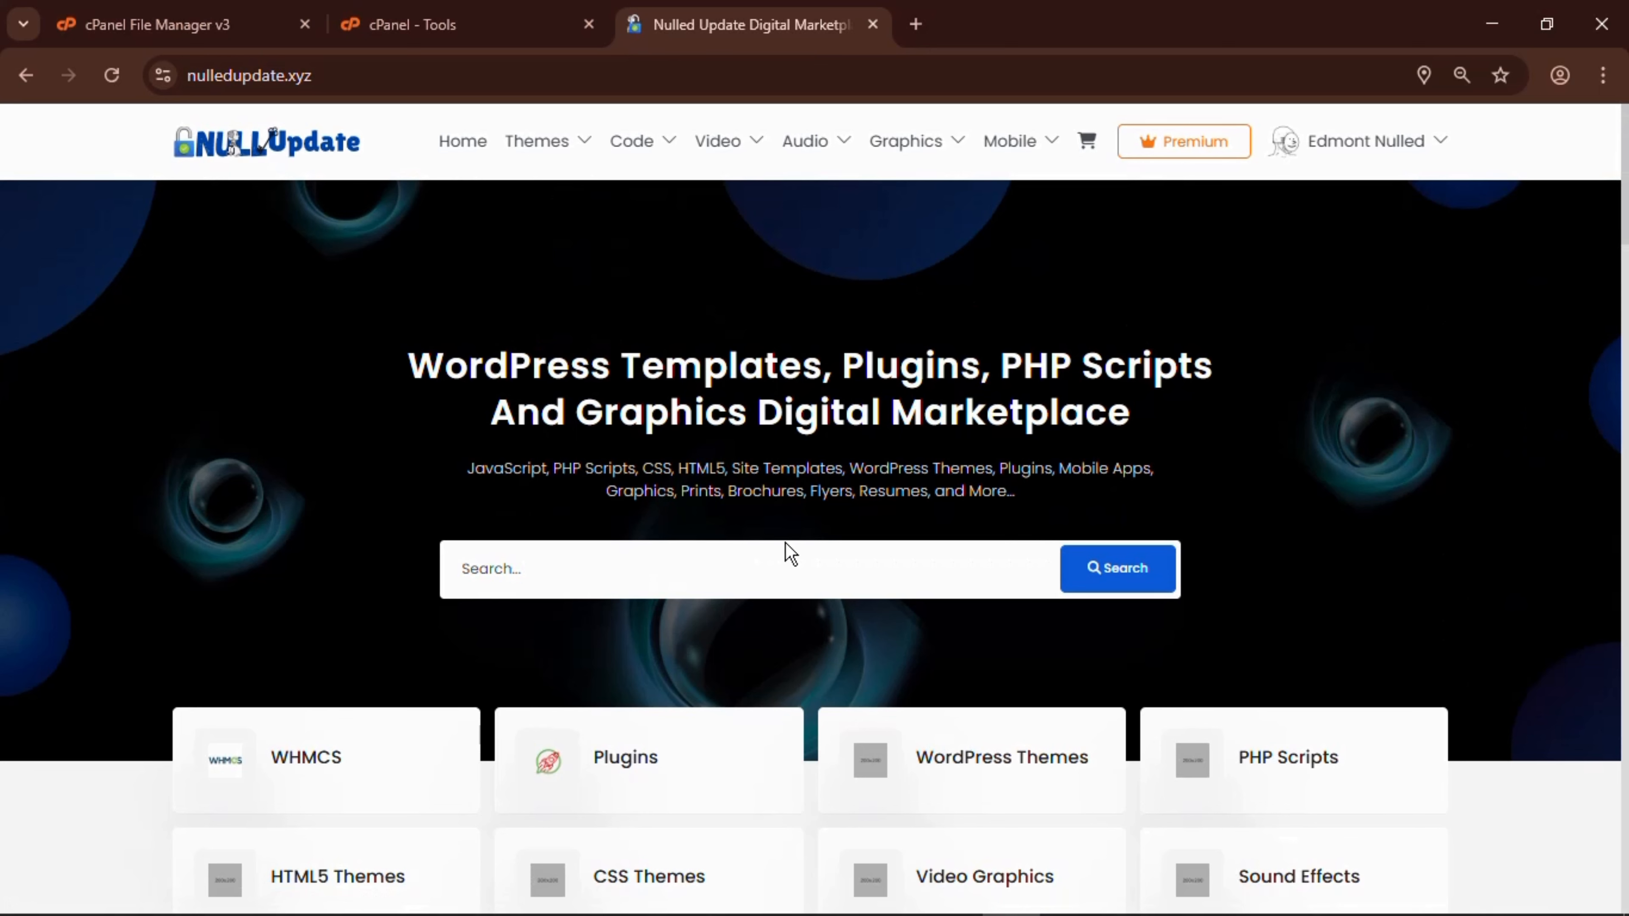
Search the marketplace for 'whmcs' and add the WHMCS Lifetime License ($25) to the cart.
type("whmcs")
left_click(1091, 575)
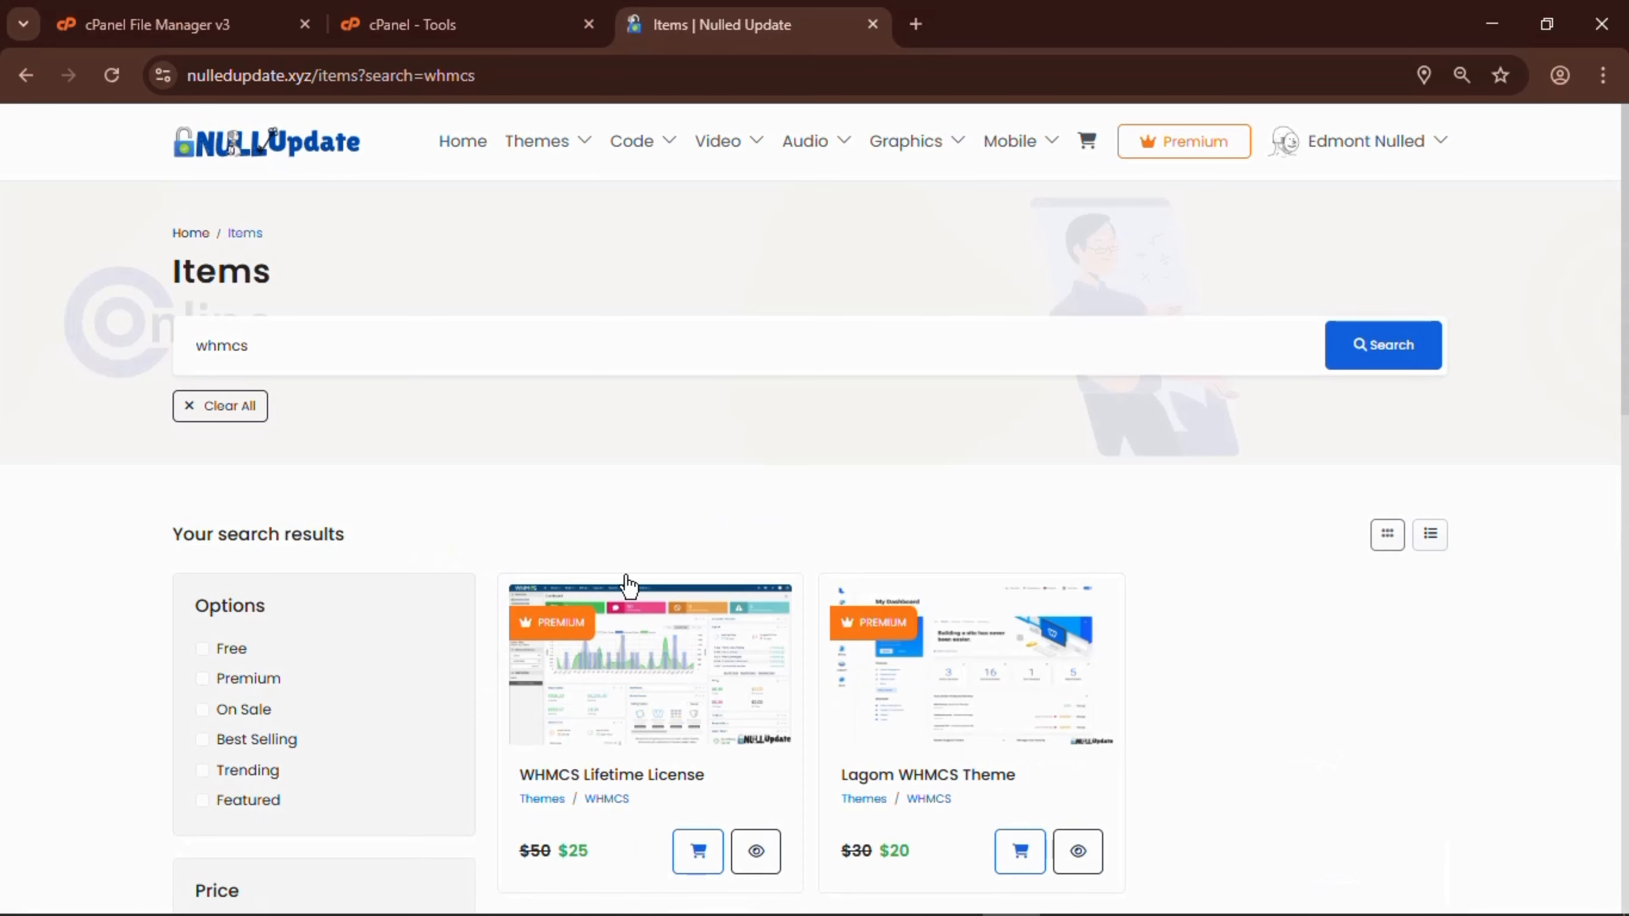
scroll(524, 581, "down", 1)
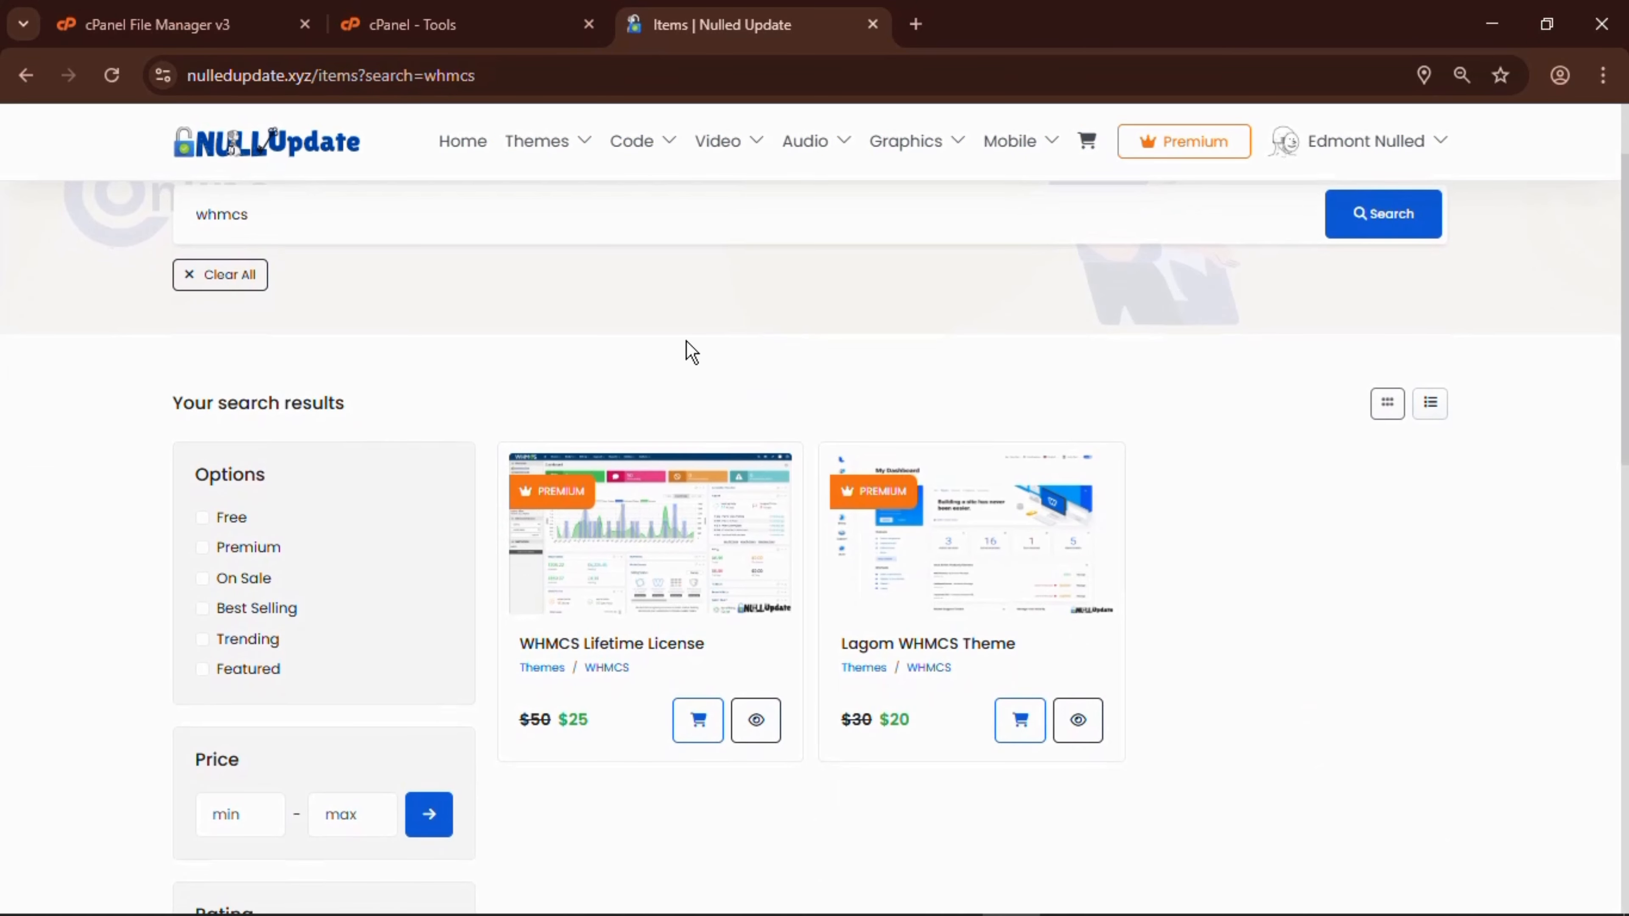
scroll(683, 349, "down", 3)
scroll(687, 341, "up", 4)
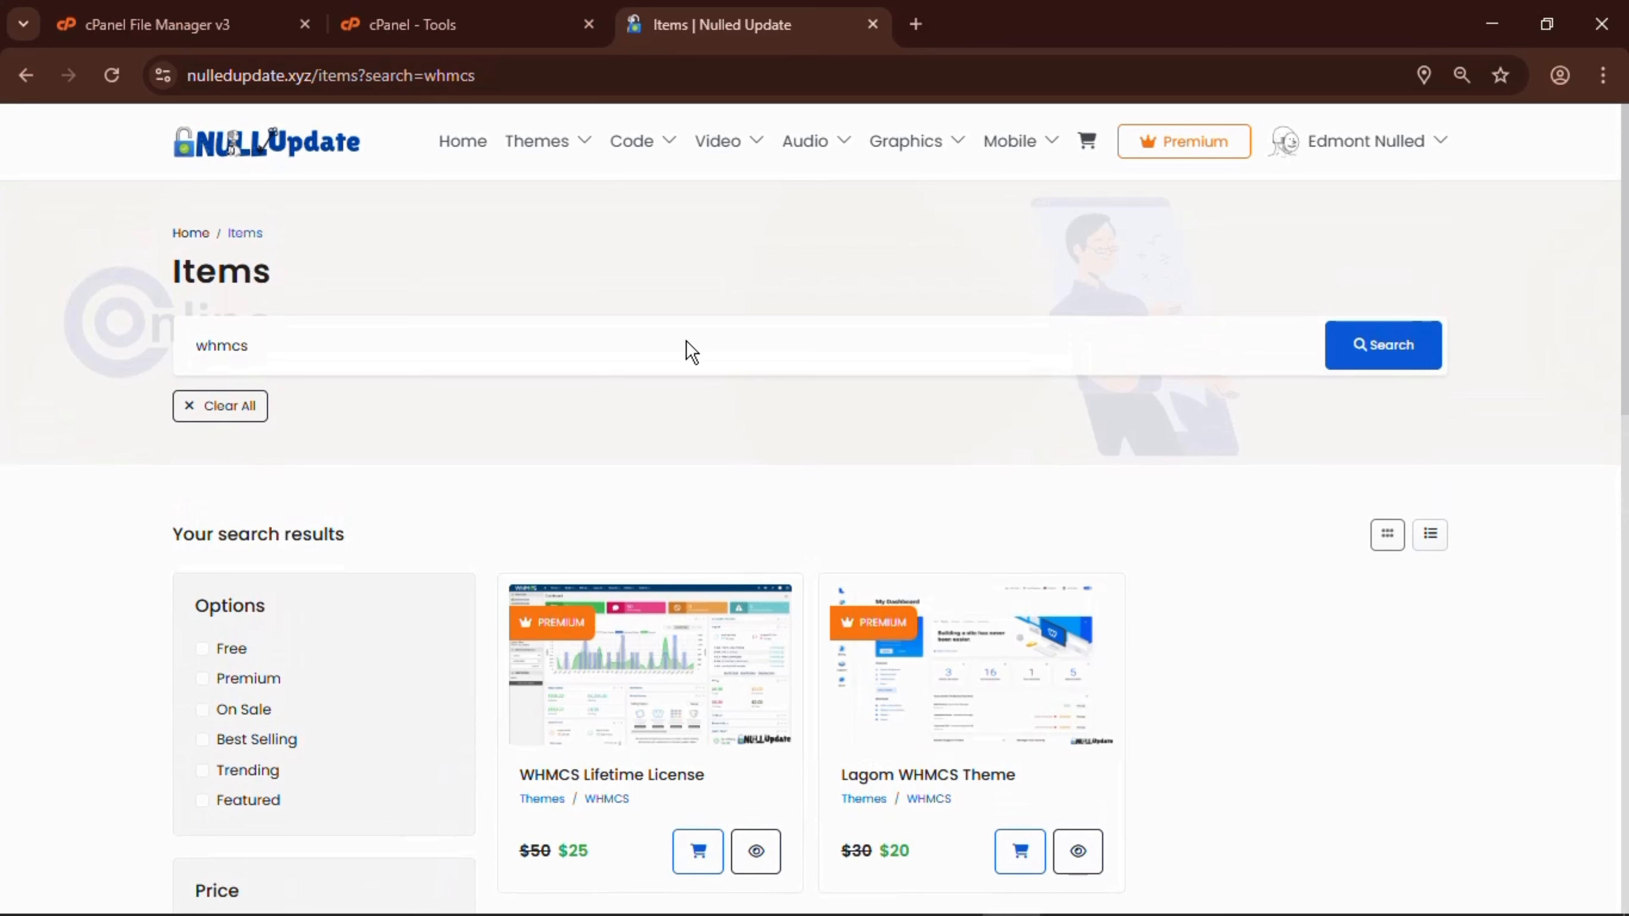
scroll(625, 599, "down", 4)
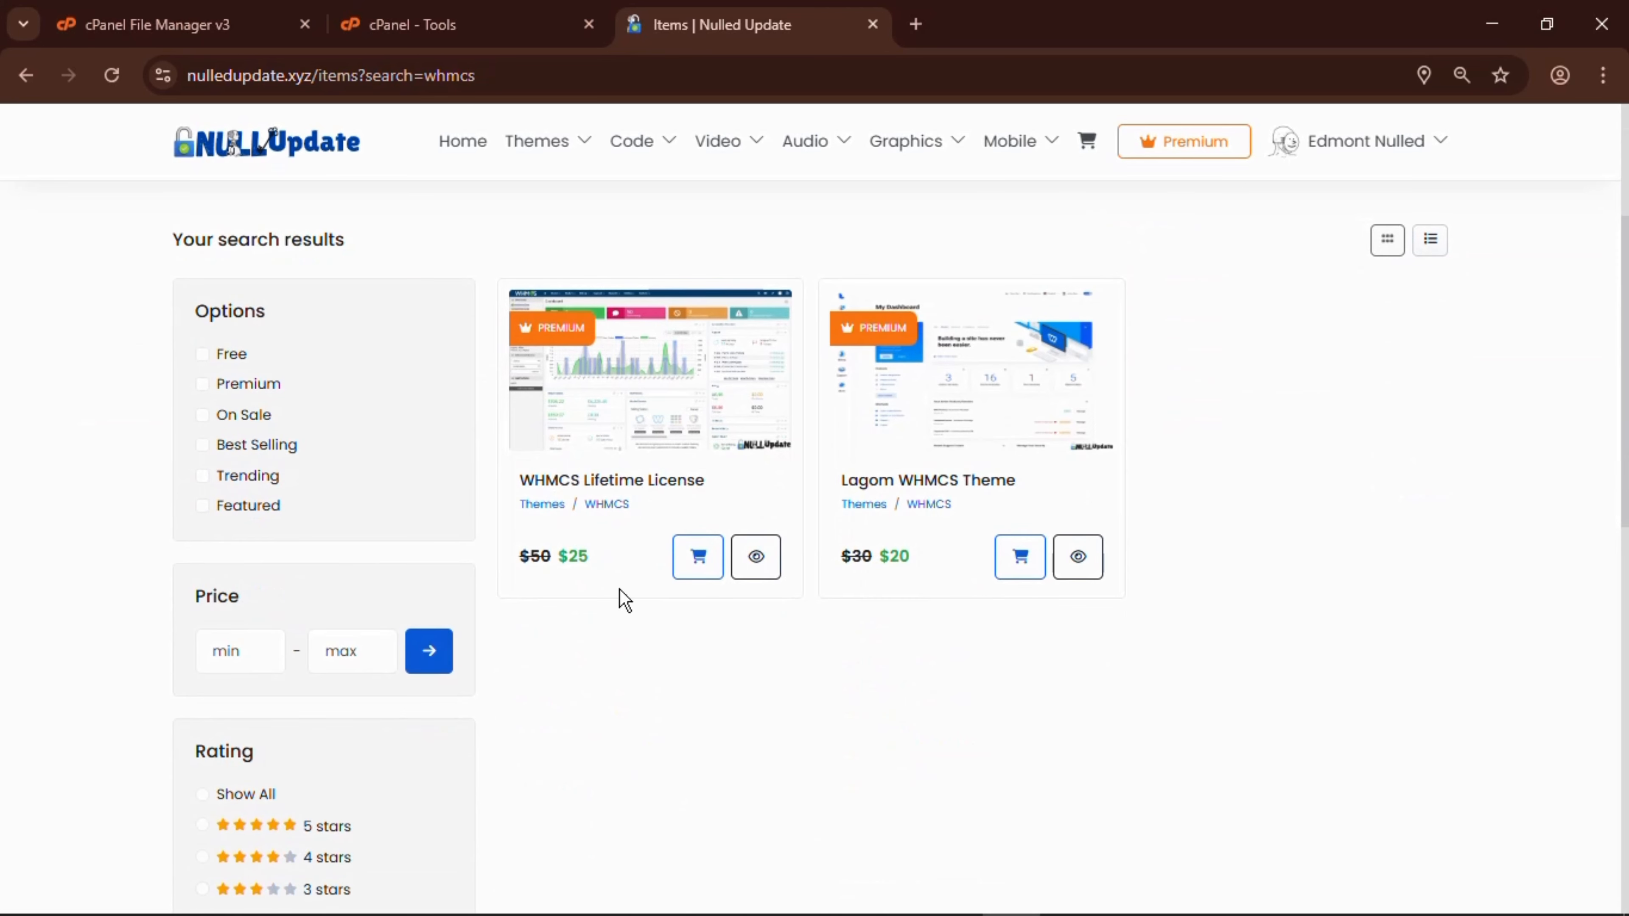
left_click(705, 561)
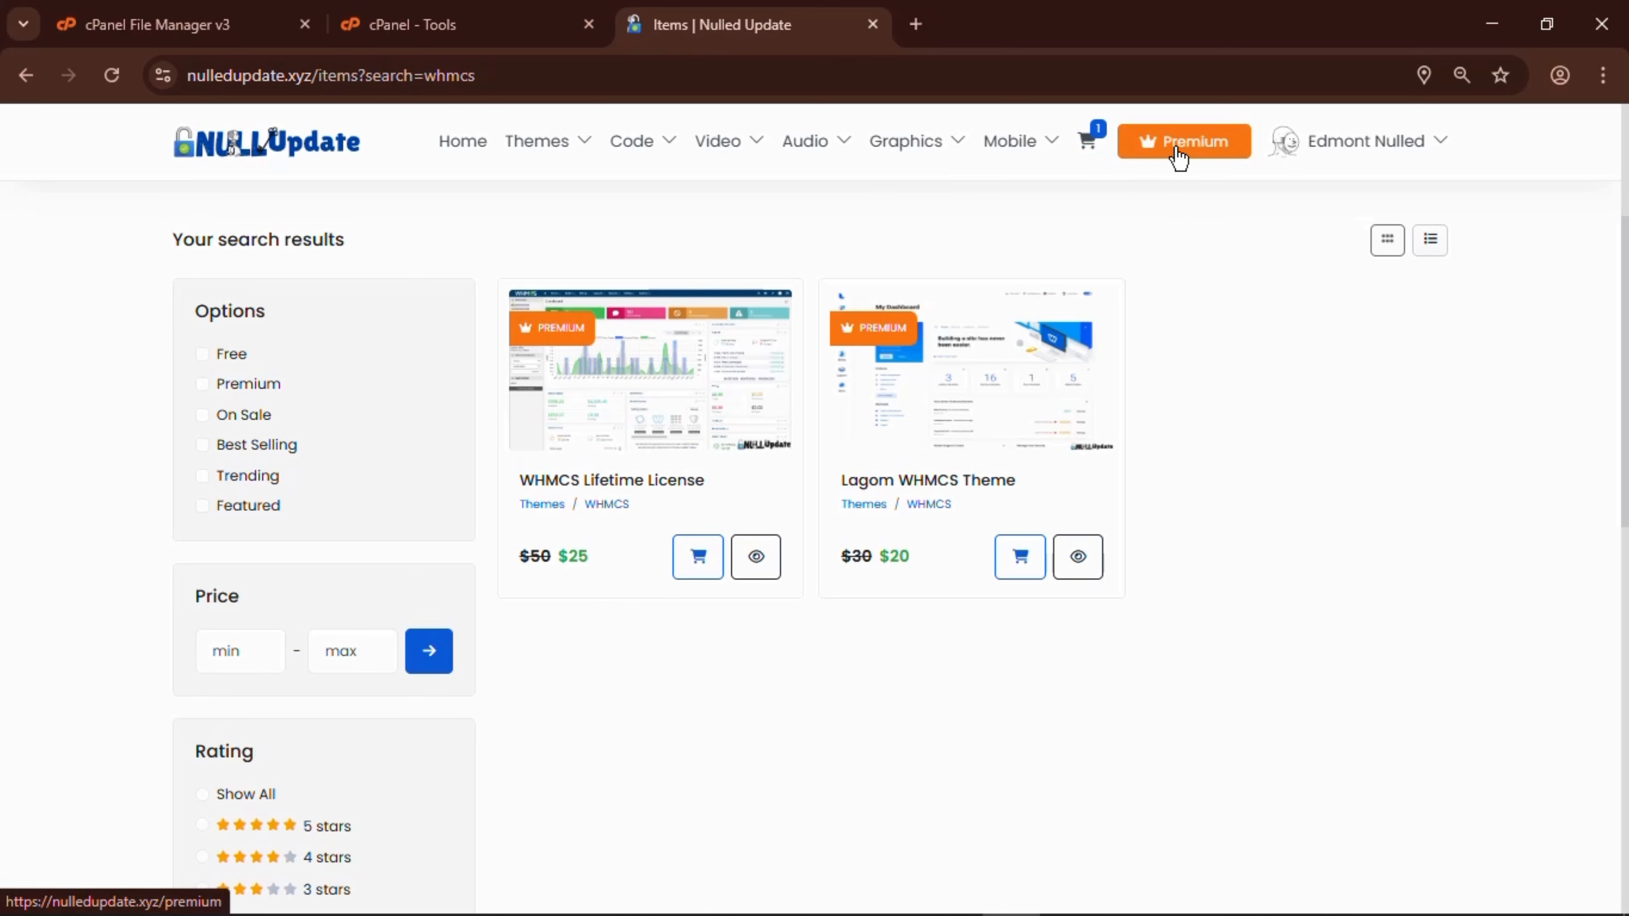
left_click(1444, 150)
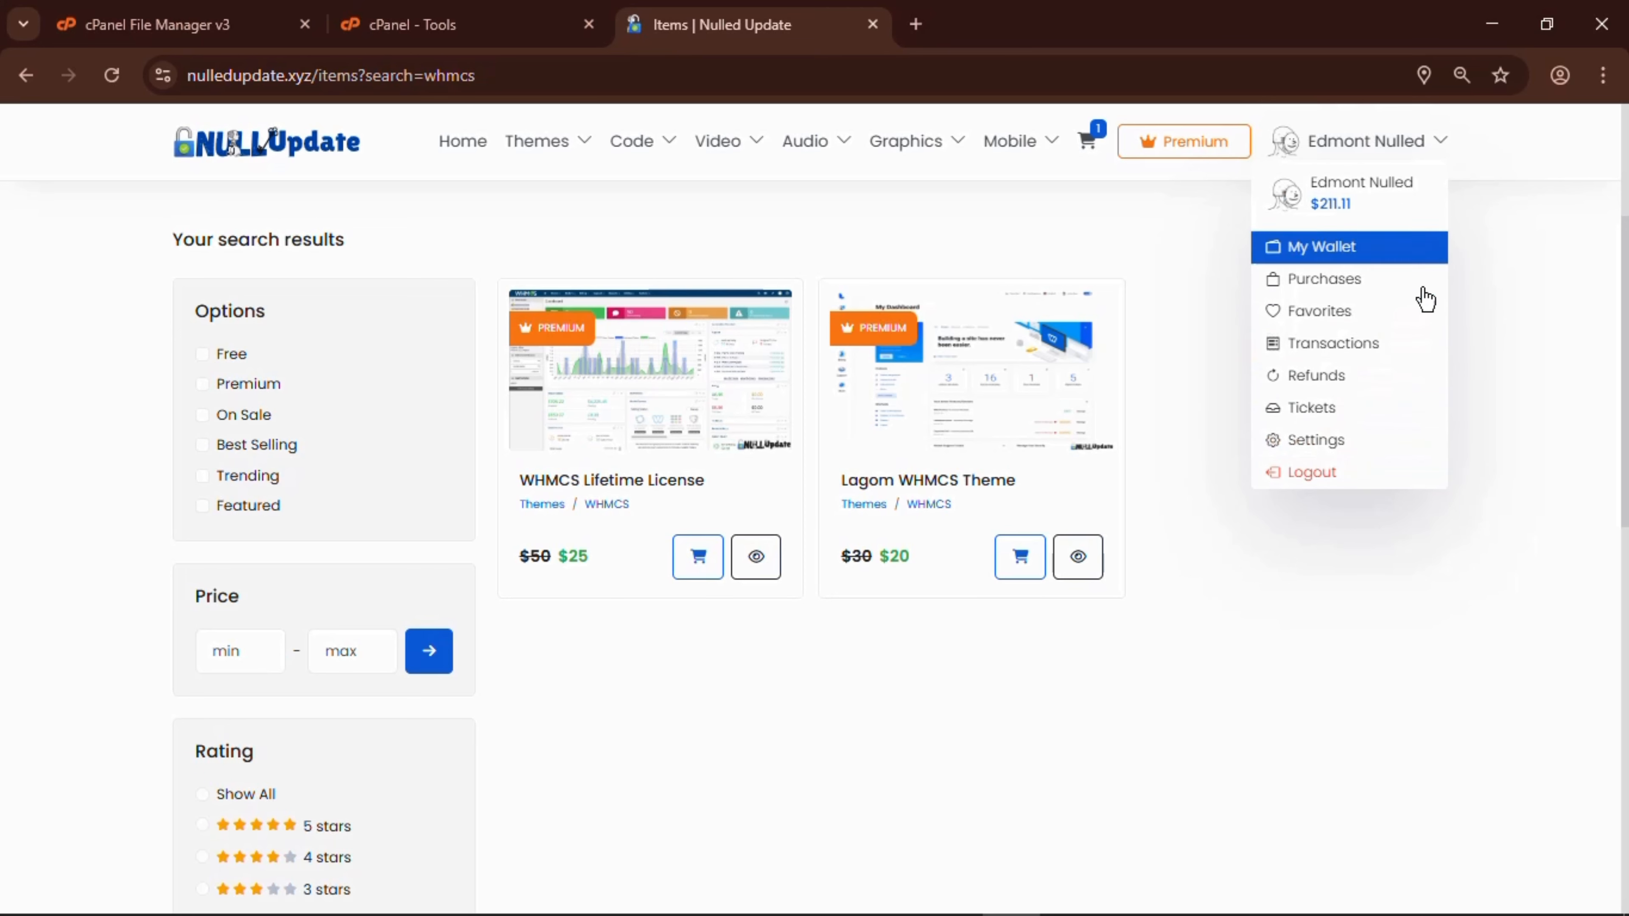
left_click(1470, 334)
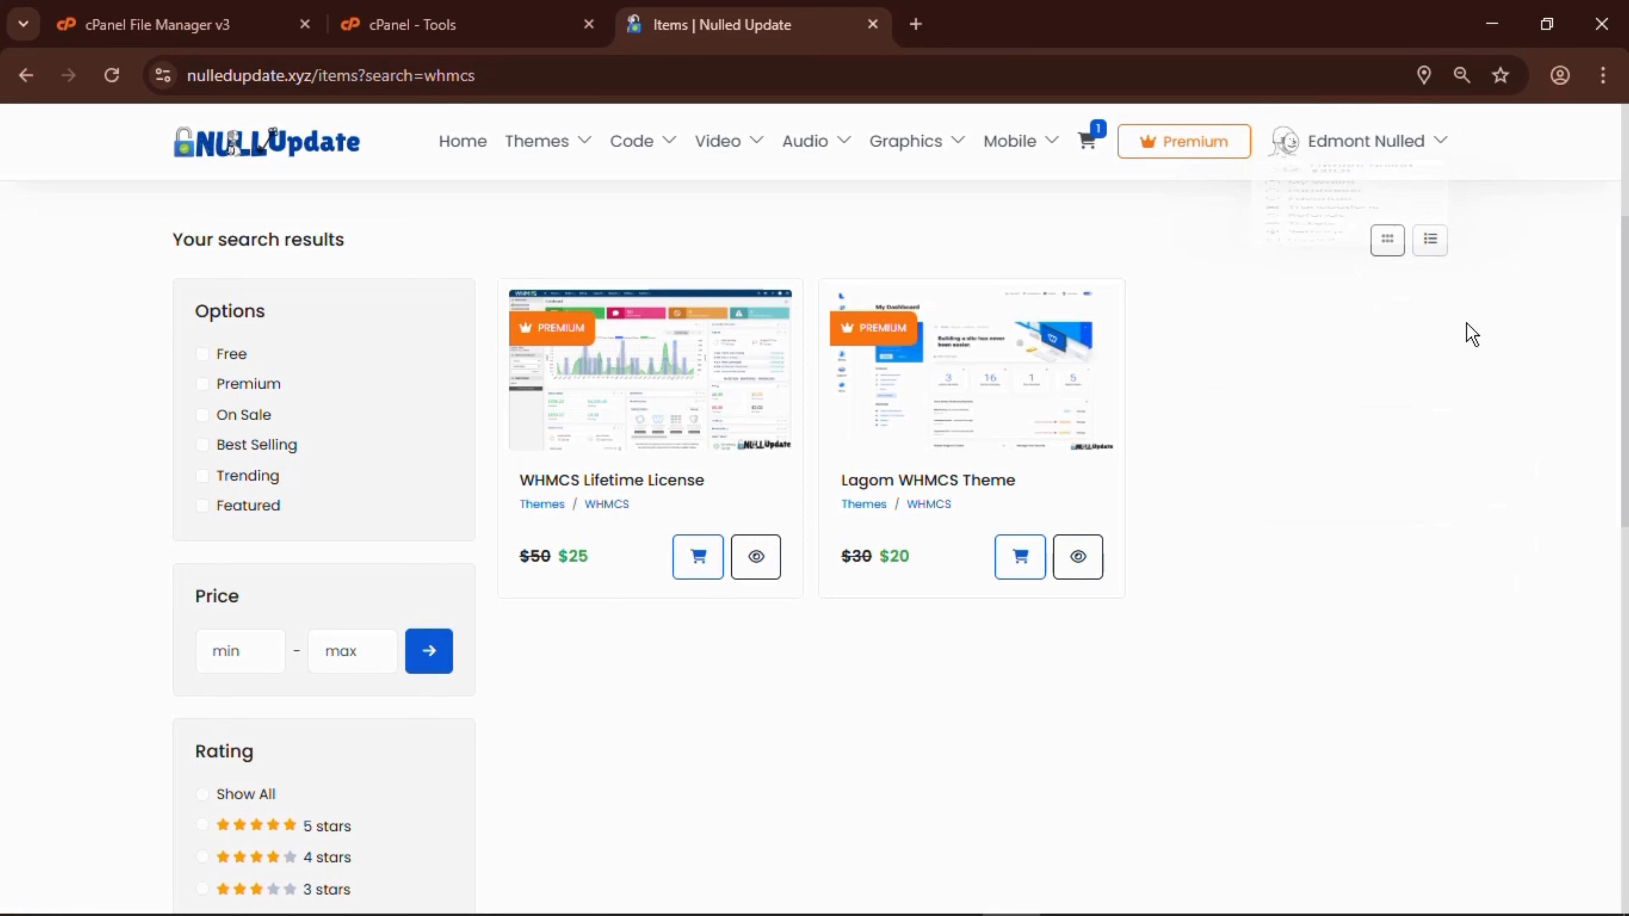
Look over the WHMCS Lifetime License item in the cart, then go back to the Home page.
left_click(1095, 142)
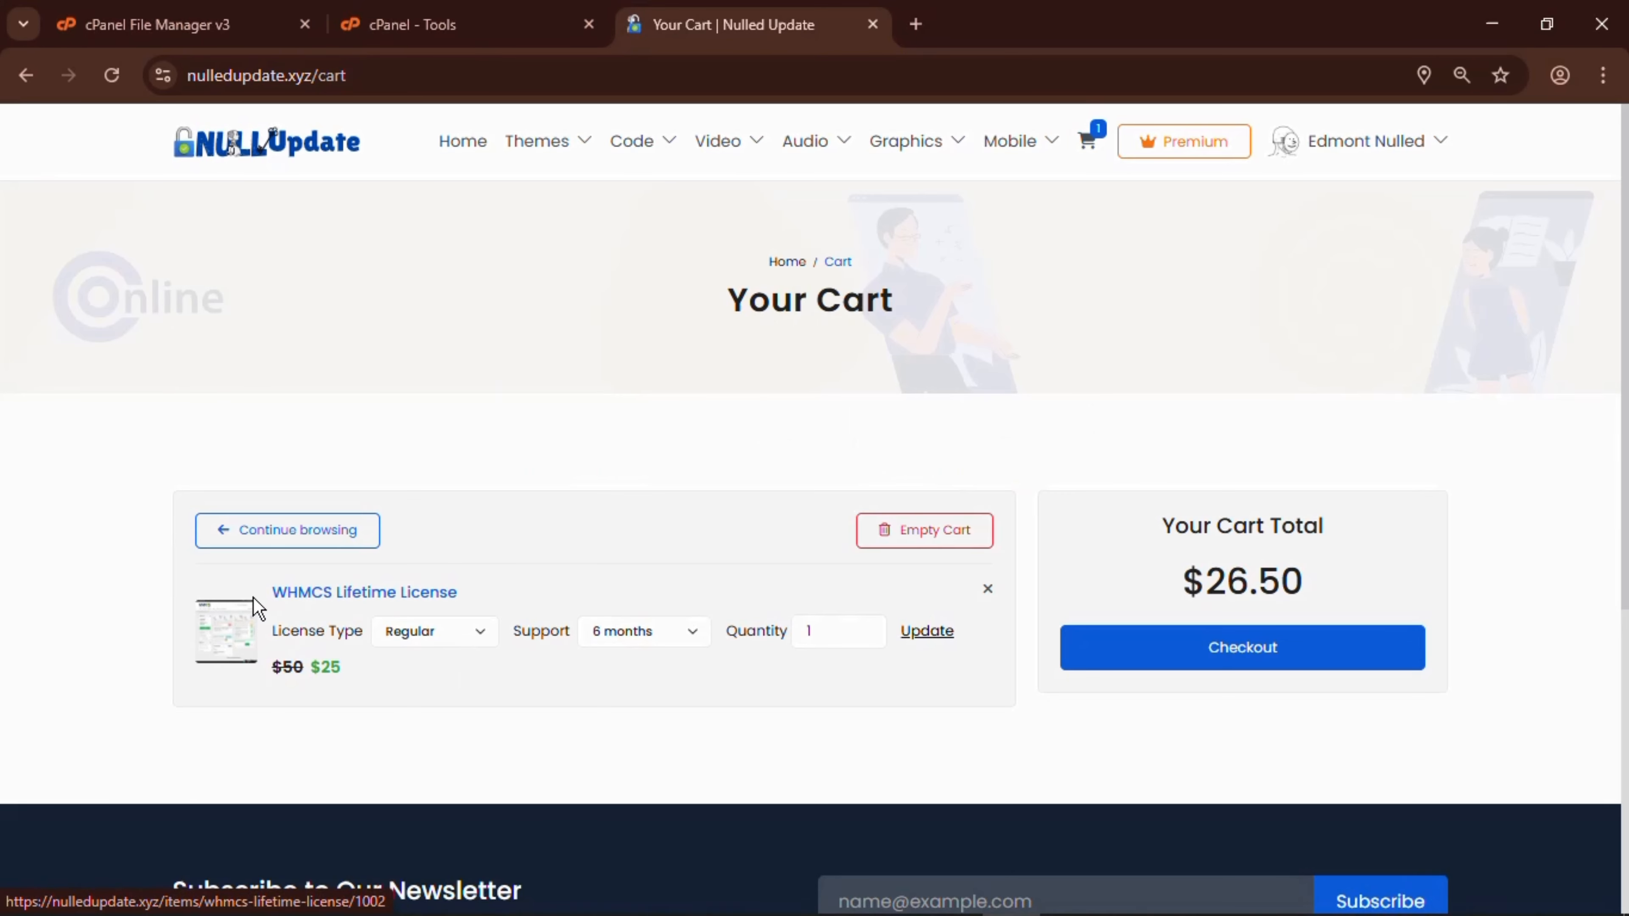
mouse_move(260, 596)
left_mouse_down()
mouse_move(455, 615)
mouse_move(466, 585)
mouse_move(288, 589)
left_mouse_up()
left_click(466, 585)
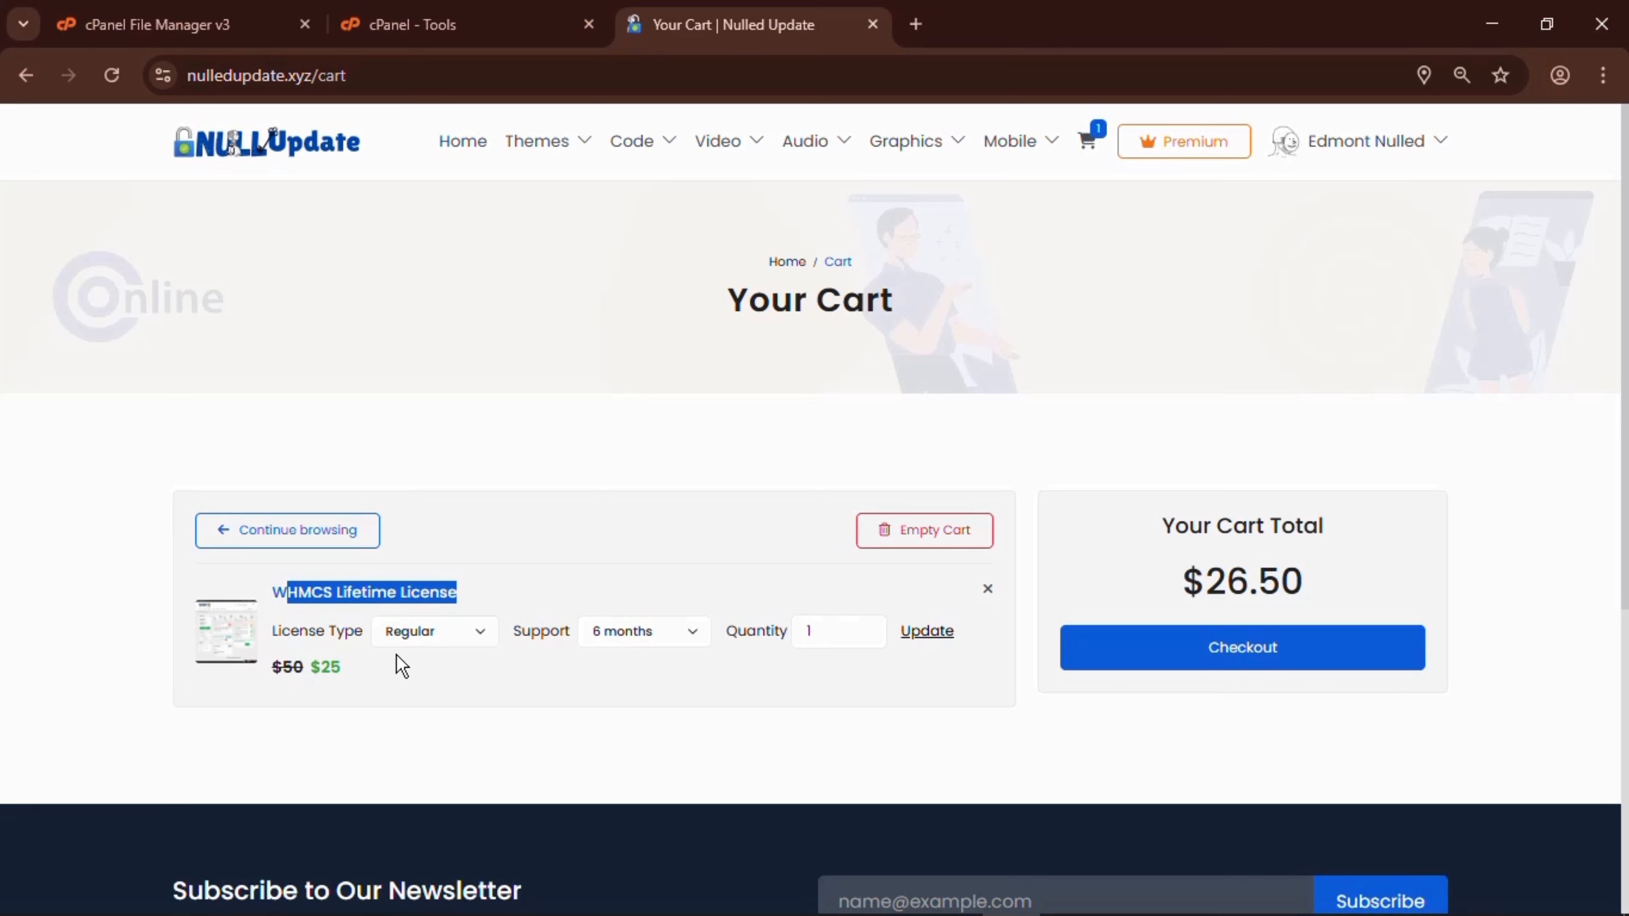
left_click(477, 140)
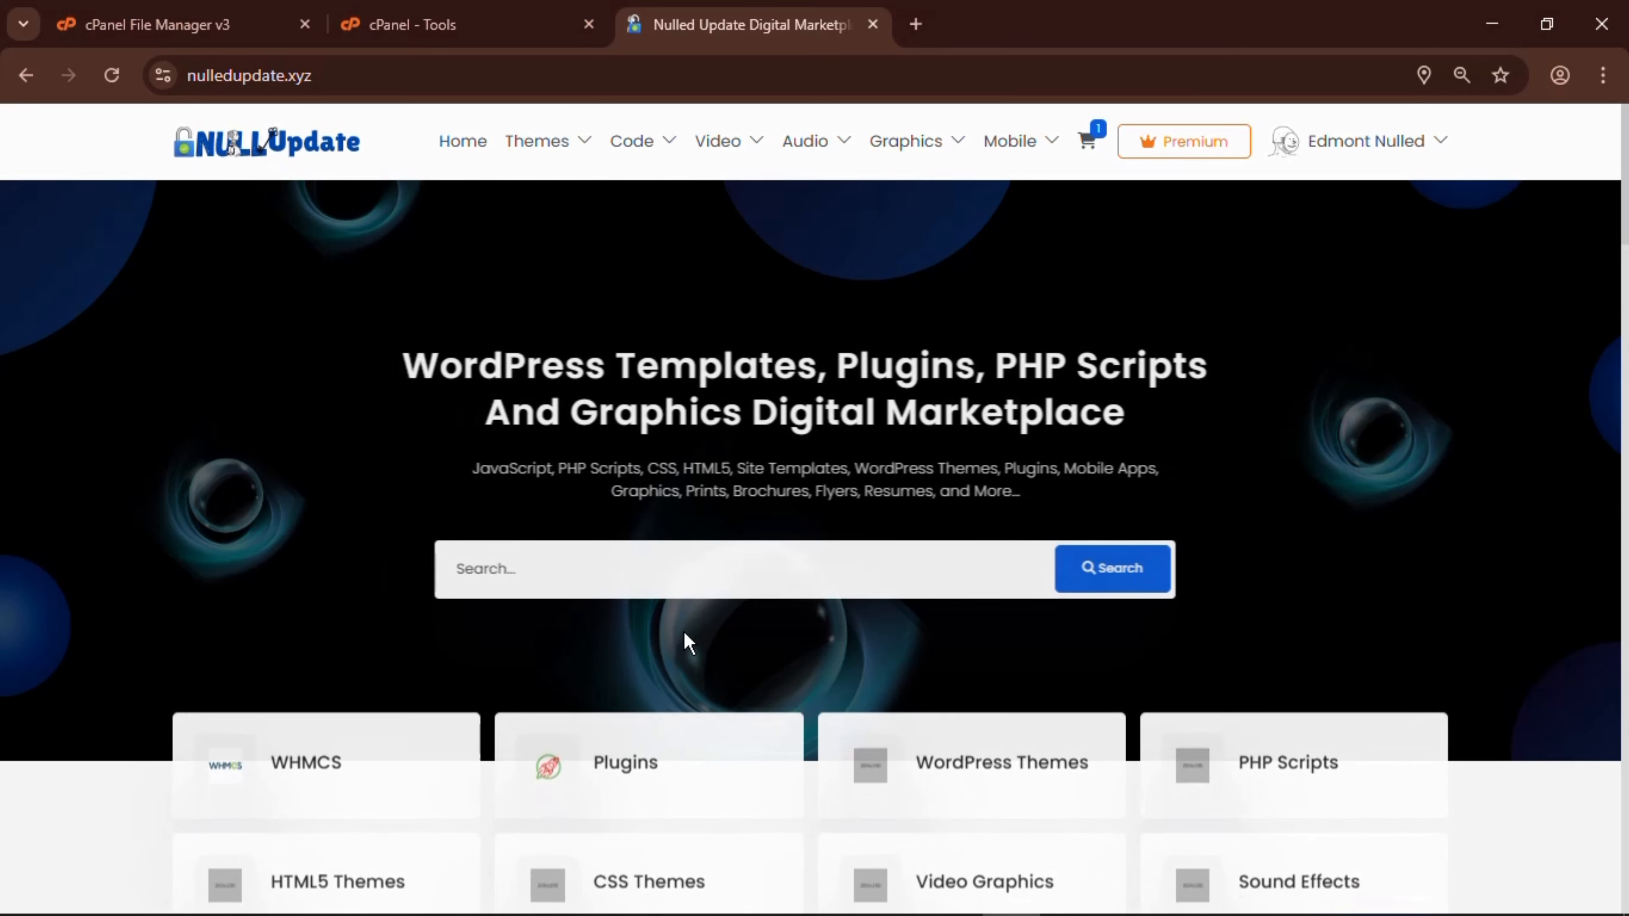
Rerun the 'whmcs' search from the autofill suggestion, listing WHMCS Lifetime License and Lagom WHMCS Theme.
left_click(650, 596)
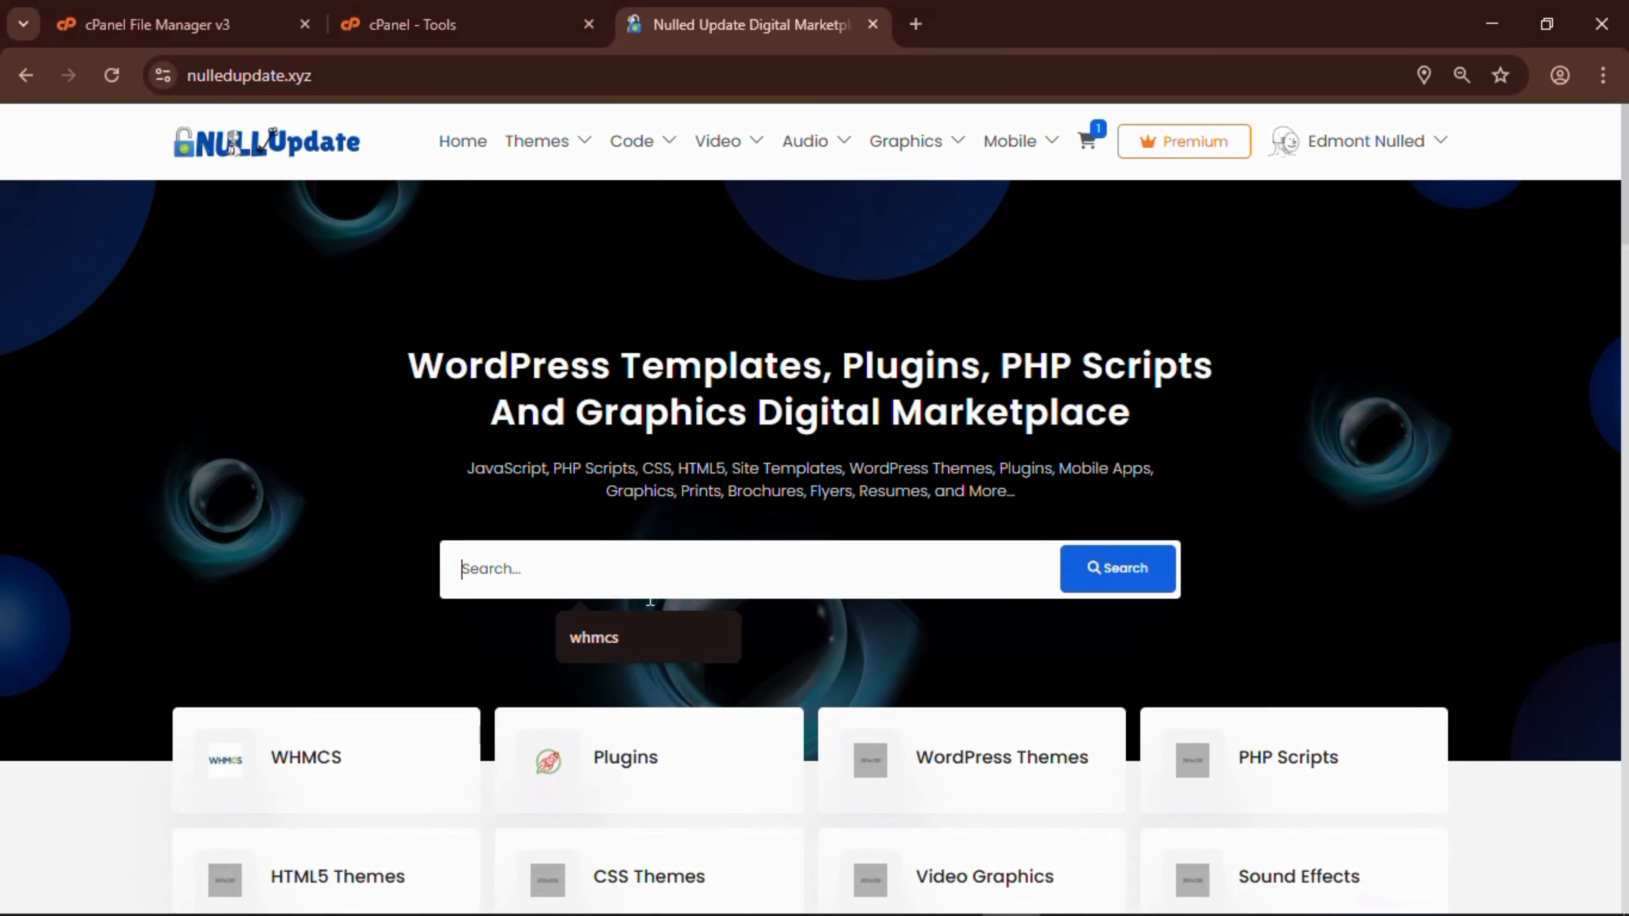
left_click(629, 638)
left_click(1125, 578)
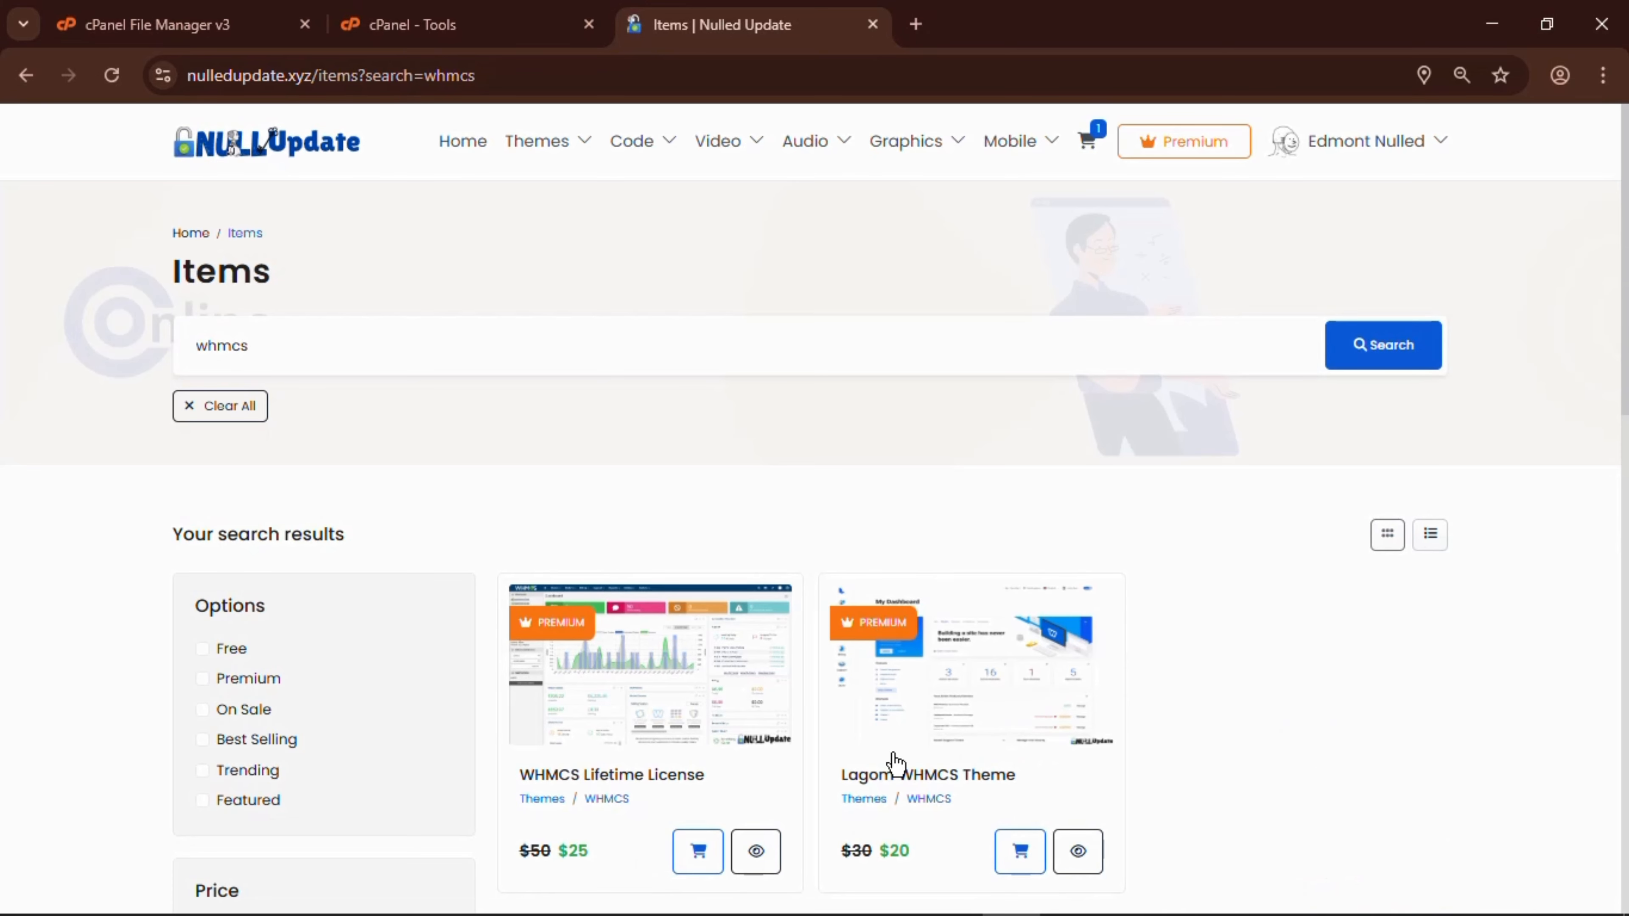
scroll(1016, 728, "down", 2)
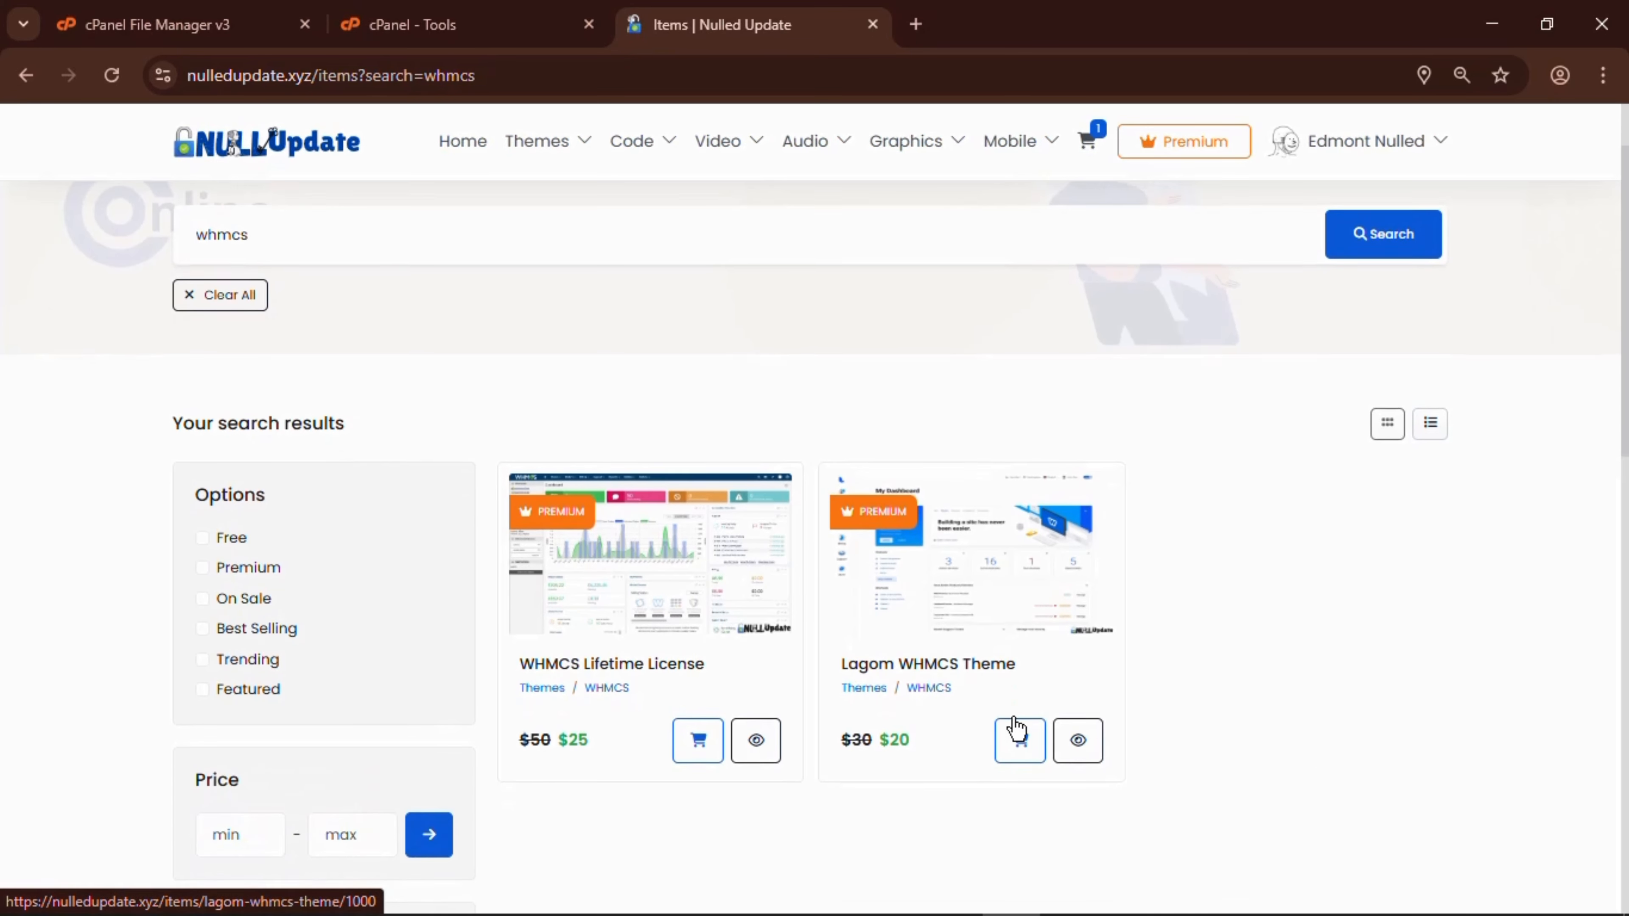
scroll(1016, 728, "up", 2)
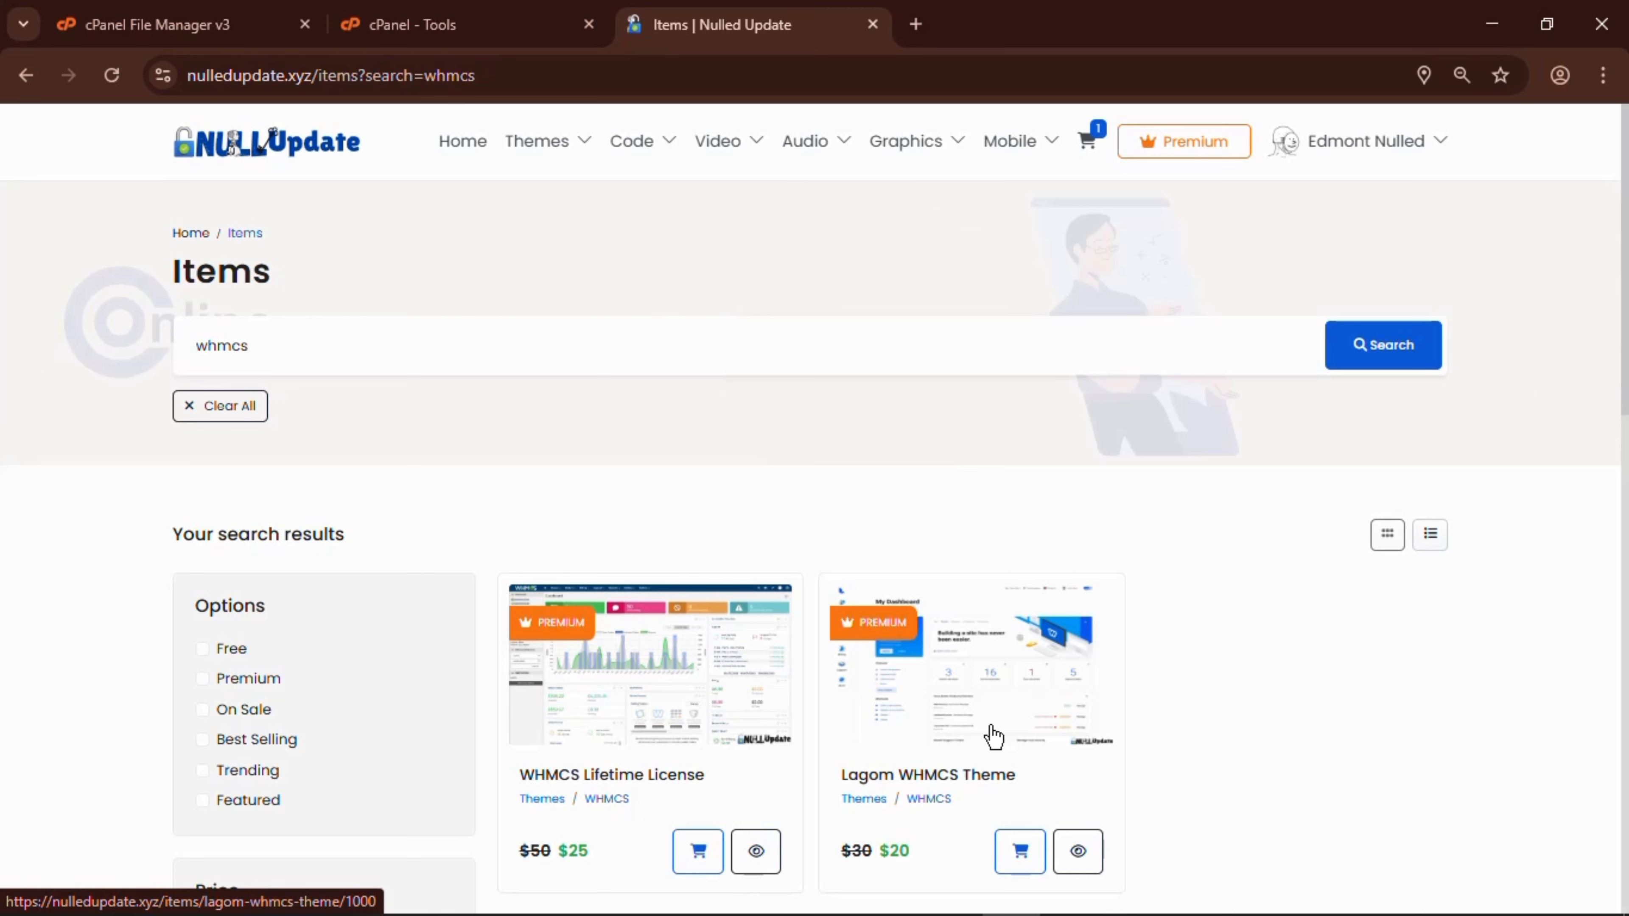
scroll(1038, 581, "down", 3)
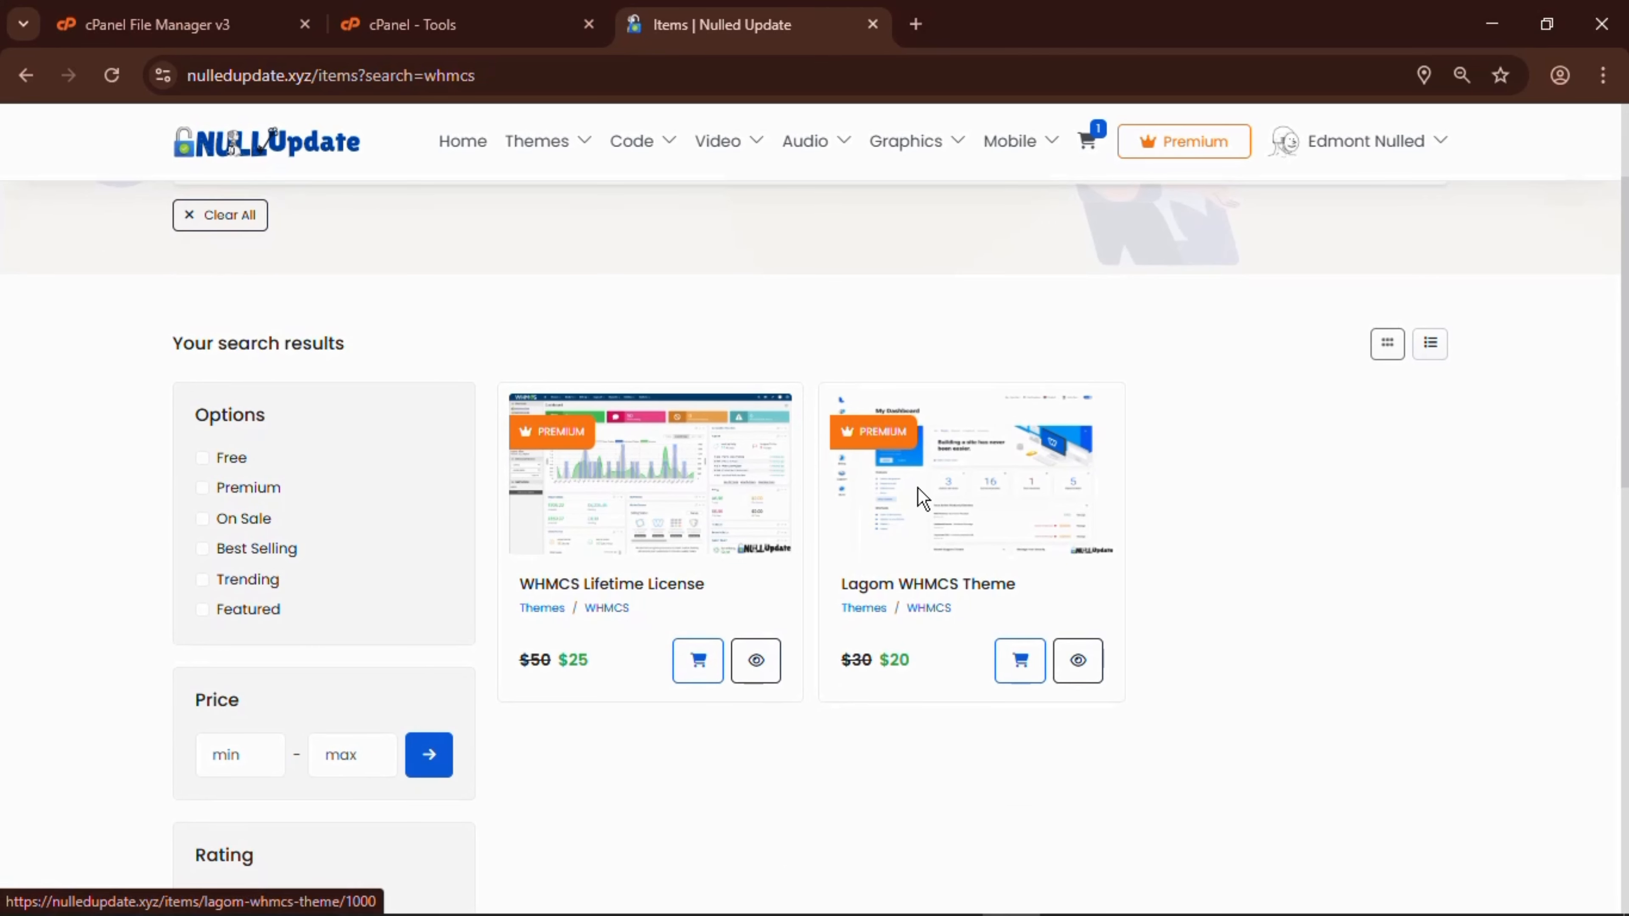
scroll(1193, 356, "up", 3)
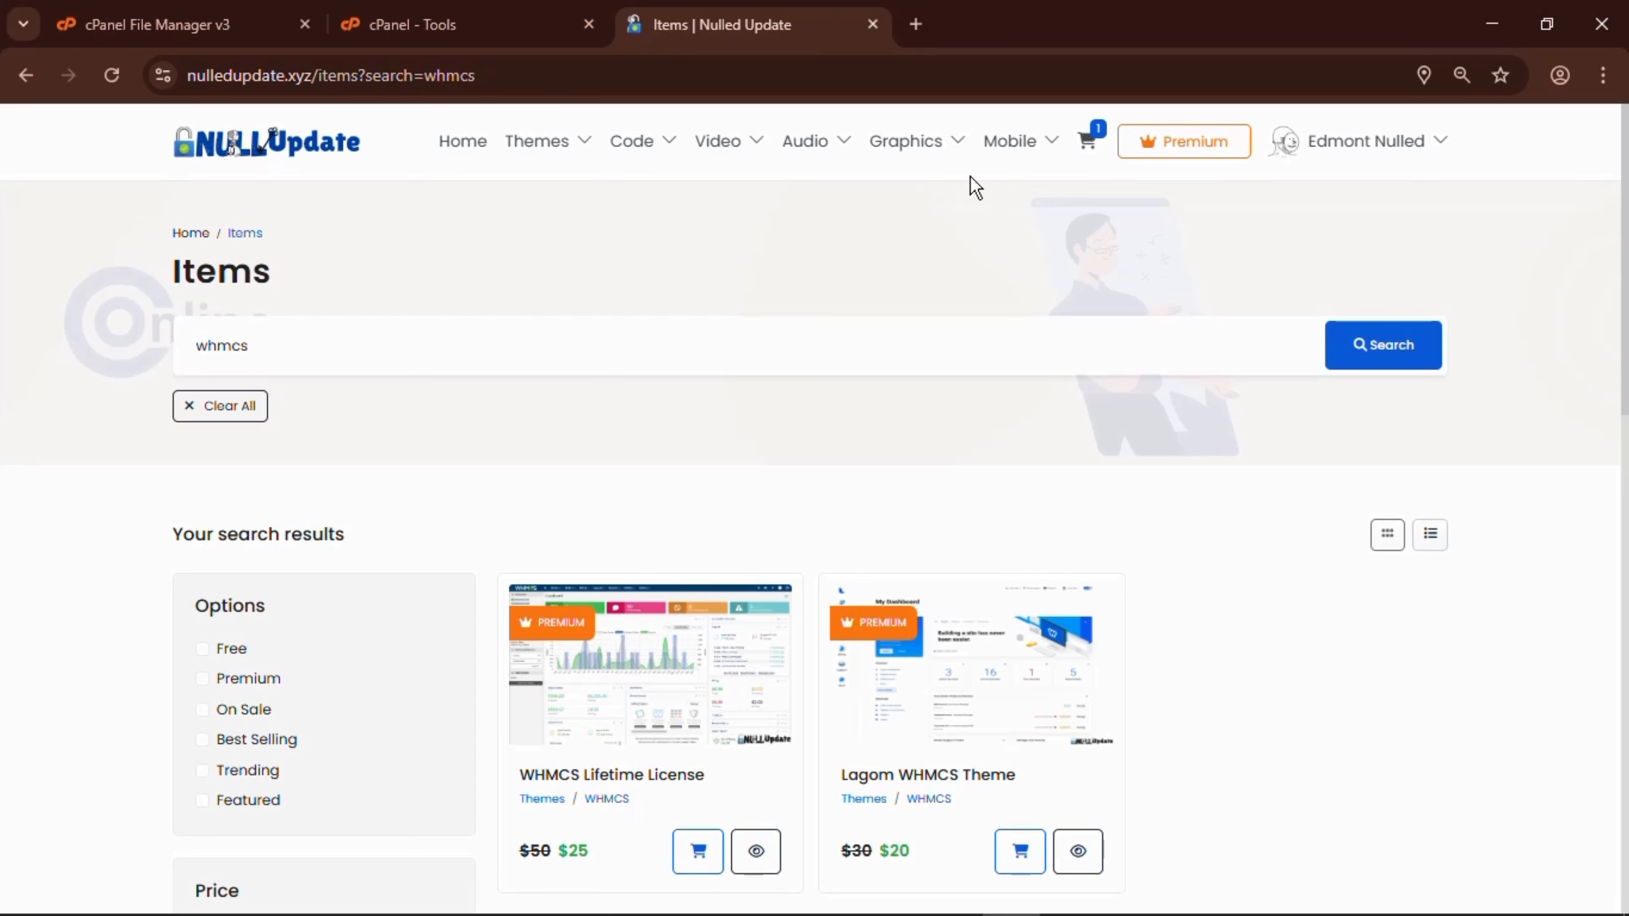
Switch the cart's WHMCS license to Extended with 12 months support, bringing the total to $36.63.
left_click(1090, 147)
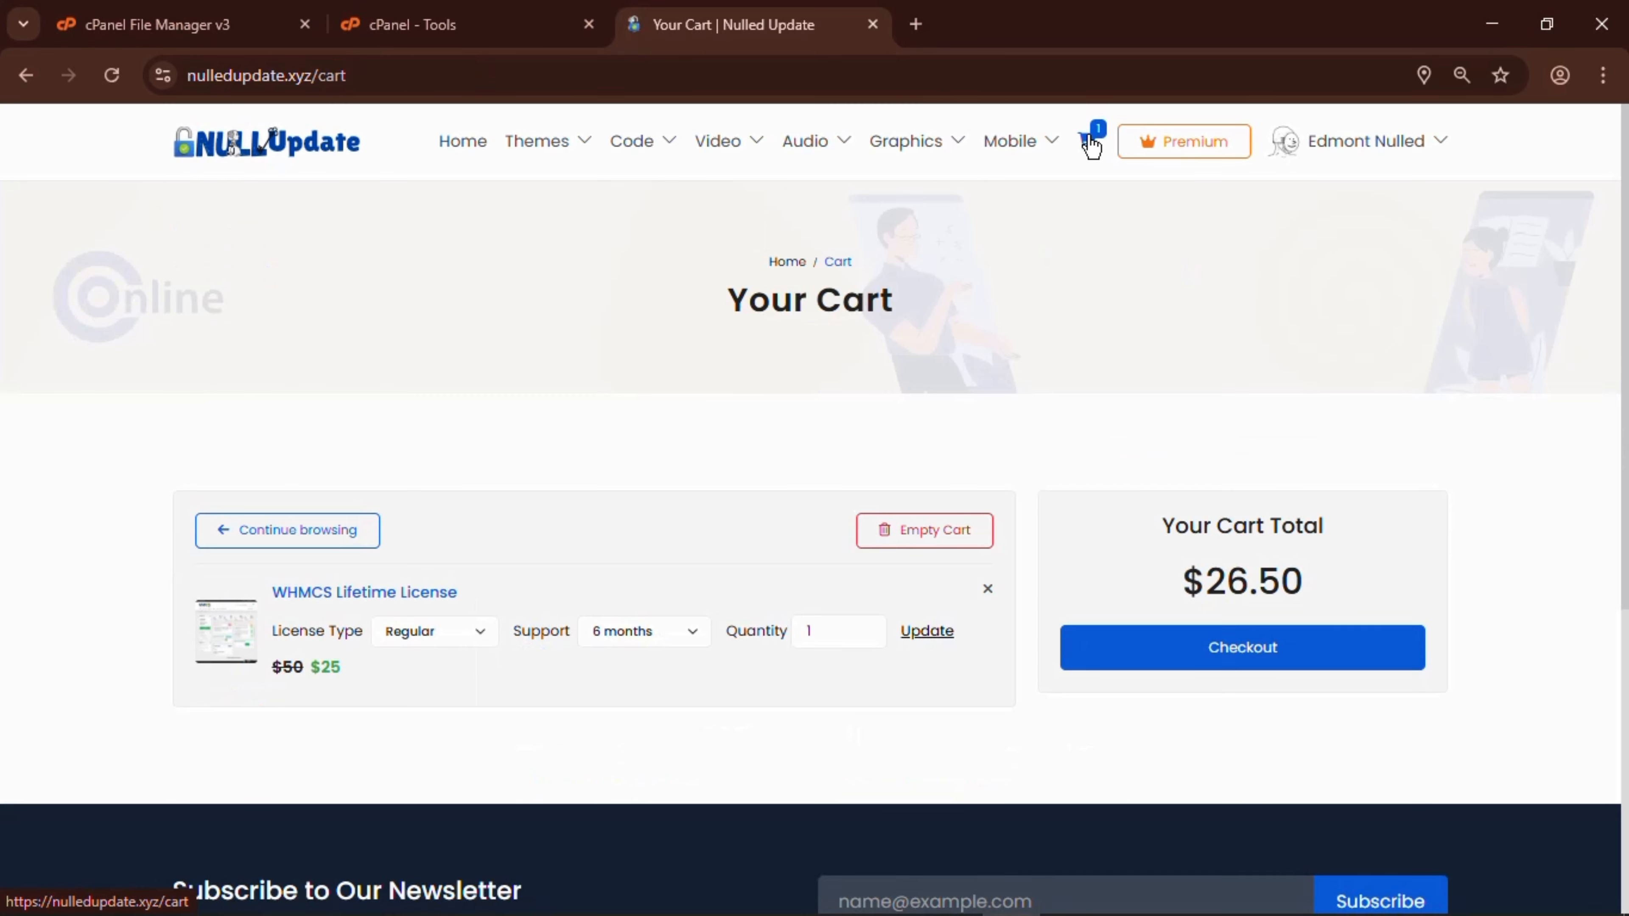
scroll(362, 650, "down", 1)
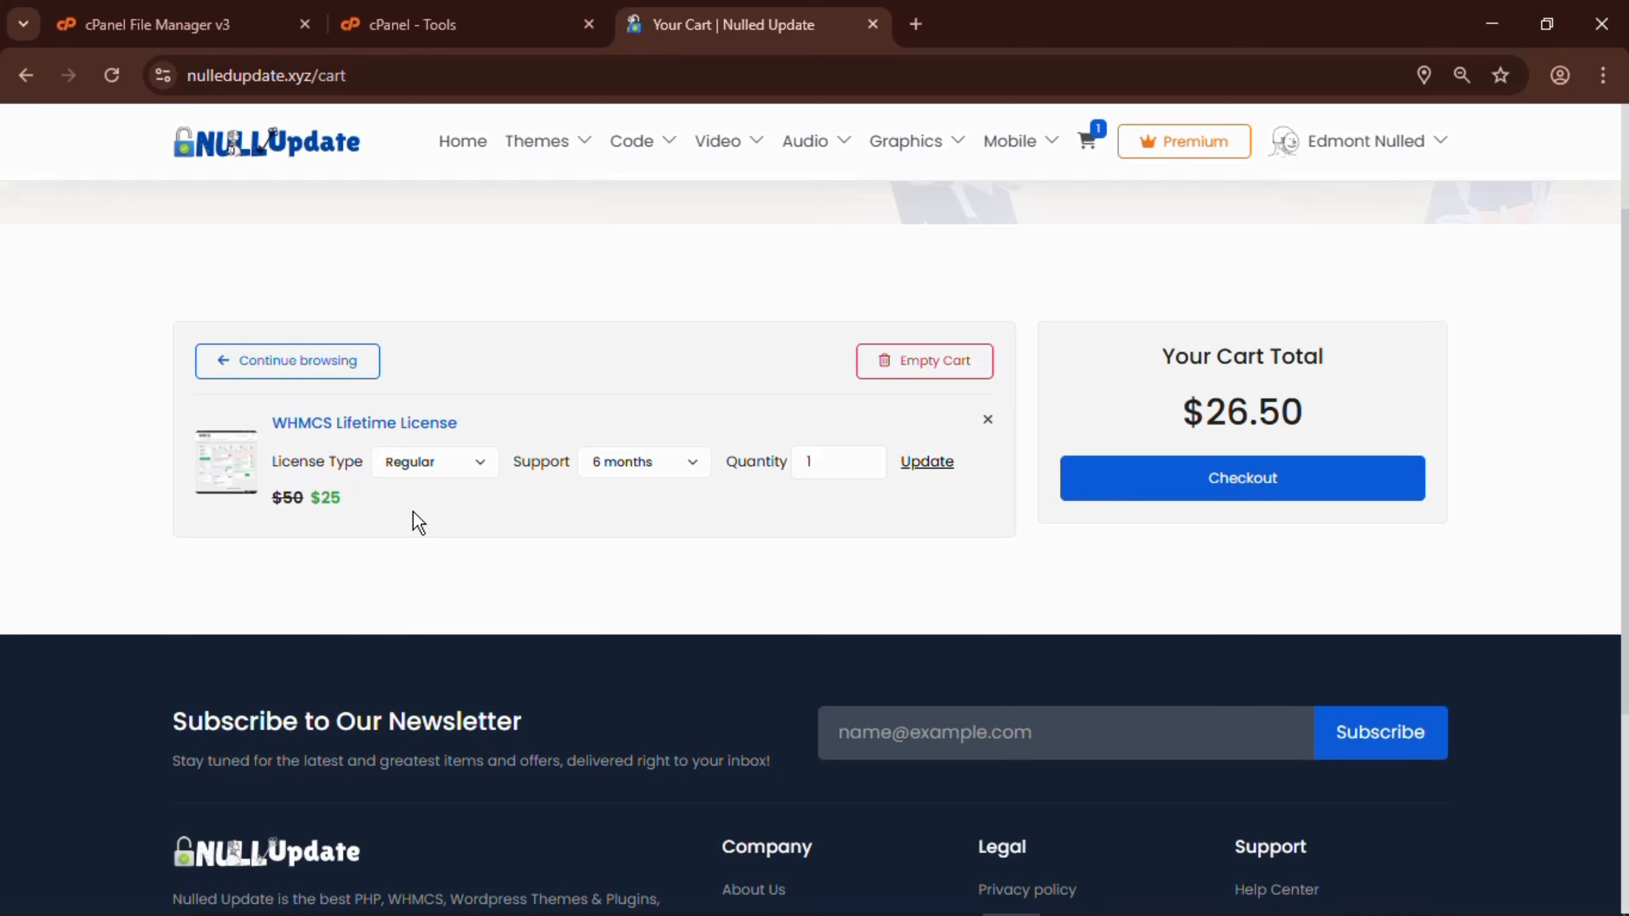
left_click(486, 464)
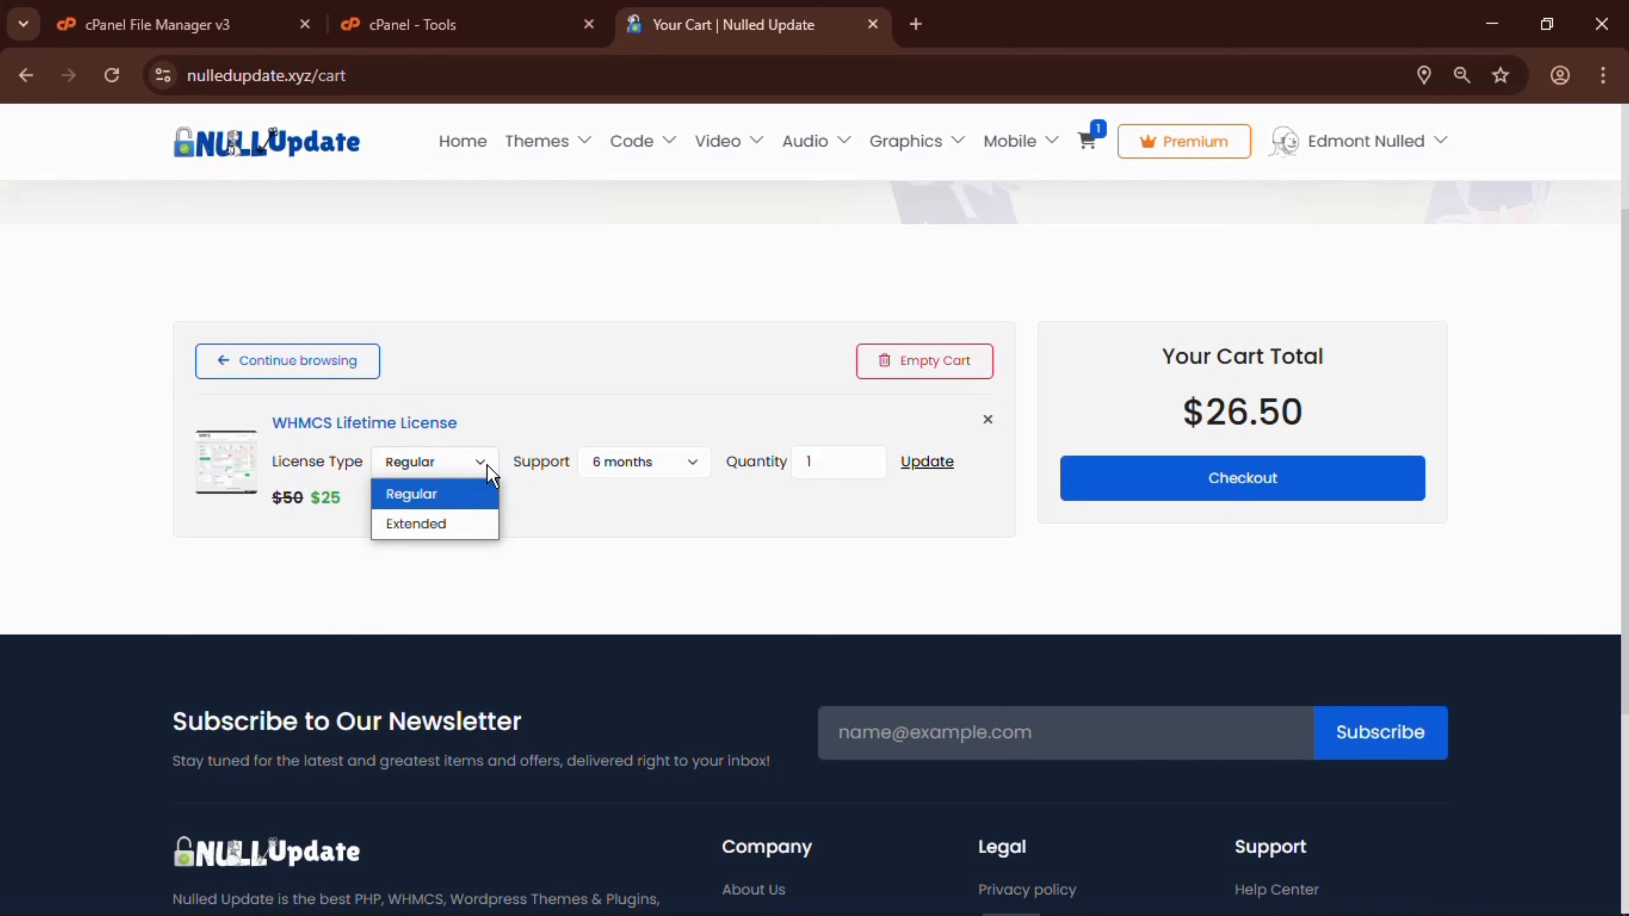
left_click(440, 525)
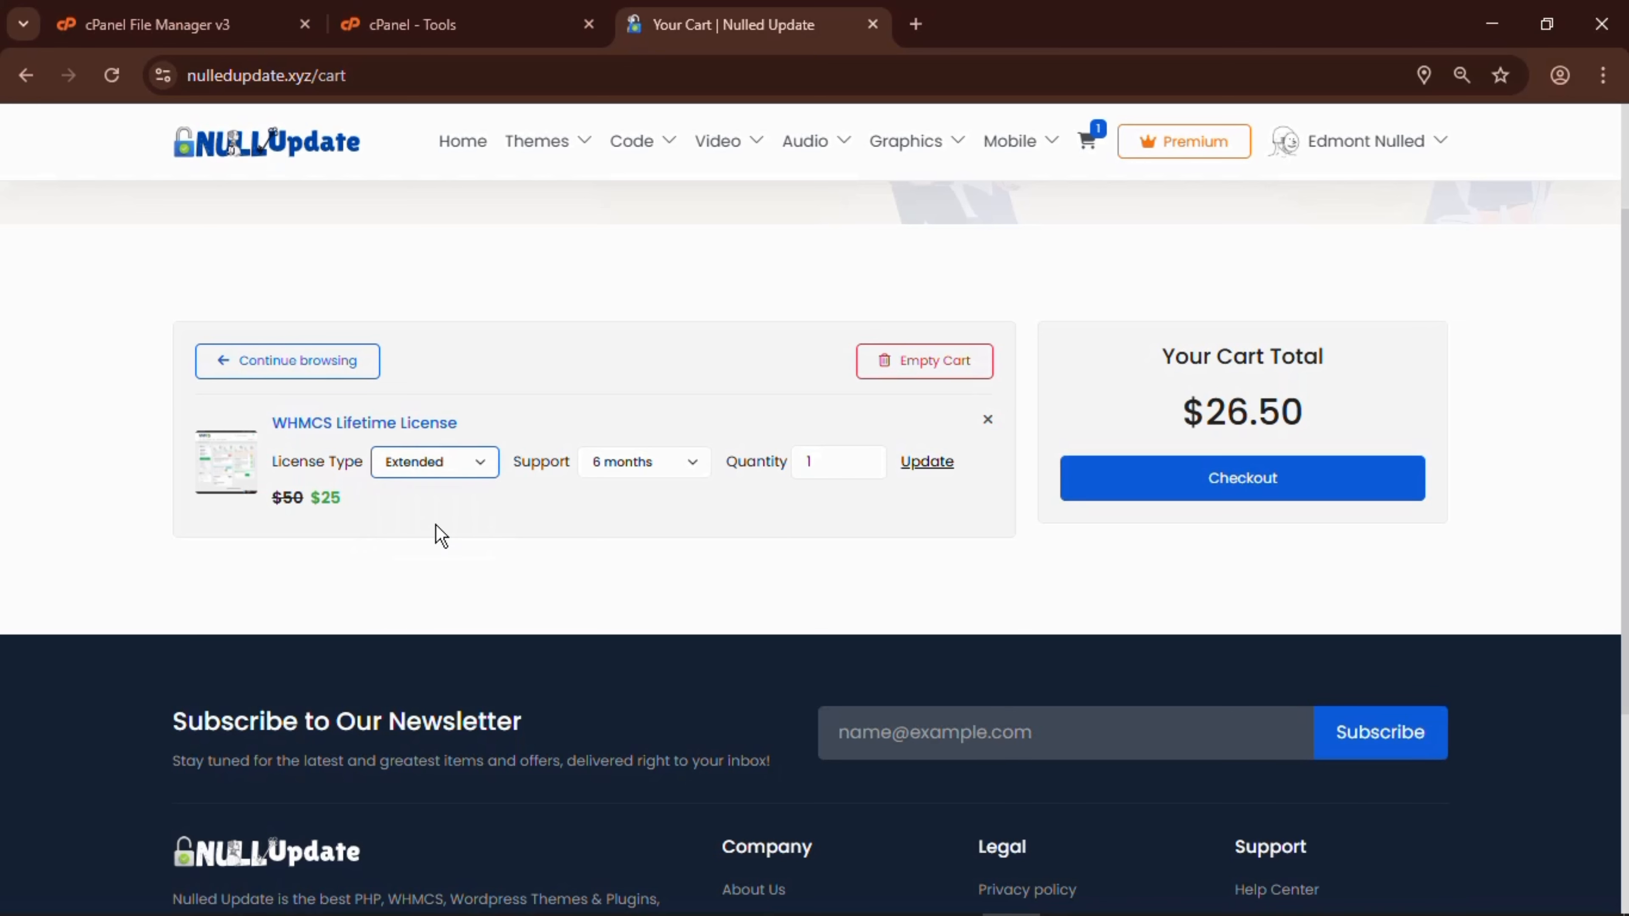
left_click(642, 463)
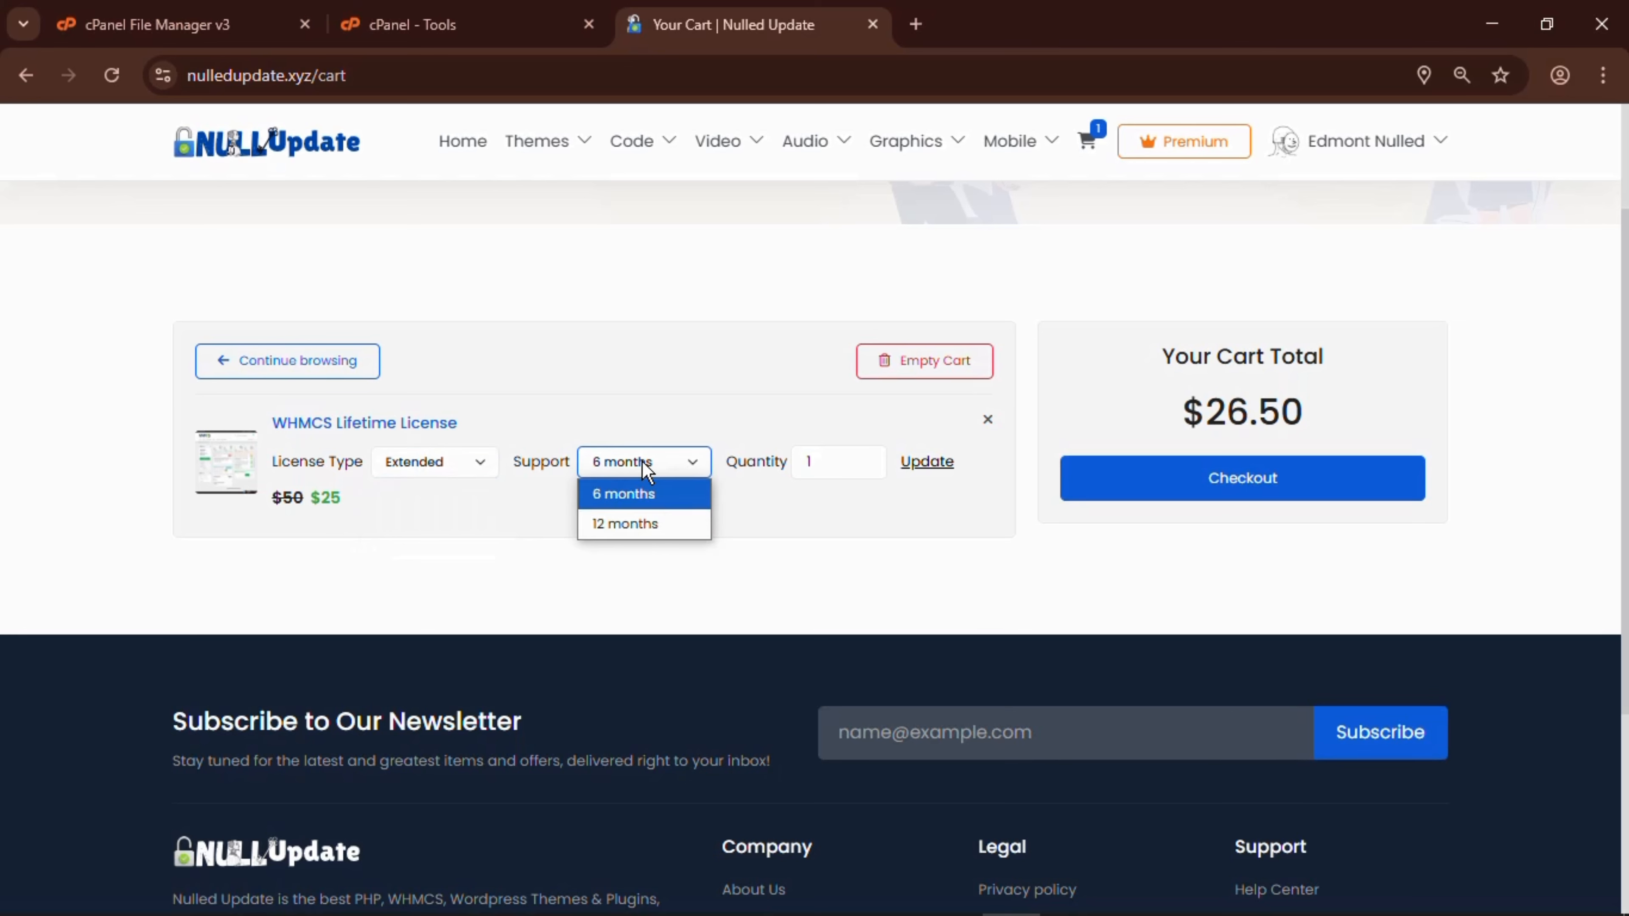
left_click(640, 525)
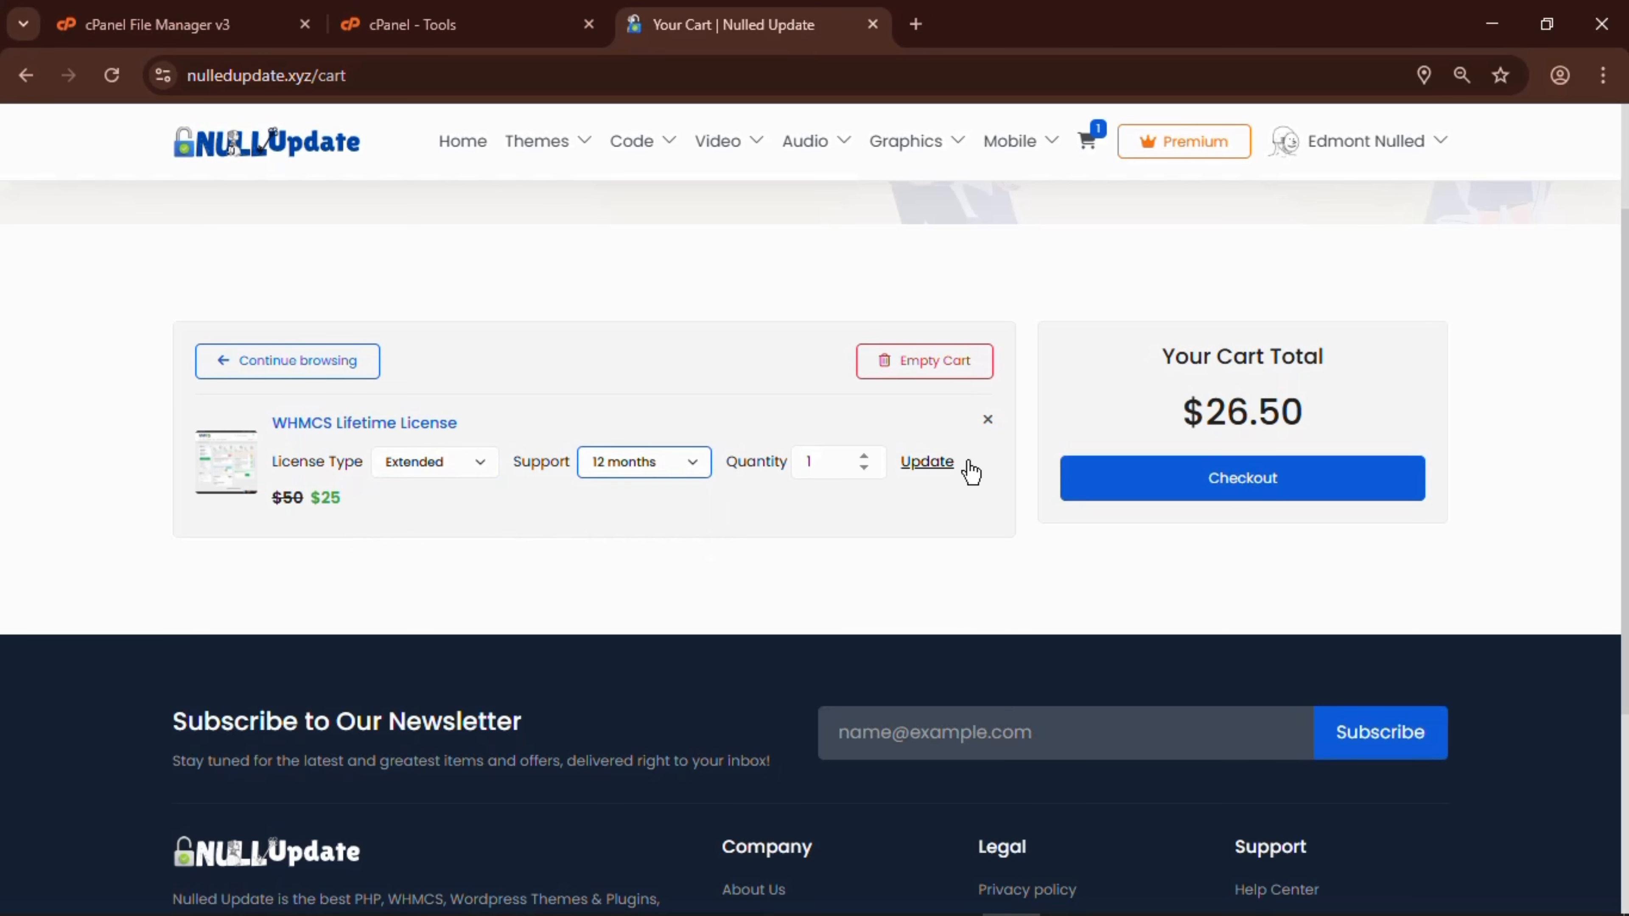
left_click(923, 464)
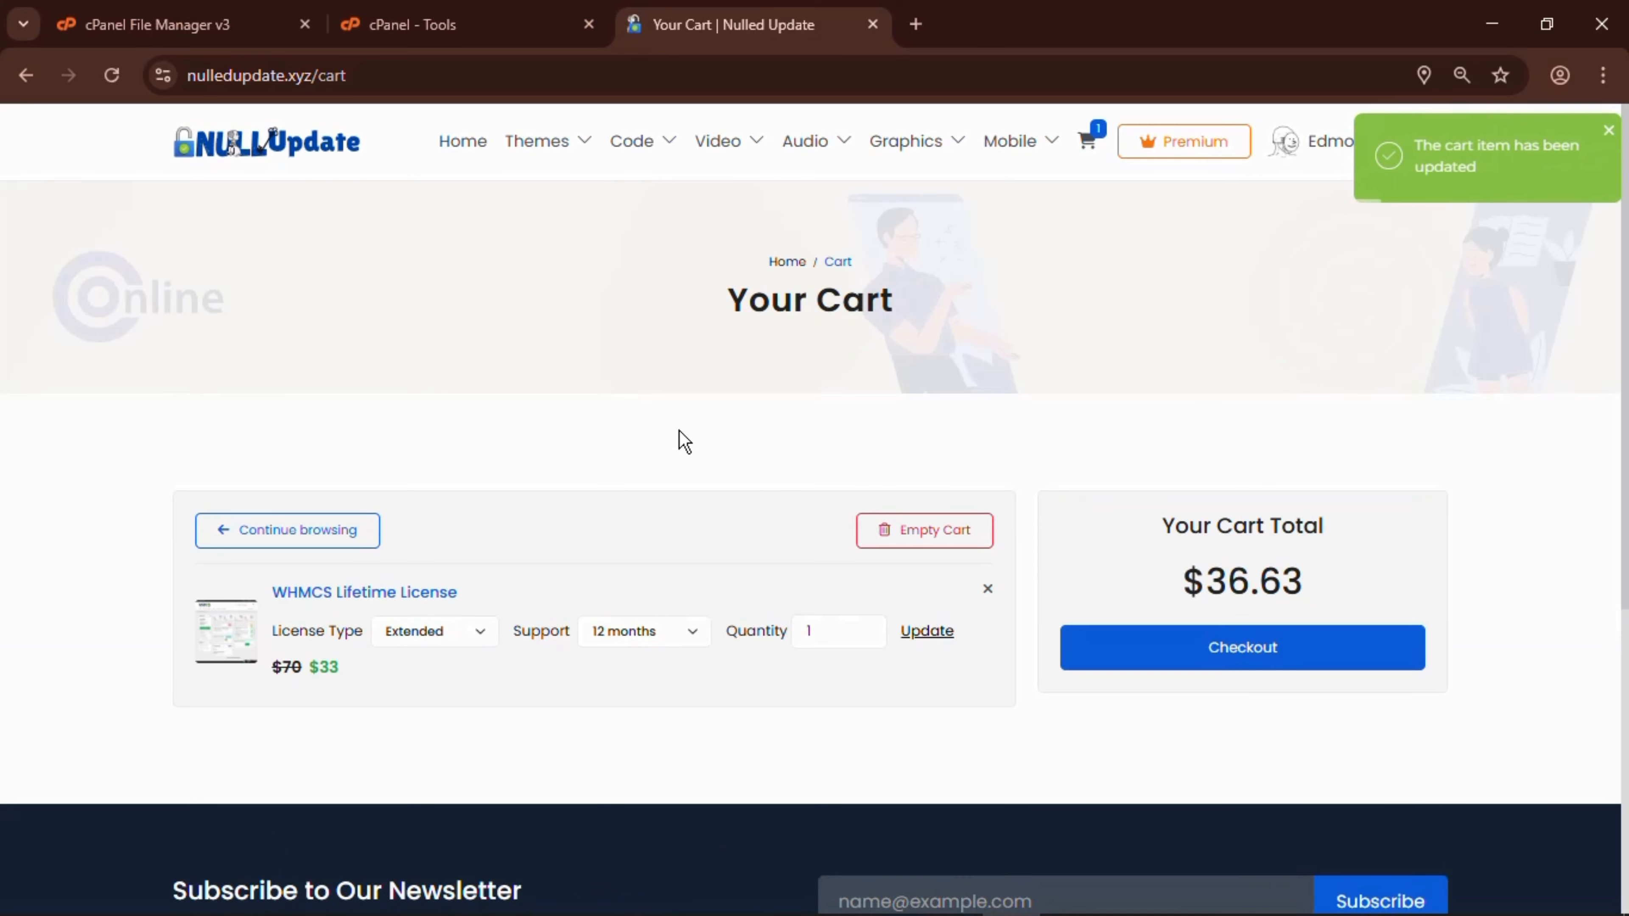
left_click(471, 640)
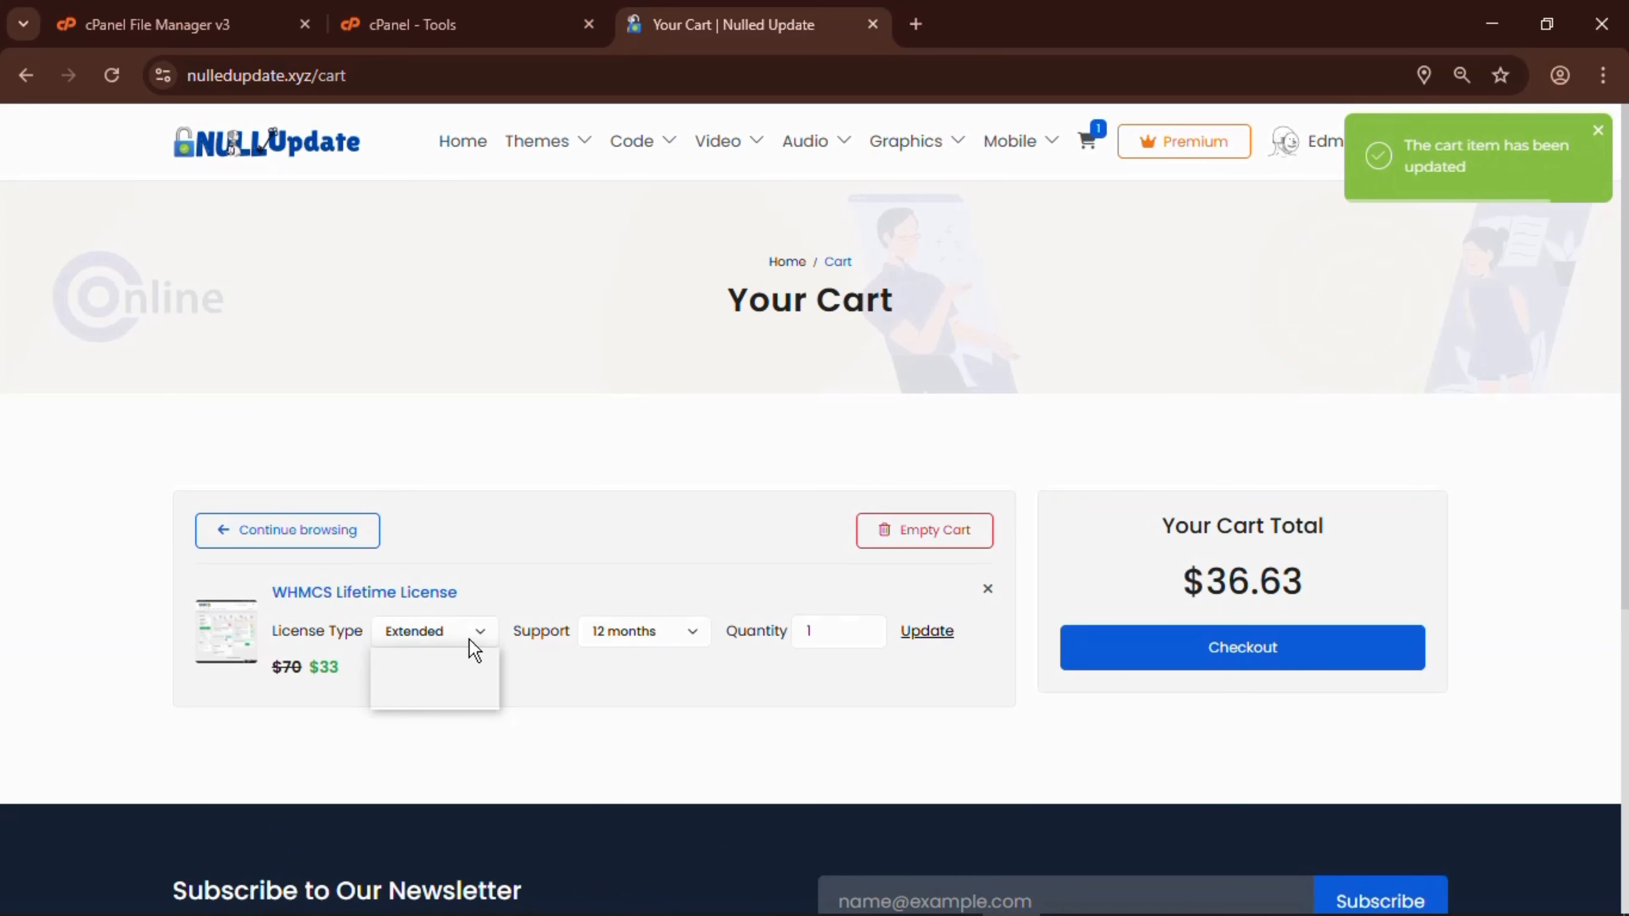
left_click(651, 564)
scroll(837, 680, "down", 1)
scroll(836, 669, "up", 1)
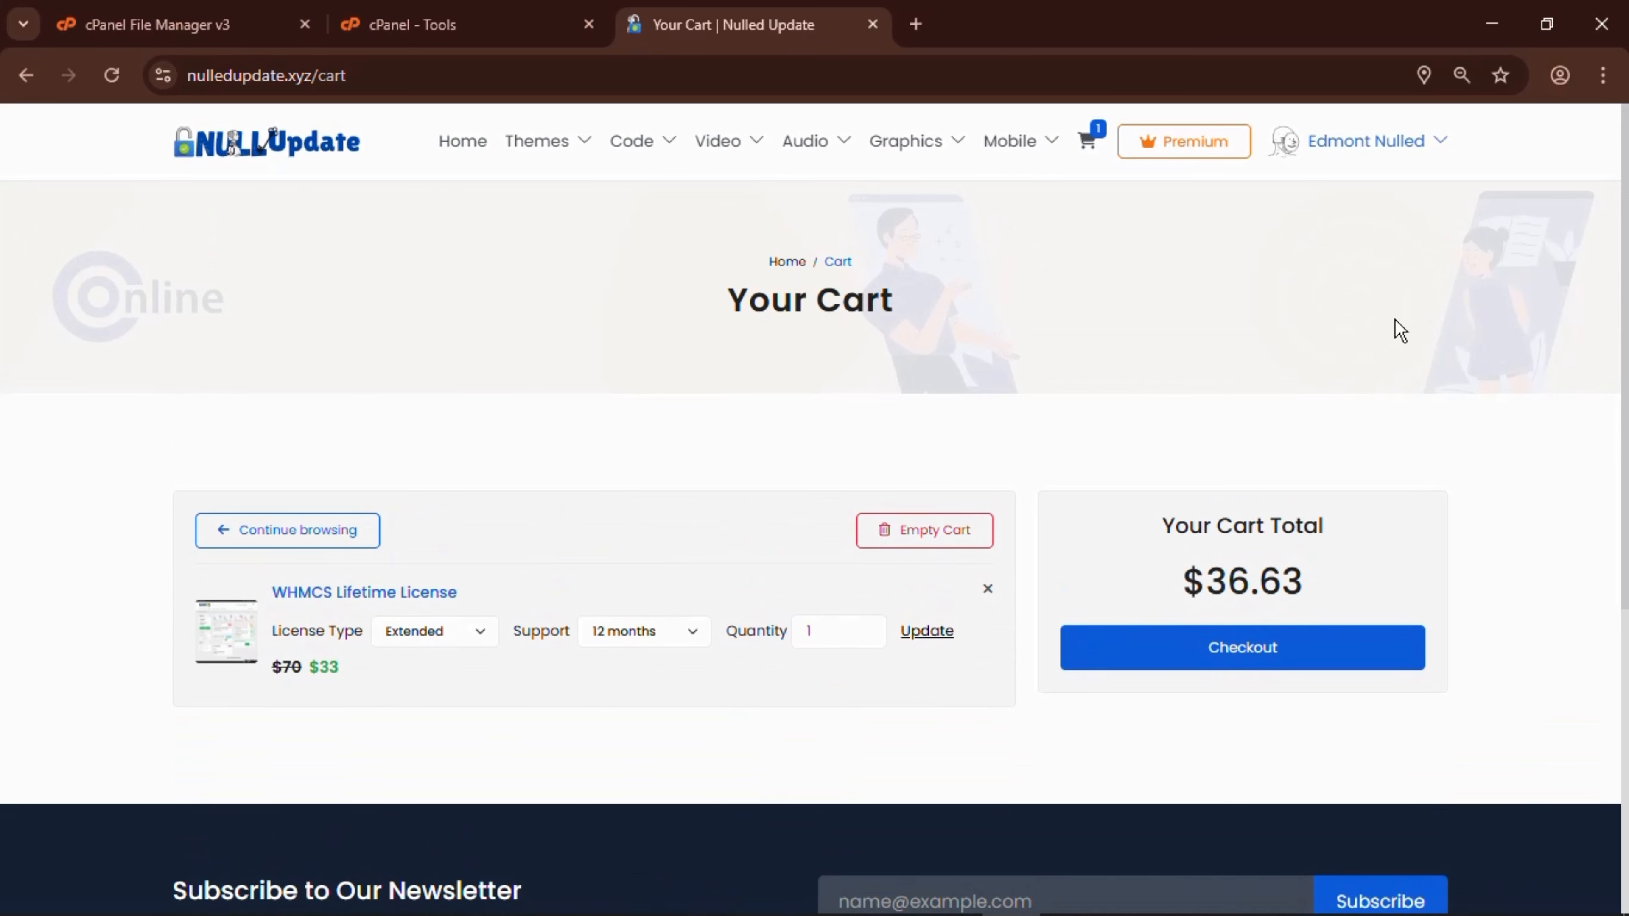
Check out with NOW Payments as the payment method and submit to reach the BTC payment page.
left_click(1217, 656)
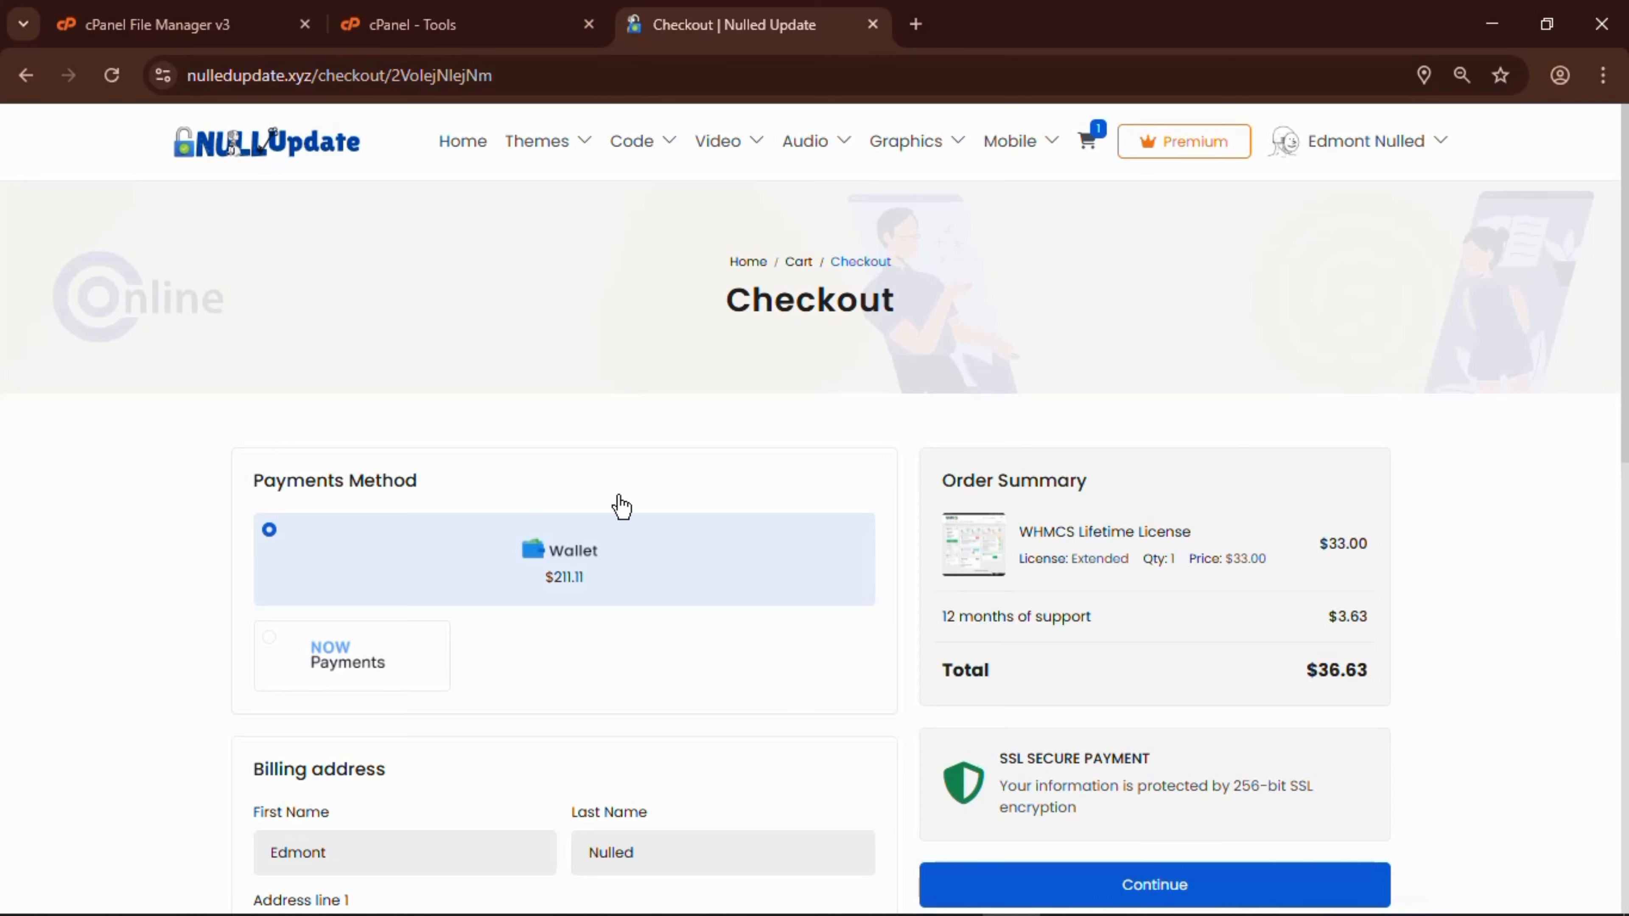
scroll(625, 485, "down", 2)
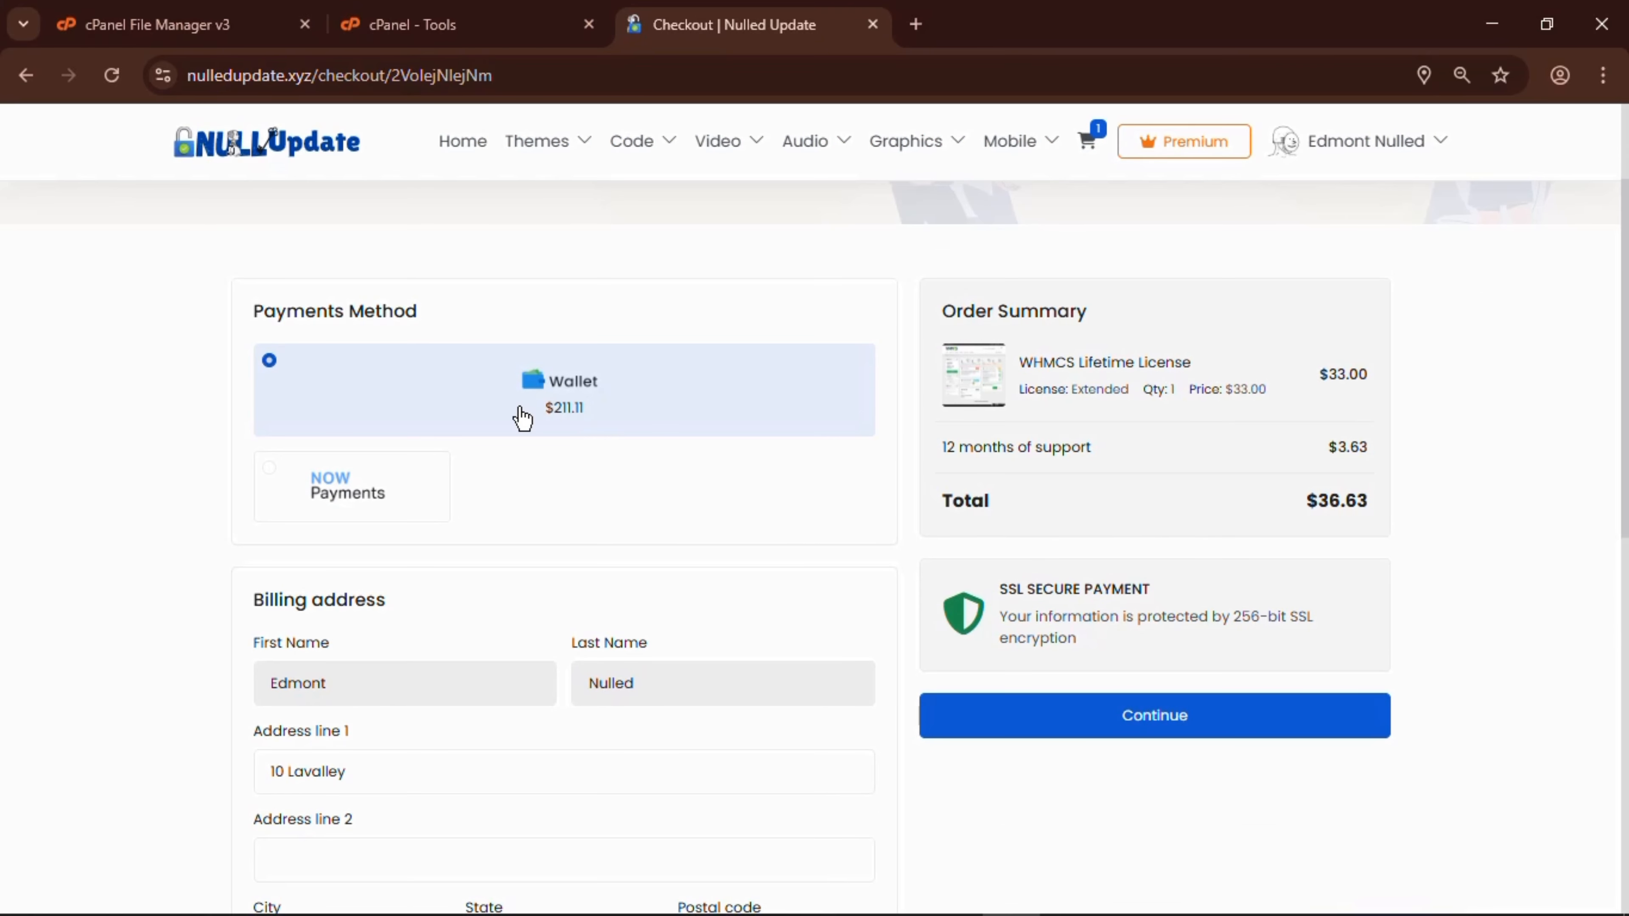
left_click(377, 499)
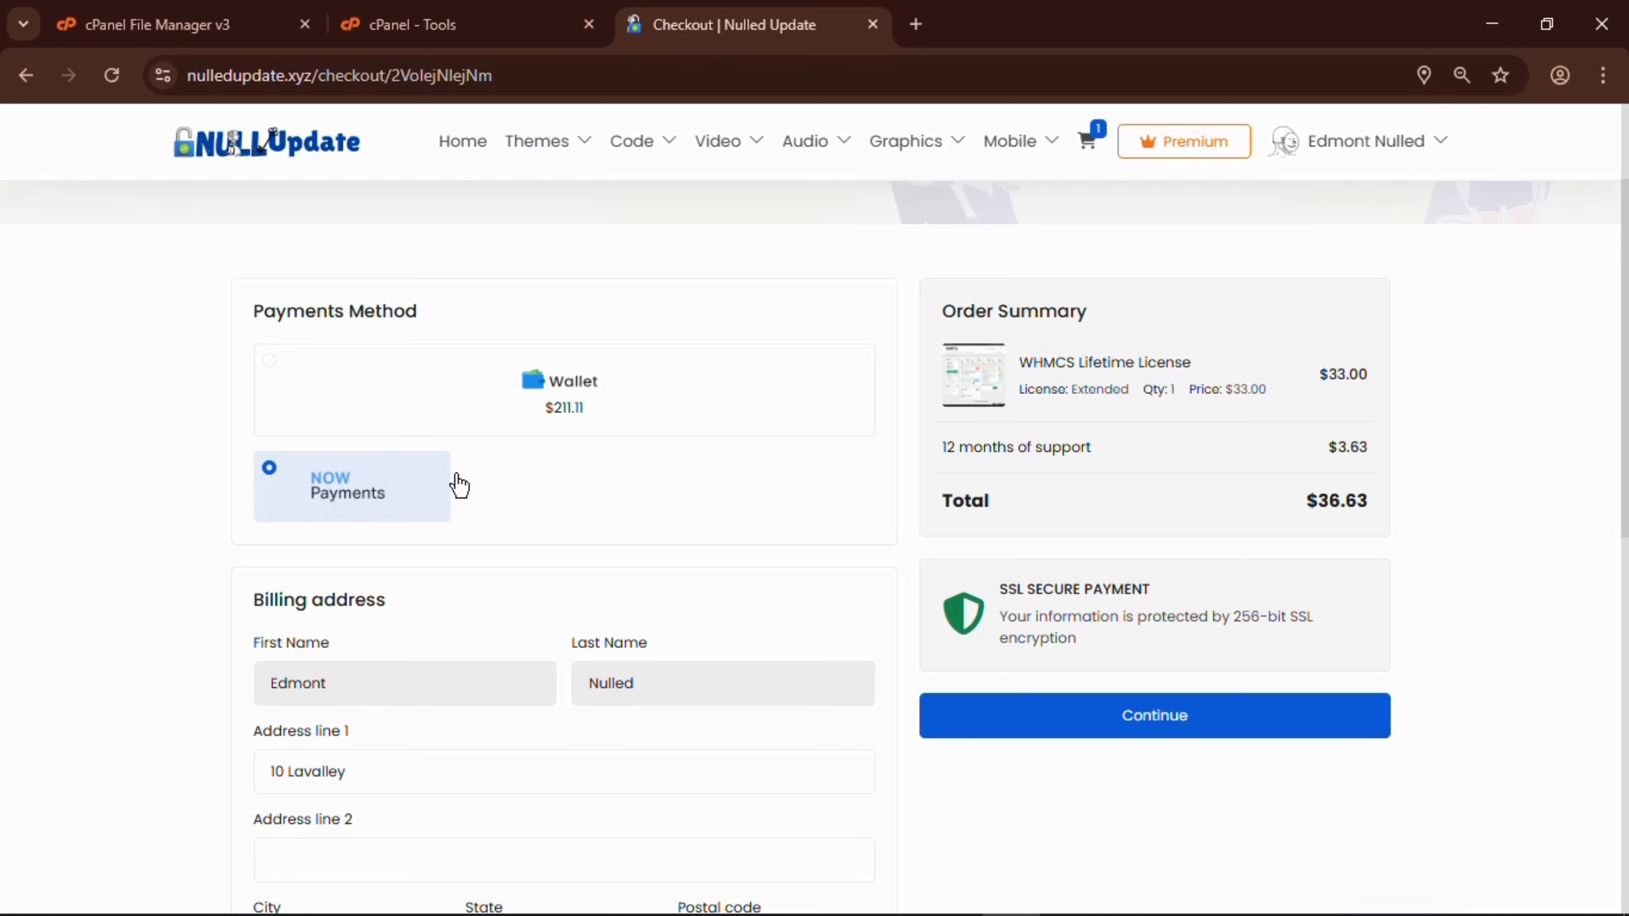
scroll(459, 486, "down", 1)
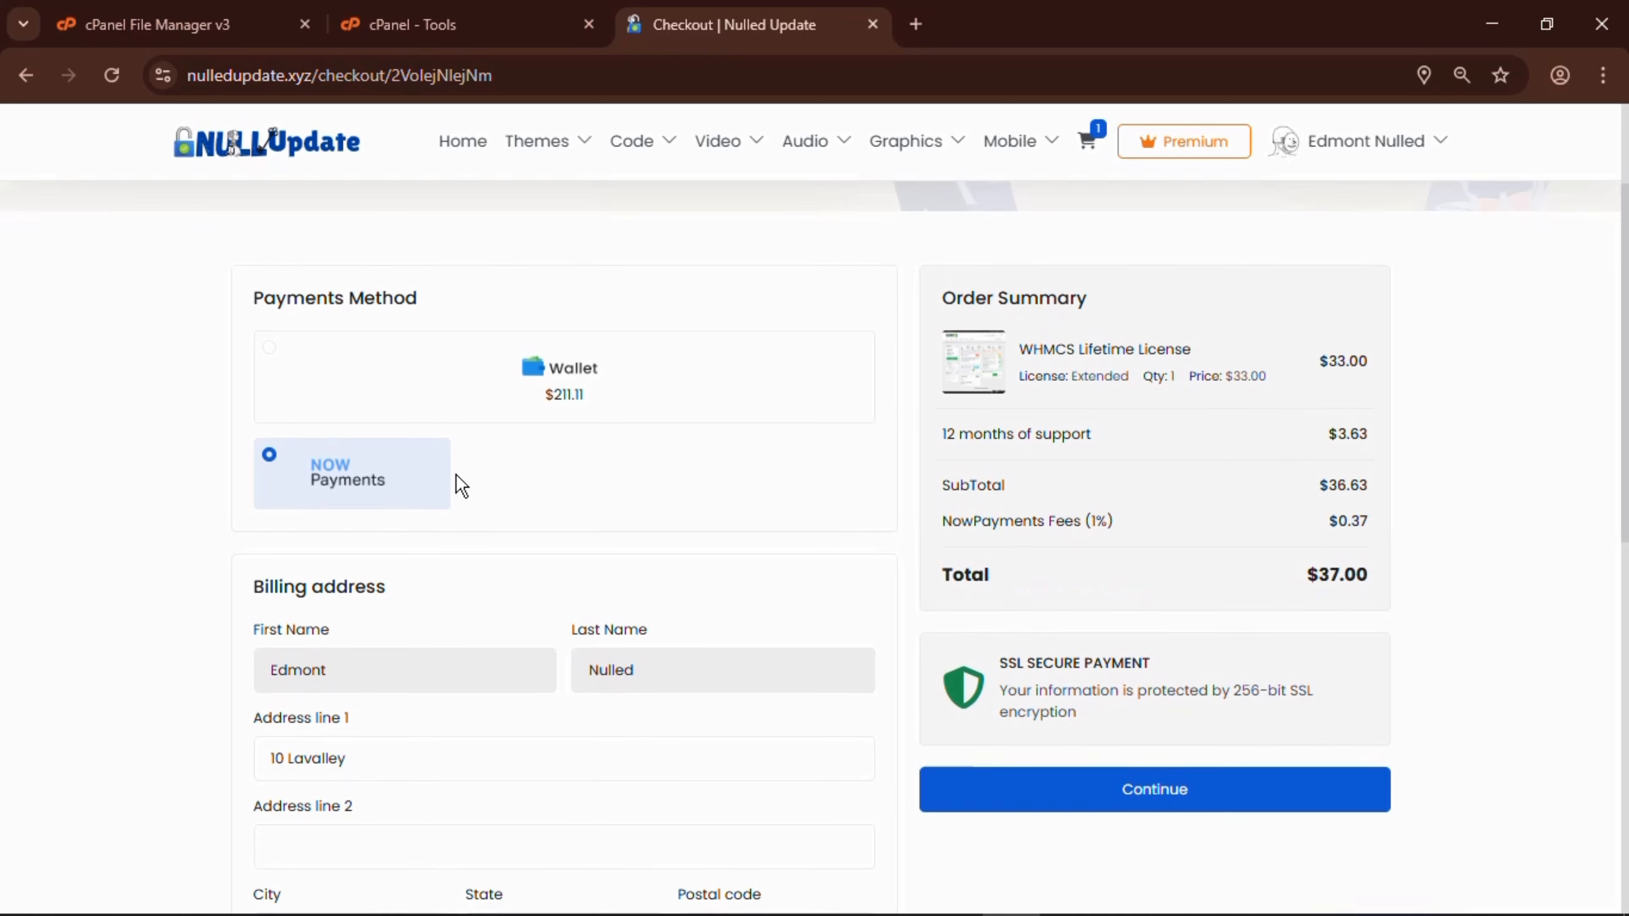
left_click_drag(935, 491, 1051, 493)
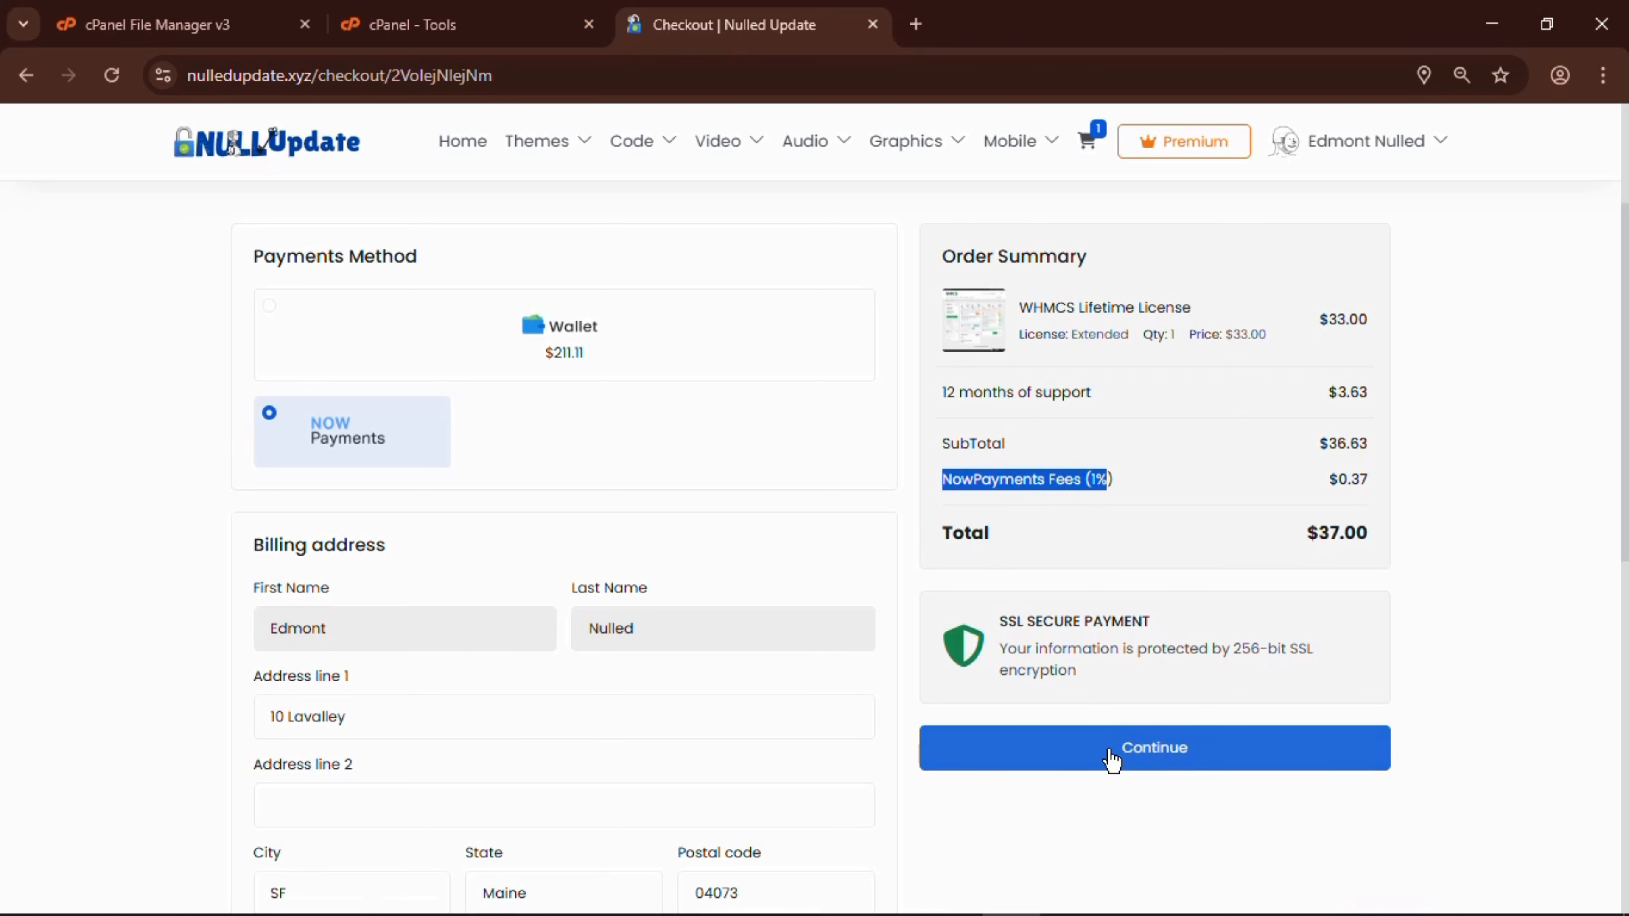
scroll(888, 523, "up", 4)
scroll(1061, 423, "down", 10)
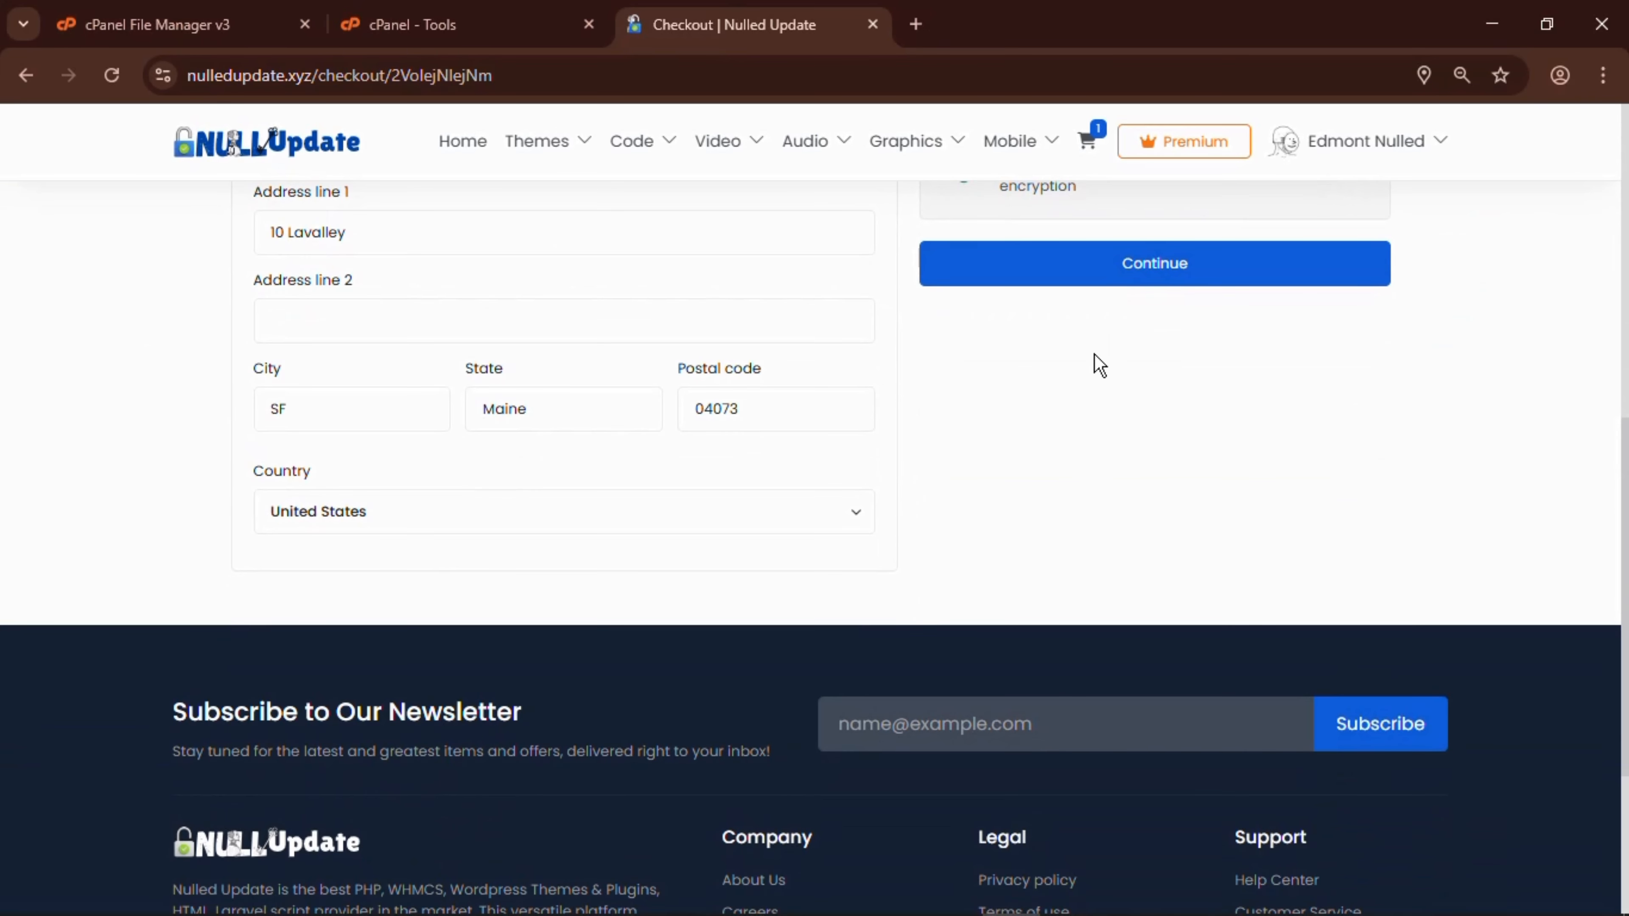
left_click(1096, 275)
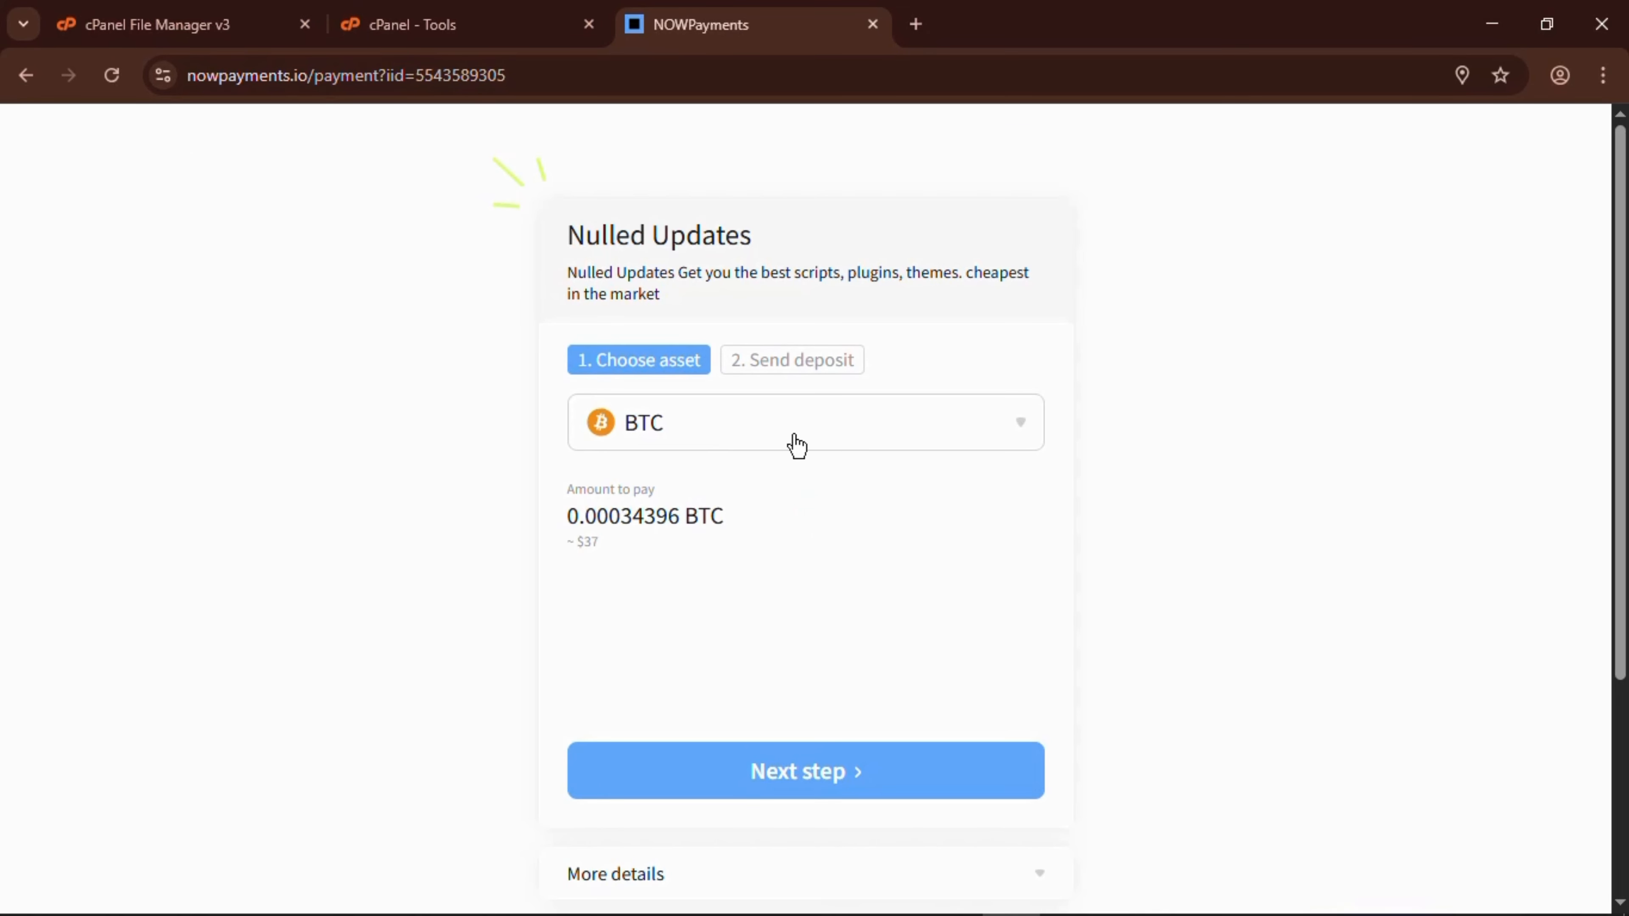
Switch the NOWPayments currency to USDT (BSC), with 37.01442885 USDT due.
left_click(783, 439)
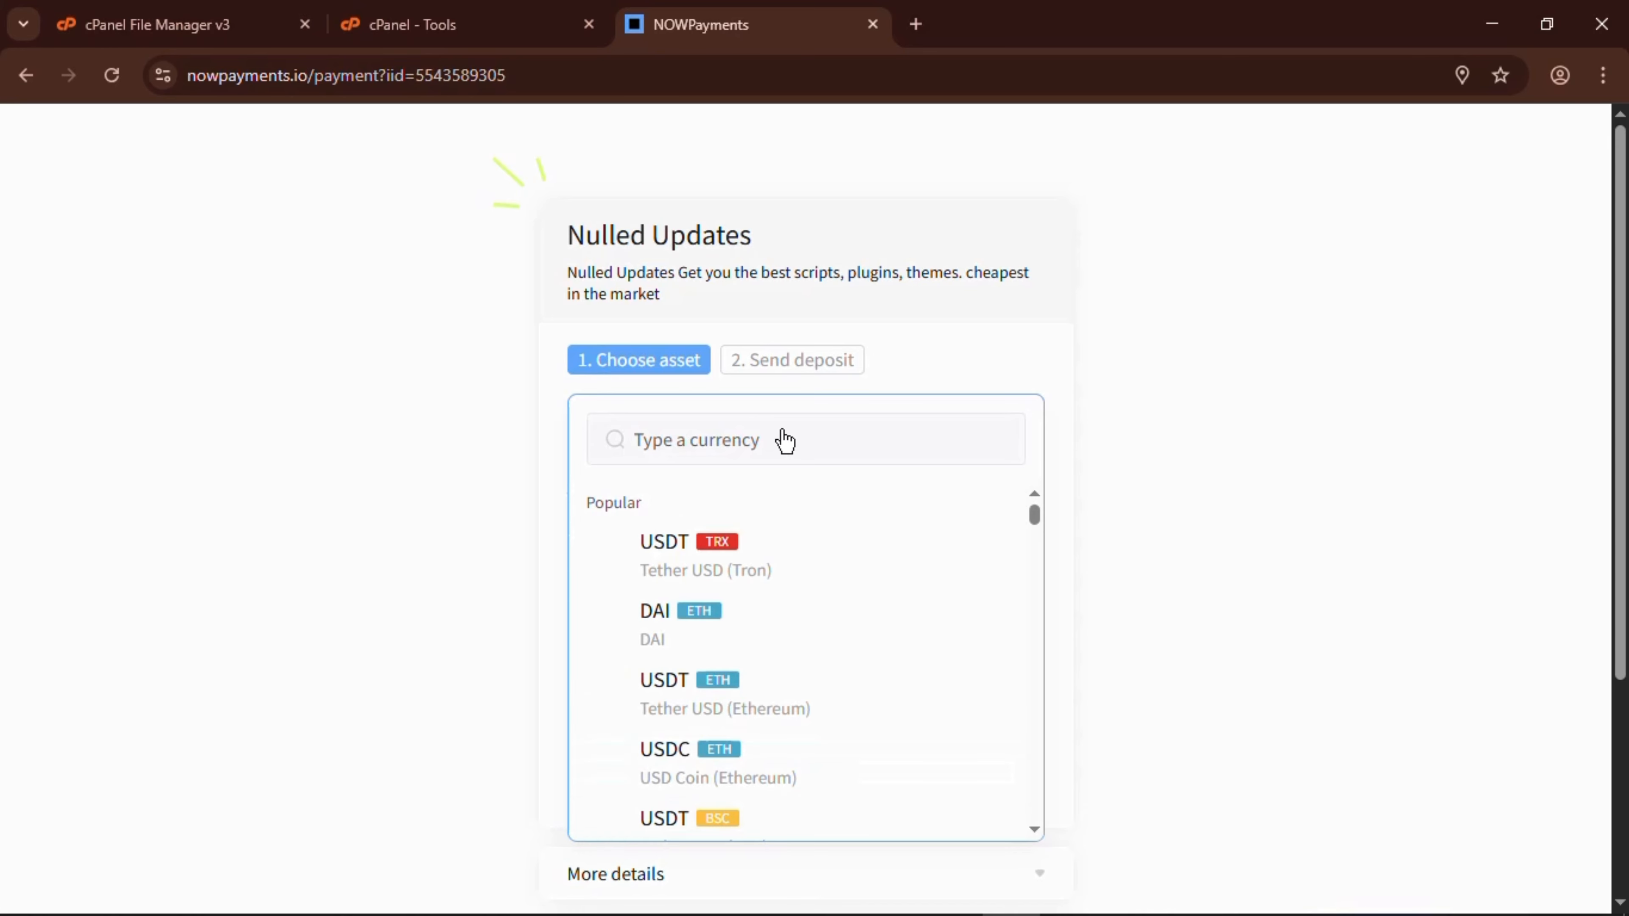
scroll(808, 482, "down", 2)
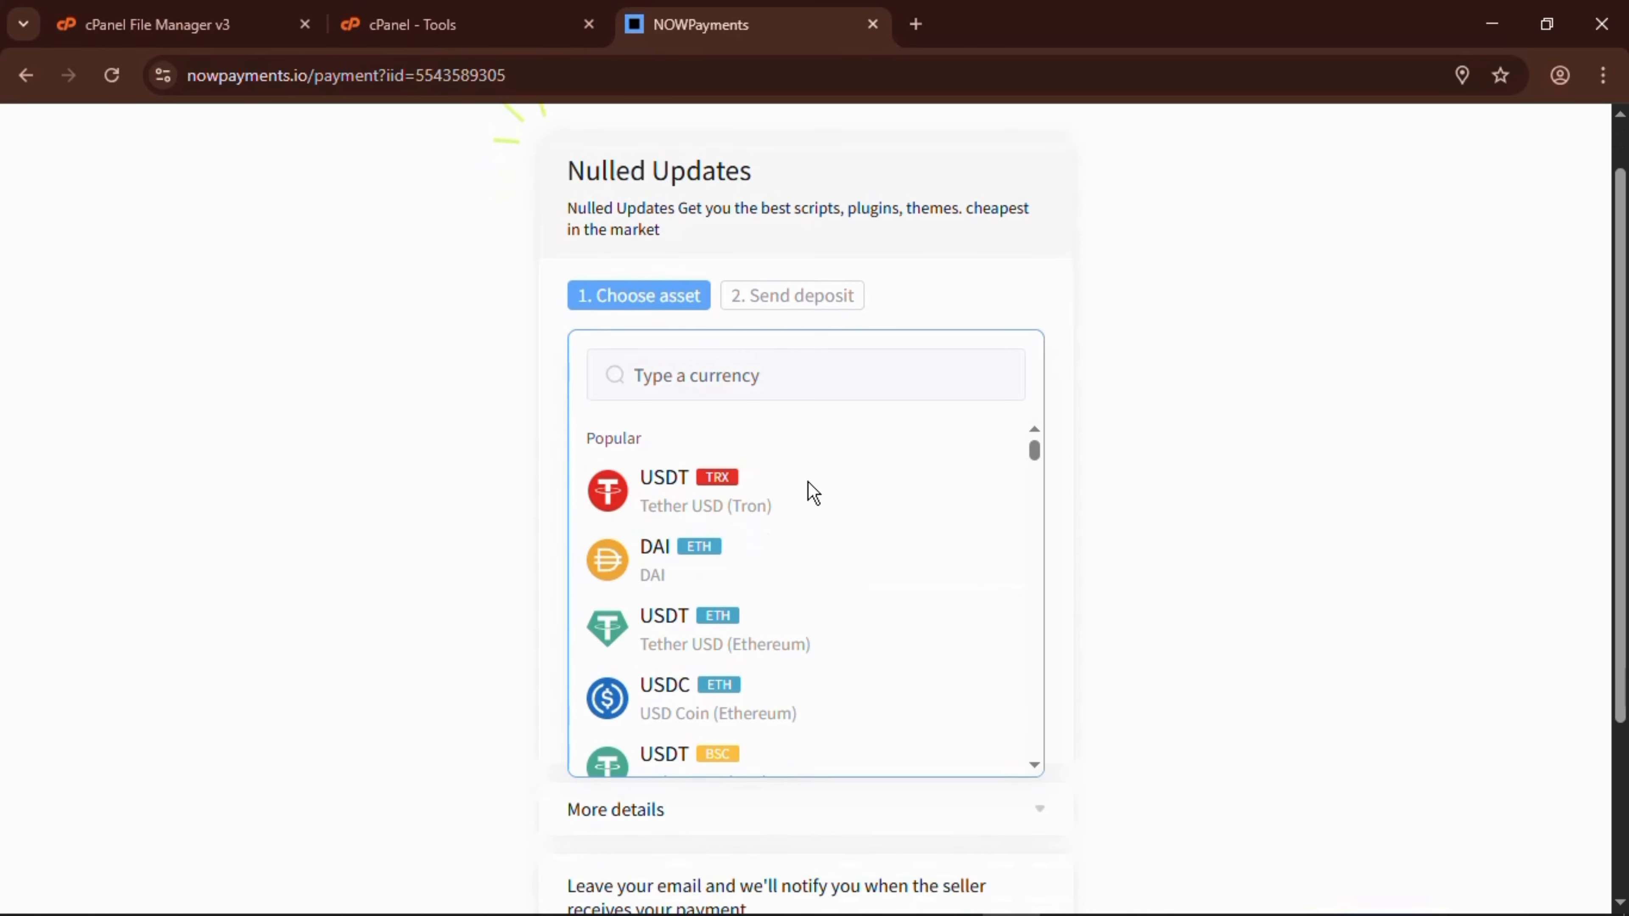
left_click(749, 684)
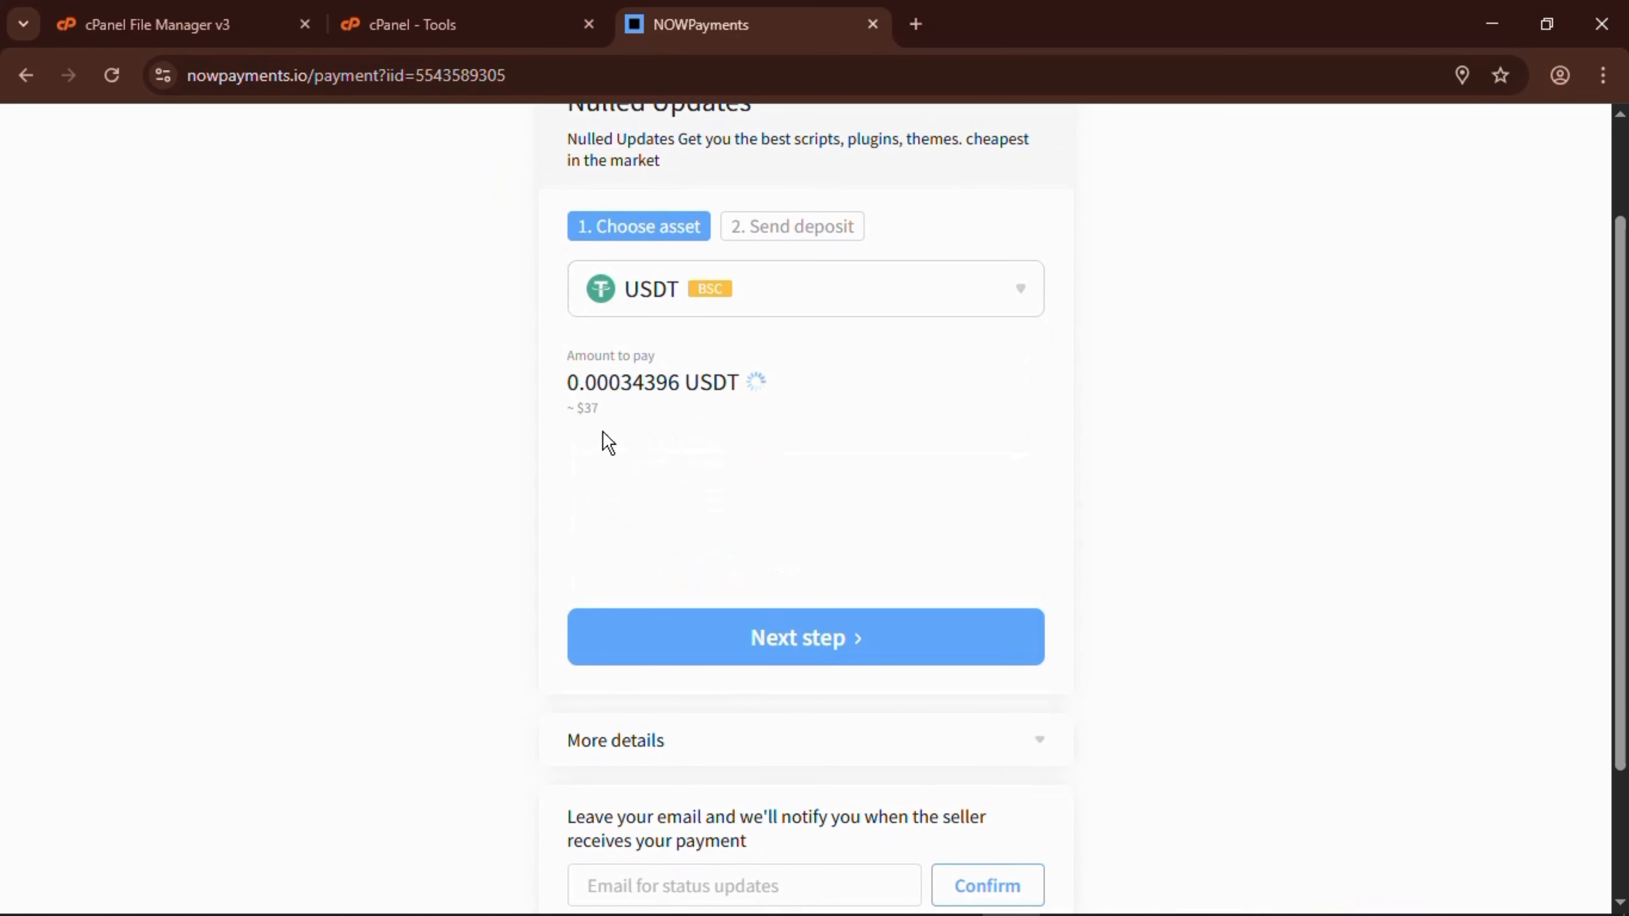
scroll(780, 447, "down", 1)
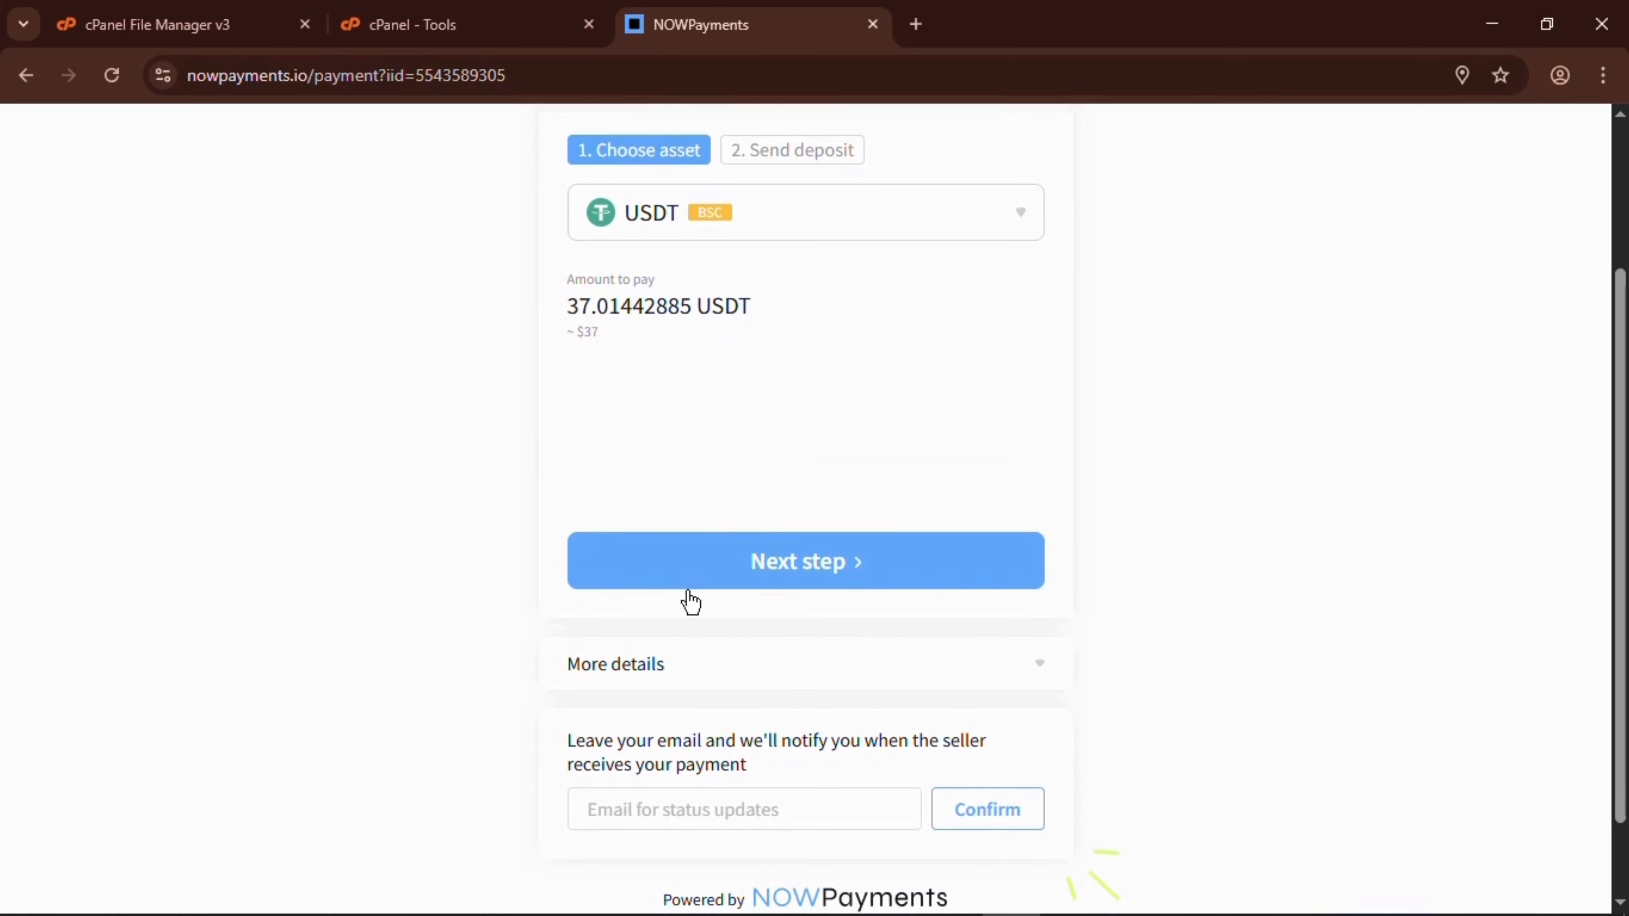
scroll(687, 596, "up", 3)
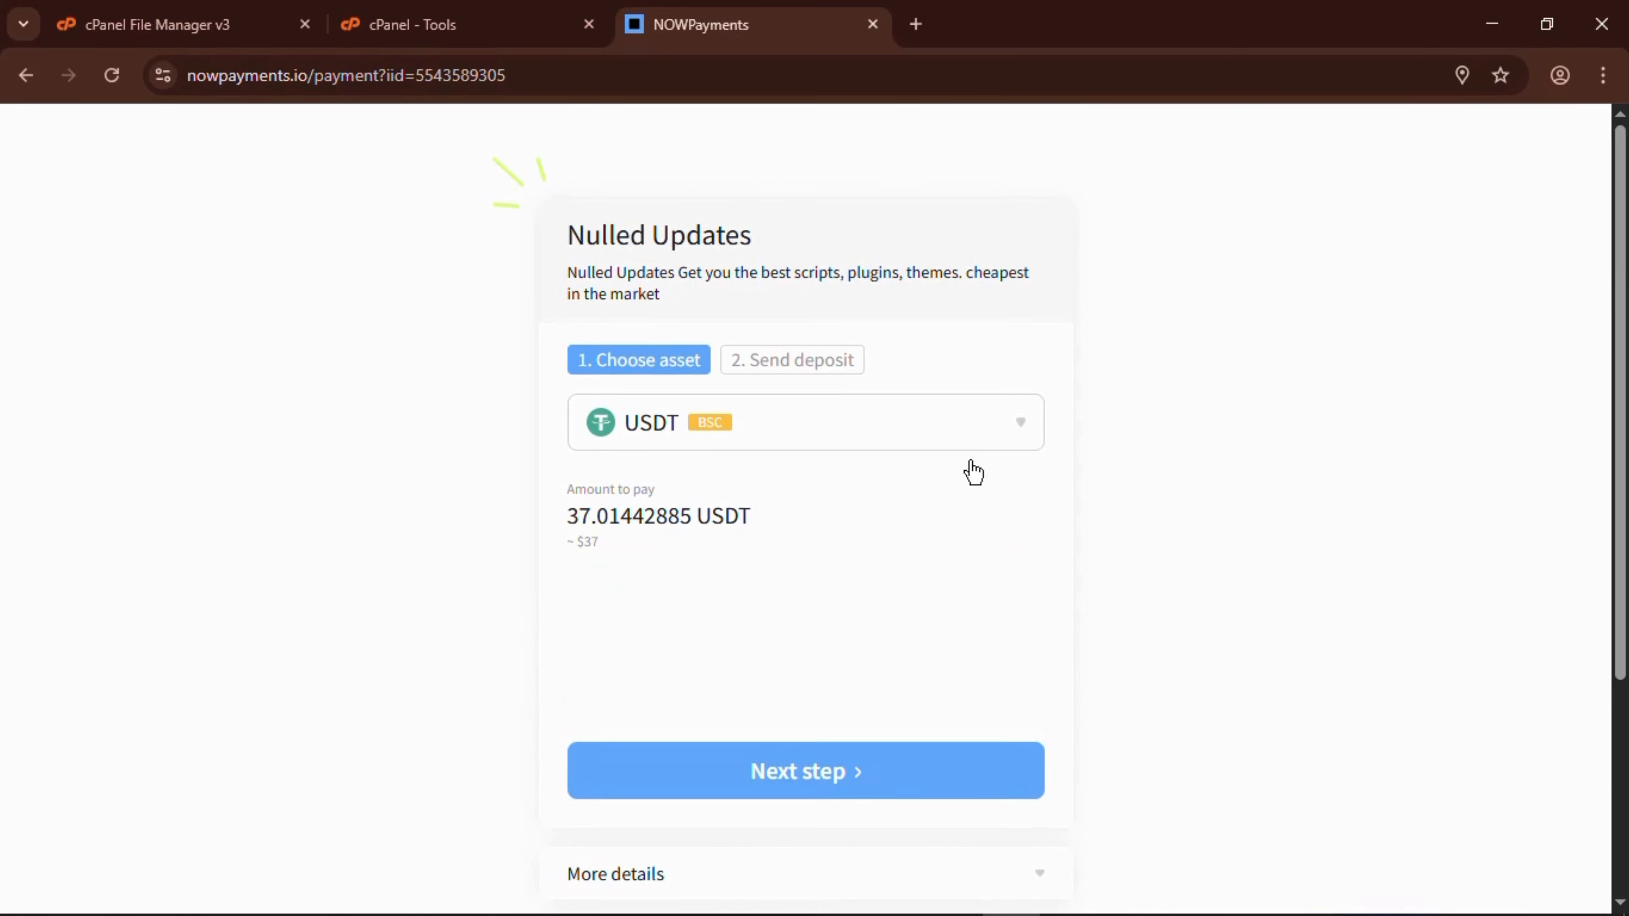
Go back to checkout and pay the $36.63 order from the wallet balance.
left_click(29, 77)
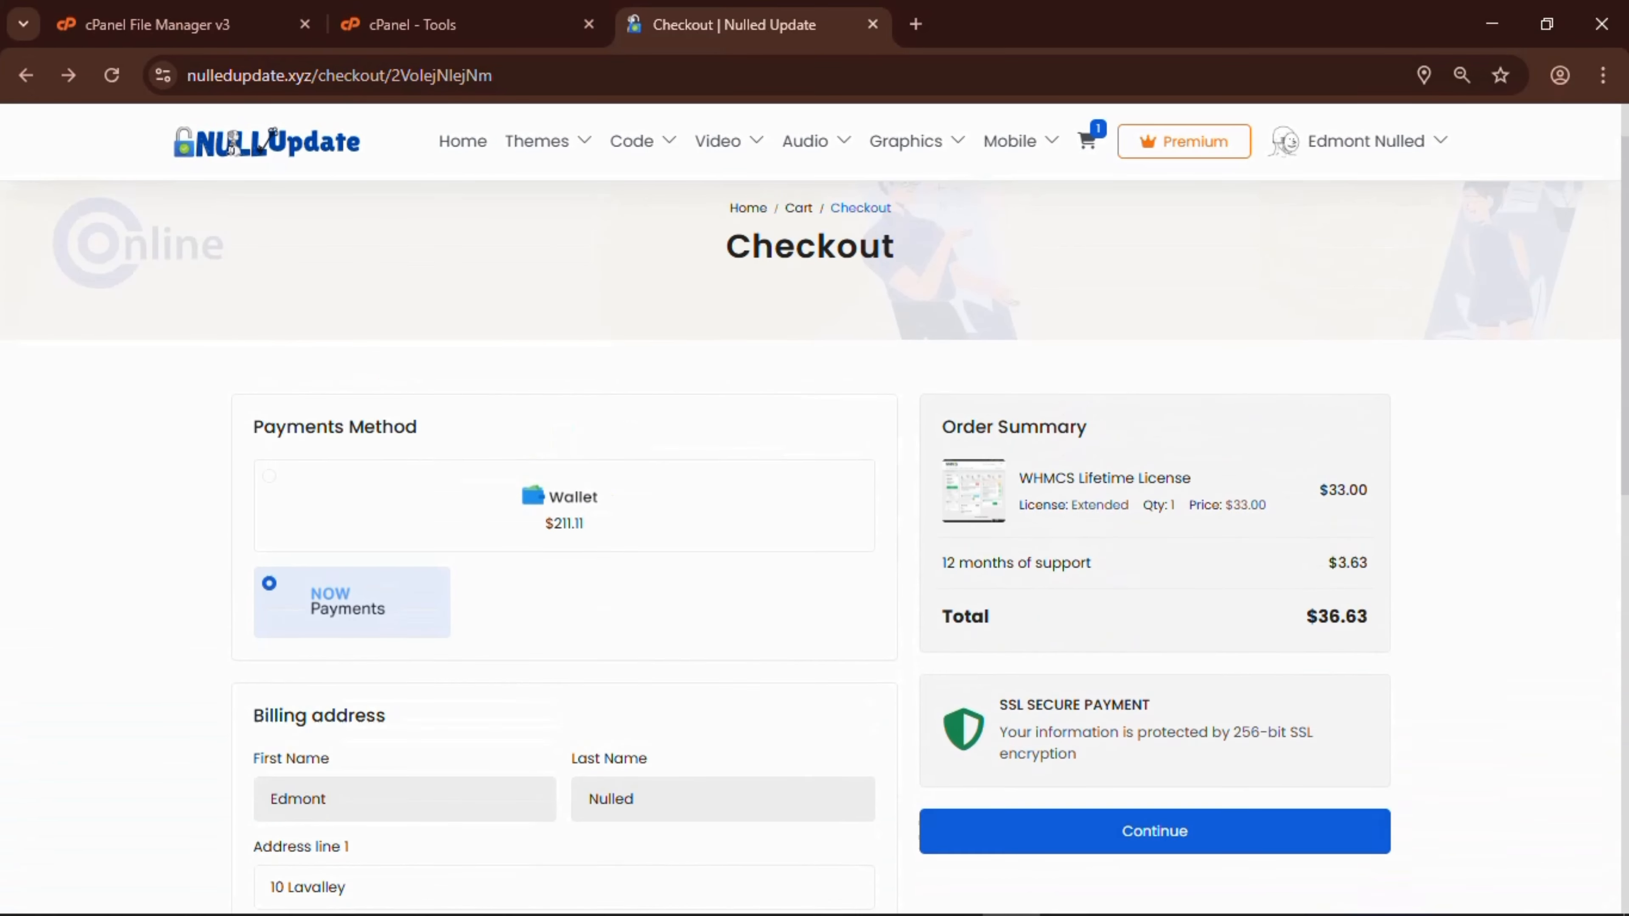
left_click(389, 574)
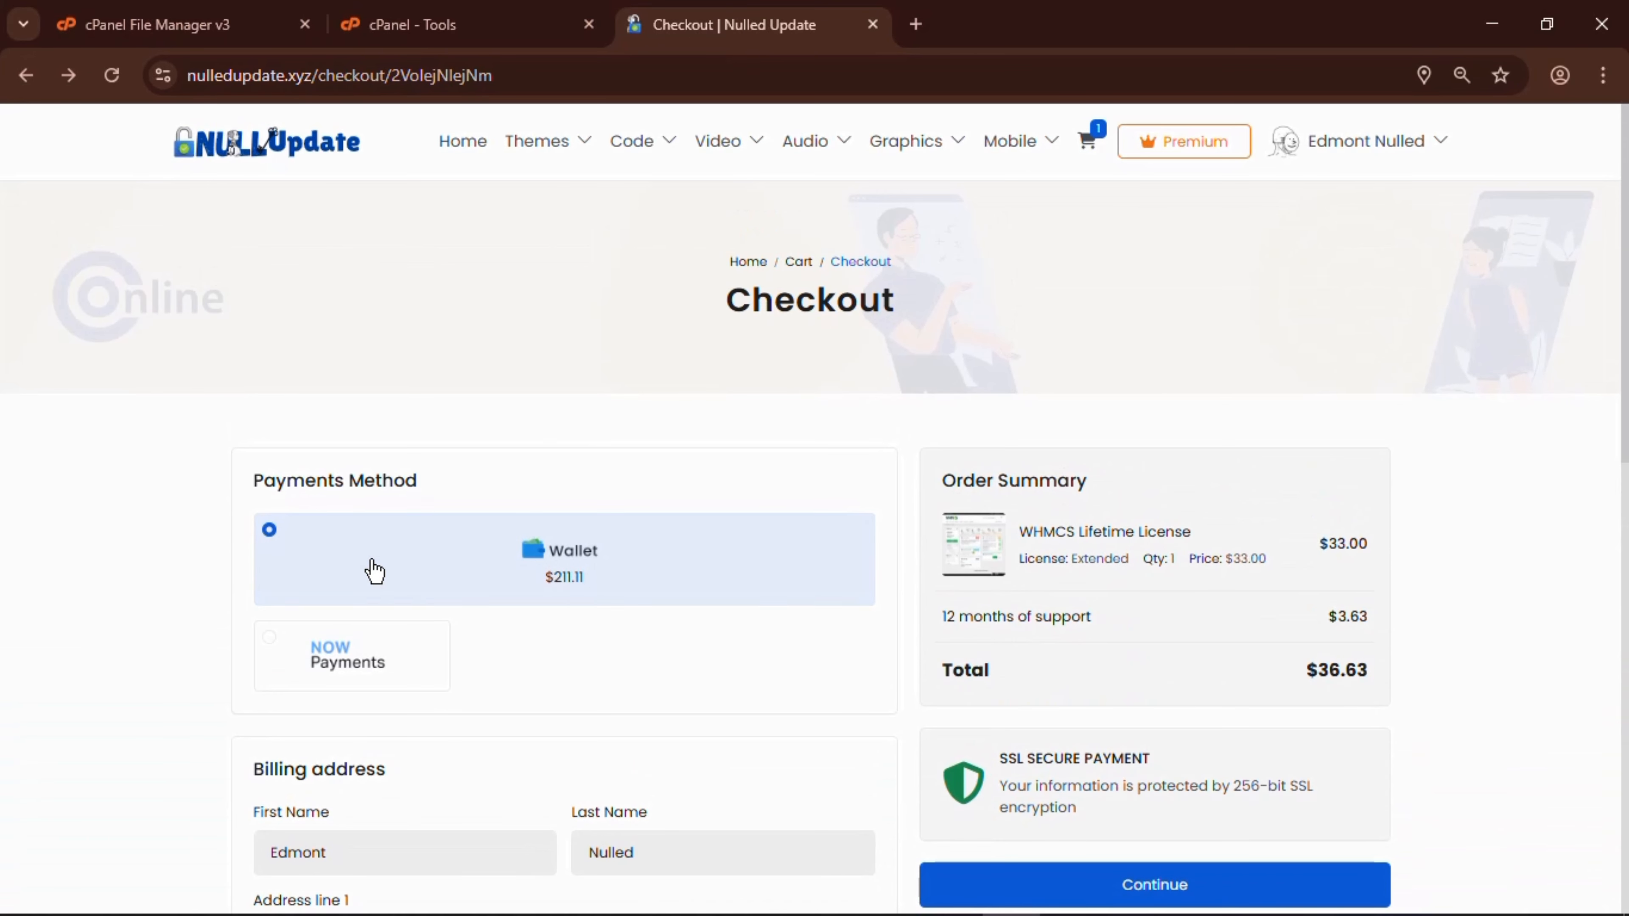
scroll(1138, 347, "down", 5)
scroll(1141, 340, "up", 2)
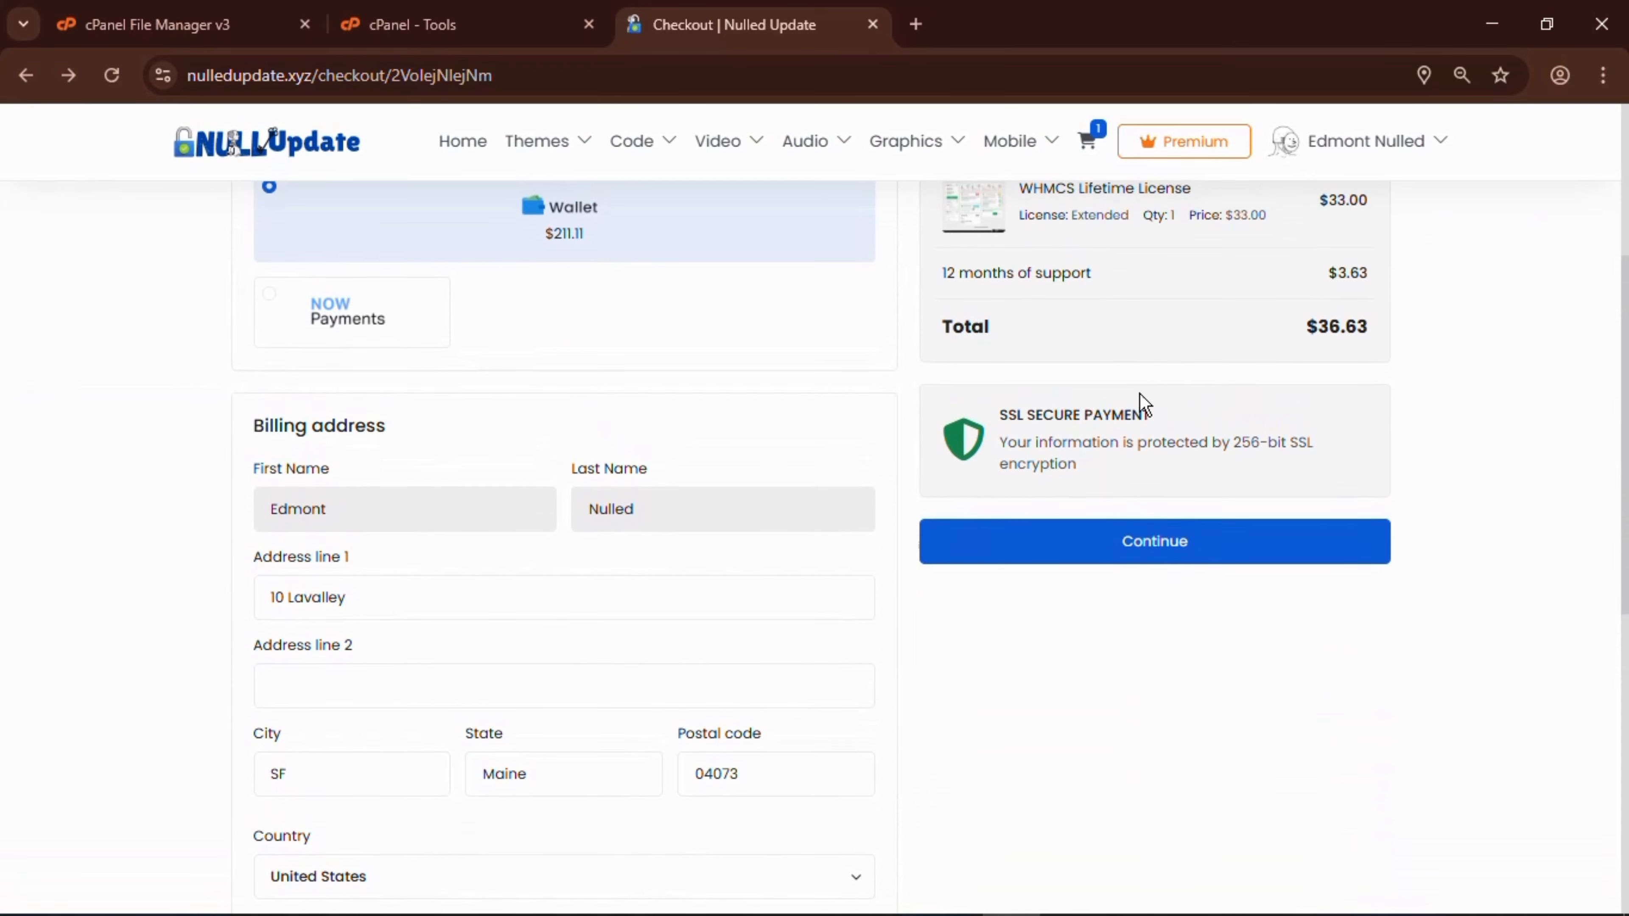
left_click(1155, 545)
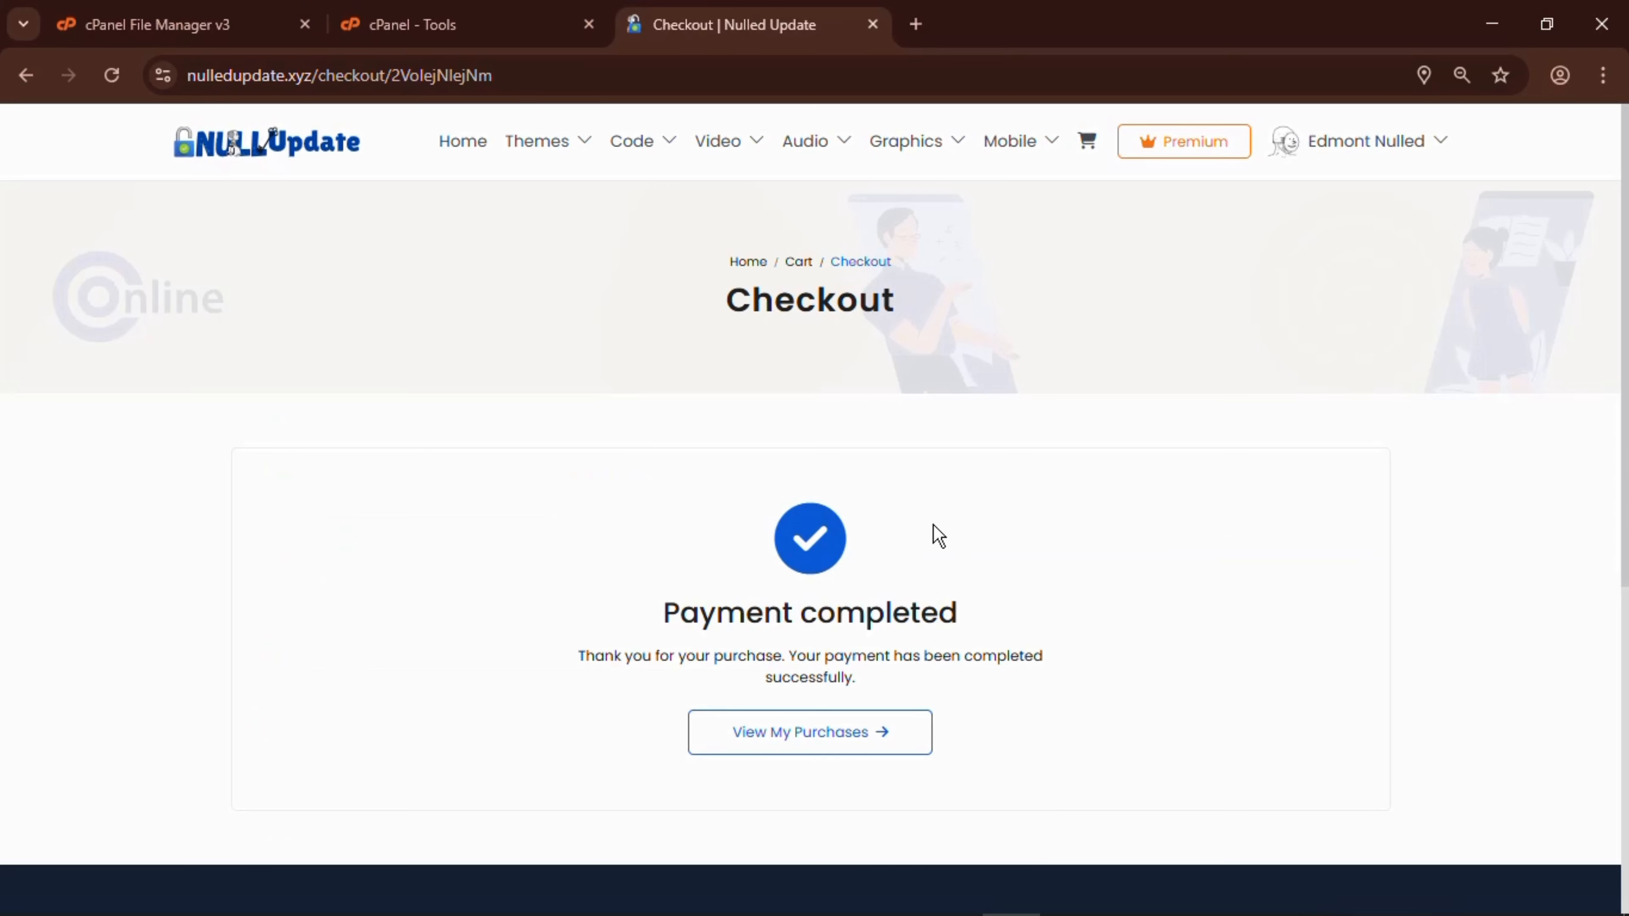
scroll(936, 536, "down", 2)
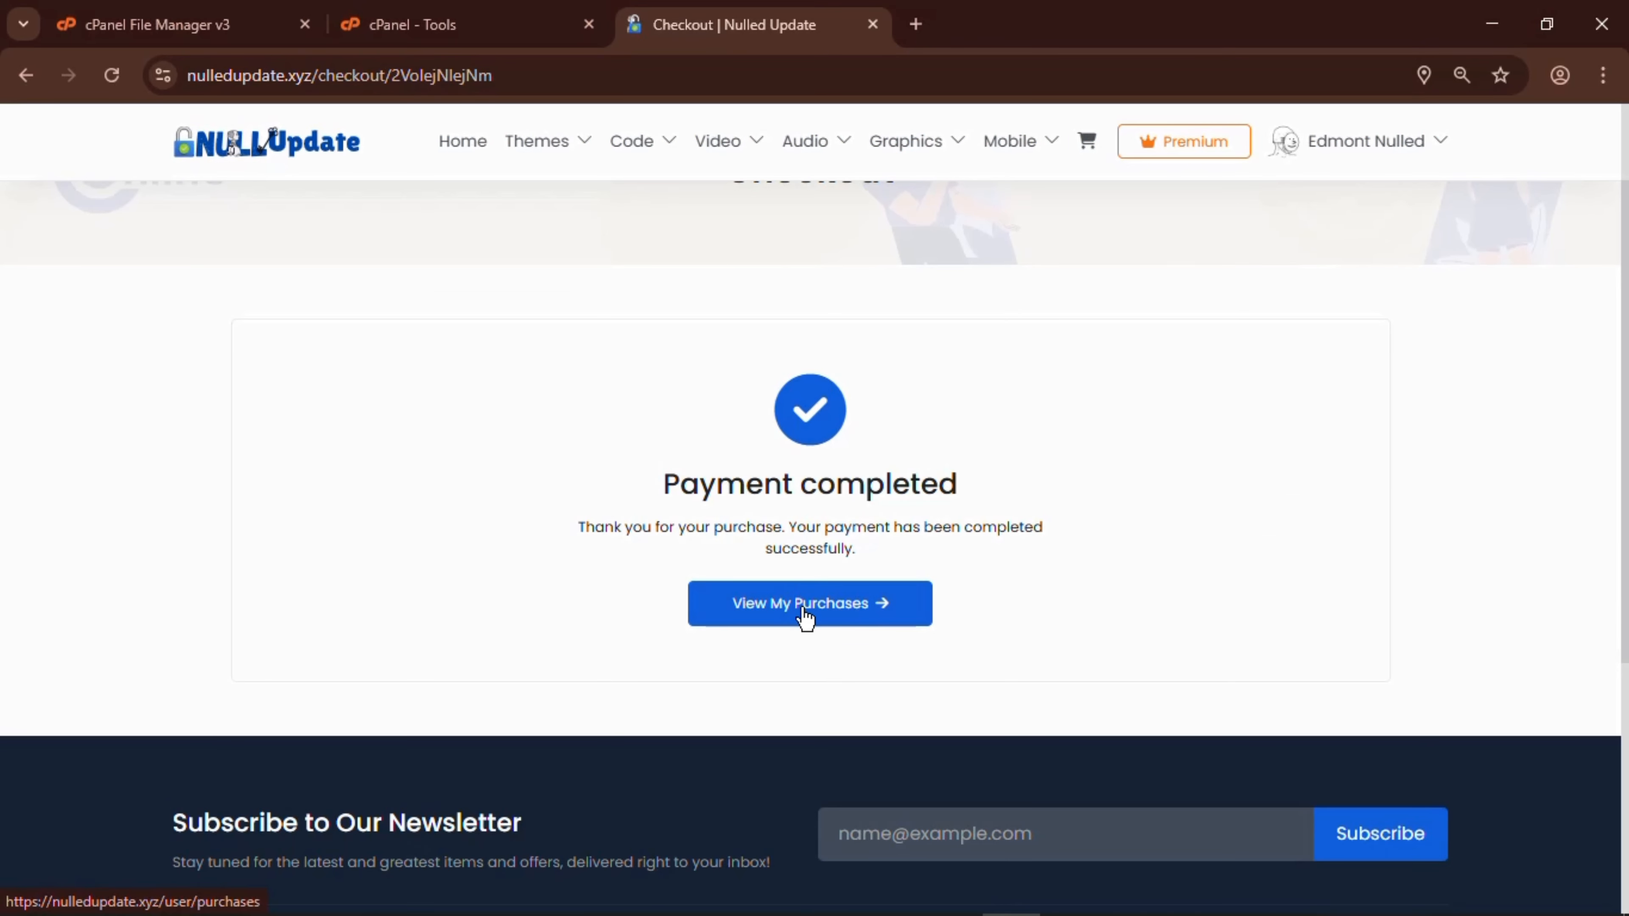
left_click(1441, 141)
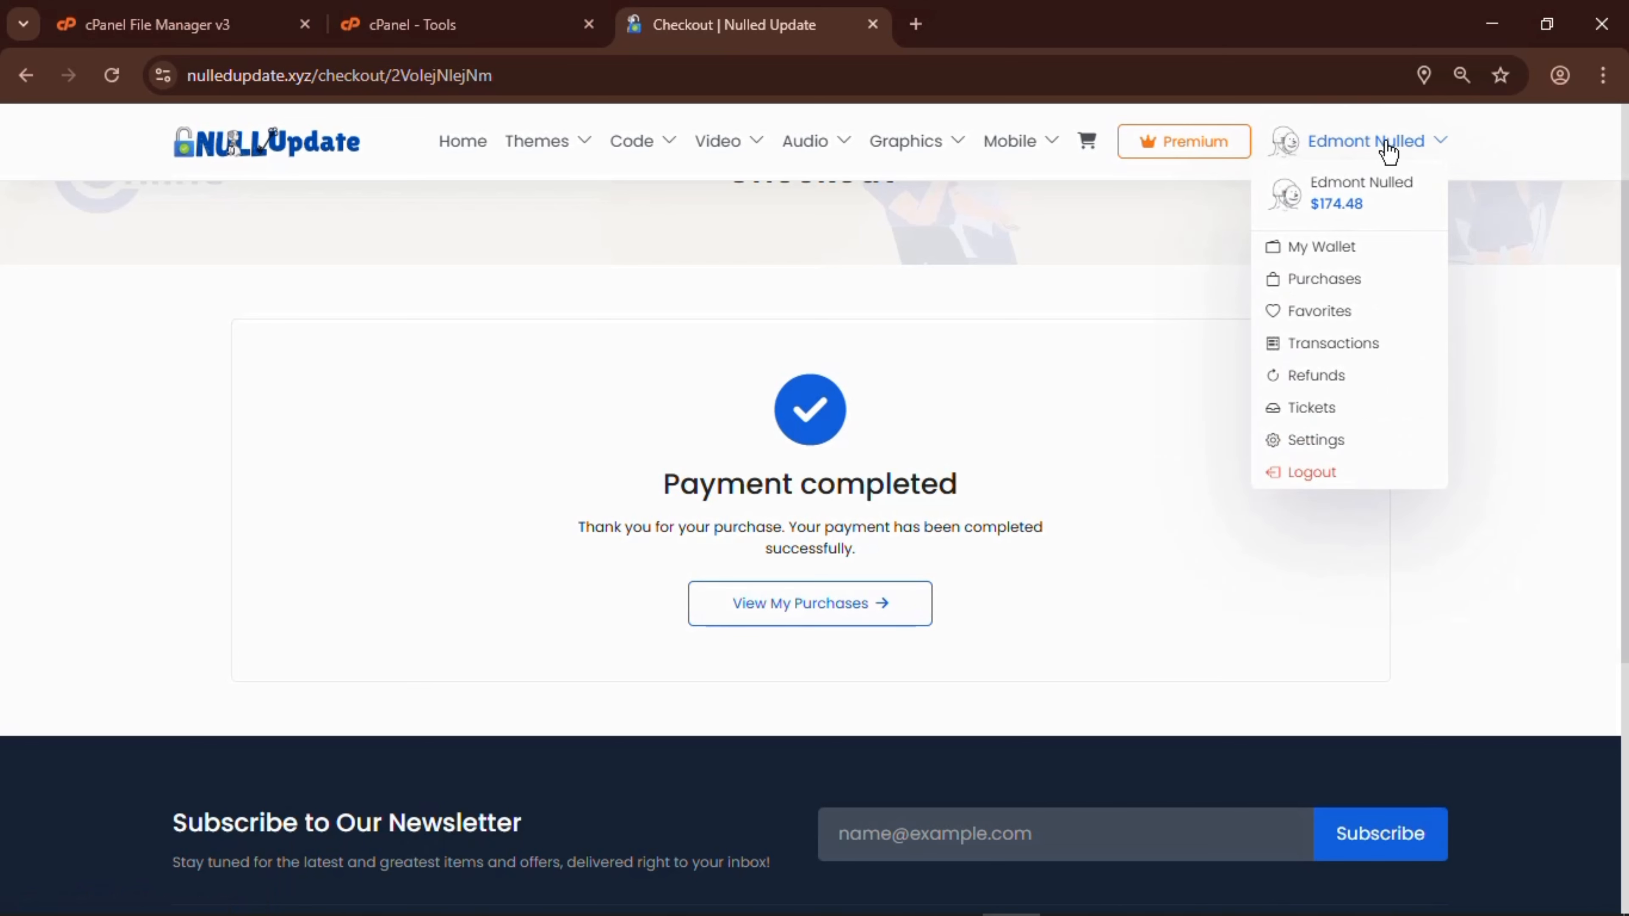
Download the WHMCS Lifetime License files from the Purchases page.
left_click(1299, 281)
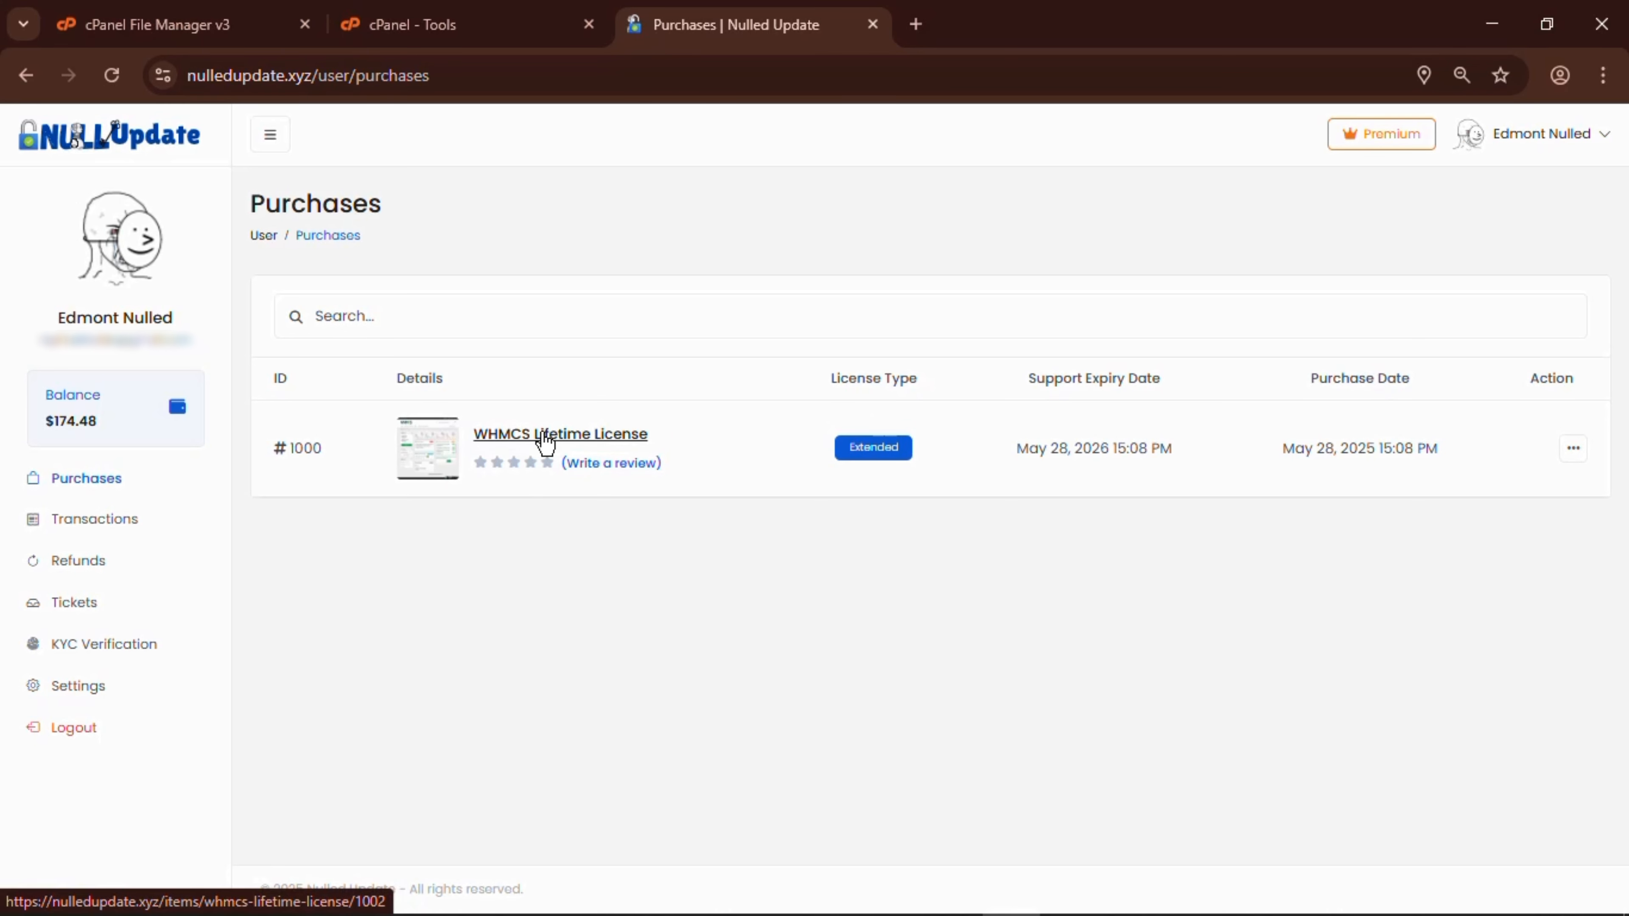
left_click(1574, 453)
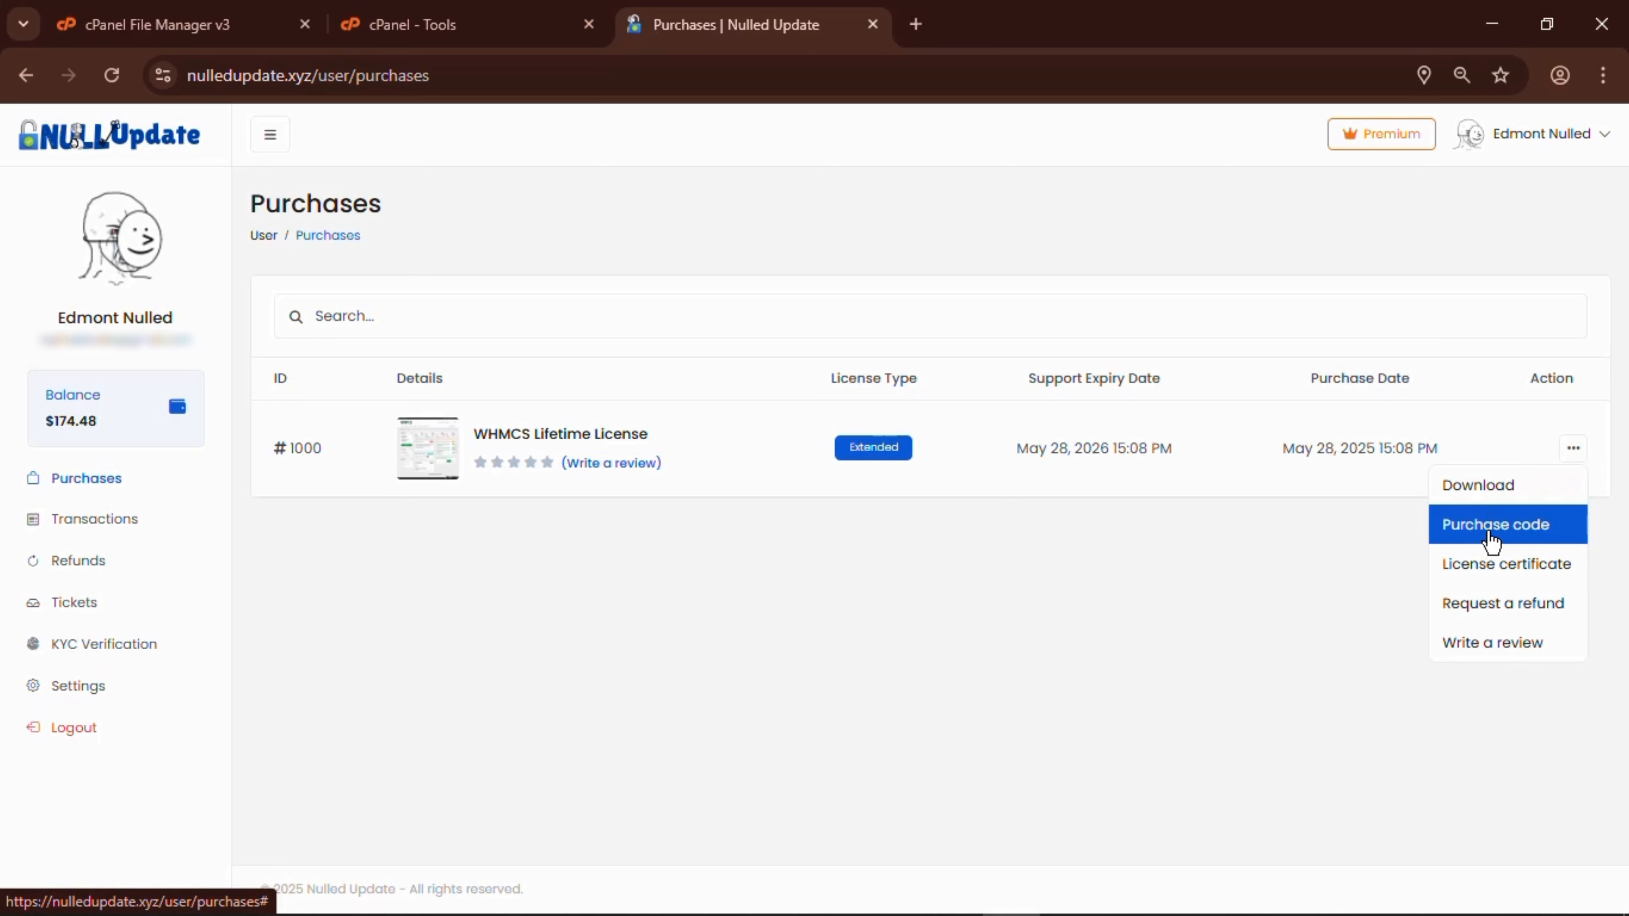
left_click(1479, 494)
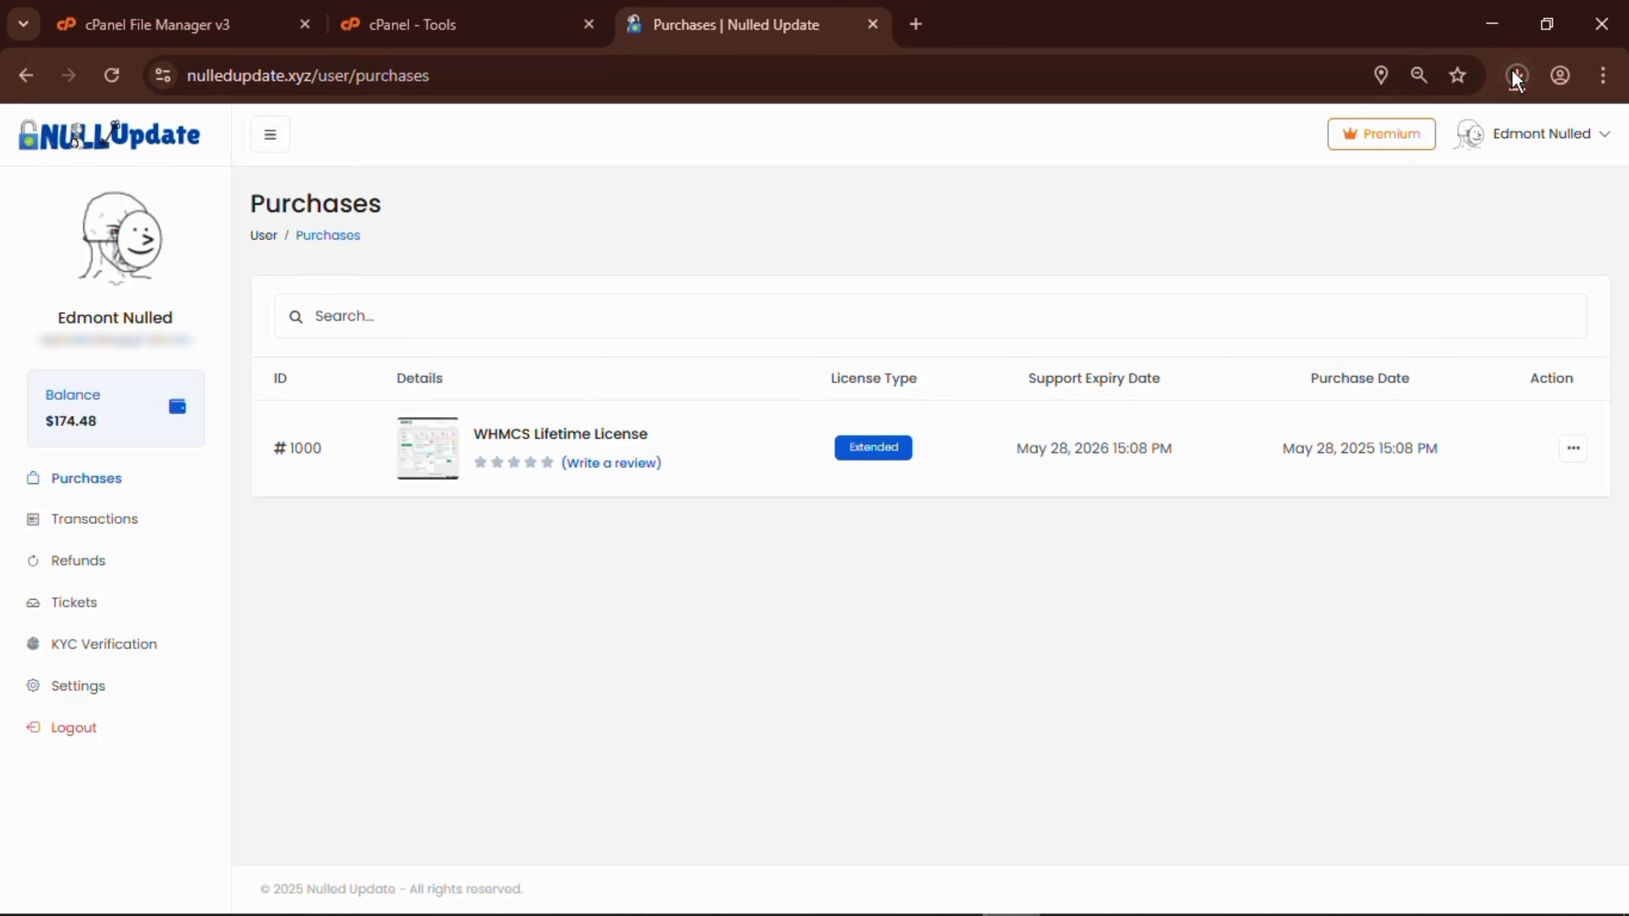
left_click(1516, 77)
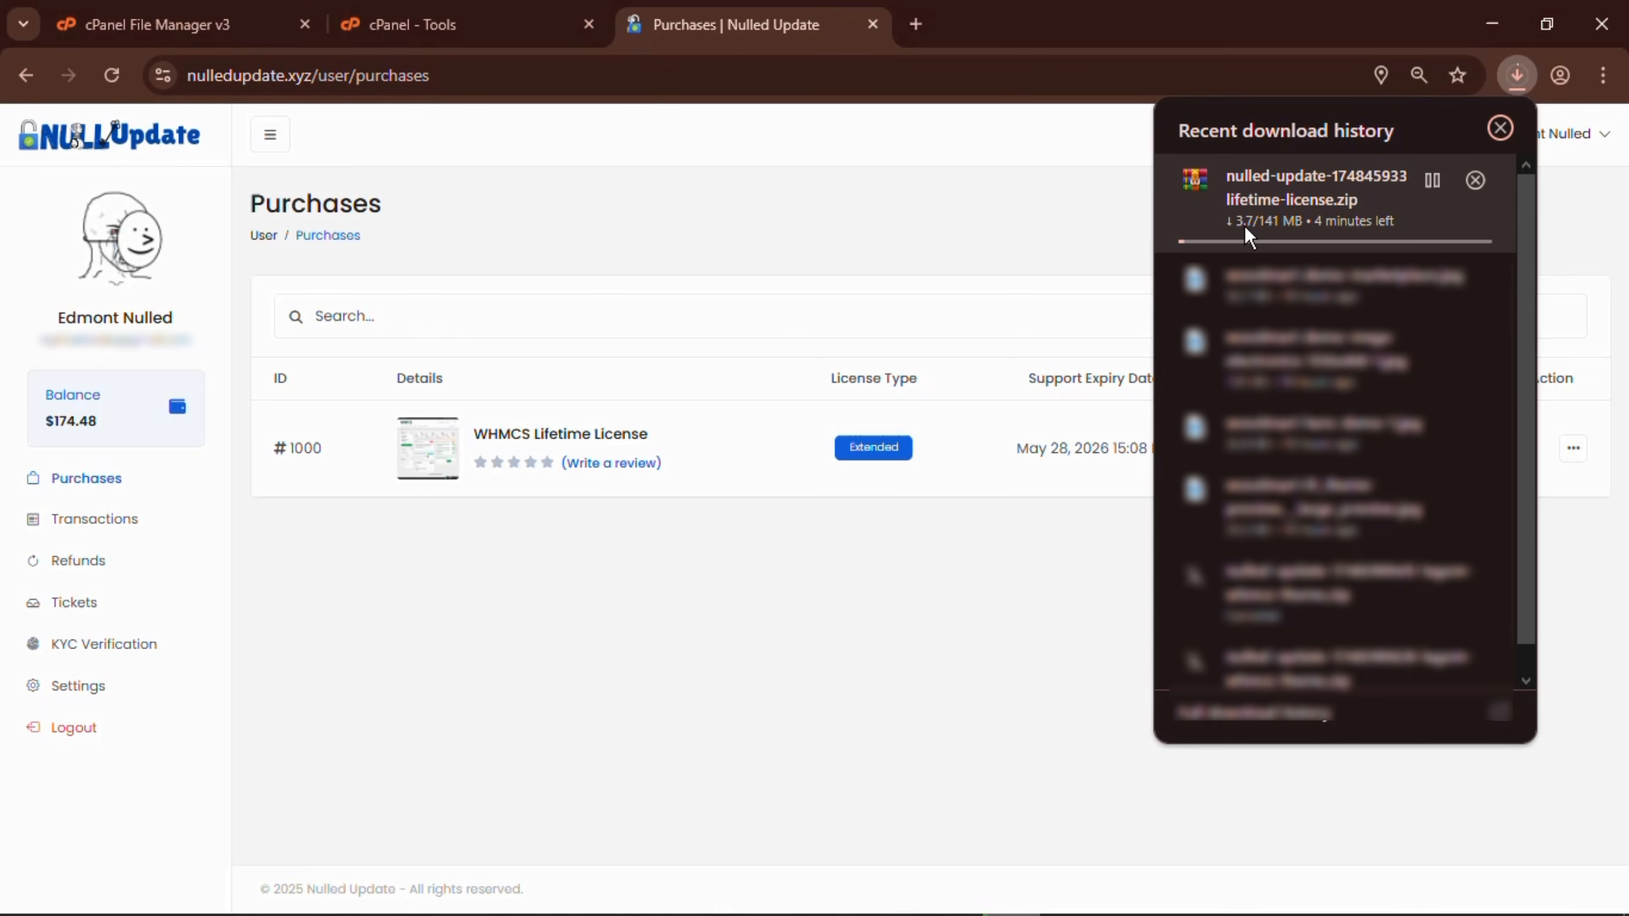
left_click(1004, 228)
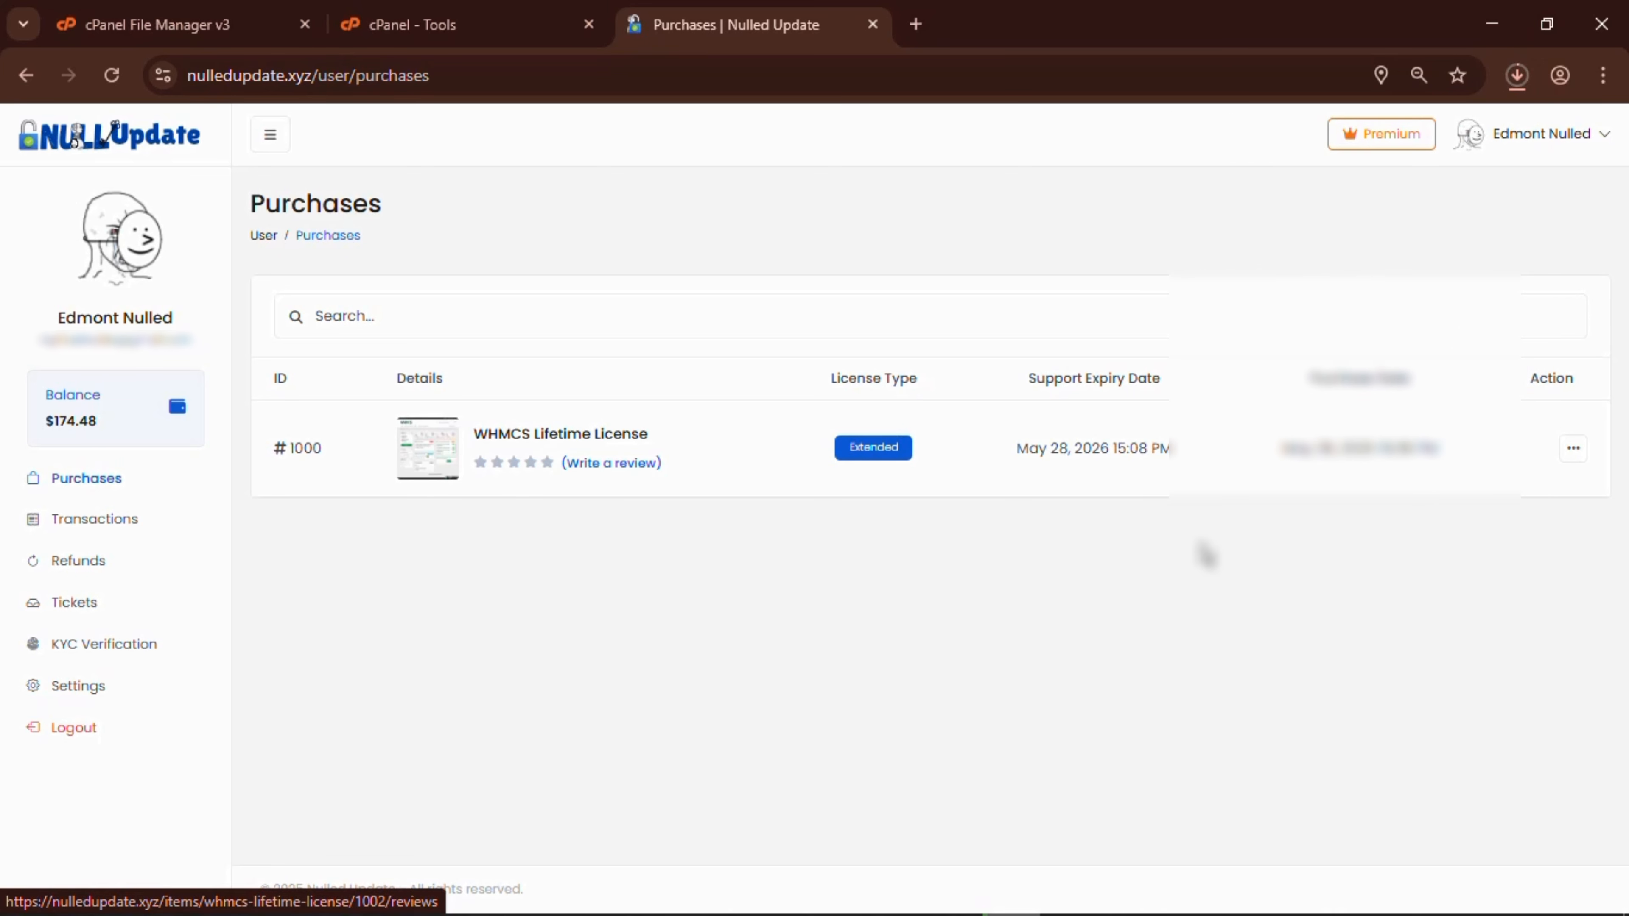
Open the purchase's license certificate and confirm the 141 MB zip download finished.
left_click(1571, 450)
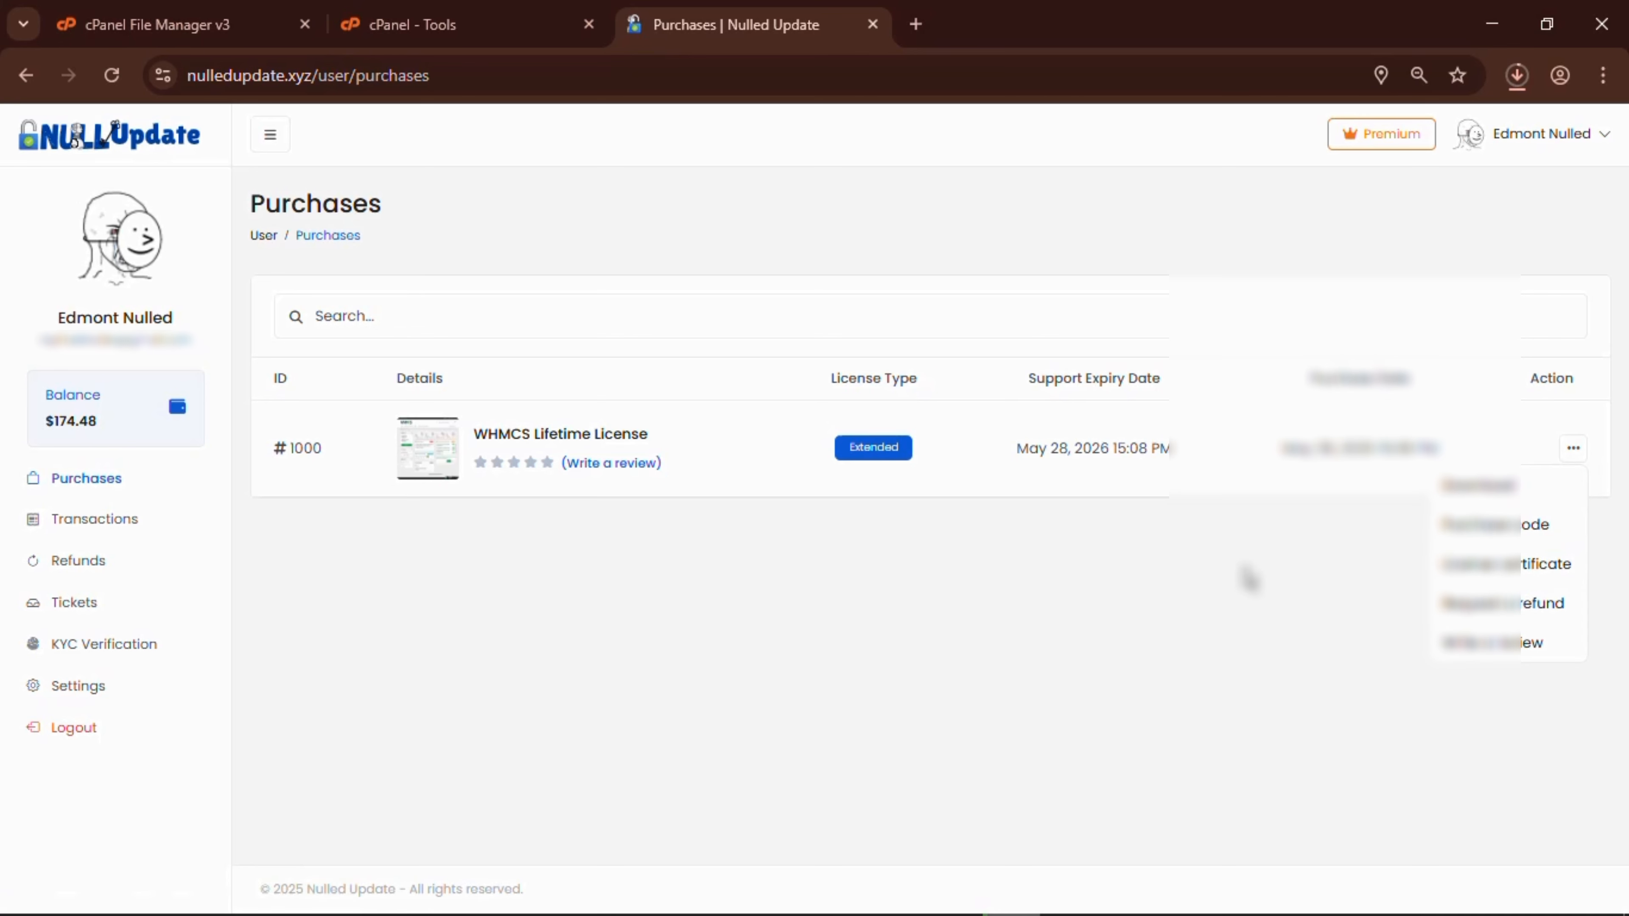
left_click(1243, 564)
left_click(1514, 70)
left_click(1513, 70)
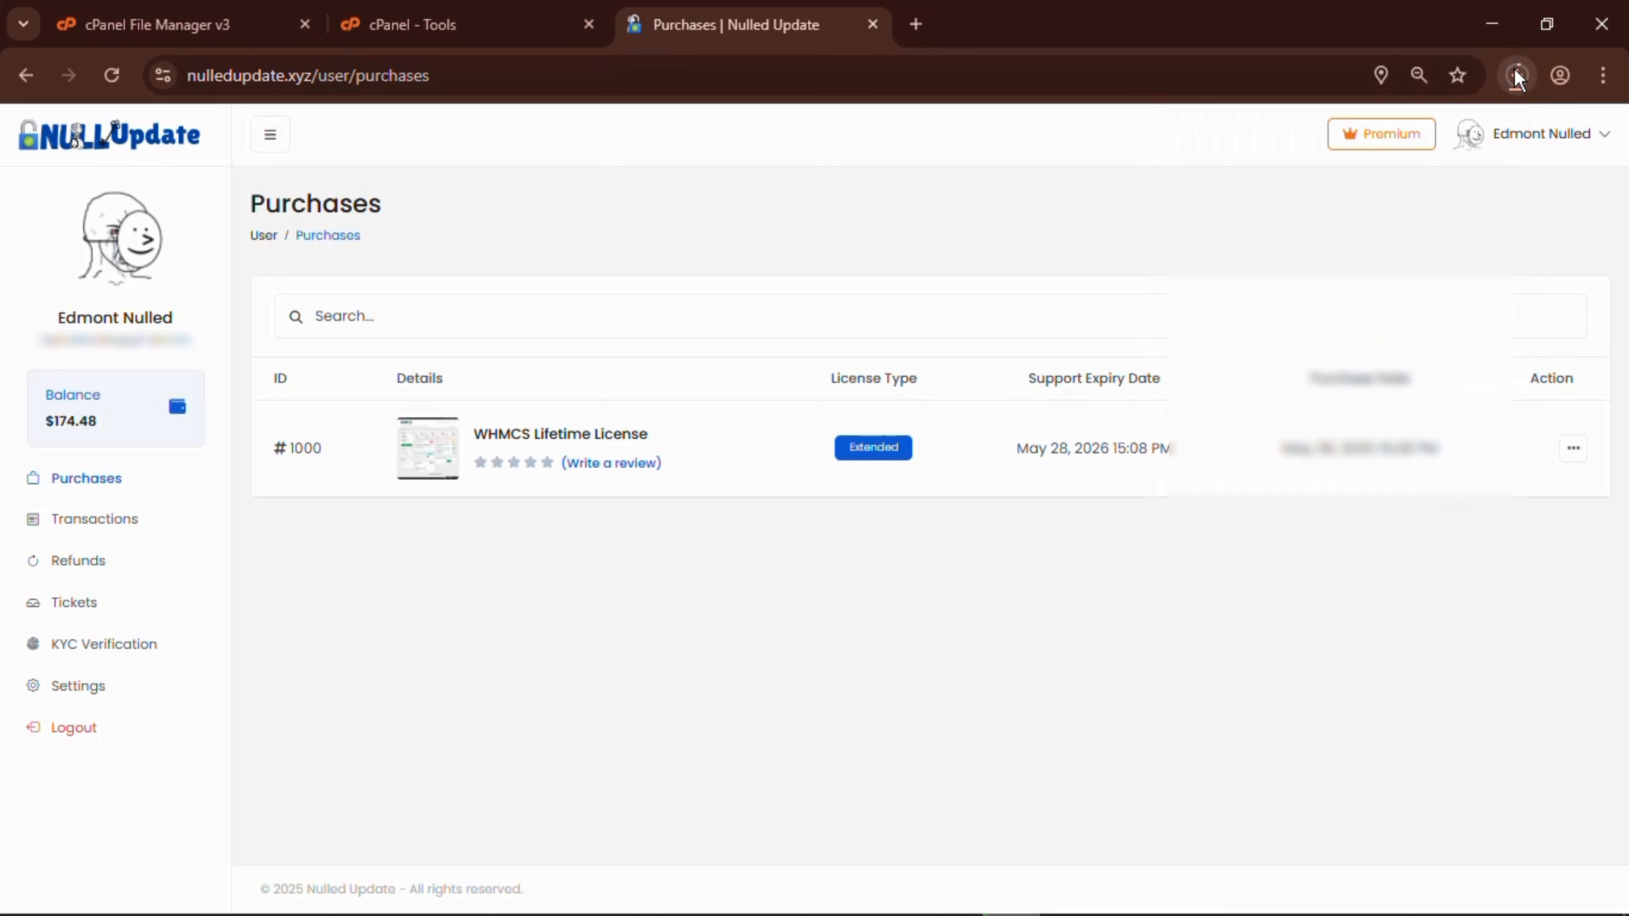
left_click(1515, 69)
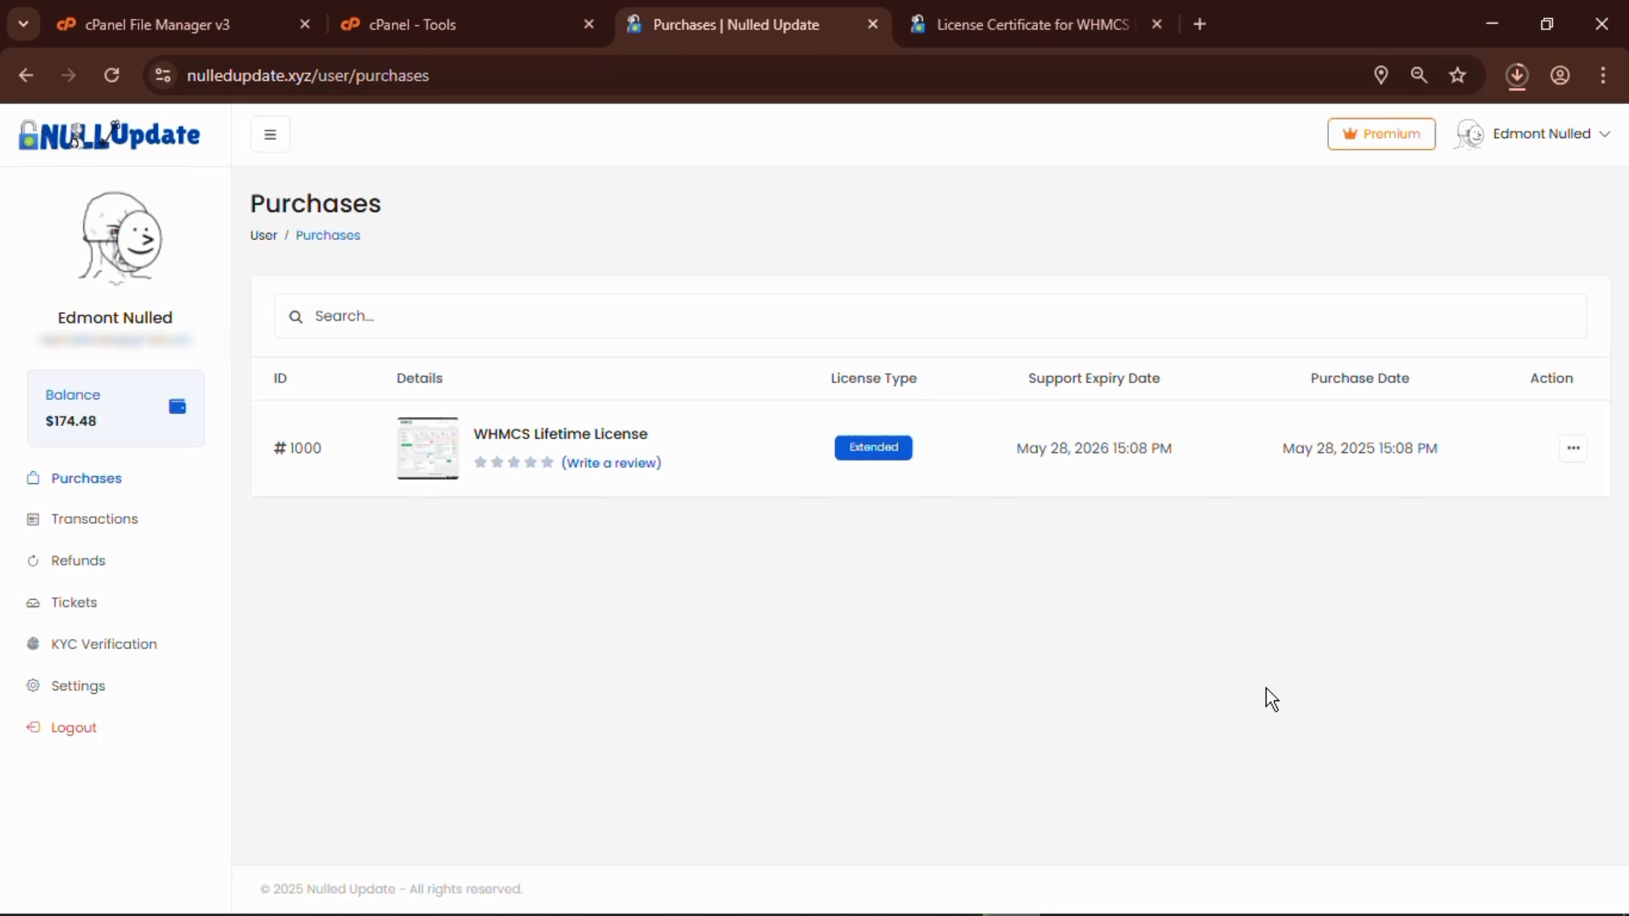
left_click(1516, 75)
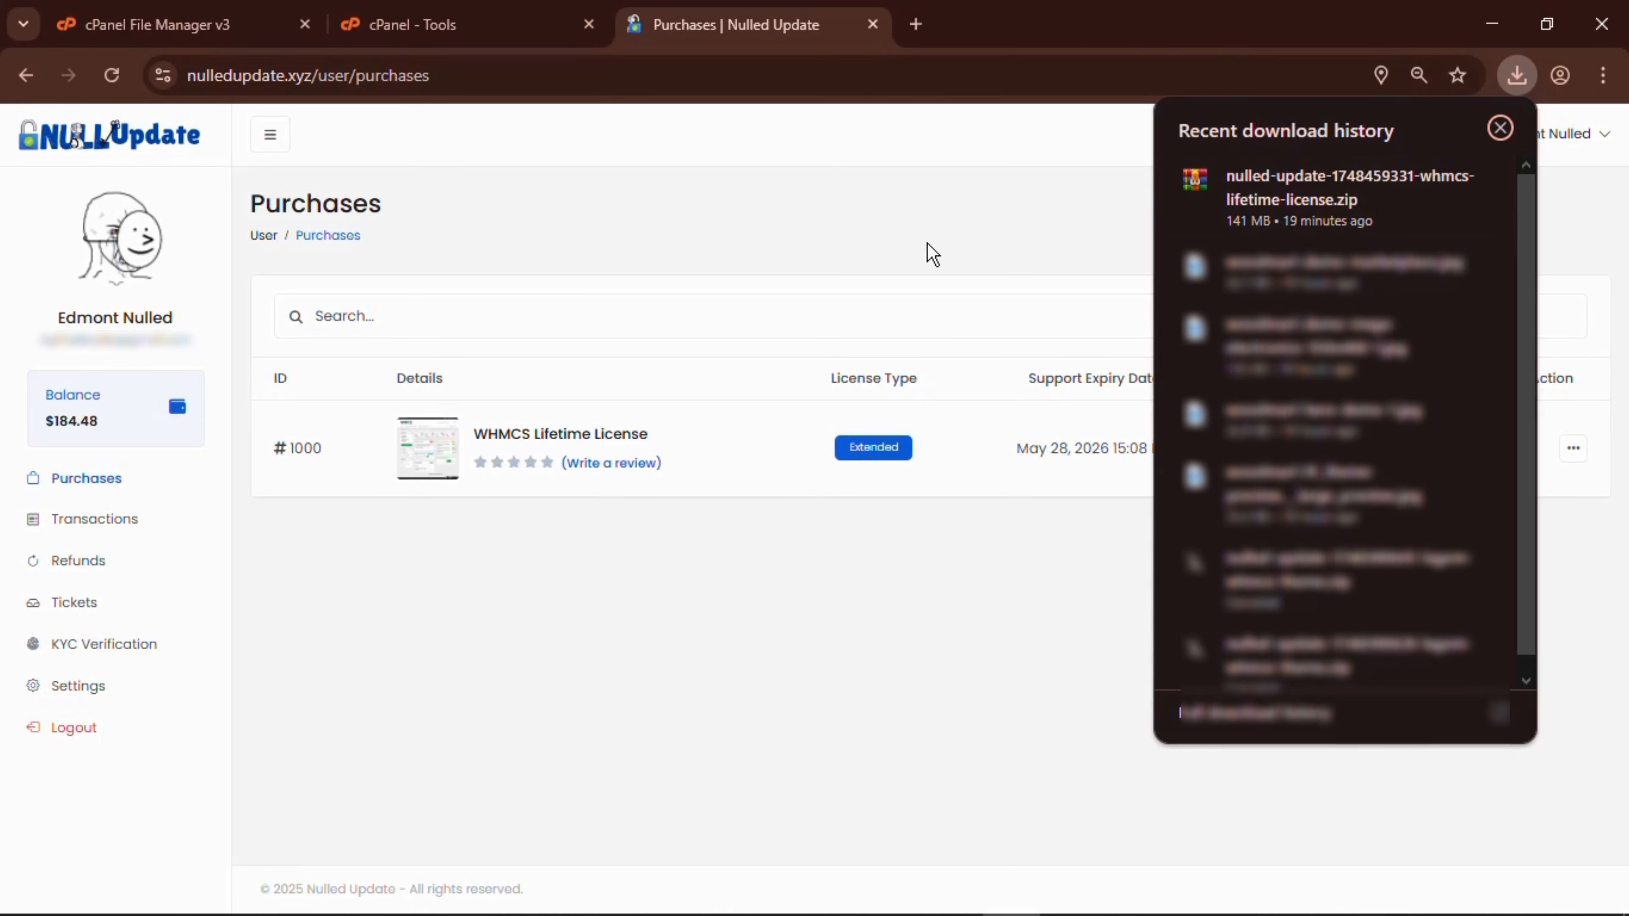
left_click(933, 254)
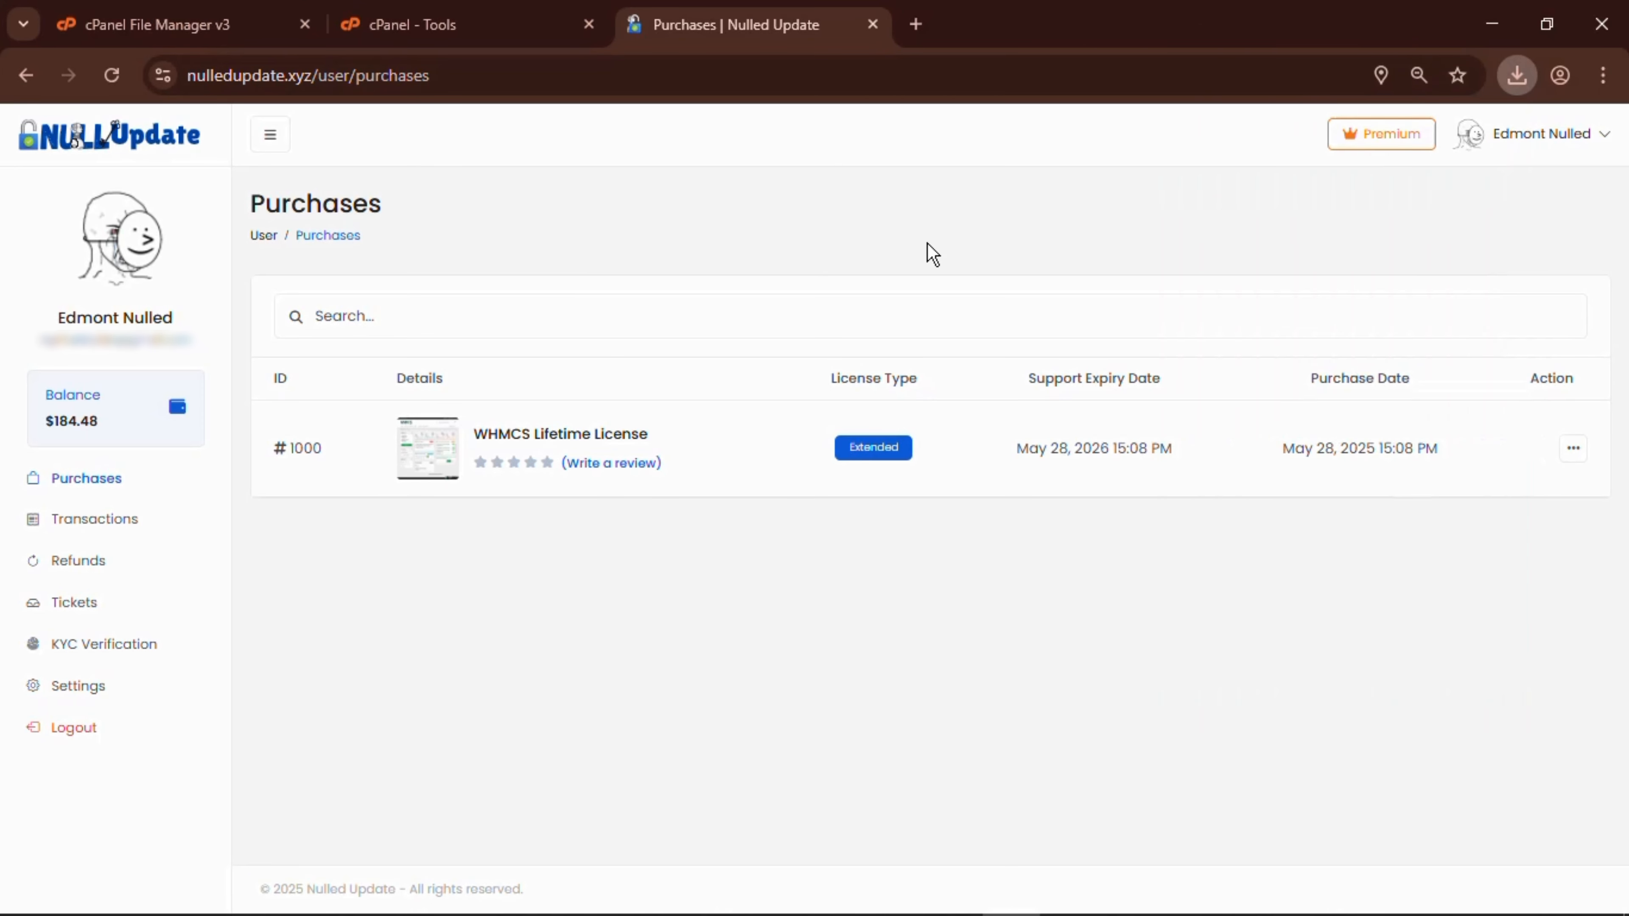
Open the MultiPHP INI Editor for the demo.nulledupdate.xyz location.
left_click(409, 9)
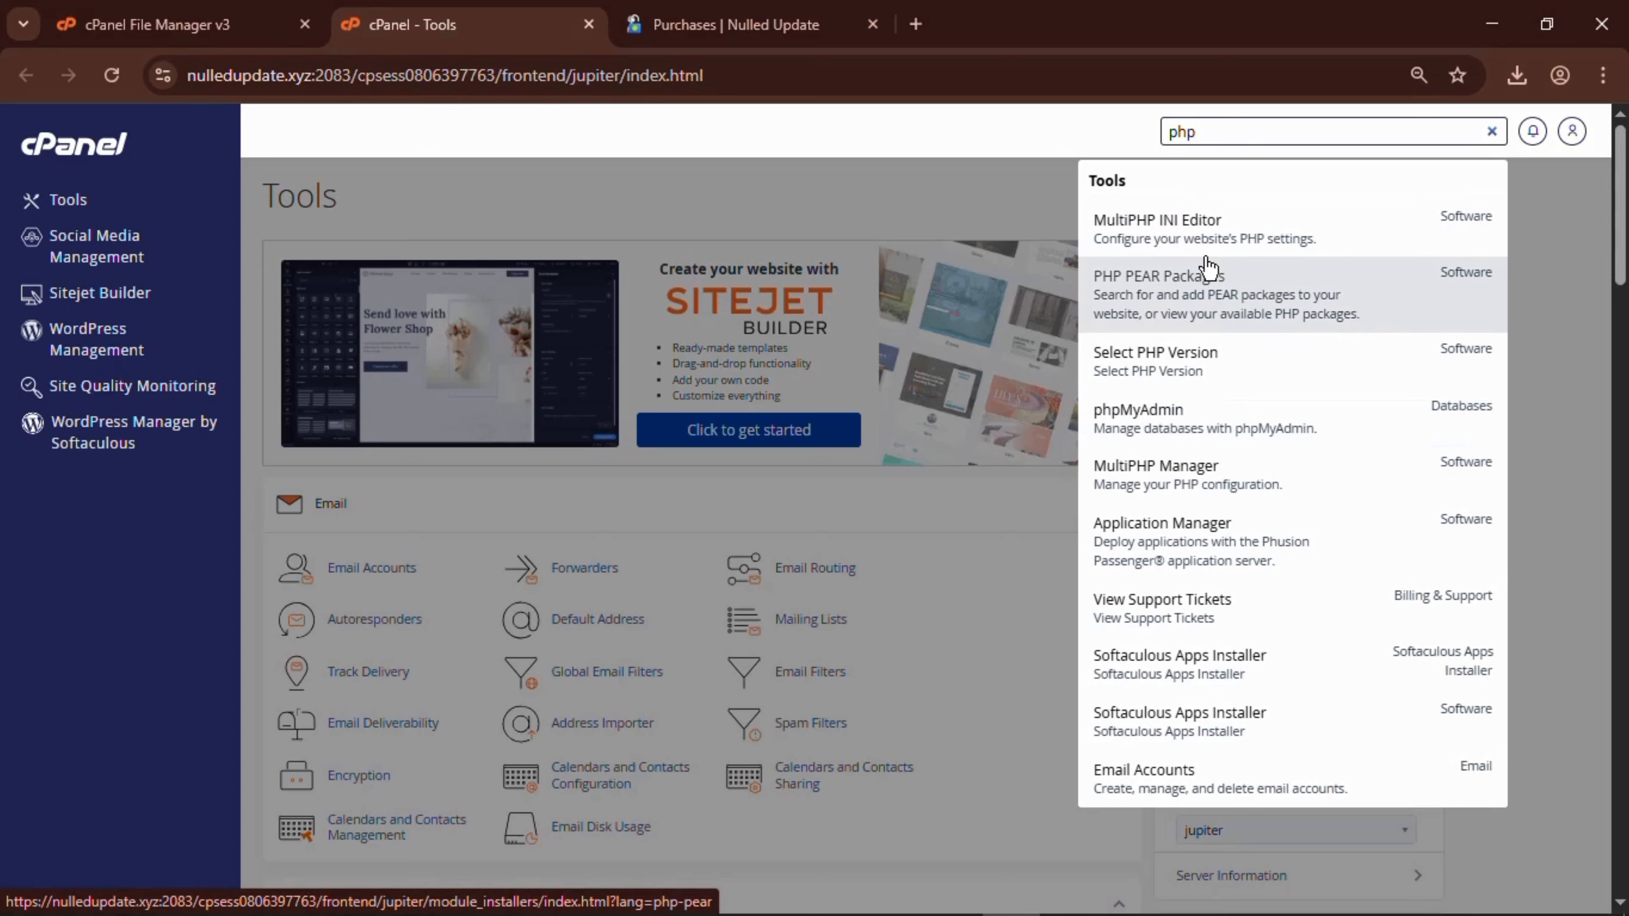
left_click(1213, 231)
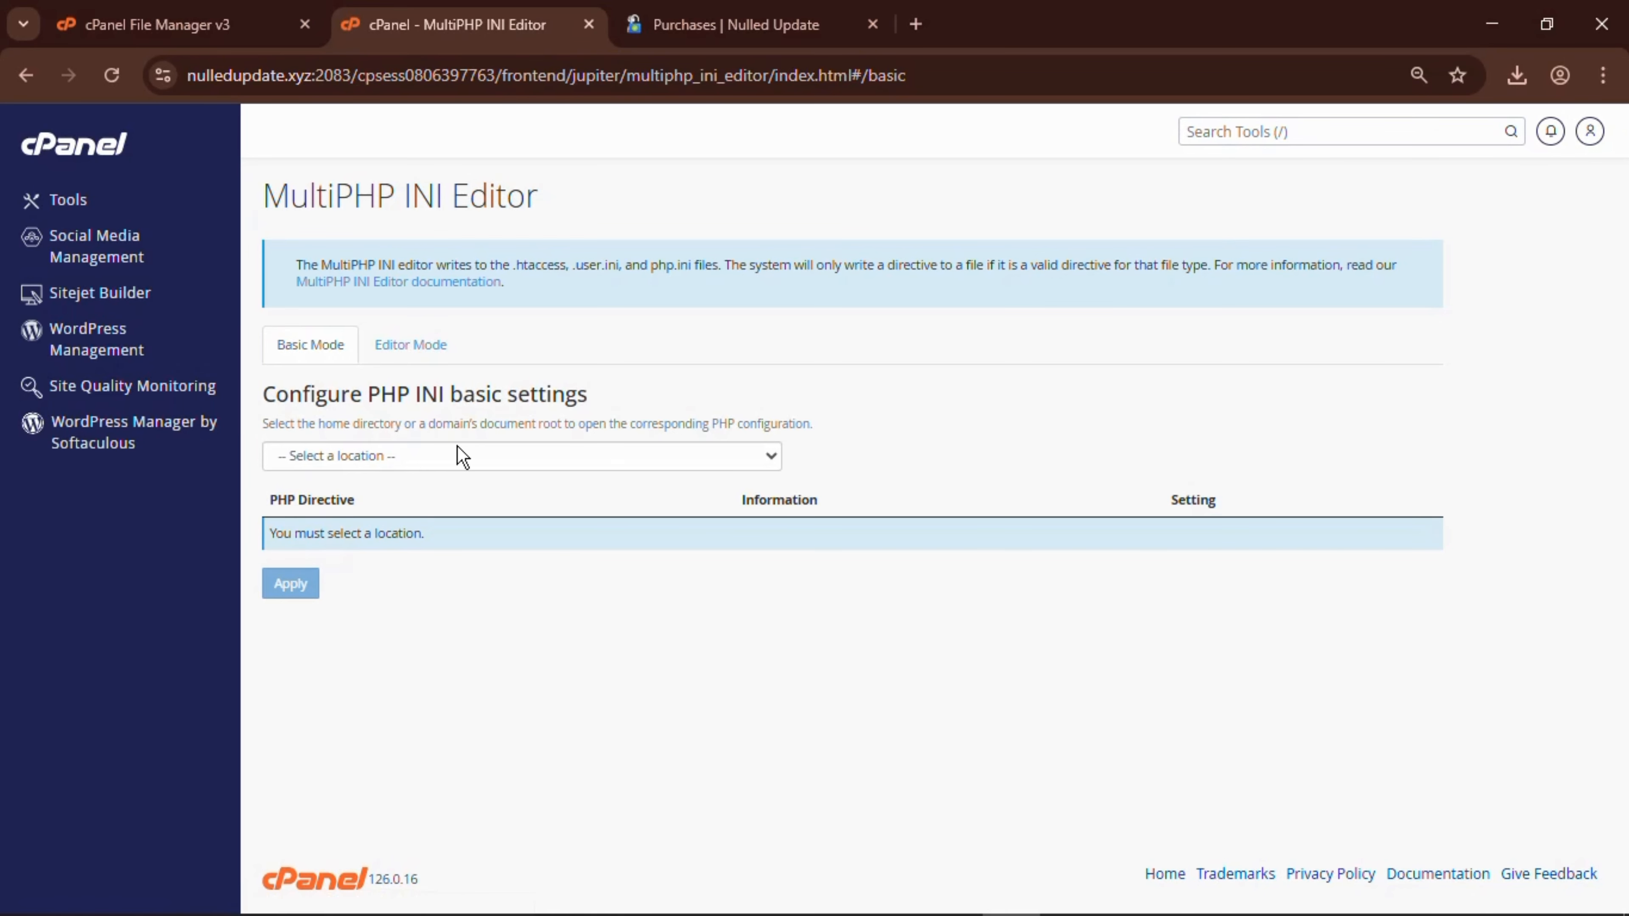
left_click(482, 455)
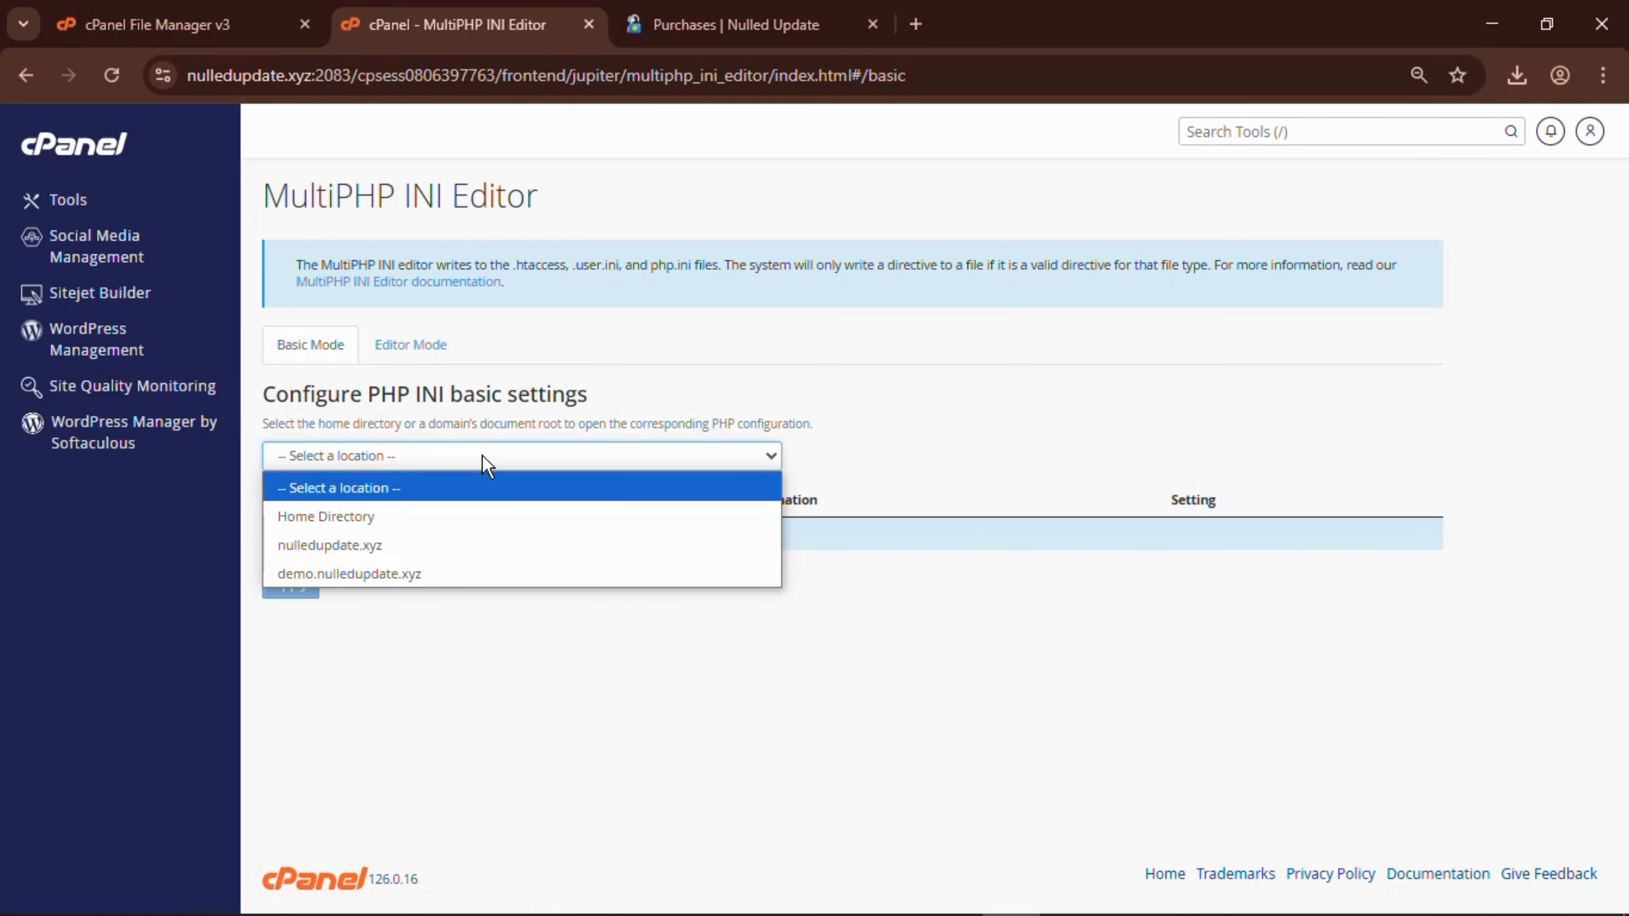
left_click(491, 571)
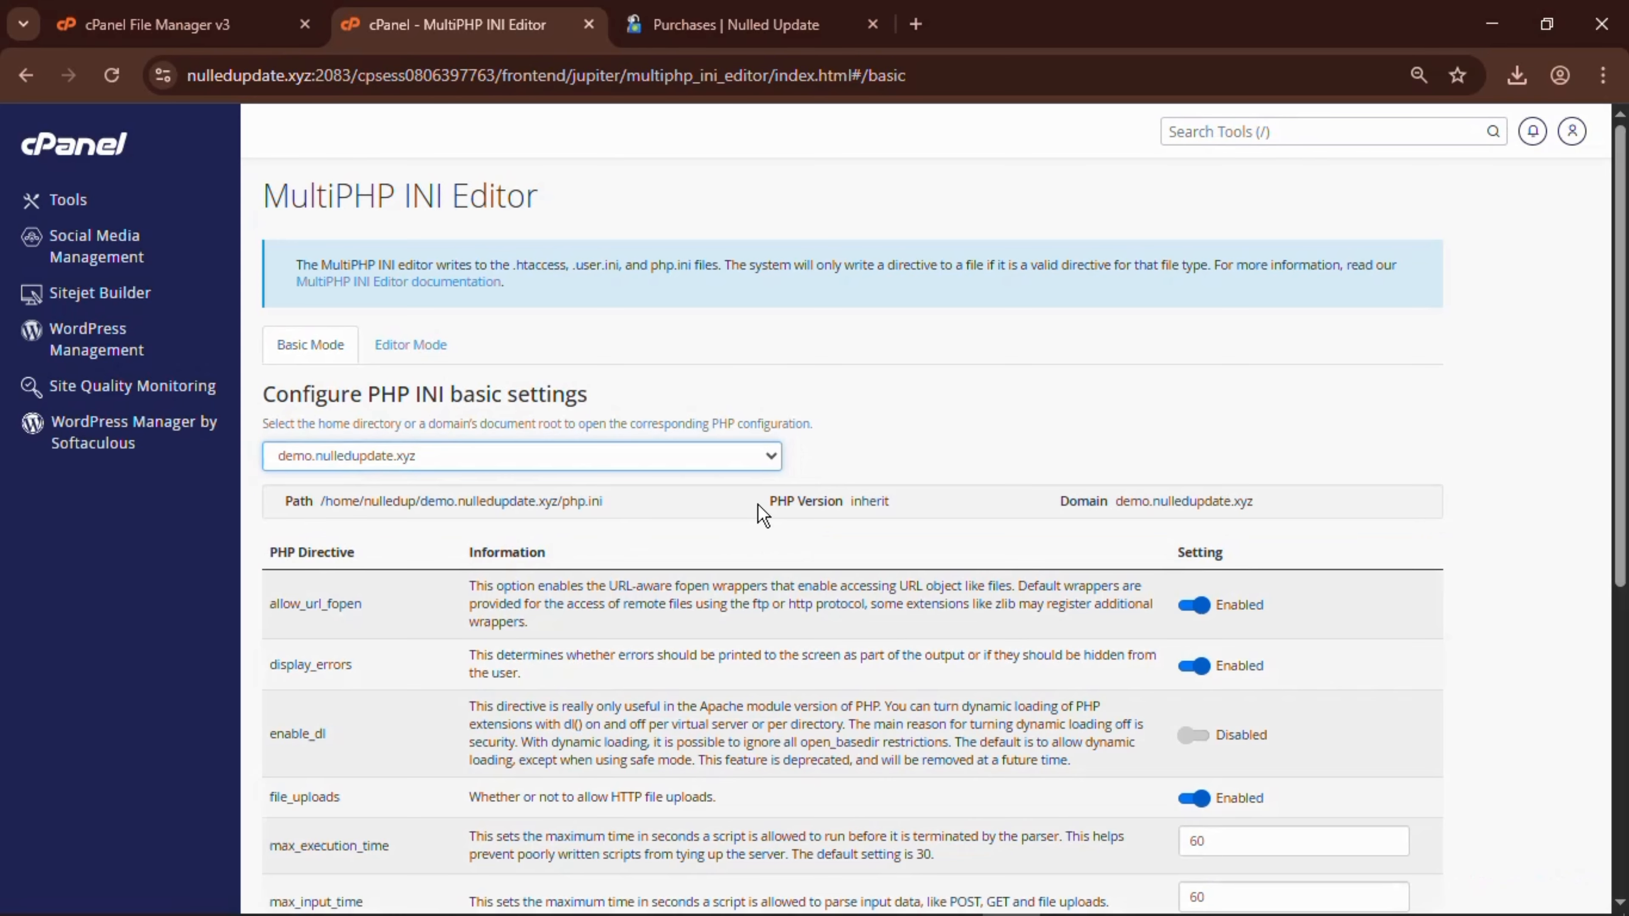
scroll(763, 515, "down", 1)
scroll(763, 516, "down", 5)
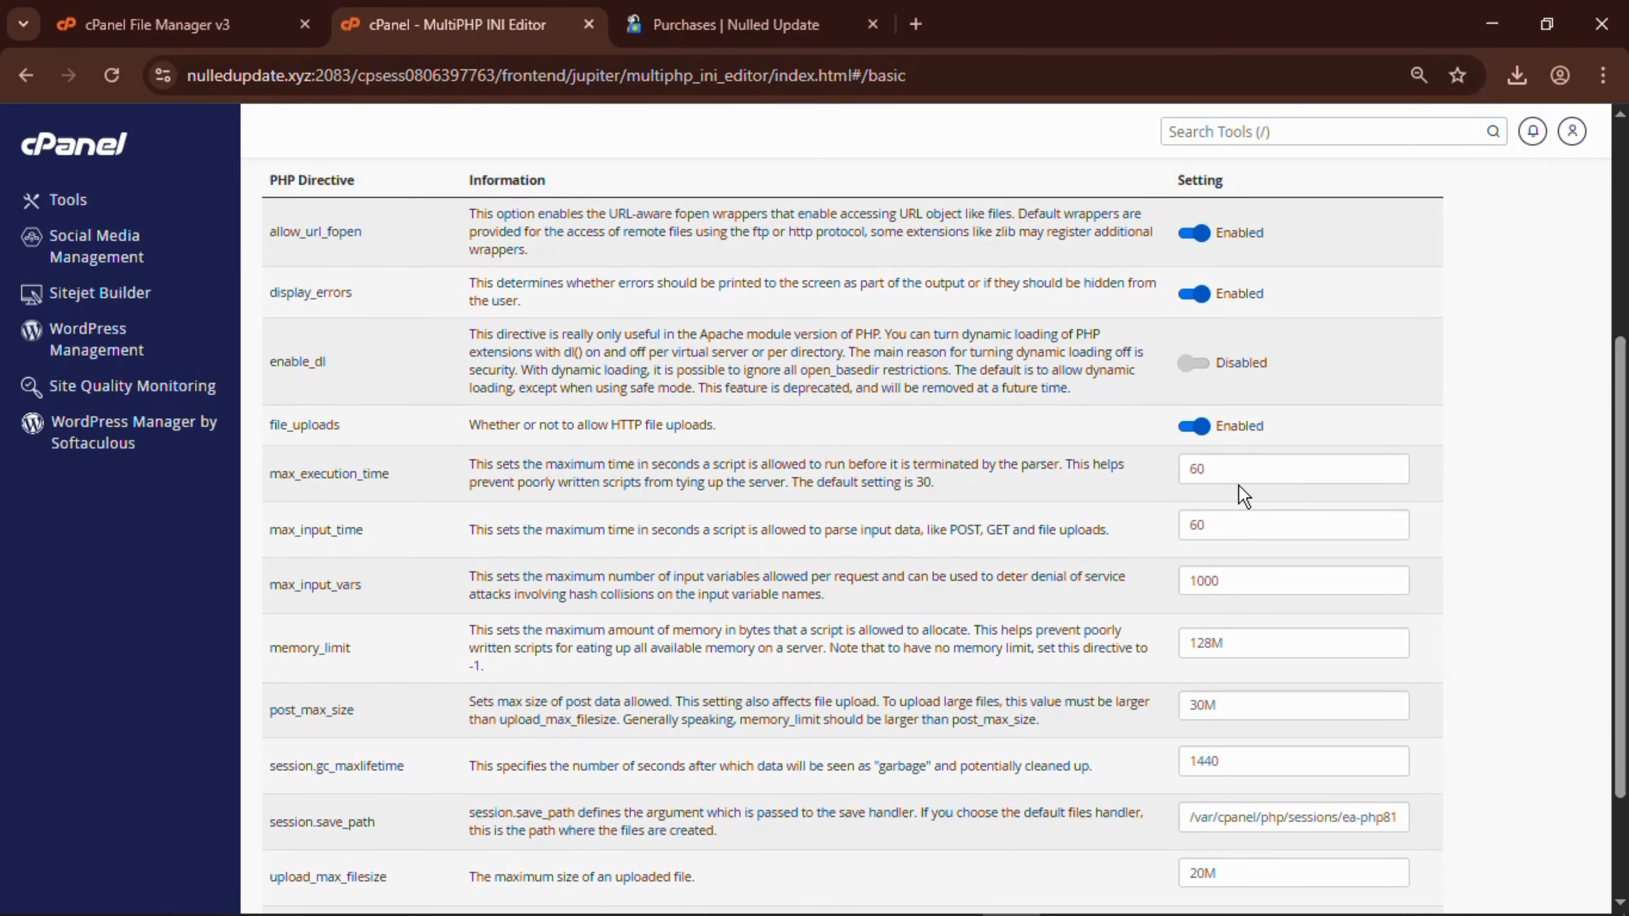
Set memory_limit and post_max_size to 1024M and upload_max_filesize to 2048M, then apply.
left_click(1235, 486)
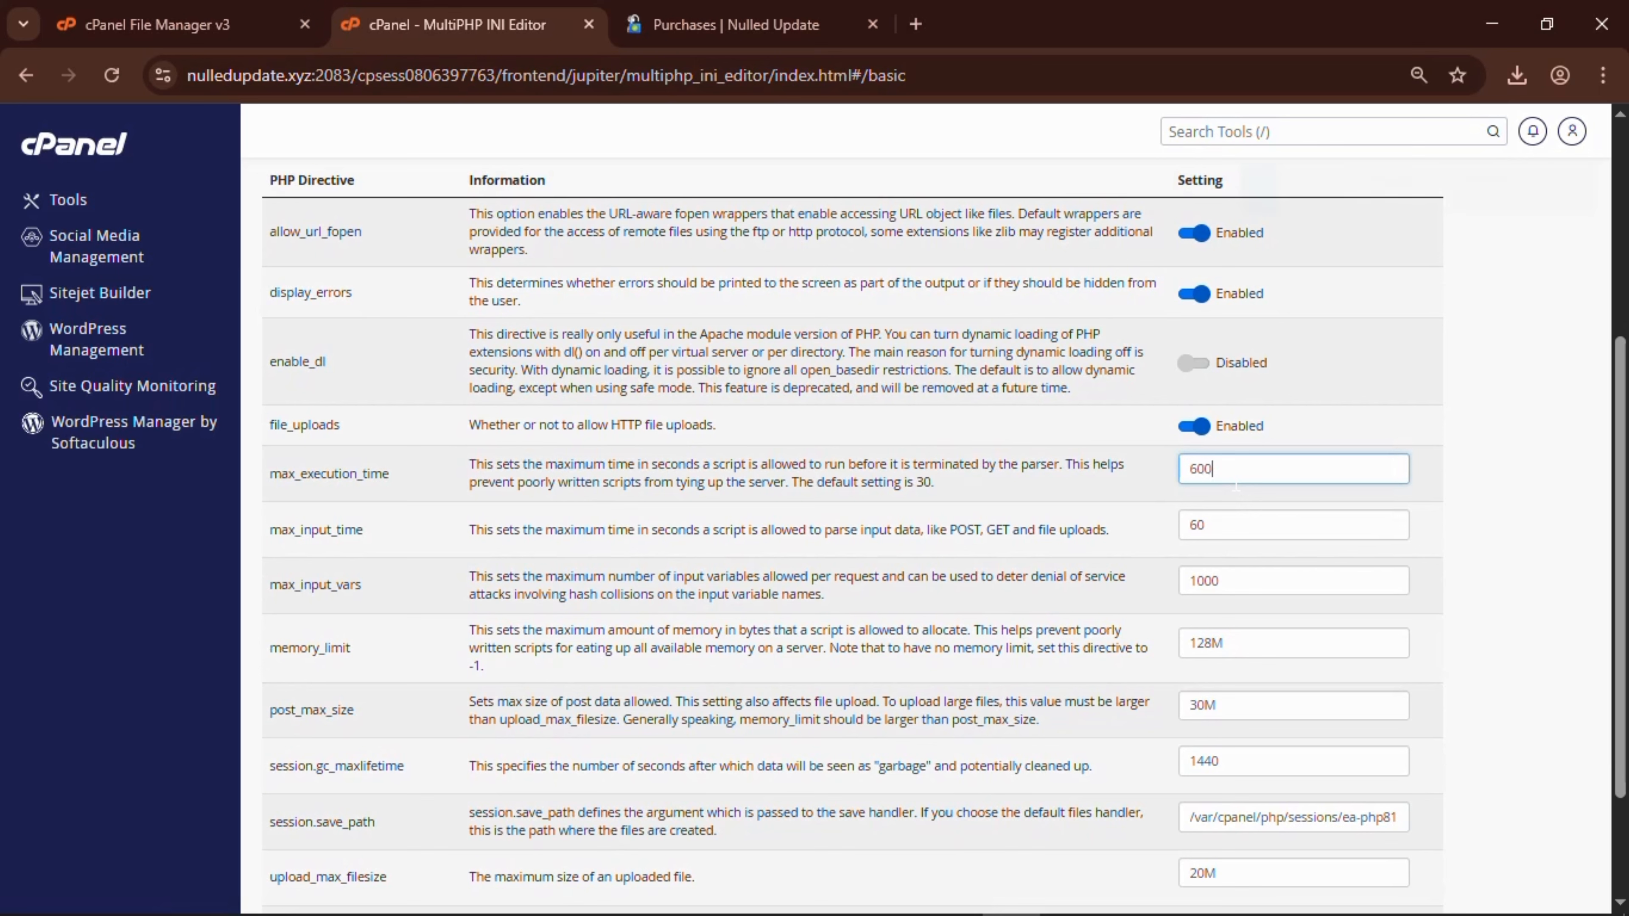
left_click(1214, 526)
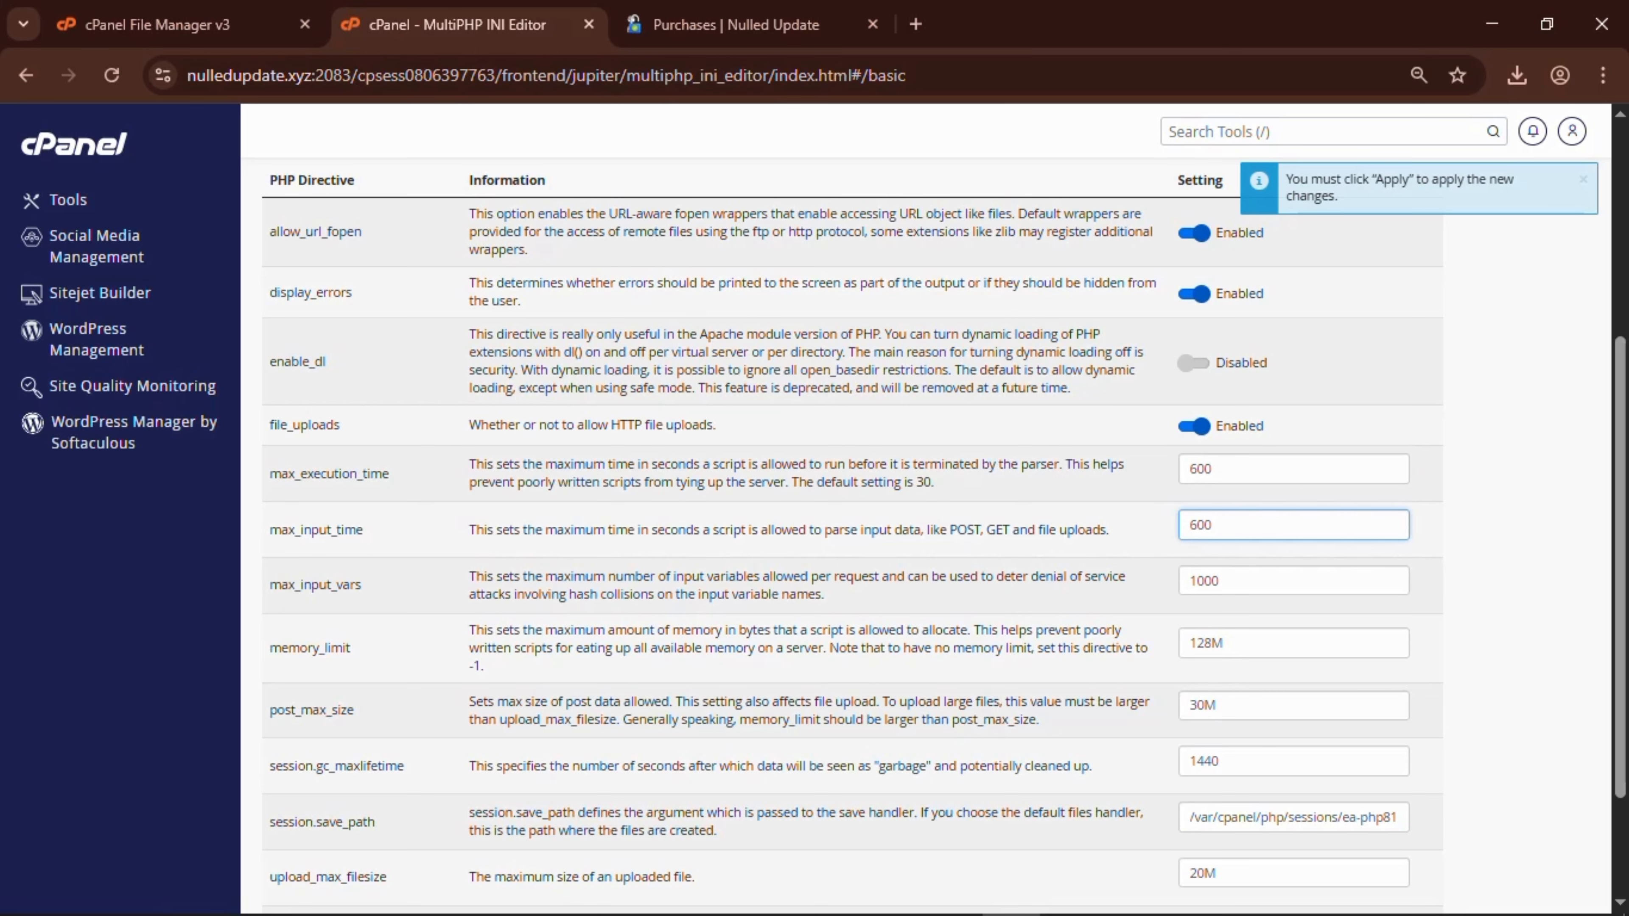
left_click_drag(1212, 643, 1174, 640)
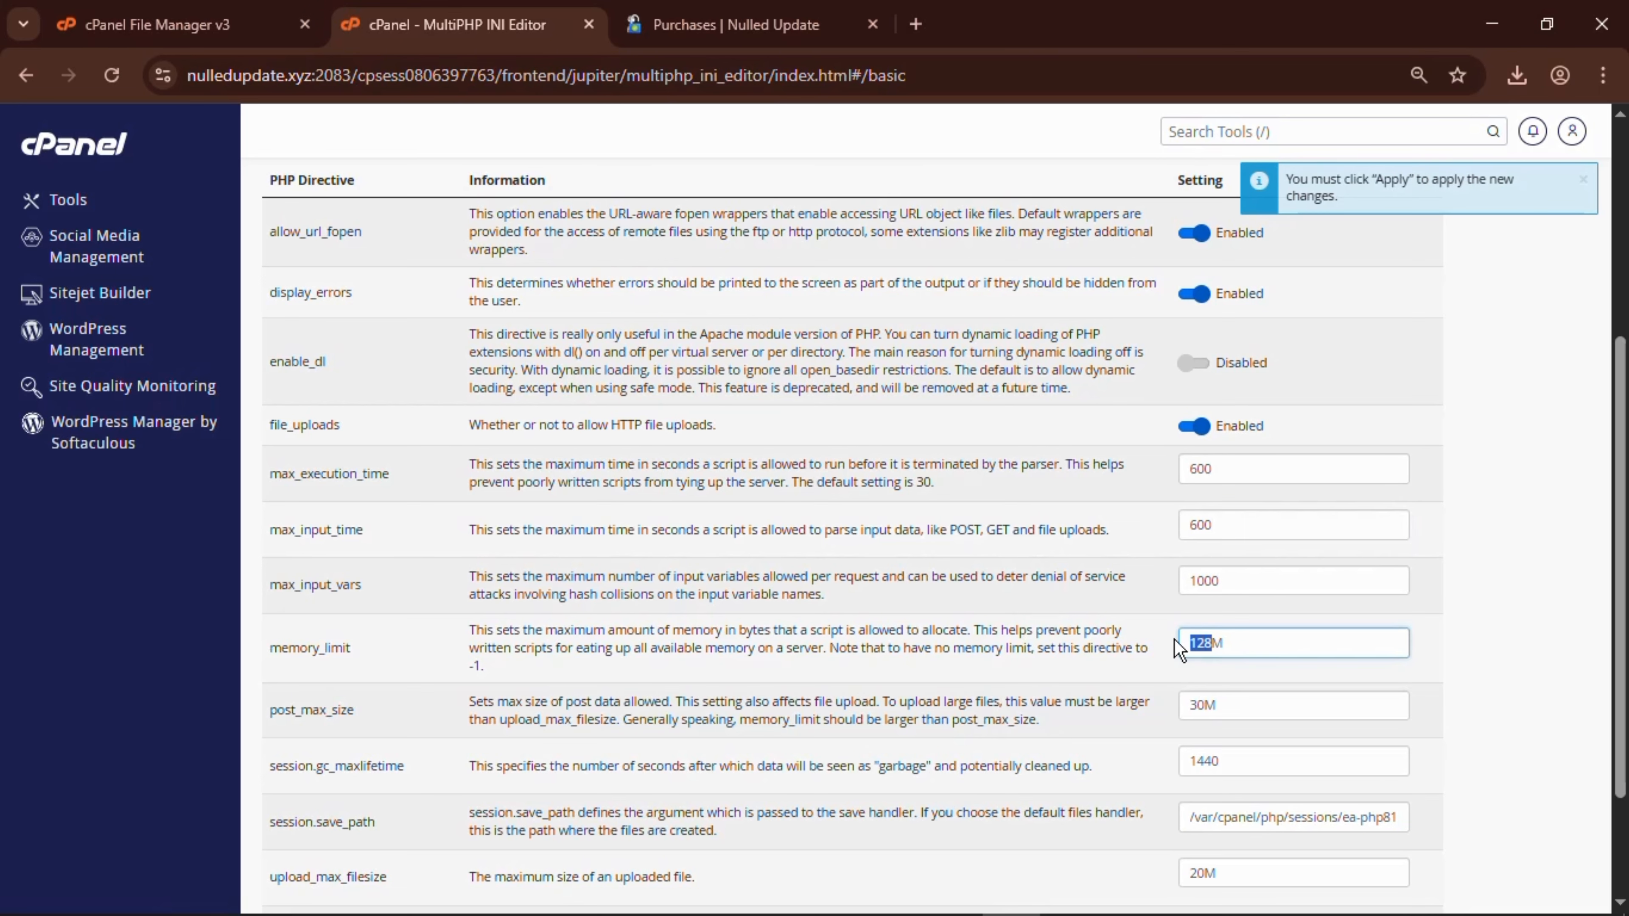
type("1024")
scroll(1232, 700, "down", 2)
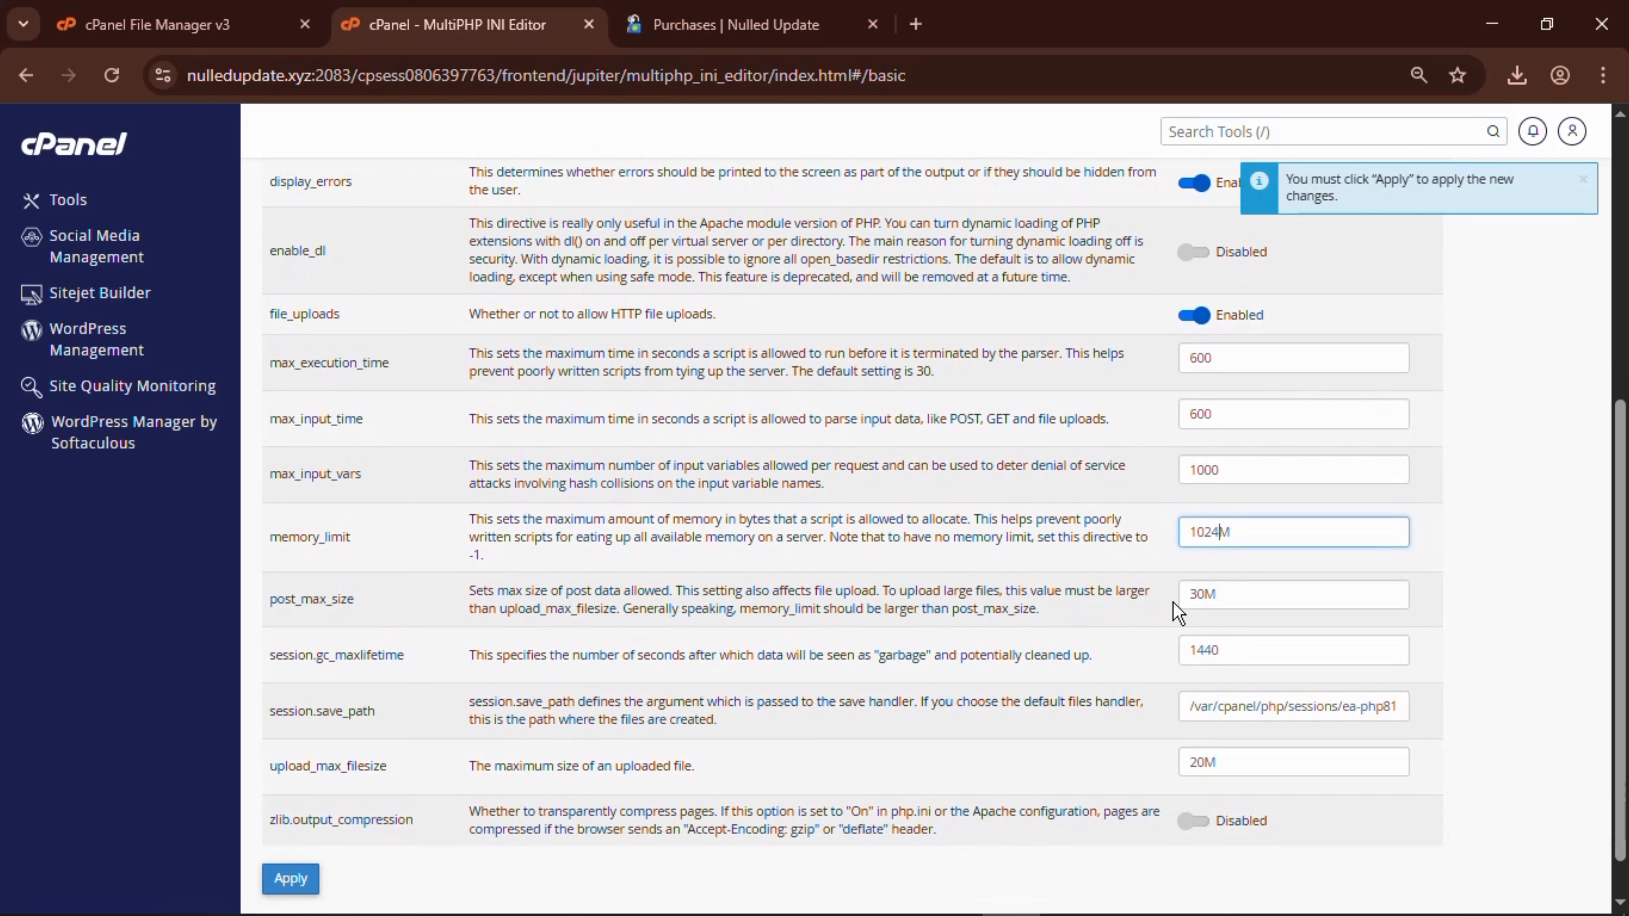
left_click_drag(1204, 593, 1150, 584)
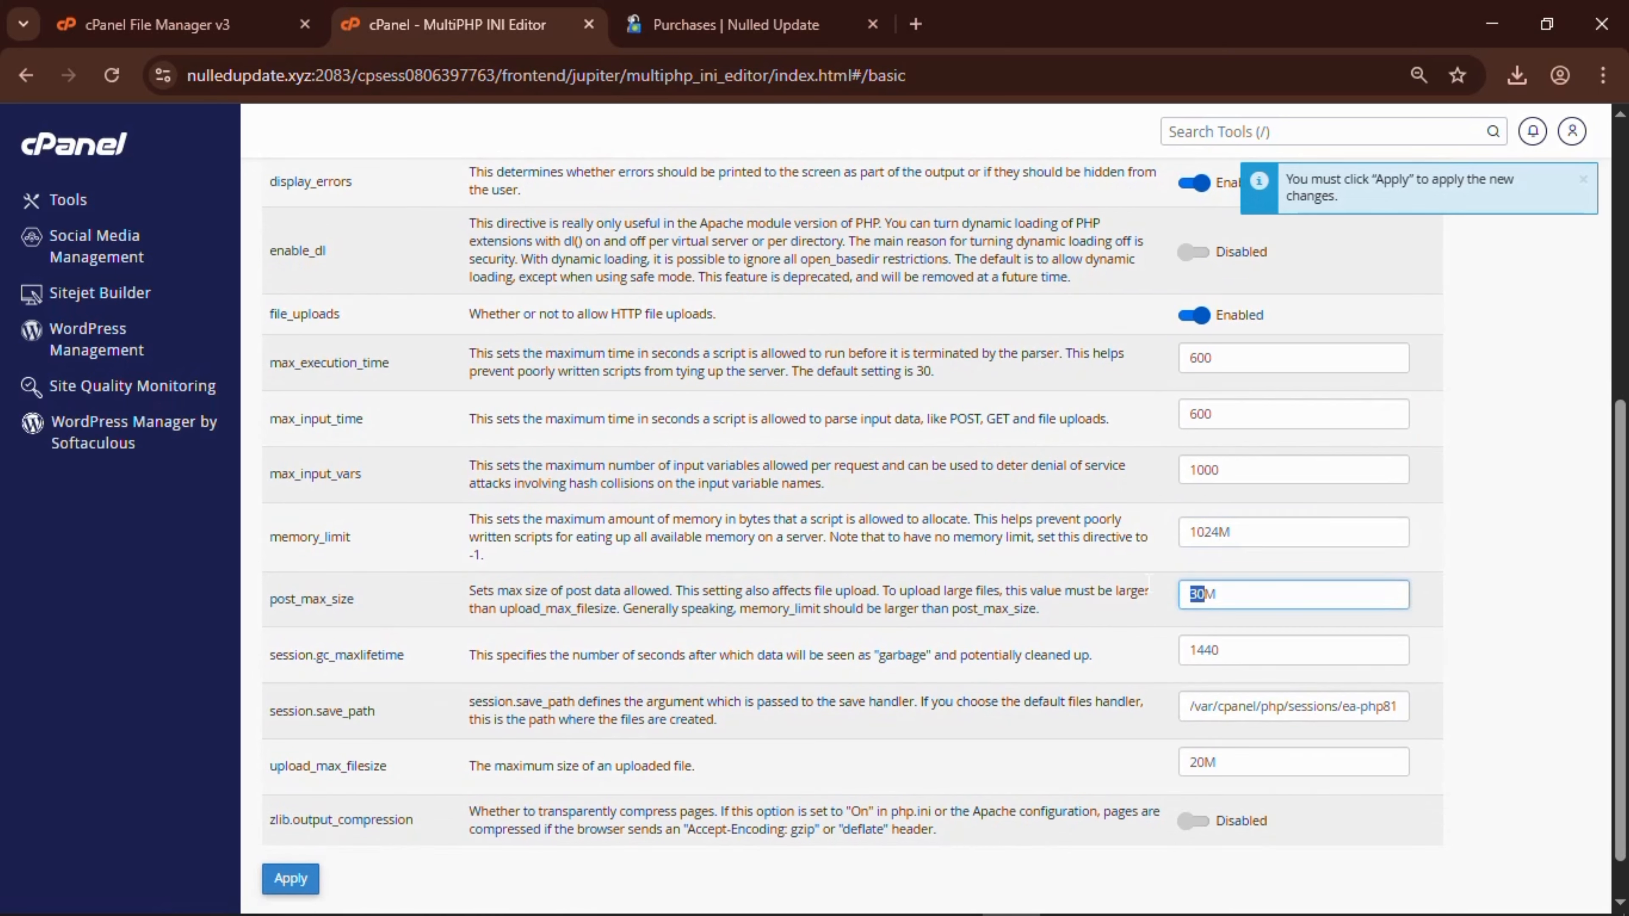
type("1024")
left_click_drag(1204, 762, 1168, 765)
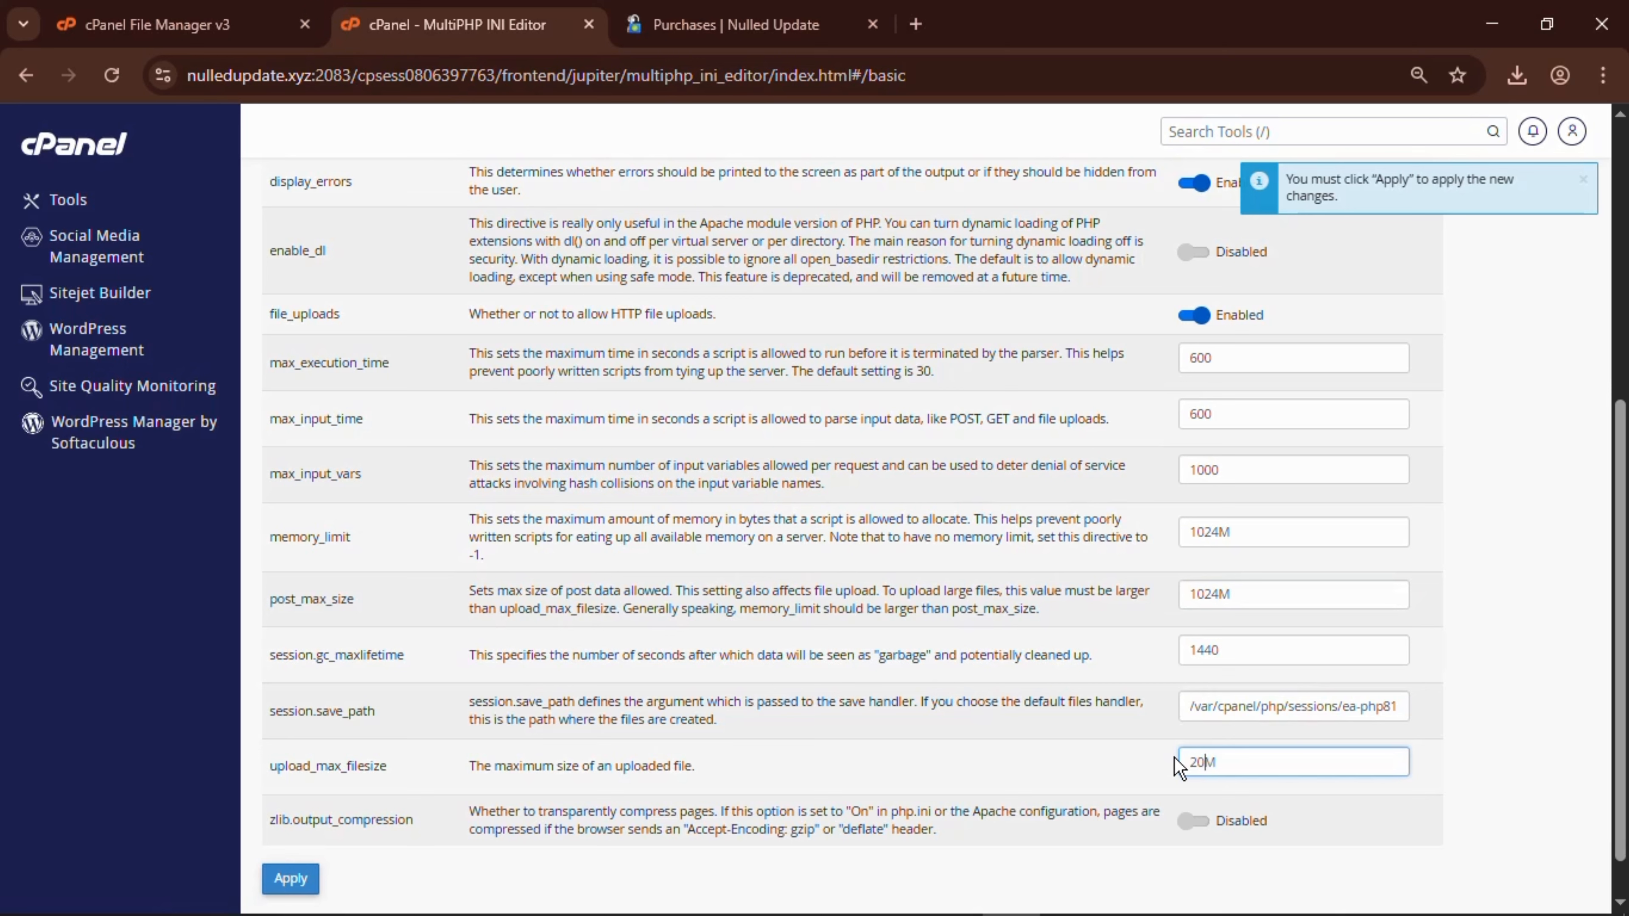
type("48")
left_click(305, 888)
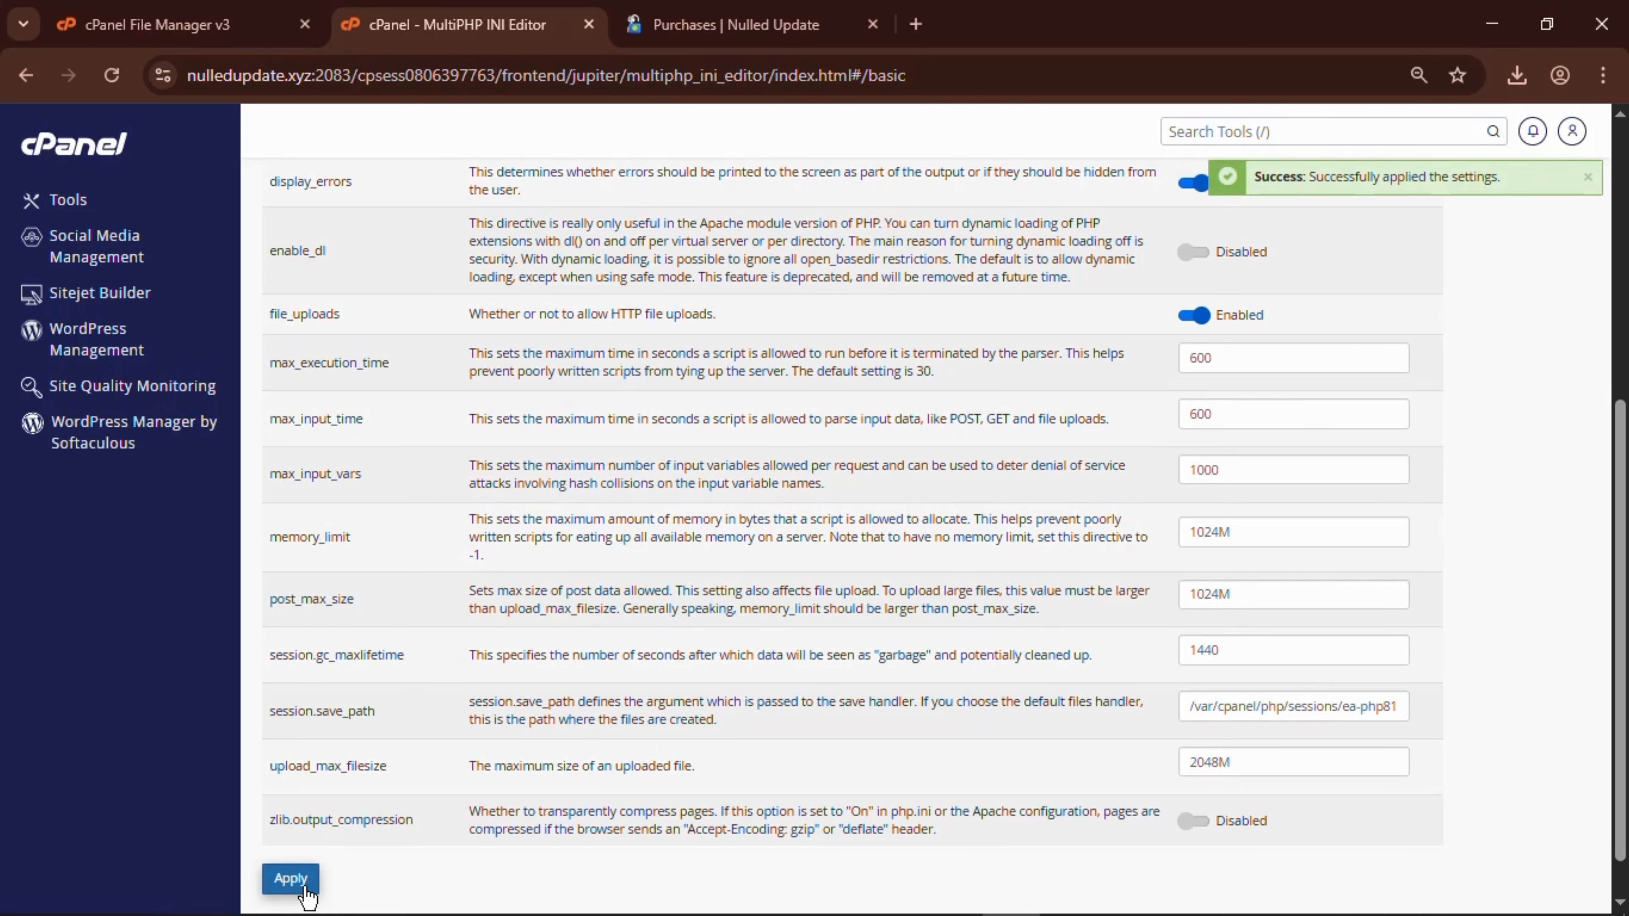
scroll(308, 895, "up", 6)
scroll(834, 514, "down", 5)
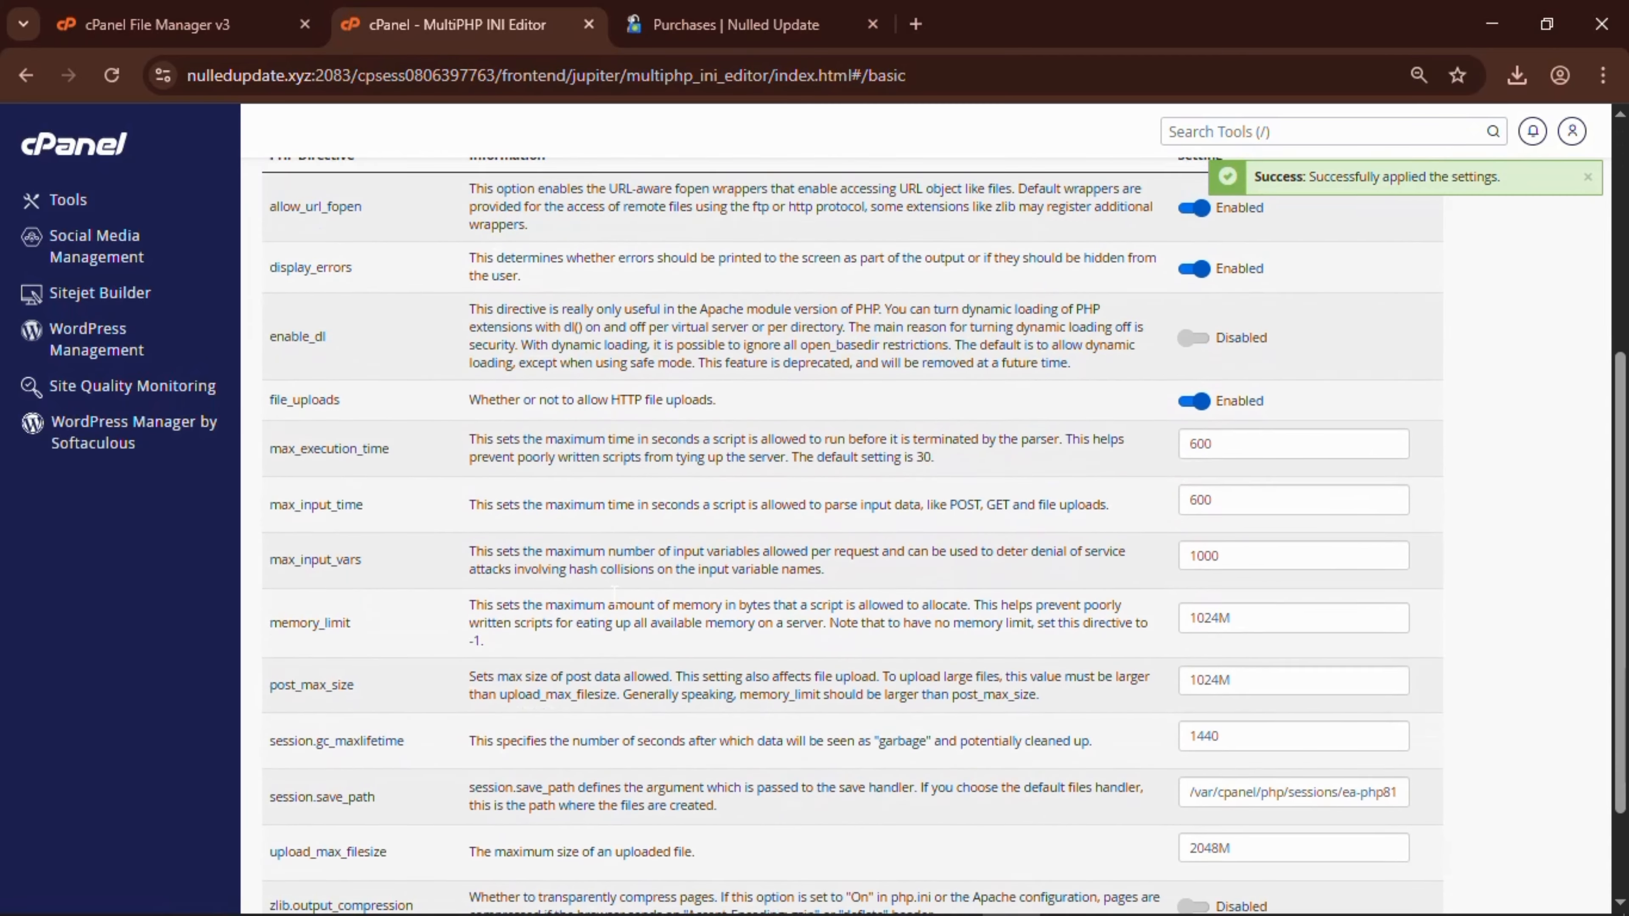
scroll(614, 596, "down", 3)
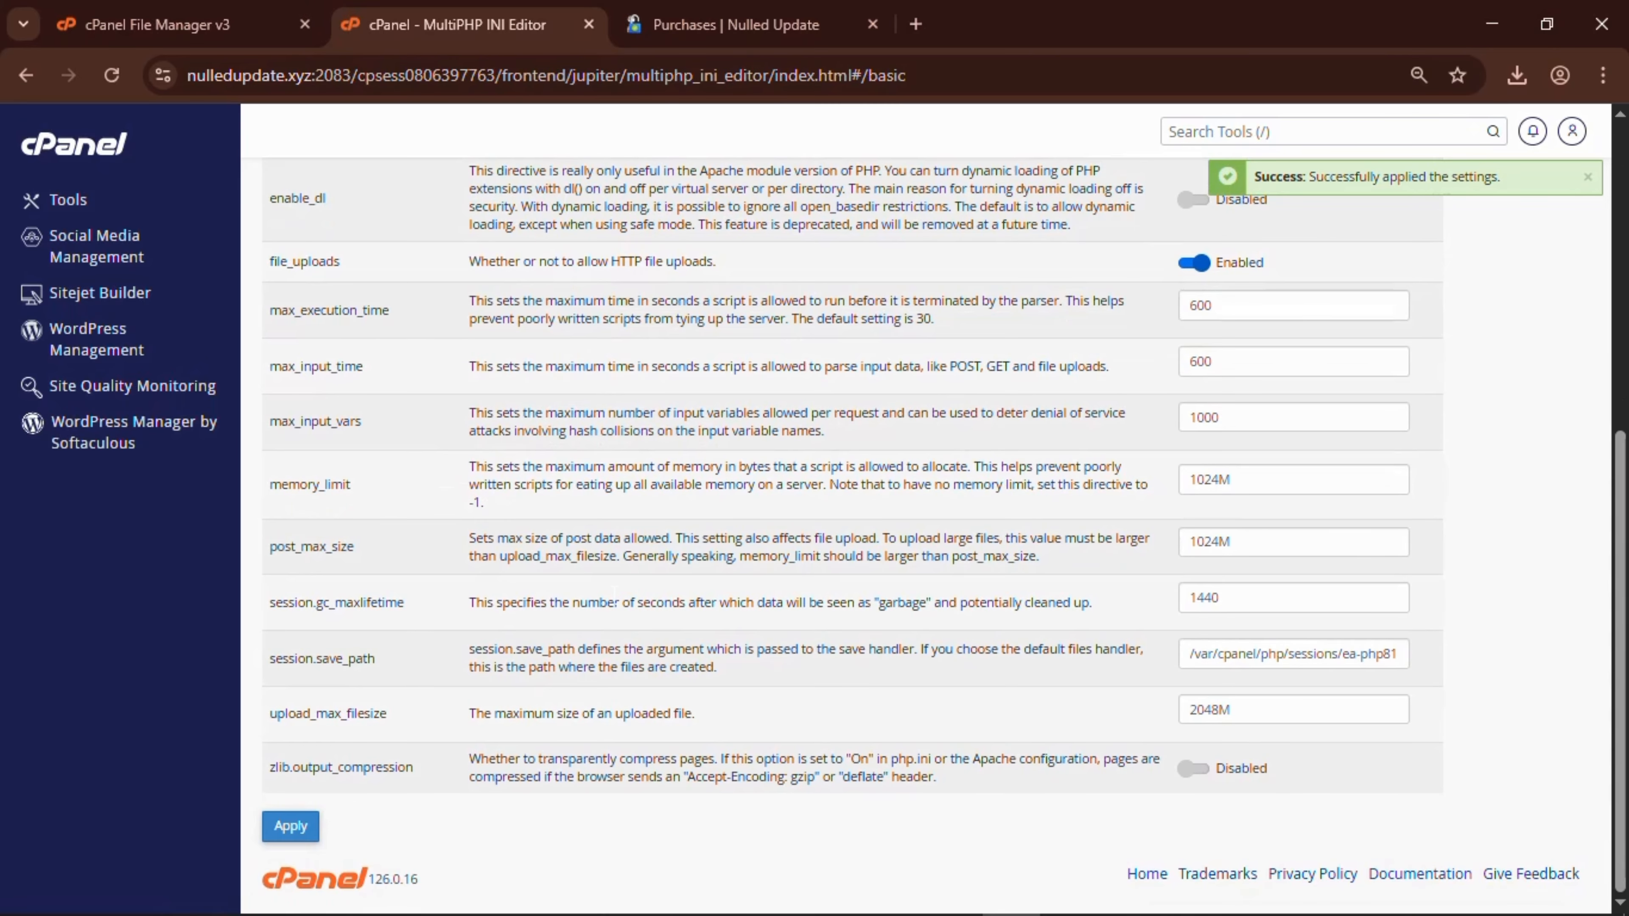
left_click(207, 39)
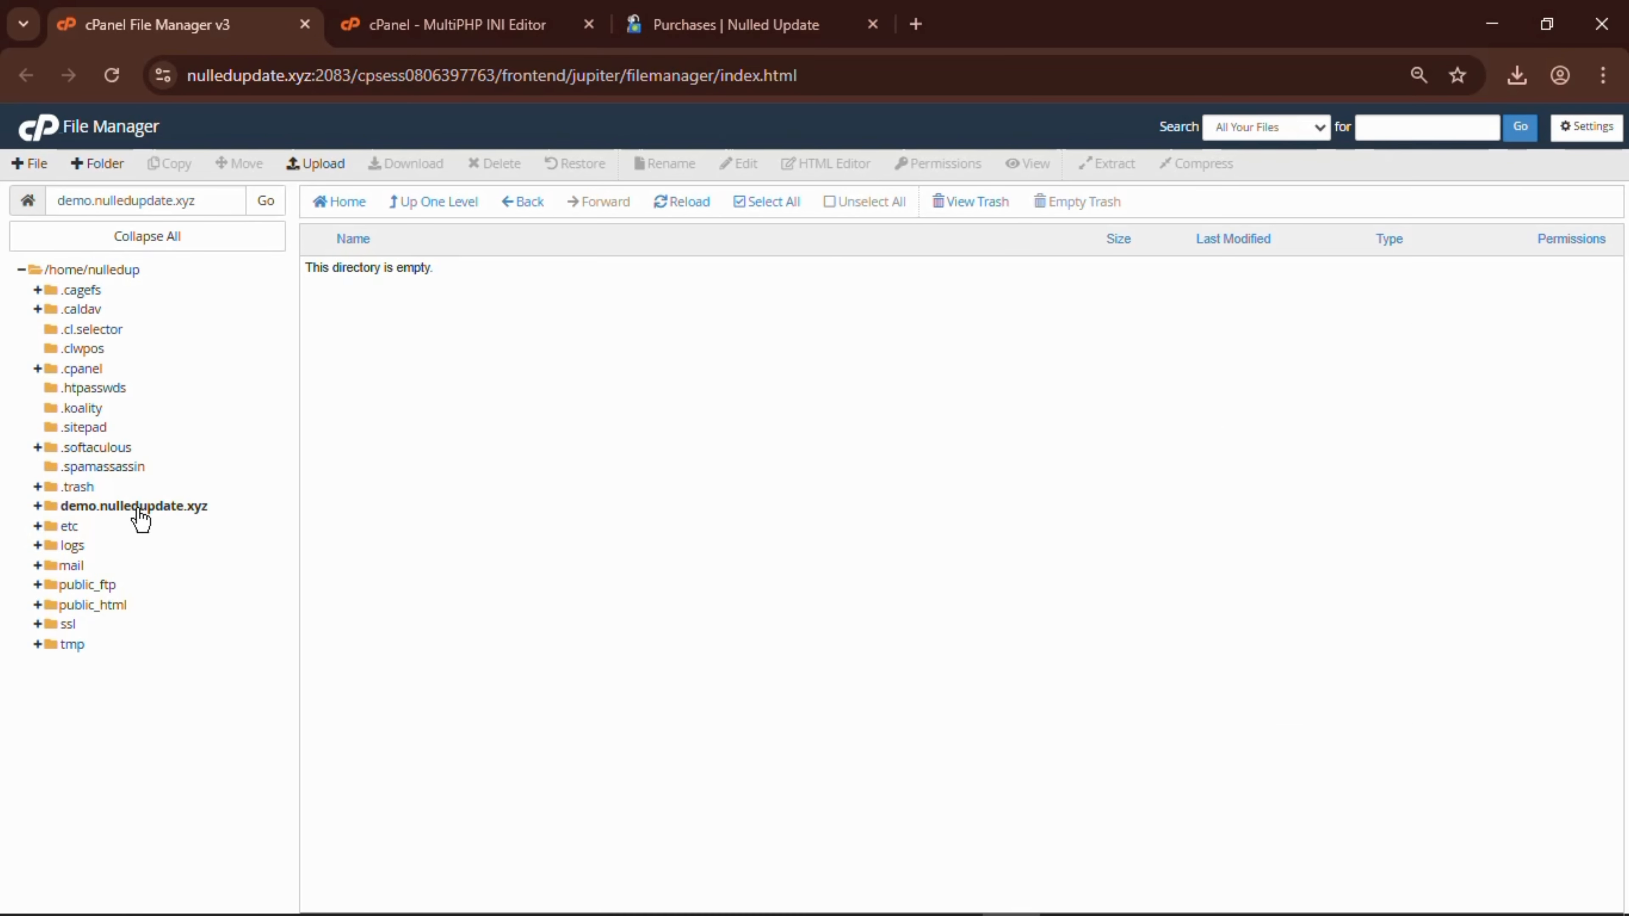
Upload the WHMCS license zip into demo.nulledupdate.xyz and refresh the listing.
left_click(314, 164)
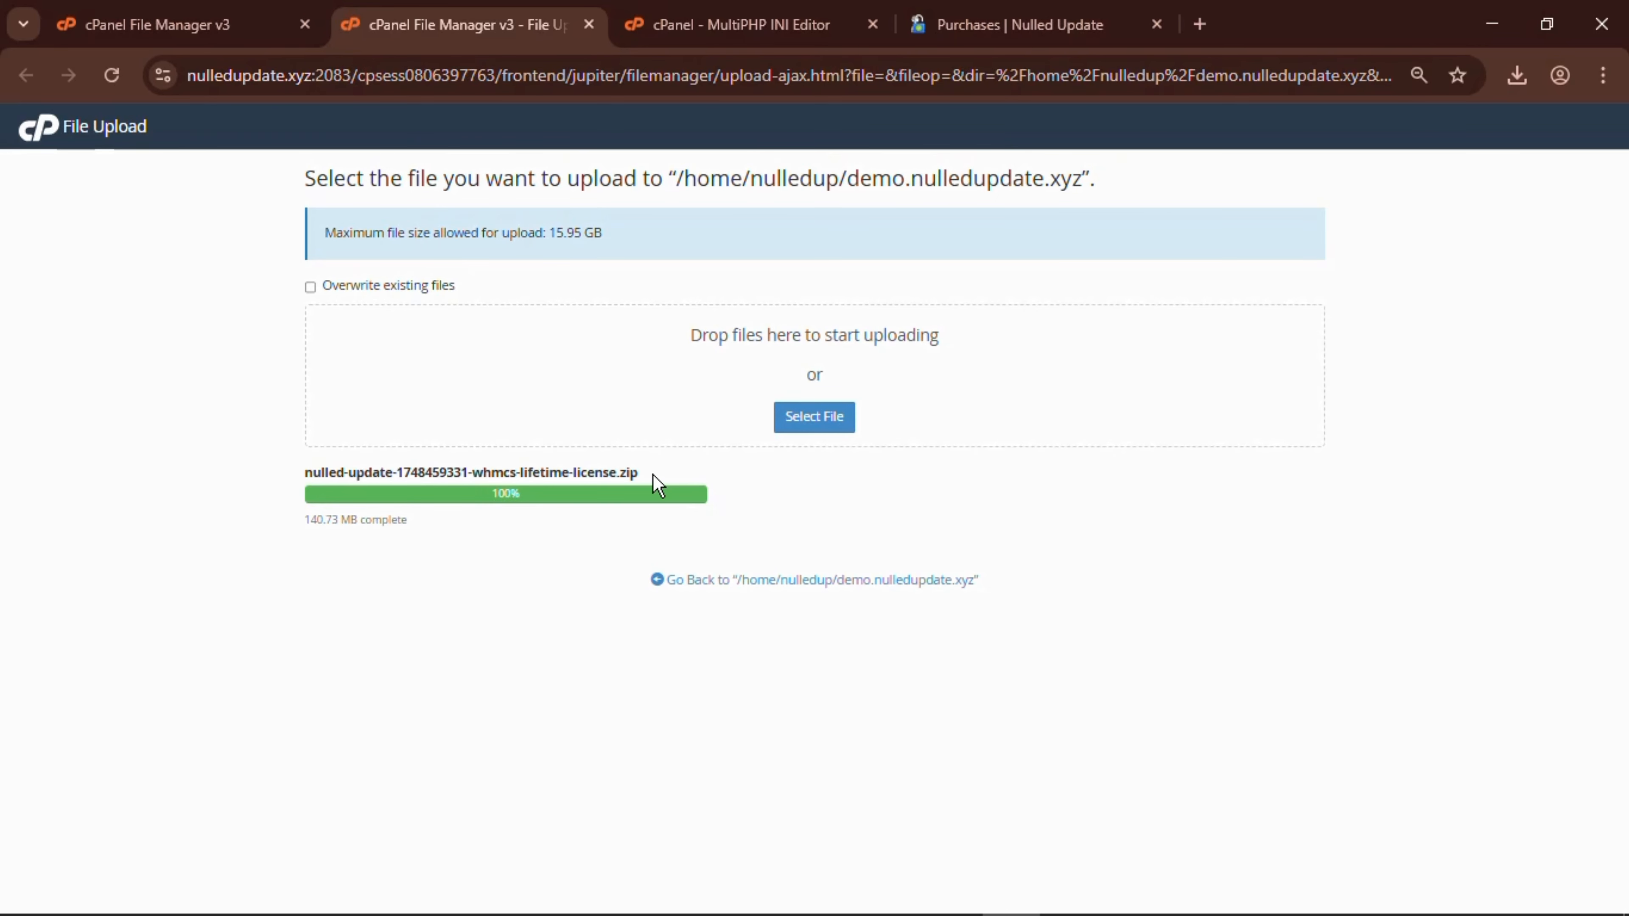
left_click_drag(657, 486, 325, 473)
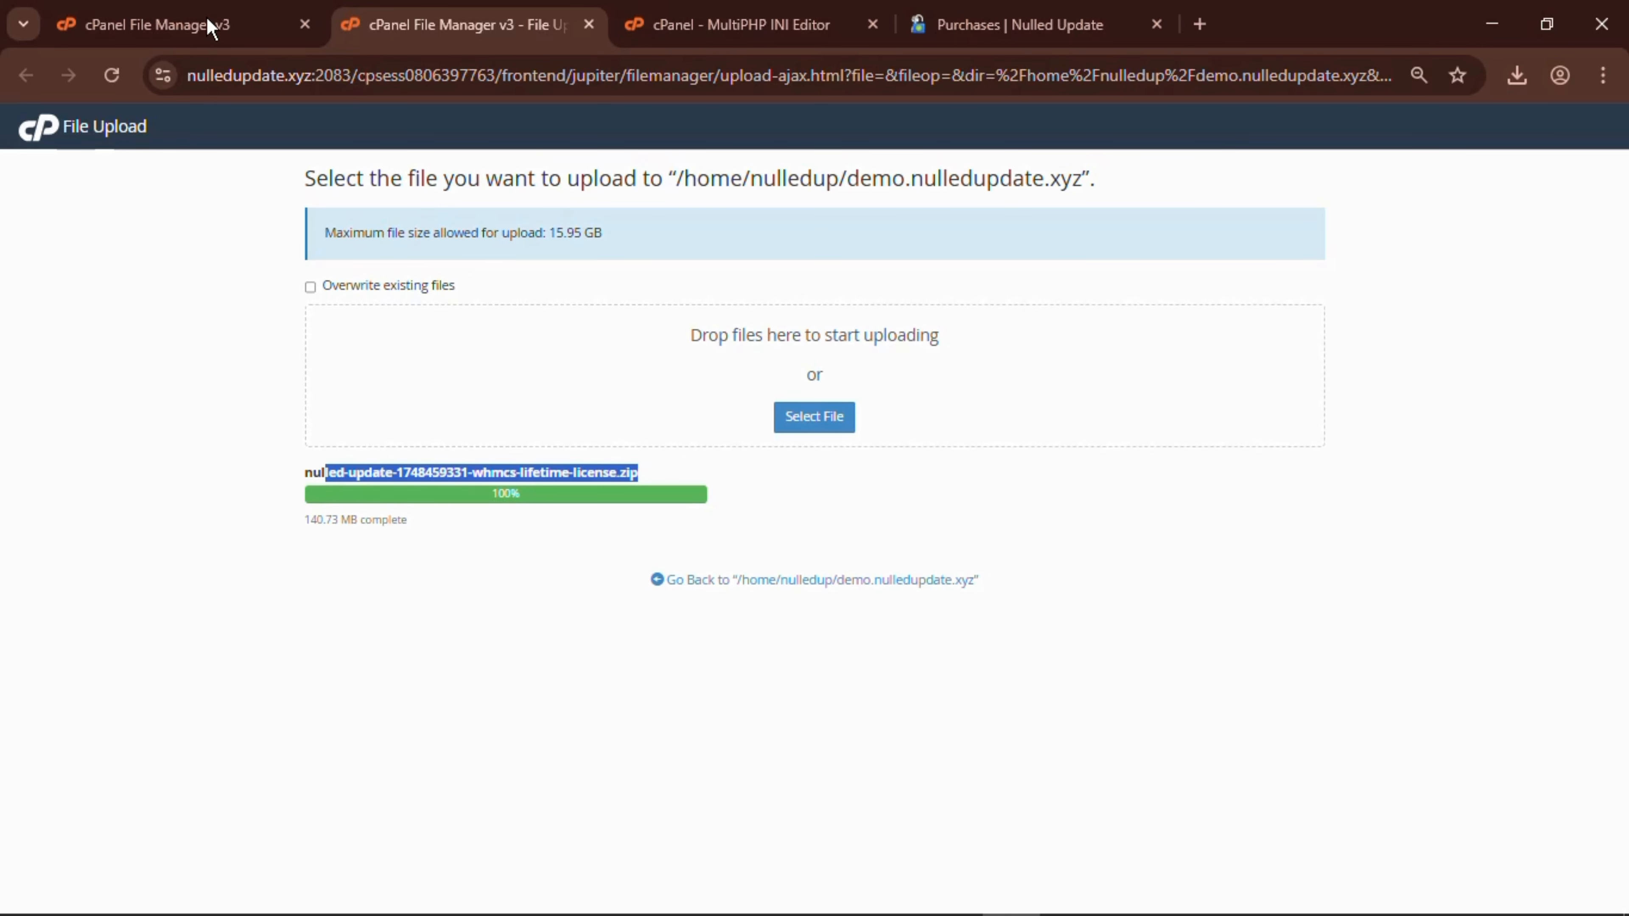
left_click(257, 14)
left_click(692, 205)
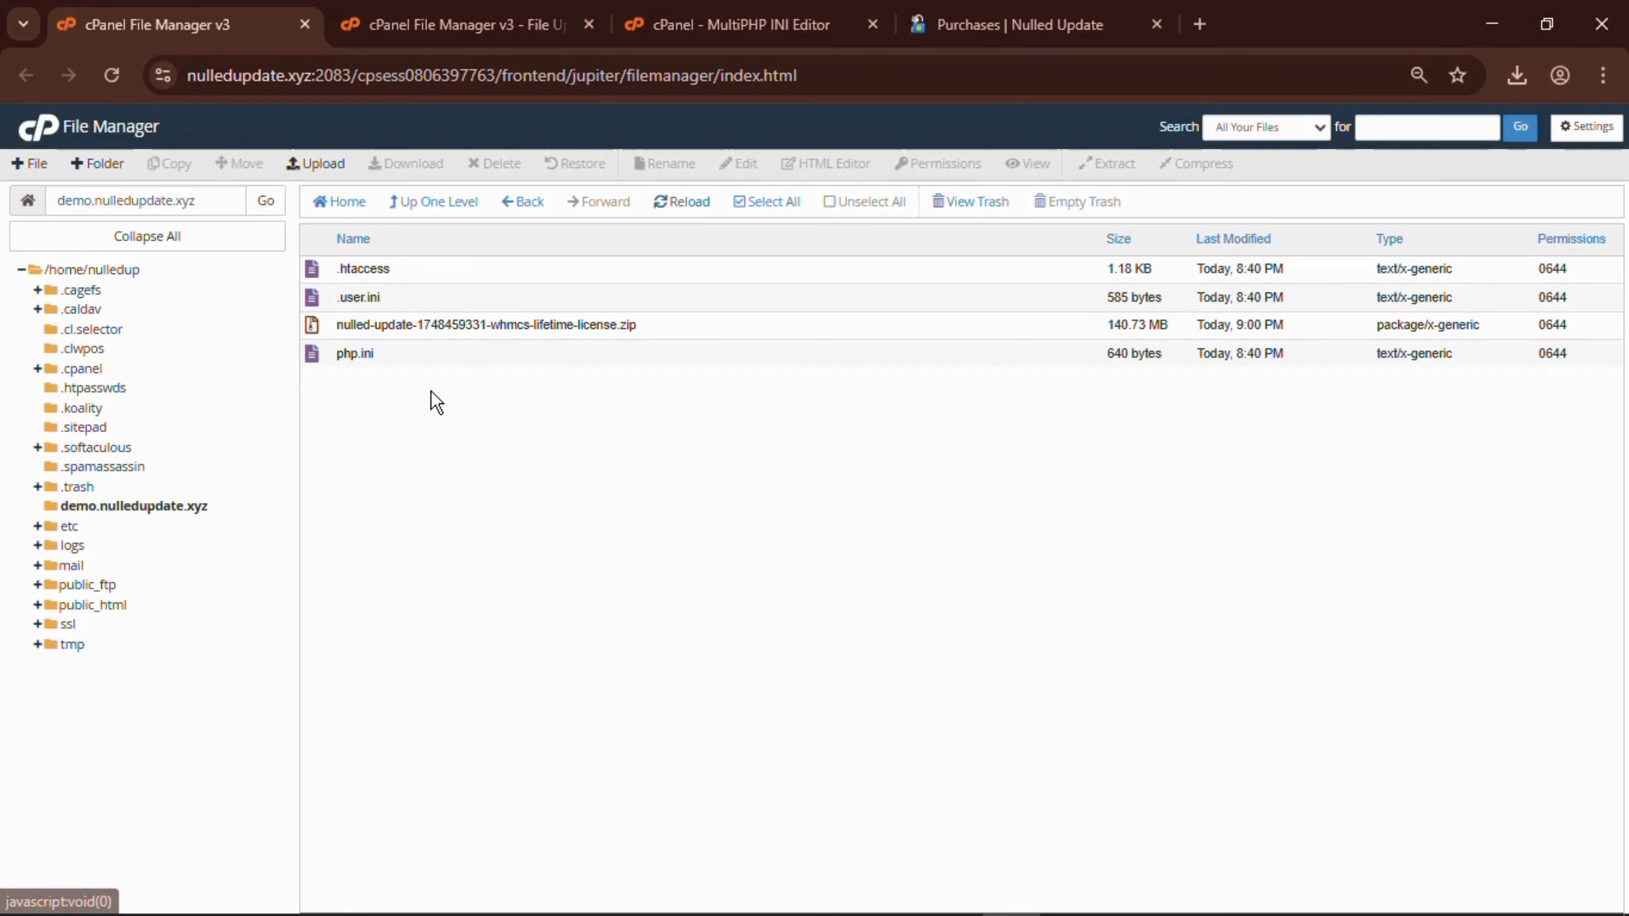
Extract the license zip in place, creating the WHMCS folder.
left_click(663, 330)
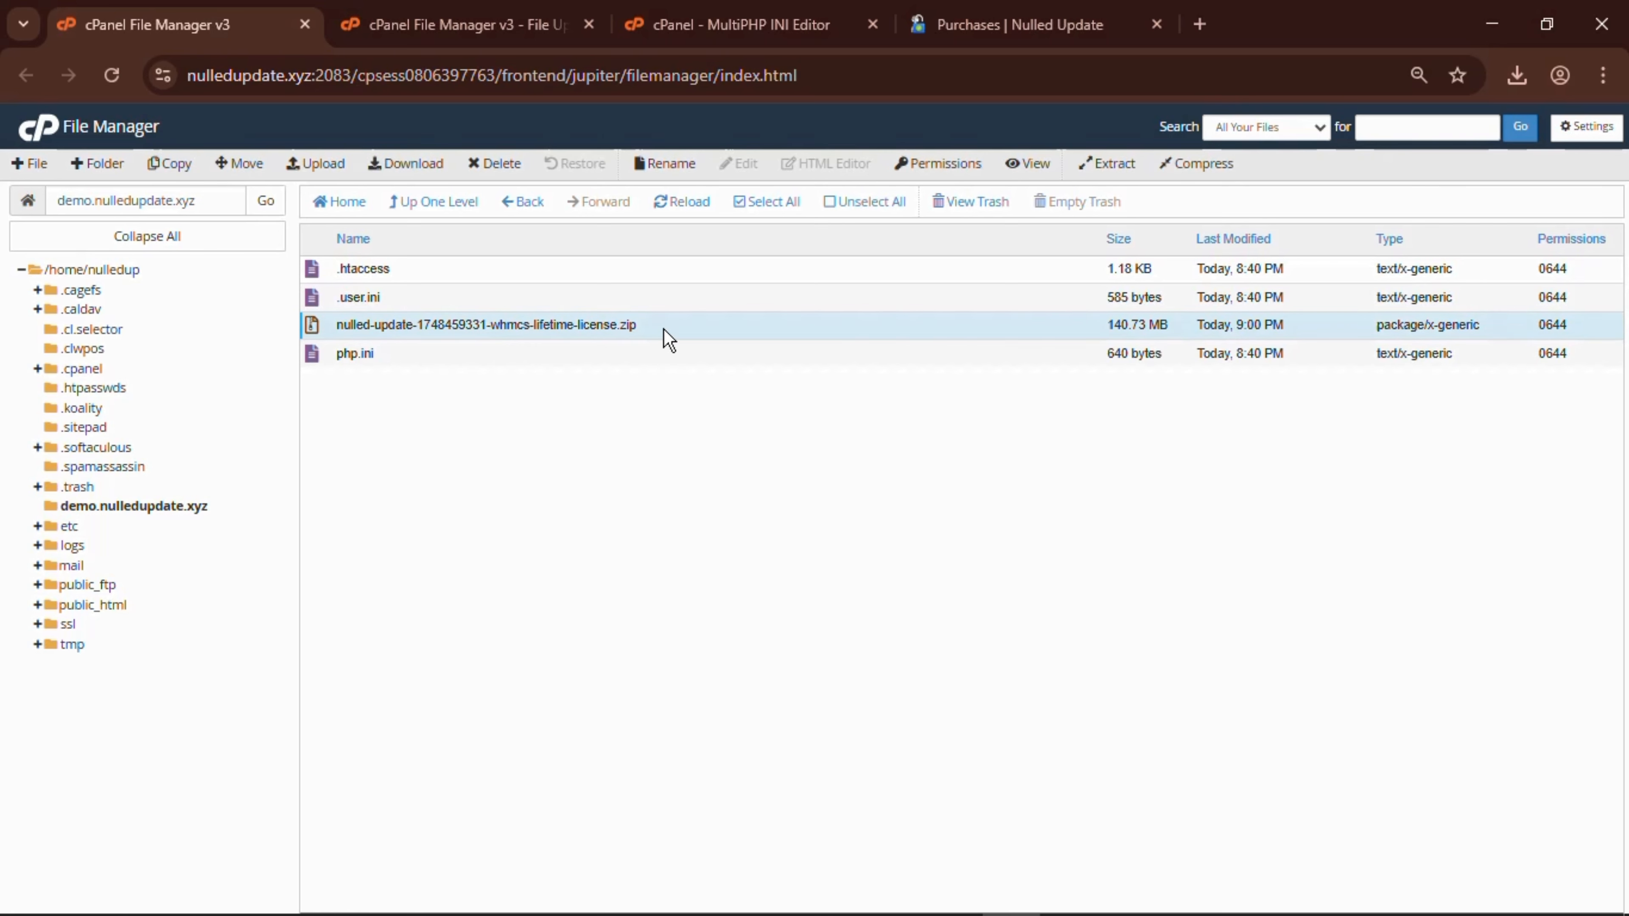
right_click(668, 340)
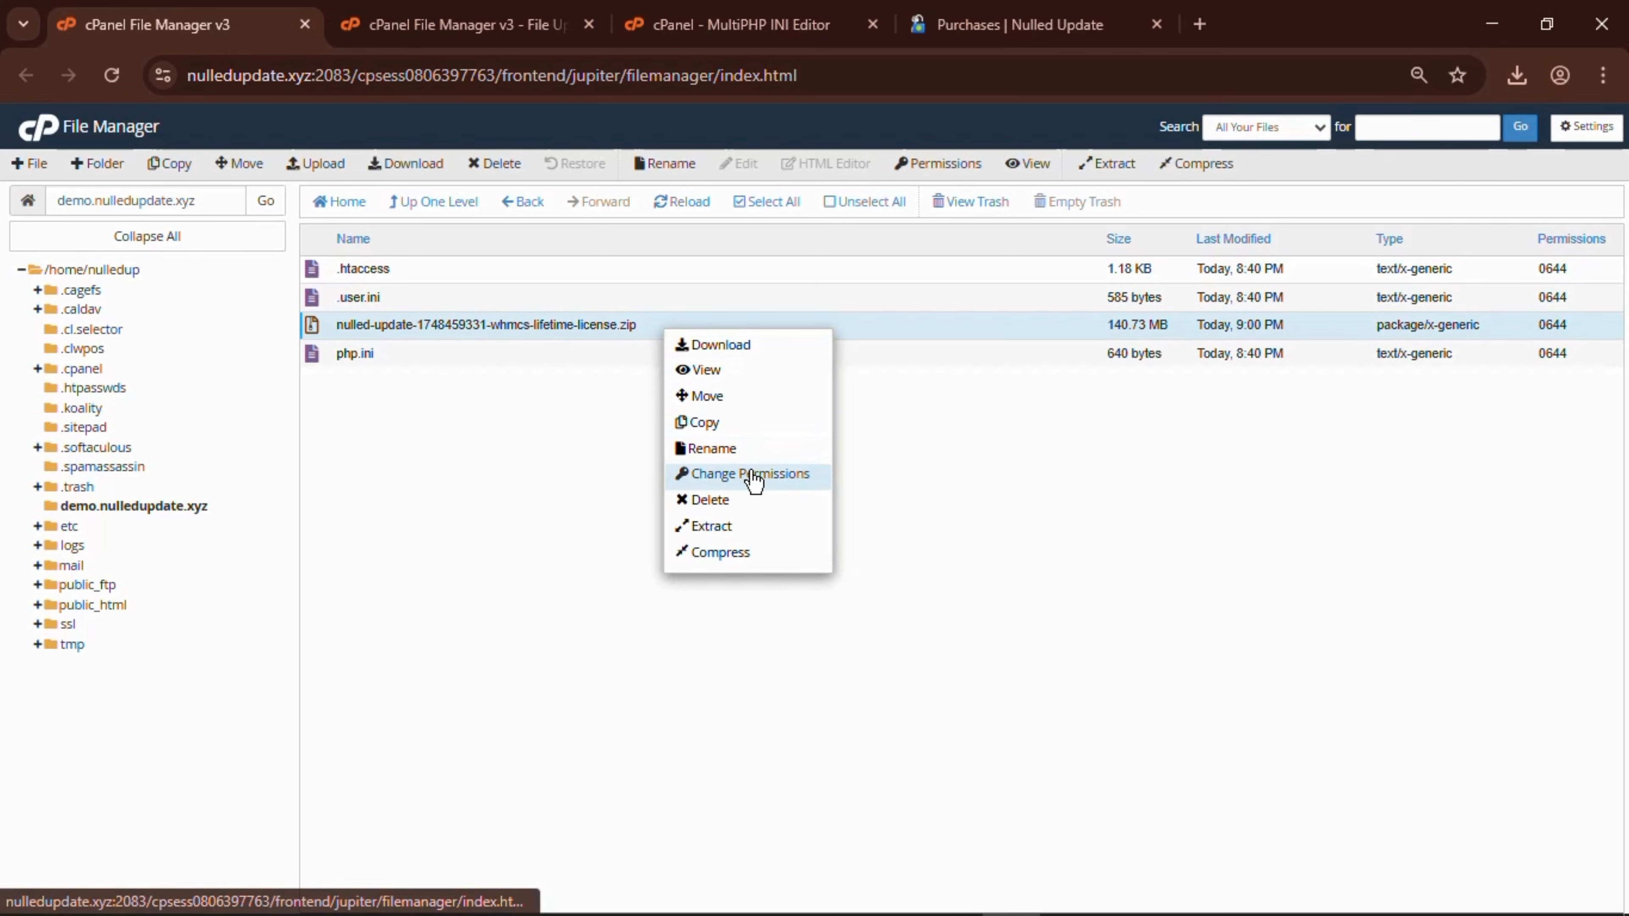
left_click(766, 531)
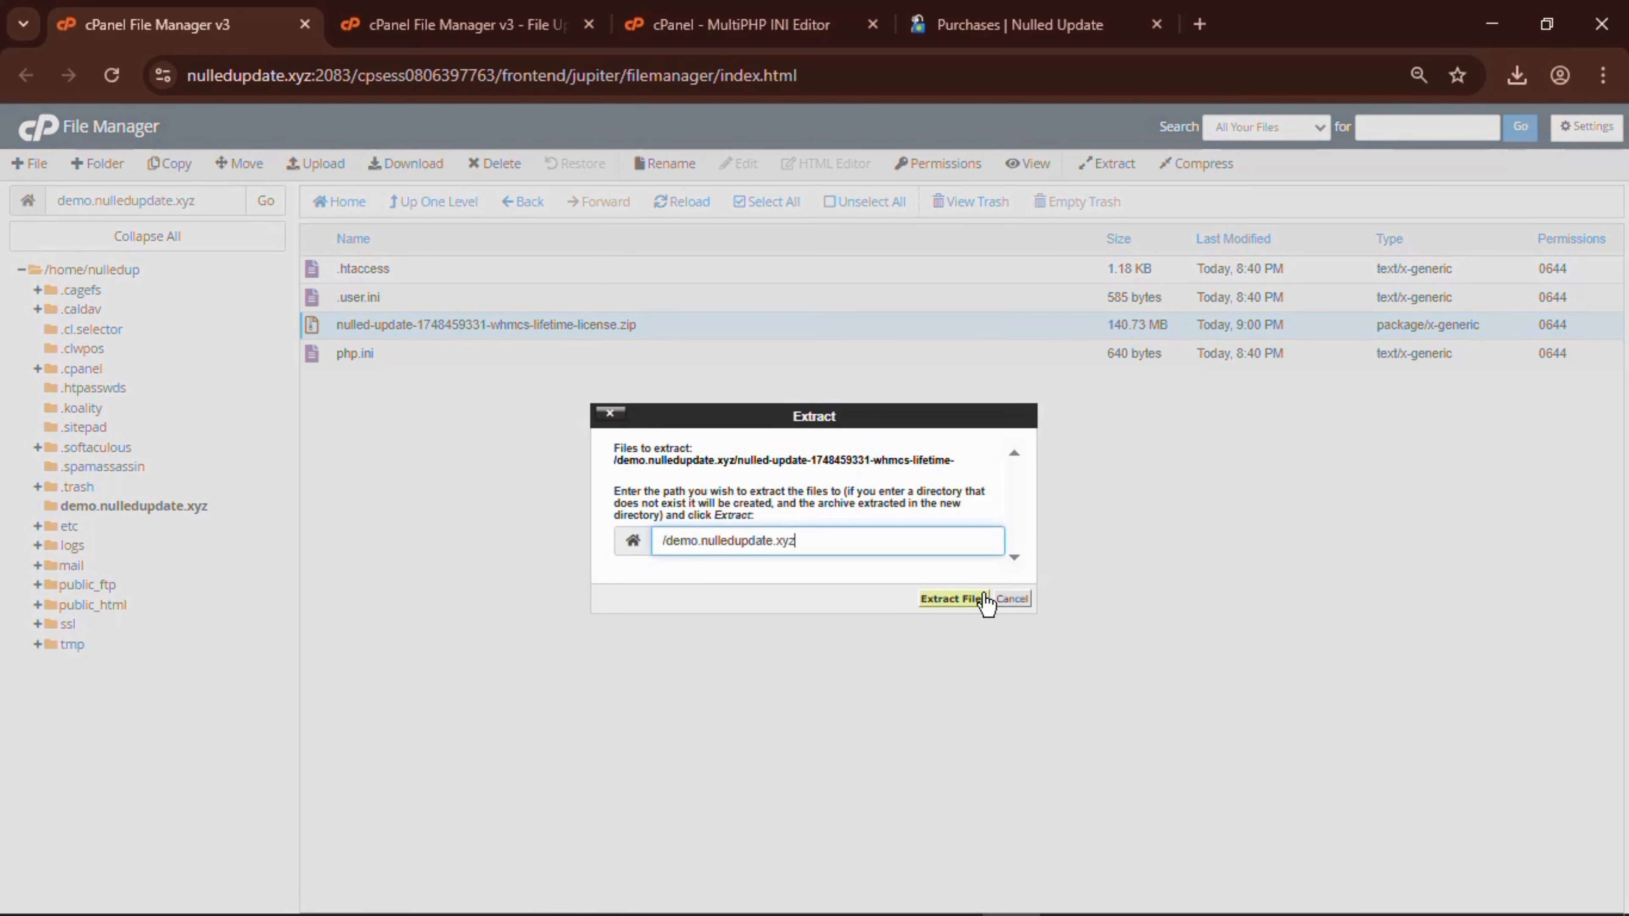
left_click(970, 598)
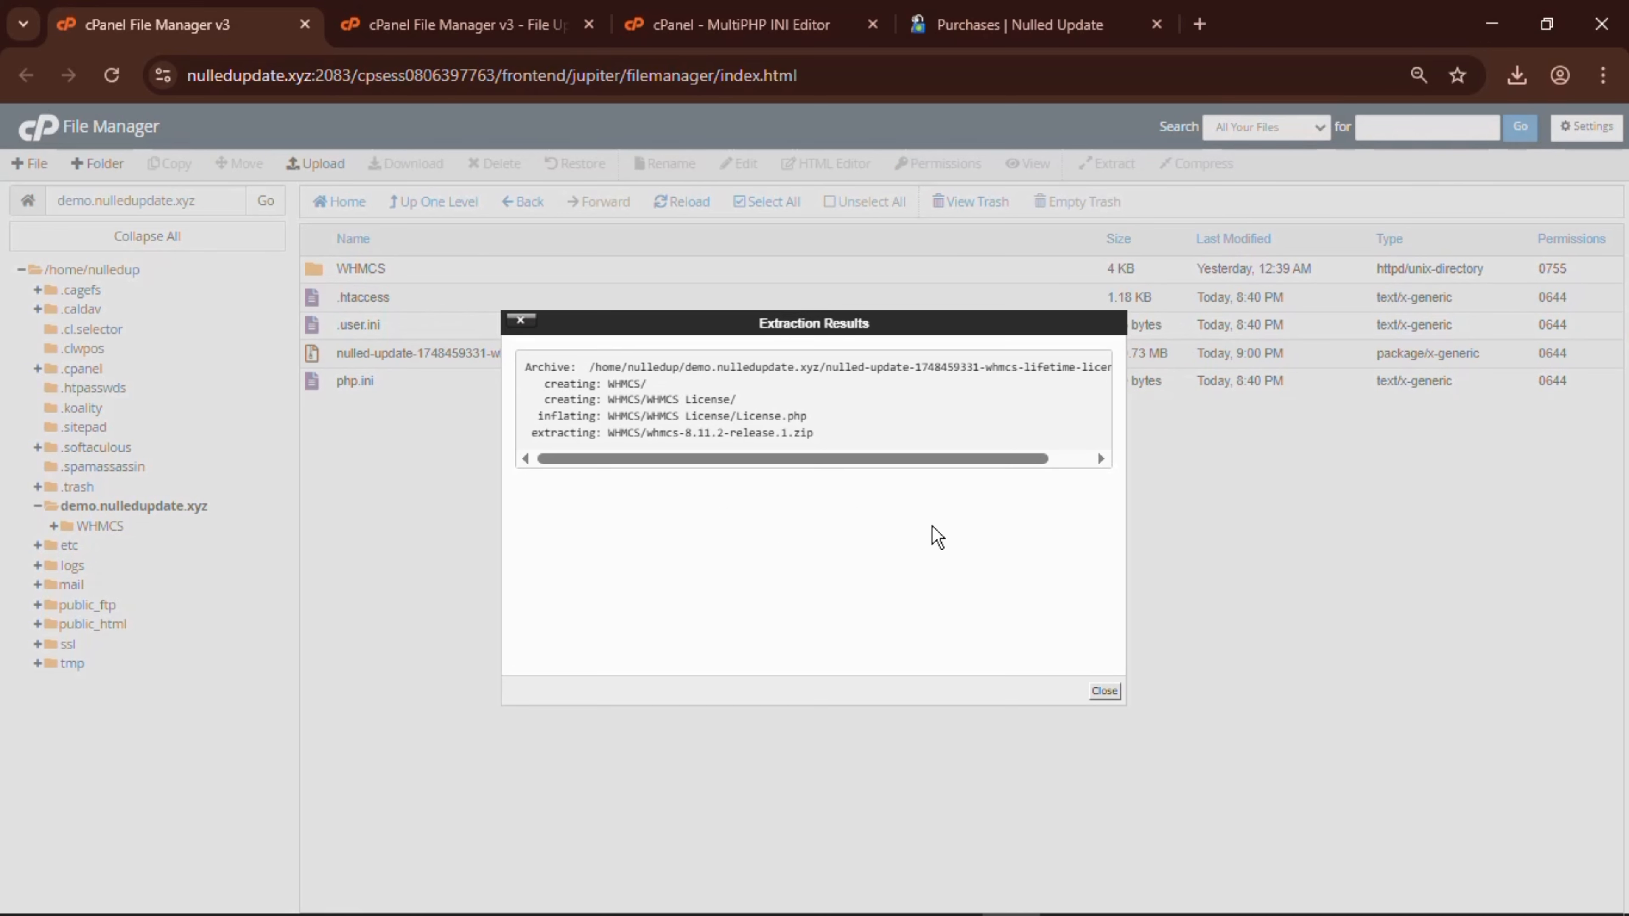
Download License.php from the WHMCS > WHMCS License folder.
left_click(1104, 691)
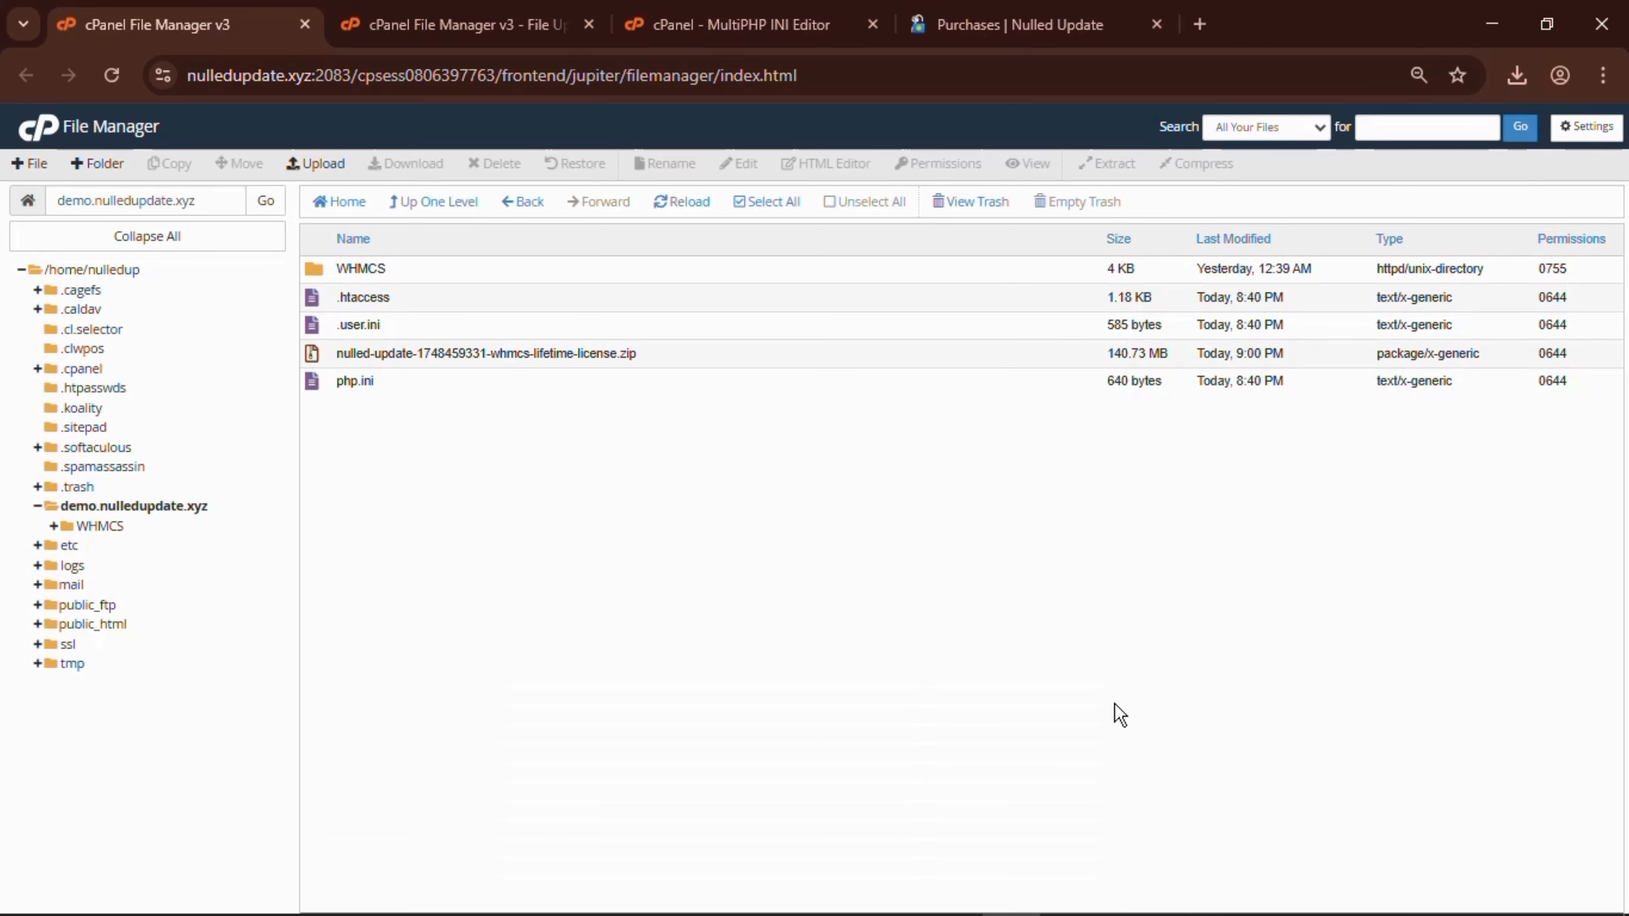
double_click(513, 271)
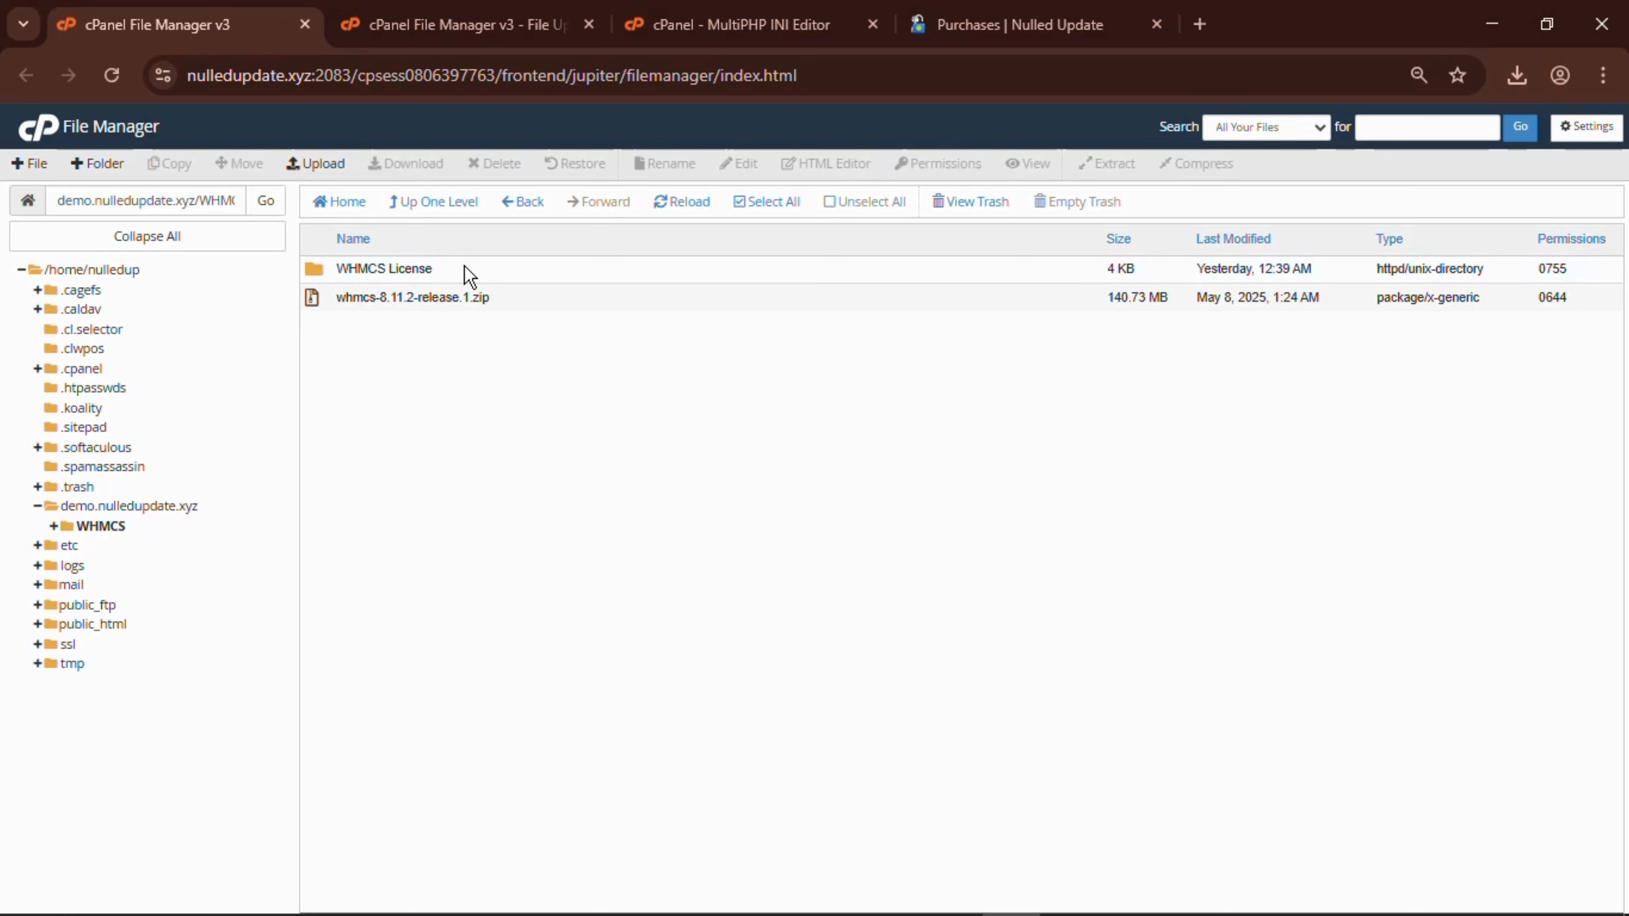
double_click(469, 269)
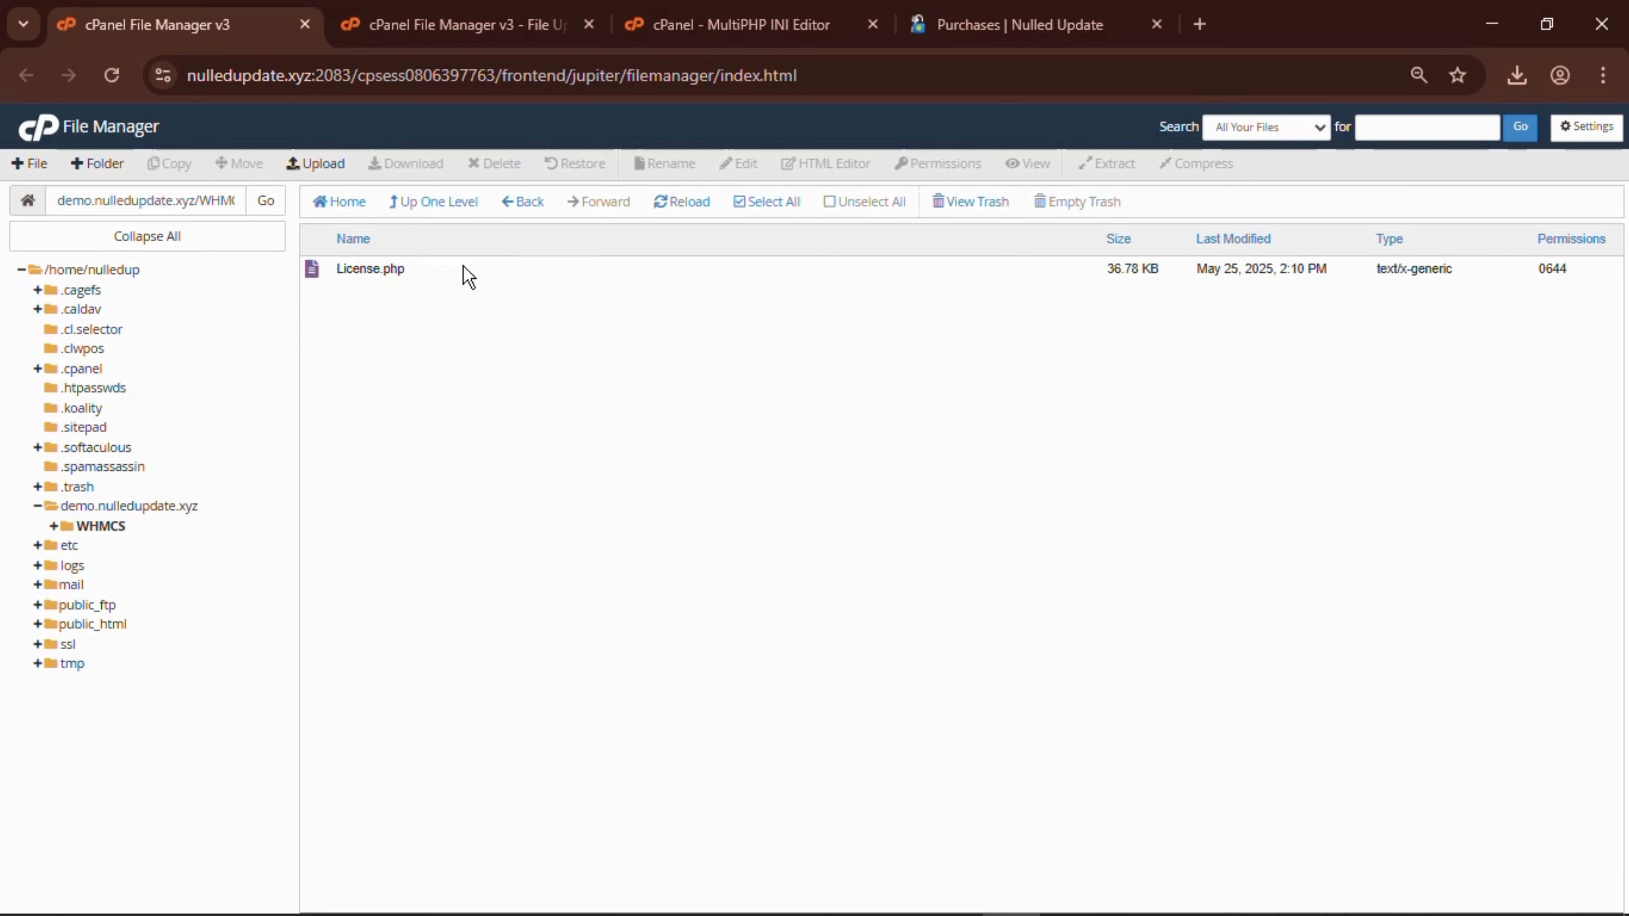
left_click(439, 271)
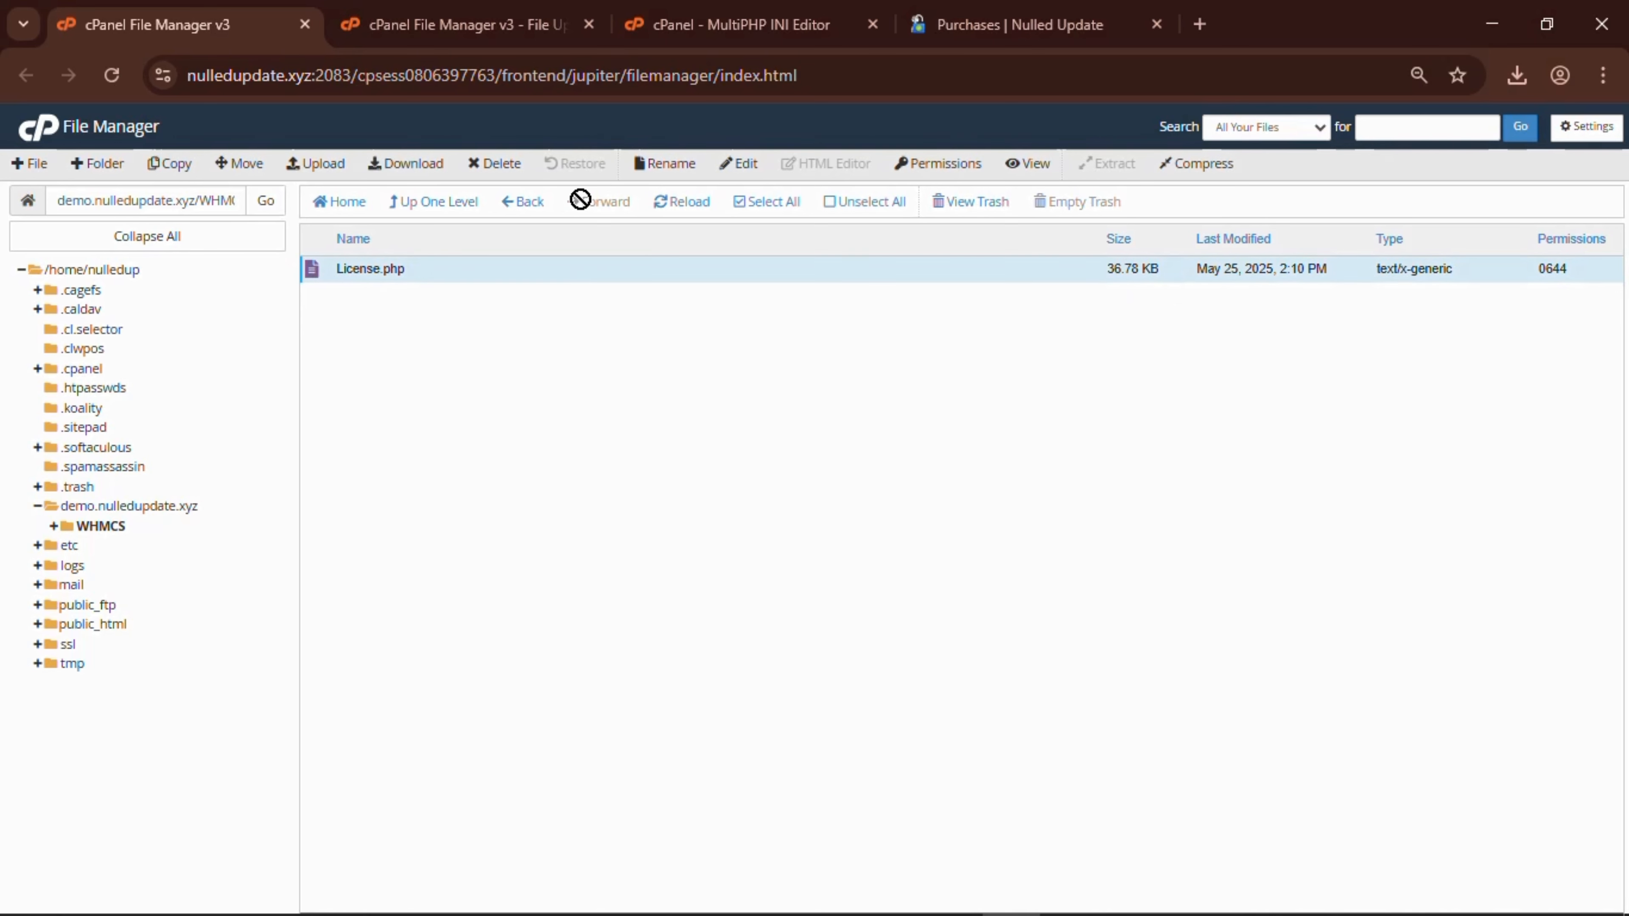
left_click(407, 167)
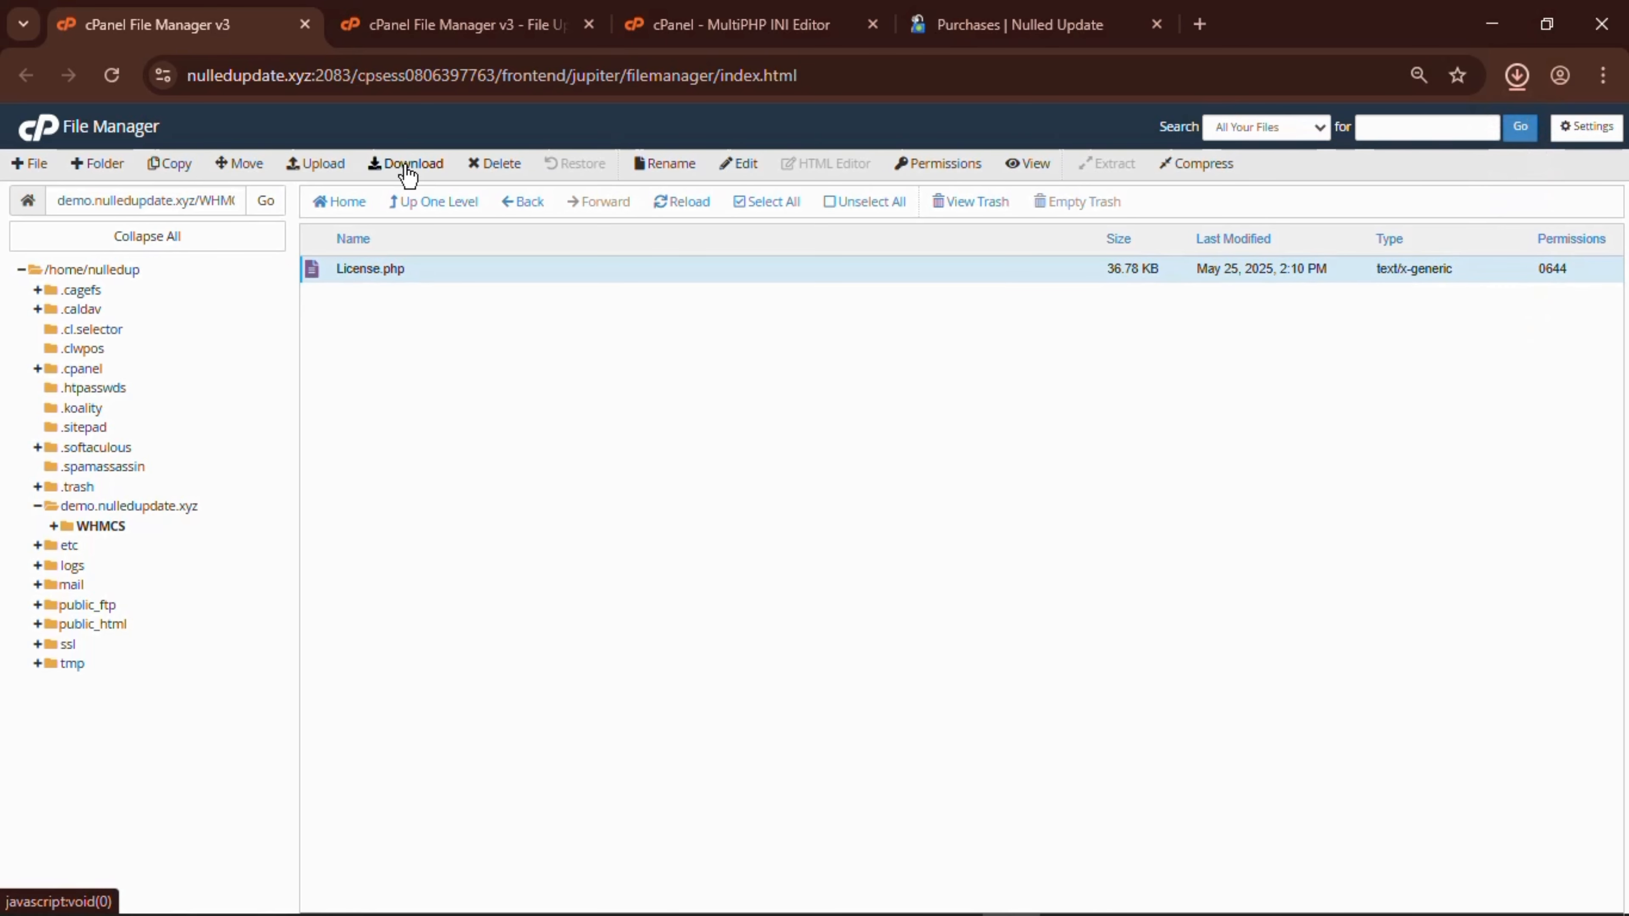
Move whmcs-8.11.2-release.1.zip from WHMCS up into /demo.nulledupdate.xyz.
left_click(454, 211)
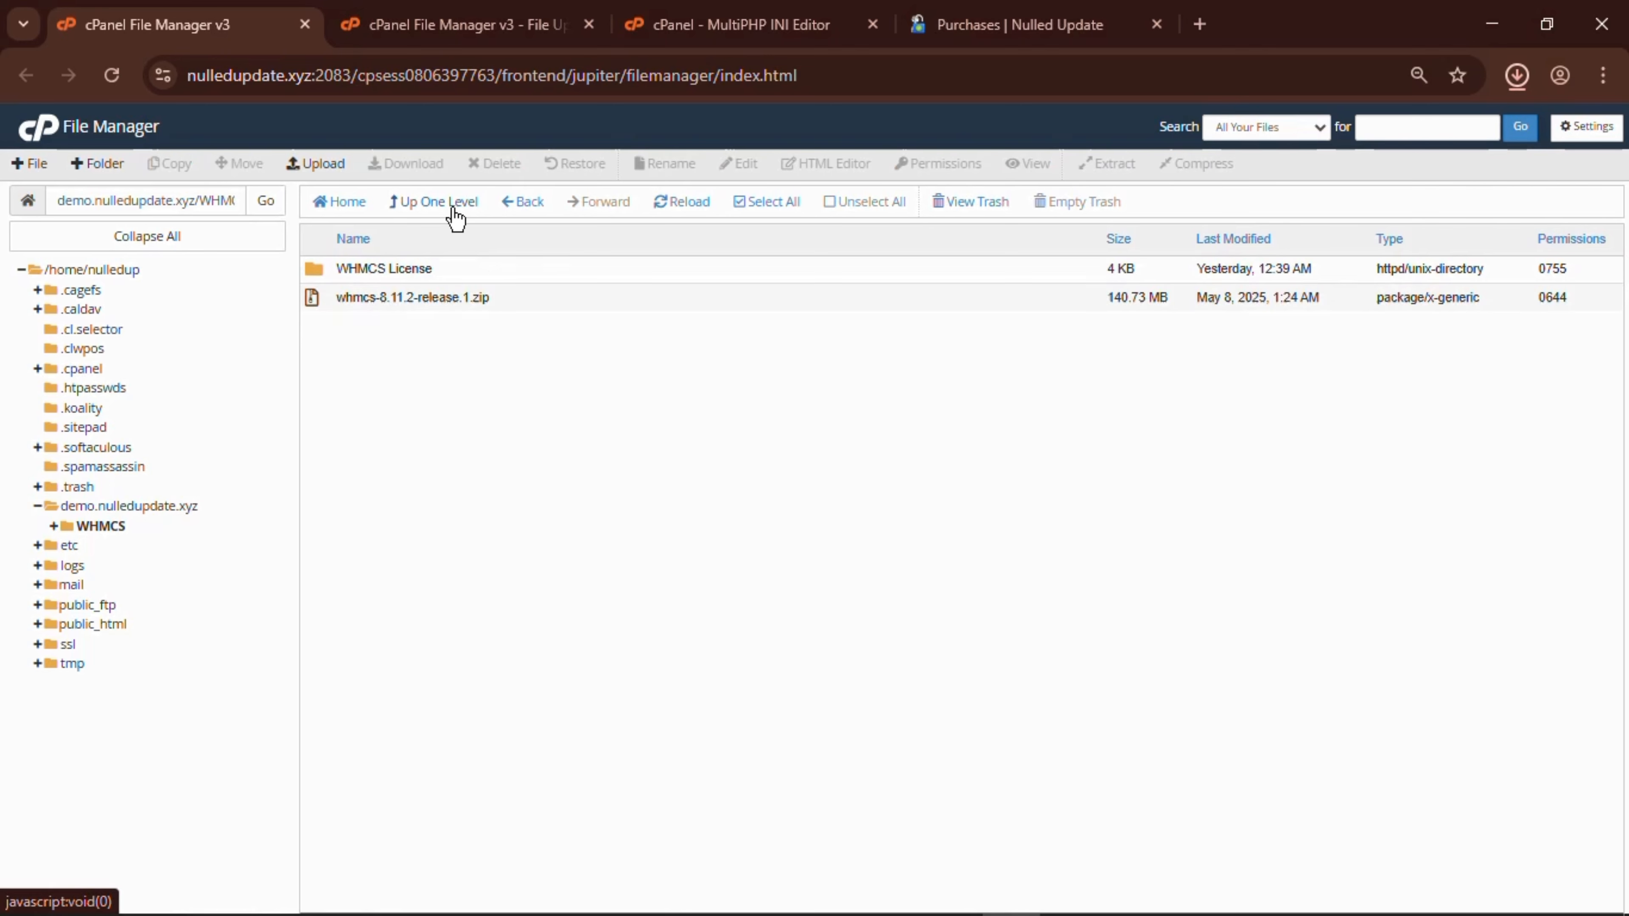
left_click(533, 296)
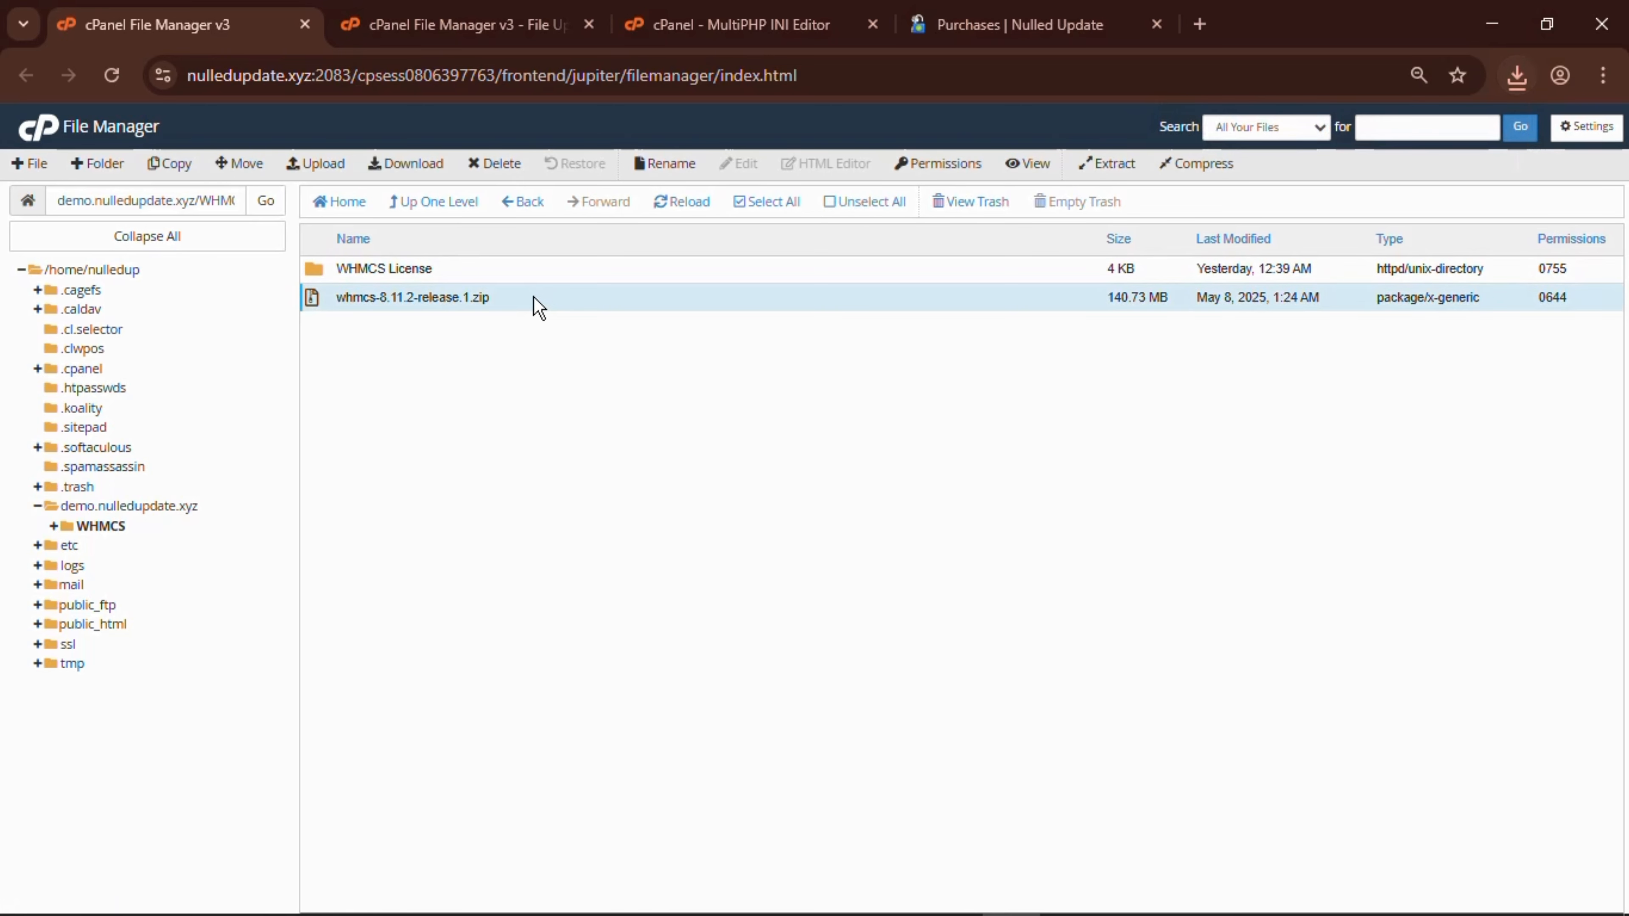
left_click(240, 163)
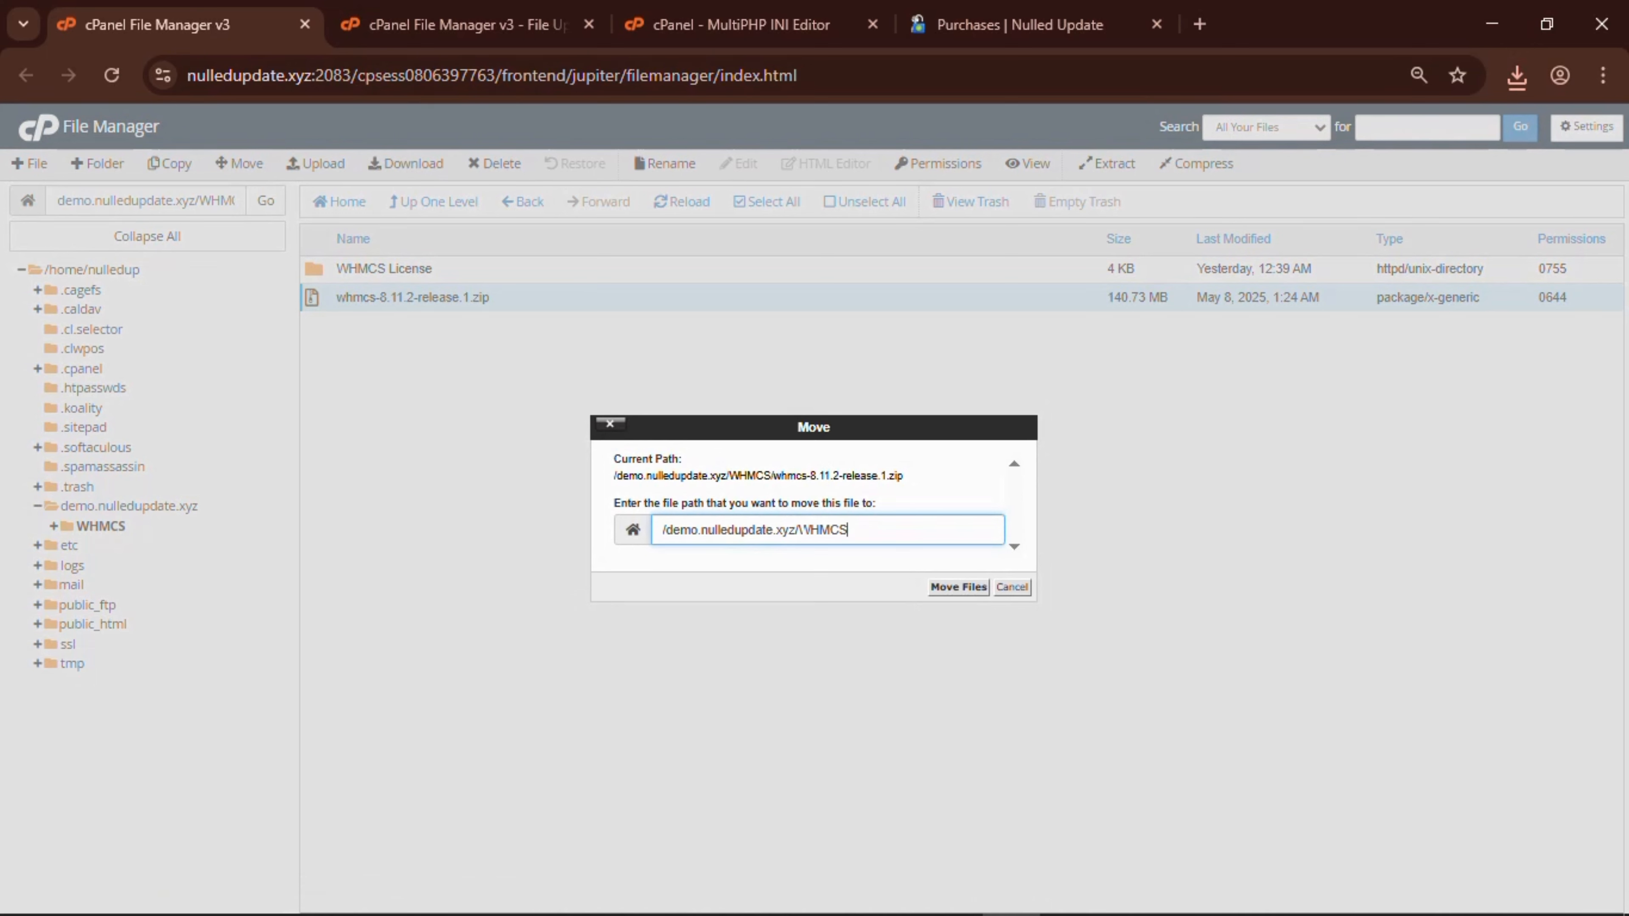
left_click_drag(847, 529, 797, 529)
key("BackSpace")
left_click(958, 587)
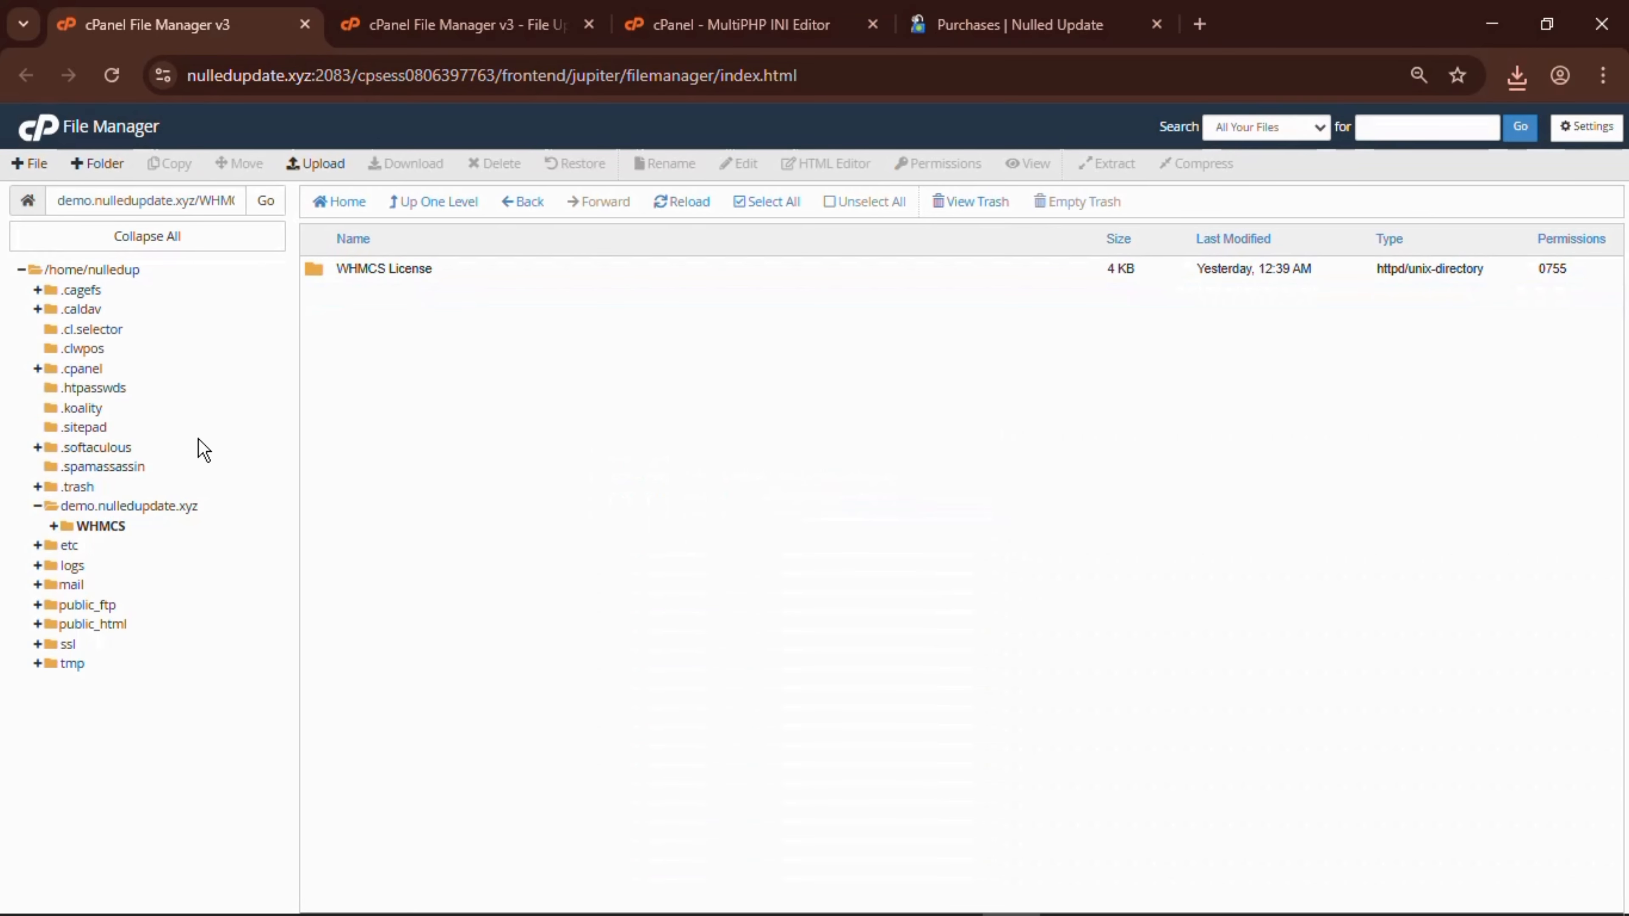
Extract whmcs-8.11.2-release.1.zip into the demo.nulledupdate.xyz folder.
left_click(171, 510)
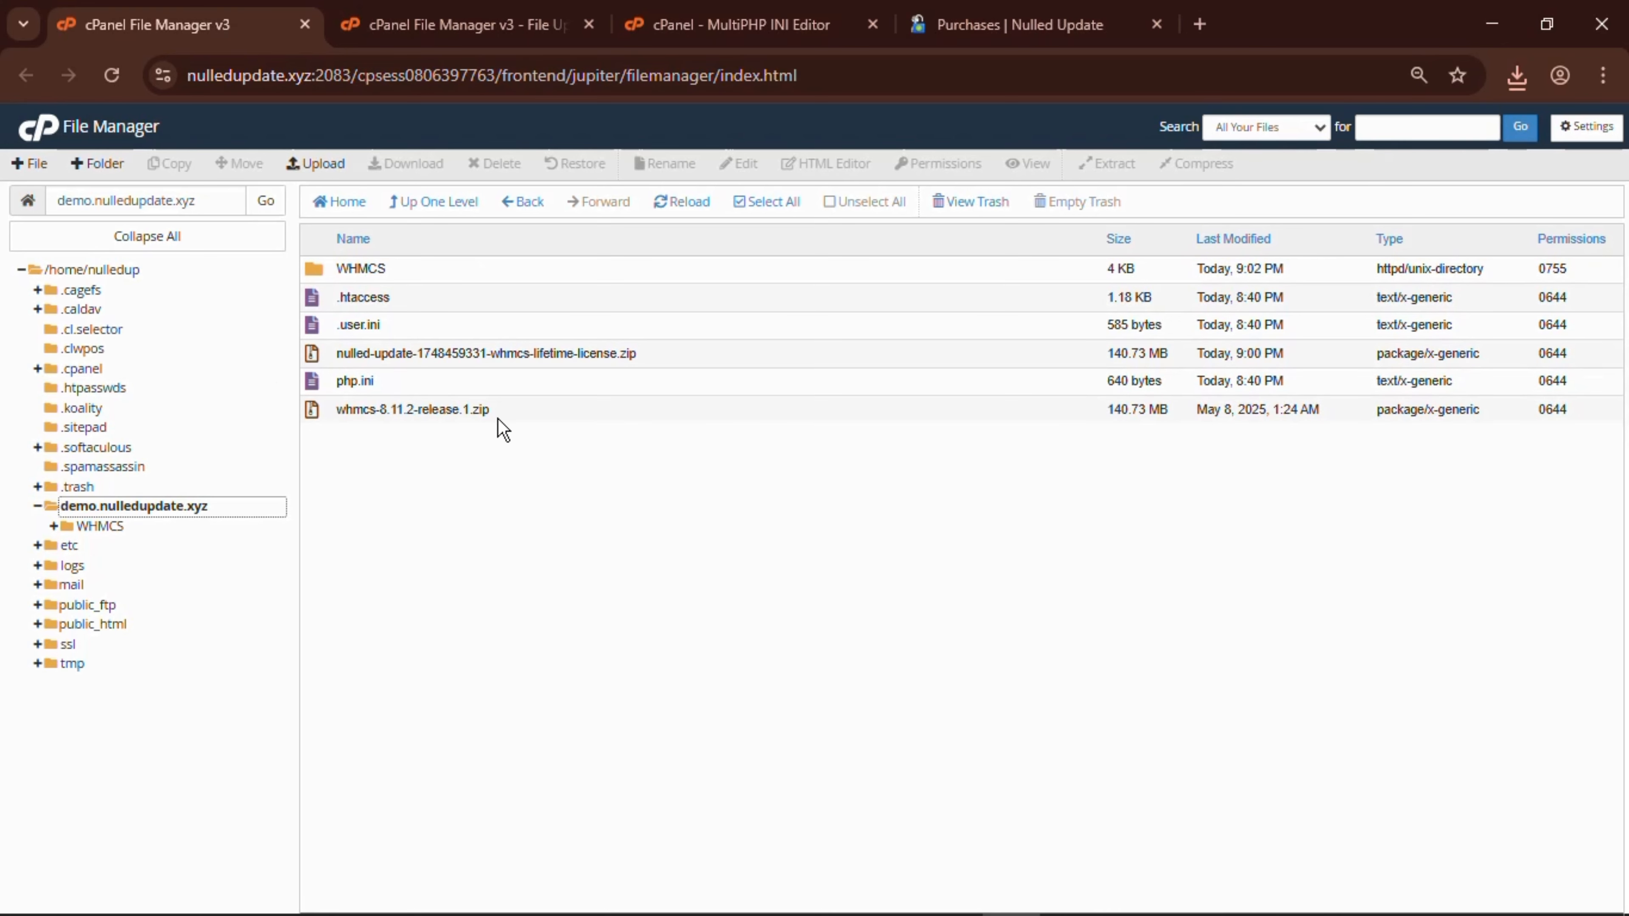
left_click(506, 414)
right_click(506, 414)
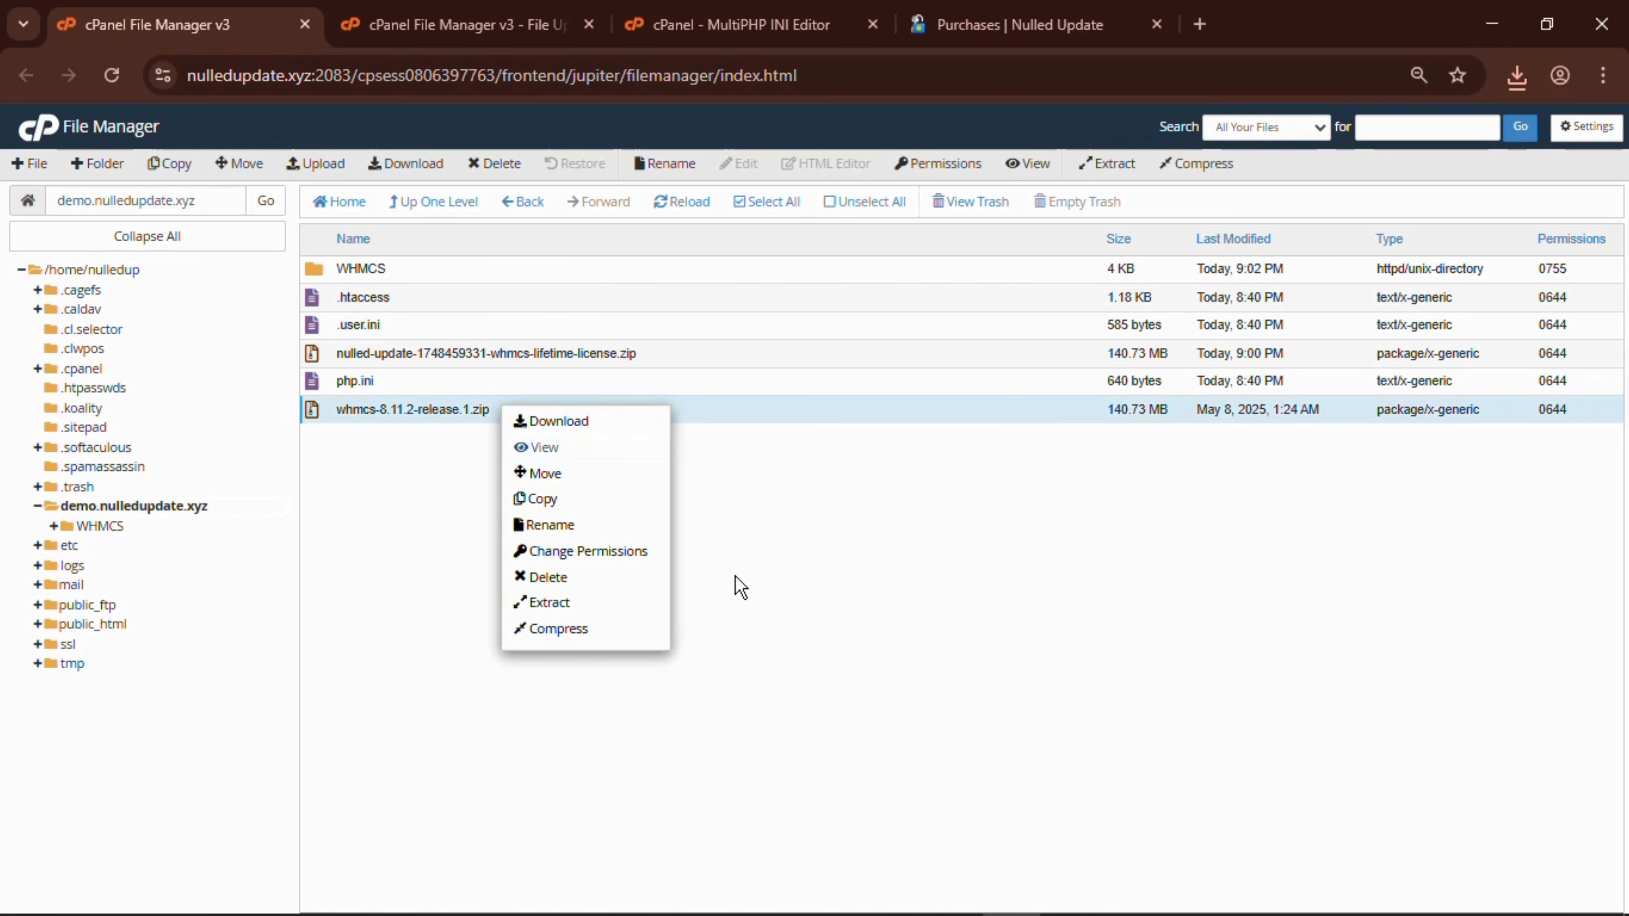
left_click(583, 606)
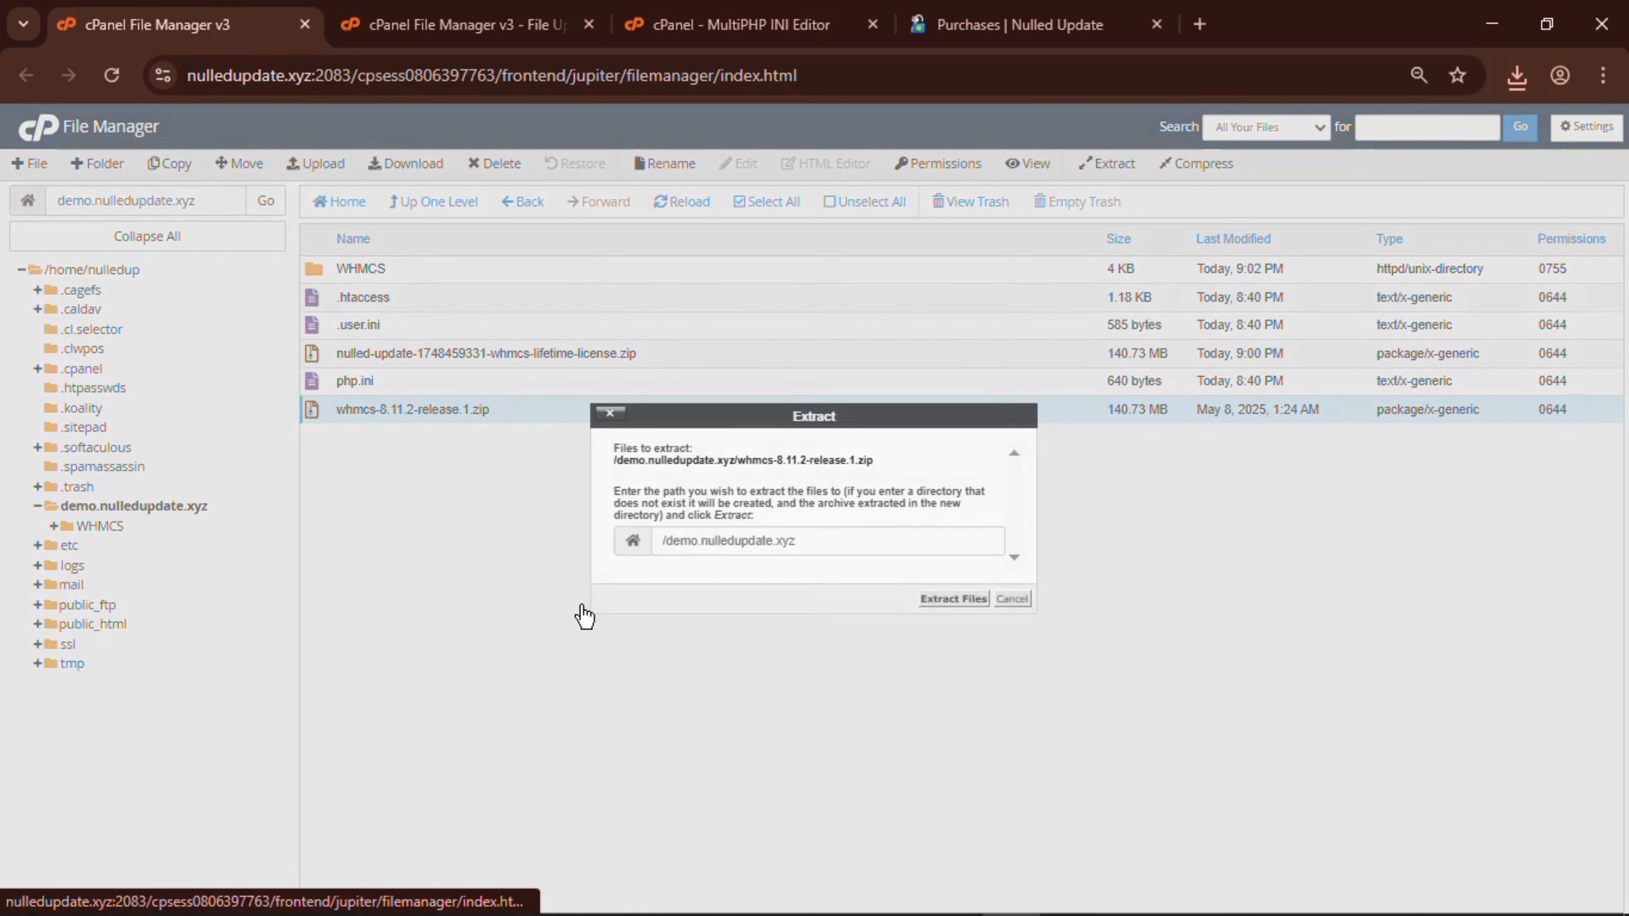
left_click(948, 601)
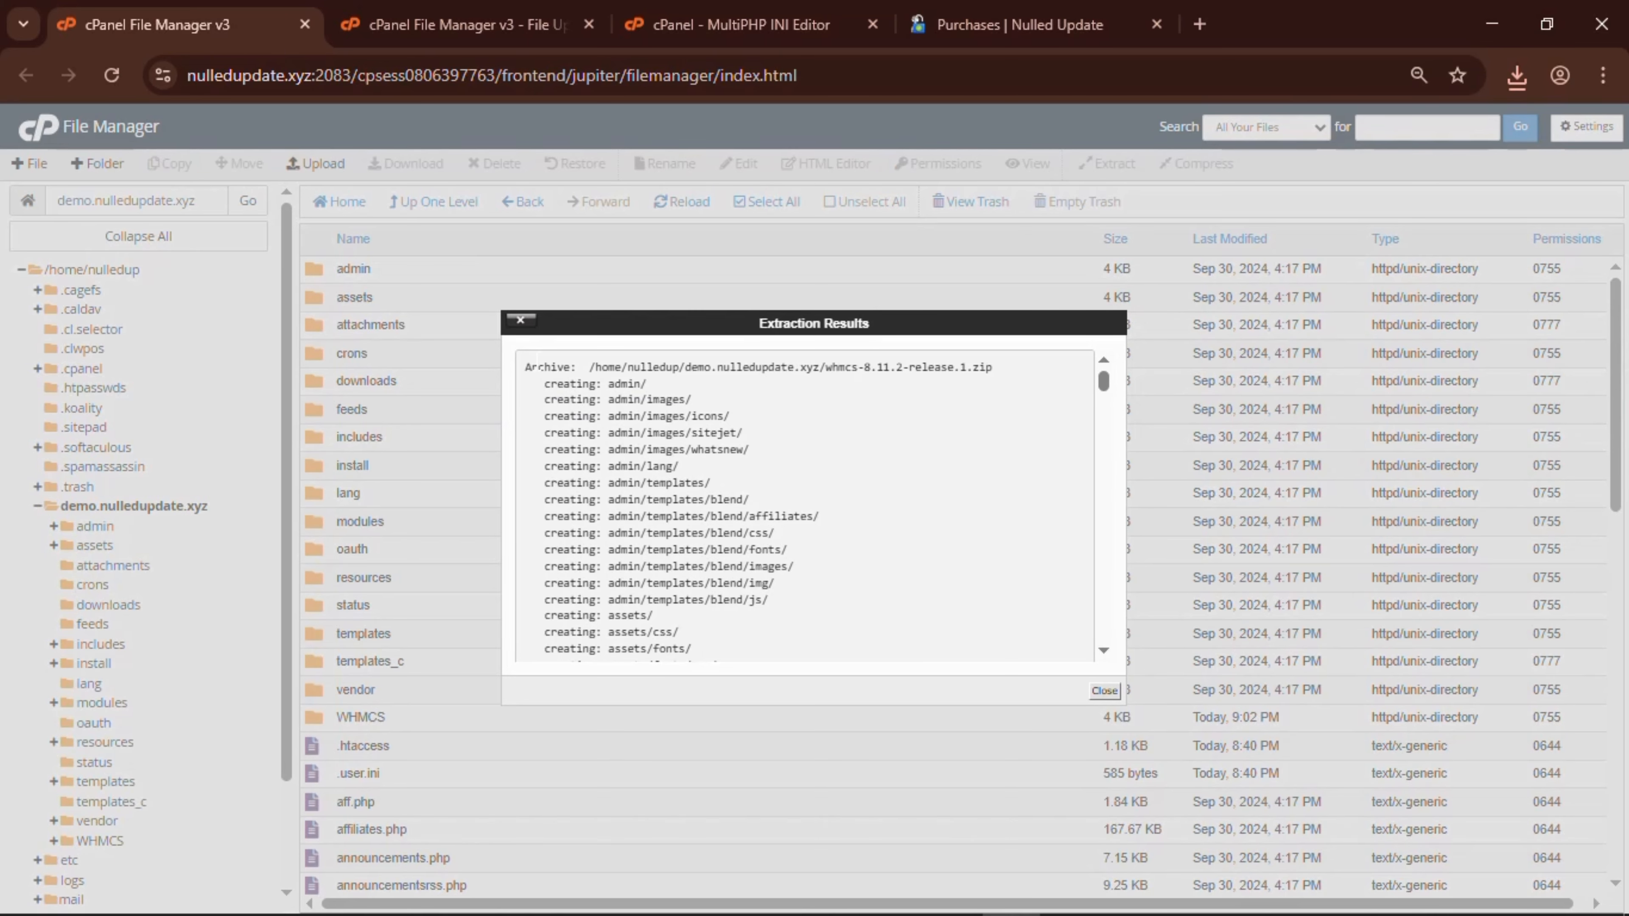
left_click(523, 322)
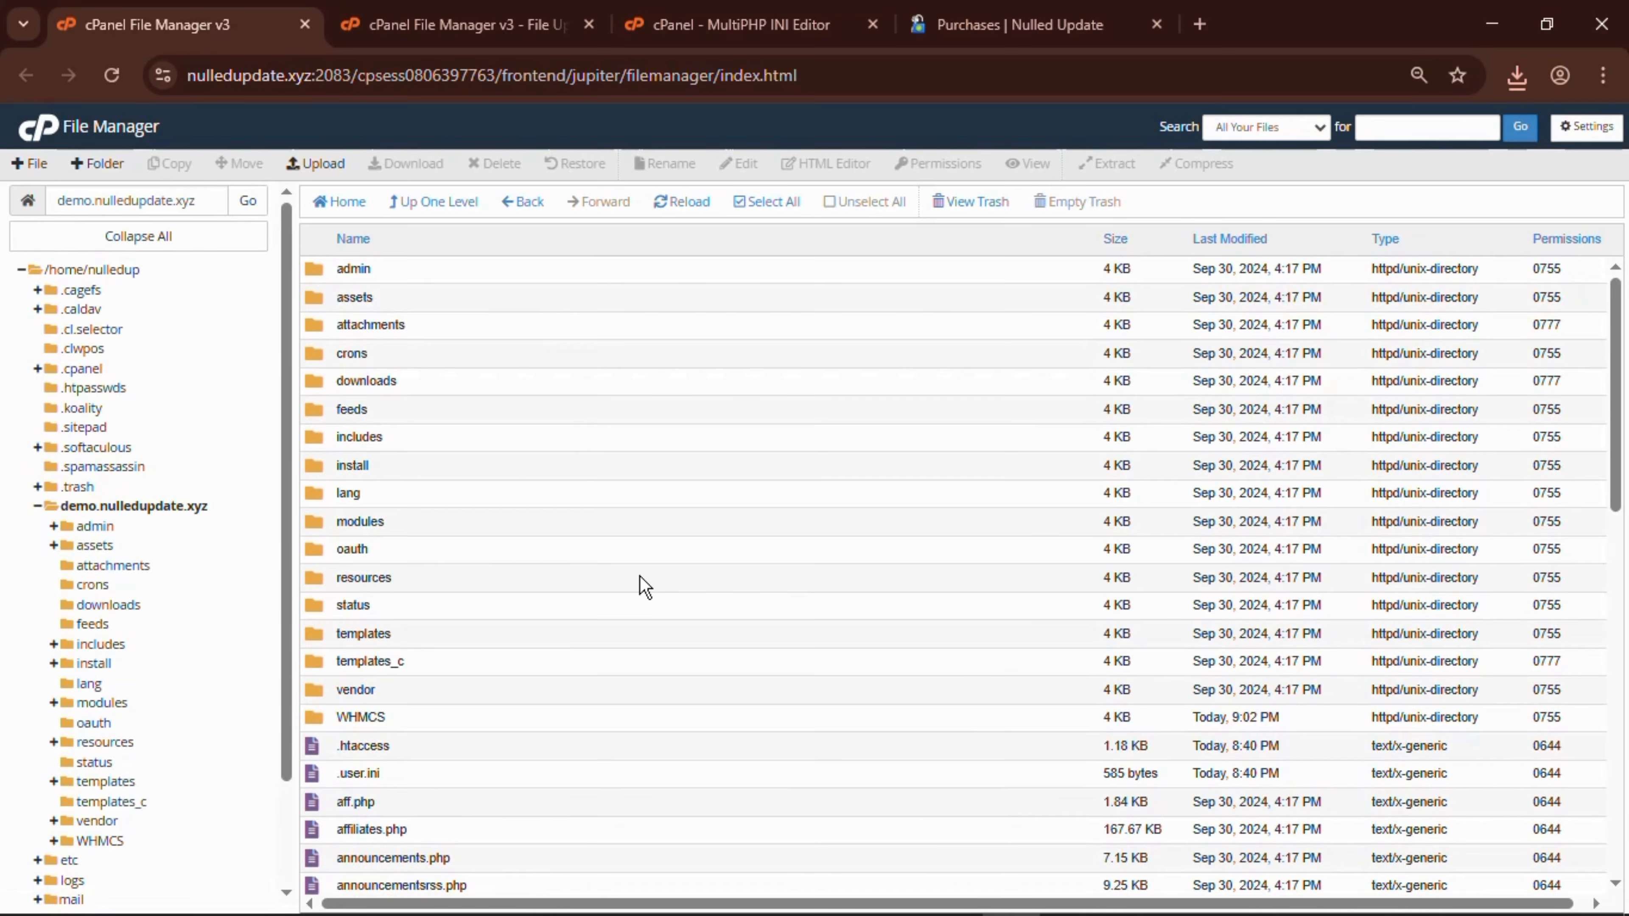
Open a new browser tab, ready to enter the demo site address.
scroll(640, 582, "down", 5)
scroll(641, 584, "up", 5)
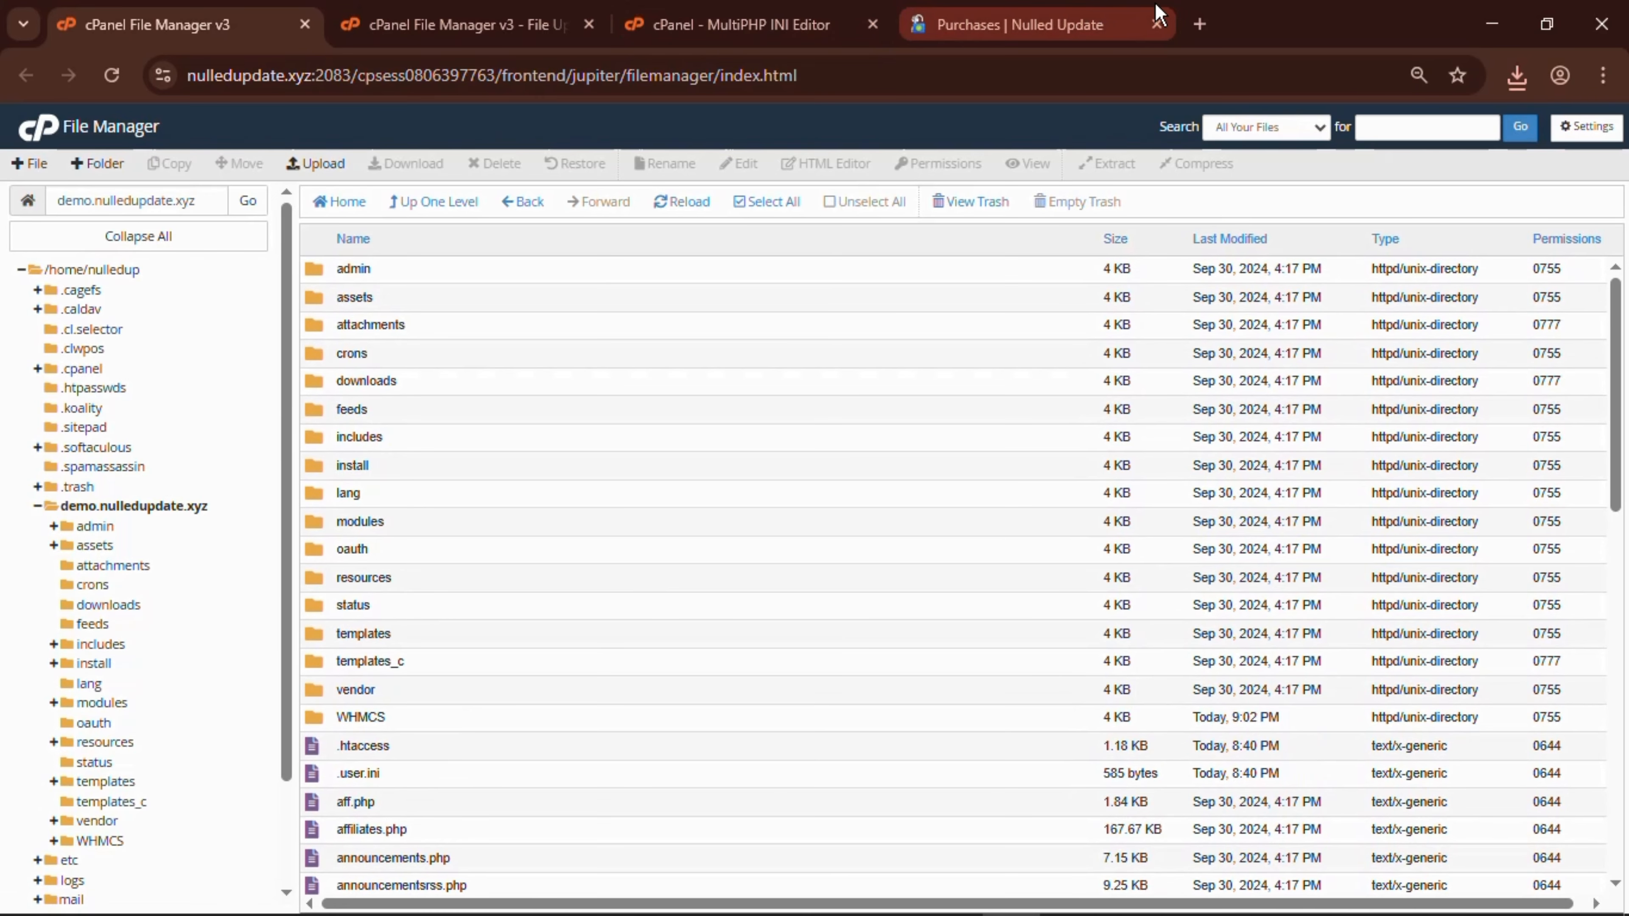
left_click(1083, 21)
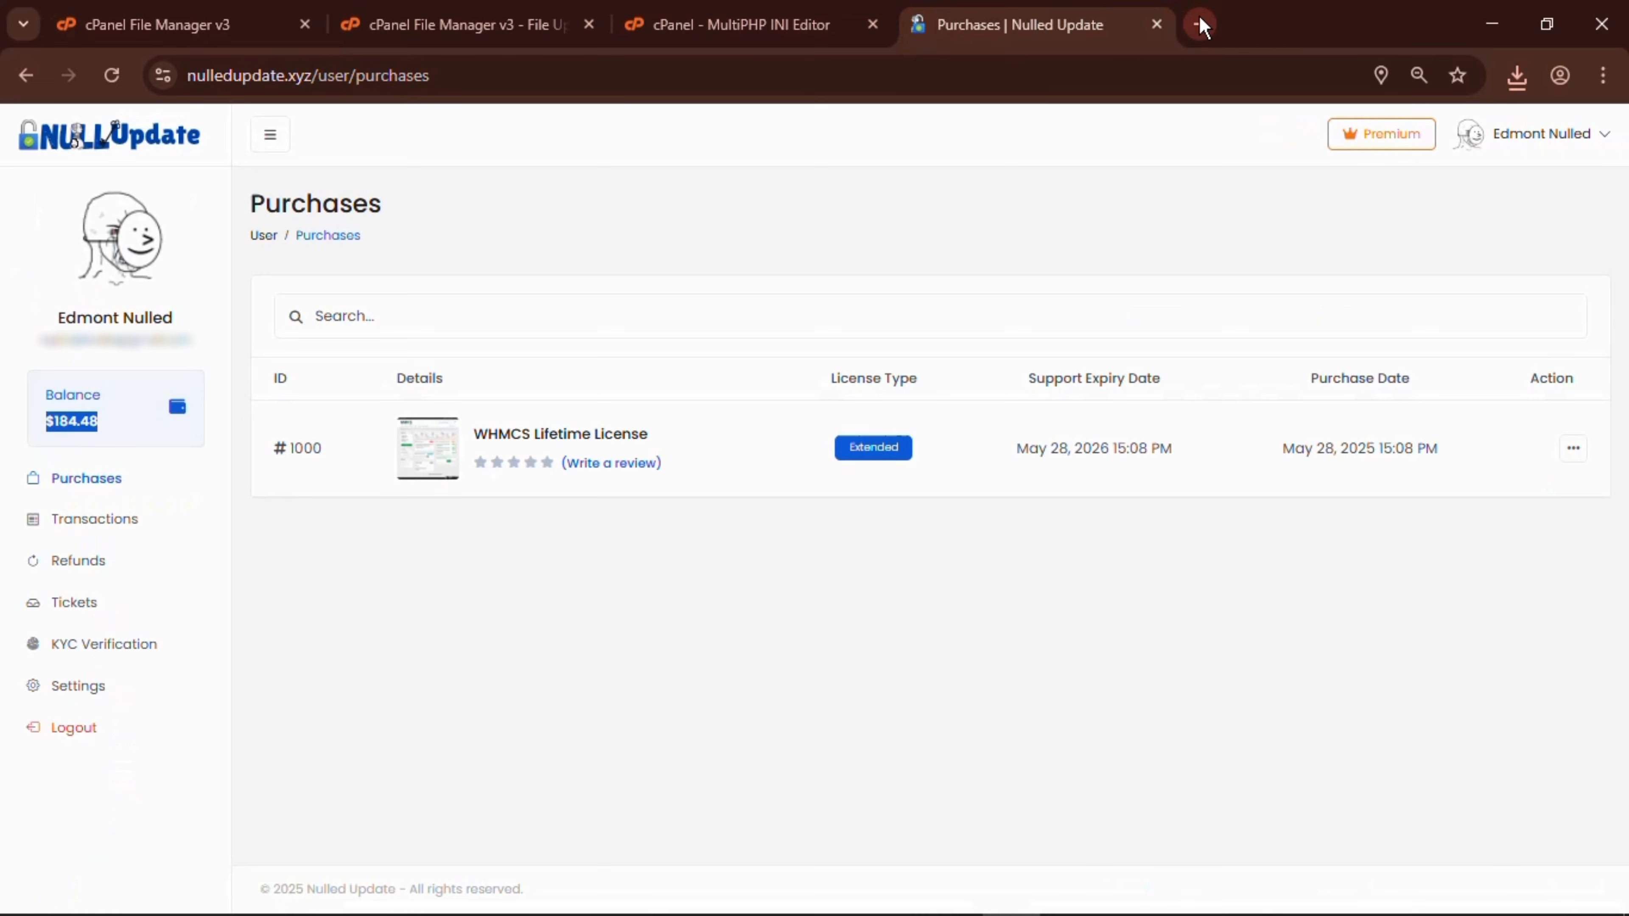
left_click(1198, 24)
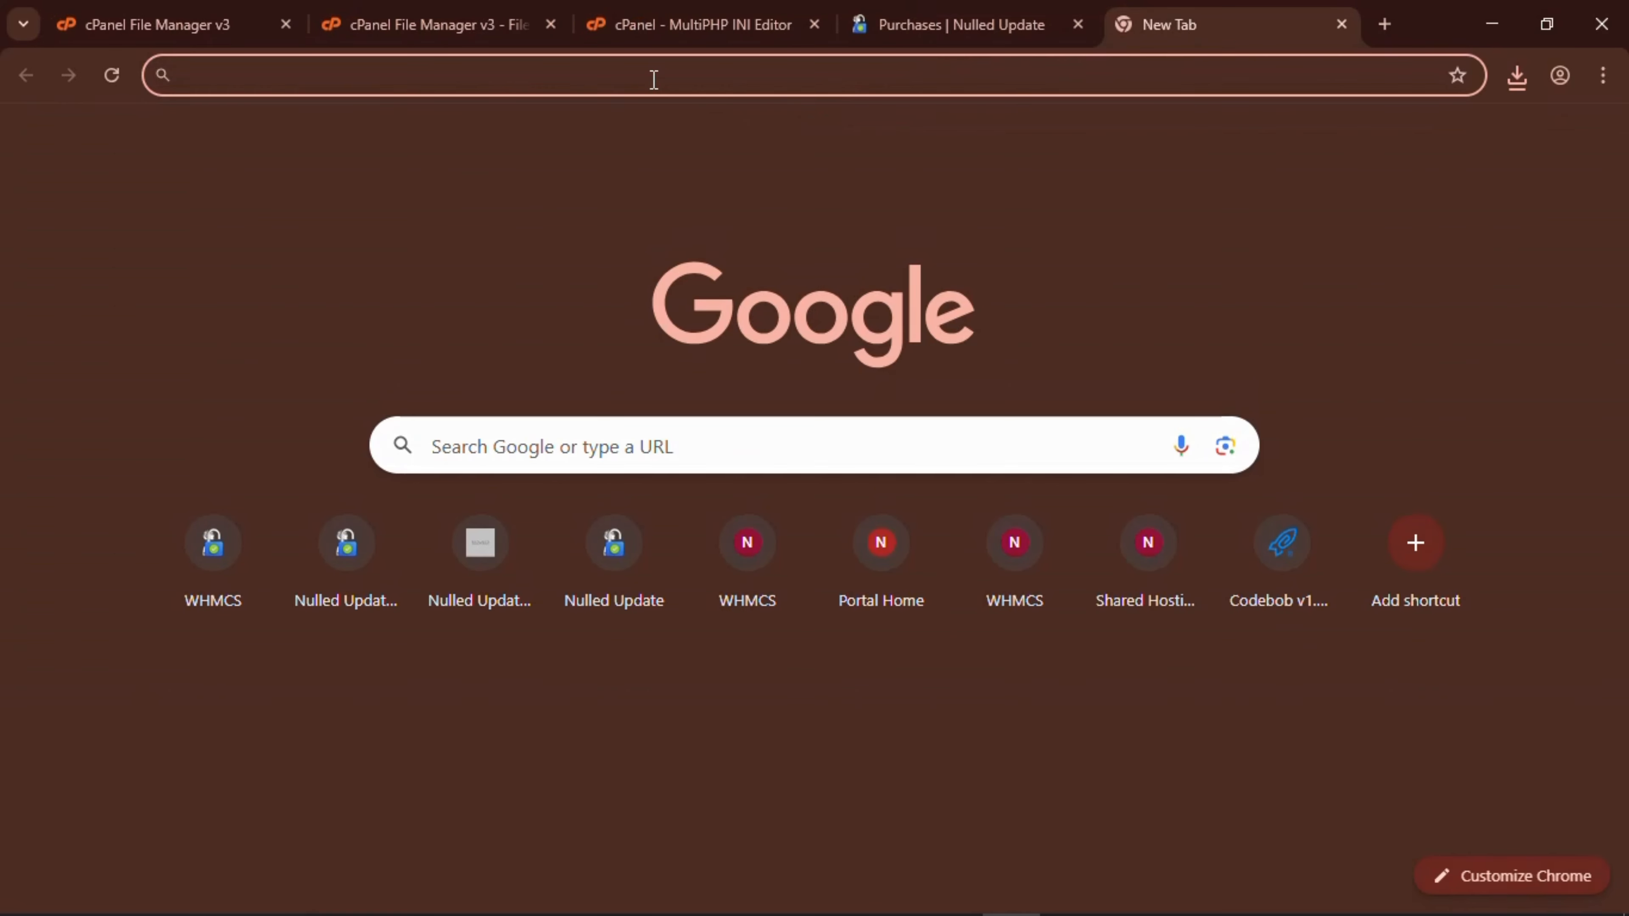
left_click(654, 77)
Load demo.nulledupdate.xyz and accept the WHMCS licence agreement.
type("de")
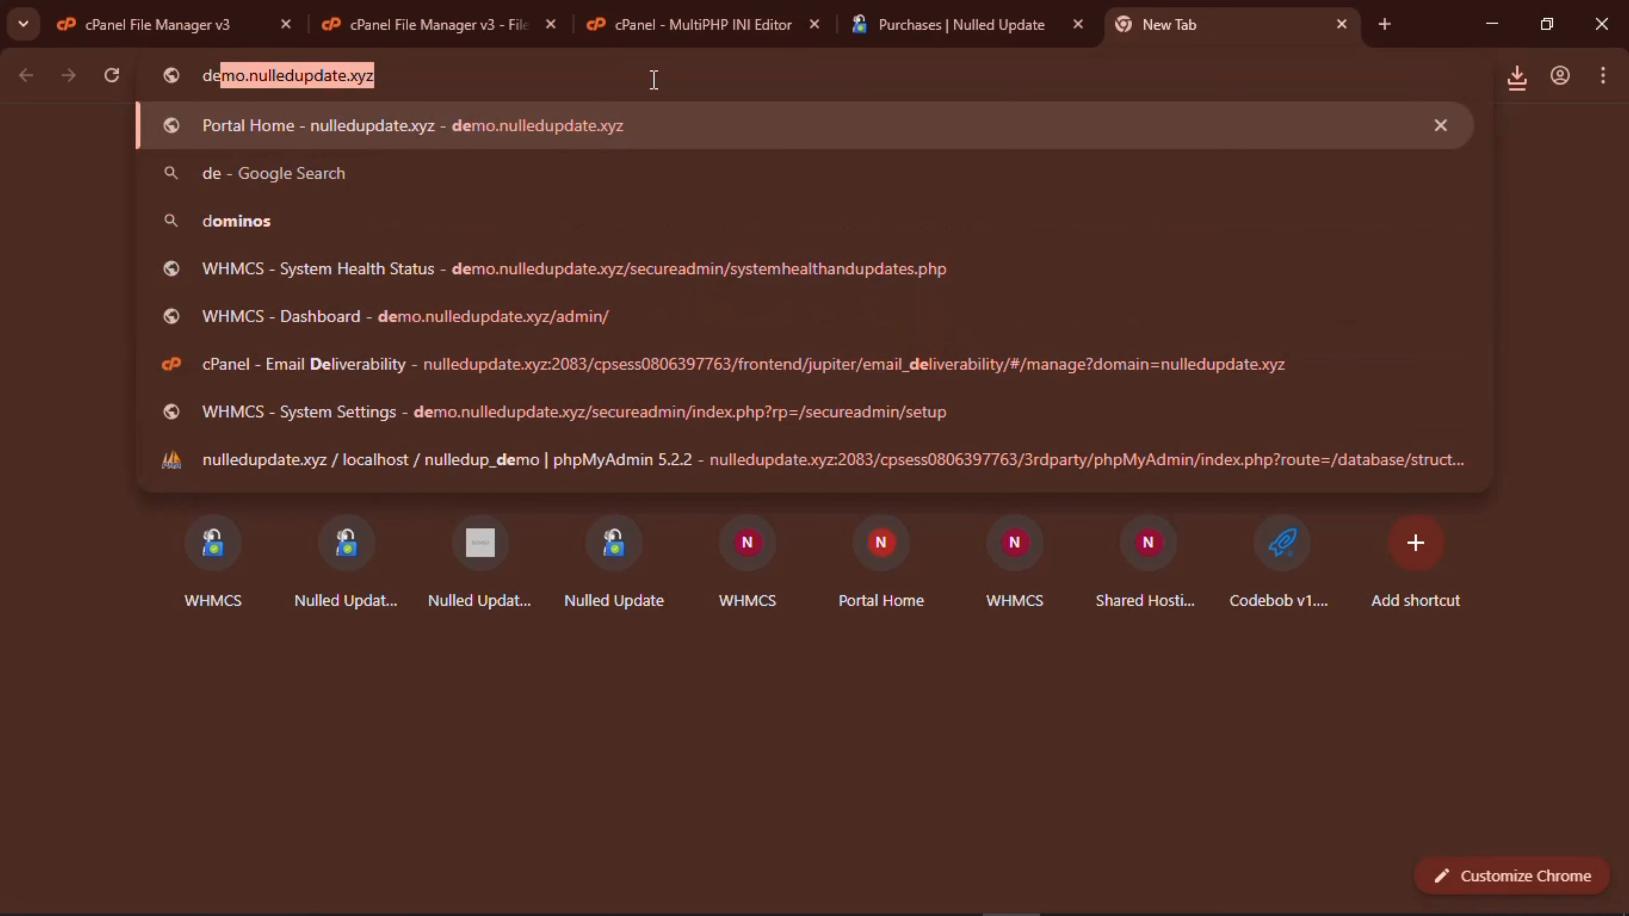
key("Return")
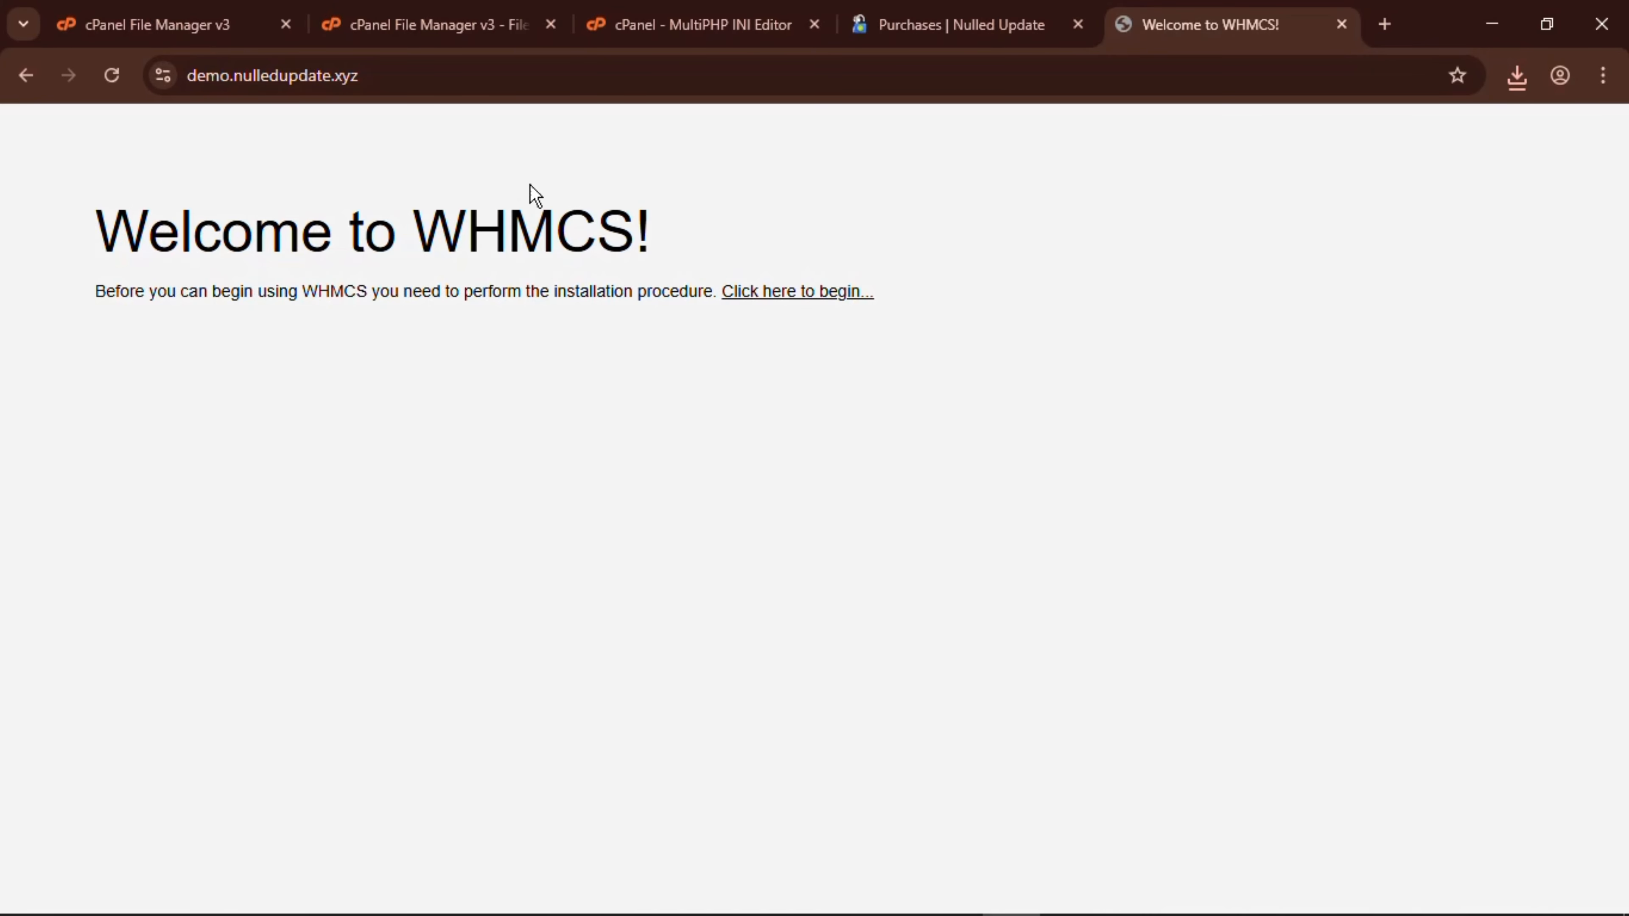
left_click_drag(74, 247, 712, 185)
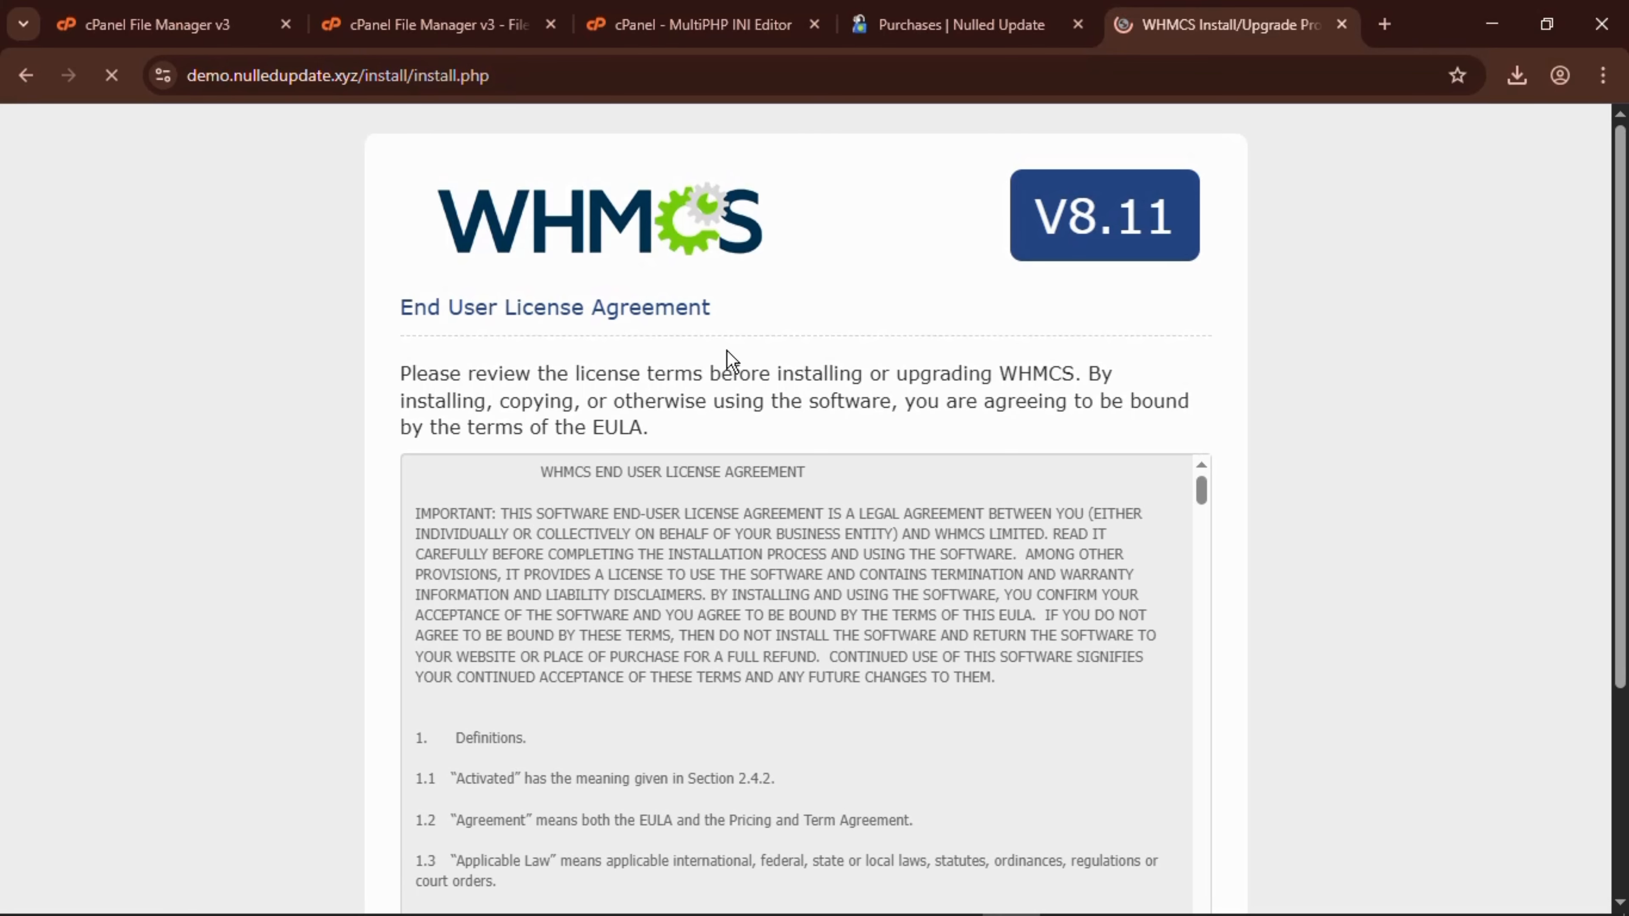
scroll(1440, 502, "down", 4)
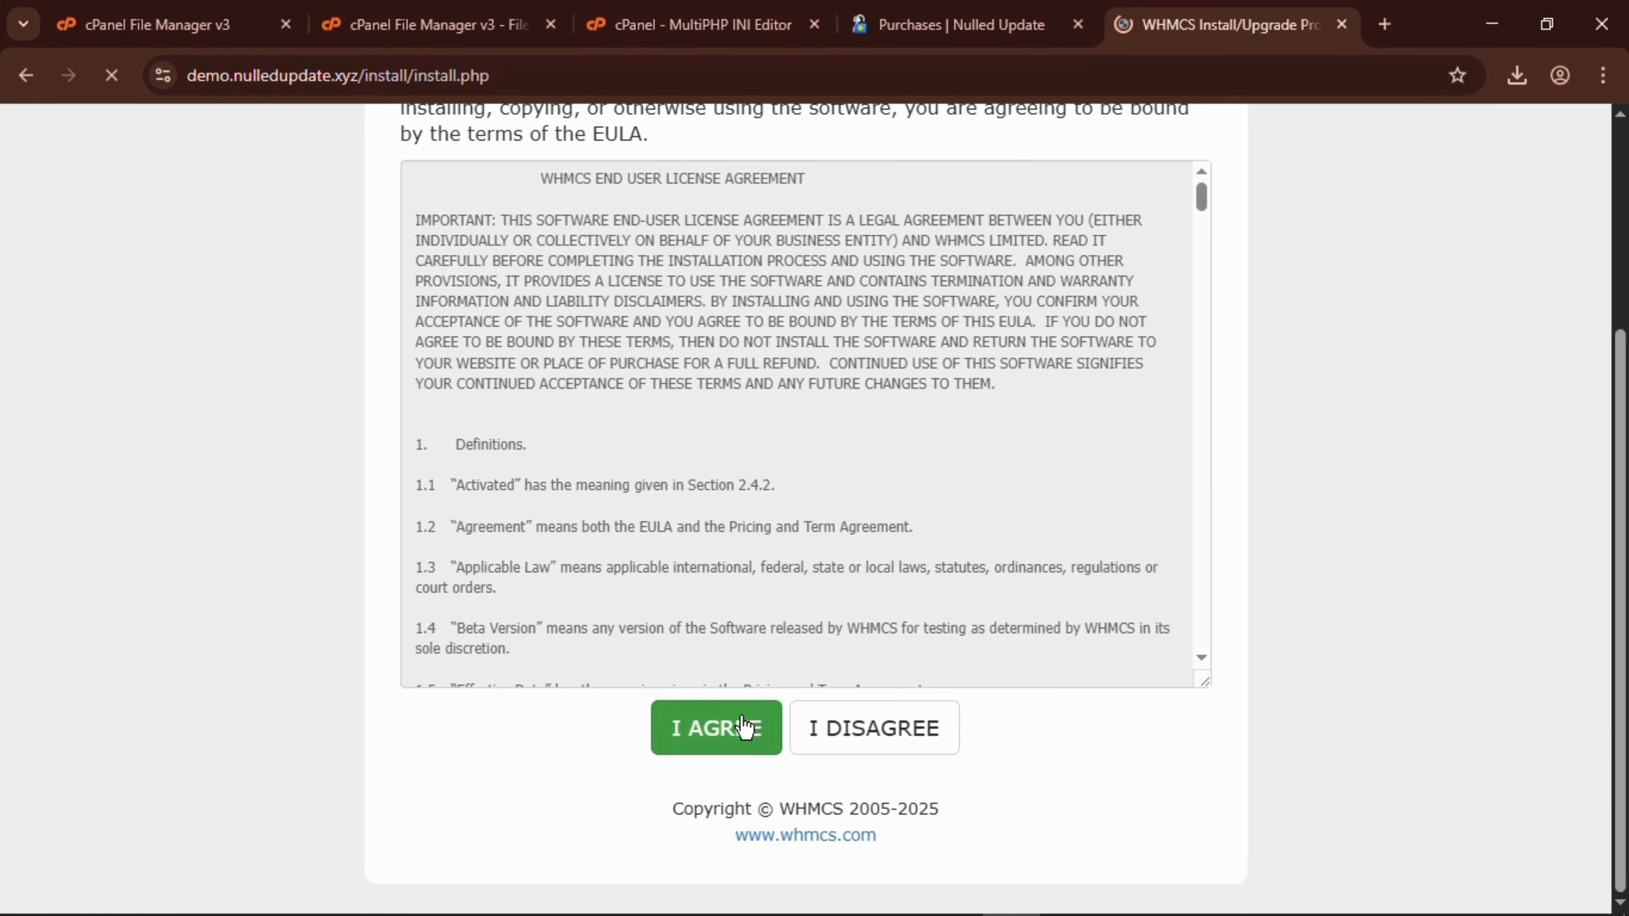
left_click(738, 731)
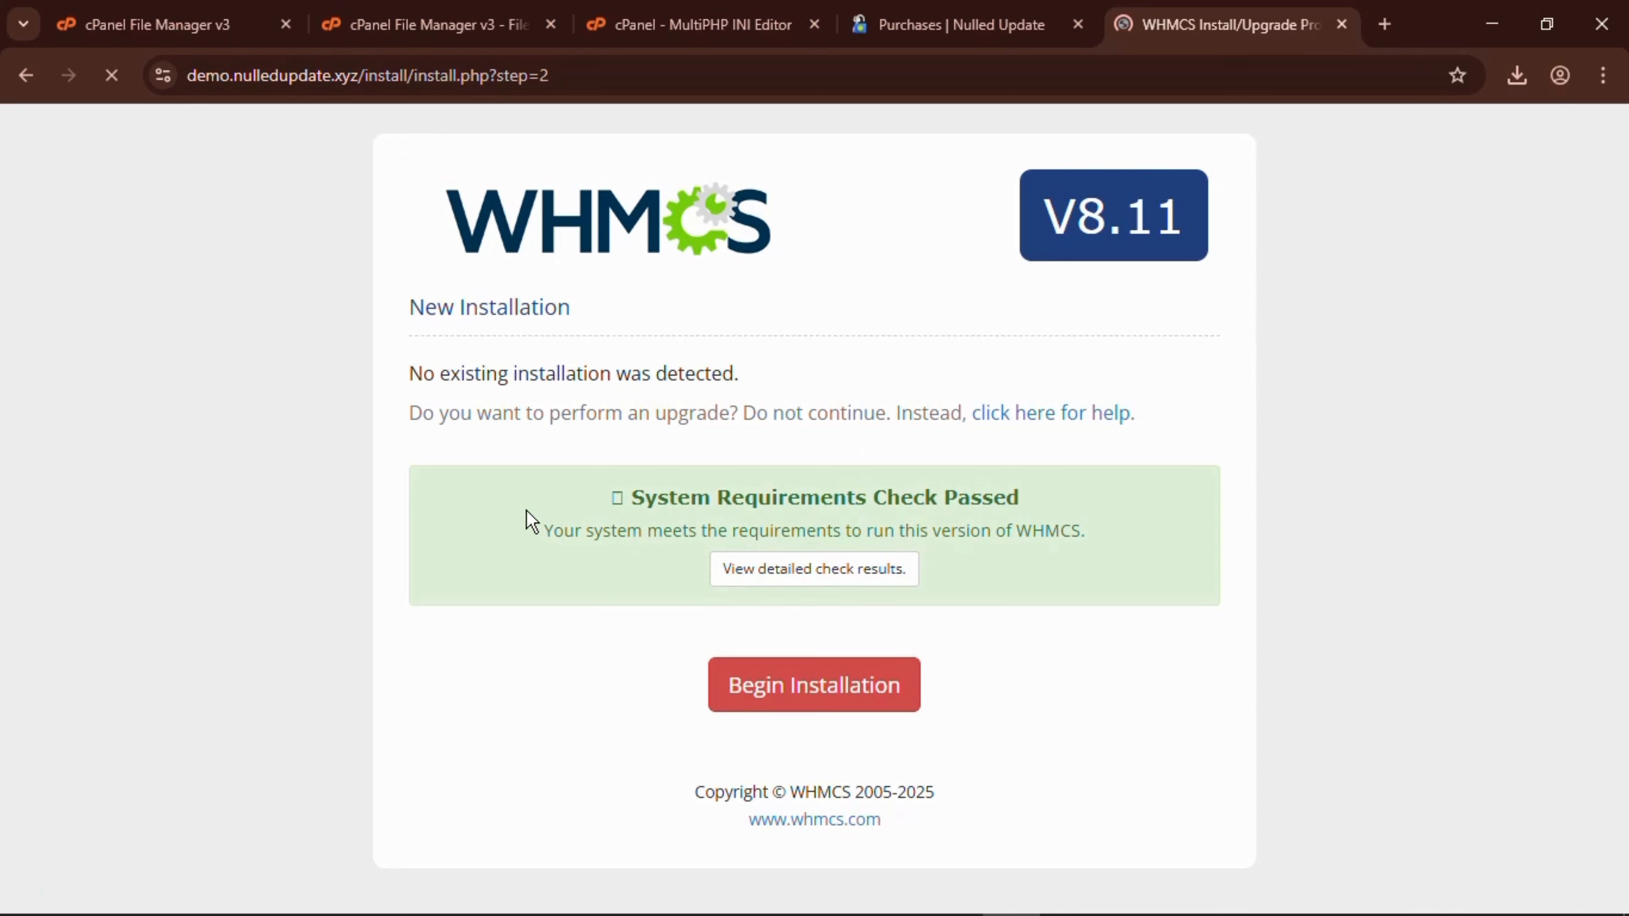
Review the detailed system requirements results for V8.11, then close them.
left_click_drag(565, 529, 1070, 471)
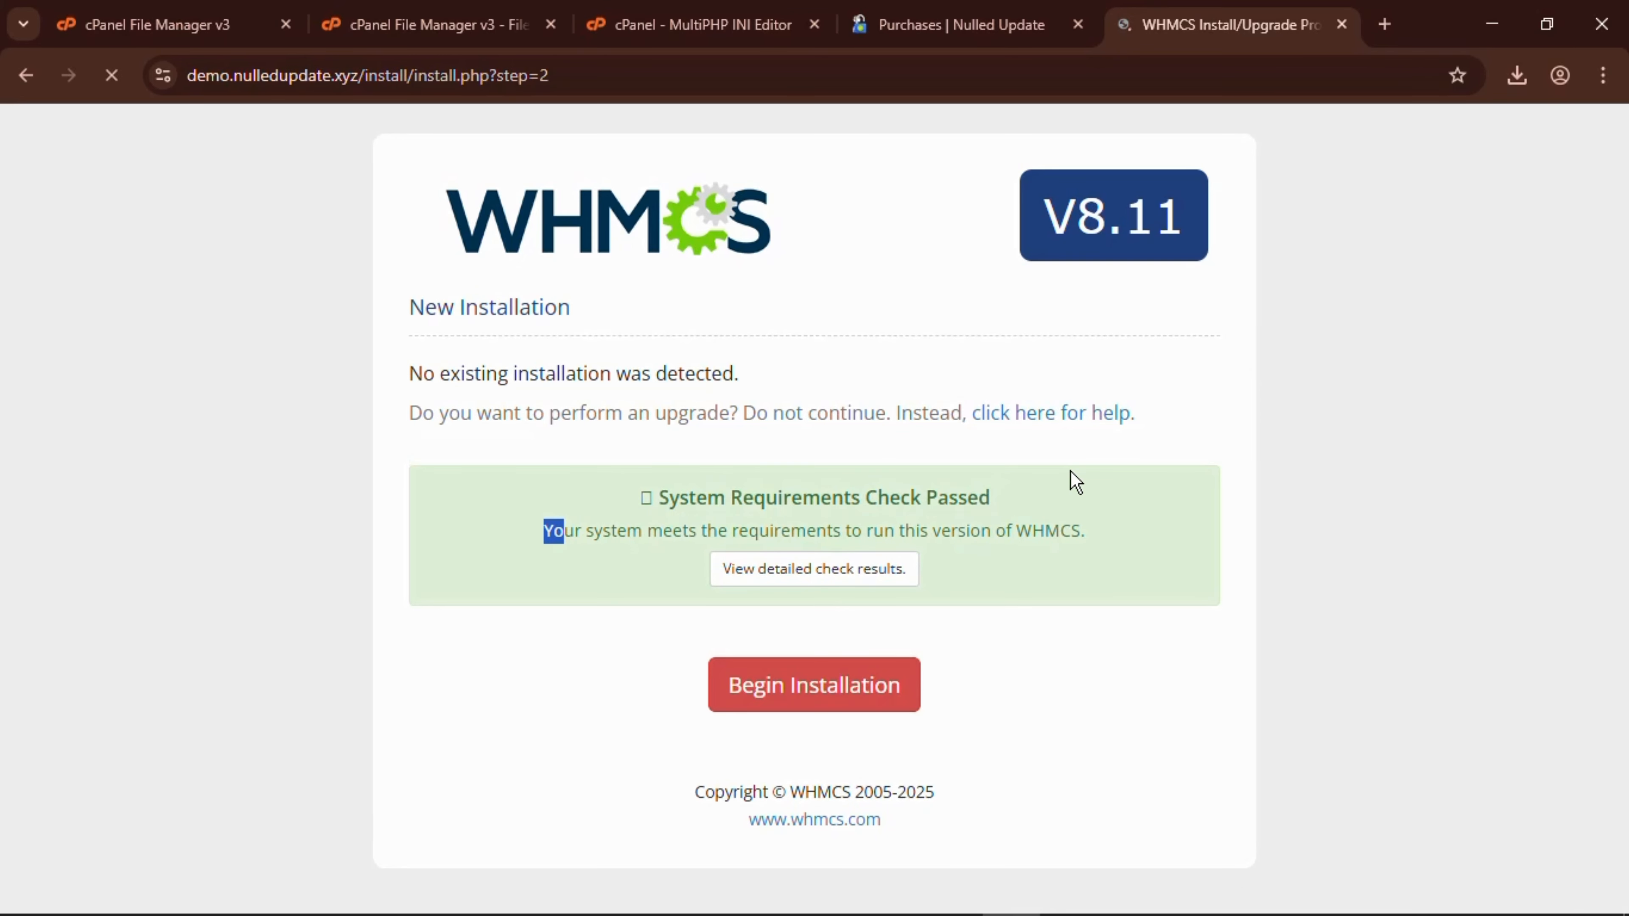
left_click(1070, 471)
left_click(840, 568)
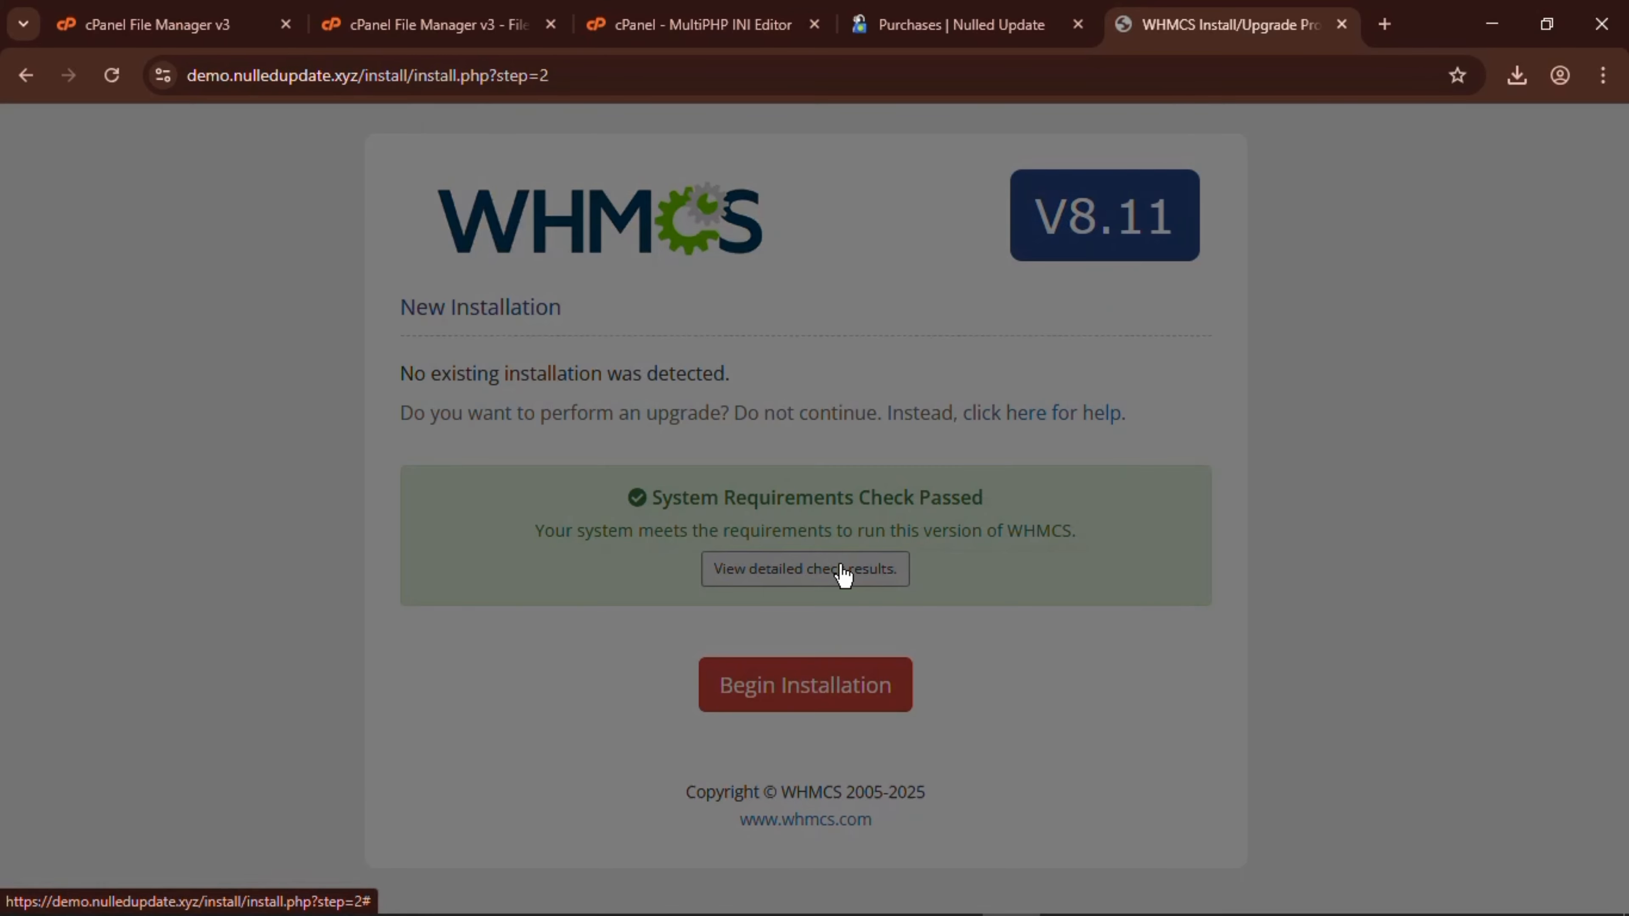
scroll(927, 393, "down", 1)
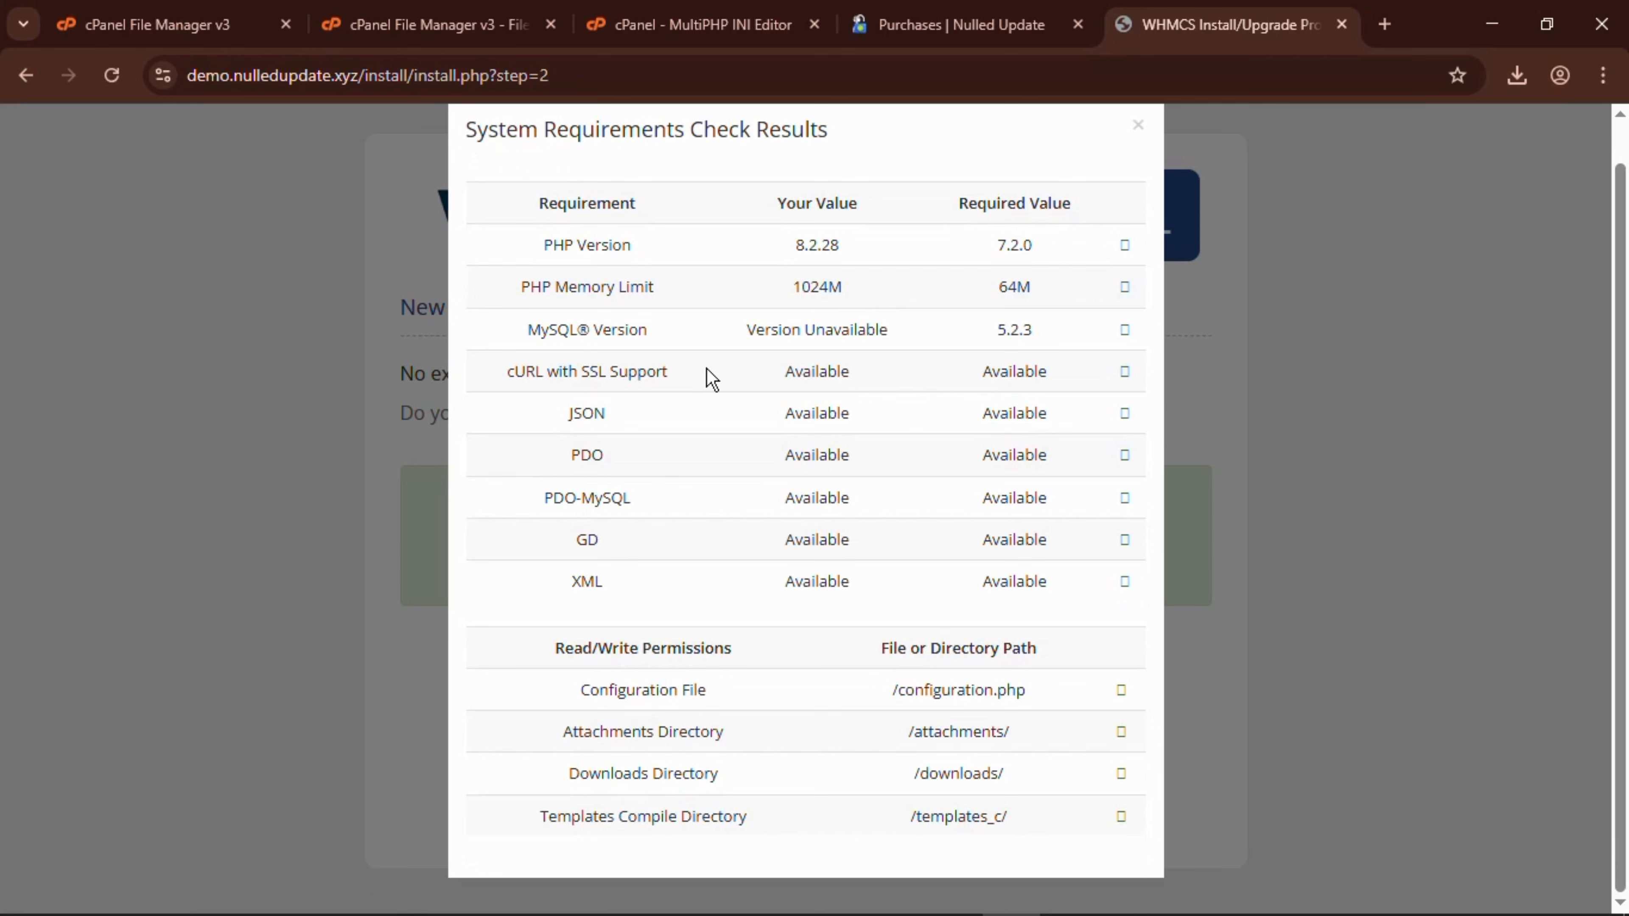
left_click(1137, 125)
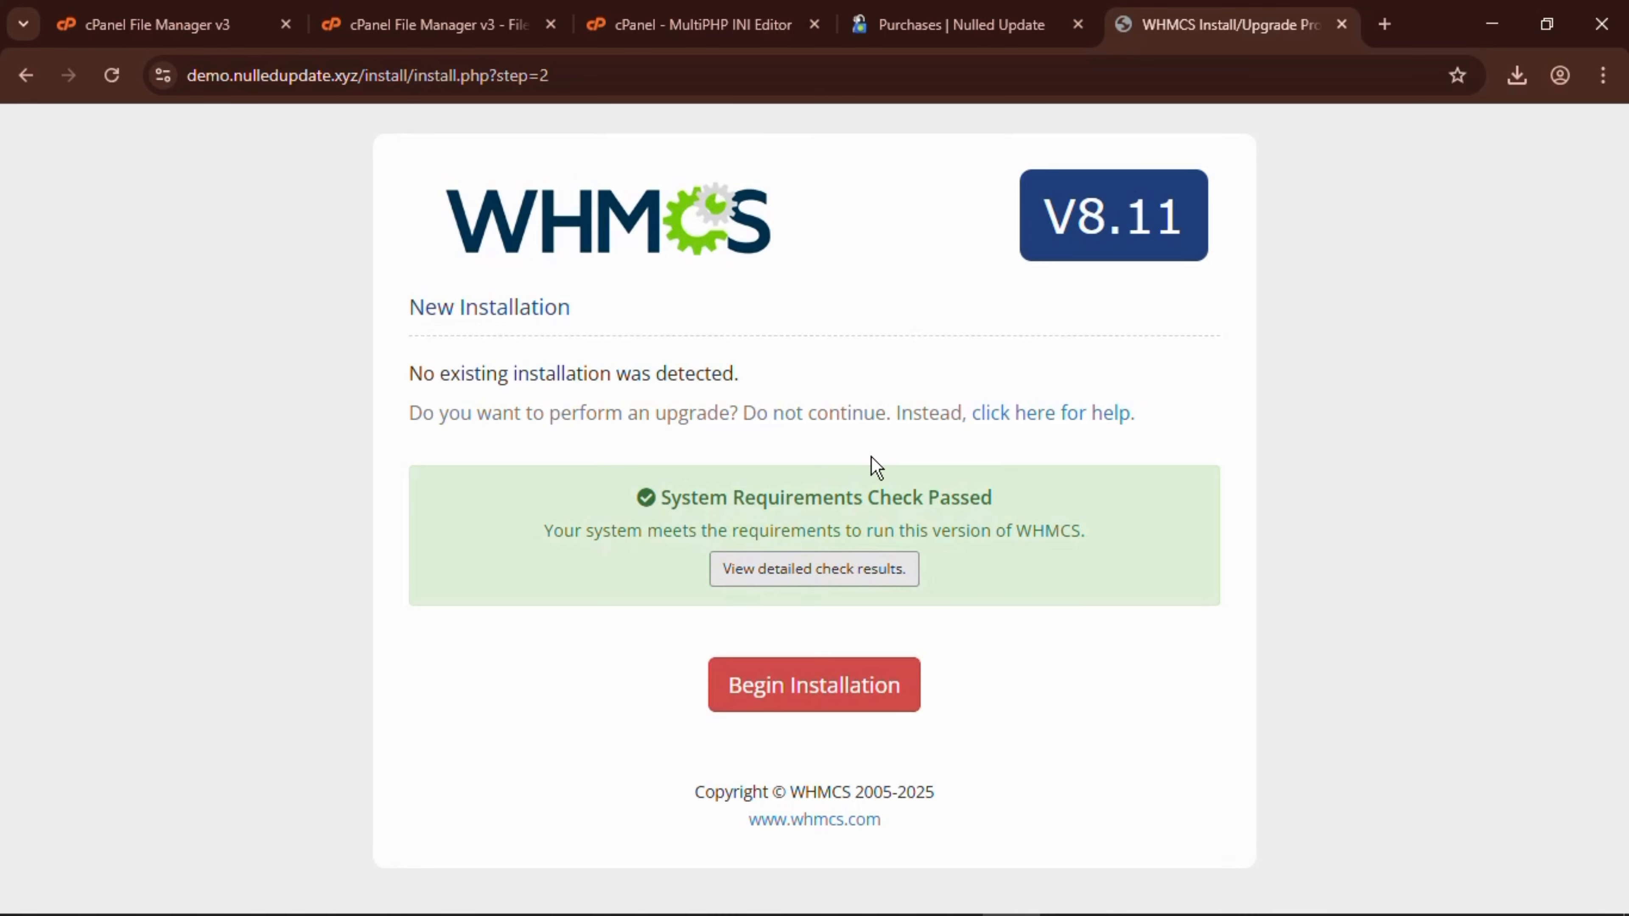
Begin the new installation and enter the licence key from a saved suggestion.
left_click(795, 679)
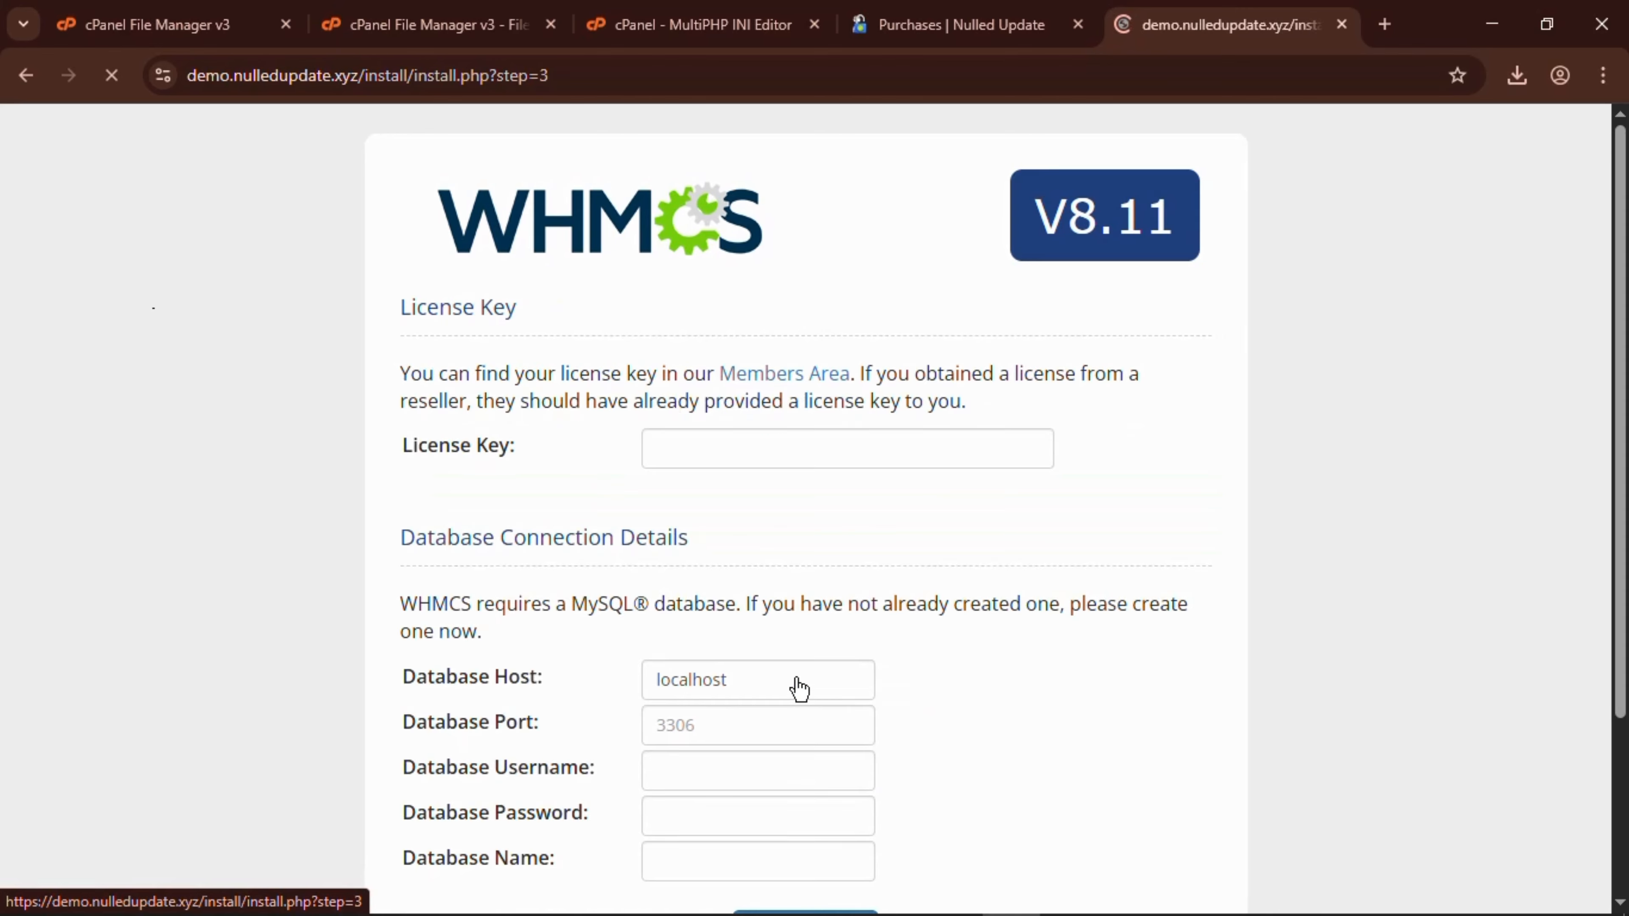
scroll(799, 690, "down", 2)
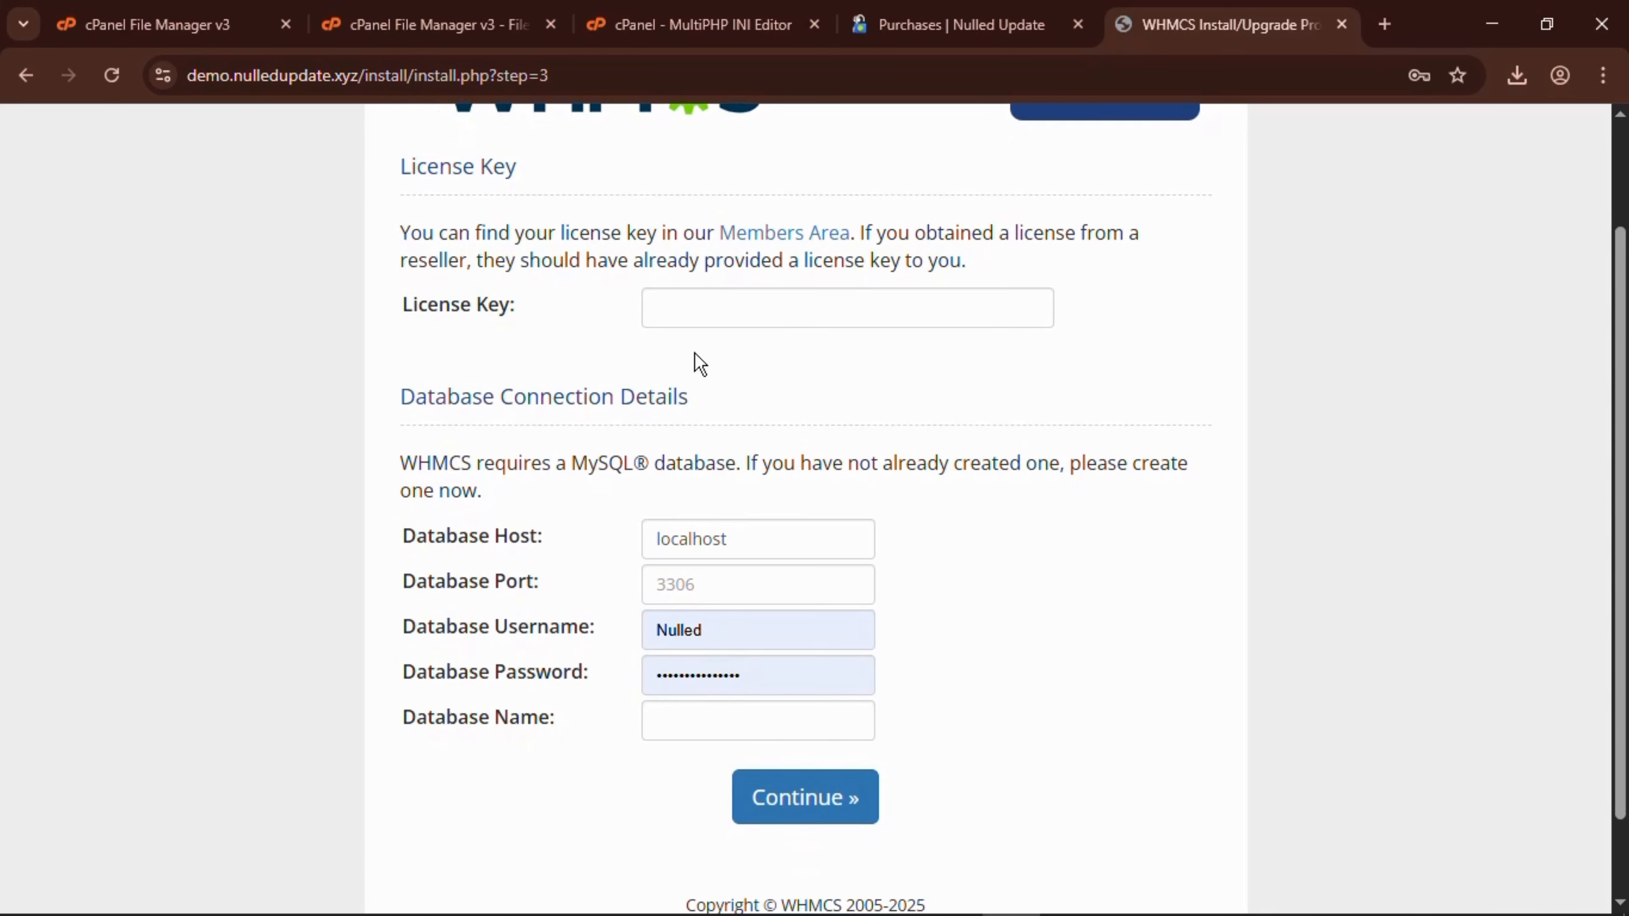
left_click(705, 308)
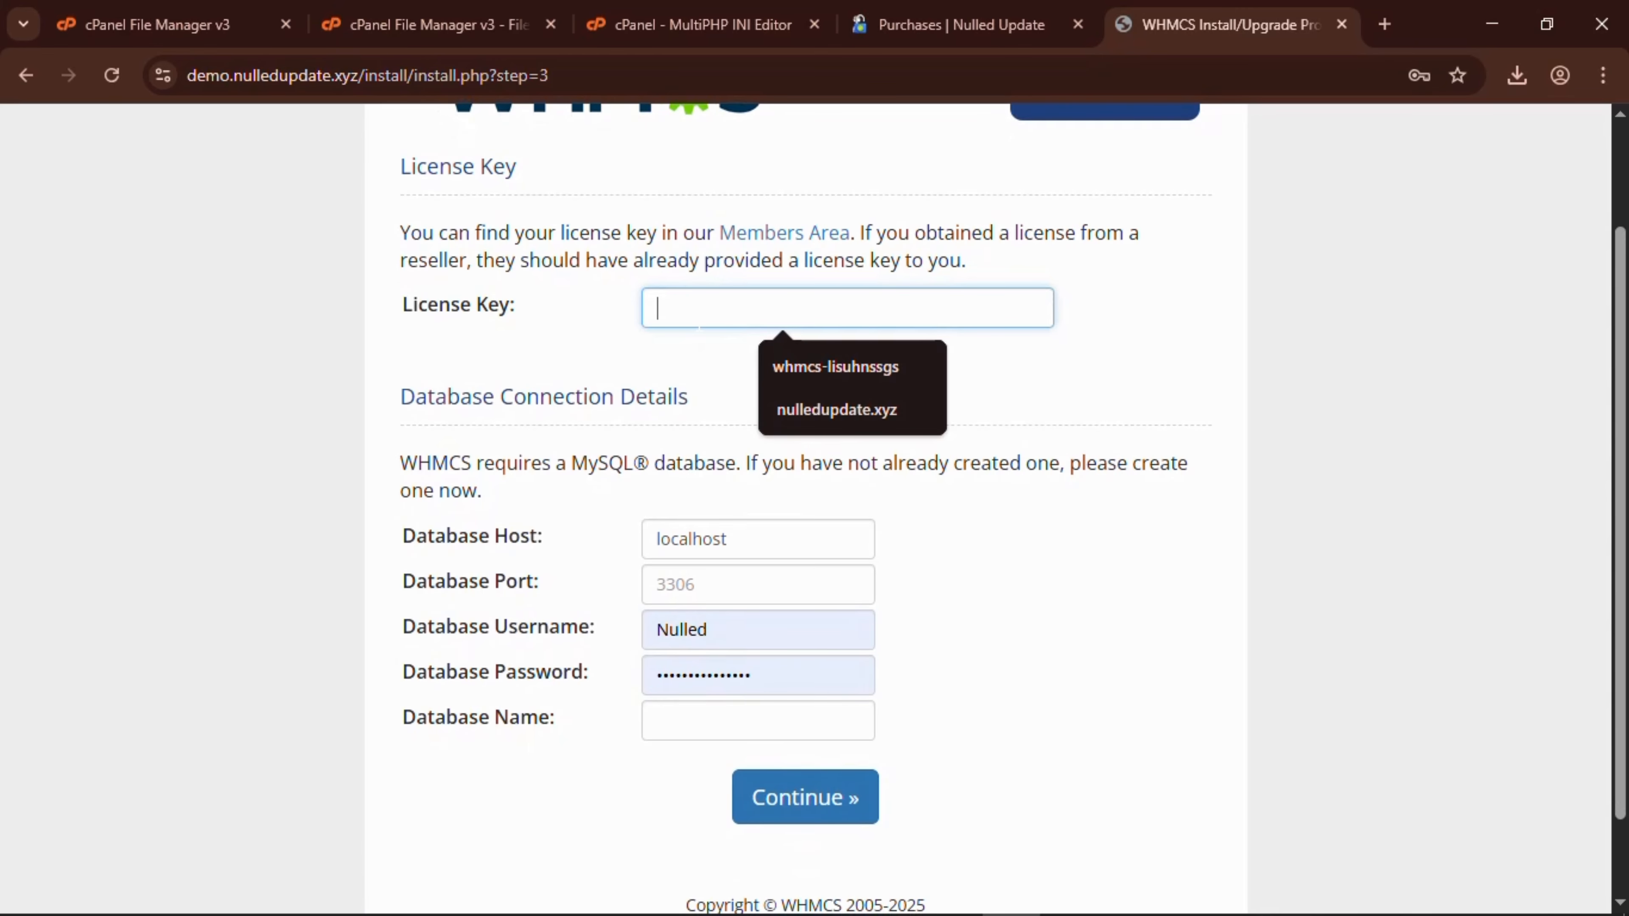
left_click(825, 401)
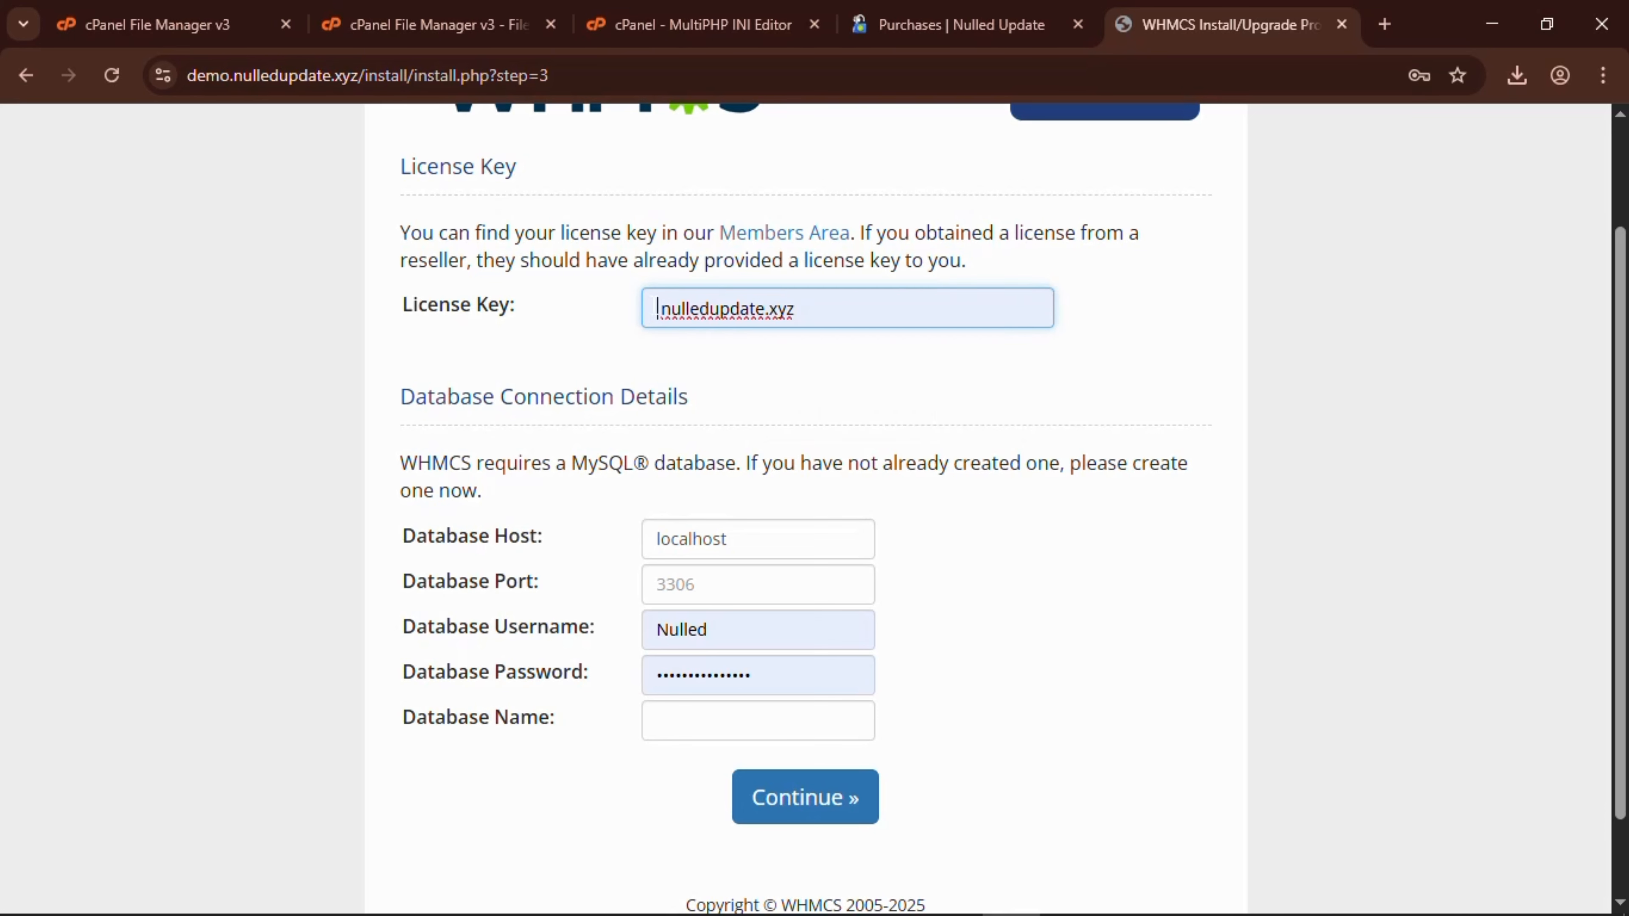
type("w ")
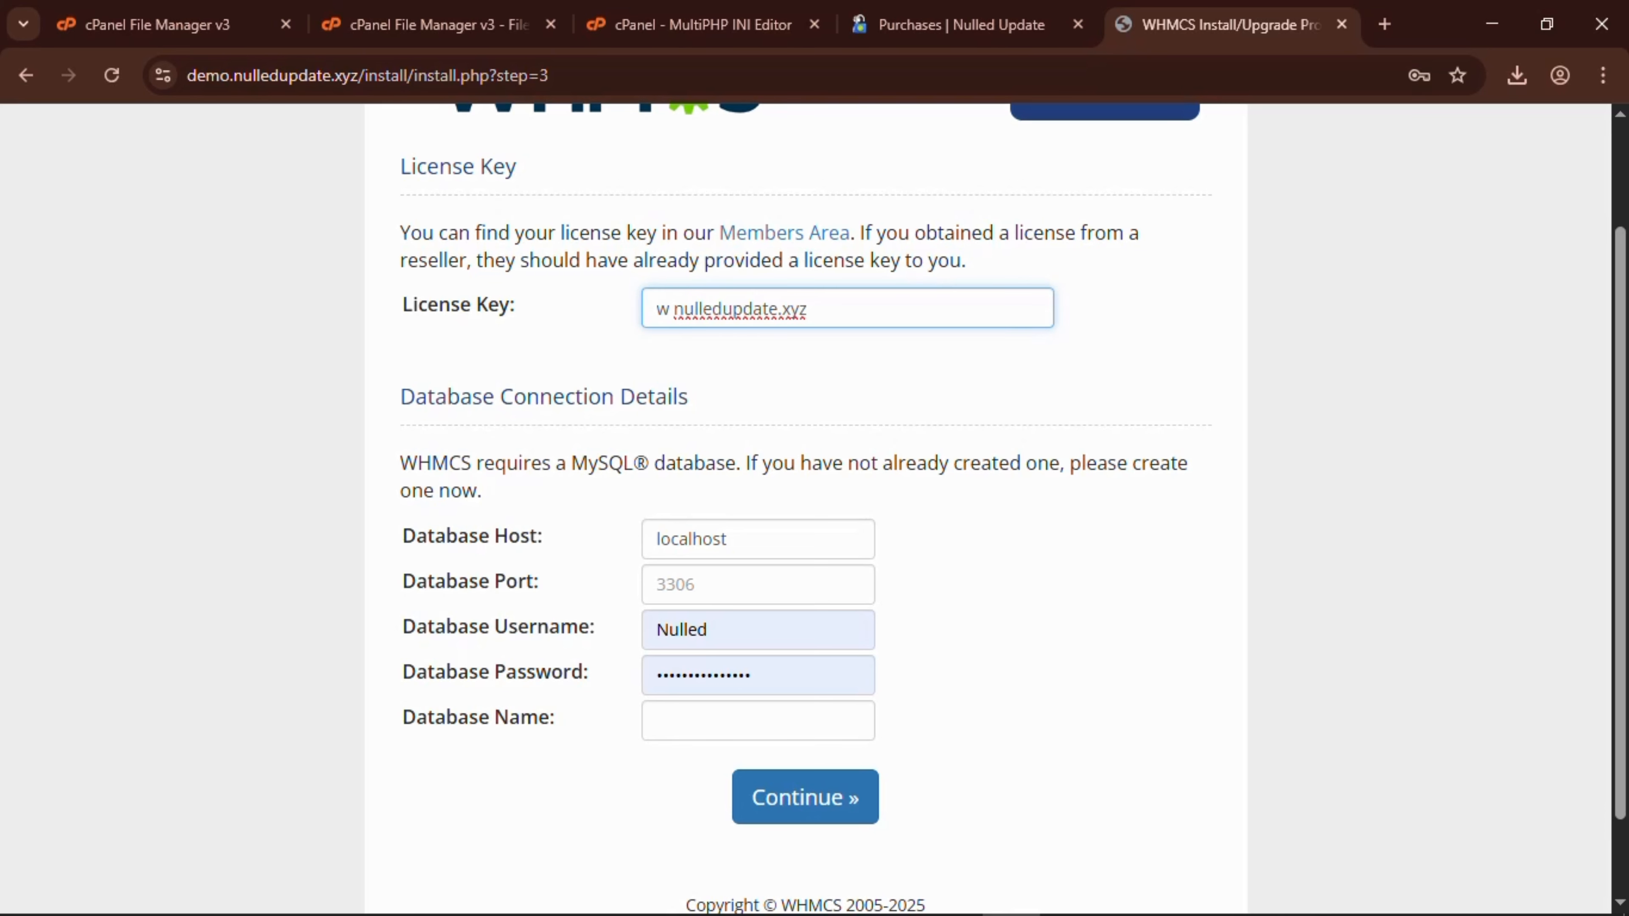
type("hmcs")
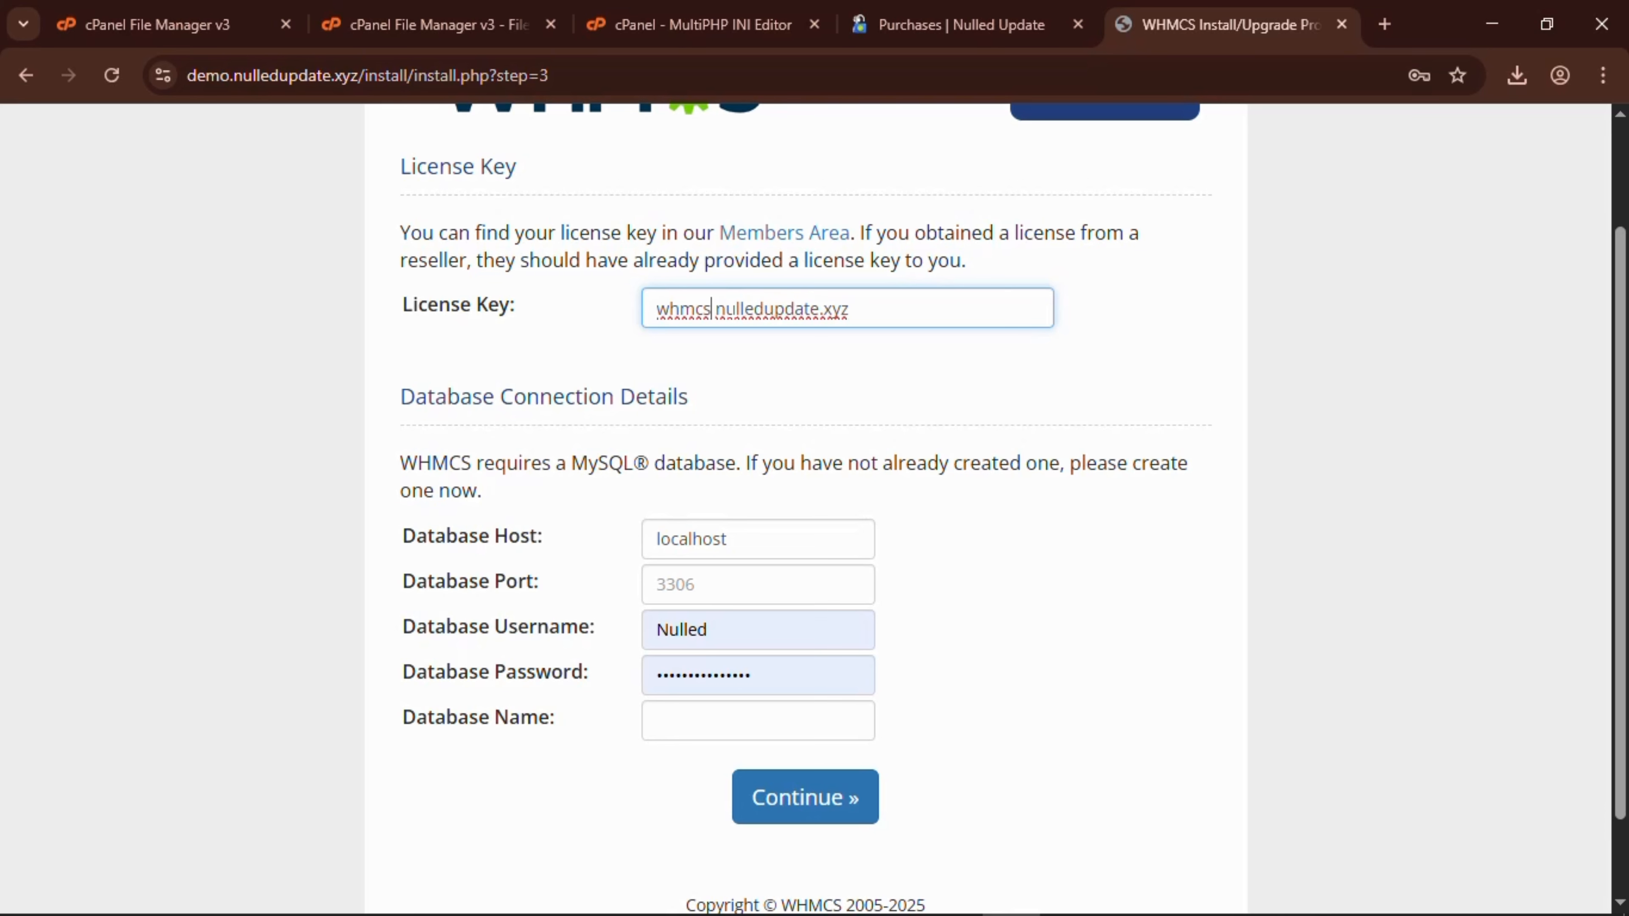
key("BackSpace")
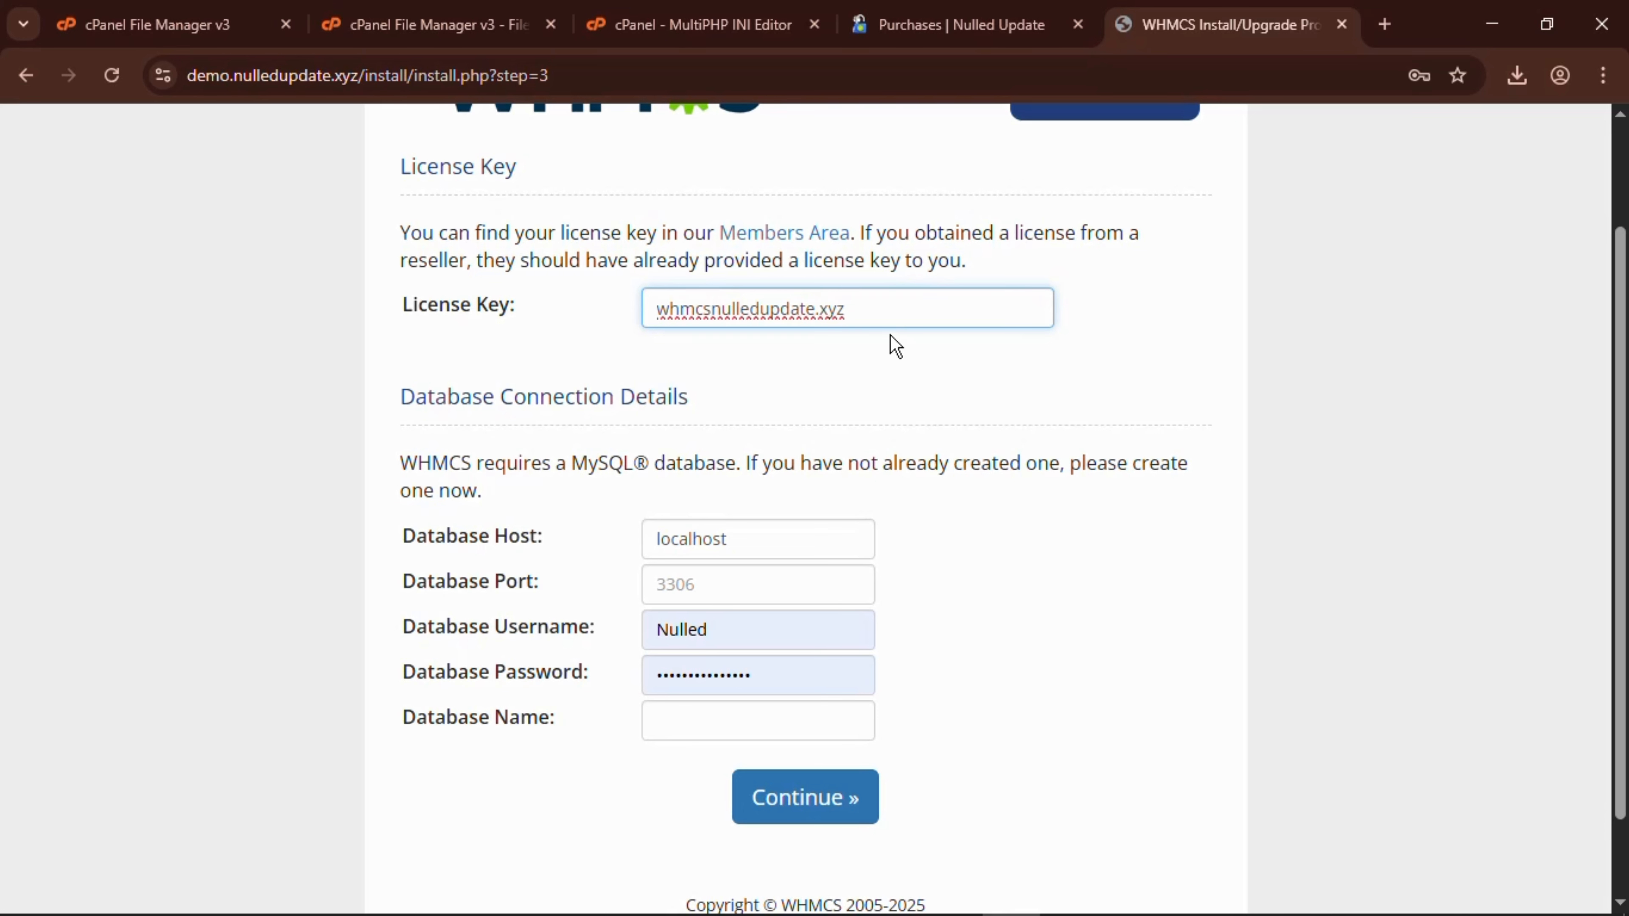
Clear the pre-filled Database Username field.
scroll(815, 494, "down", 1)
double_click(707, 533)
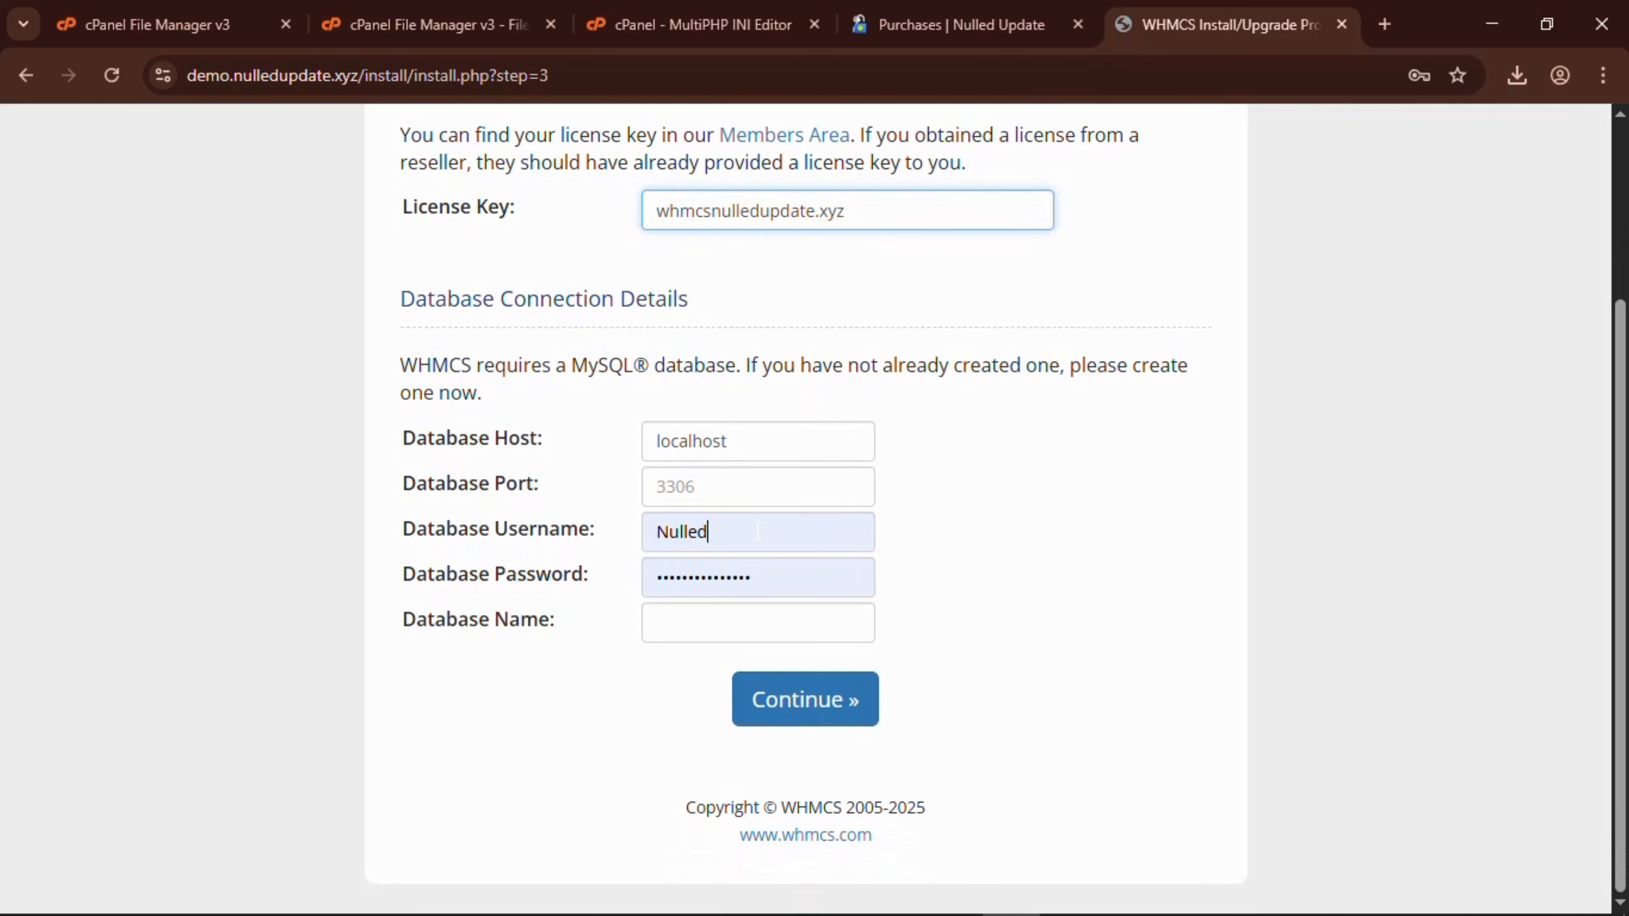
key("BackSpace")
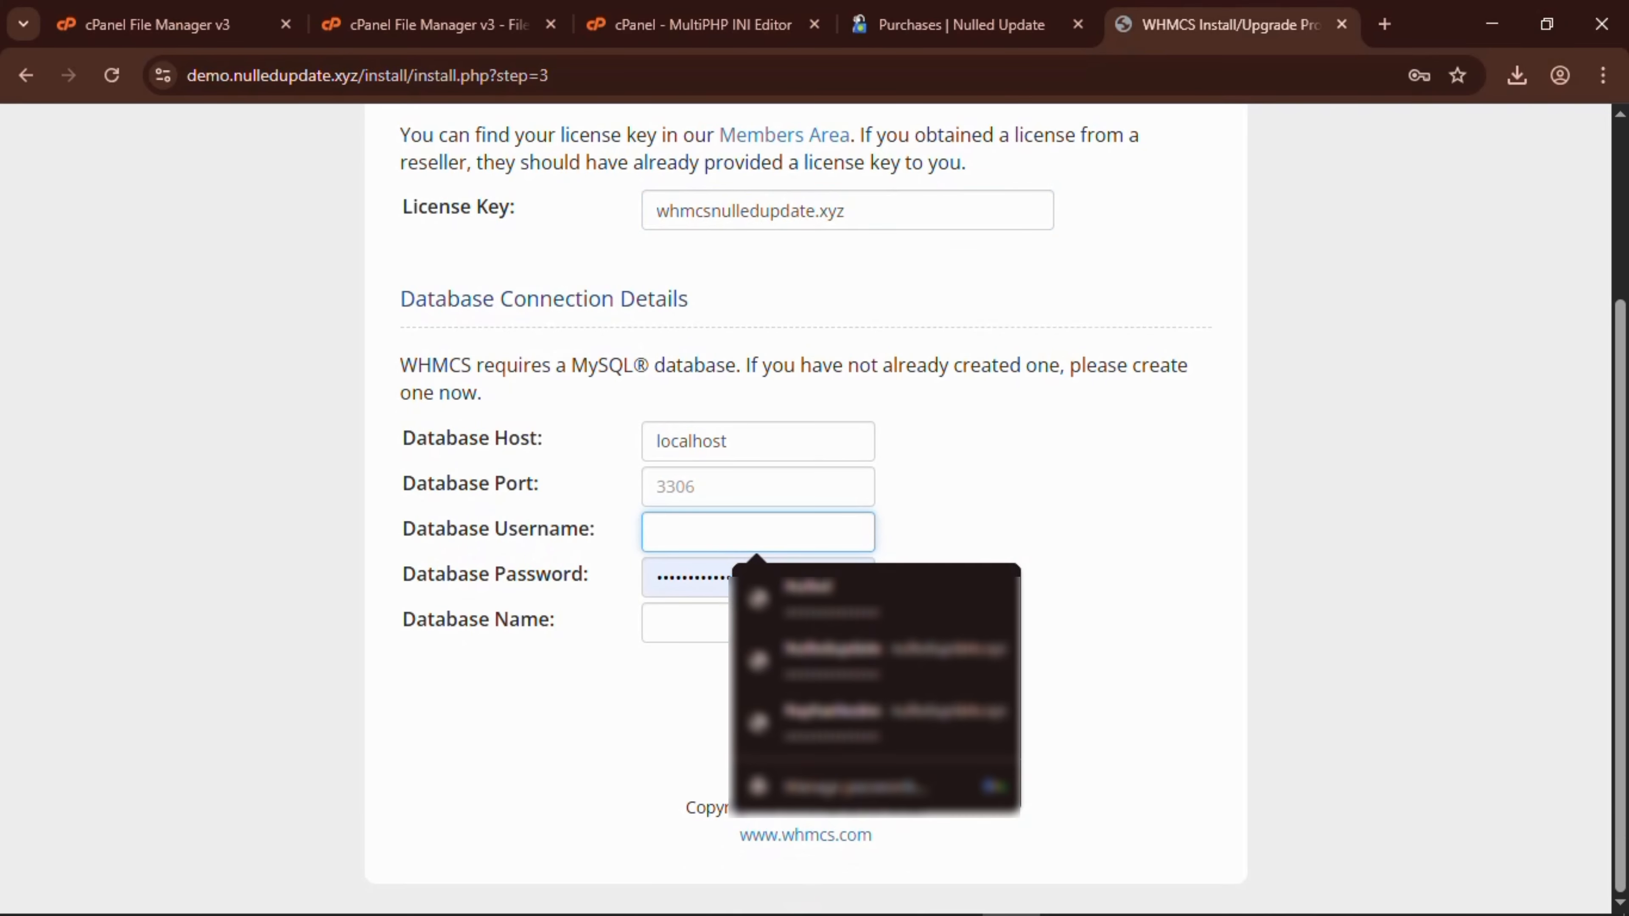
Create the nulledup_demo database in cPanel's Manage My Databases.
left_click(423, 24)
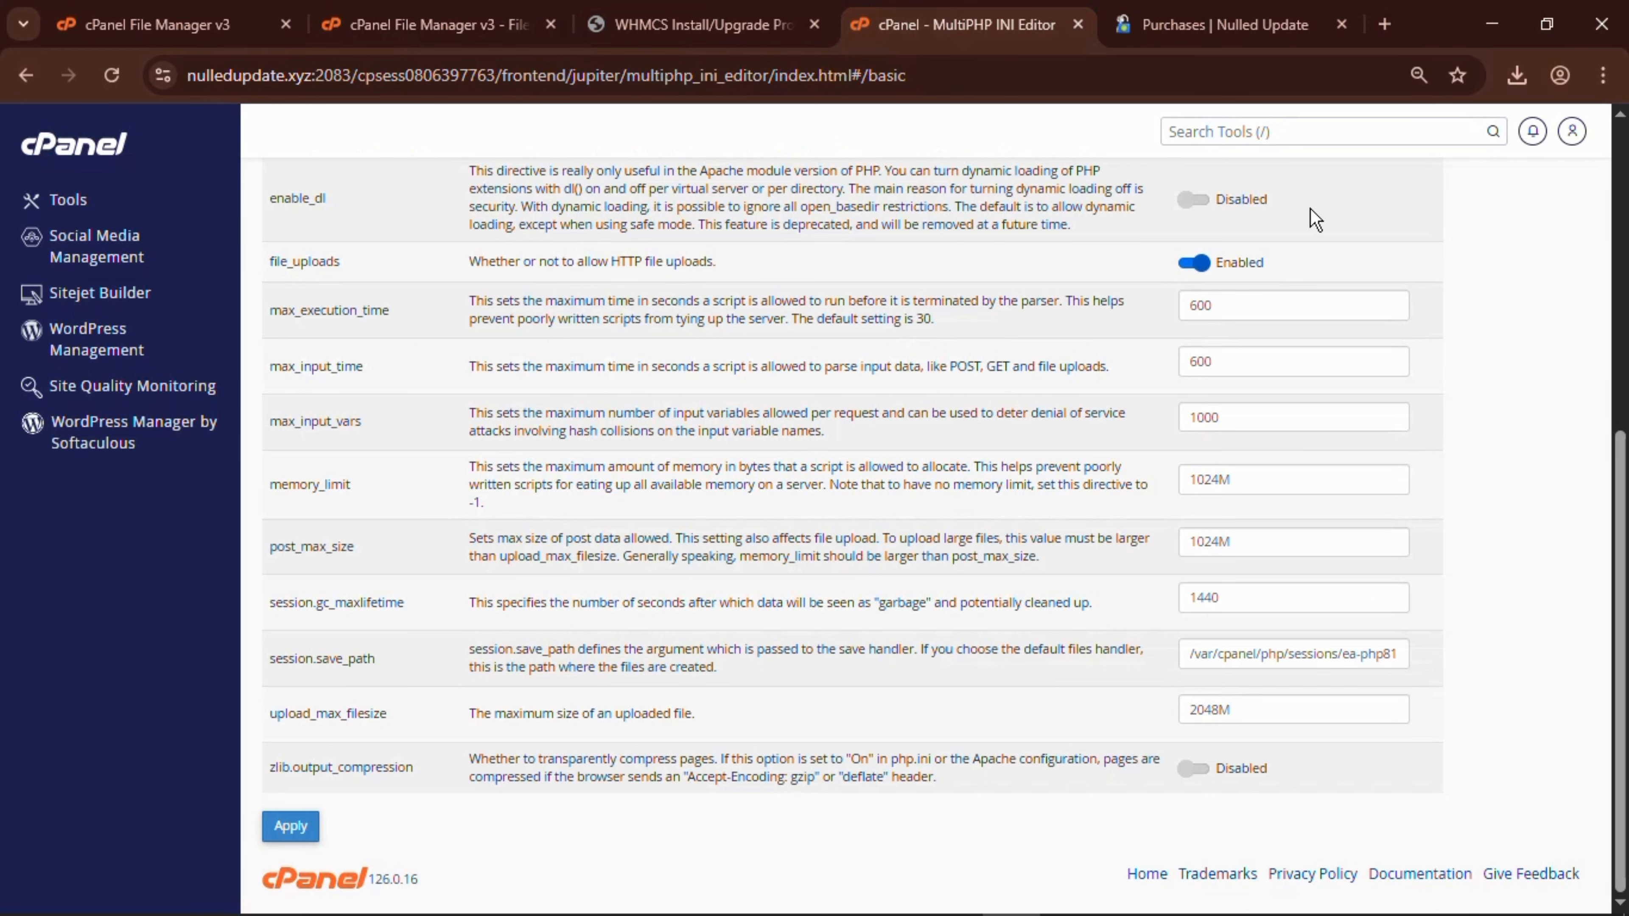
left_click(1260, 137)
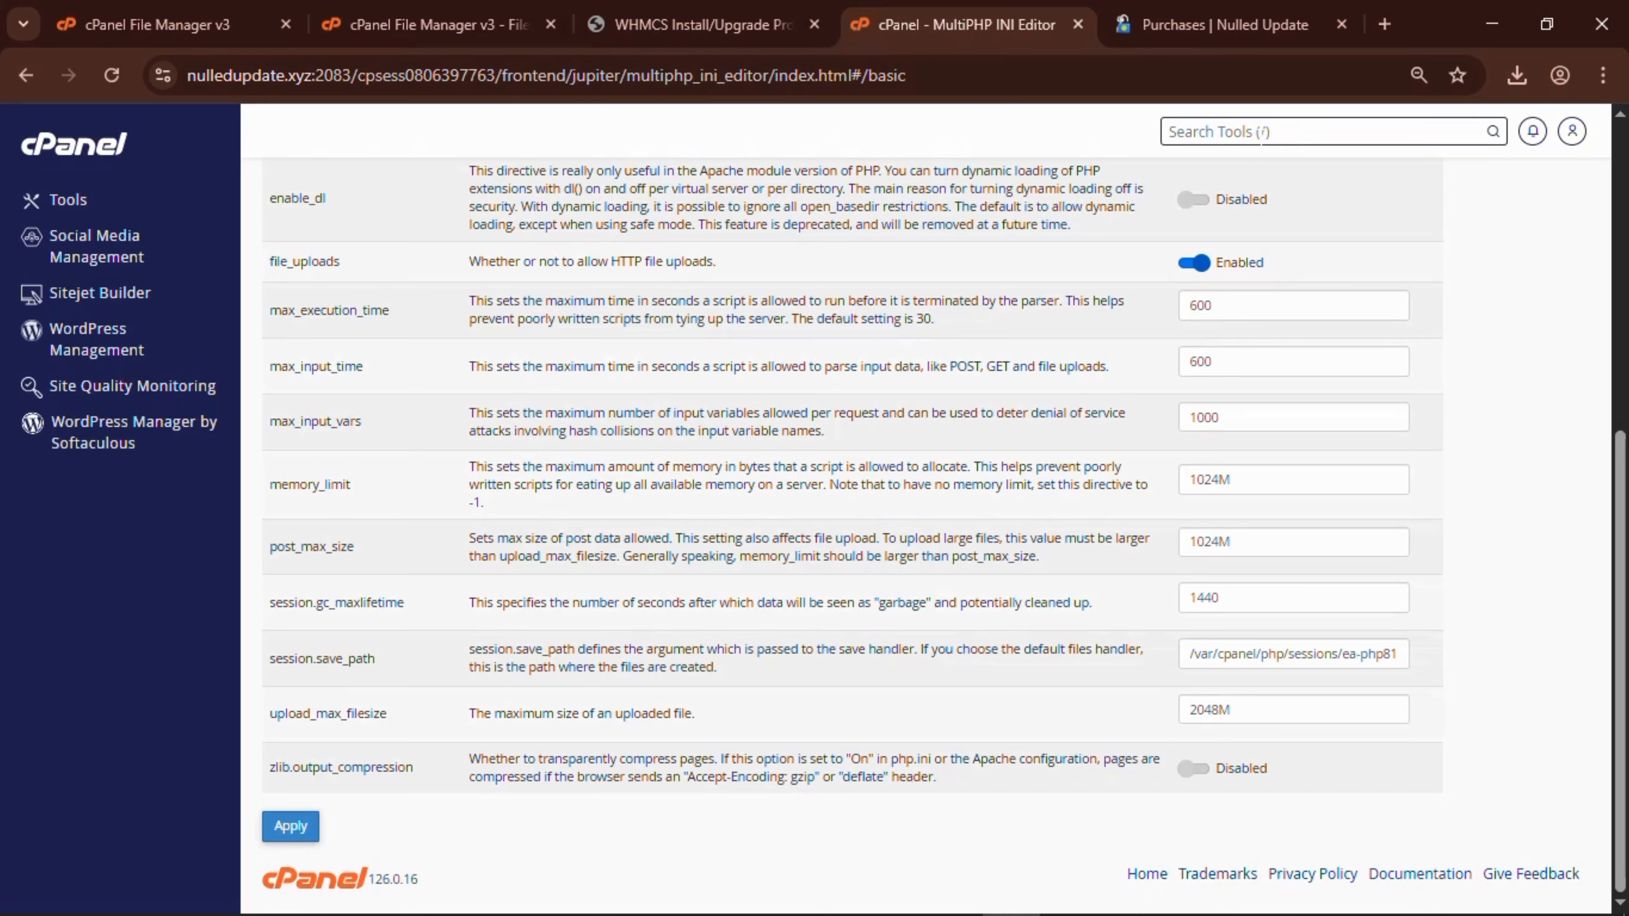
type("data")
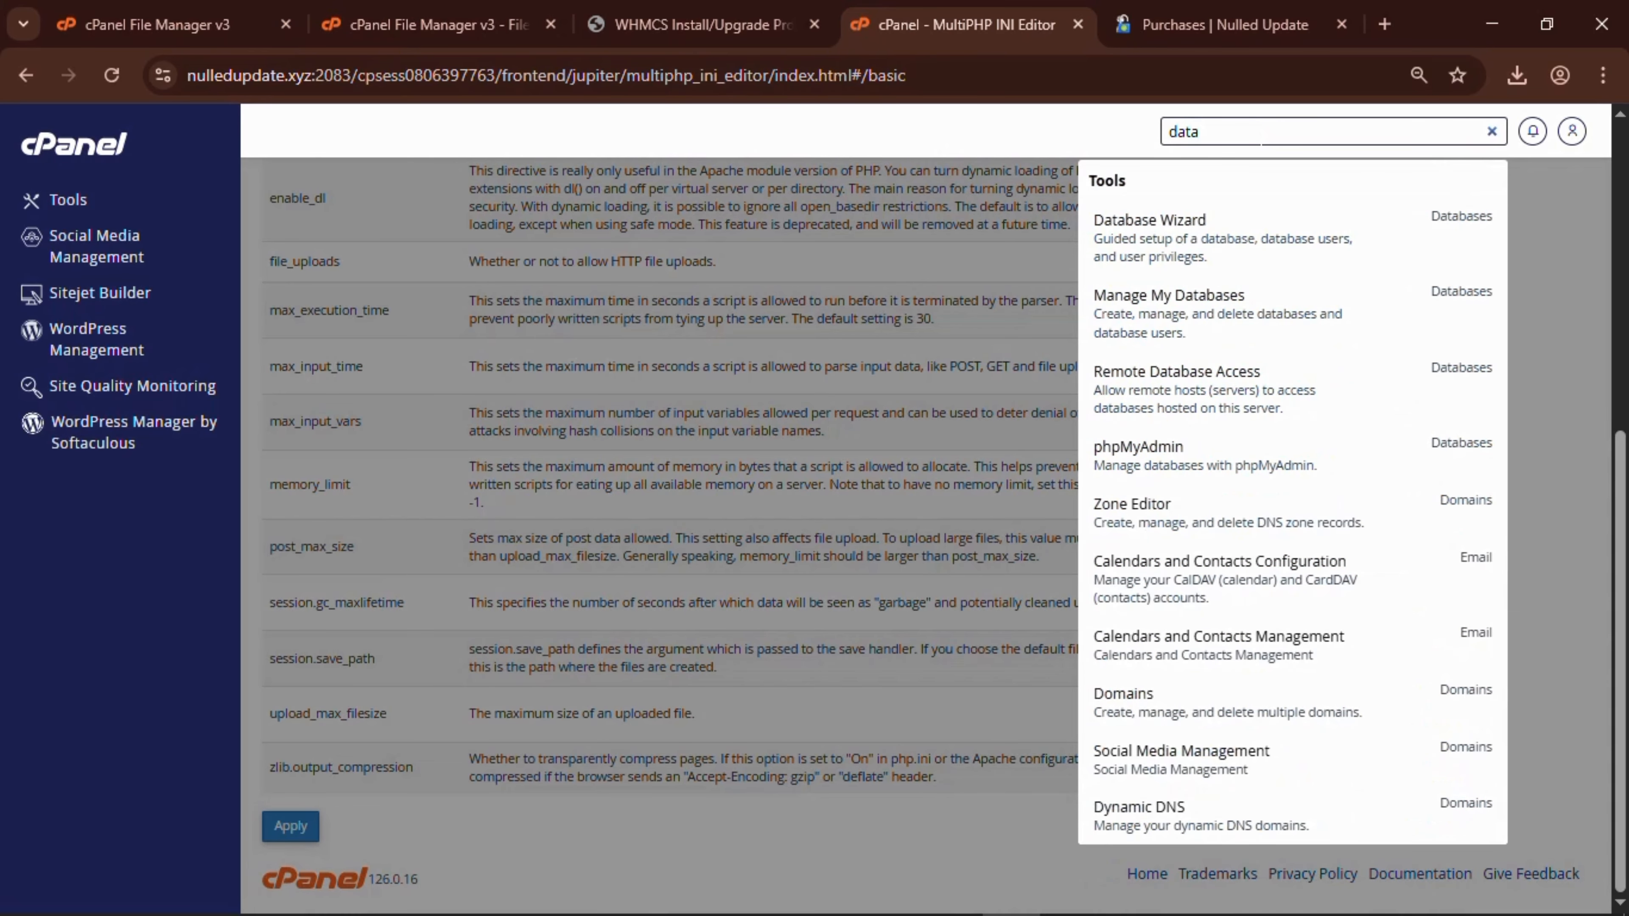
left_click(1215, 328)
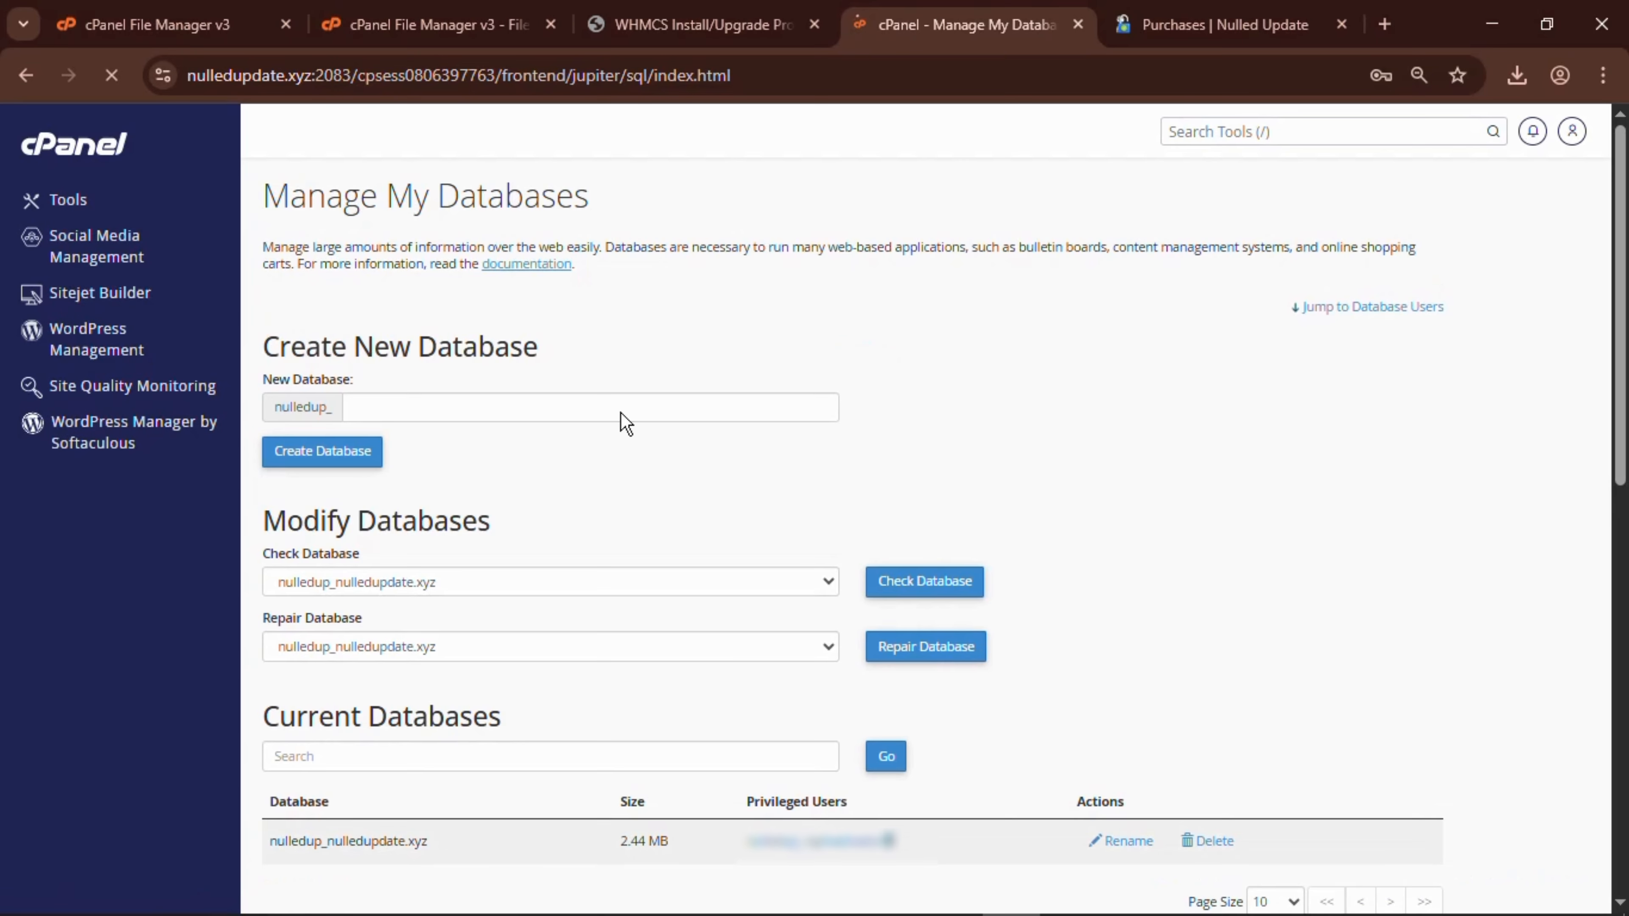
left_click(621, 414)
left_click(560, 468)
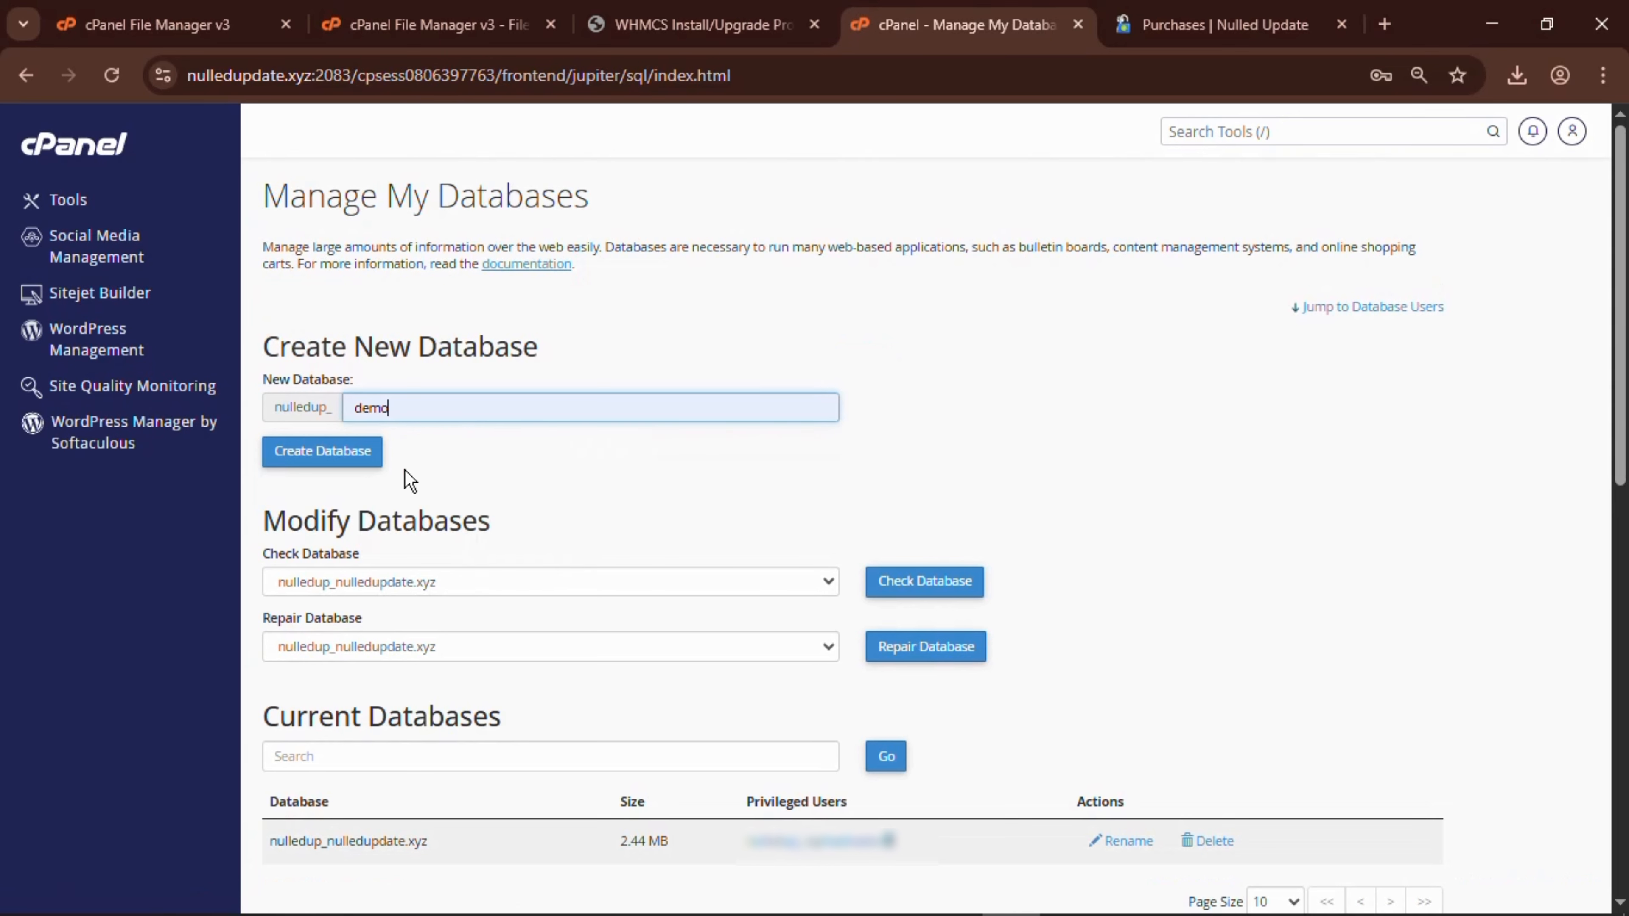
left_click(354, 454)
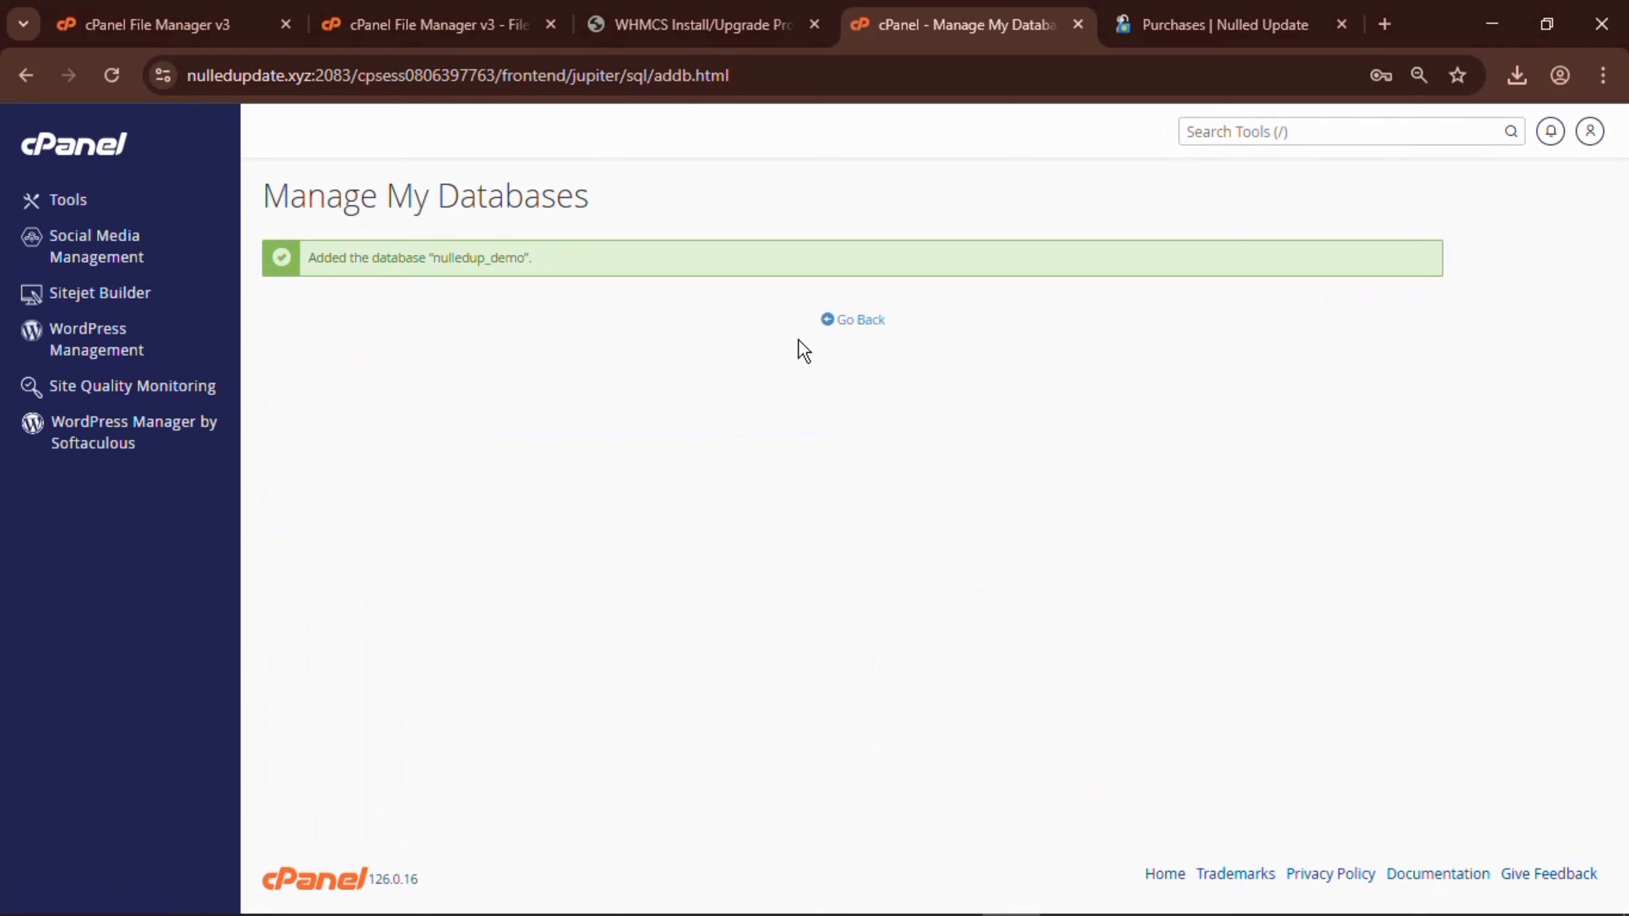
left_click(843, 322)
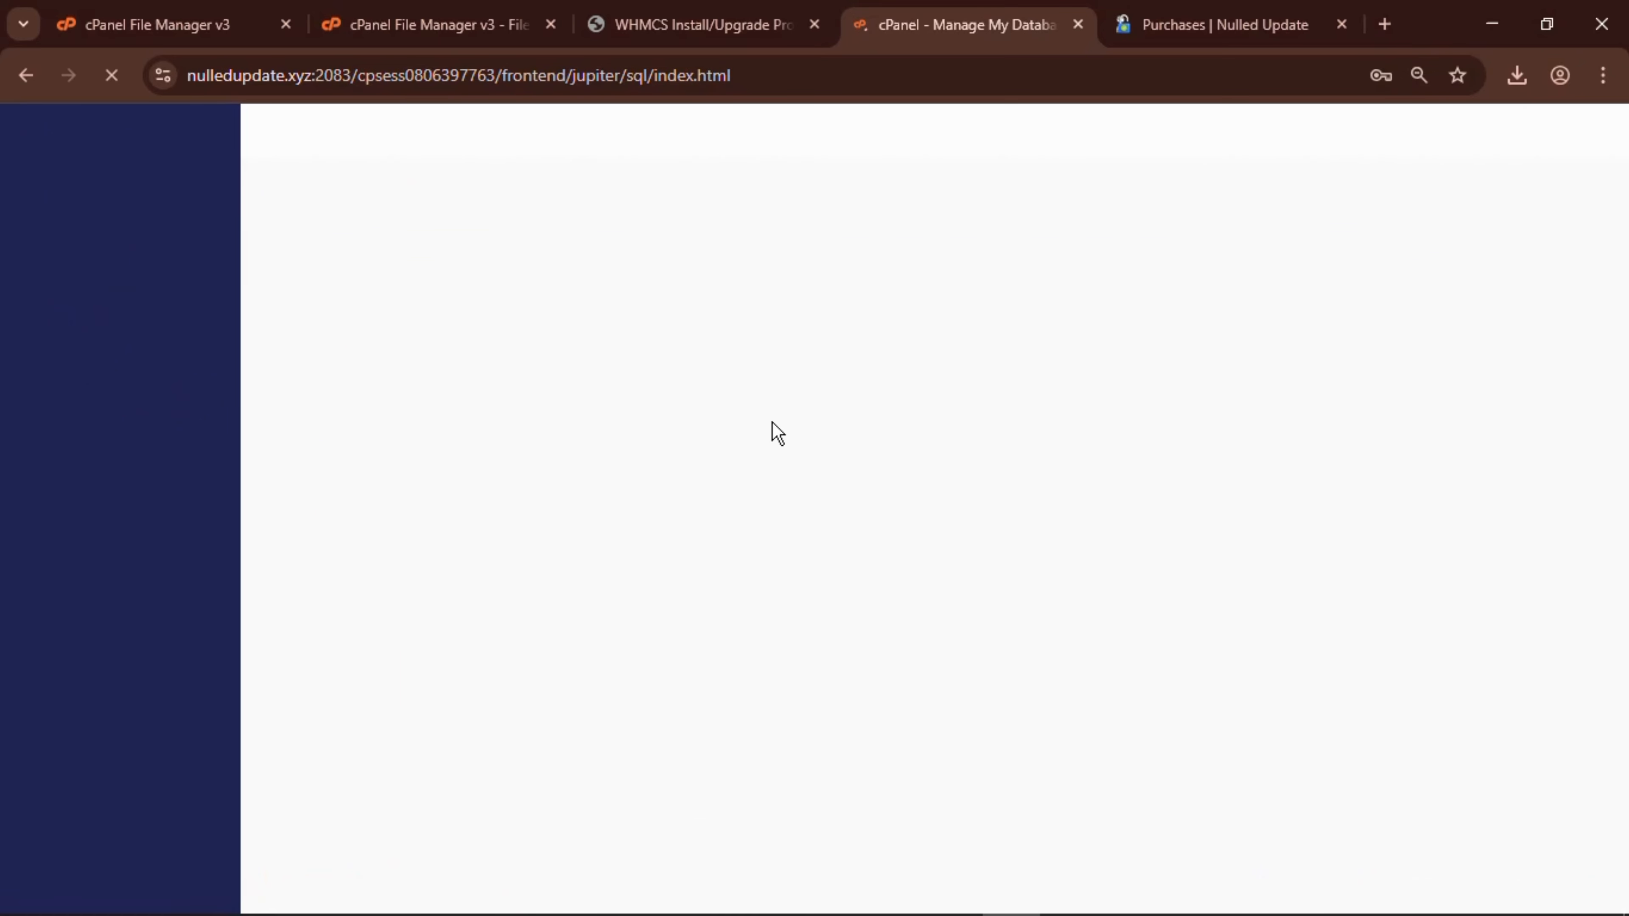
Create the database user nulledup_demo using the saved password.
scroll(705, 394, "down", 8)
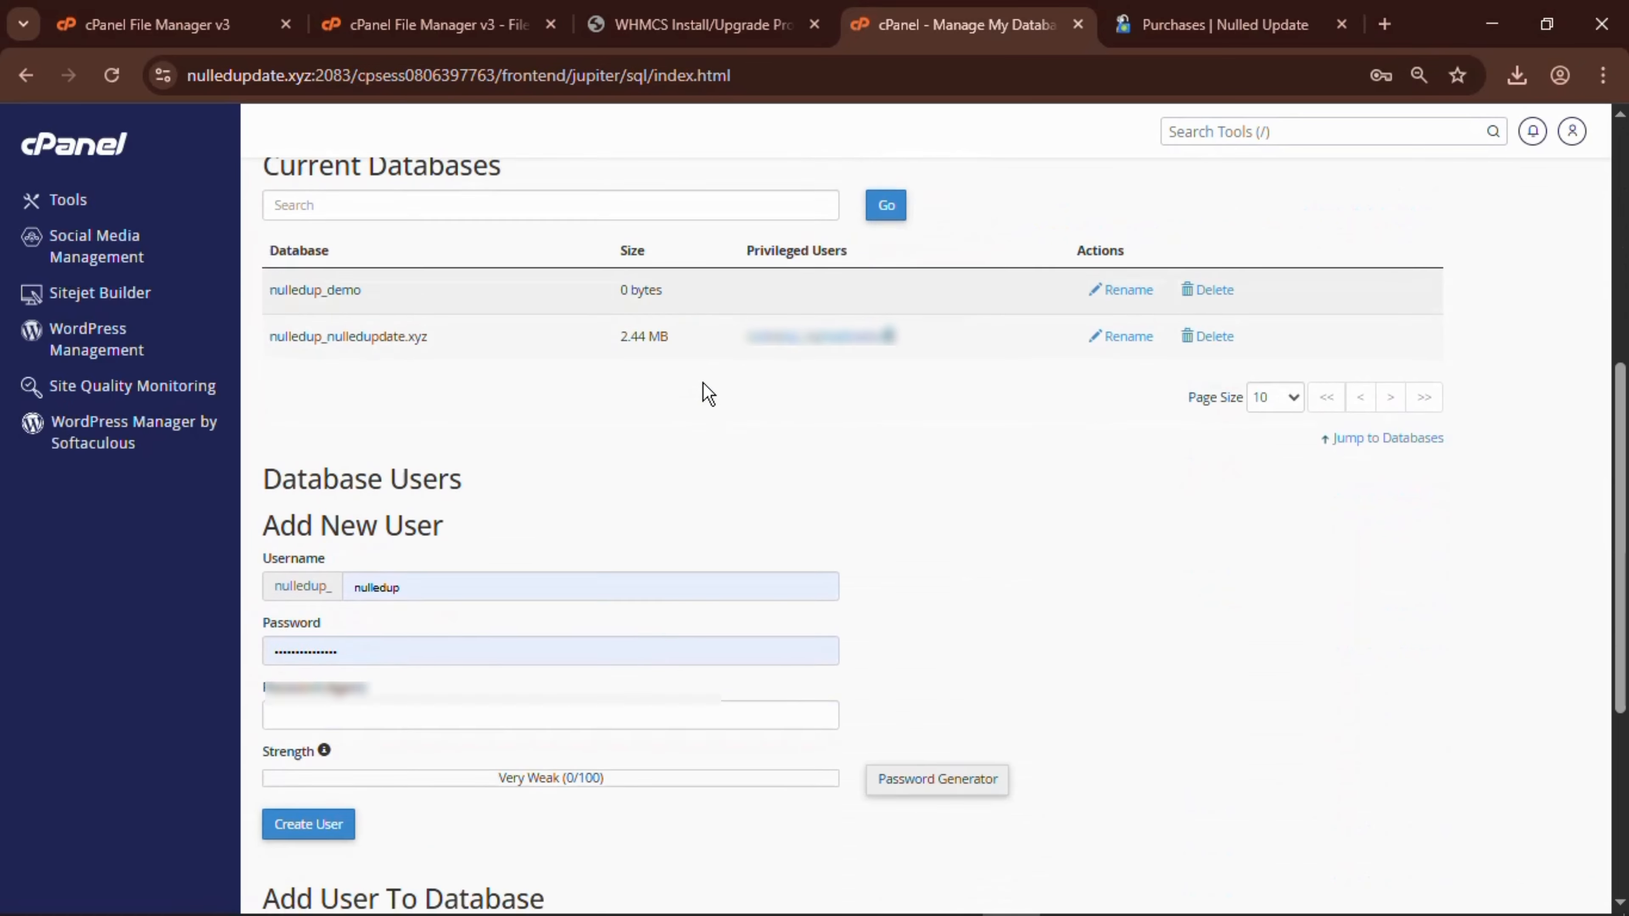
scroll(708, 393, "down", 4)
double_click(542, 324)
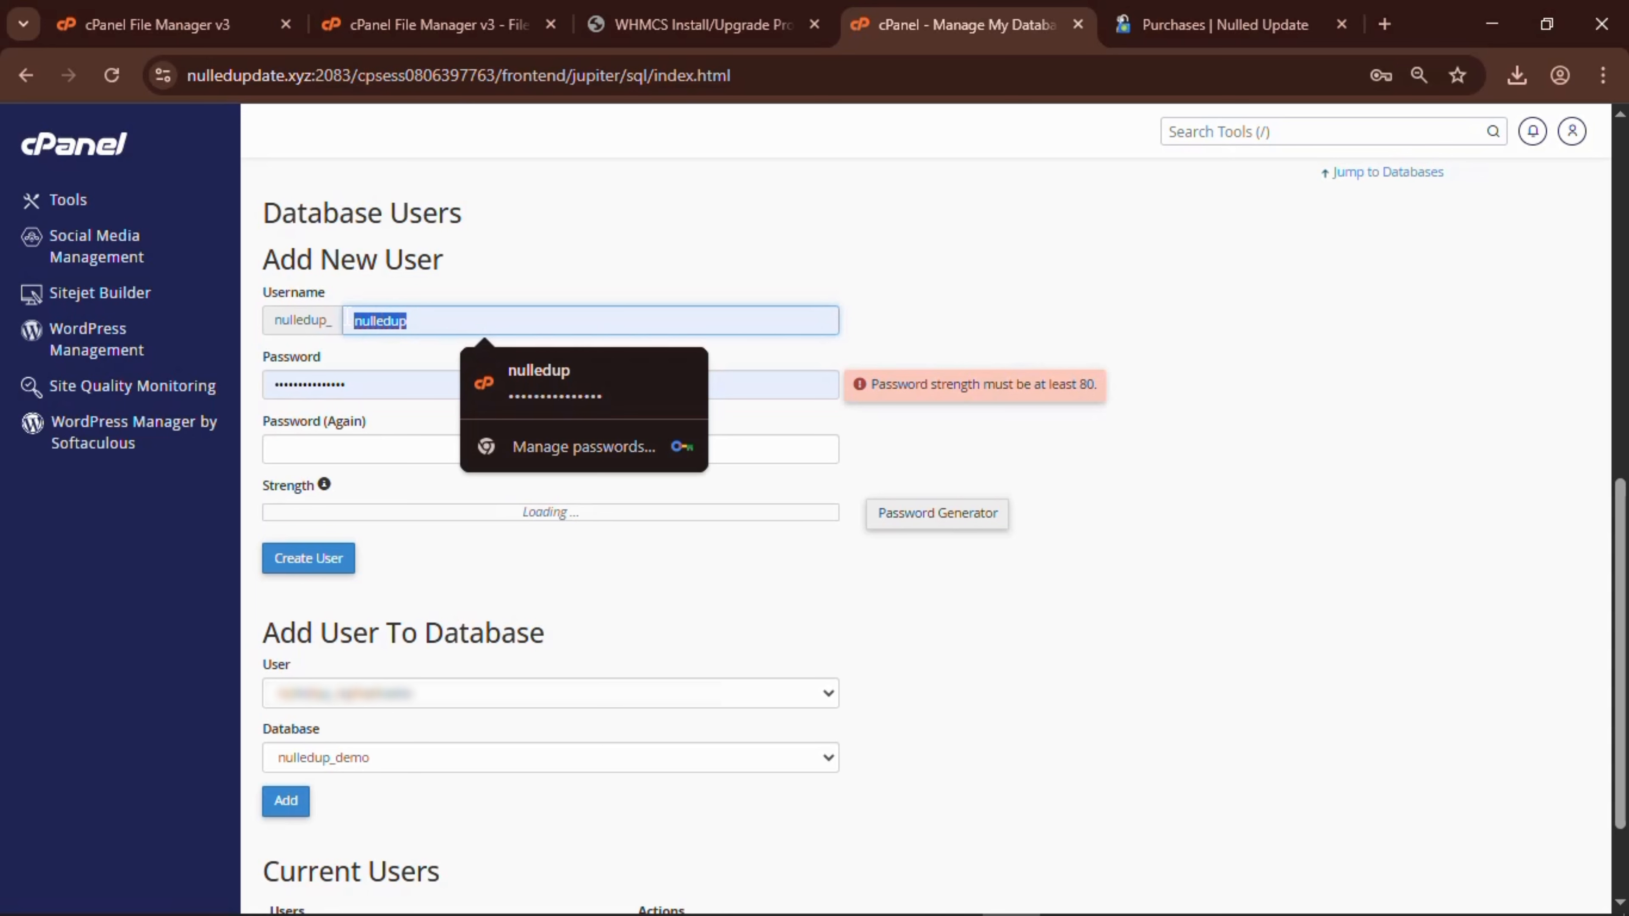
type("demo")
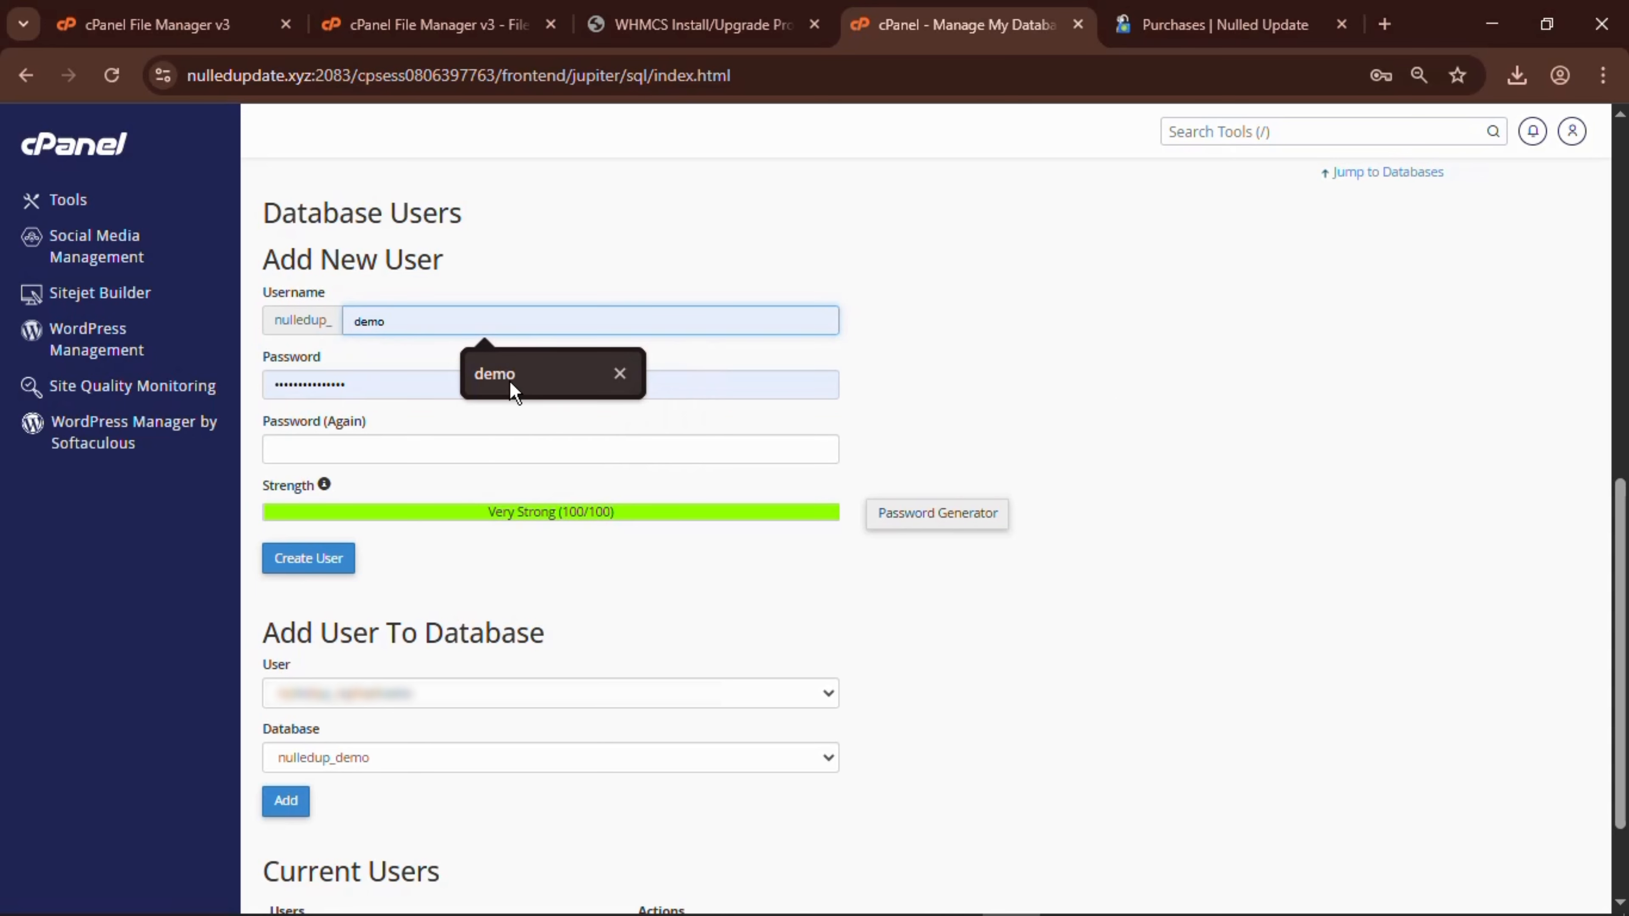
left_click(513, 384)
left_click(500, 449)
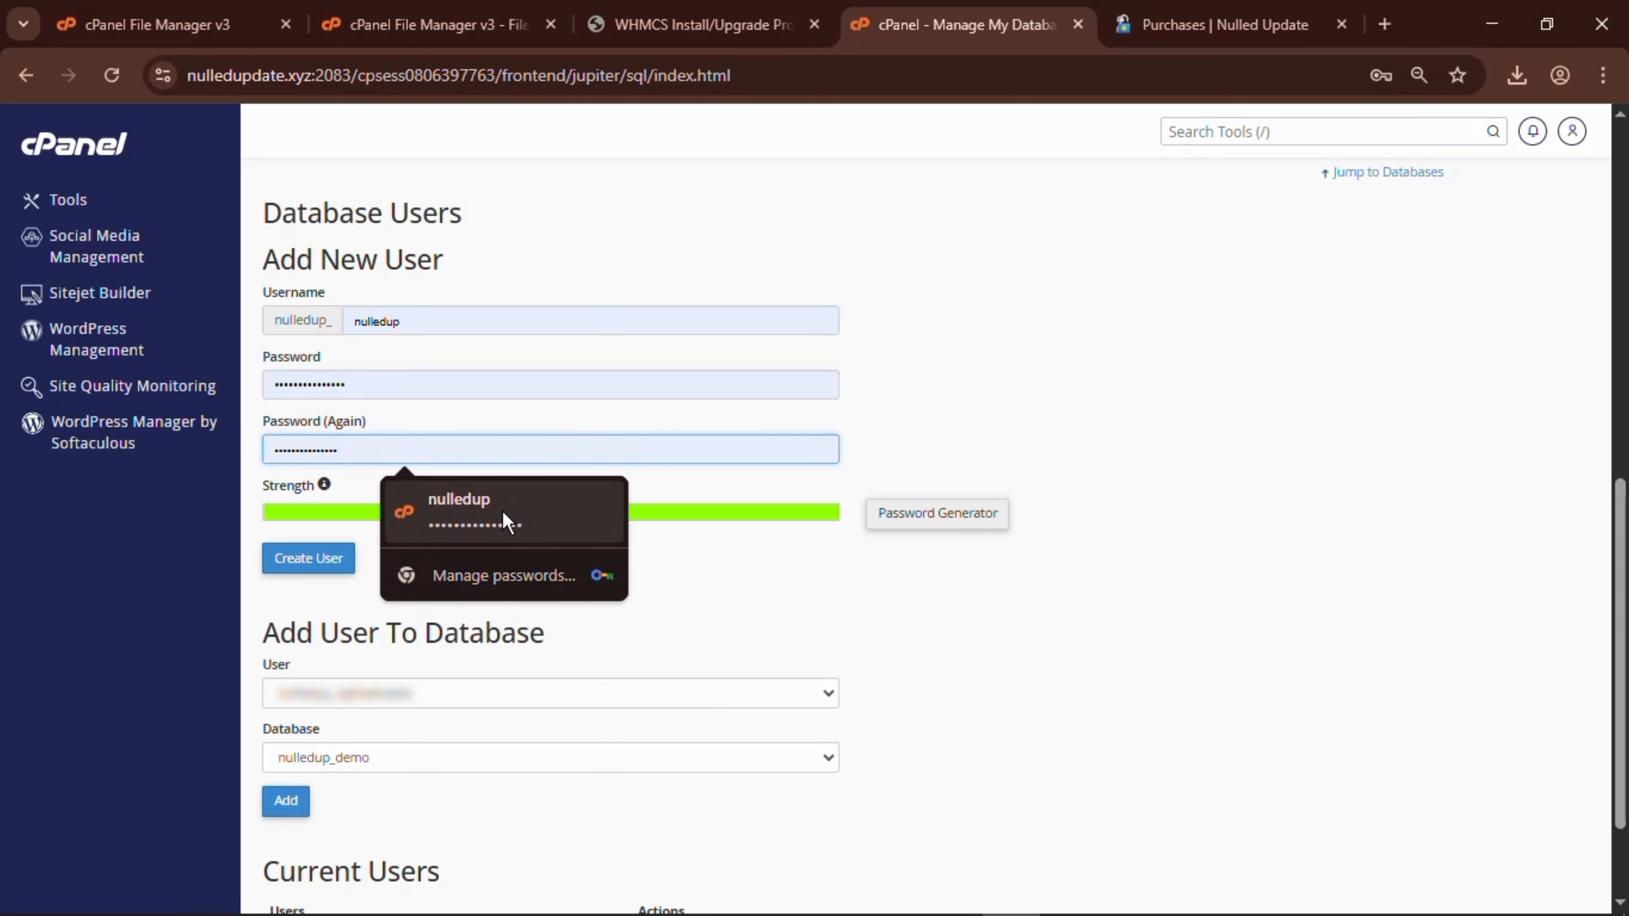
left_click(510, 542)
left_click(416, 318)
left_click_drag(416, 319, 360, 320)
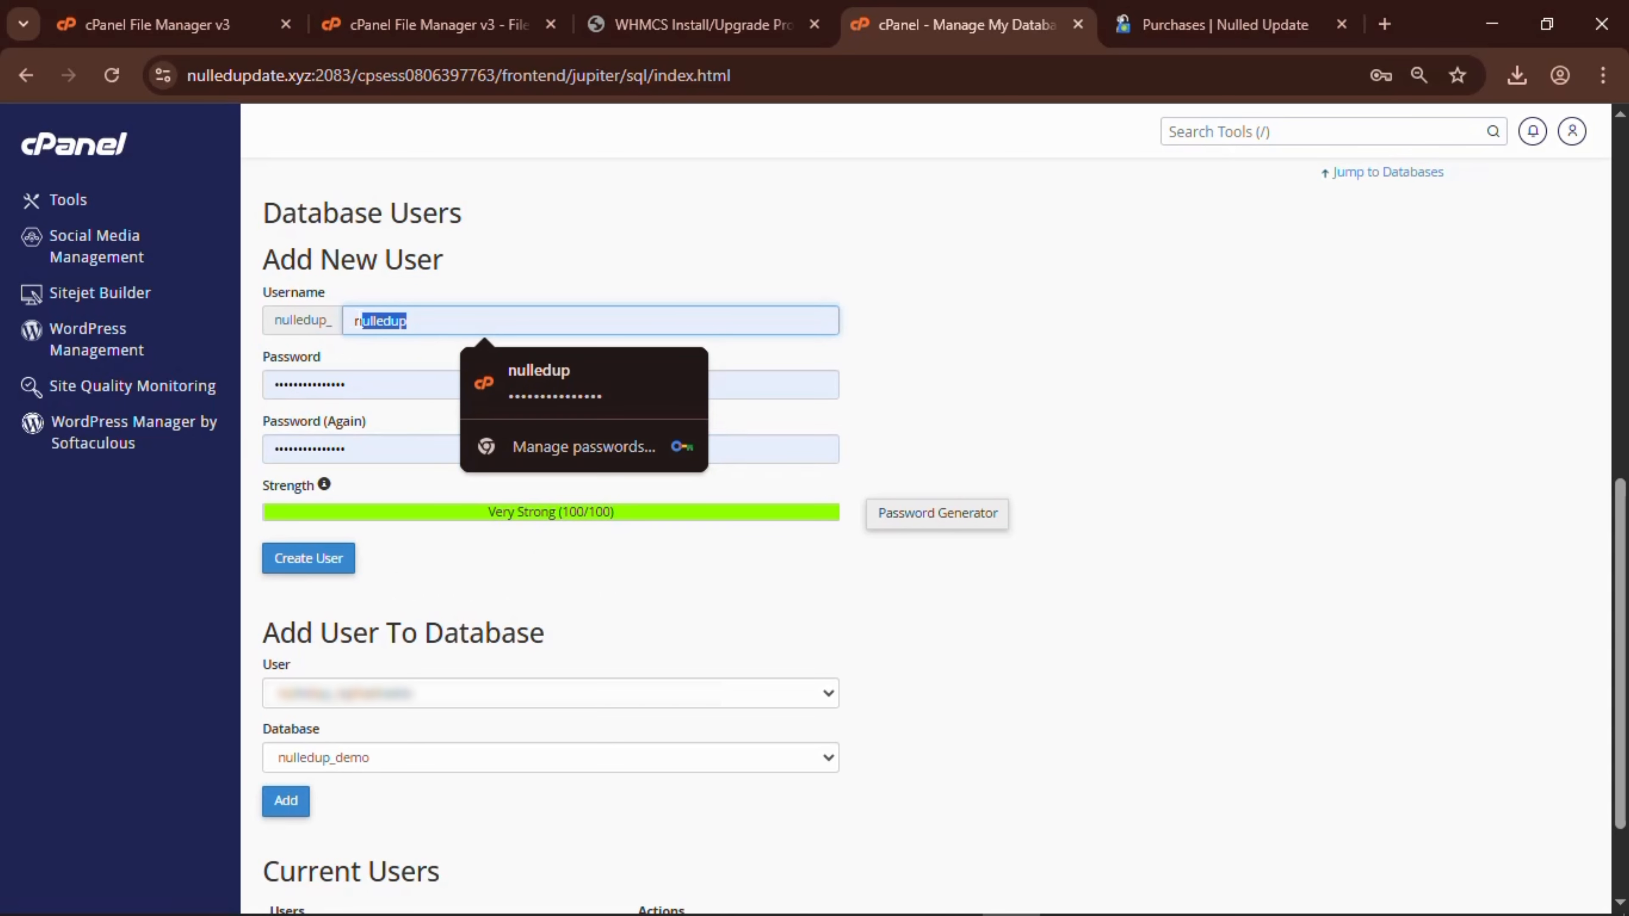
type("demo")
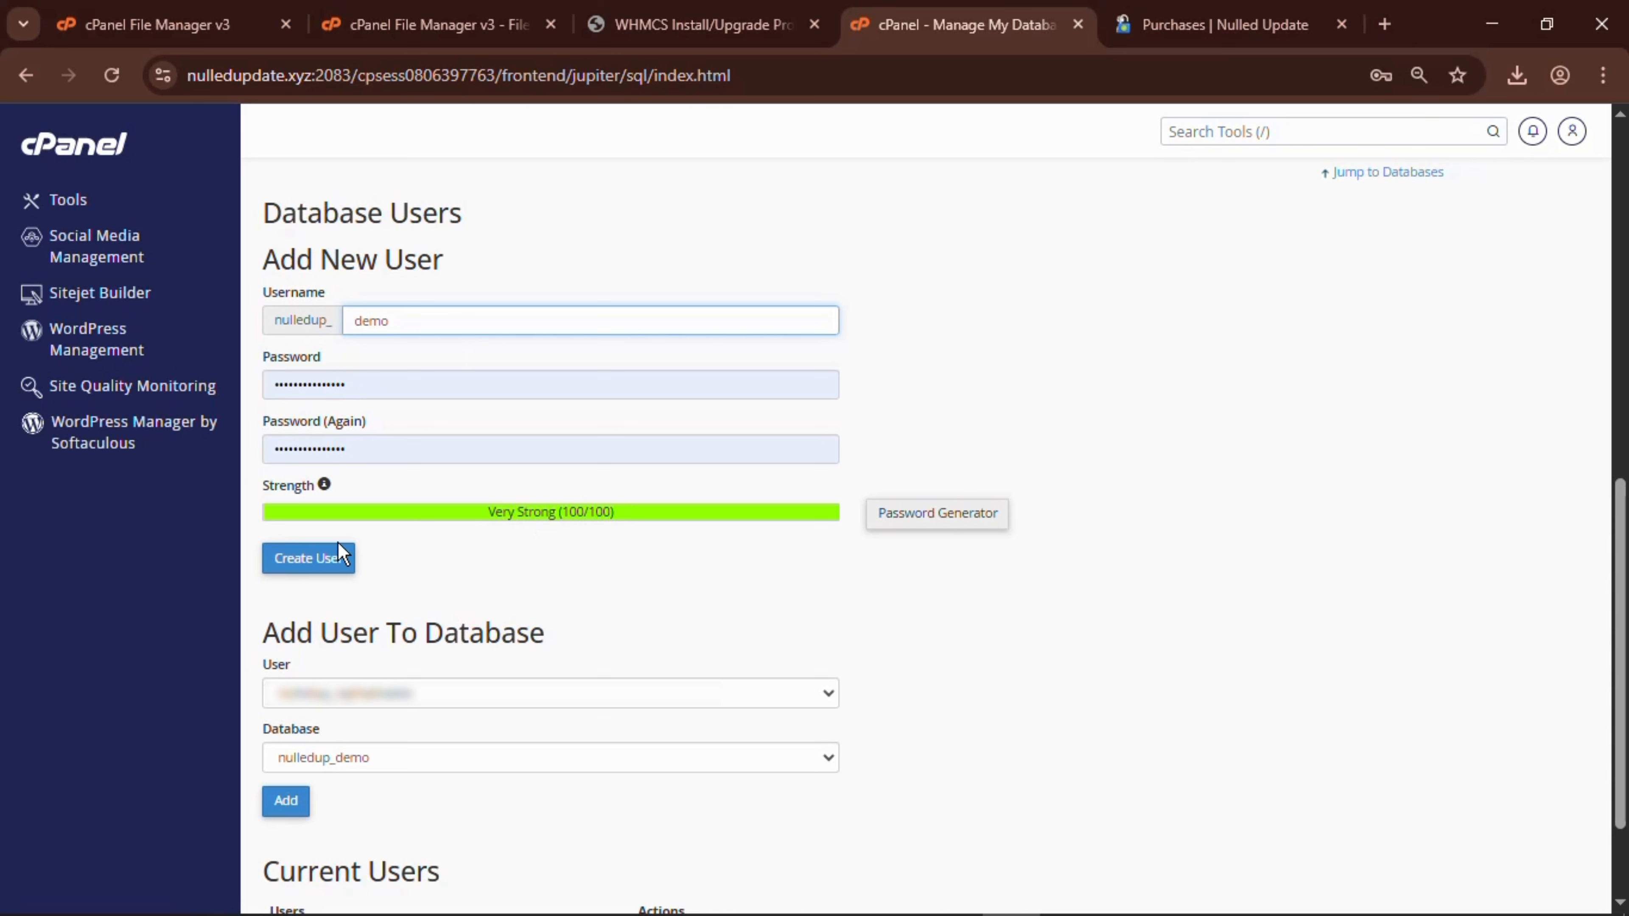
left_click(330, 567)
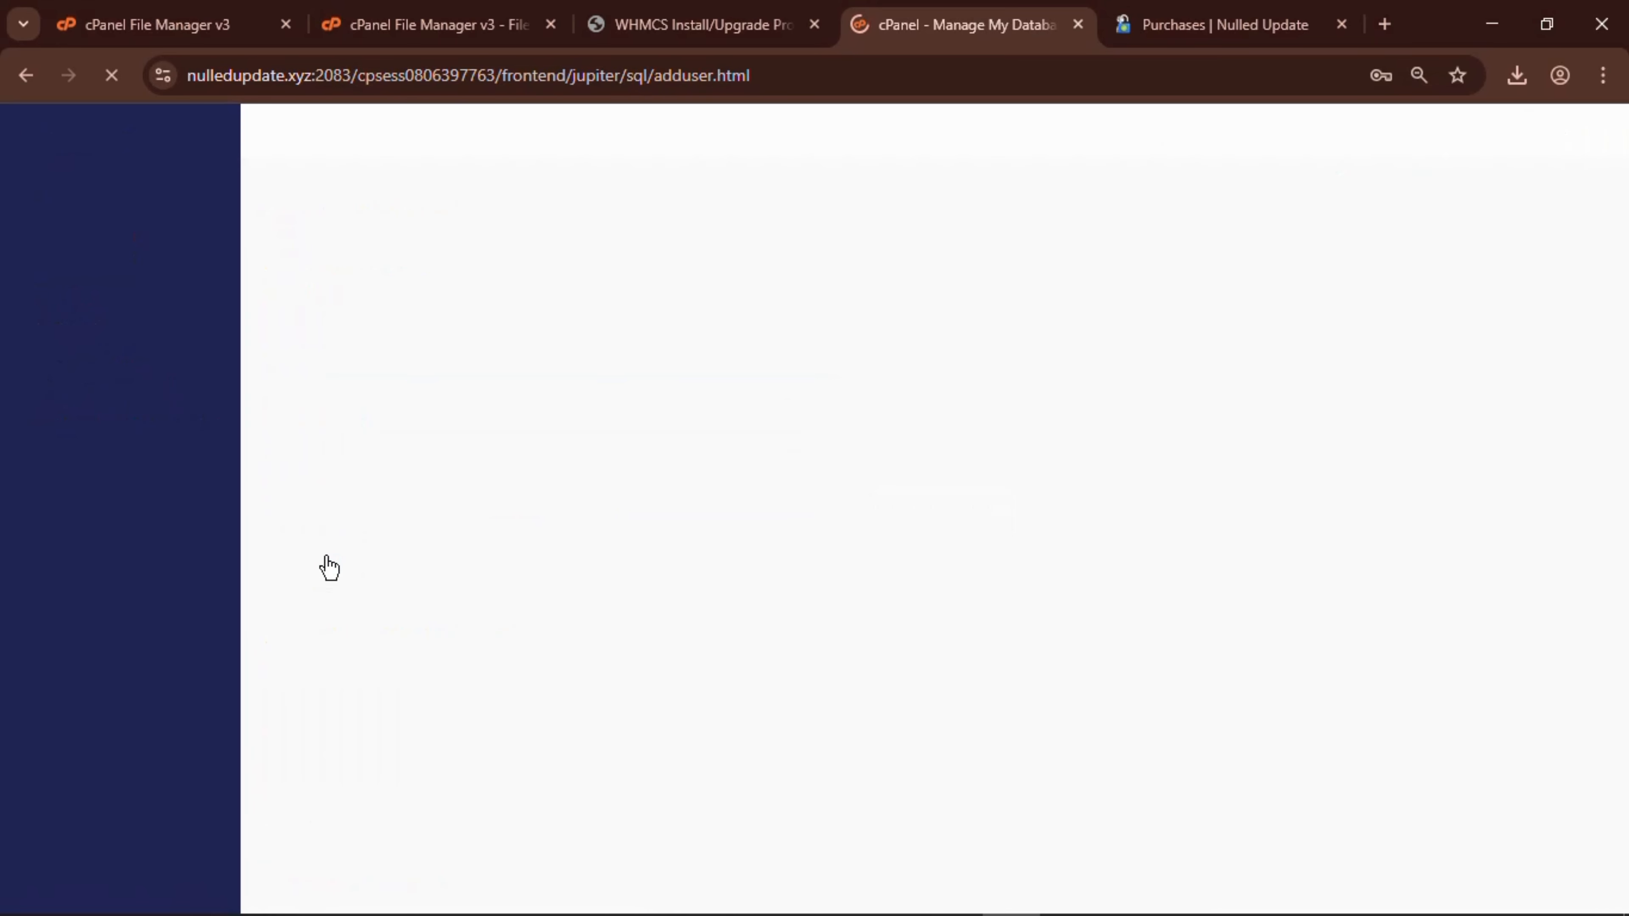
left_click(845, 320)
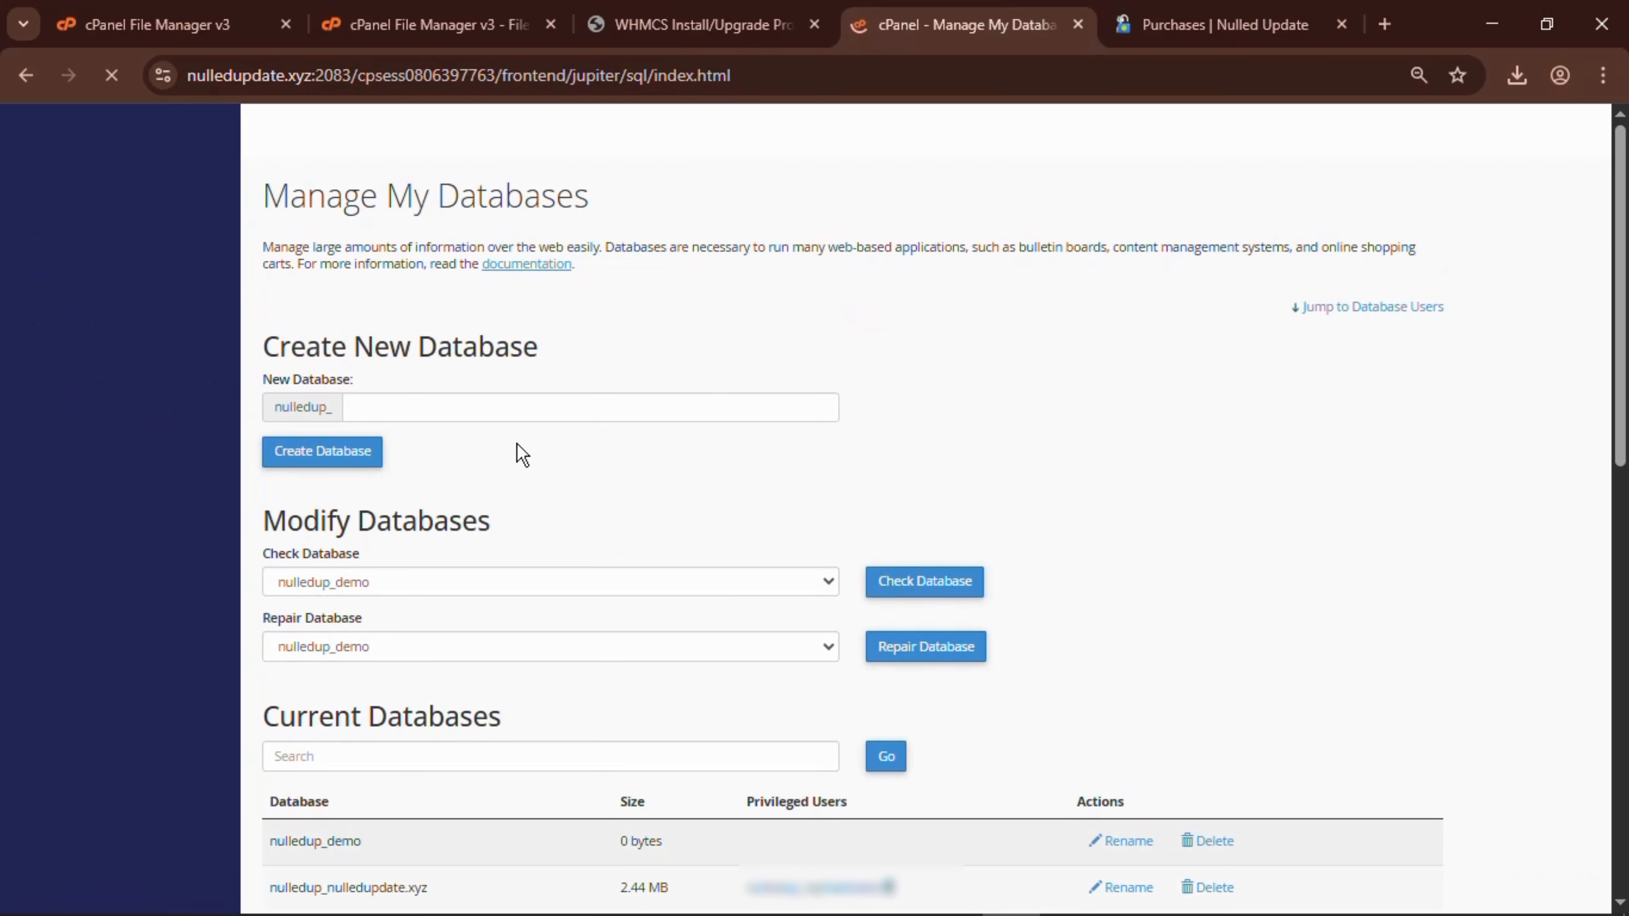
scroll(520, 451, "down", 15)
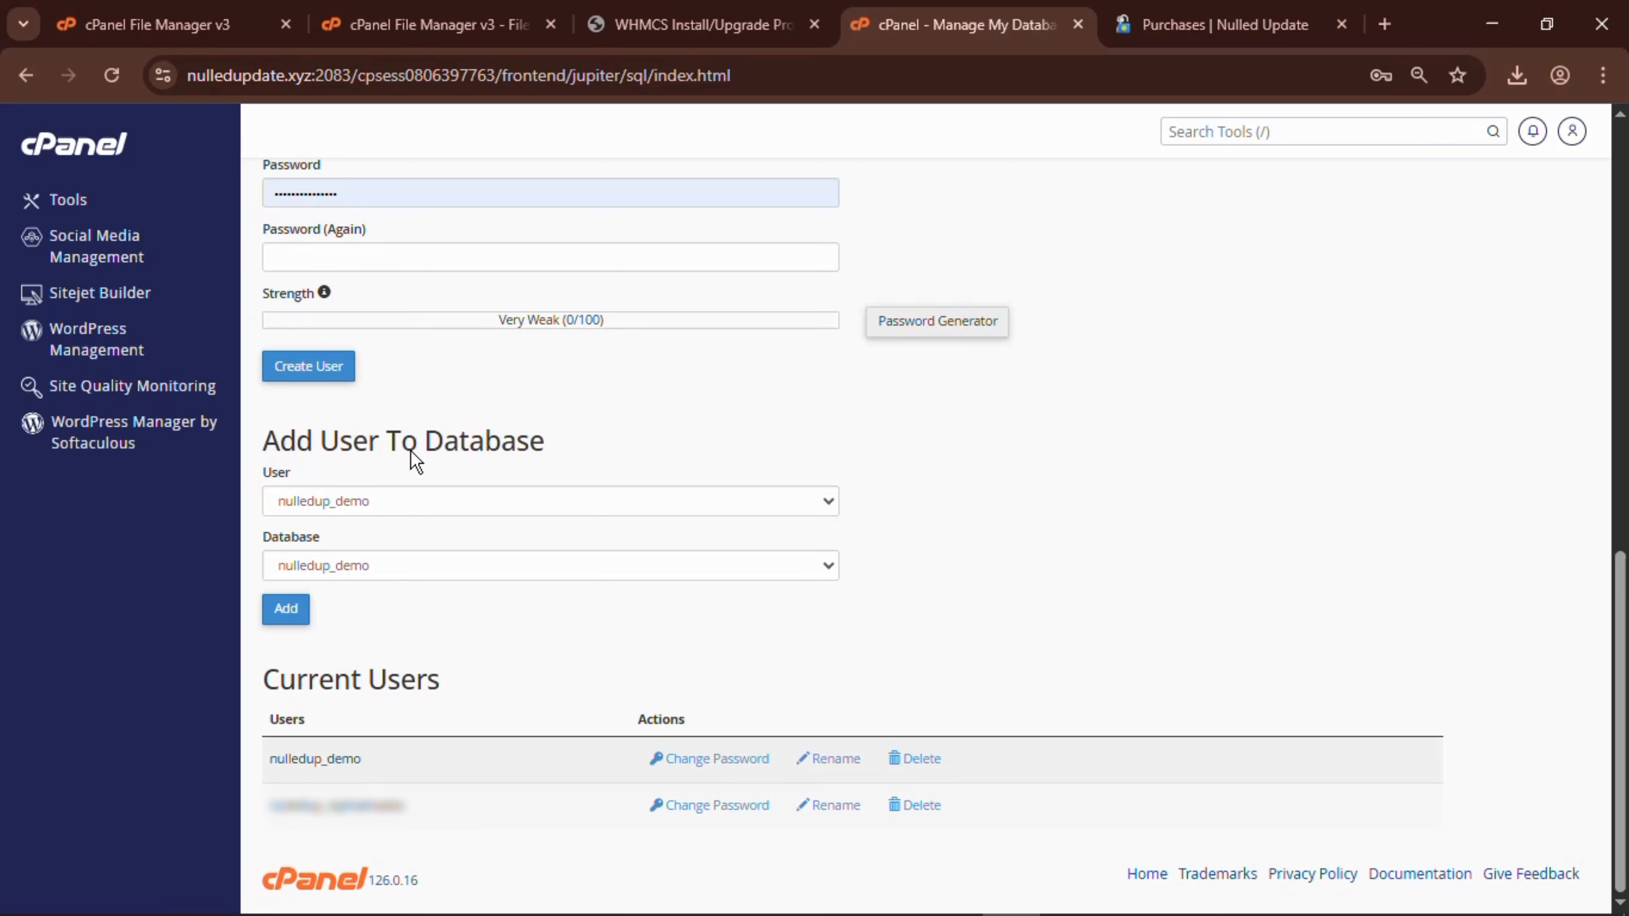
Grant nulledup_demo ALL PRIVILEGES on the nulledup_demo database and copy the database name.
left_click(289, 608)
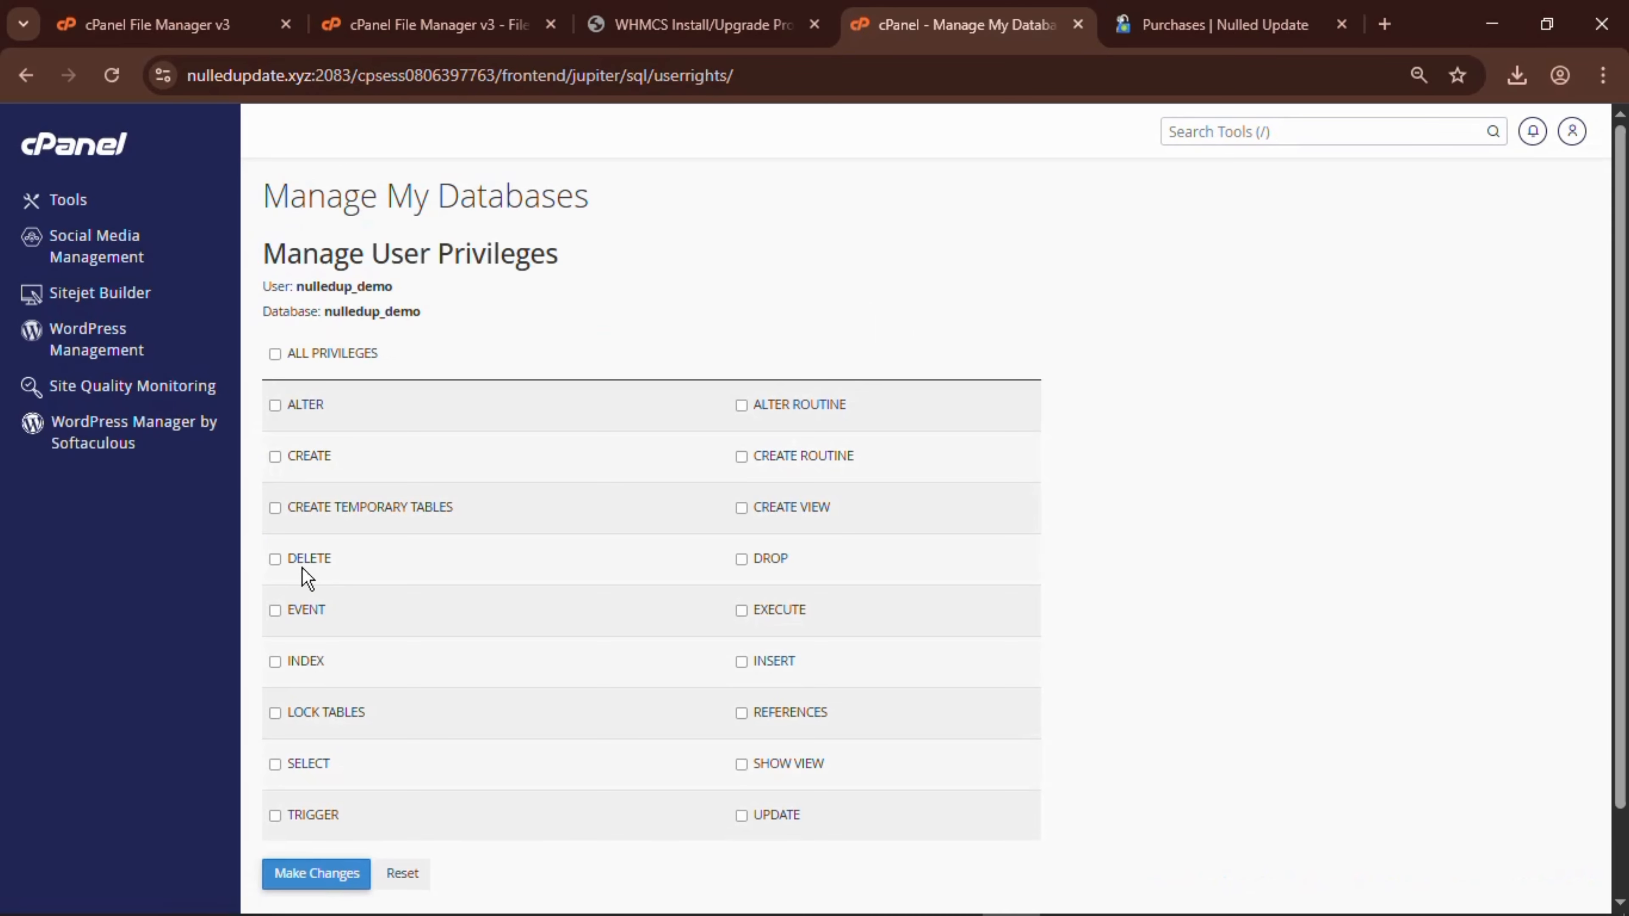
left_click(275, 354)
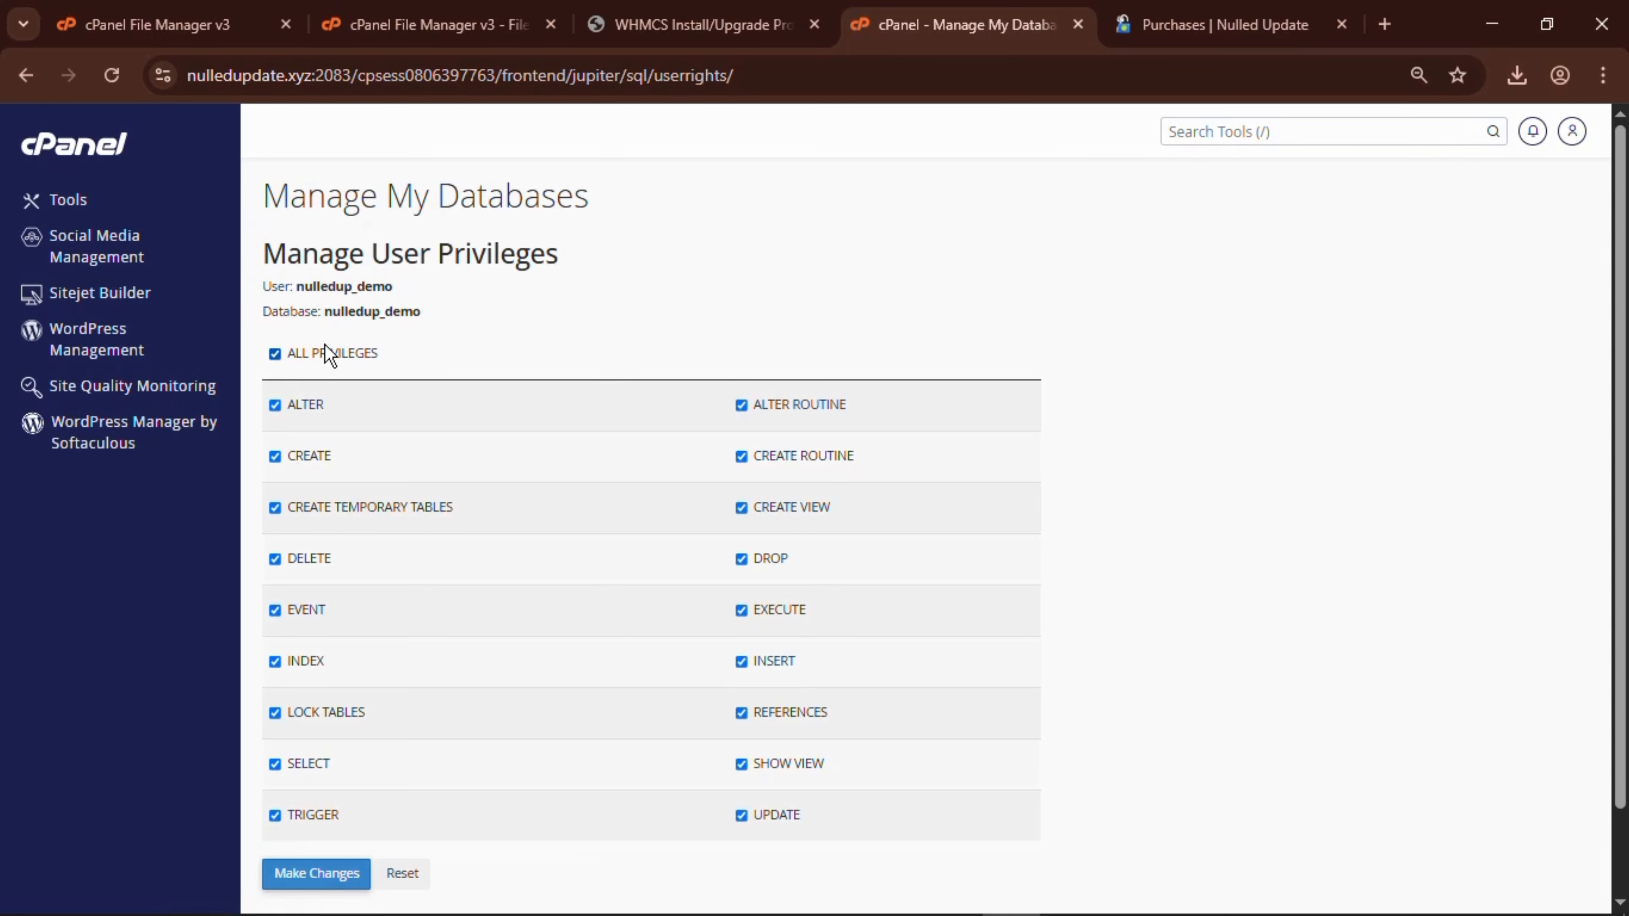
scroll(329, 354, "down", 2)
left_click(323, 777)
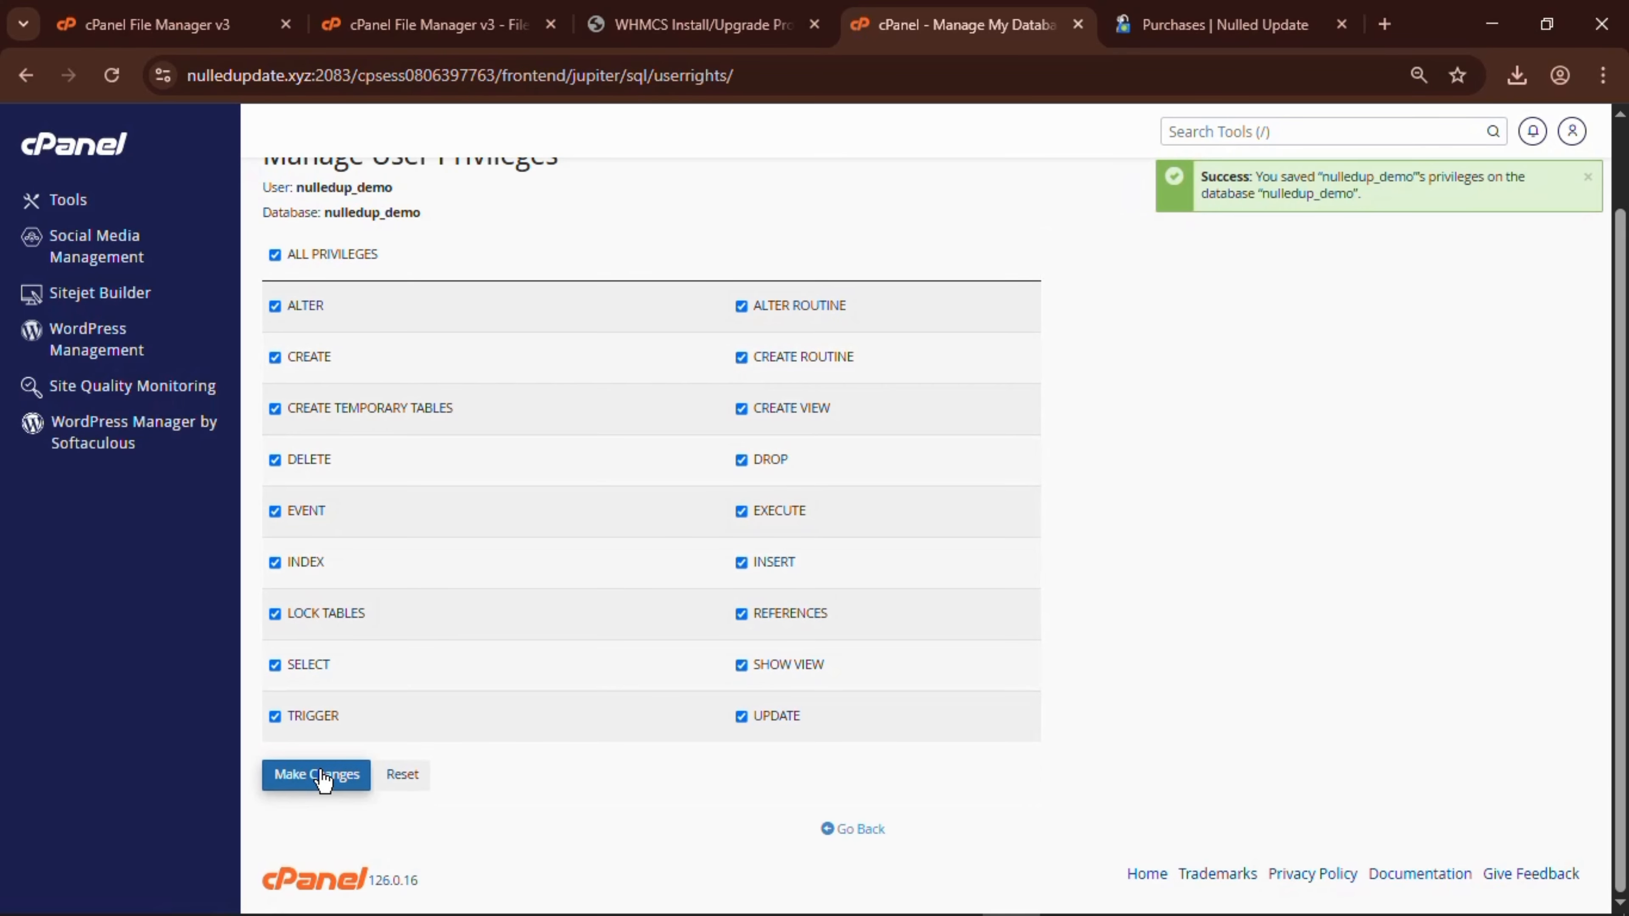
scroll(599, 520, "up", 2)
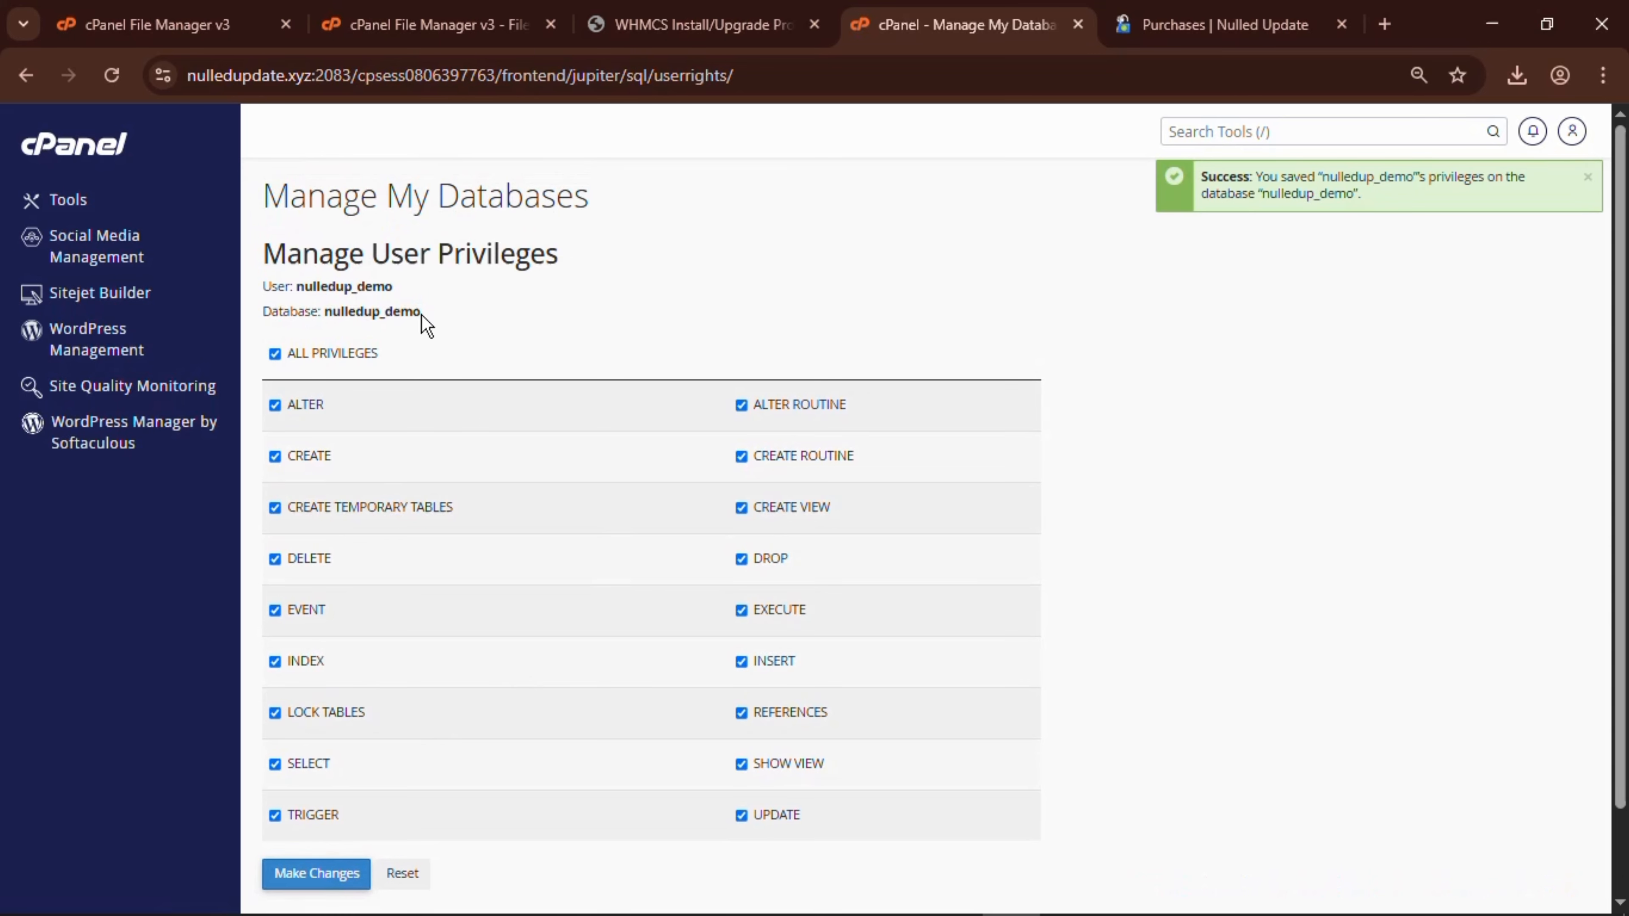
left_click_drag(421, 316, 342, 312)
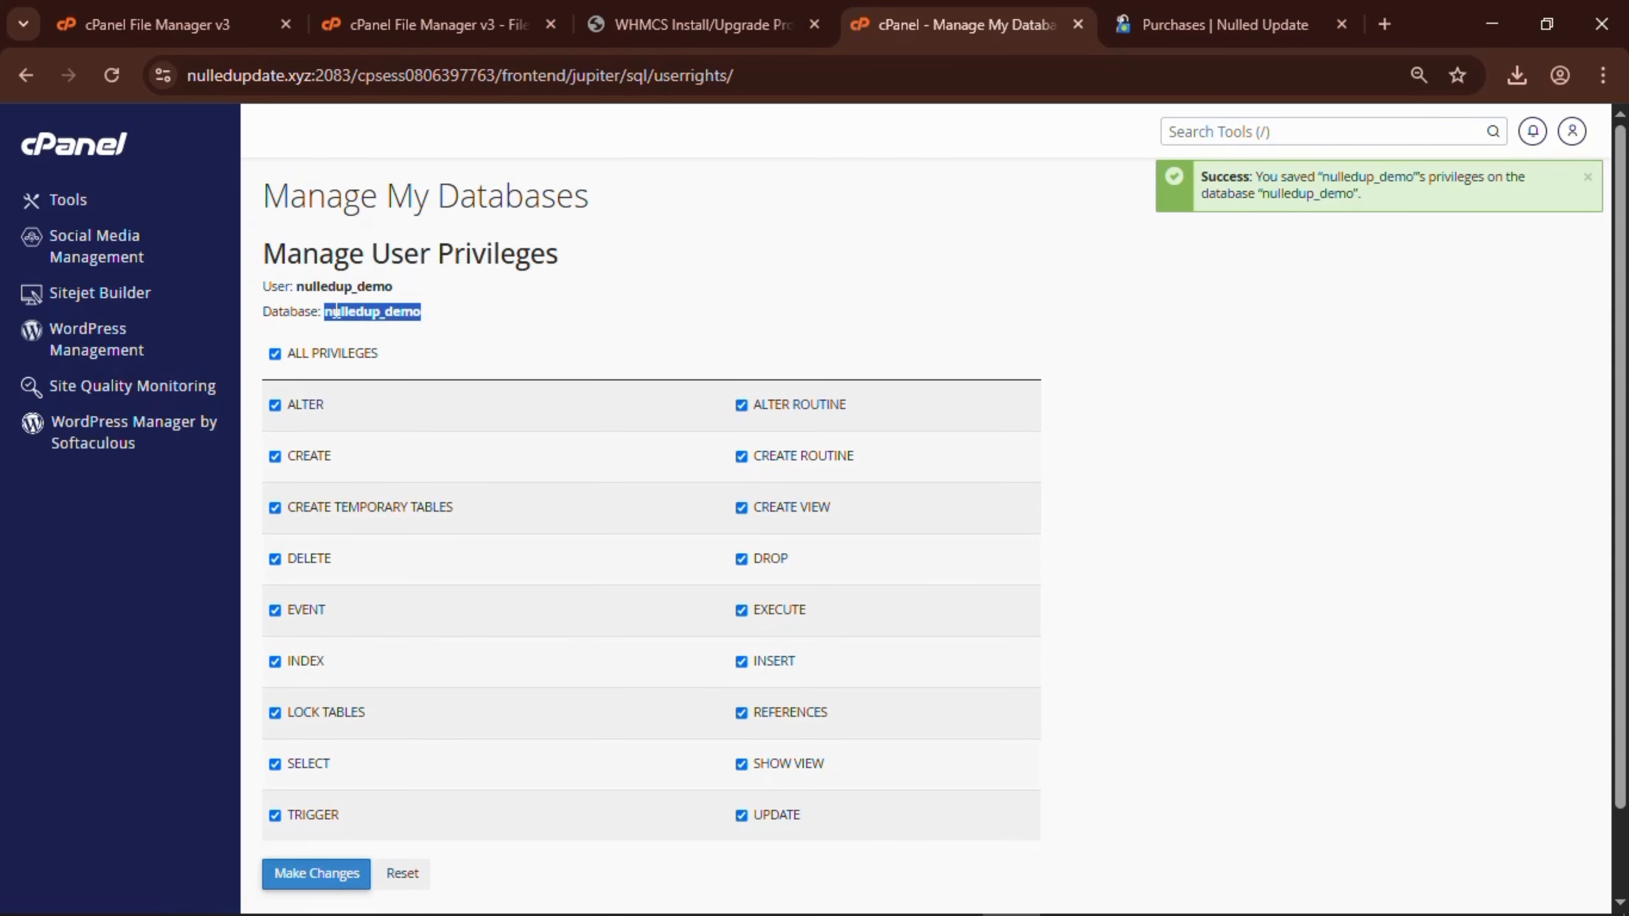
left_click(686, 24)
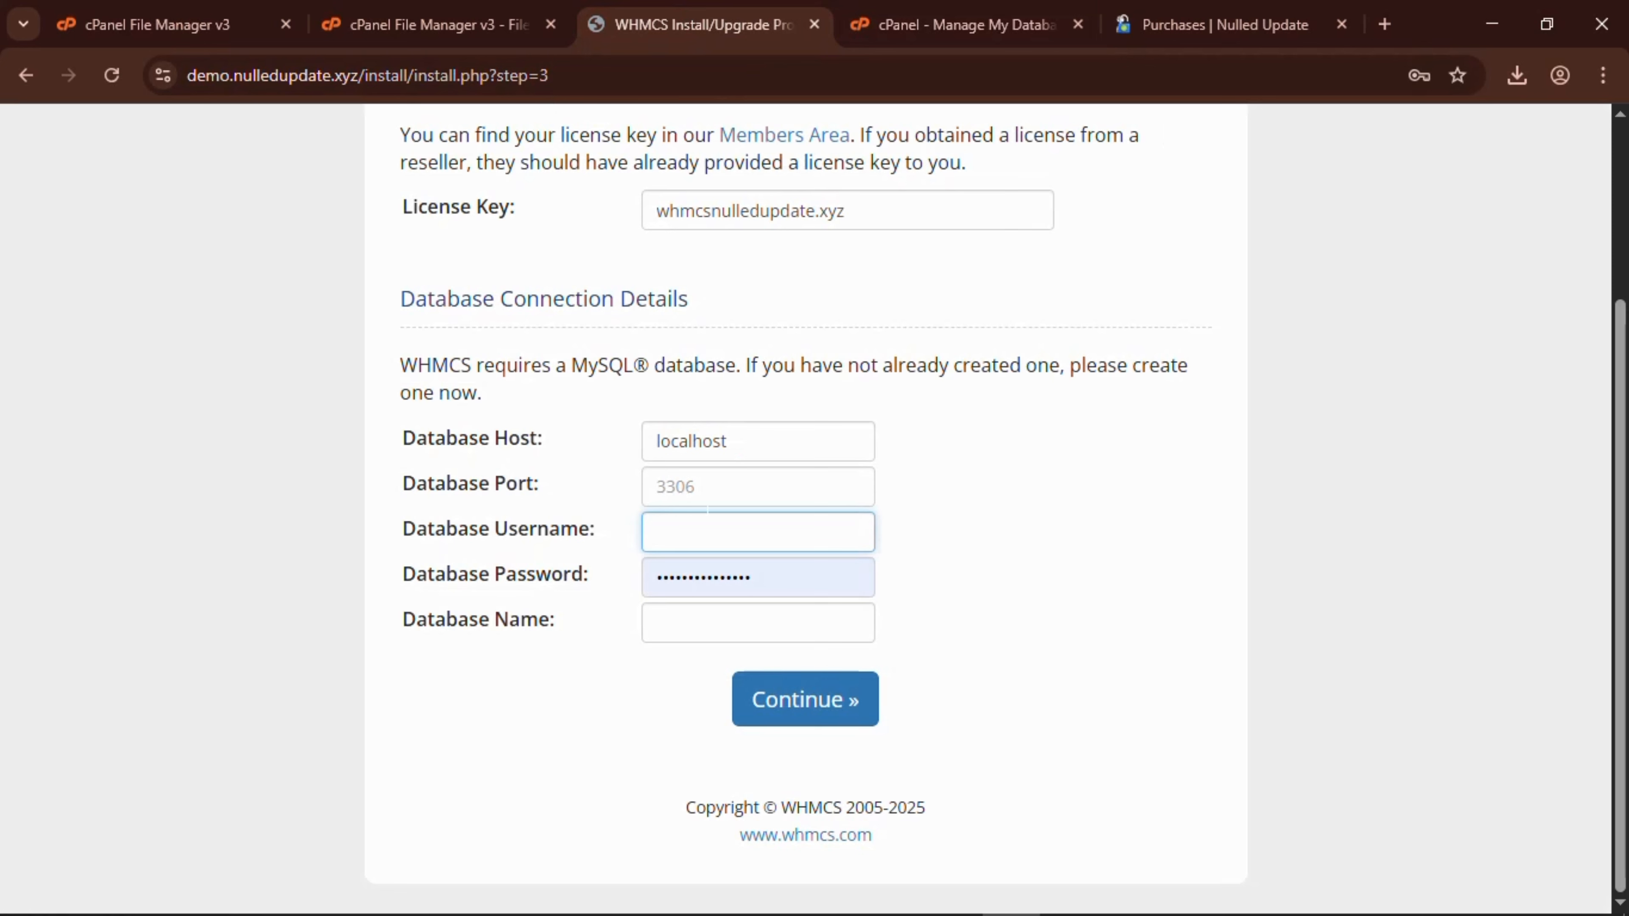
Paste nulledup_demo into Database Username and Database Name and submit.
left_click(713, 528)
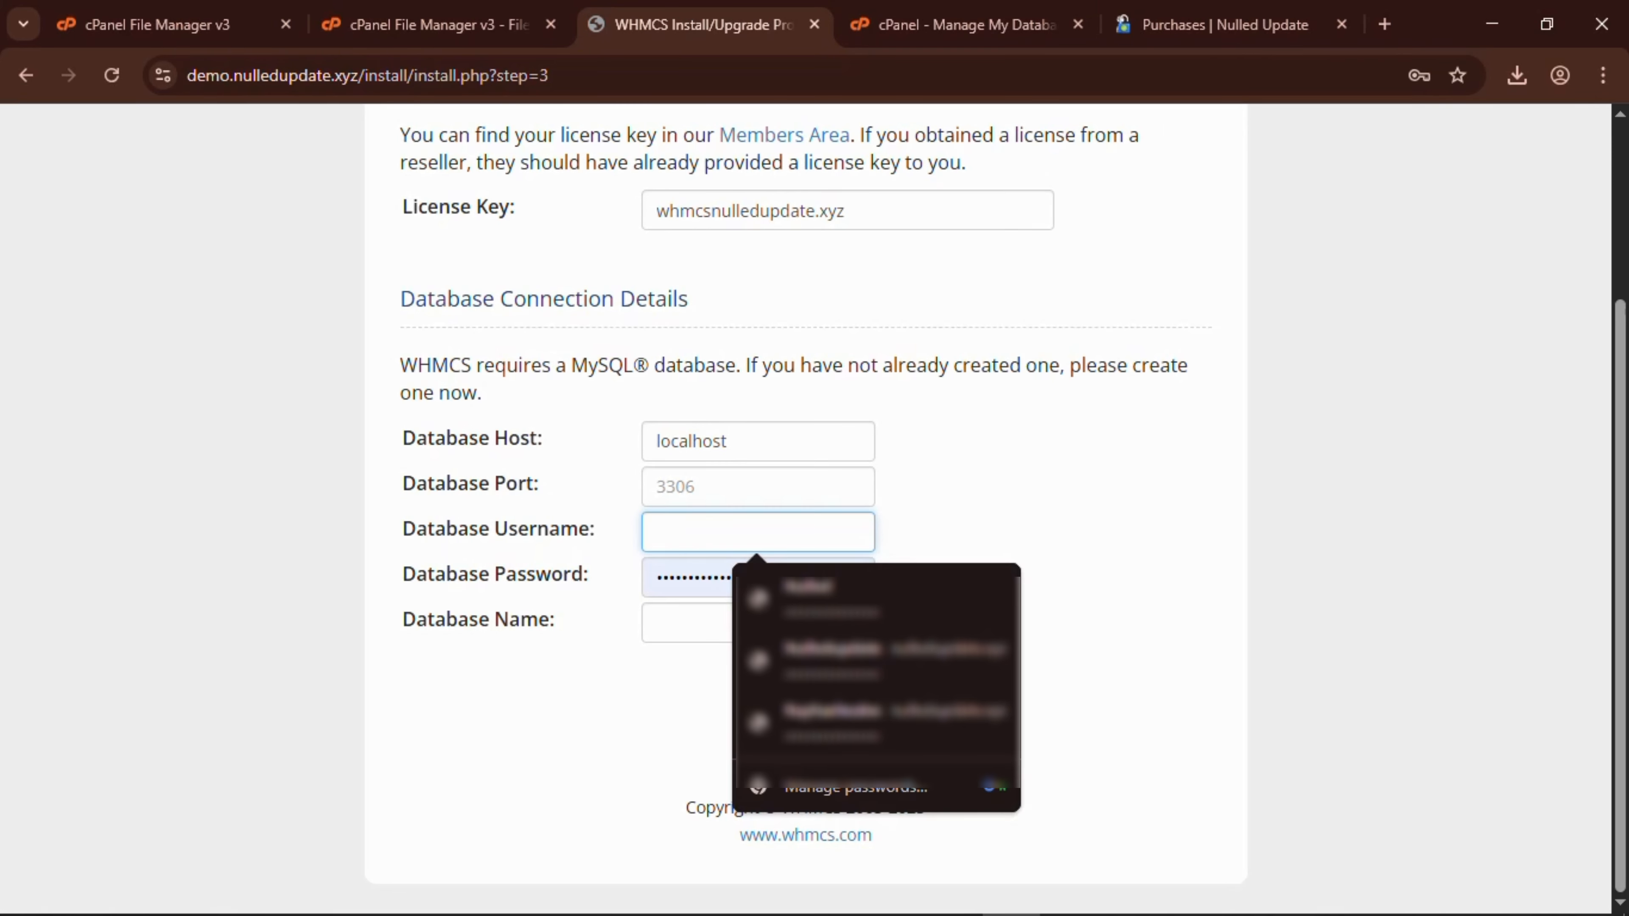
key("ctrl+v")
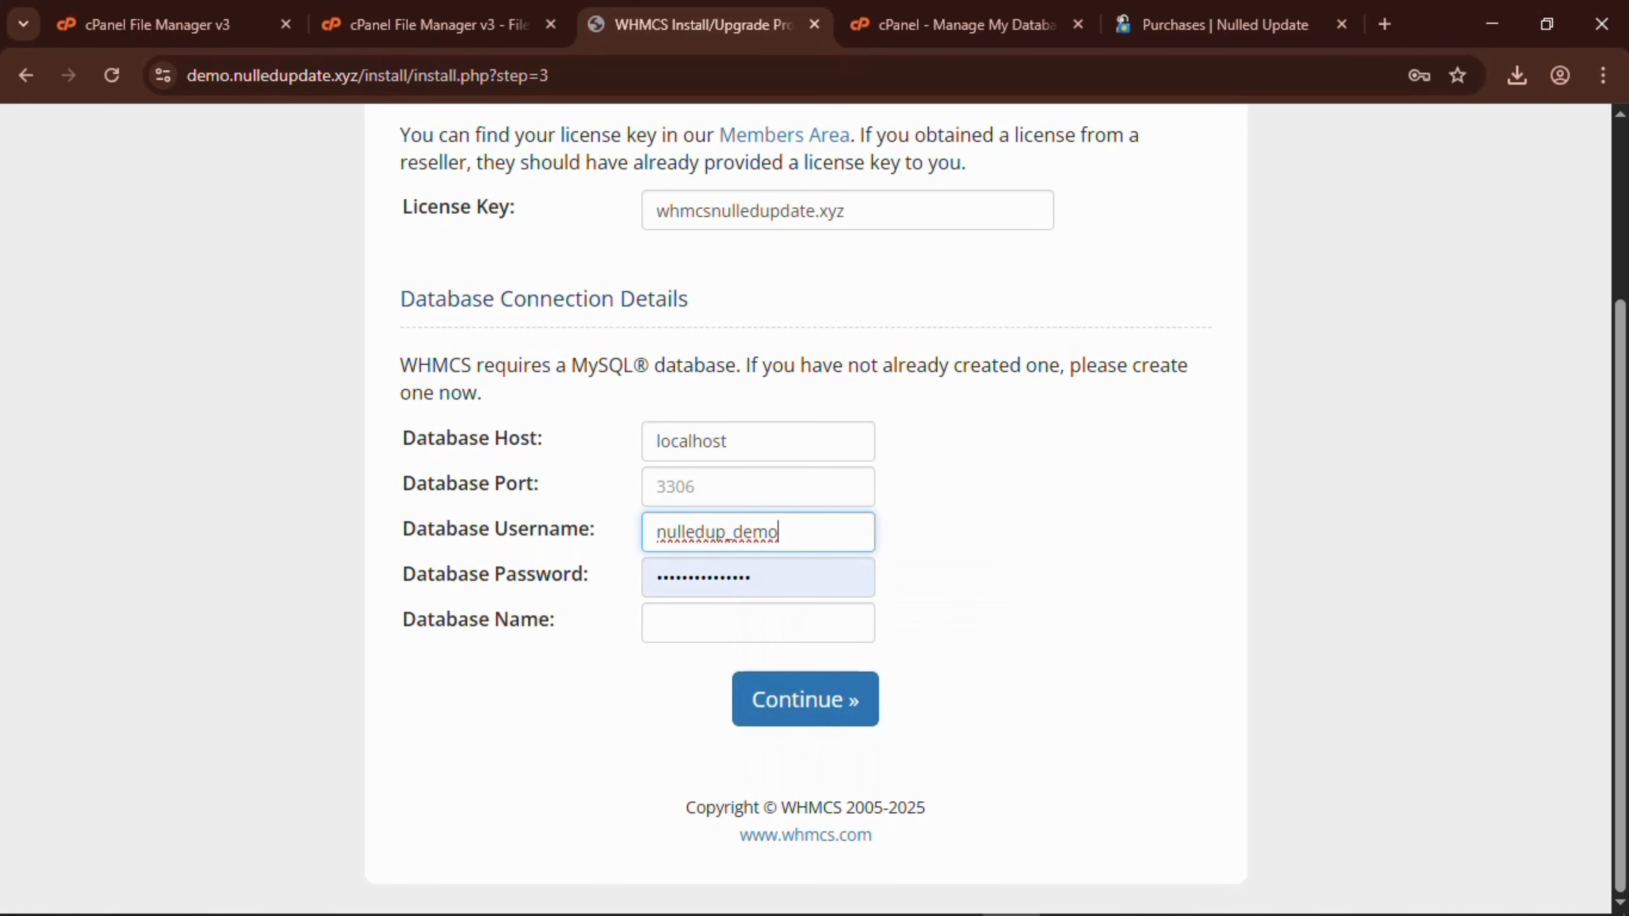
left_click(736, 622)
type("nulledup_demo")
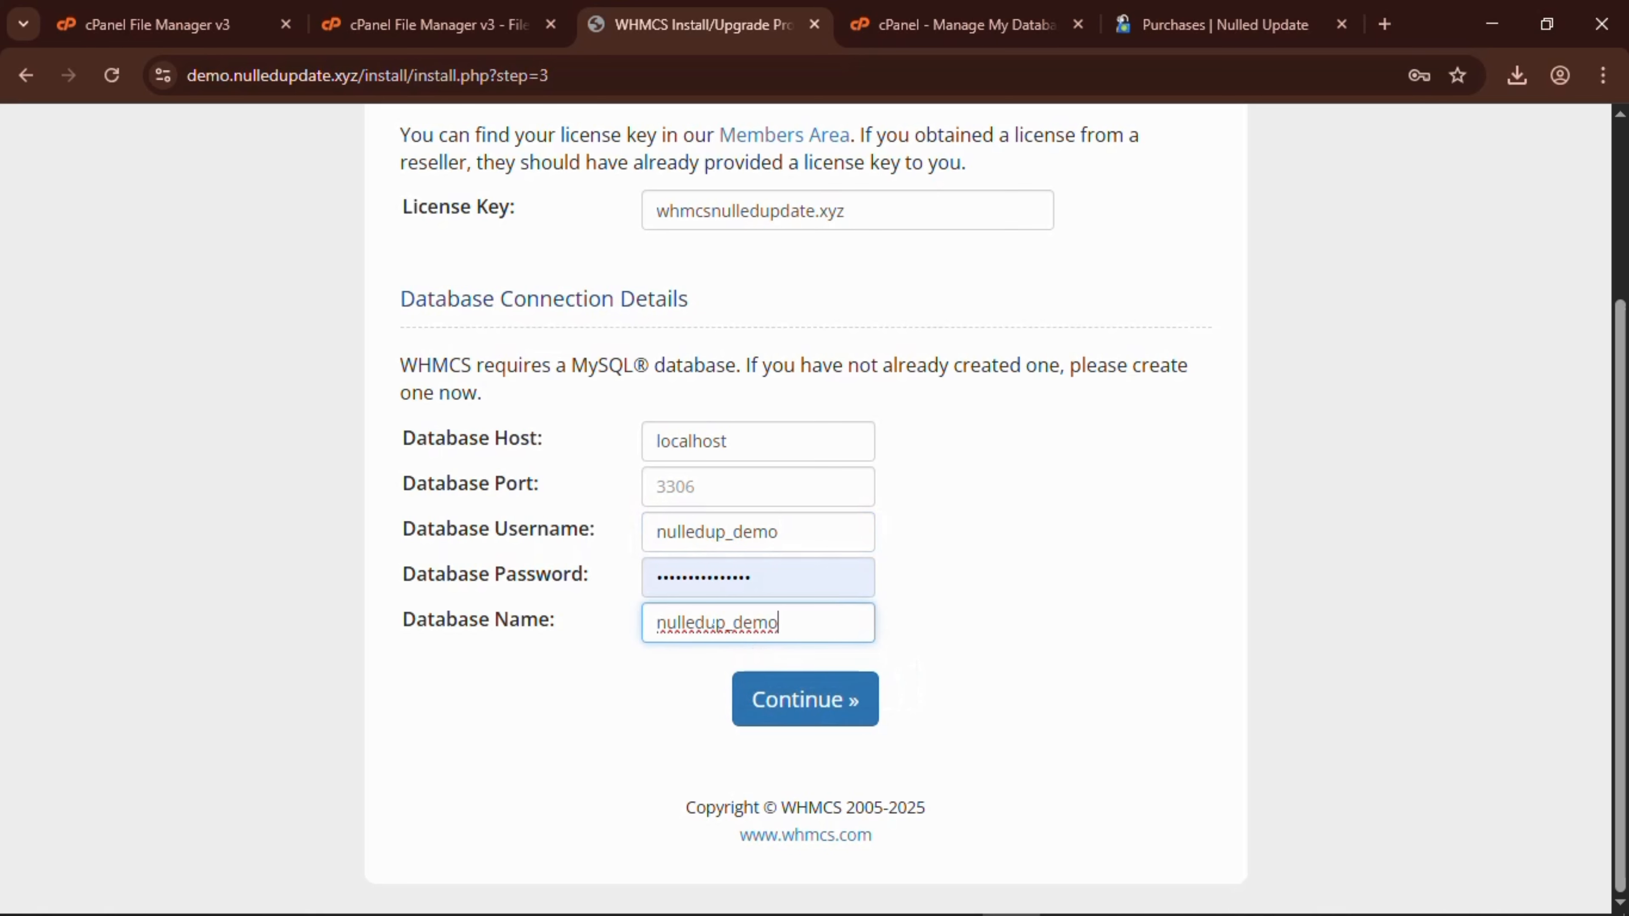
scroll(1091, 398, "up", 1)
scroll(1091, 398, "down", 1)
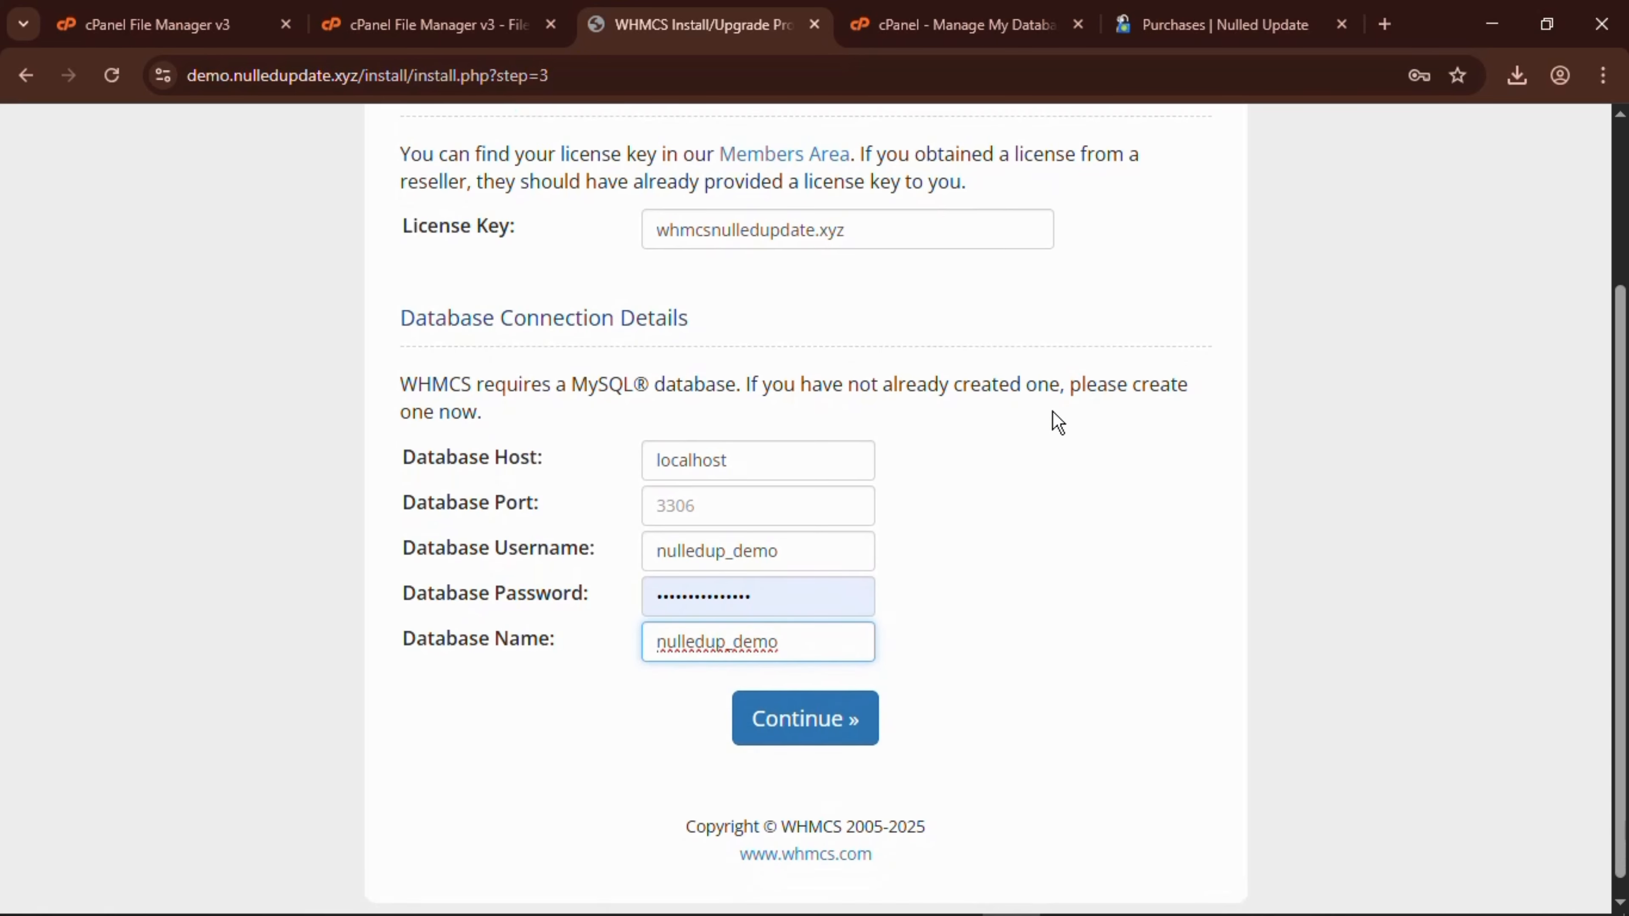
left_click(804, 732)
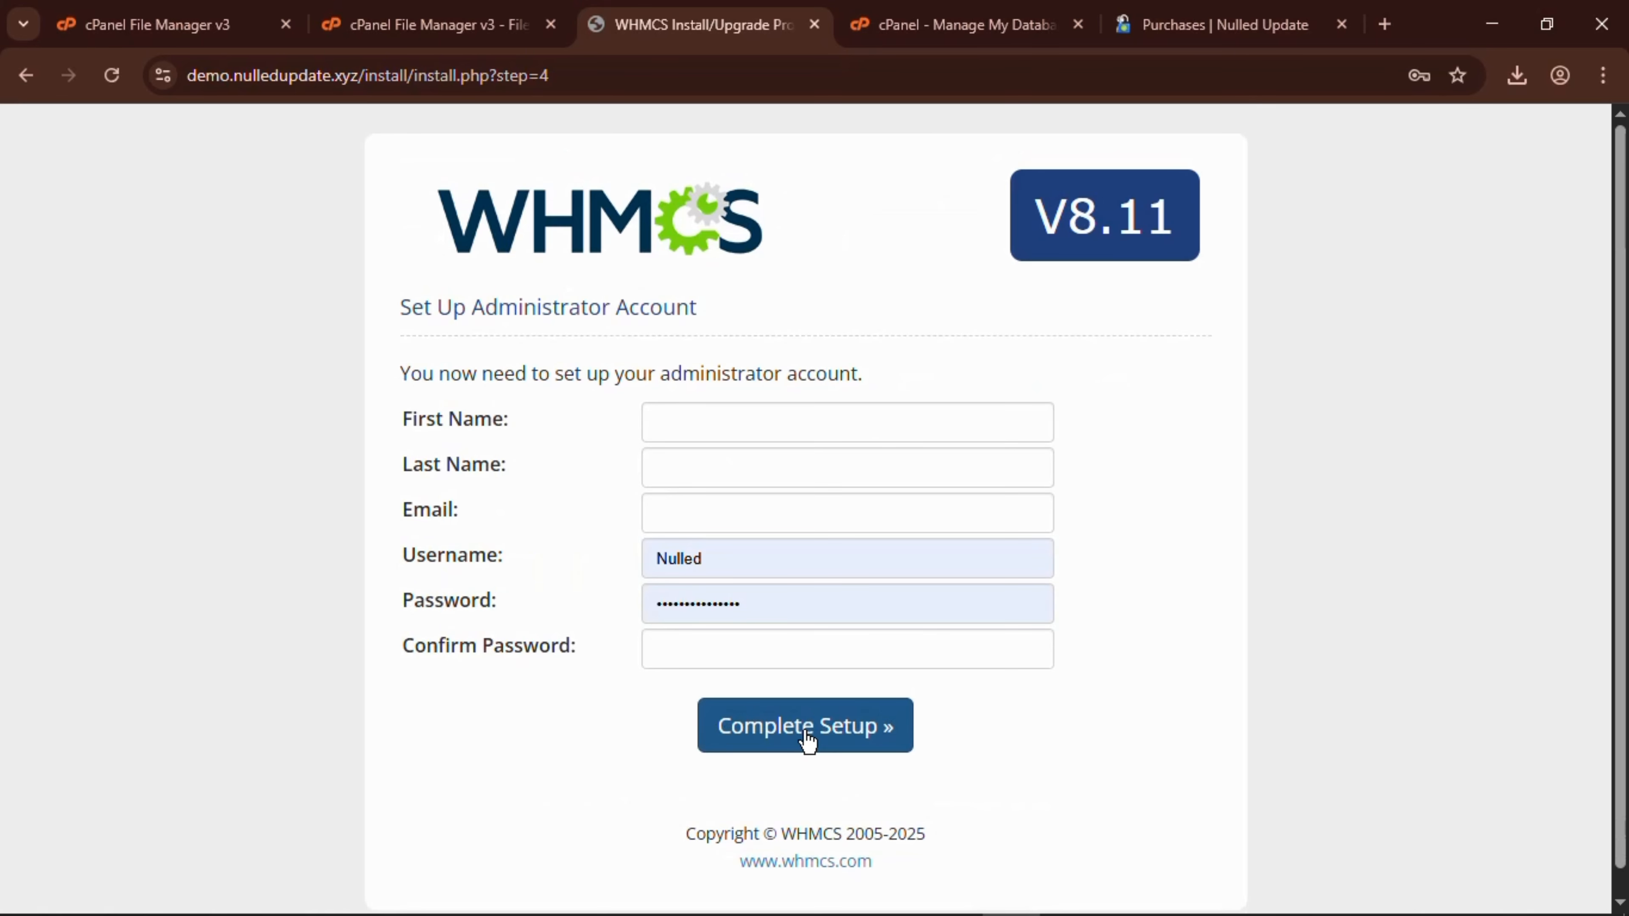
Autofill the administrator's e-mail, last and first name, and type the confirmation password.
left_click(747, 563)
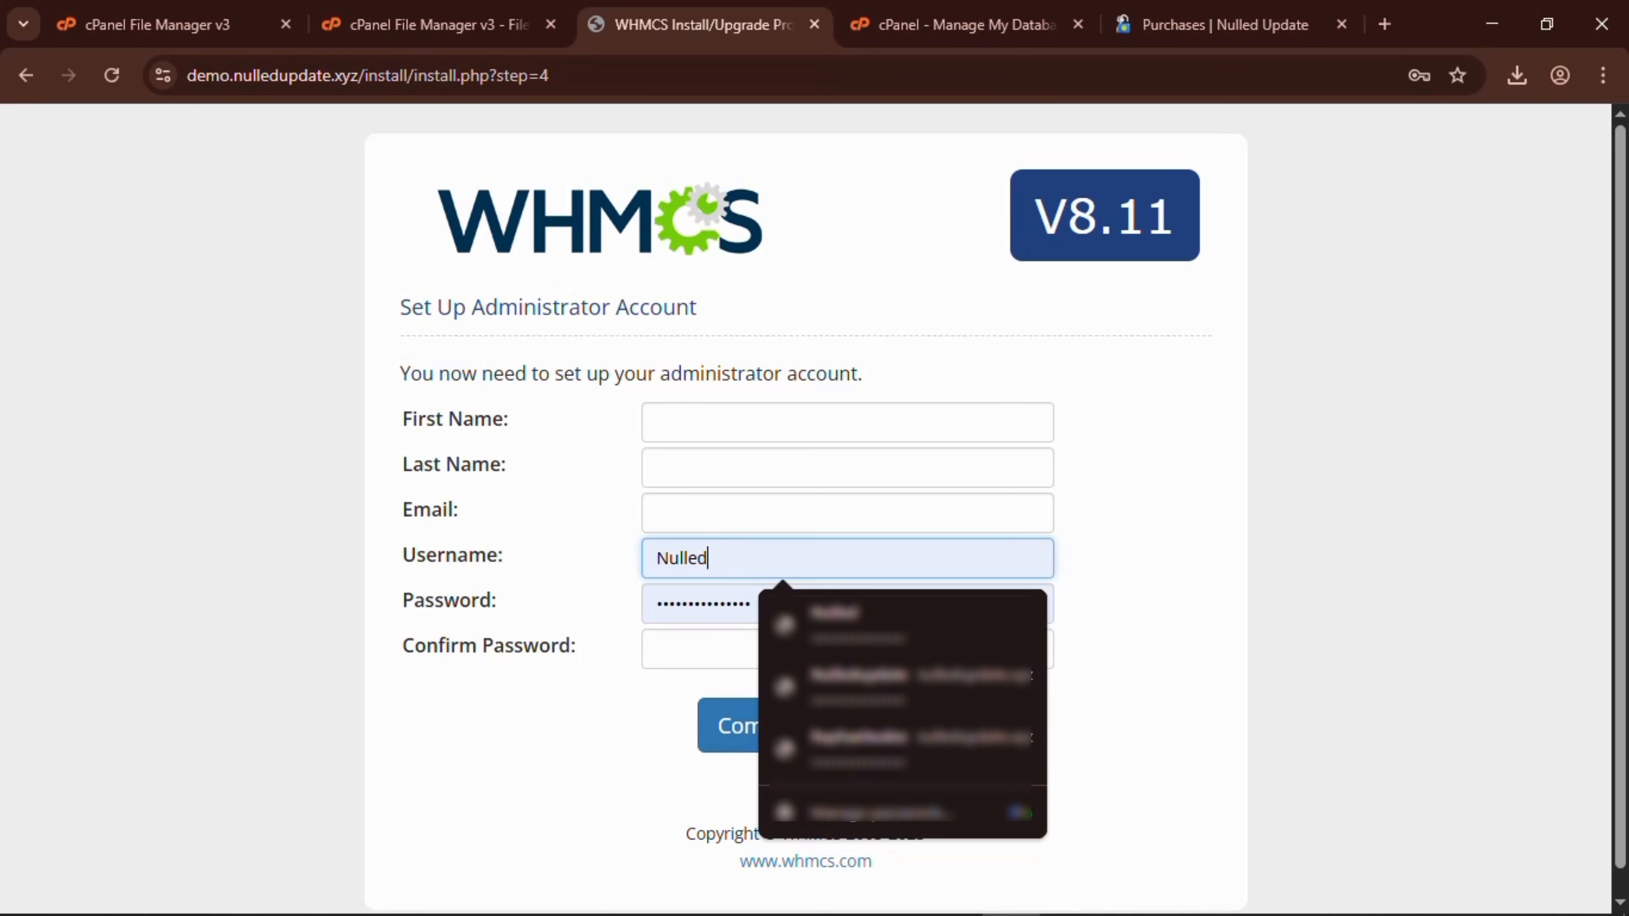
left_click(1223, 489)
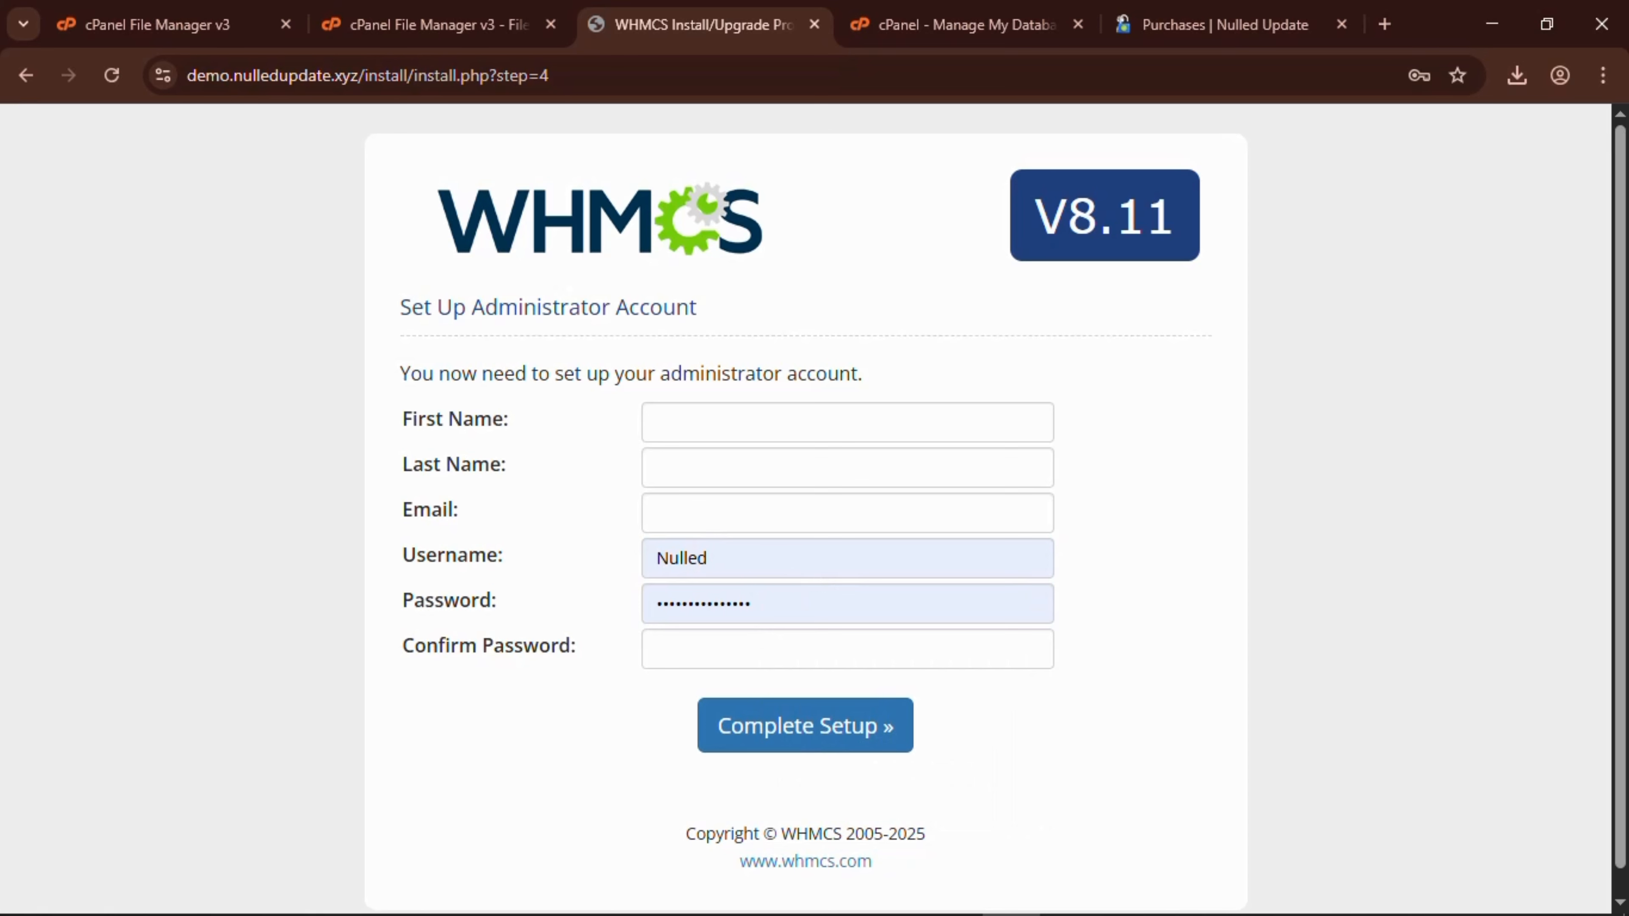
left_click(783, 514)
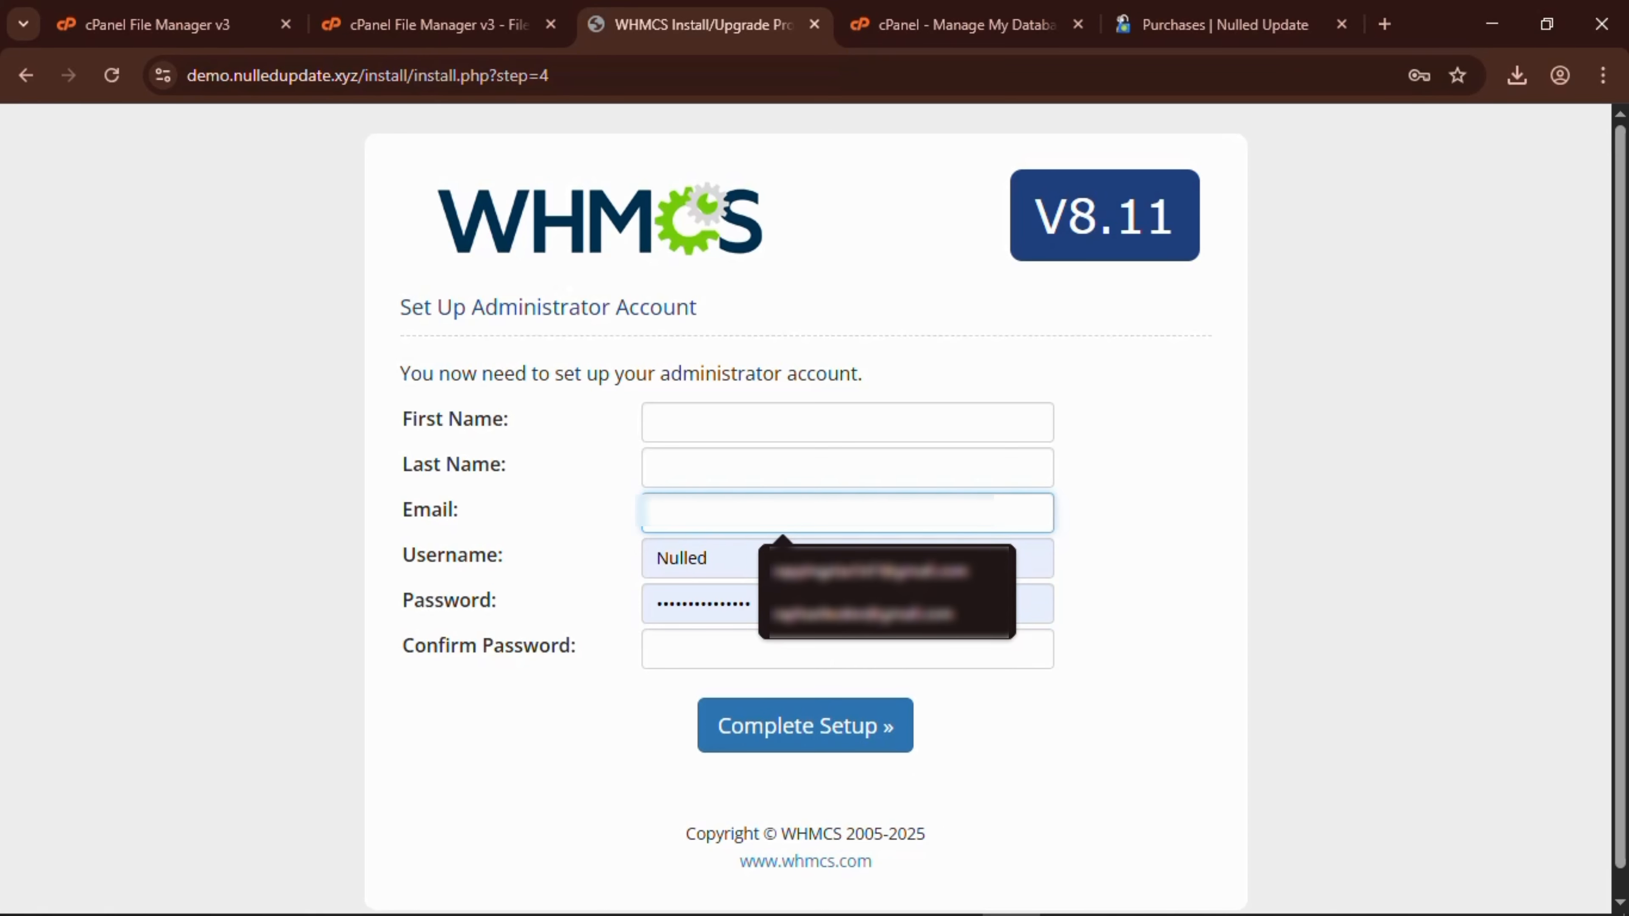
left_click(862, 571)
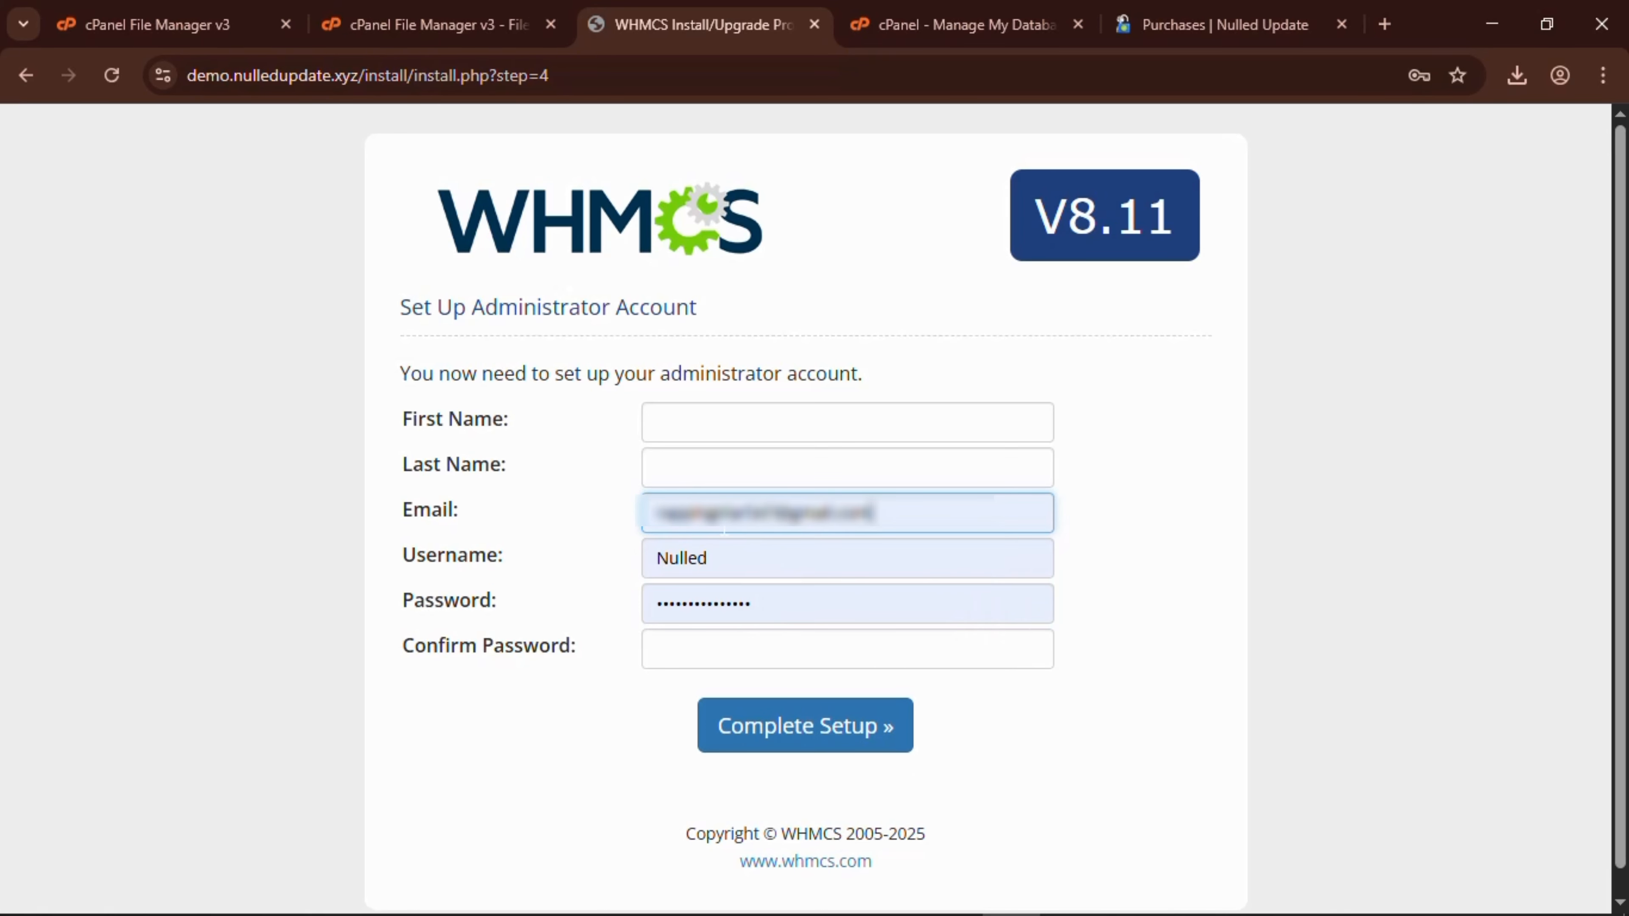
left_click(657, 466)
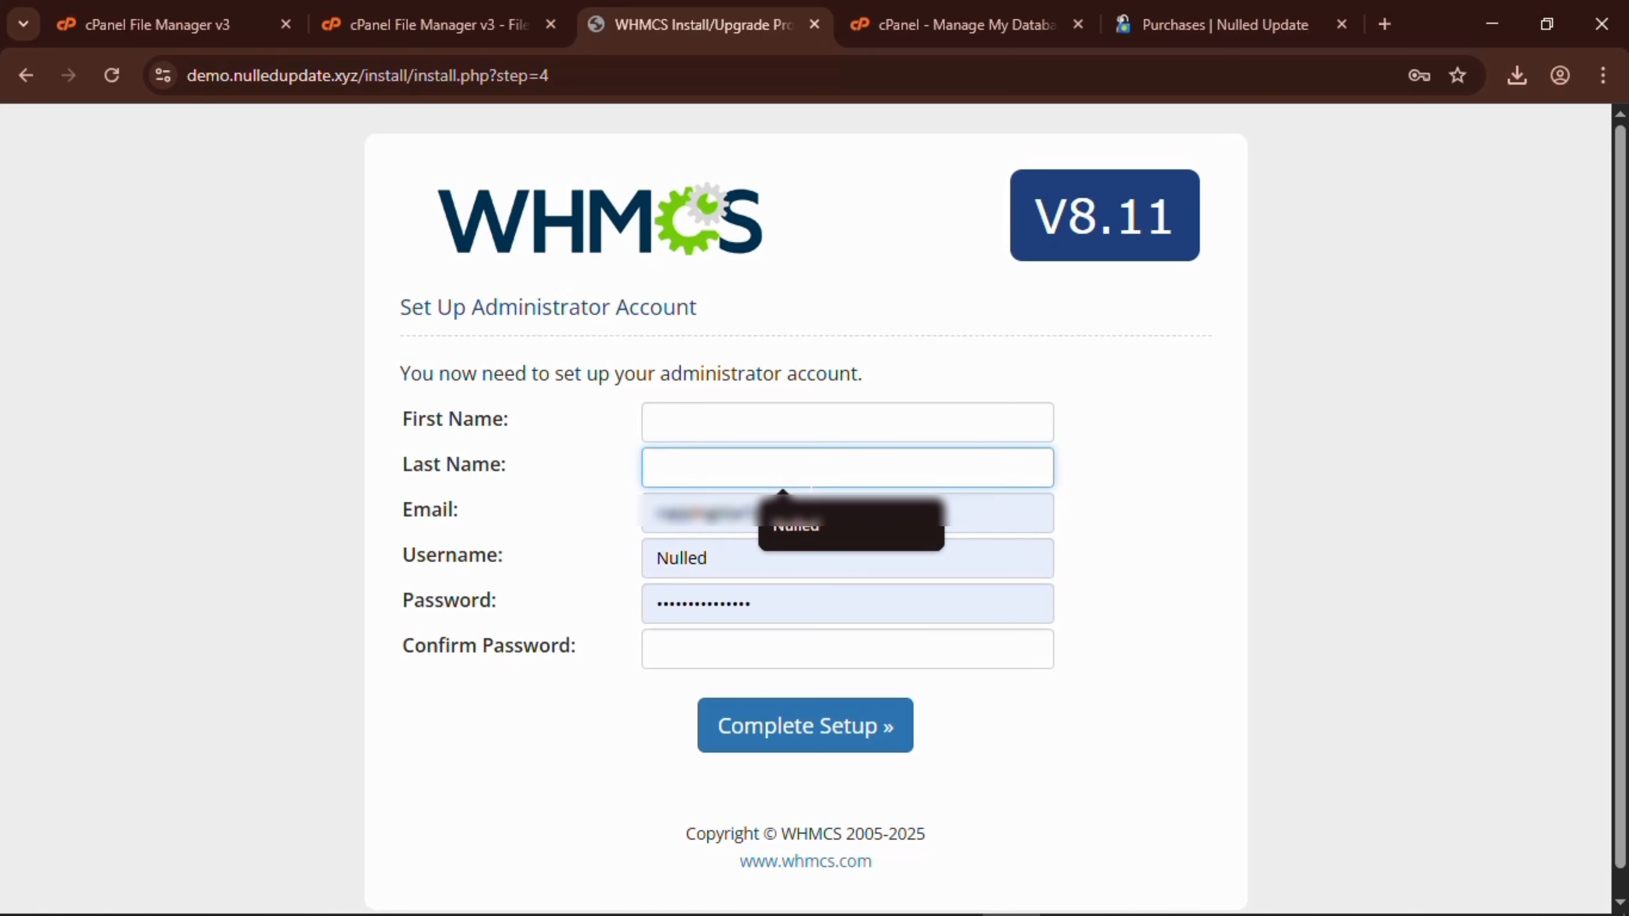
left_click(814, 530)
left_click(681, 412)
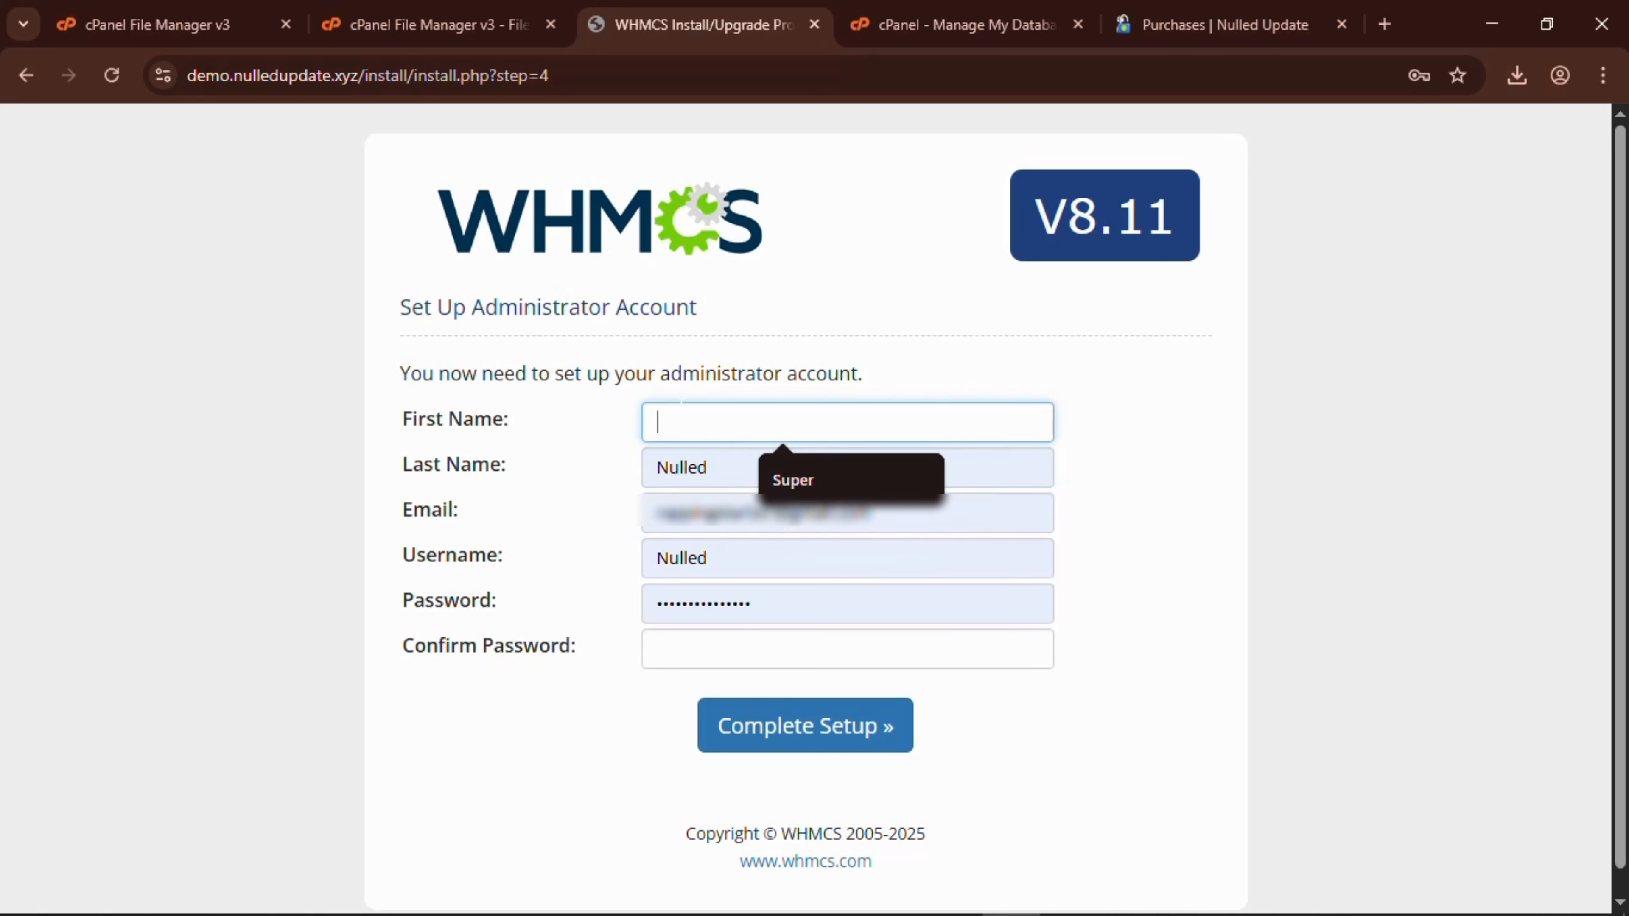
left_click(845, 481)
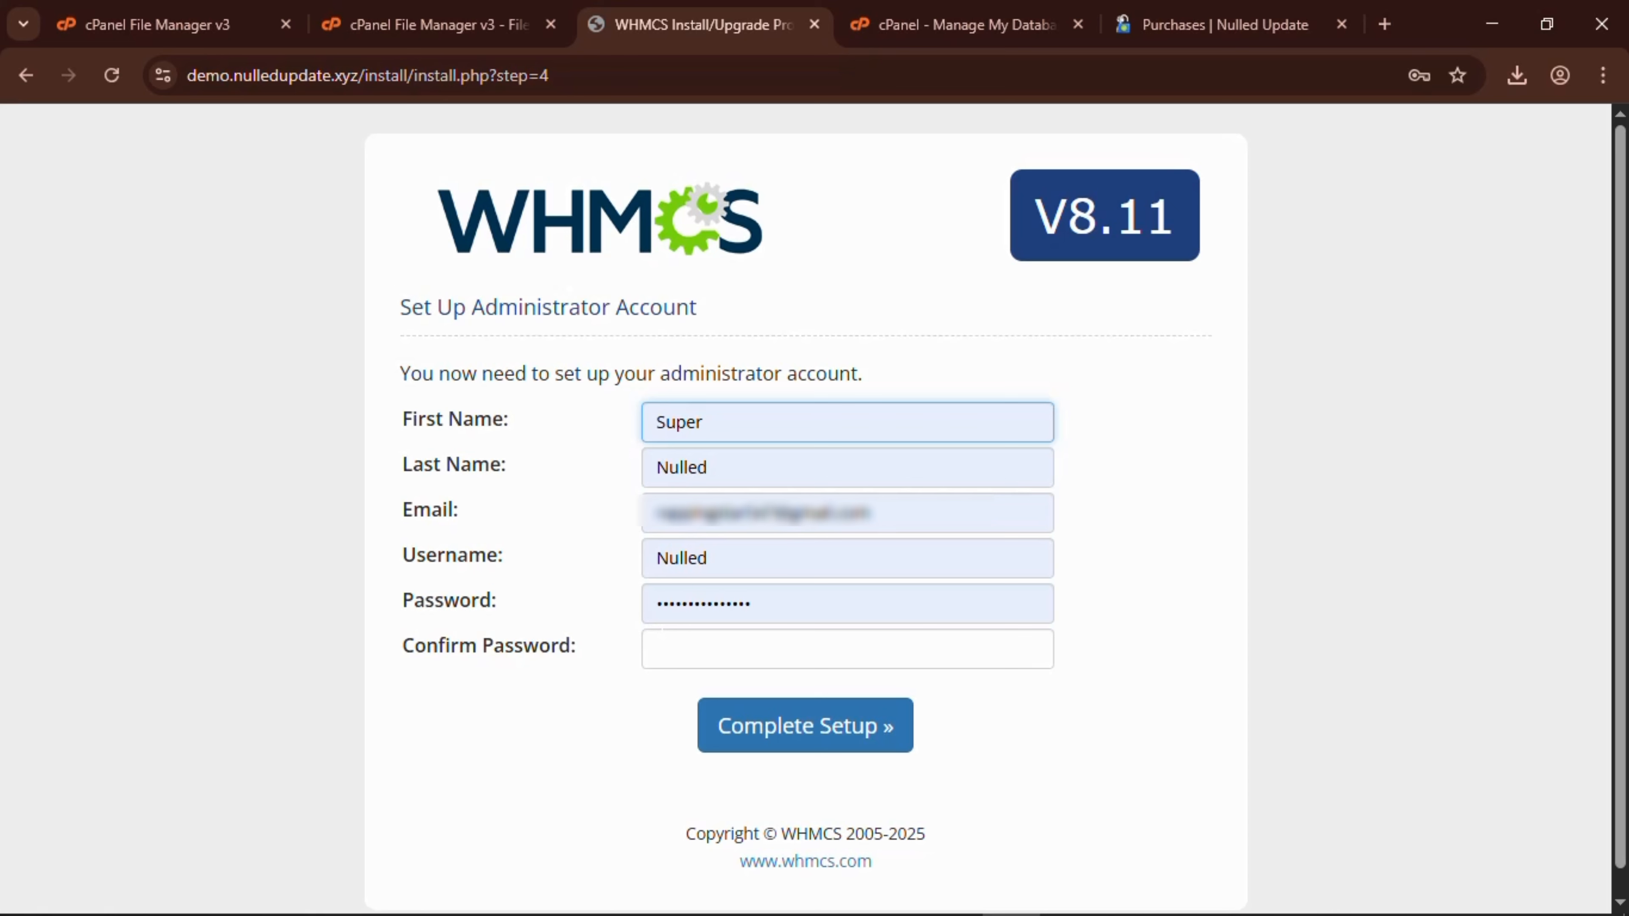
left_click(662, 641)
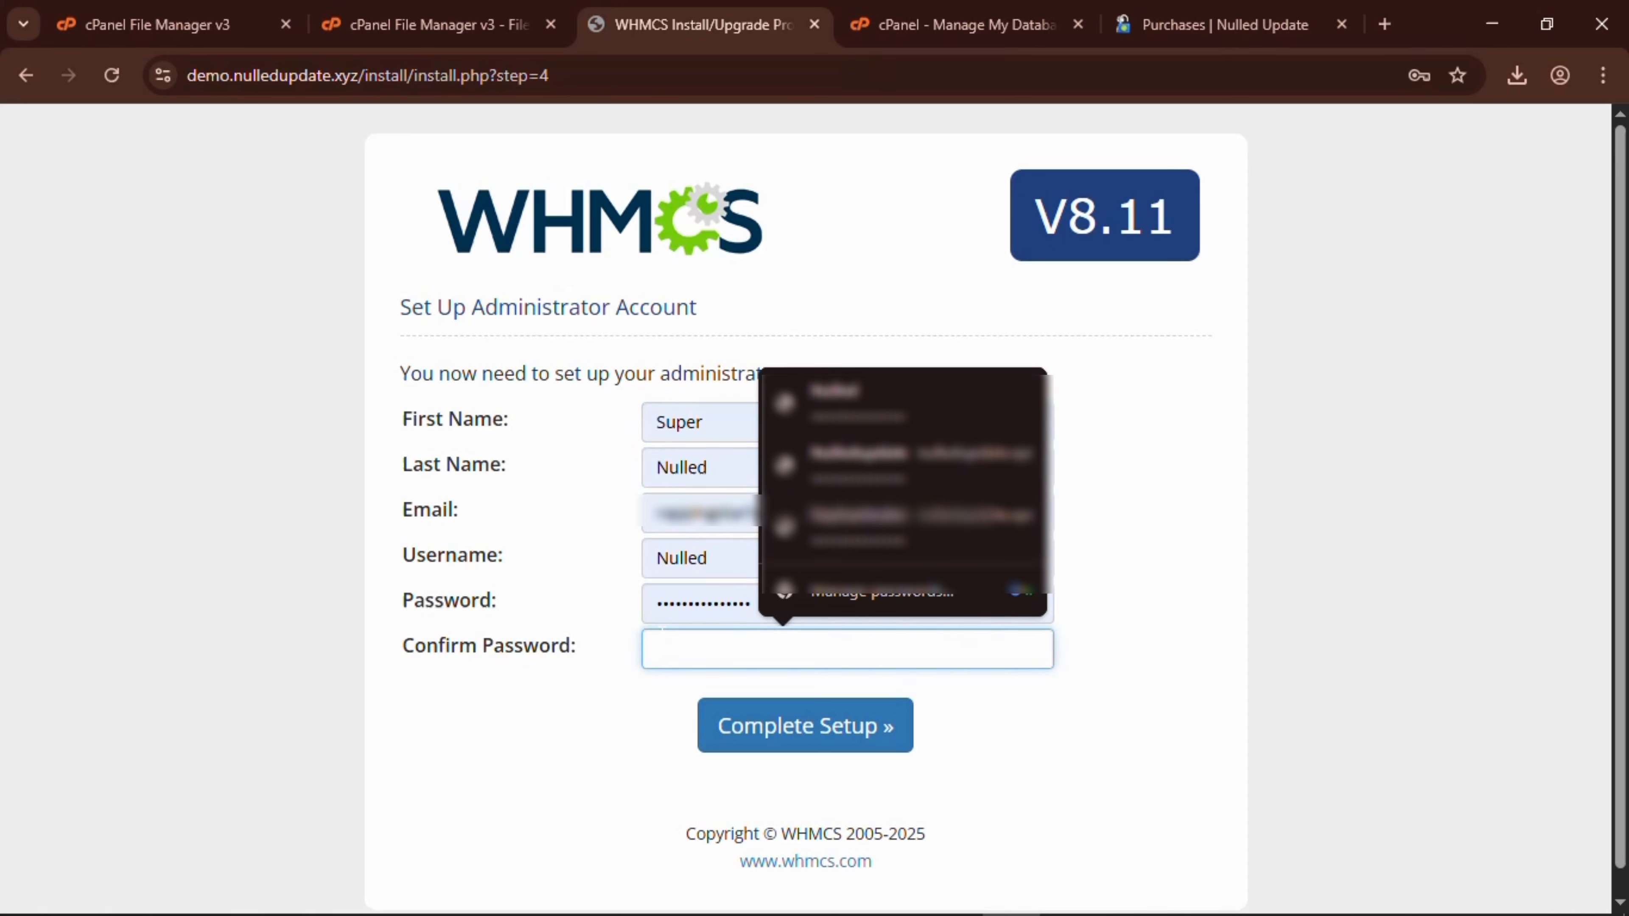
type("••••••••")
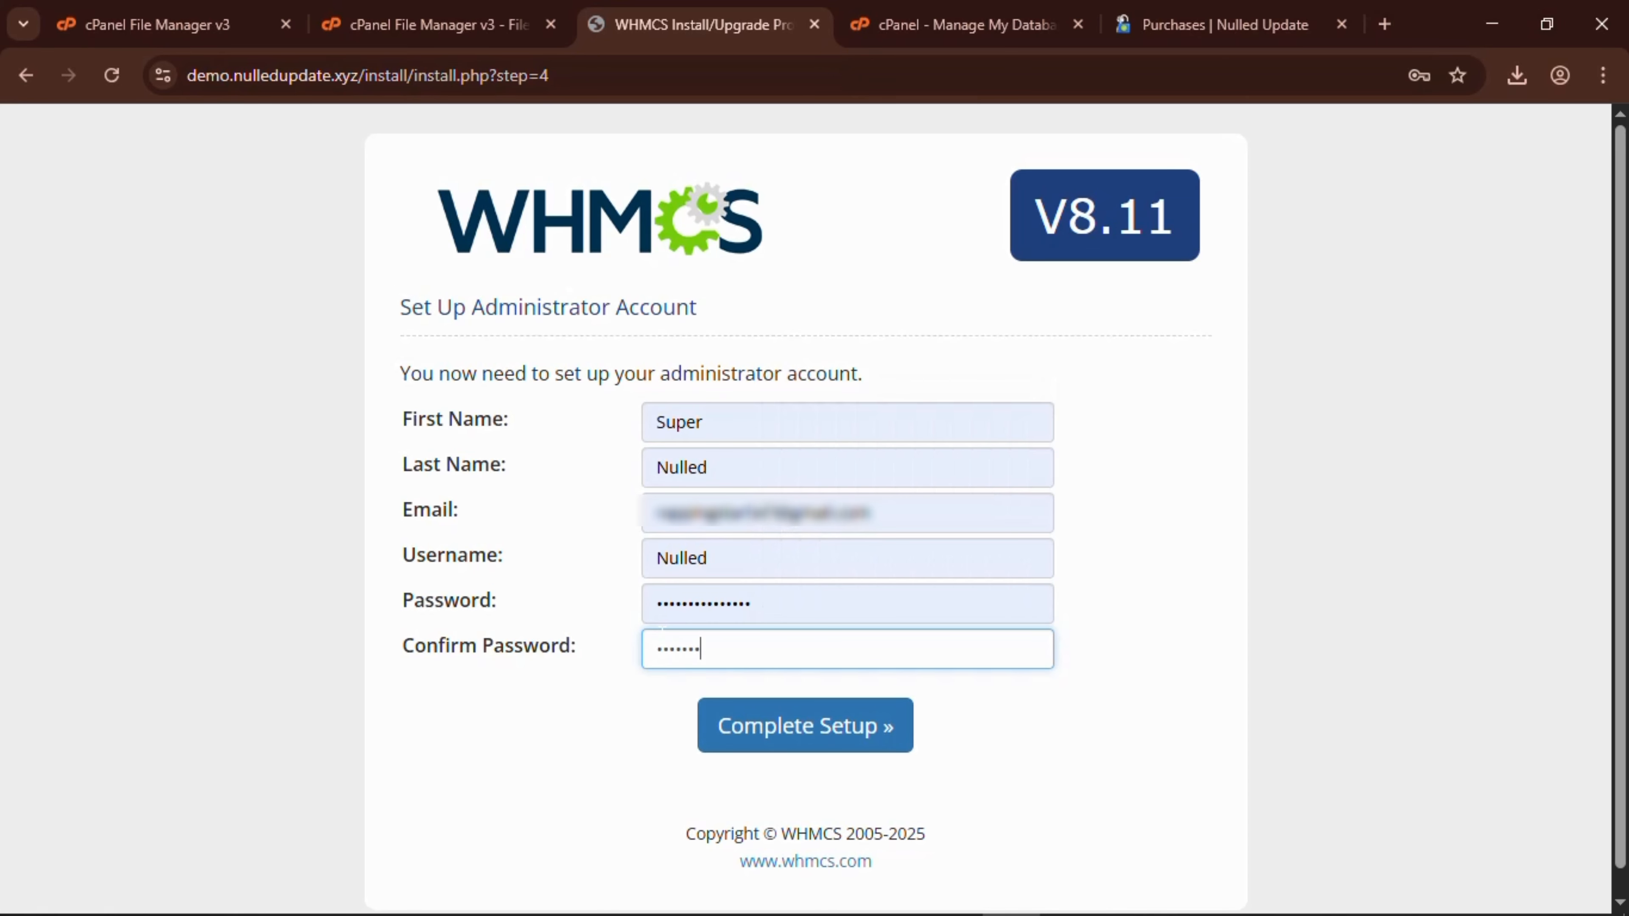
type("••••••")
Complete the WHMCS setup and open the new admin area.
left_click(806, 731)
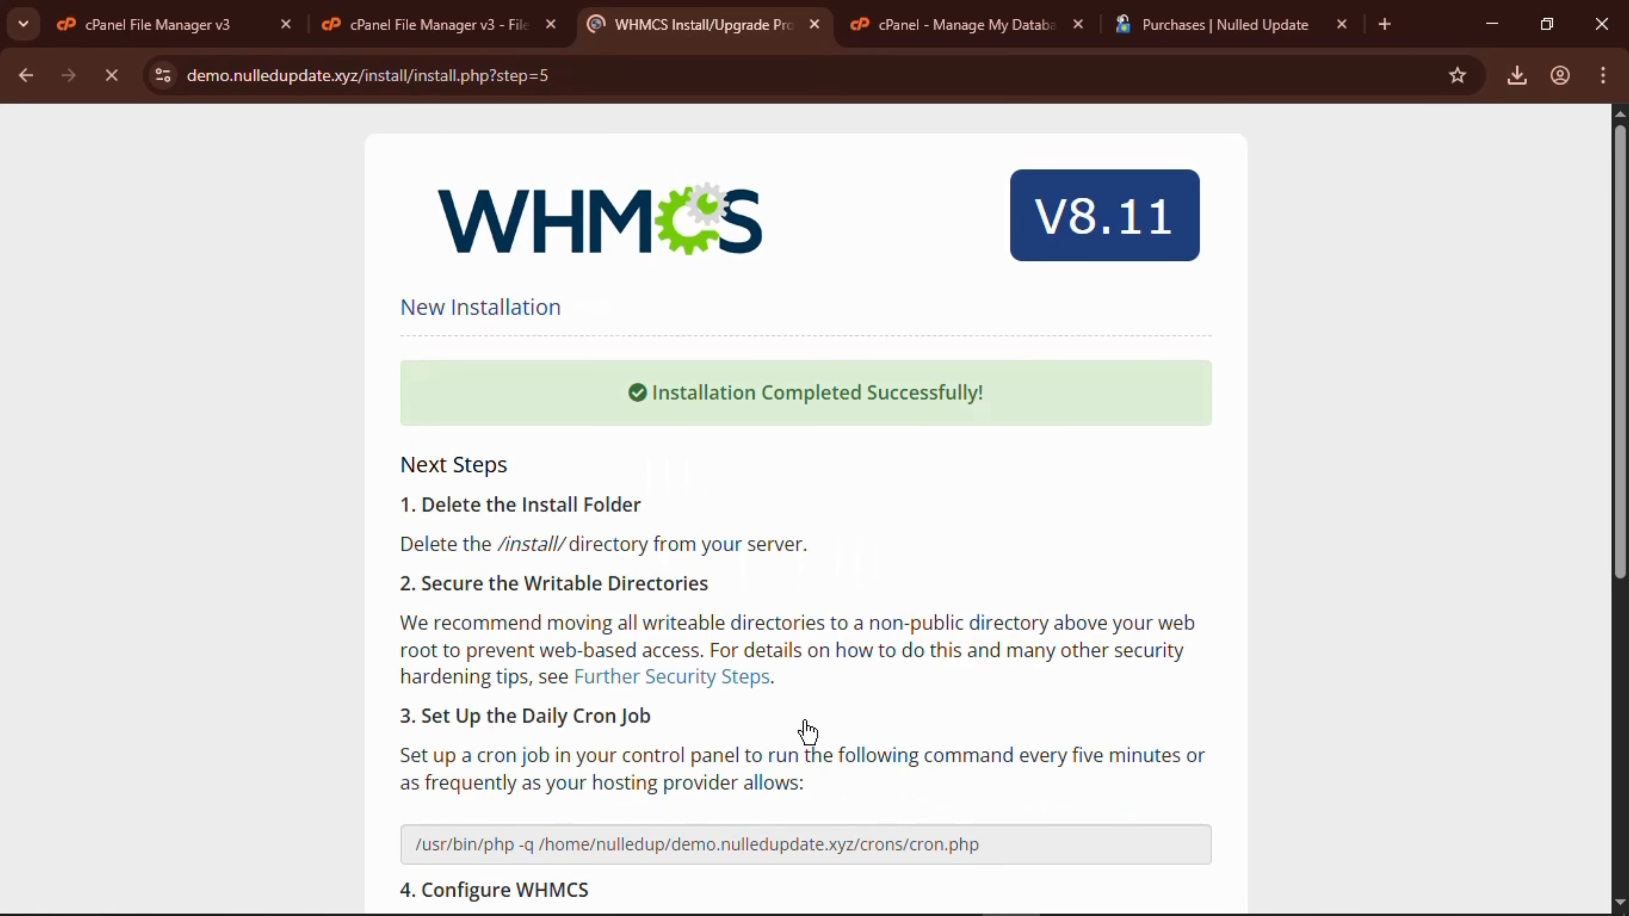
scroll(805, 570, "down", 8)
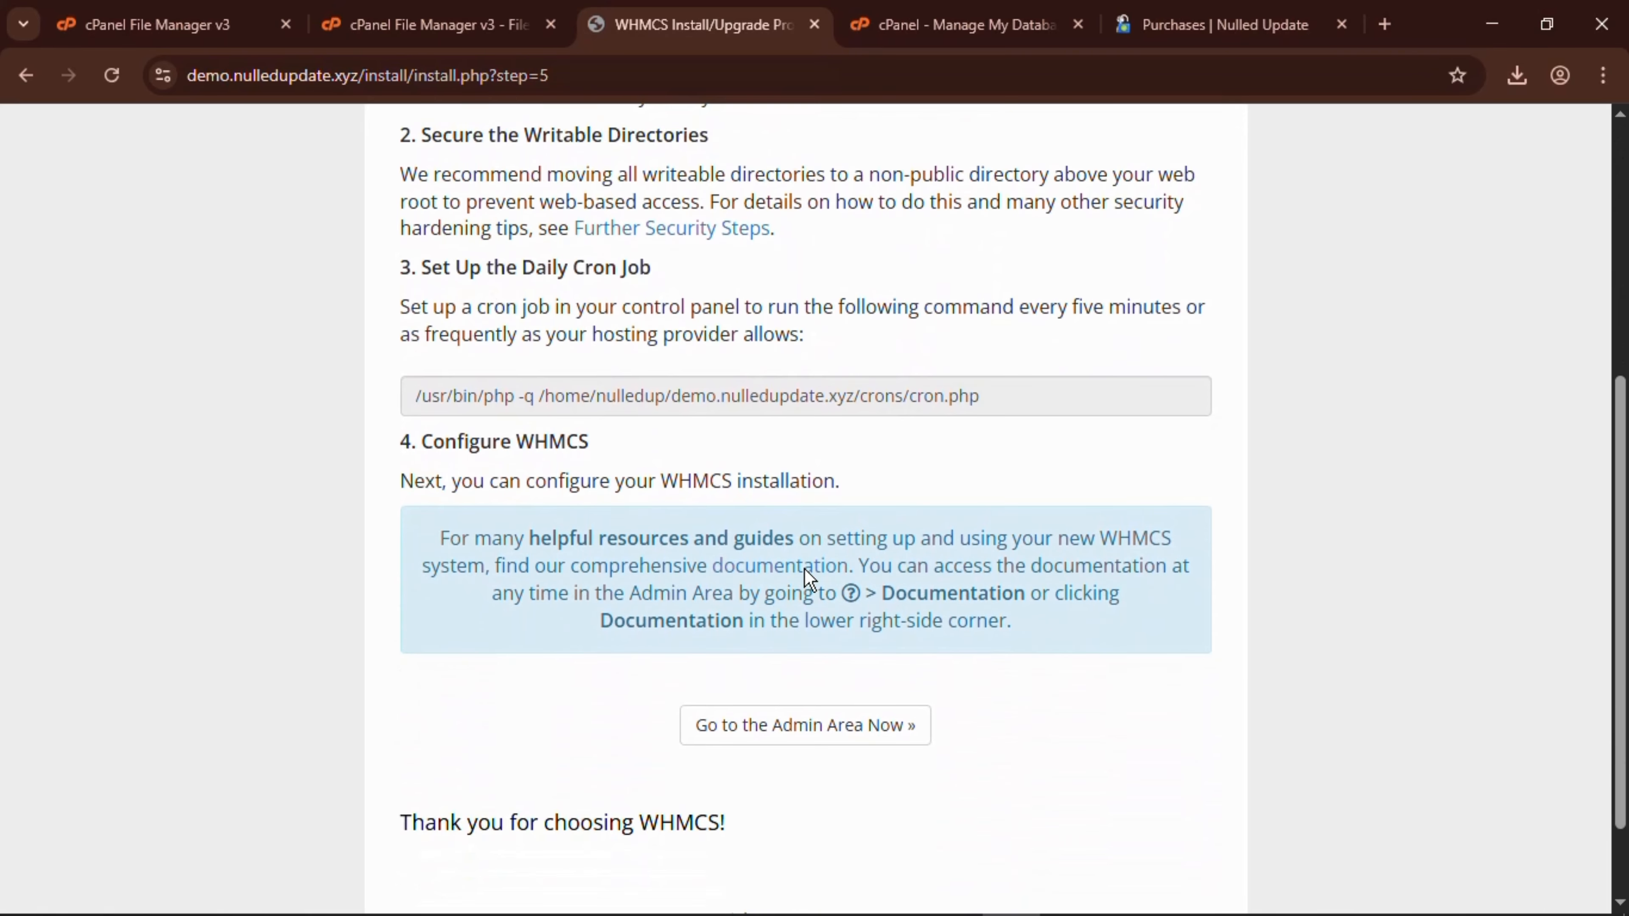
scroll(804, 569, "up", 6)
scroll(804, 569, "up", 2)
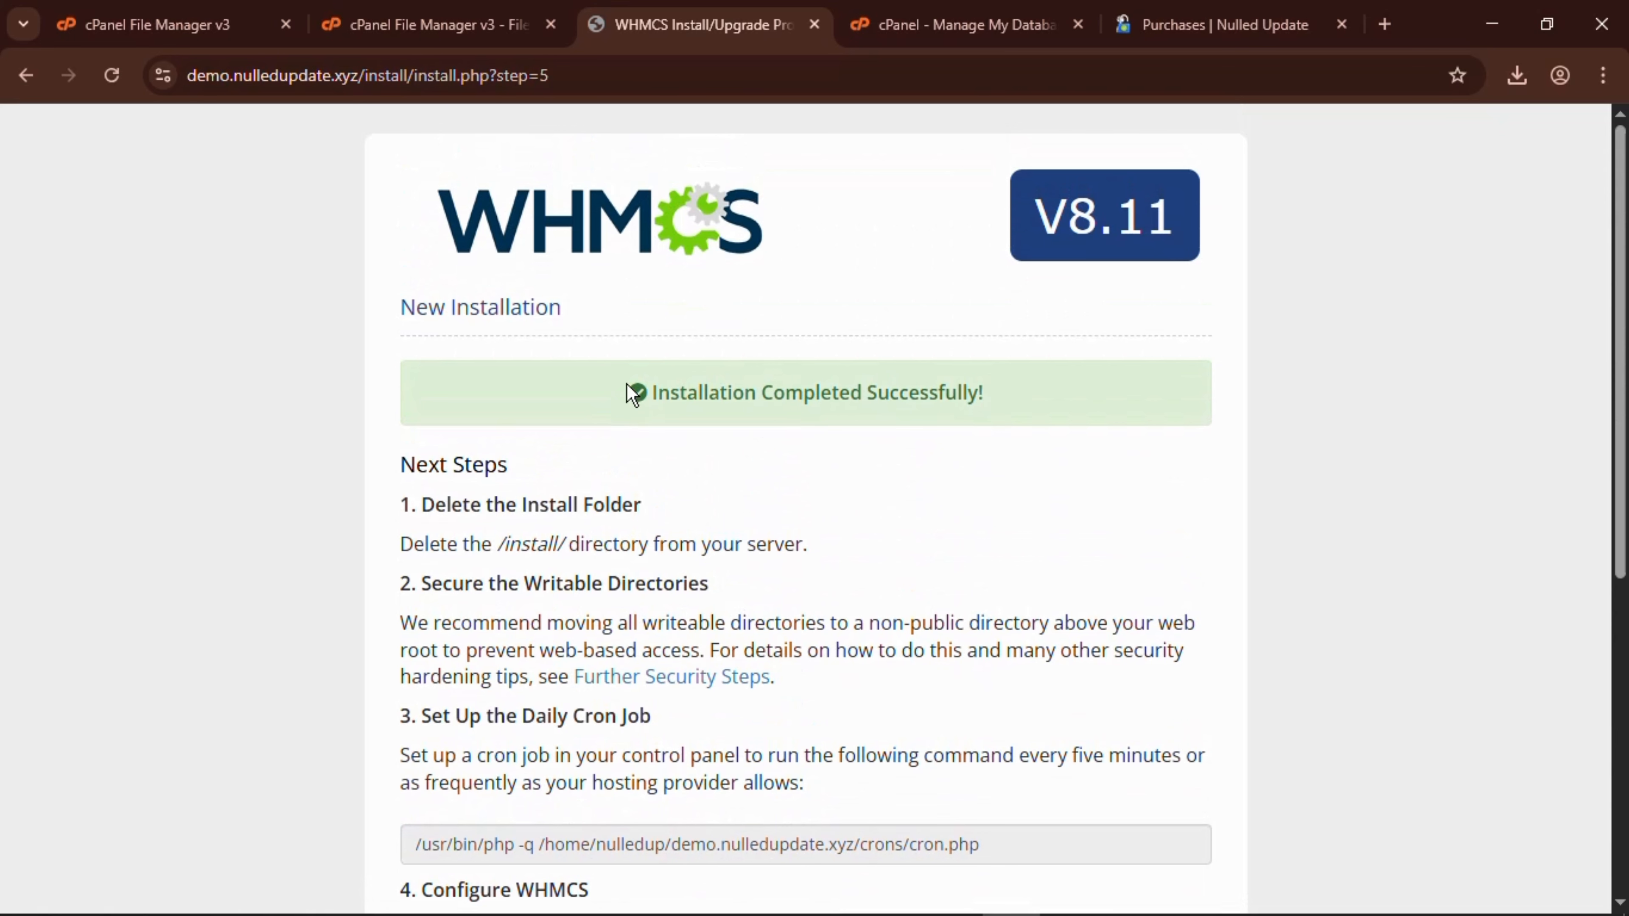
left_click_drag(646, 392, 1079, 393)
scroll(935, 543, "down", 6)
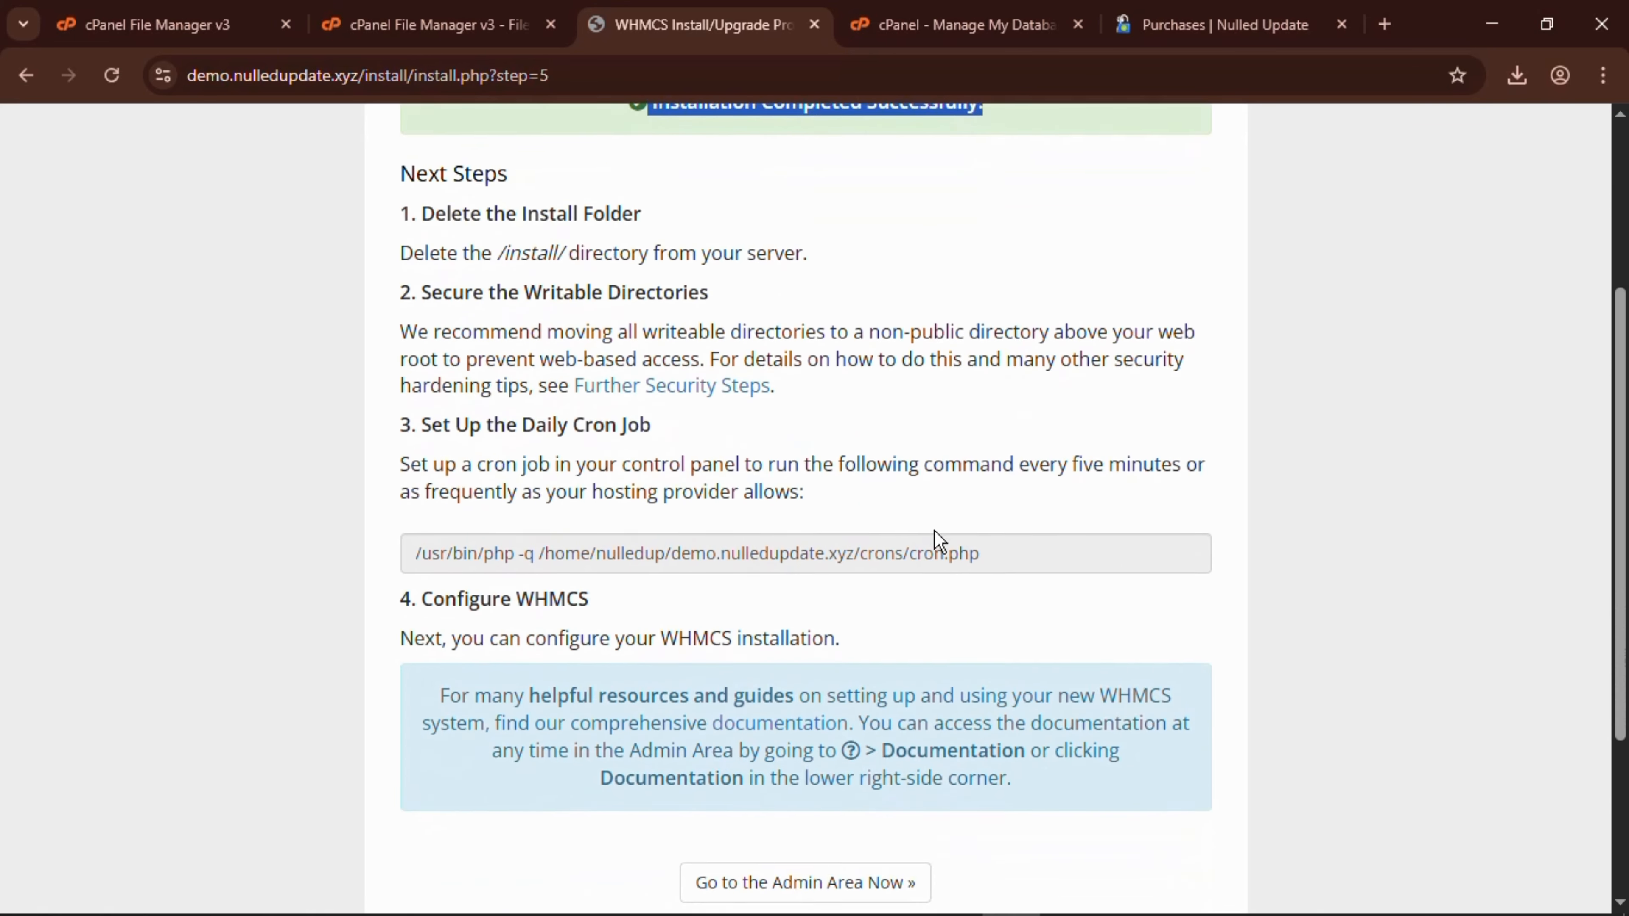
scroll(858, 589, "up", 1)
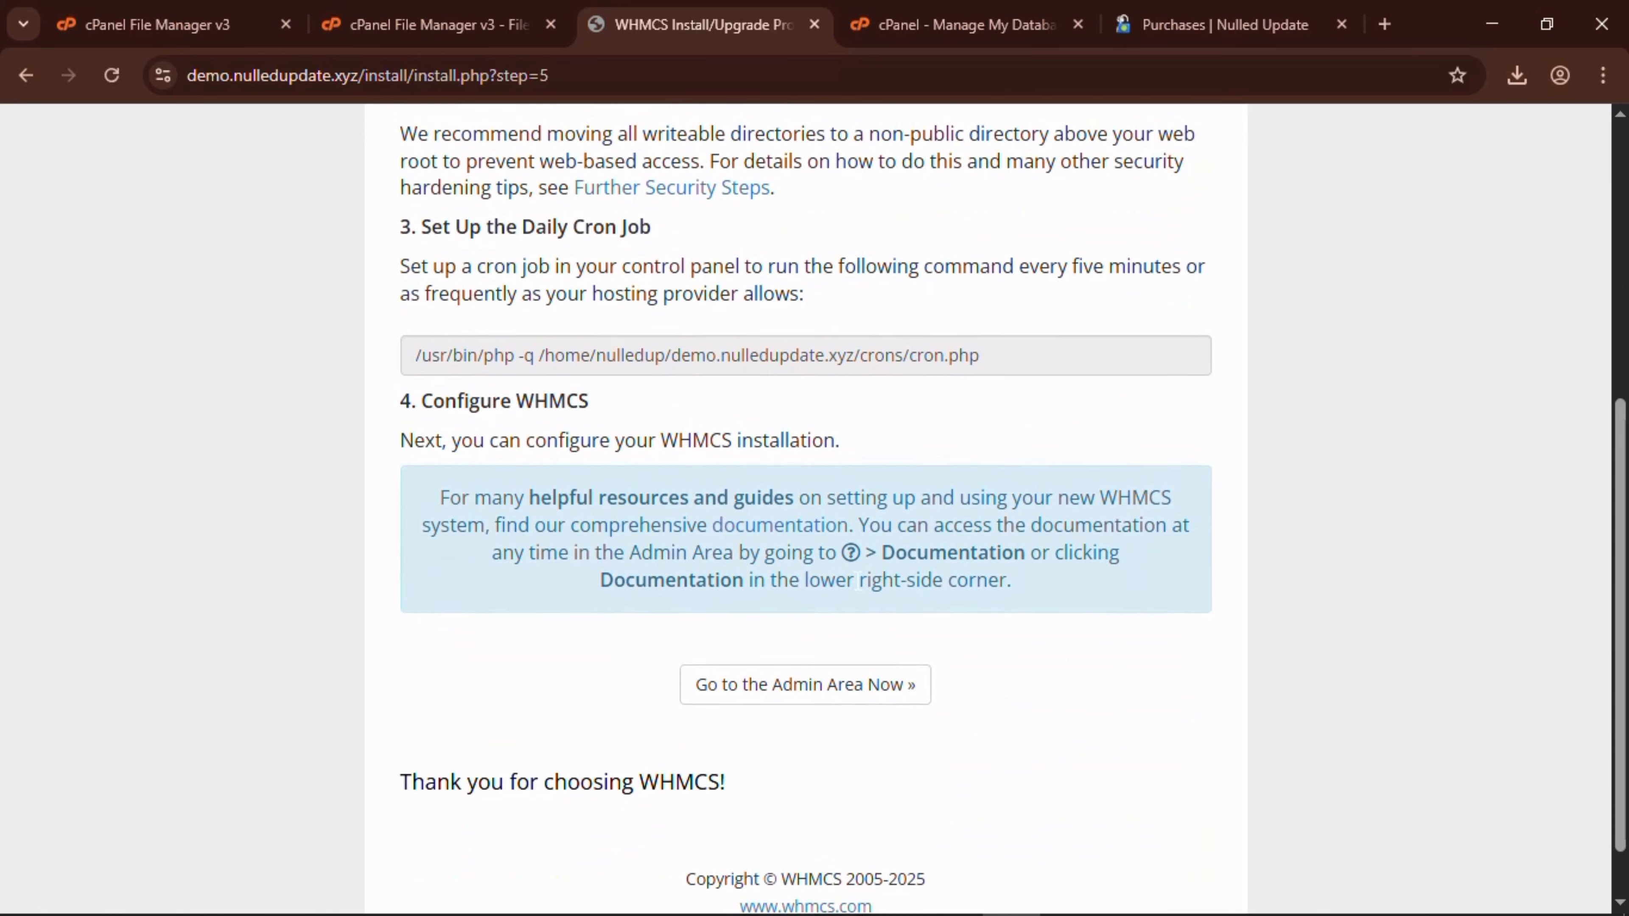
left_click(829, 692)
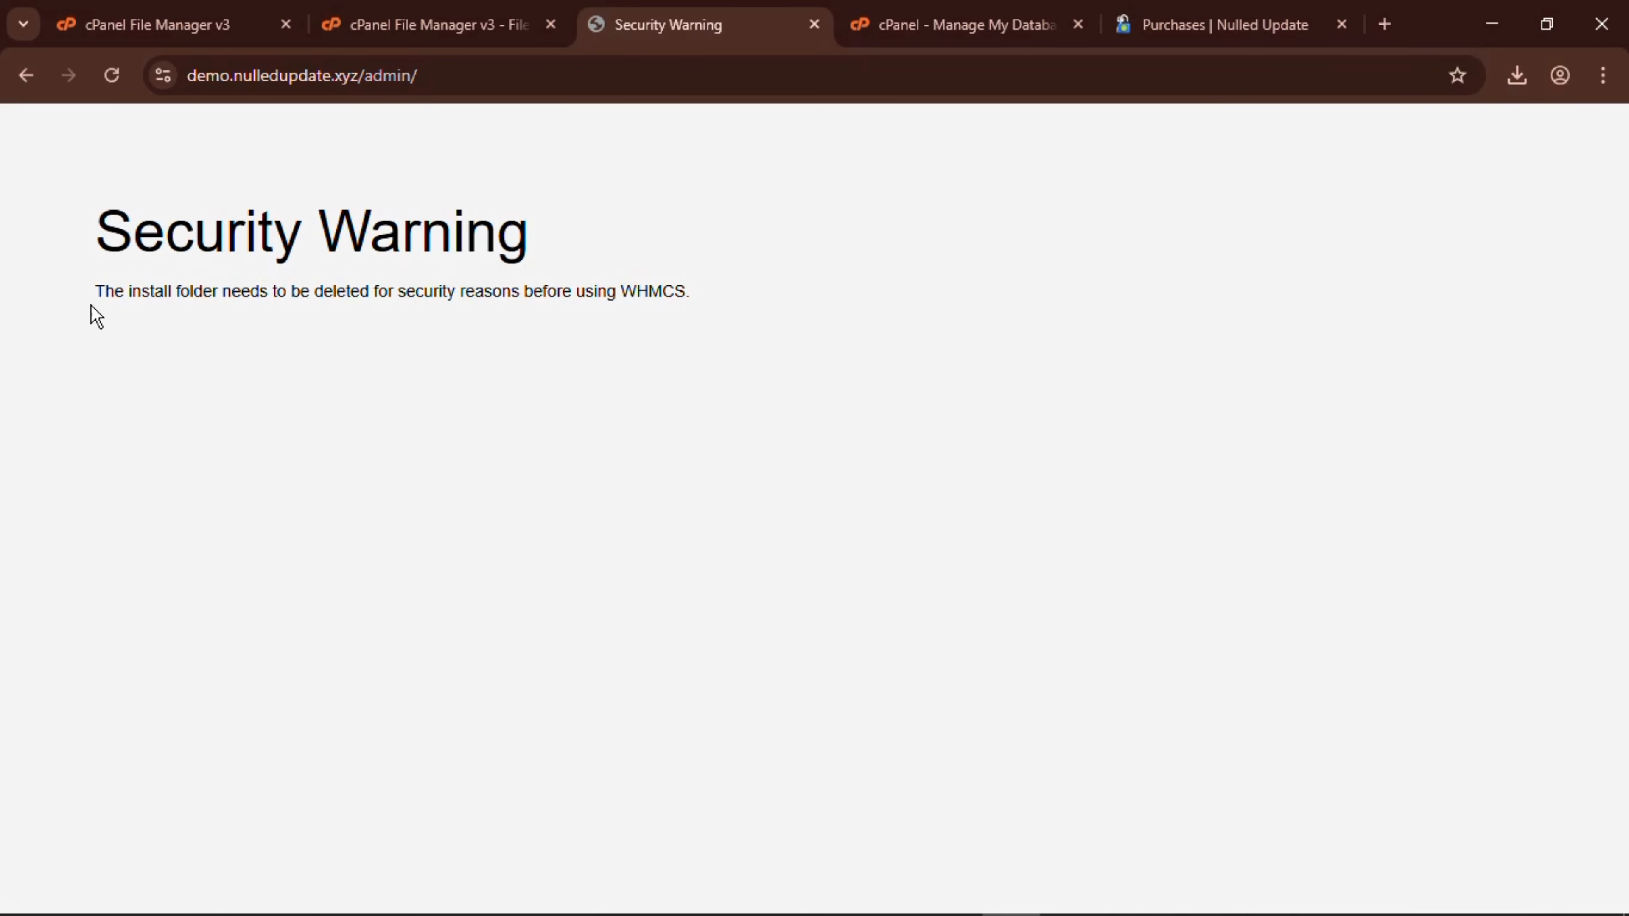
Close the duplicate File Manager tab and return to cPanel File Manager.
left_click_drag(95, 292, 393, 292)
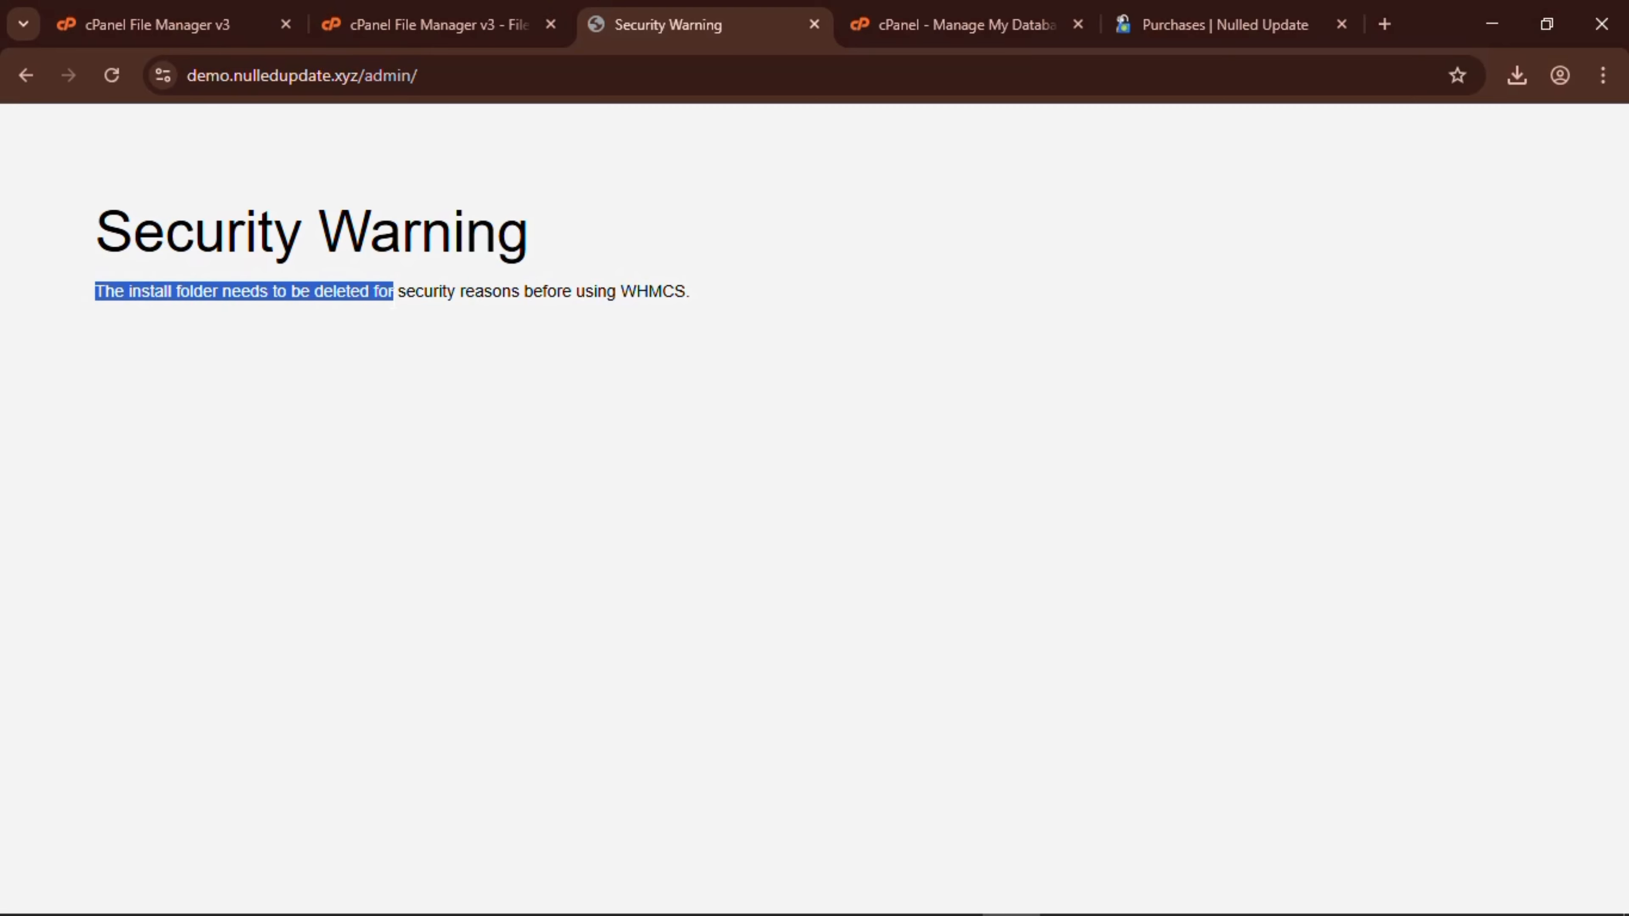
left_click(550, 24)
left_click(226, 15)
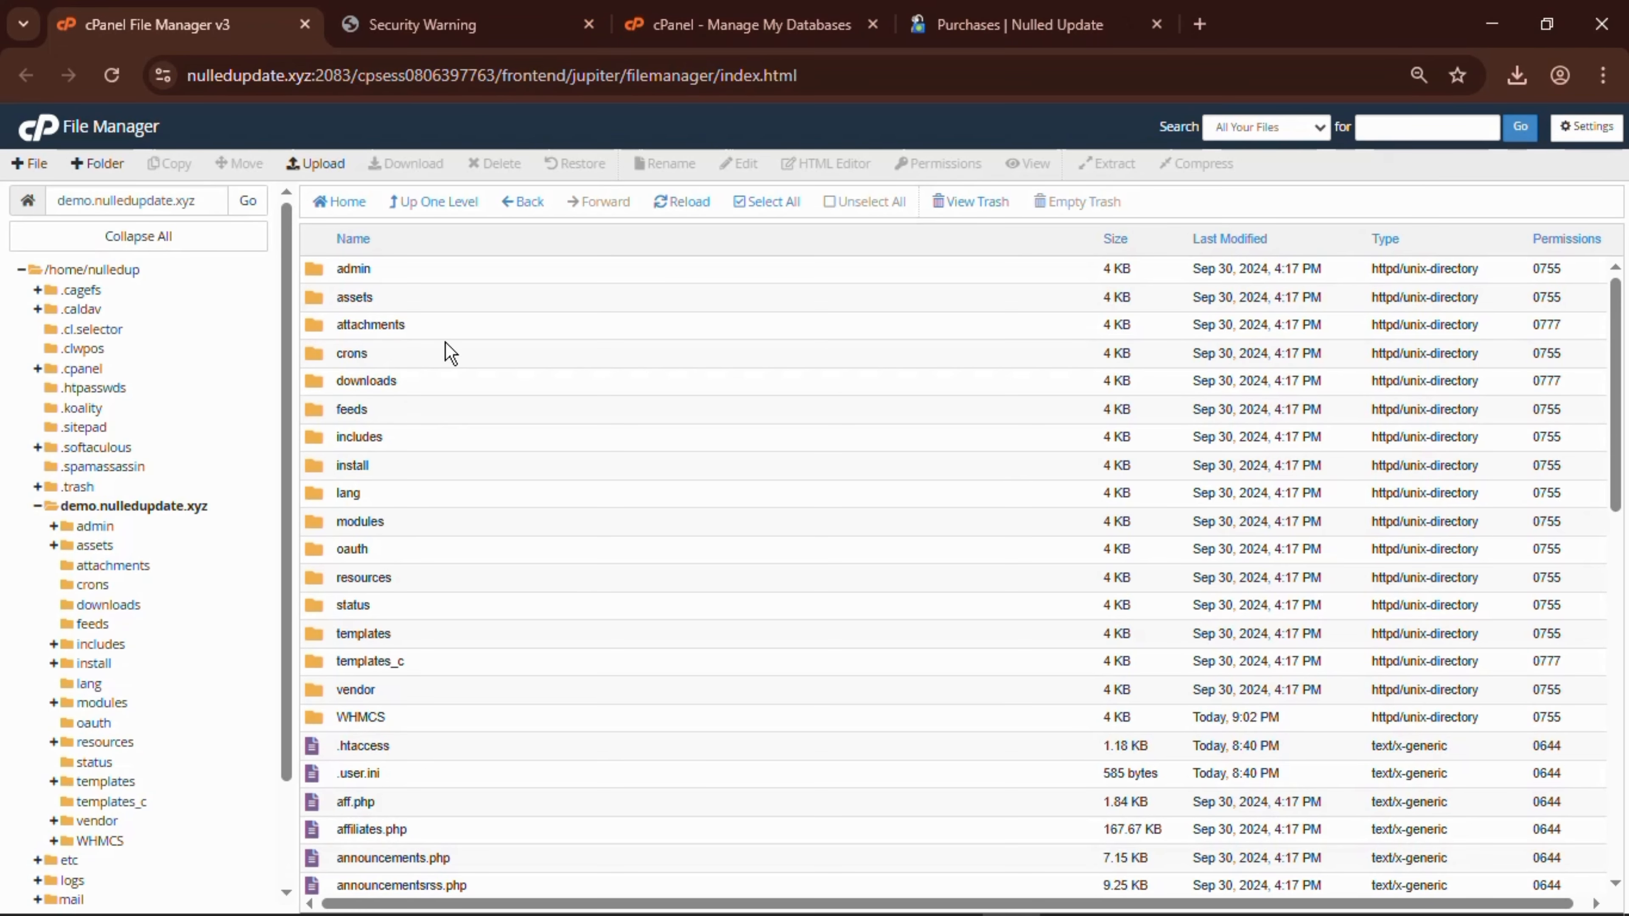
Move the install folder to the trash and return to the WHMCS Security Warning tab.
left_click(421, 463)
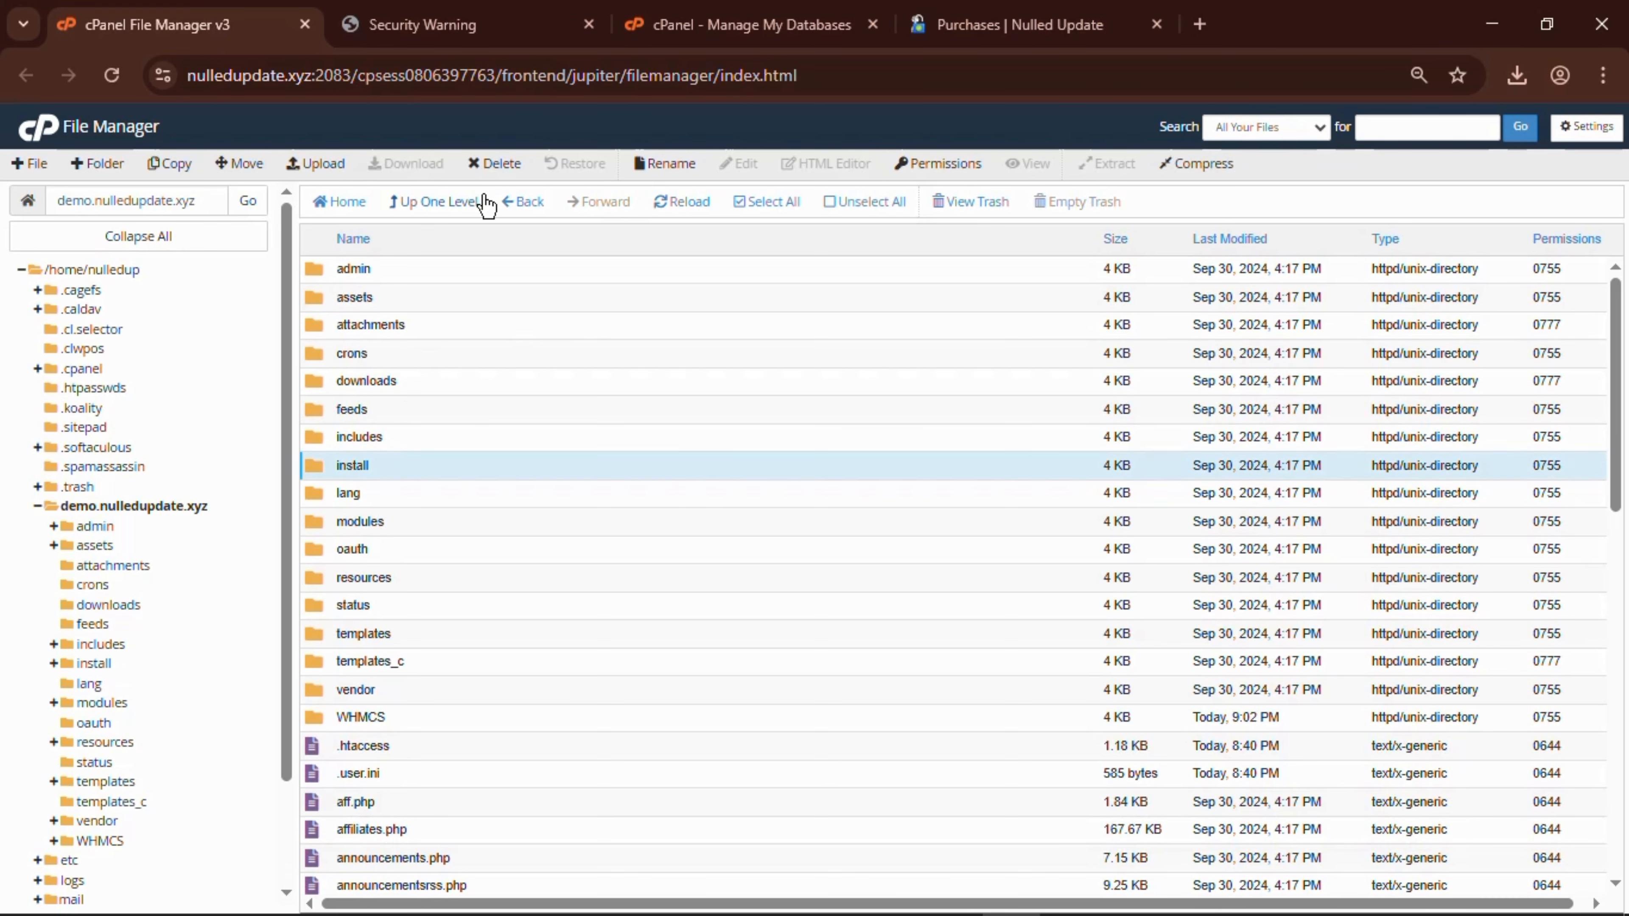
left_click(493, 168)
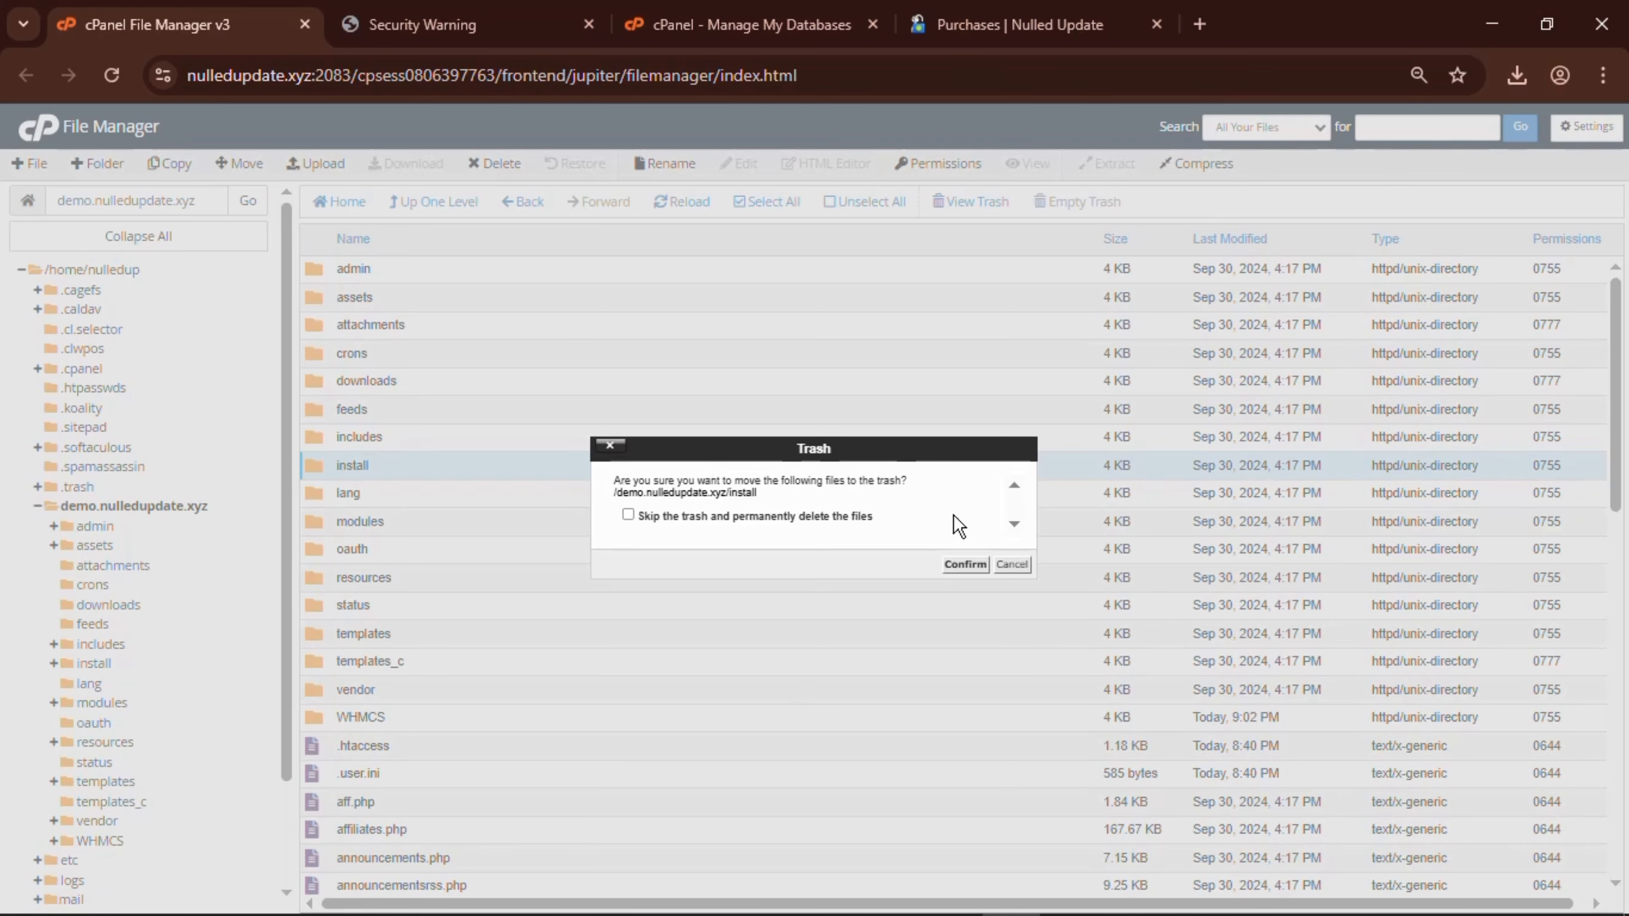
left_click(970, 566)
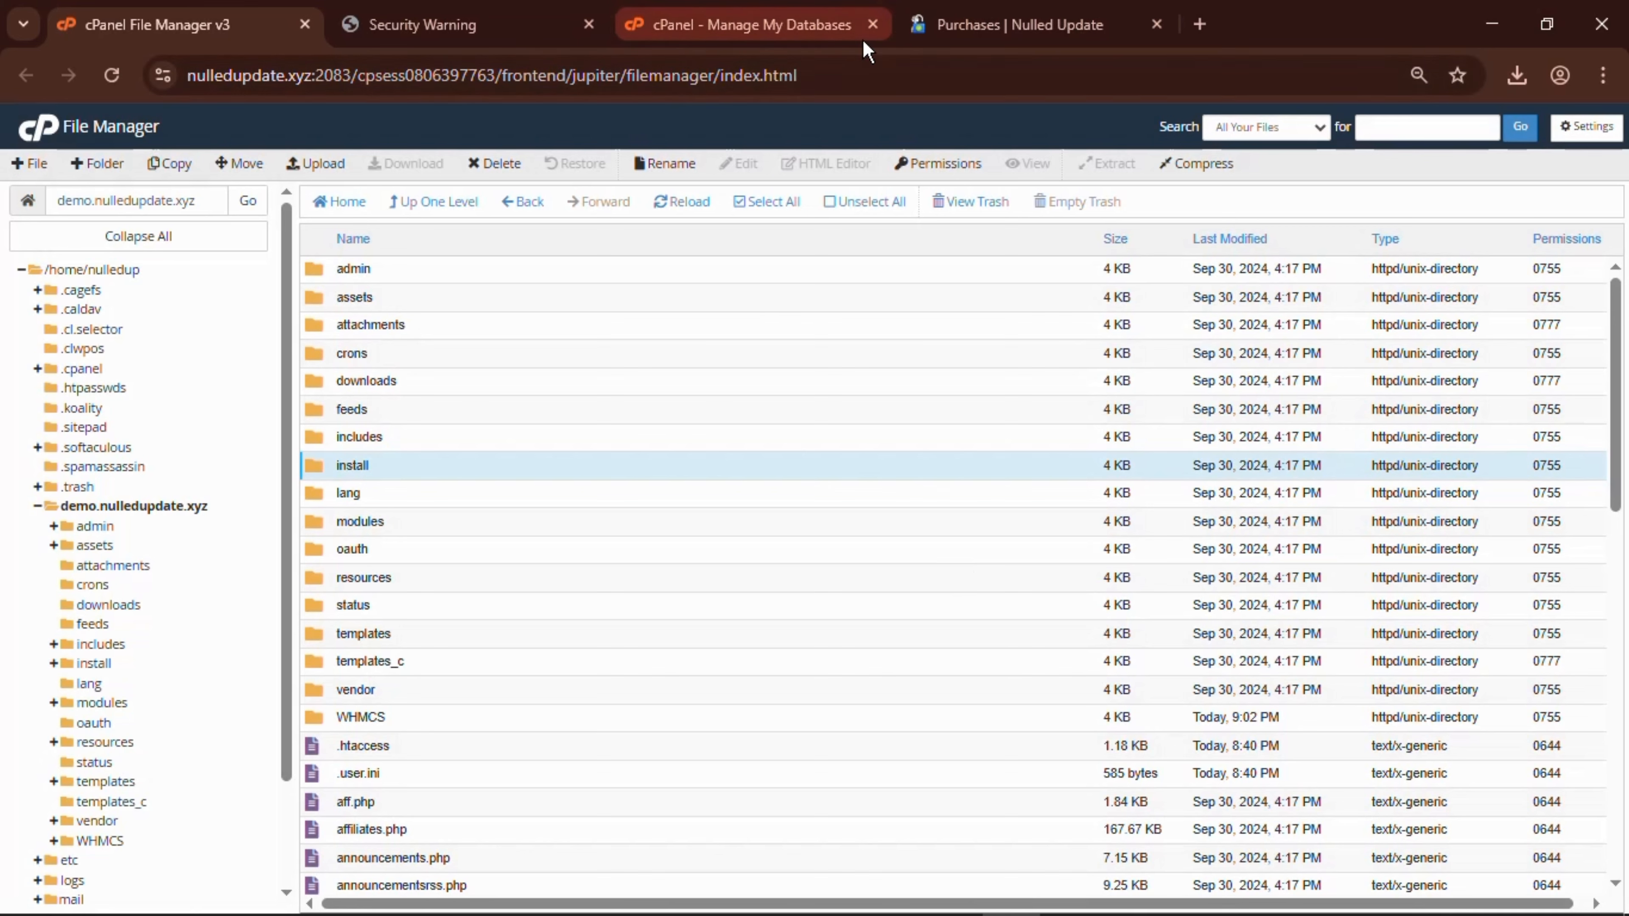
left_click(466, 29)
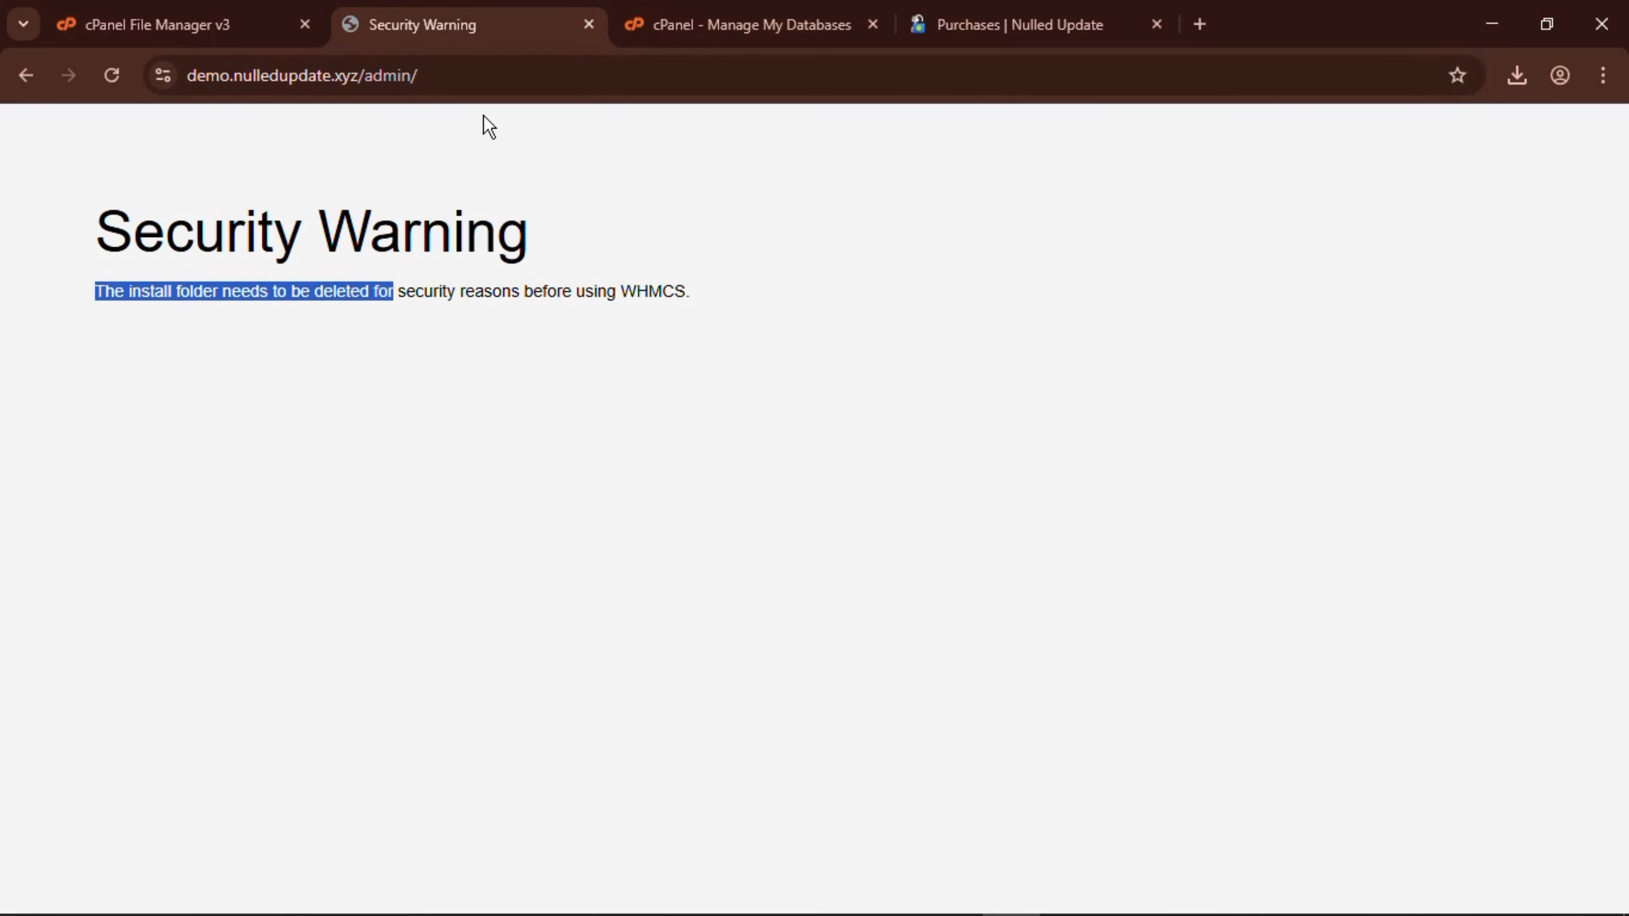
left_click(406, 90)
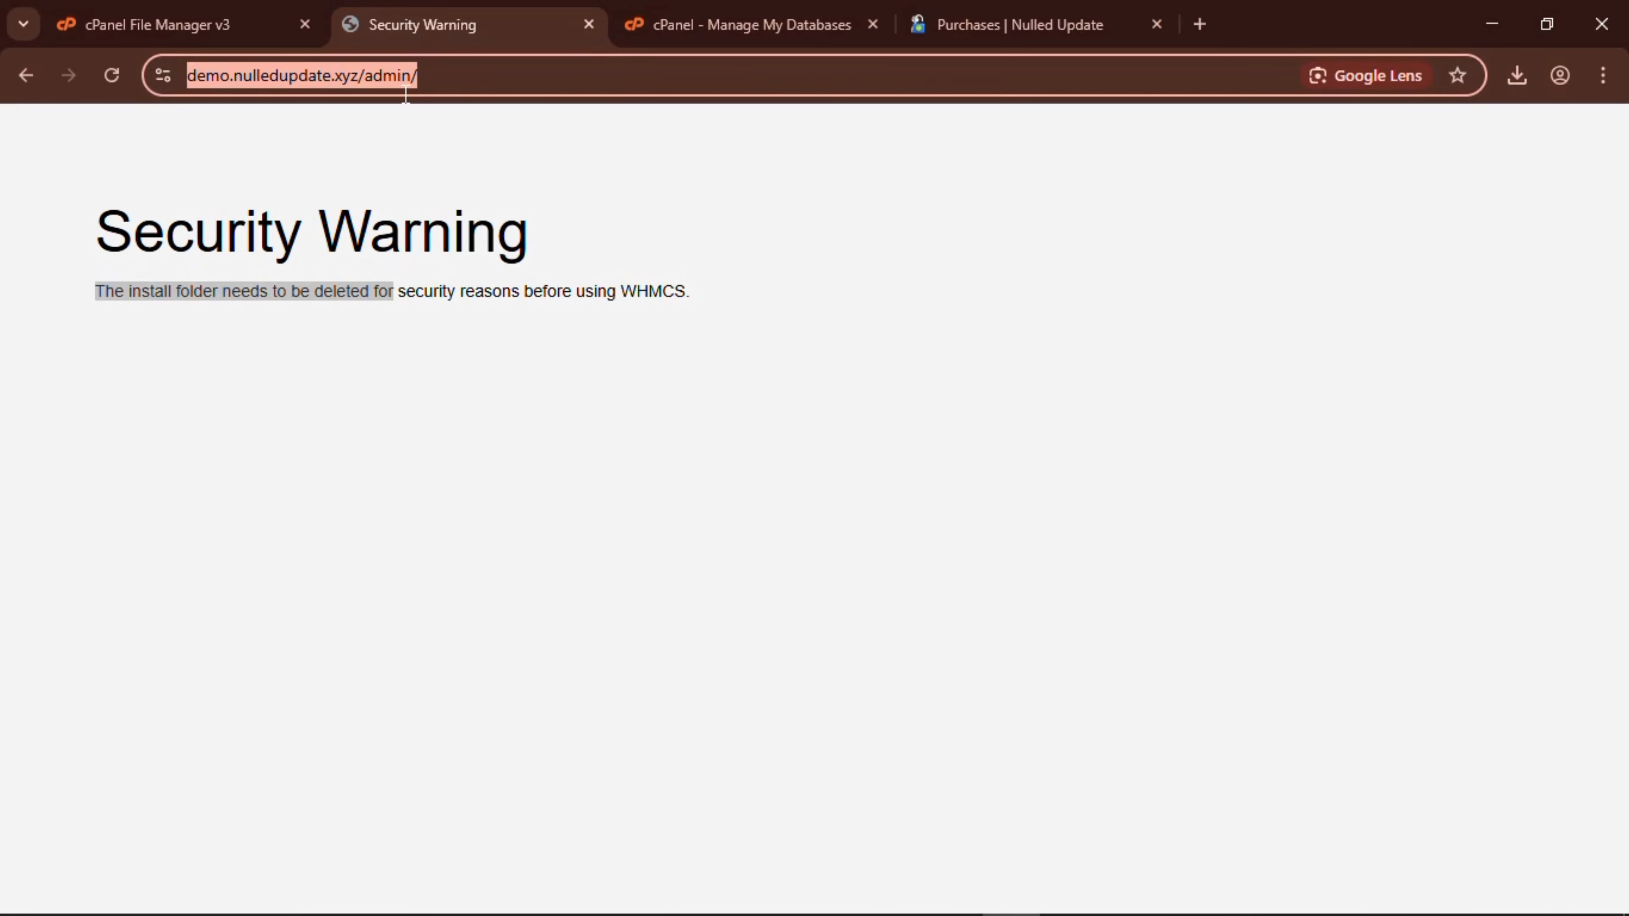
Reload the WHMCS admin area and highlight the Invalid License heading and its listed possible reasons.
left_click(111, 75)
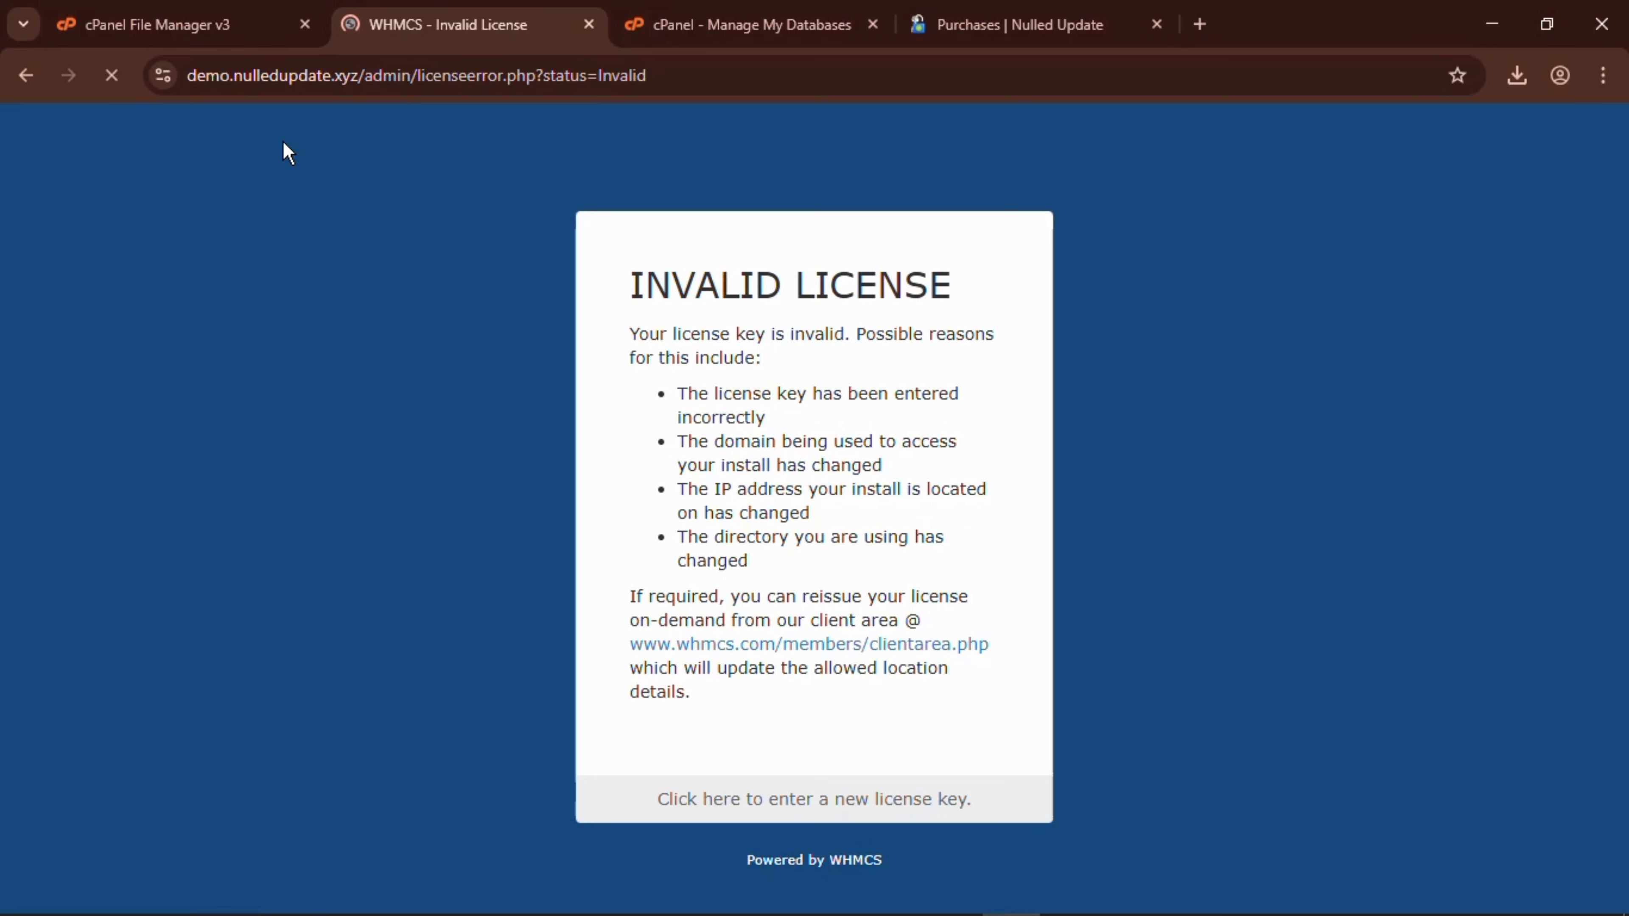
left_click_drag(632, 276, 876, 481)
left_click(859, 376)
left_click_drag(858, 334, 755, 357)
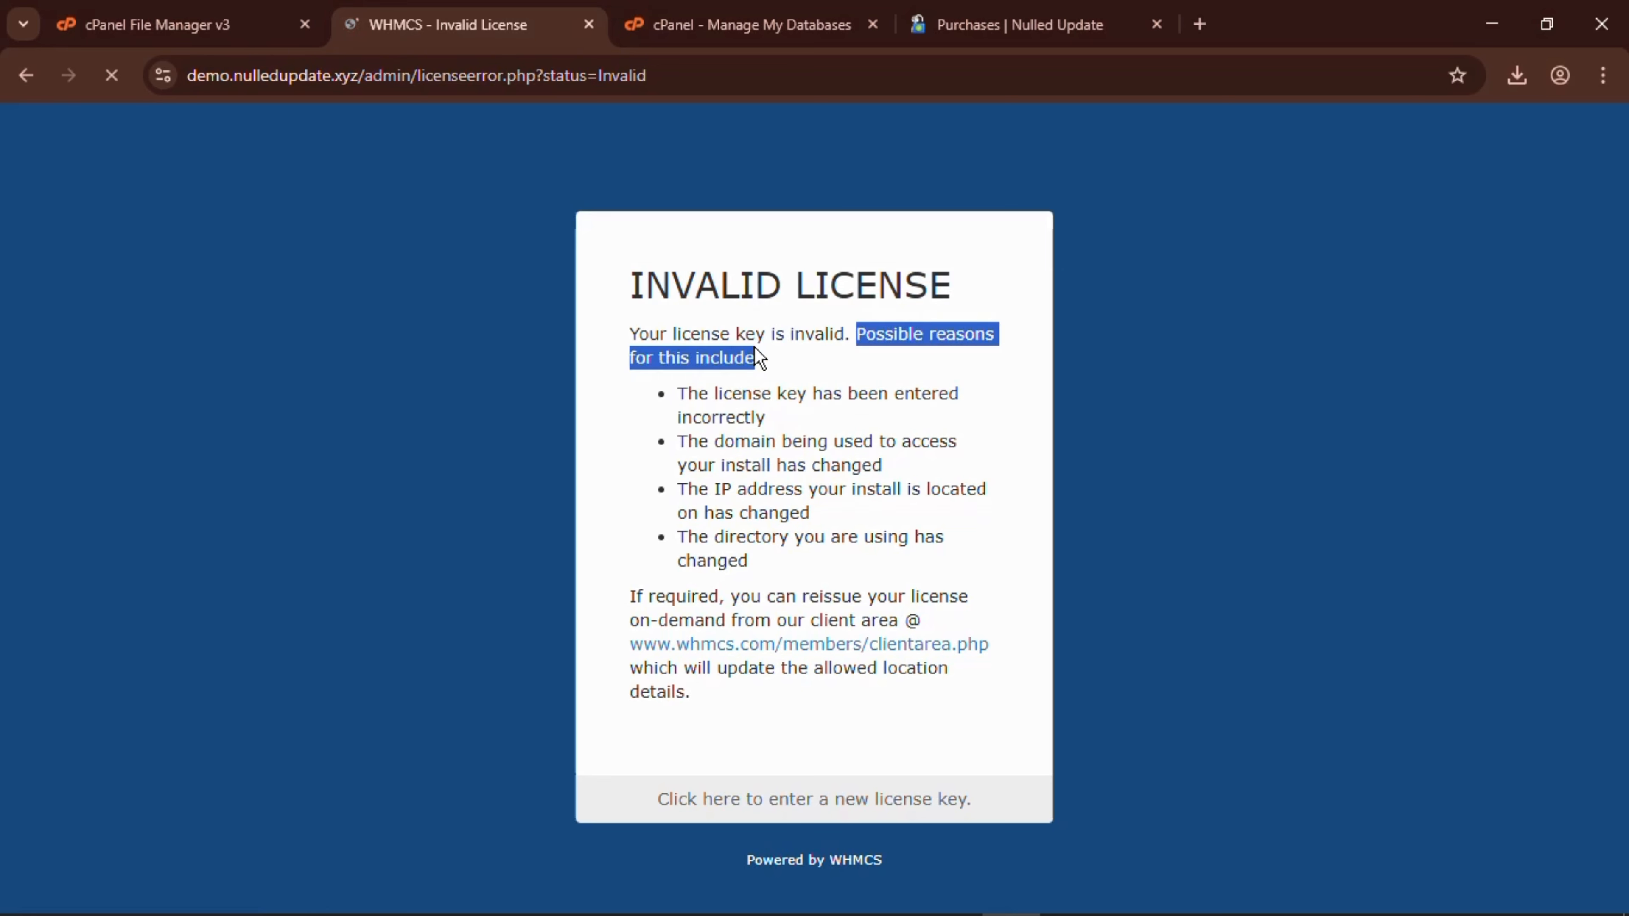
left_click(691, 399)
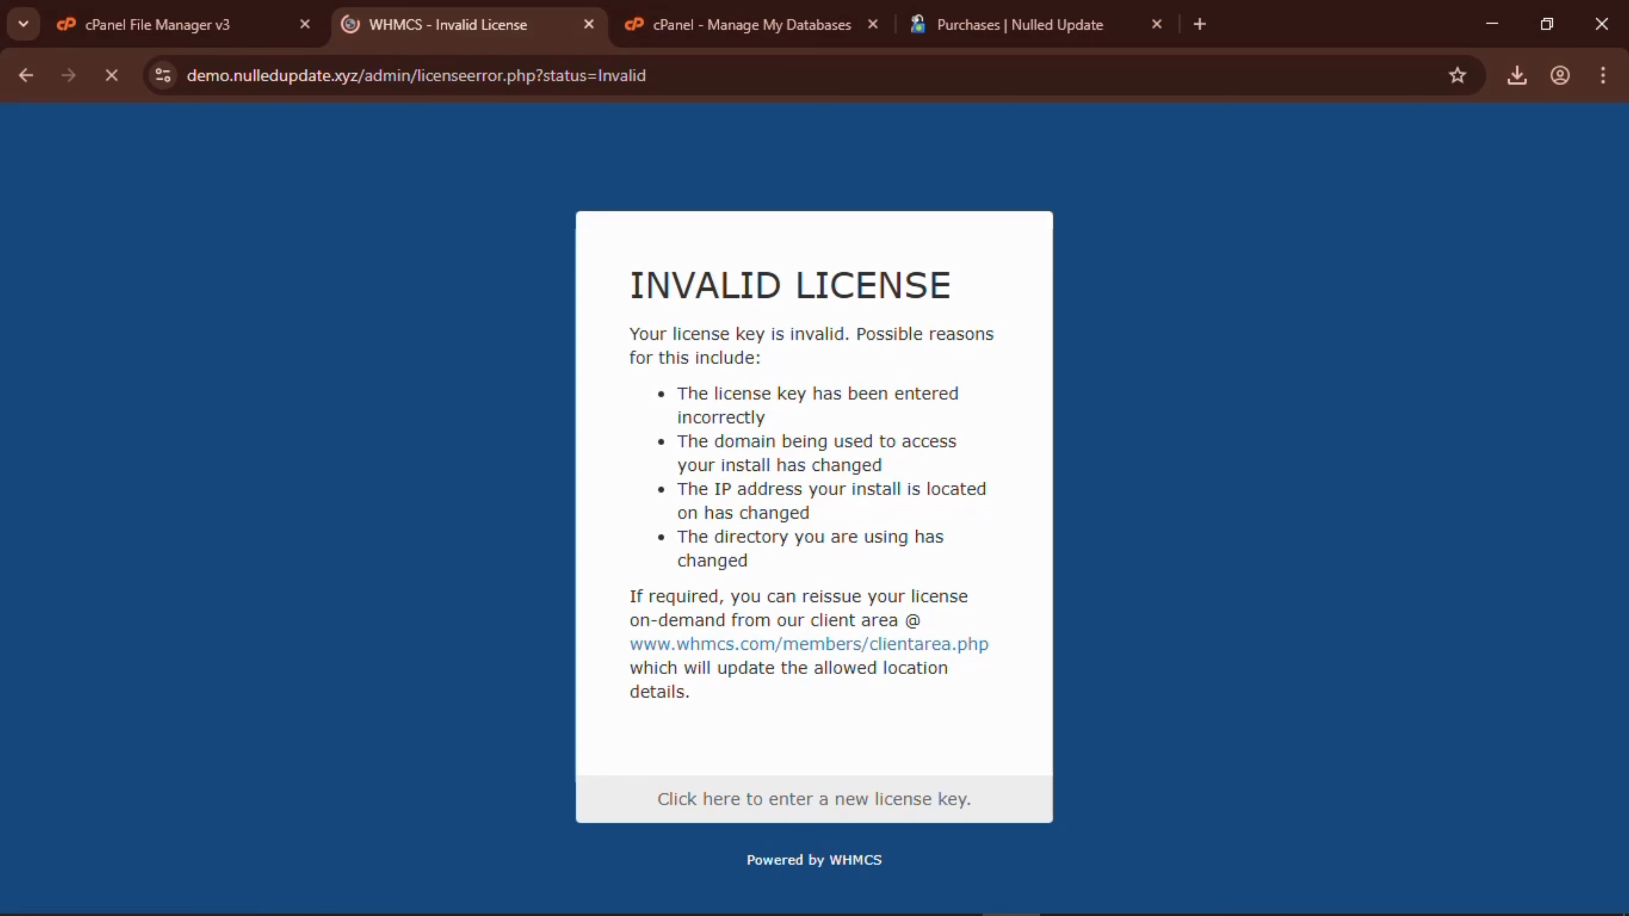
triple_click(690, 417)
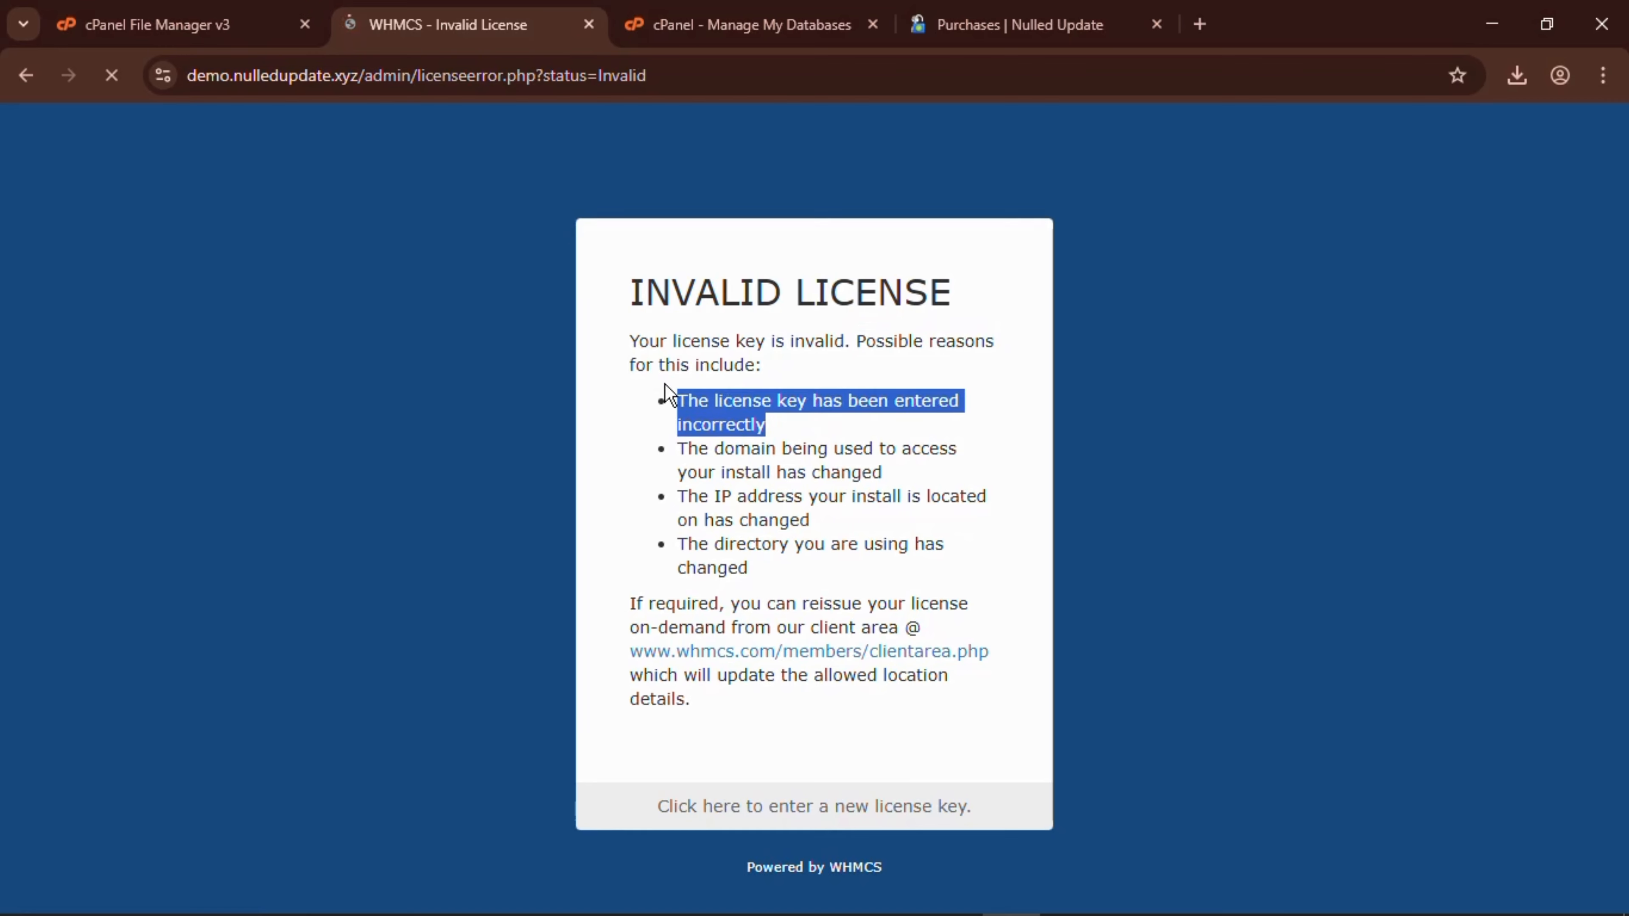
left_click_drag(671, 475, 923, 549)
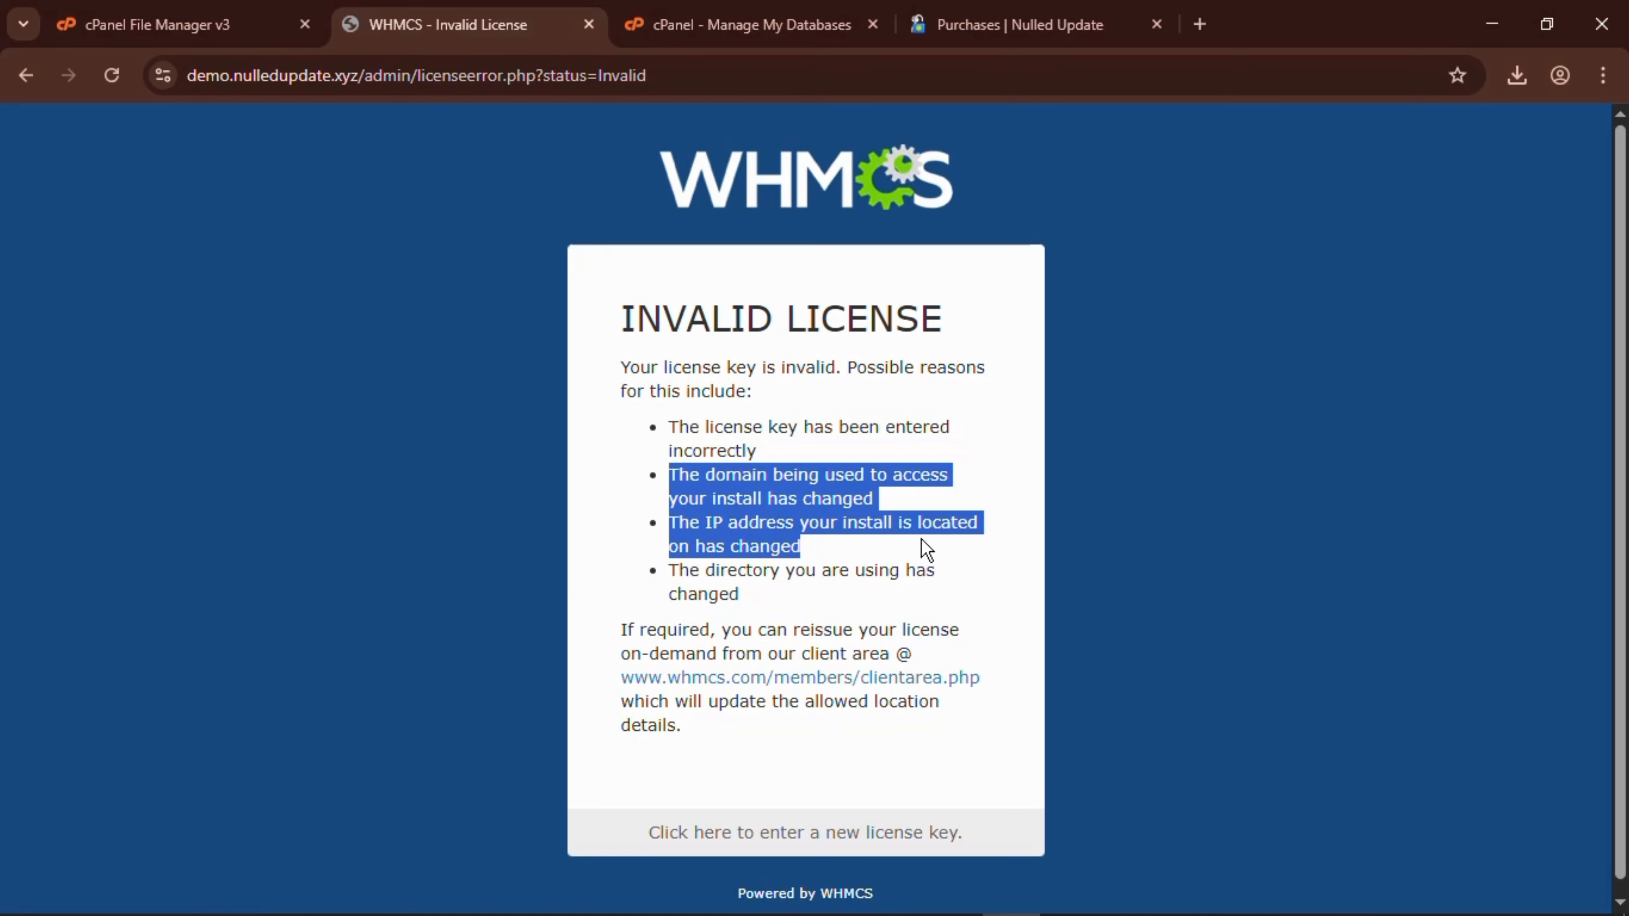
In File Manager, navigate into vendor/whmcs/whmcs-foundation/lib.
left_click(201, 11)
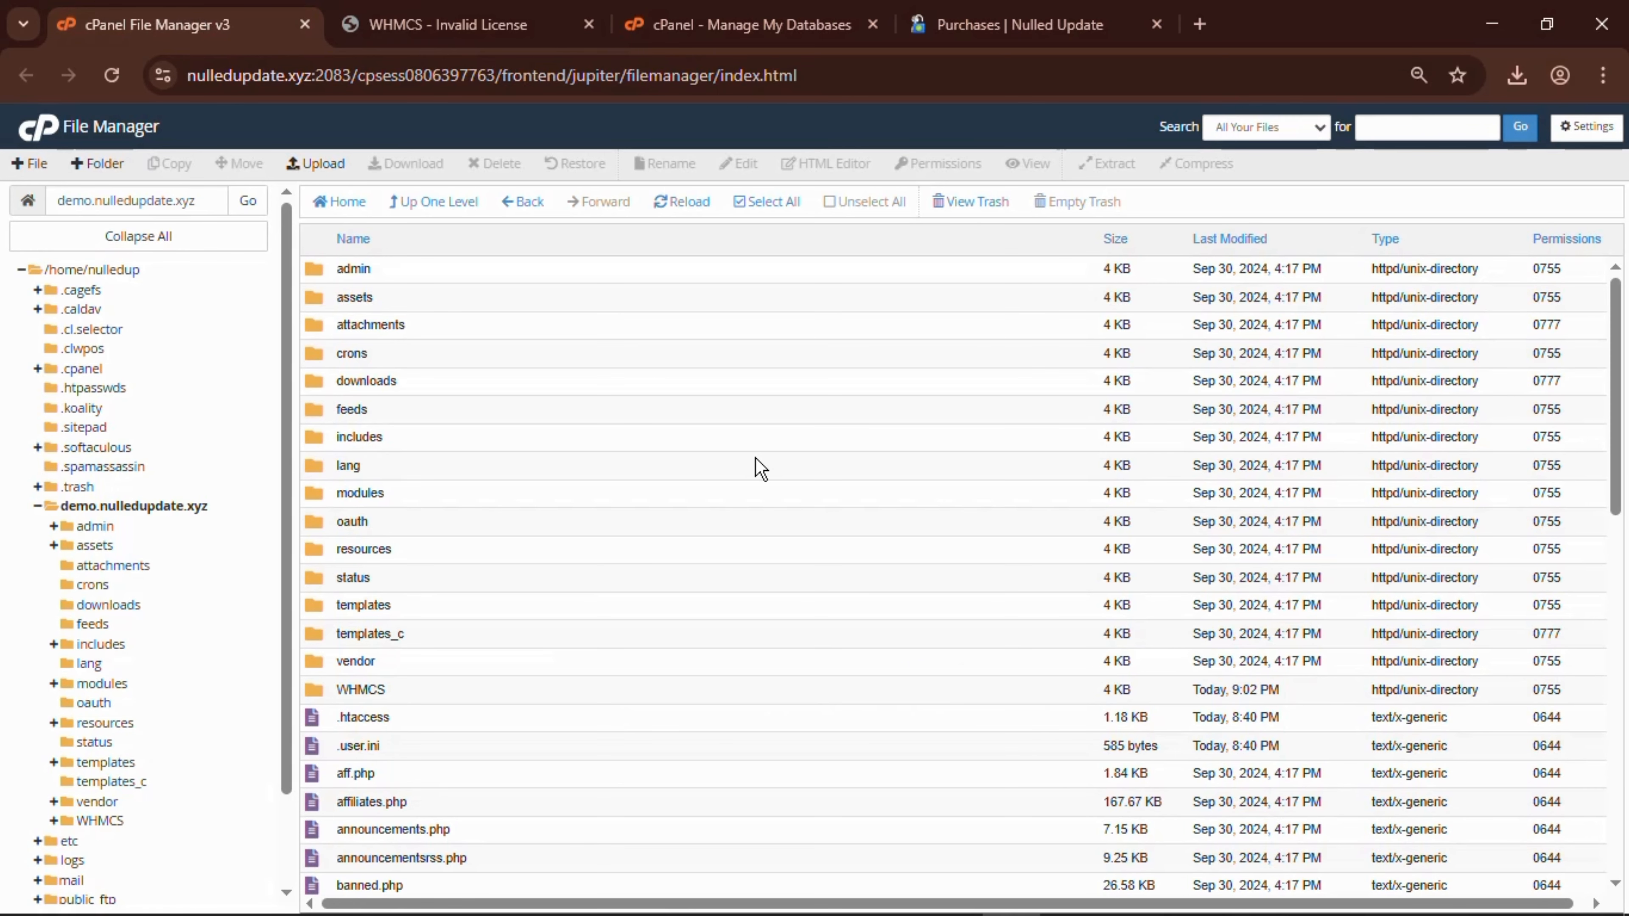
scroll(753, 469, "down", 2)
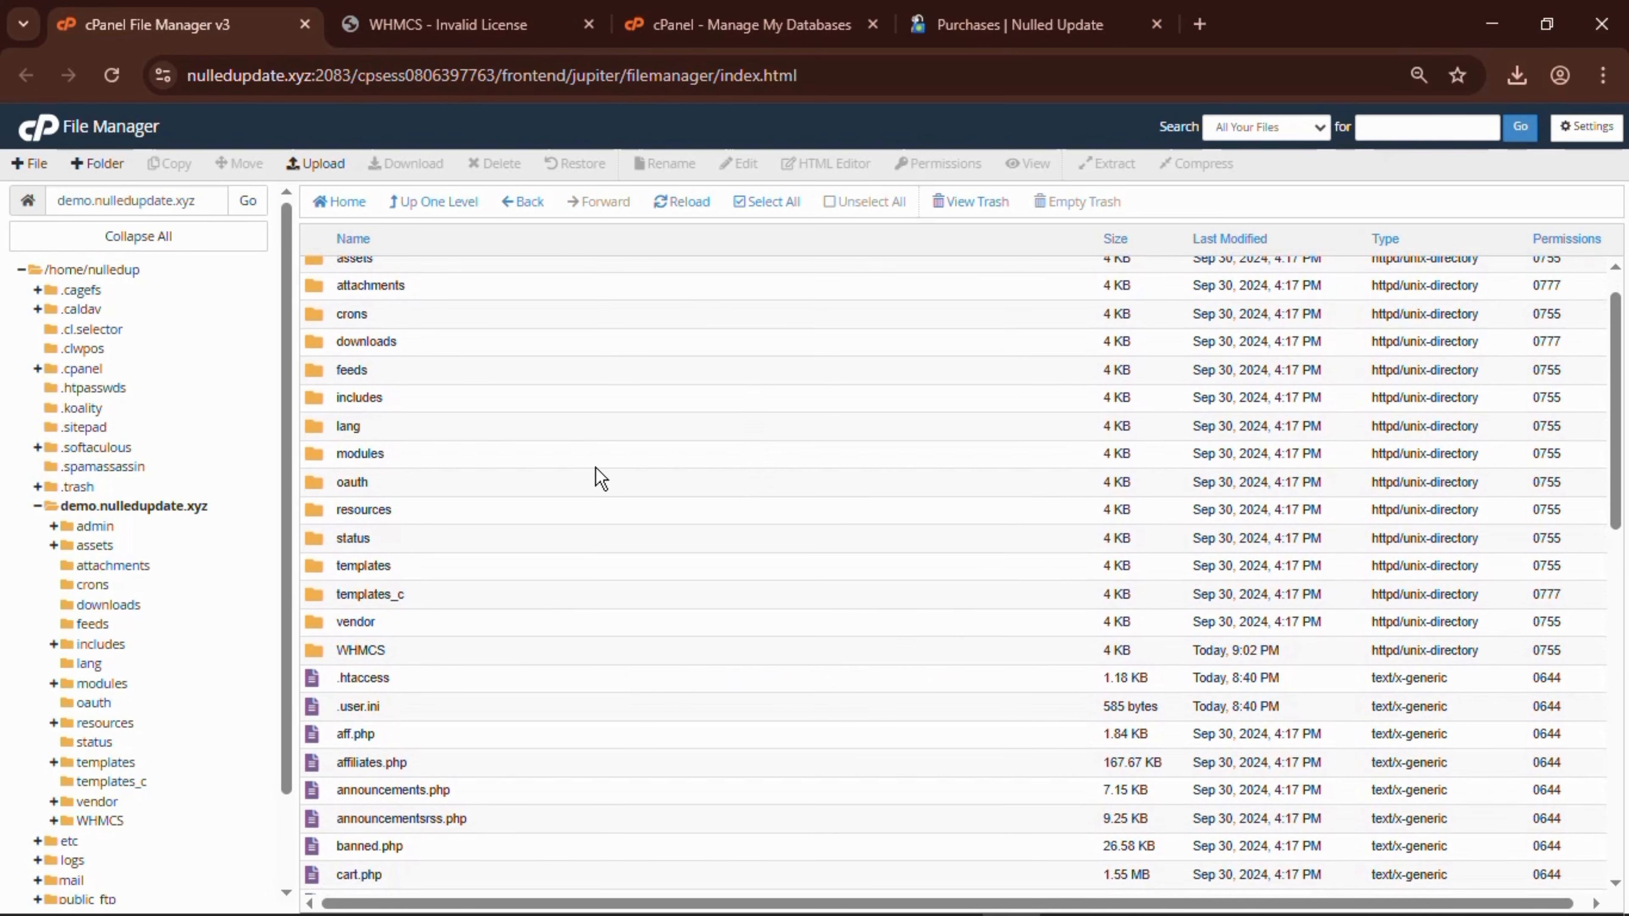
double_click(434, 632)
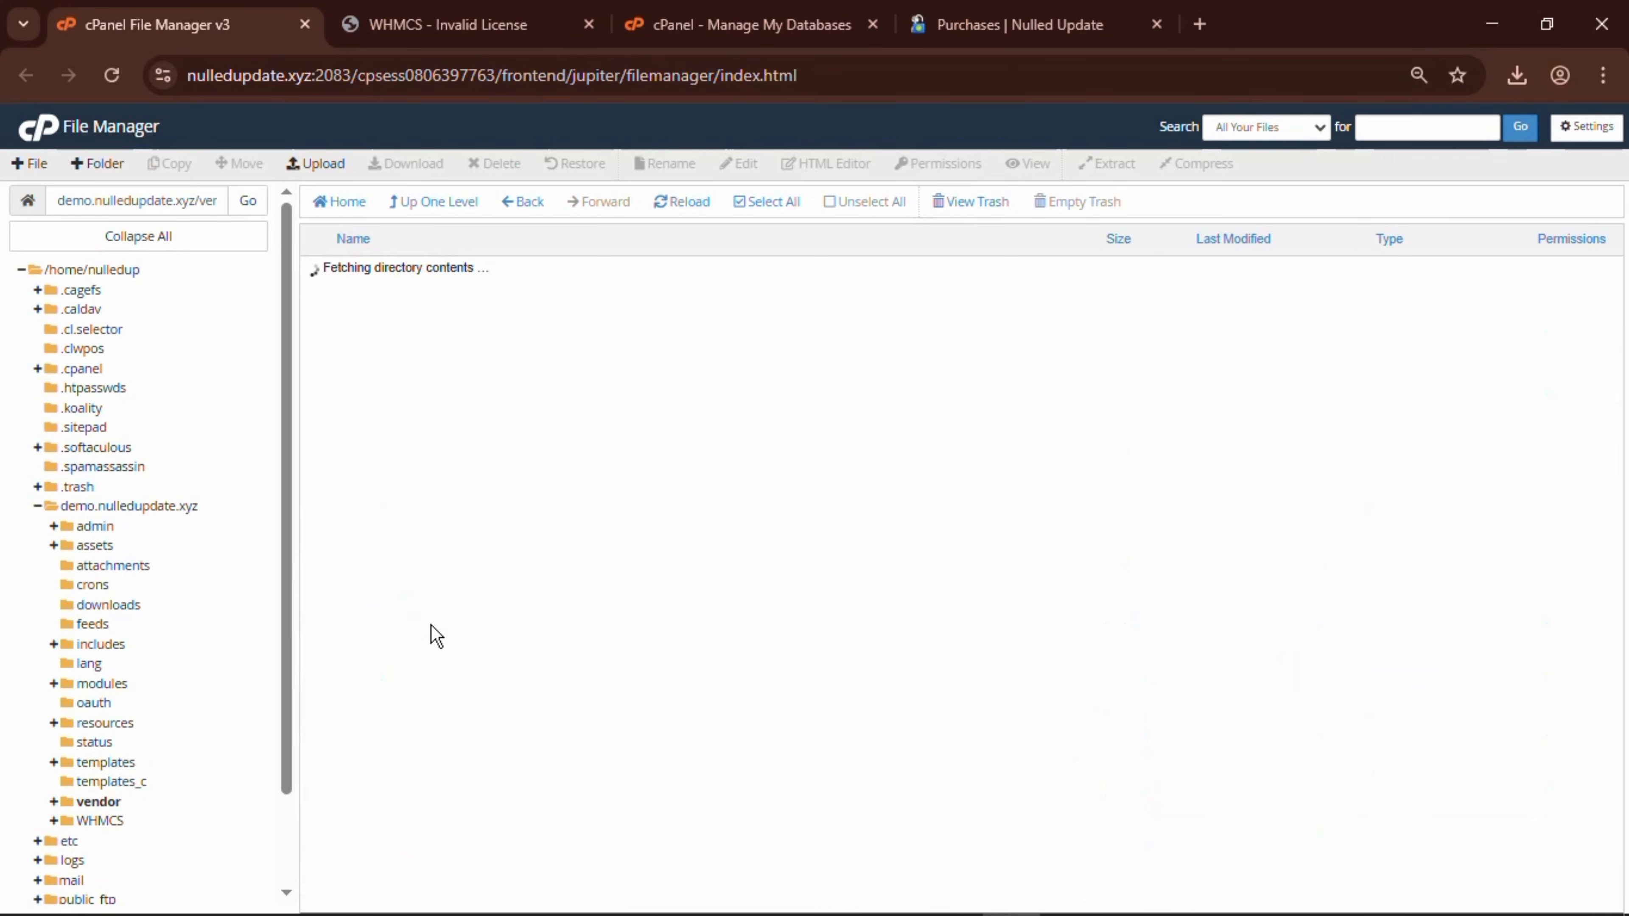
scroll(472, 611, "down", 8)
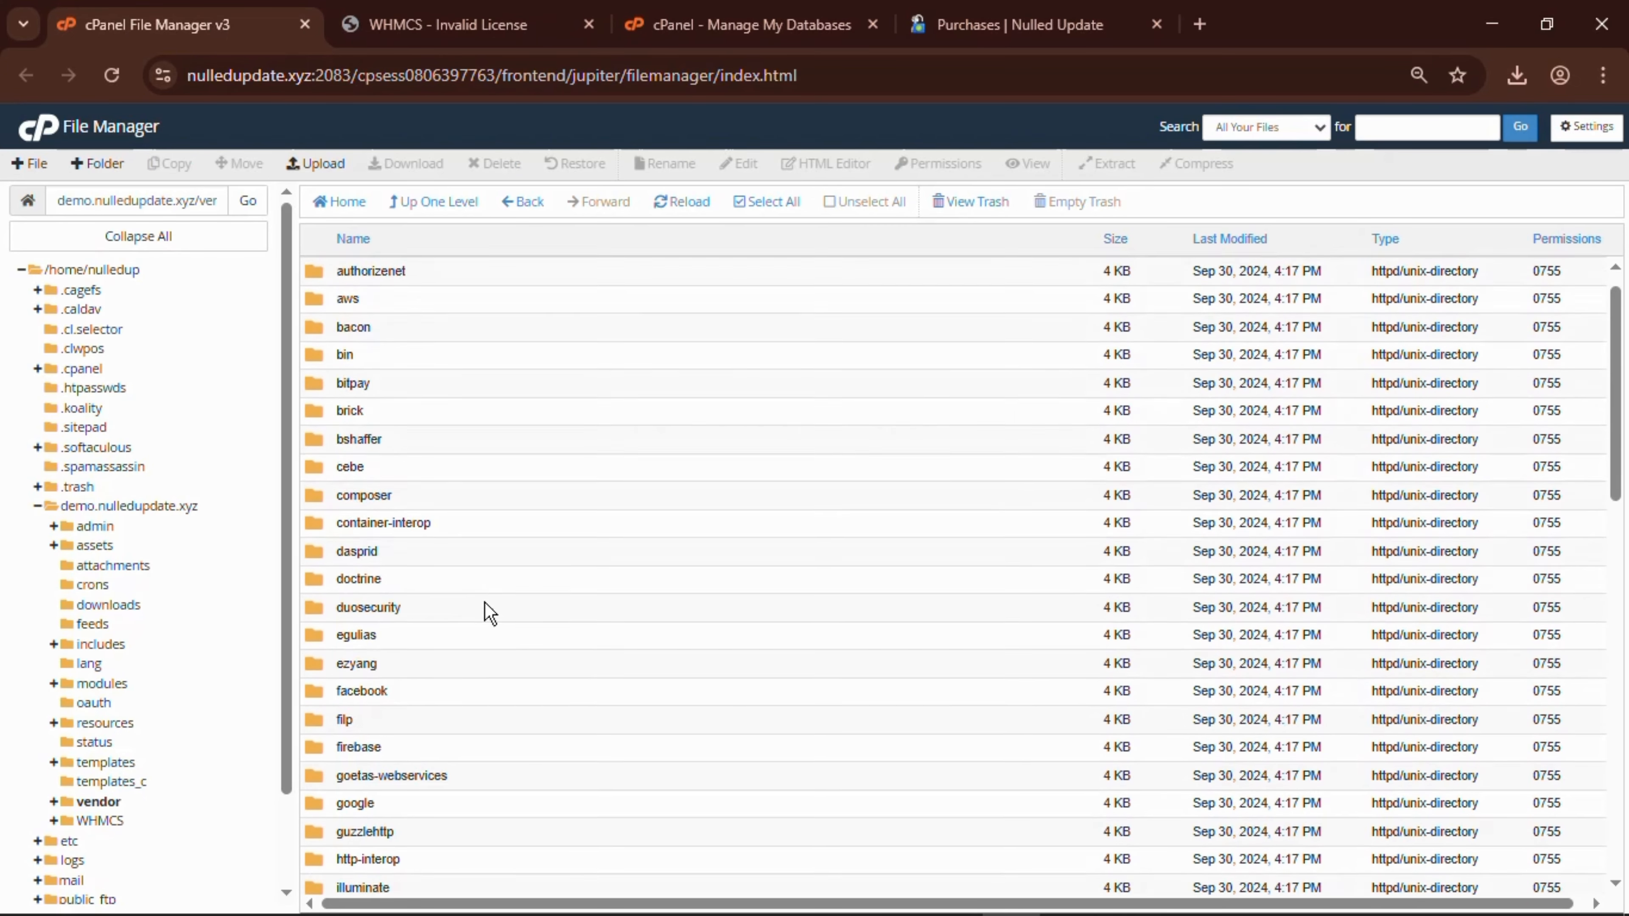
scroll(491, 613, "down", 10)
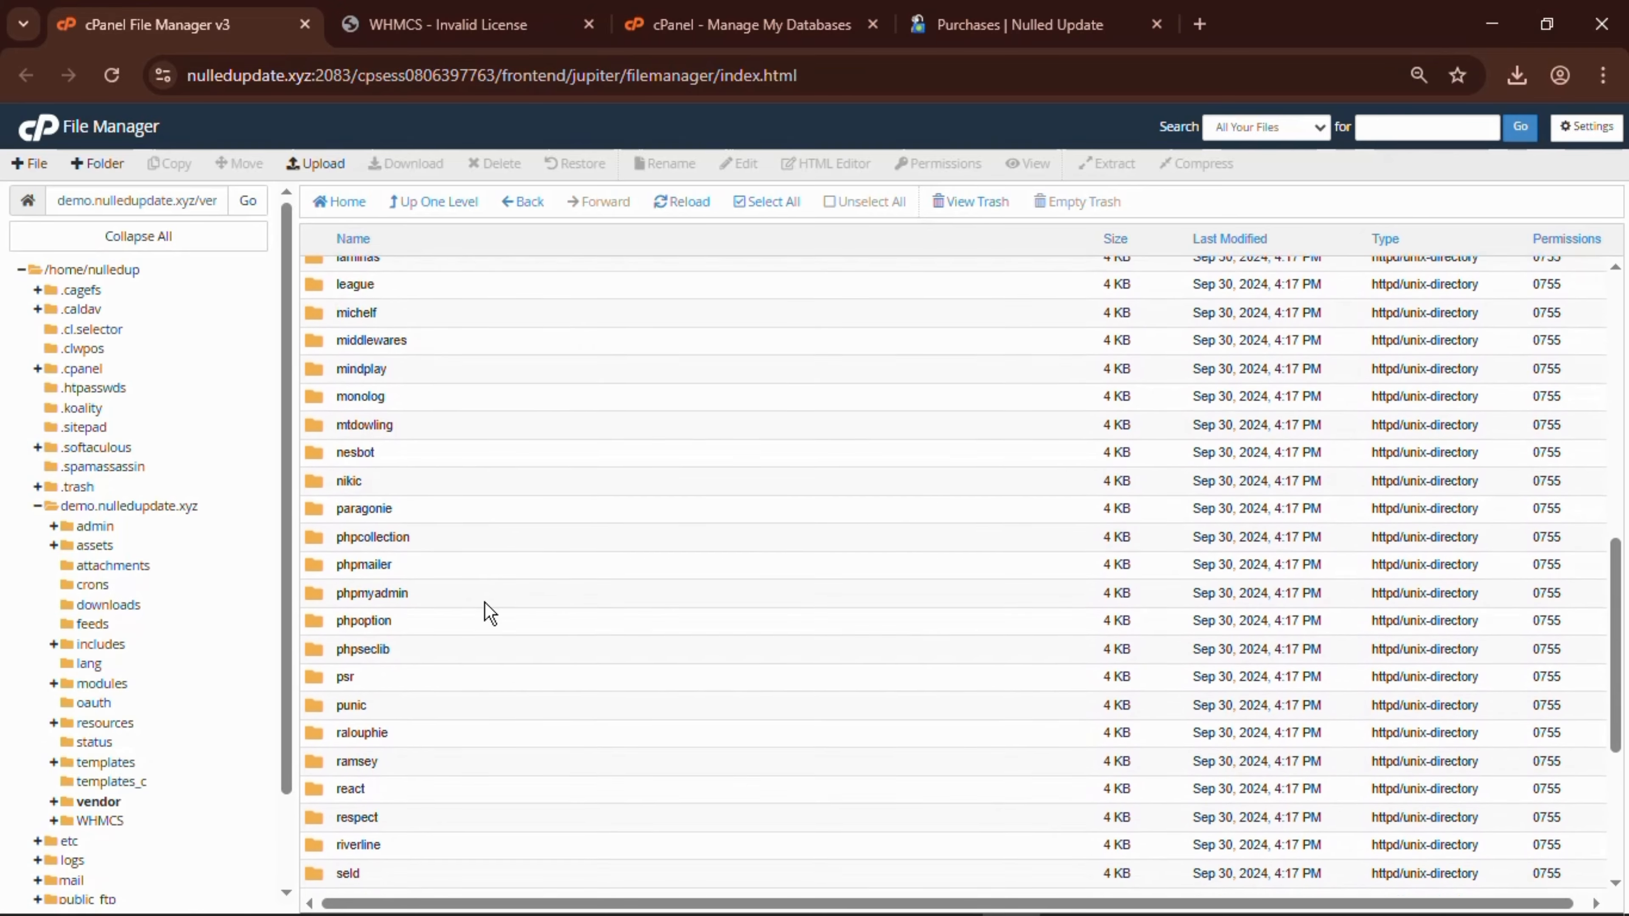
scroll(490, 613, "down", 2)
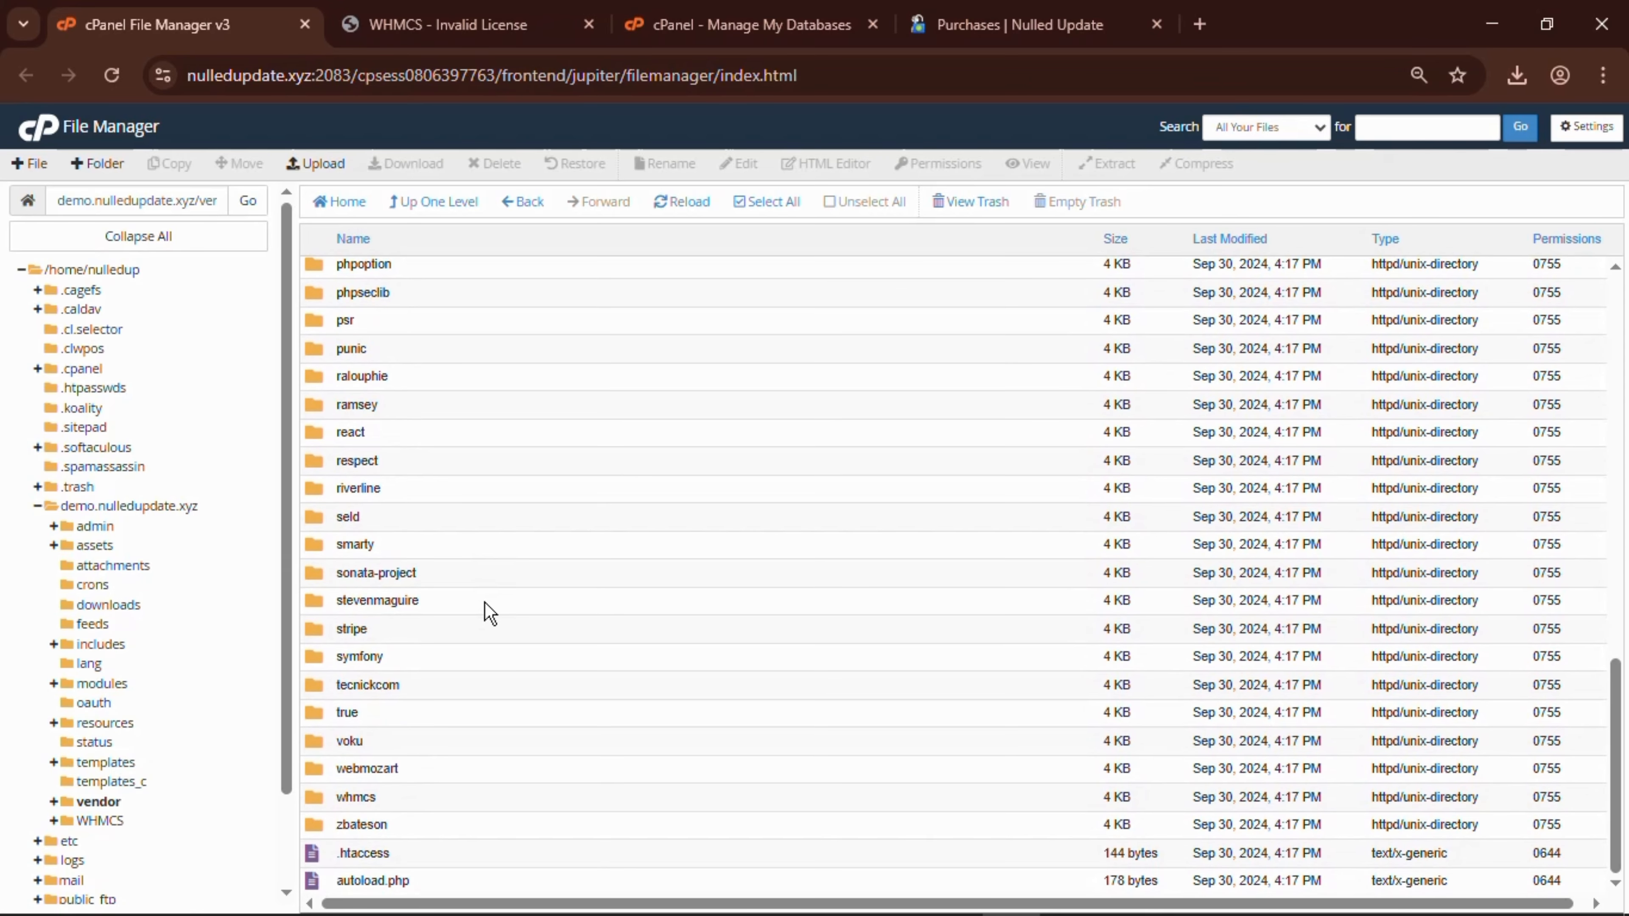
double_click(461, 802)
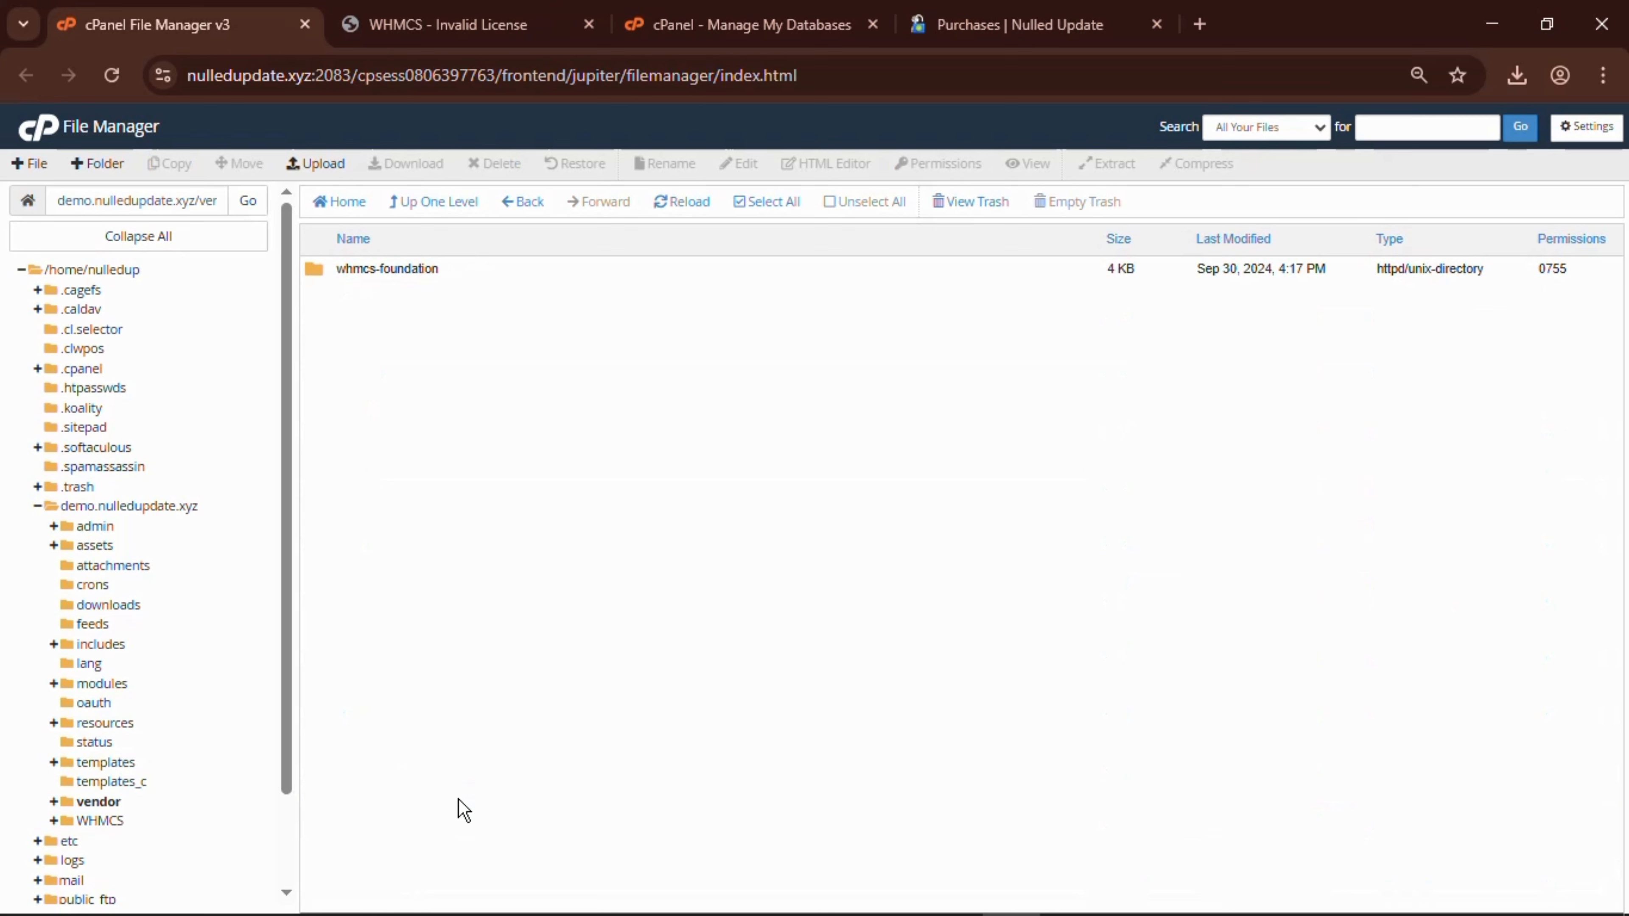
double_click(516, 283)
double_click(516, 277)
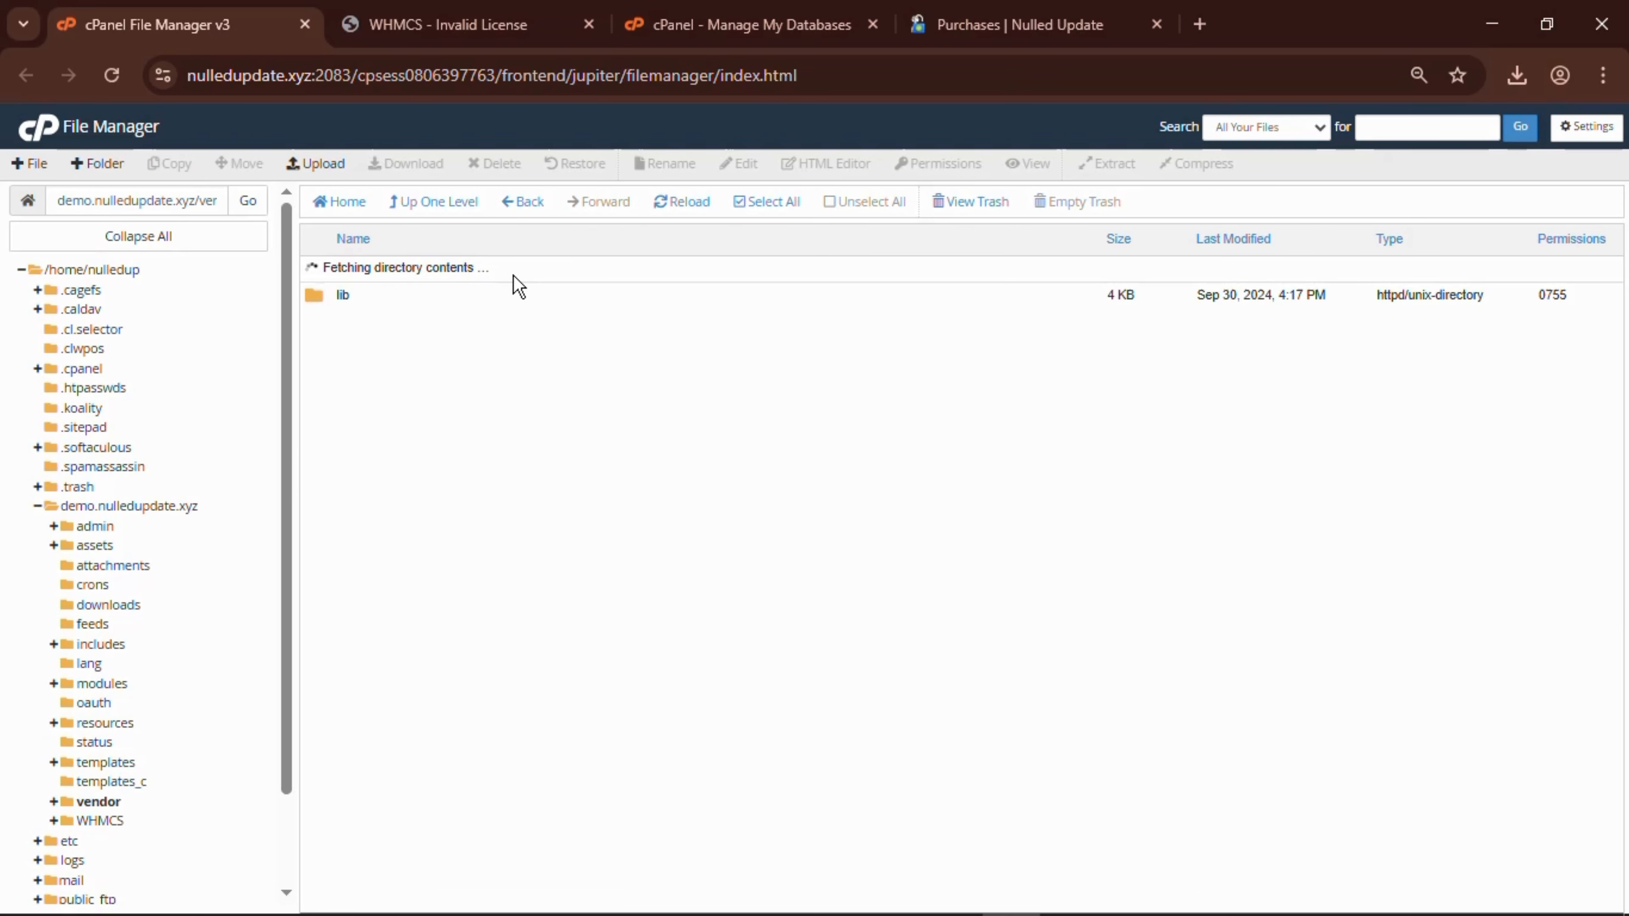
left_click(514, 277)
double_click(514, 277)
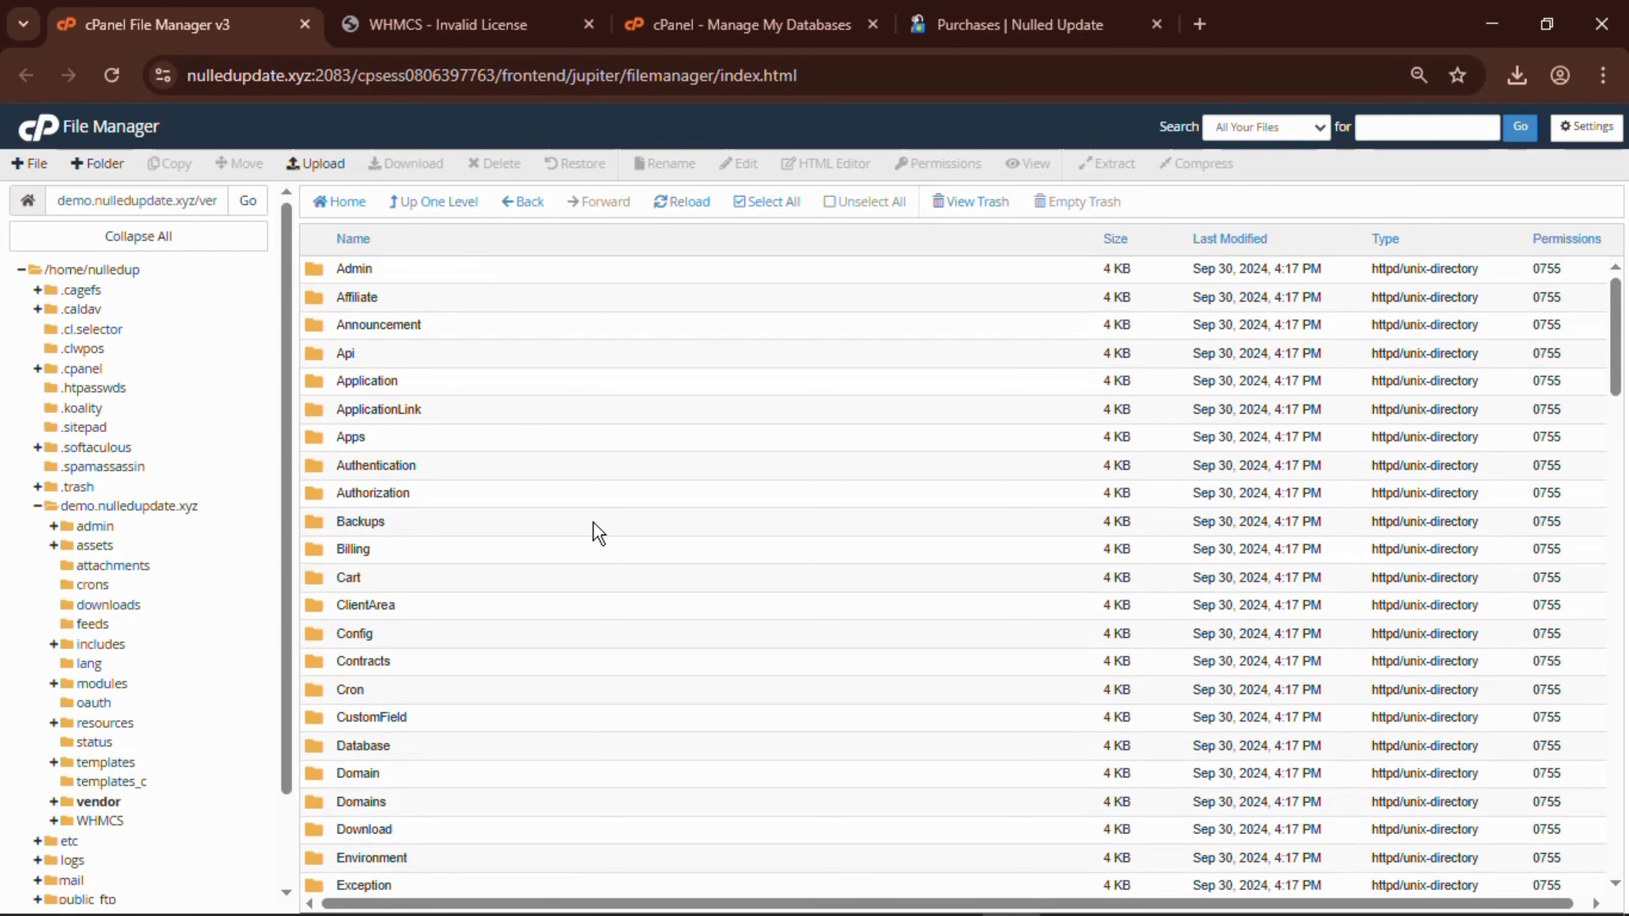
Delete License.php from the lib folder and confirm moving it to the trash.
scroll(595, 531, "down", 10)
scroll(598, 532, "down", 2)
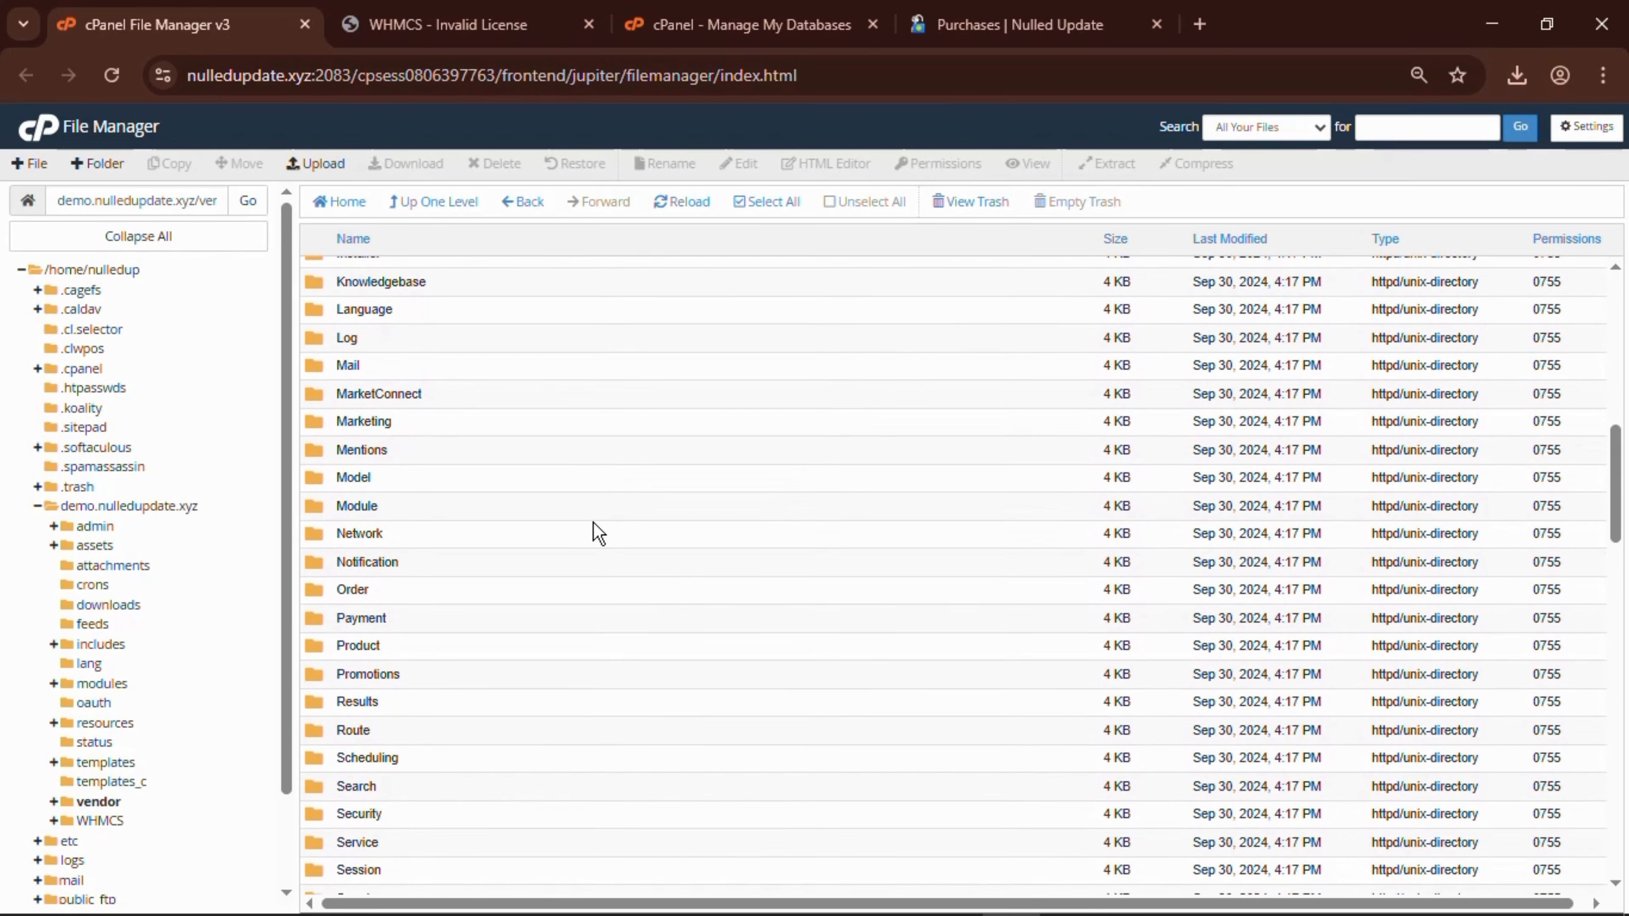
scroll(597, 532, "down", 5)
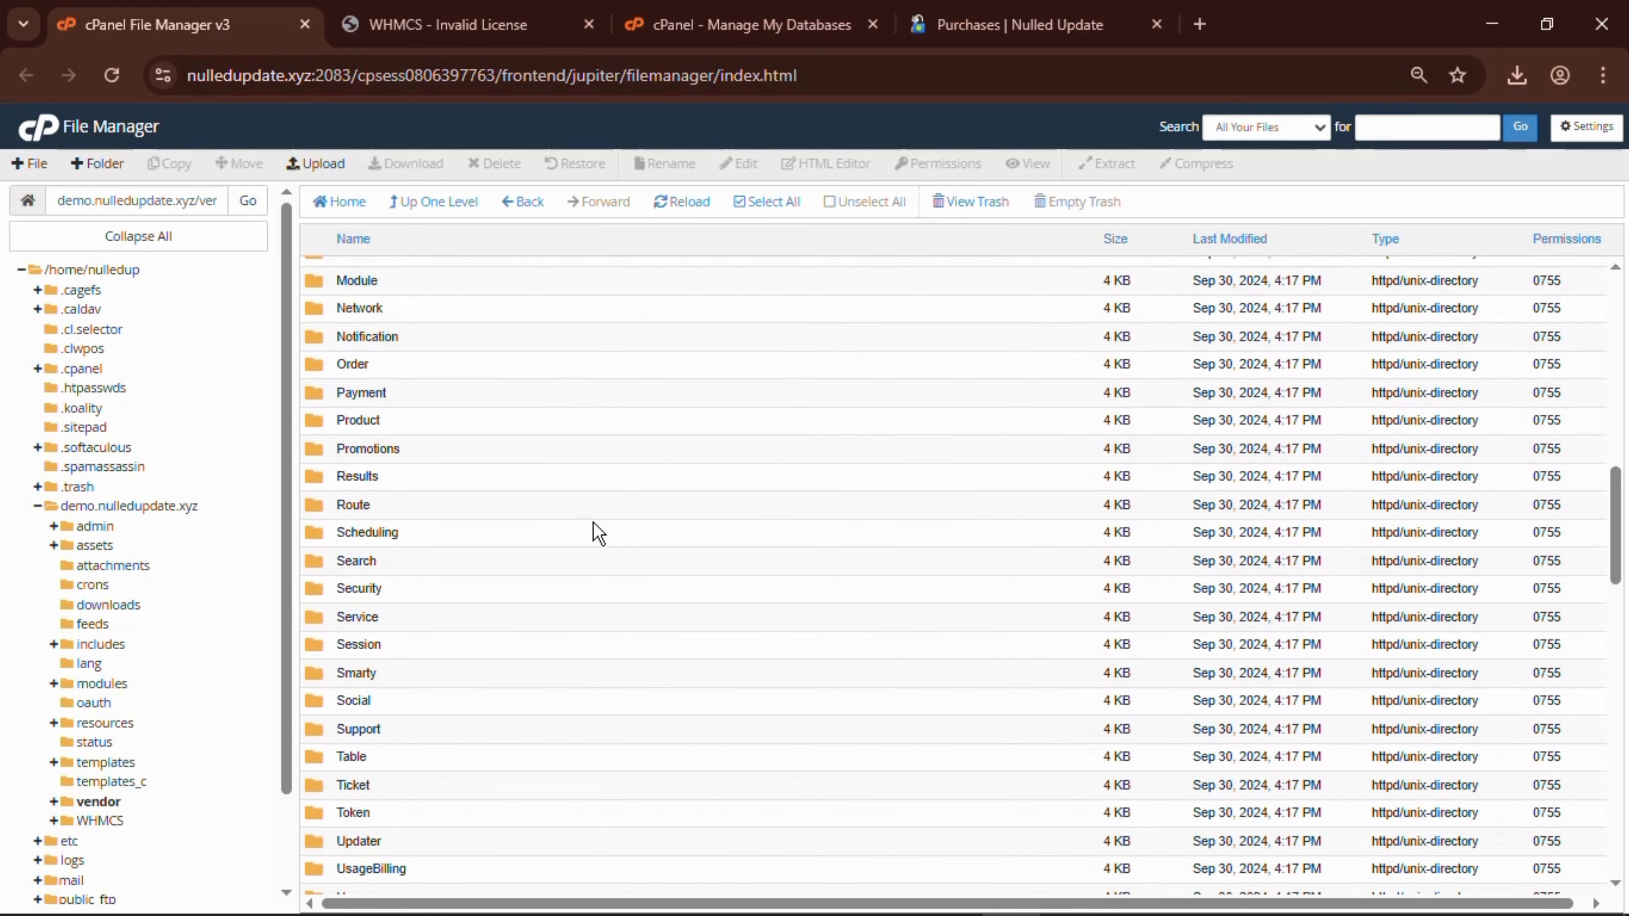
scroll(597, 533, "down", 7)
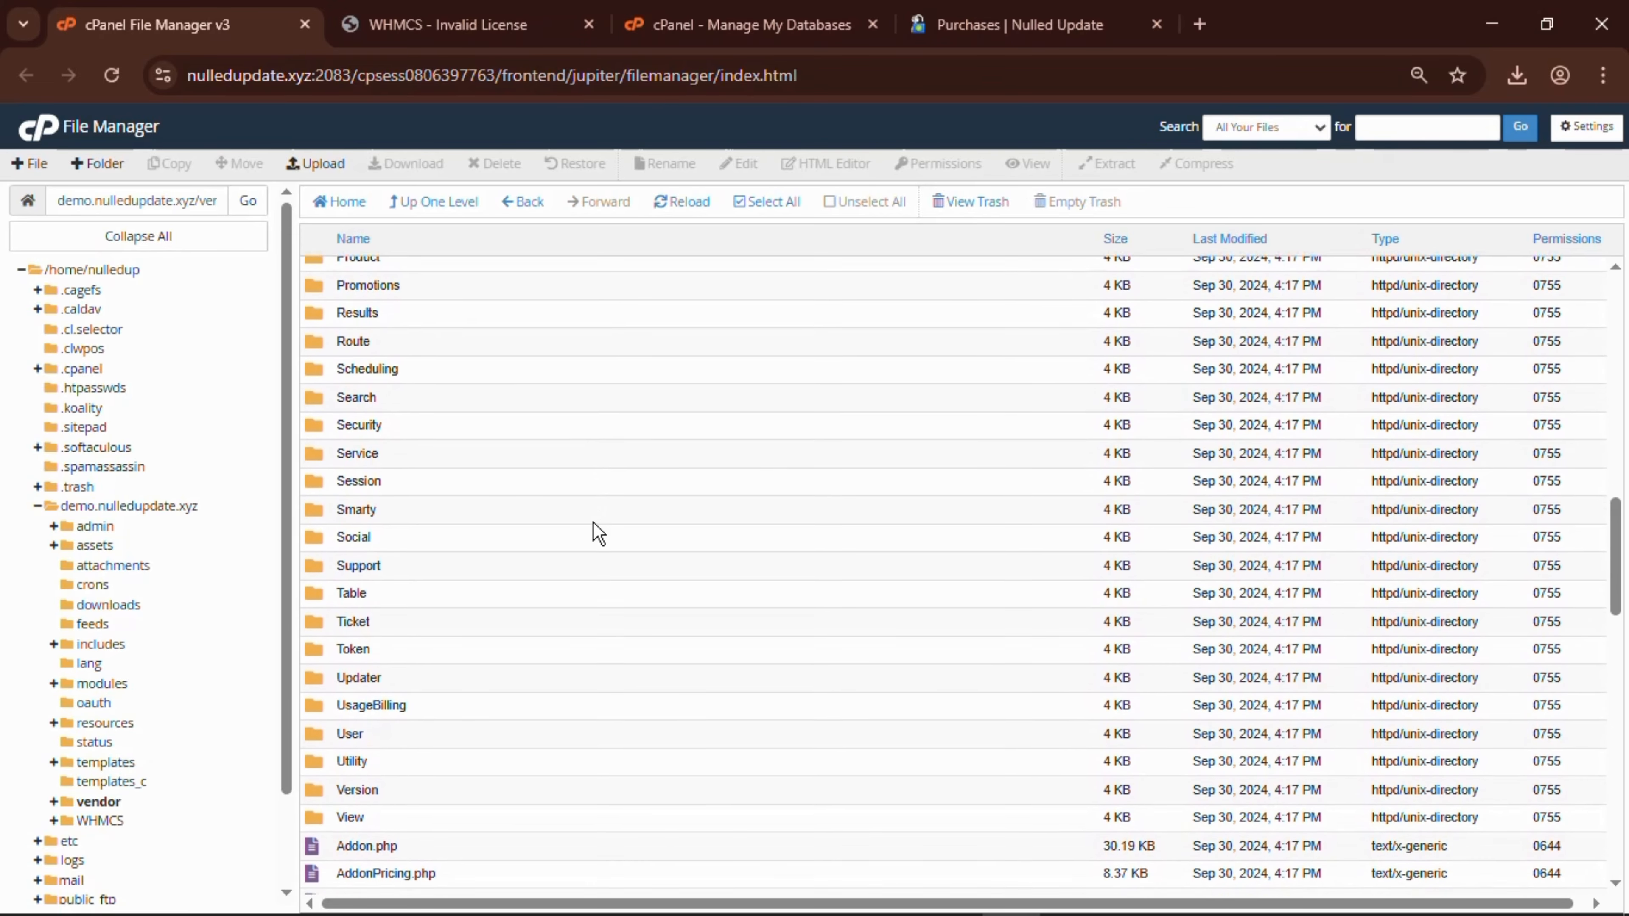
scroll(593, 524, "down", 7)
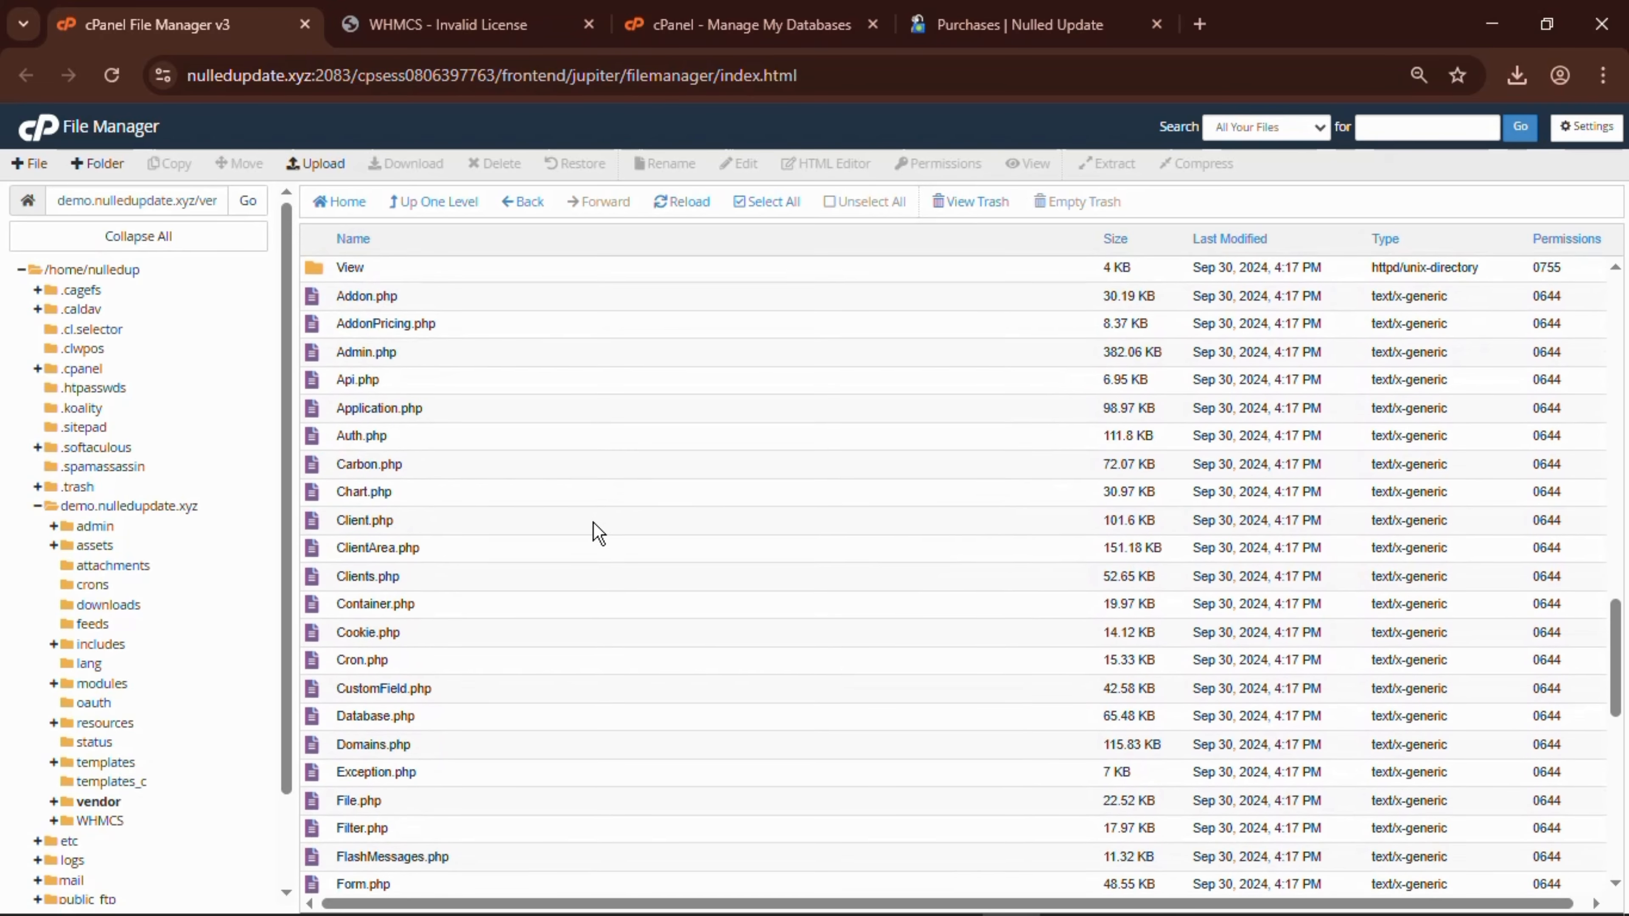
scroll(593, 523, "down", 2)
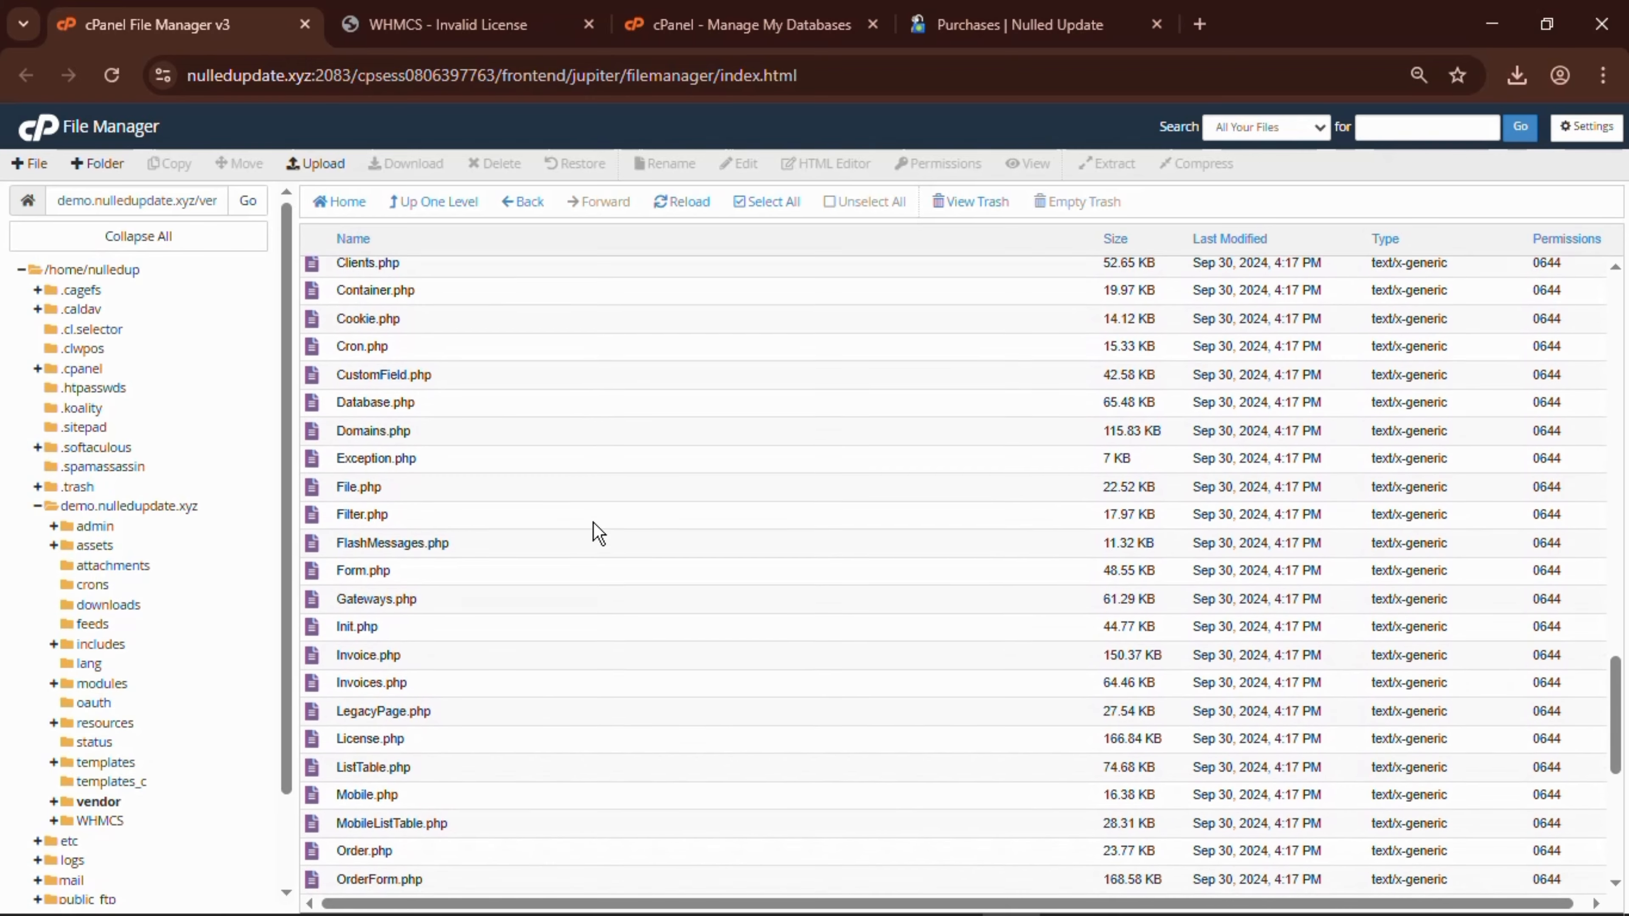
left_click(491, 694)
right_click(490, 694)
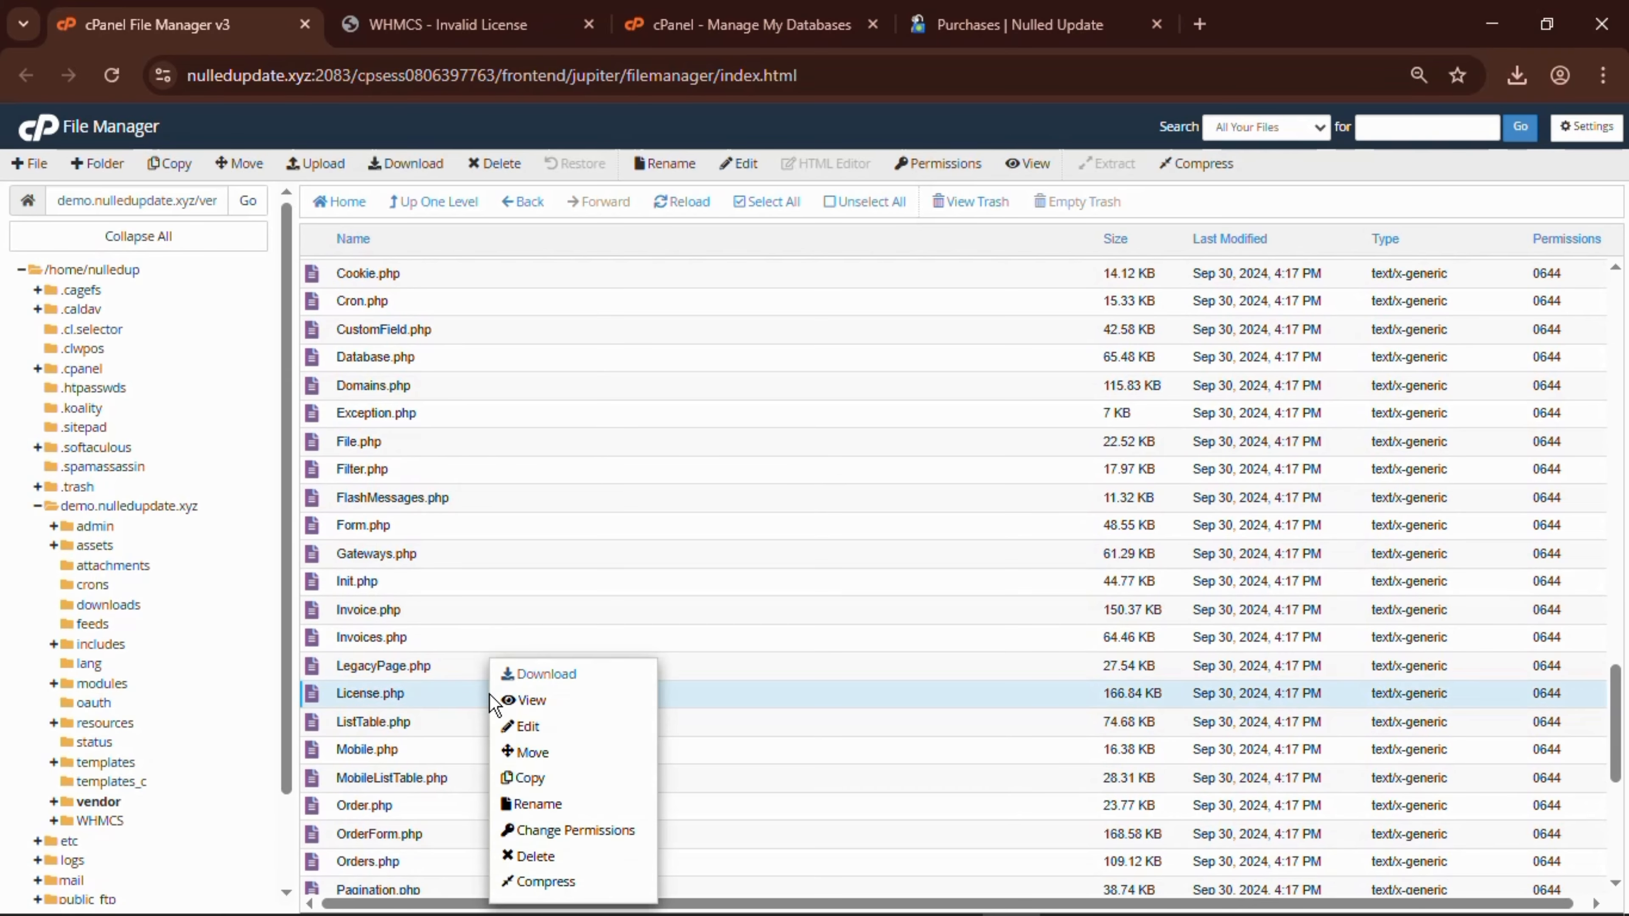
left_click(535, 856)
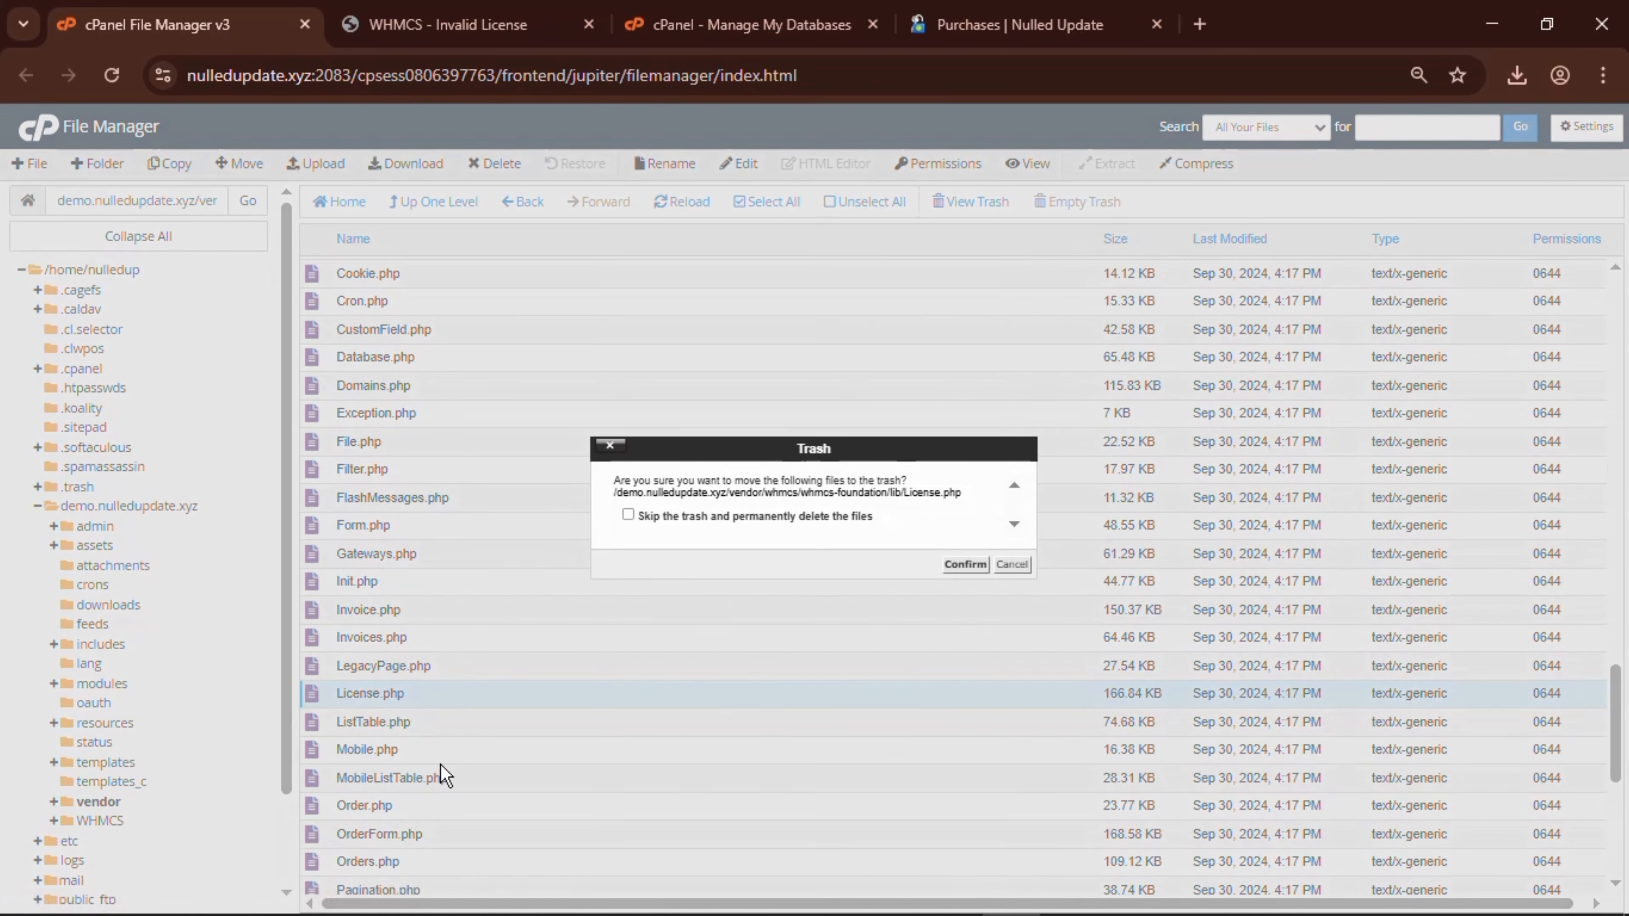
left_click(964, 565)
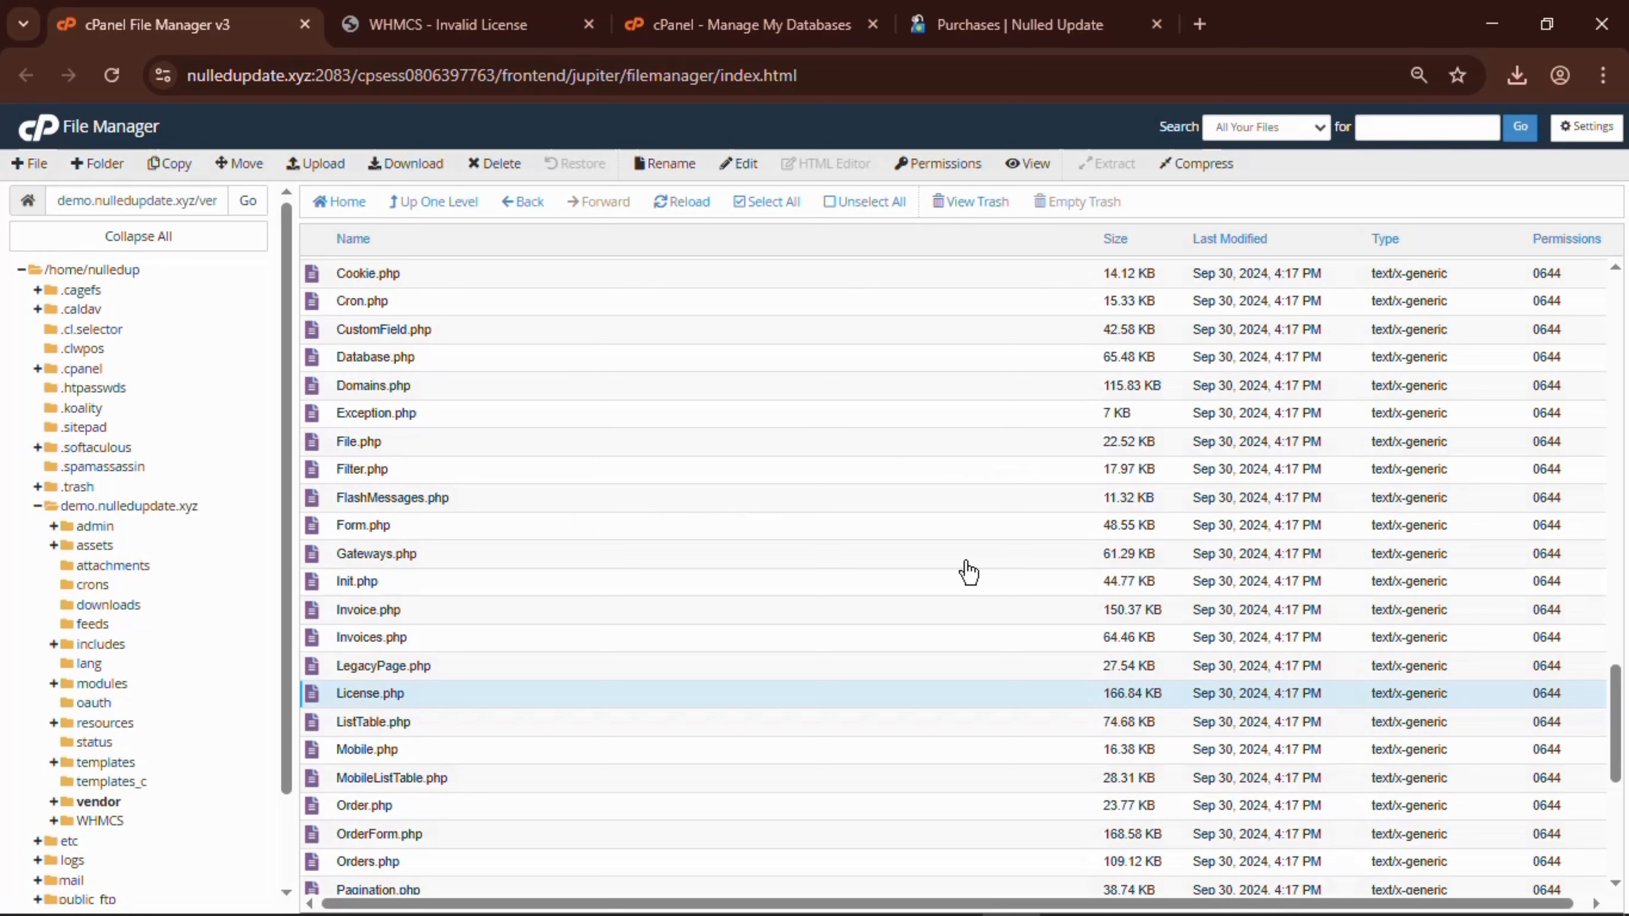
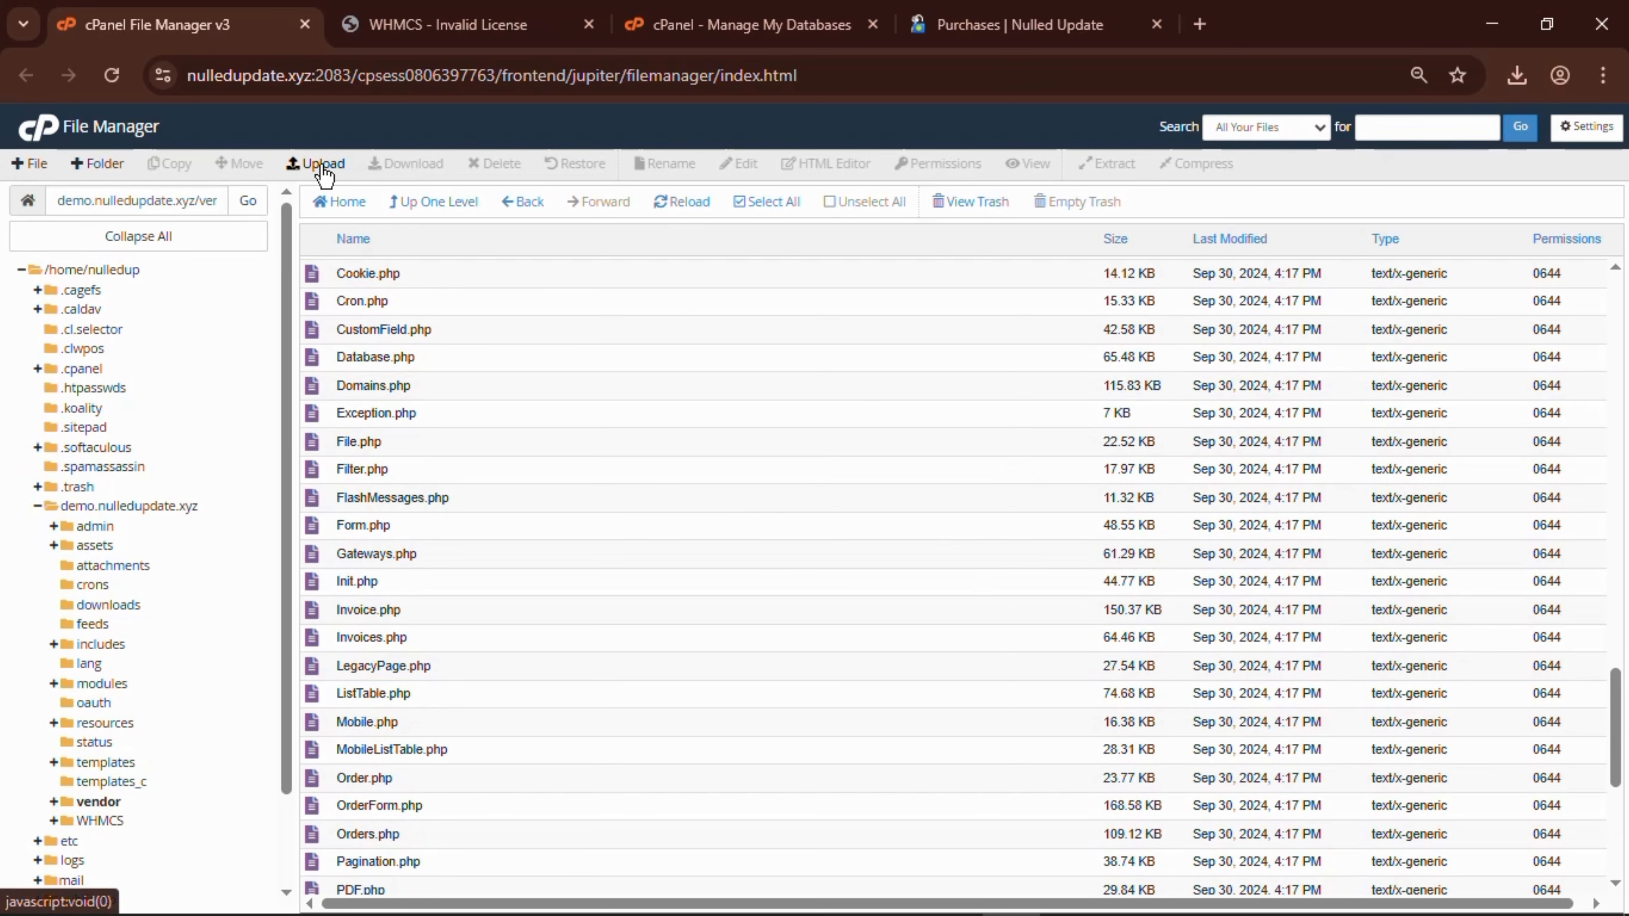
Upload License (1).php from Chrome's recent downloads into the whmcs-foundation/lib folder.
left_click(321, 168)
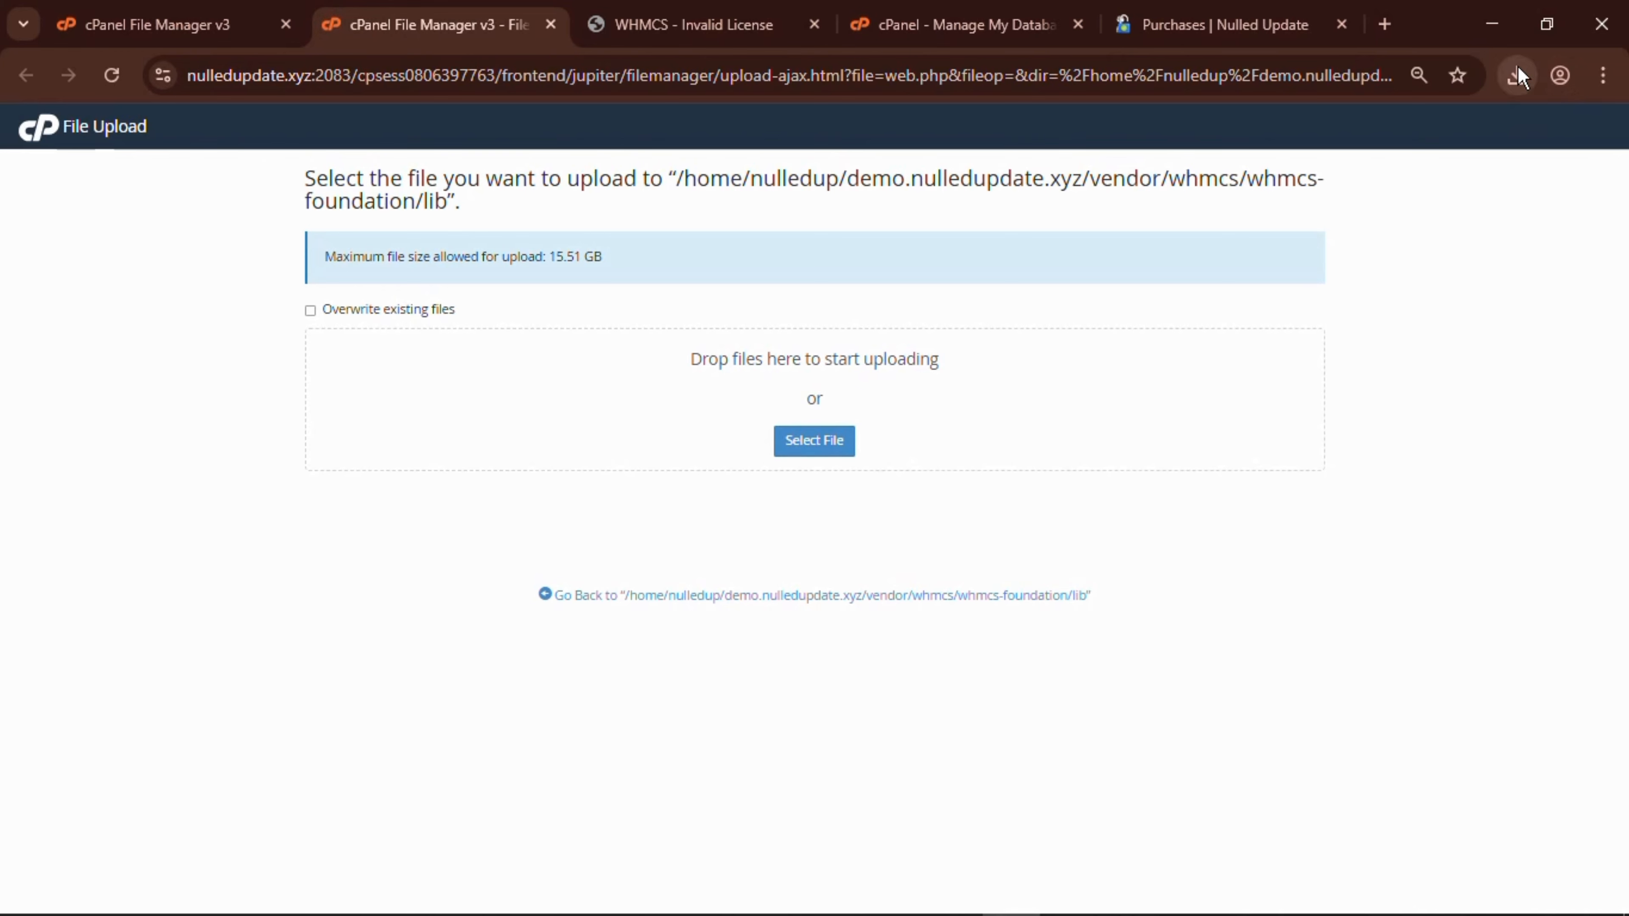
left_click(1516, 65)
left_click_drag(1320, 189, 762, 457)
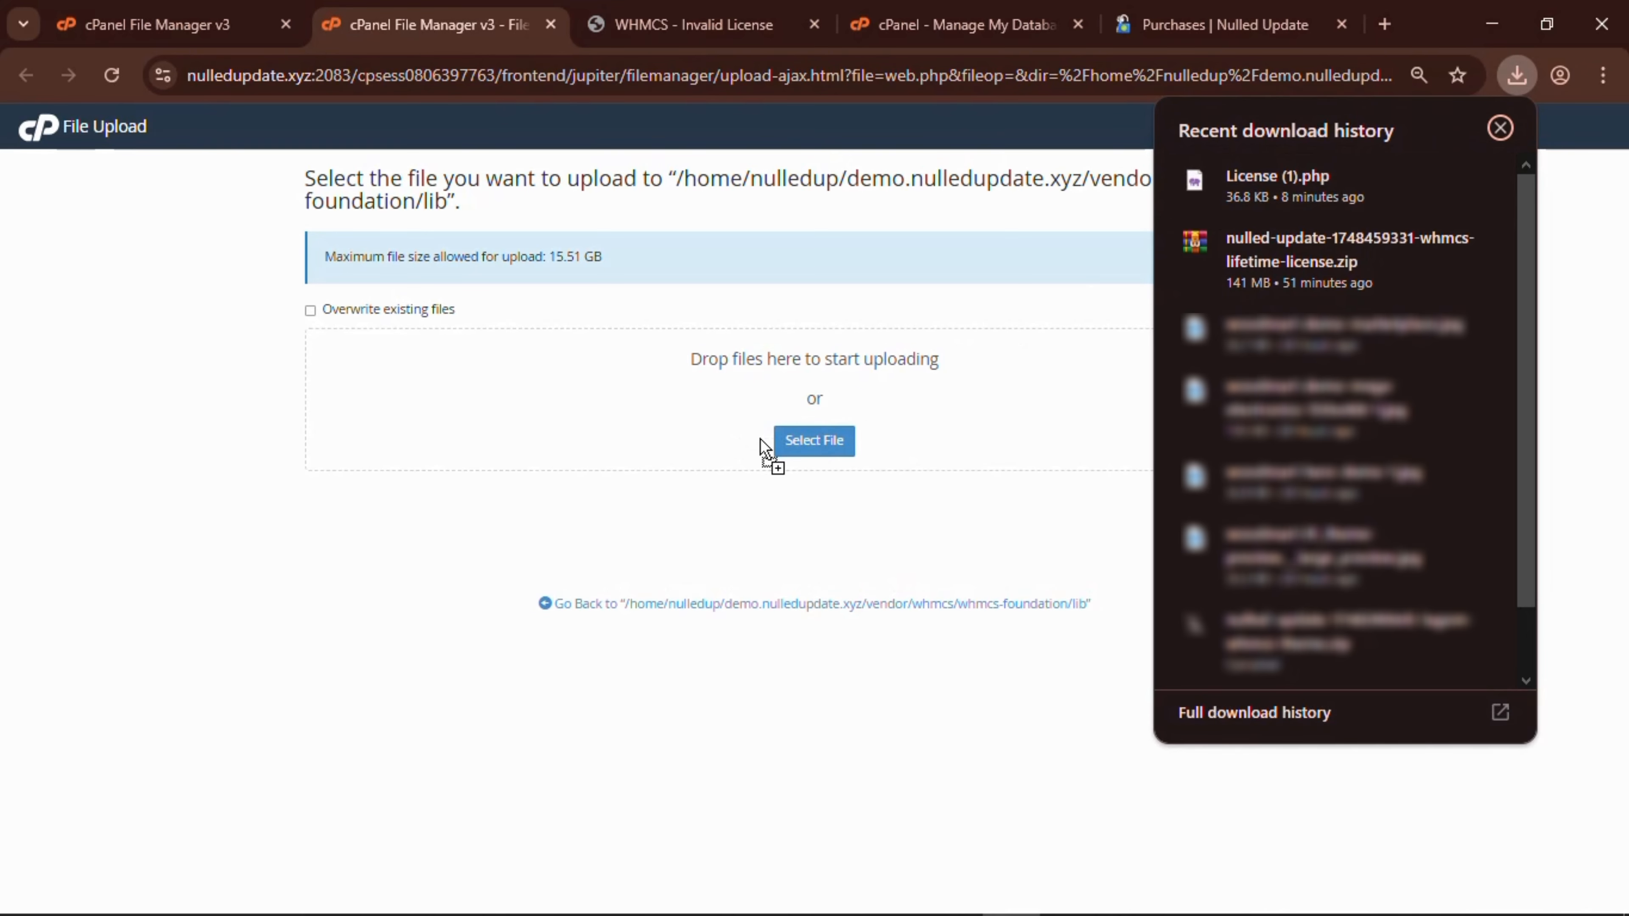
left_click(129, 442)
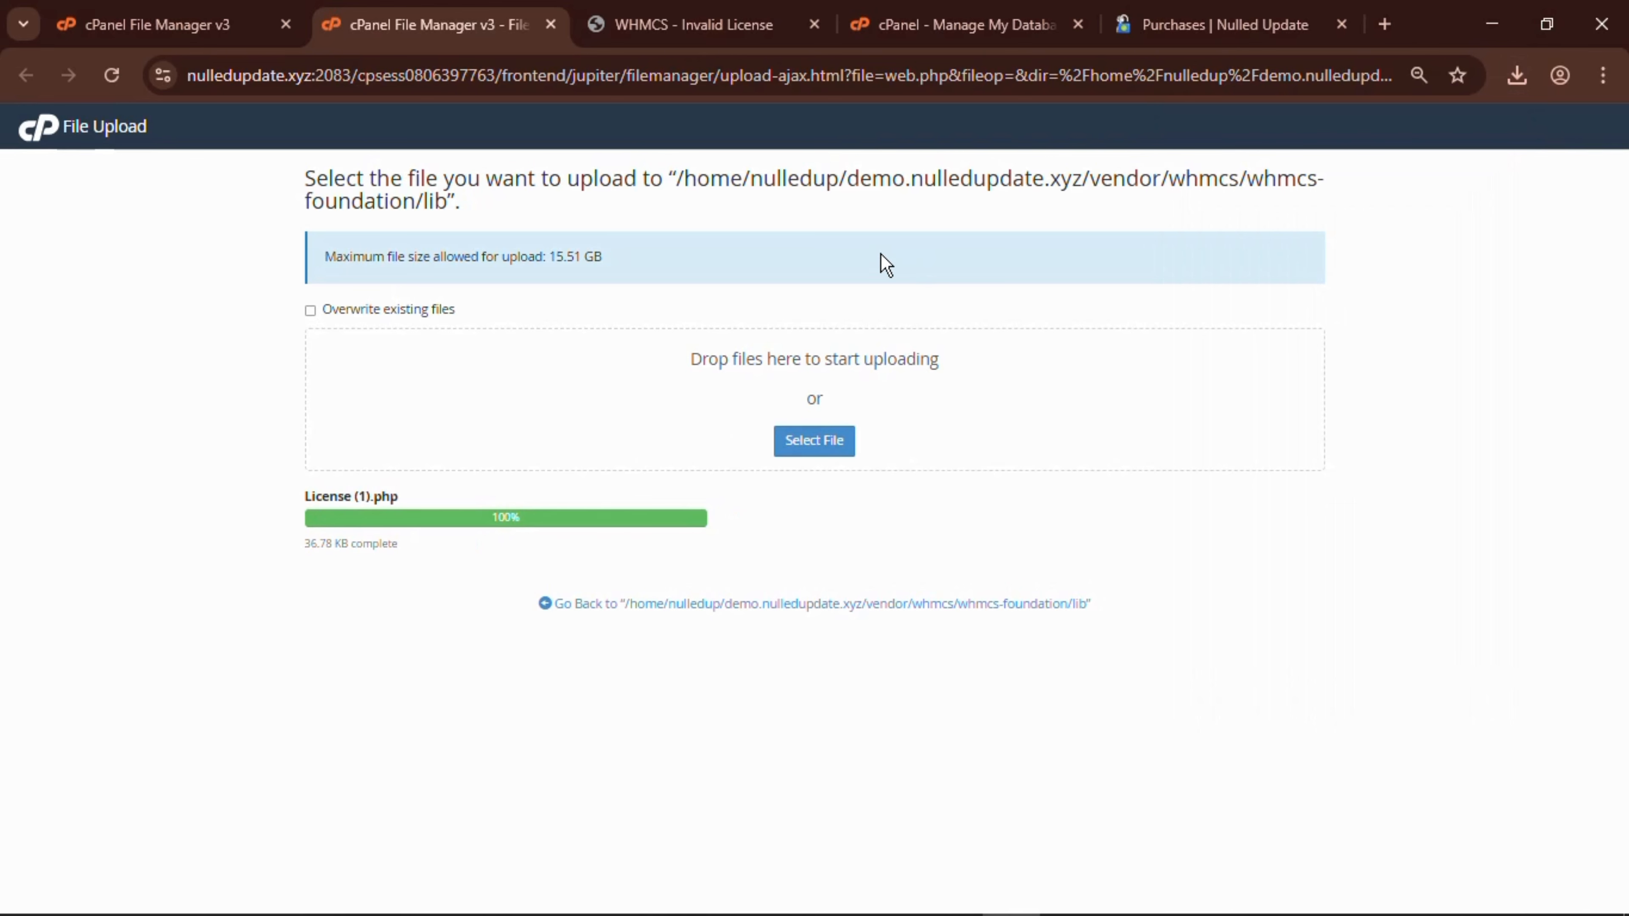
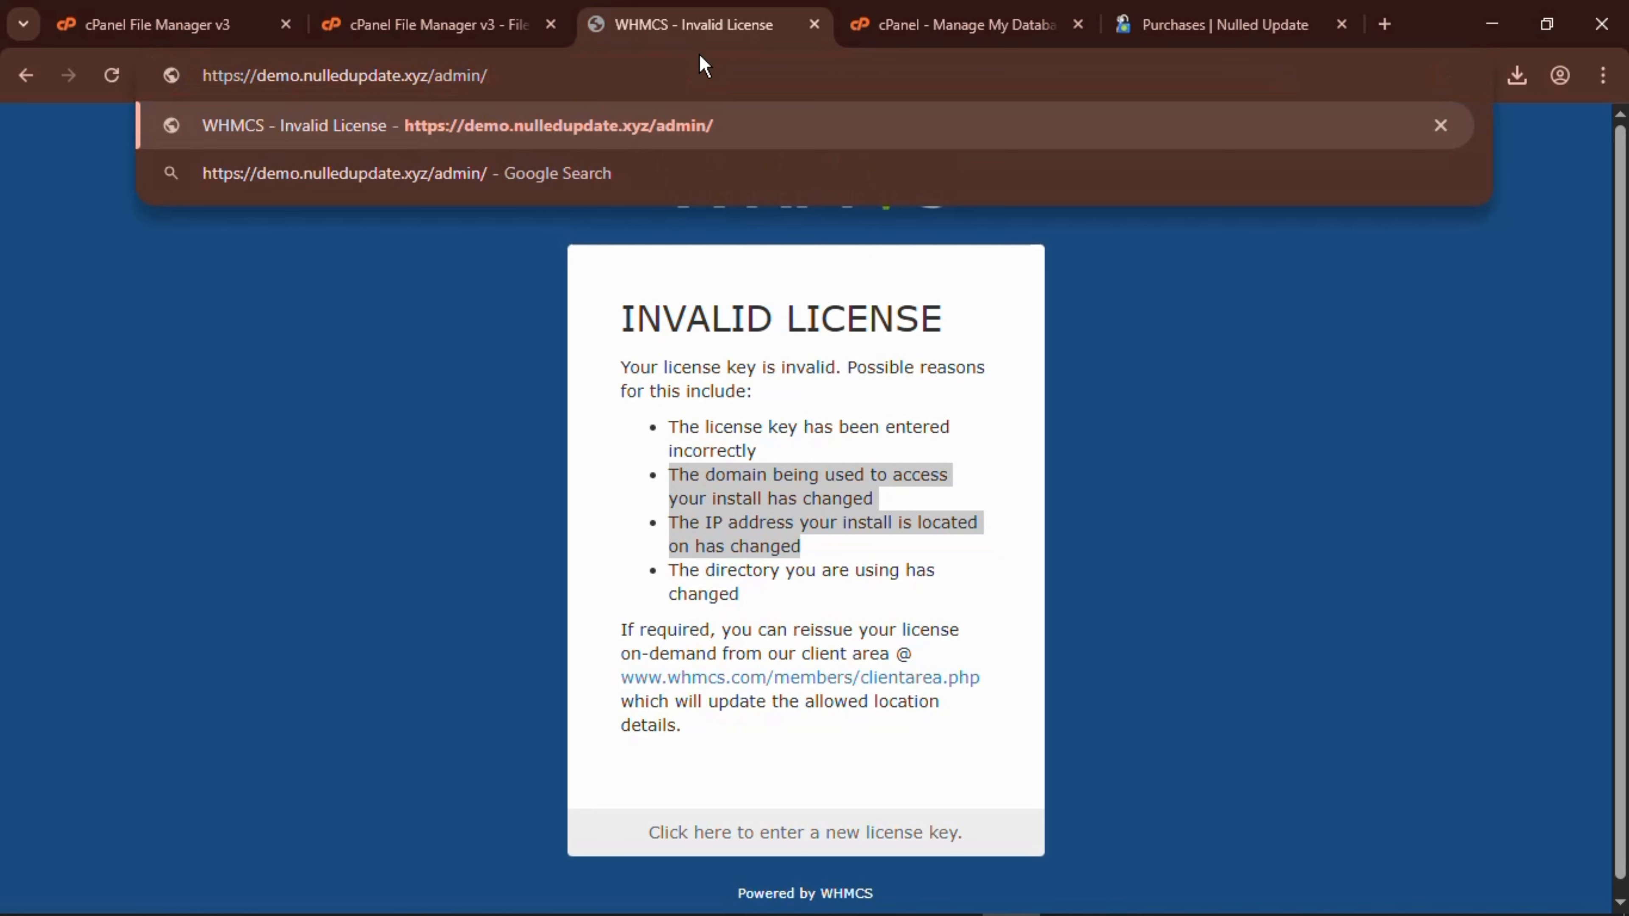
Load and reload the WHMCS /admin/ page, now showing an Oops! error, then return to File Manager.
key("Return")
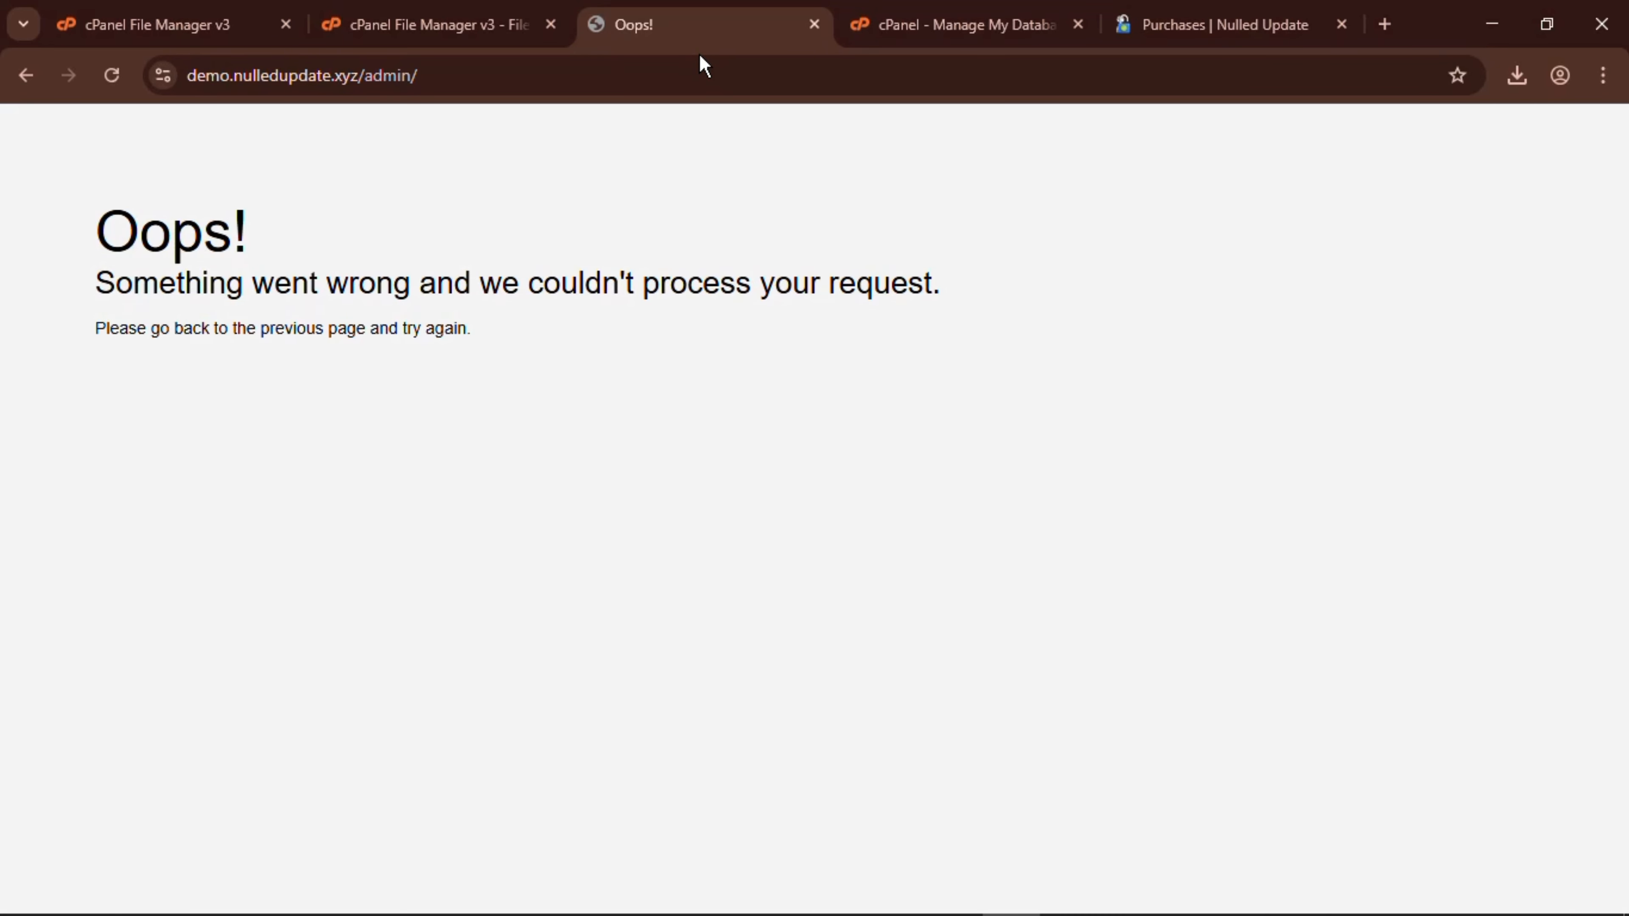
left_click(593, 71)
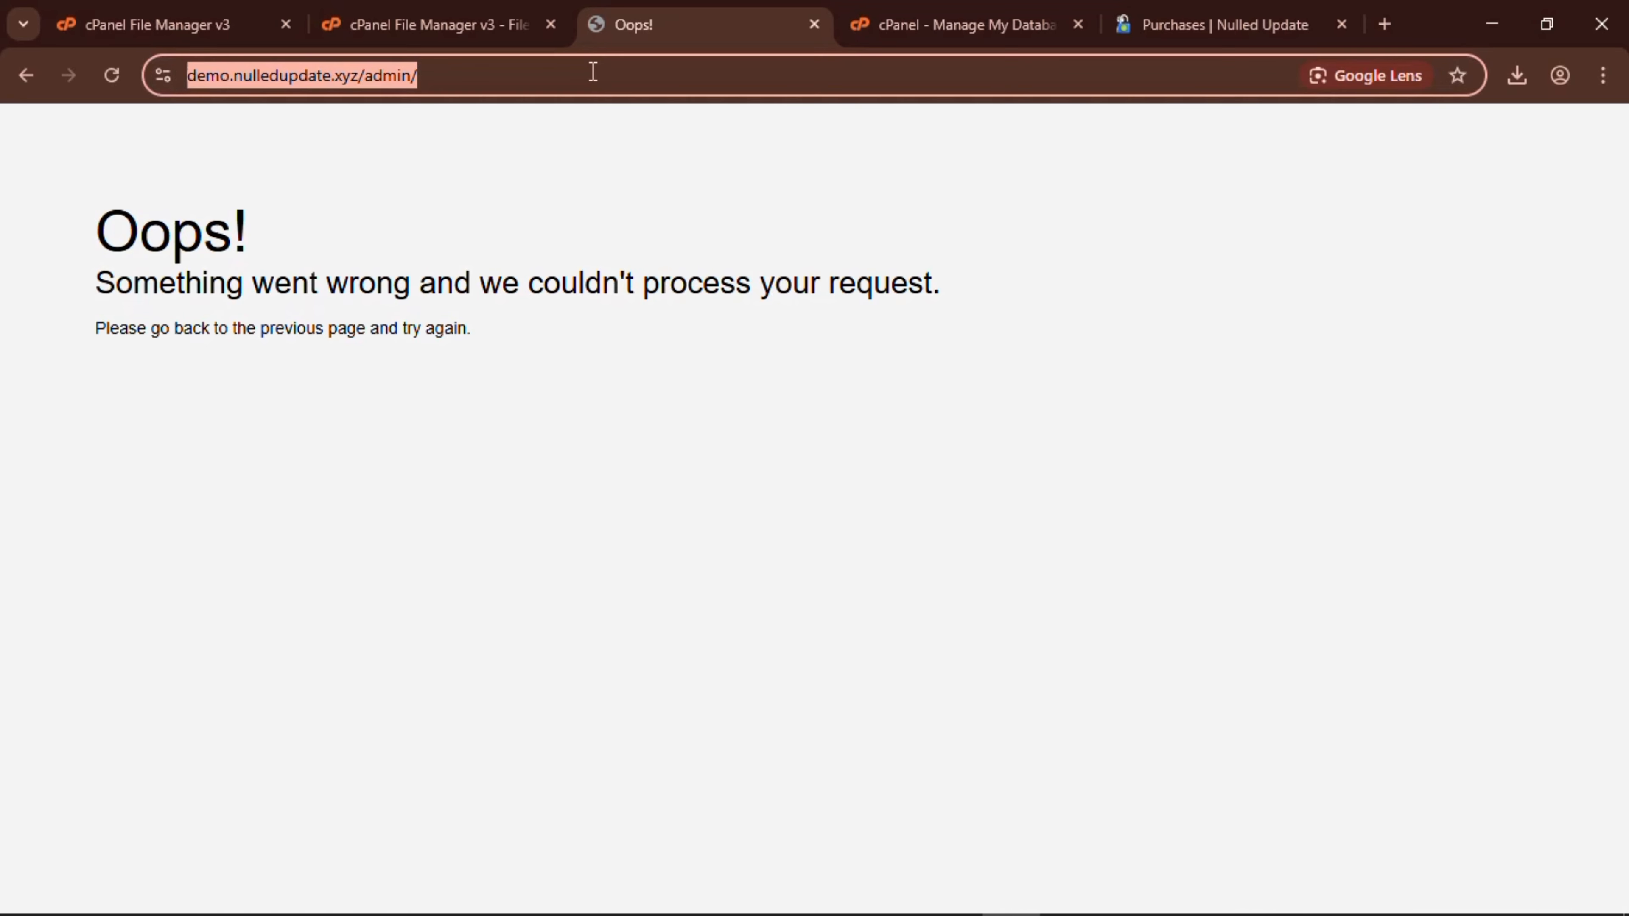
key("Return")
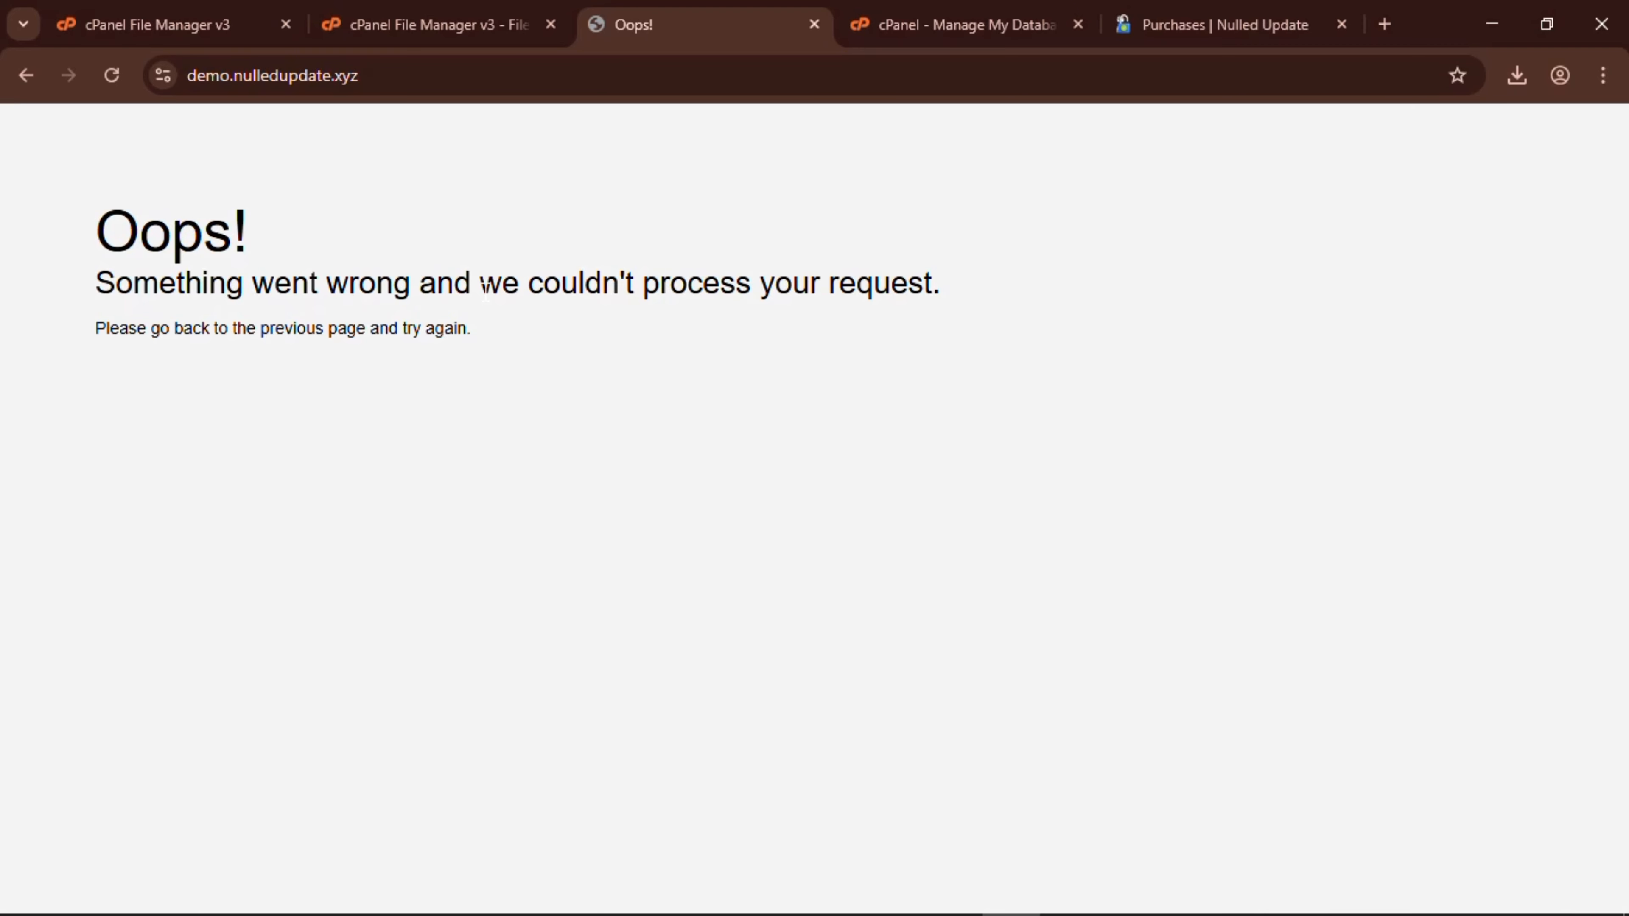
left_click(424, 12)
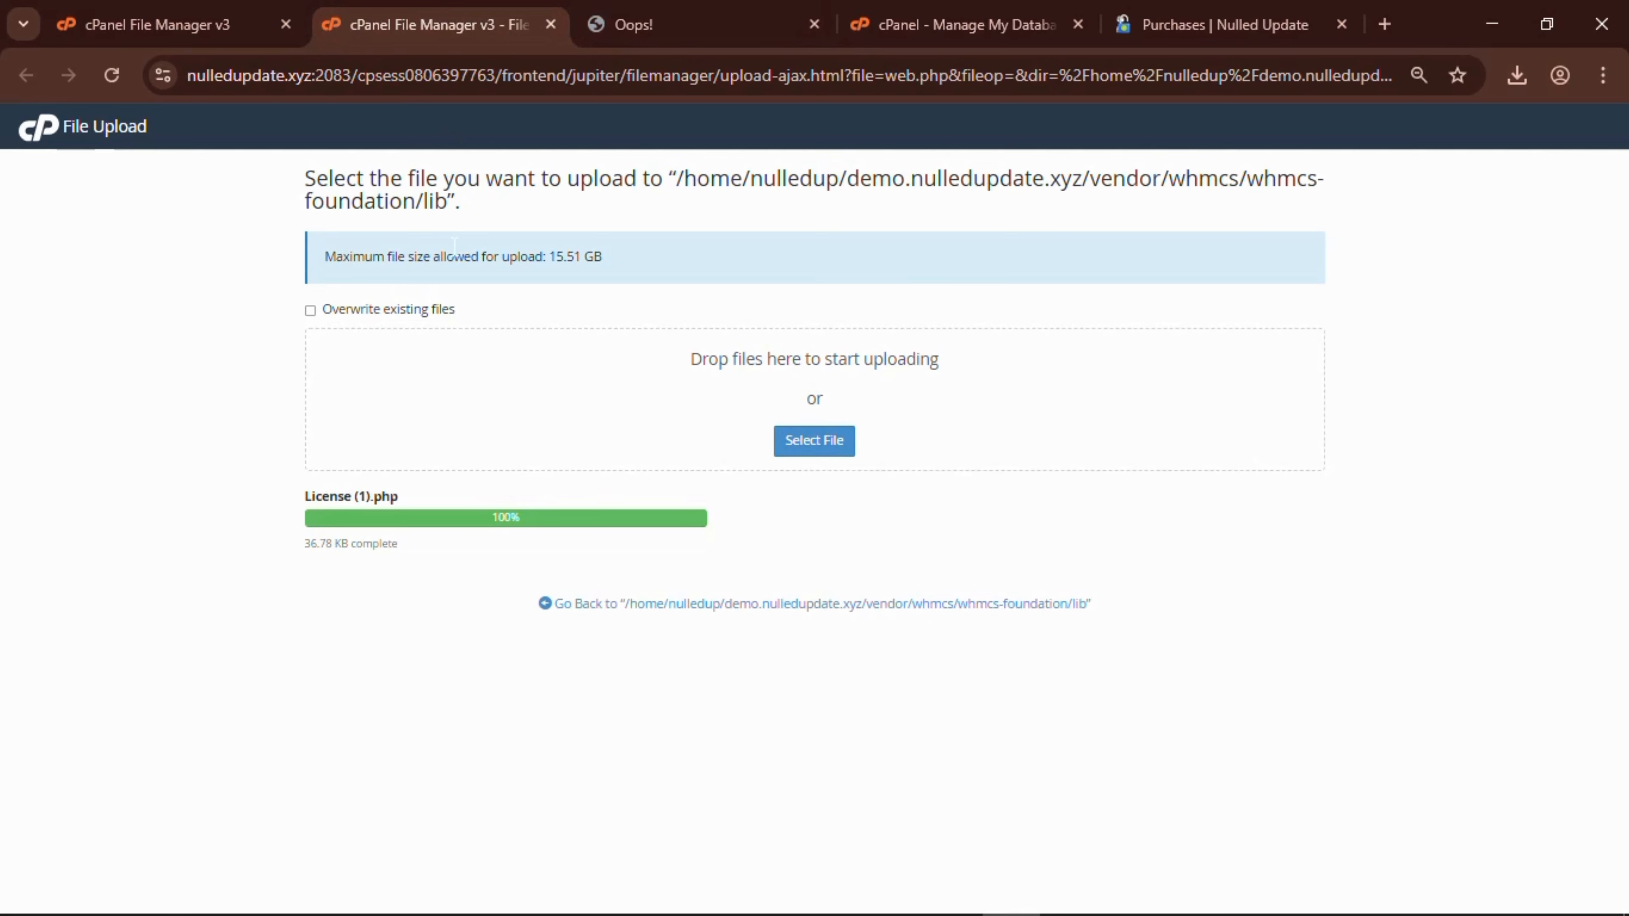
Refresh the whmcs-foundation/lib listing and check Chrome's recent downloads.
left_click(154, 11)
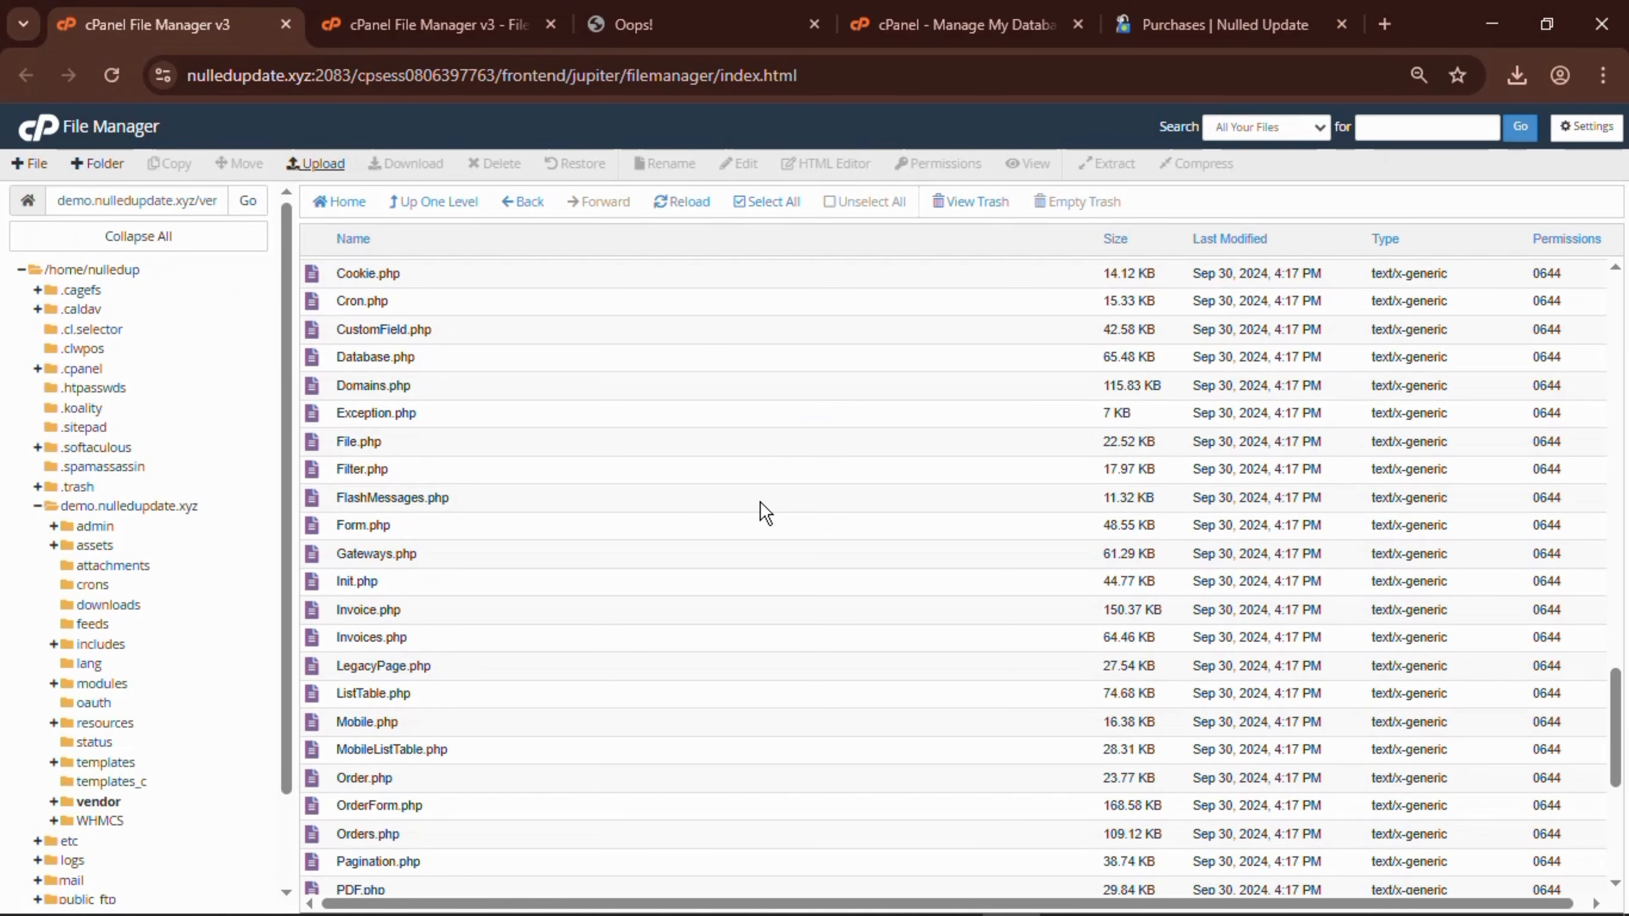
scroll(760, 510, "down", 1)
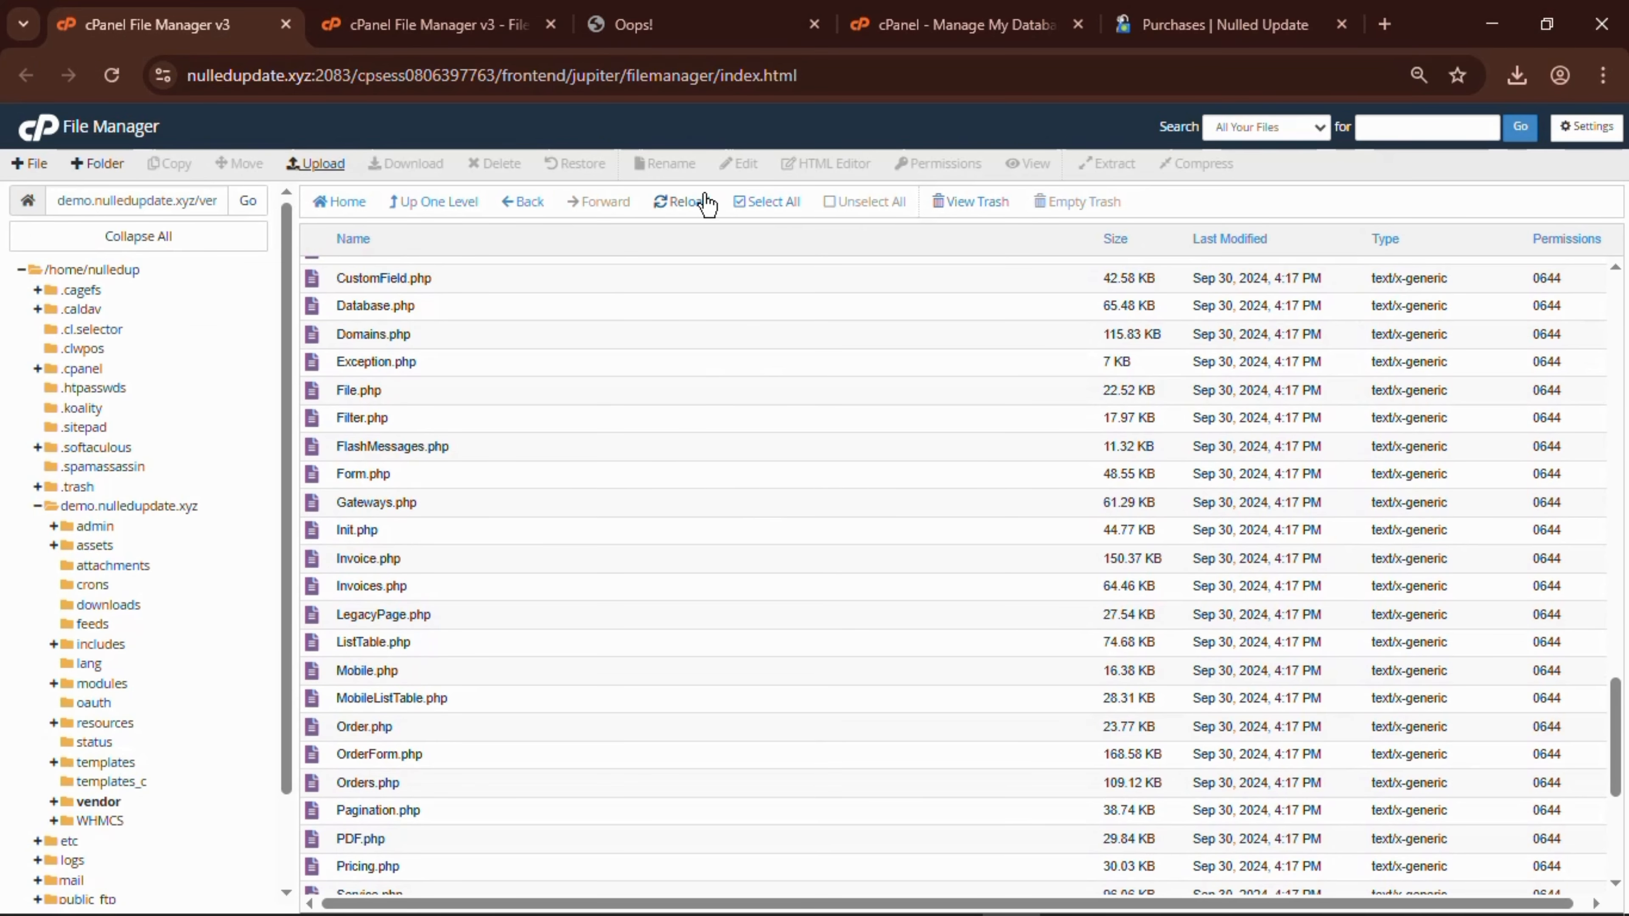
left_click(685, 204)
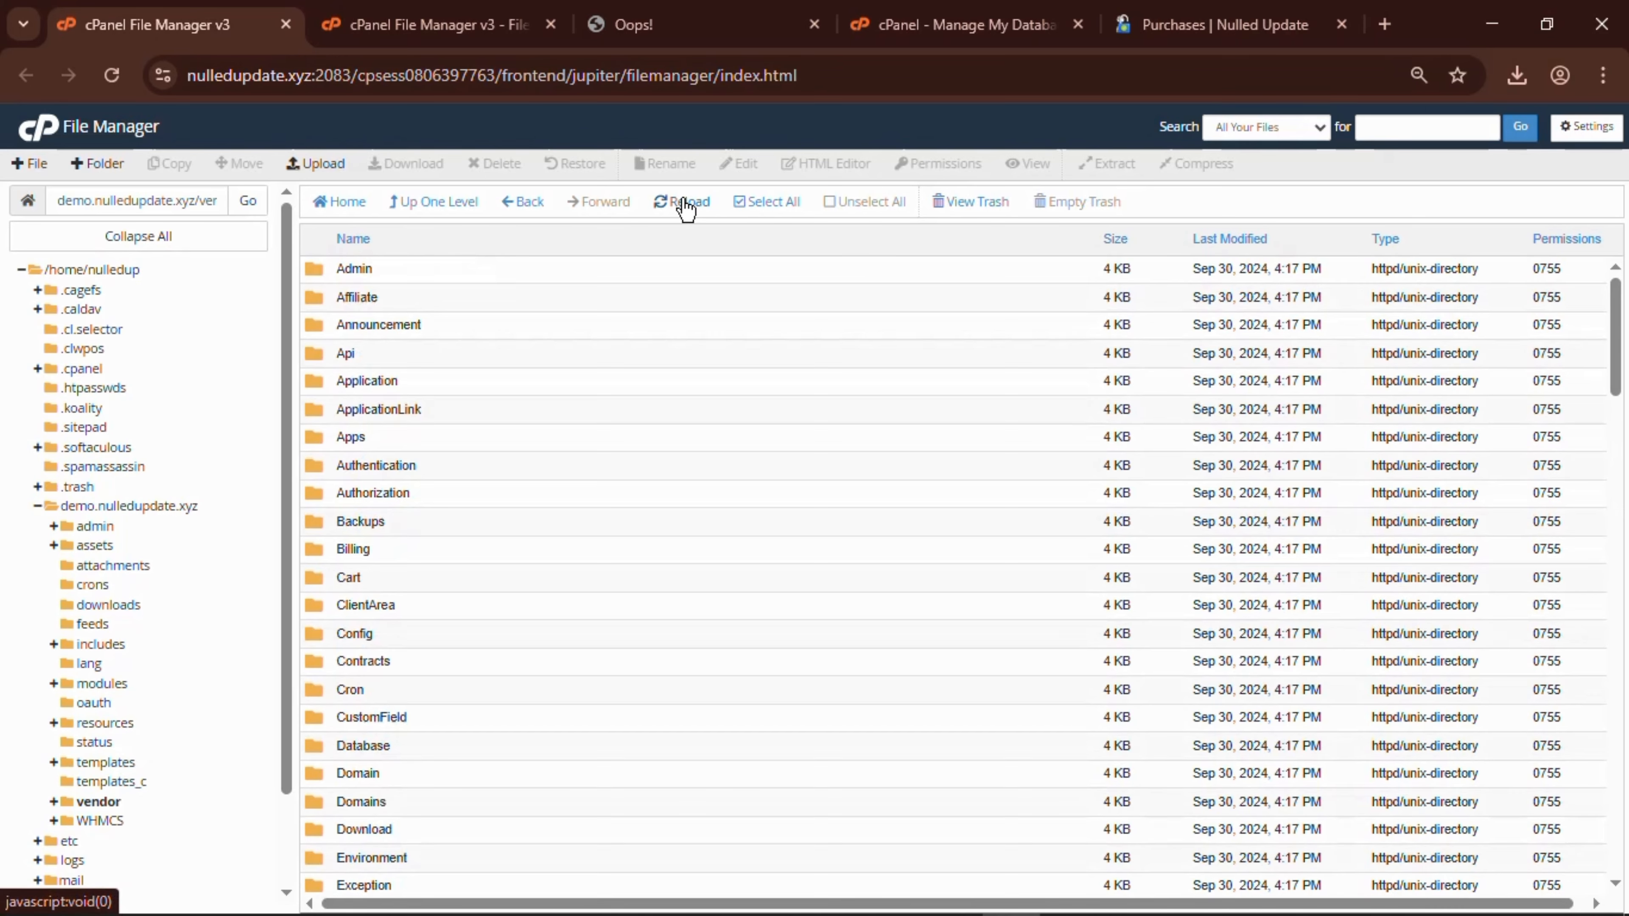
left_click(1515, 74)
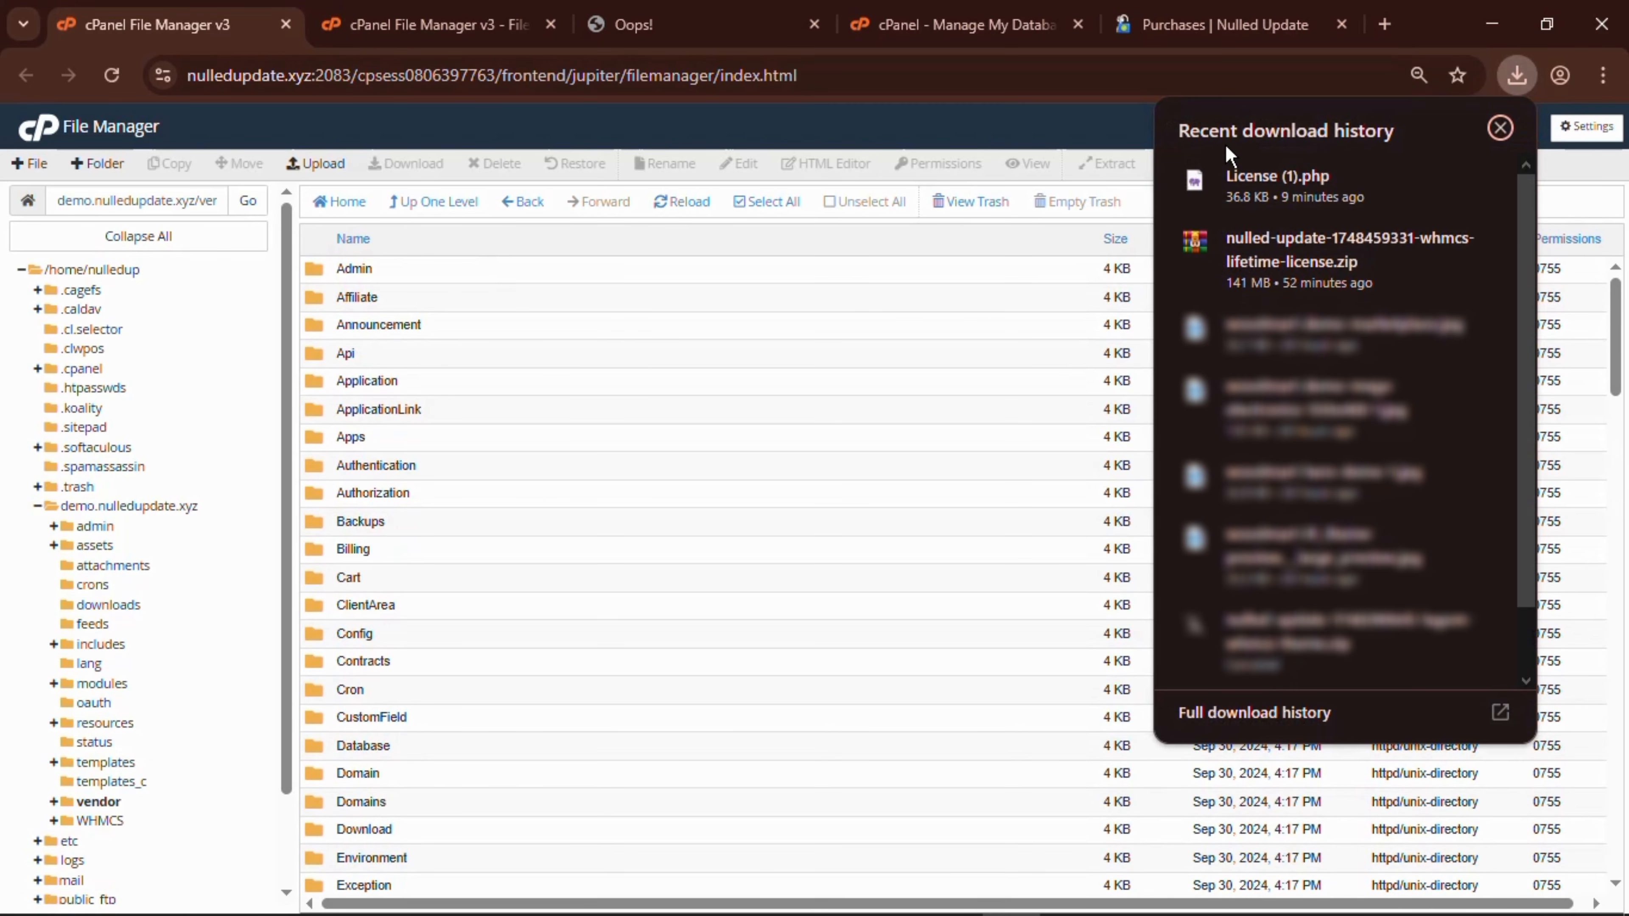
scroll(523, 504, "down", 2)
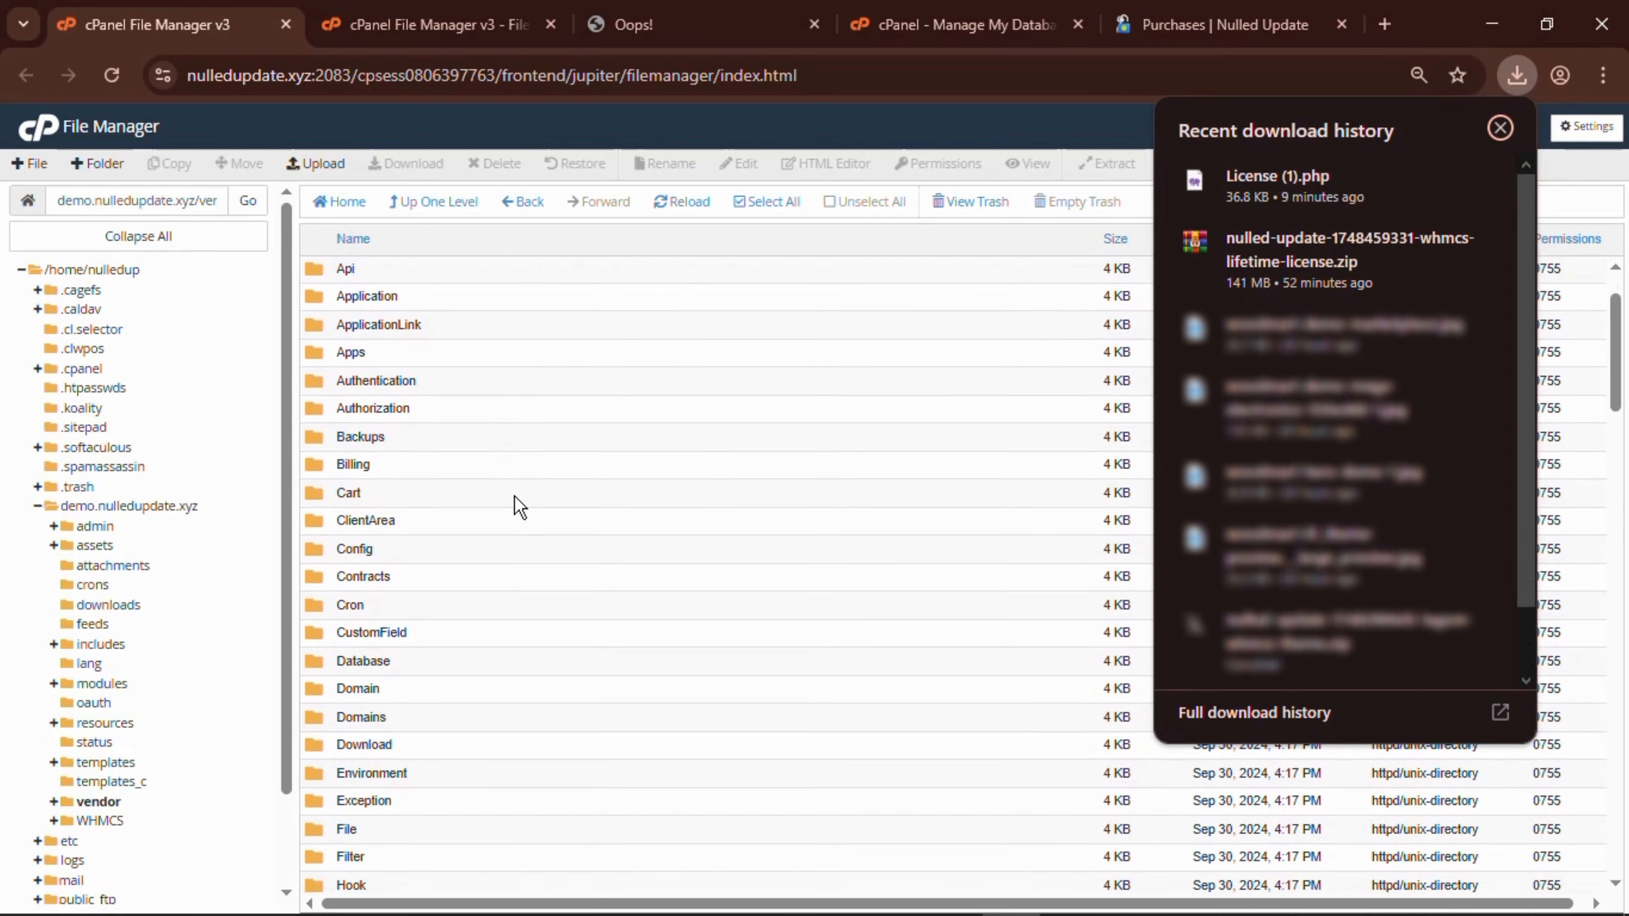
left_click(1501, 129)
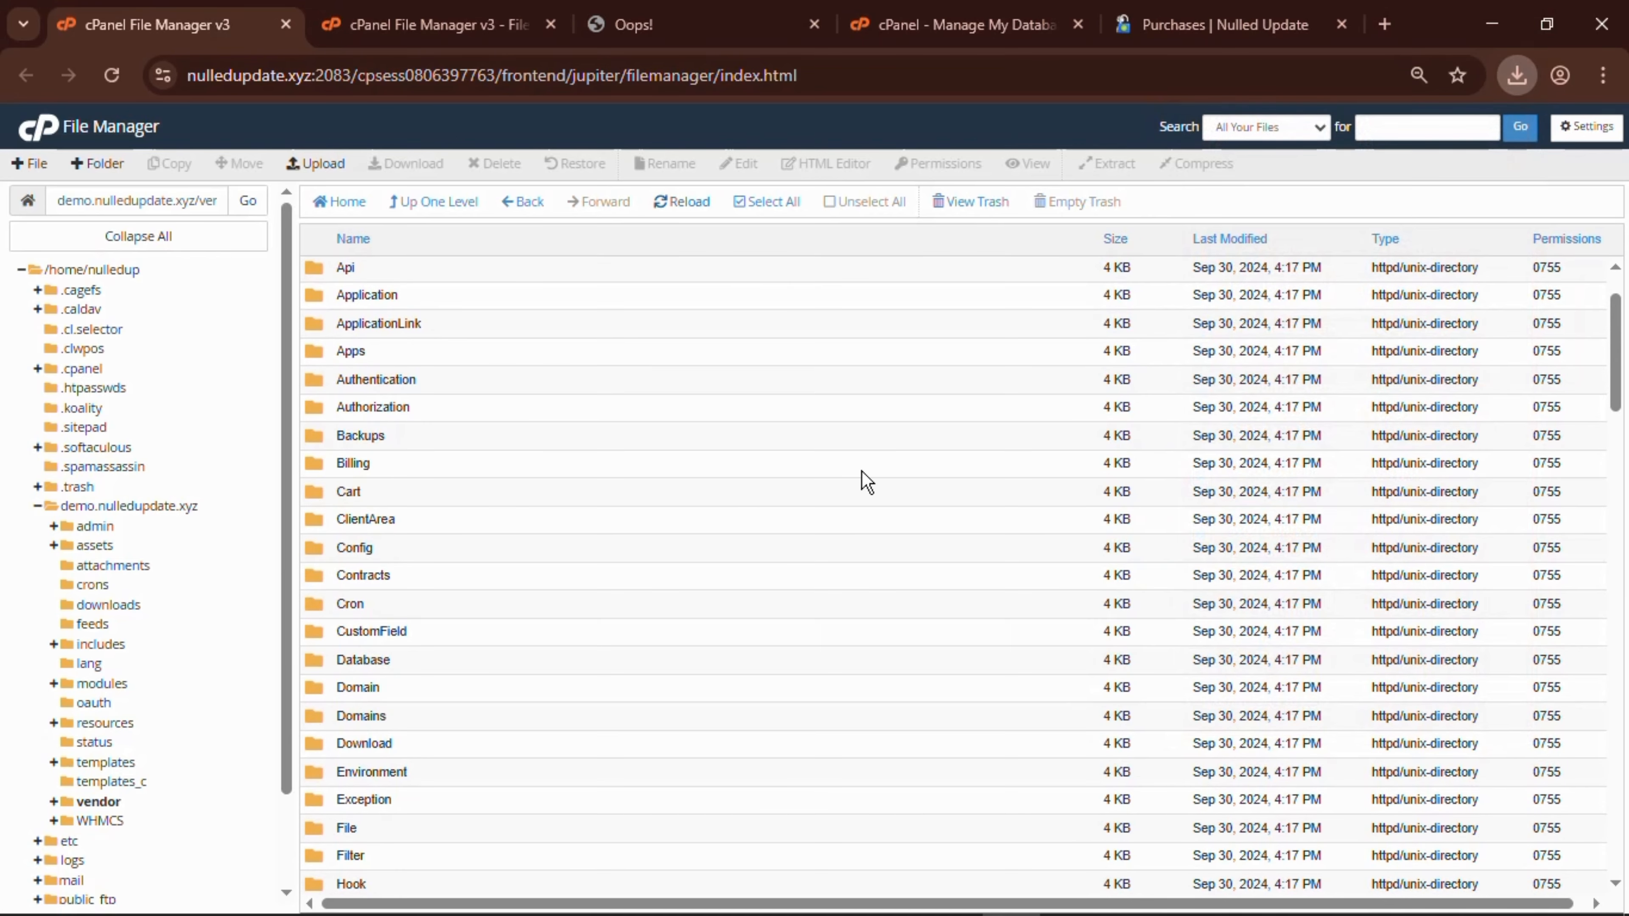
scroll(742, 513, "down", 15)
scroll(740, 507, "down", 20)
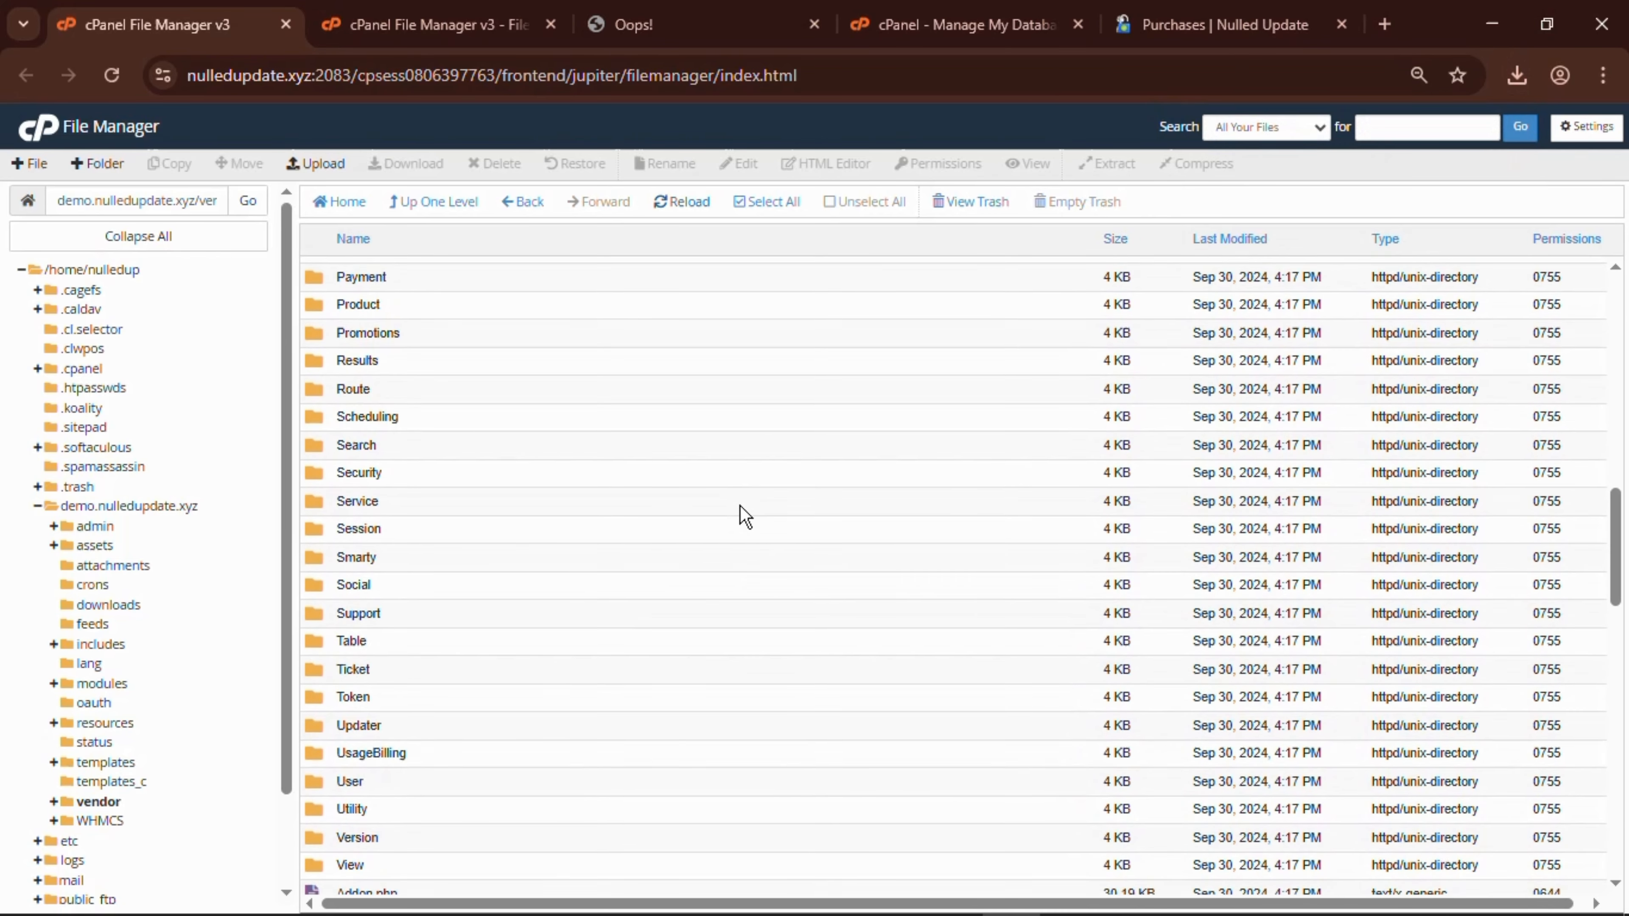
scroll(740, 507, "down", 3)
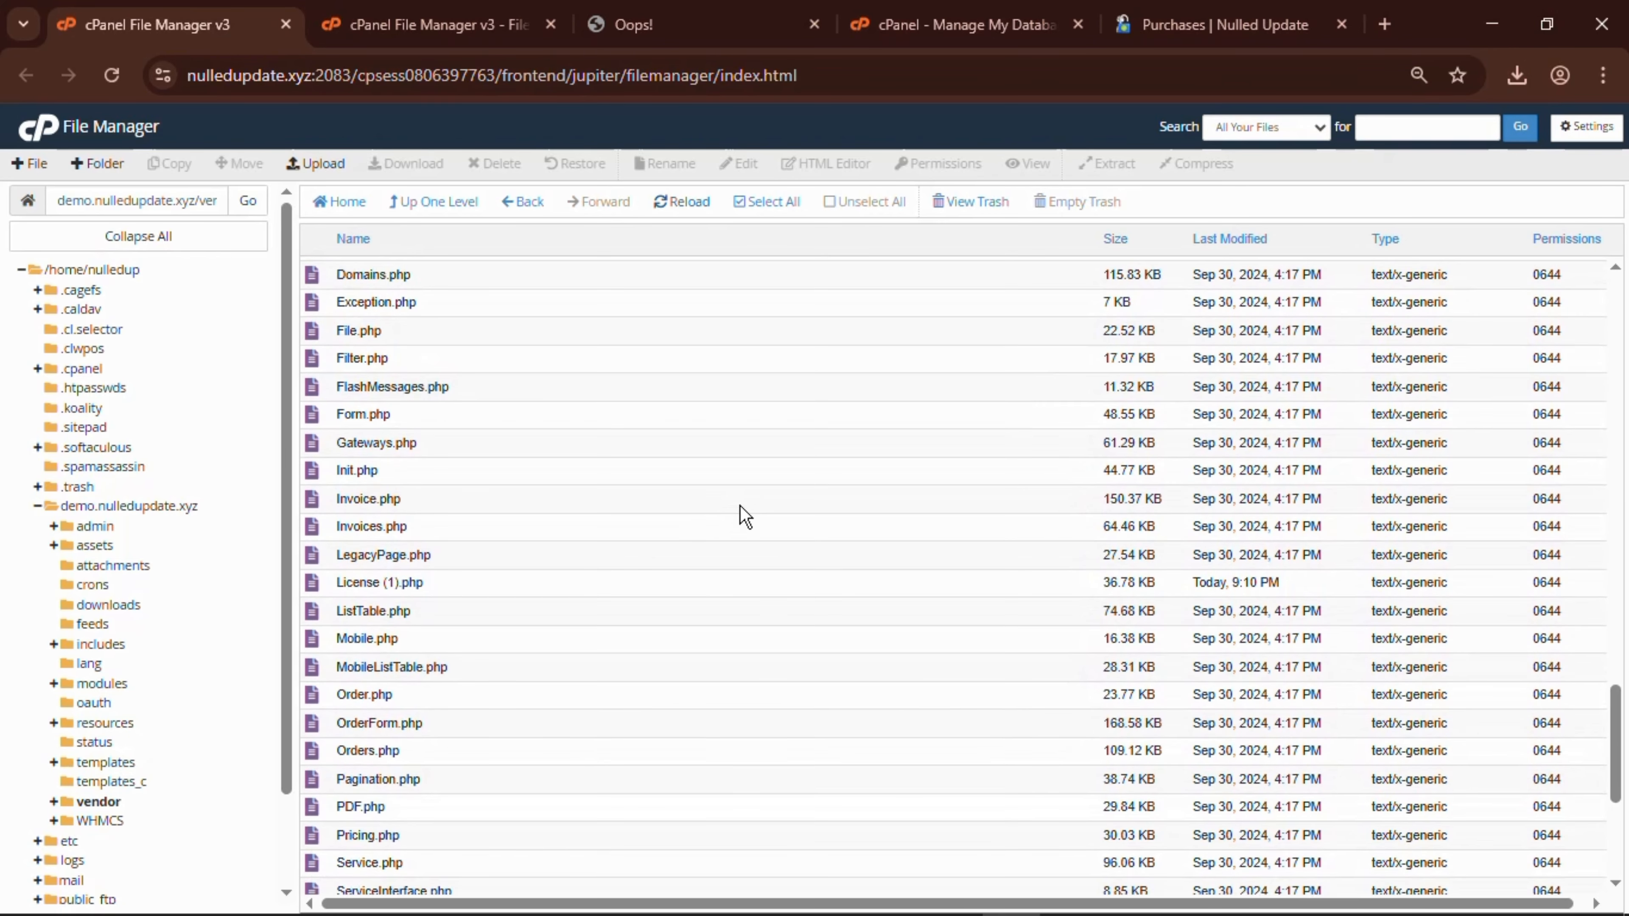
Rename the uploaded License (1).php to License.php.
left_click(400, 584)
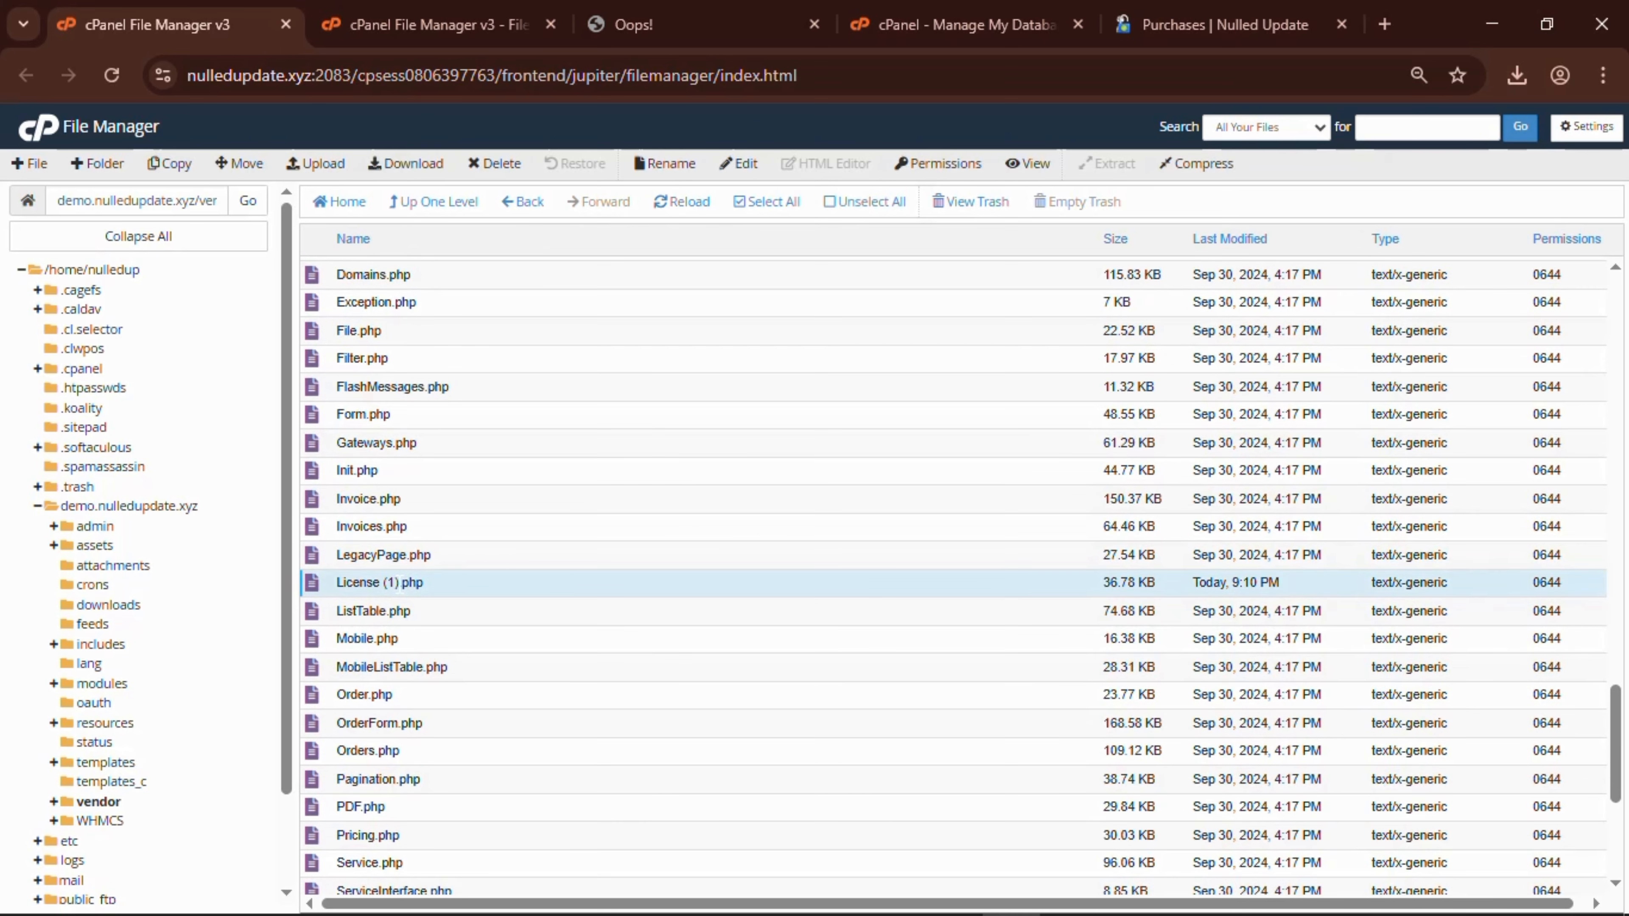
left_click(398, 582)
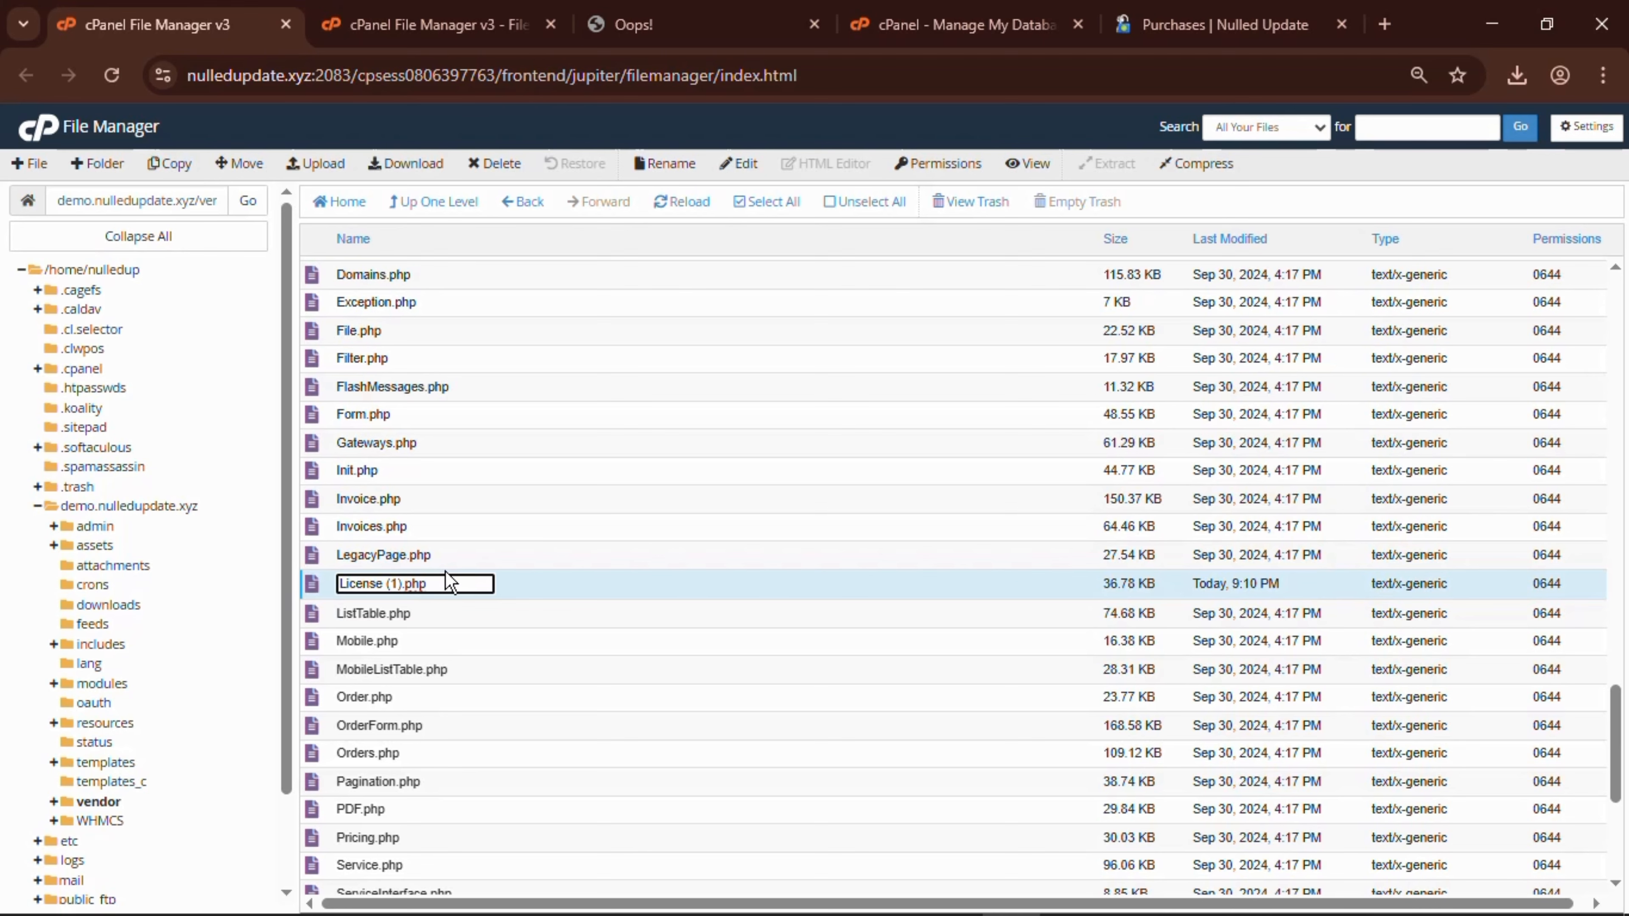
key("BackSpace")
key("BackSpace")
key("BackSpace")
key("BackSpace")
key("Return")
scroll(449, 581, "down", 1)
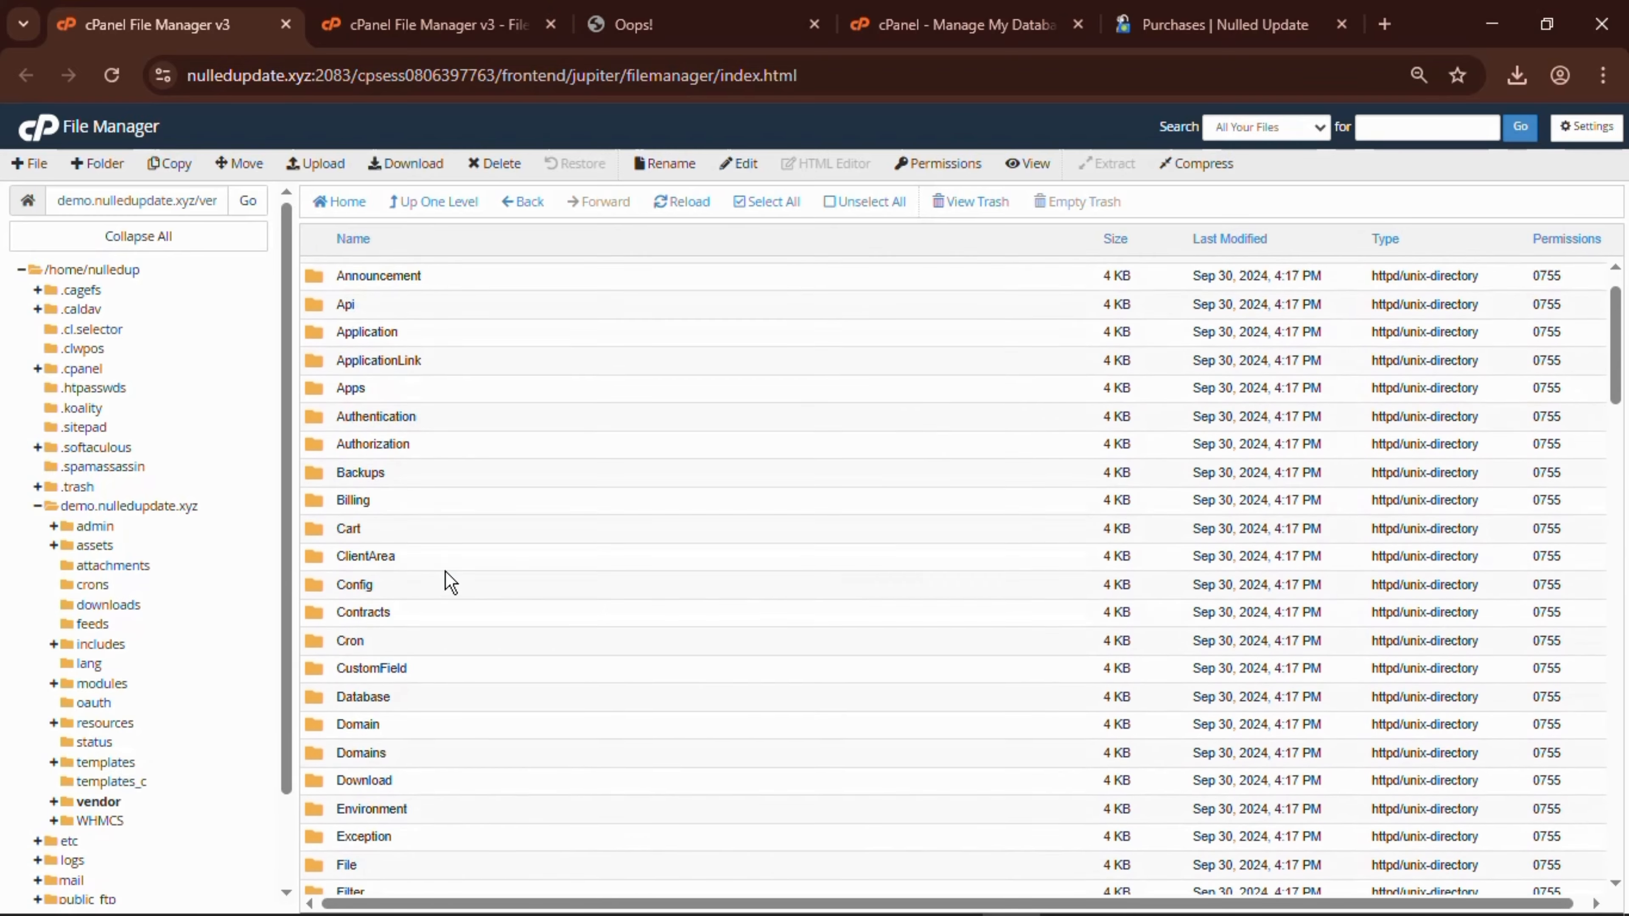
scroll(448, 581, "down", 15)
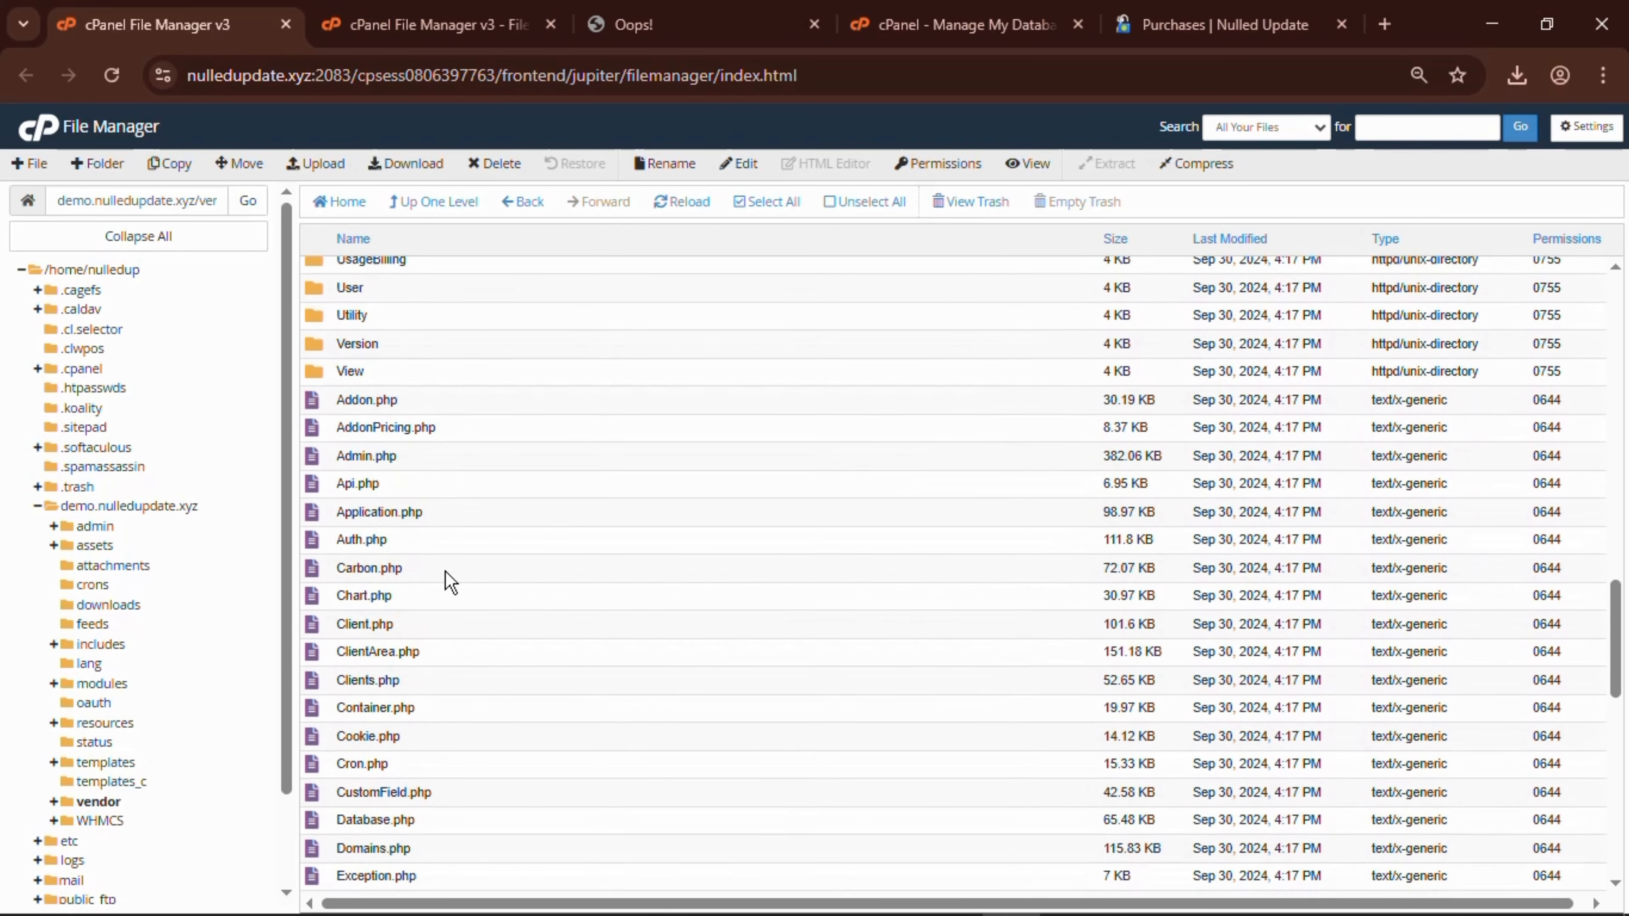
scroll(448, 581, "down", 6)
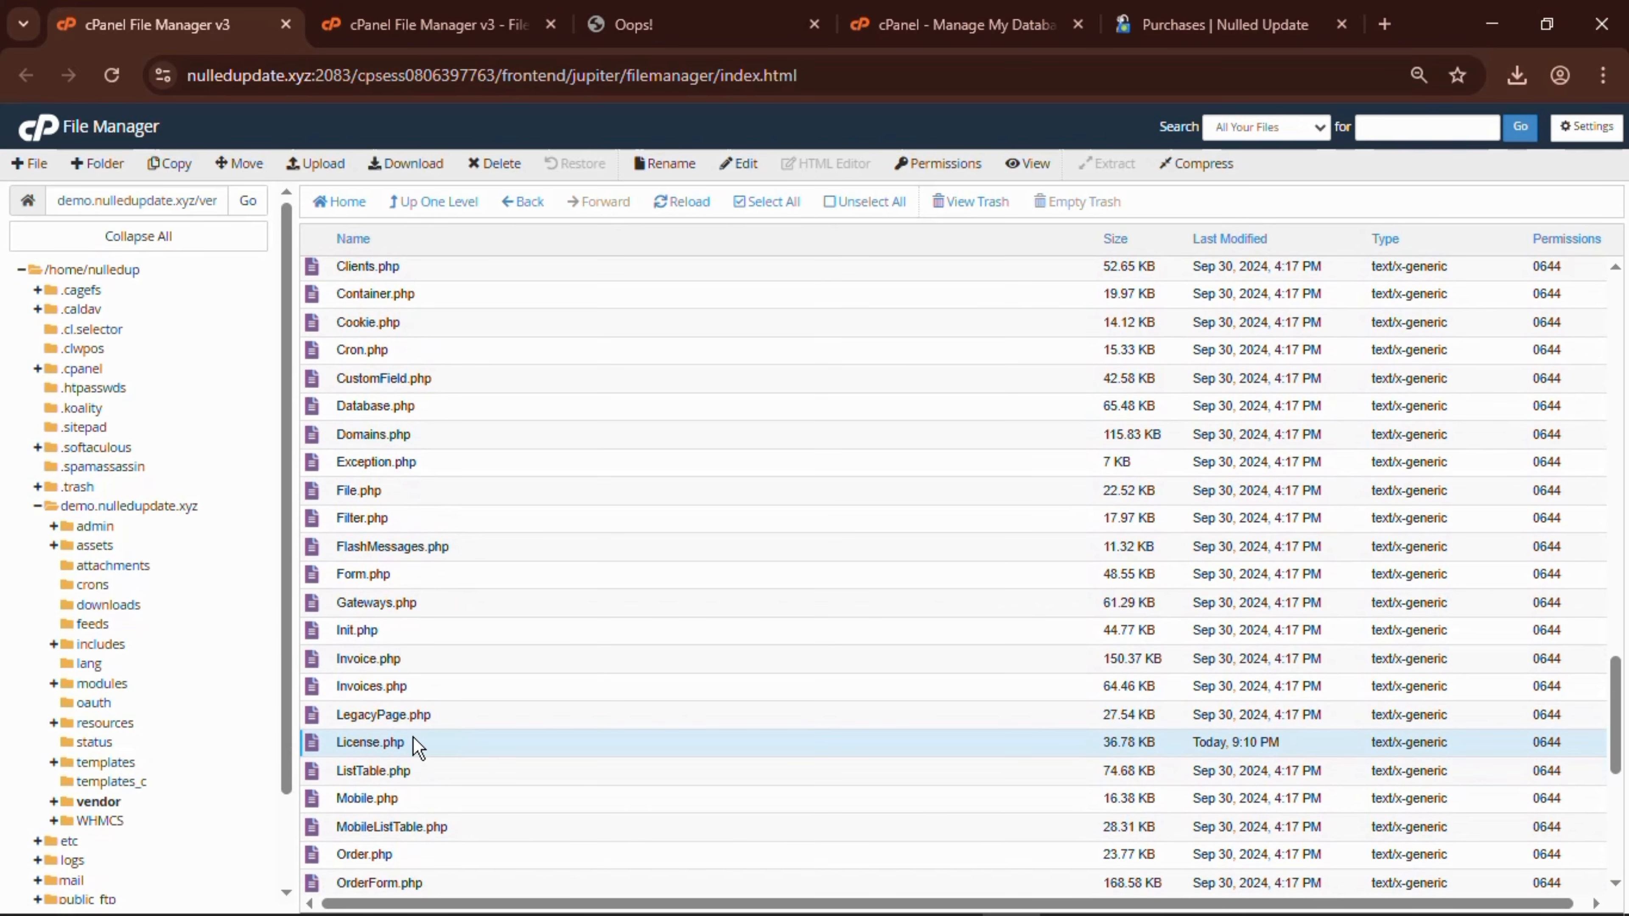
left_click(631, 14)
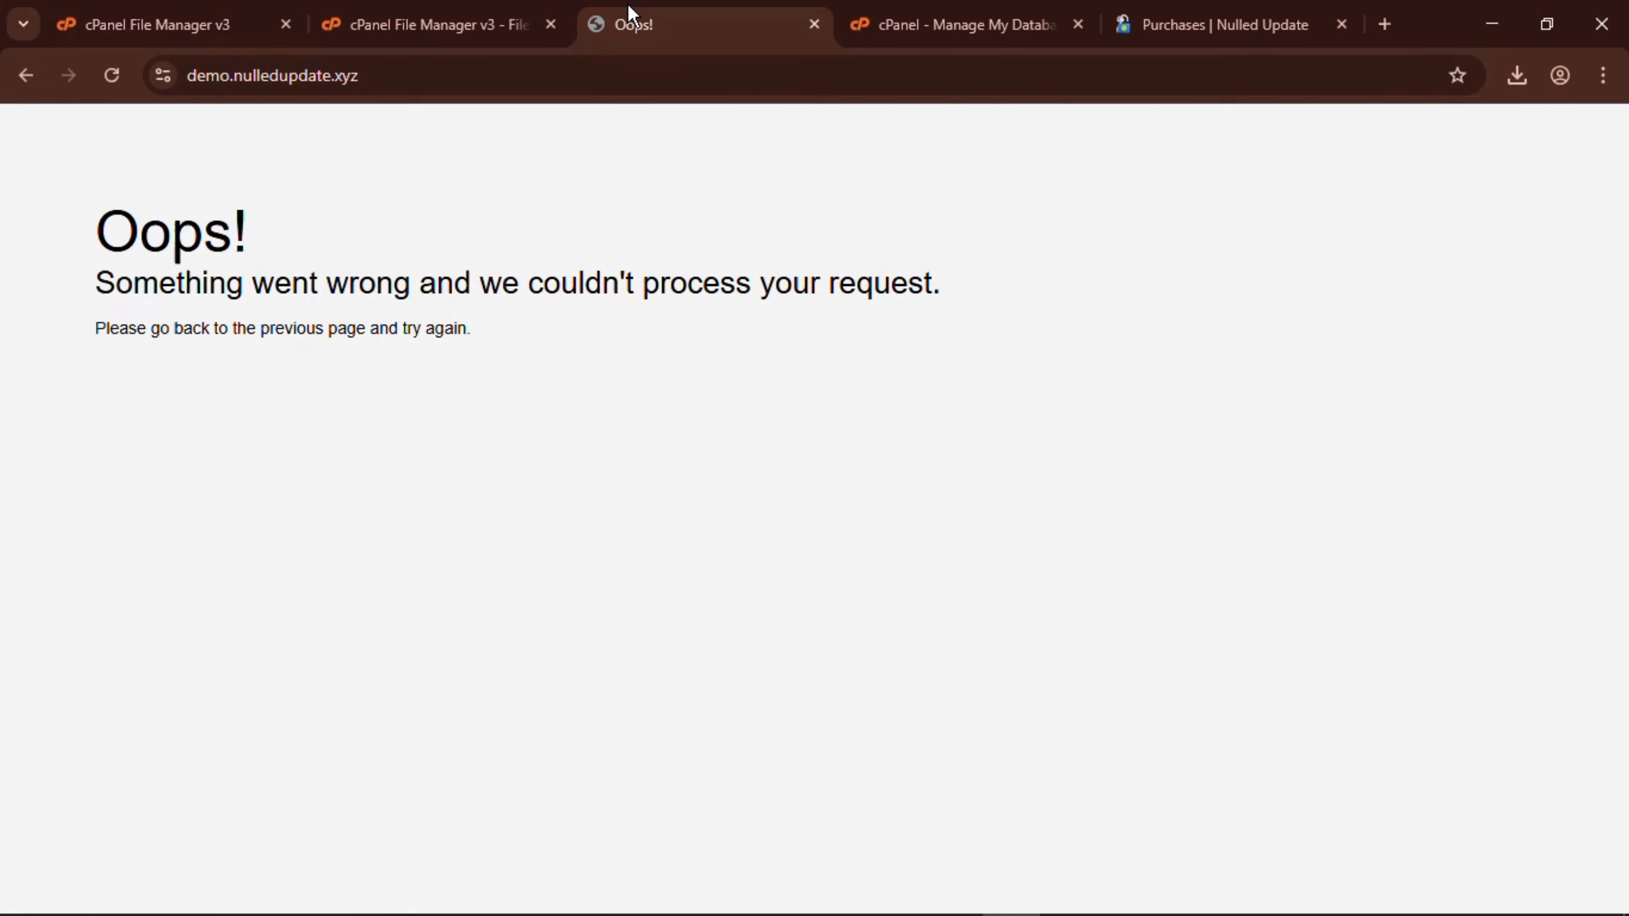
Reload the site, go to /admin/ after the domain, and log in with the pre-filled credentials.
left_click(110, 82)
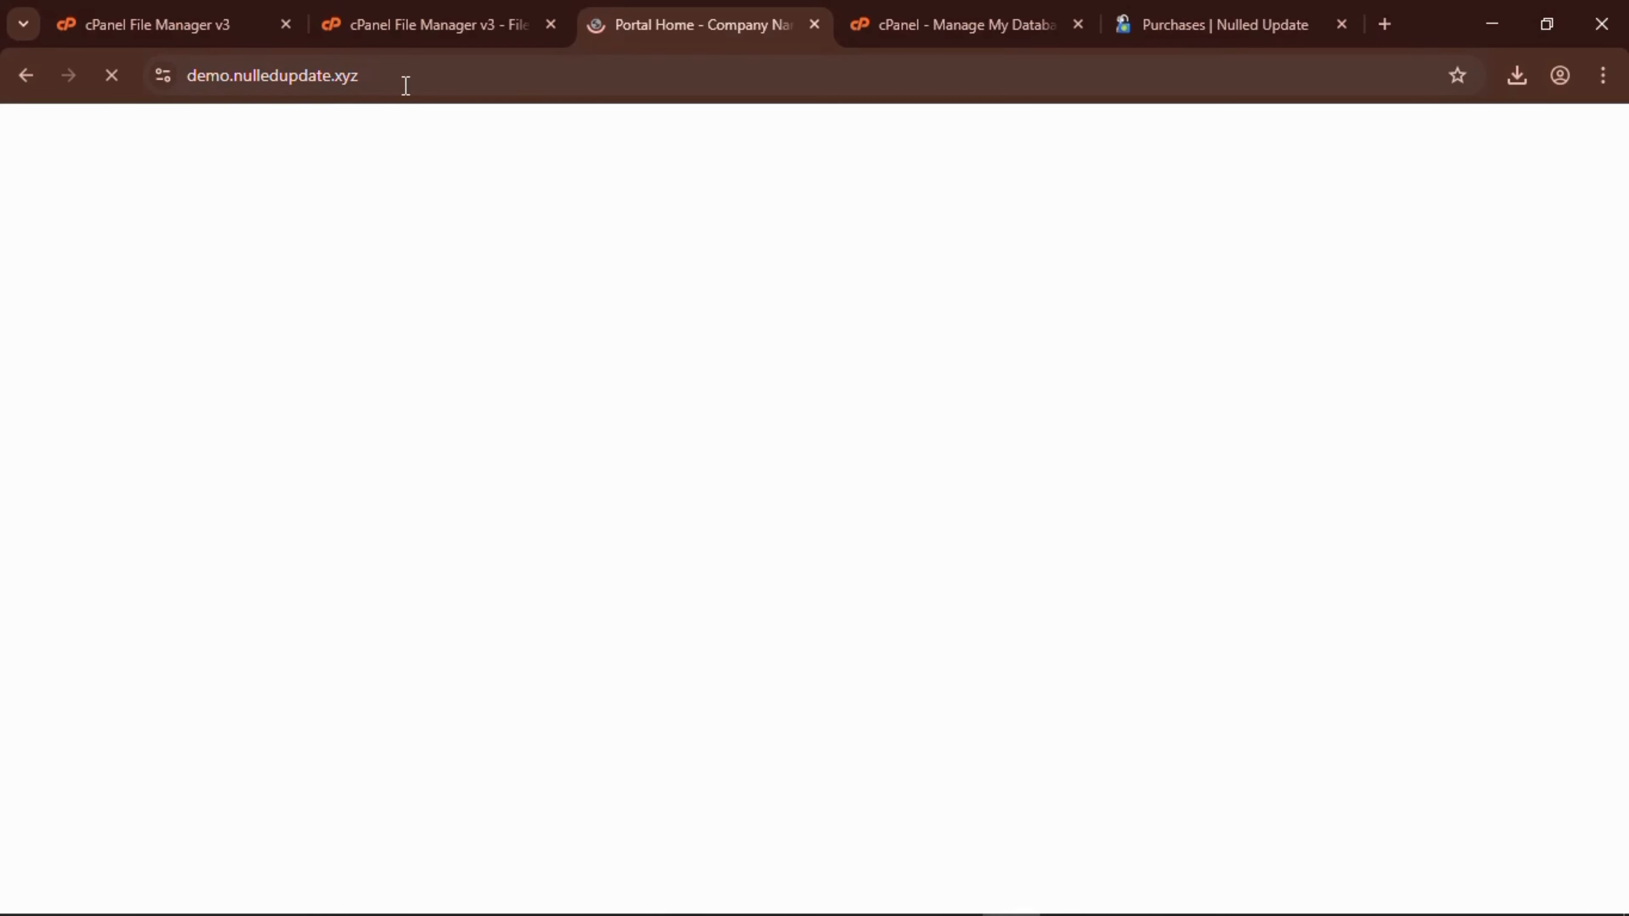
left_click(405, 85)
left_click(405, 85)
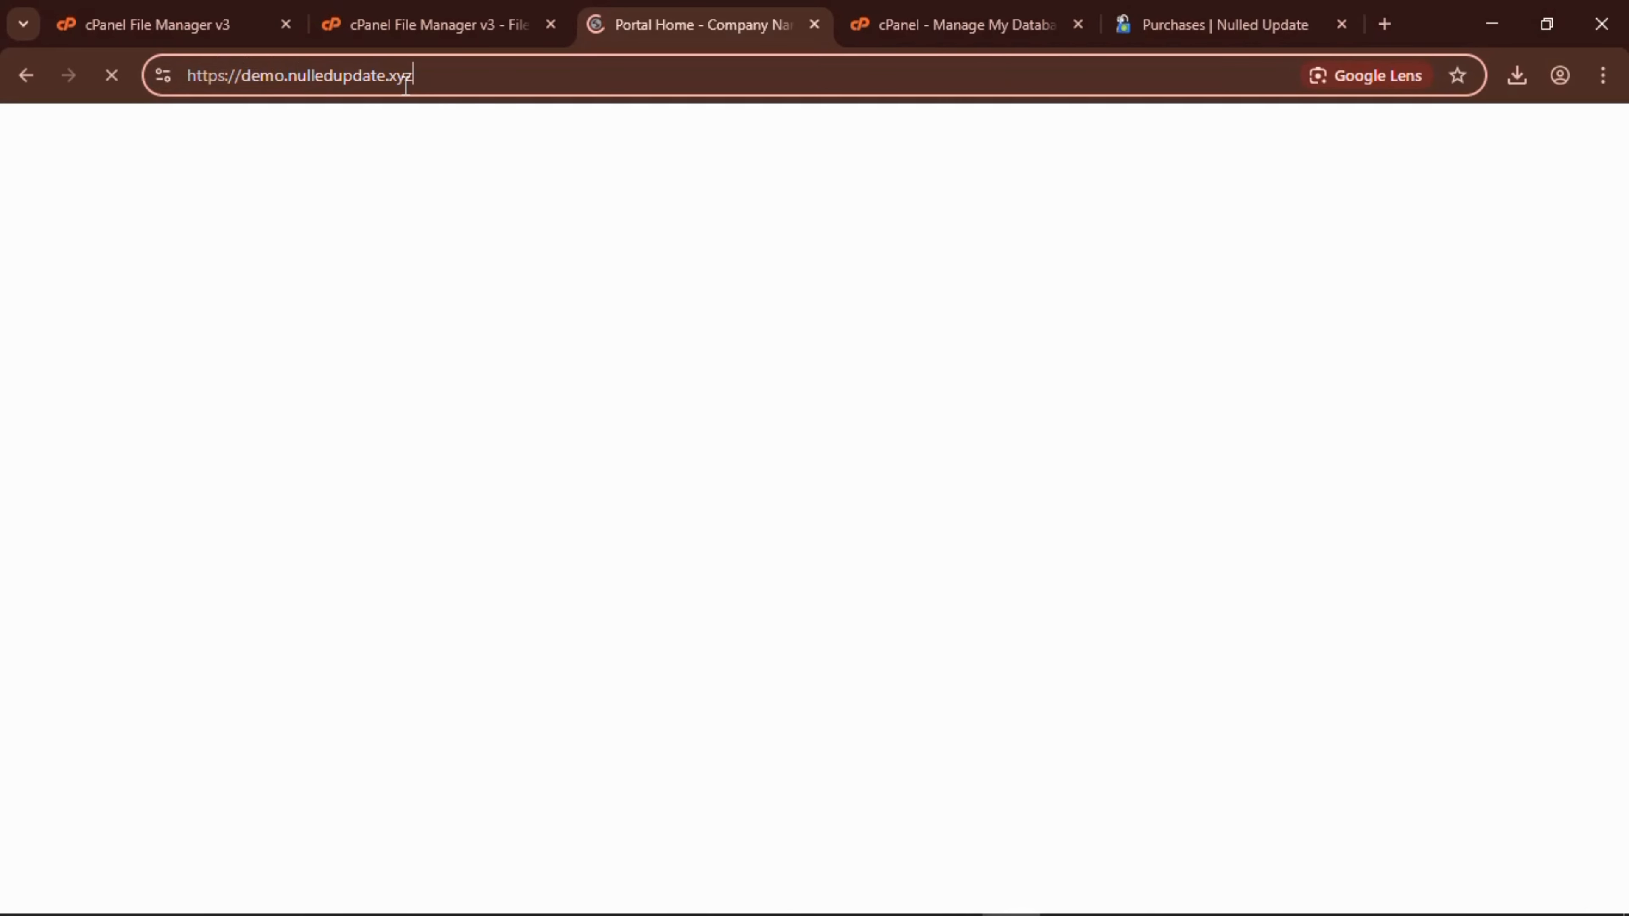
type("/a")
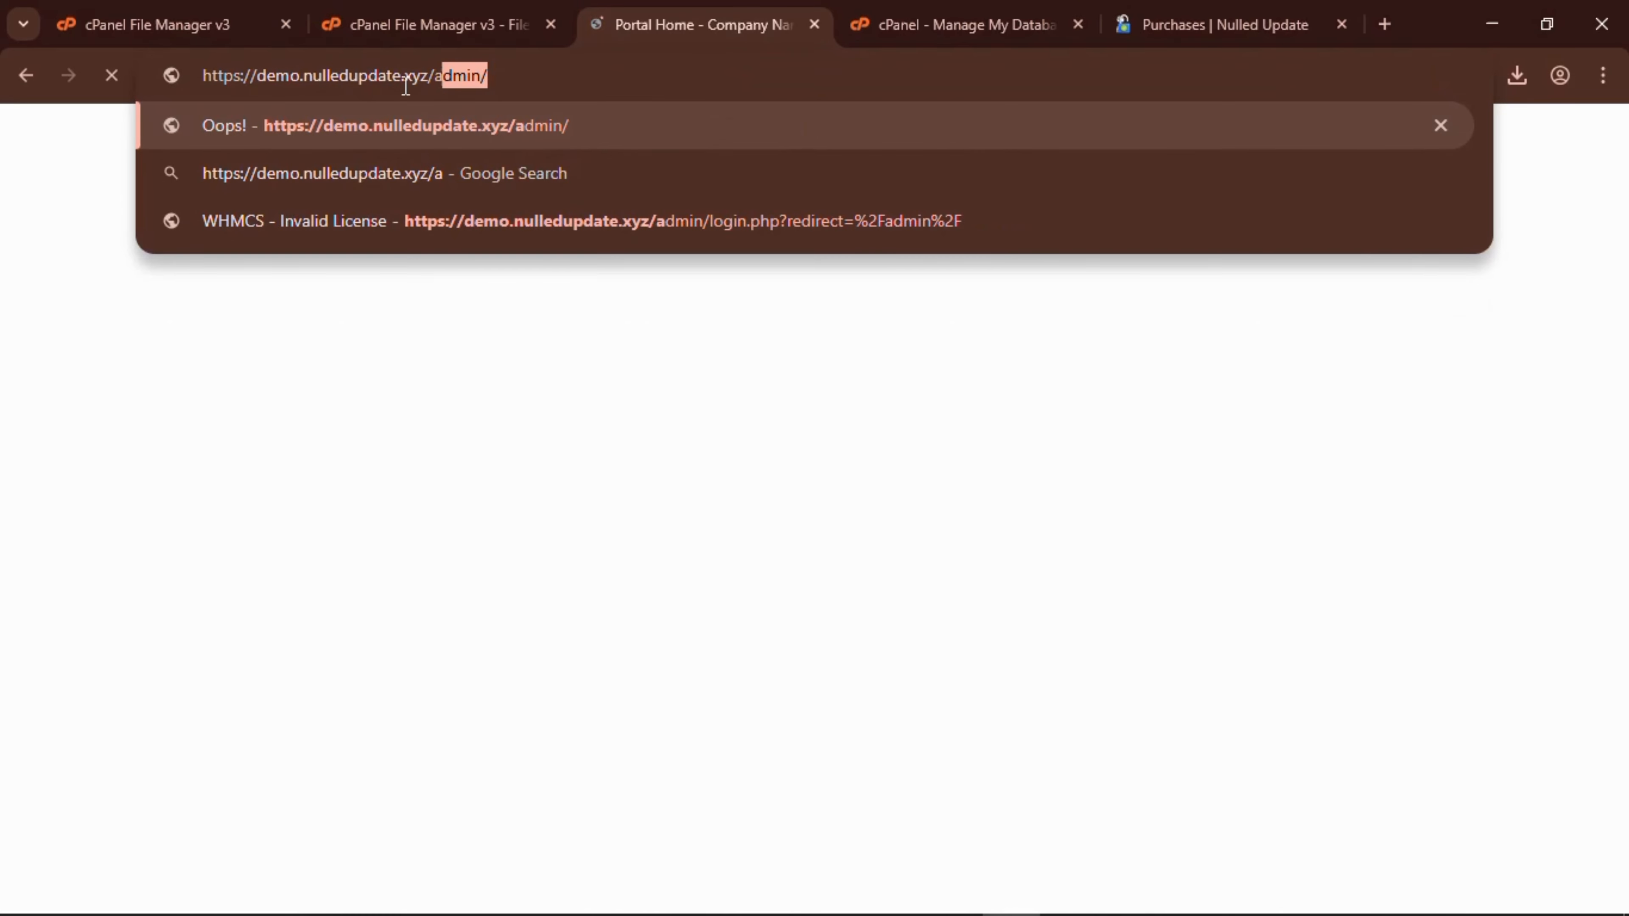
type("dmin/")
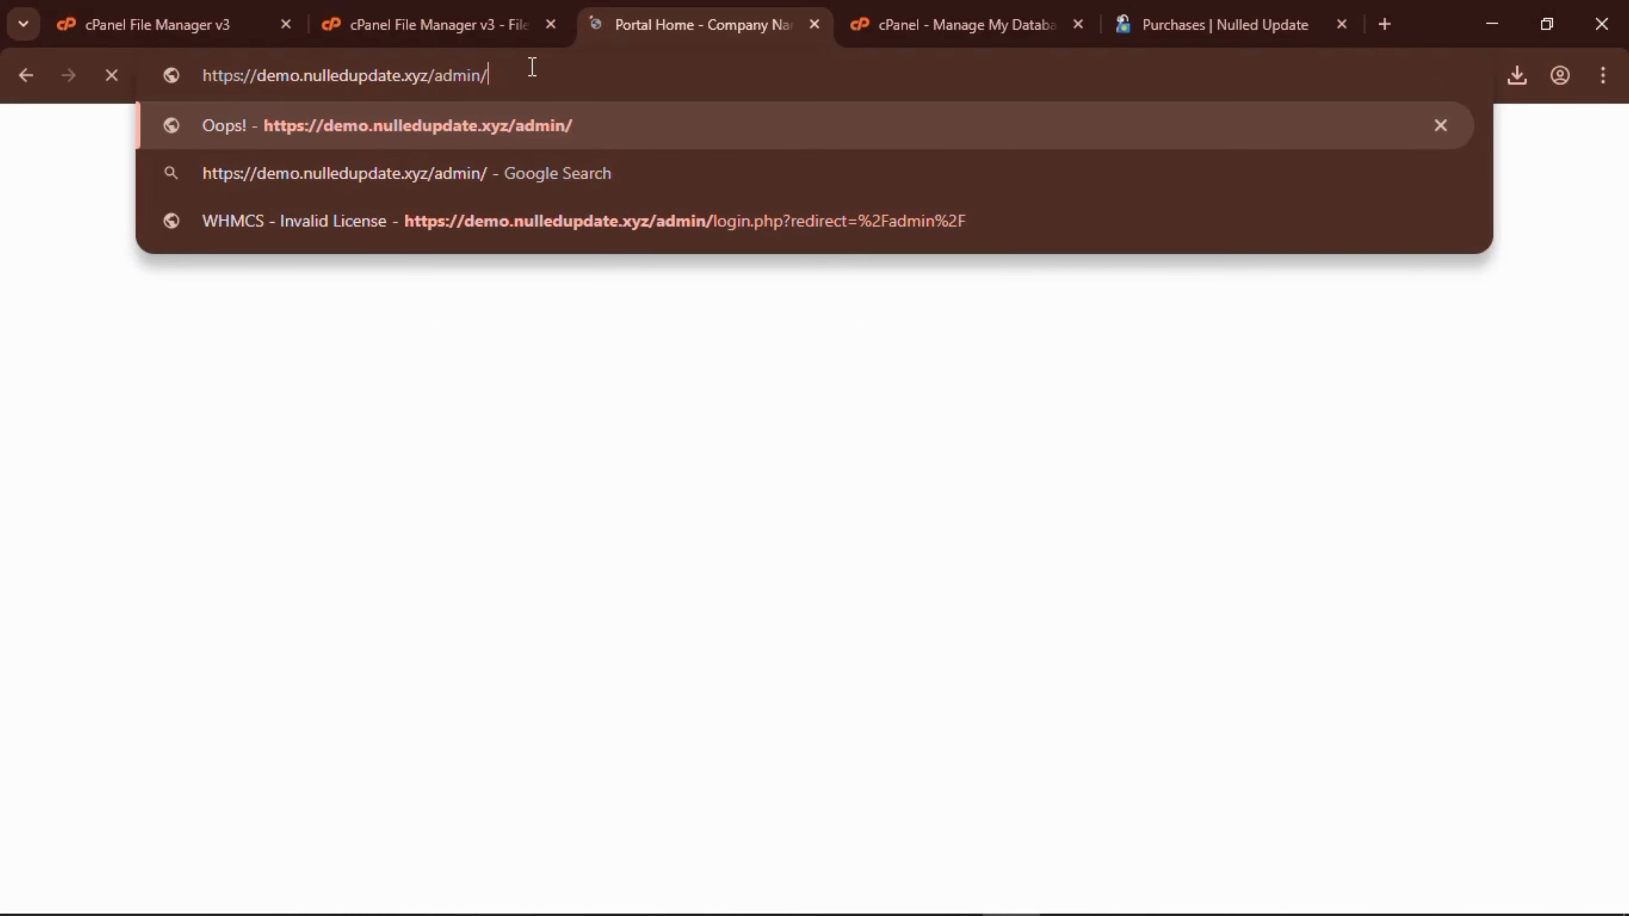
key("Return")
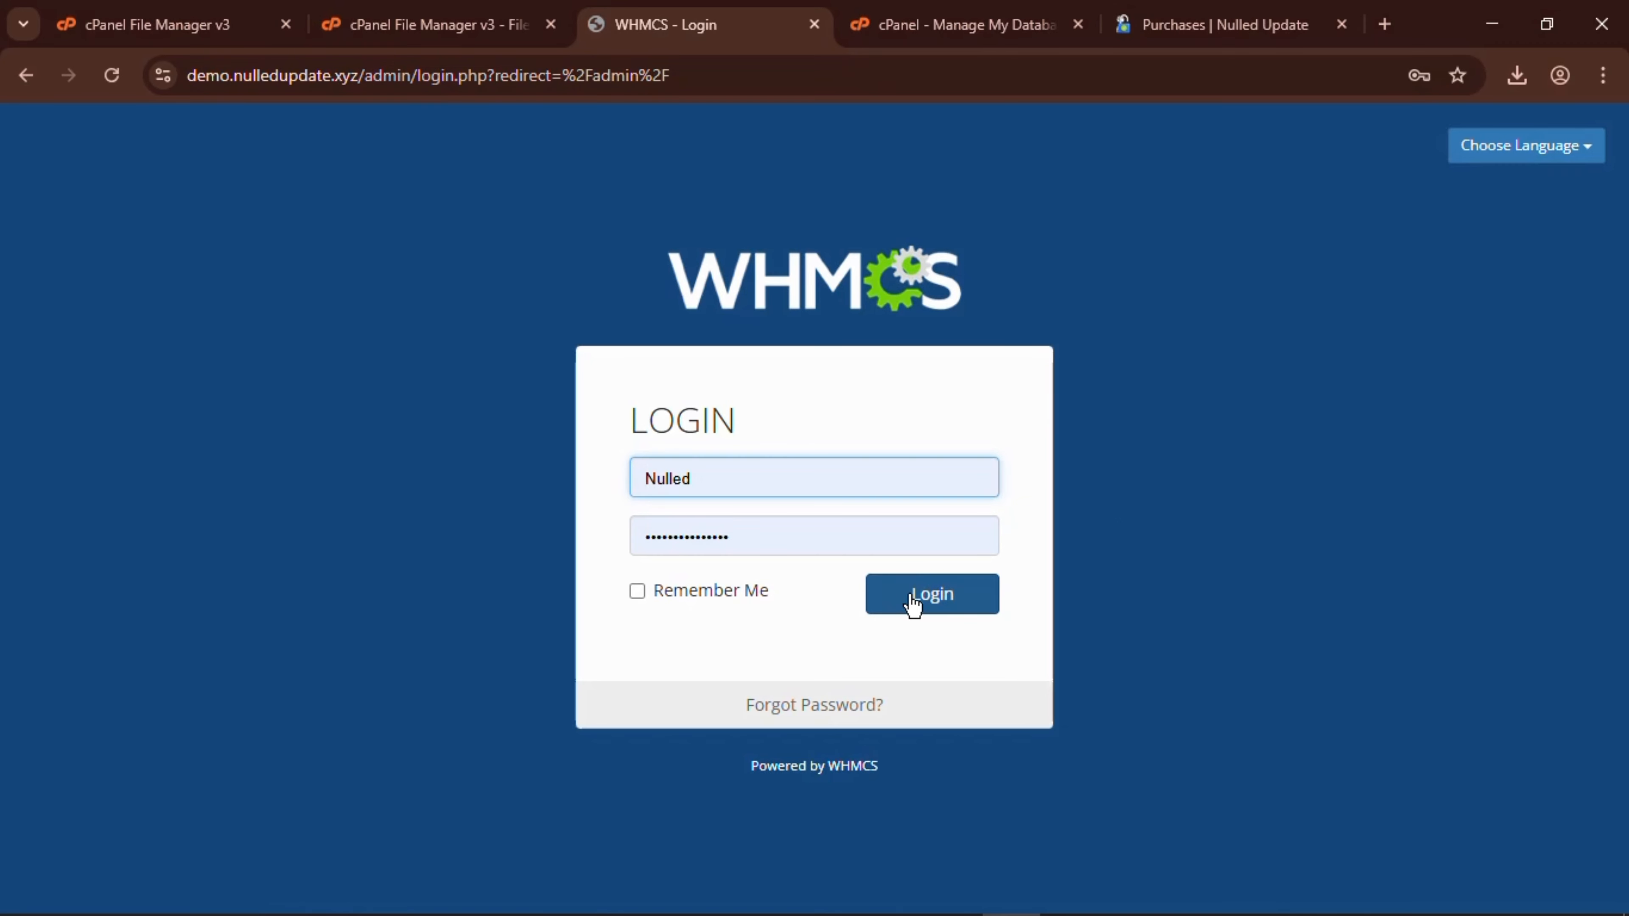
left_click(935, 596)
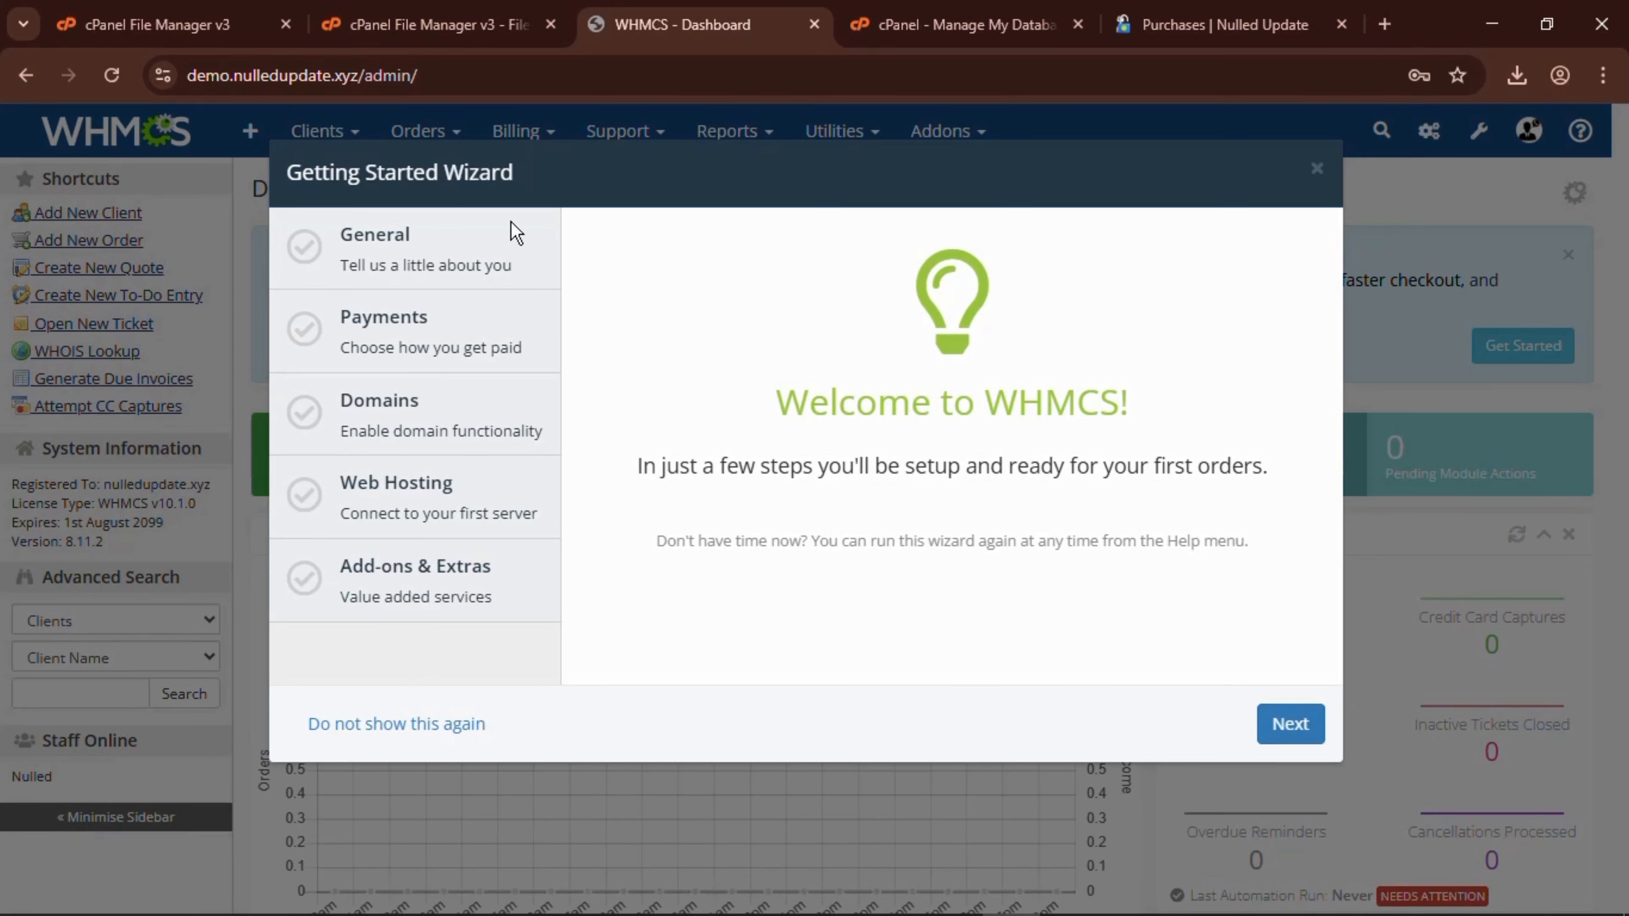
Start the Getting Started Wizard, set company name 'Nulled Update', and fill in the company email address.
left_click(1285, 734)
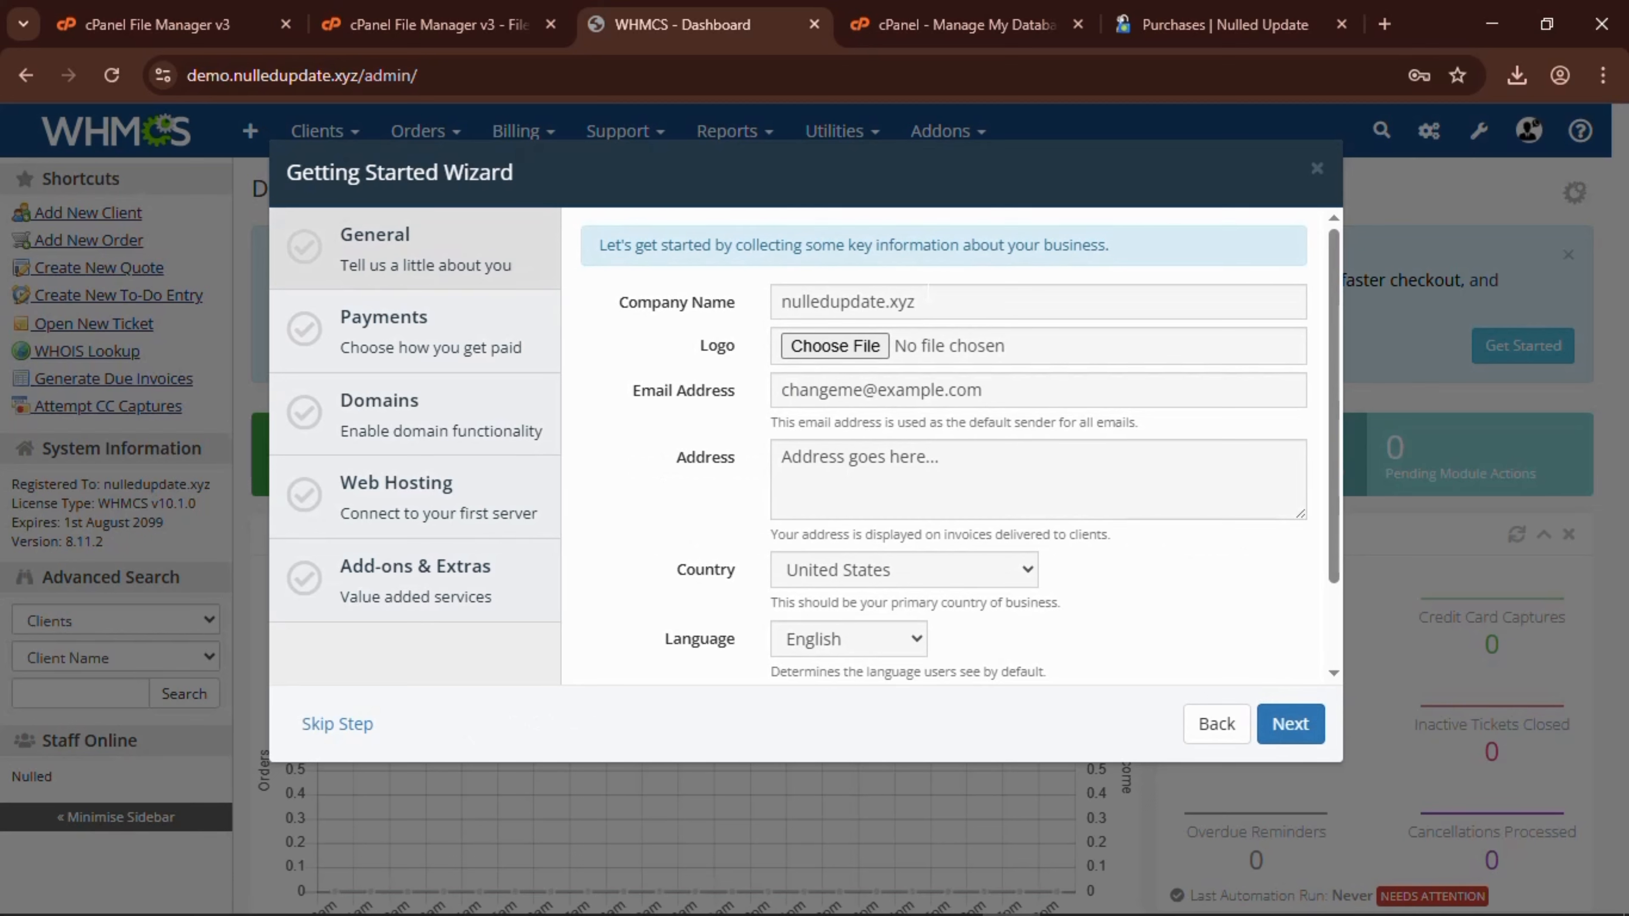
left_click(710, 306)
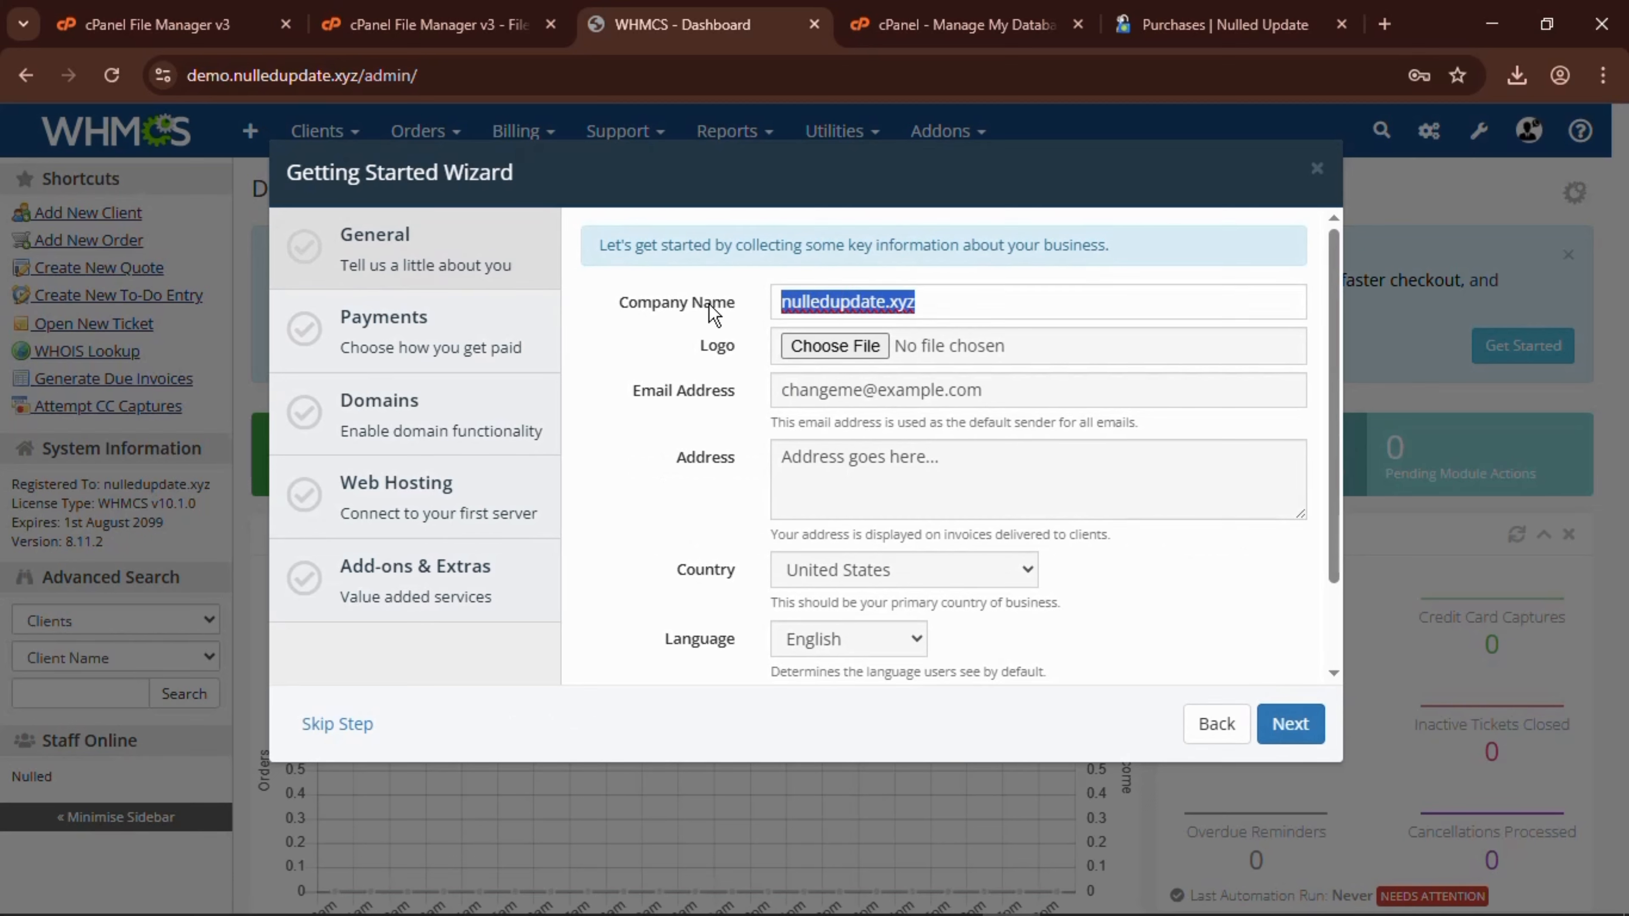
type("Nulled")
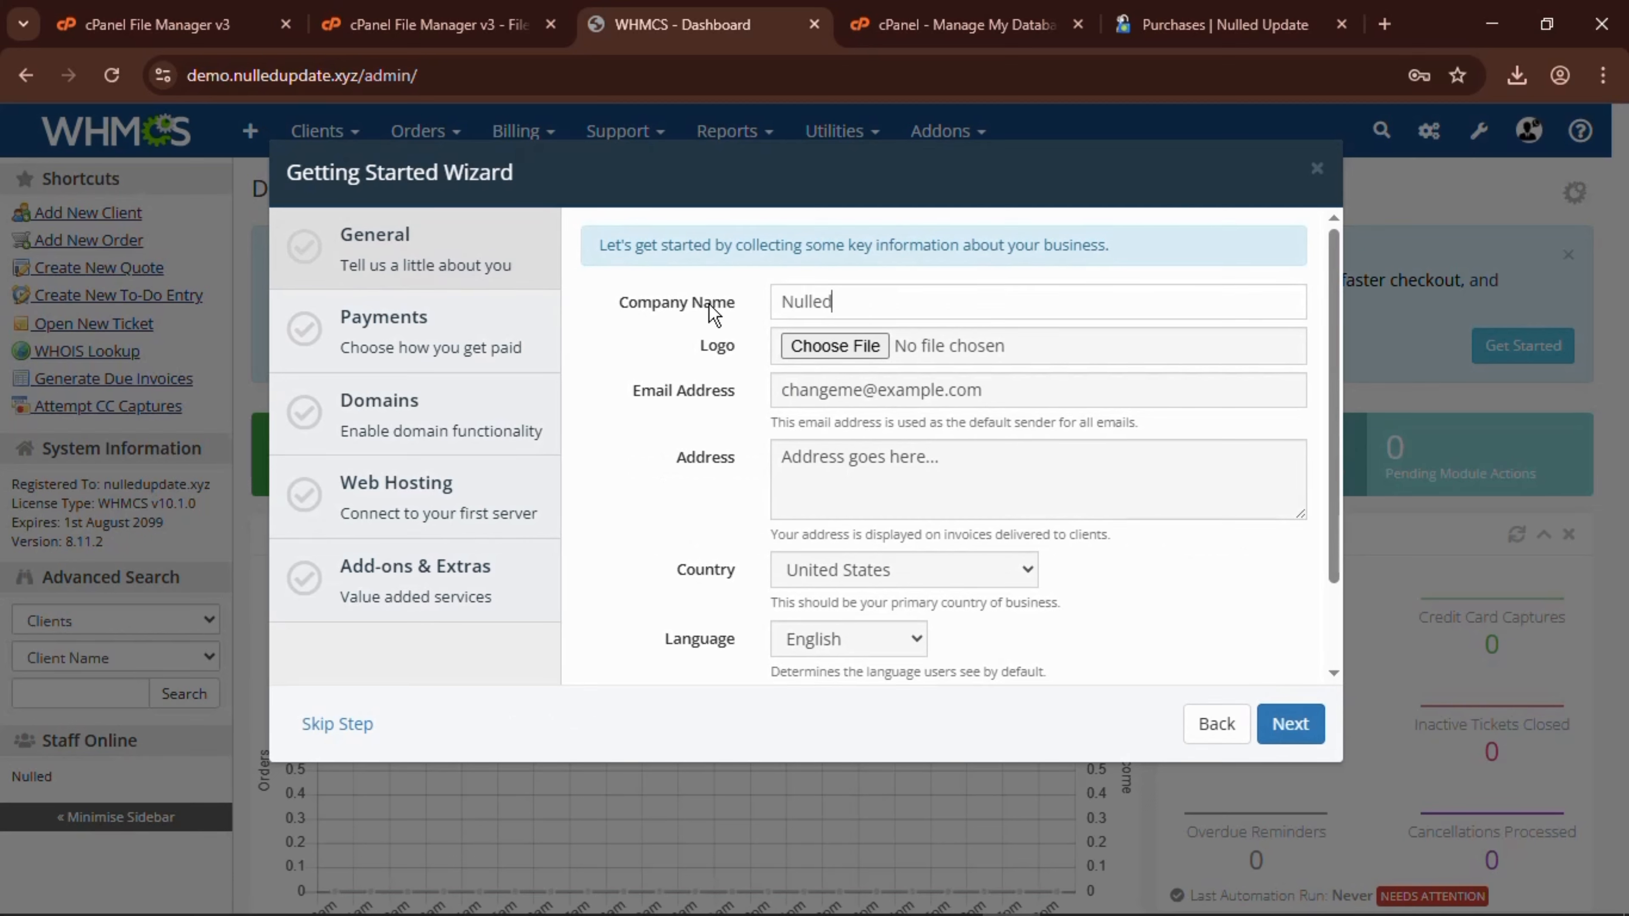
type(" Update")
left_click(686, 375)
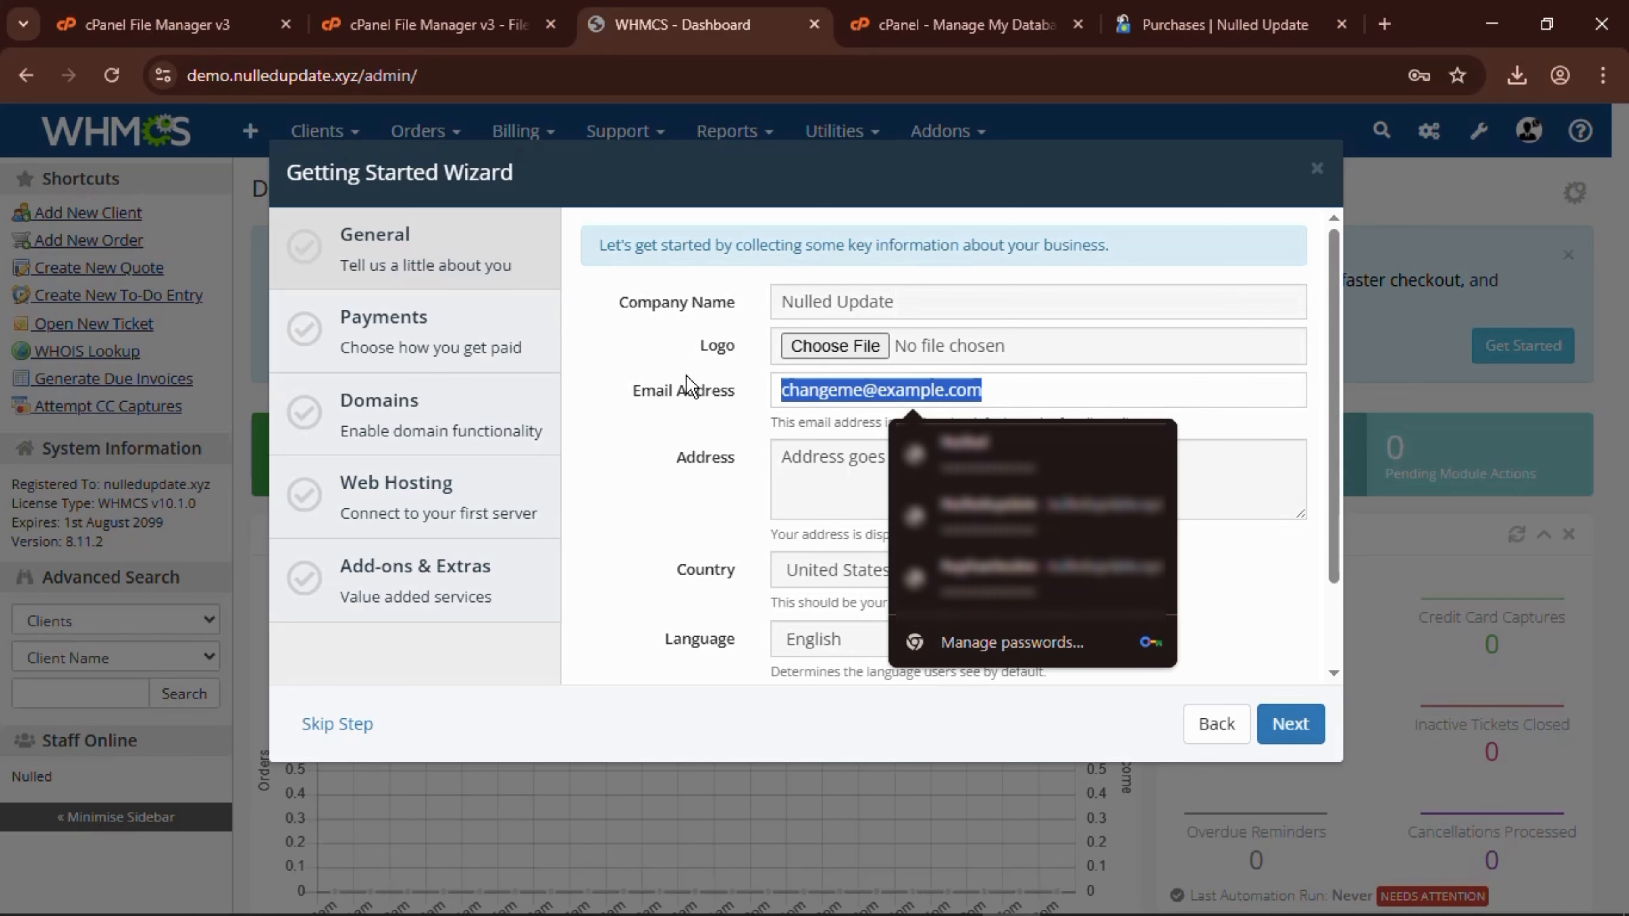
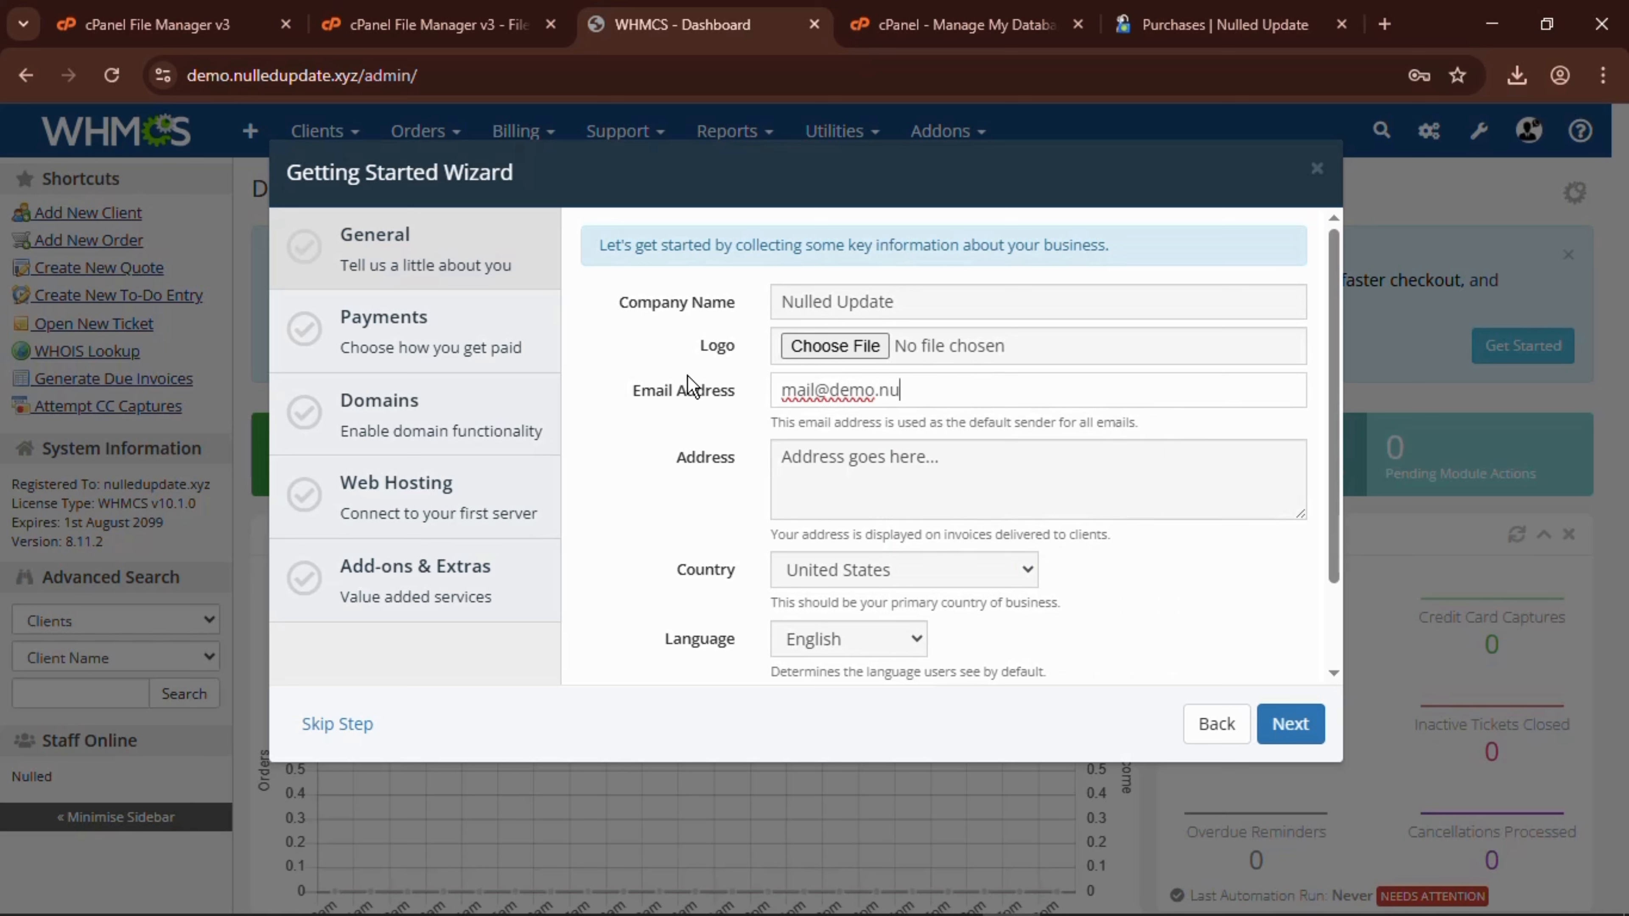
Replace the placeholder address with 'Los Angeles' and 'United States' on two lines, then continue.
scroll(872, 424, "down", 2)
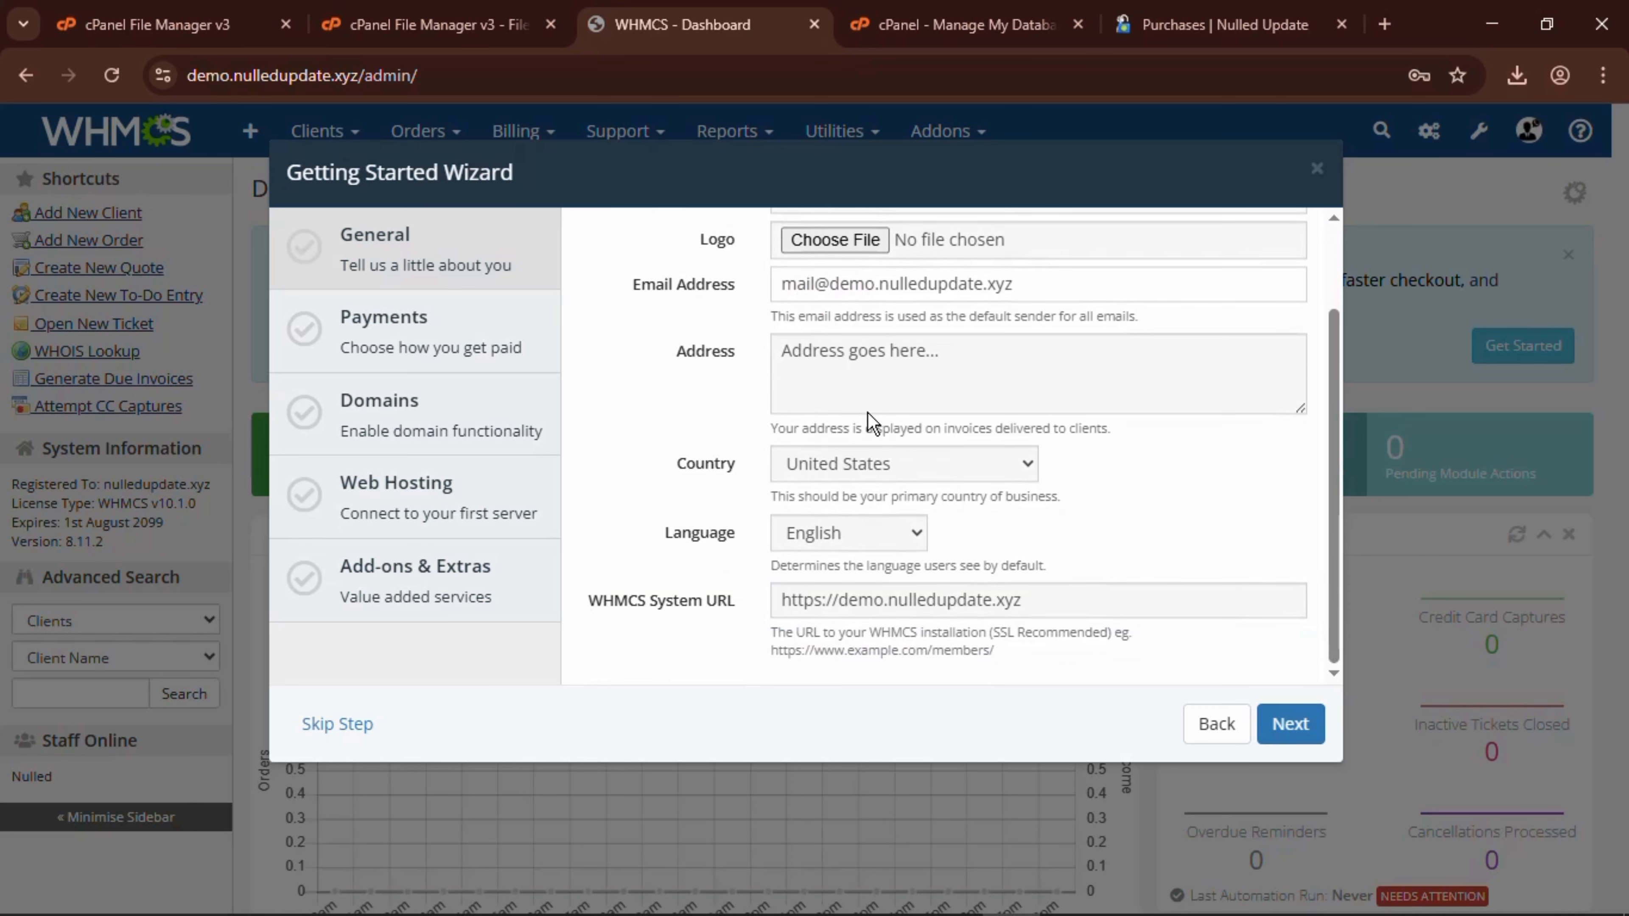
left_click(836, 352)
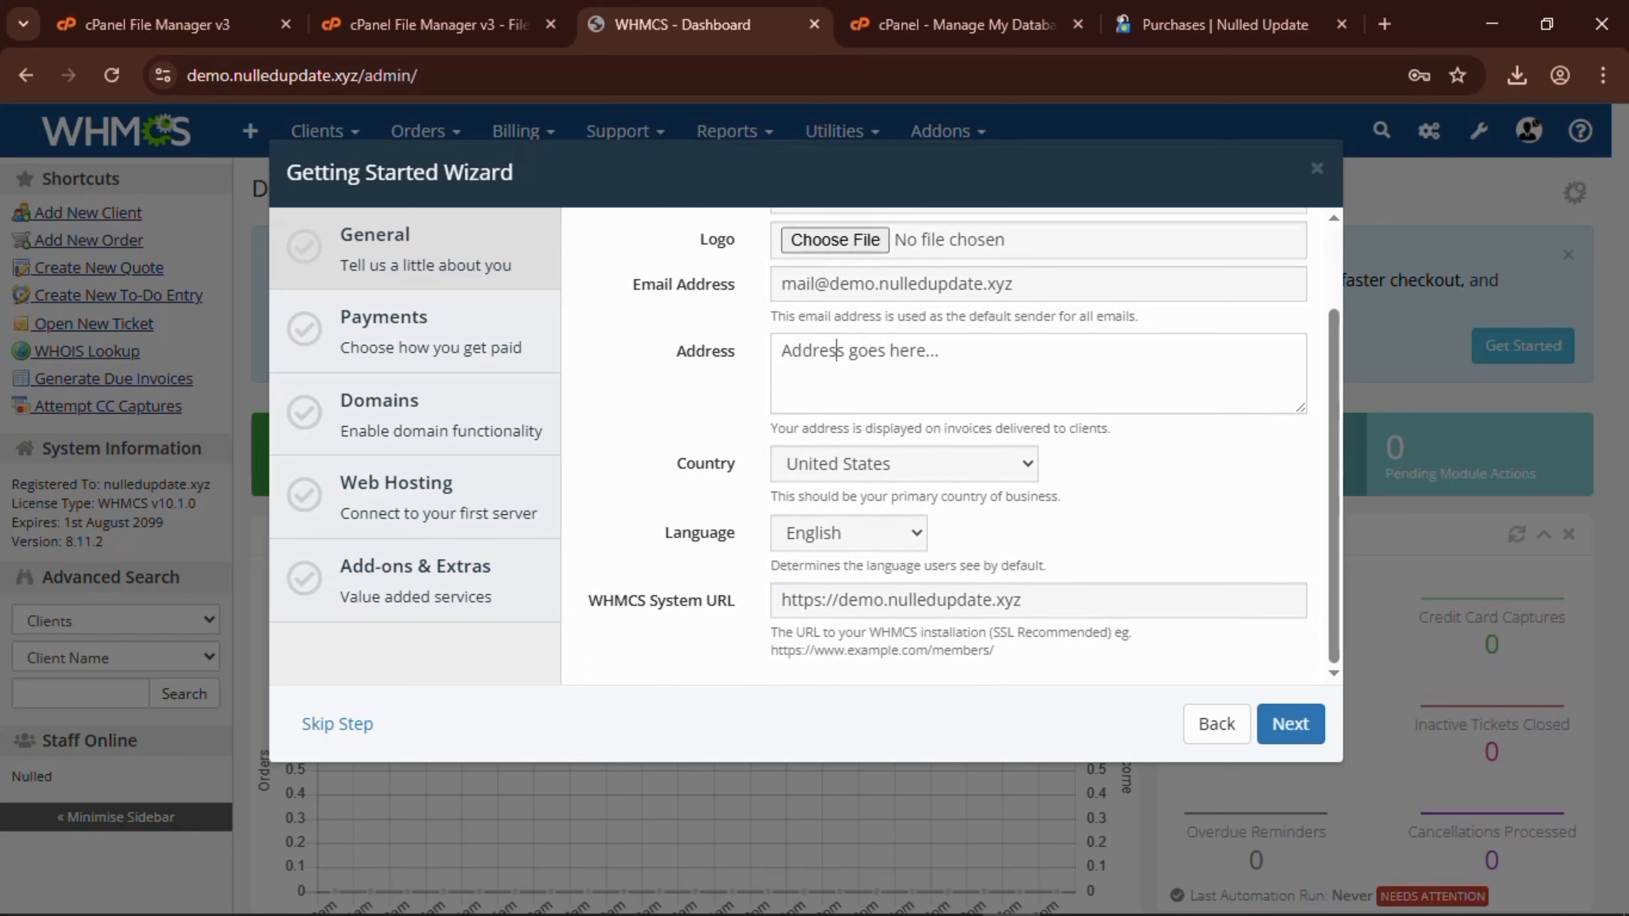
left_click_drag(802, 352, 939, 351)
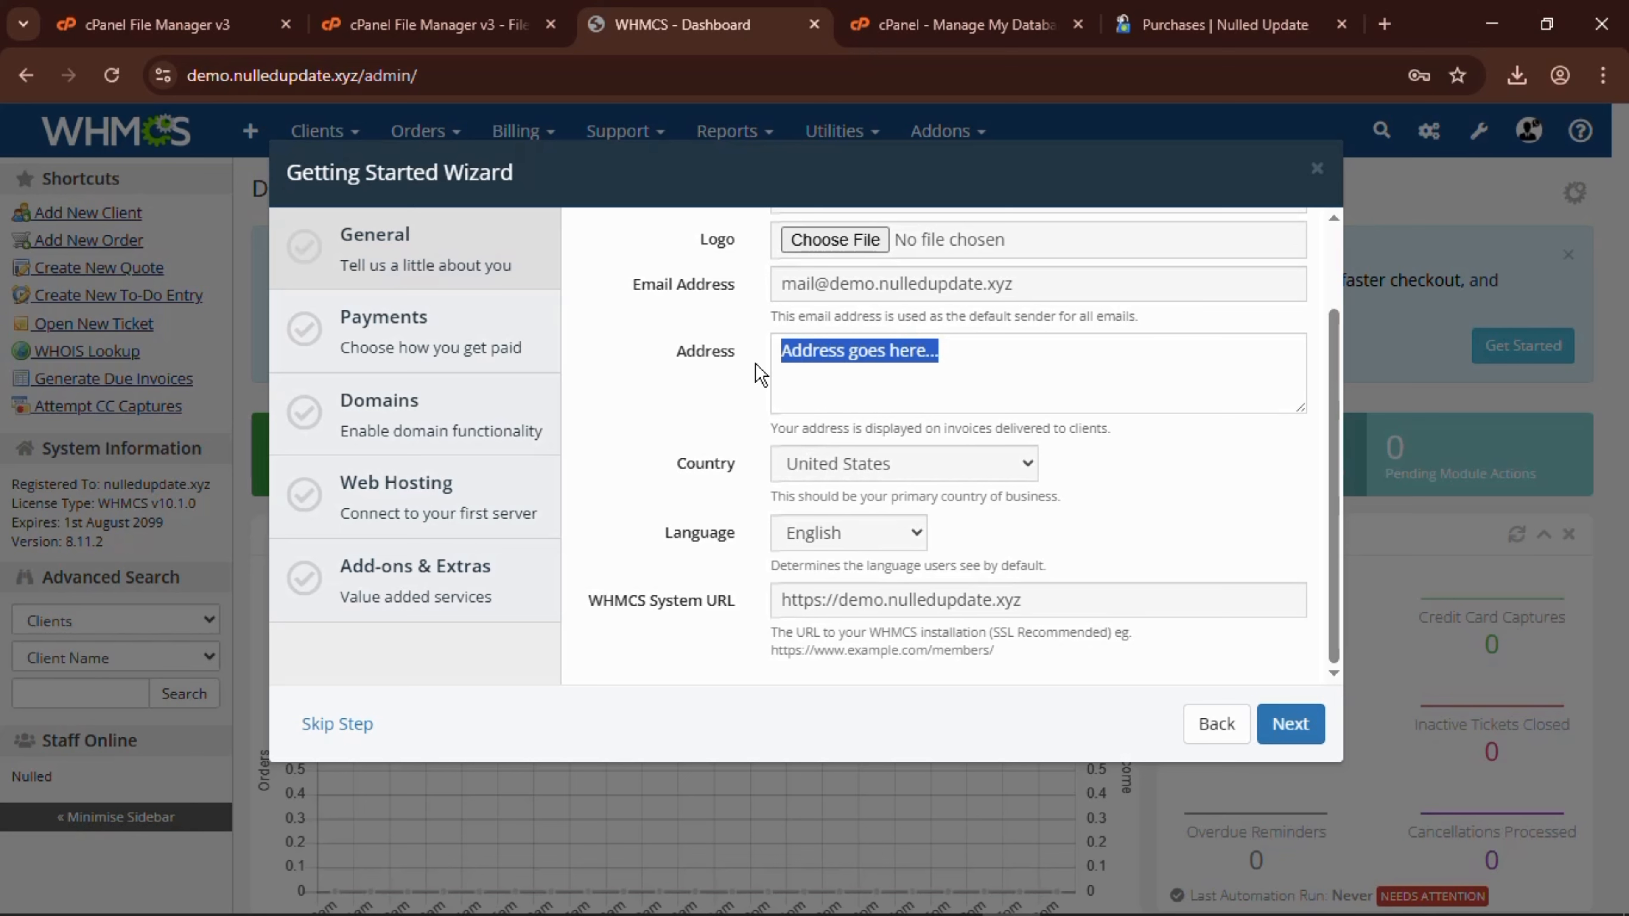
type("Los A")
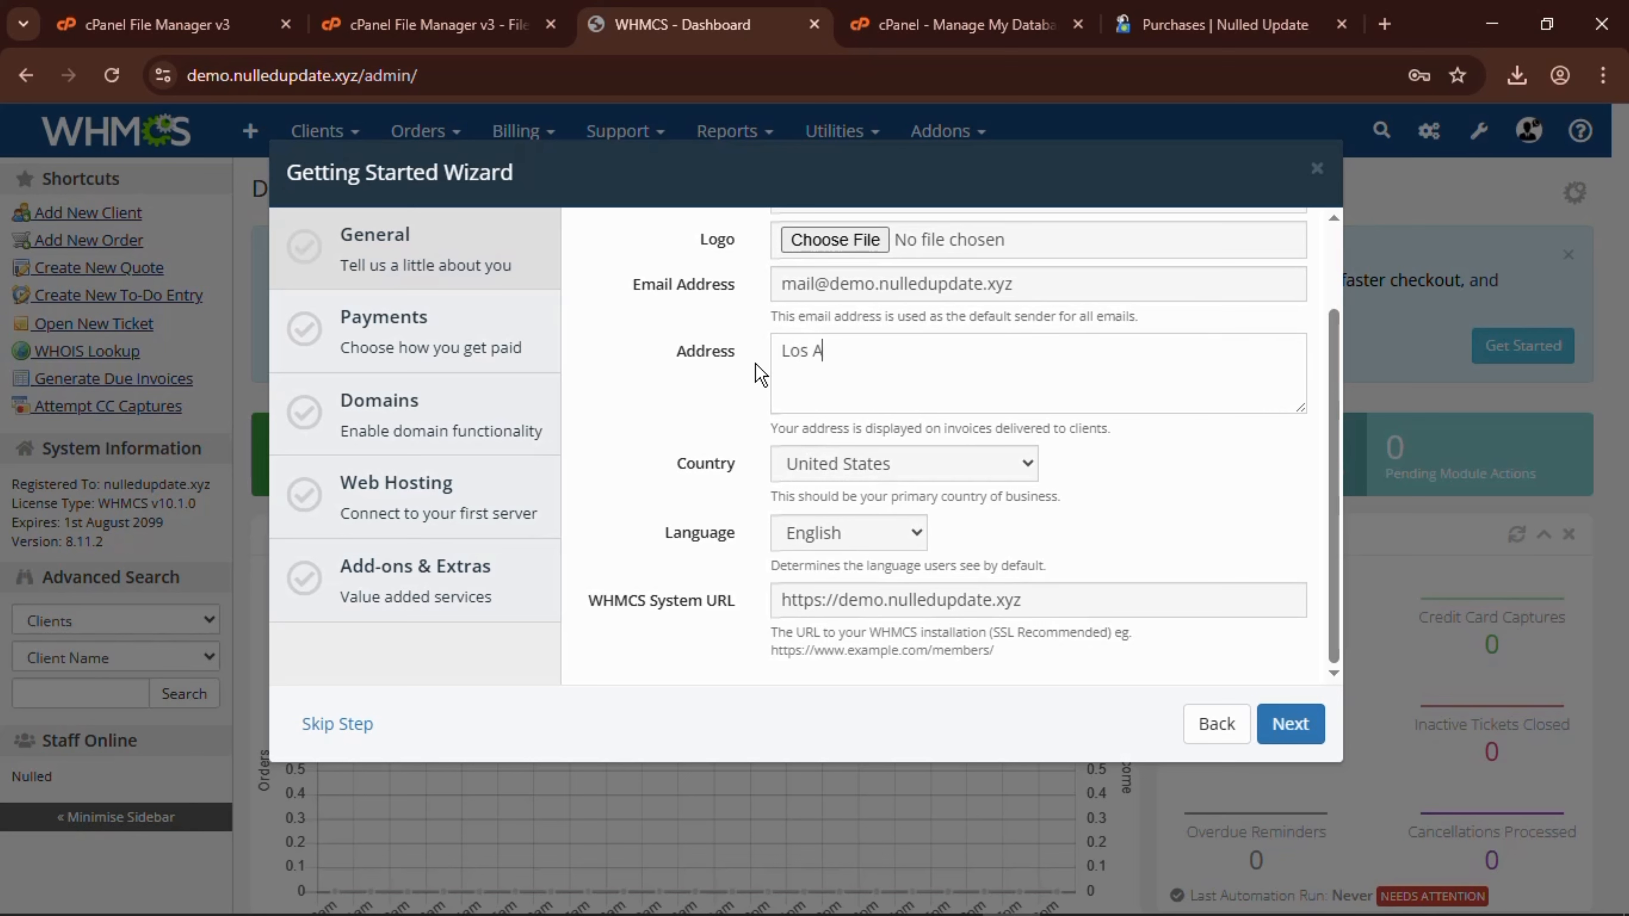
type("ngeles")
key("Return")
type("United S")
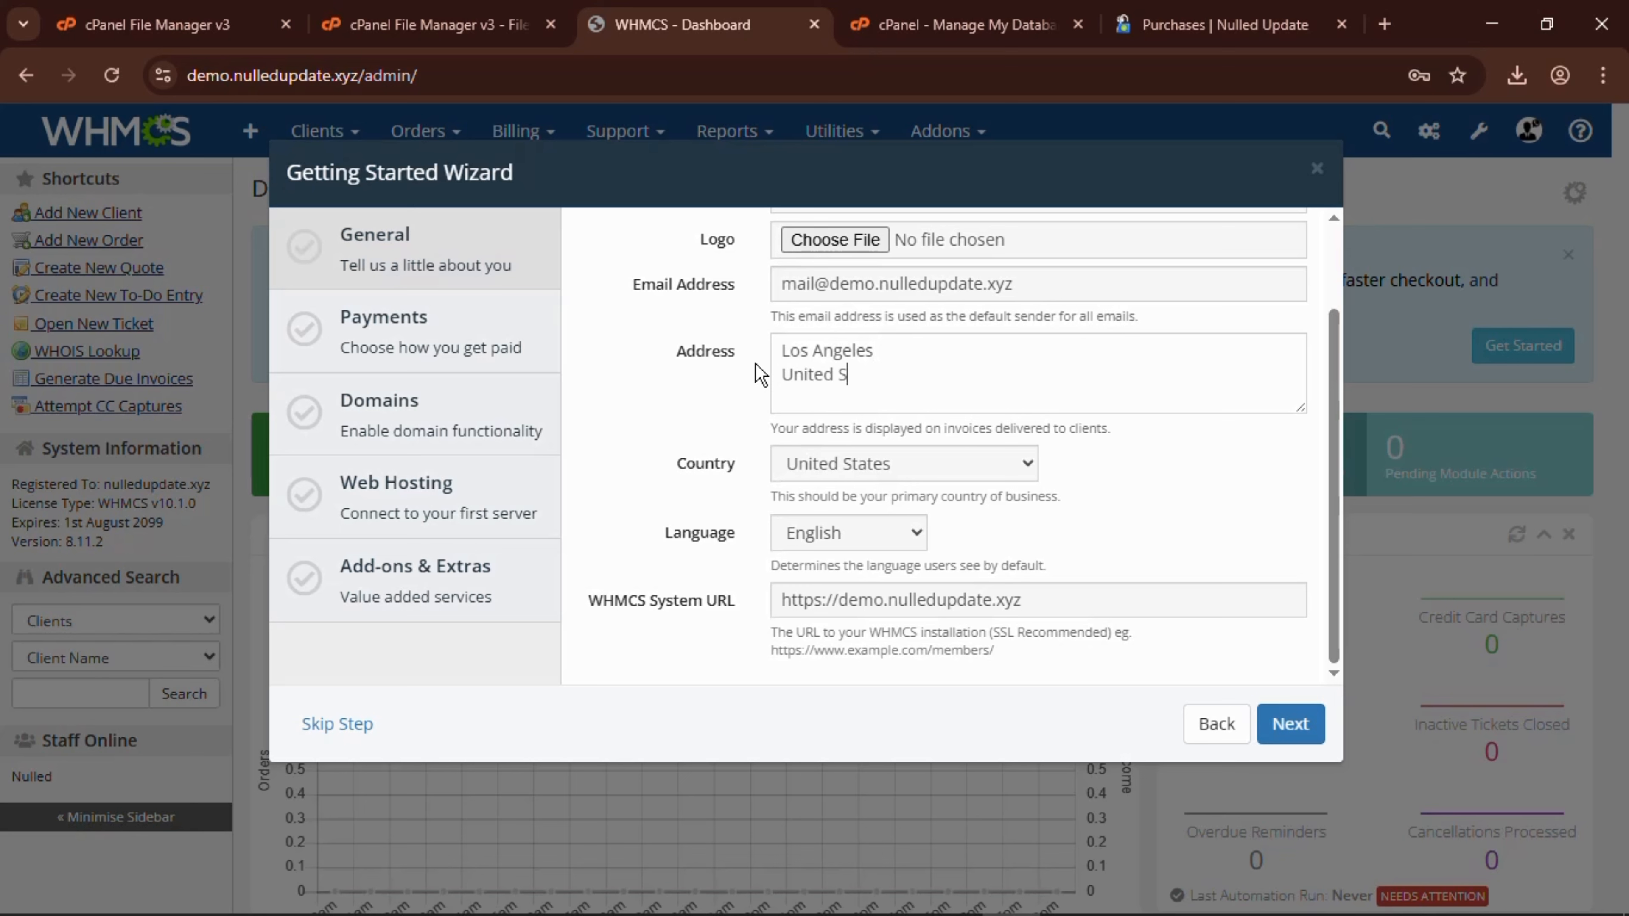
type("tates")
key("ctrl+shift+Left")
left_click_drag(601, 610, 747, 635)
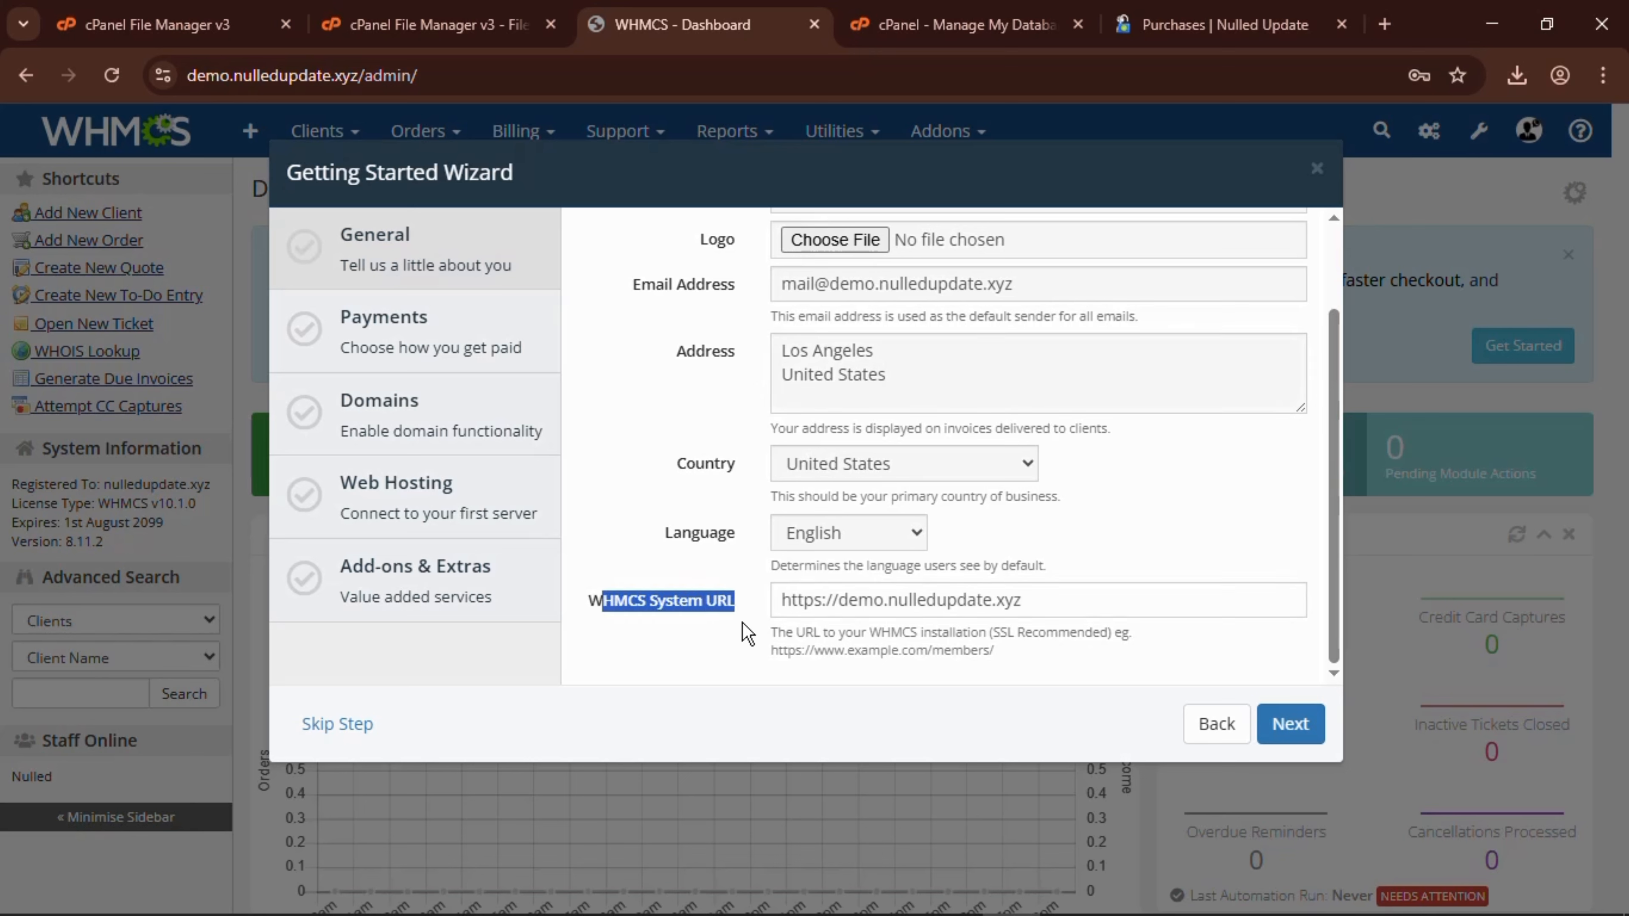
left_click_drag(1021, 599, 822, 600)
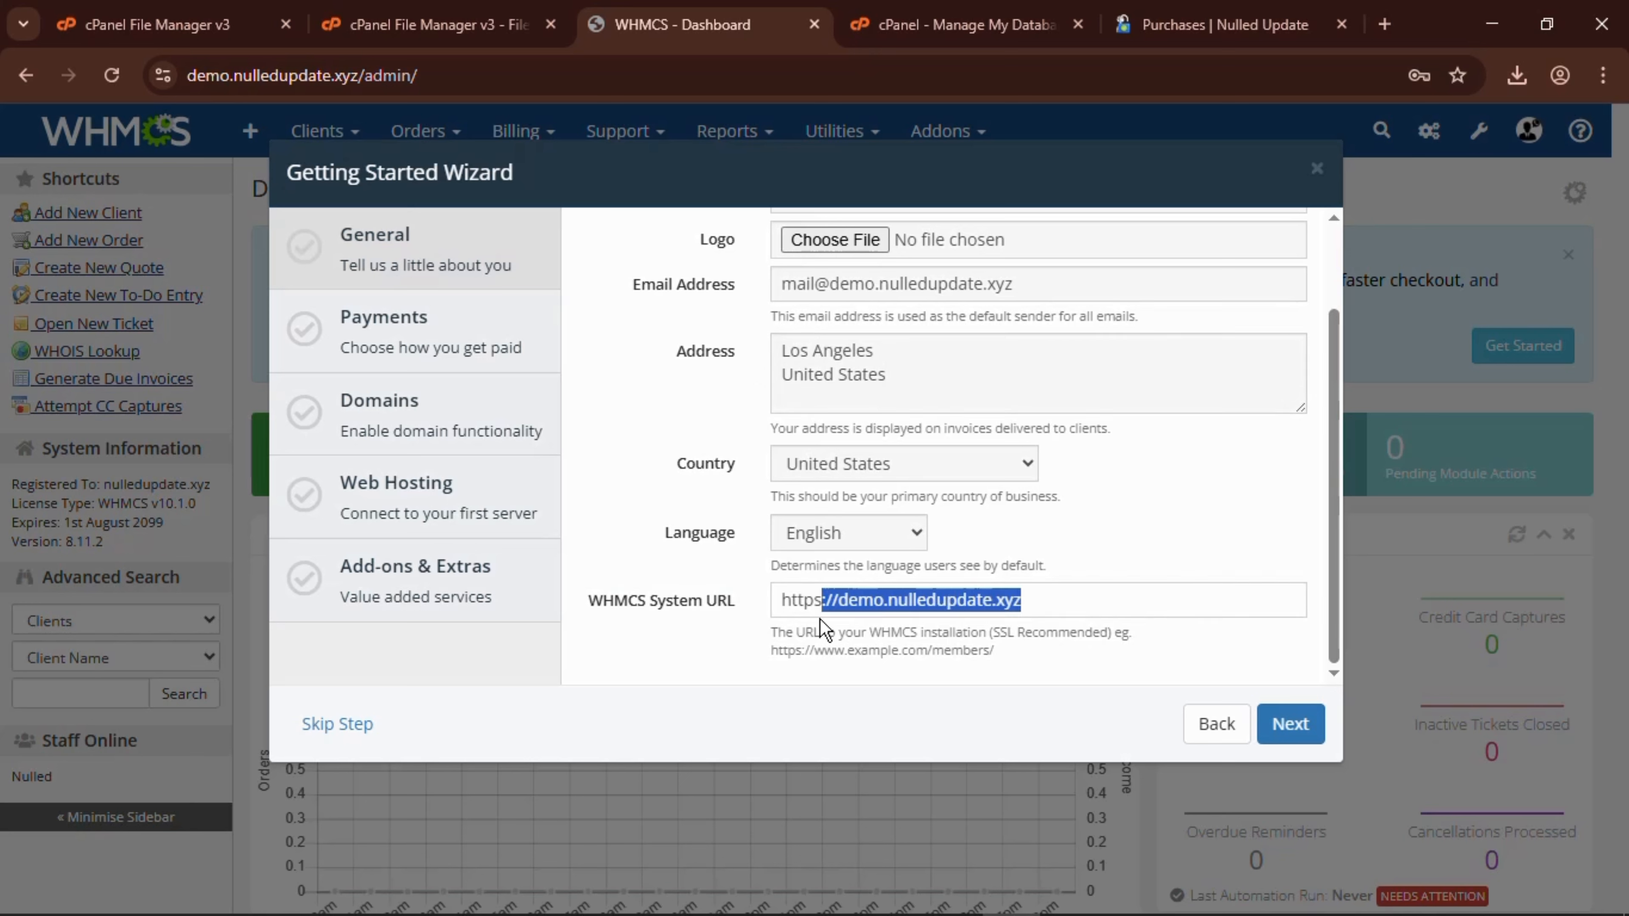
left_click(1302, 725)
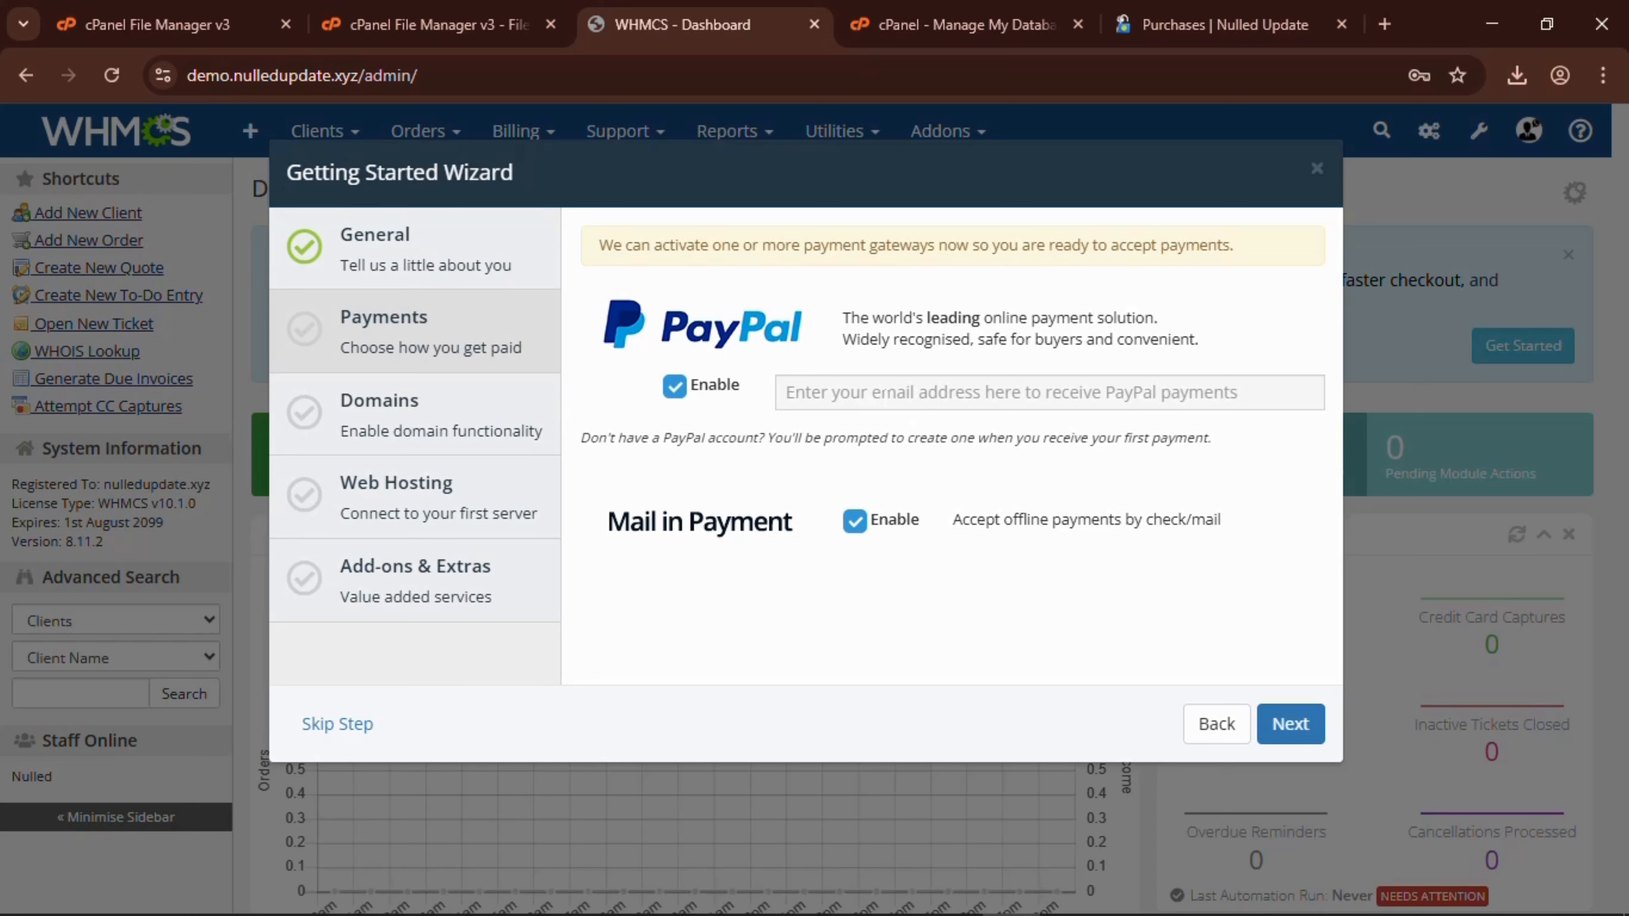
Disable PayPal on the Payments step and accept the default domain settings.
left_click(1302, 729)
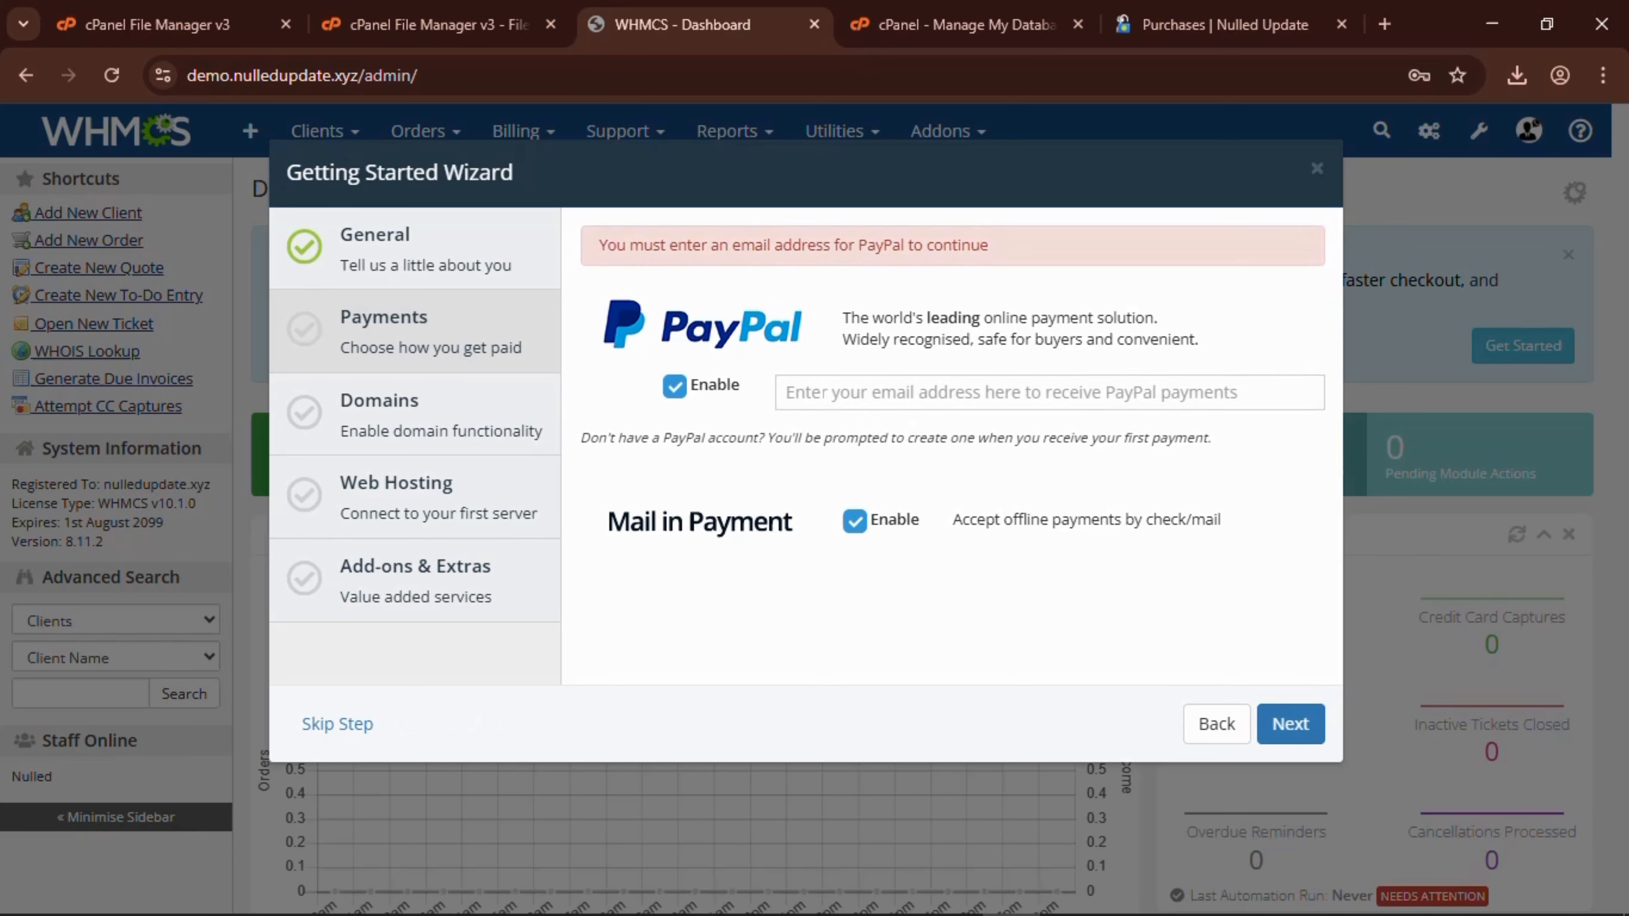
left_click(681, 388)
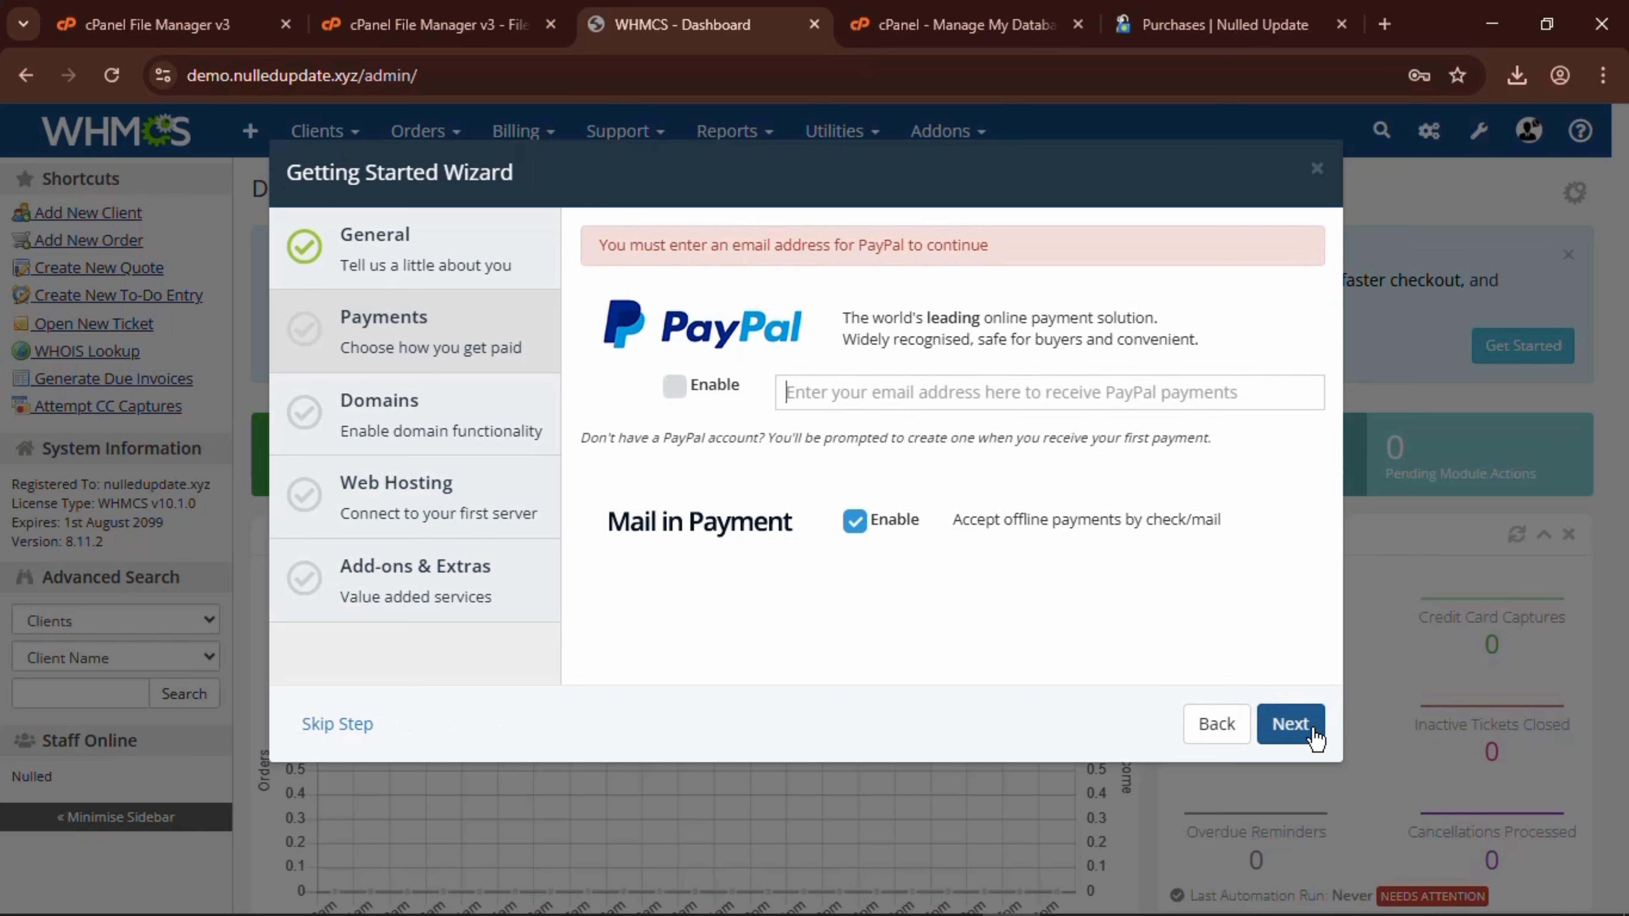
left_click(1292, 728)
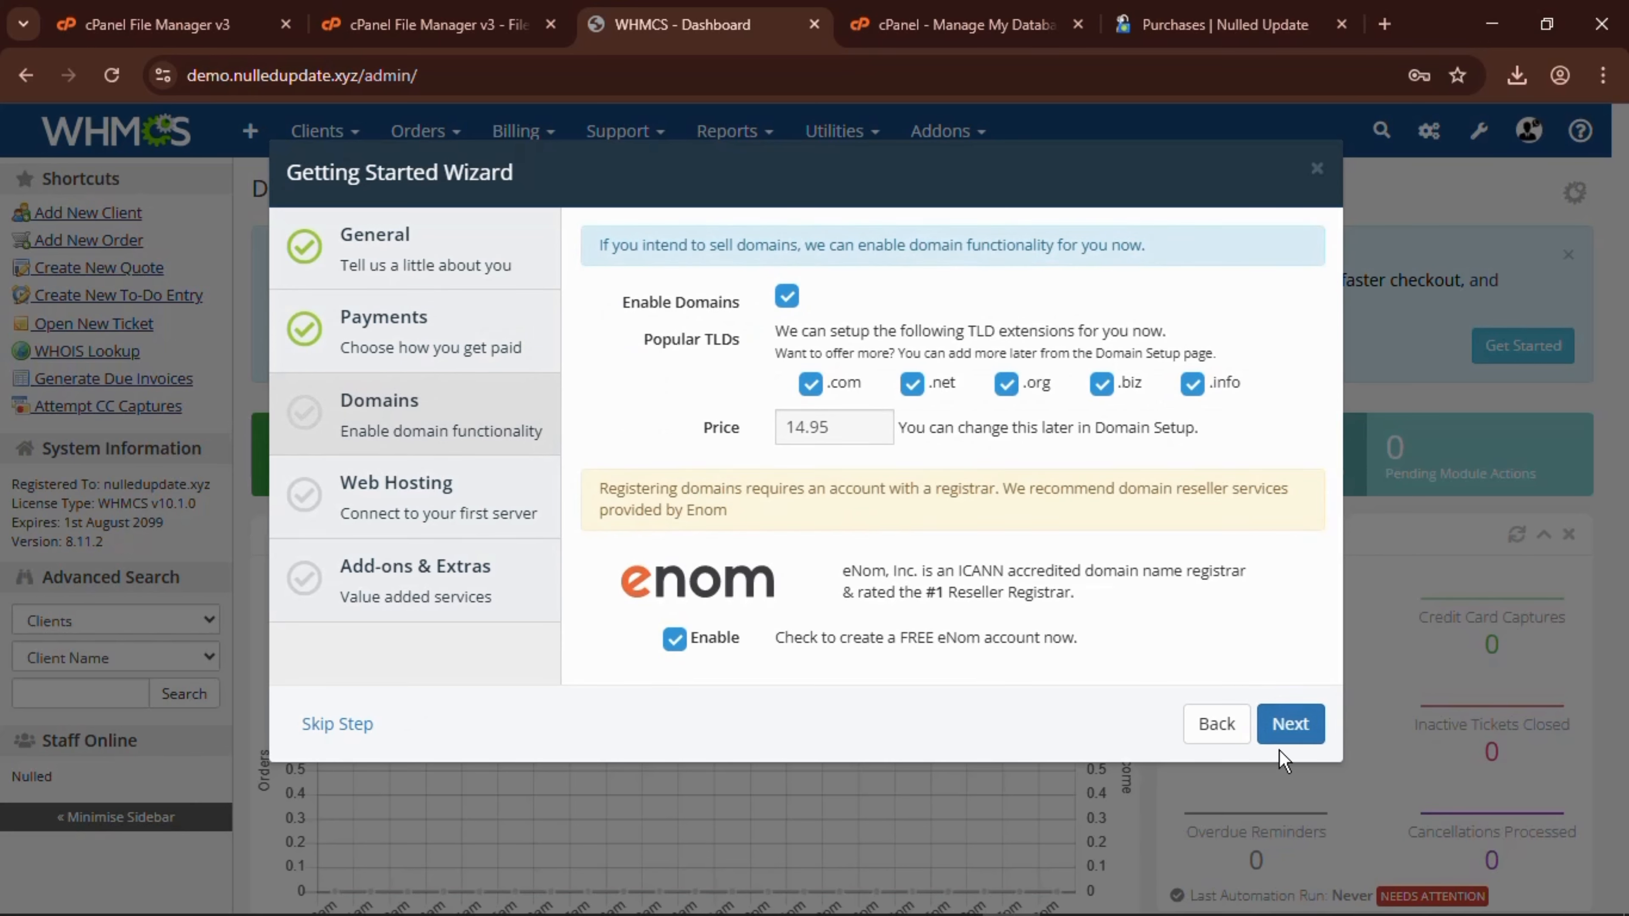
left_click(1300, 735)
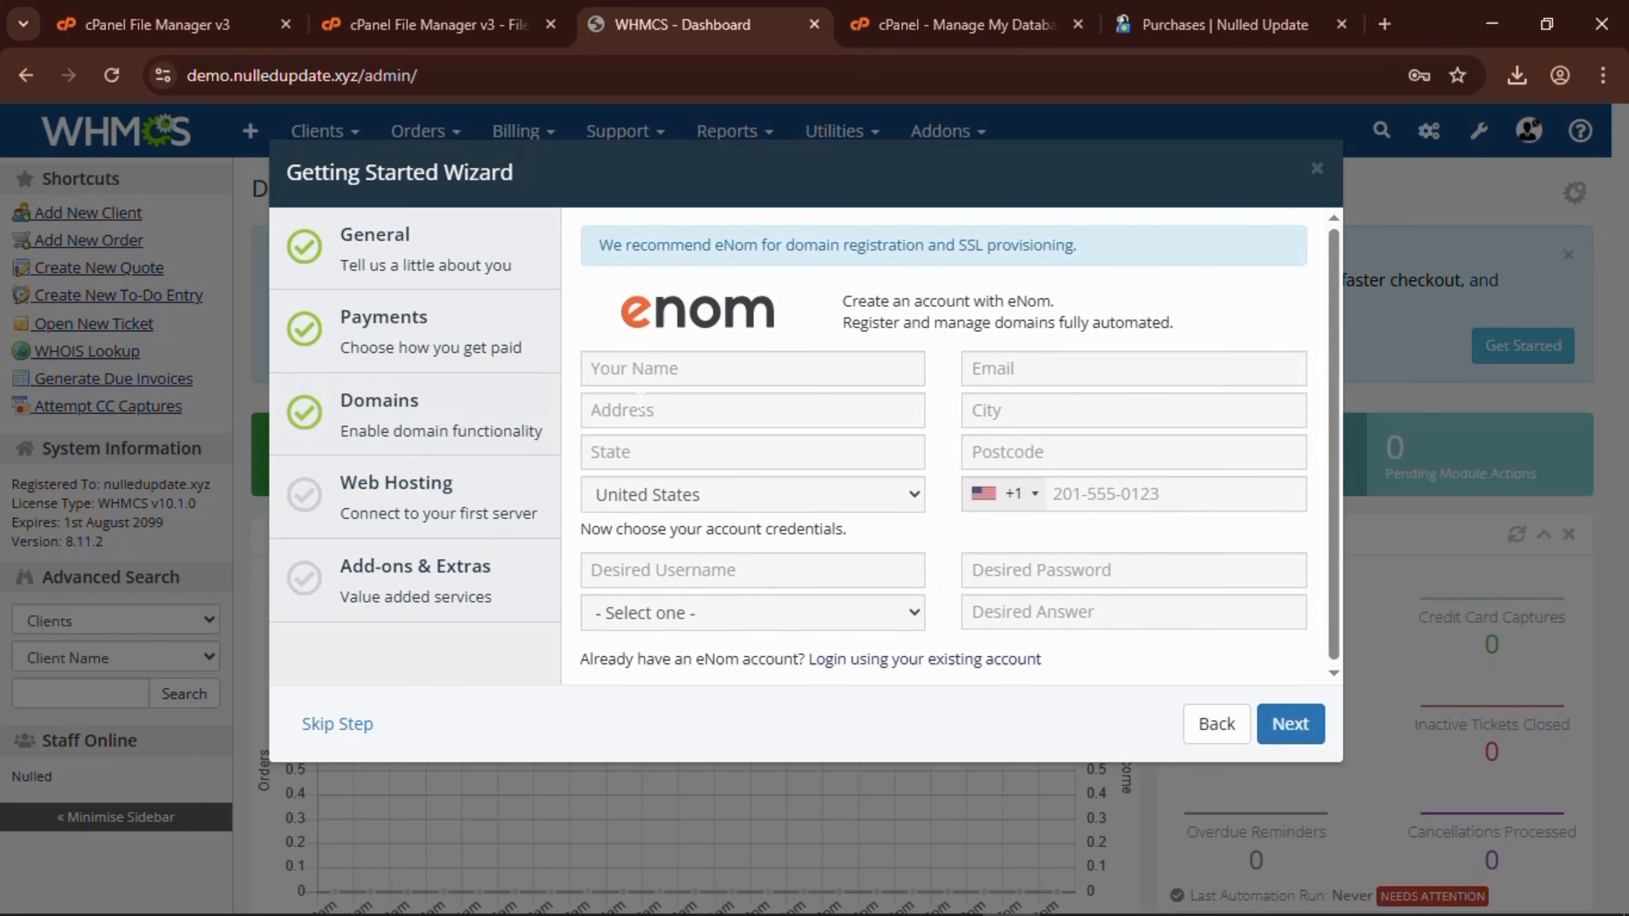
Skip eNom account creation, pass MarketConnect, and finish the wizard.
left_click(703, 372)
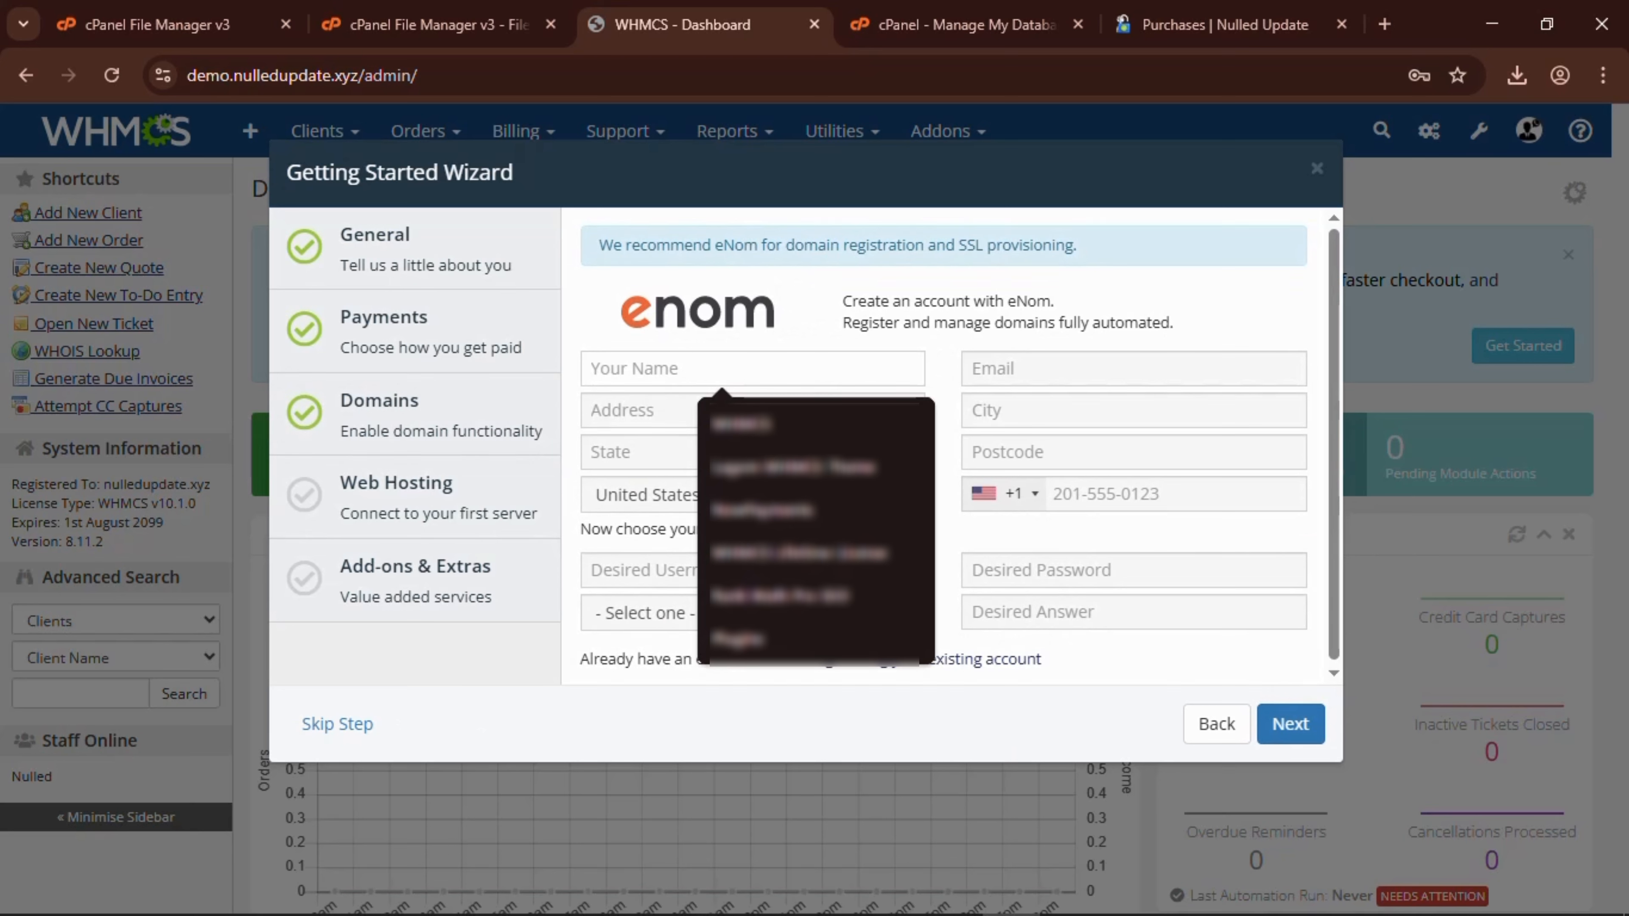
left_click(1074, 375)
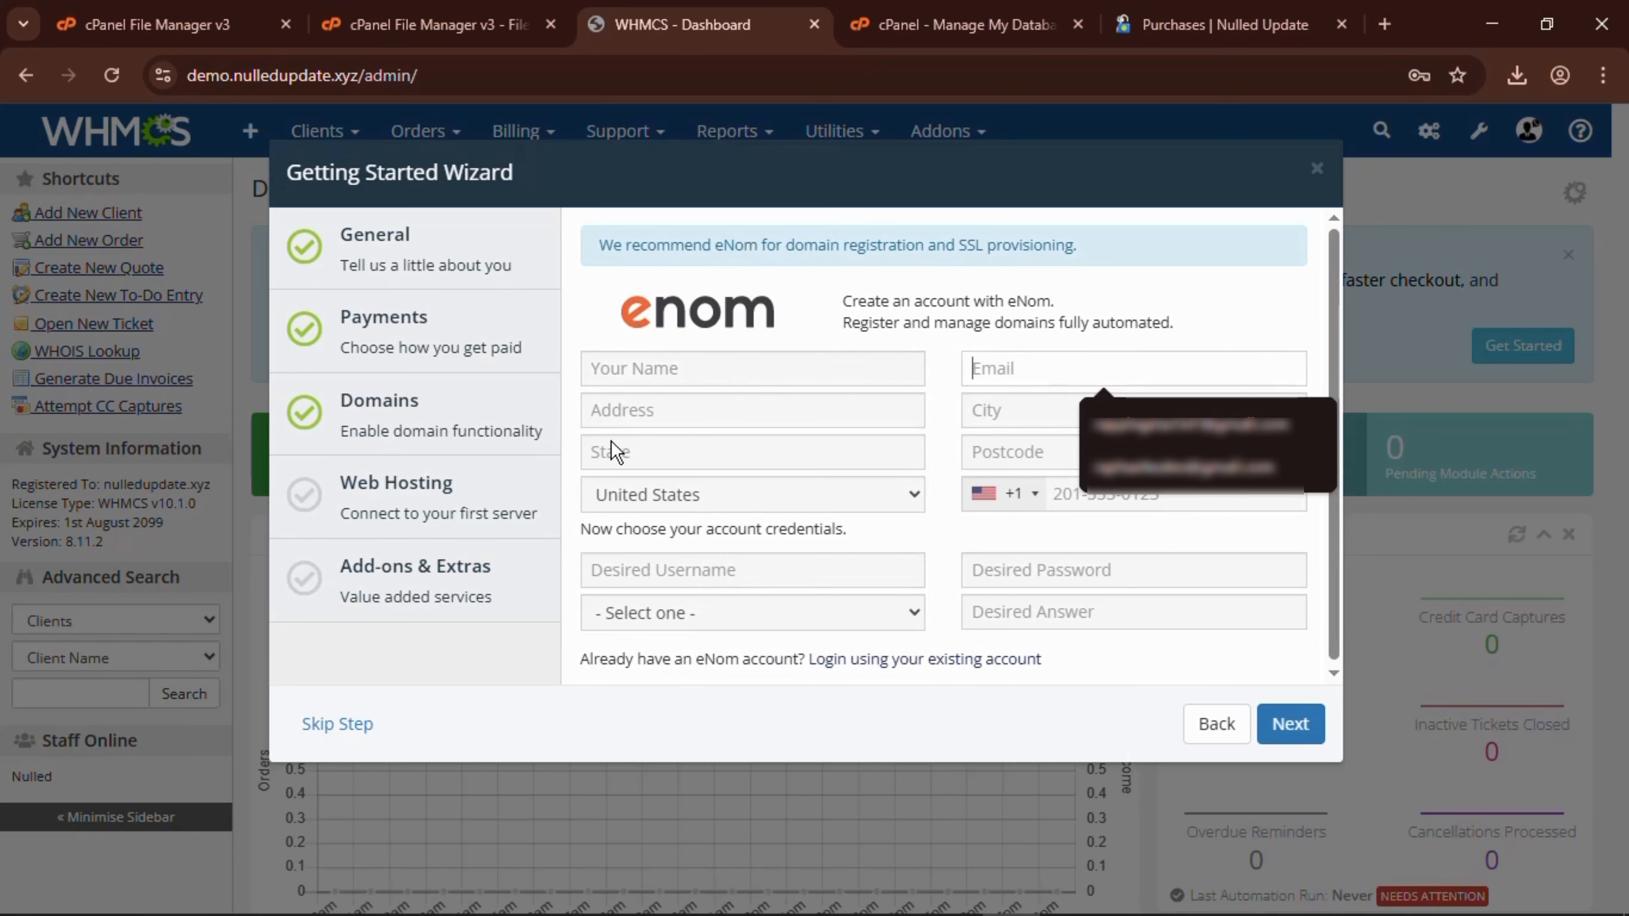
key("Tab")
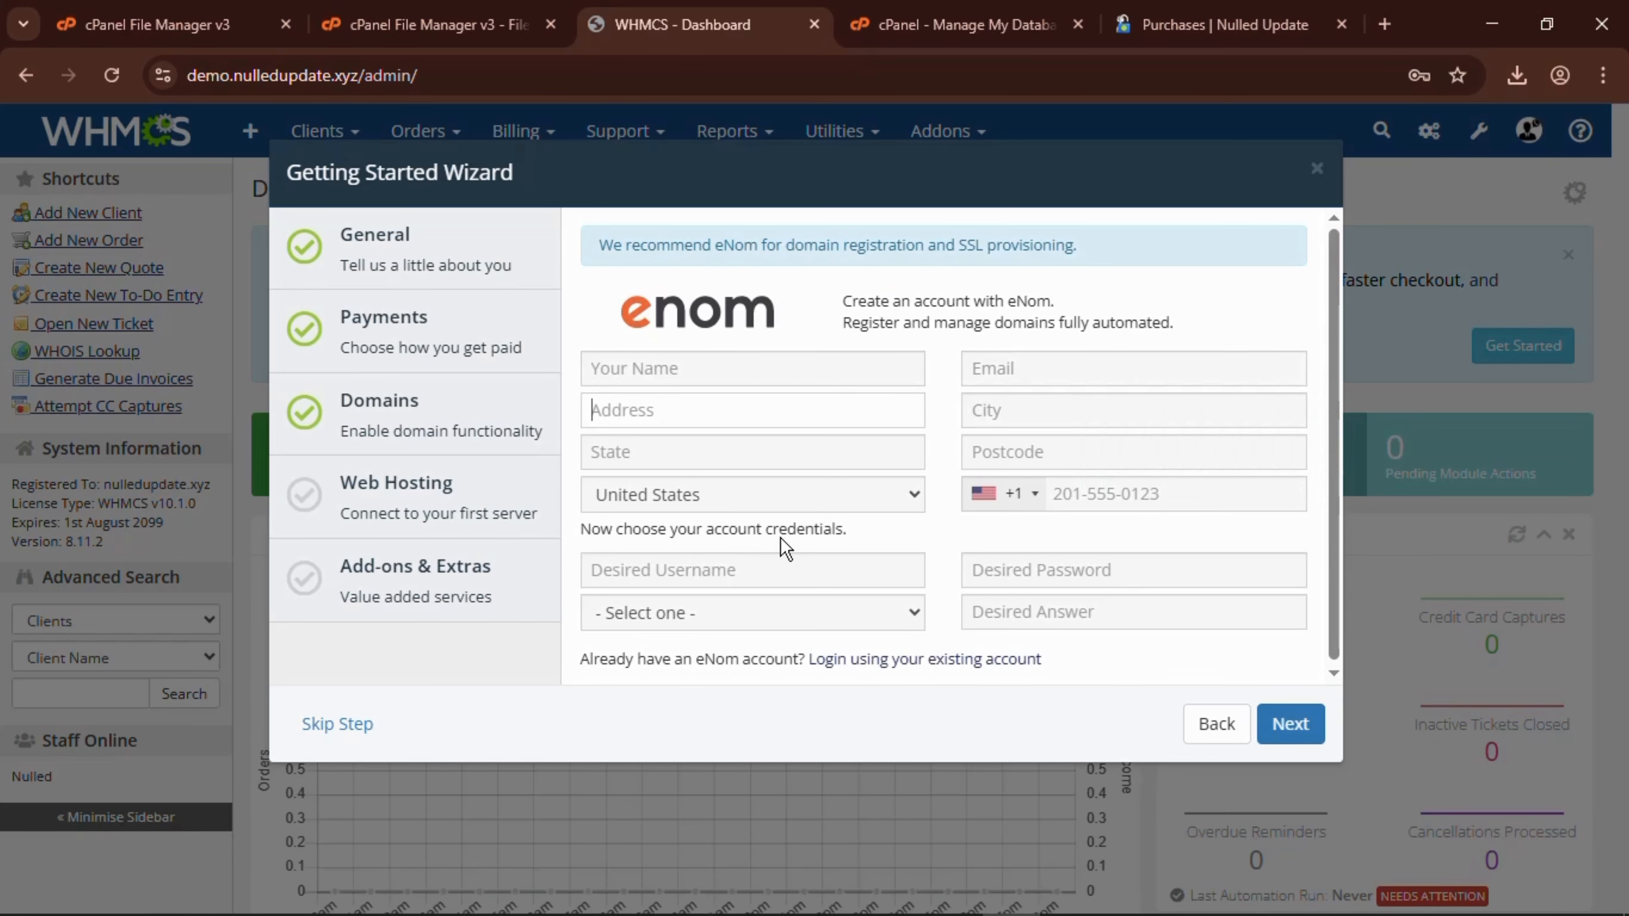
scroll(762, 533, "down", 1)
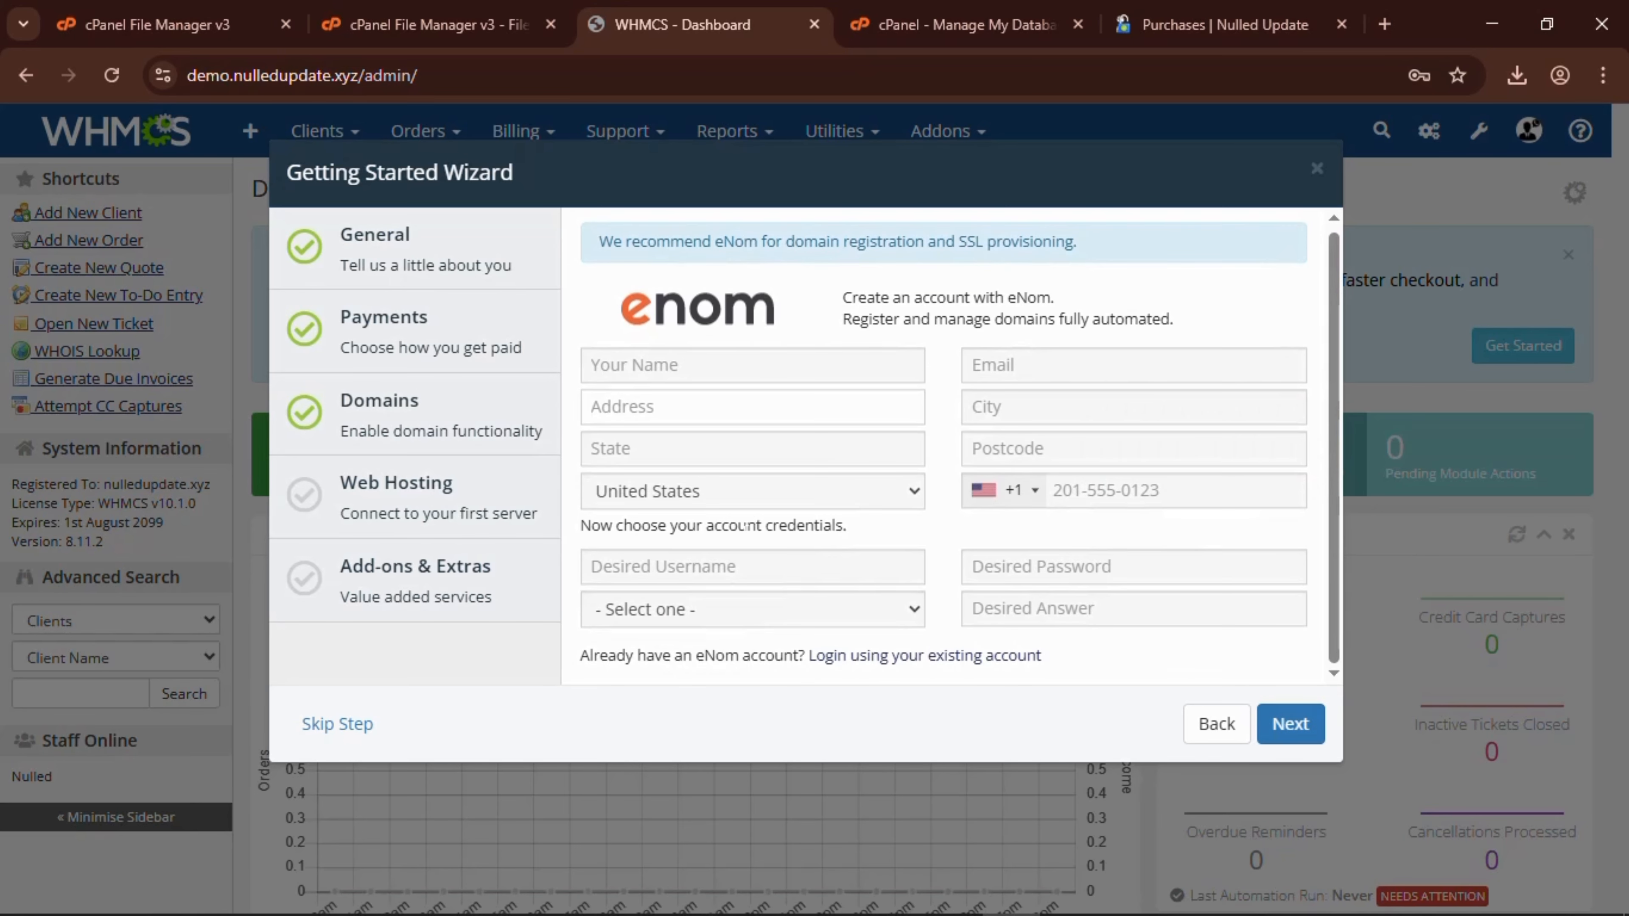
left_click(826, 606)
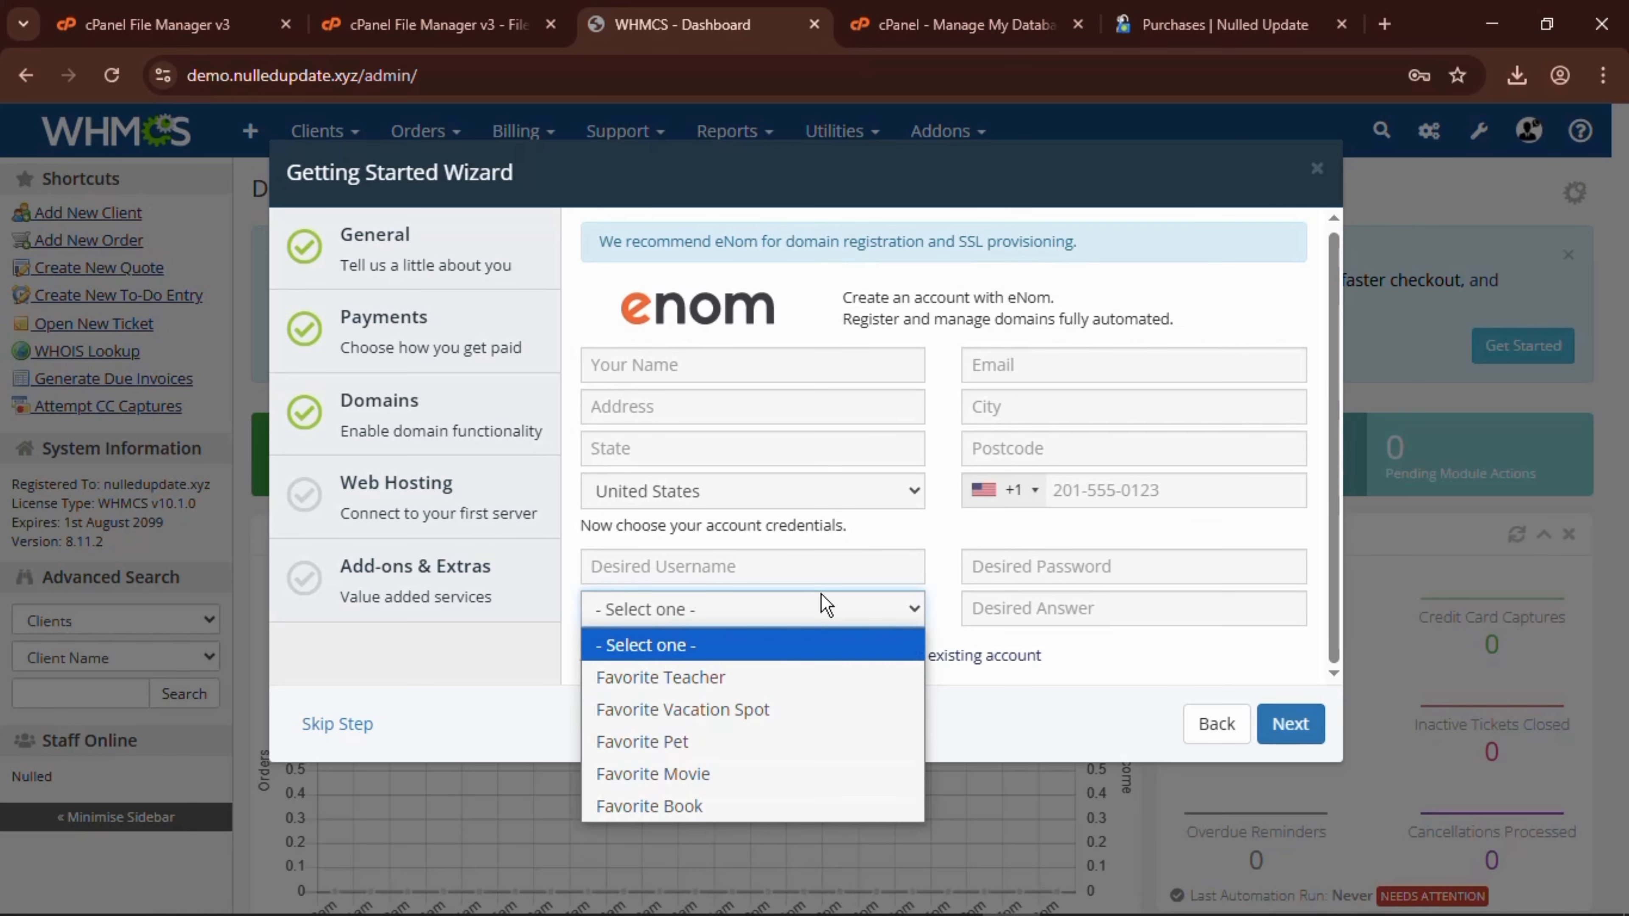
left_click(1070, 546)
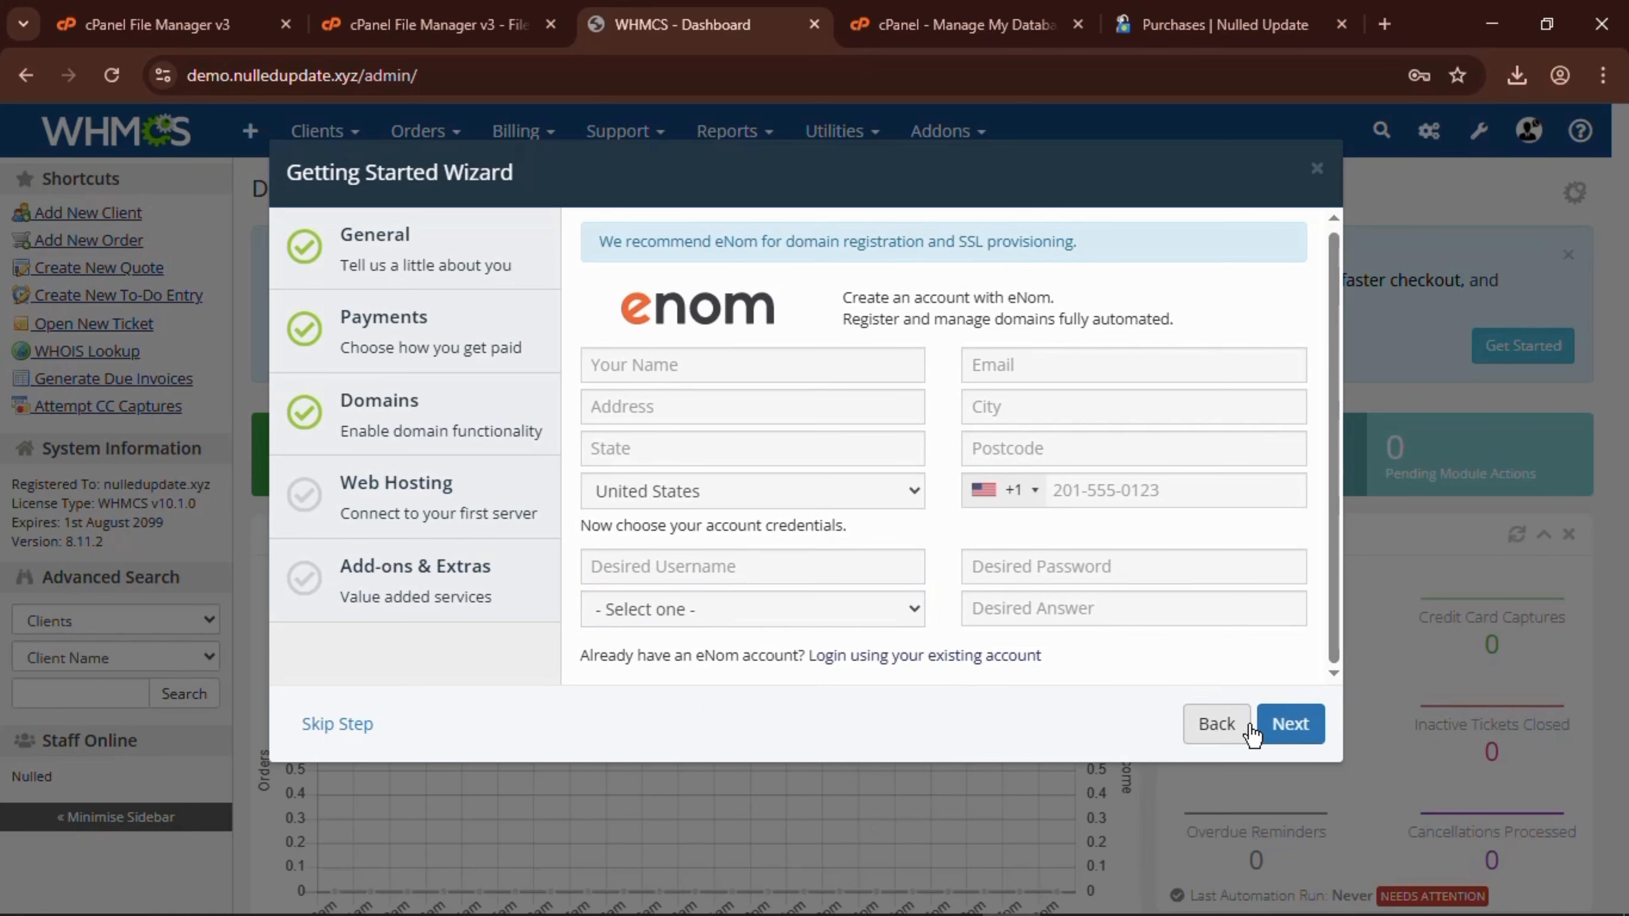
left_click(355, 737)
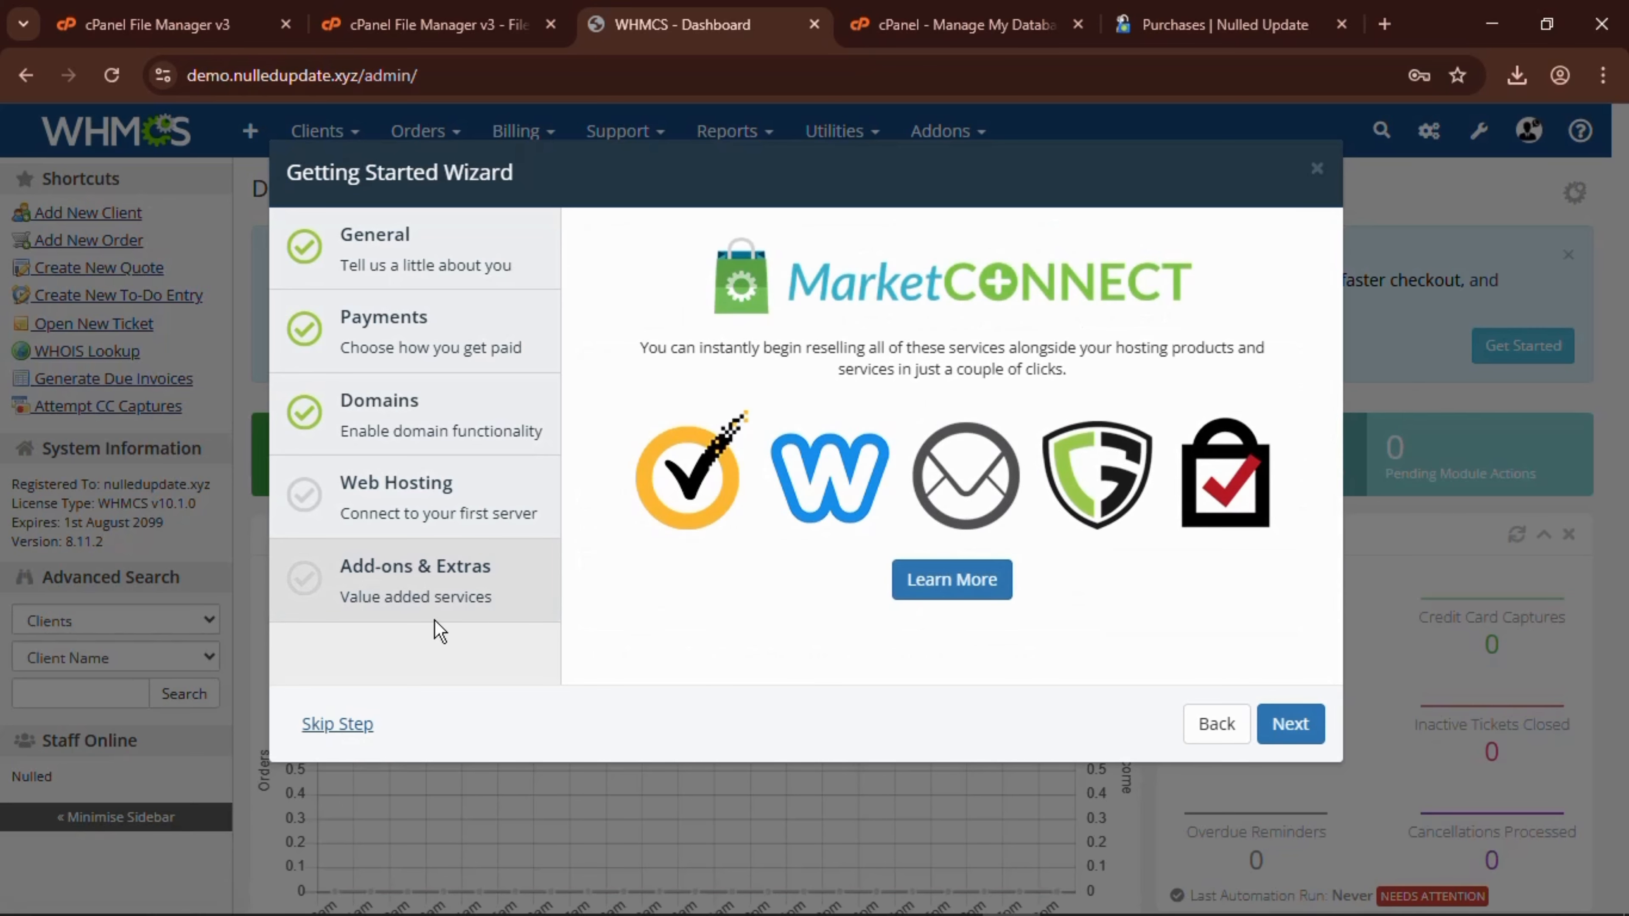
left_click(1286, 727)
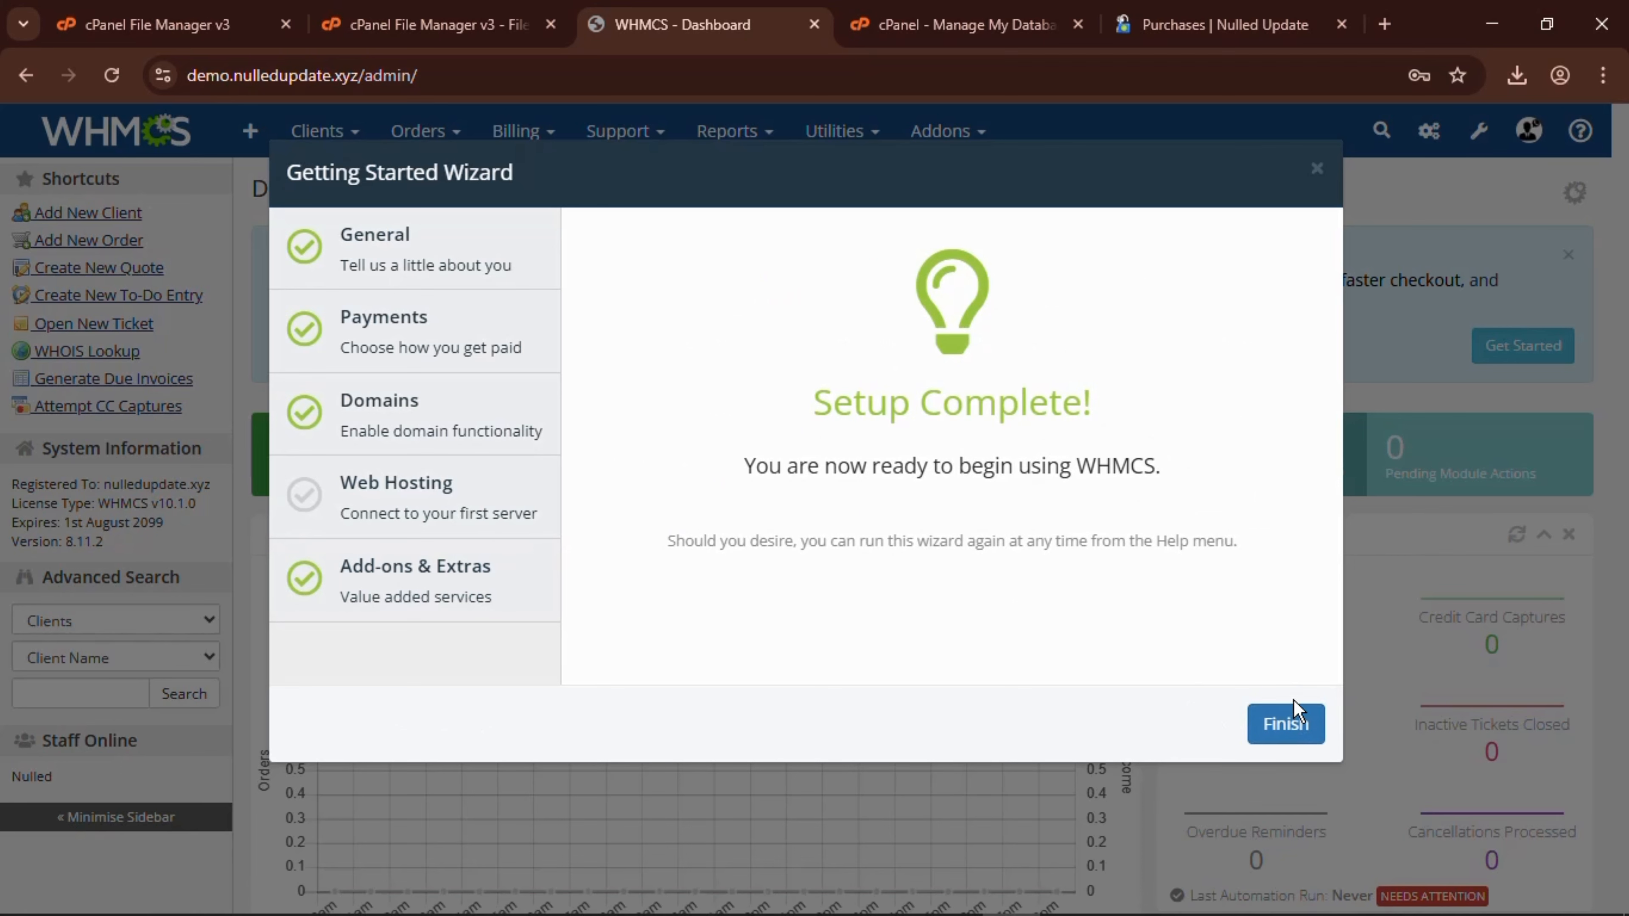
left_click(1286, 725)
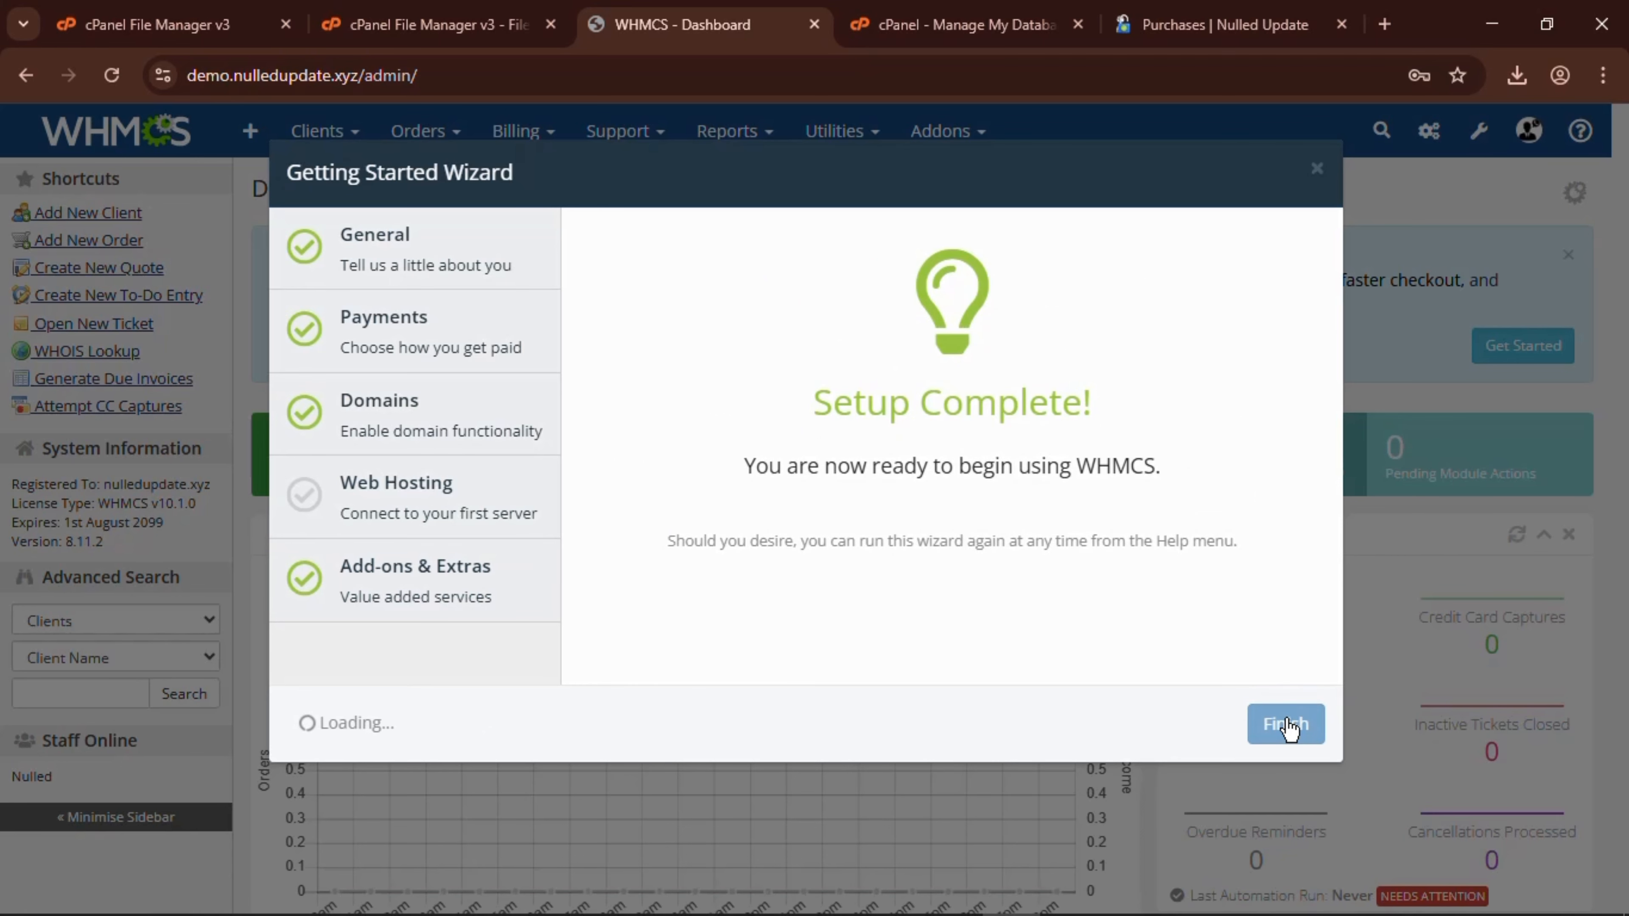
Scroll through the empty admin dashboard and back to the top.
scroll(948, 523, "down", 5)
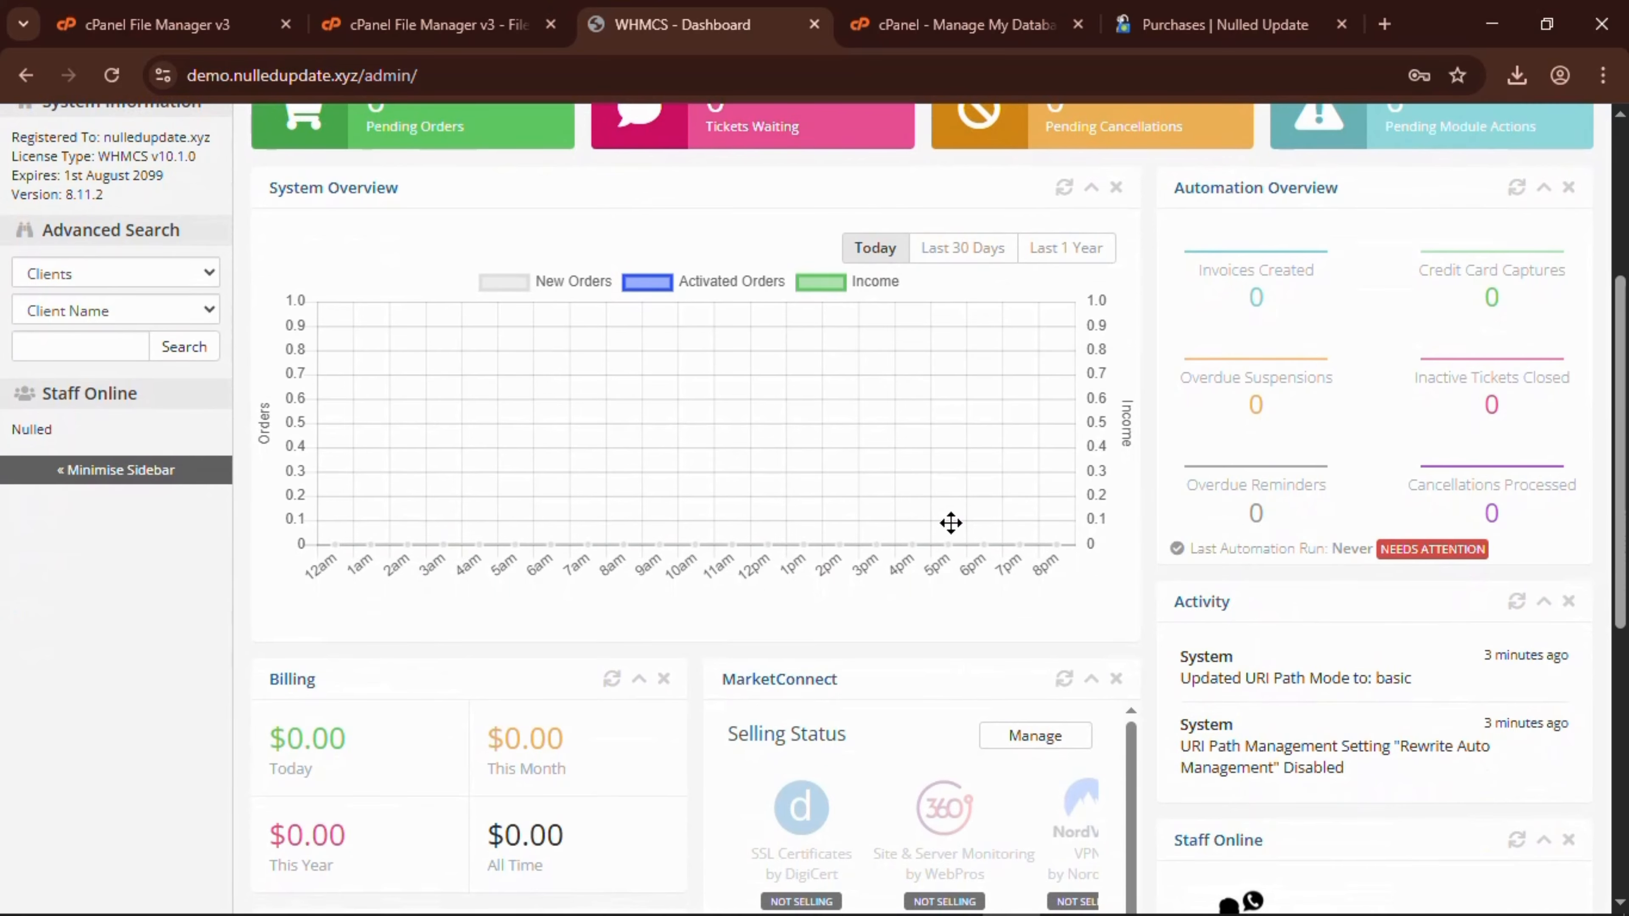
scroll(950, 523, "down", 3)
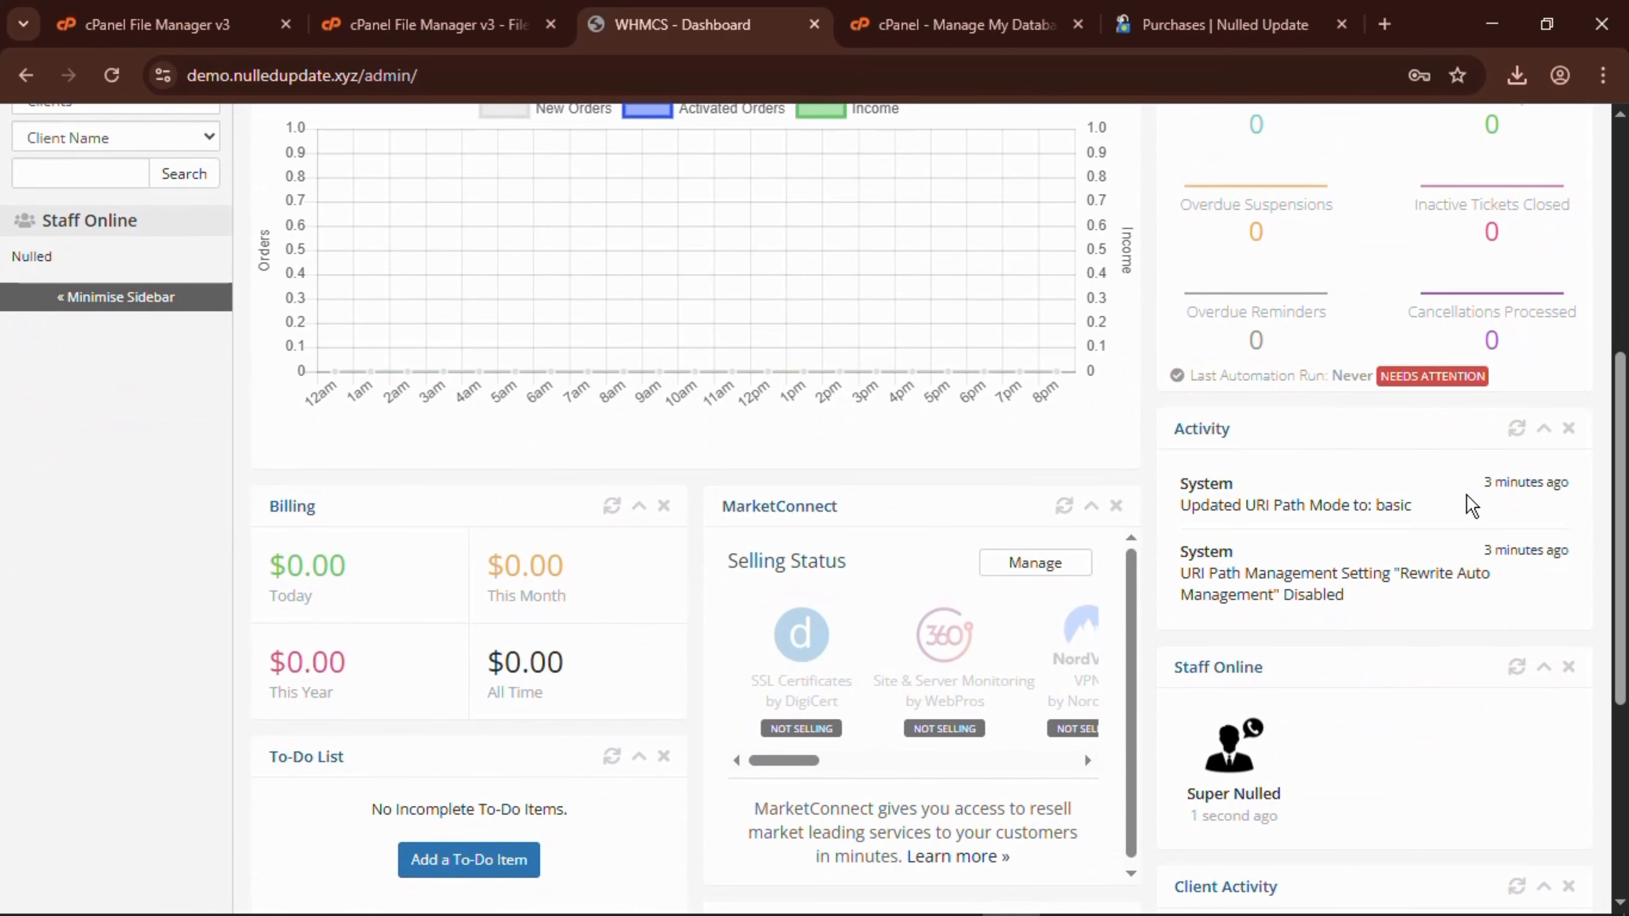
scroll(1164, 402, "up", 8)
scroll(1164, 400, "down", 1)
scroll(1163, 403, "down", 7)
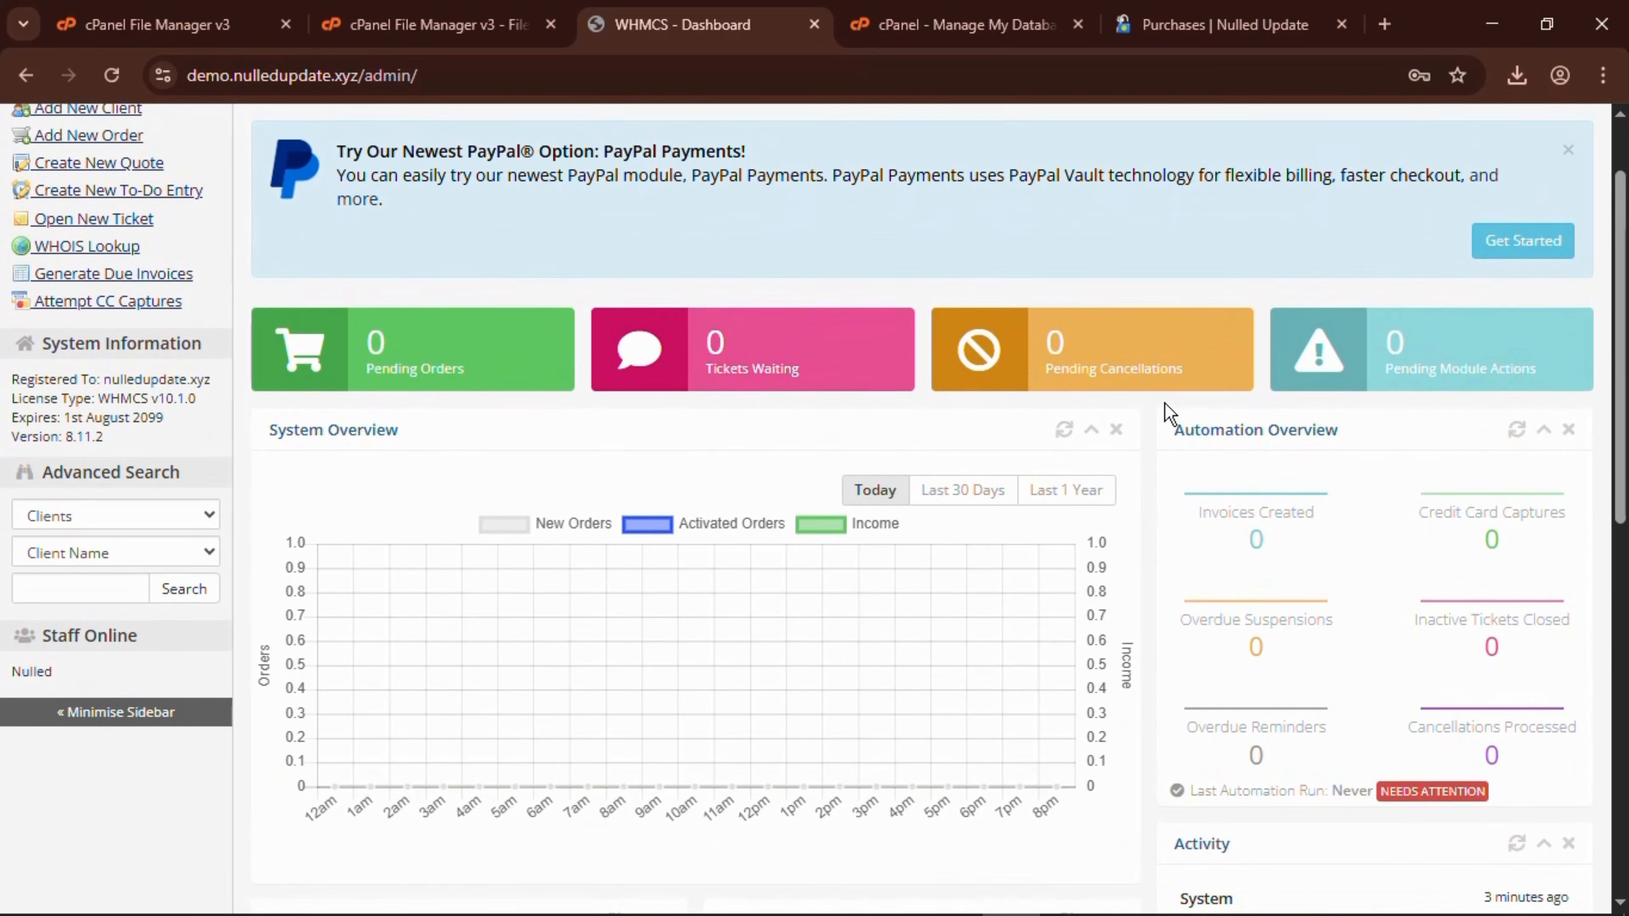
scroll(1163, 403, "up", 4)
scroll(1169, 414, "up", 1)
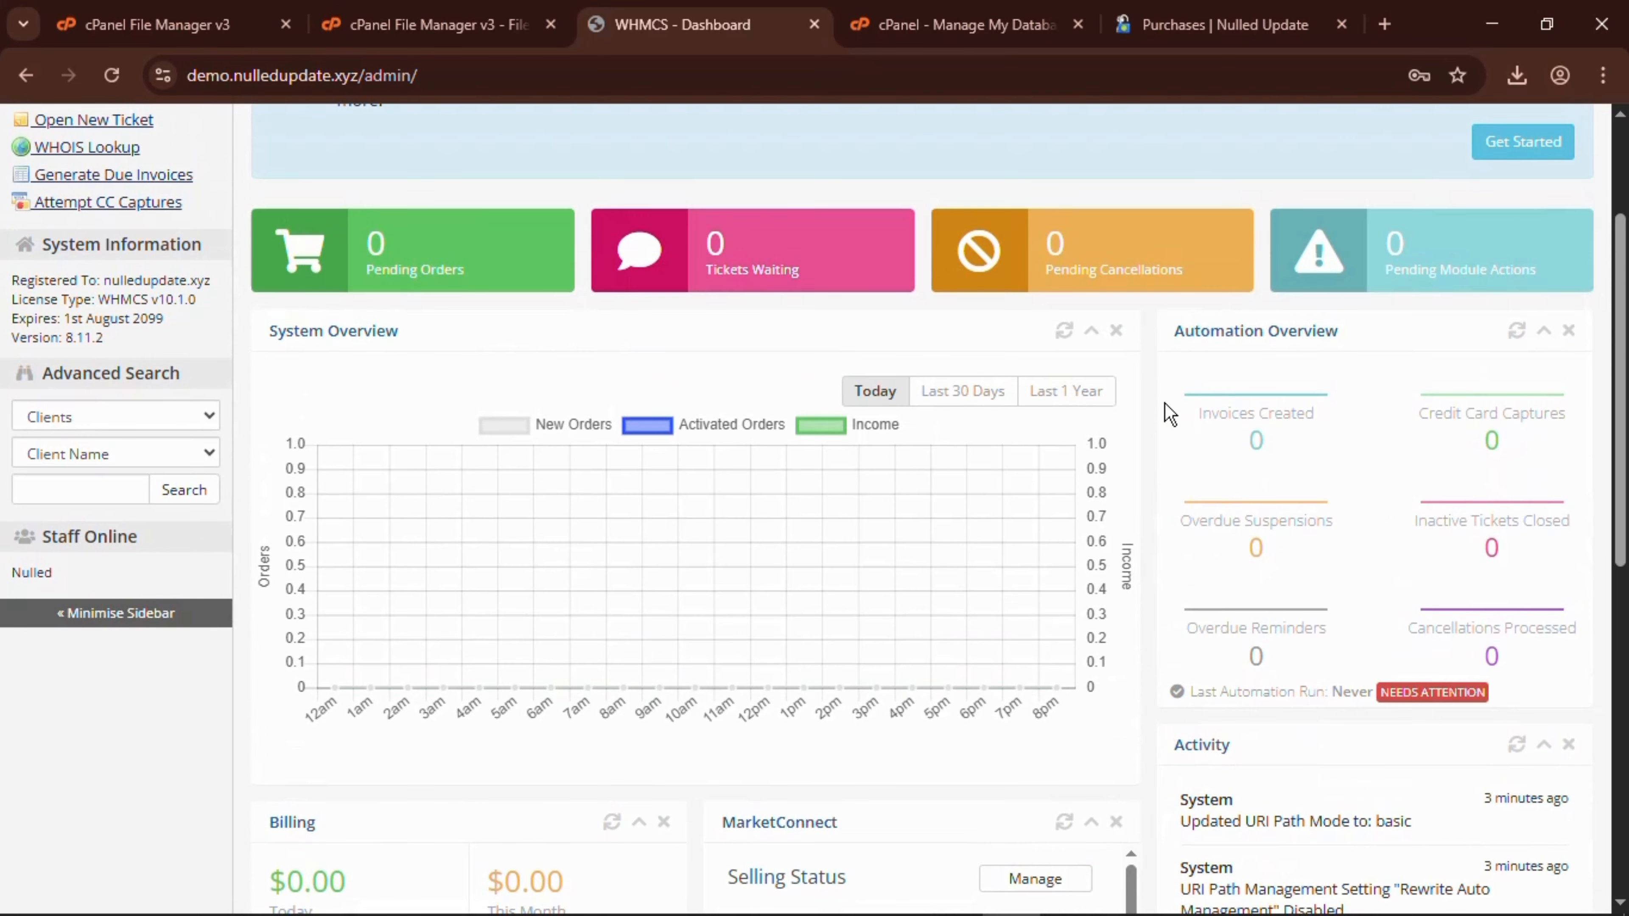
scroll(1058, 311, "up", 4)
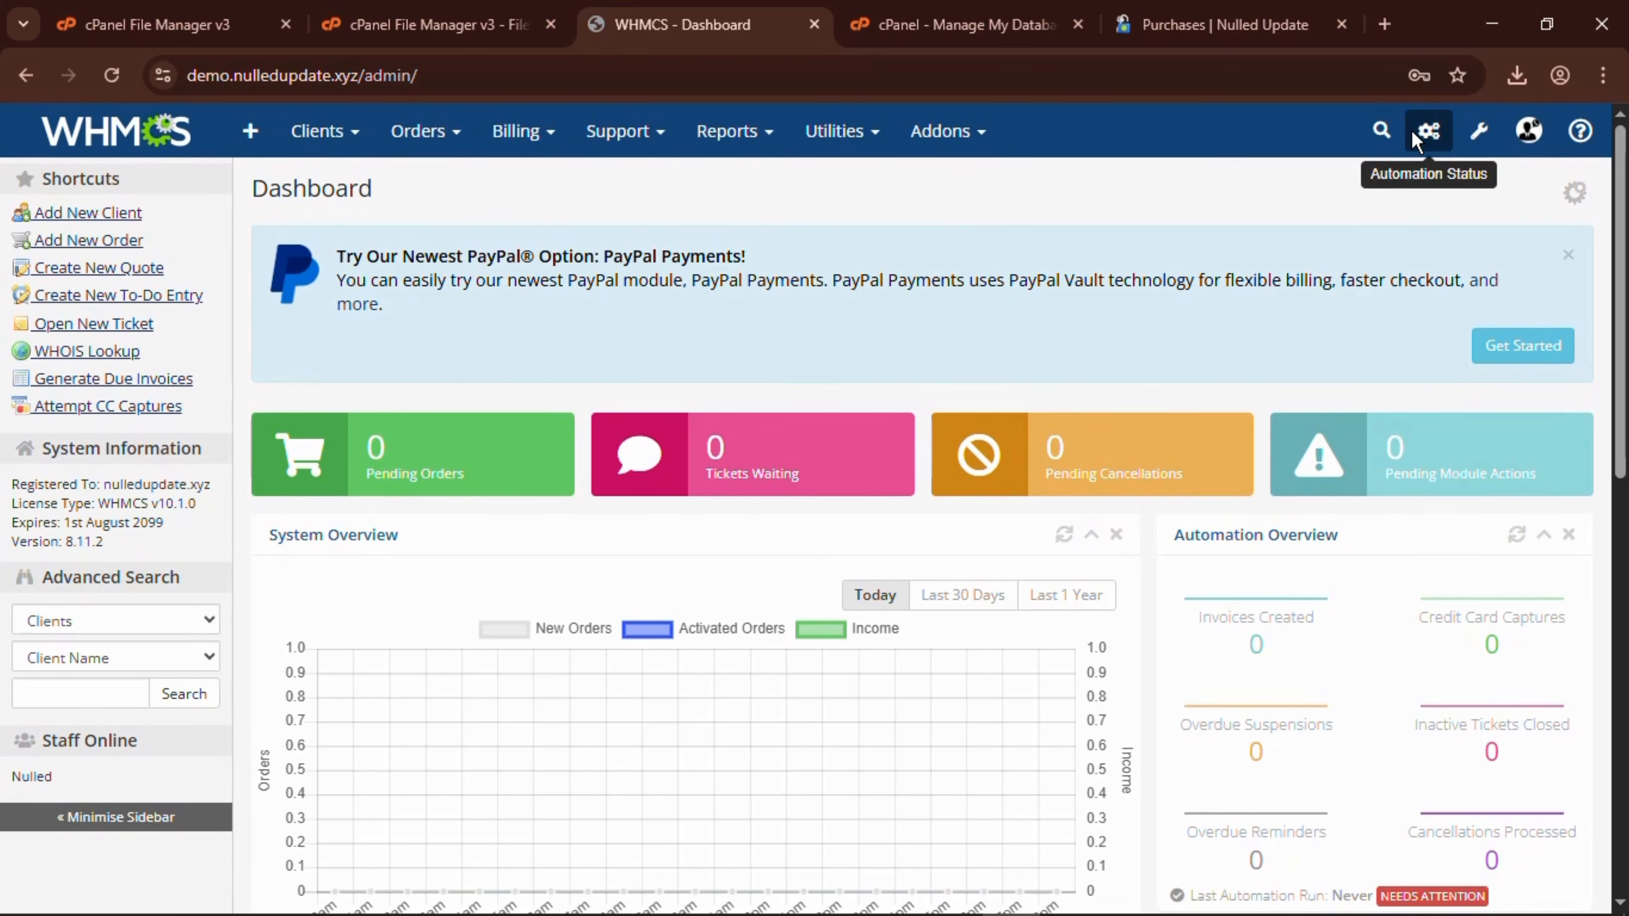
Open System Health from the gear menu and review the insecure permissions warning.
left_click(1414, 132)
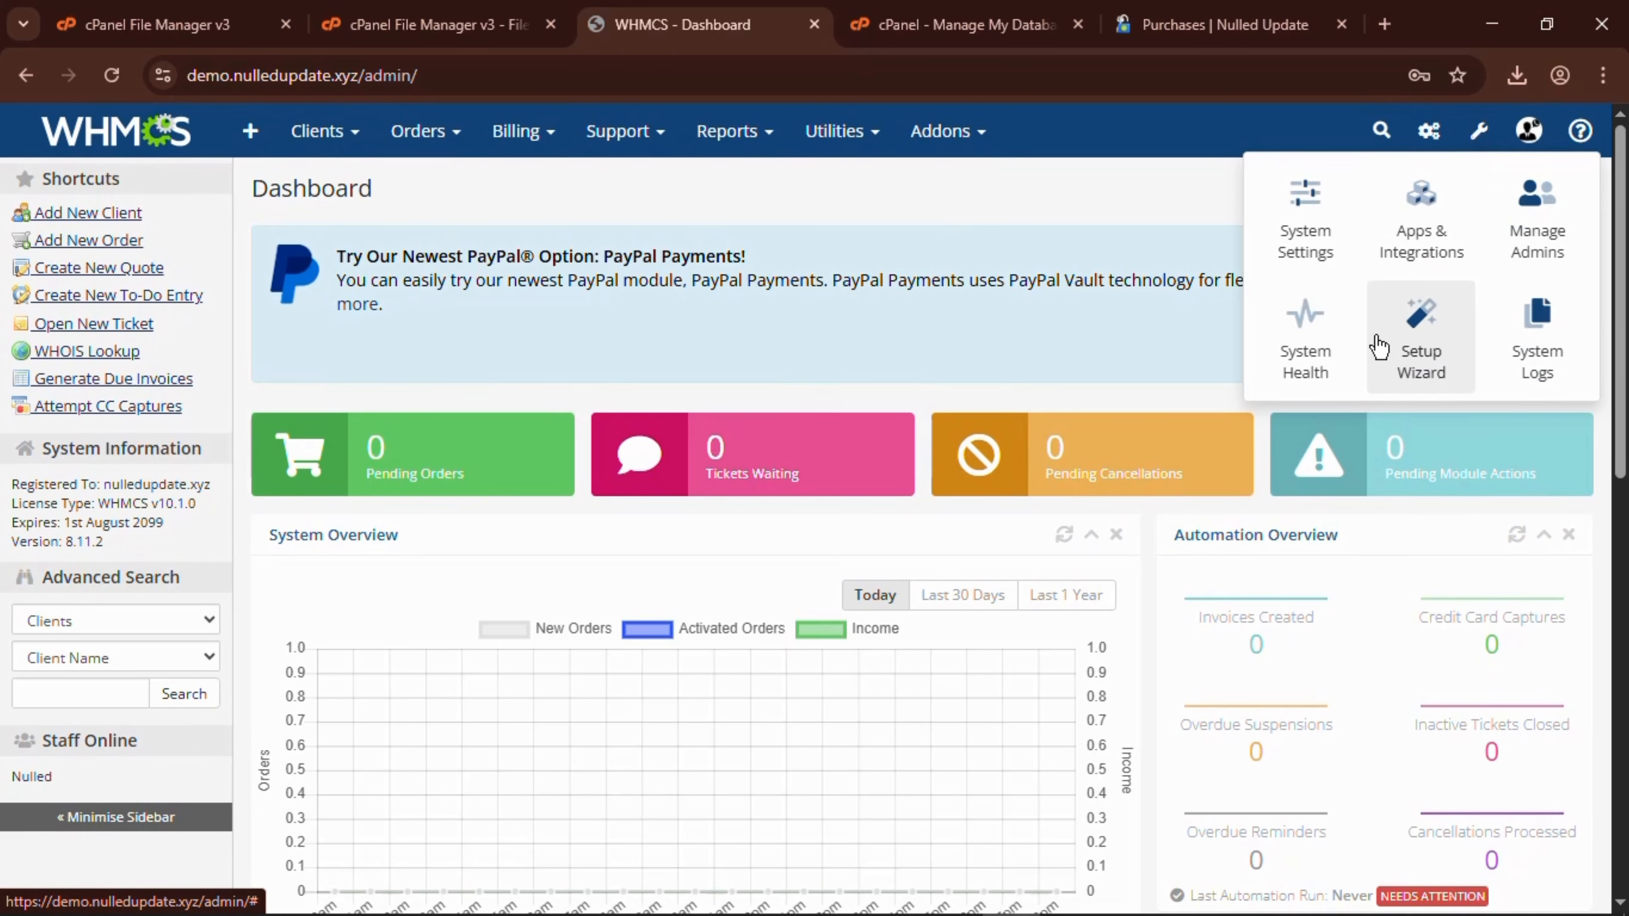
left_click(1314, 341)
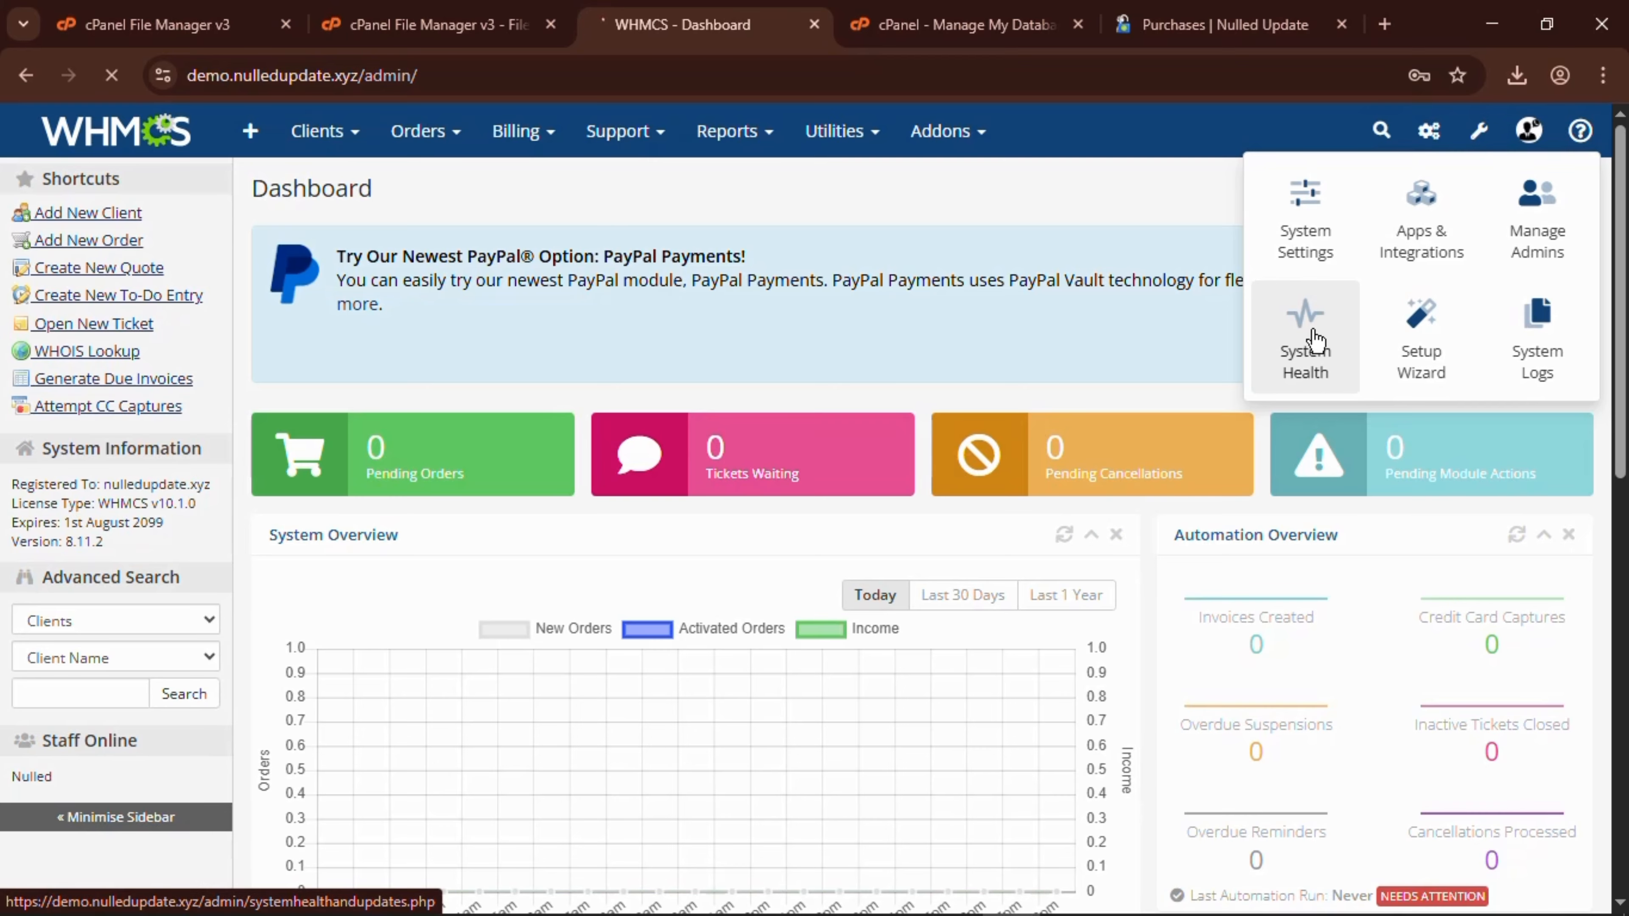
scroll(981, 411, "down", 5)
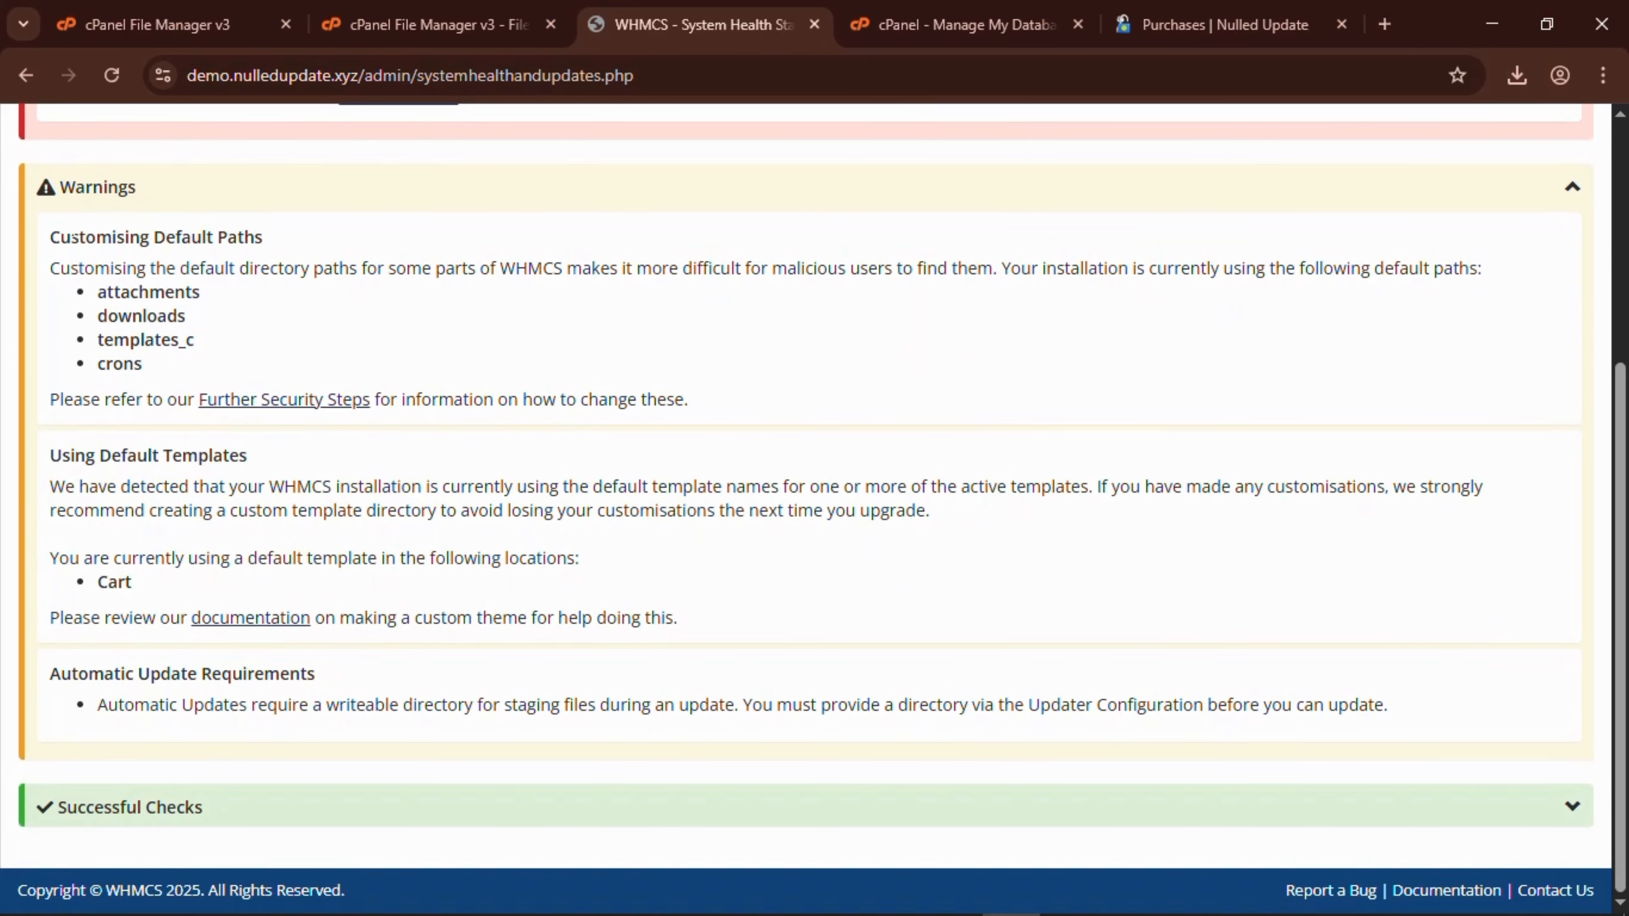
scroll(993, 367, "up", 4)
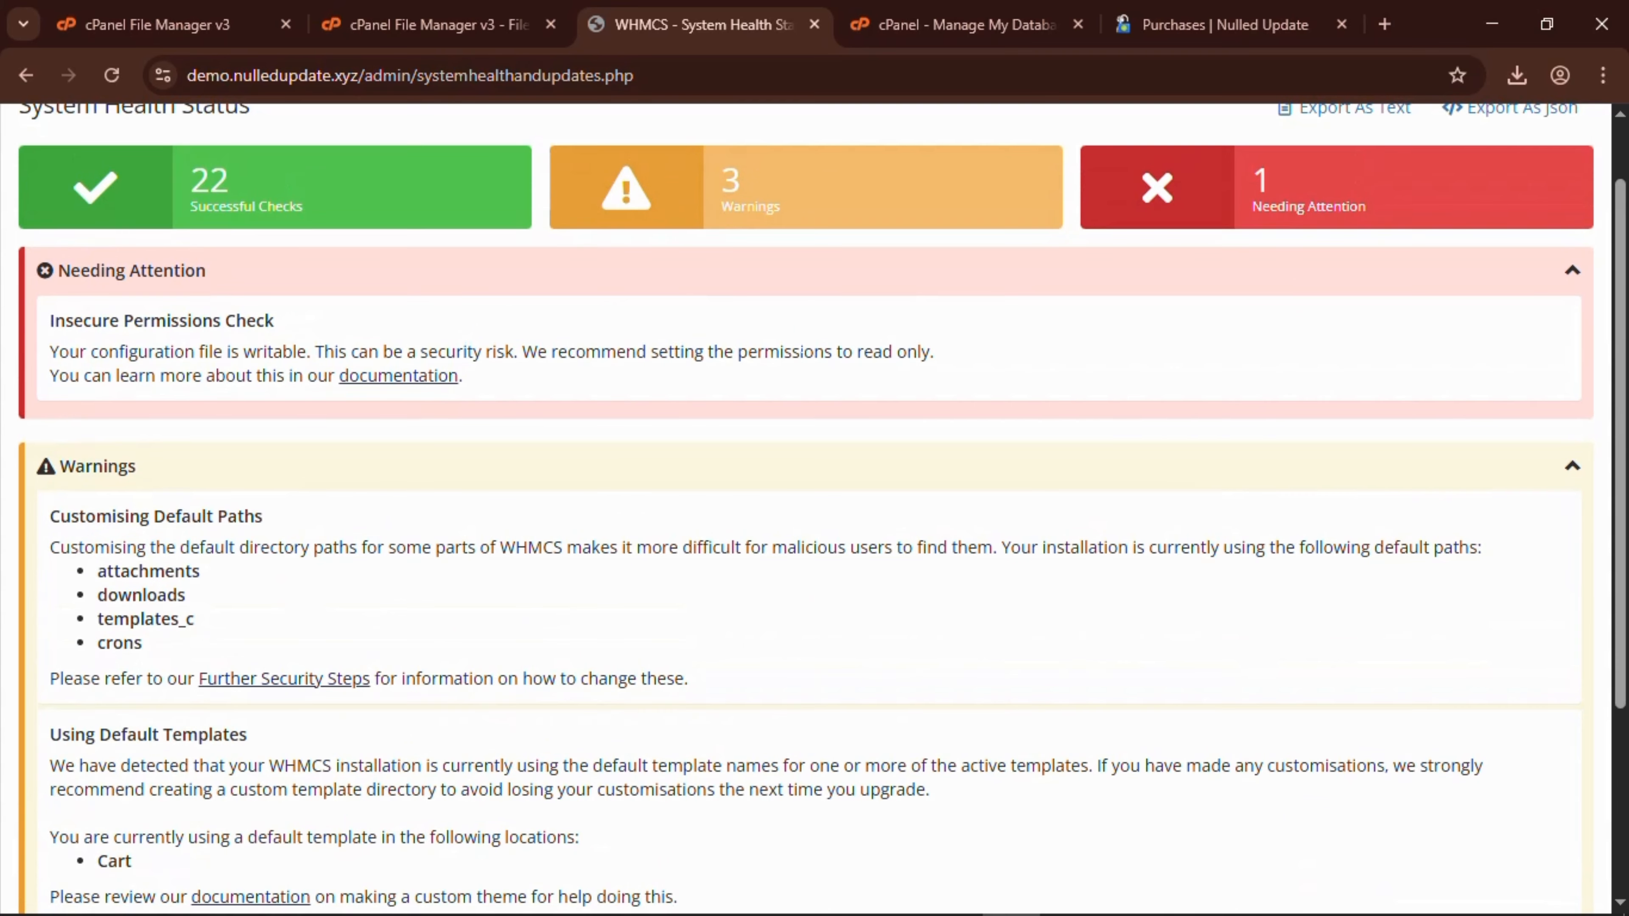
scroll(1153, 330, "down", 1)
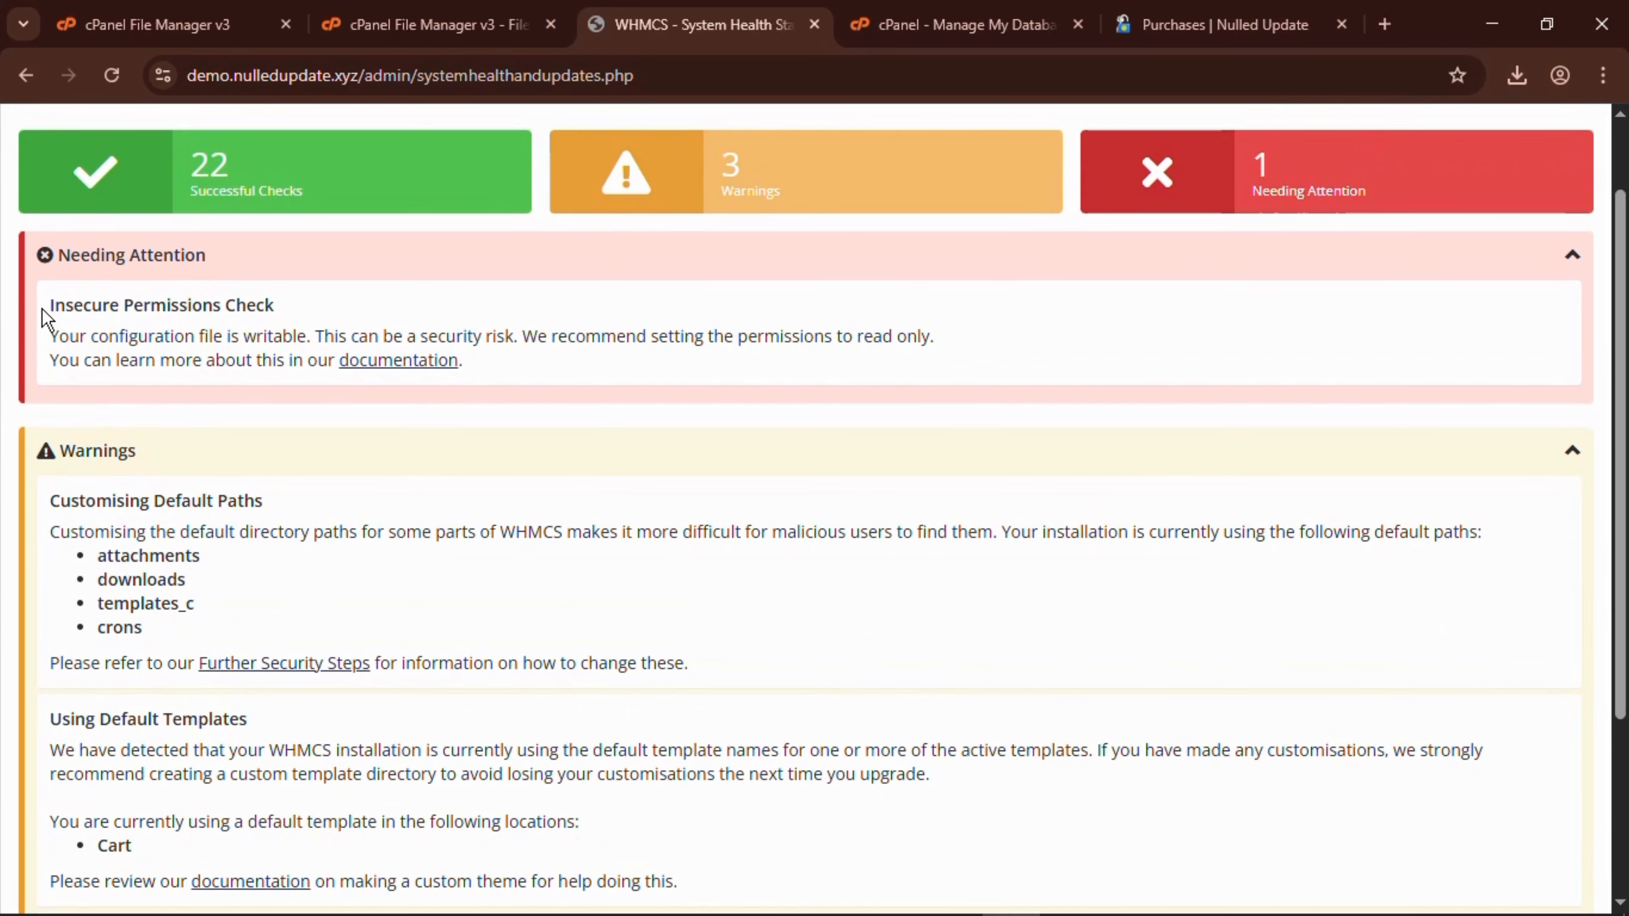
left_click_drag(45, 315, 186, 338)
left_click(775, 617)
Locate the 'Secure configuration.php file [permission:400]' line in the Notepad security notes.
mouse_move(1206, 905)
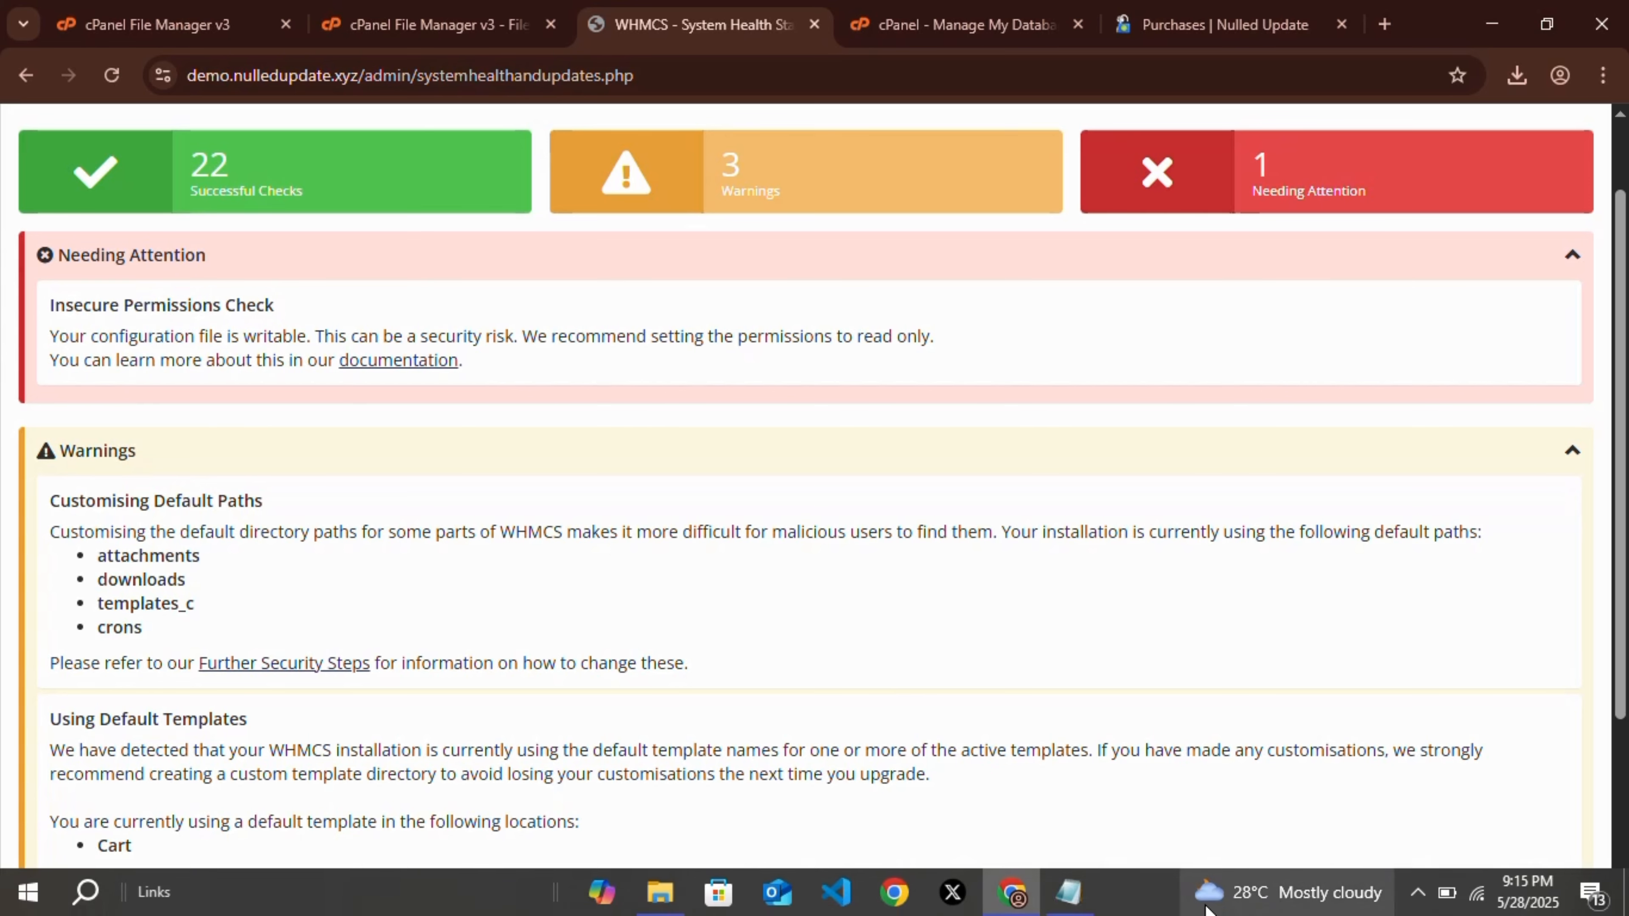
left_click(1018, 733)
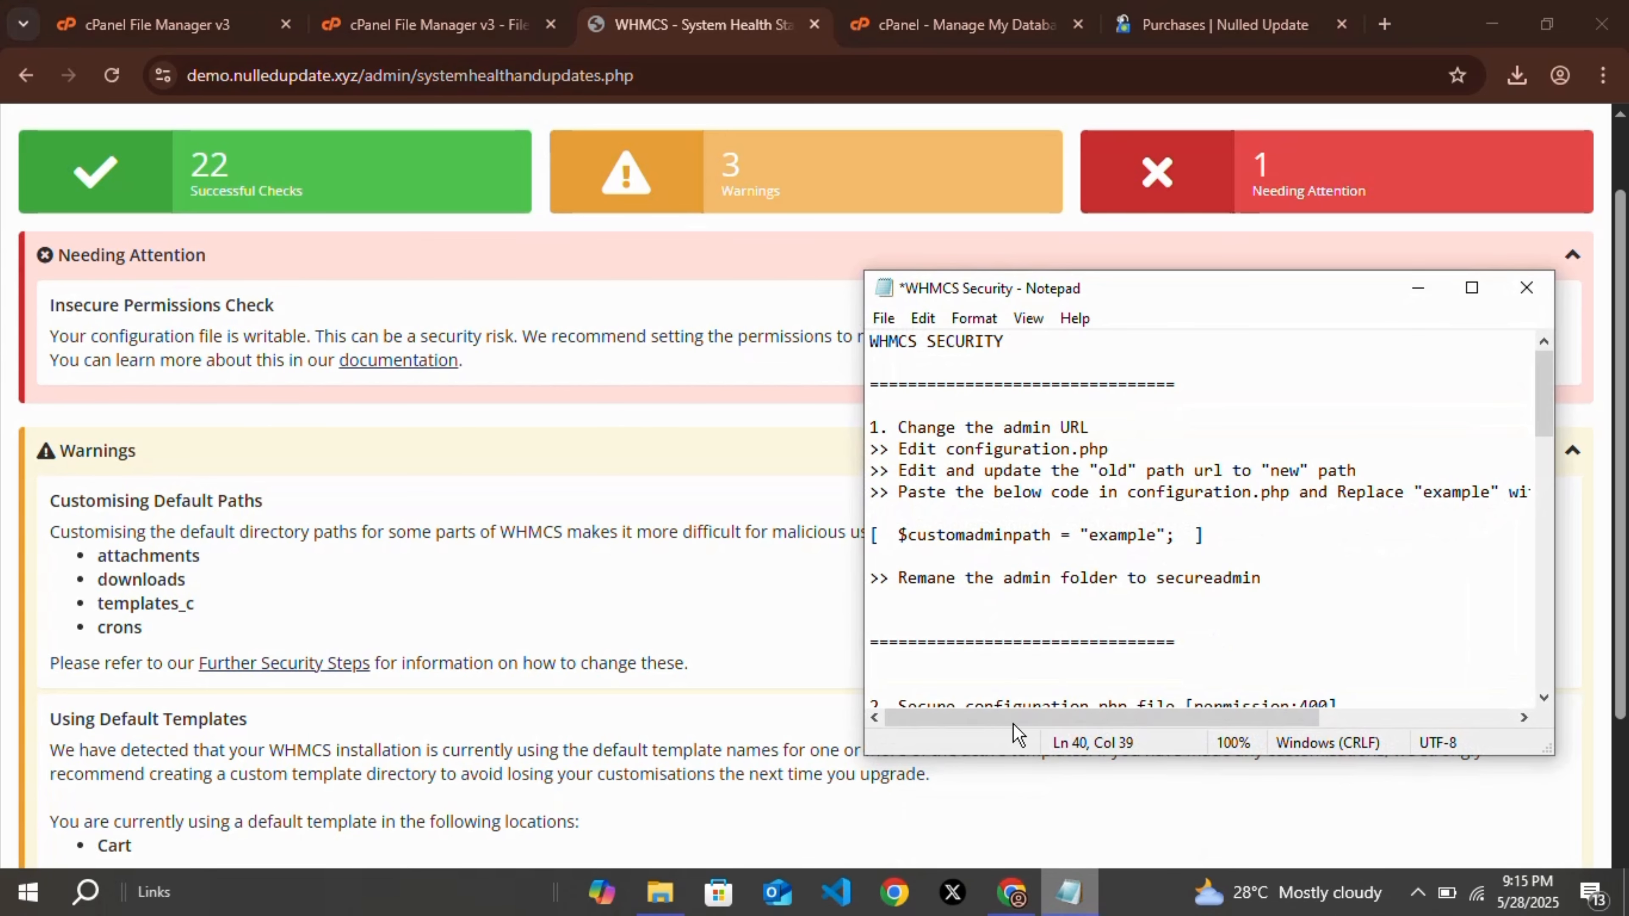
scroll(1266, 495, "right", 4)
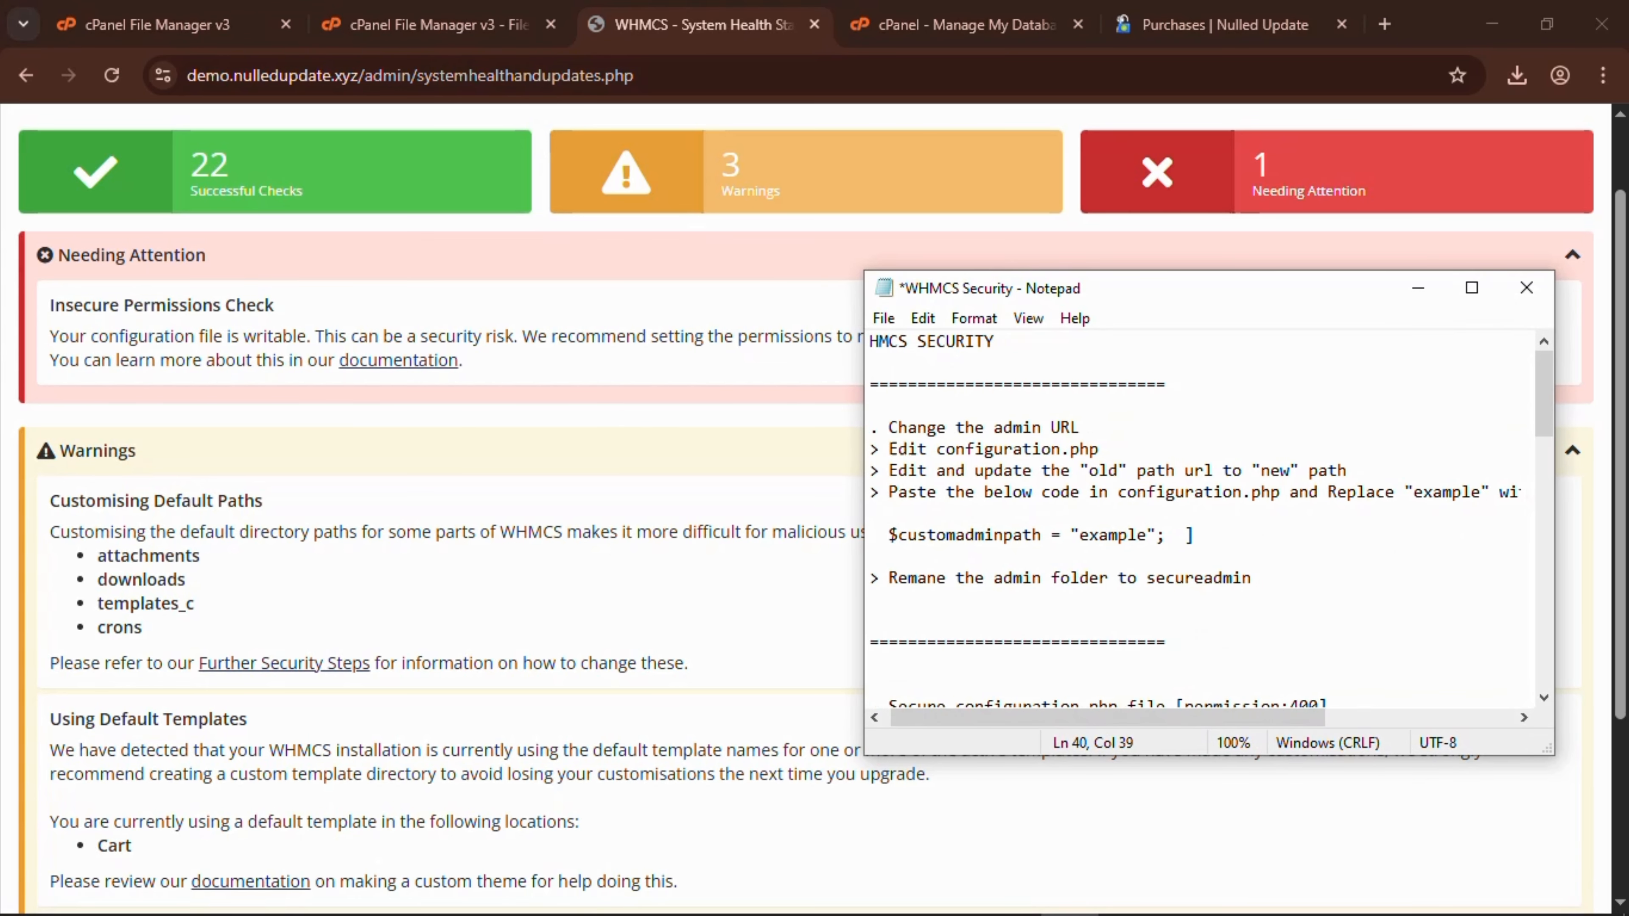
scroll(1266, 495, "left", 3)
scroll(1199, 518, "down", 5)
left_click_drag(965, 386, 1339, 385)
left_click(1340, 385)
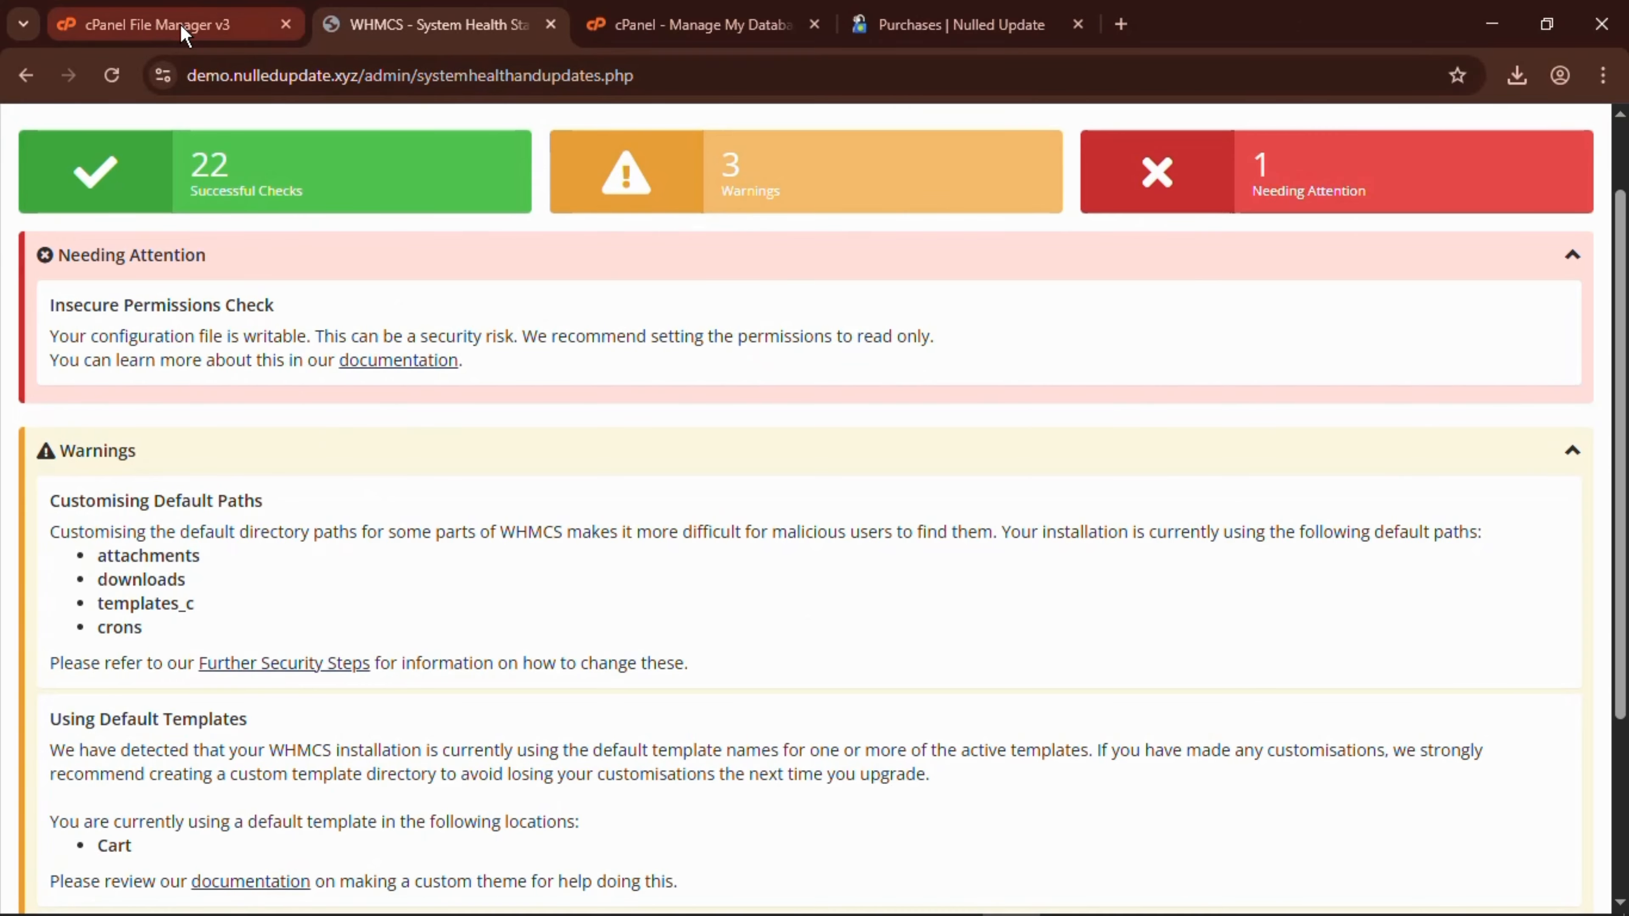
Change configuration.php in demo.nulledupdate.xyz from permissions 0644 to 0400.
left_click(183, 29)
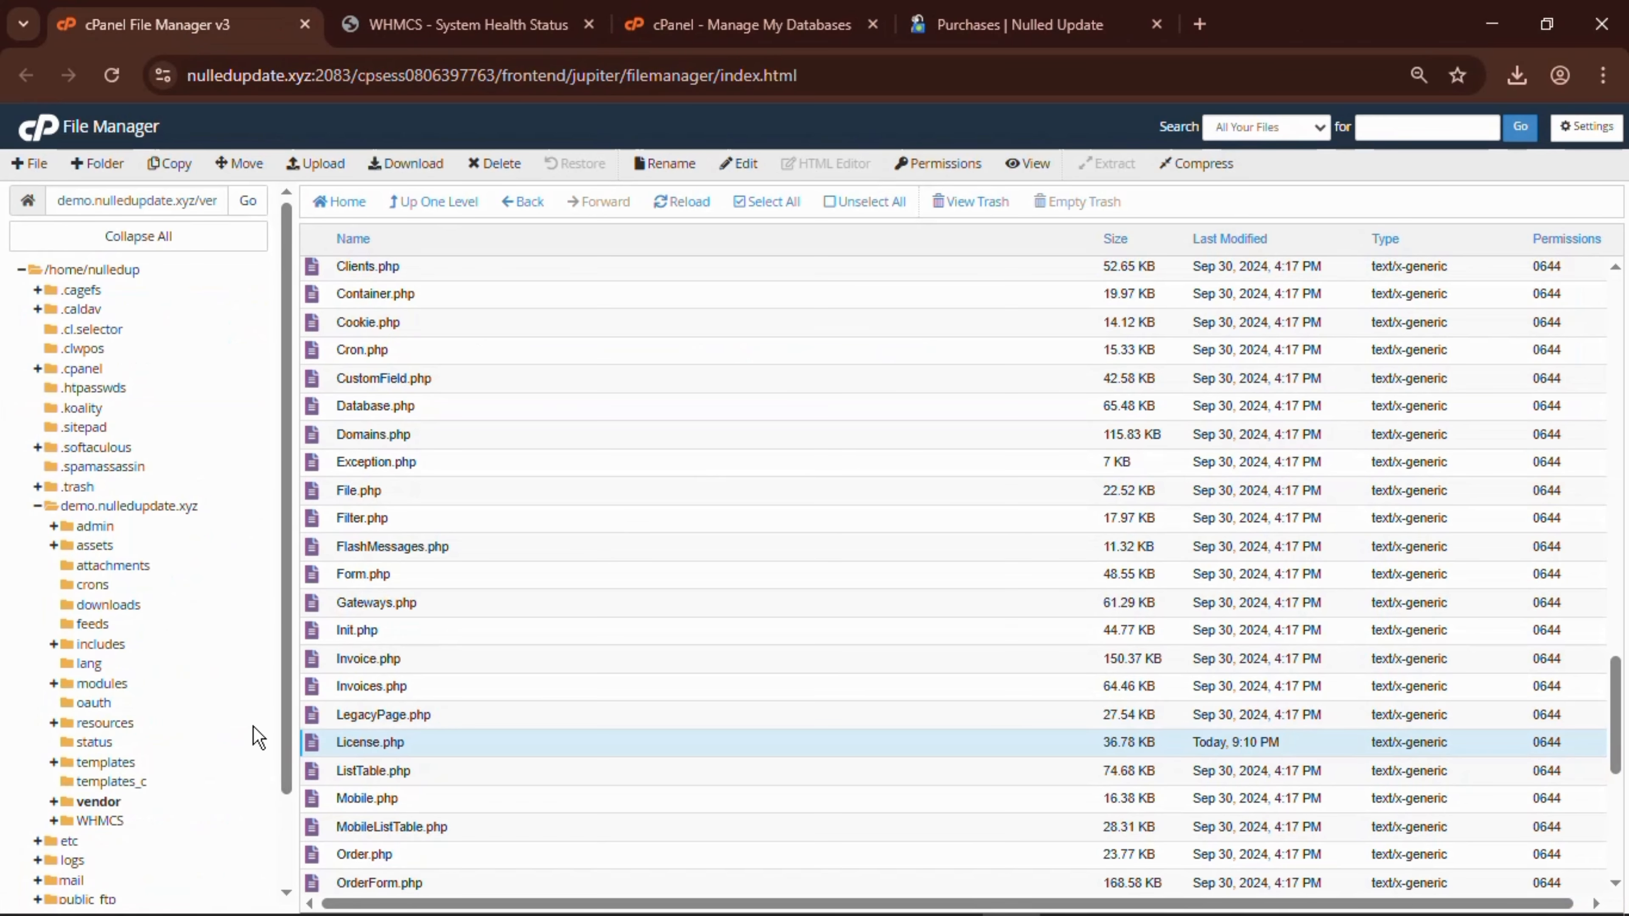
left_click(112, 511)
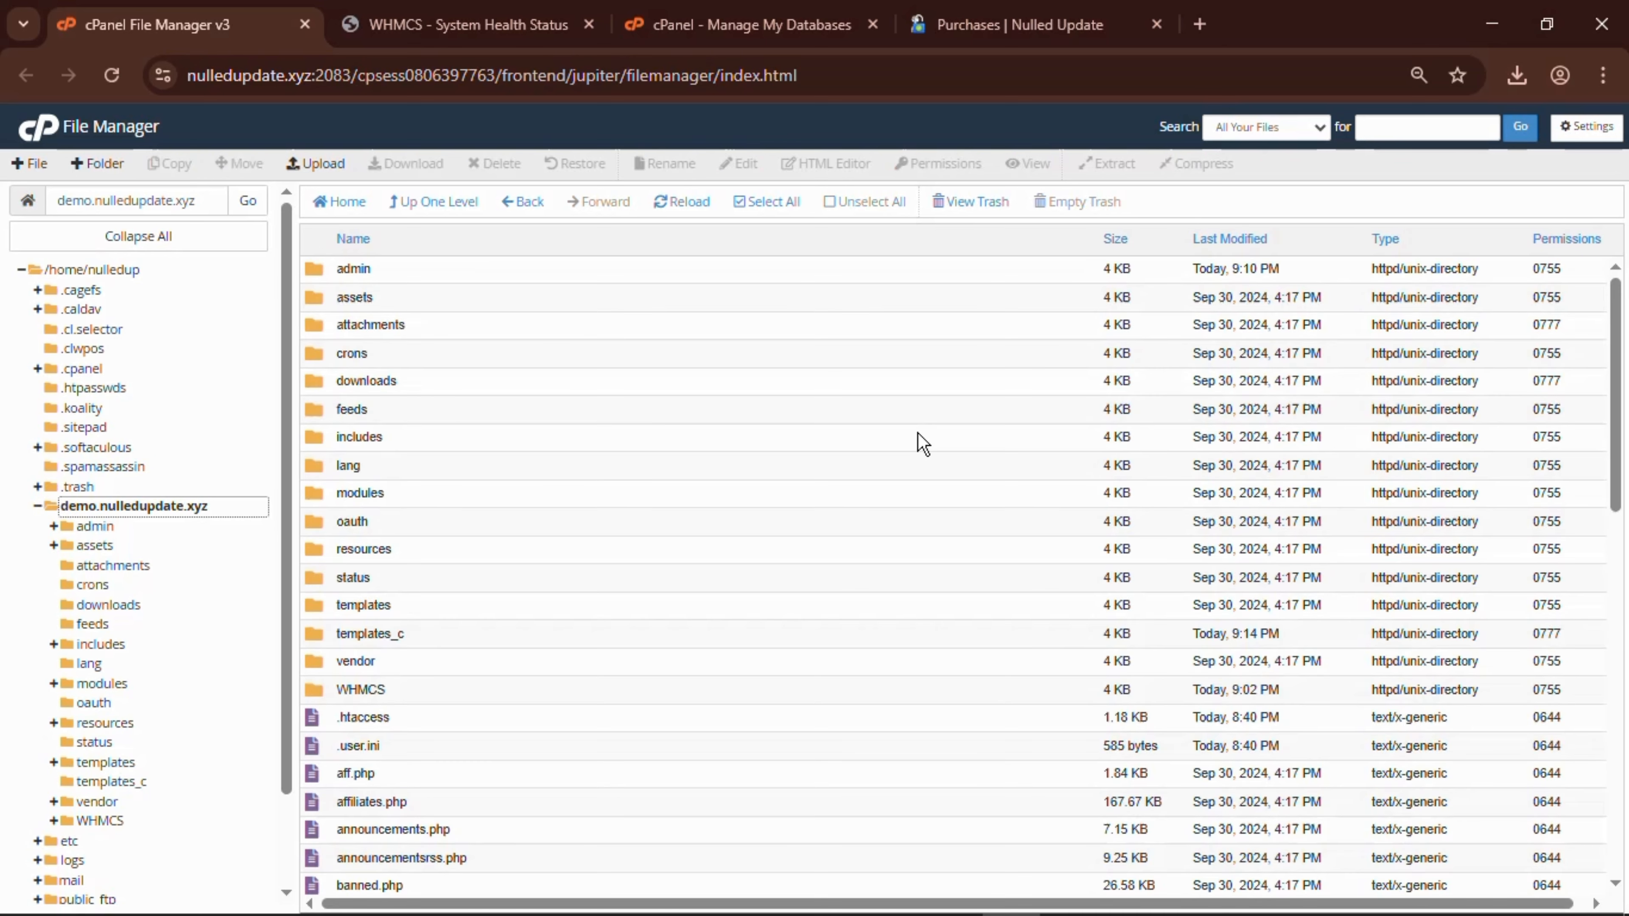
scroll(749, 500, "down", 5)
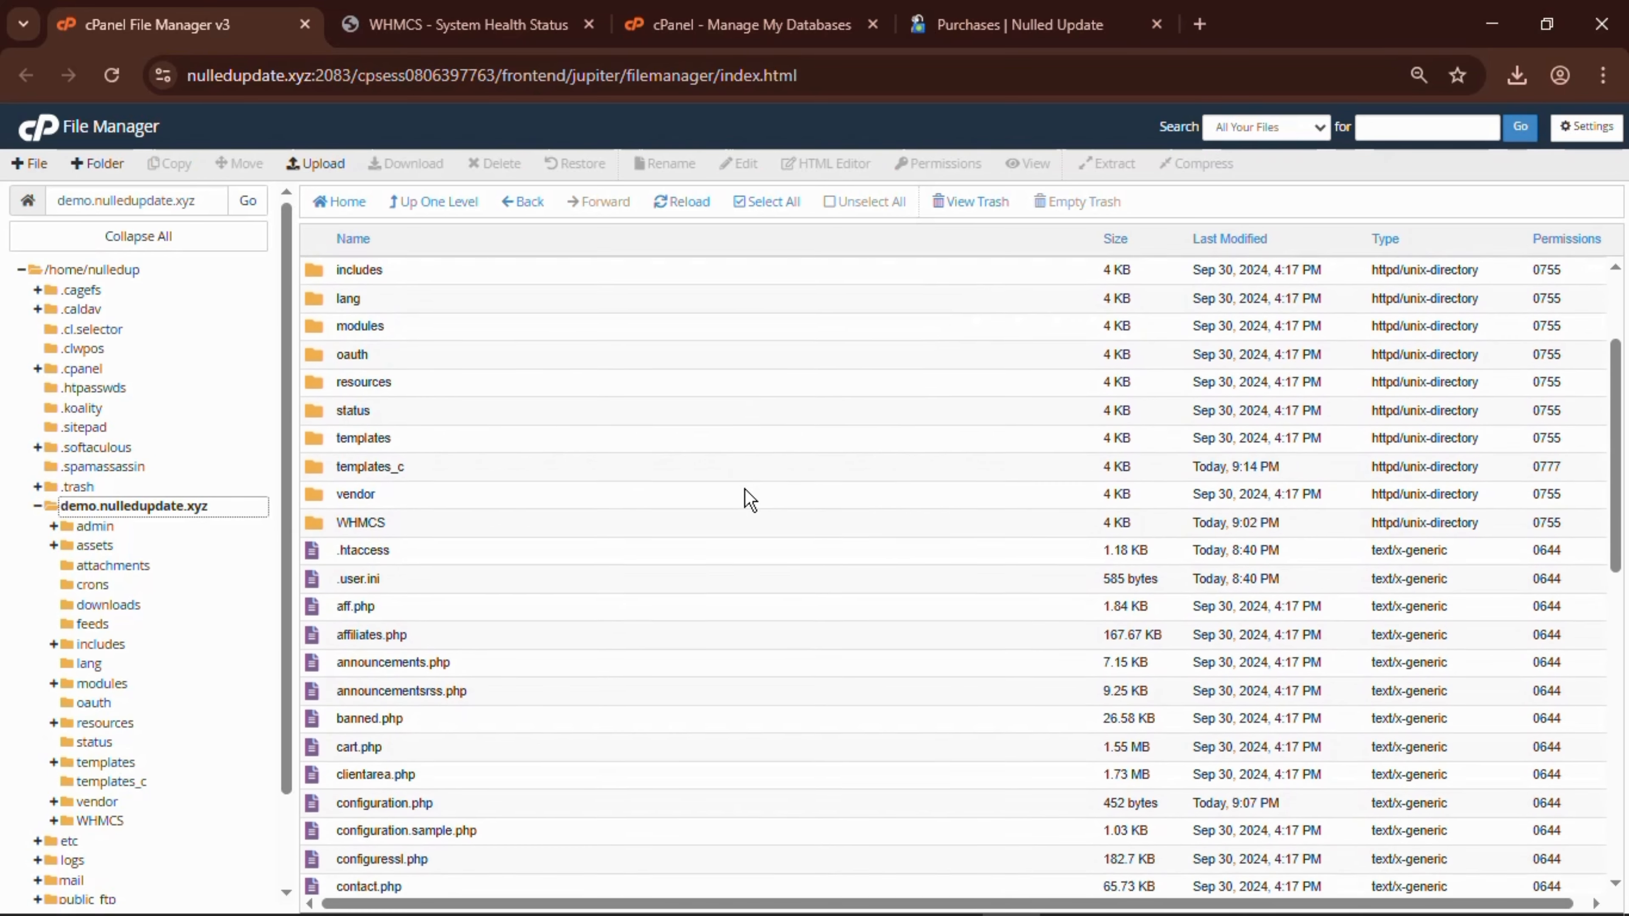
scroll(749, 499, "down", 1)
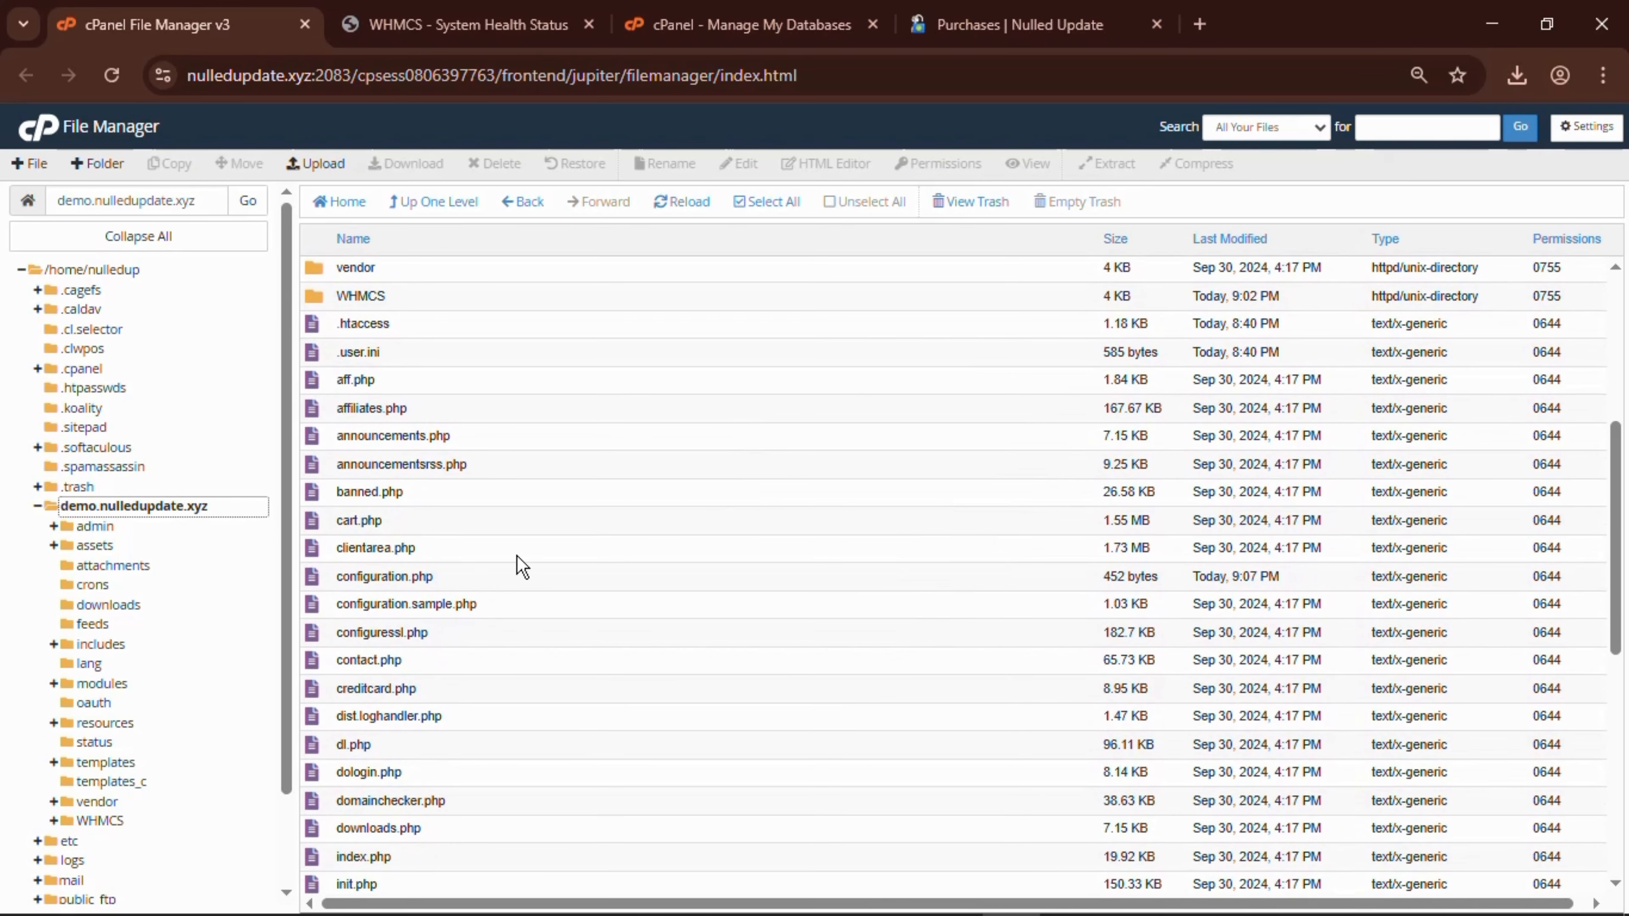
left_click(519, 577)
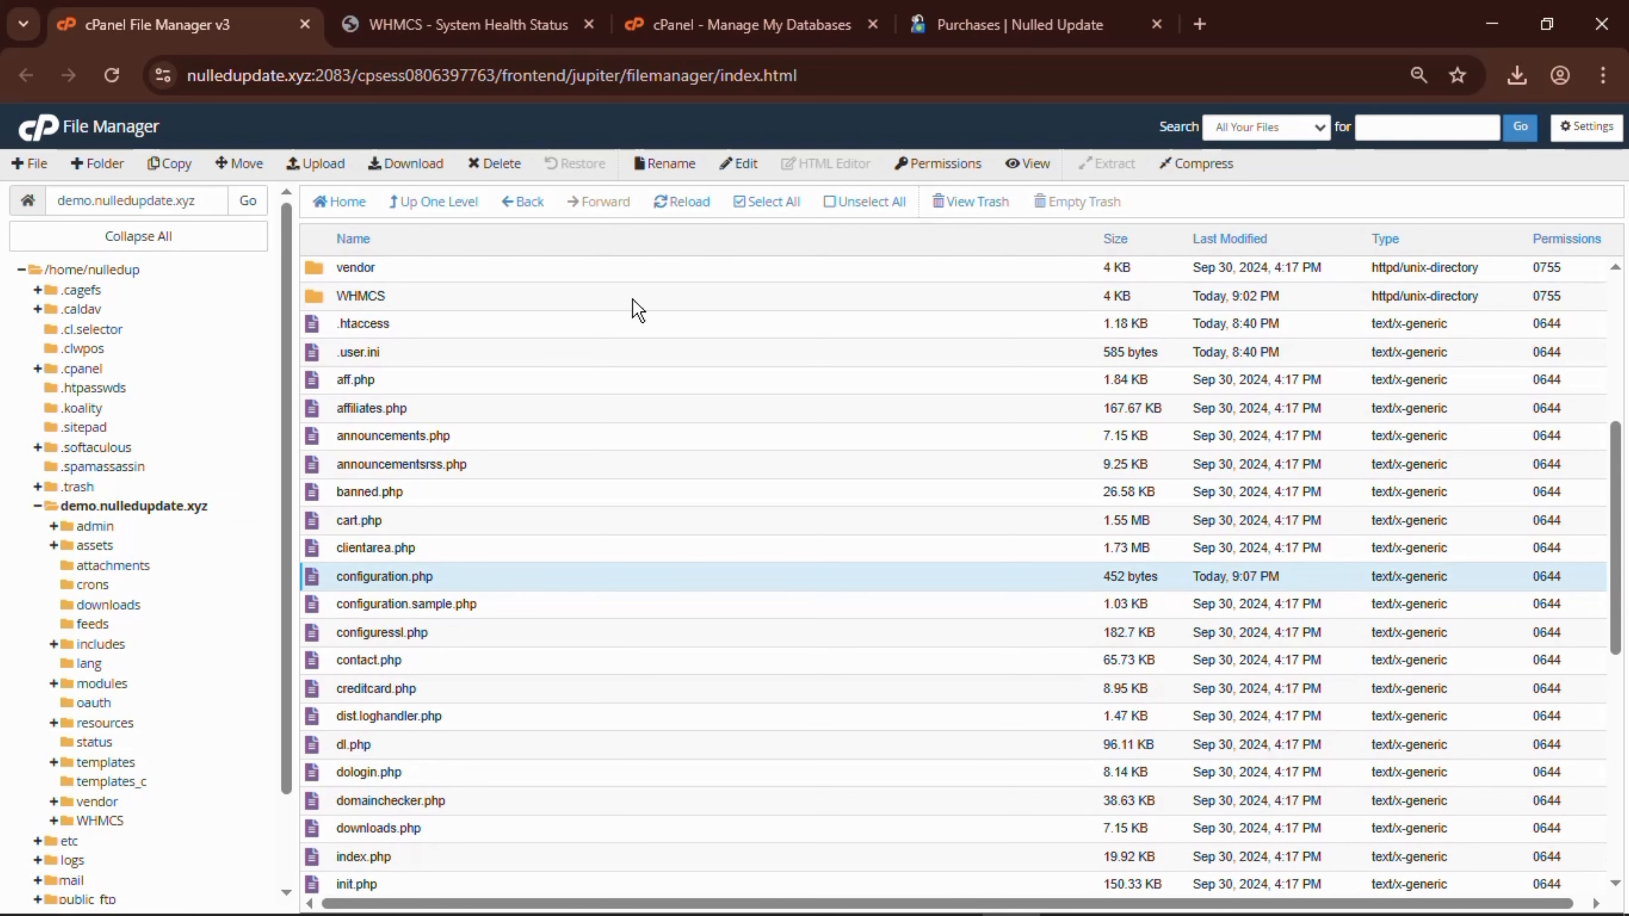
left_click(1548, 576)
left_click(1581, 579)
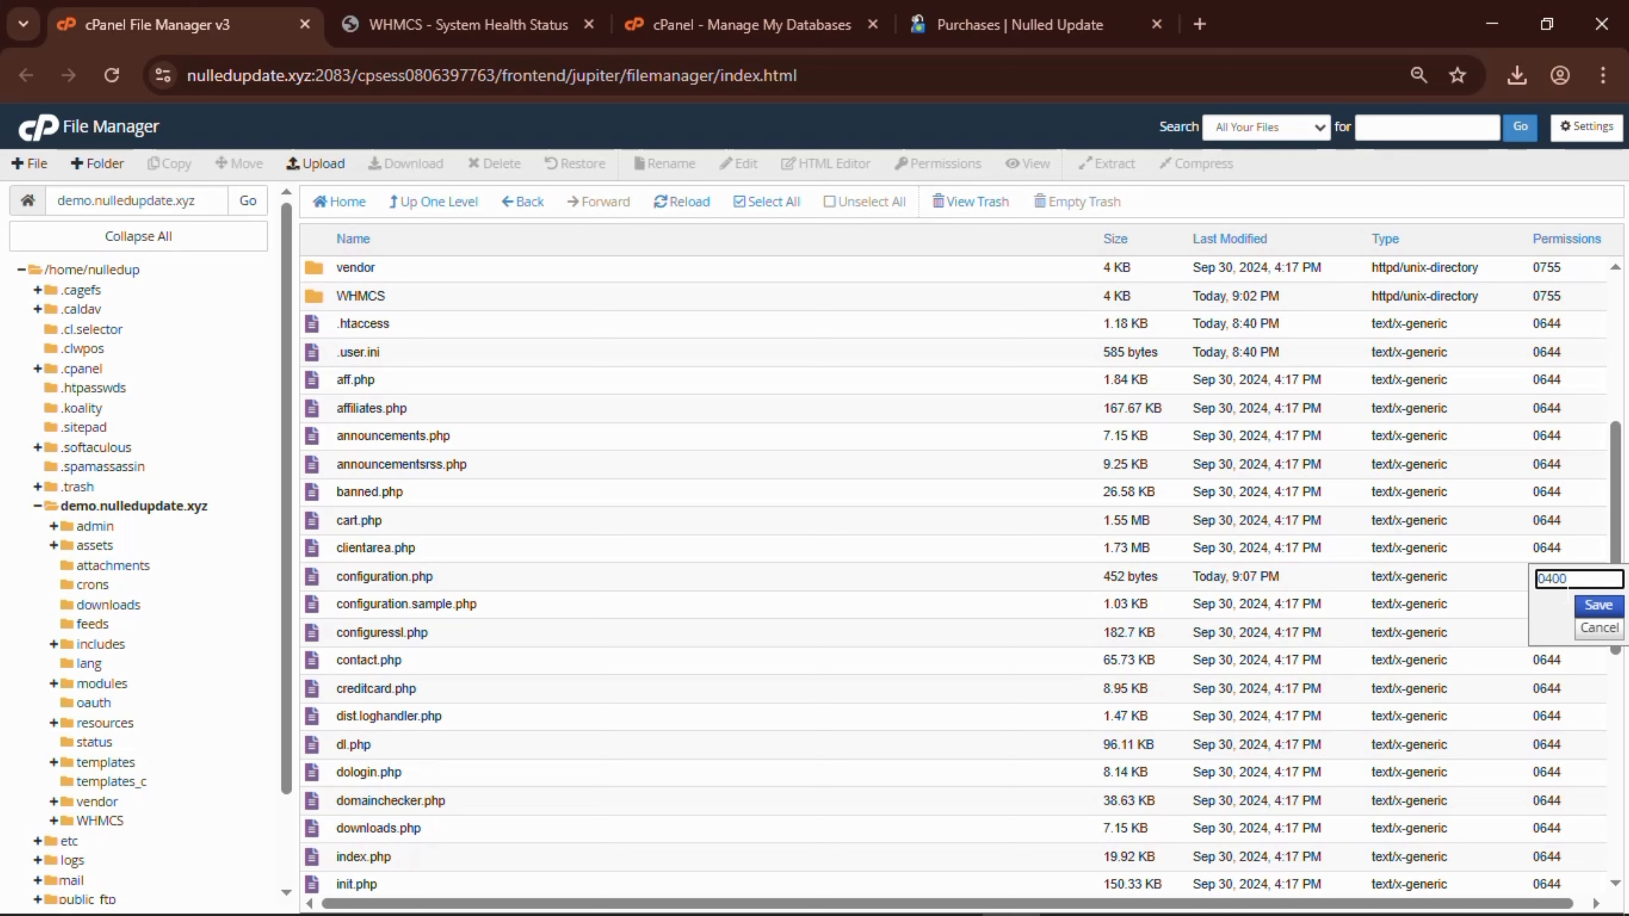
left_click(1598, 606)
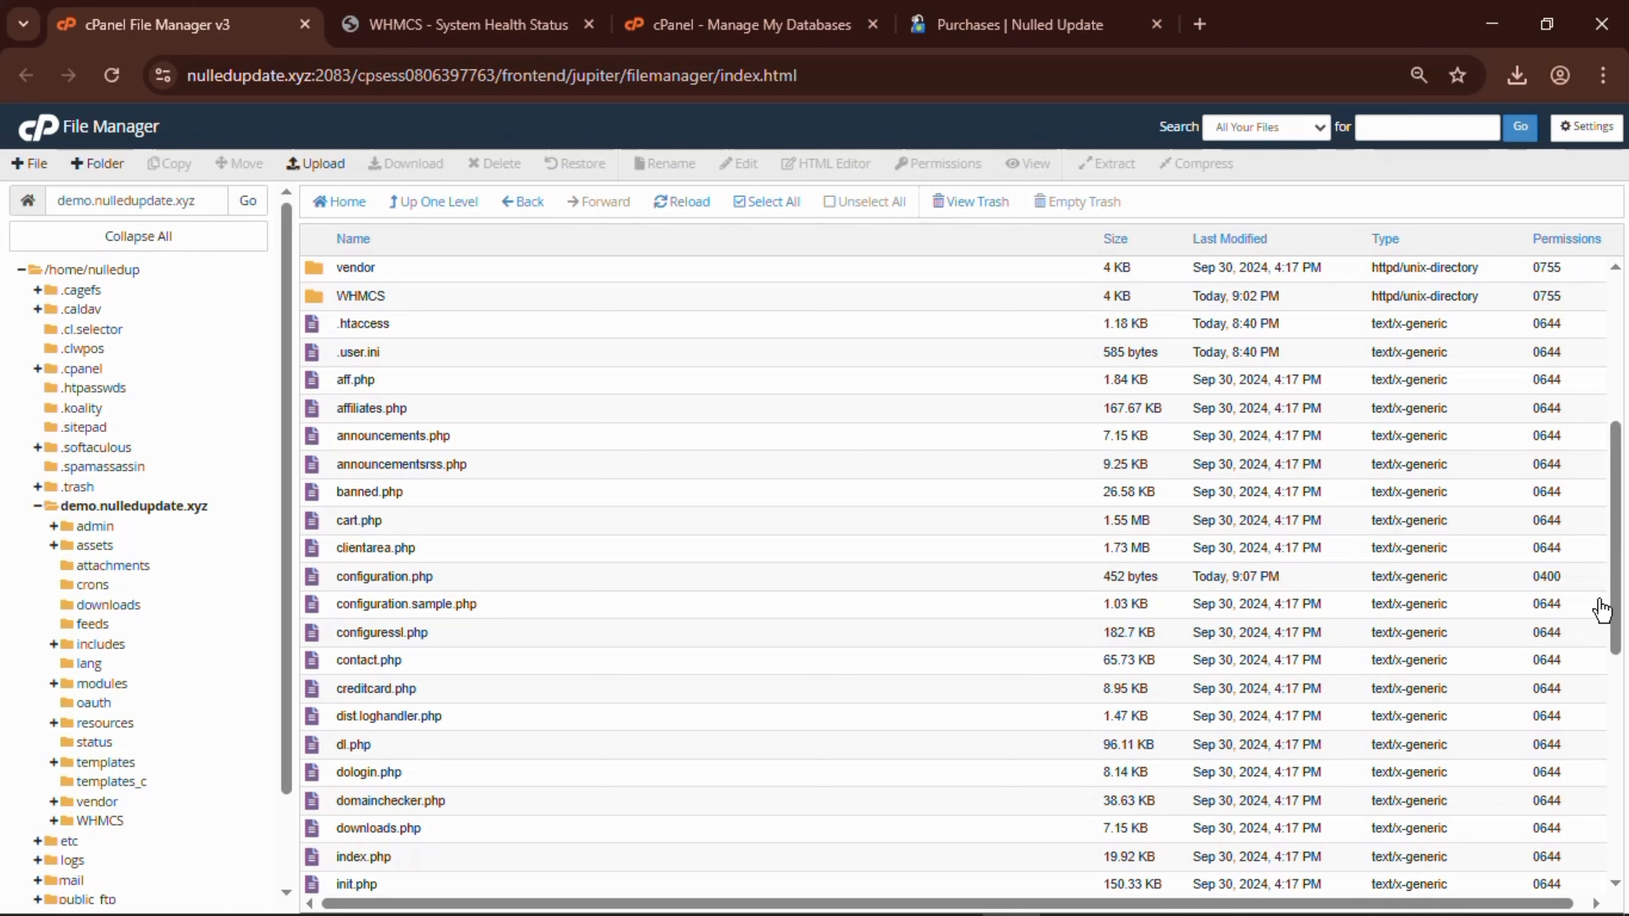
Reload System Health and confirm 23 passes with nothing needing attention.
left_click(413, 10)
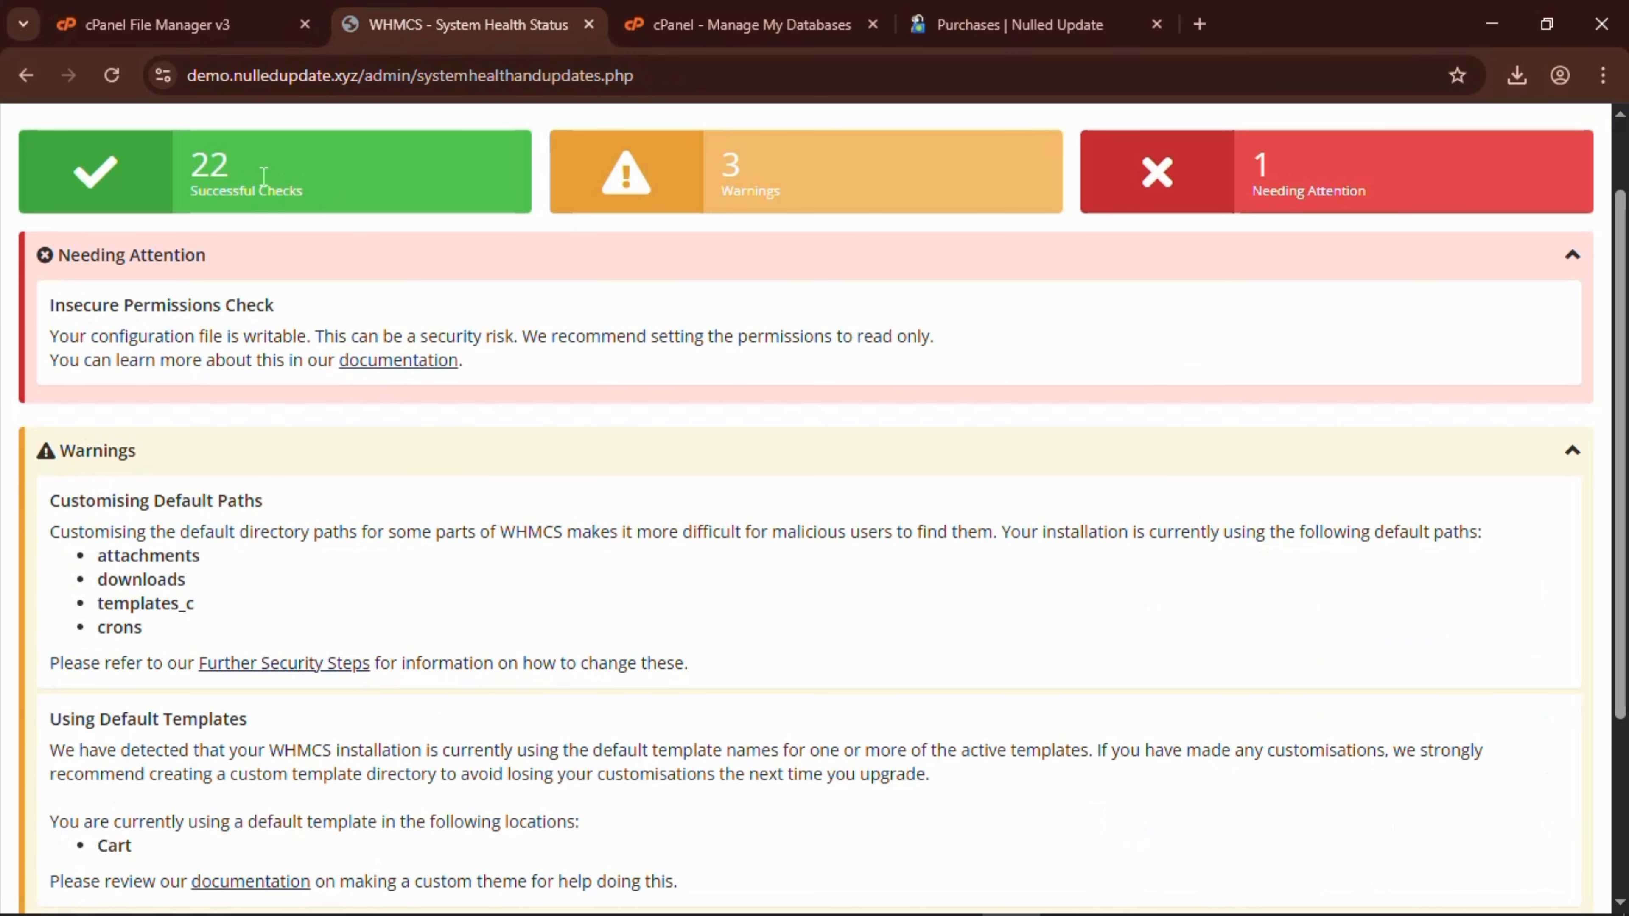
left_click(112, 78)
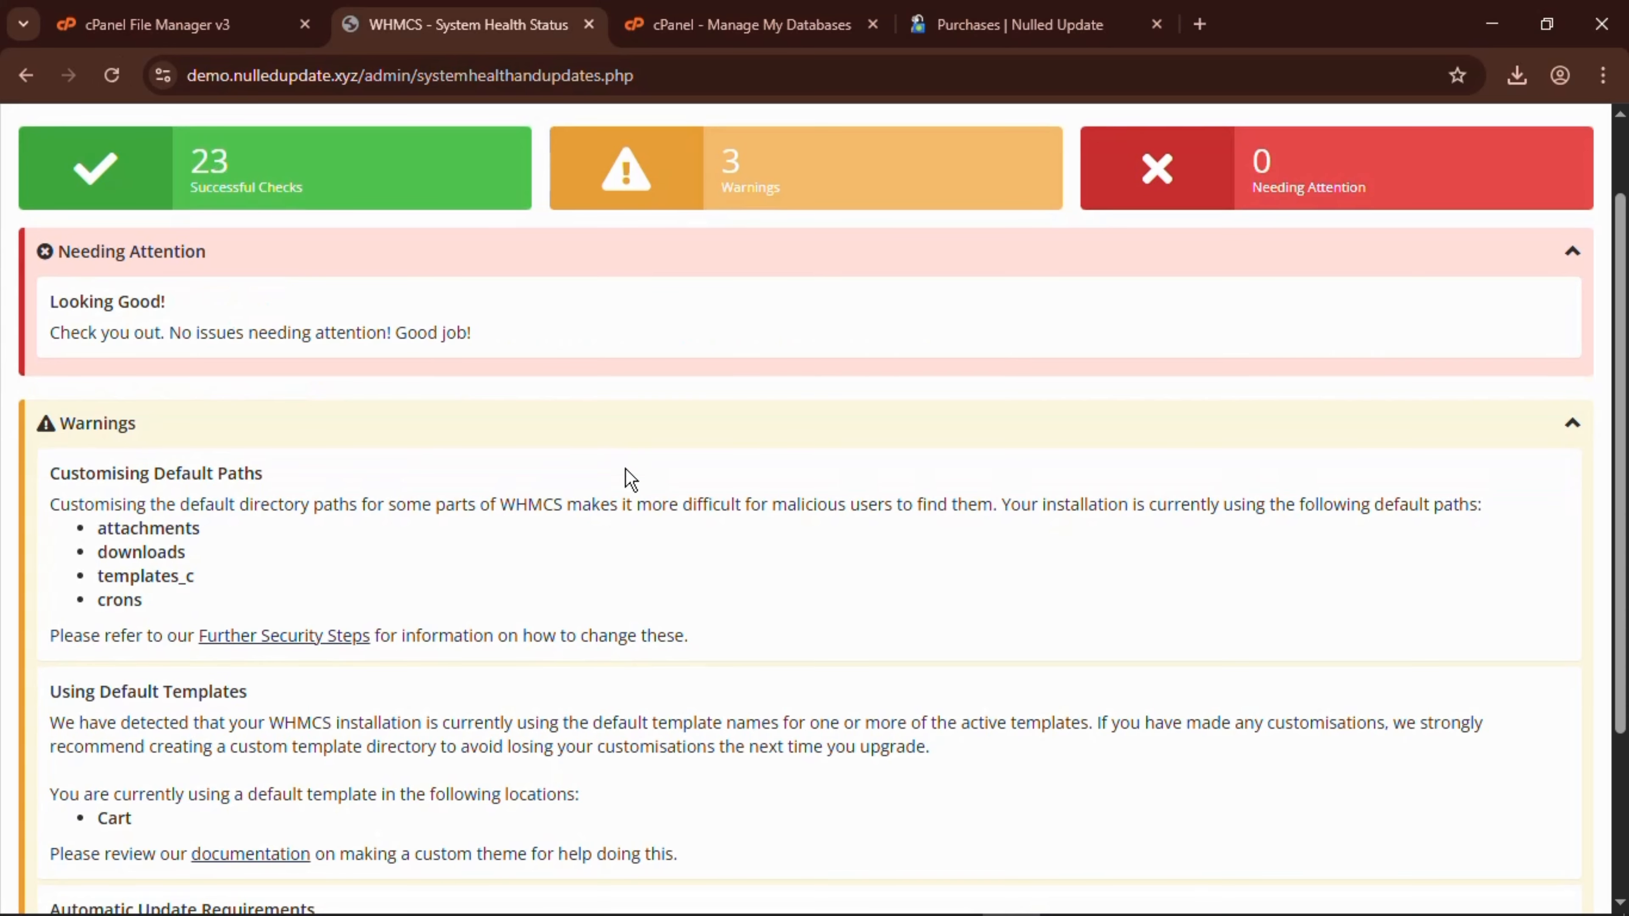
scroll(629, 478, "up", 3)
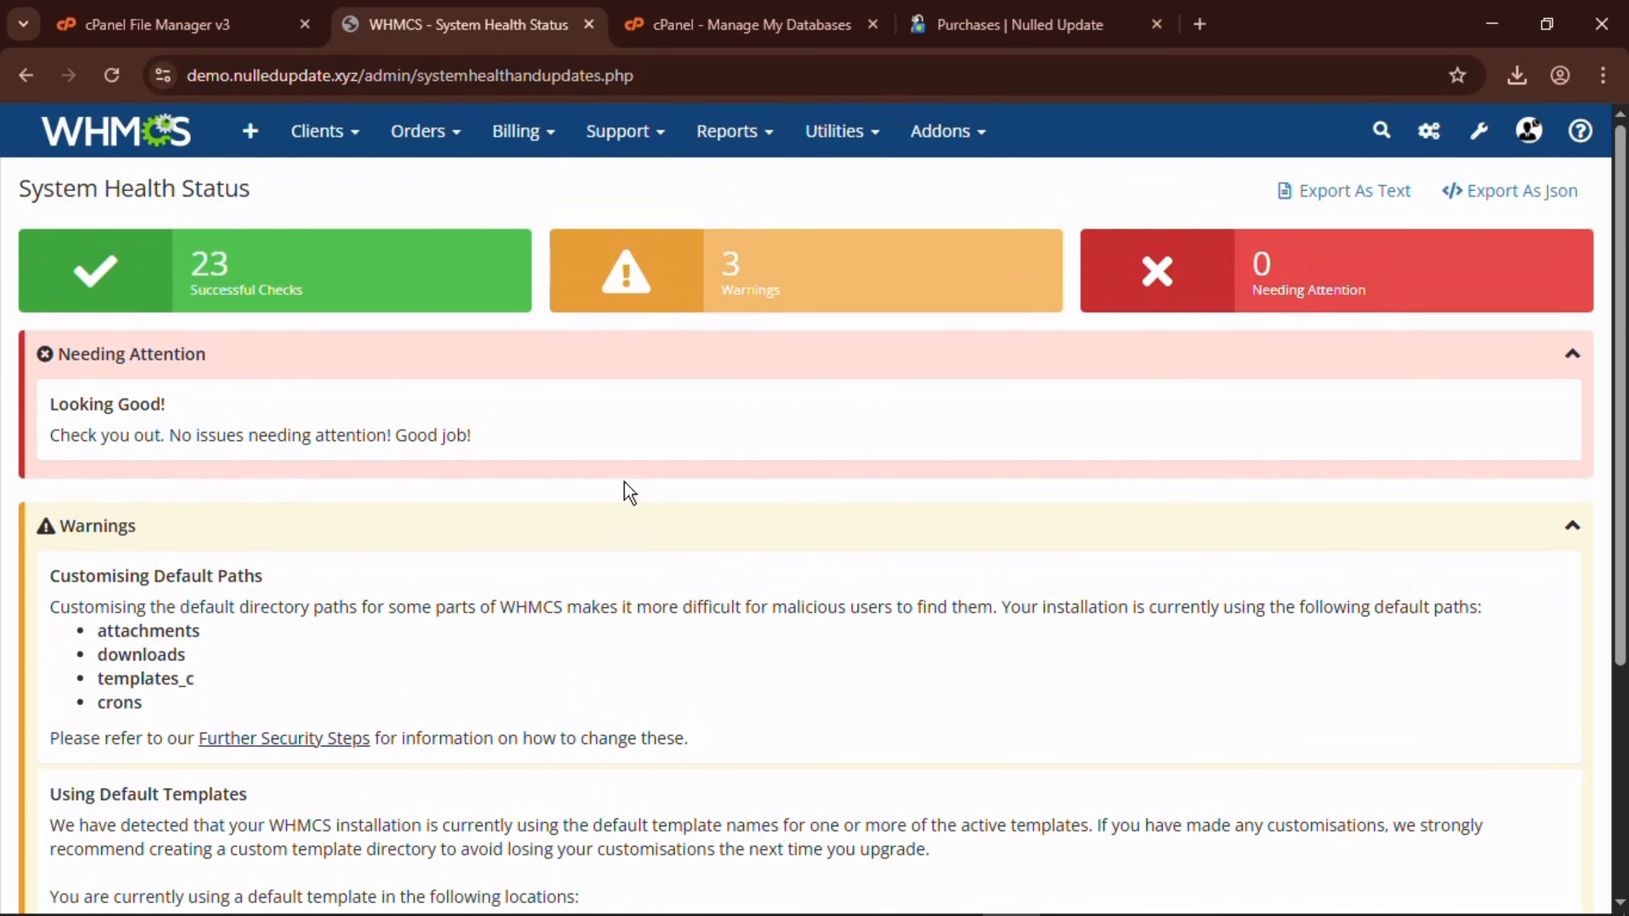
scroll(961, 385, "down", 1)
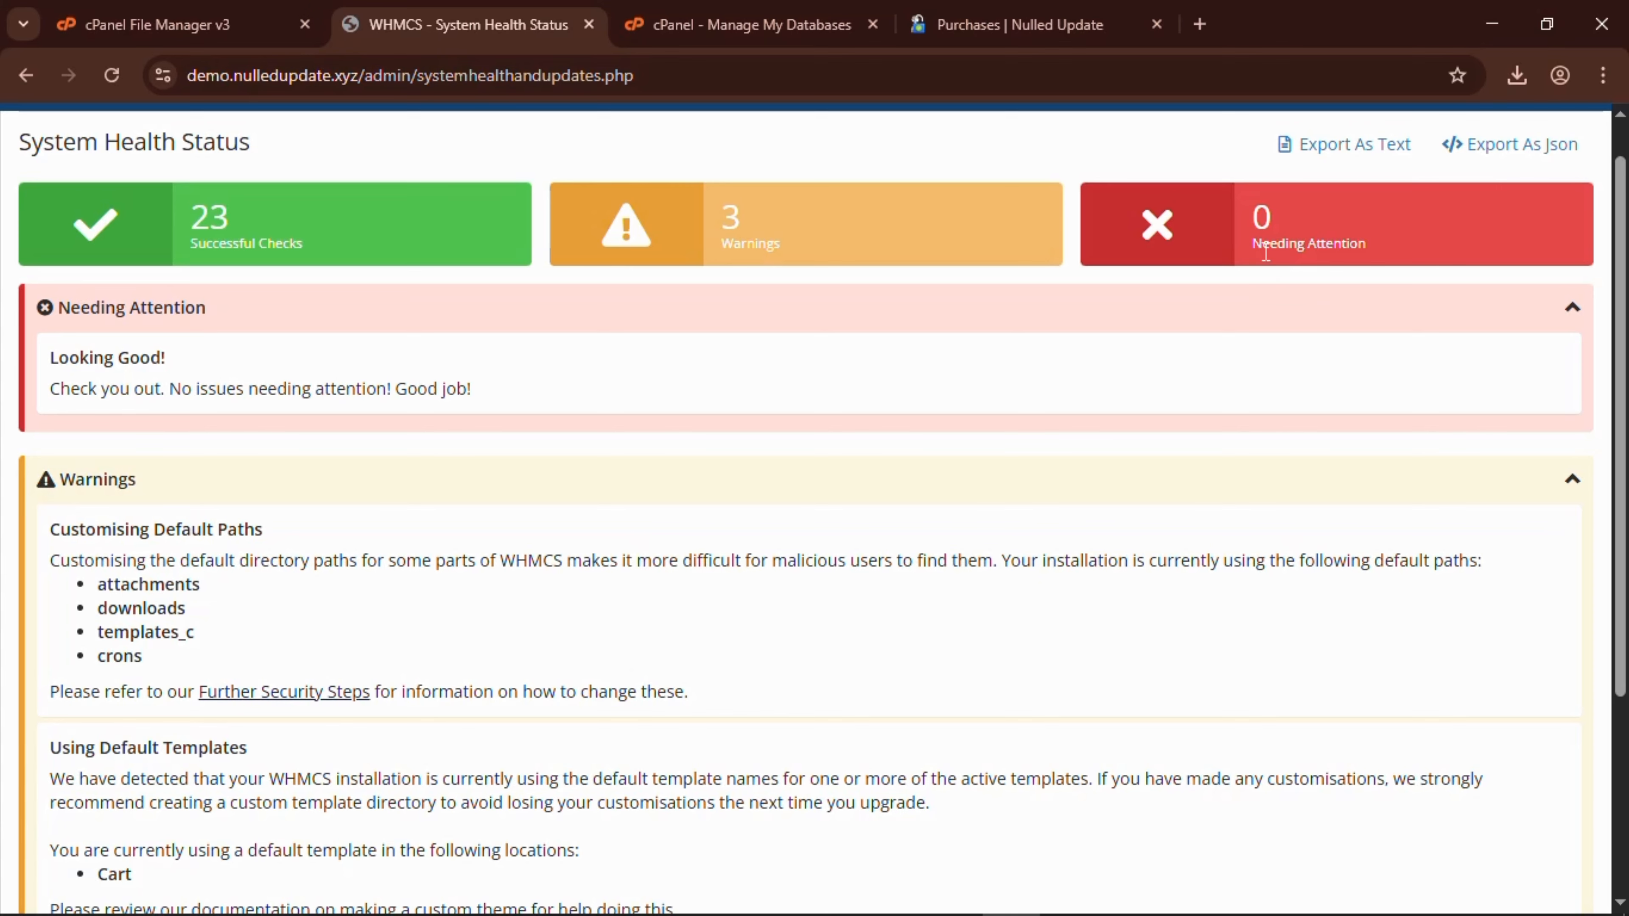
left_click_drag(1261, 246, 1254, 245)
scroll(862, 513, "down", 1)
scroll(867, 523, "down", 1)
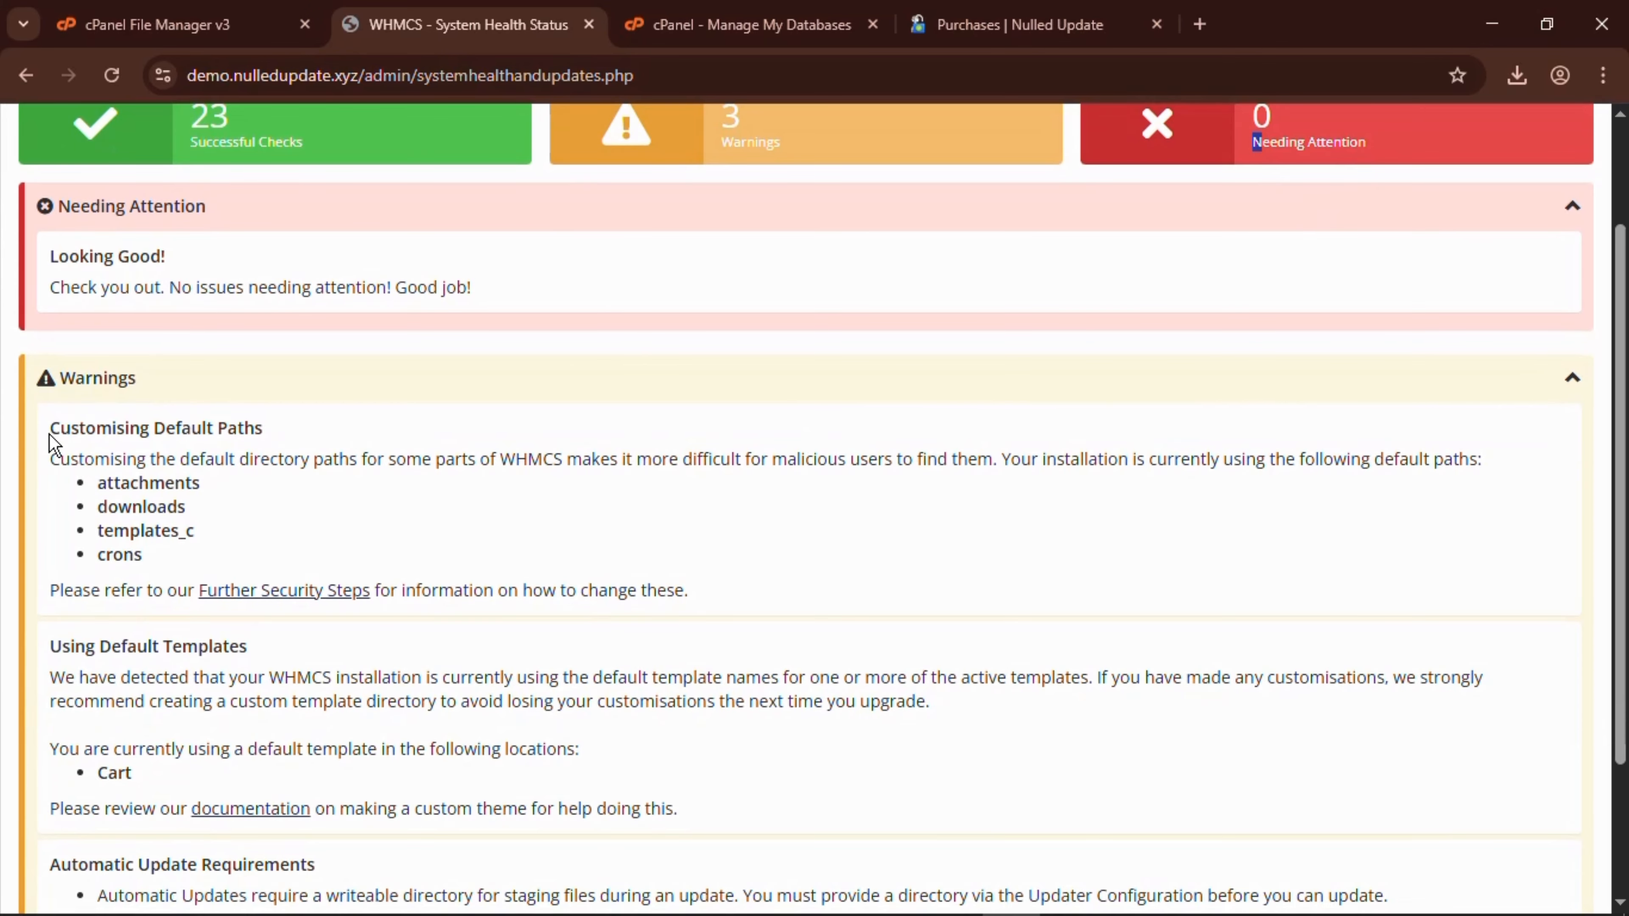
left_click_drag(49, 427, 191, 568)
left_click(191, 568)
Inspect the leftover WHMCS folder and its WHMCS License subfolder, then return to the site folder.
left_click(192, 9)
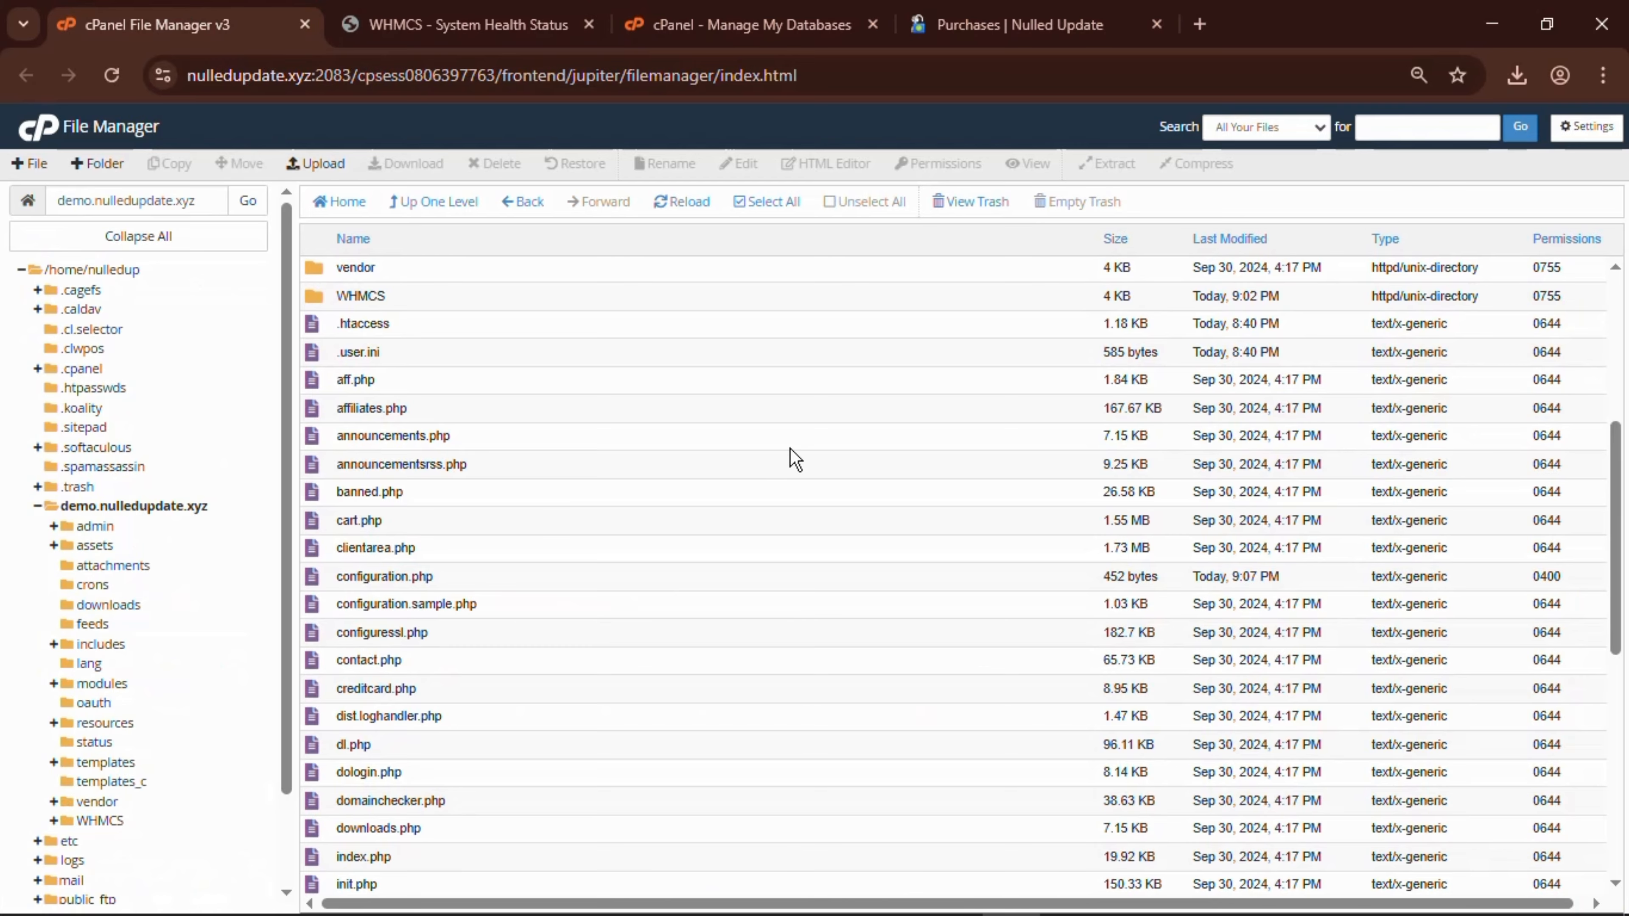
scroll(790, 449, "up", 4)
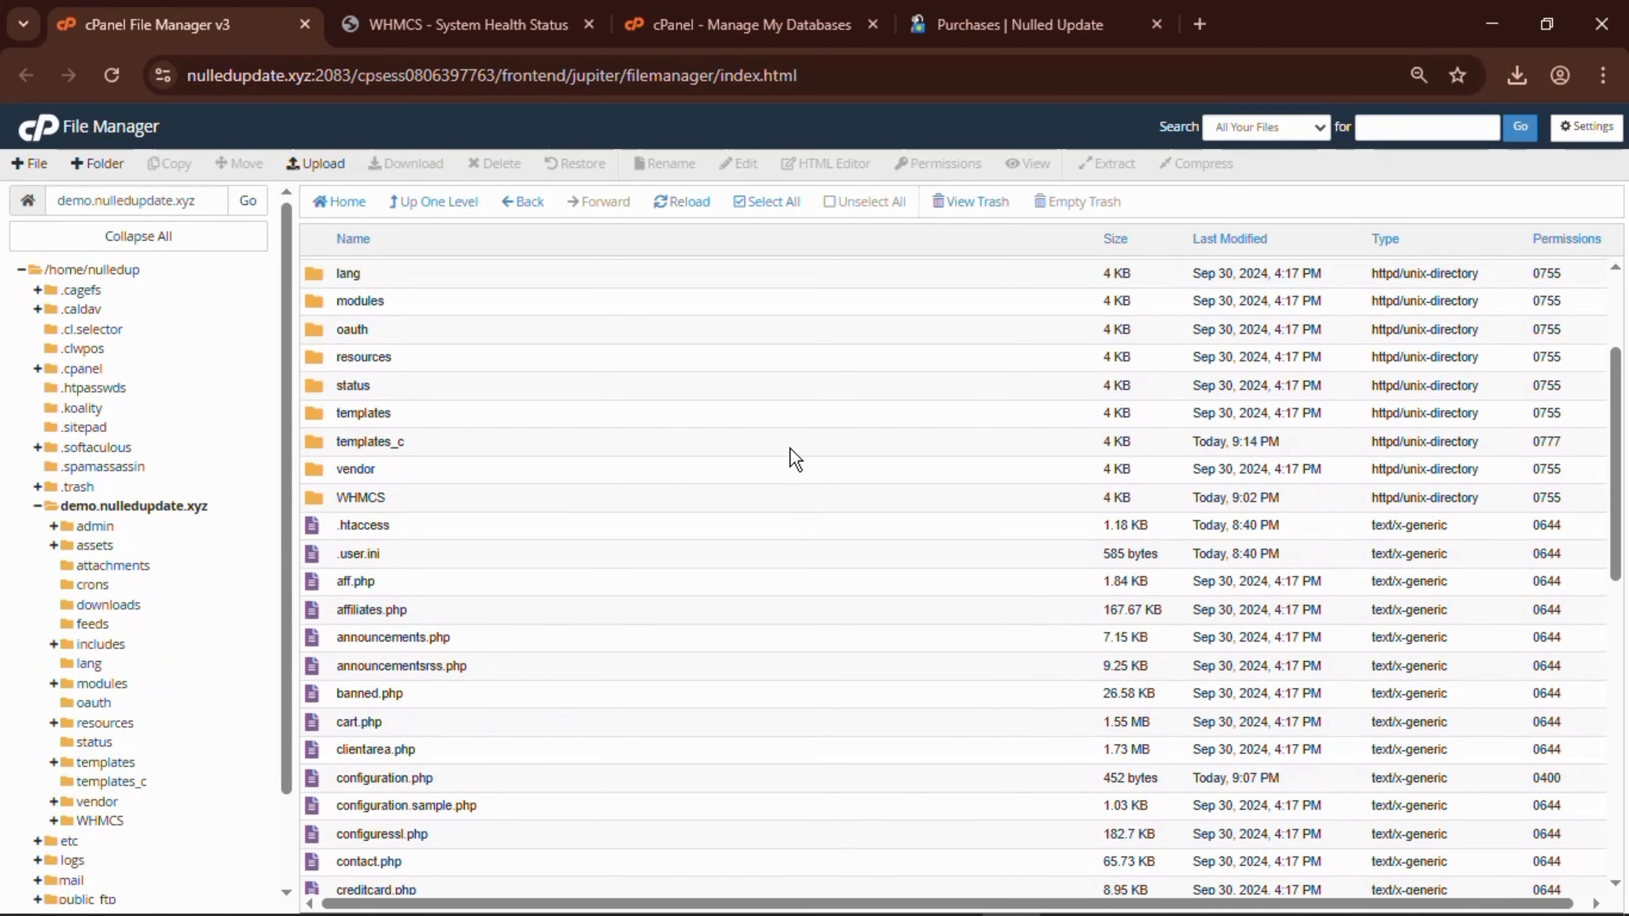
left_click(518, 507)
double_click(517, 503)
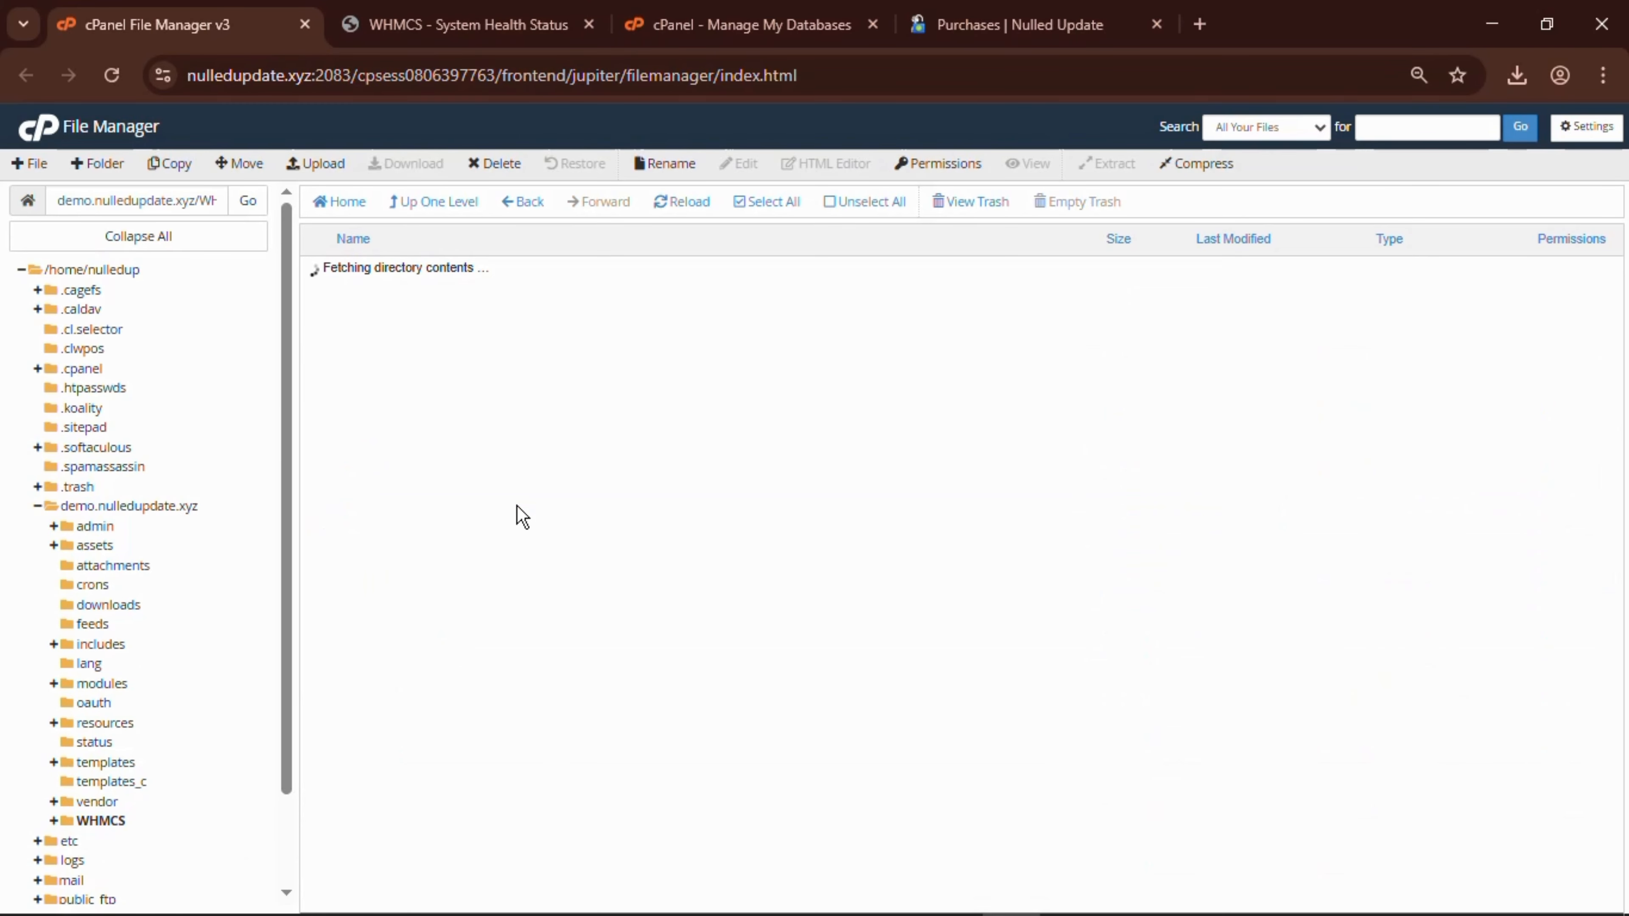
double_click(472, 279)
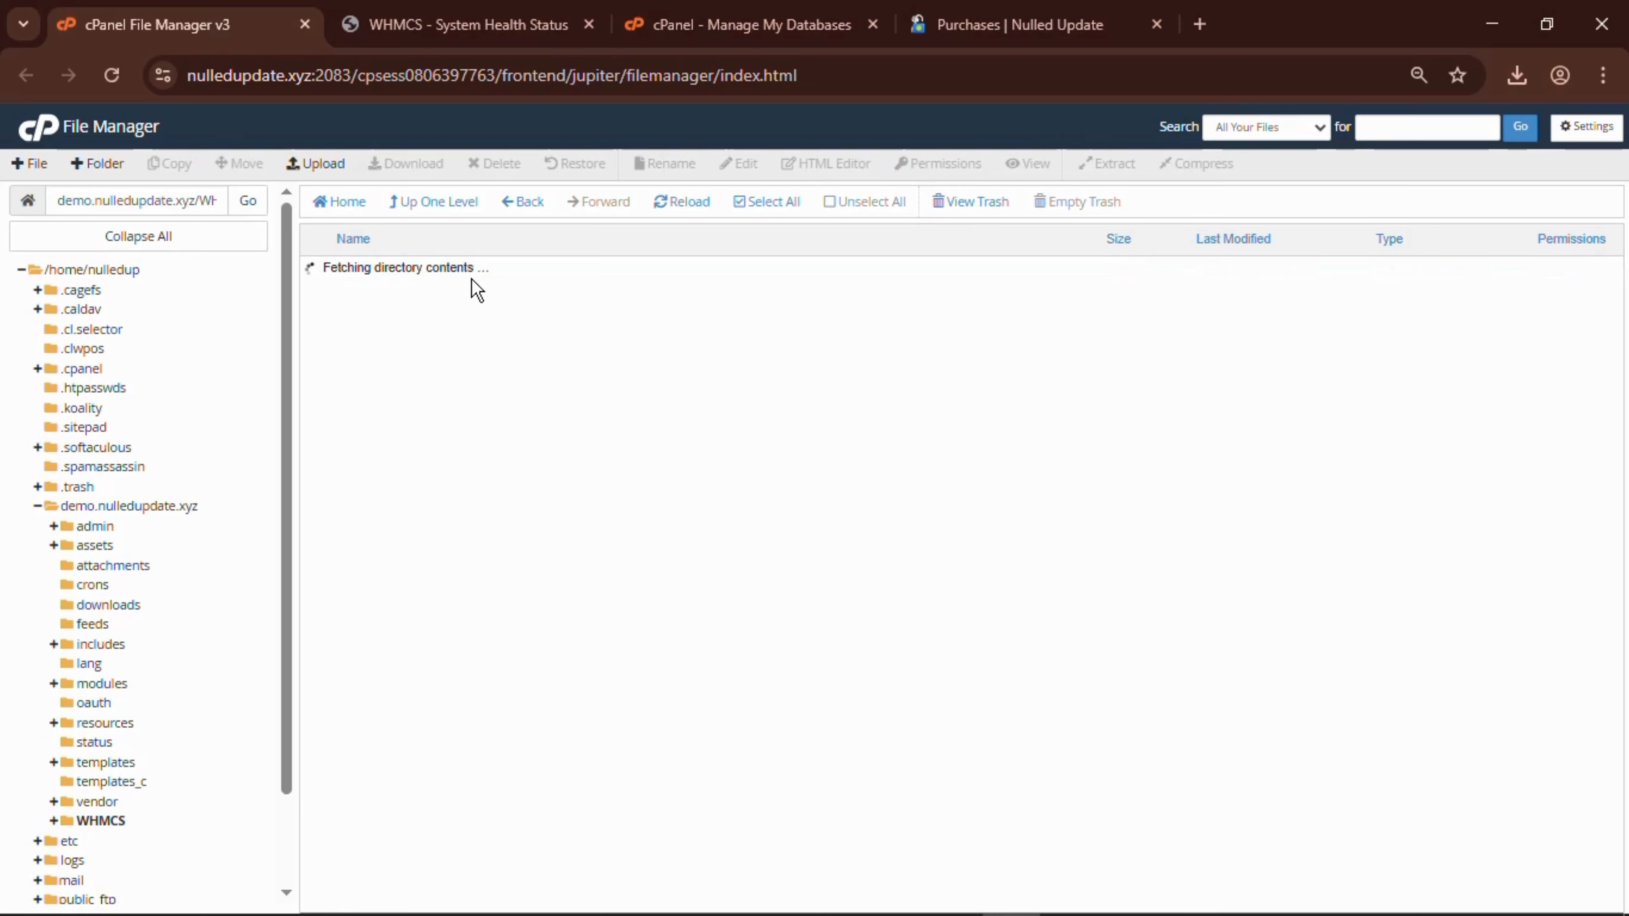
left_click(519, 205)
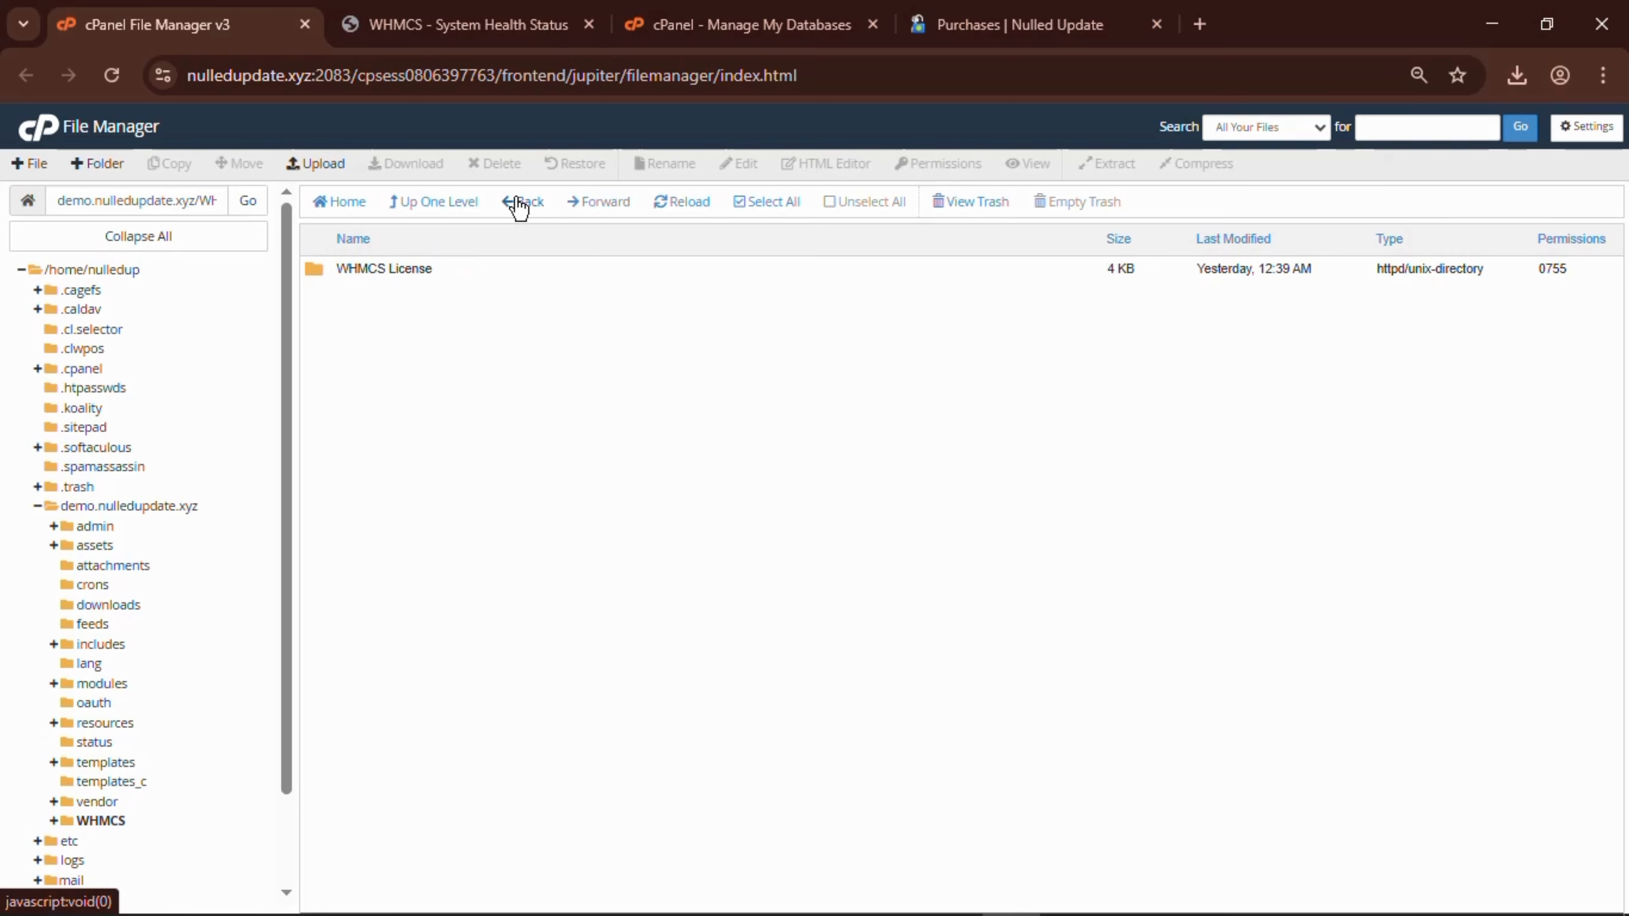
left_click(520, 204)
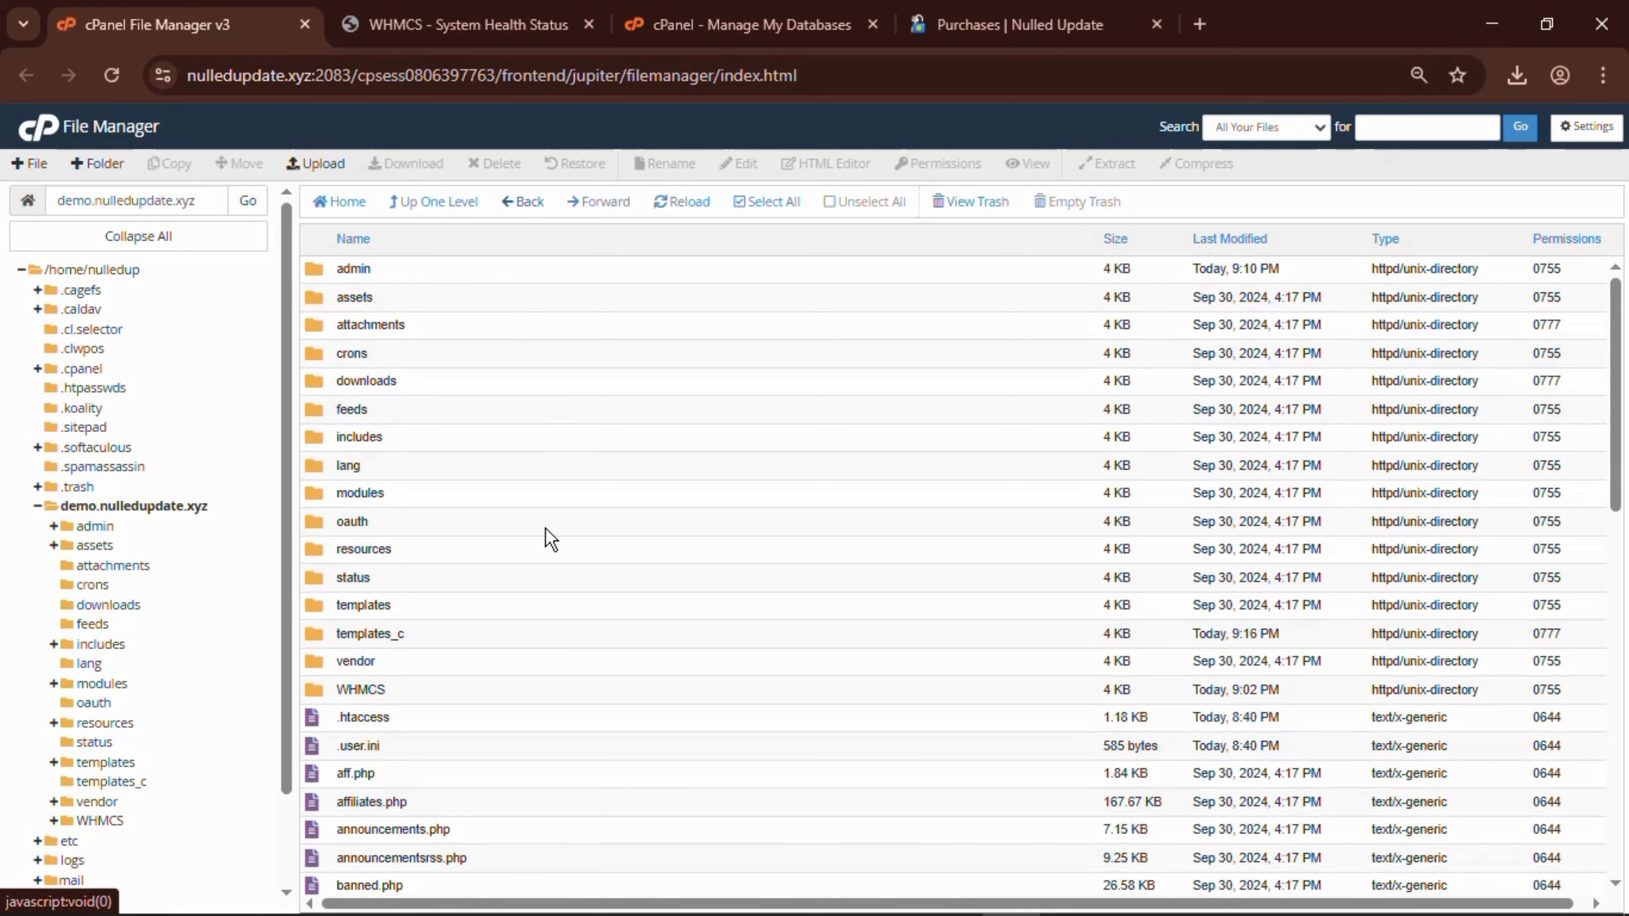
Move the WHMCS folder from demo.nulledupdate.xyz to the trash.
scroll(550, 539, "down", 1)
left_click(476, 625)
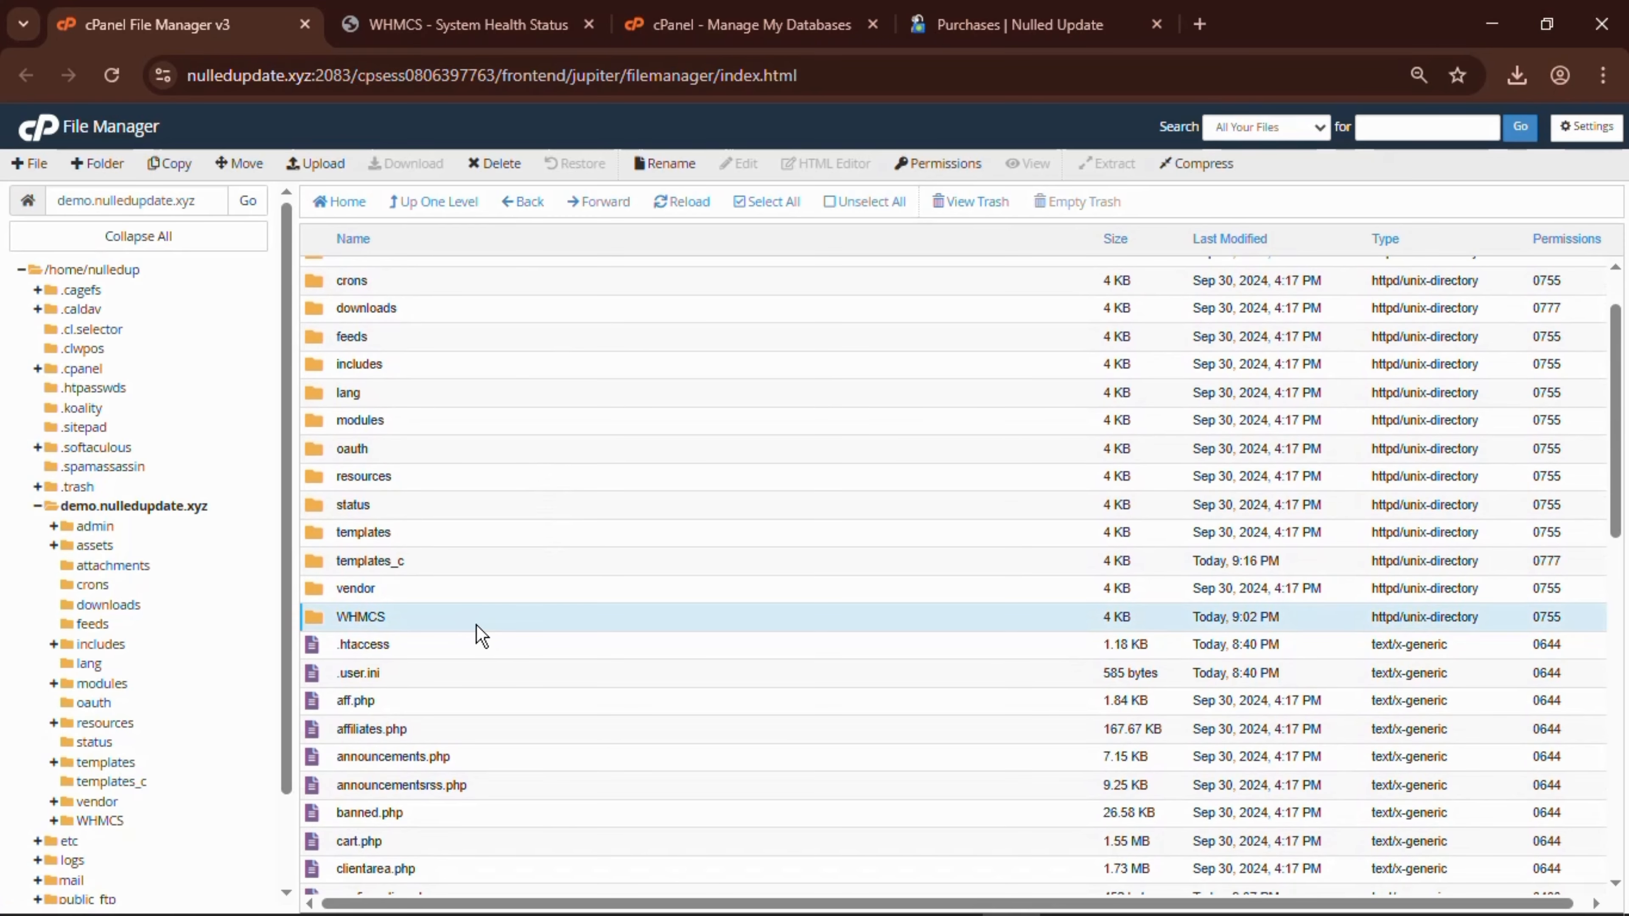
left_click(485, 168)
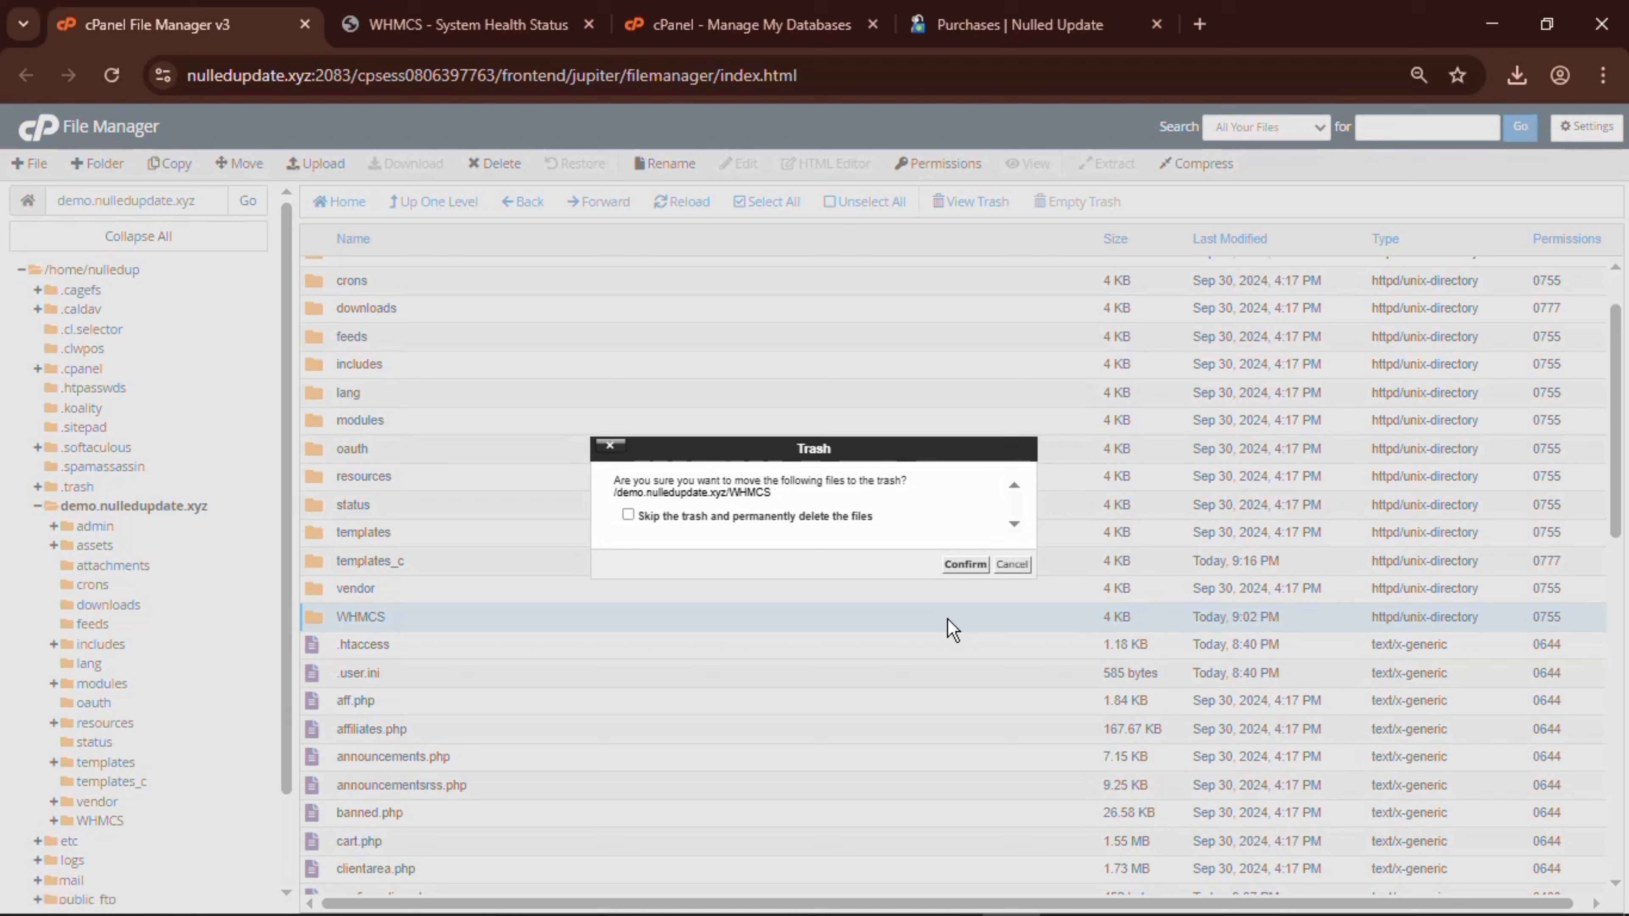
left_click(964, 566)
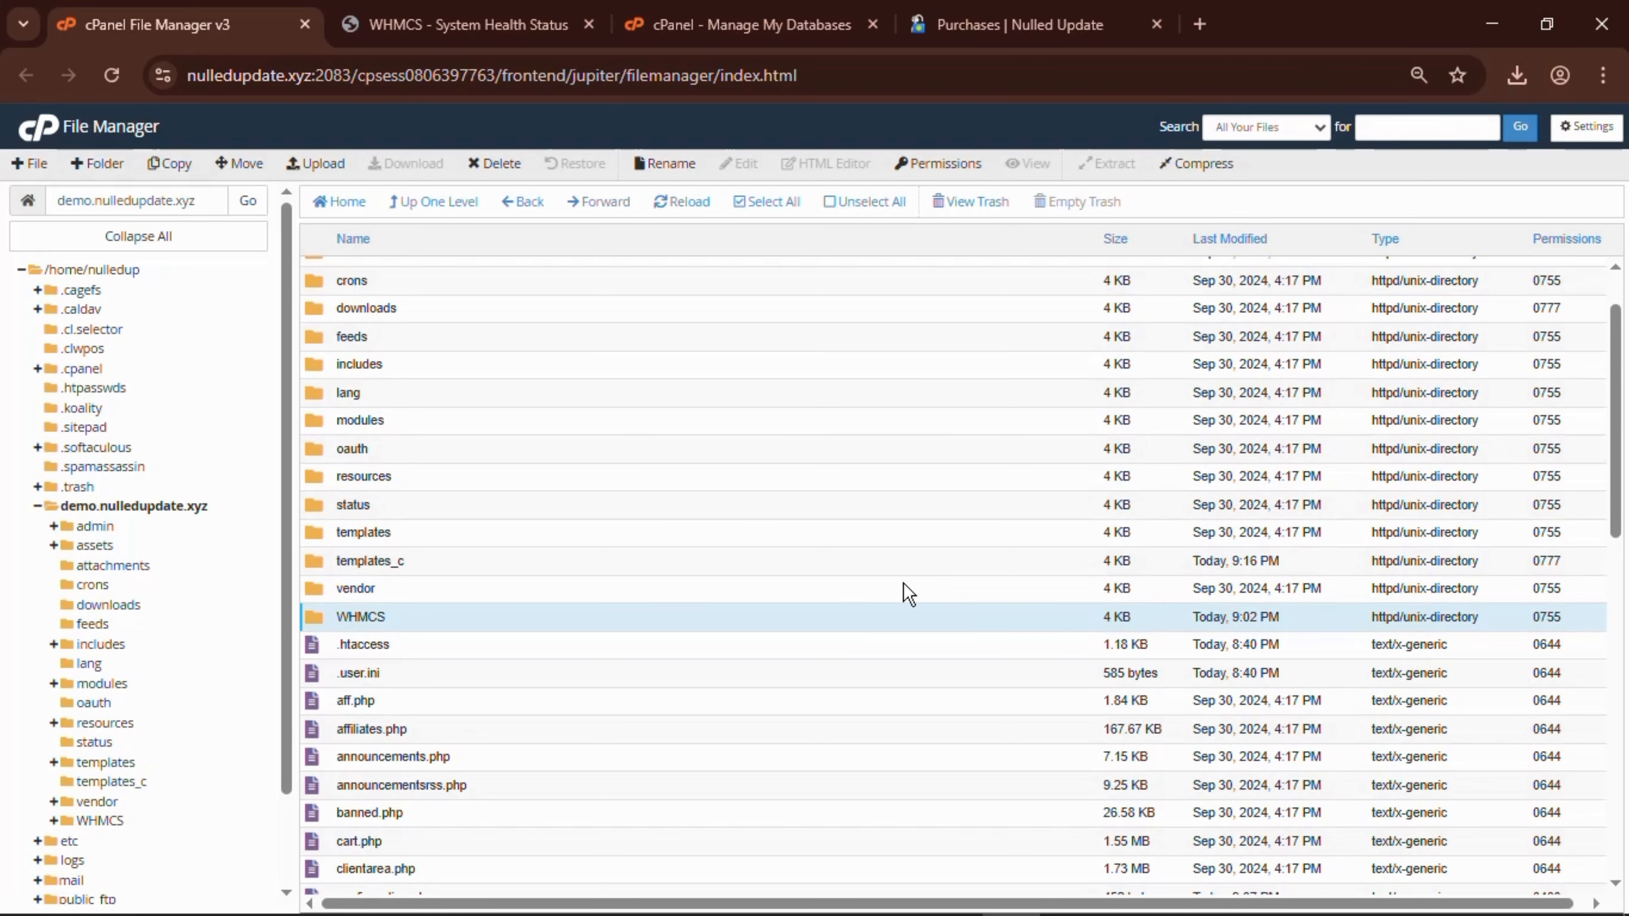
scroll(820, 580, "up", 2)
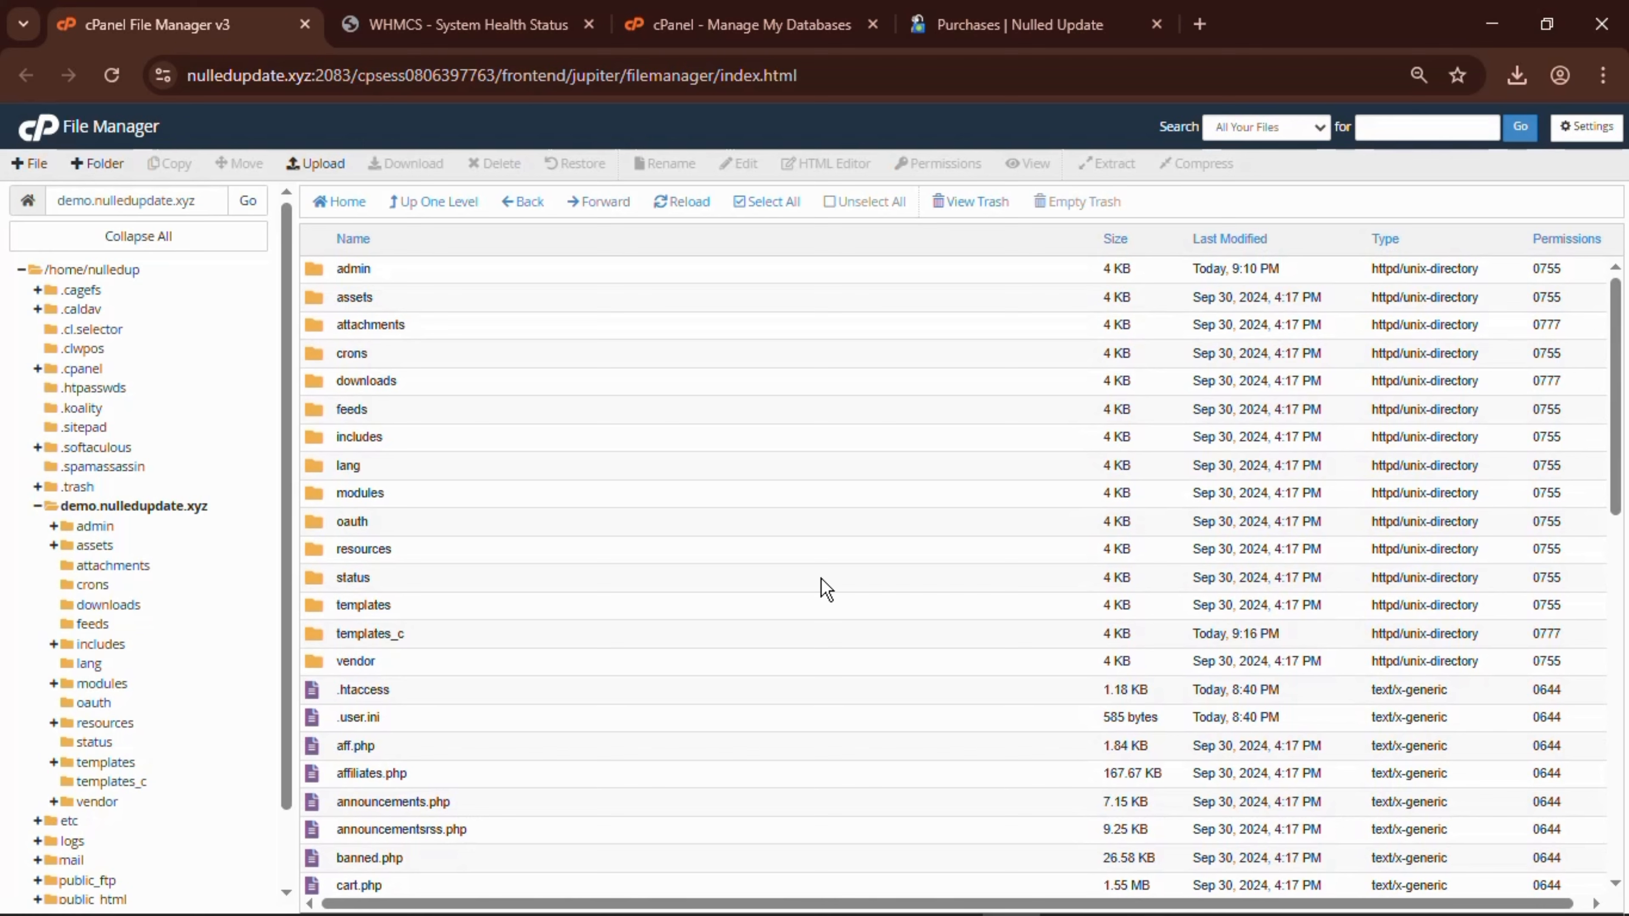
Highlight the default writable paths through templates_c and crons on the WHMCS health status page.
left_click(411, 19)
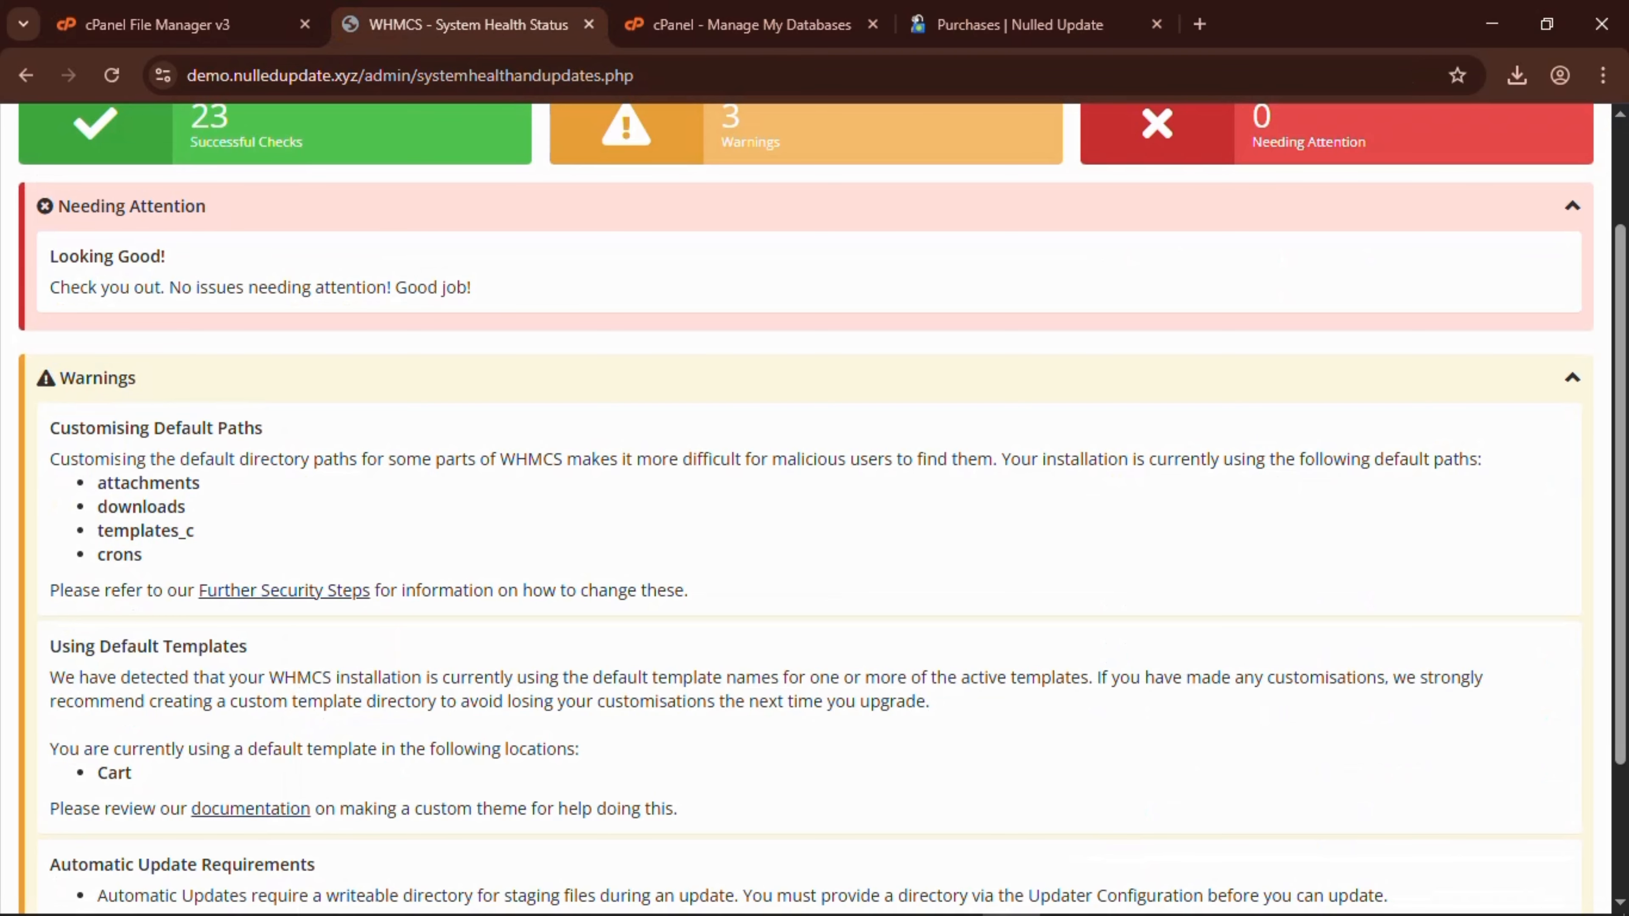
mouse_move(98, 482)
left_mouse_down()
mouse_move(170, 531)
mouse_move(168, 573)
mouse_move(101, 507)
mouse_move(104, 482)
left_mouse_up()
left_click(168, 573)
left_click(159, 24)
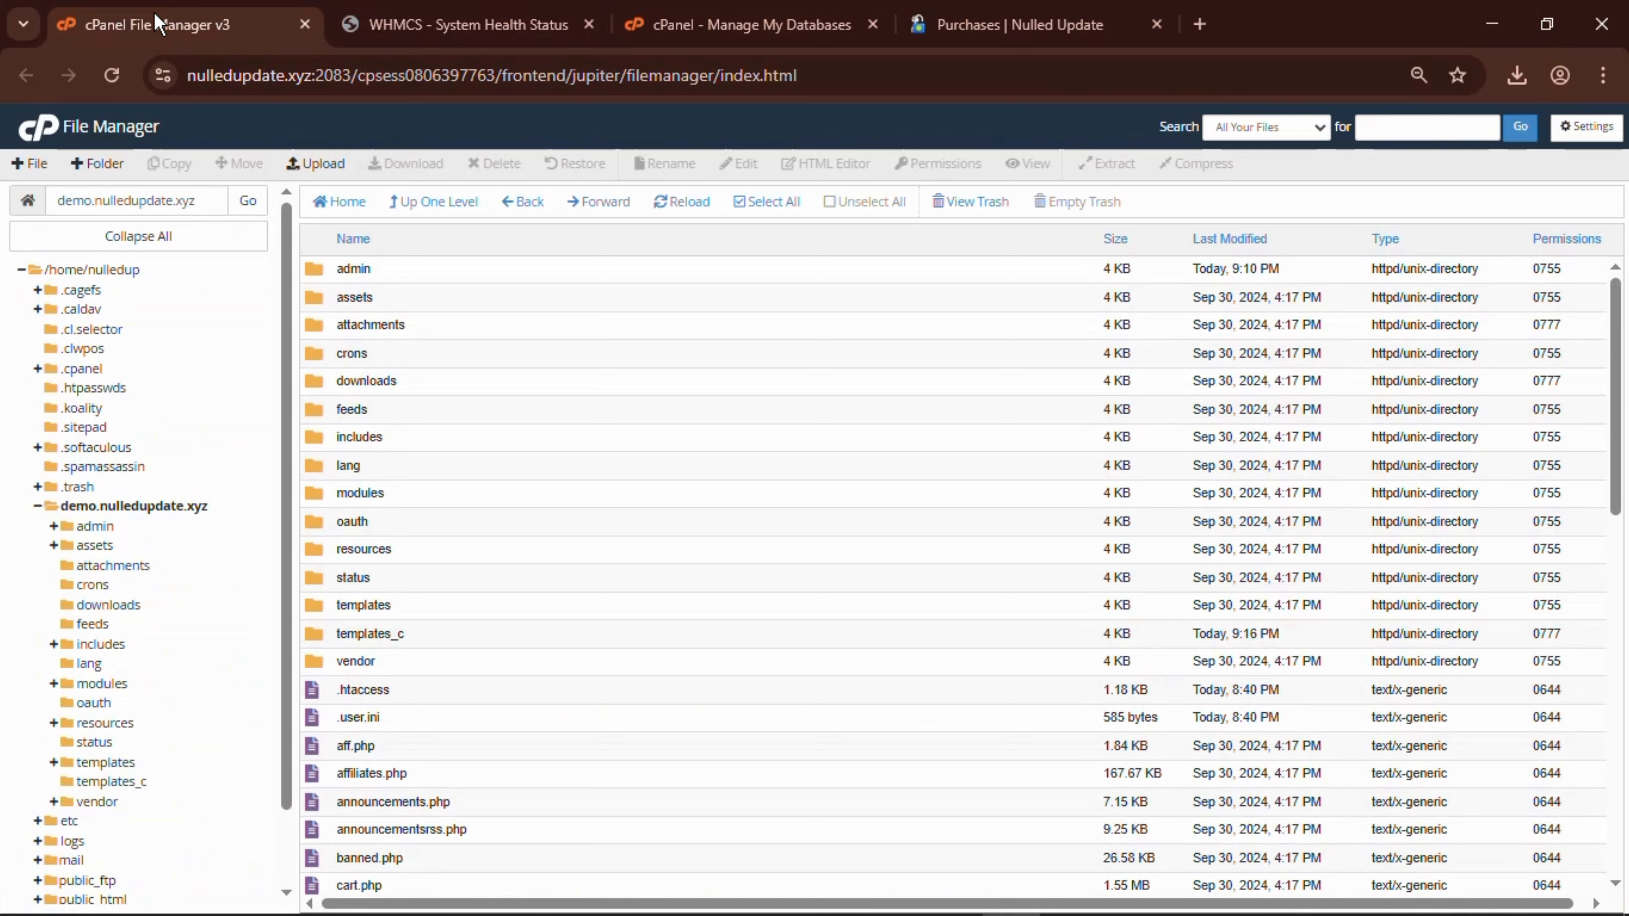
left_click(71, 271)
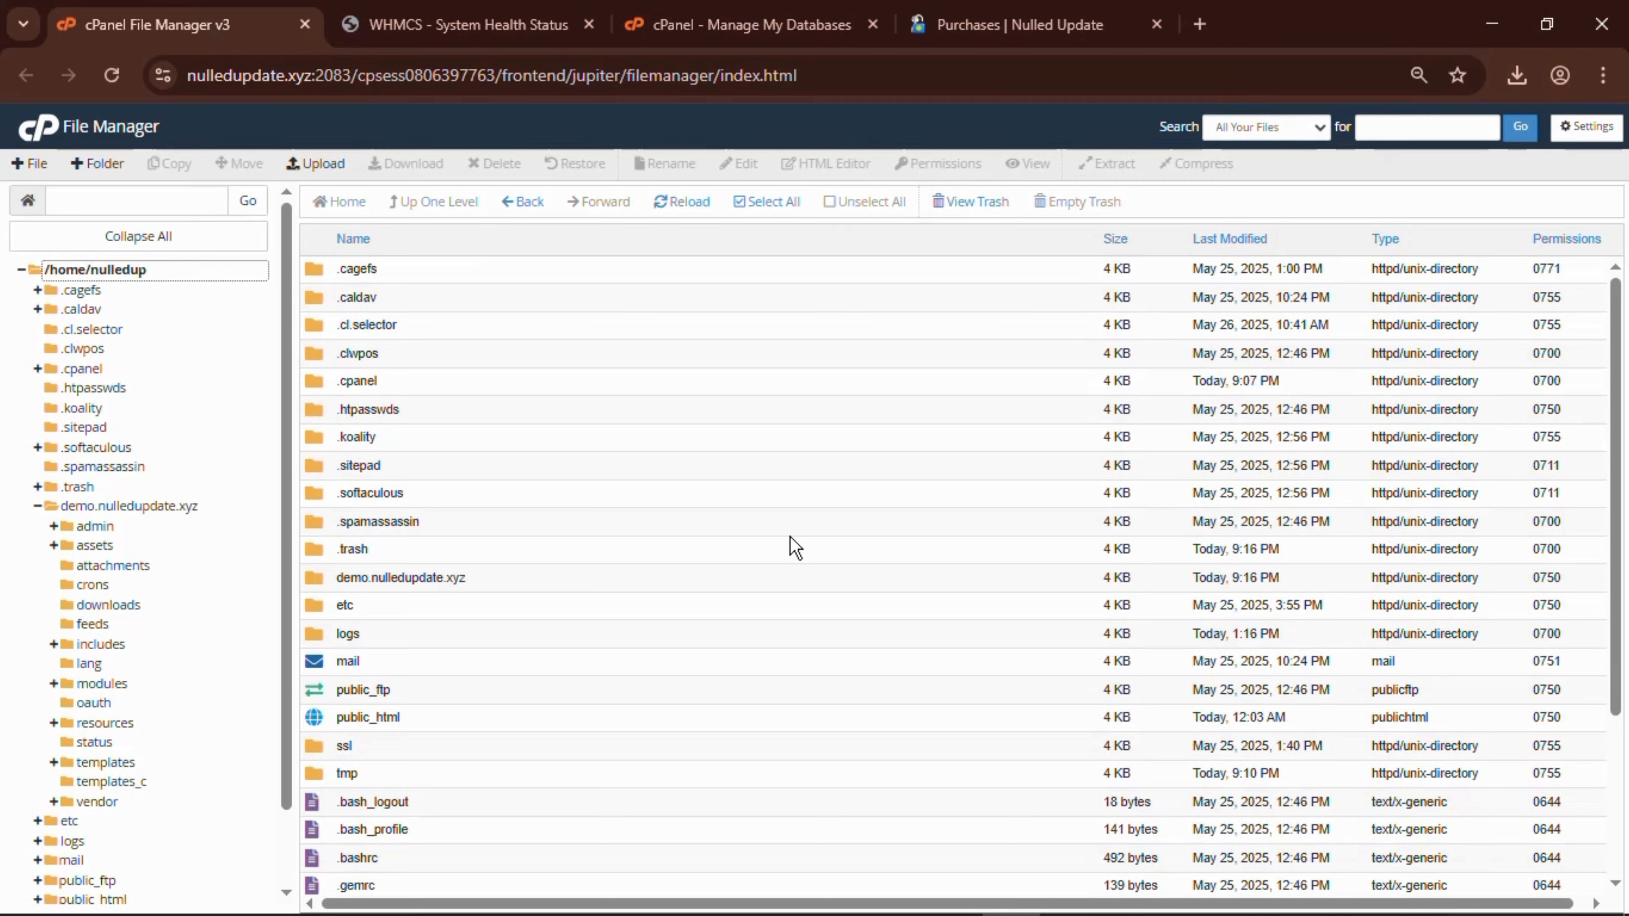
scroll(795, 547, "down", 3)
scroll(796, 547, "up", 3)
left_click(98, 168)
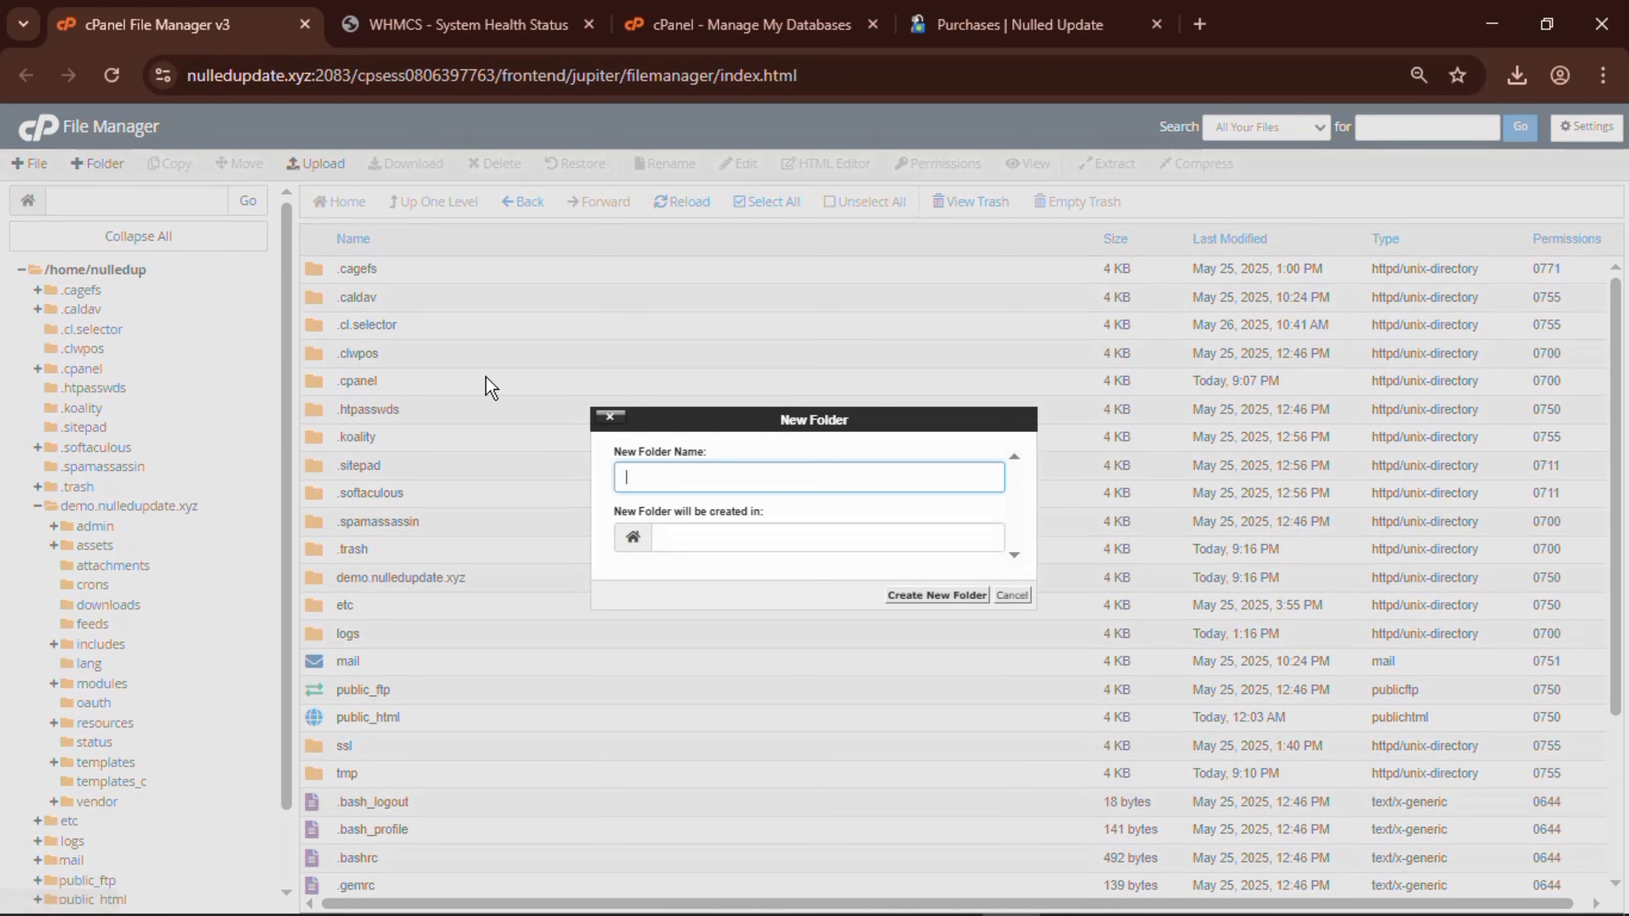
type("w")
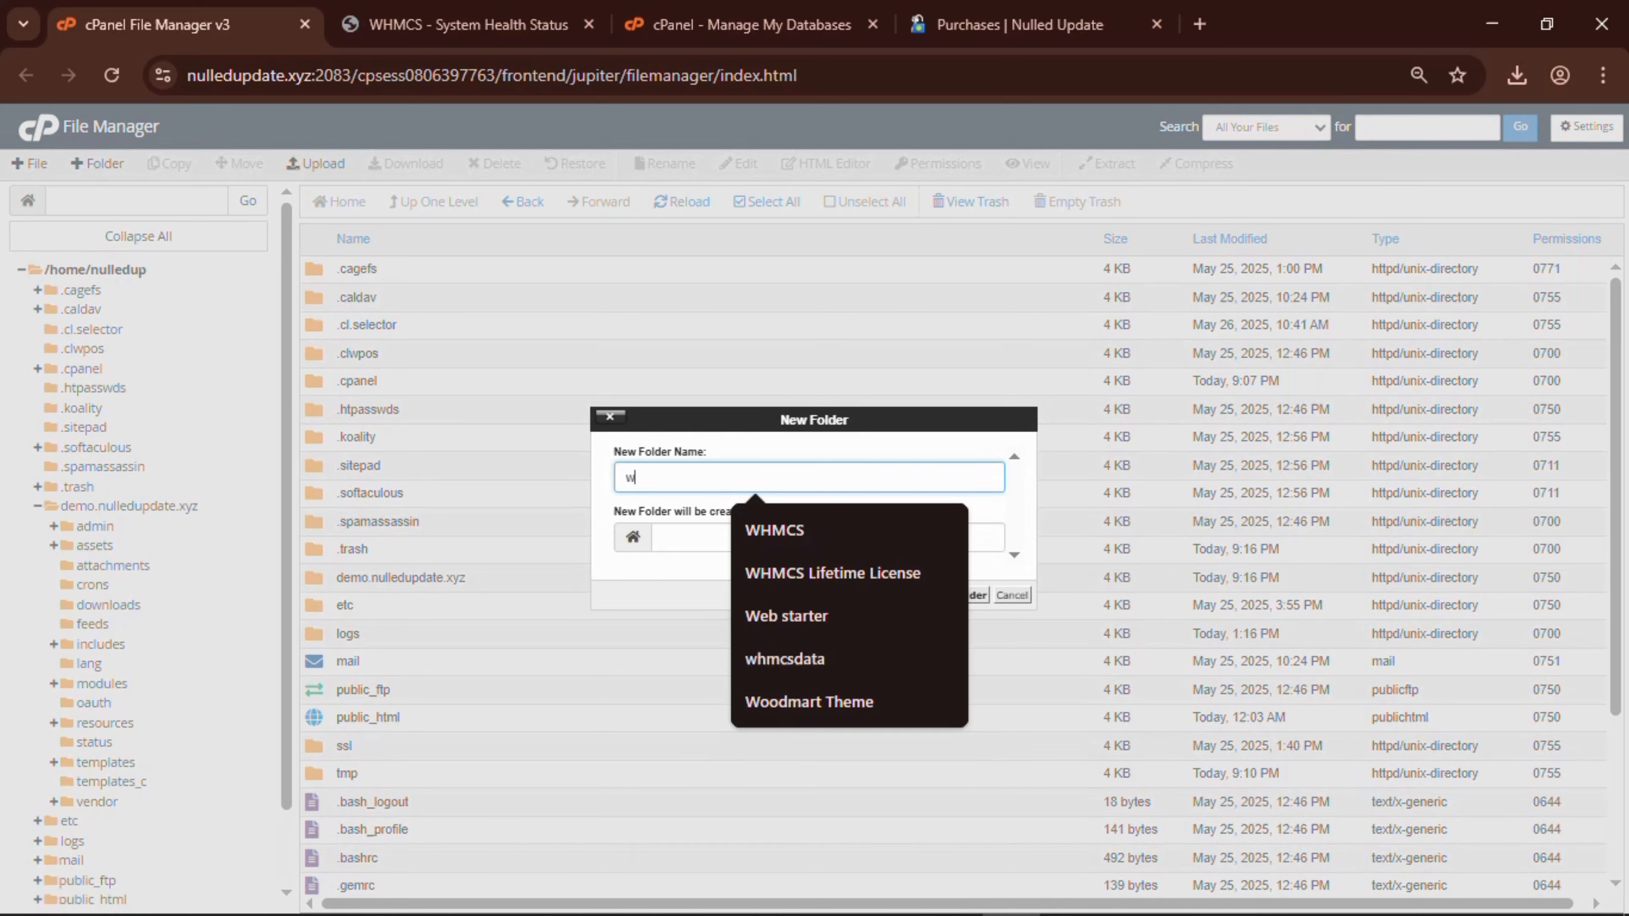
type("hmcsdata")
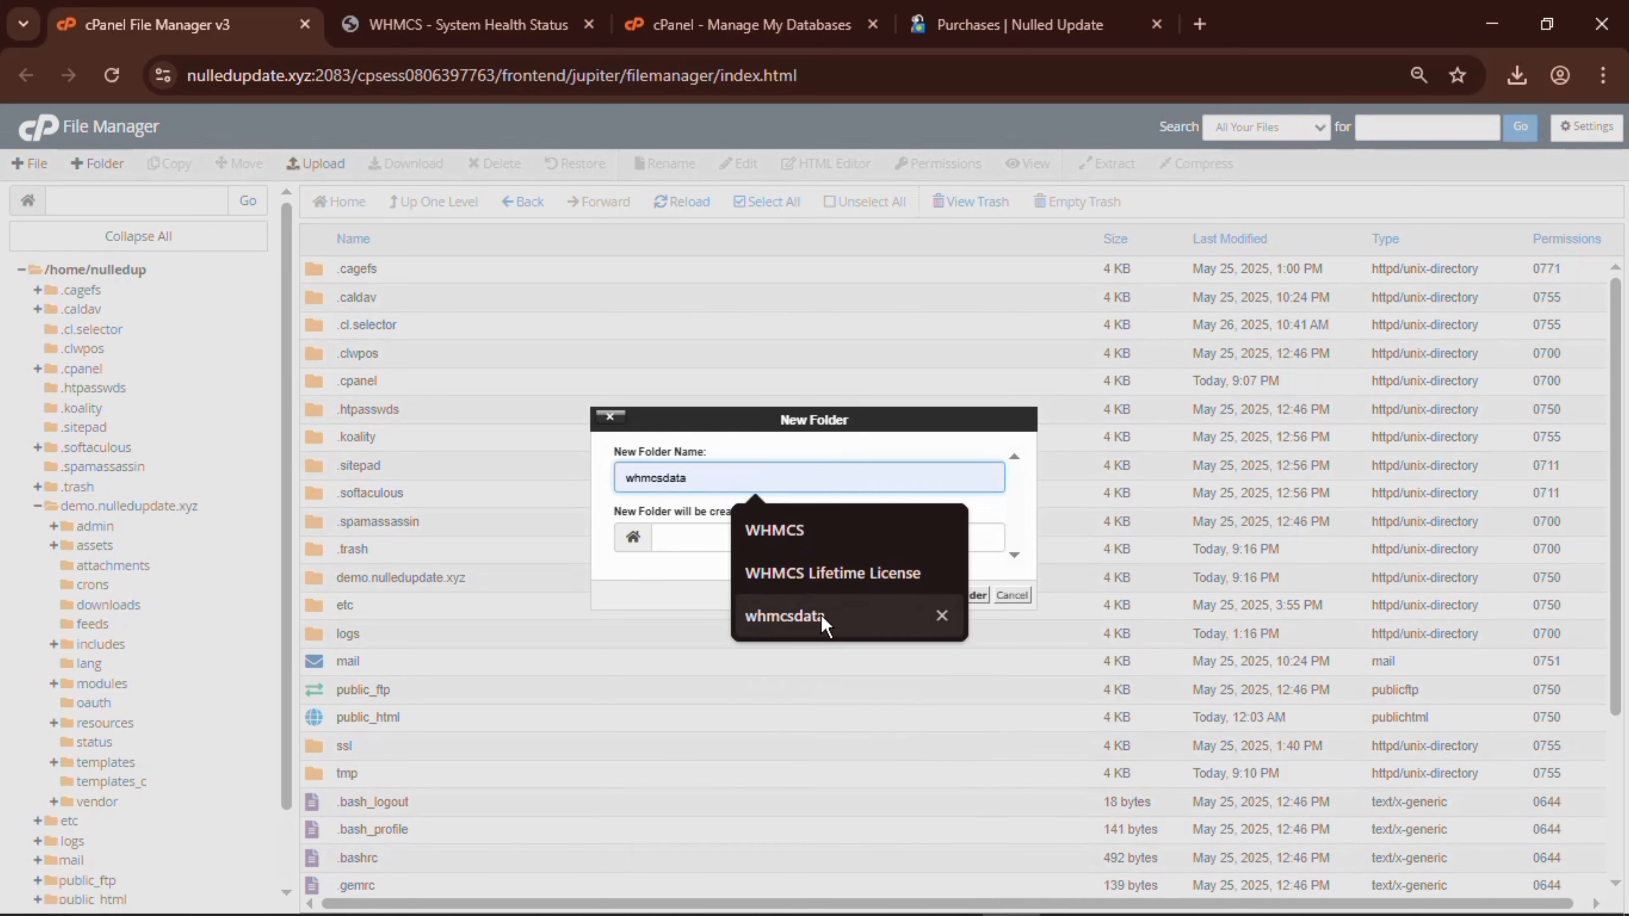
left_click(822, 618)
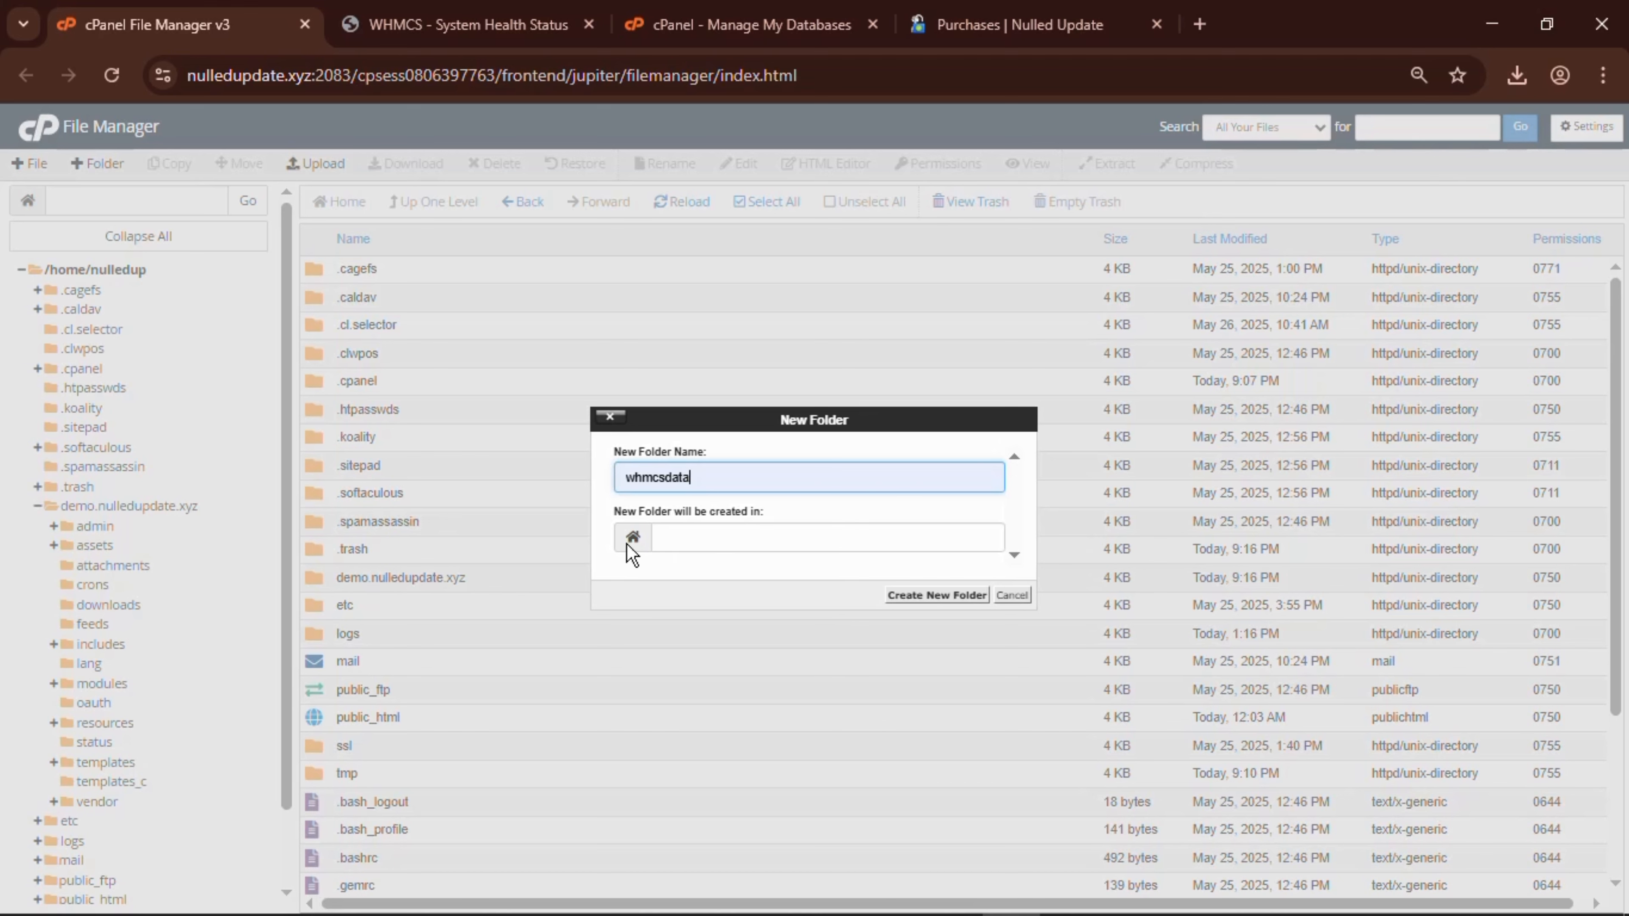
left_click(939, 597)
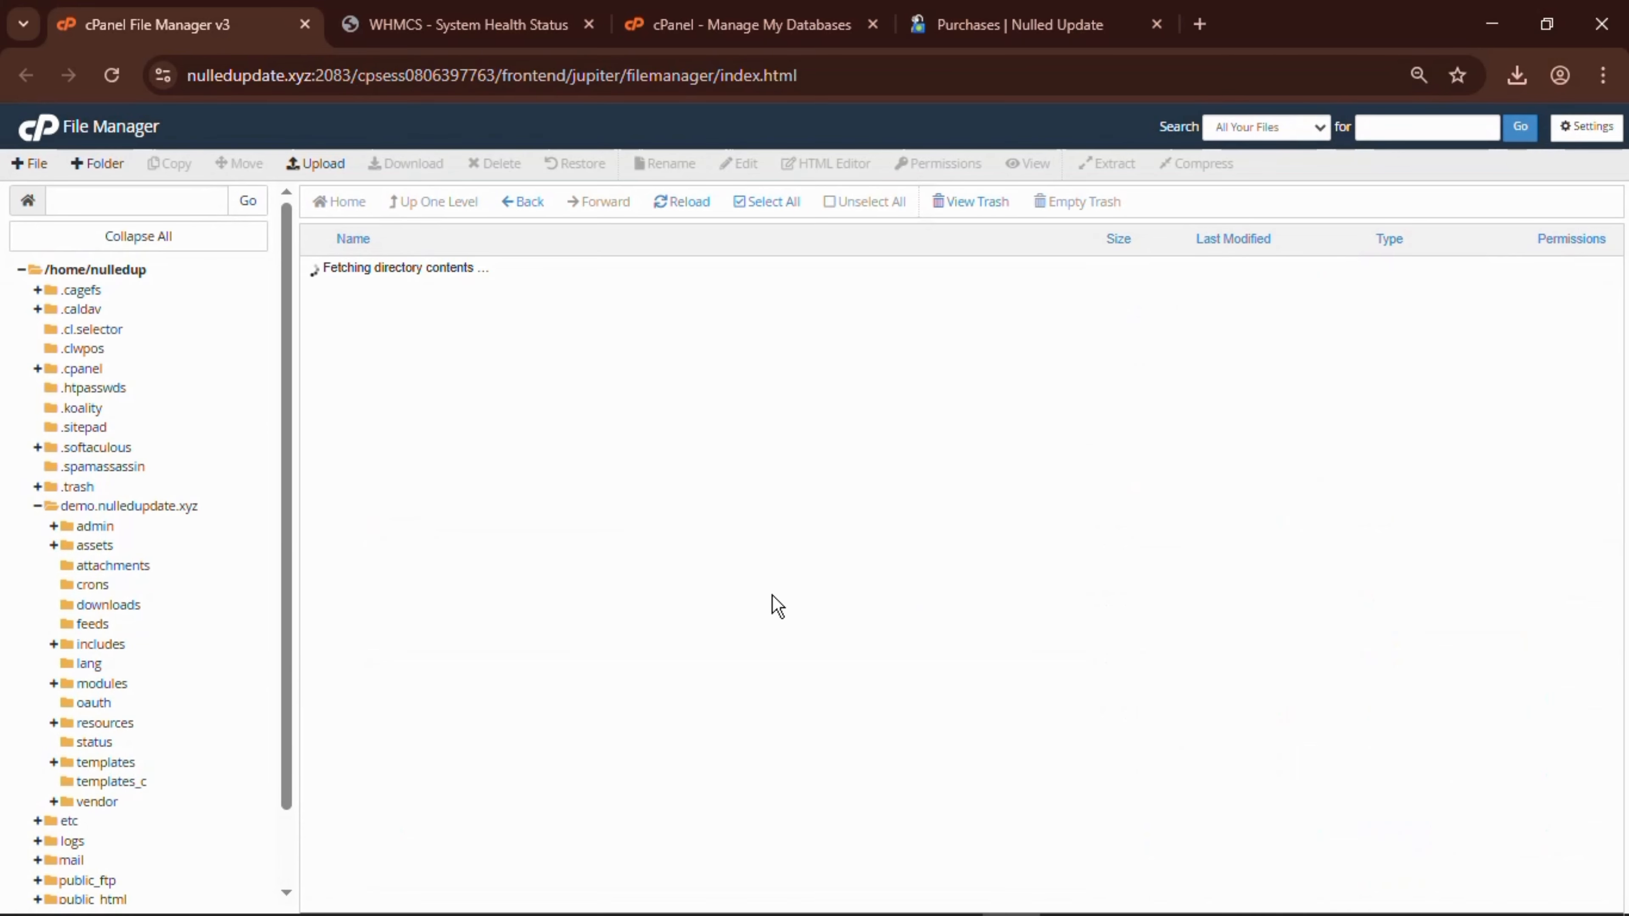
scroll(777, 605, "down", 3)
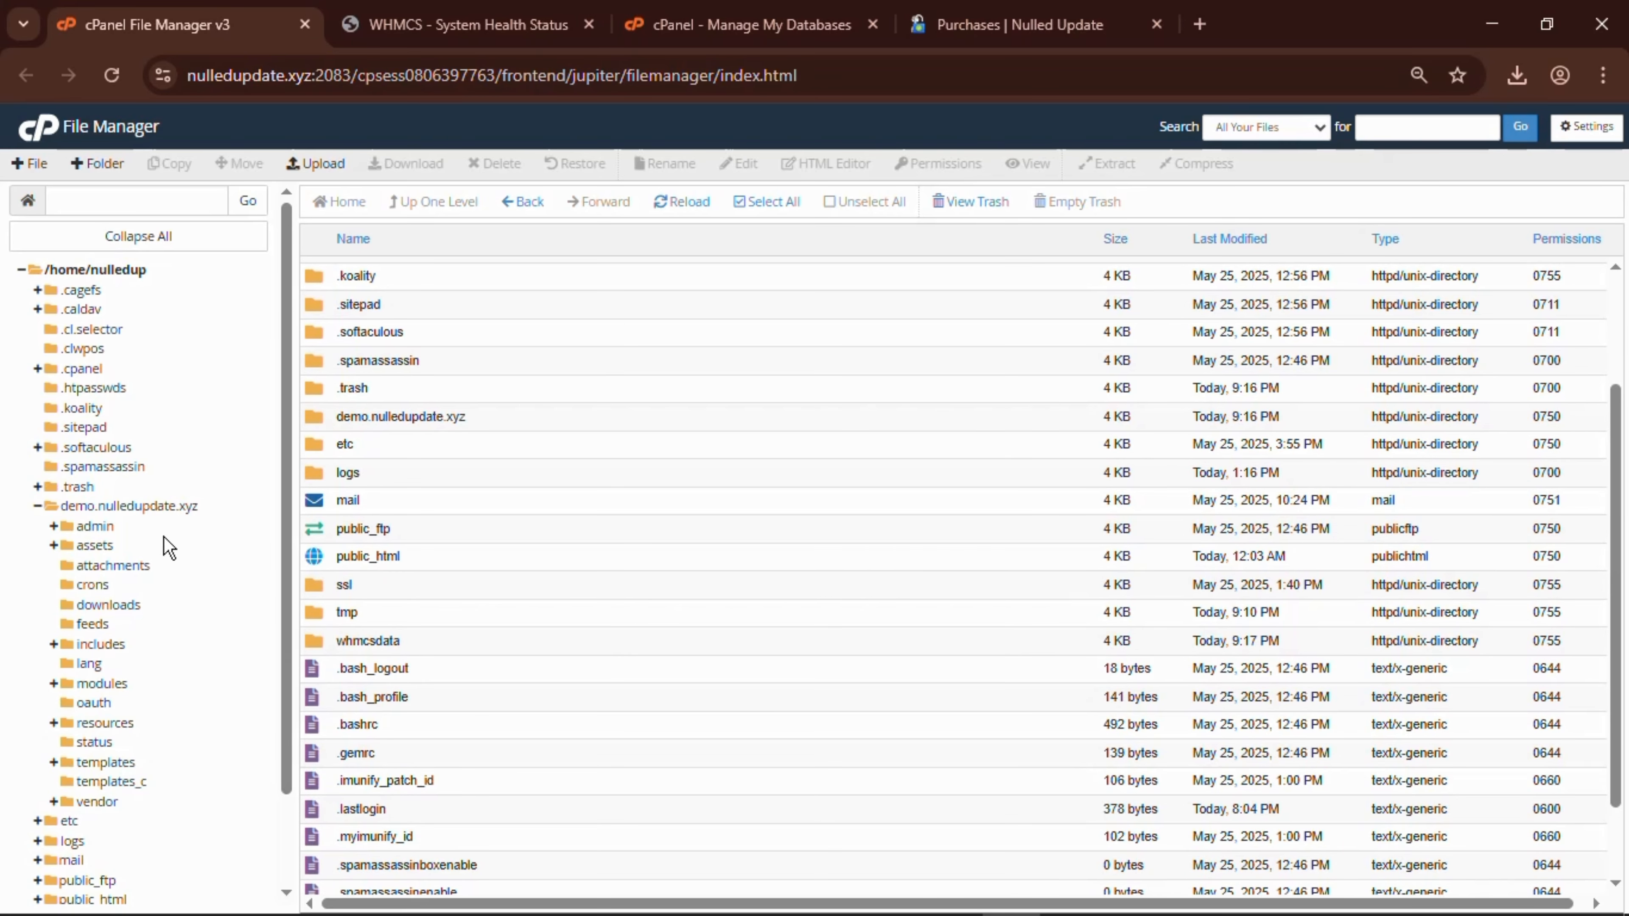
Select the templates_c, downloads, attachments and crons folders in demo.nulledupdate.xyz.
left_click(152, 506)
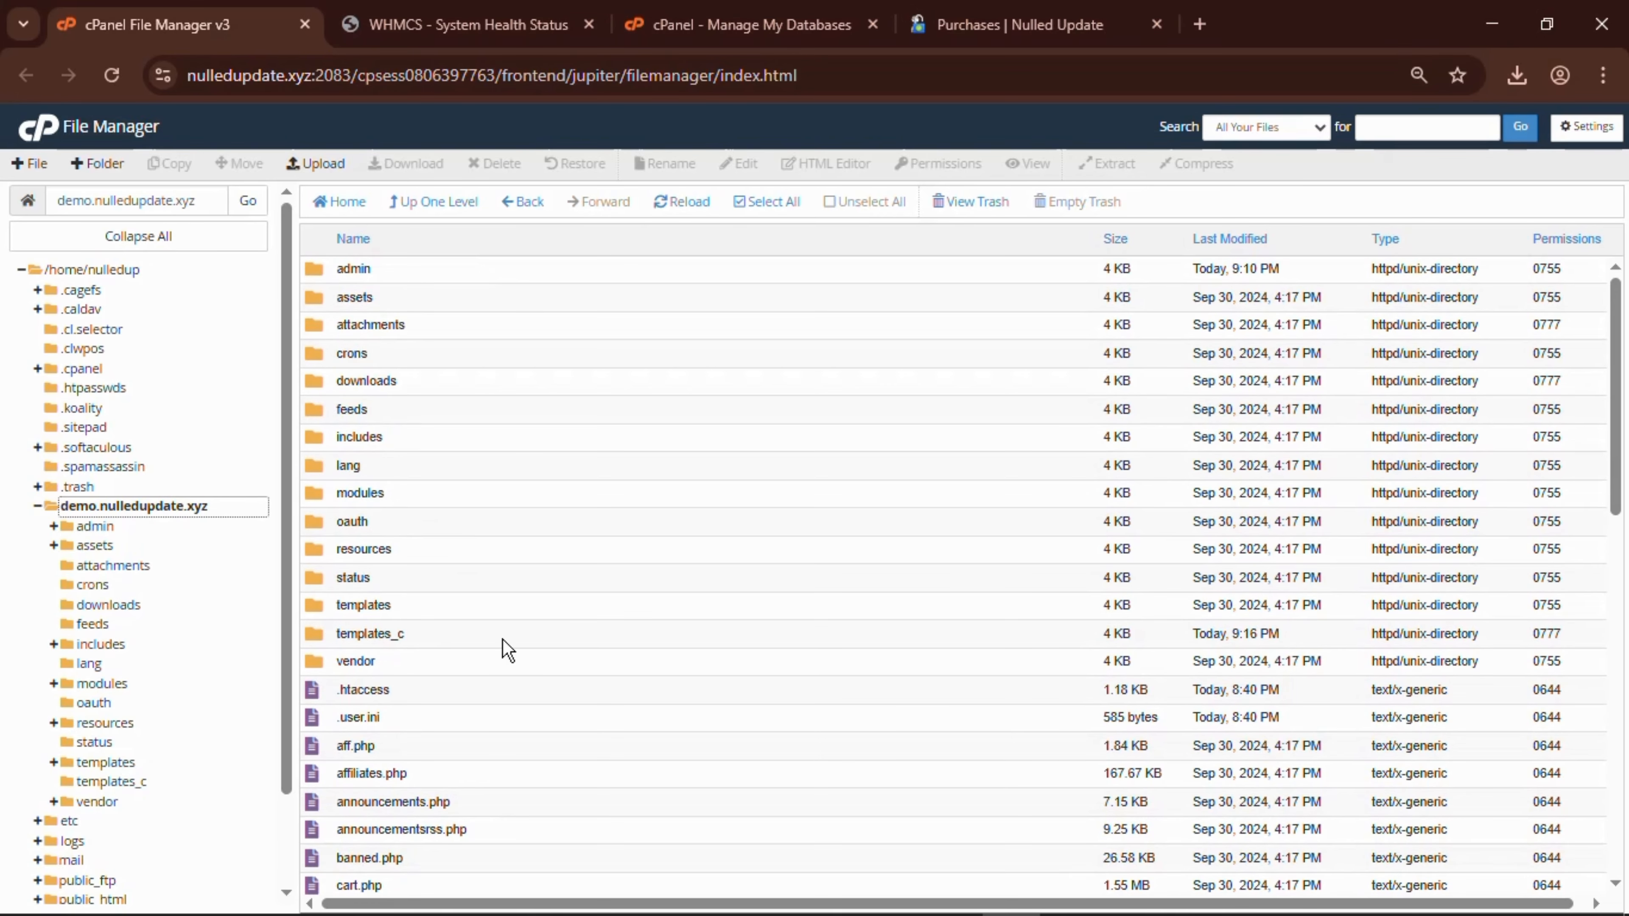
left_click(468, 635)
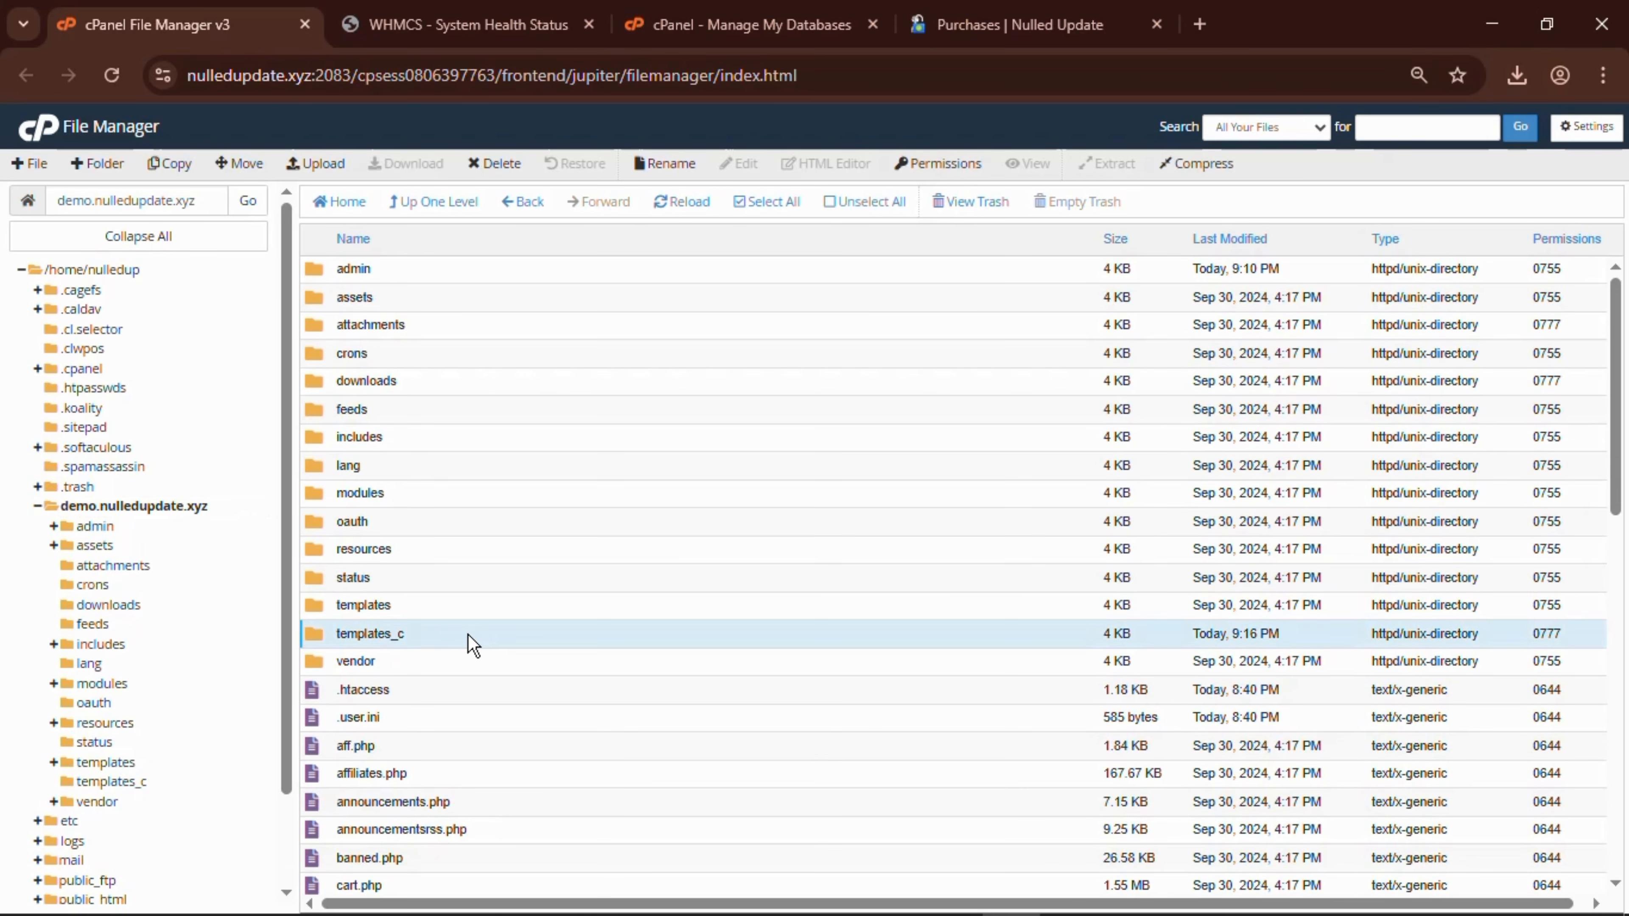
left_click(449, 385, "ctrl")
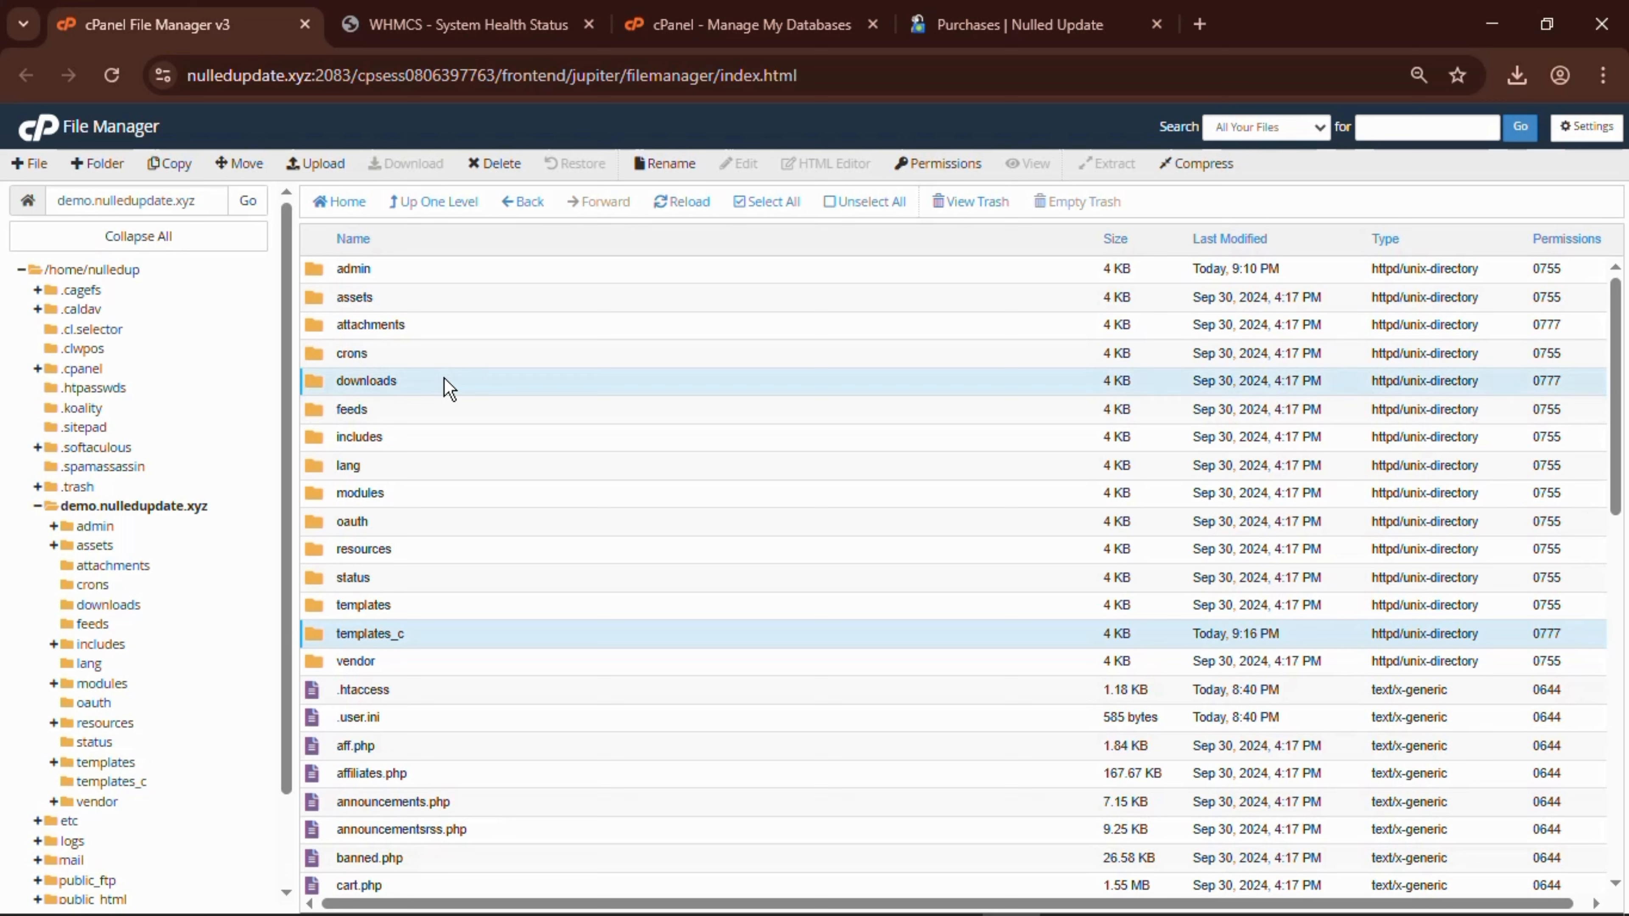
left_click(452, 330, "ctrl")
left_click(417, 351, "ctrl")
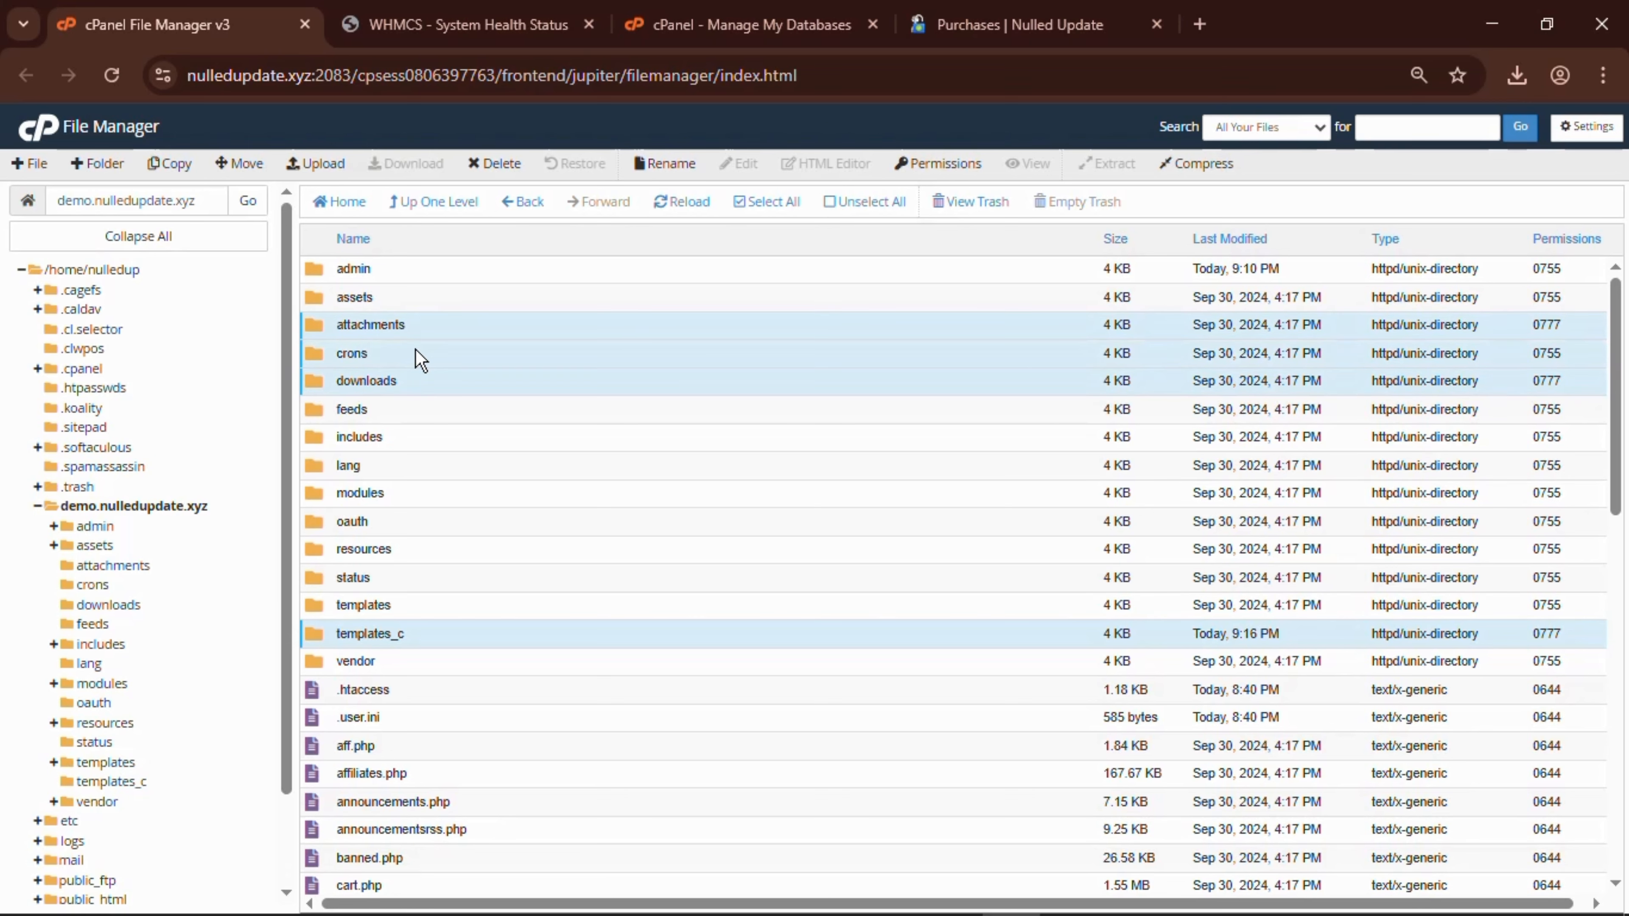
left_click(403, 34)
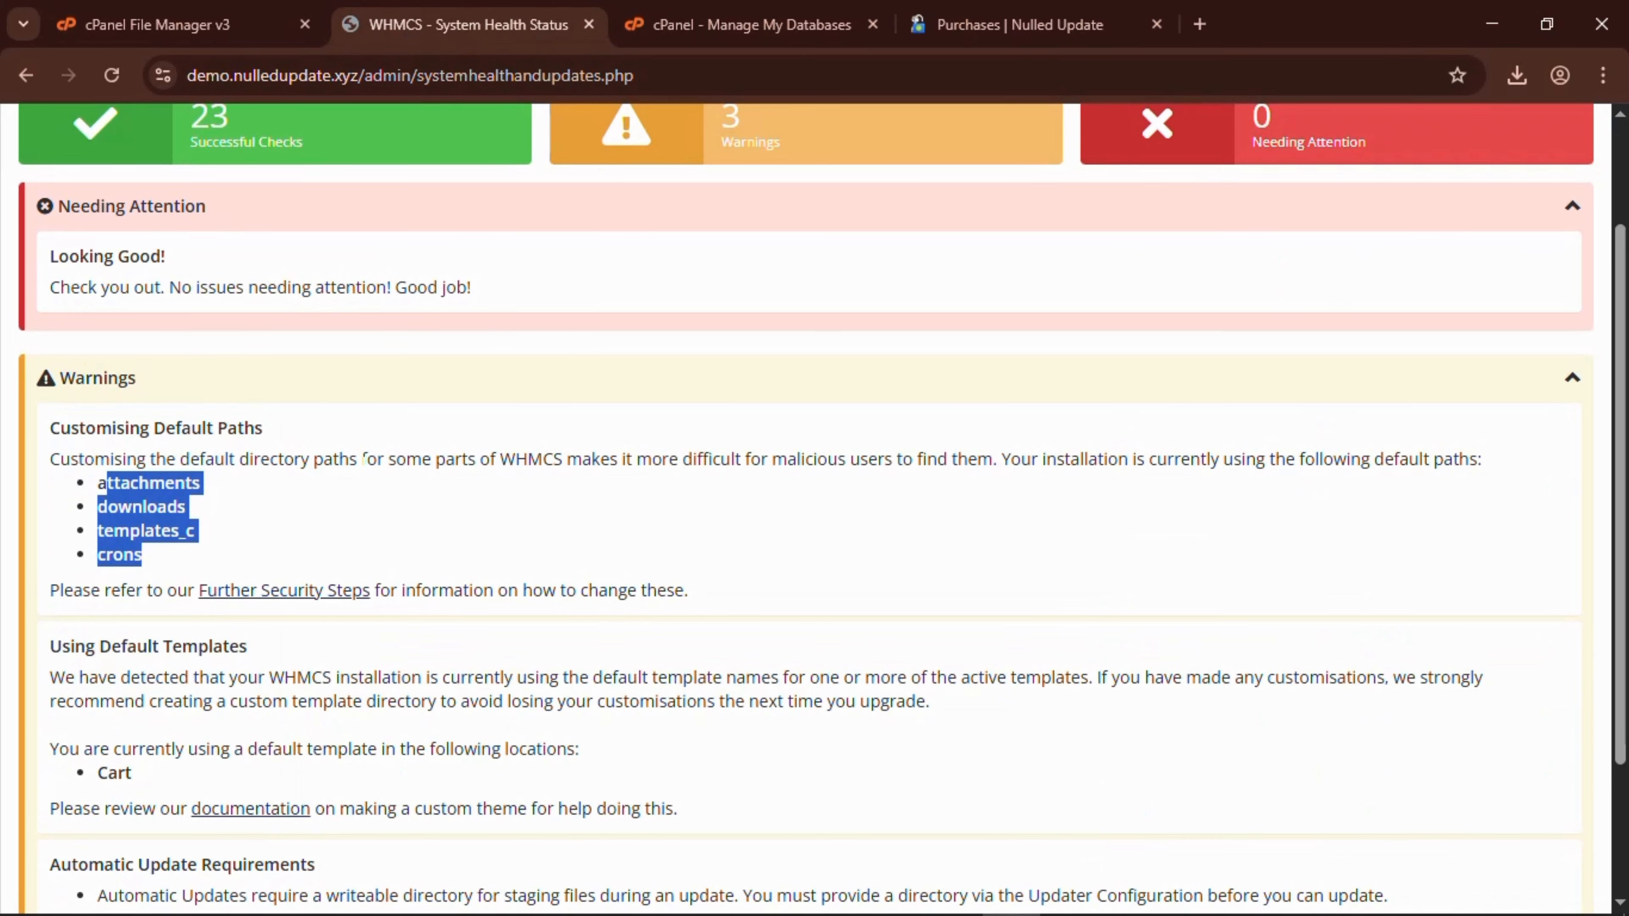
left_click(147, 40)
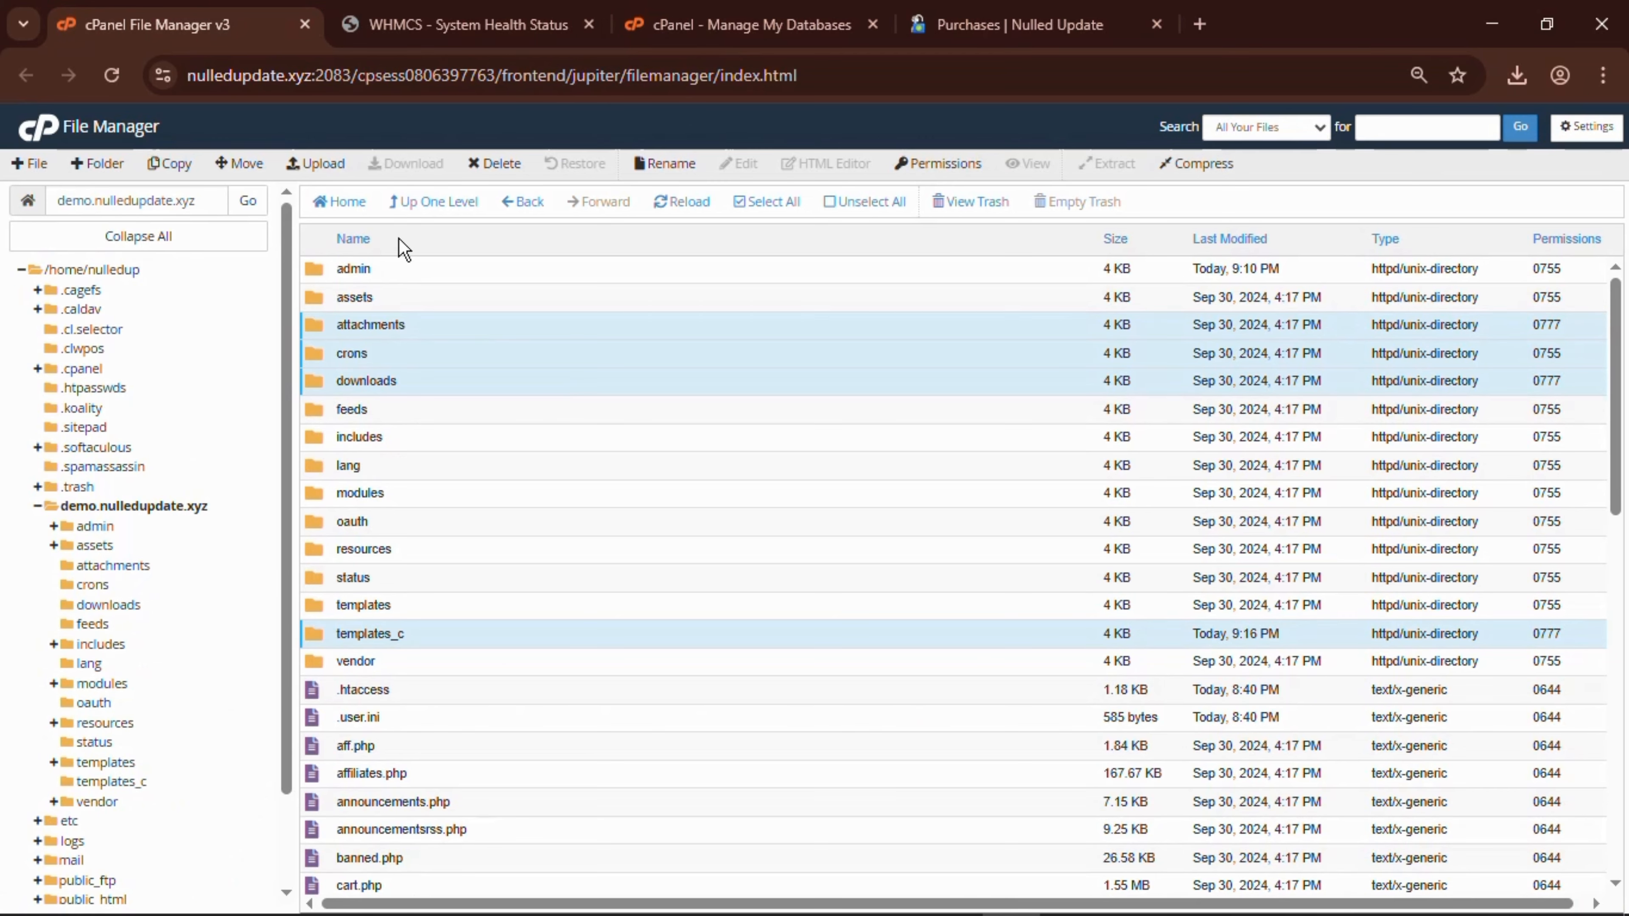
Move the four selected folders to /whmcsdata.
left_click(235, 165)
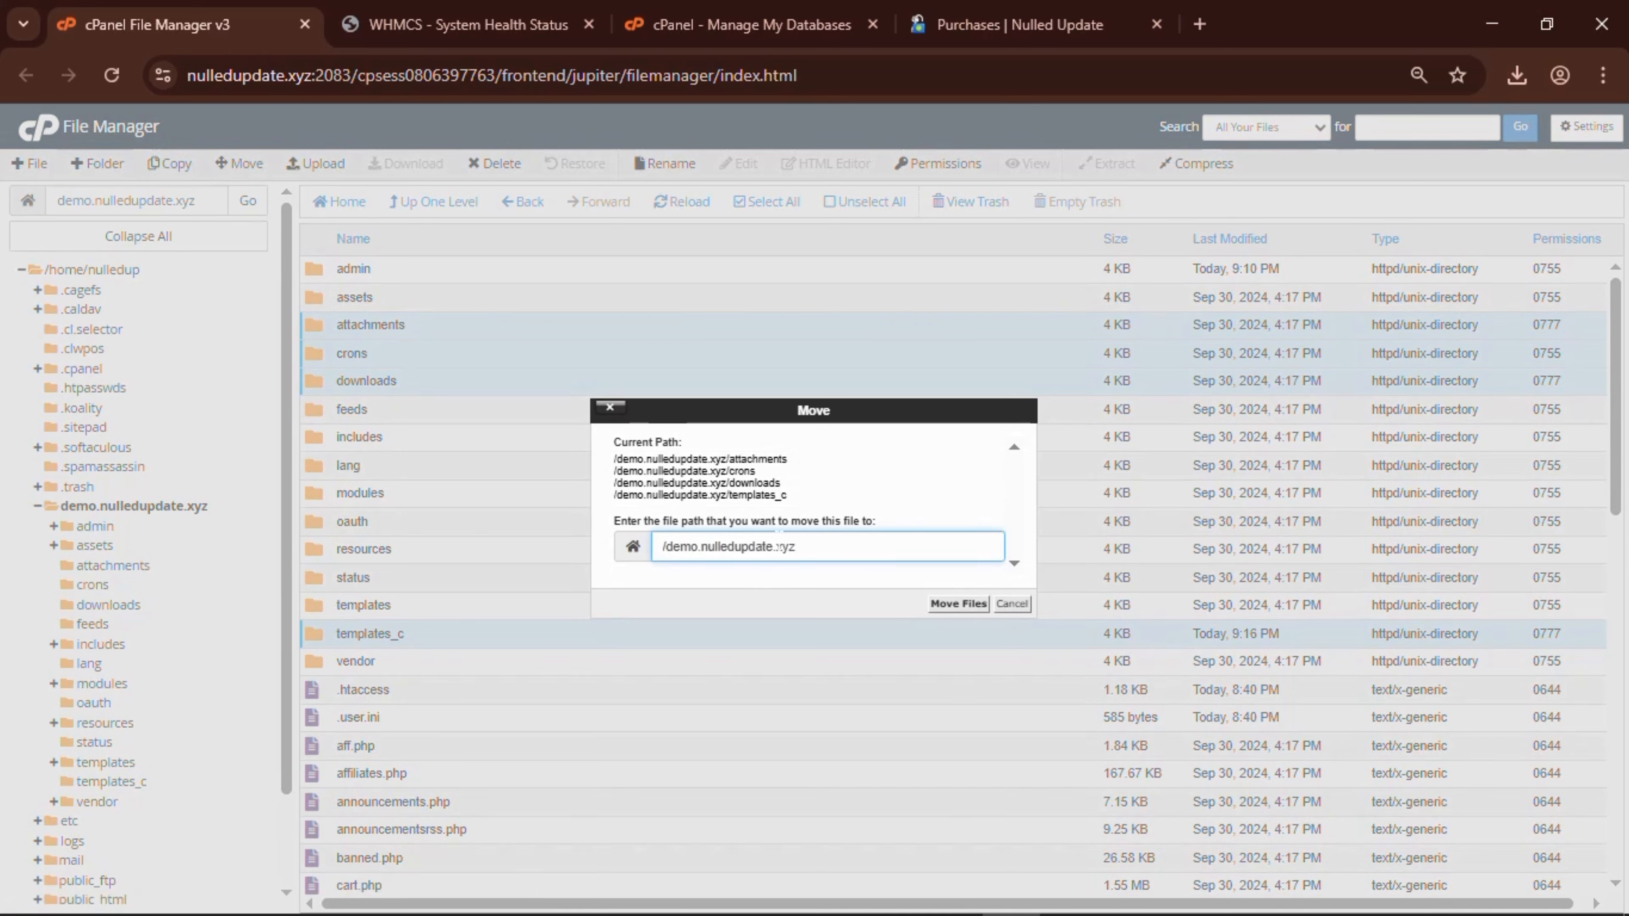
left_click_drag(797, 546, 663, 546)
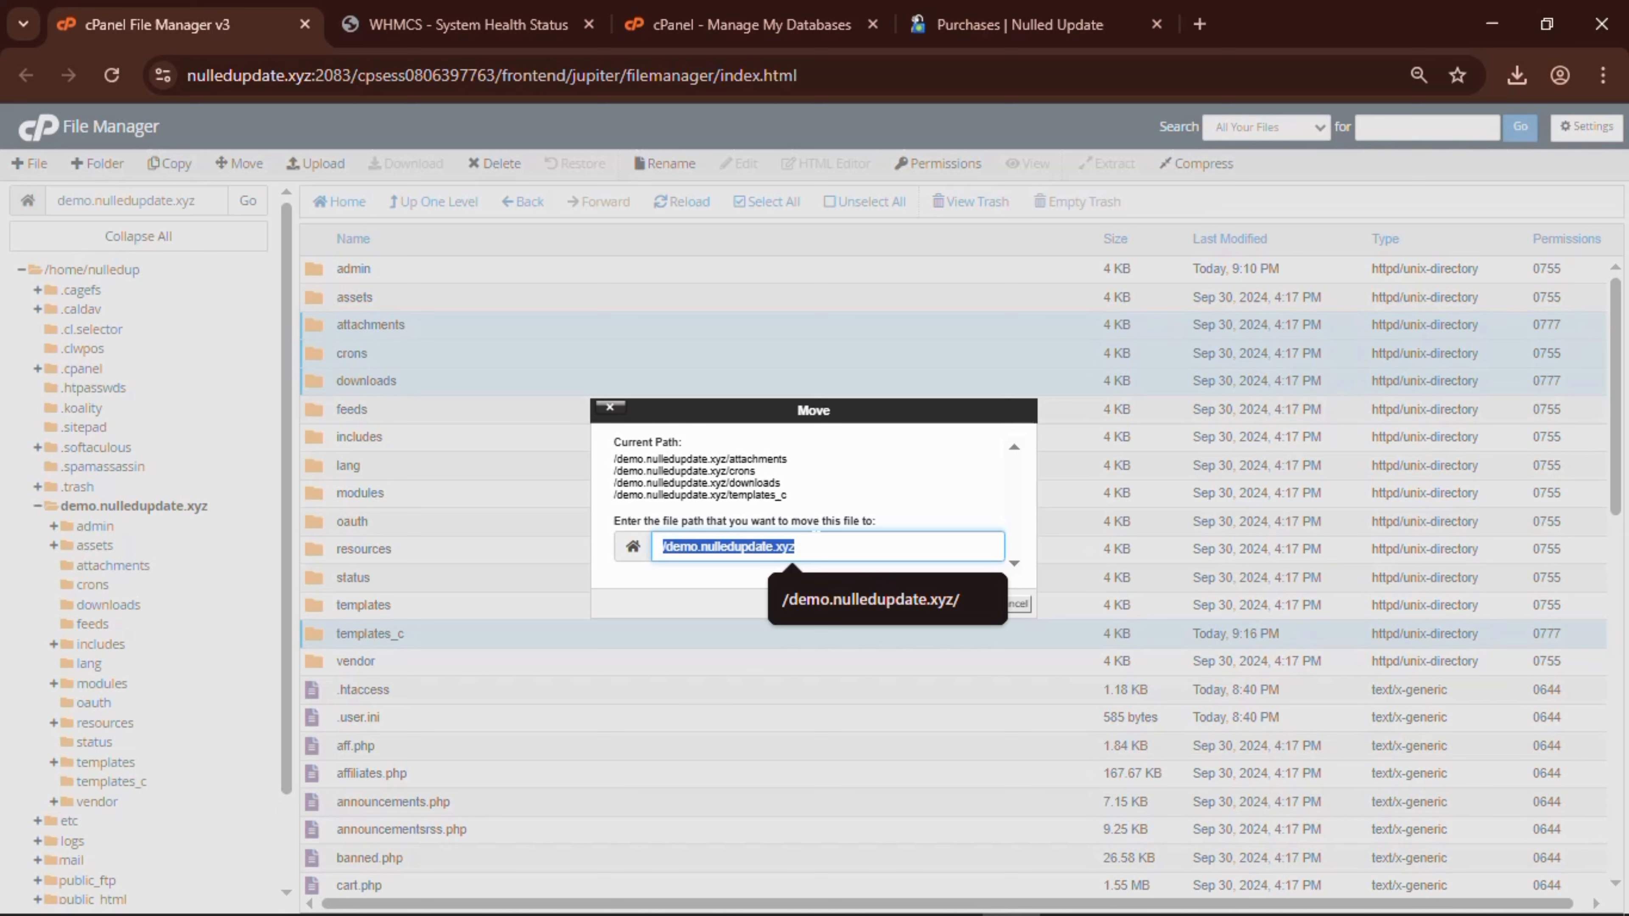
left_click_drag(796, 546, 673, 546)
key("BackSpace")
key("BackSpace")
key("BackSpace")
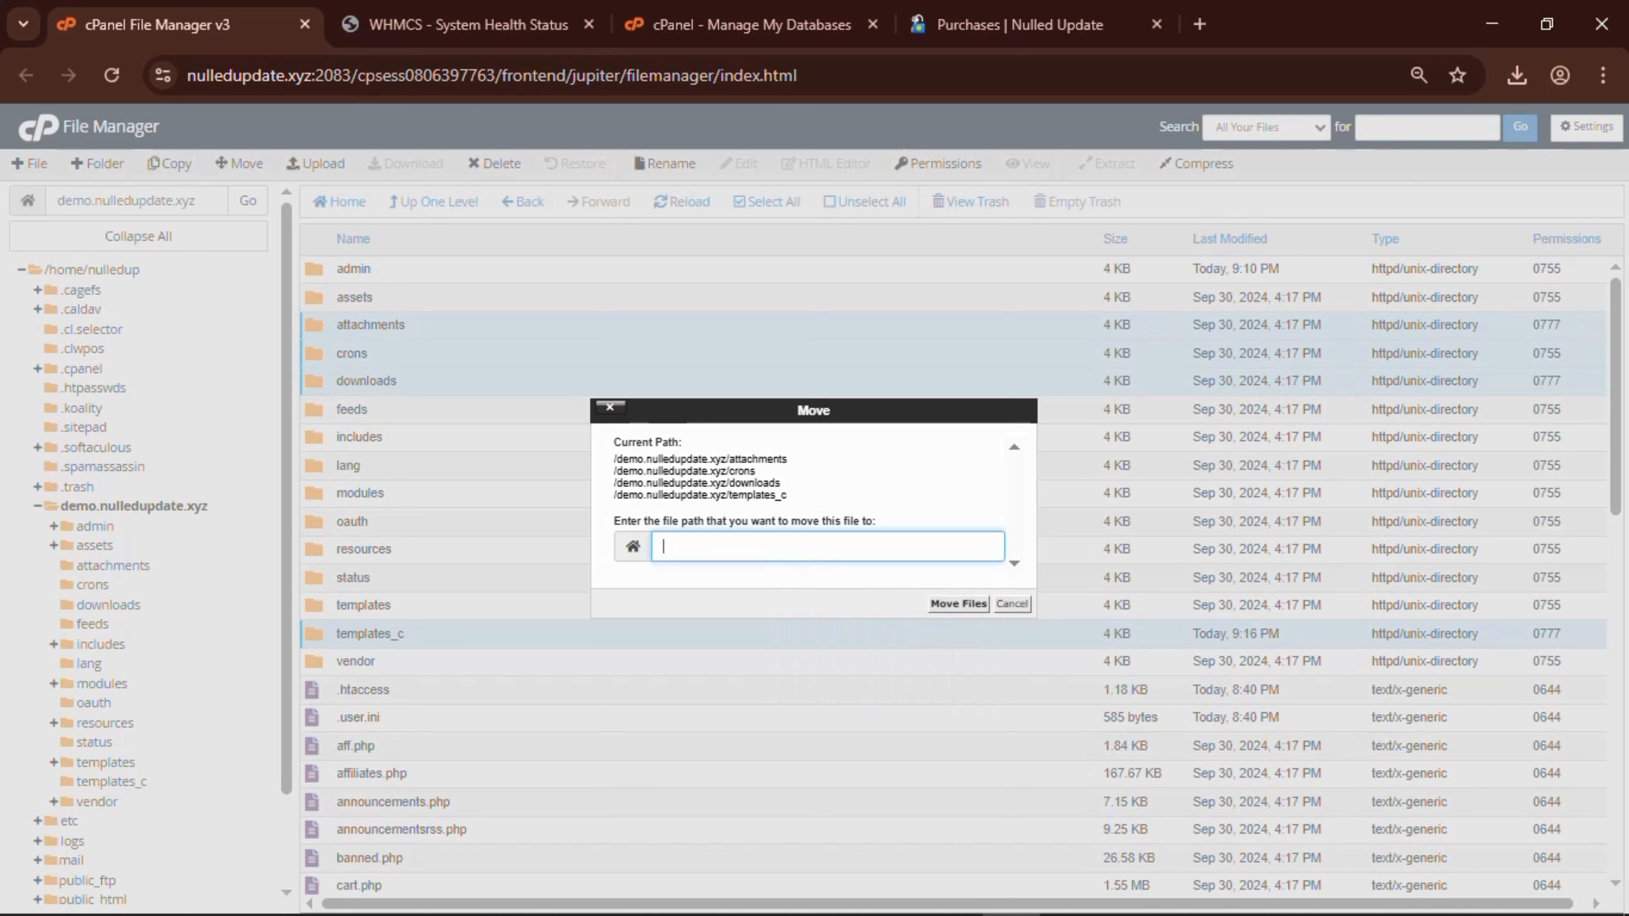
type("/whmcsdata")
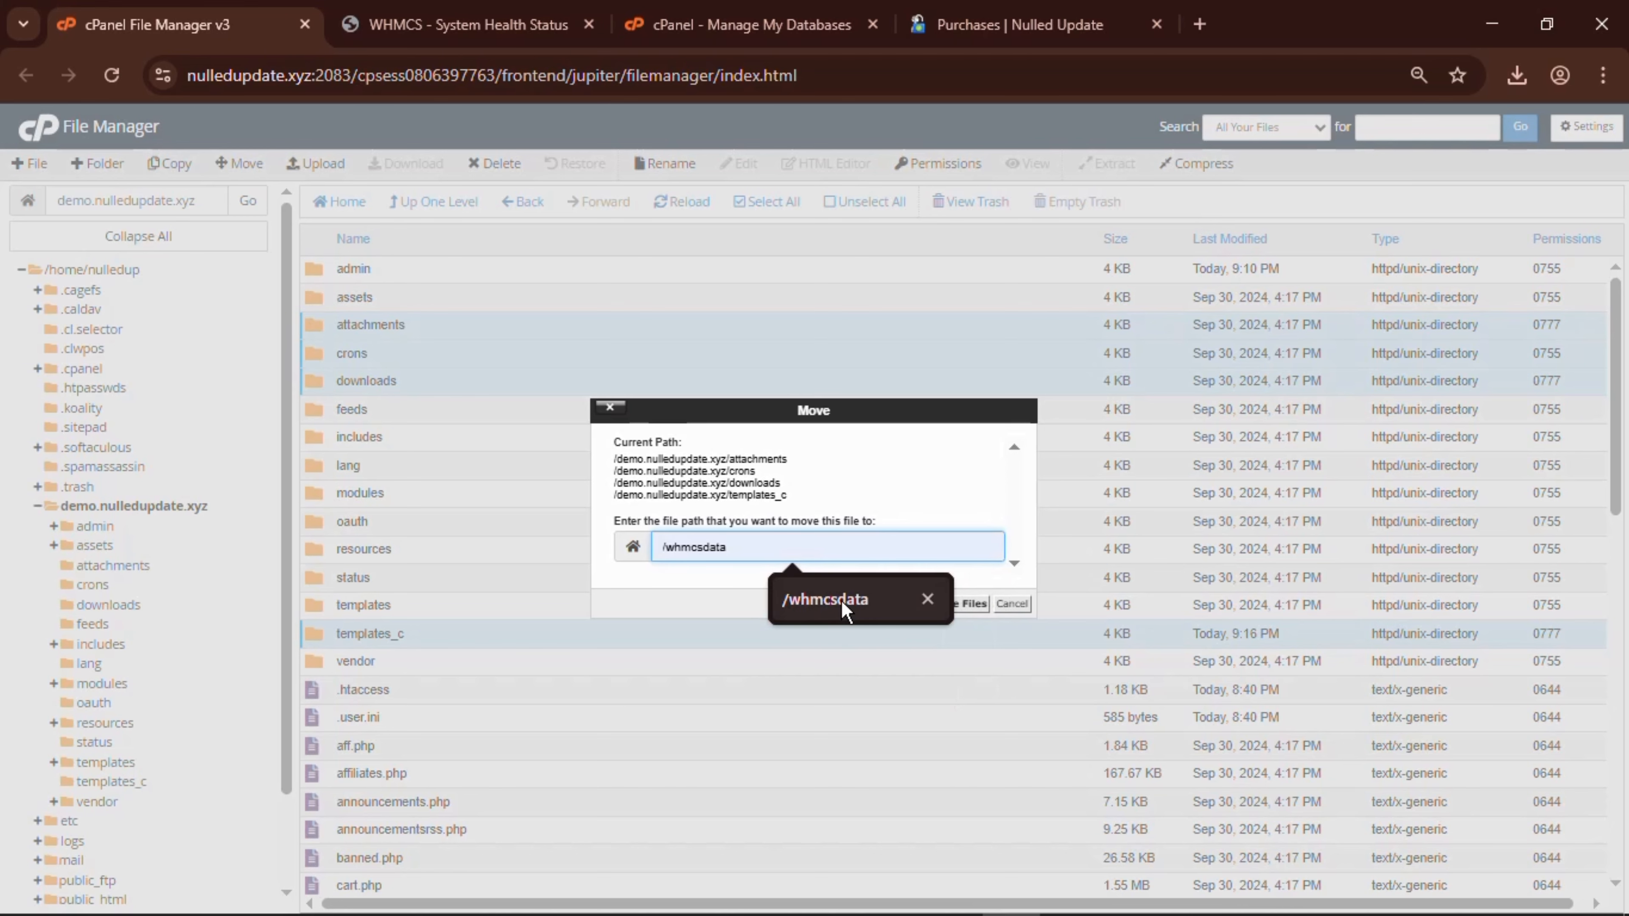
left_click(846, 605)
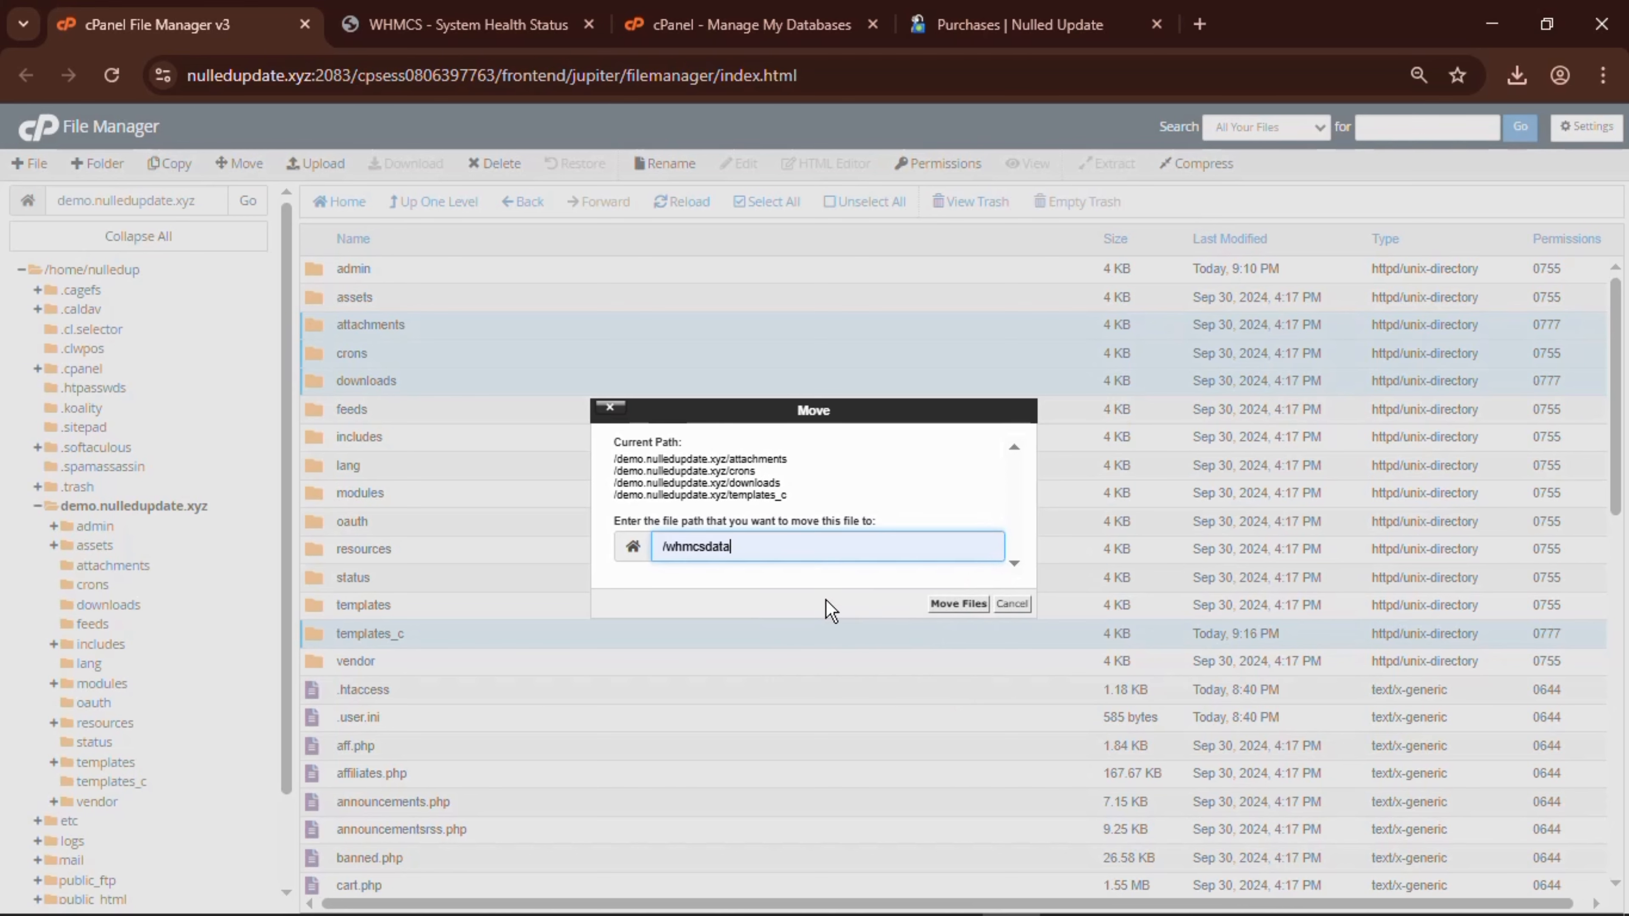
left_click(948, 606)
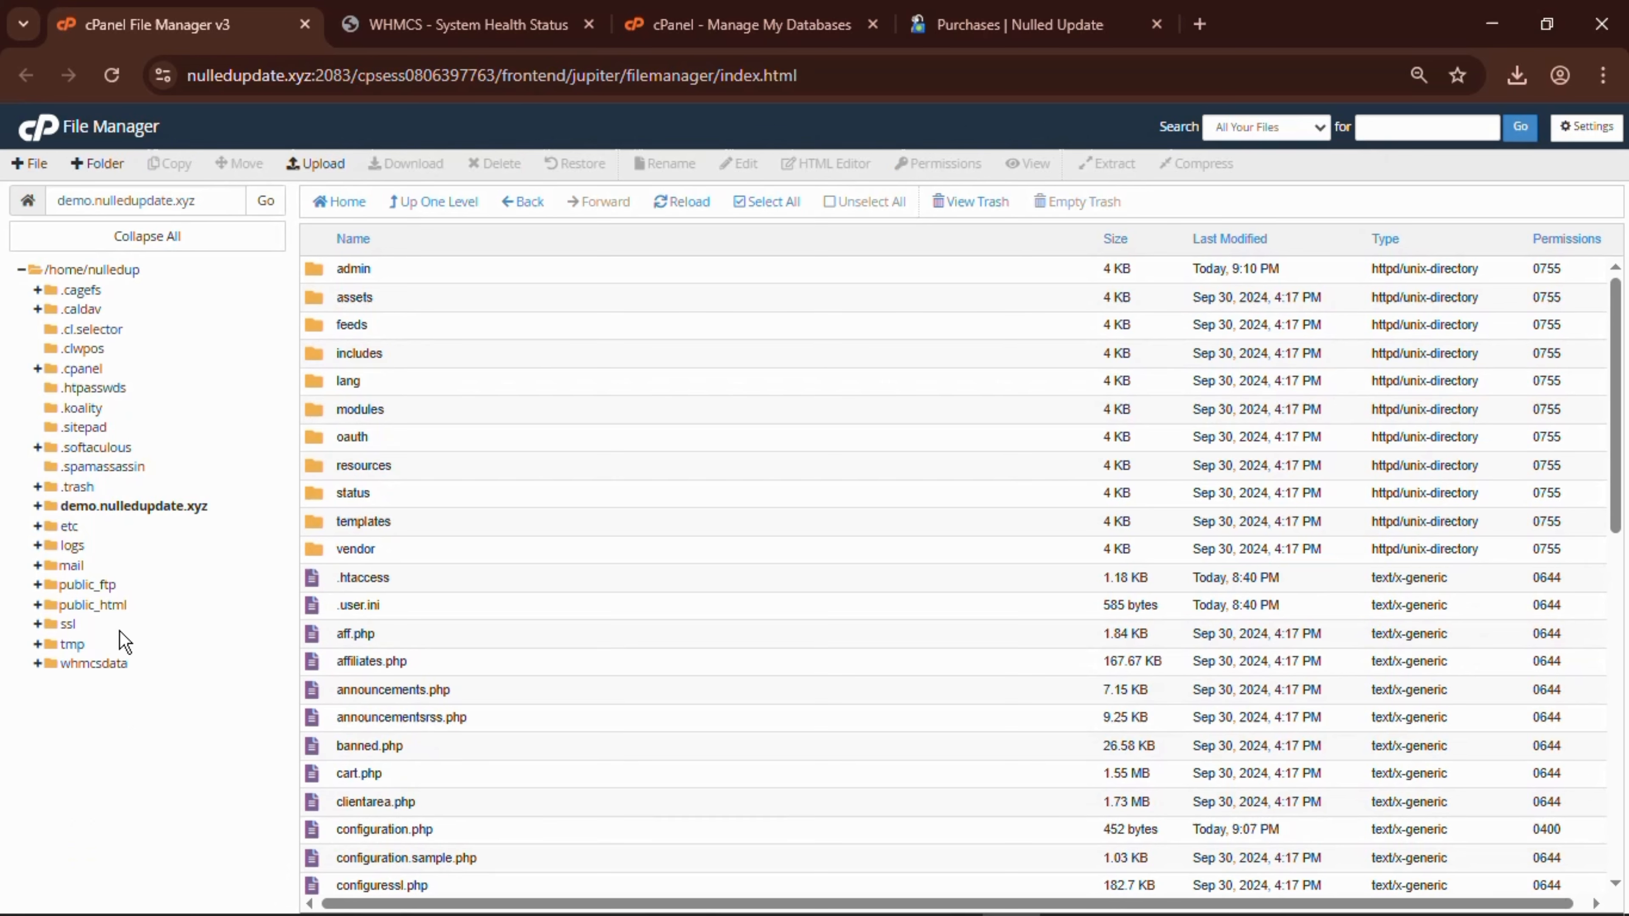
Confirm whmcsdata lists attachments, downloads, templates_c and crons, then review the WHMCS health status page.
left_click(105, 668)
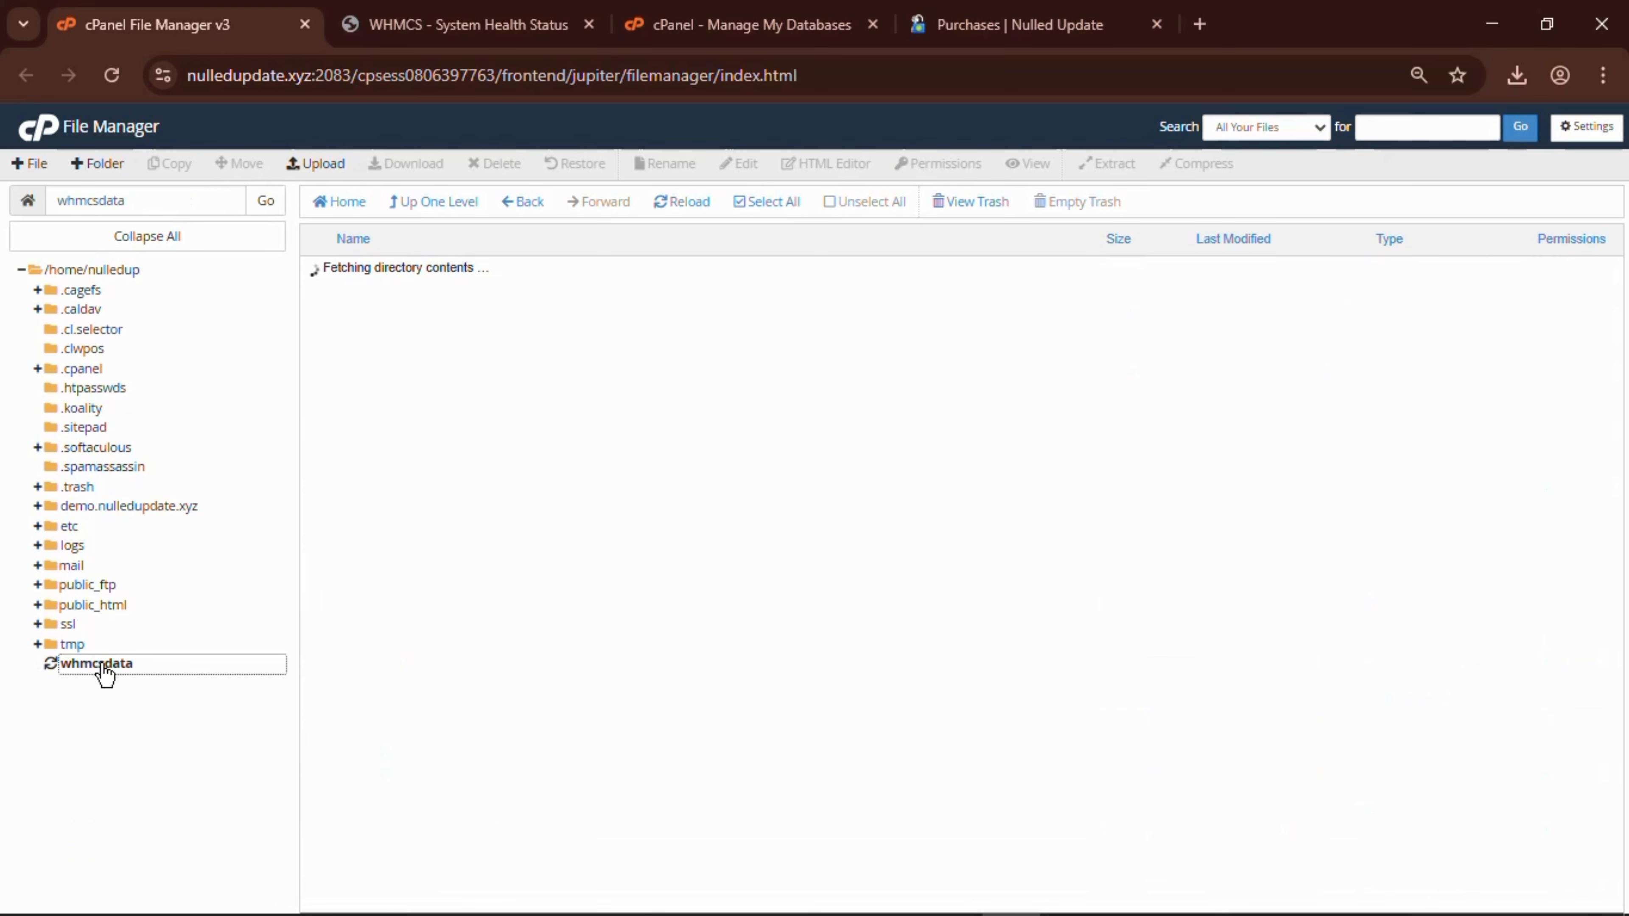
left_click(37, 663)
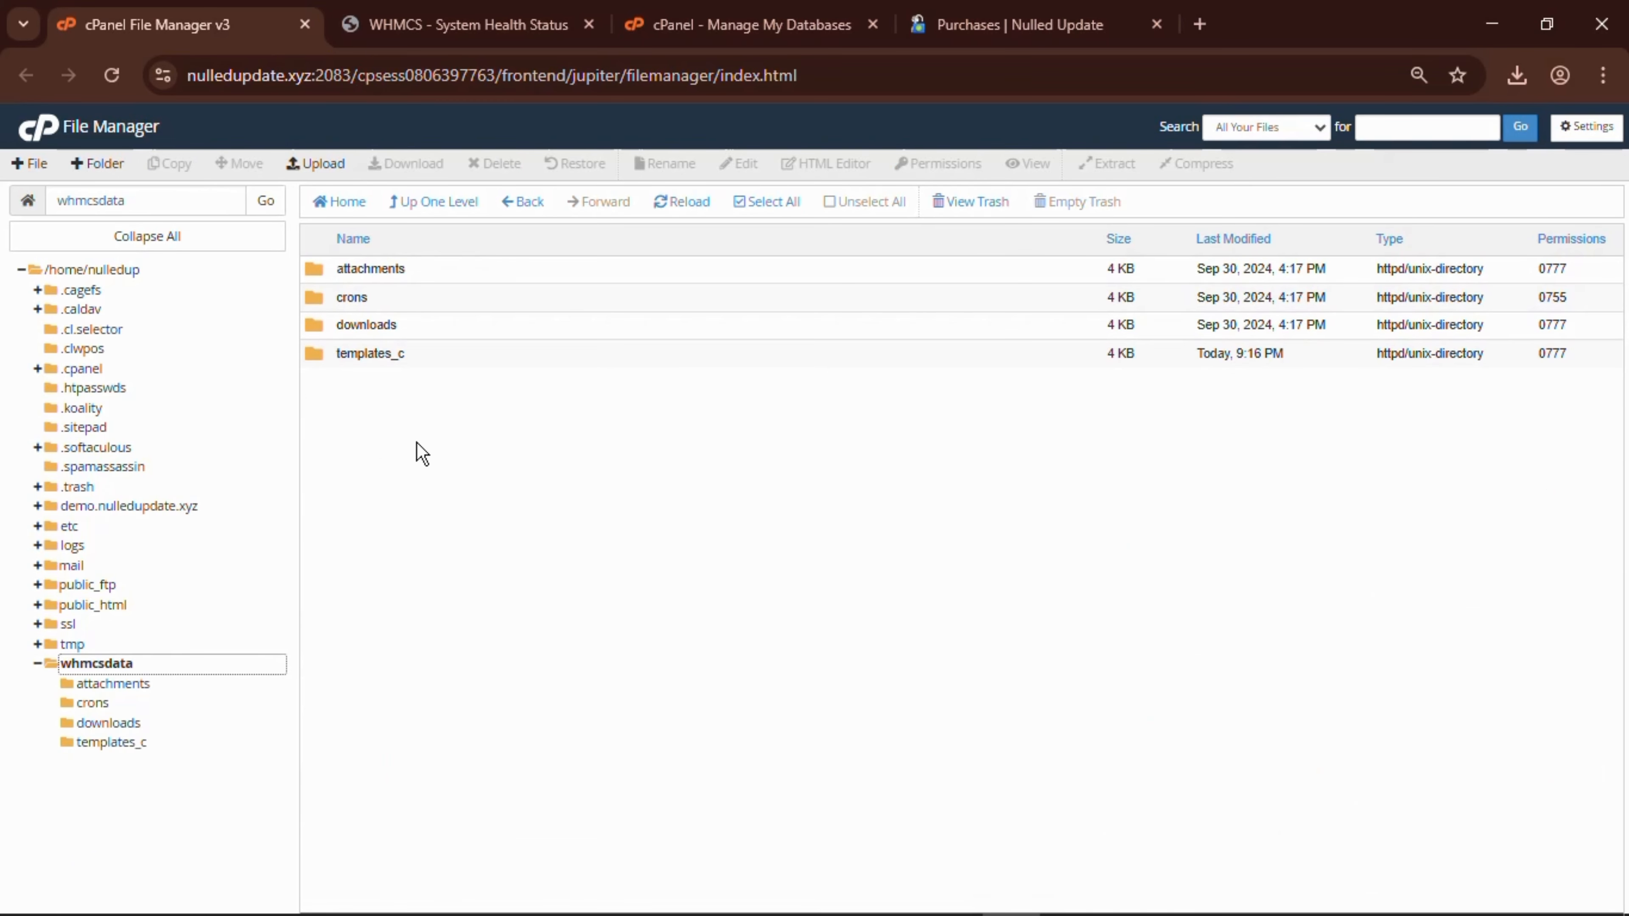
left_click(440, 29)
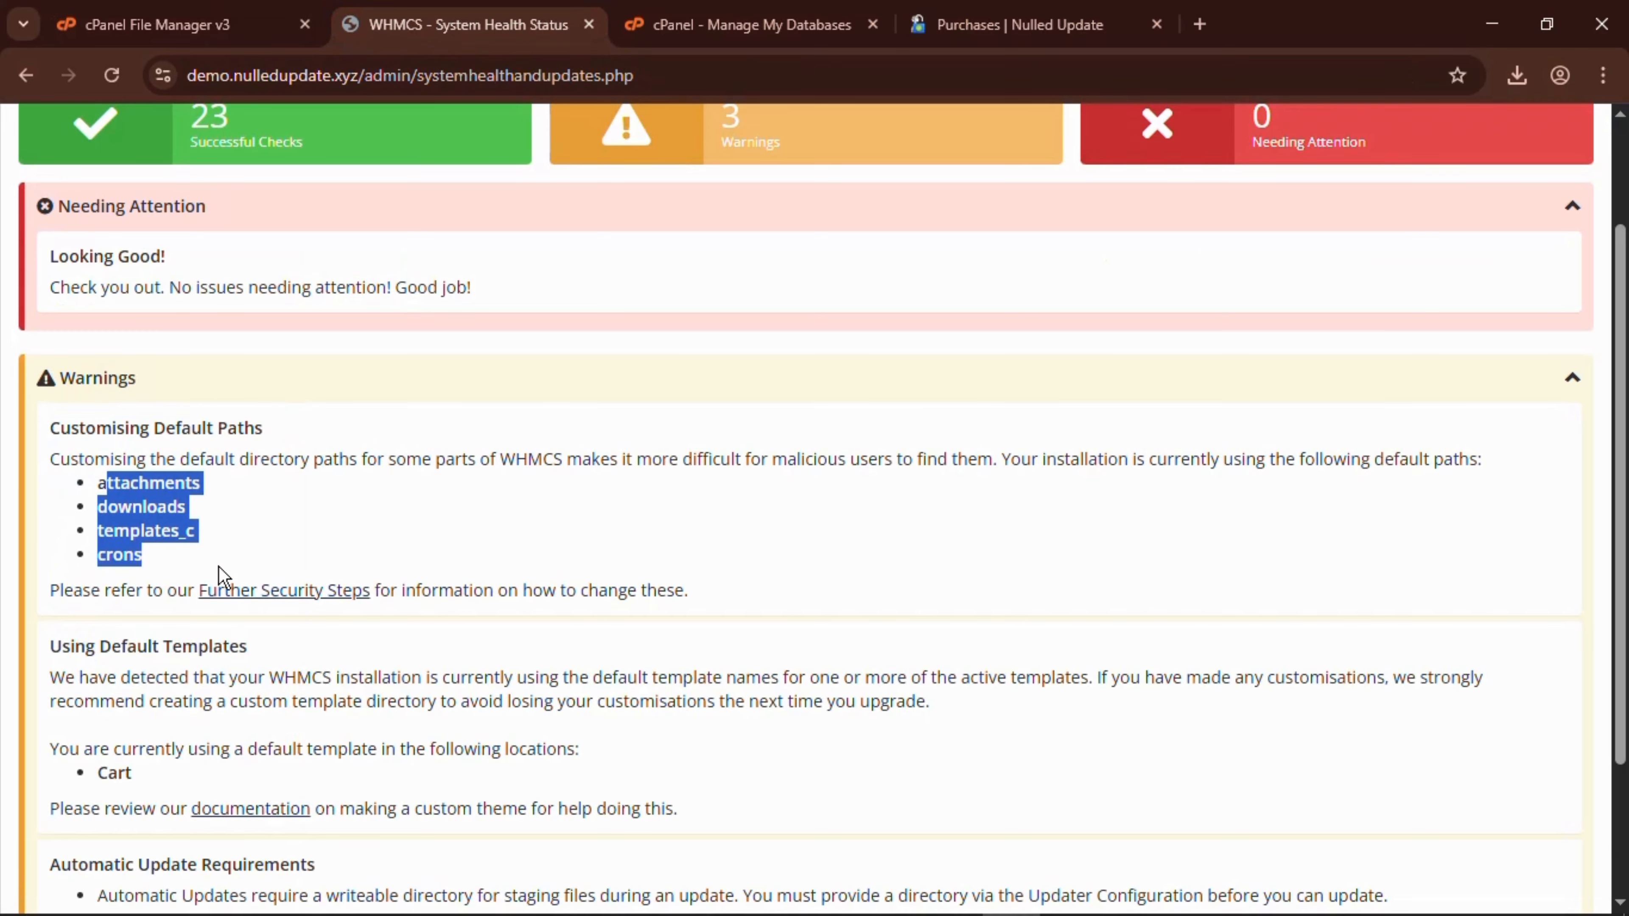
scroll(527, 486, "down", 3)
scroll(545, 513, "up", 5)
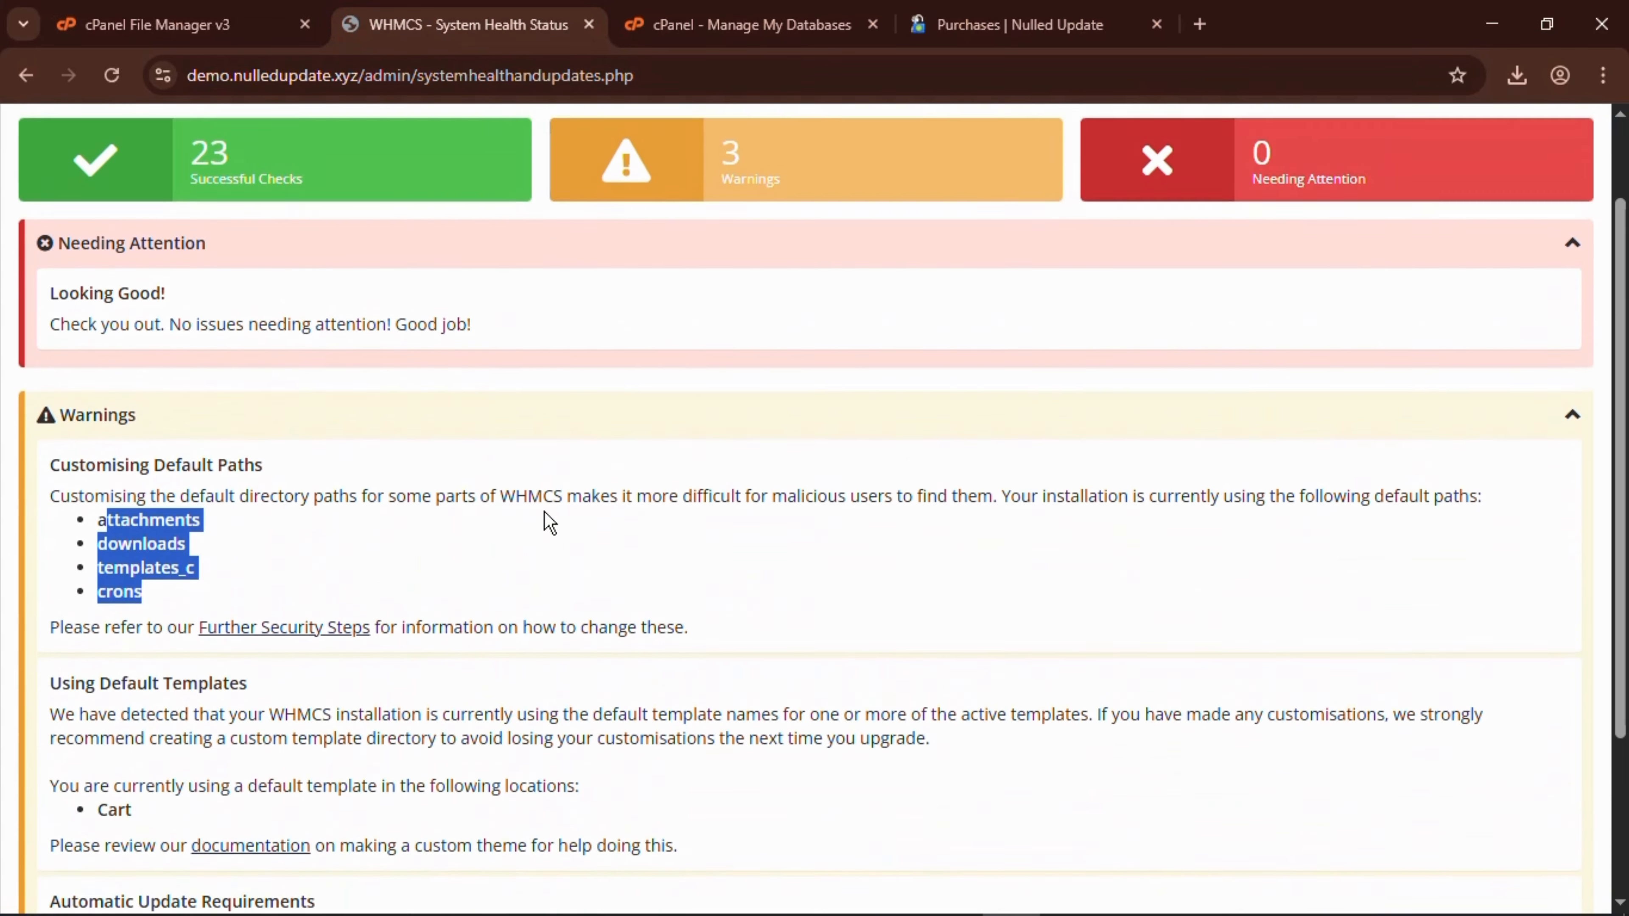
scroll(545, 519, "down", 1)
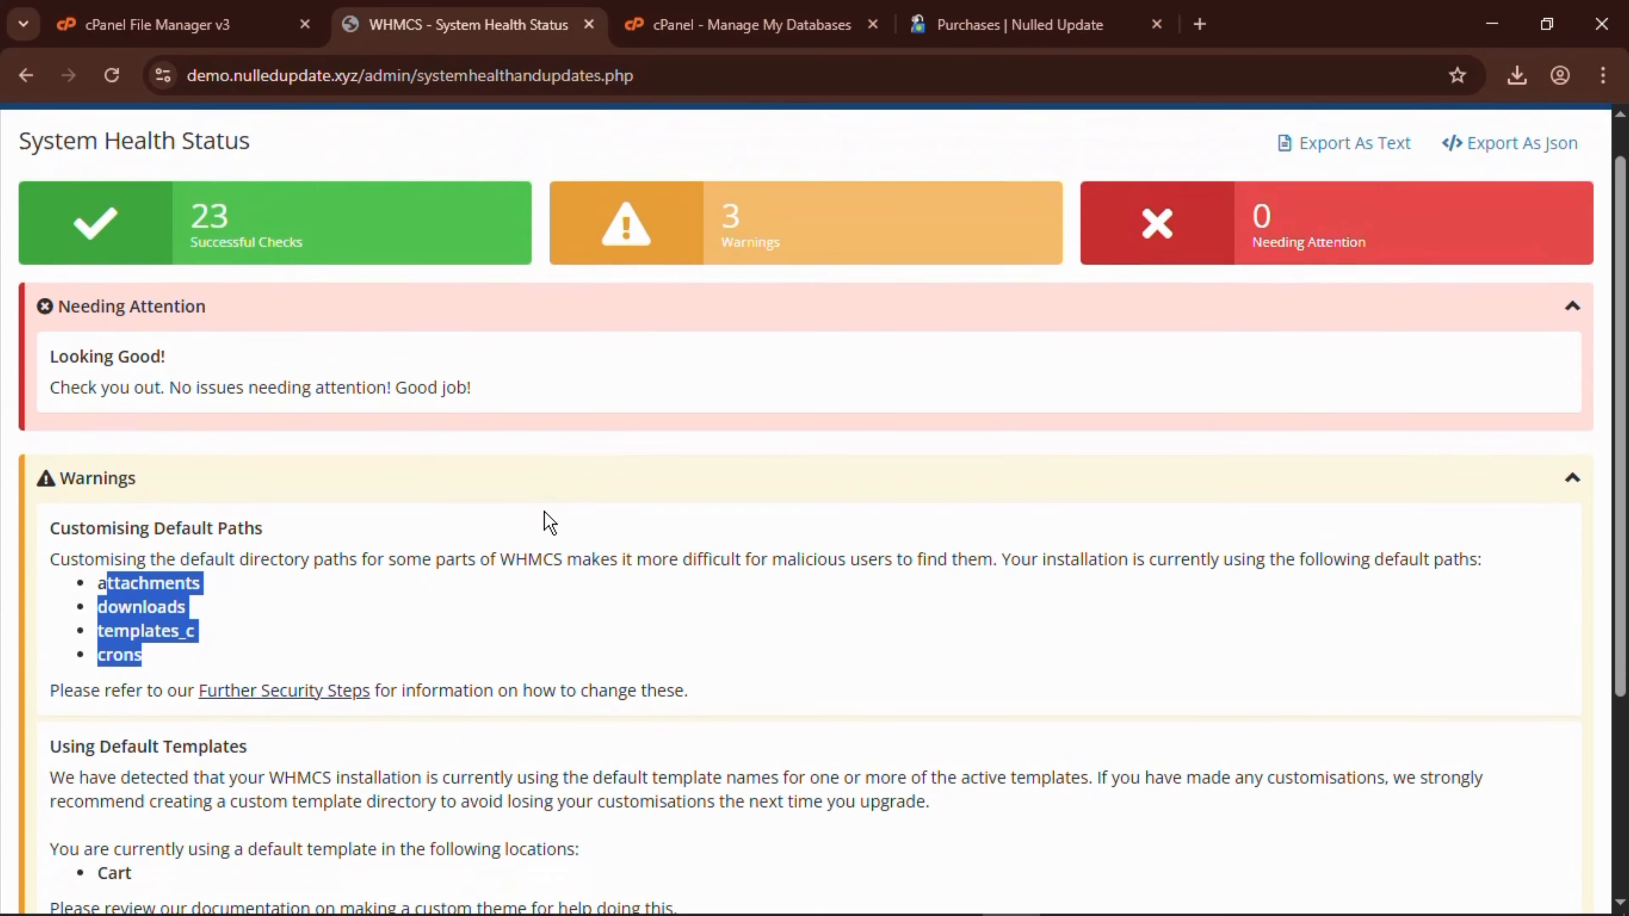
scroll(545, 519, "up", 1)
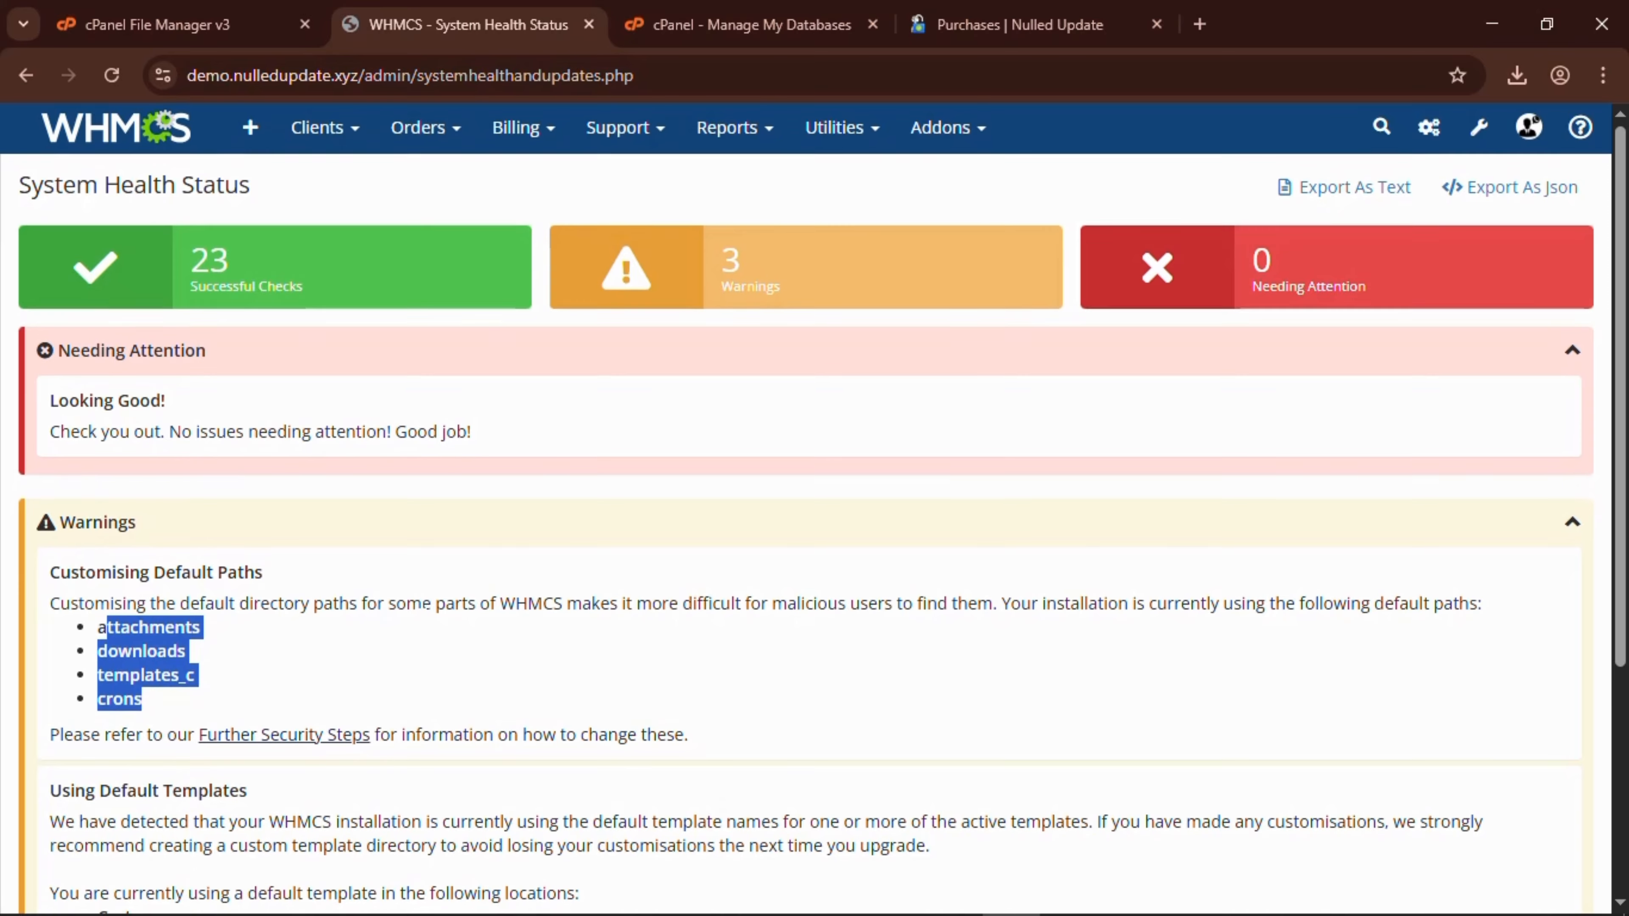
Maximize the WHMCS Security notes in Notepad and select the four custom $..._dir path lines.
left_click(1069, 901)
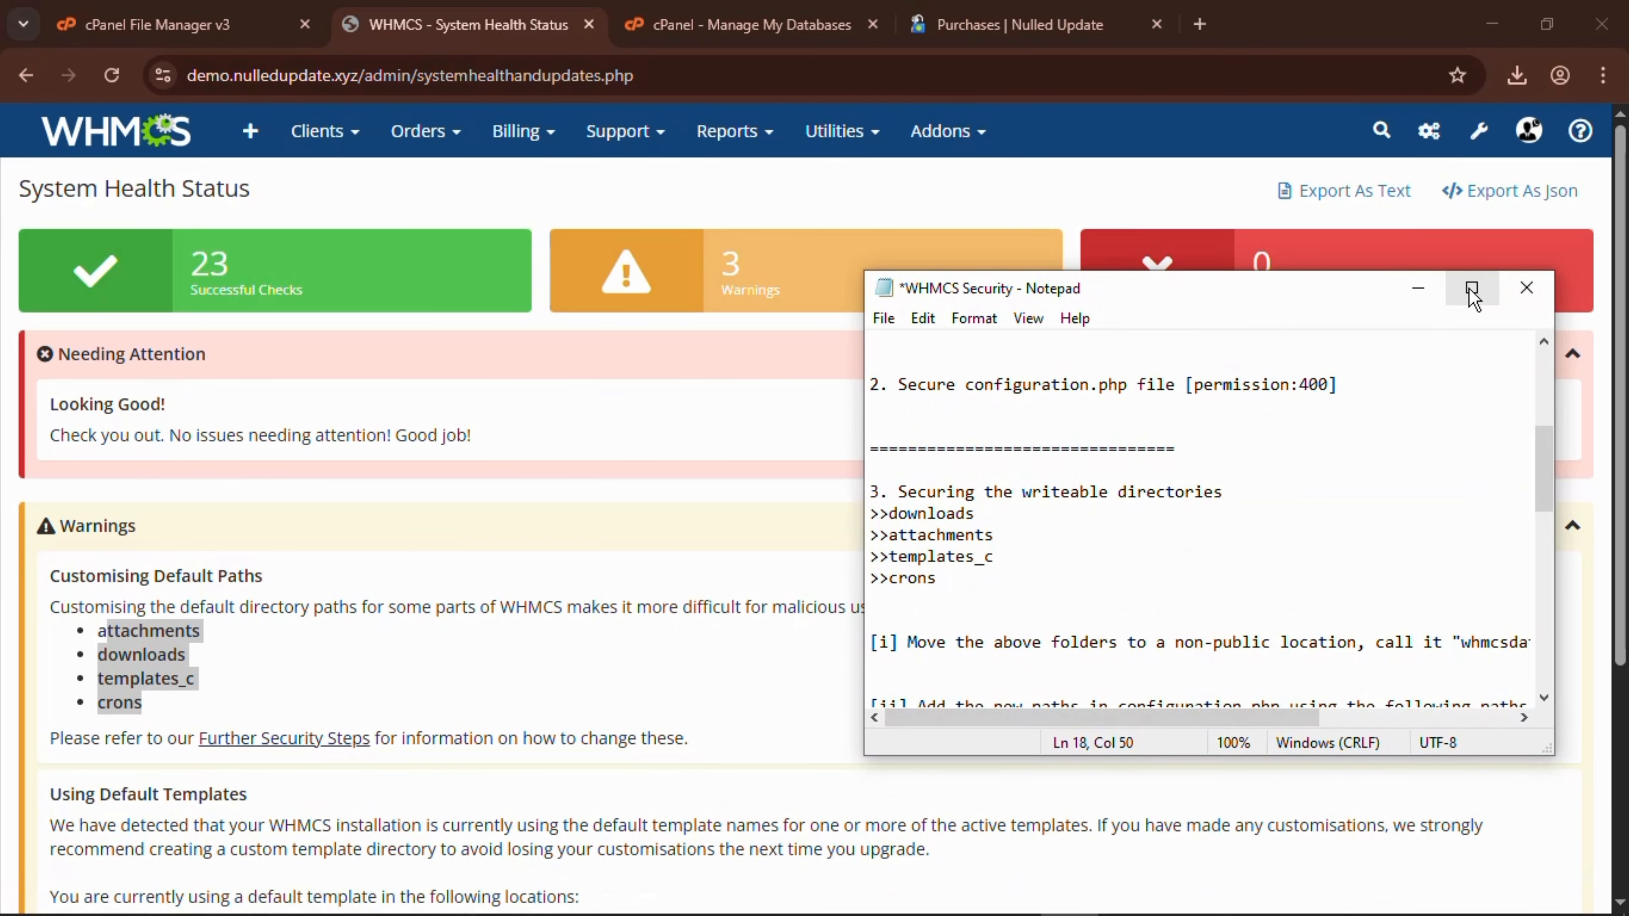
left_click(1464, 290)
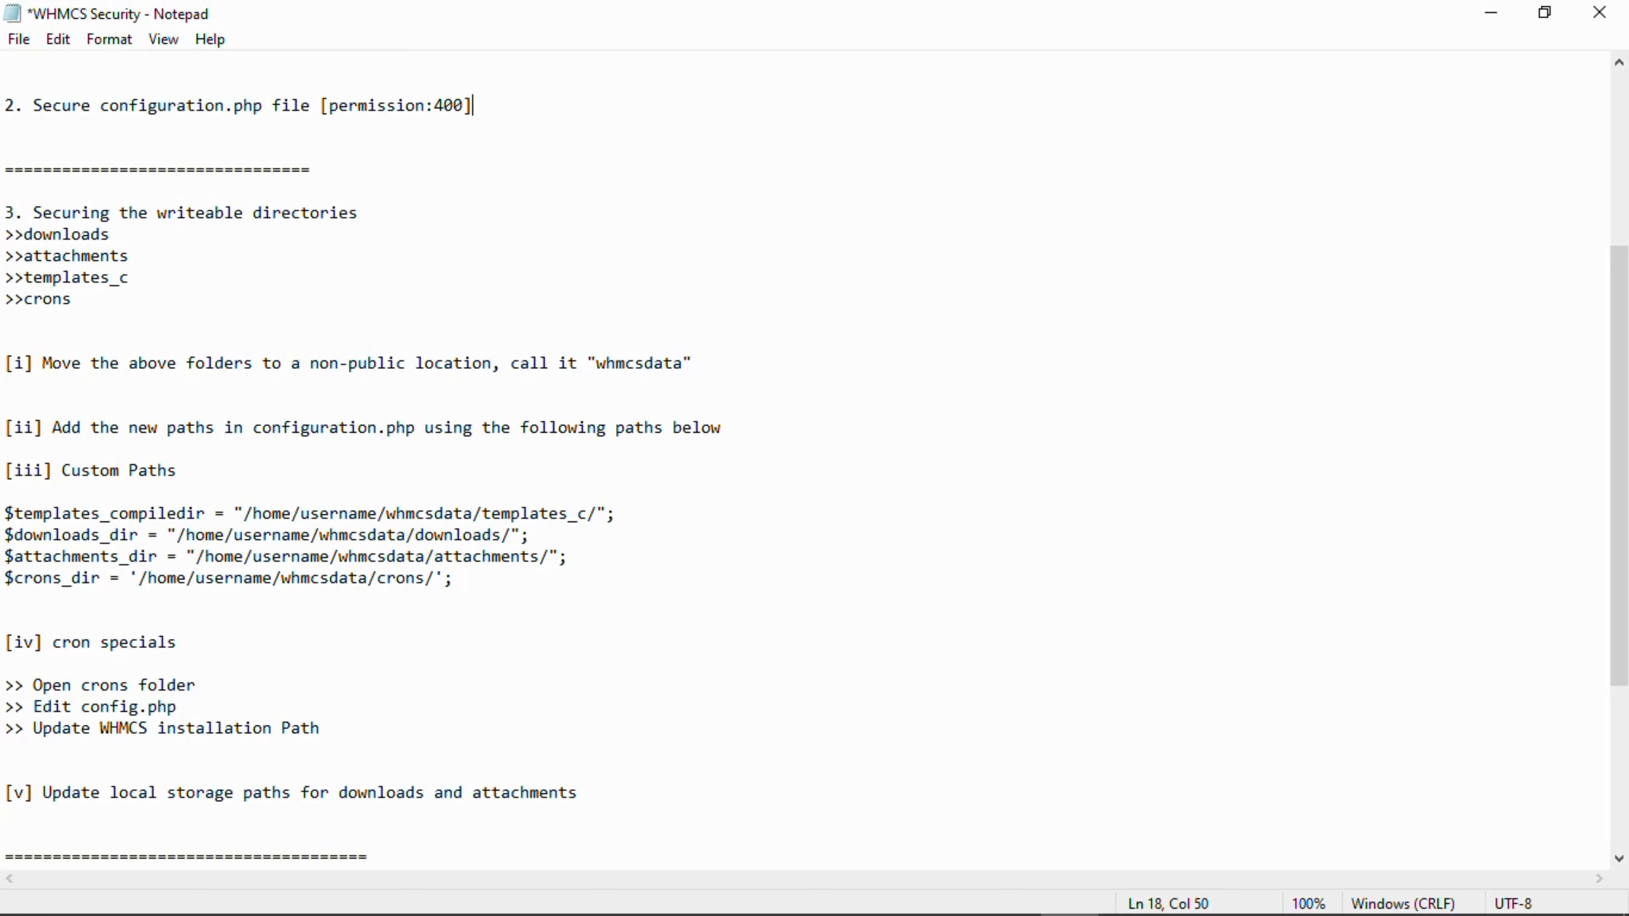
left_click(5, 514)
left_click_drag(5, 514, 454, 578)
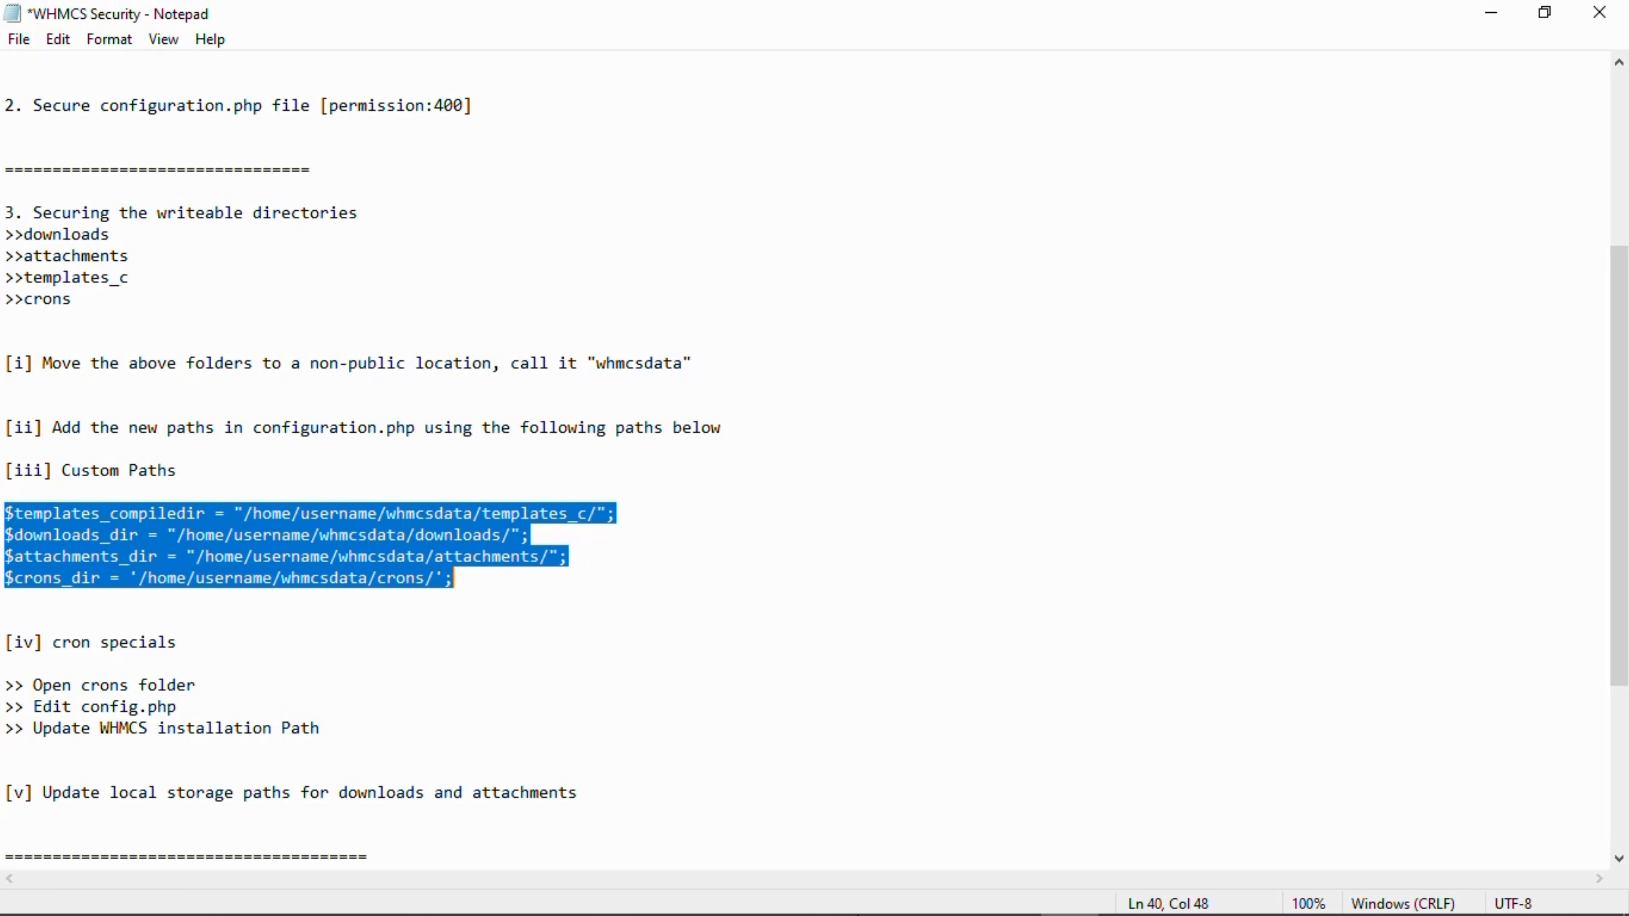
left_click(1013, 893)
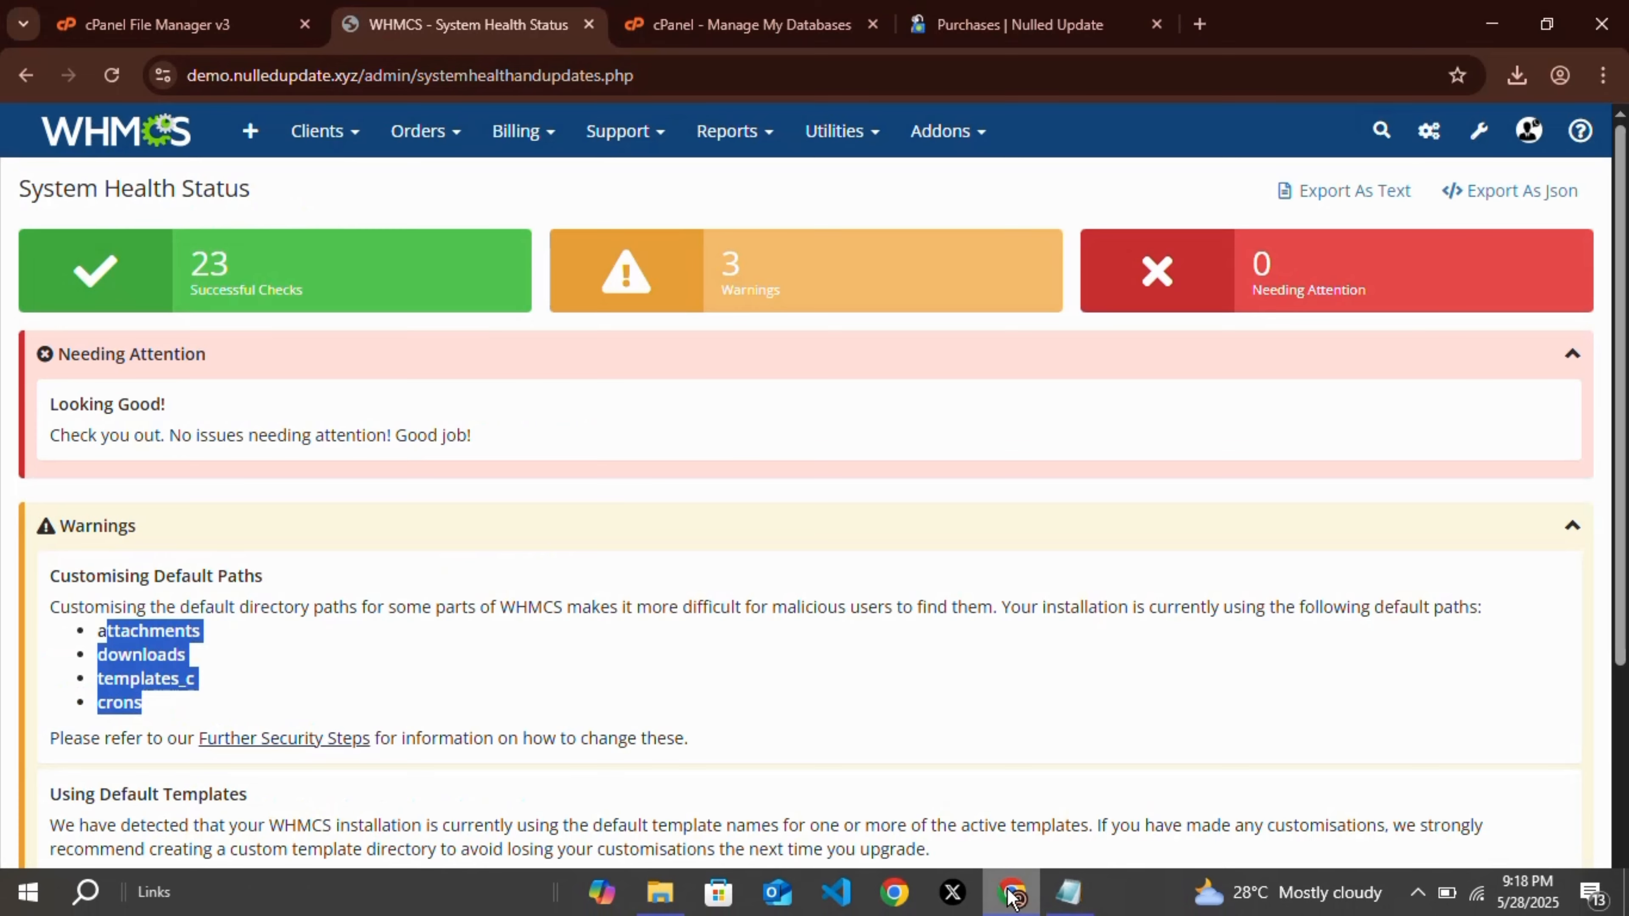
Open configuration.php from demo.nulledupdate.xyz in the code editor.
left_click(148, 8)
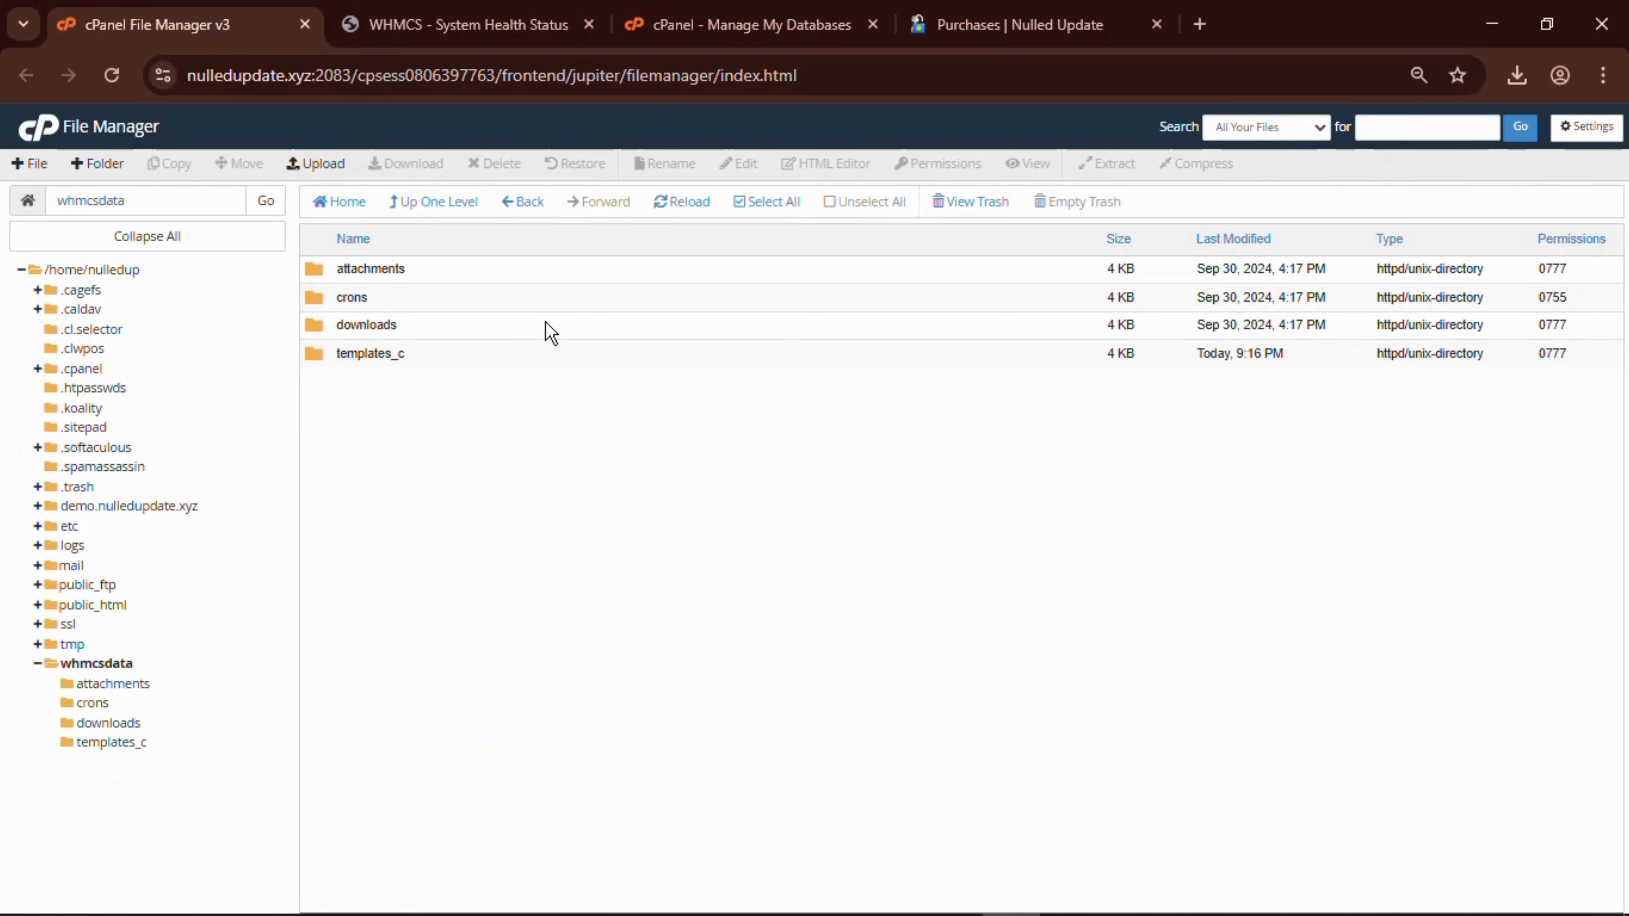
left_click(148, 508)
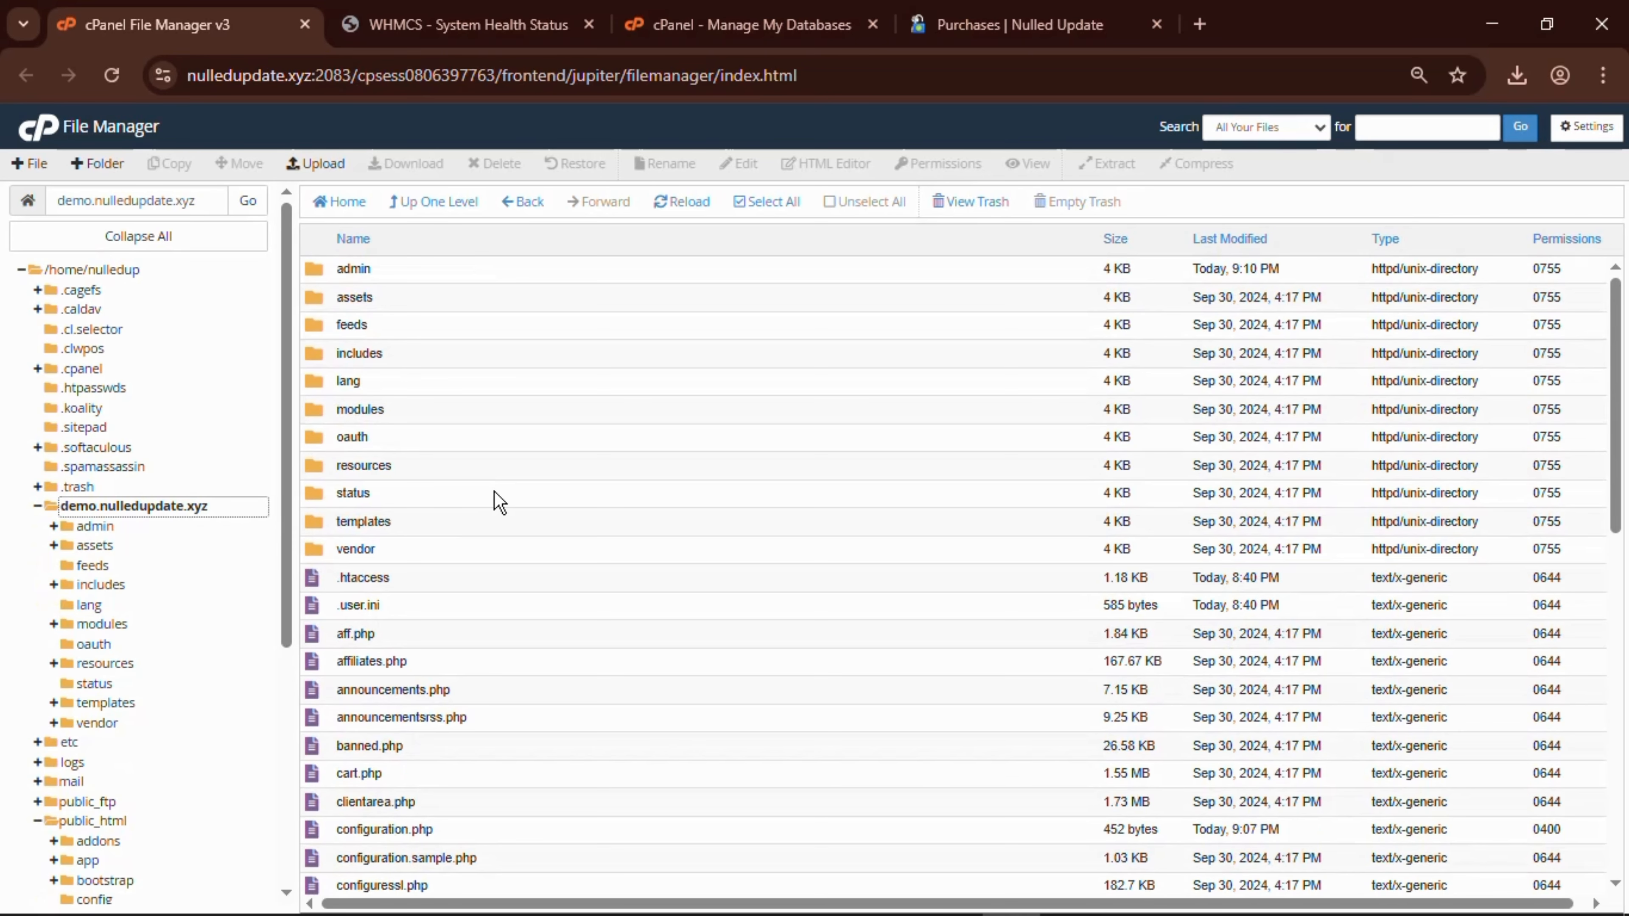
left_click(36, 823)
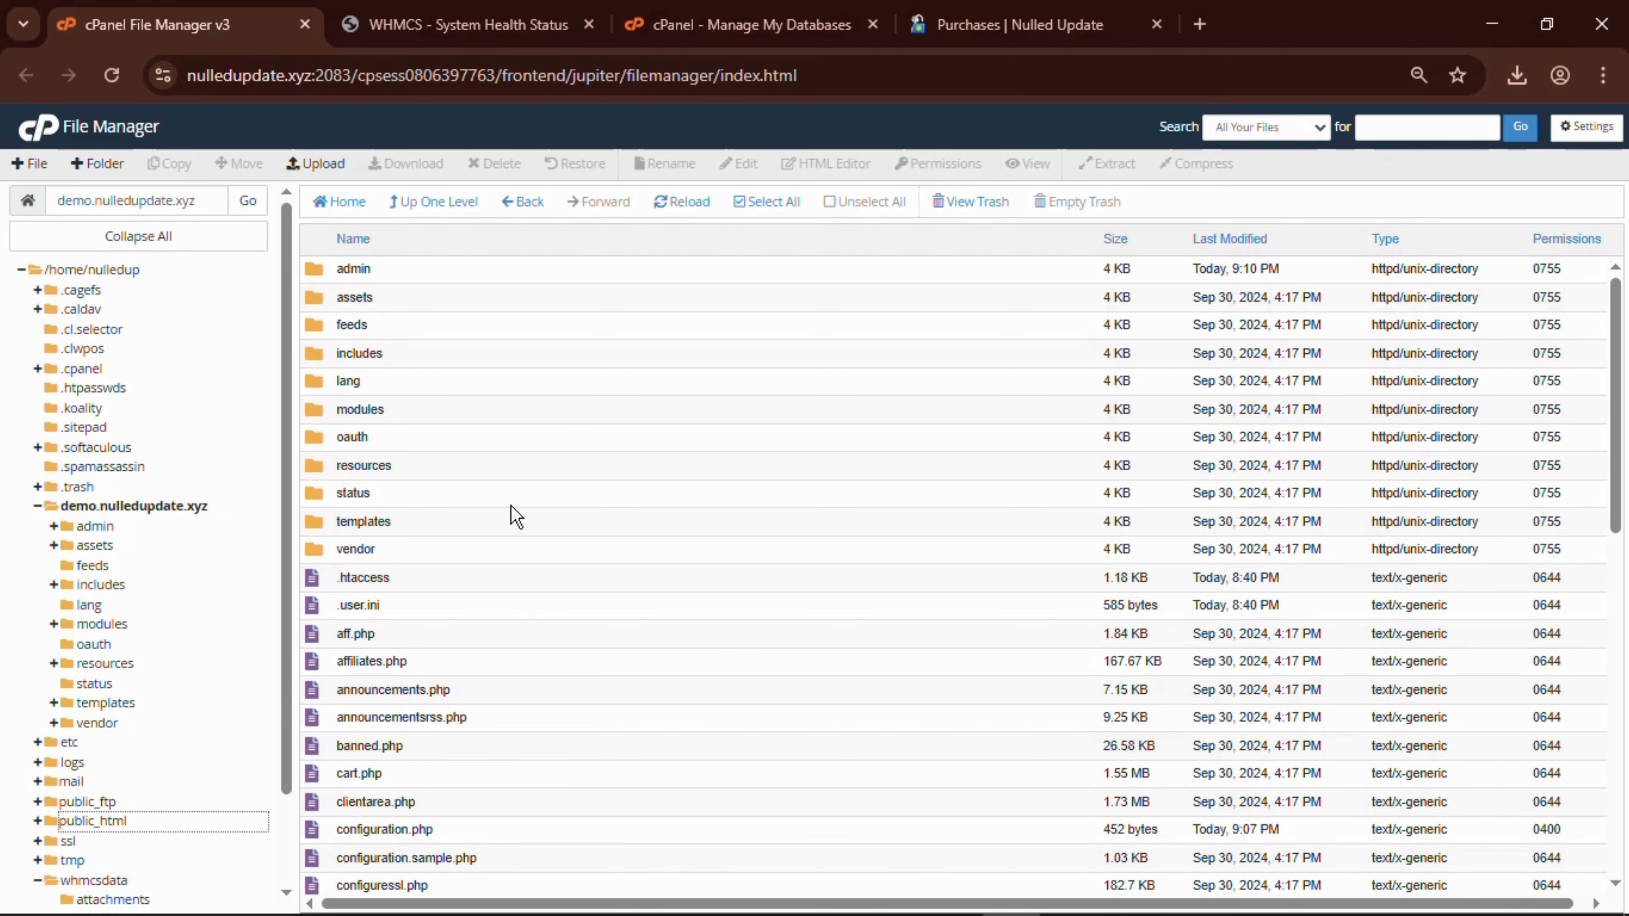
scroll(556, 539, "down", 5)
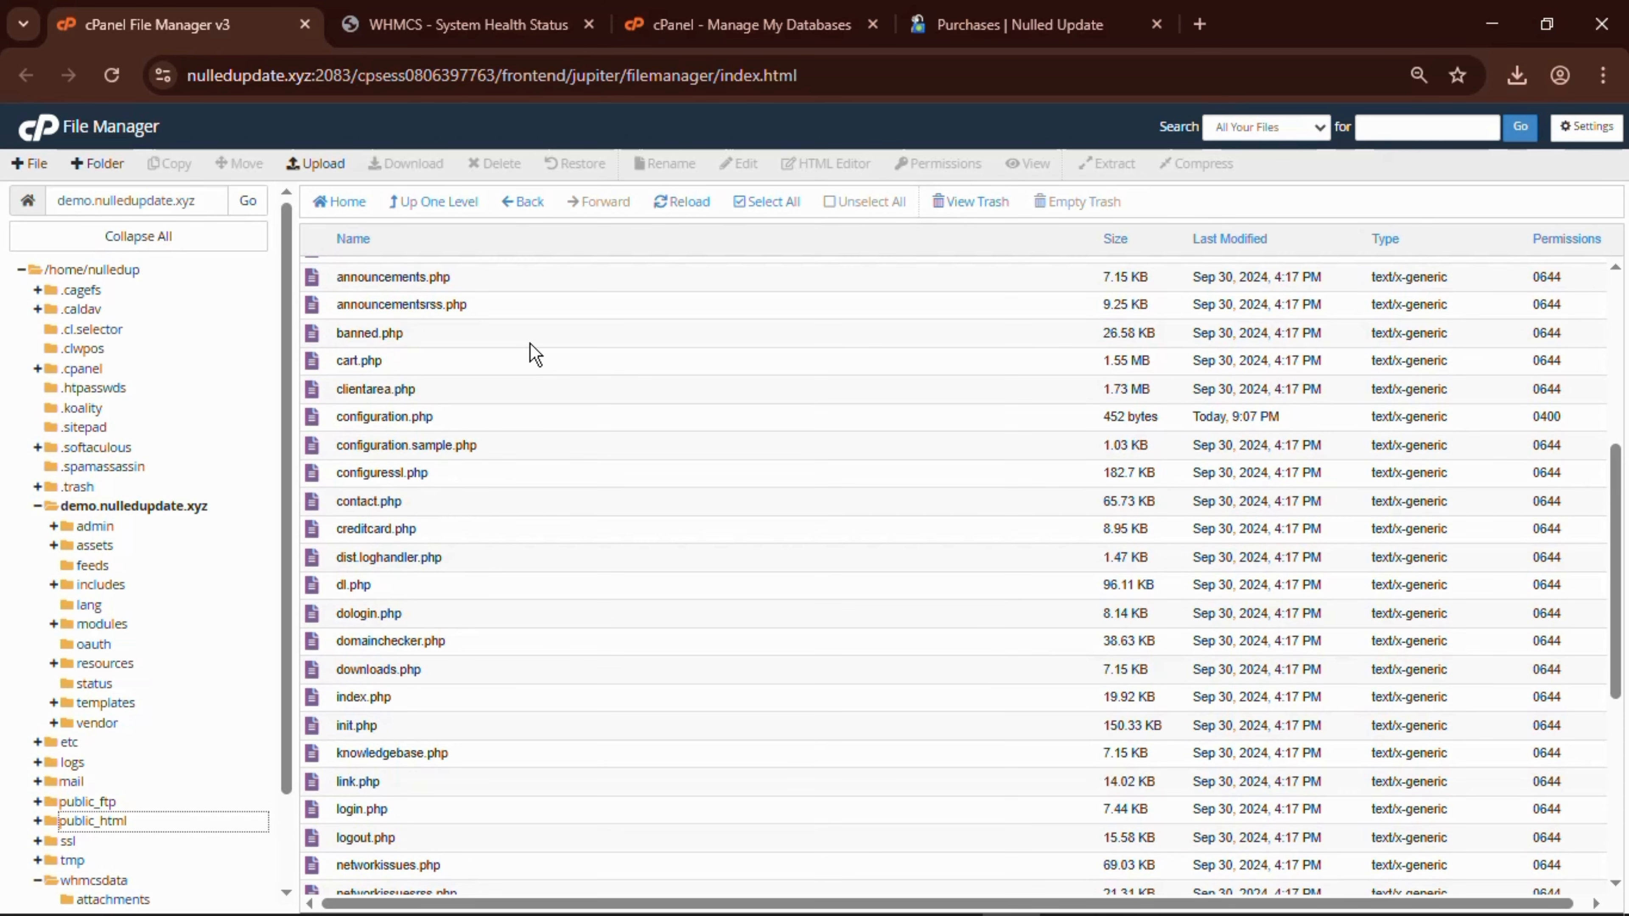
left_click(480, 418)
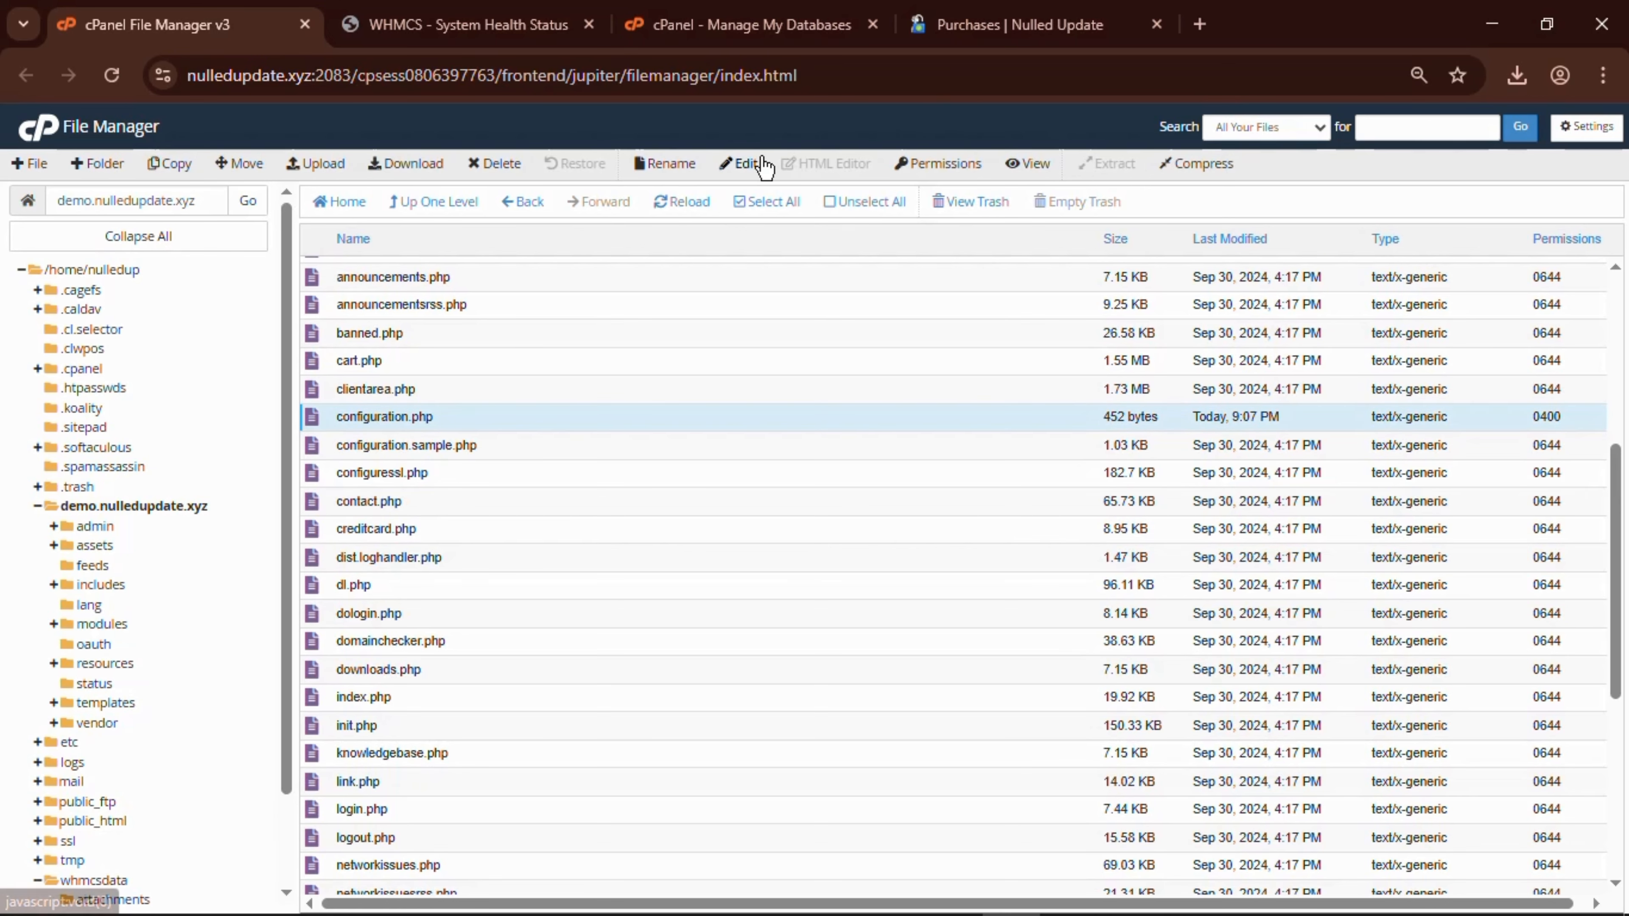
left_click(740, 164)
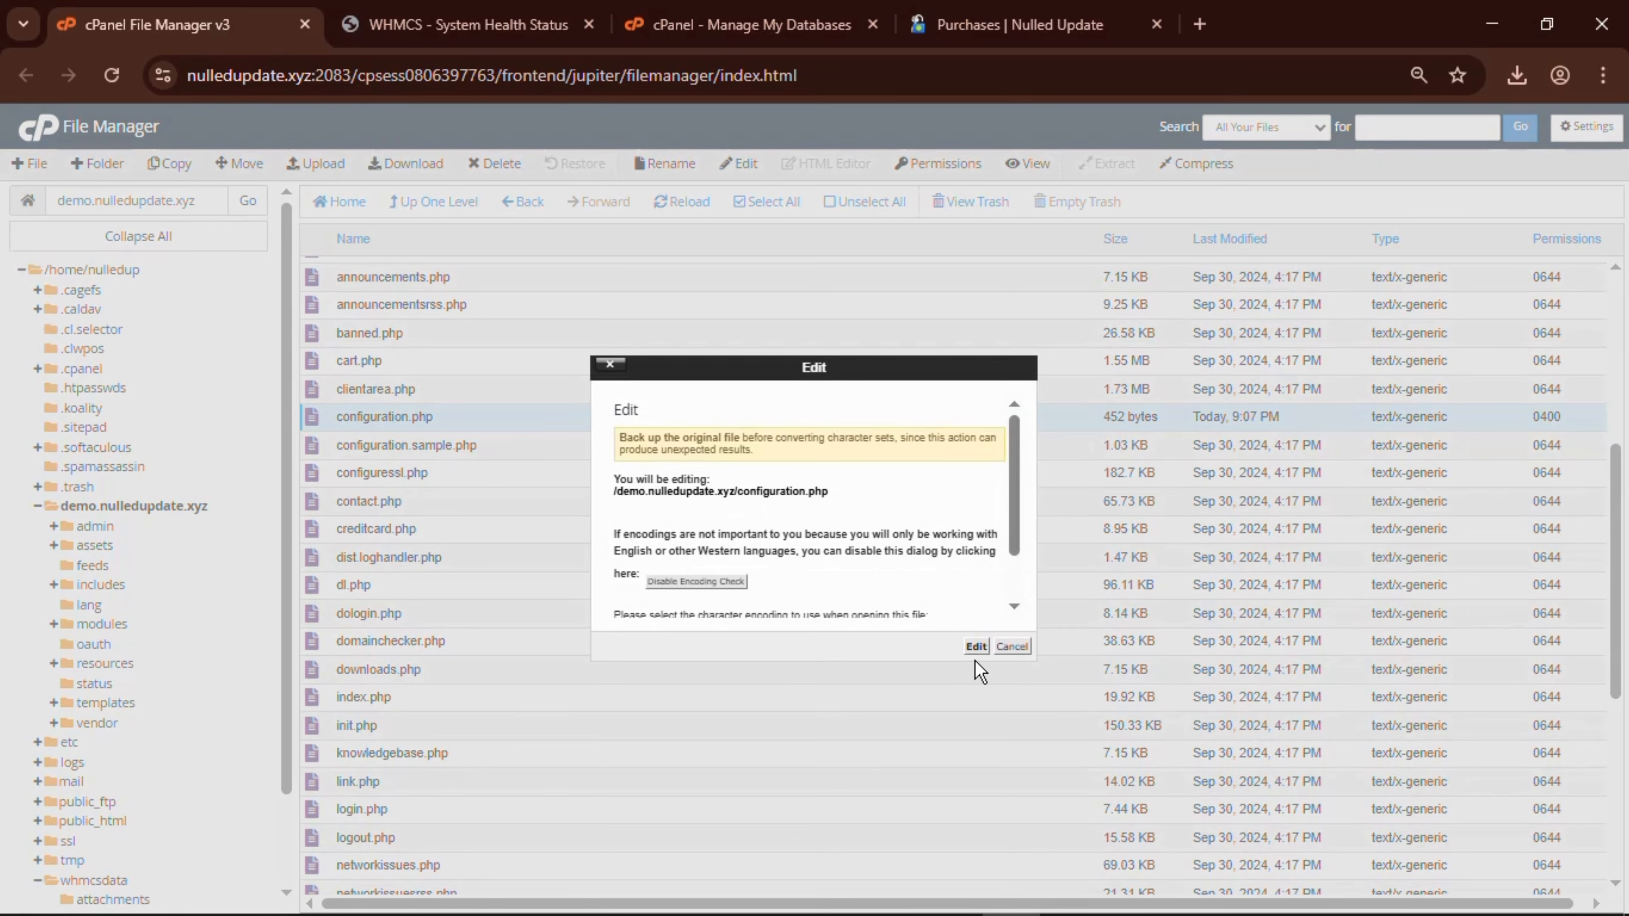
left_click(975, 647)
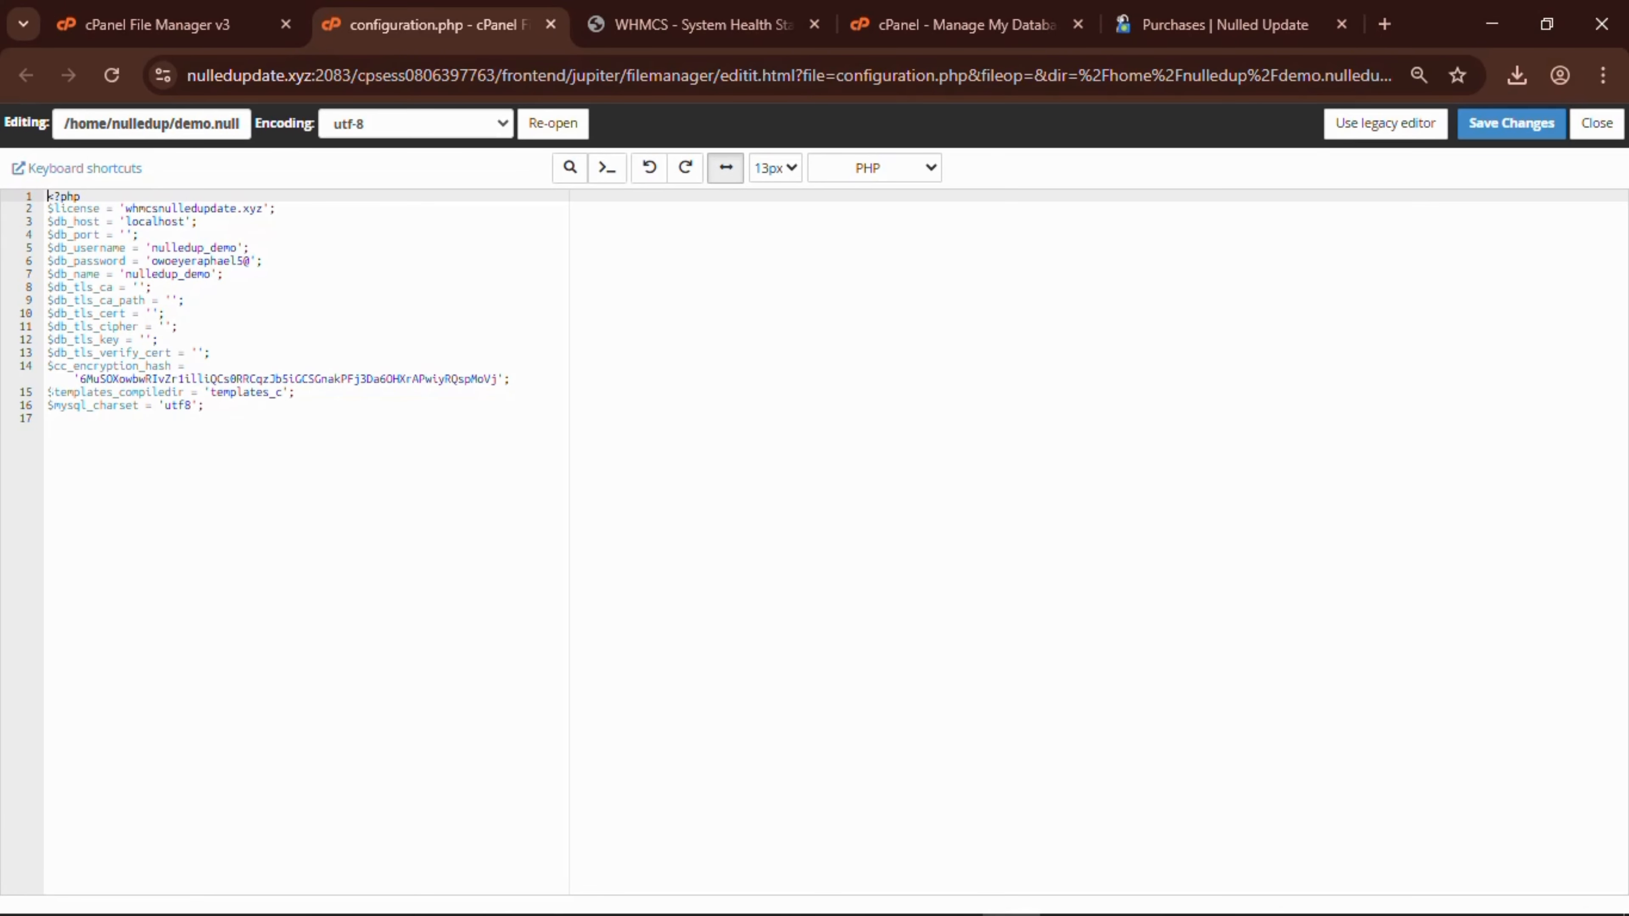
Replace the templates_compiledir line with two blank lines for the new paths.
mouse_move(50, 392)
left_mouse_down()
mouse_move(297, 391)
mouse_move(39, 395)
left_mouse_up()
key("Return")
key("Return")
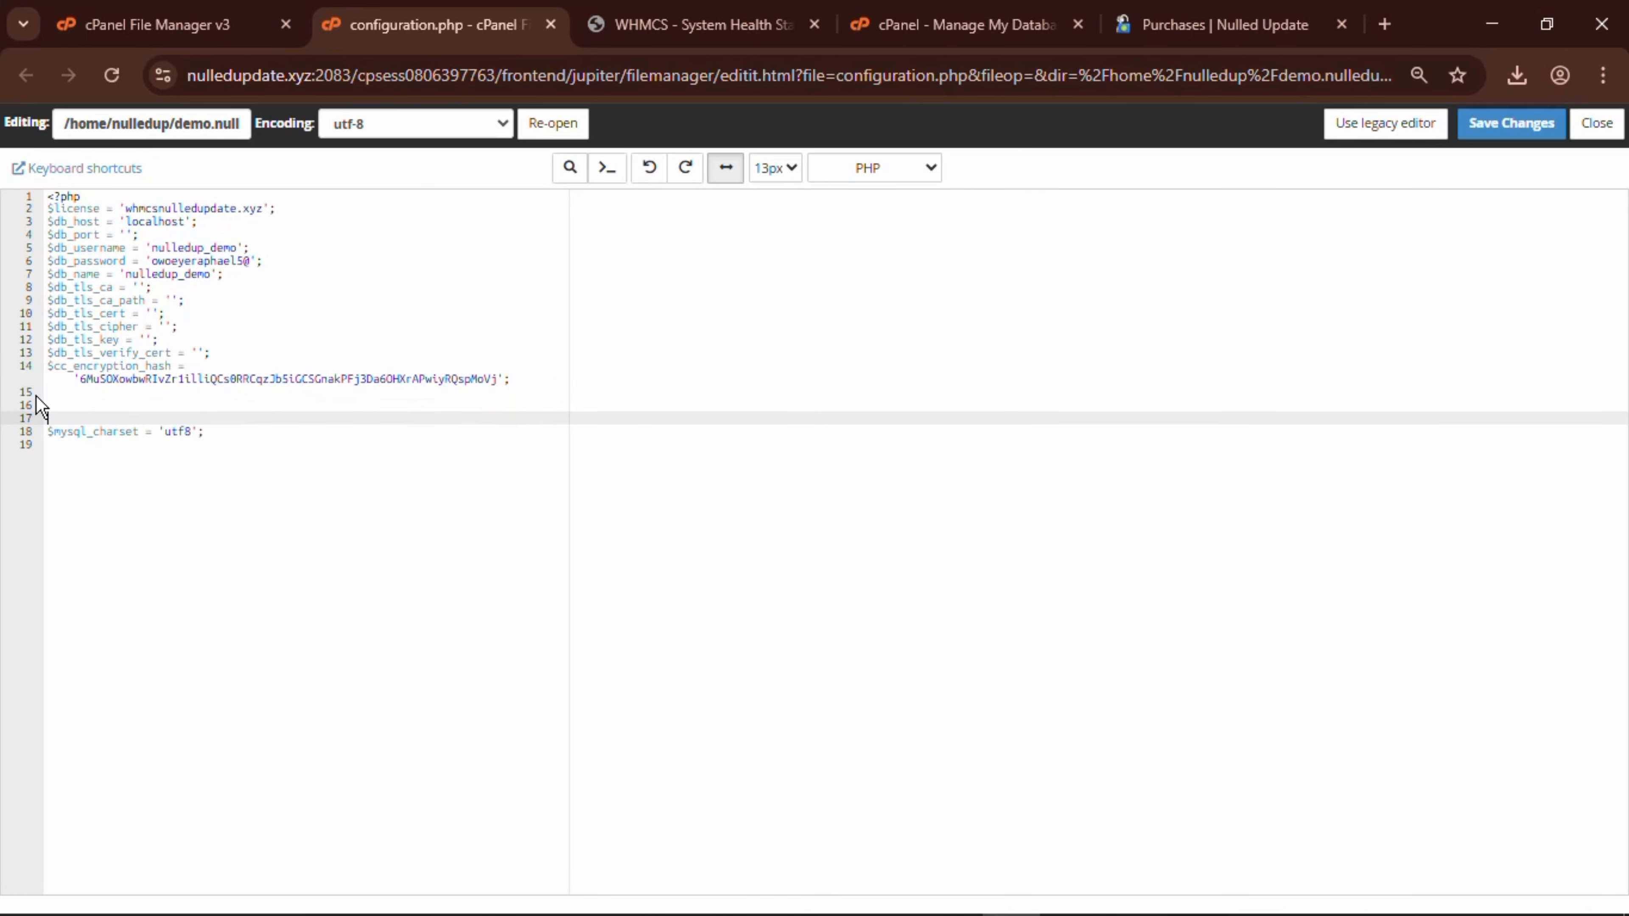
key("Return")
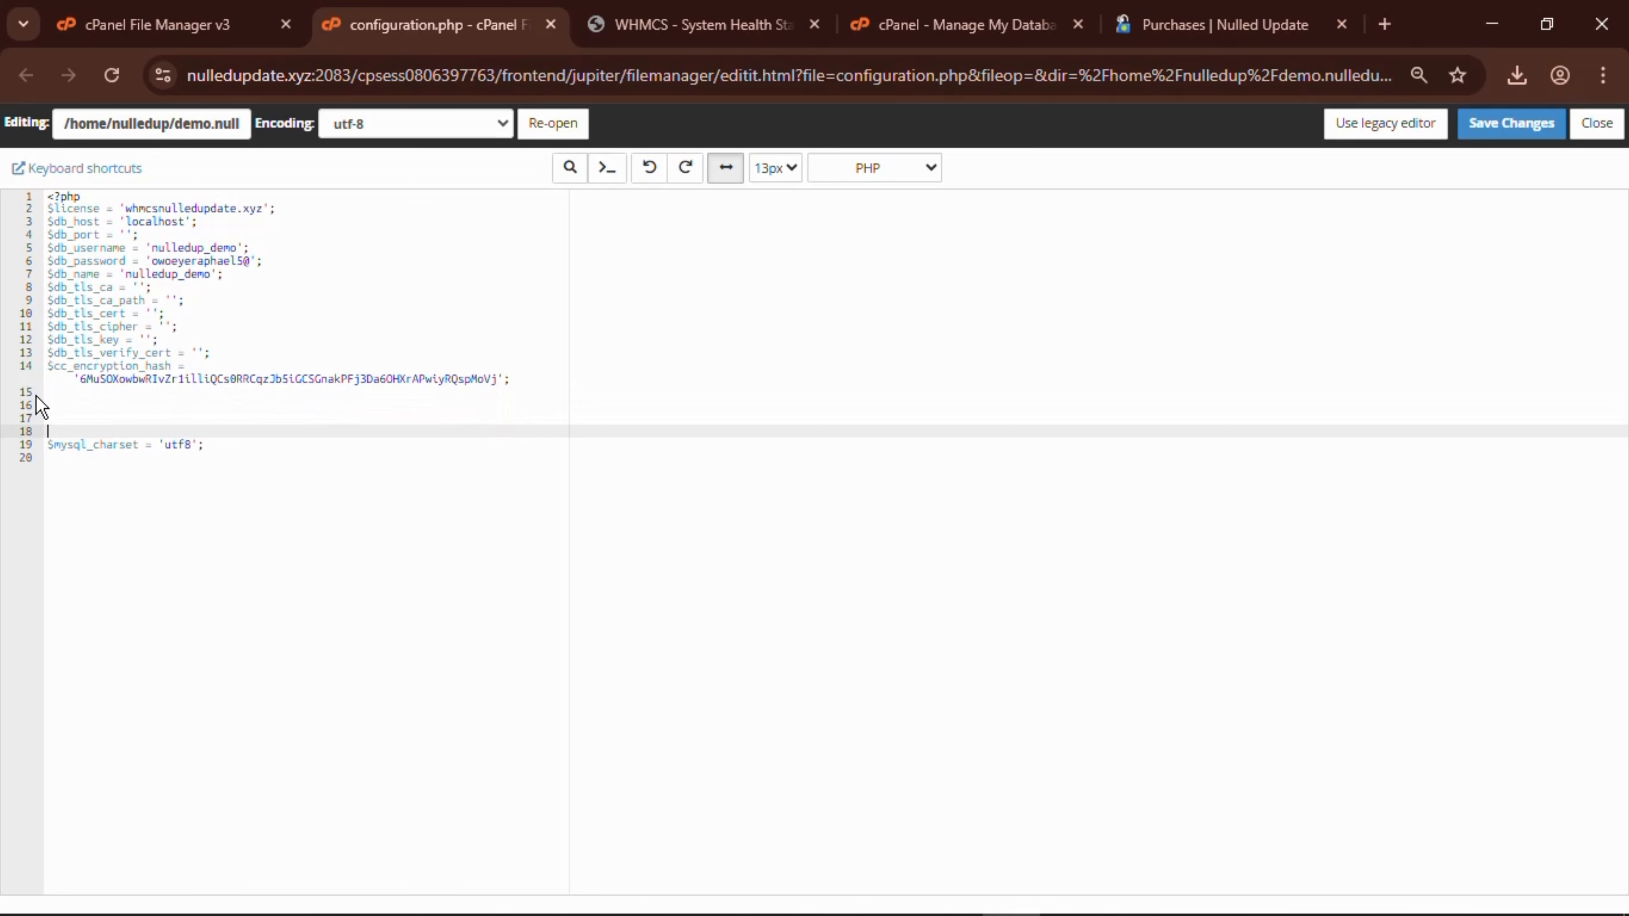
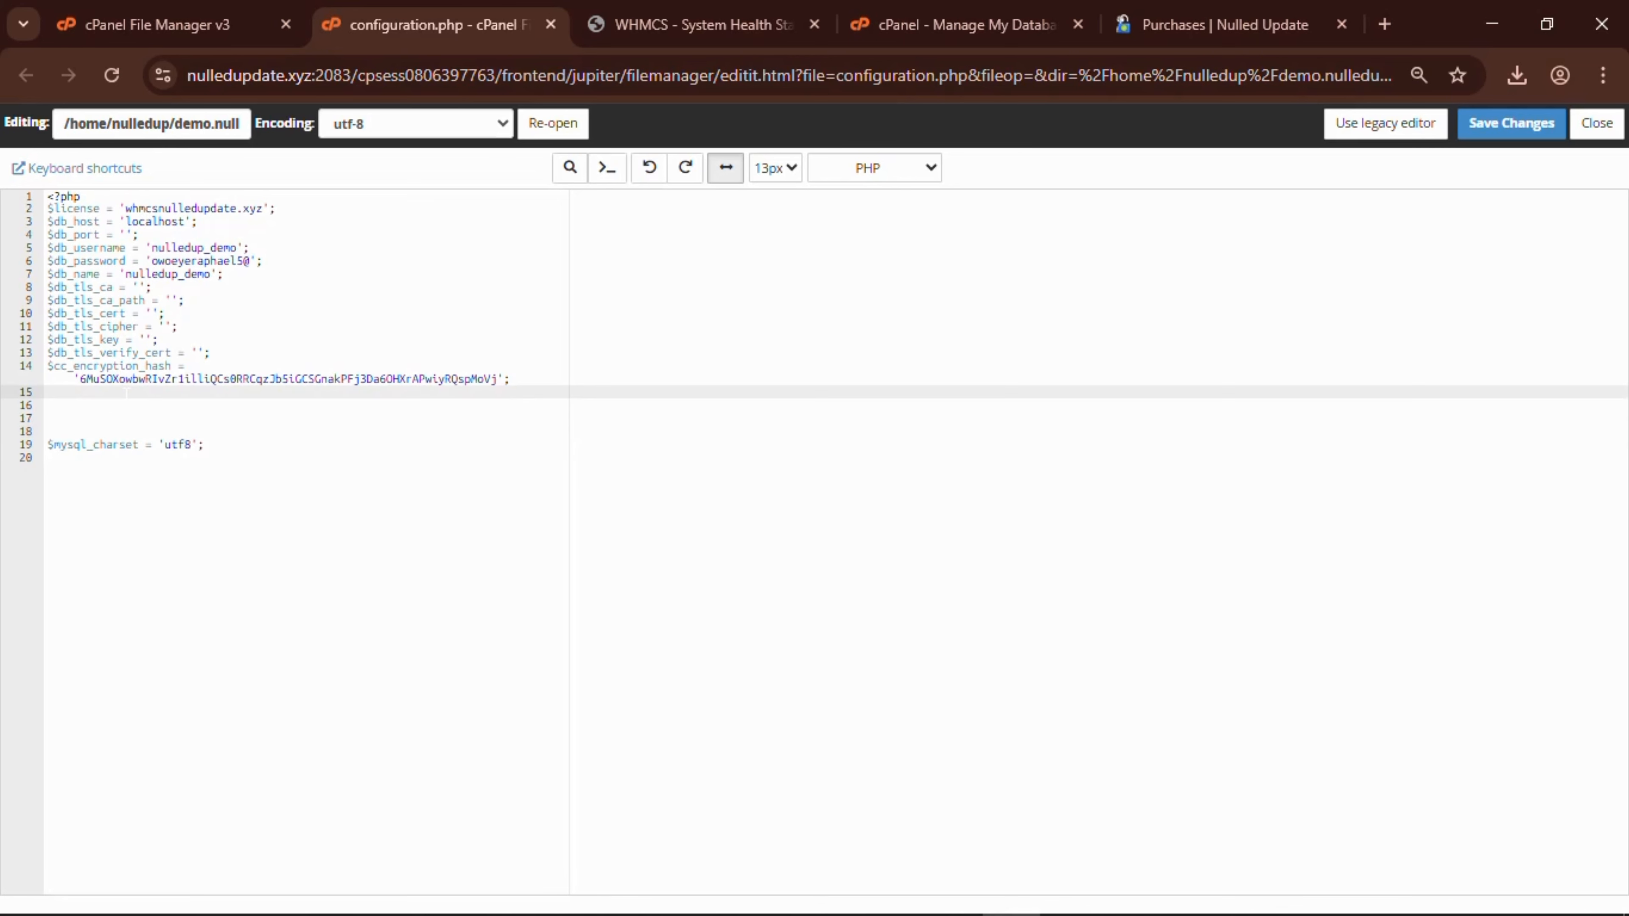
Paste the four custom $..._dir lines below the encryption hash and put the account name in the downloads path.
key("Return")
key("Return")
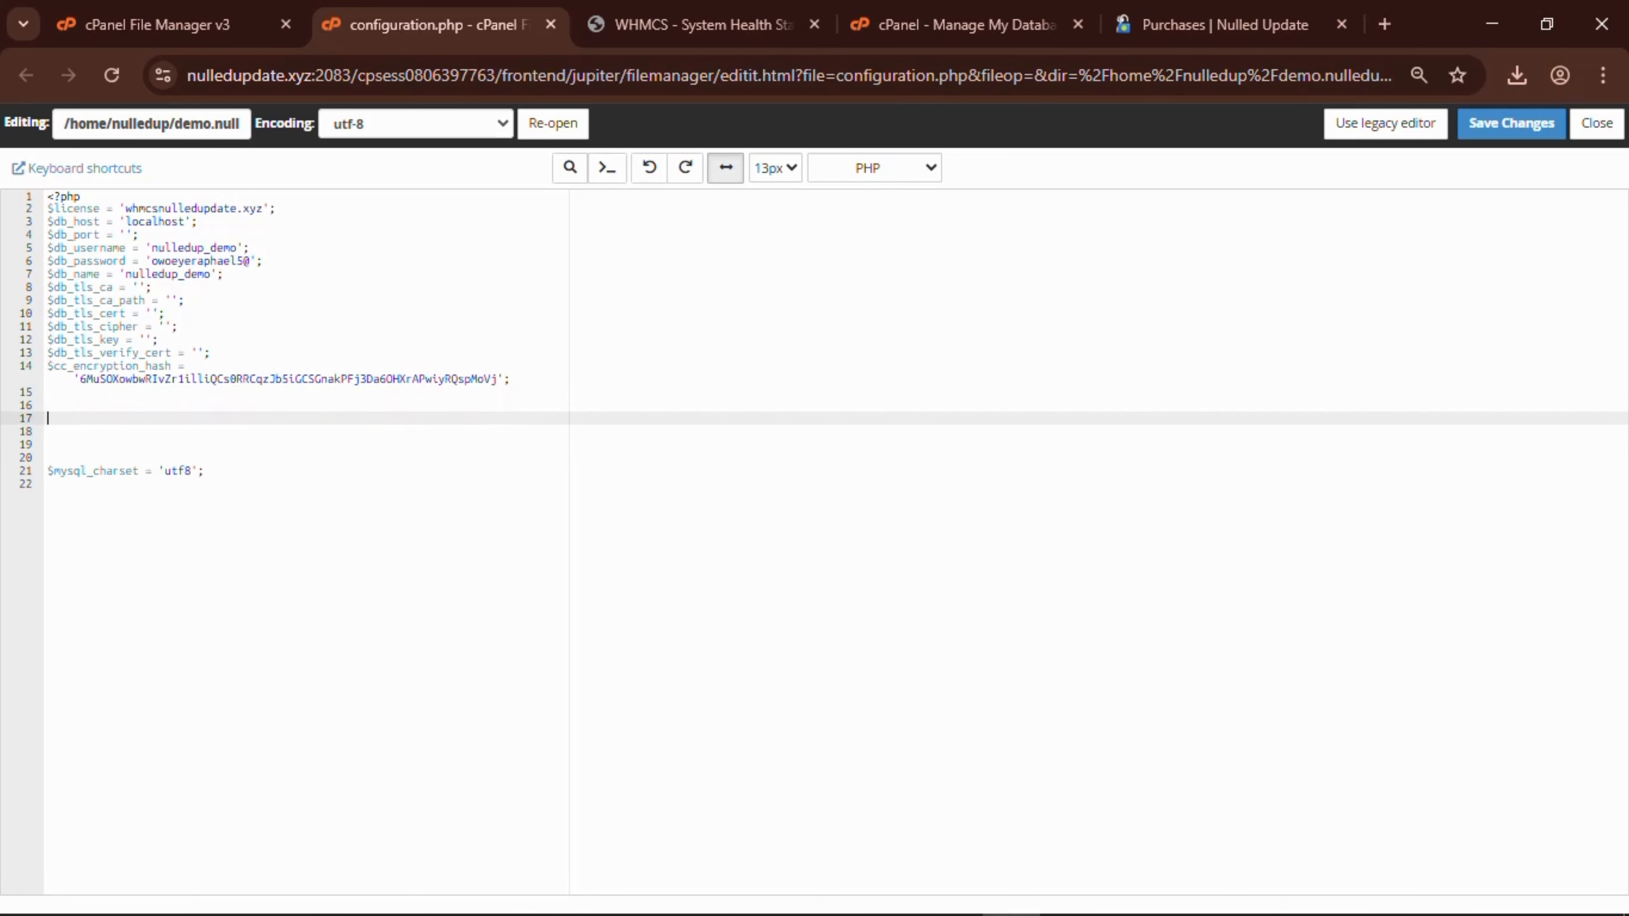
type("$templates_compiledir = \"/home/username/whmcsdata/templates_c/\"; $downloads_dir = \"/home/username/whmcsdata/downloads/\"; $attachments_dir = \"/home/username/whmcsdata/attachments/\"; $crons_dir = '/home/username/whmcsdata/crons/';")
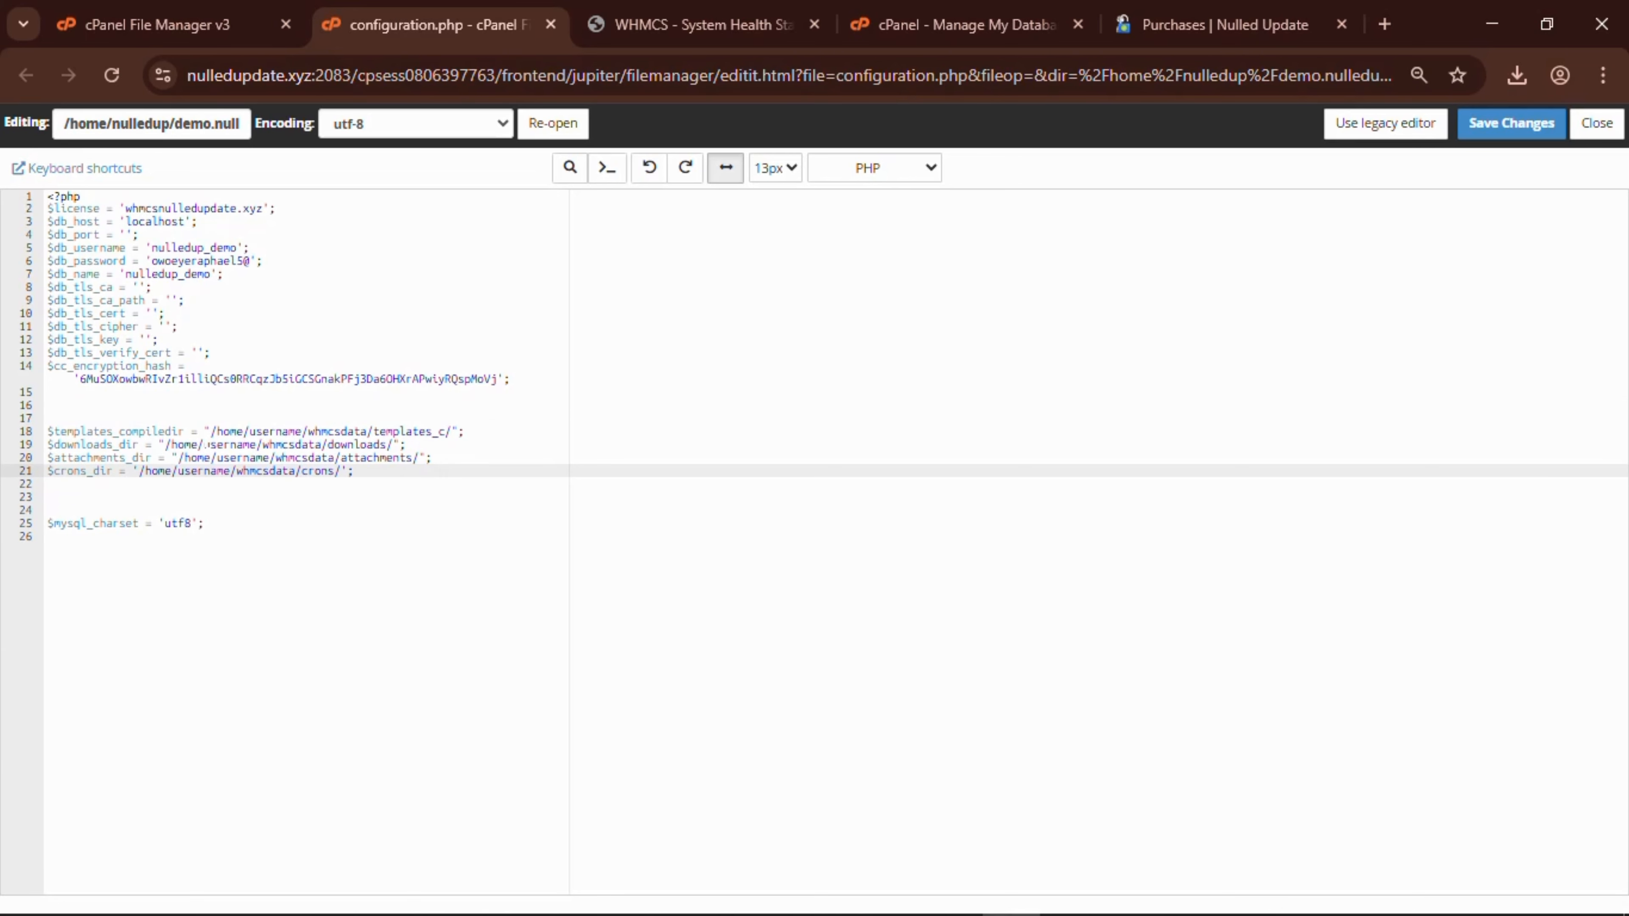
left_click(198, 445)
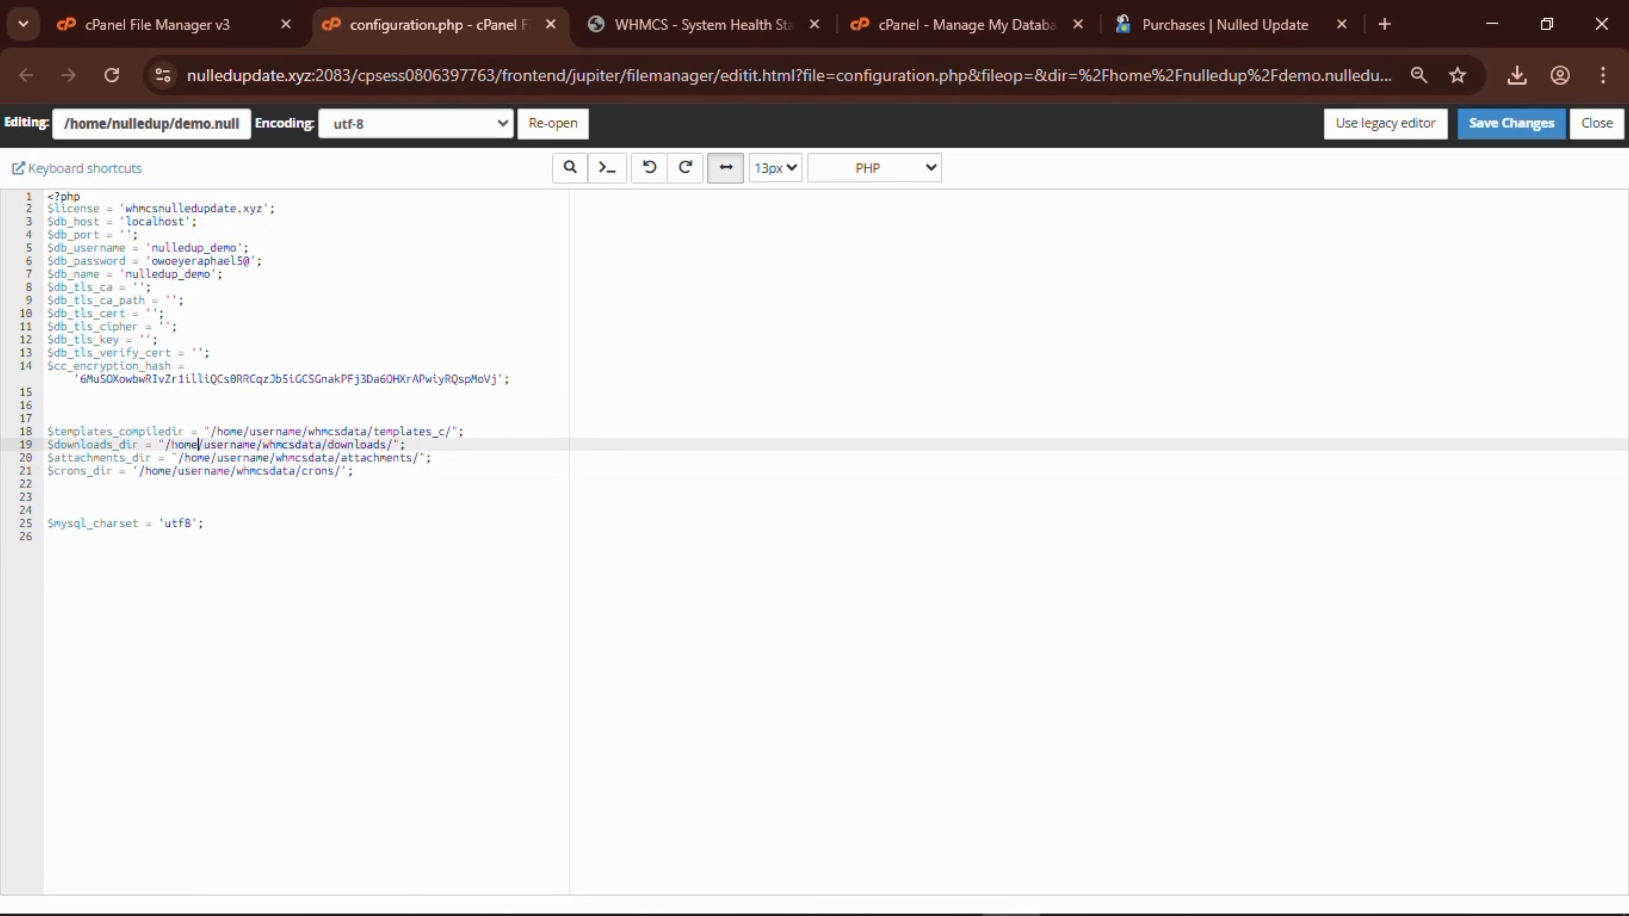
double_click(195, 446)
left_click(153, 26)
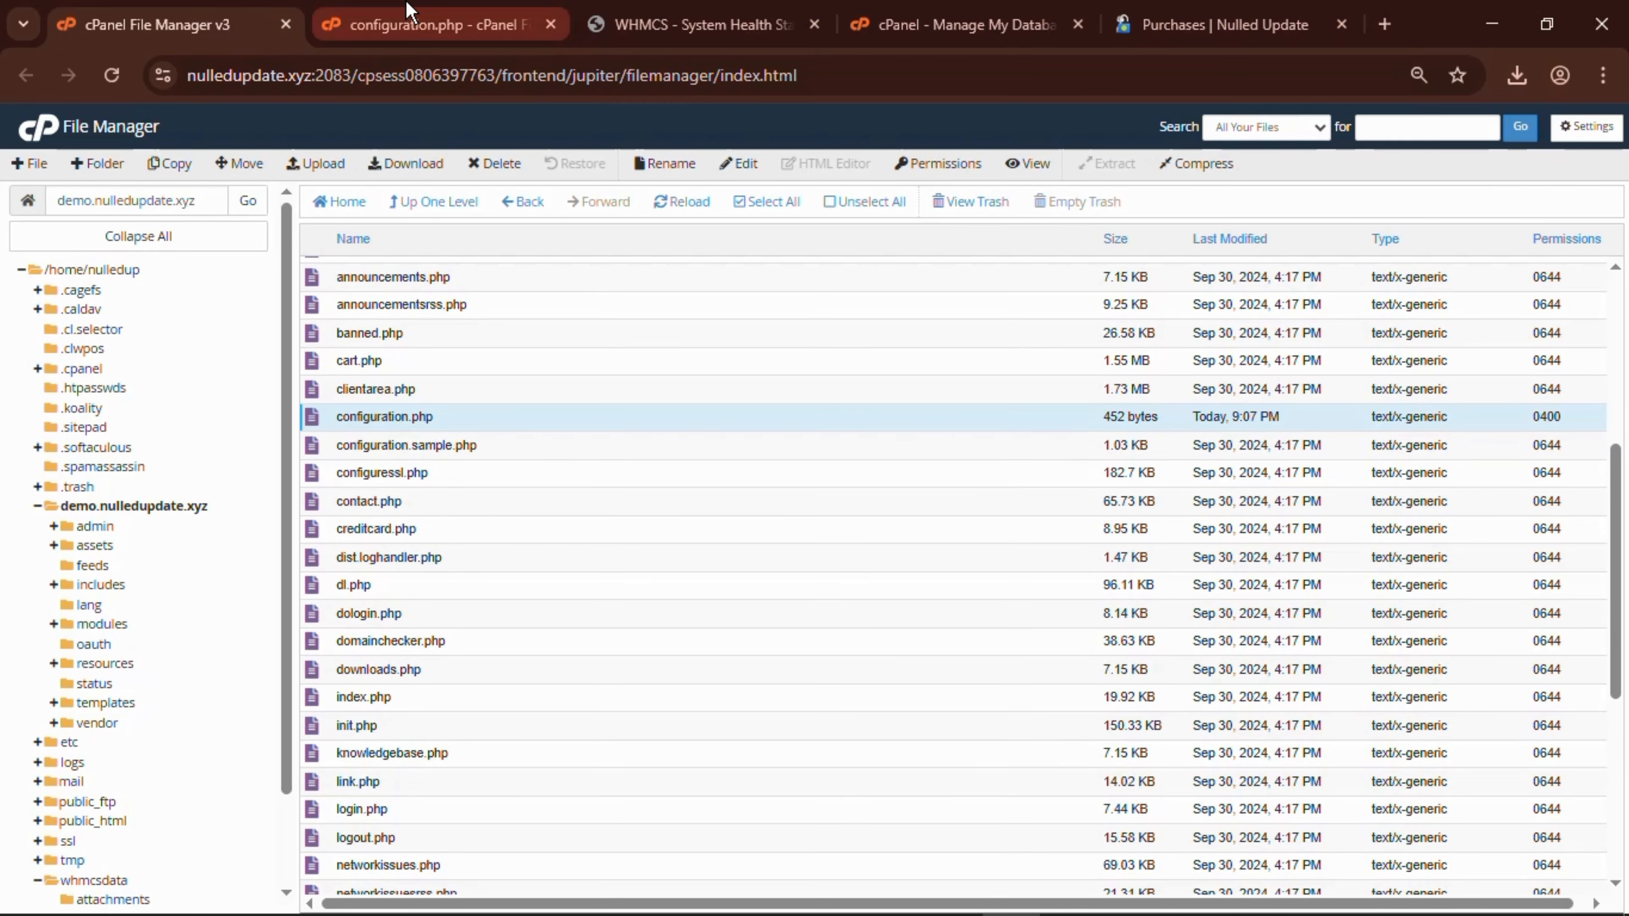
left_click(413, 19)
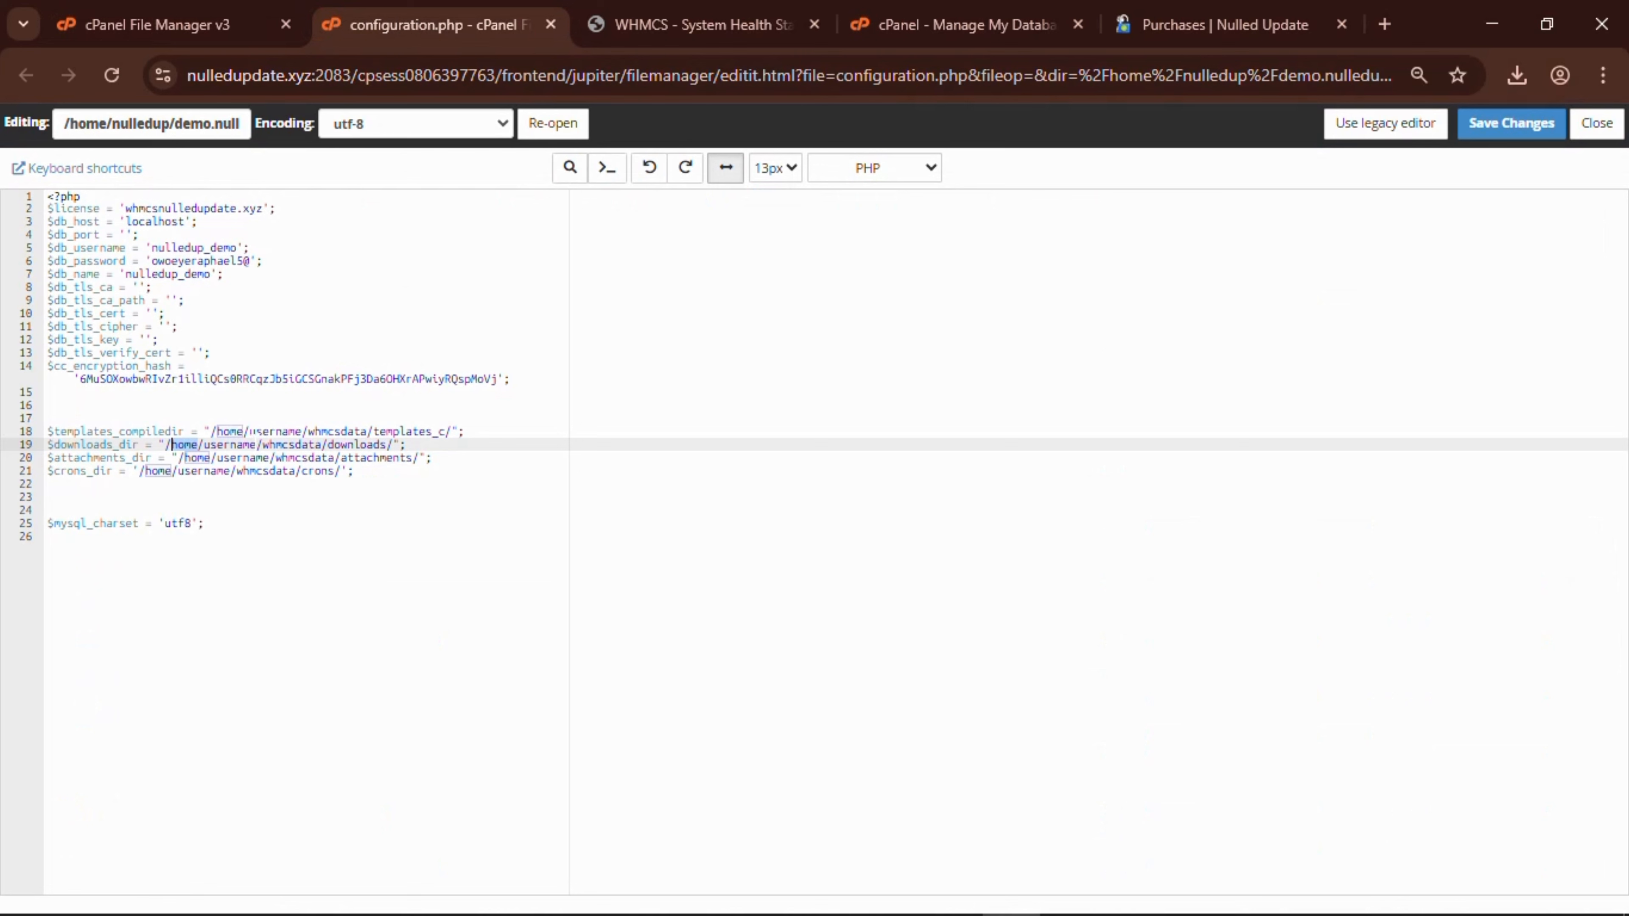
left_click_drag(257, 444, 212, 442)
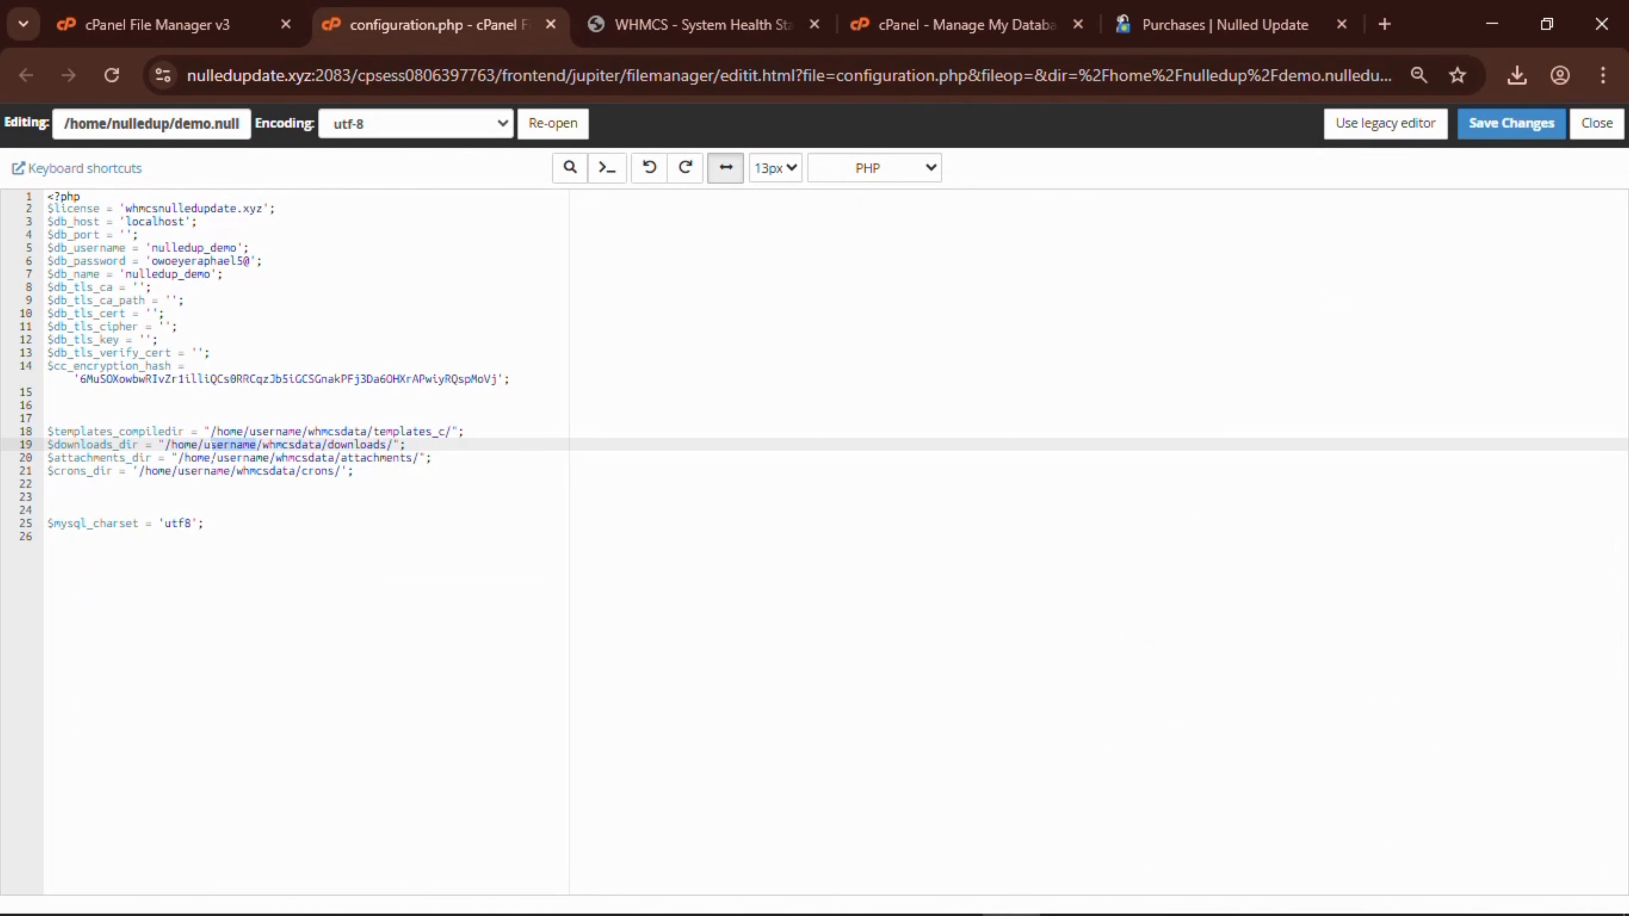
key("BackSpace")
key("BackSpace")
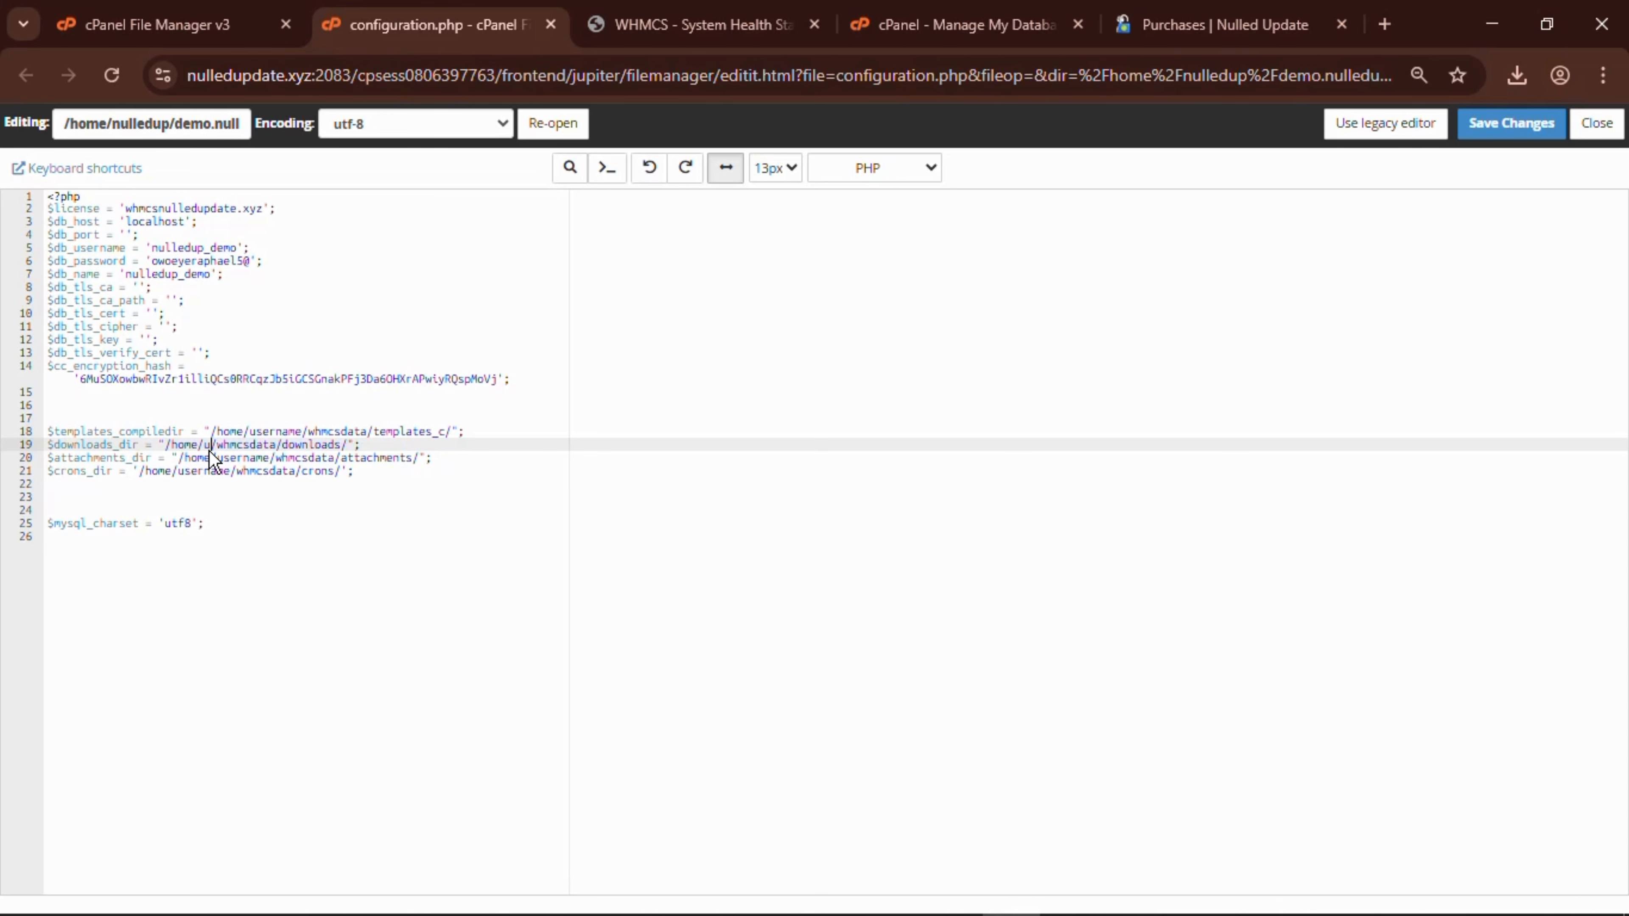
type("nulledup")
Replace 'username' with the cPanel account name in the templates_c, attachments and crons paths.
left_click_drag(258, 434, 204, 444)
key("ctrl+c")
left_click(262, 447)
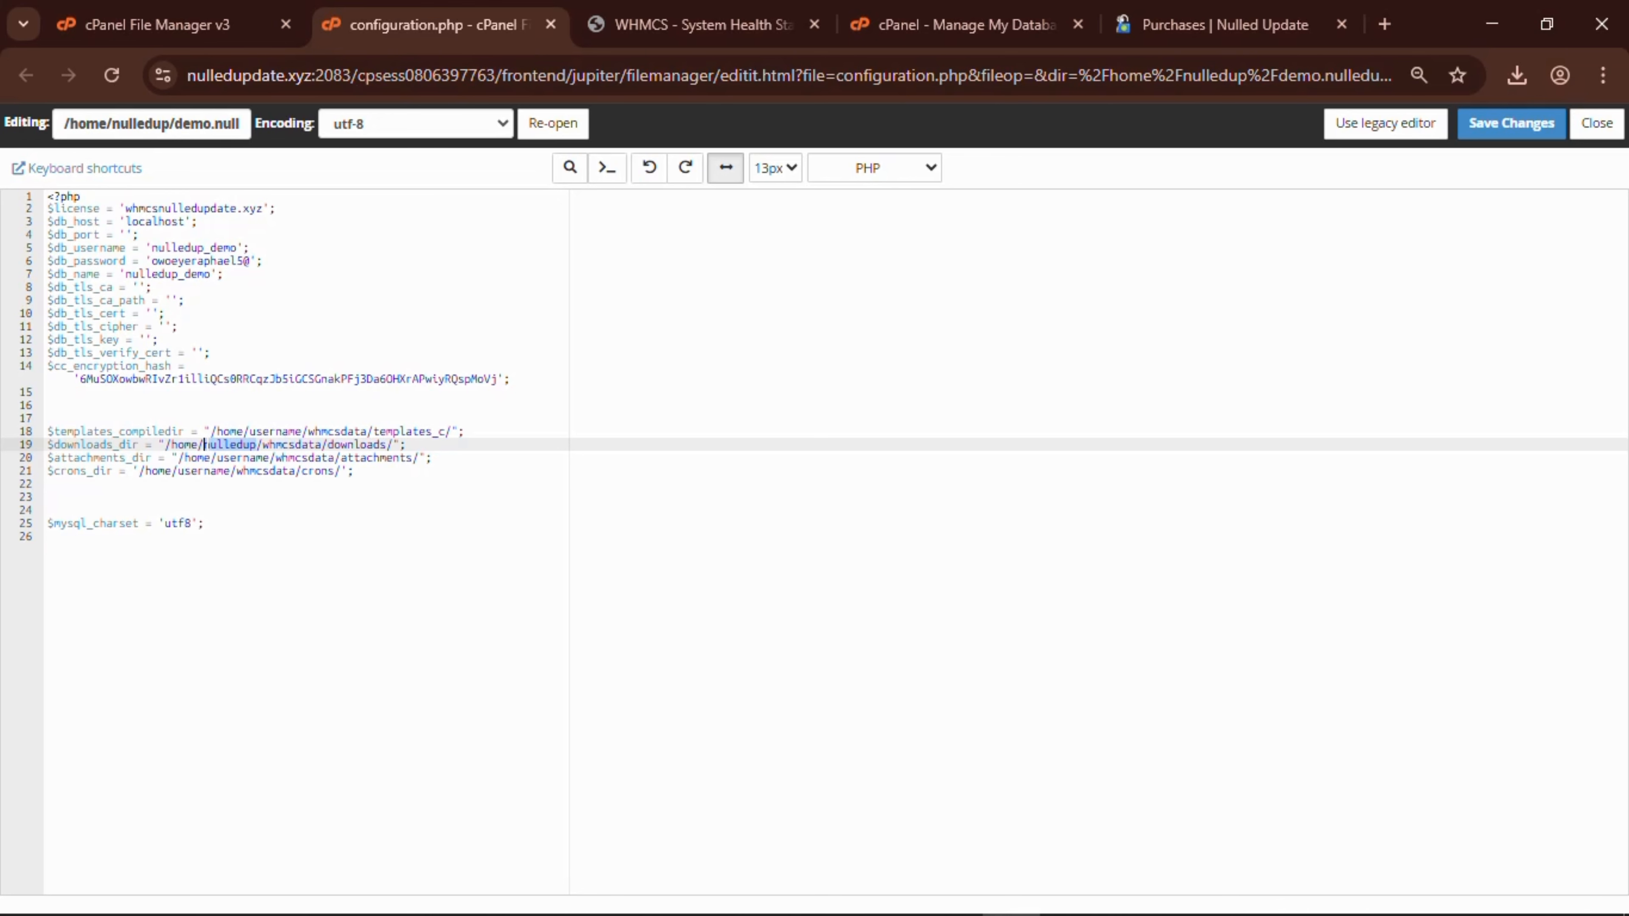
left_click(307, 431)
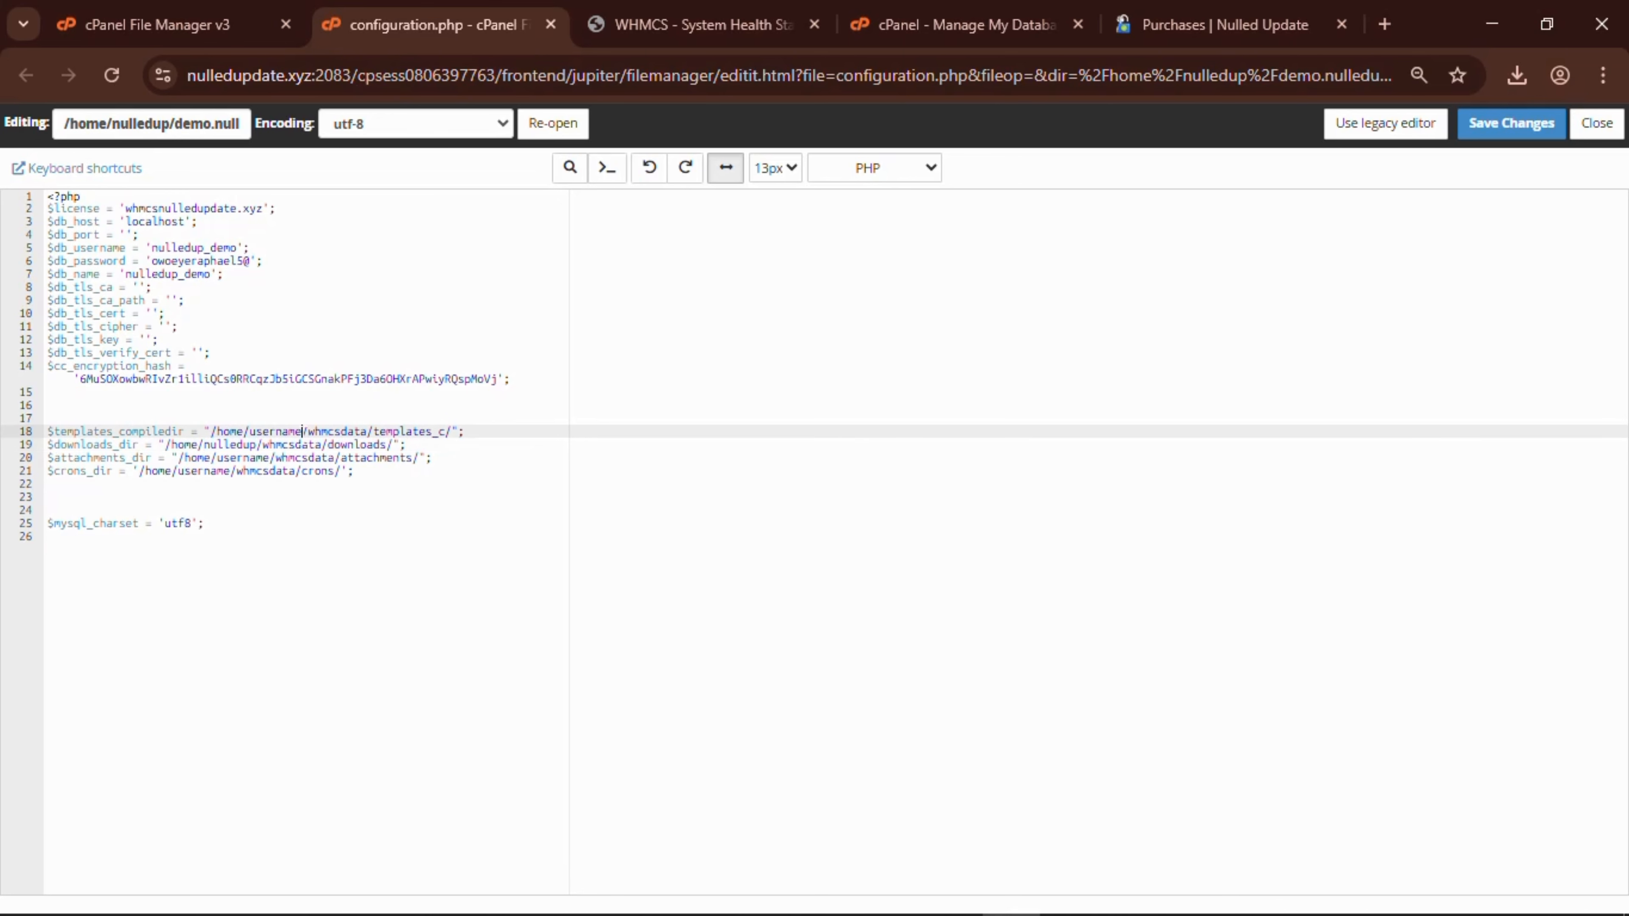
left_click_drag(307, 431, 249, 431)
key("ctrl+v")
left_click(270, 457)
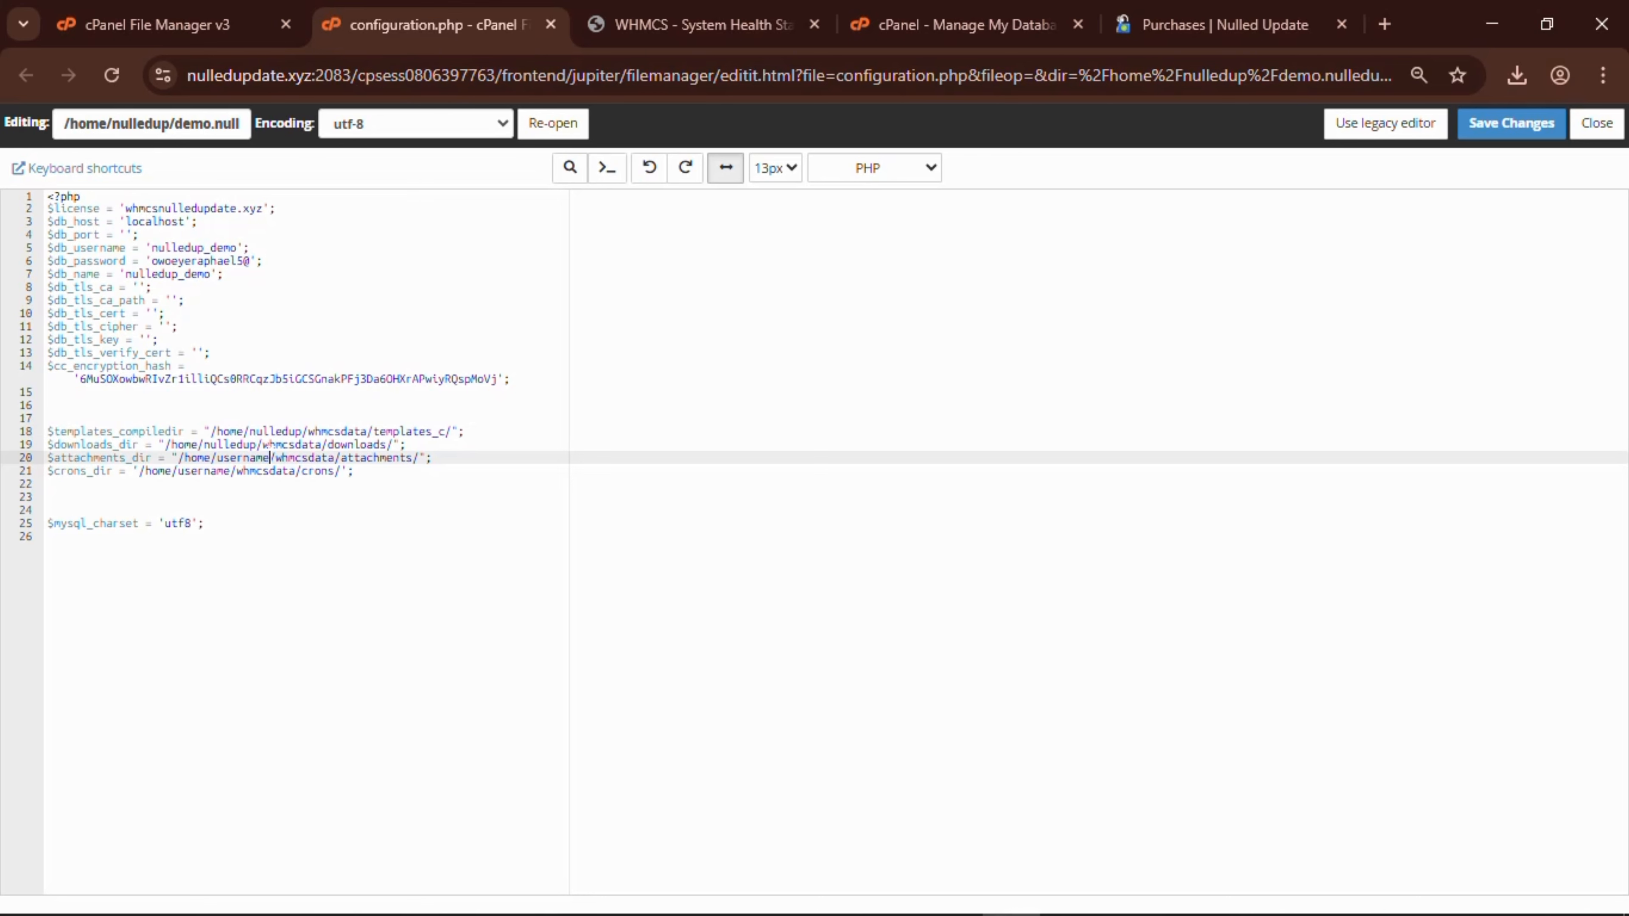
left_click_drag(269, 457, 216, 458)
left_click_drag(229, 470, 178, 471)
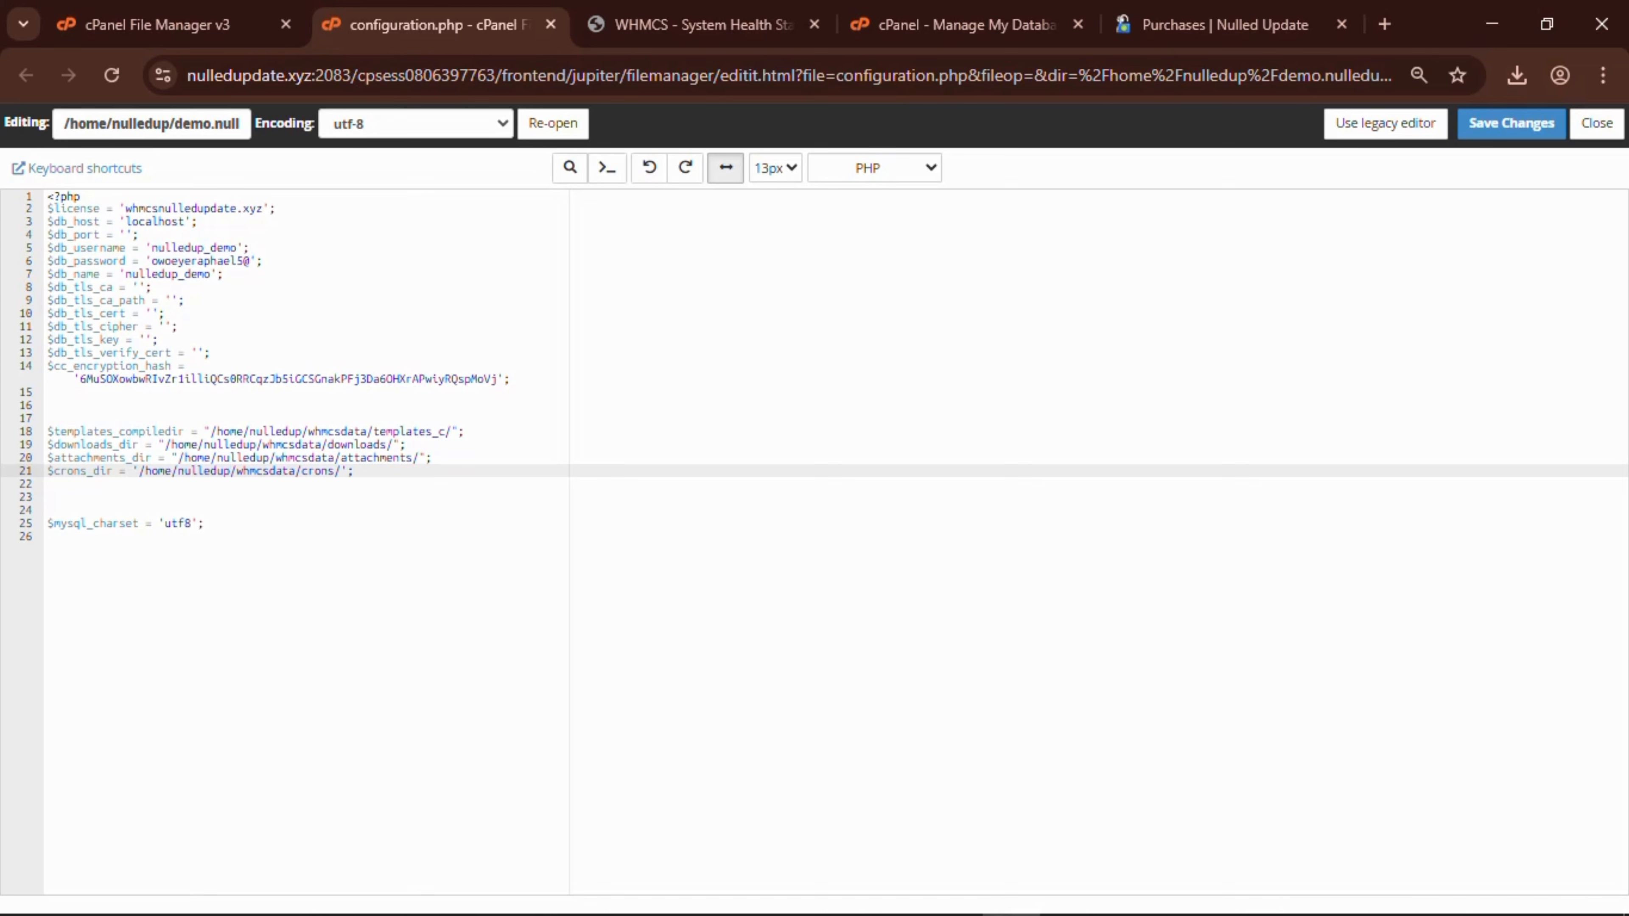
Save configuration.php and read down to the cron steps in the WHMCS Security notes.
left_click(1499, 127)
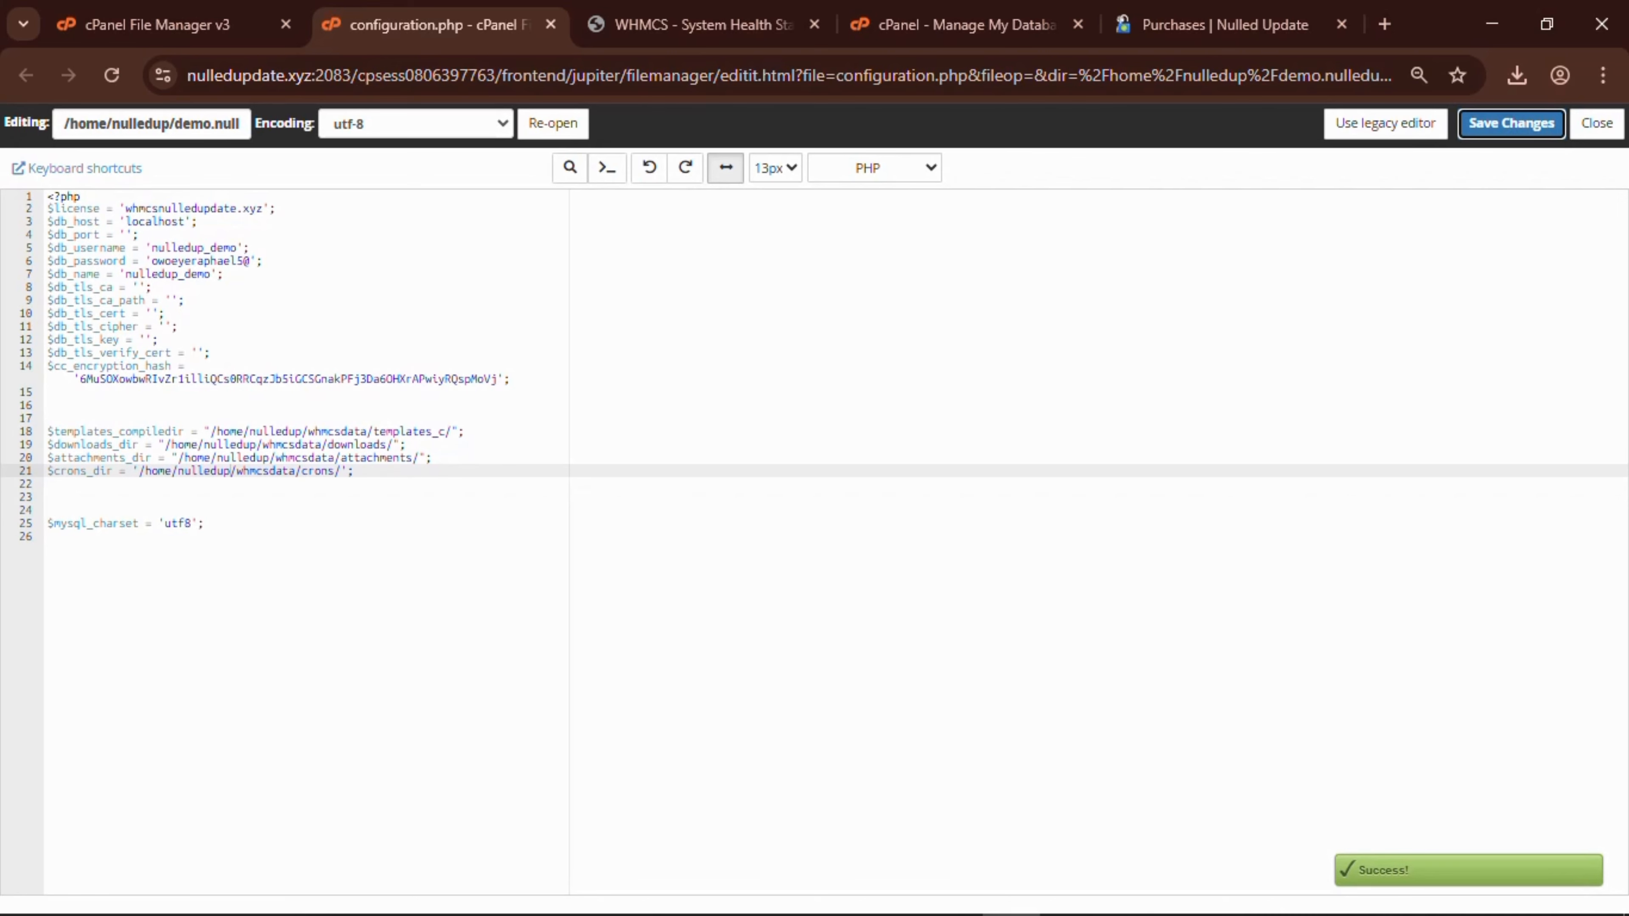
left_click(1072, 901)
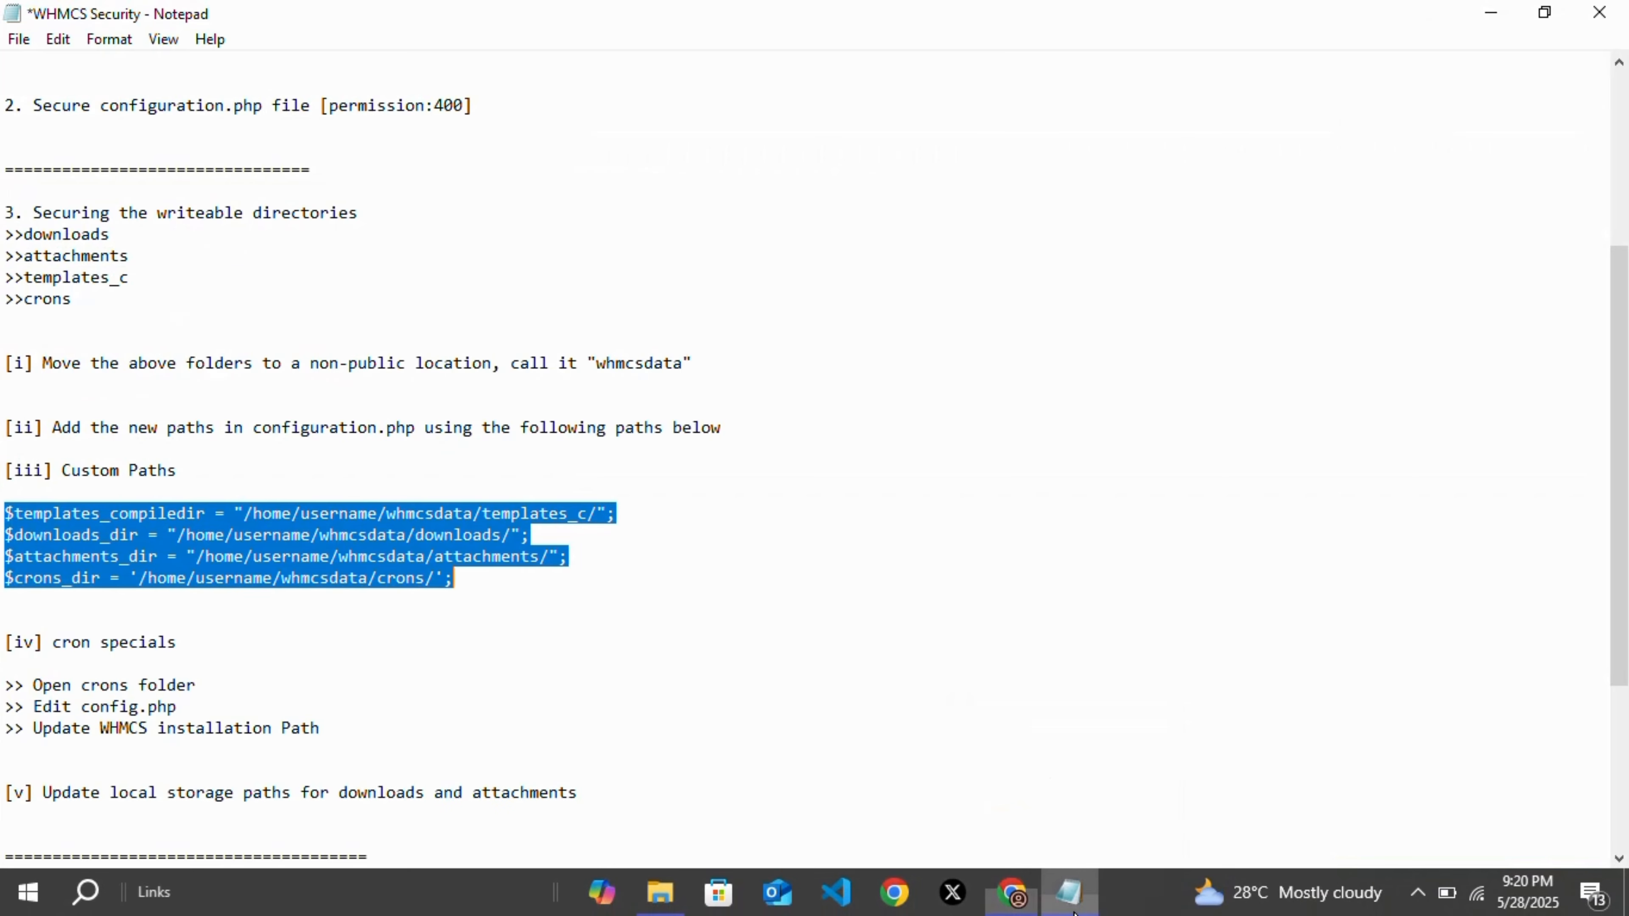
scroll(815, 478, "down", 2)
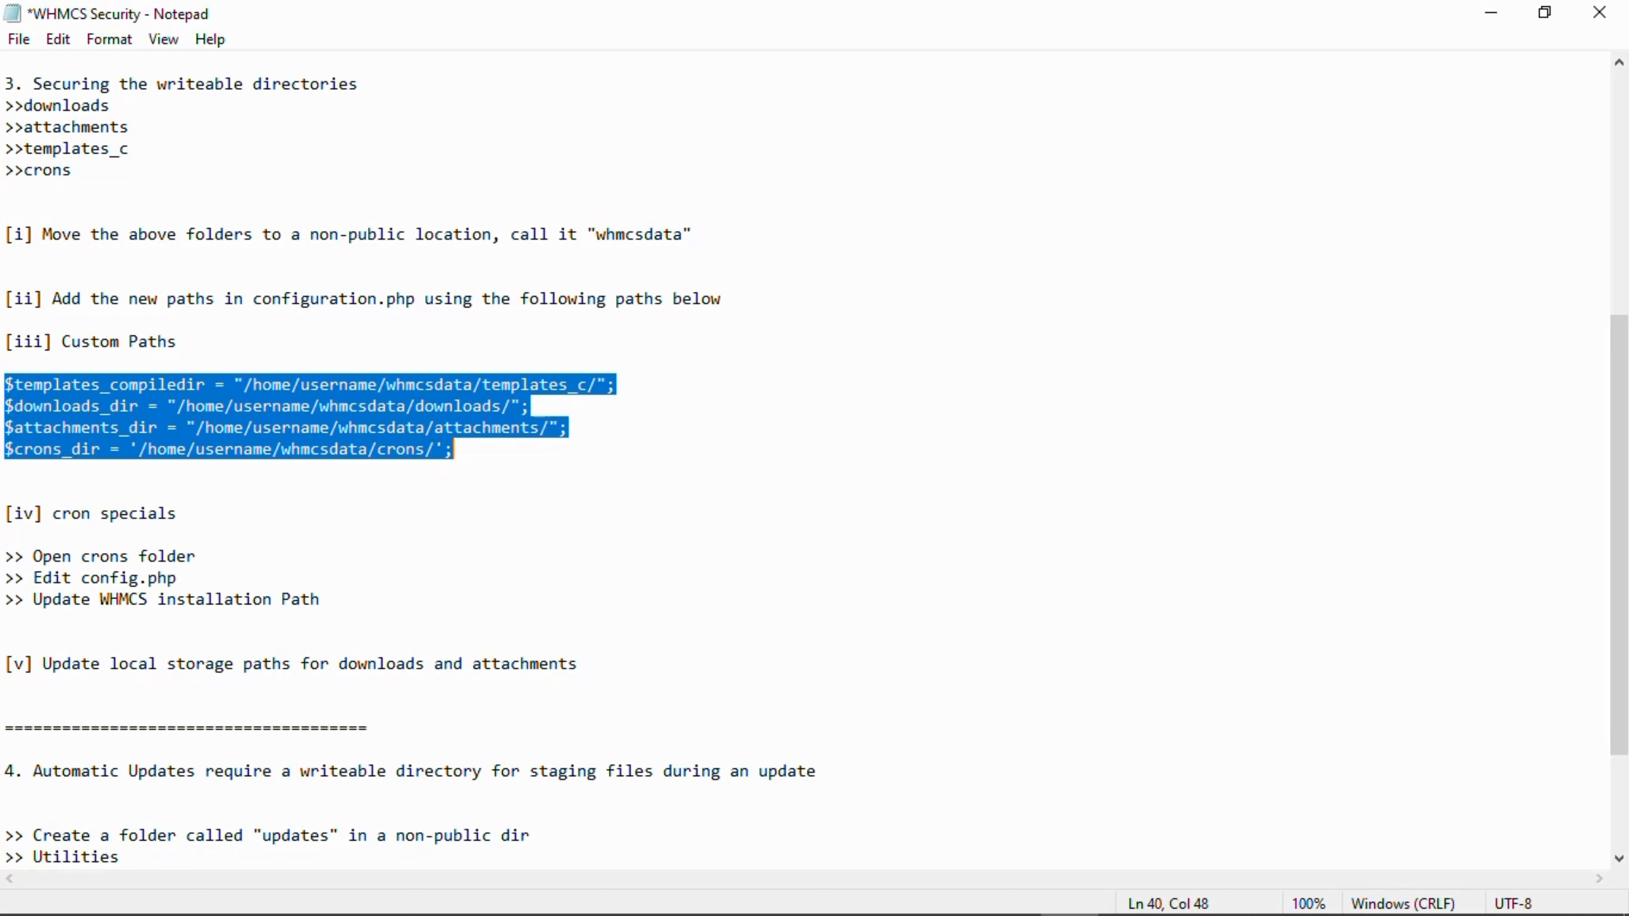
scroll(814, 462, "down", 2)
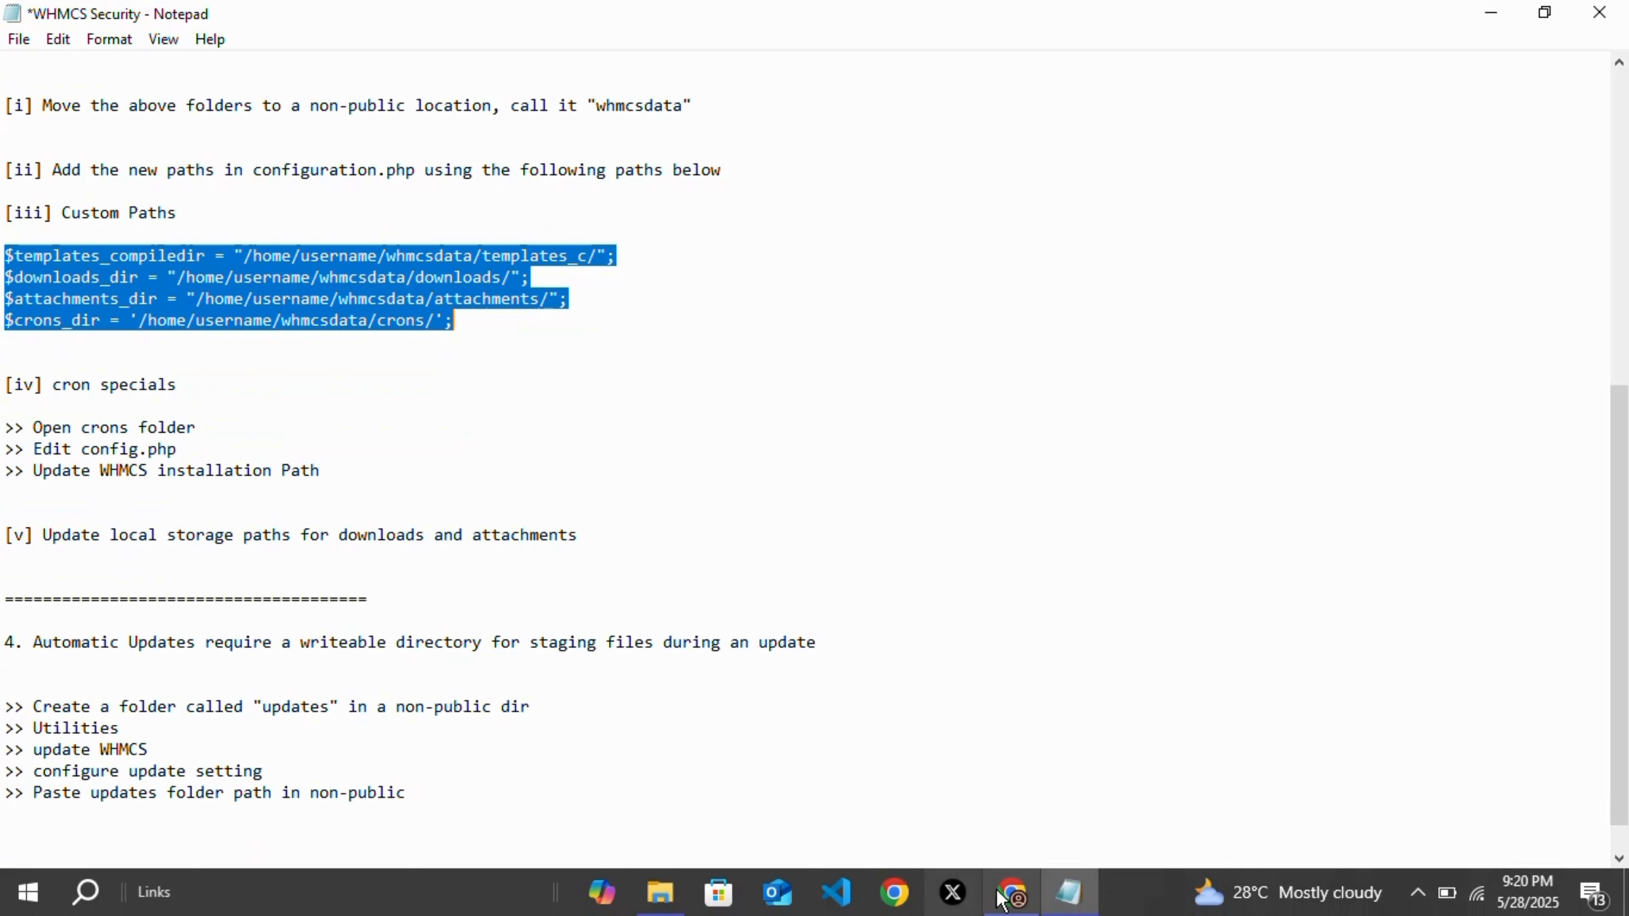
Save configuration.php again and return to the File Manager file list.
left_click(1021, 897)
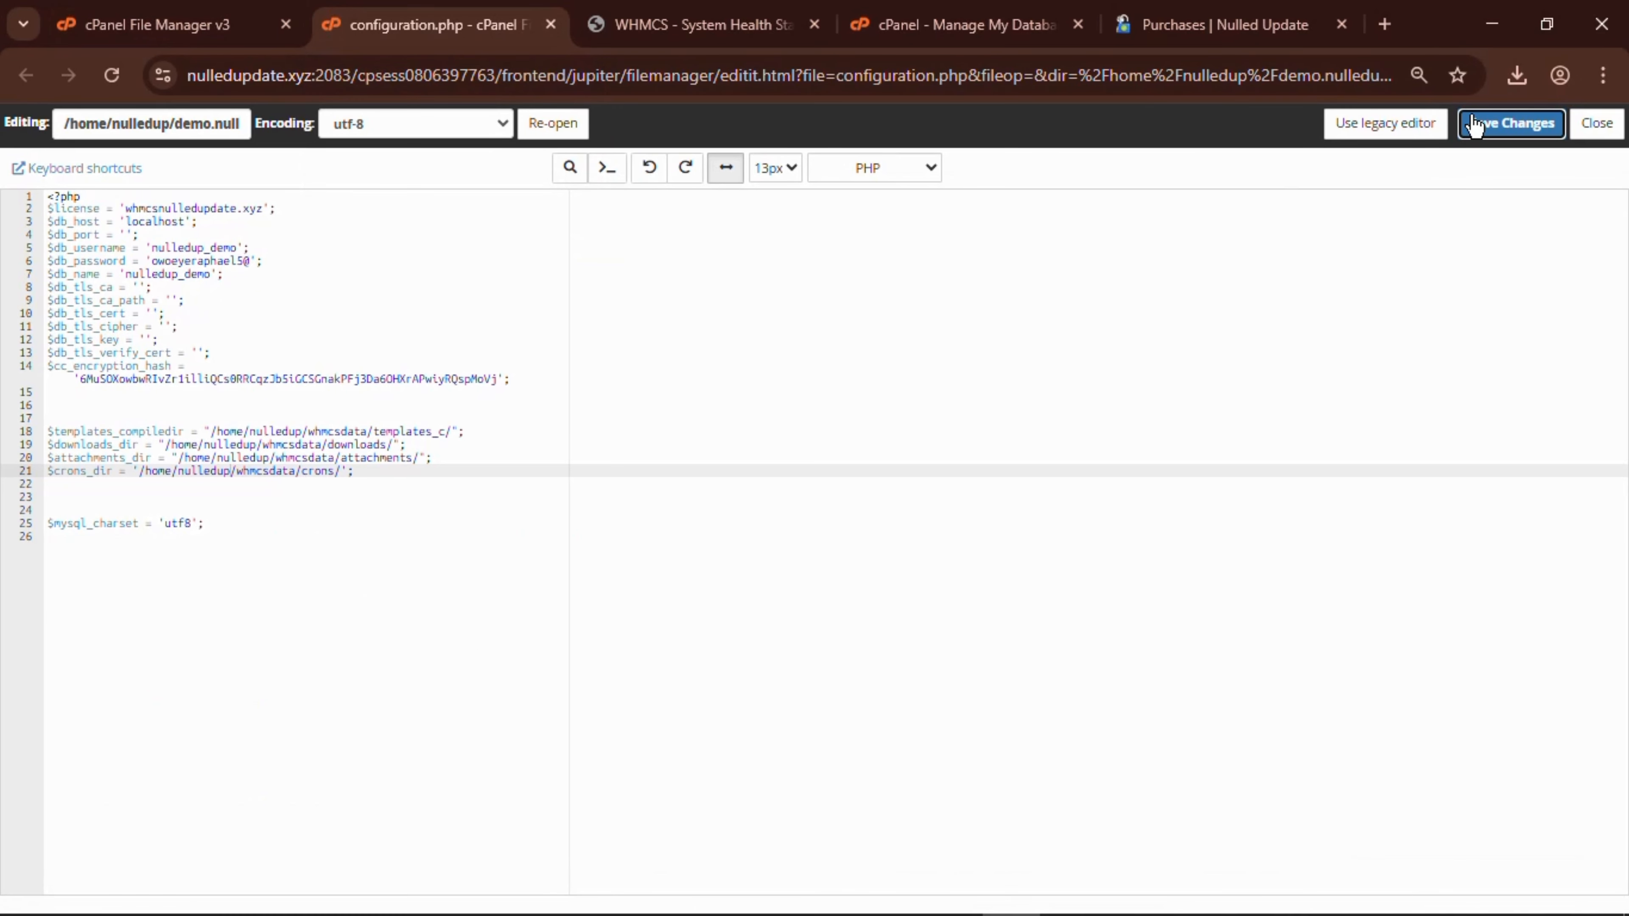
left_click(1500, 127)
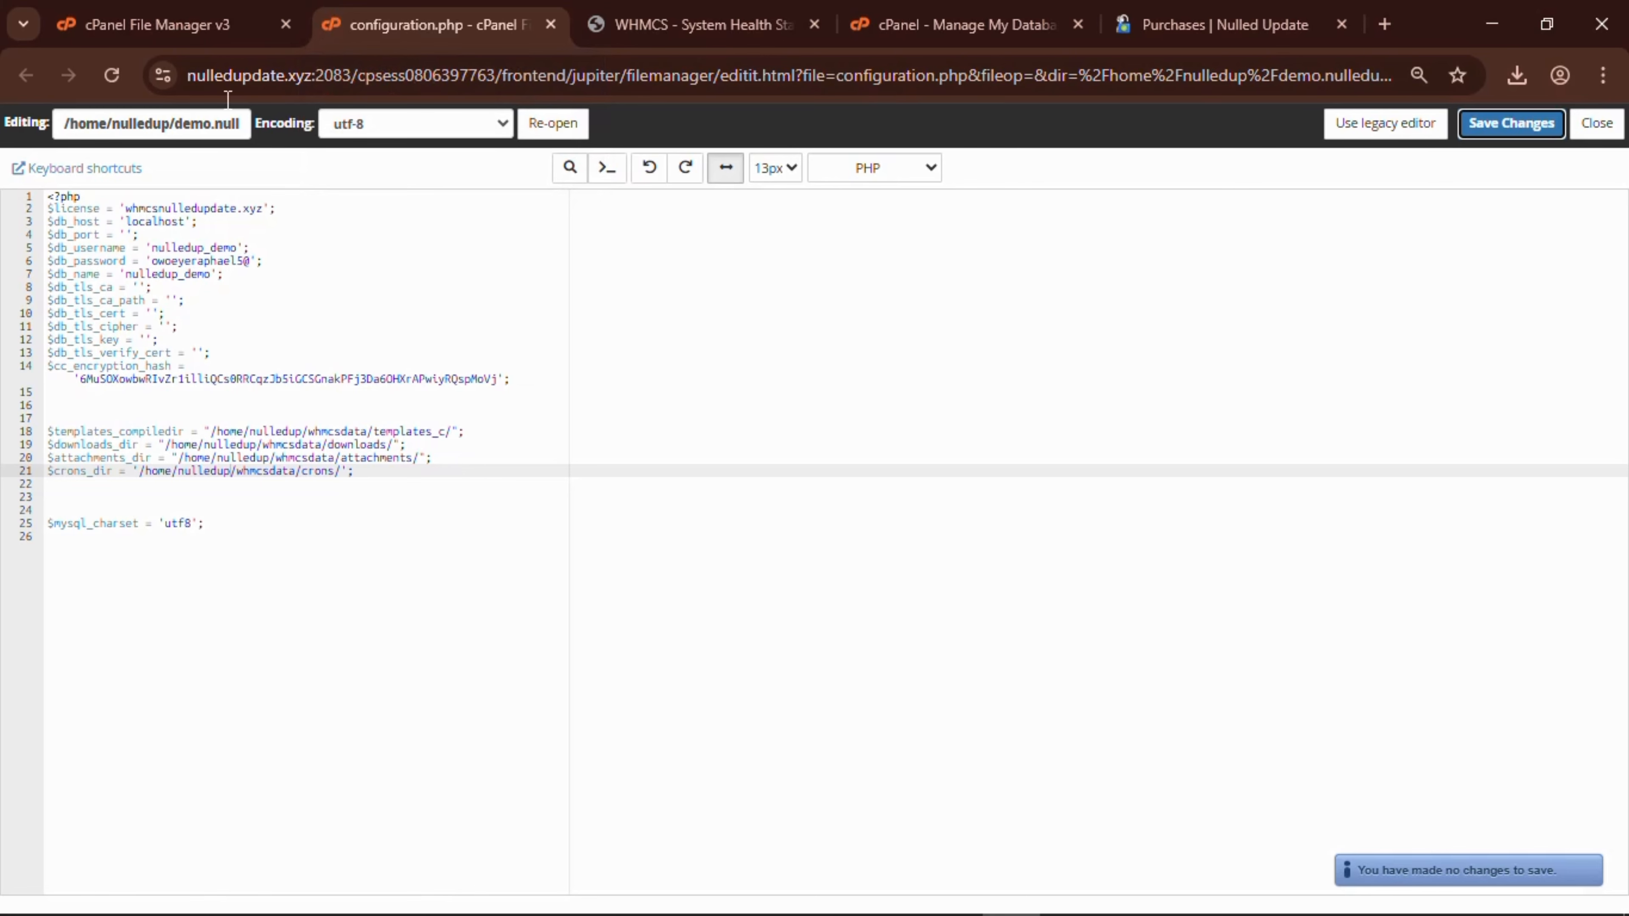
left_click(191, 20)
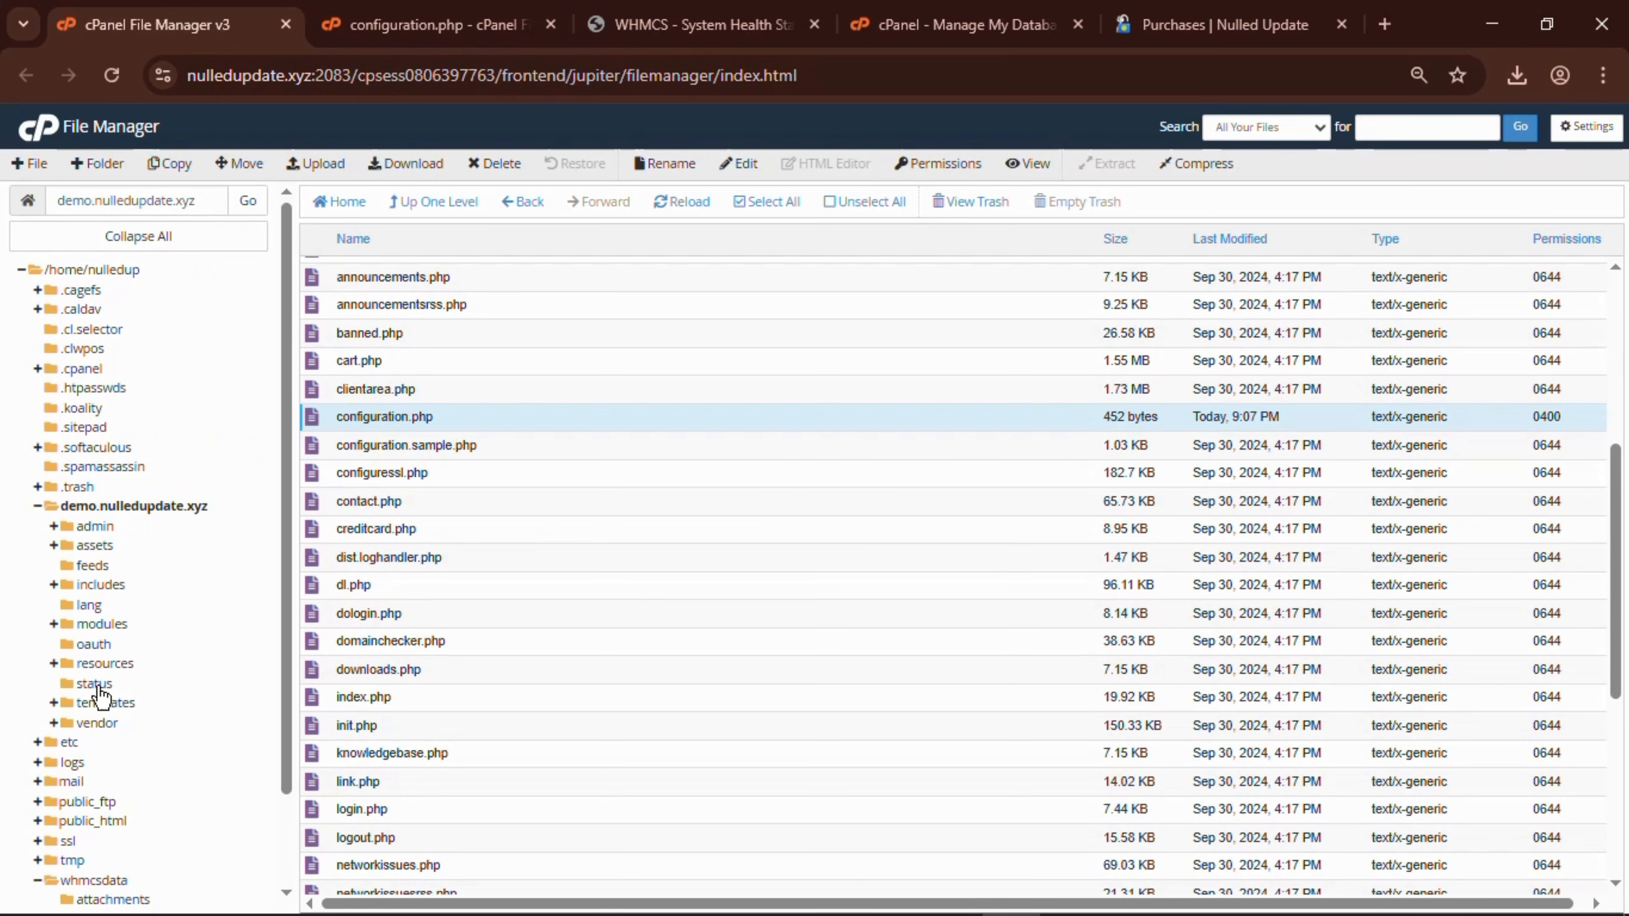
Rename config.php.new in whmcsdata/crons to config.php.
scroll(176, 815, "down", 2)
left_click(69, 810)
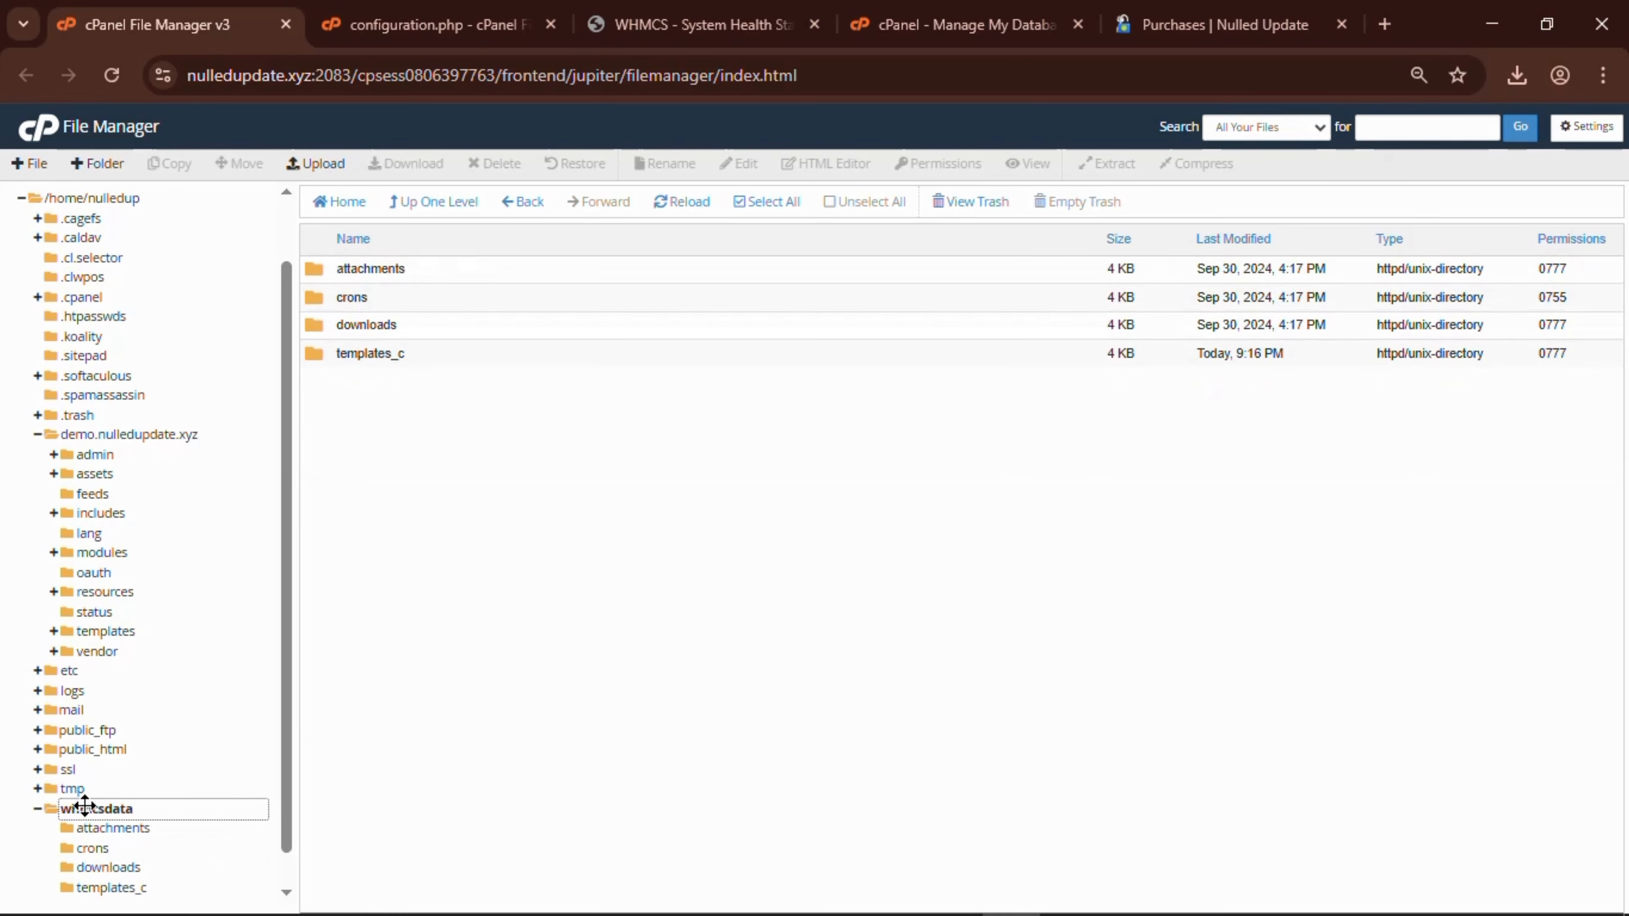
left_click(412, 298)
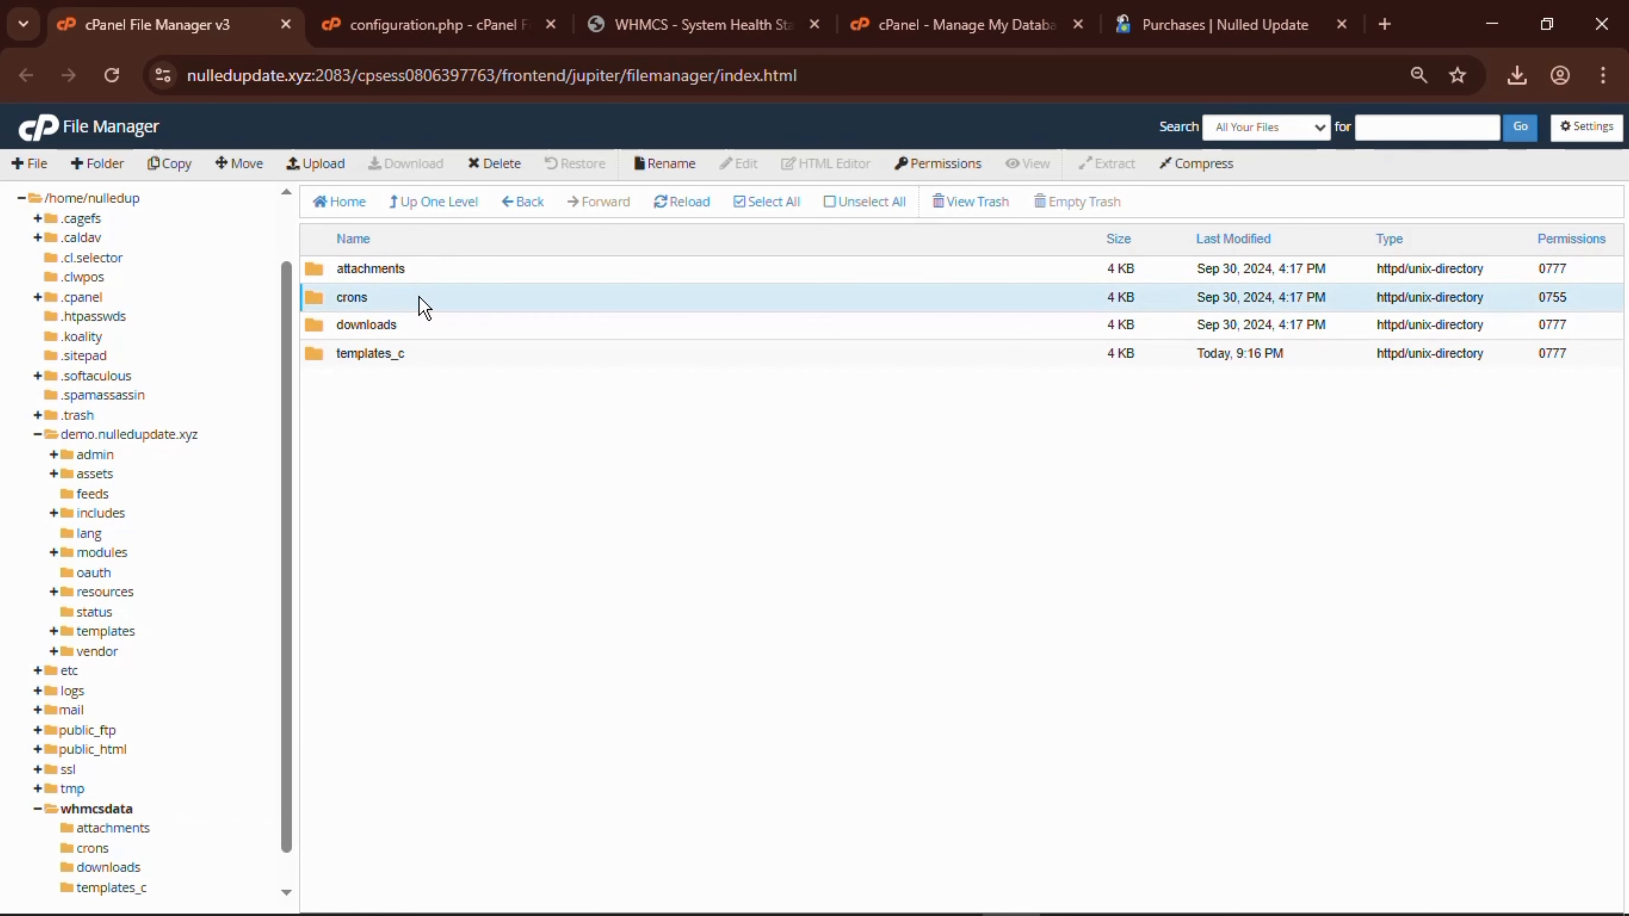
double_click(417, 298)
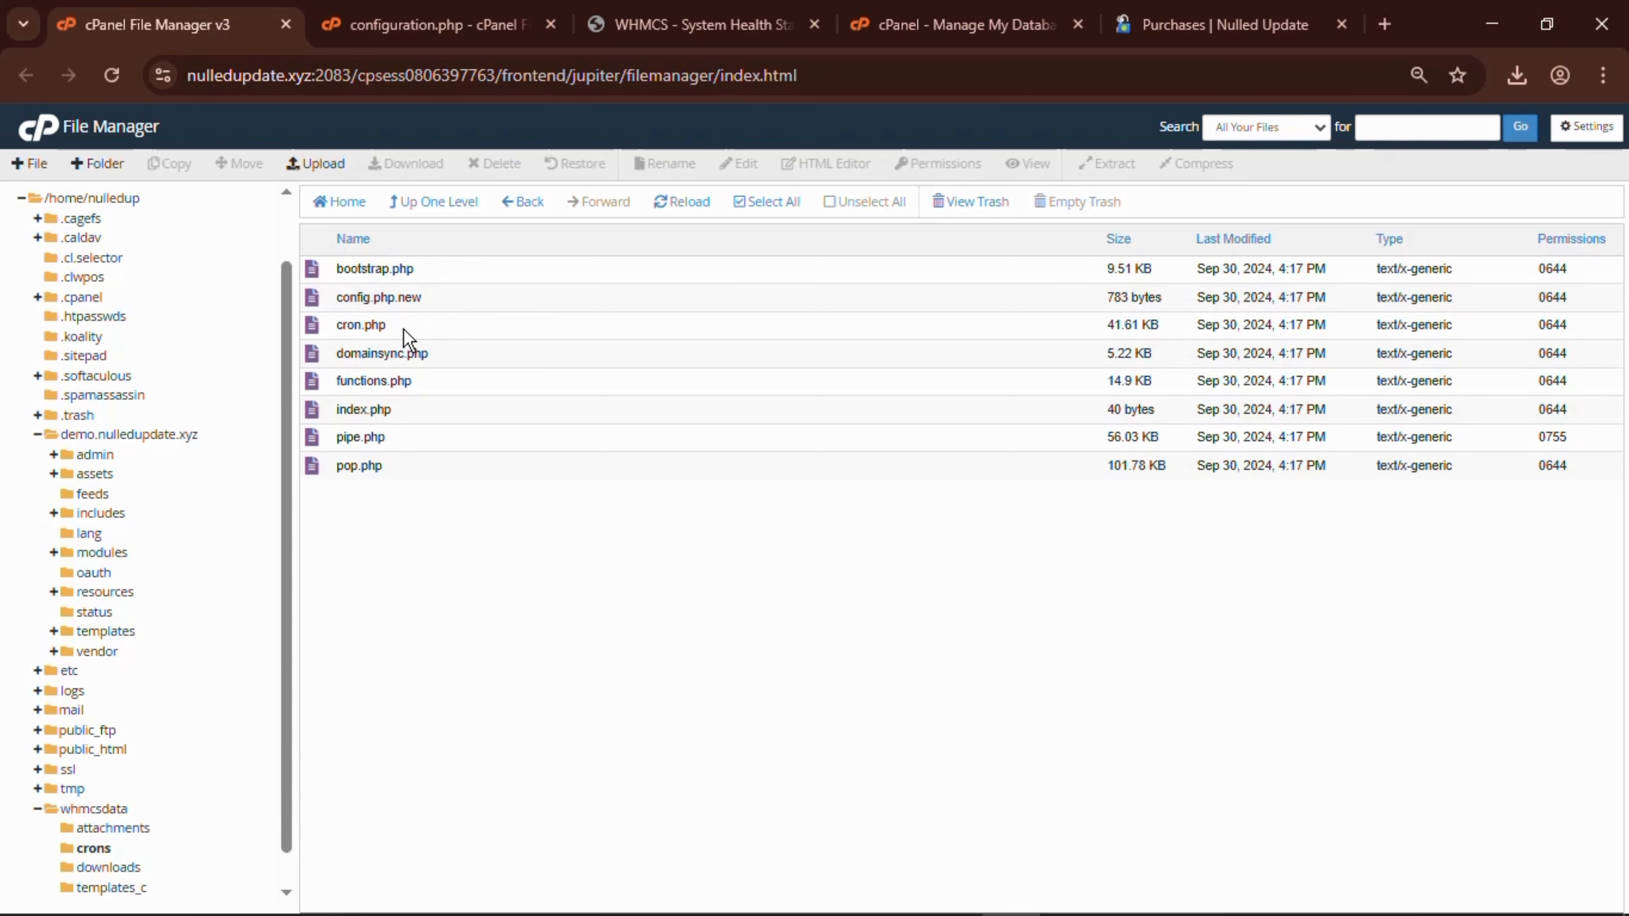
left_click(424, 299)
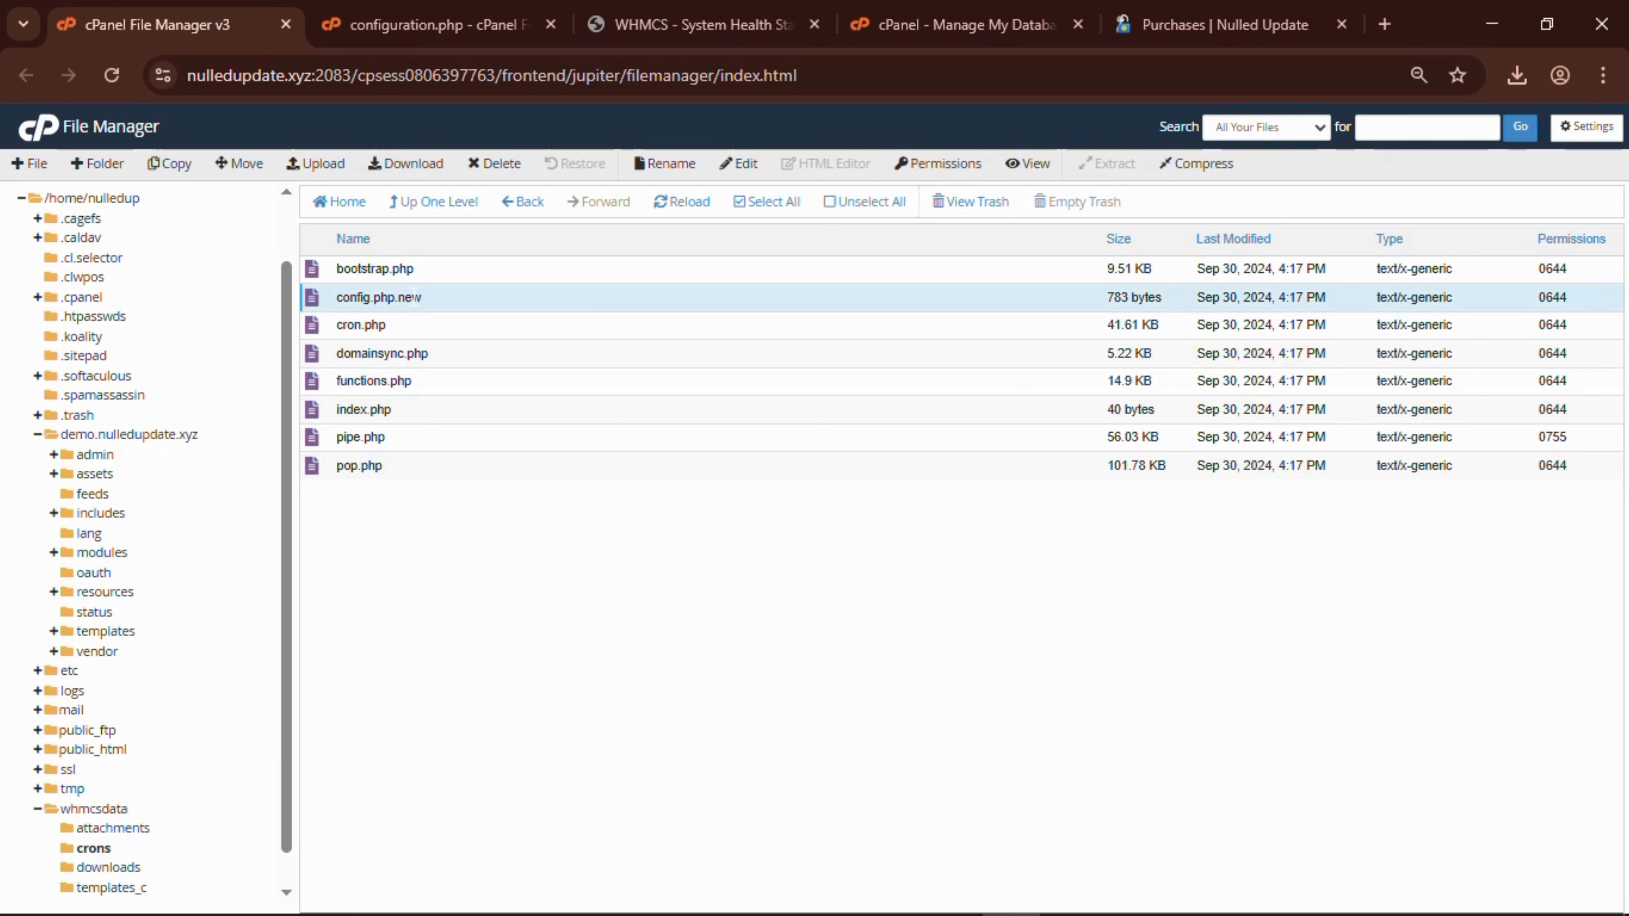
left_click(408, 297)
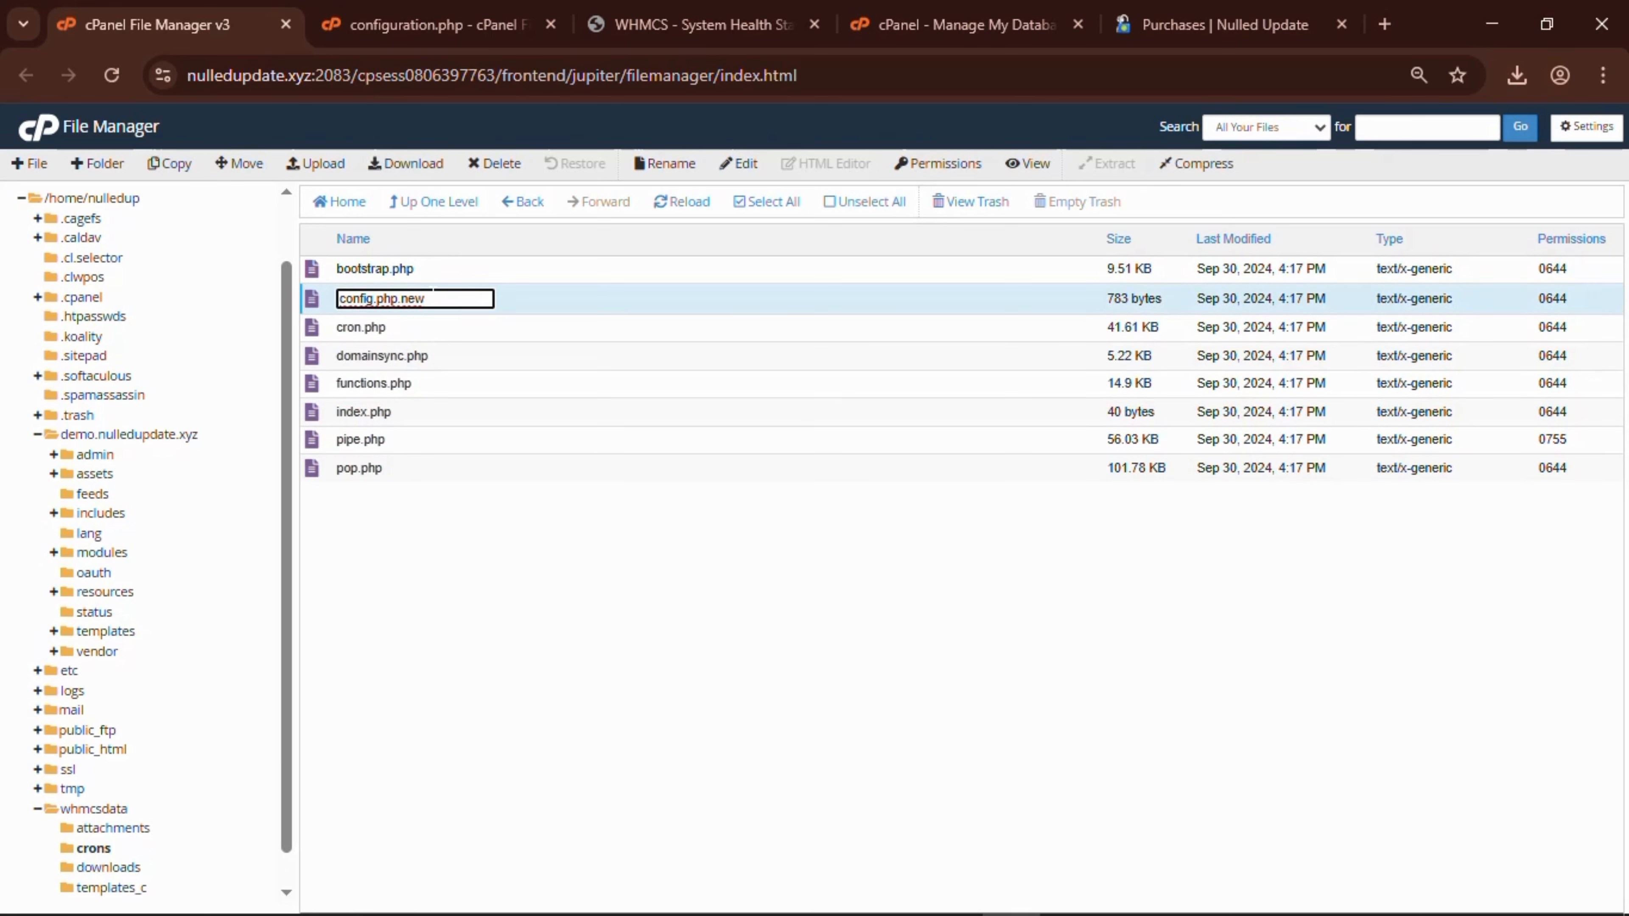
key("BackSpace")
key("BackSpace")
key("BackSpace")
key("Return")
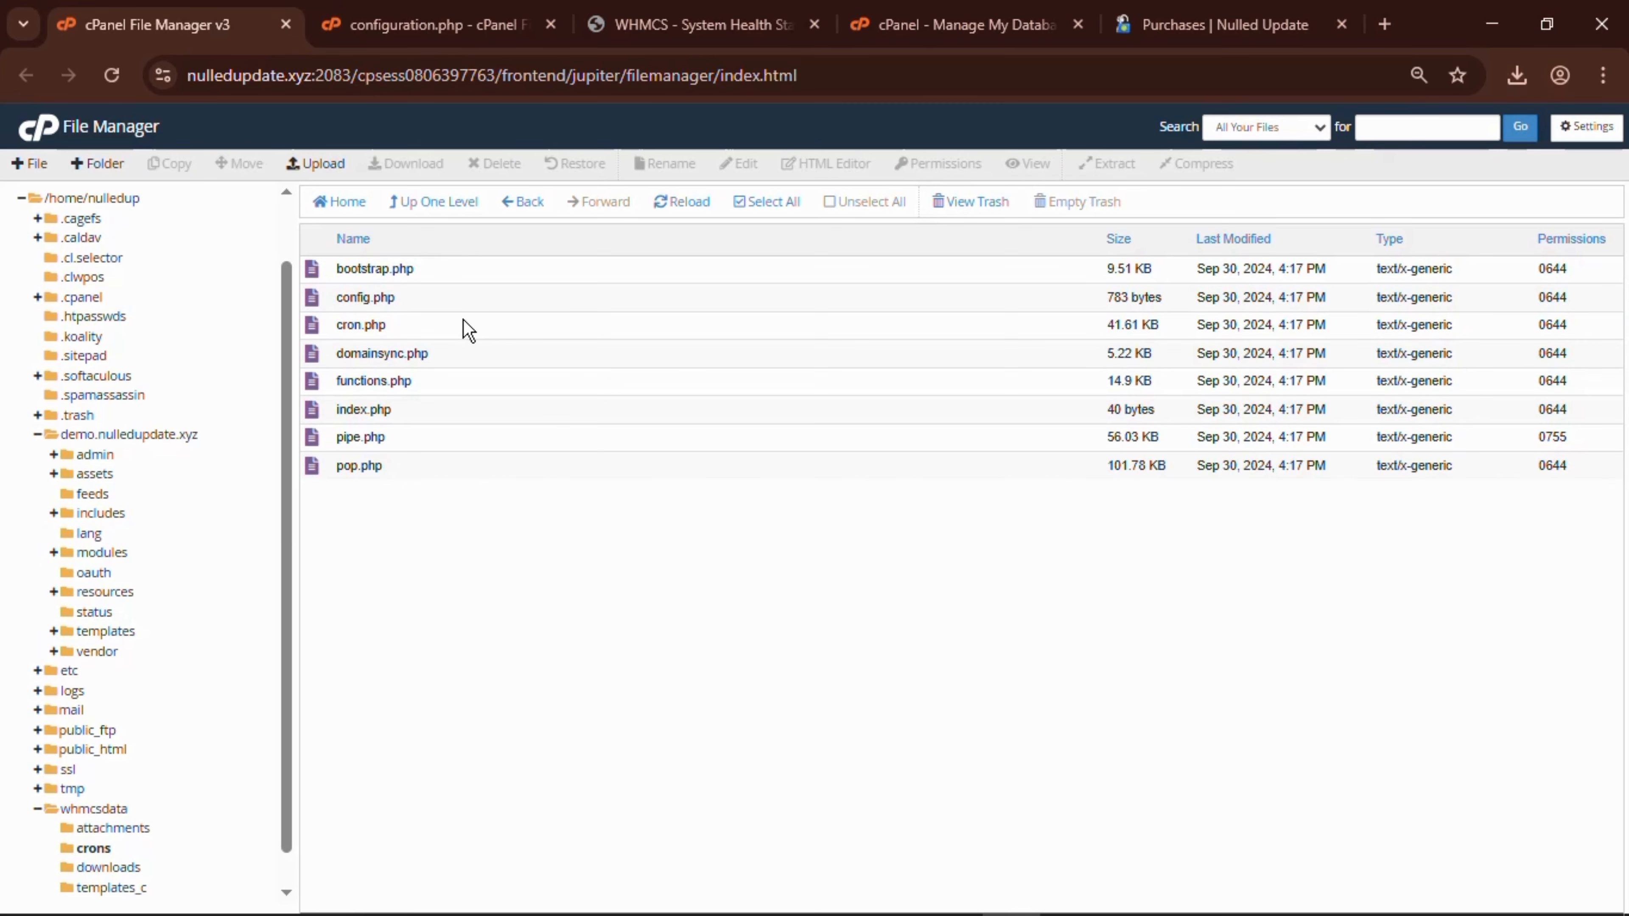
Open the renamed crons config.php in the code editor.
left_click(450, 308)
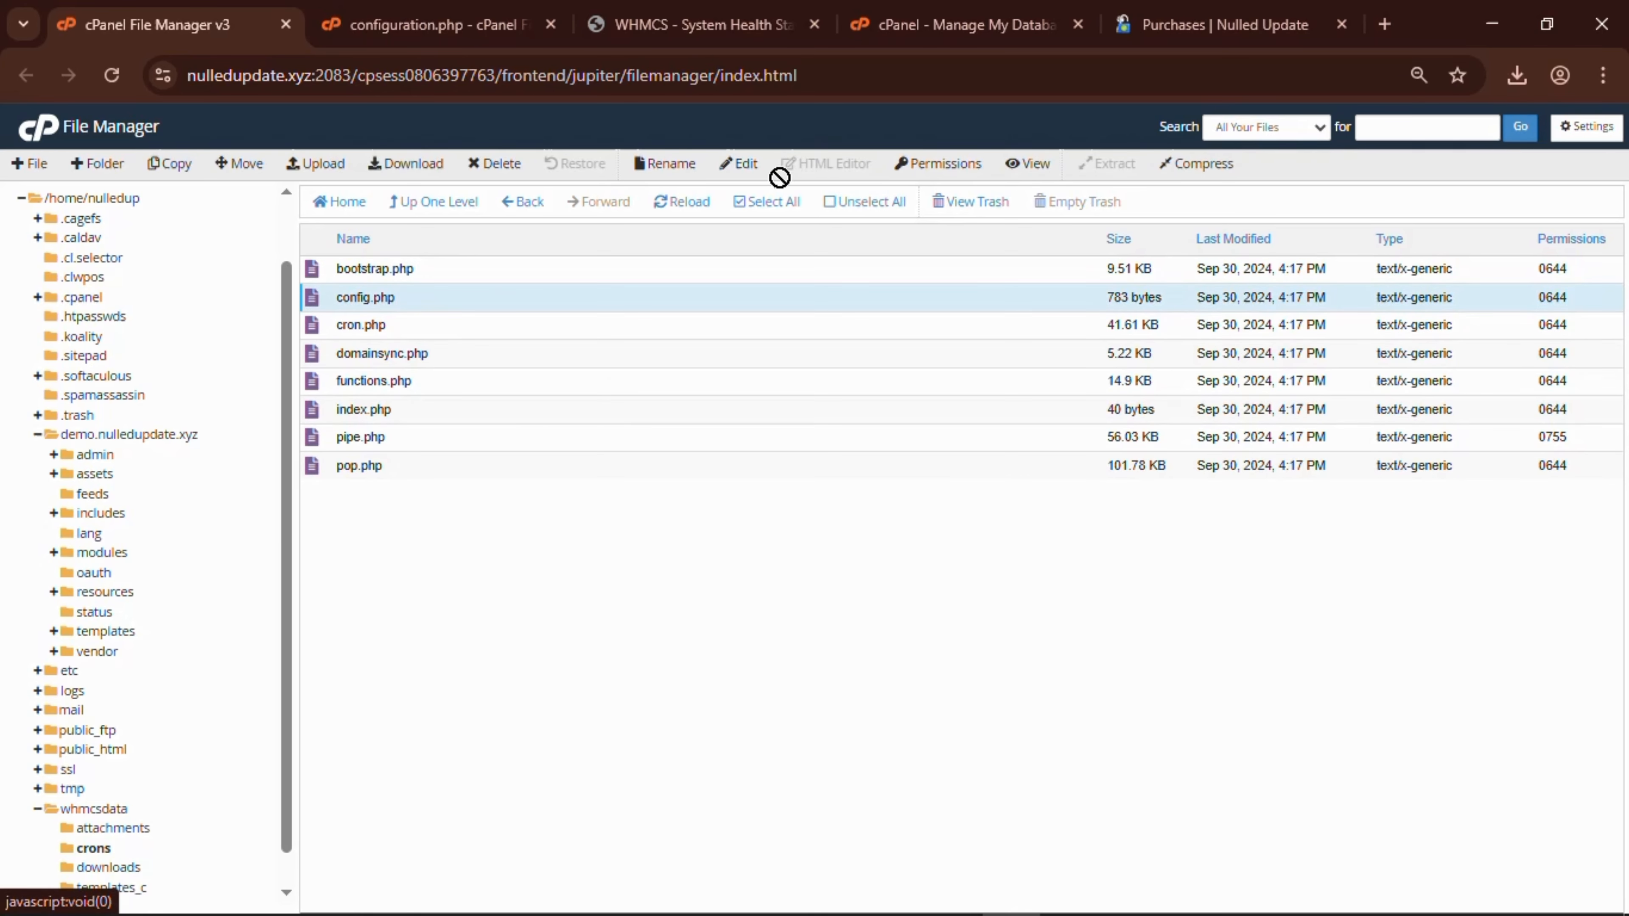
left_click(743, 165)
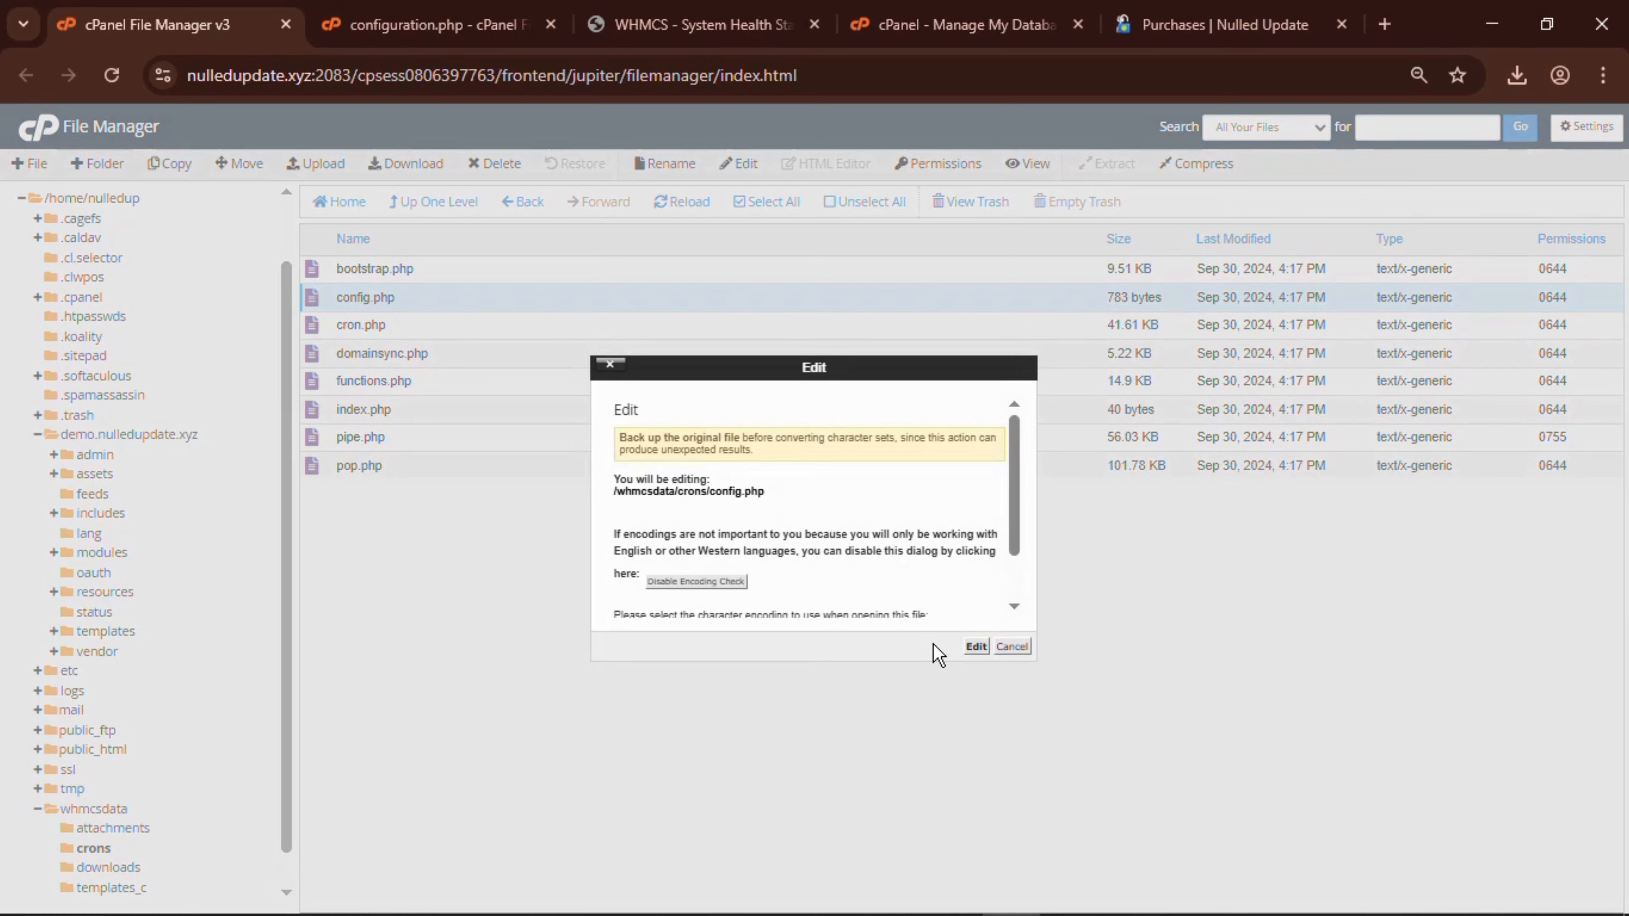
left_click(975, 646)
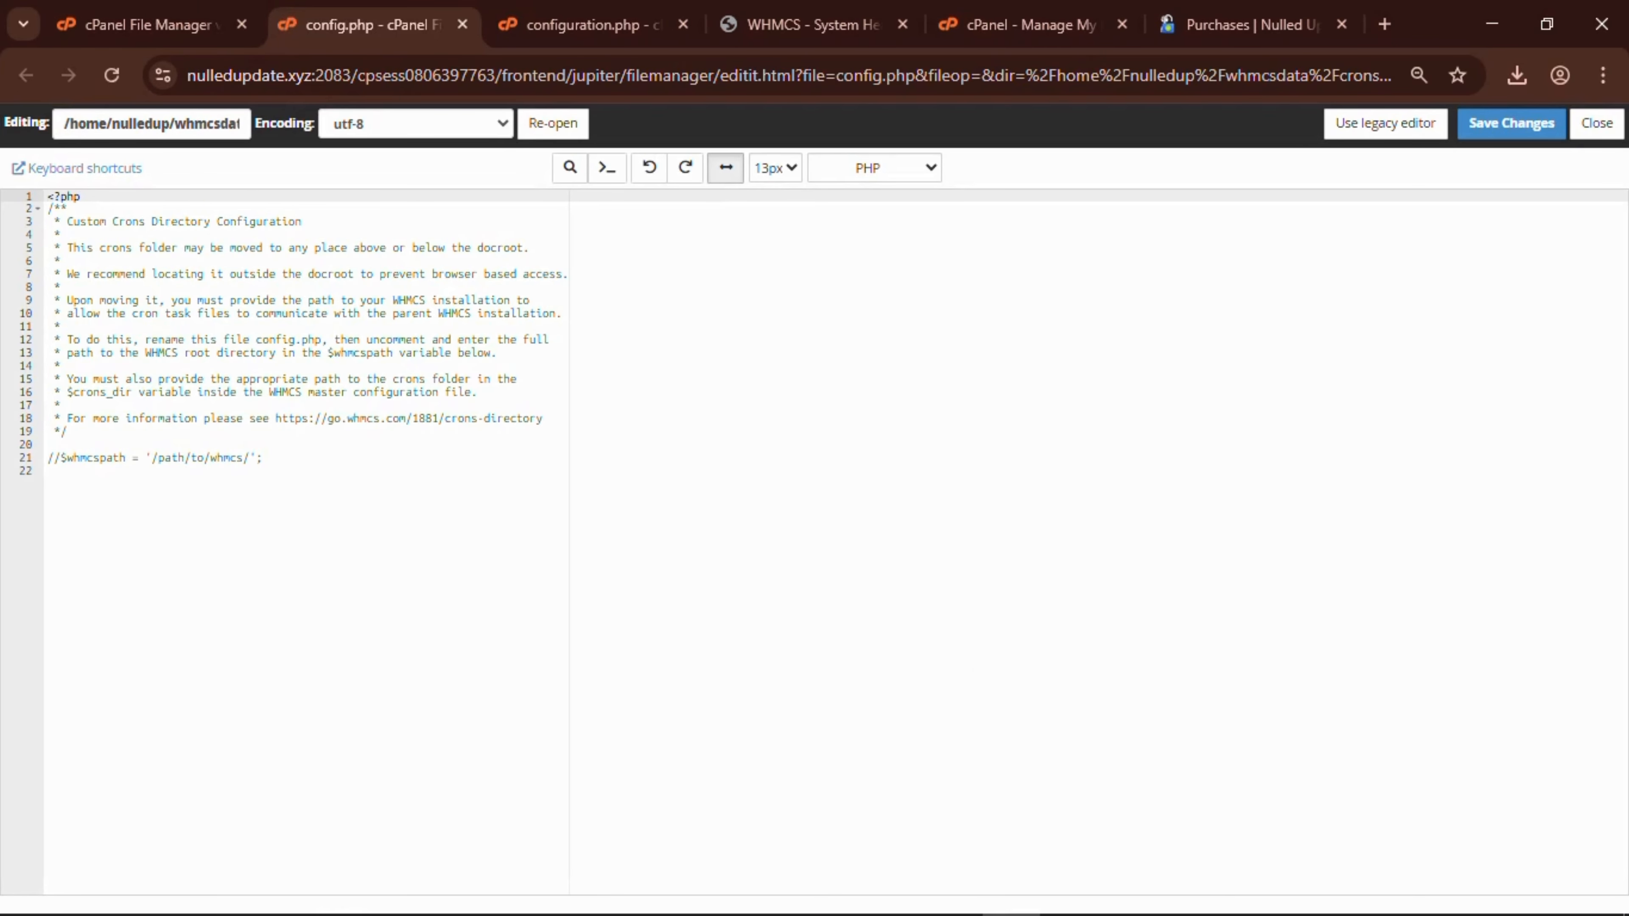
Uncomment the $whmcspath line on line 21 of config.php, then return to the crons listing.
left_click(61, 457)
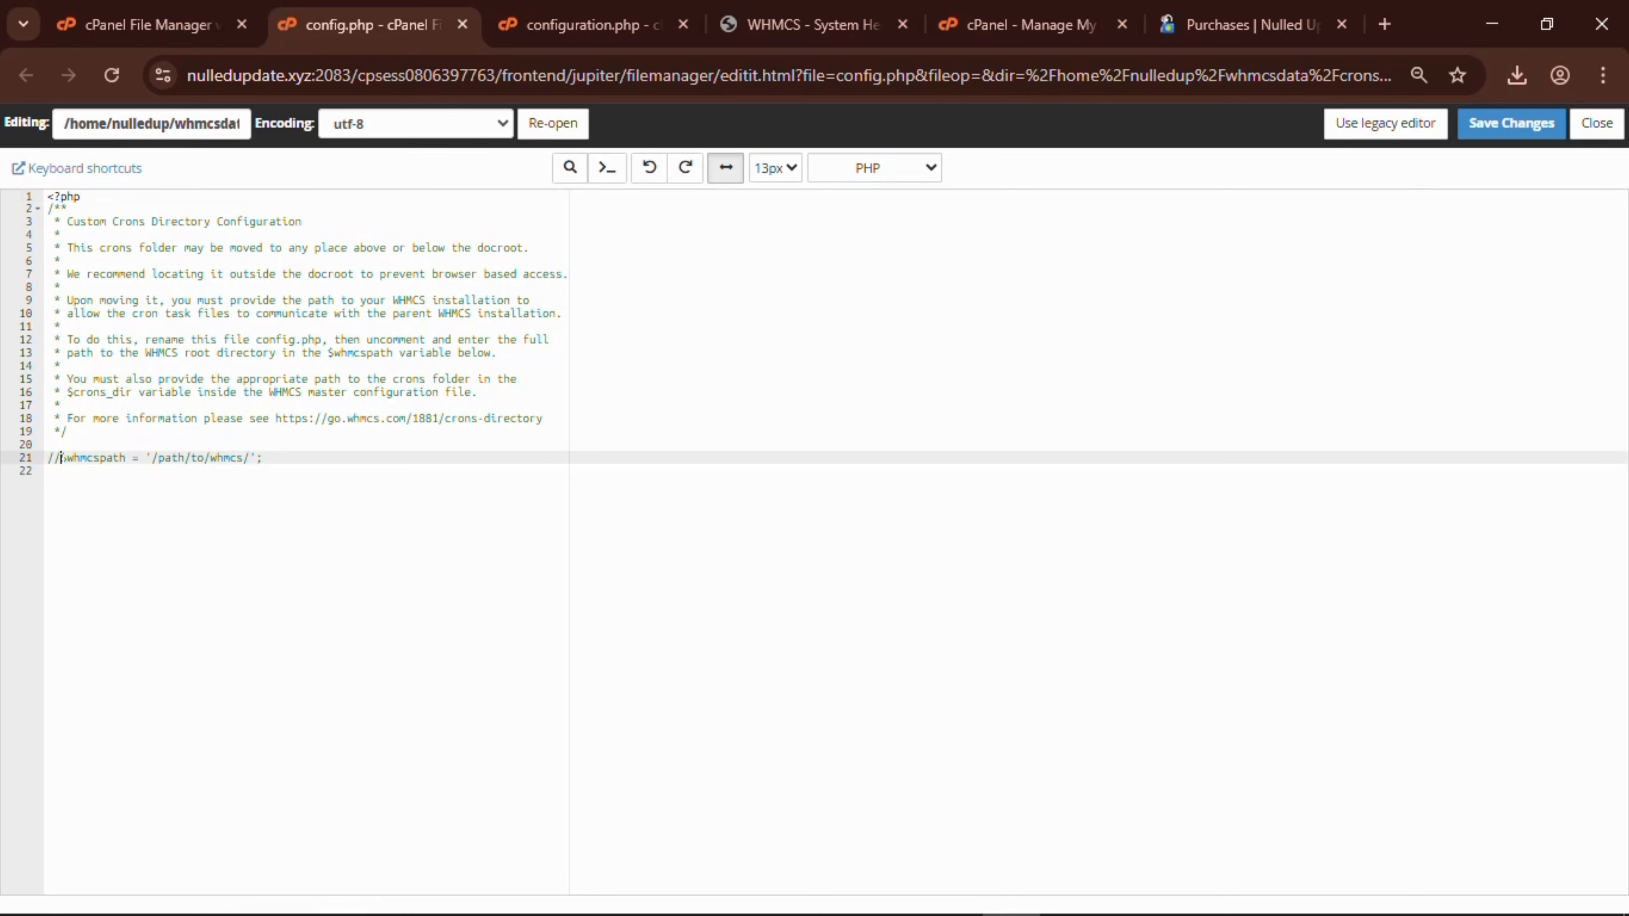
key("BackSpace")
key("BackSpace")
left_click_drag(172, 457, 145, 457)
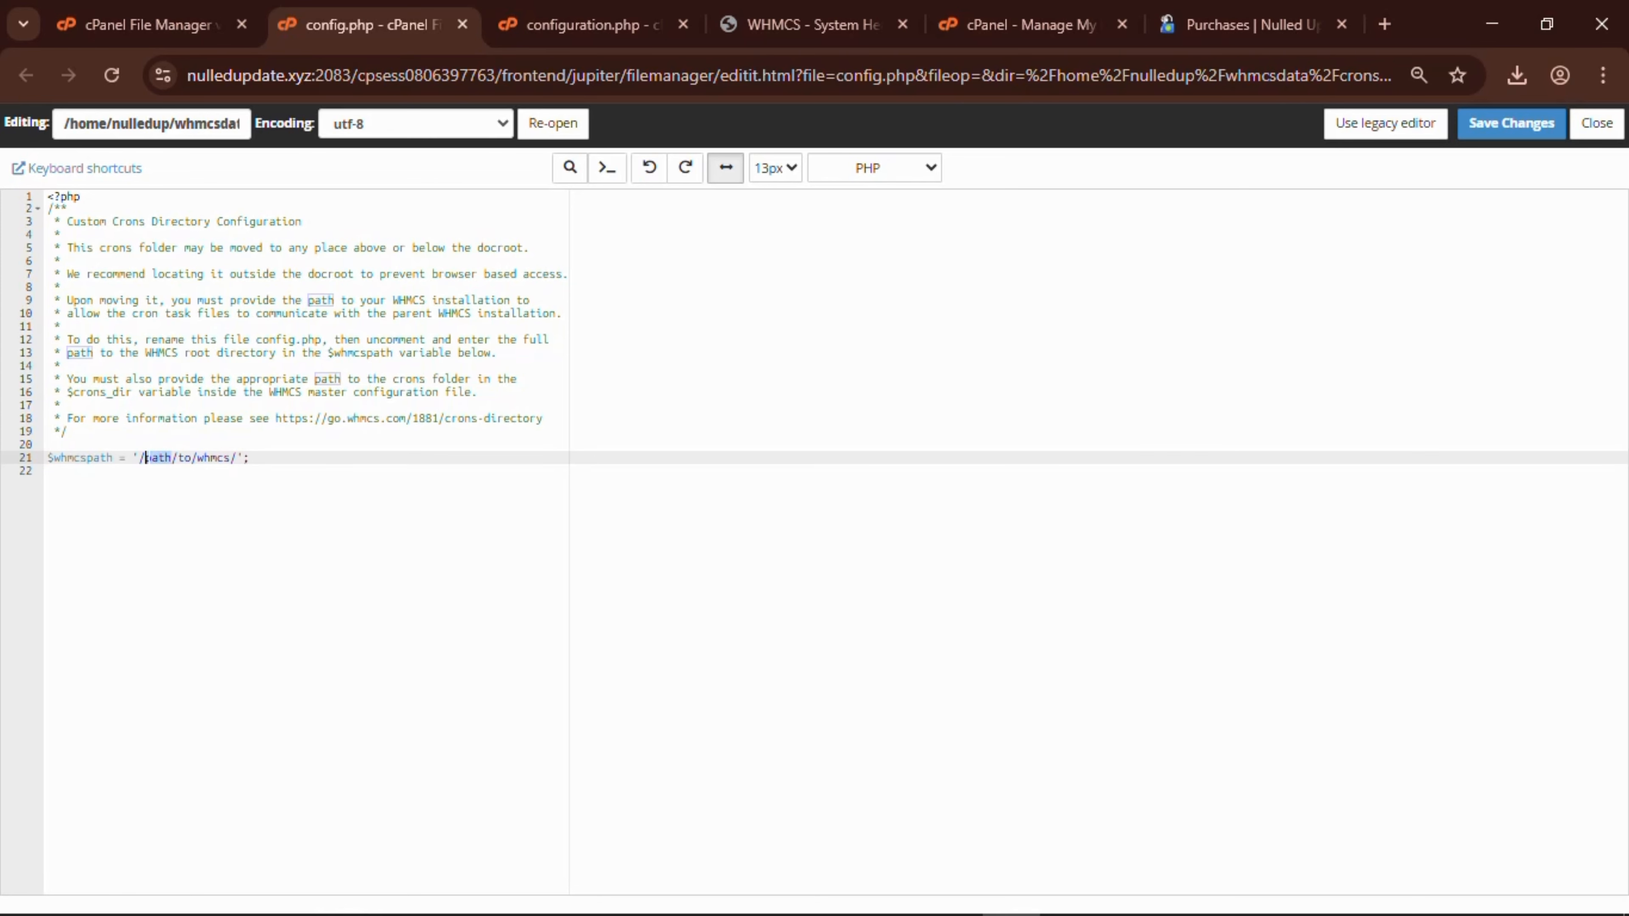
left_click(187, 15)
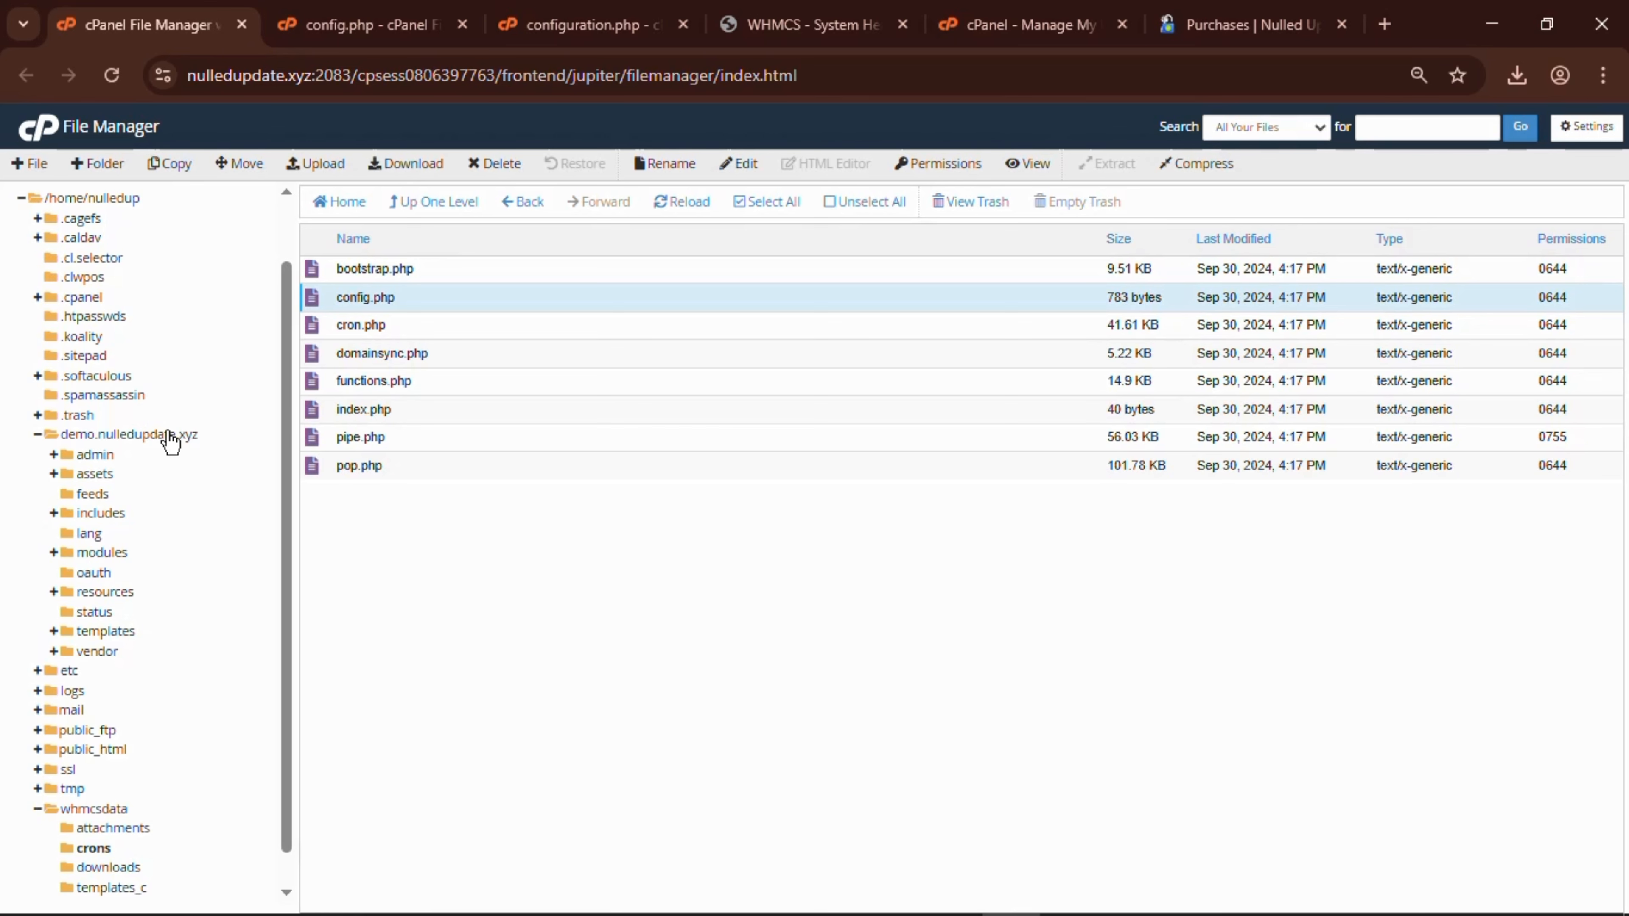
Replace 'path/to' in the crons config.php $whmcspath line with 'home/nulledup'.
left_click(371, 16)
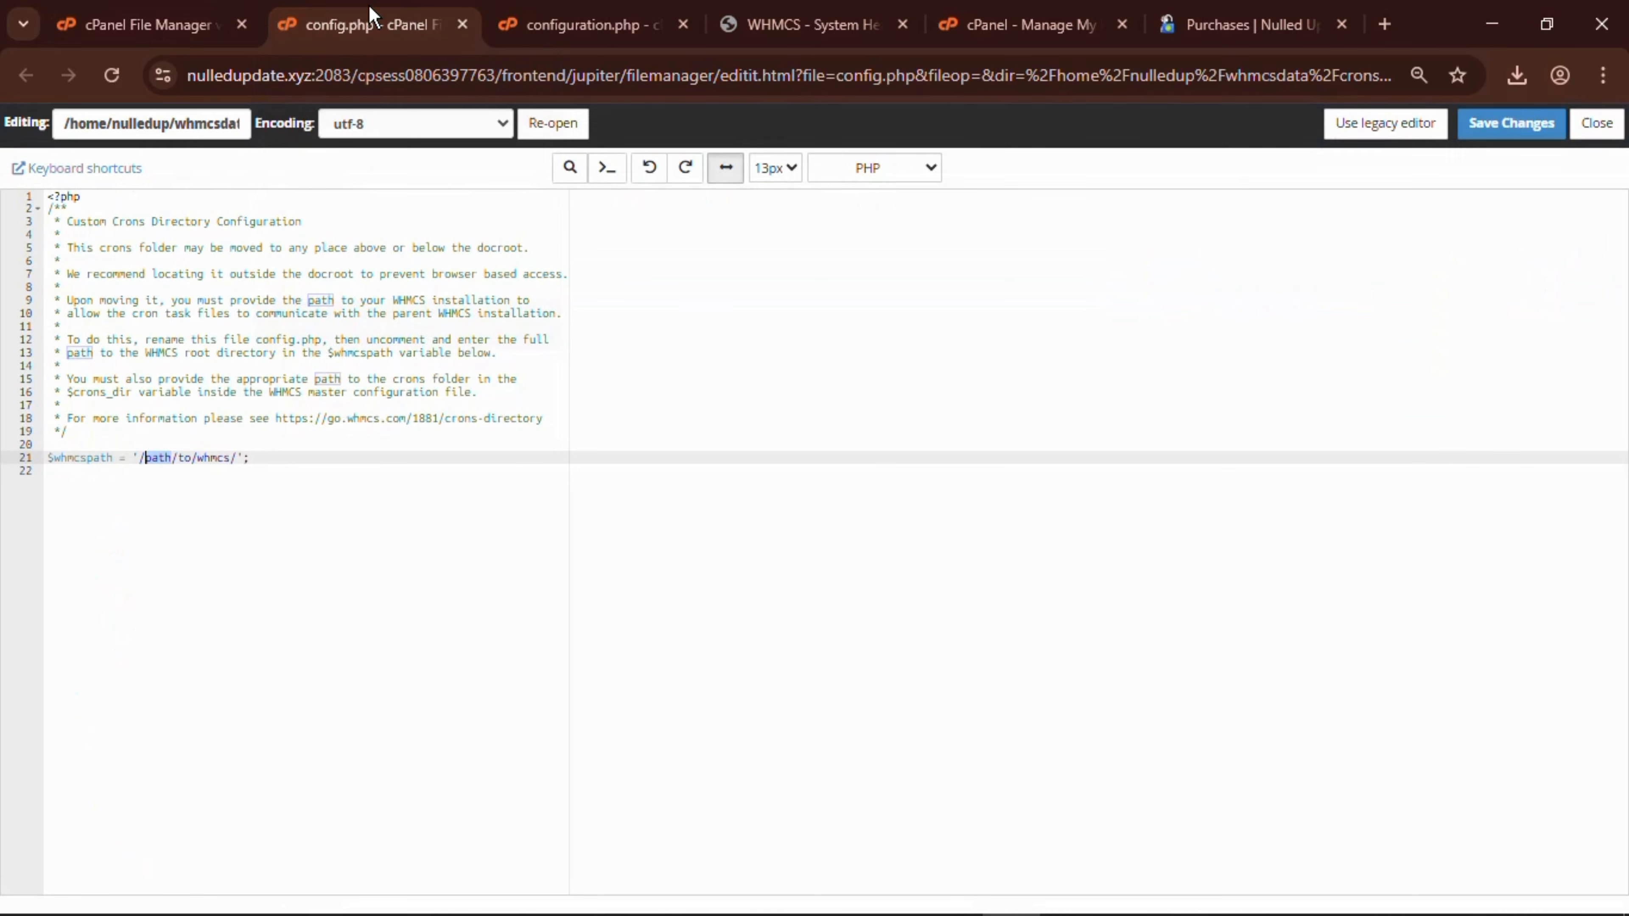
type("h")
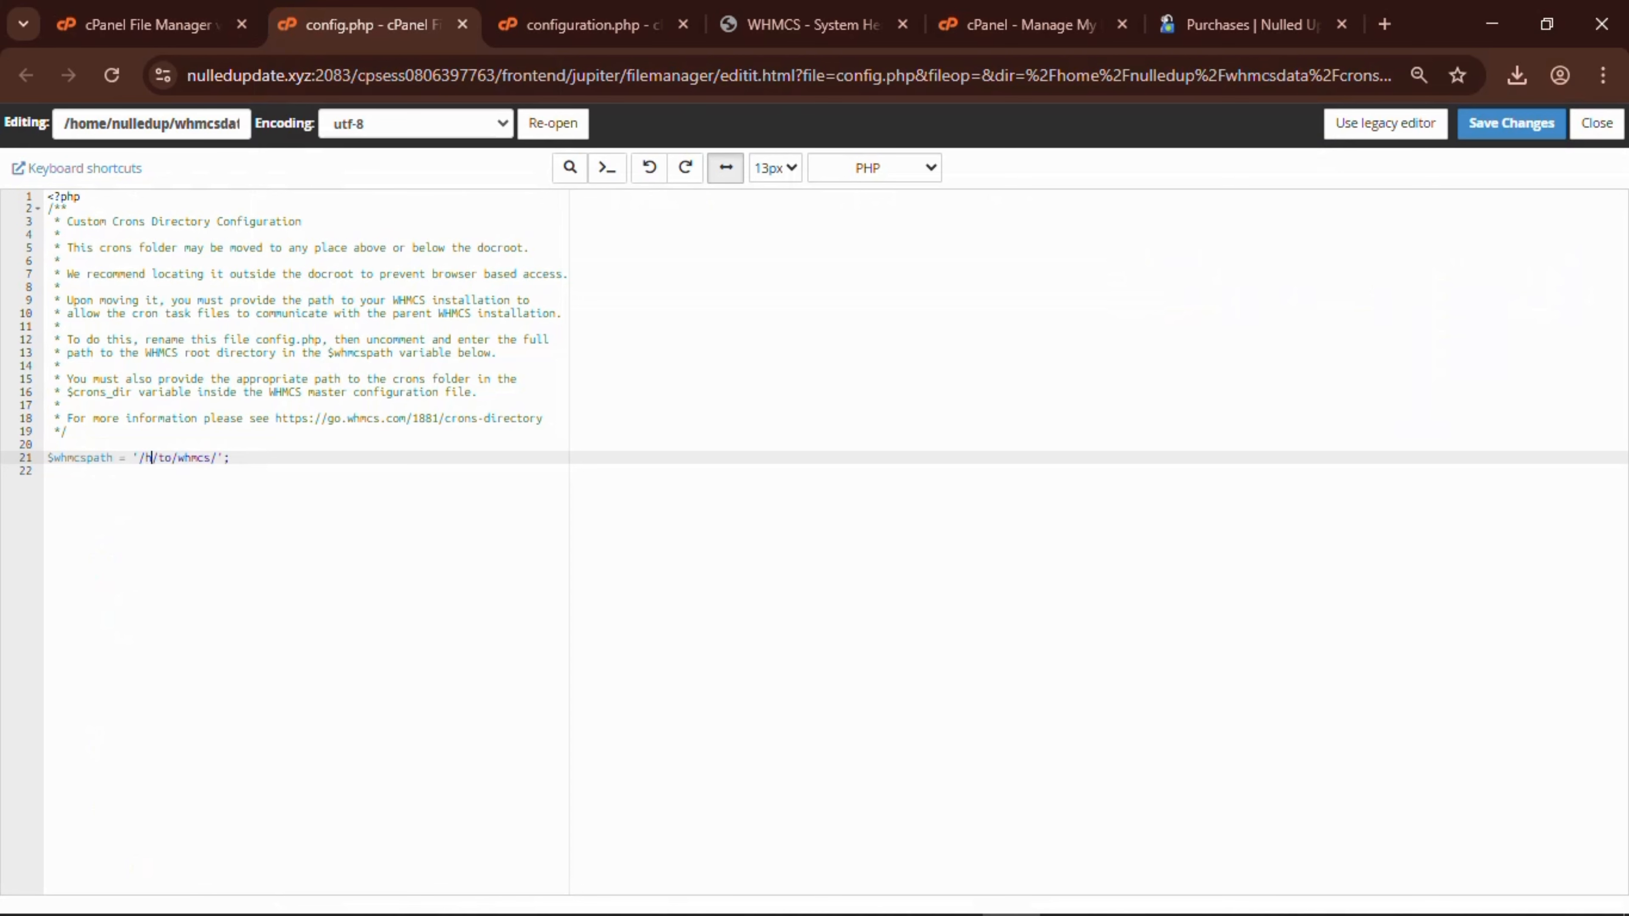
type("ome")
left_click_drag(184, 458, 173, 458)
left_click_drag(192, 458, 179, 458)
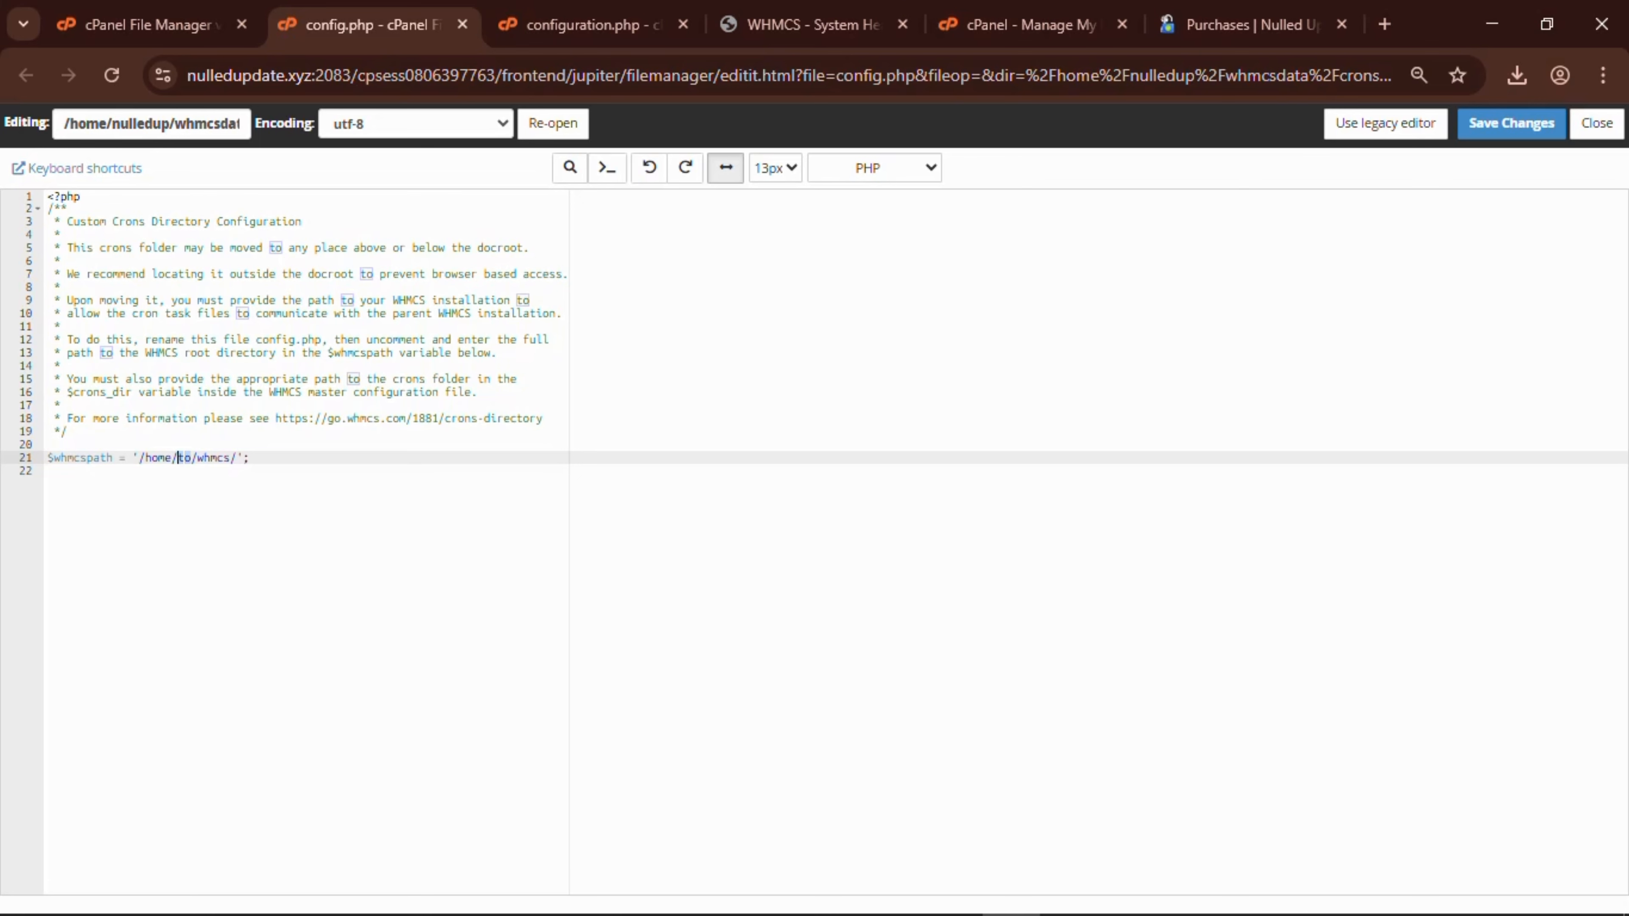
type("nulledup")
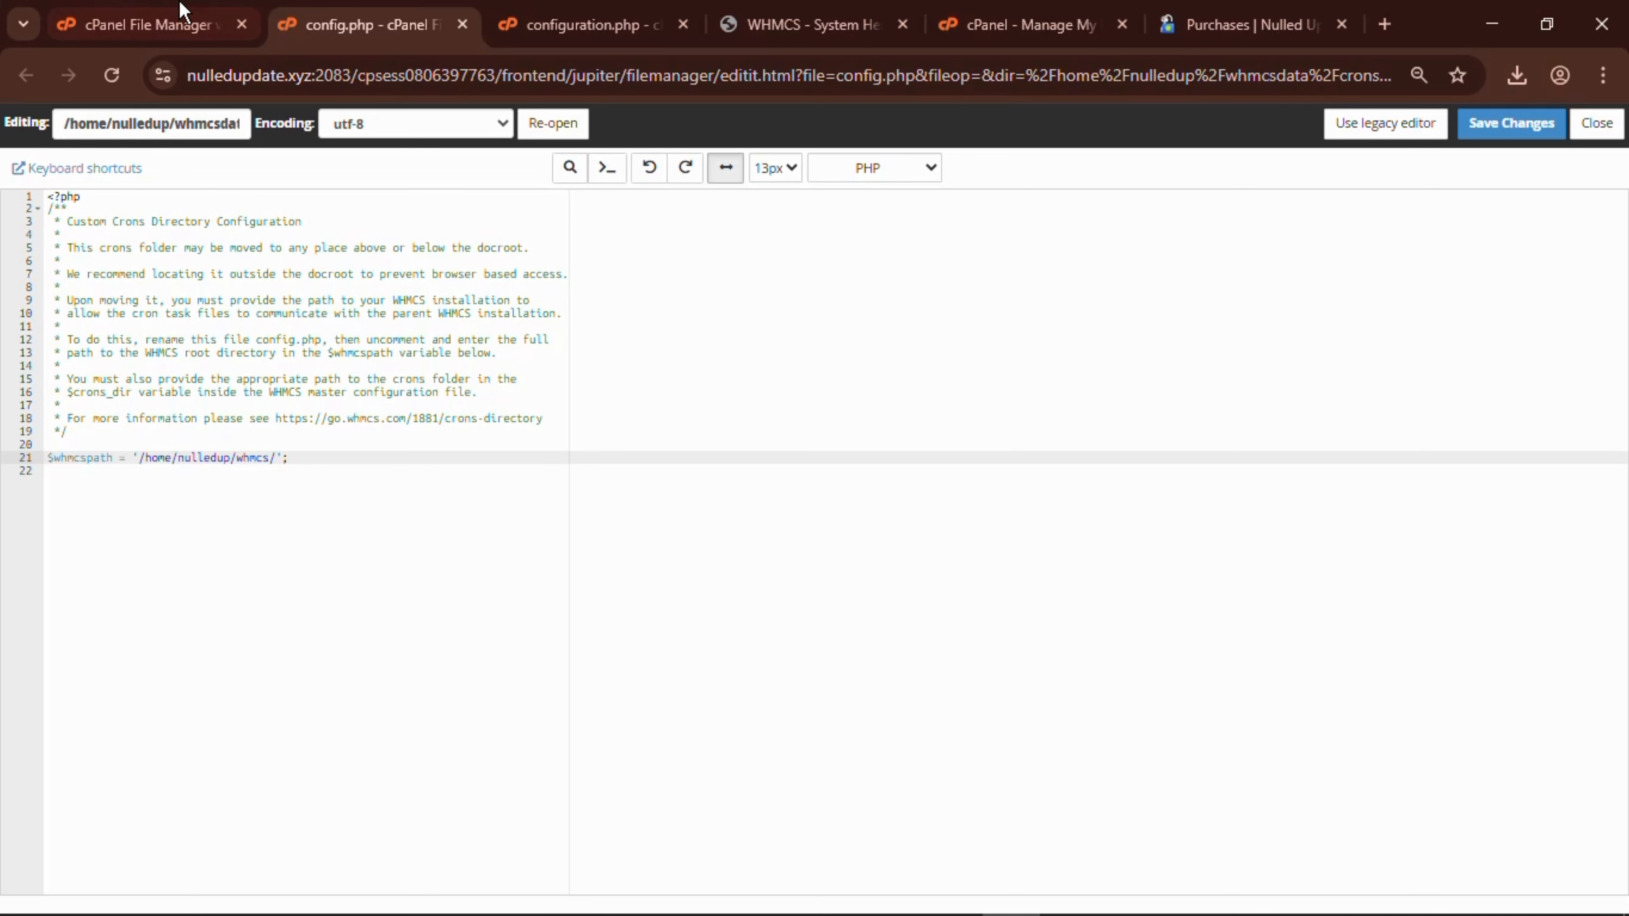
Select 'whmcs' in the path, then browse into the demo.nulledupdate.xyz folder in File Manager.
left_click(170, 23)
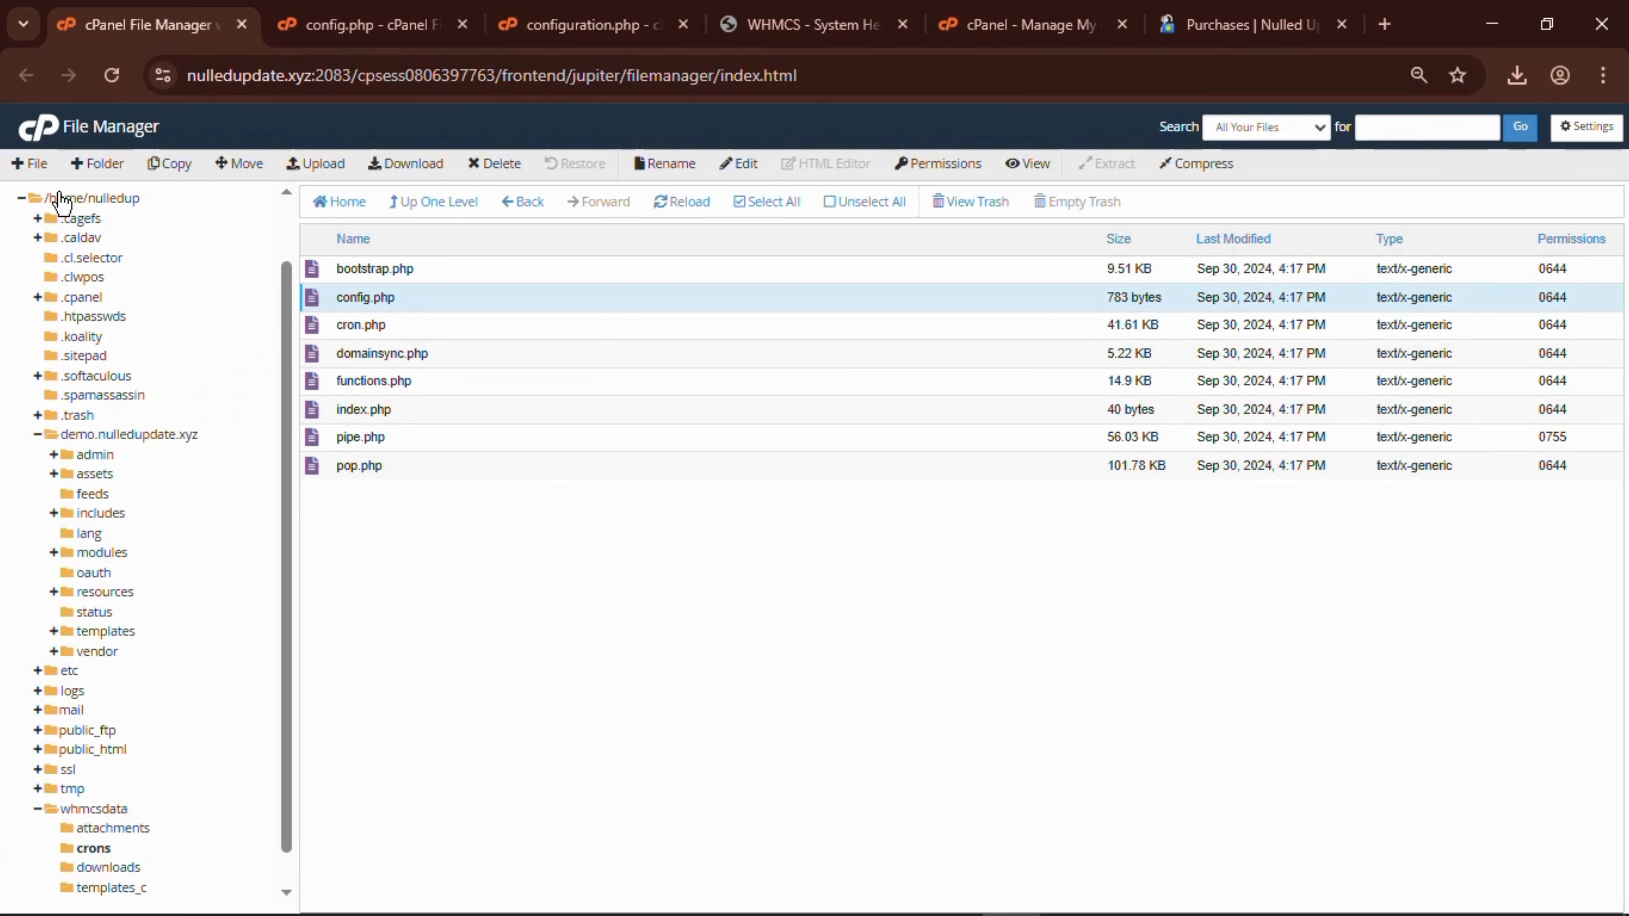
left_click(346, 26)
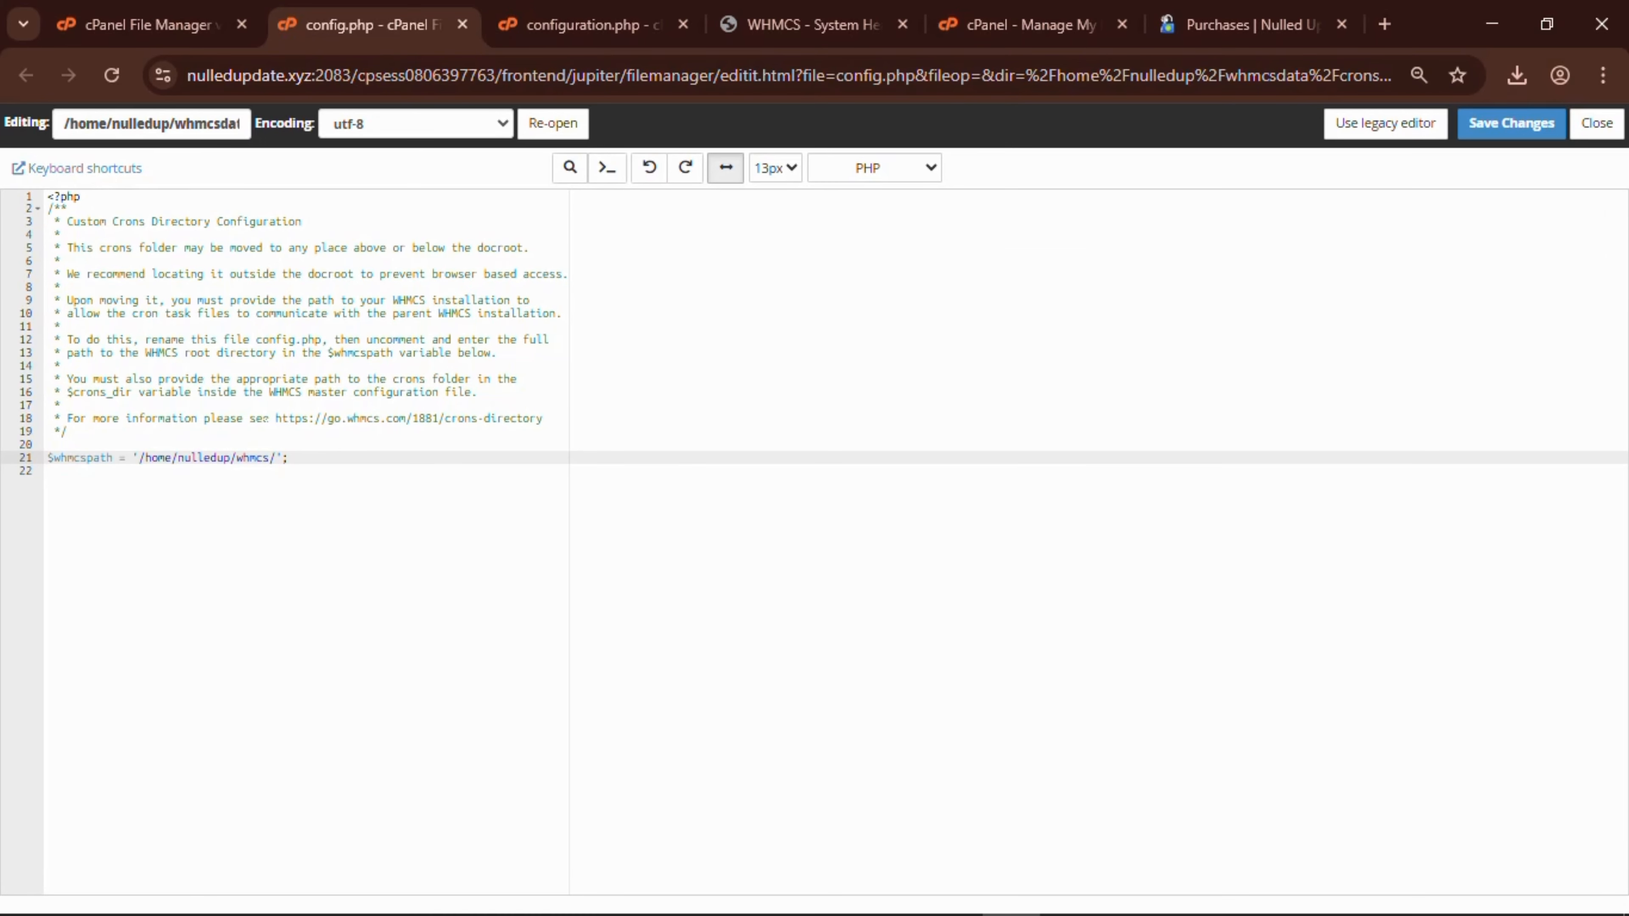
left_click_drag(234, 457, 275, 457)
key("shift+Left")
left_click(152, 25)
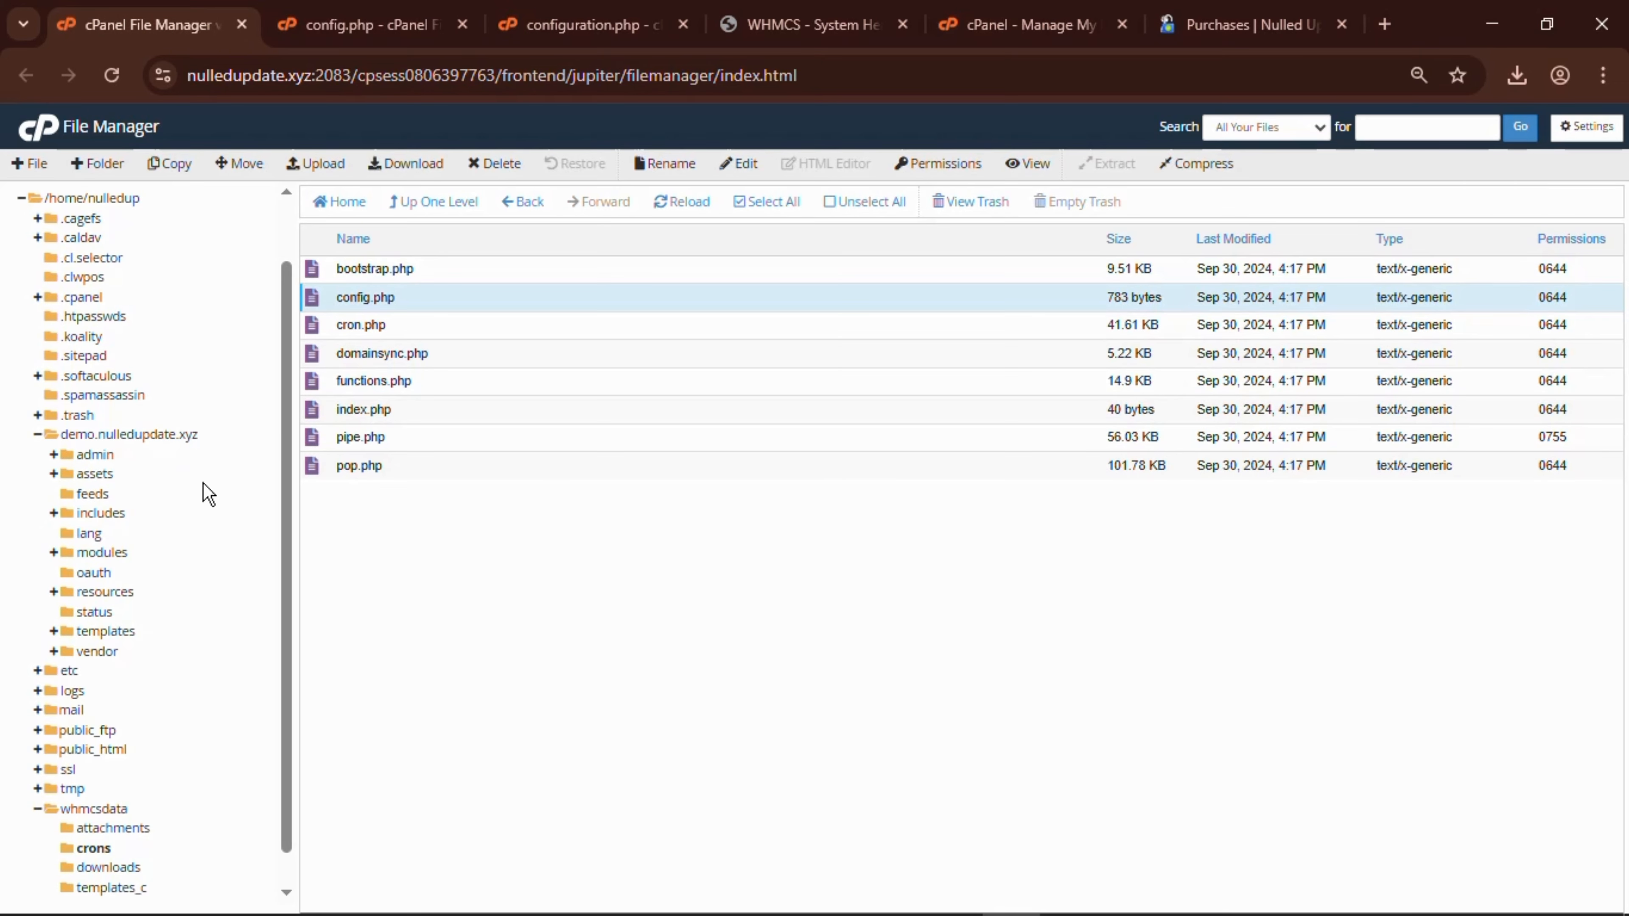
left_click(128, 437)
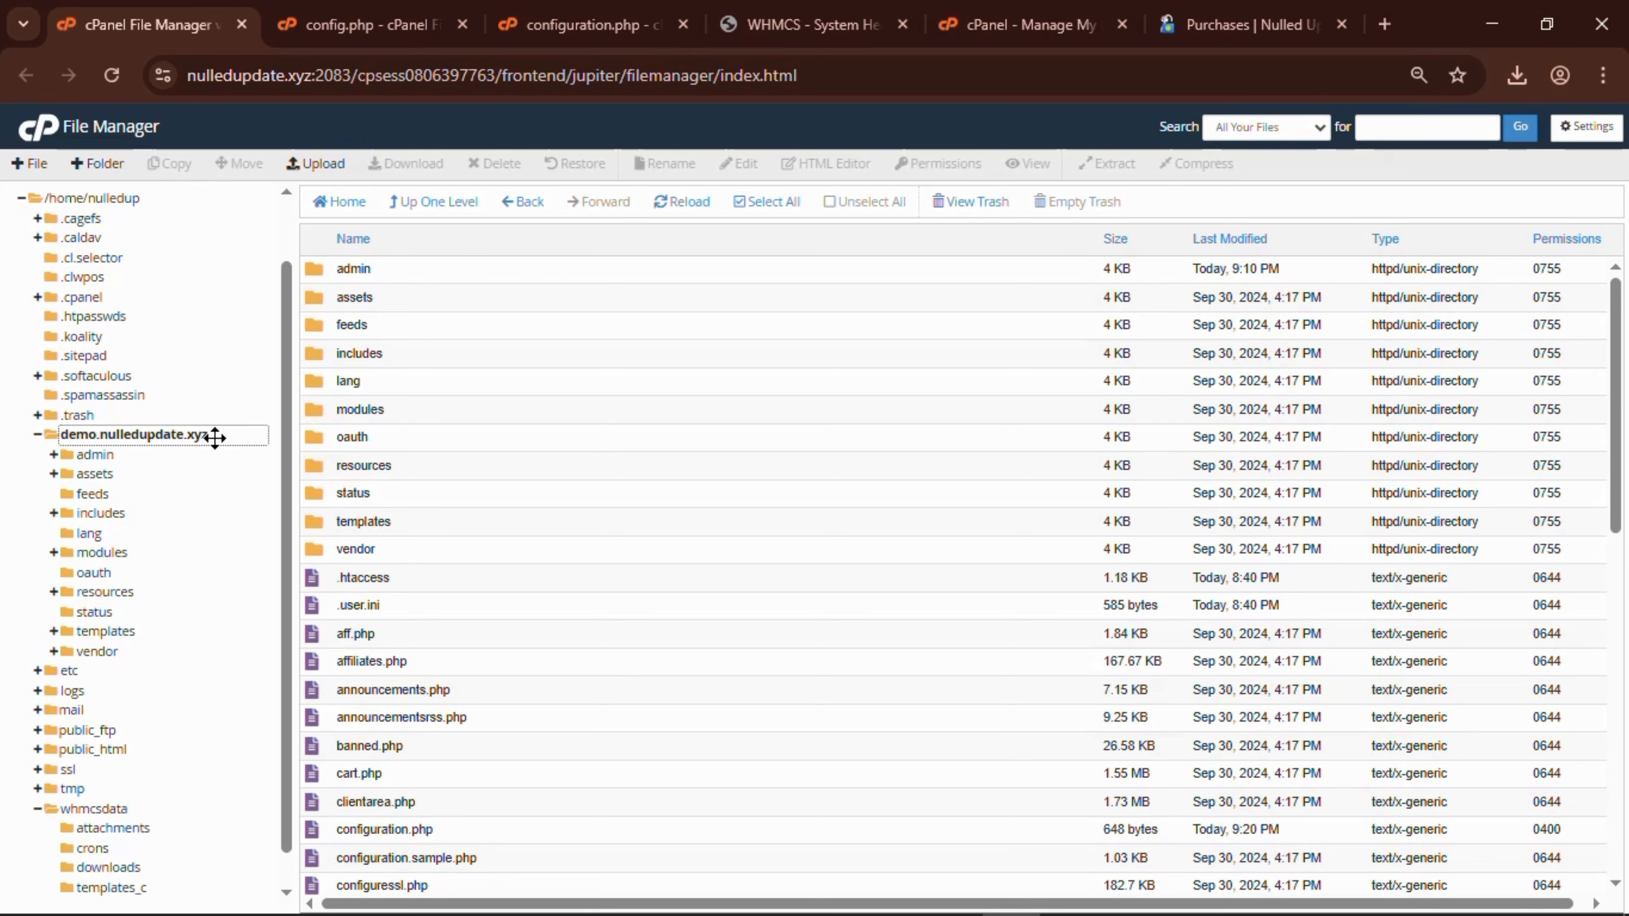
Replace 'whmcs' with 'demo.nulledup.xyz' so $whmcspath reads /home/nulledup/demo.nulledup.xyz/, and save.
left_click(340, 26)
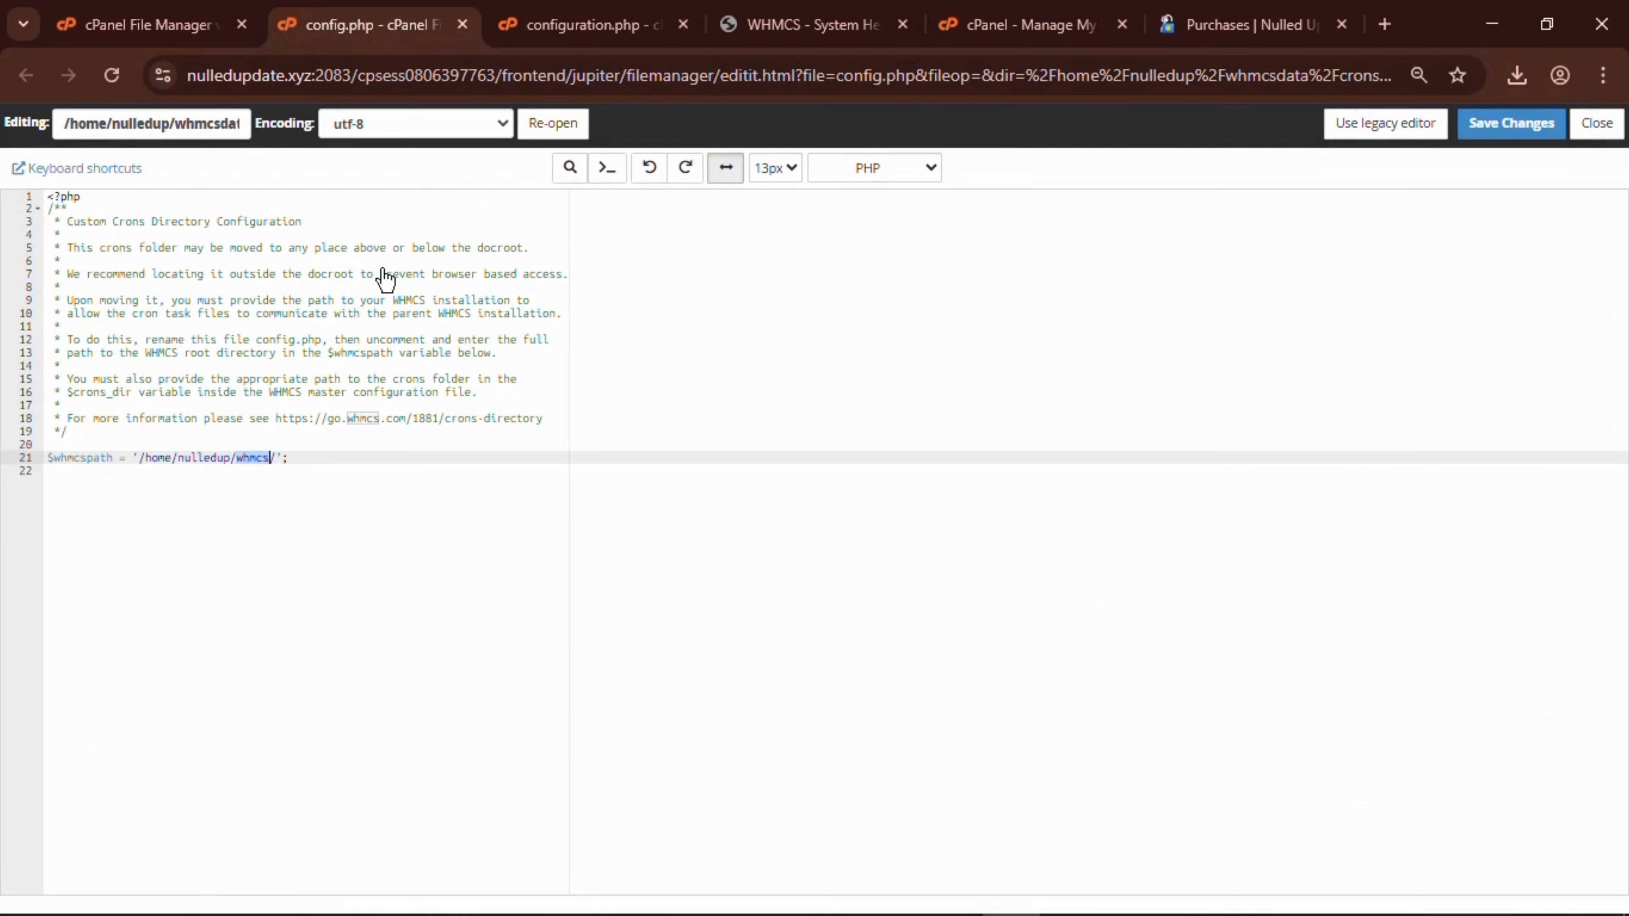
type("demo.nulled")
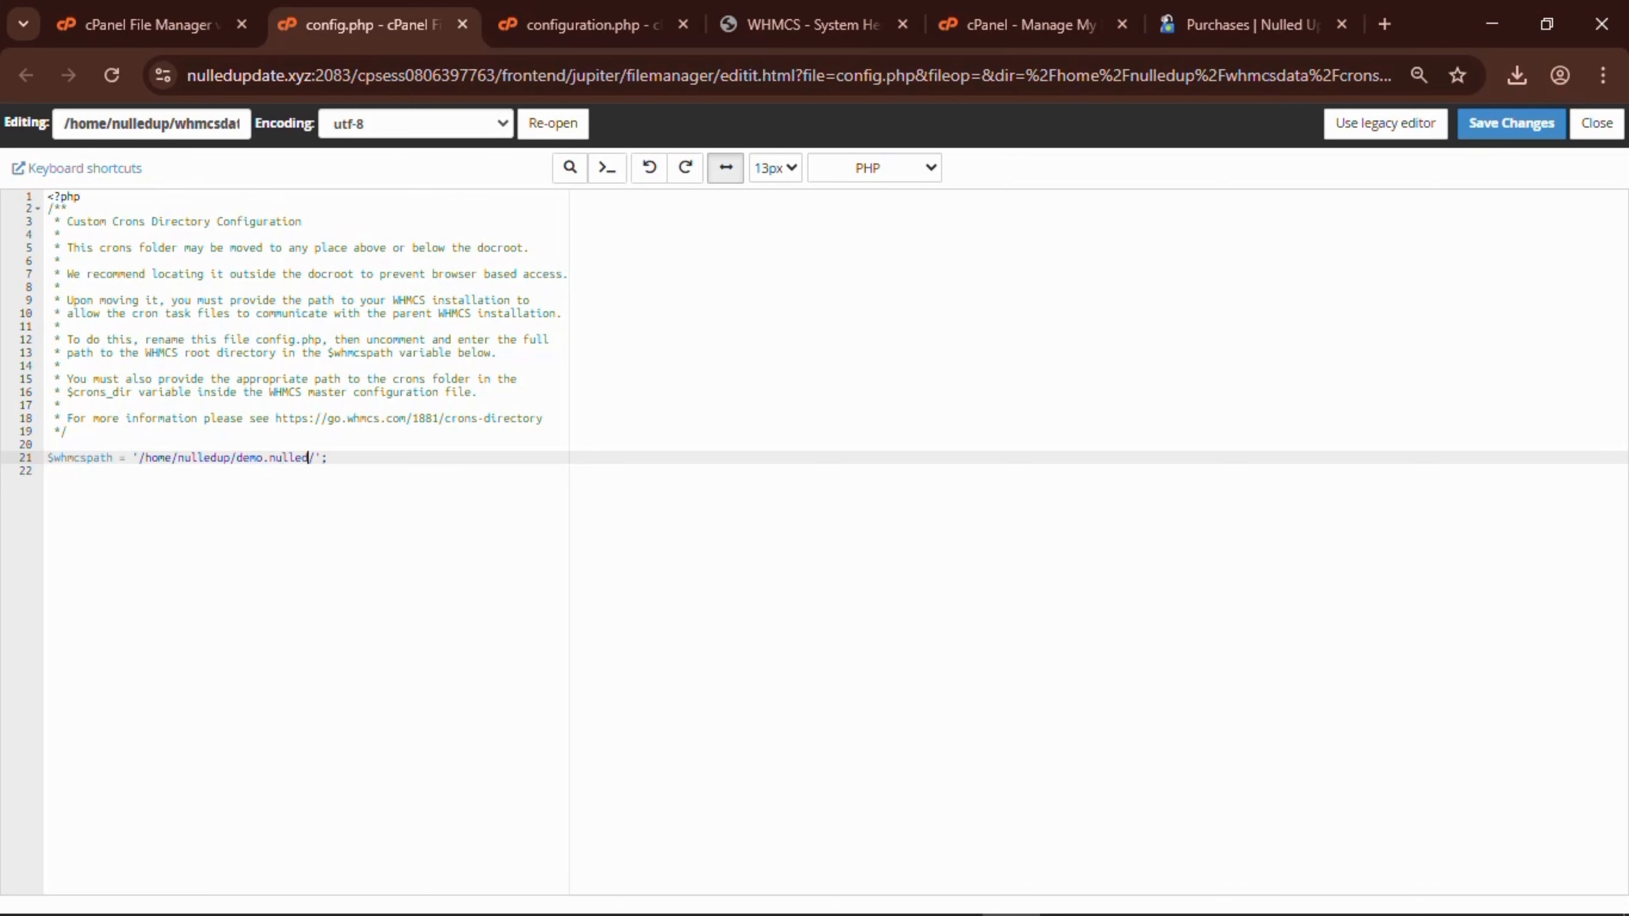
type("up.xyz")
left_click(144, 24)
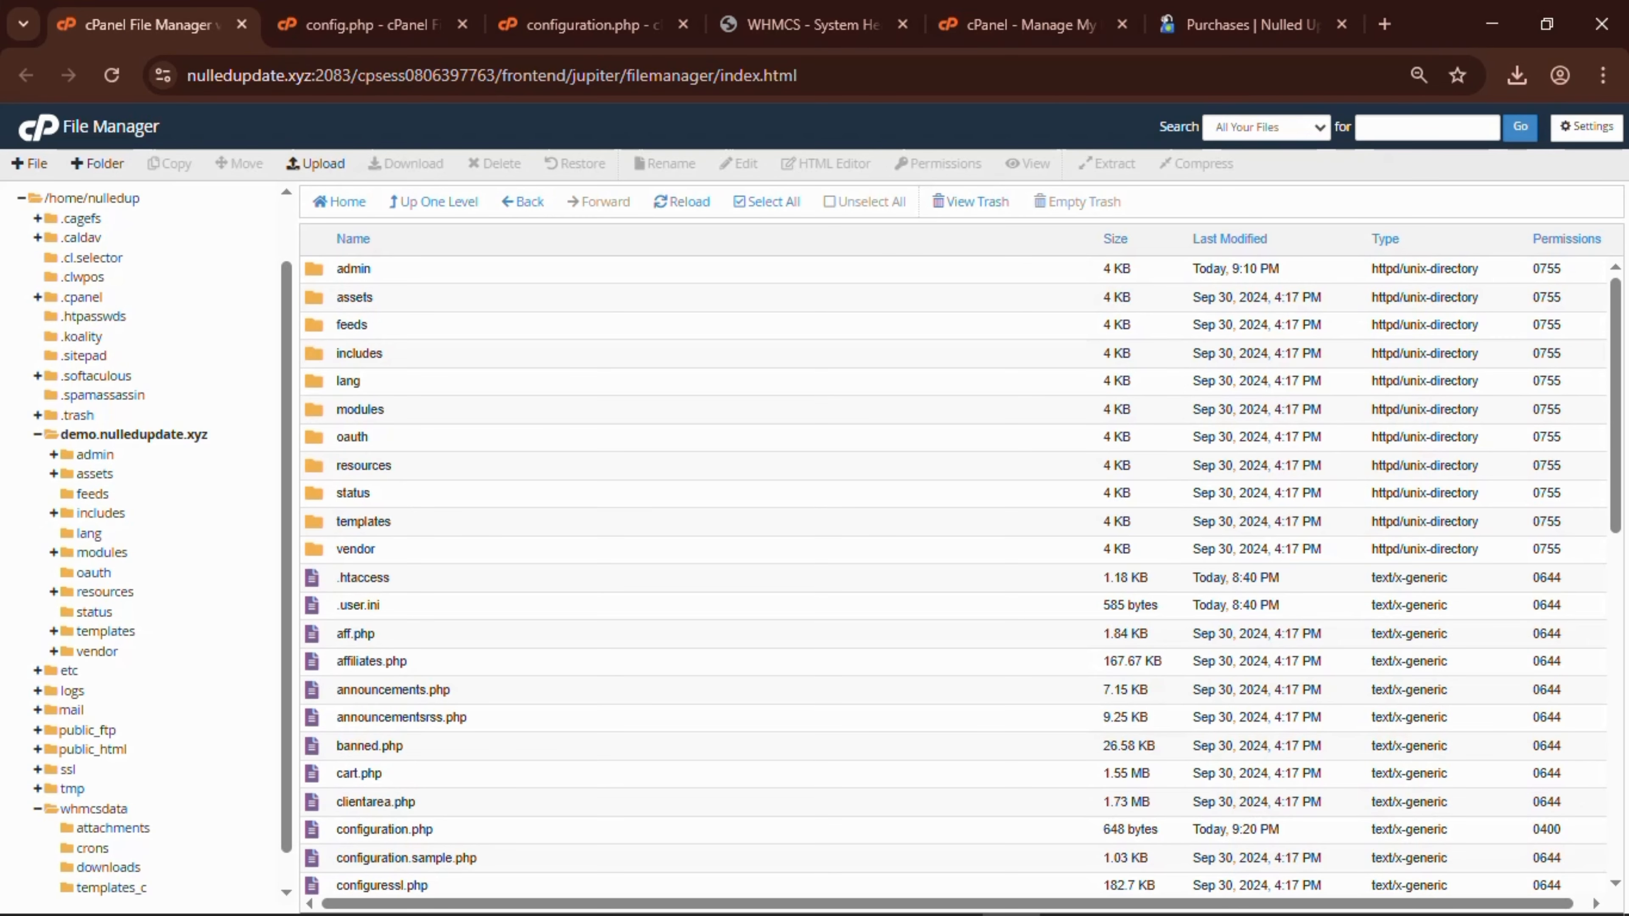
mouse_move(365, 27)
left_click(346, 14)
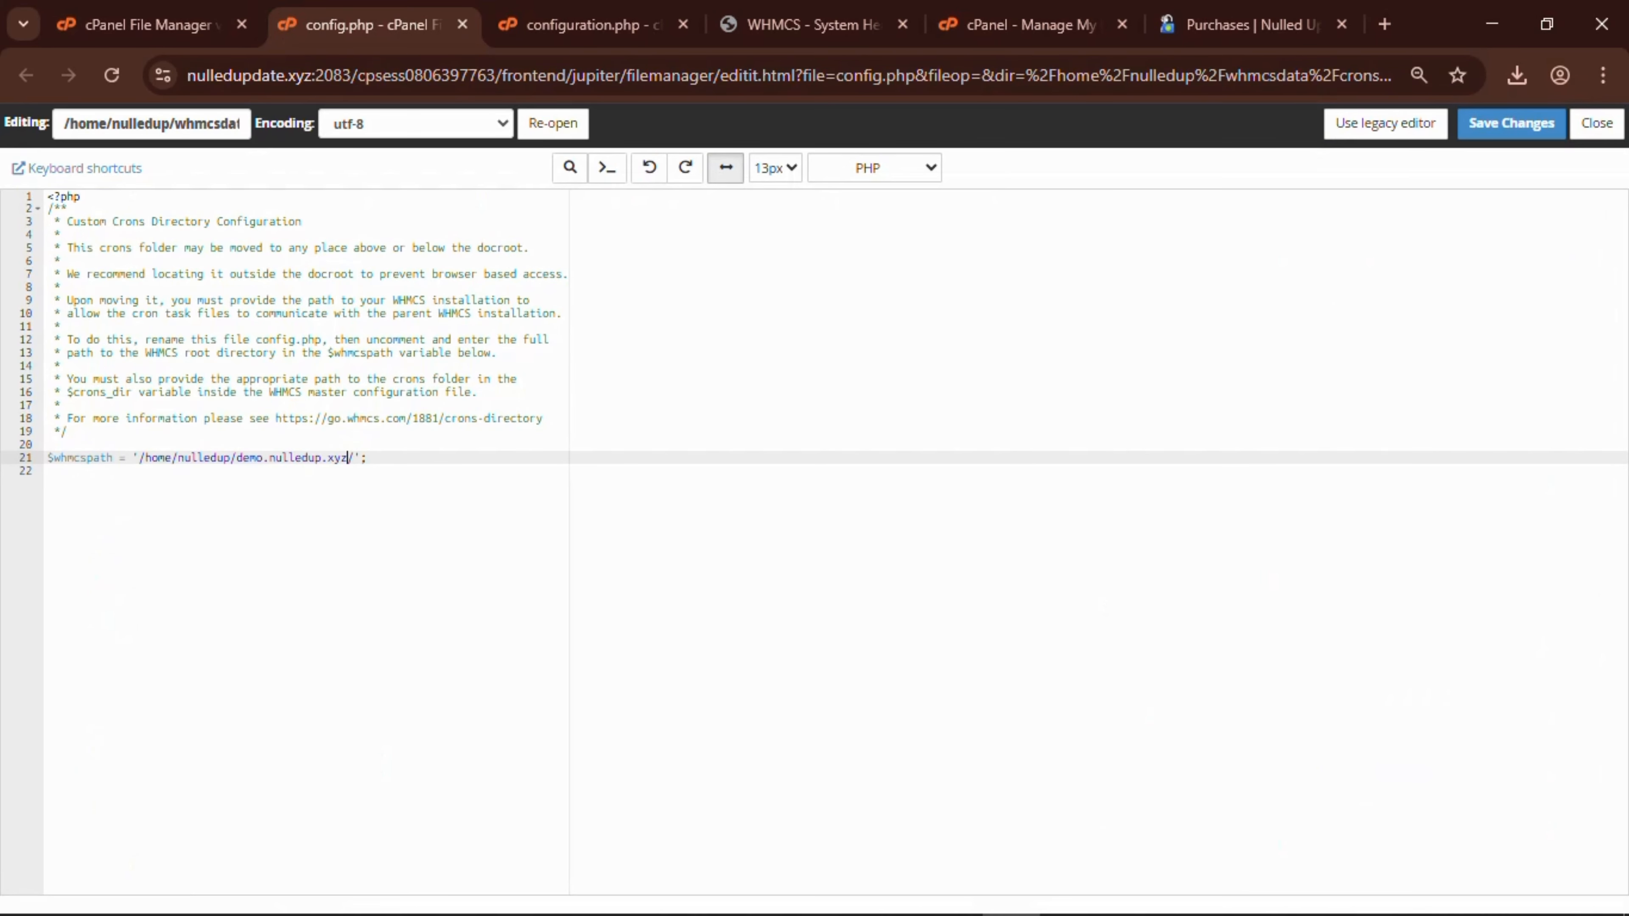
left_click(171, 24)
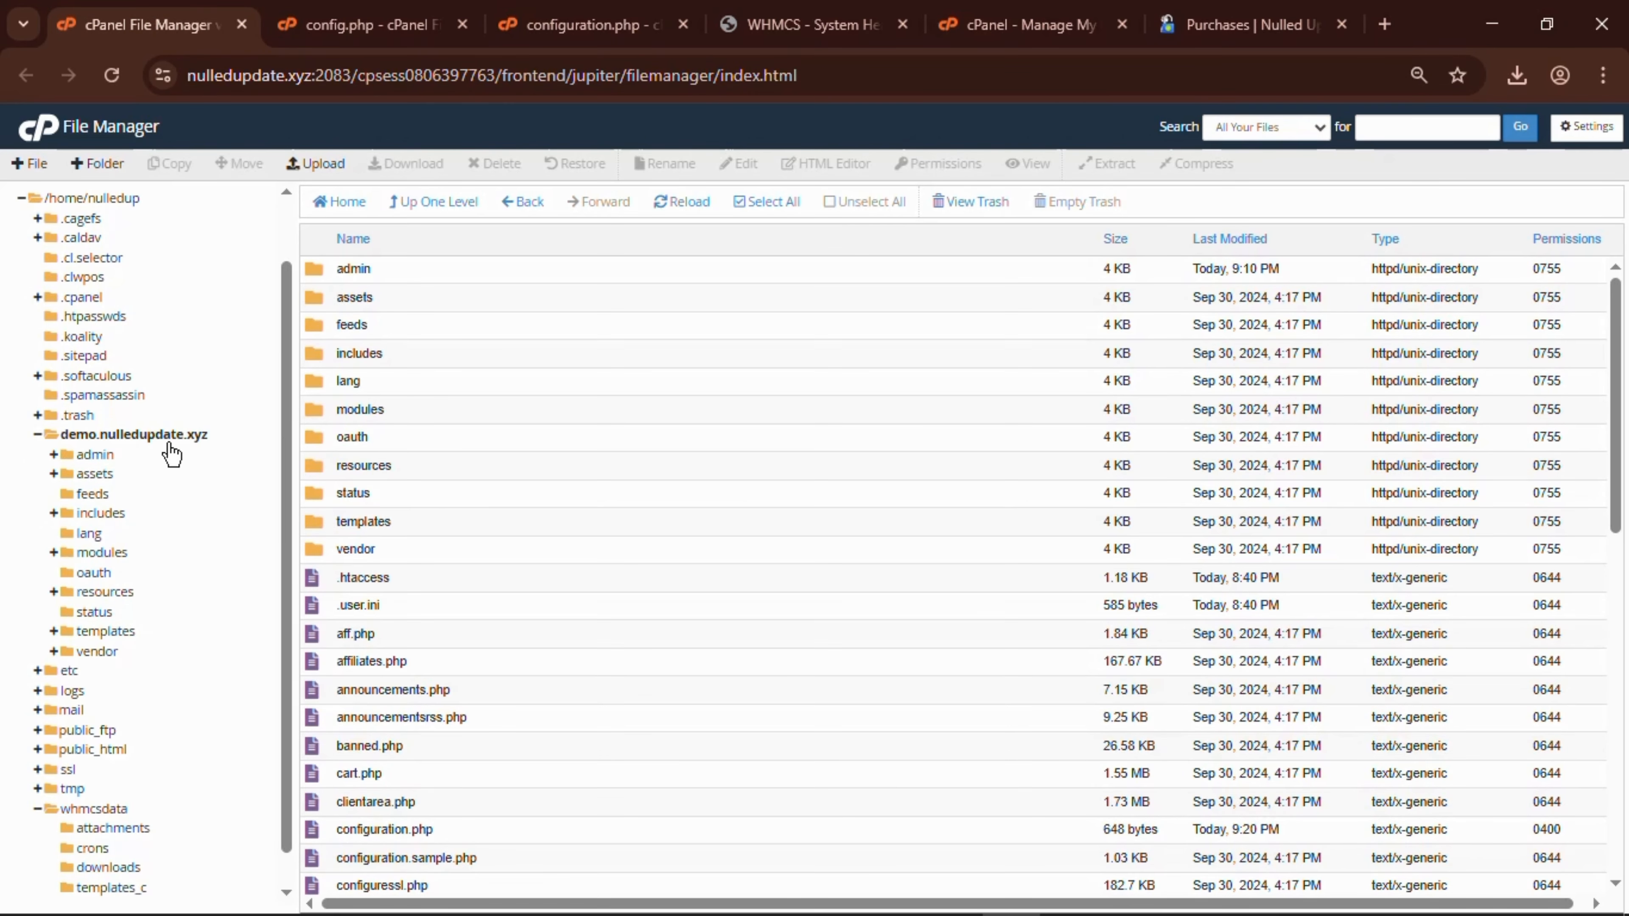
left_click(352, 28)
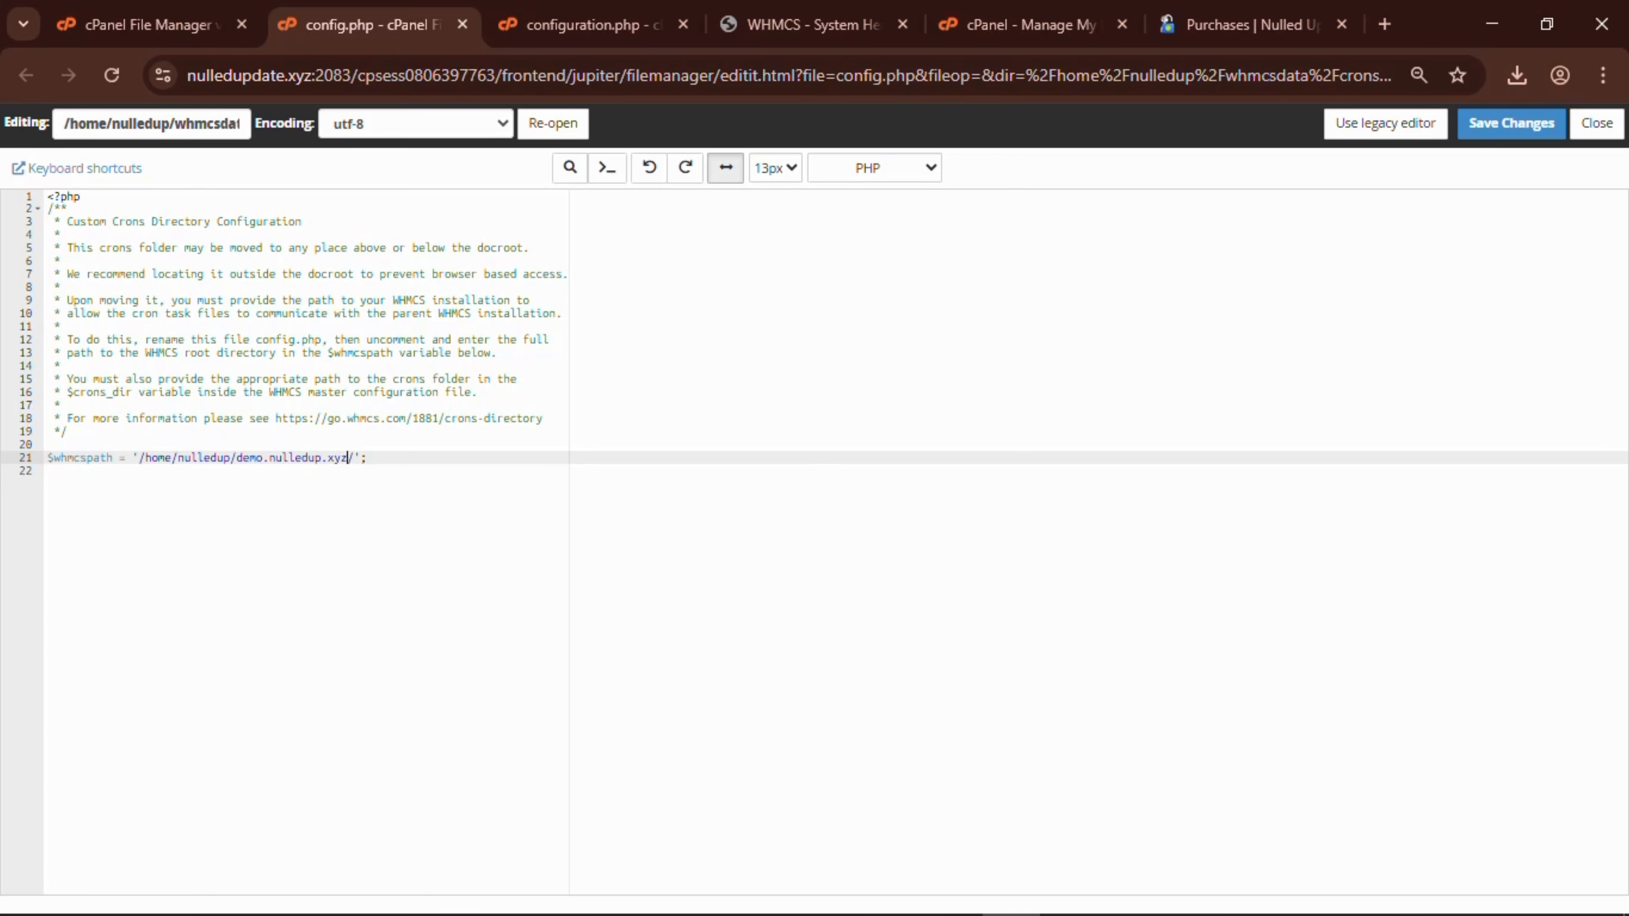
left_click(1507, 147)
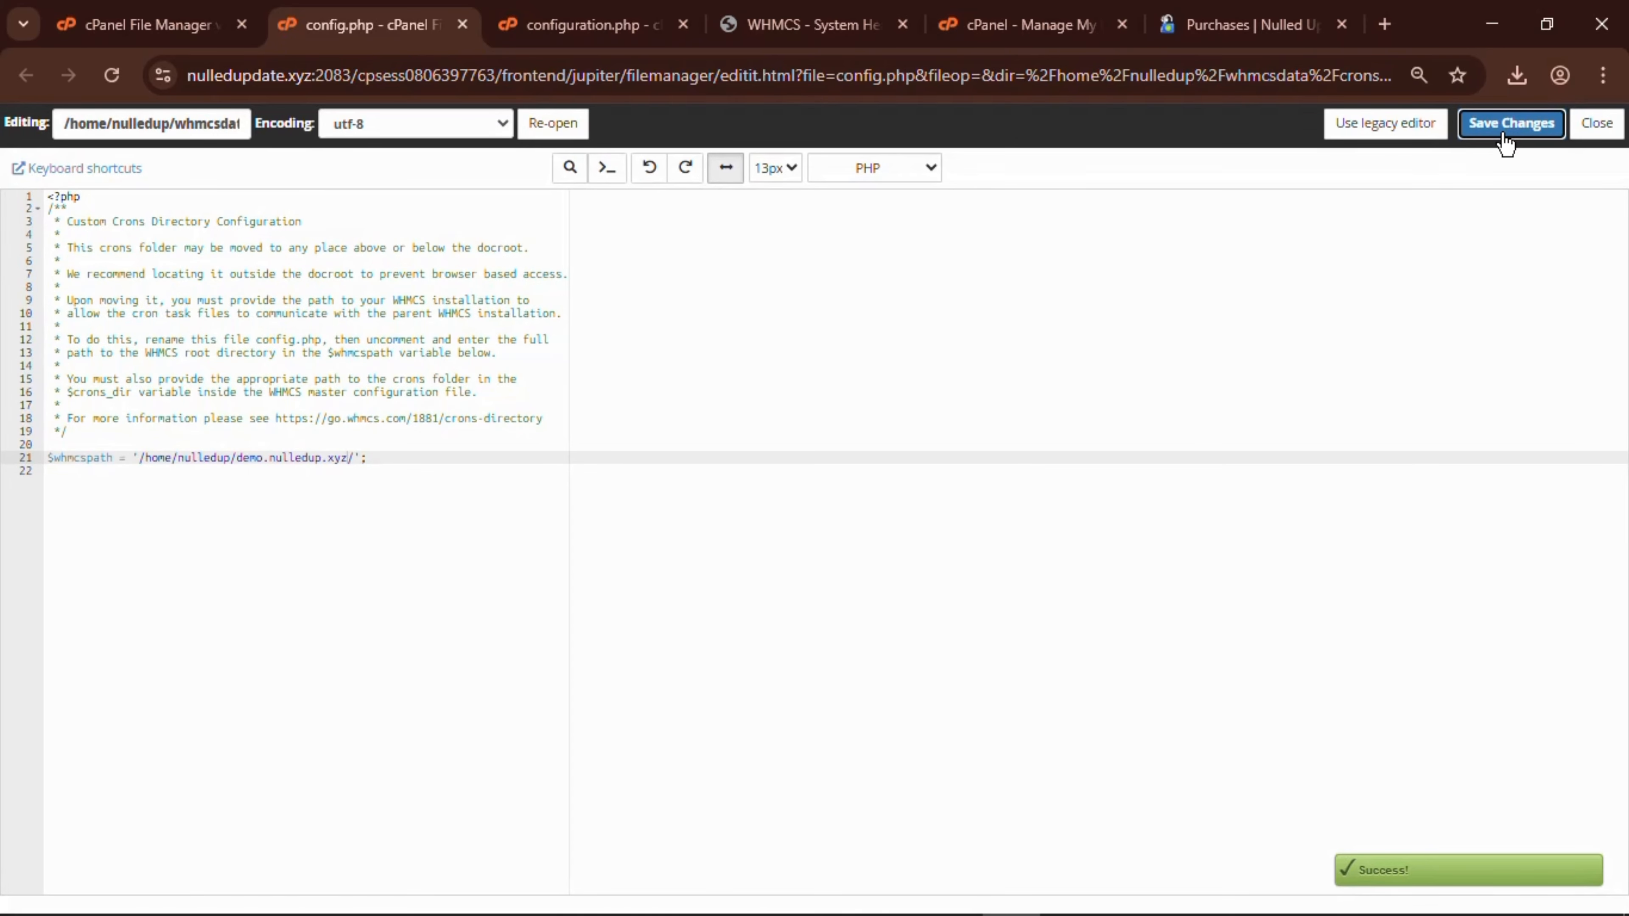
left_click(753, 20)
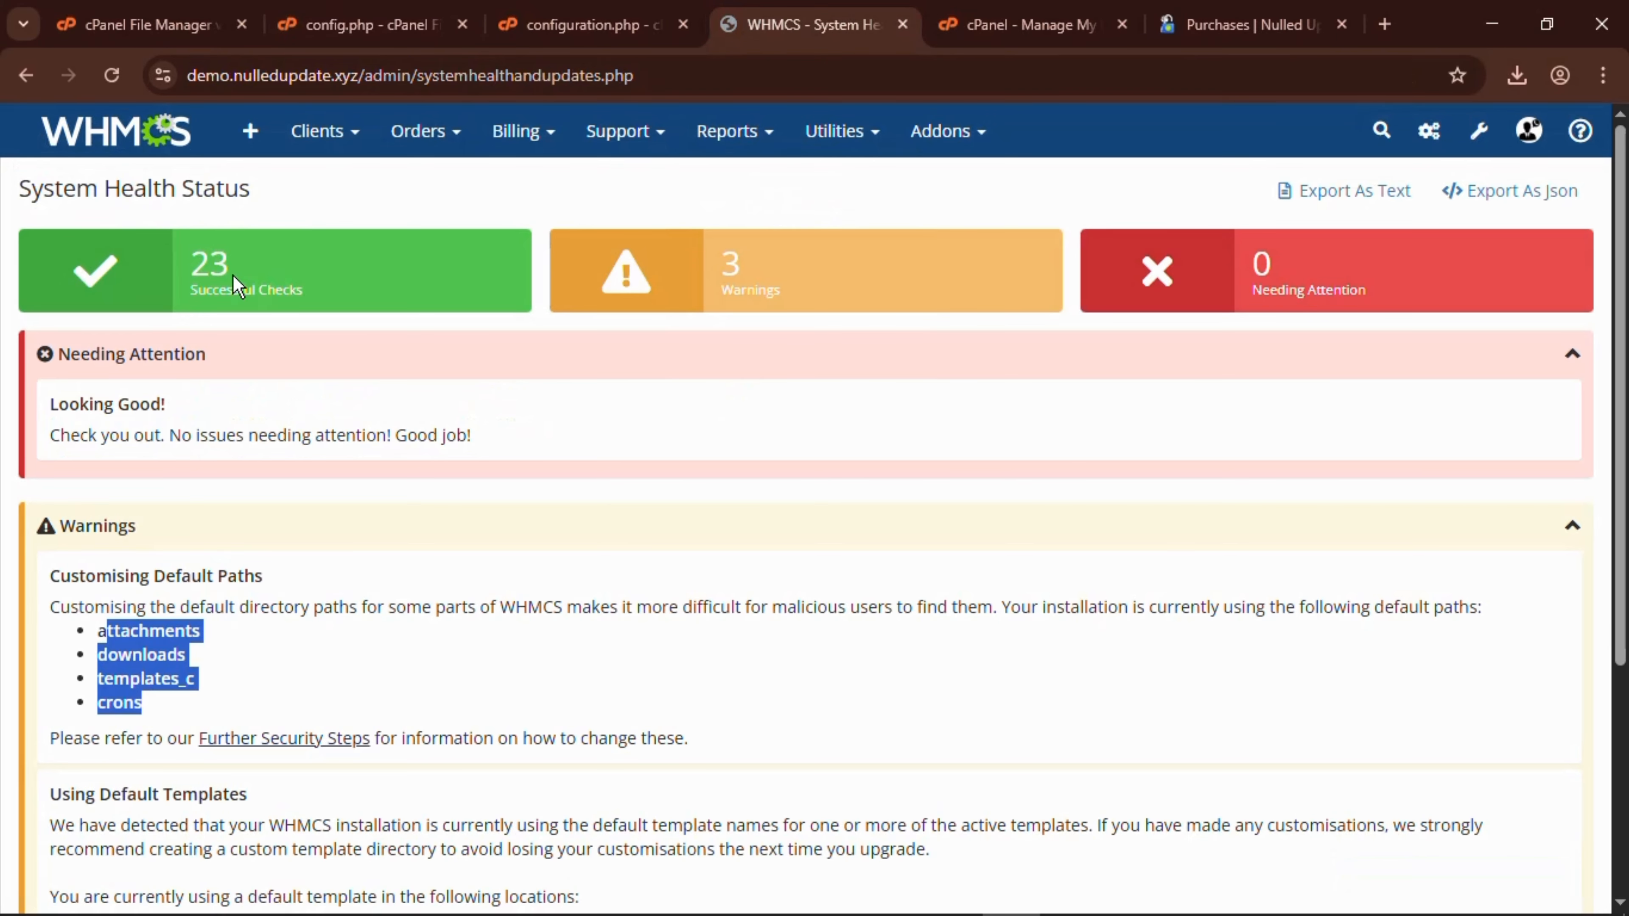
Reload the health report and open System Settings in a new browser tab.
left_click(112, 75)
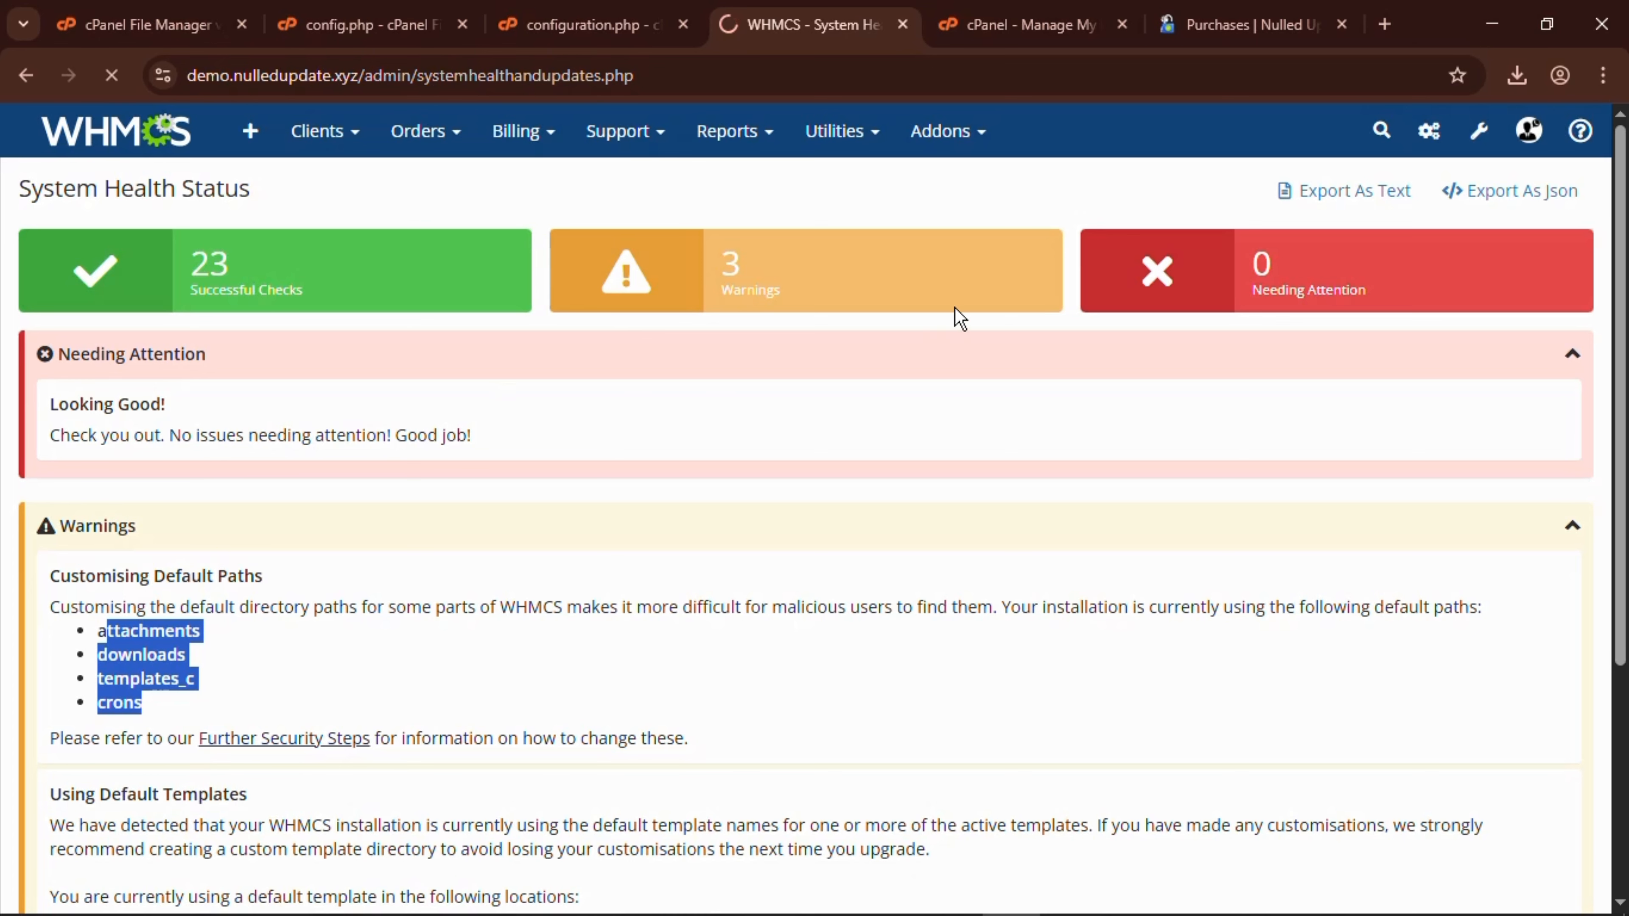
mouse_move(1478, 158)
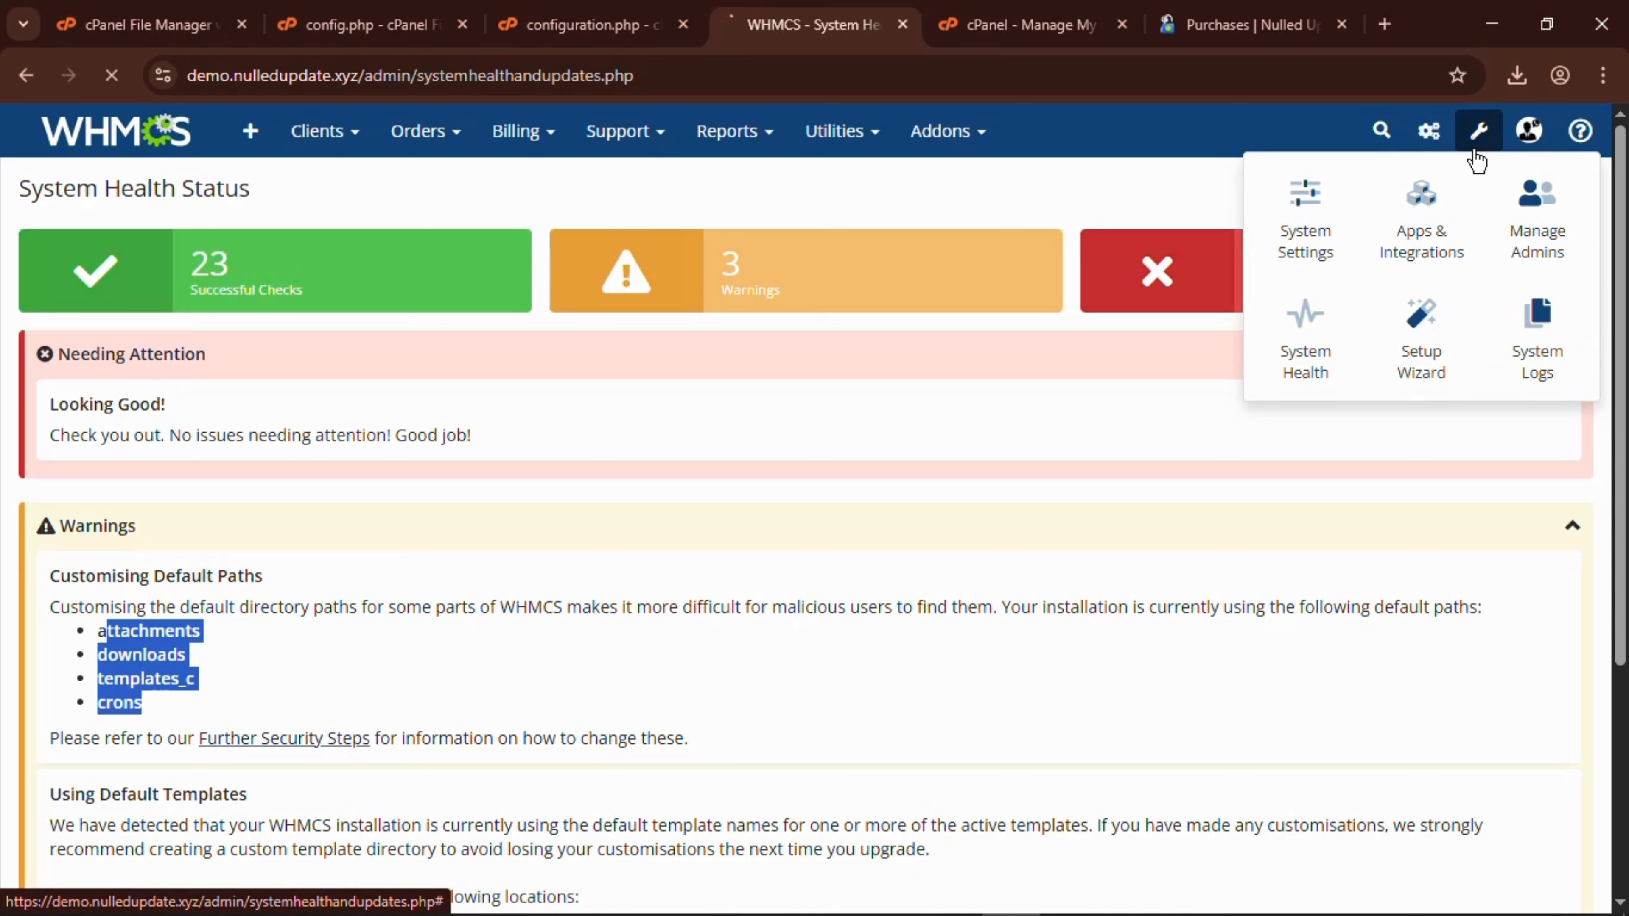
right_click(1311, 243)
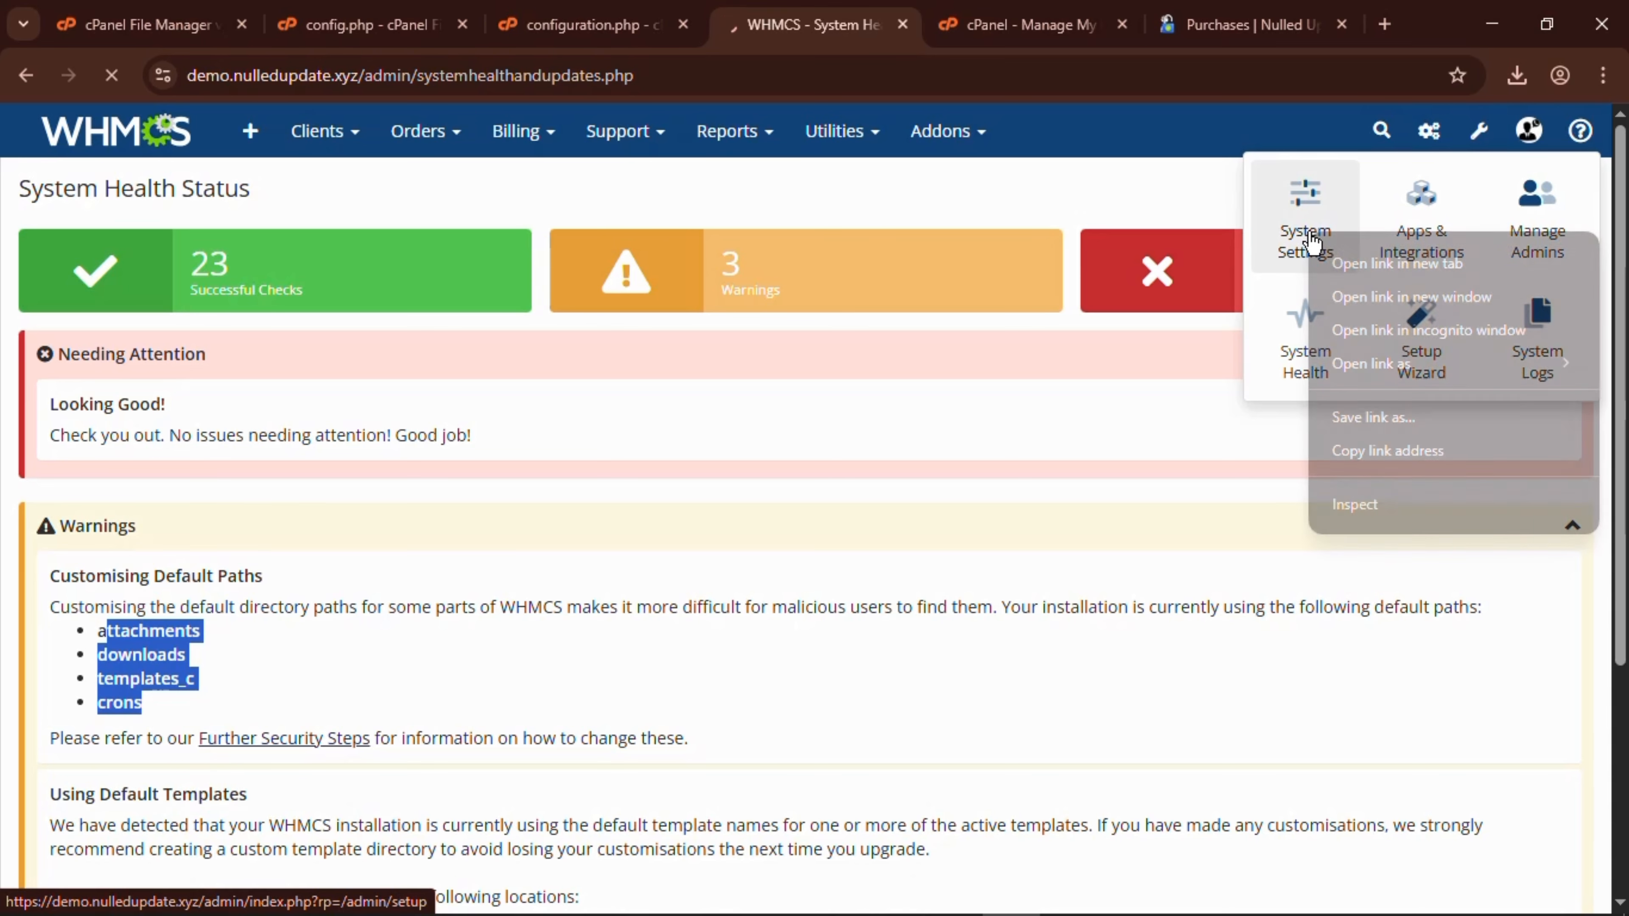
left_click(1365, 263)
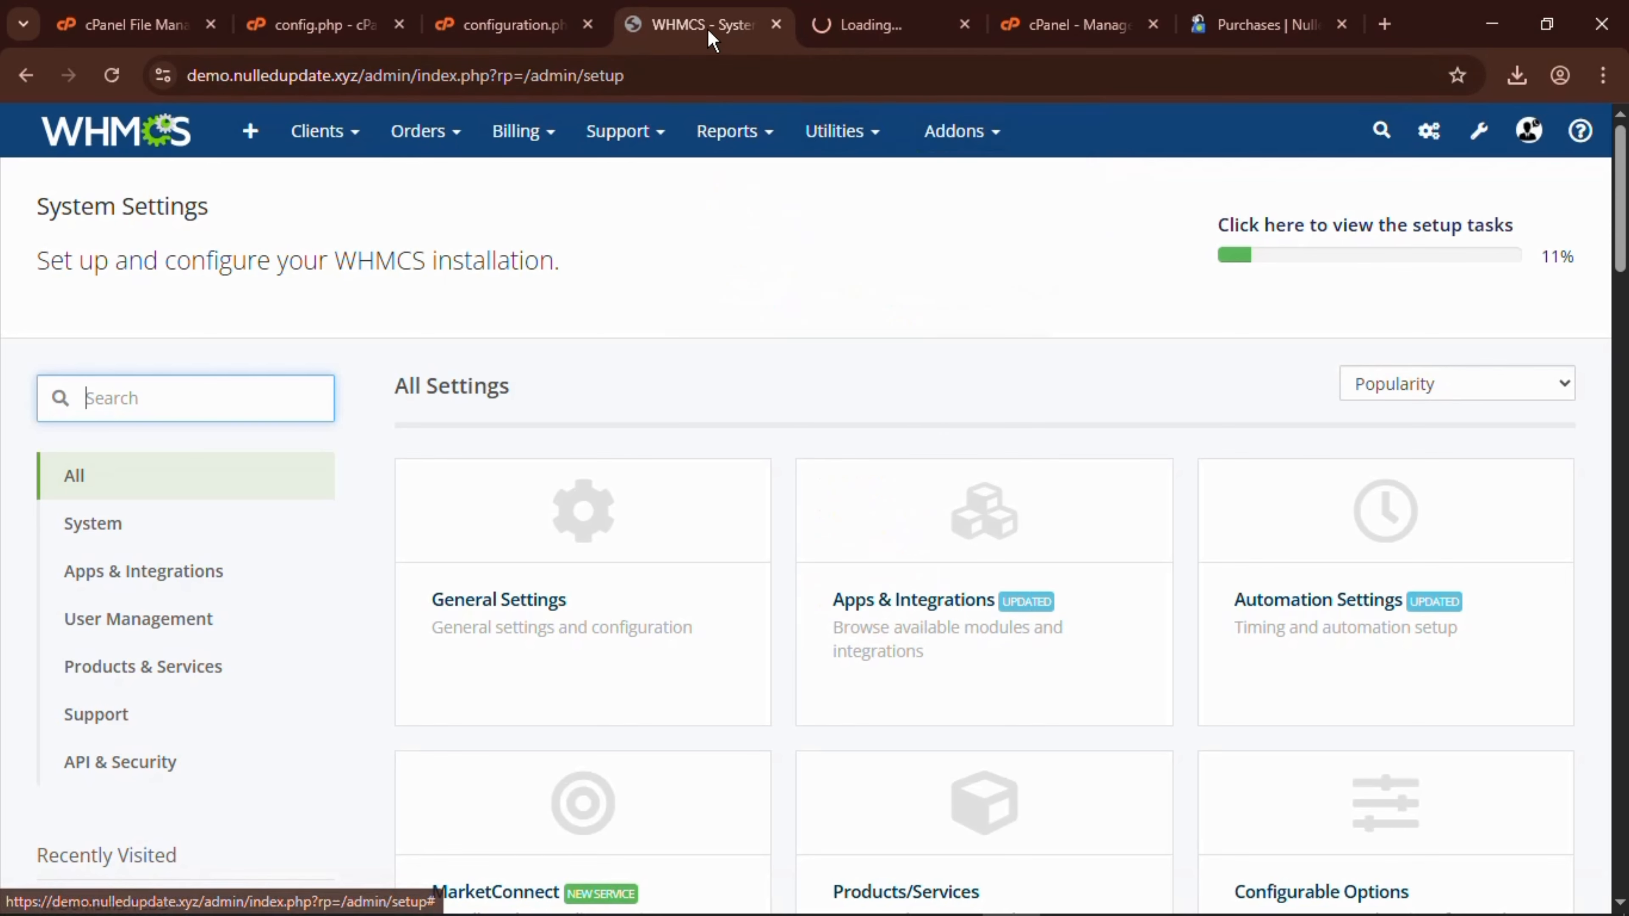
left_click(860, 29)
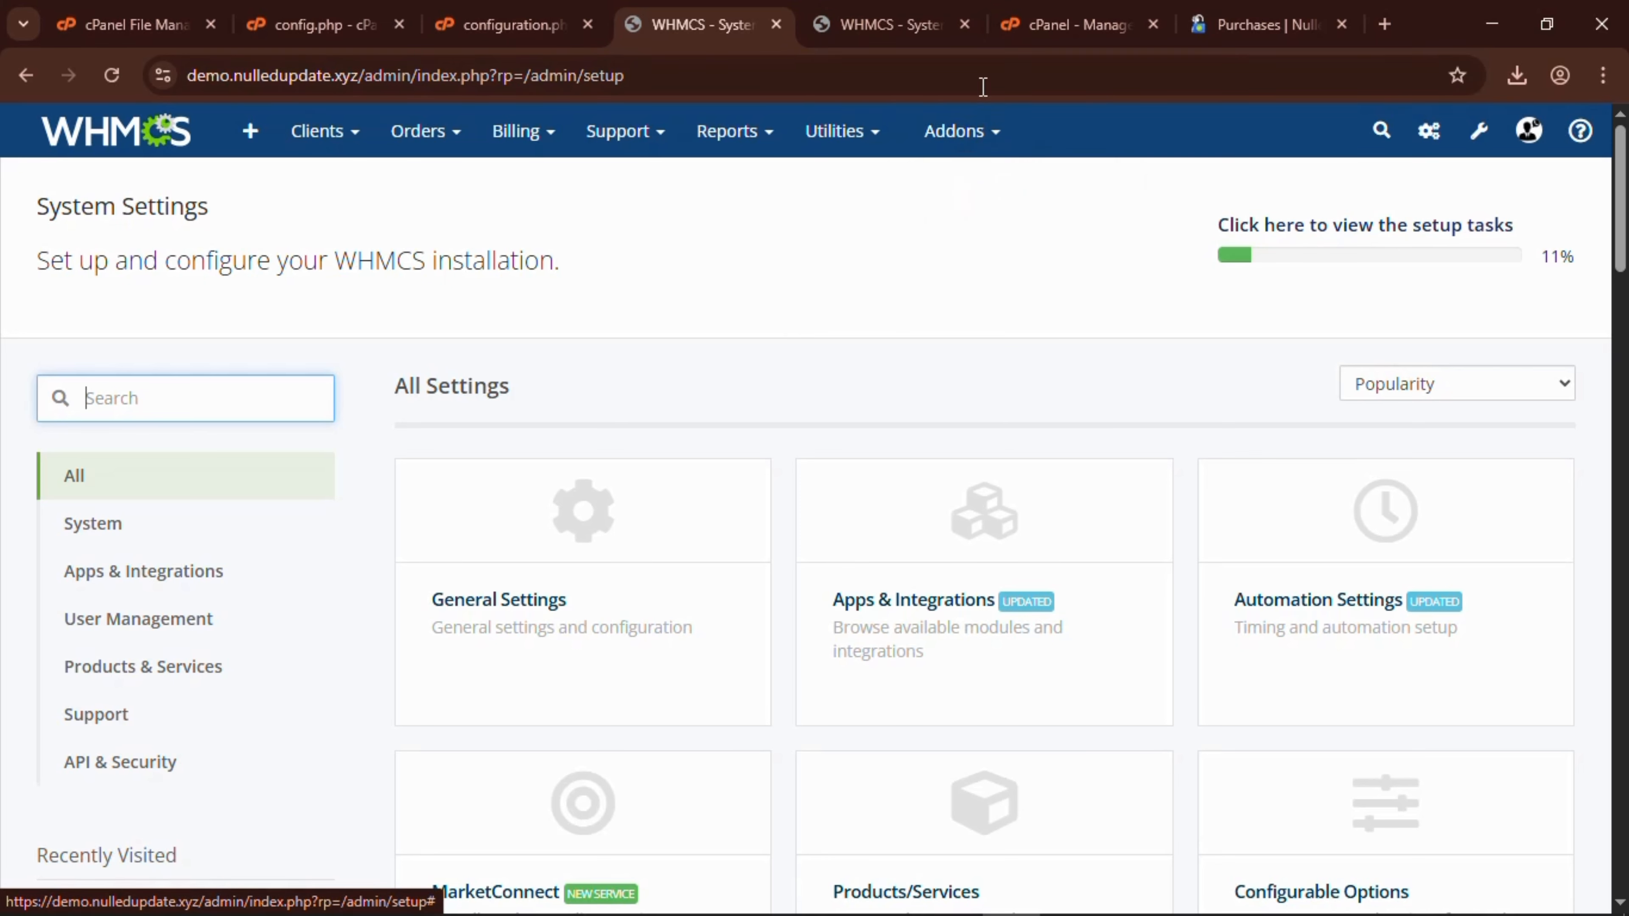
Return to the System Health status page from the wrench menu.
scroll(1376, 345, "down", 4)
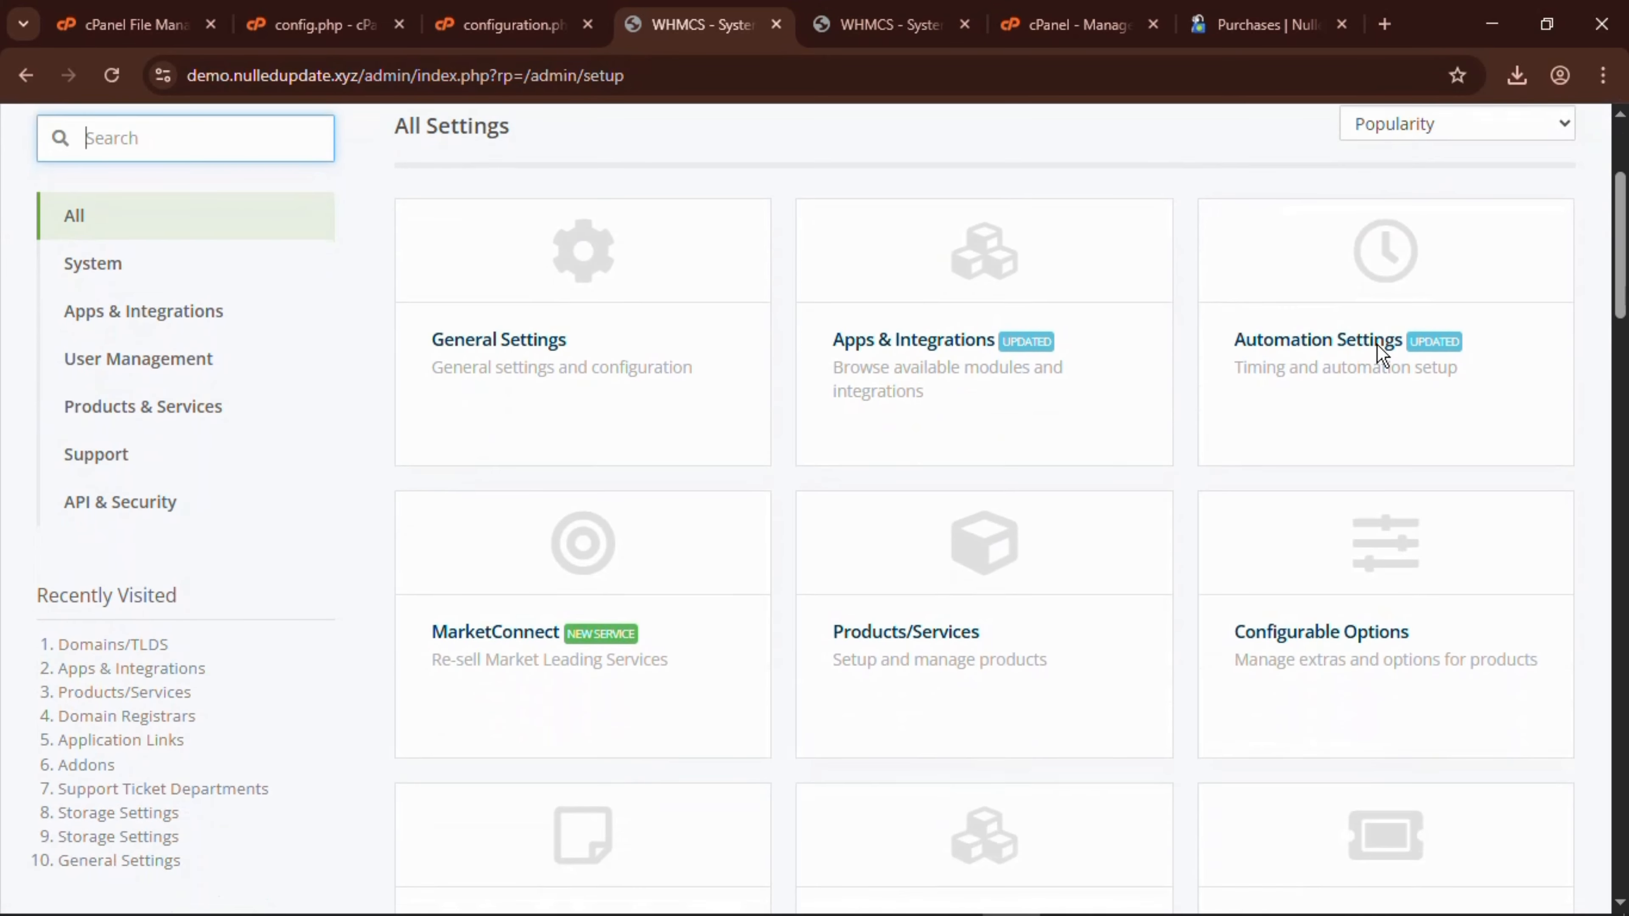
scroll(1377, 345, "up", 4)
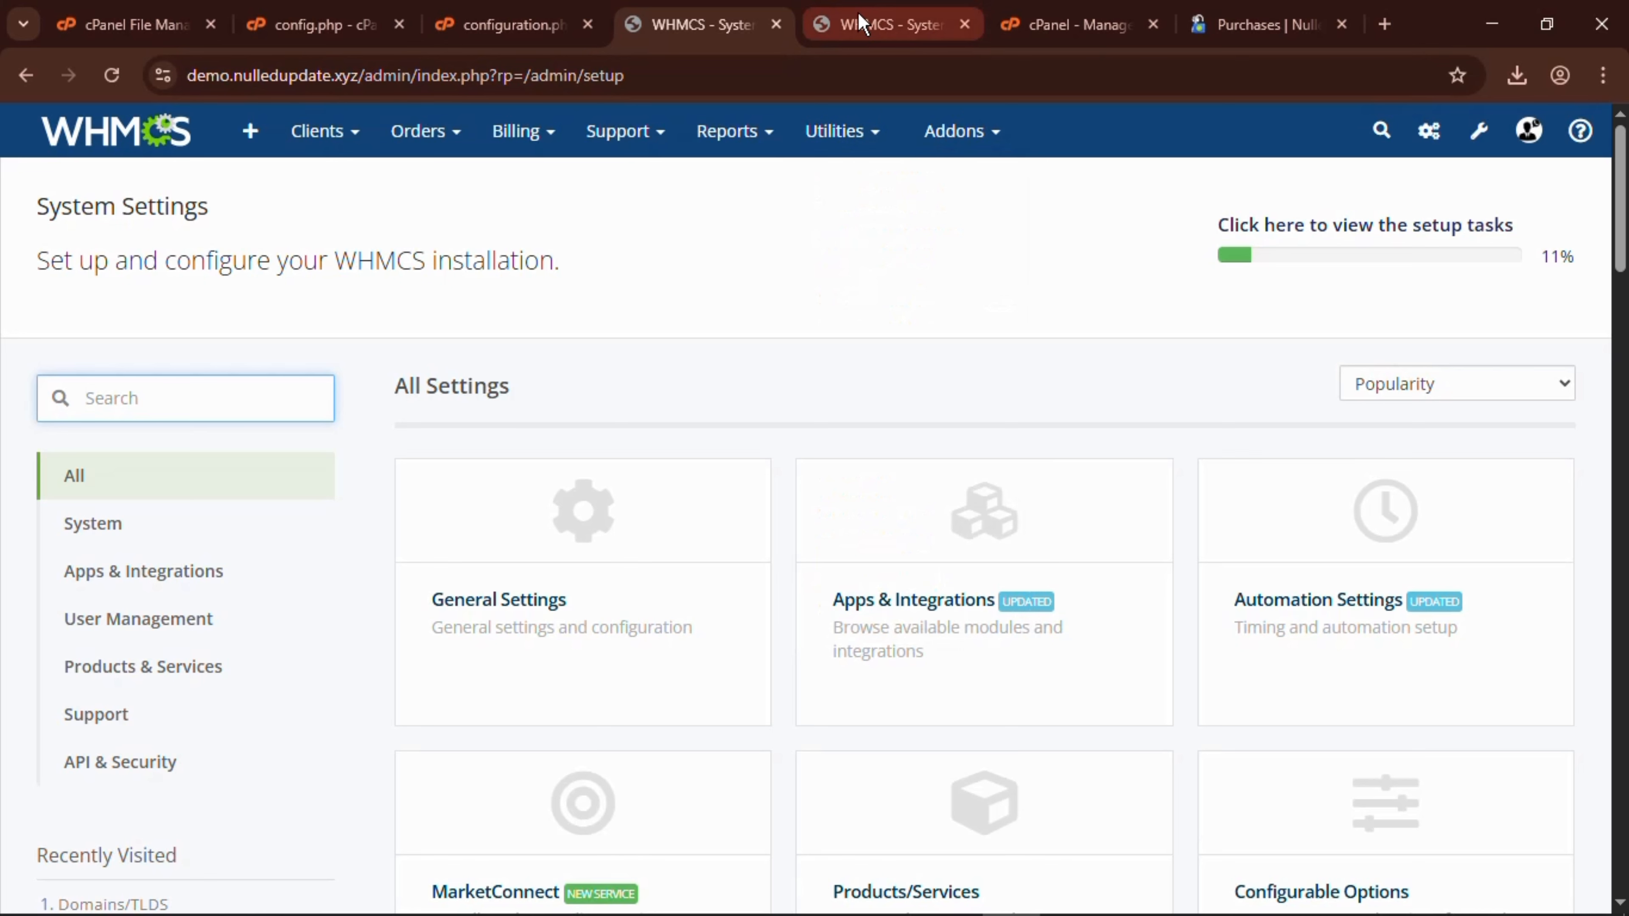
mouse_move(862, 24)
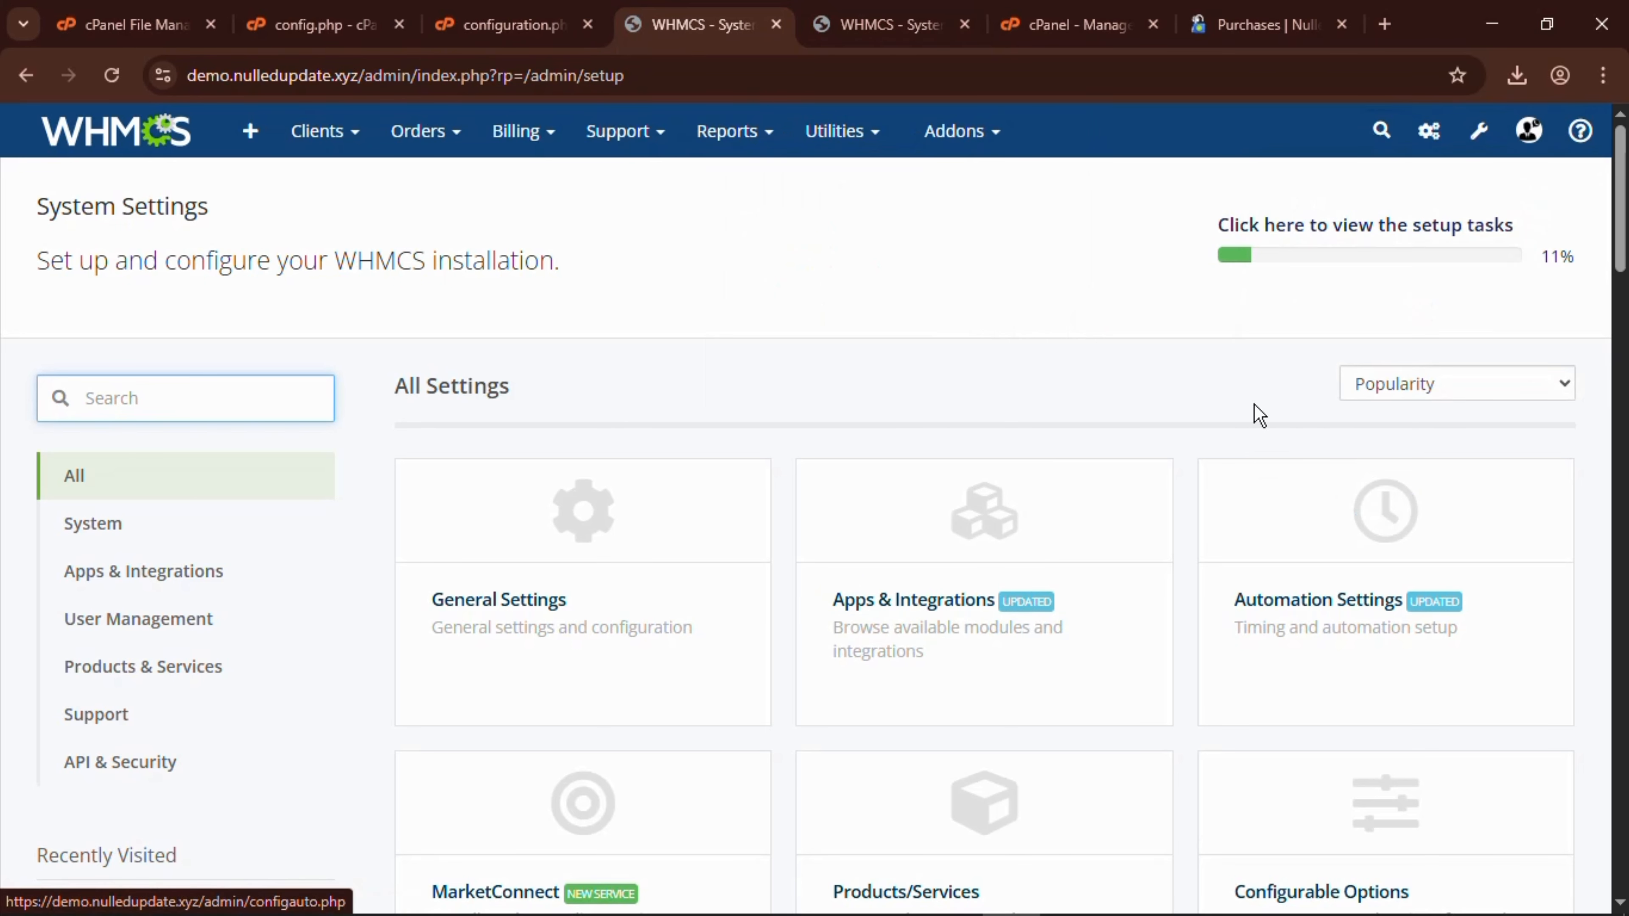
mouse_move(1478, 132)
left_click(1323, 325)
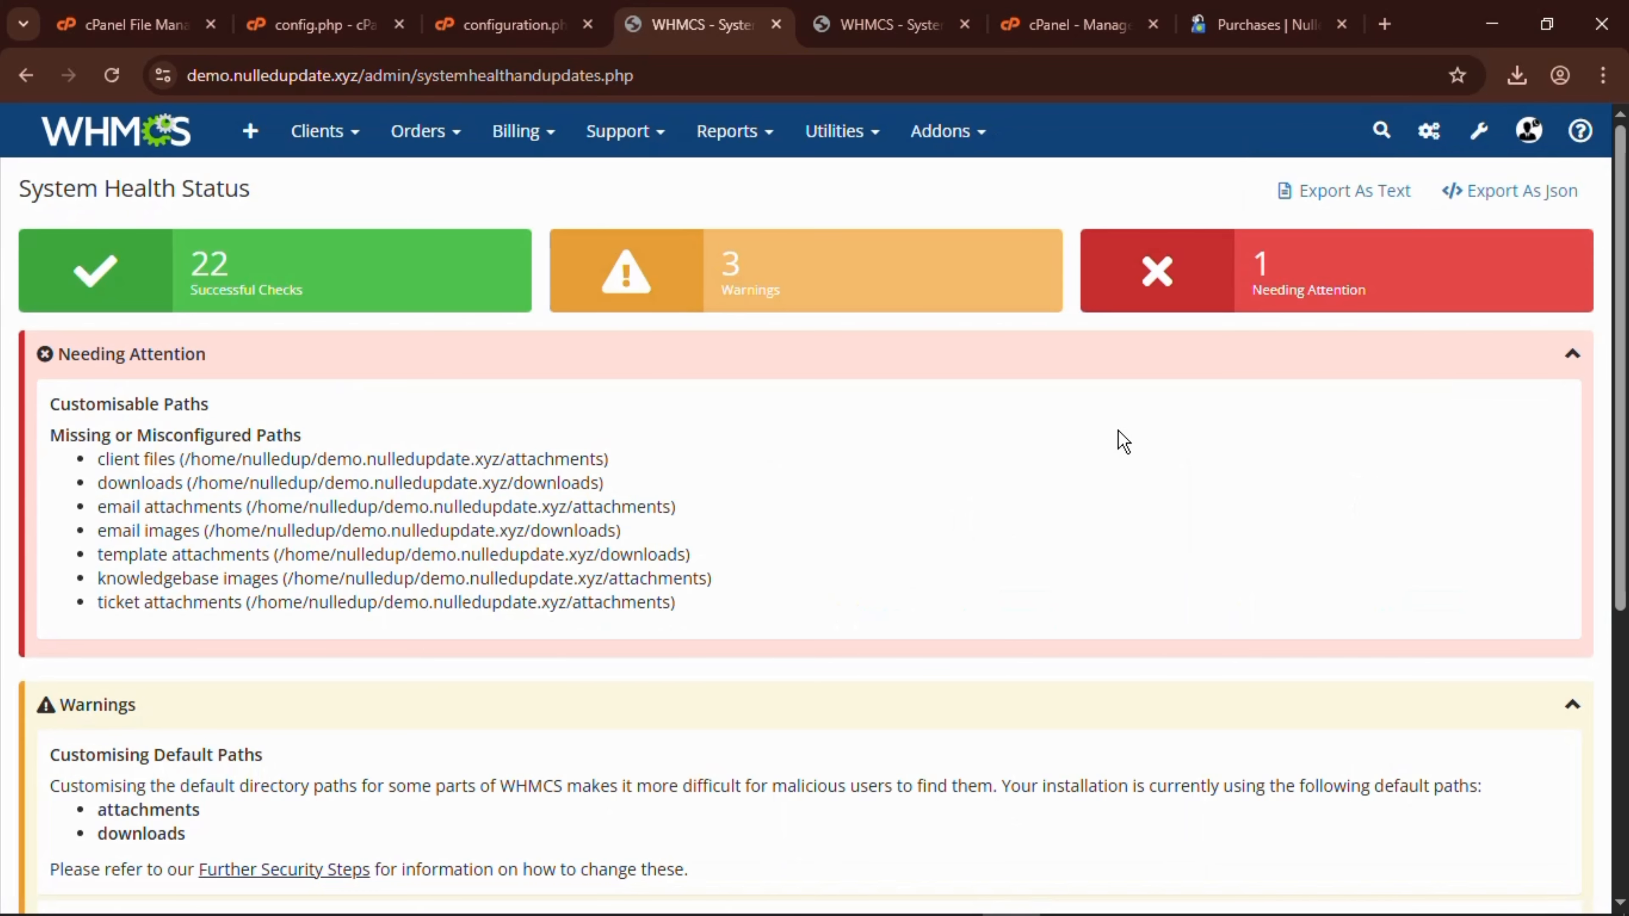
Review the client files path, default paths warning and missing-paths list in the health report.
left_click_drag(608, 458, 368, 459)
left_click(368, 459)
scroll(370, 459, "down", 3)
scroll(371, 459, "up", 3)
left_click_drag(70, 786, 393, 765)
left_click(394, 772)
left_click_drag(75, 461, 378, 602)
left_click(406, 600)
Search System Settings for 'stor' and open Storage Settings.
left_click(862, 26)
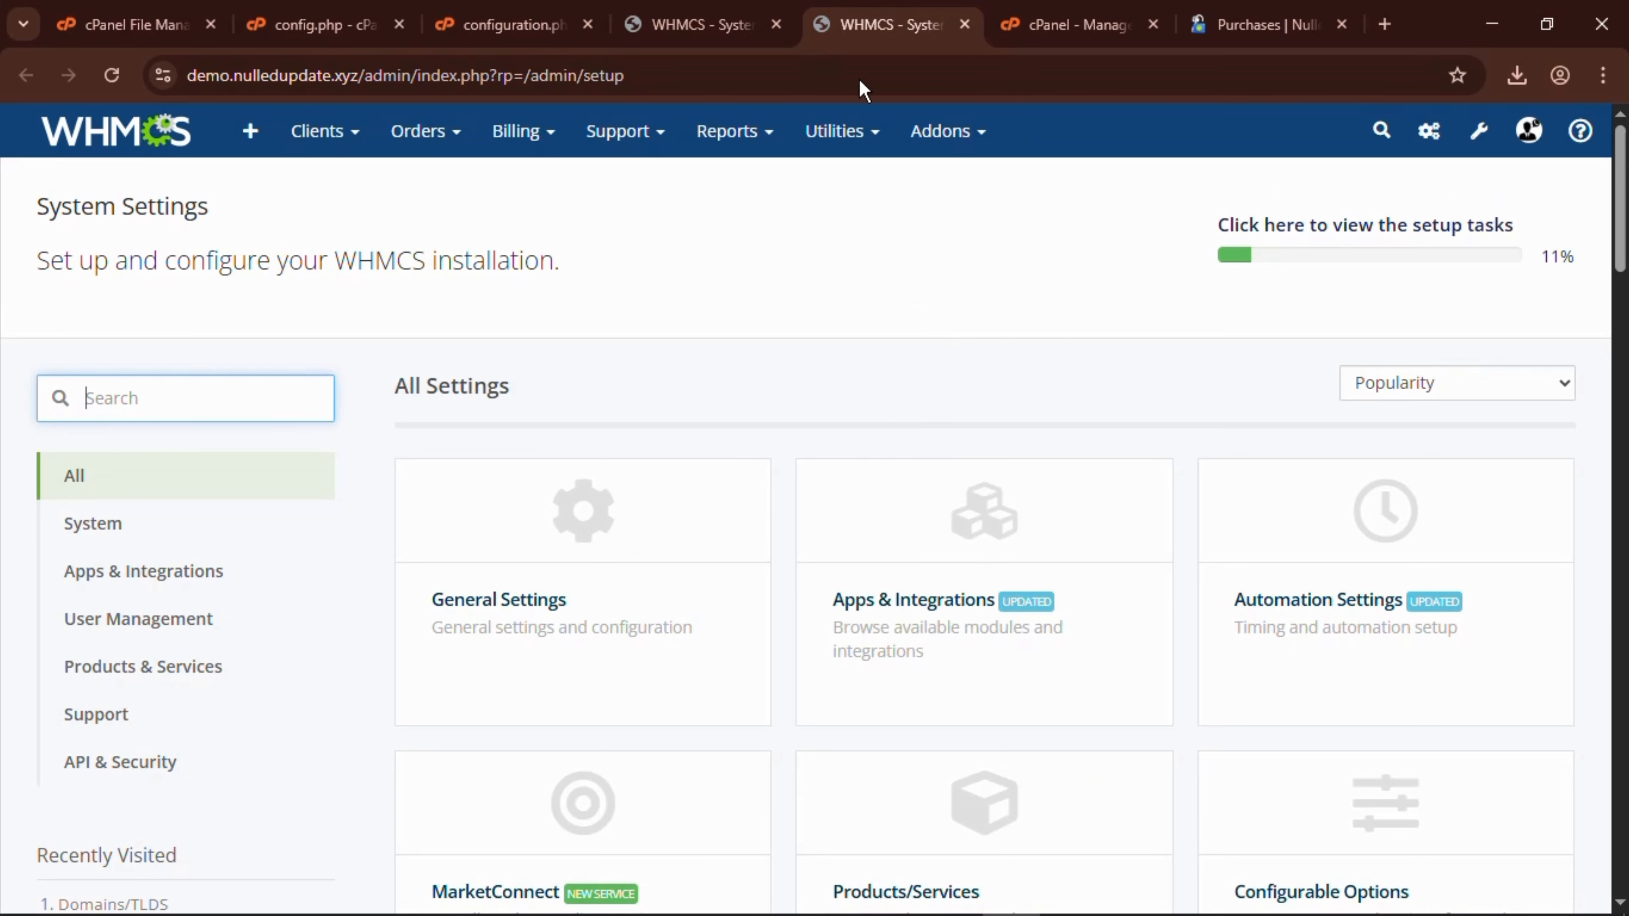
scroll(923, 426, "down", 20)
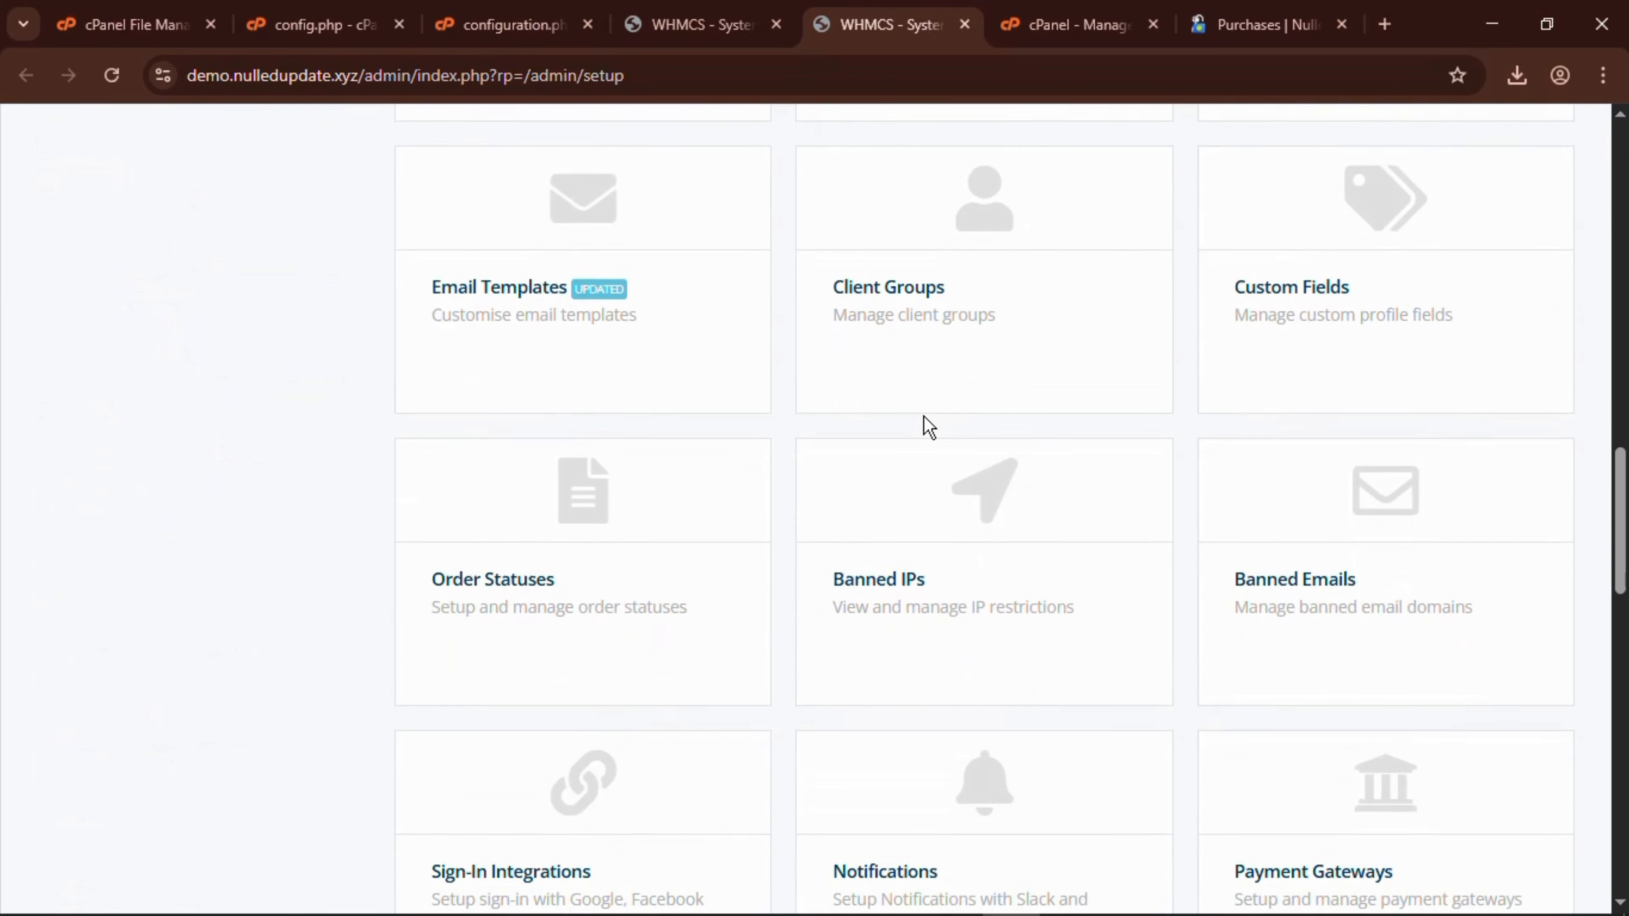
scroll(924, 423, "up", 20)
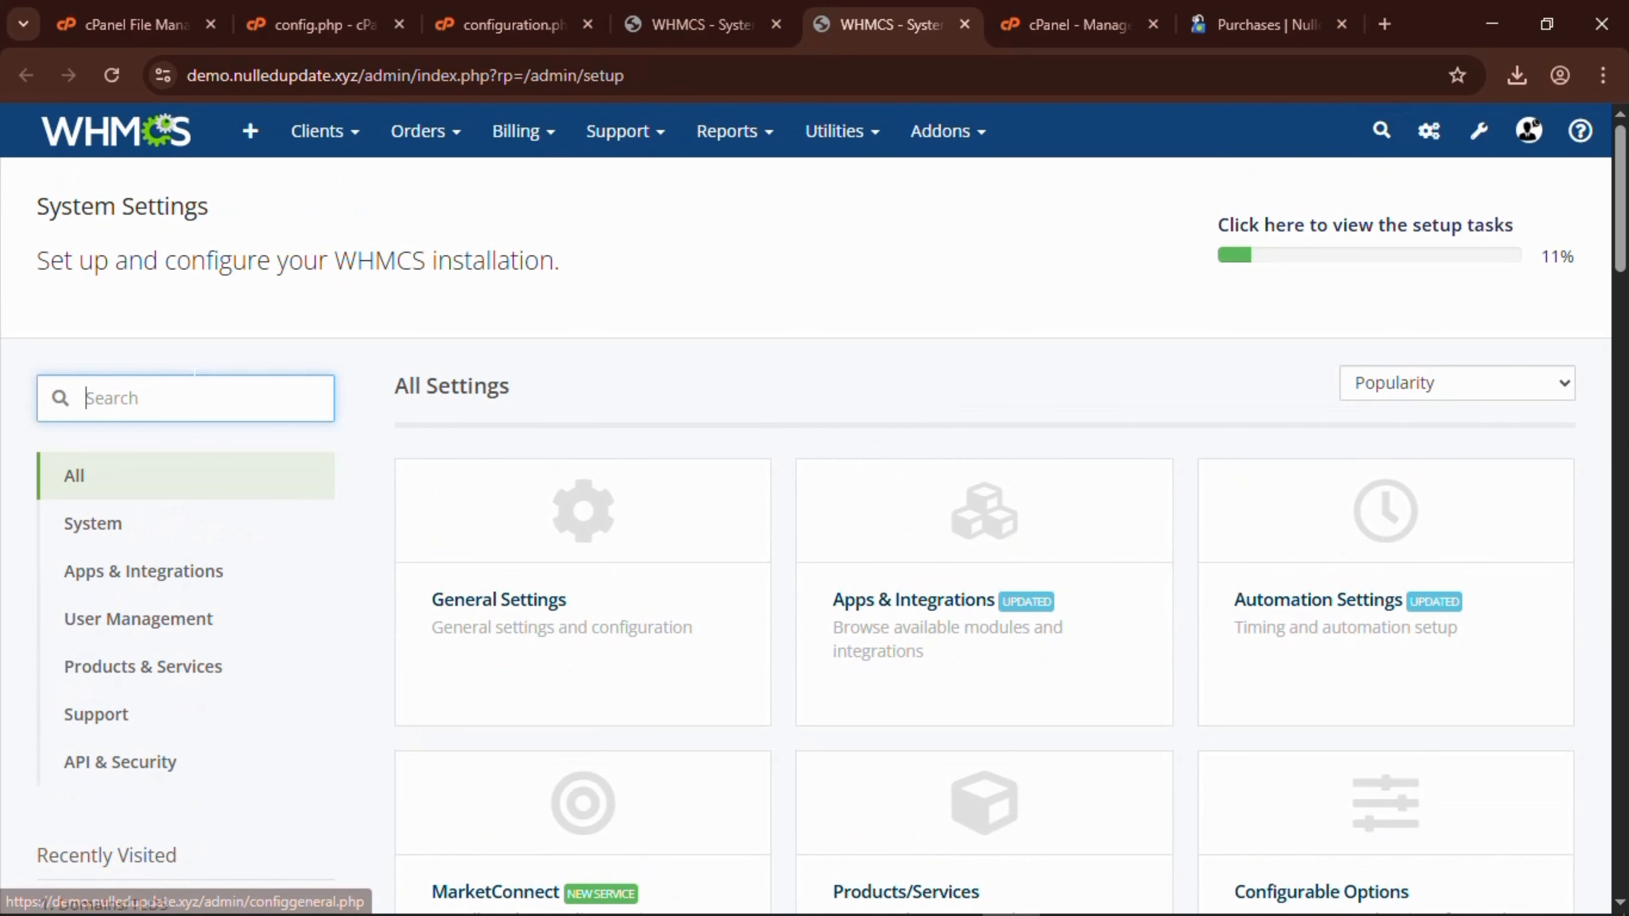
type("a=s")
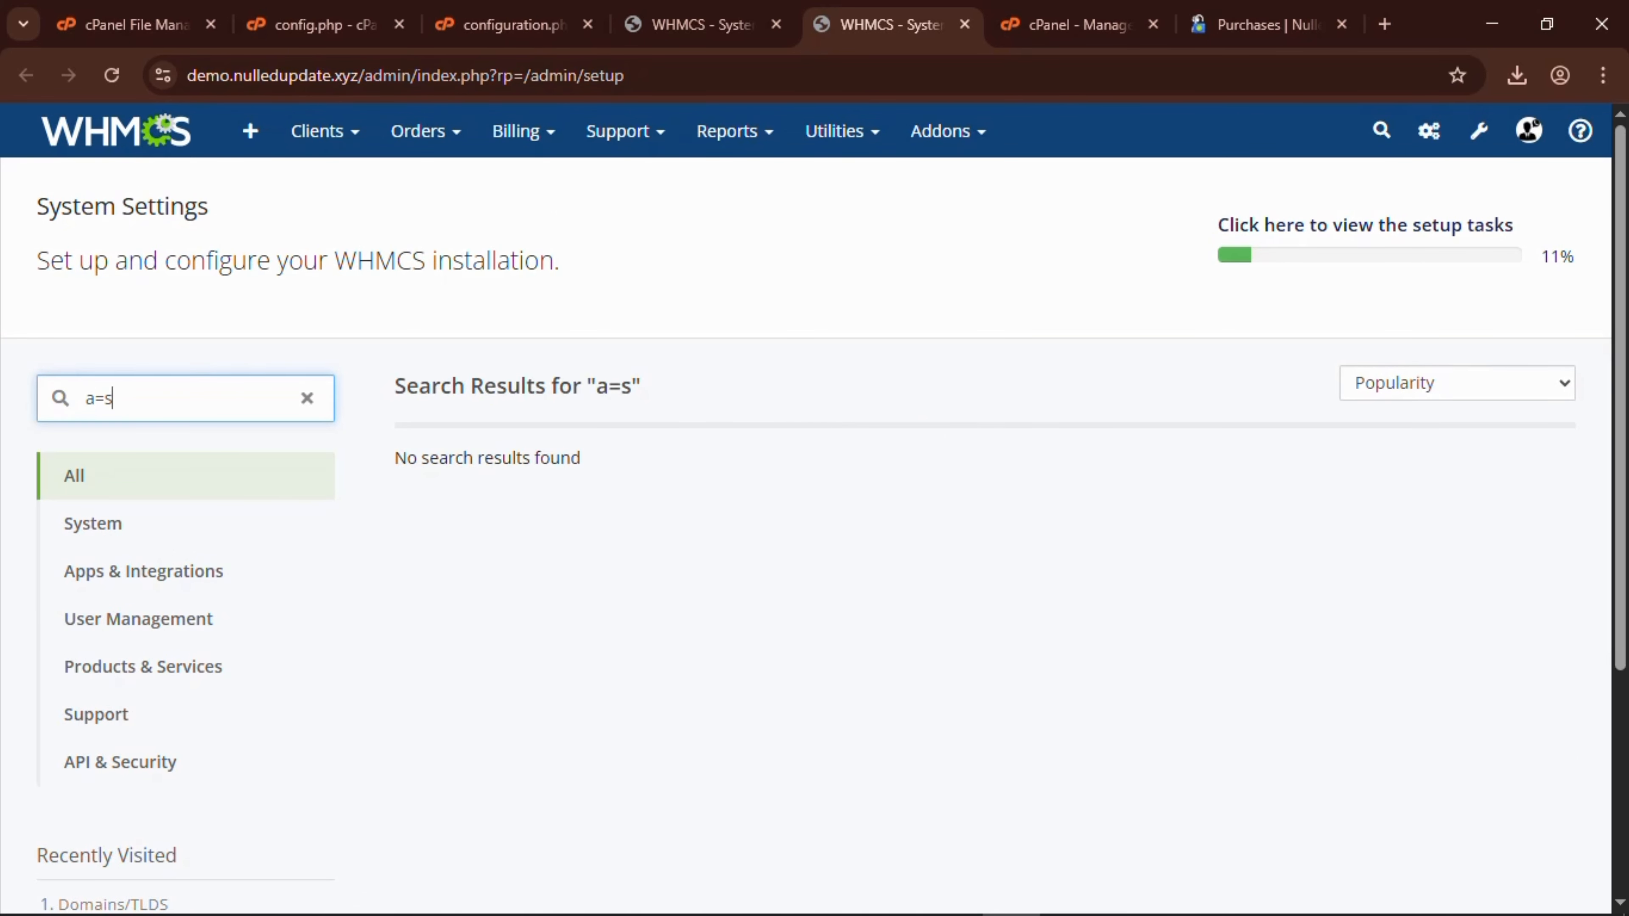
key("BackSpace")
type("sto")
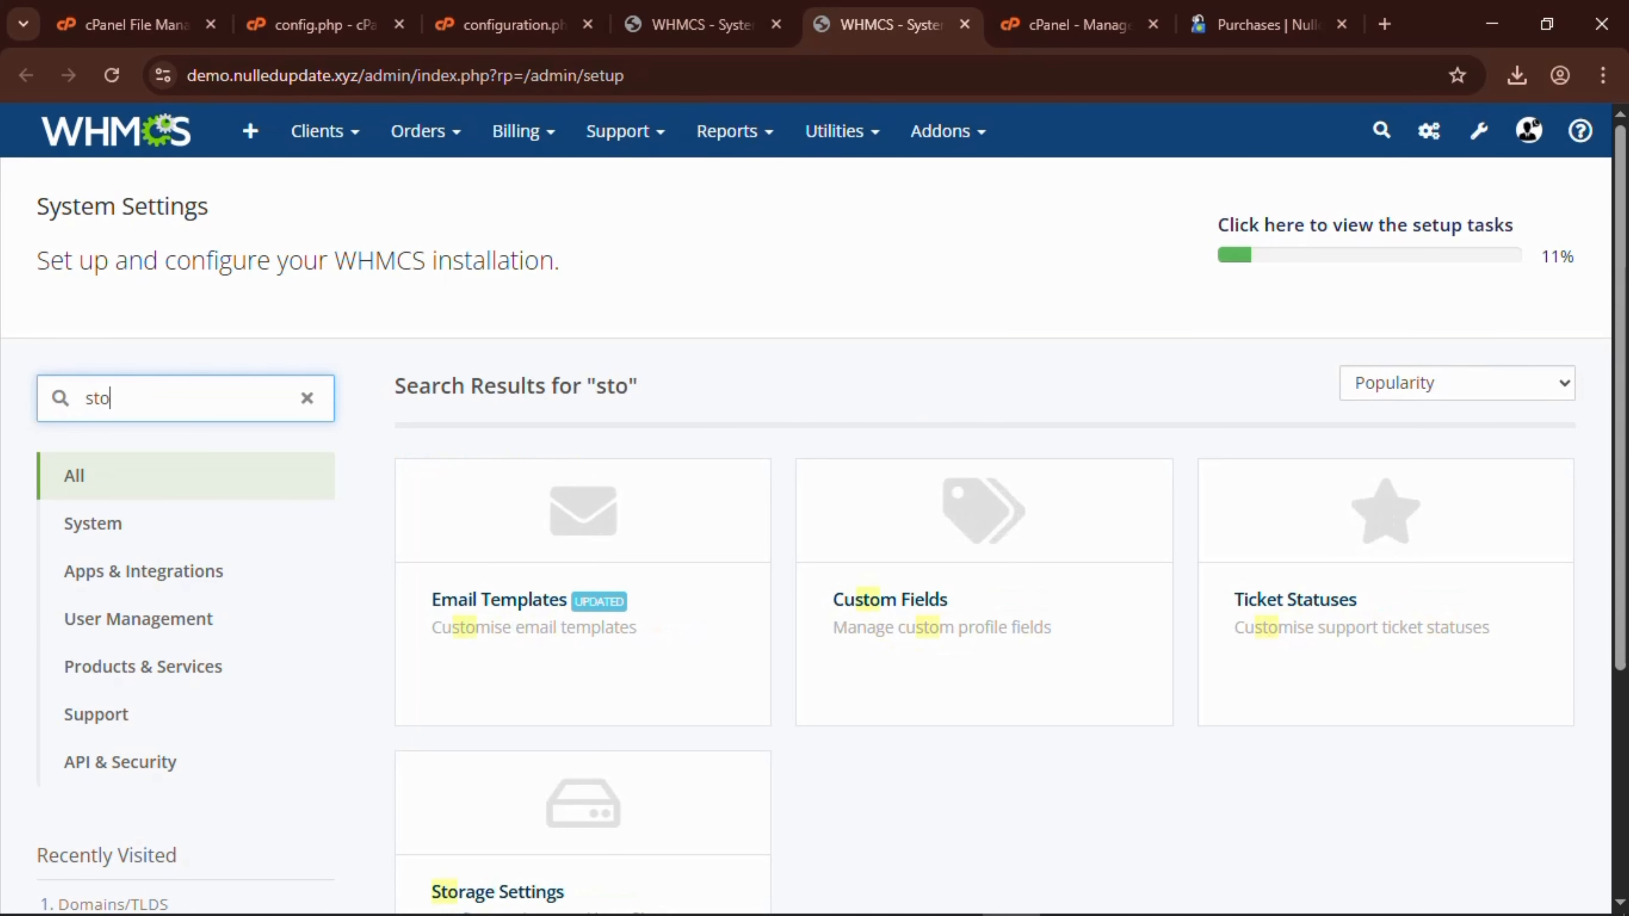
type("r")
left_click(590, 576)
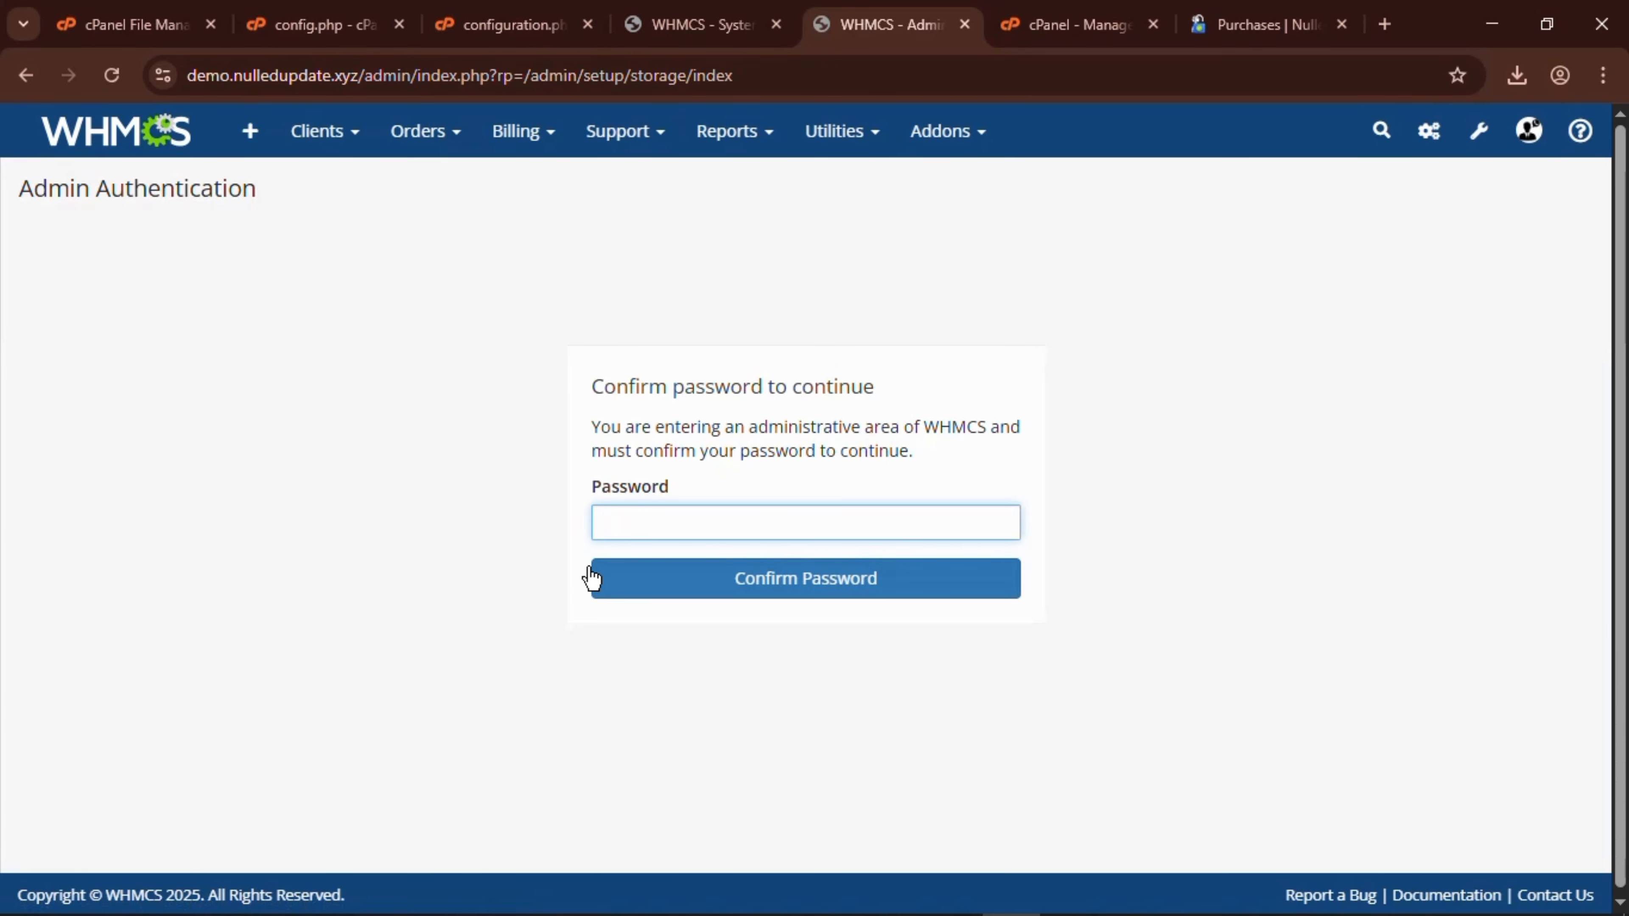
Confirm the admin password and view the existing storage configurations.
left_click(786, 517)
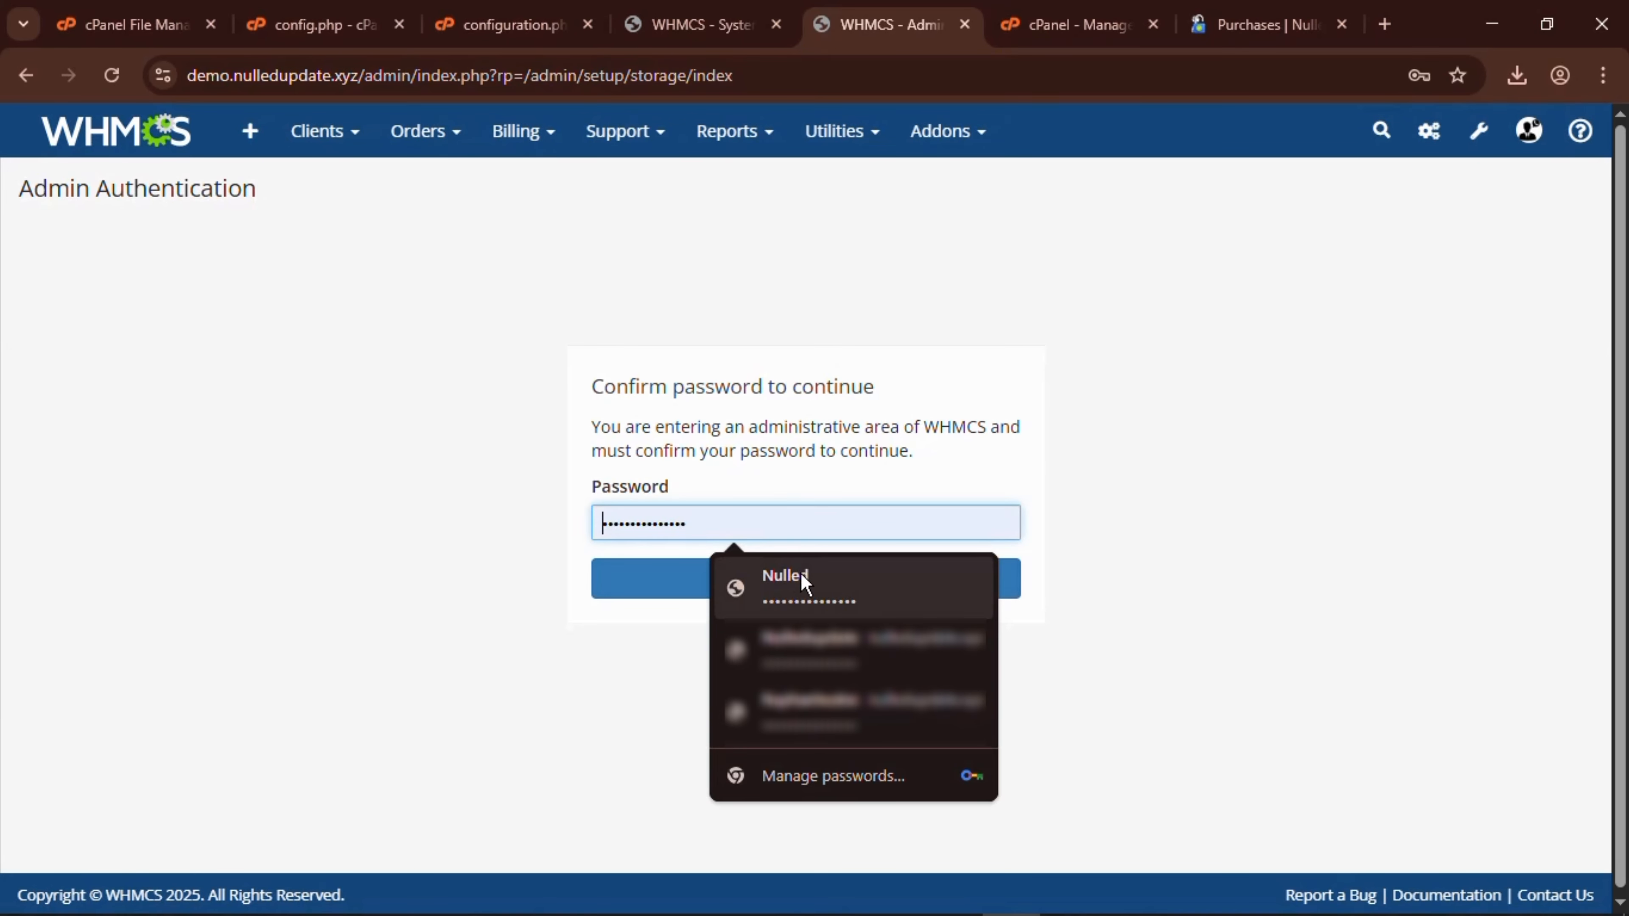
left_click(803, 578)
left_click(757, 579)
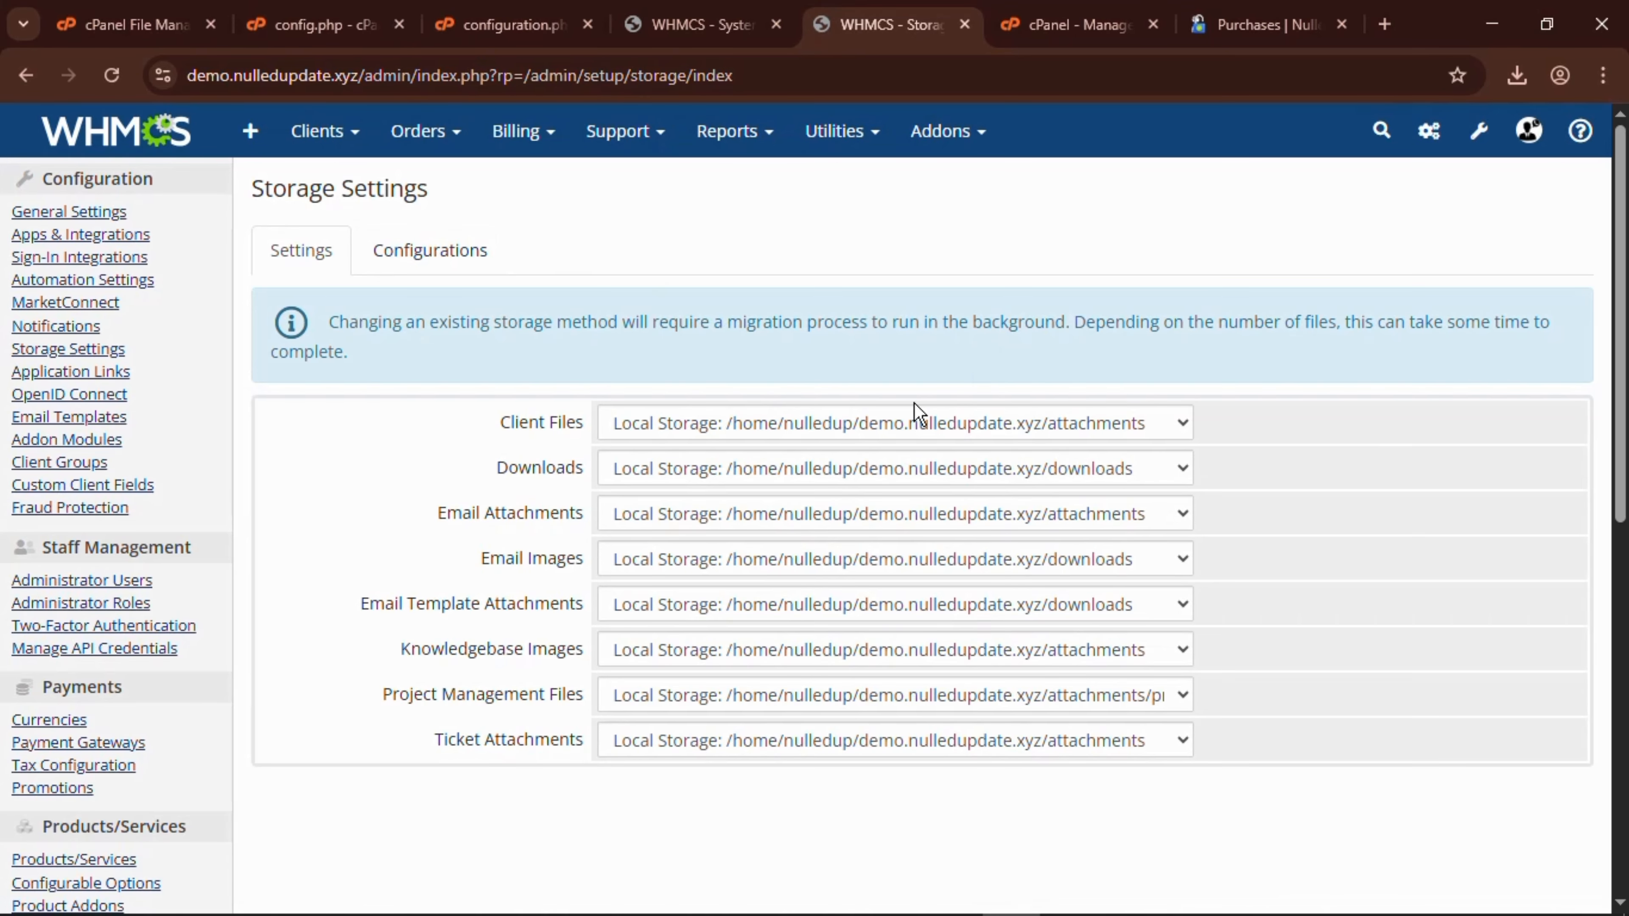
left_click(430, 266)
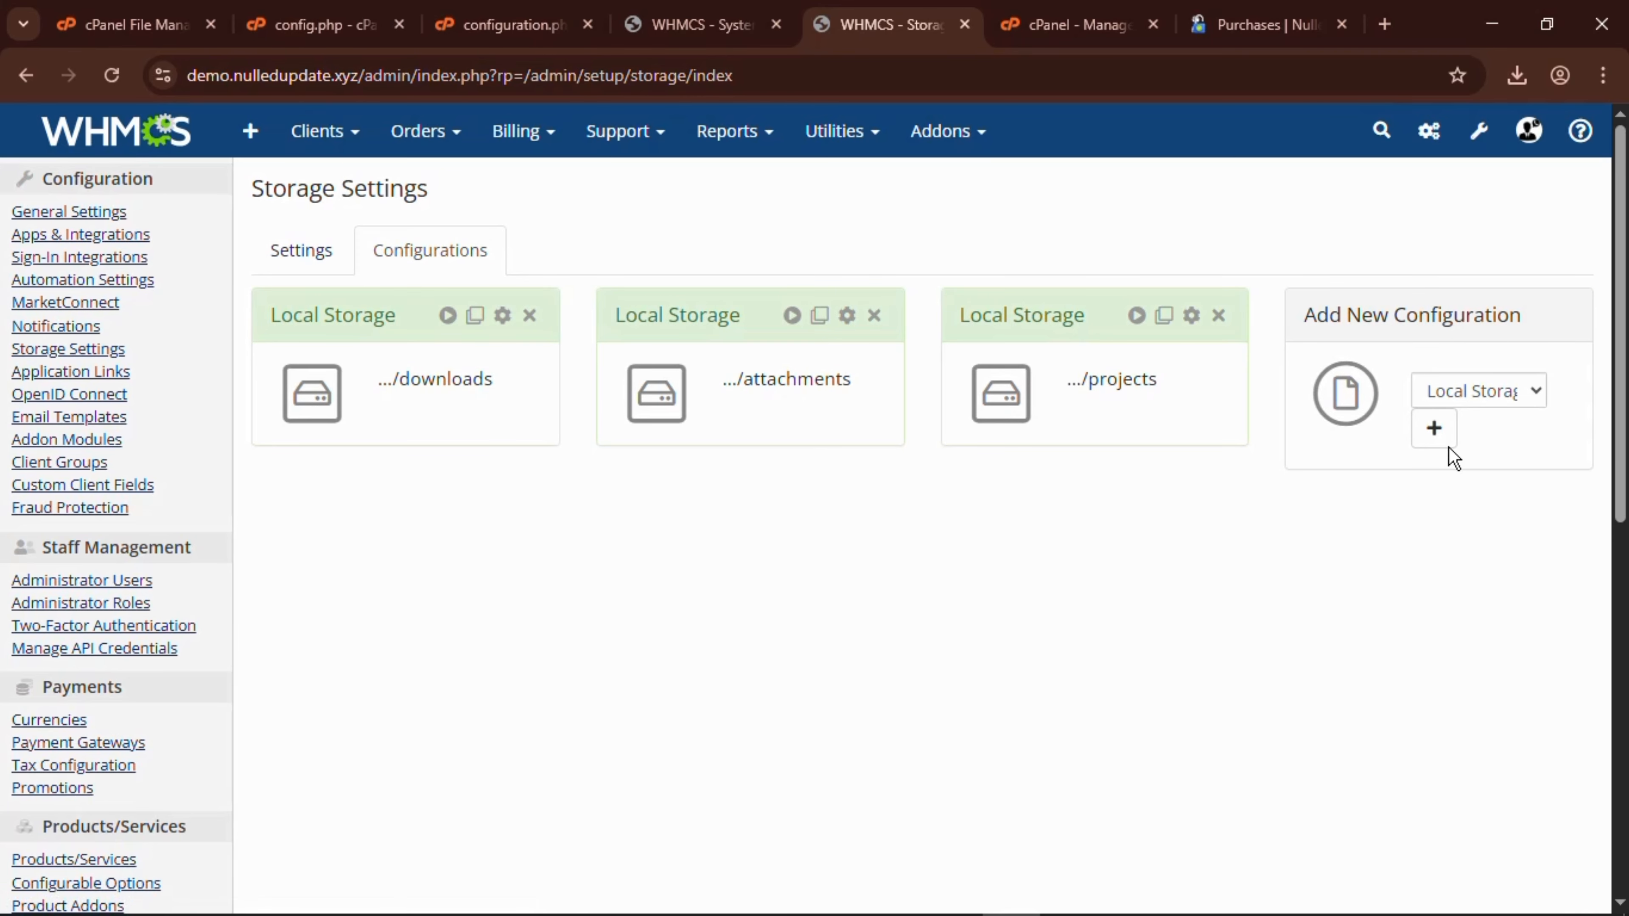
Add and save a Local Storage configuration at /home/nulledup/whmcsdata/attachments/.
left_click(1434, 429)
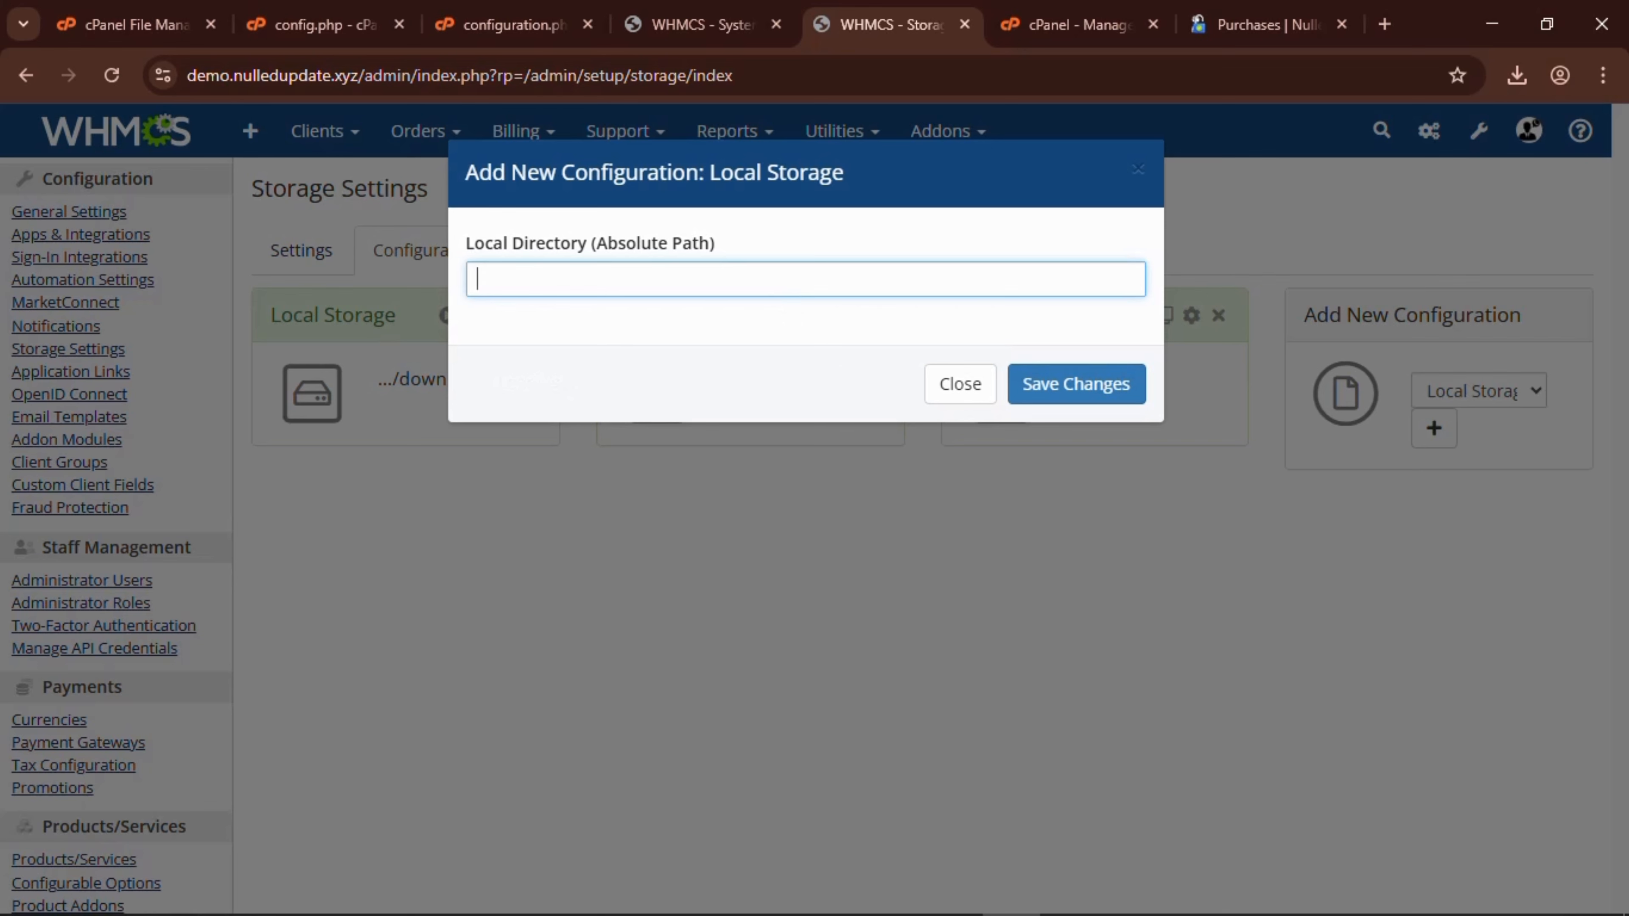
left_click(654, 279)
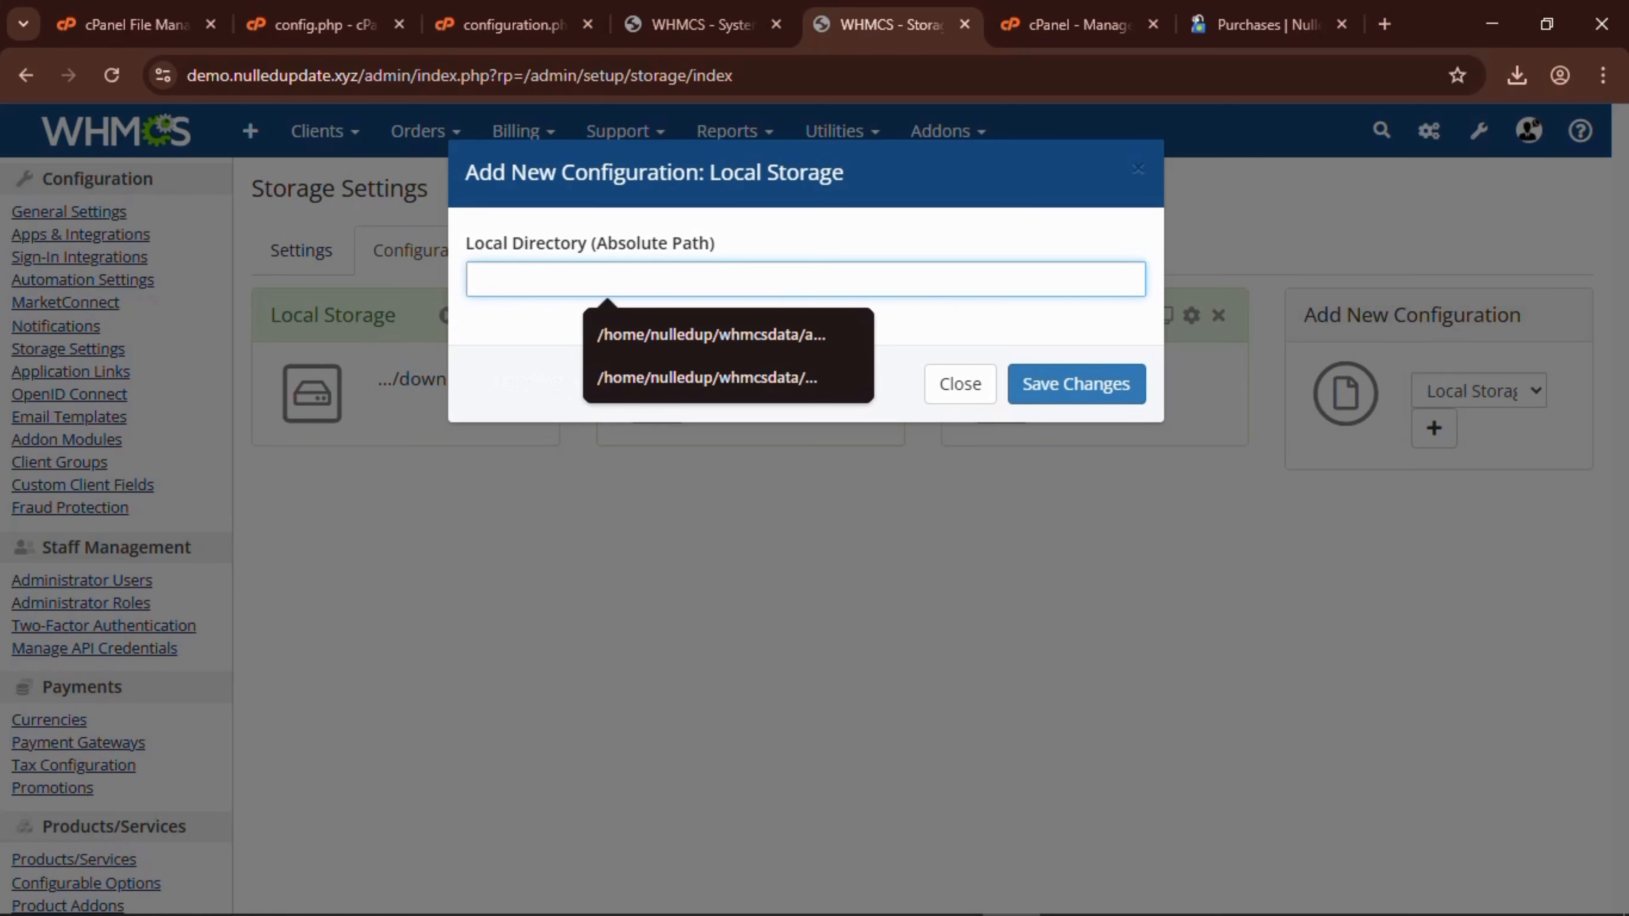
left_click(744, 354)
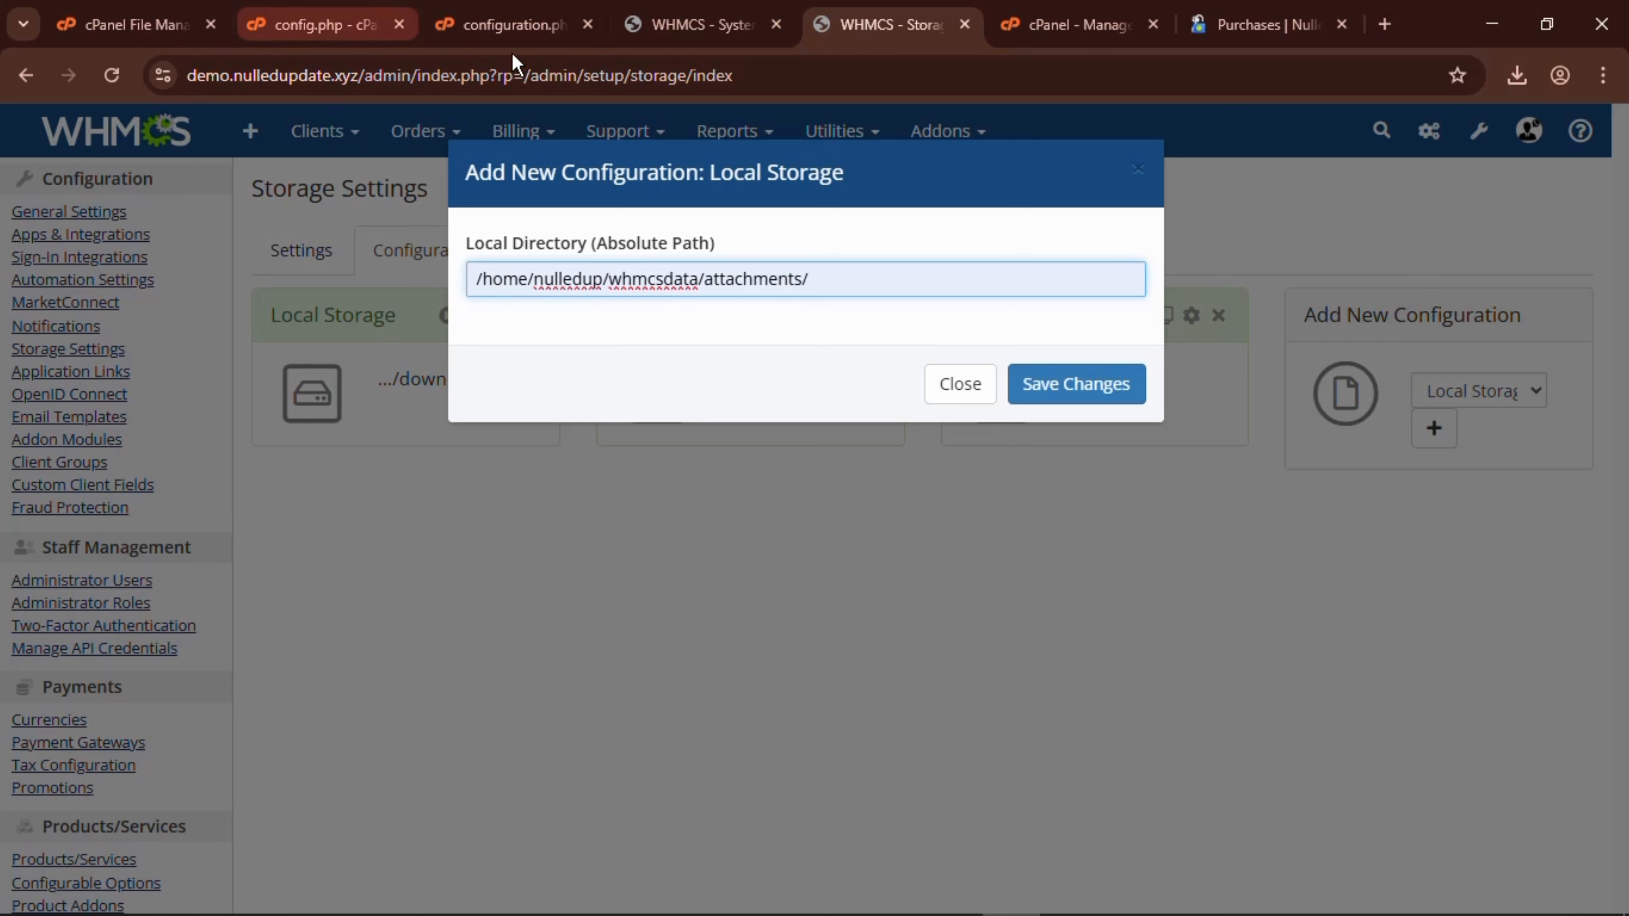
left_click(491, 15)
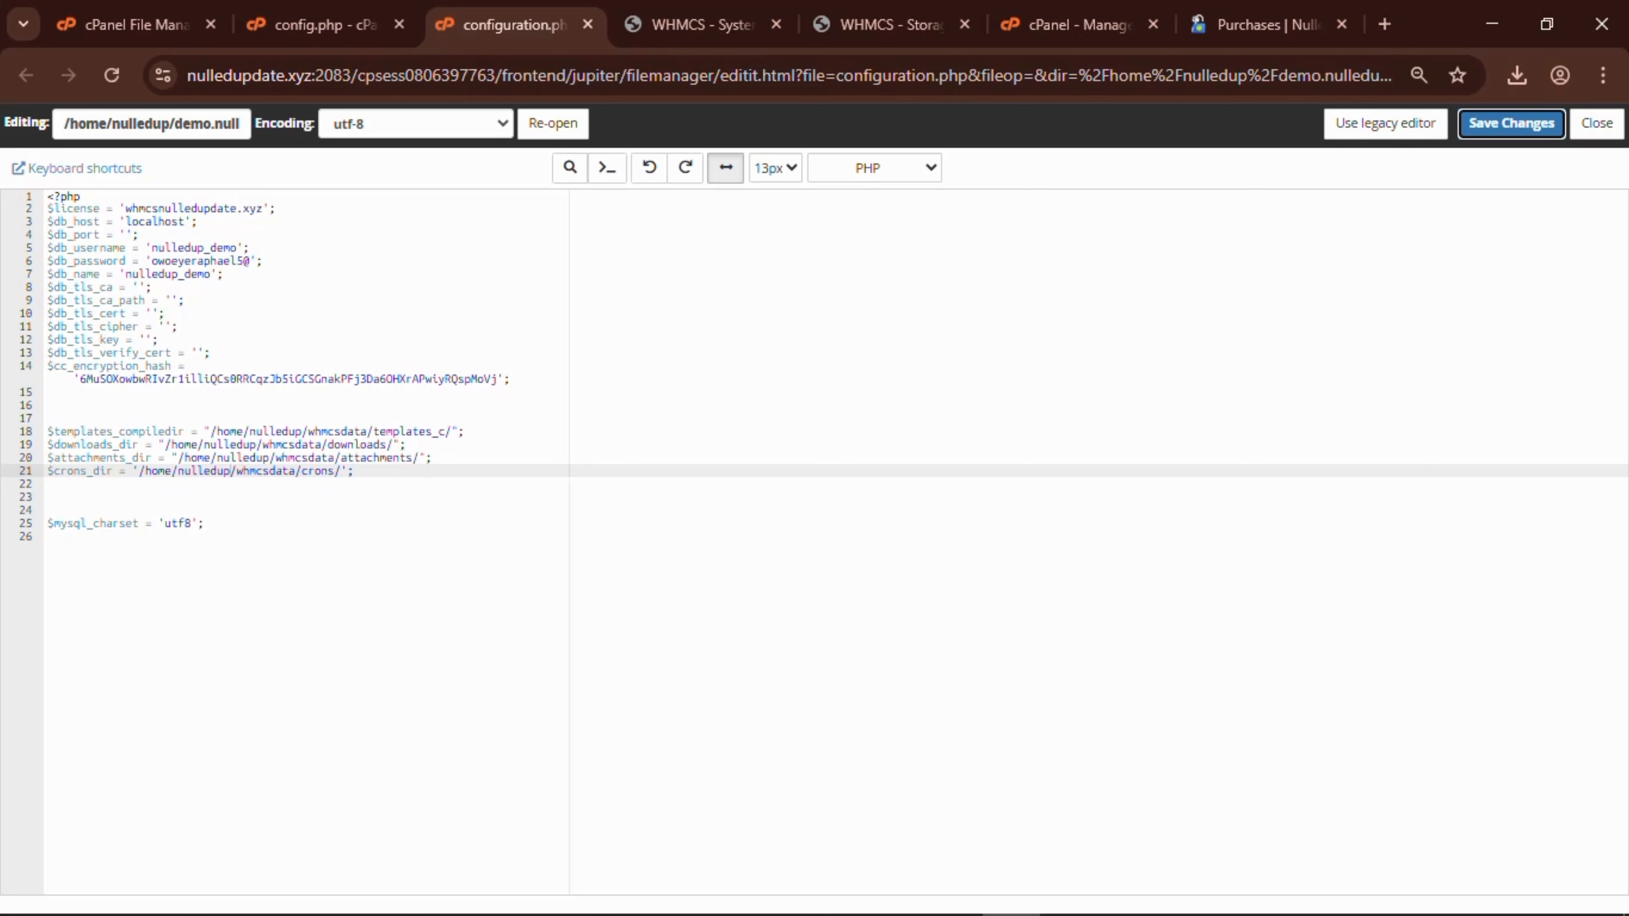
left_click(422, 458)
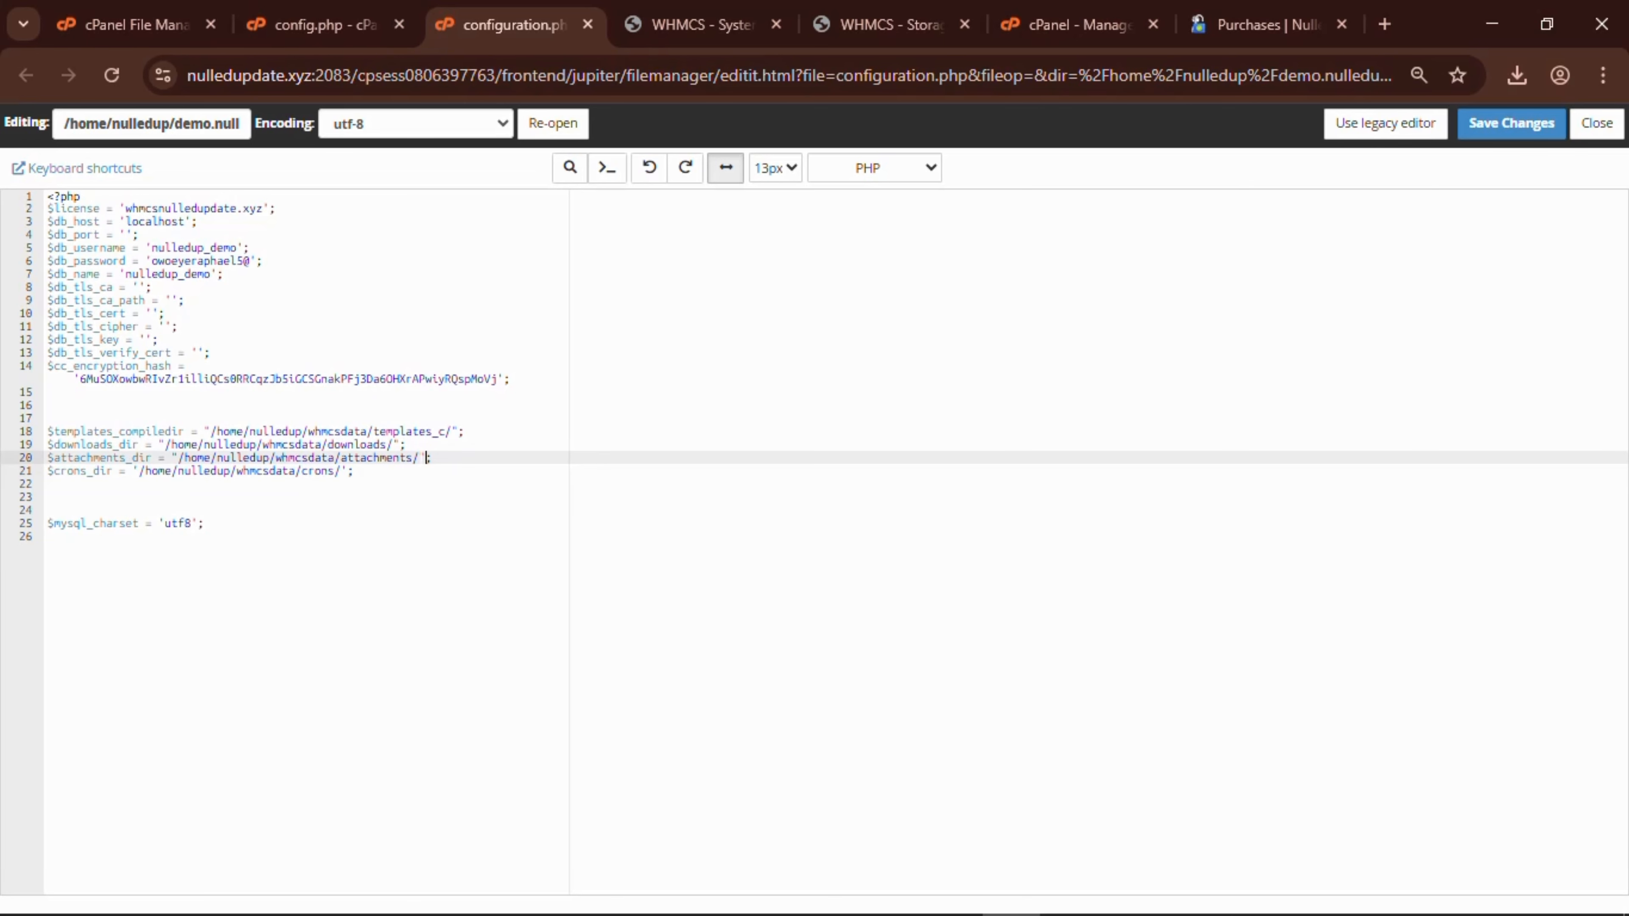
left_click_drag(417, 446, 204, 458)
left_click(420, 458)
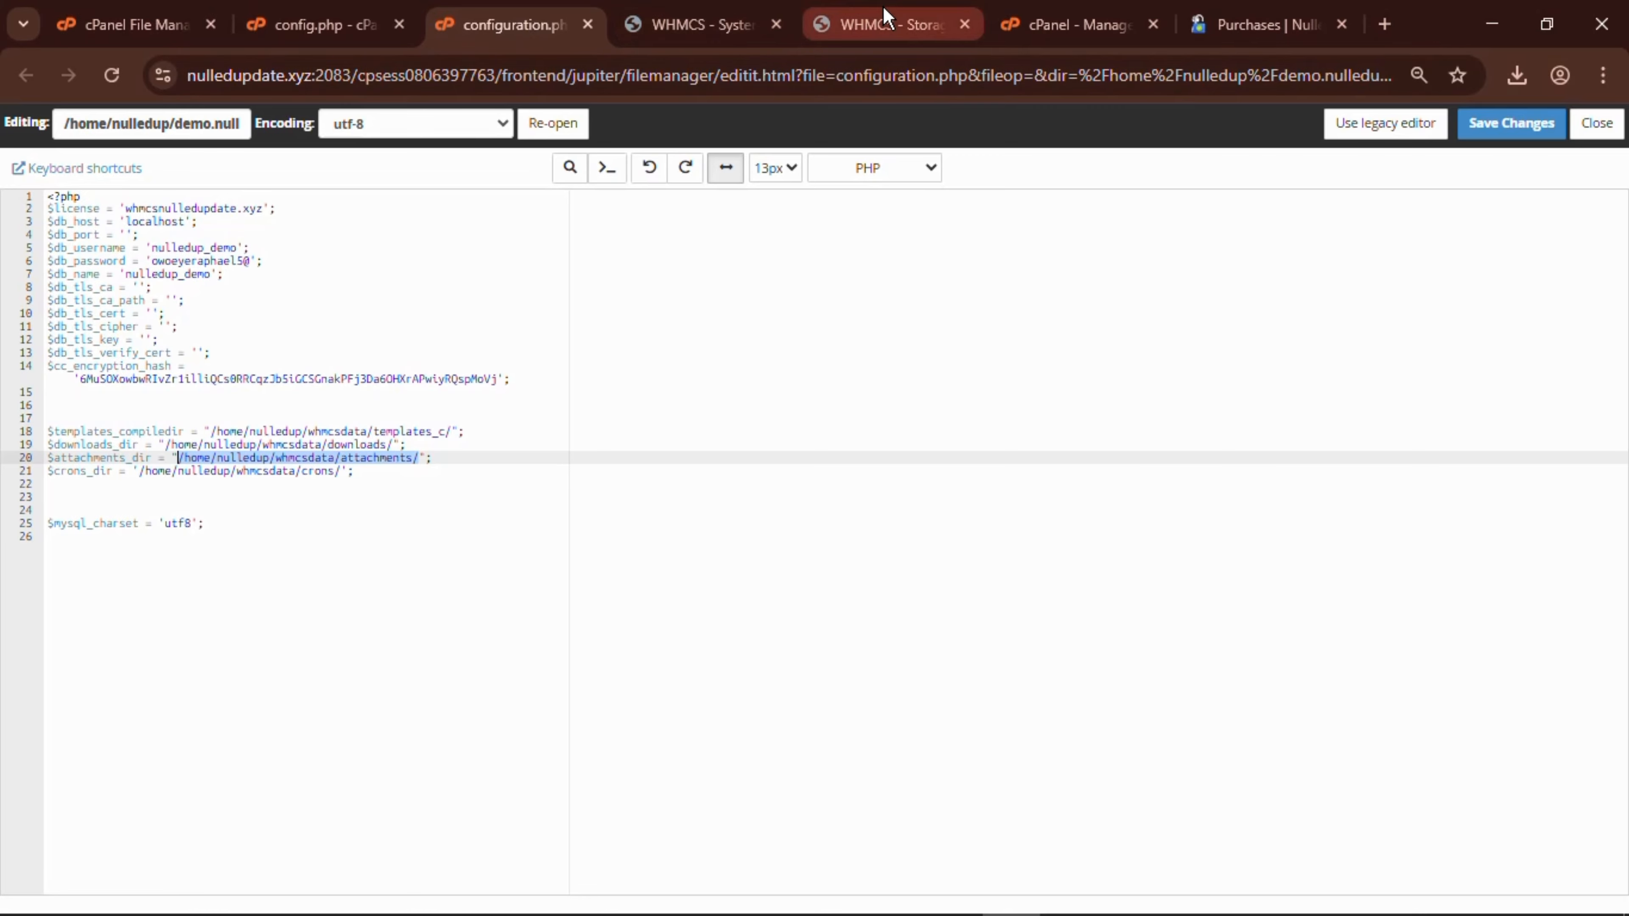
left_click(887, 19)
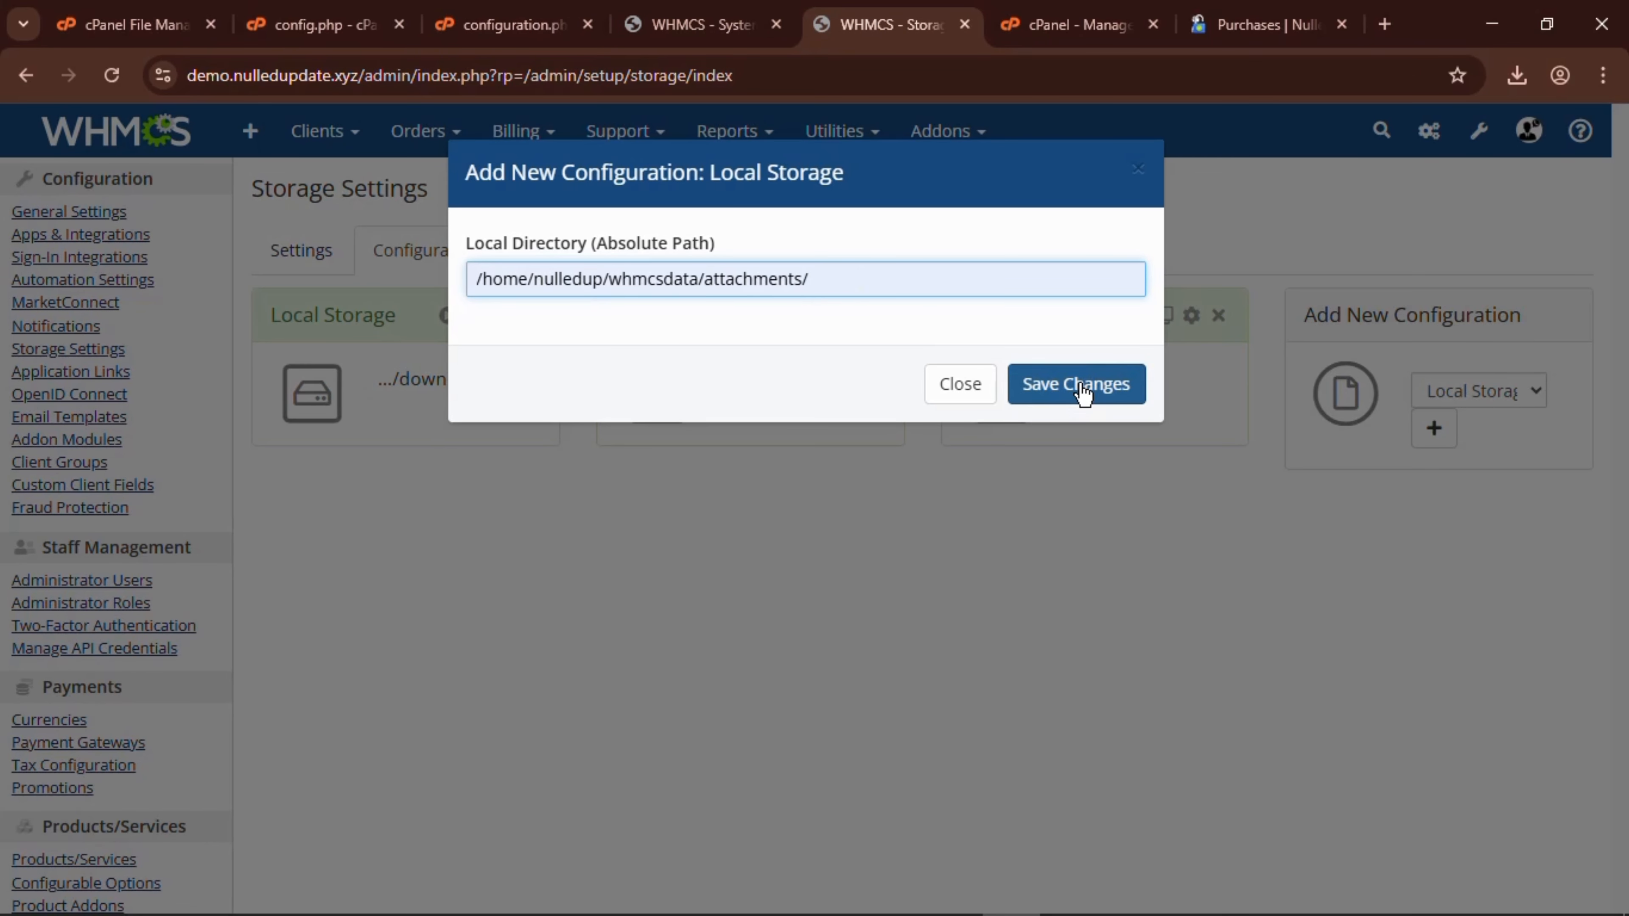
left_click_drag(866, 289, 428, 313)
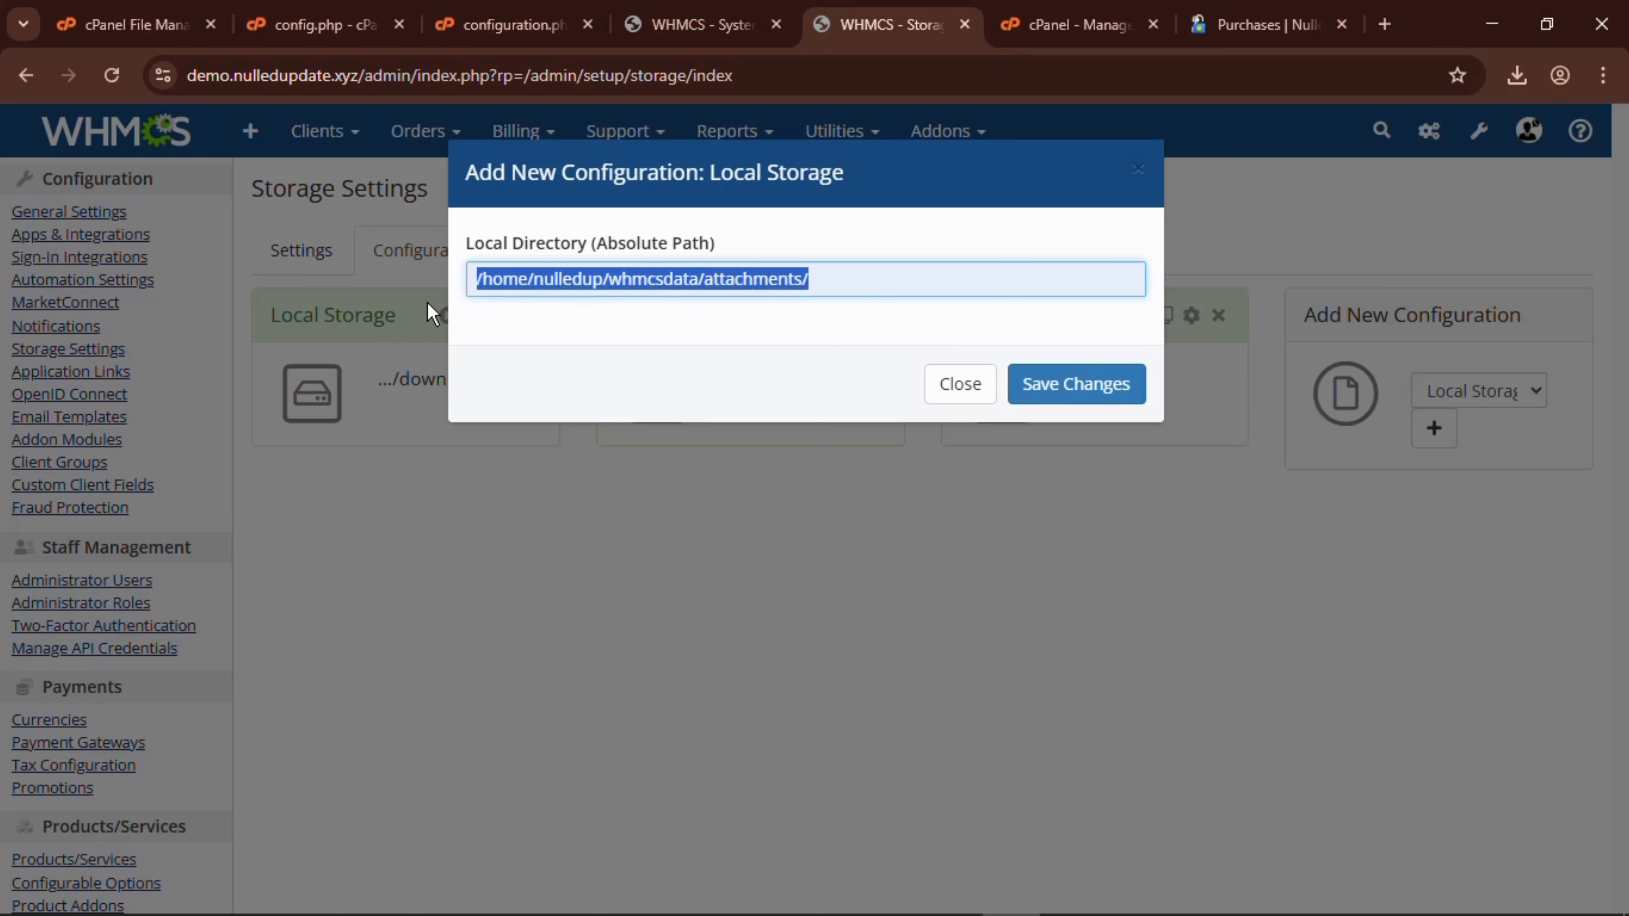
left_click(429, 313)
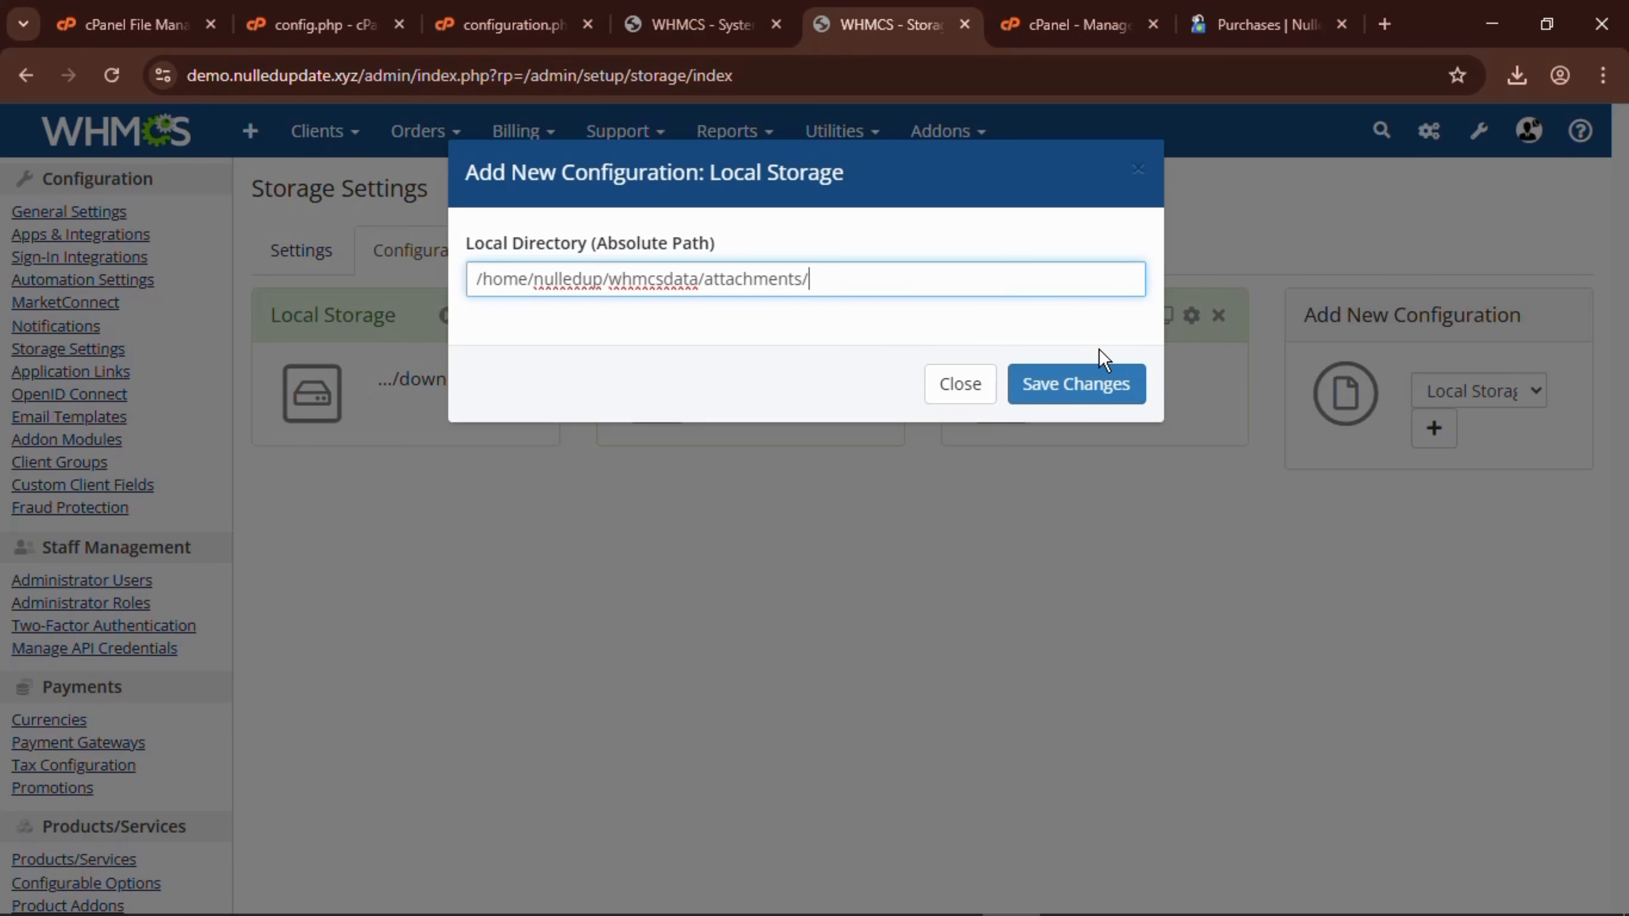
left_click(1096, 384)
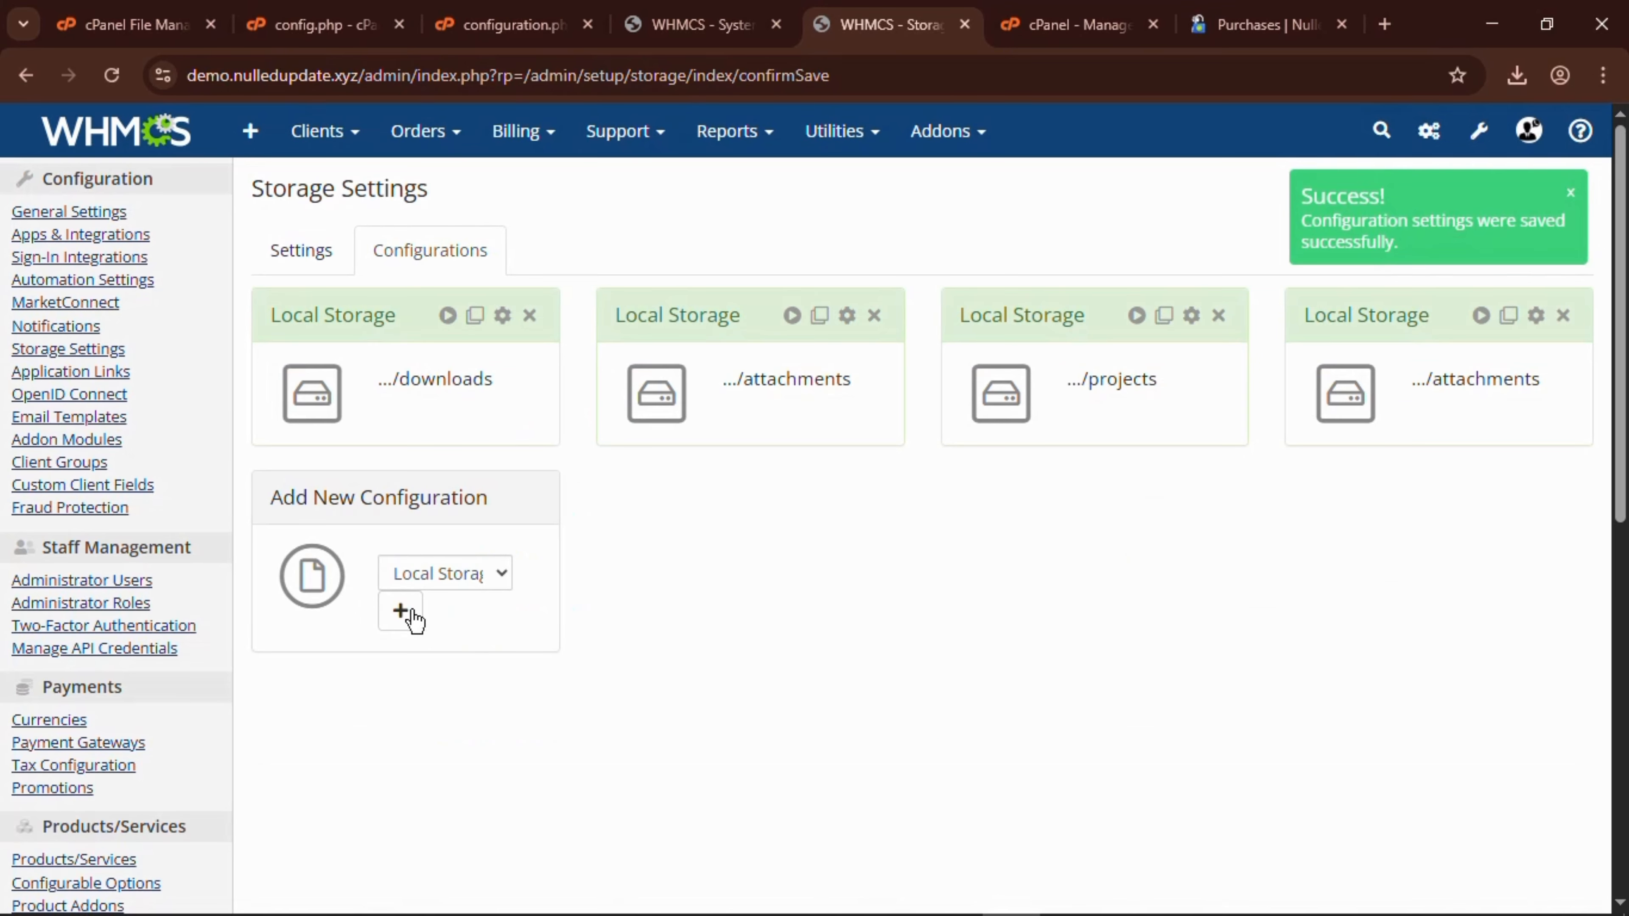
left_click(403, 611)
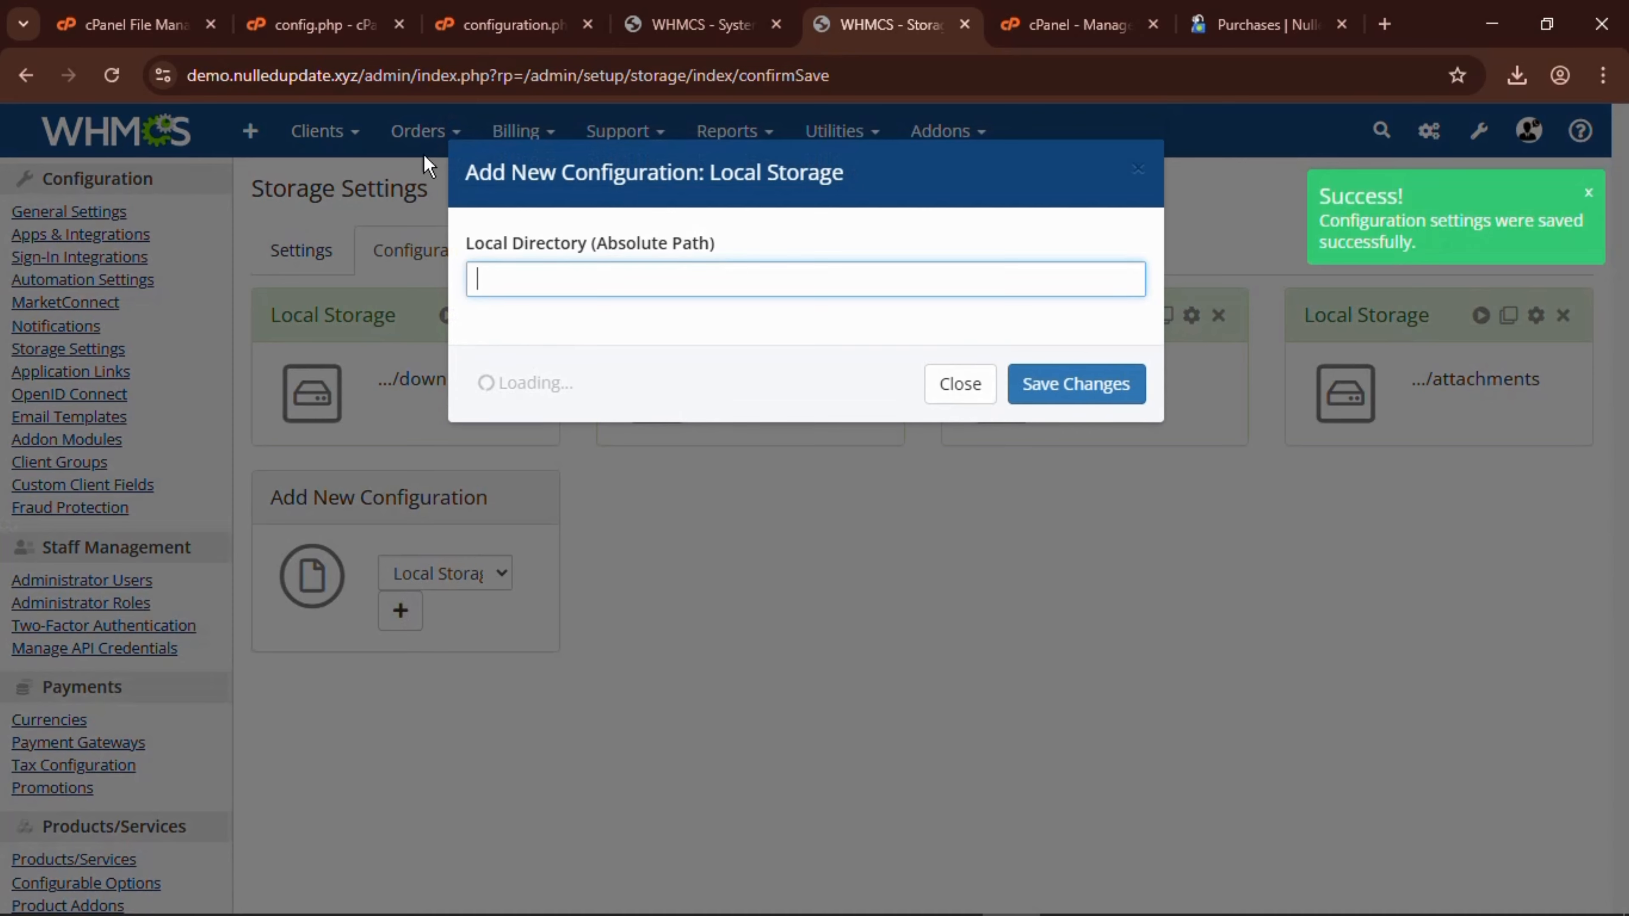
Paste the line-19 downloads path and save a Local Storage configuration at /home/nulledup/whmcsdata/downloads/.
left_click(477, 26)
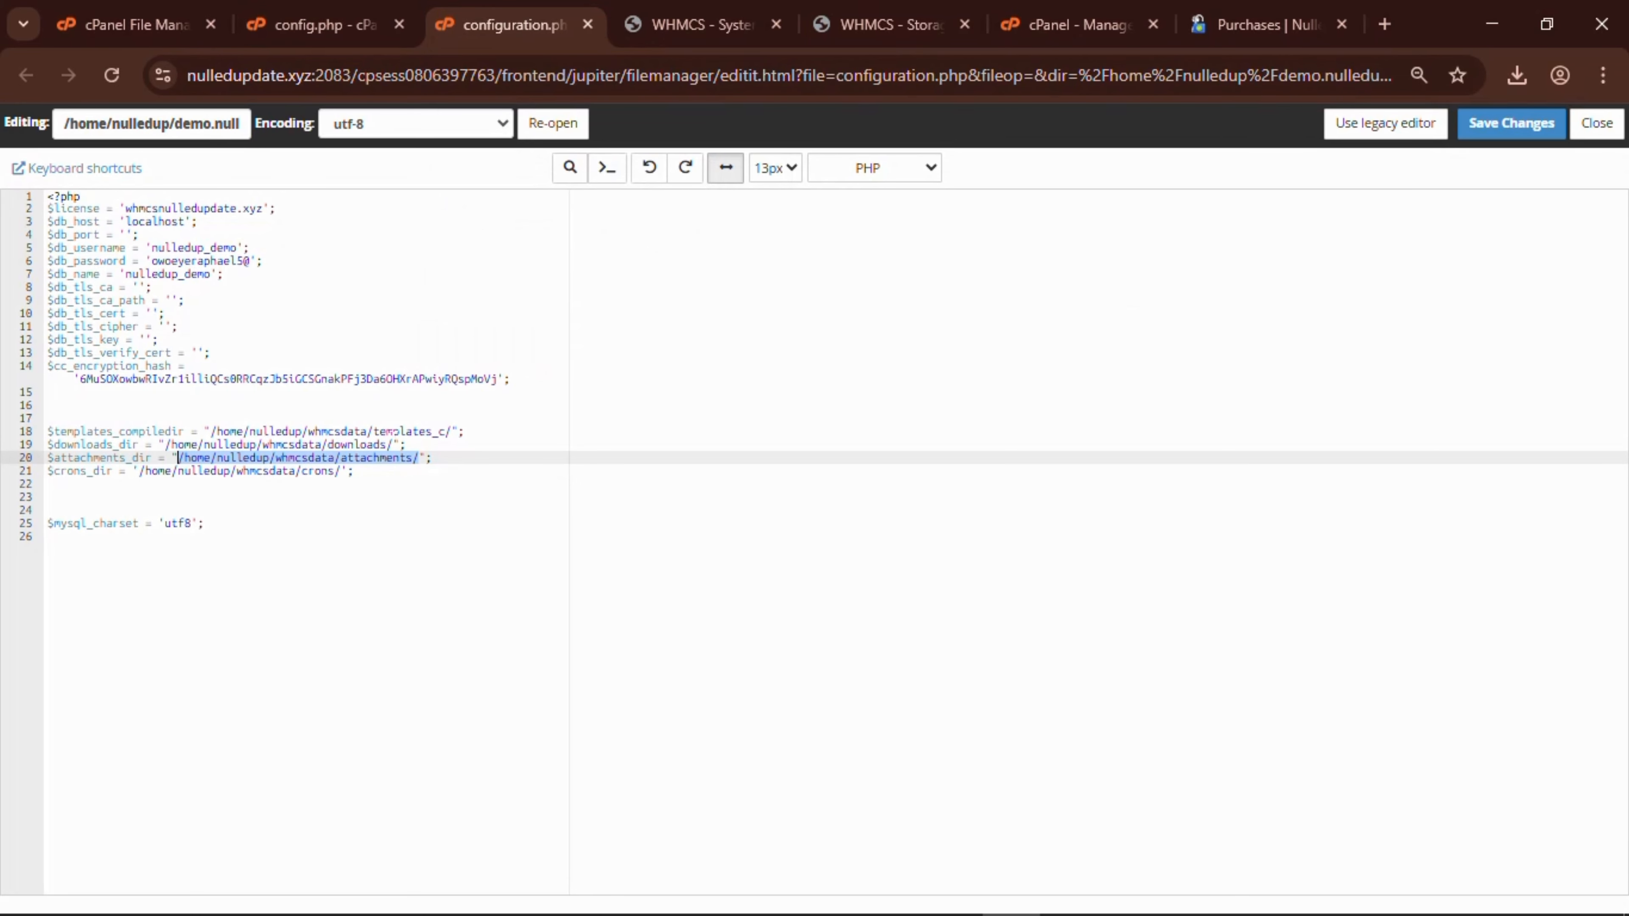
left_click_drag(392, 444, 190, 444)
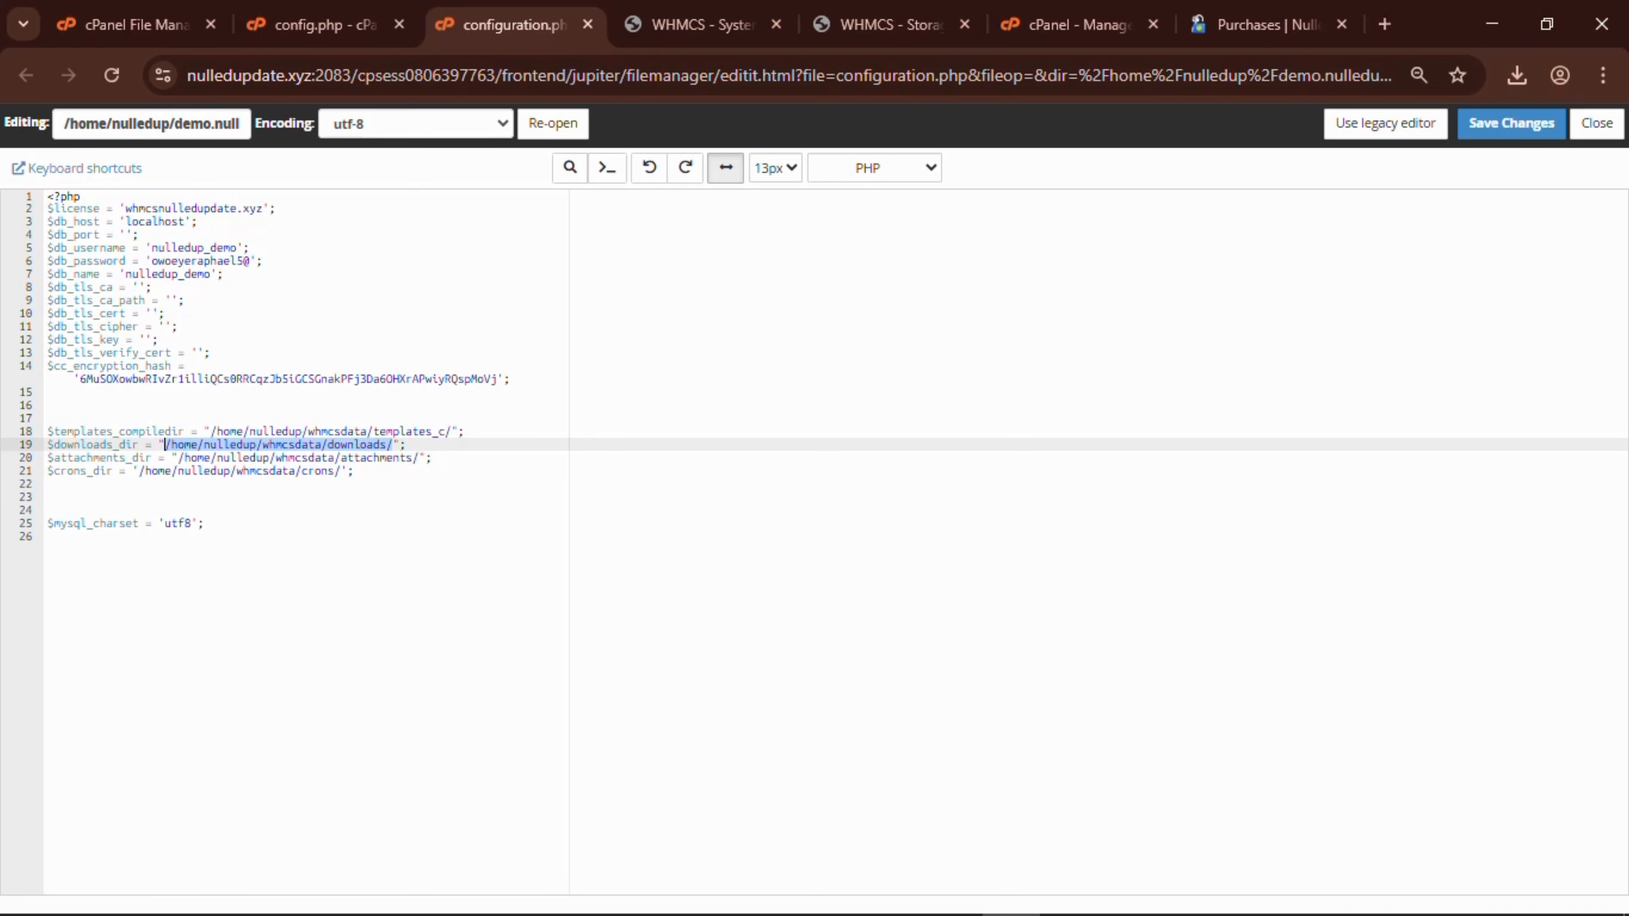
left_click(898, 26)
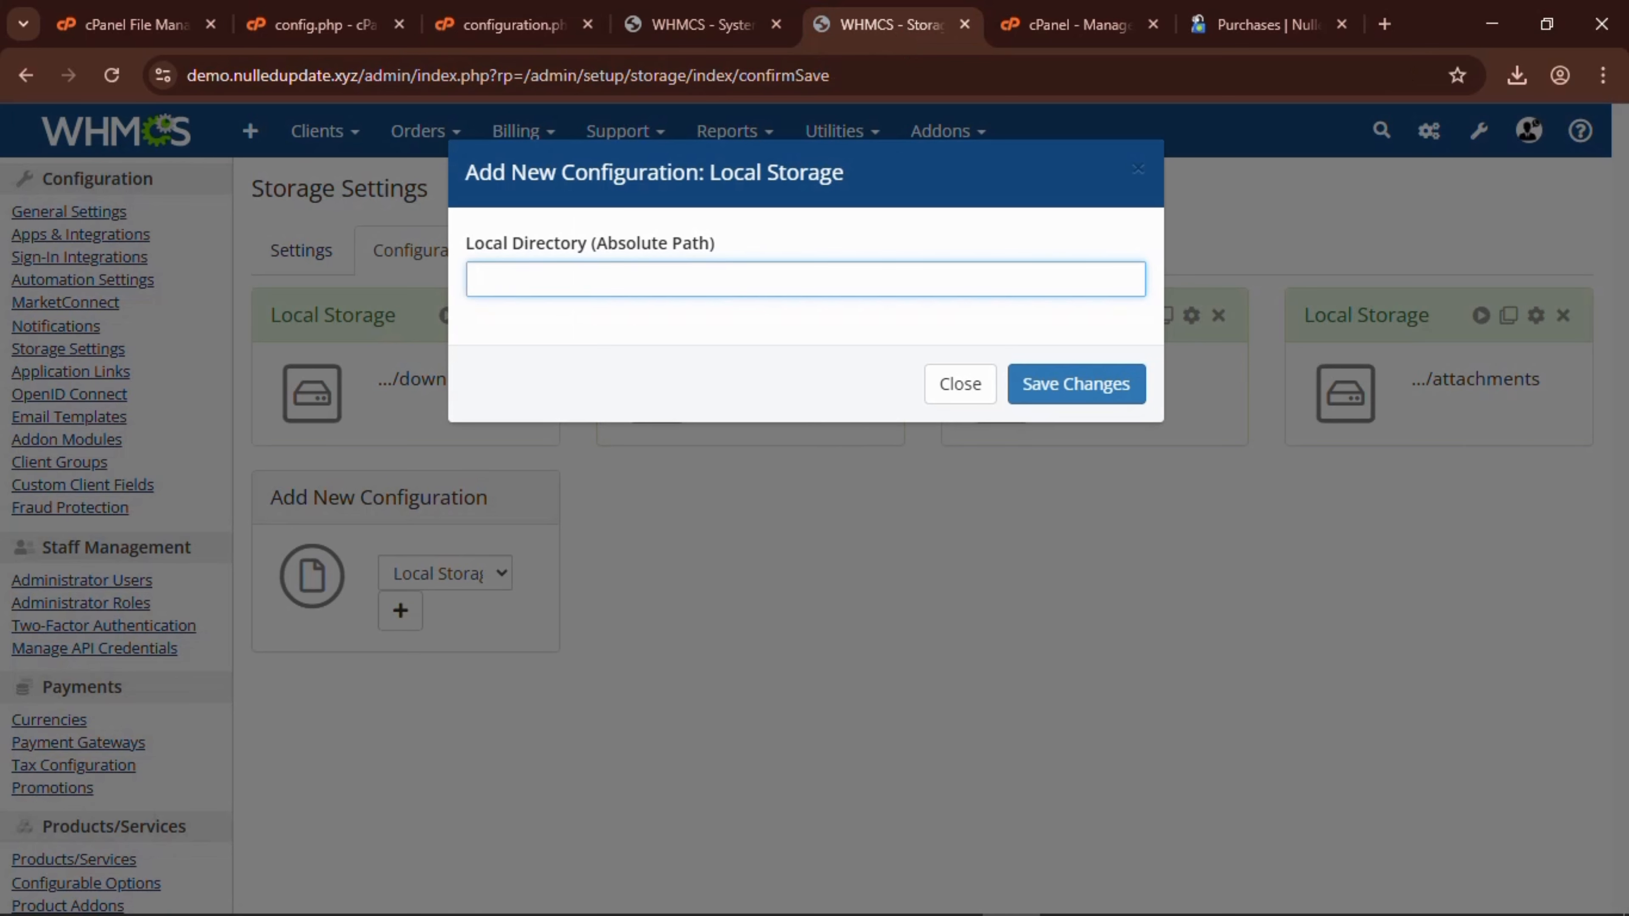
type("/home/nulledup/whmcsdata/downloads/")
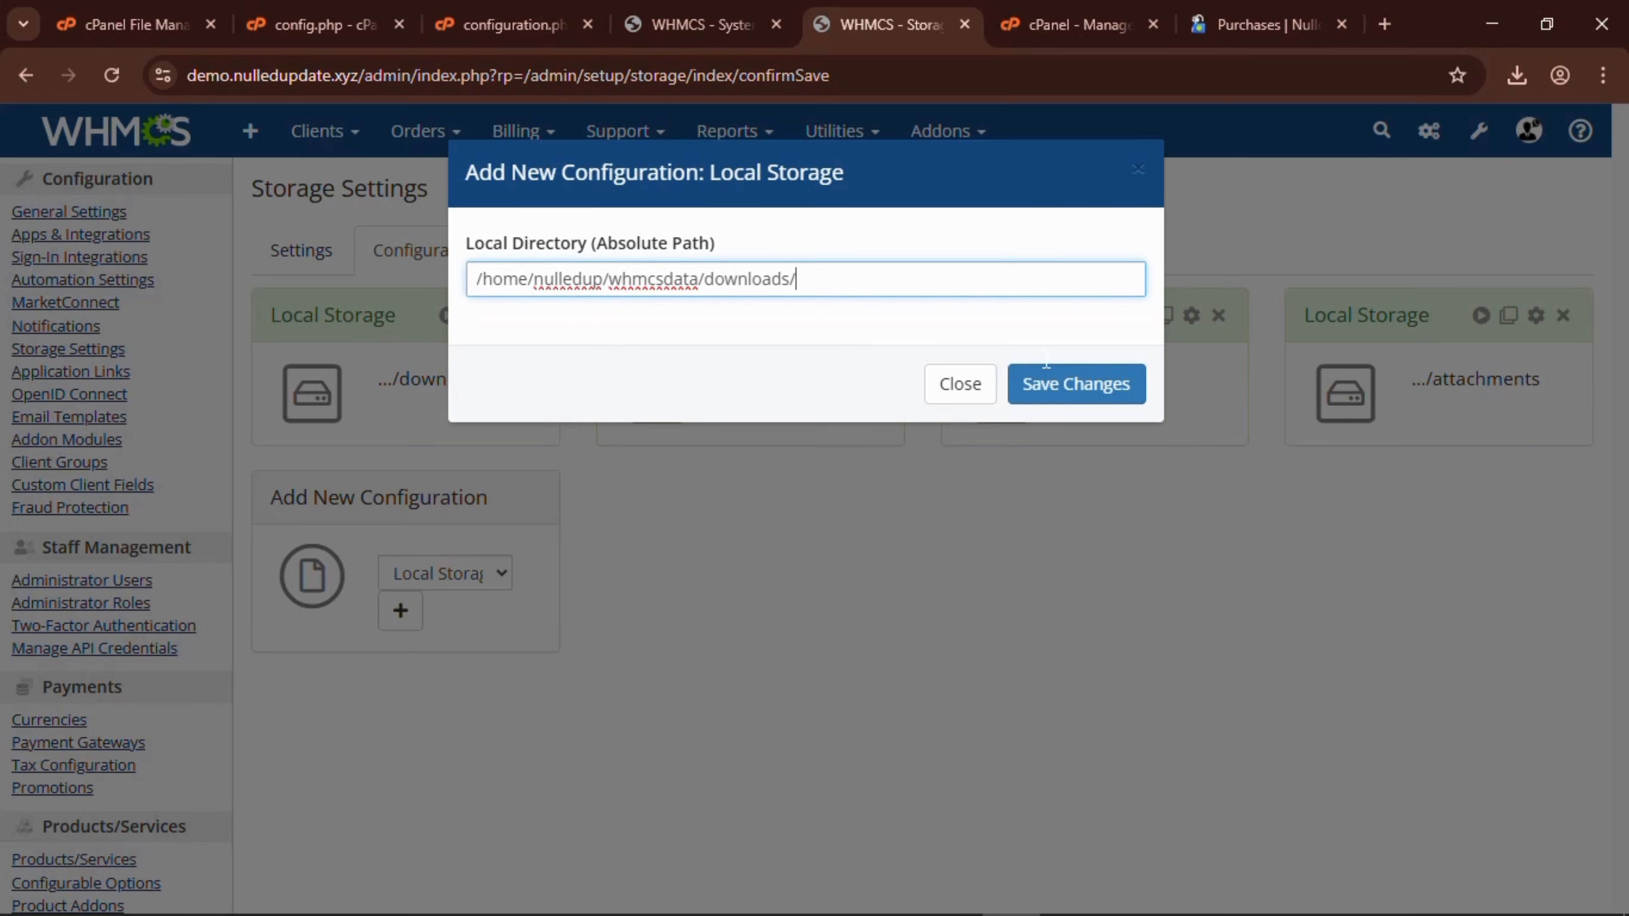
left_click(1061, 392)
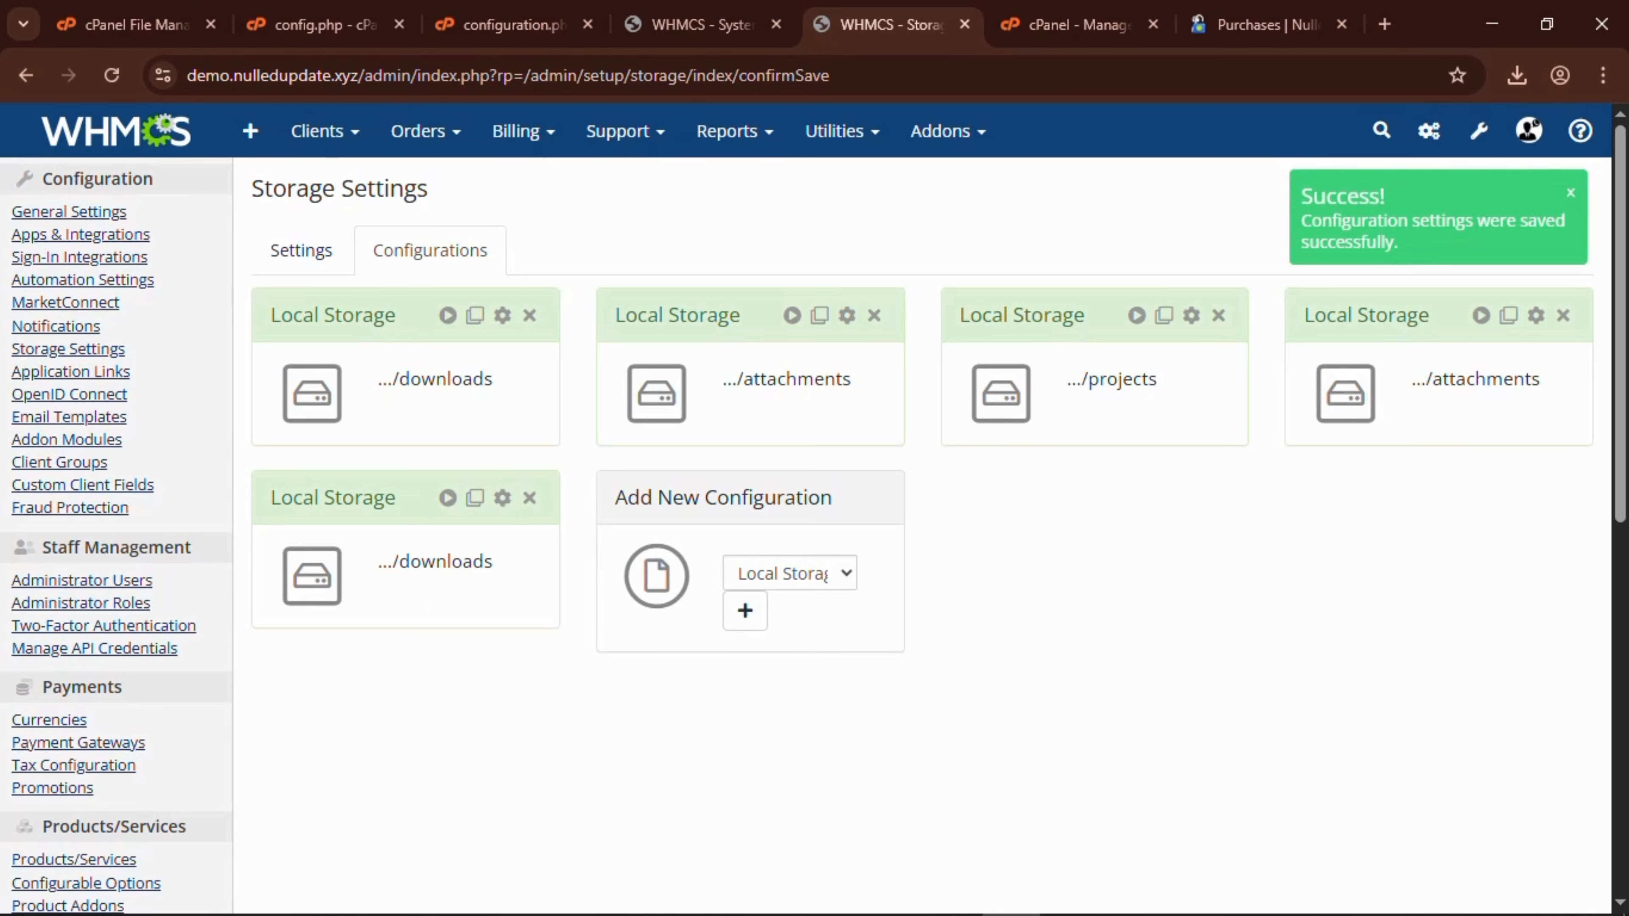
left_click_drag(399, 561, 528, 568)
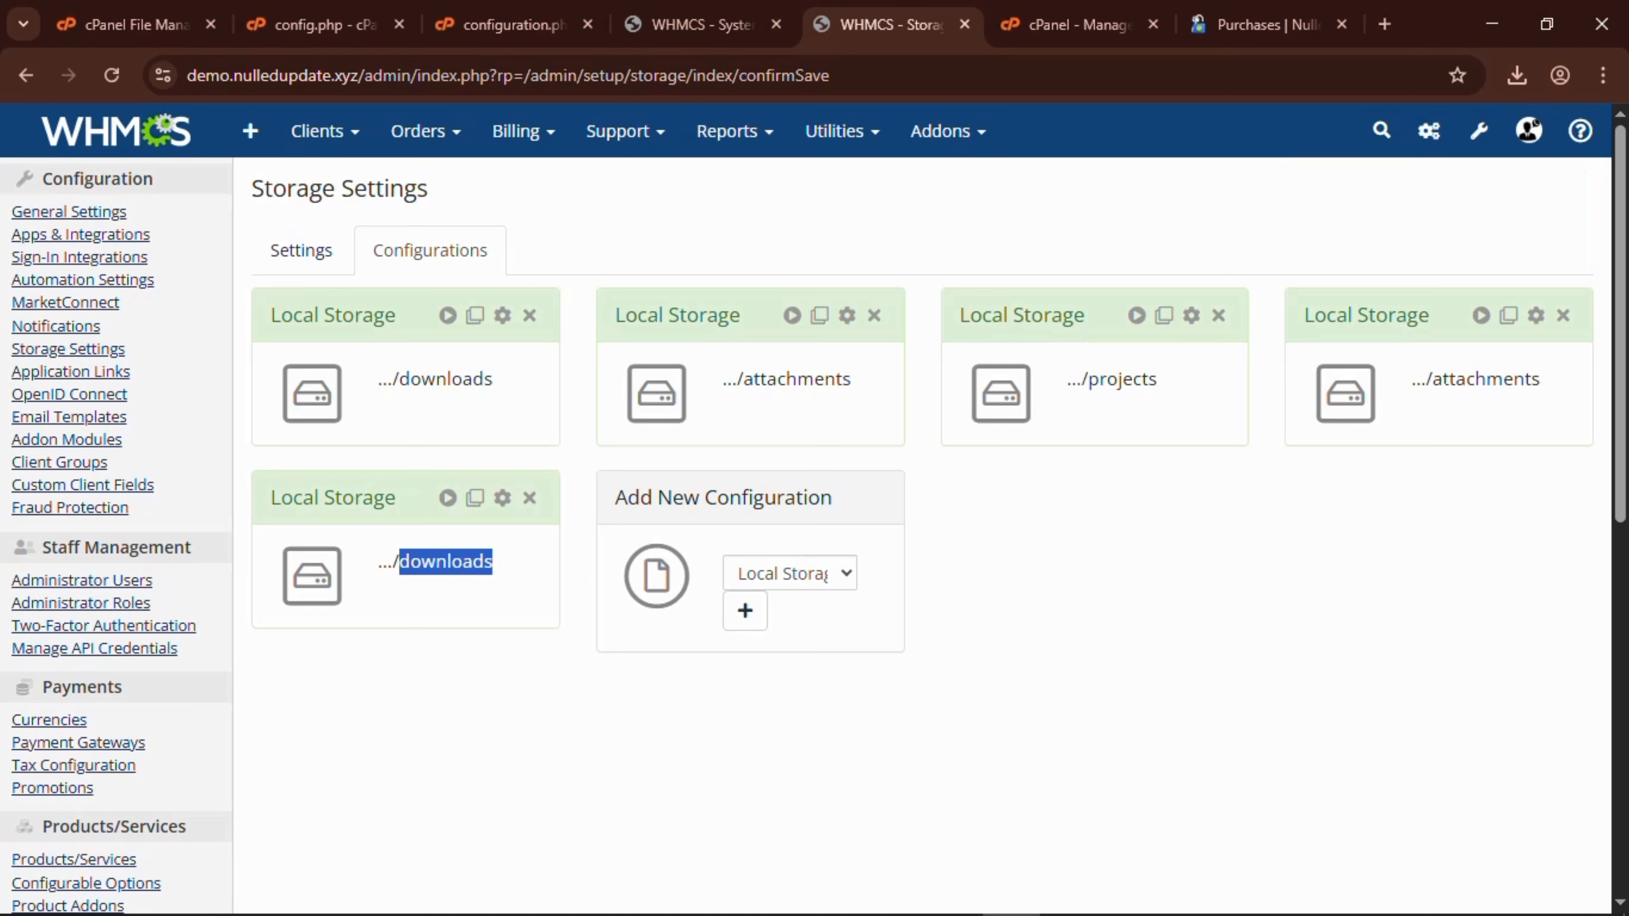
left_click_drag(1442, 379, 1542, 381)
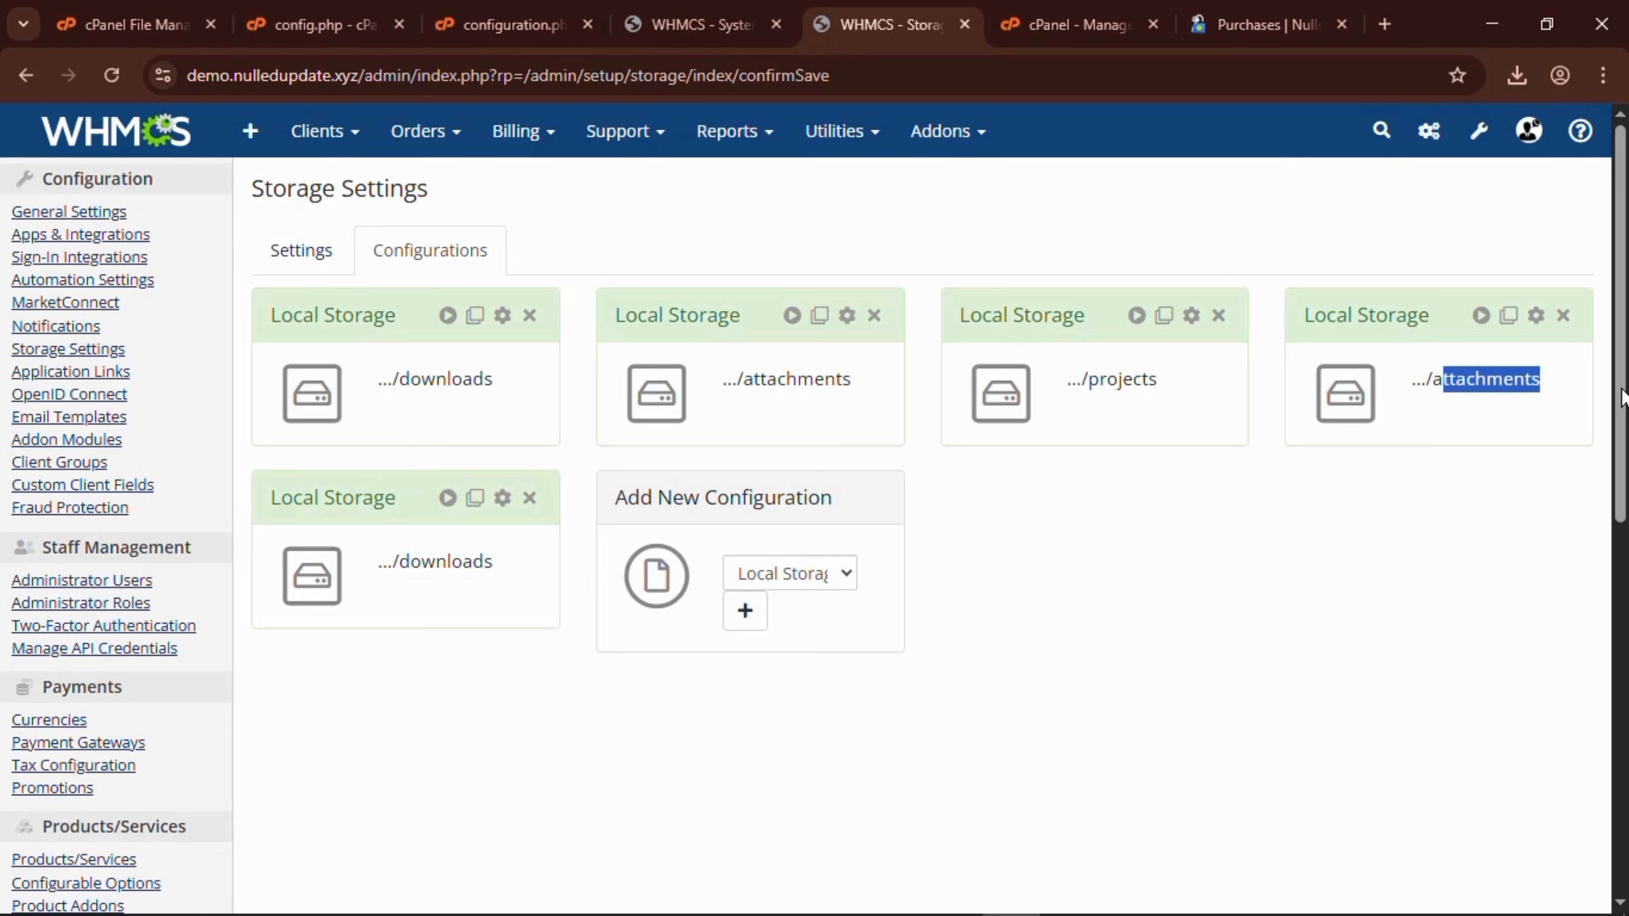
Switch Client Files storage to whmcsdata/attachments without migrating existing files.
left_click(318, 253)
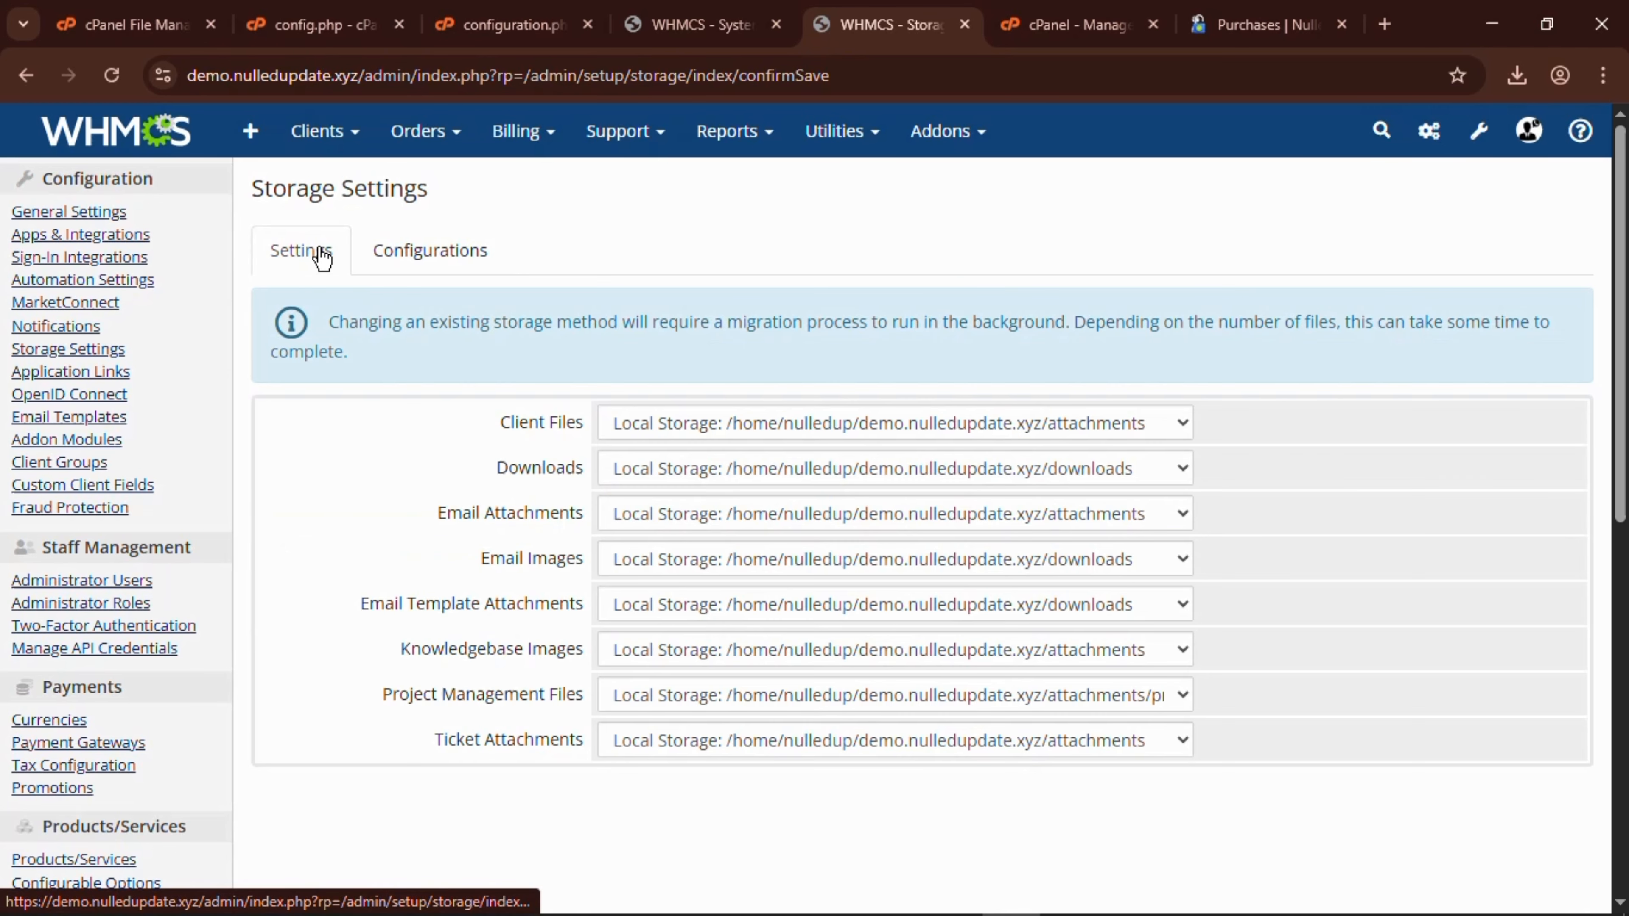
left_click(1131, 434)
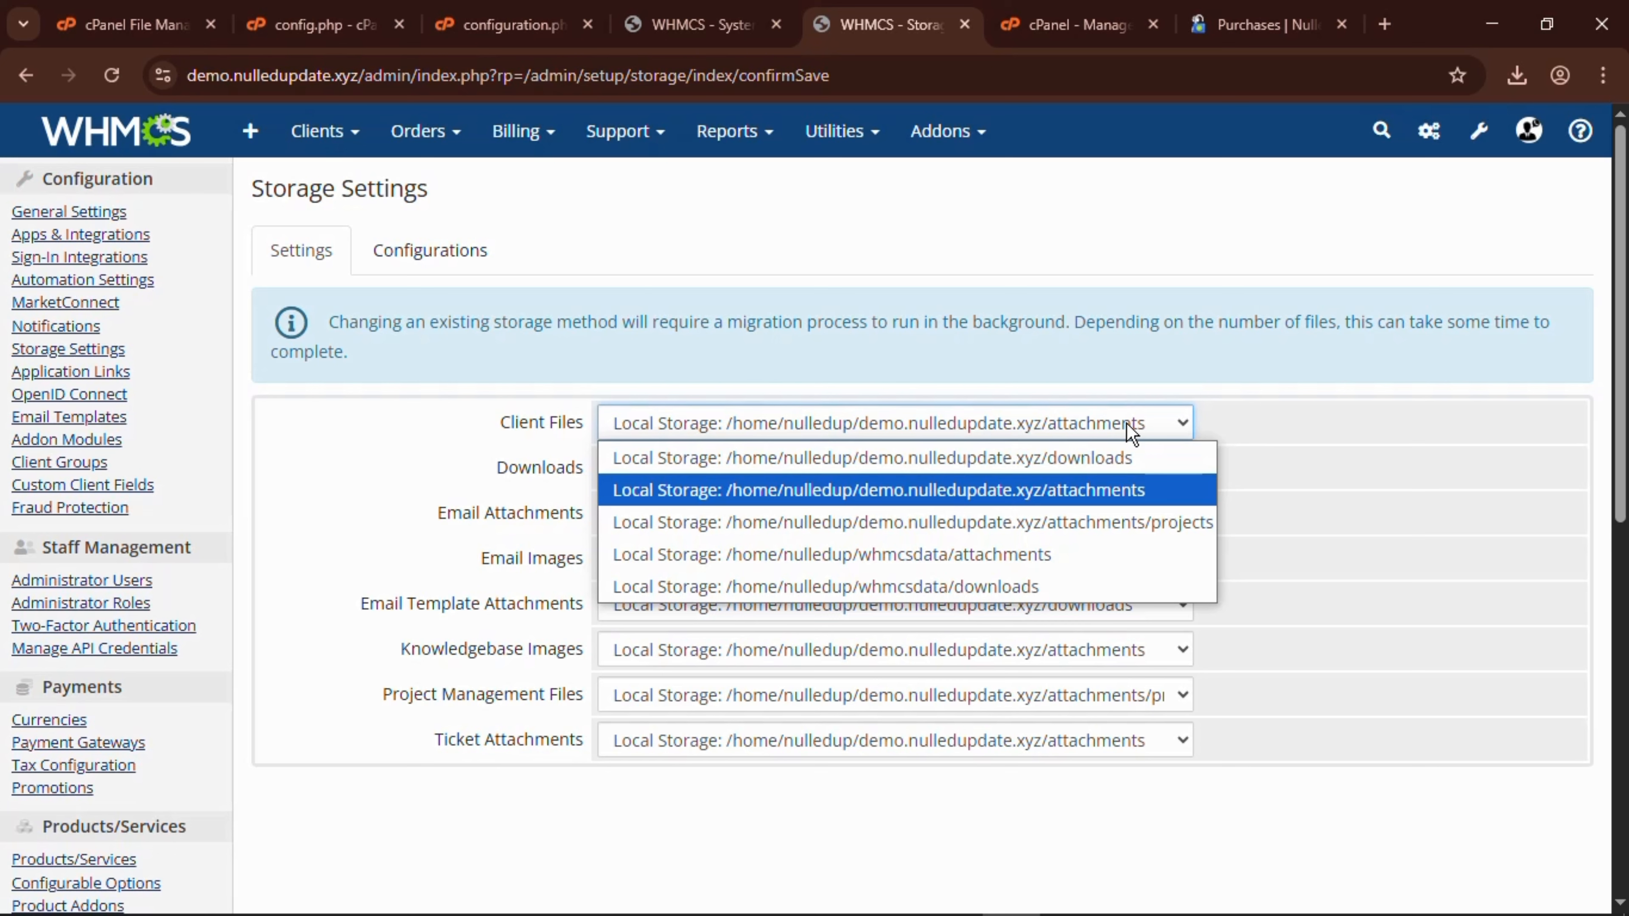
left_click(1187, 418)
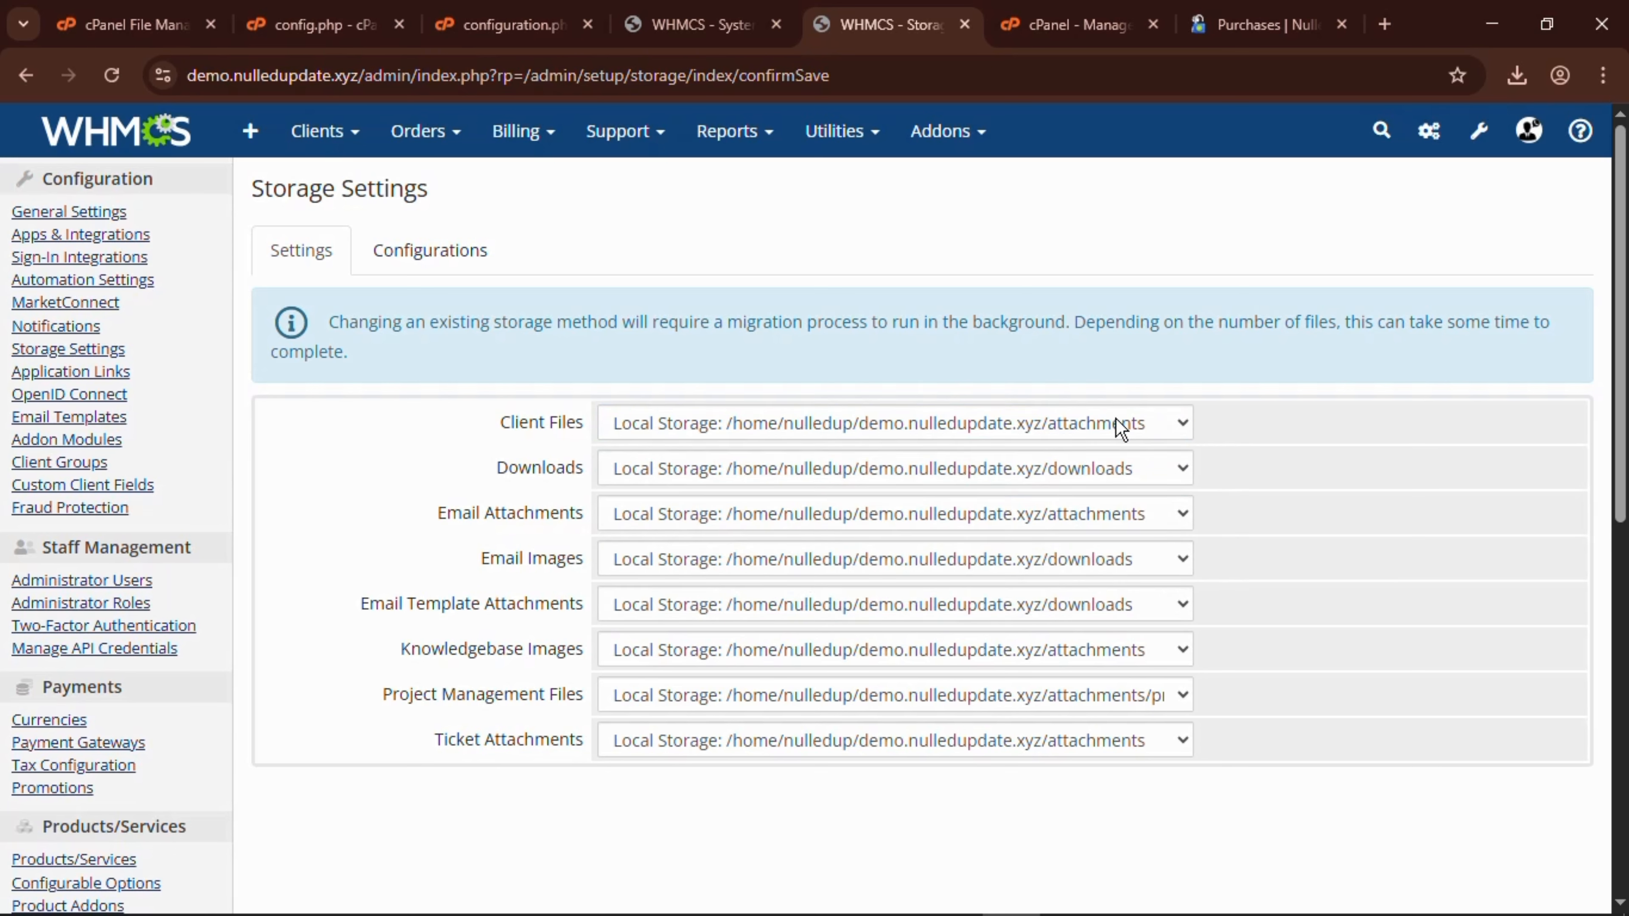
left_click(1119, 429)
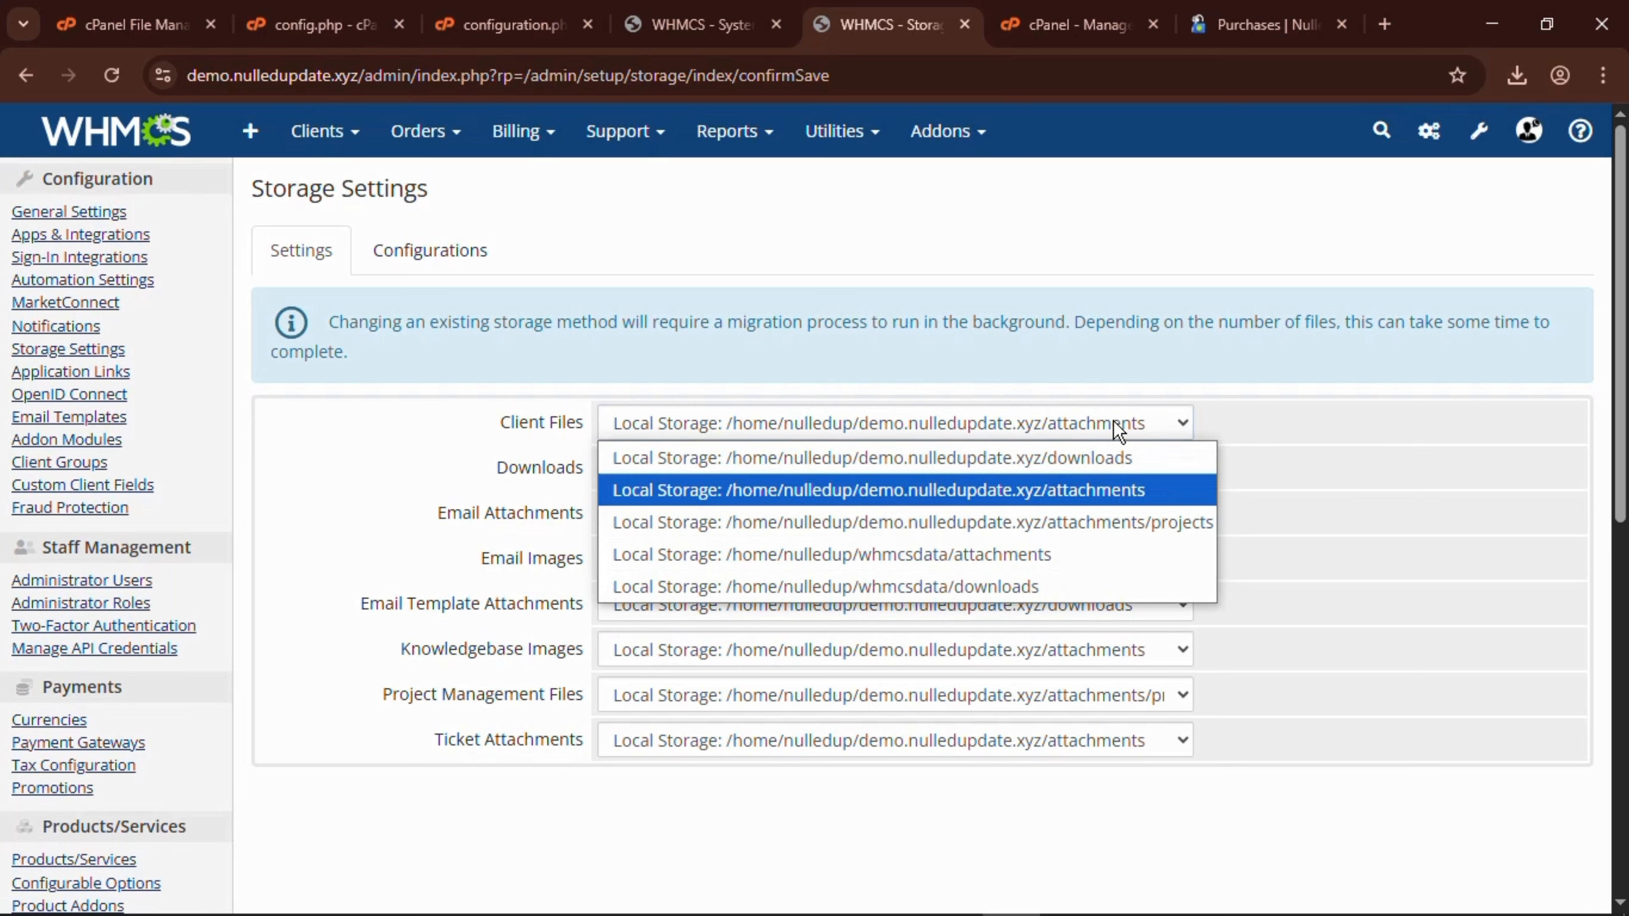
left_click(983, 563)
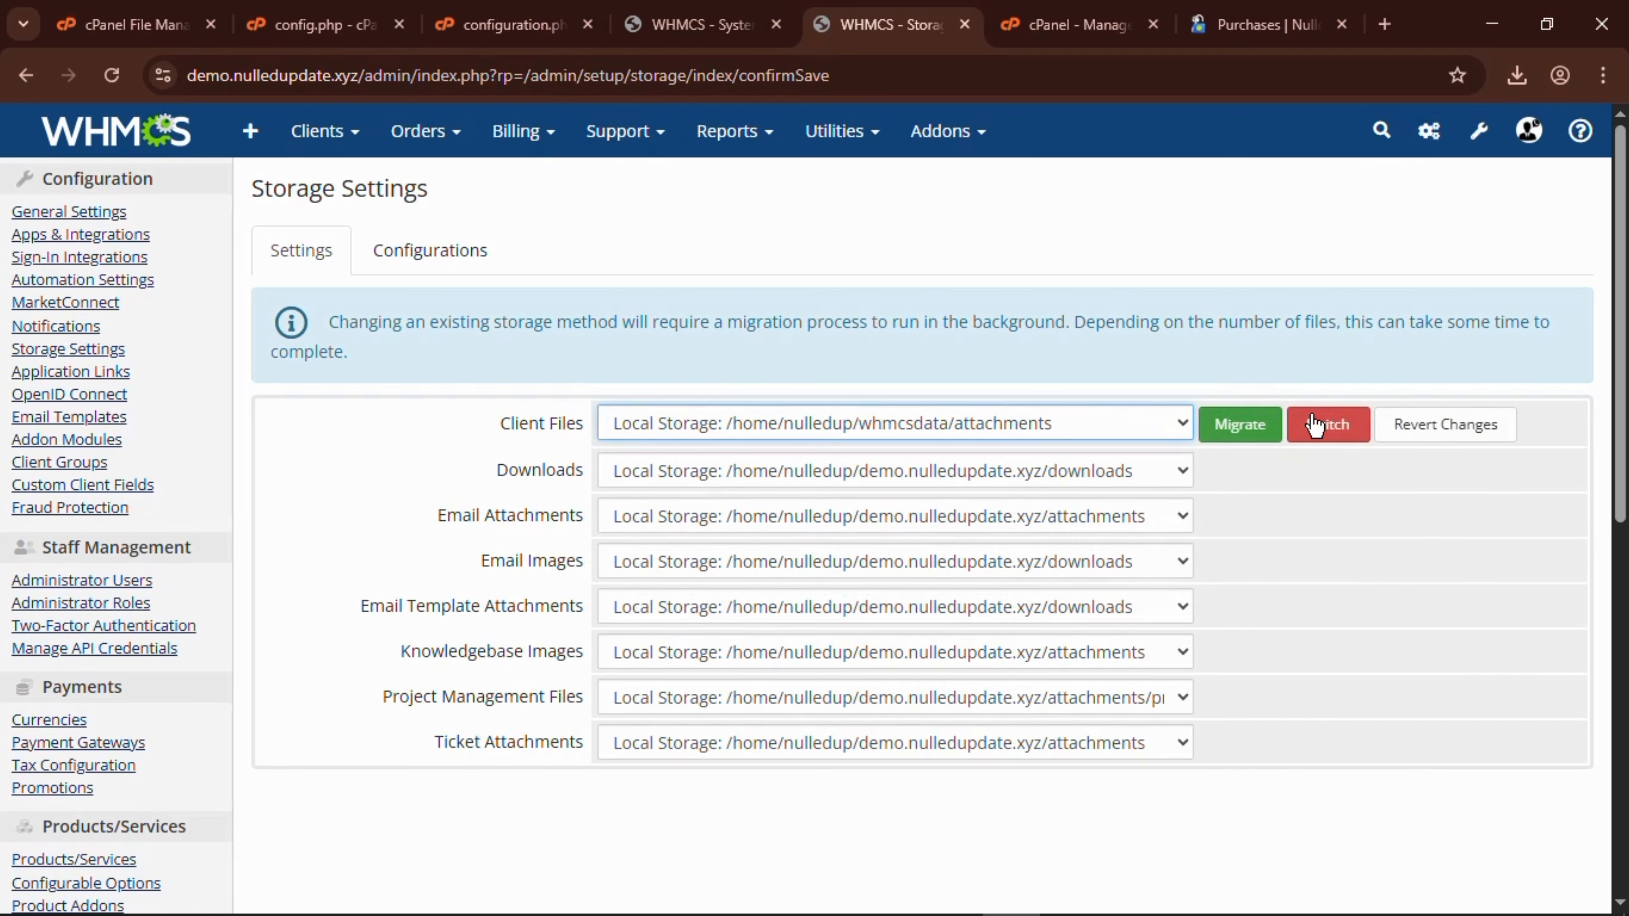
left_click(1330, 425)
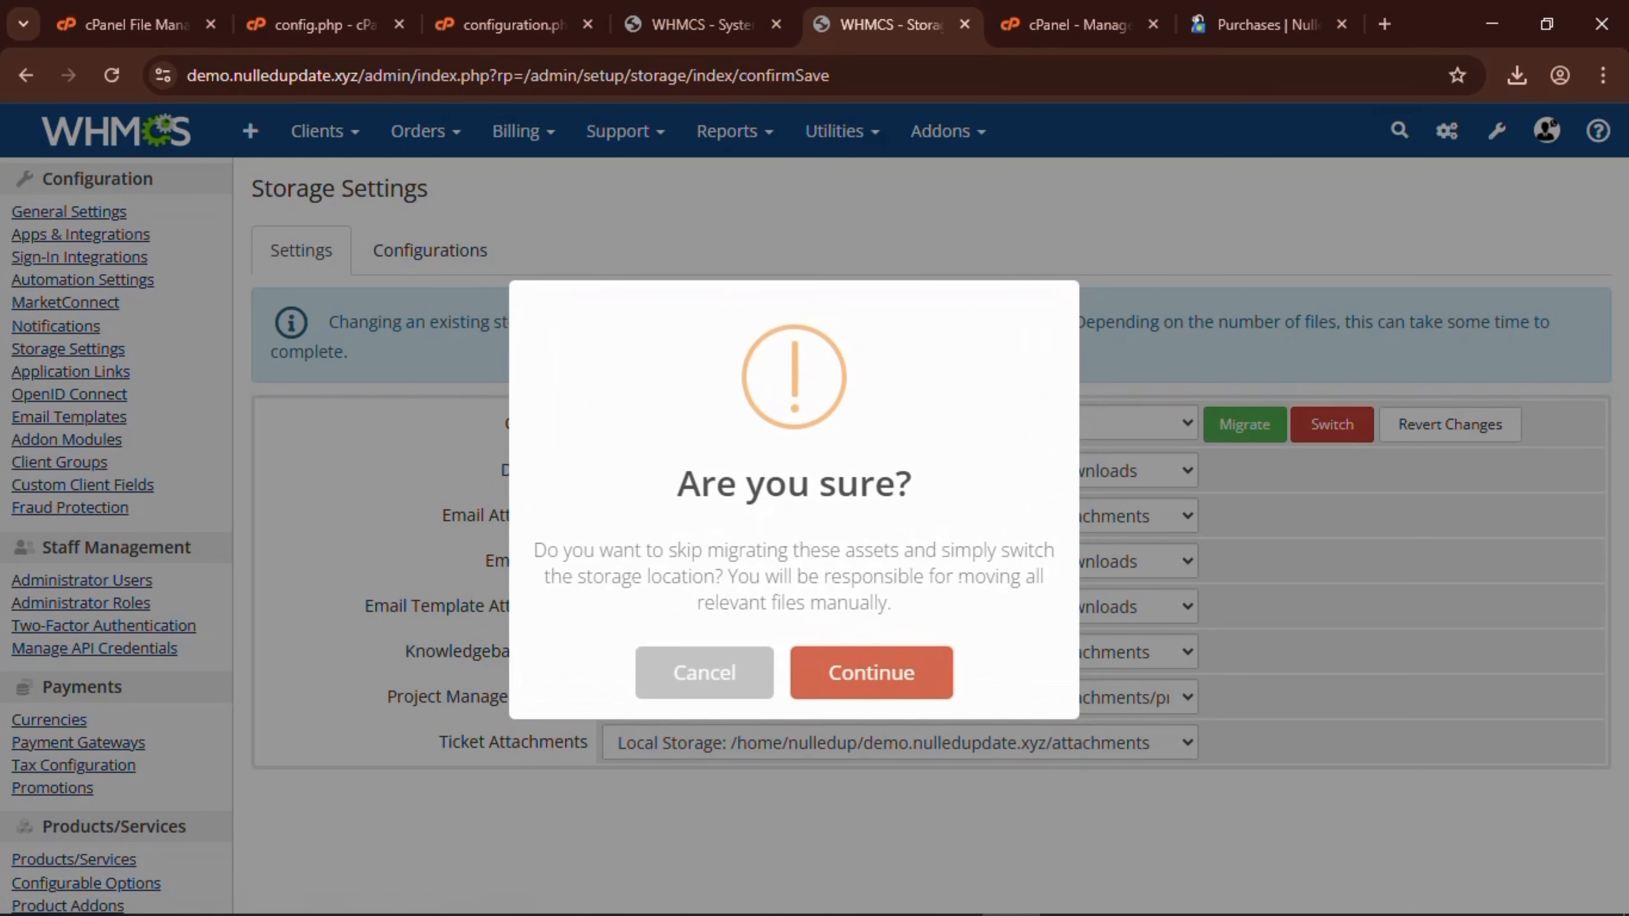
left_click(890, 679)
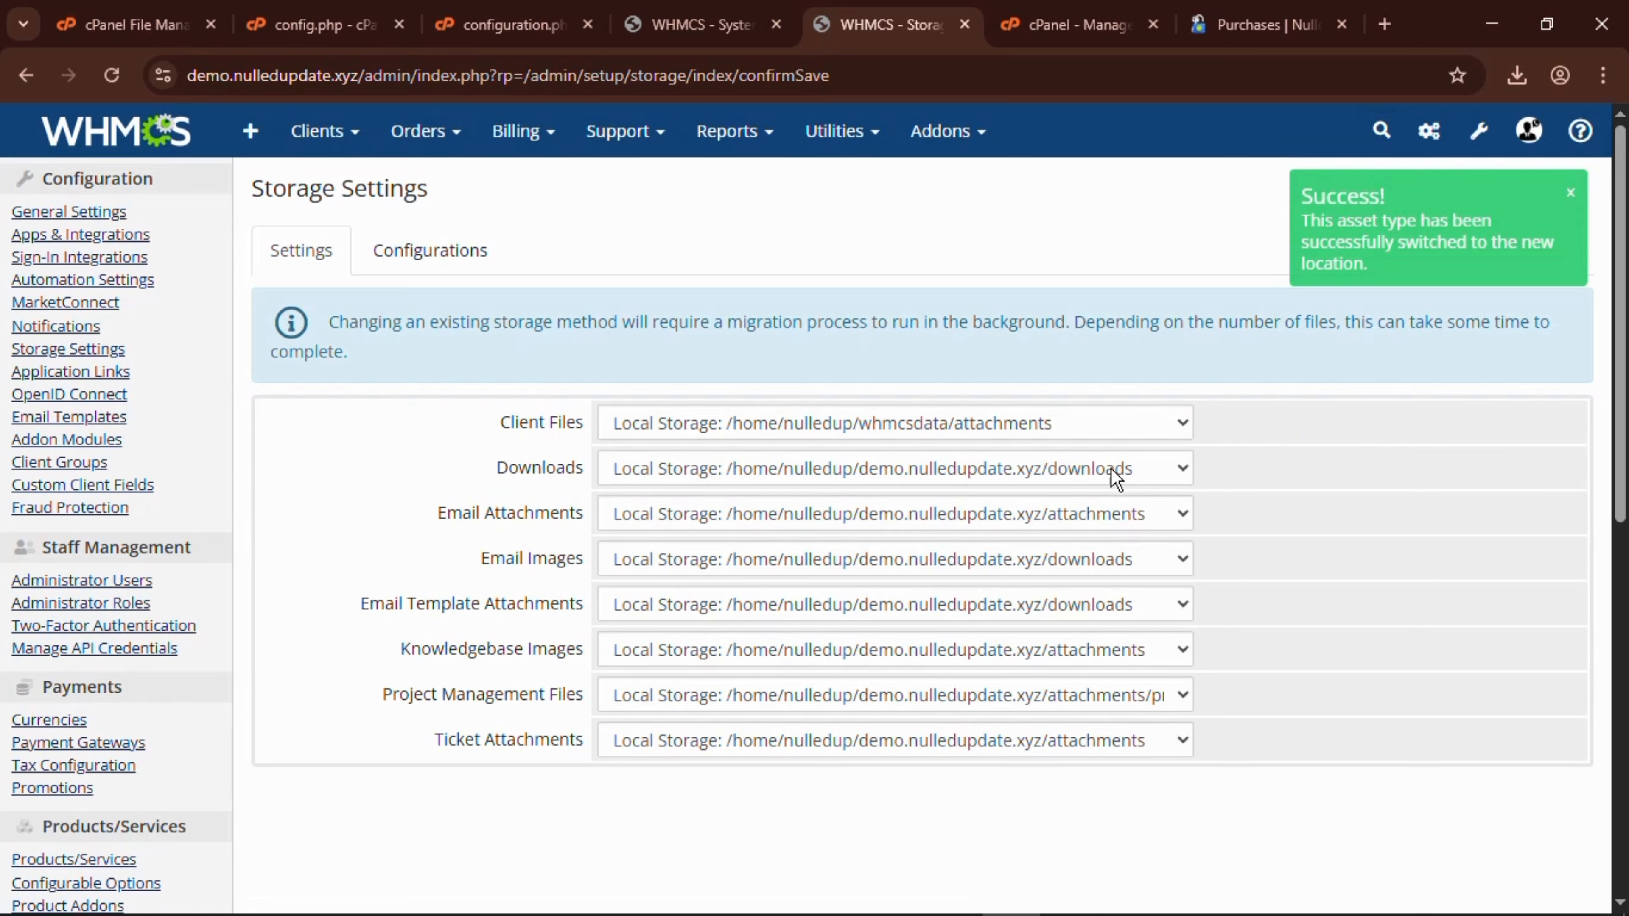
Switch Downloads storage to whmcsdata/downloads without migrating existing files.
left_click(1133, 470)
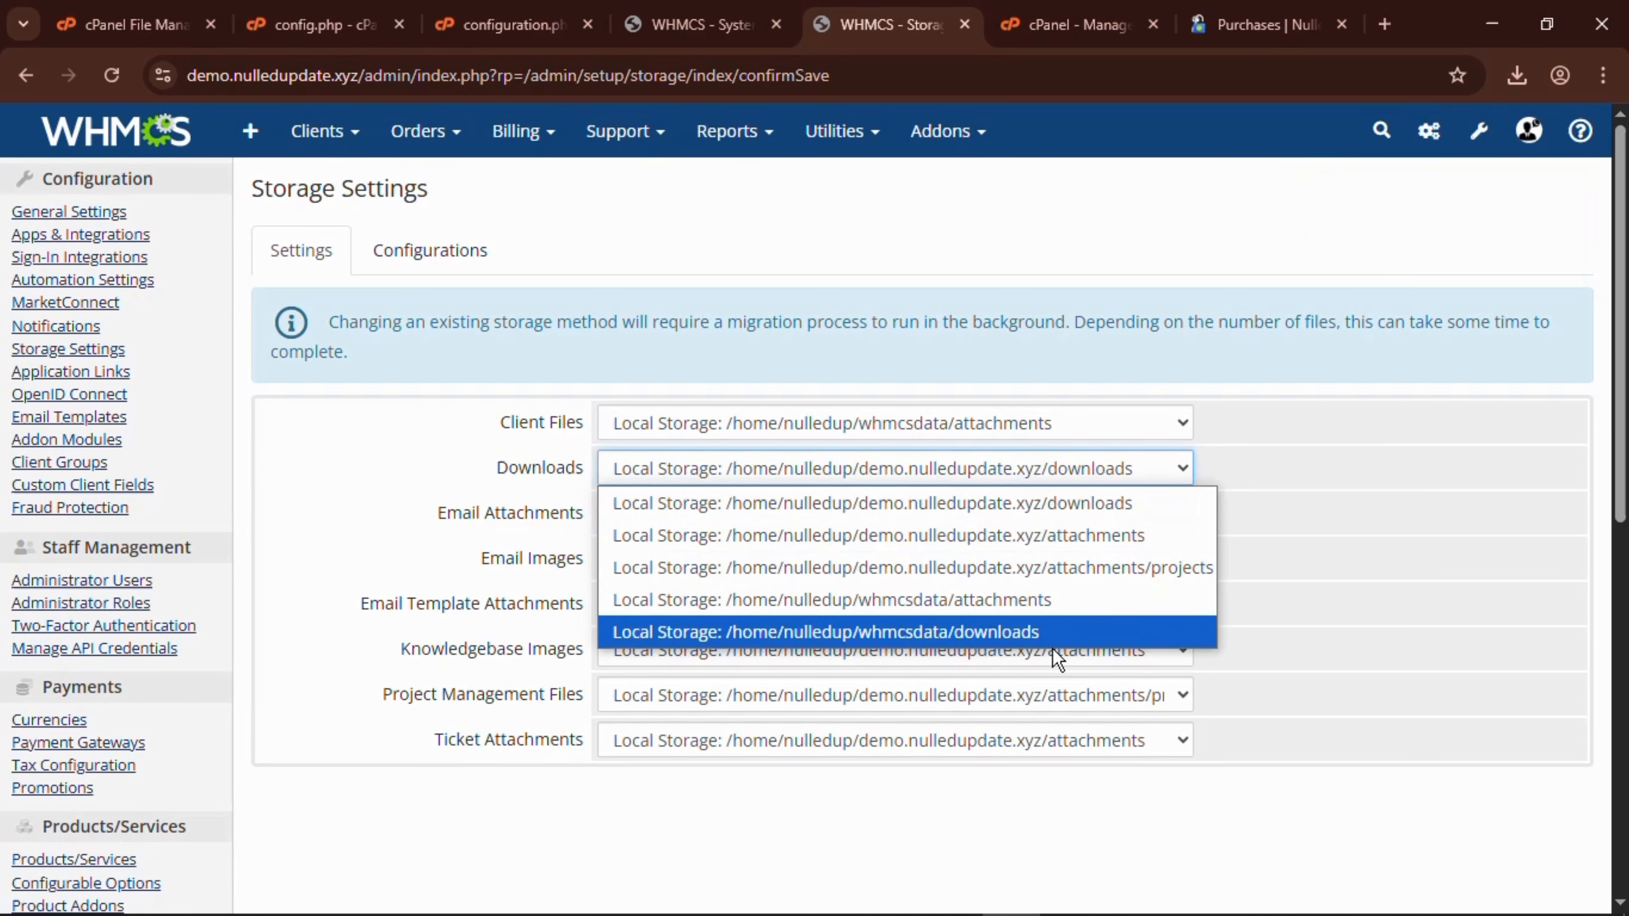
left_click(1036, 634)
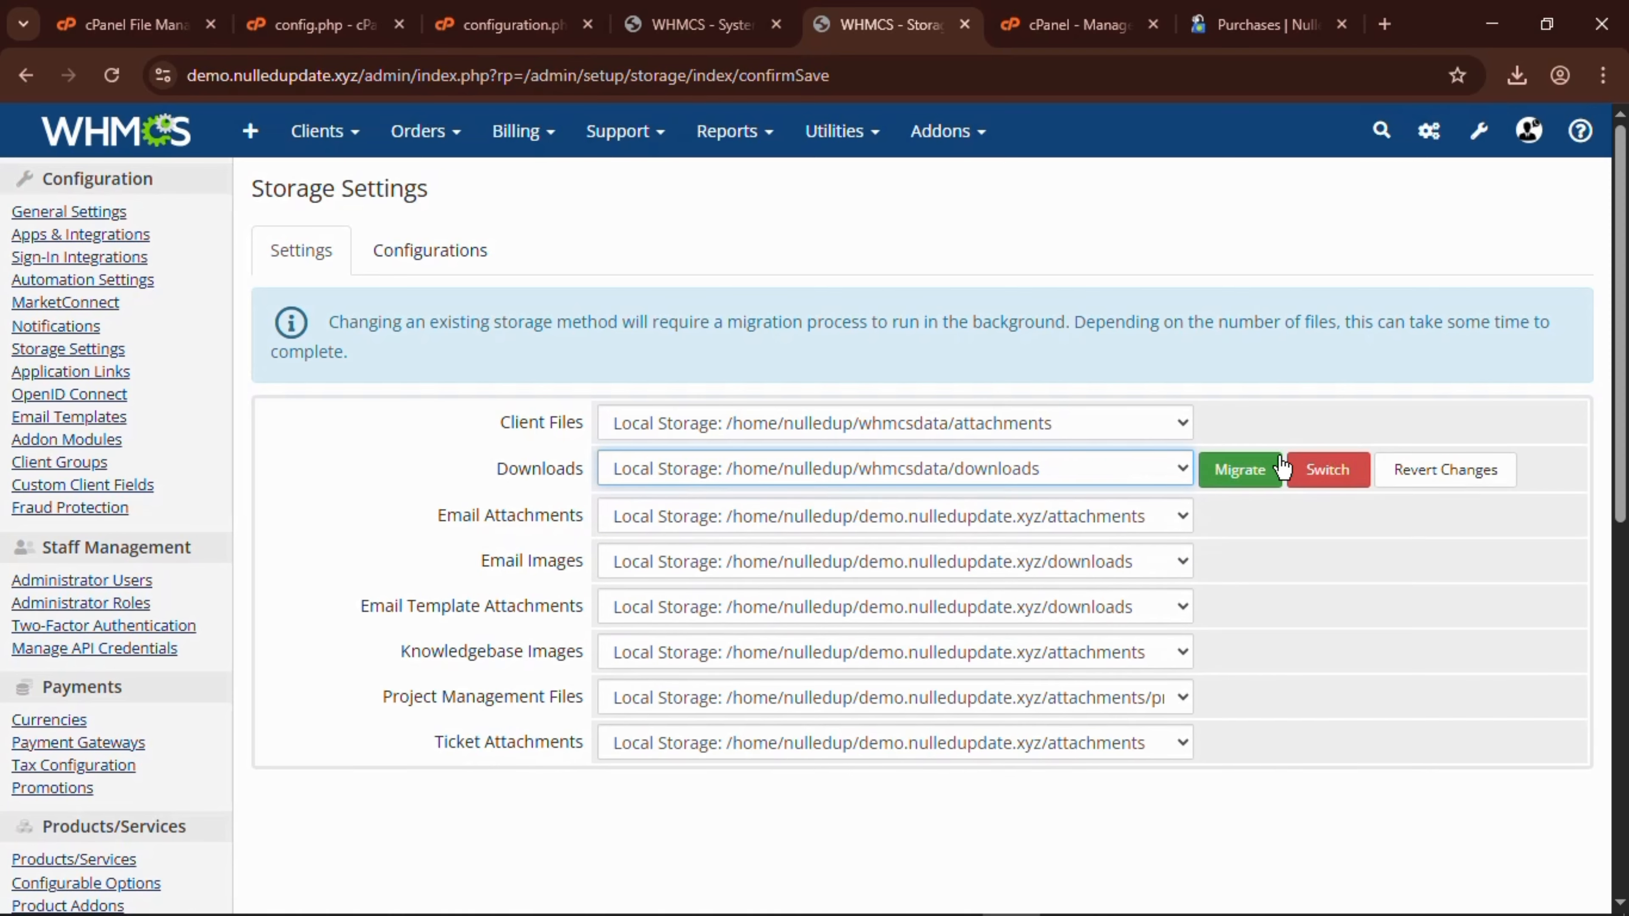
left_click(1337, 472)
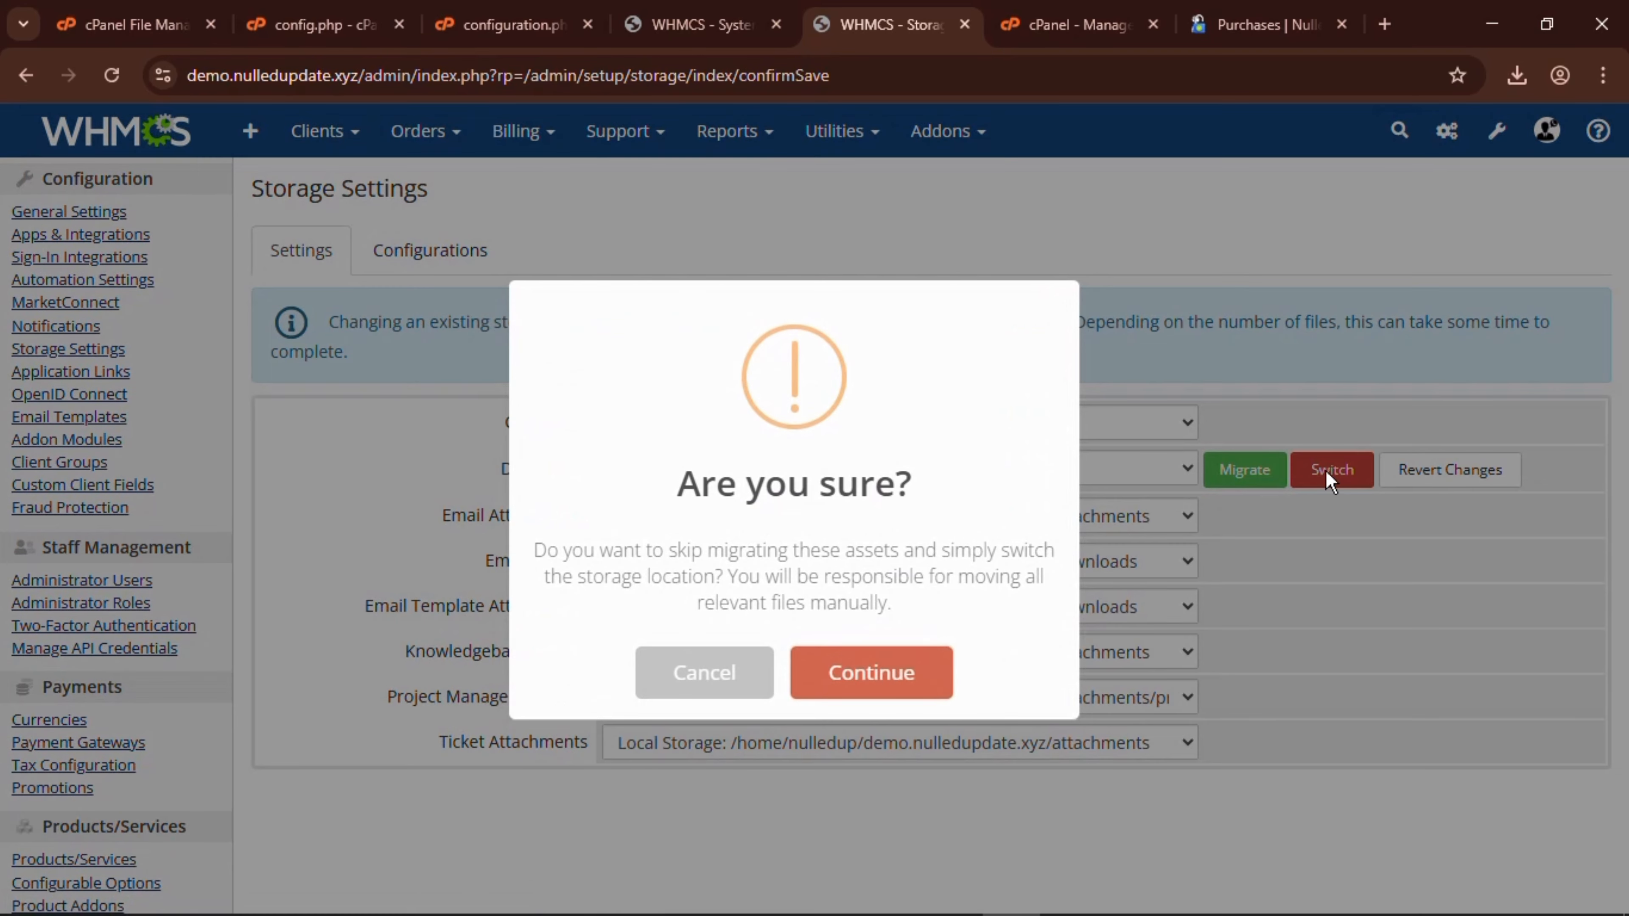
left_click(874, 673)
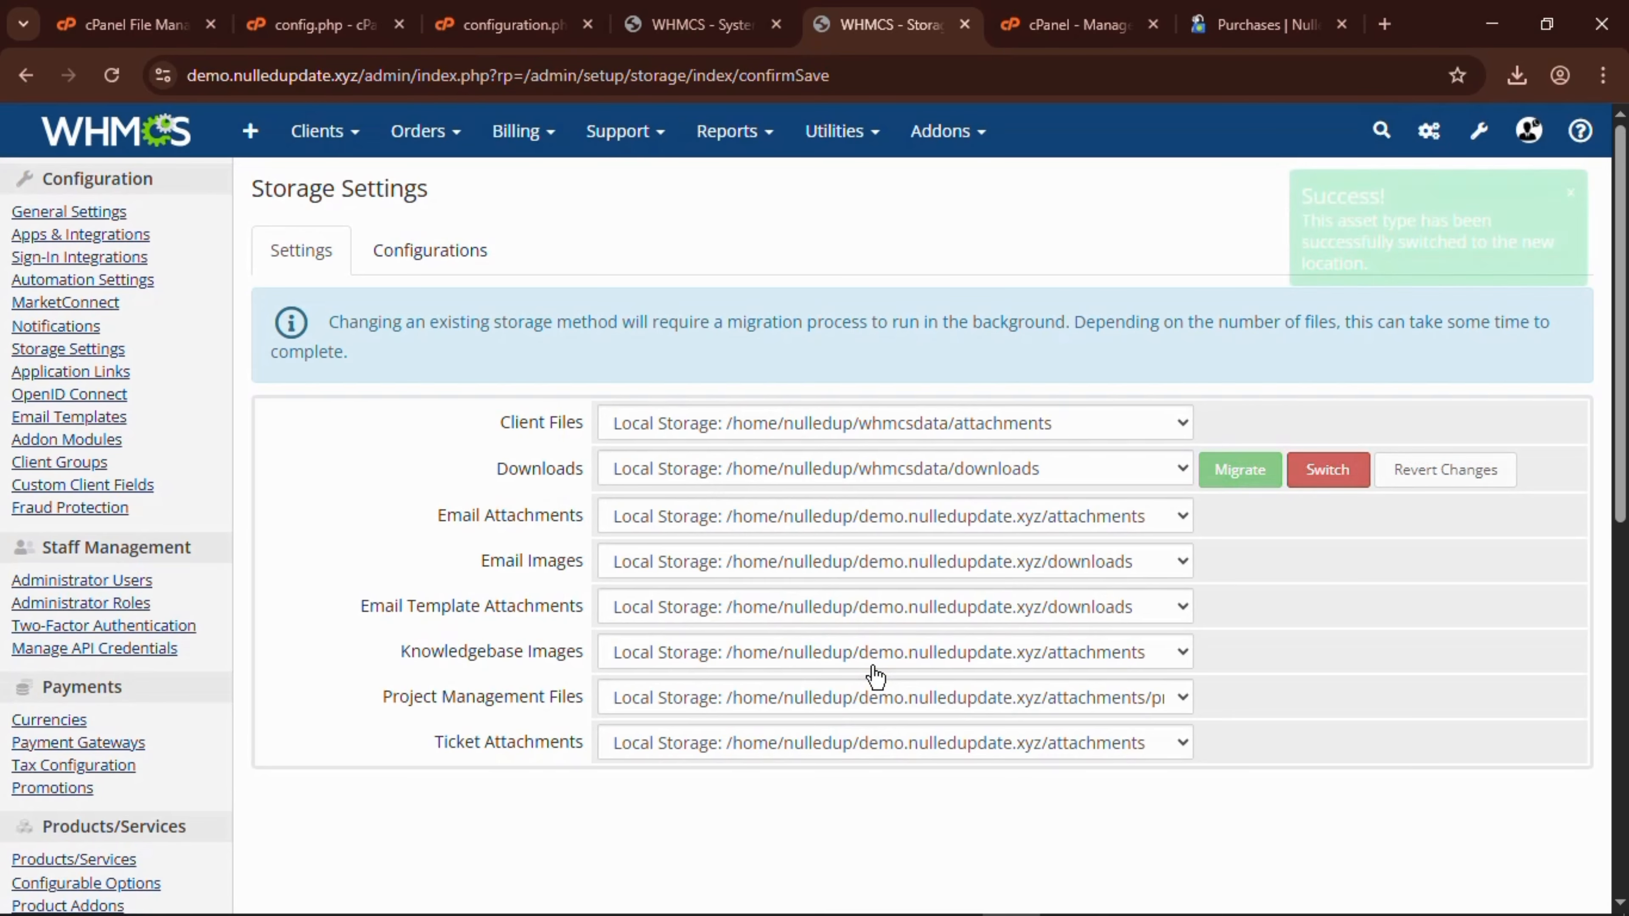
left_click(1141, 512)
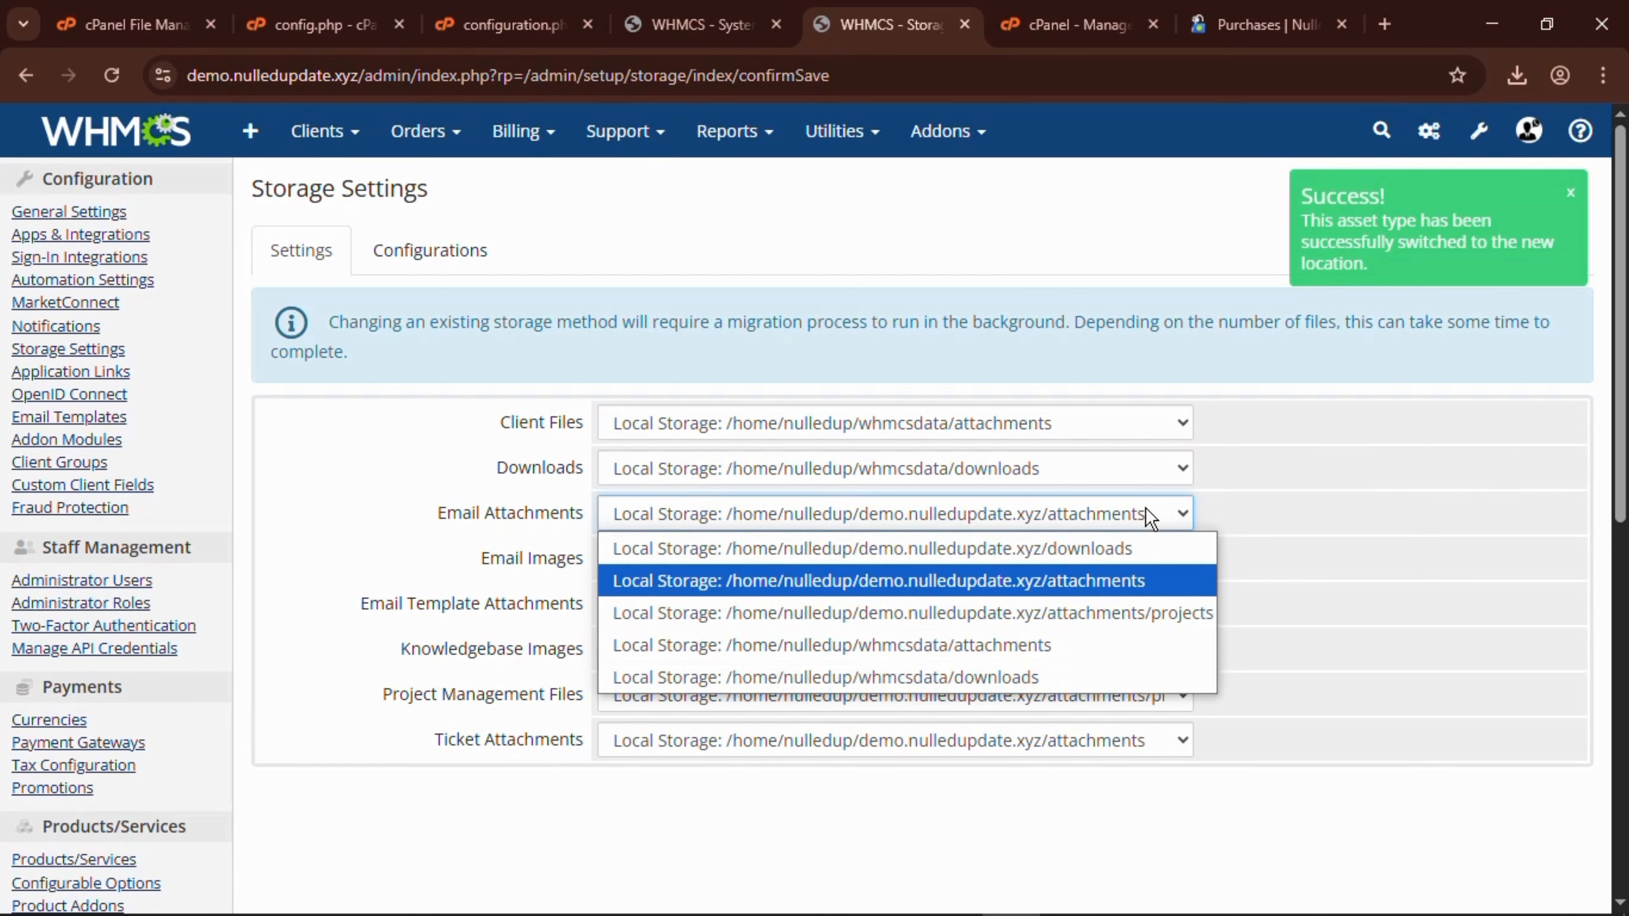
Switch Email Attachments to whmcsdata/attachments, and Email Images and Email Template Attachments to whmcsdata/downloads.
left_click(1038, 647)
left_click(1260, 527)
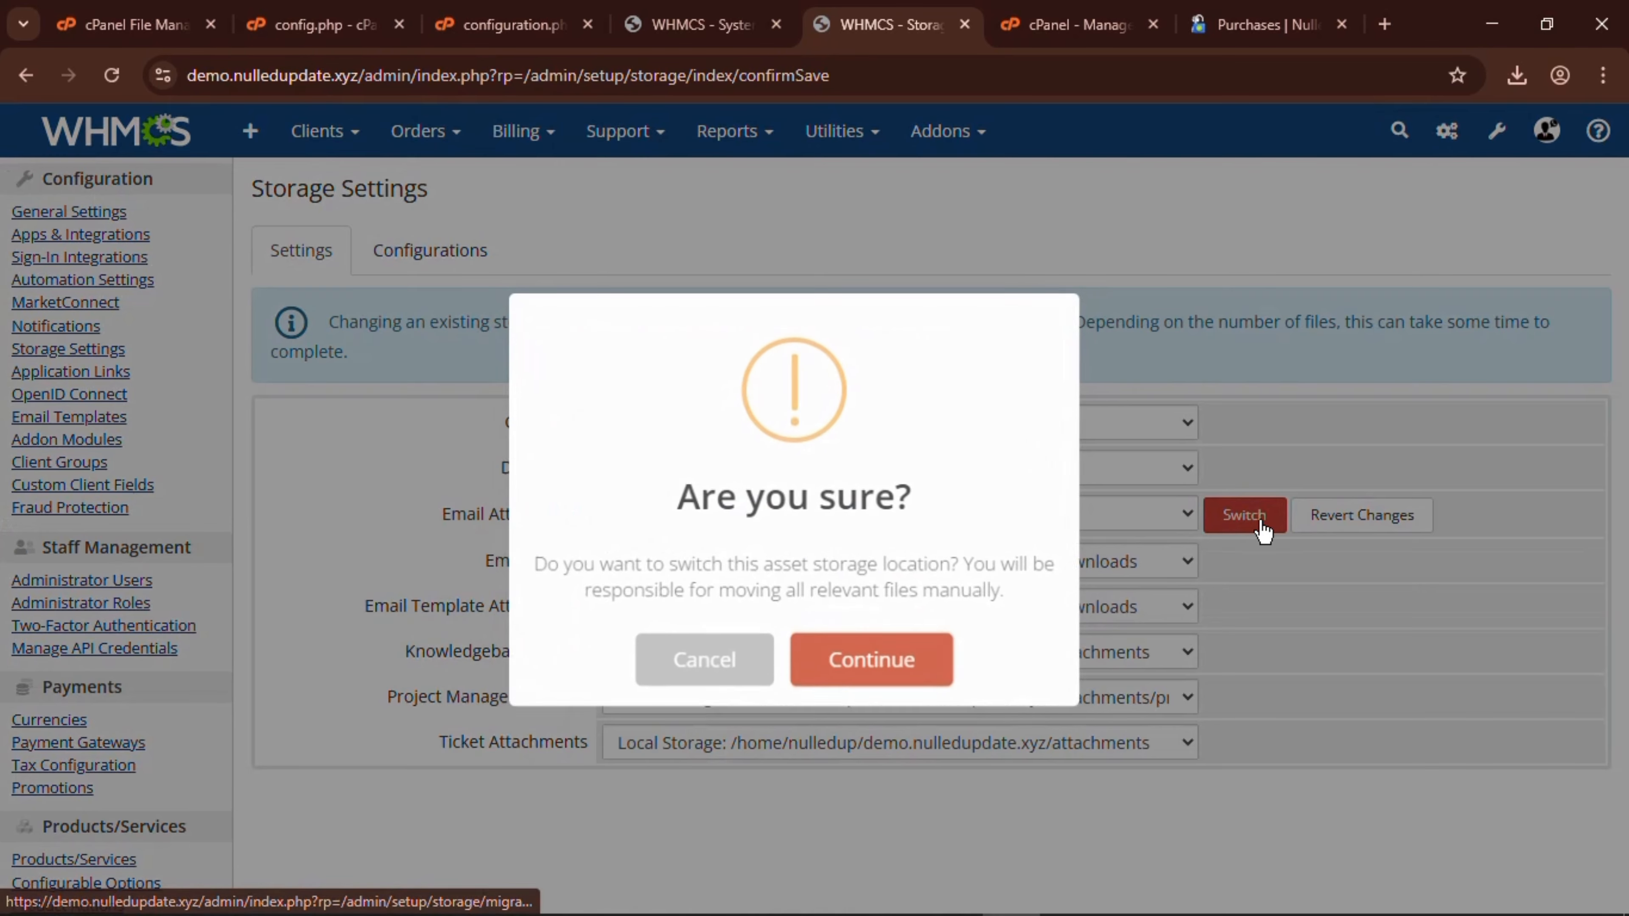
left_click(911, 664)
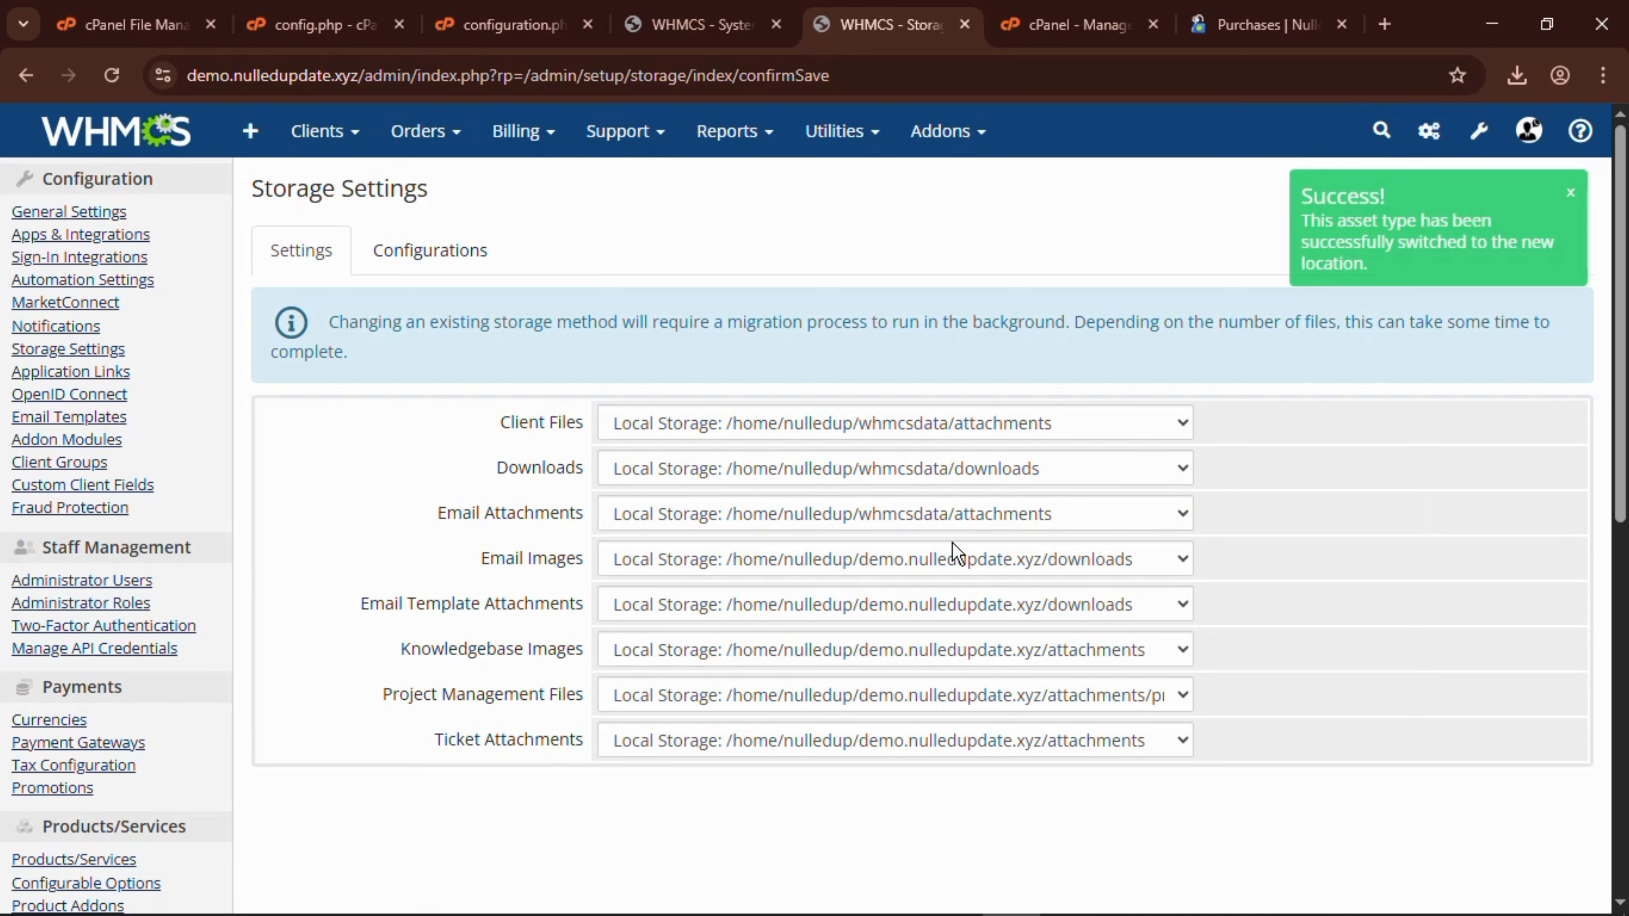
left_click(1171, 569)
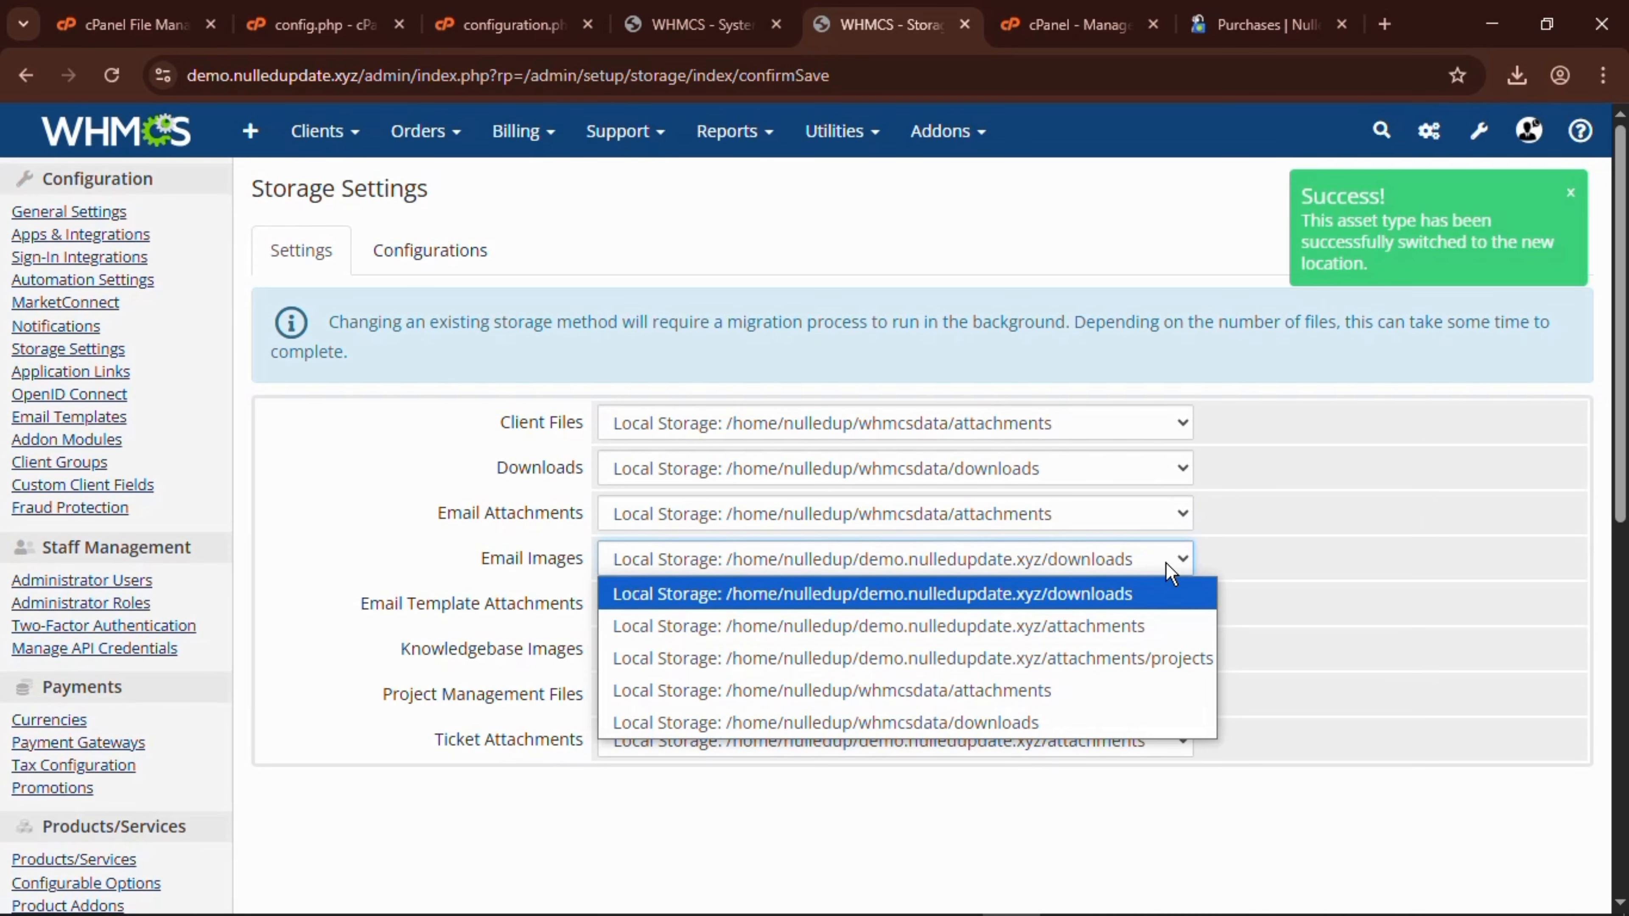
left_click(1095, 722)
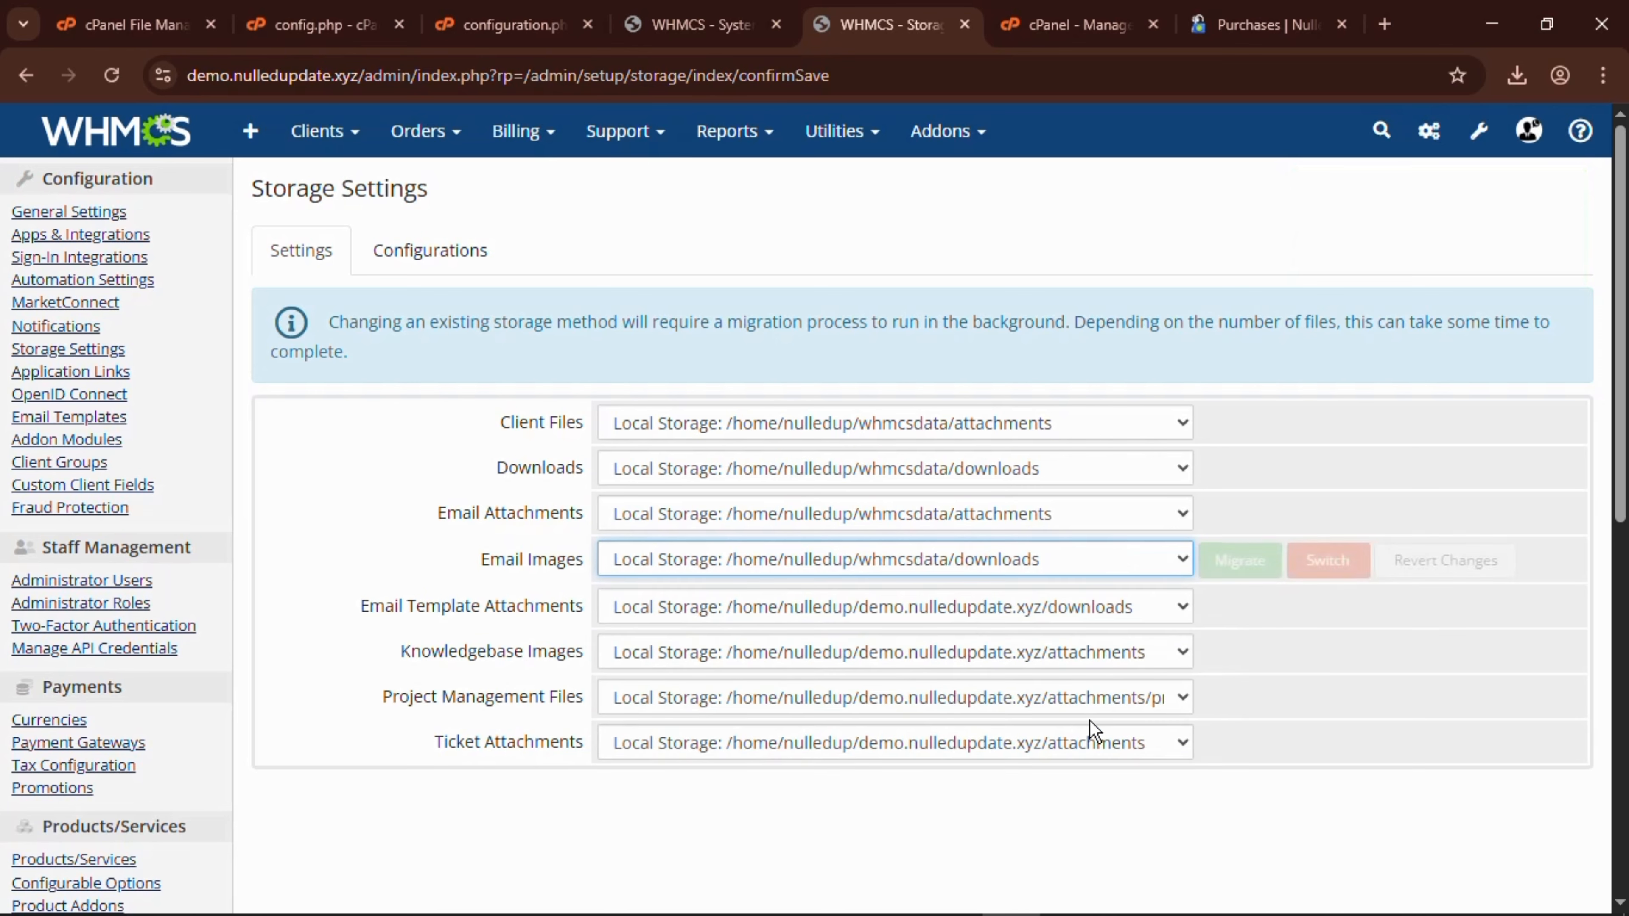
left_click(1334, 572)
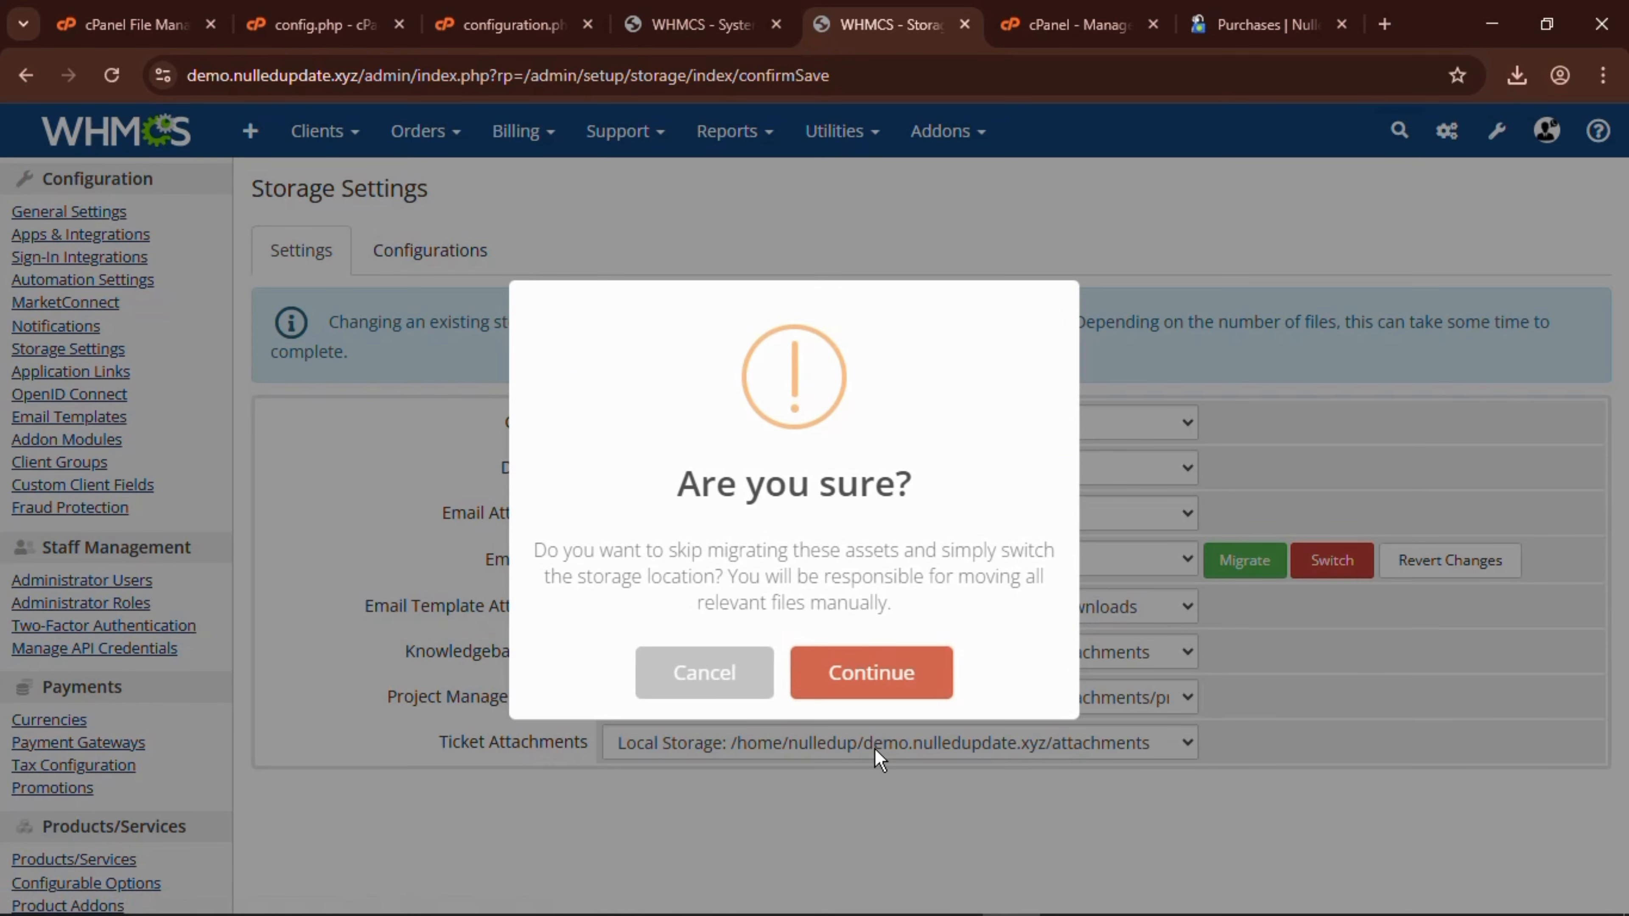
left_click(913, 675)
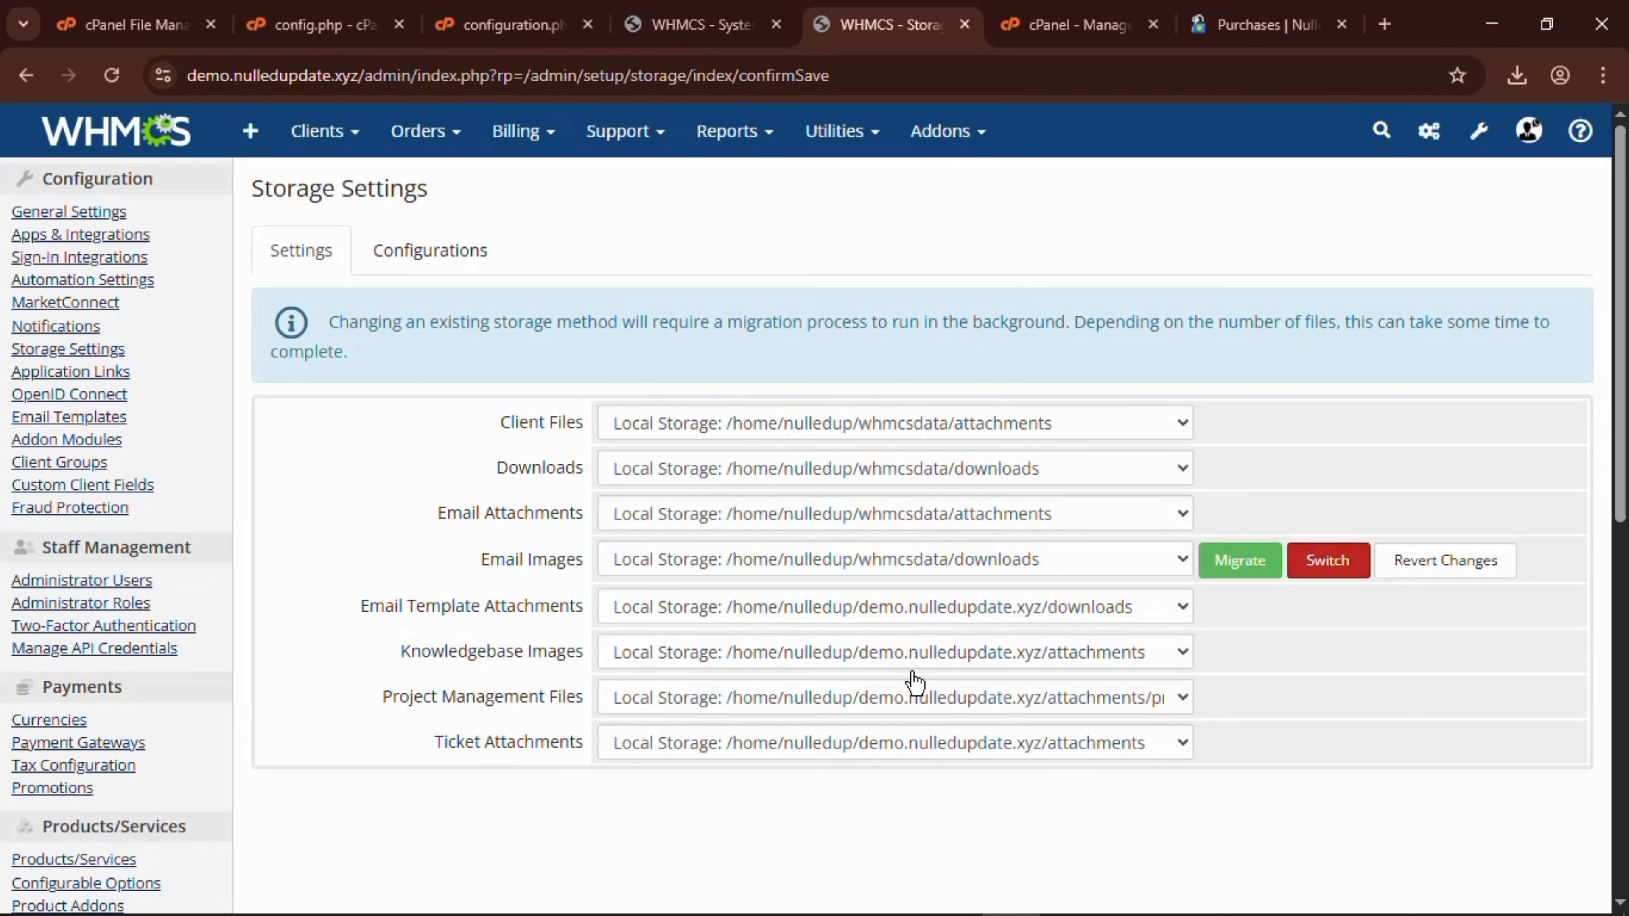
left_click(1145, 614)
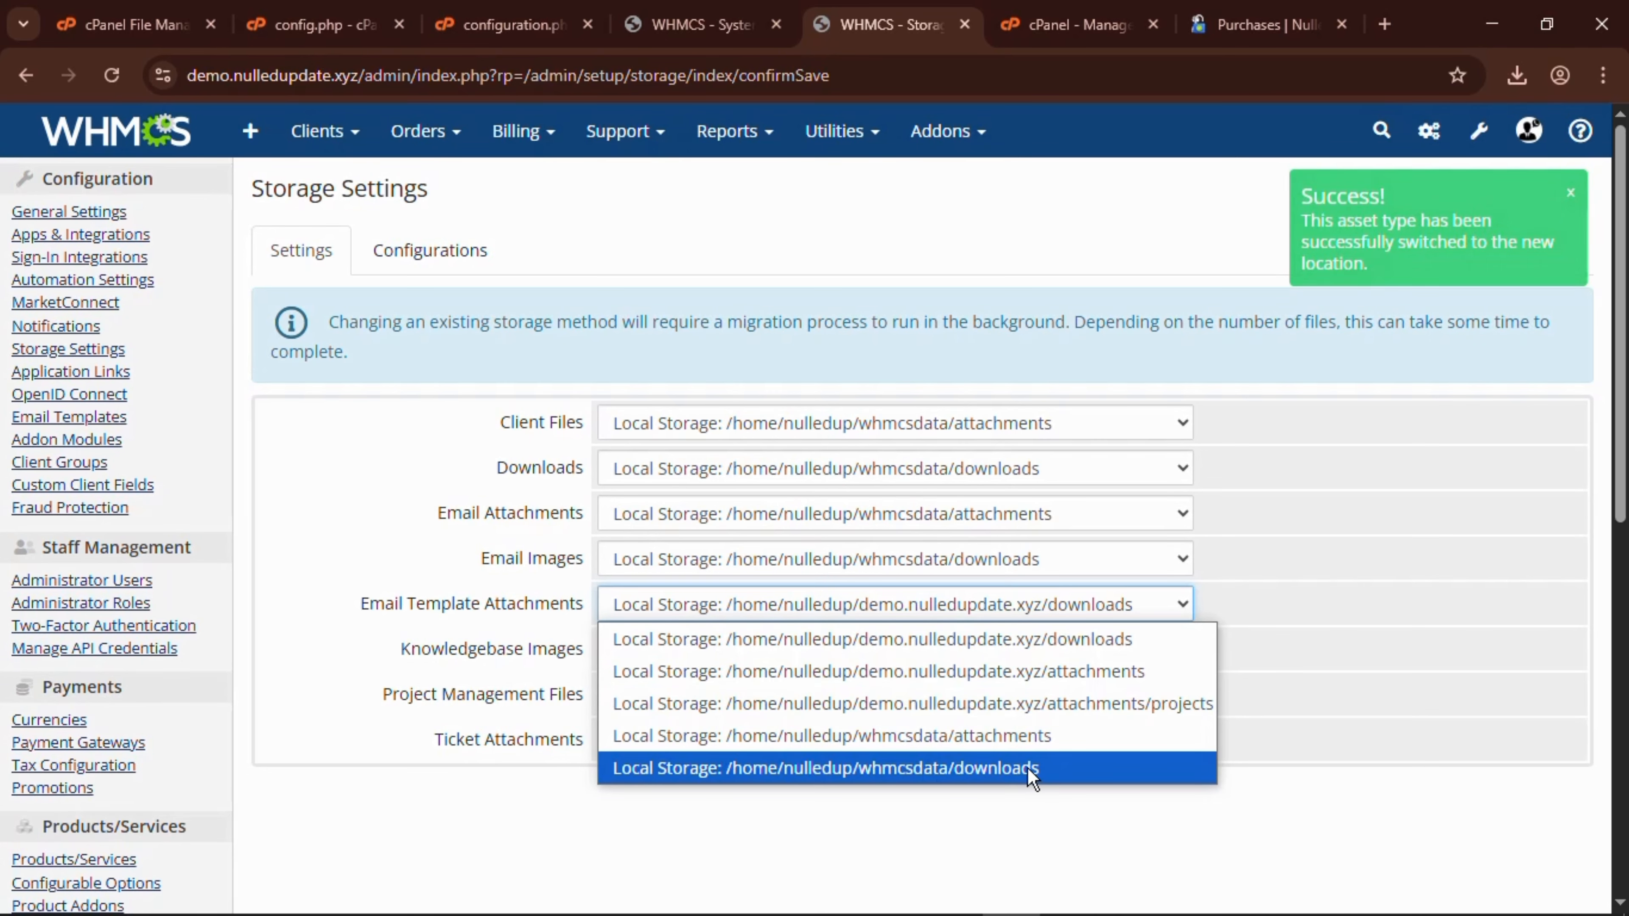
left_click(1026, 767)
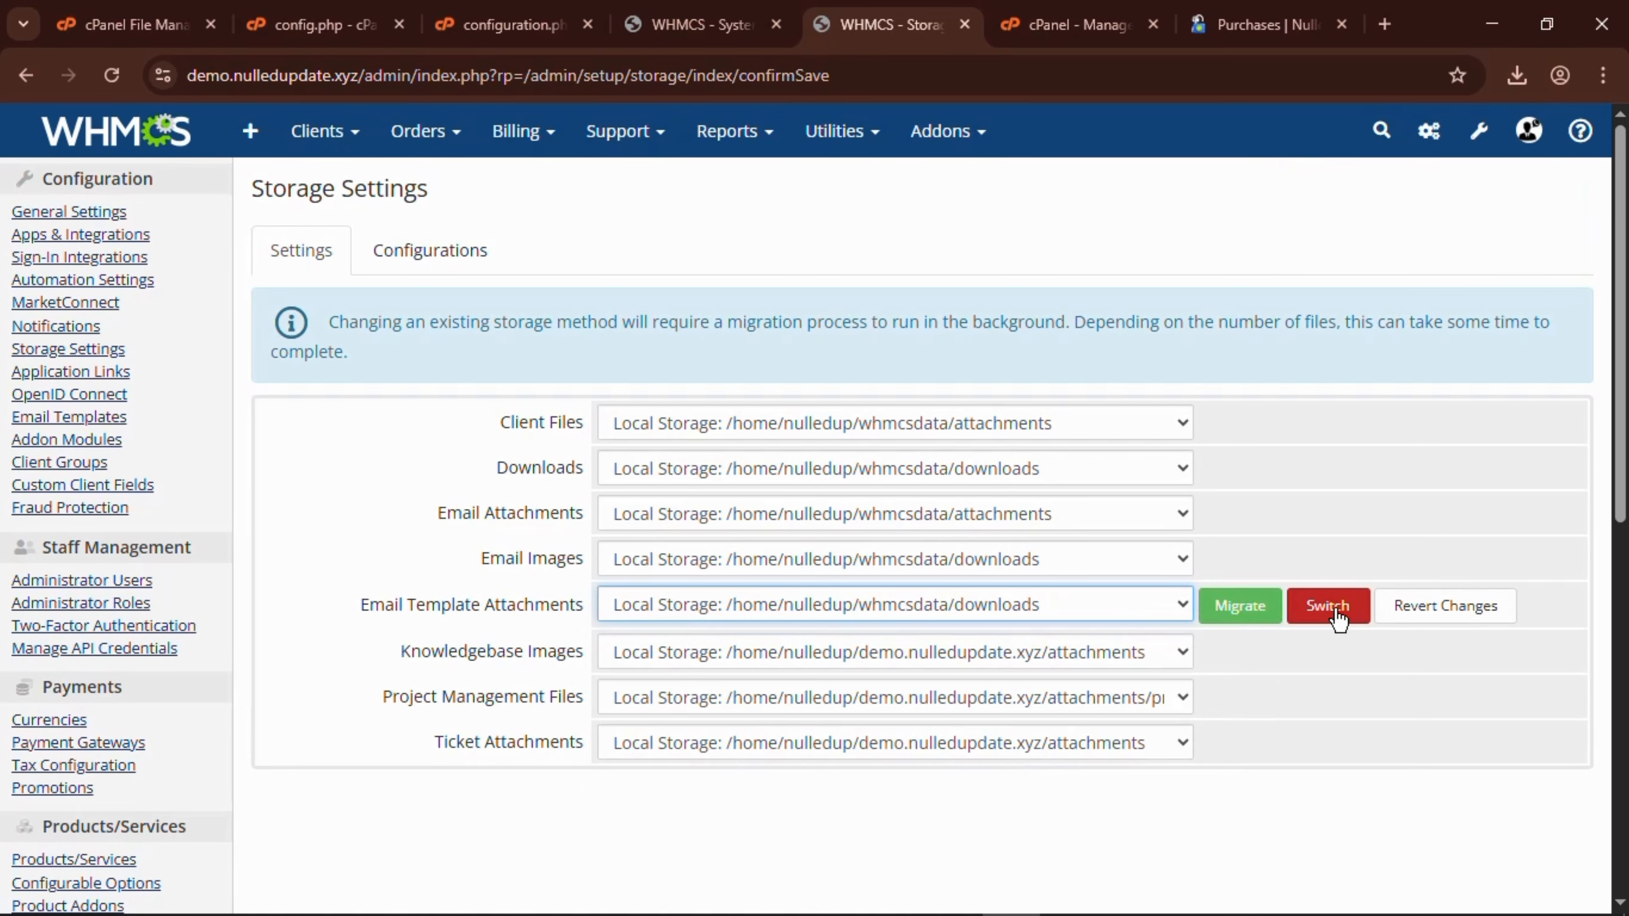
left_click(1327, 605)
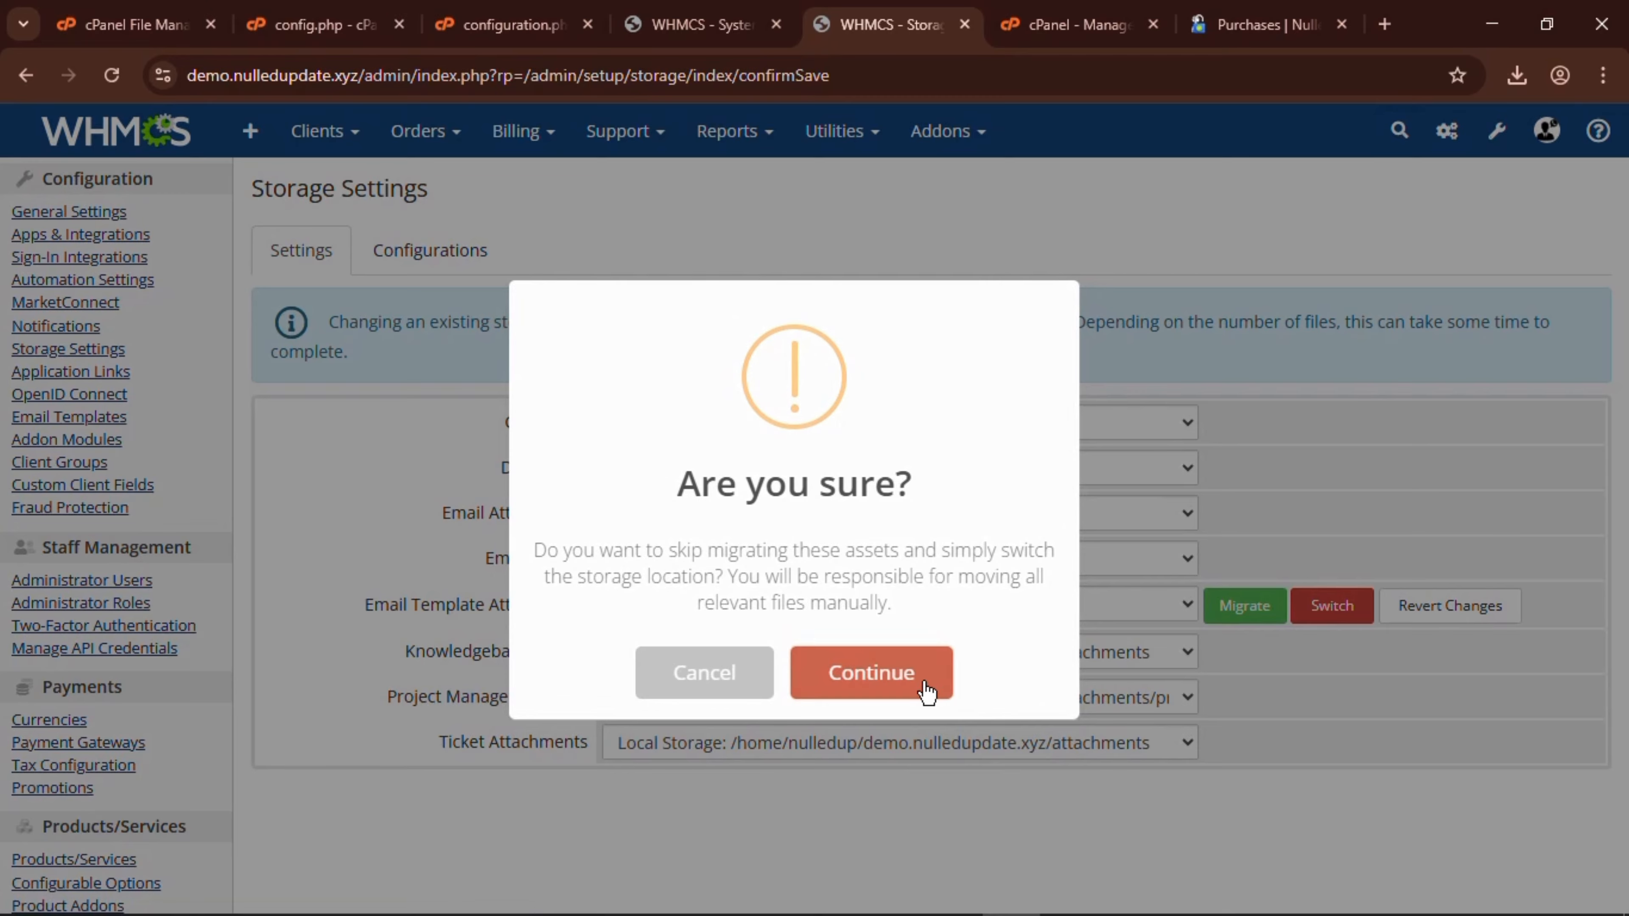
left_click(927, 692)
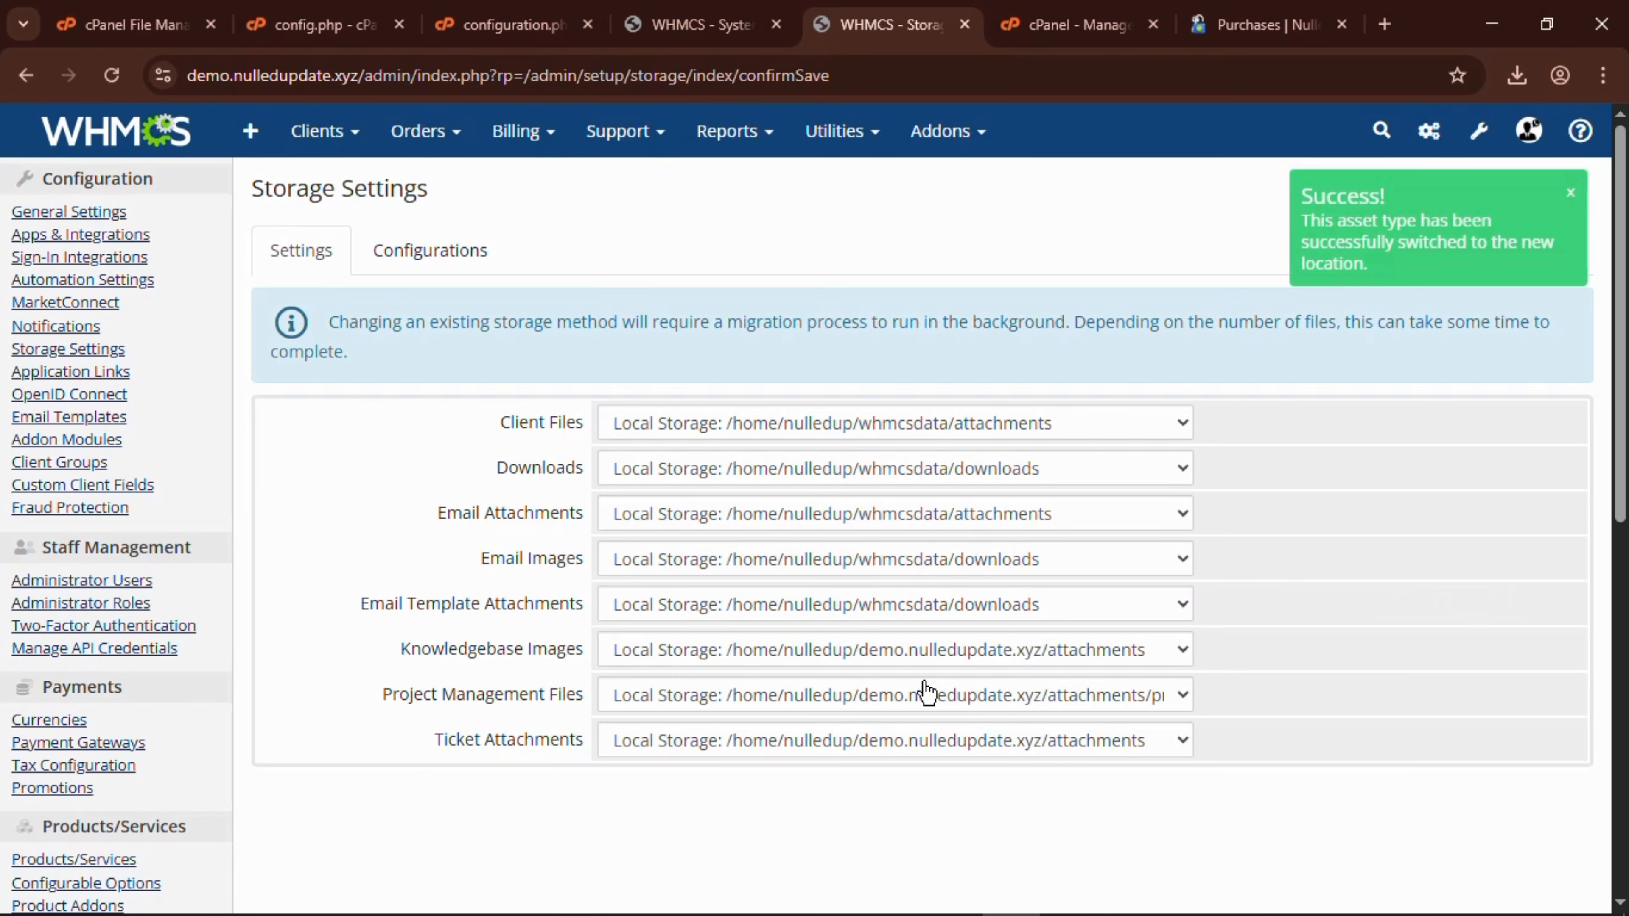
Switch Knowledgebase Images, Project Management Files and Ticket Attachments storage to whmcsdata/attachments.
left_click(1102, 662)
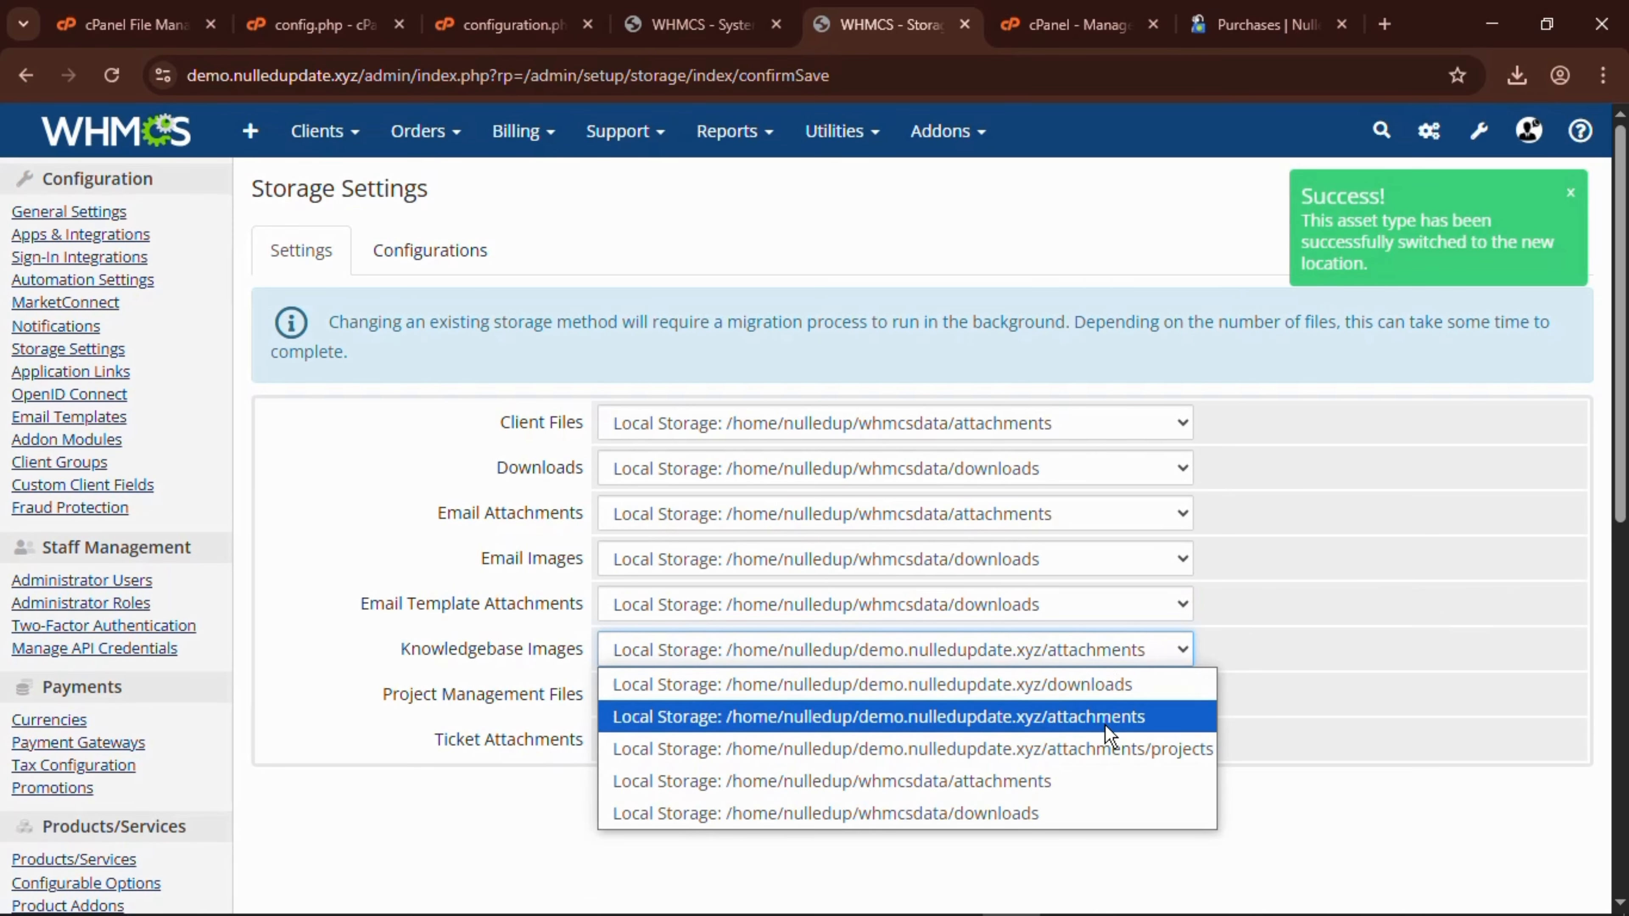
left_click(1117, 791)
left_click(1321, 660)
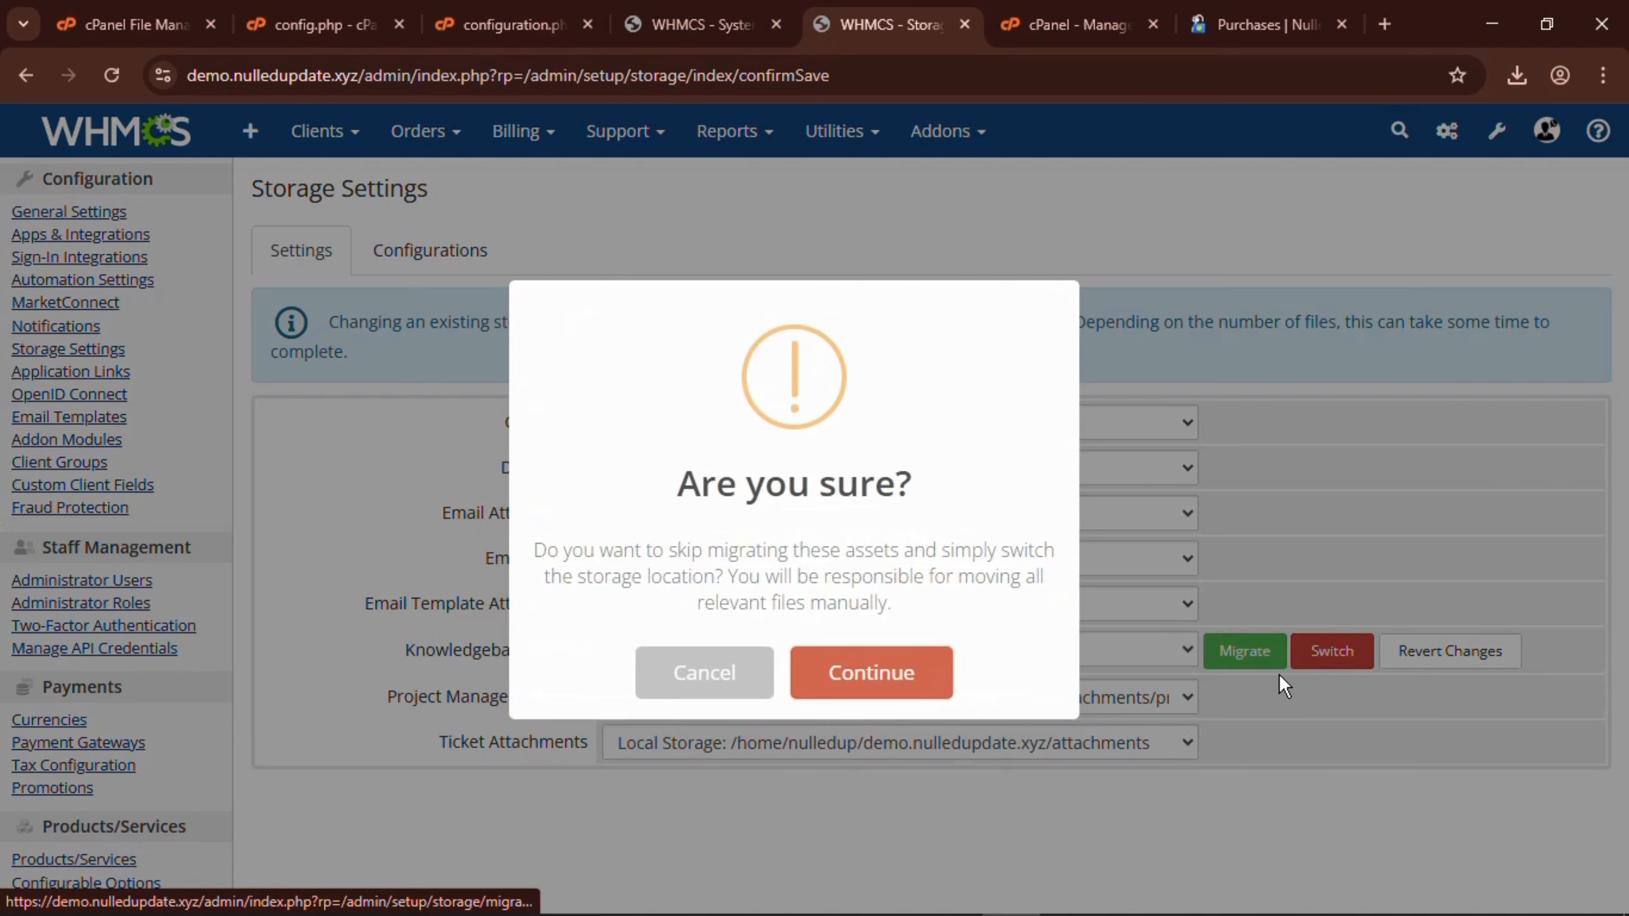
left_click(909, 679)
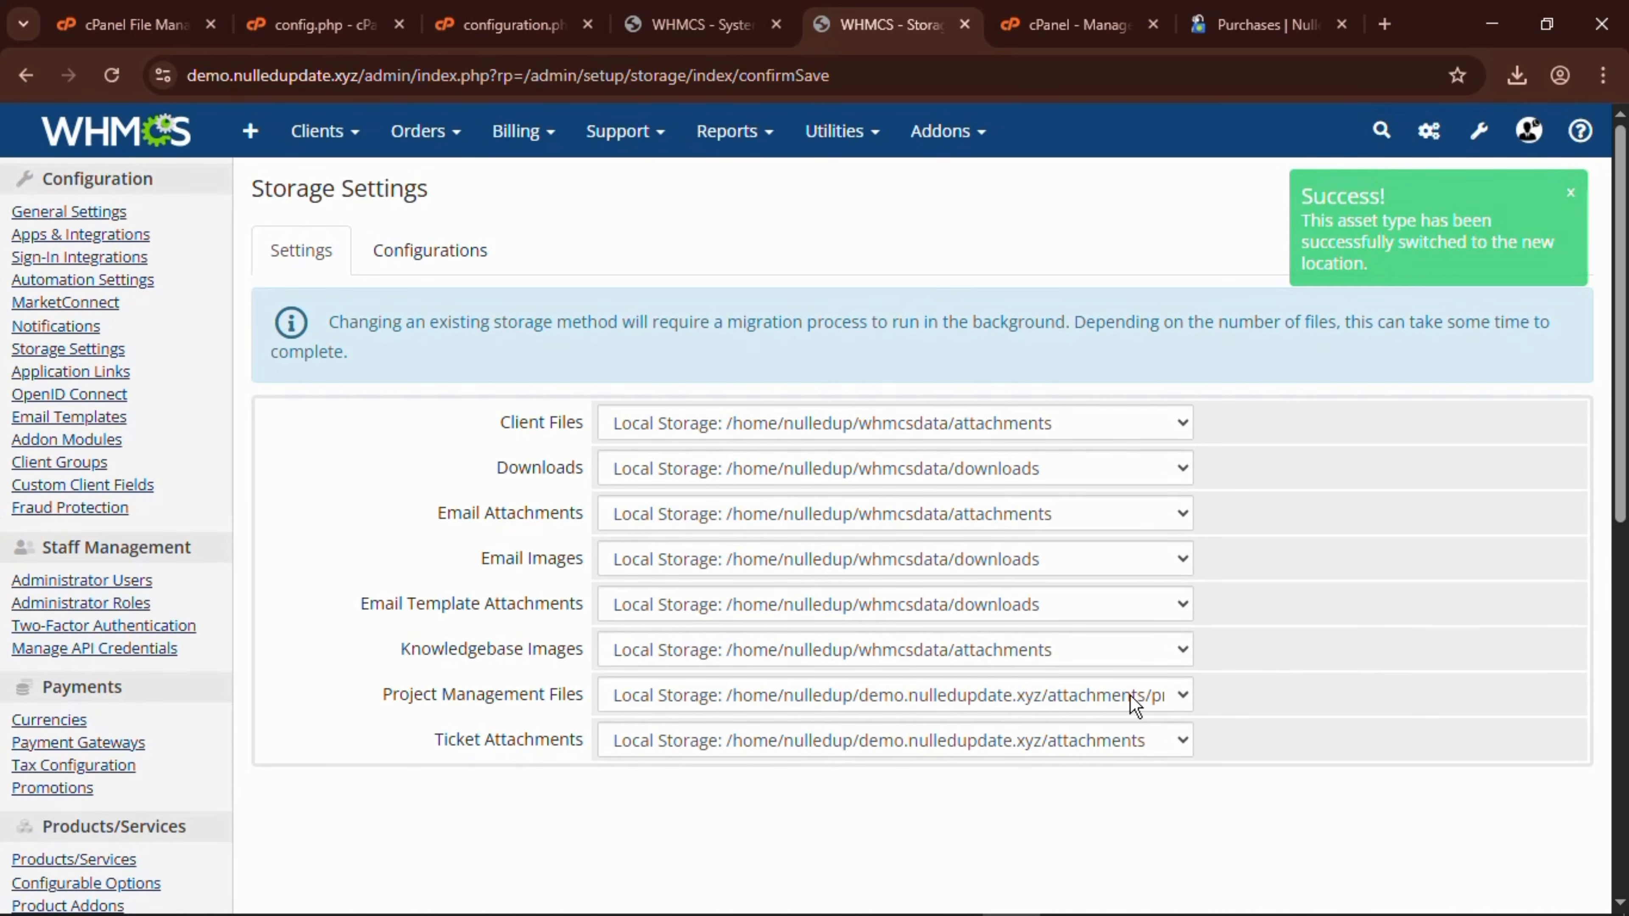
left_click(1182, 699)
left_click(1081, 825)
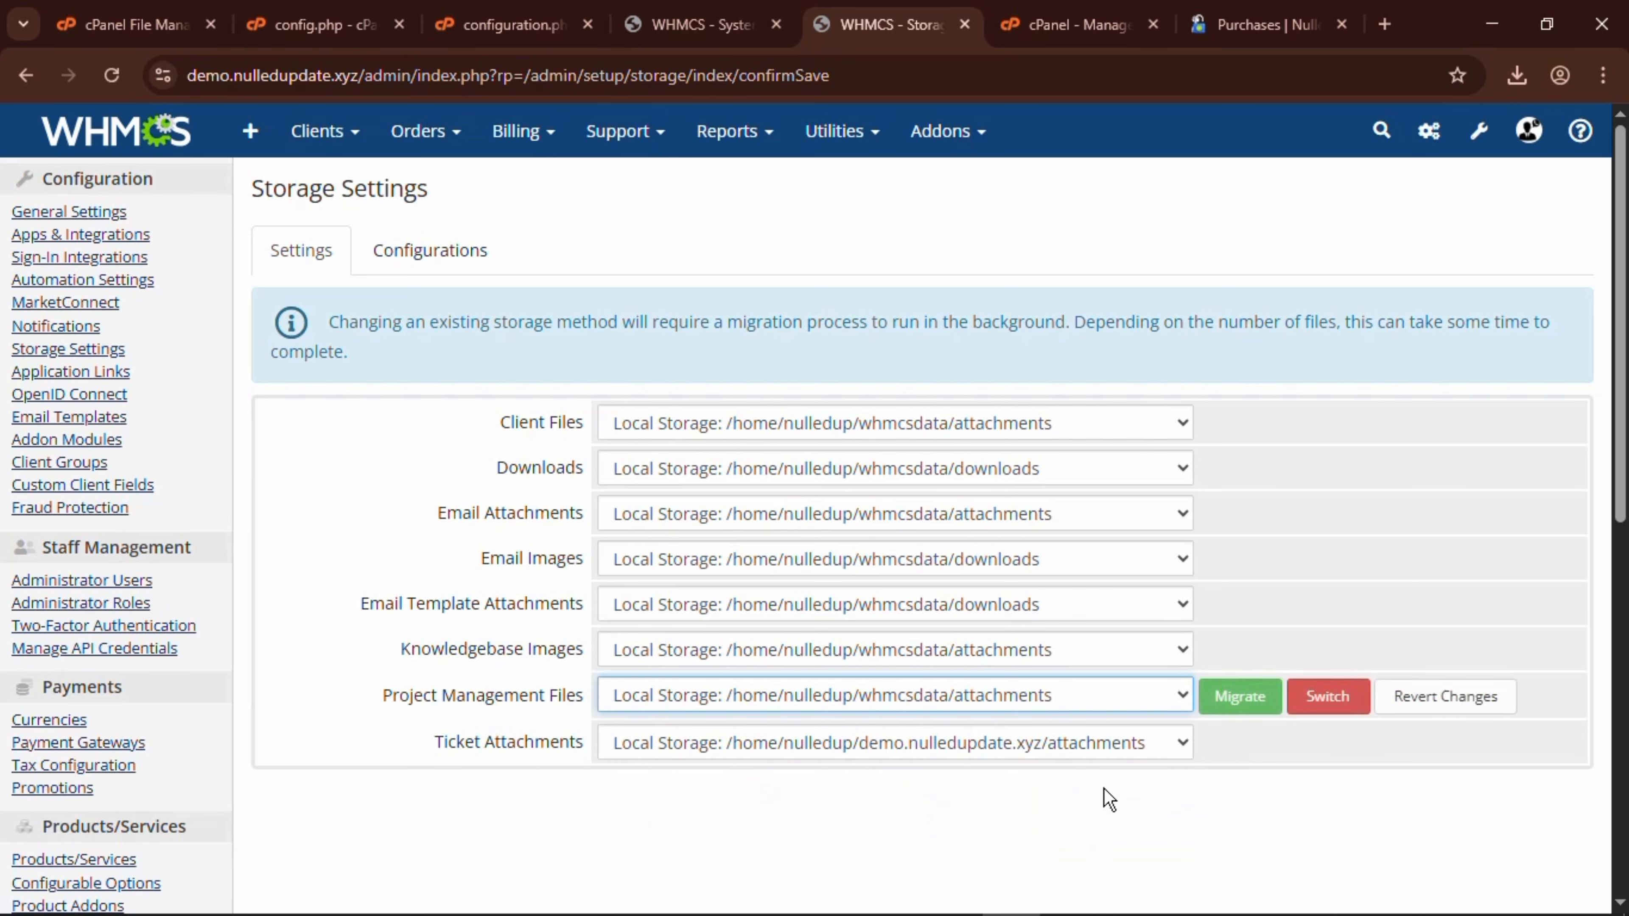
left_click(1328, 700)
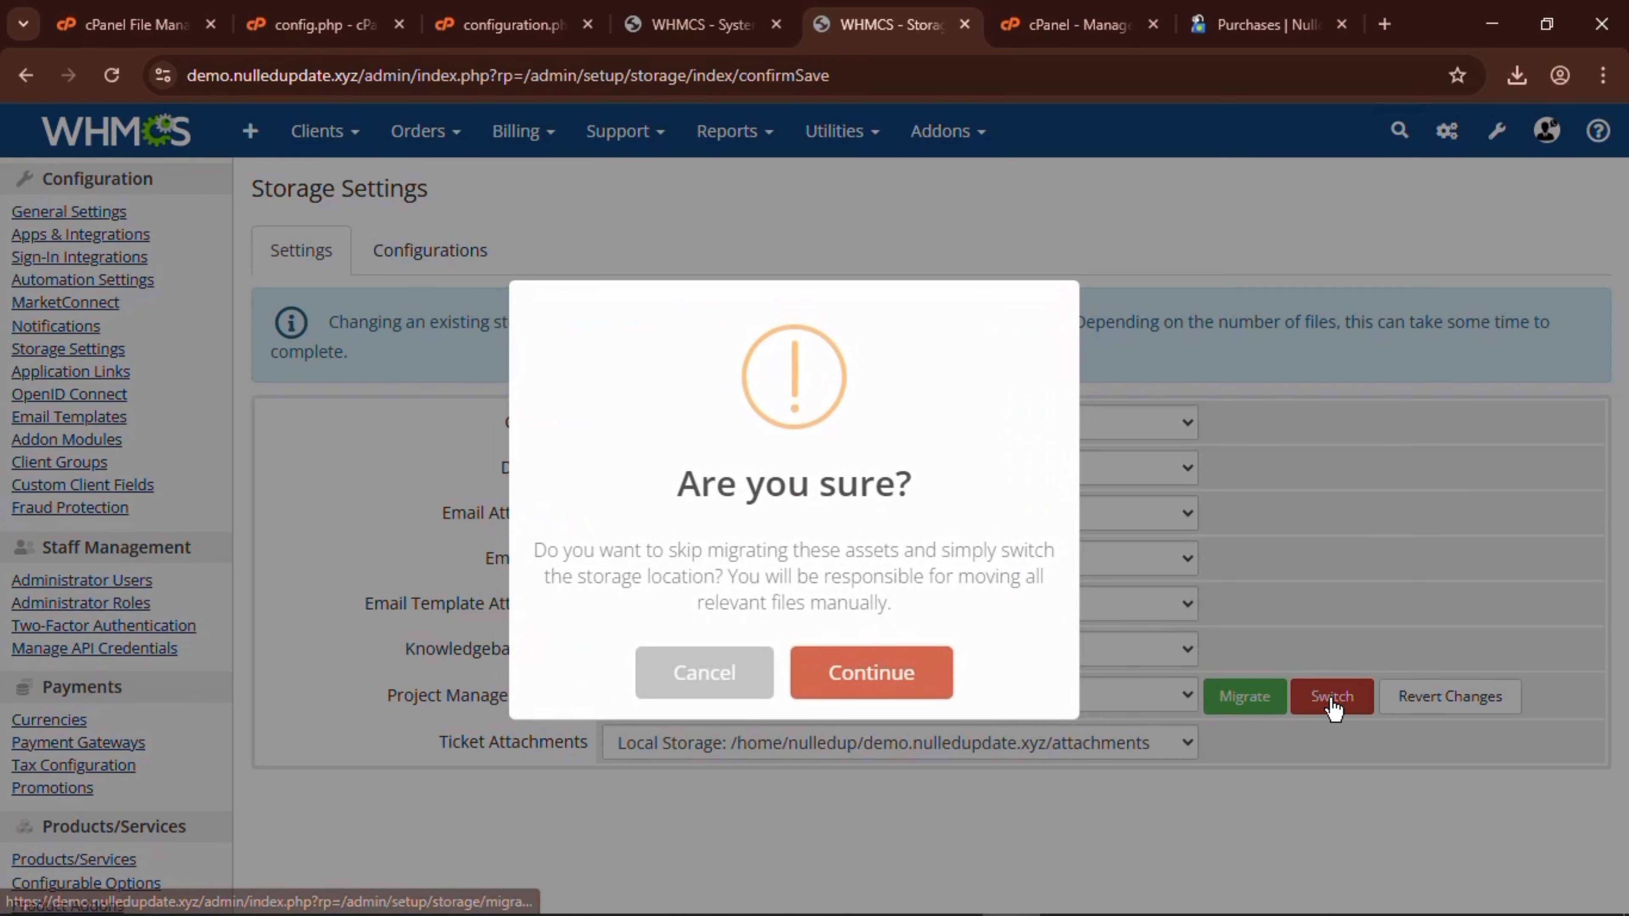
left_click(936, 684)
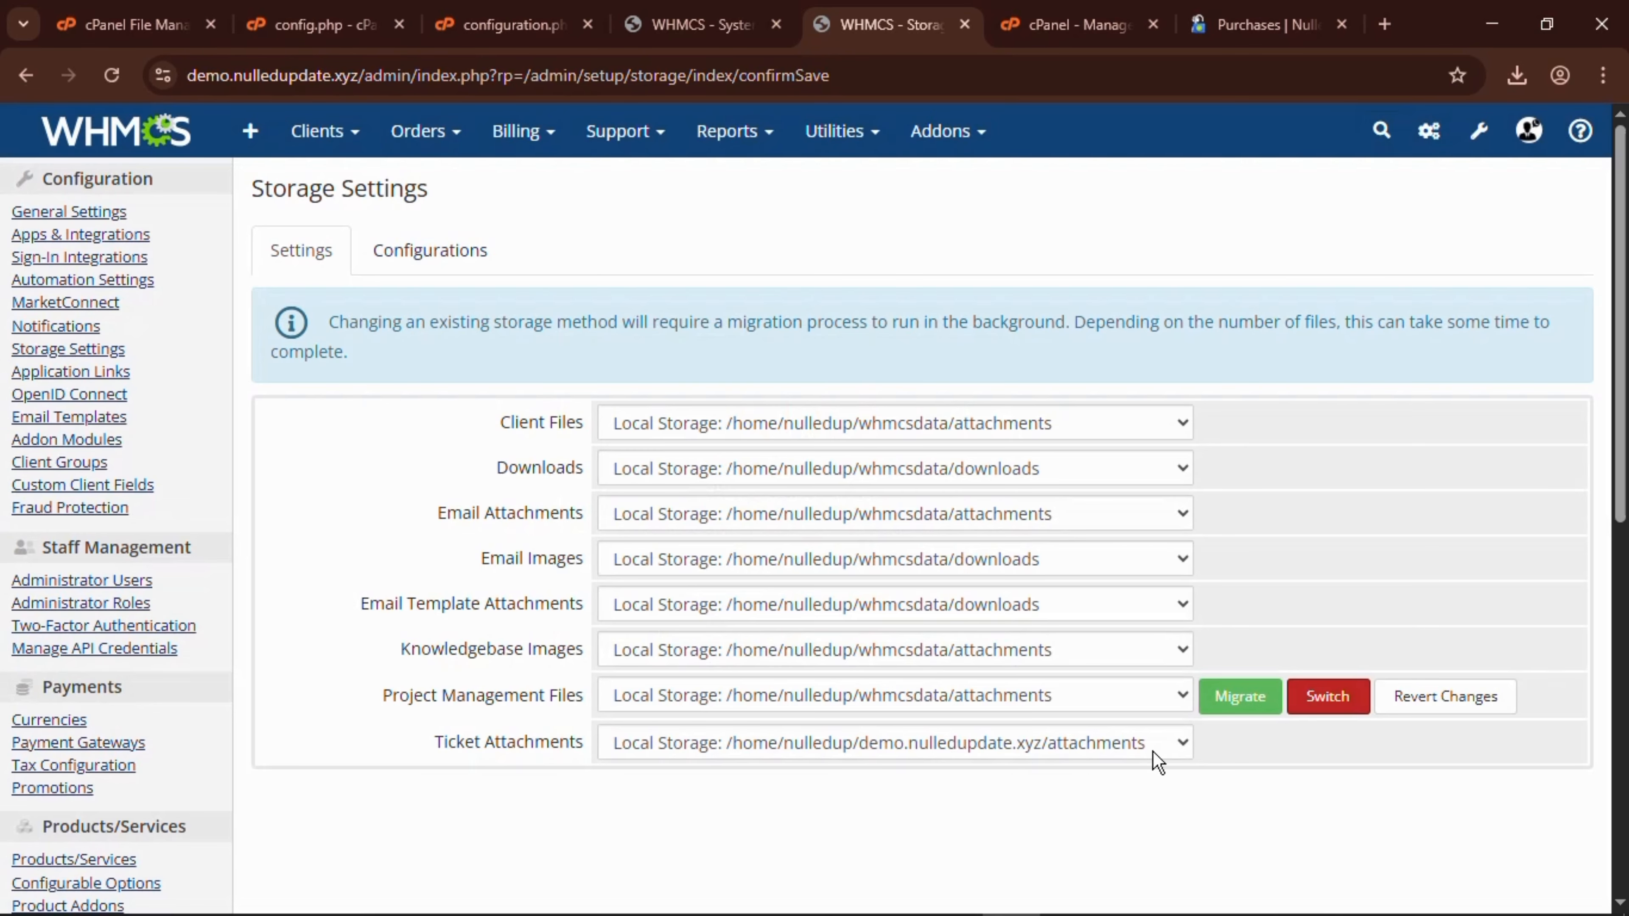
left_click(1172, 744)
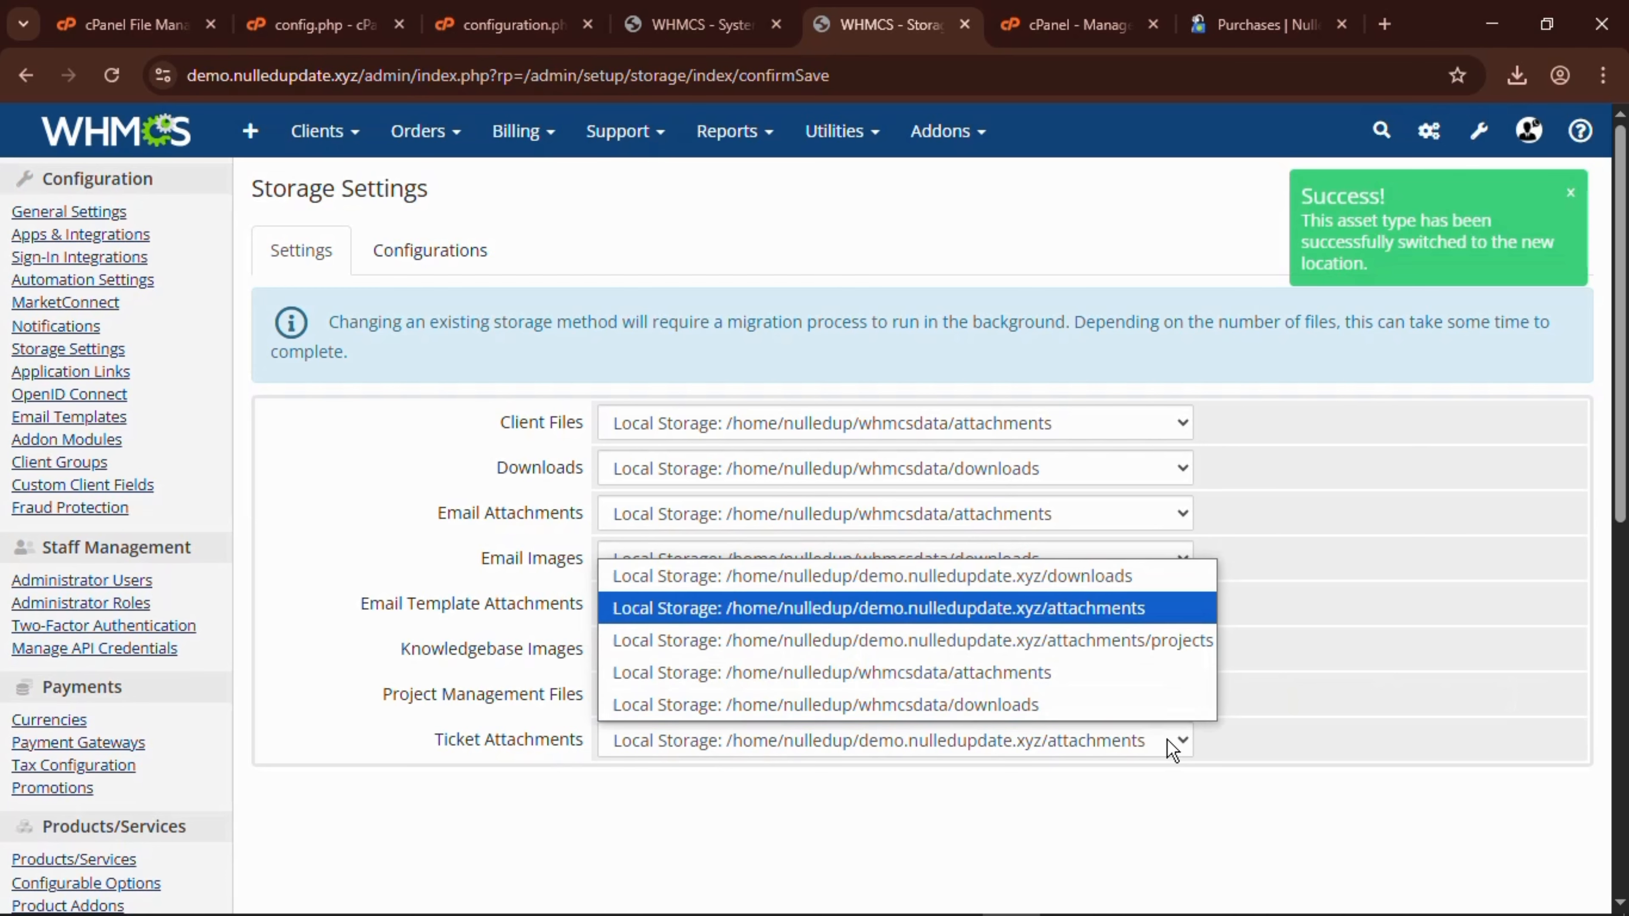
left_click(1071, 674)
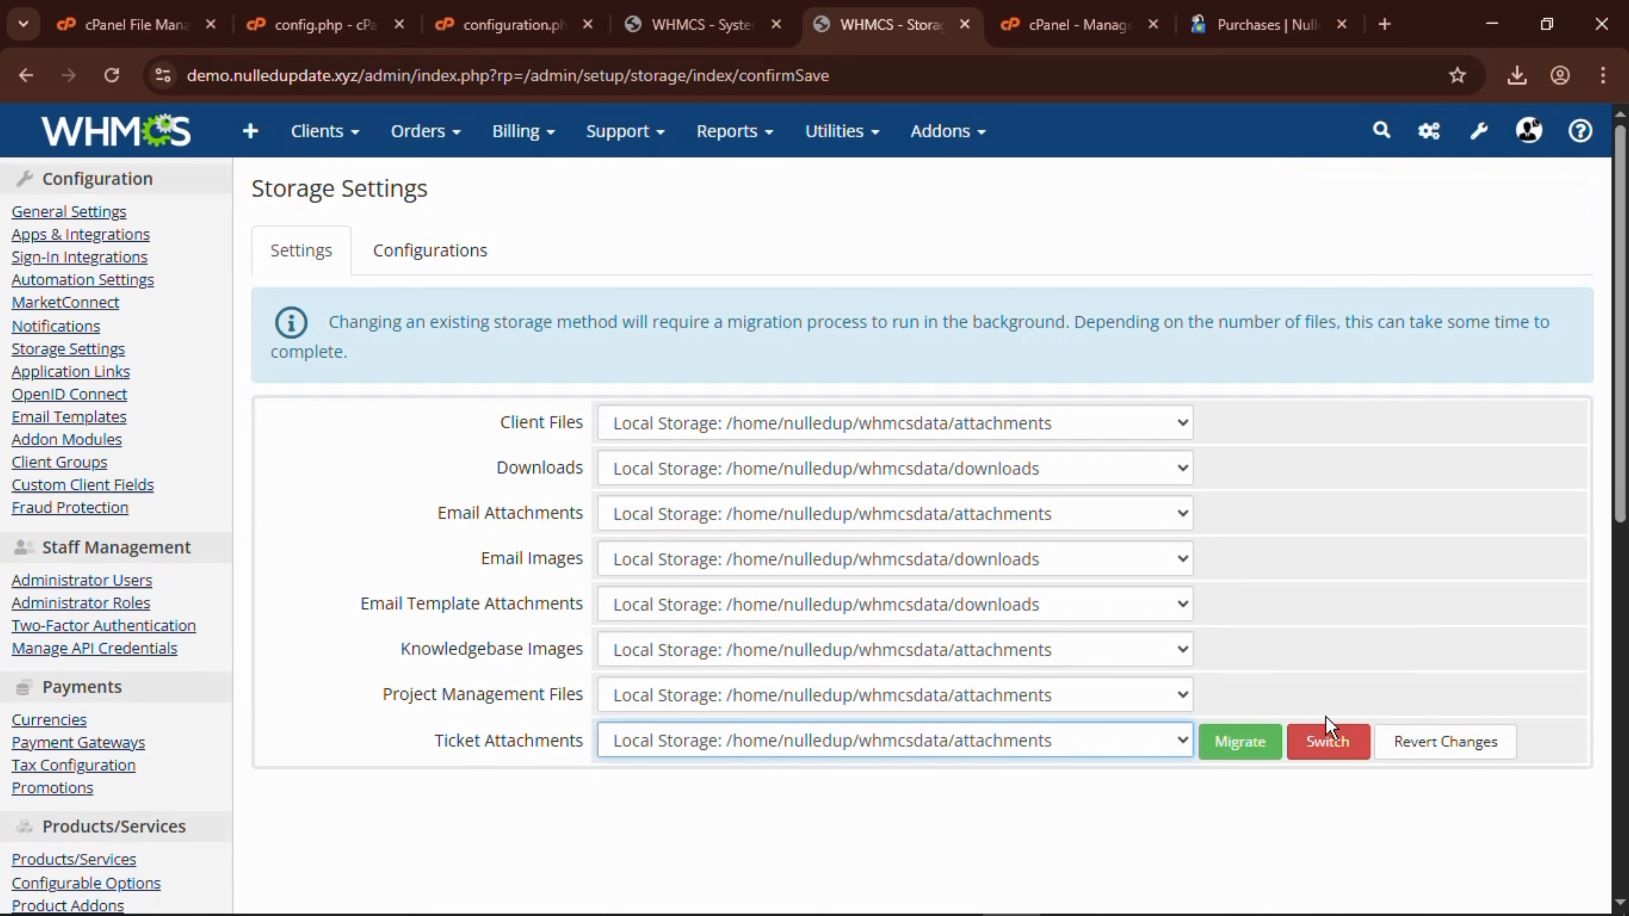
left_click(1324, 749)
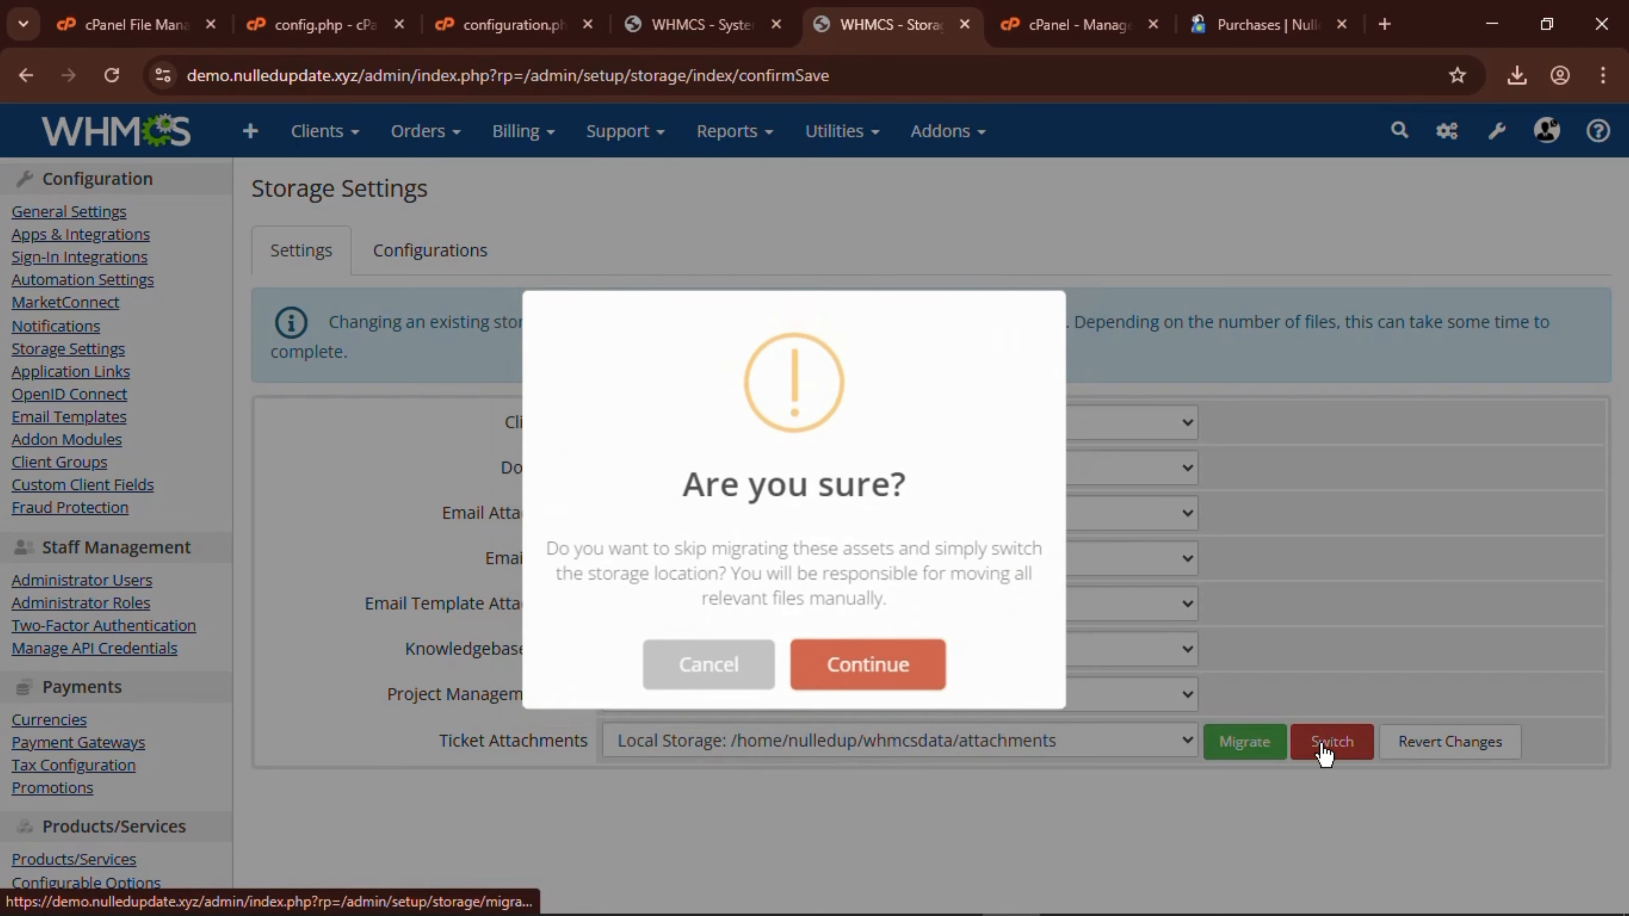
left_click(928, 677)
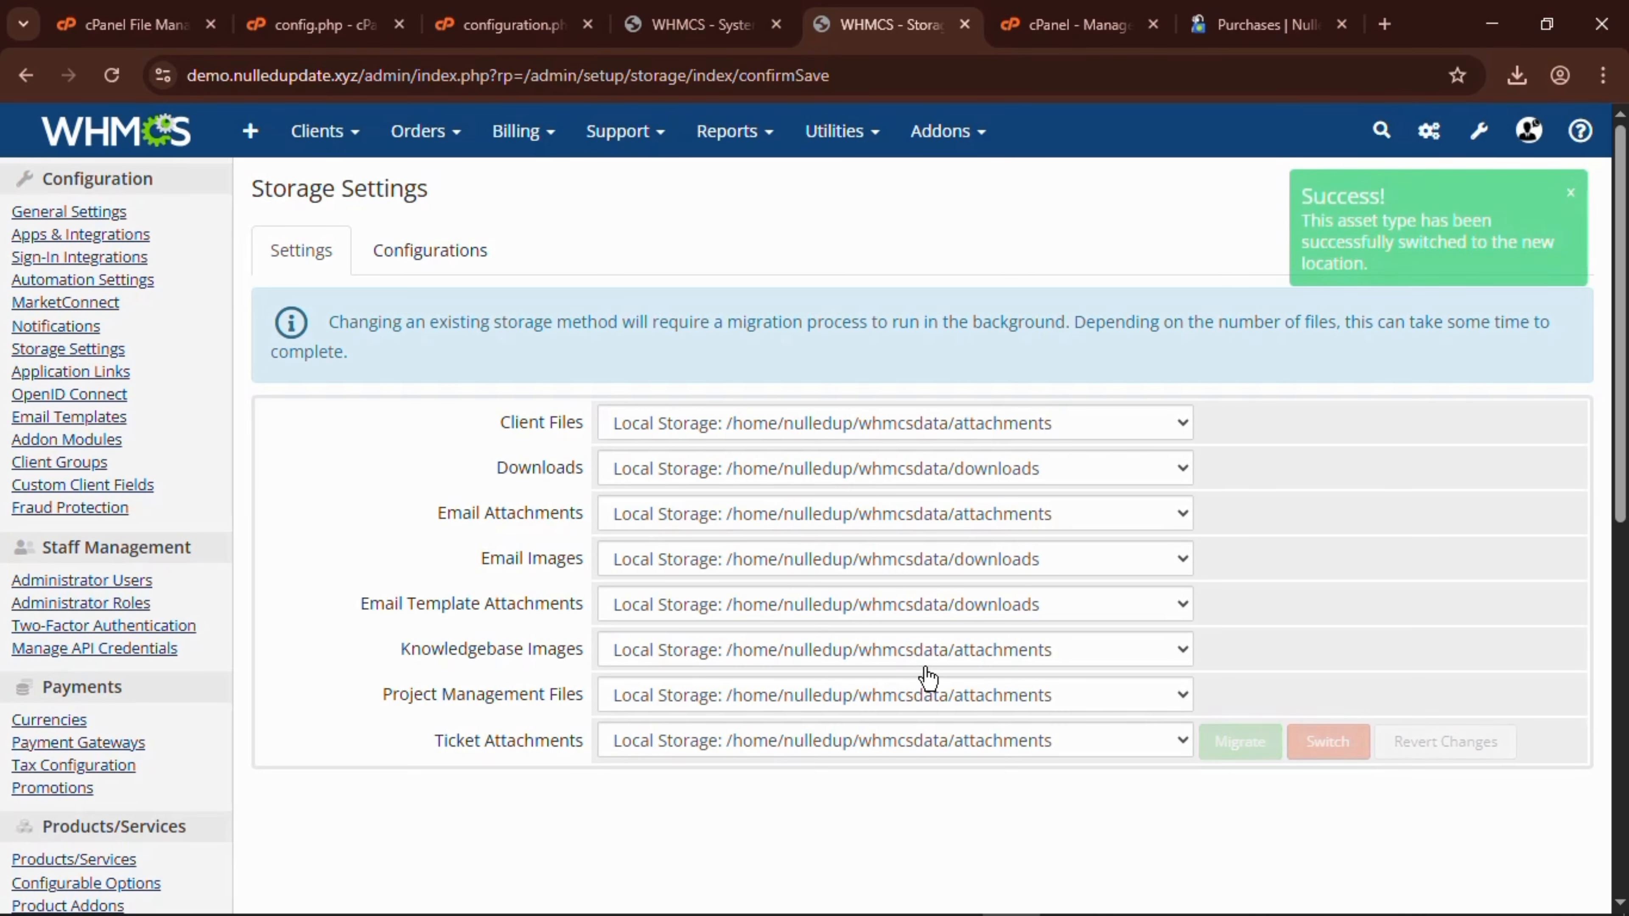
Review the storage configurations, then reload System Health to show 24 passed checks and 2 warnings.
left_click(466, 251)
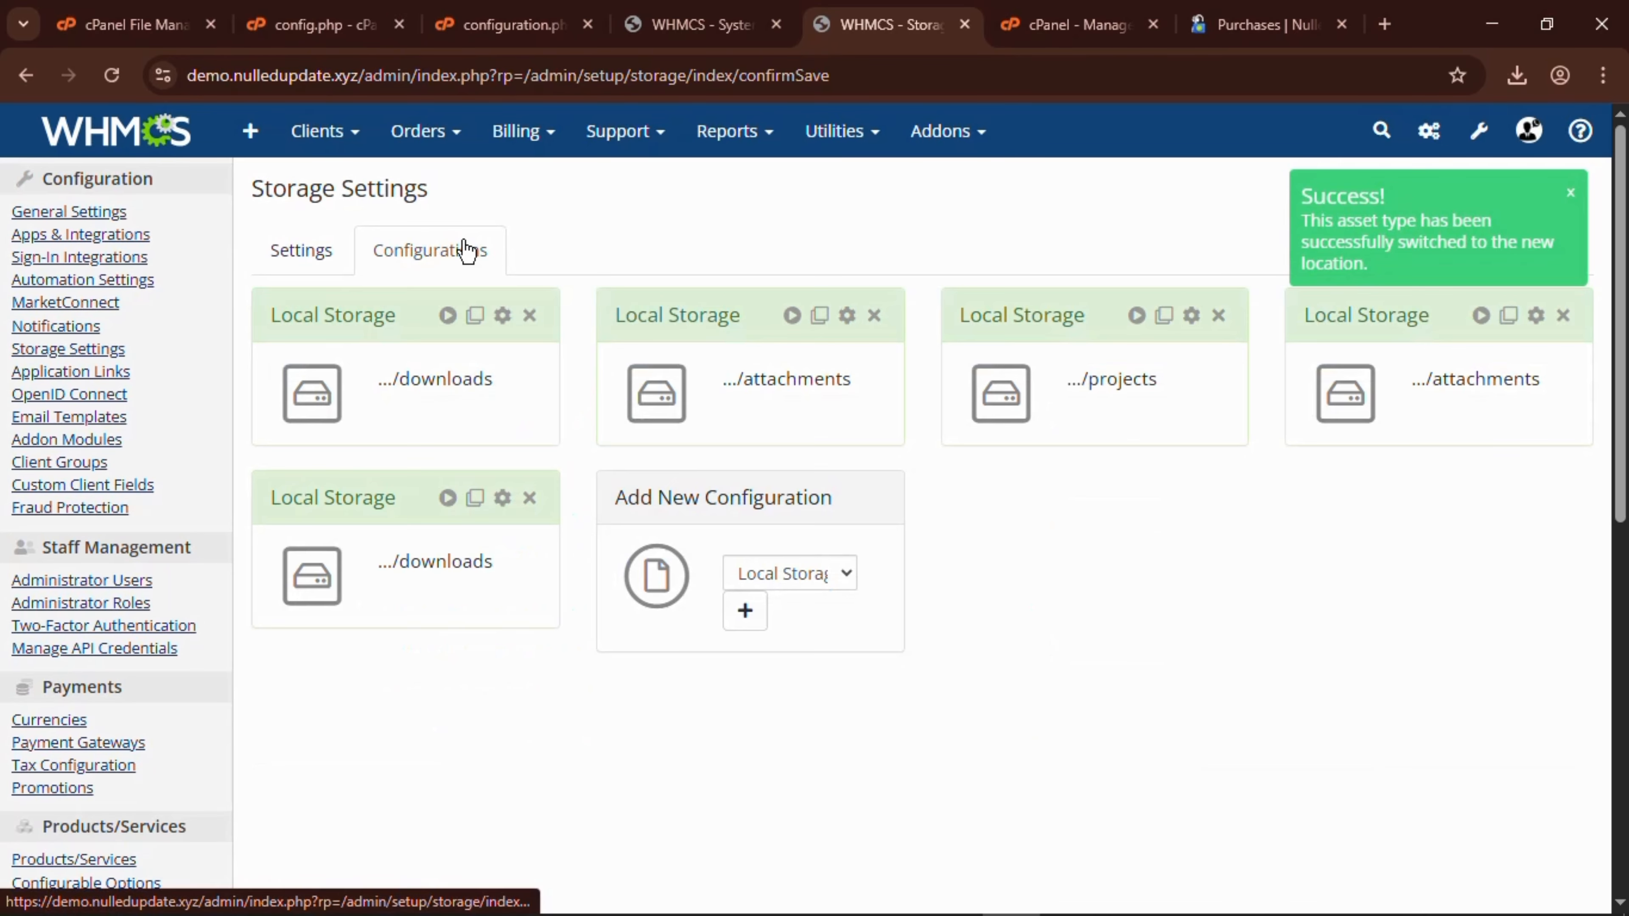
left_click(727, 19)
left_click(111, 76)
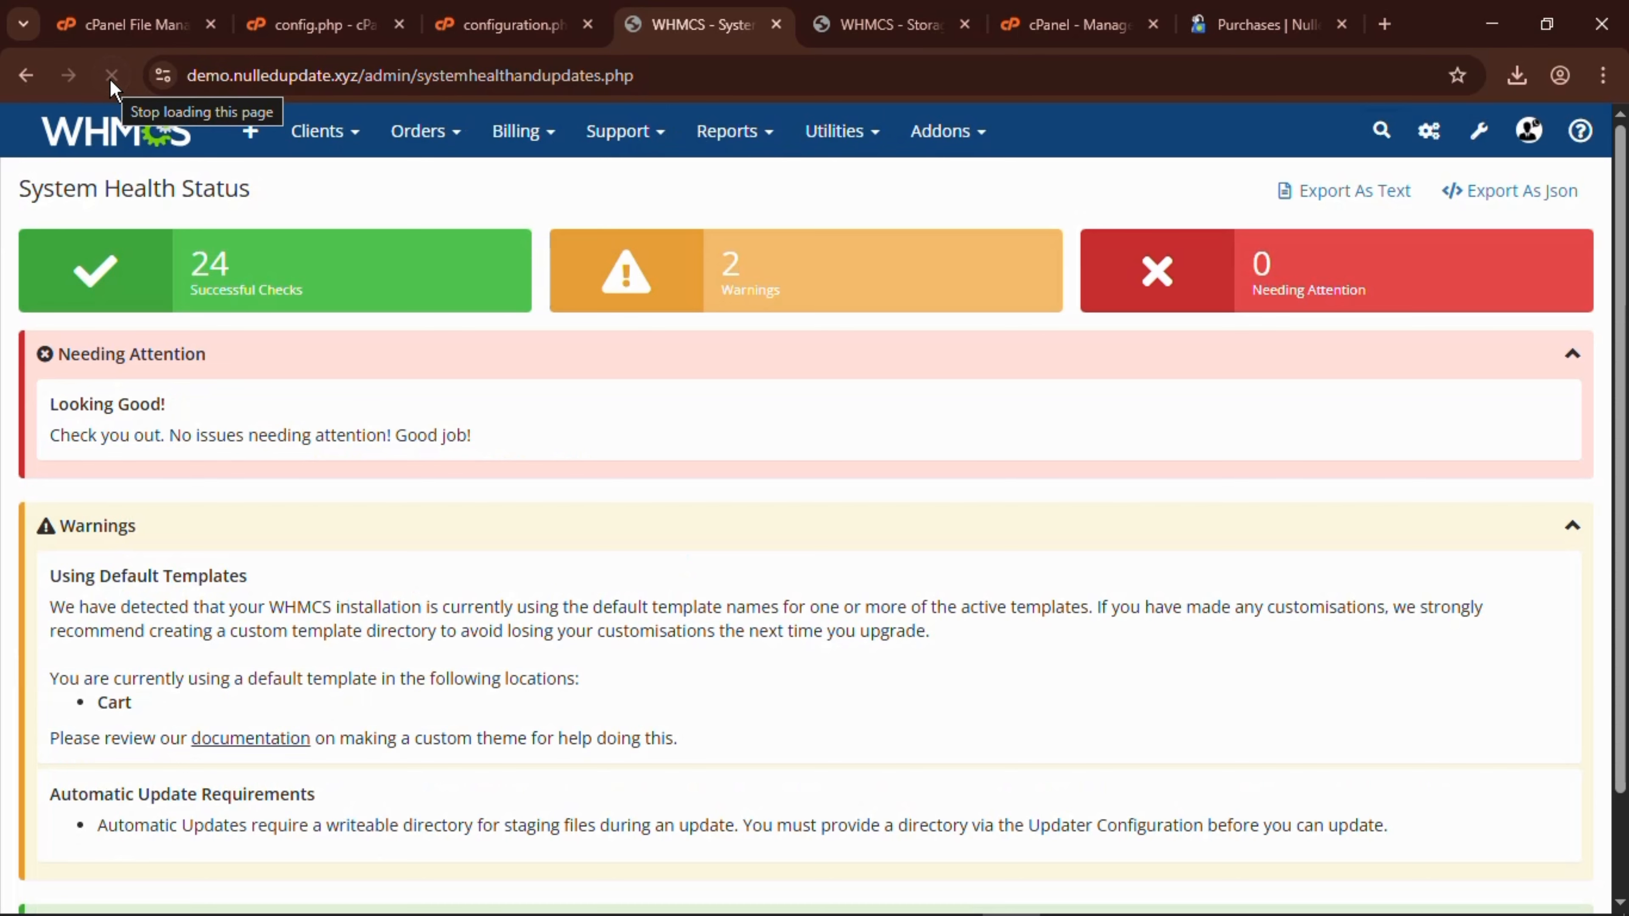
Read the Using Default Templates warning, then go to the NullUpdate Purchases page.
scroll(834, 314, "down", 1)
scroll(833, 314, "up", 1)
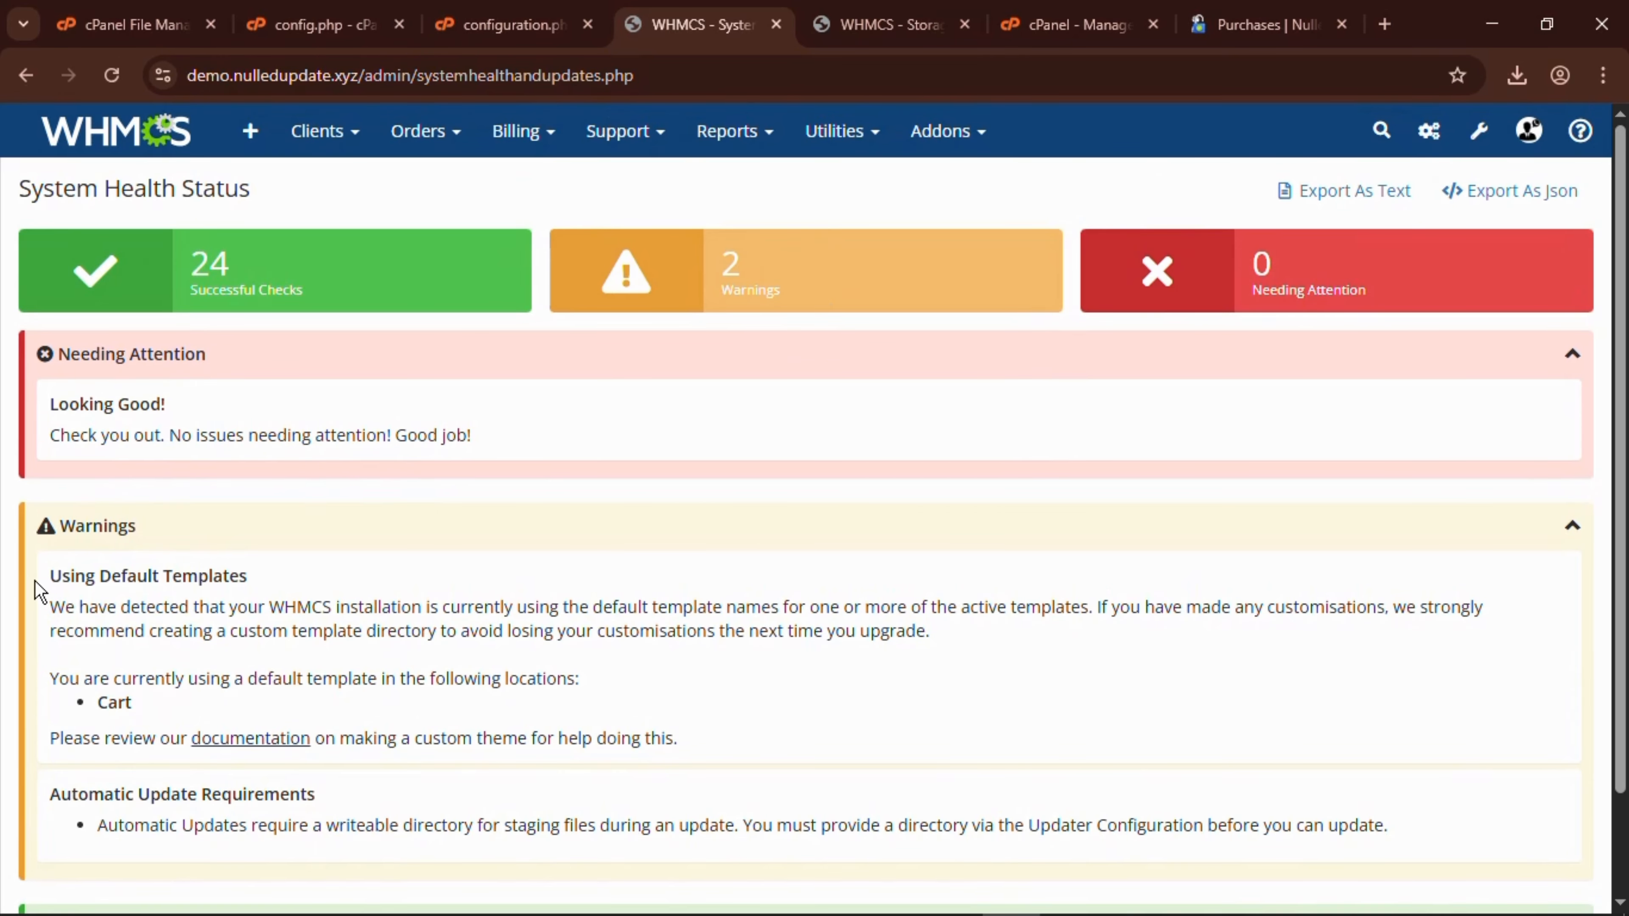
left_click_drag(36, 581, 689, 744)
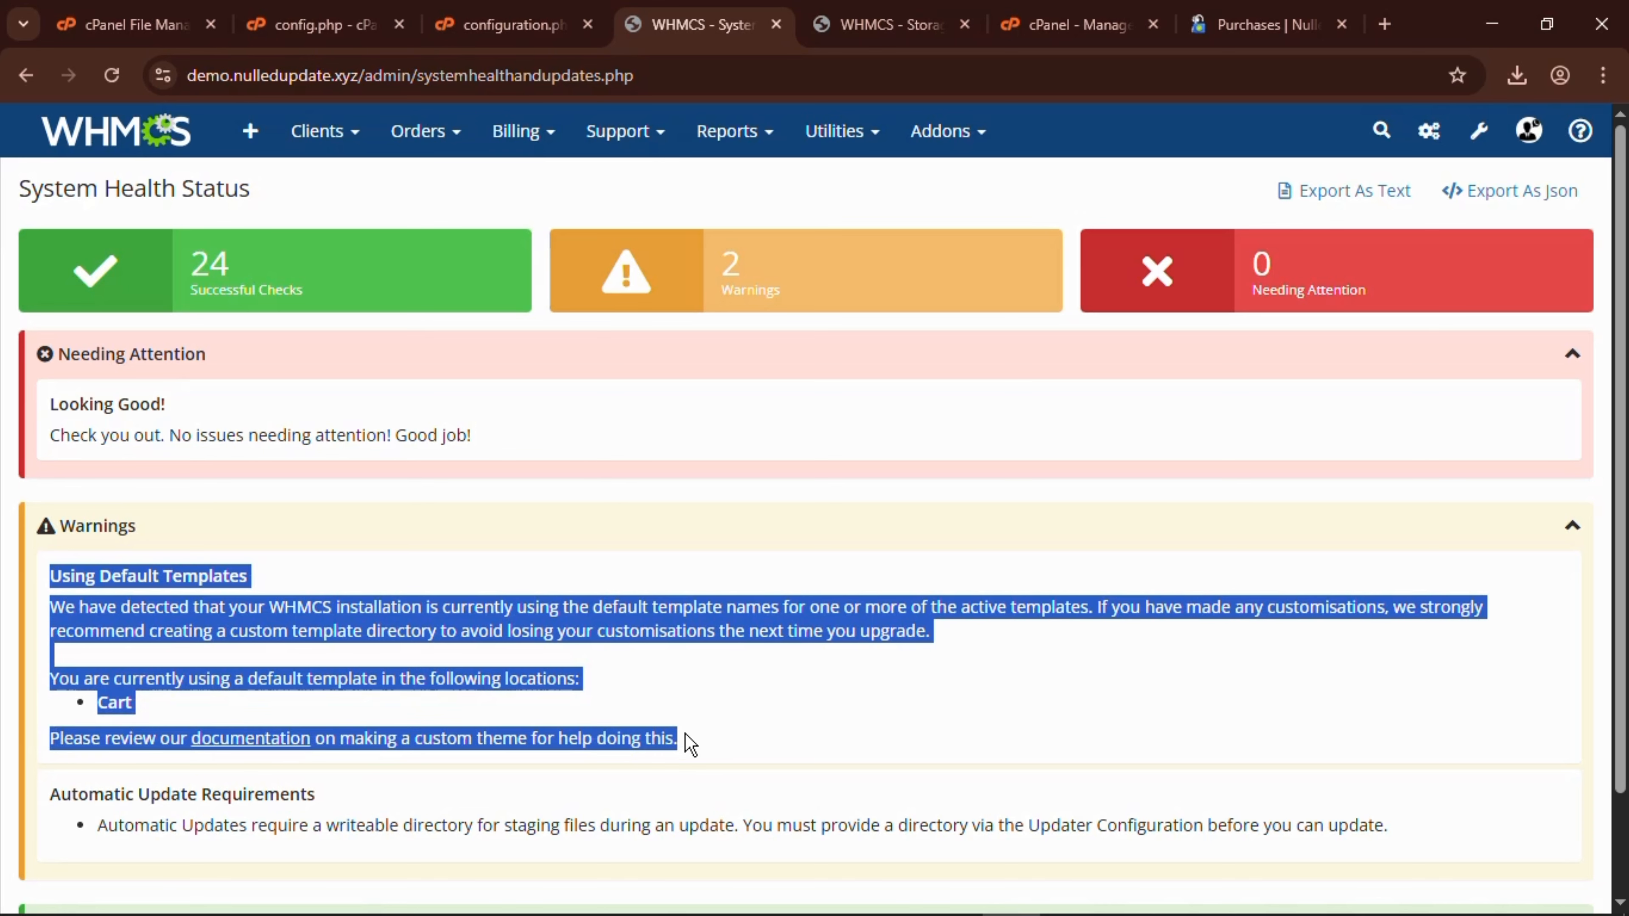
left_click(684, 734)
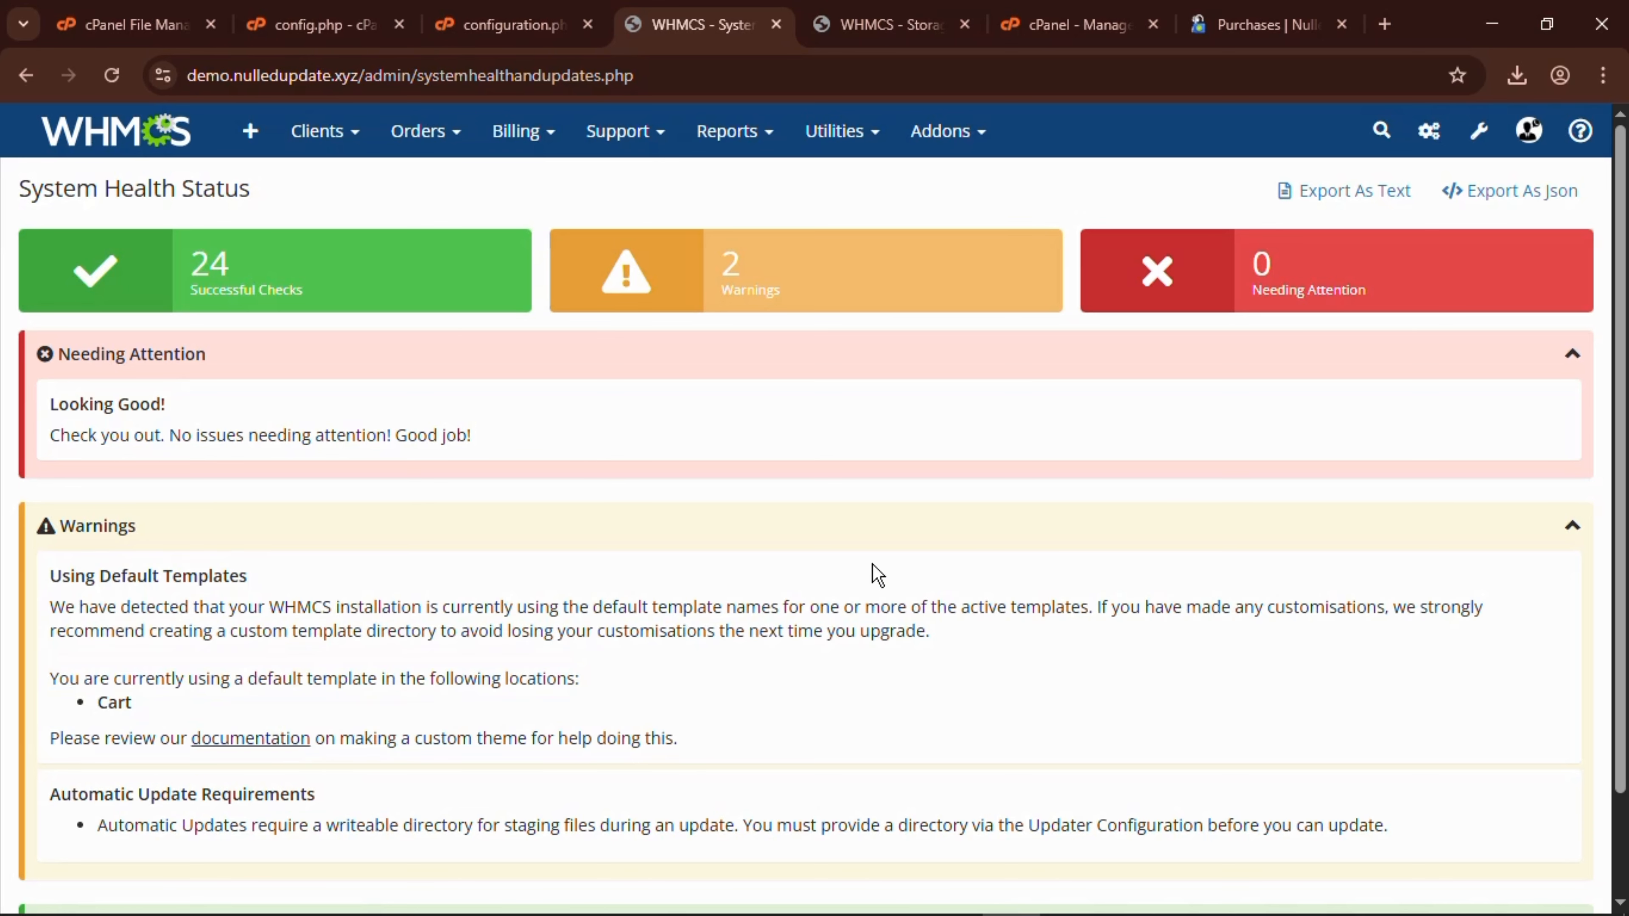
left_click(1216, 33)
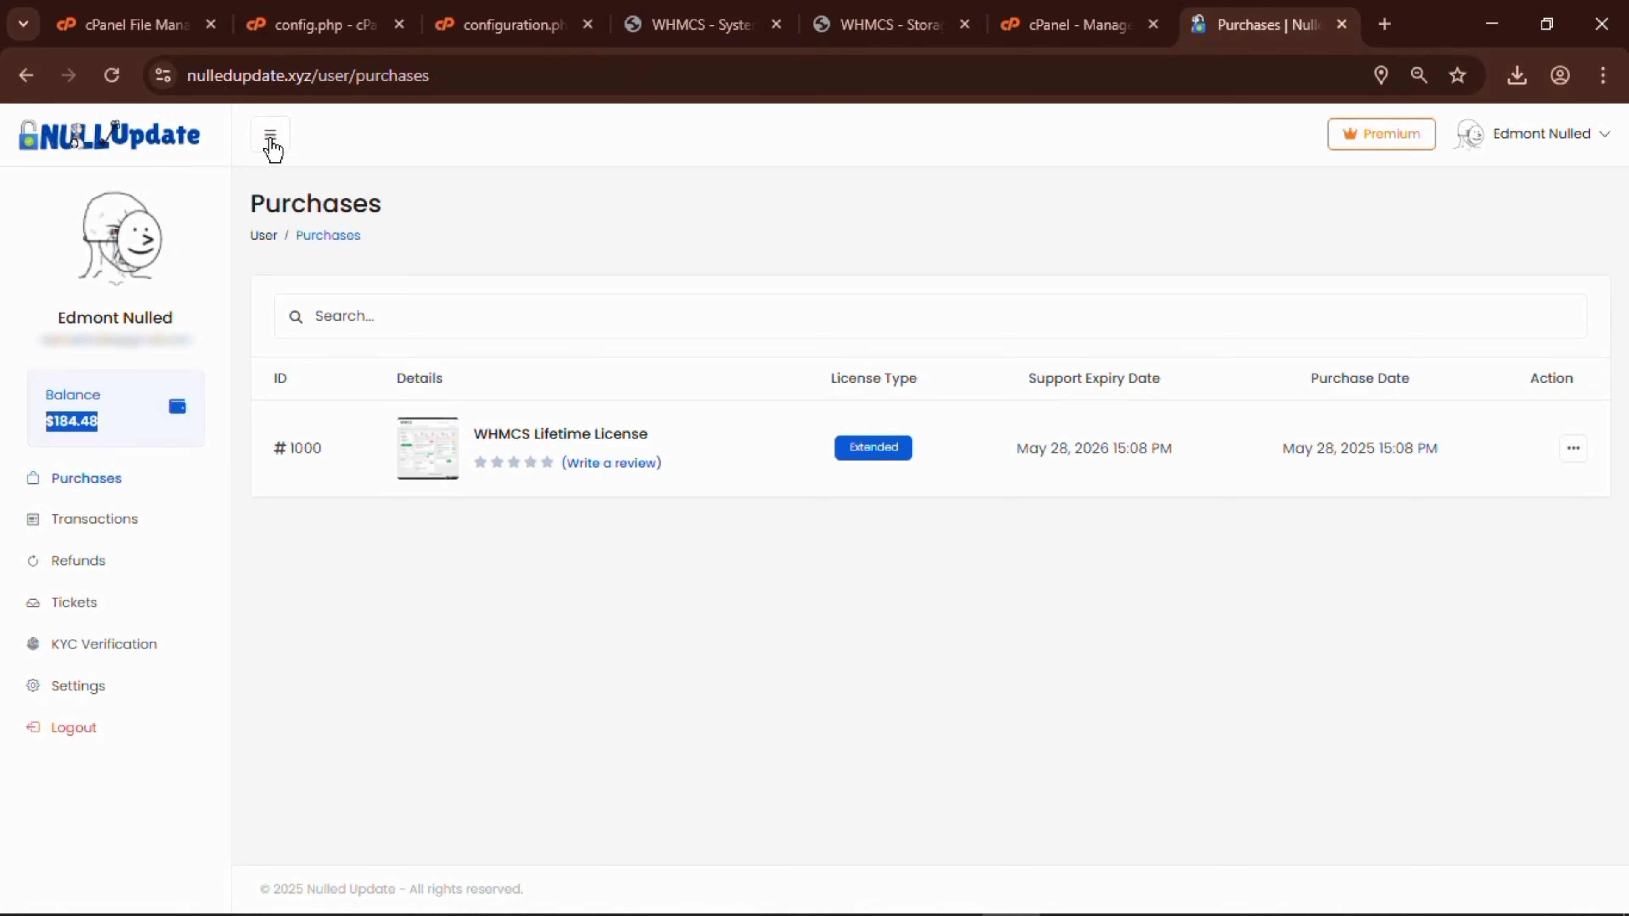
From the NullUpdate home page's Trending Items, open the Lagom WHMCS Theme product page.
left_click(163, 138)
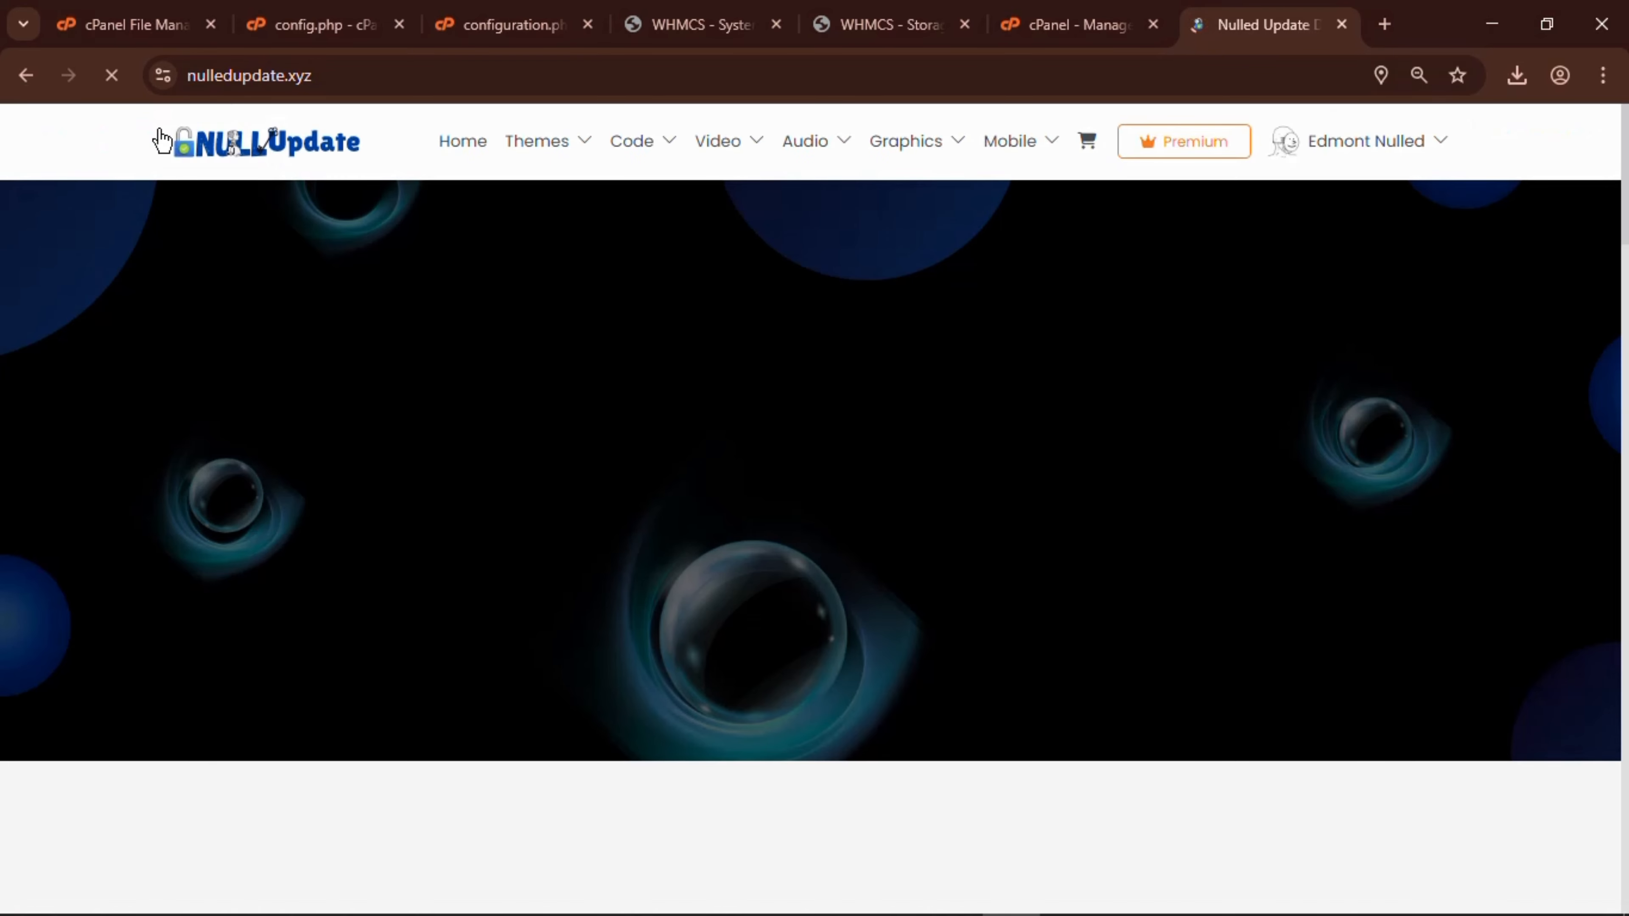
scroll(882, 533, "down", 12)
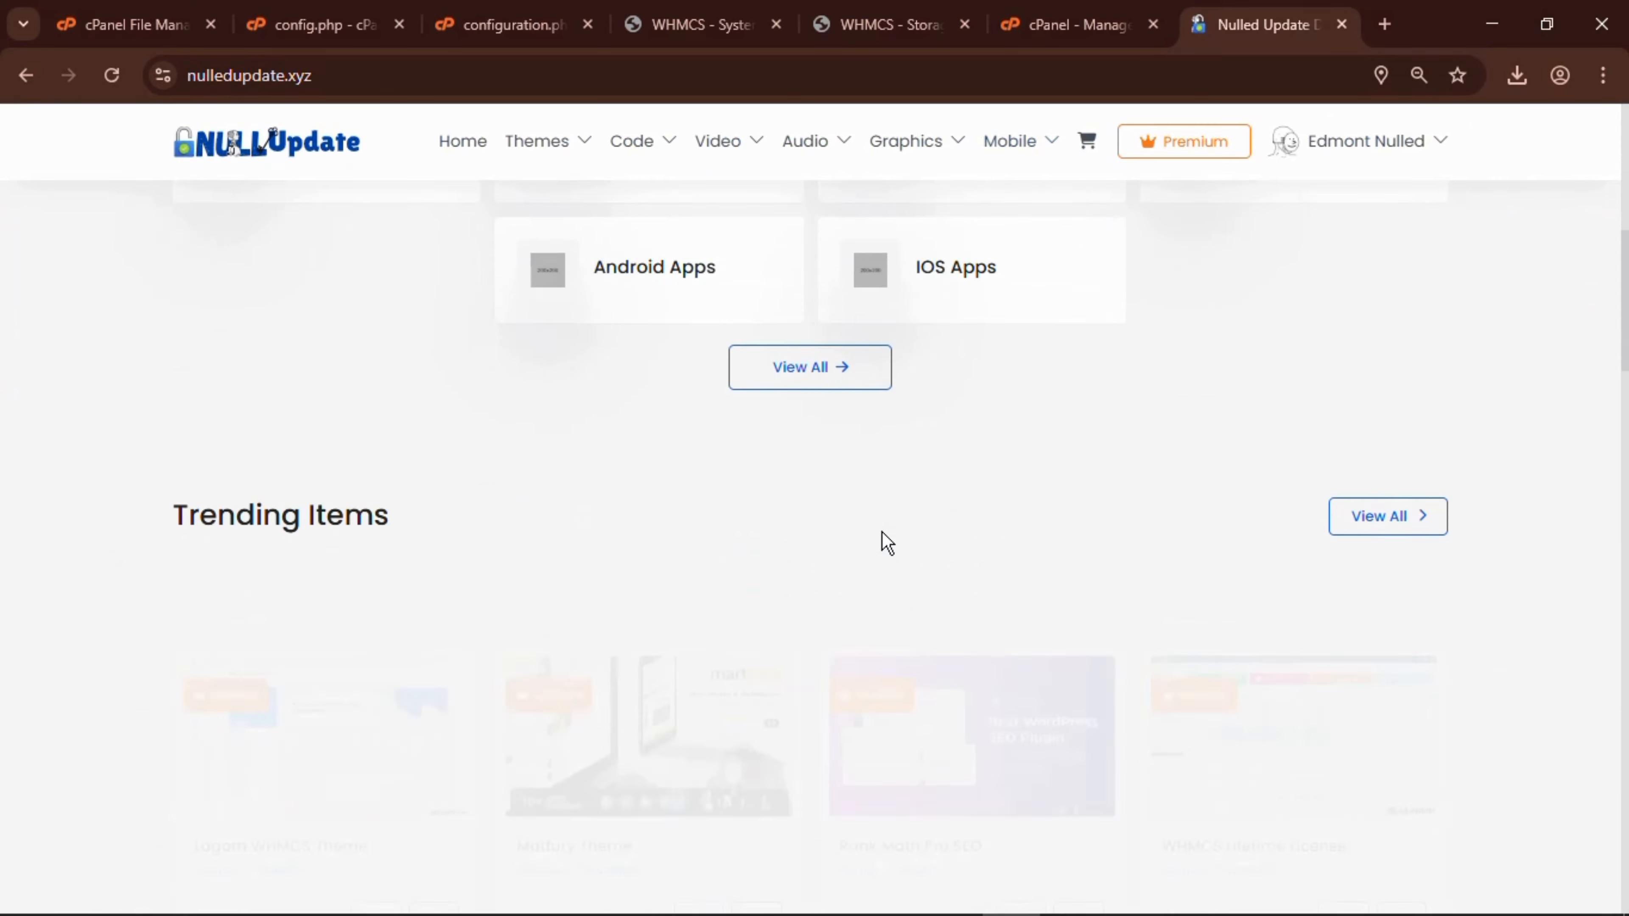
scroll(885, 539, "down", 3)
scroll(883, 539, "up", 9)
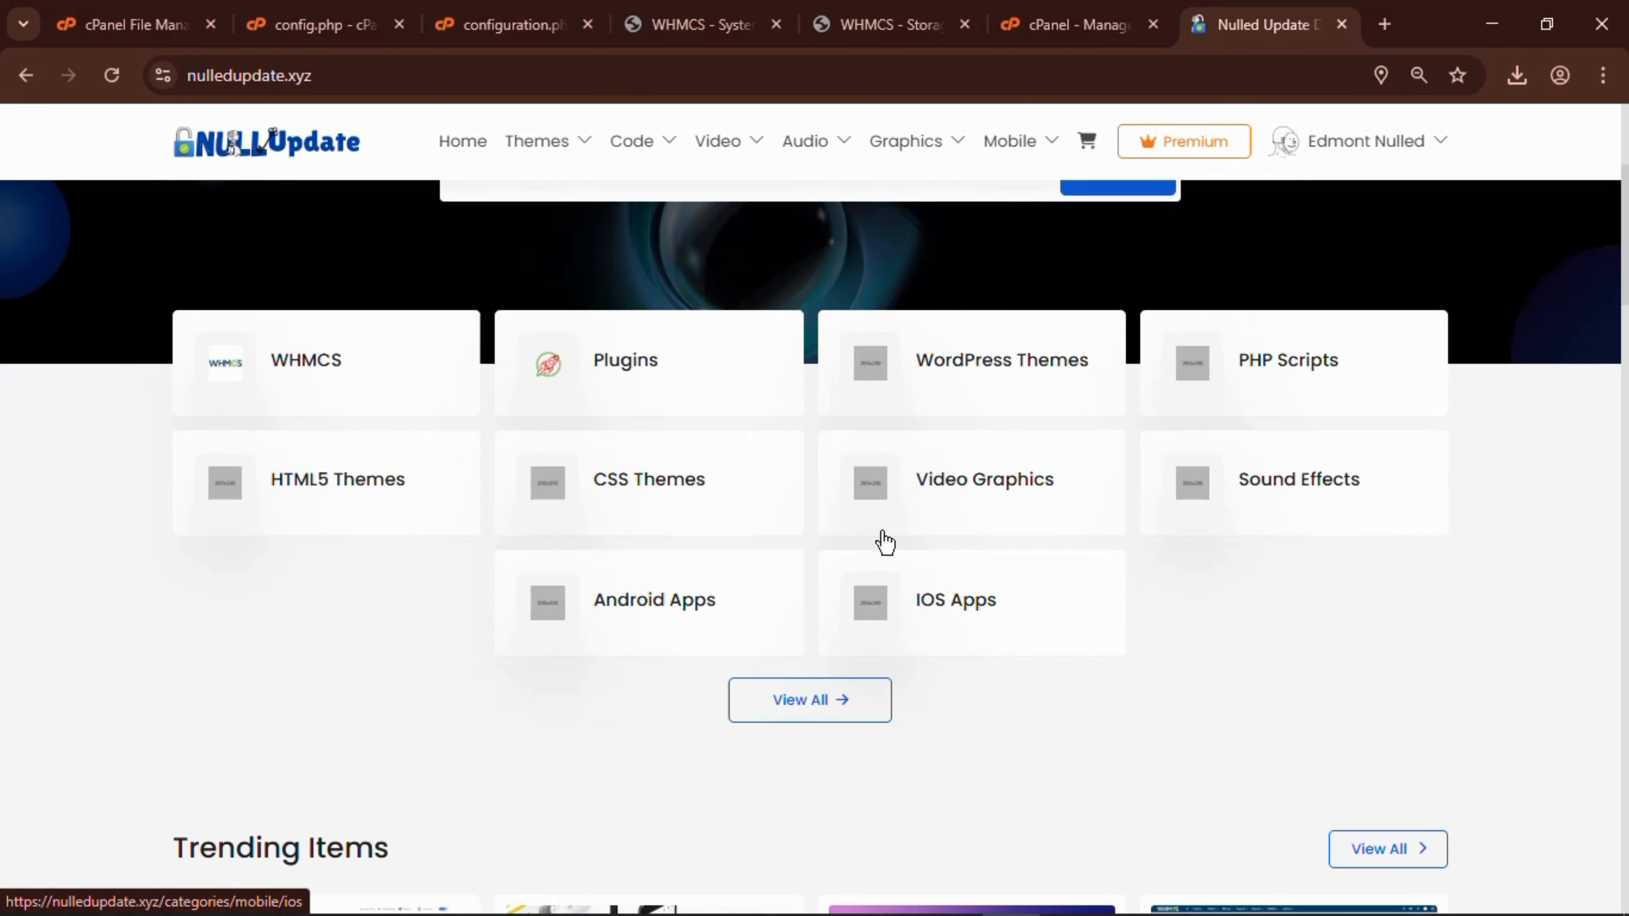
scroll(853, 552, "down", 5)
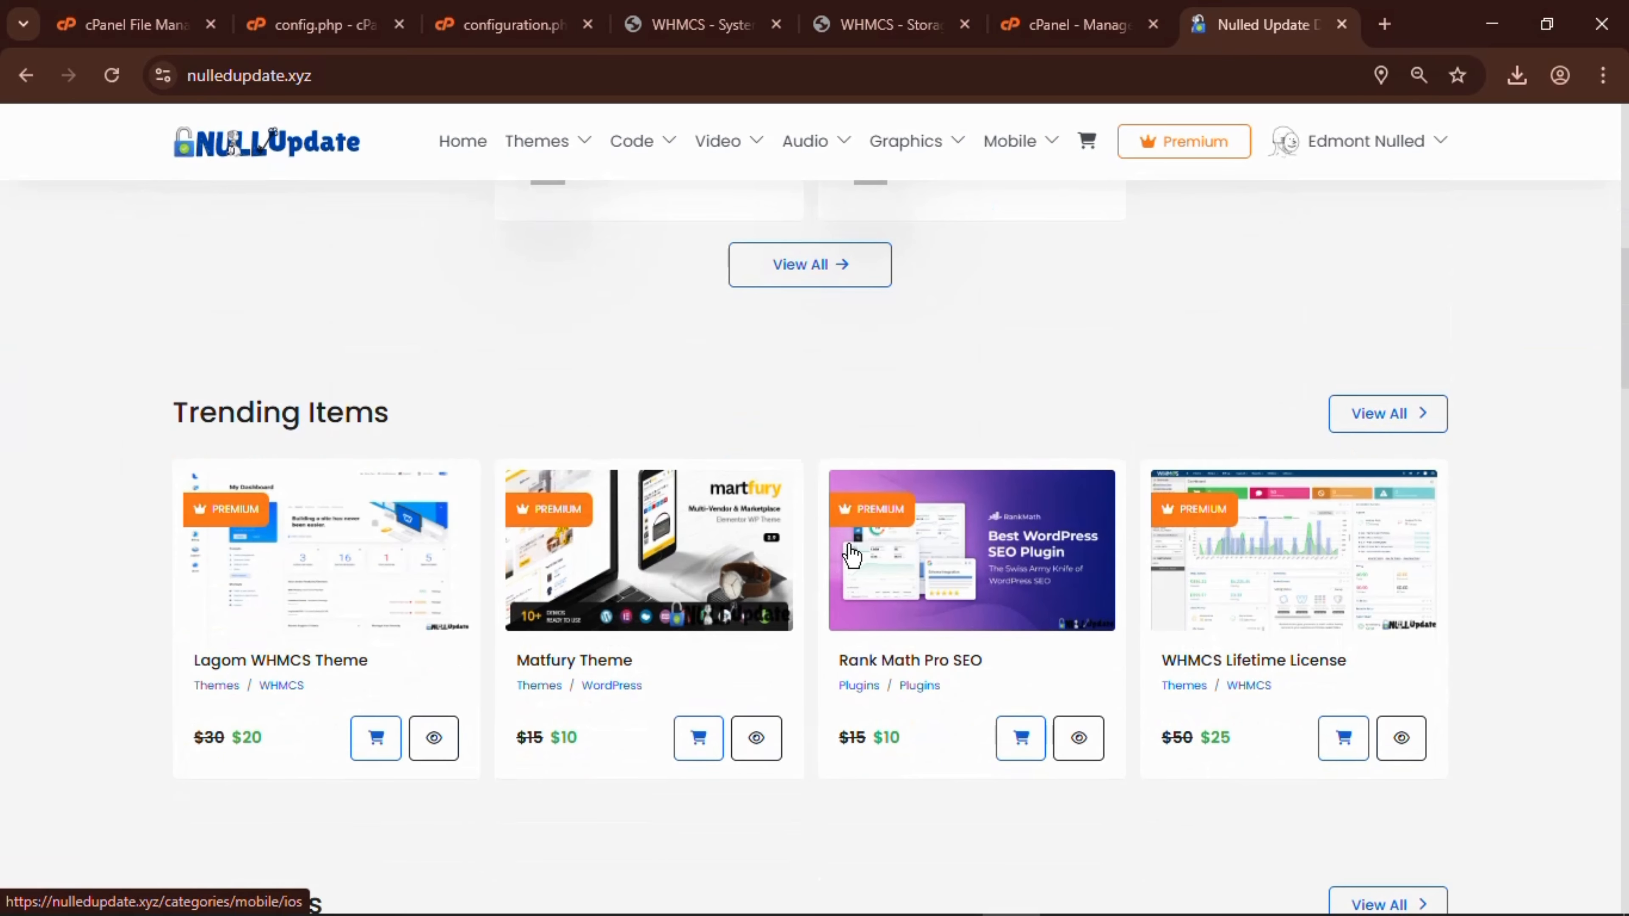
left_click(432, 740)
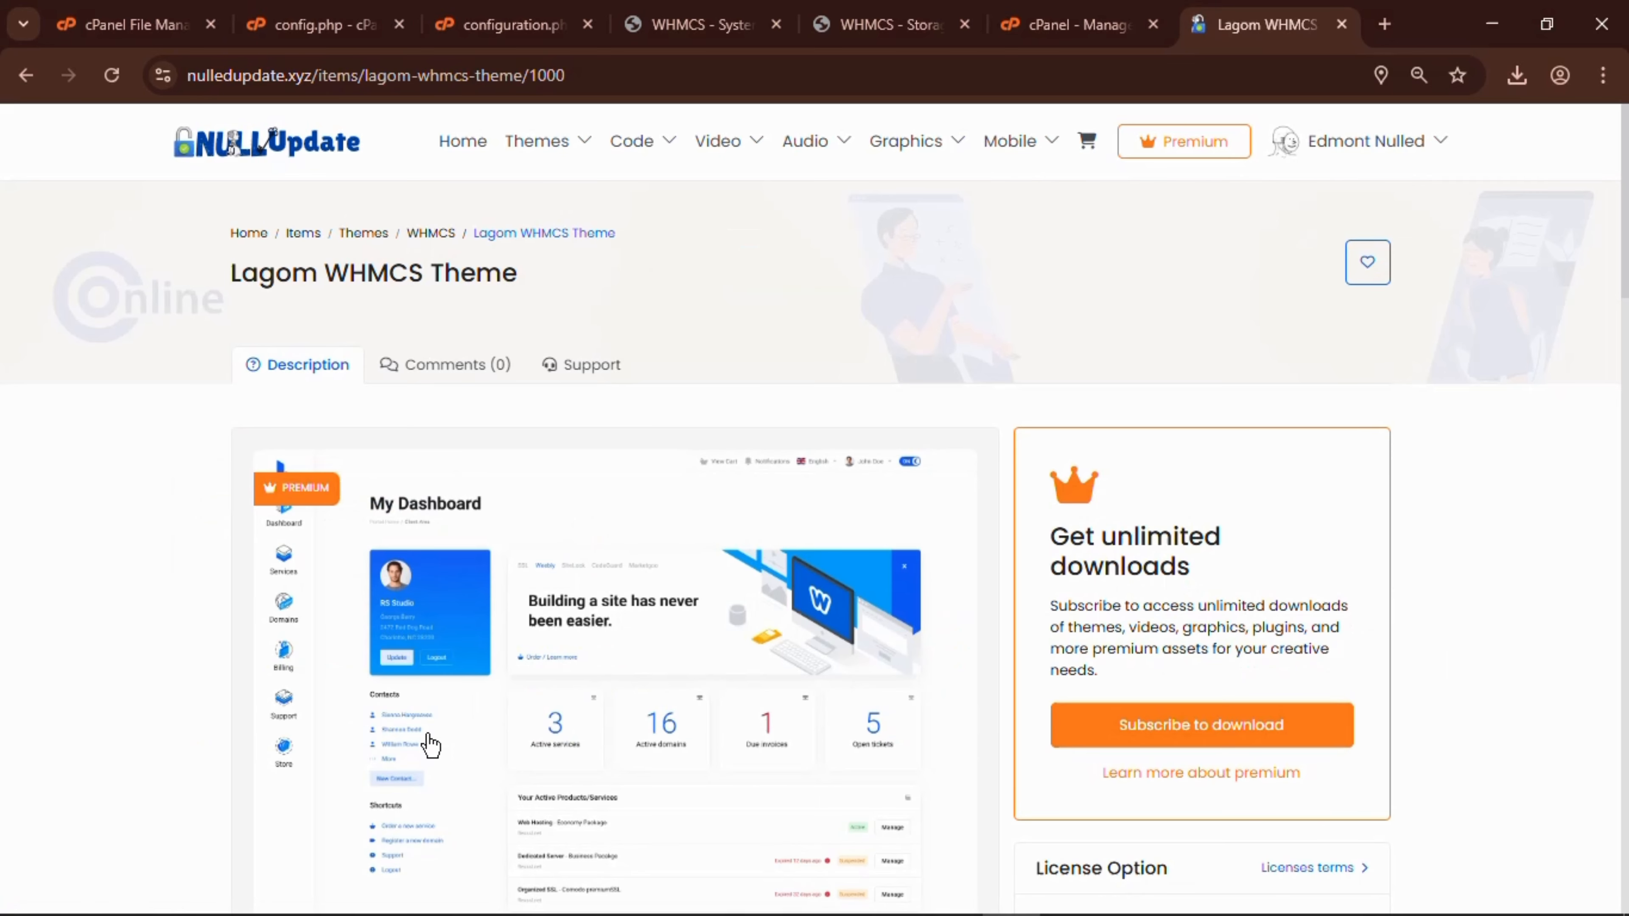
scroll(807, 660, "down", 5)
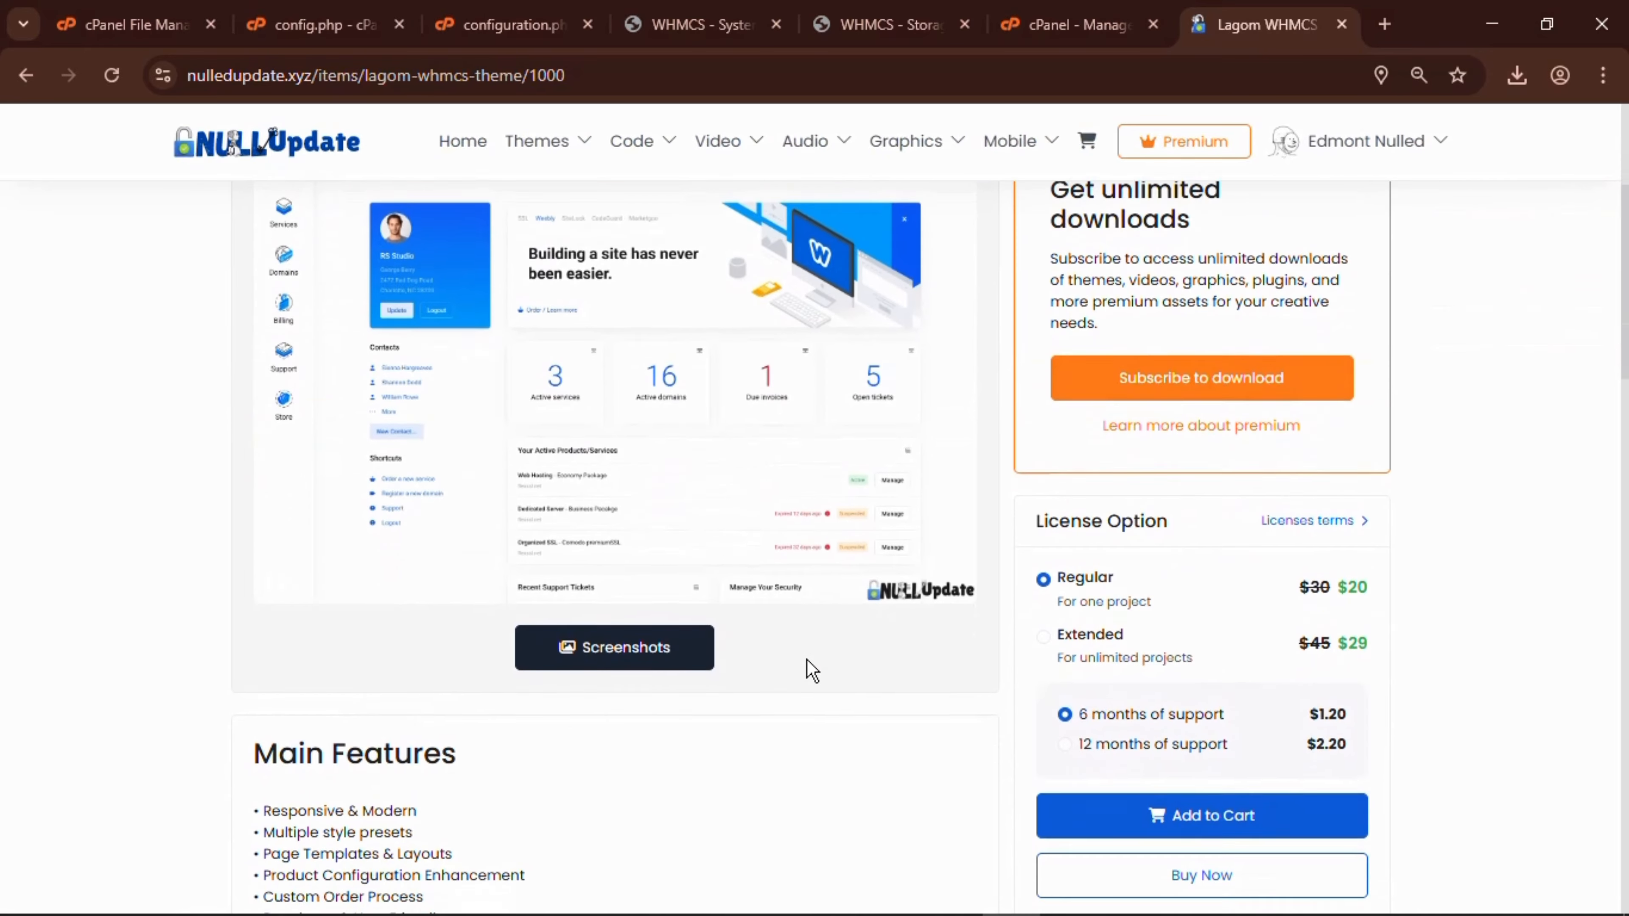
Page through the Lagom screenshots, then highlight the Regular ($20) and Extended ($29) license prices.
left_click(654, 631)
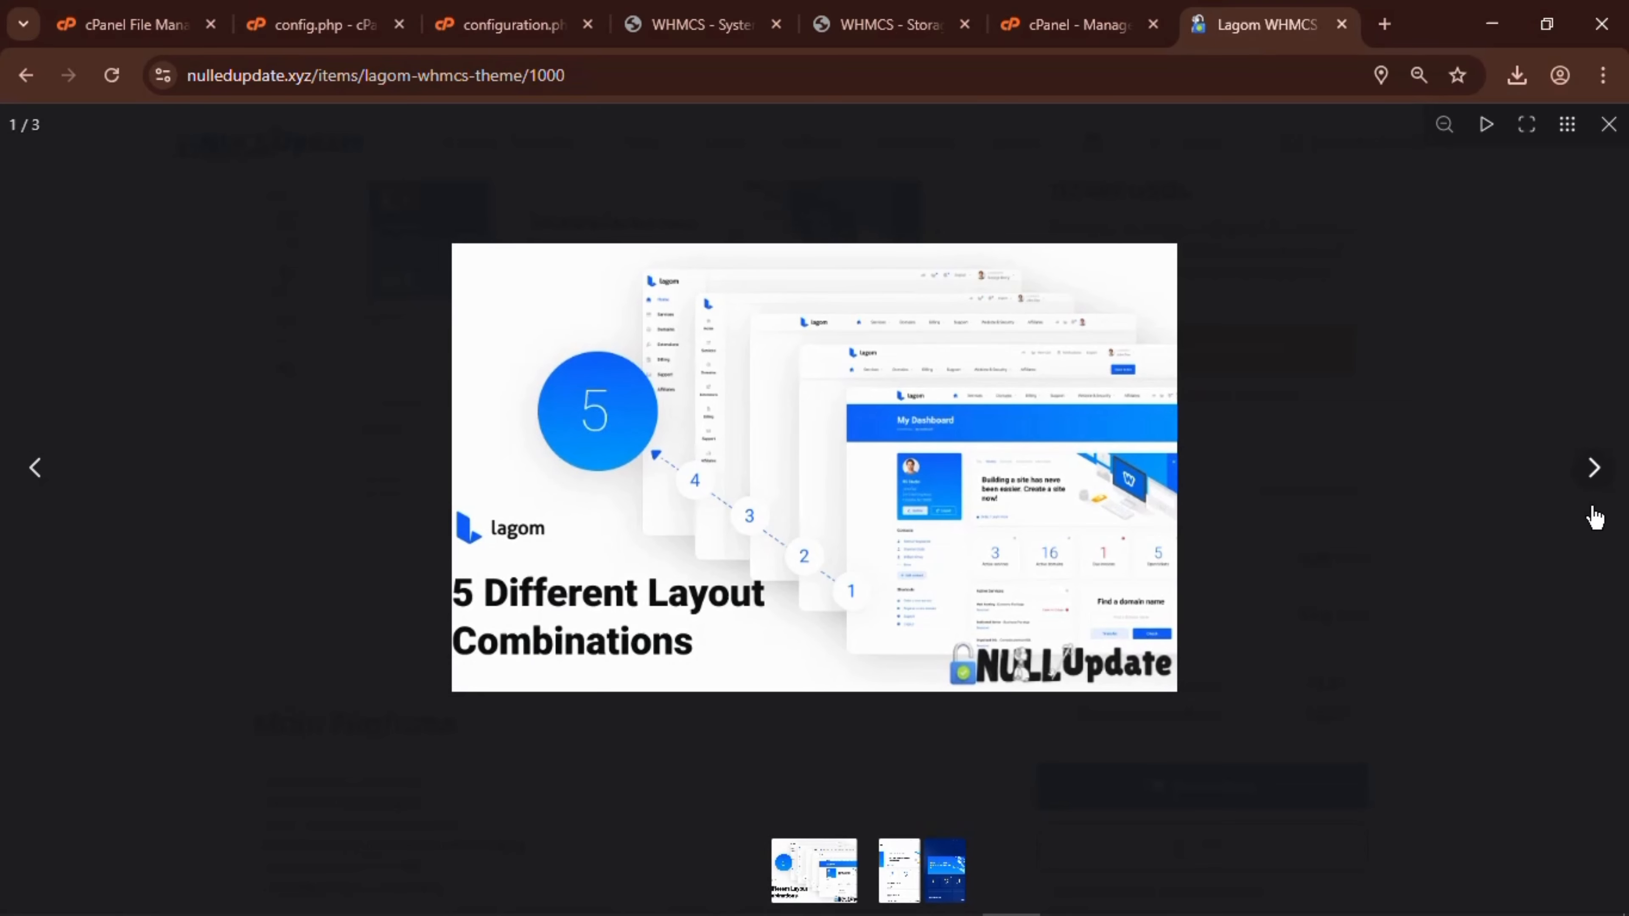
left_click(1593, 482)
left_click(1593, 482)
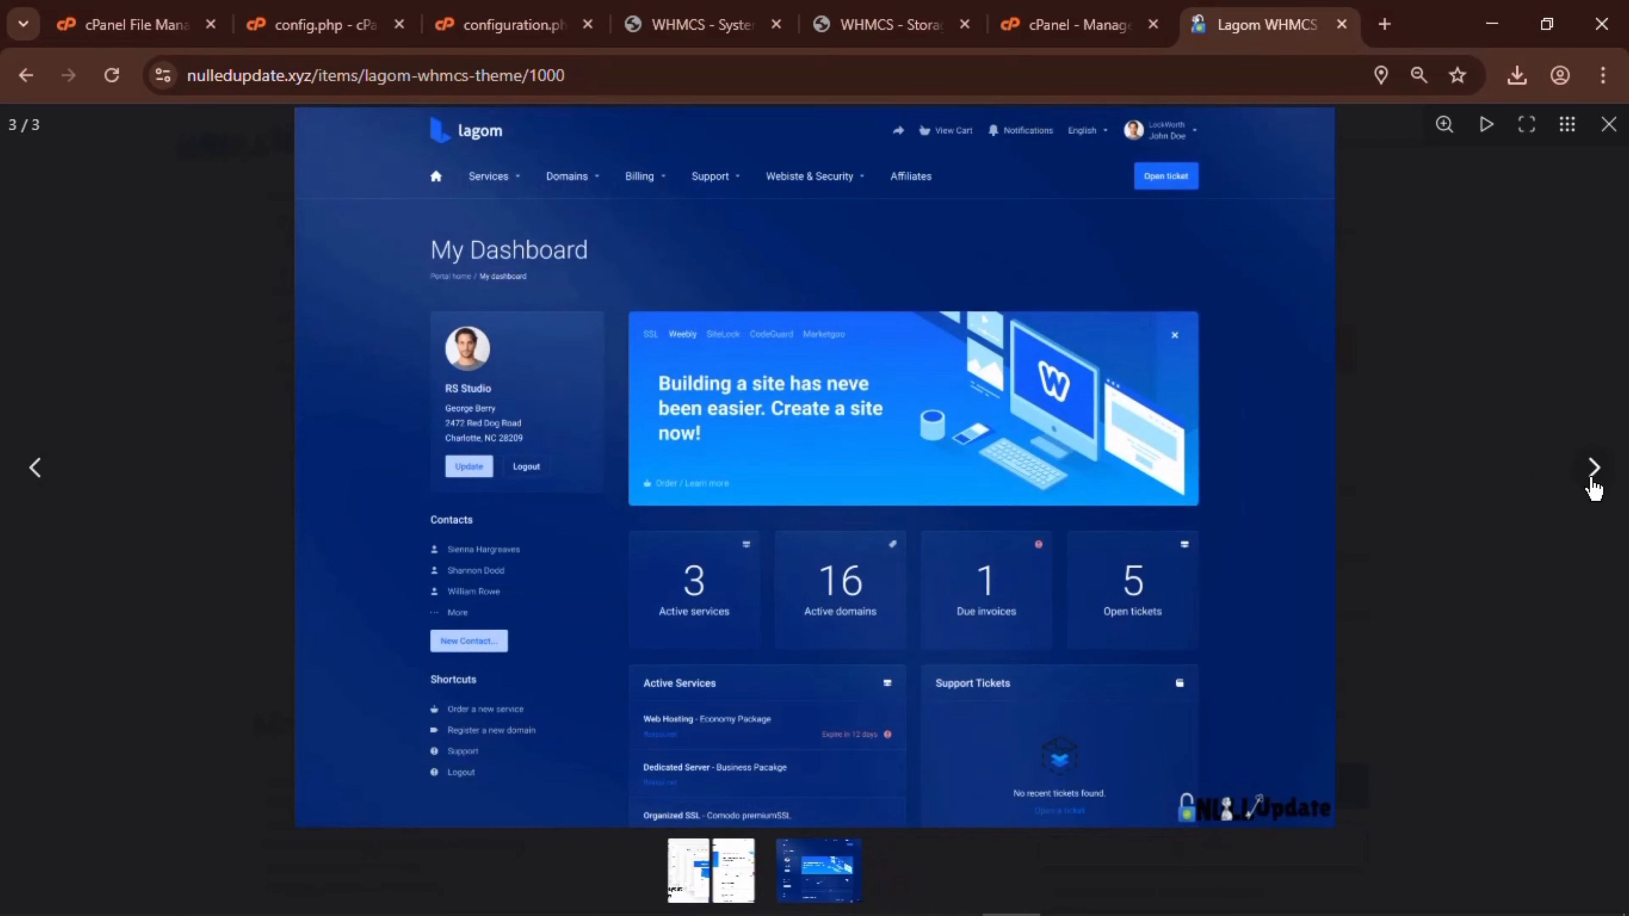
left_click(1609, 133)
scroll(1021, 350, "up", 5)
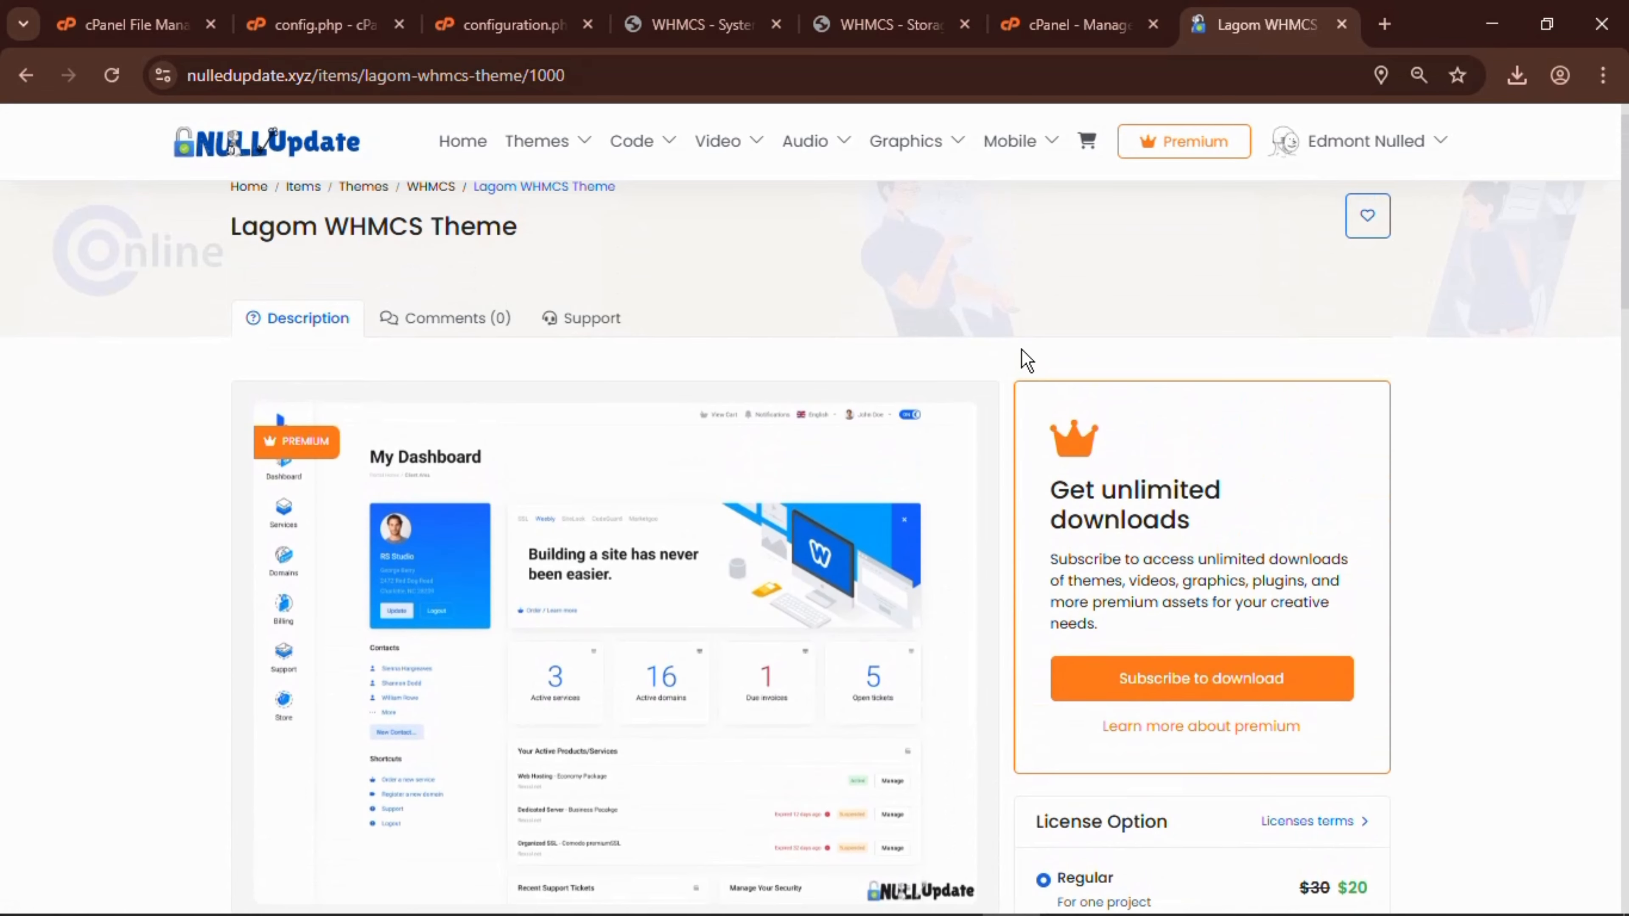
scroll(835, 549, "down", 6)
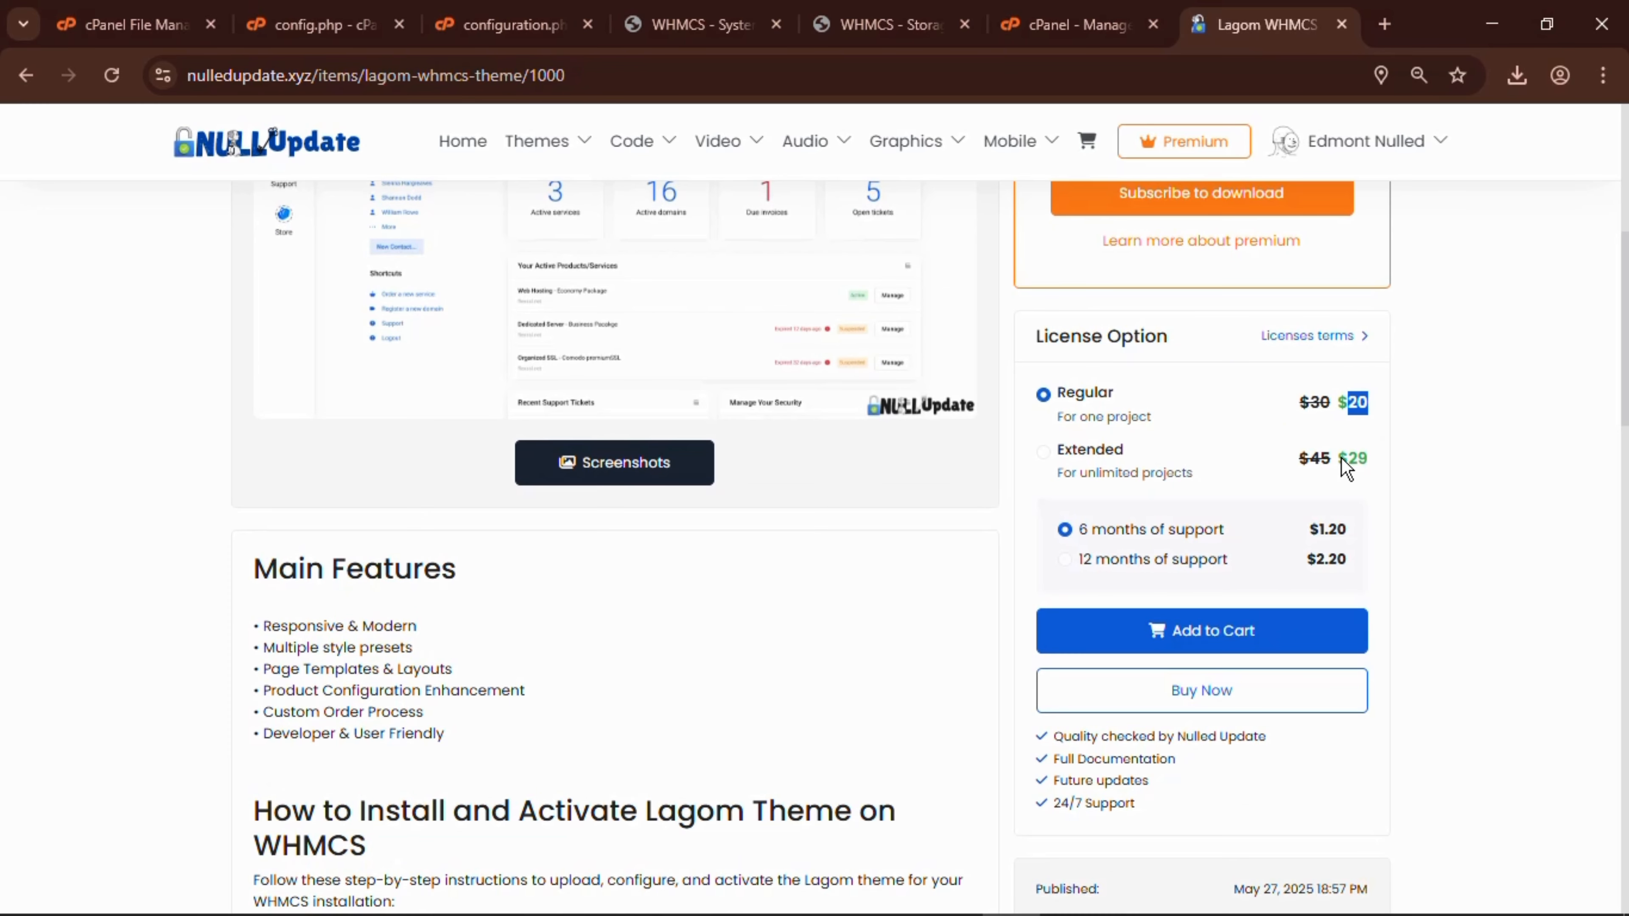
left_click_drag(1341, 458, 1378, 463)
Switch back to the WHMCS System Health Status page and review its 24 passed checks and 2 warnings.
left_click(723, 35)
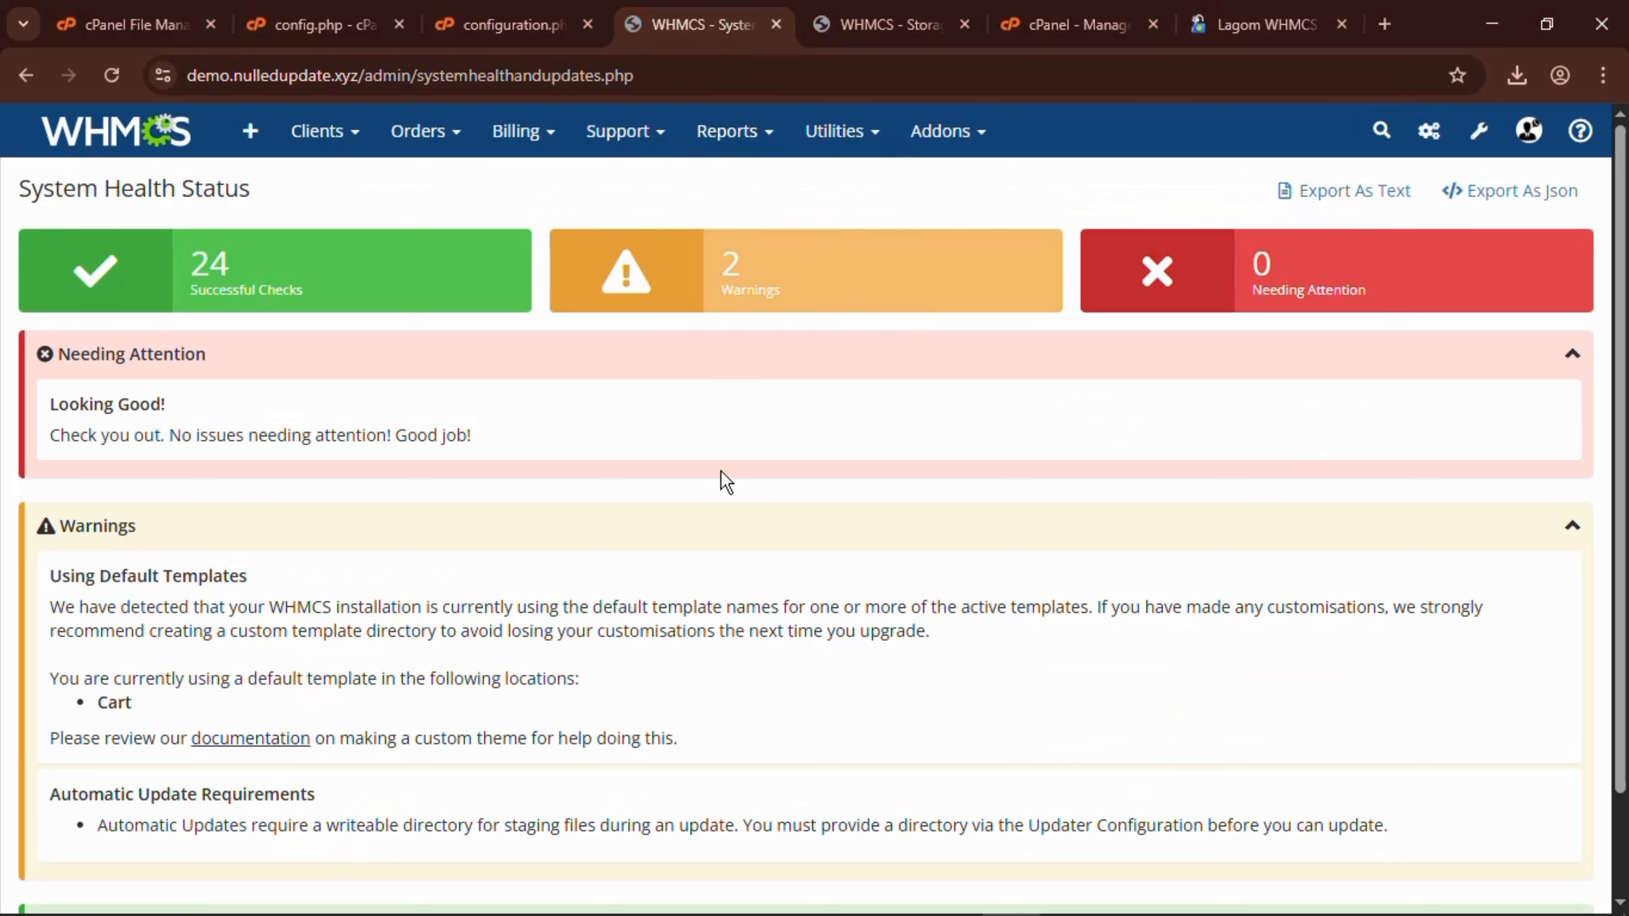
scroll(540, 595, "down", 2)
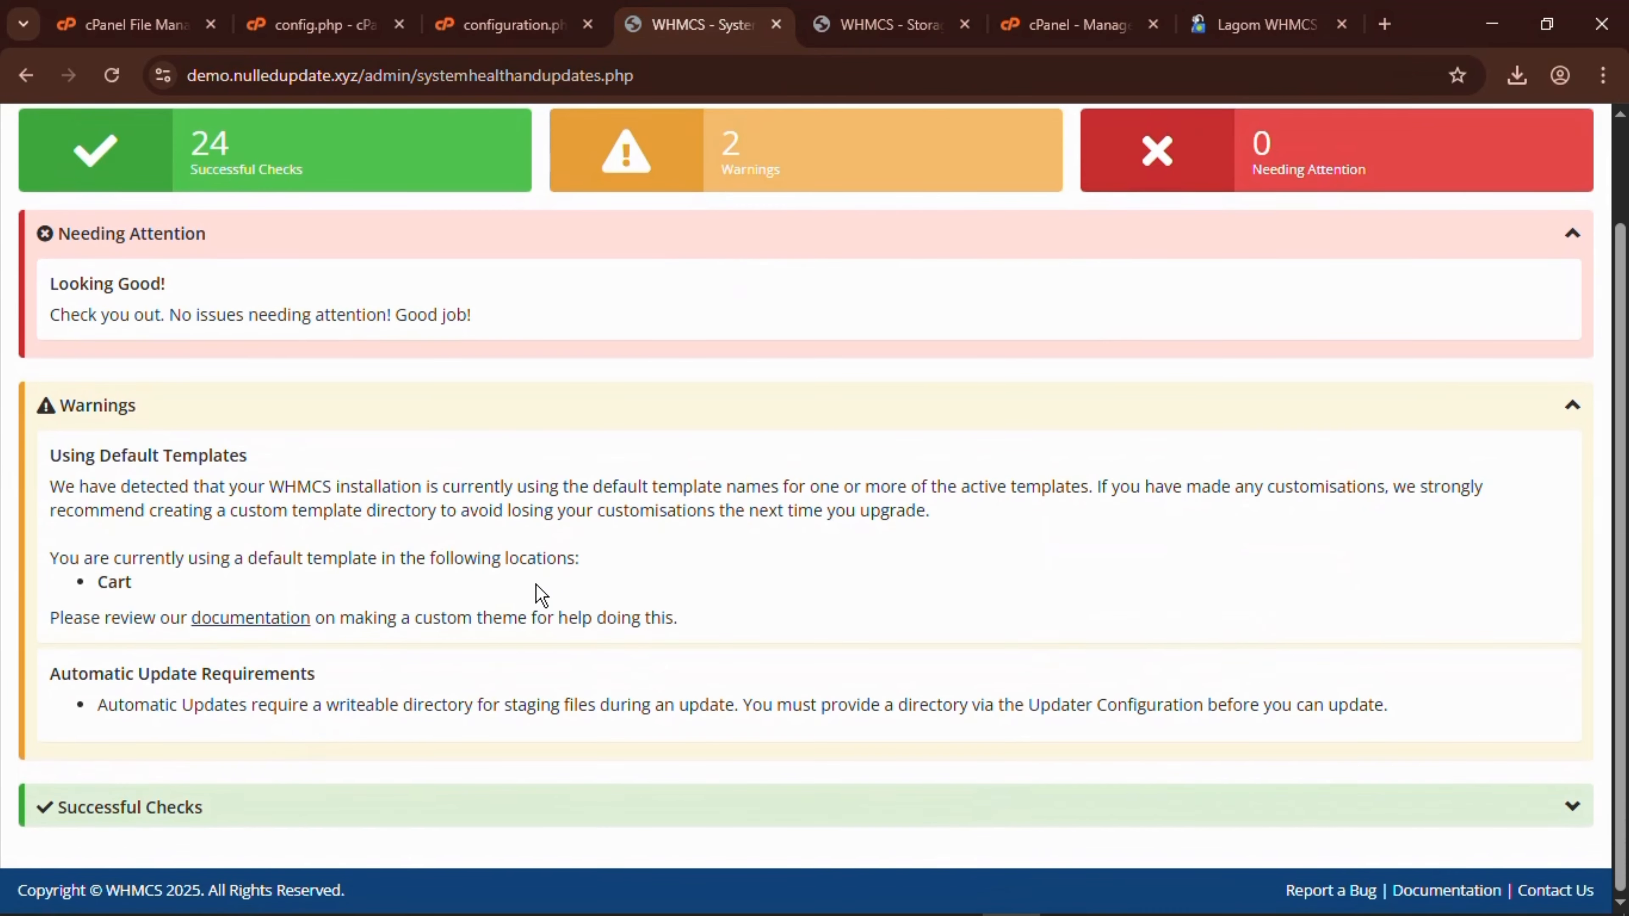
scroll(540, 595, "up", 2)
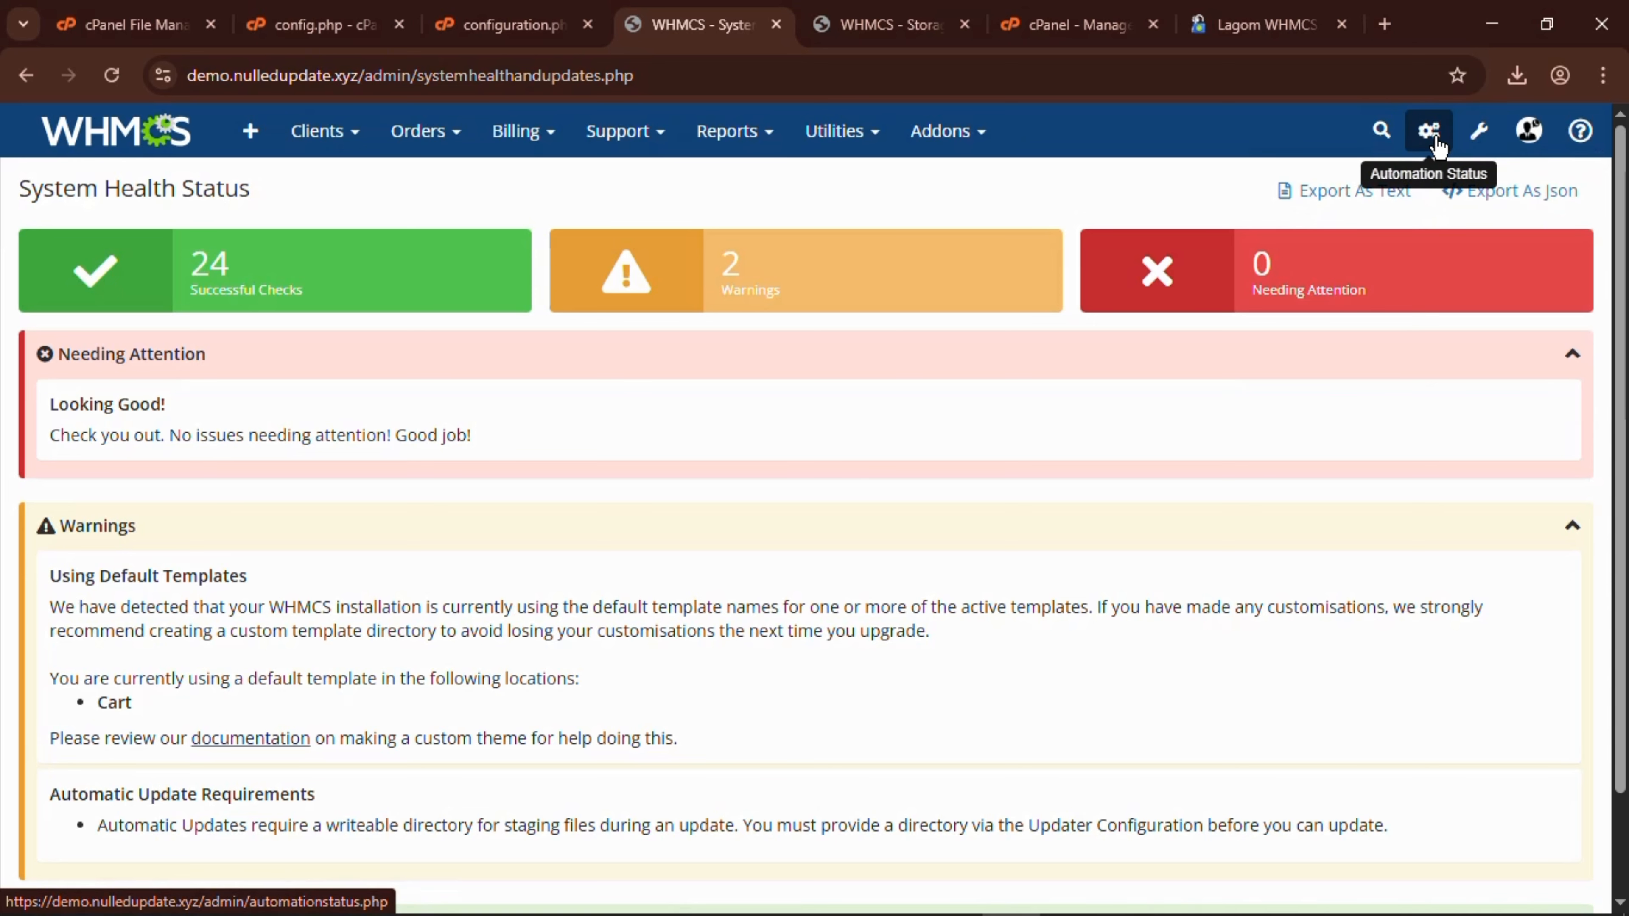
Open the Automation Status cron error details and copy /usr/bin/php -q /home/nulledup/whmcsdata/crons/cron.php.
left_click(1438, 147)
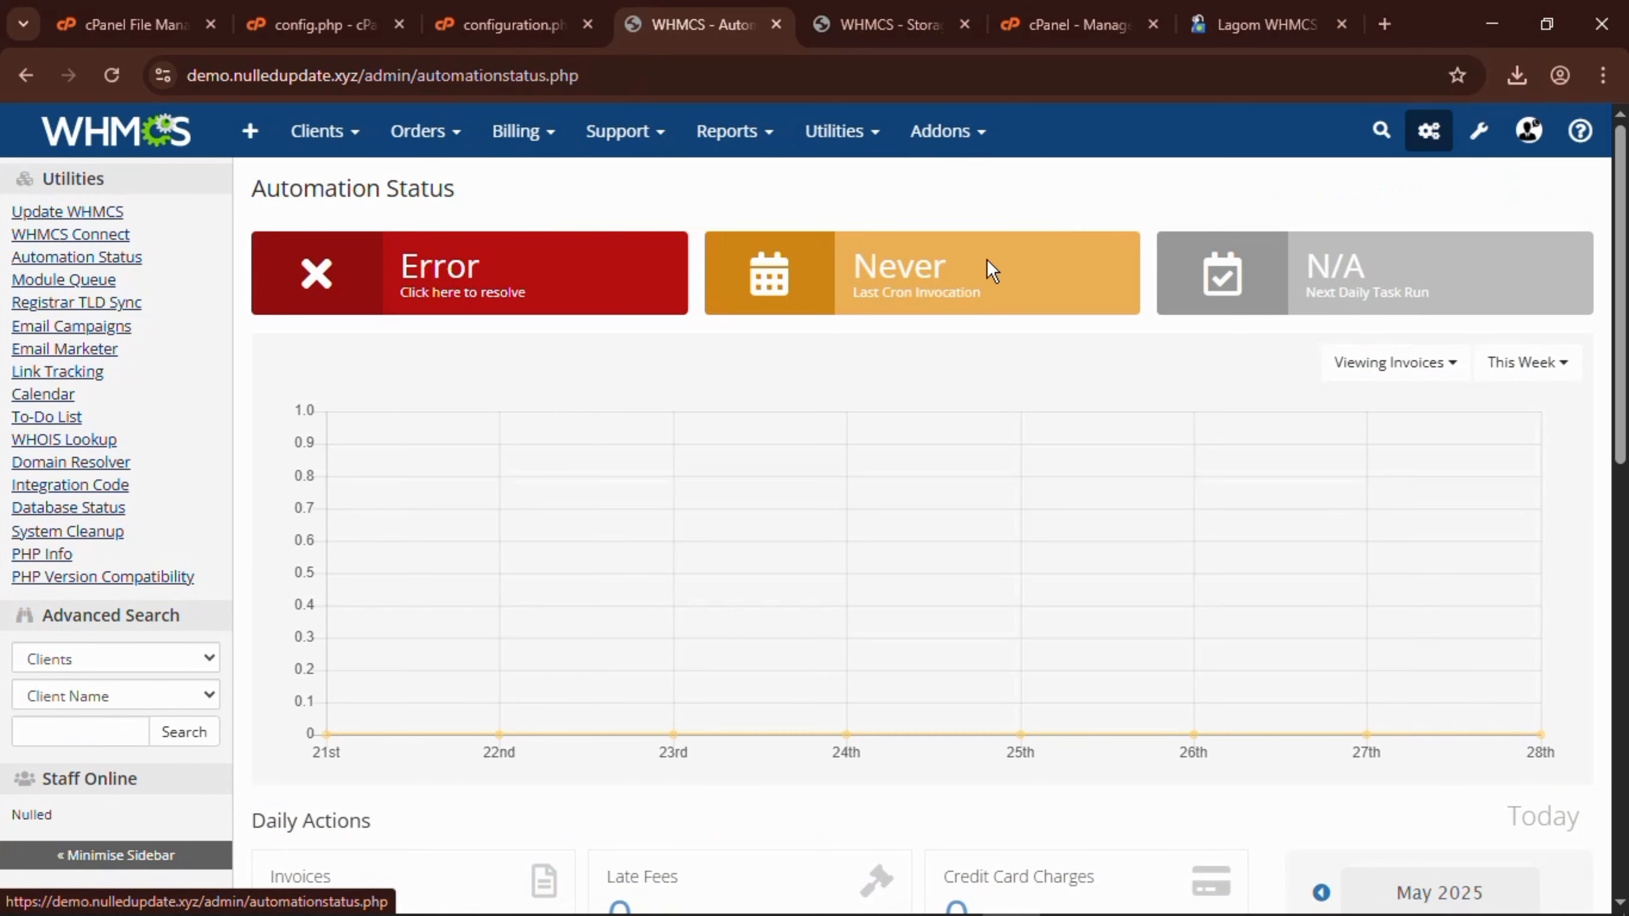
left_click(564, 302)
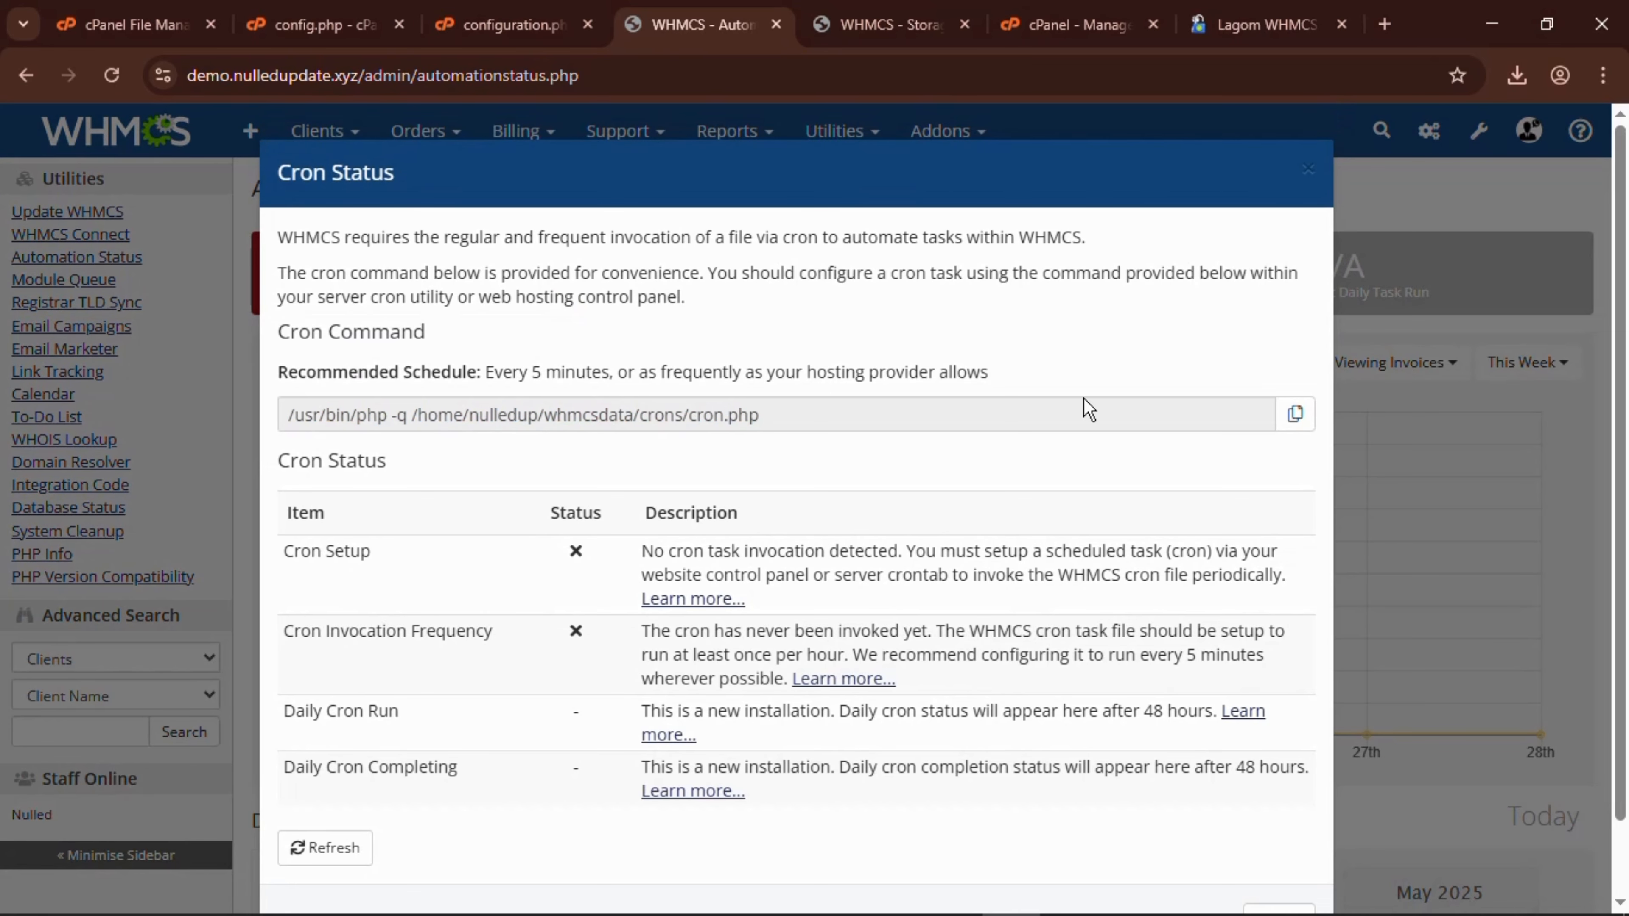
left_click(1295, 421)
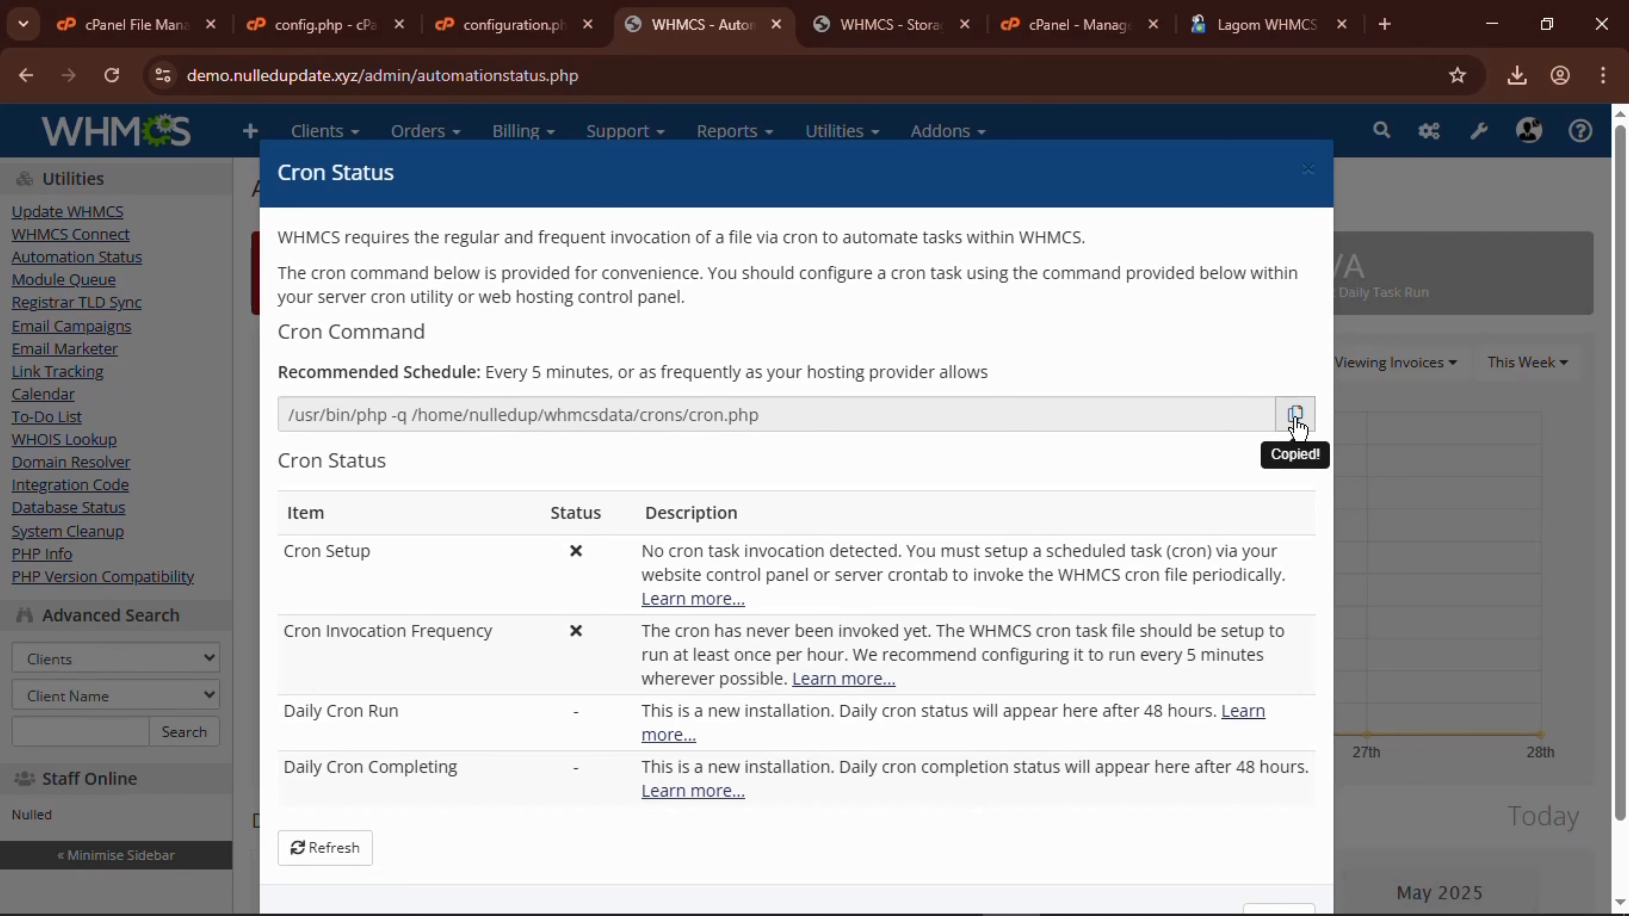
left_click(134, 9)
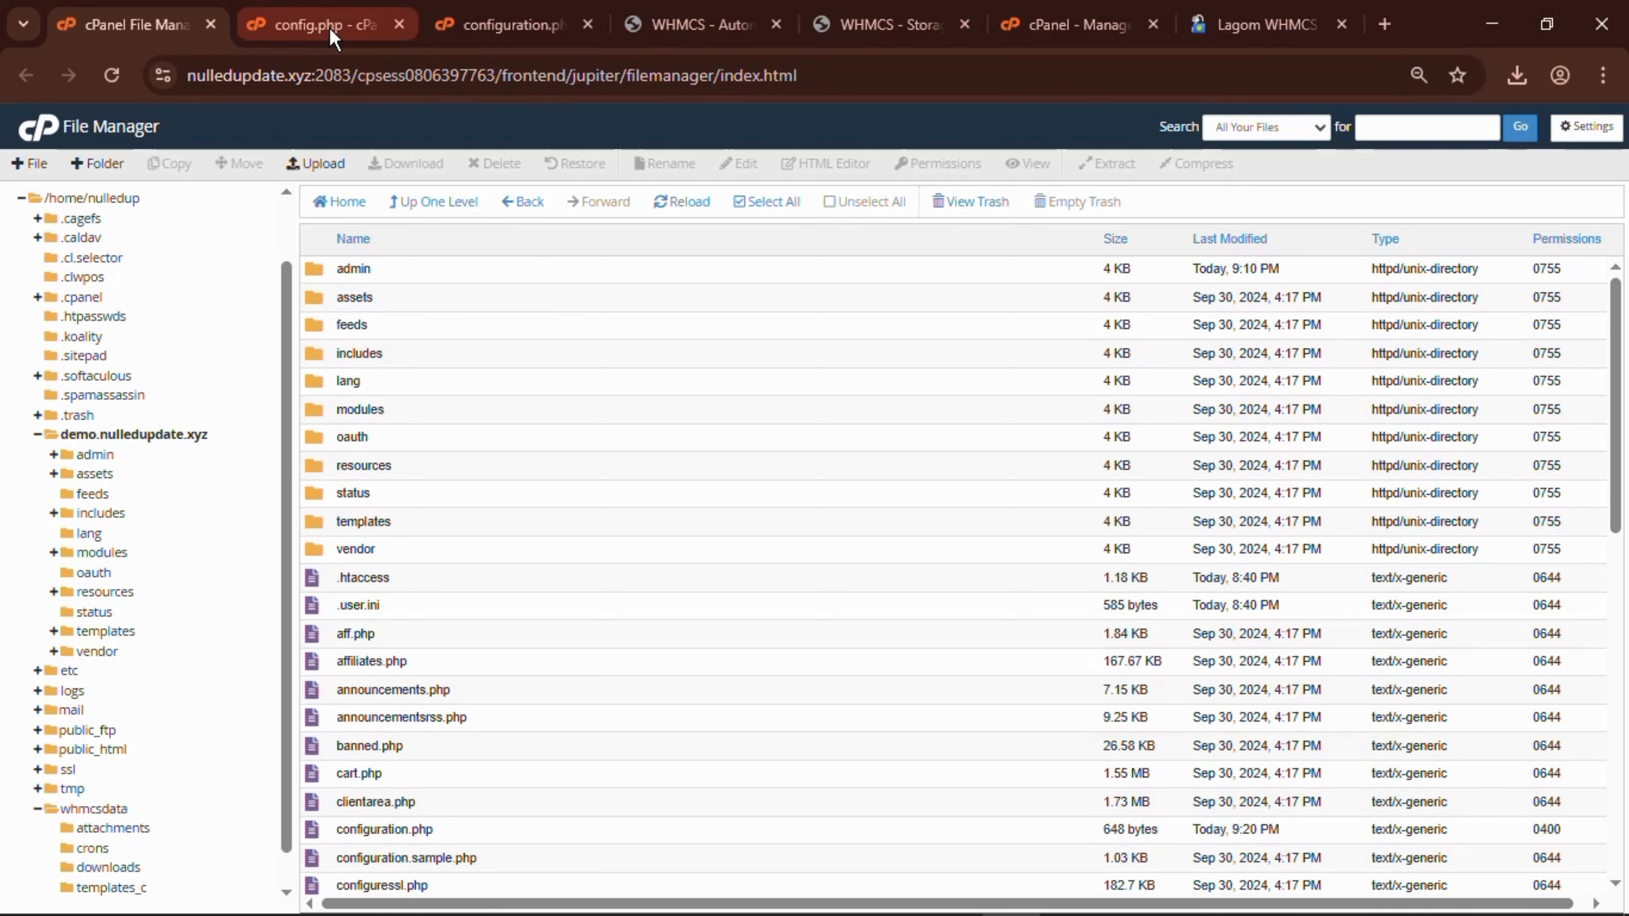
Search cPanel tools for 'cron' and open the Cron Jobs tool.
left_click(1059, 26)
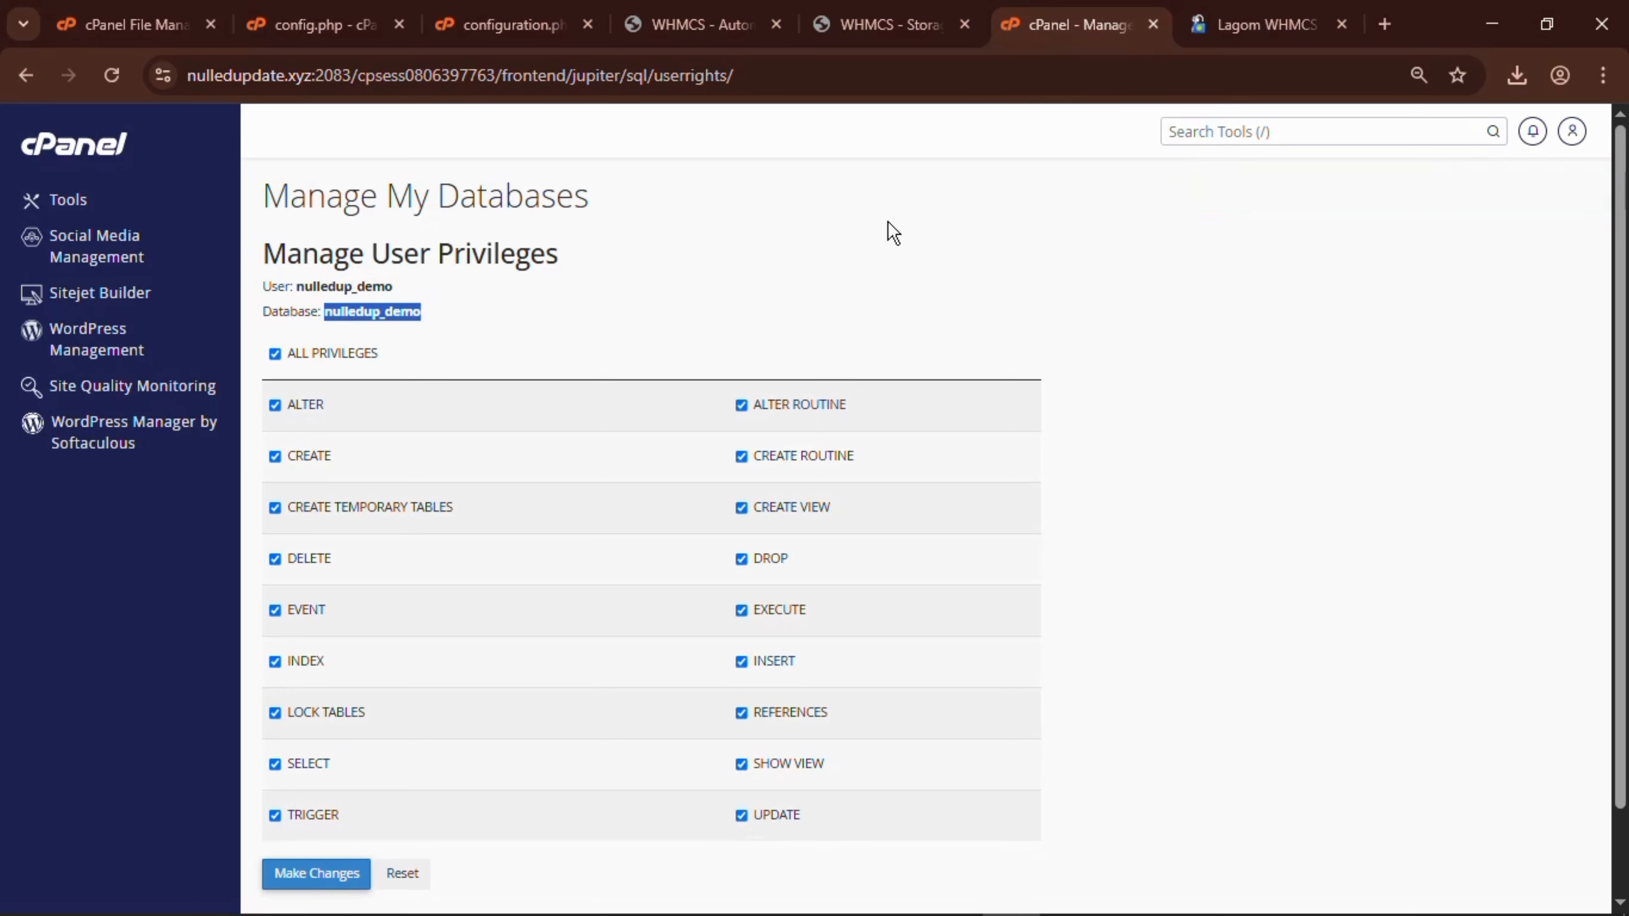
left_click(1180, 133)
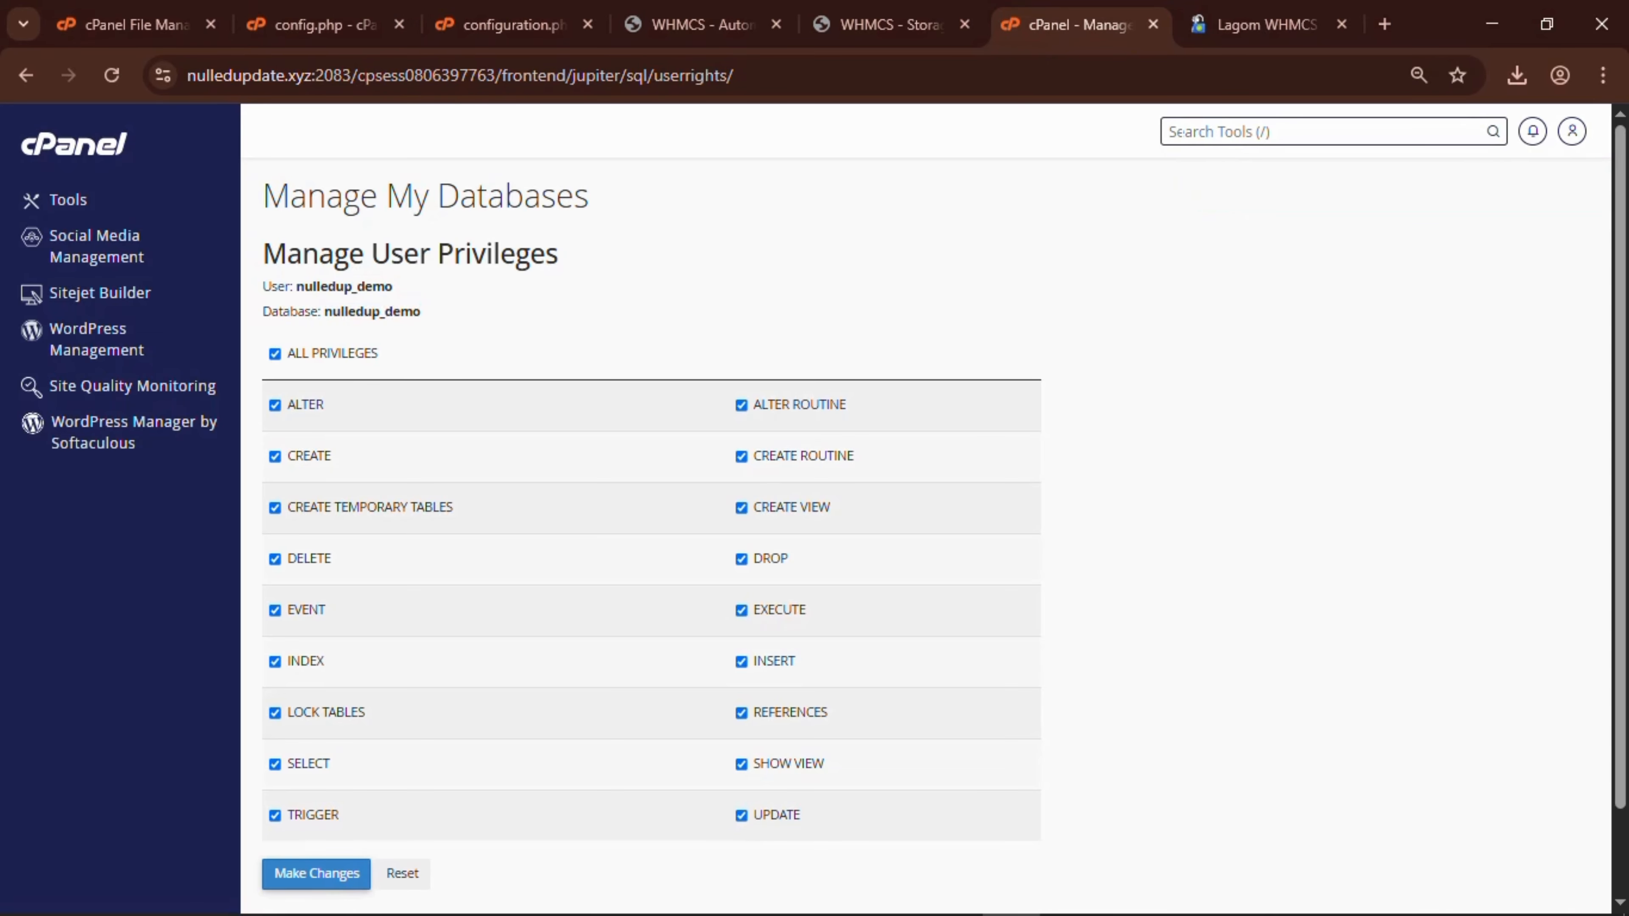
type("cron")
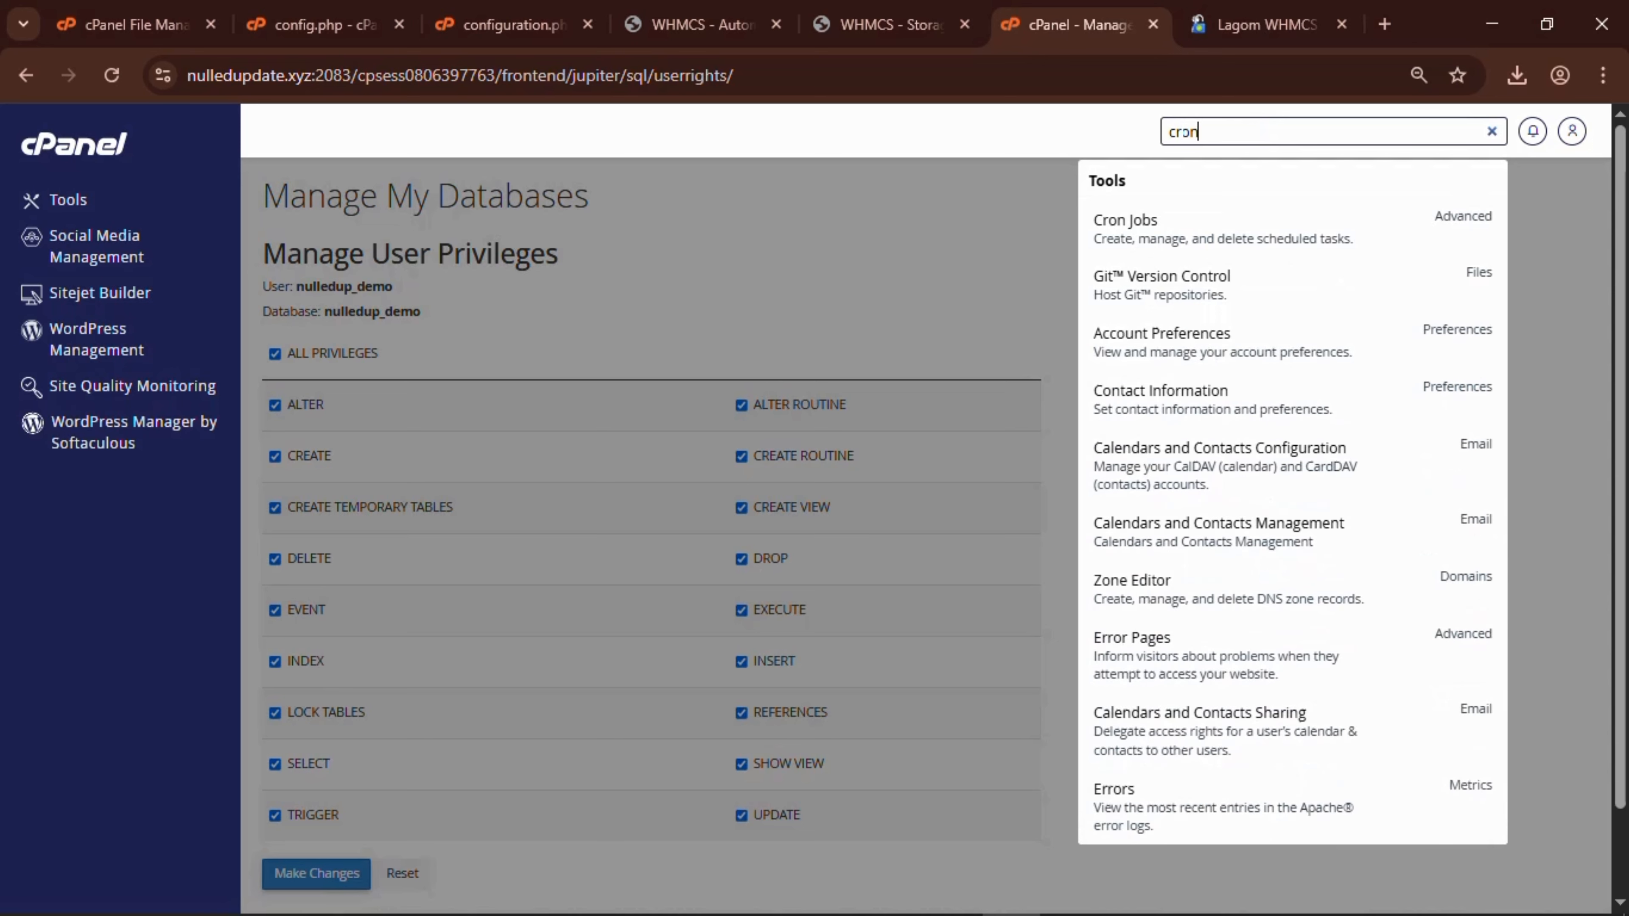
left_click(1215, 232)
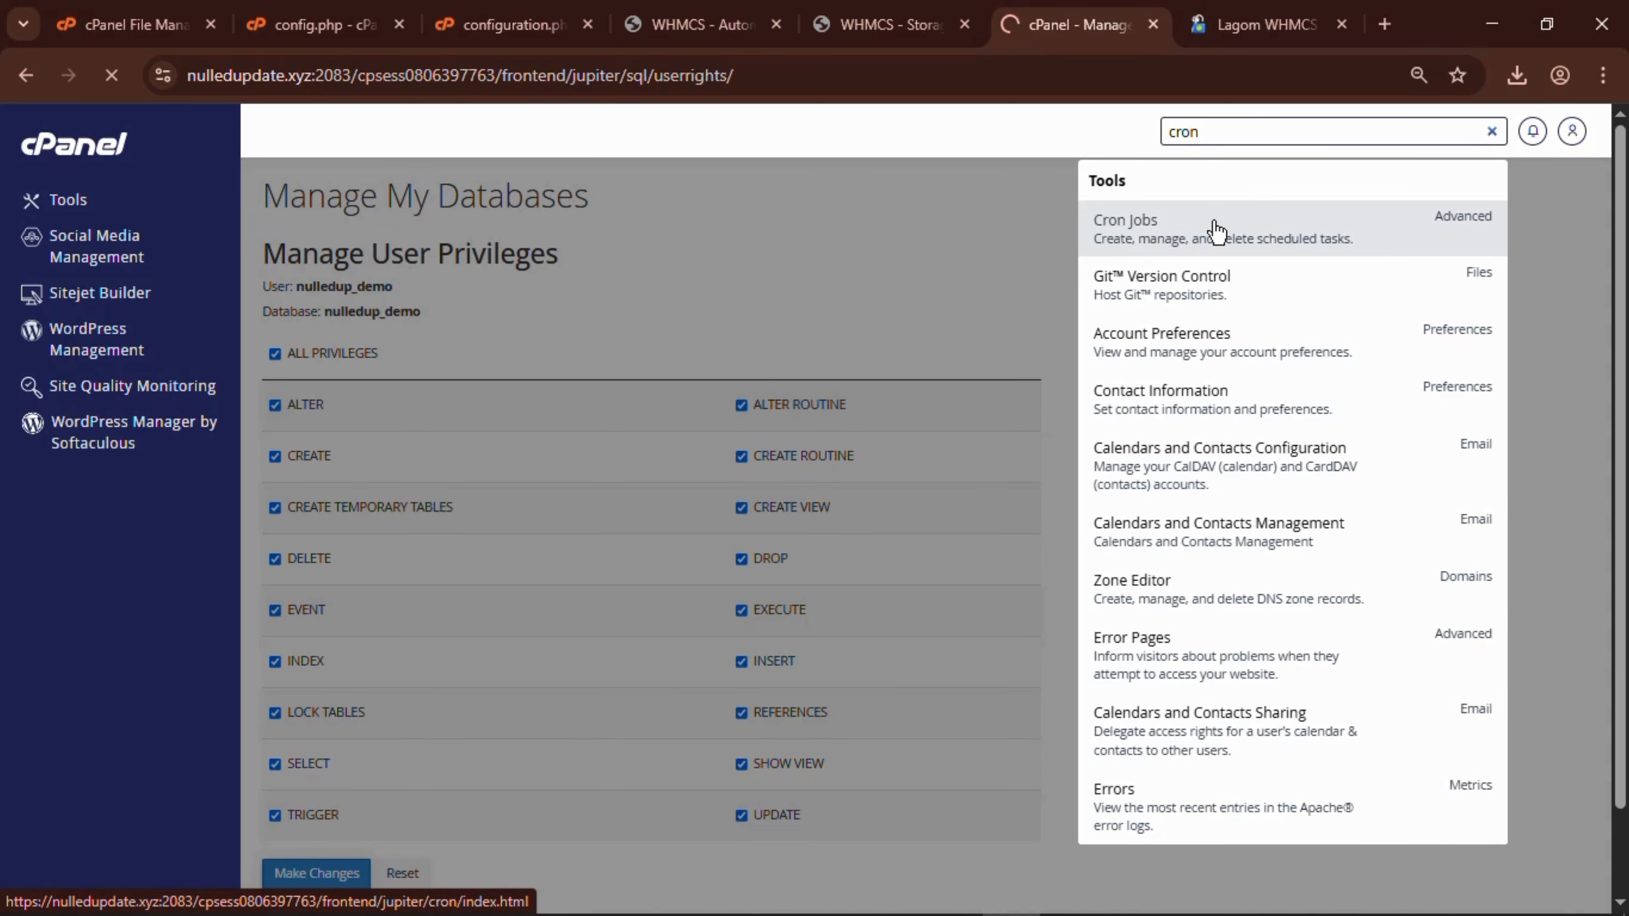
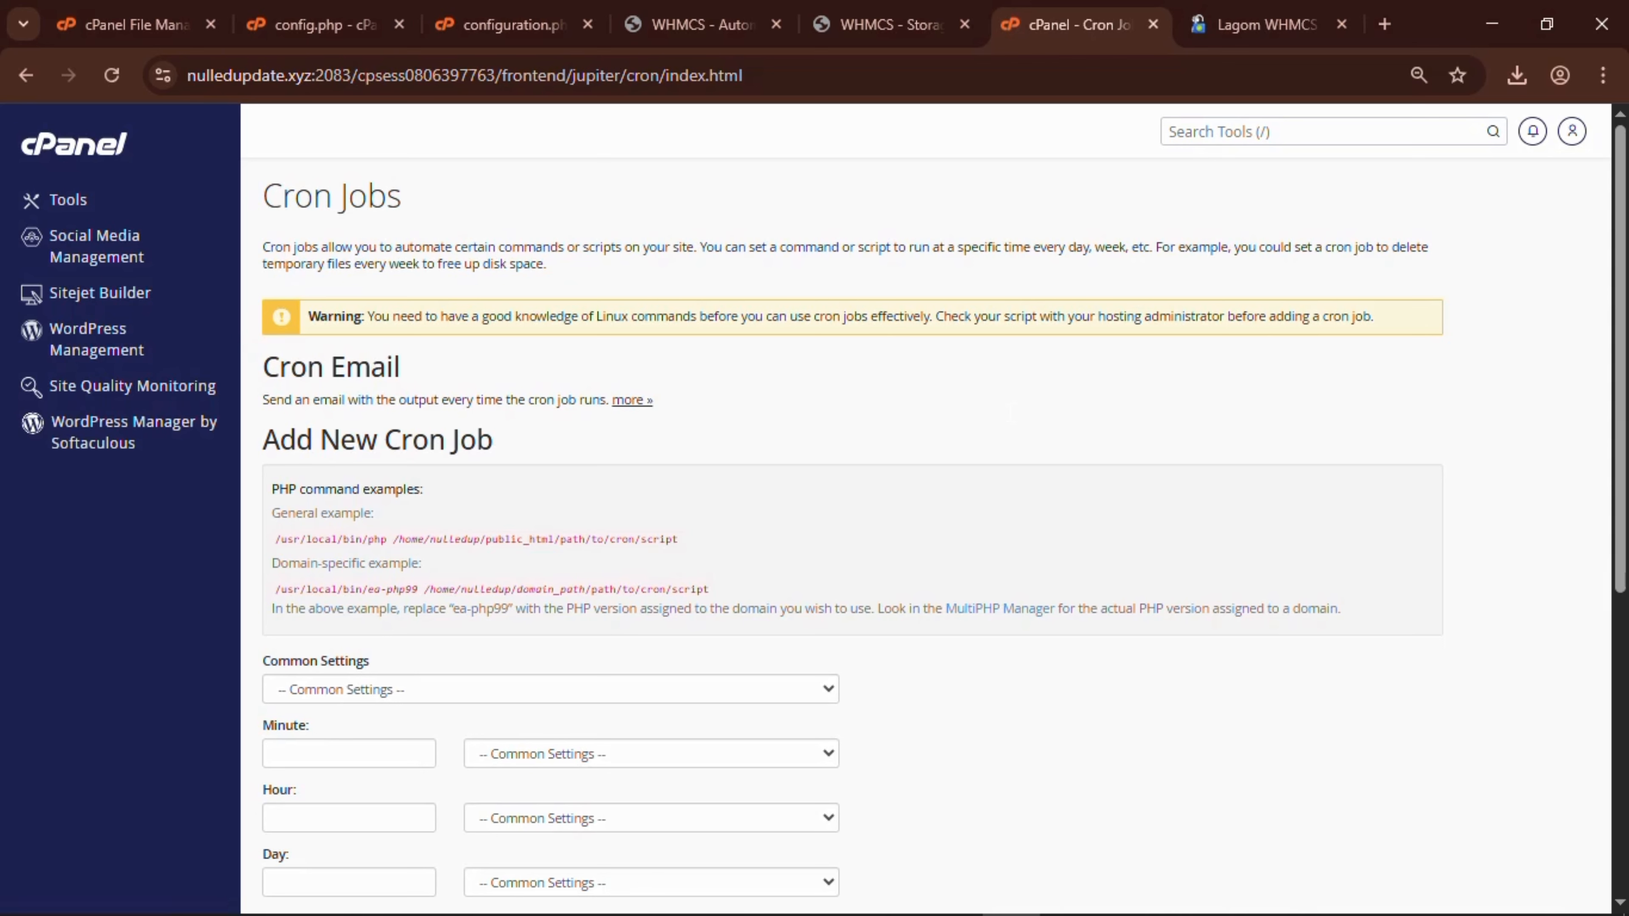
Add a cron job running /usr/bin/php -q /home/nulledup/whmcsdata/crons/cron.php once per five minutes.
scroll(1011, 413, "down", 3)
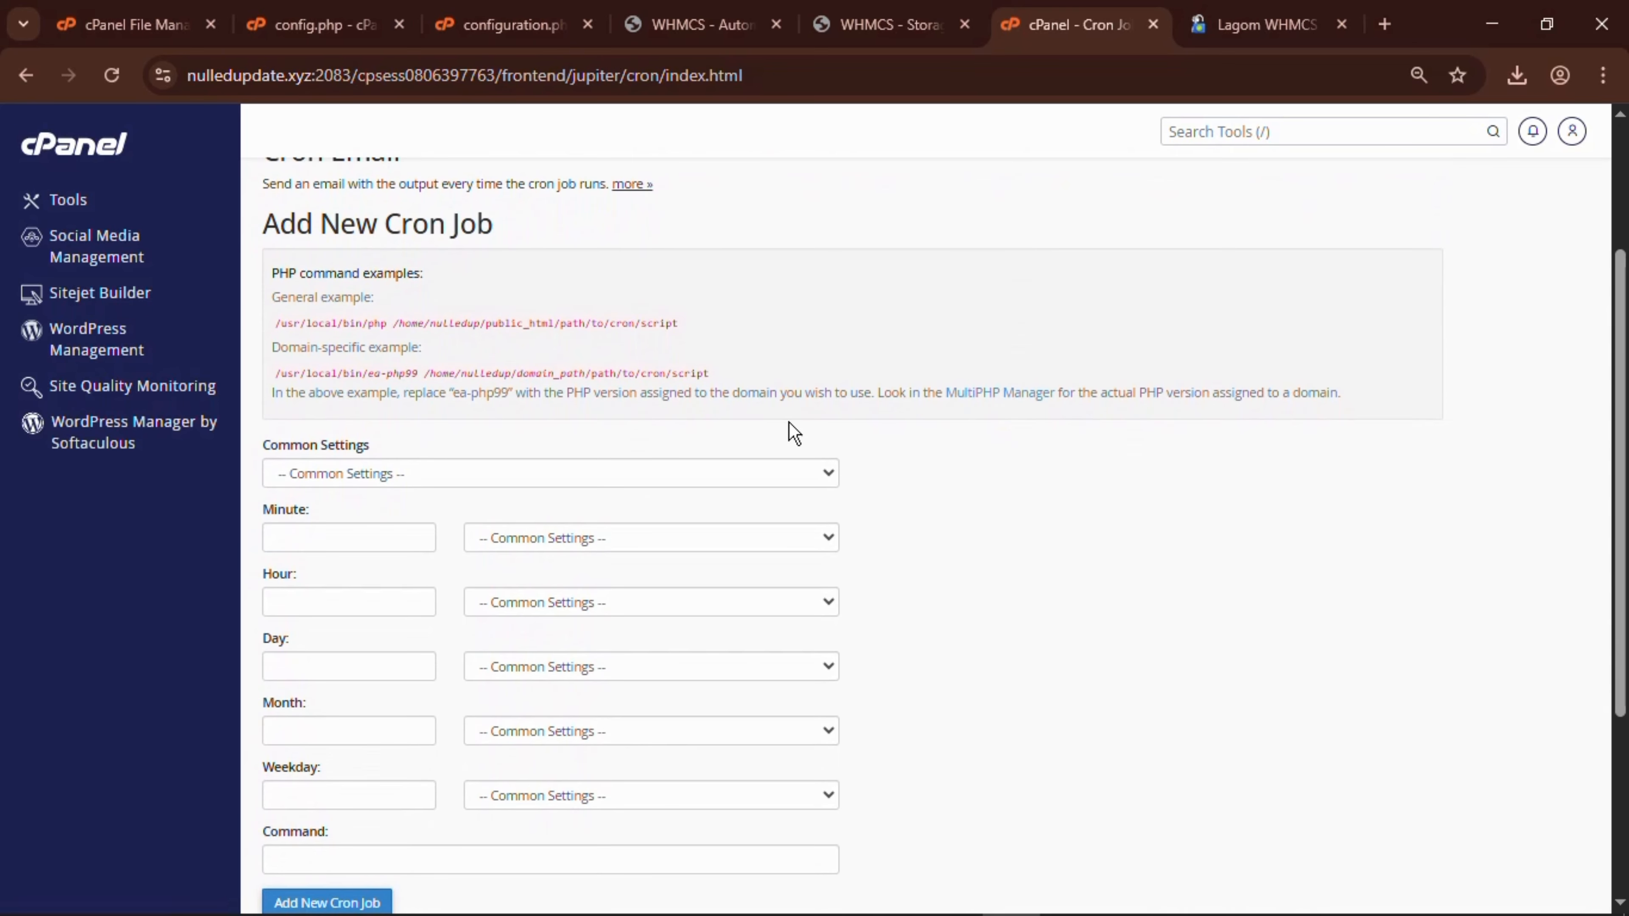
left_click(773, 478)
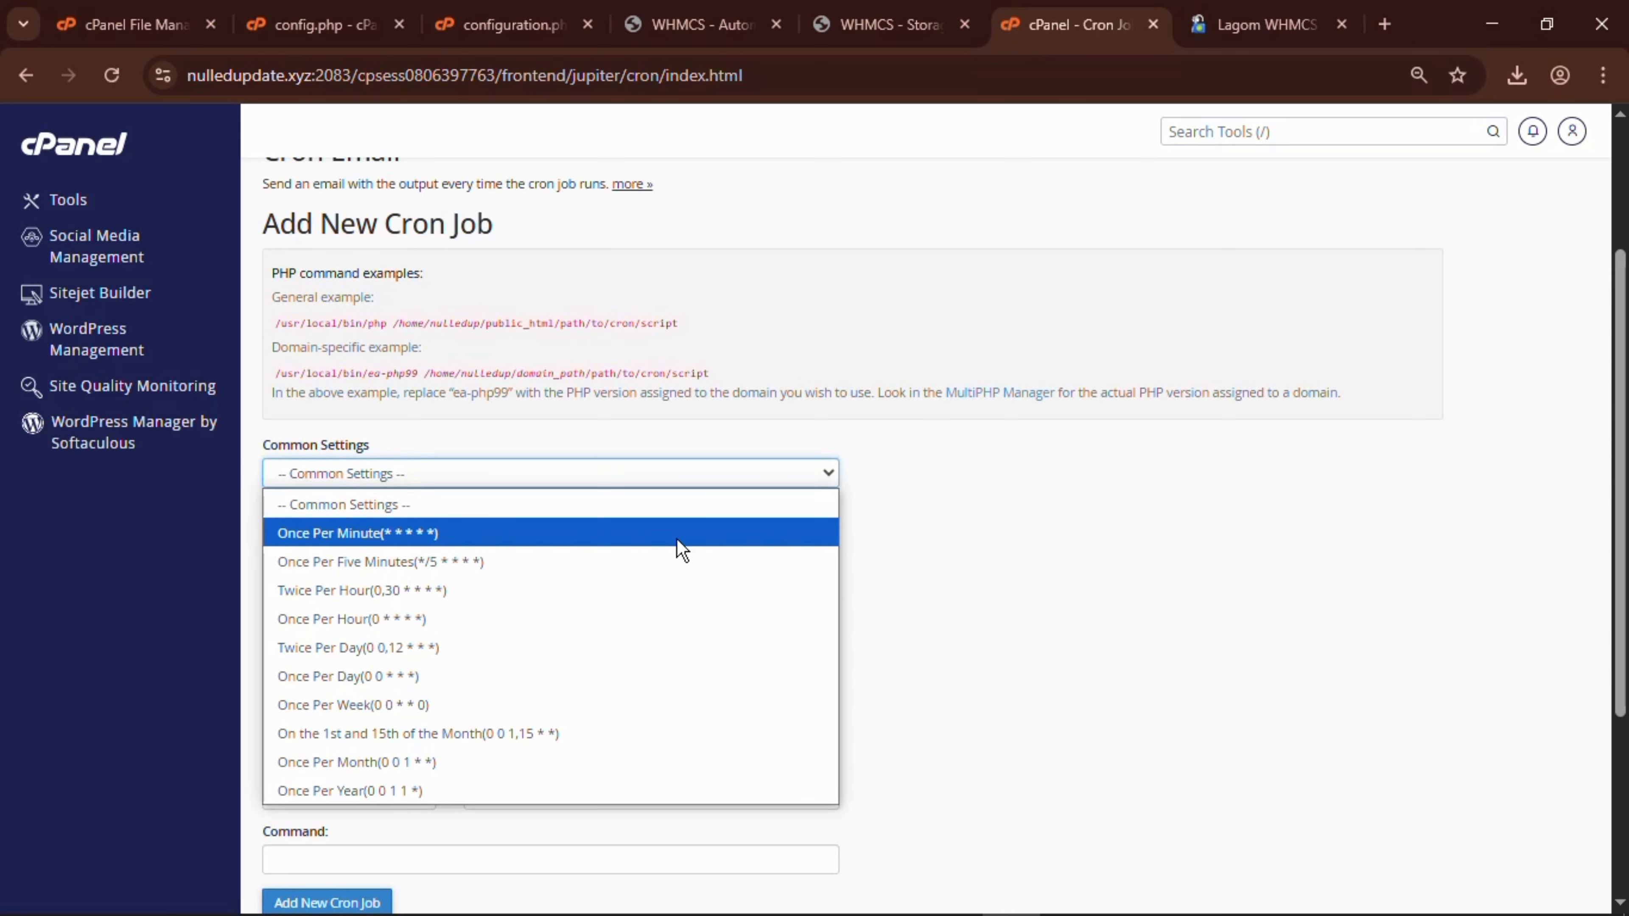
left_click(698, 567)
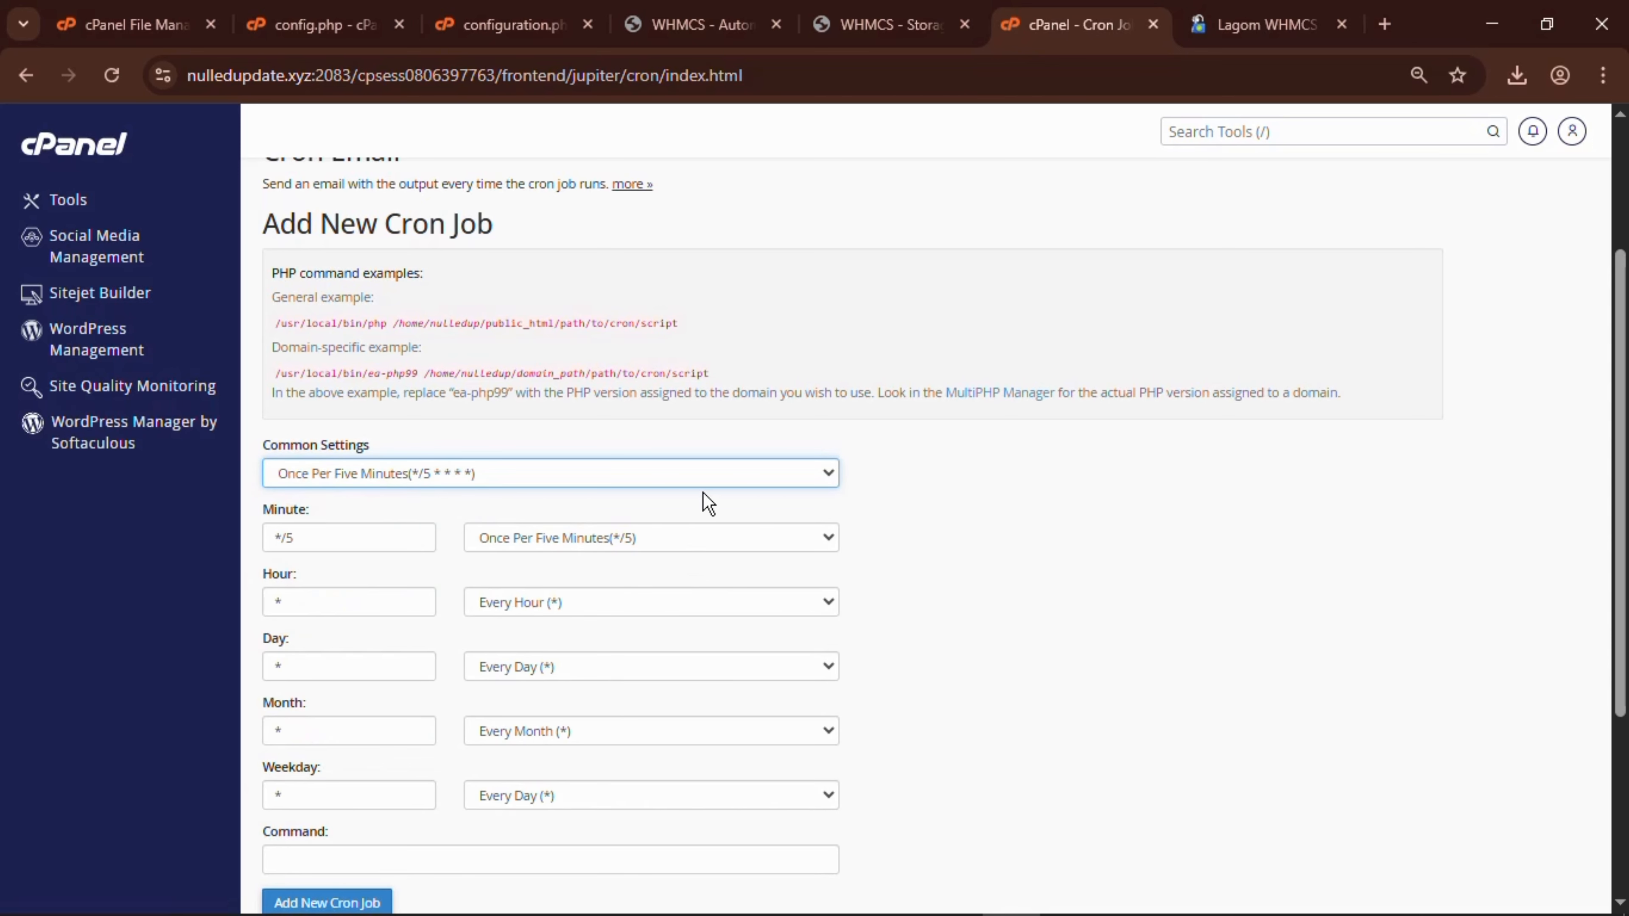
scroll(622, 577, "down", 1)
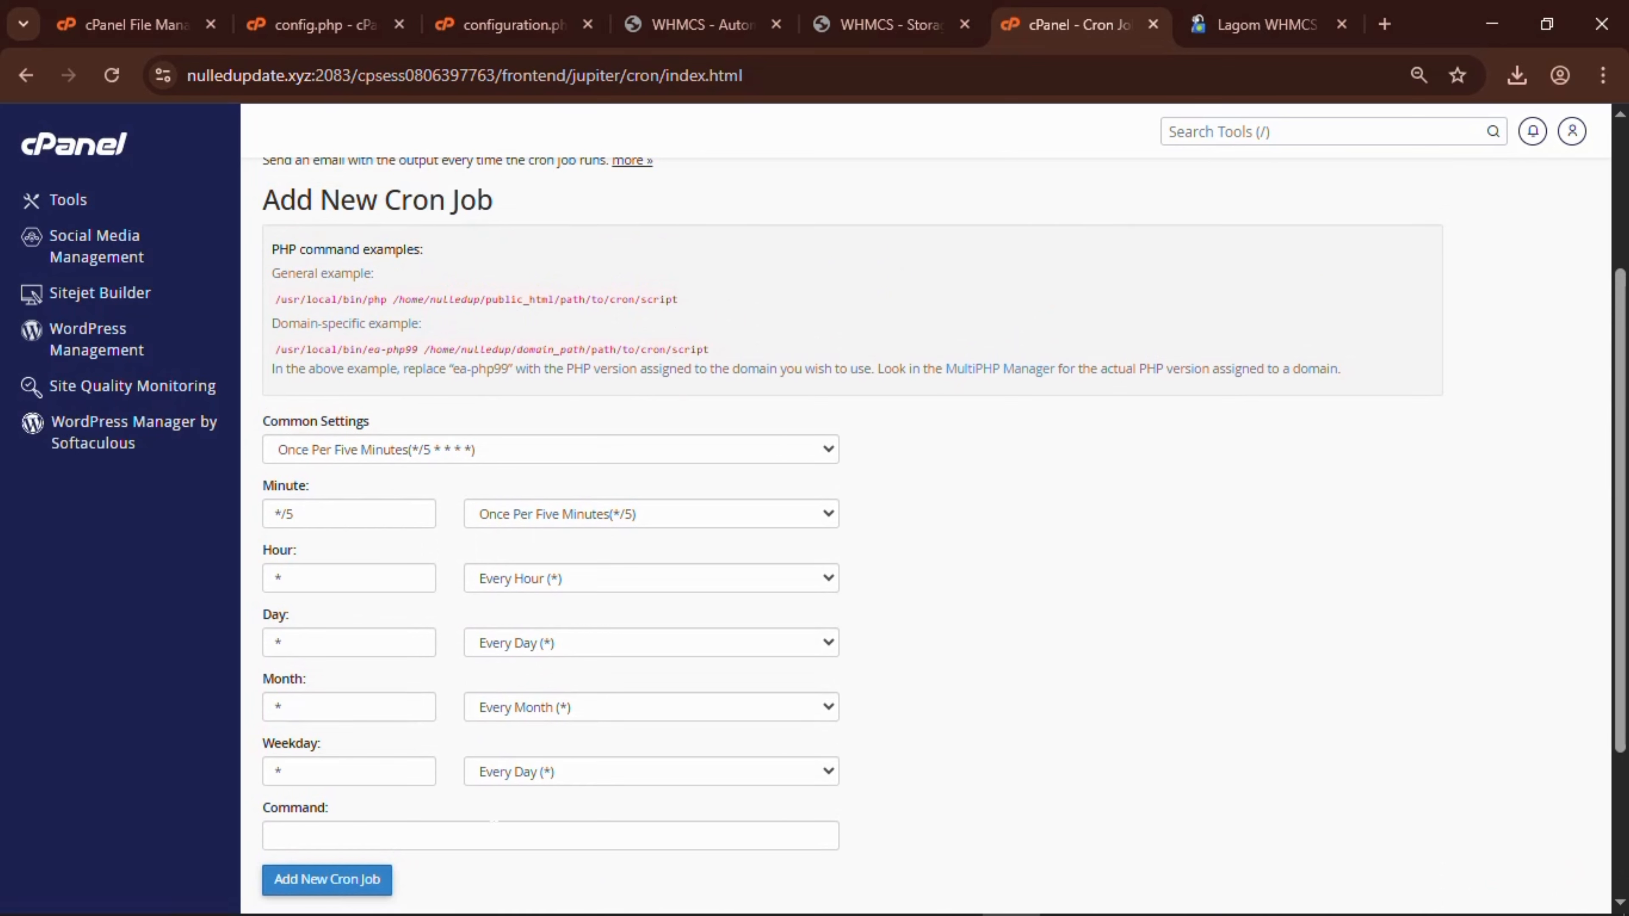
left_click(550, 835)
type("/usr/bin/php -q /home/nulledup/whmcsdata/crons/cron.php")
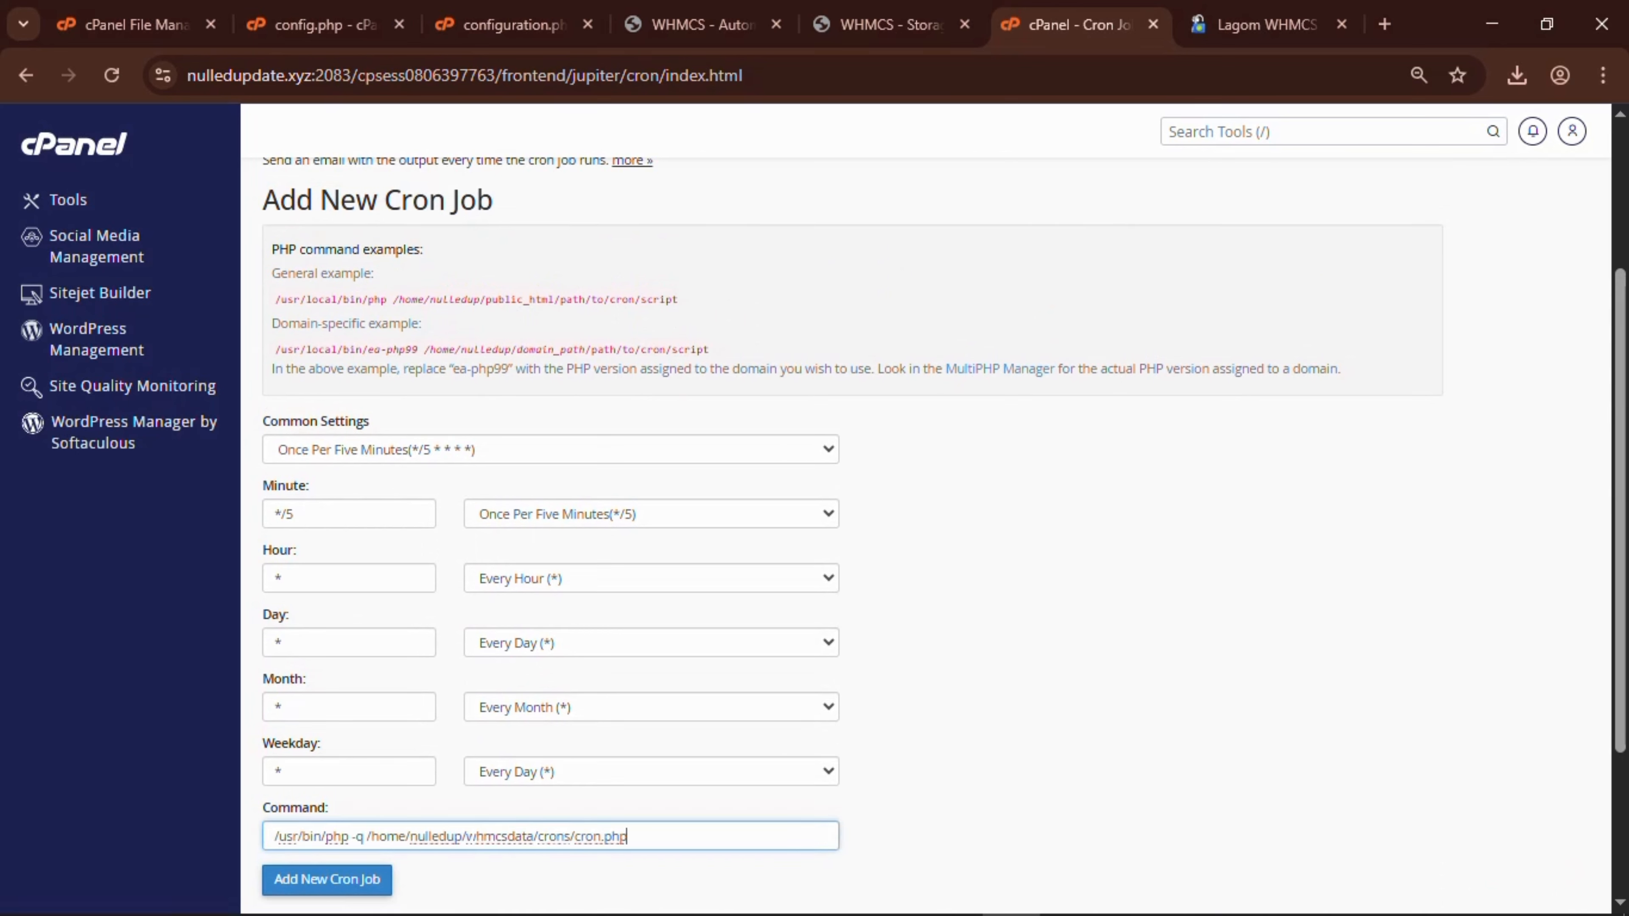
left_click(330, 877)
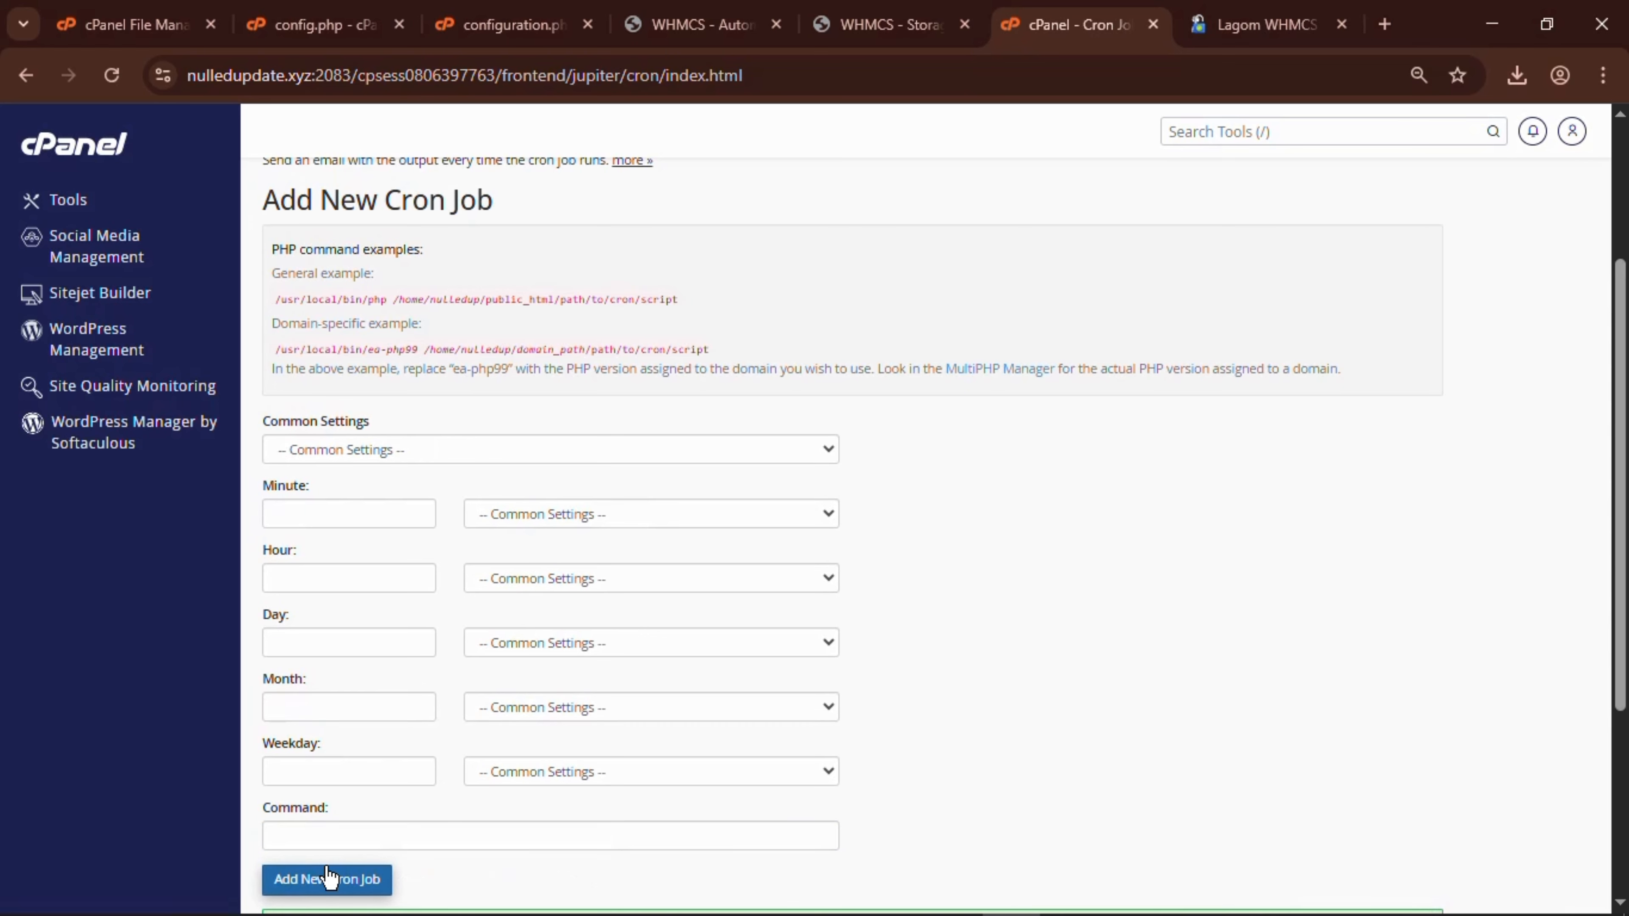
Check the new cron job's command in the current cron jobs list.
scroll(798, 609, "down", 3)
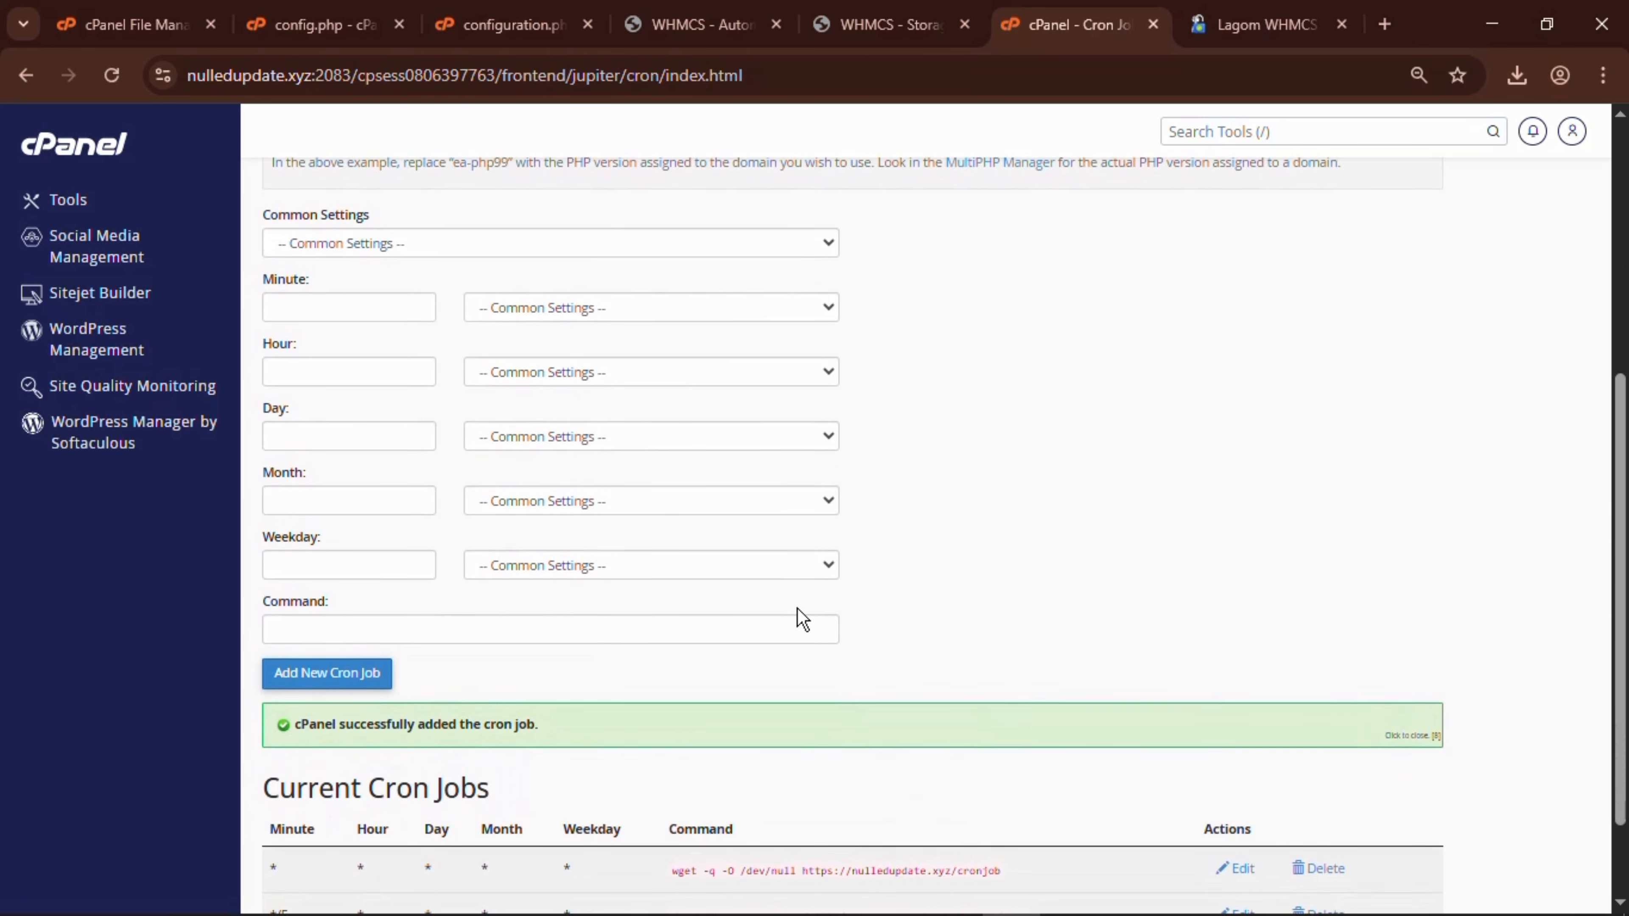
scroll(798, 609, "down", 1)
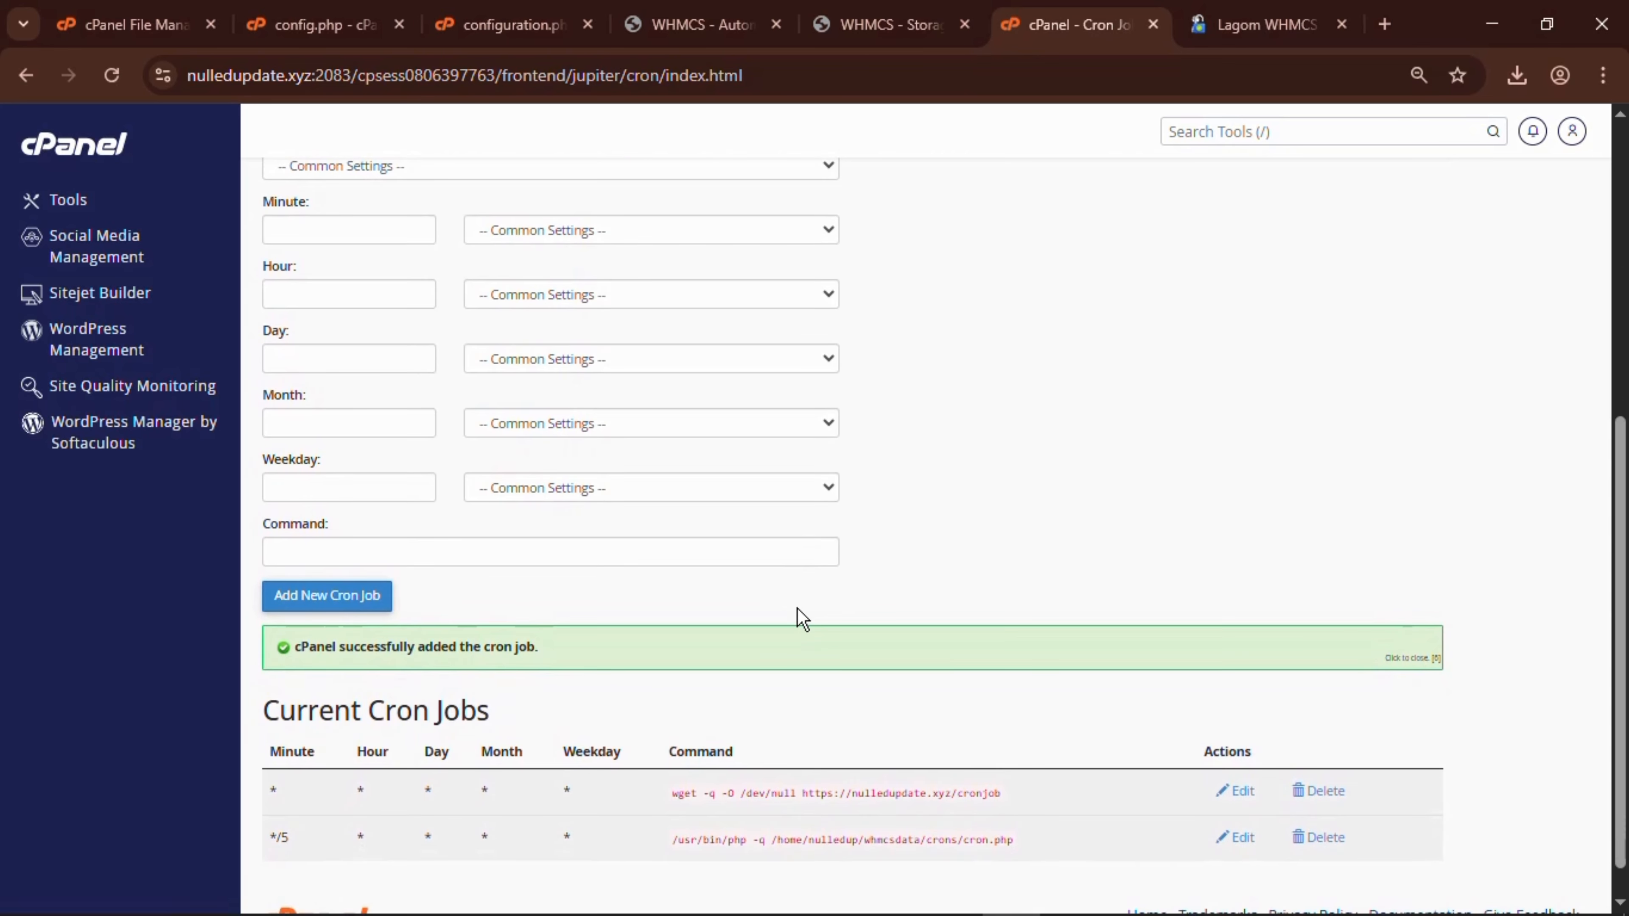
mouse_move(696, 861)
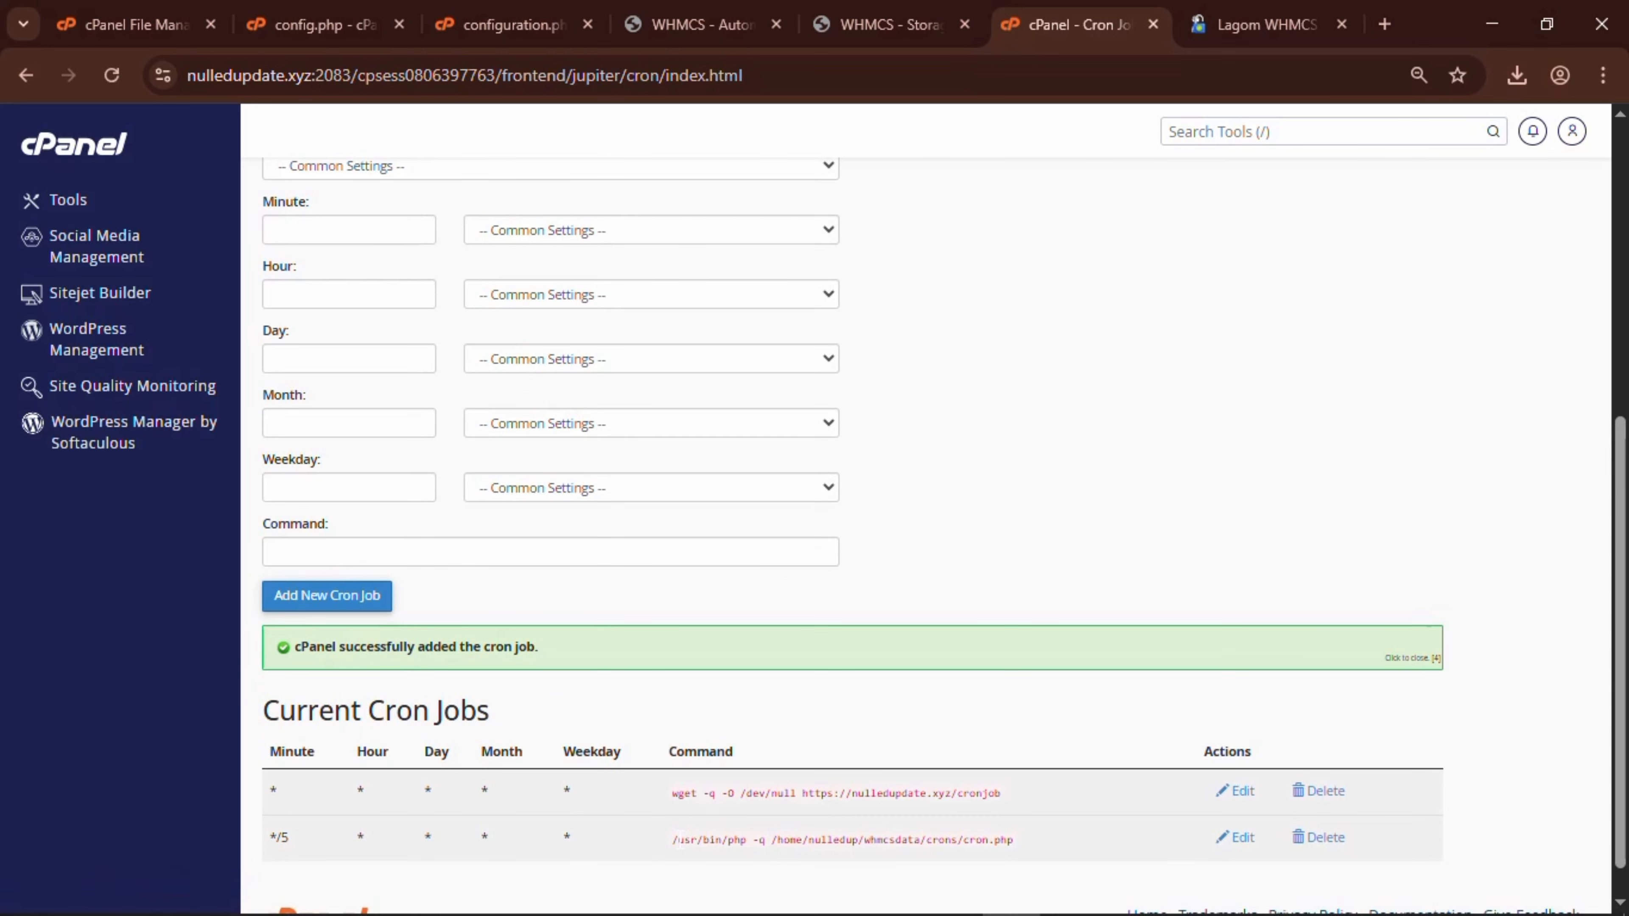
left_click_drag(678, 839, 1018, 831)
left_click(1026, 839)
scroll(1037, 618, "up", 8)
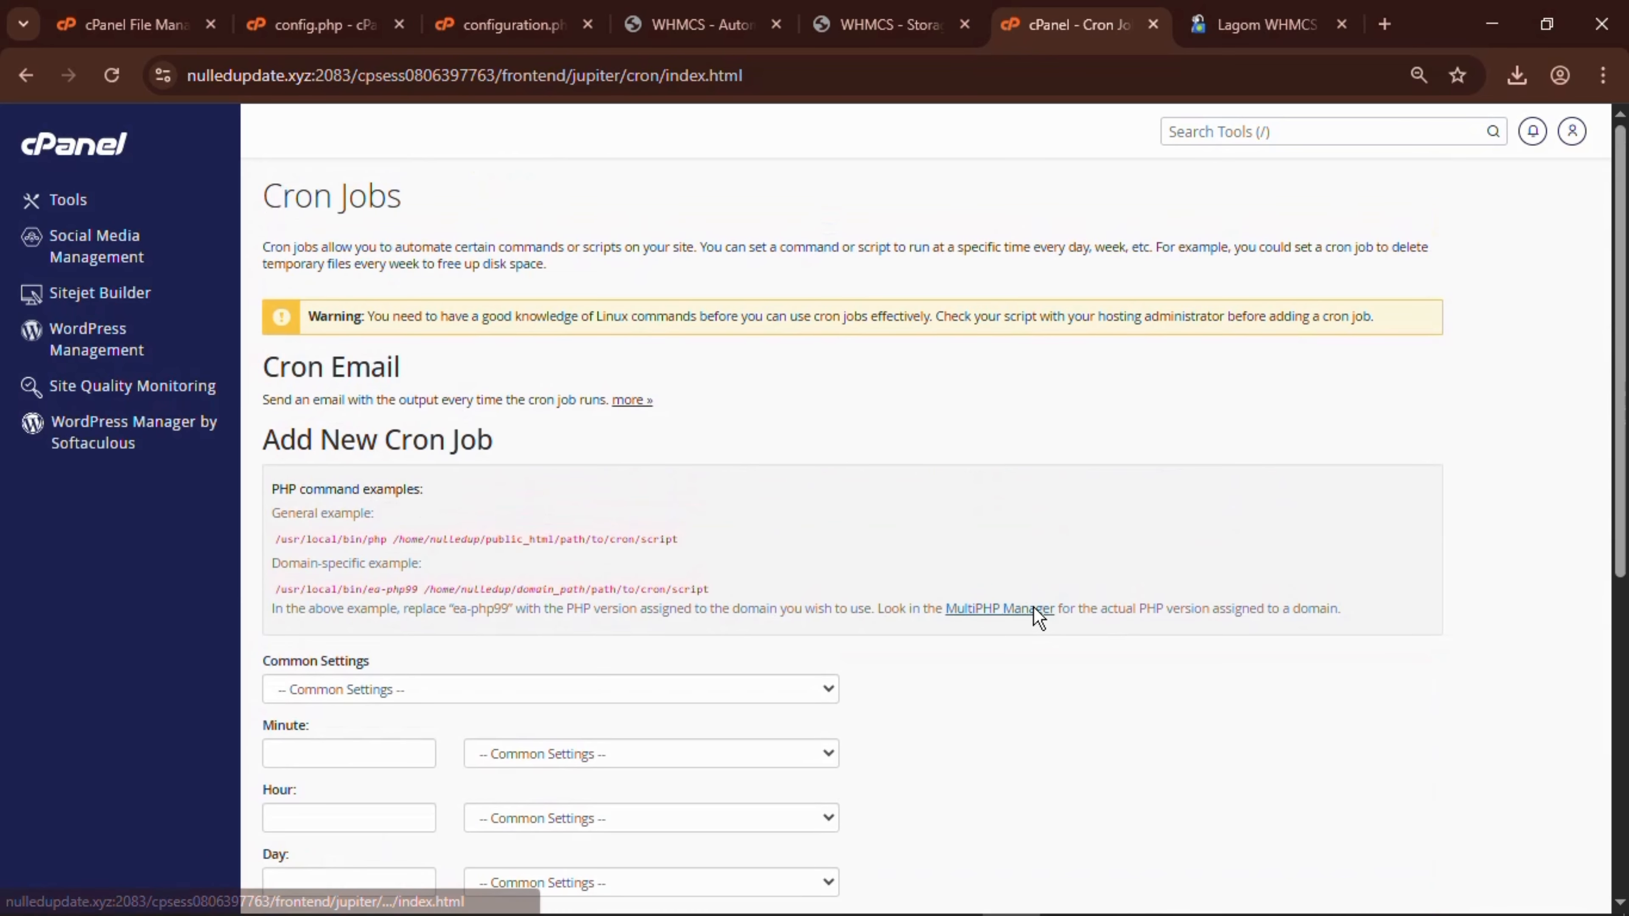
Refresh the WHMCS cron status twice; it still reports no cron invocation.
left_click(701, 14)
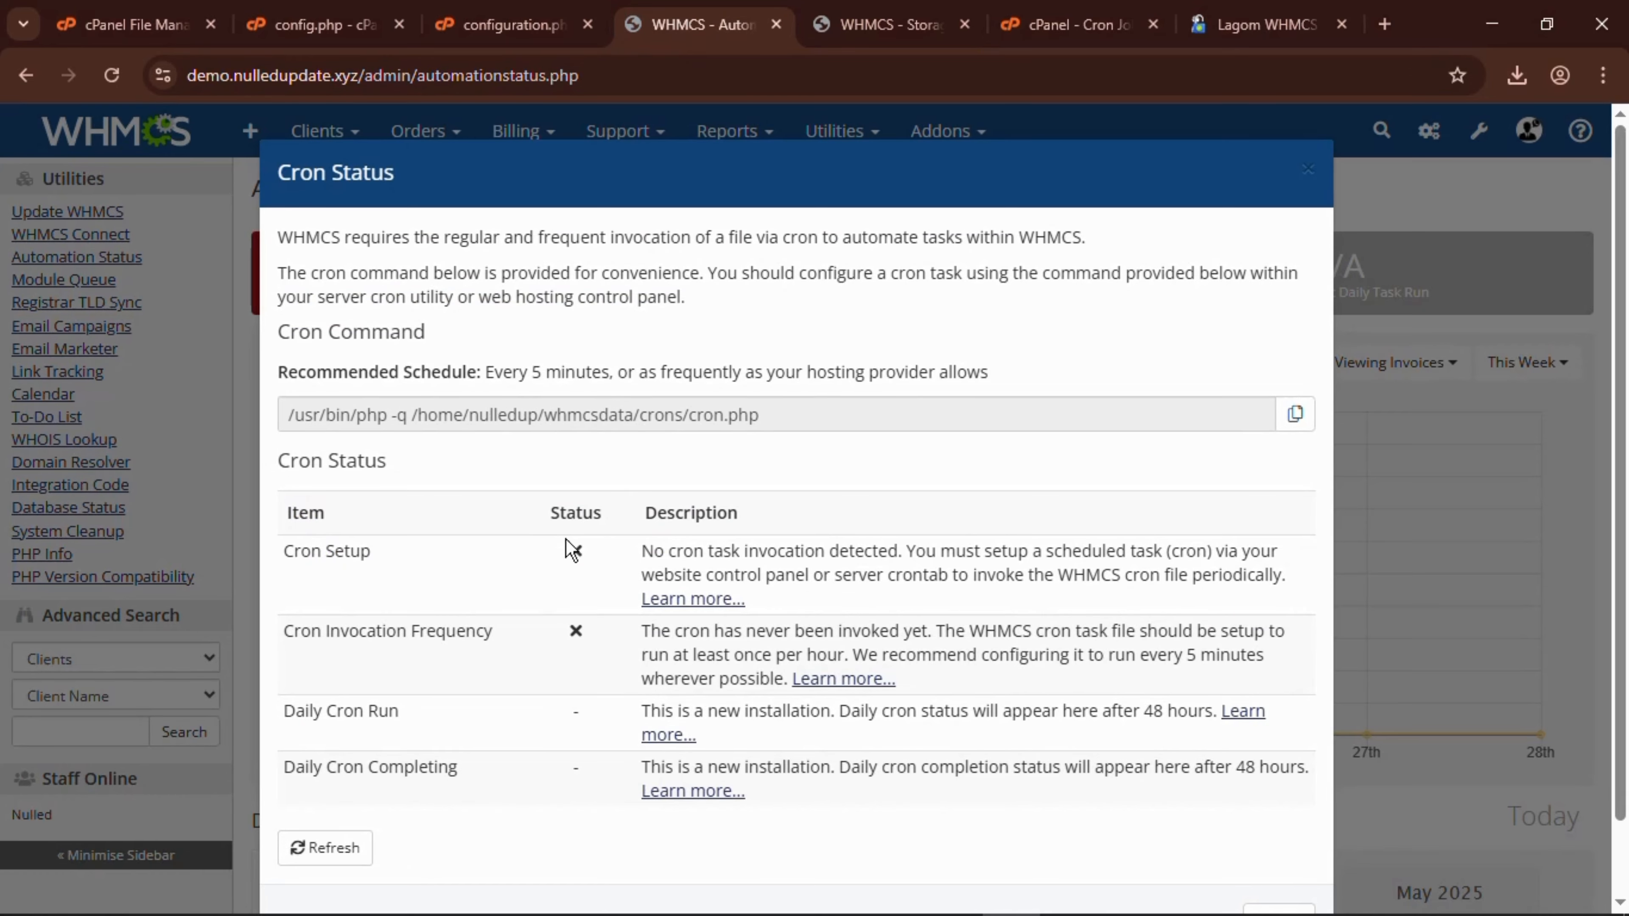
scroll(649, 592, "down", 2)
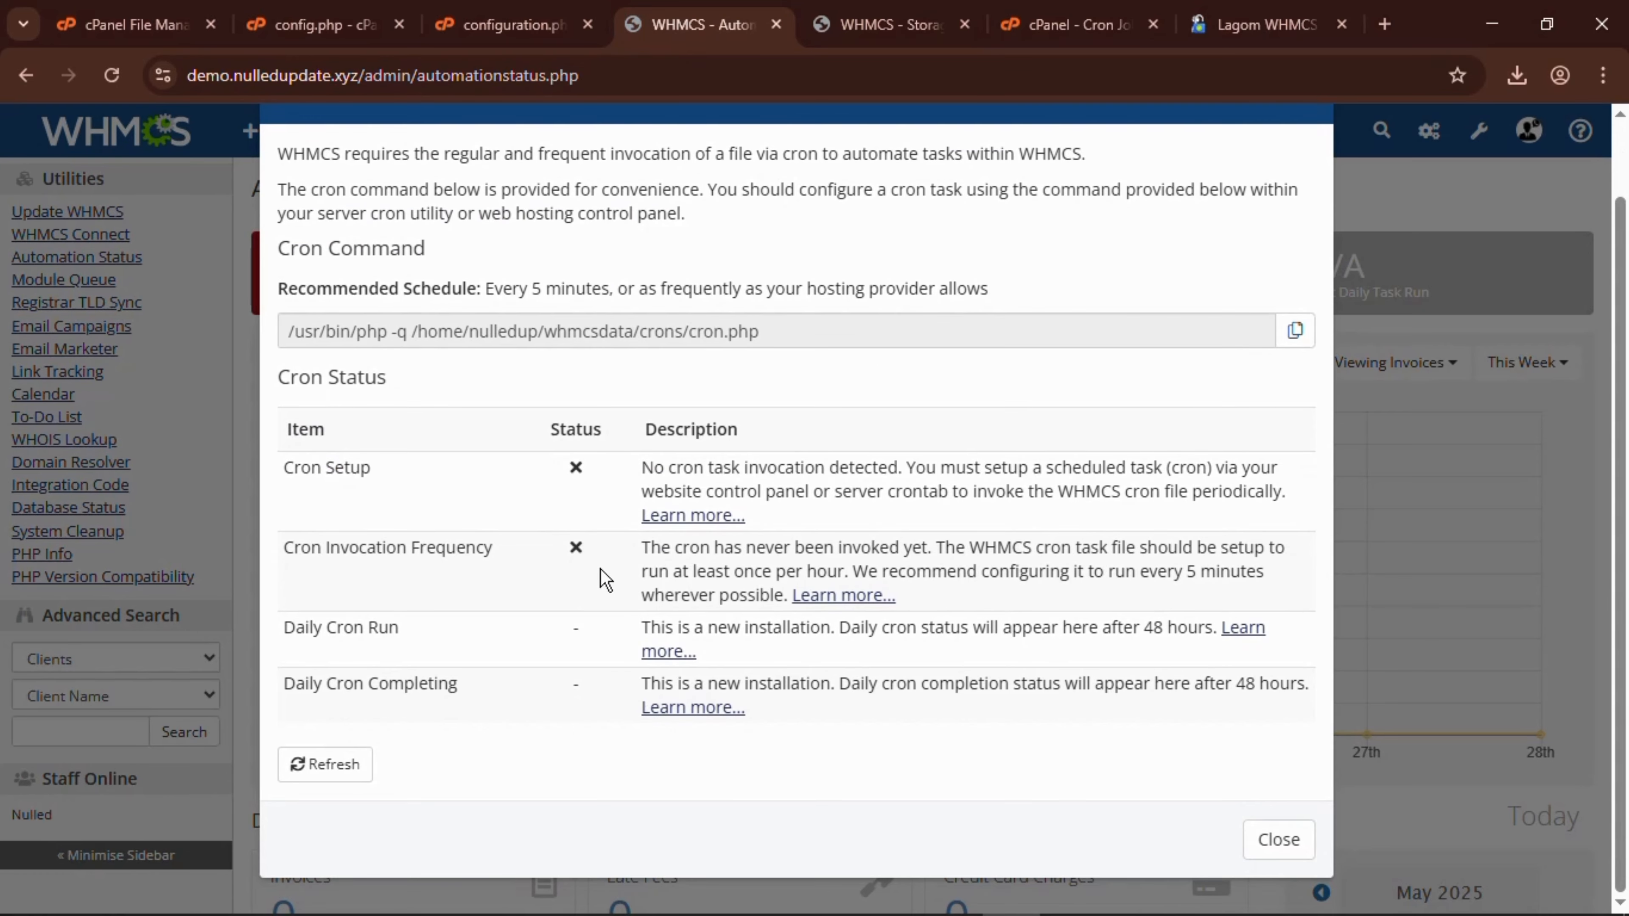
left_click_drag(286, 476, 420, 493)
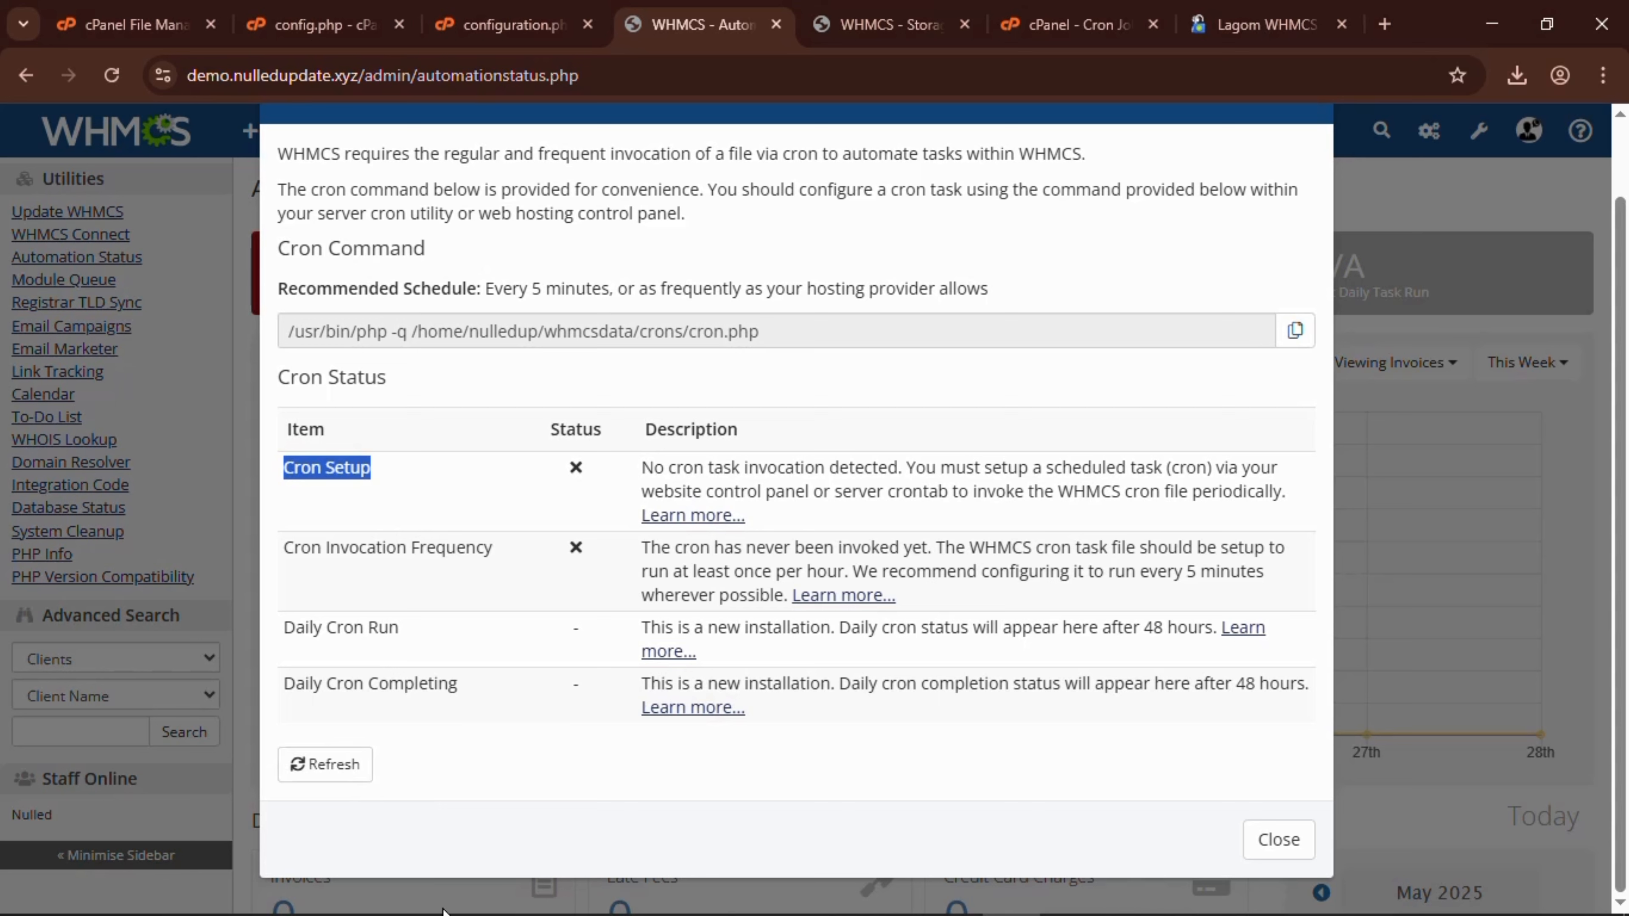
left_click(356, 781)
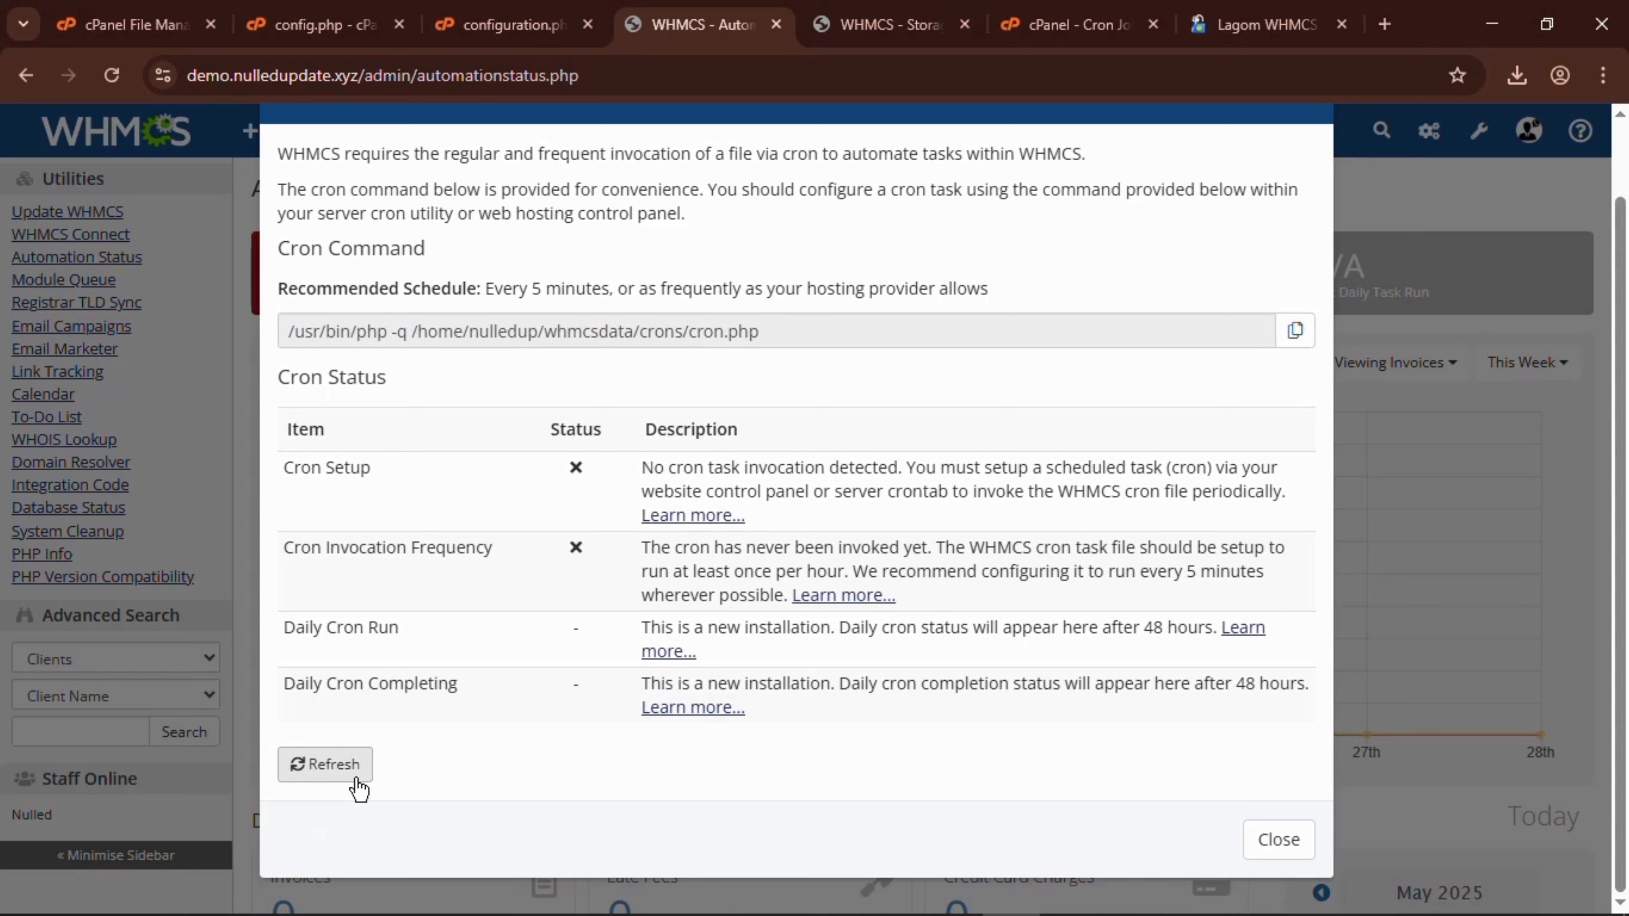
left_click(357, 780)
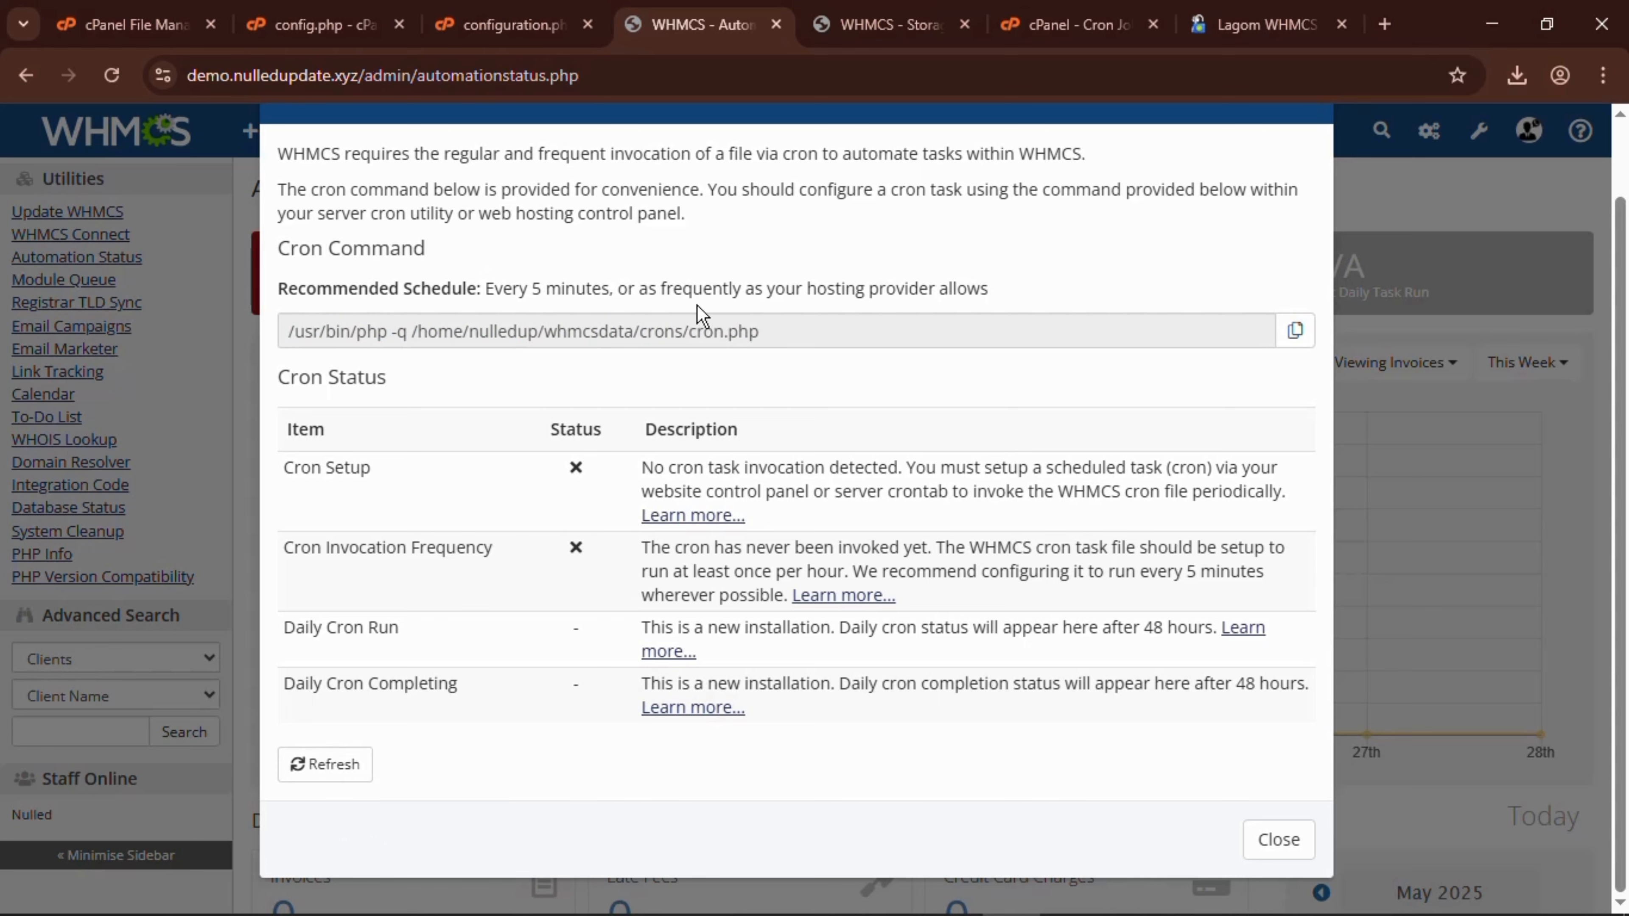
left_click(888, 24)
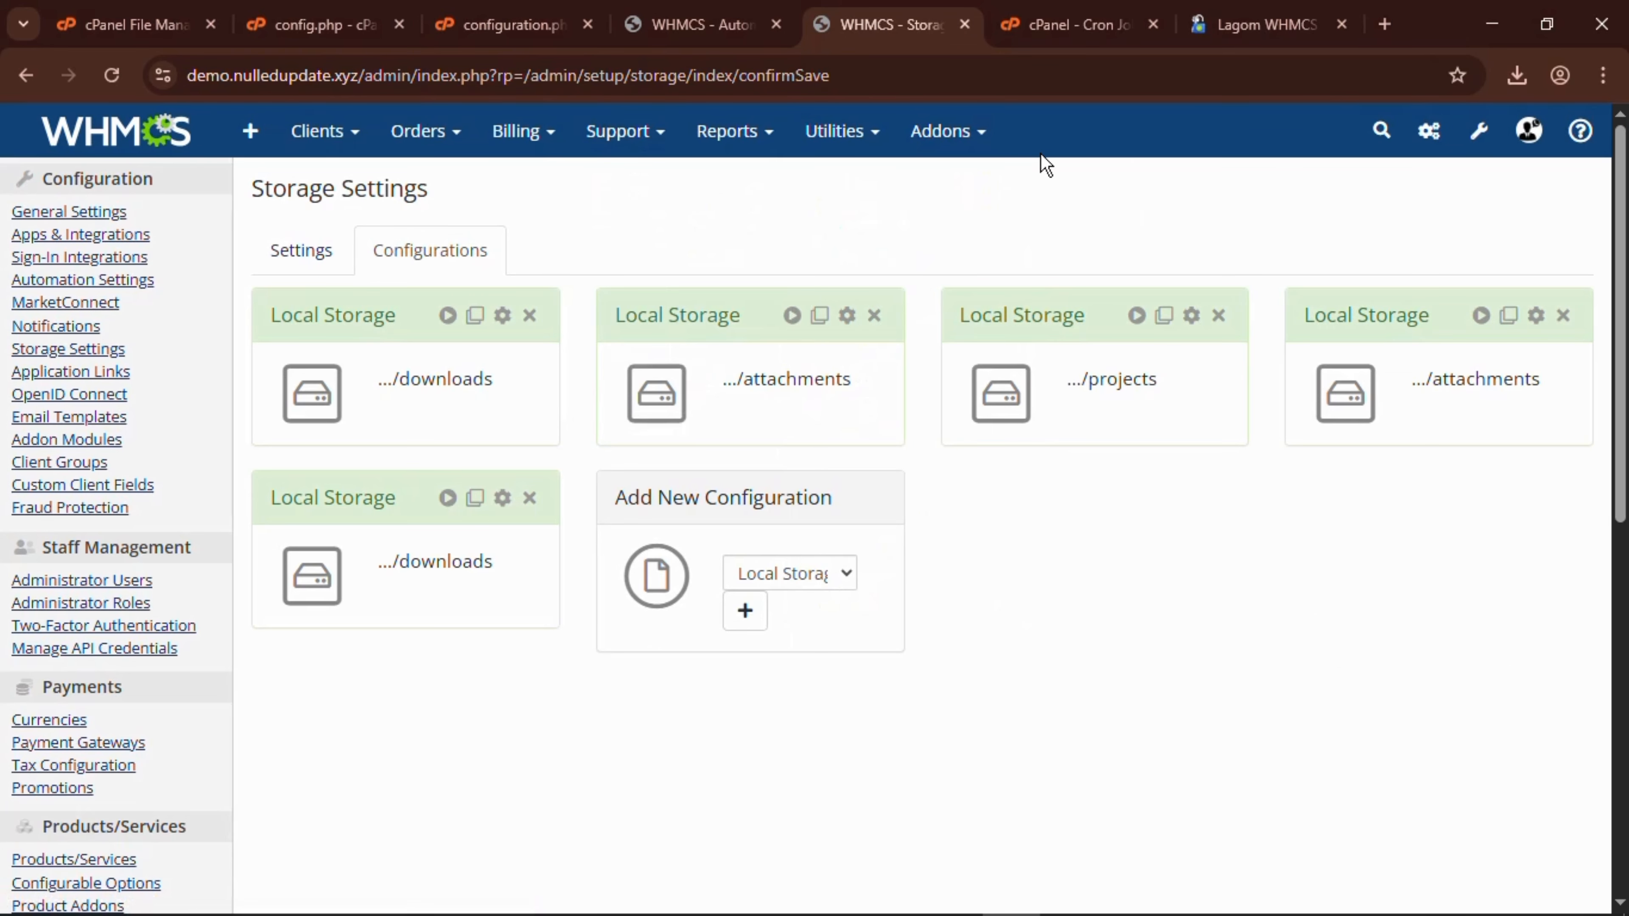
left_click(1401, 21)
Load the demo.nulledupdate.xyz client Portal Home in the new tab.
left_click(911, 64)
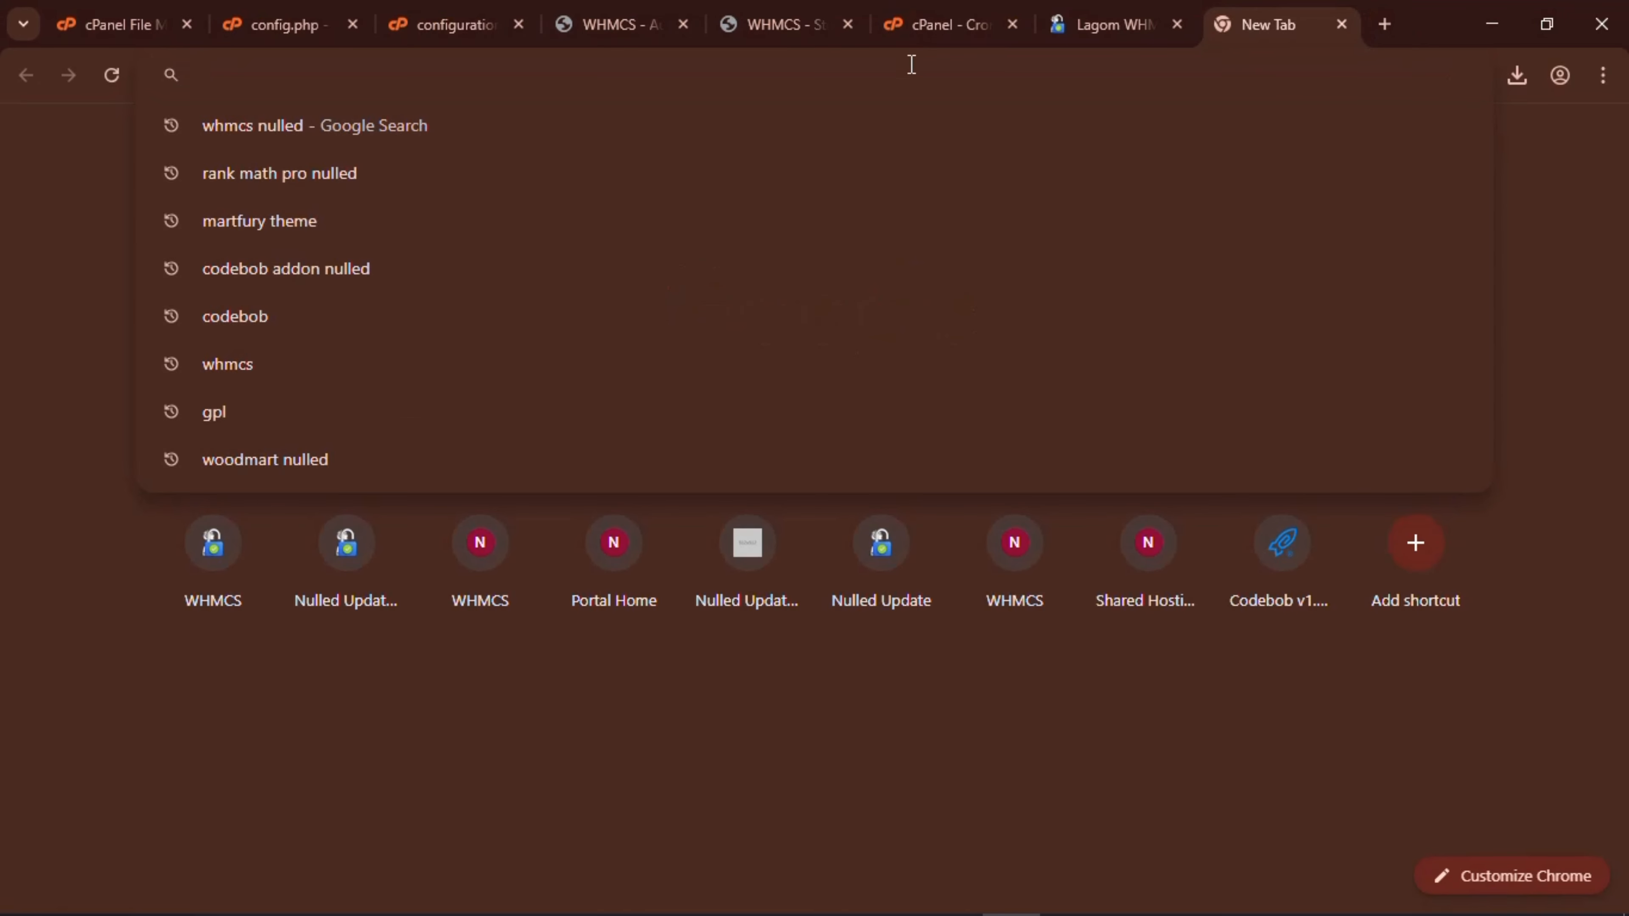
type("dem")
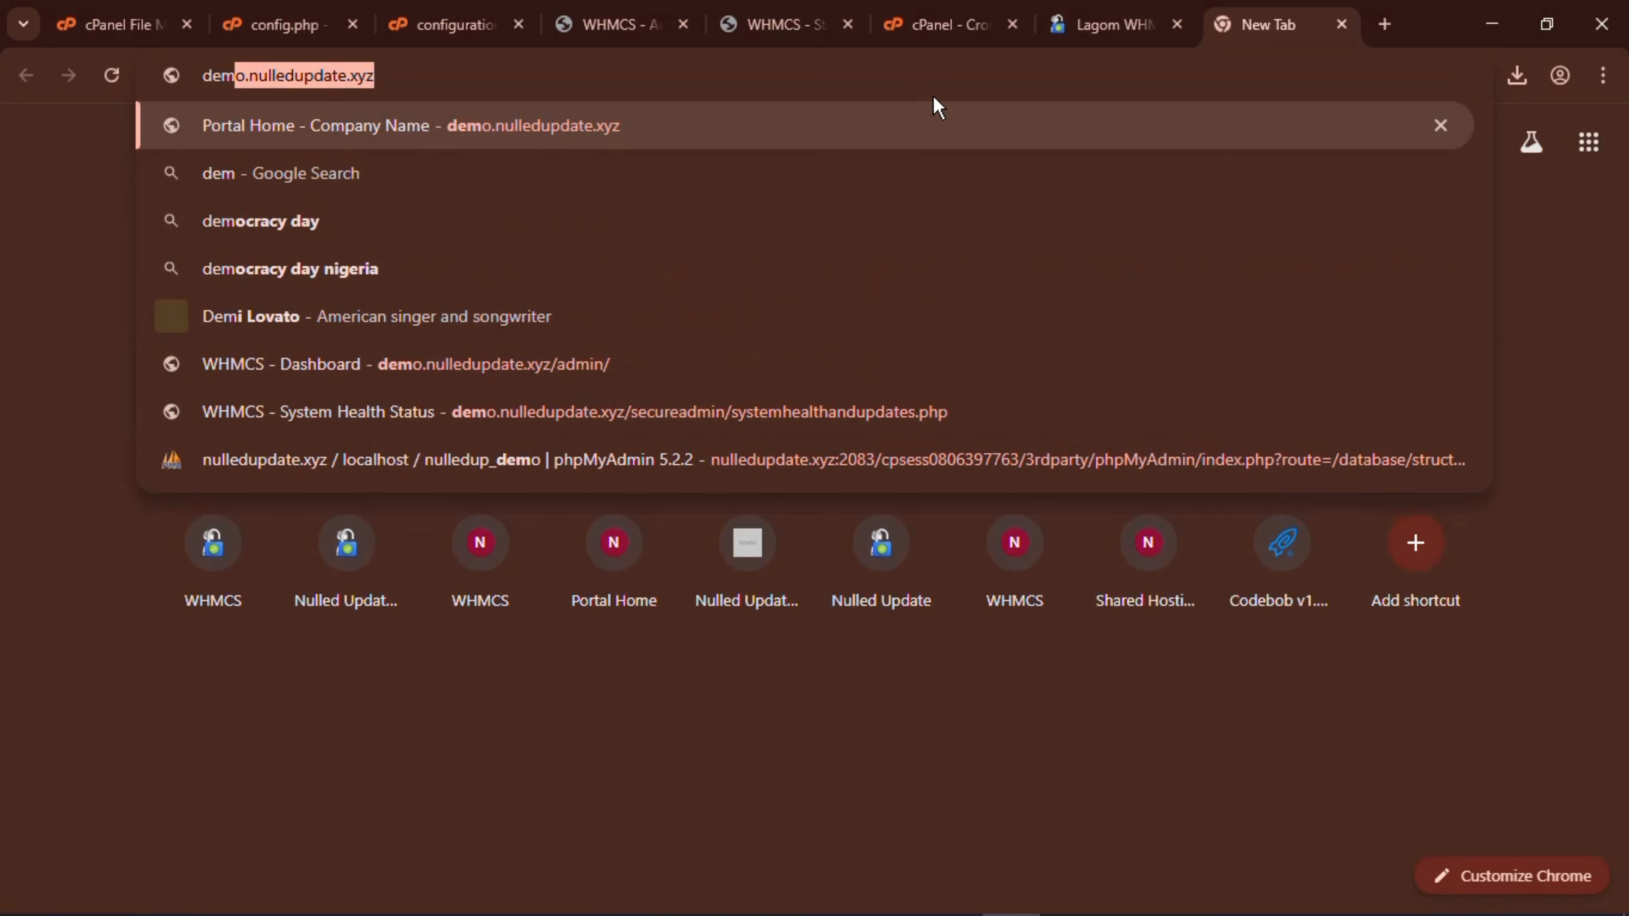
key("Return")
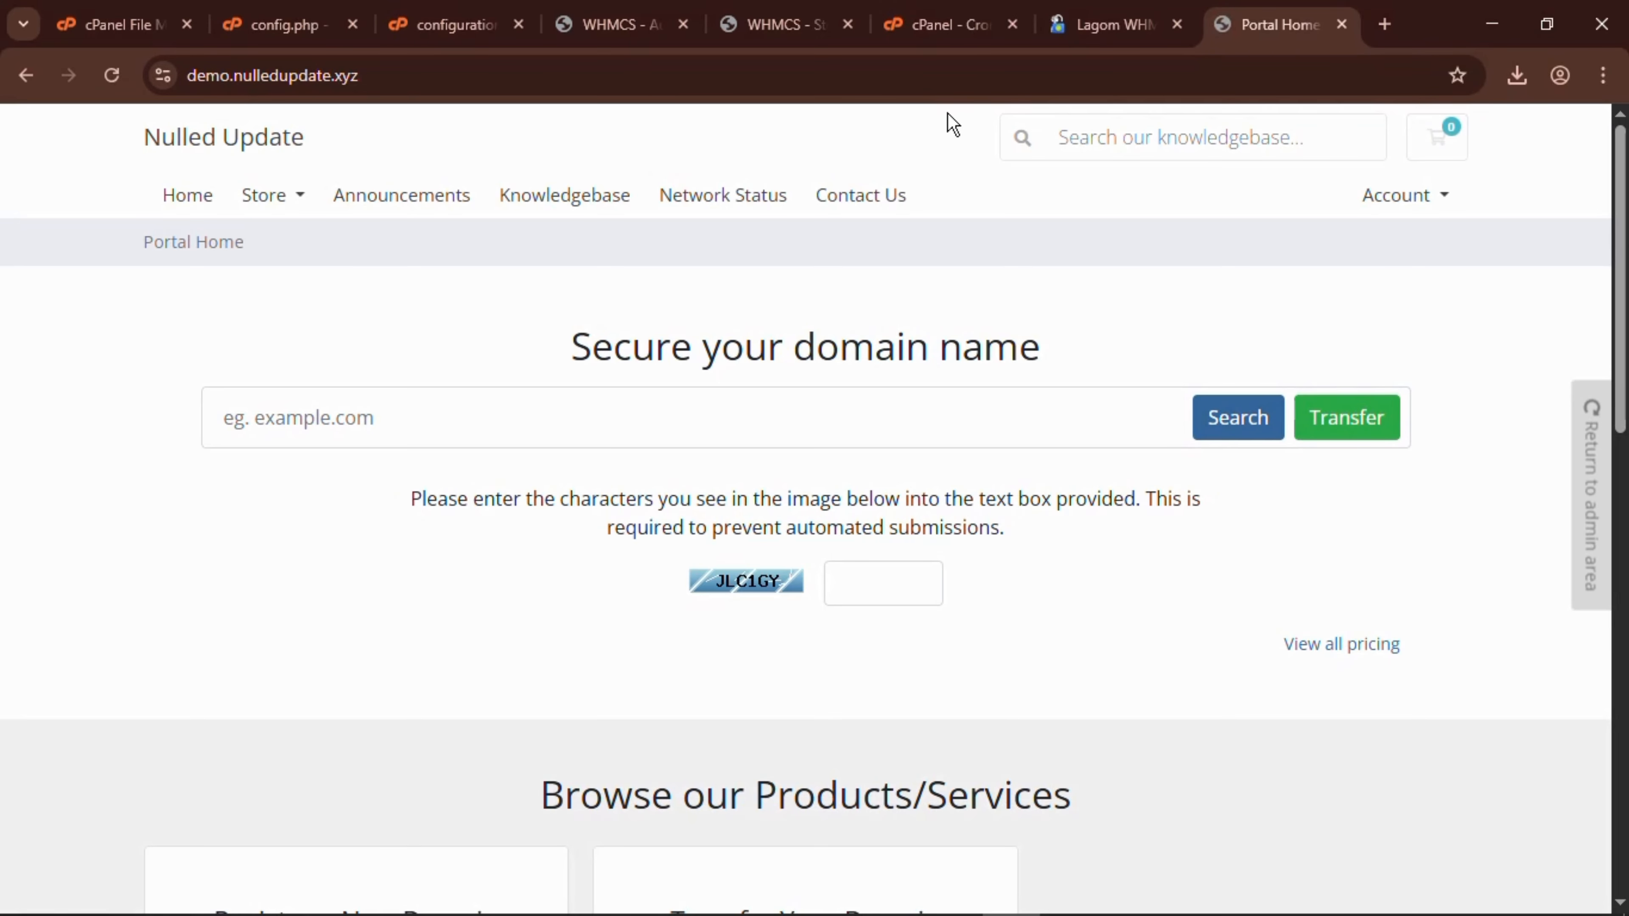
scroll(961, 327, "down", 6)
scroll(962, 327, "up", 3)
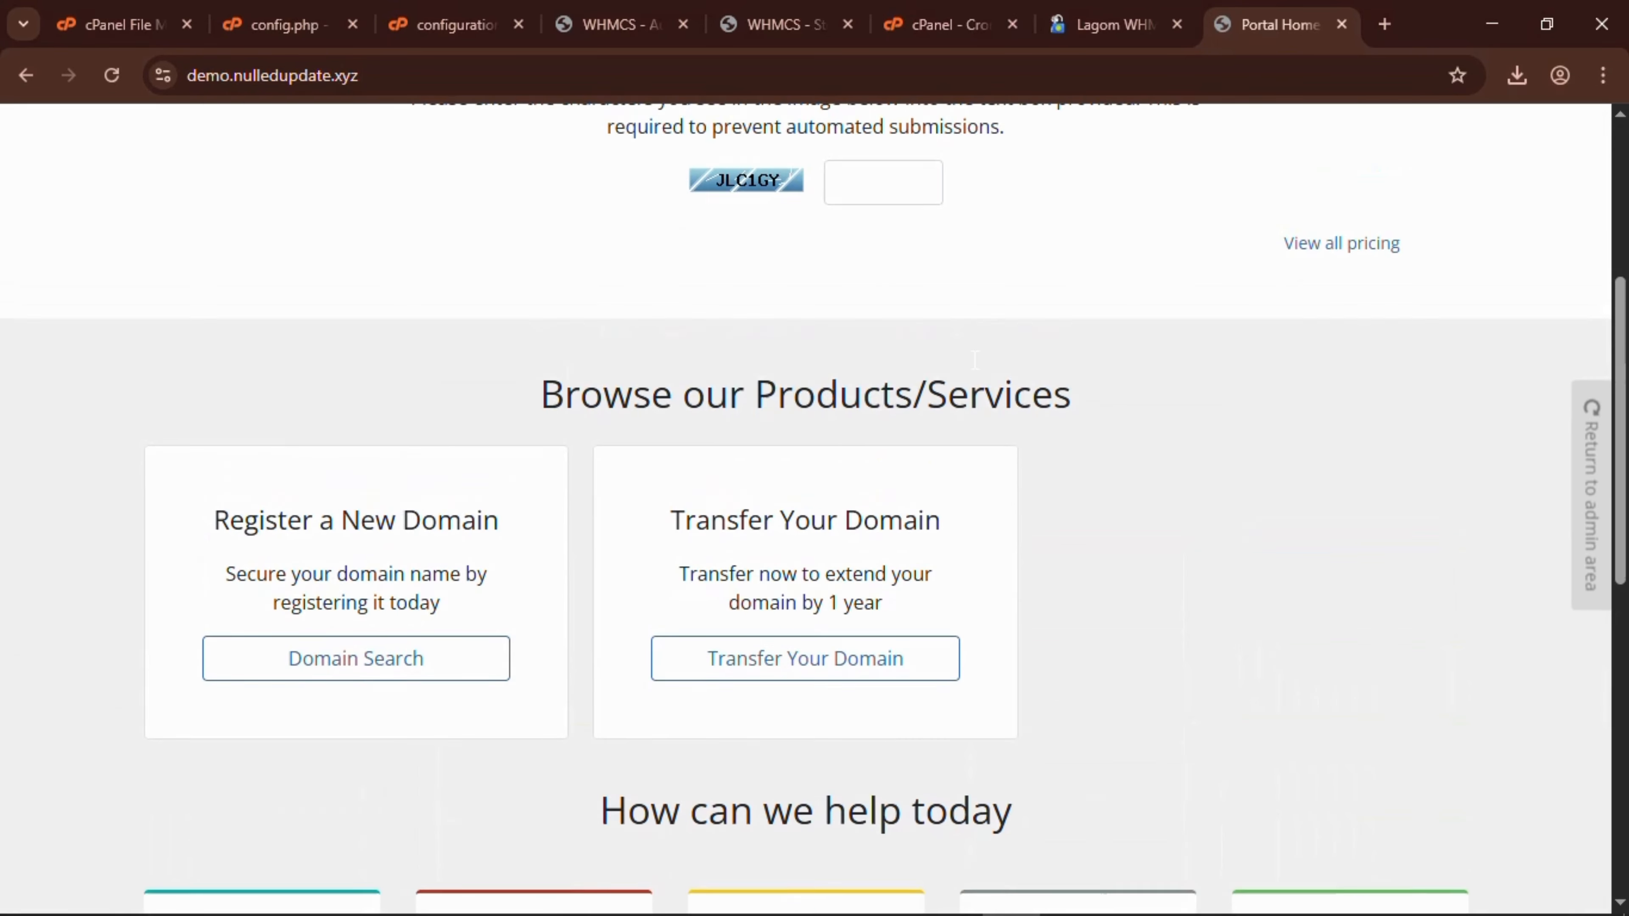
scroll(962, 327, "up", 4)
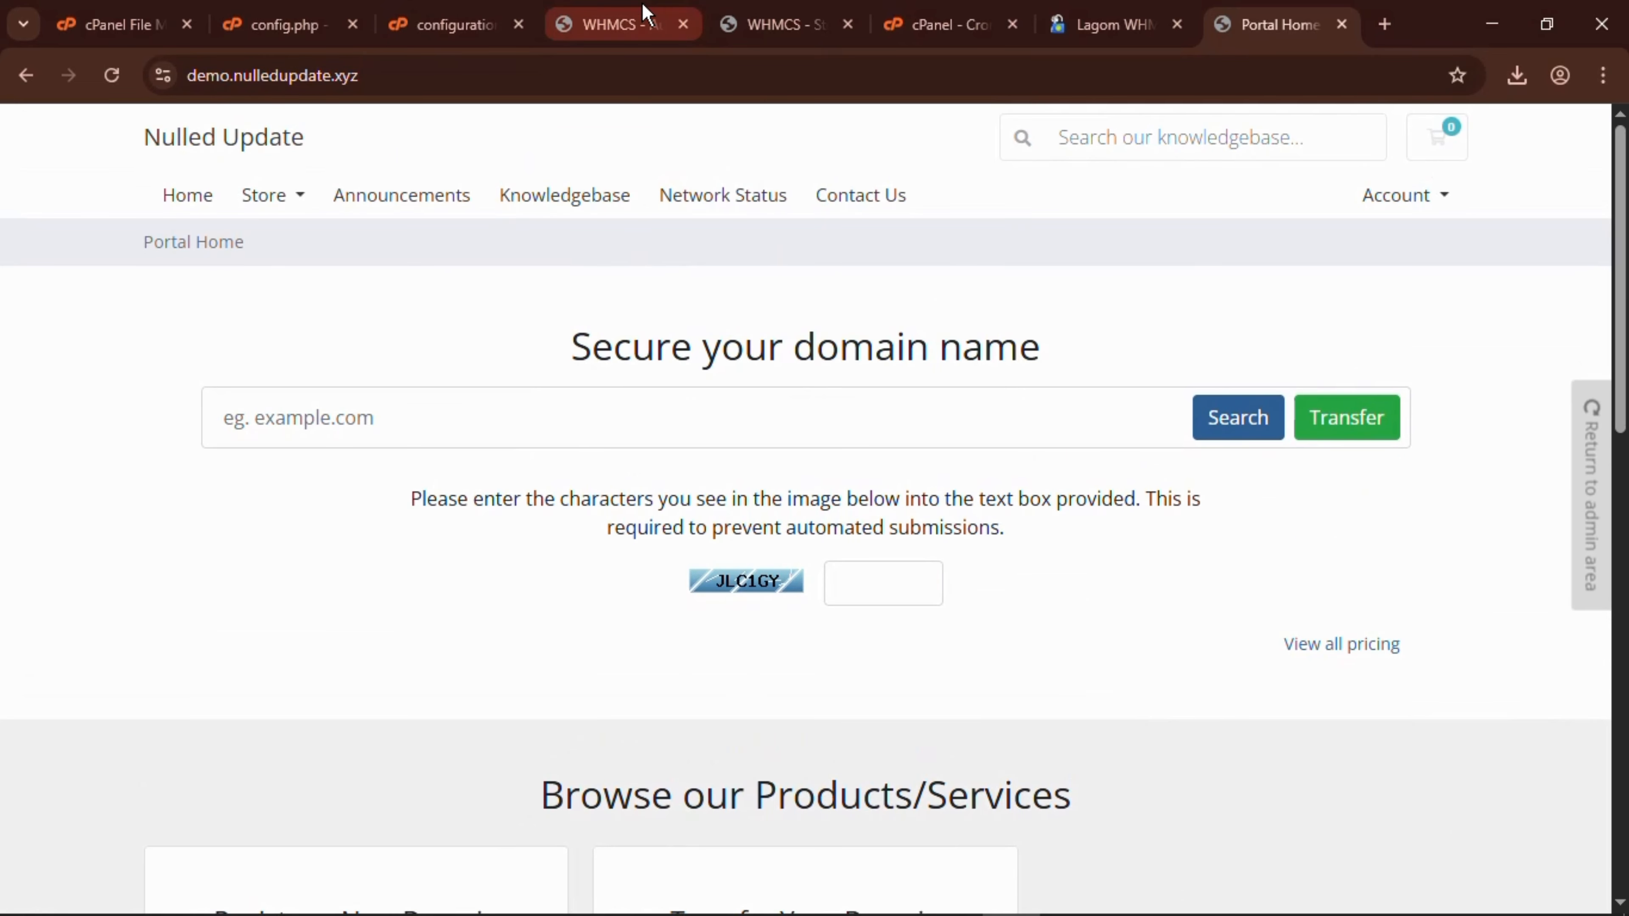
Return to WHMCS Automation Status and select the admin folder name in its address.
mouse_move(646, 11)
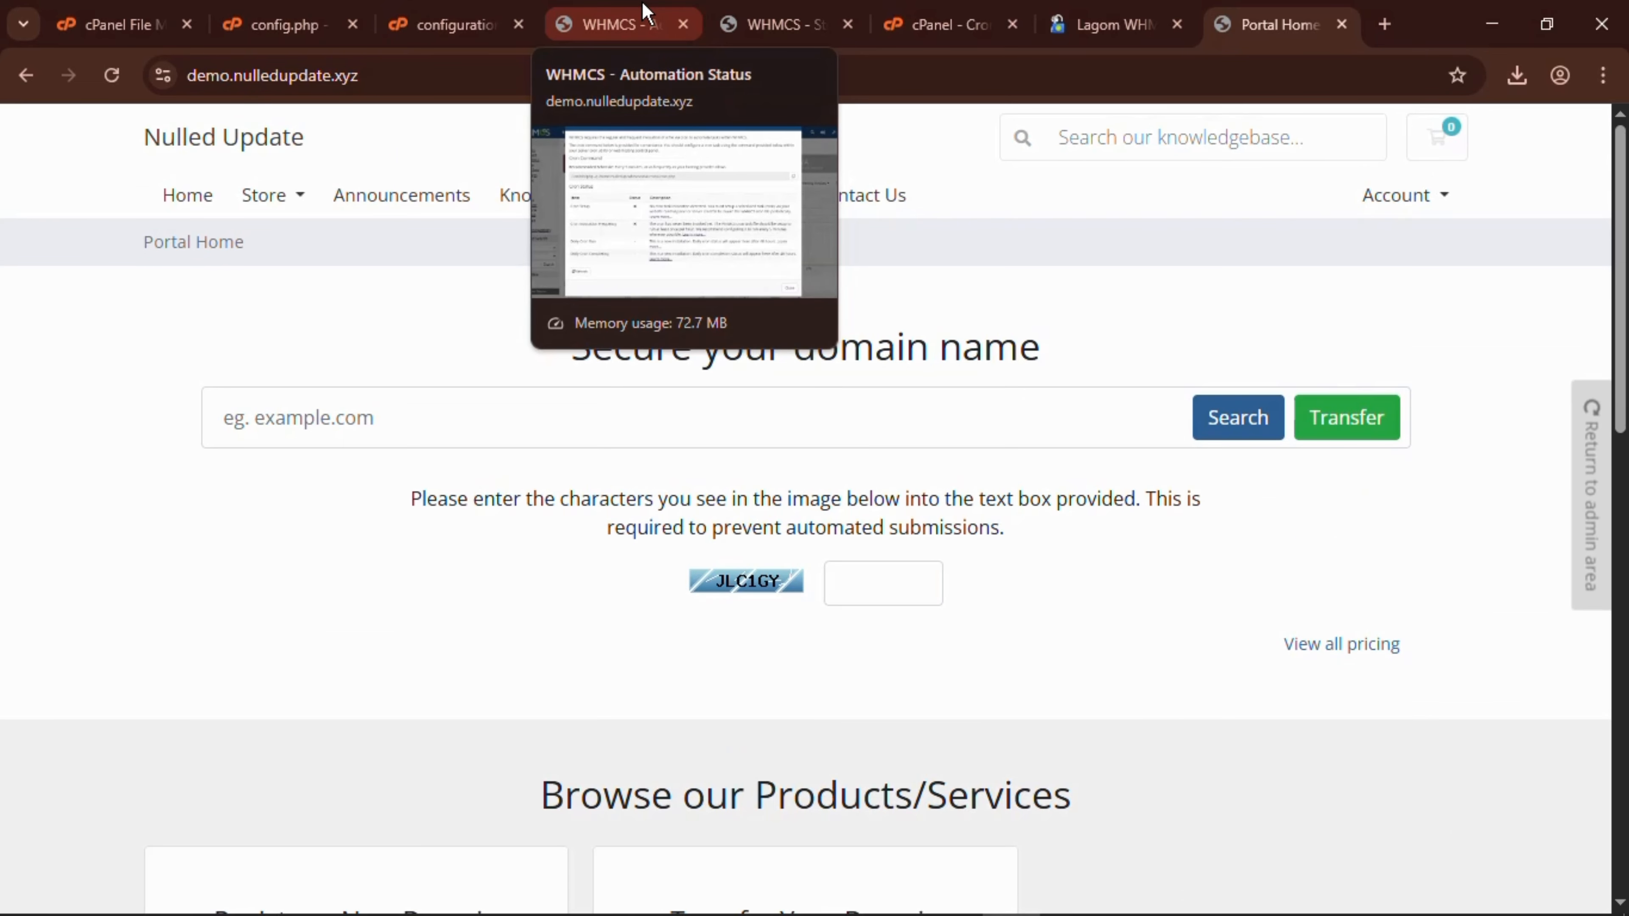
left_click(638, 21)
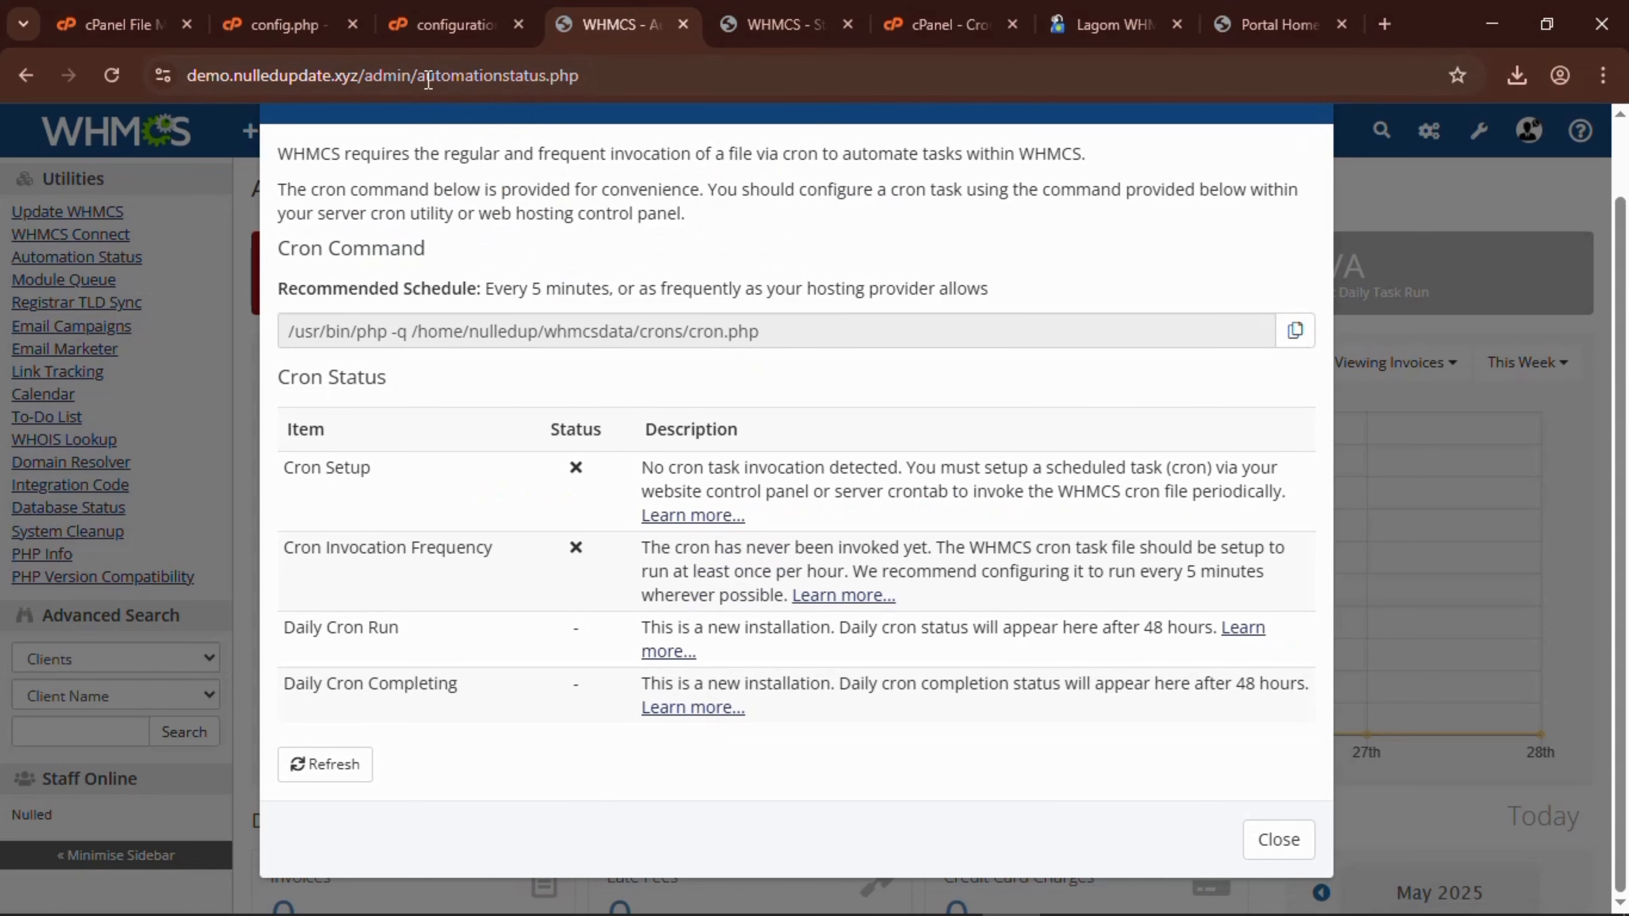
left_click_drag(415, 69, 364, 75)
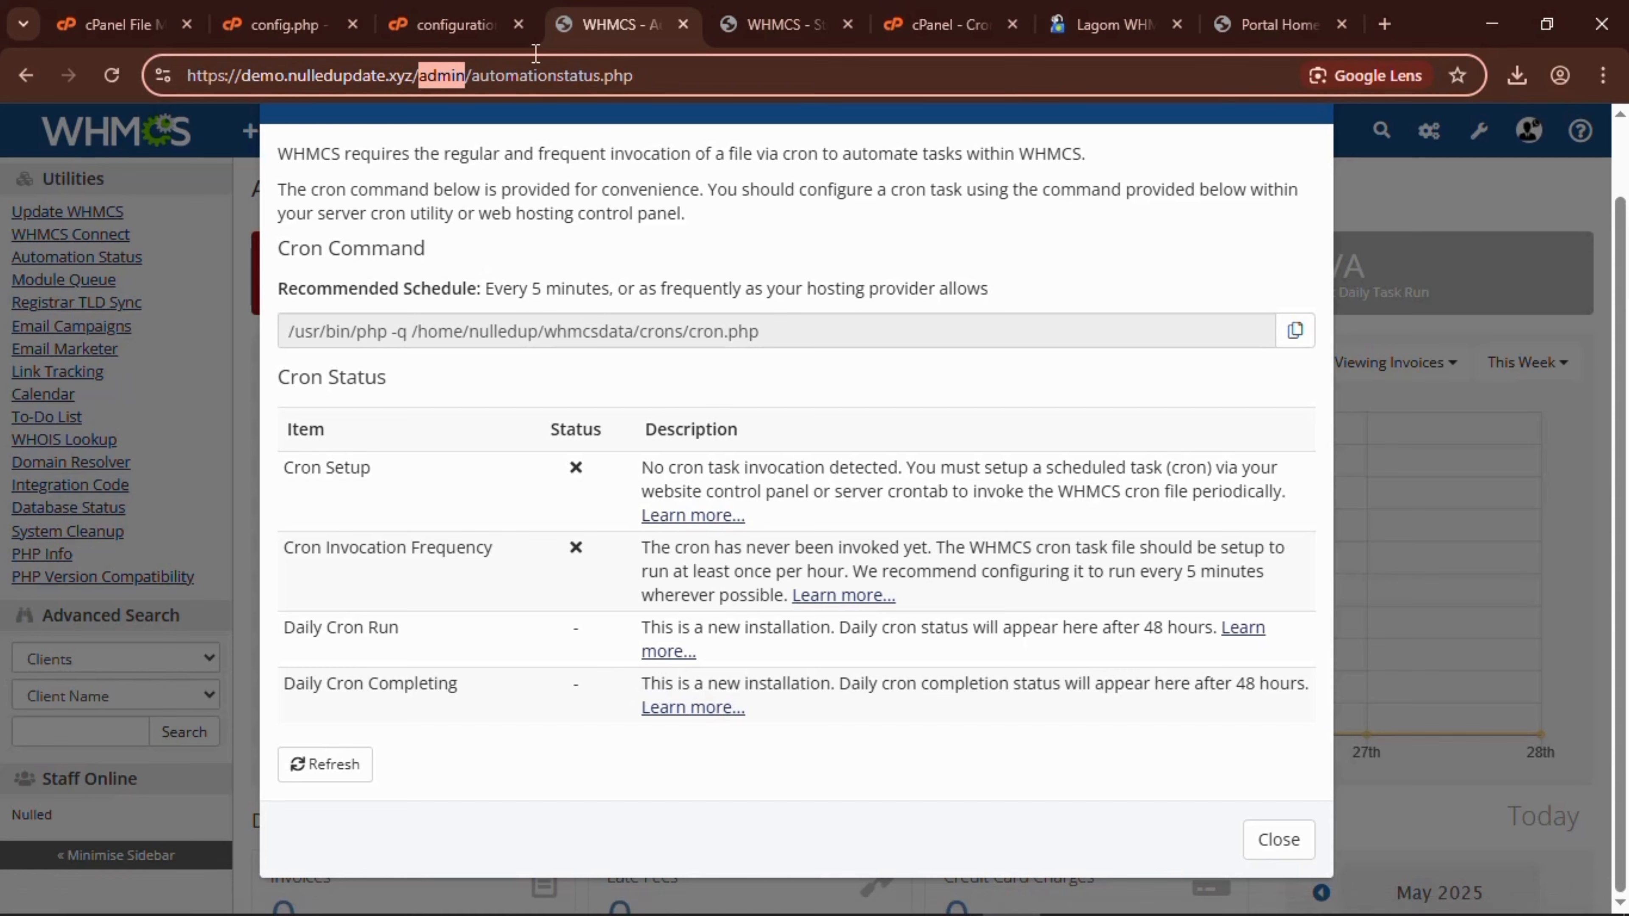
Copy the $customadminpath = "example"; line from the Notepad WHMCS security notes.
left_click(1082, 900)
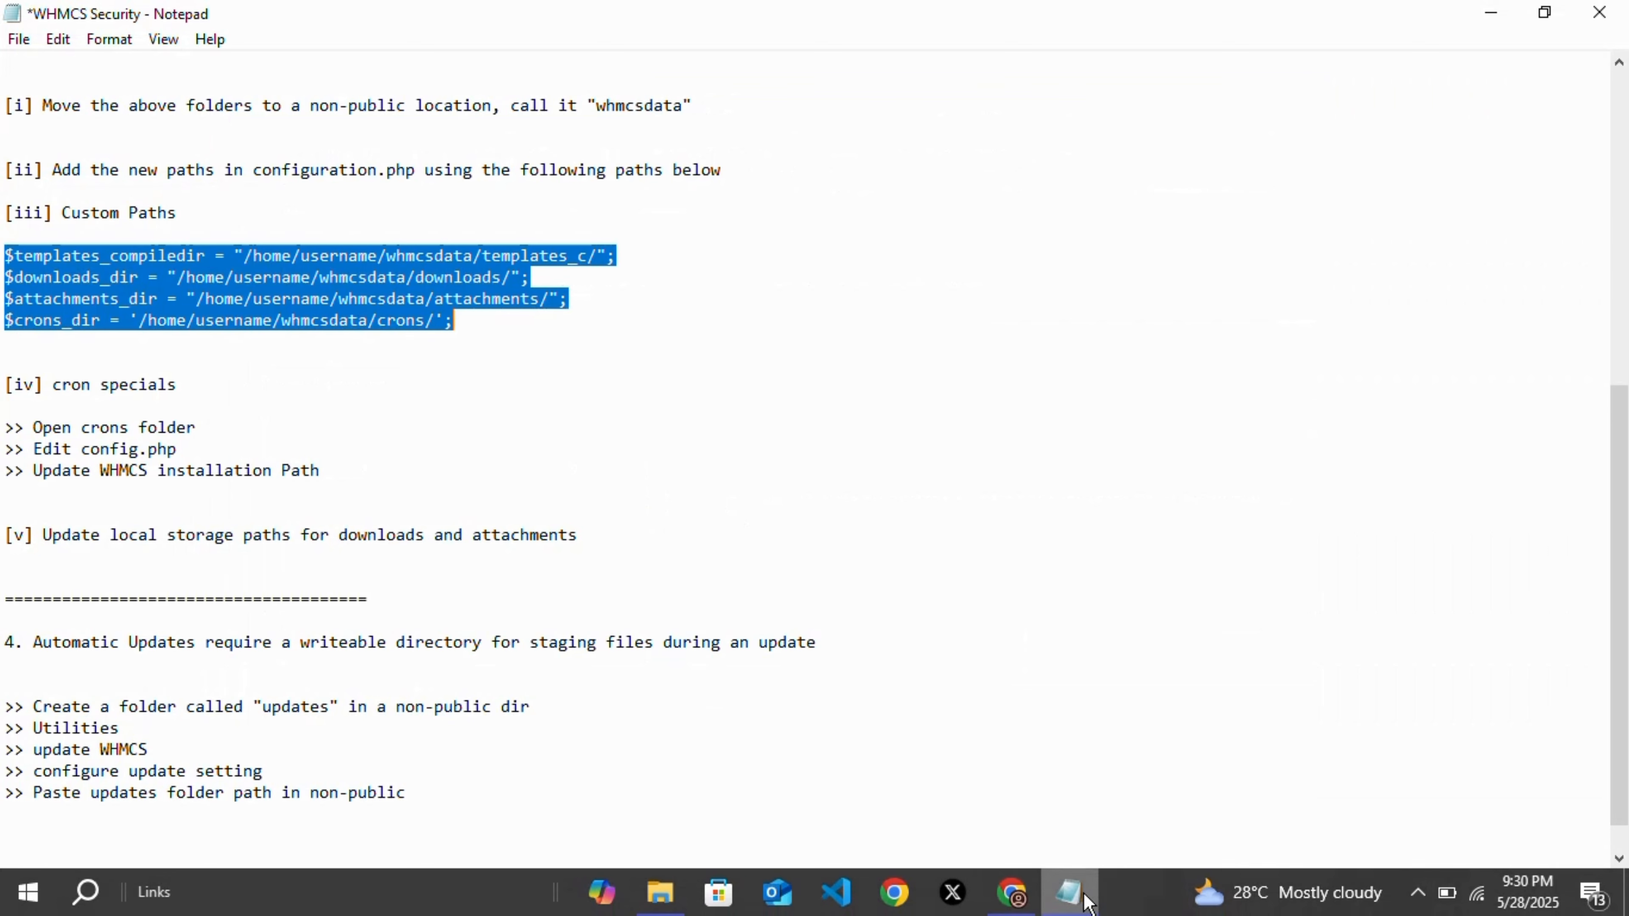
scroll(814, 449, "down", 1)
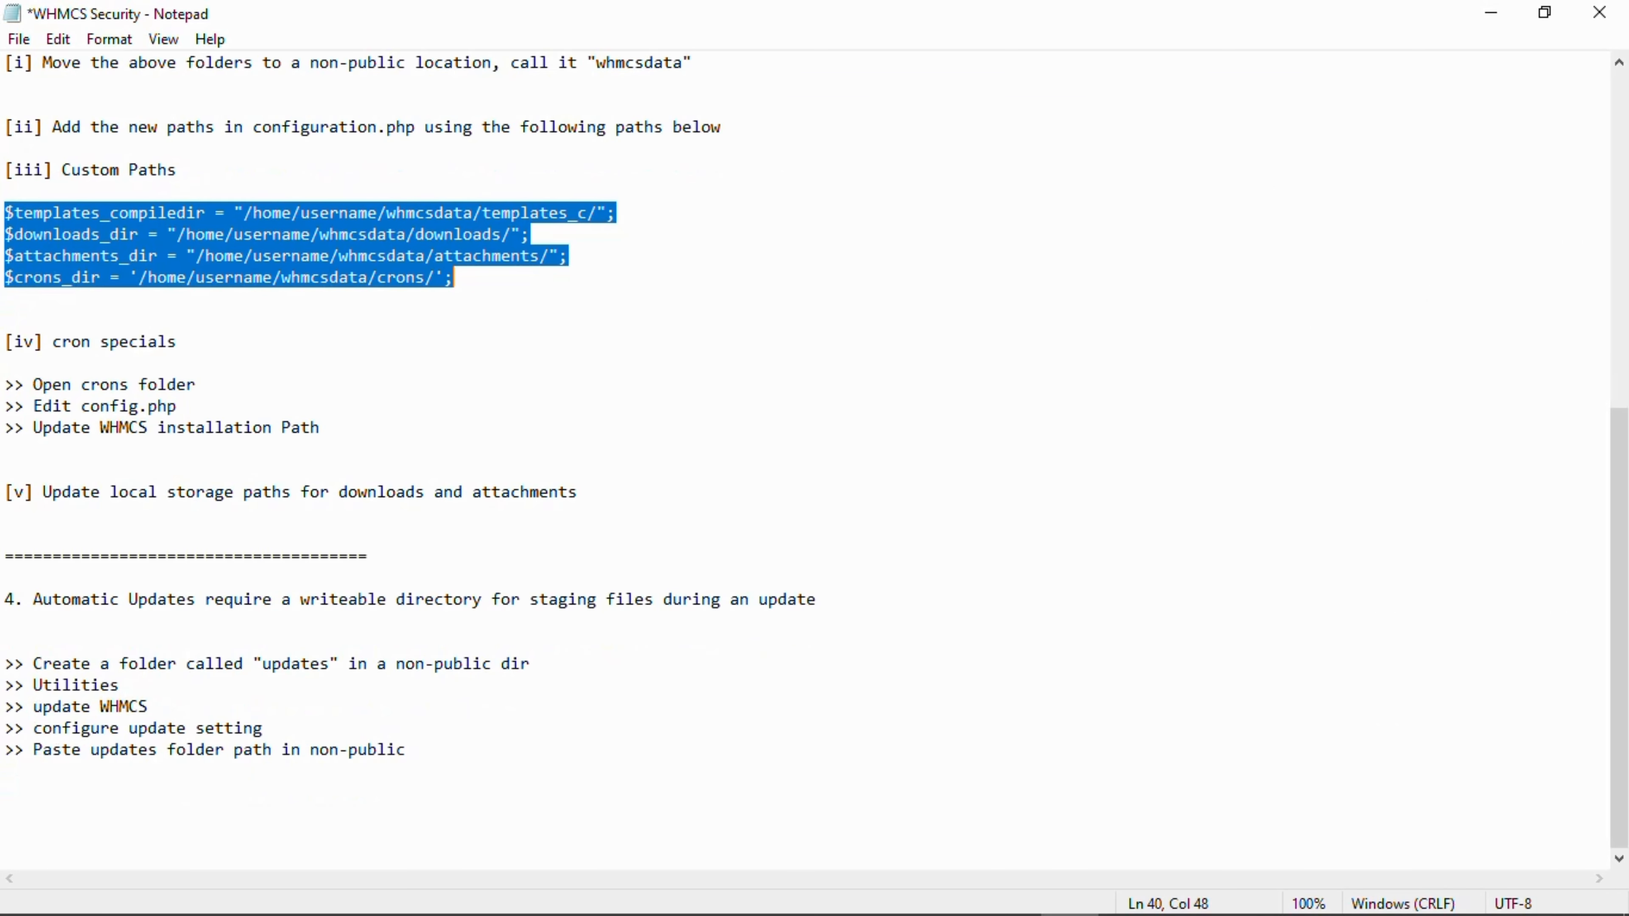
scroll(815, 449, "up", 10)
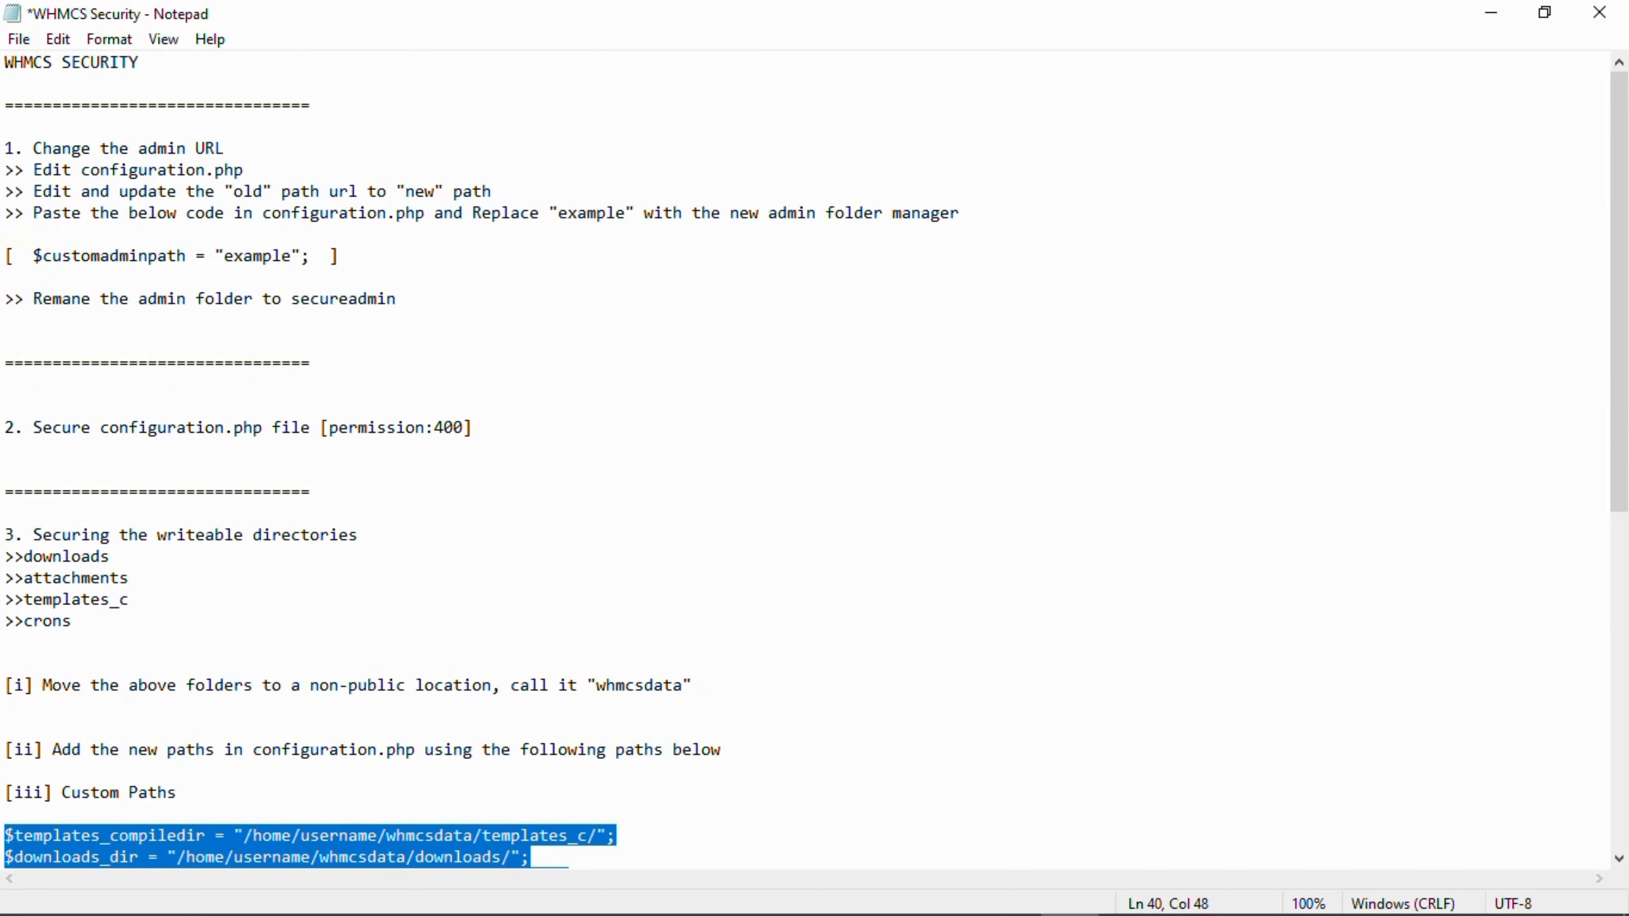
left_click(340, 256)
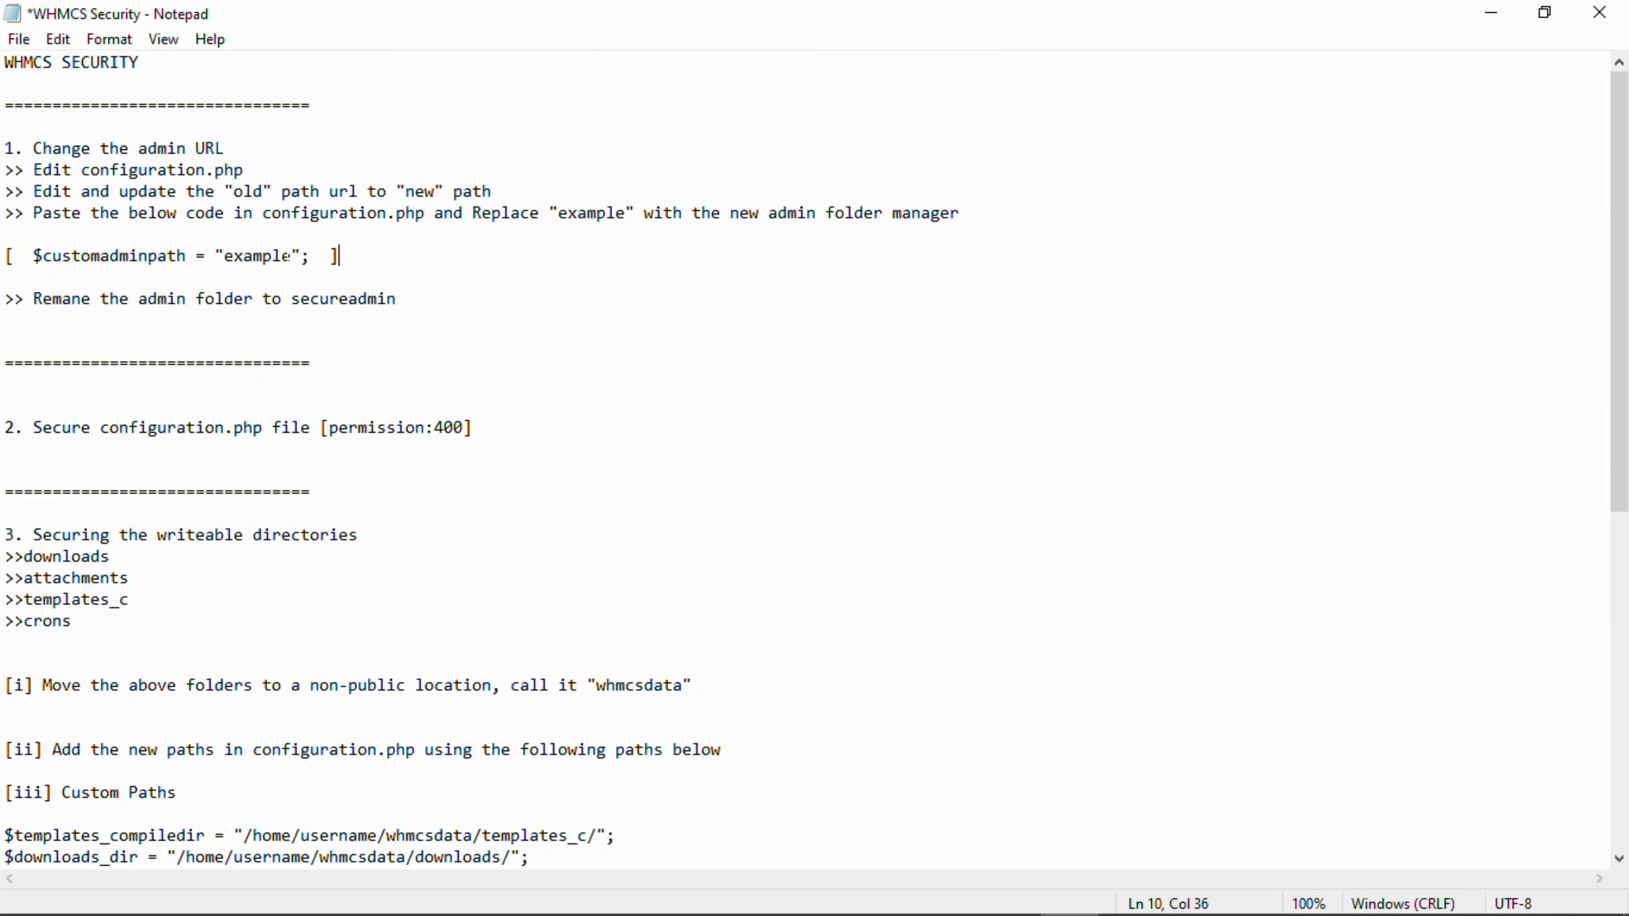
left_click_drag(311, 256, 36, 256)
key("ctrl+c")
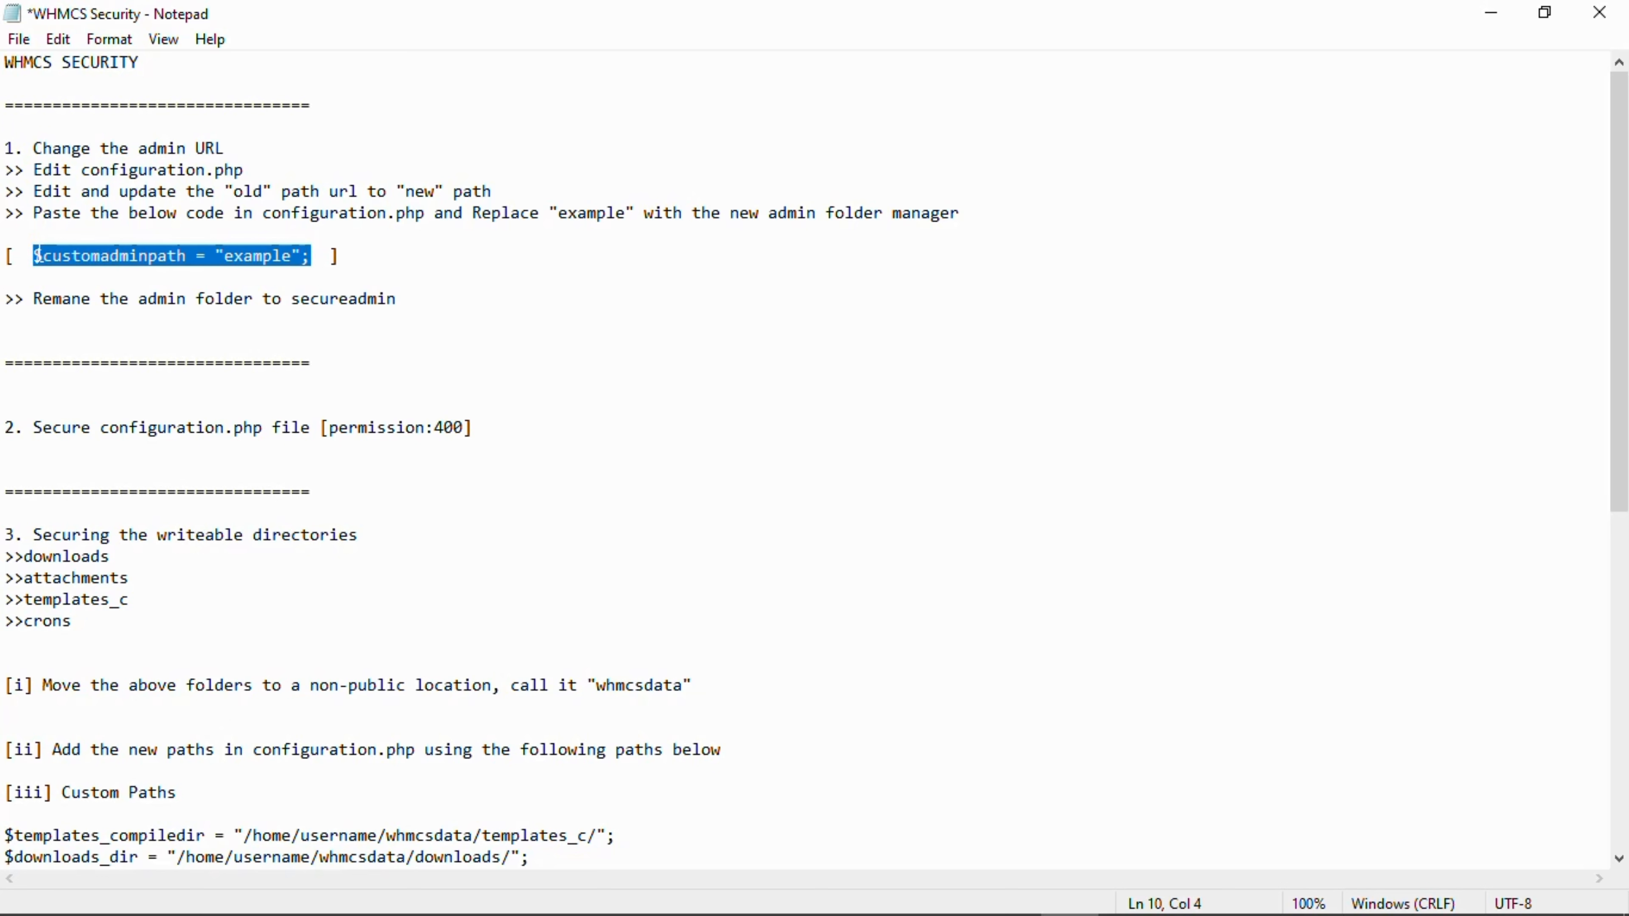
mouse_move(680, 904)
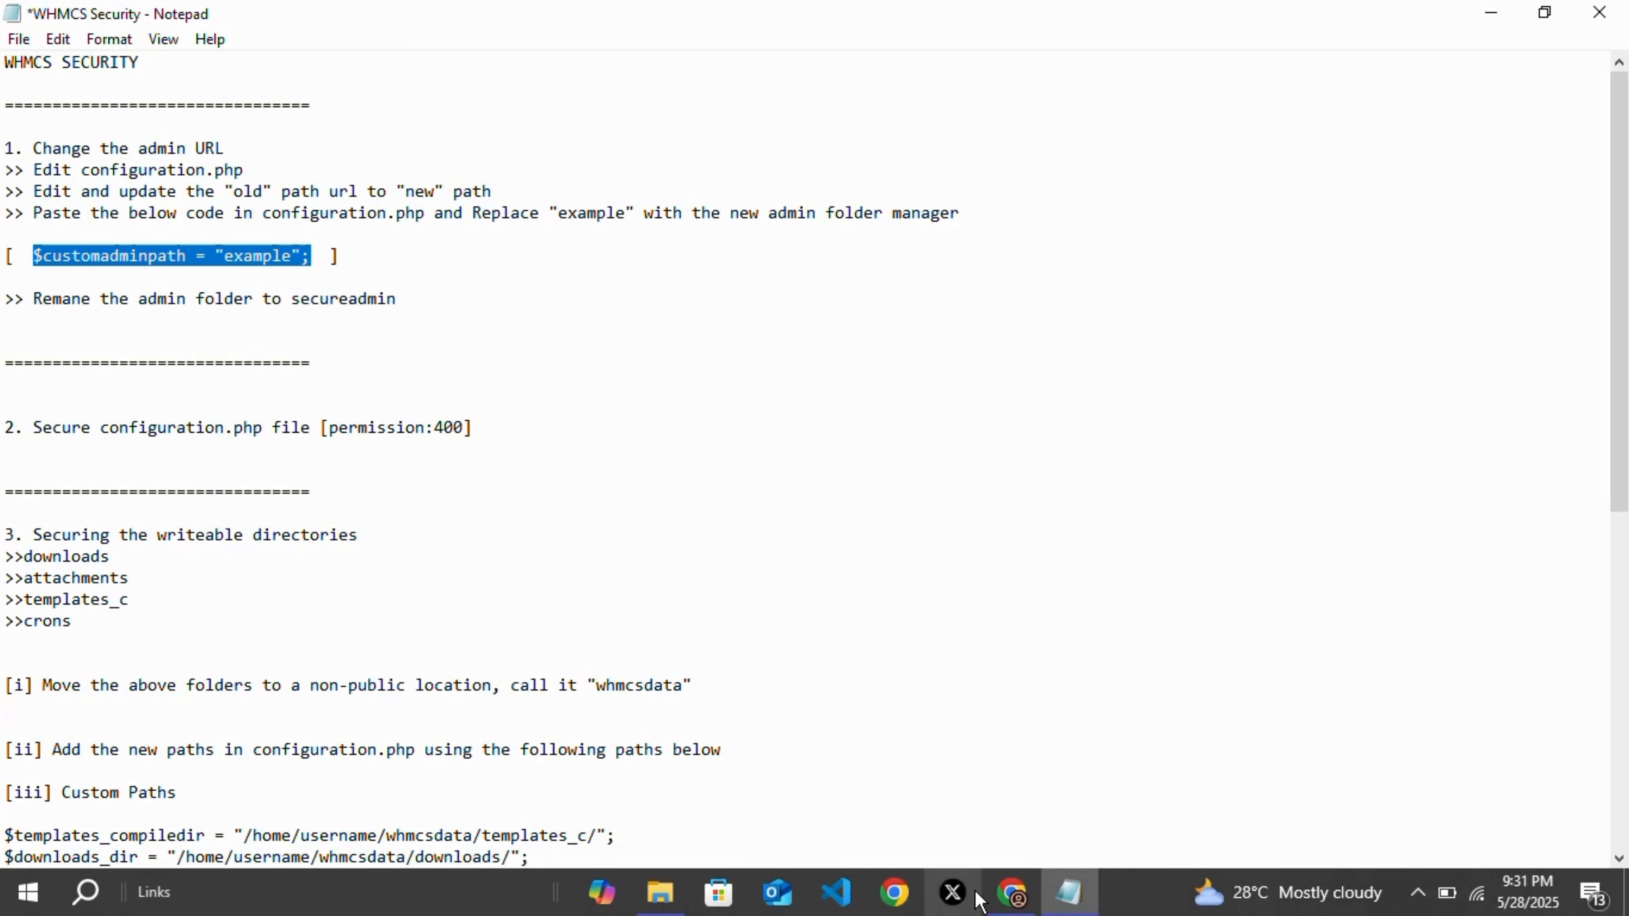
mouse_move(1020, 902)
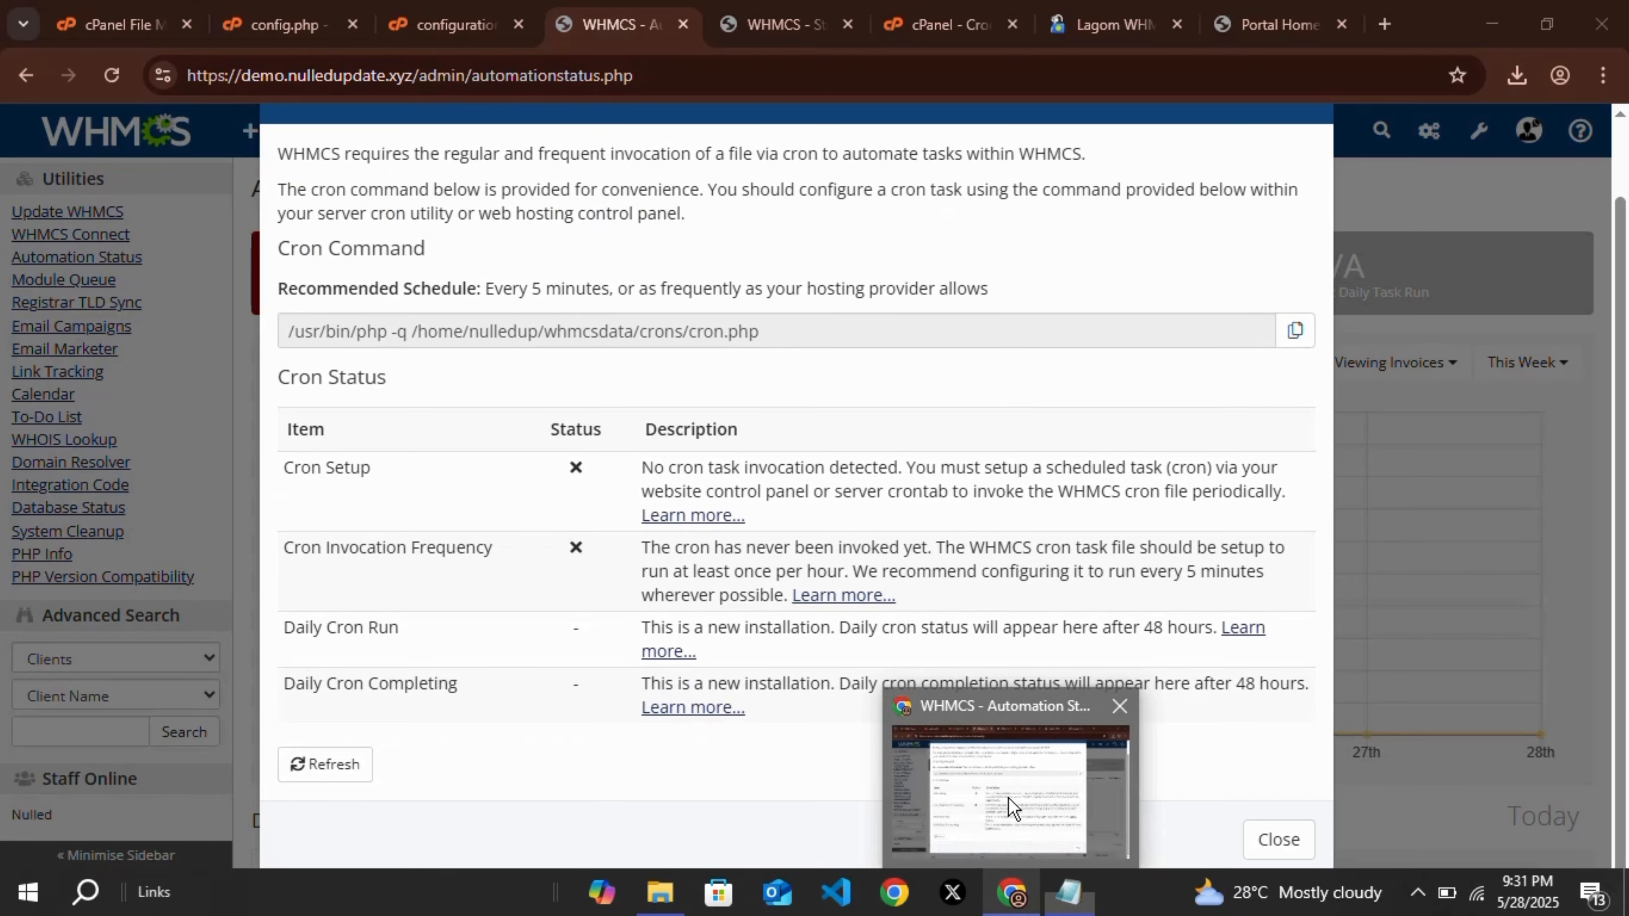
left_click(1006, 805)
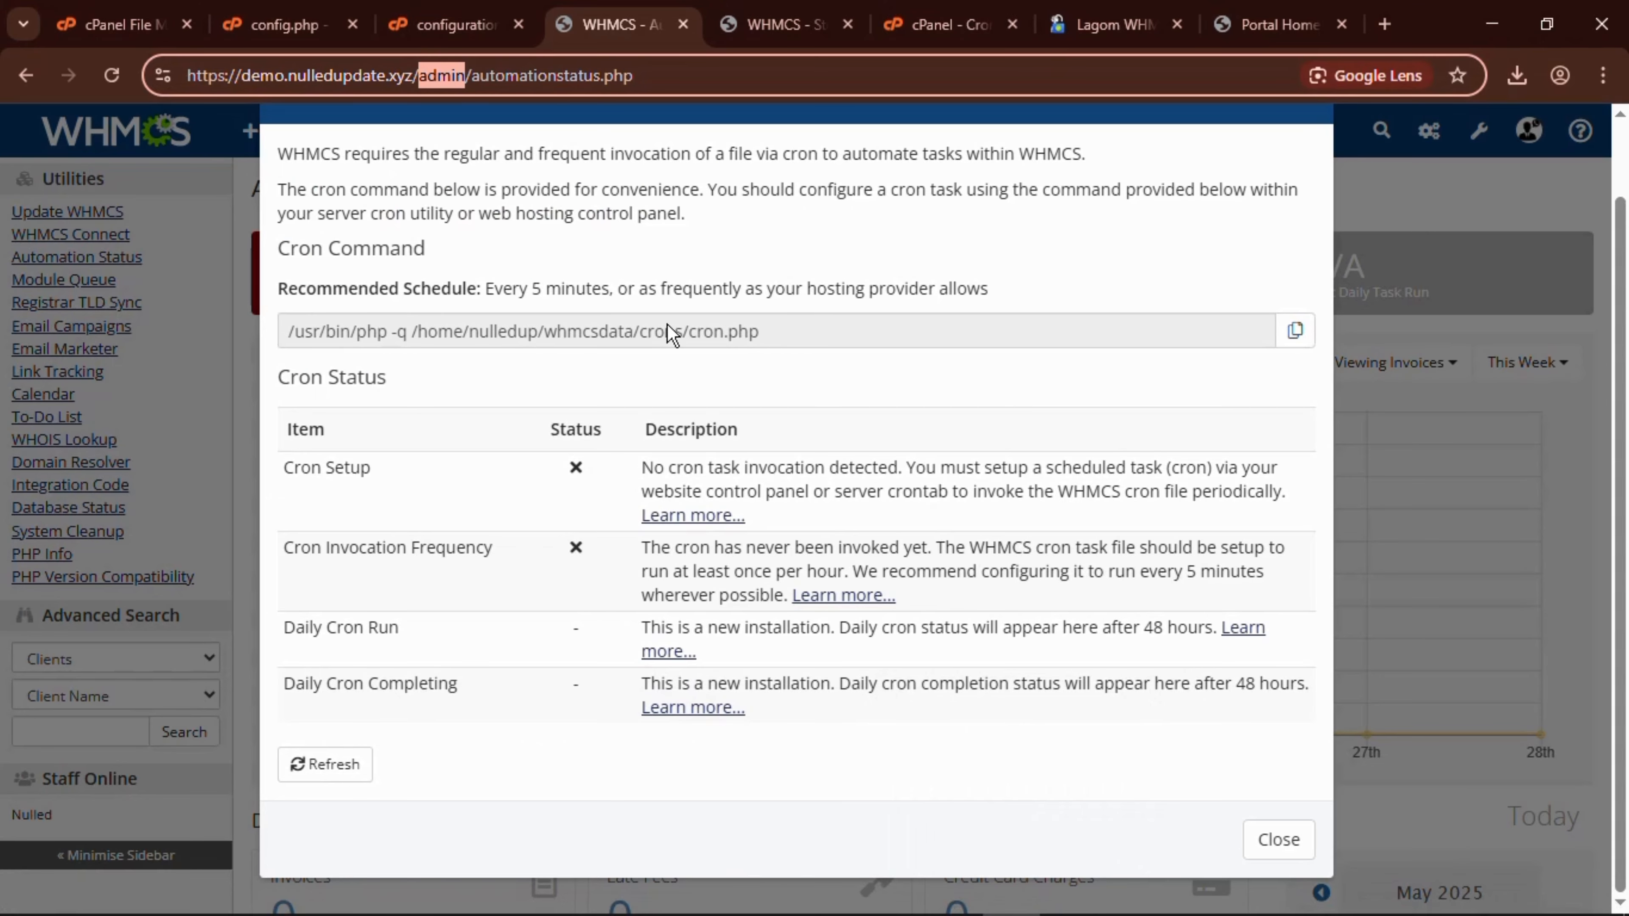
Paste $customadminpath = "example"; on a new line below the custom paths in configuration.php.
left_click(451, 28)
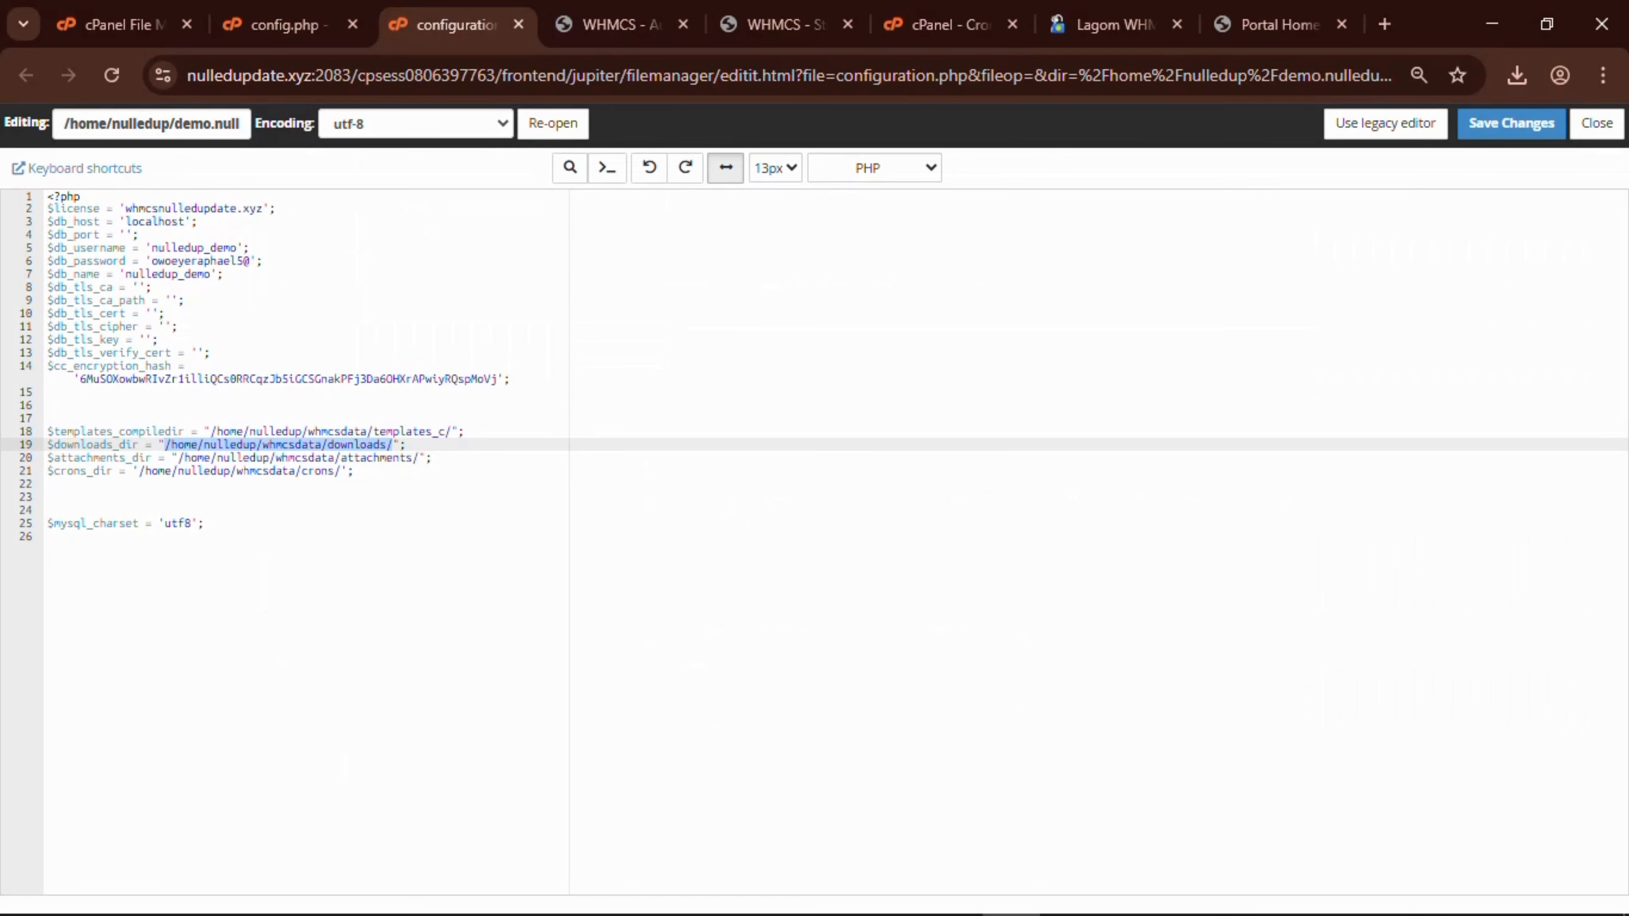
left_click(194, 484)
key("Return")
key("Return")
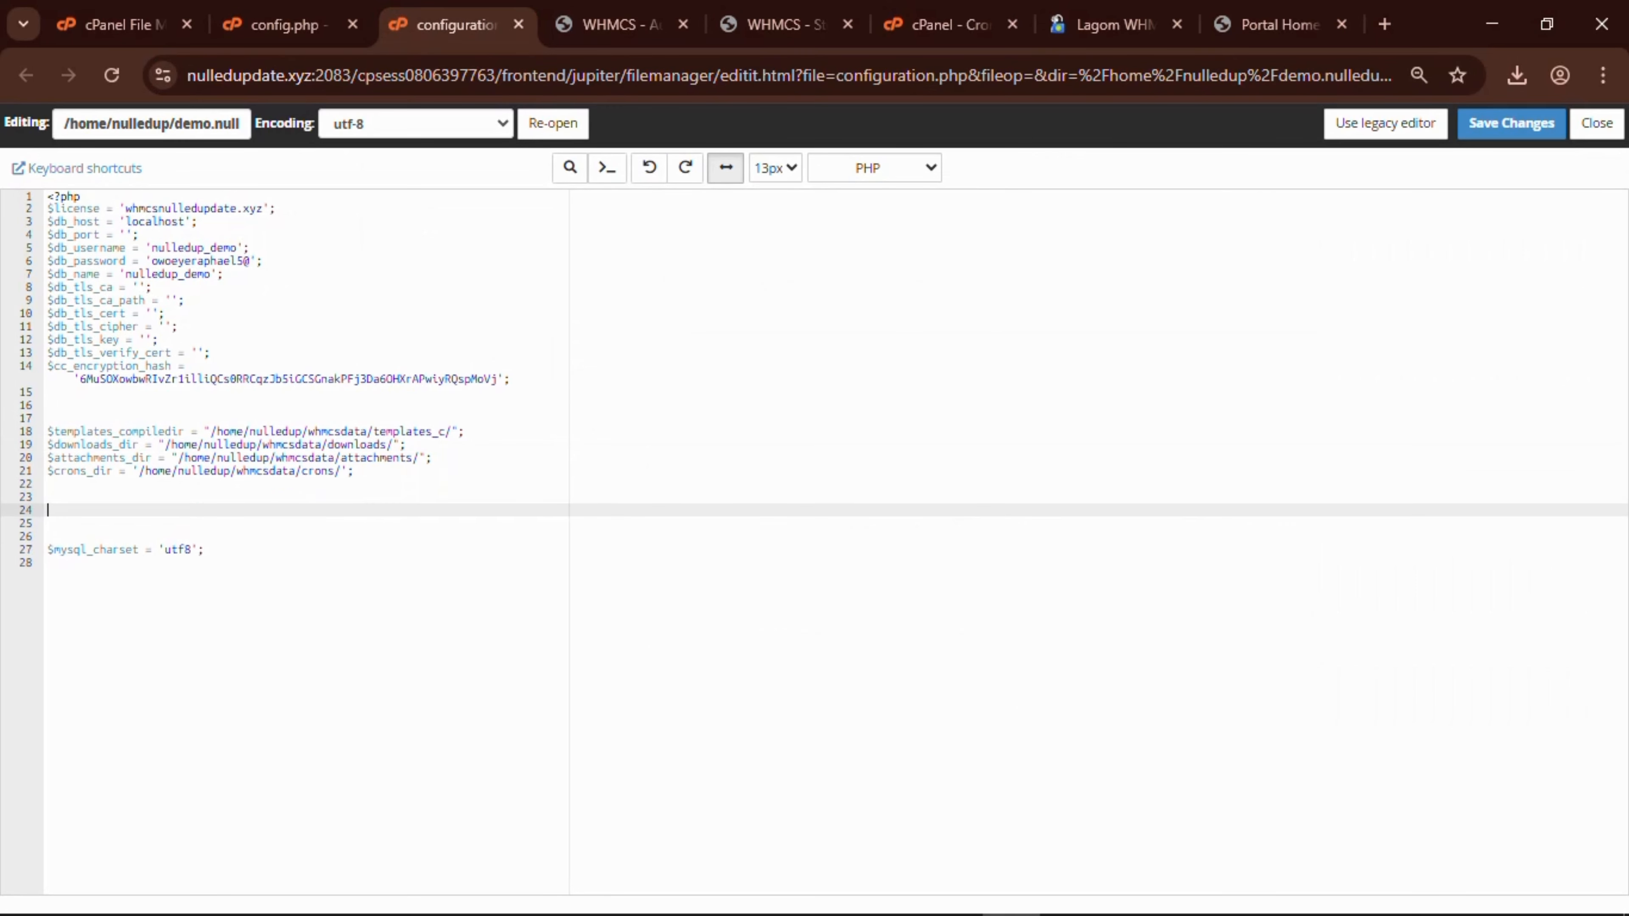
key("ctrl+v")
left_click(285, 29)
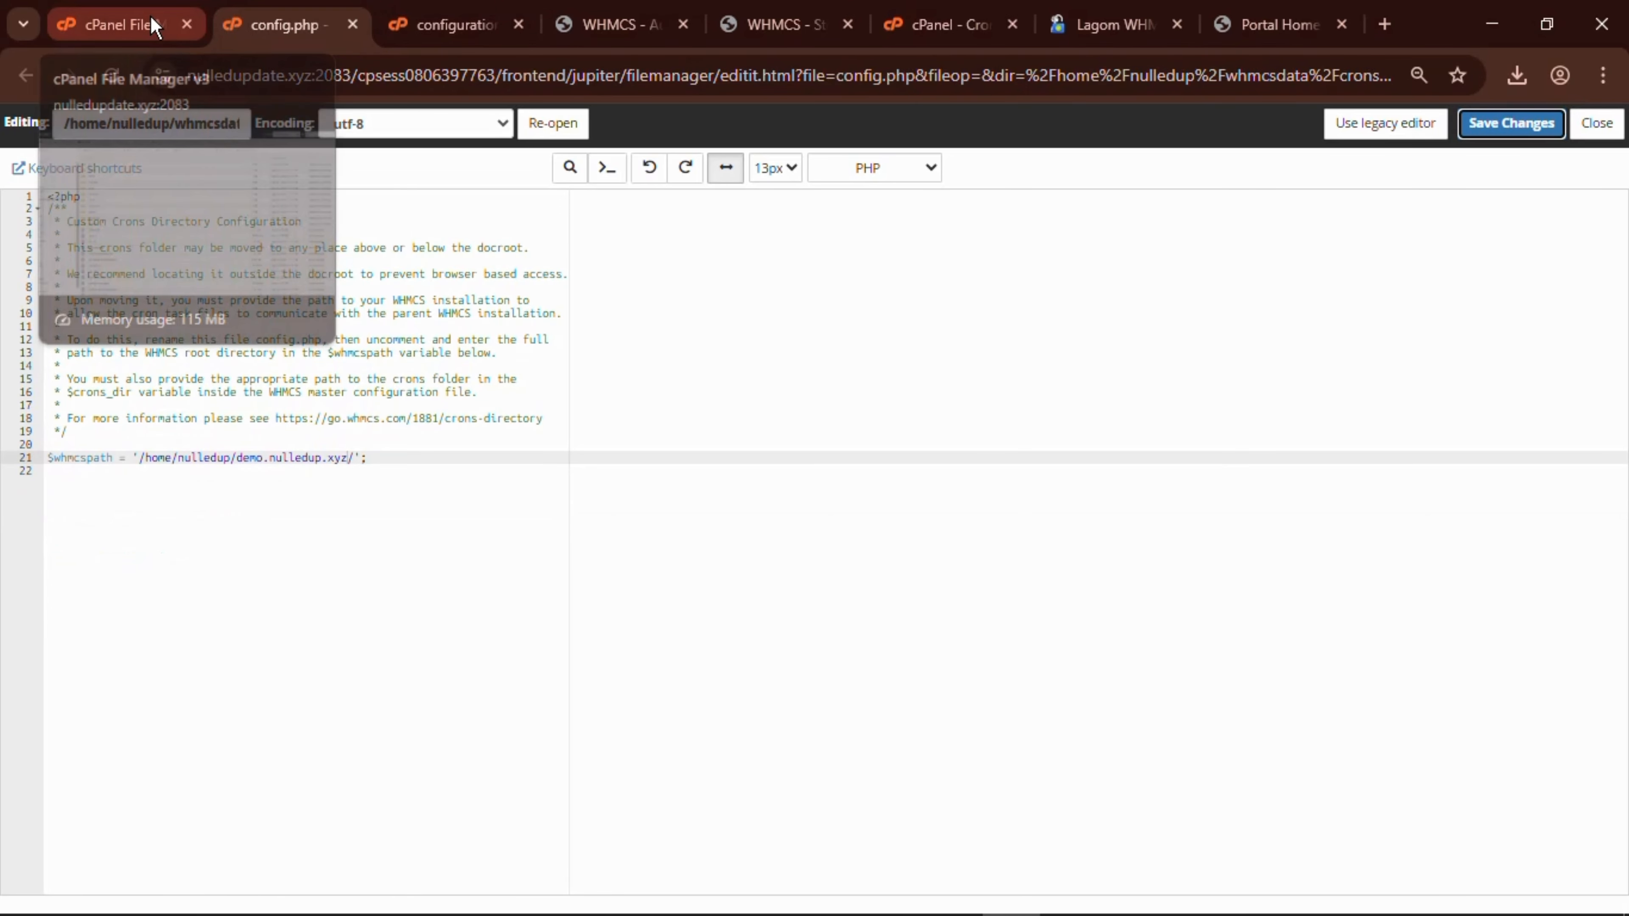
left_click(118, 24)
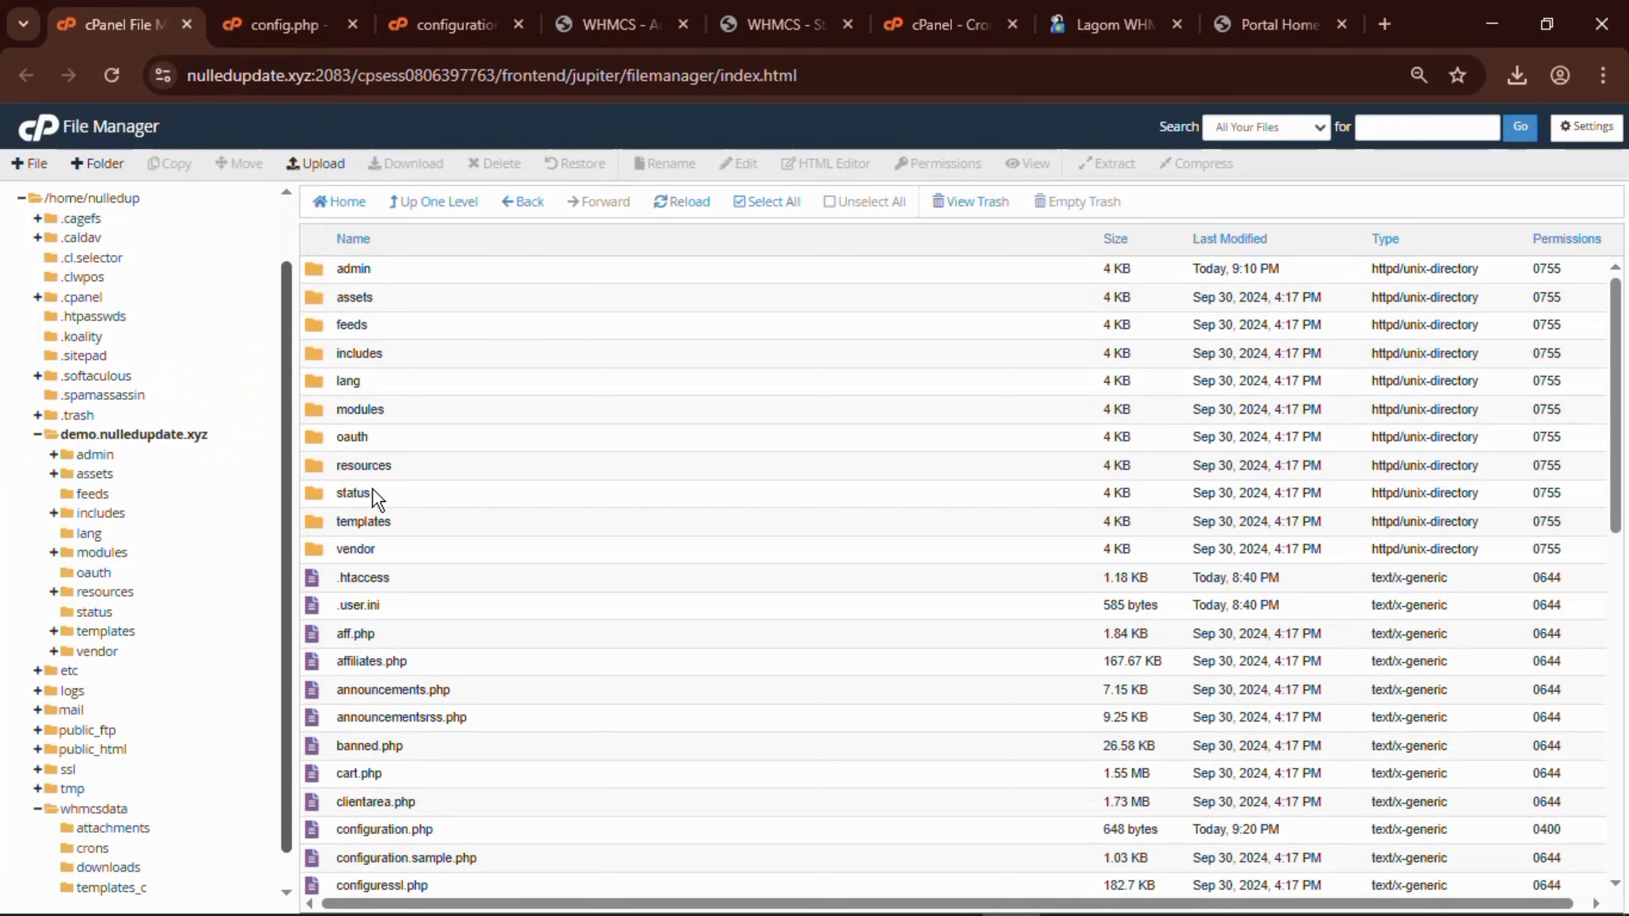
Collapse whmcsdata and rename the demo site's admin folder to secureadmin in File Manager.
left_click(37, 810)
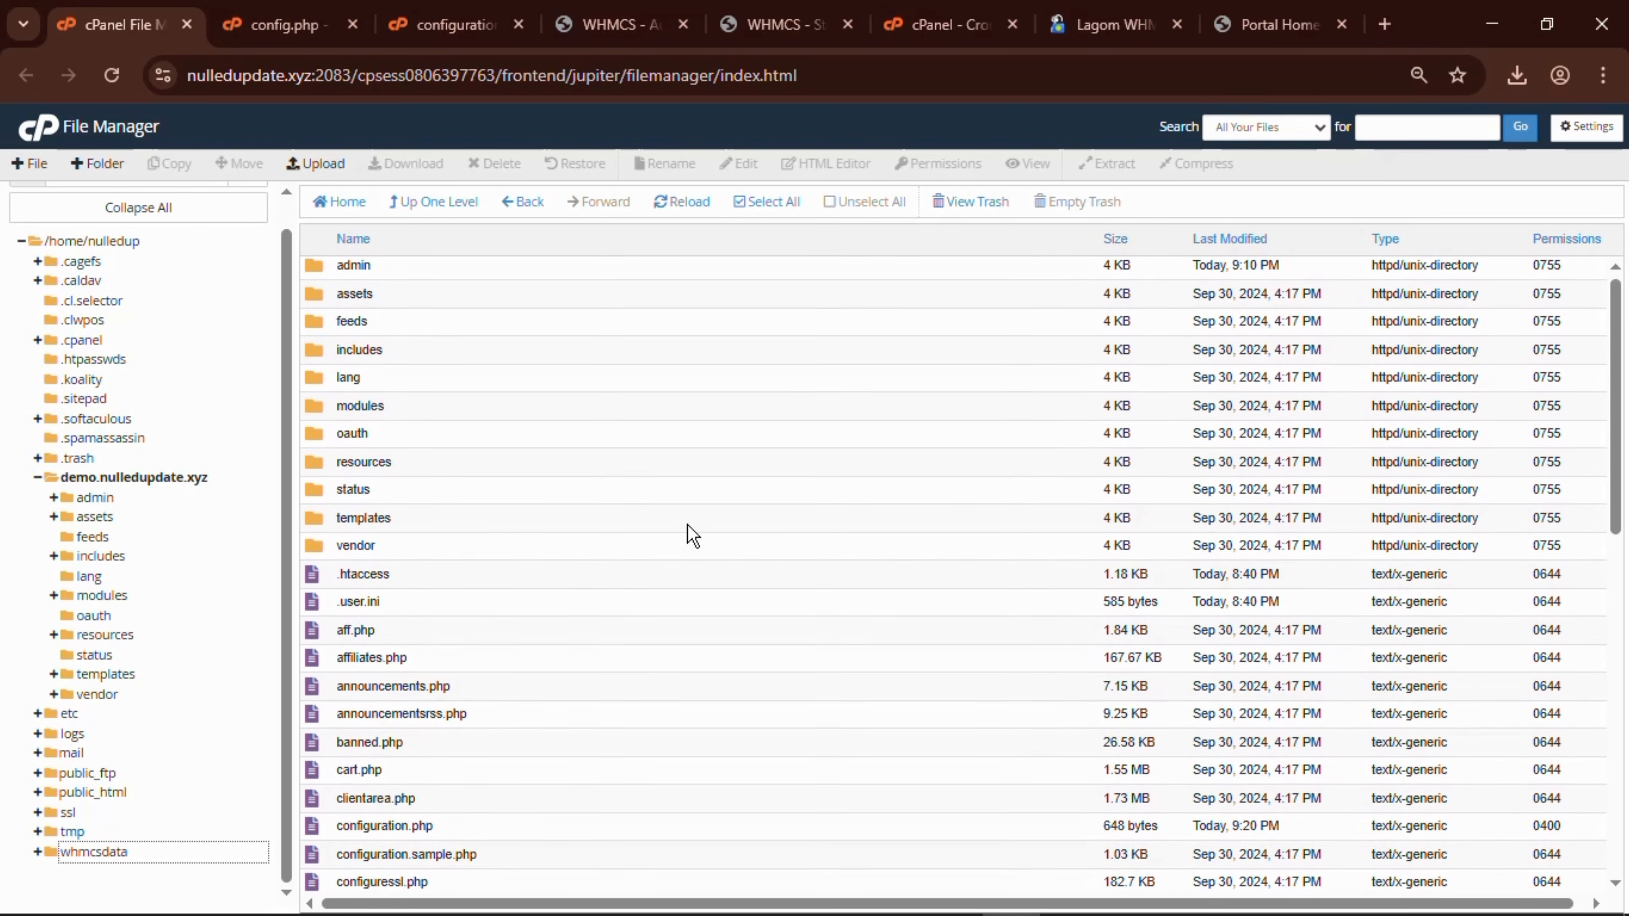
left_click(369, 268)
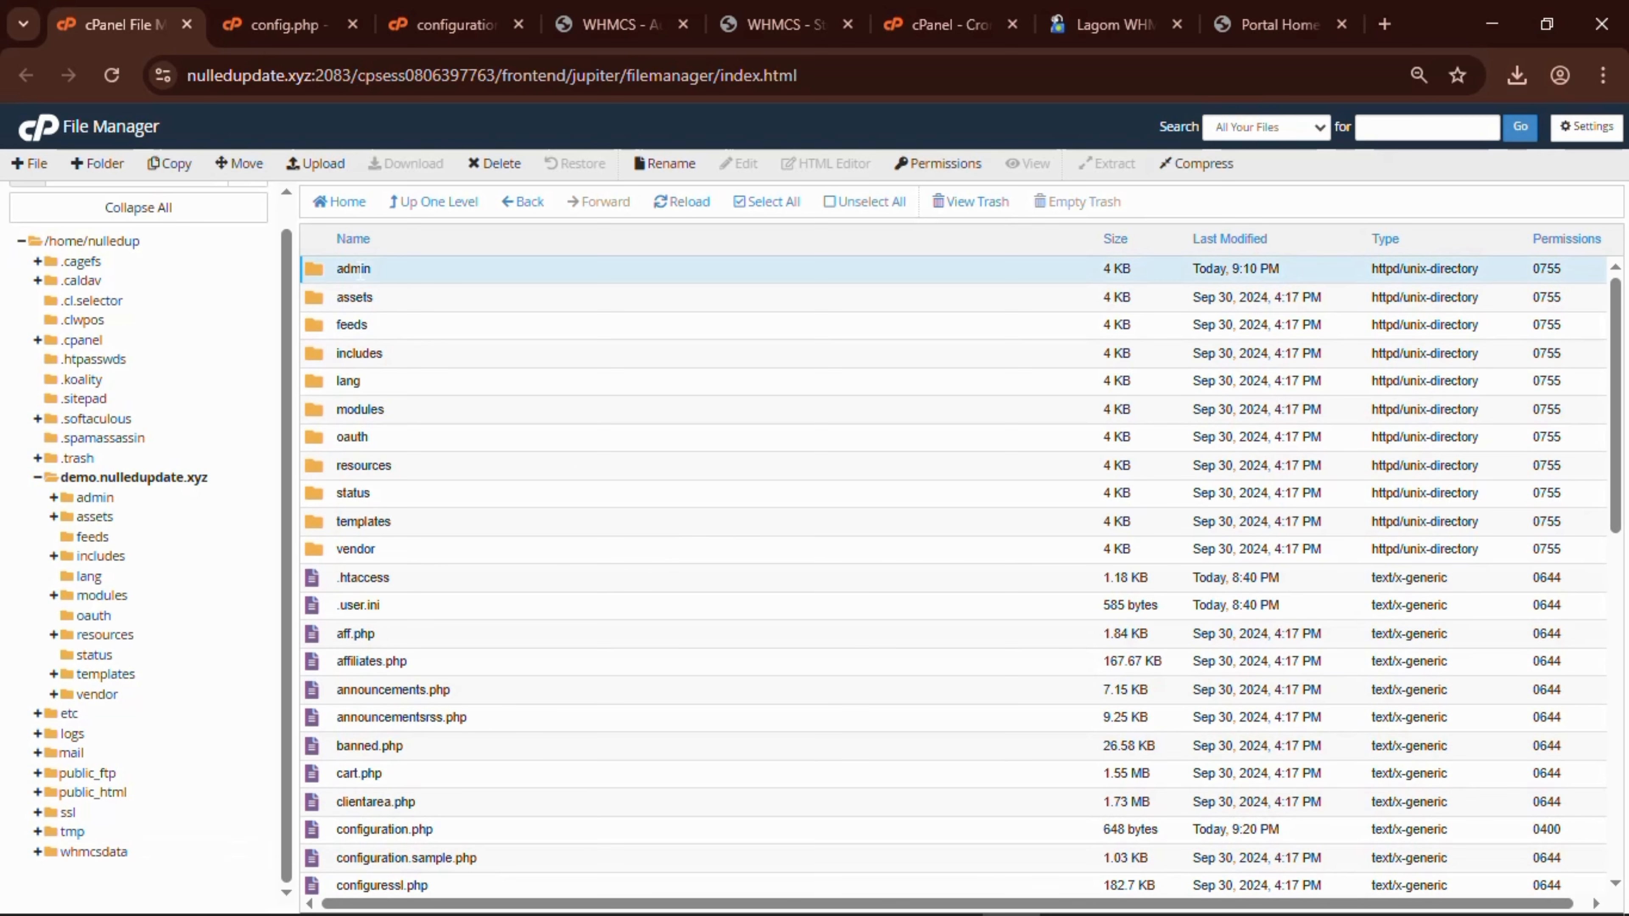
left_click(360, 268)
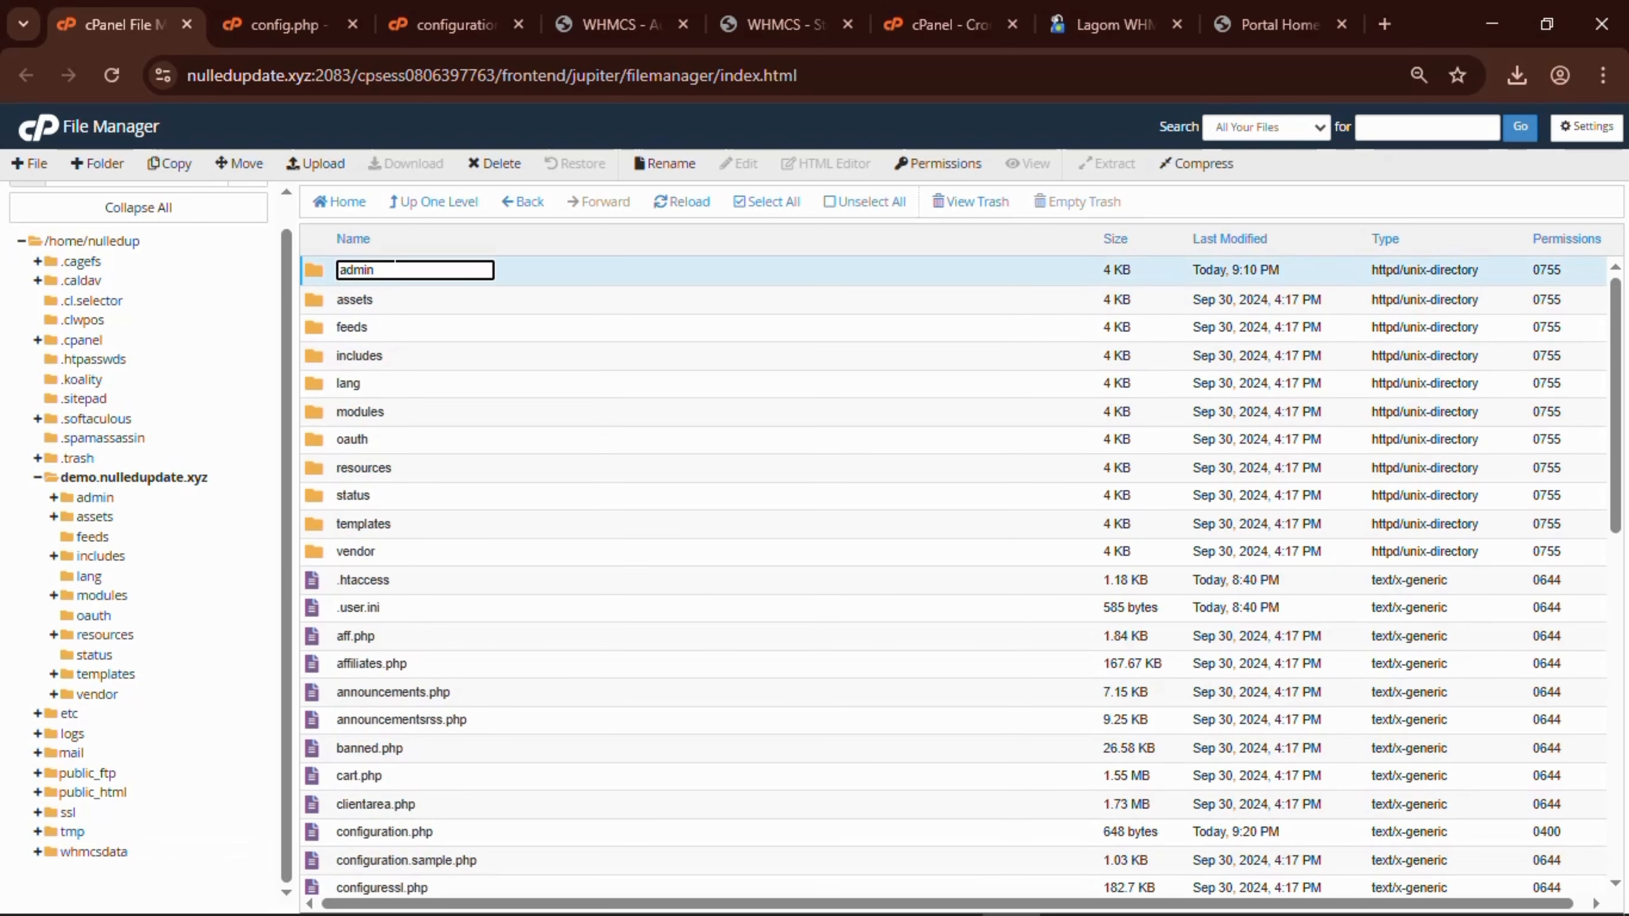
left_click_drag(394, 270, 335, 273)
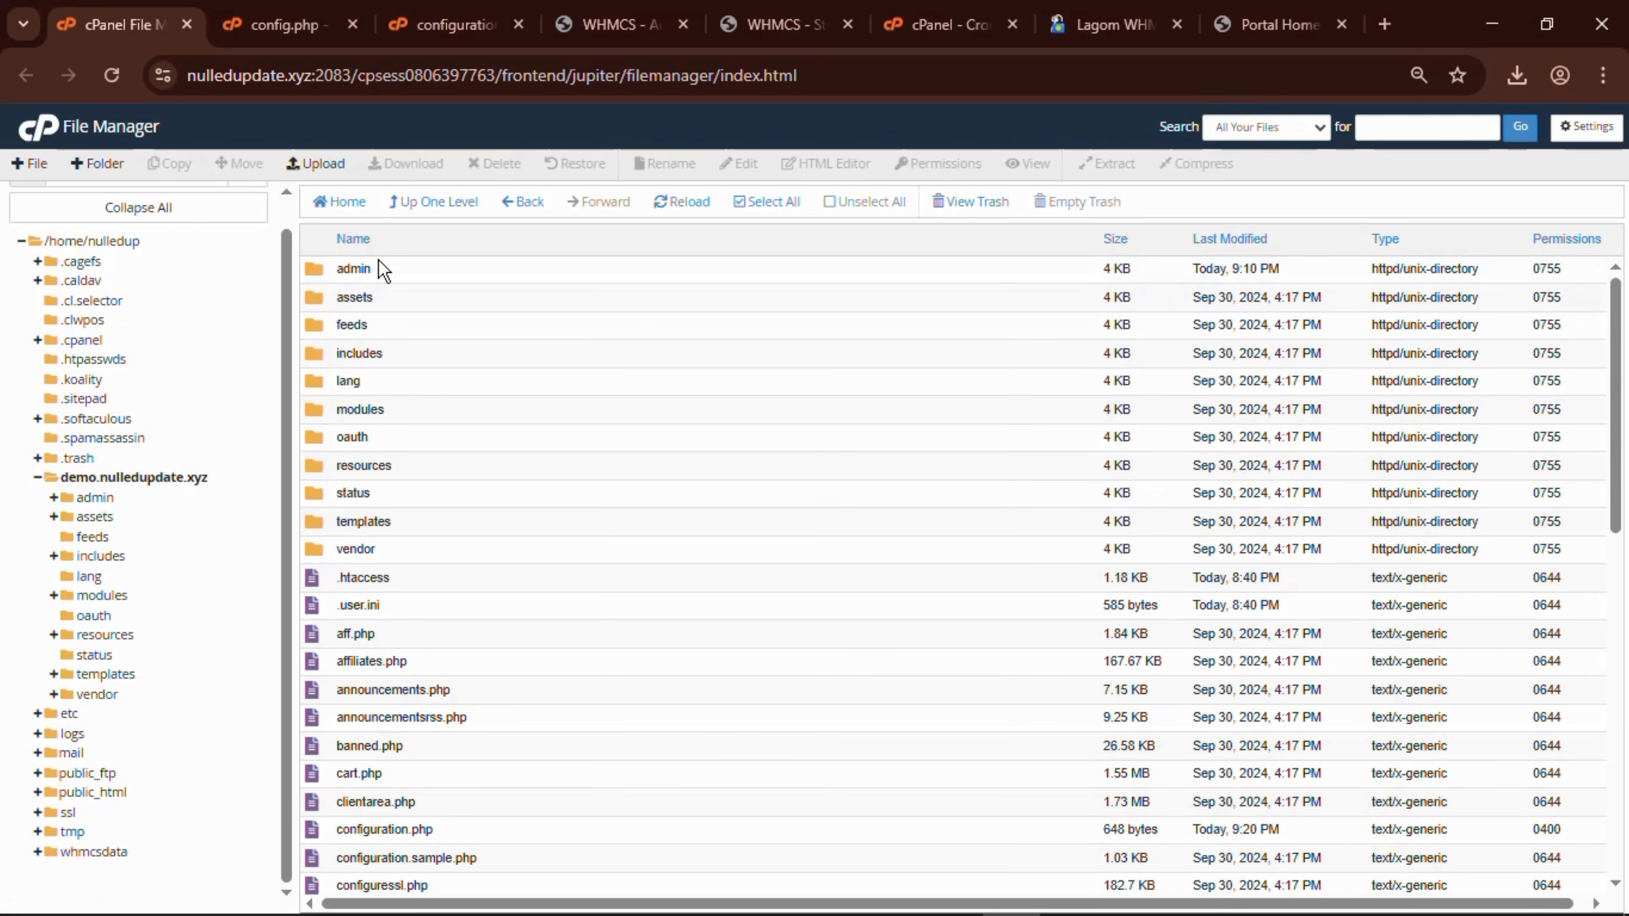
left_click(354, 268)
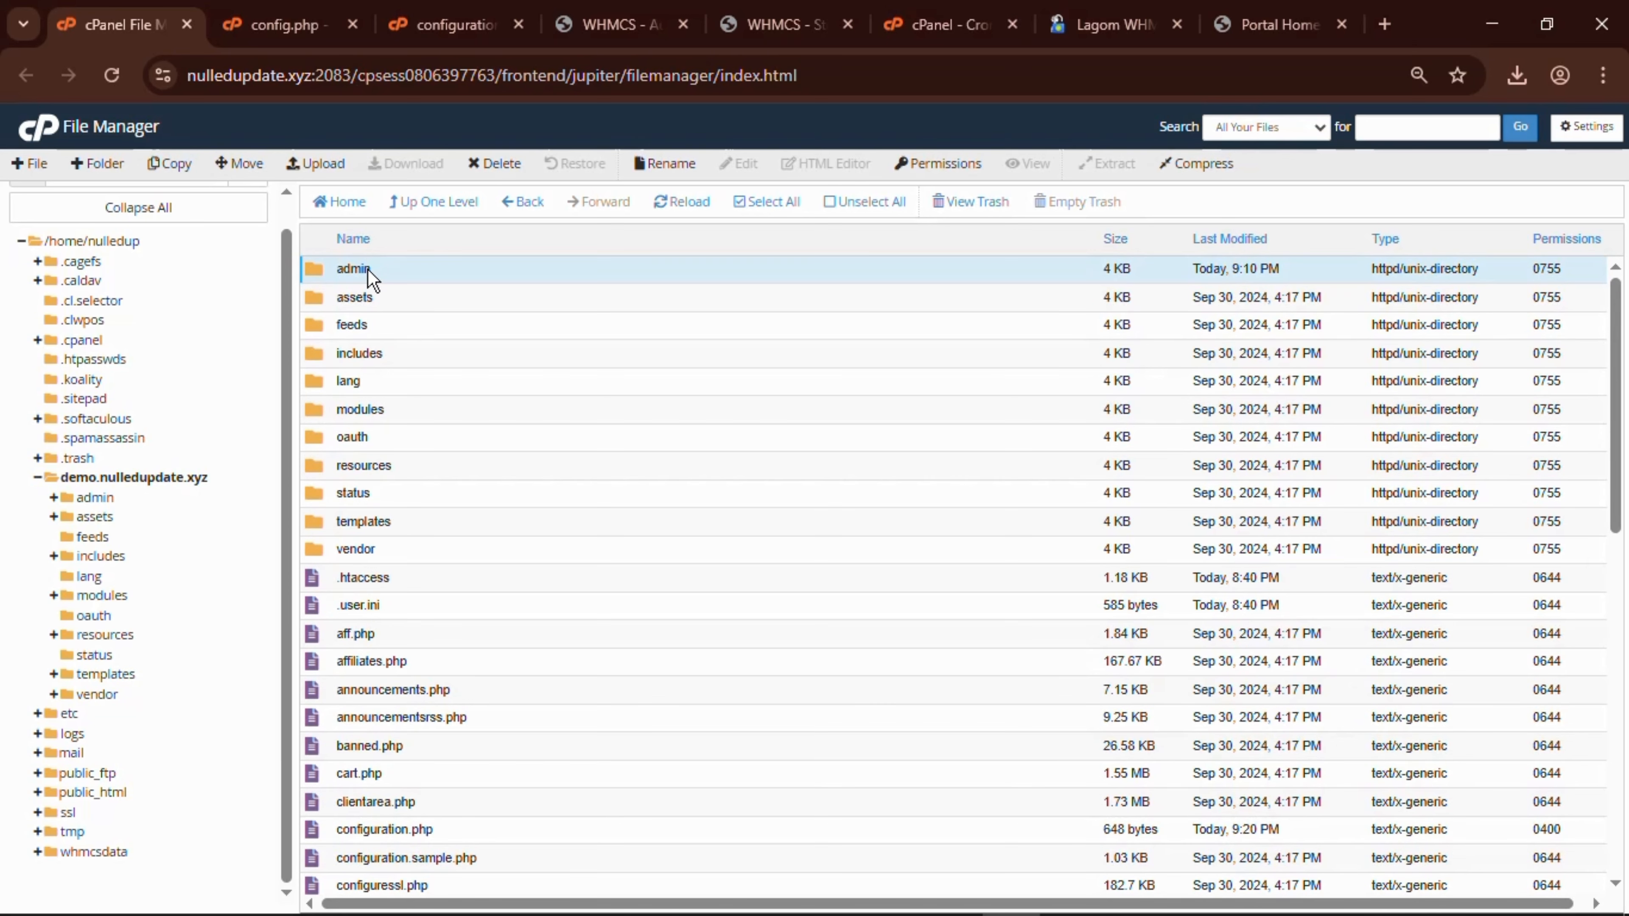
left_click(365, 270)
left_click_drag(379, 269, 341, 273)
type("secureadmin")
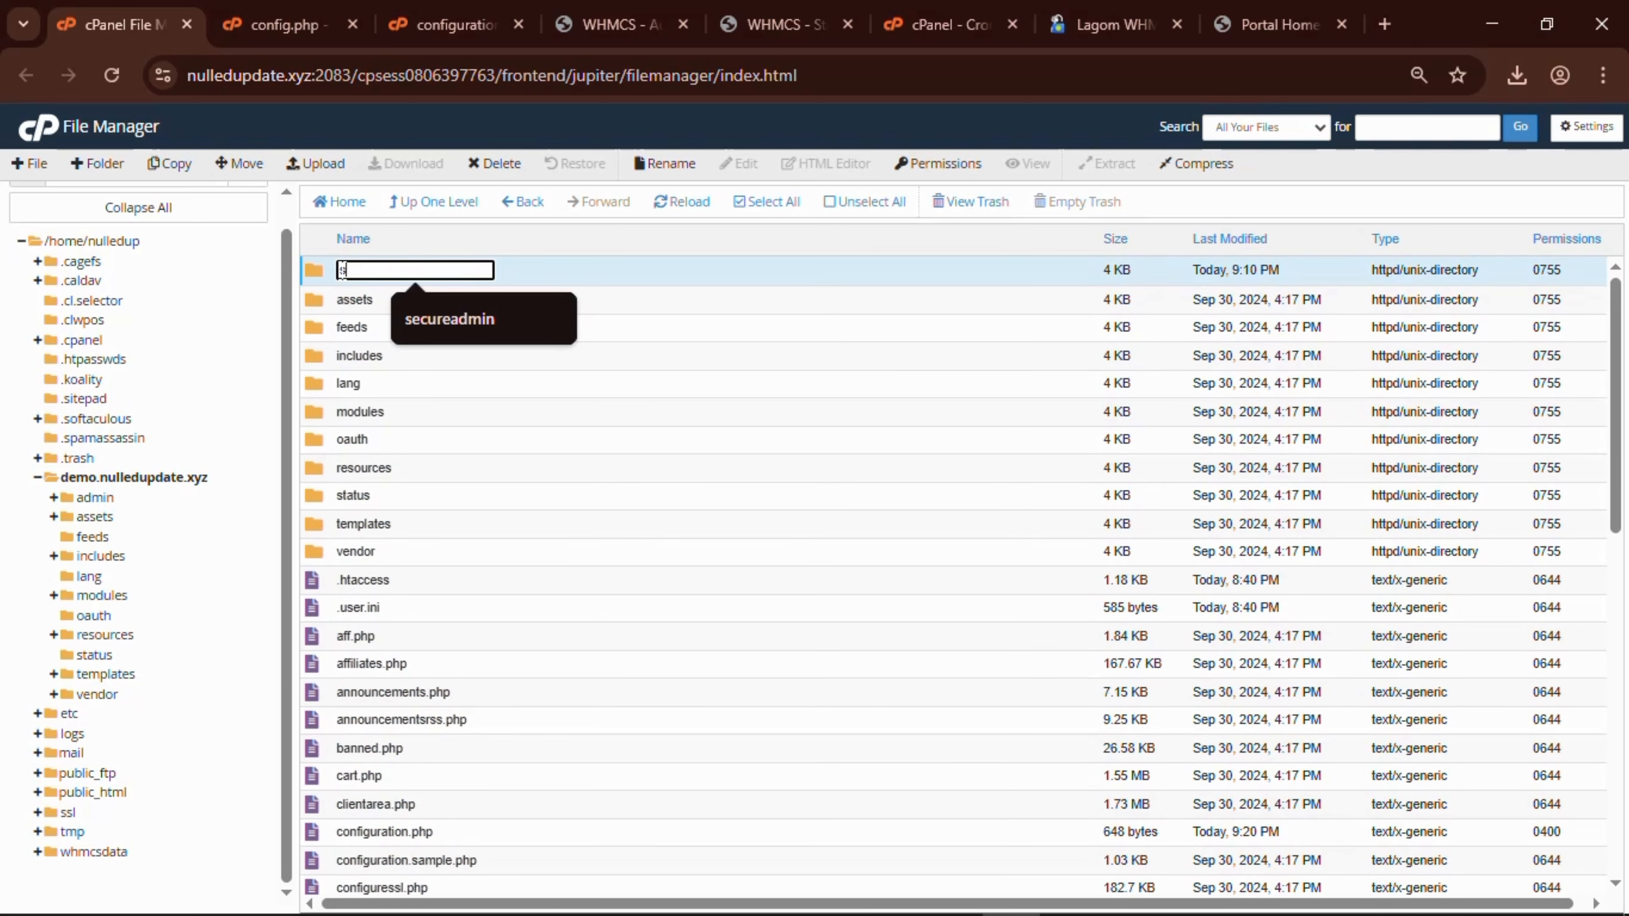
left_click(441, 306)
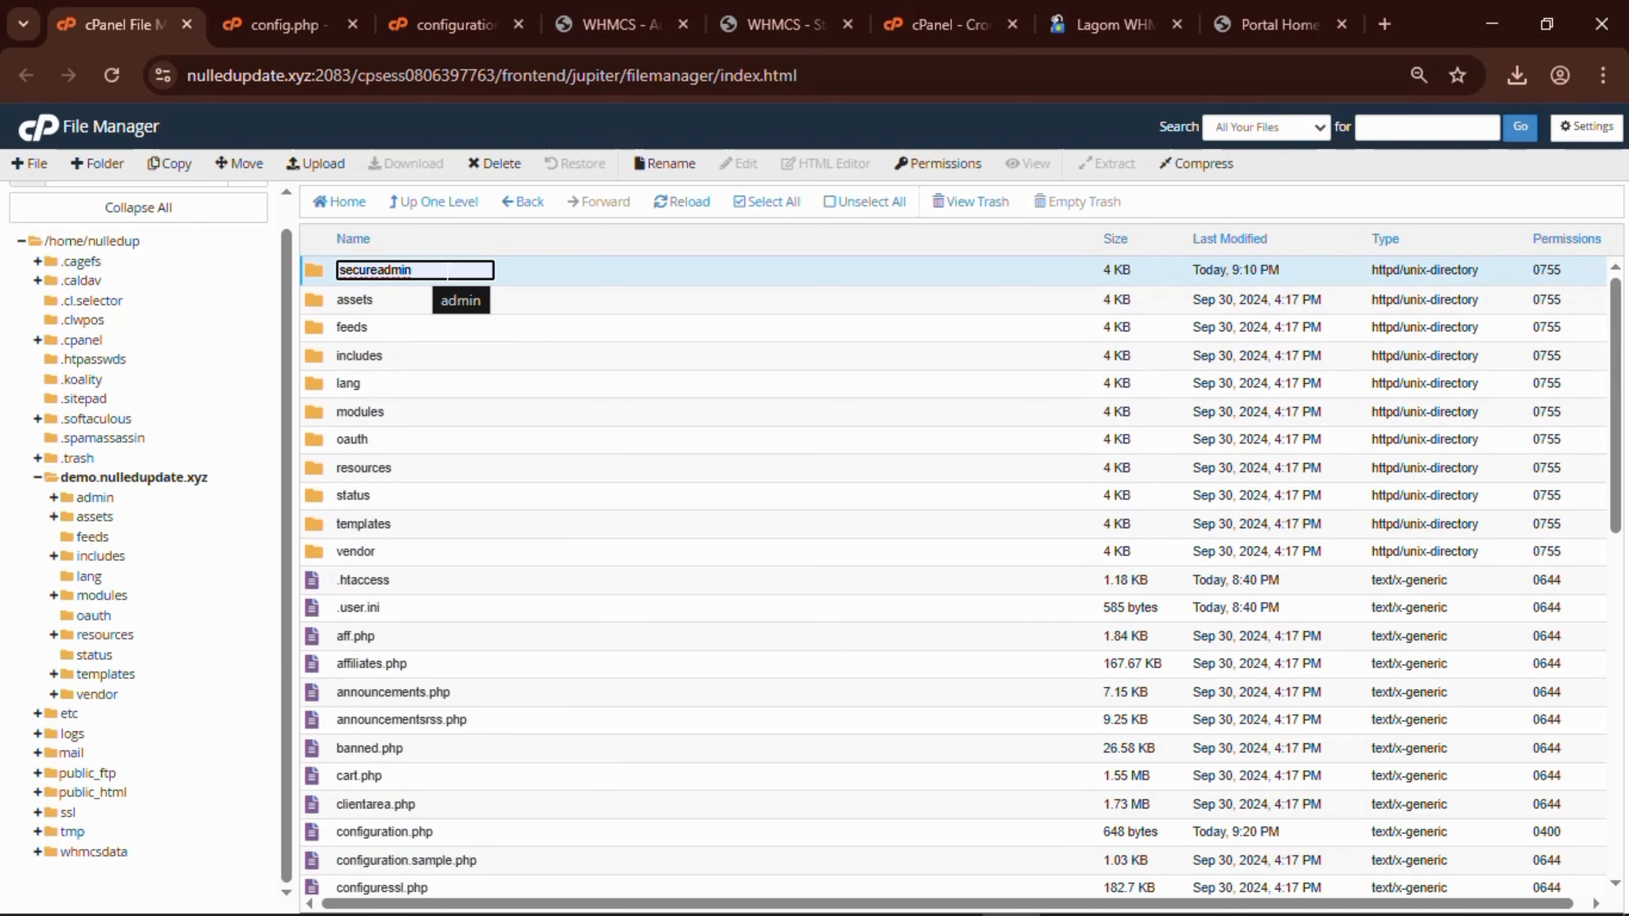
left_click_drag(447, 270, 345, 285)
key("ctrl+c")
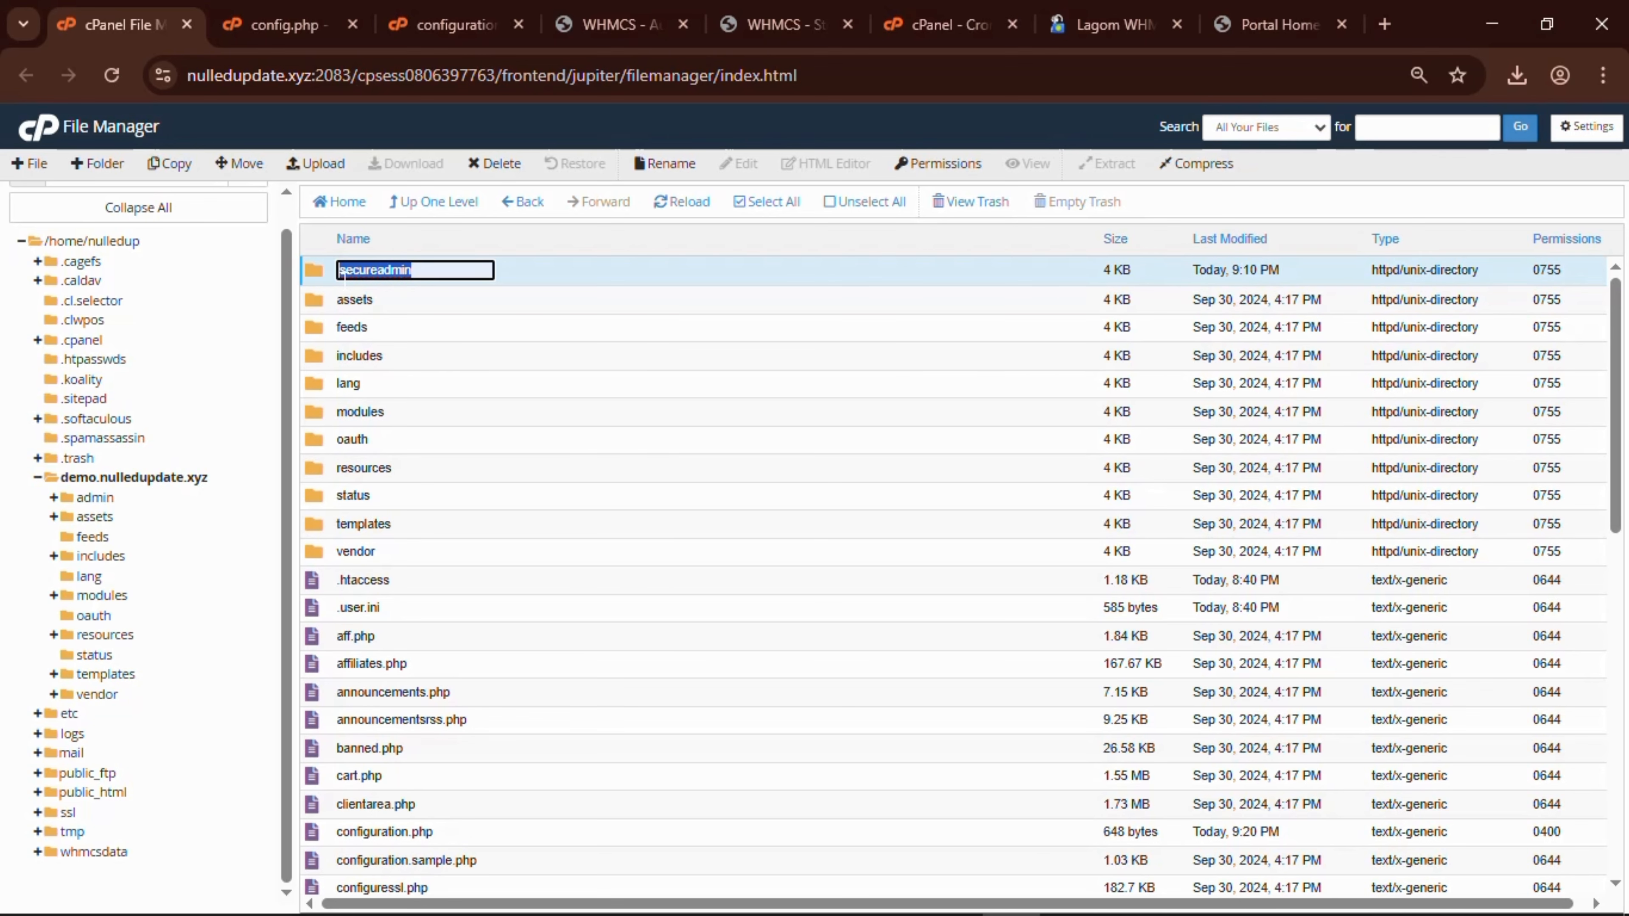
key("Escape")
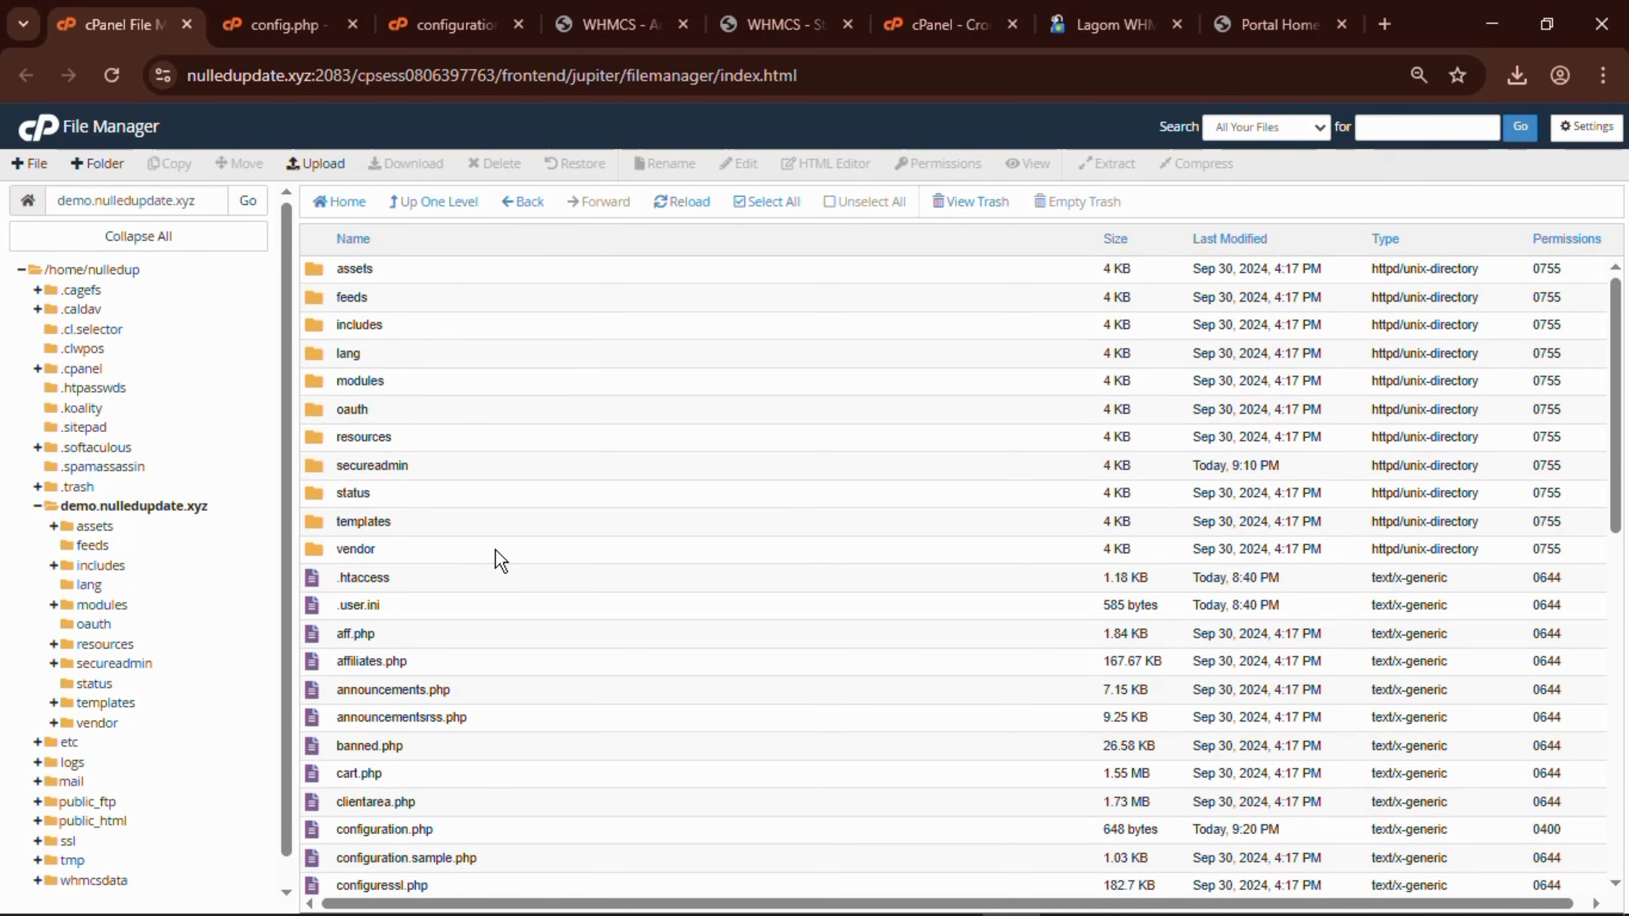
scroll(436, 478, "down", 1)
Change $customadminpath from "example" to "secureadmin" in configuration.php and save it.
left_click(443, 24)
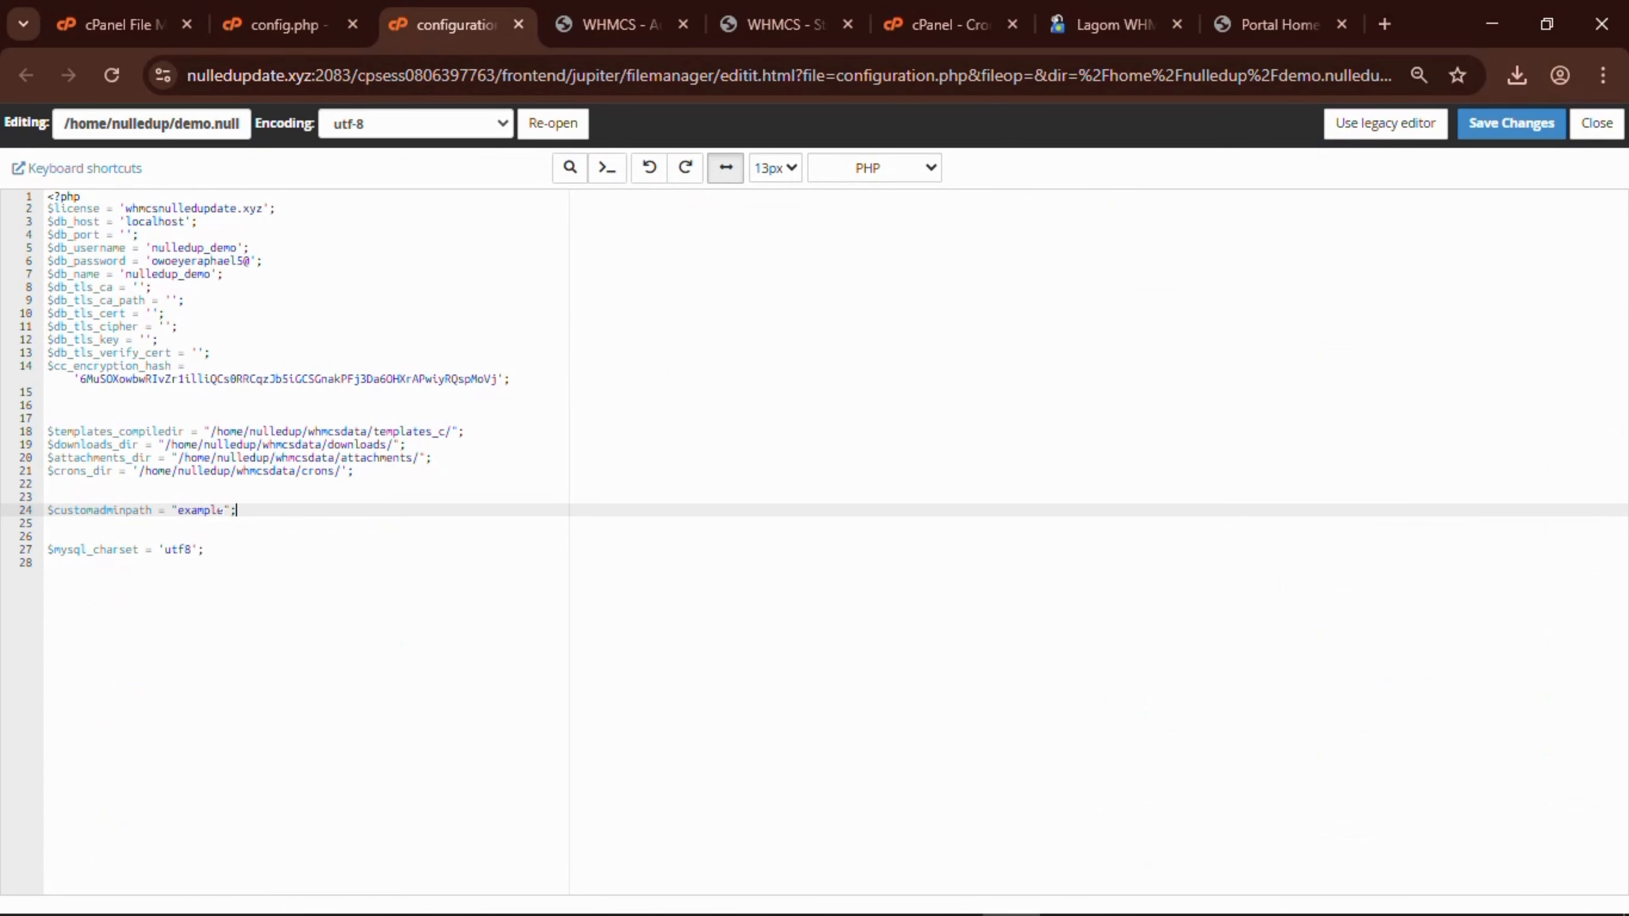
left_click_drag(224, 510, 185, 510)
key("ctrl+v")
left_click(1513, 132)
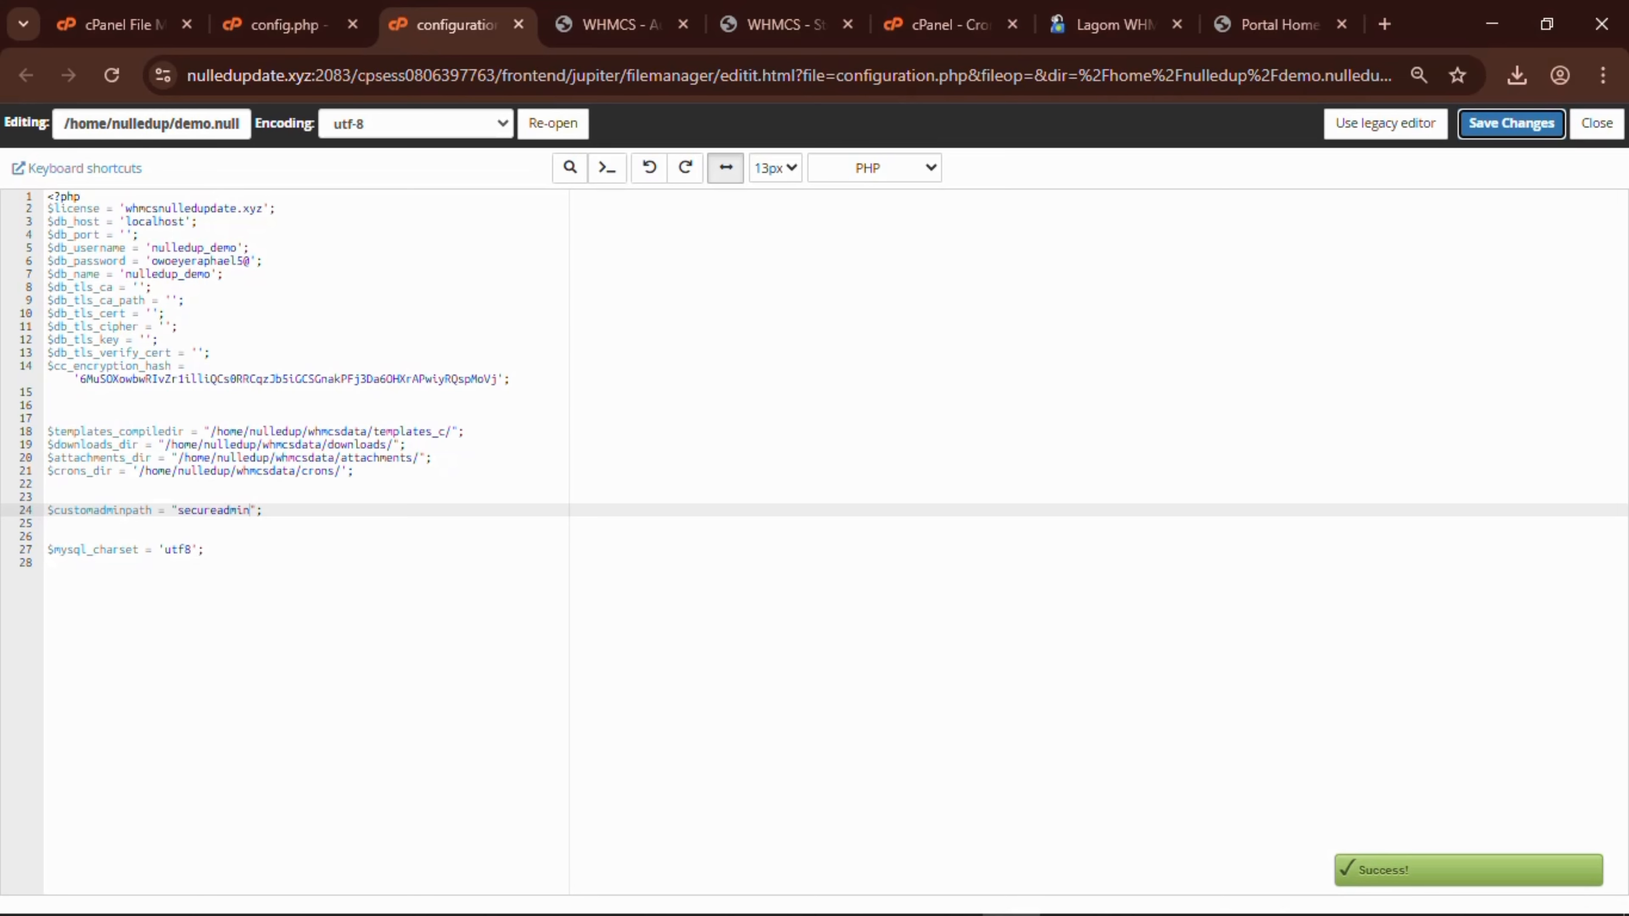
left_click(564, 23)
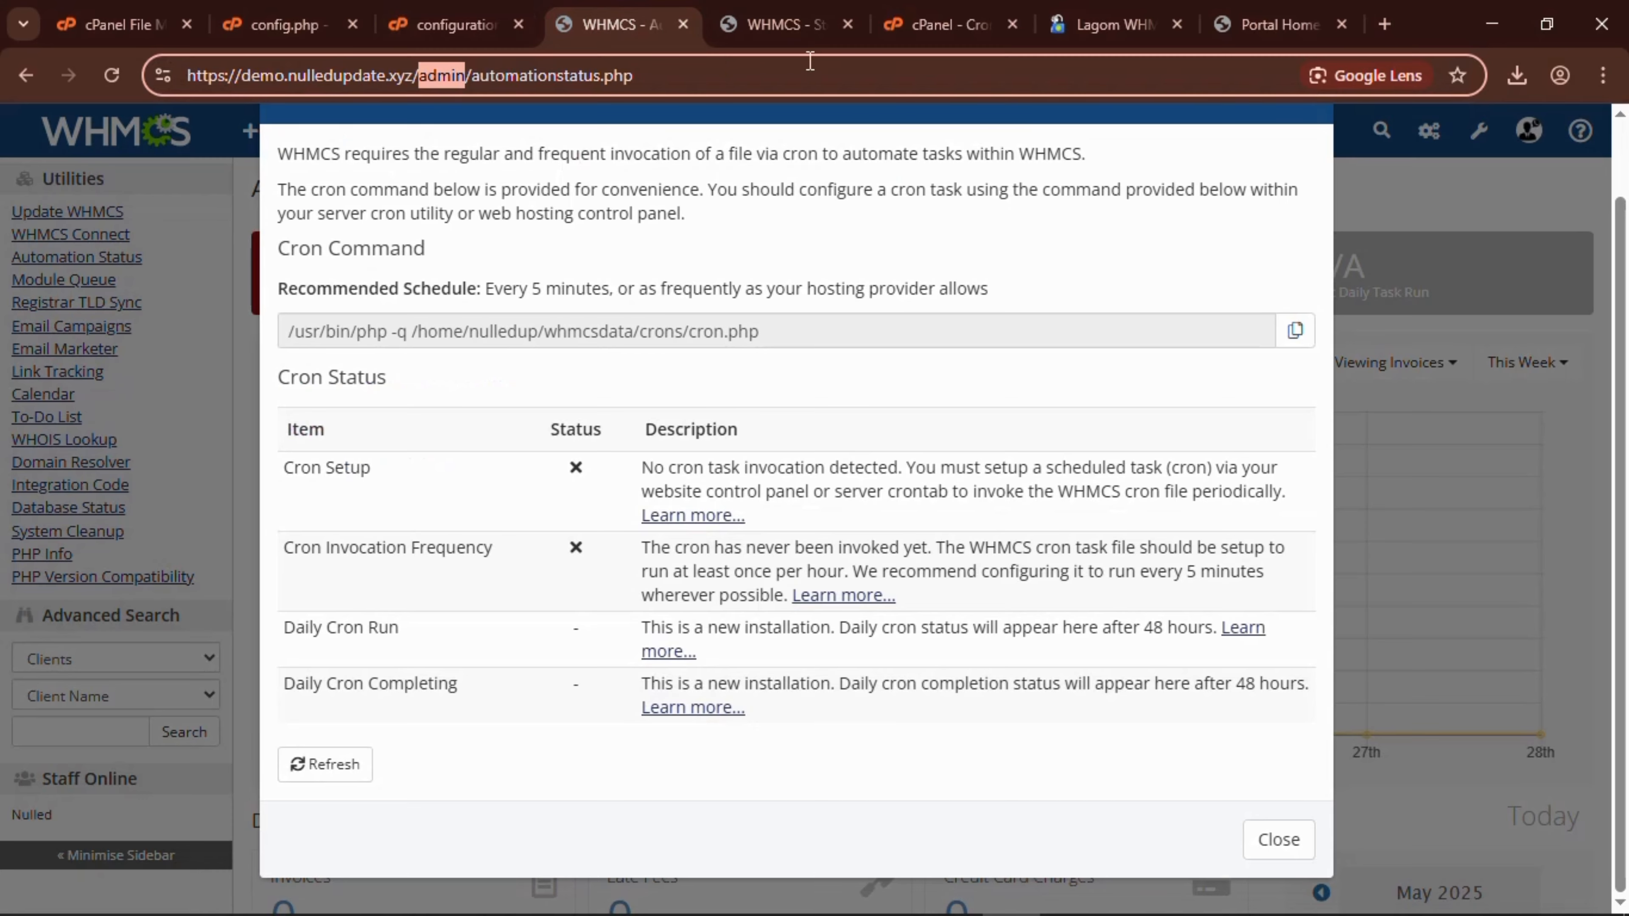
Reload the WHMCS Storage Settings page, which now returns a Not Found error.
left_click(763, 13)
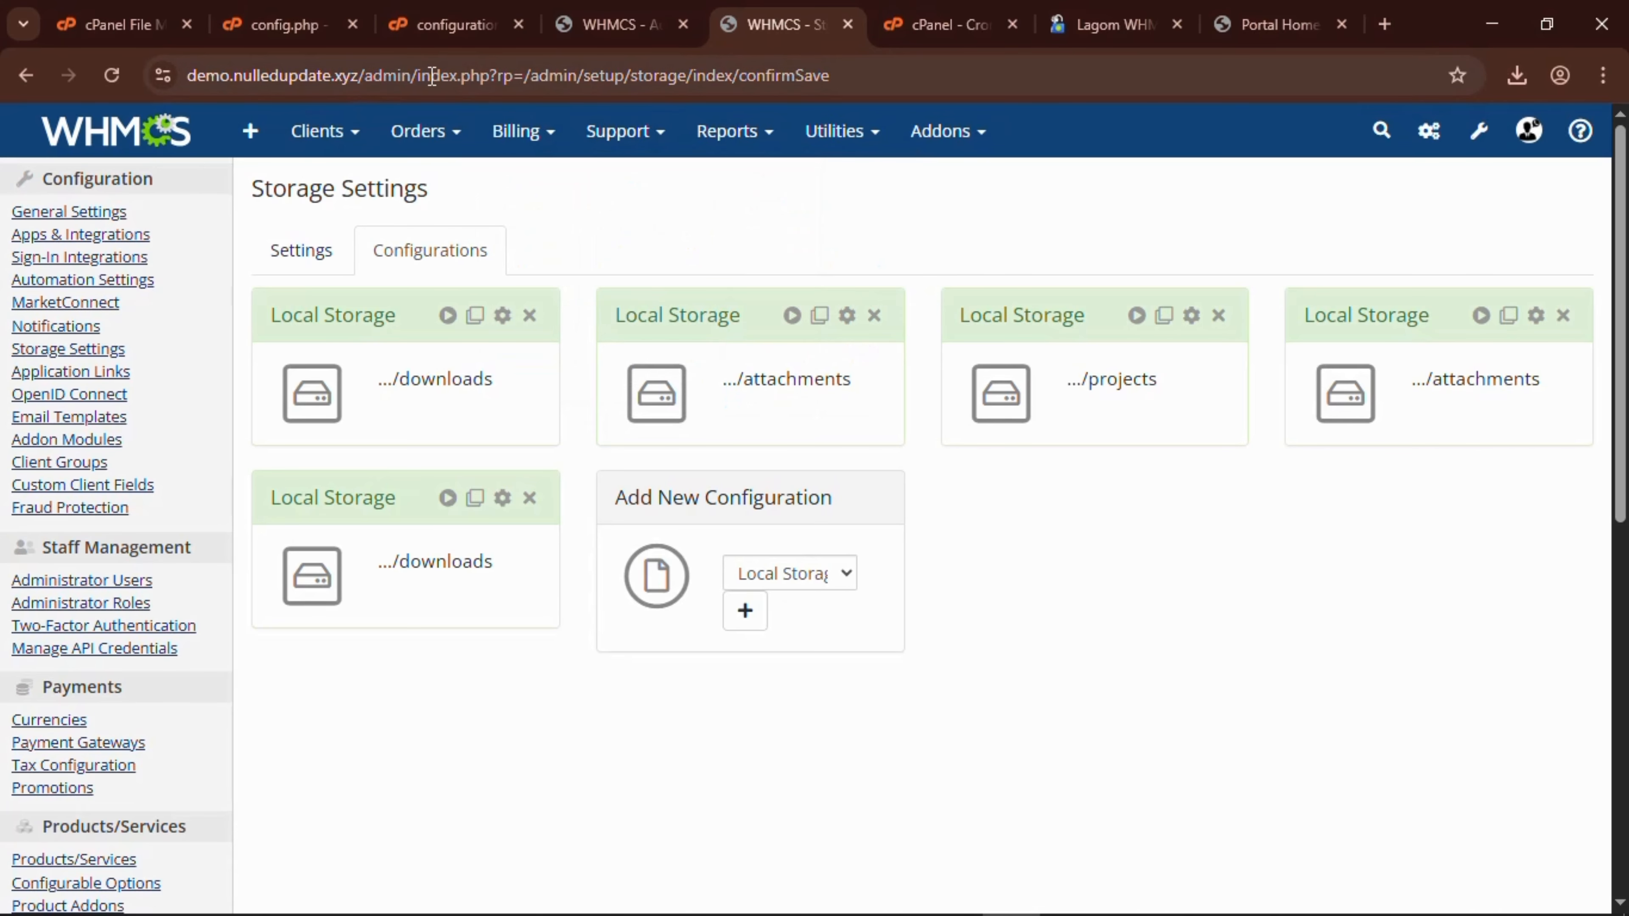
left_click_drag(418, 76, 878, 64)
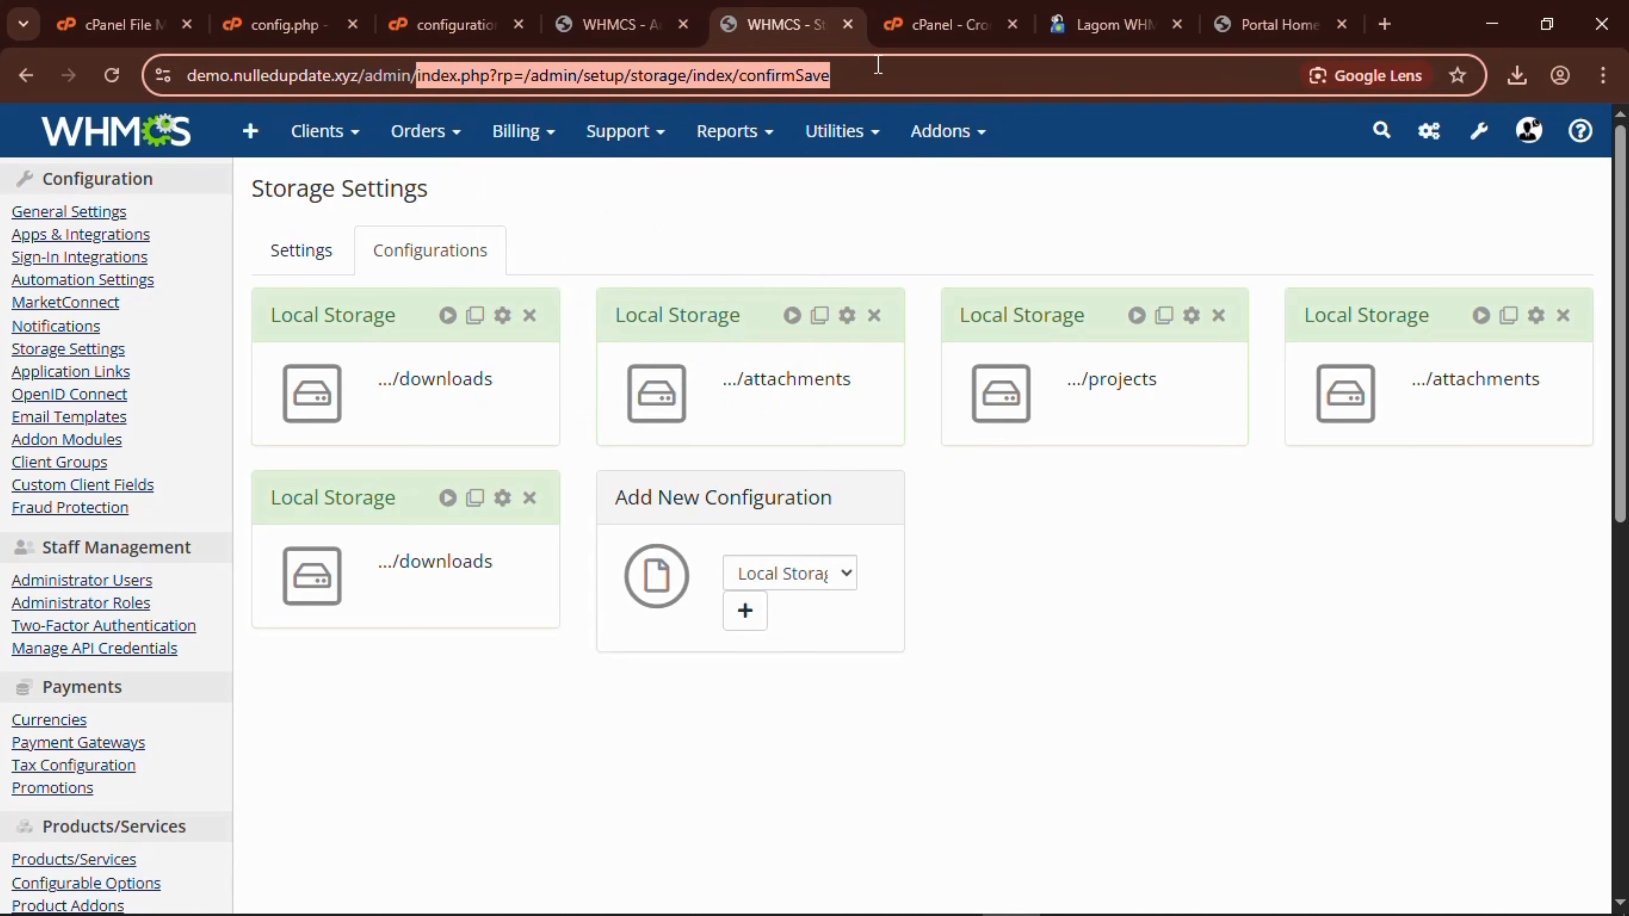
left_click(880, 68)
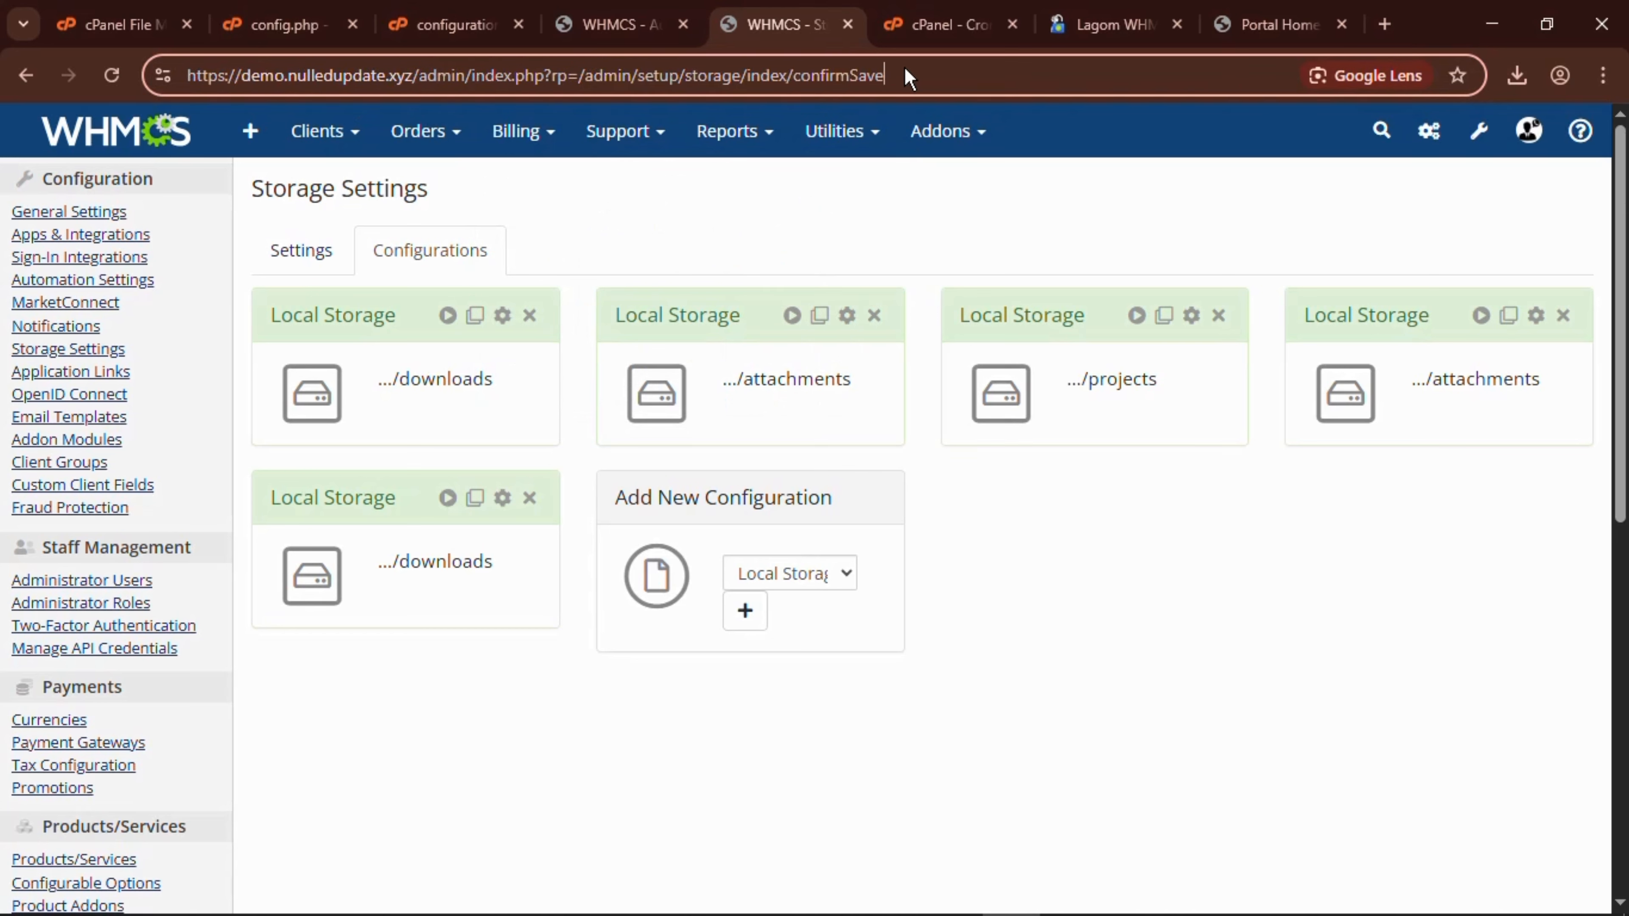
left_click(111, 75)
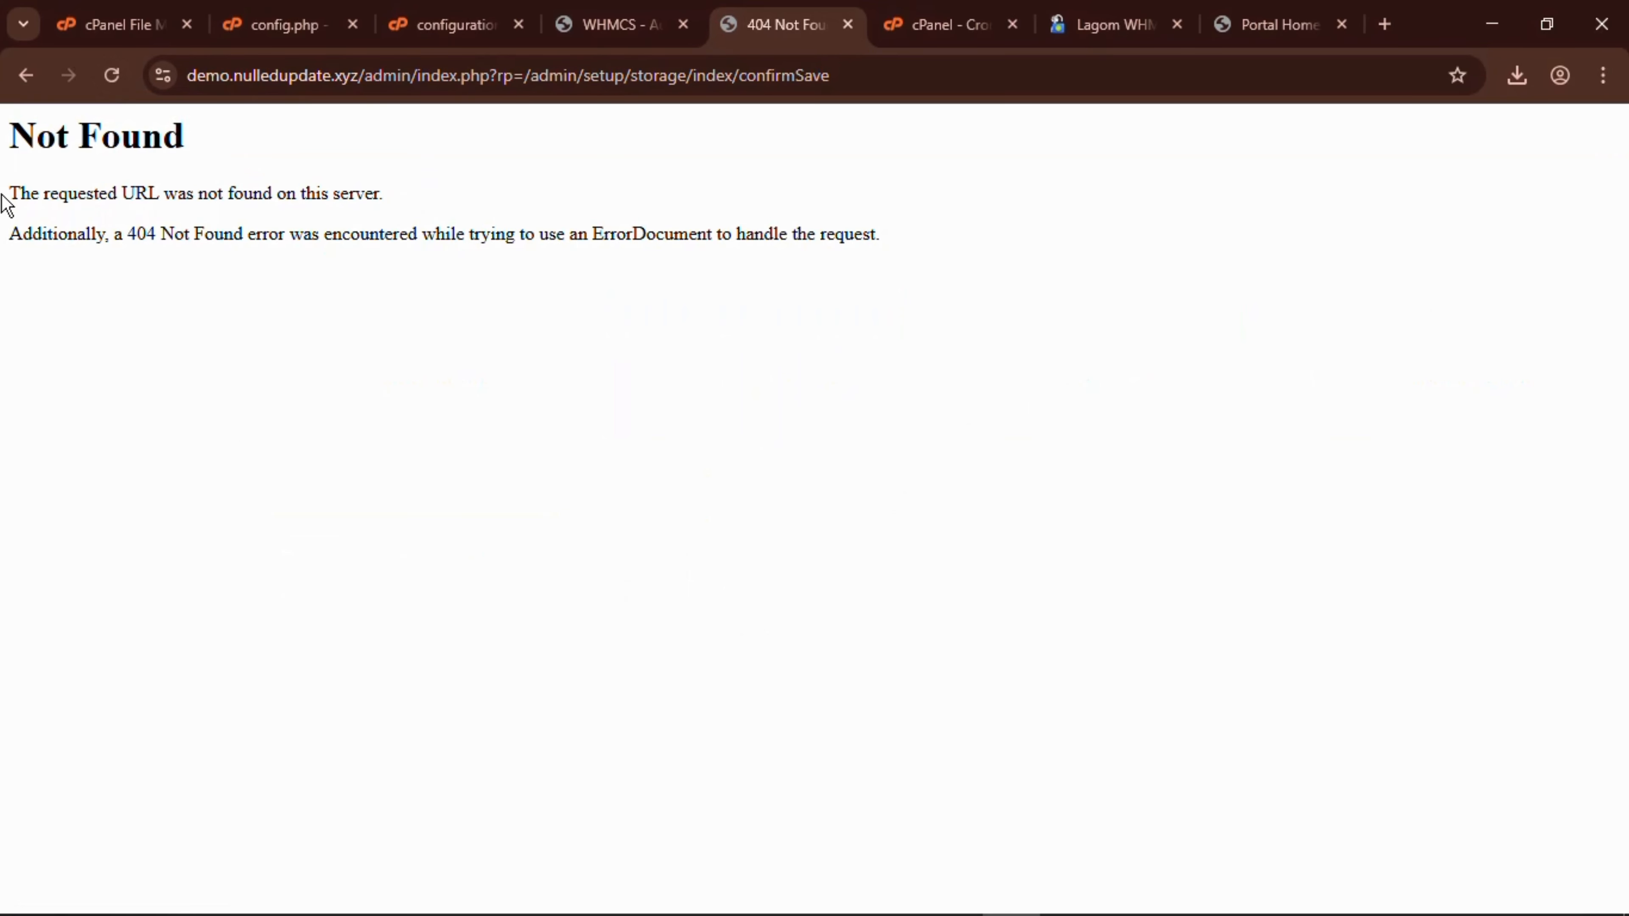
left_click_drag(3, 200, 932, 342)
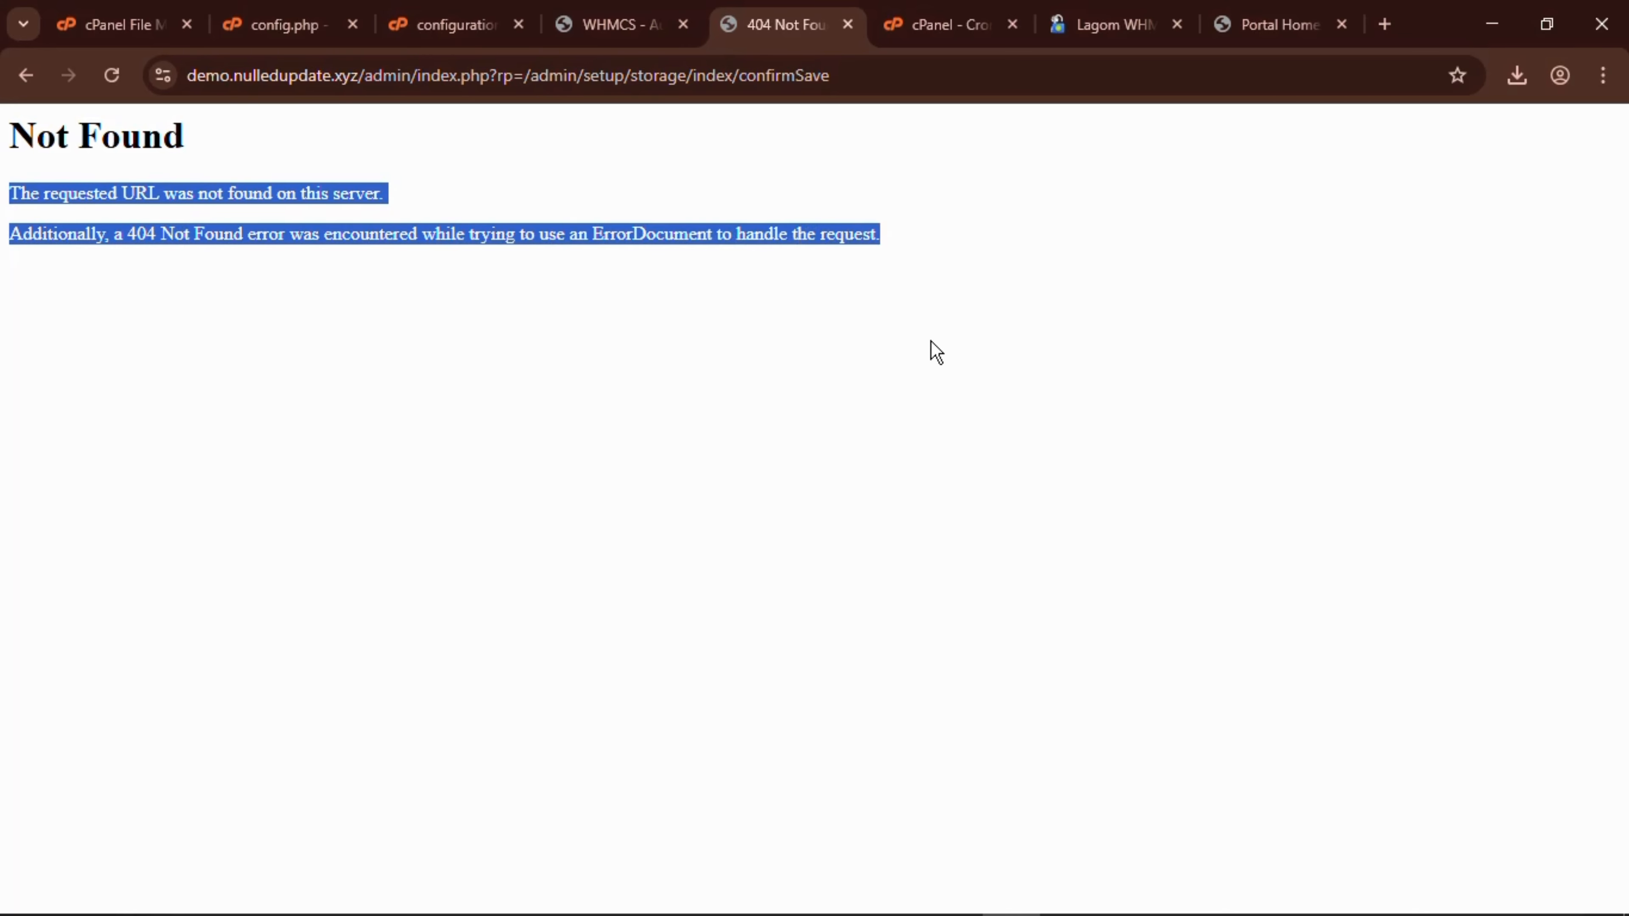
left_click(932, 341)
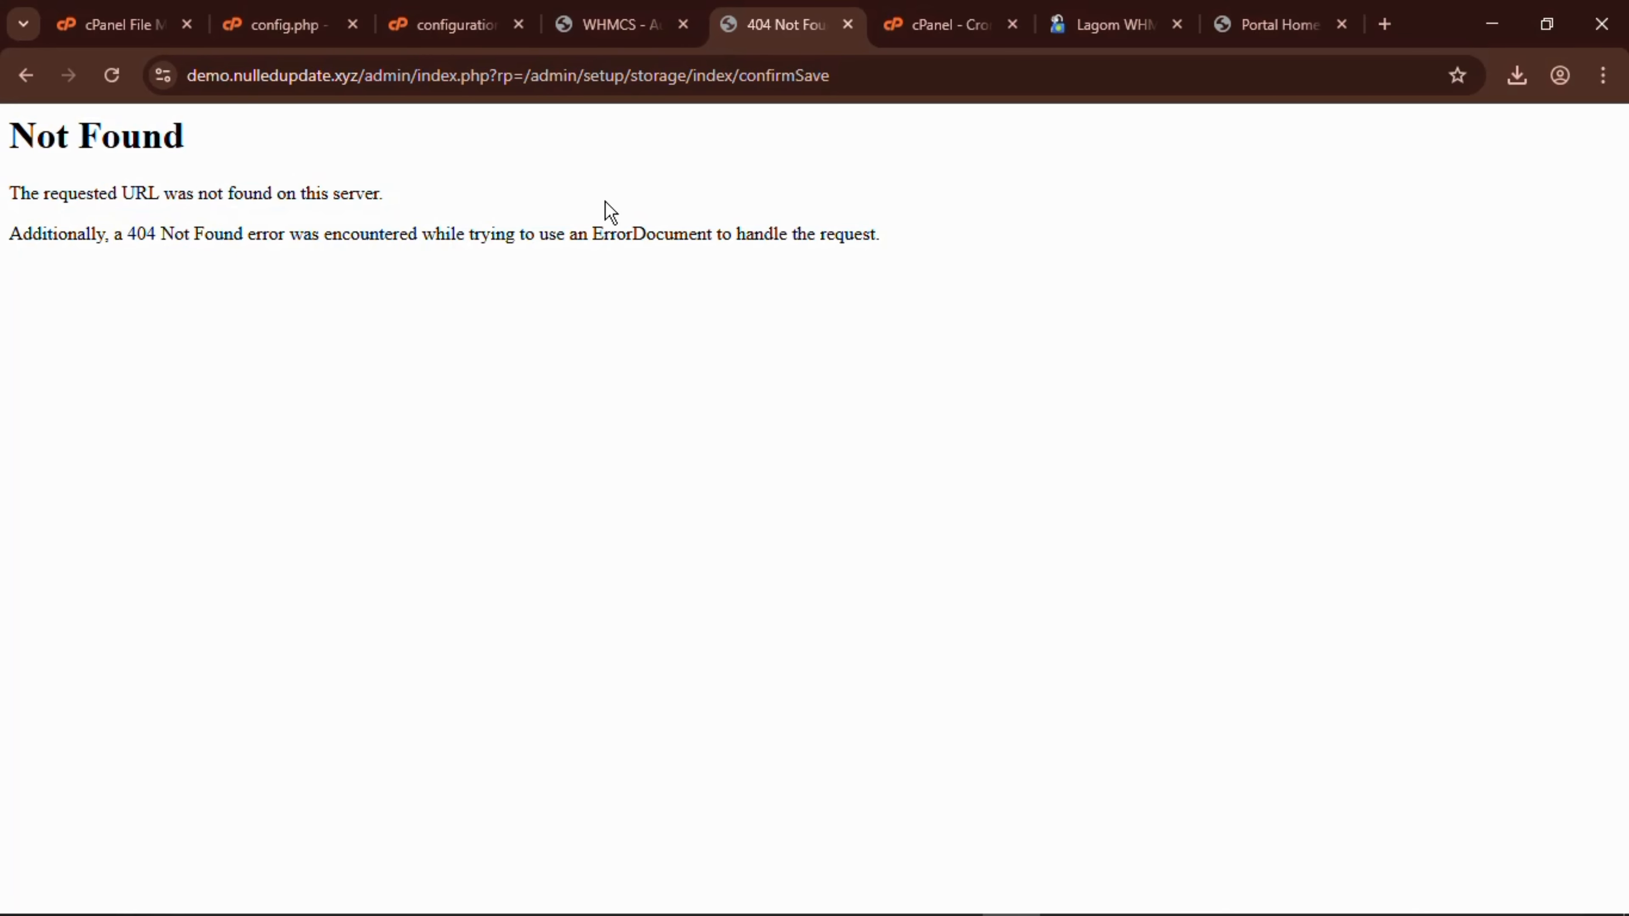
Change the admin folder in the page address to secureadmin and load it.
left_click(370, 76)
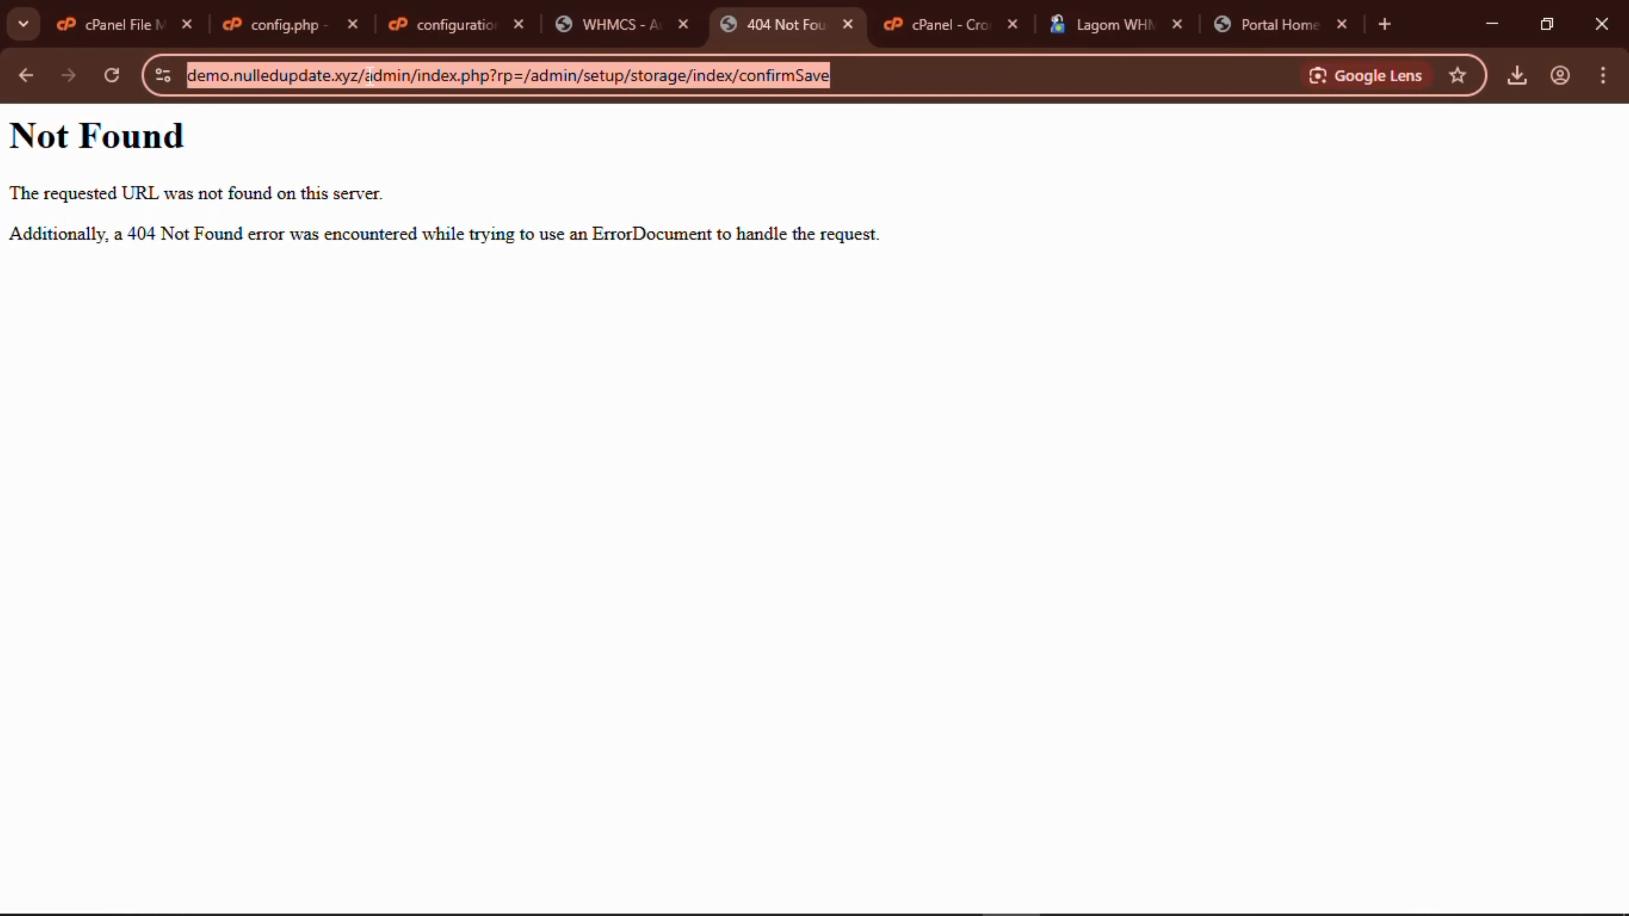
double_click(370, 76)
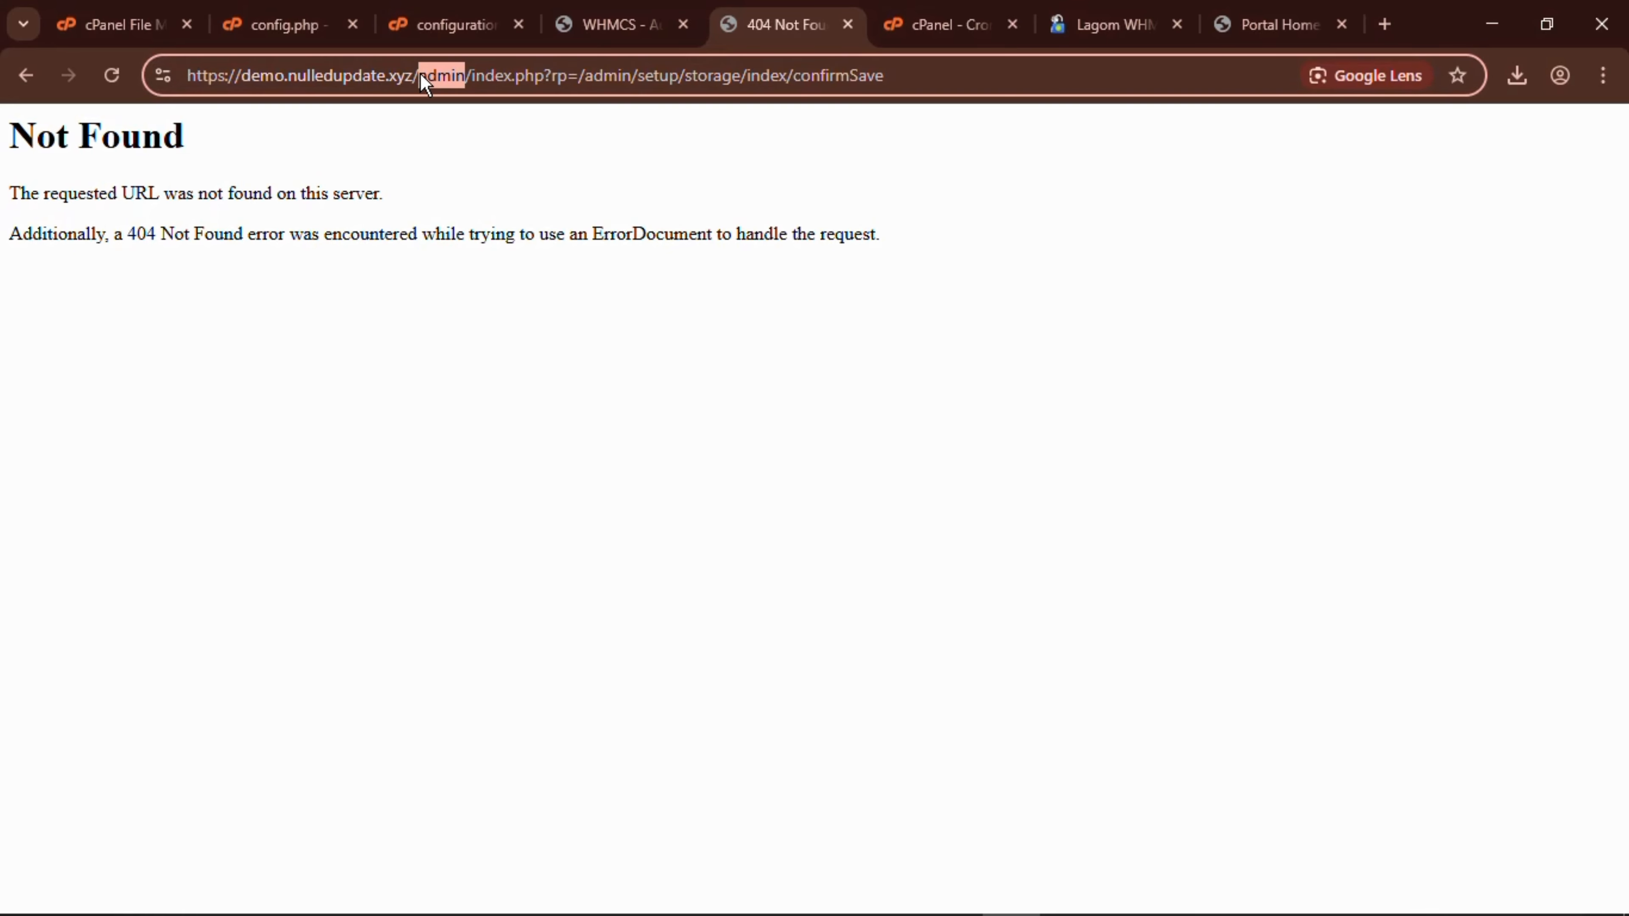
type("se")
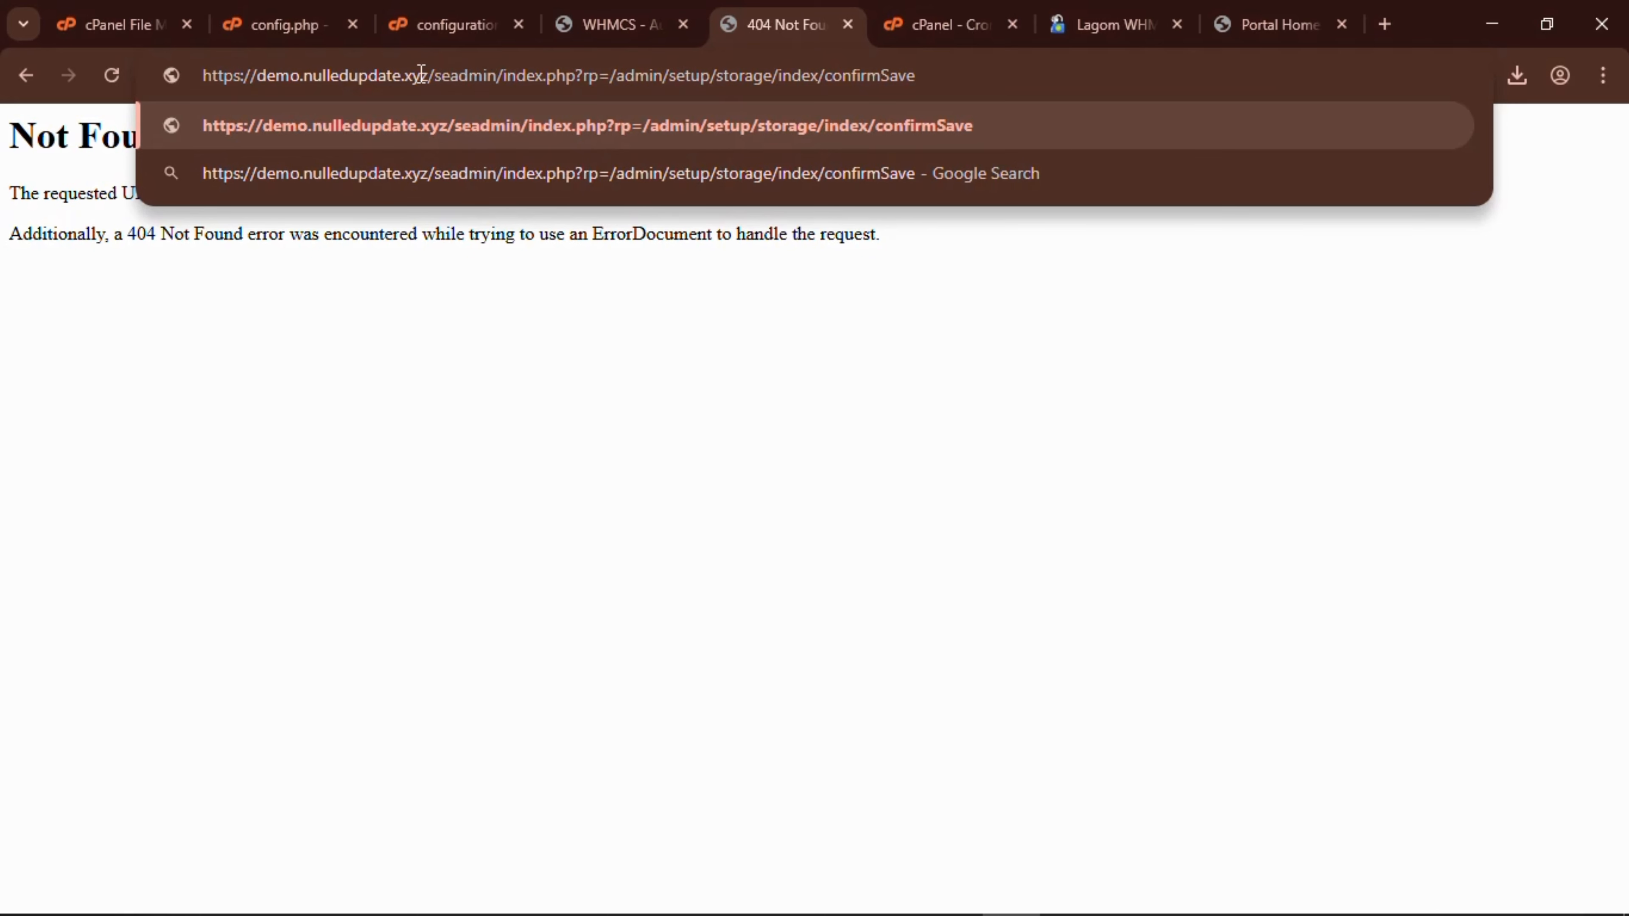
type("cure")
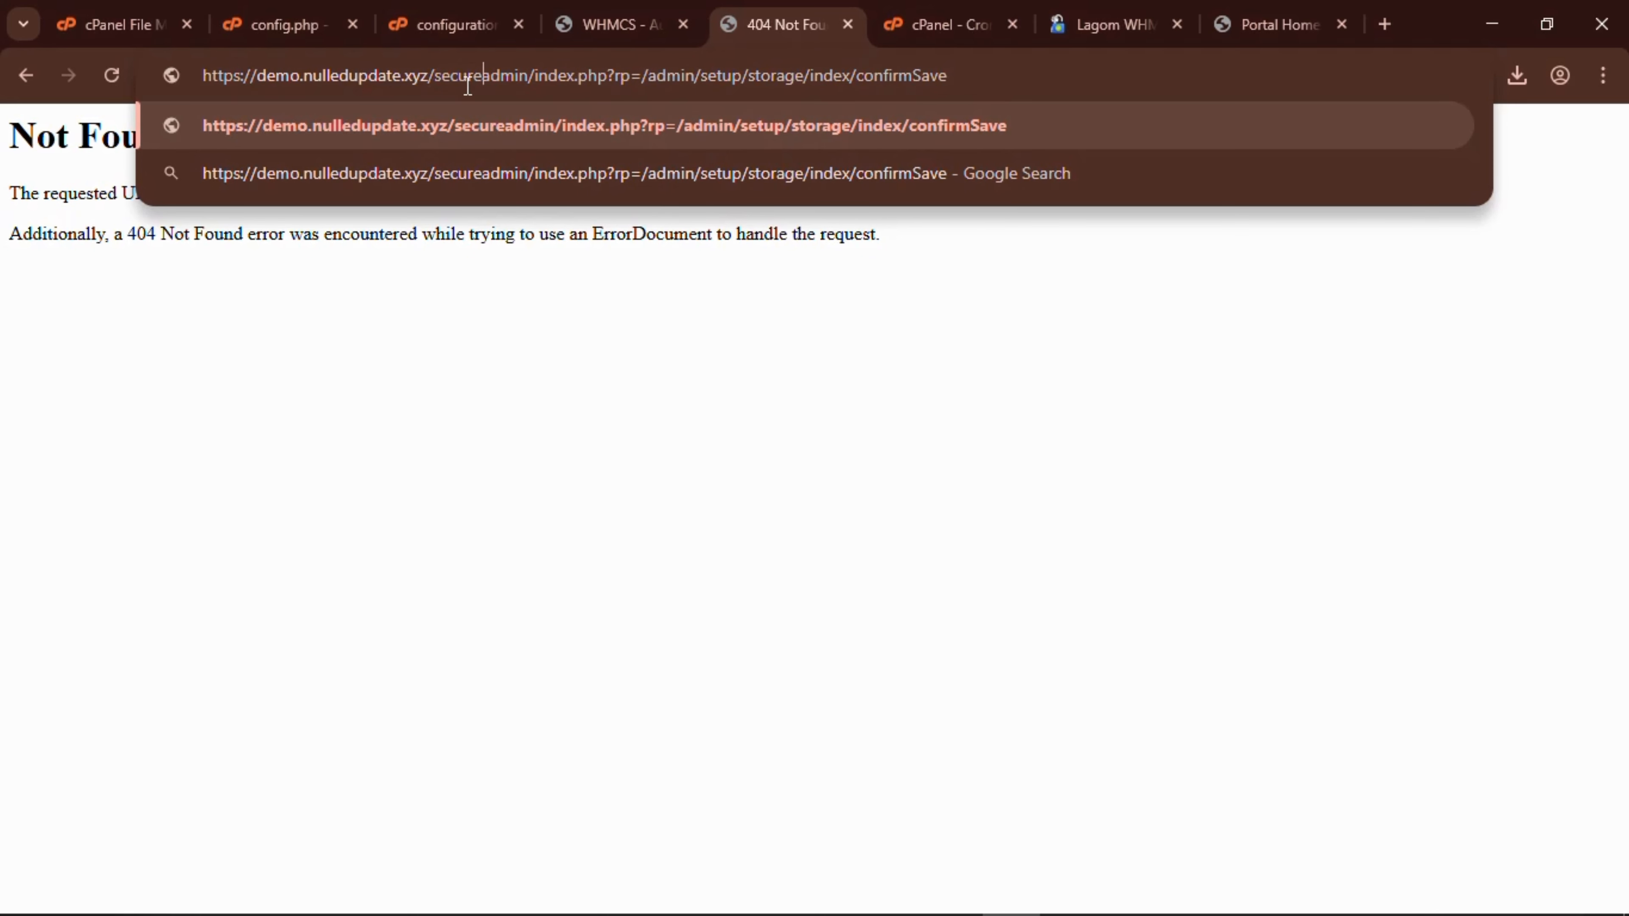
key("Return")
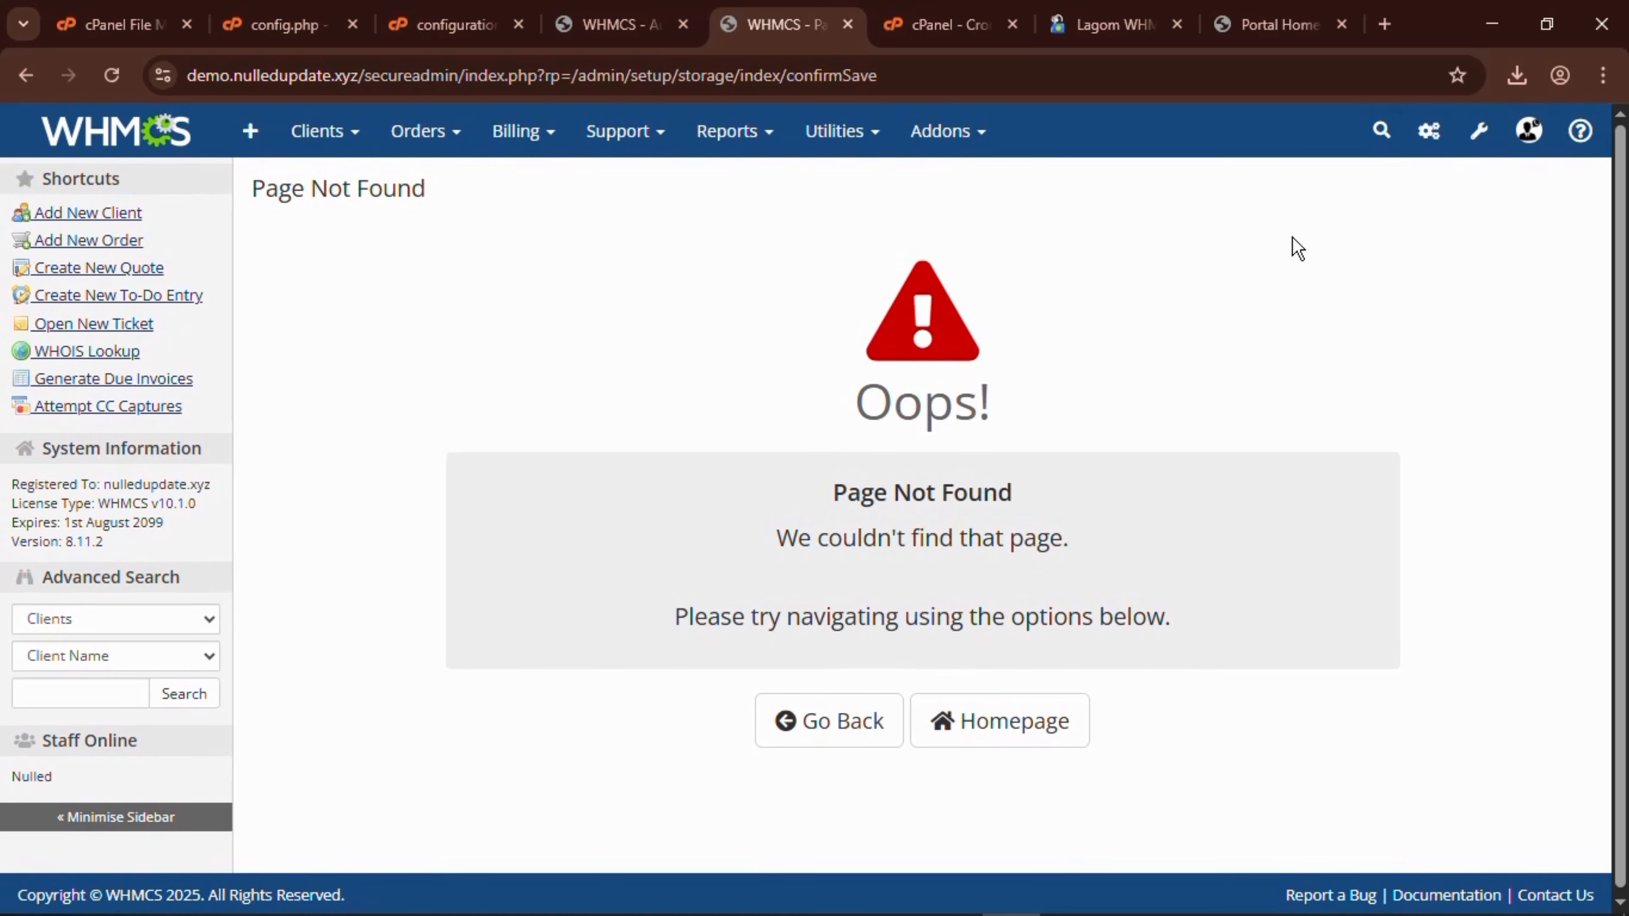
Open Automation Status and view the cron error details.
left_click(1478, 133)
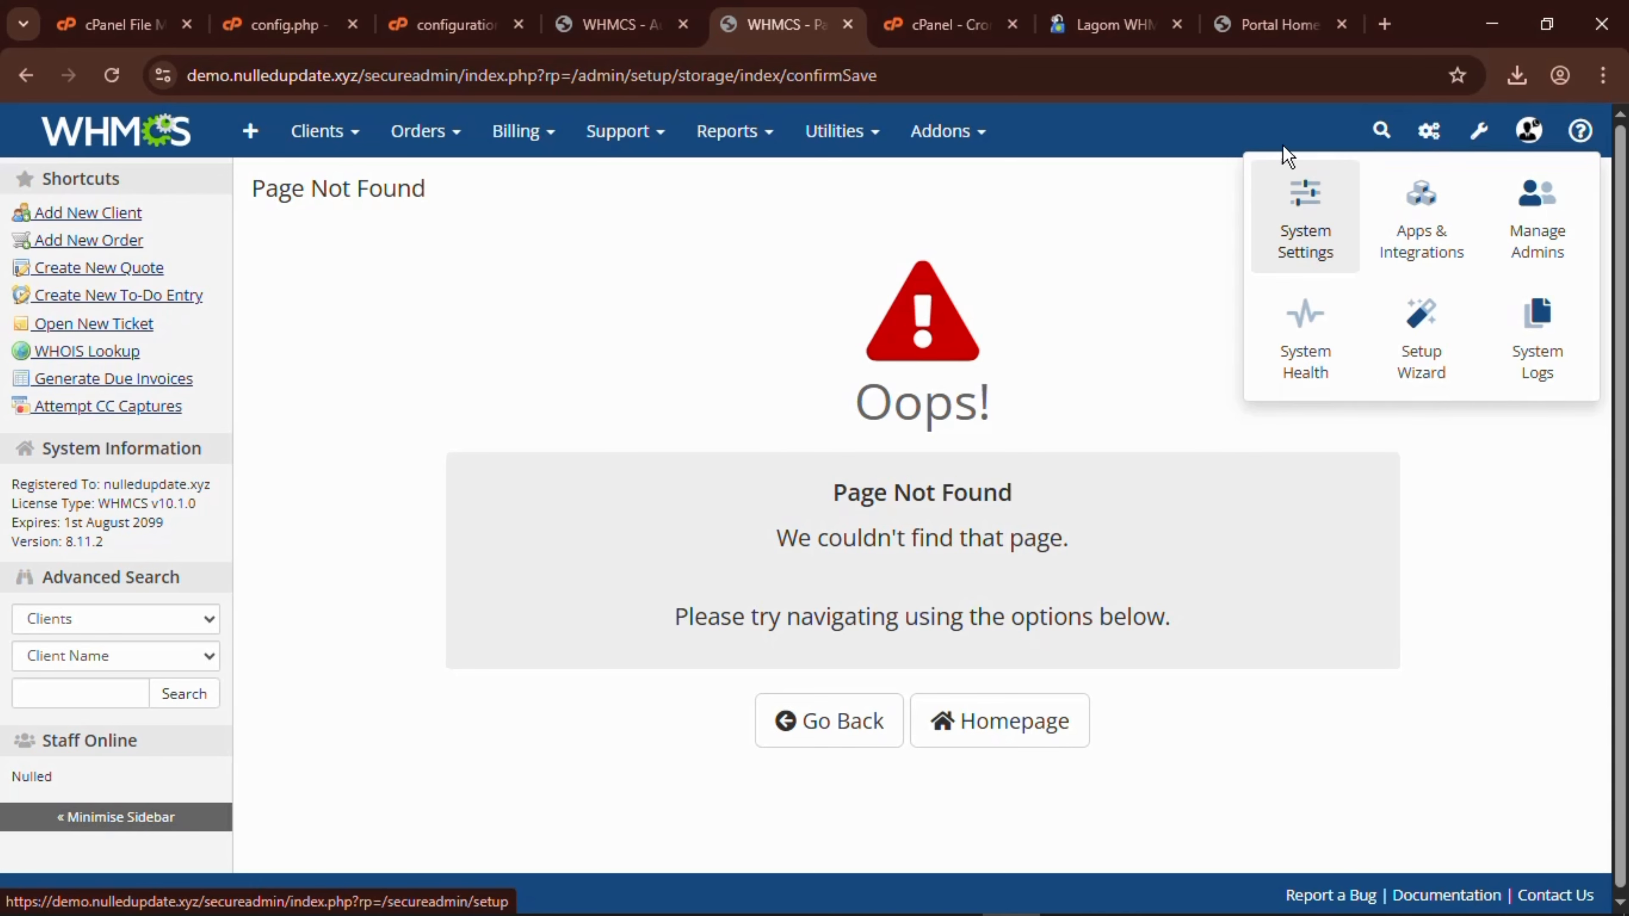
mouse_move(1487, 133)
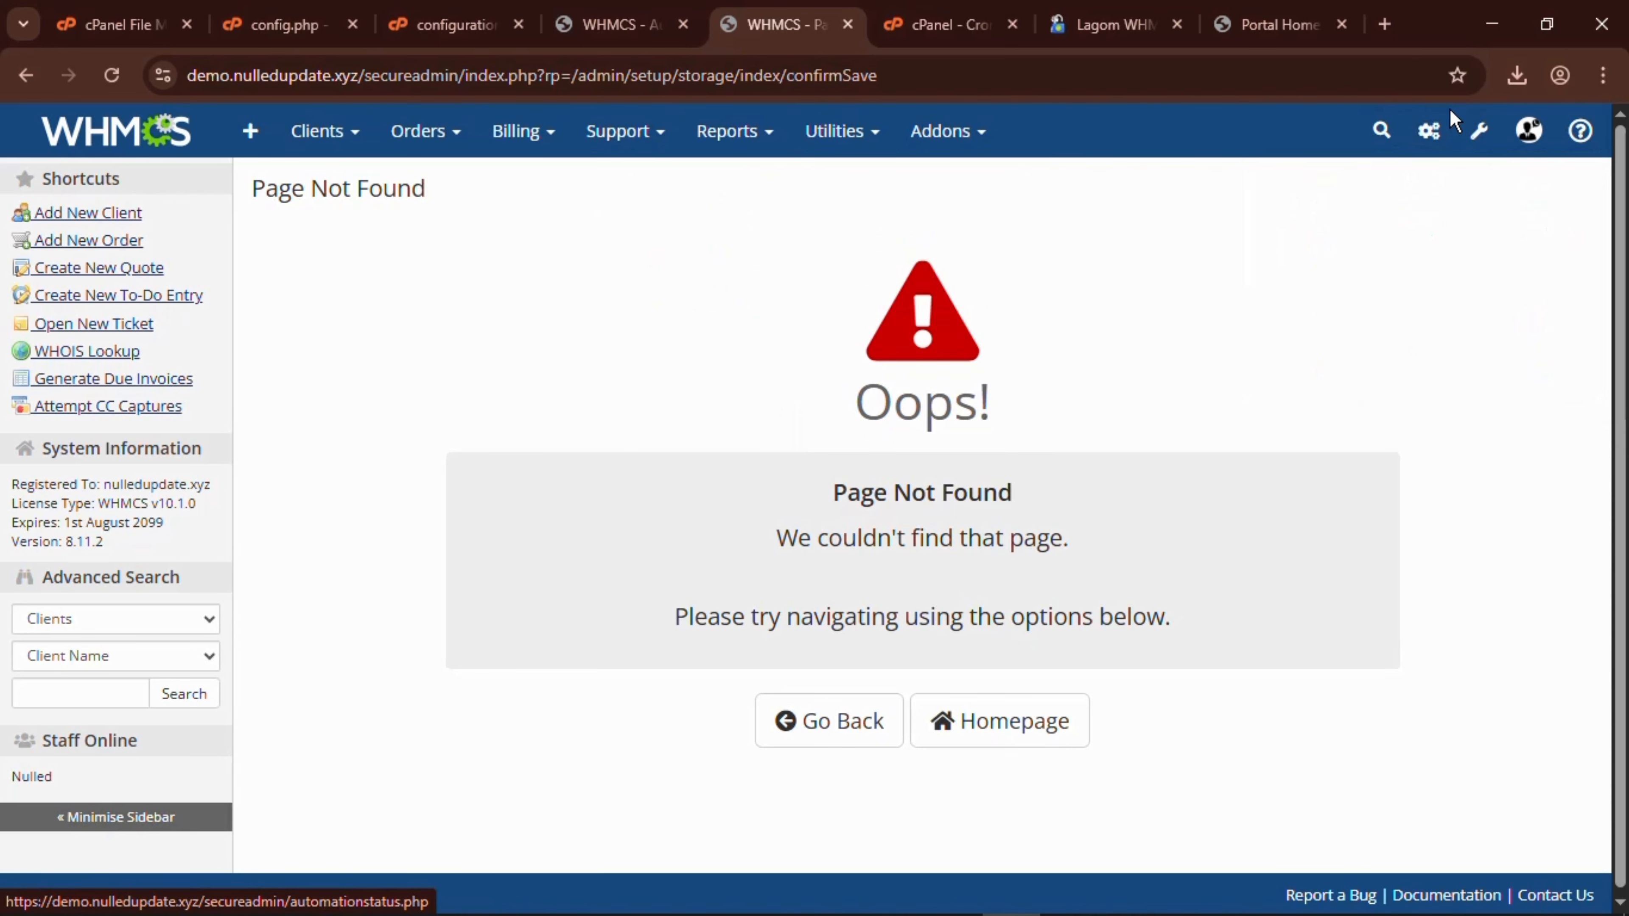
left_click(1430, 132)
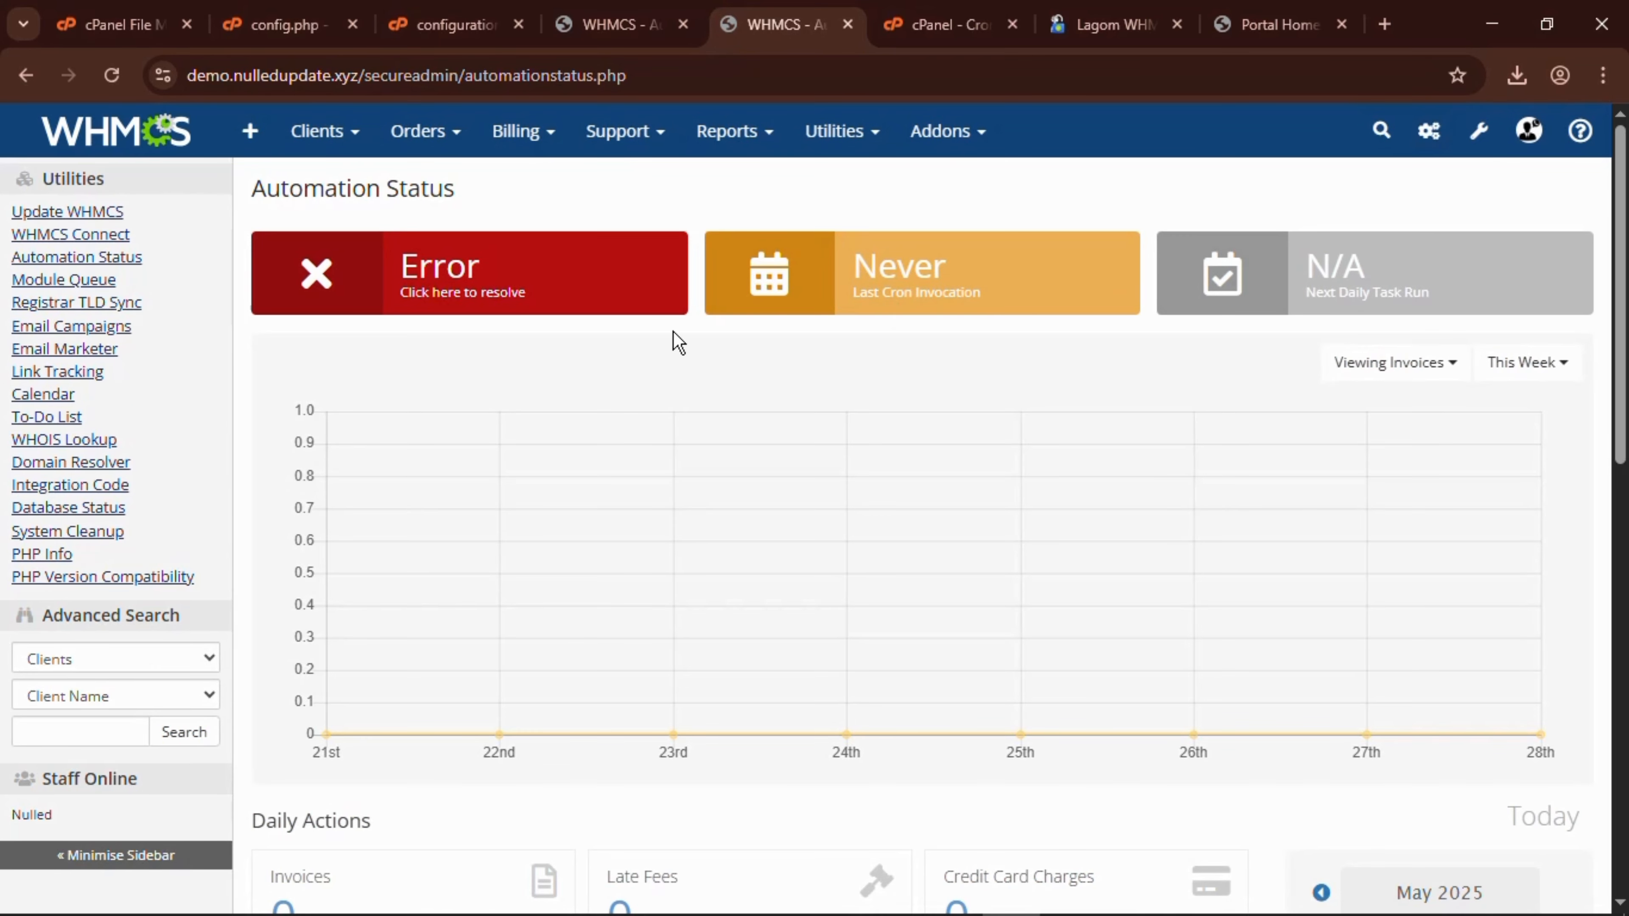
left_click(551, 300)
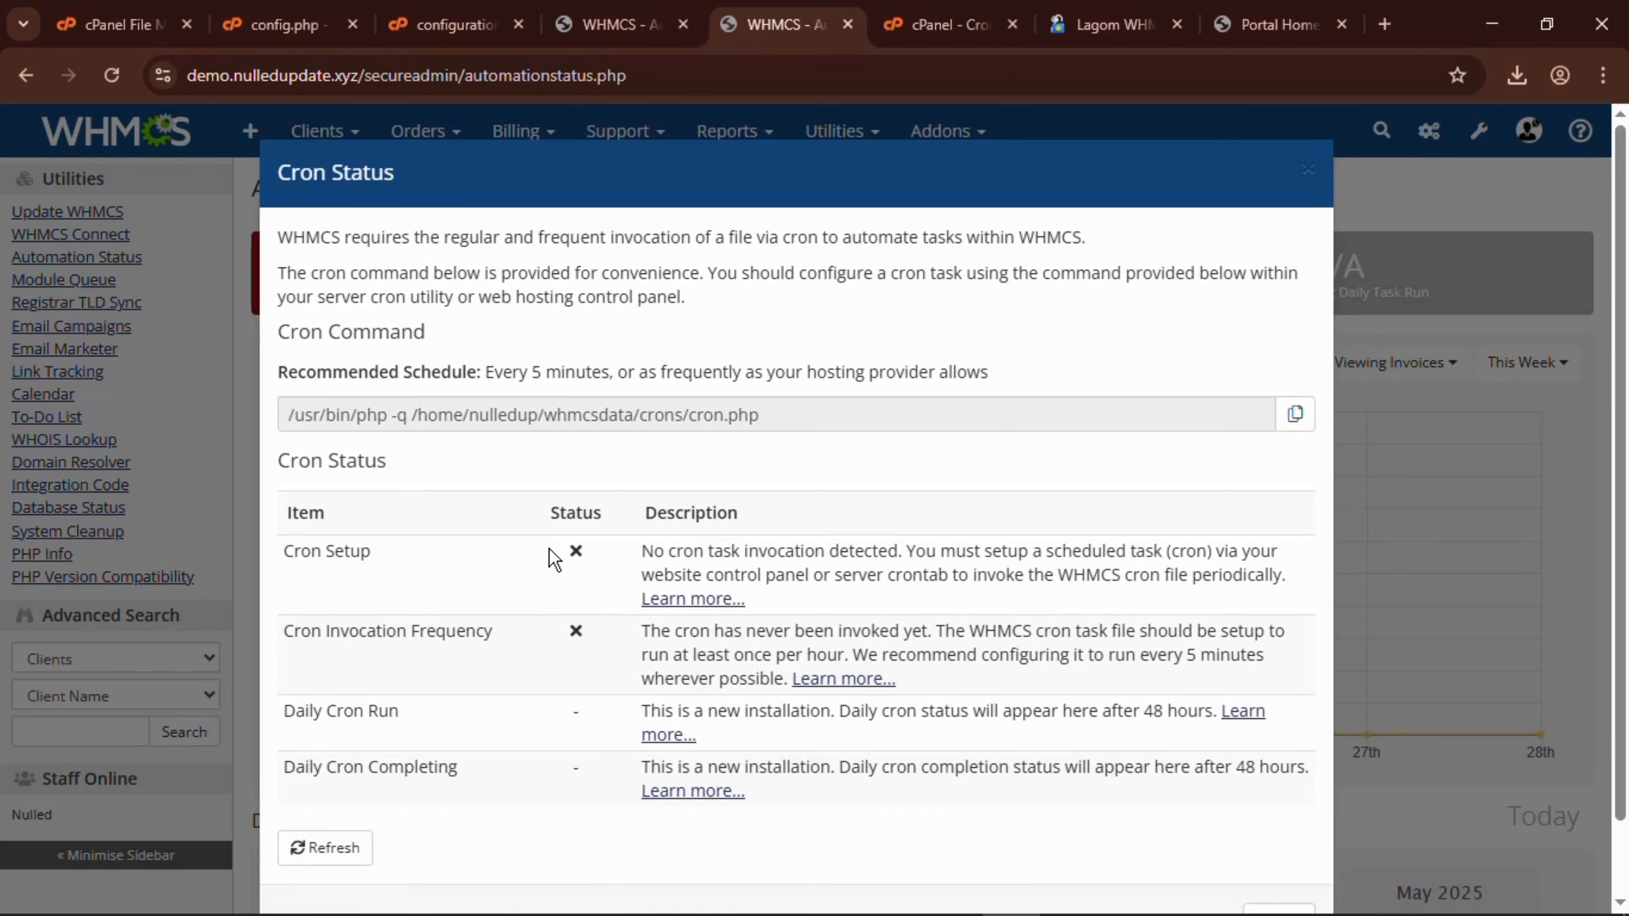
Point the other admin tab's address at /secureadmin/ and bring up System Settings.
left_click(625, 18)
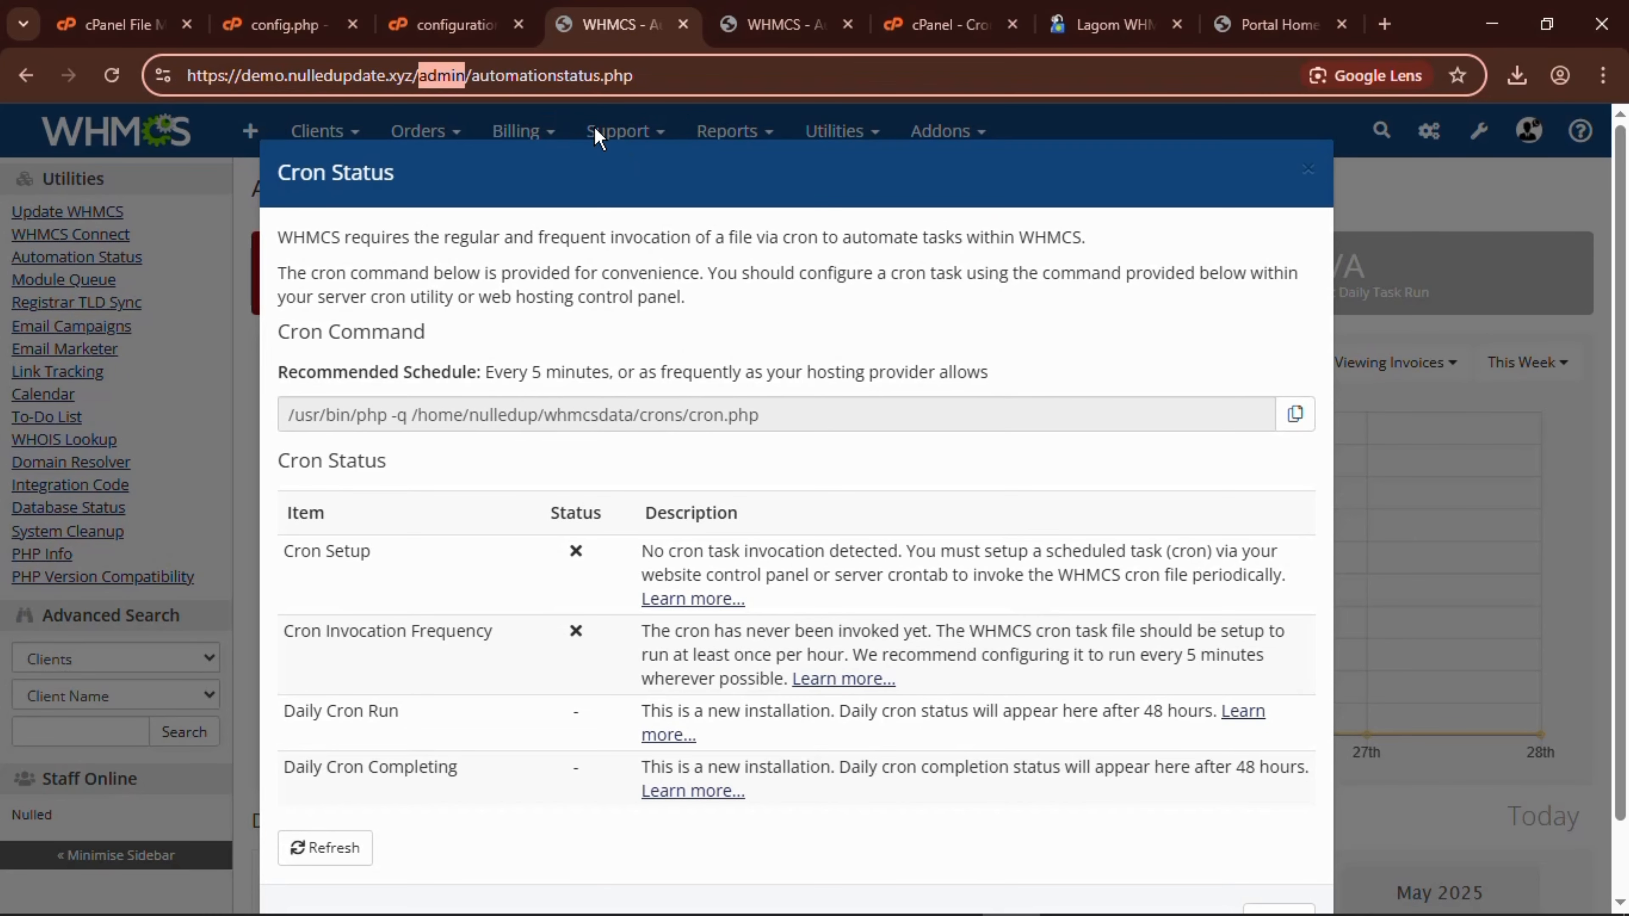
left_click(422, 75)
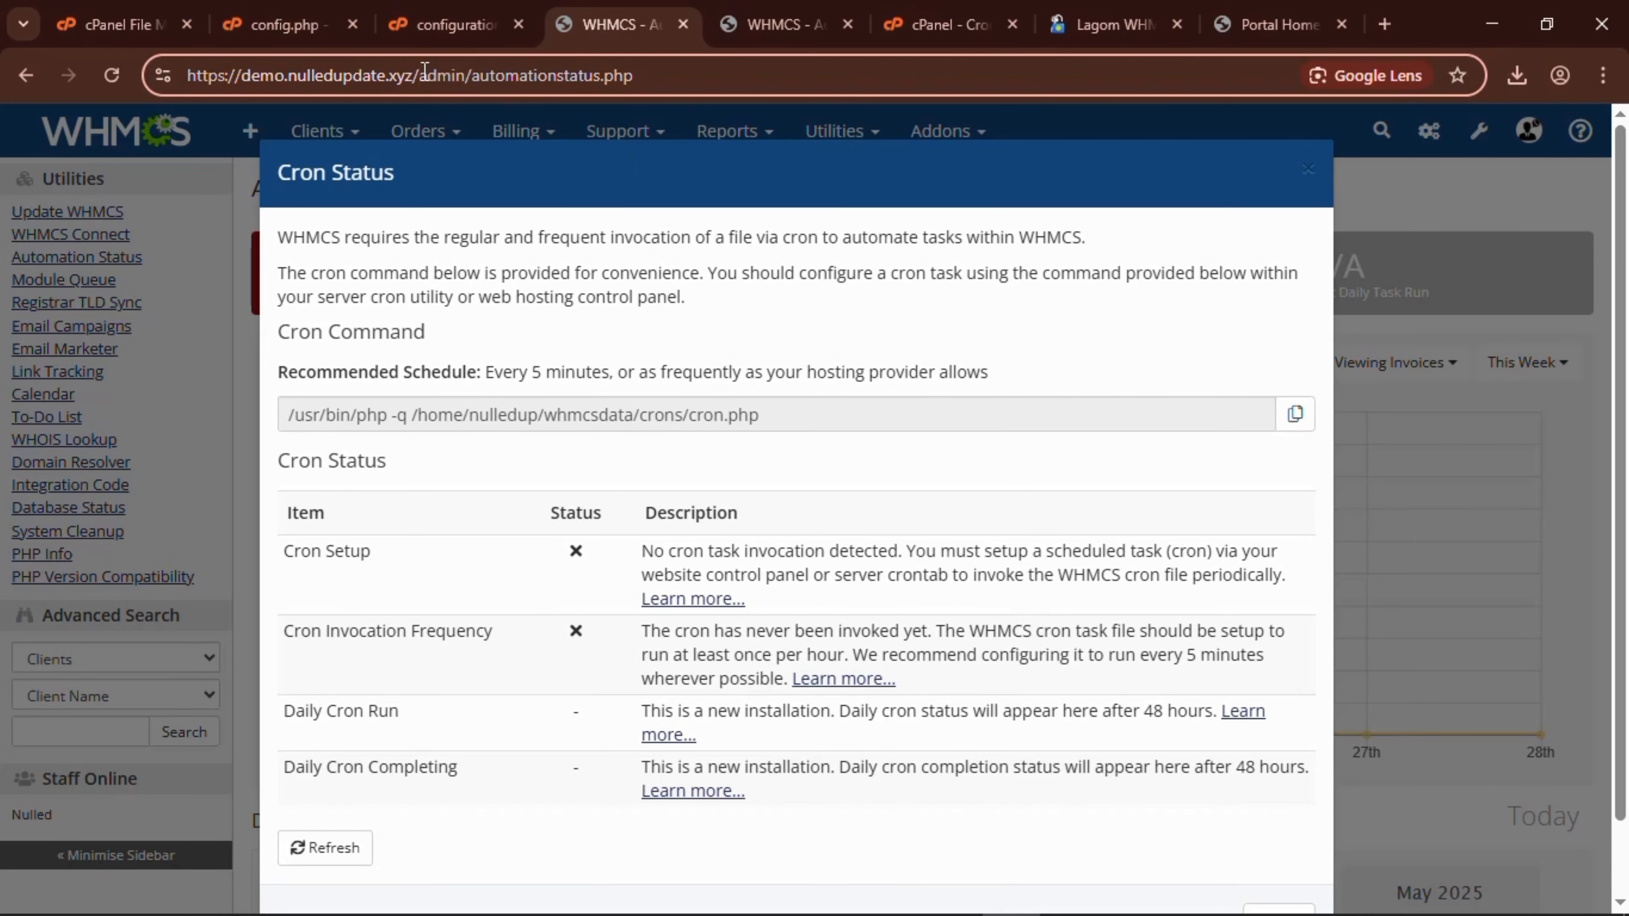
left_click_drag(478, 75, 660, 77)
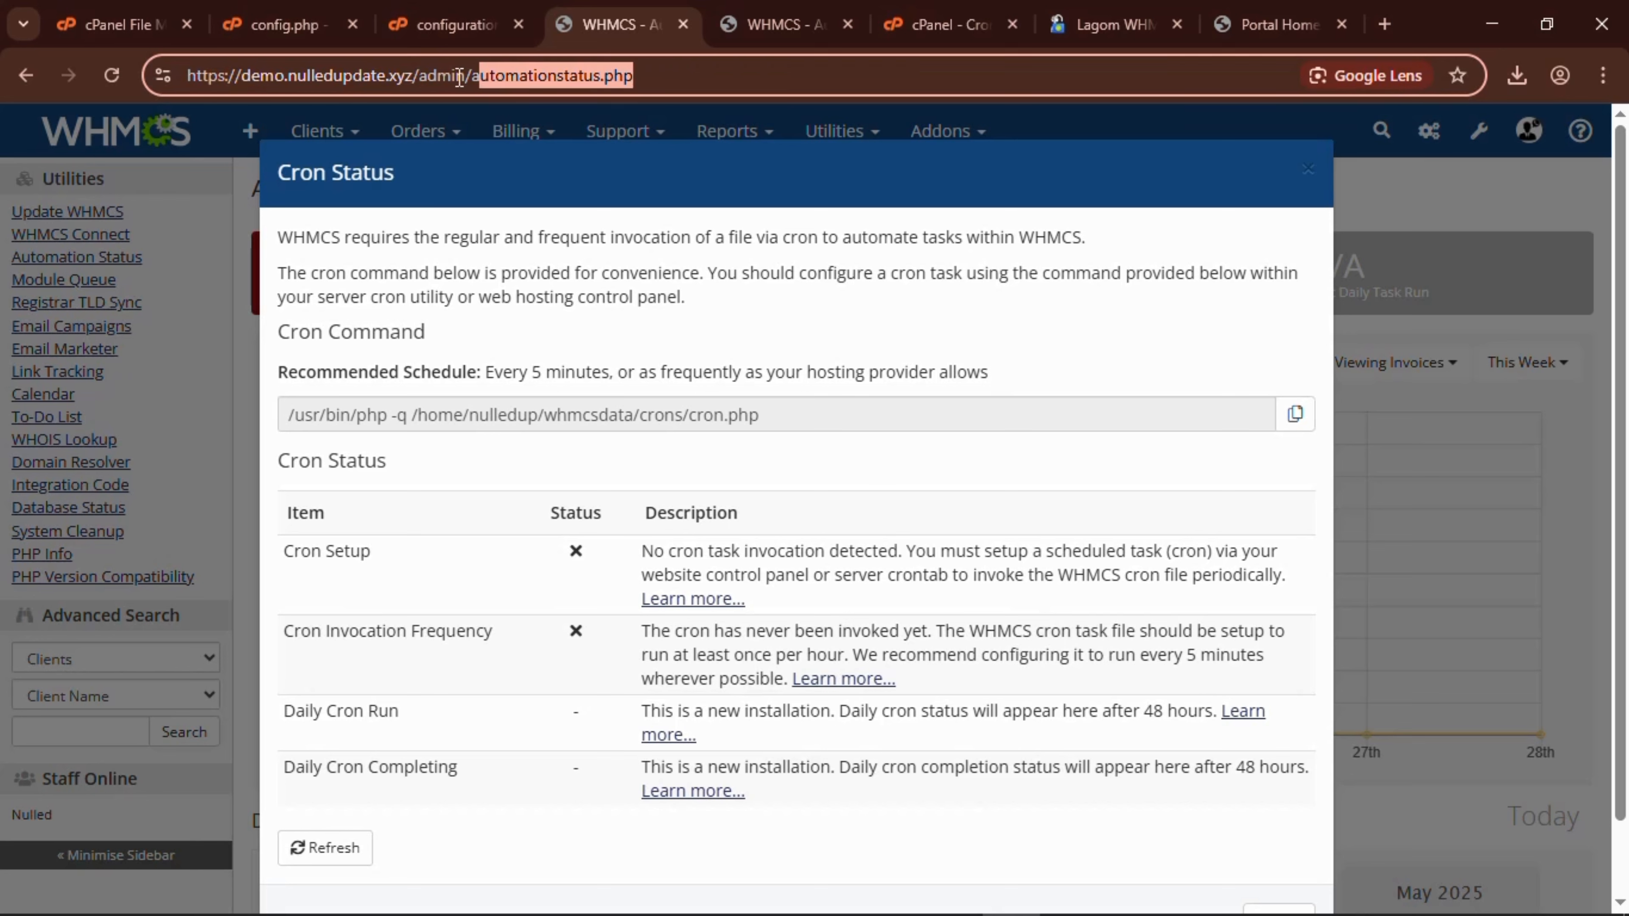
left_click(423, 68)
type("sec")
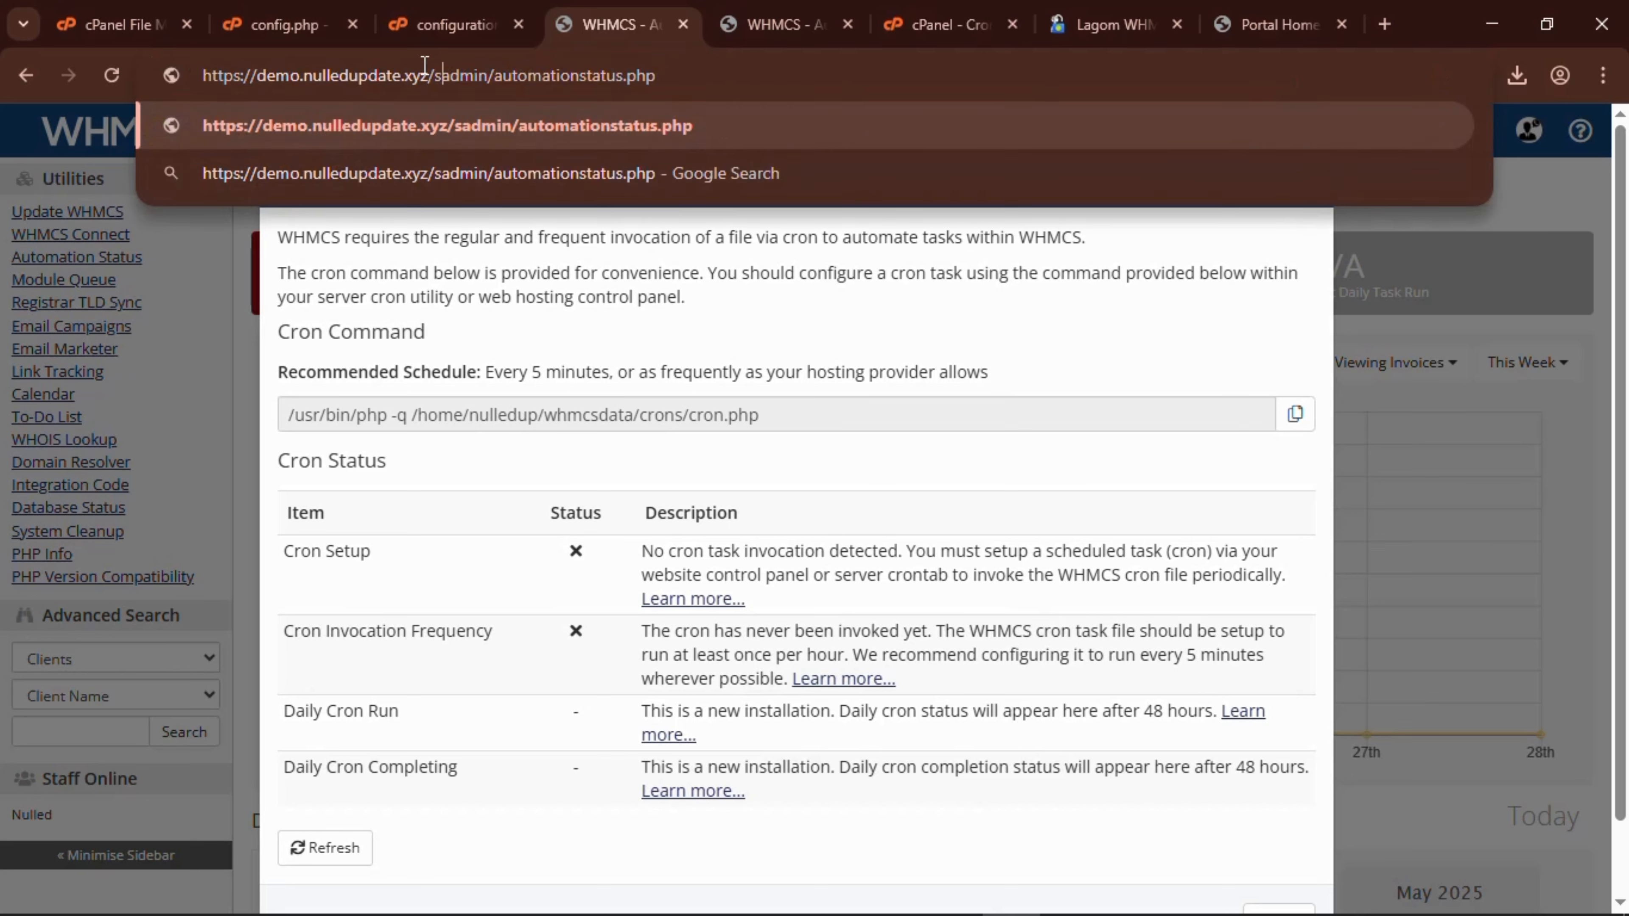
type("ure")
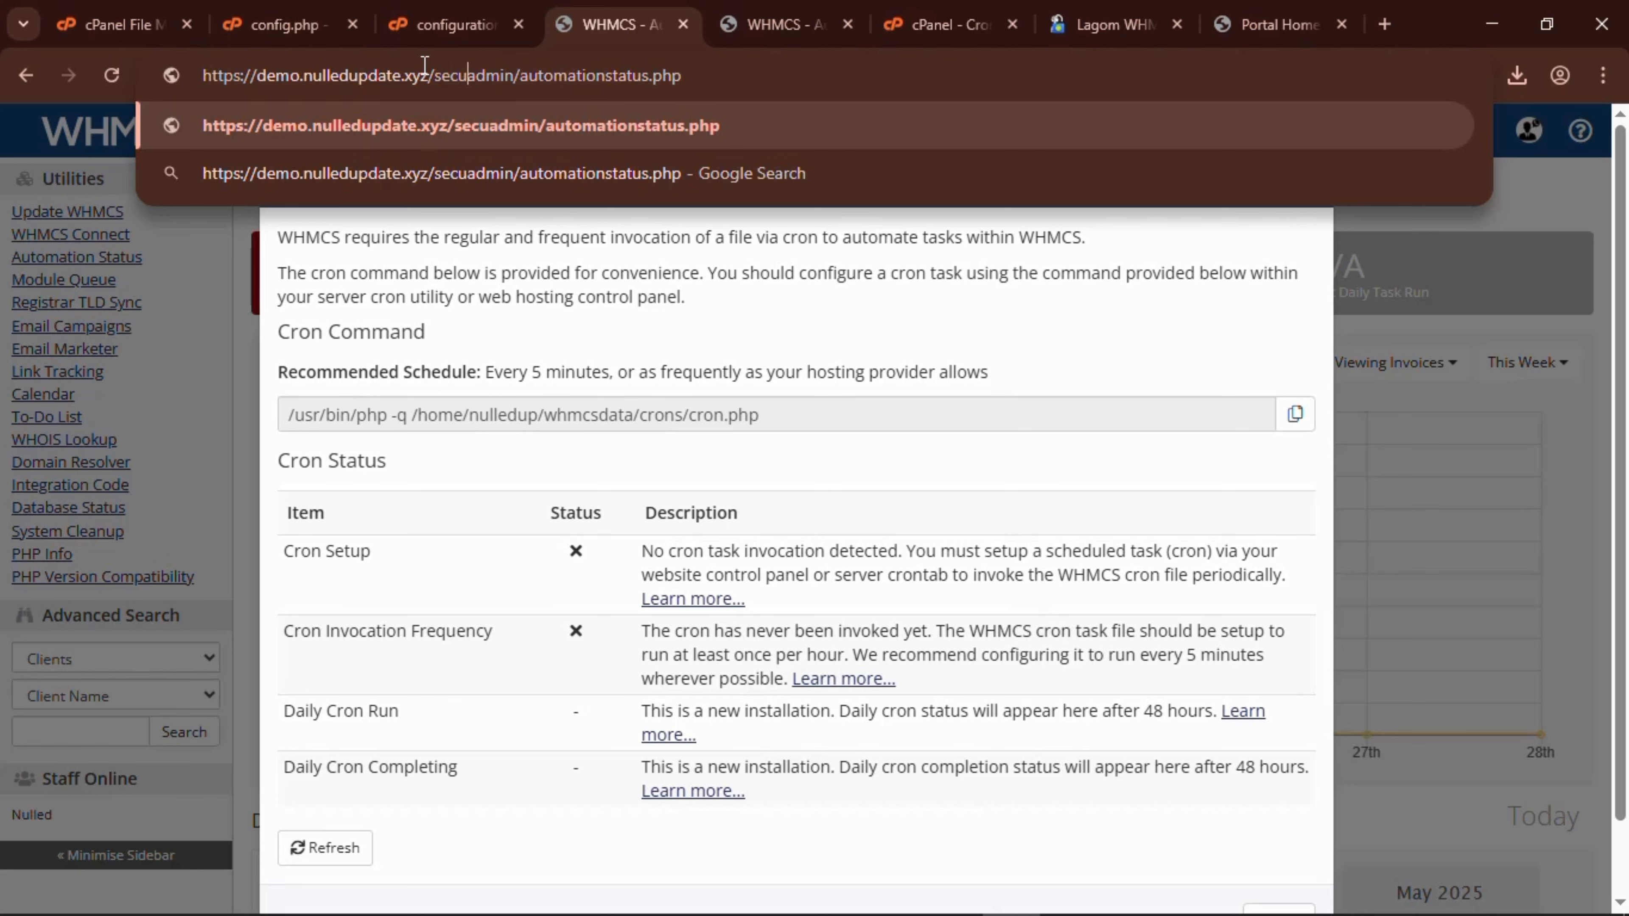
key("Return")
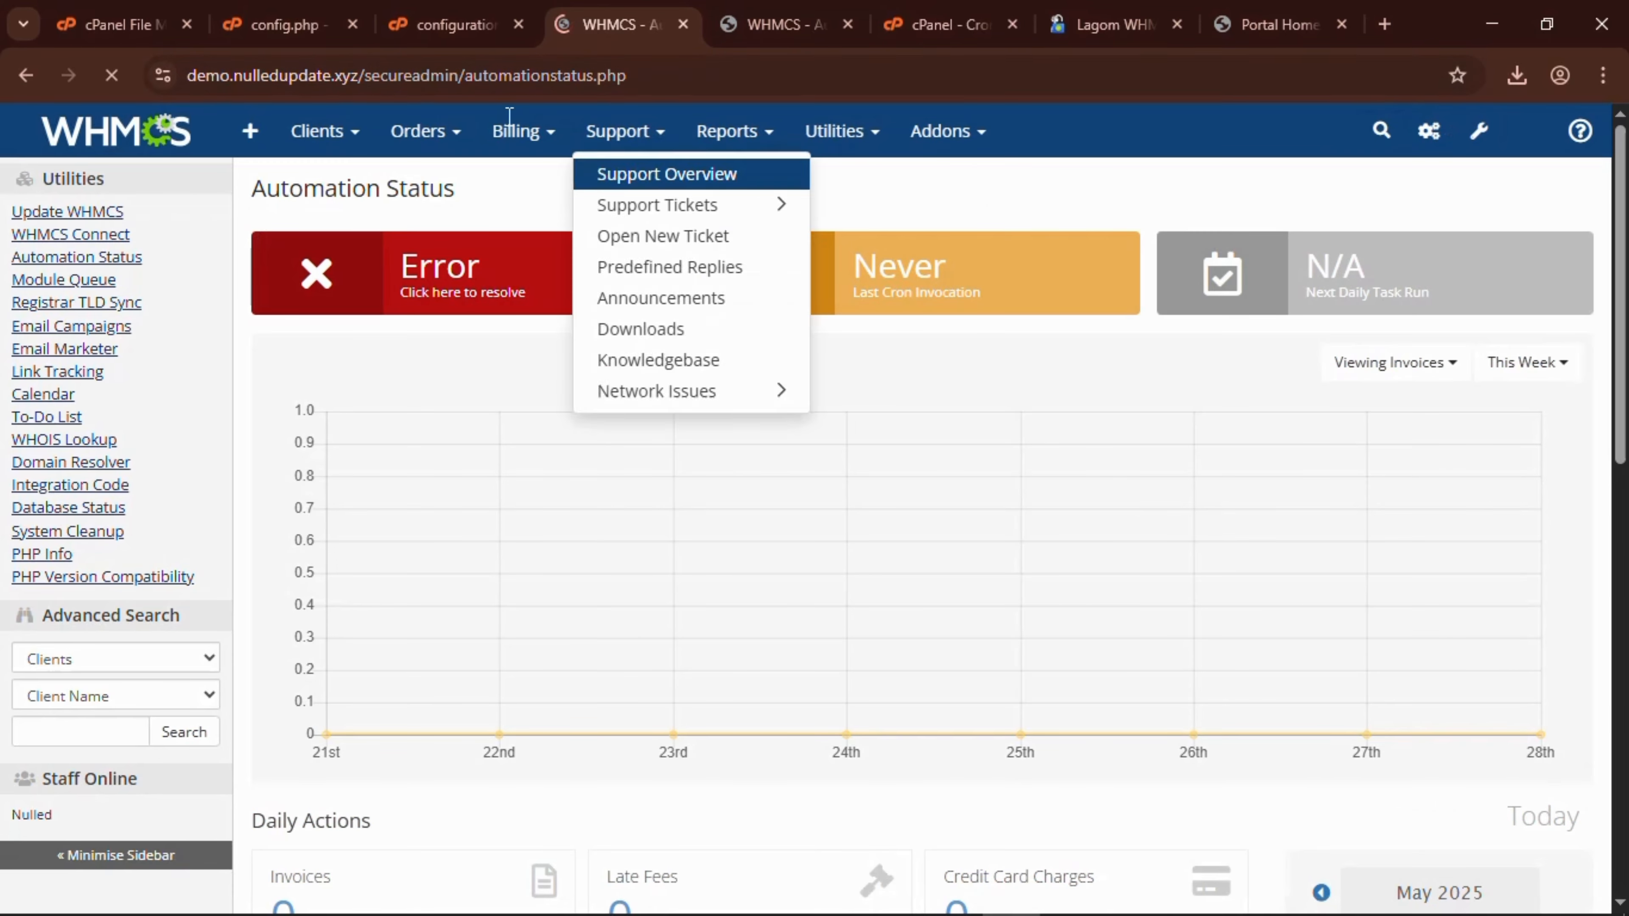
left_click(1473, 134)
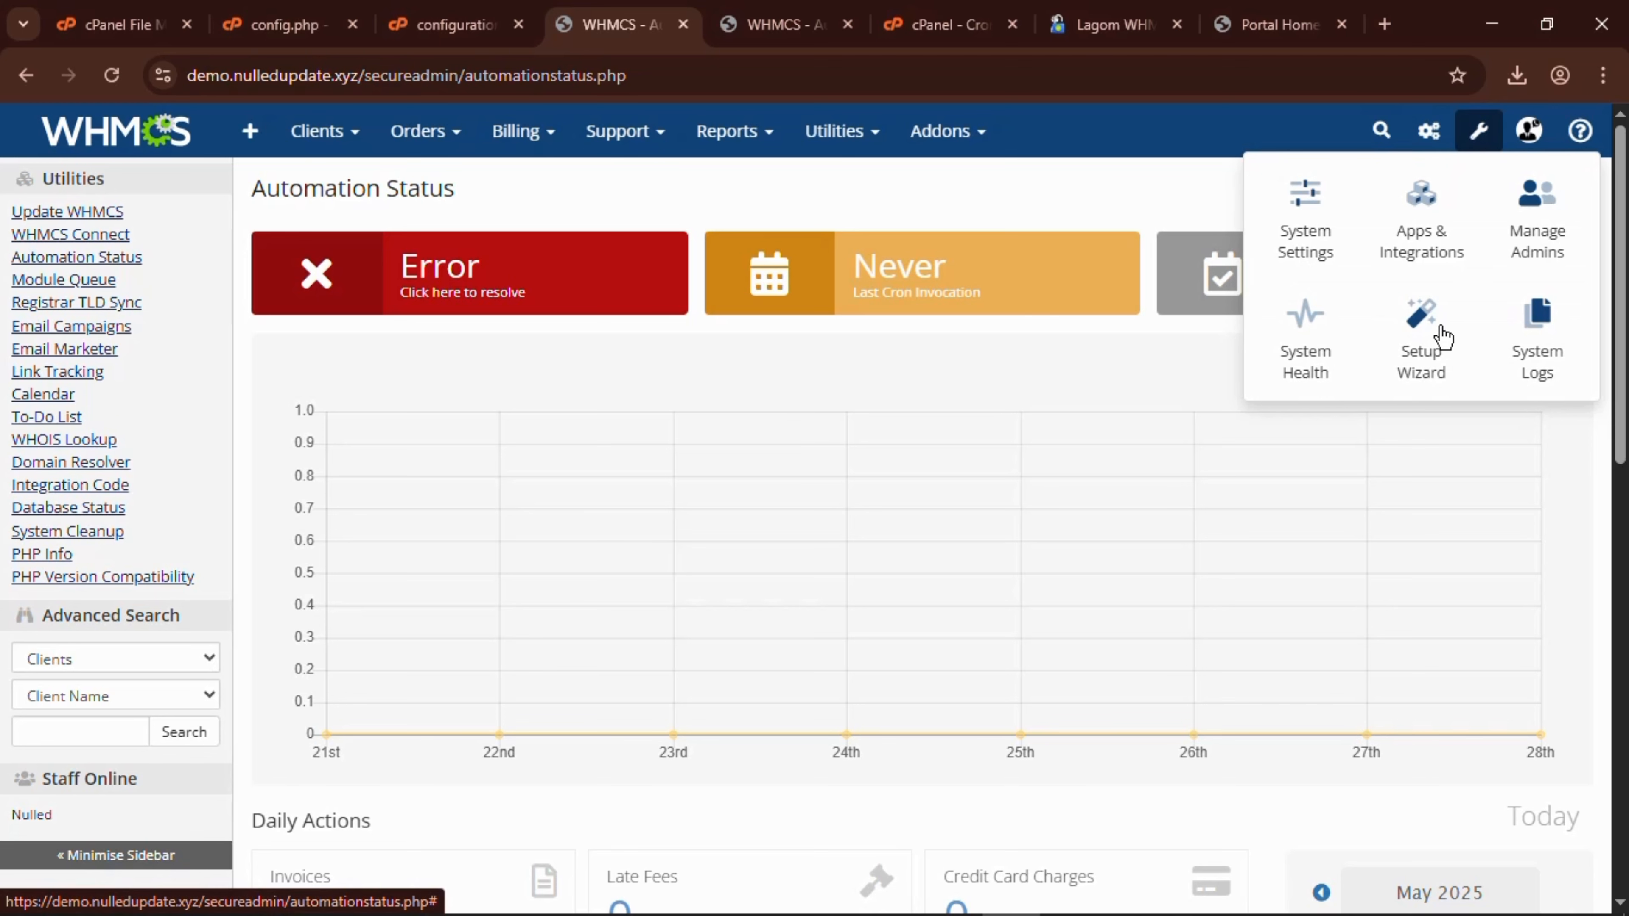
left_click(1302, 232)
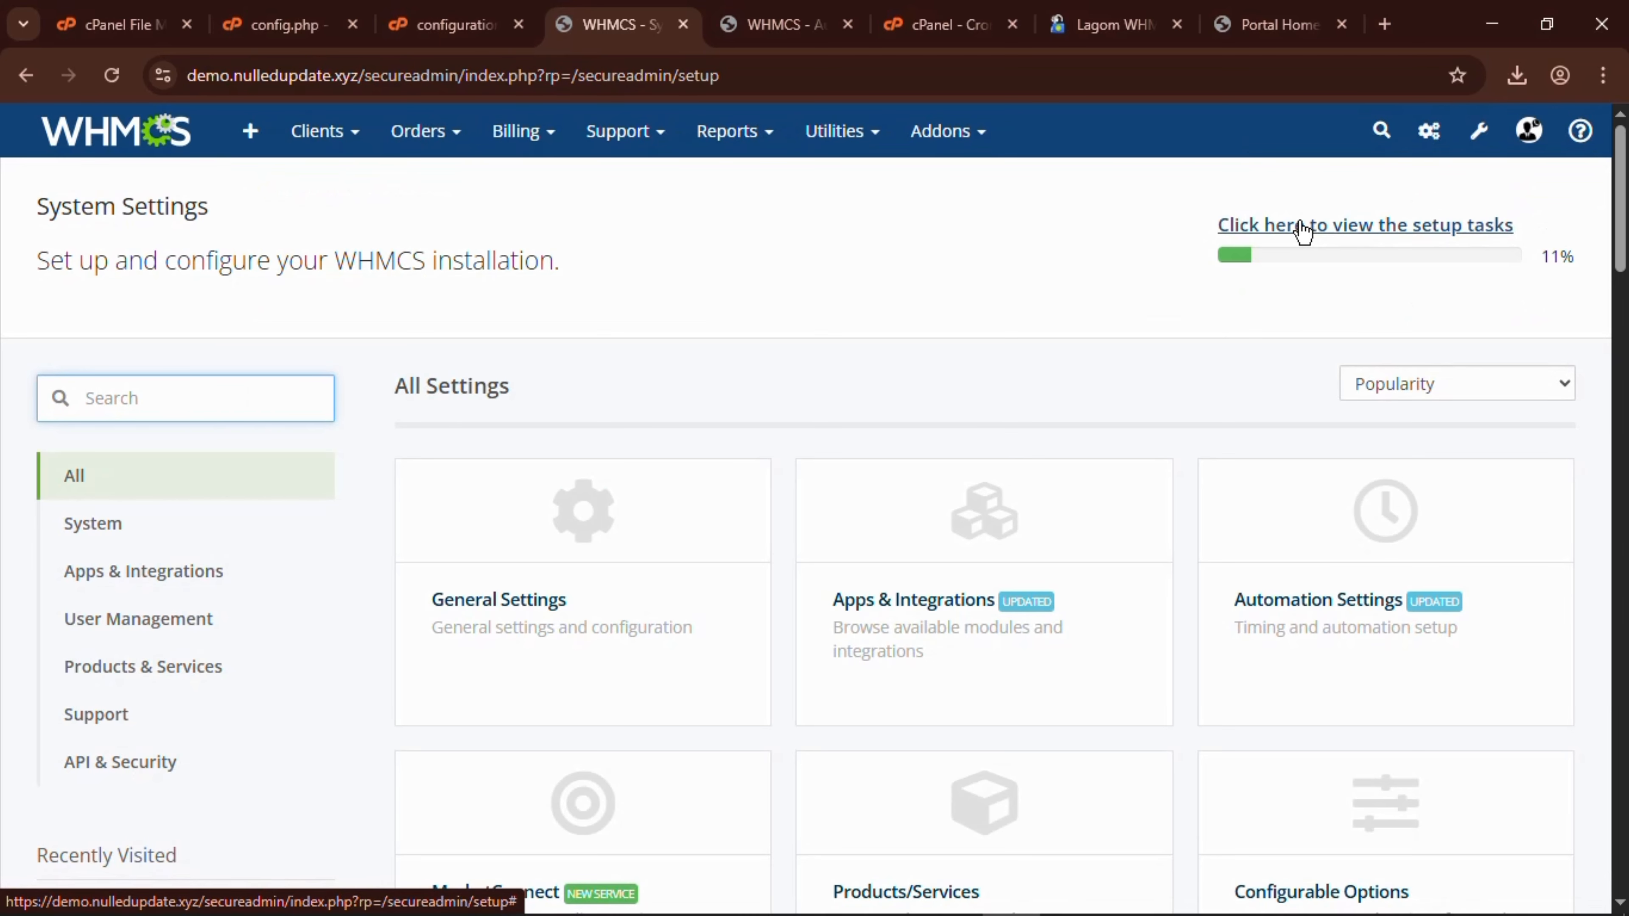
Review the General Settings company details, Logo URL, System URL and Twenty-One theme fields.
left_click(631, 546)
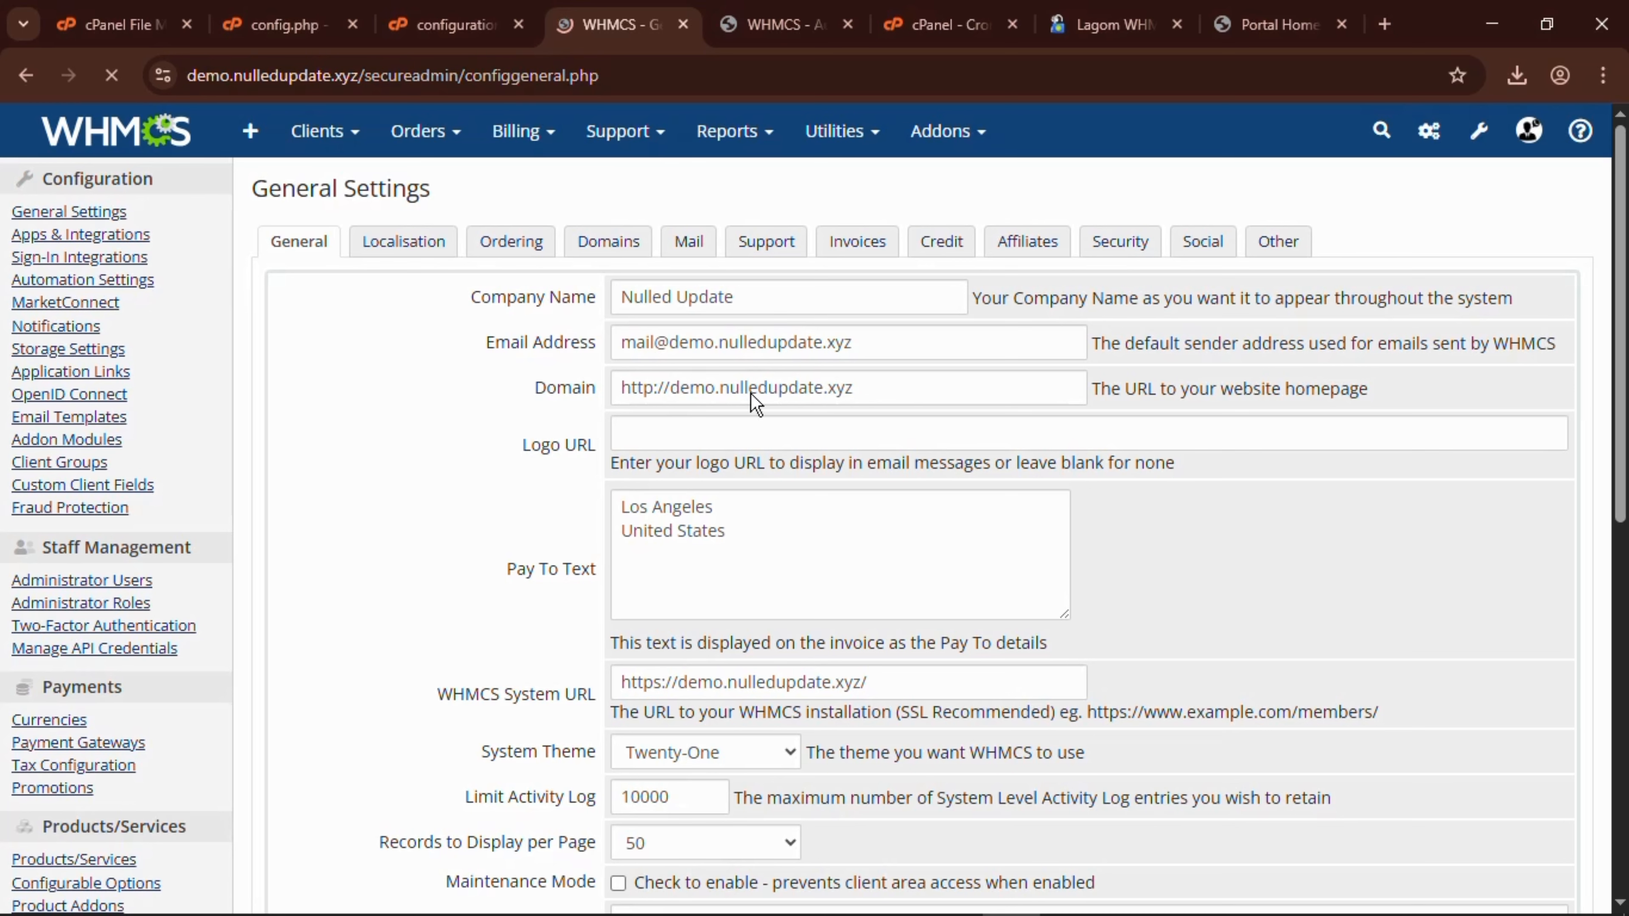
scroll(833, 415, "down", 1)
triple_click(772, 410)
left_click(771, 398)
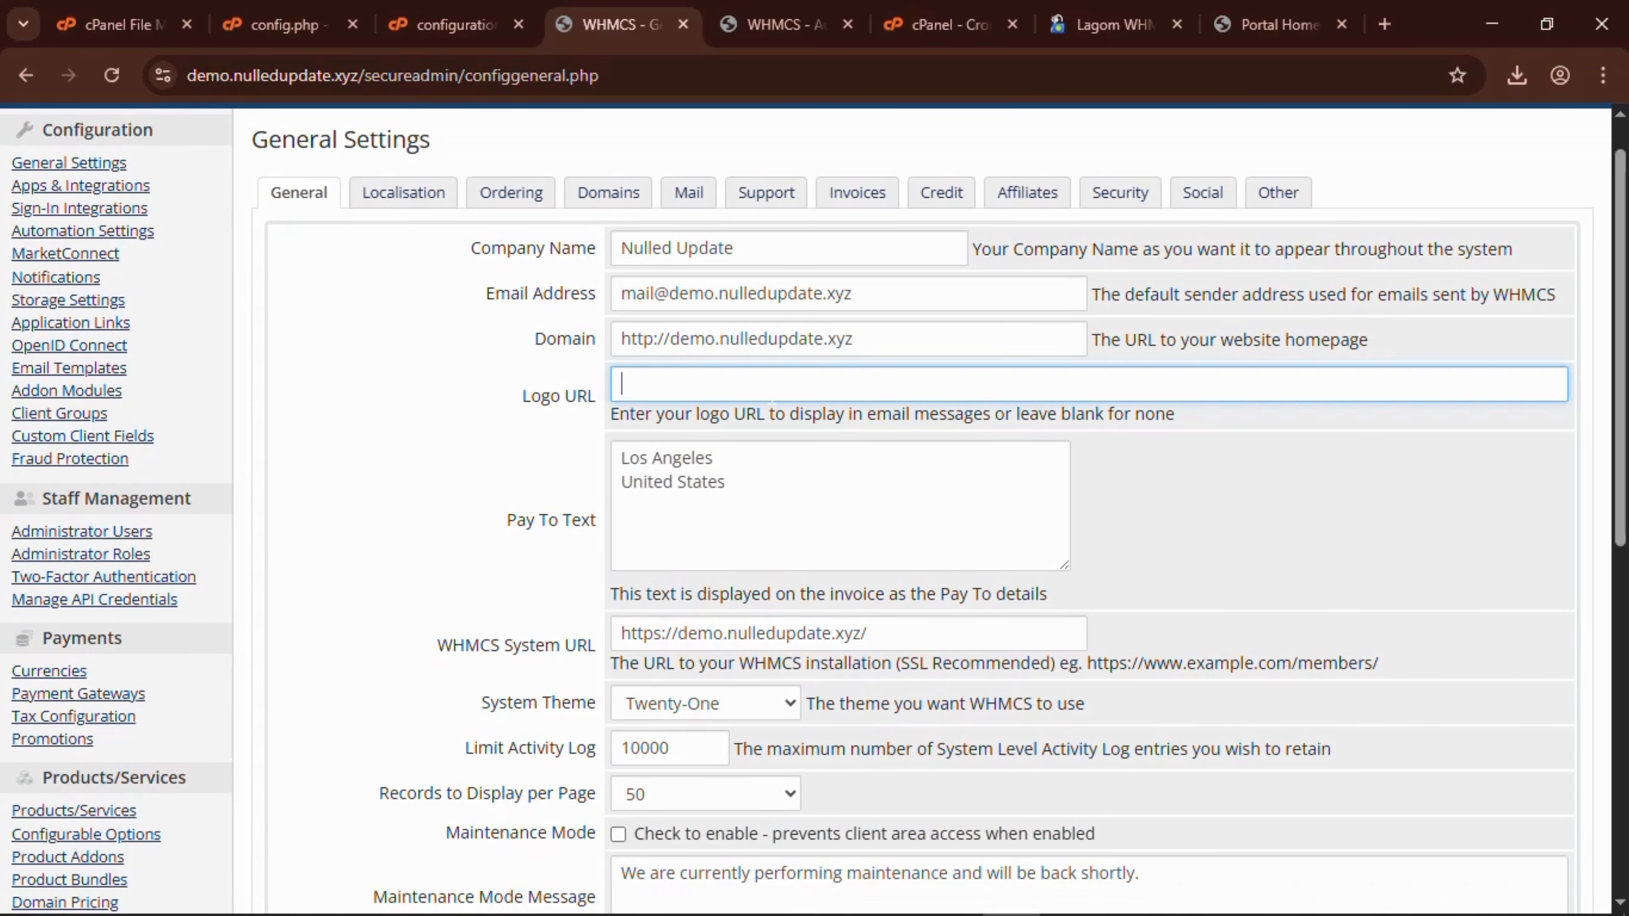
left_click(1117, 24)
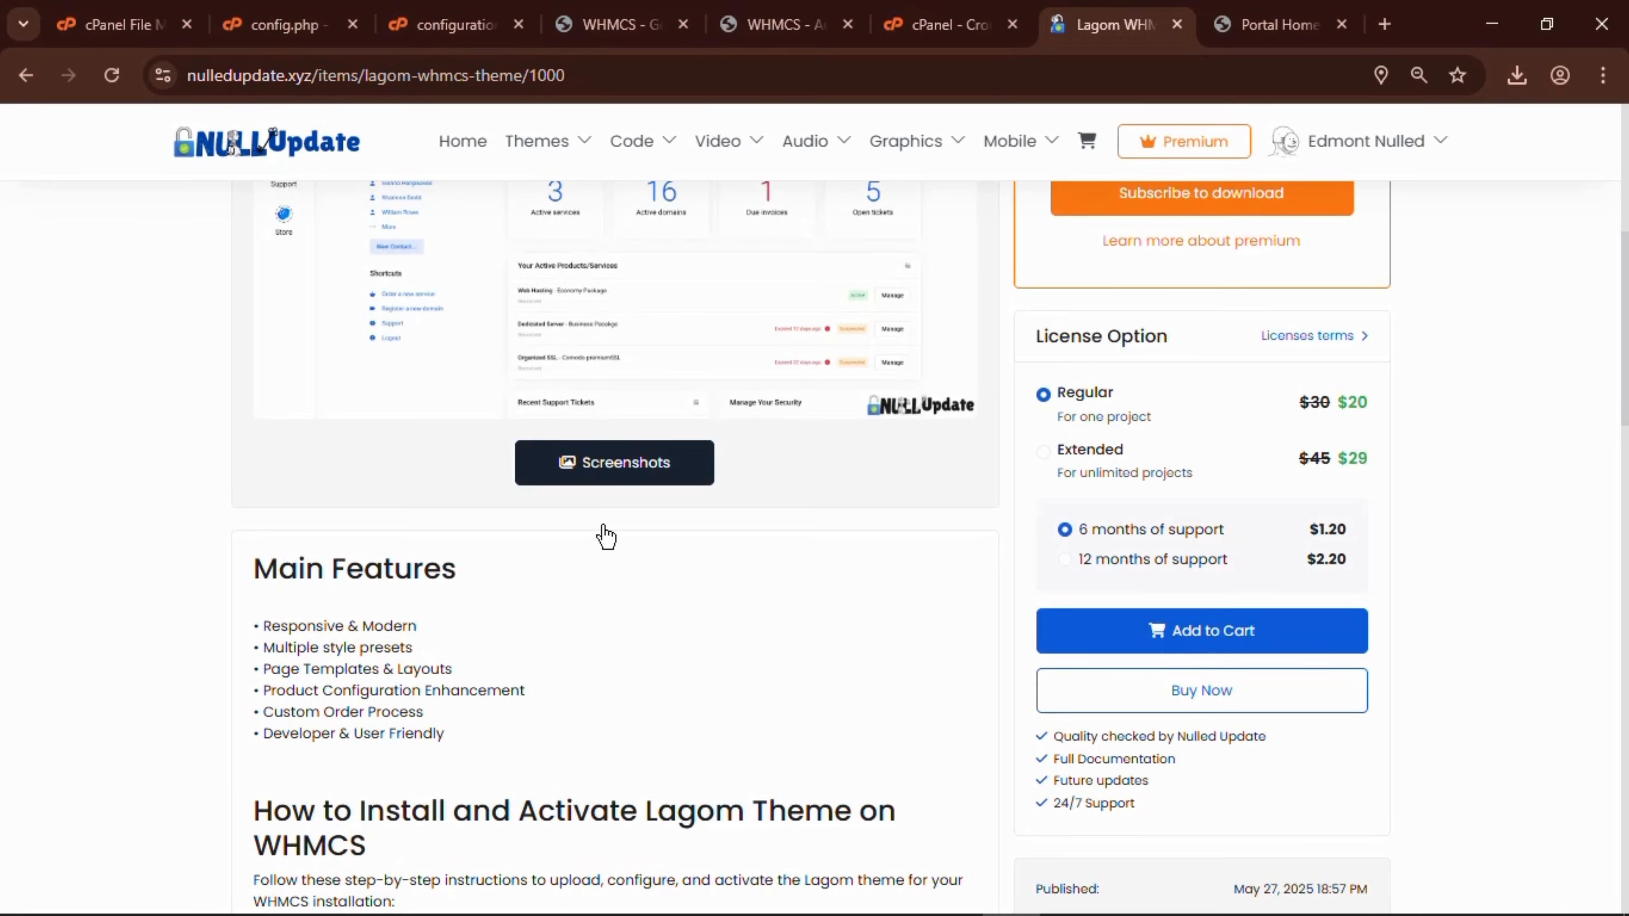
scroll(833, 297, "up", 3)
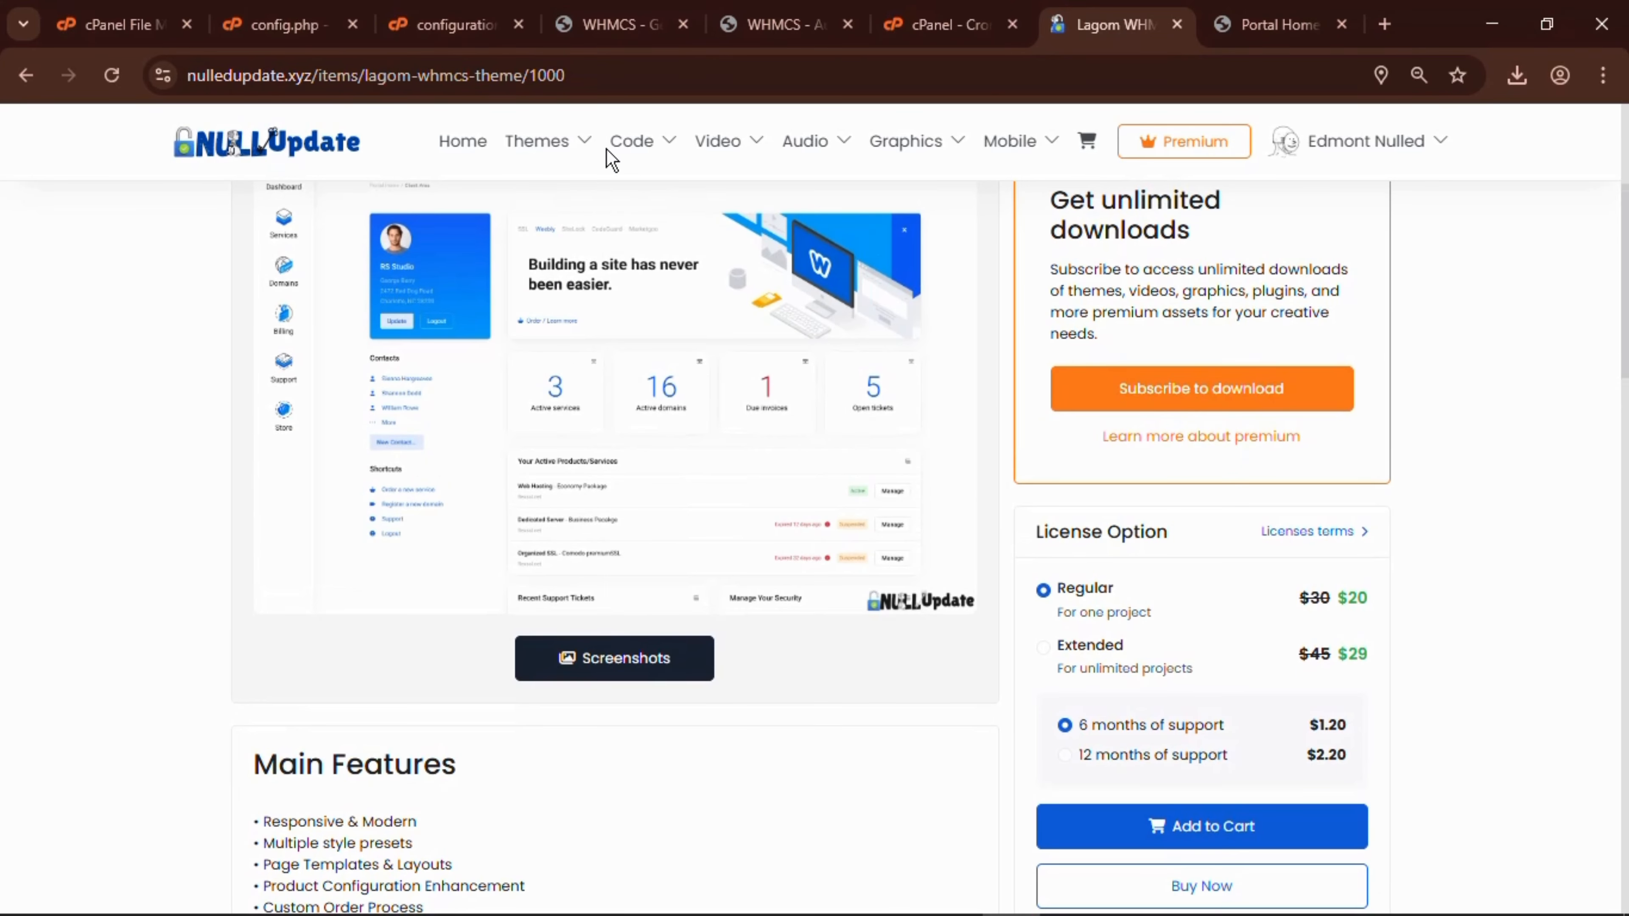
left_click(602, 10)
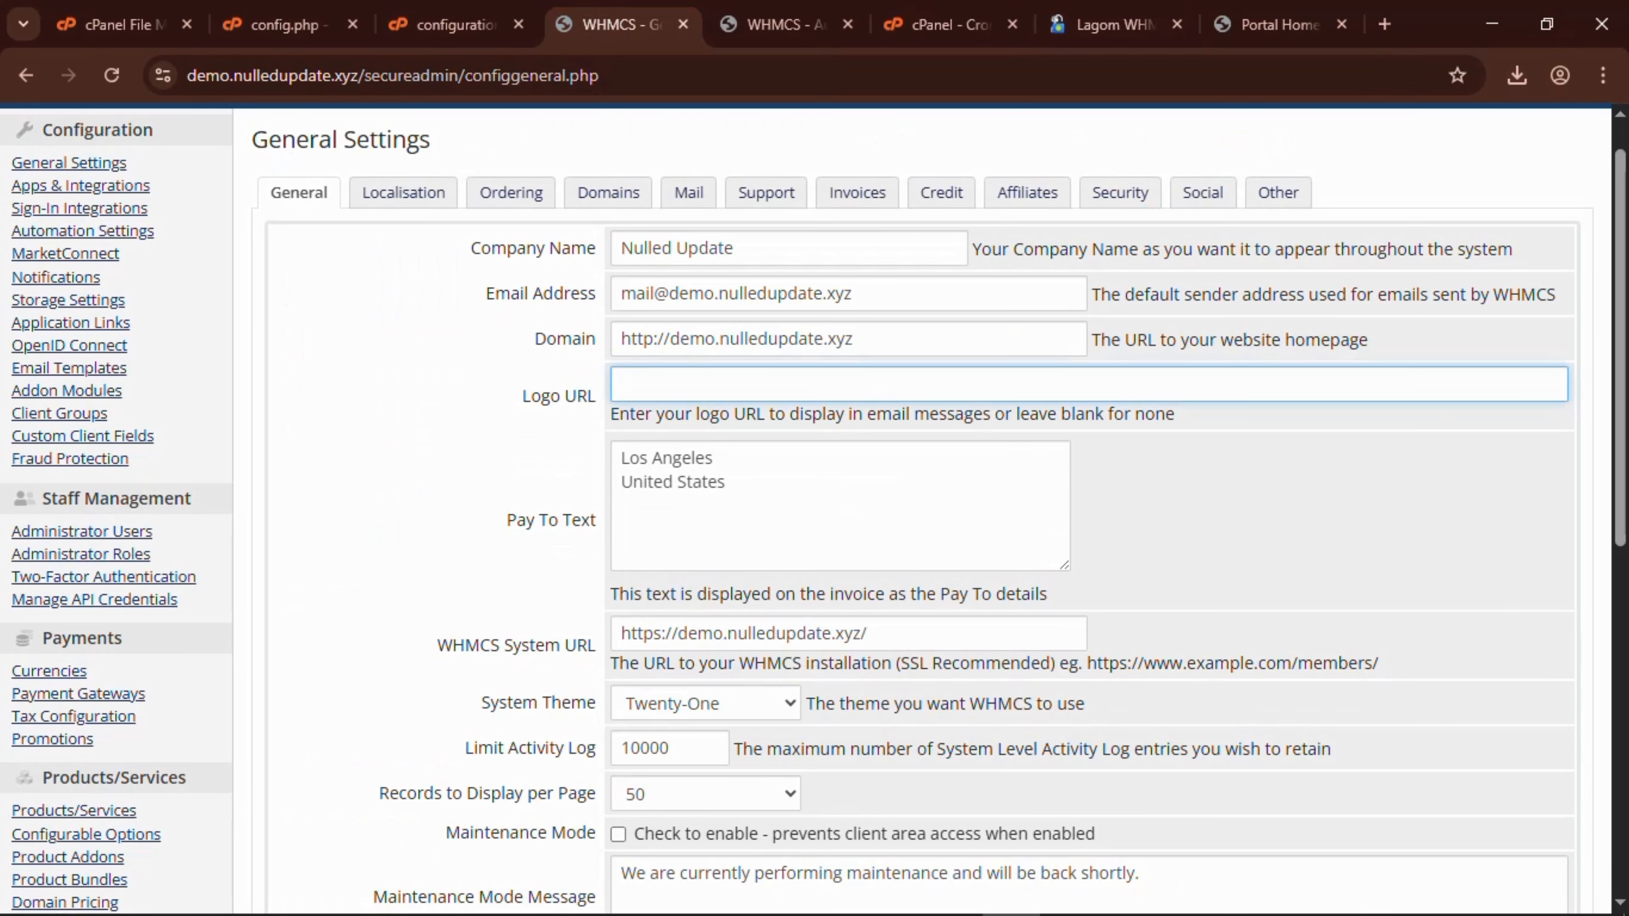
scroll(1000, 525, "down", 4)
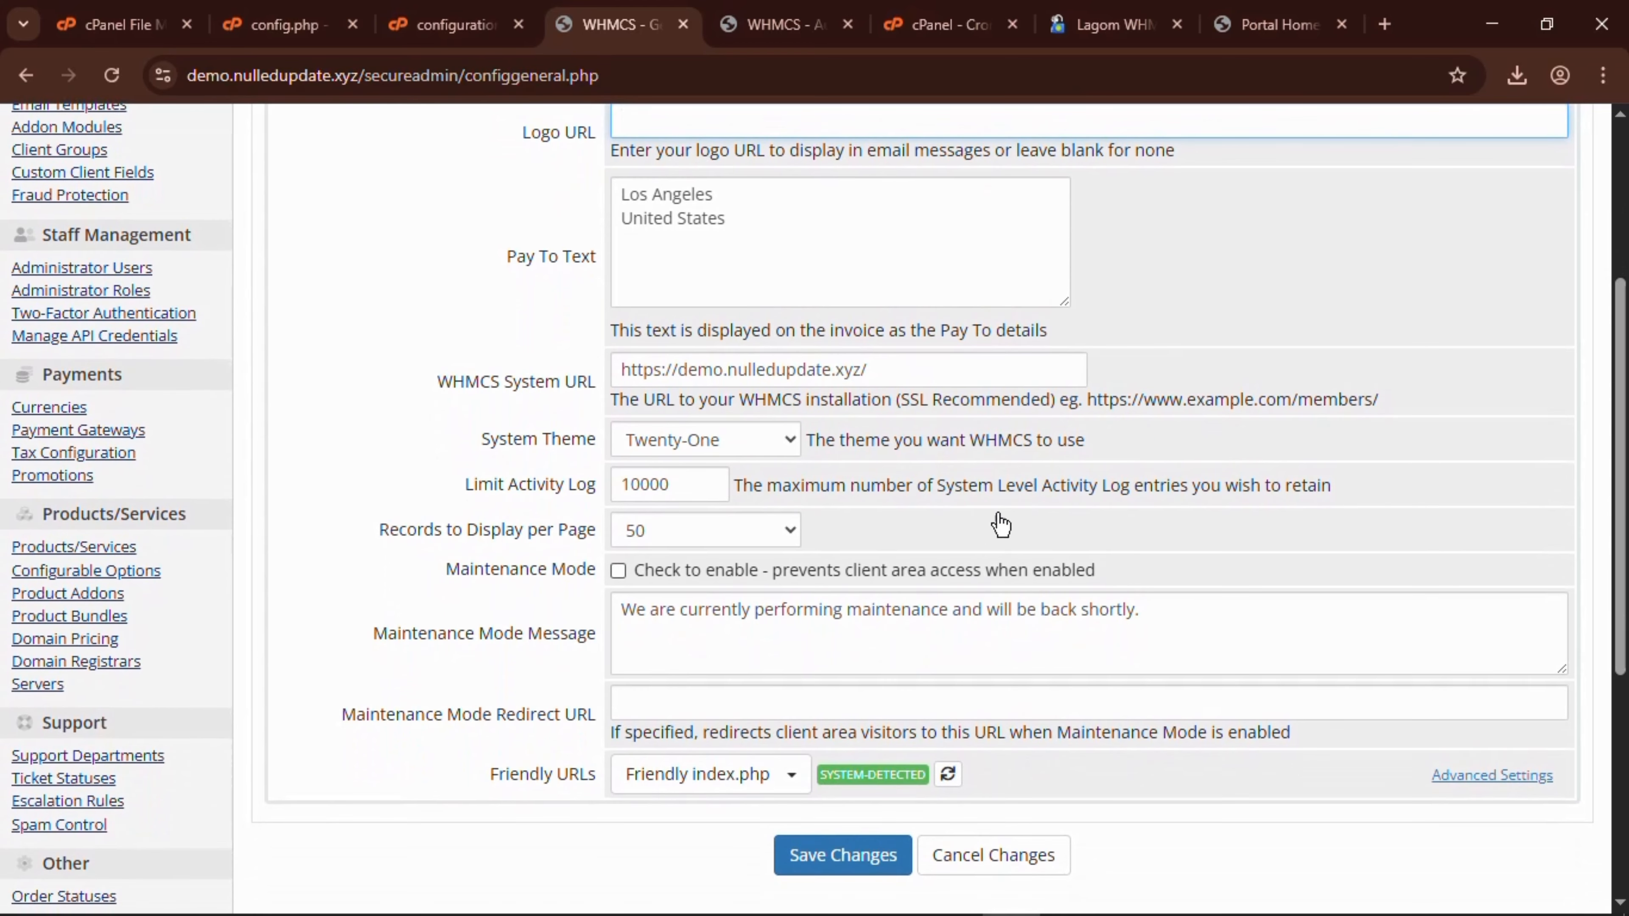
scroll(1004, 463, "up", 1)
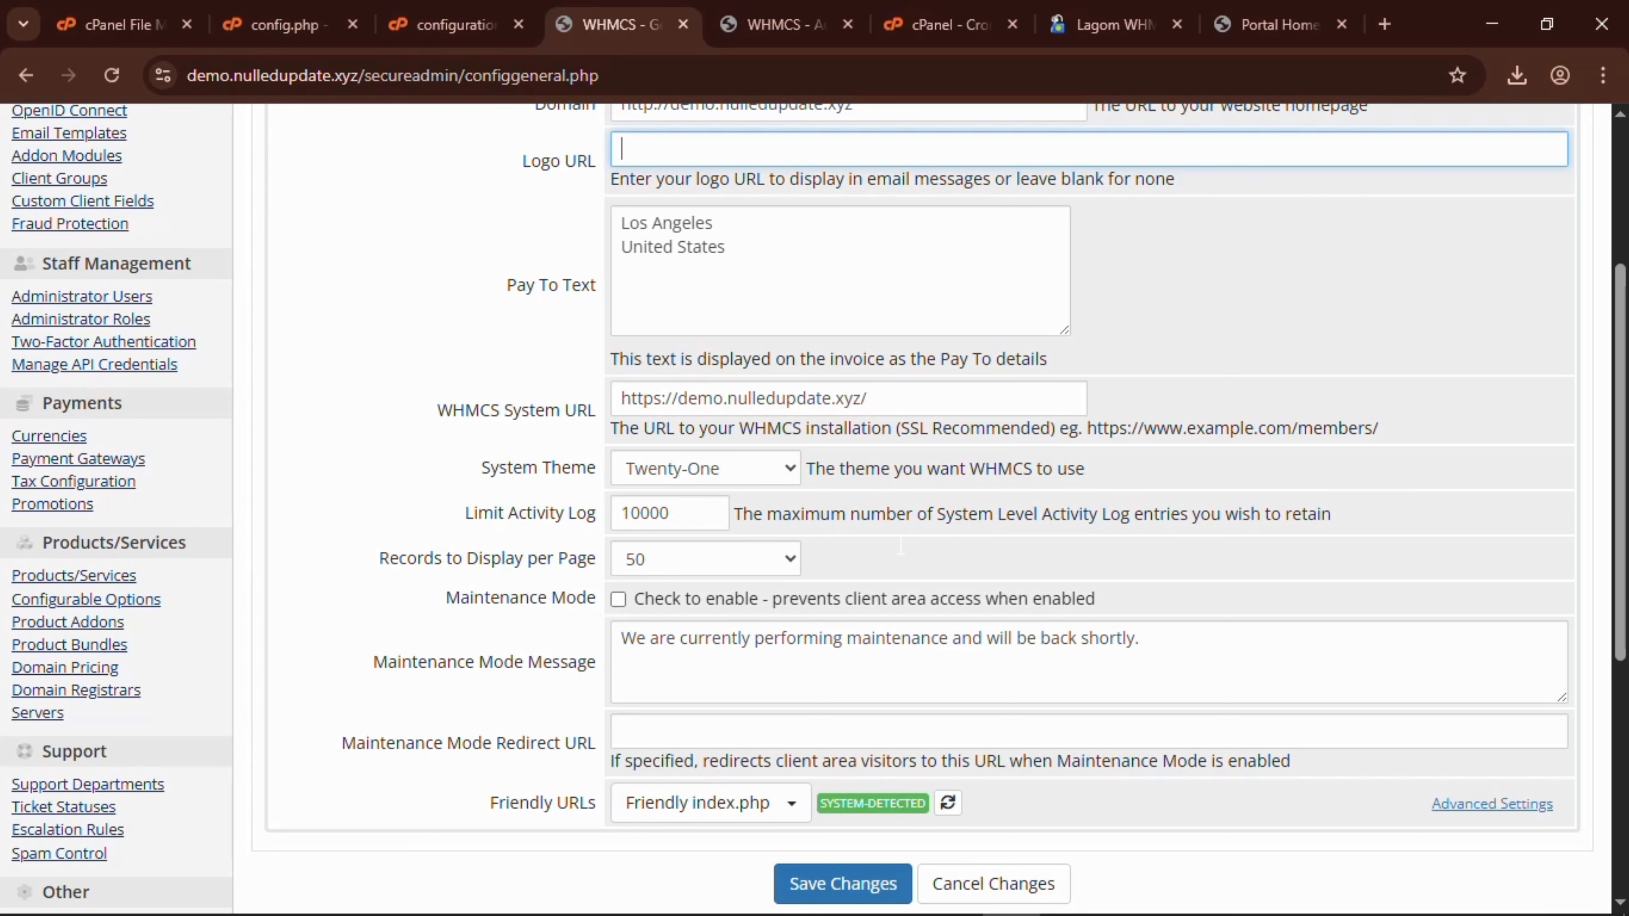
scroll(1000, 453, "up", 5)
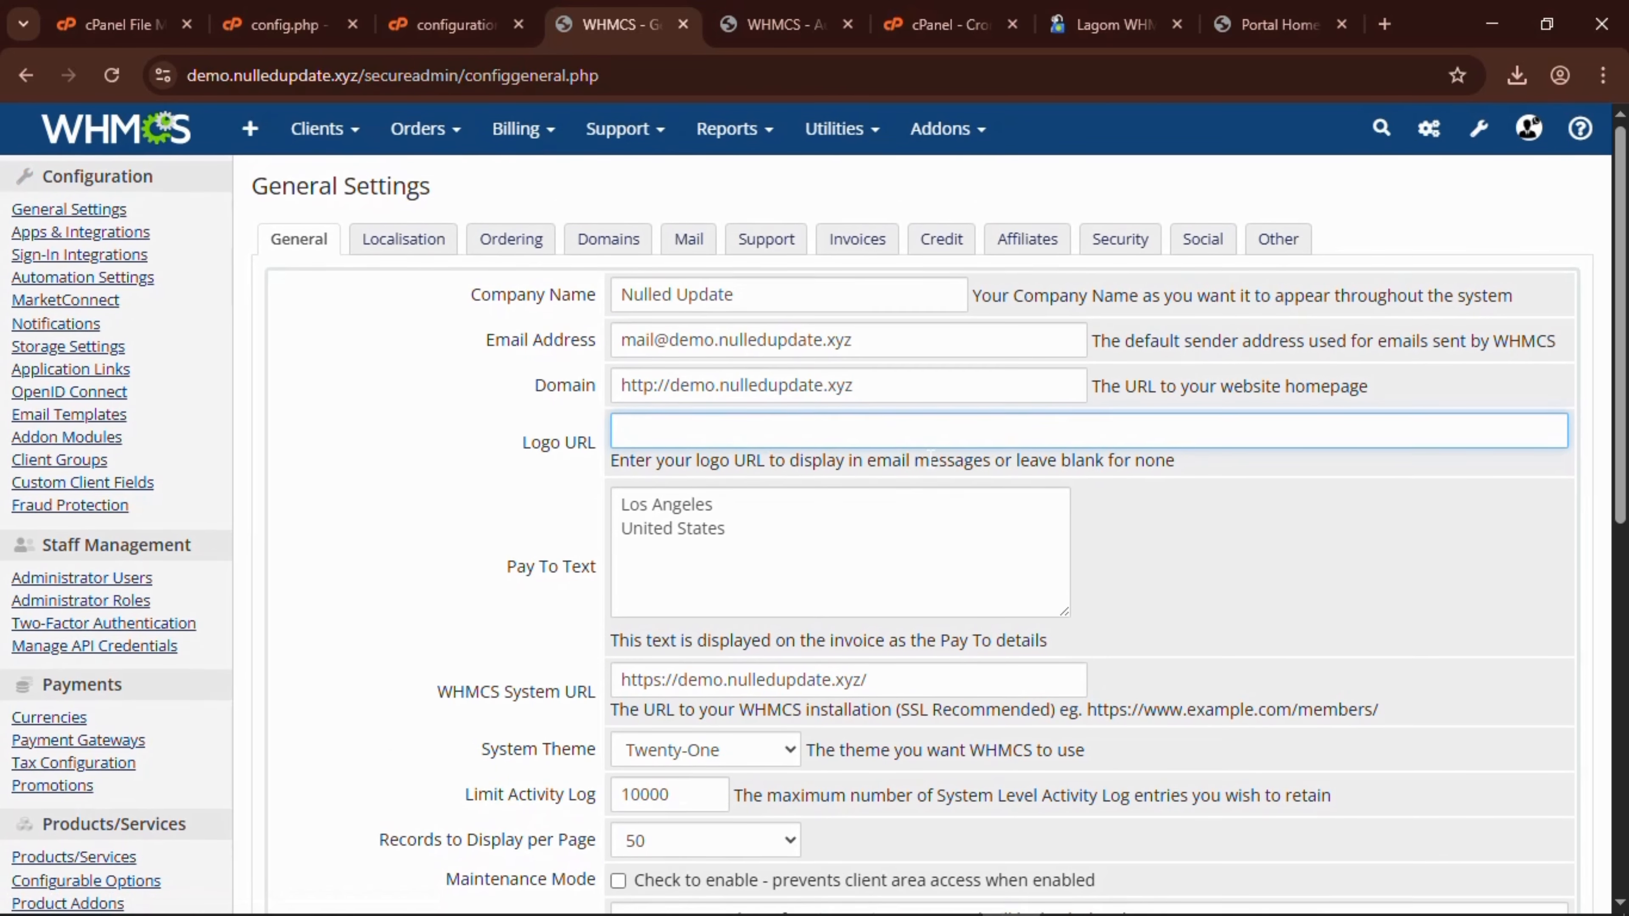
scroll(930, 459, "down", 5)
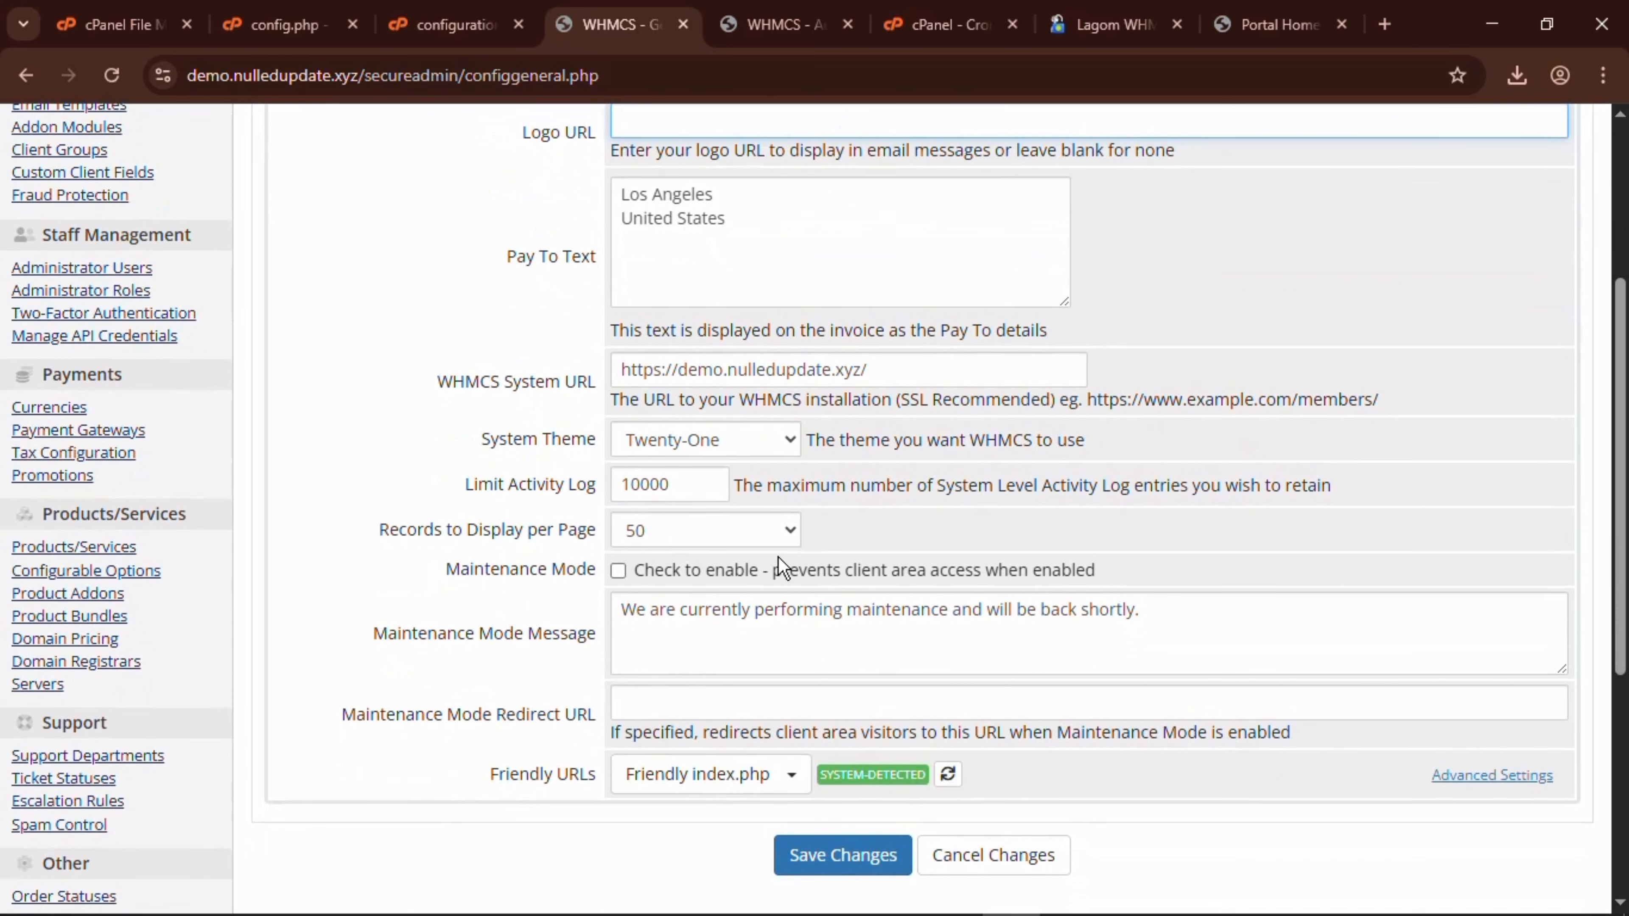
scroll(920, 551, "up", 5)
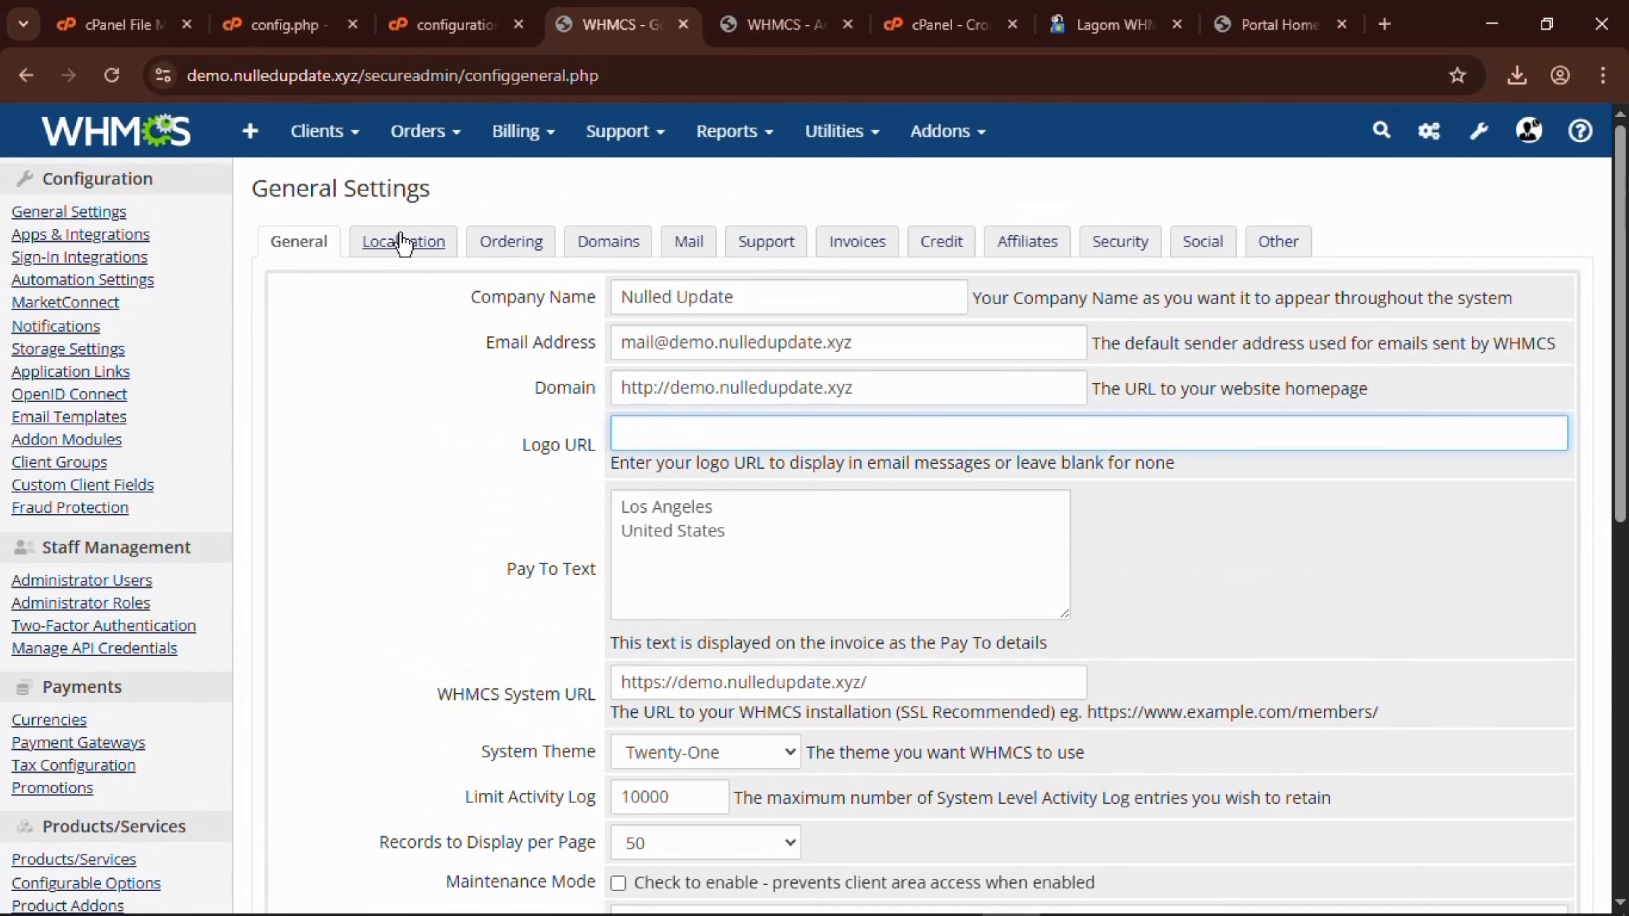
Save the Localisation global date format as DD-MM-YYYY, then show the Ordering settings.
left_click(402, 244)
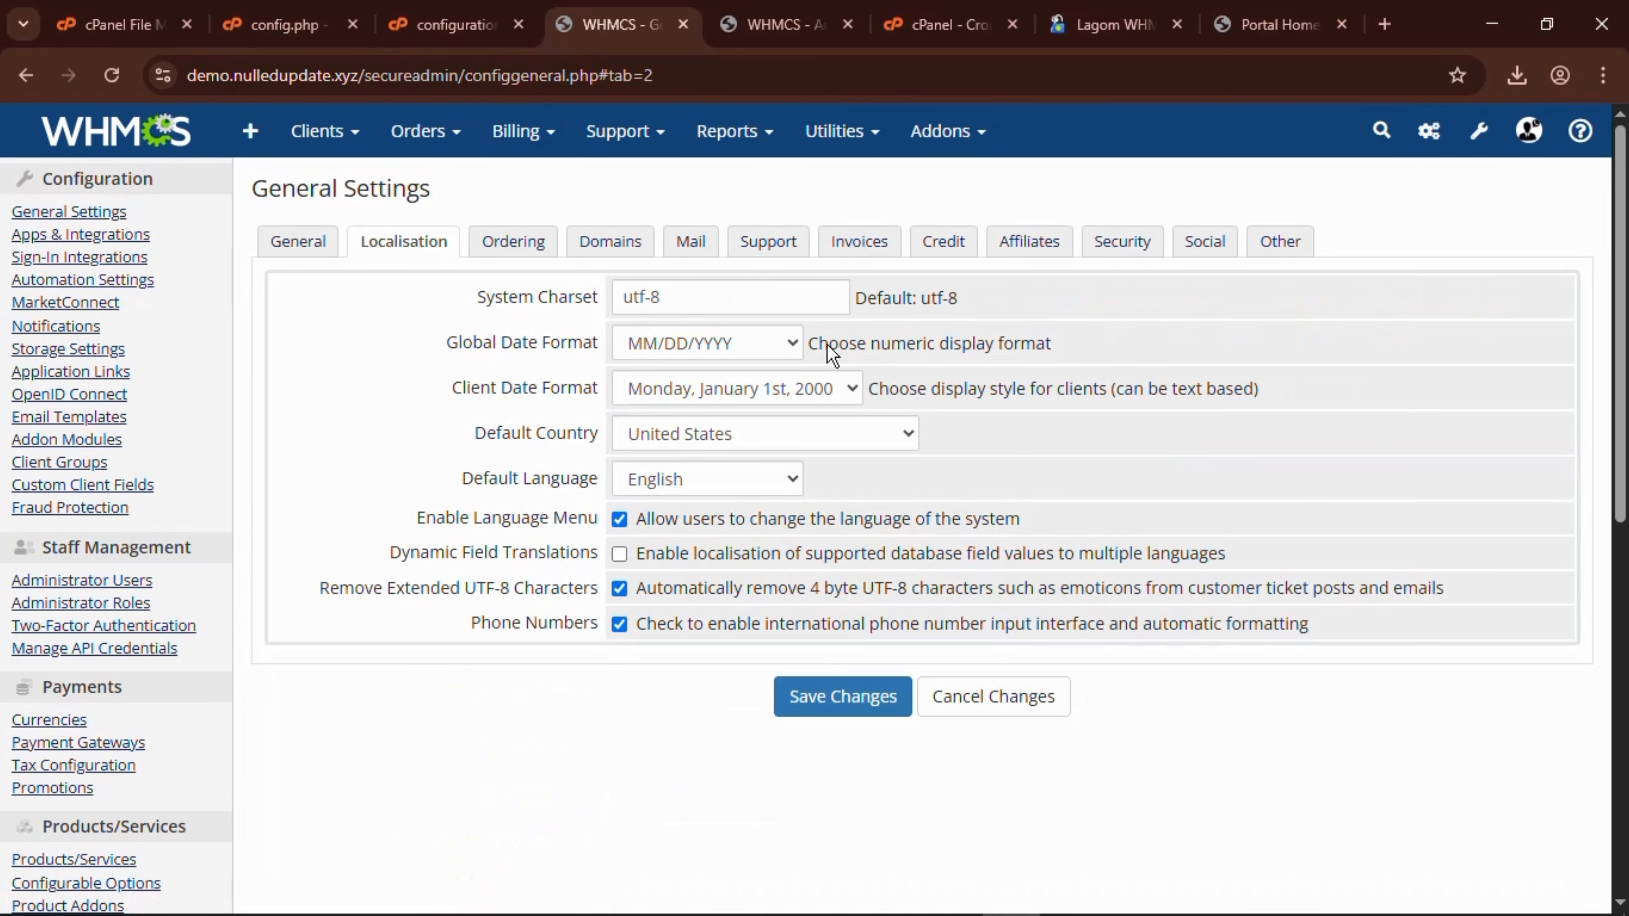
left_click(788, 340)
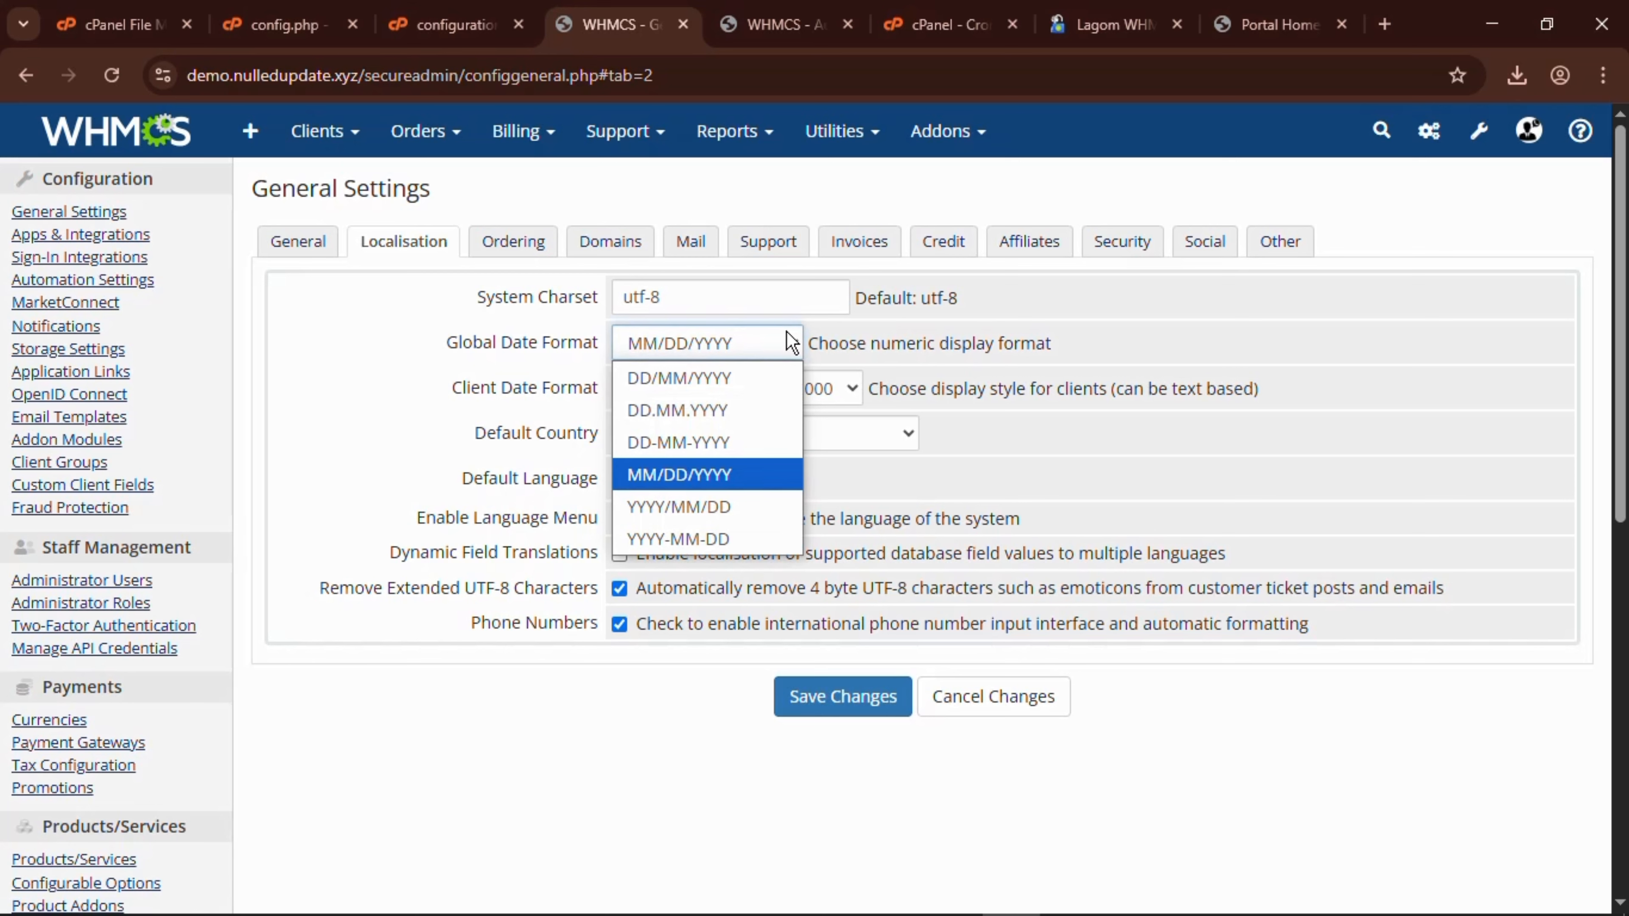
left_click(727, 446)
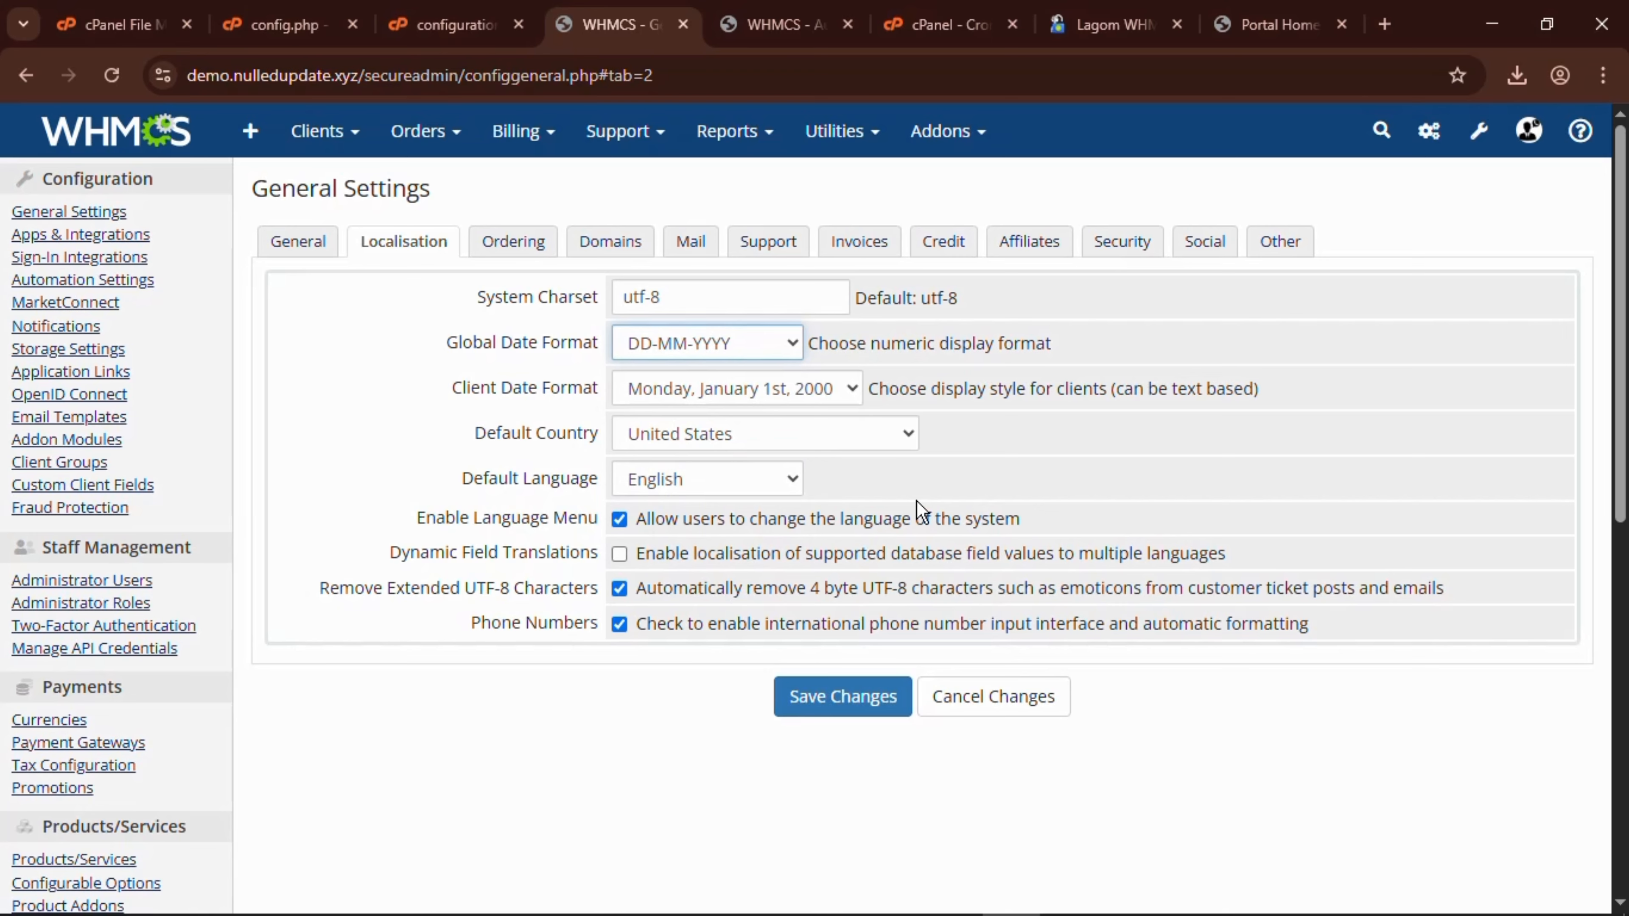
scroll(920, 500, "down", 1)
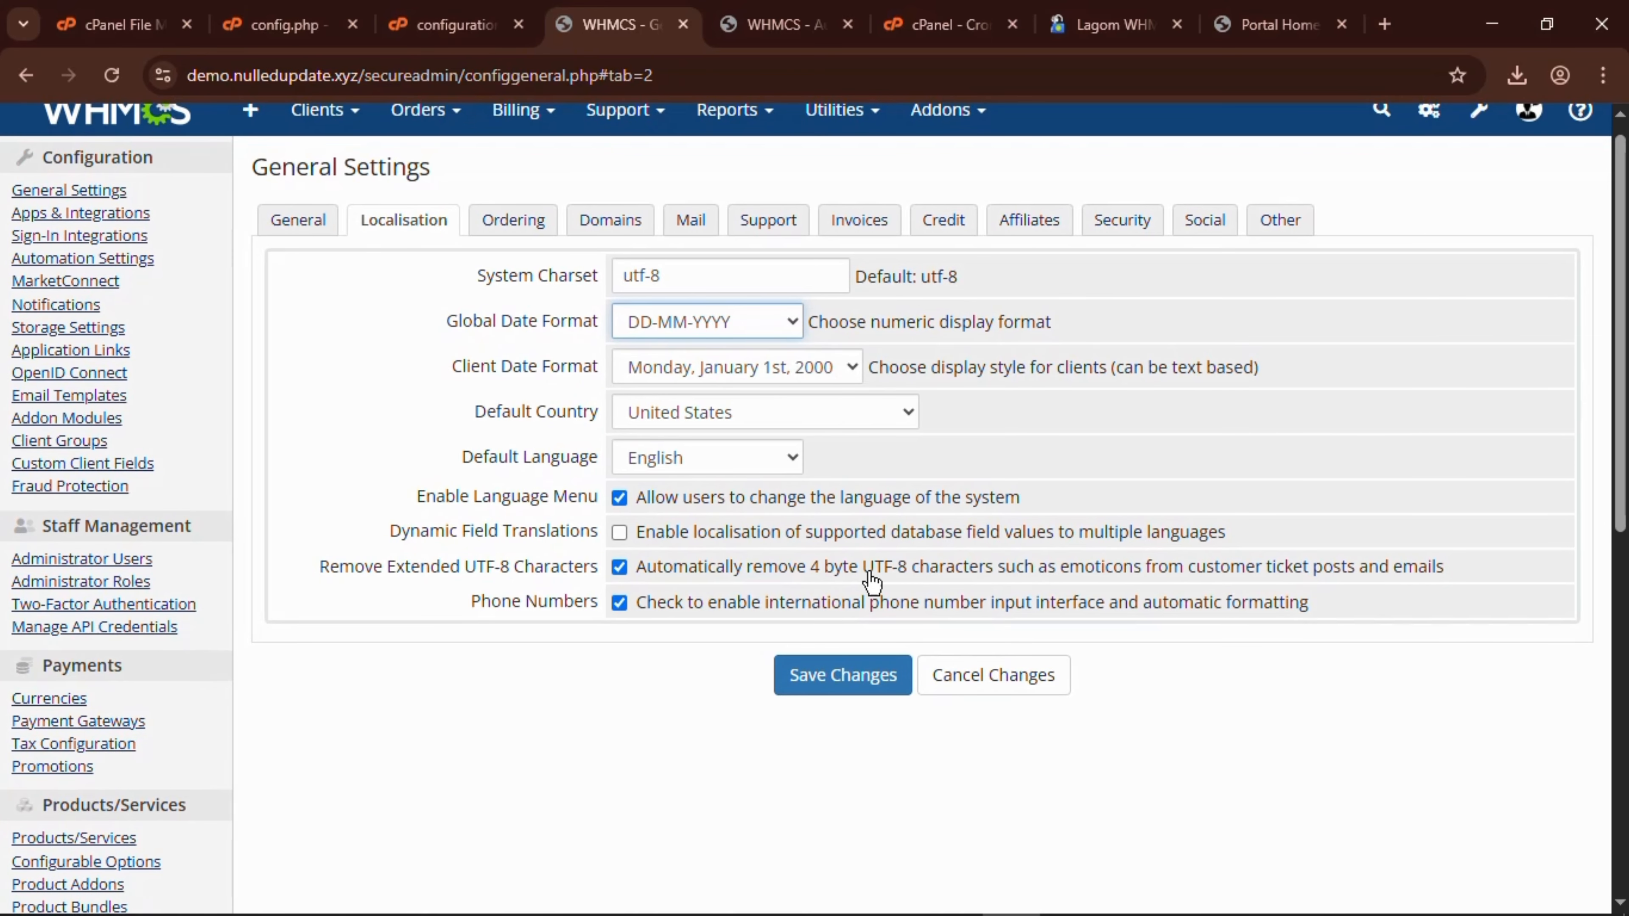
left_click(847, 662)
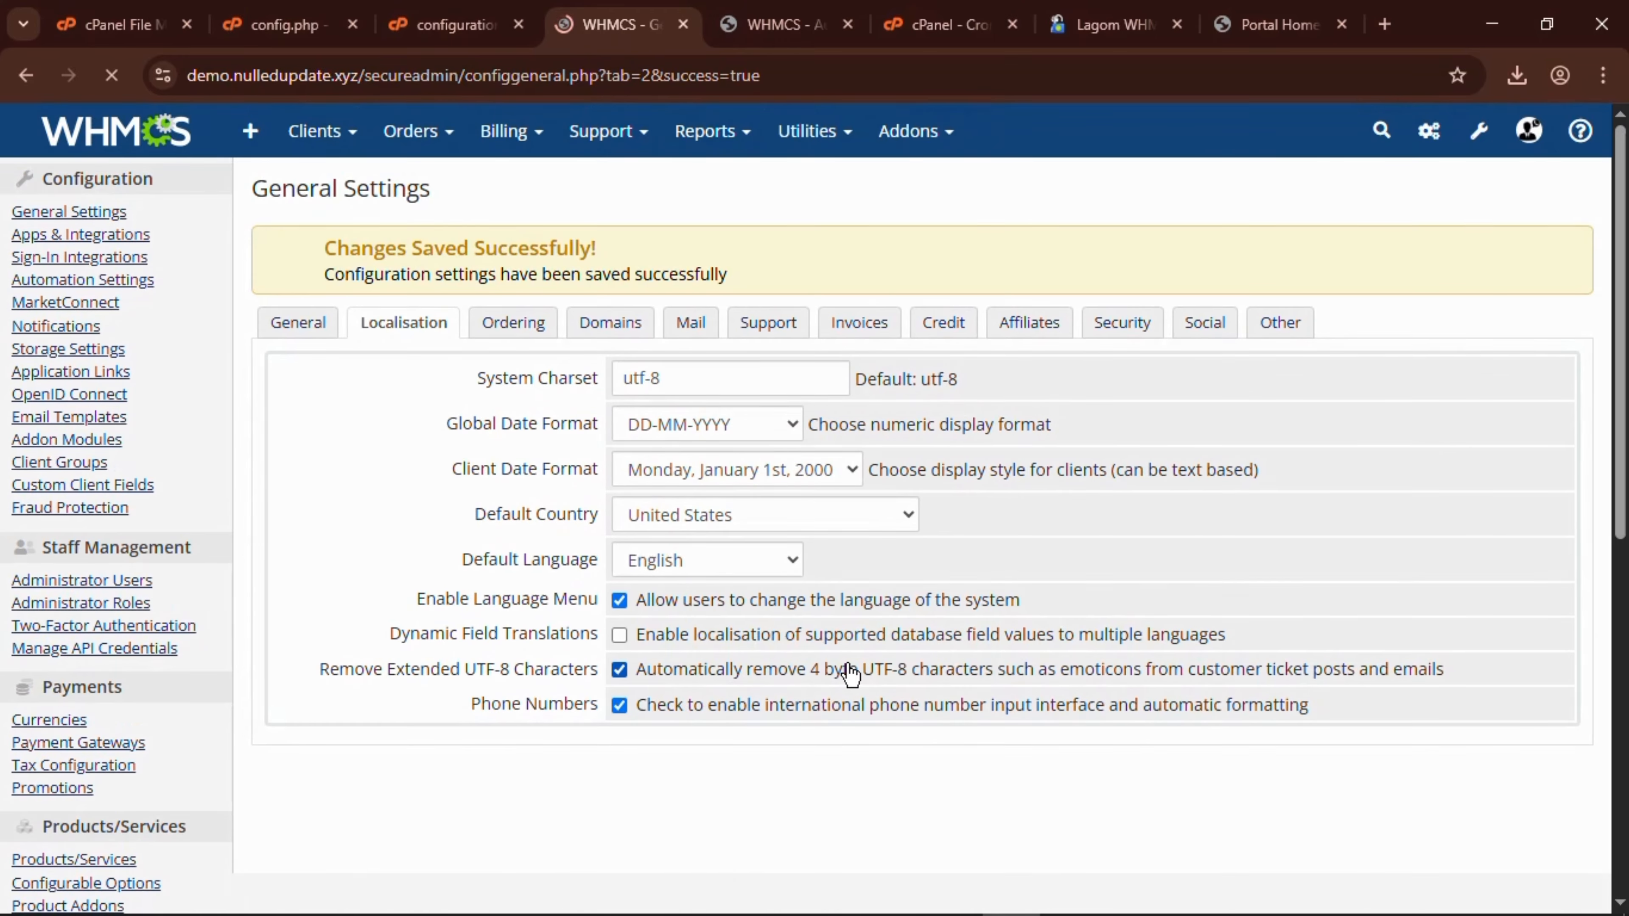
left_click(511, 331)
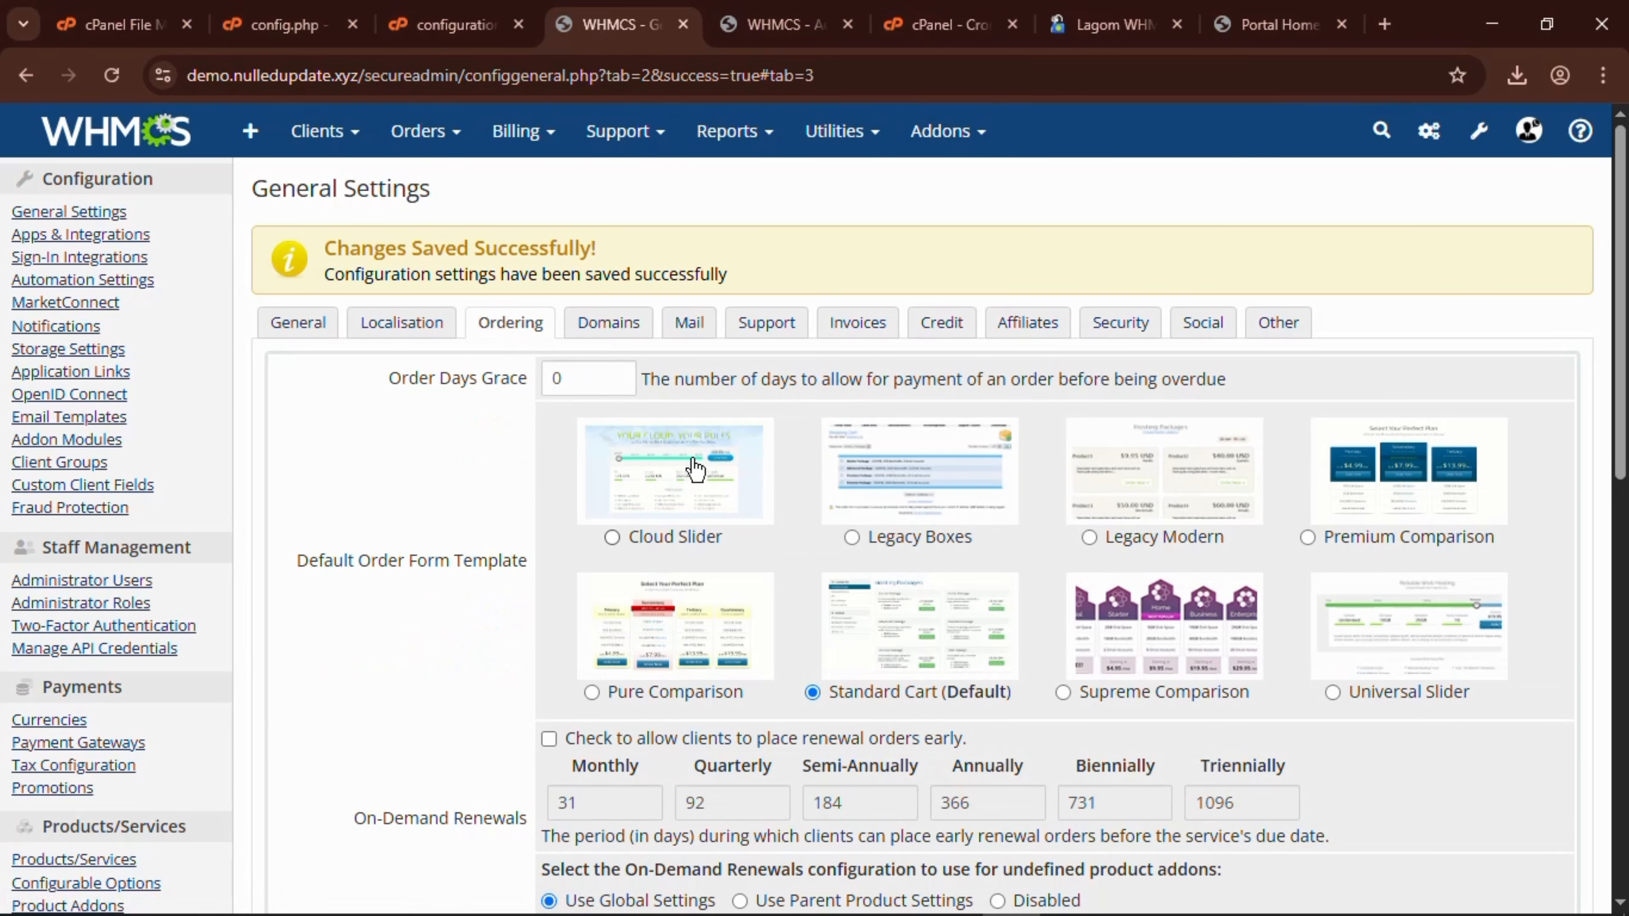
scroll(706, 457, "down", 3)
scroll(705, 457, "down", 5)
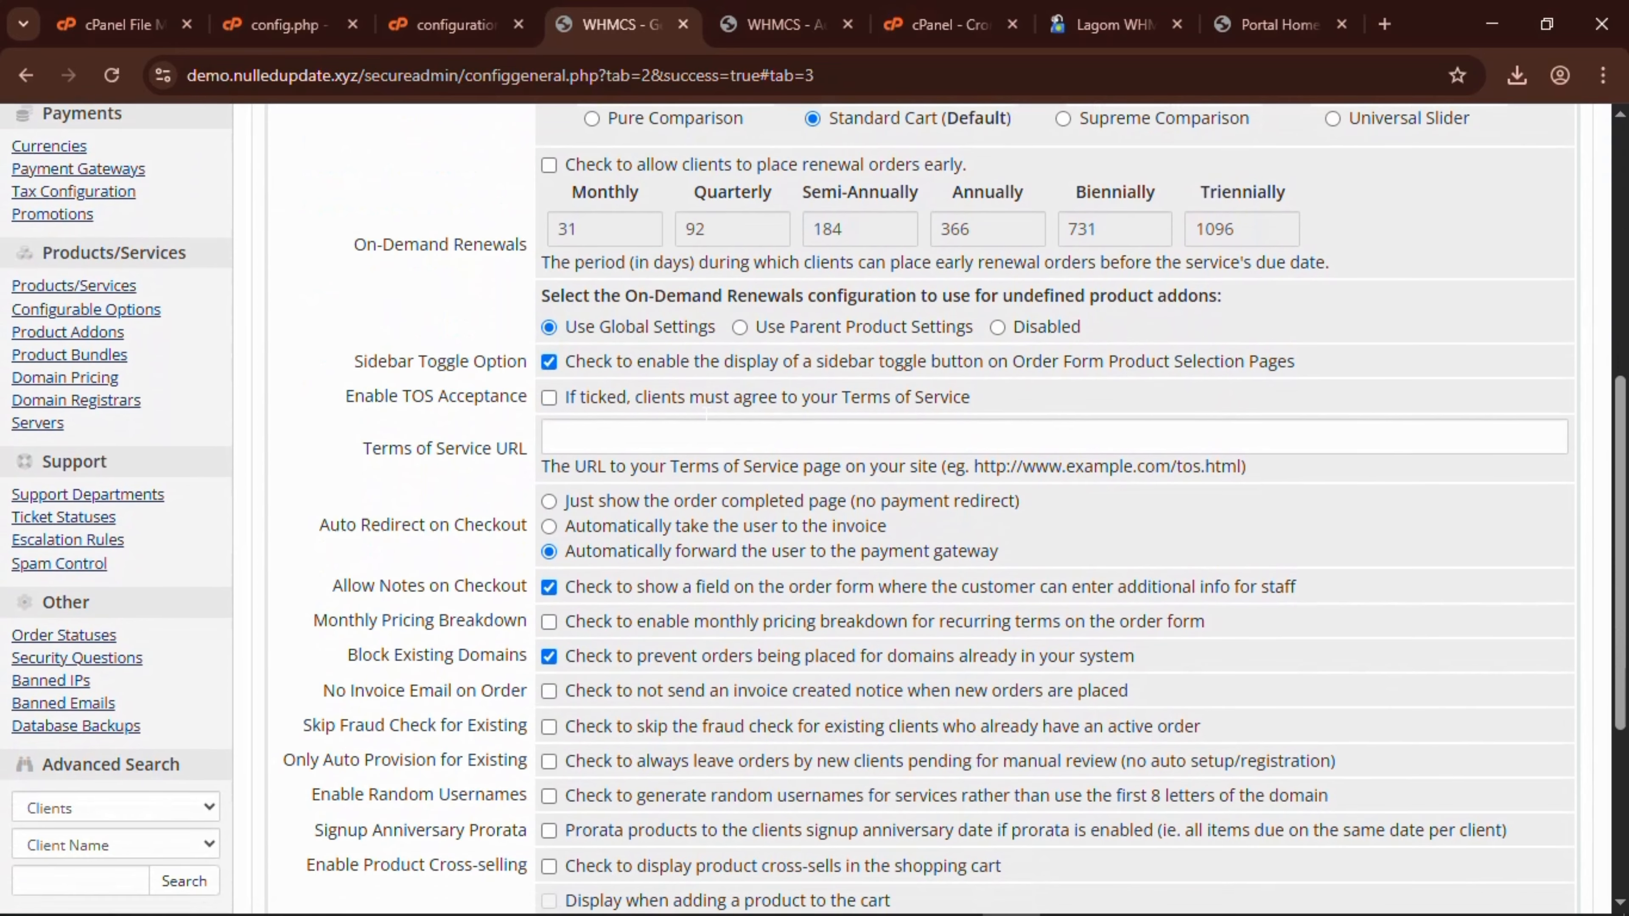
scroll(707, 411, "down", 3)
scroll(706, 415, "down", 2)
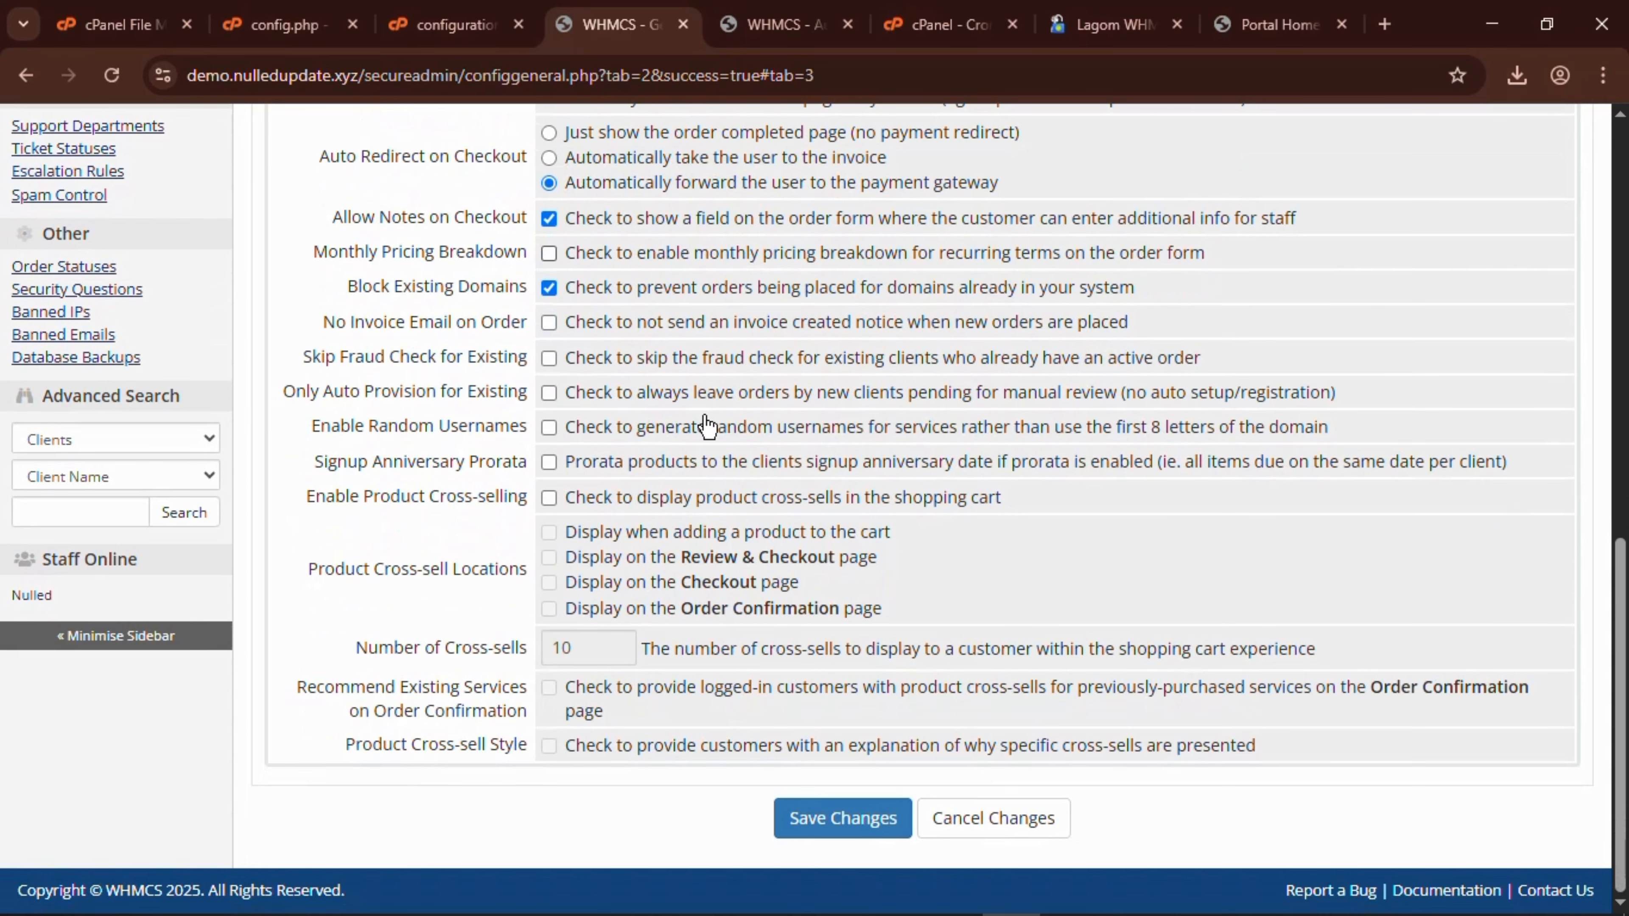
scroll(706, 415, "up", 12)
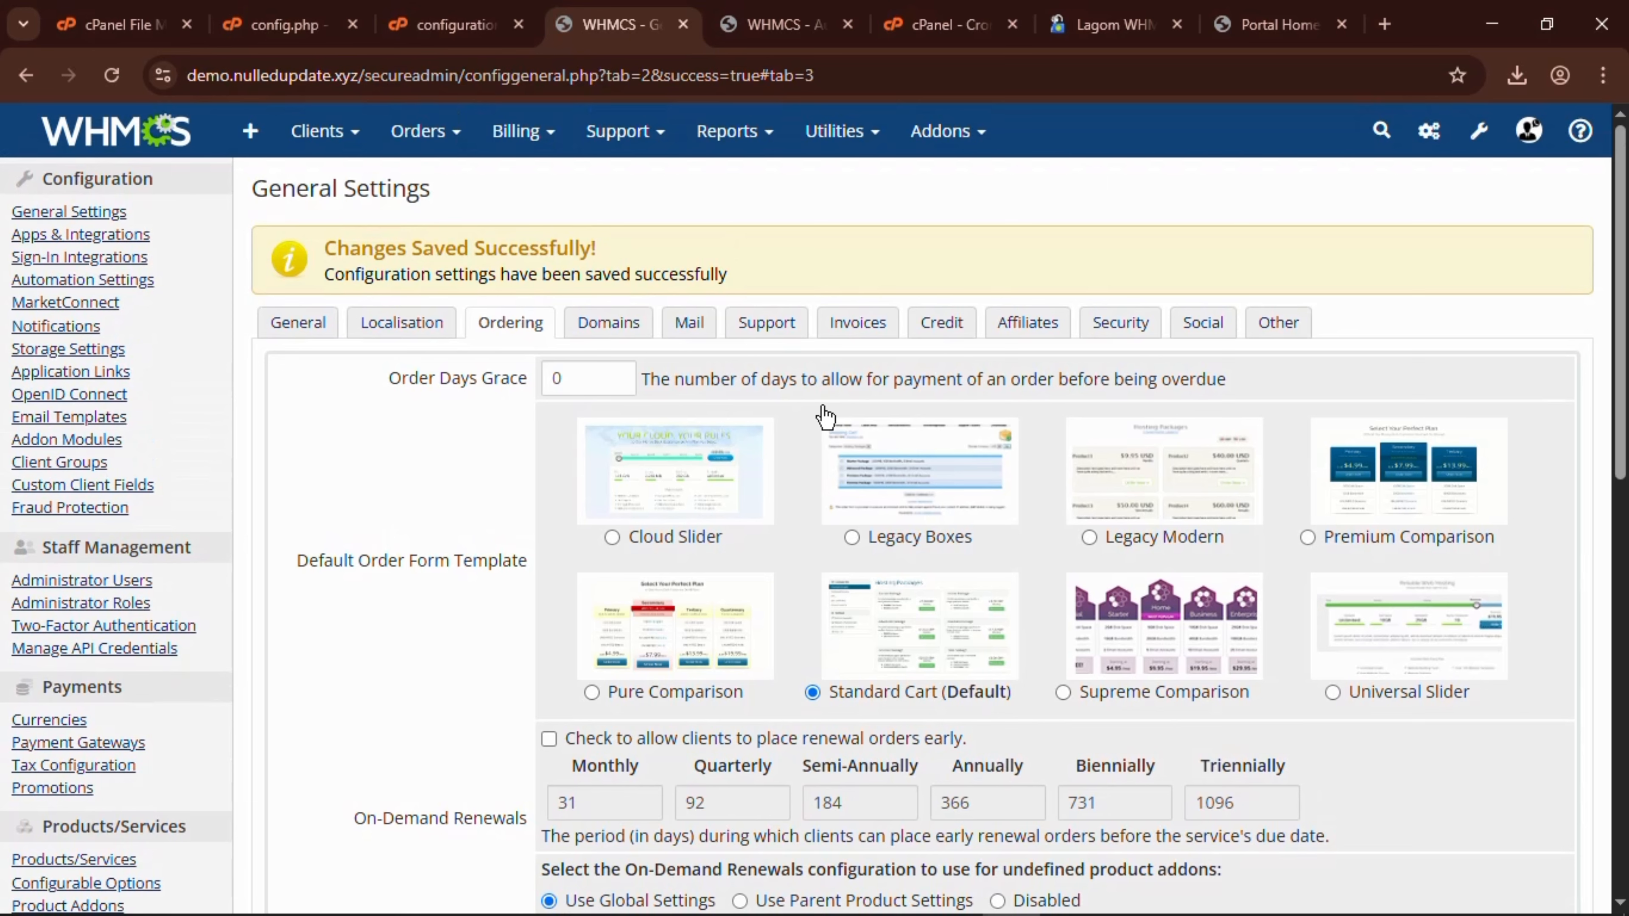
Review the Domains registration options and default nameservers ns1/ns2.demo.nulledupdate.xyz.
left_click(626, 332)
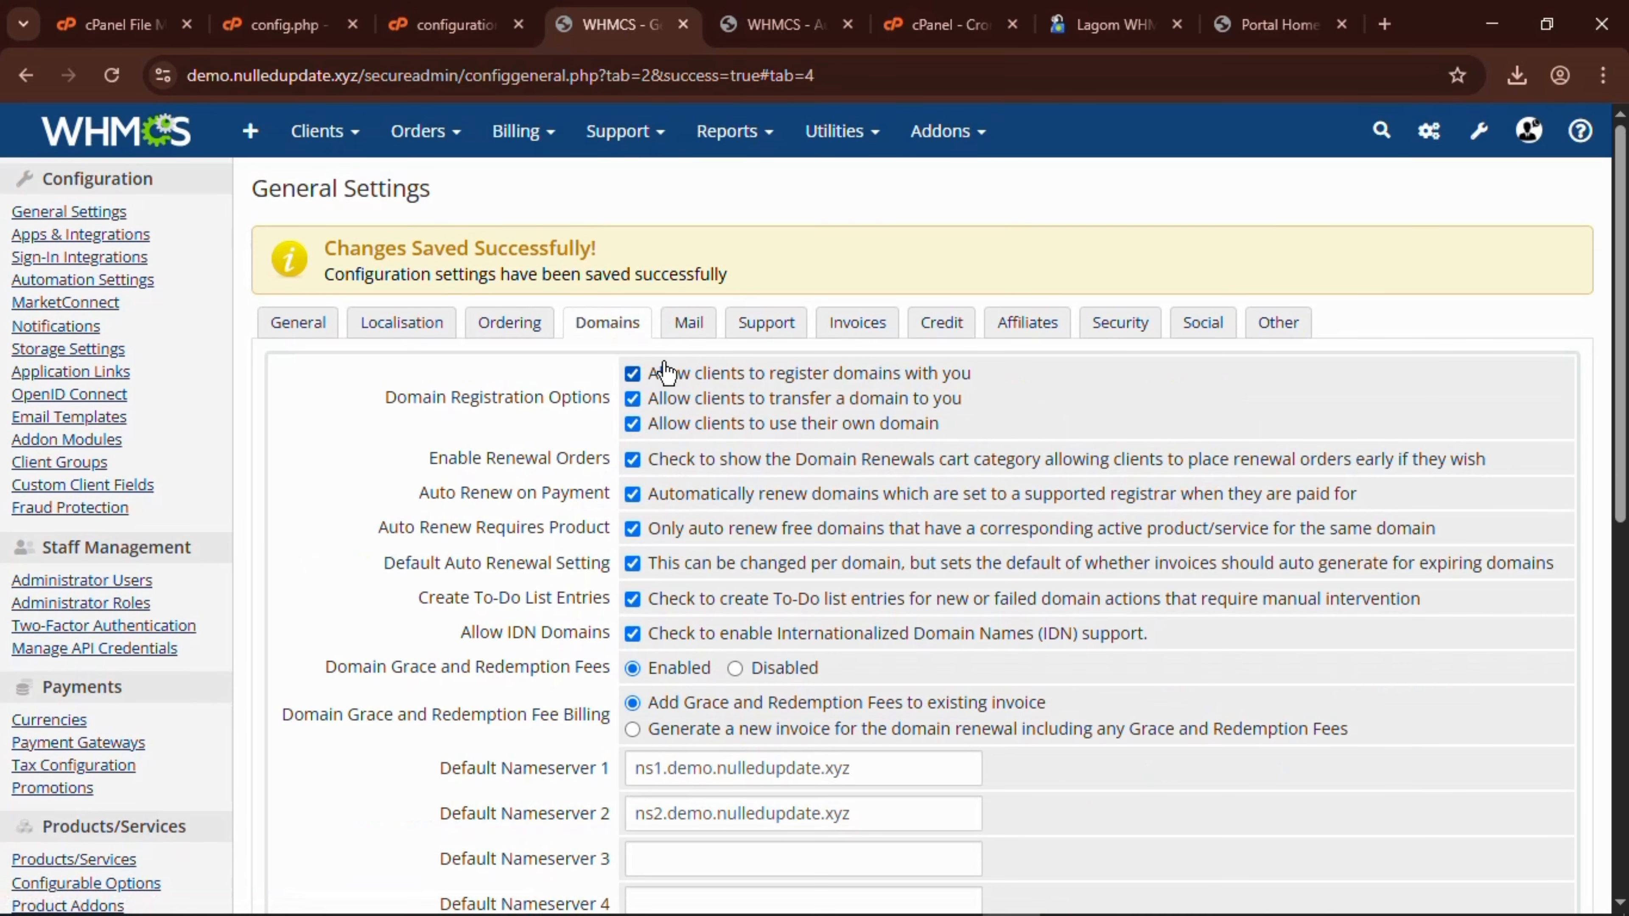
left_click_drag(649, 373, 986, 390)
scroll(992, 394, "down", 3)
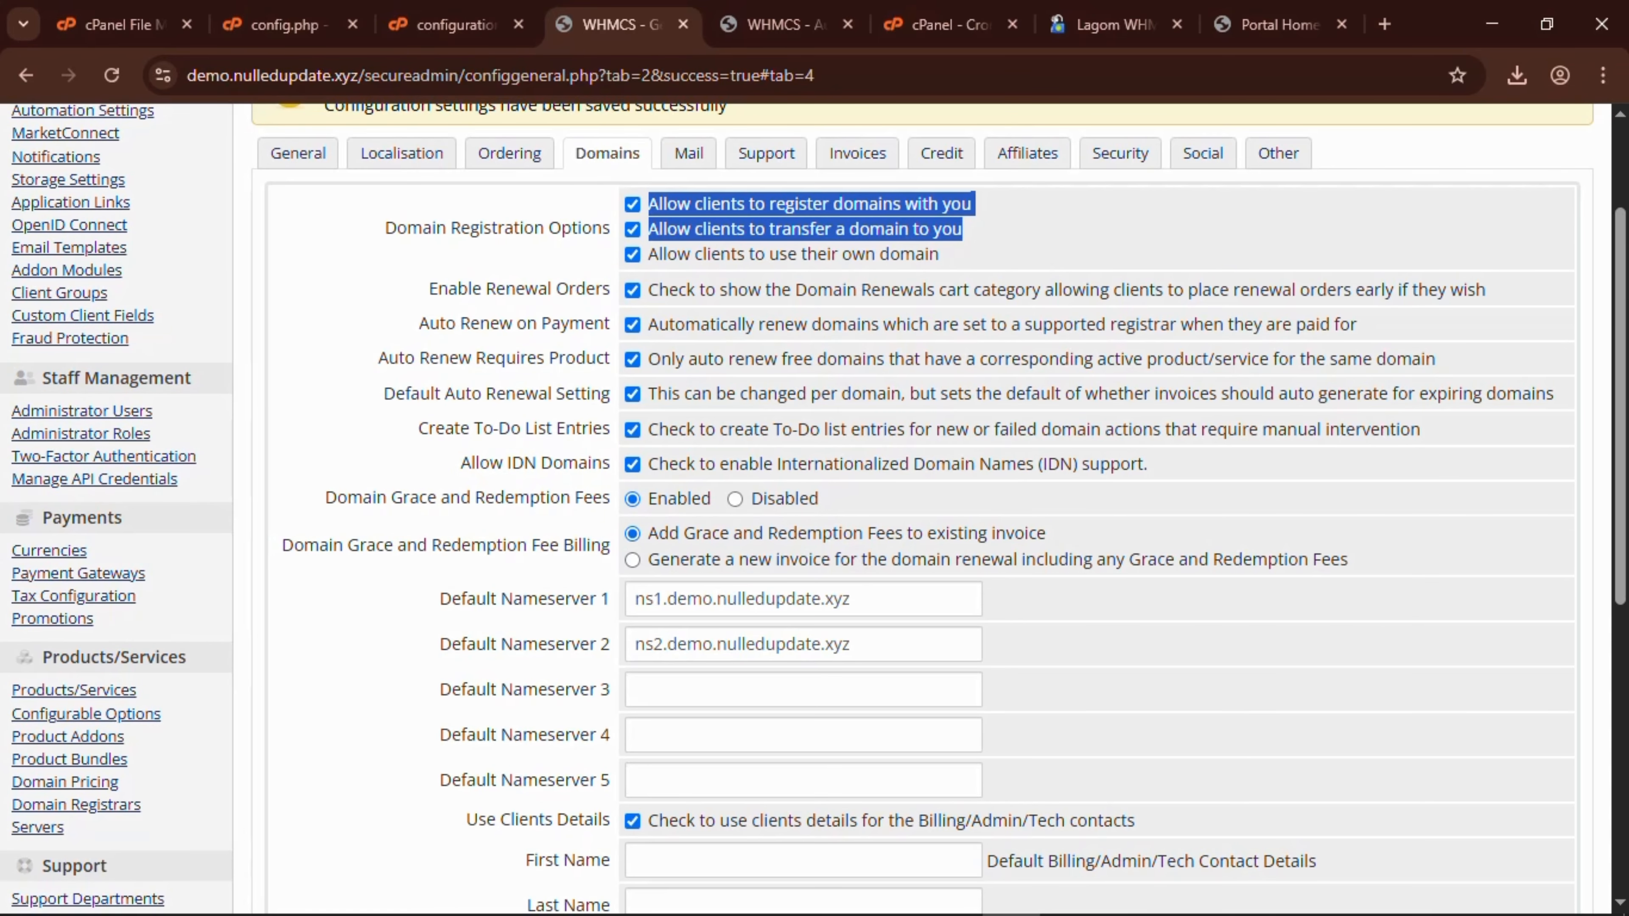
triple_click(642, 598)
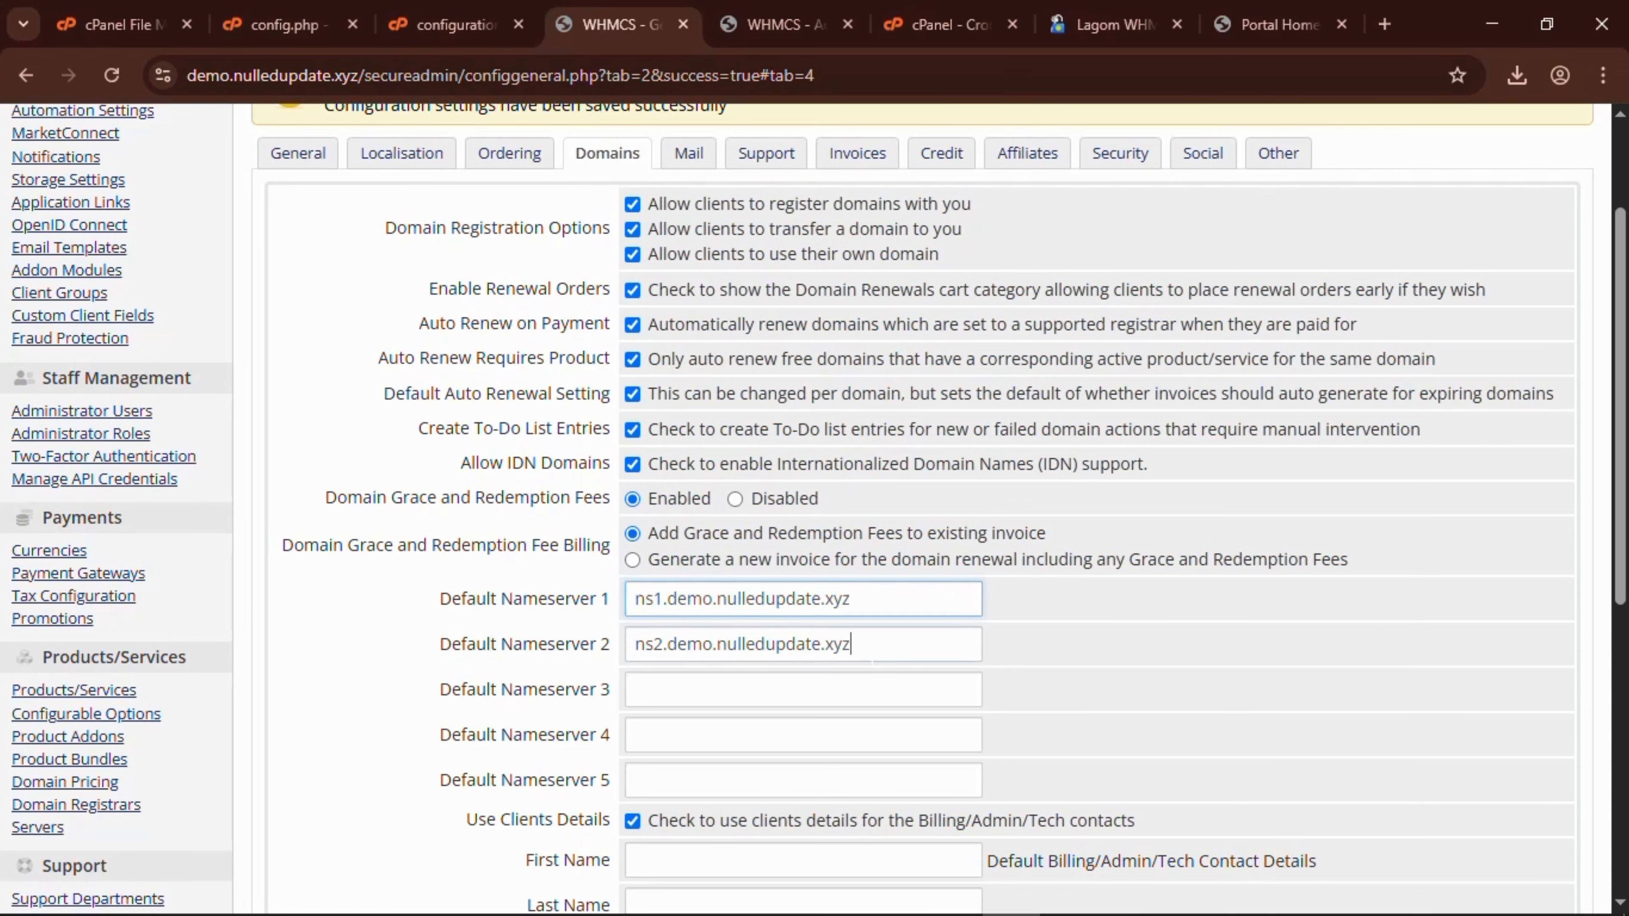
left_click_drag(852, 645, 677, 673)
scroll(1010, 624, "down", 5)
scroll(1017, 618, "down", 3)
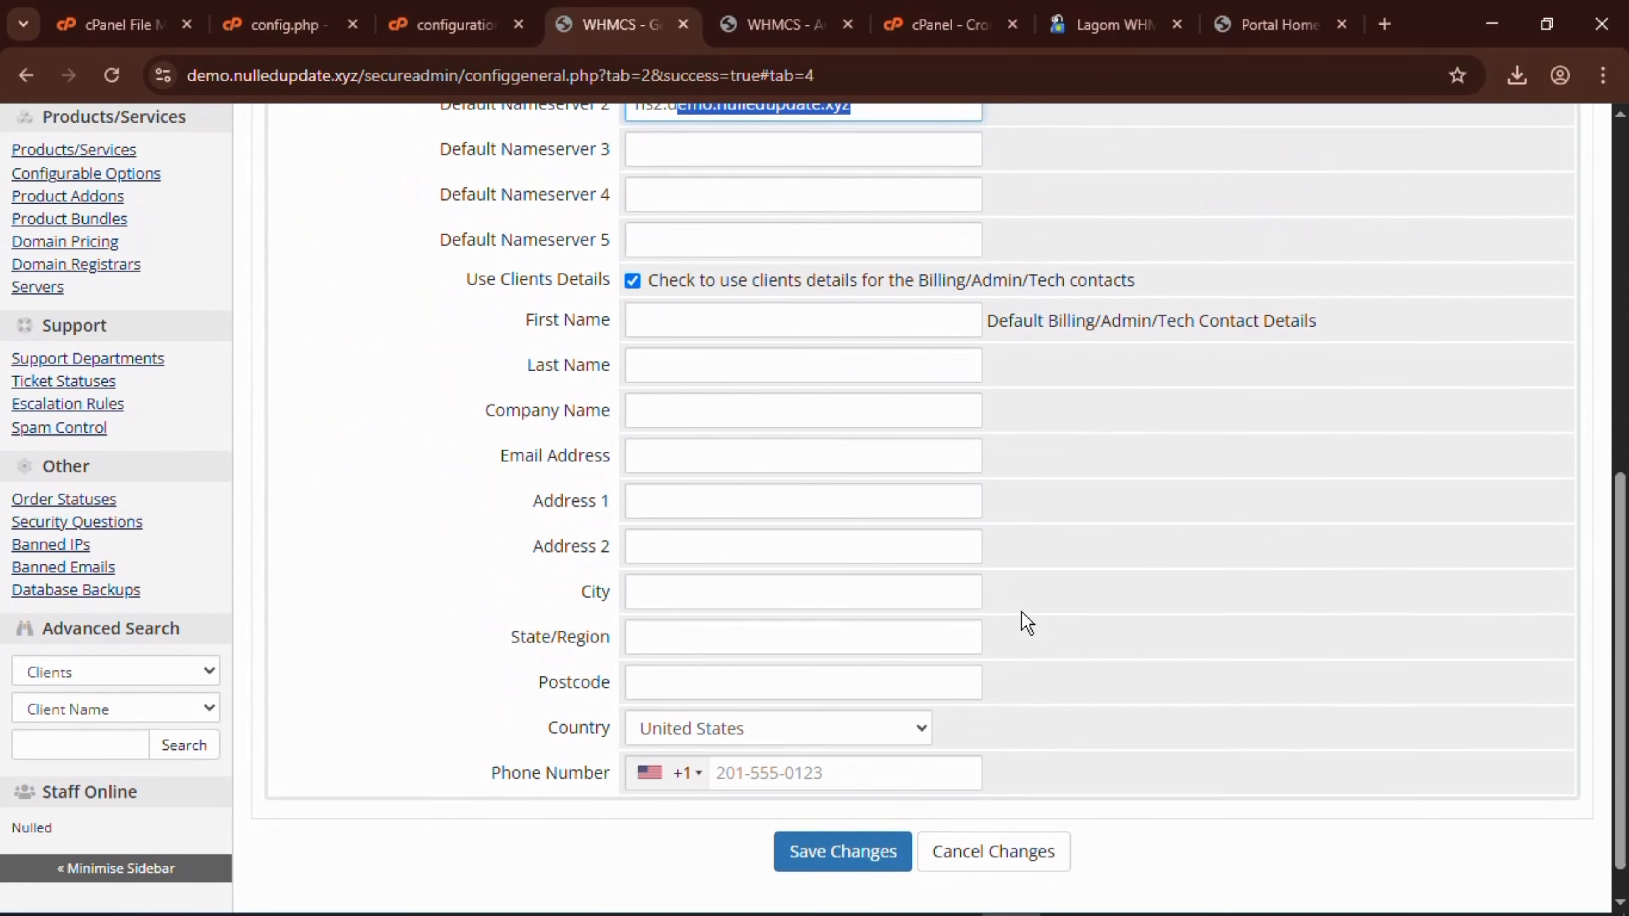
scroll(1022, 612, "up", 7)
scroll(1022, 612, "up", 4)
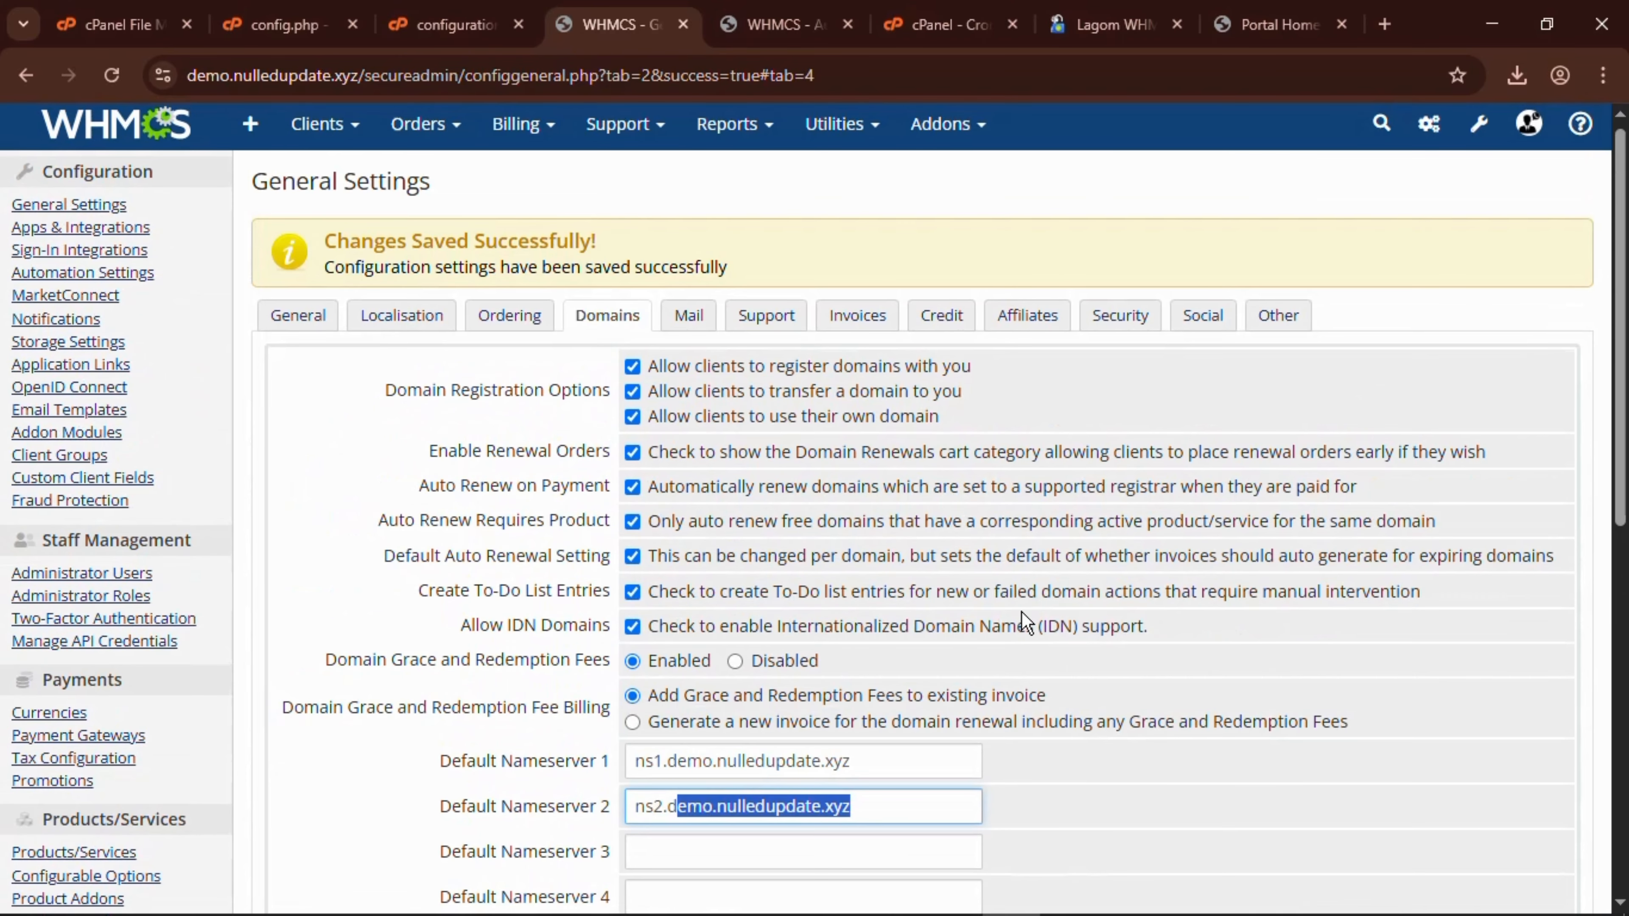
Choose SMTP as the mail provider with host demo.nulledupdate.xyz and the site mailbox username.
left_click(689, 322)
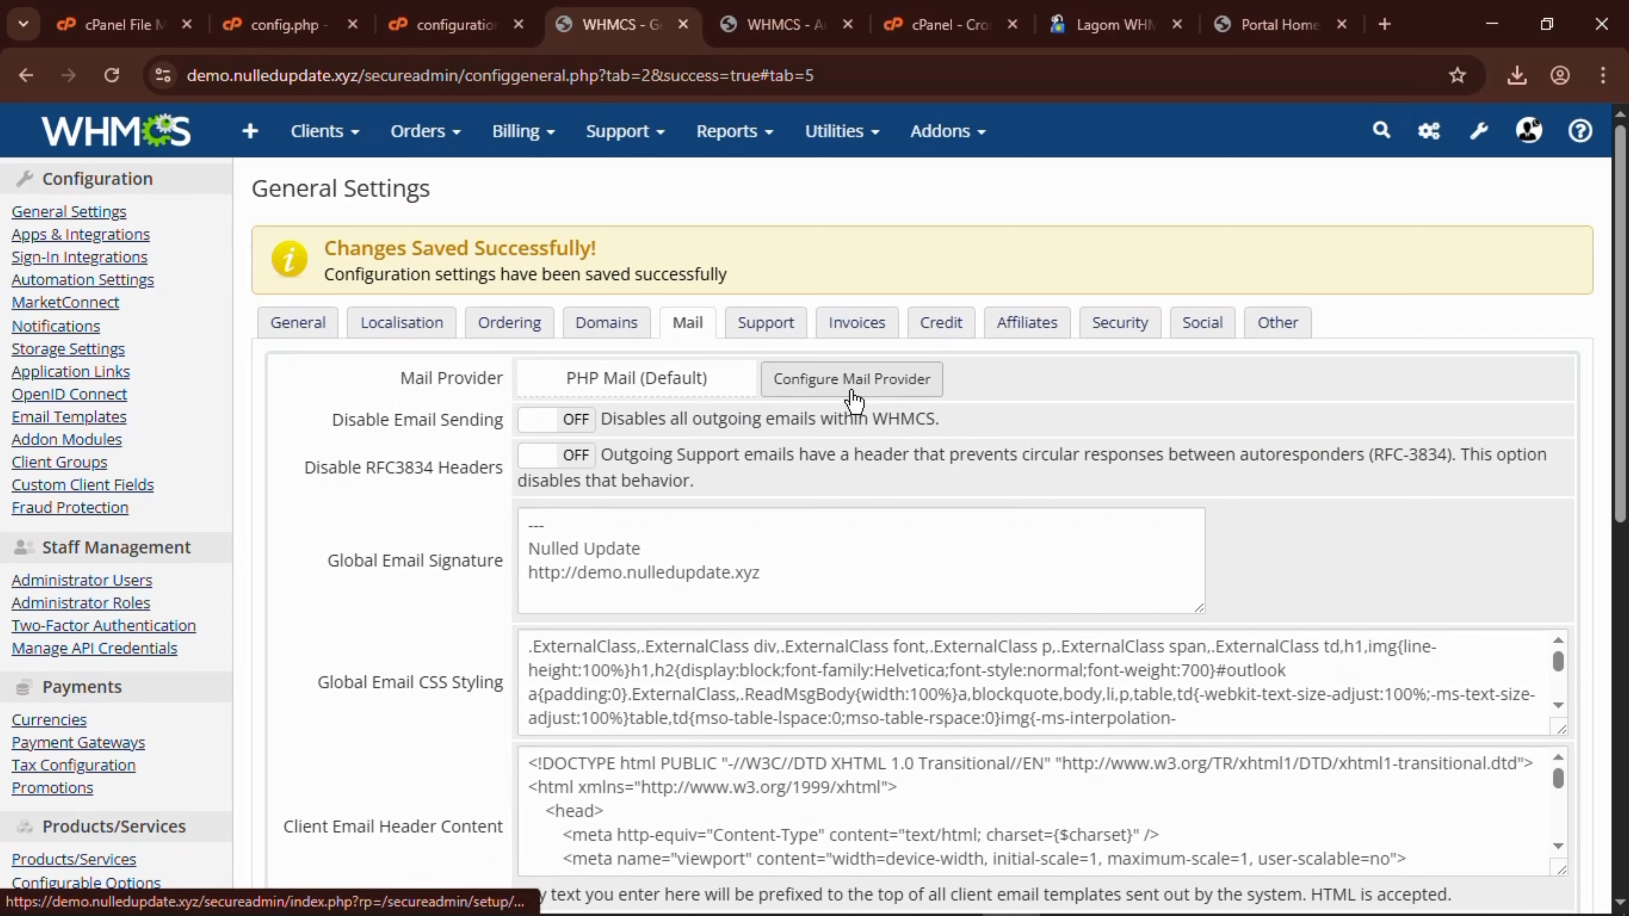
left_click(812, 378)
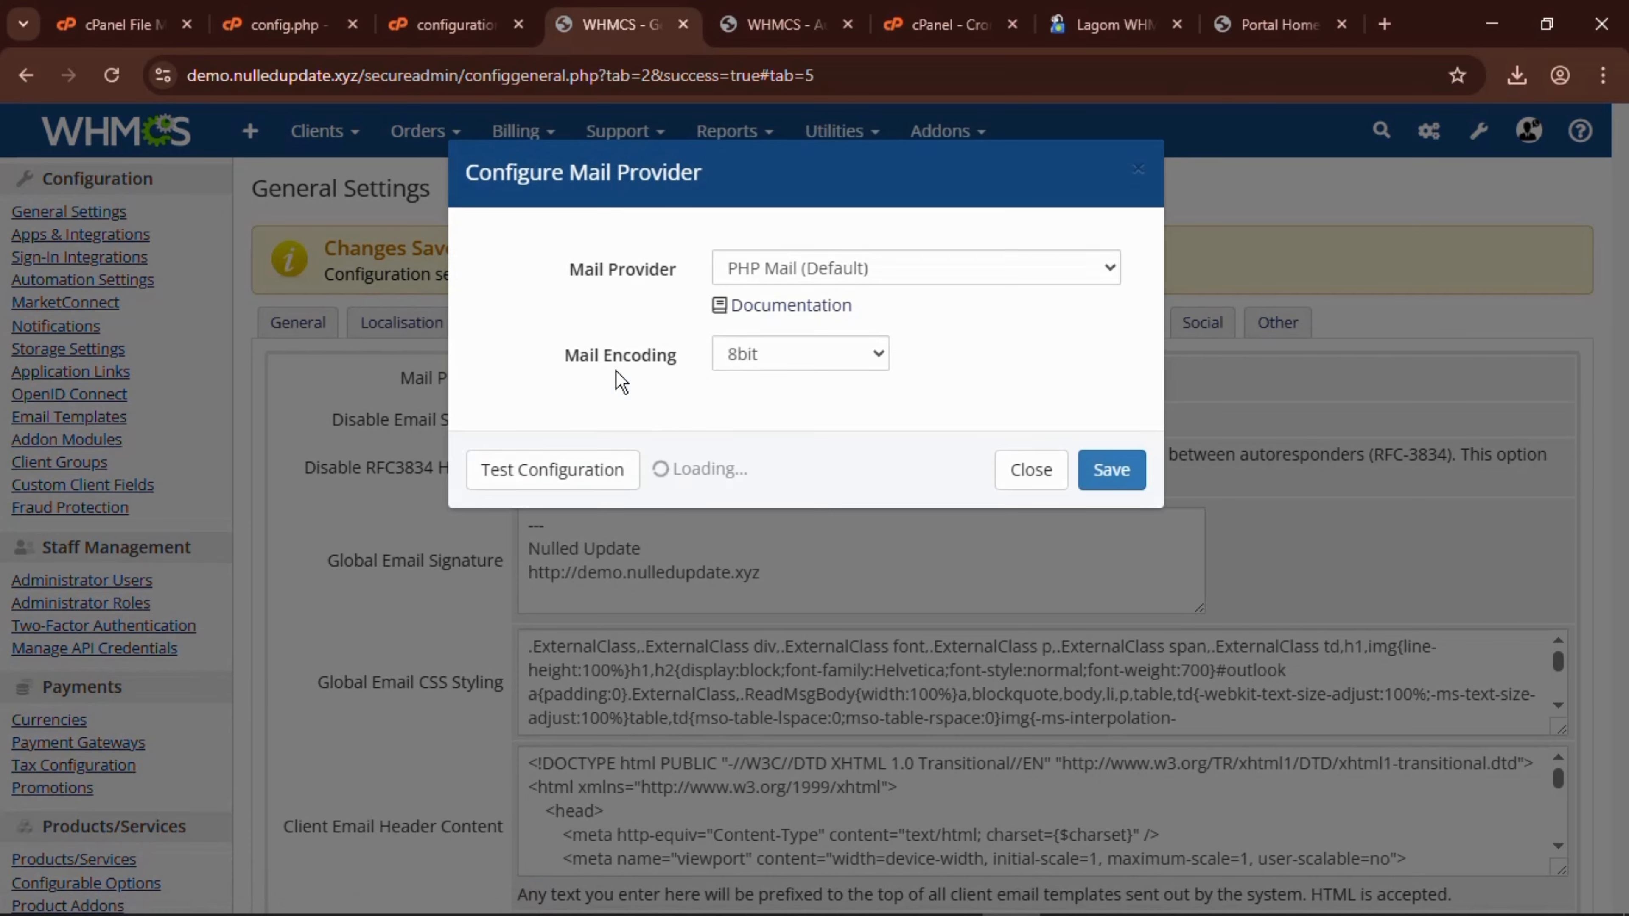
left_click(863, 265)
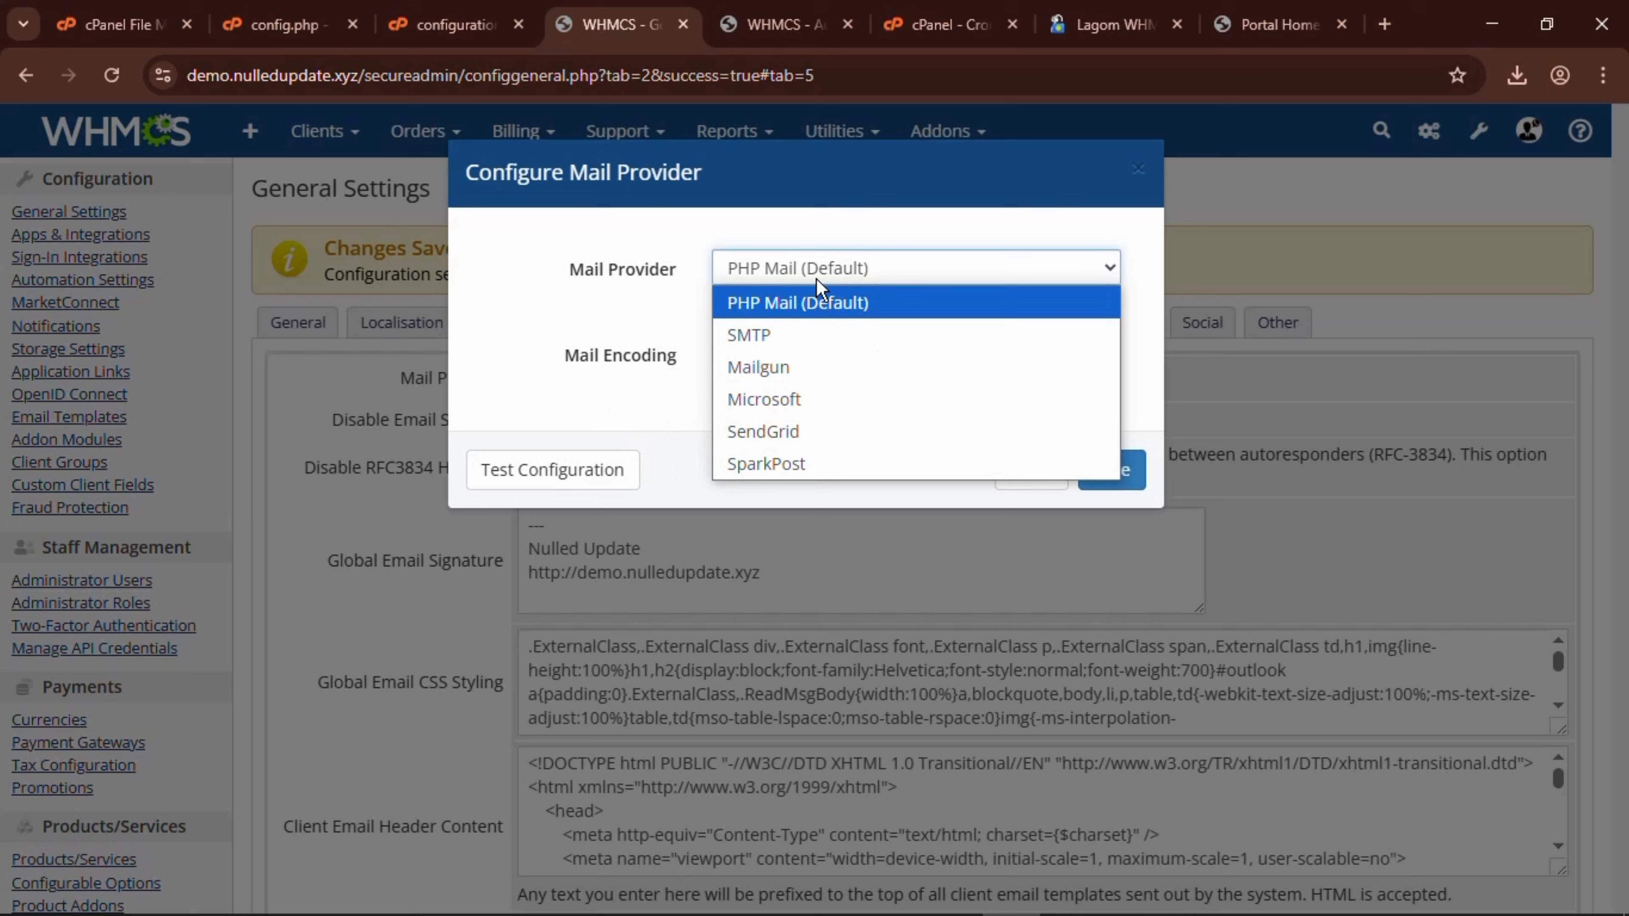
left_click(805, 333)
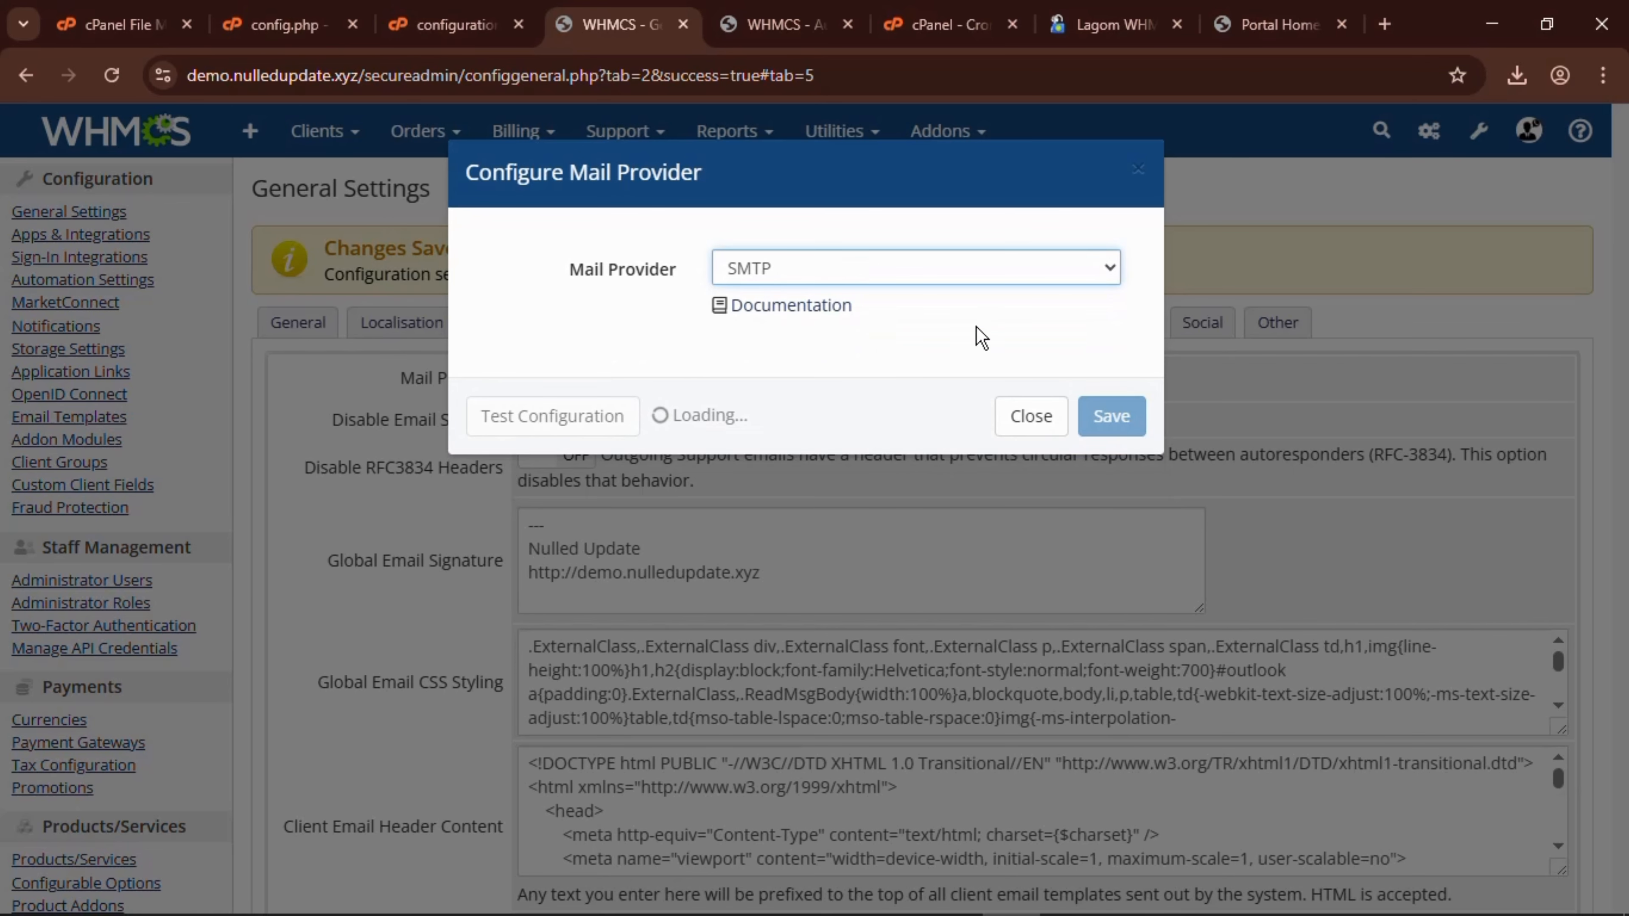
left_click(866, 463)
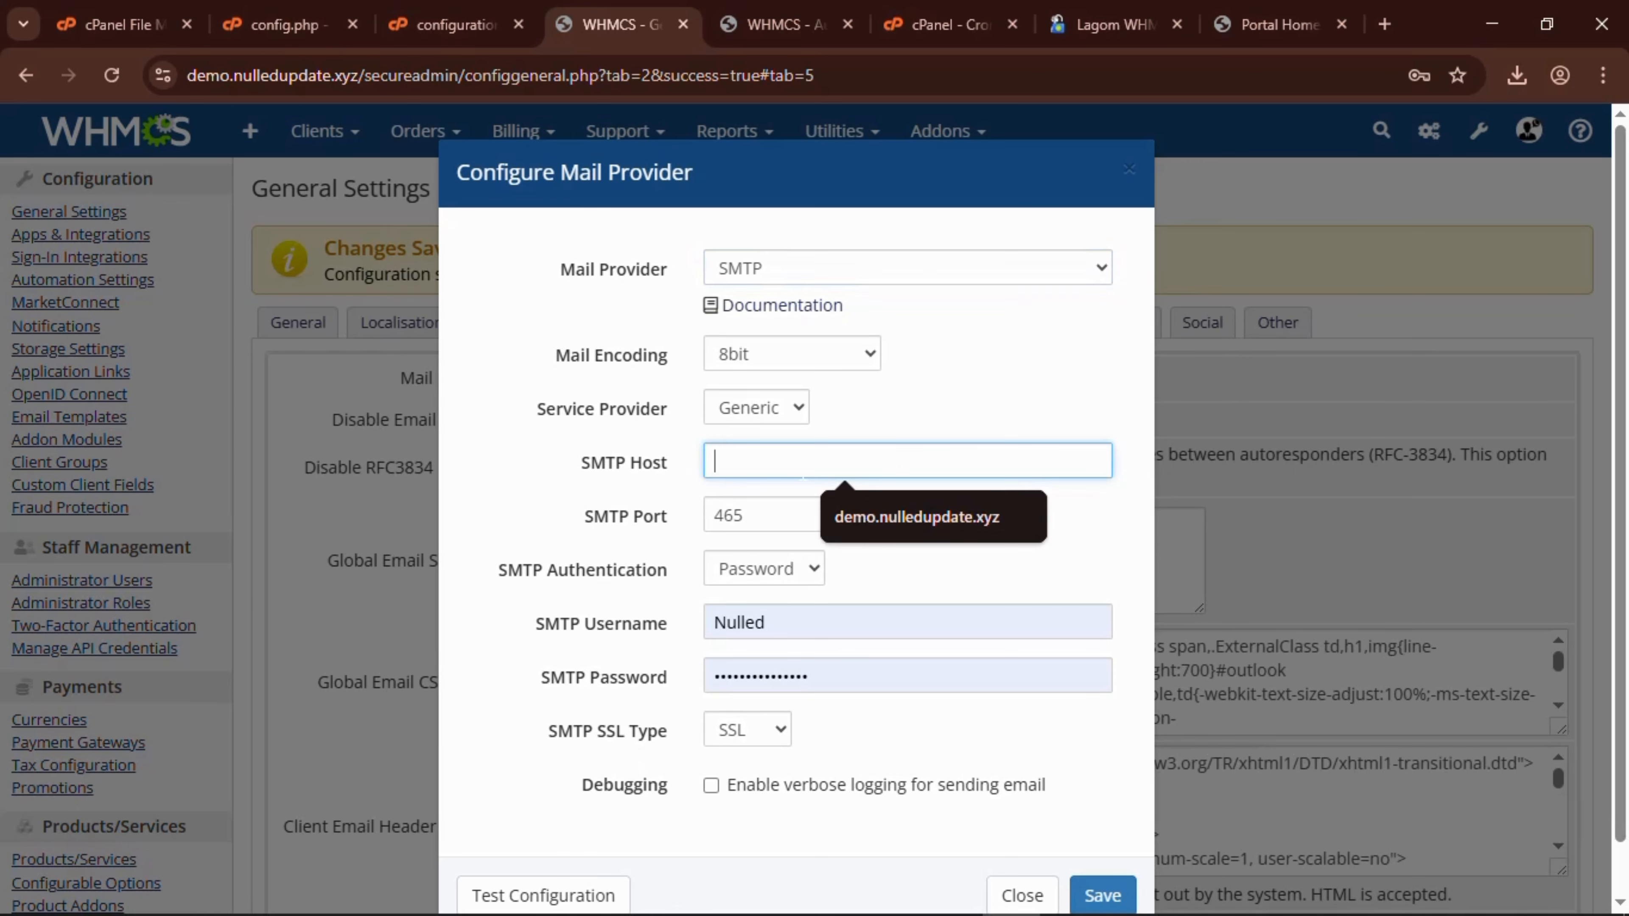
left_click(876, 516)
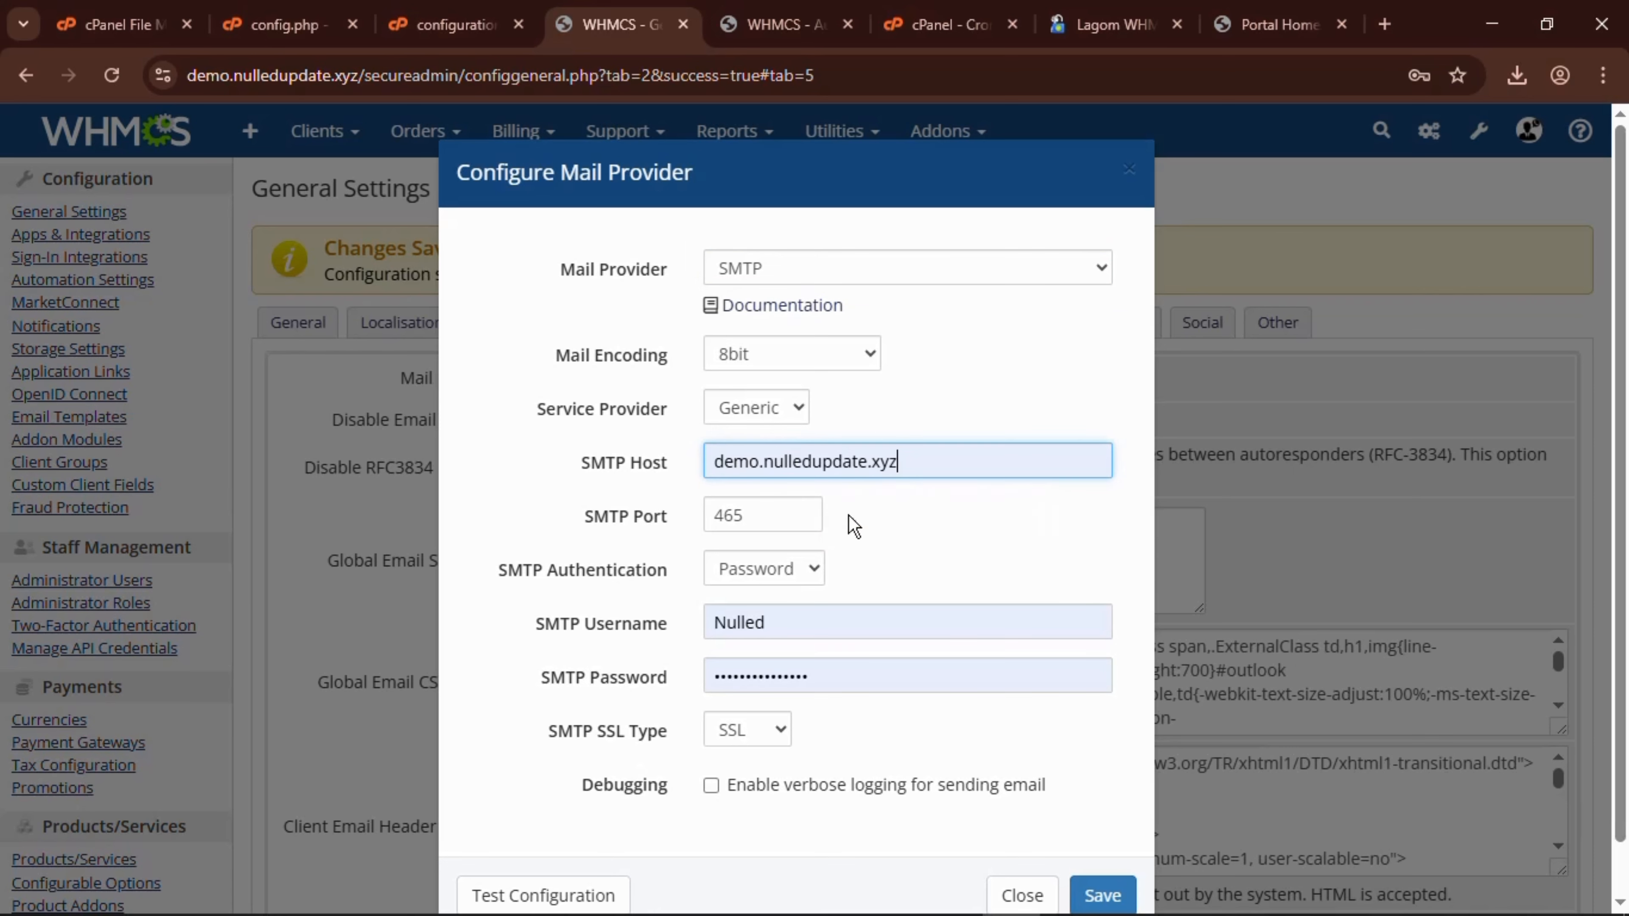
scroll(874, 503, "down", 1)
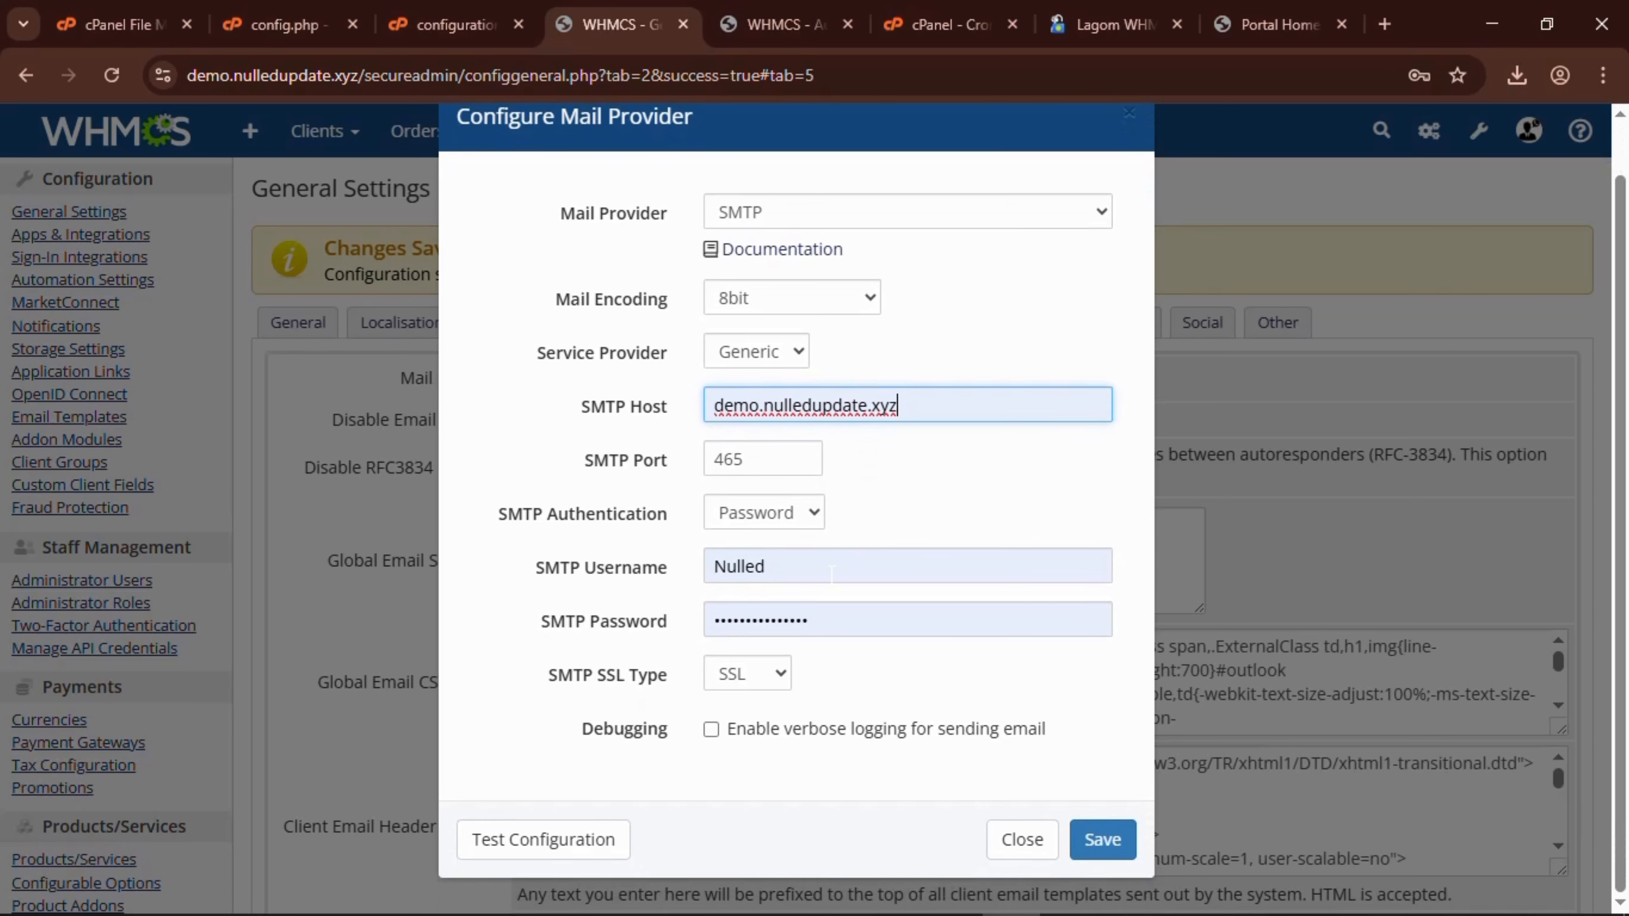
left_click(821, 567)
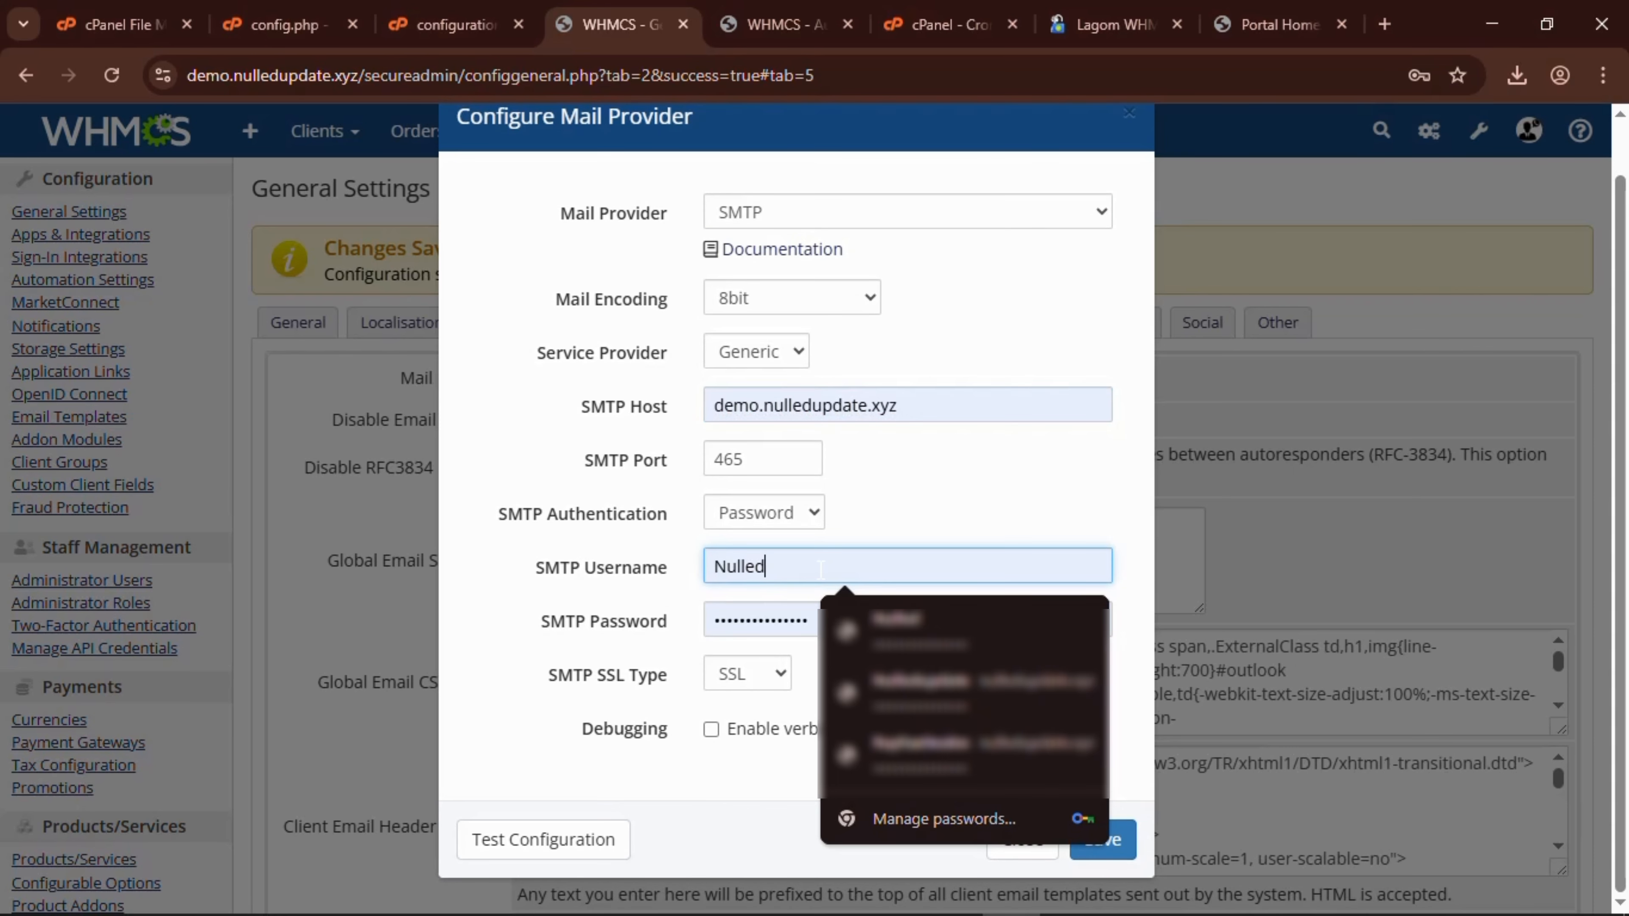
double_click(740, 568)
key("BackSpace")
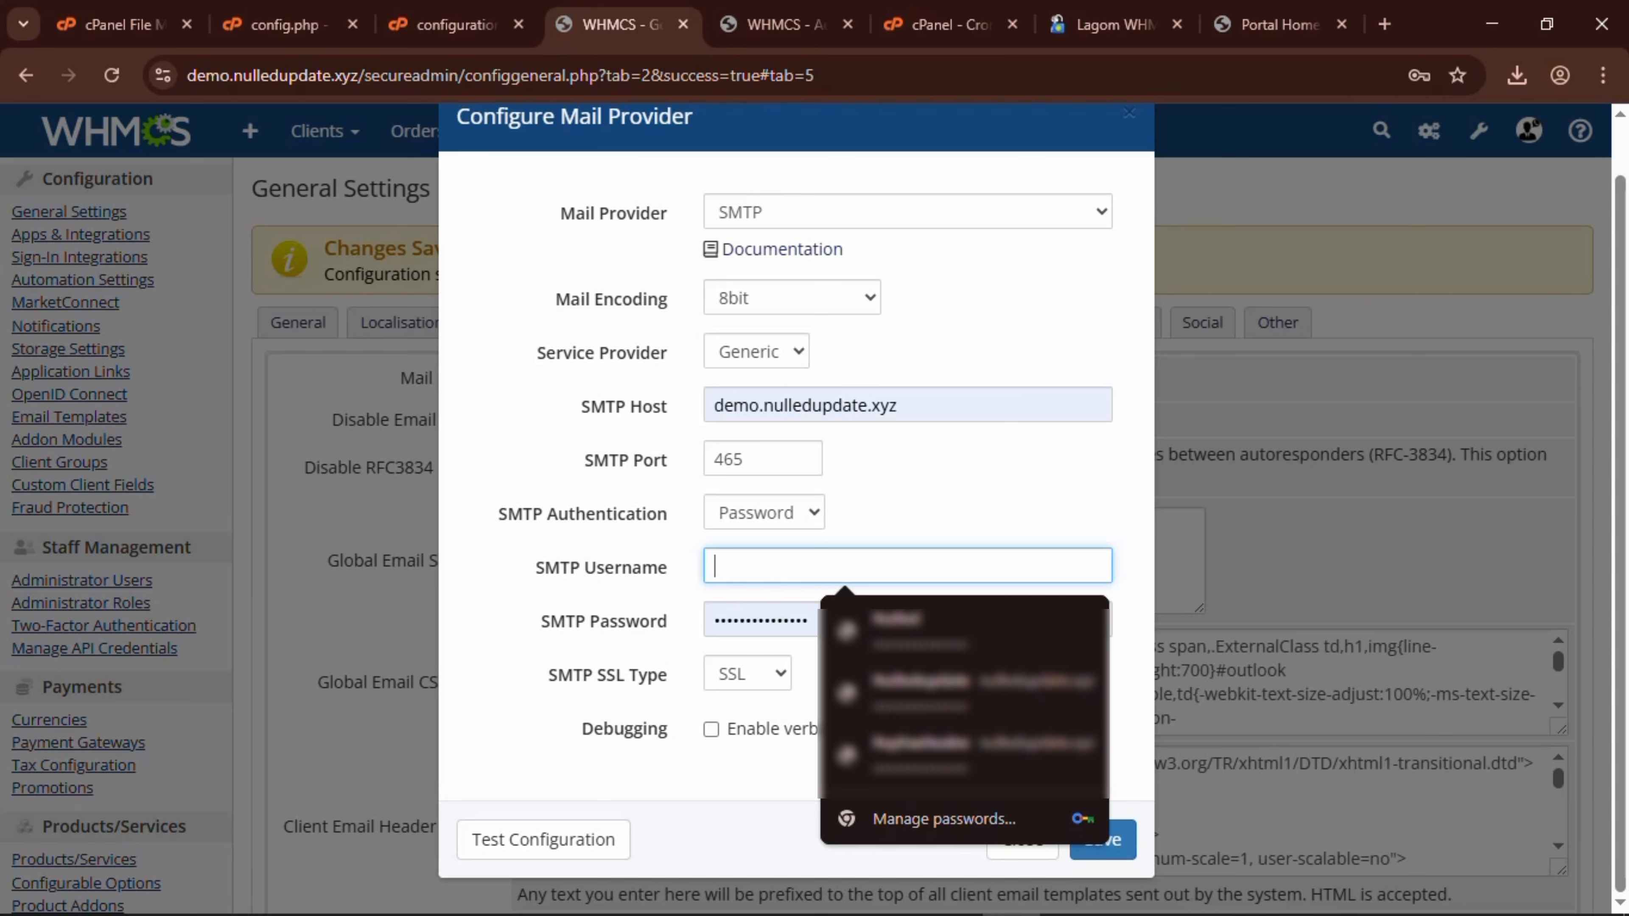
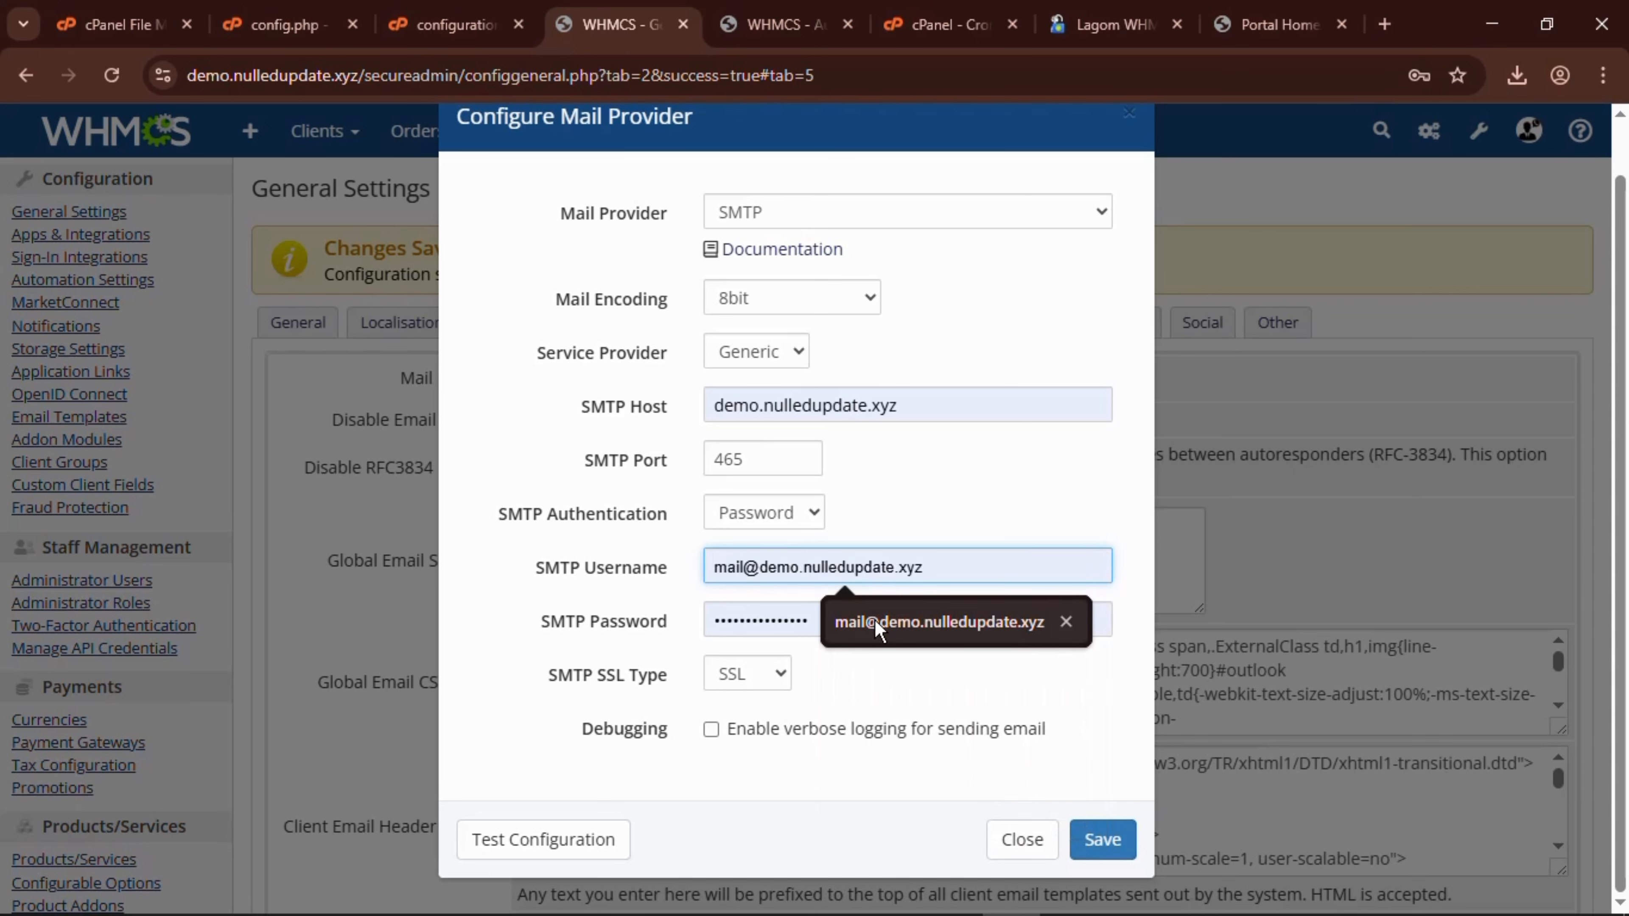
left_click(874, 619)
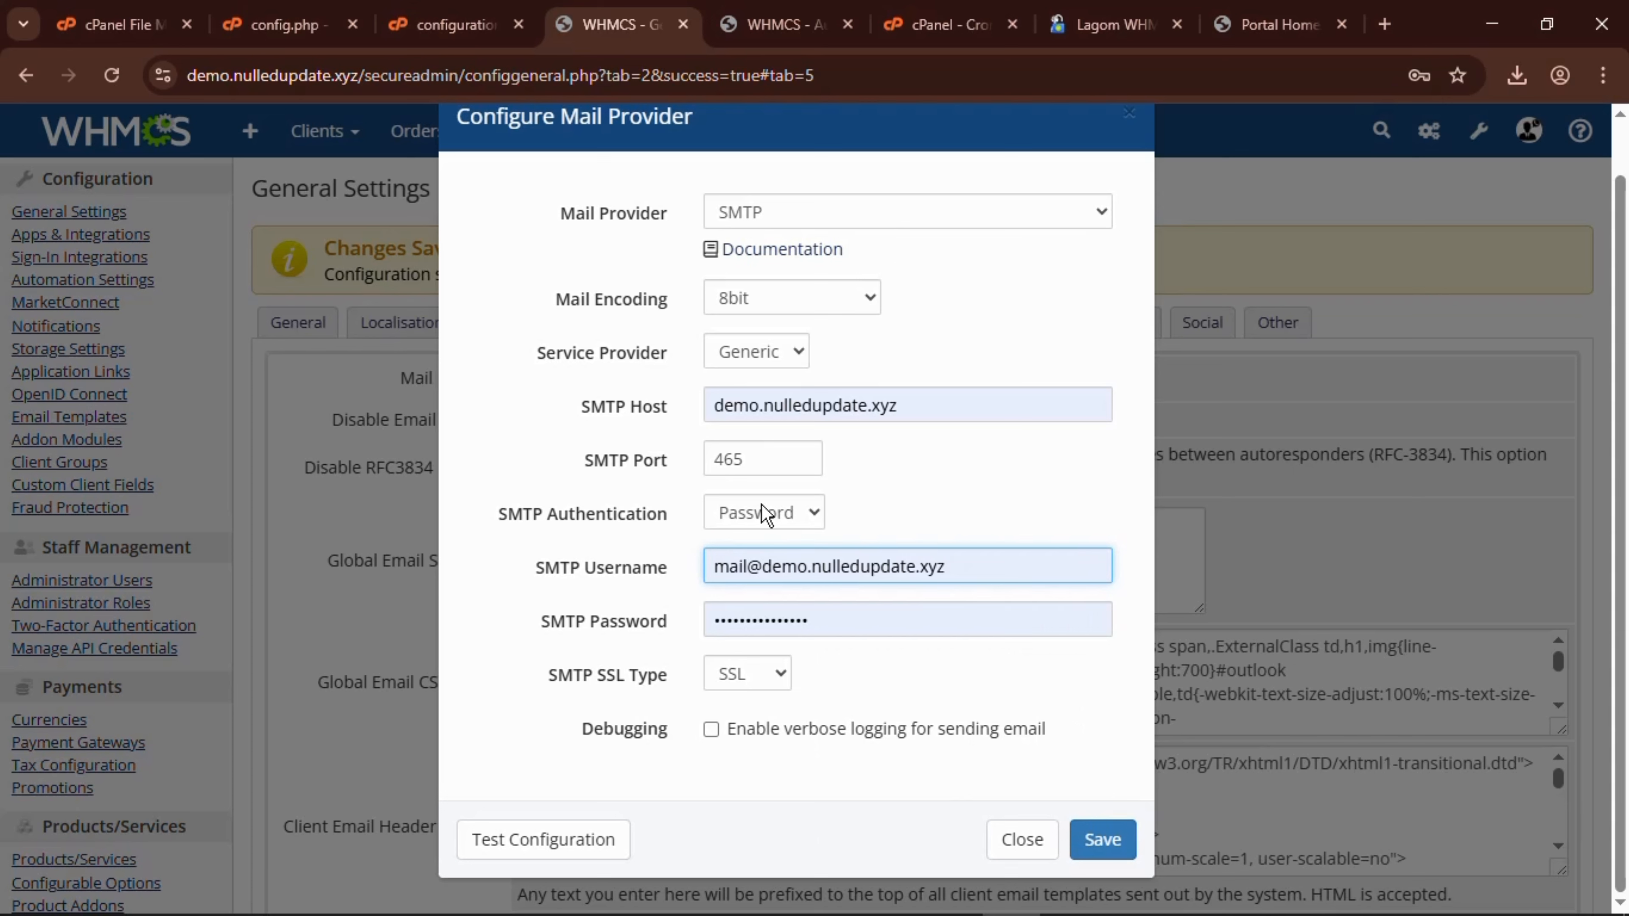
Test the SMTP configuration on port 465 and save the mail provider settings.
left_click(530, 846)
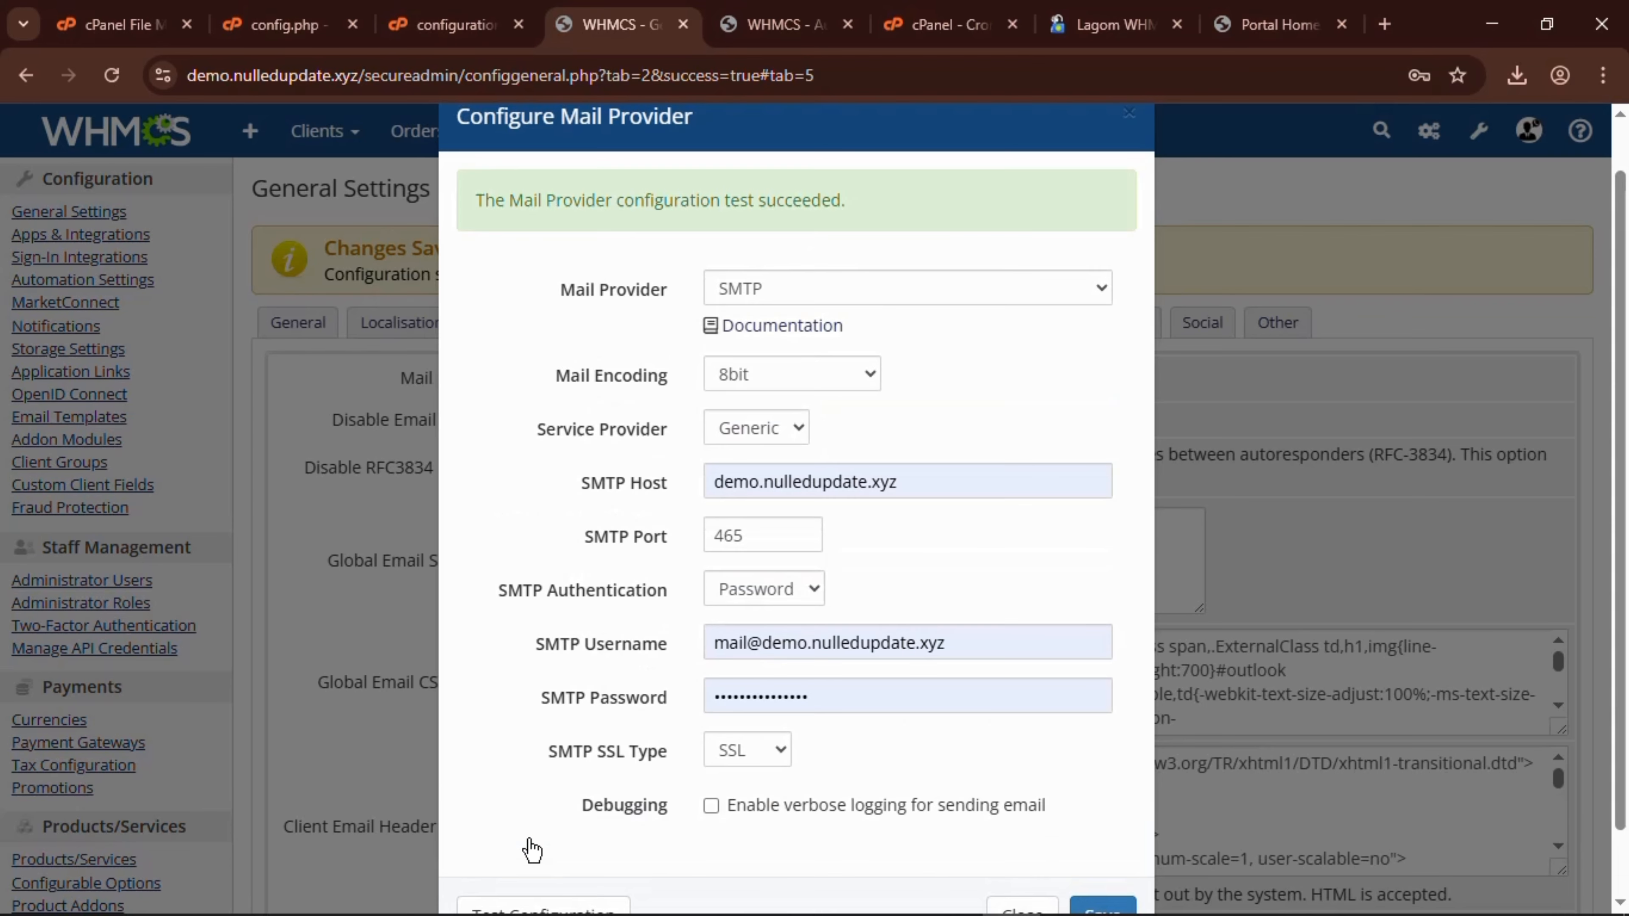
left_click_drag(494, 205, 855, 219)
left_click(856, 219)
scroll(850, 281, "down", 1)
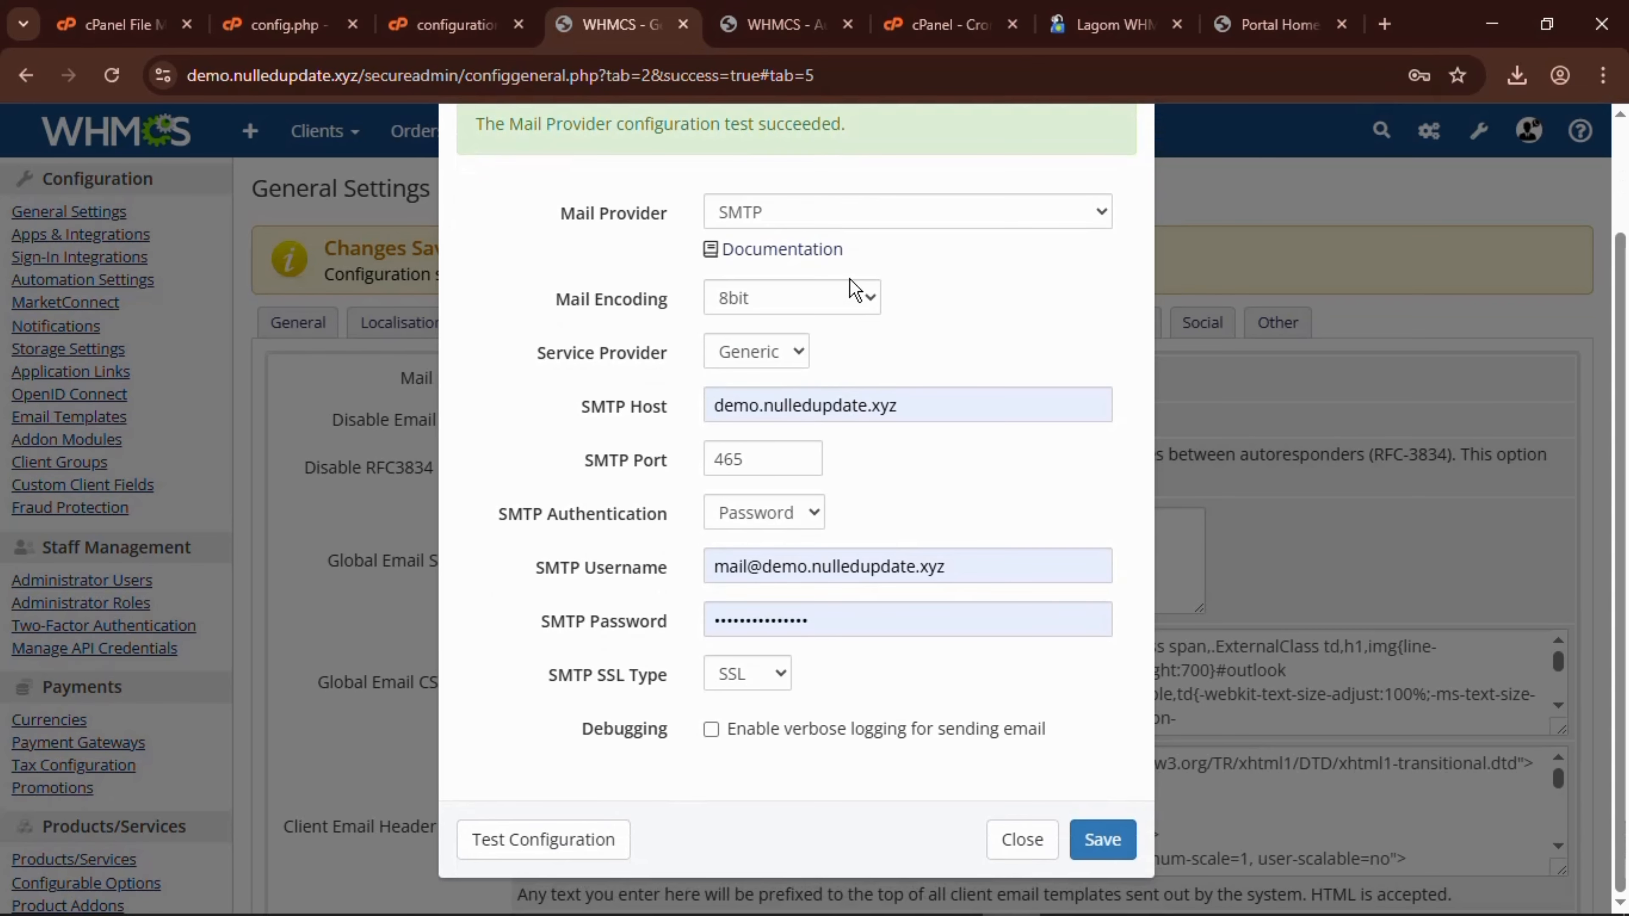
left_click(1101, 841)
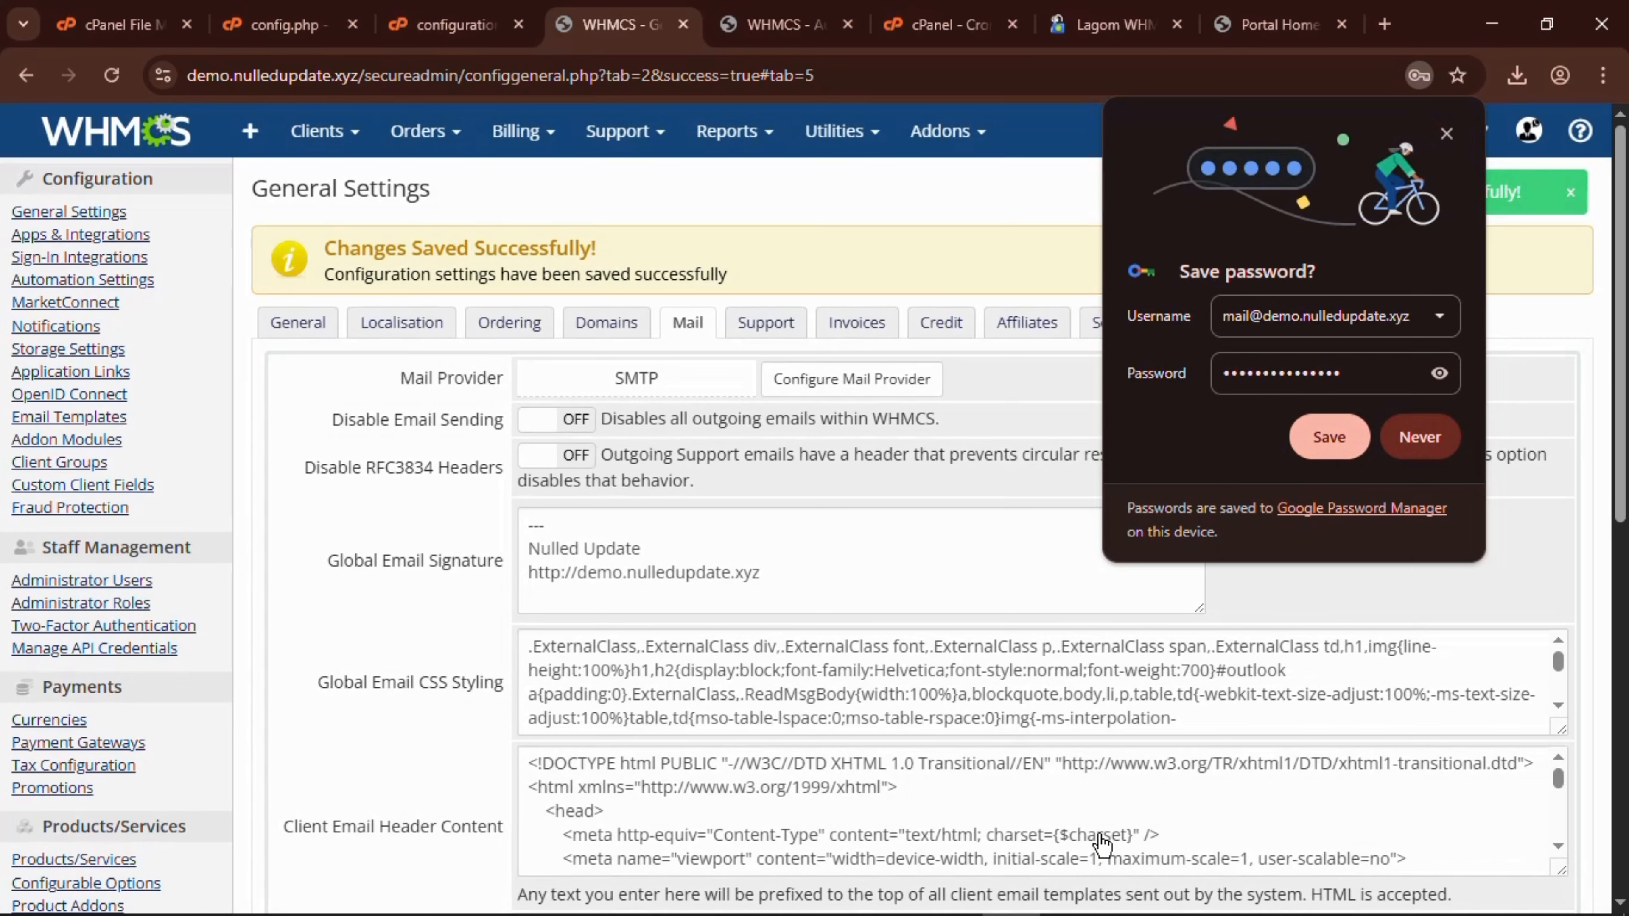
Dismiss the password prompt and review the Global Email Signature and CSS styling.
left_click(1447, 134)
scroll(916, 605, "down", 5)
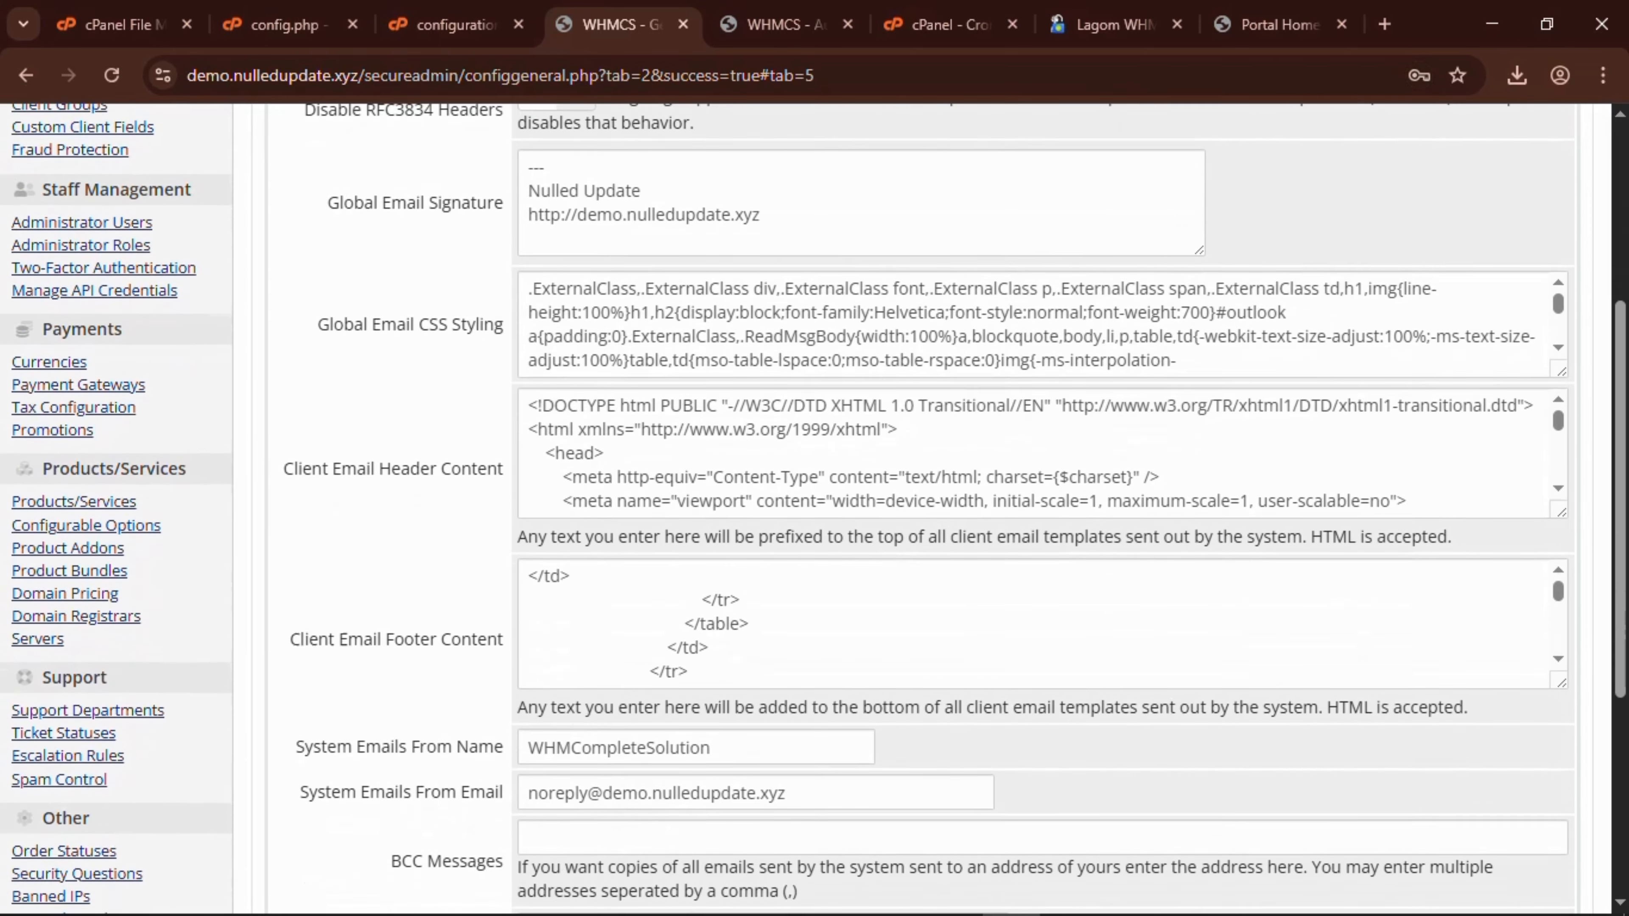
scroll(916, 604, "up", 4)
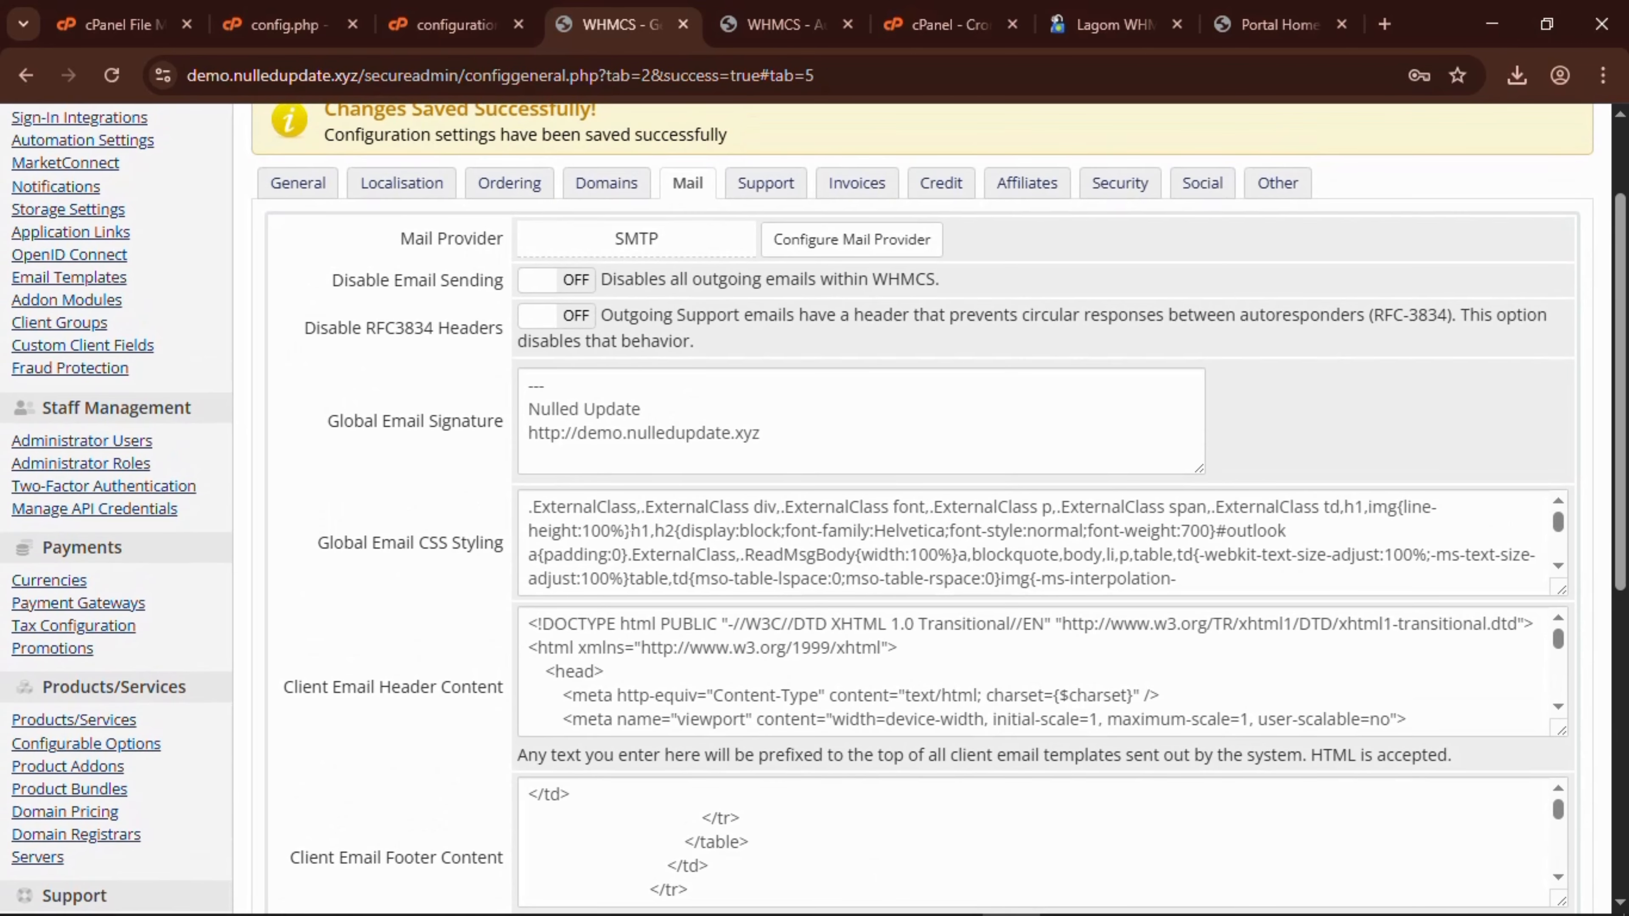
left_click_drag(312, 424, 503, 440)
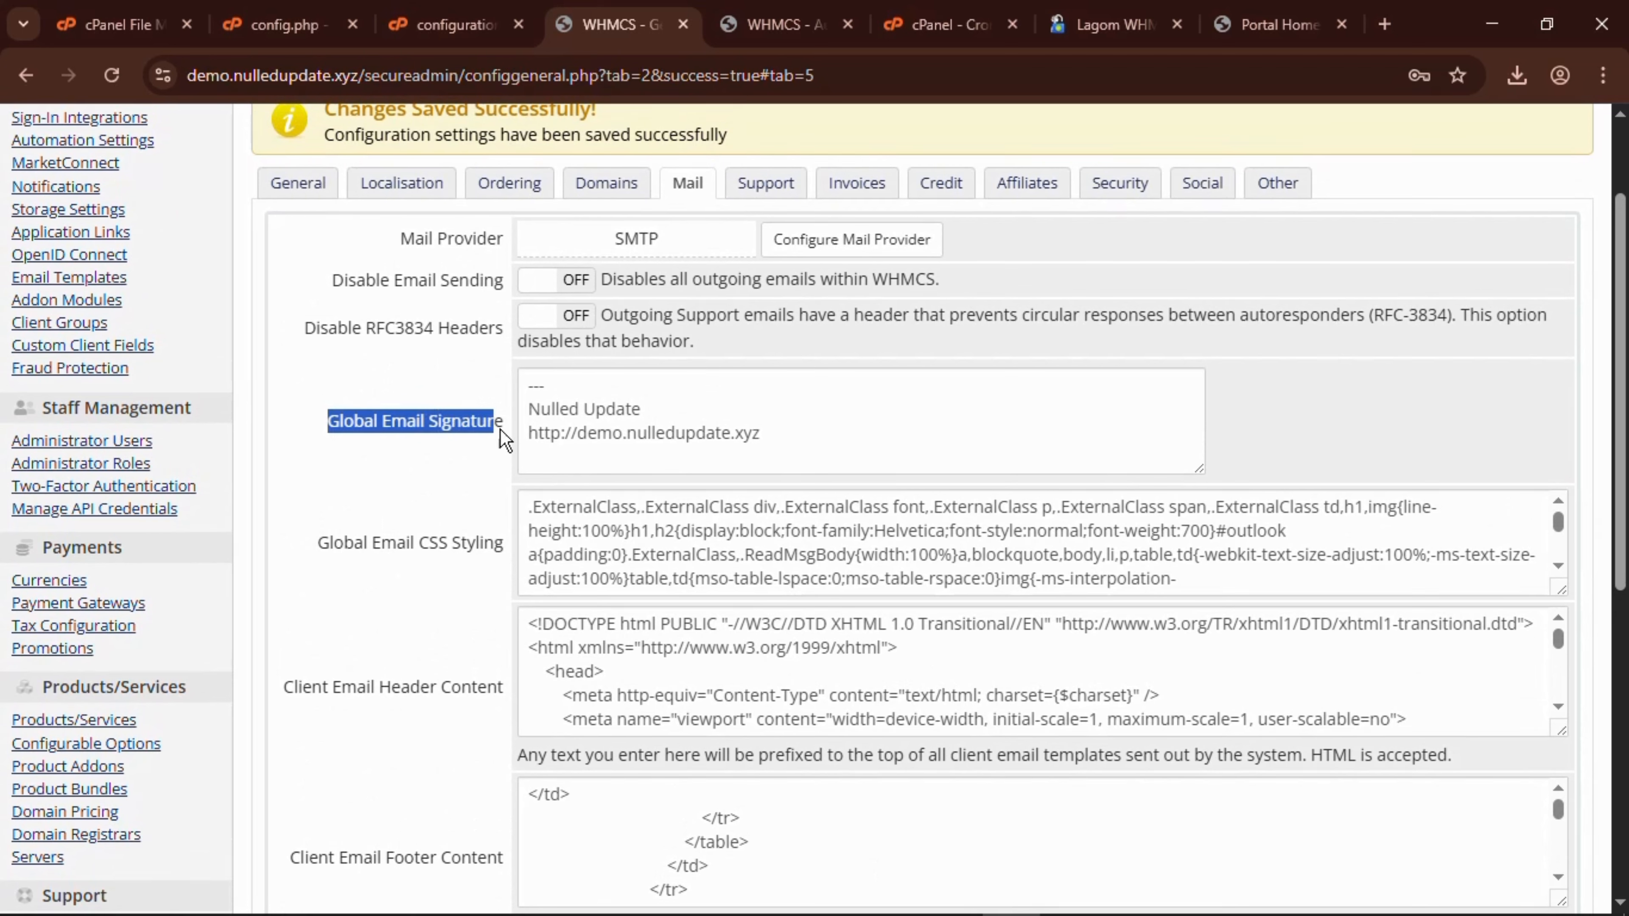
left_click(506, 441)
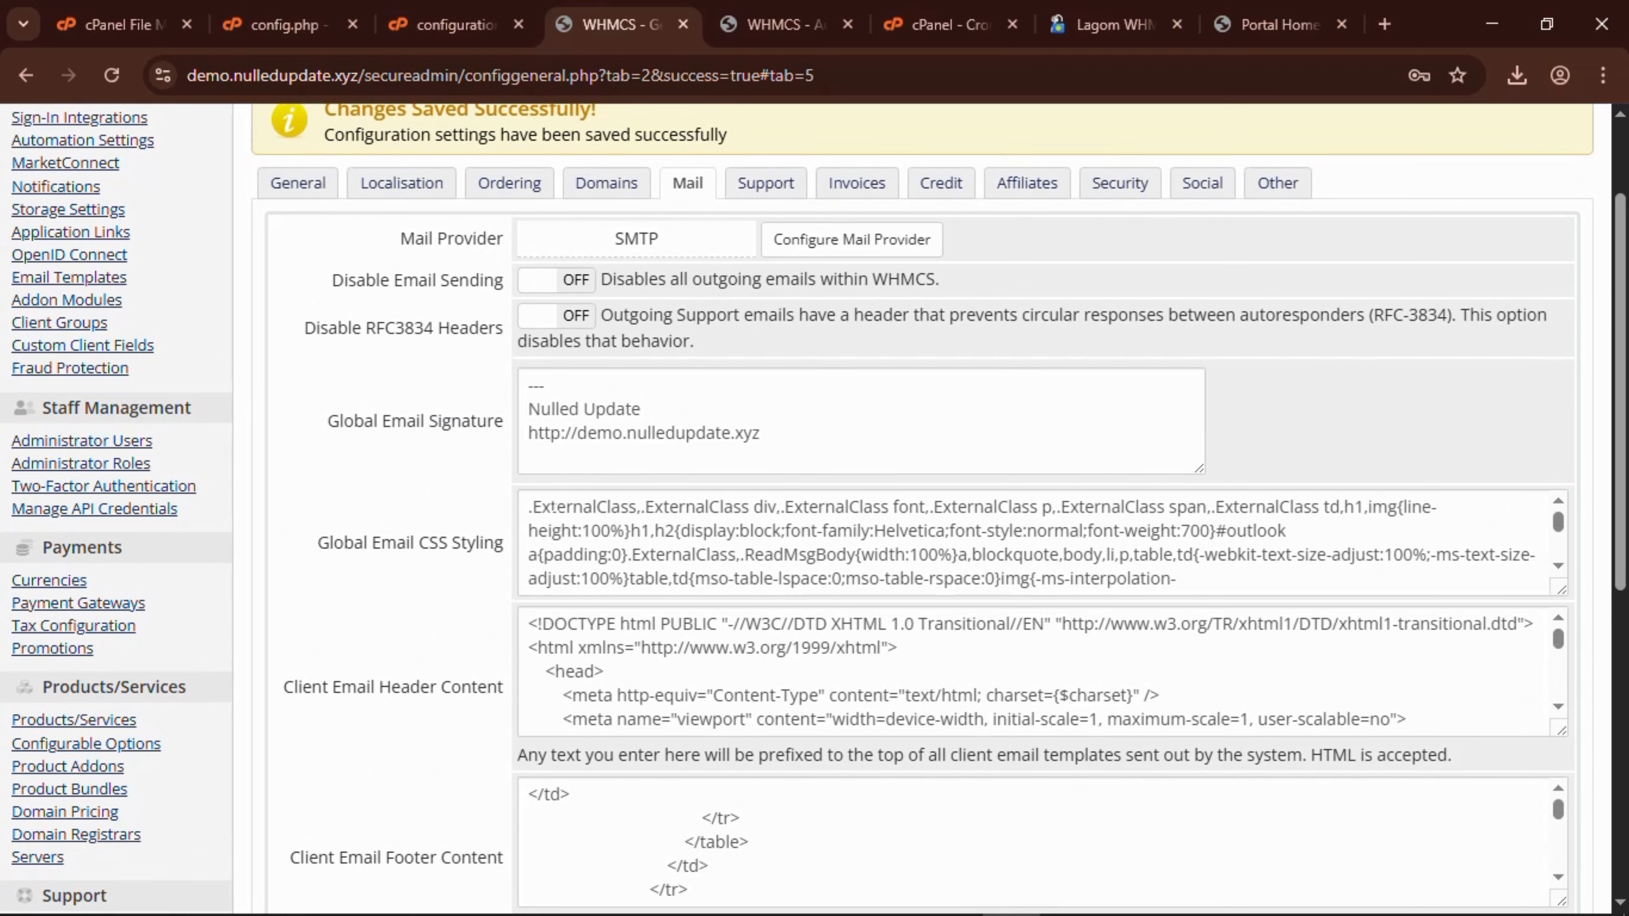
left_click_drag(531, 507, 1037, 604)
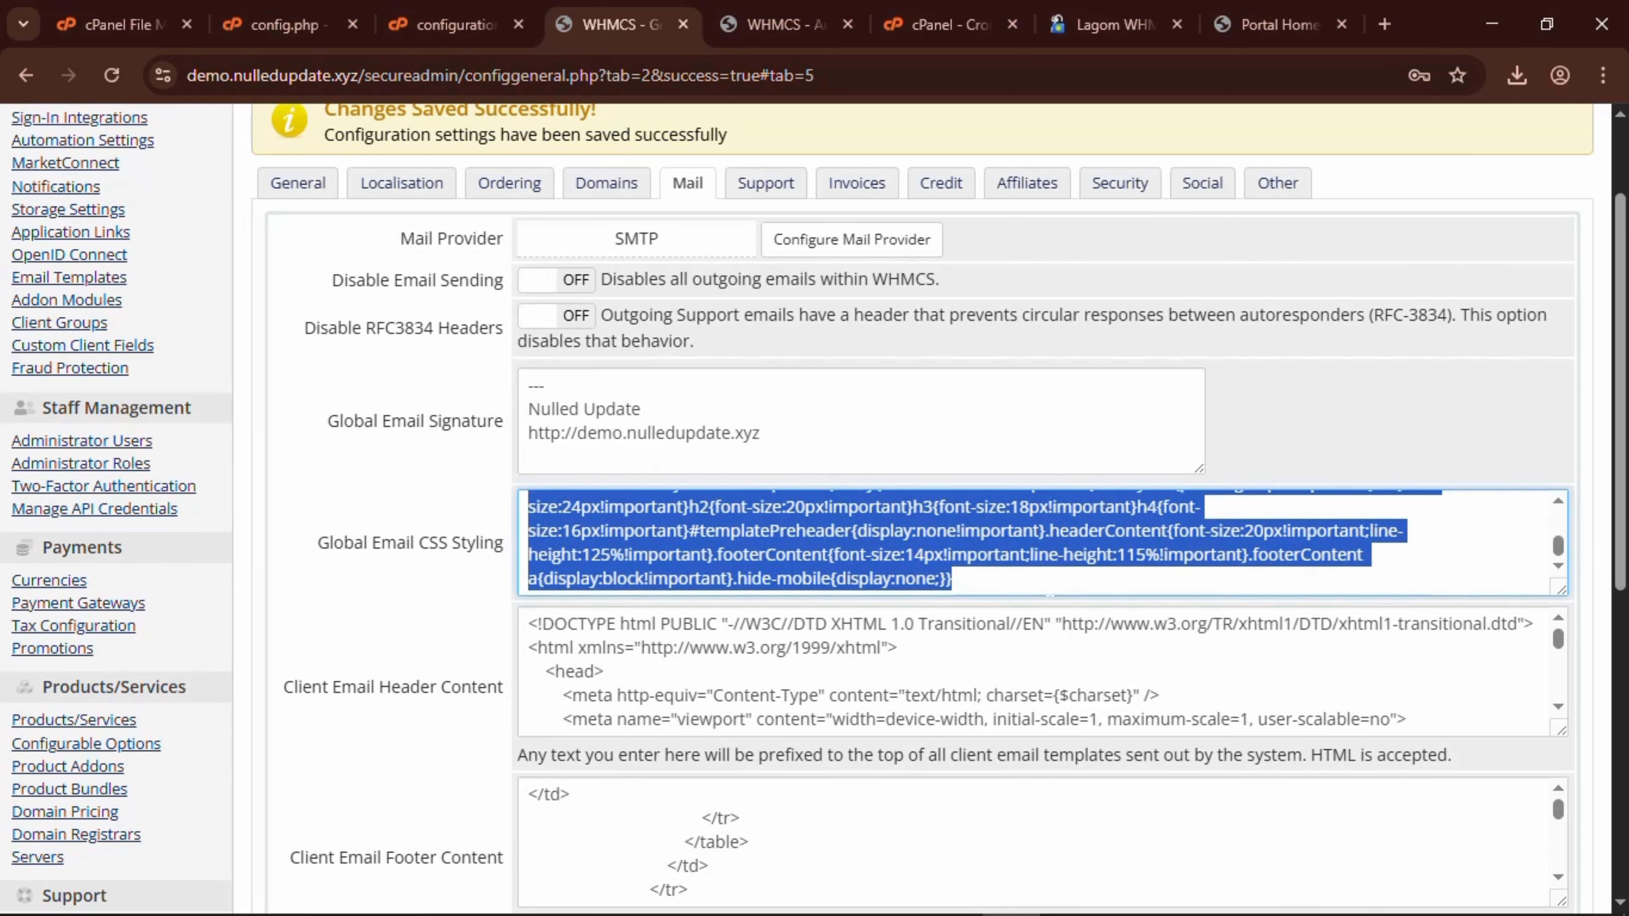
left_click(1050, 582)
Check cron status in the other admin page, then review the client email header and footer HTML.
left_click(1092, 27)
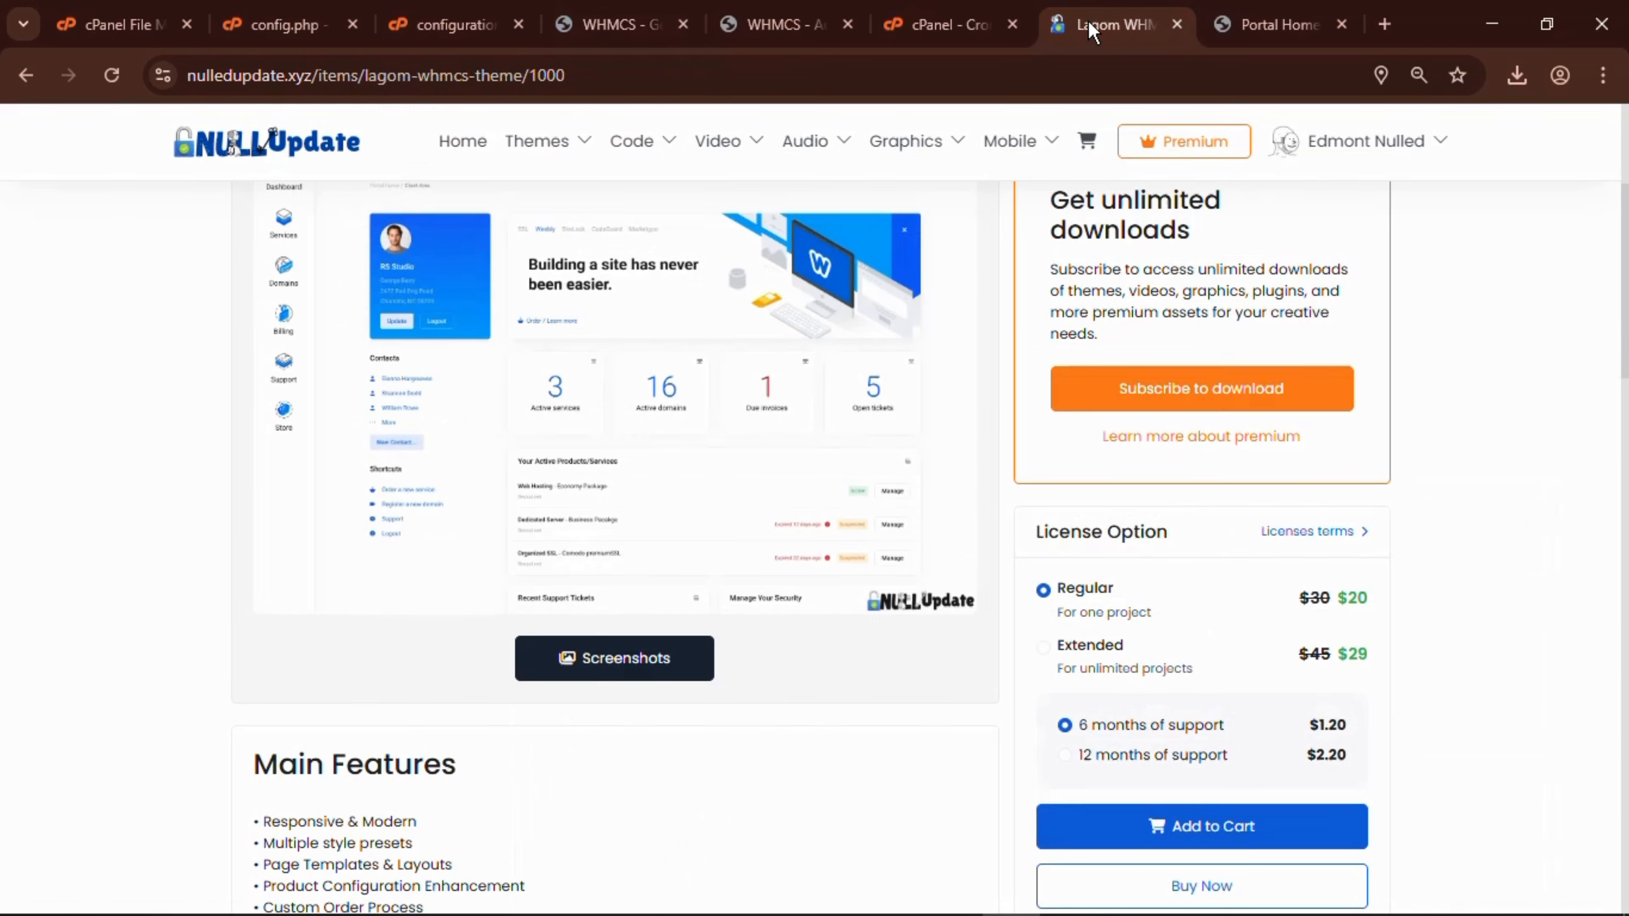
left_click(777, 27)
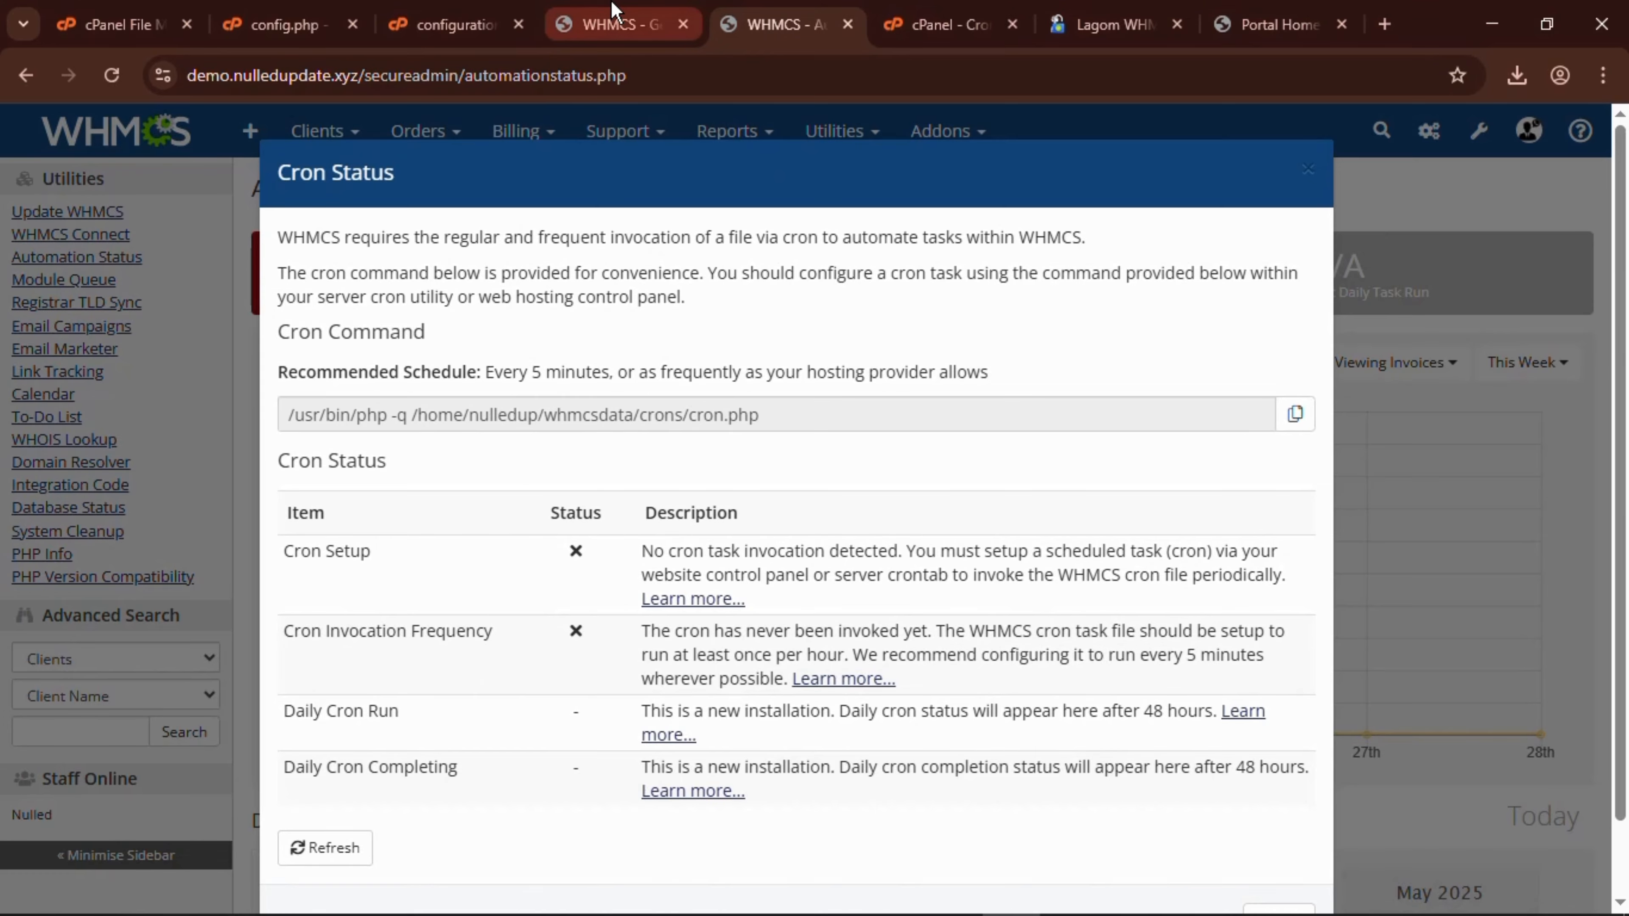
left_click(611, 24)
scroll(876, 269, "down", 1)
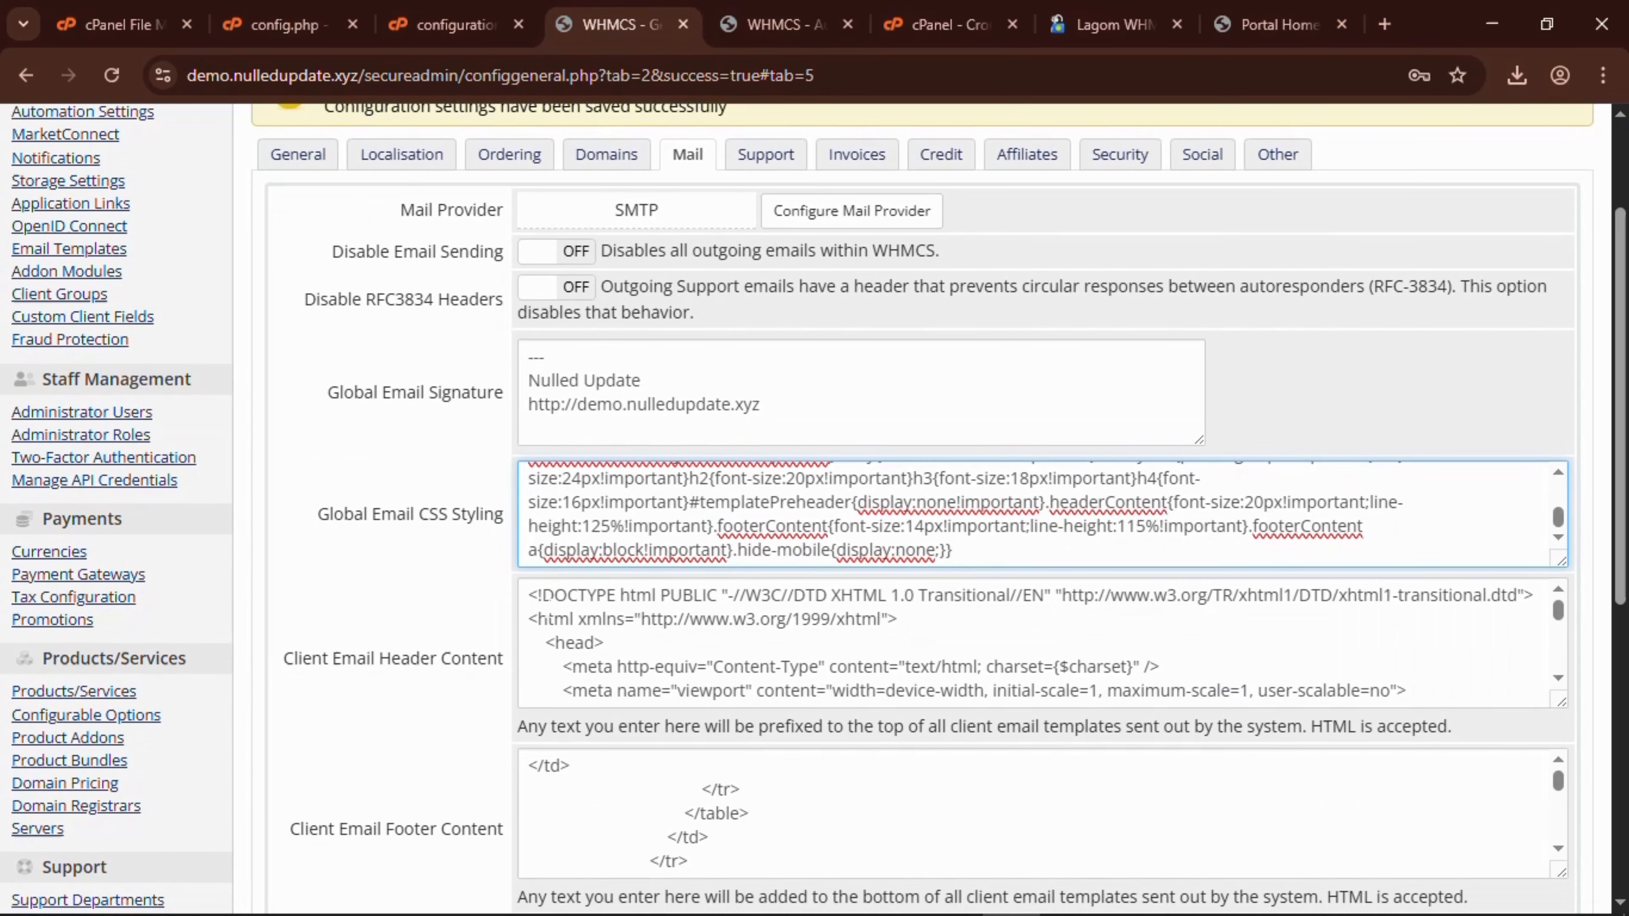
left_click_drag(528, 596, 1036, 728)
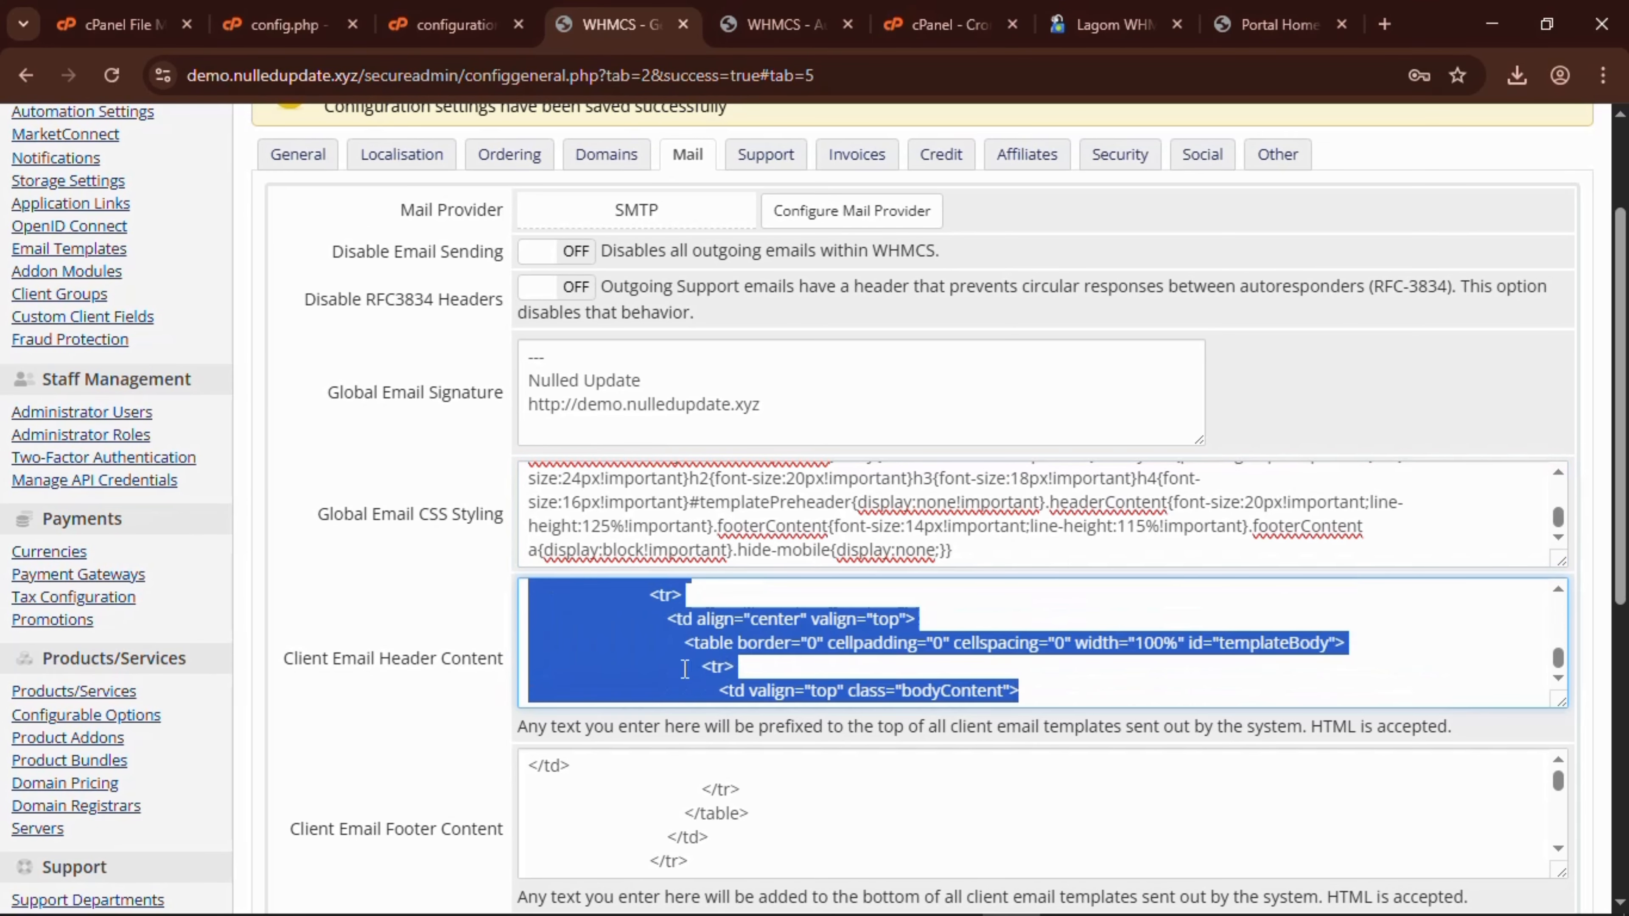
scroll(685, 669, "down", 2)
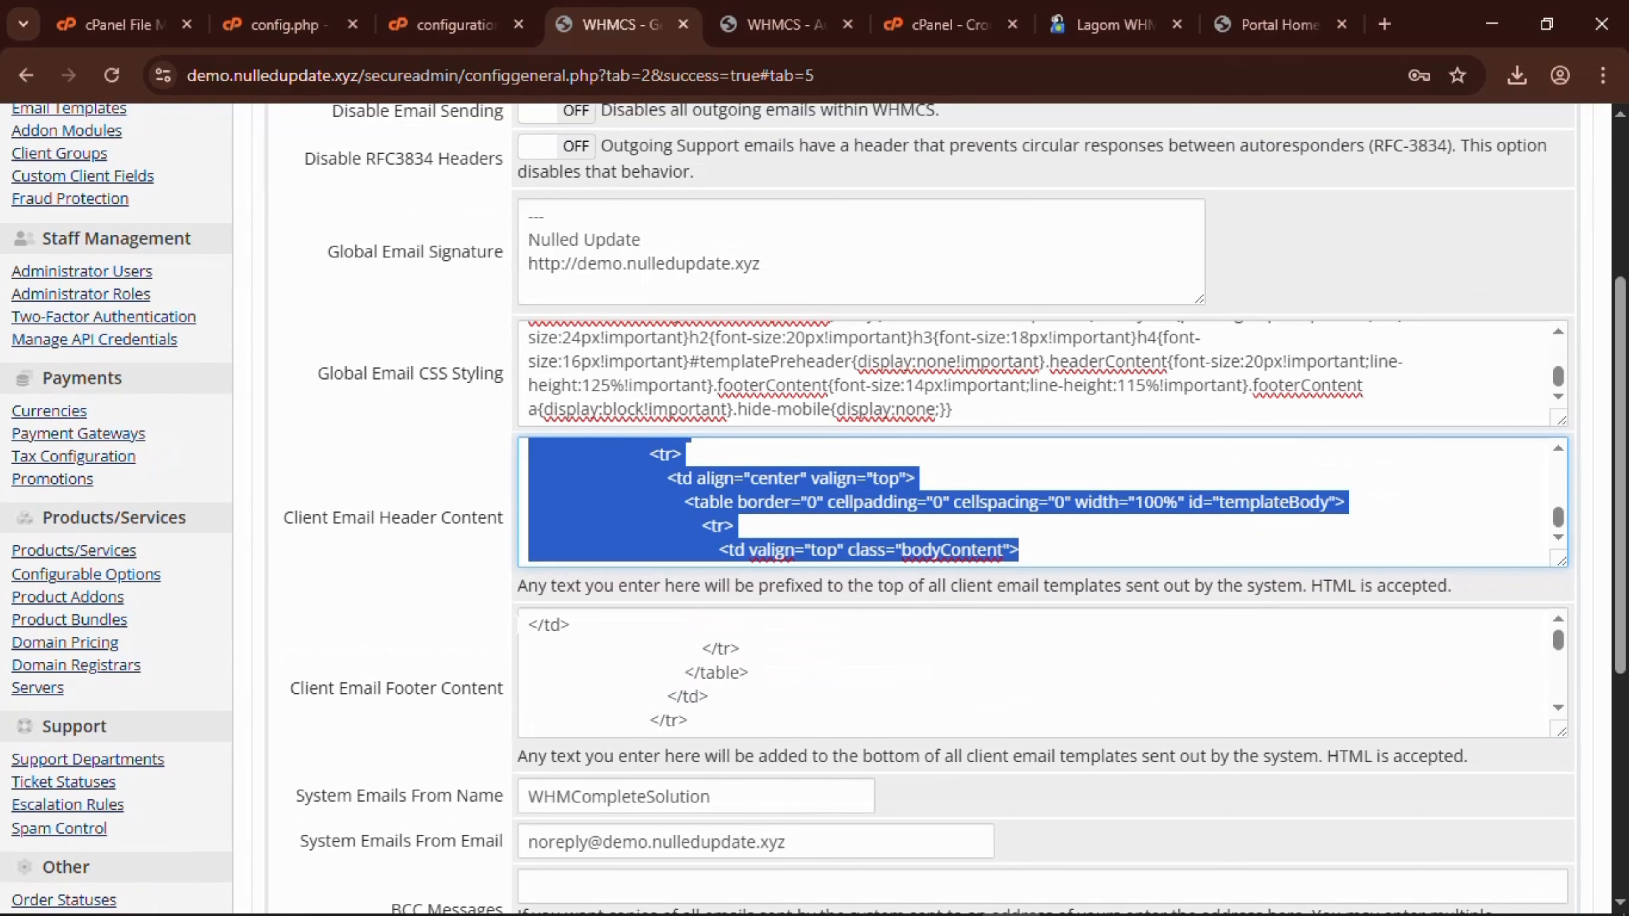
left_click_drag(529, 623, 817, 737)
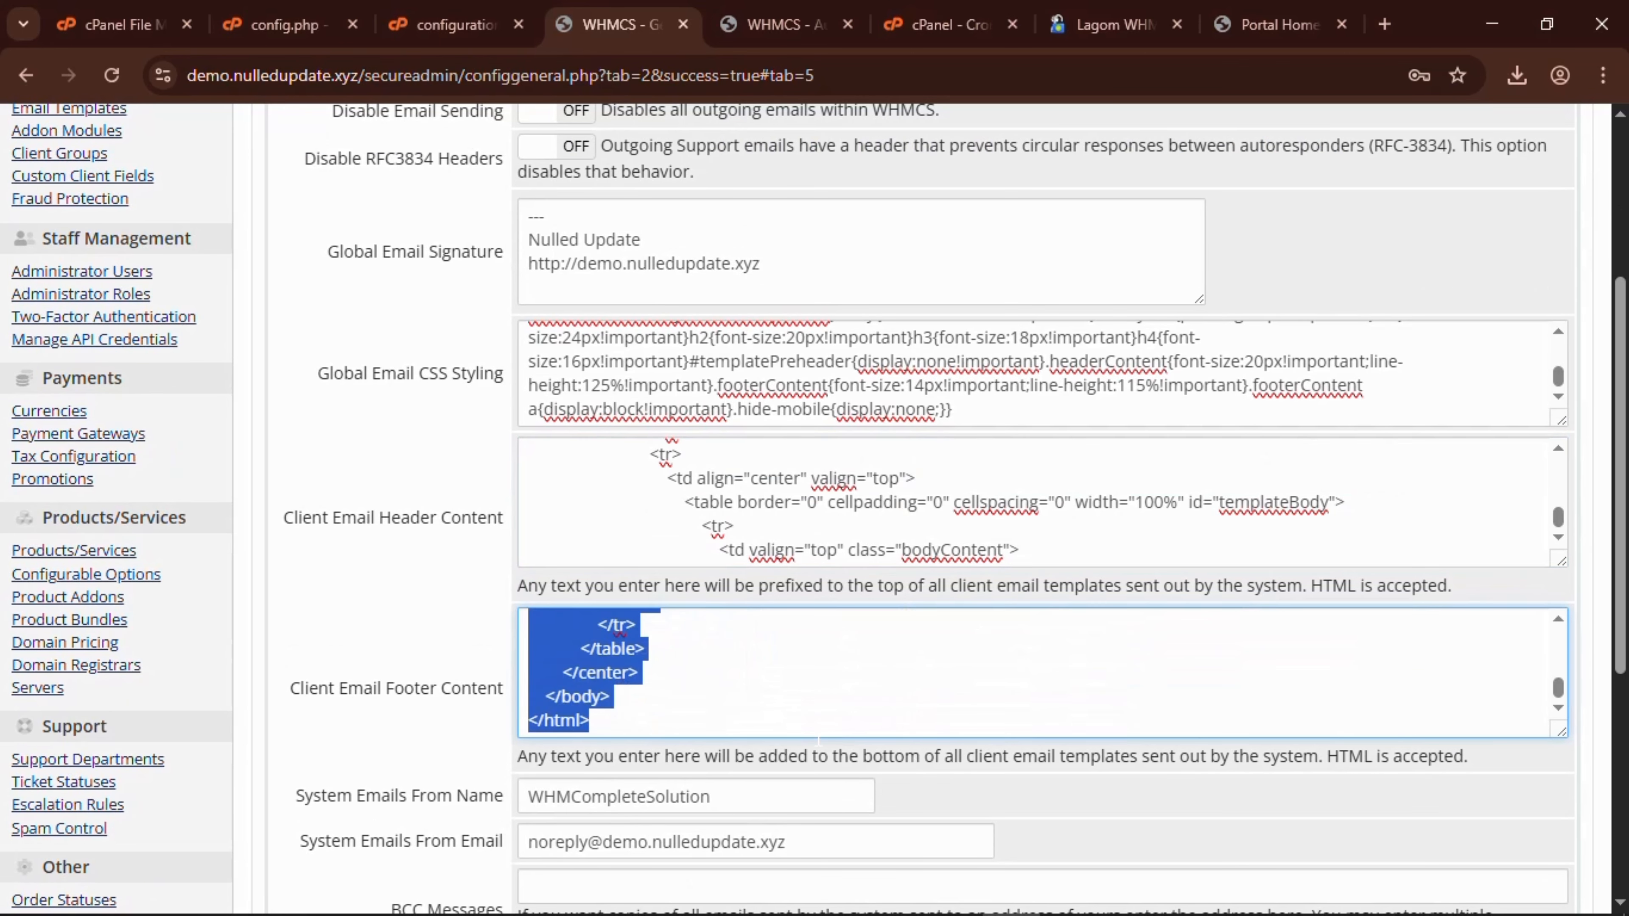
scroll(451, 647, "down", 5)
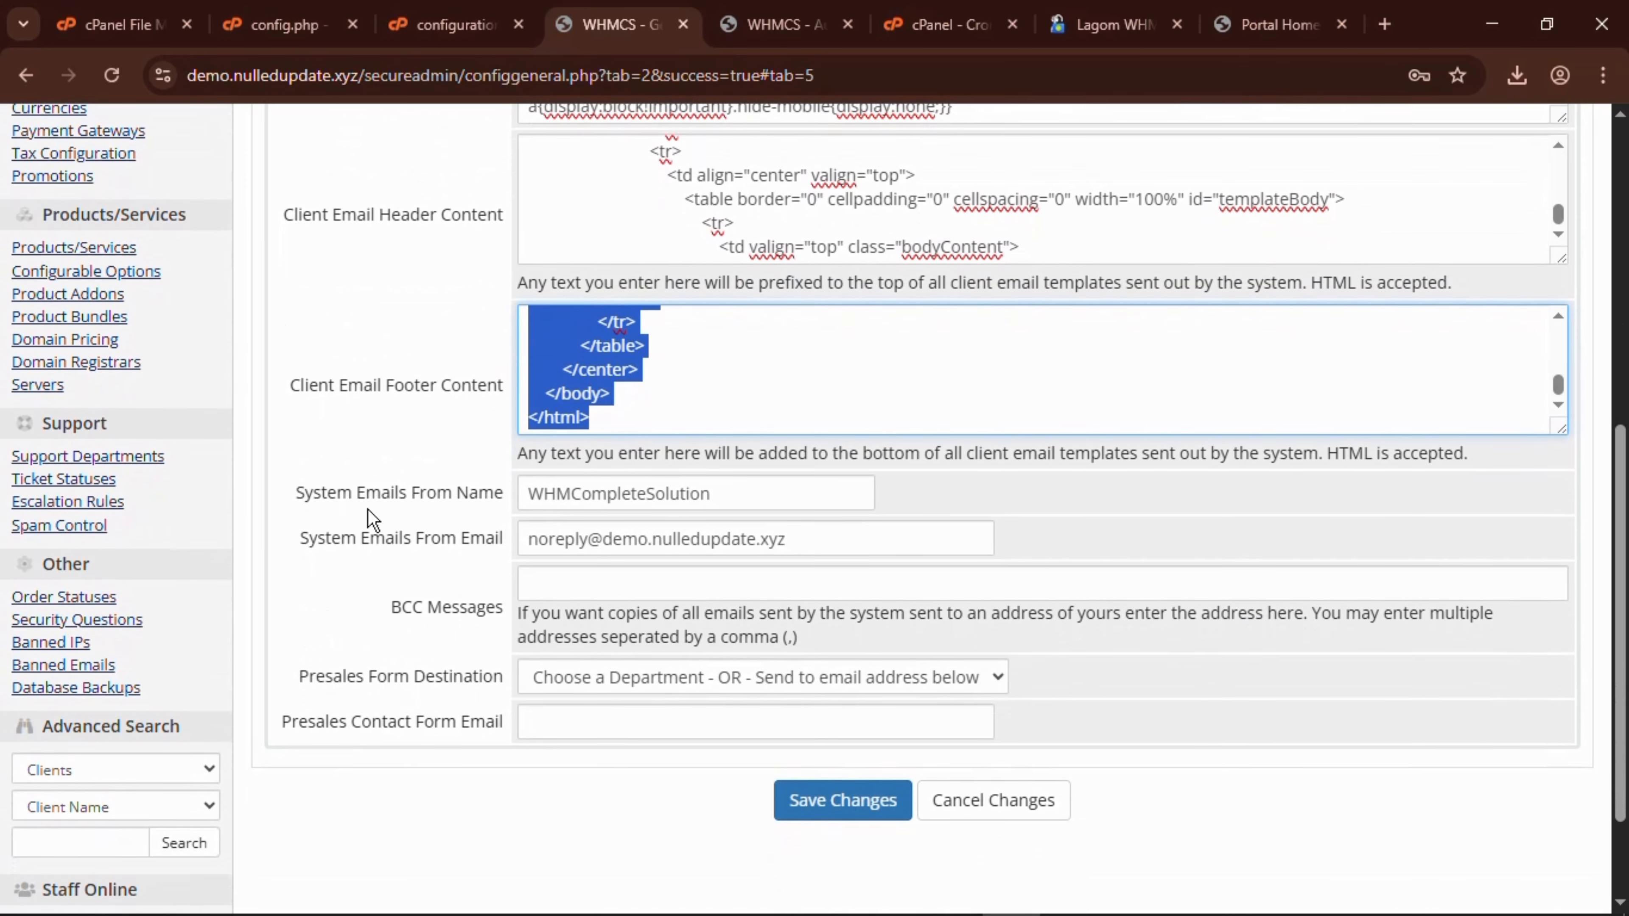
Replace System Emails From Name with 'Demo Nulled Update' and save the mail settings.
left_click_drag(277, 491, 531, 493)
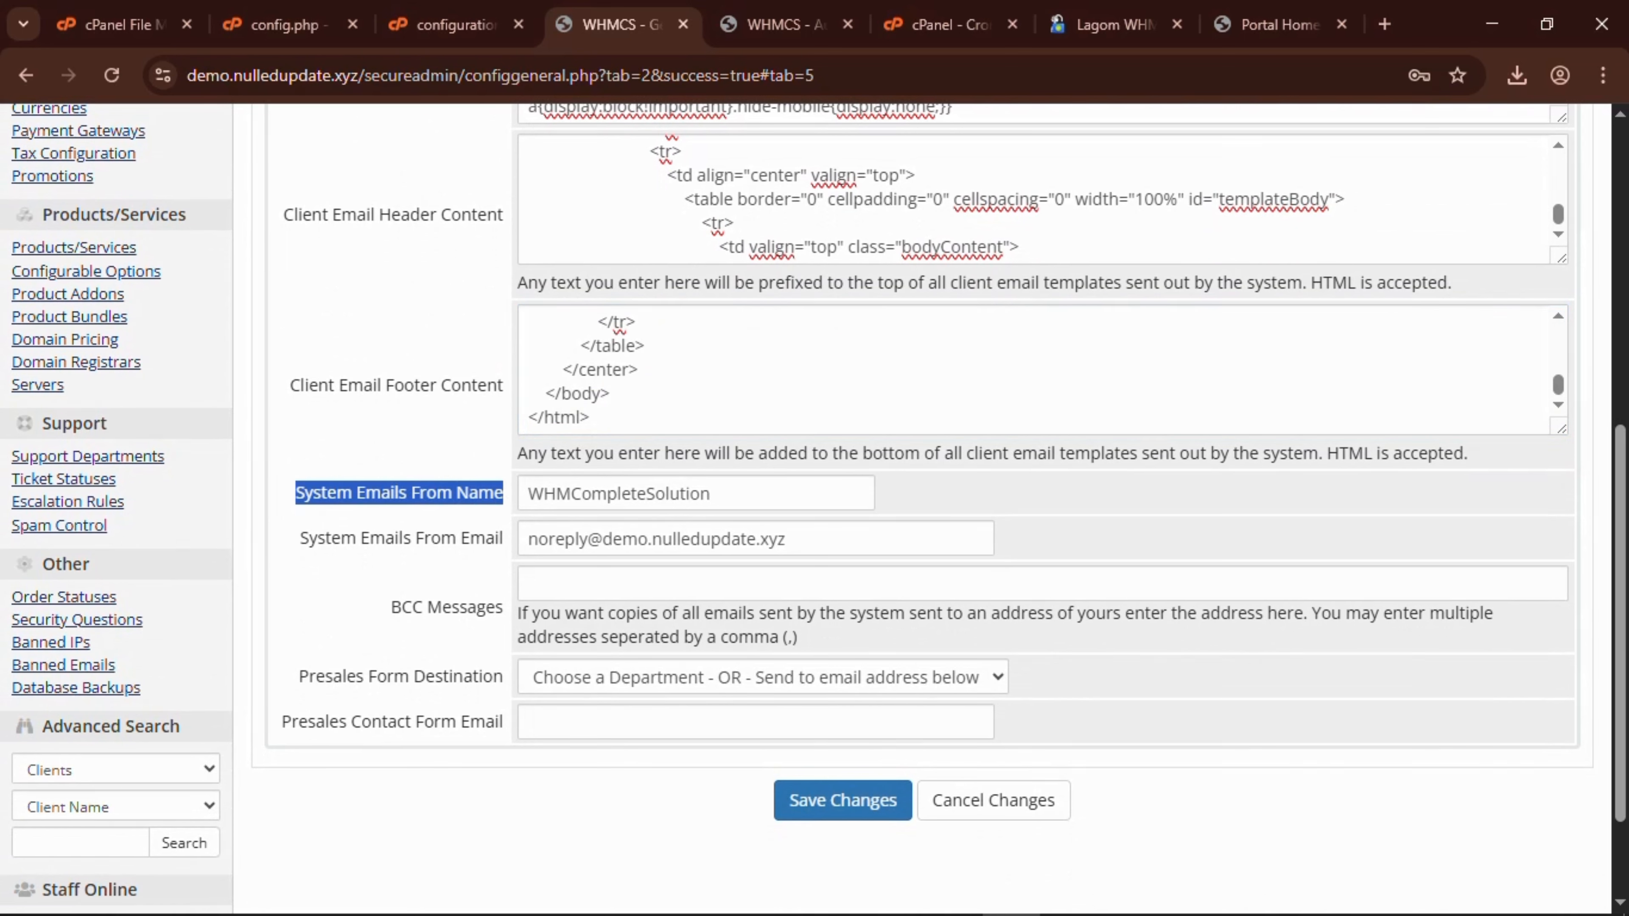
double_click(531, 492)
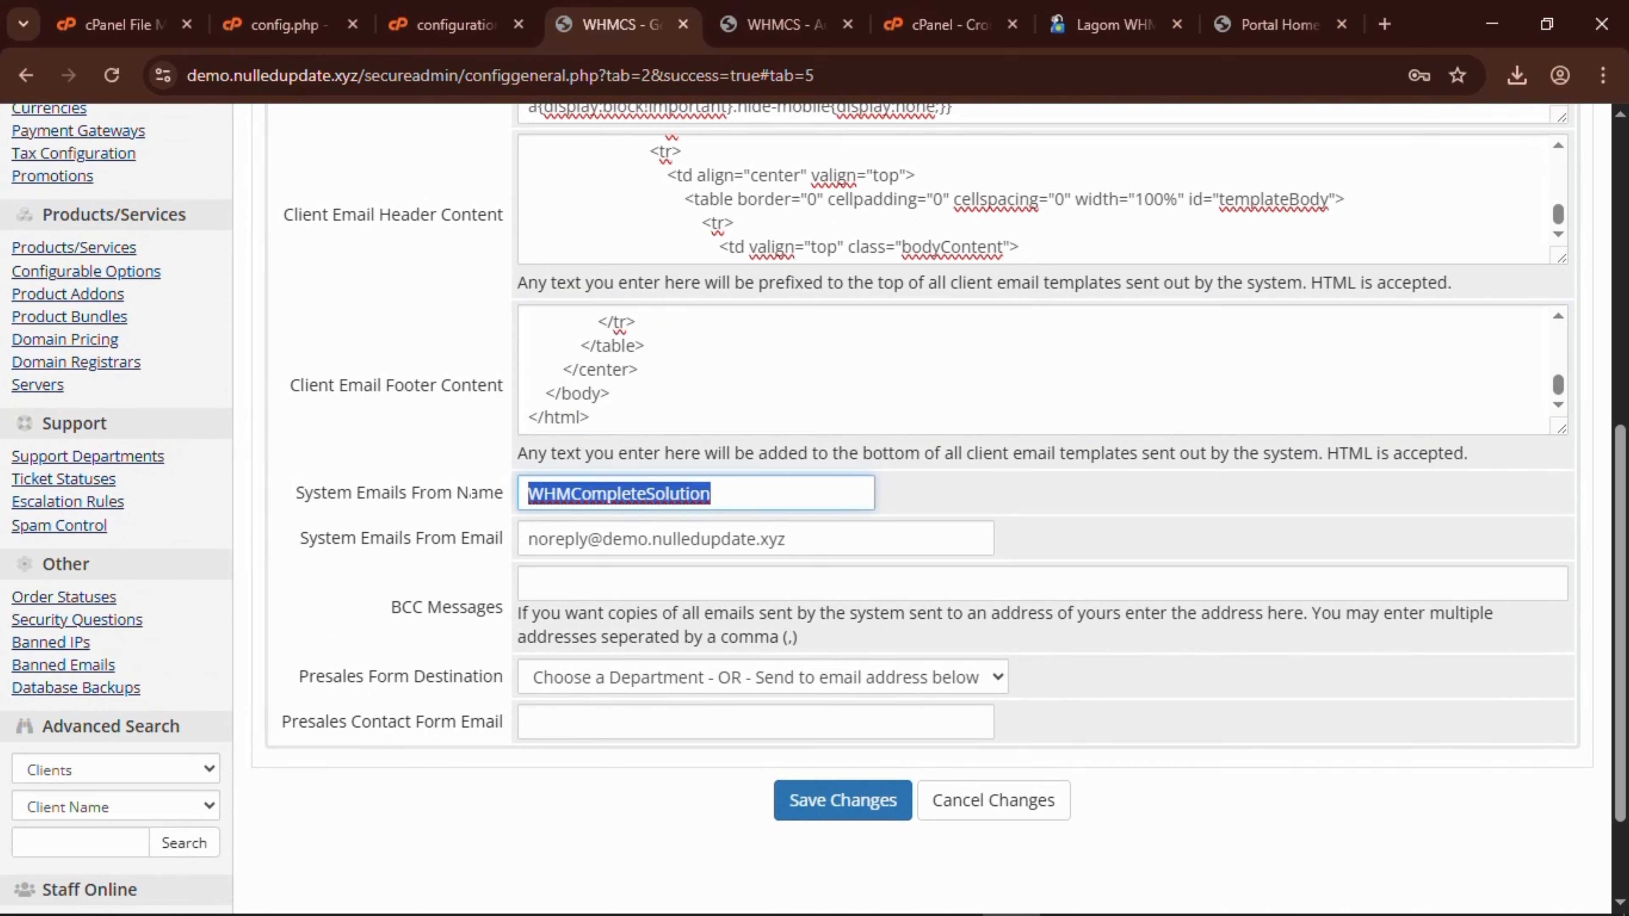
type("N")
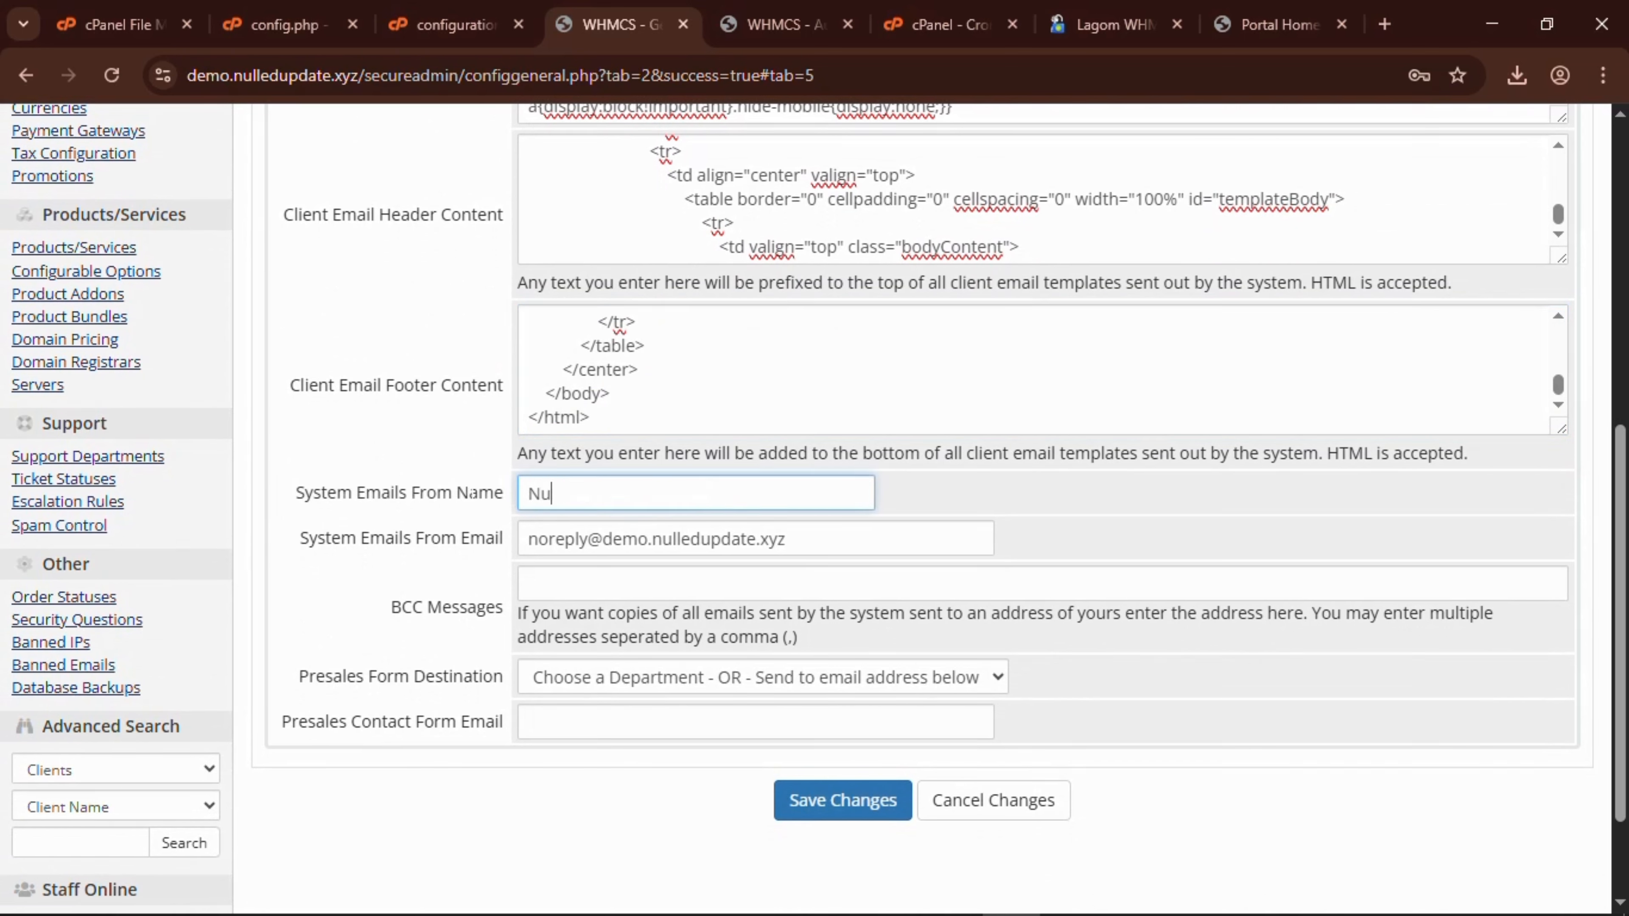
type("u")
key("BackSpace")
key("BackSpace")
type("Demo Nulled Updat")
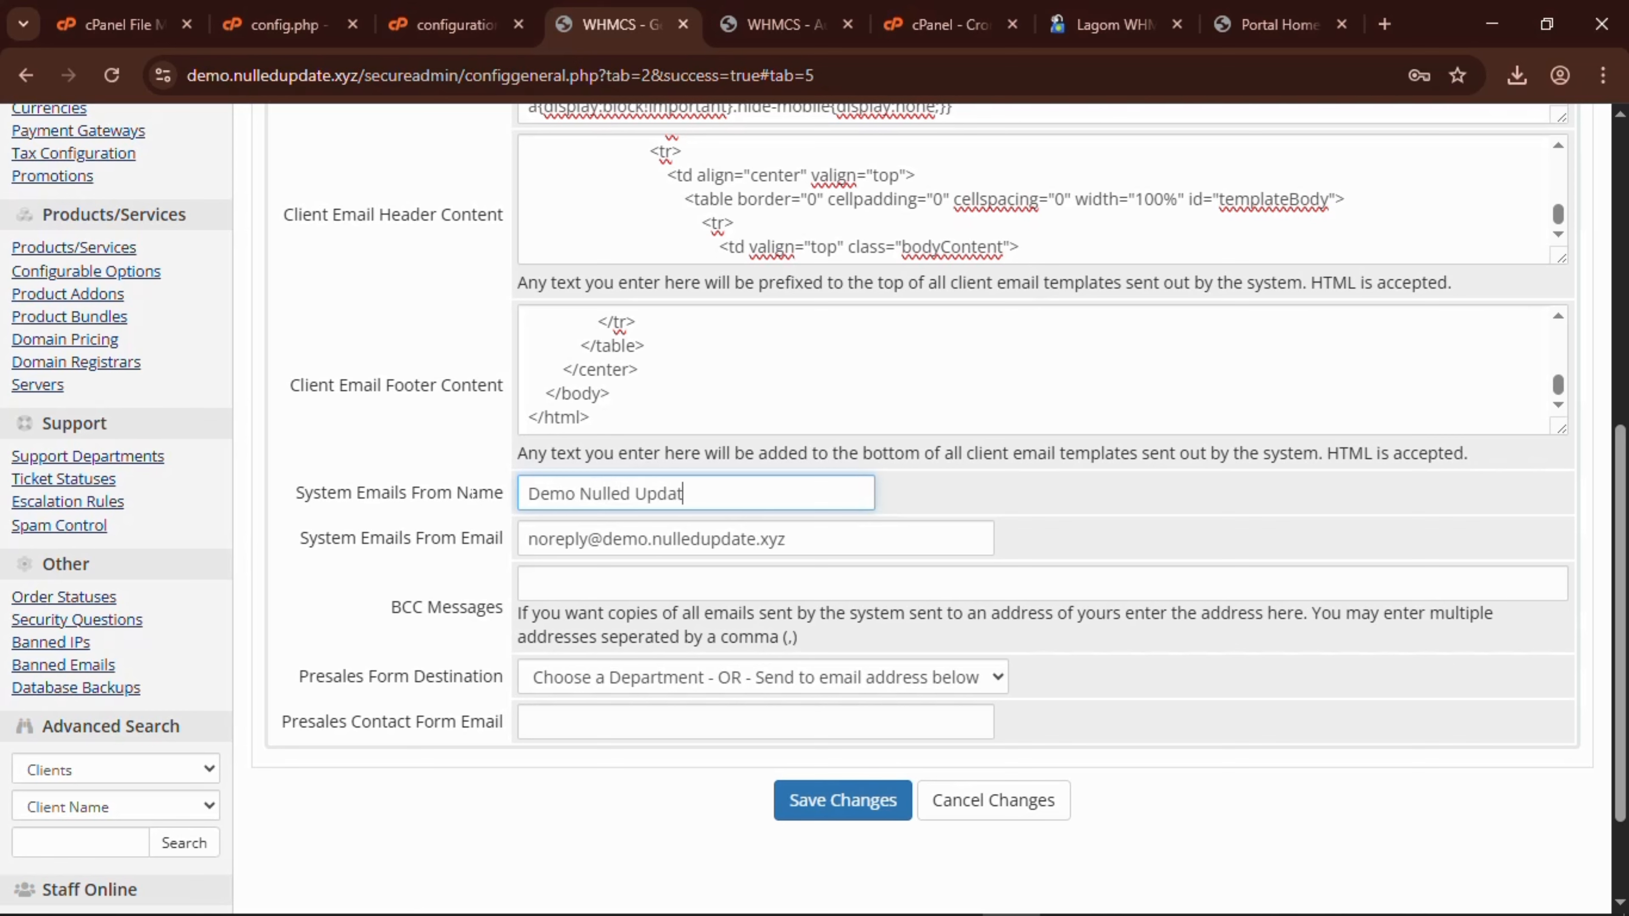
type("e")
left_click(809, 809)
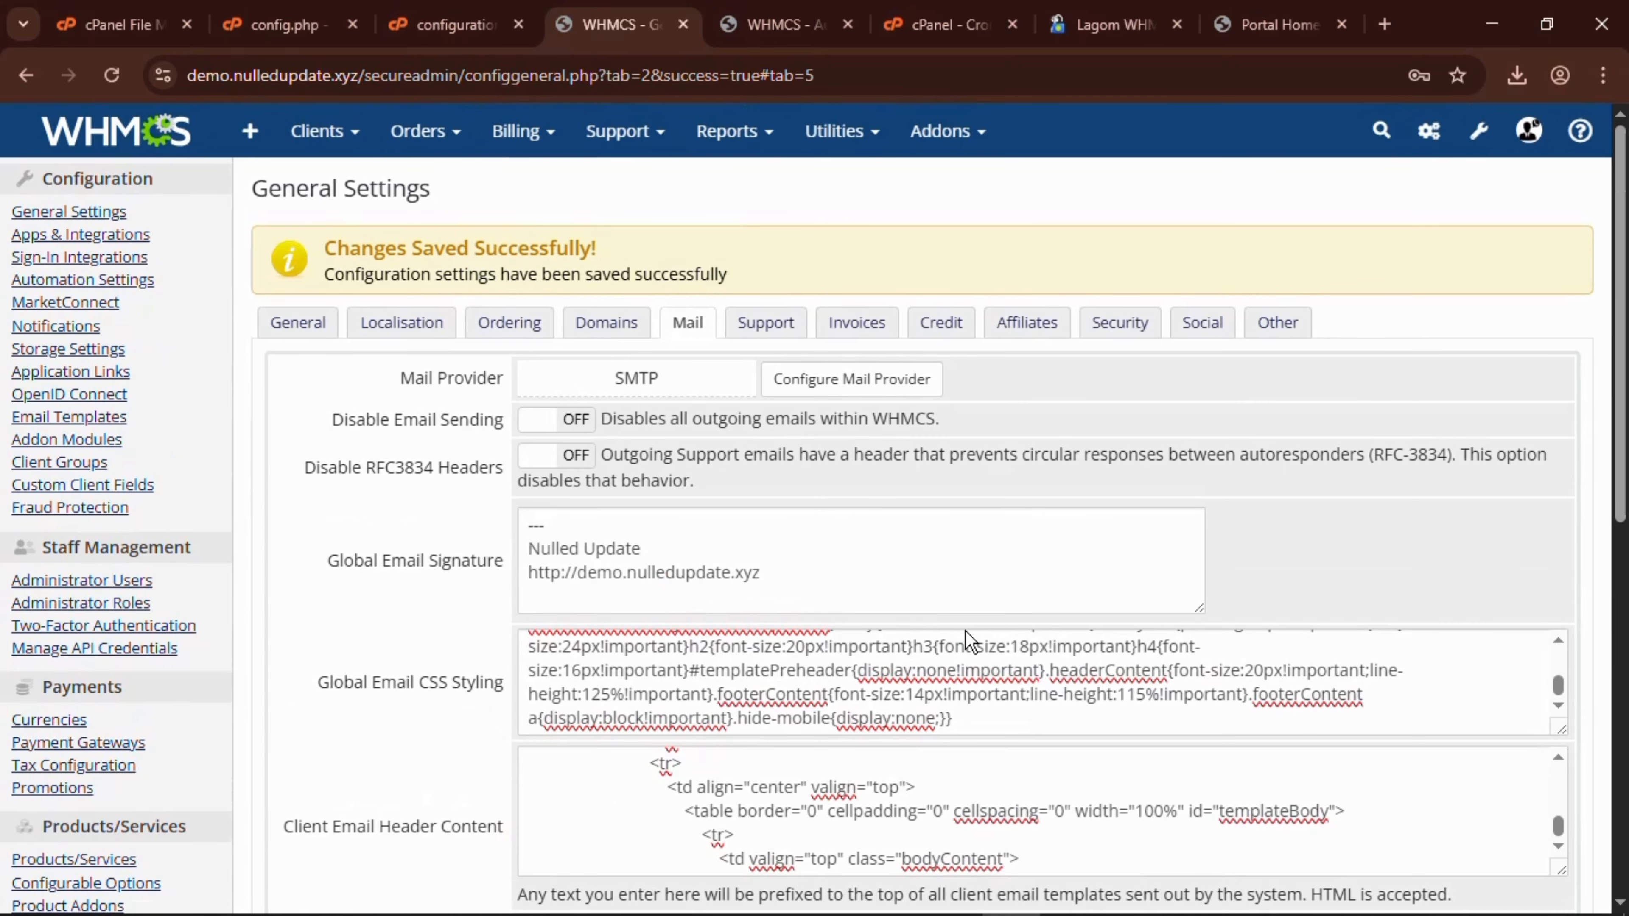
scroll(969, 641, "down", 3)
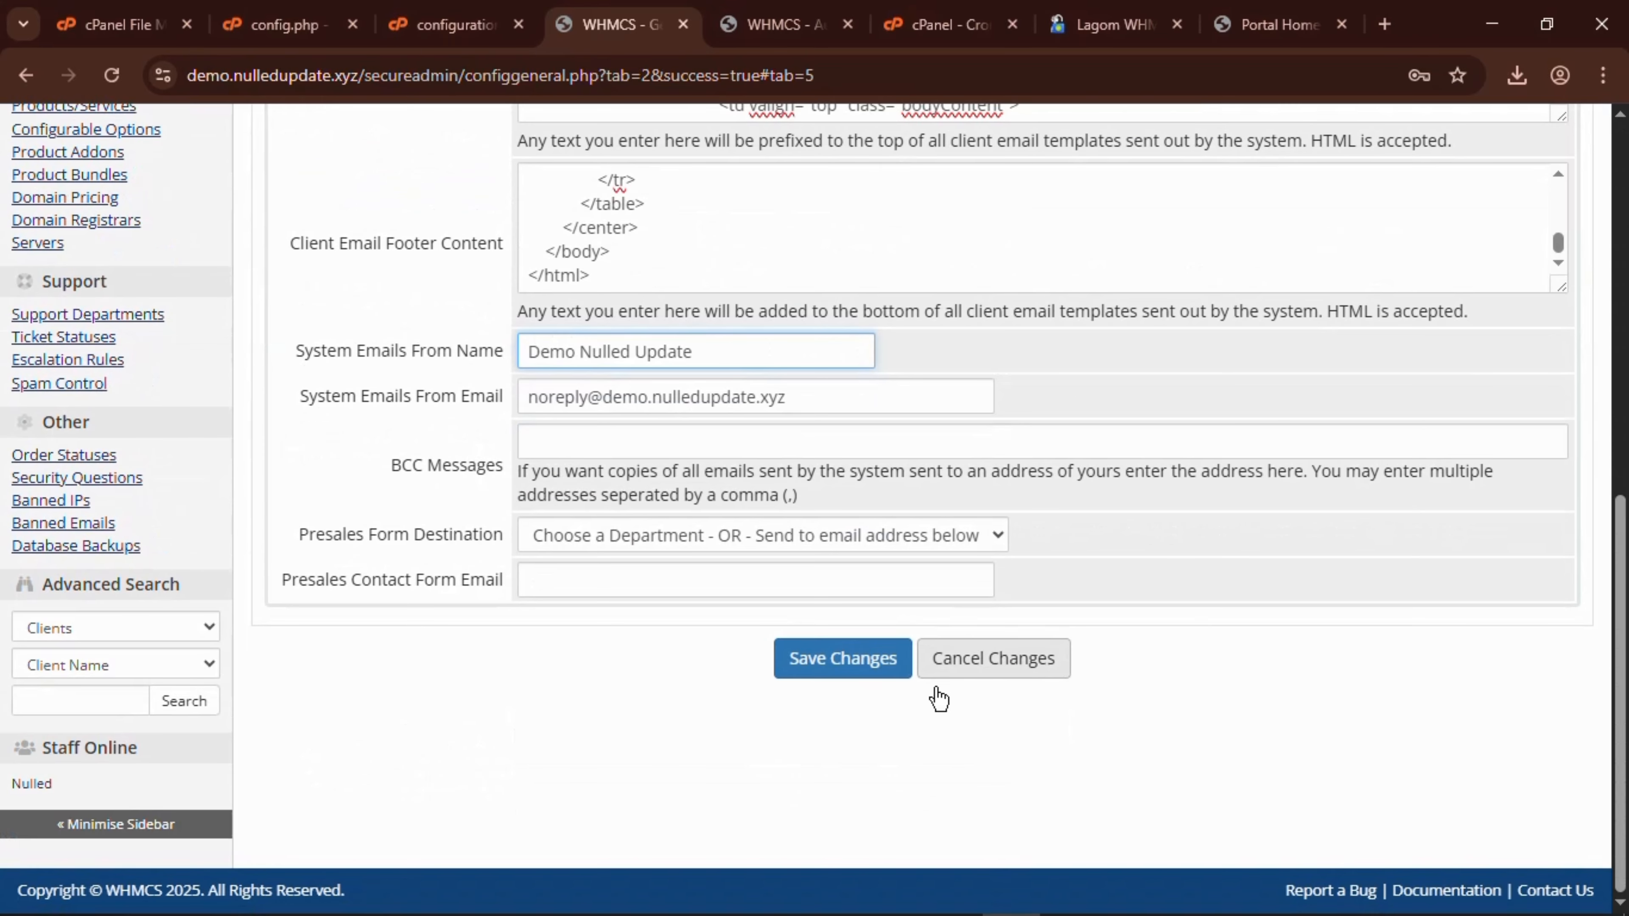
left_click(847, 664)
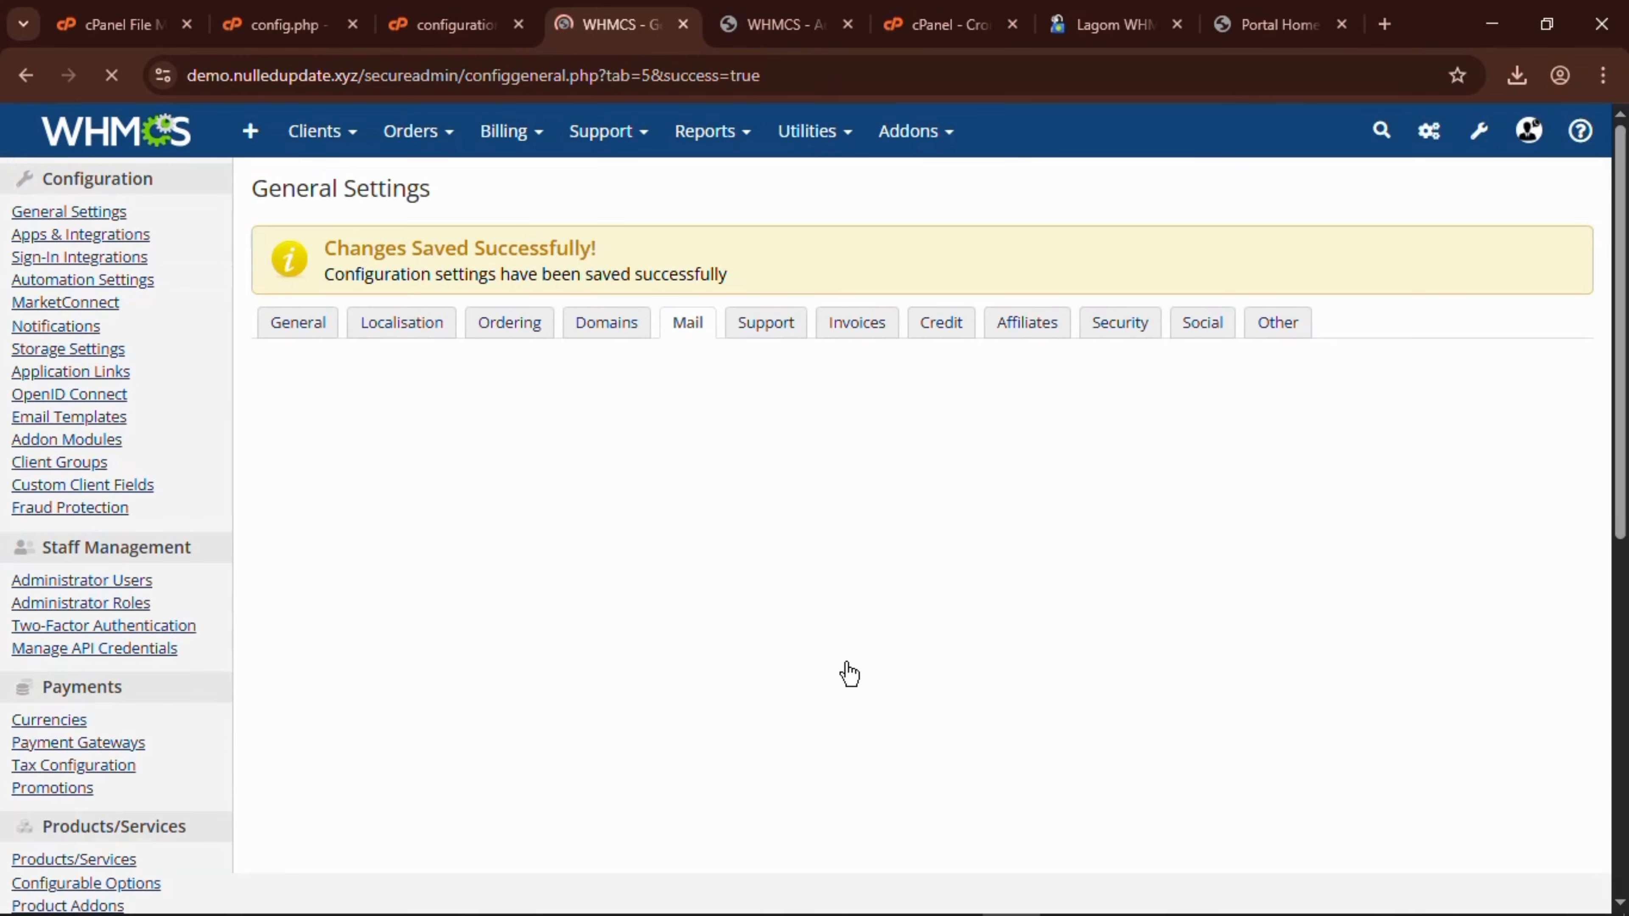
scroll(1009, 592, "down", 10)
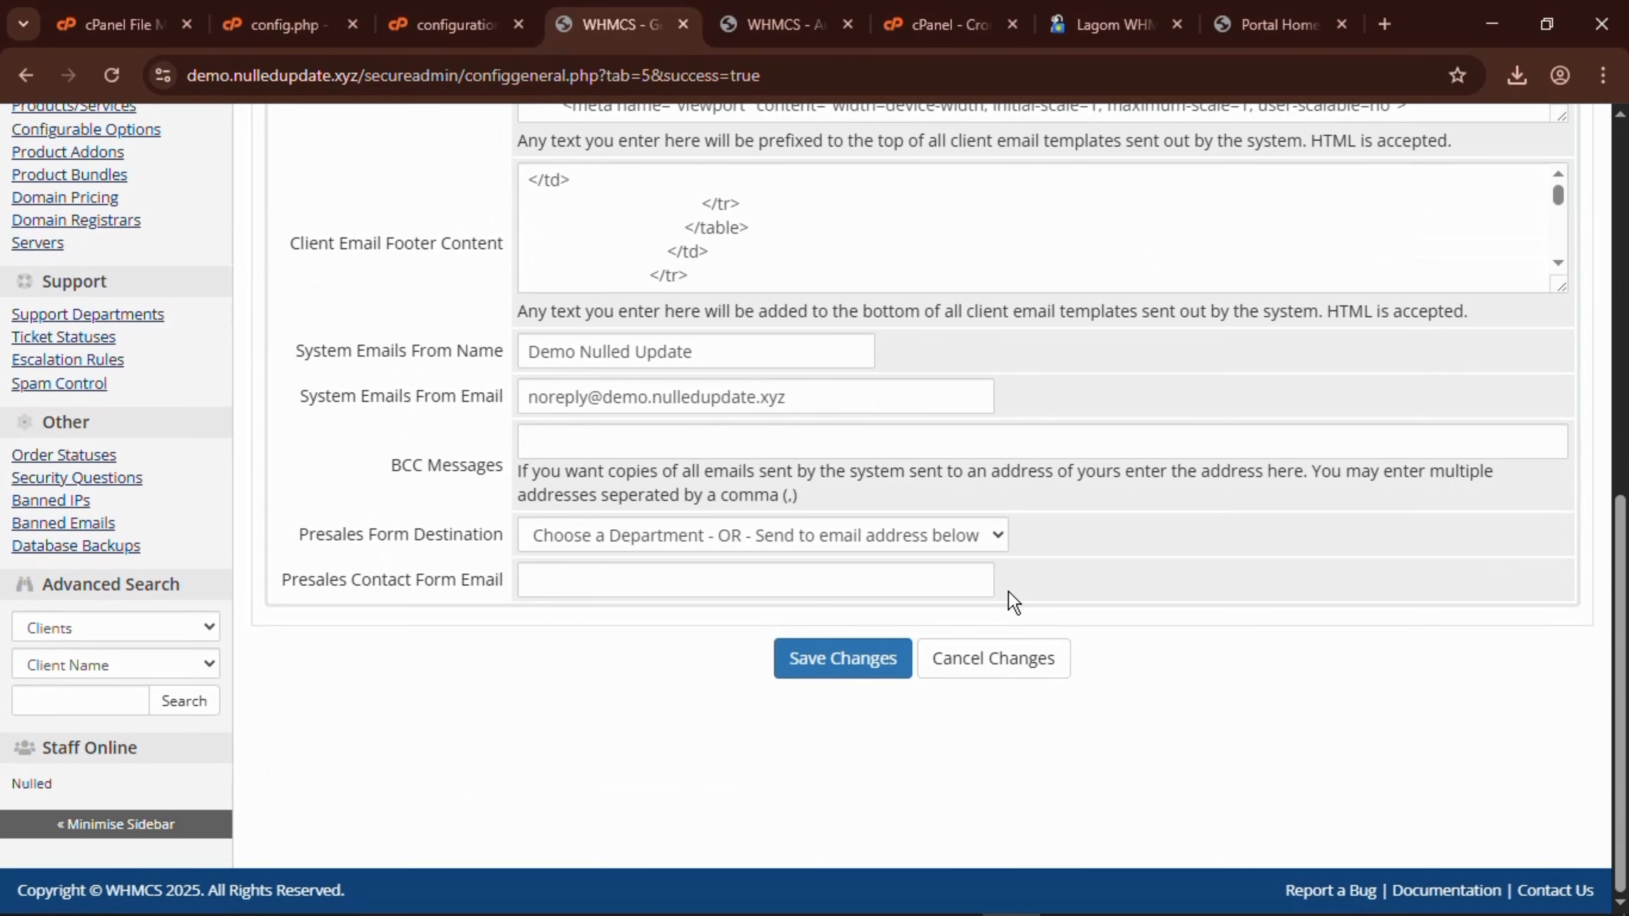
scroll(1109, 515, "up", 10)
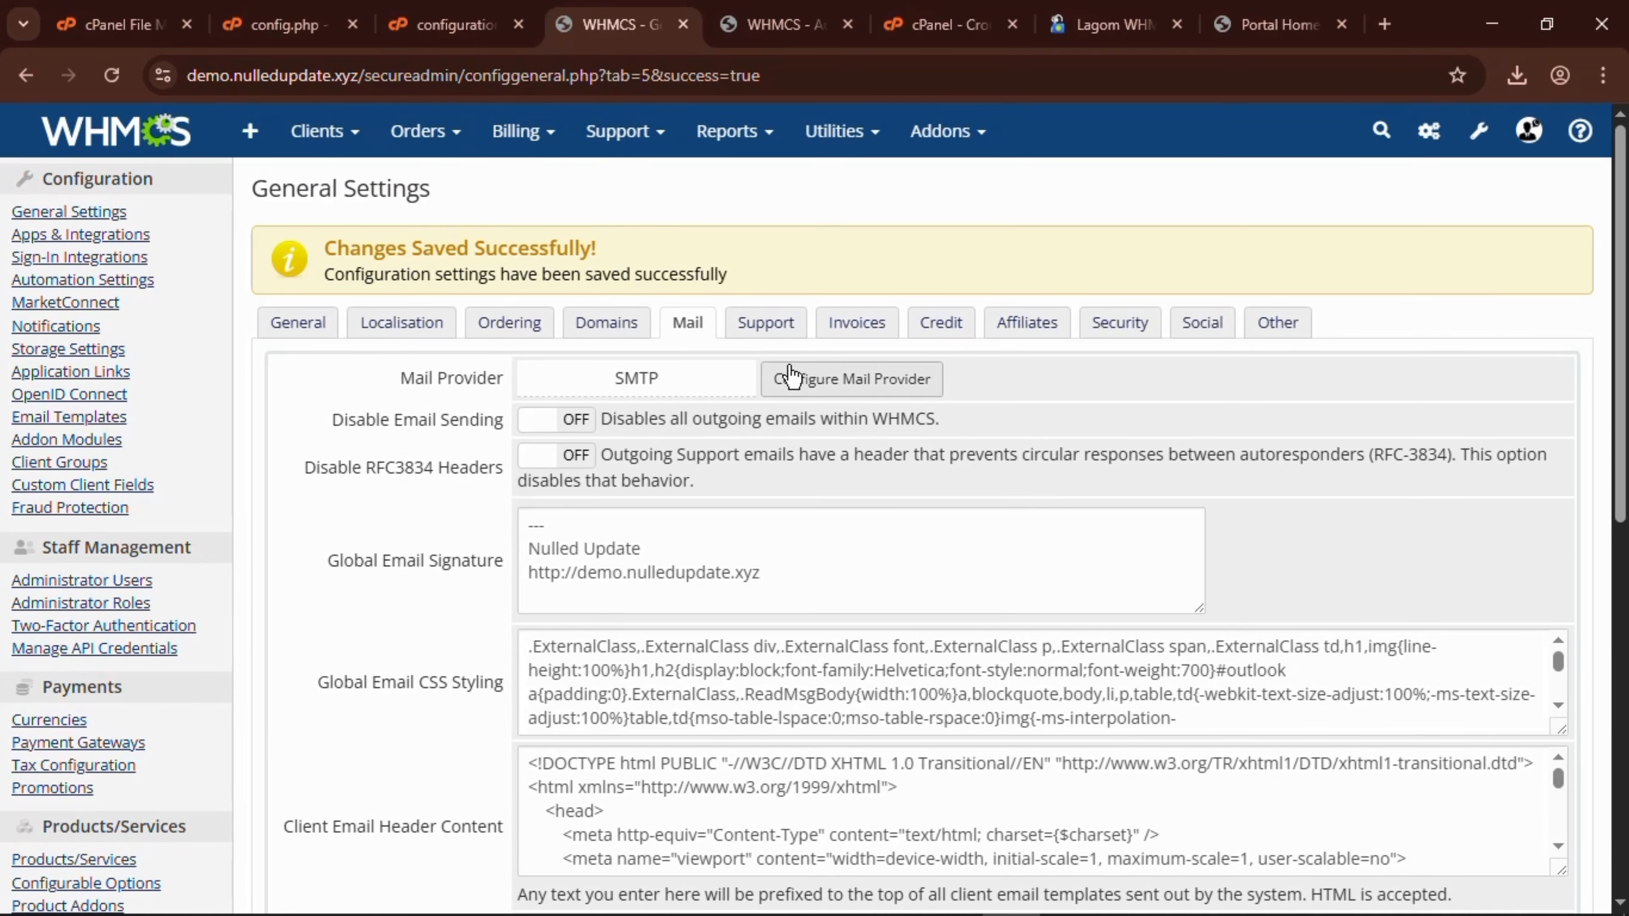
Open the Support tab and scroll through the ticket options.
left_click(779, 334)
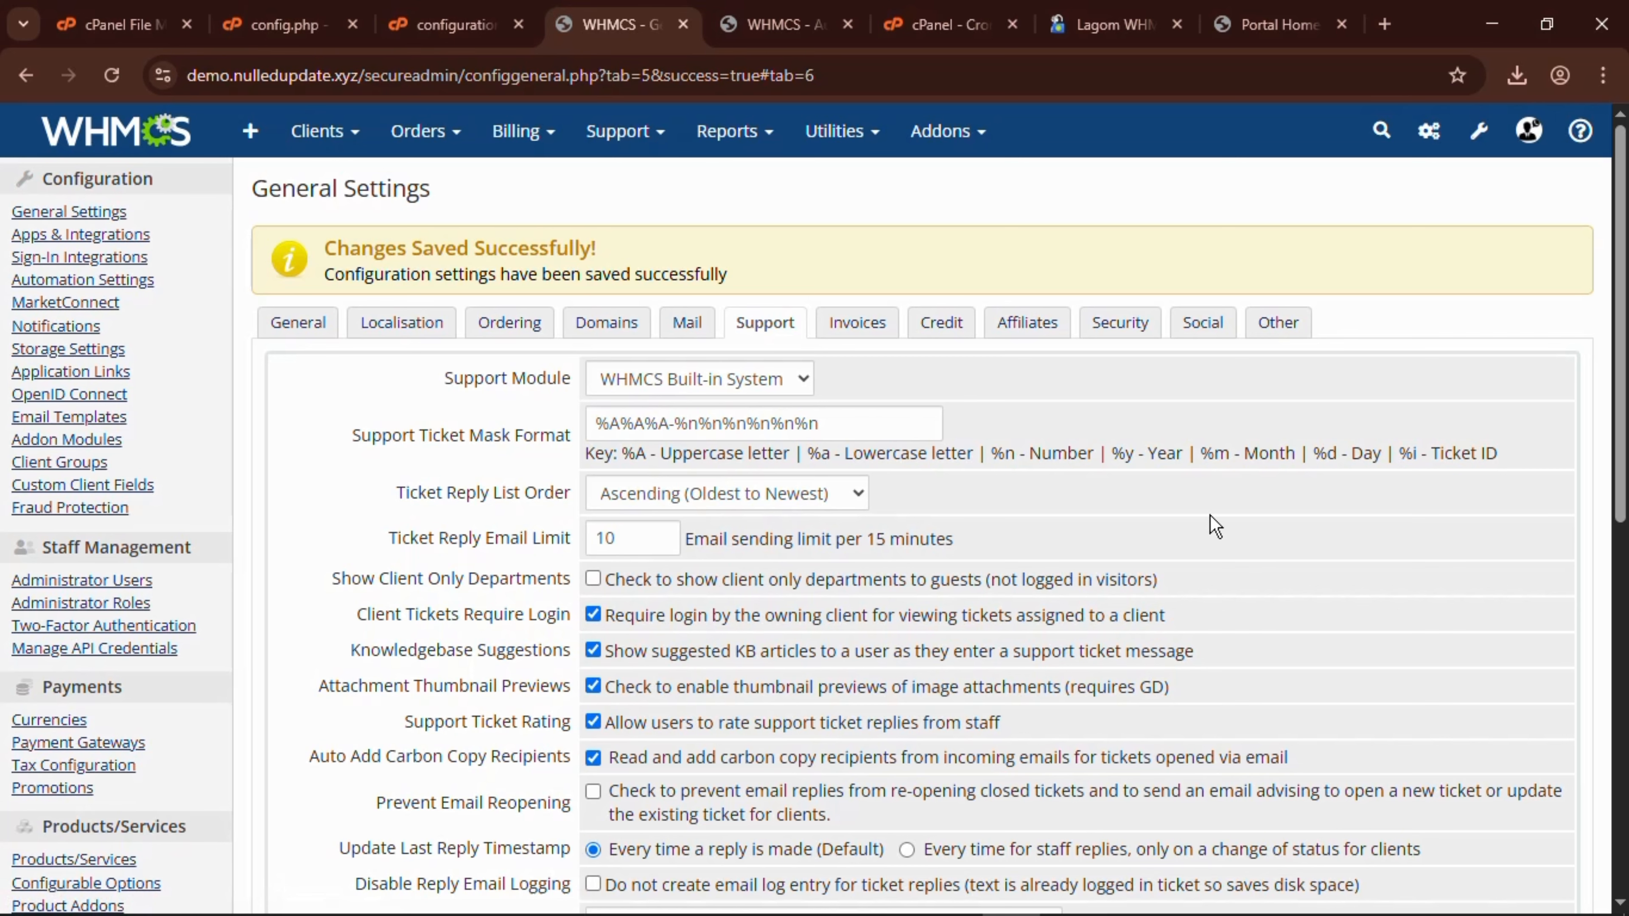
scroll(1092, 461, "down", 1)
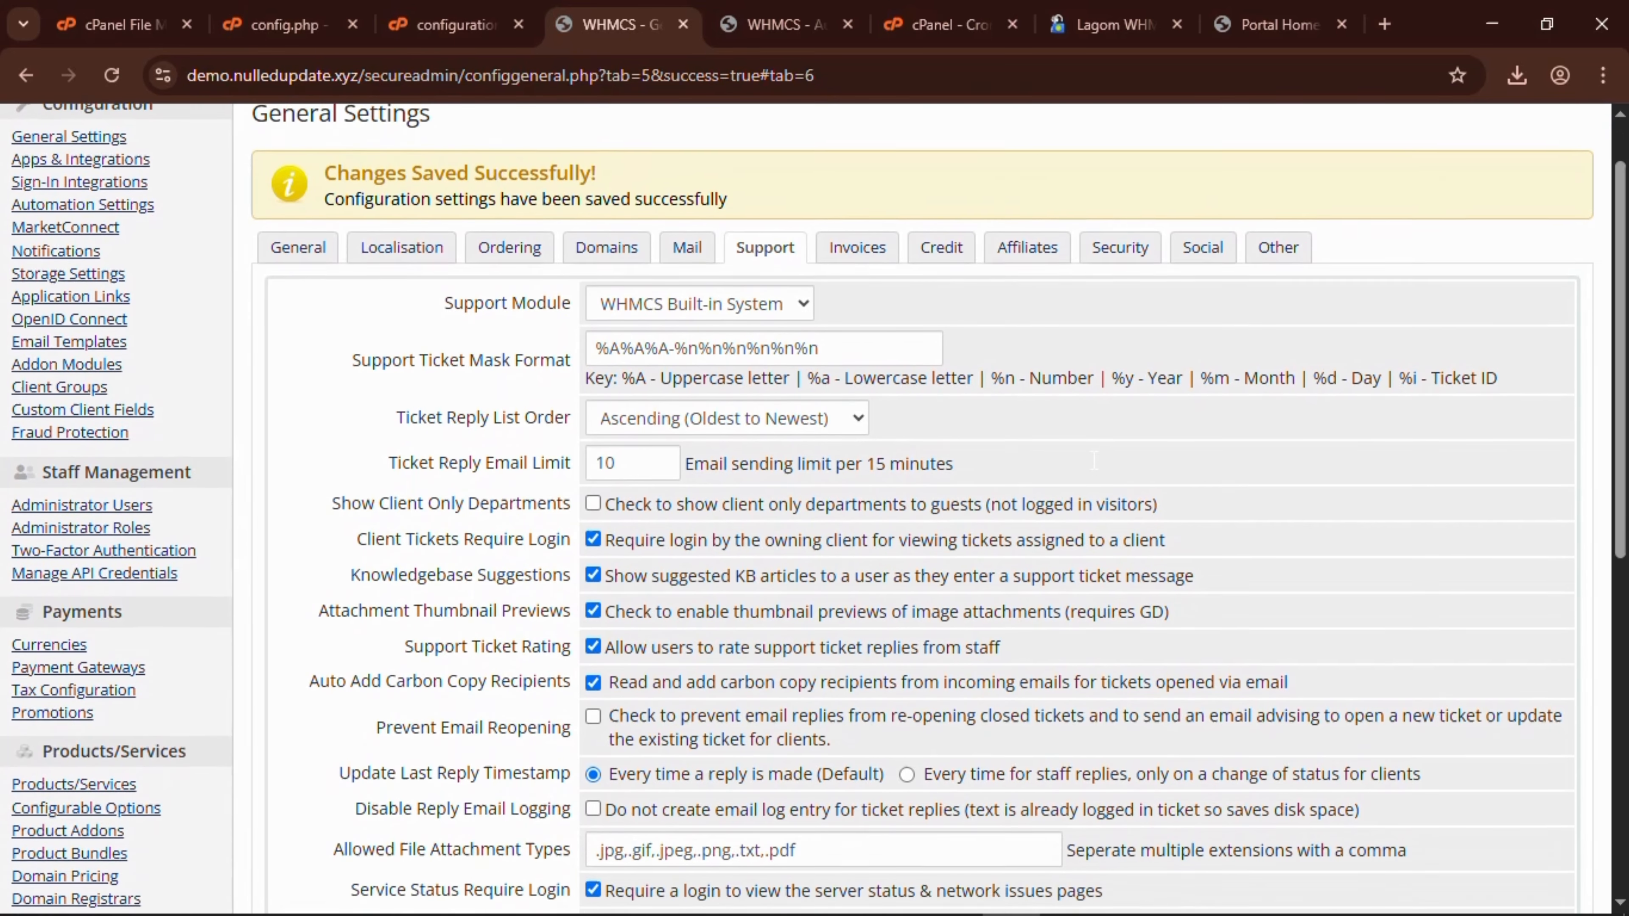
scroll(1092, 460, "down", 4)
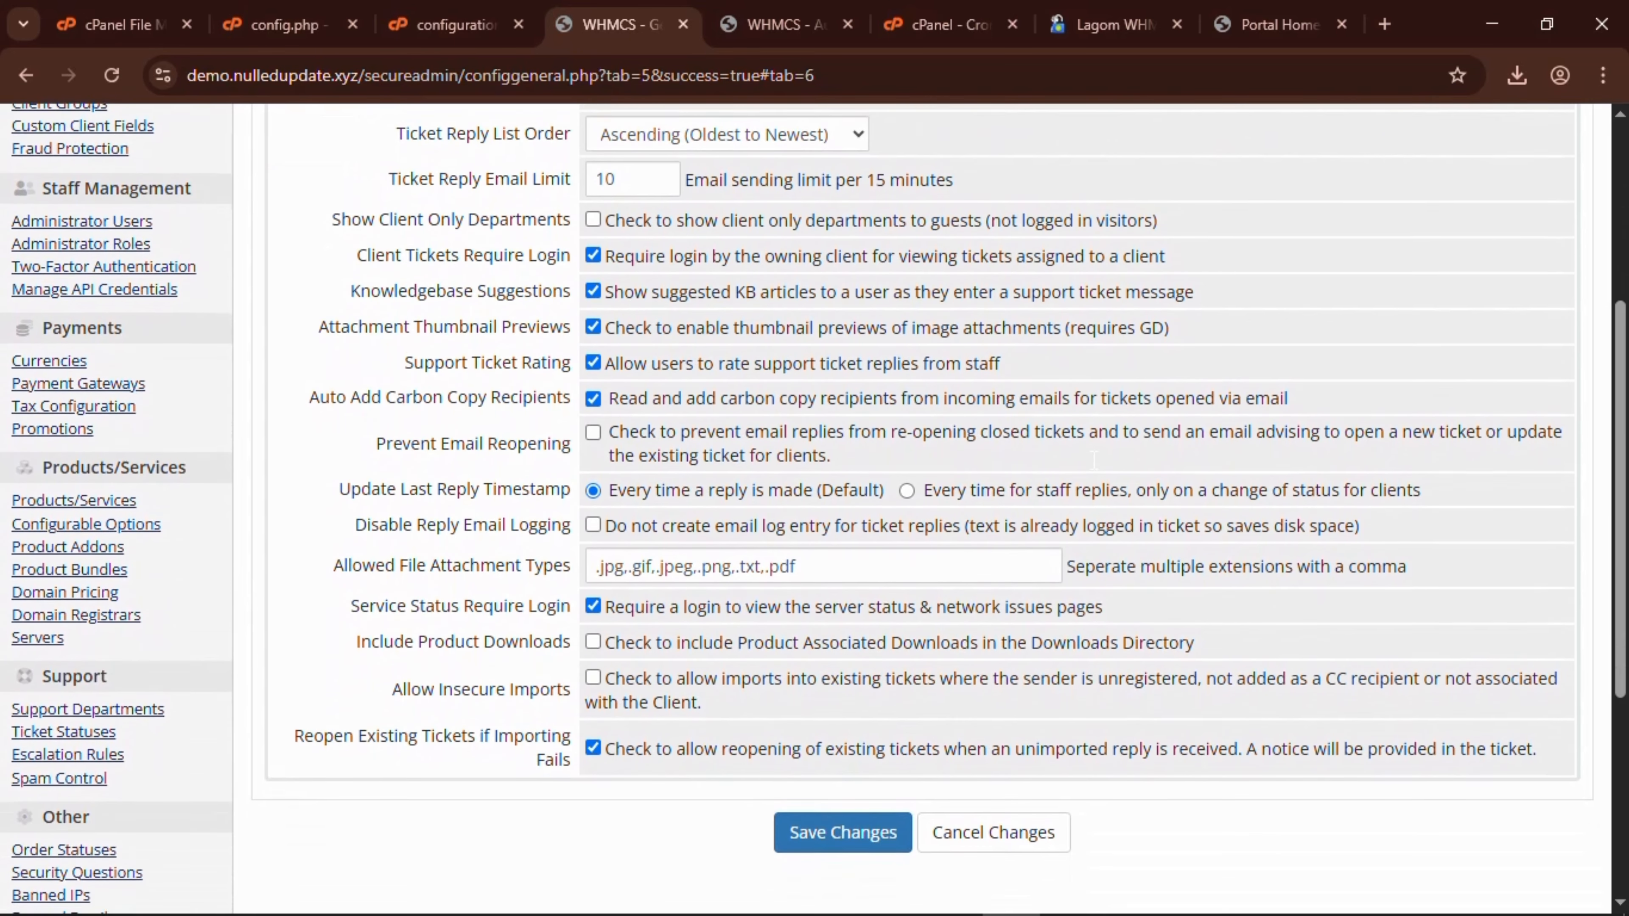
scroll(1092, 460, "up", 5)
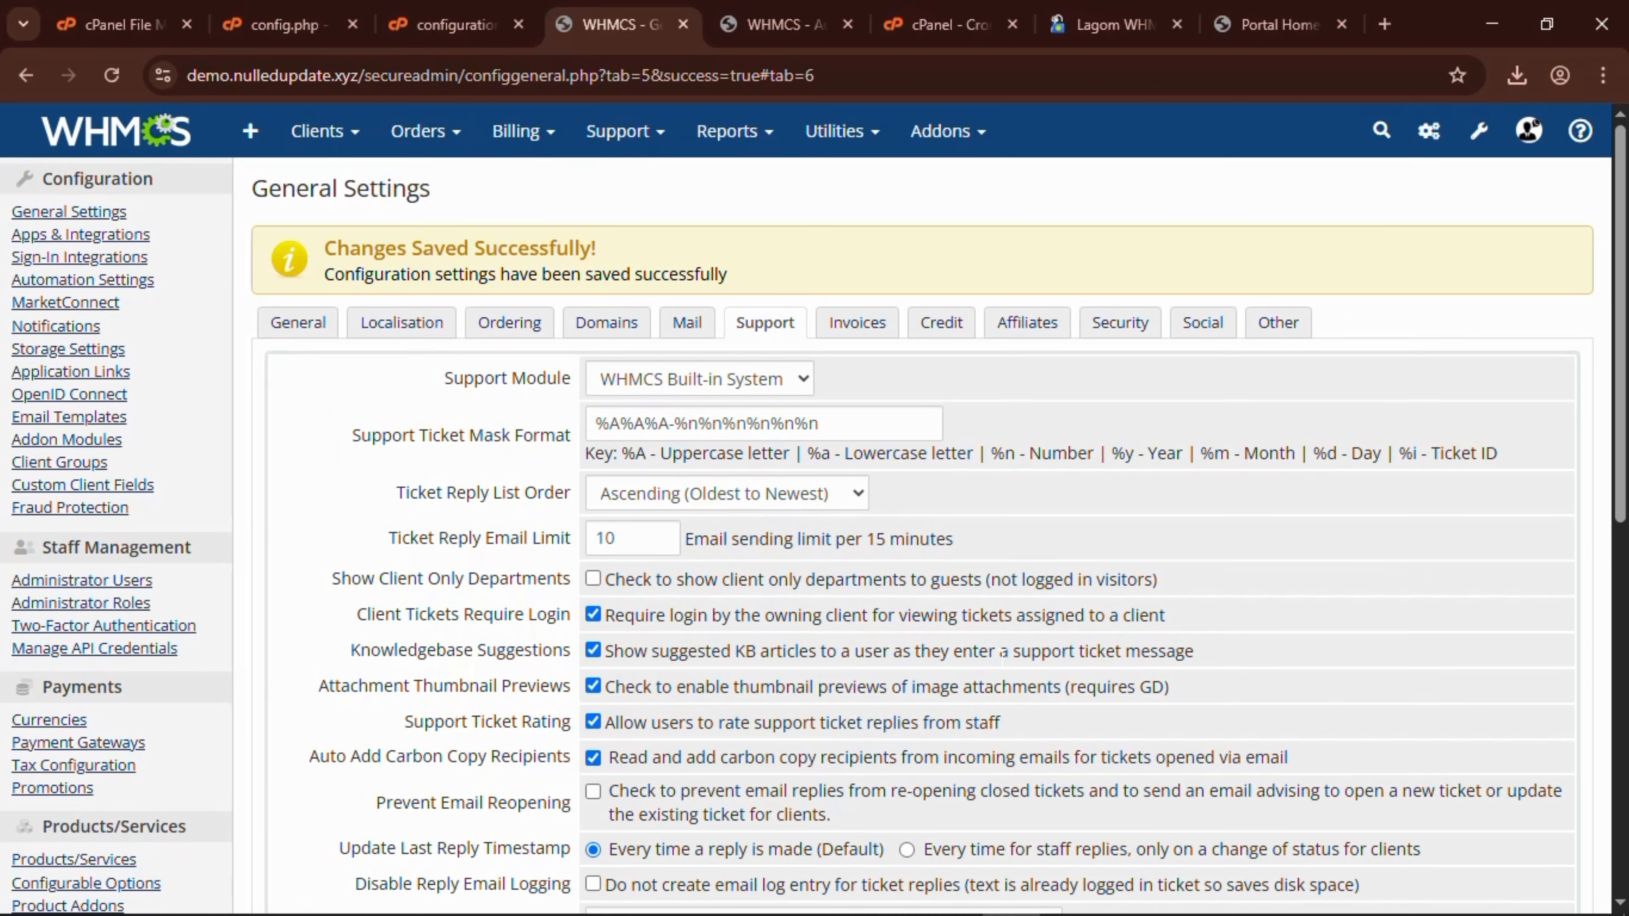
scroll(1002, 656, "down", 3)
scroll(1003, 667, "up", 3)
Save the Invoices settings unchanged, keeping the Freesans PDF font on A4 paper.
left_click(842, 338)
scroll(956, 621, "down", 2)
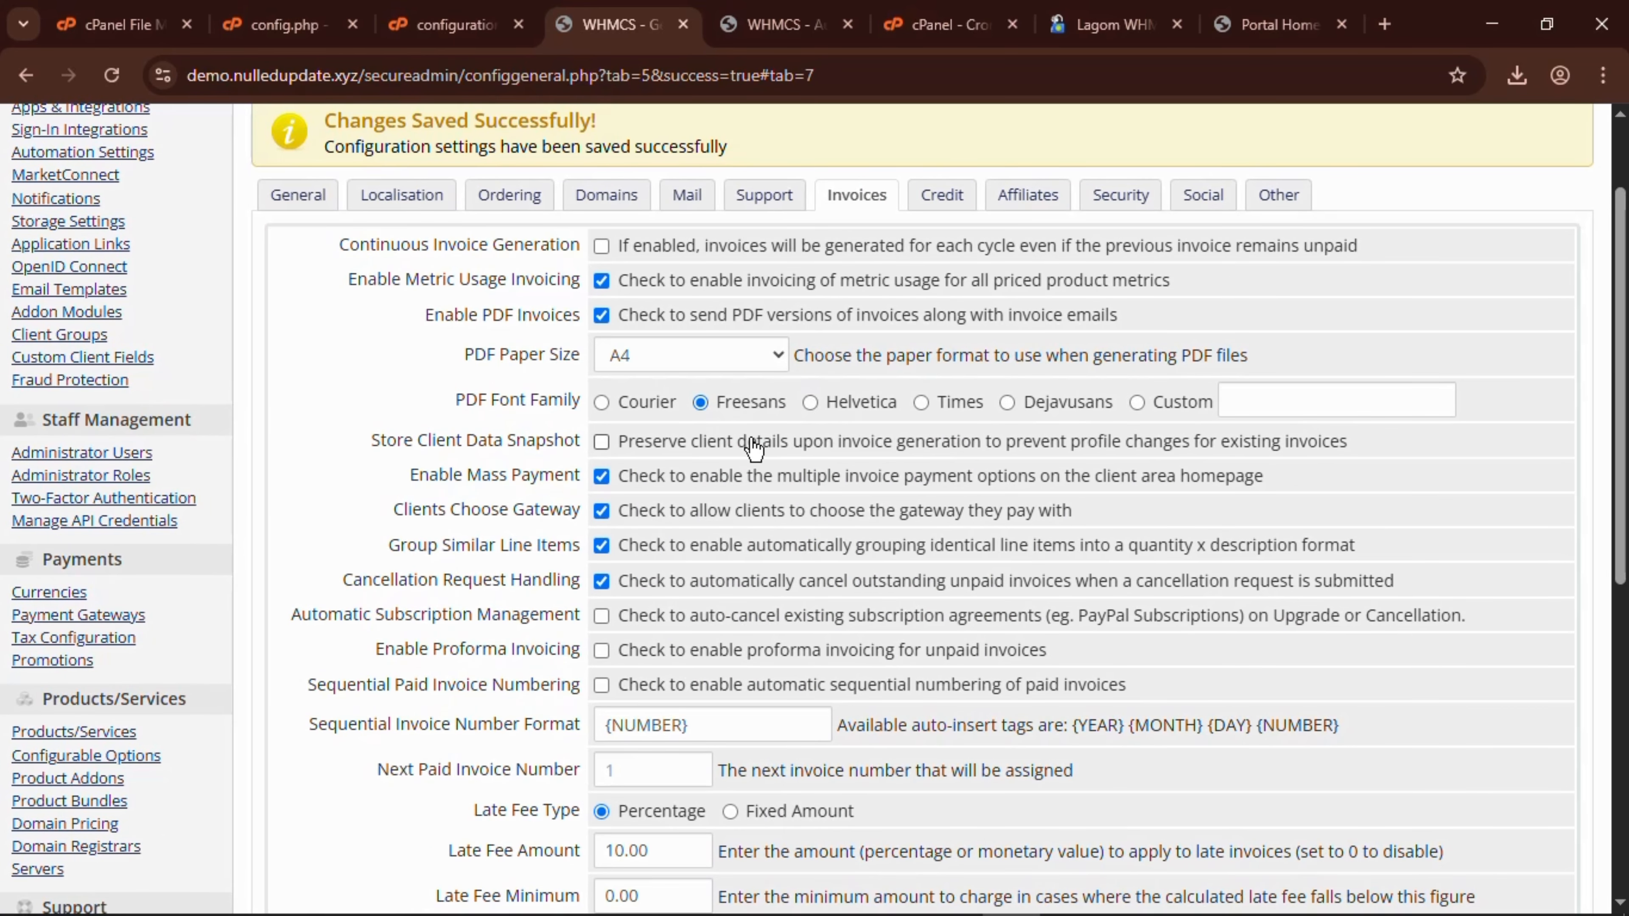
scroll(753, 449, "down", 8)
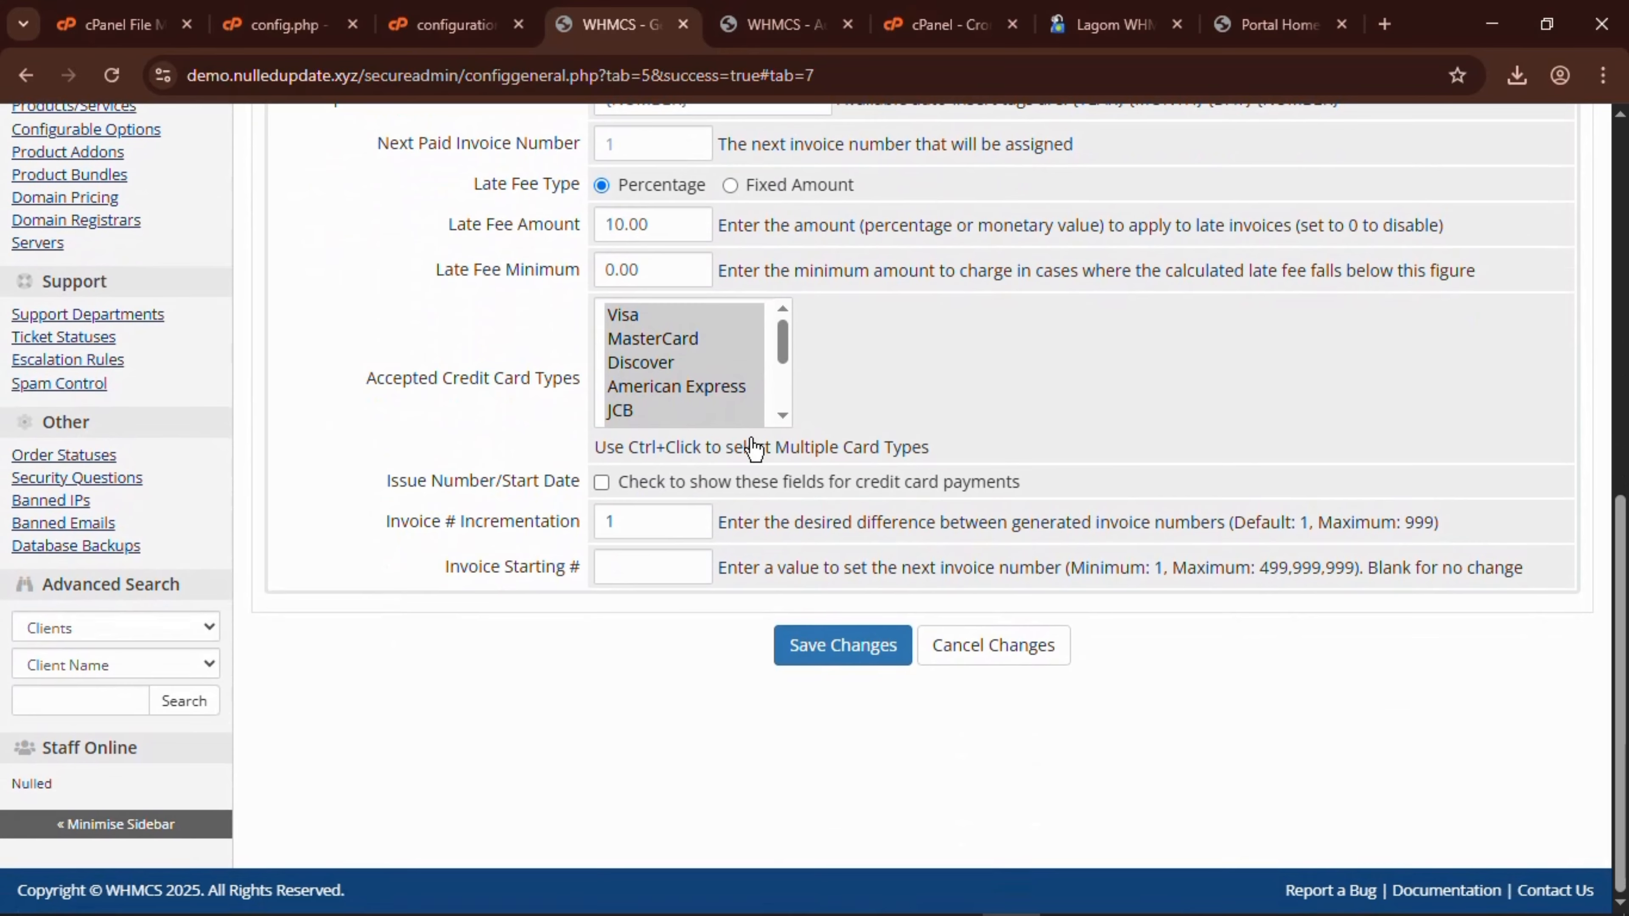
left_click(855, 651)
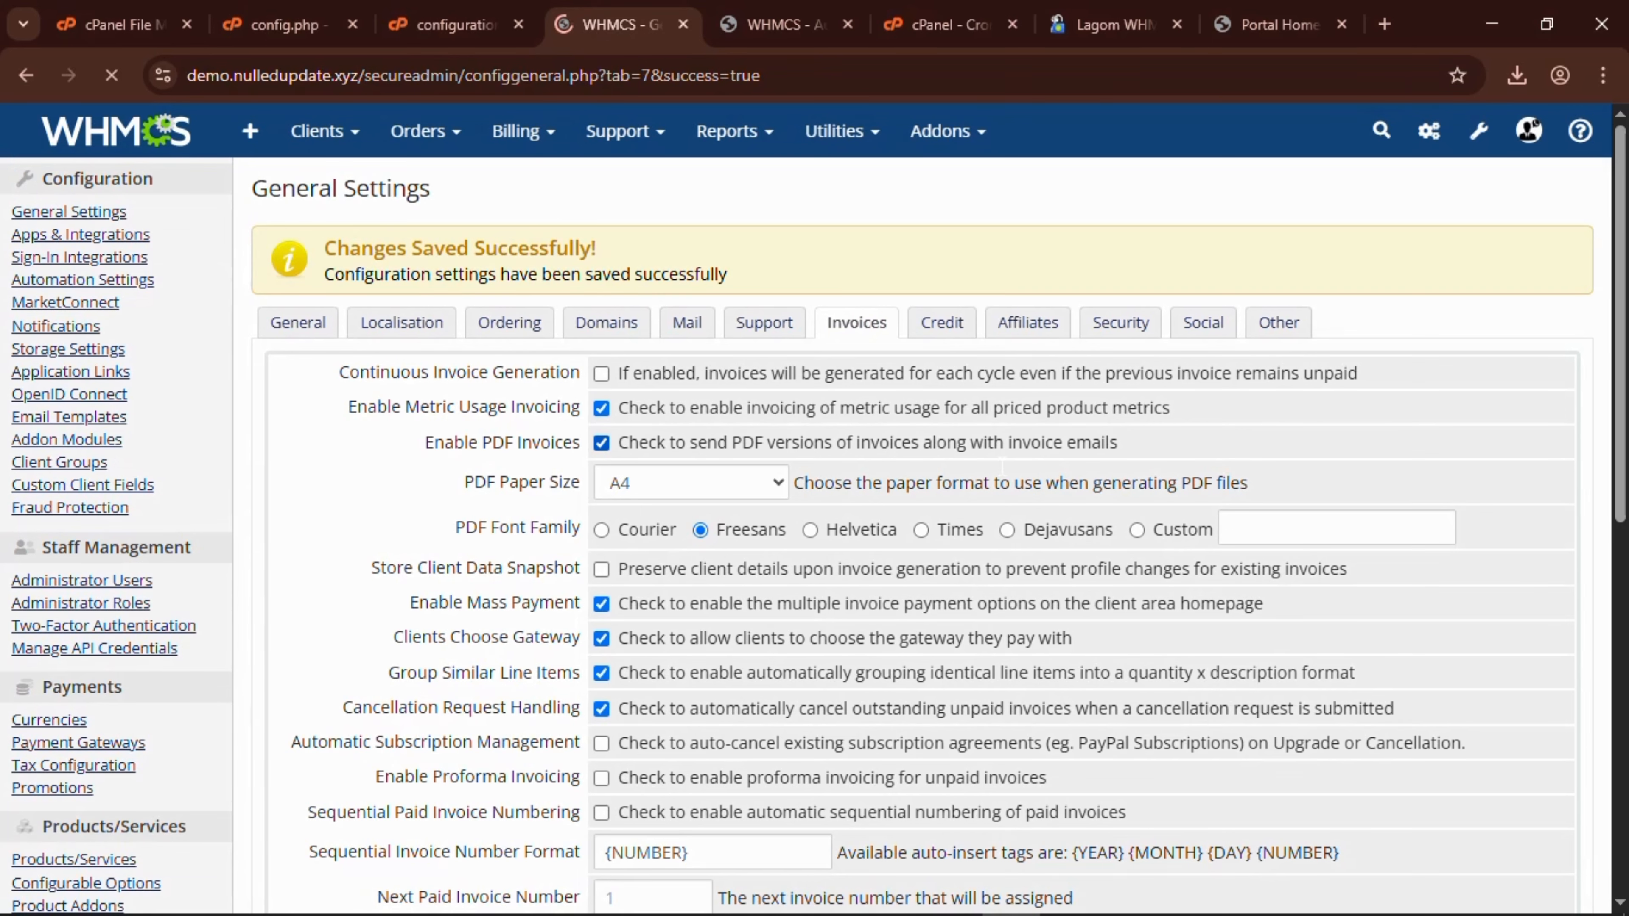
Enable client Add Funds with 1000.00 maximum deposit and 3000.00 maximum balance, and save.
left_click(944, 325)
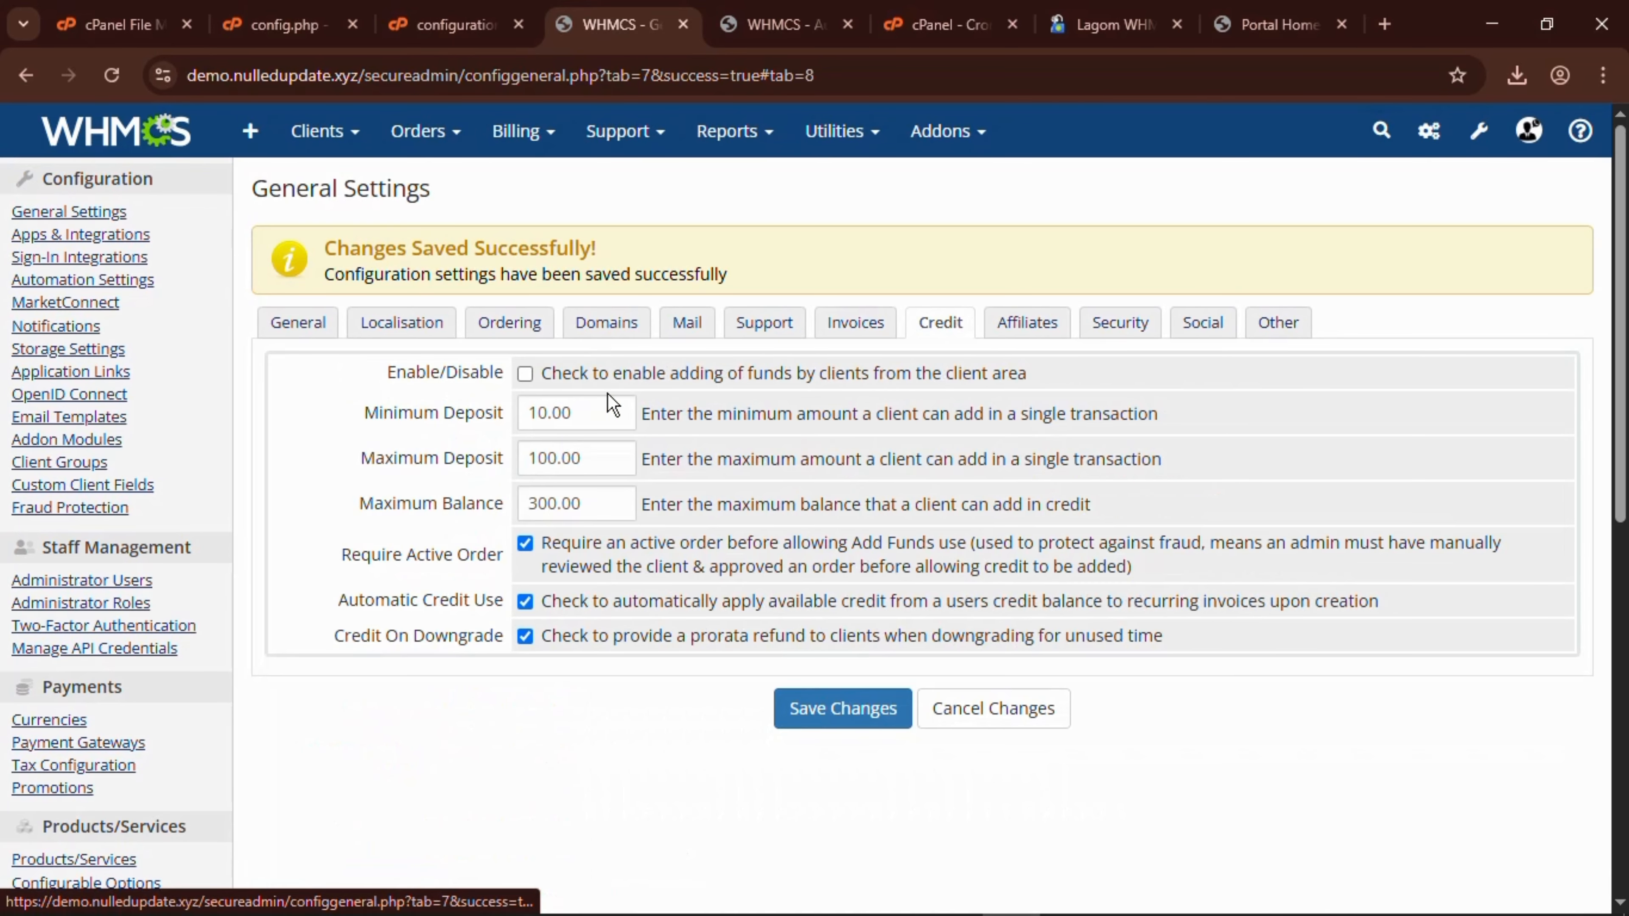
left_click(525, 373)
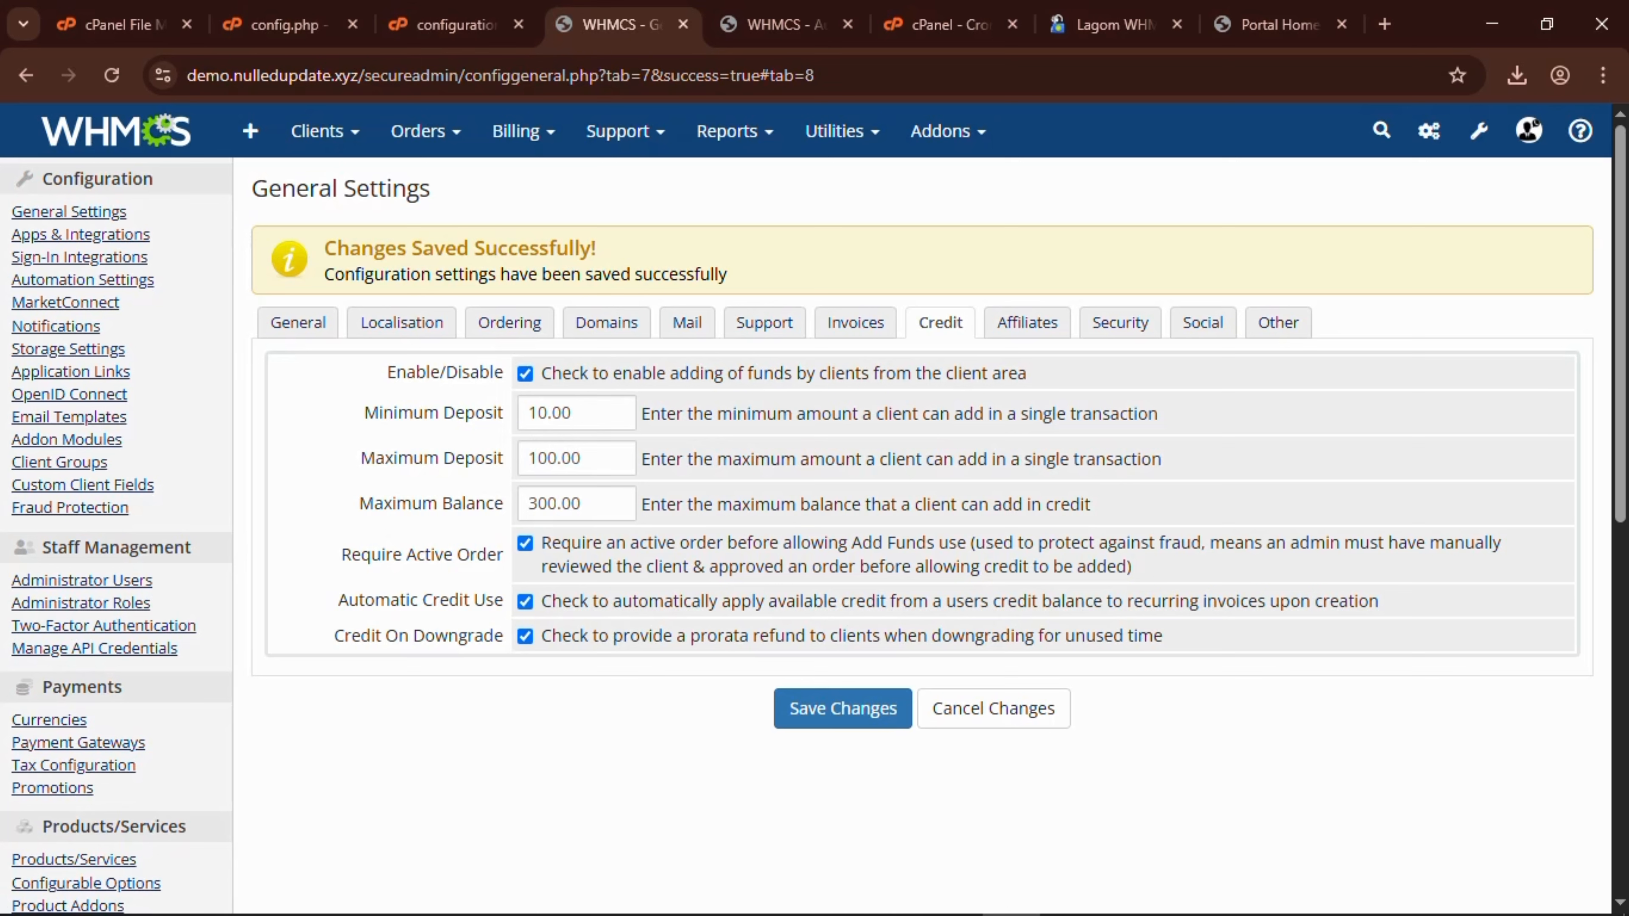
left_click(557, 503)
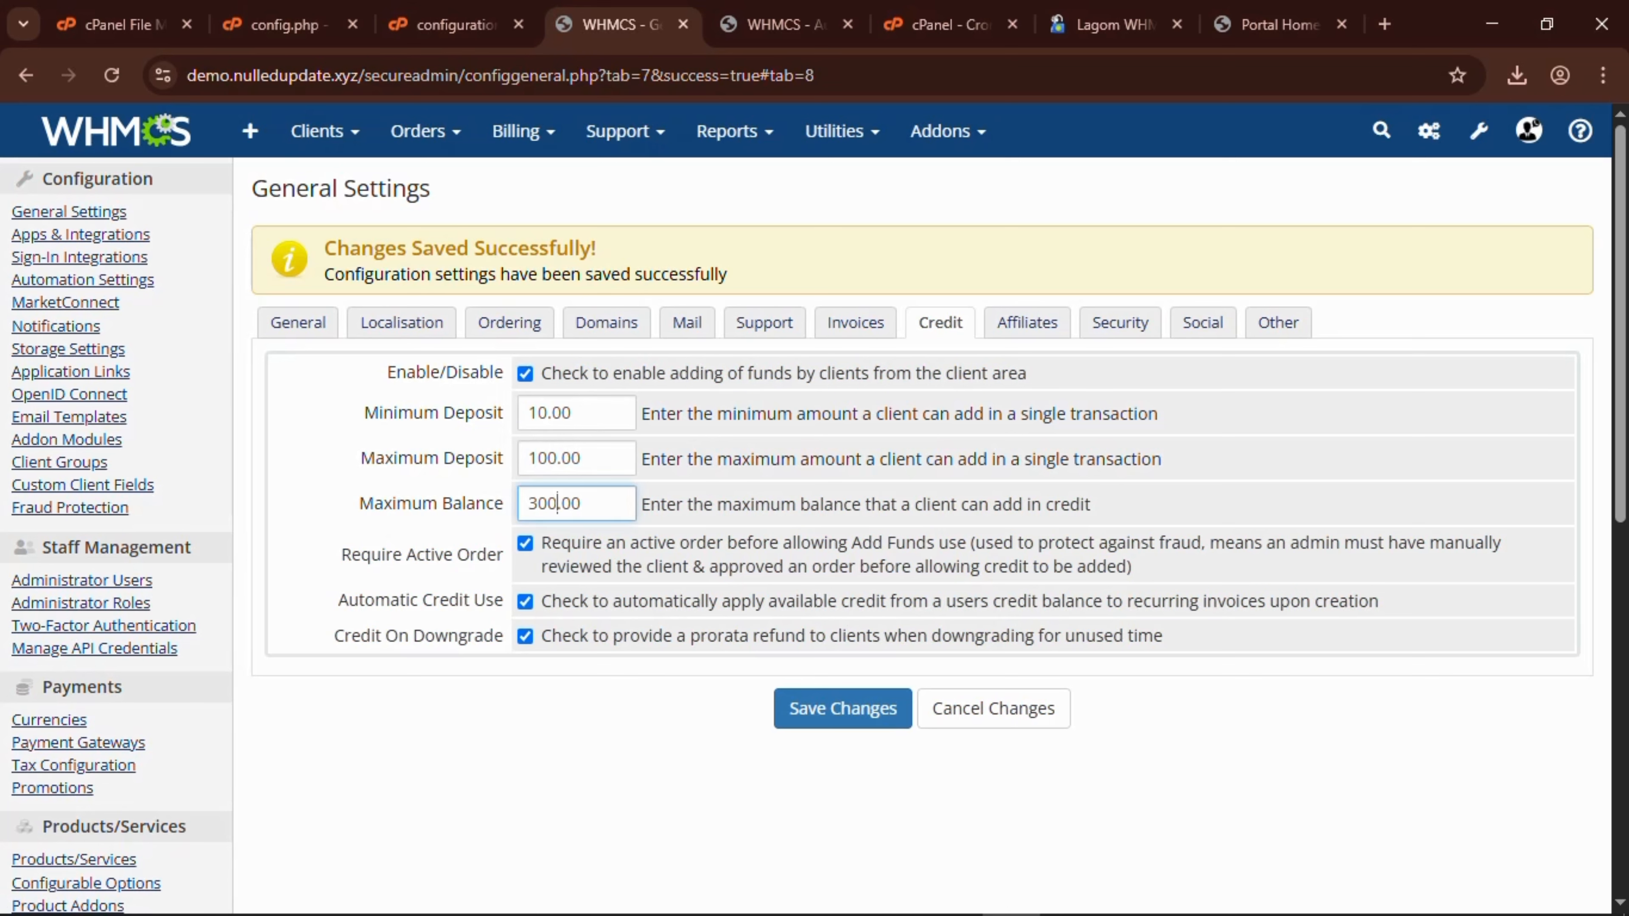
type("0")
left_click(558, 458)
type("0")
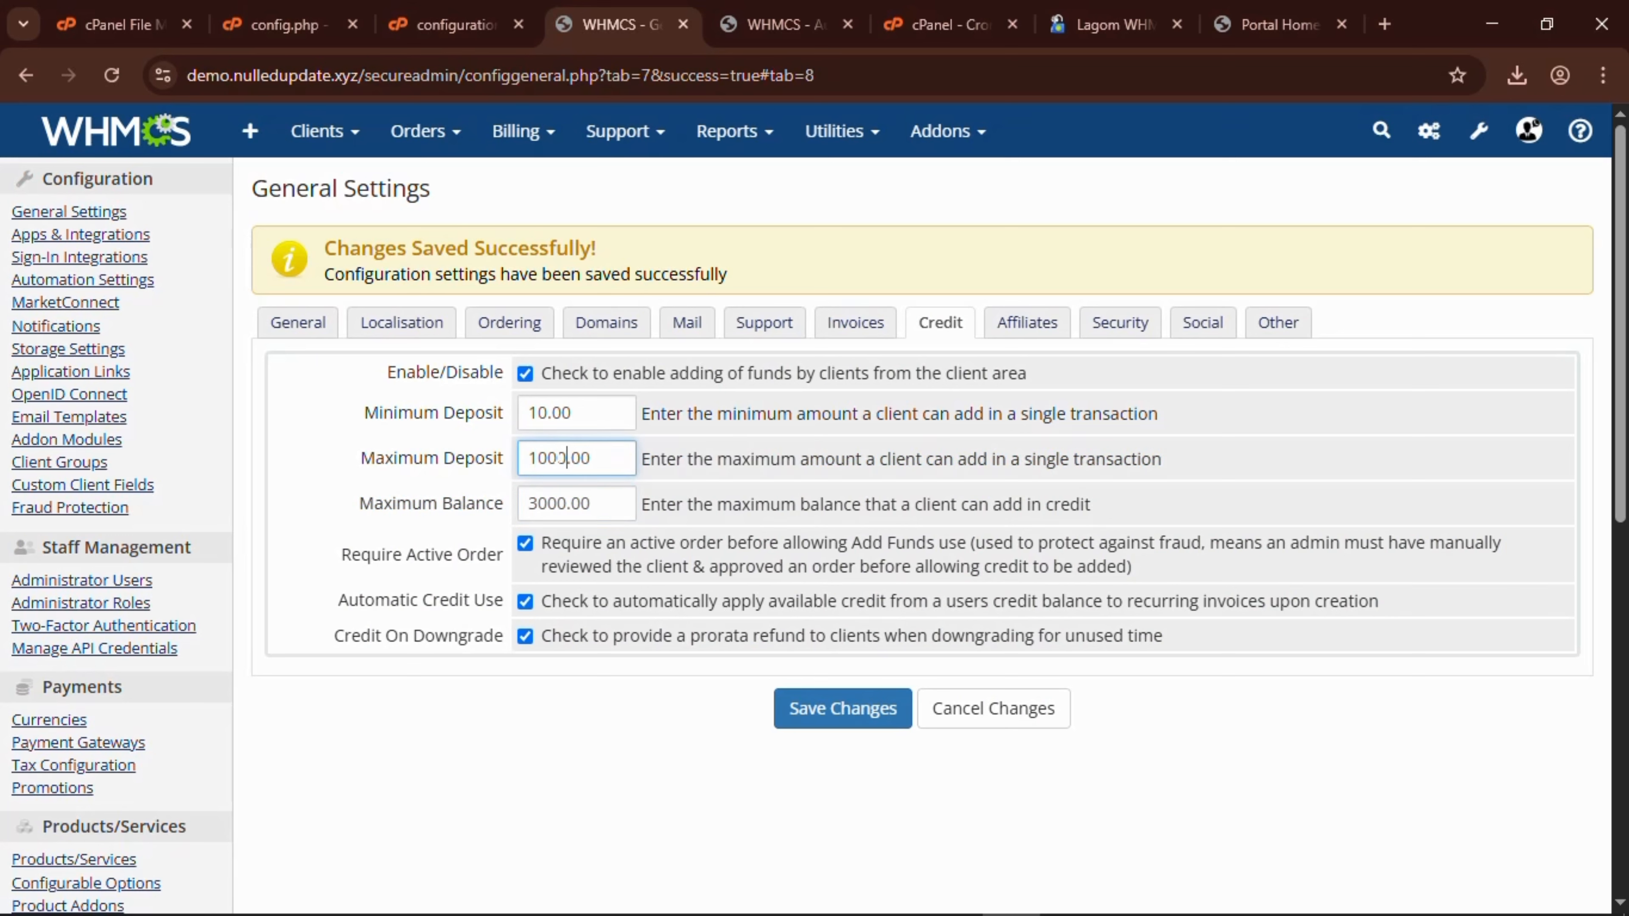
left_click(827, 715)
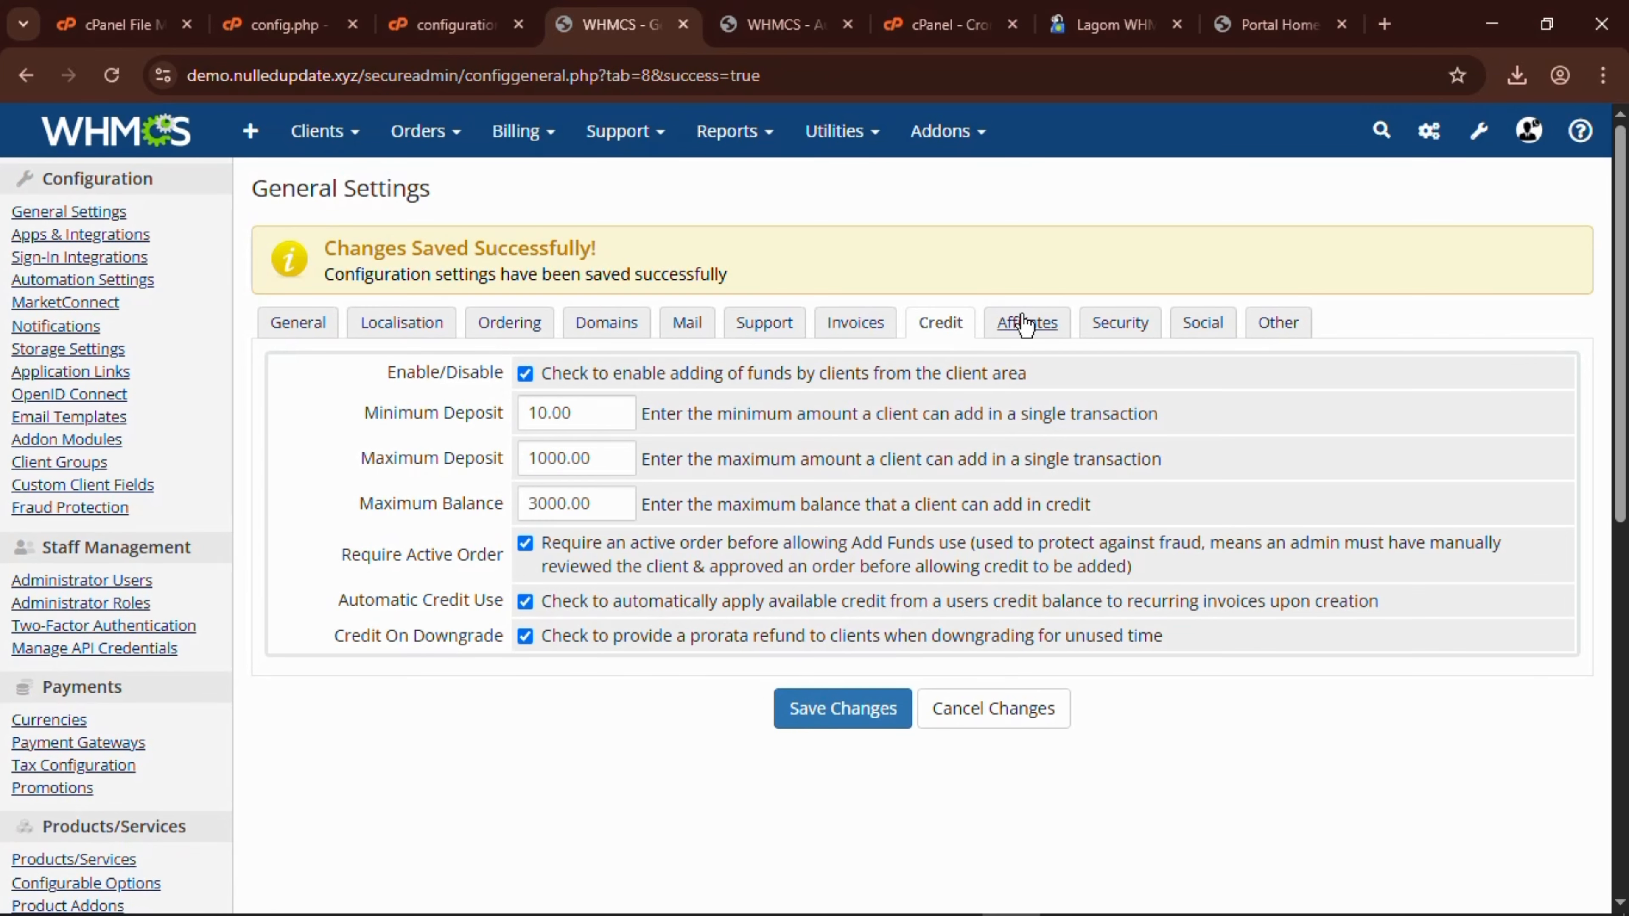
Look over the Affiliates and Security settings and check the client portal's captcha.
left_click(1033, 324)
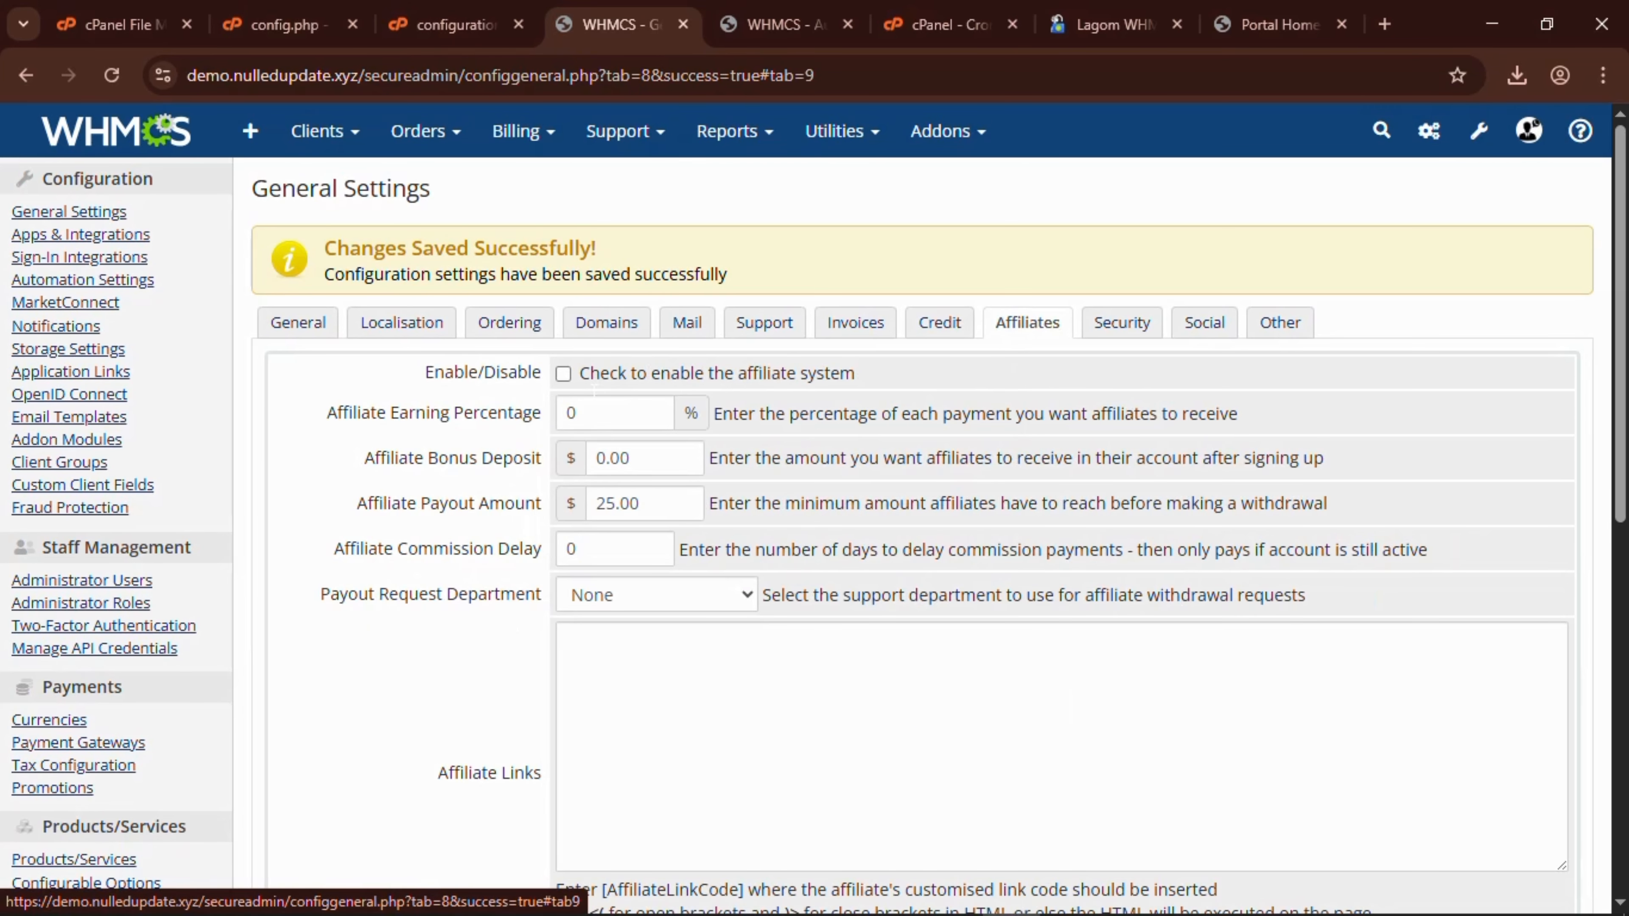
left_click_drag(581, 373, 862, 383)
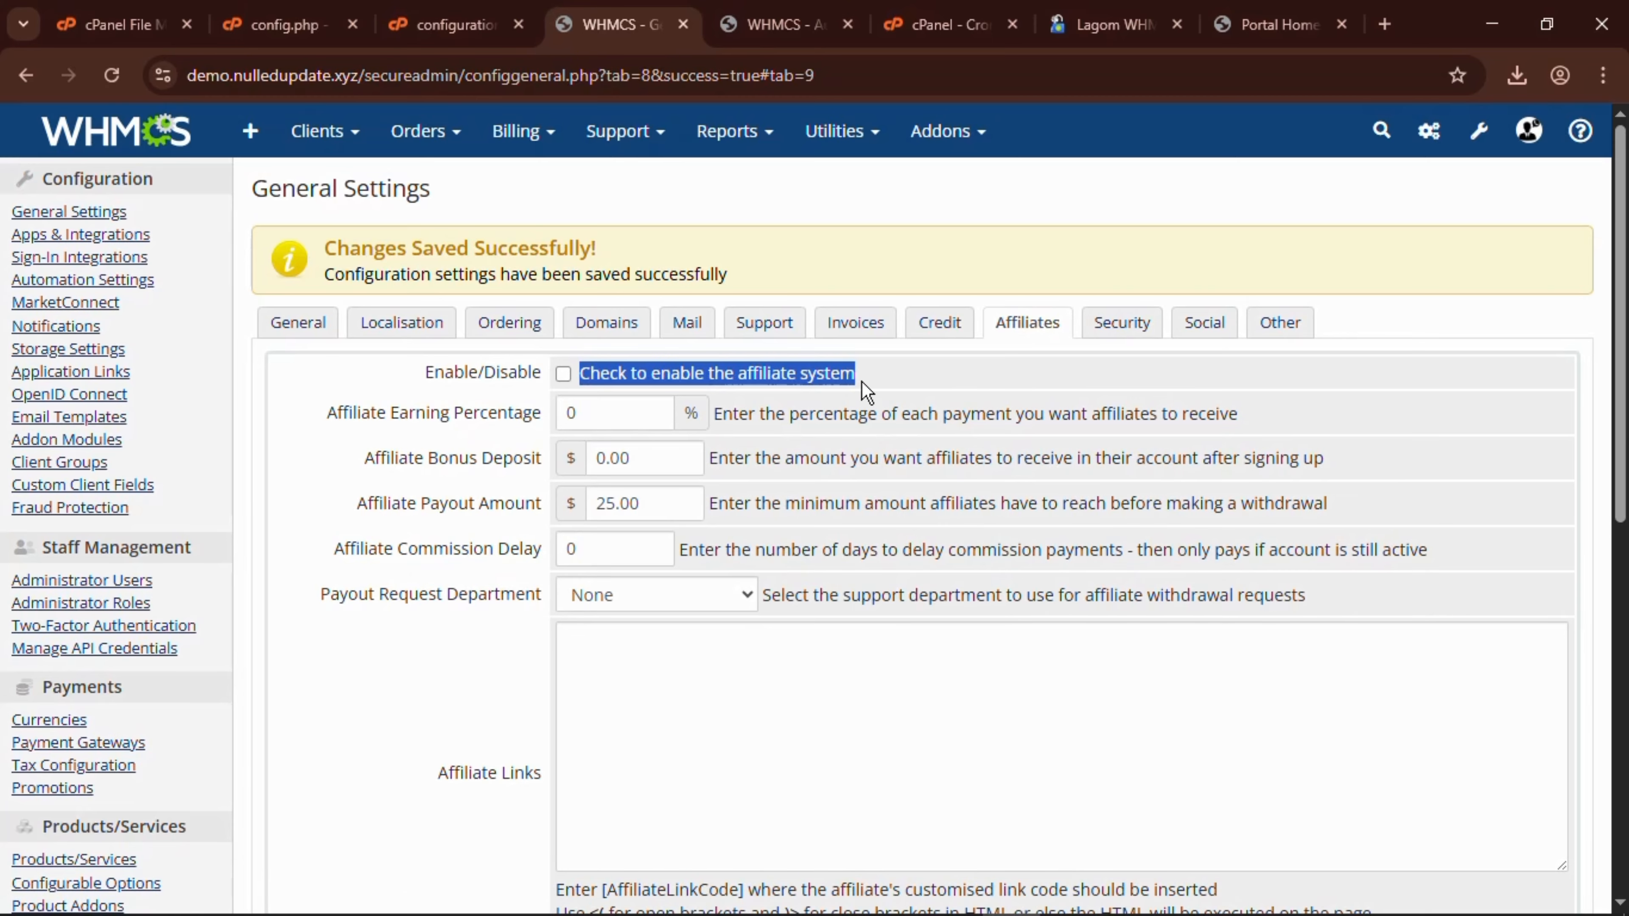
scroll(861, 393, "down", 5)
scroll(862, 392, "up", 5)
left_click(1151, 324)
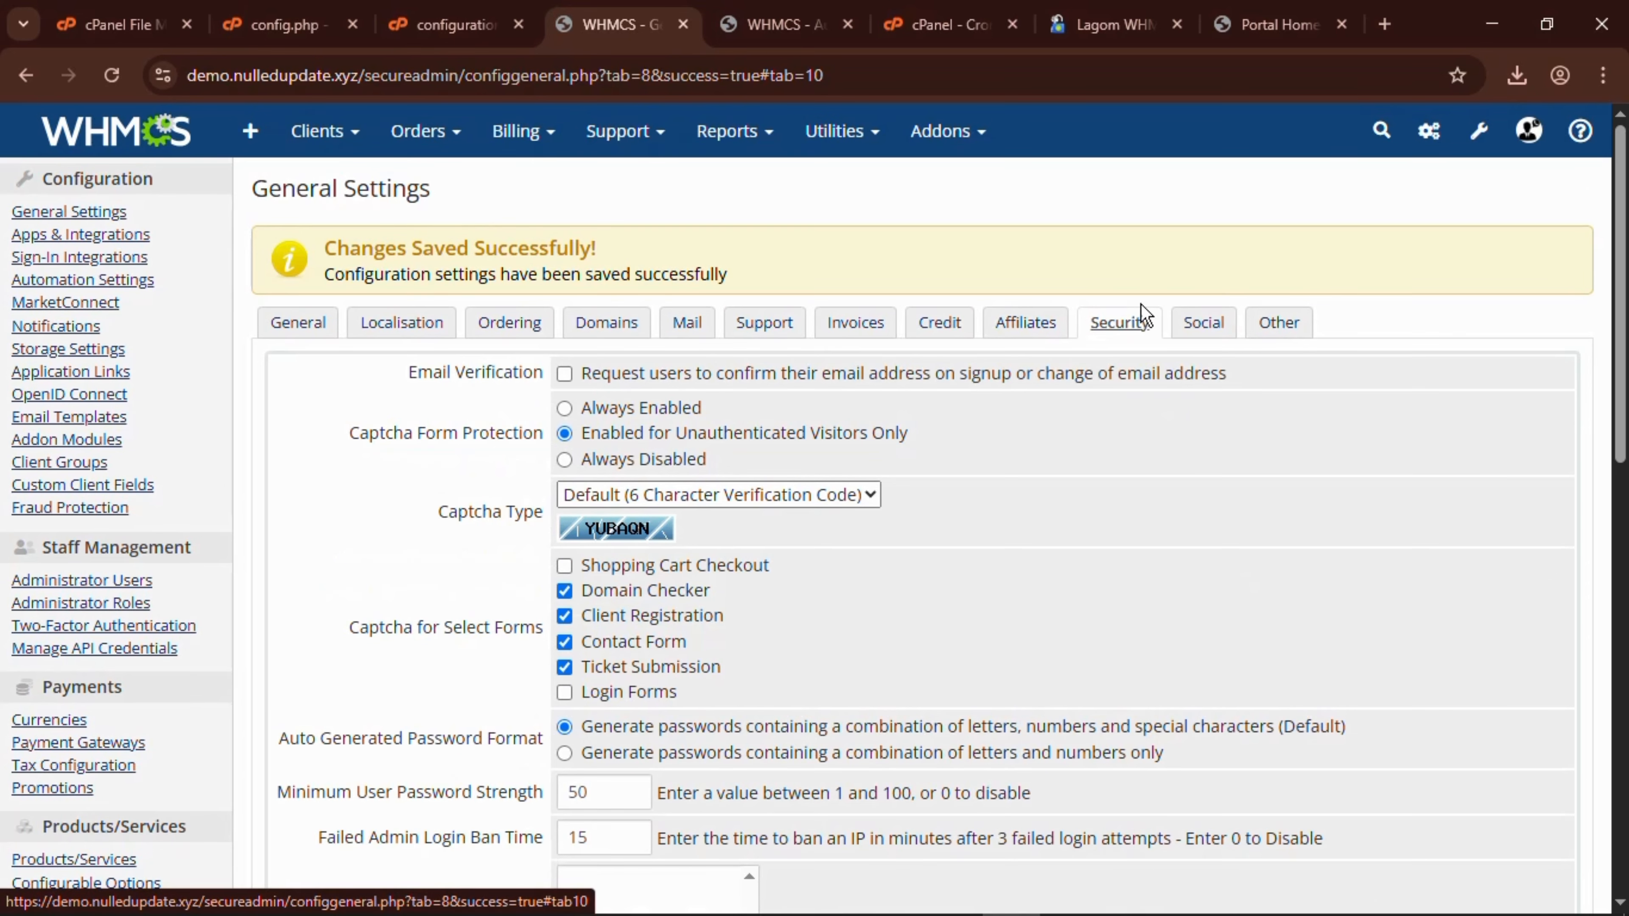
left_click(1264, 7)
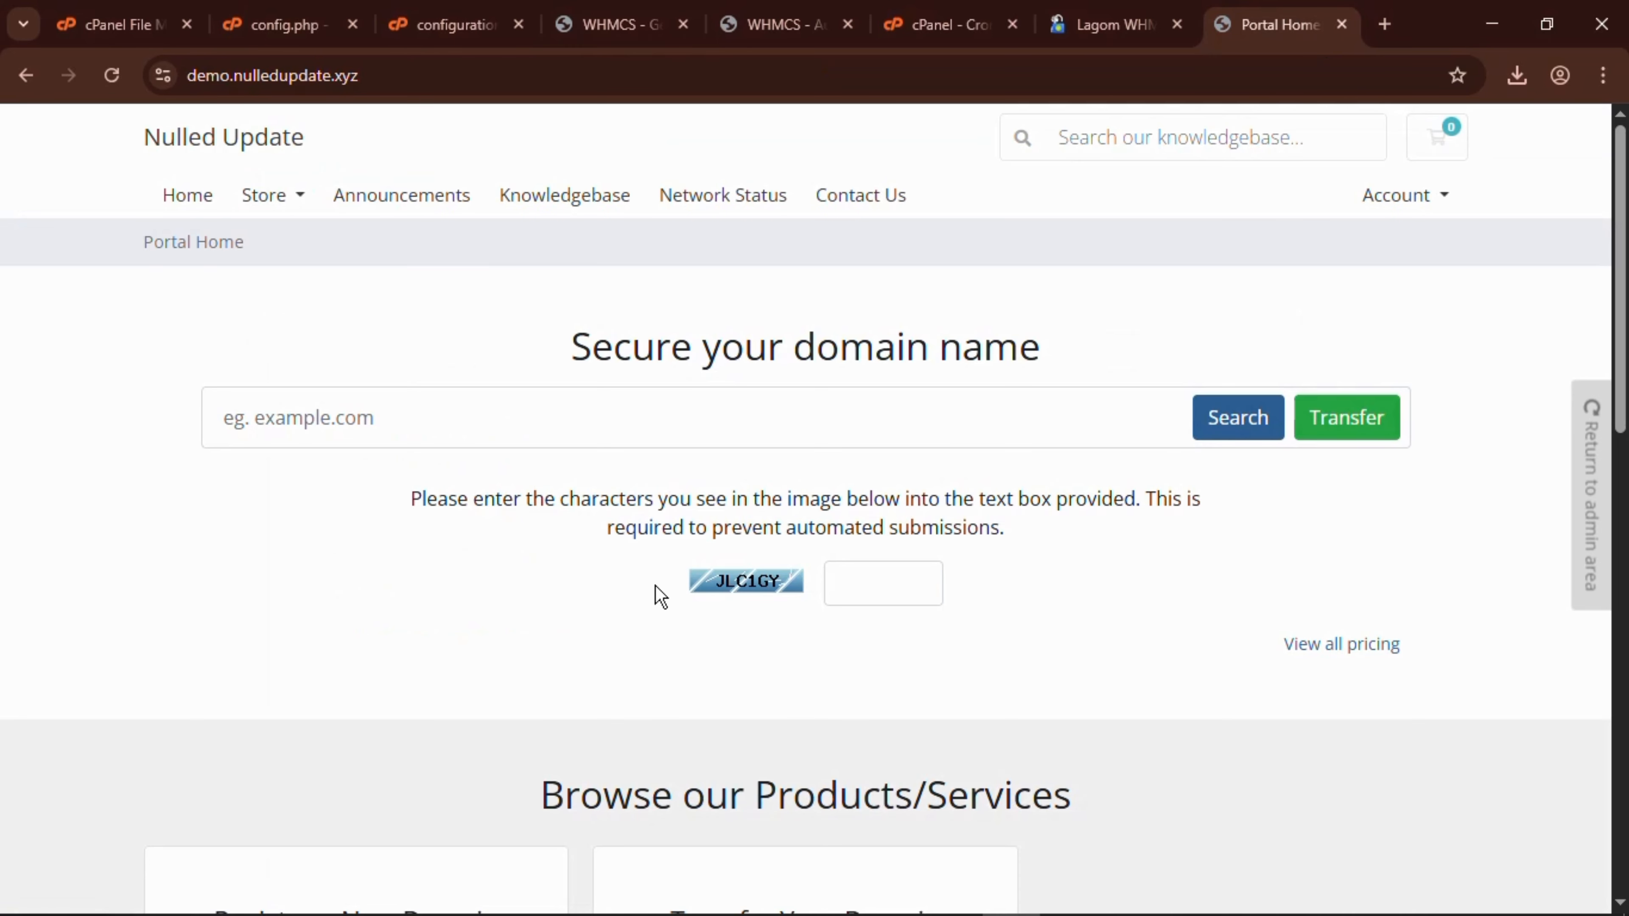
double_click(757, 592)
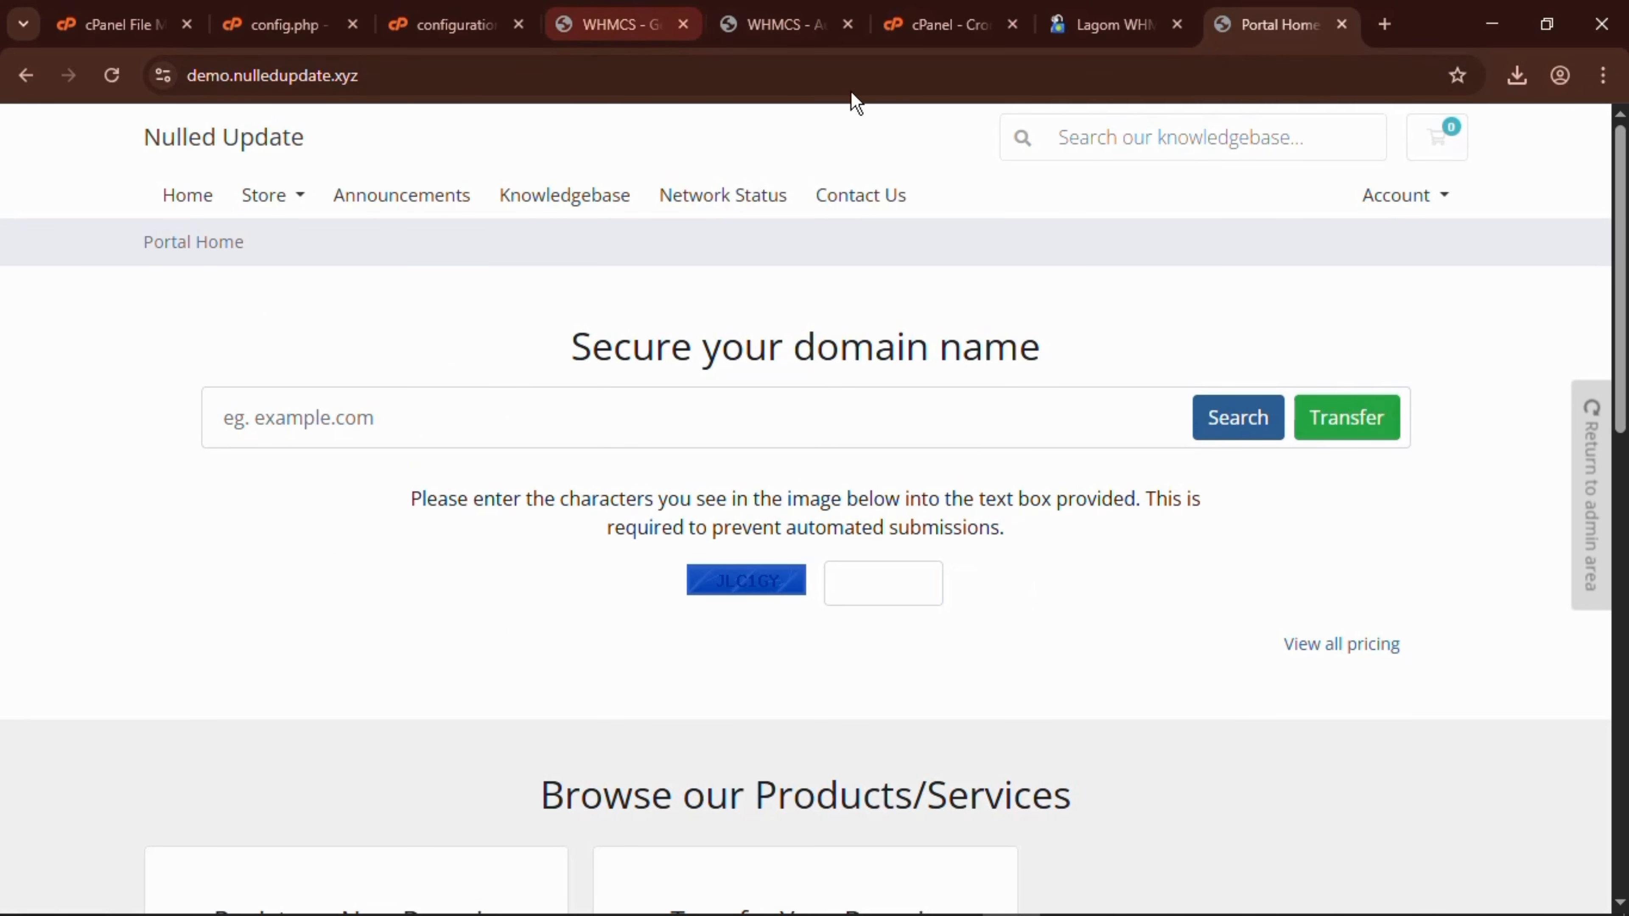
left_click(644, 25)
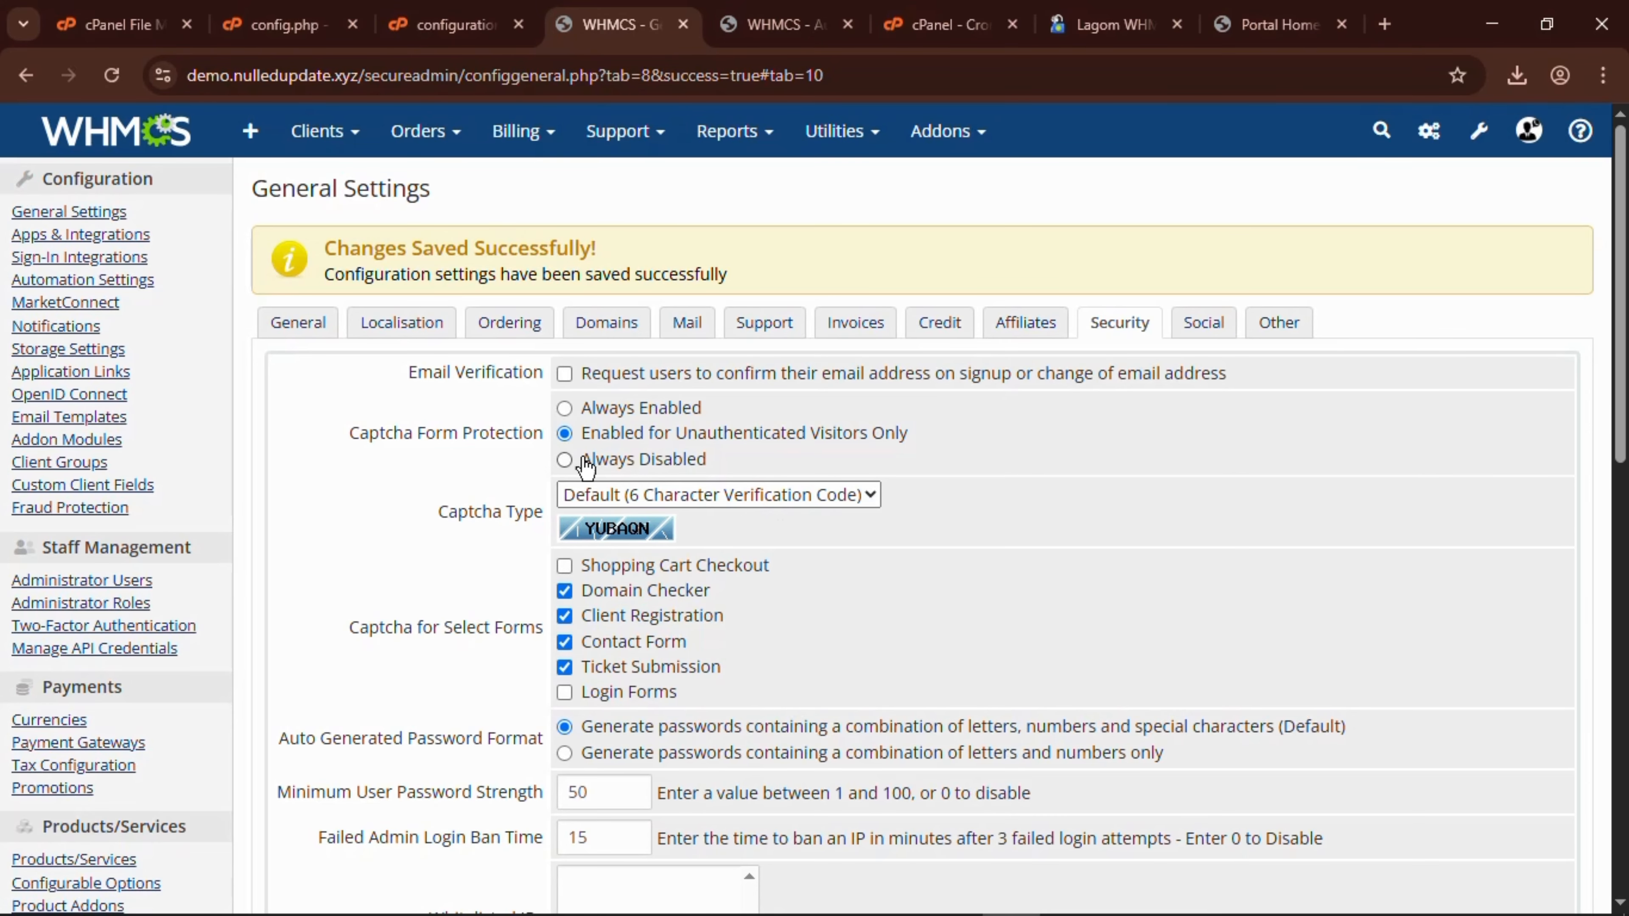
left_click_drag(581, 459, 720, 449)
left_click(720, 449)
Set Captcha Form Protection to Always Disabled, leaving the captcha type unchanged, and save.
left_click(832, 494)
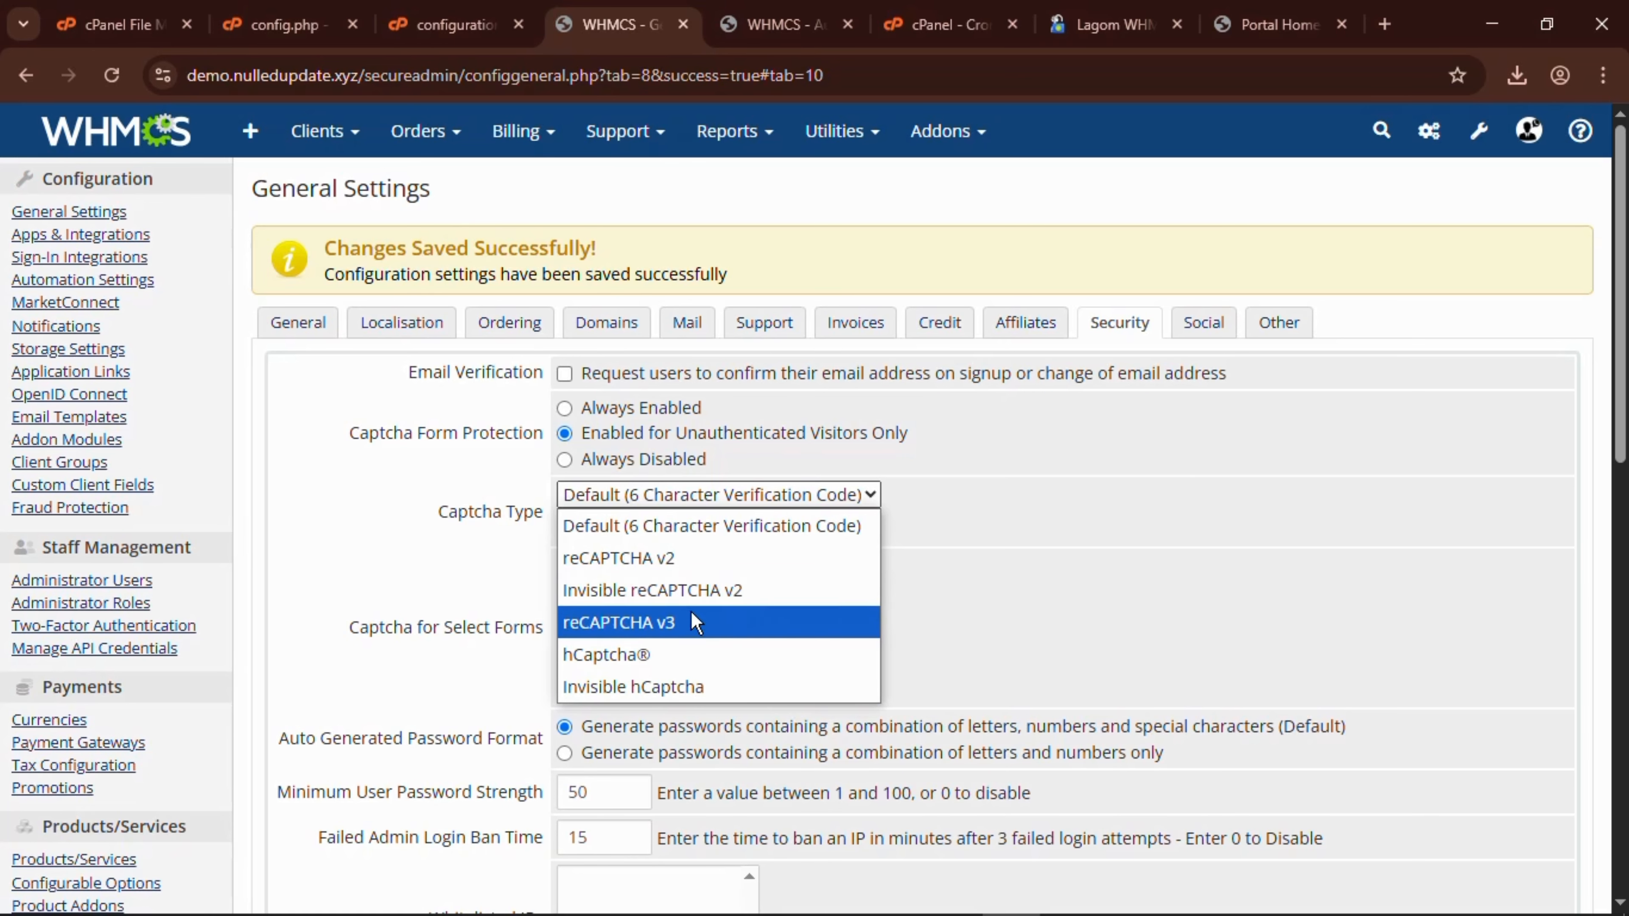
left_click(1249, 461)
scroll(1051, 497, "down", 1)
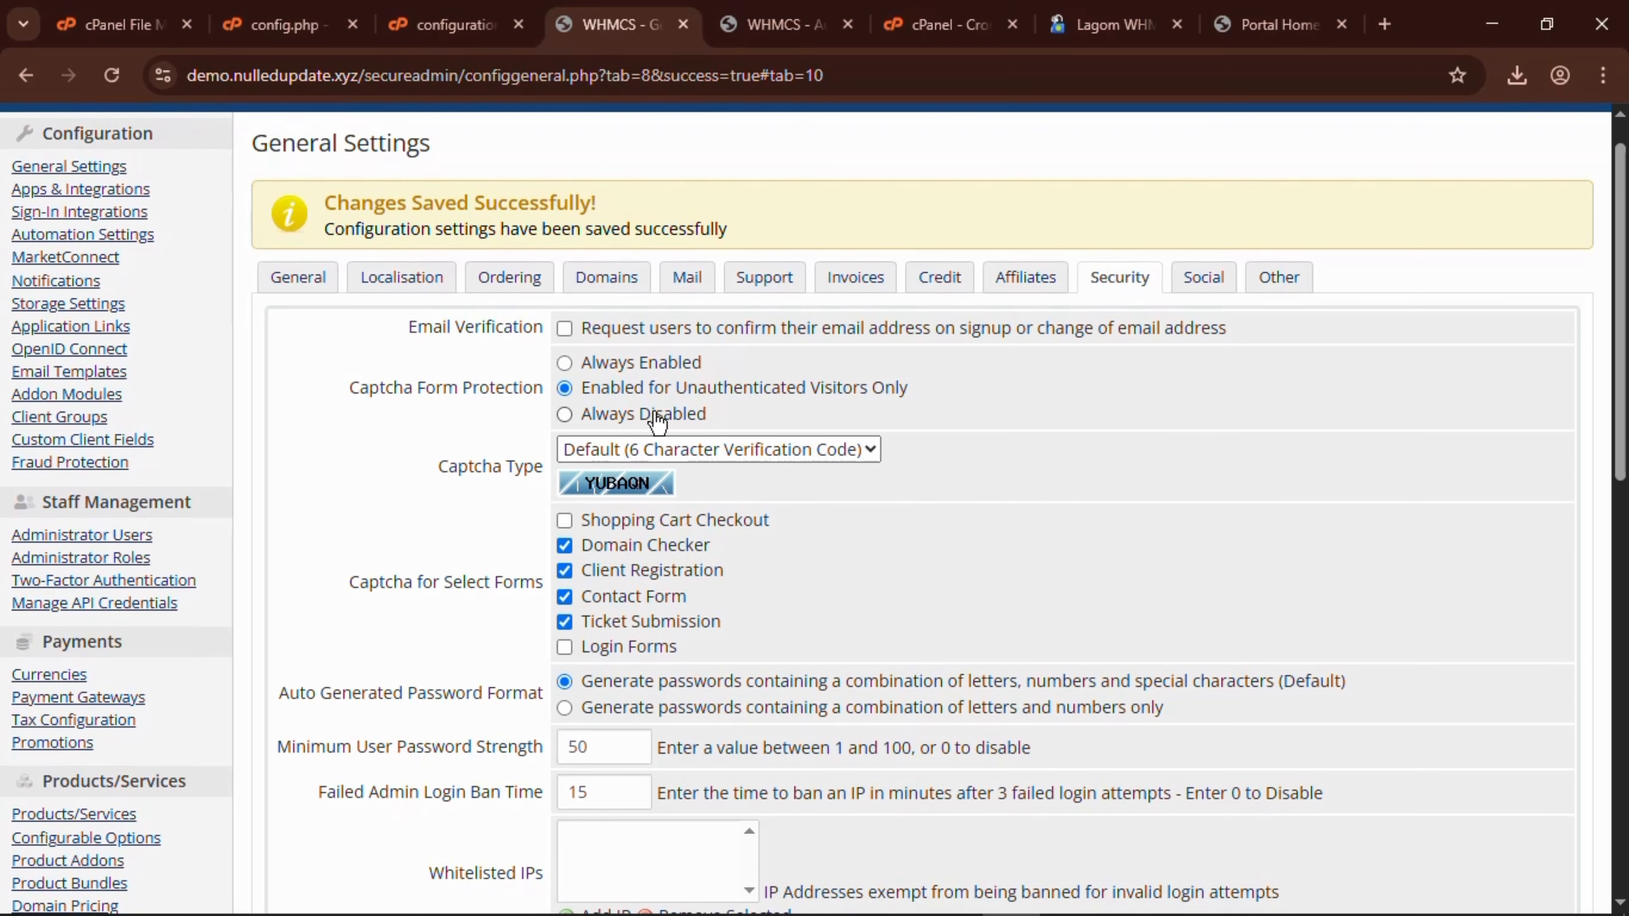
left_click(564, 414)
scroll(916, 453, "down", 3)
scroll(922, 461, "down", 10)
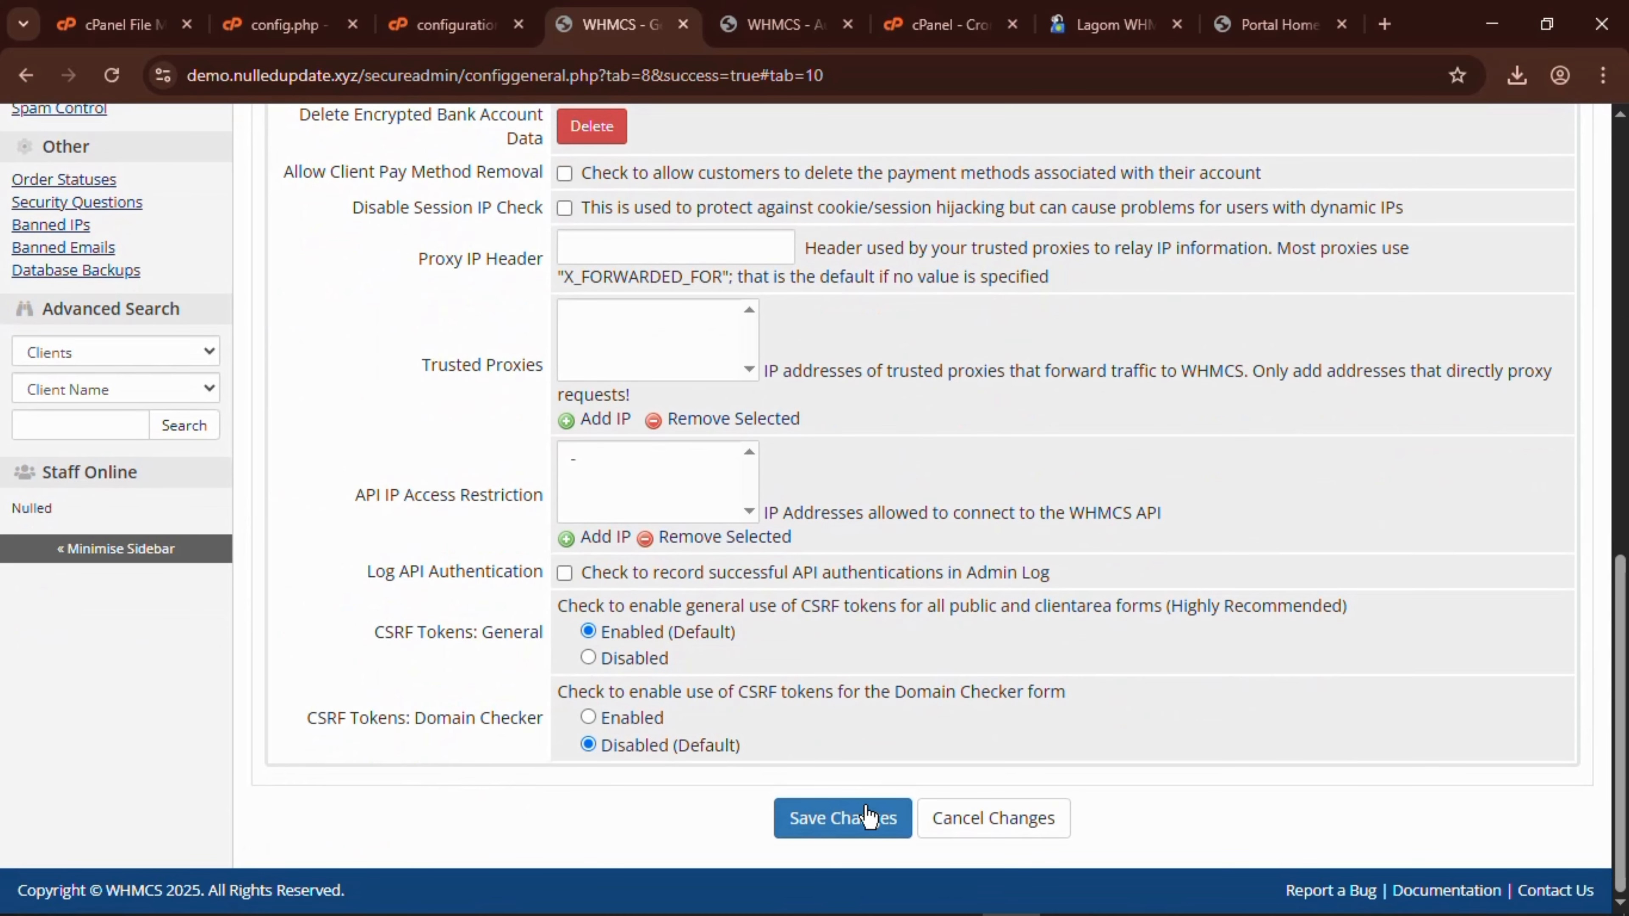
left_click(856, 829)
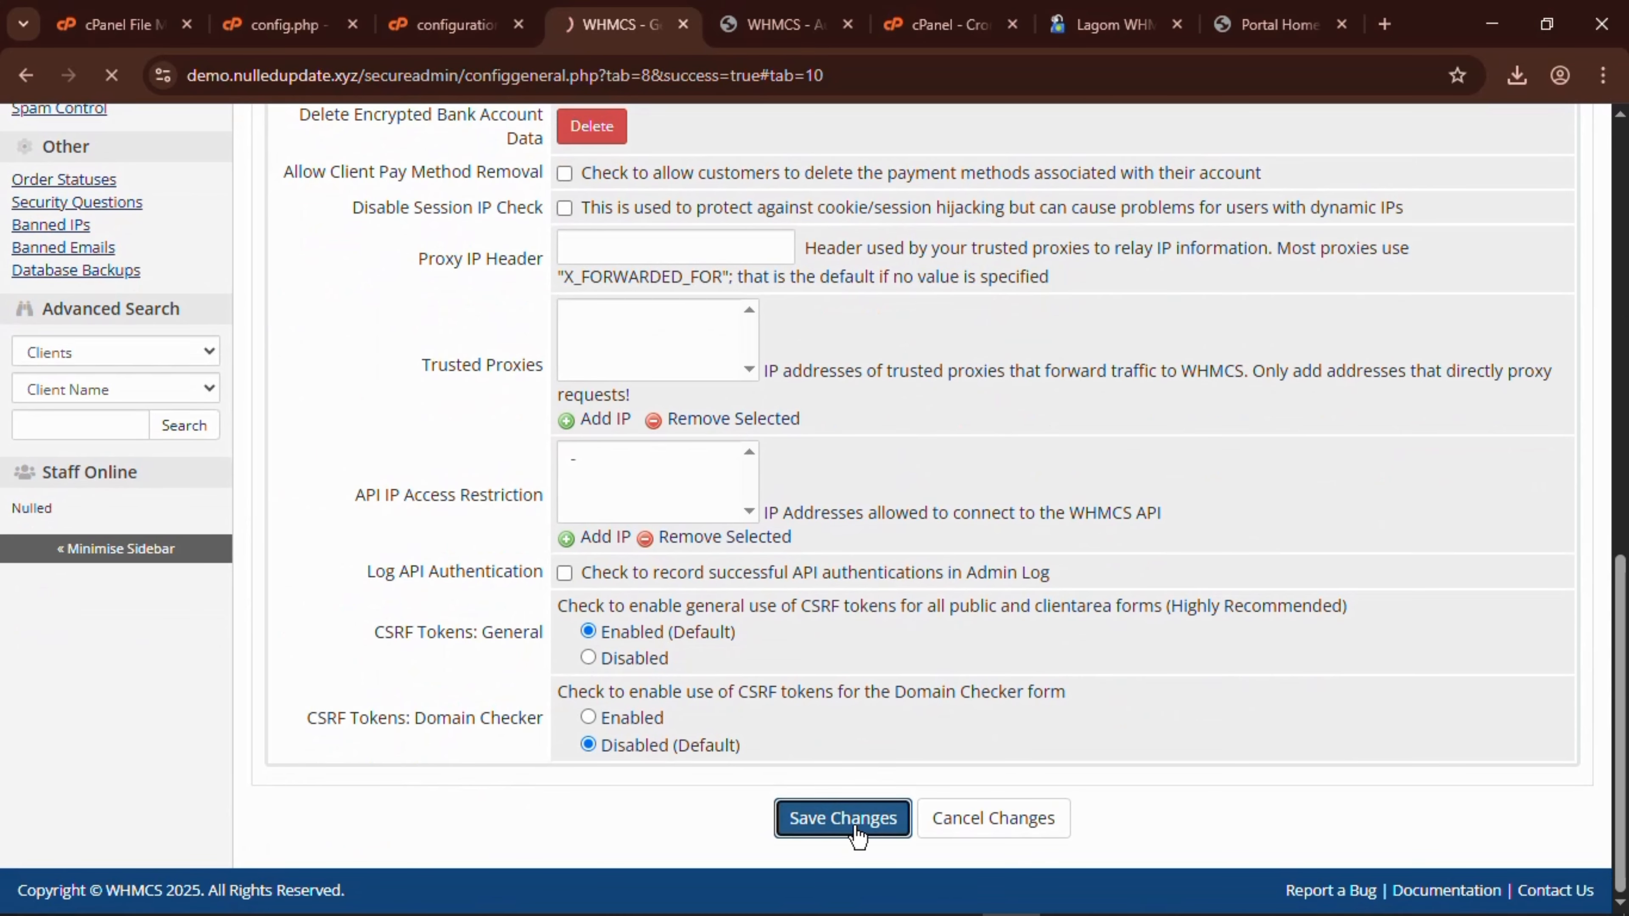
Reload the client portal home page to pick up the captcha change.
left_click(1243, 19)
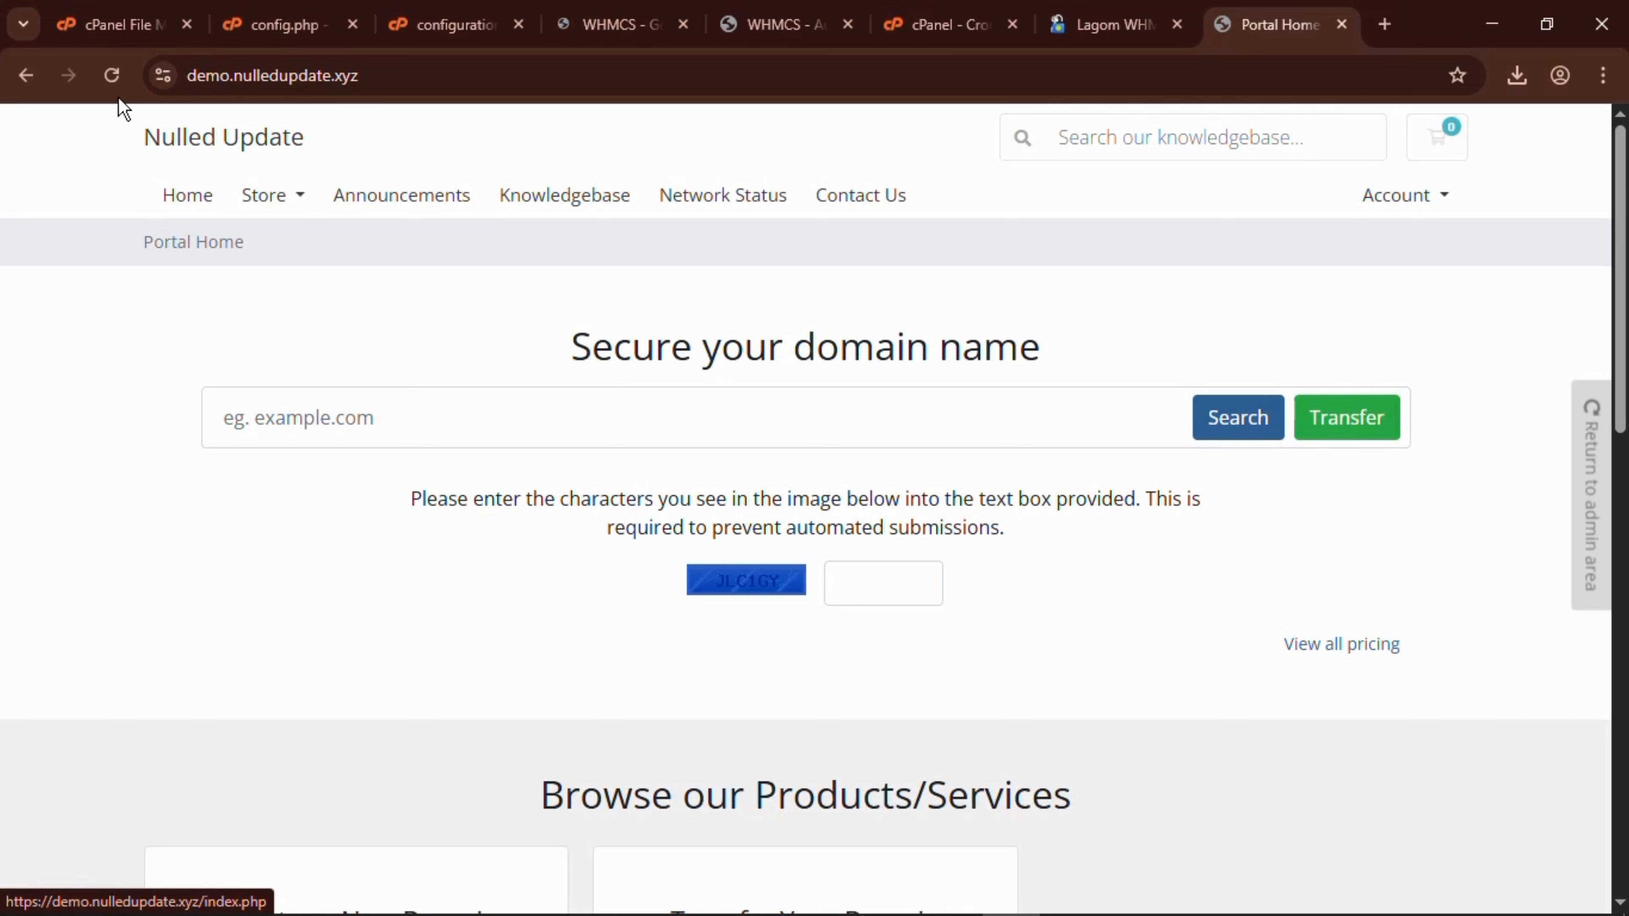
left_click(112, 78)
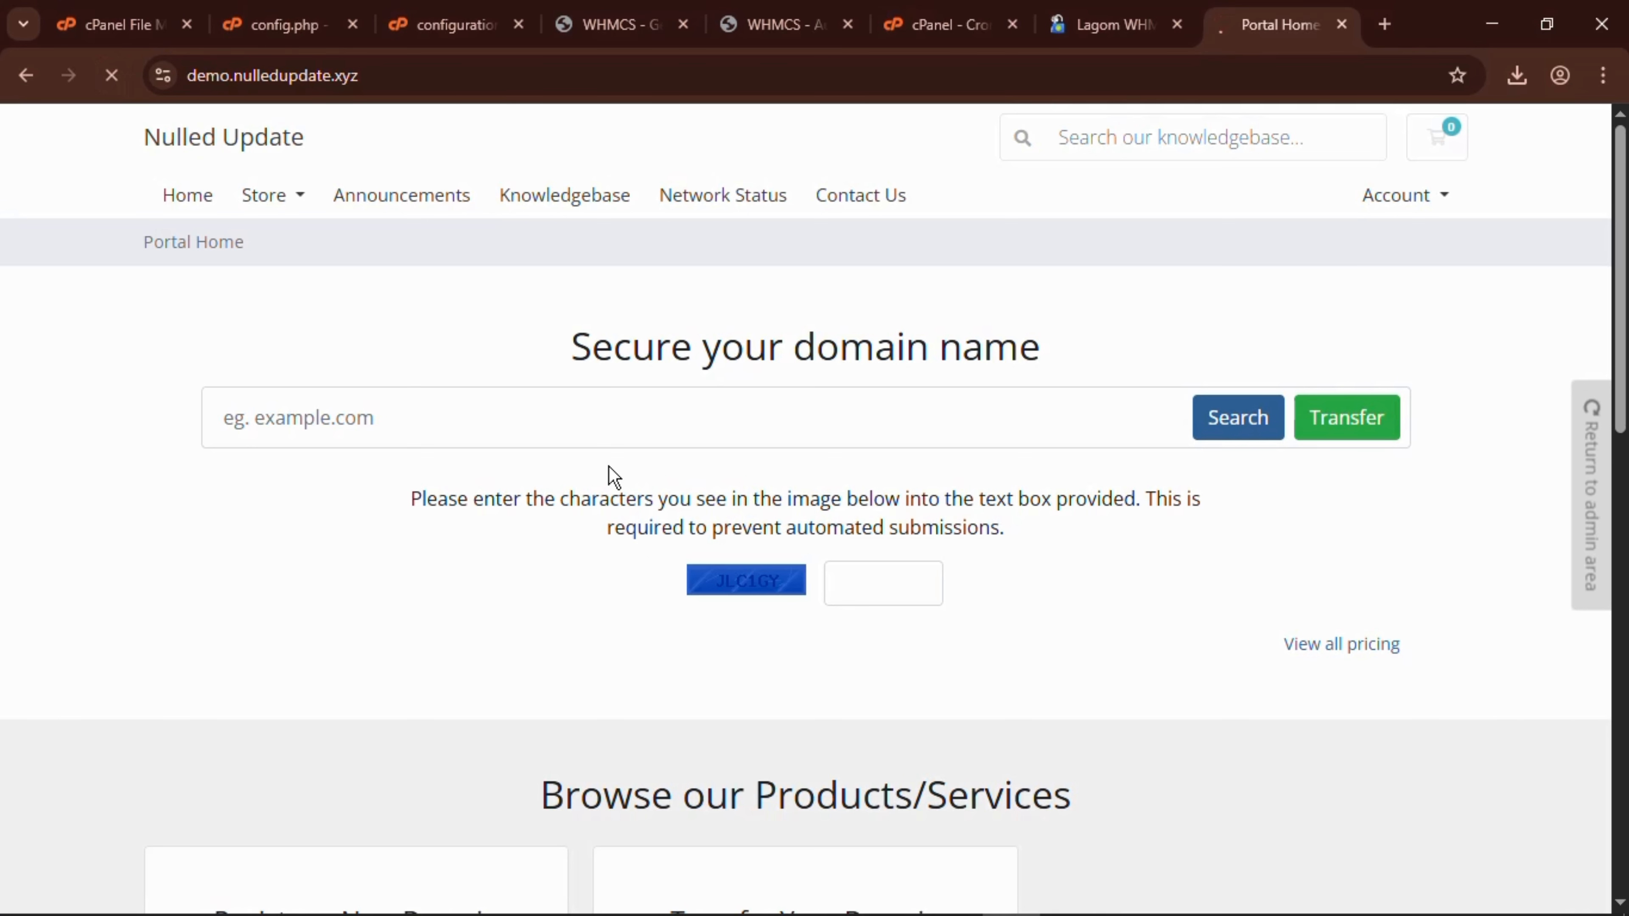
scroll(996, 429, "down", 7)
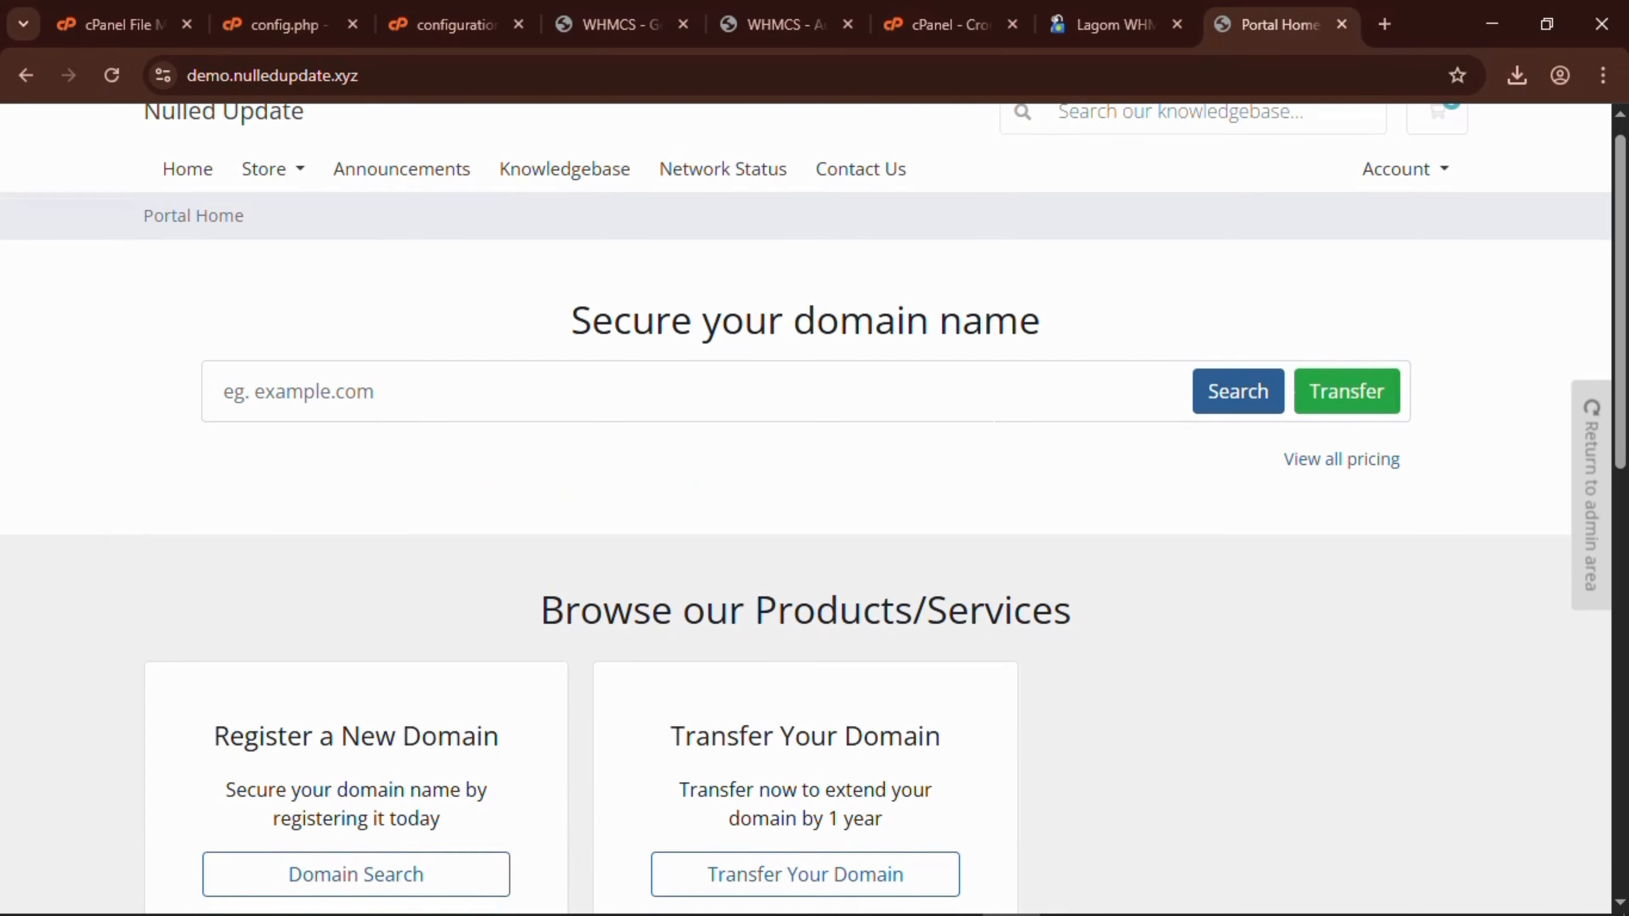
scroll(991, 430, "down", 2)
scroll(777, 498, "up", 9)
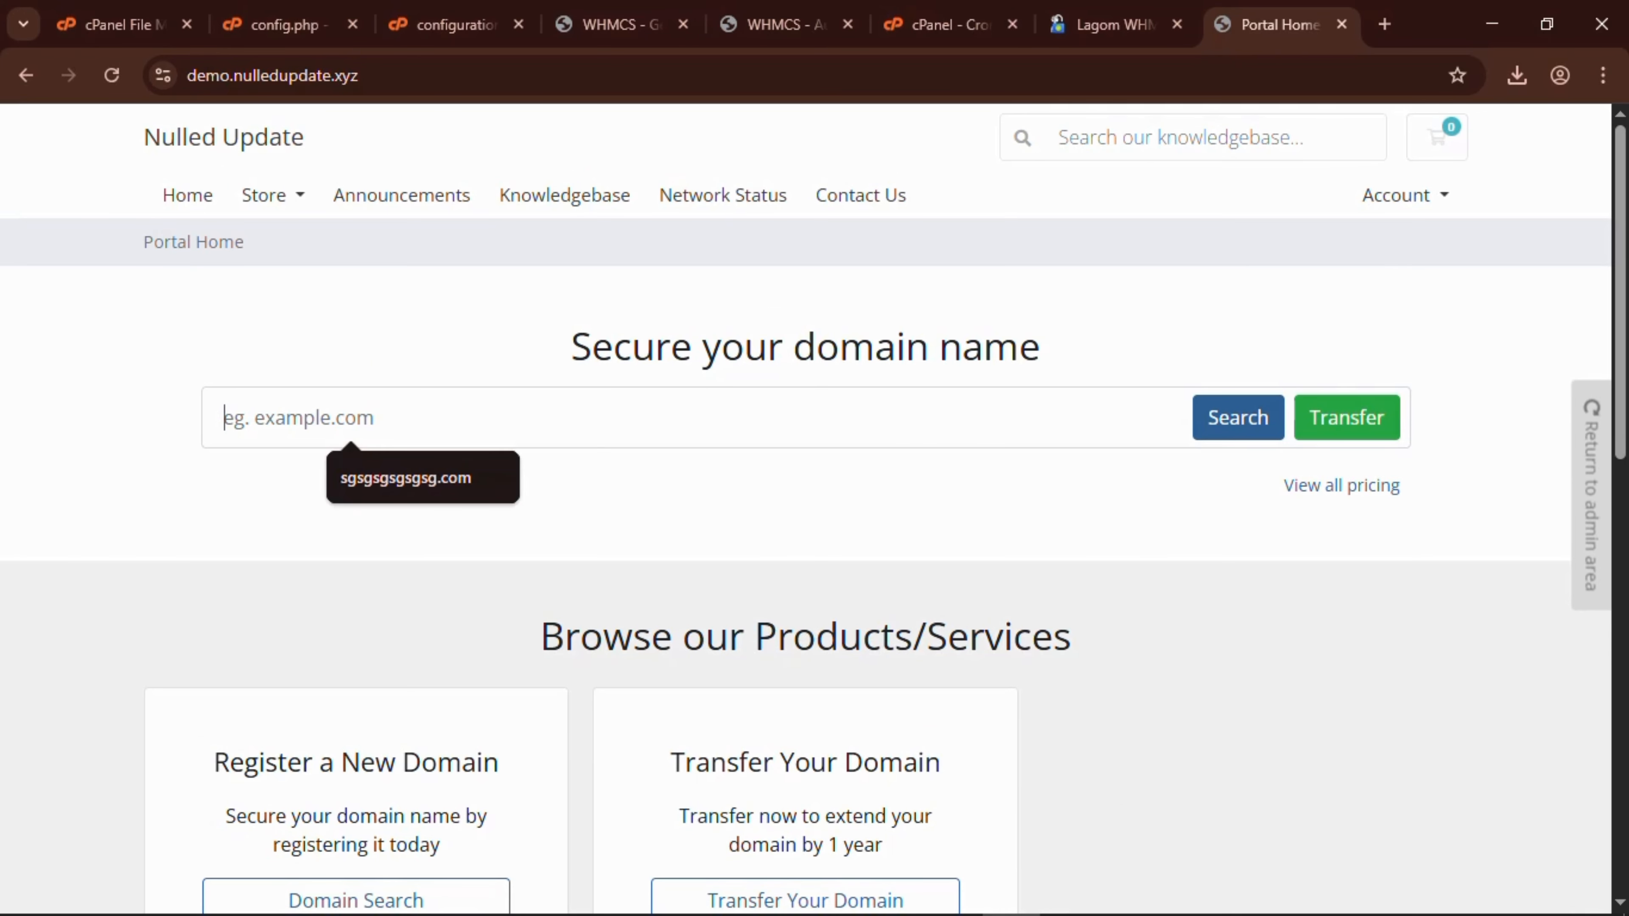
Search sgsgsgsgsgsg.com without a captcha, confirm it is available, and return to Cron Status.
left_click(387, 488)
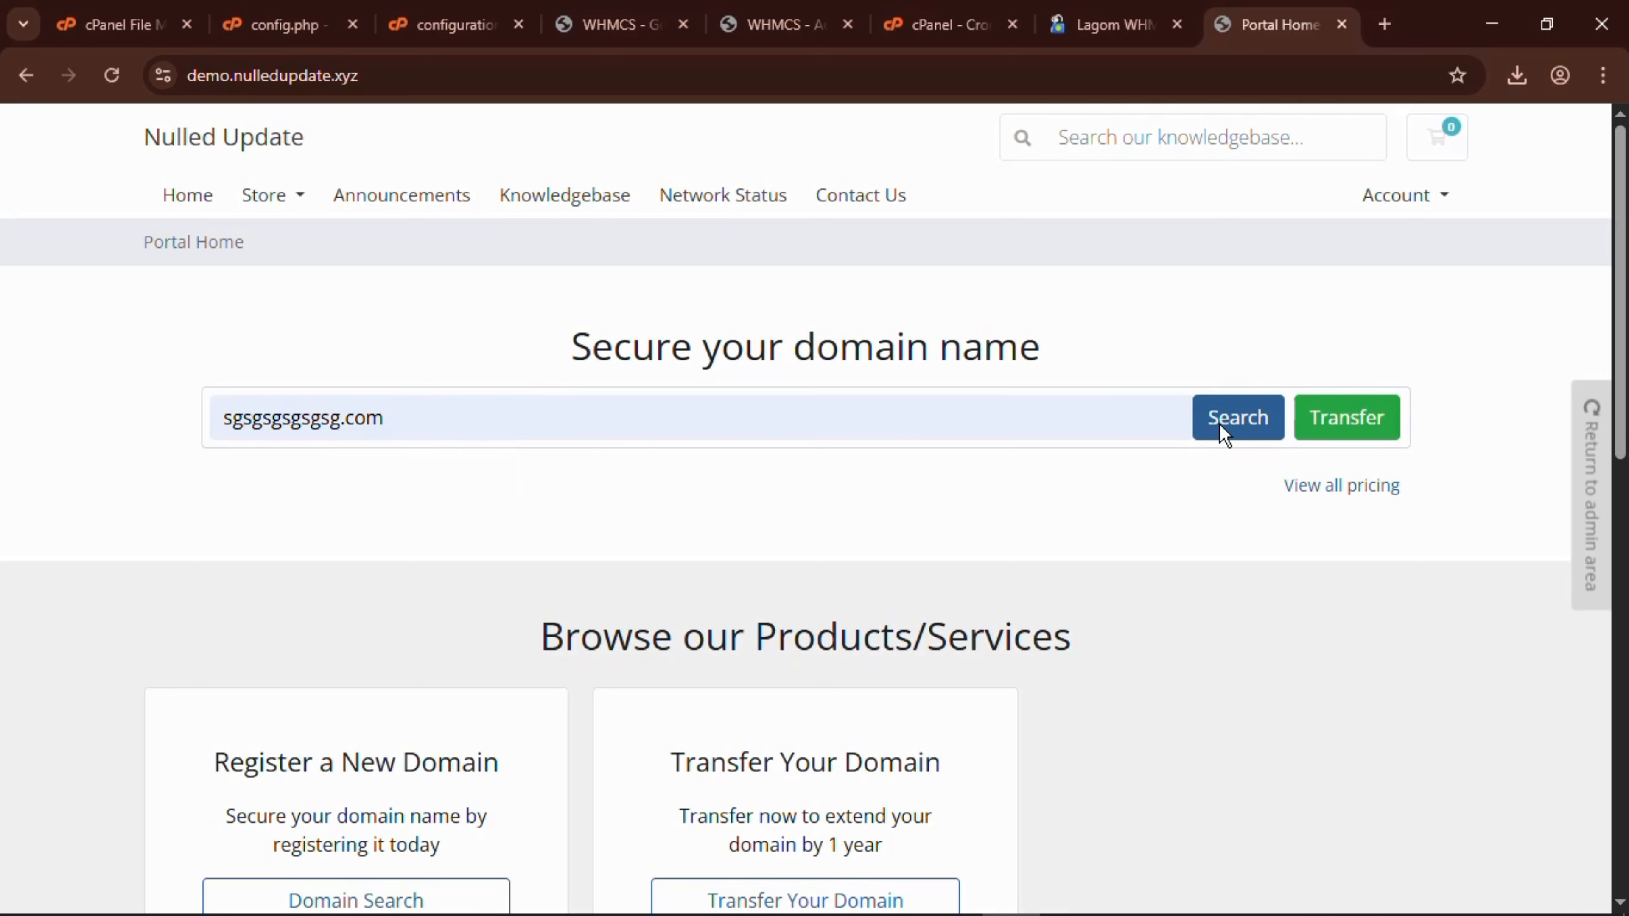
left_click(1237, 422)
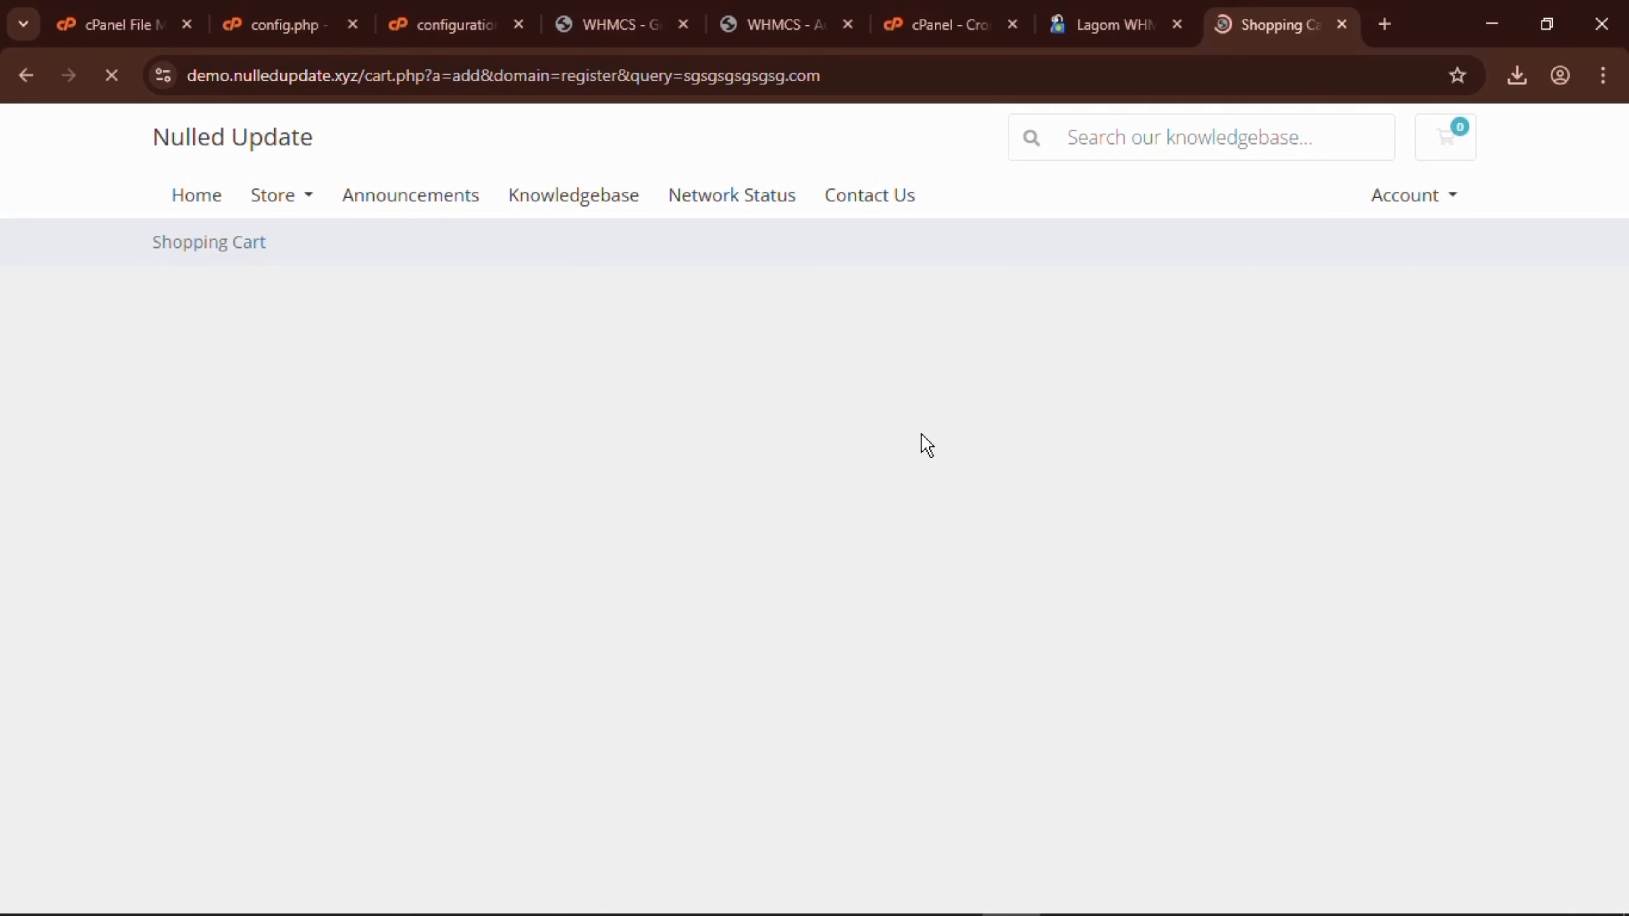
scroll(927, 444, "down", 5)
scroll(927, 445, "up", 5)
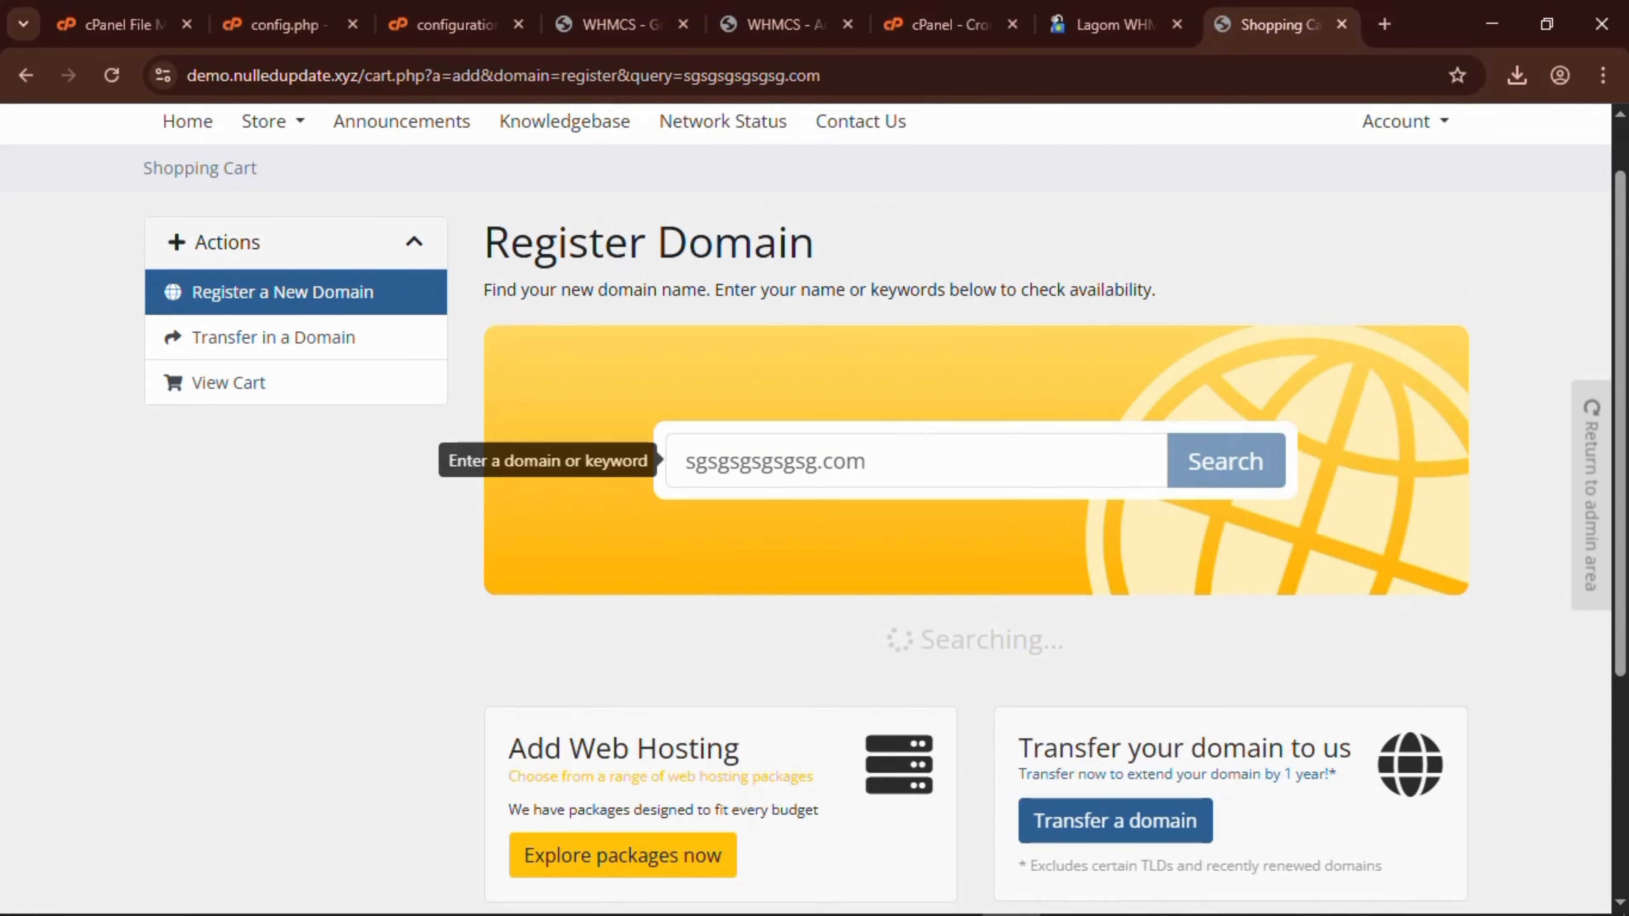
scroll(1141, 404, "down", 3)
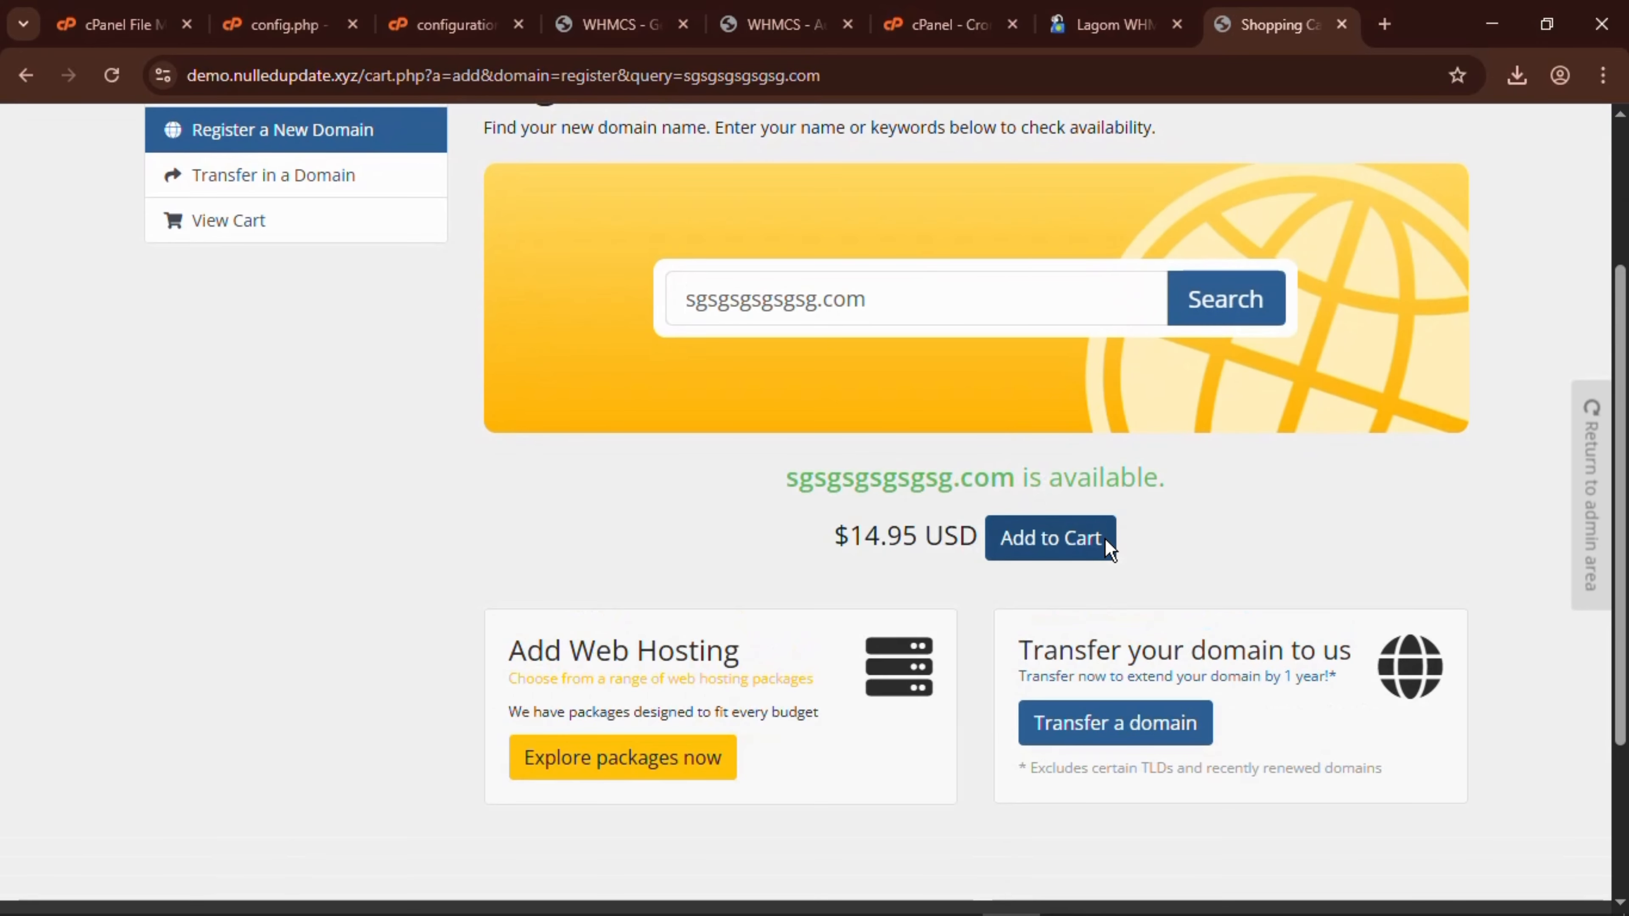
scroll(1284, 369, "up", 3)
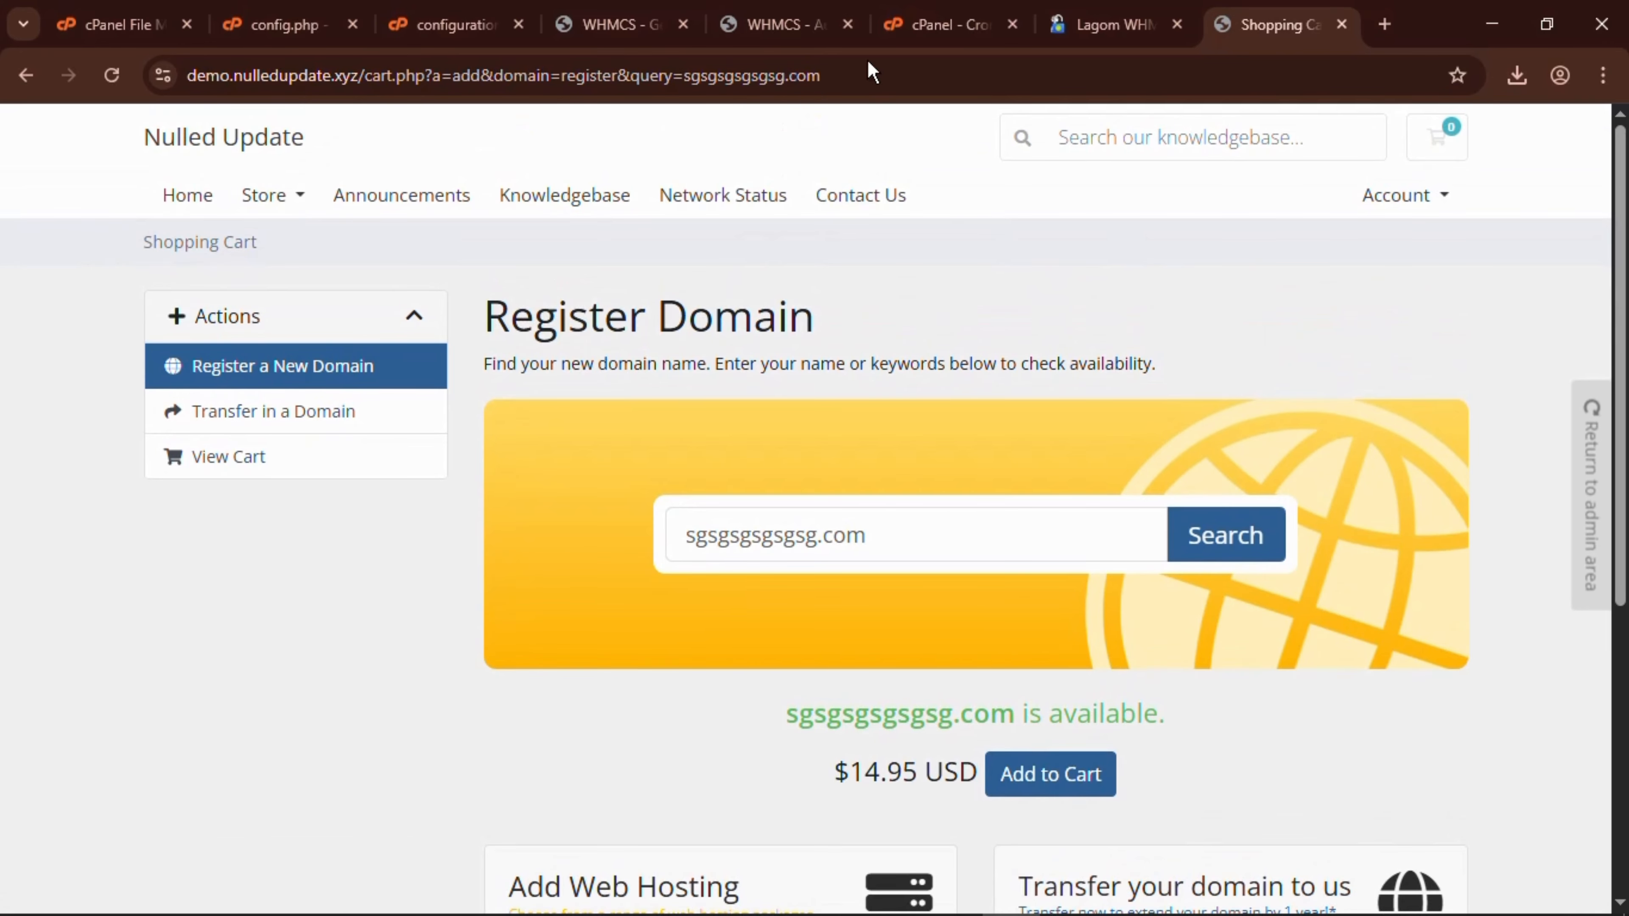
left_click(774, 11)
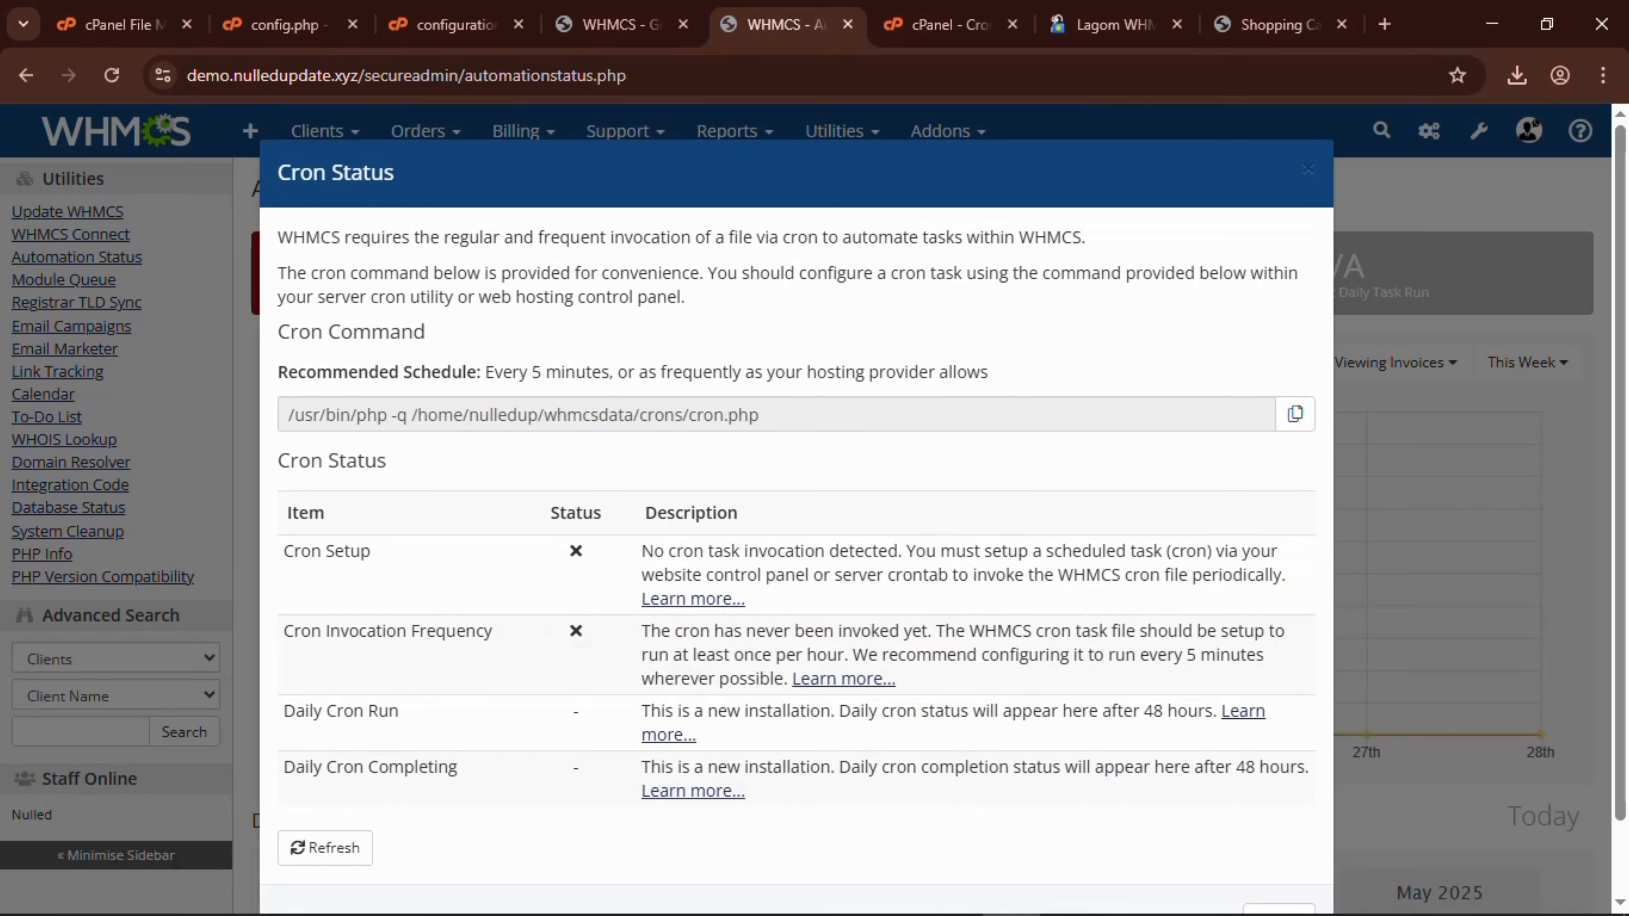
Refresh the Cron Status three times (still no cron detected), then bring up the crons config.php.
scroll(795, 513, "down", 1)
left_click(356, 763)
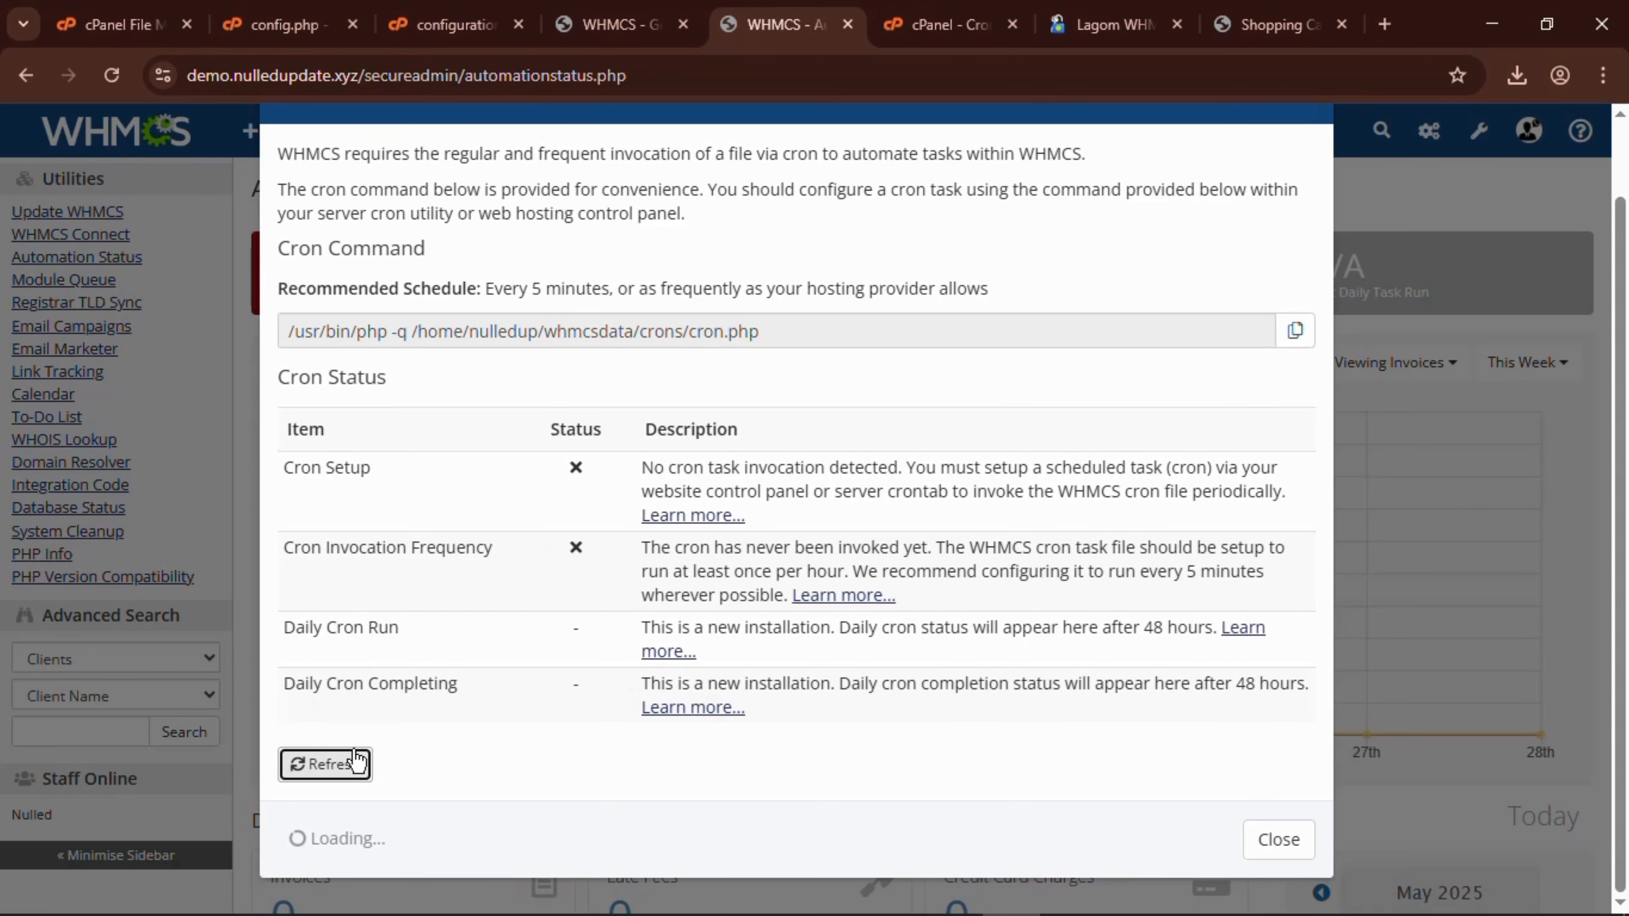
left_click(333, 763)
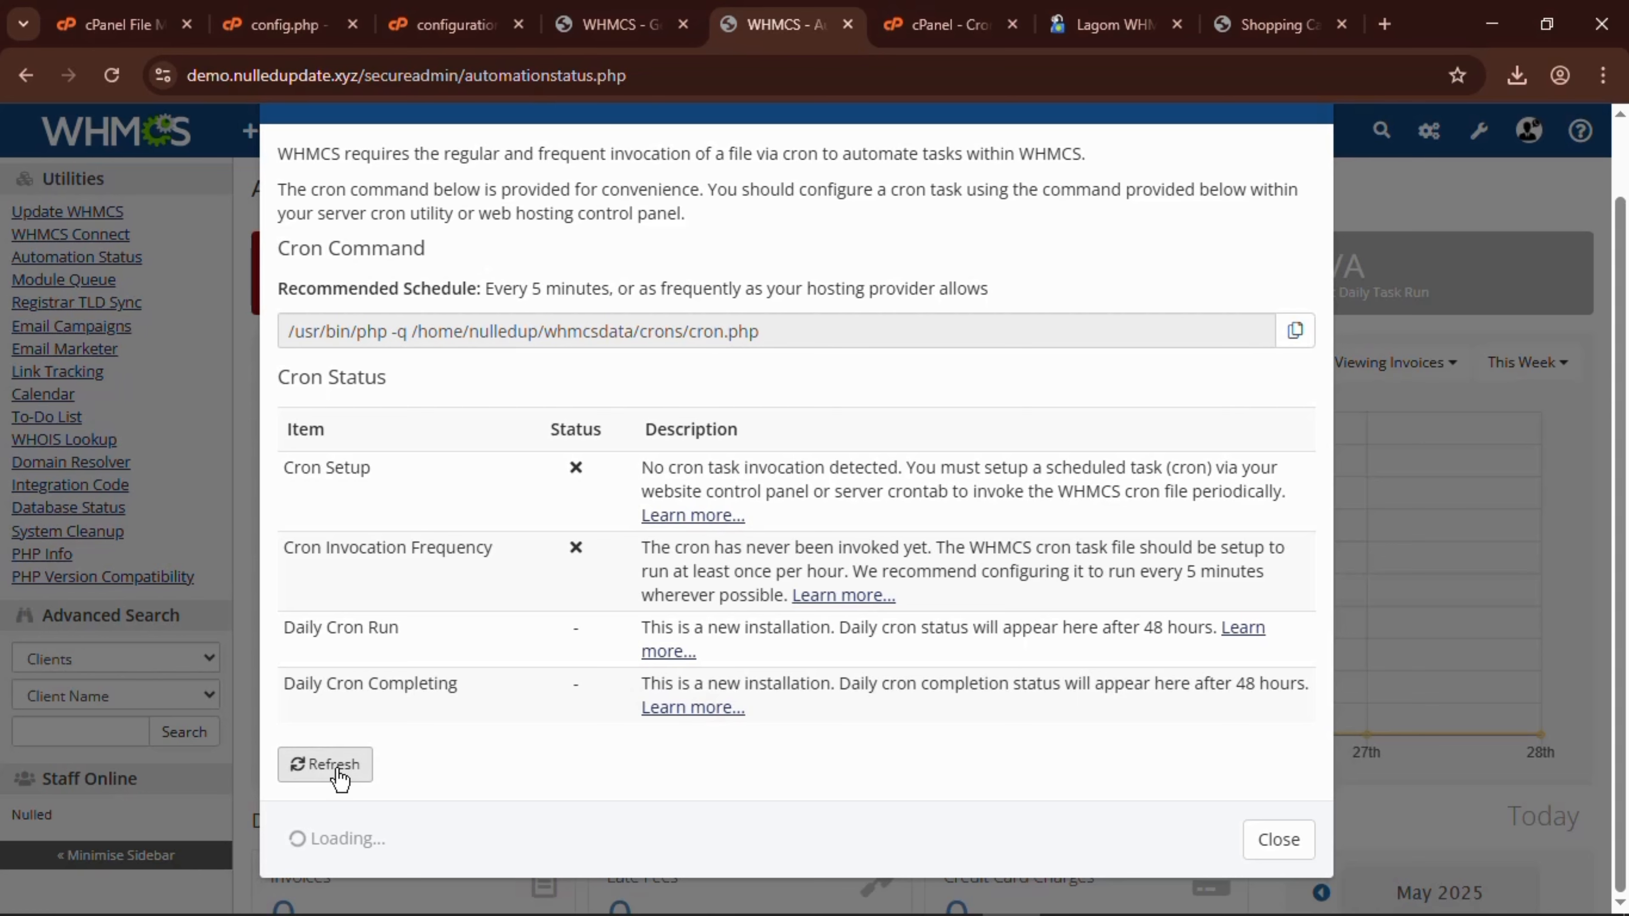
left_click(324, 767)
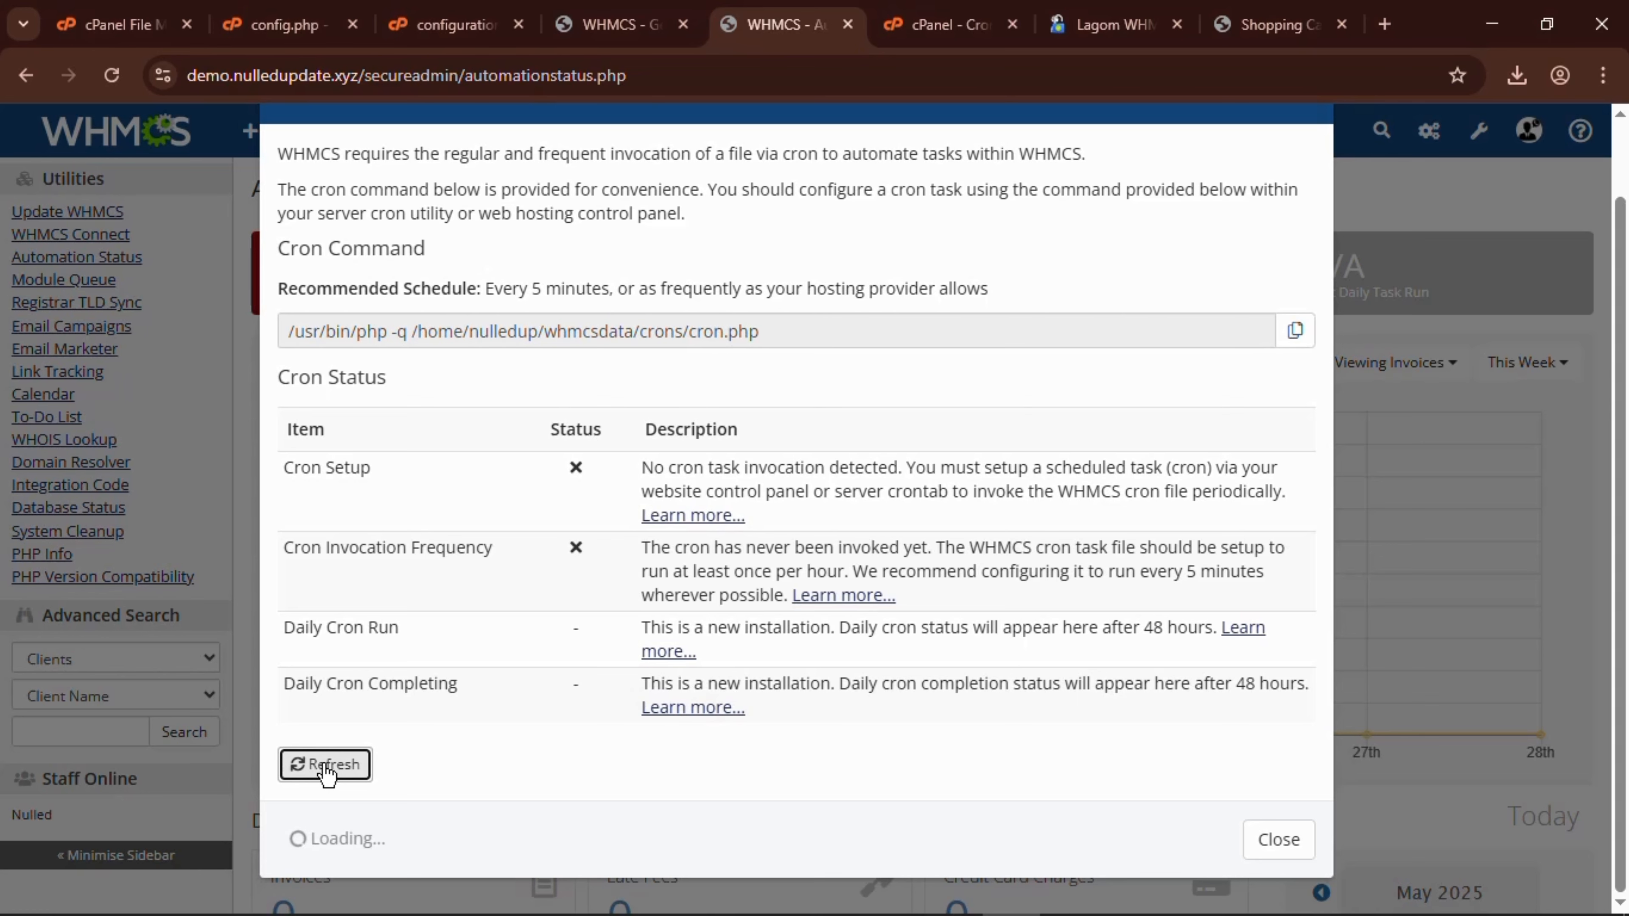
left_click(268, 9)
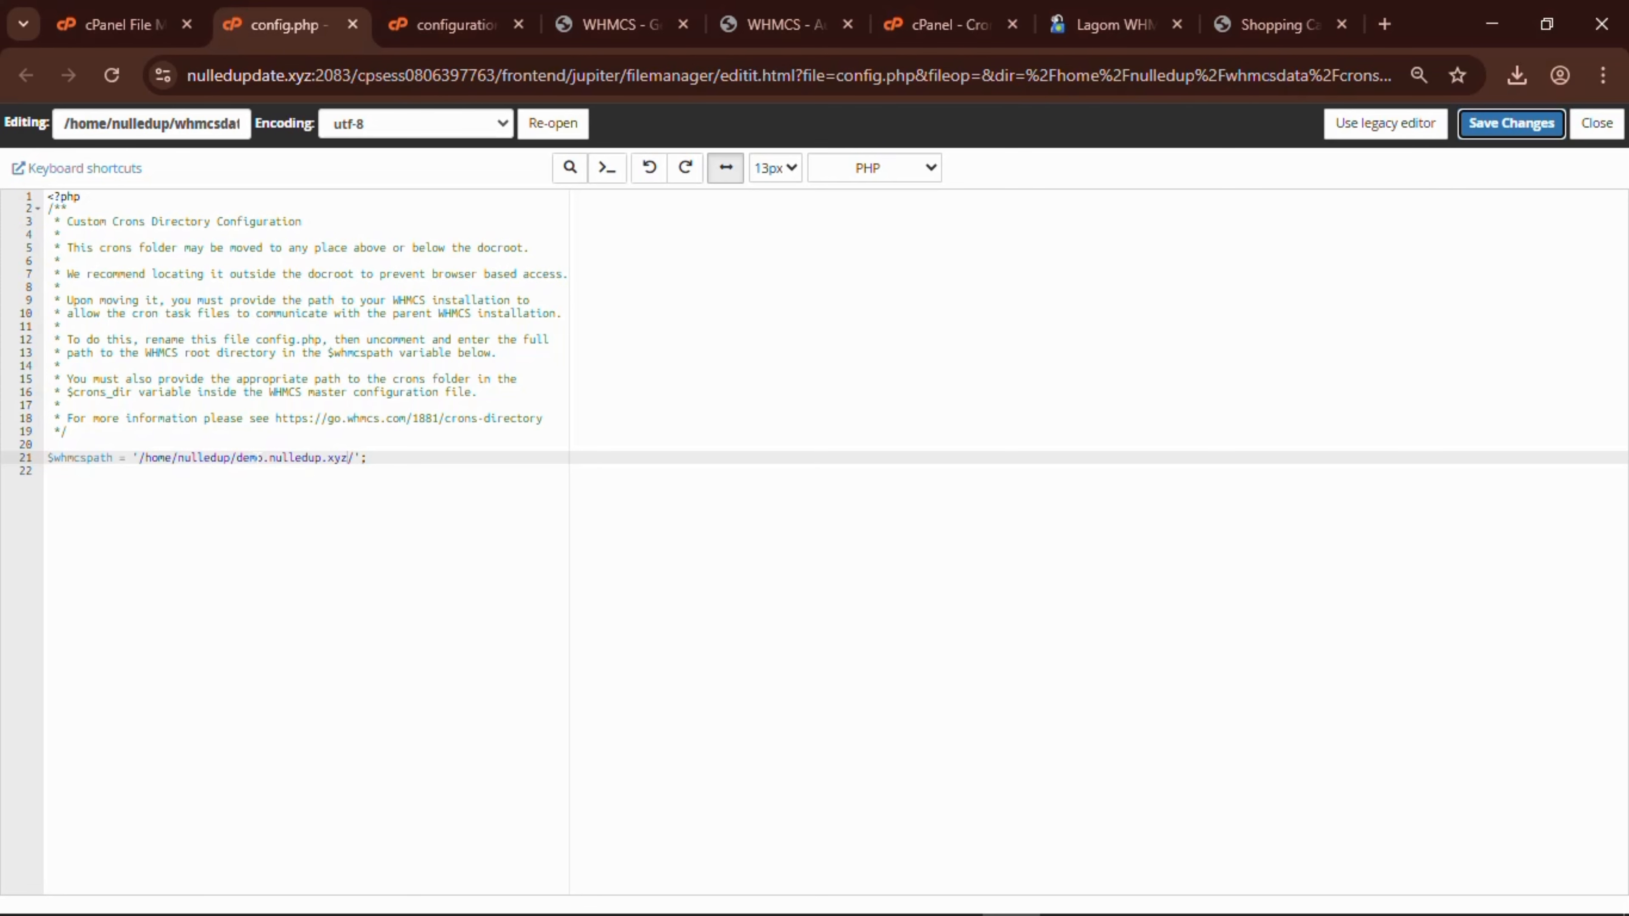
Correct line 21's $whmcspath in the crons config.php to '/home/nulledup/demo.nulledupdate.xyz/' and save it.
left_click(148, 7)
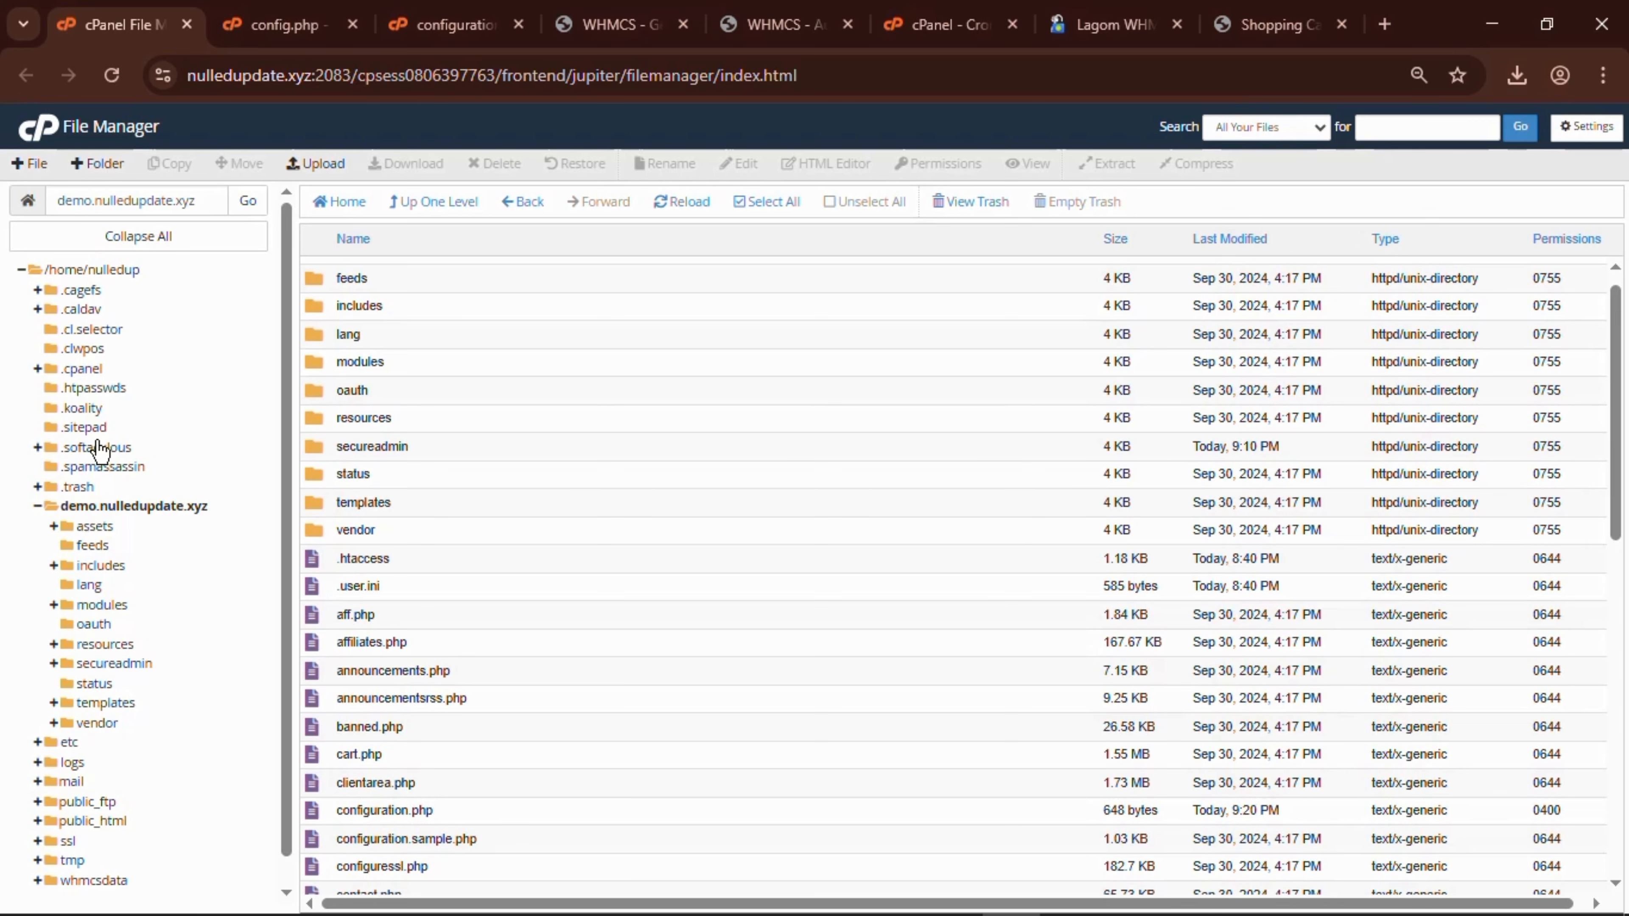
left_click(277, 26)
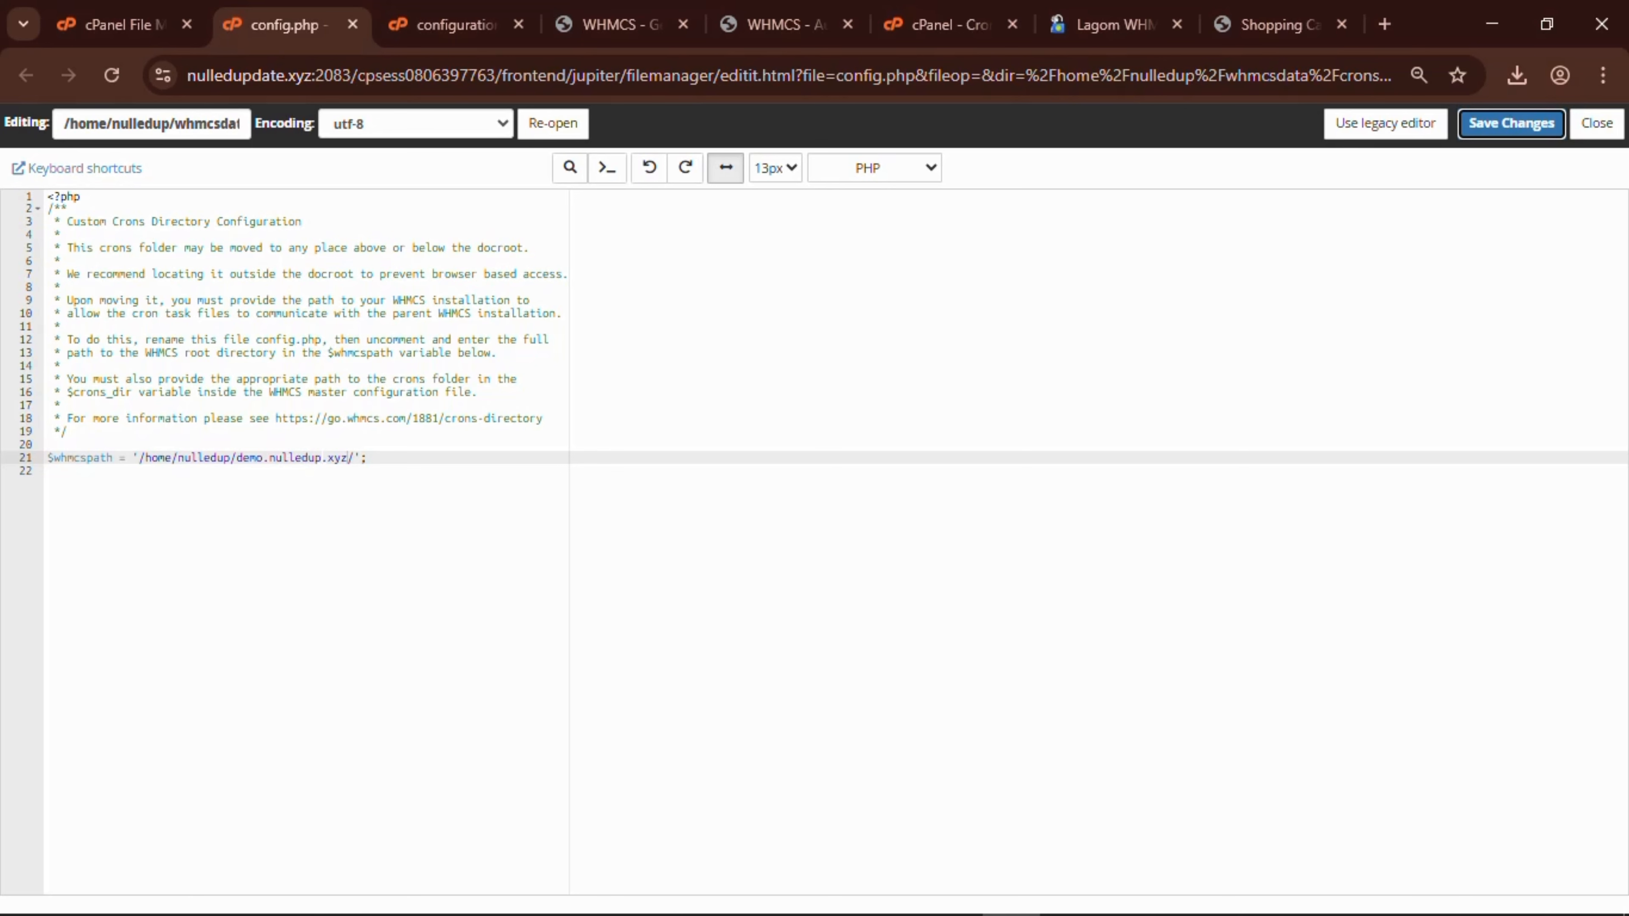
left_click(322, 457)
type("date")
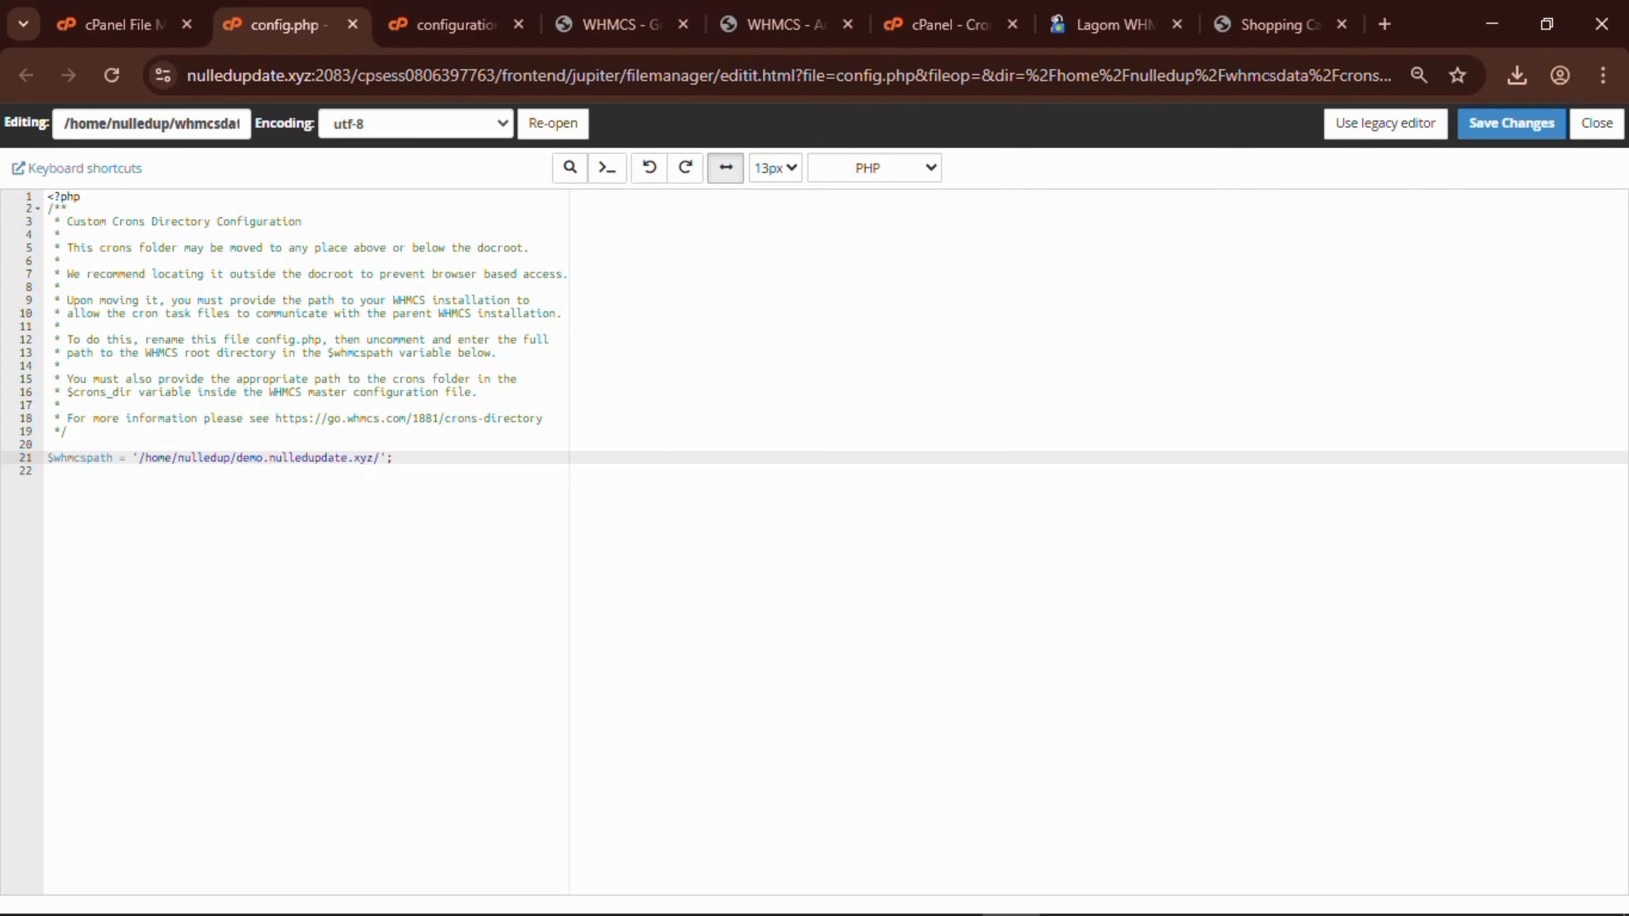
left_click(1520, 130)
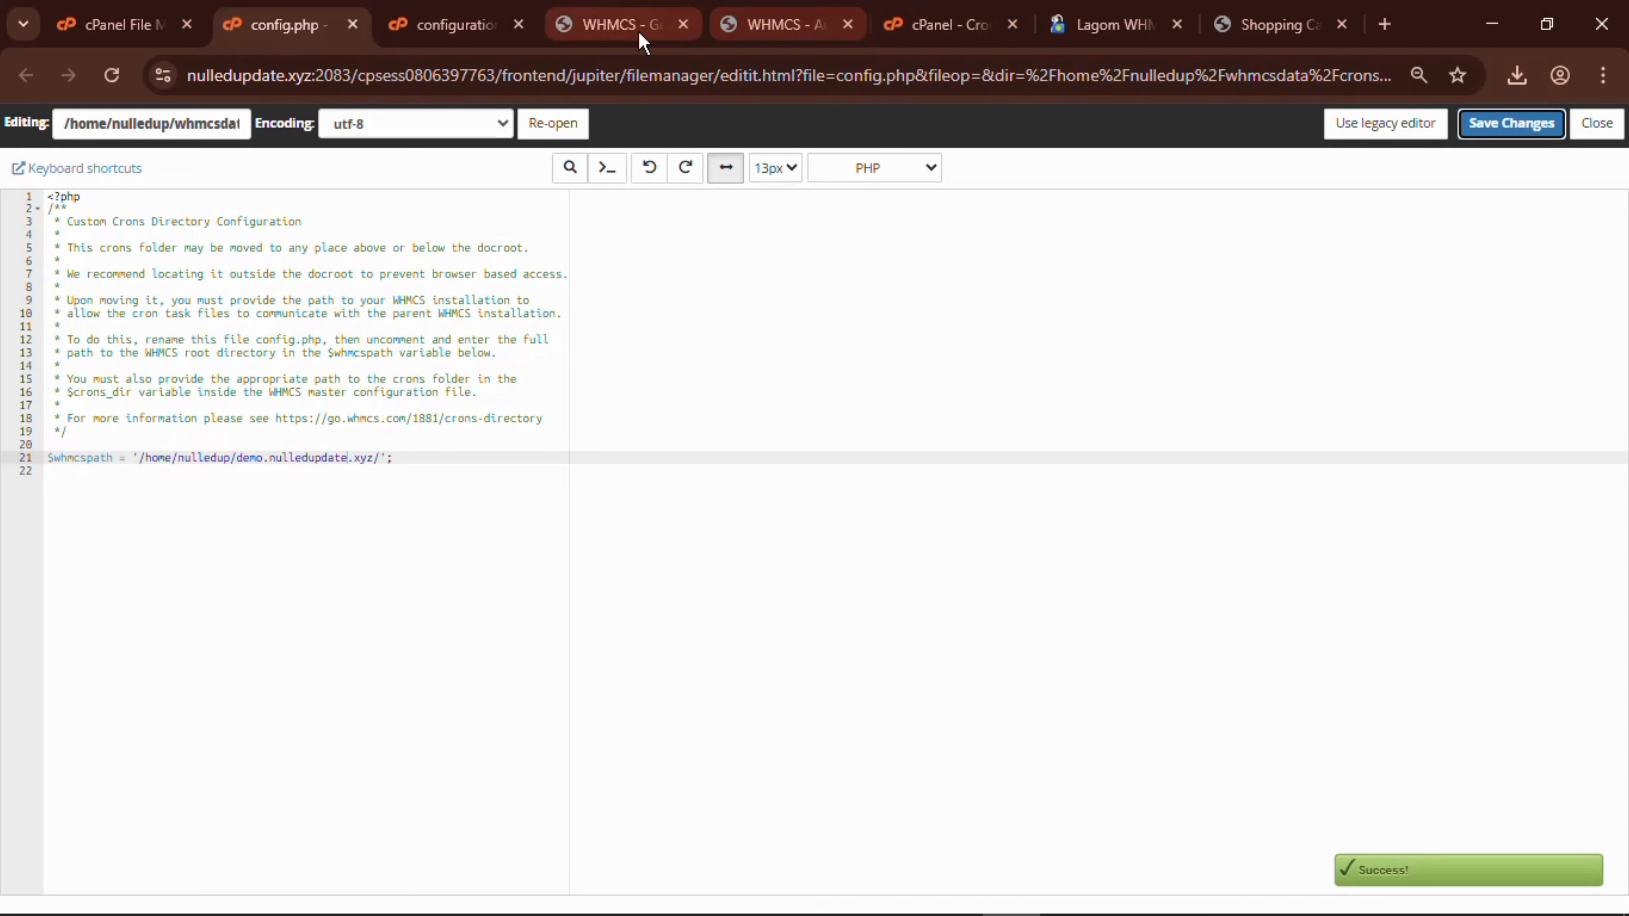
left_click(772, 27)
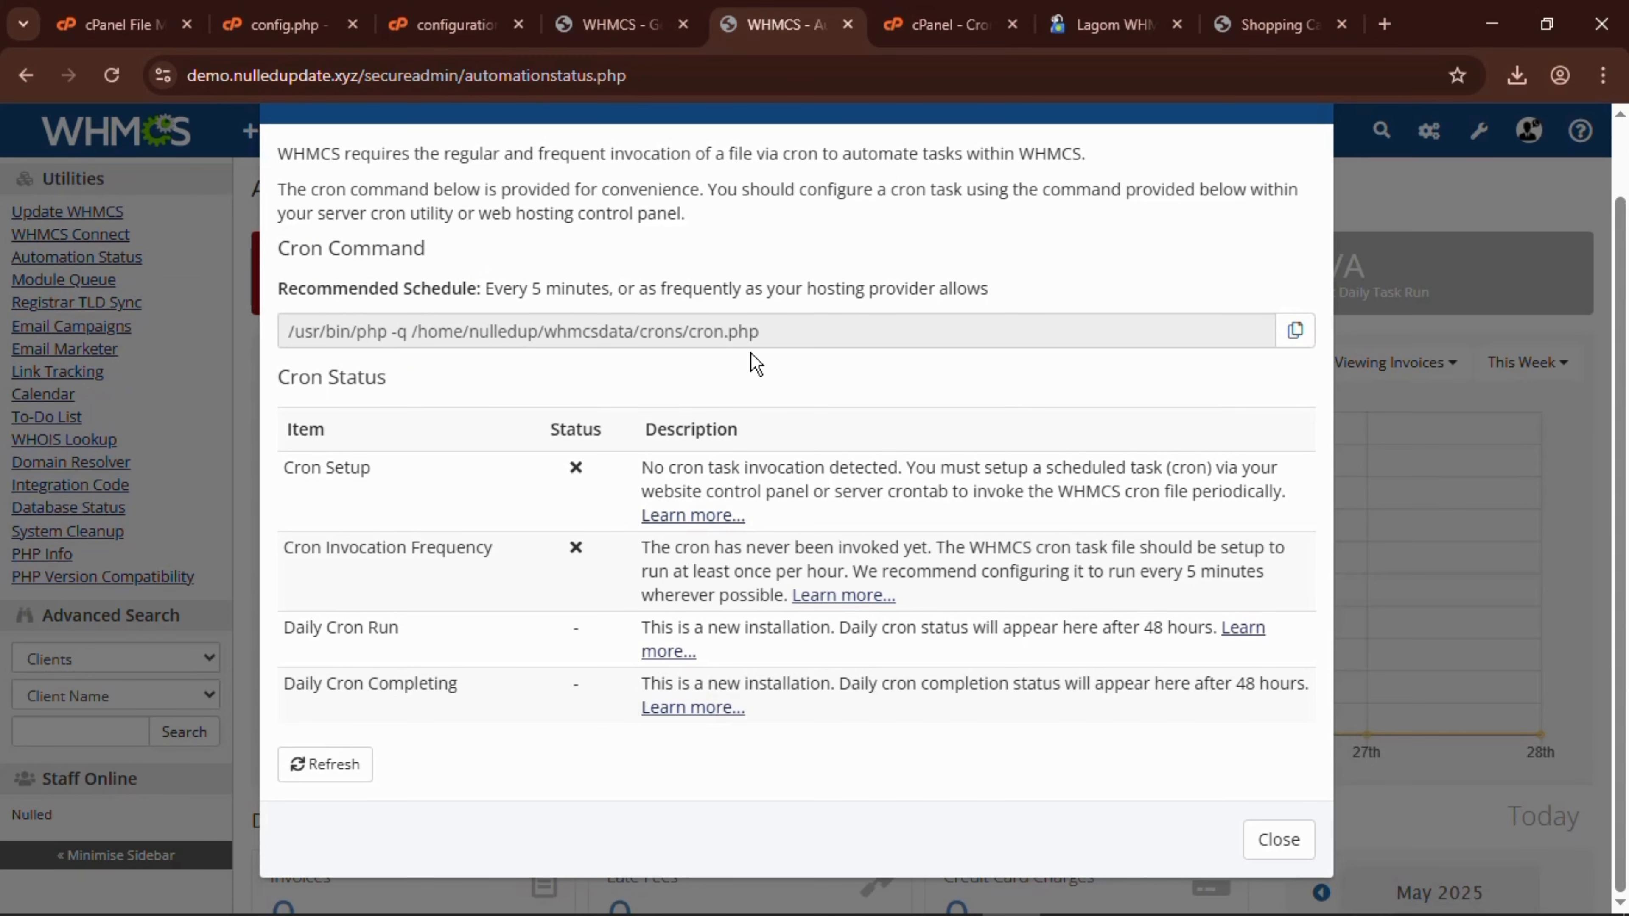
Under Captcha for Select Forms, uncheck Domain Checker, check Login Forms, and save the Security settings.
left_click(617, 26)
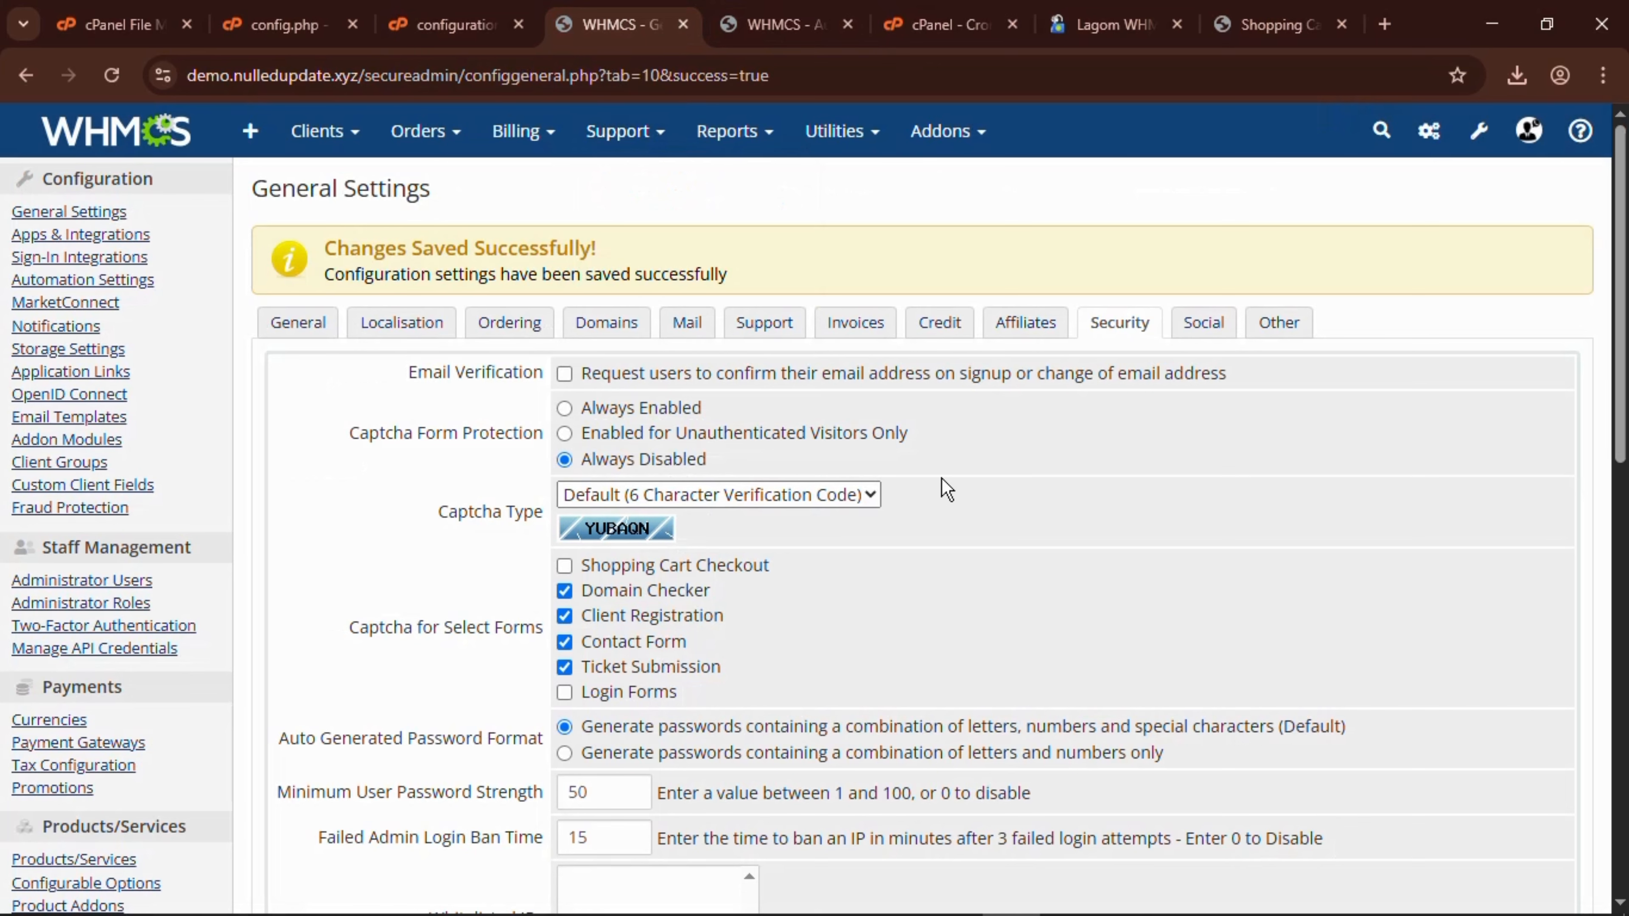
scroll(940, 485, "down", 2)
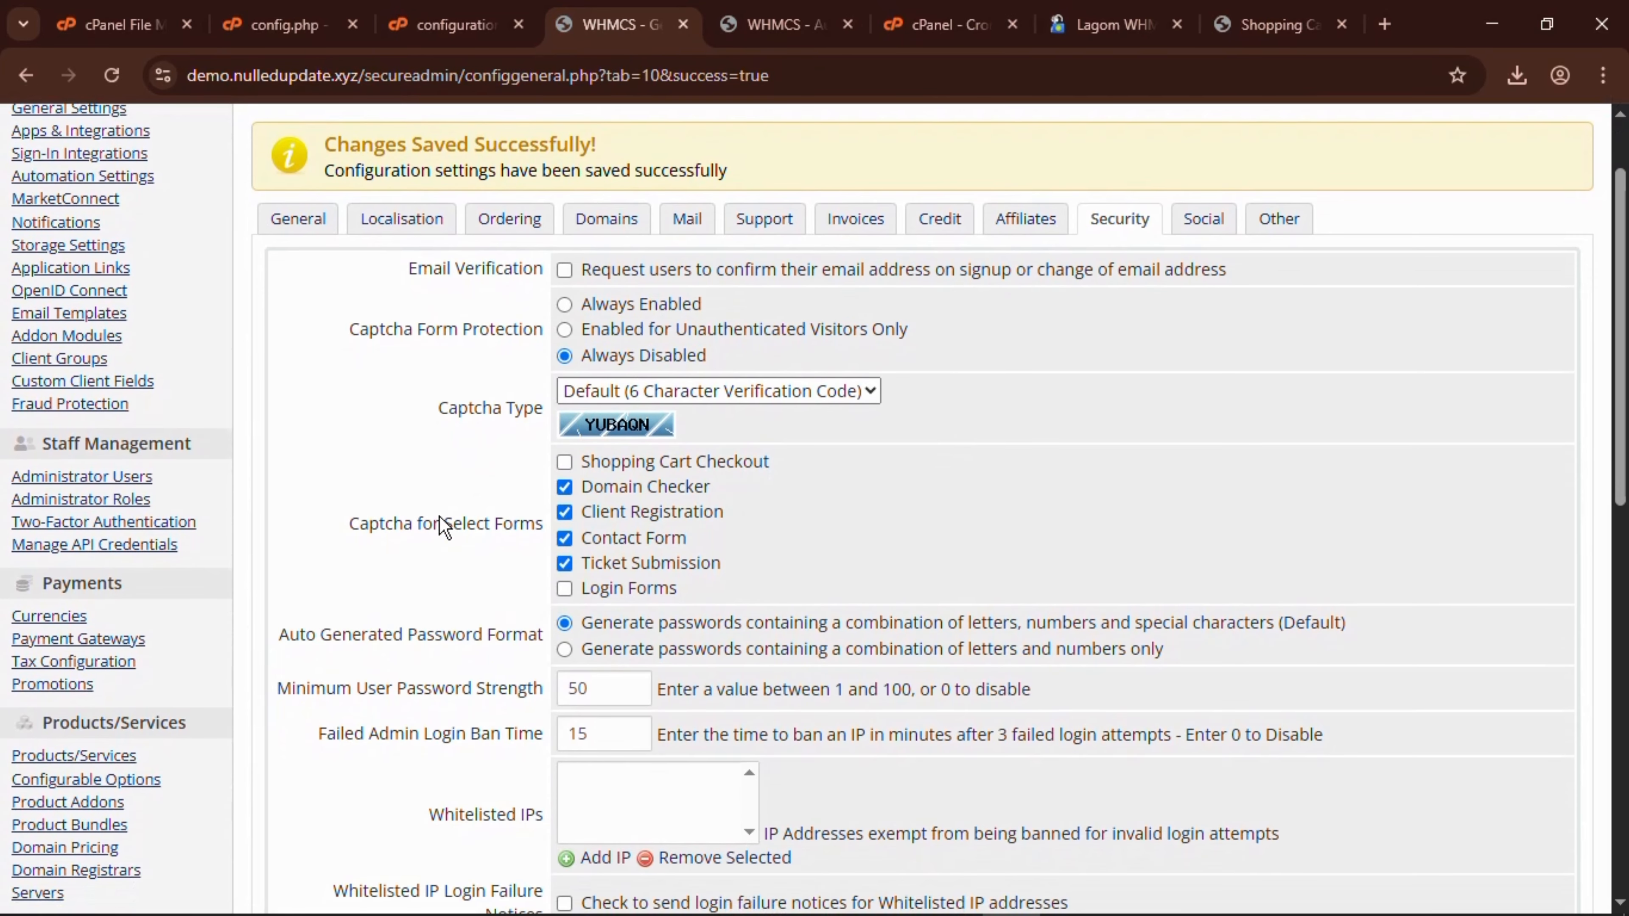
left_click_drag(329, 535, 479, 550)
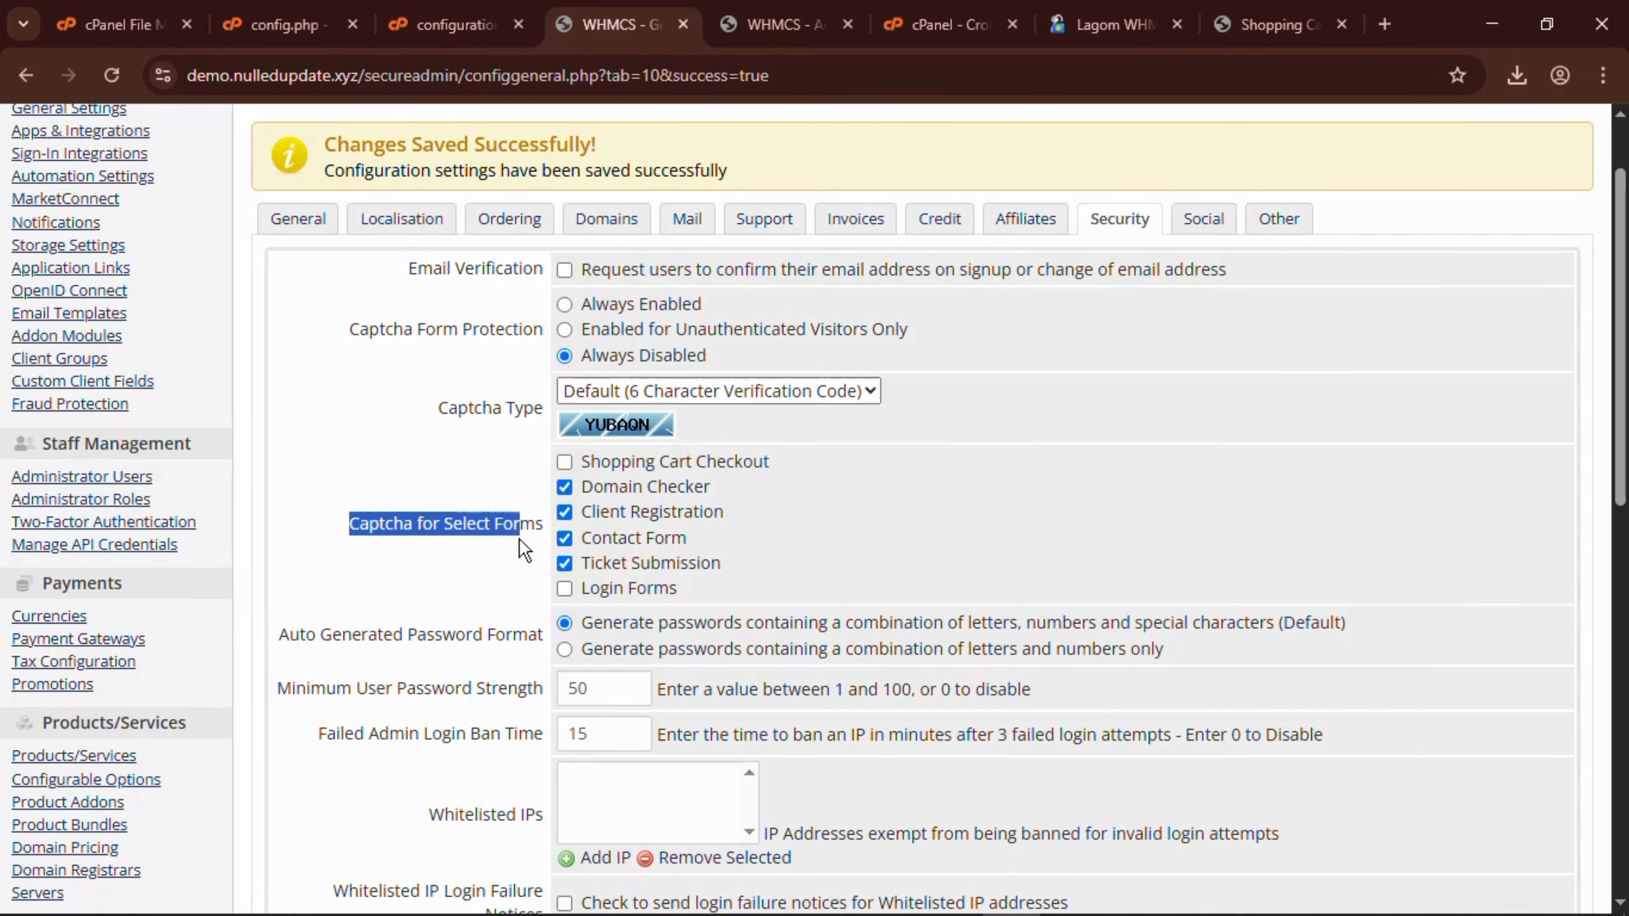
mouse_move(583, 486)
left_mouse_down()
mouse_move(705, 486)
mouse_move(565, 491)
left_mouse_up()
left_click(717, 482)
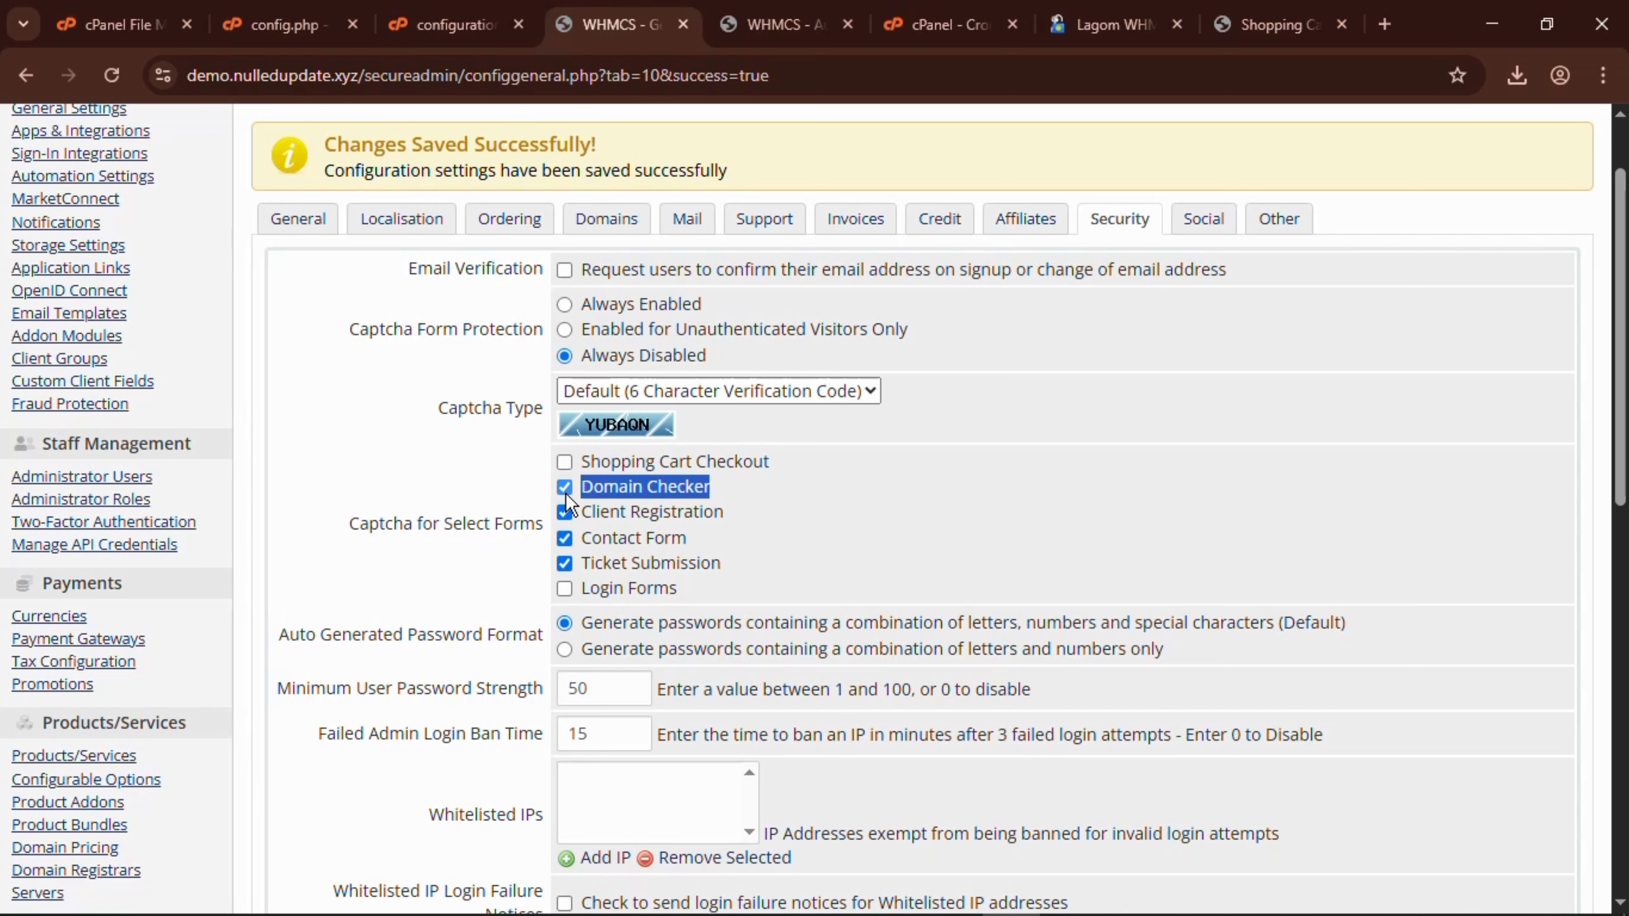
scroll(673, 534, "down", 1)
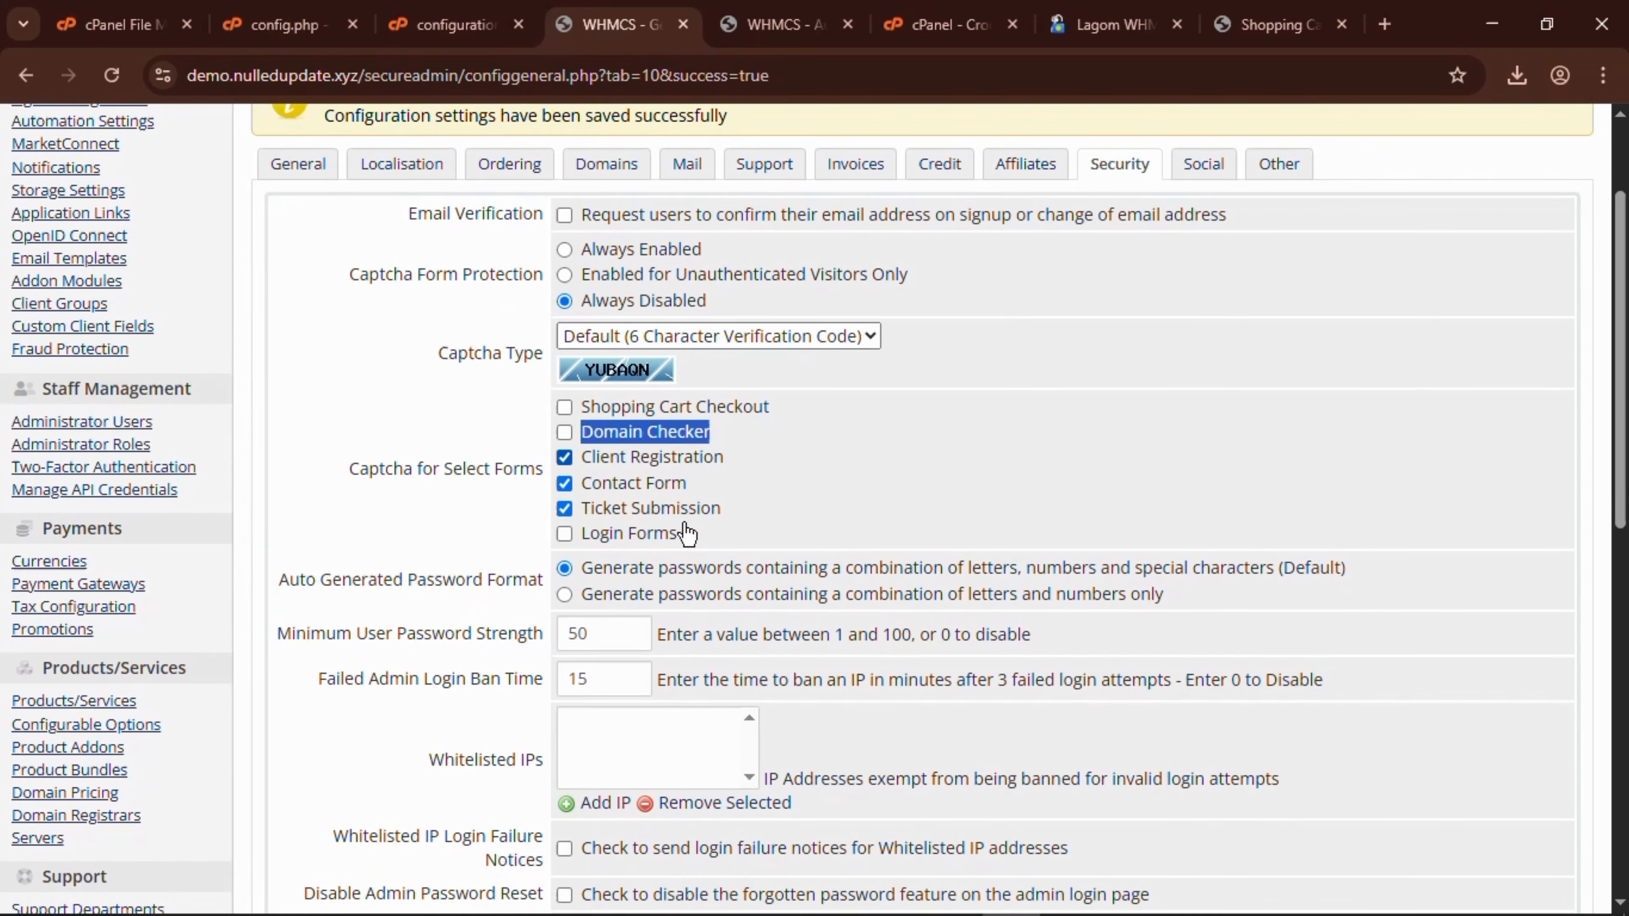
left_click(570, 500)
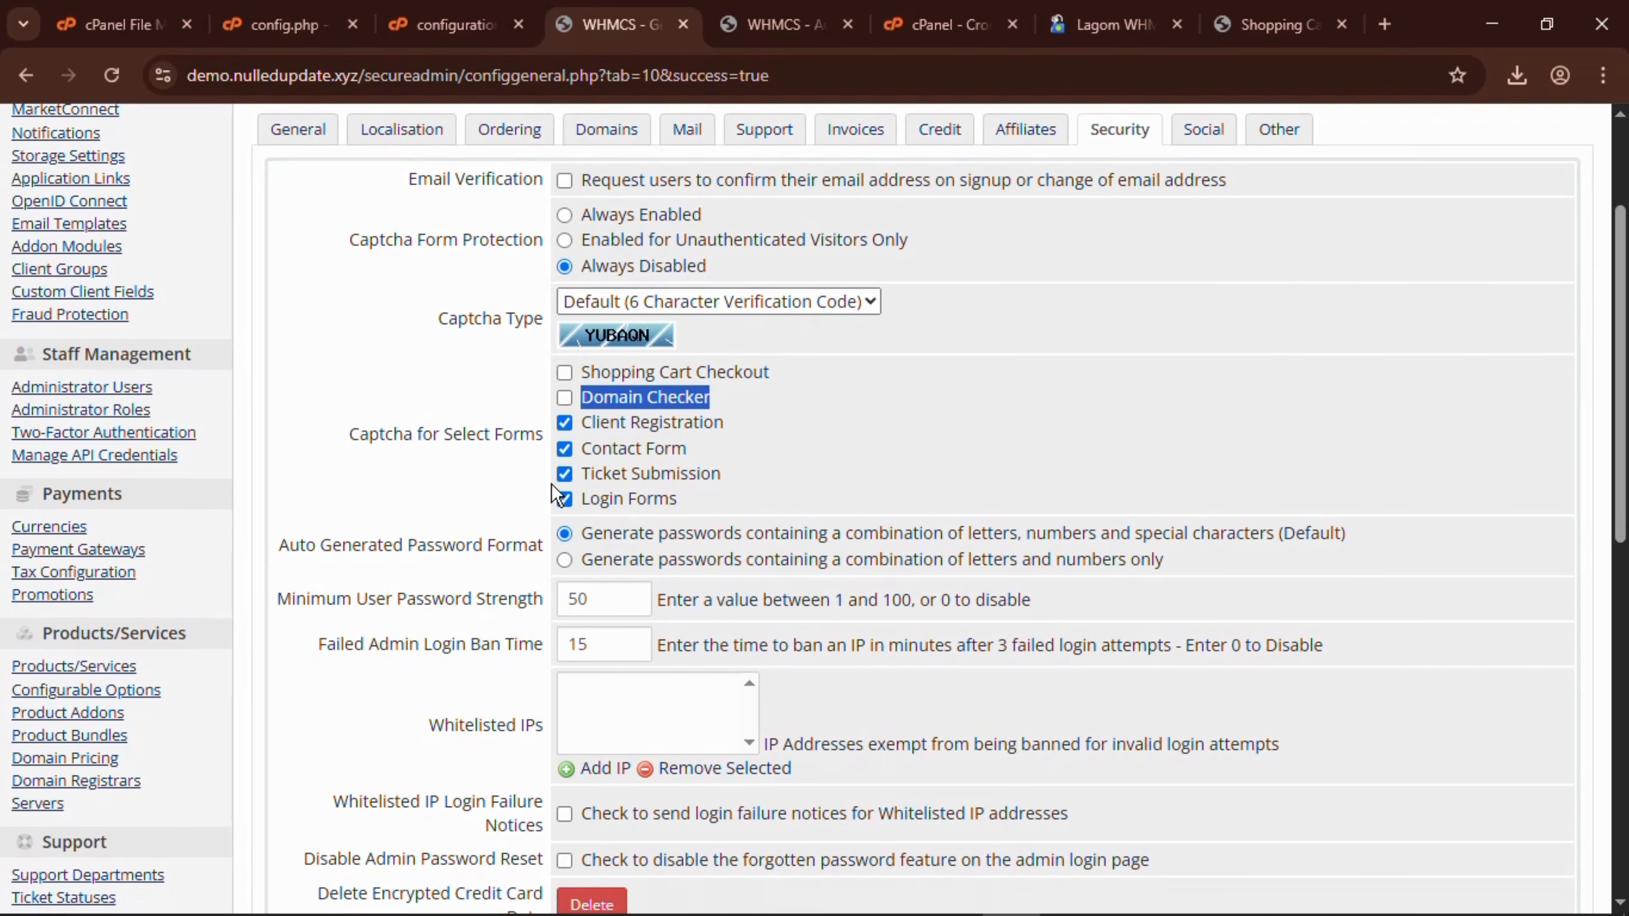
left_click(886, 409)
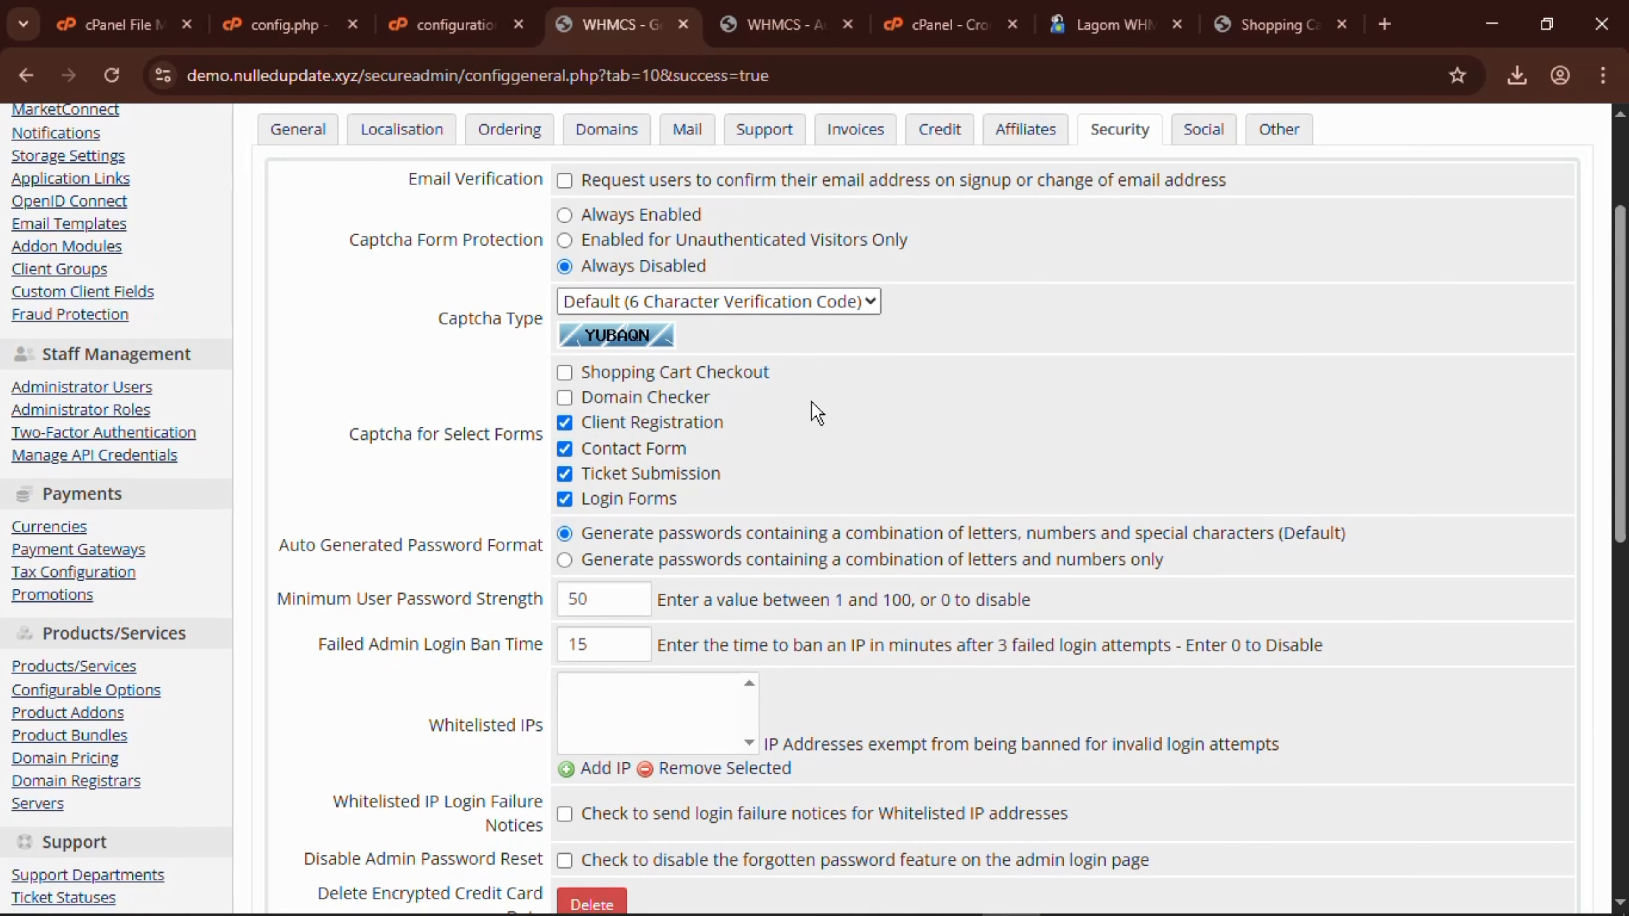
scroll(809, 404, "down", 1)
scroll(807, 406, "down", 10)
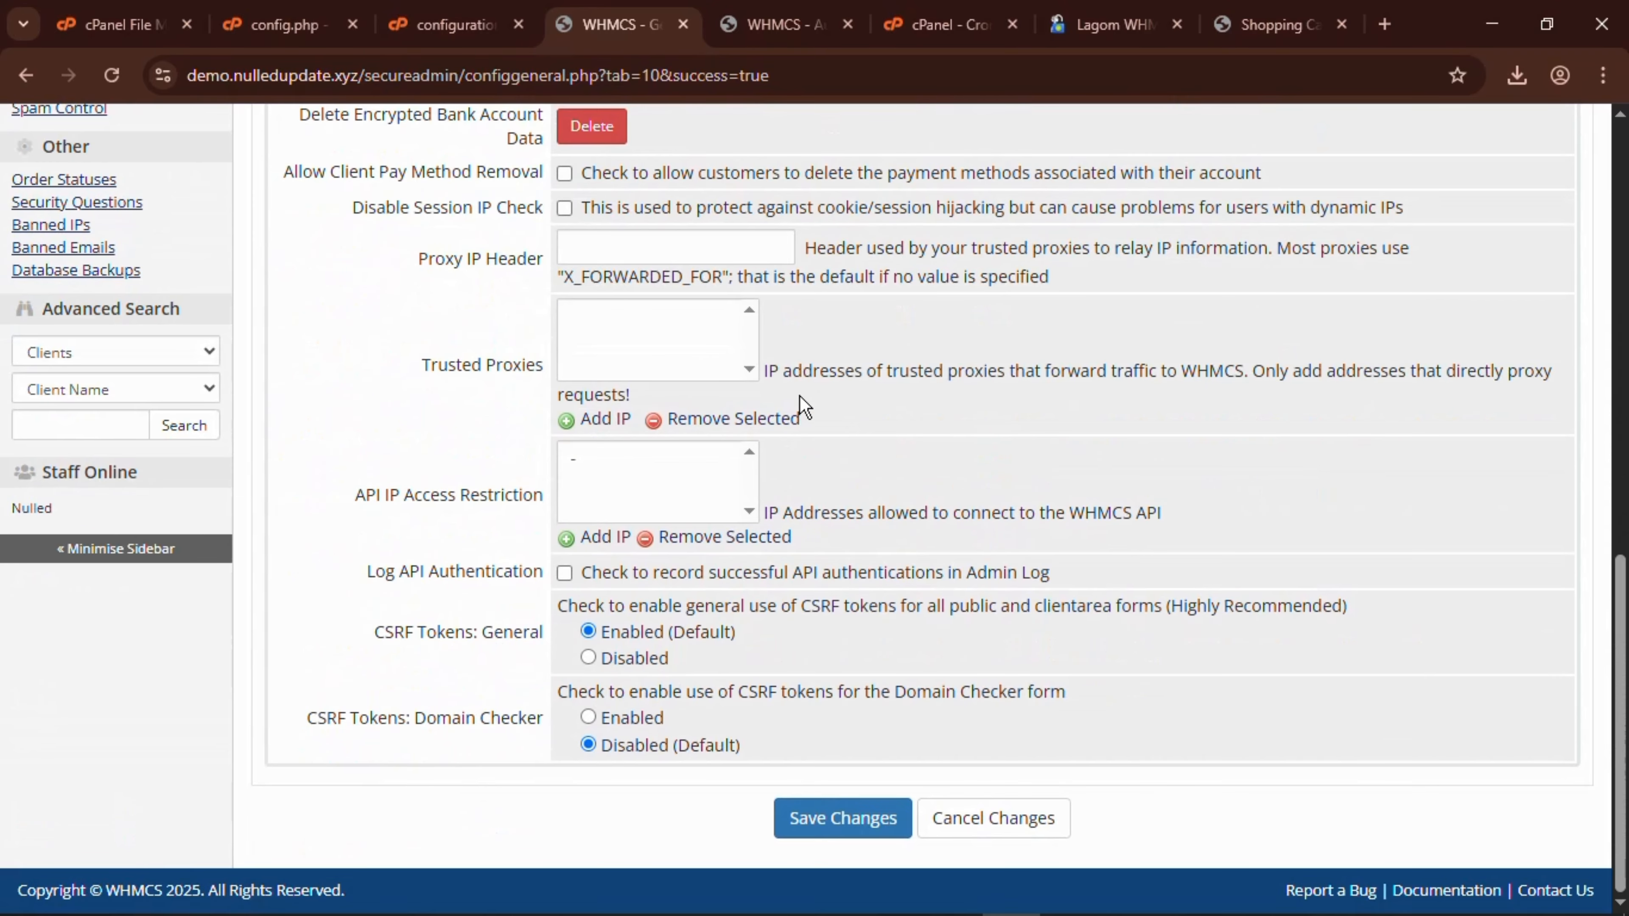
left_click(875, 824)
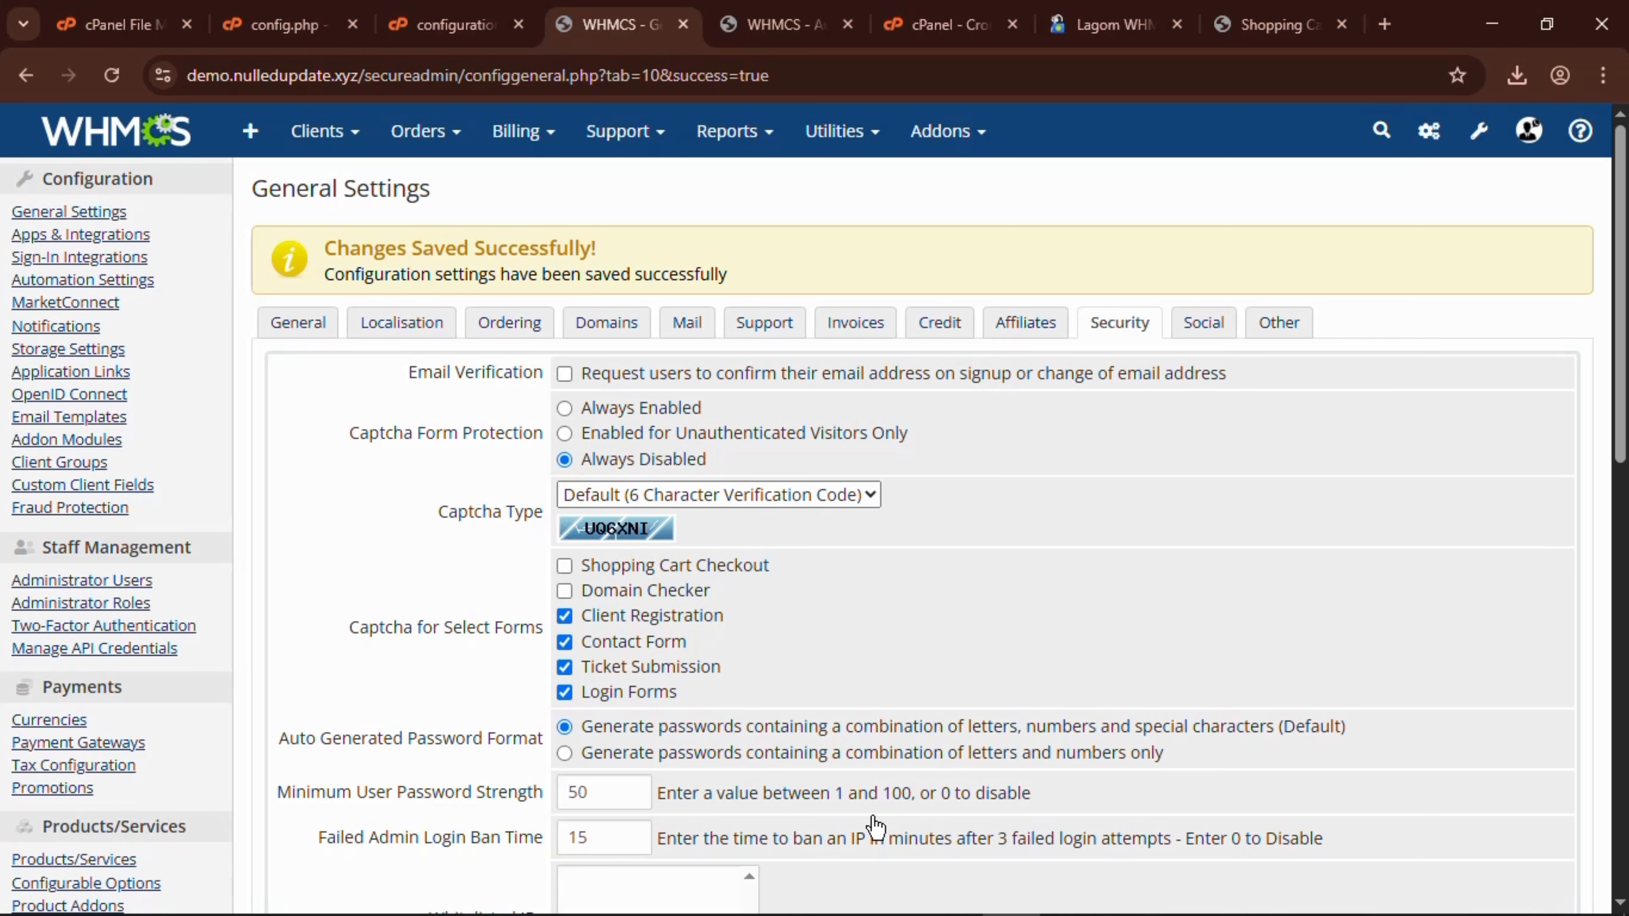
On the Other tab, lock Email Address under Locked Client/User Profile Fields and save.
left_click(1204, 323)
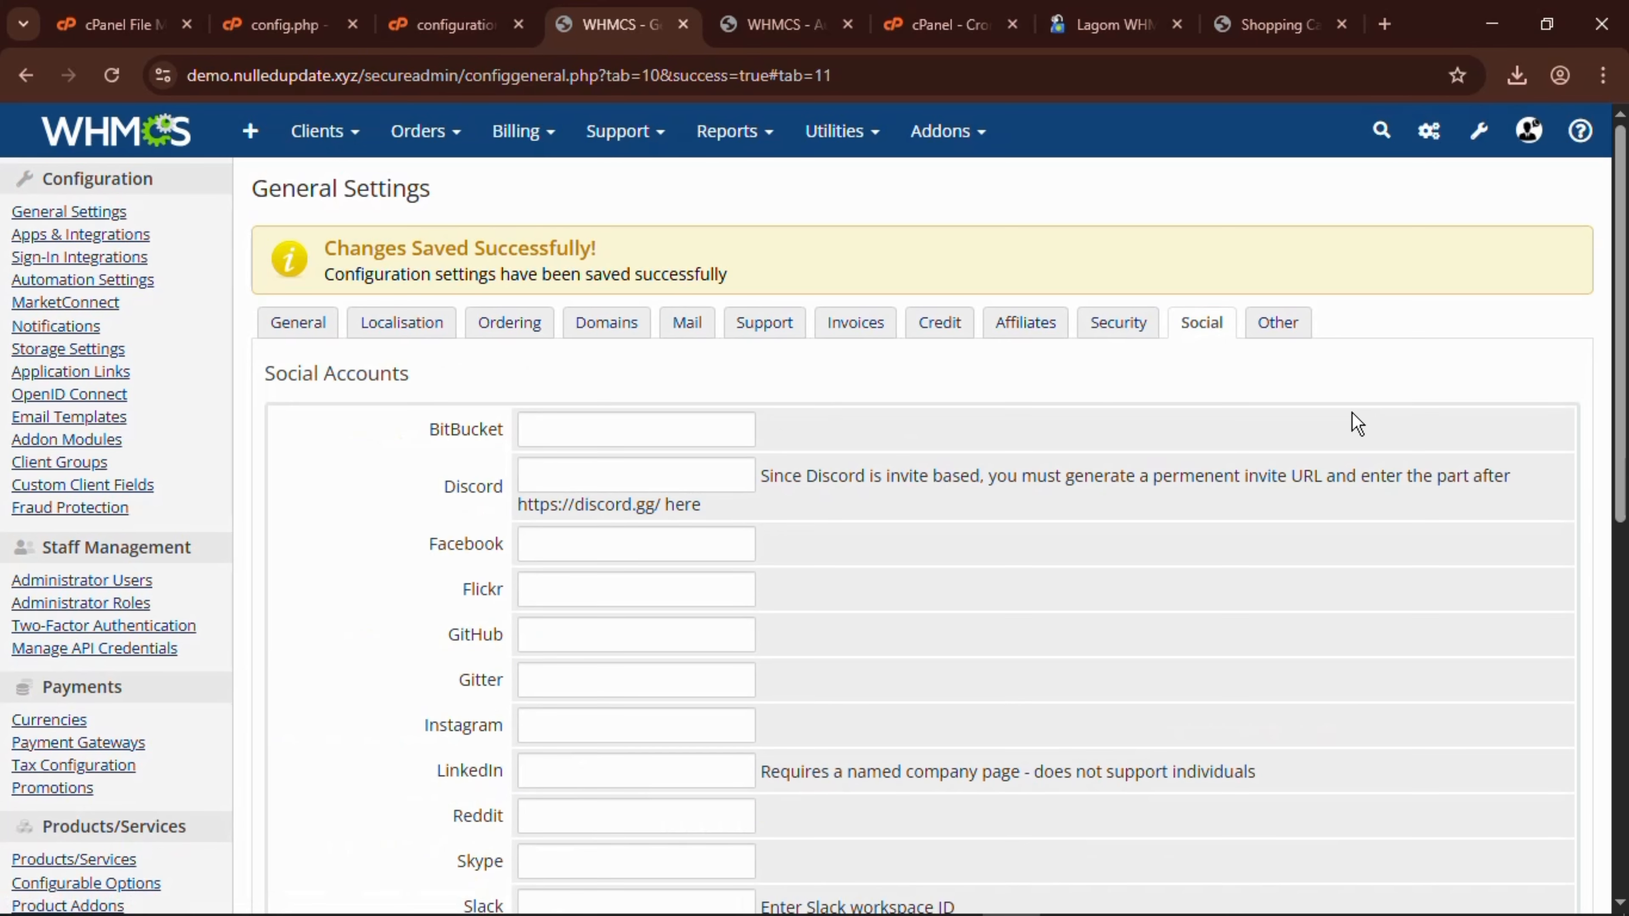
scroll(1352, 414, "down", 8)
scroll(1352, 414, "up", 7)
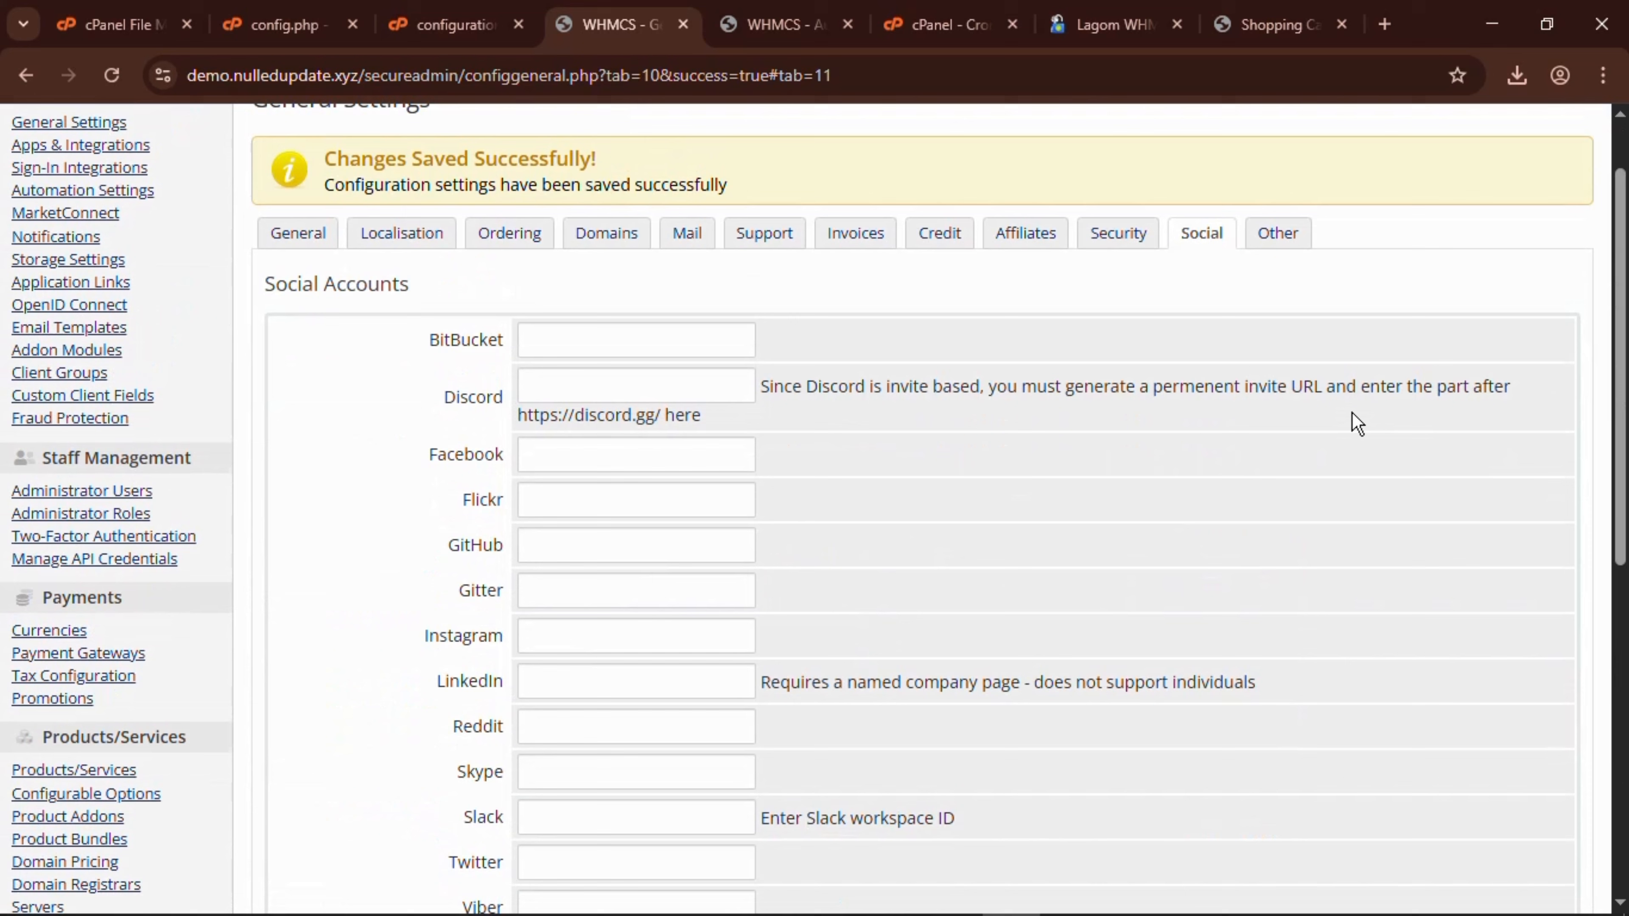
left_click(1279, 249)
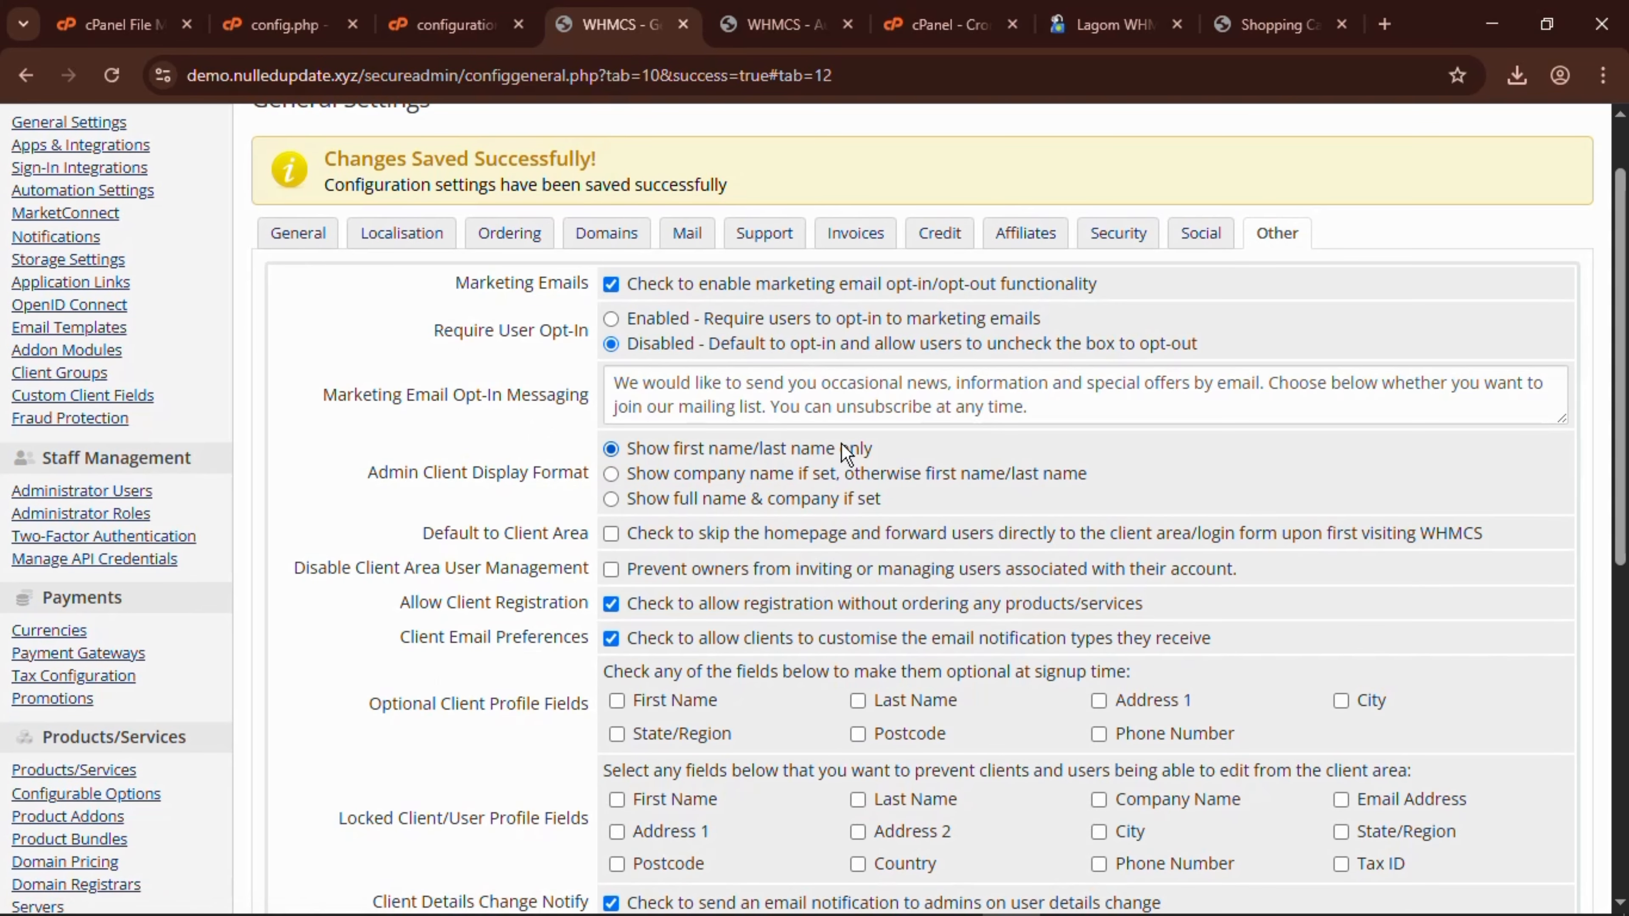
scroll(841, 444, "down", 6)
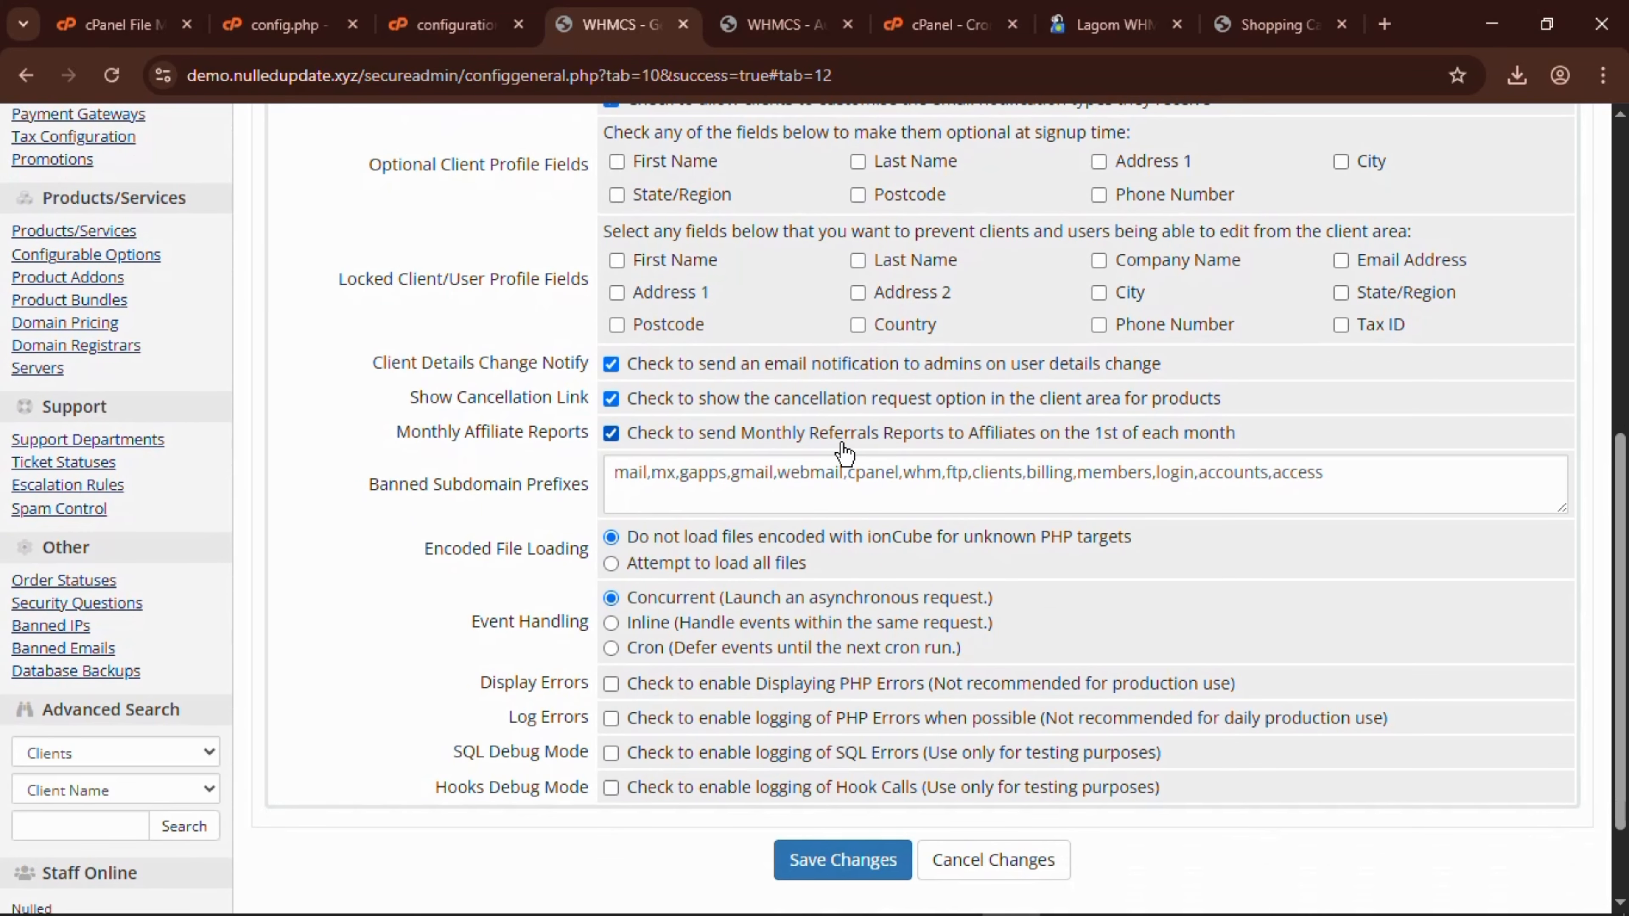
scroll(844, 454, "up", 1)
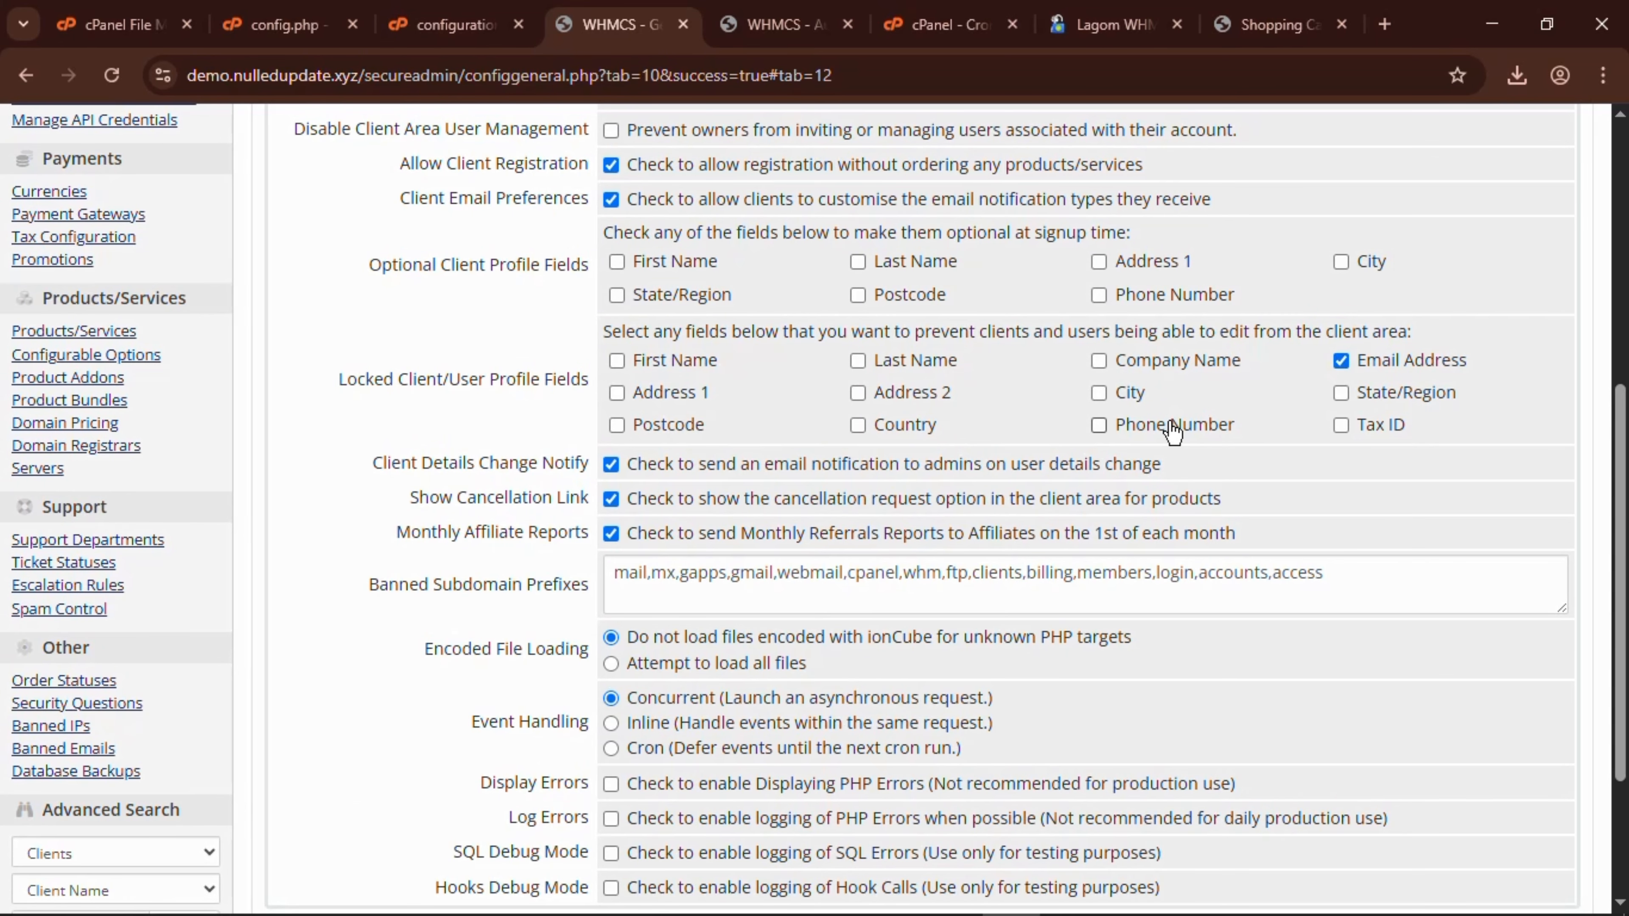
scroll(1168, 436, "up", 2)
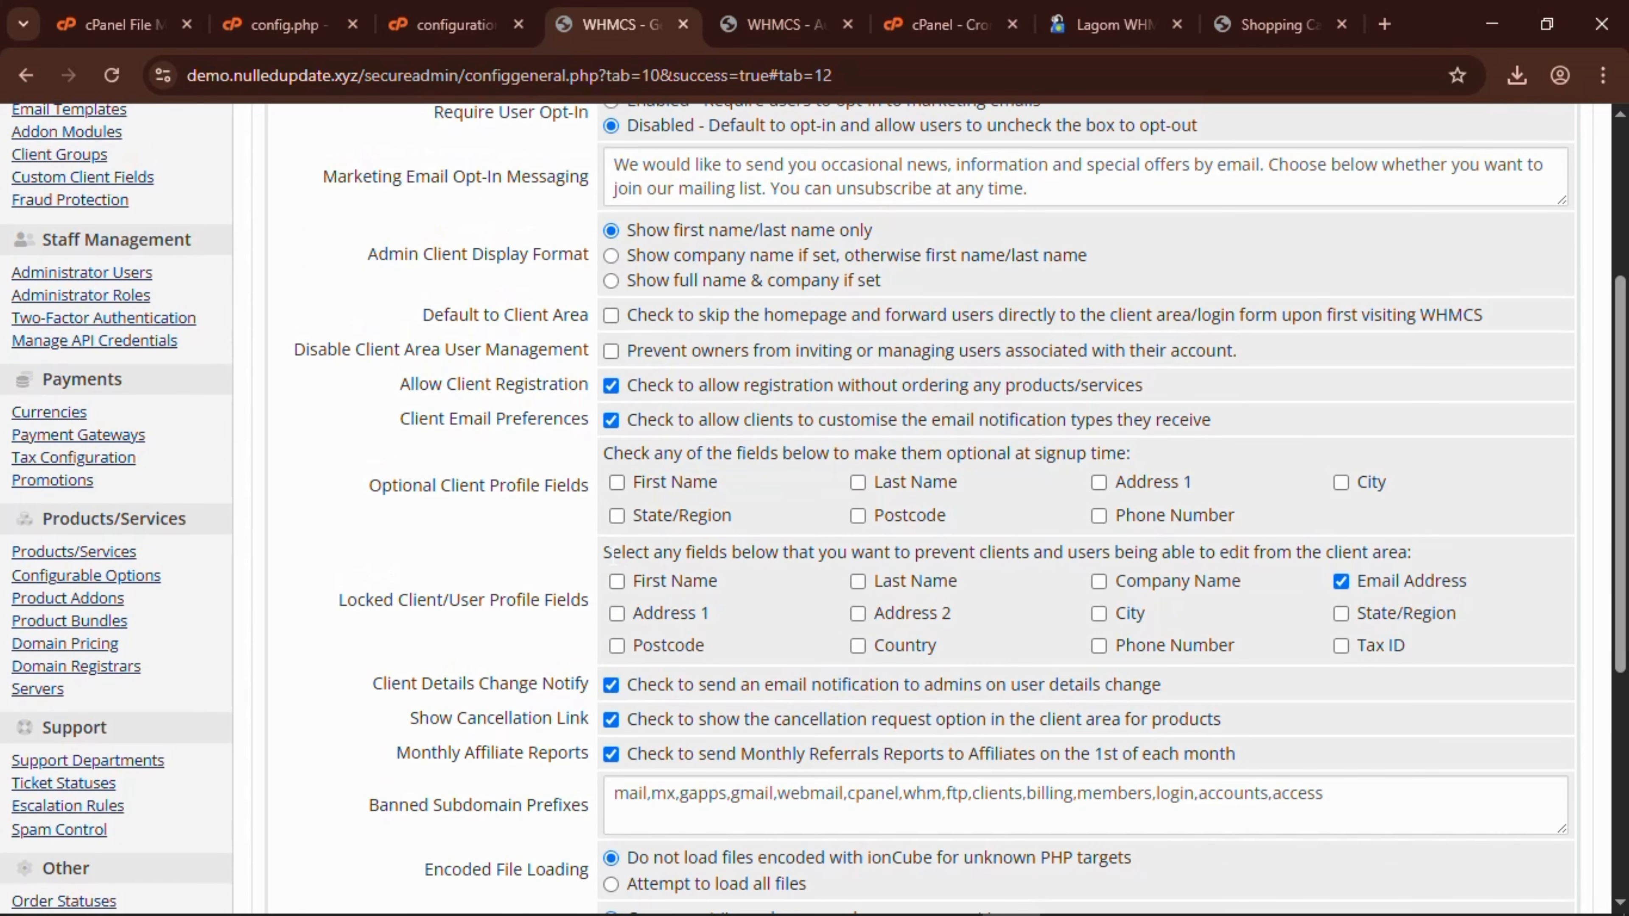
left_click_drag(613, 553, 1407, 553)
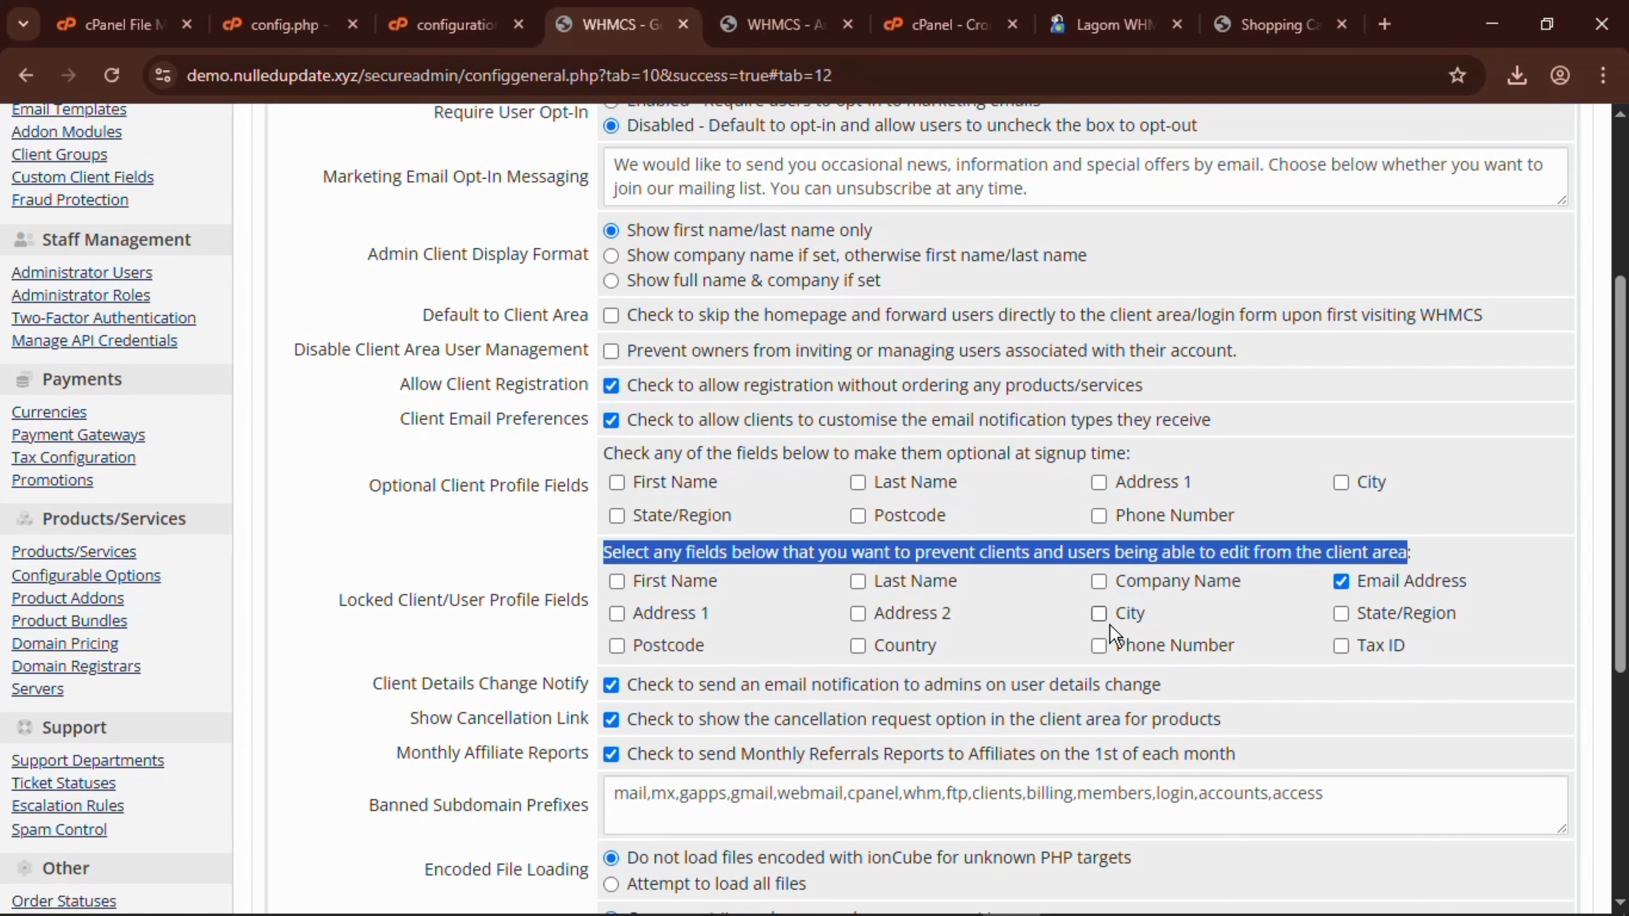
scroll(1109, 625, "down", 4)
left_click(841, 735)
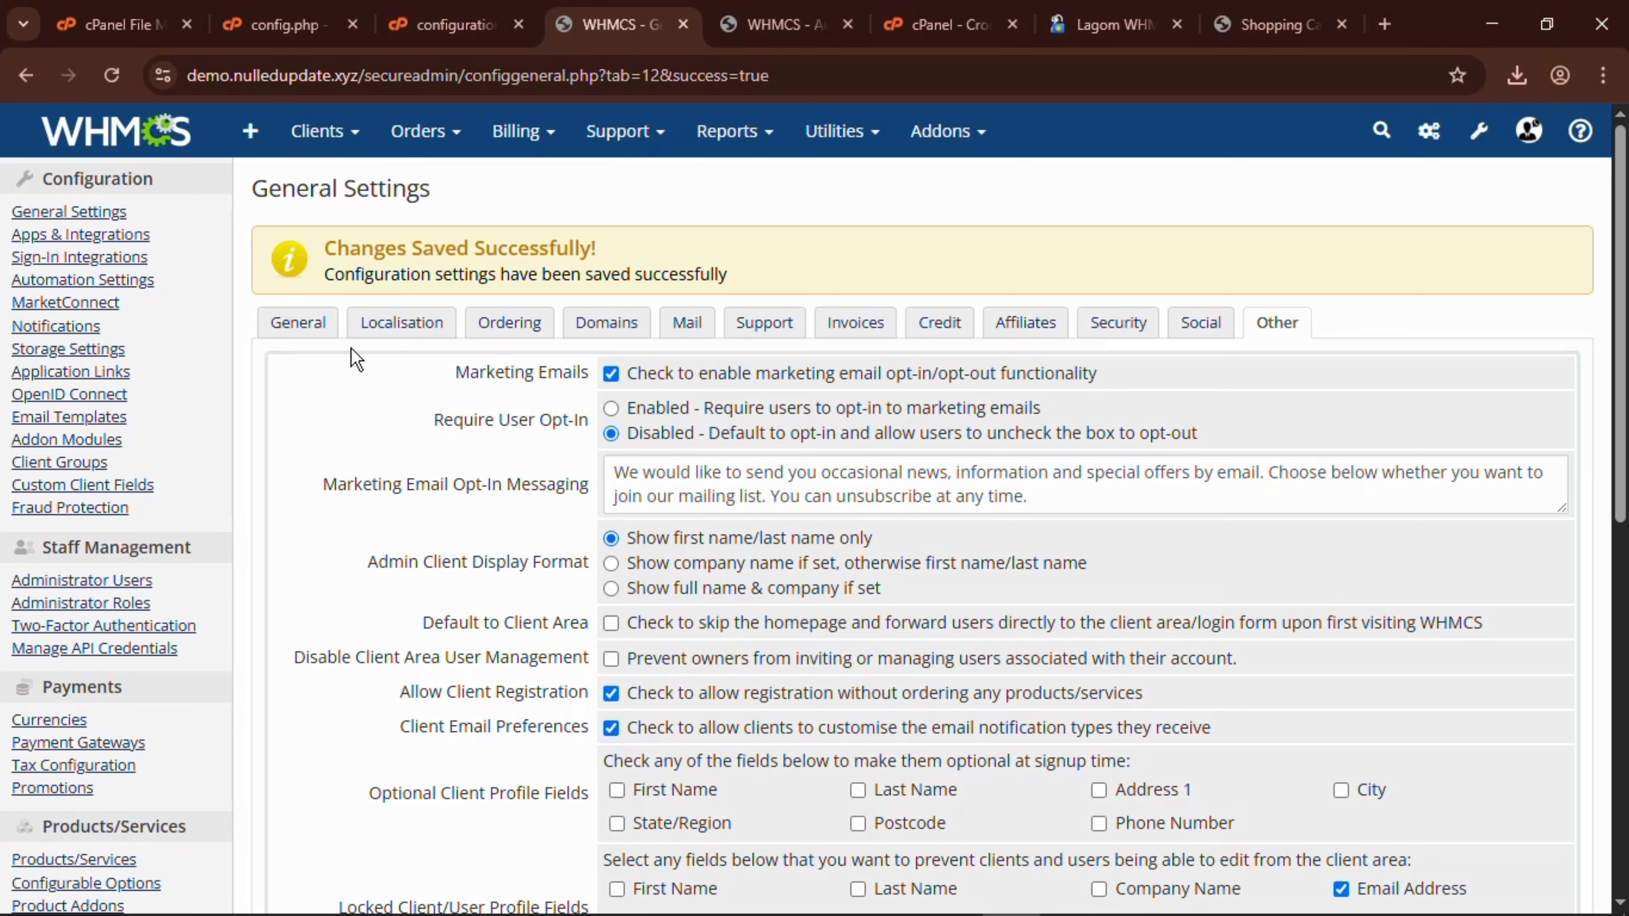
Open System Health from the wrench menu and review its 2 warnings, including automatic update requirements.
left_click(299, 331)
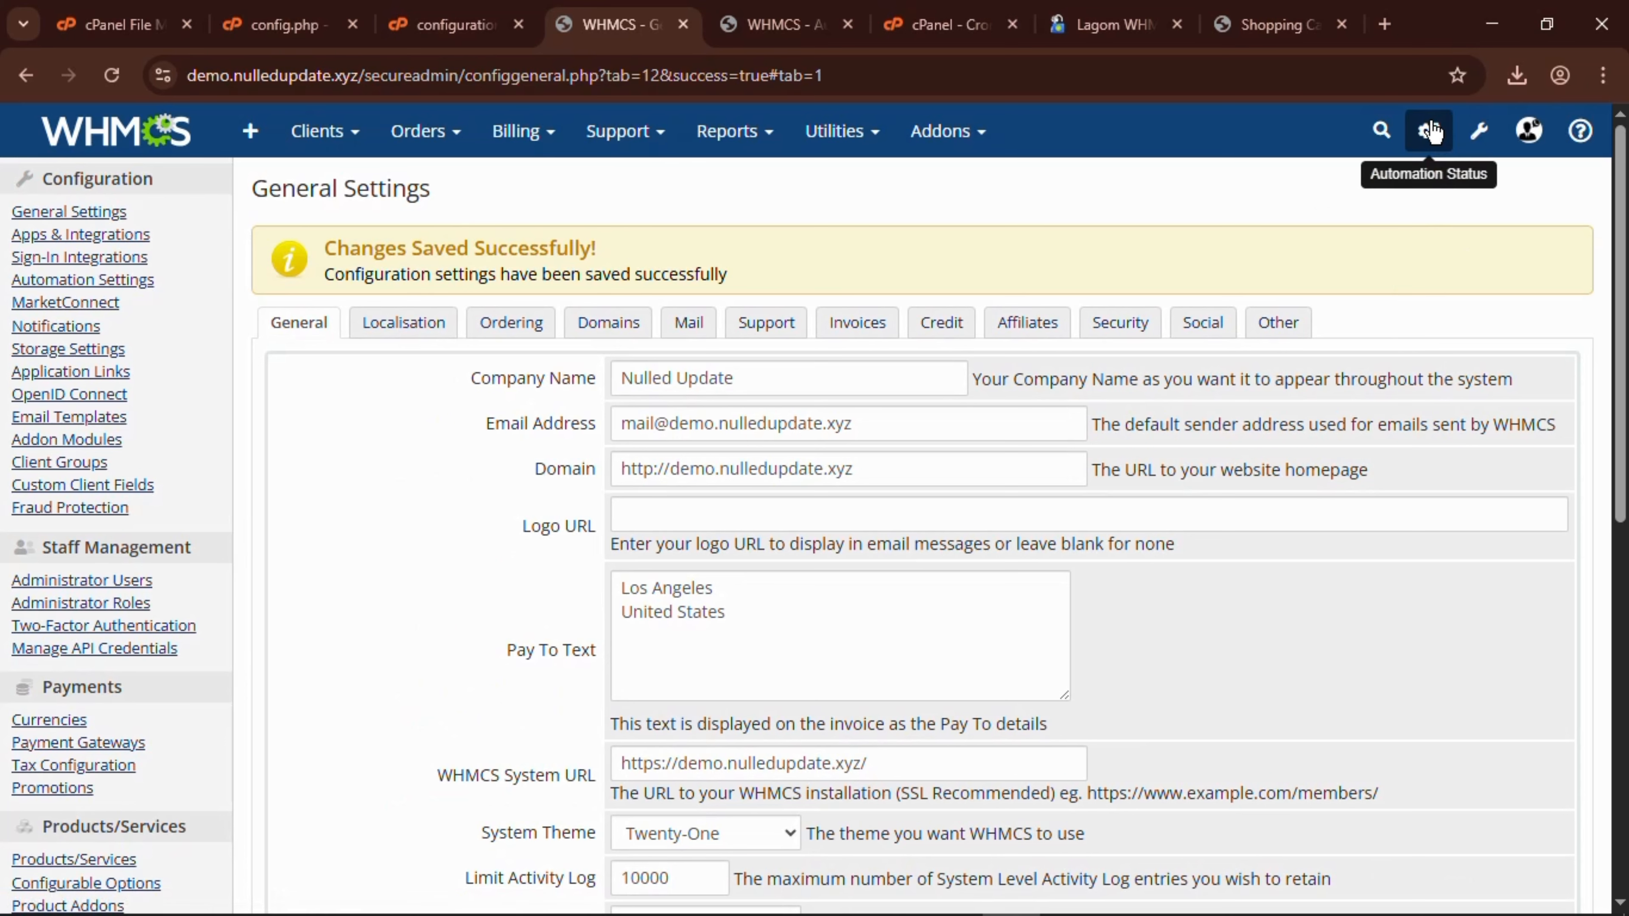
left_click(1478, 130)
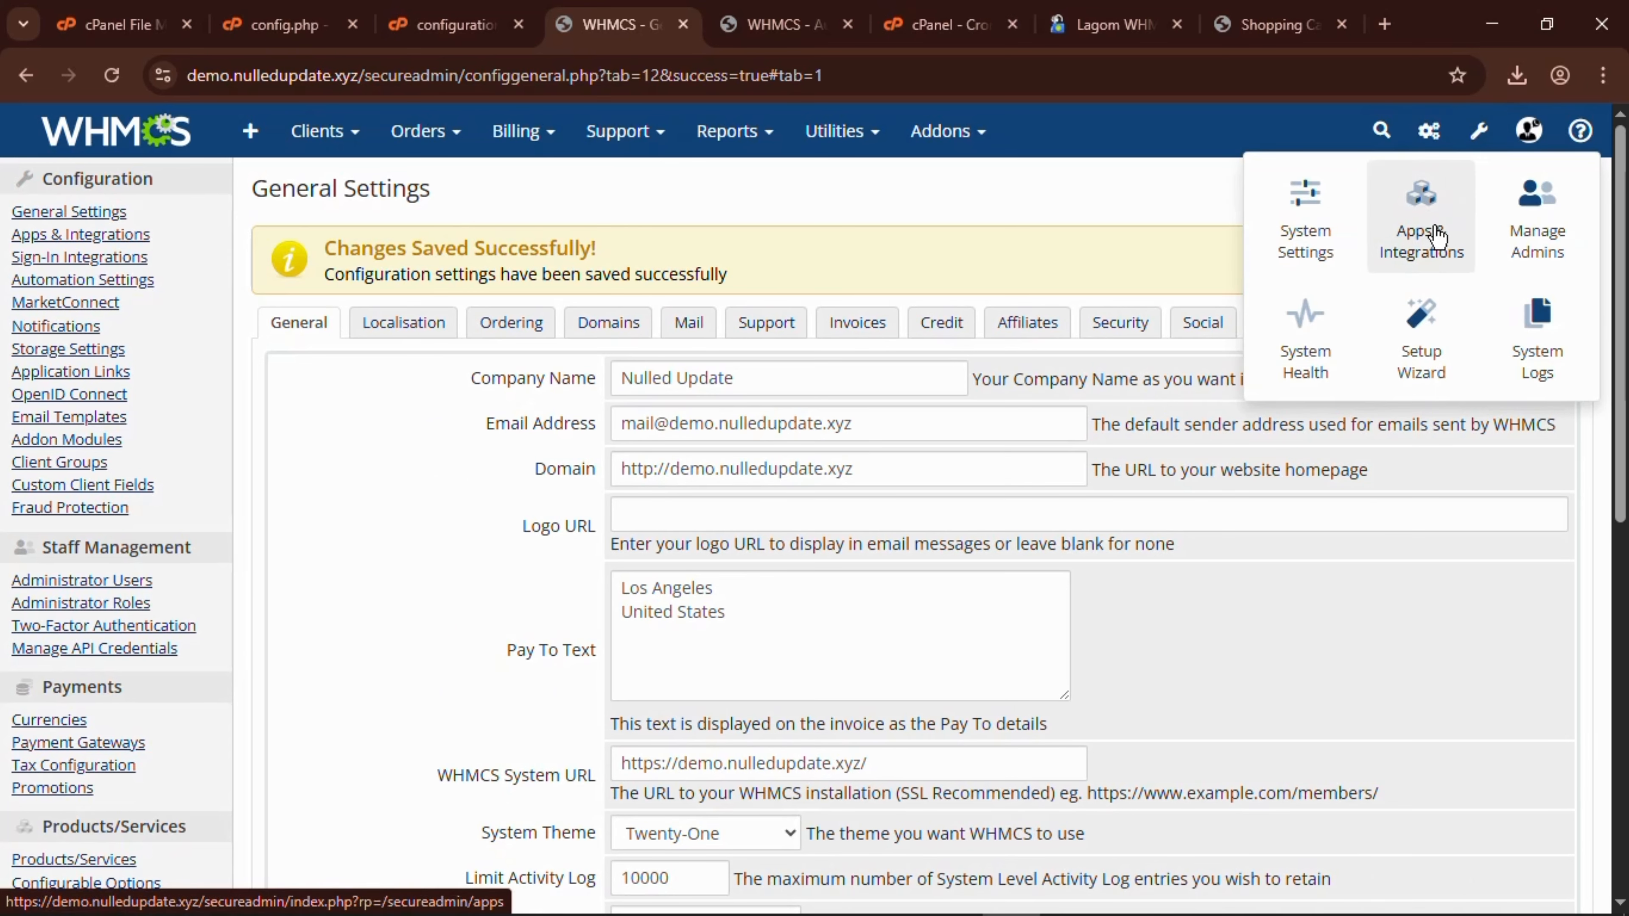
left_click(1317, 353)
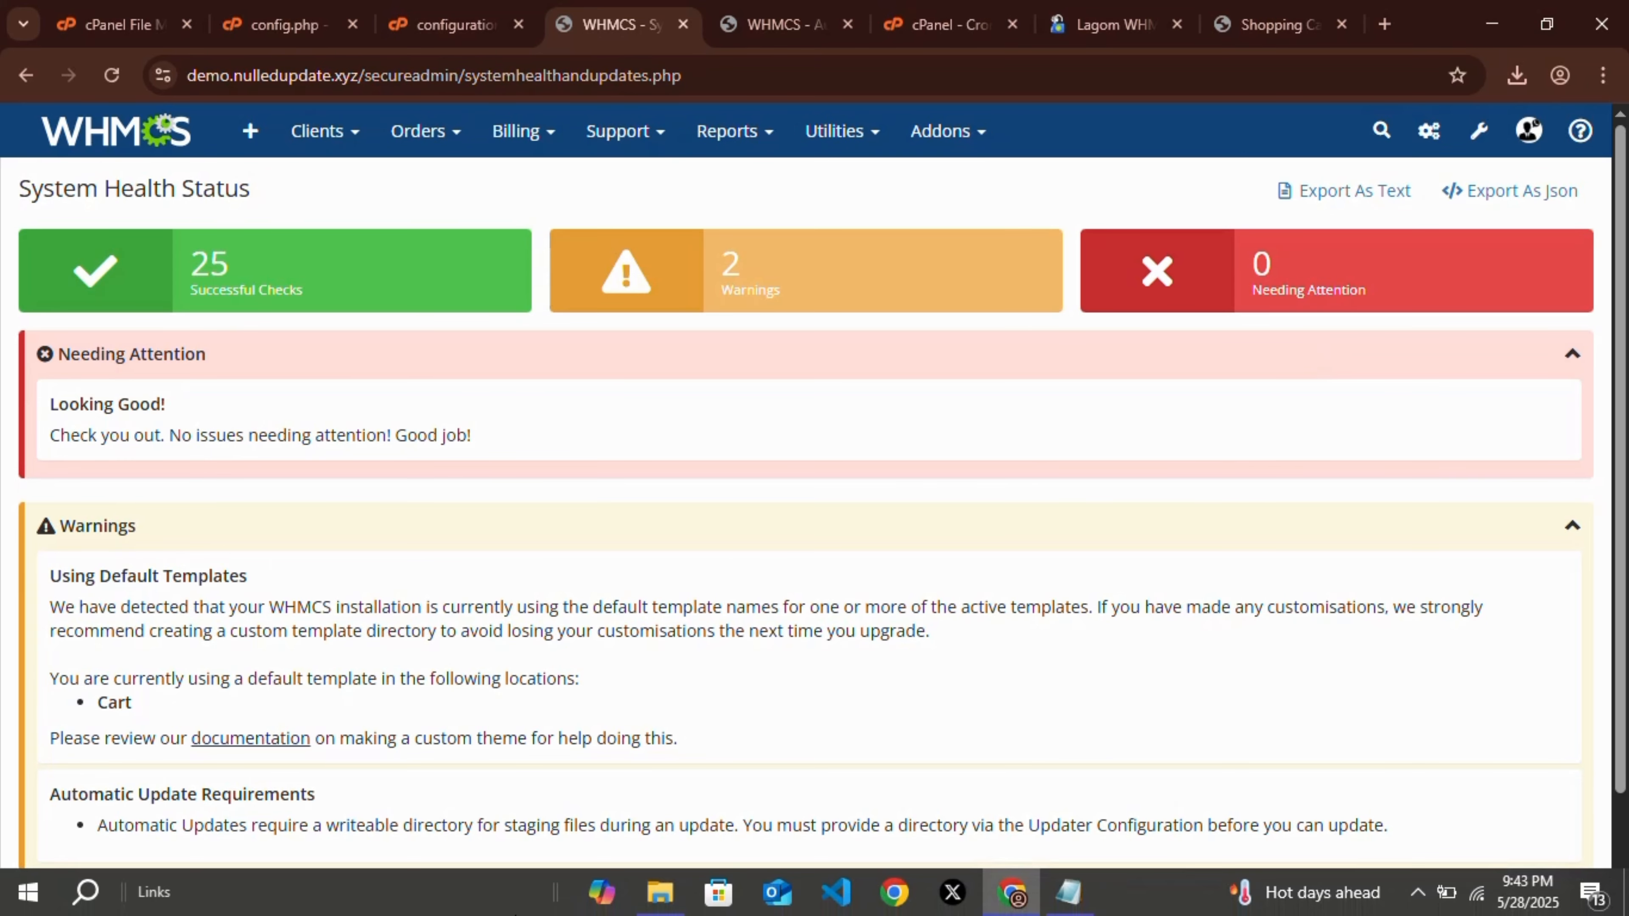
scroll(390, 487, "down", 2)
scroll(390, 488, "down", 2)
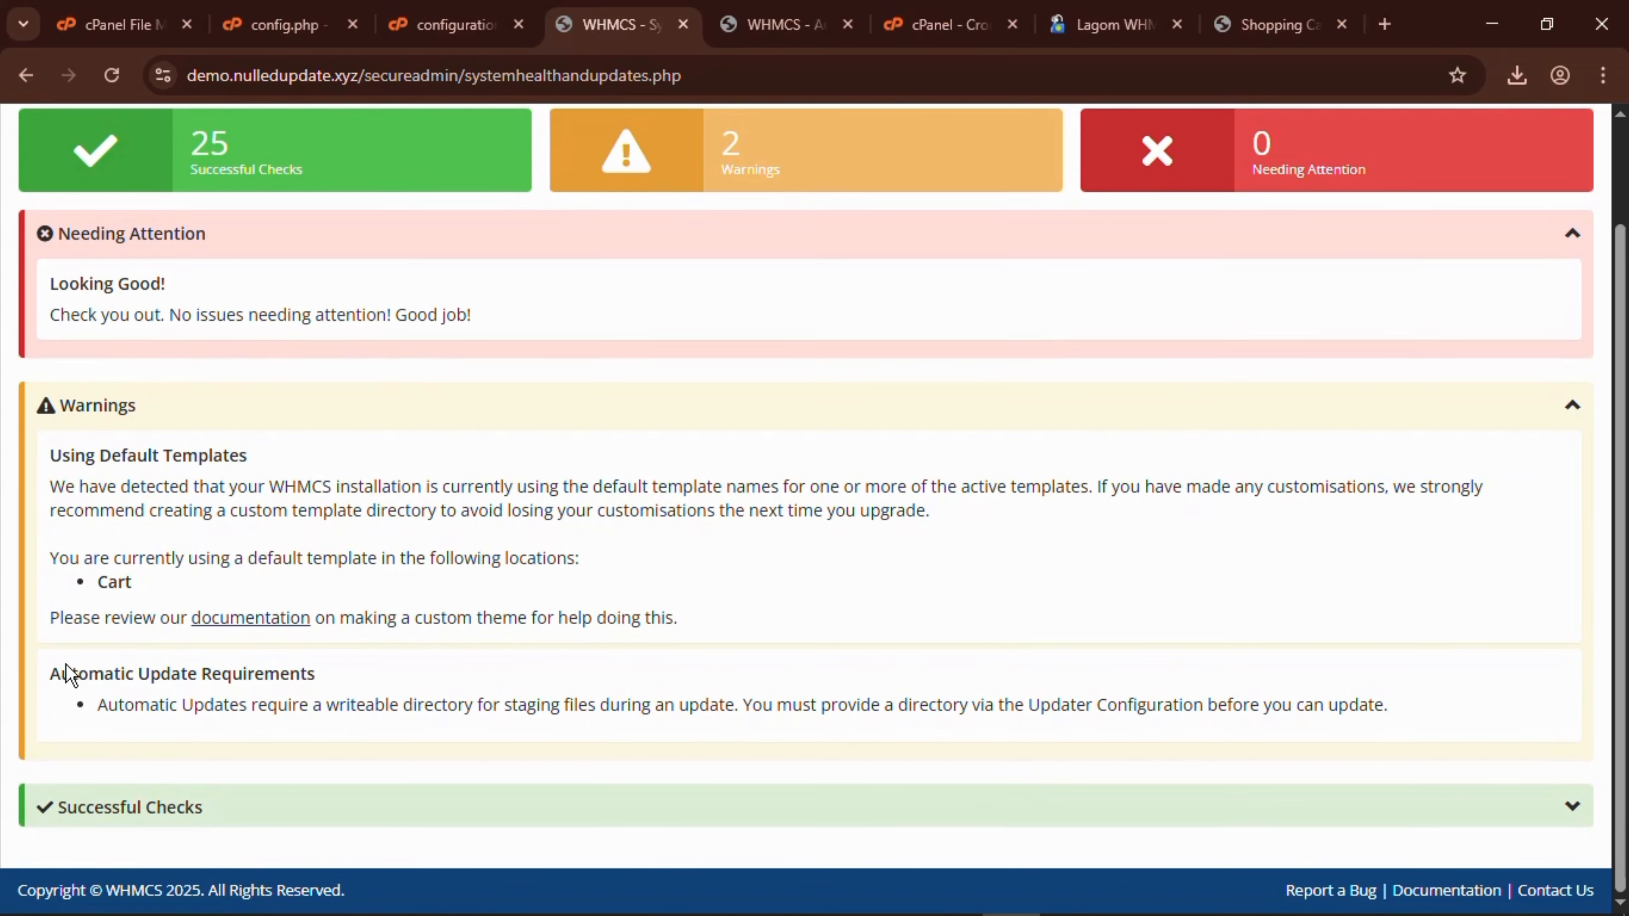
left_click_drag(61, 674, 1399, 704)
left_click(1242, 729)
left_click(56, 673)
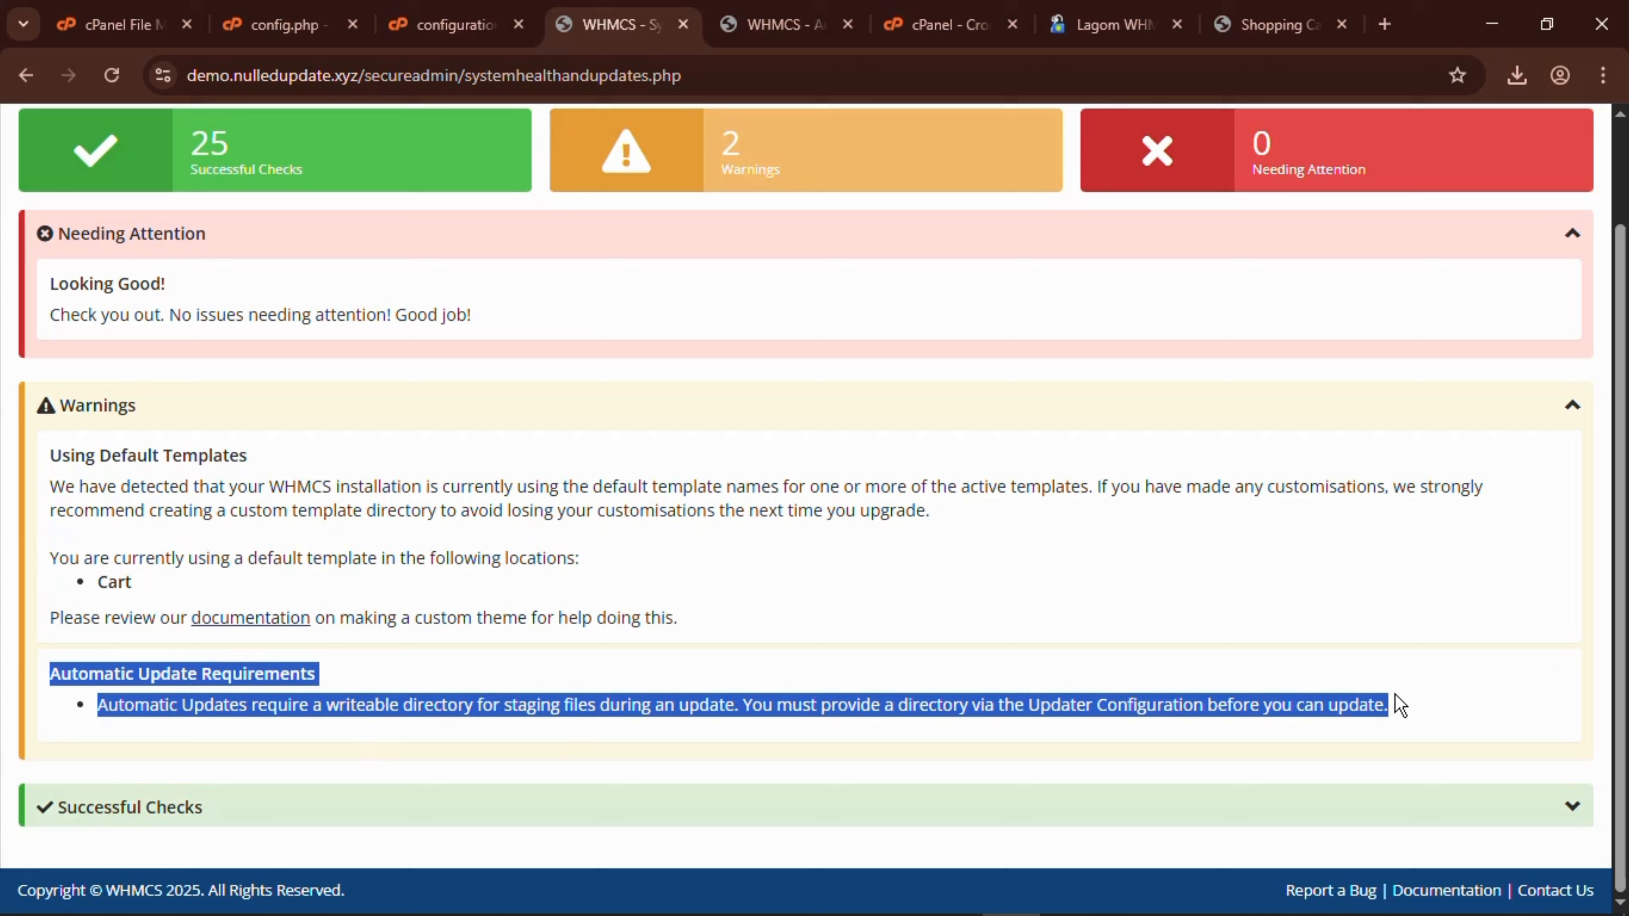
left_click(1480, 714)
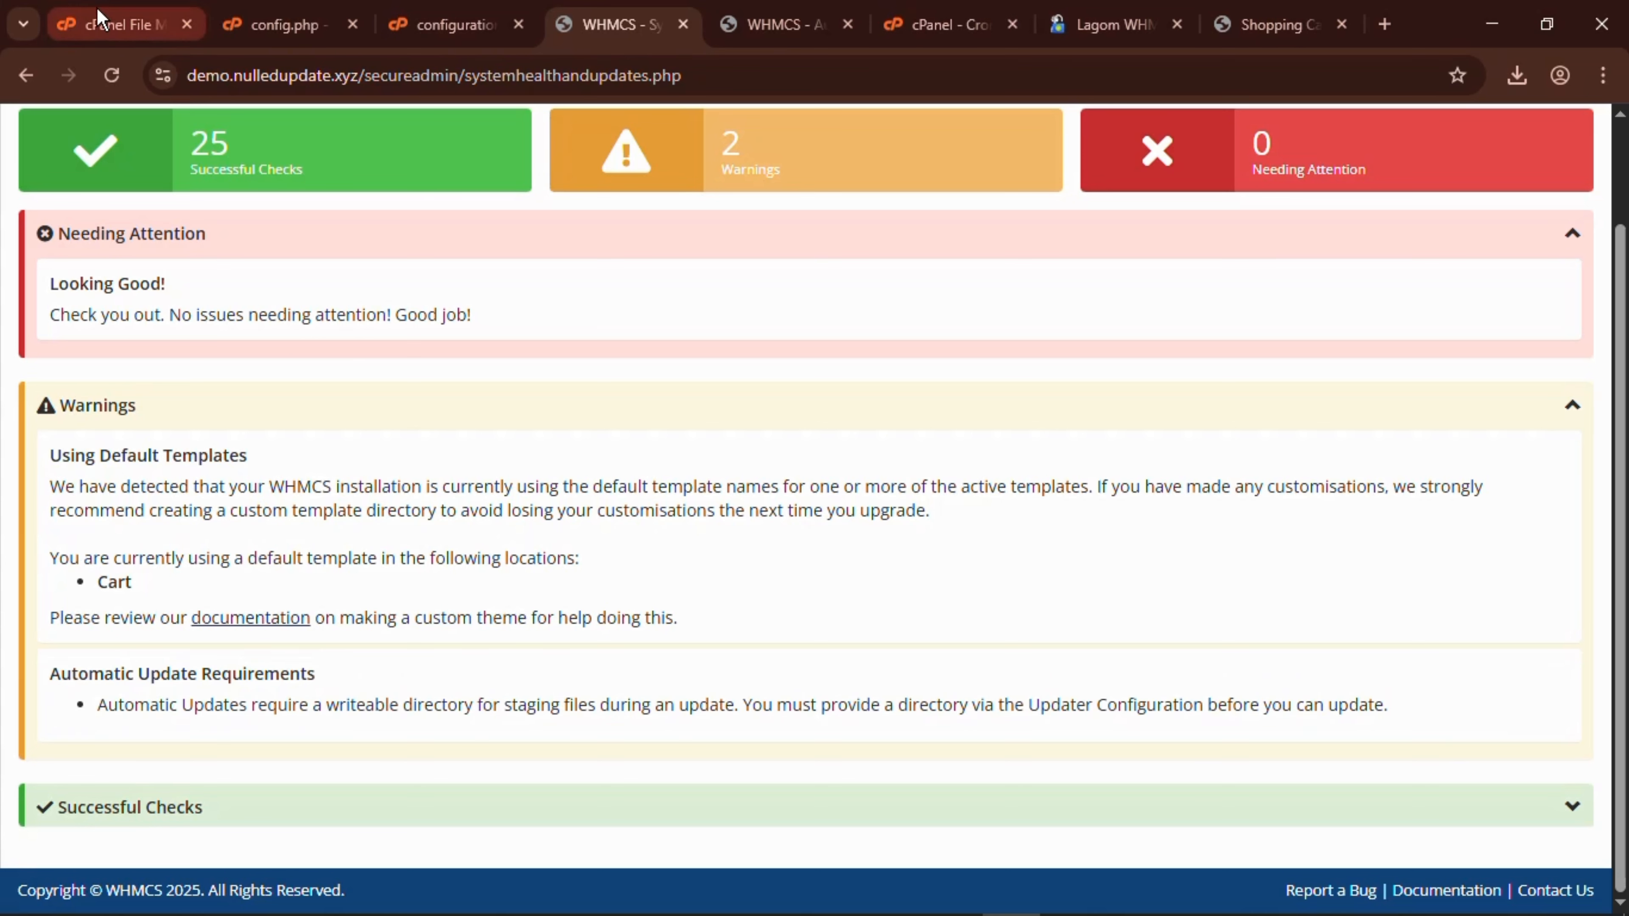
Close the config.php tabs and create a new 'updates' folder inside whmcsdata in File Manager.
left_click(352, 26)
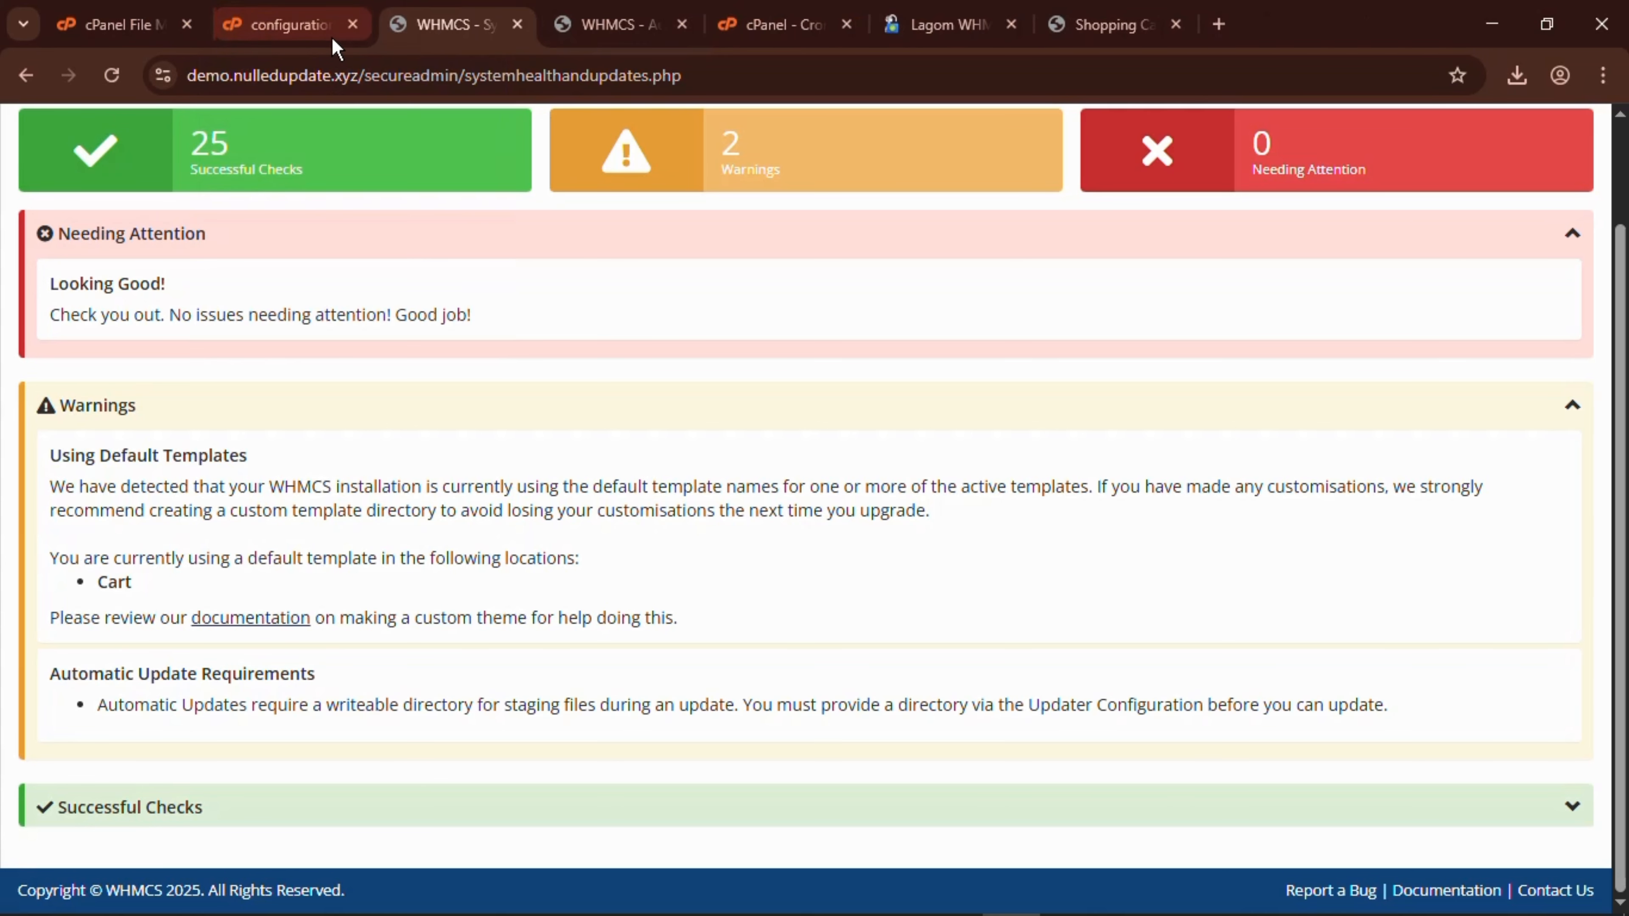
left_click(352, 24)
left_click(119, 28)
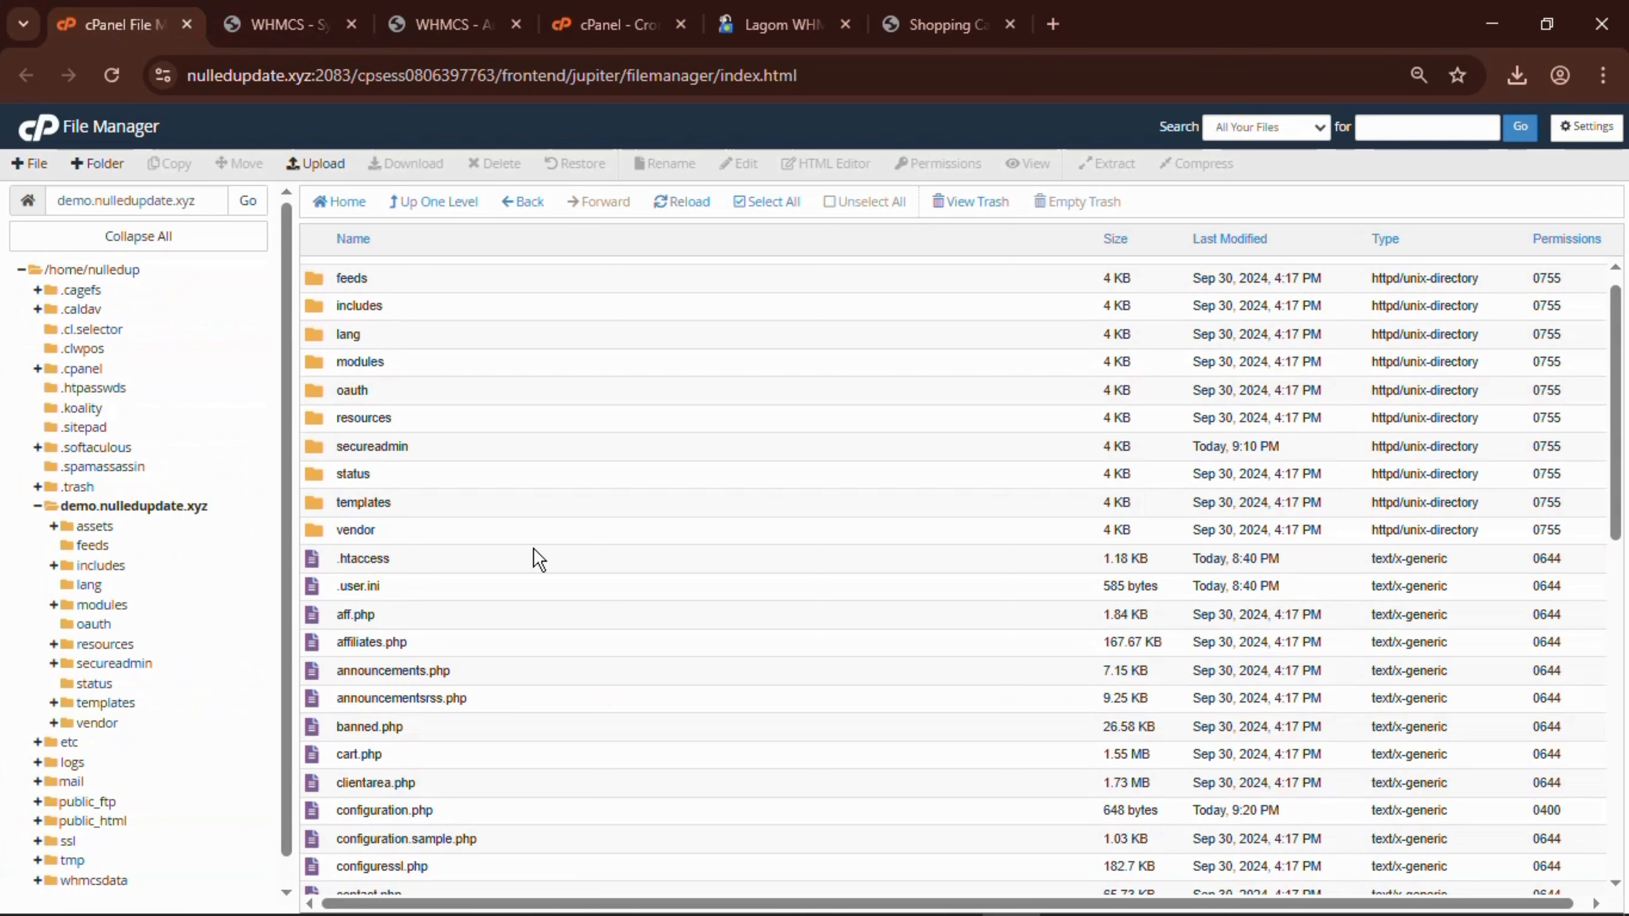
left_click(95, 881)
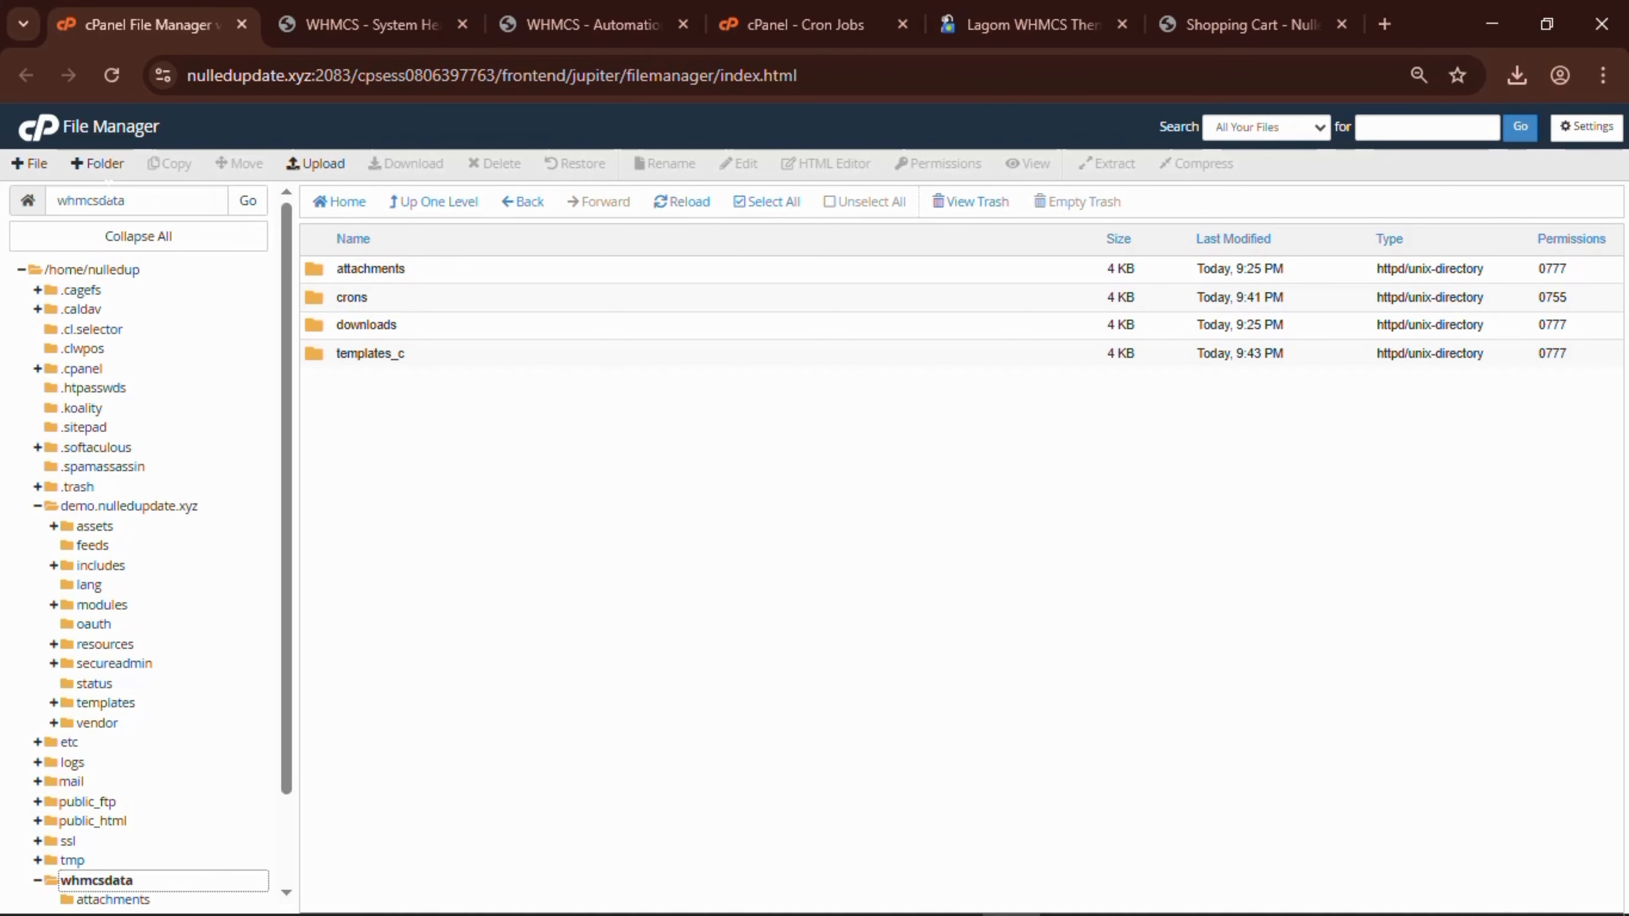
left_click(96, 162)
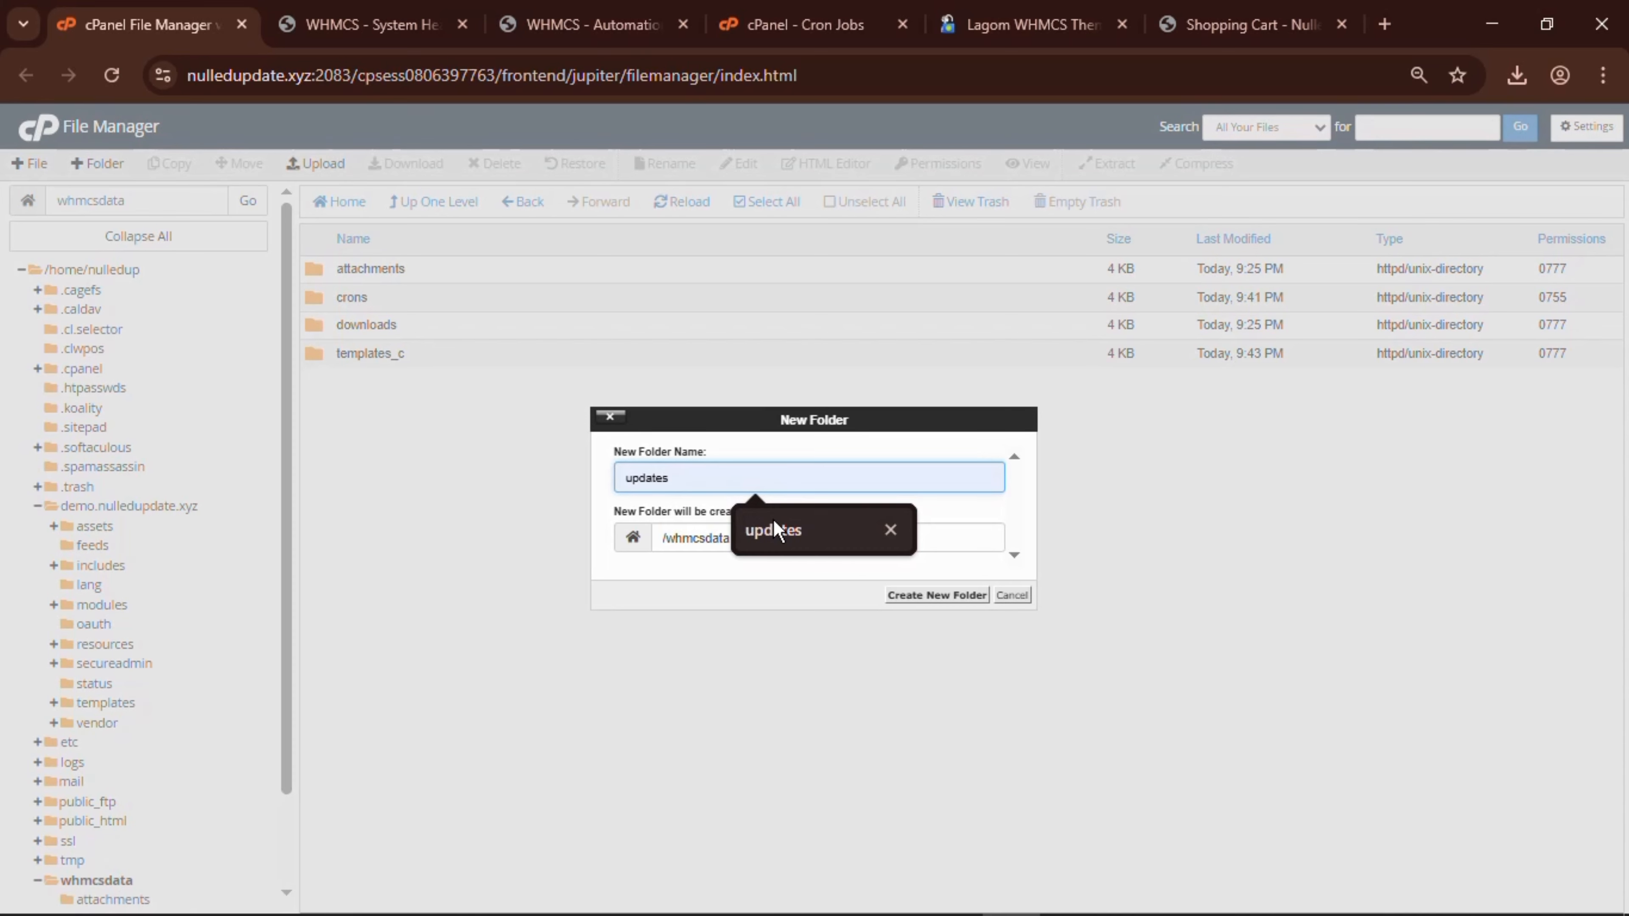
left_click(774, 526)
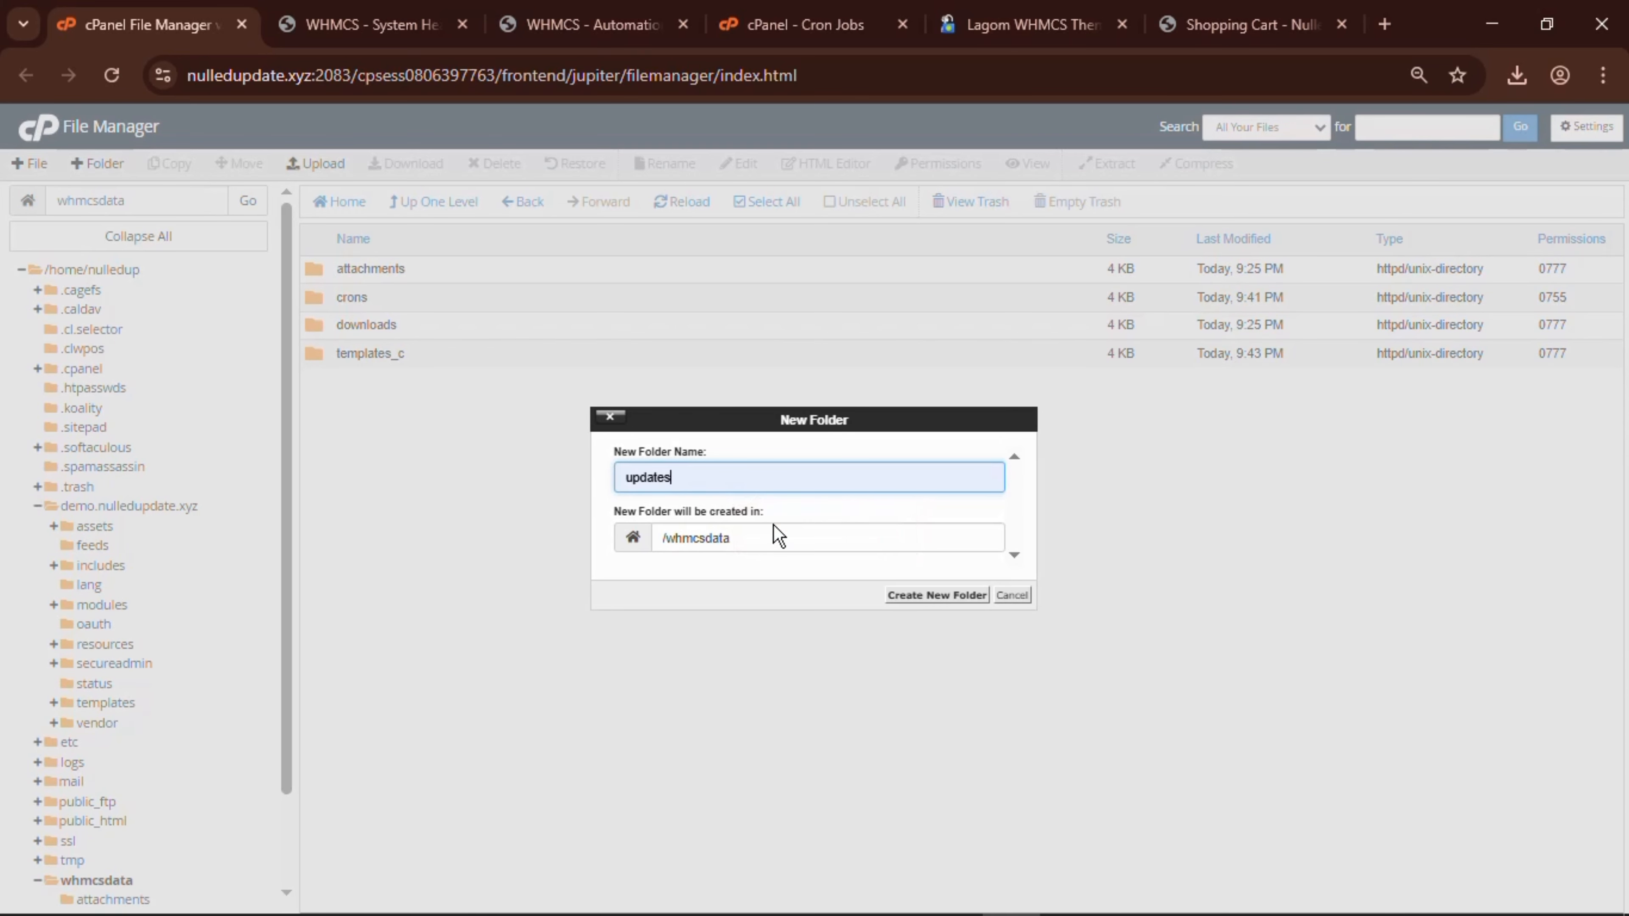
left_click(926, 598)
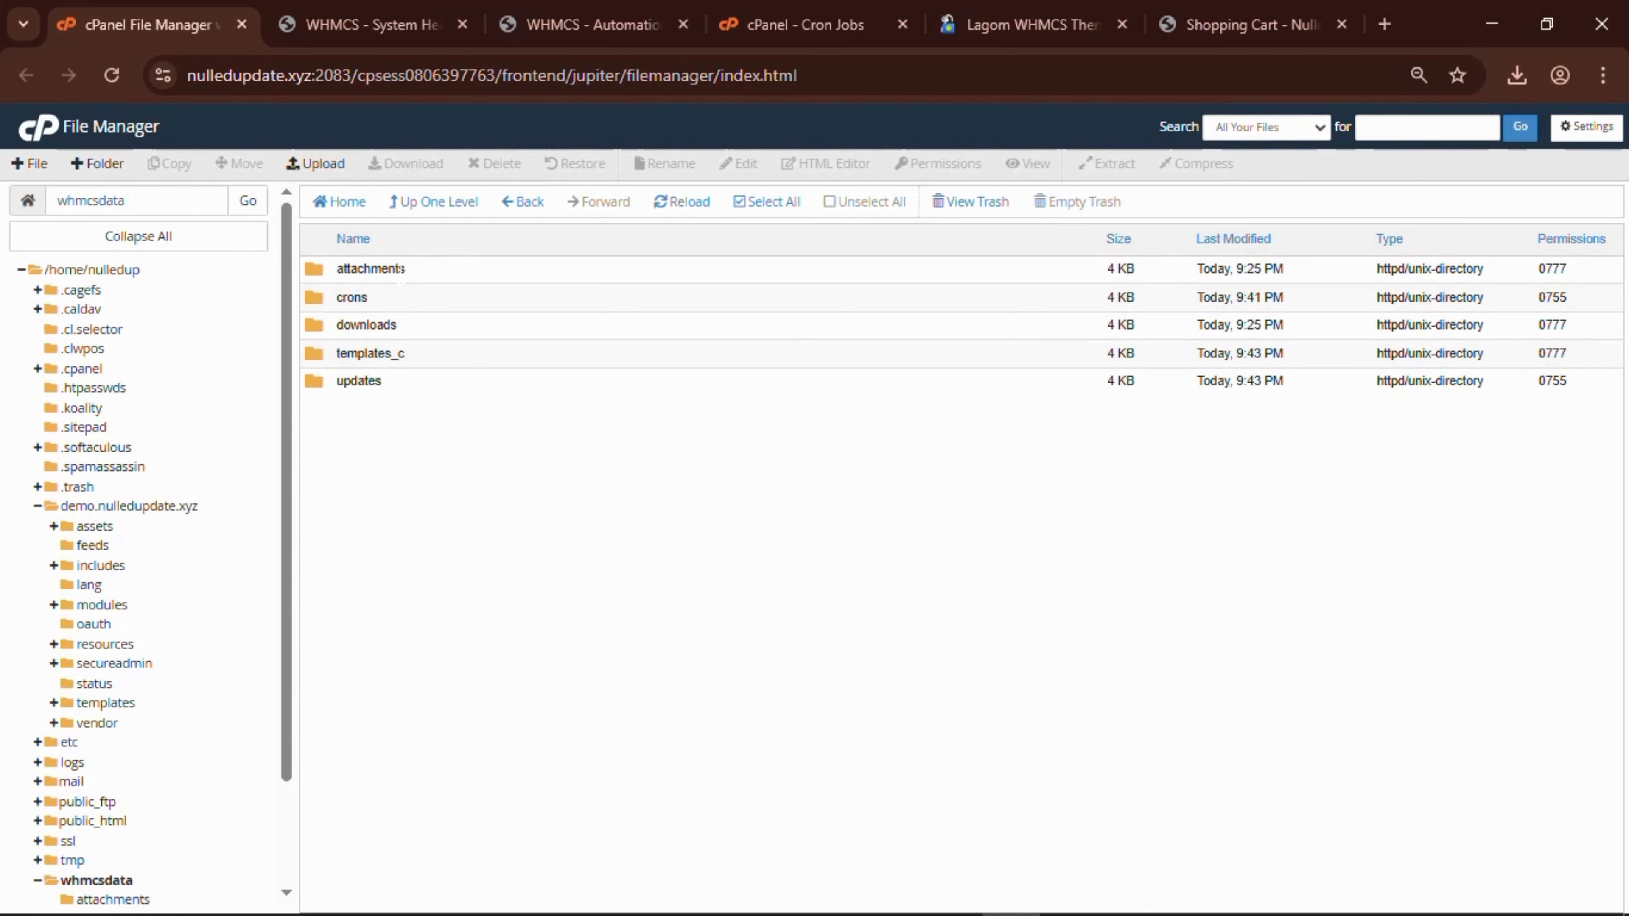
Check the updates folder's path /whmcsdata/updates in the Rename dialog, then return to System Health.
right_click(402, 378)
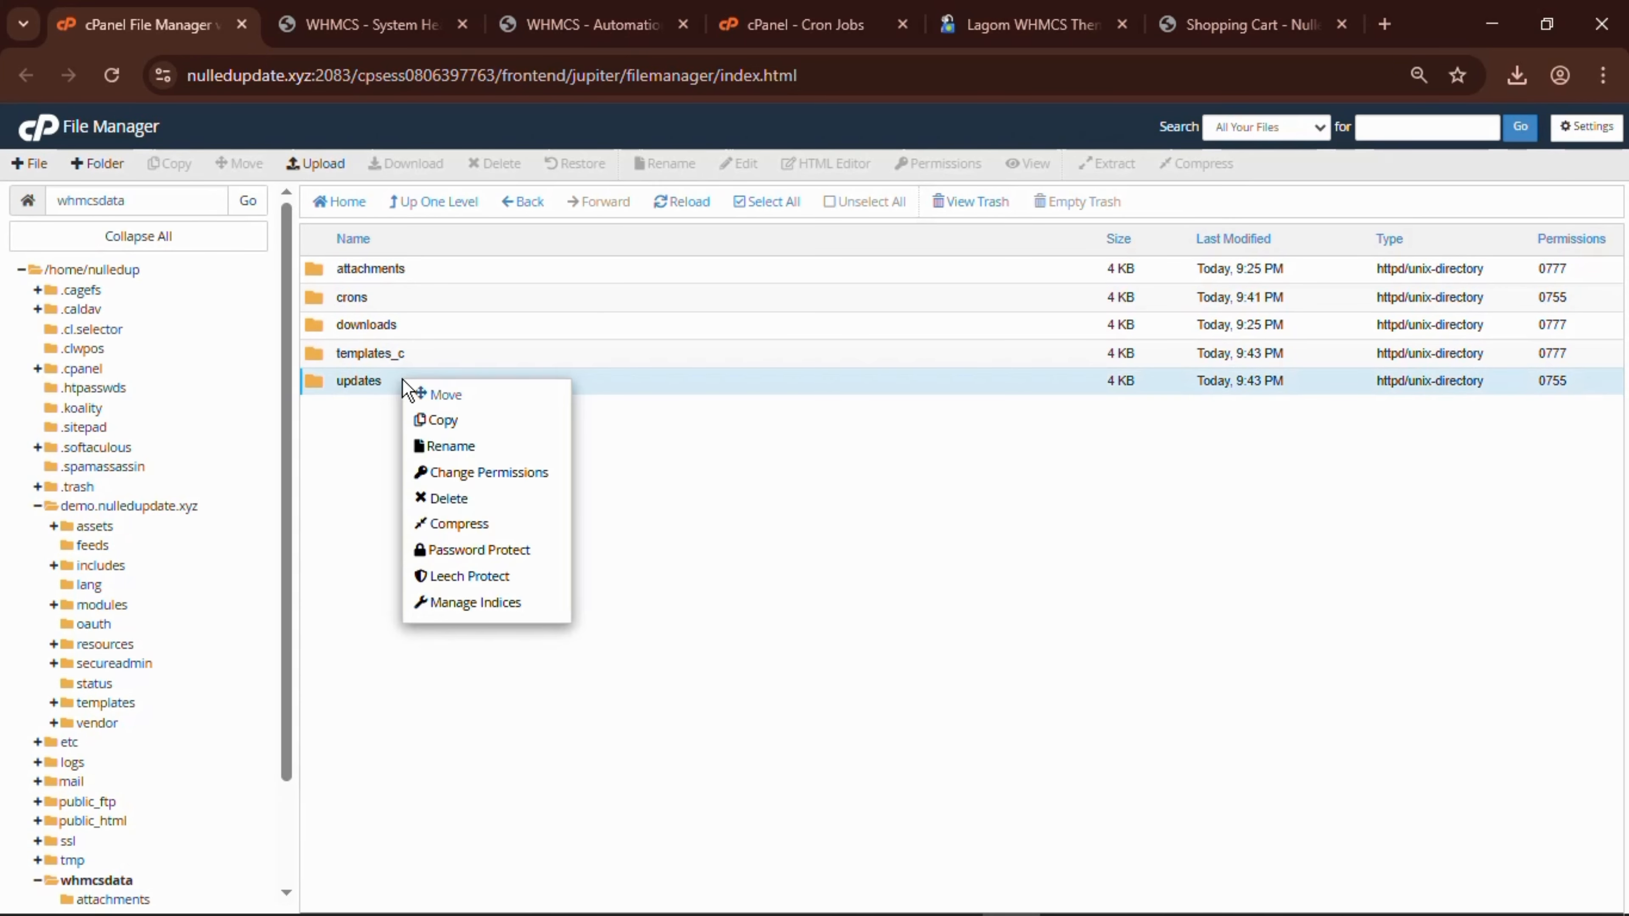
left_click(475, 451)
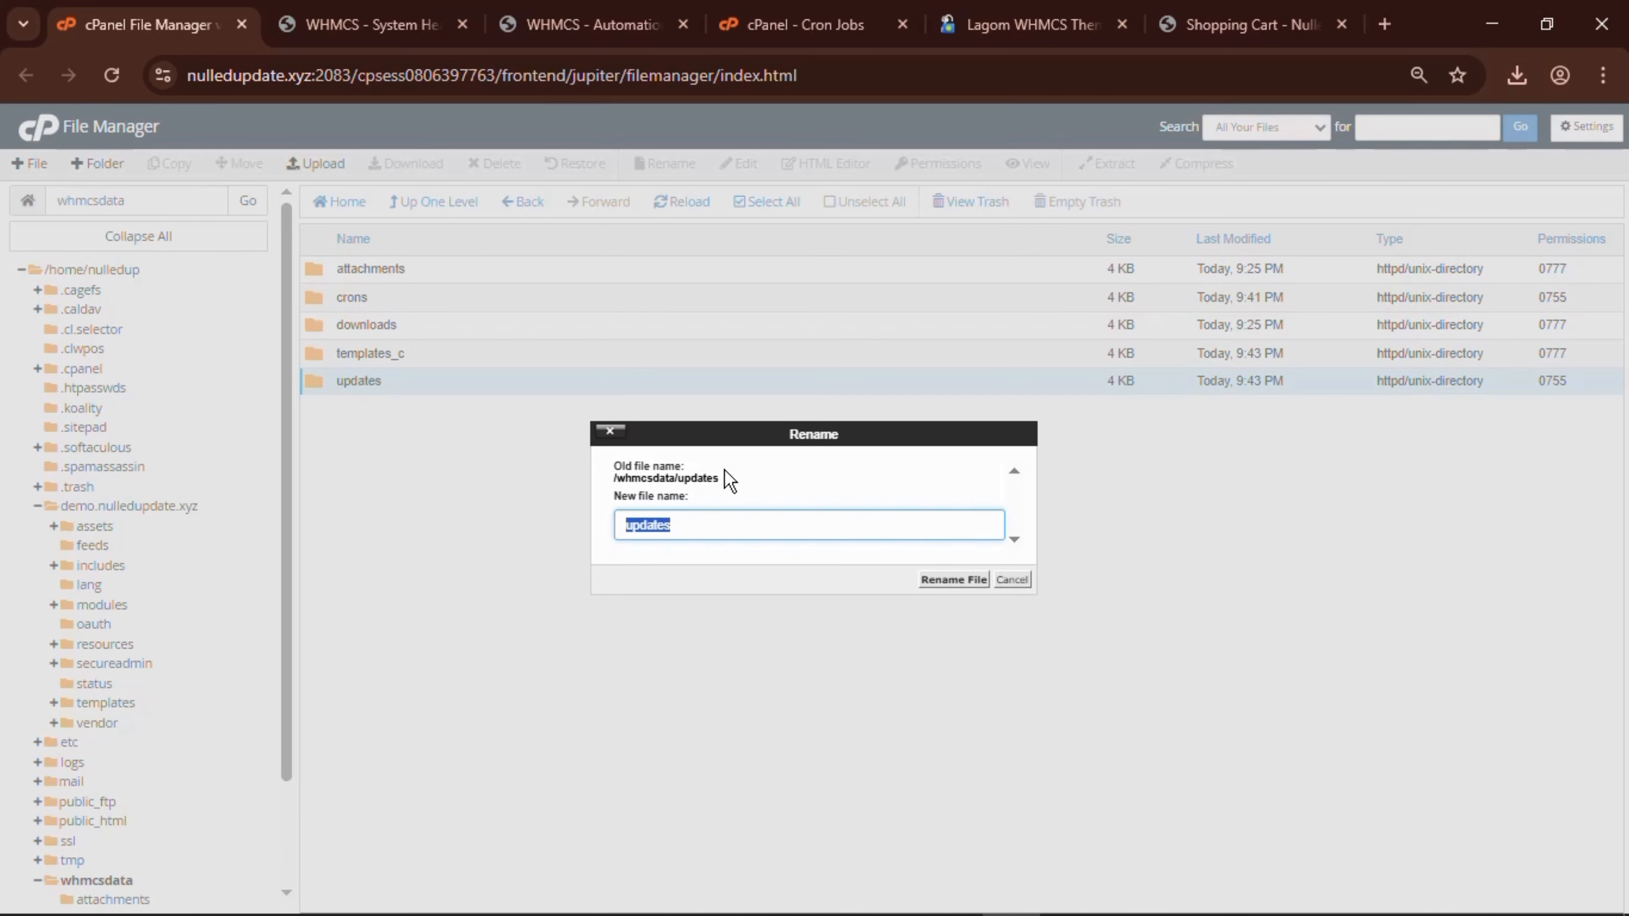
left_click_drag(728, 471, 619, 481)
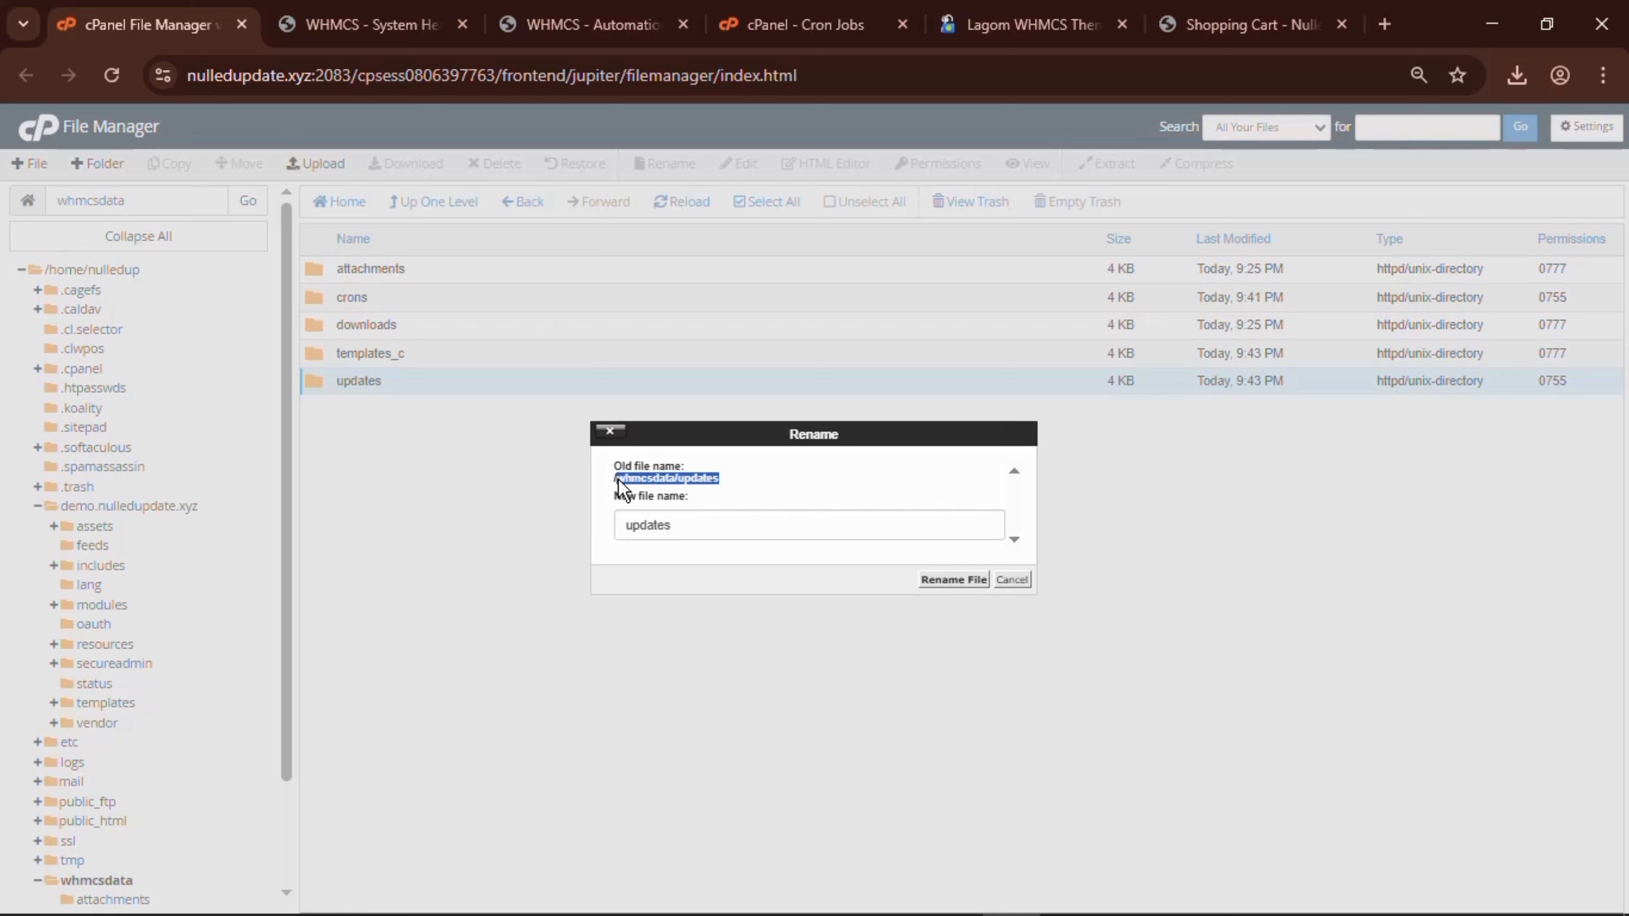
left_click(704, 500)
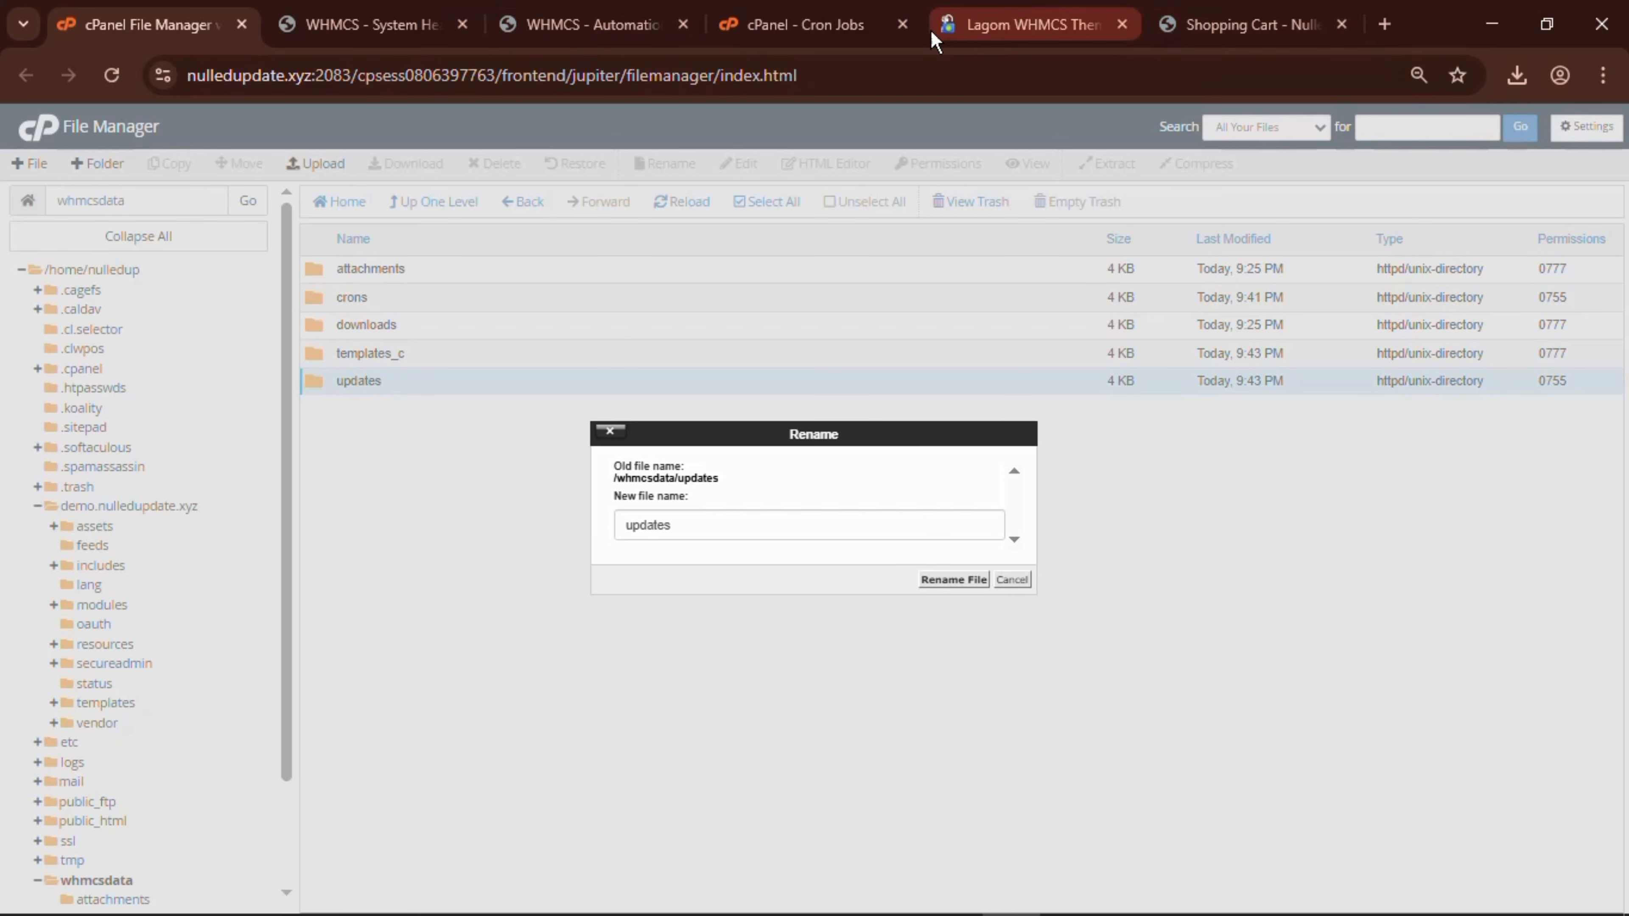
left_click(393, 12)
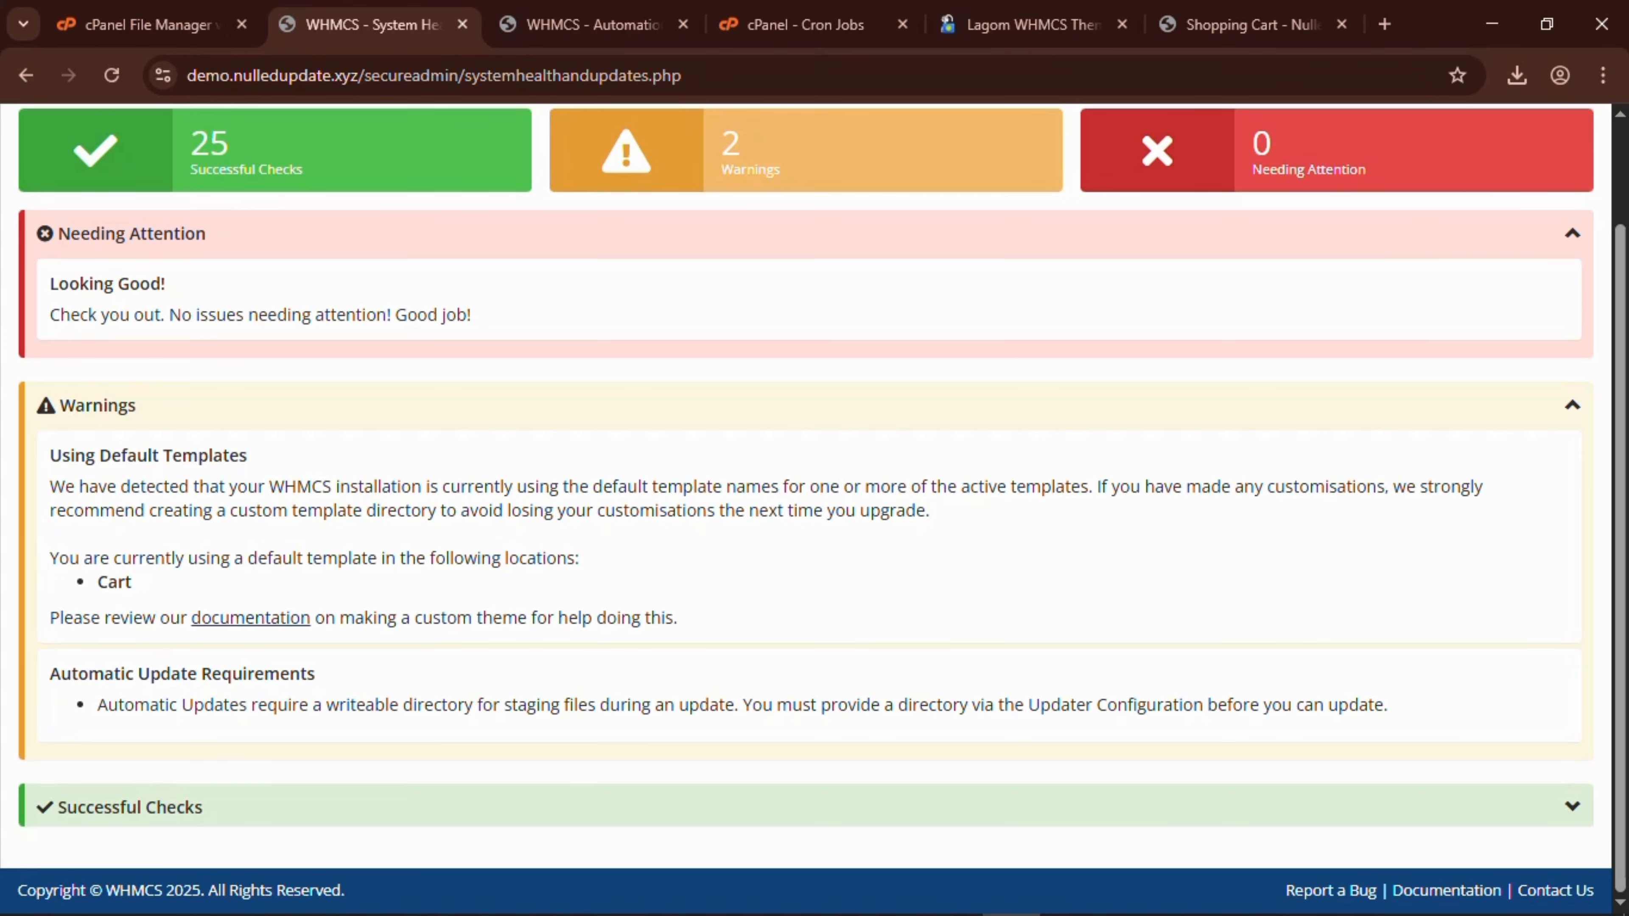
Go to Utilities > Update WHMCS and open Configure Update Settings.
scroll(1182, 359, "up", 2)
mouse_move(860, 154)
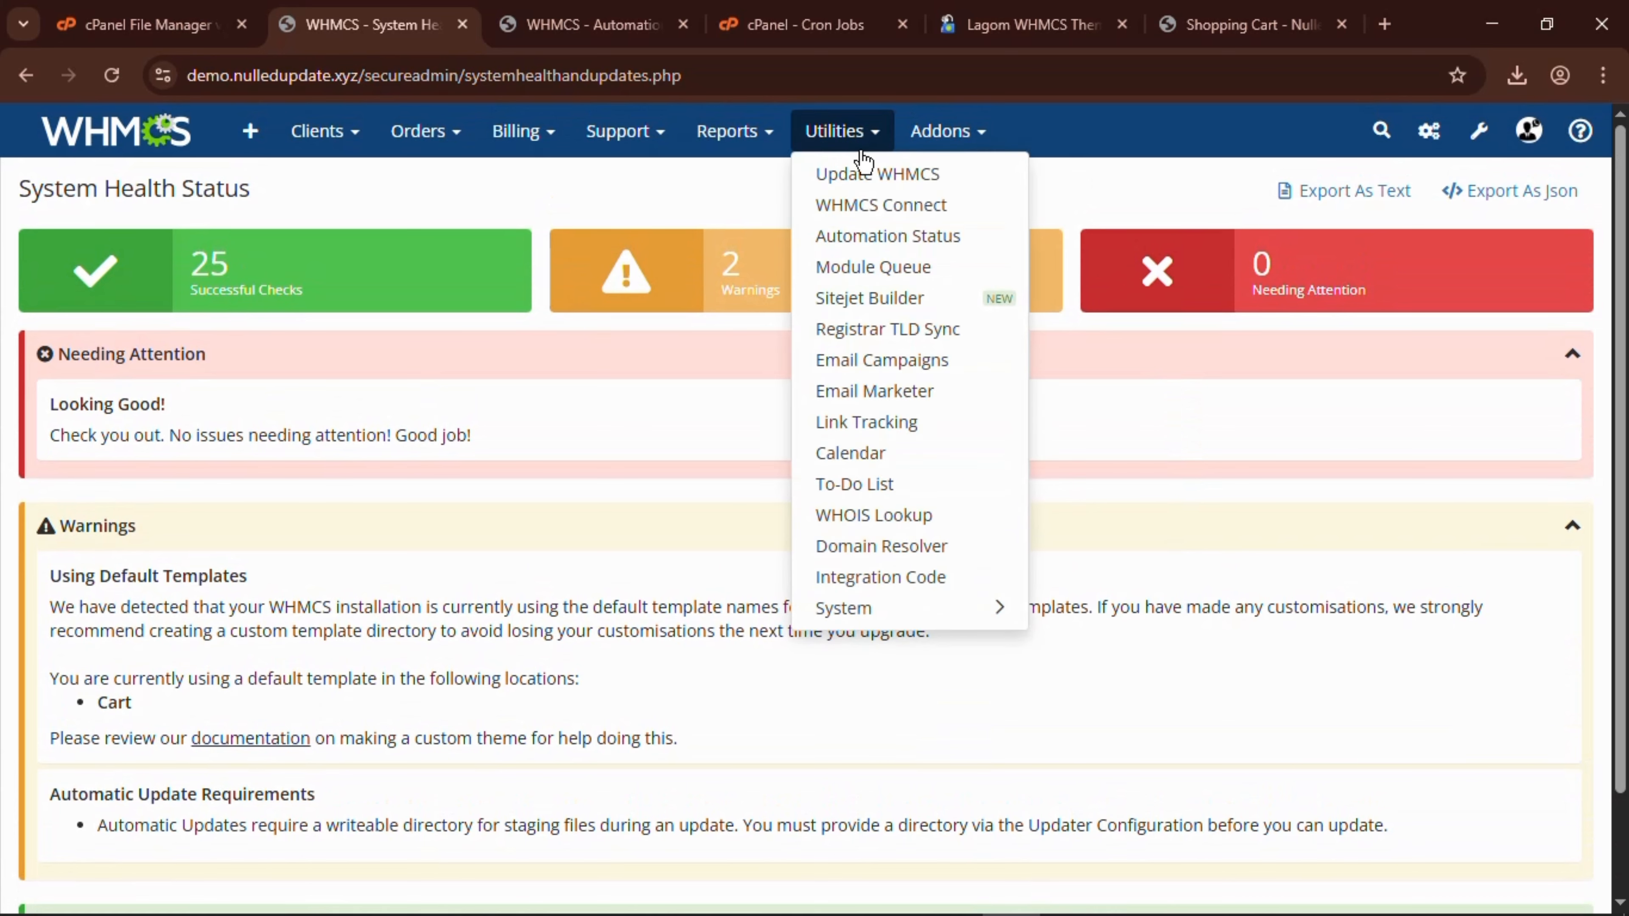
mouse_move(923, 626)
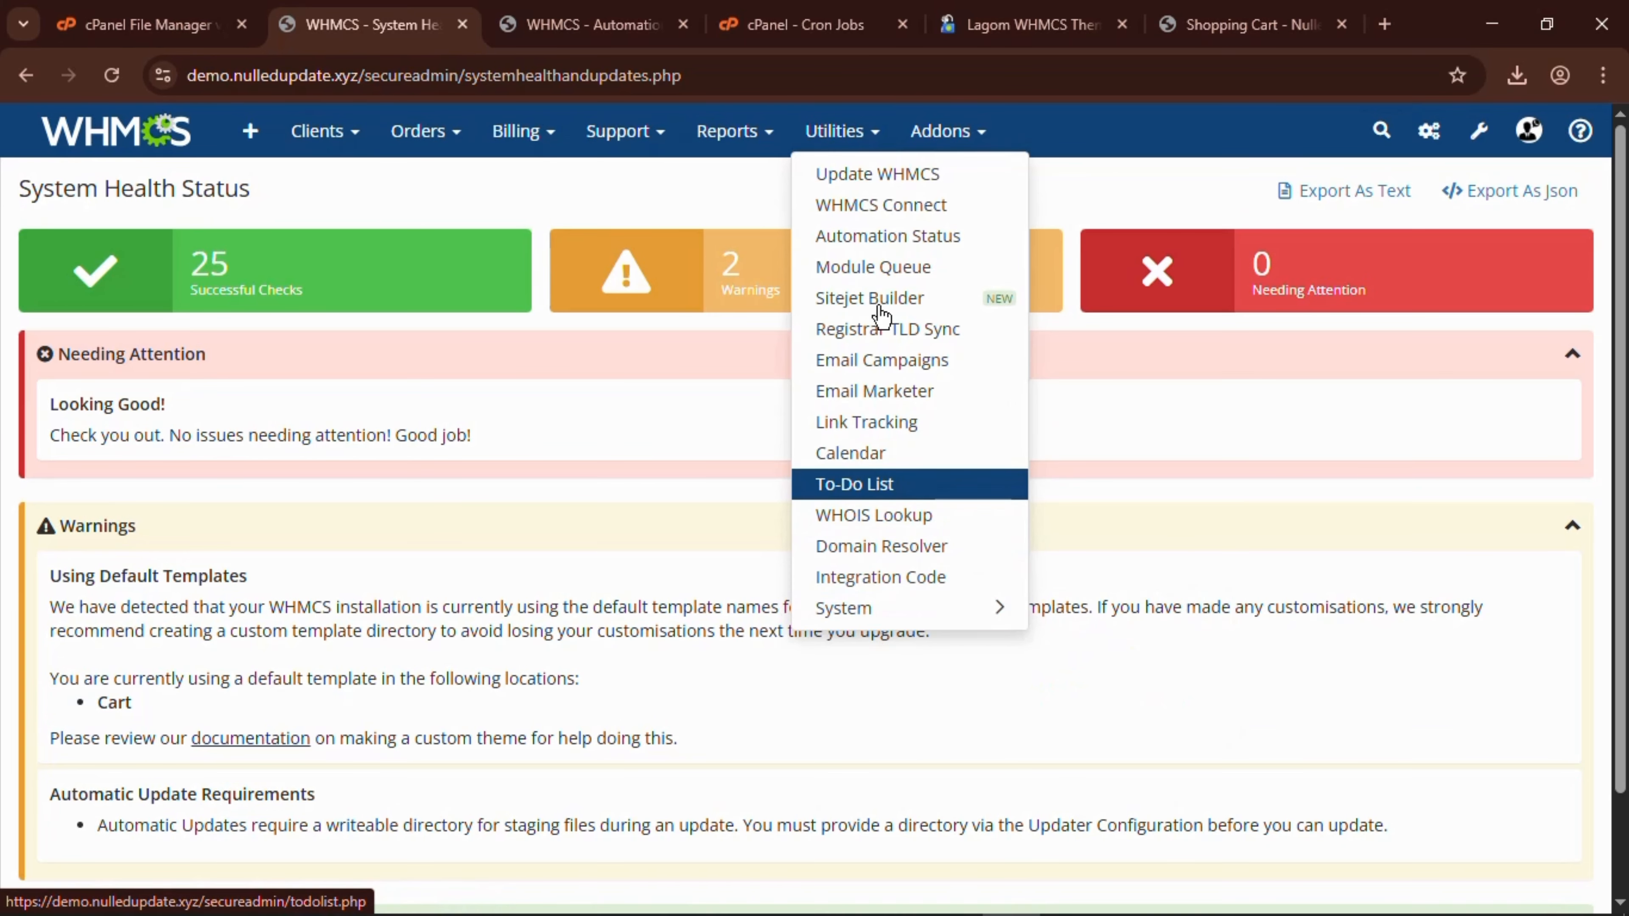
left_click(880, 189)
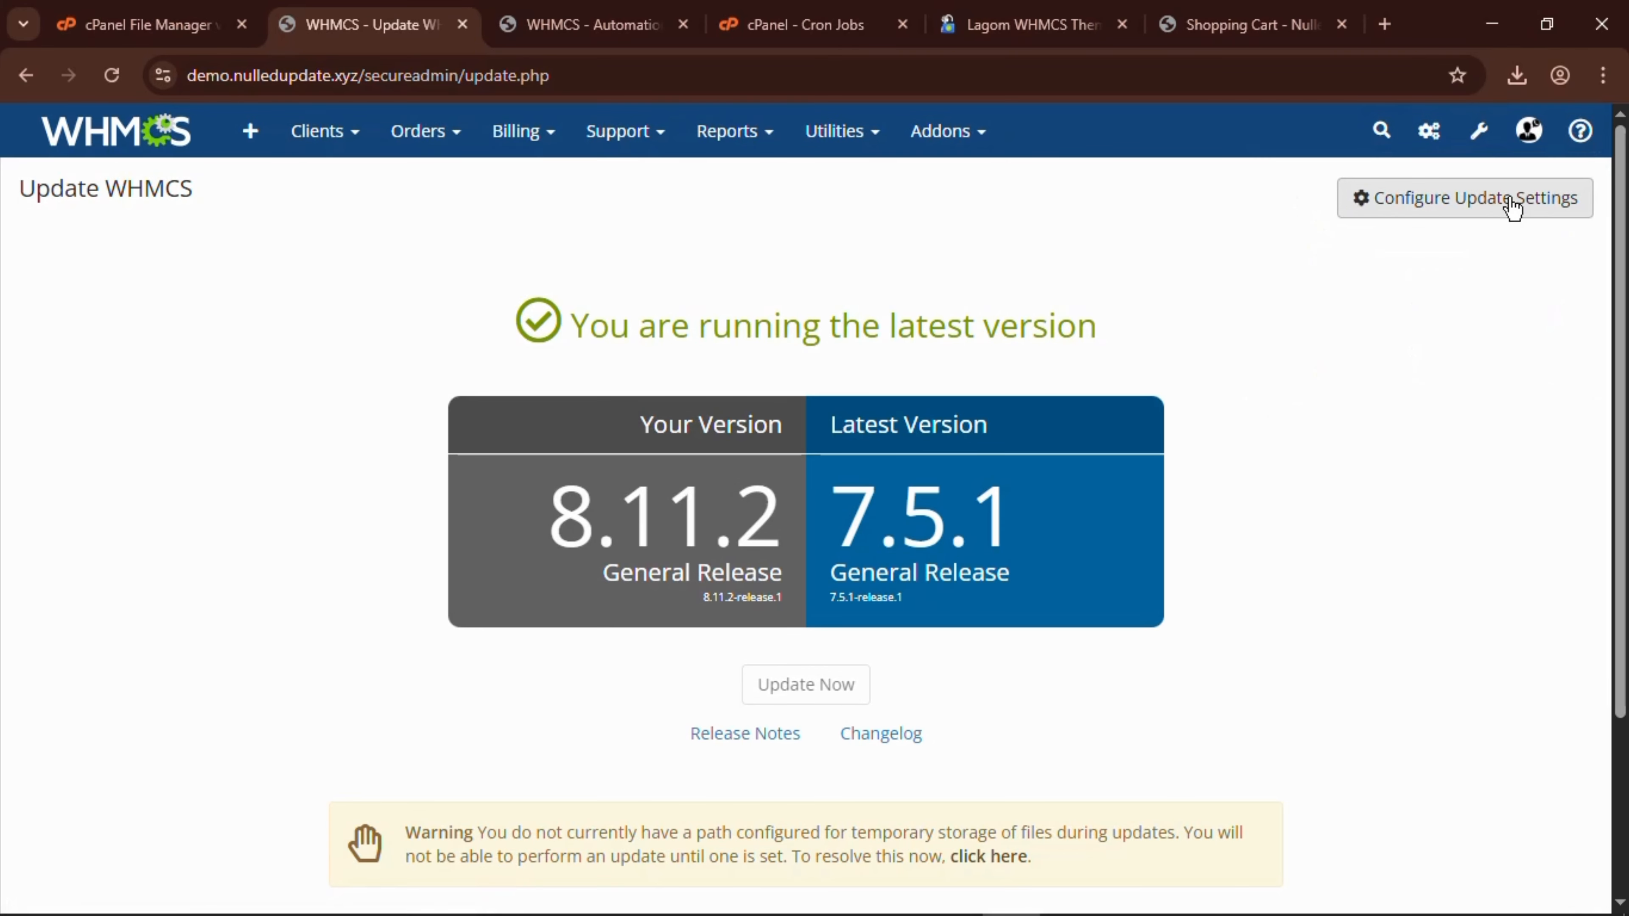
left_click(1513, 209)
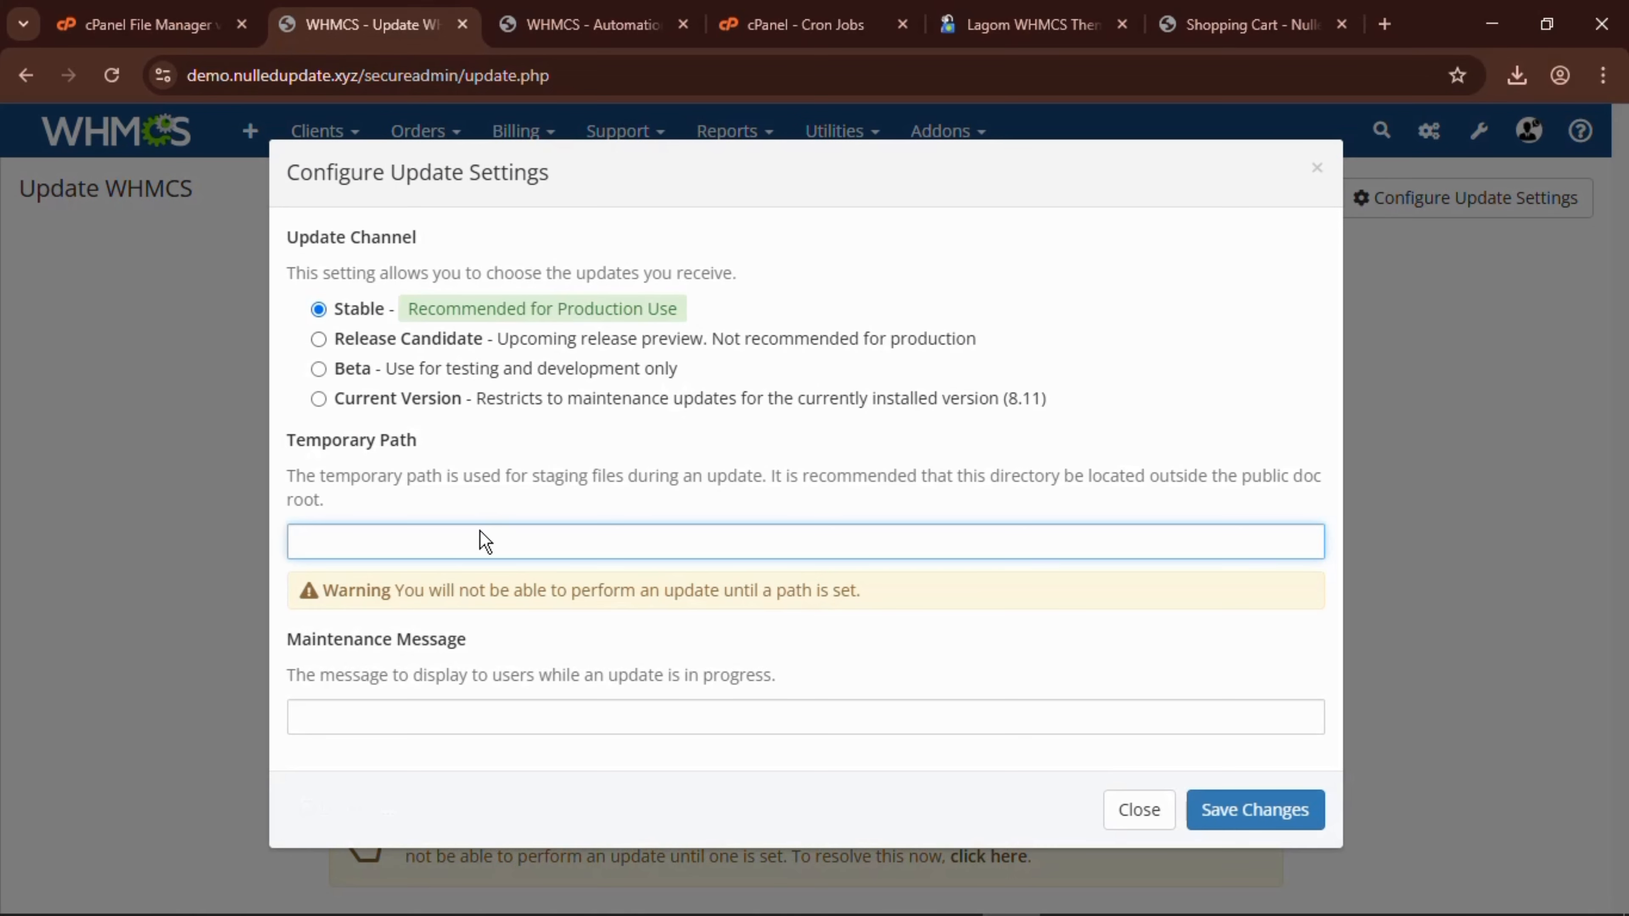
Enter /home/nulledup/whmcsdata/updates/ as the Temporary Path and close File Manager's rename dialog.
type("/")
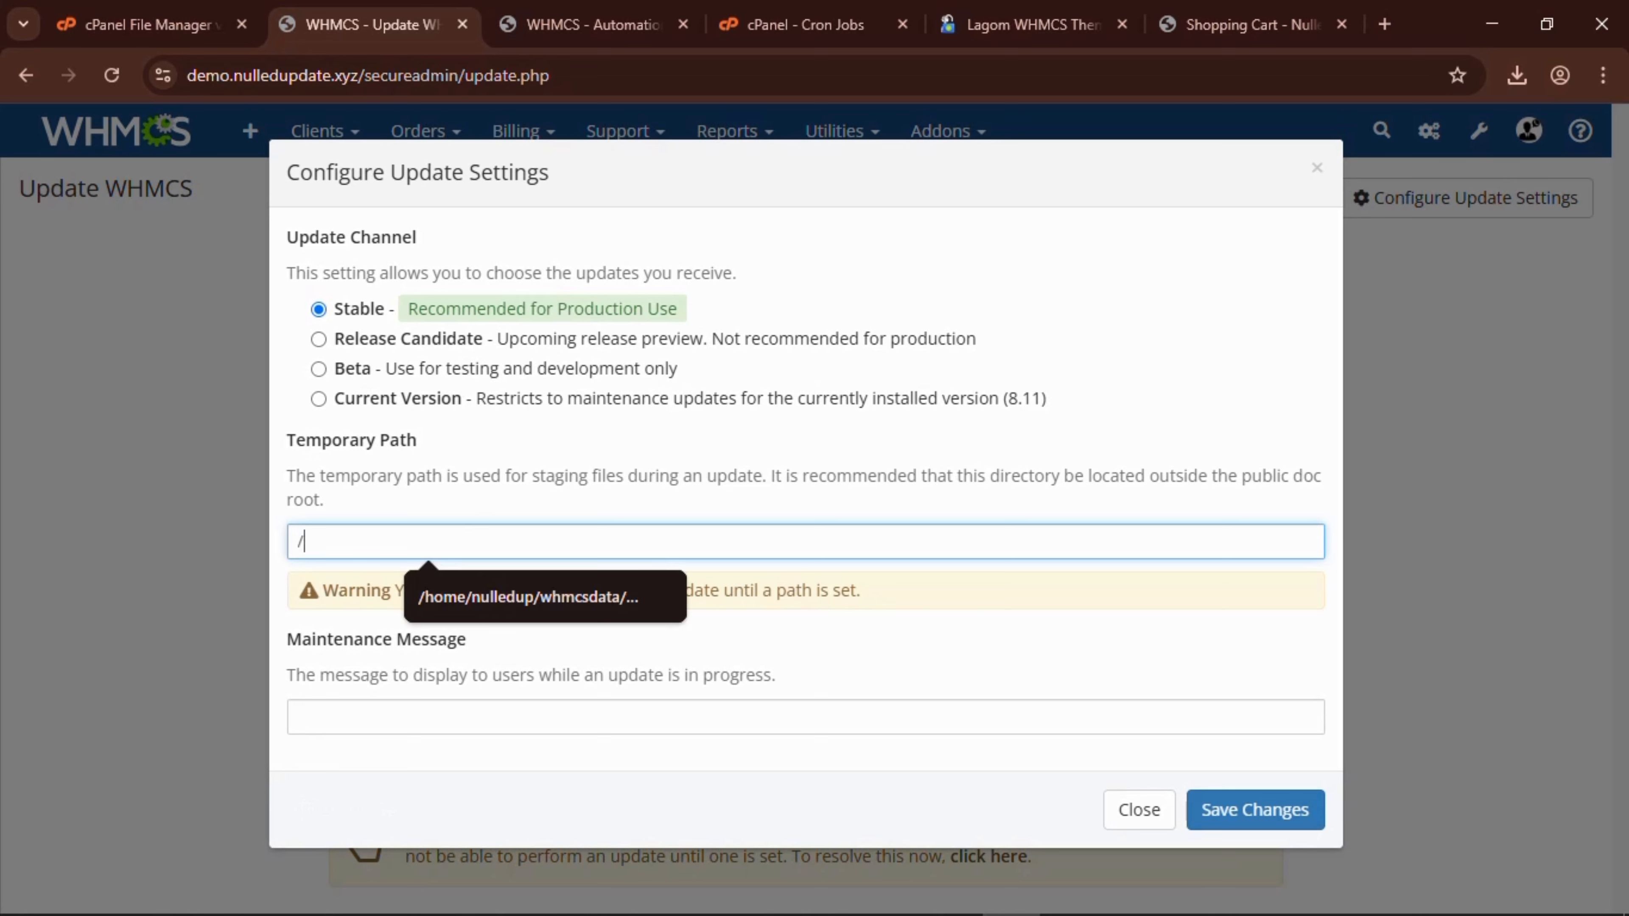
left_click(472, 588)
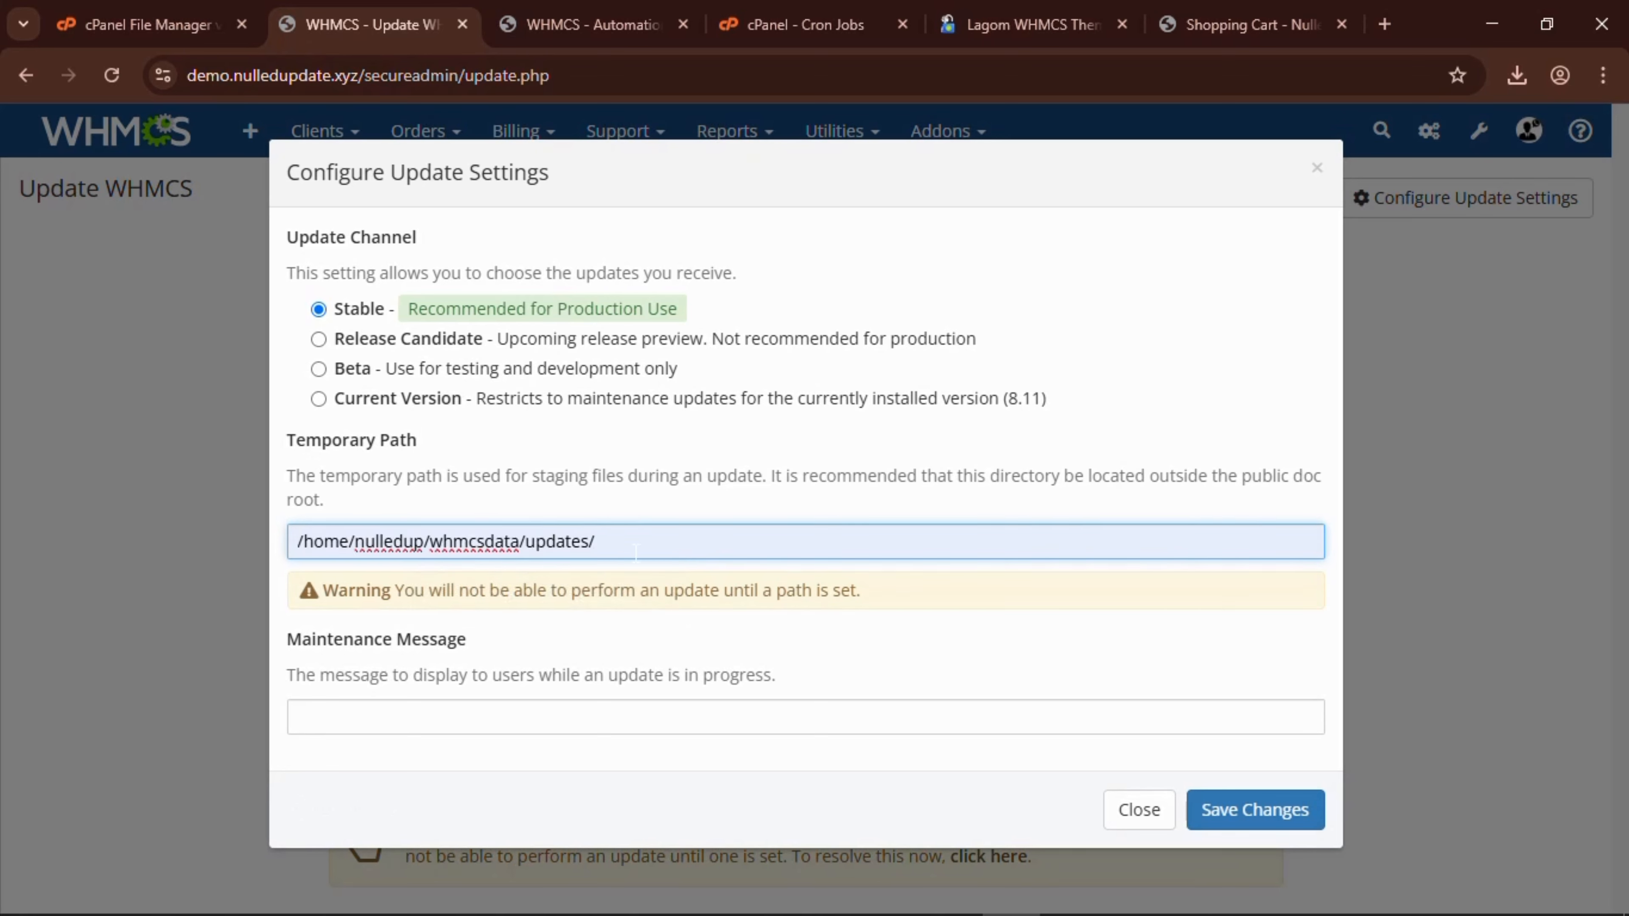
double_click(320, 536)
left_click(179, 14)
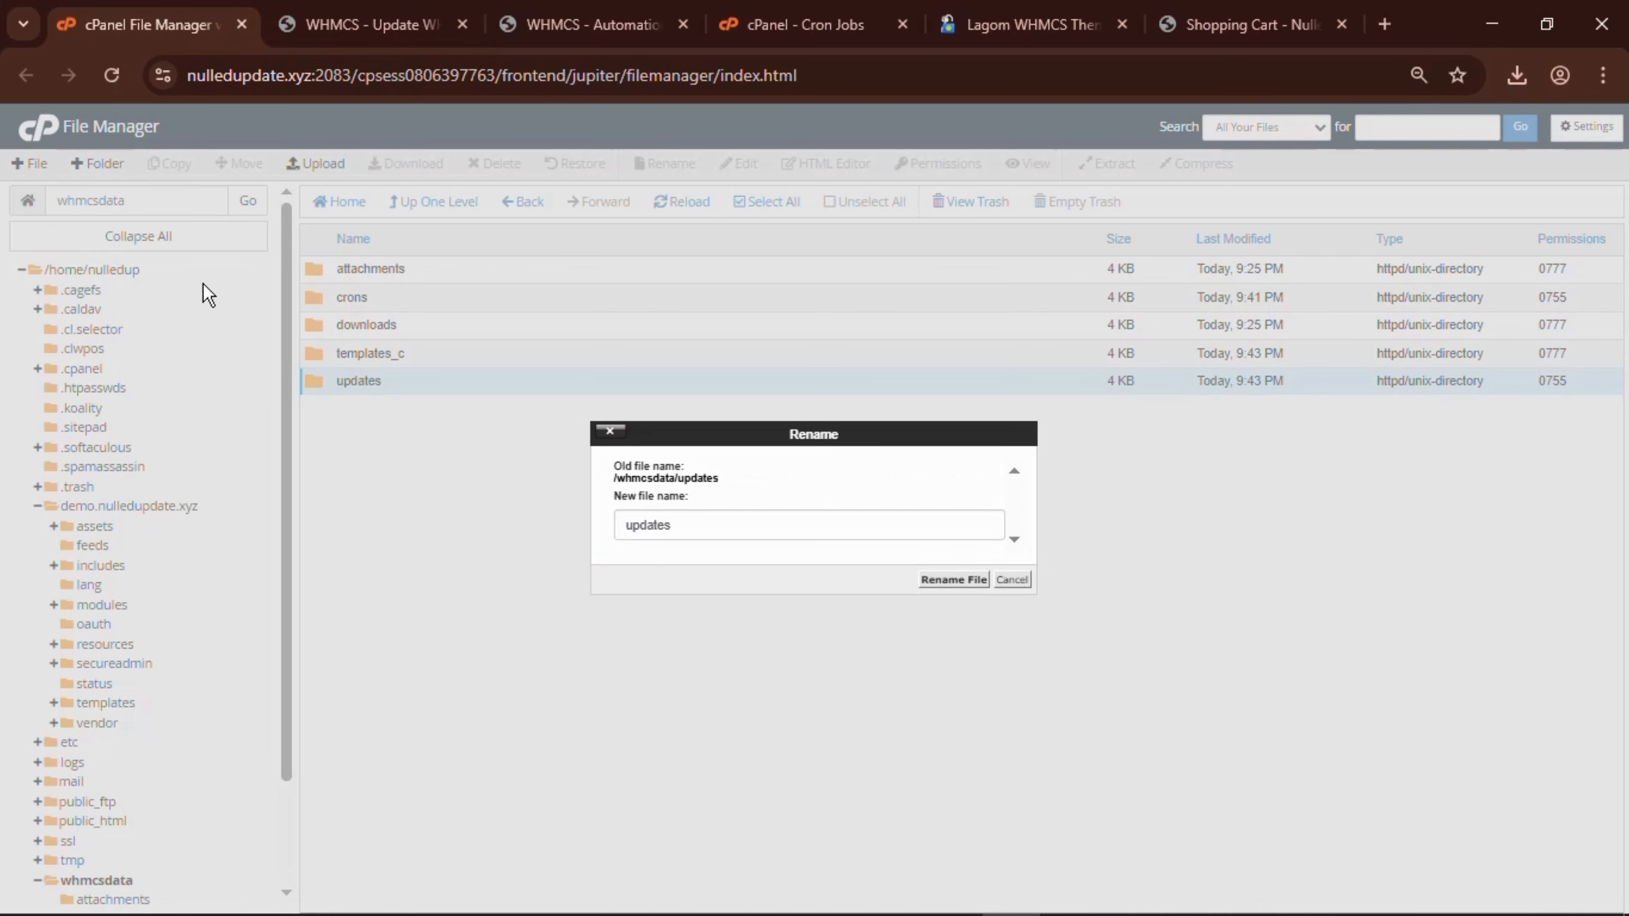
left_click(612, 431)
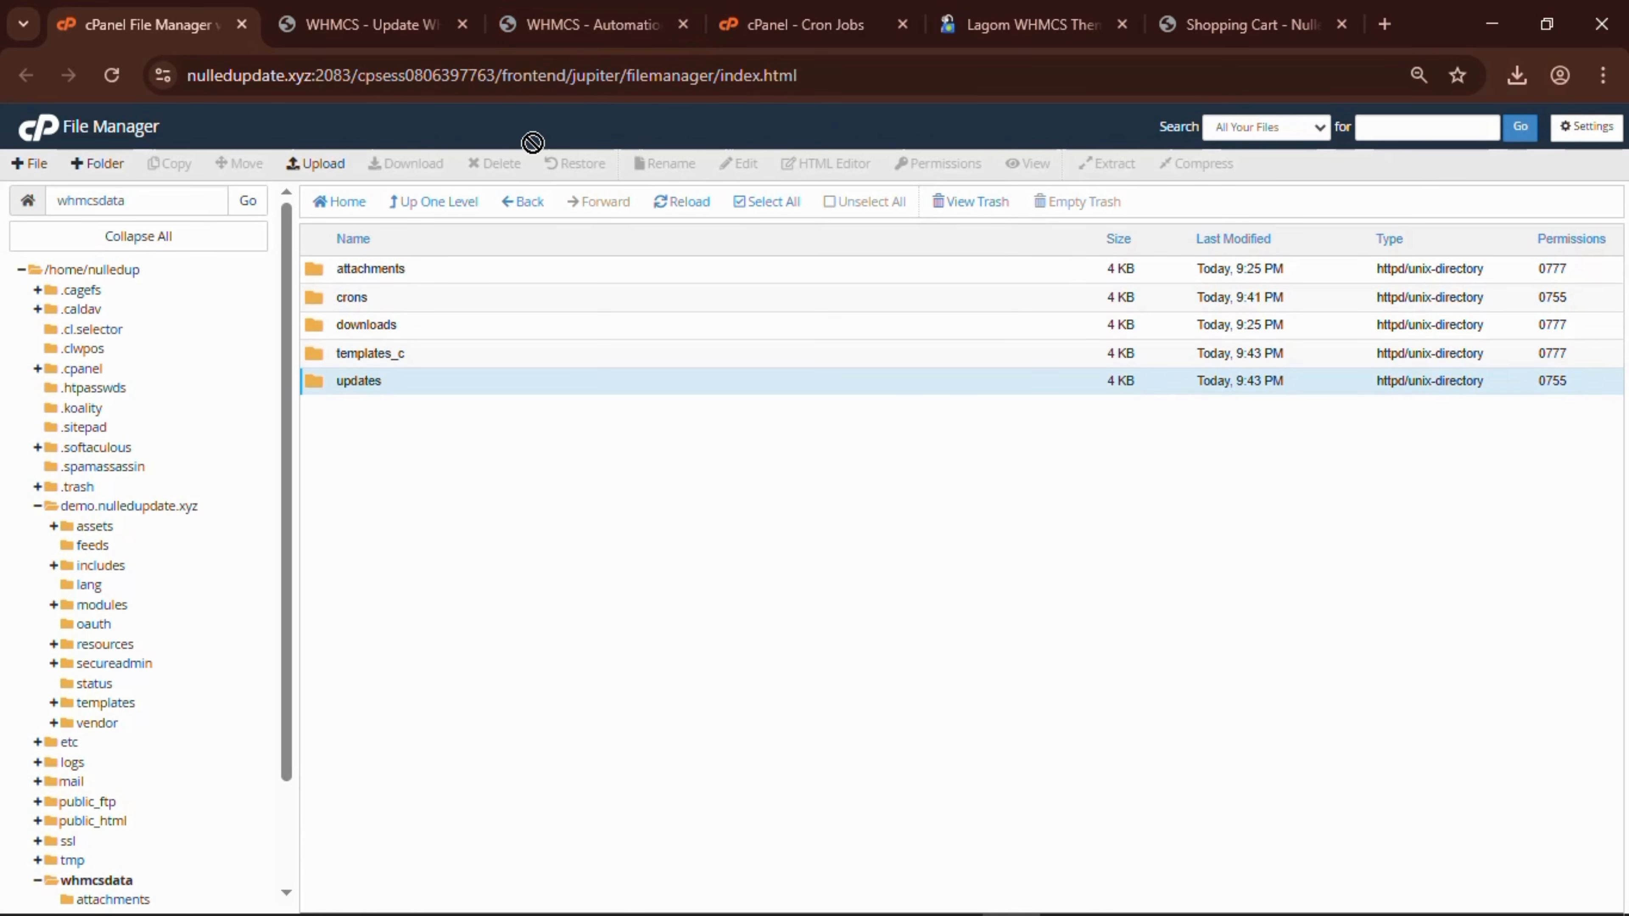
left_click(411, 29)
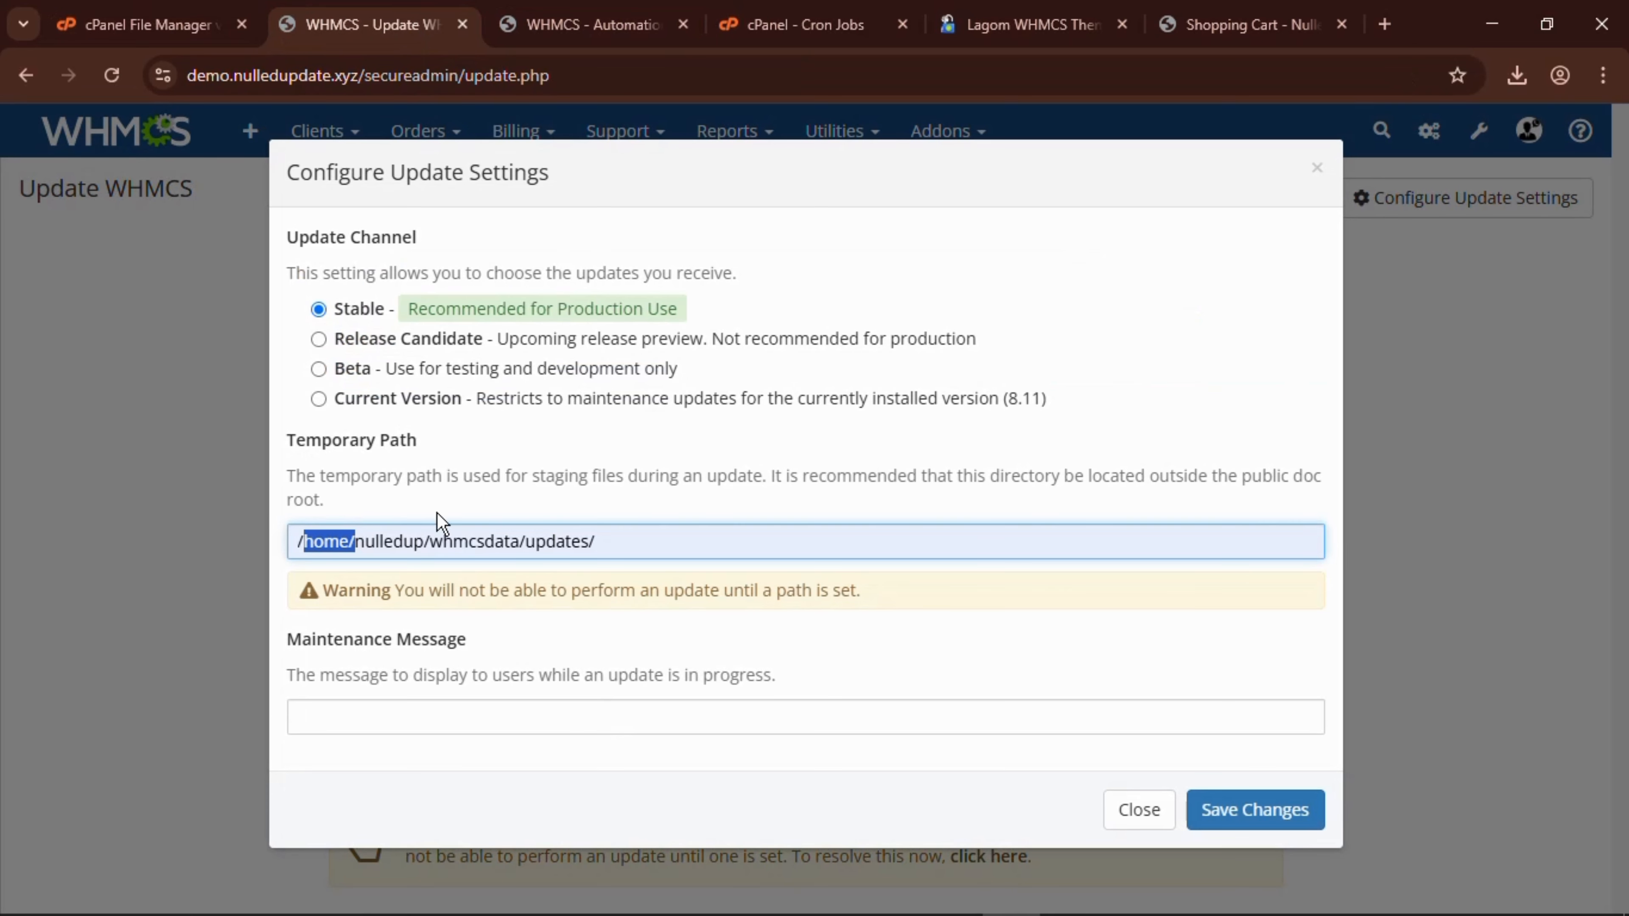
Verify the nulledup and whmcsdata path parts against File Manager, then save the update settings.
left_click_drag(423, 541, 365, 542)
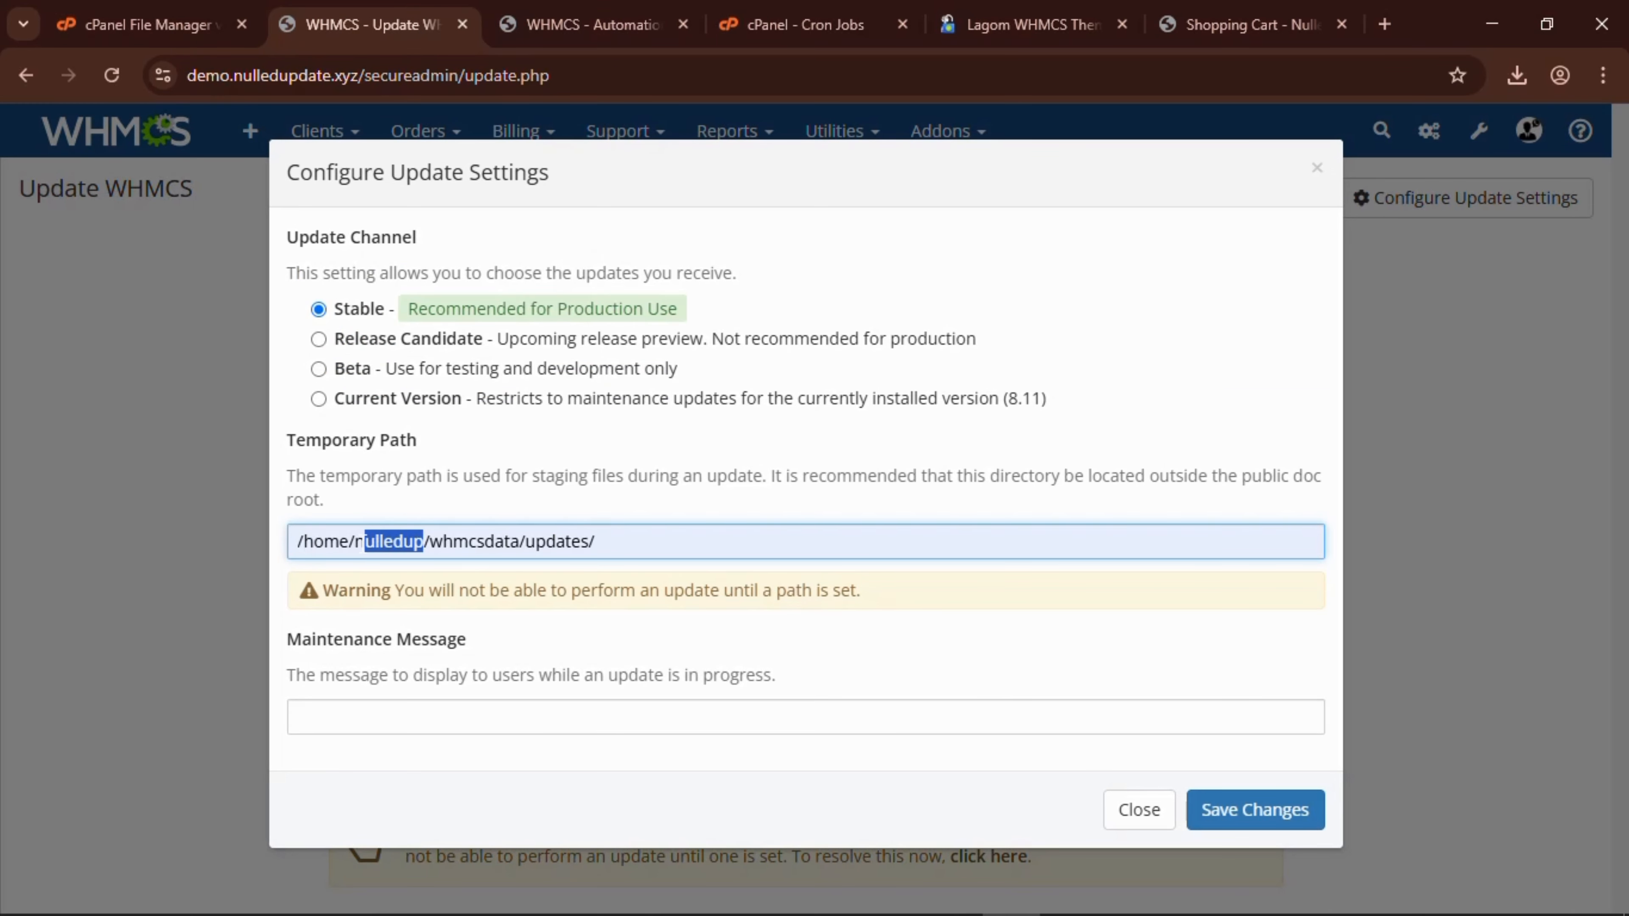
left_click(97, 22)
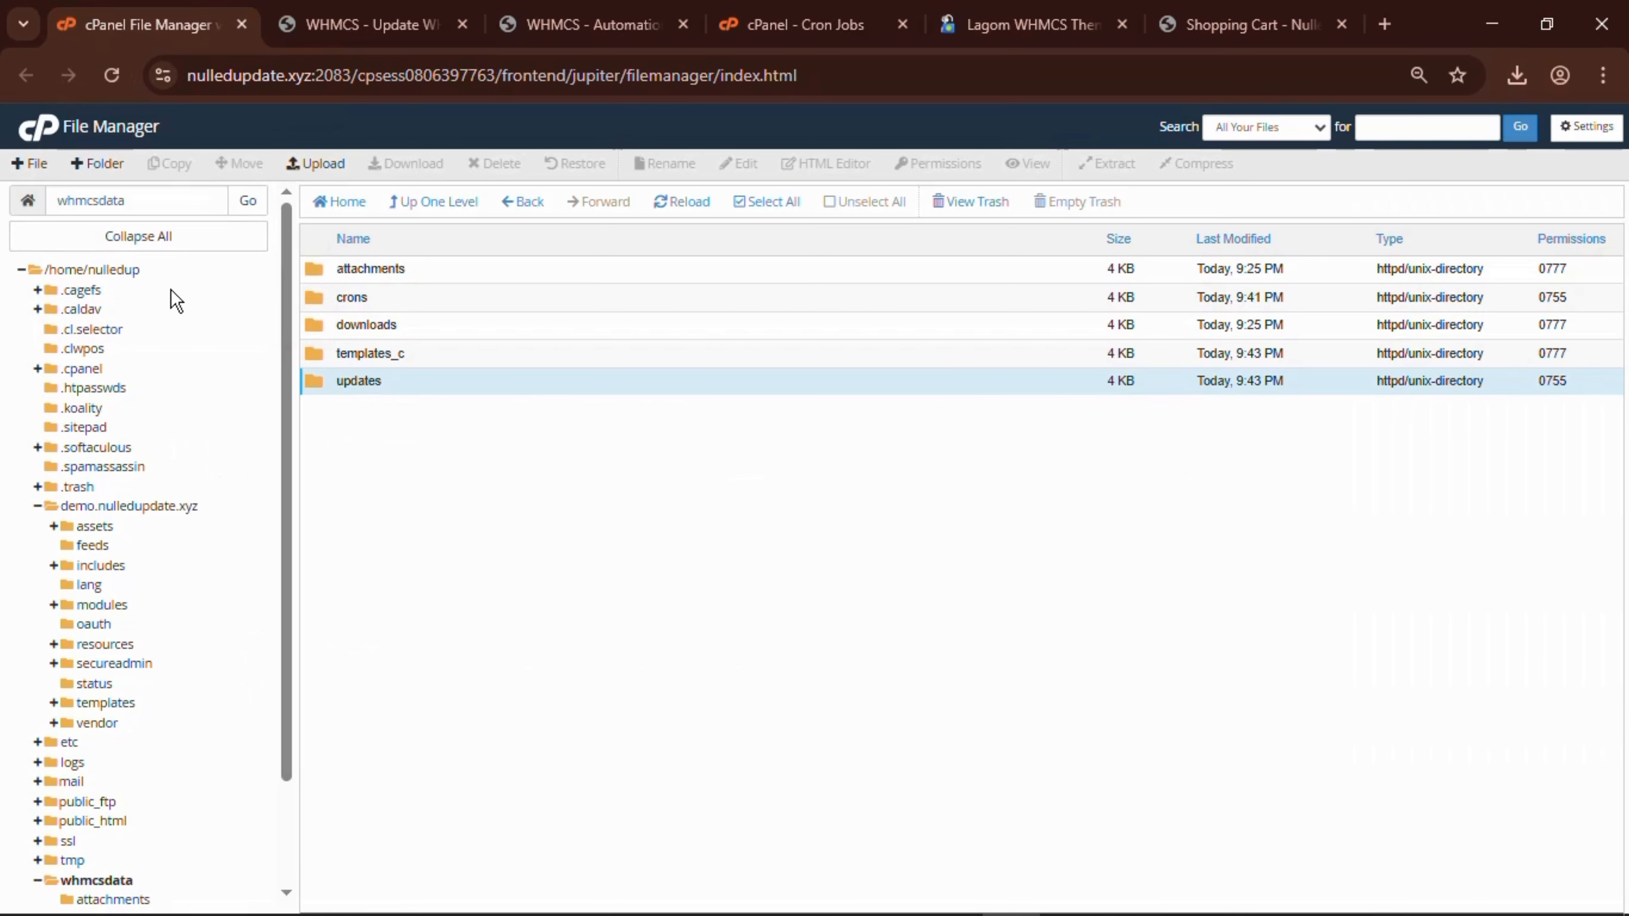
left_click(340, 20)
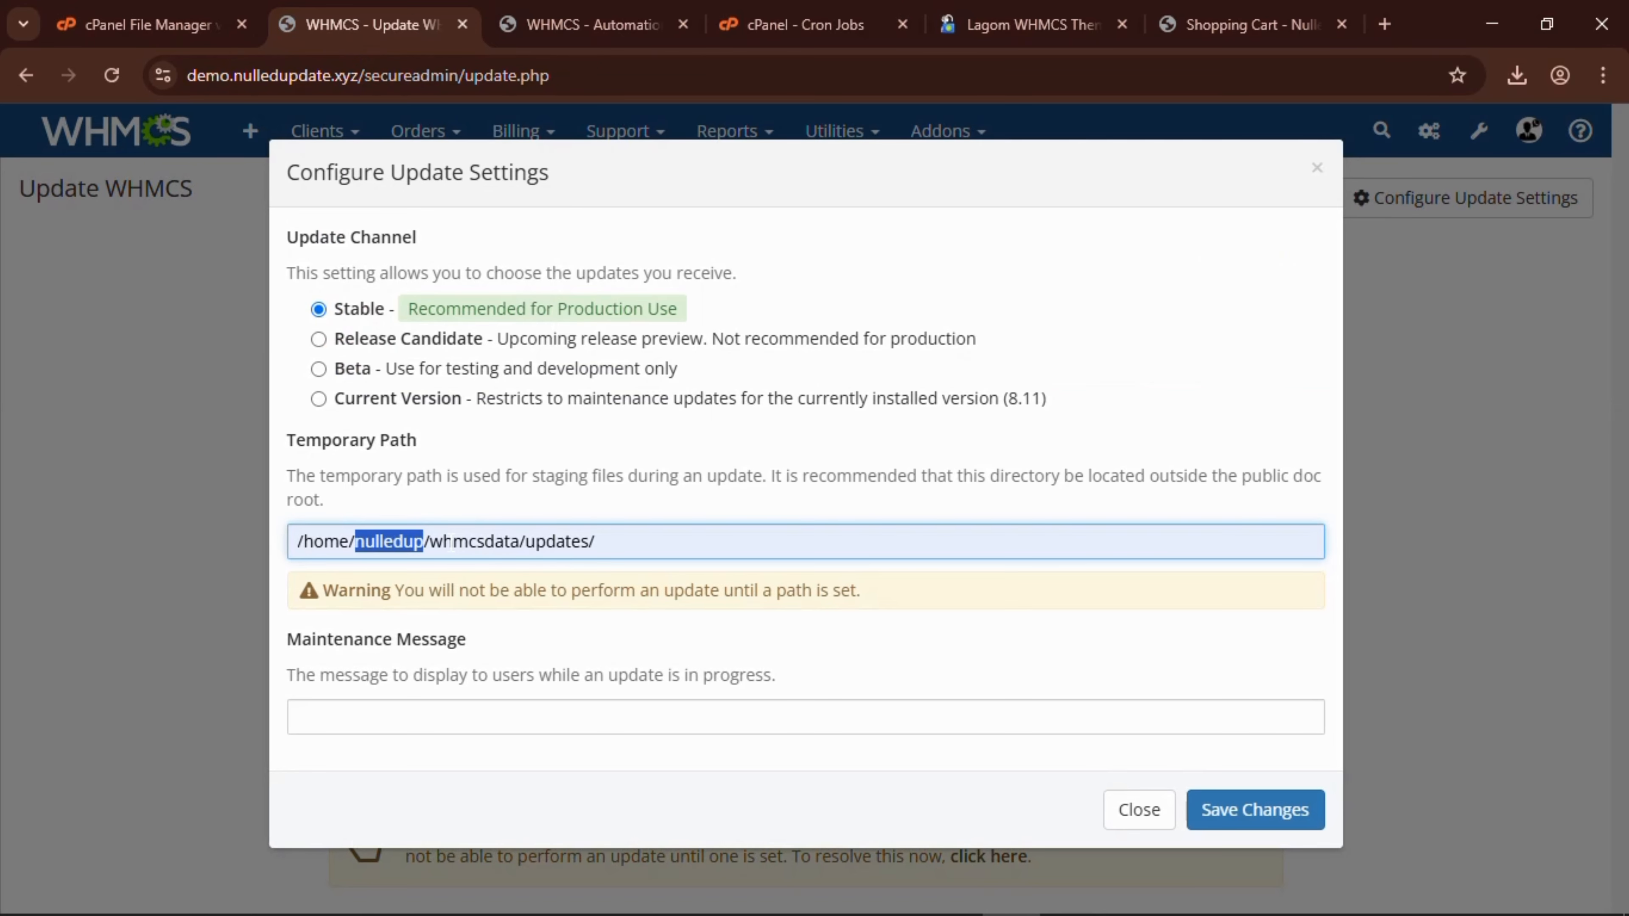
left_click_drag(430, 542, 518, 542)
left_click(147, 24)
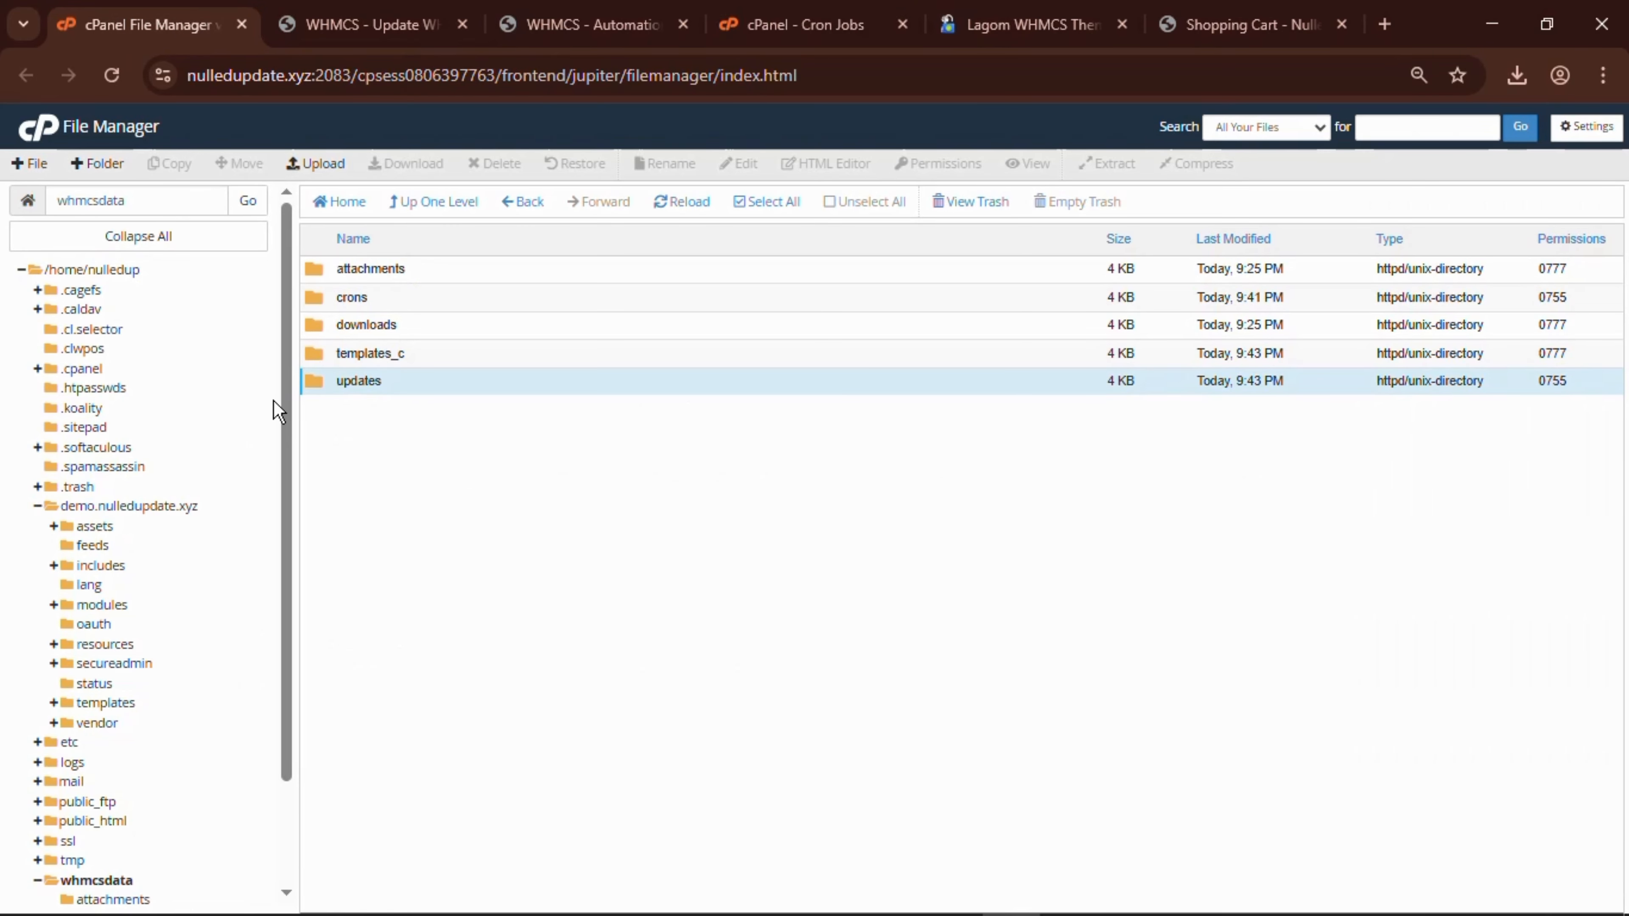
left_click(407, 19)
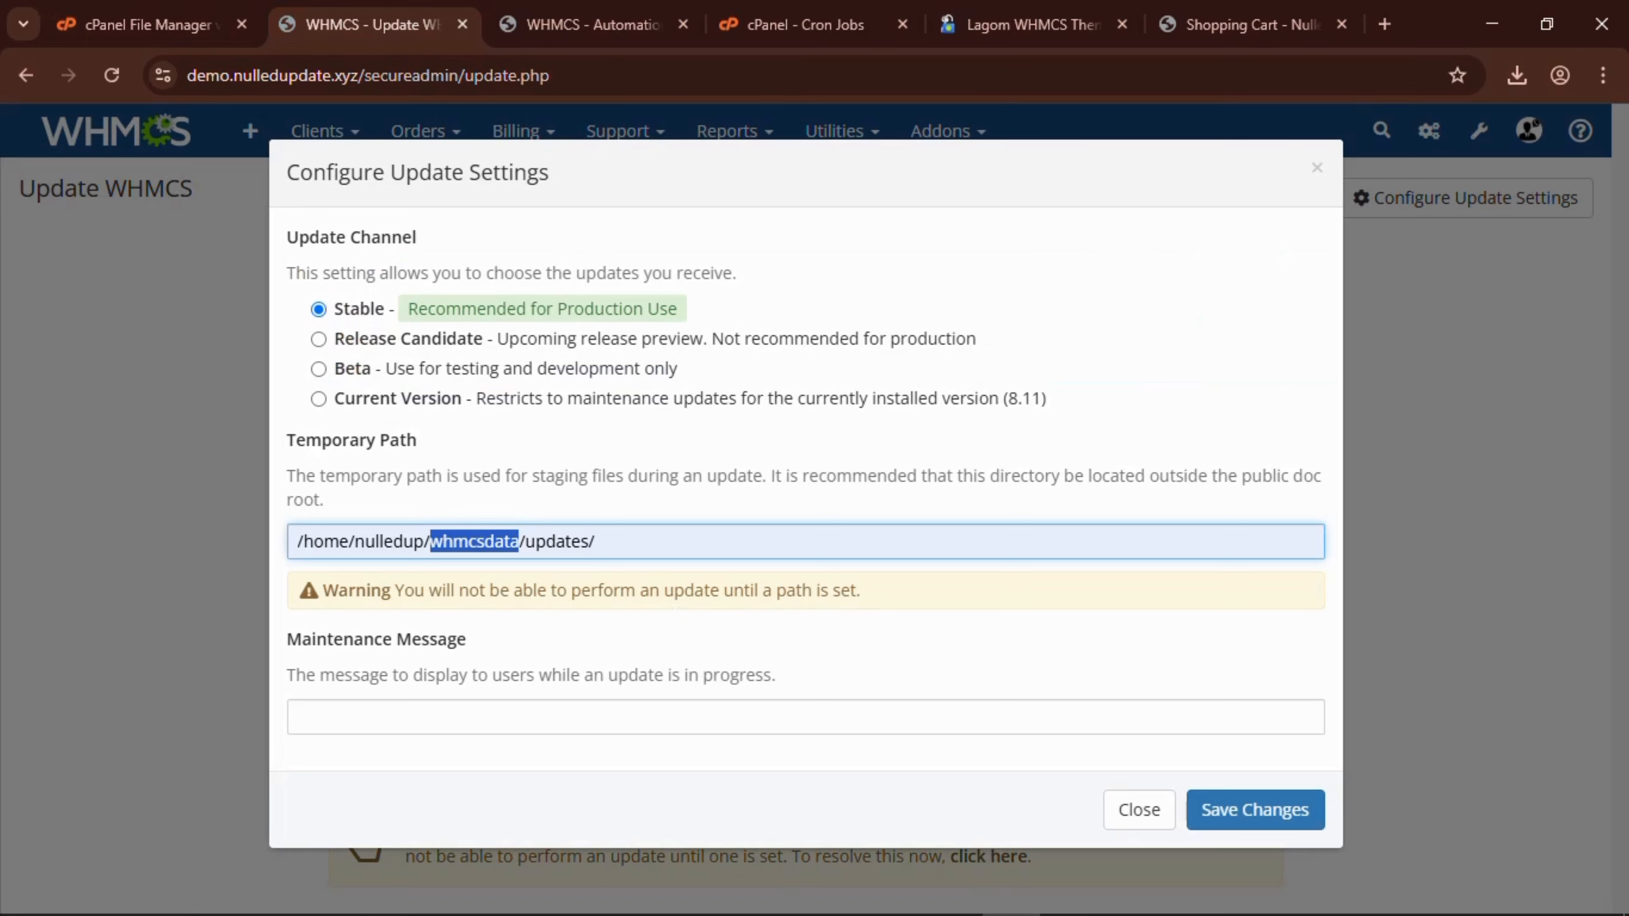
left_click(1257, 812)
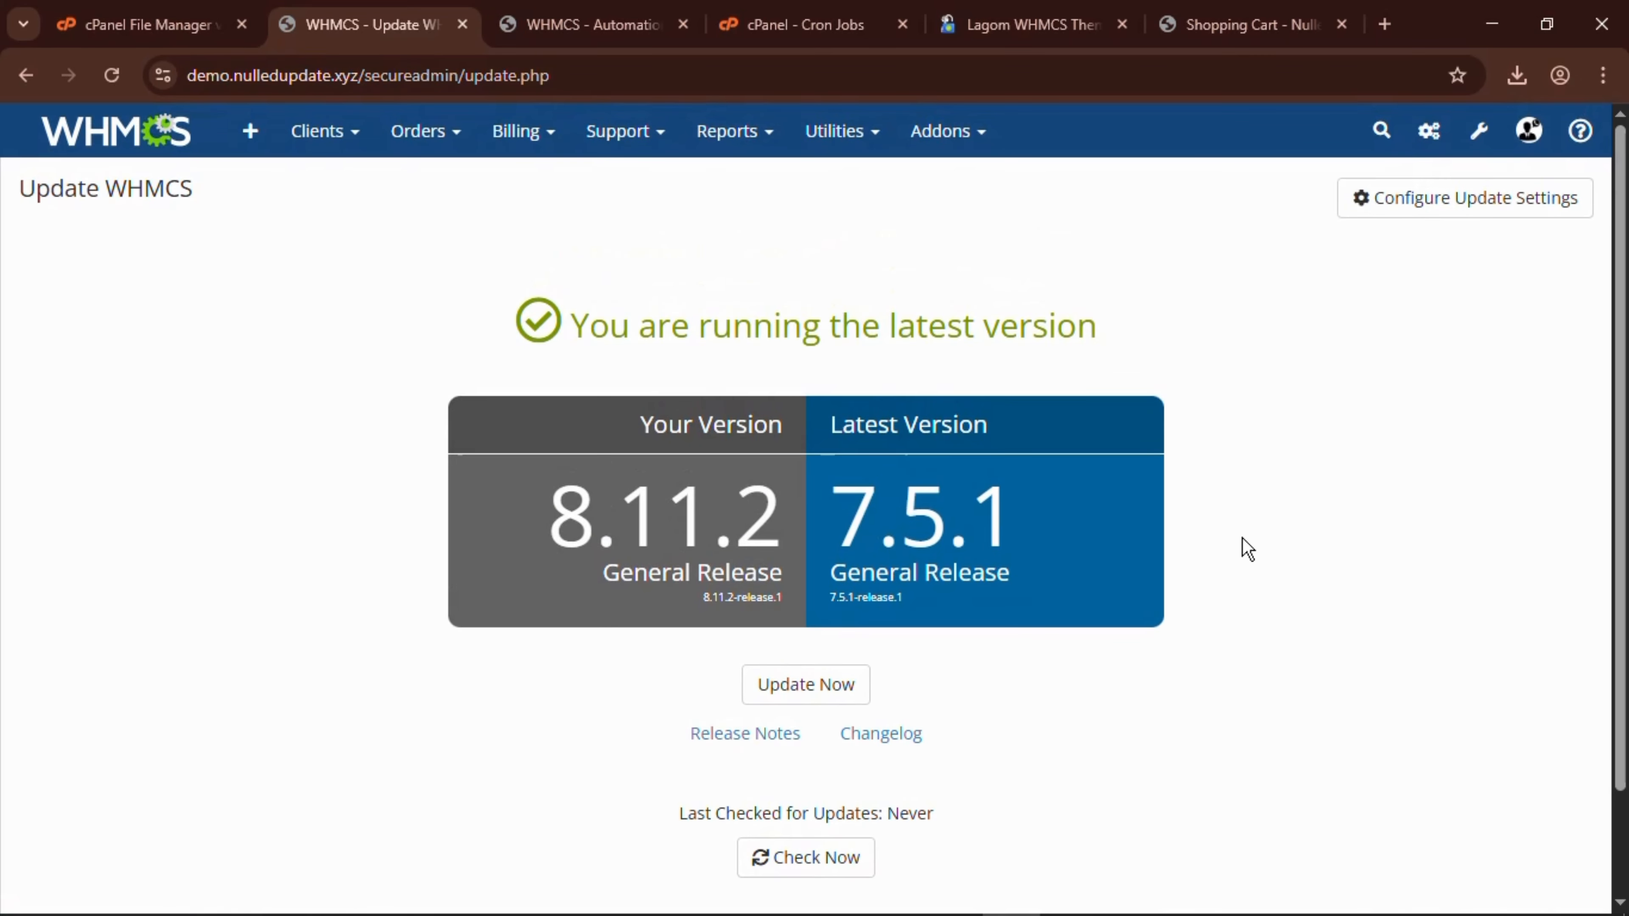
Confirm System Health shows one remaining warning, then refresh Cron Status on the Automation Status page.
left_click(1478, 131)
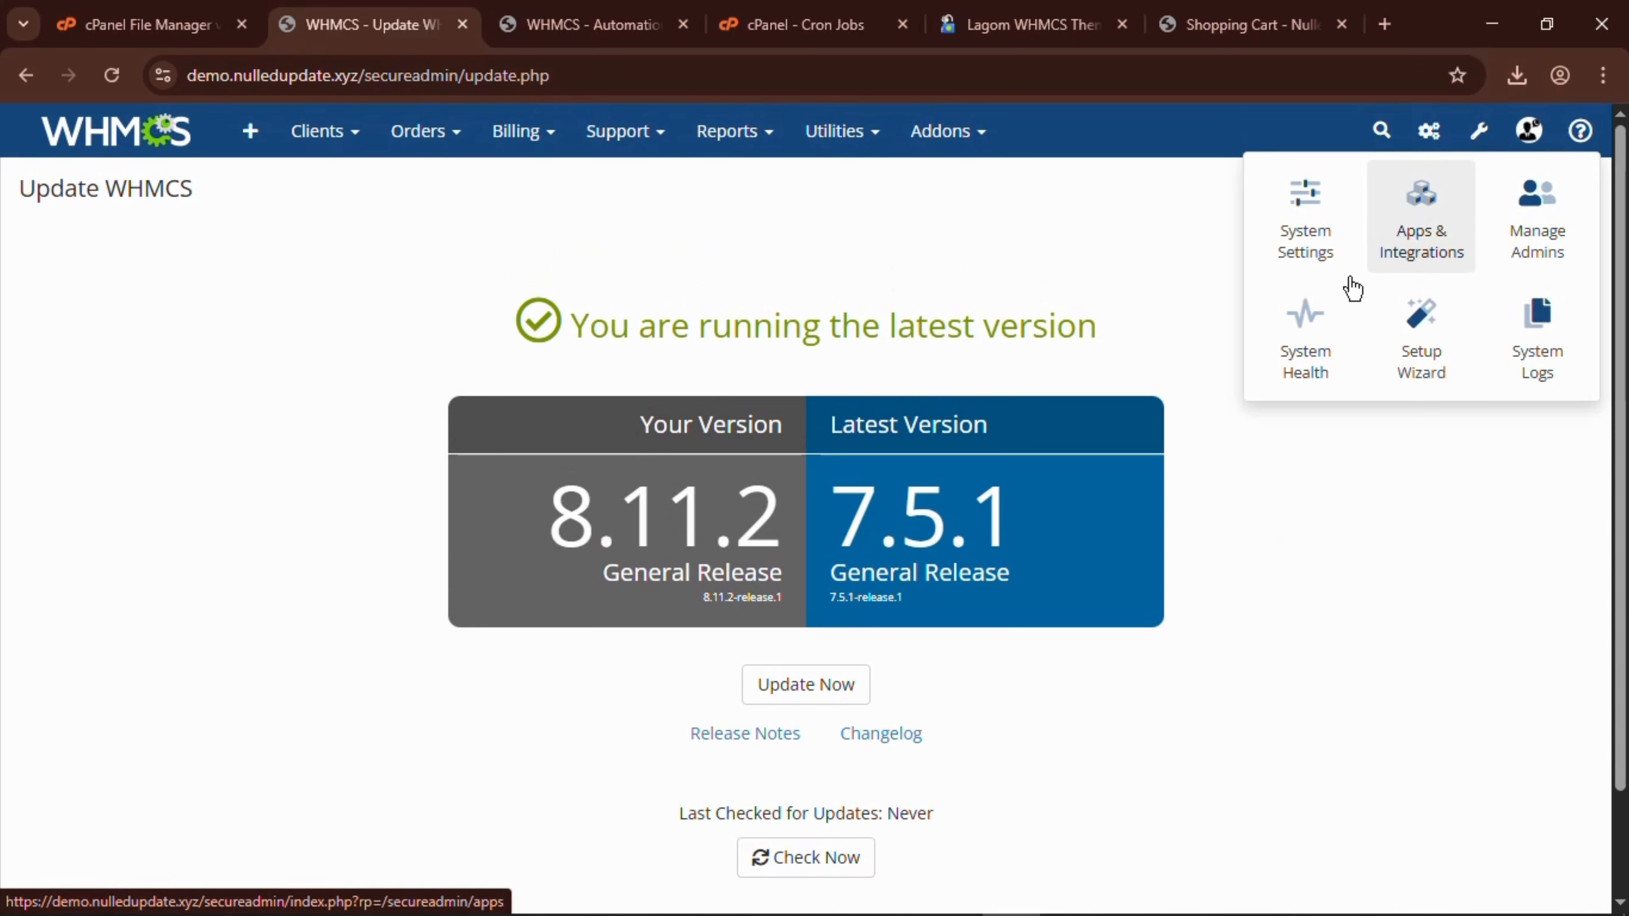
left_click(1313, 349)
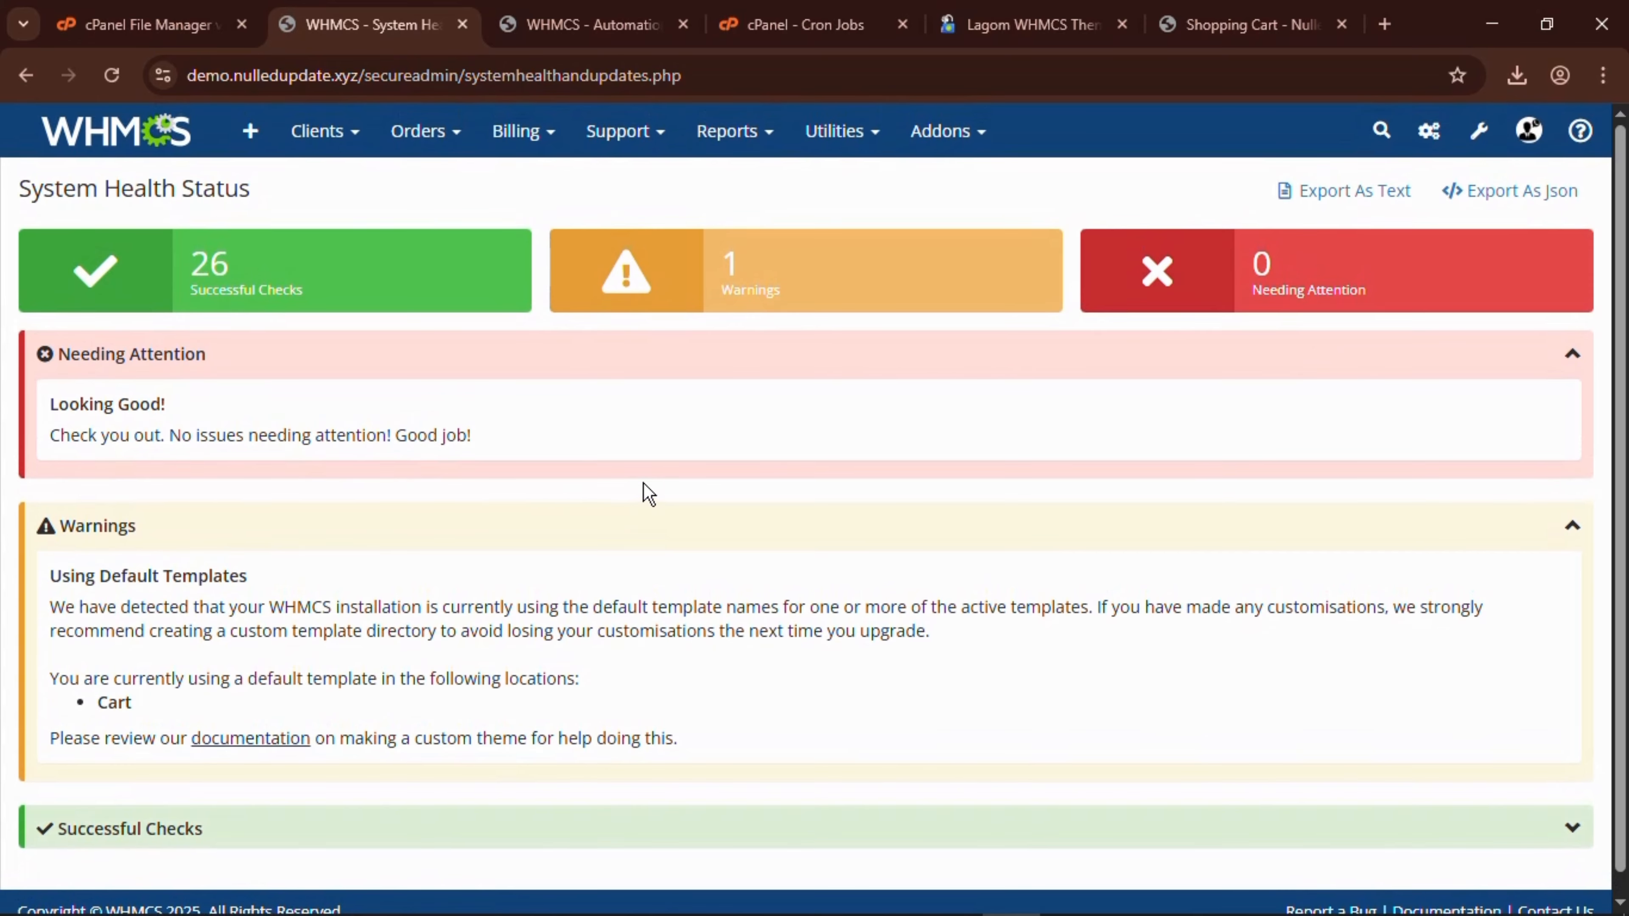
left_click_drag(51, 606, 760, 701)
left_click(755, 696)
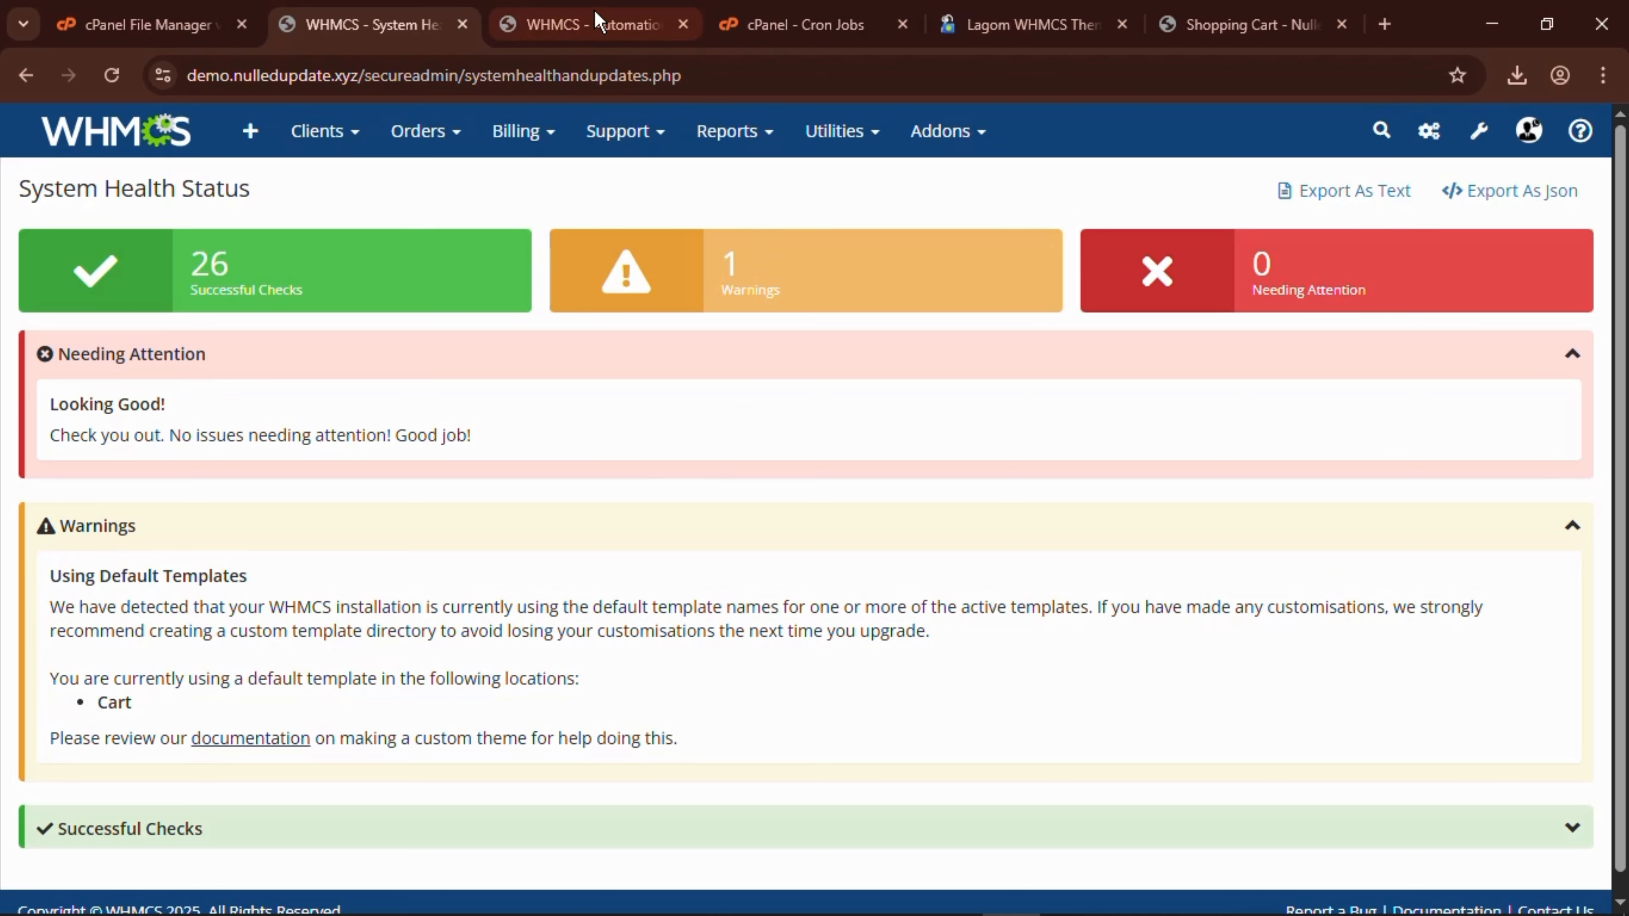
left_click(593, 24)
left_click(326, 770)
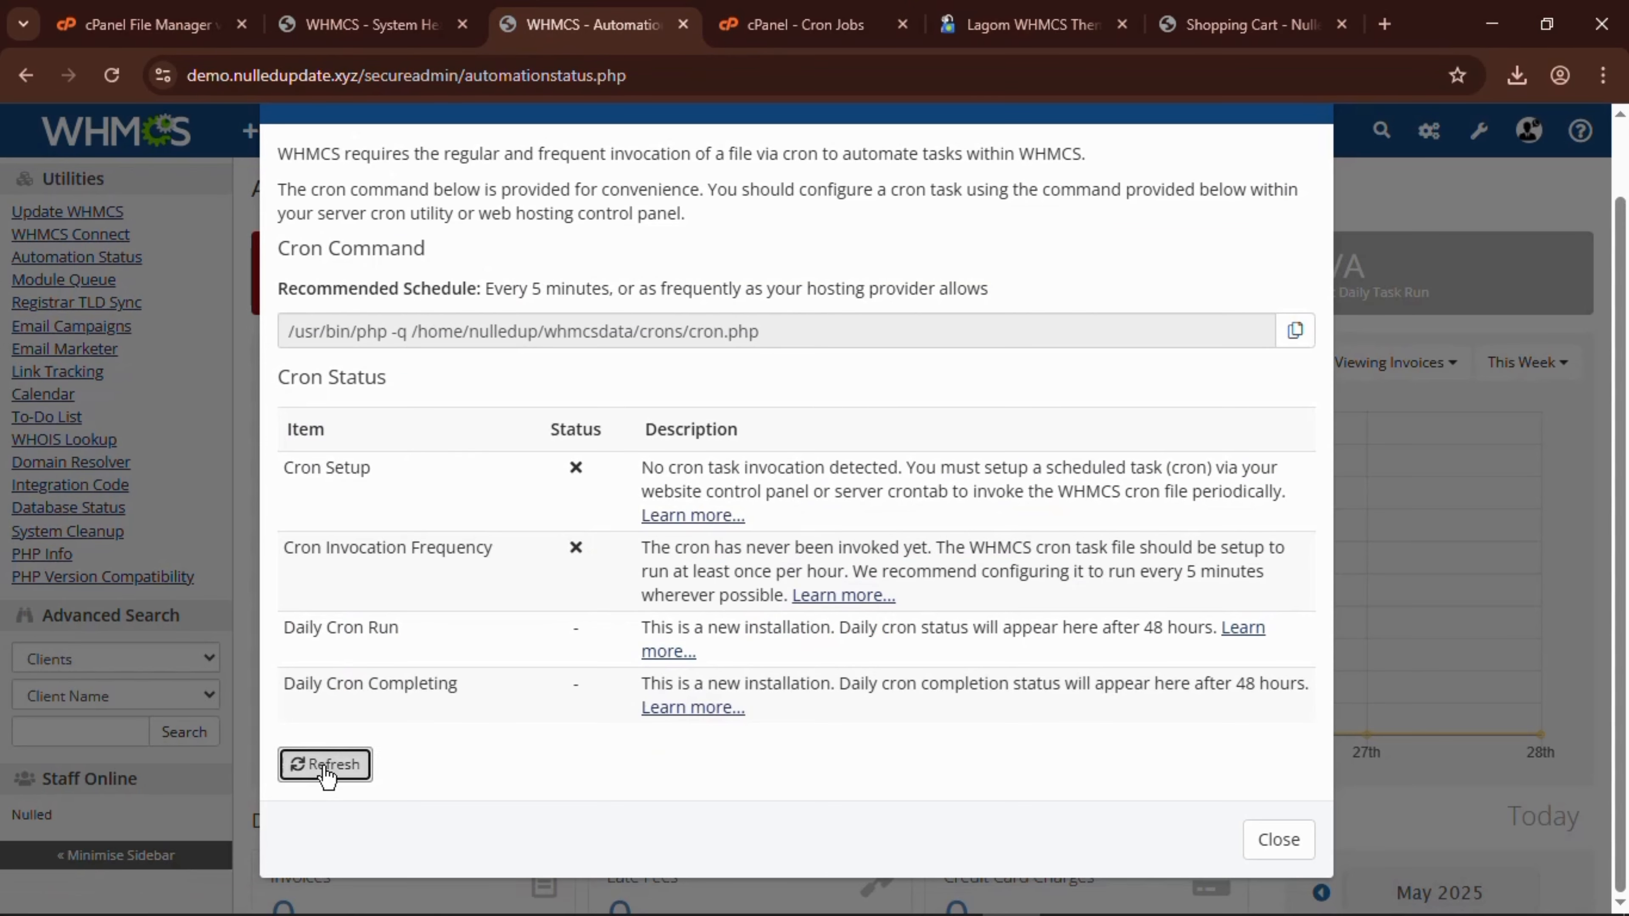
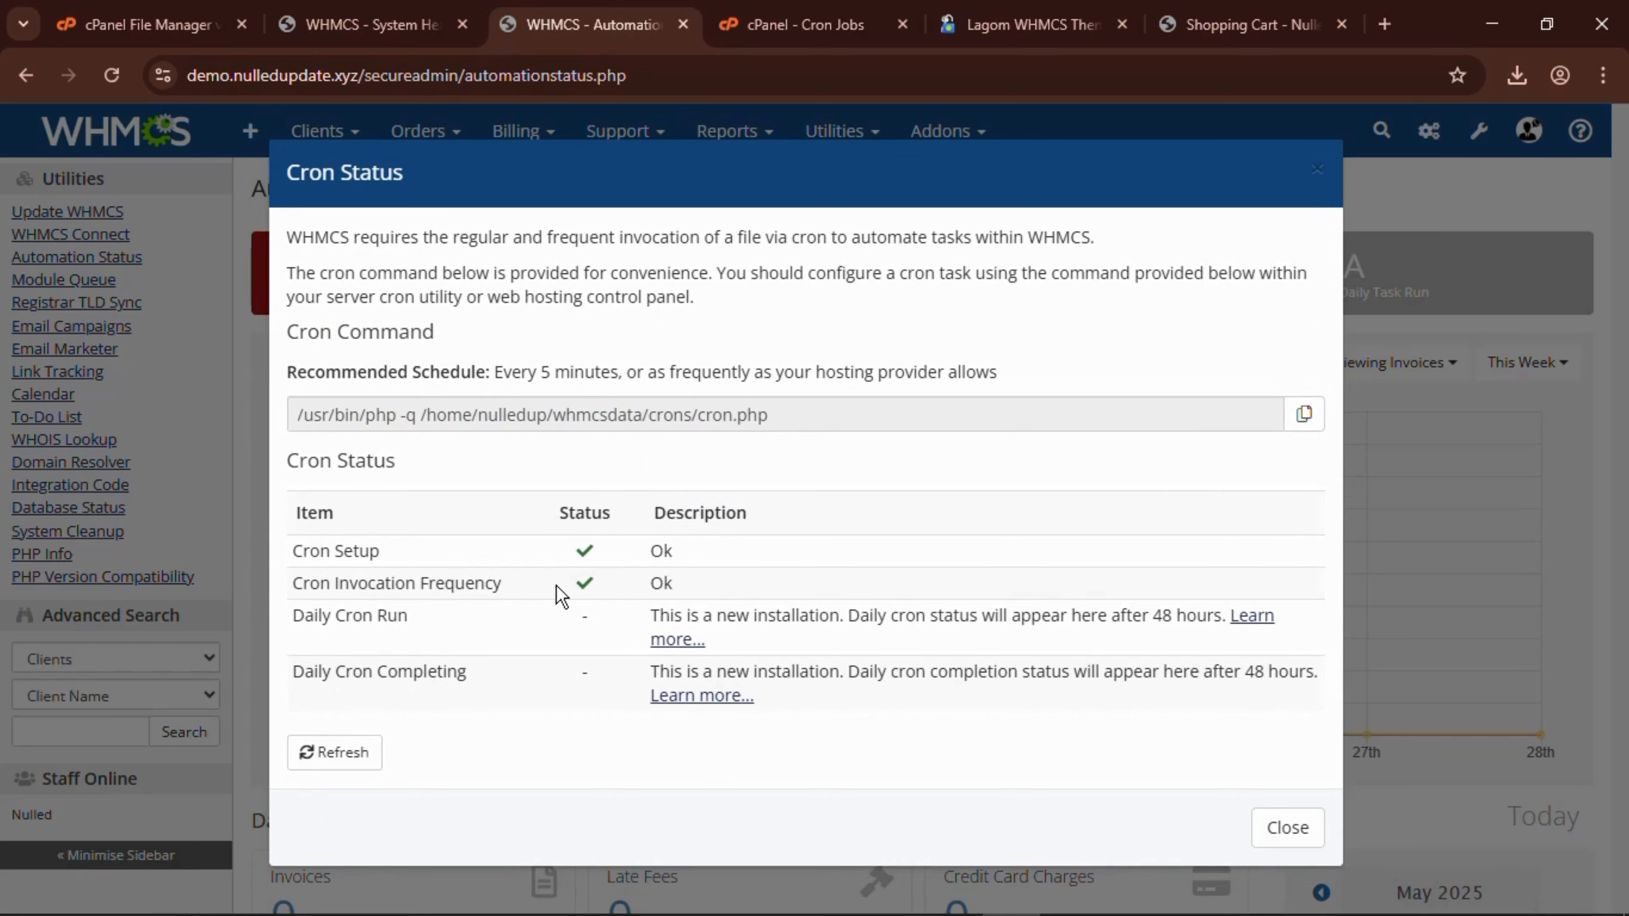
Review the Daily Cron Run and Completing notes, then reload Automation Status to show the last cron run 23 seconds ago.
left_click_drag(649, 610, 1022, 654)
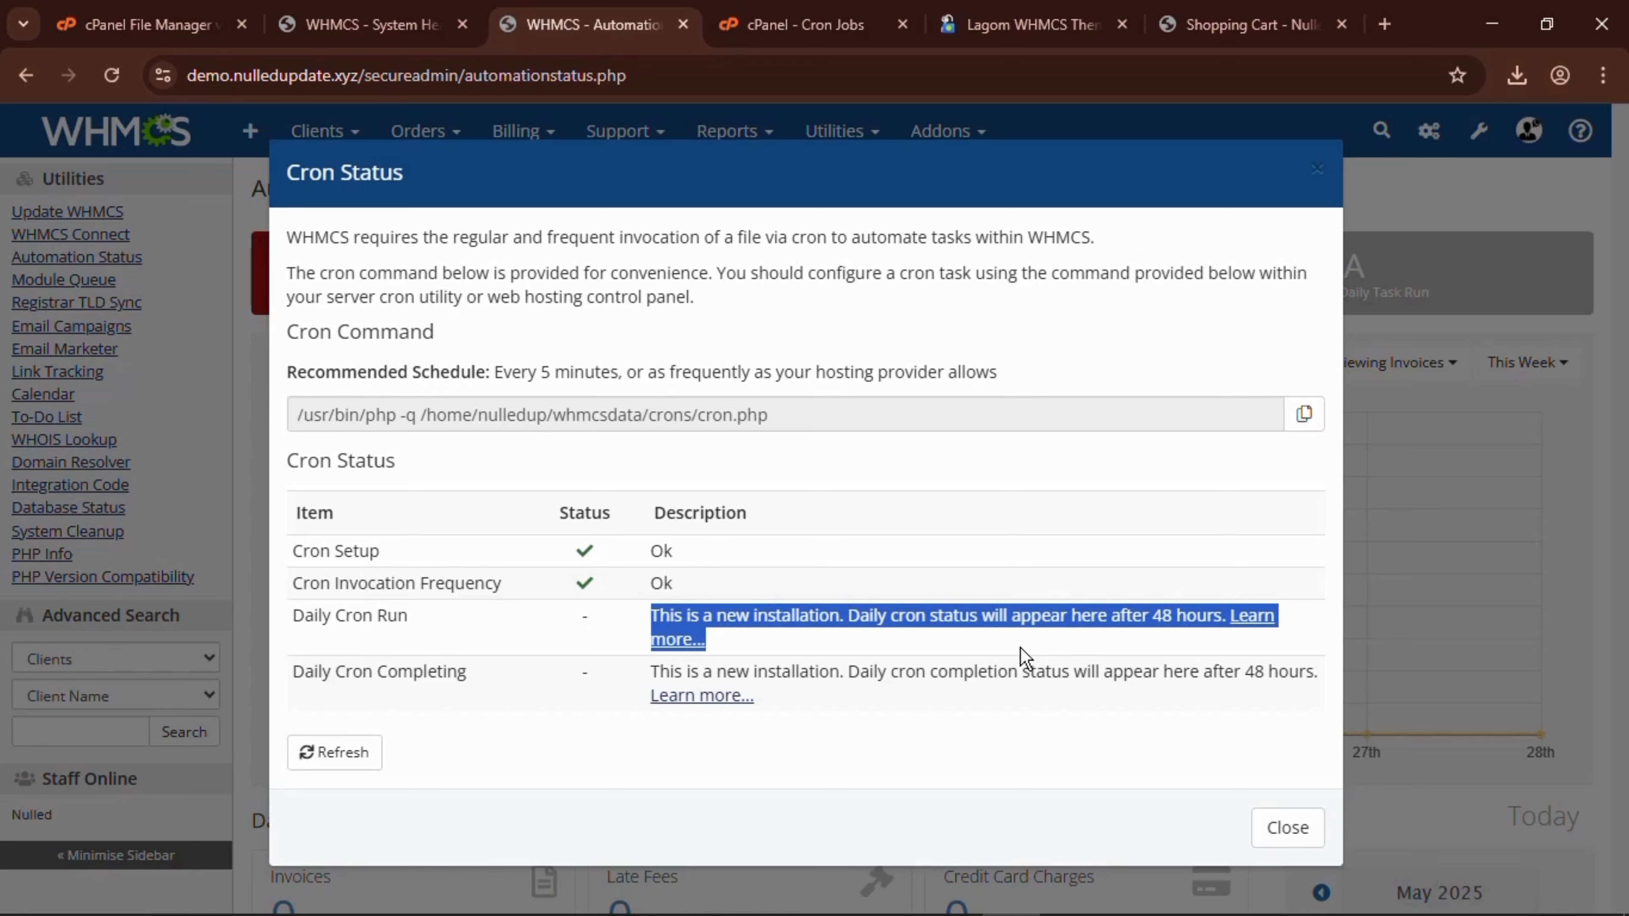
left_click_drag(645, 680, 865, 725)
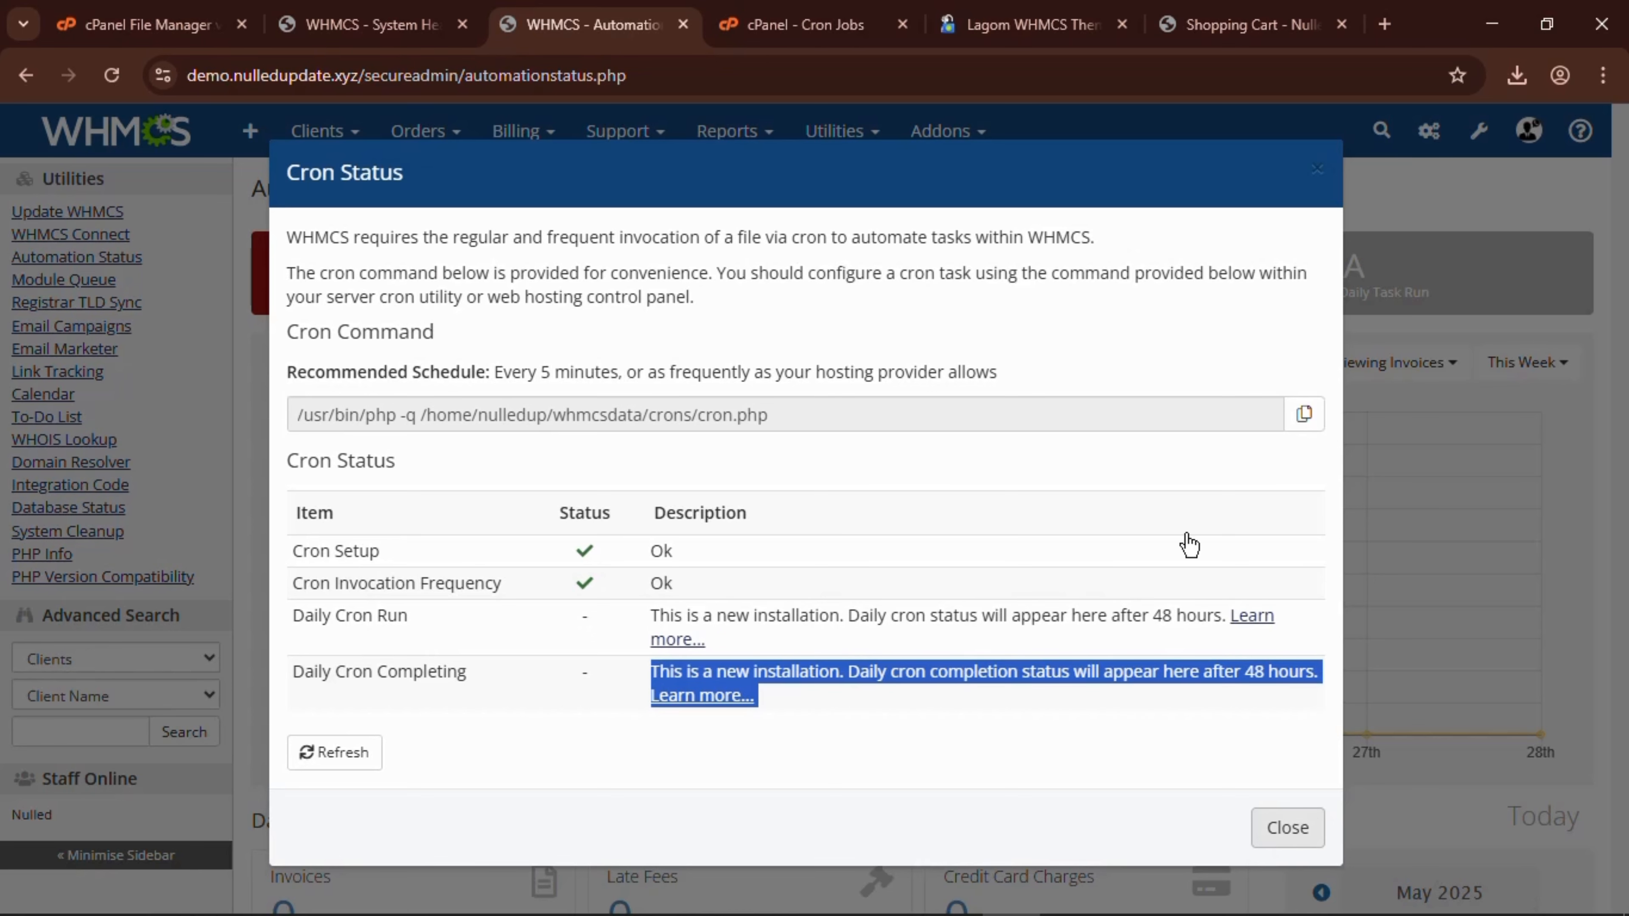
left_click(1283, 829)
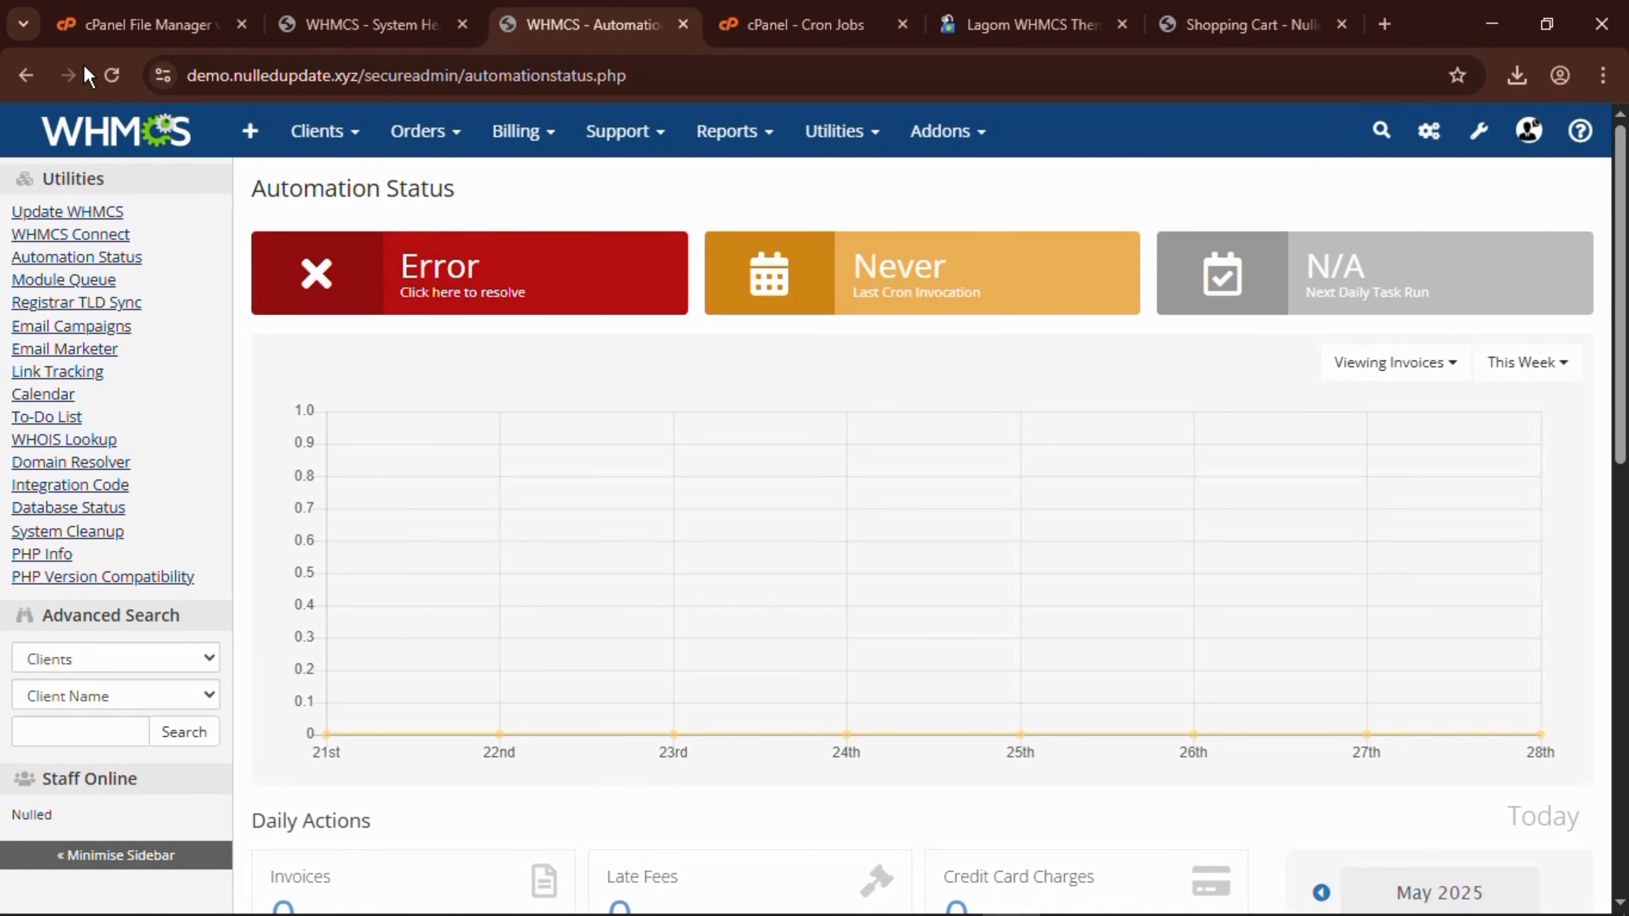
left_click(112, 75)
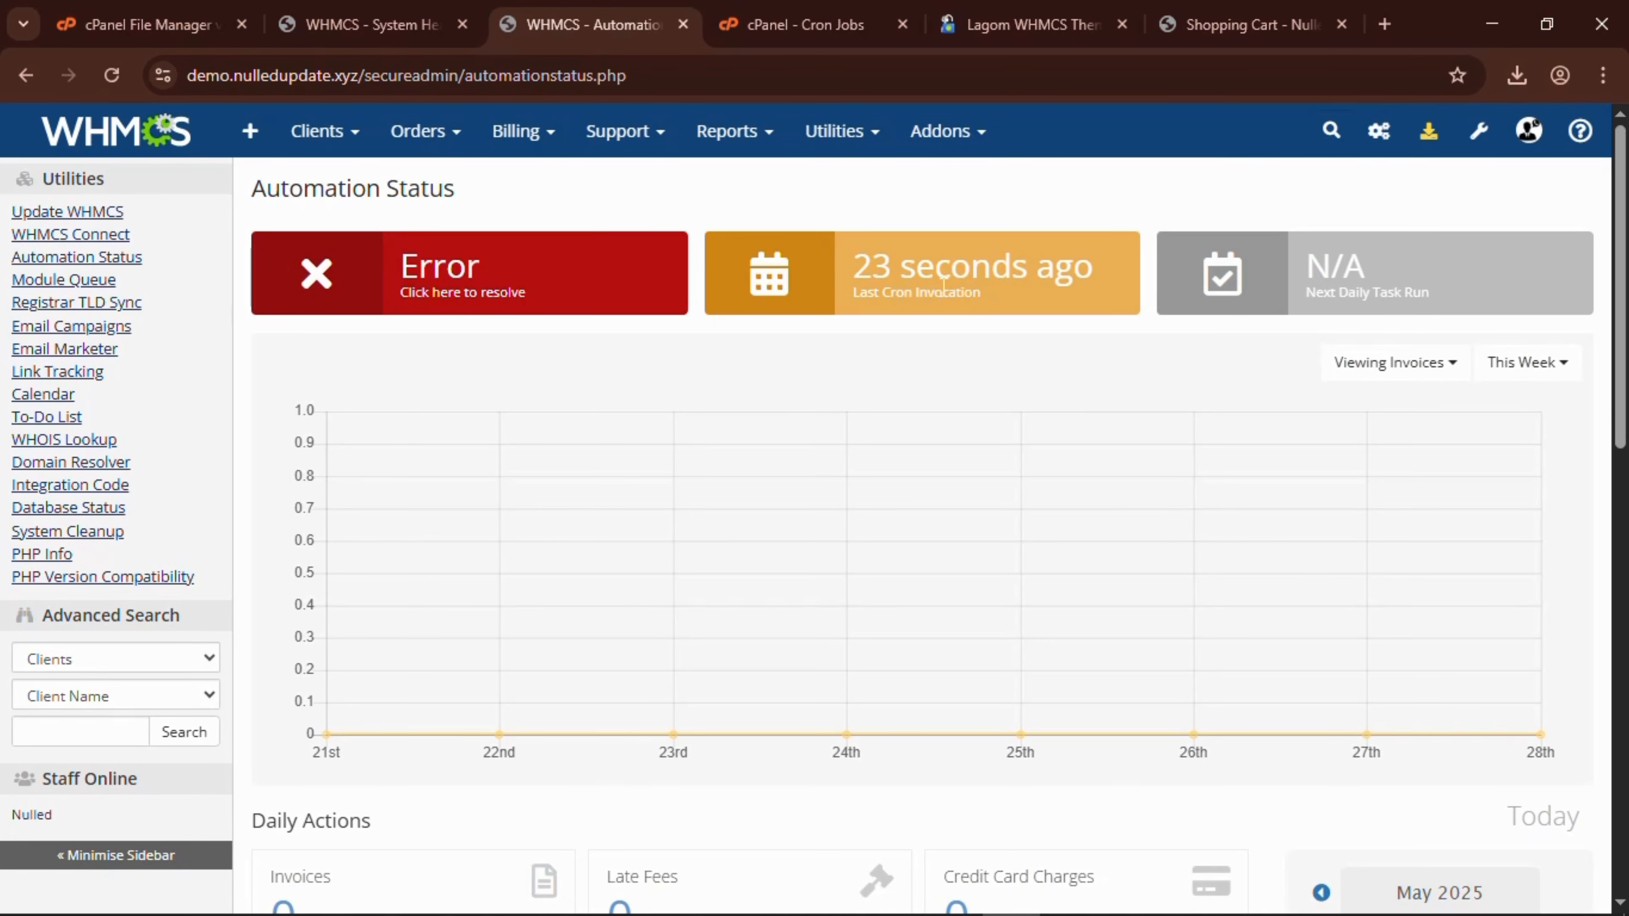
Open the Servers settings from System Settings by searching 'ser'.
left_click(1474, 140)
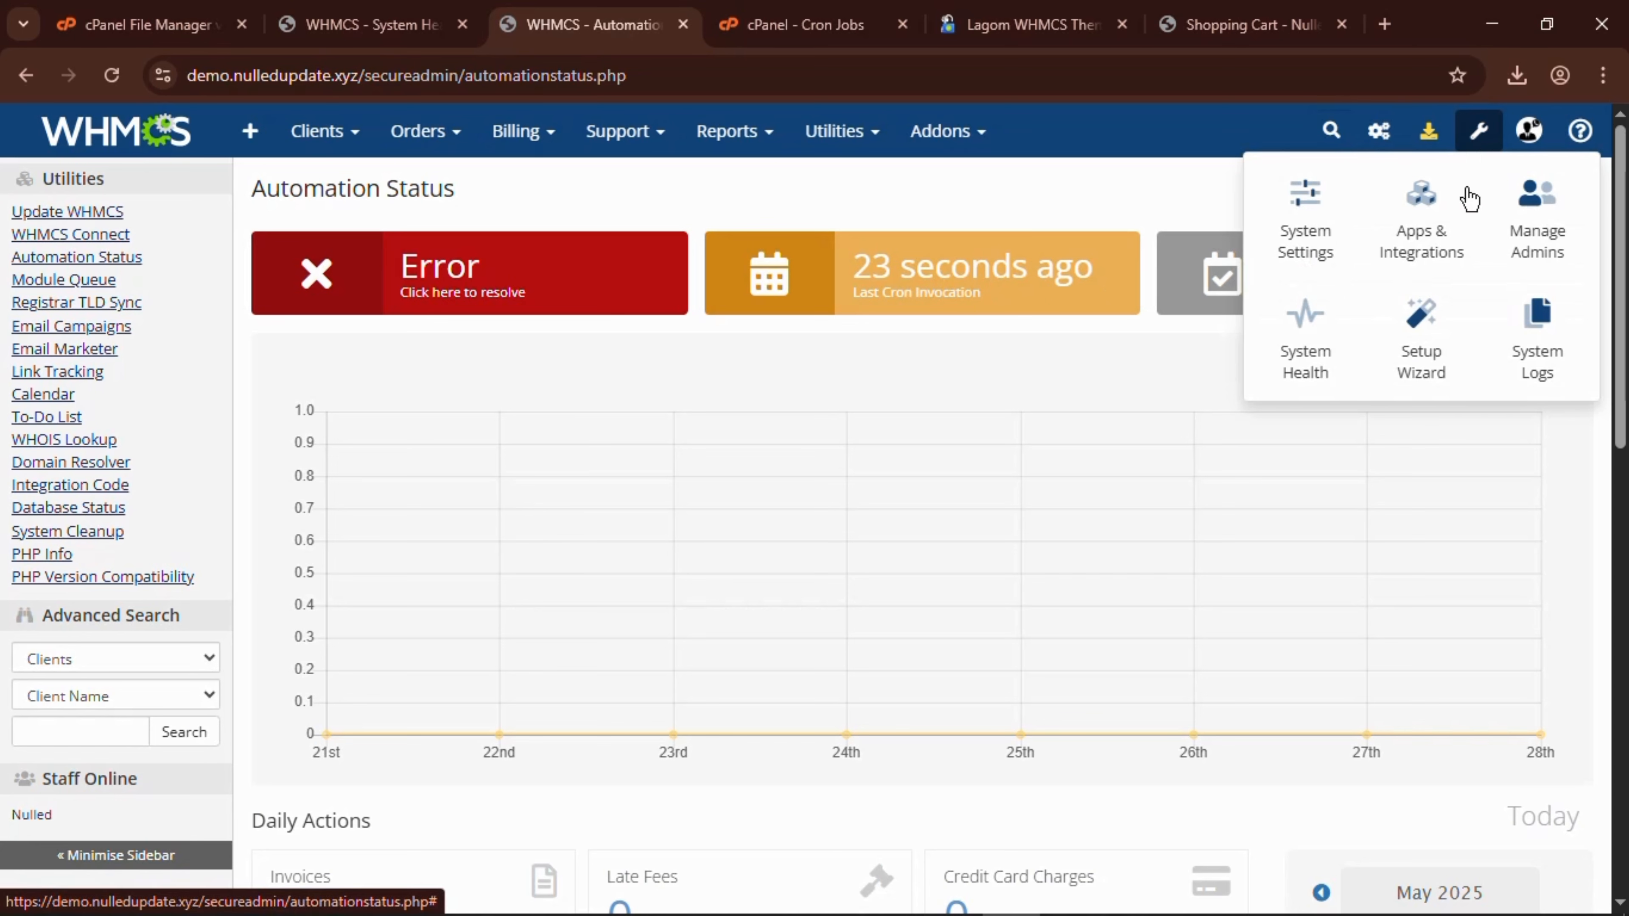
left_click(1303, 208)
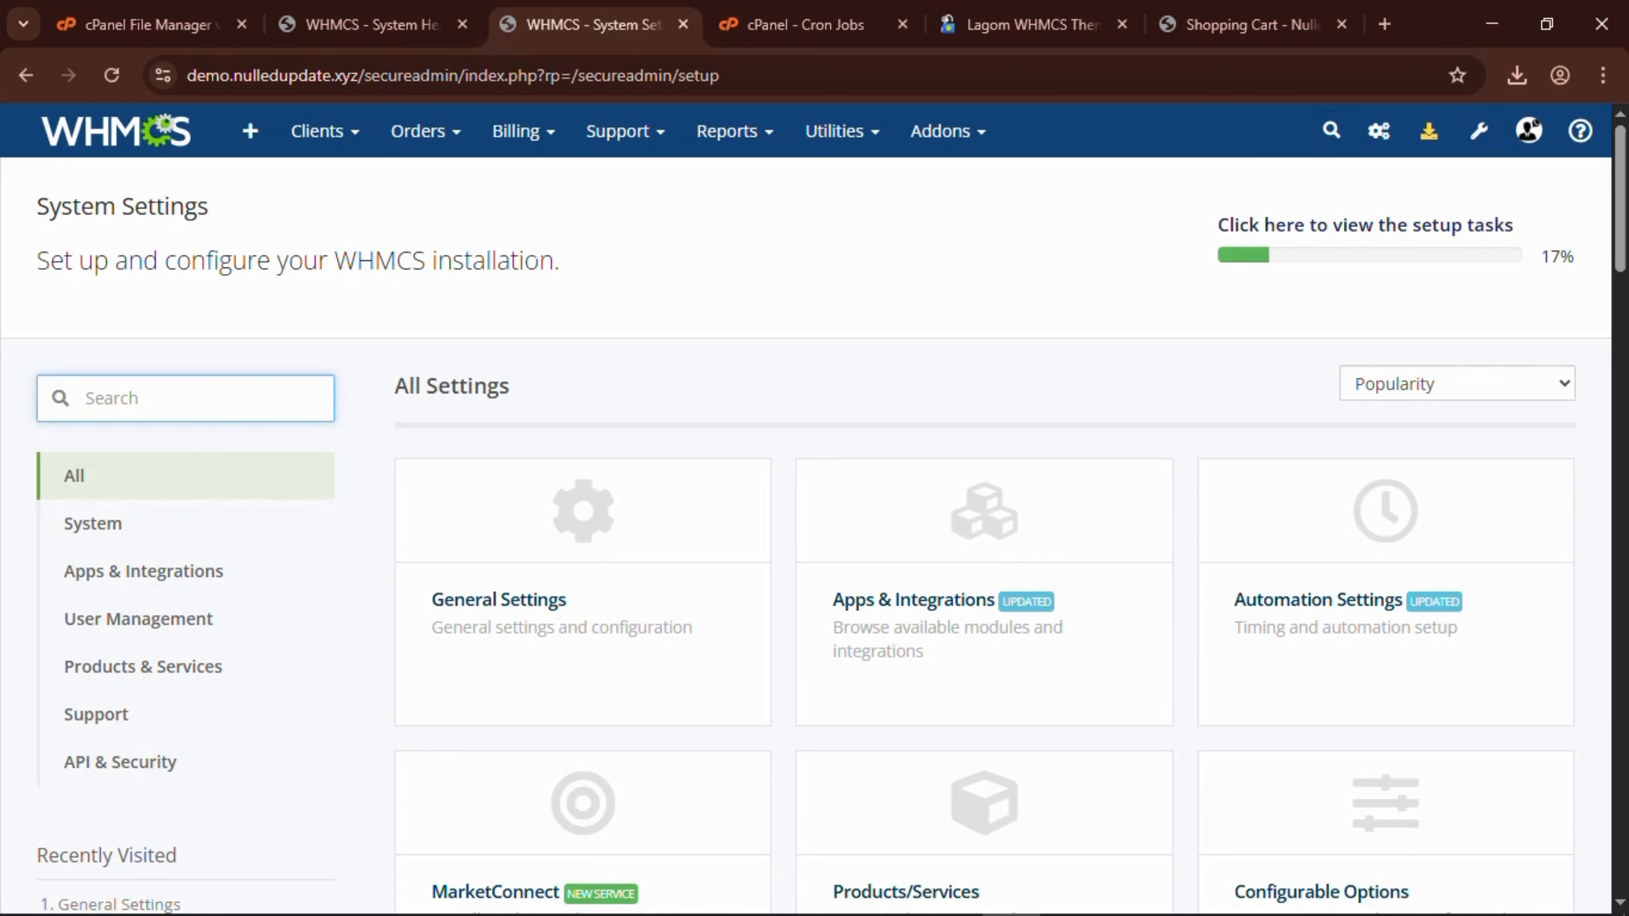
type("ser")
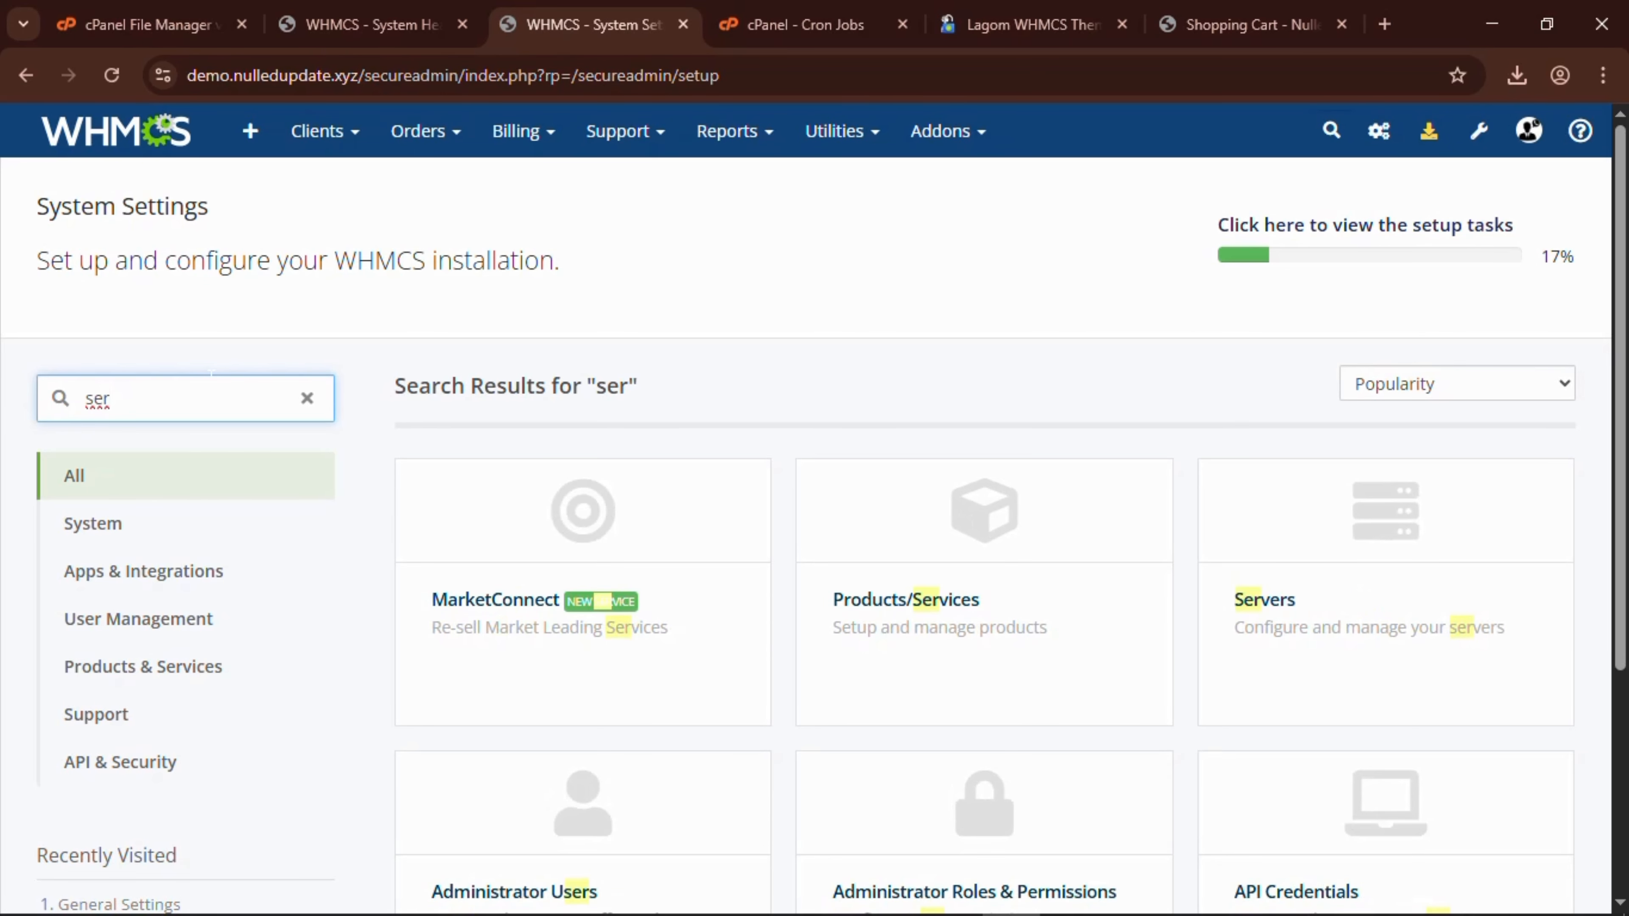
left_click(1307, 616)
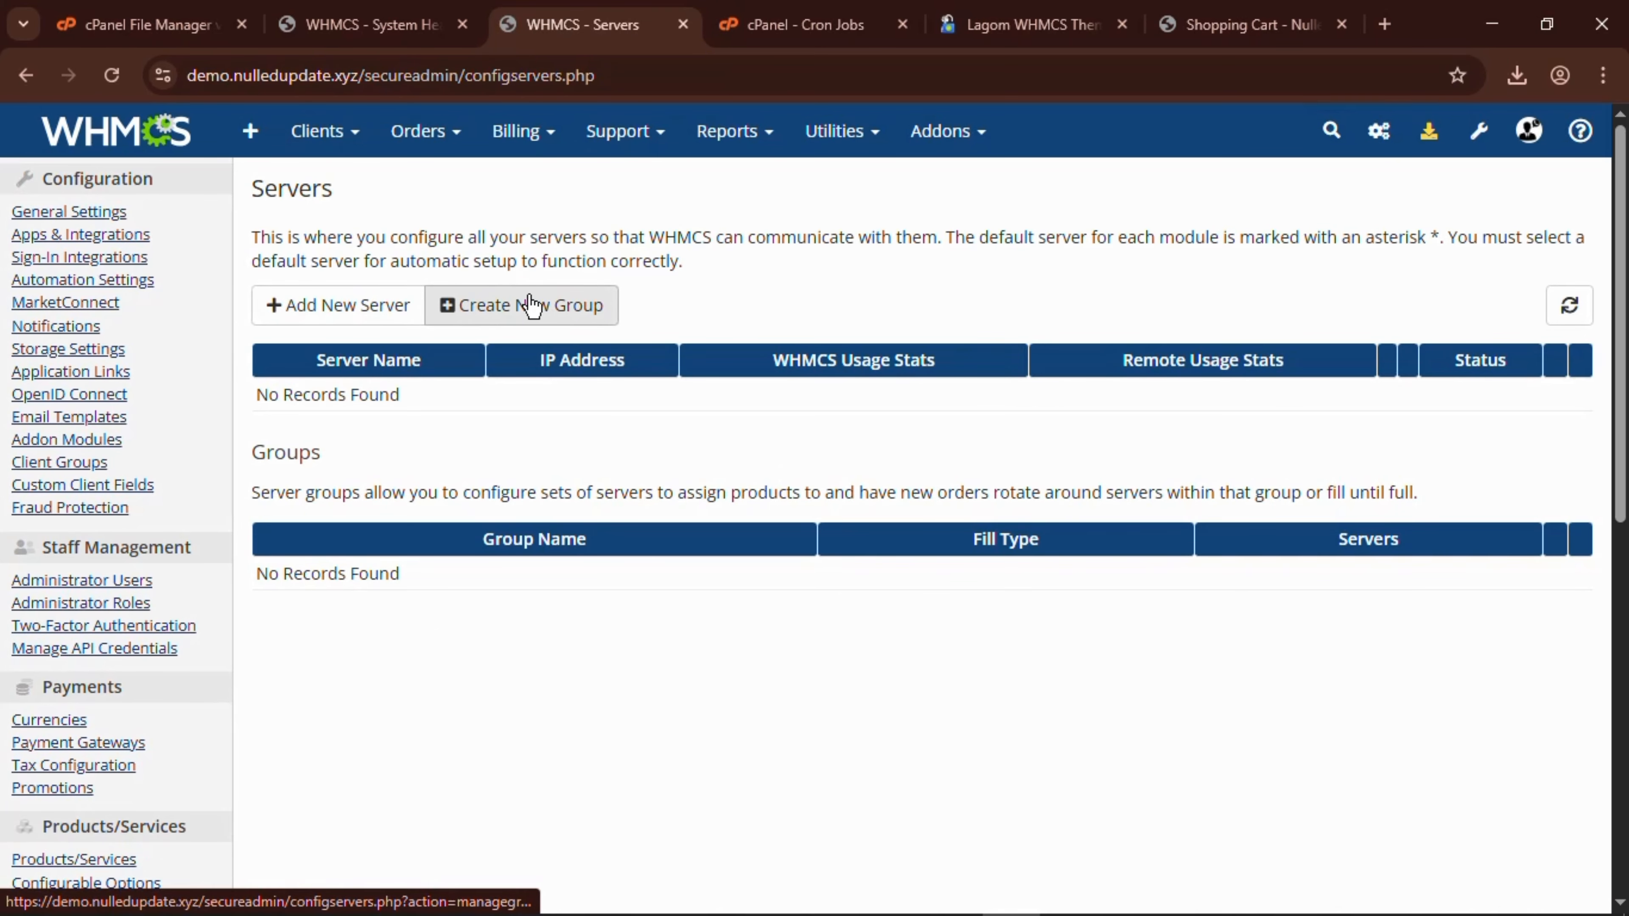
Start a new server, clear its prefilled username, and switch to Advanced Mode.
left_click(333, 306)
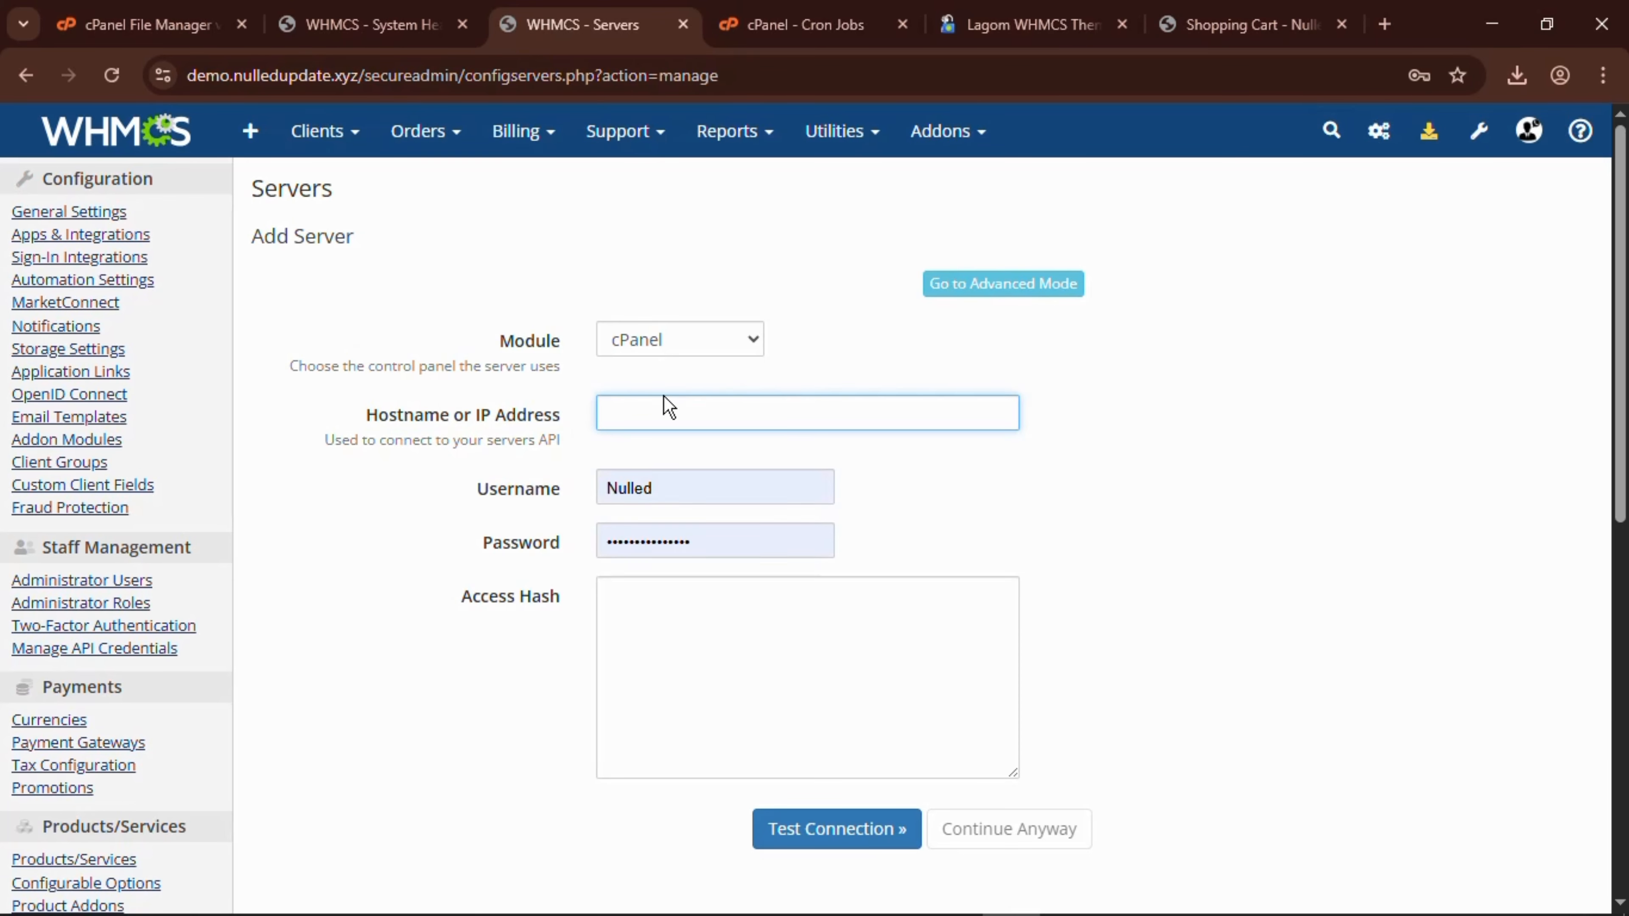
double_click(722, 503)
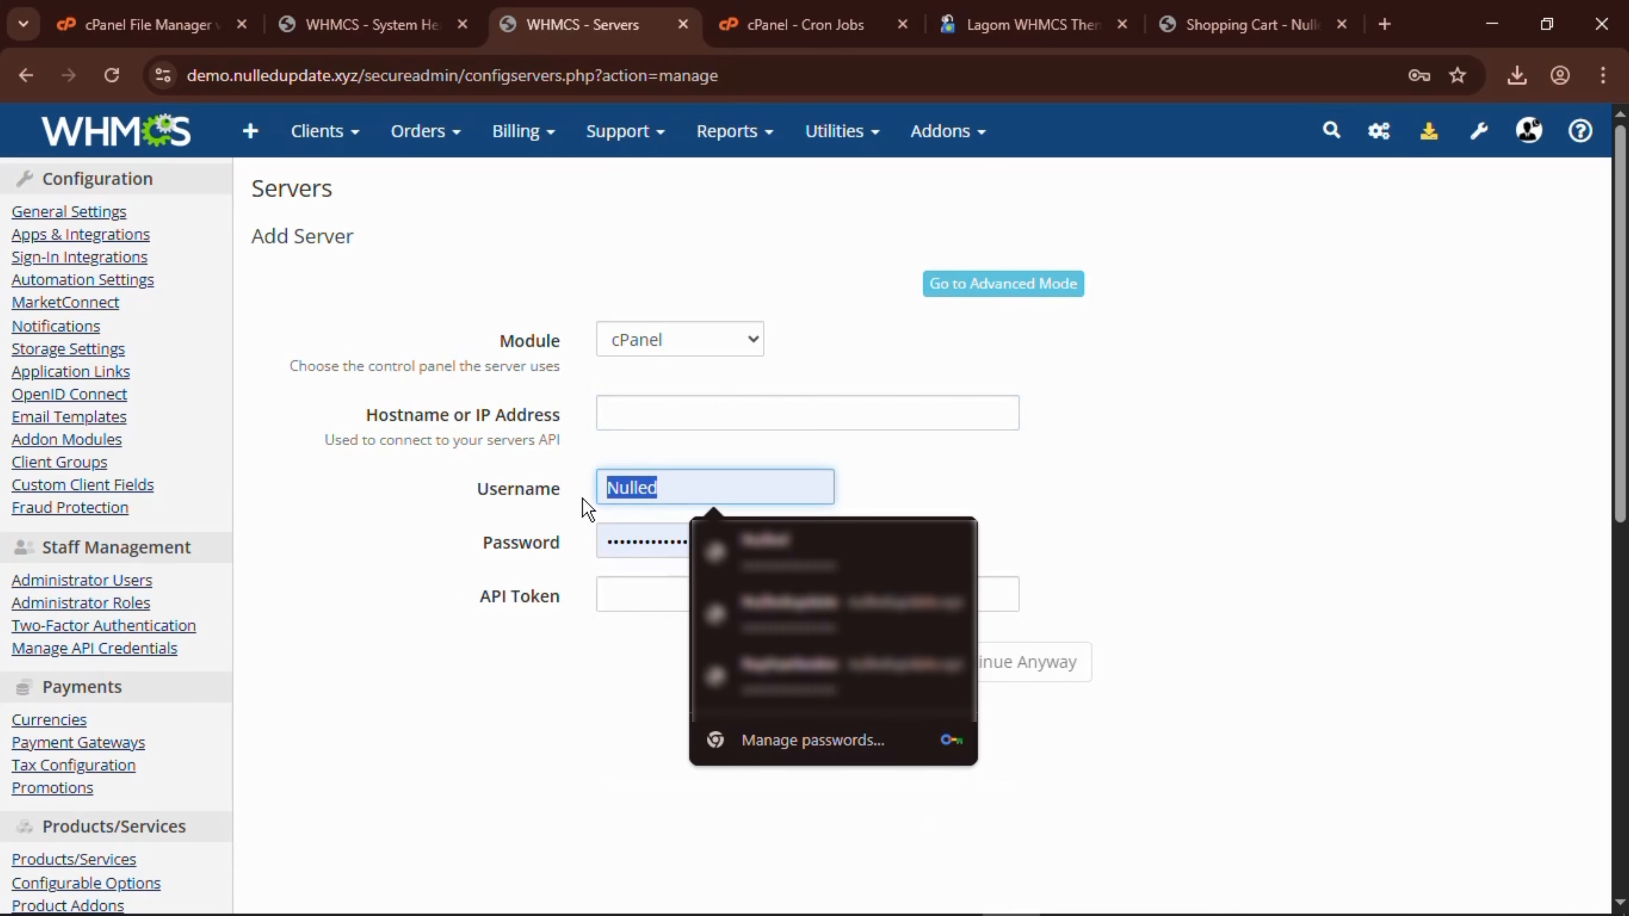
key("BackSpace")
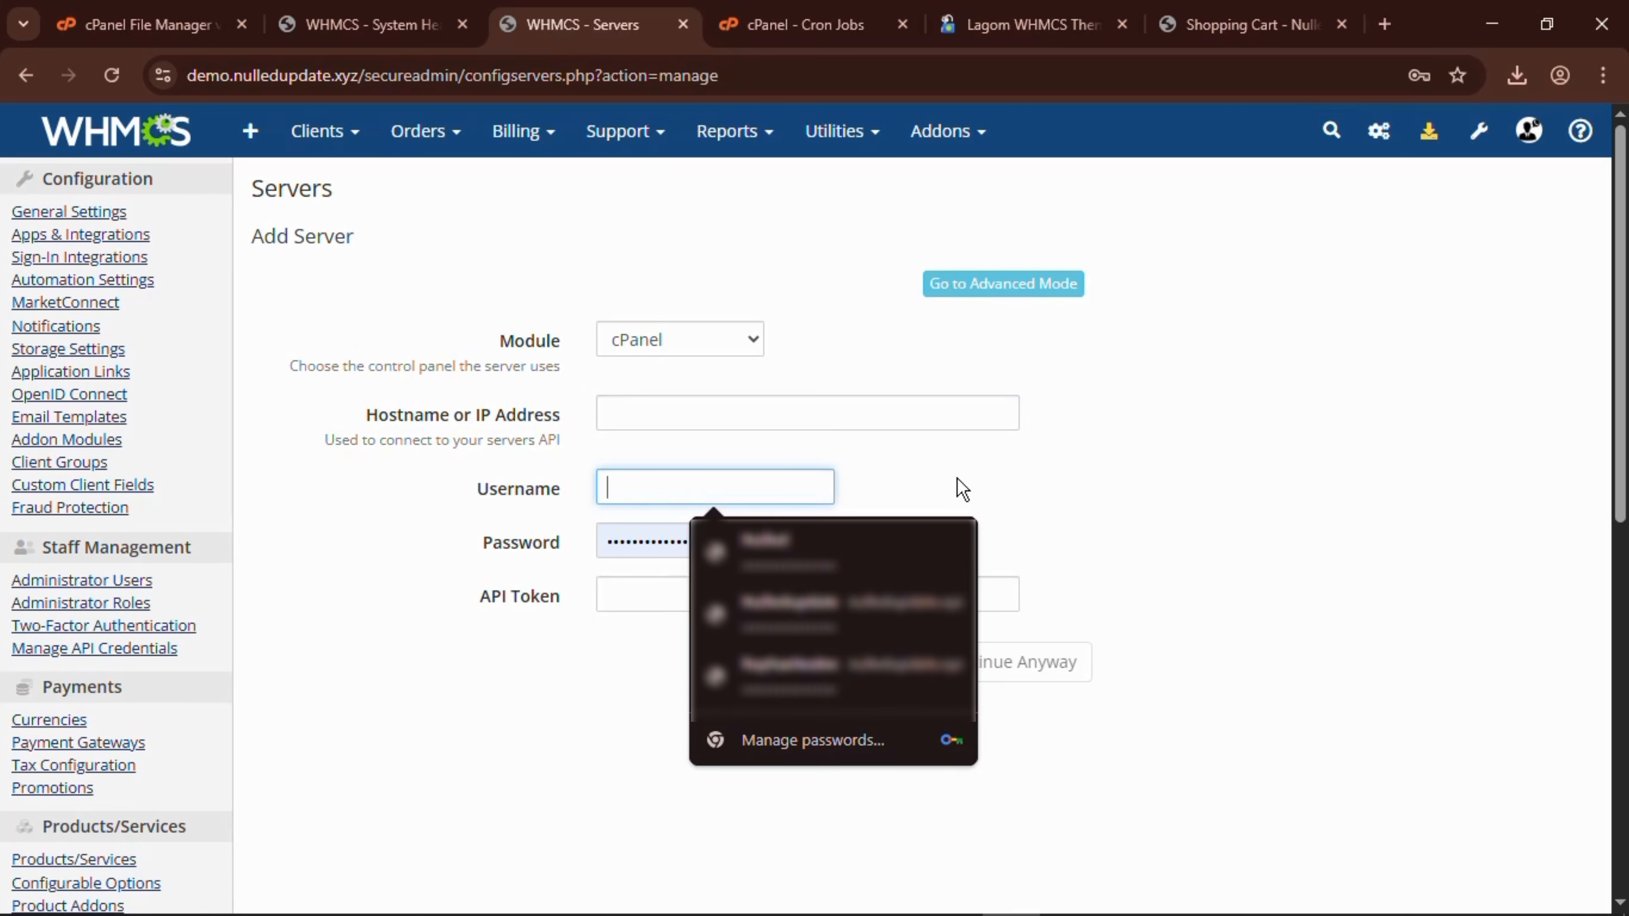
key("Tab")
key("Tab")
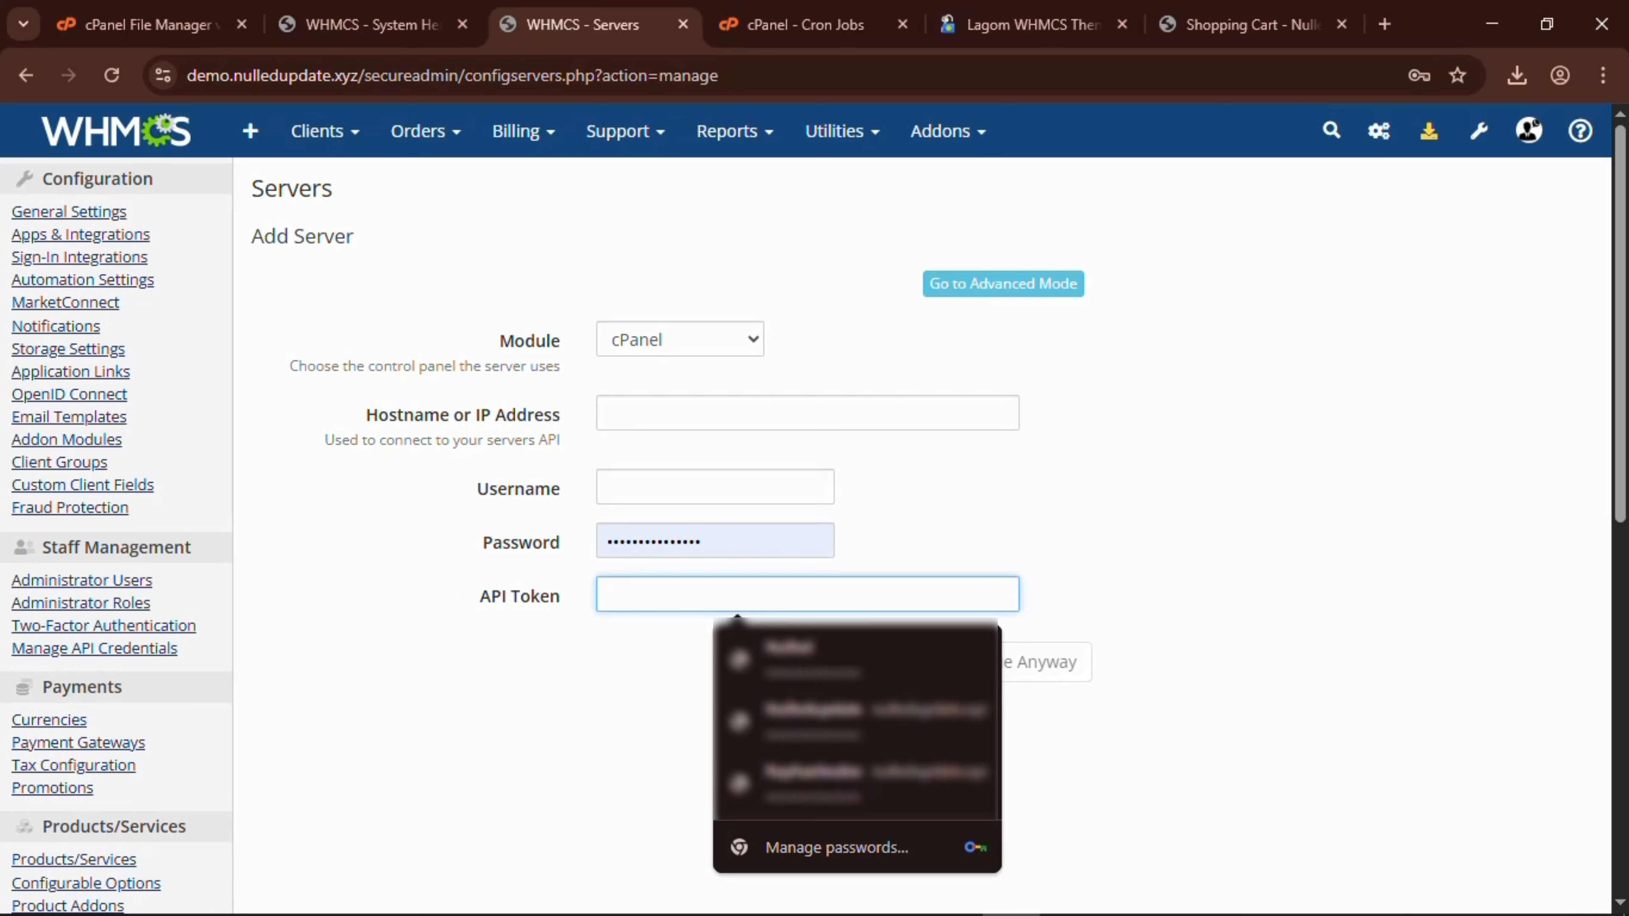
left_click(954, 469)
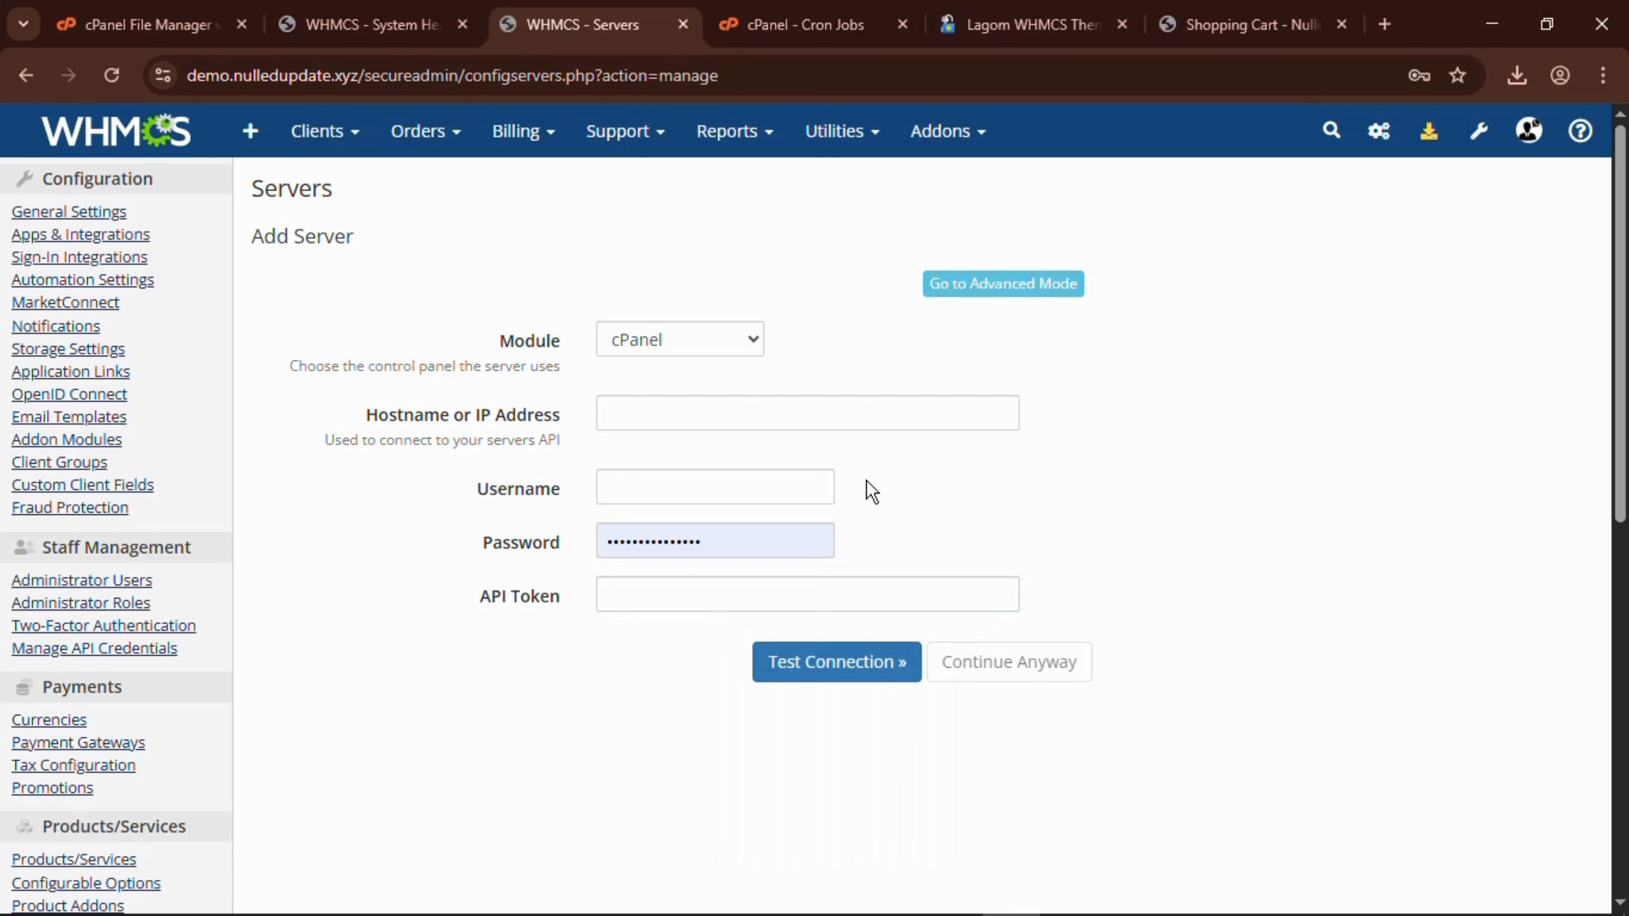
left_click(996, 292)
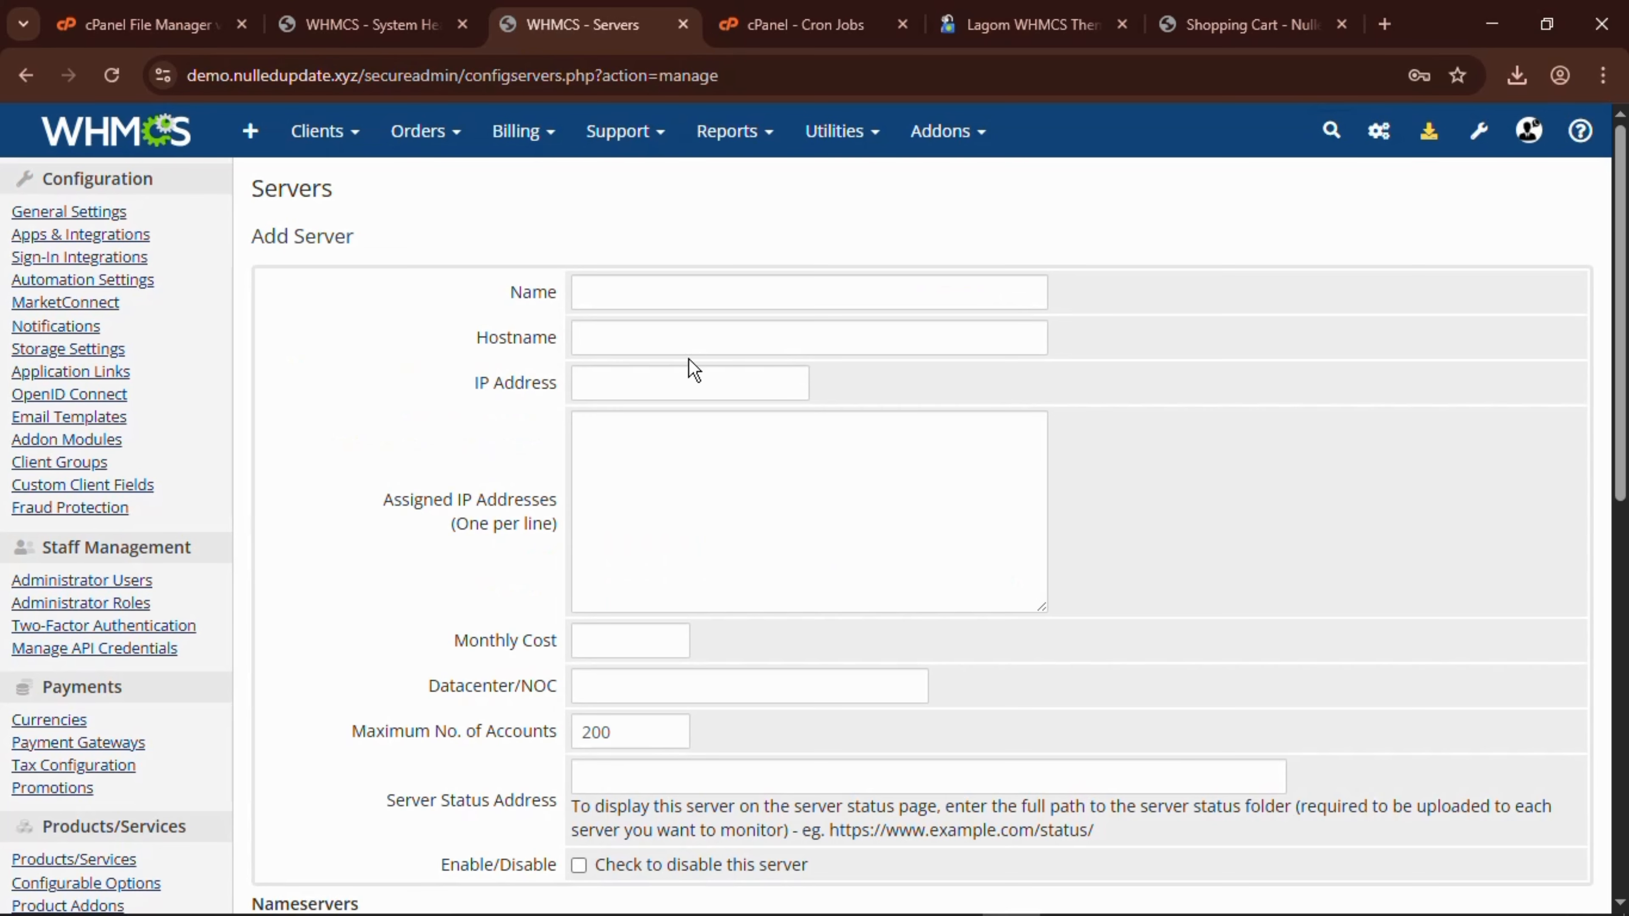
Set the new server's Monthly Cost to 200.
left_click(654, 302)
key("Tab")
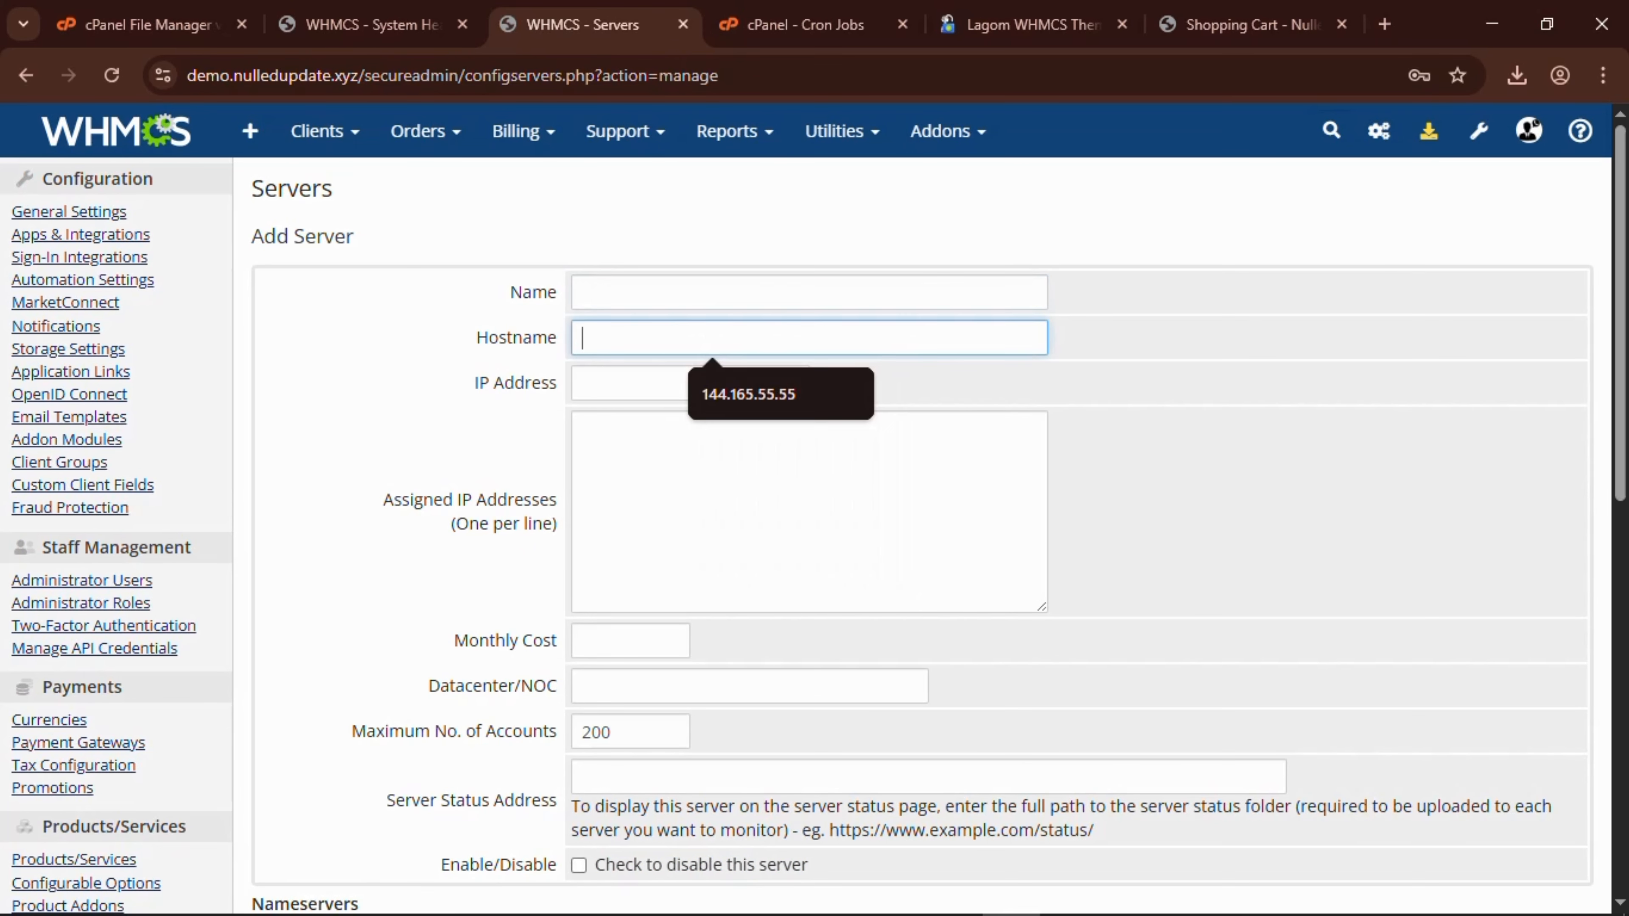
key("Tab")
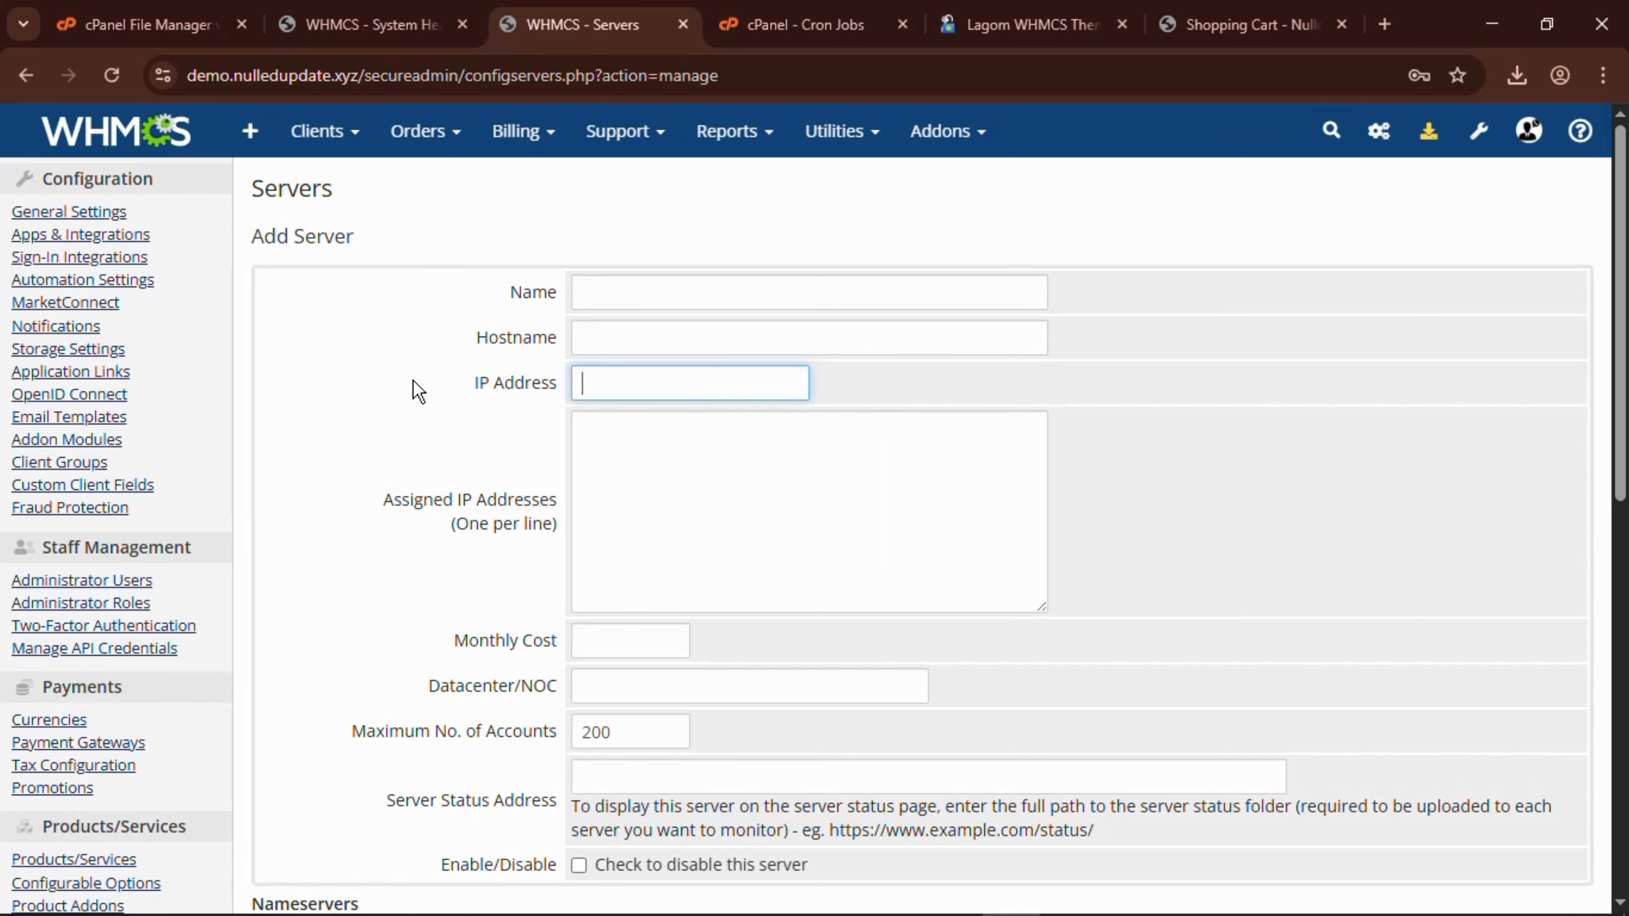
scroll(418, 388, "down", 1)
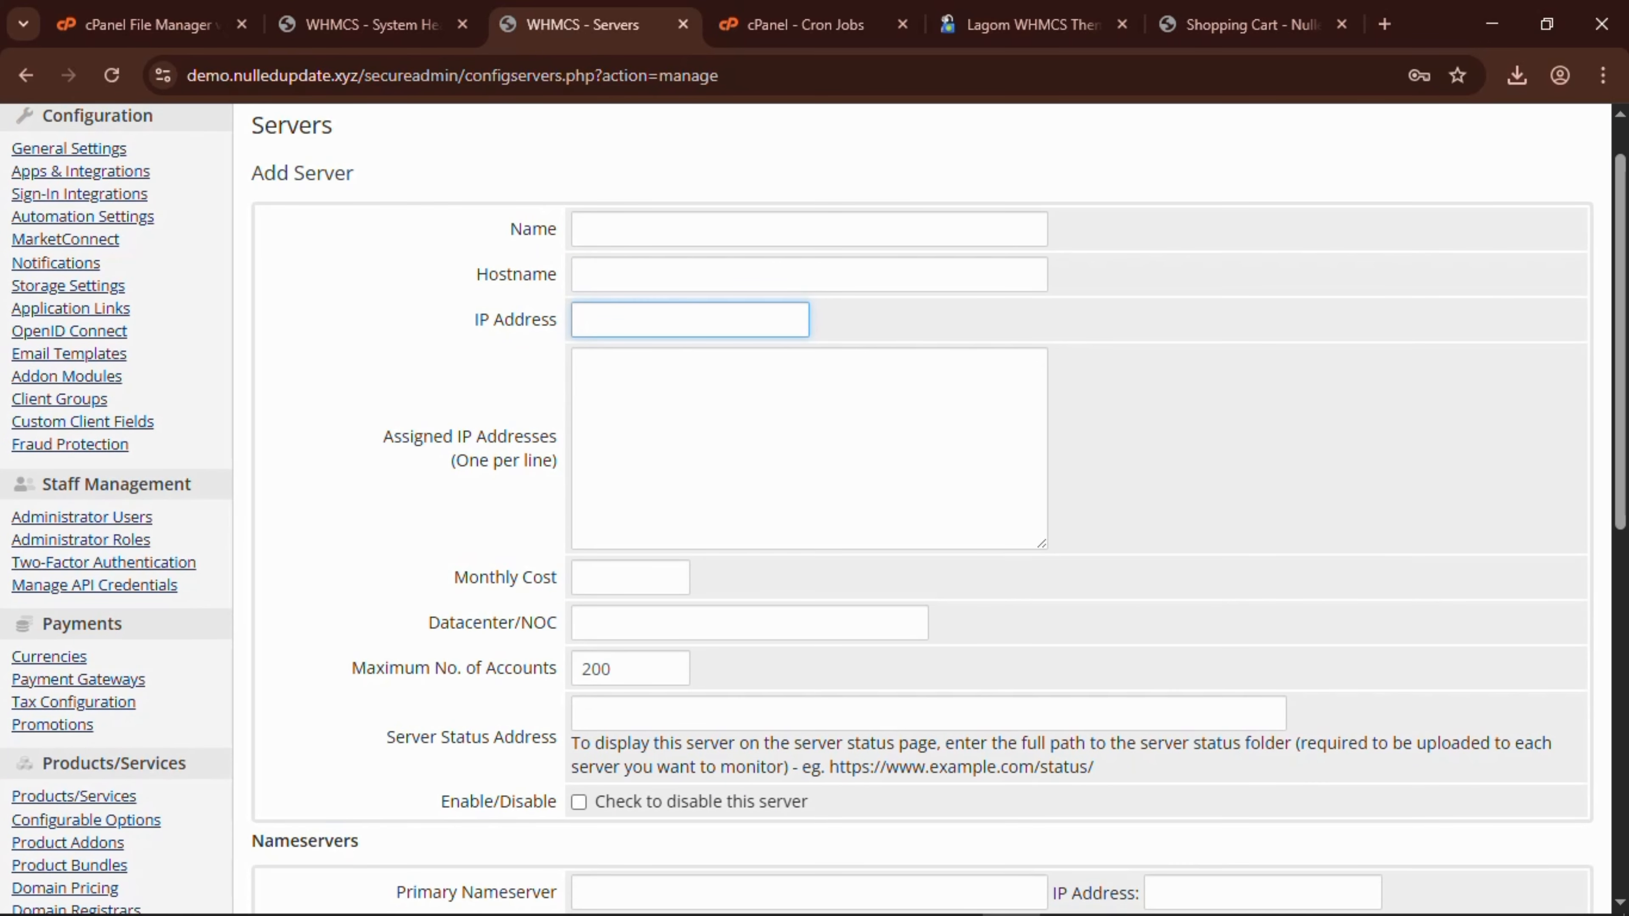
key("Tab")
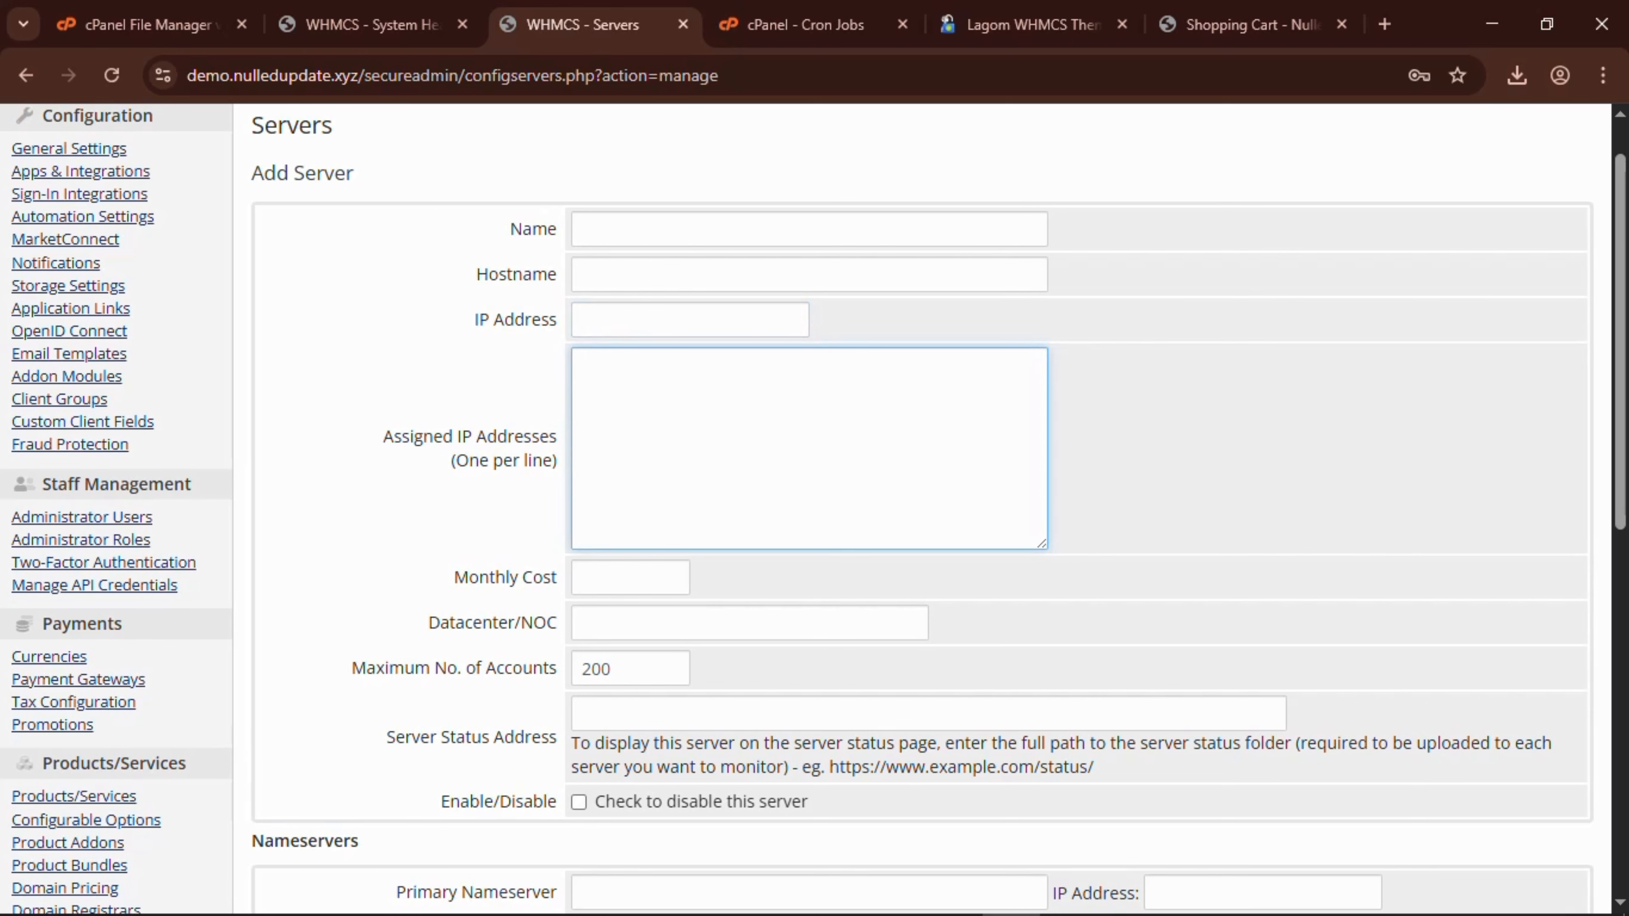
scroll(518, 526, "down", 3)
key("Tab")
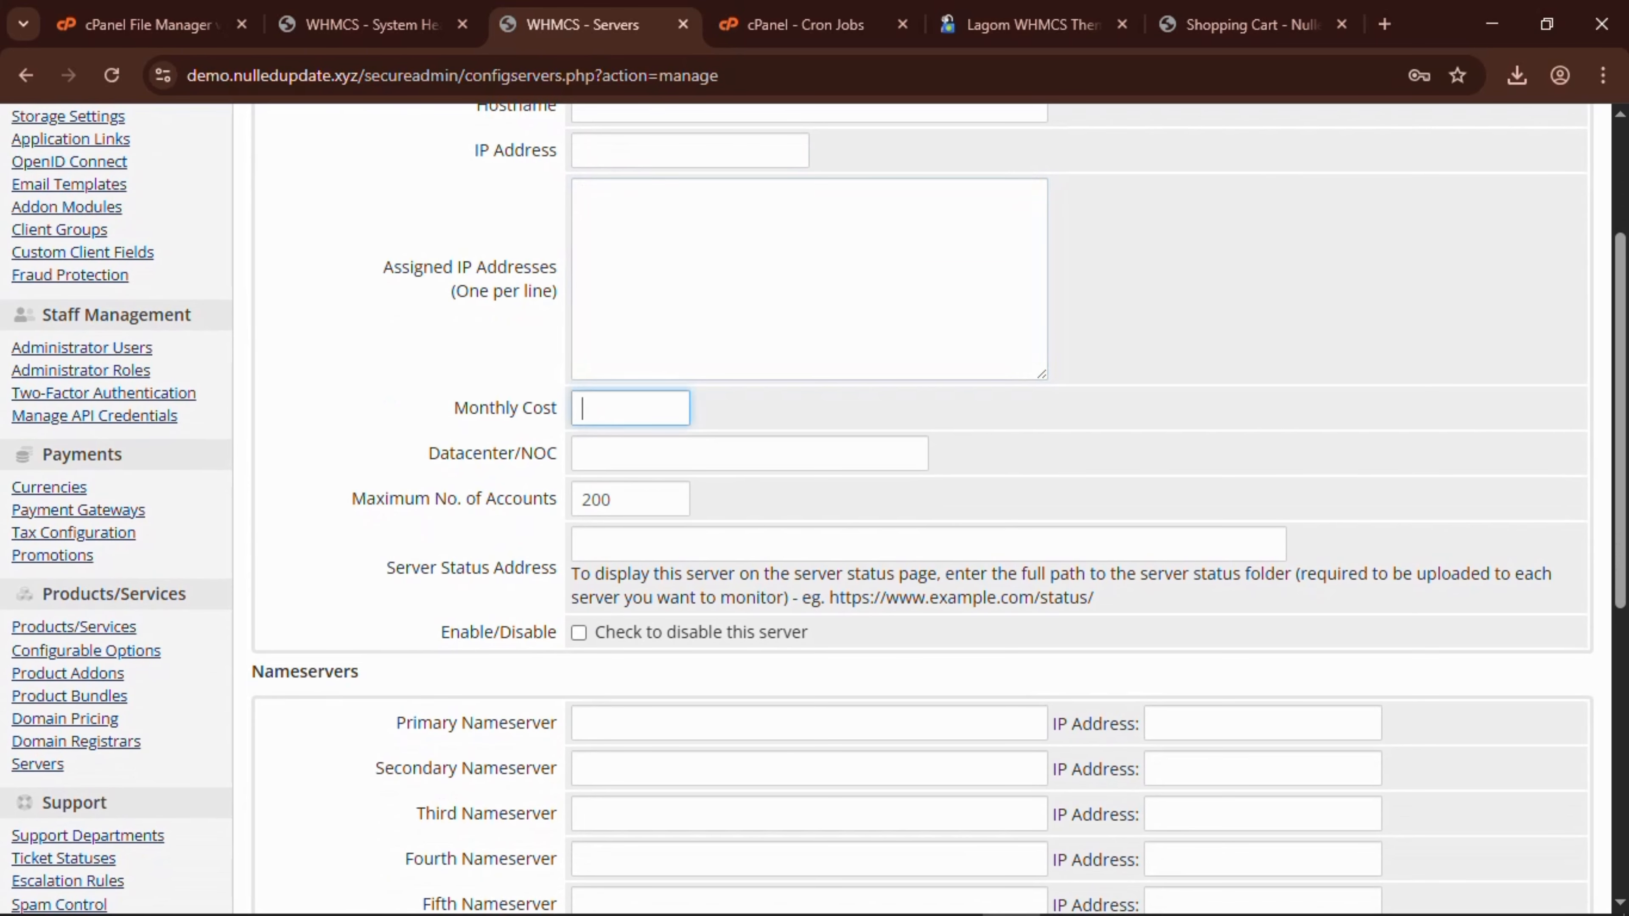
type("2200")
key("BackSpace")
key("BackSpace")
key("BackSpace")
type("00")
Set Maximum No. of Accounts to 10000000 and Datacenter/NOC to Hetzner.
double_click(650, 505)
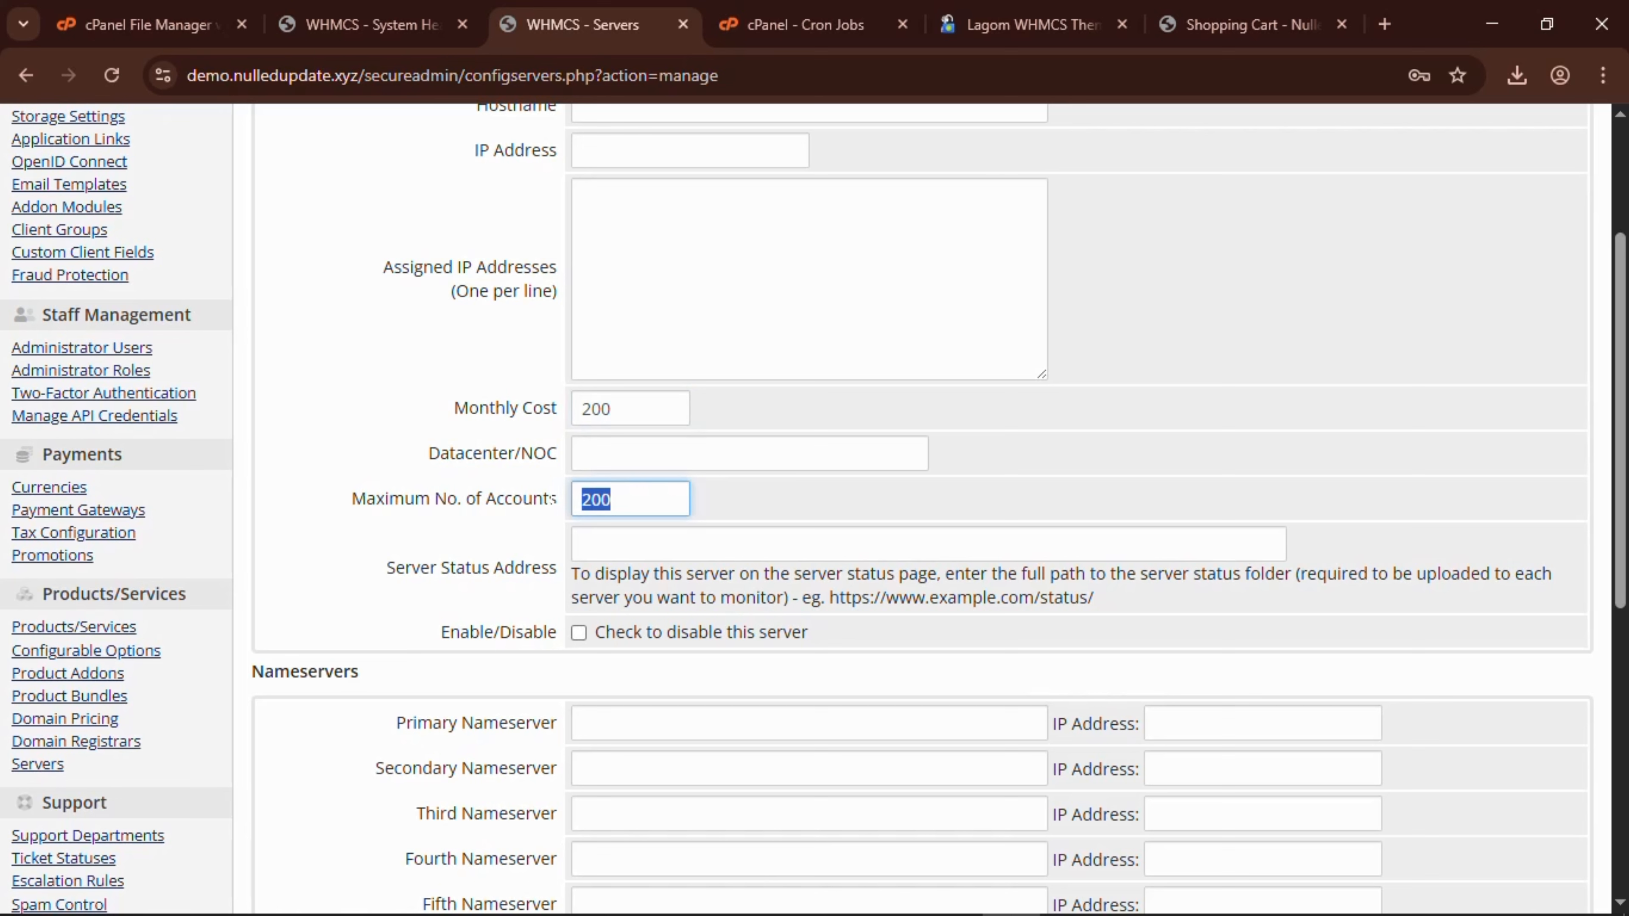
type("Unlimited")
key("BackSpace")
key("BackSpace")
key("BackSpace")
key("BackSpace")
key("BackSpace")
key("BackSpace")
key("BackSpace")
key("BackSpace")
key("BackSpace")
type("10000000")
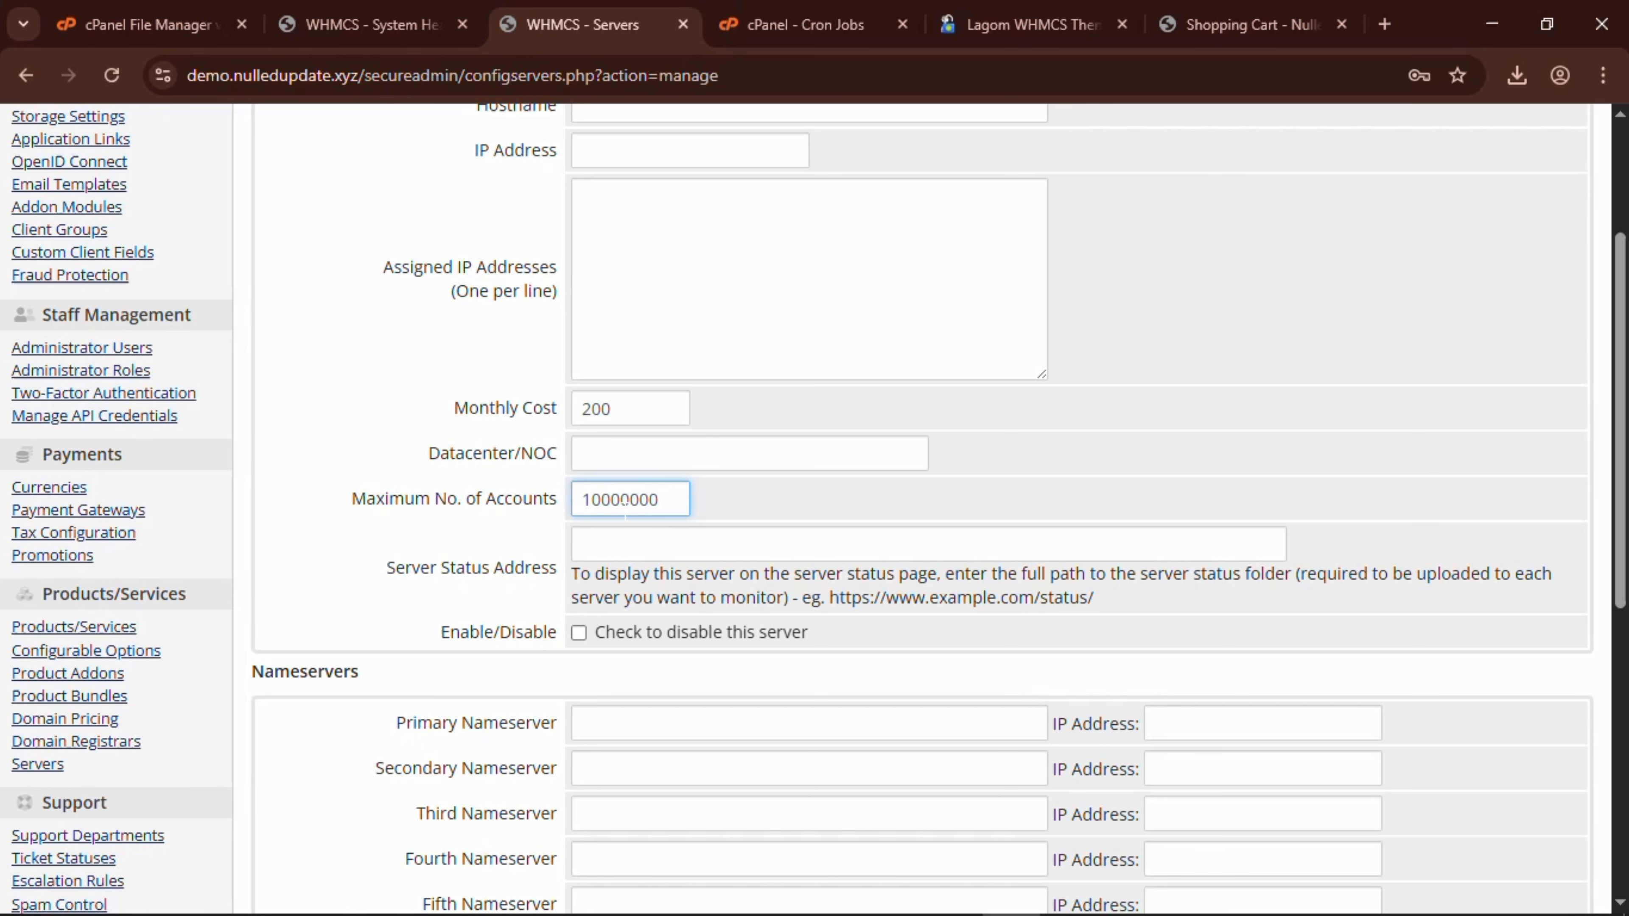
scroll(781, 484, "down", 1)
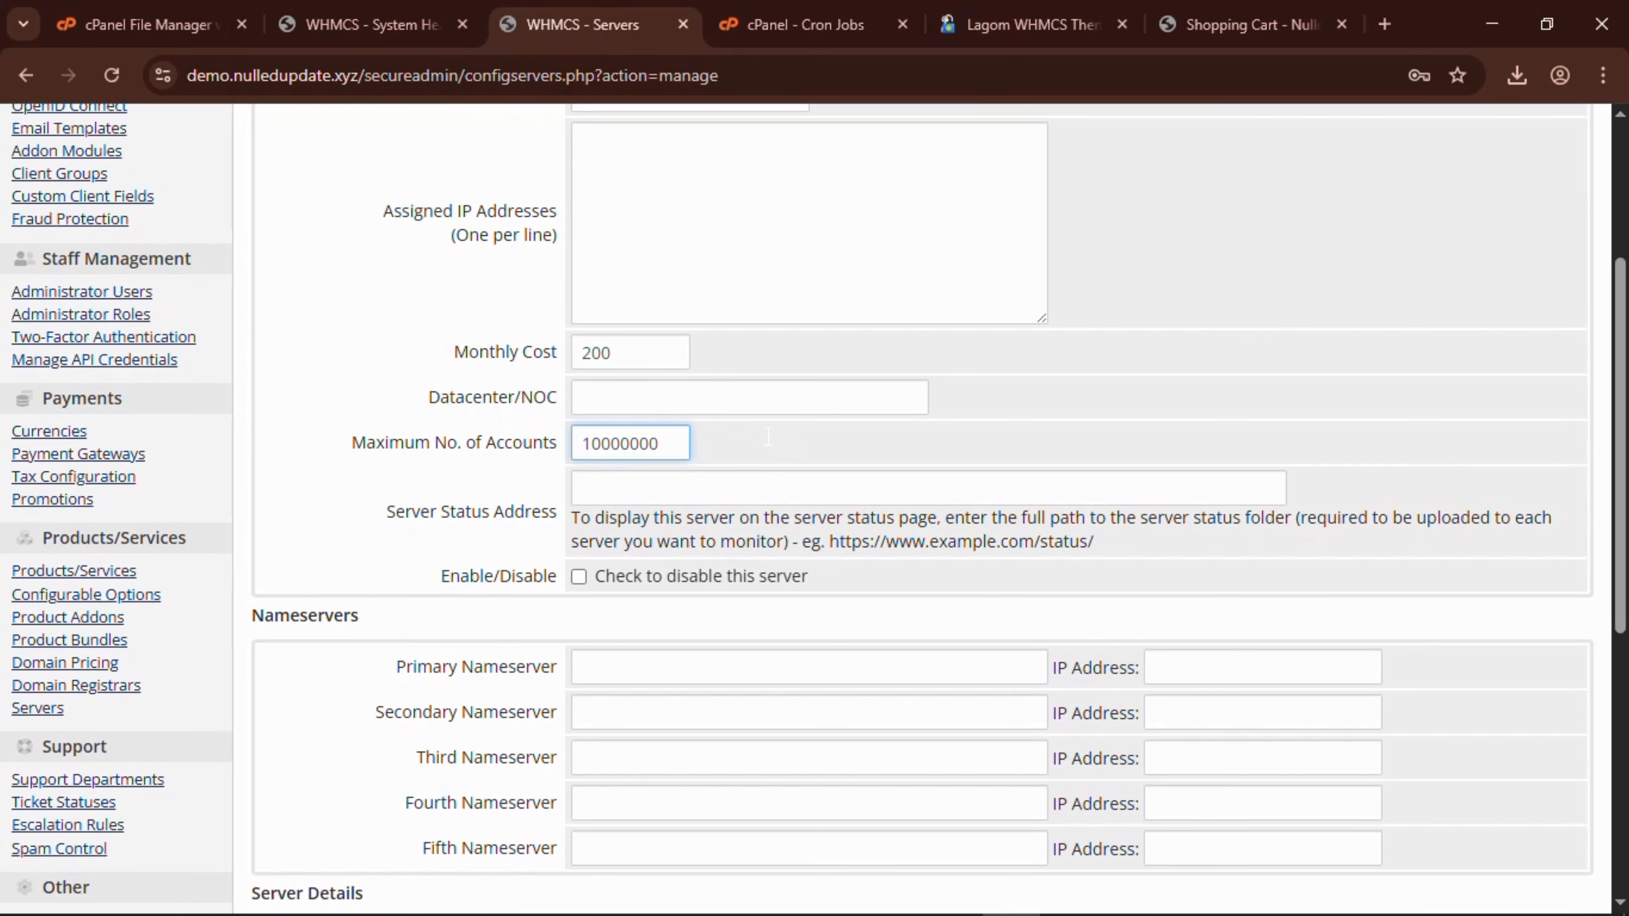
scroll(768, 437, "down", 1)
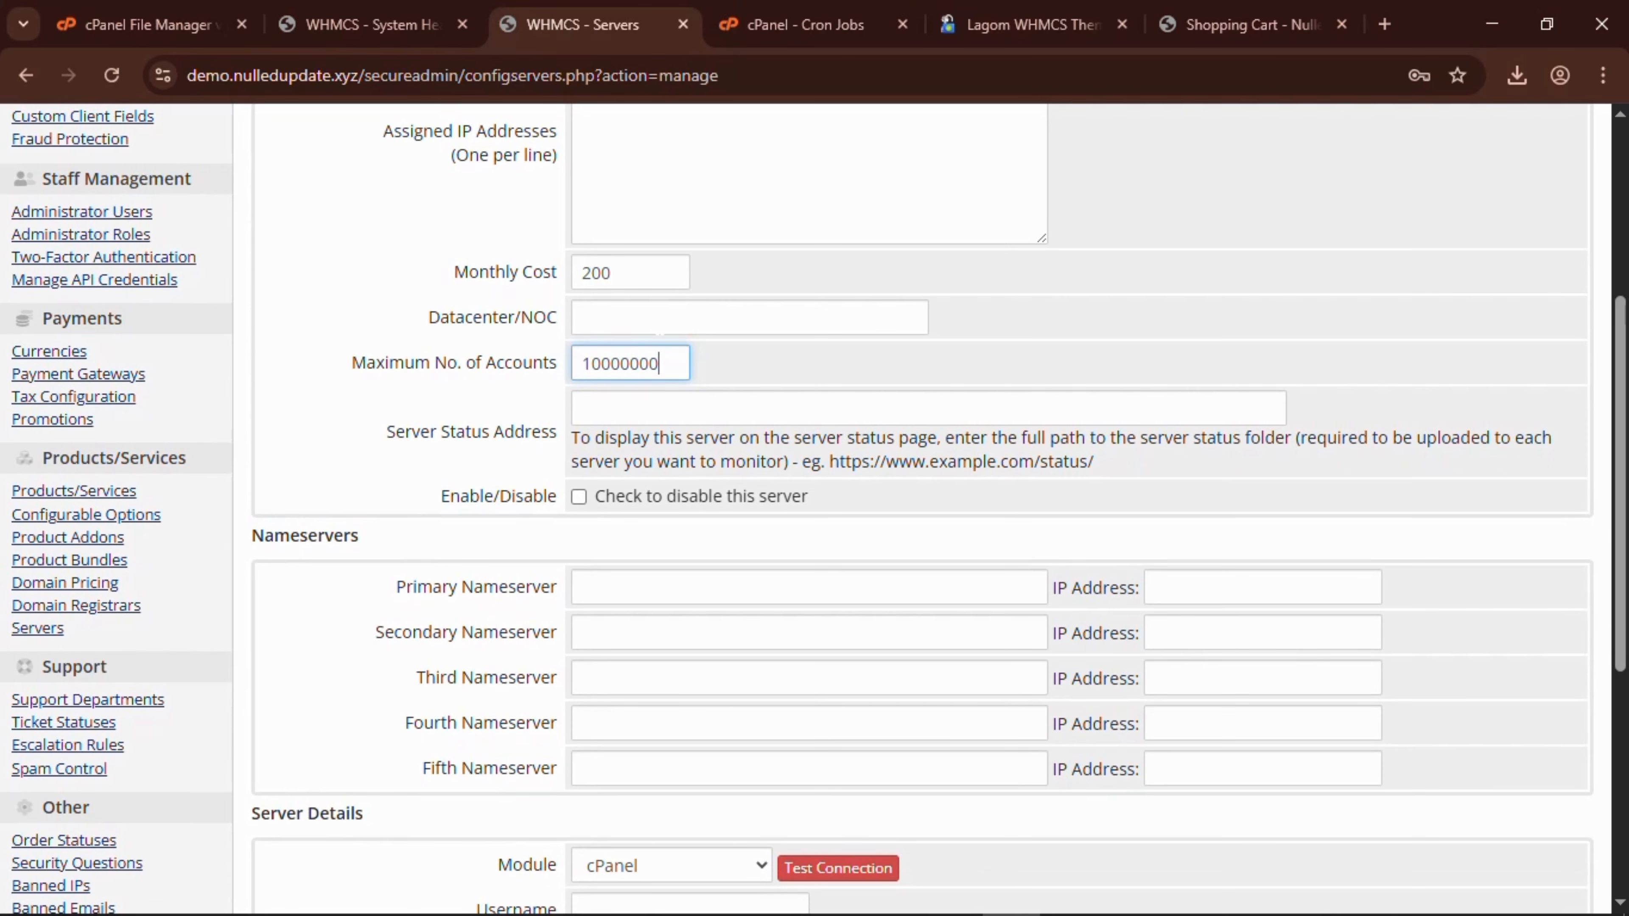
left_click(660, 328)
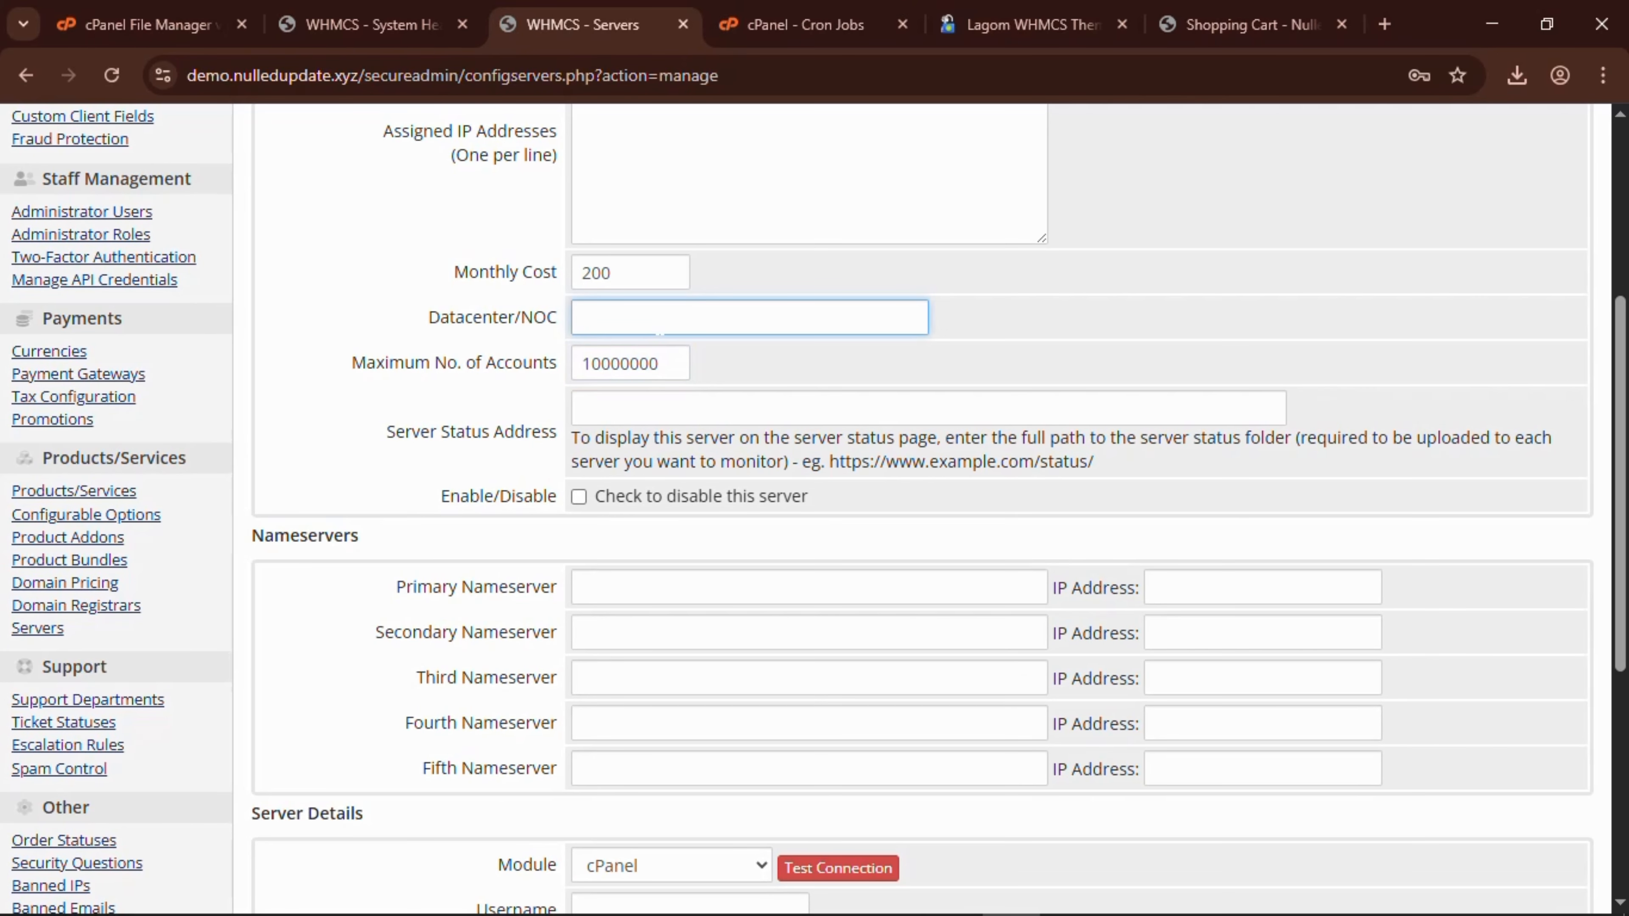
type("C")
type("Het")
type("zn")
type("er")
scroll(818, 486, "down", 2)
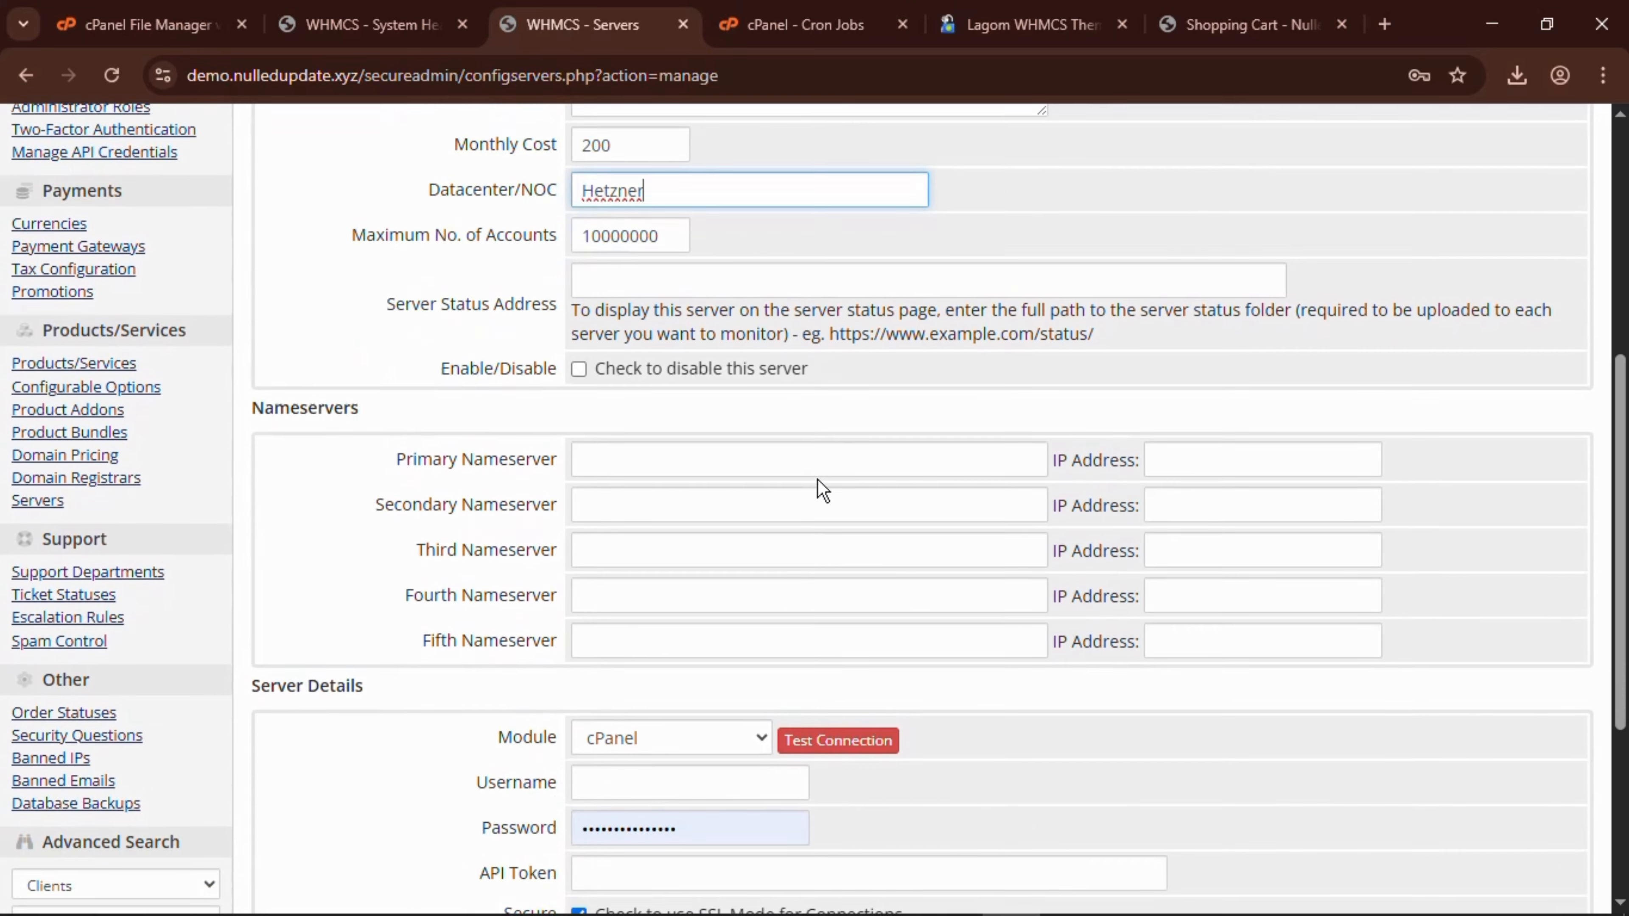
scroll(818, 481, "down", 2)
Enter ns1.demo.nulledupdate.xyz and ns2.demo.nulledupdate.xyz as the primary and secondary nameservers.
left_click(638, 349)
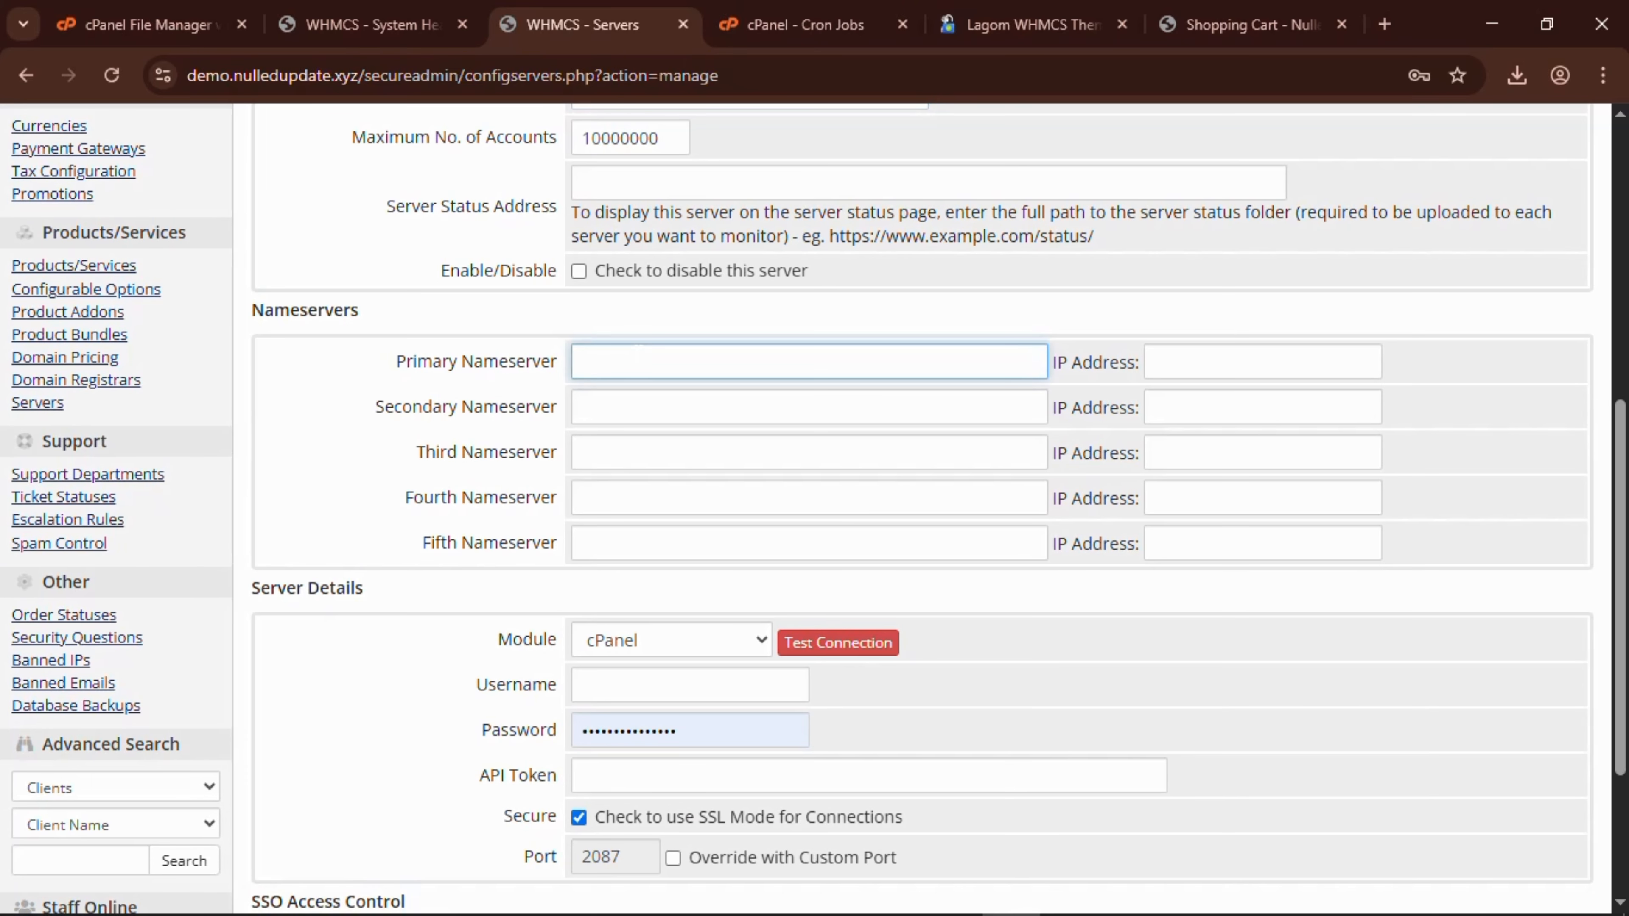
type("ns1.dem")
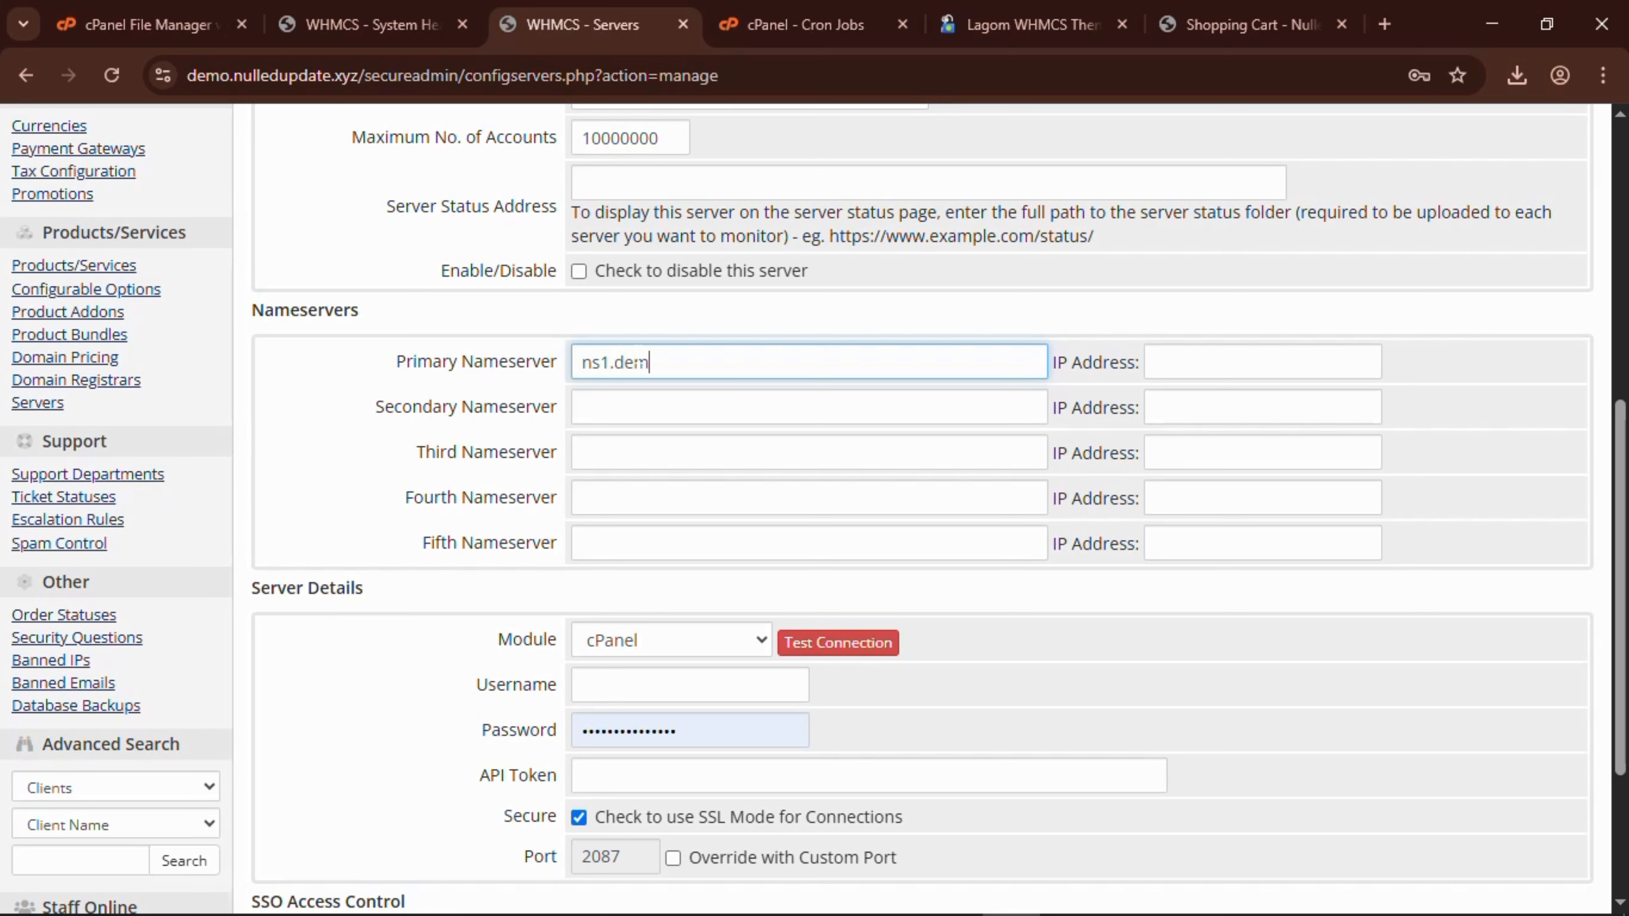
type("o.nulledupdate.xyz")
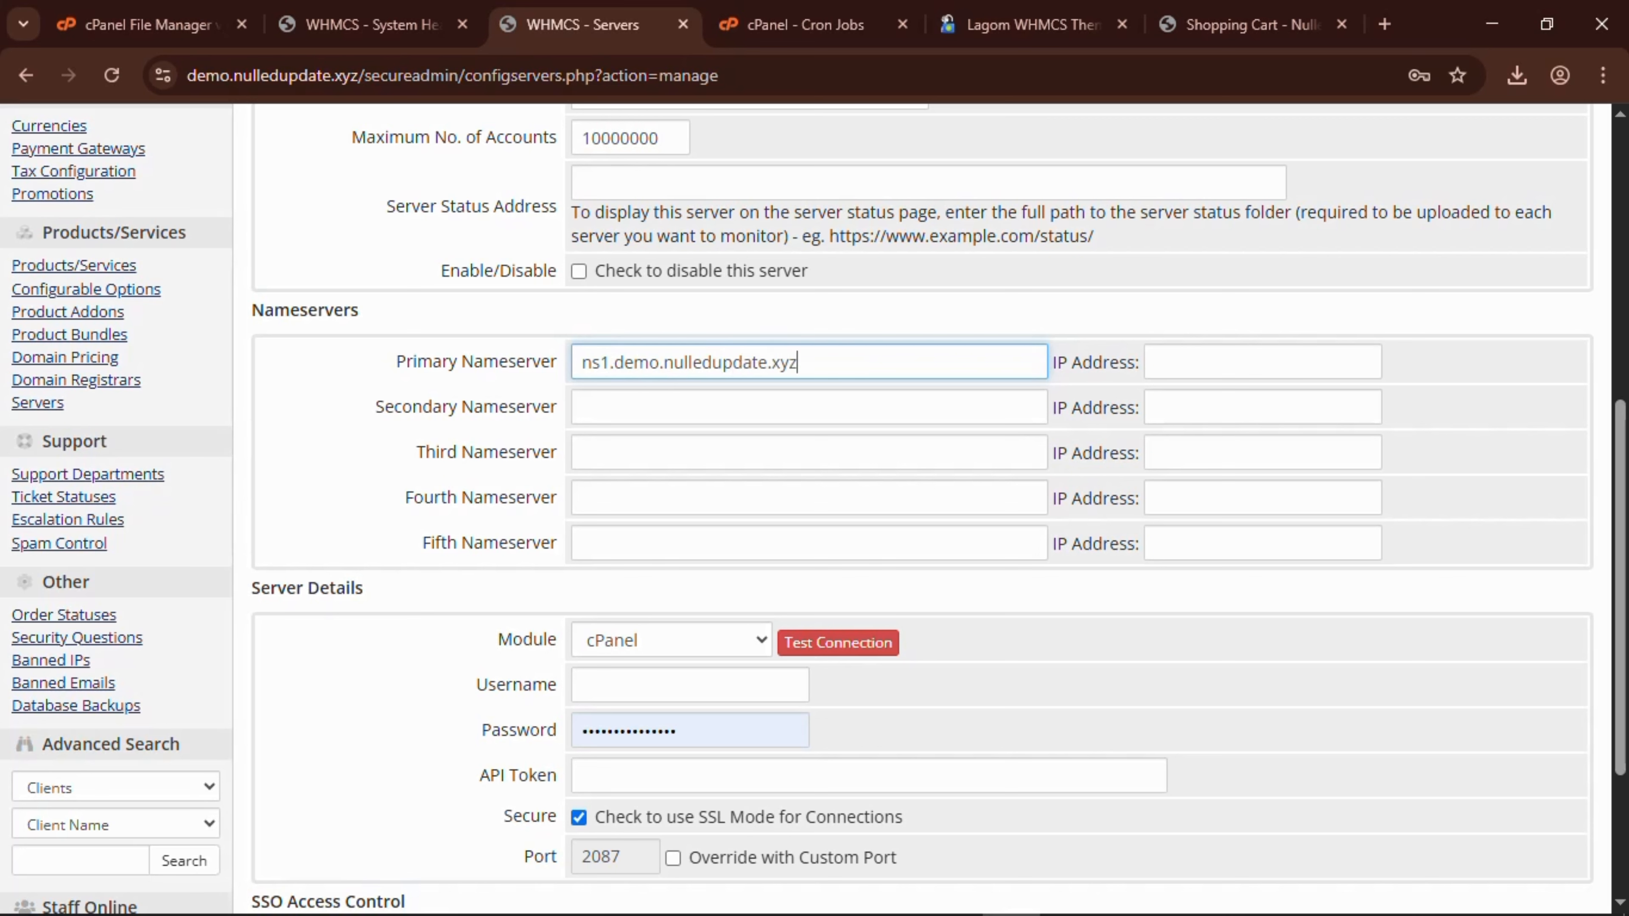
key("Tab")
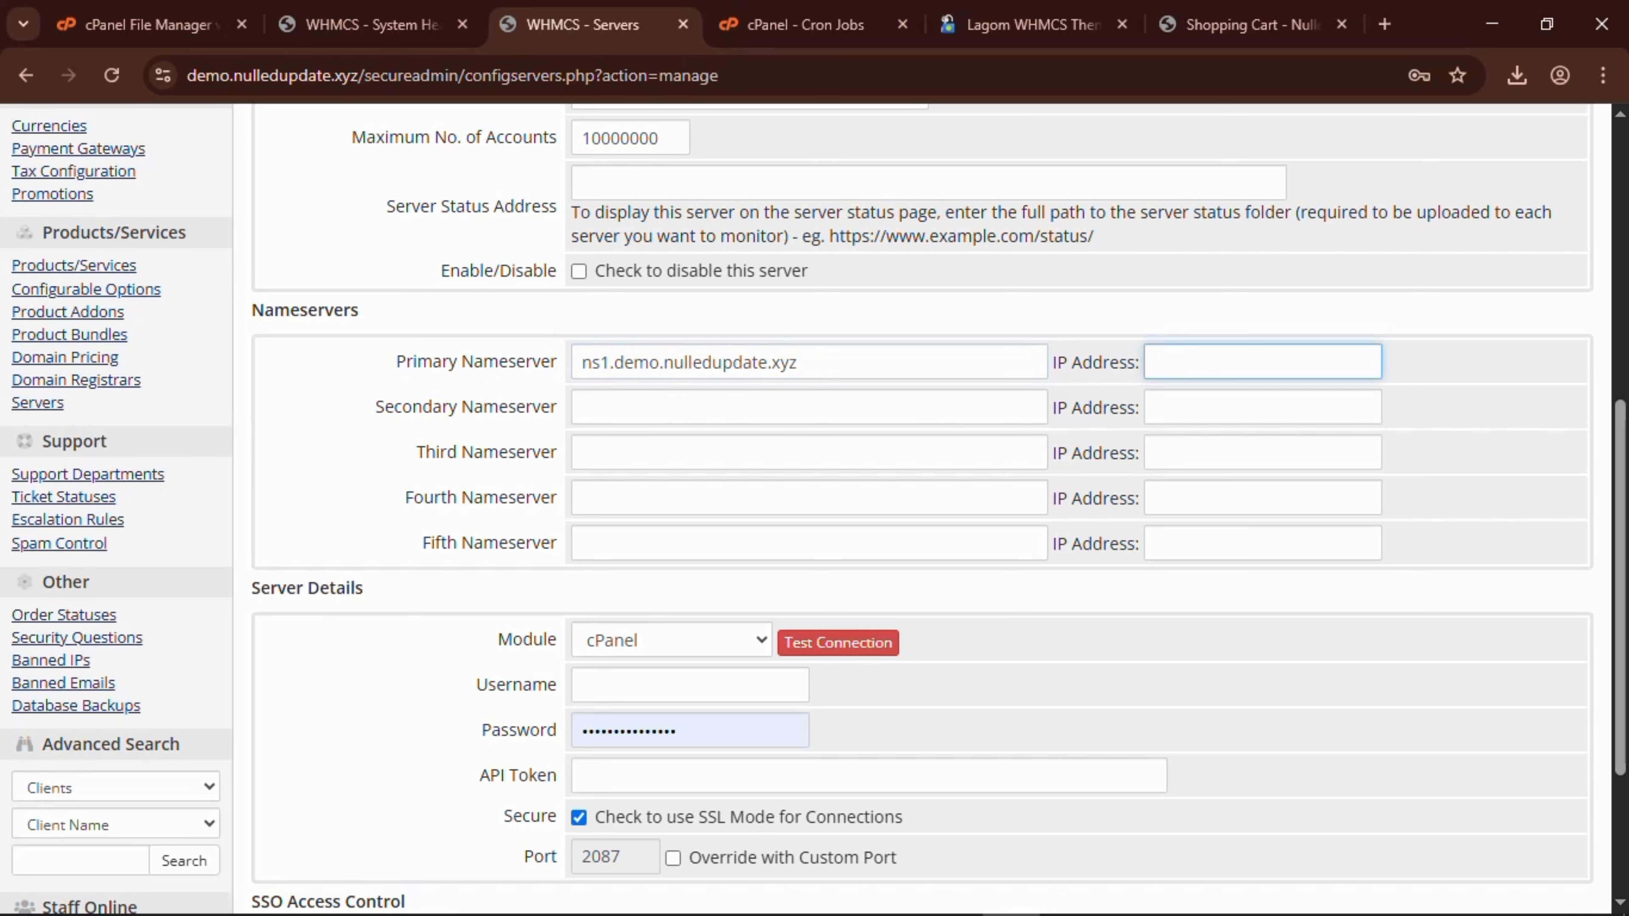
key("Tab")
type("ns2")
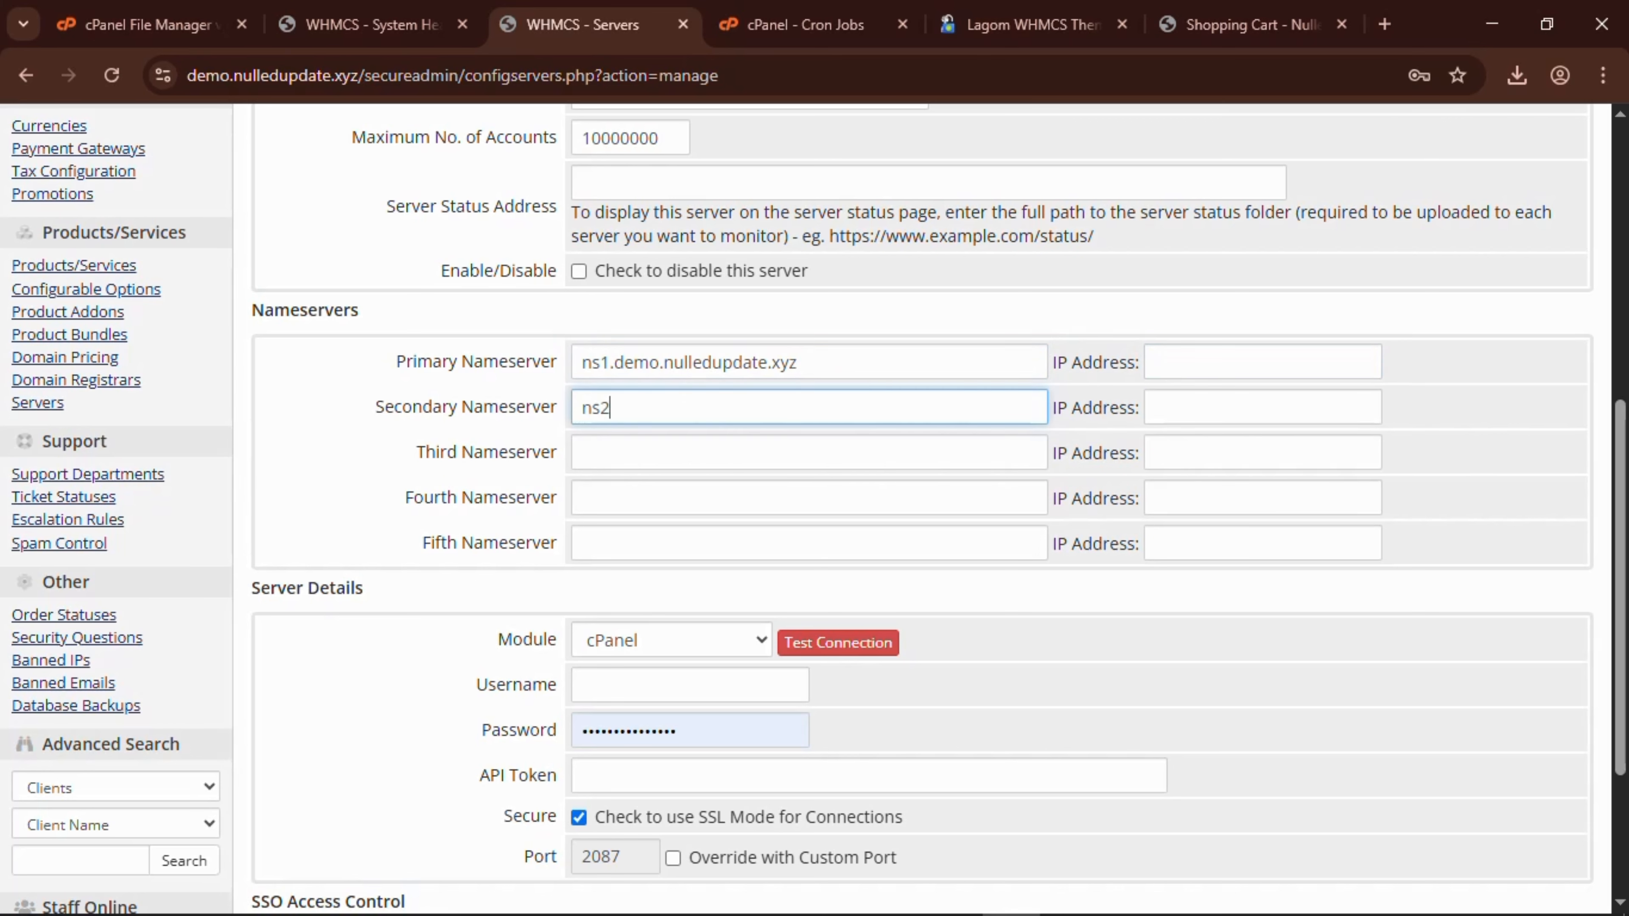
type(".demo.nulled")
left_click_drag(797, 361, 662, 408)
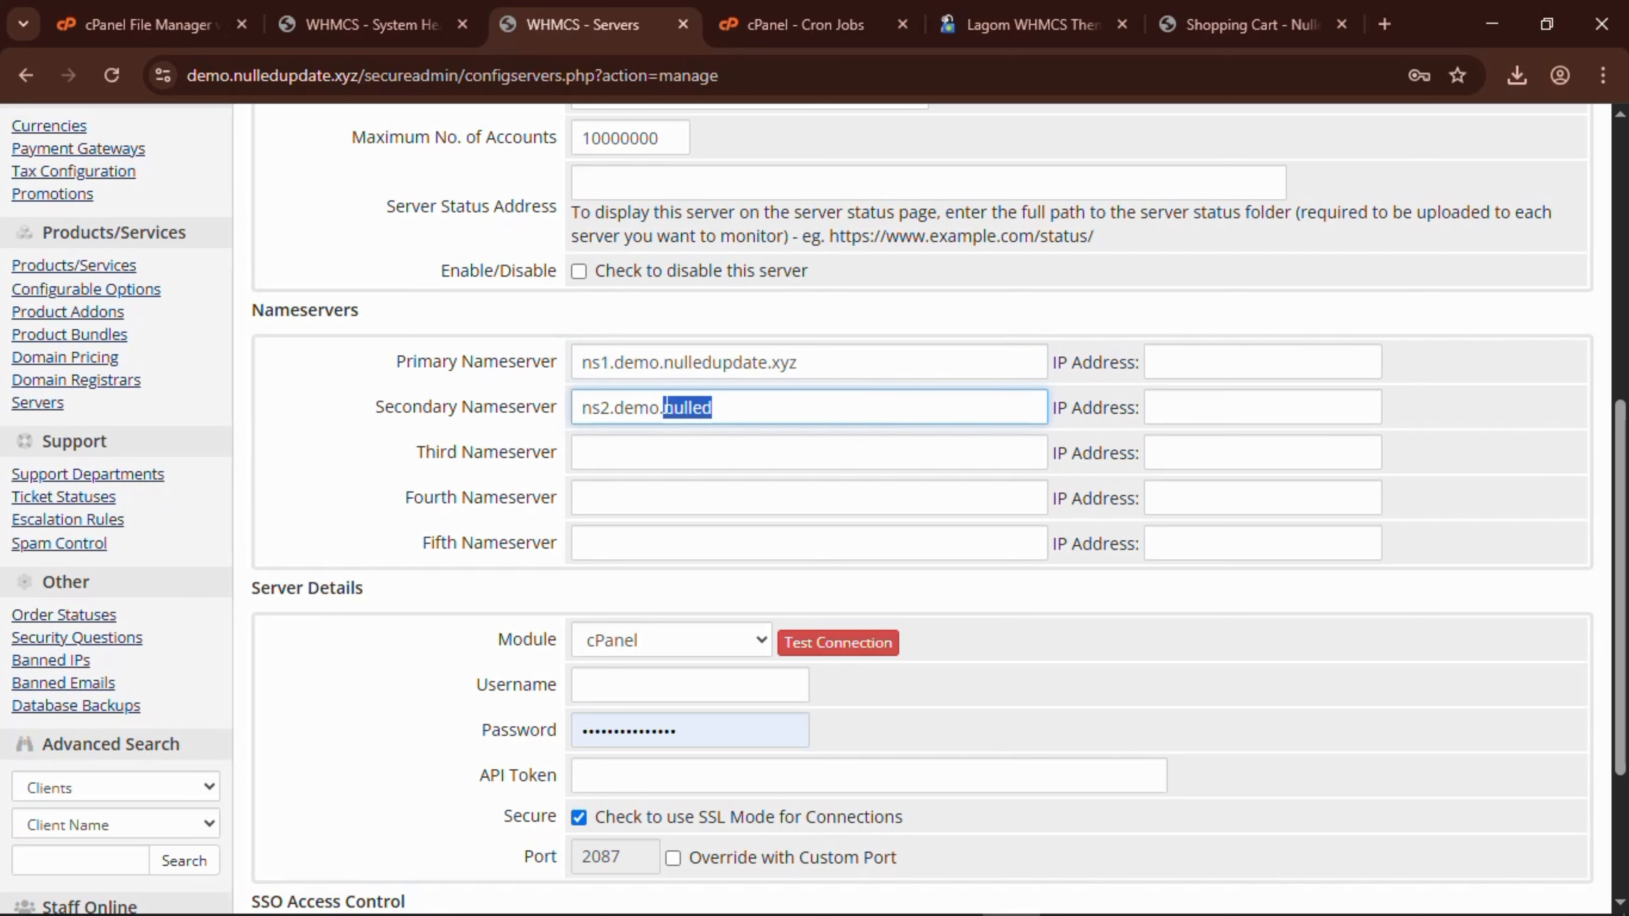
type("nulledupdate.xyz")
Give both nameservers the IP address 101.2626.66.
left_click(1243, 423)
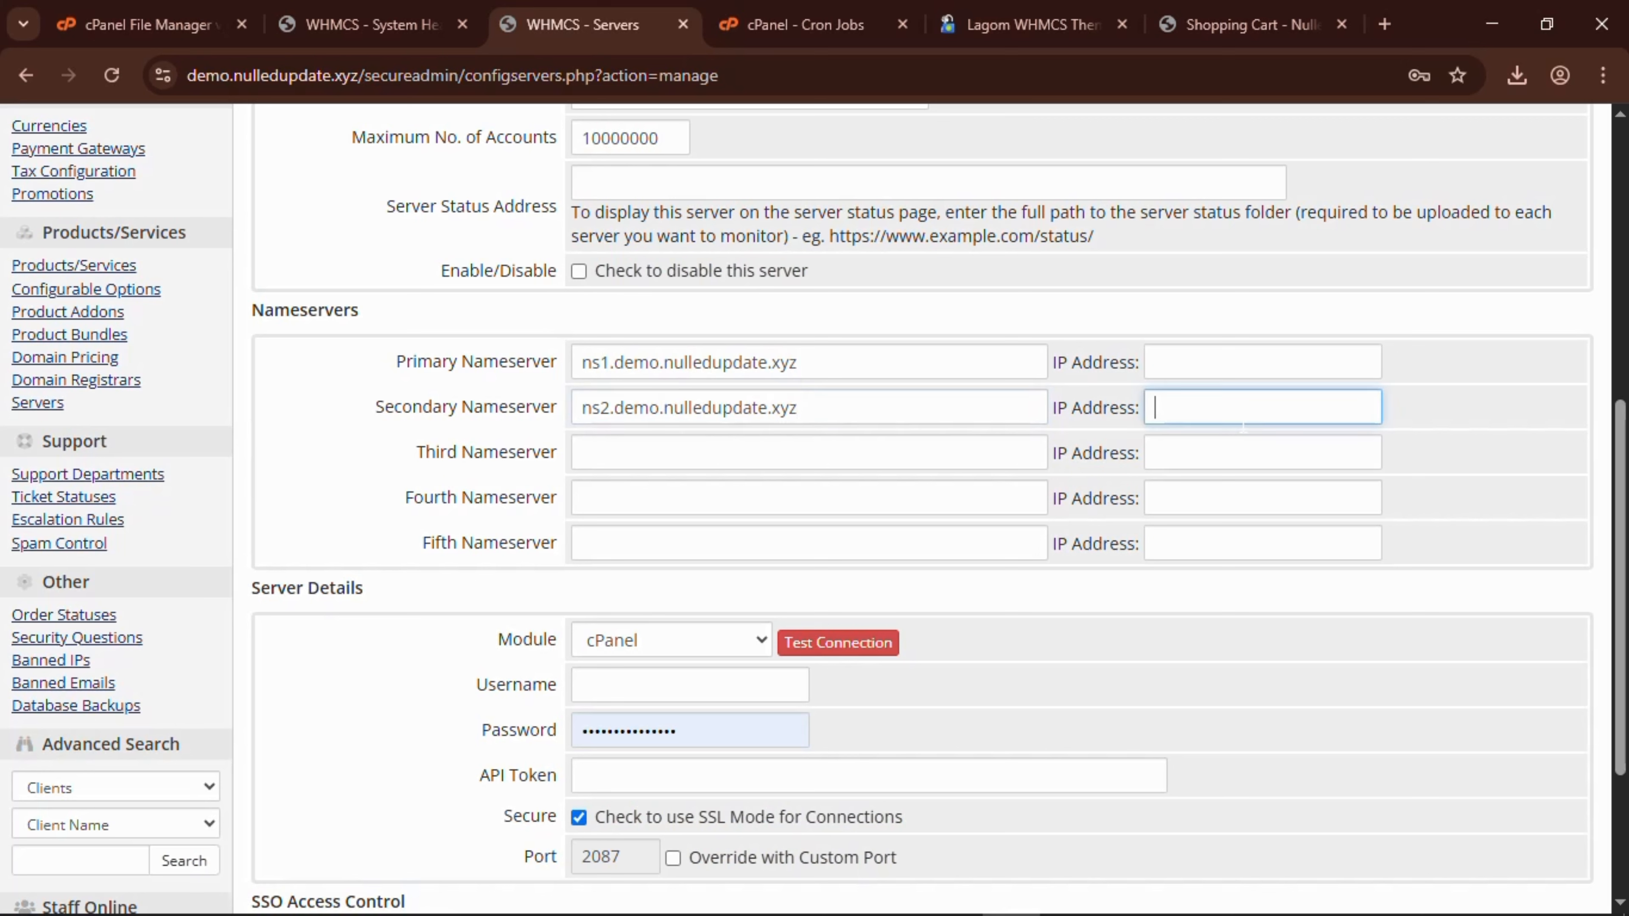
type("101.2626.66")
left_click(1198, 366)
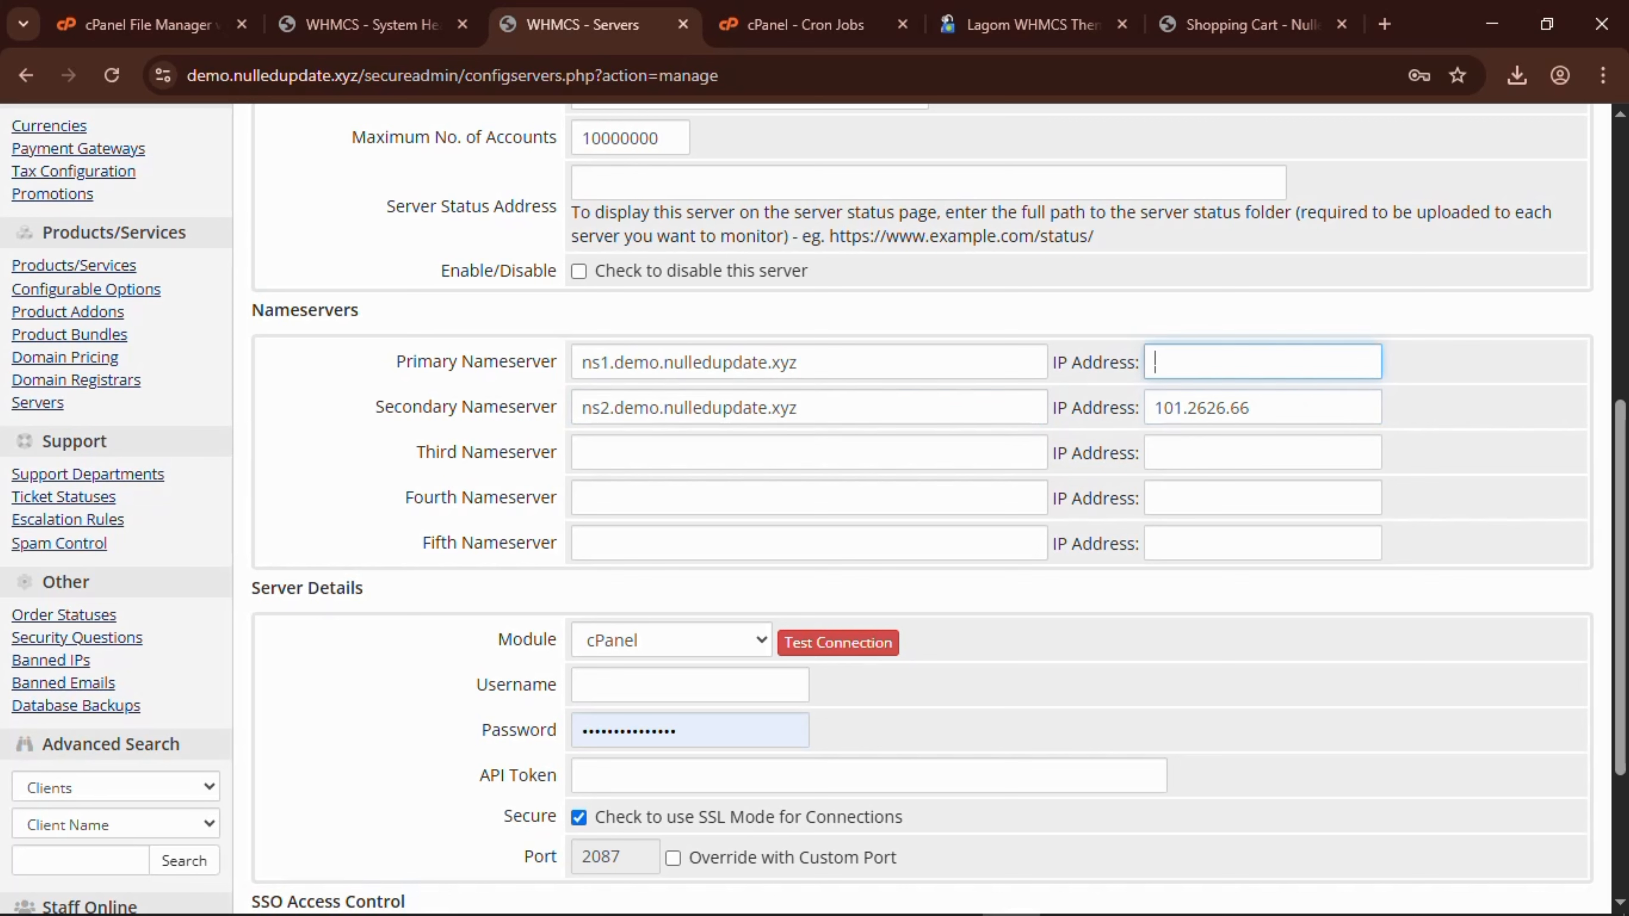
left_click_drag(1257, 409, 1151, 409)
key("ctrl+c")
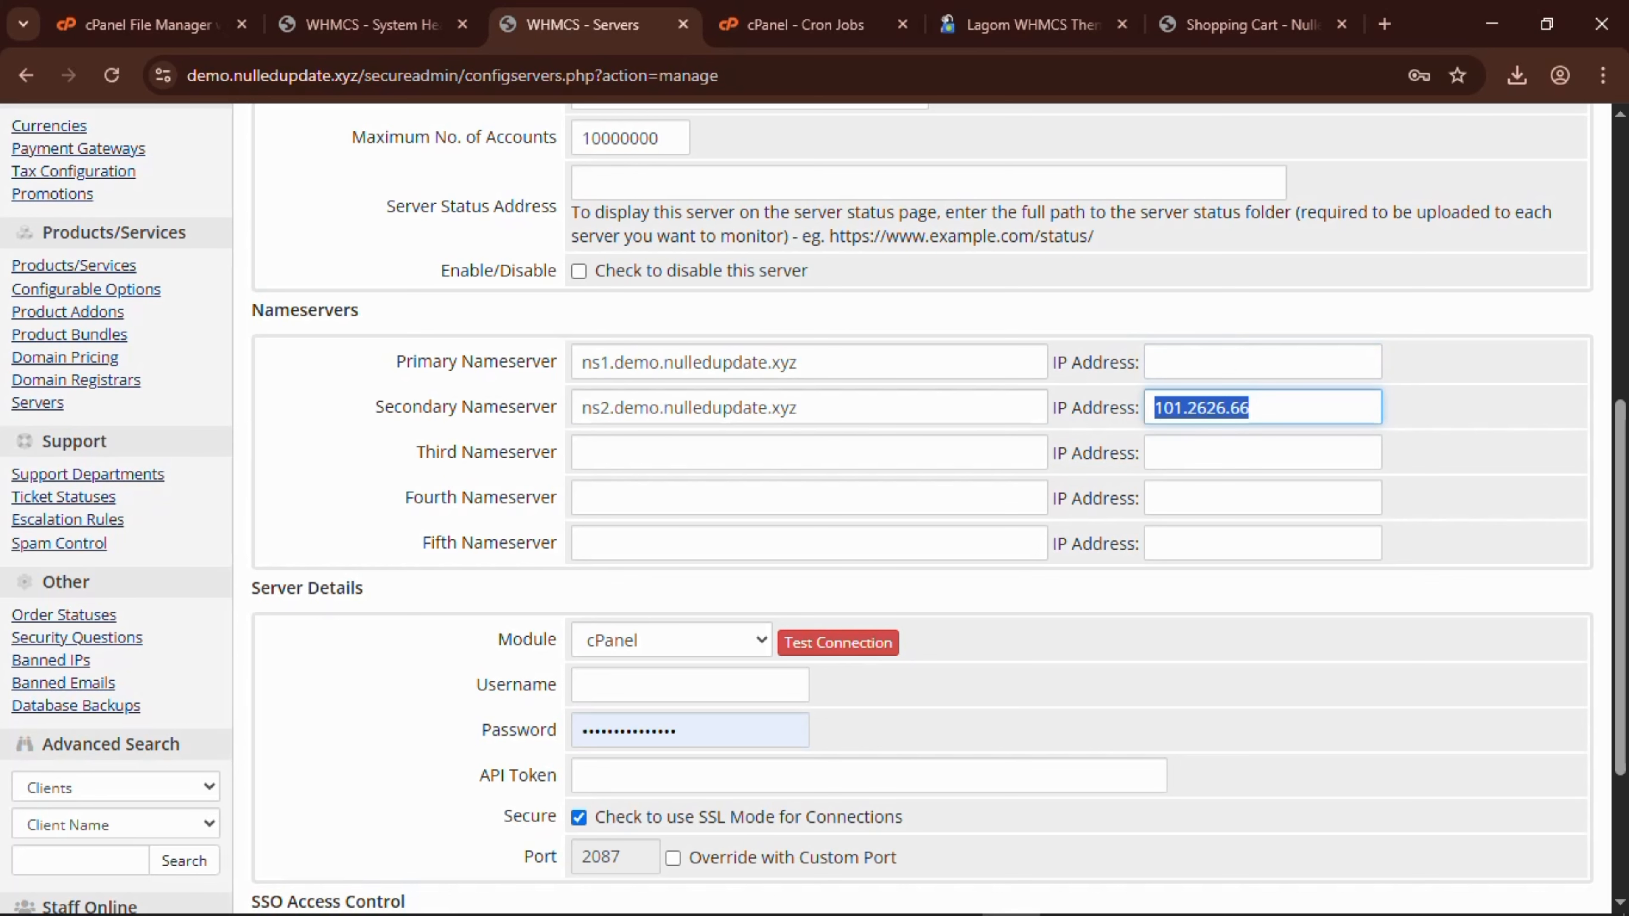
left_click(1155, 363)
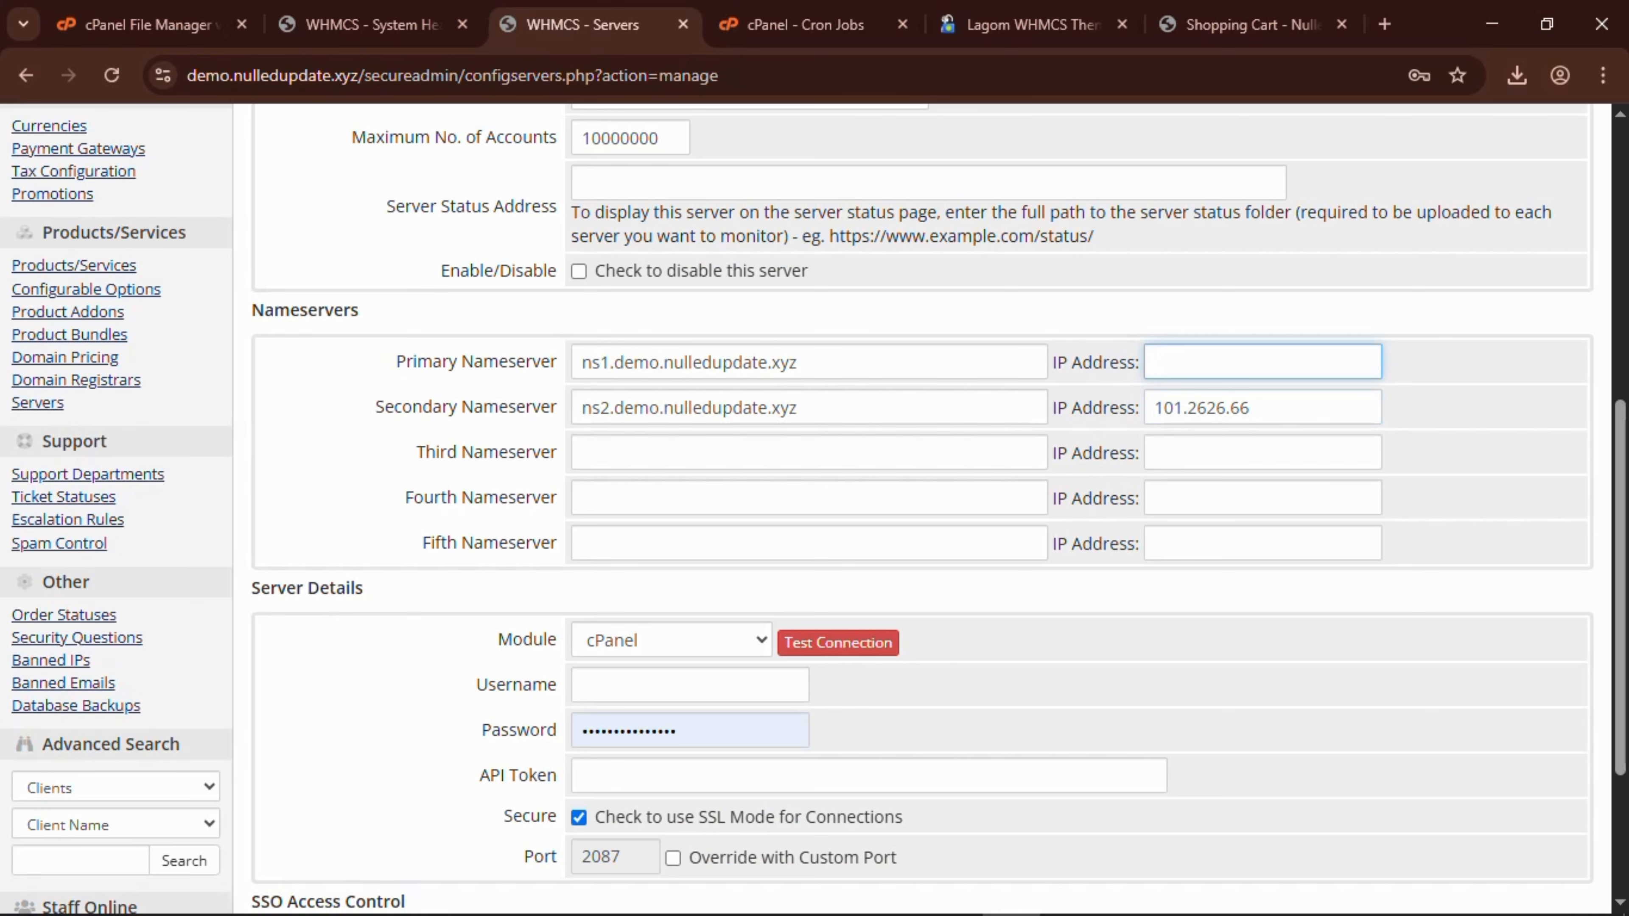
key("ctrl+v")
scroll(1065, 492, "down", 4)
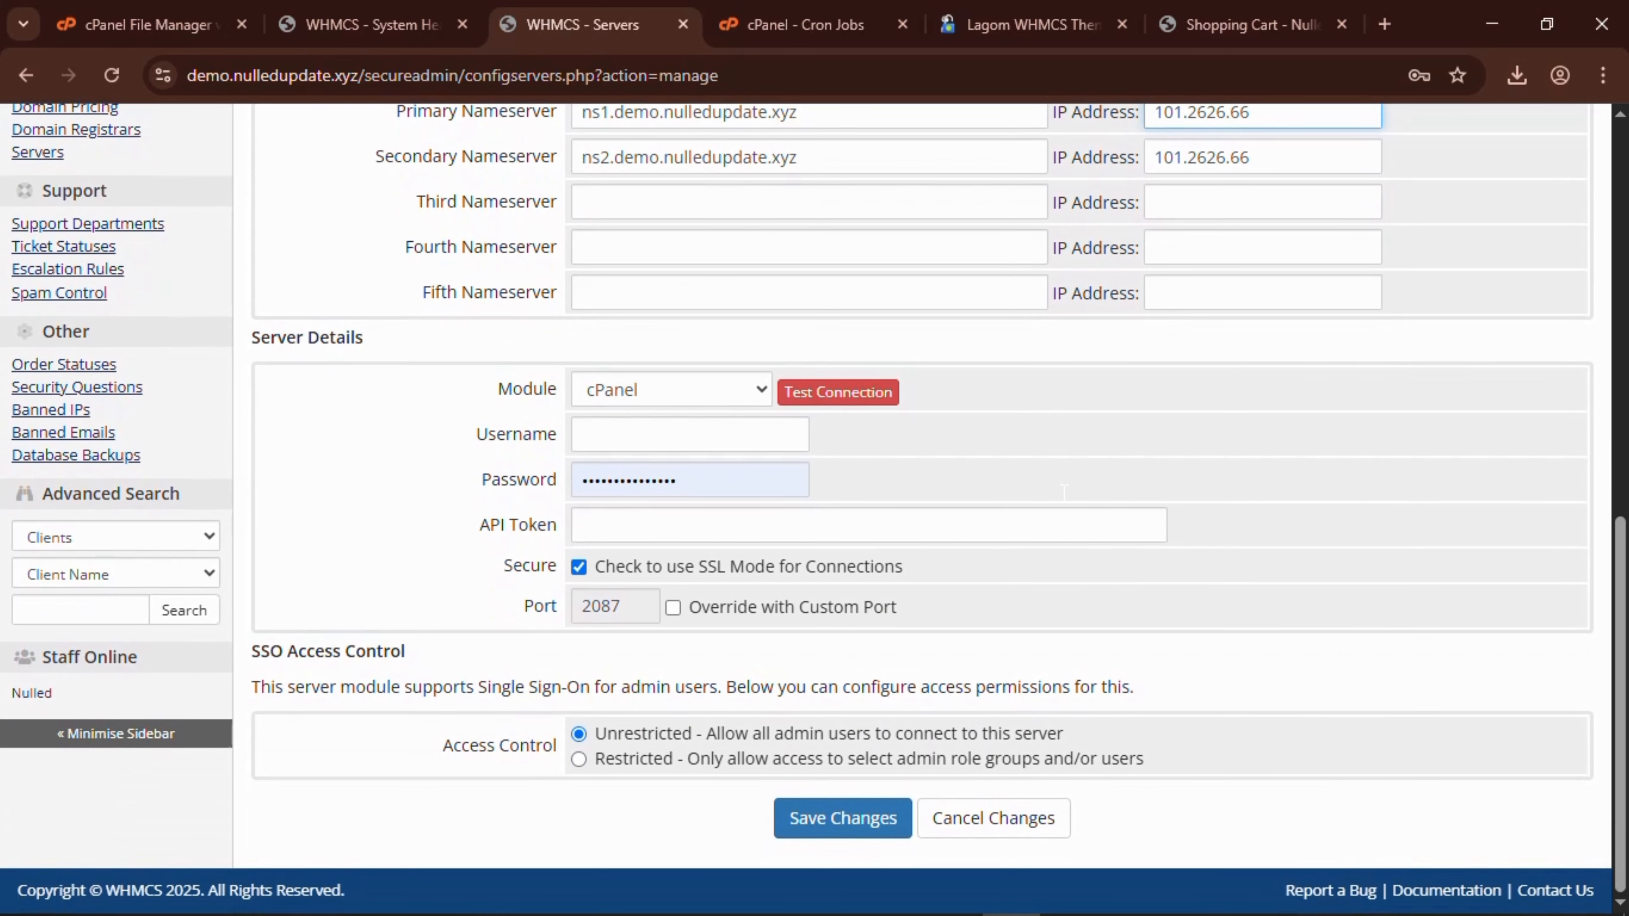
Move through the Username, Password and API Token fields, dismissing the saved-password suggestions.
left_click(654, 421)
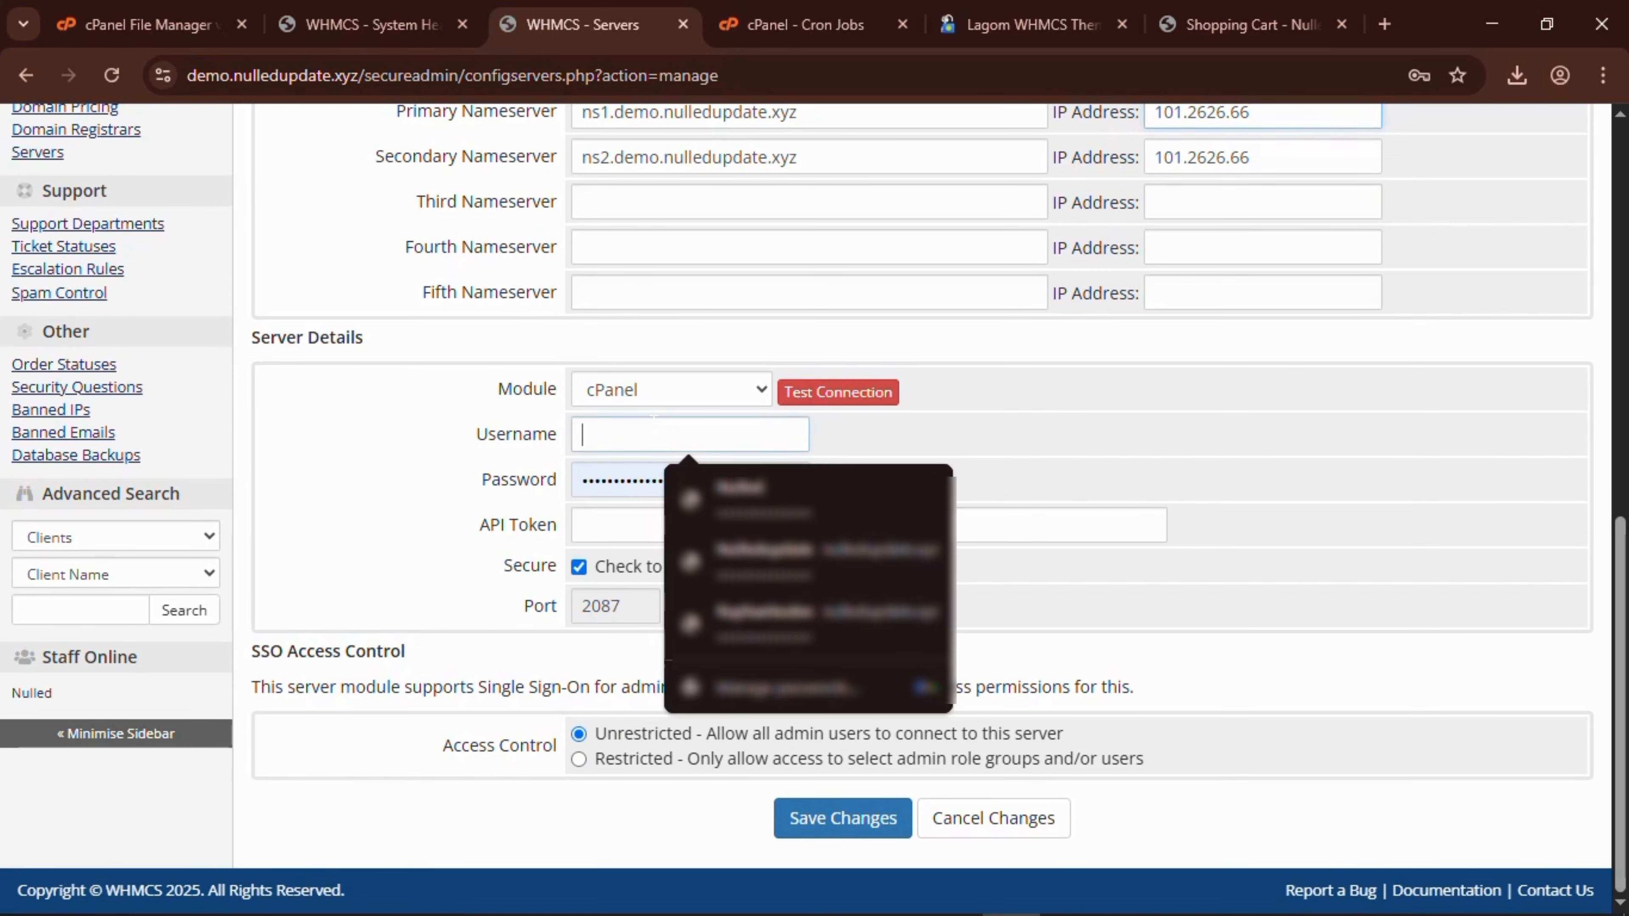
left_click(595, 480)
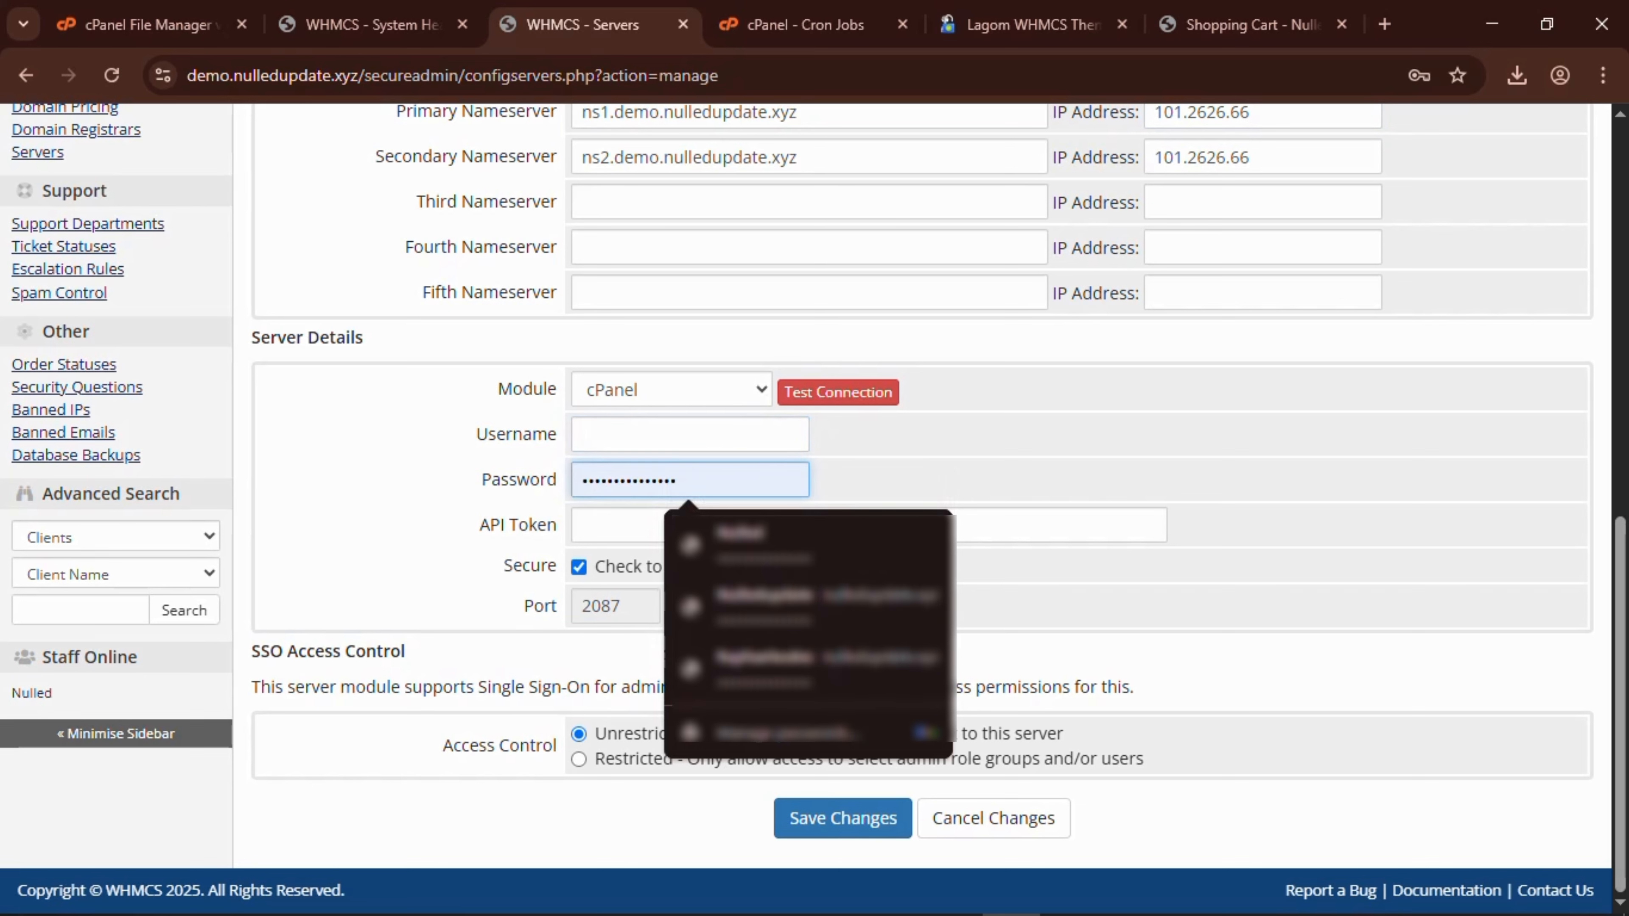
key("Tab")
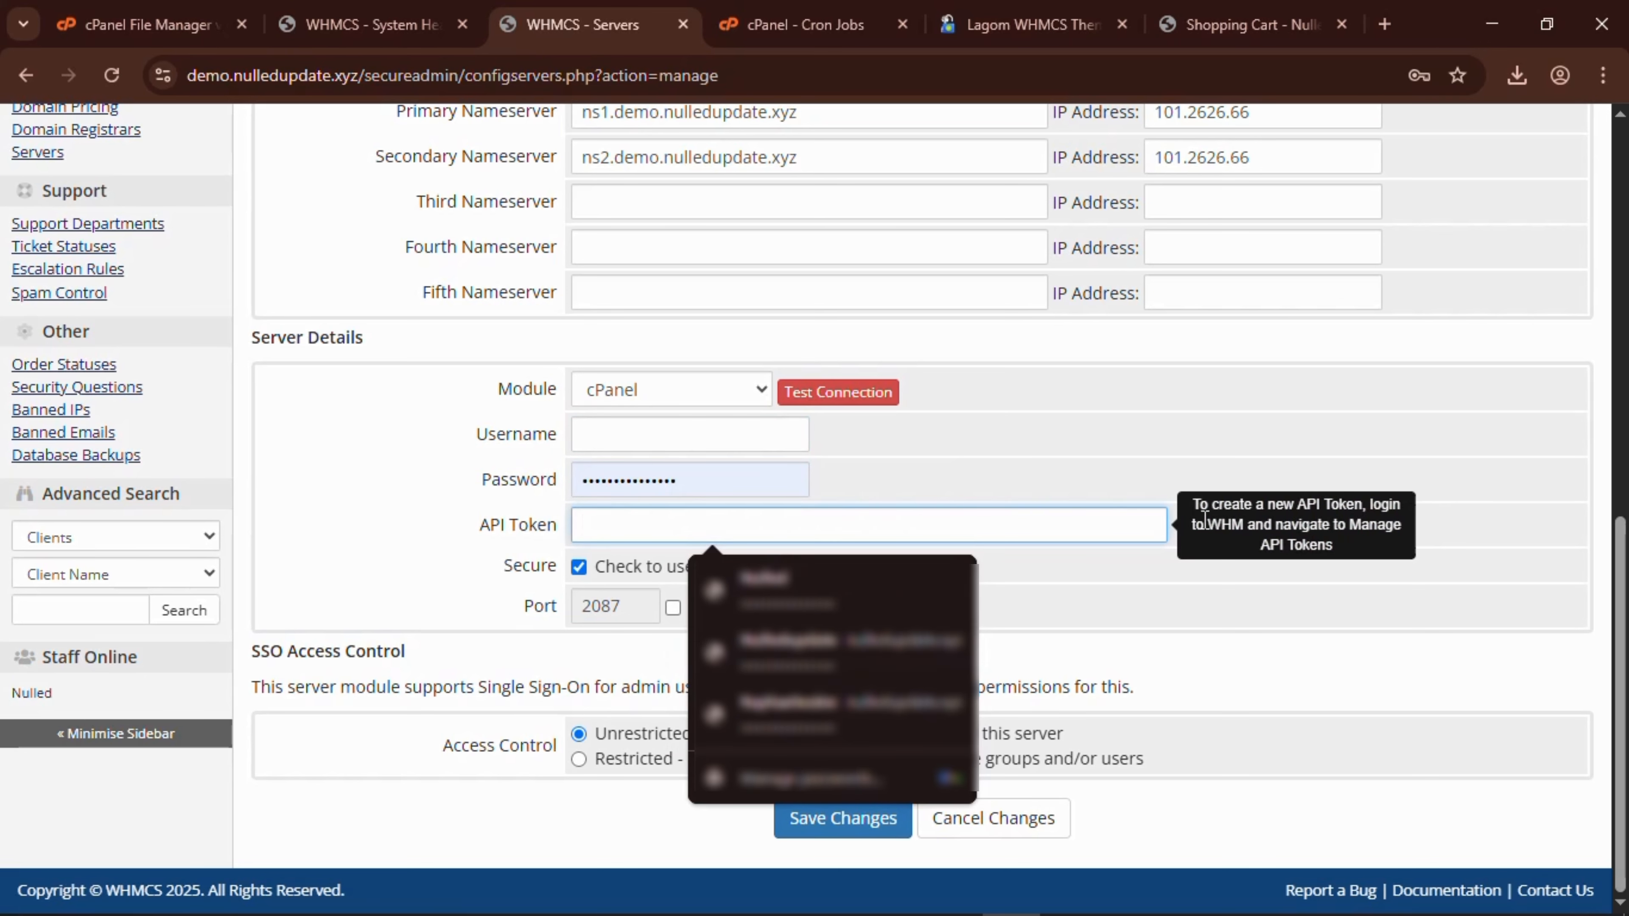
left_click(1434, 524)
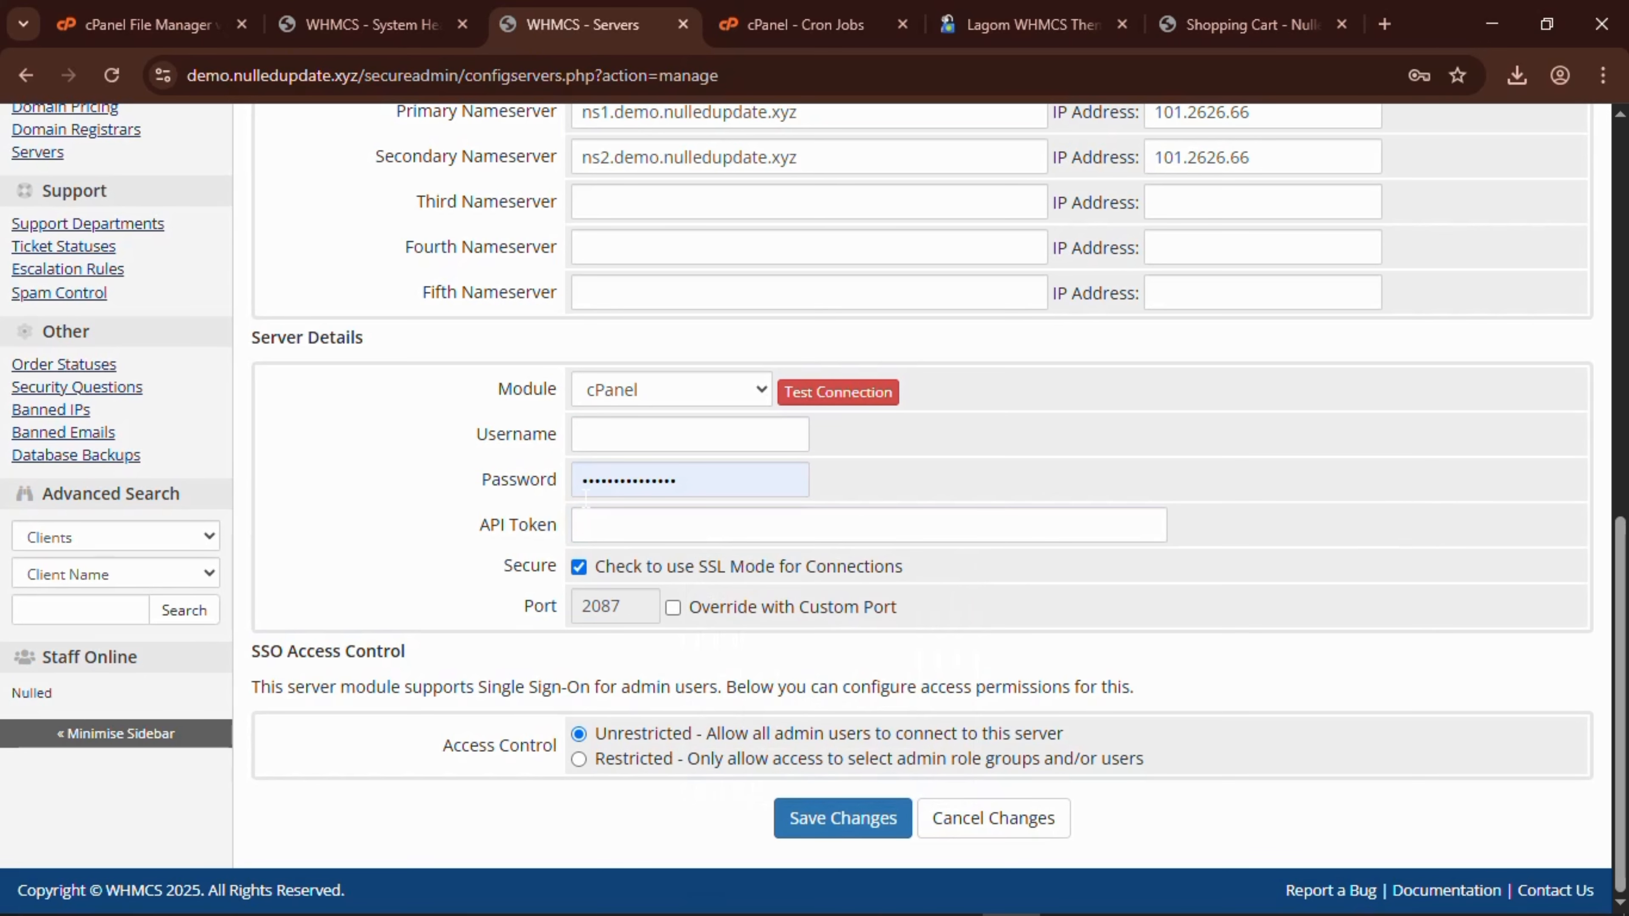
left_click(582, 525)
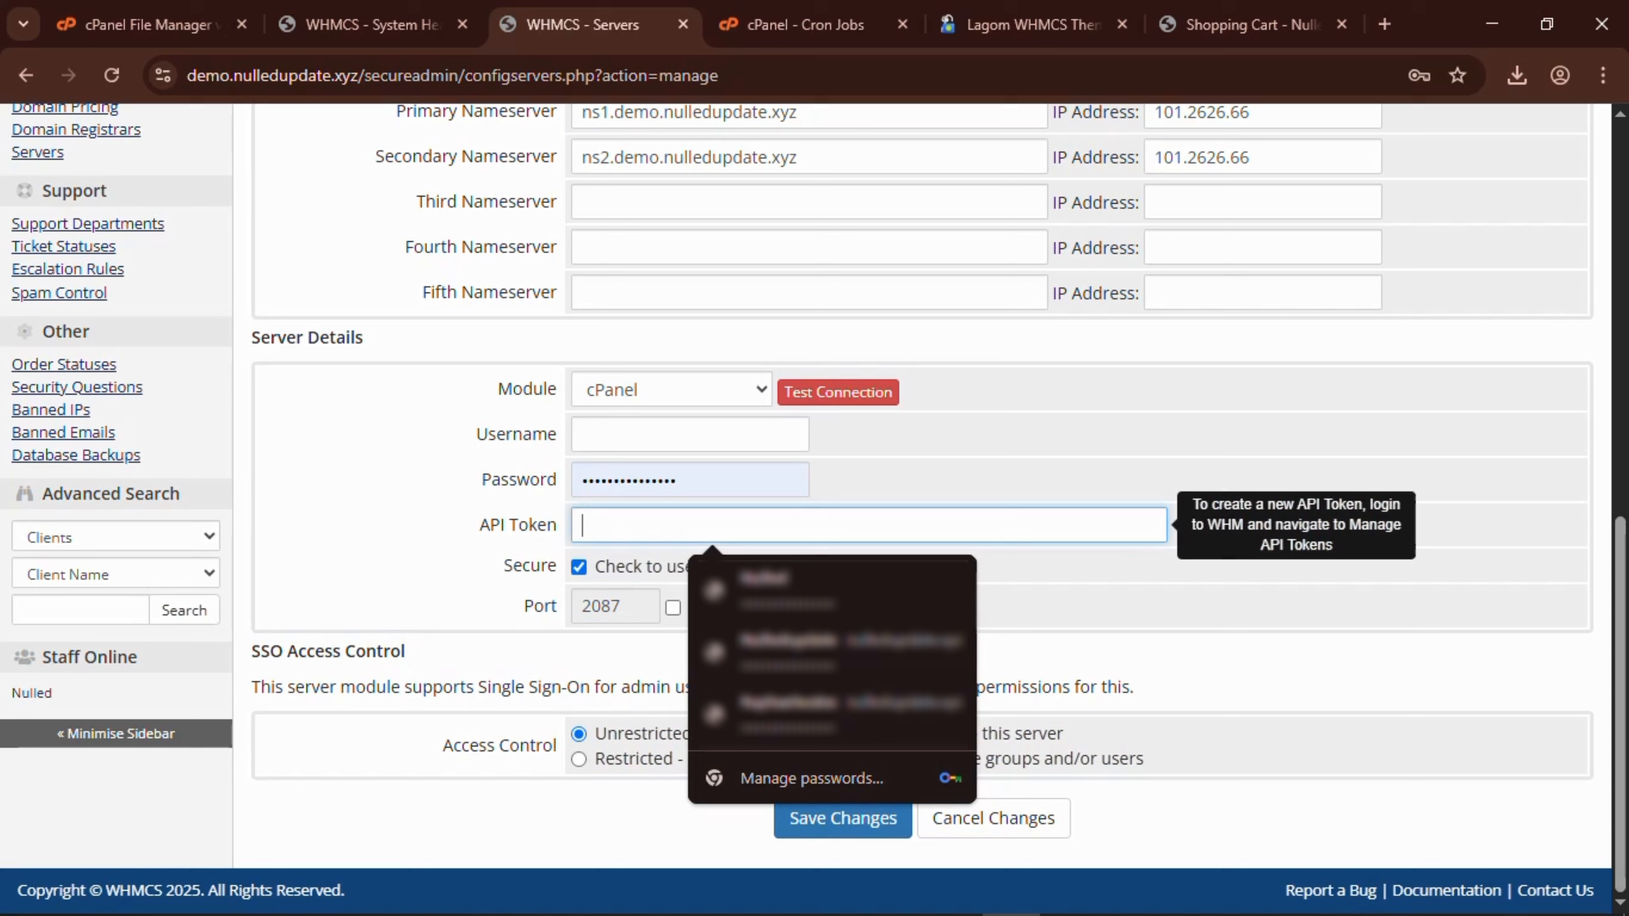
left_click(489, 525)
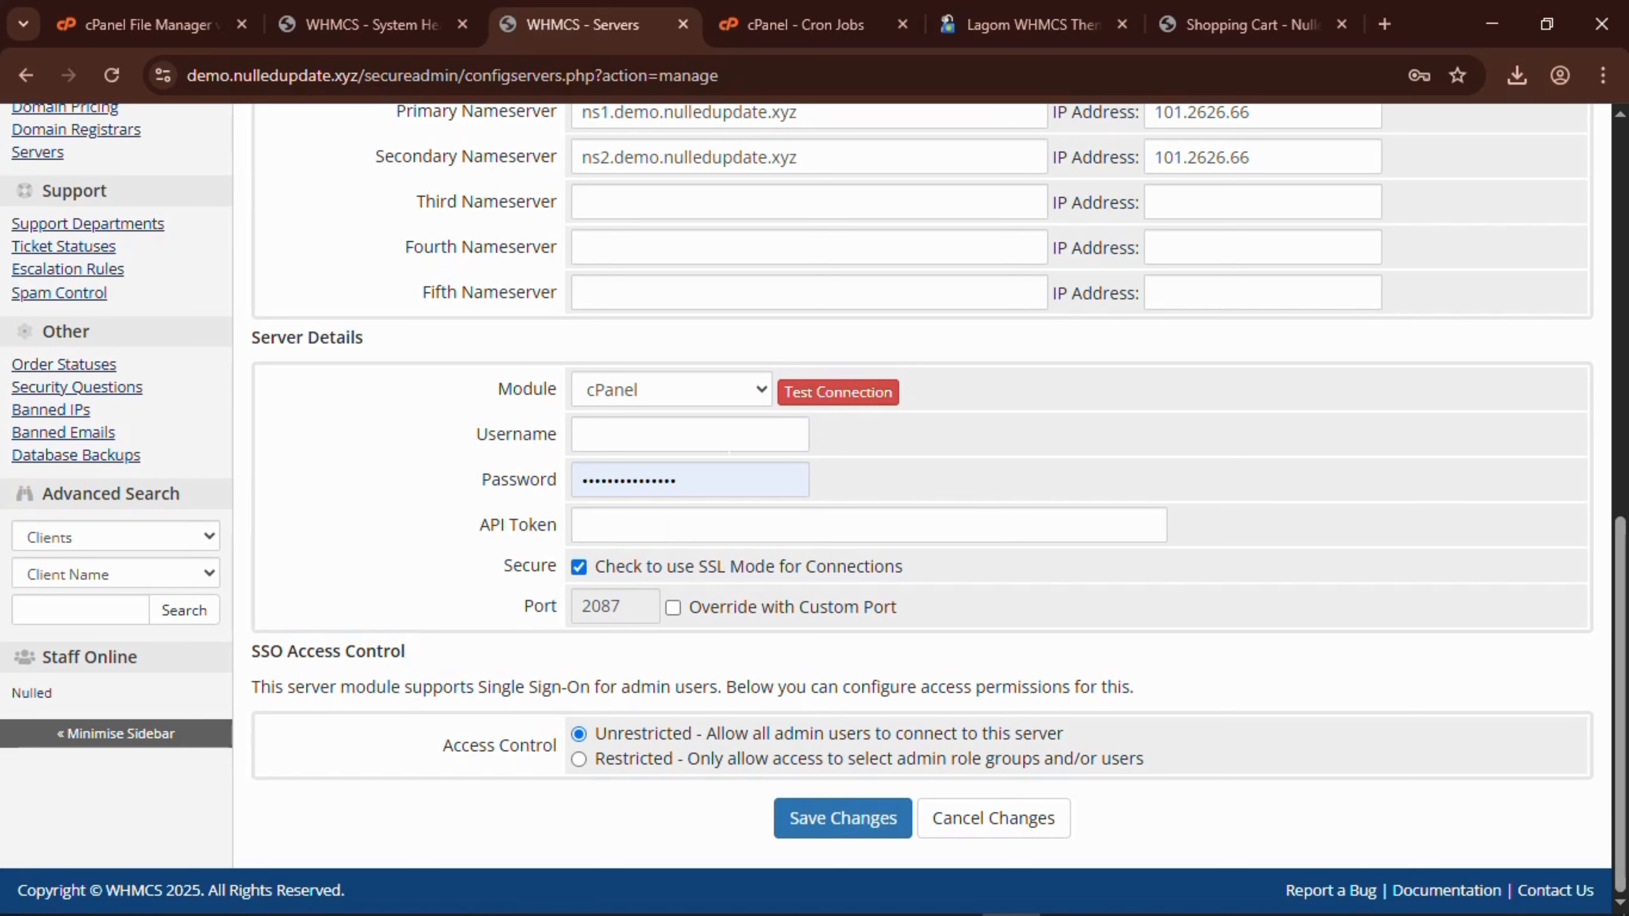
Enter the cPanel username and API token, then test the connection, which reports an invalid hostname/IP format.
left_click(726, 450)
type("bvxvxxvxv")
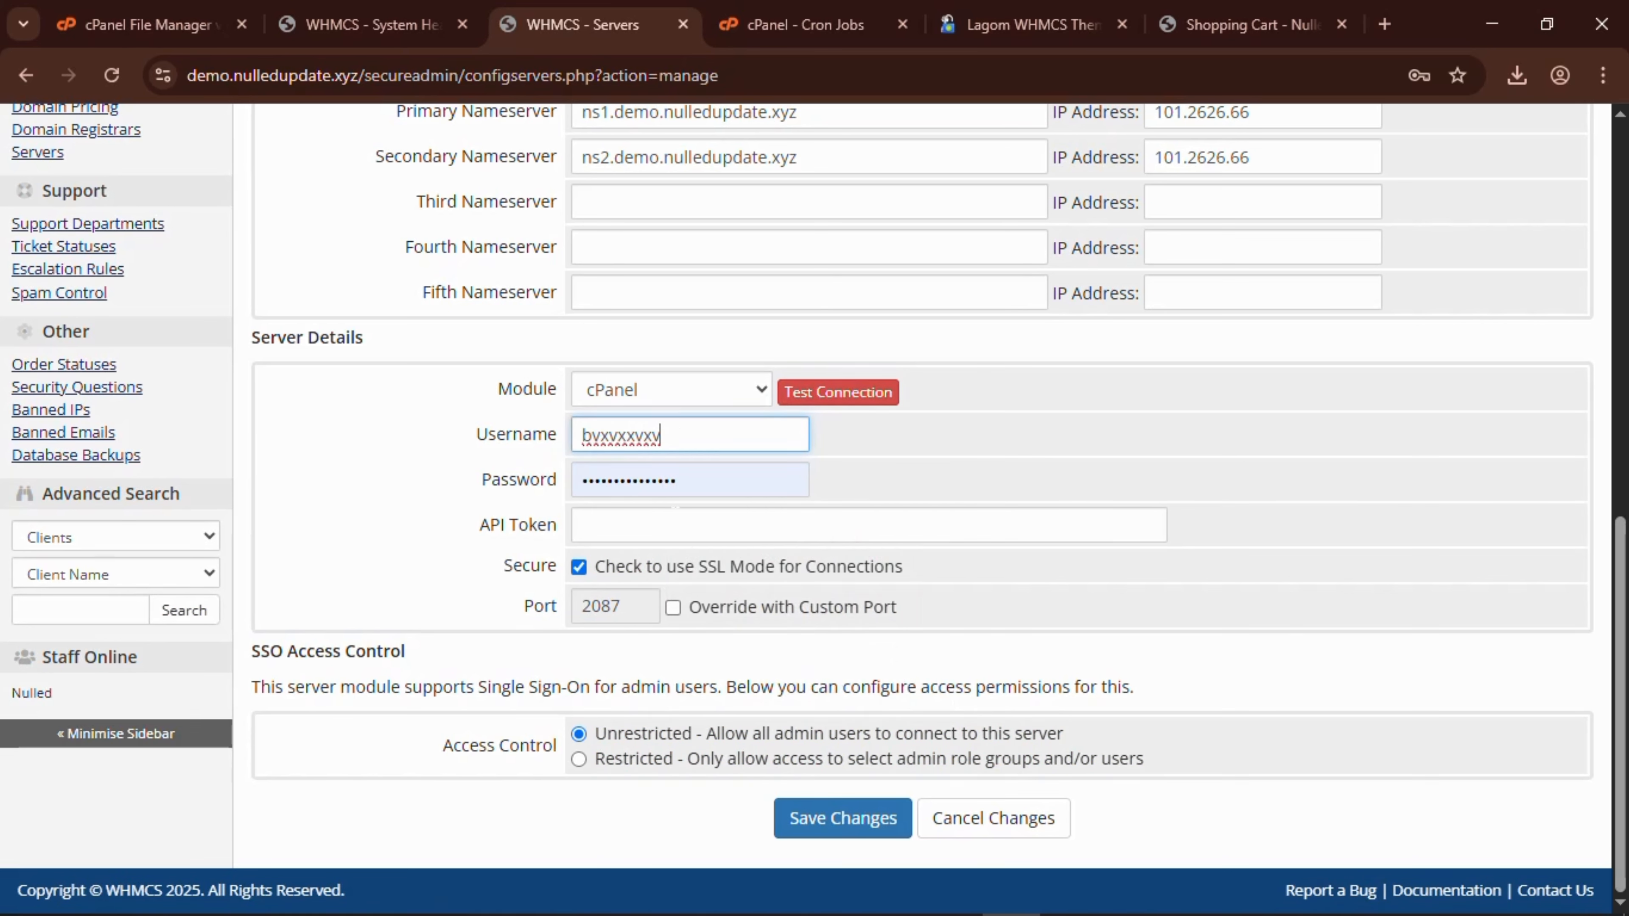
left_click(645, 532)
type("••••••••••••••••••••••••••••")
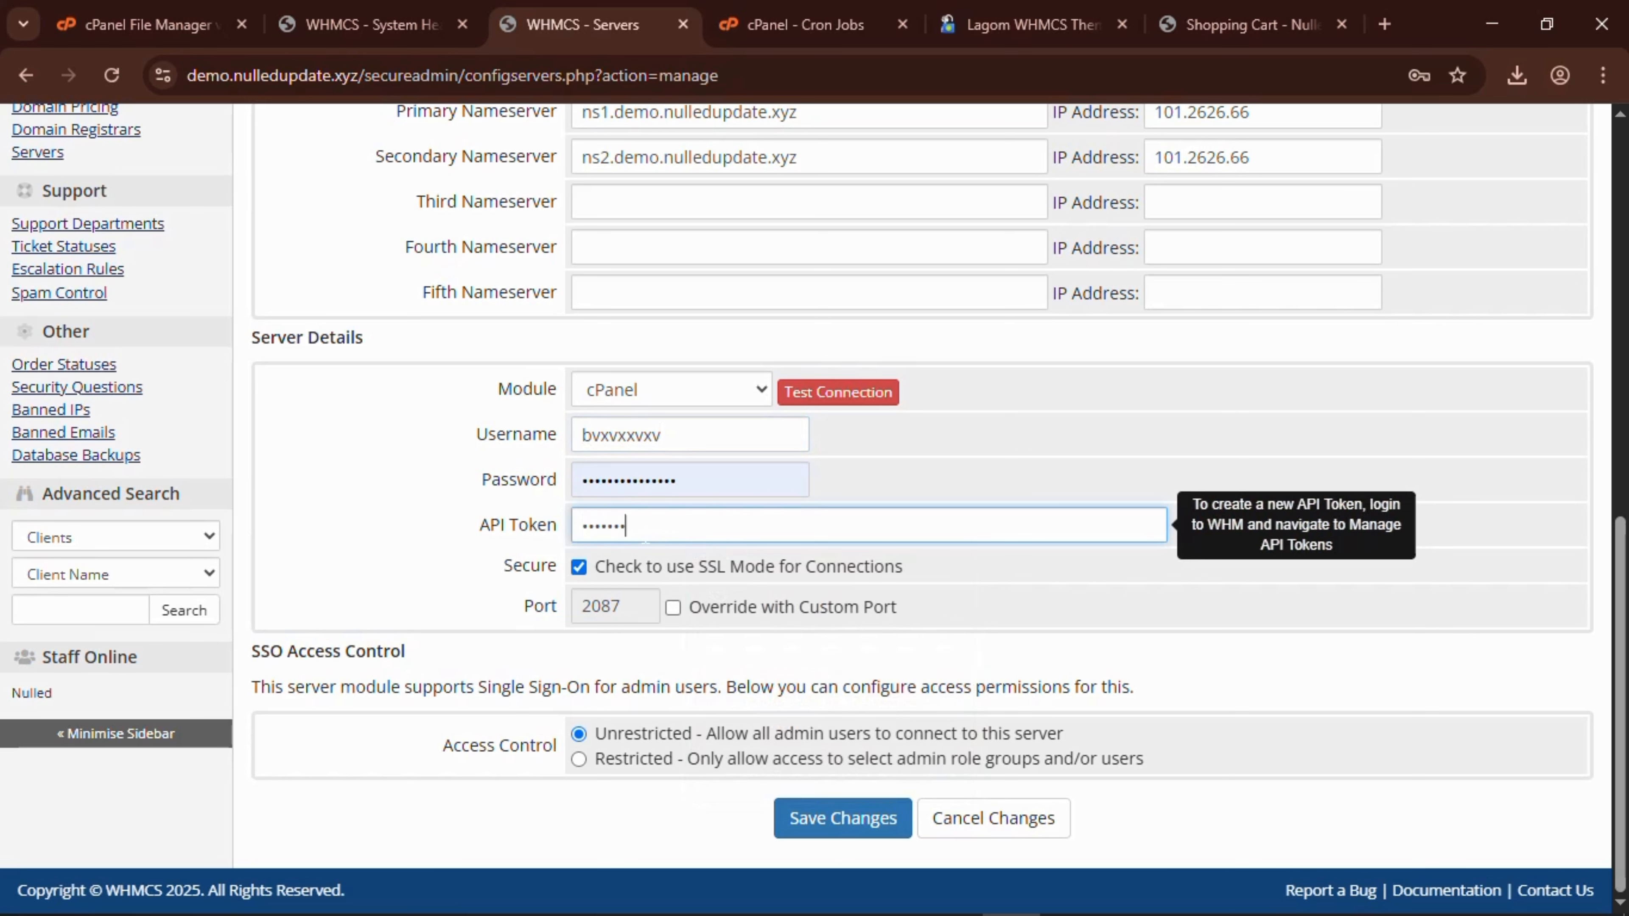
type("••••••••••")
left_click(830, 395)
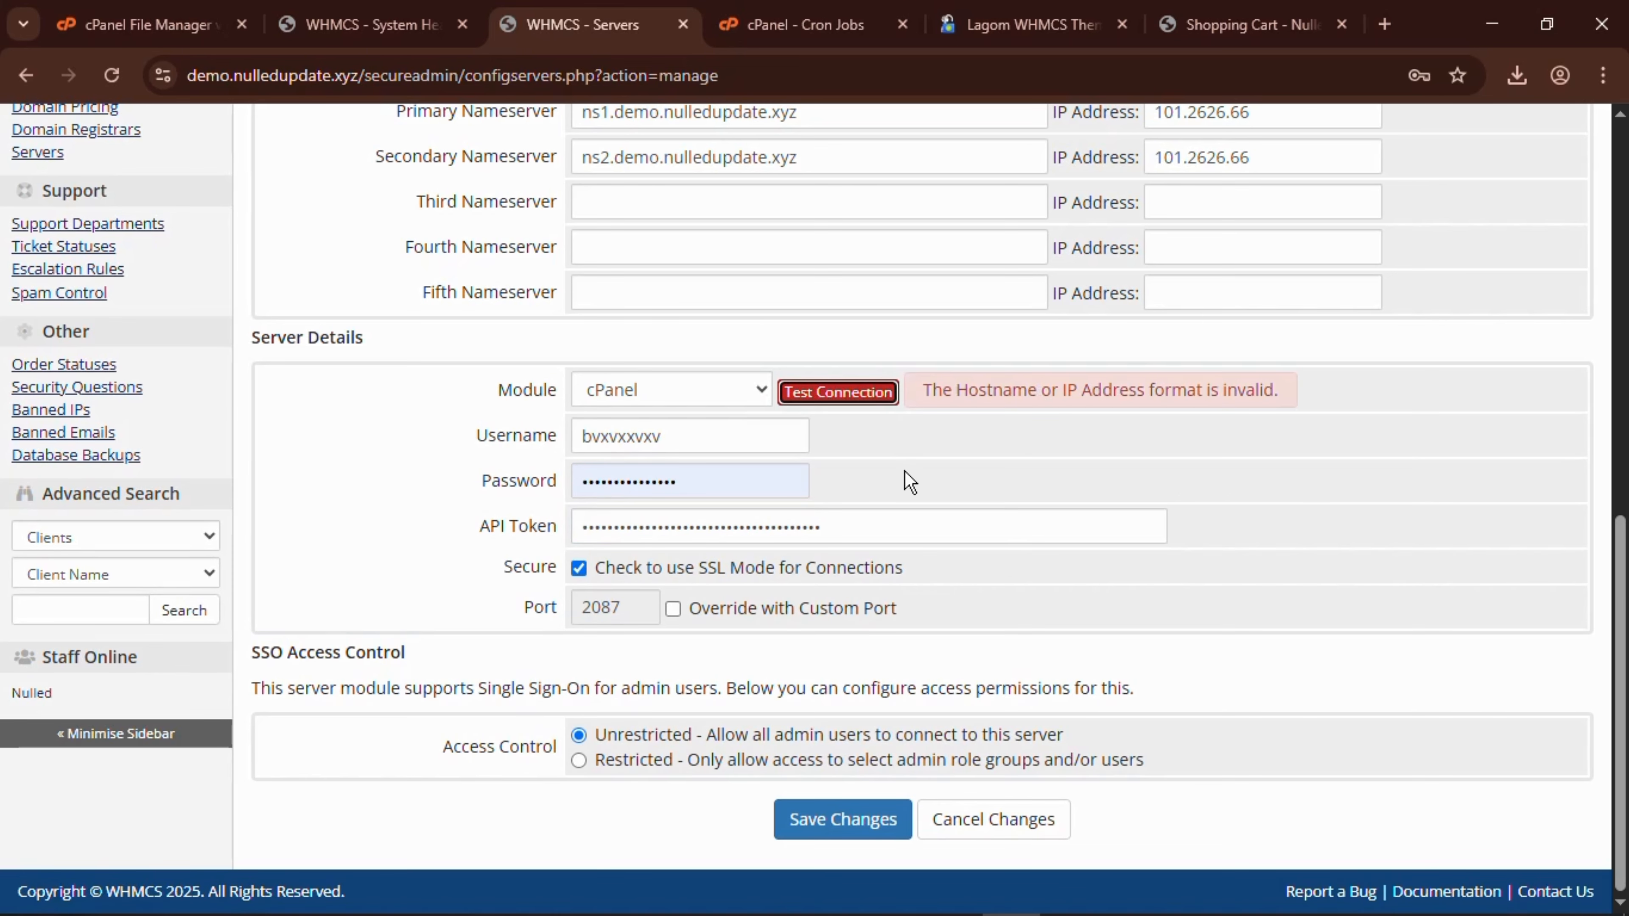
scroll(905, 471, "up", 10)
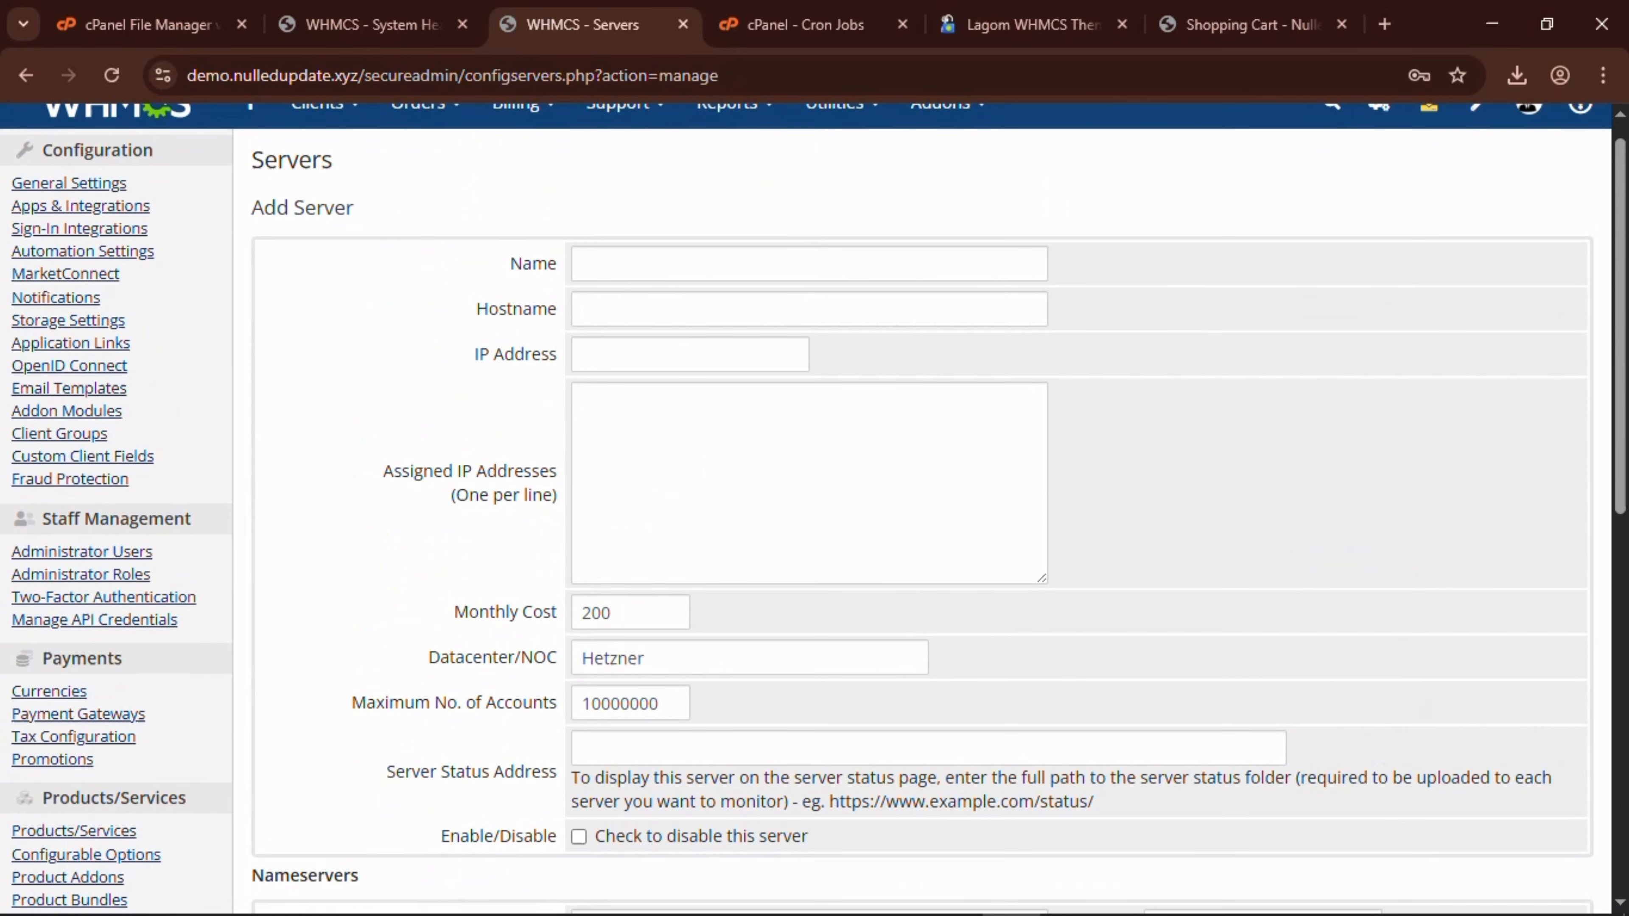
left_click(726, 264)
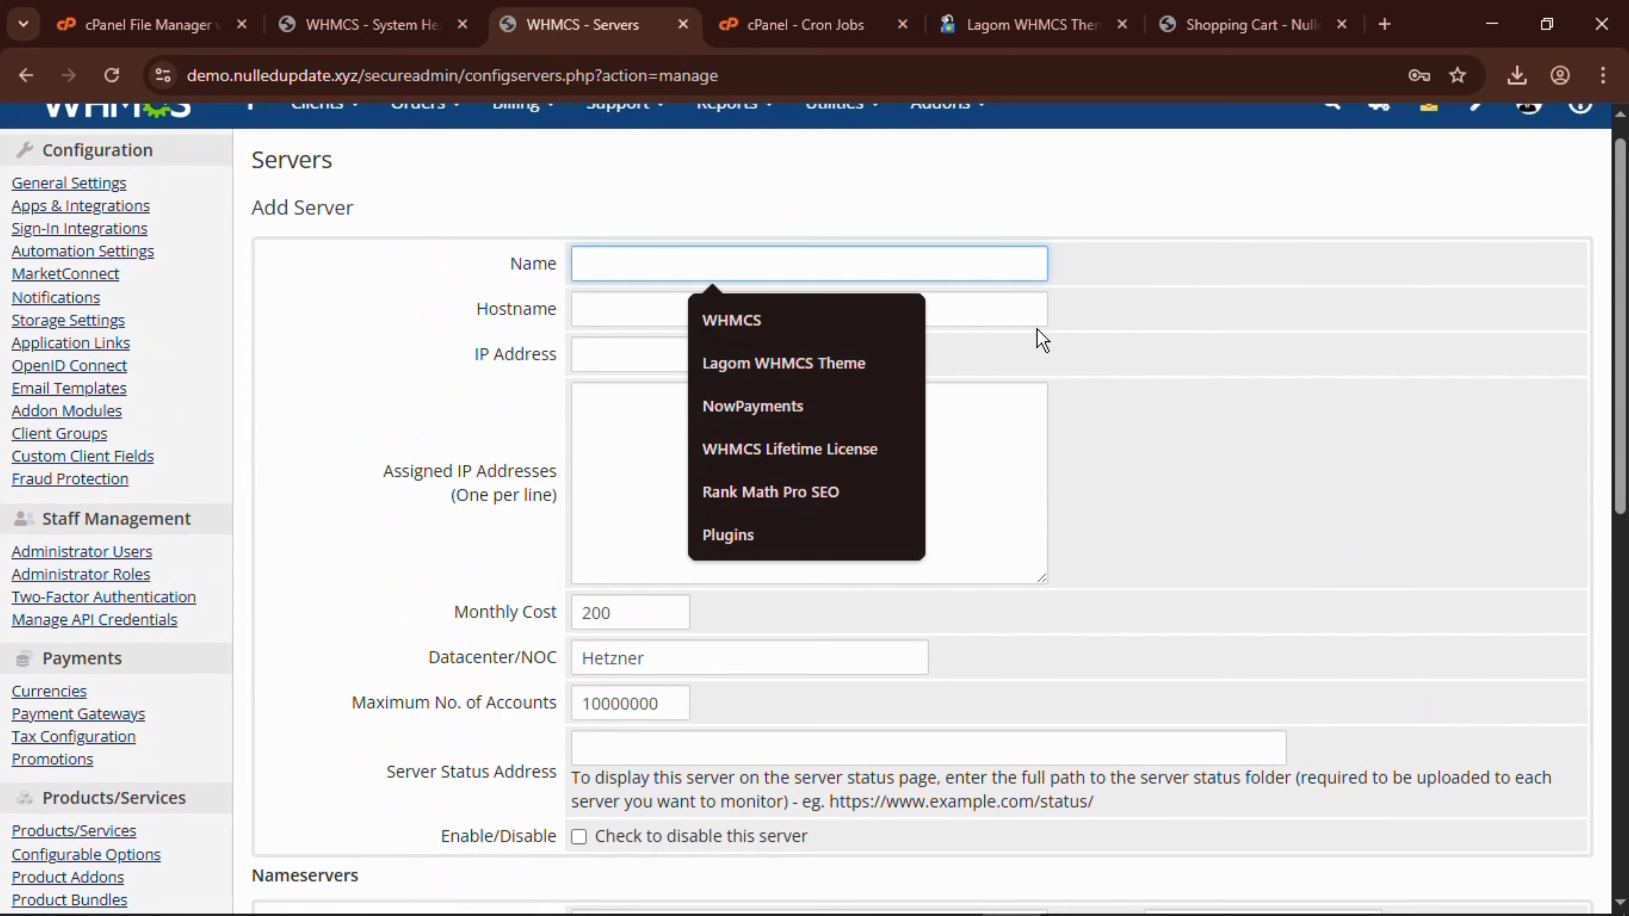
scroll(1038, 330, "up", 1)
left_click(1478, 131)
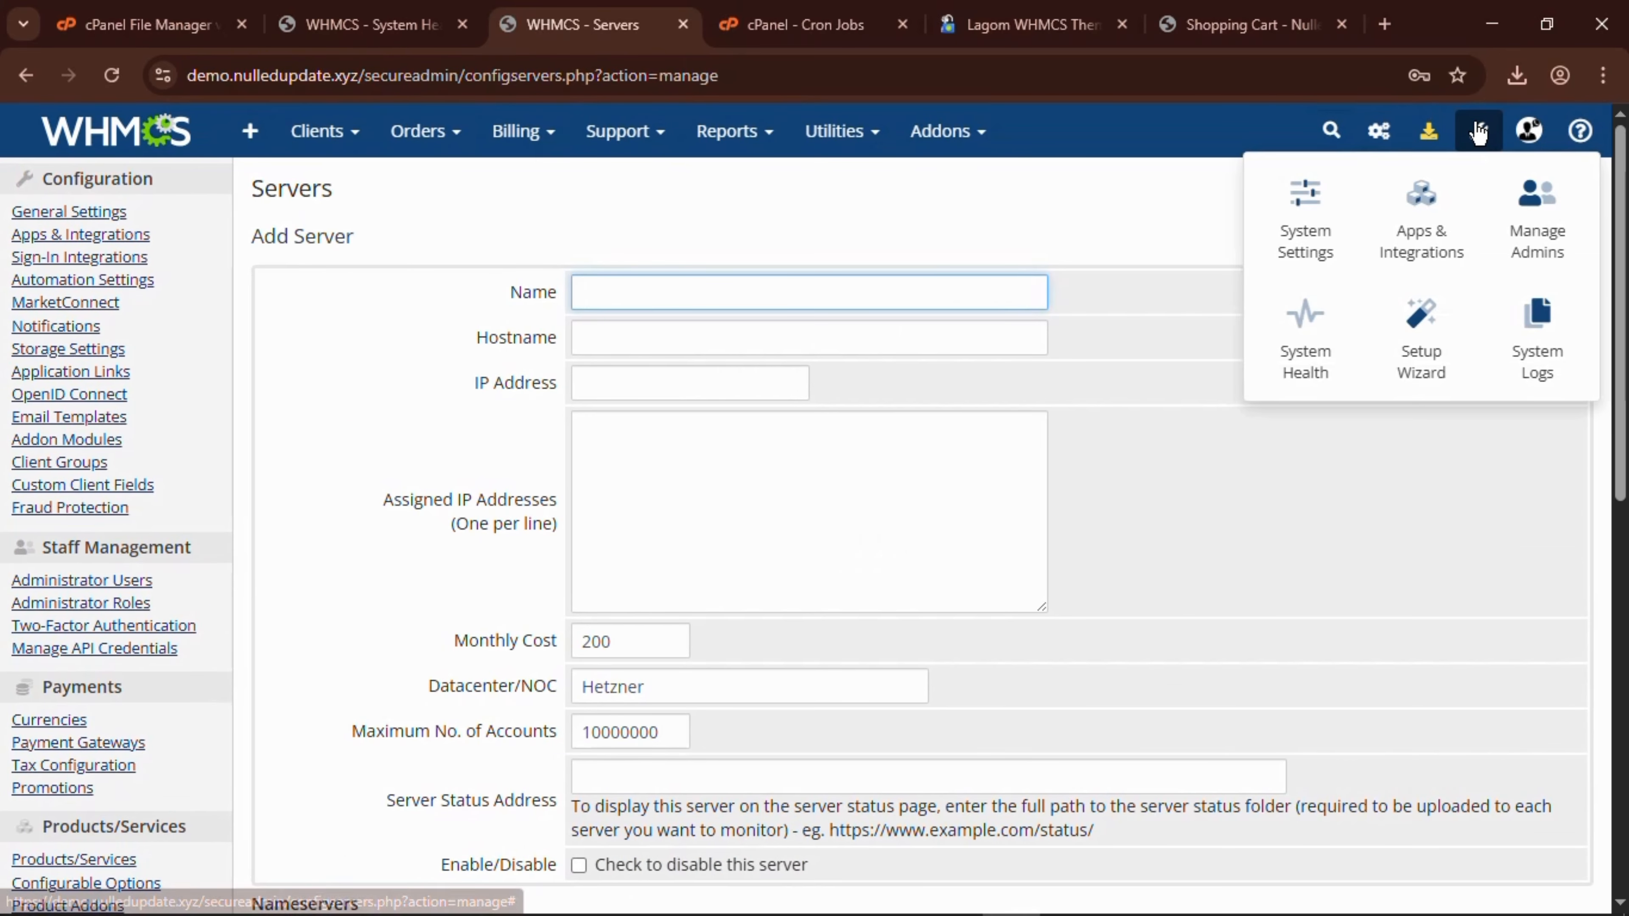
left_click(1334, 209)
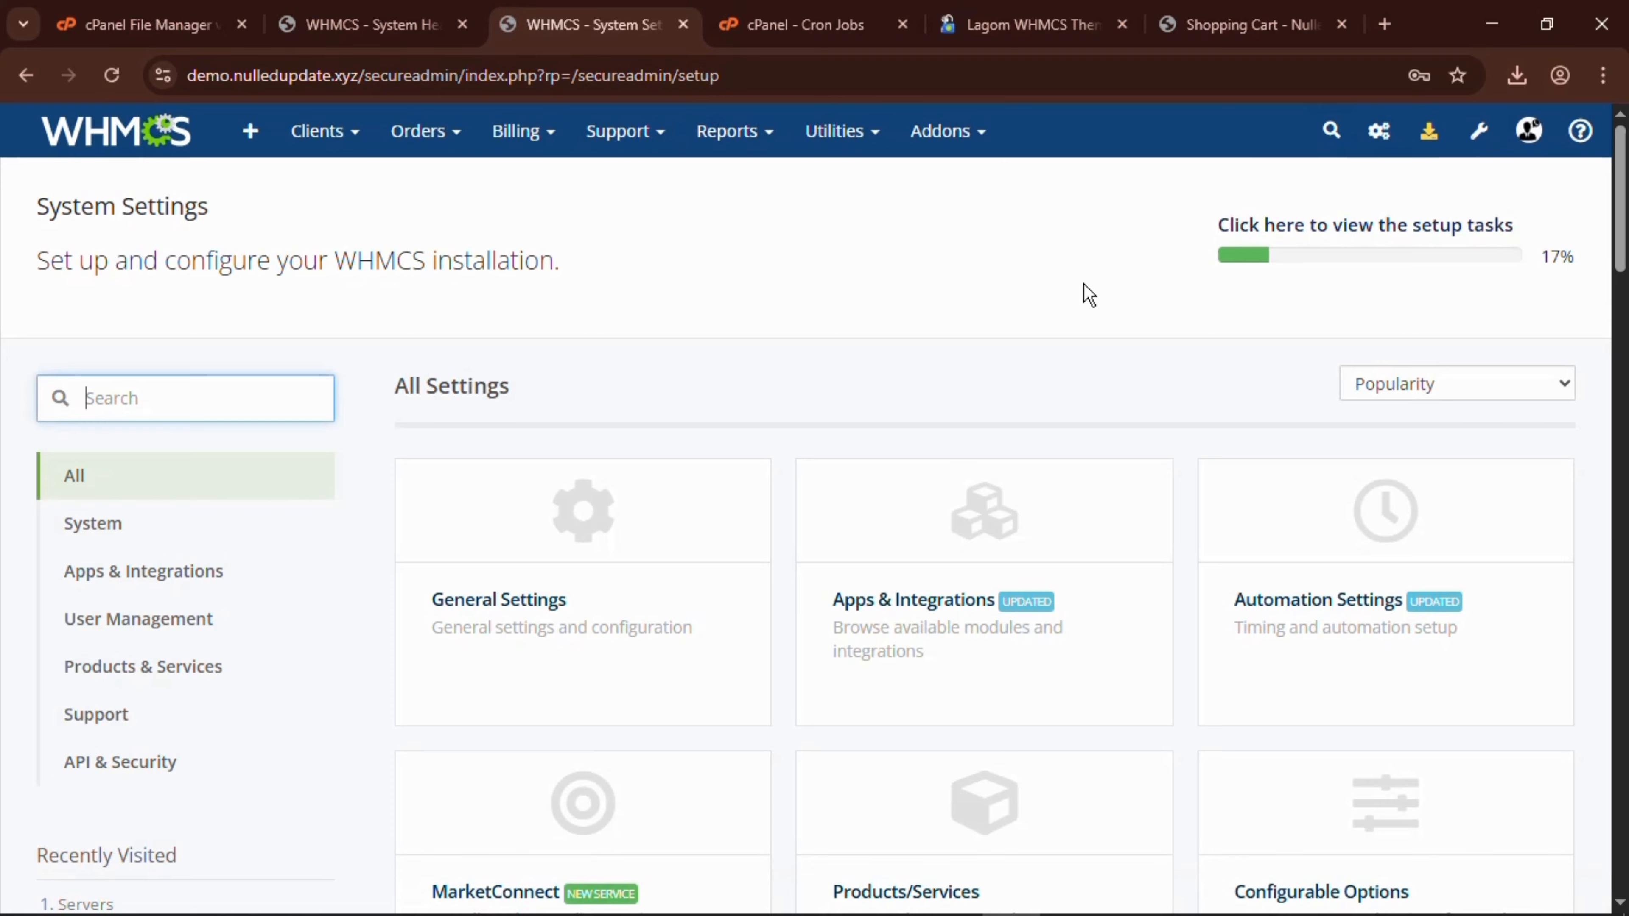
scroll(1064, 310, "down", 8)
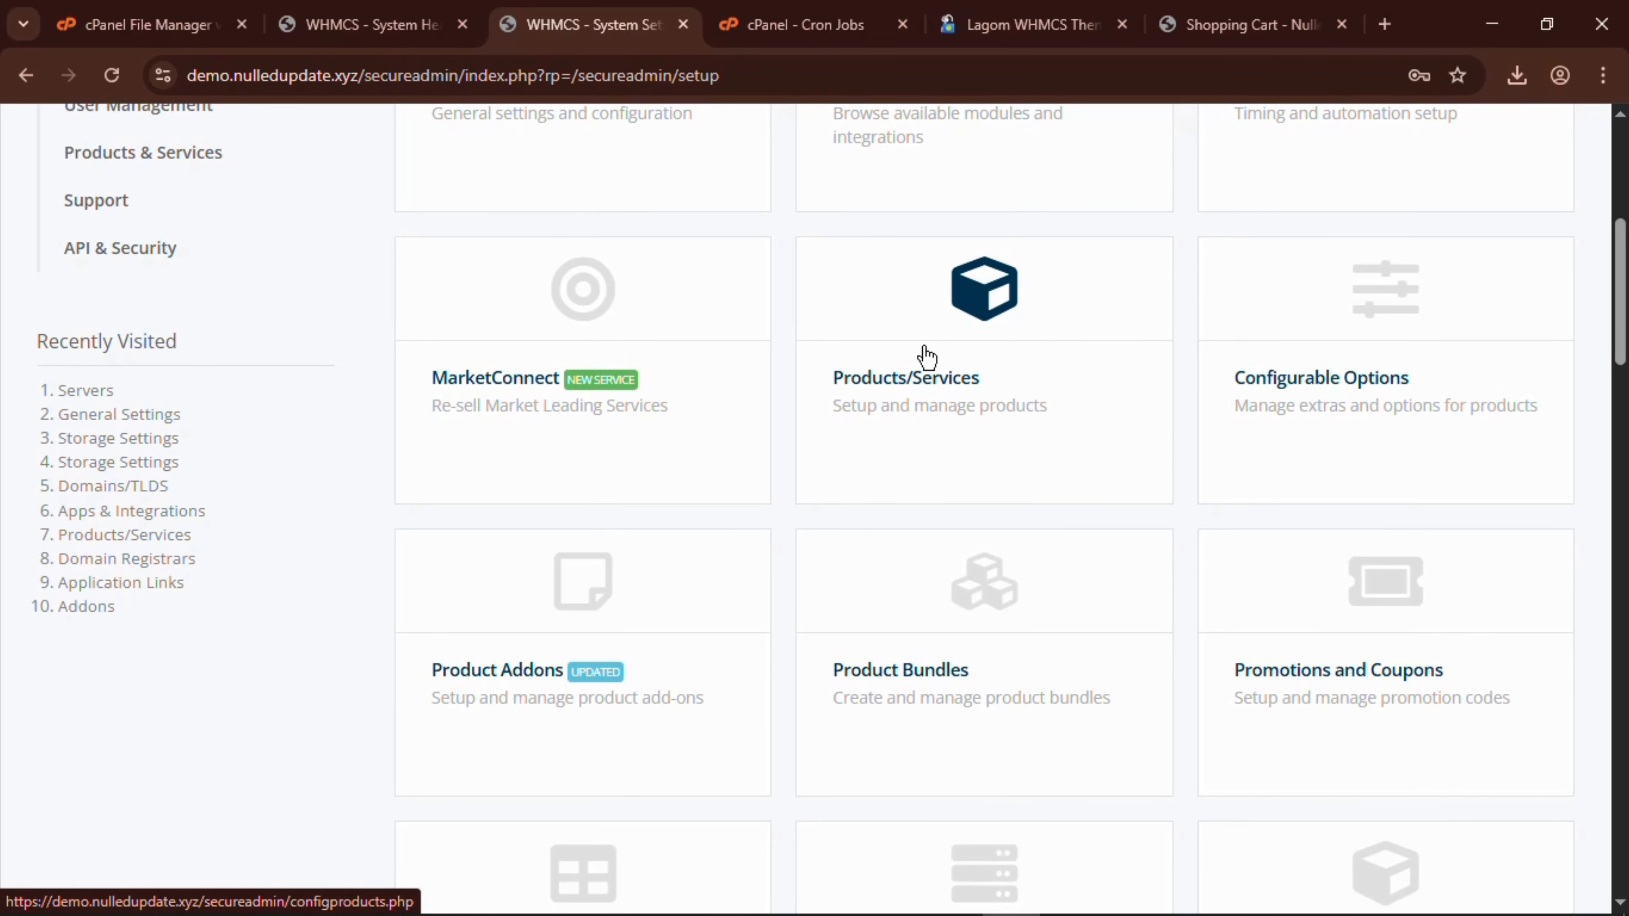
scroll(993, 407, "down", 1)
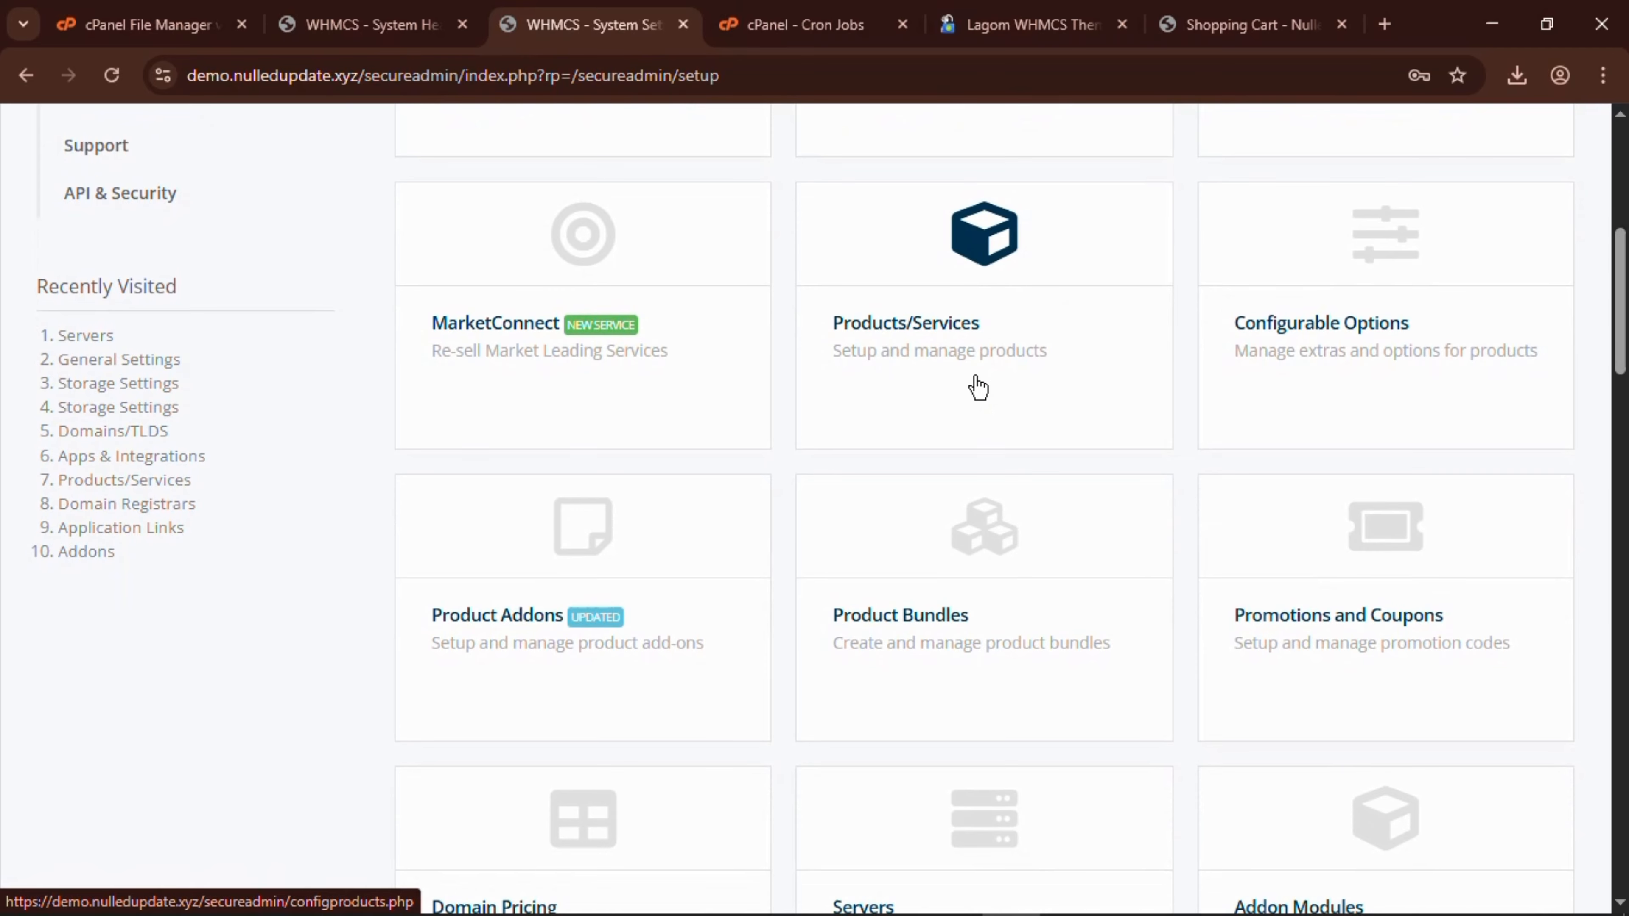
scroll(974, 385, "down", 2)
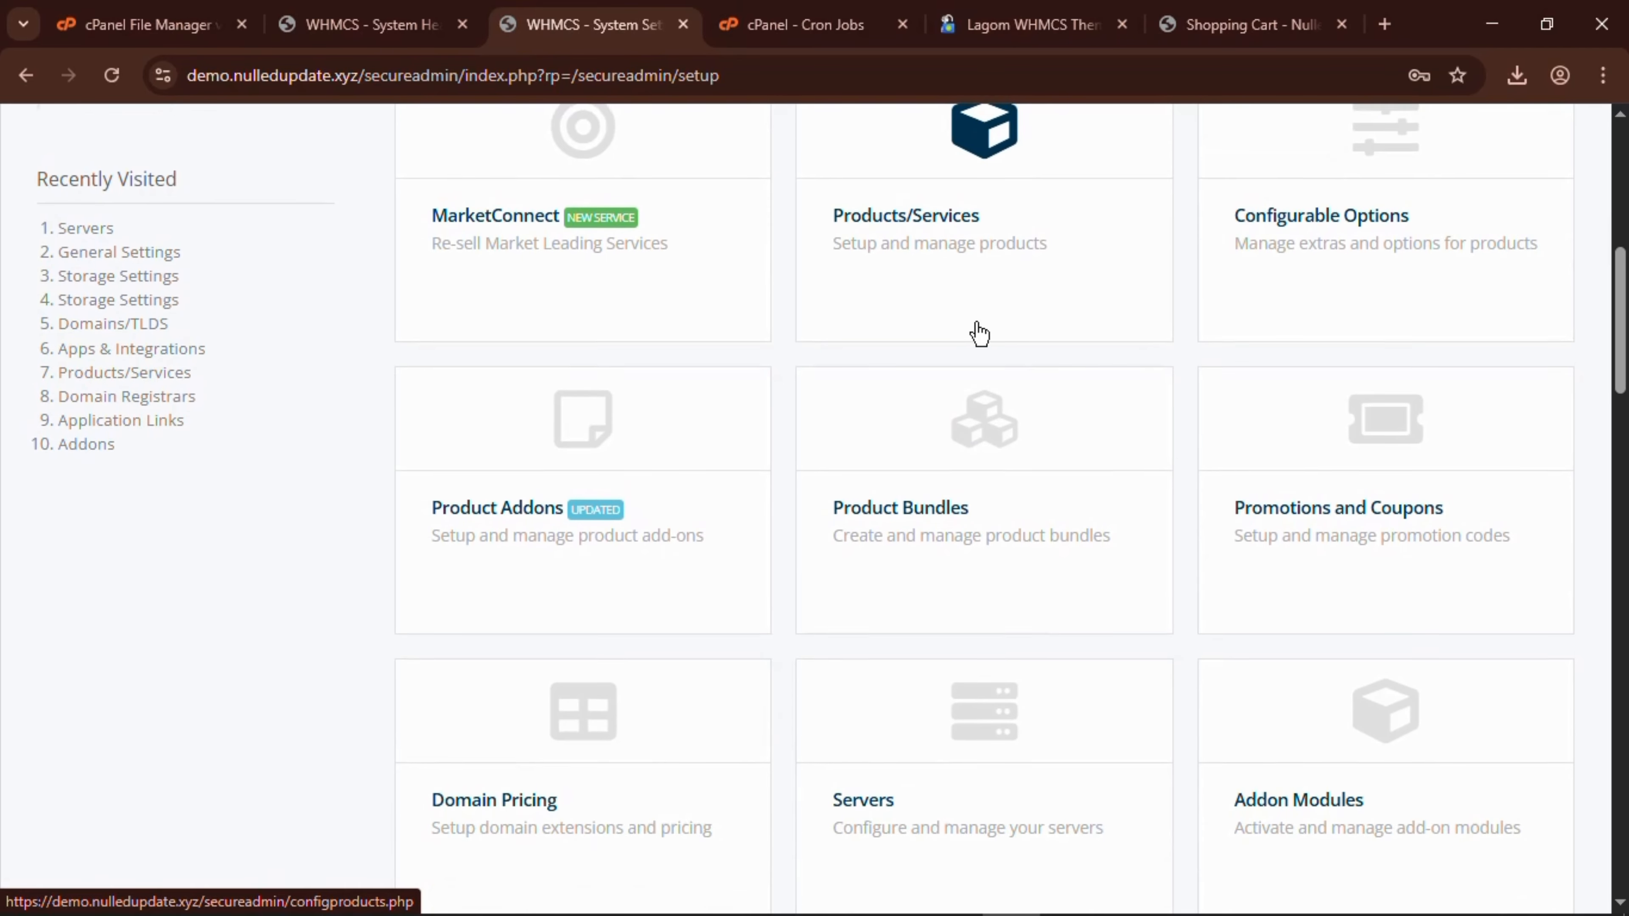
scroll(873, 393, "up", 2)
scroll(759, 403, "down", 8)
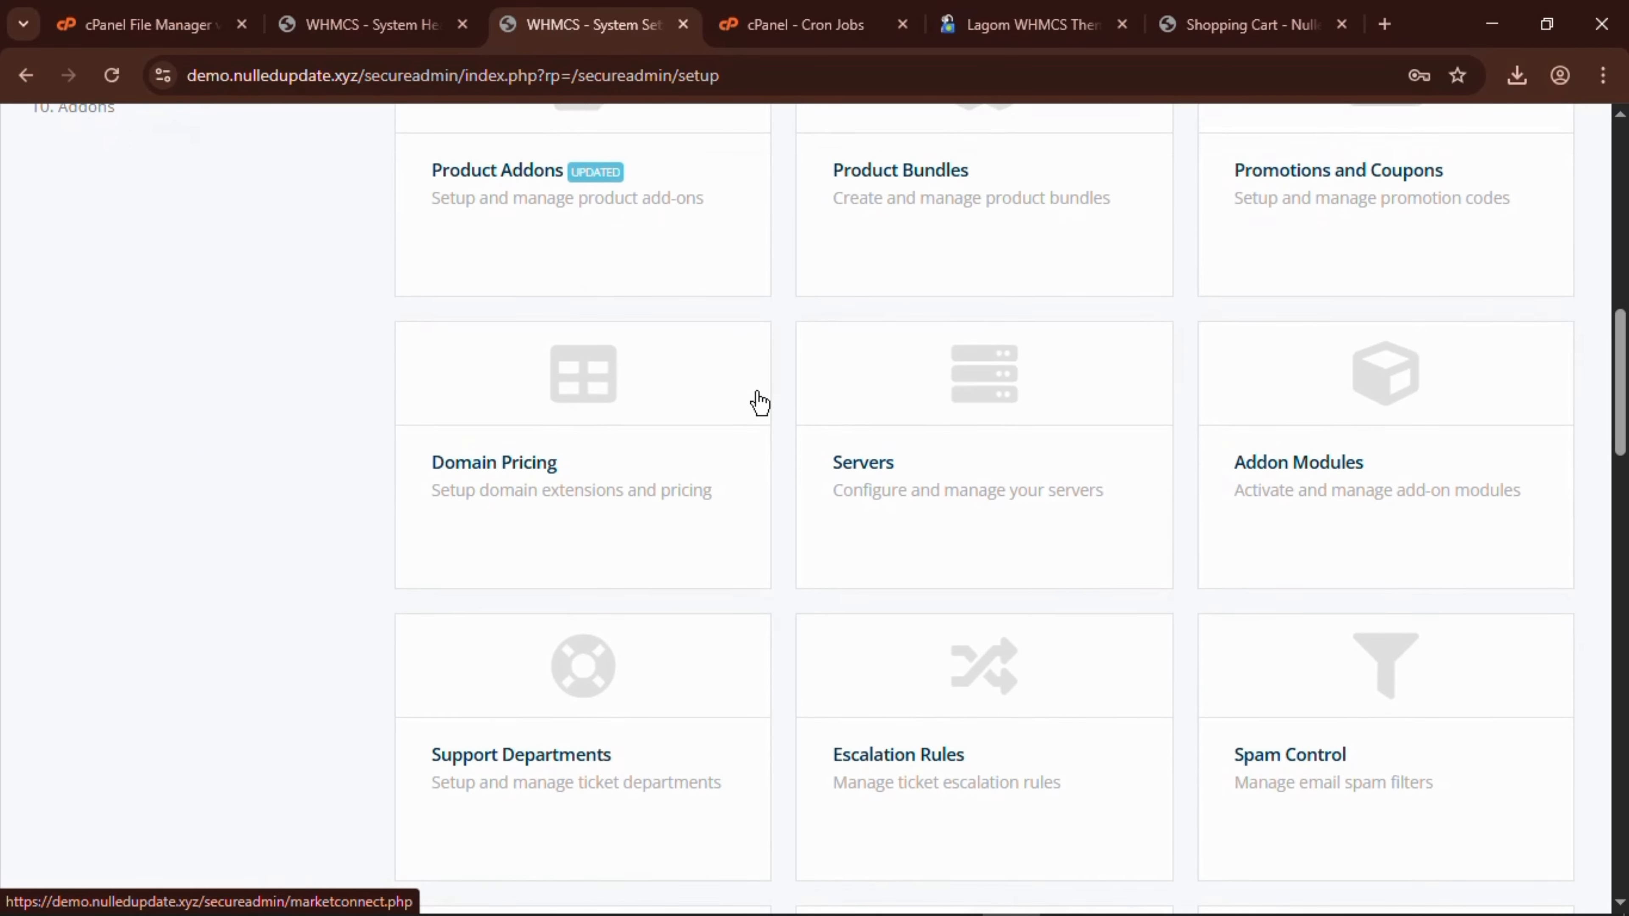
scroll(611, 441, "down", 2)
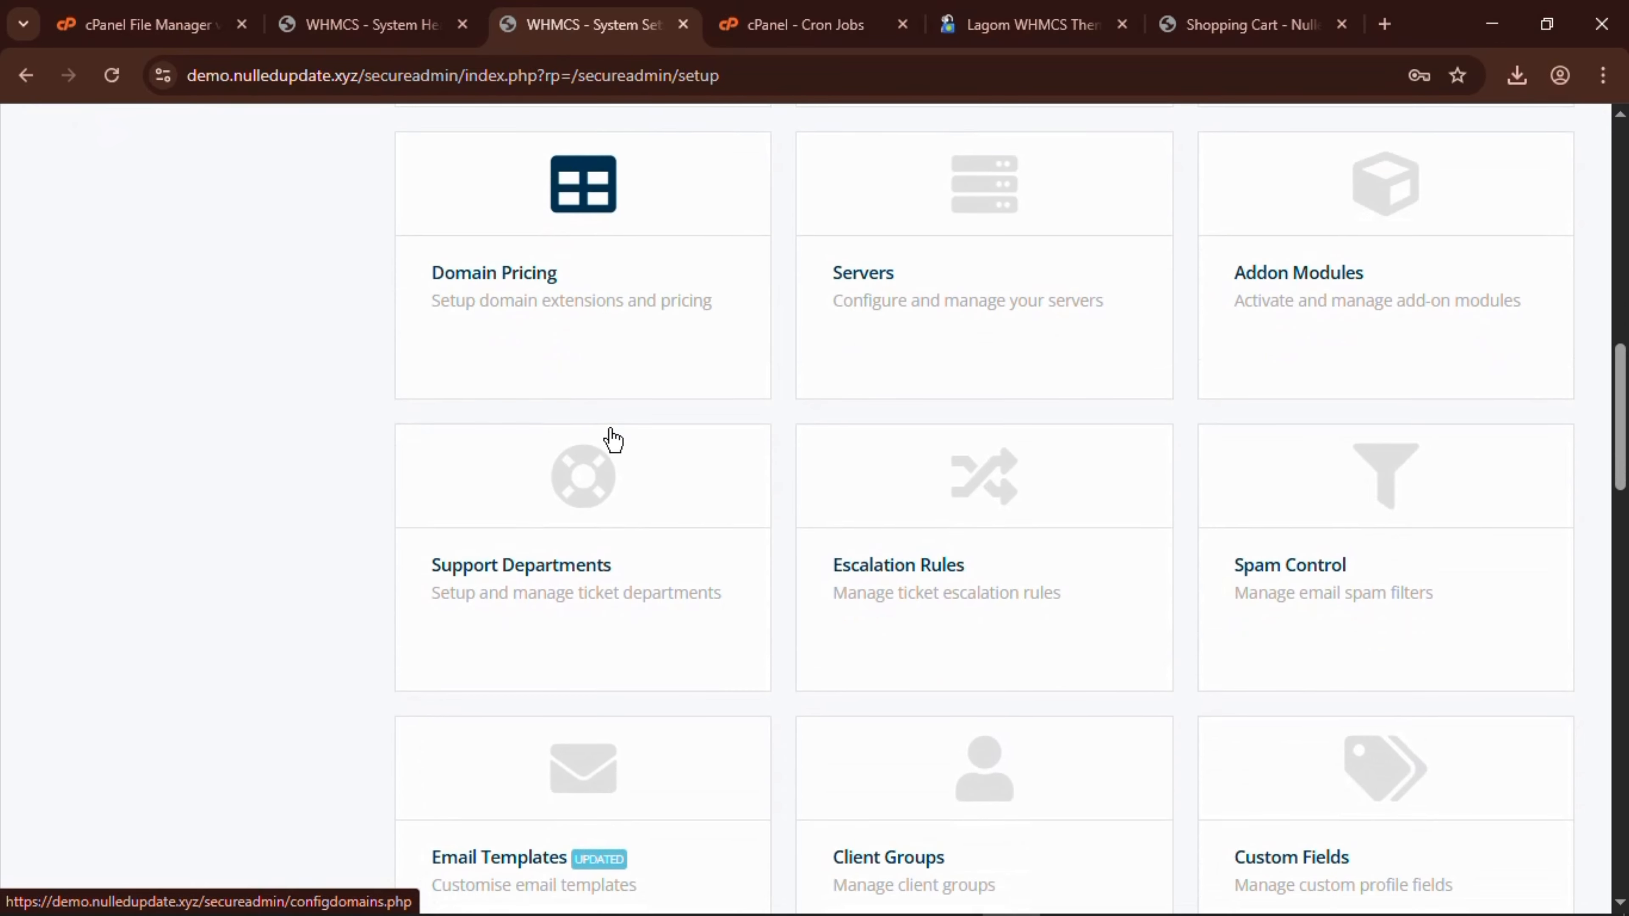
scroll(619, 575, "down", 6)
scroll(622, 576, "down", 4)
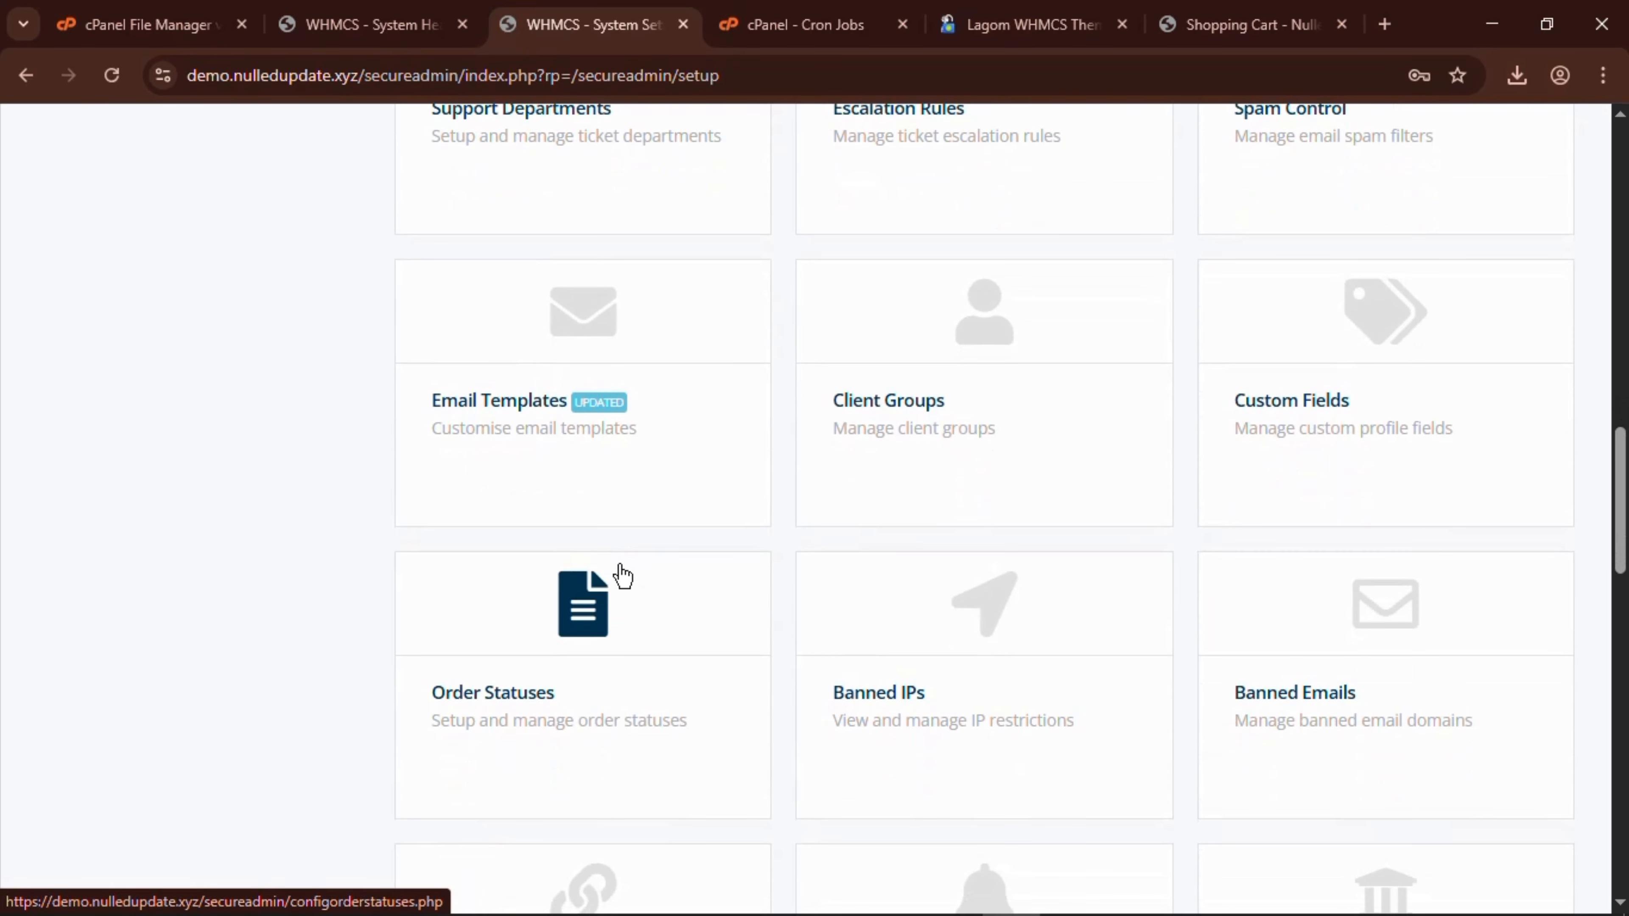
scroll(621, 576, "up", 4)
scroll(622, 576, "up", 7)
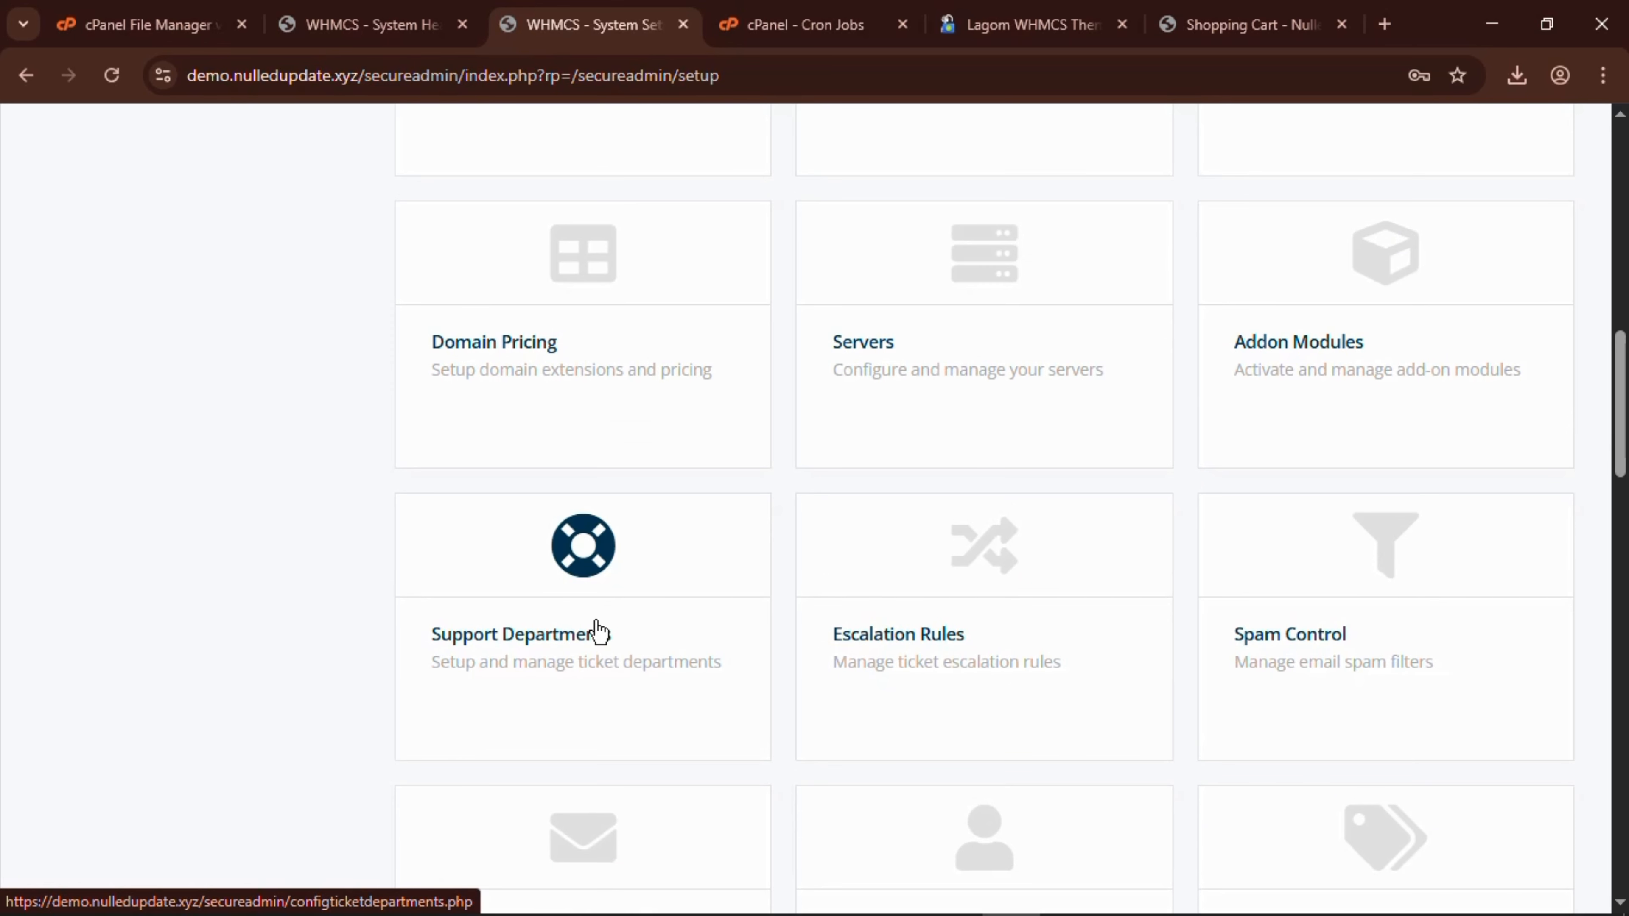
scroll(601, 631, "up", 1)
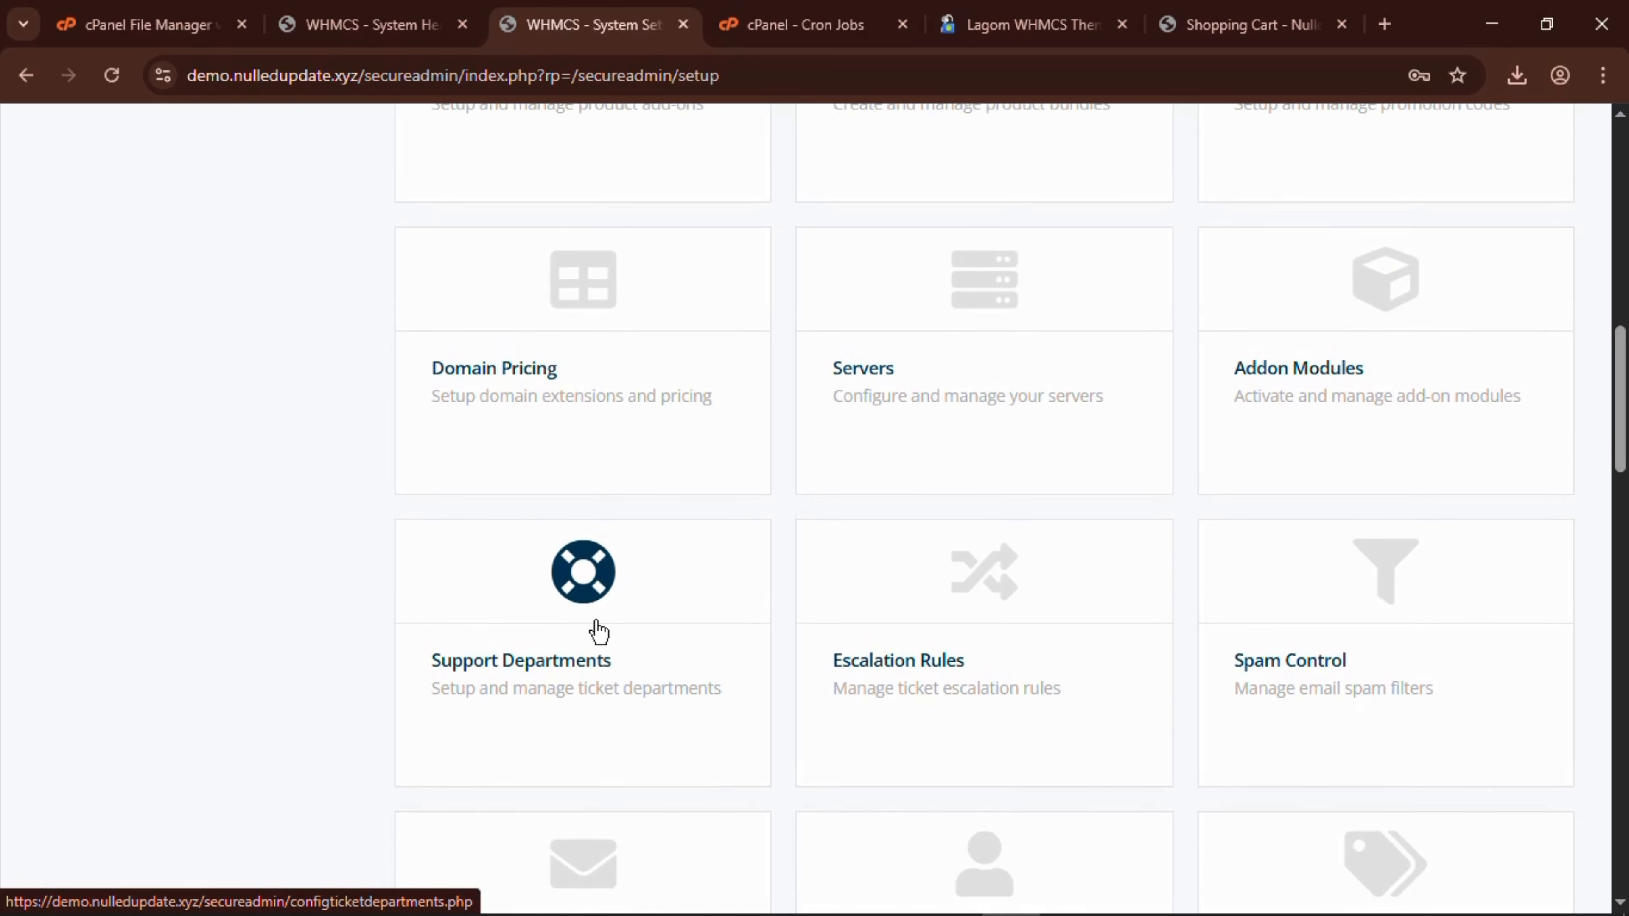
Copy the email-forwarder pipe command from Support Departments and return to cPanel Cron Jobs.
left_click(601, 606)
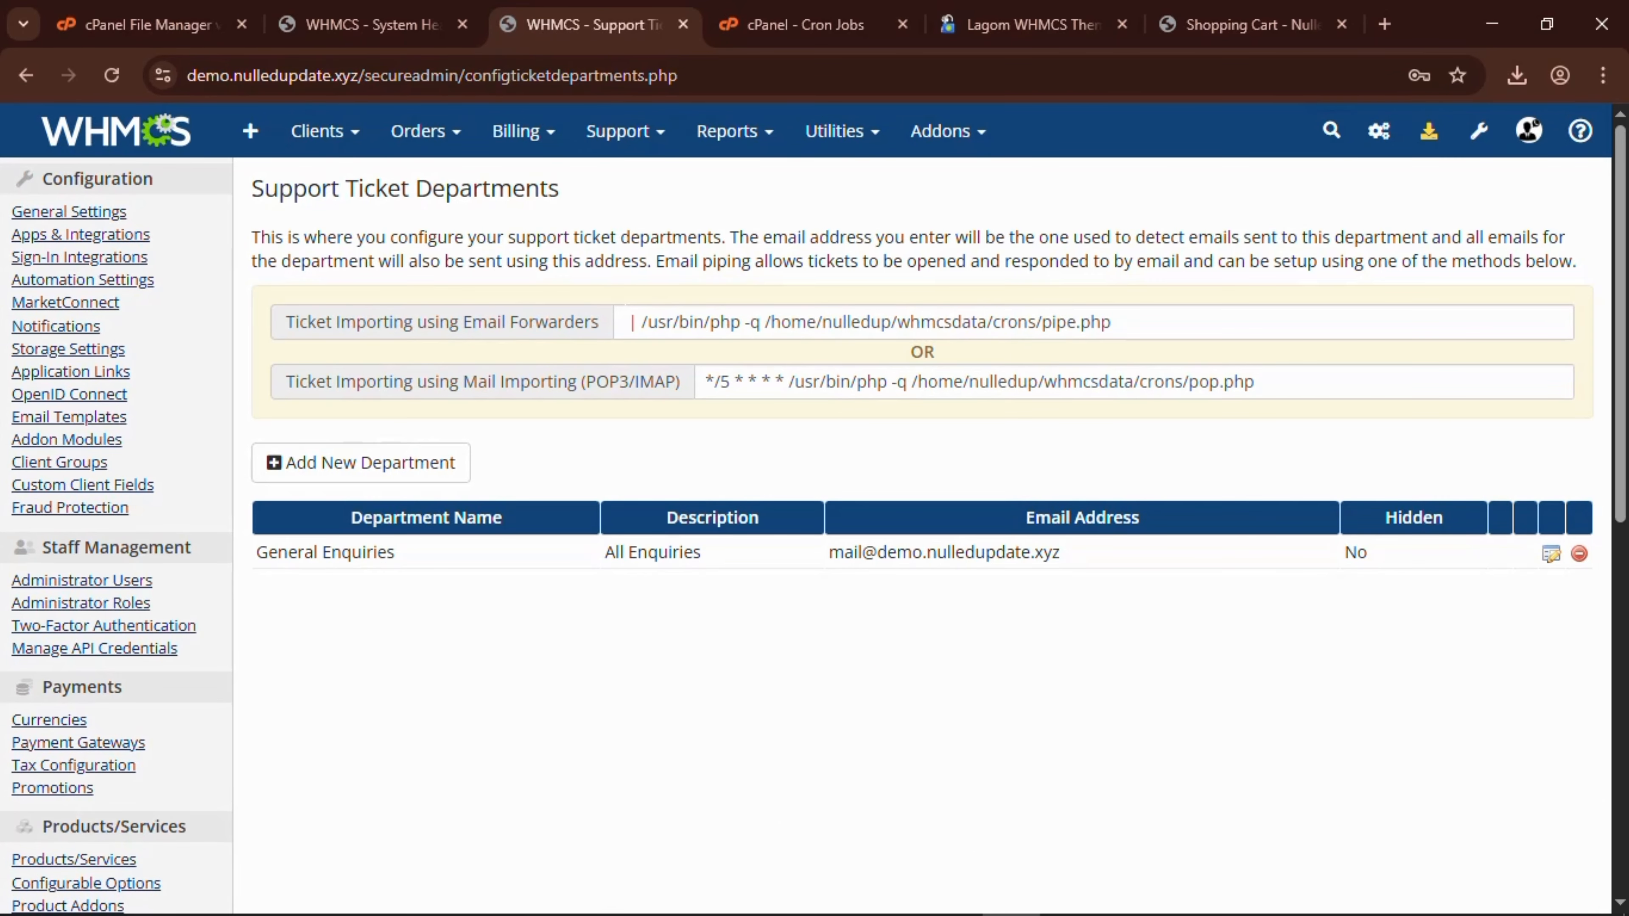
left_click(1151, 318)
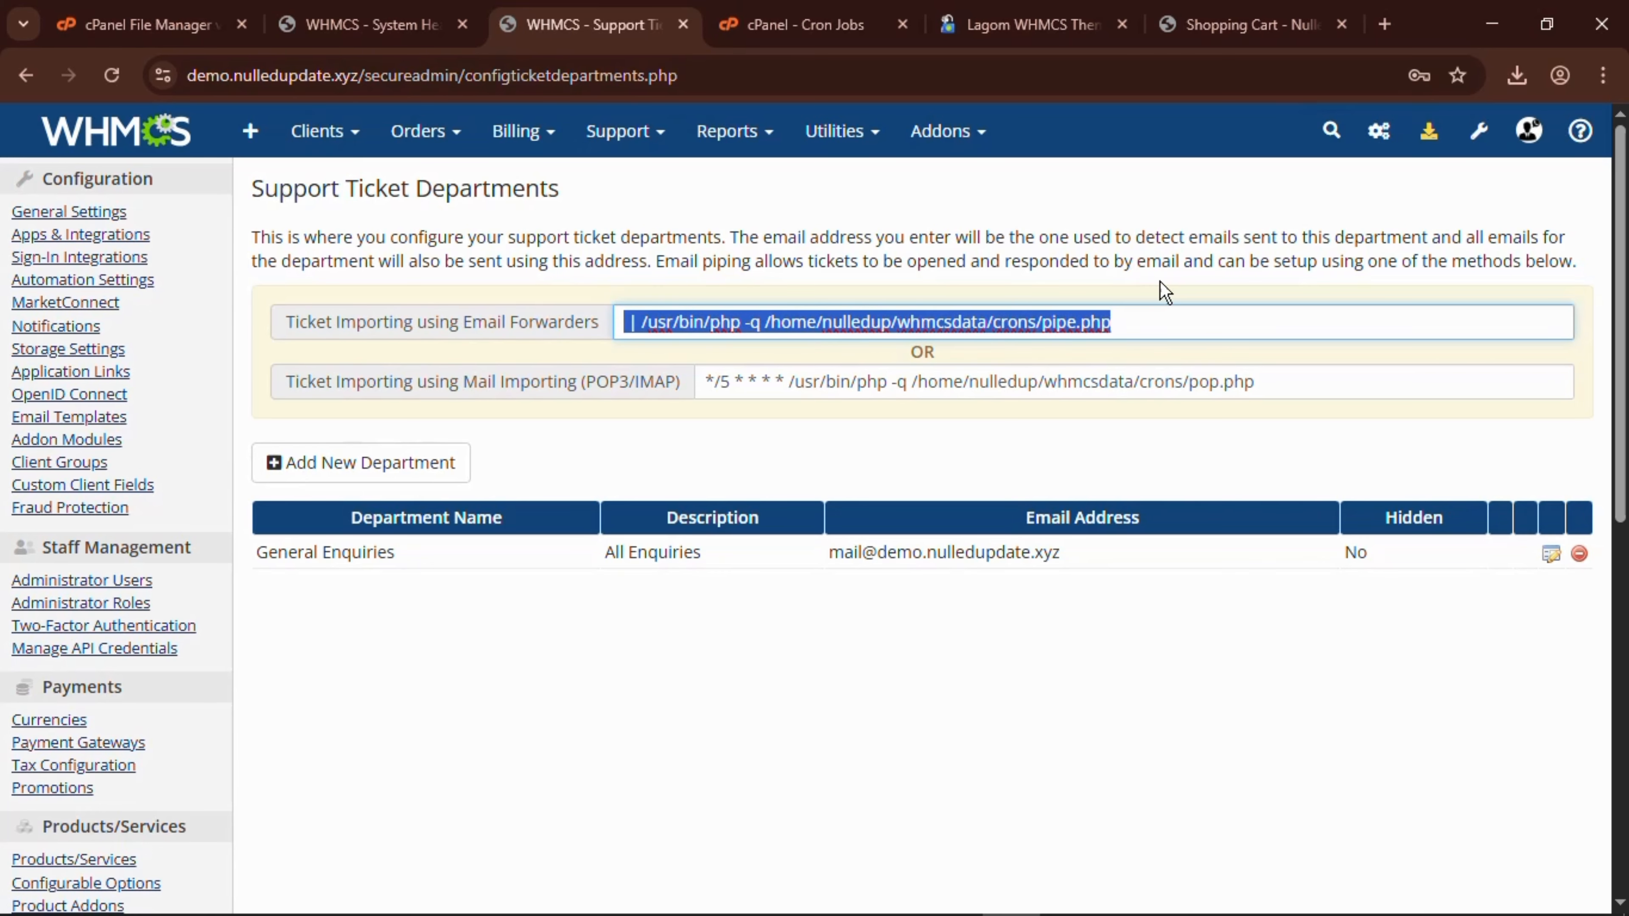
left_click(802, 25)
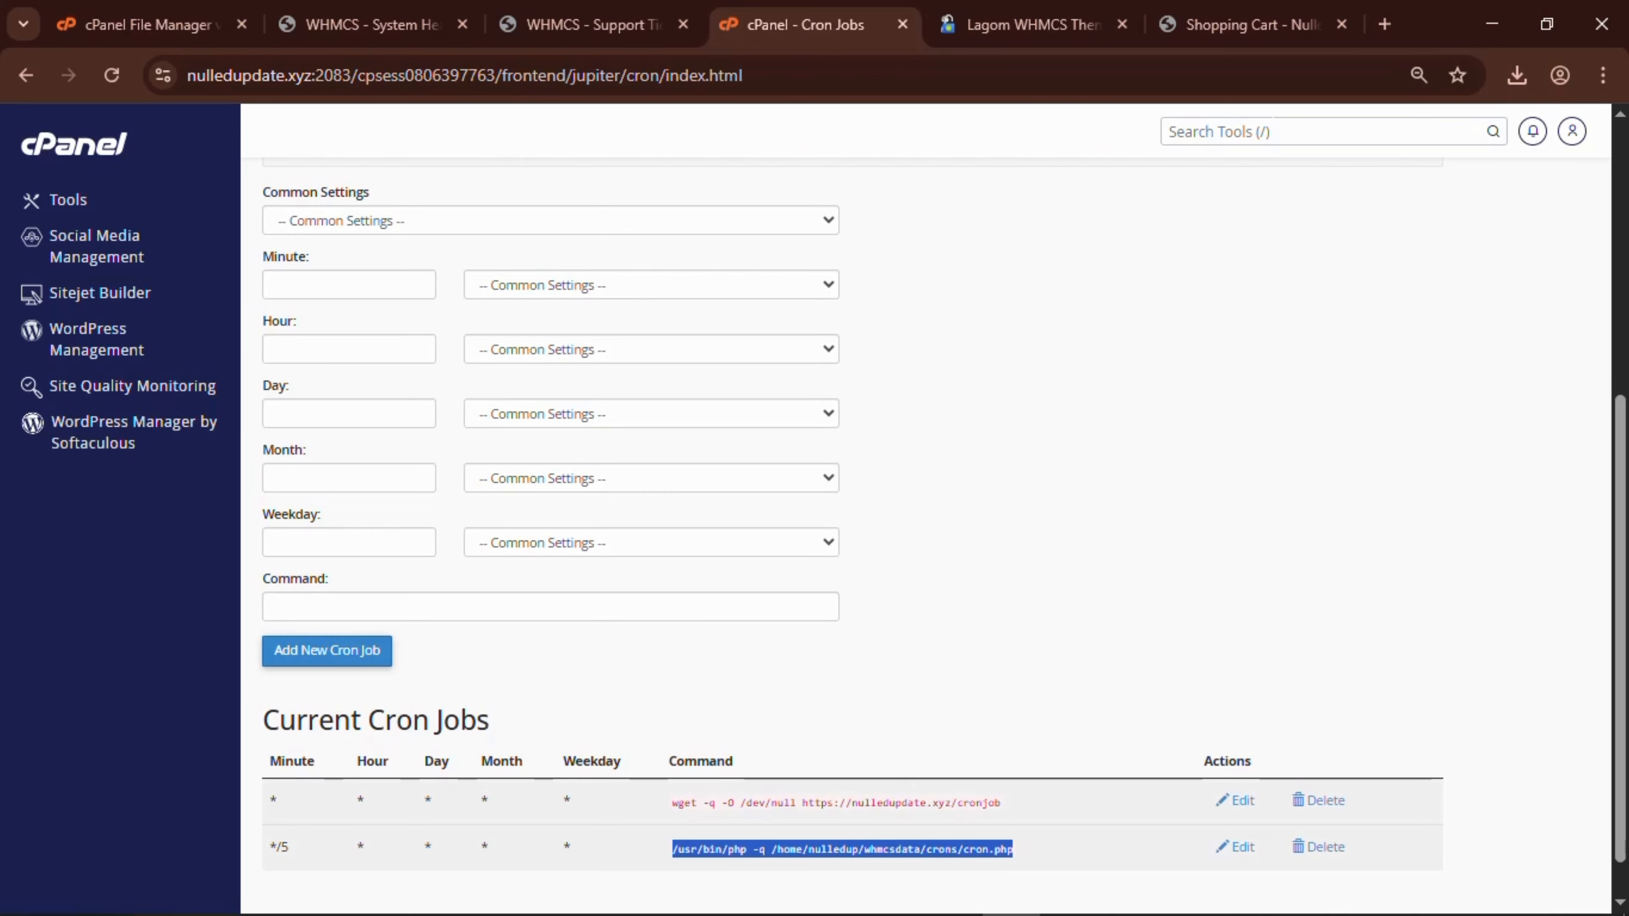
Open cPanel Forwarders by searching 'forw', and start a new WHMCS support department.
key("slash")
scroll(941, 535, "up", 2)
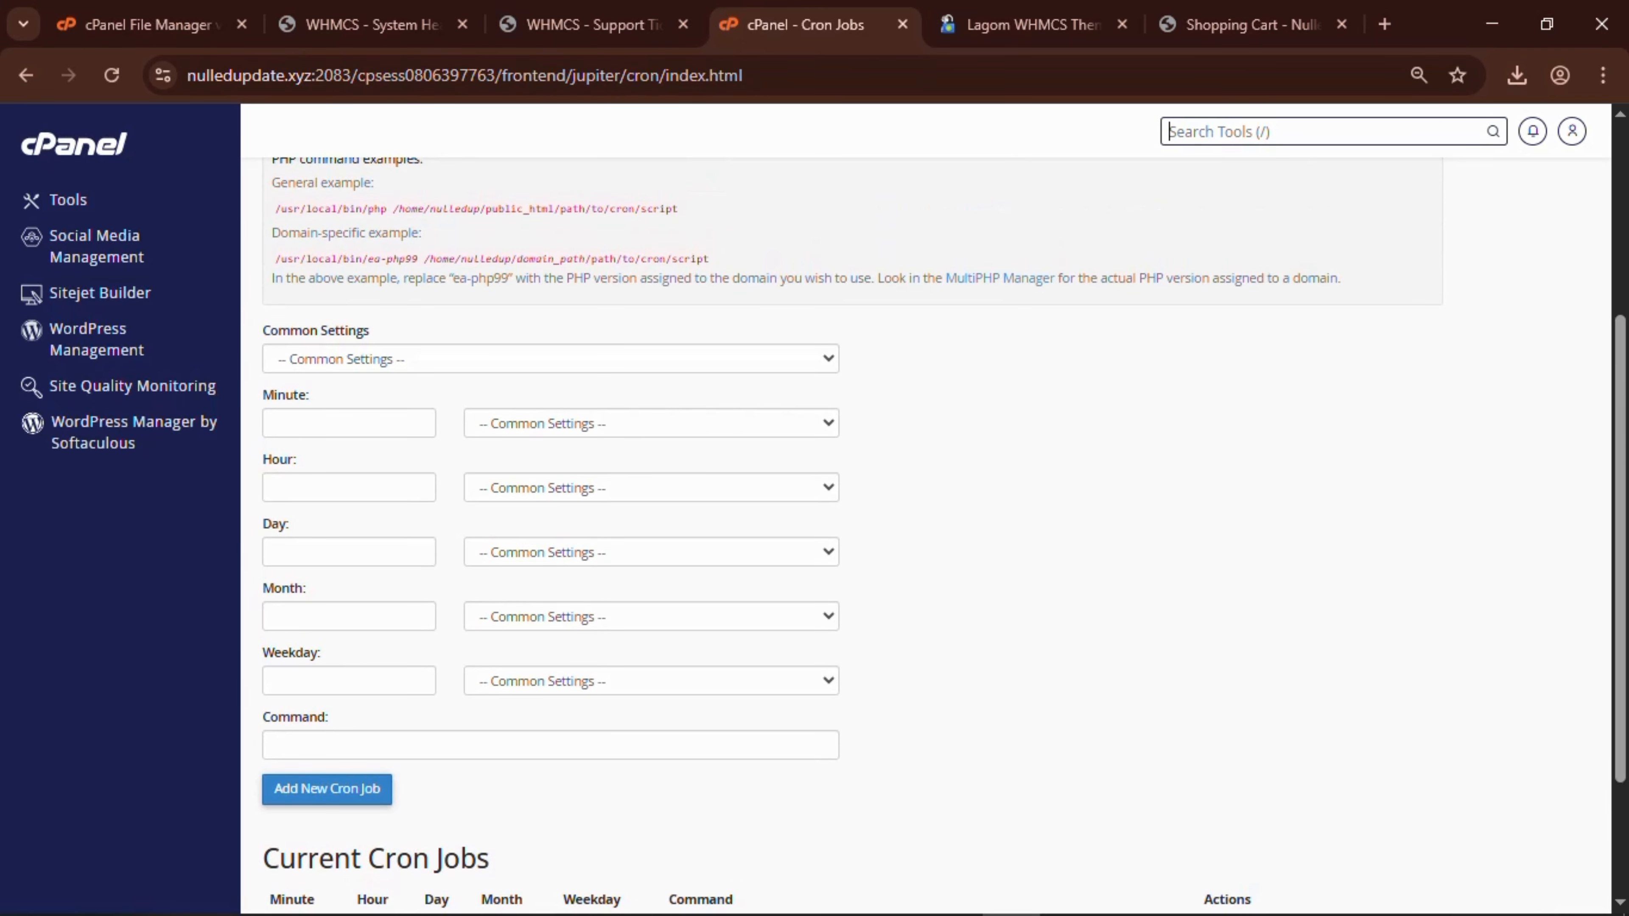
type("forw")
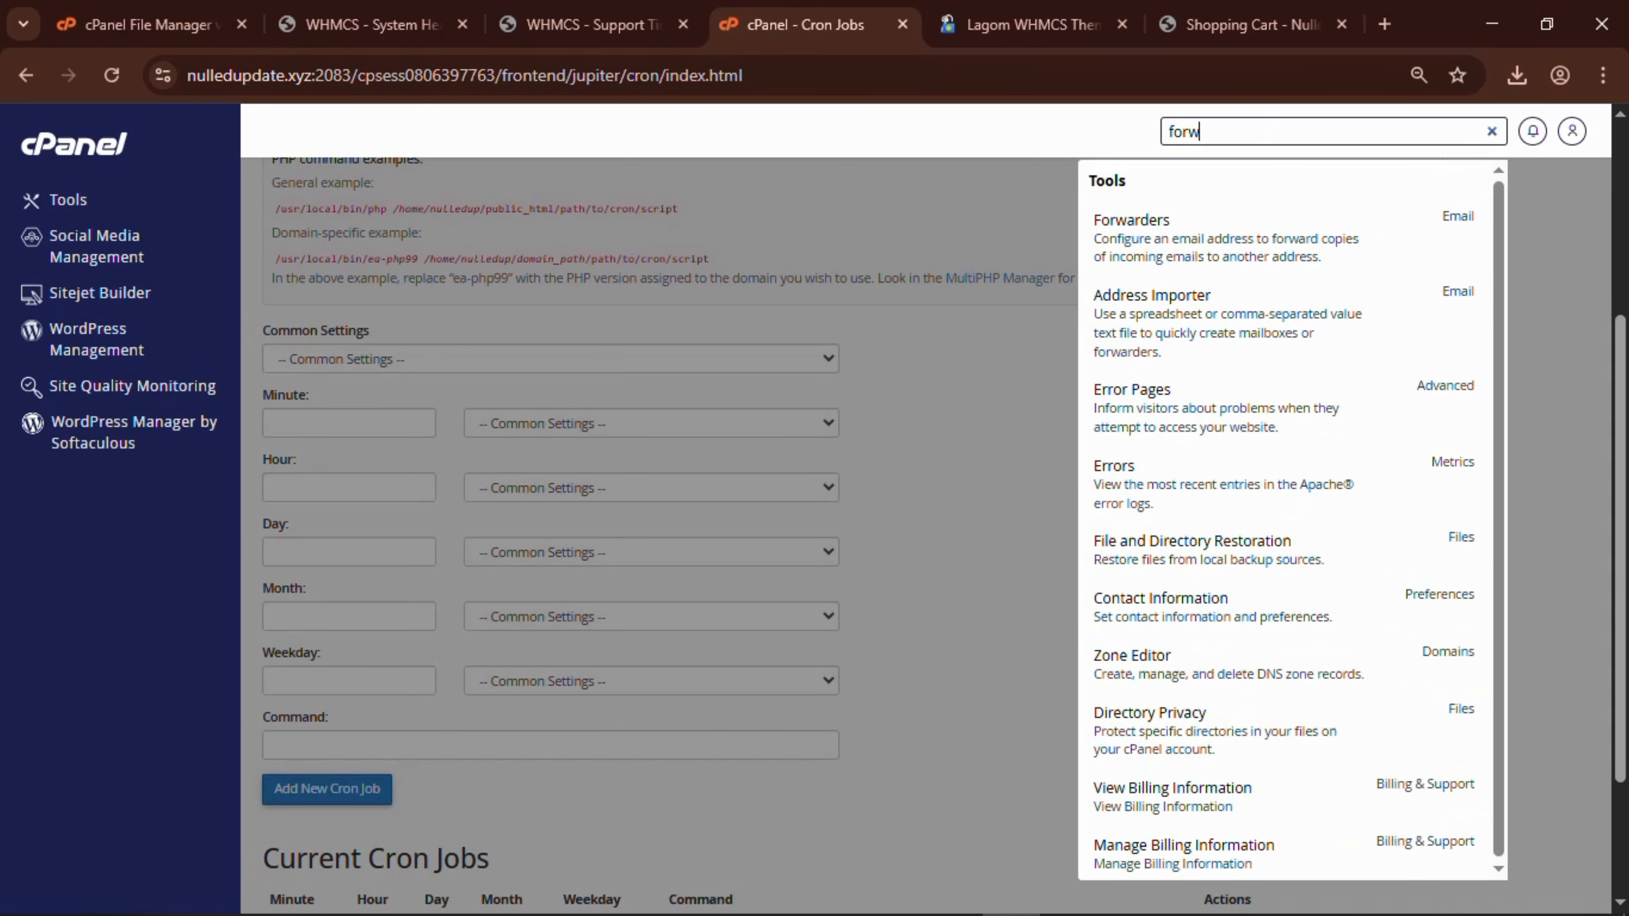
left_click(1146, 242)
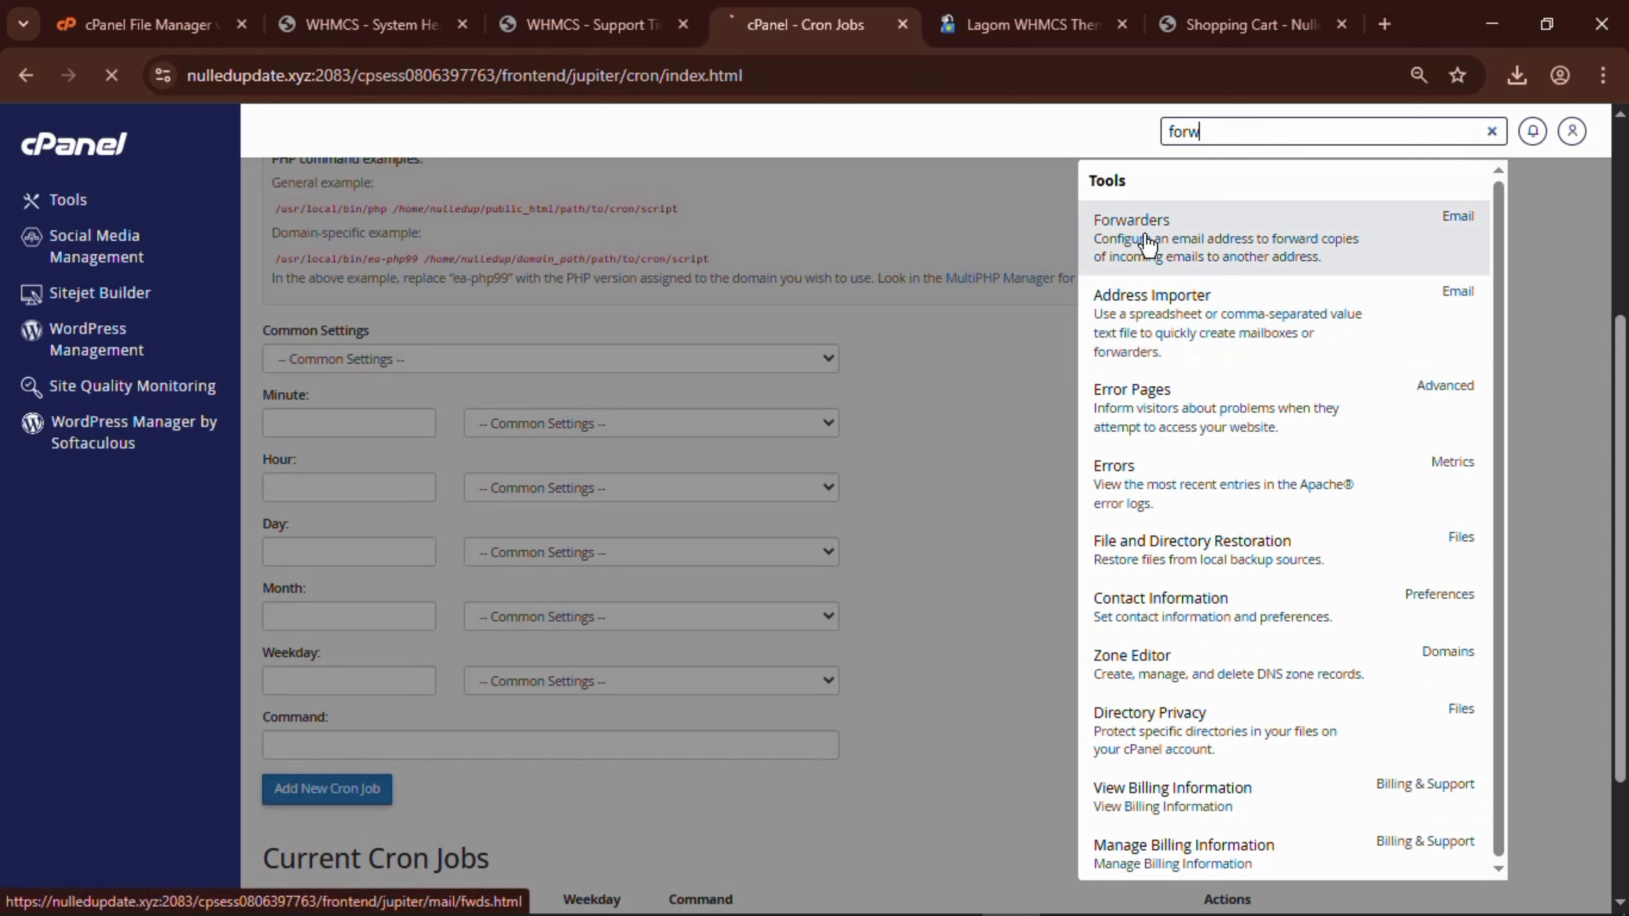
left_click(609, 14)
left_click(380, 464)
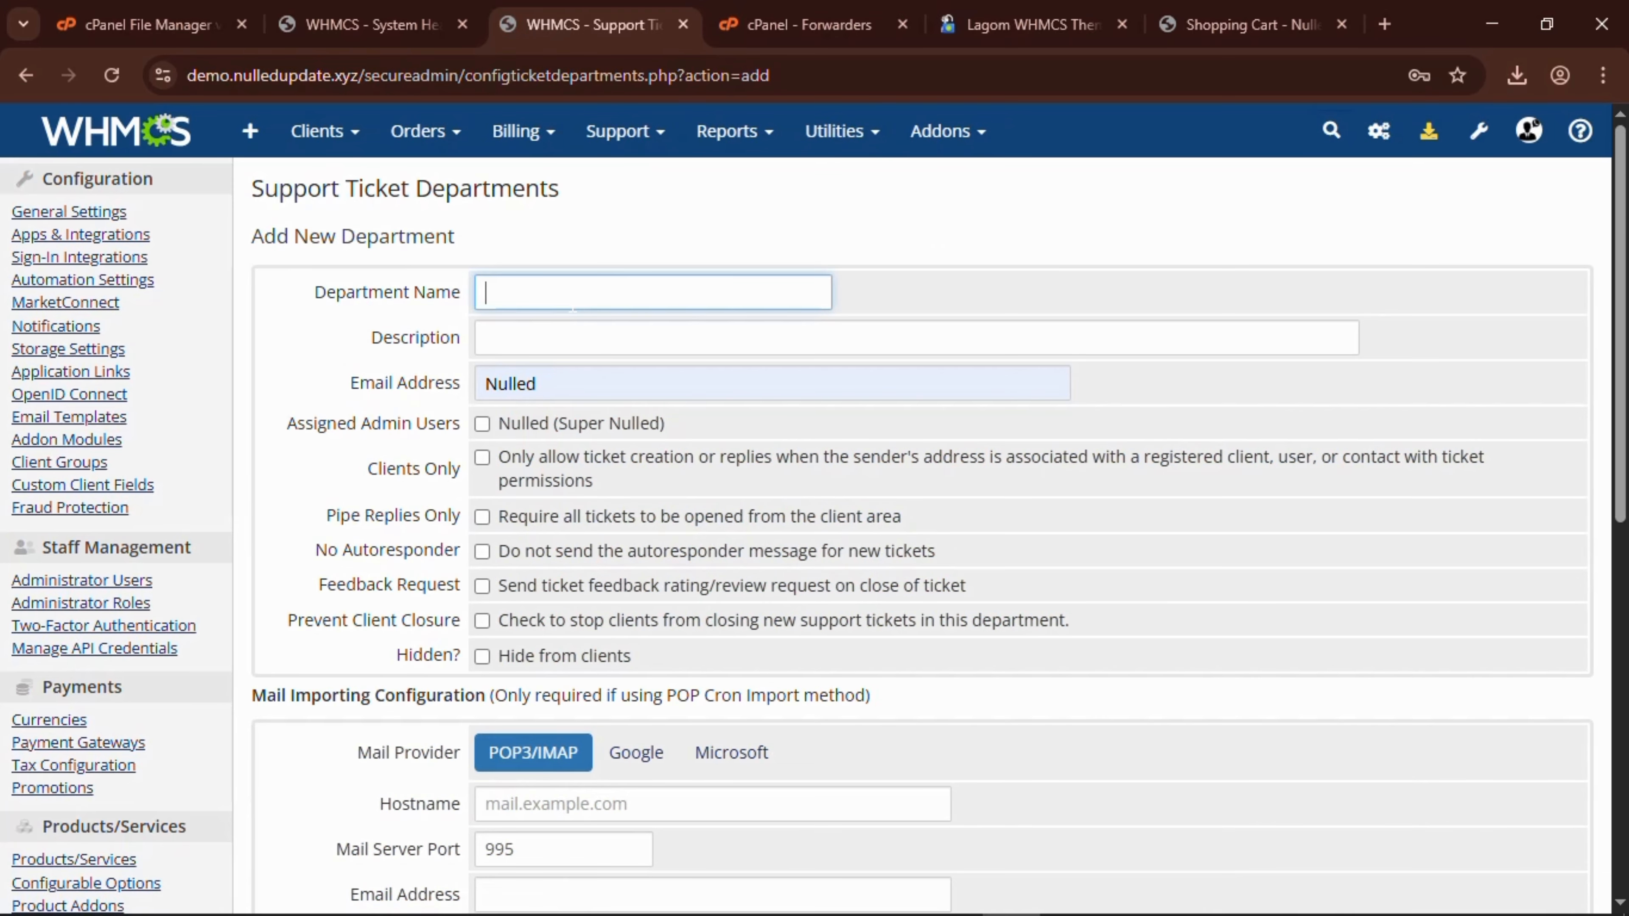
Set the Forwarders page to manage demo.nulledupdate.xyz.
left_click(786, 35)
scroll(802, 580, "down", 2)
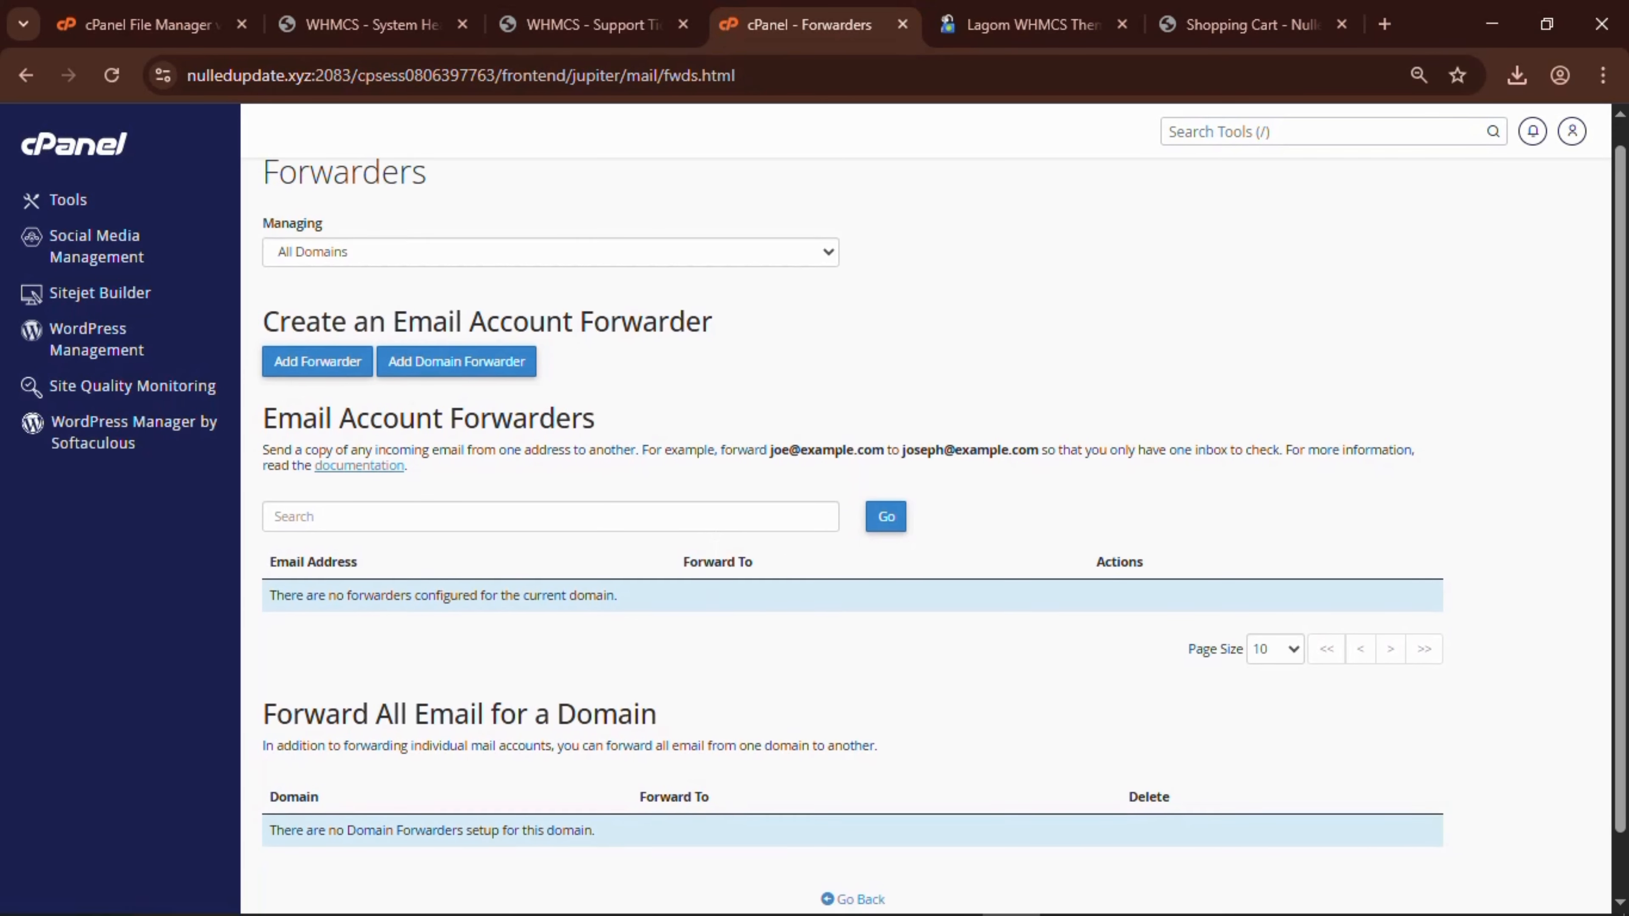
scroll(801, 580, "up", 2)
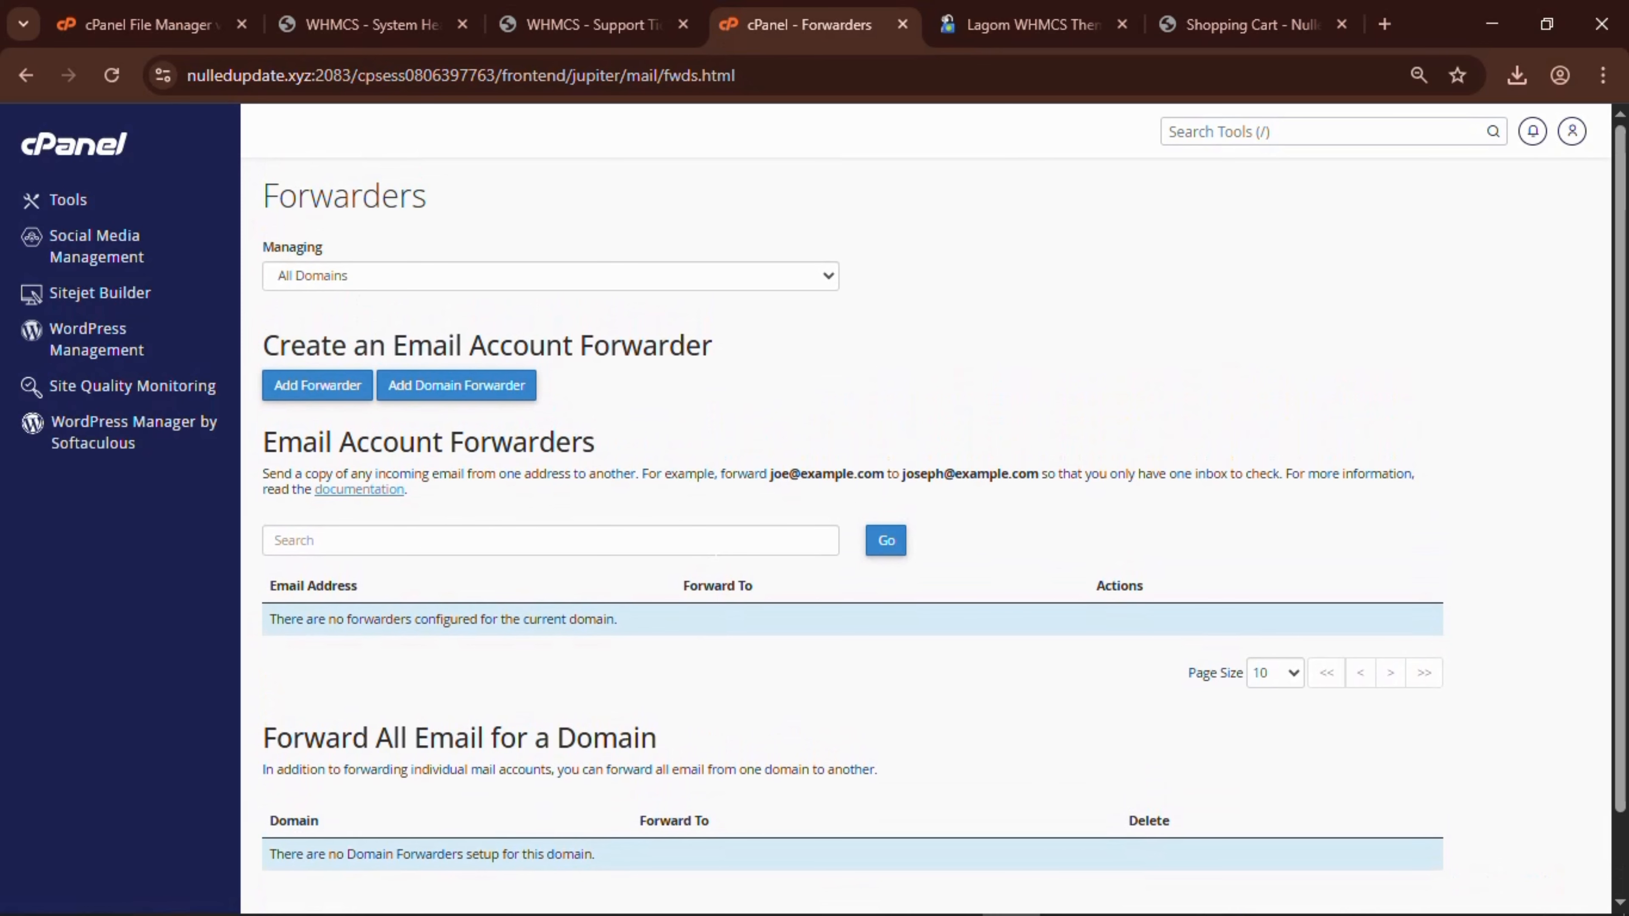
left_click(500, 277)
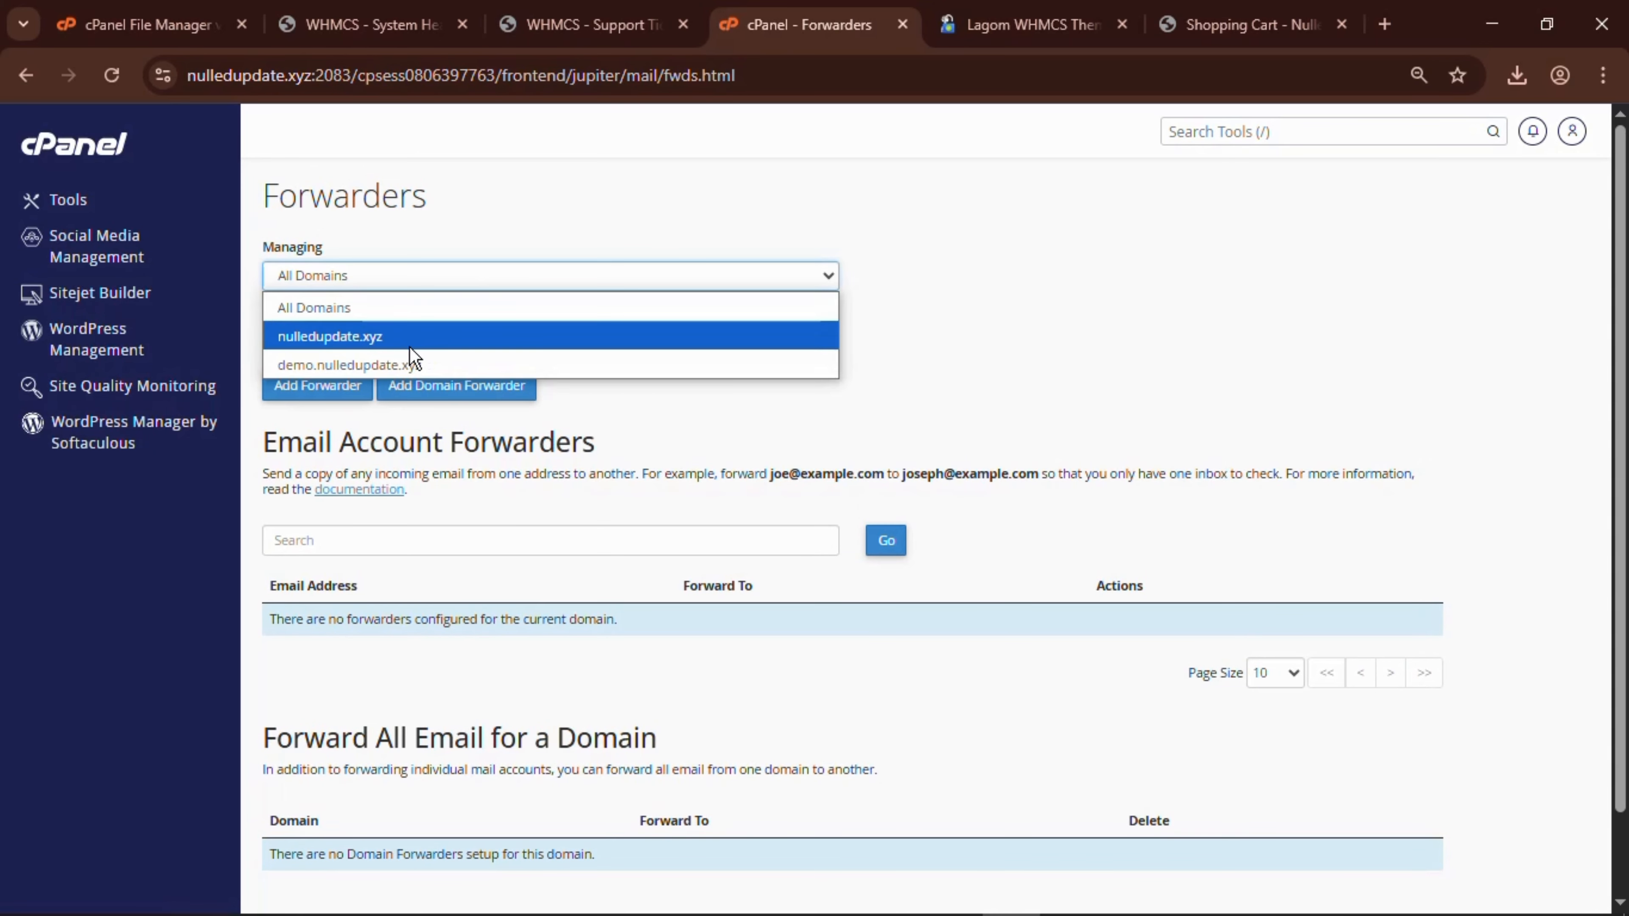
left_click(406, 363)
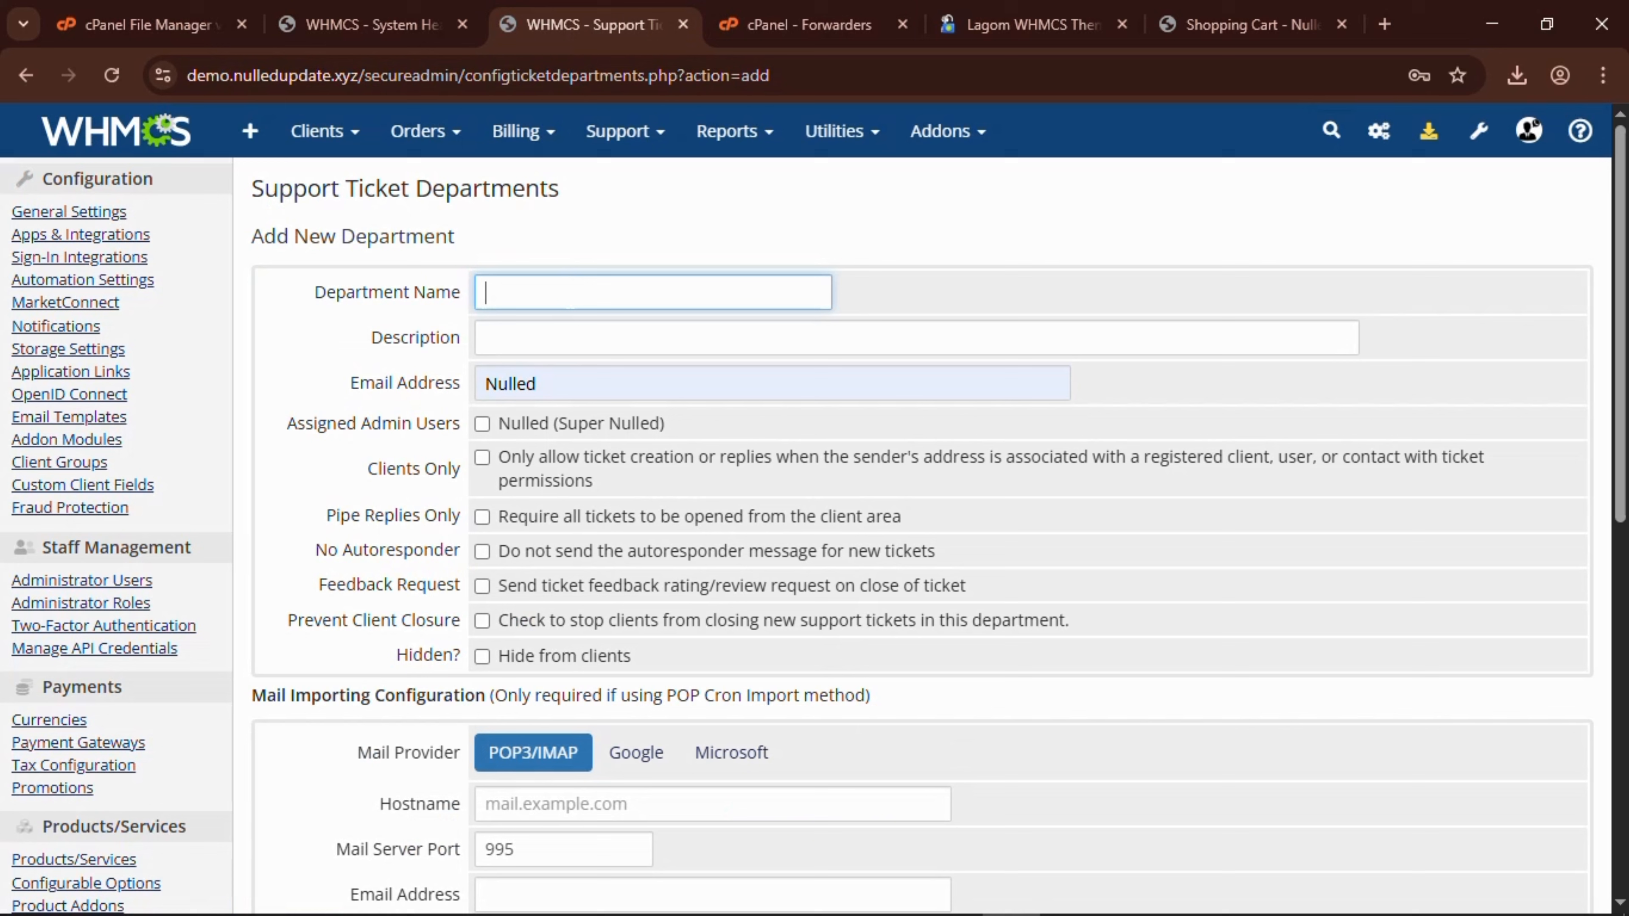
type("Support D")
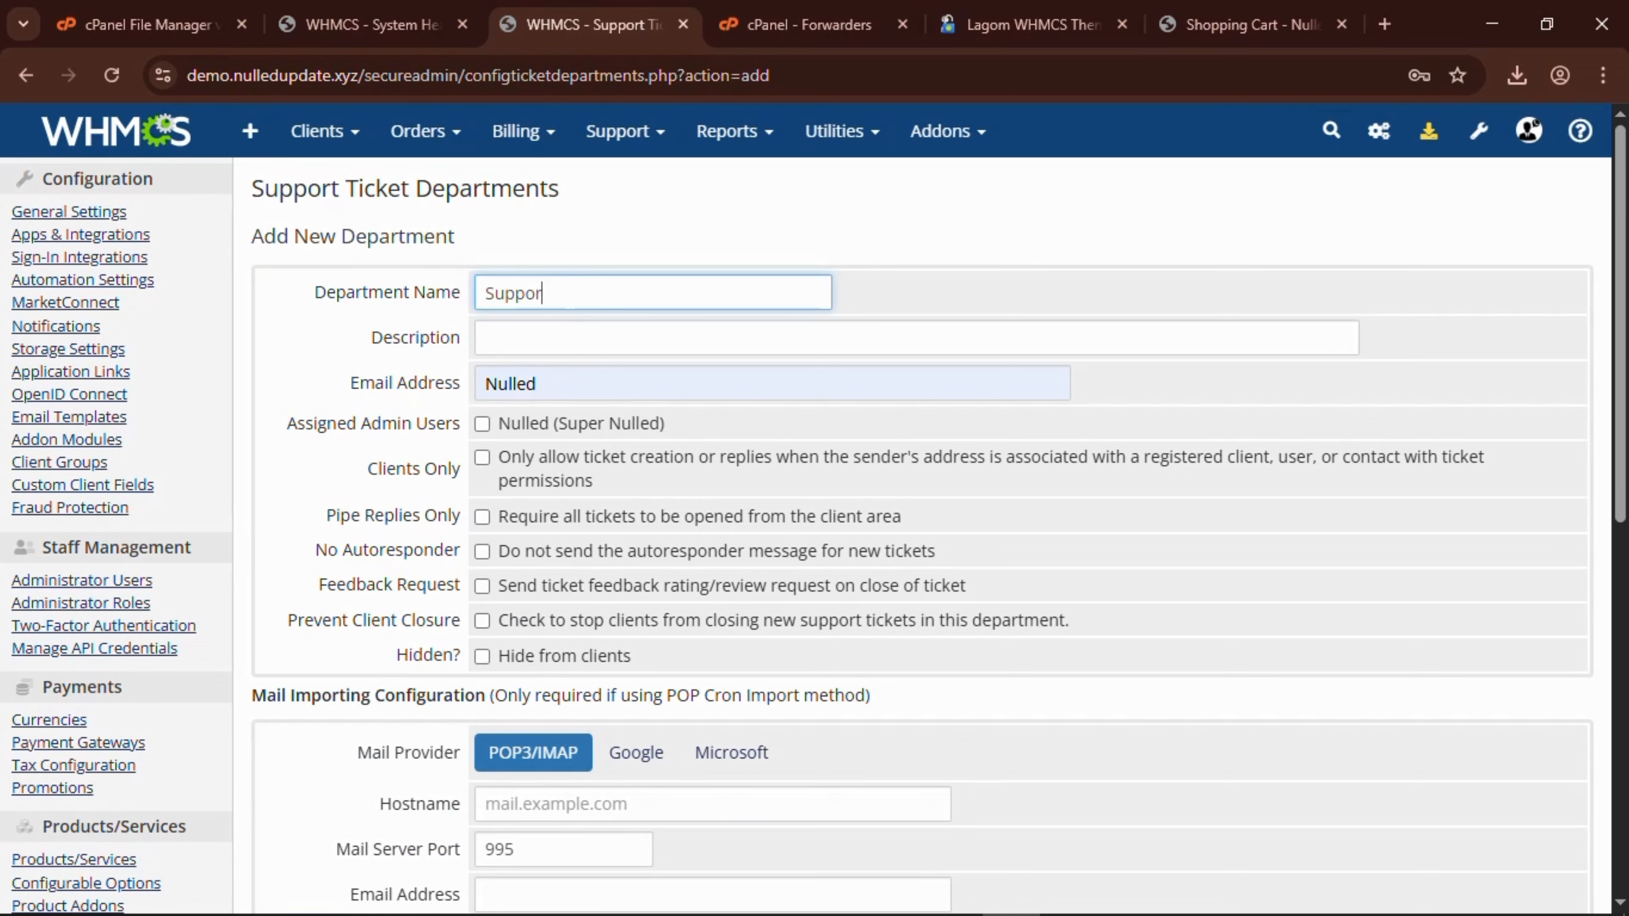
type("epartment")
left_click(529, 345)
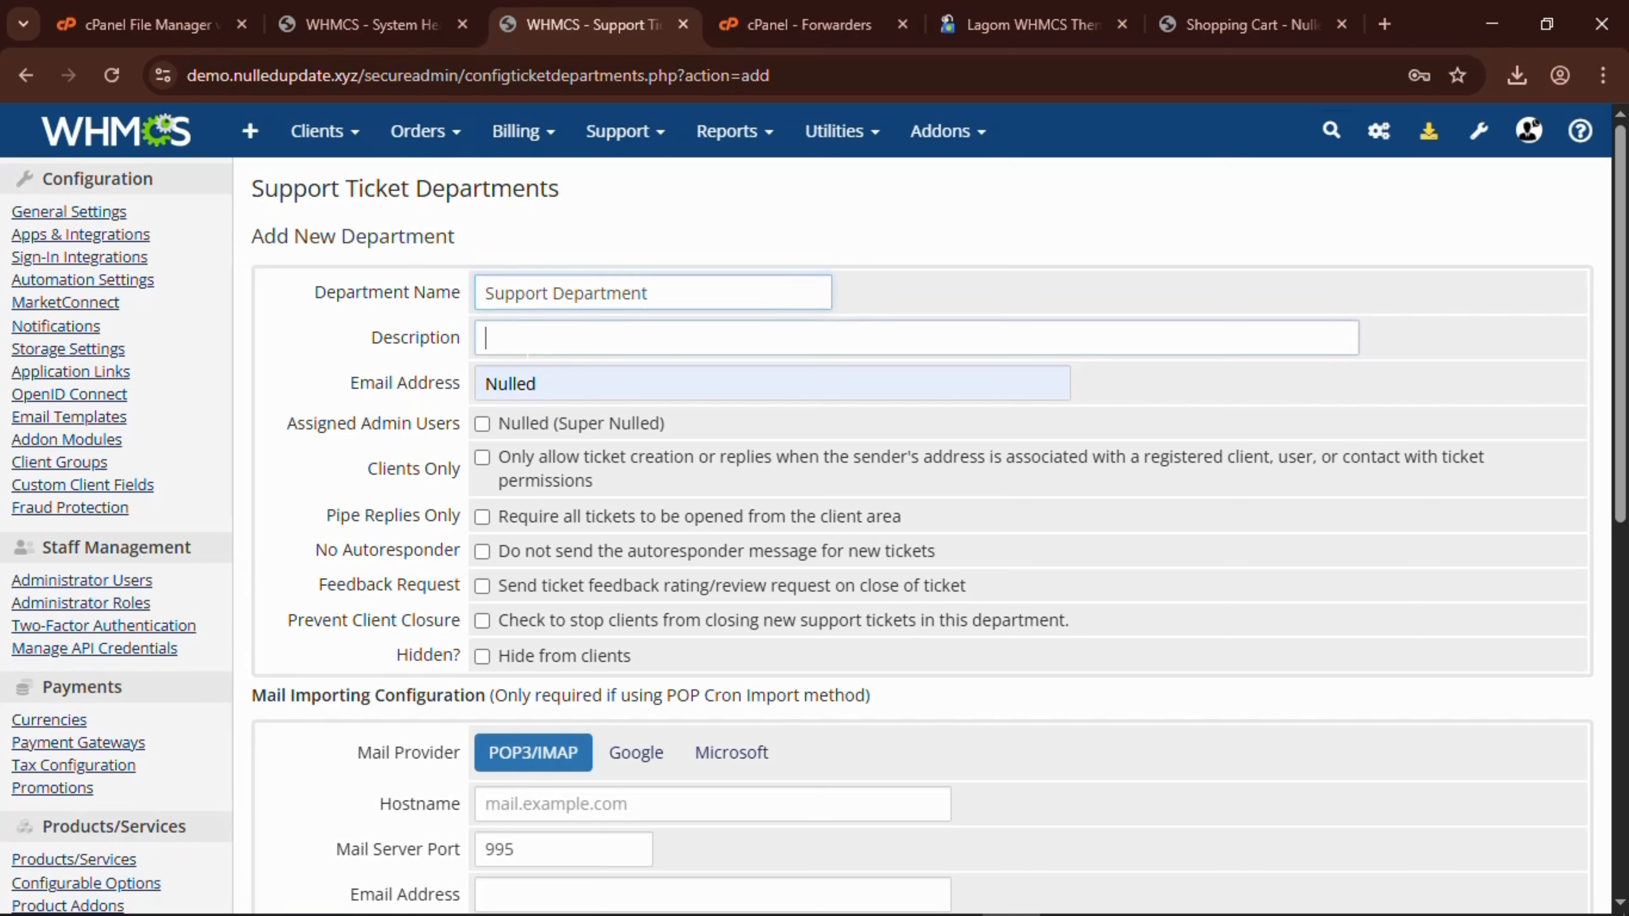
left_click(582, 383)
key("ctrl+a")
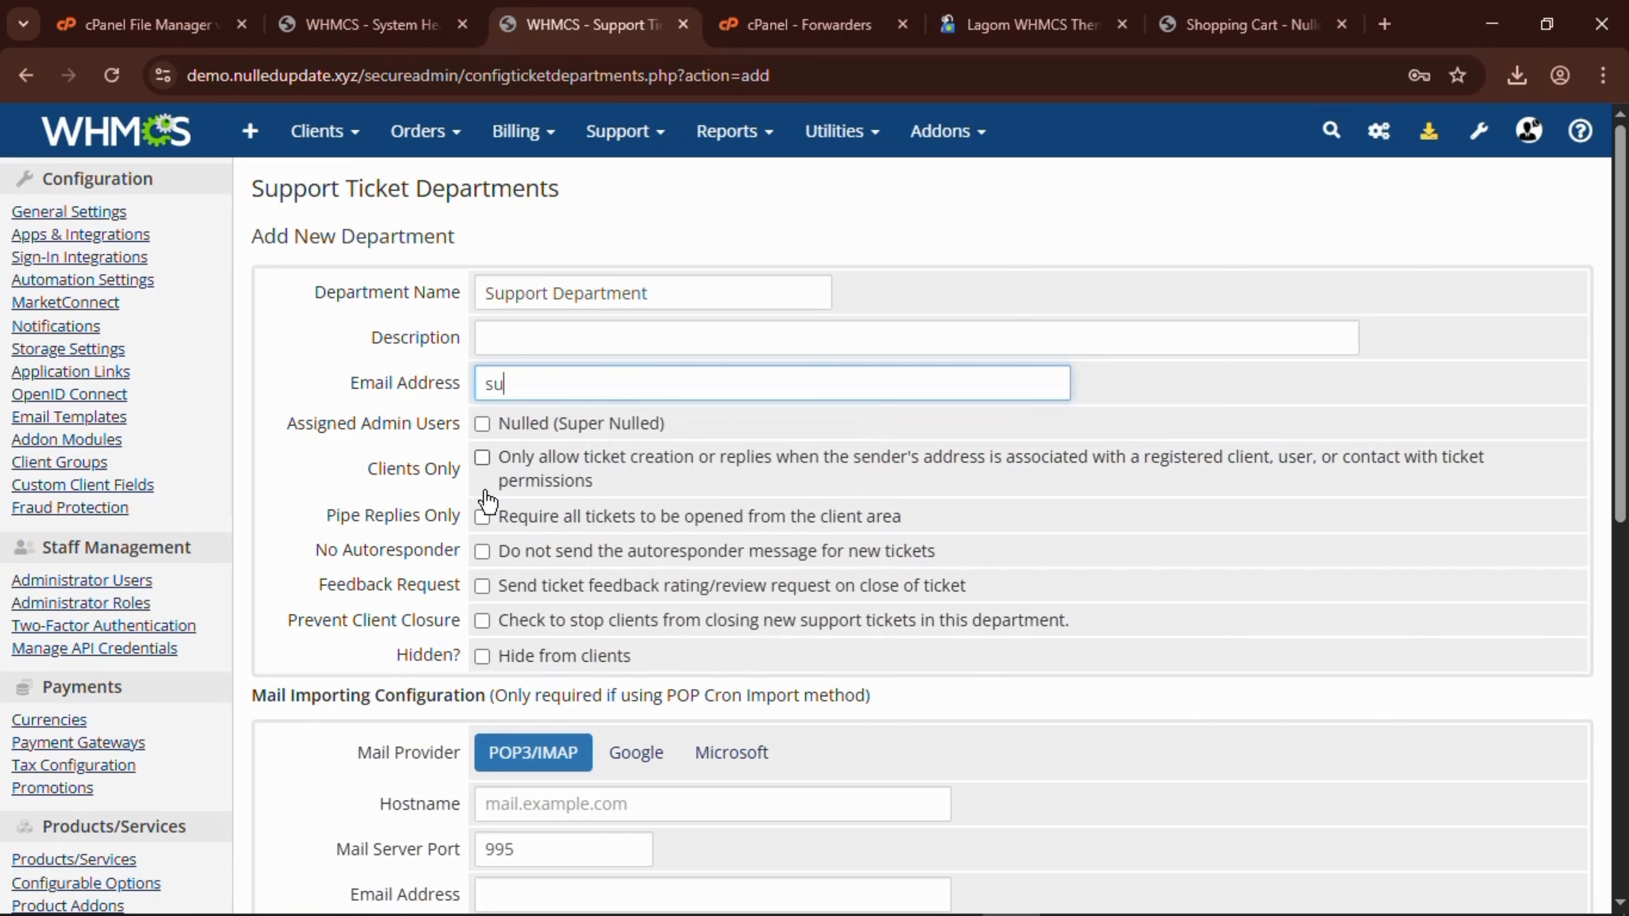
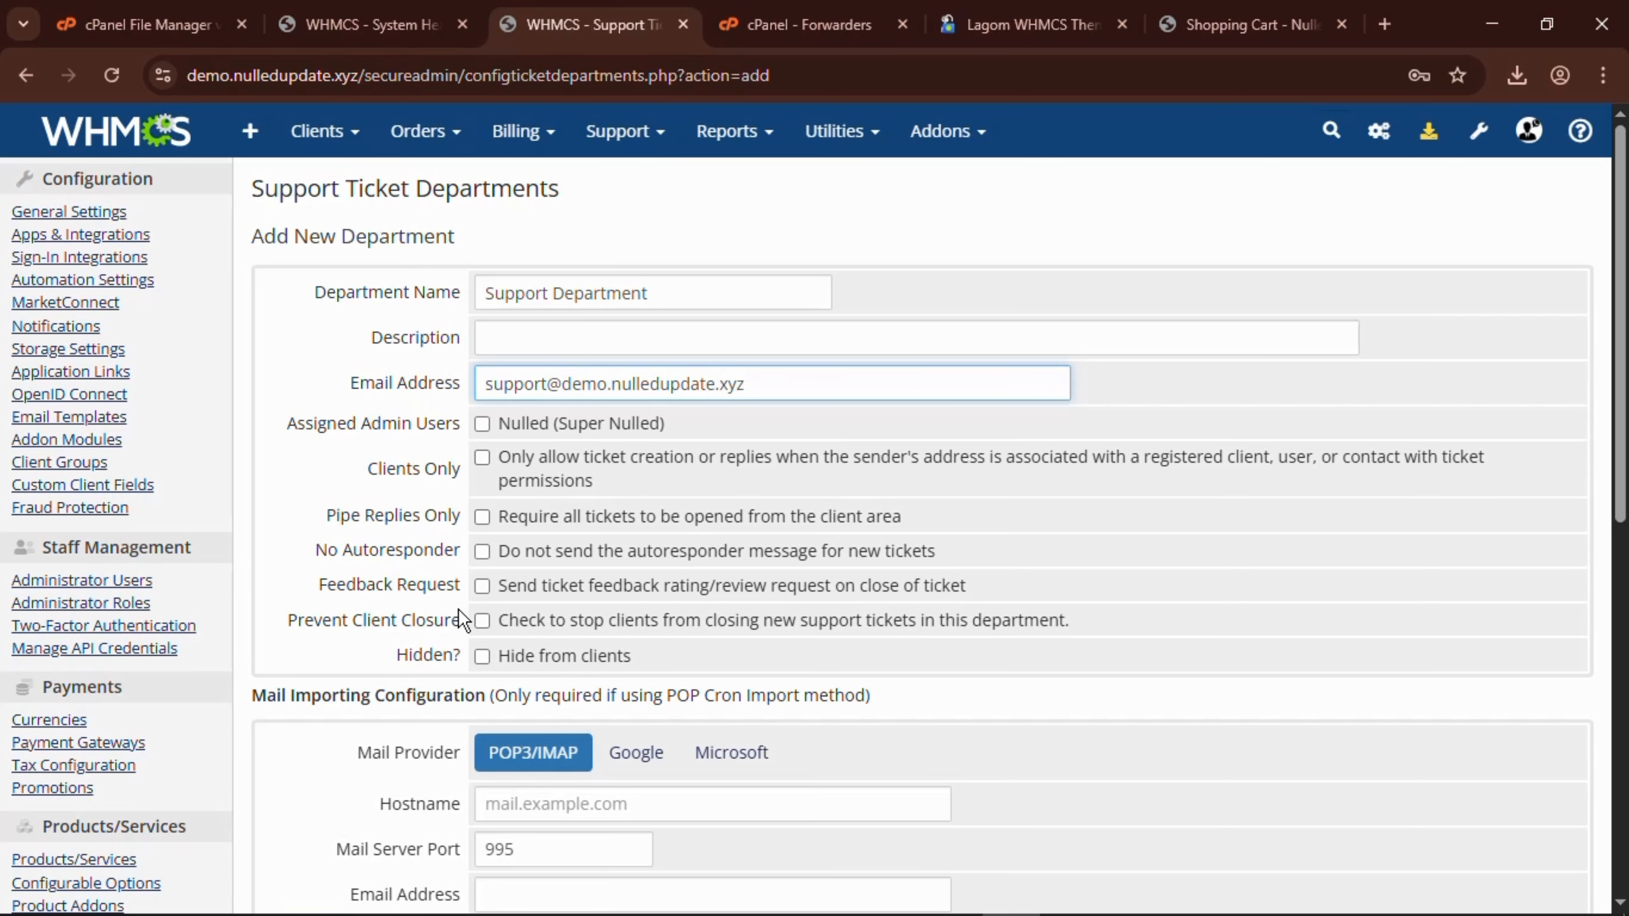
scroll(626, 756, "down", 3)
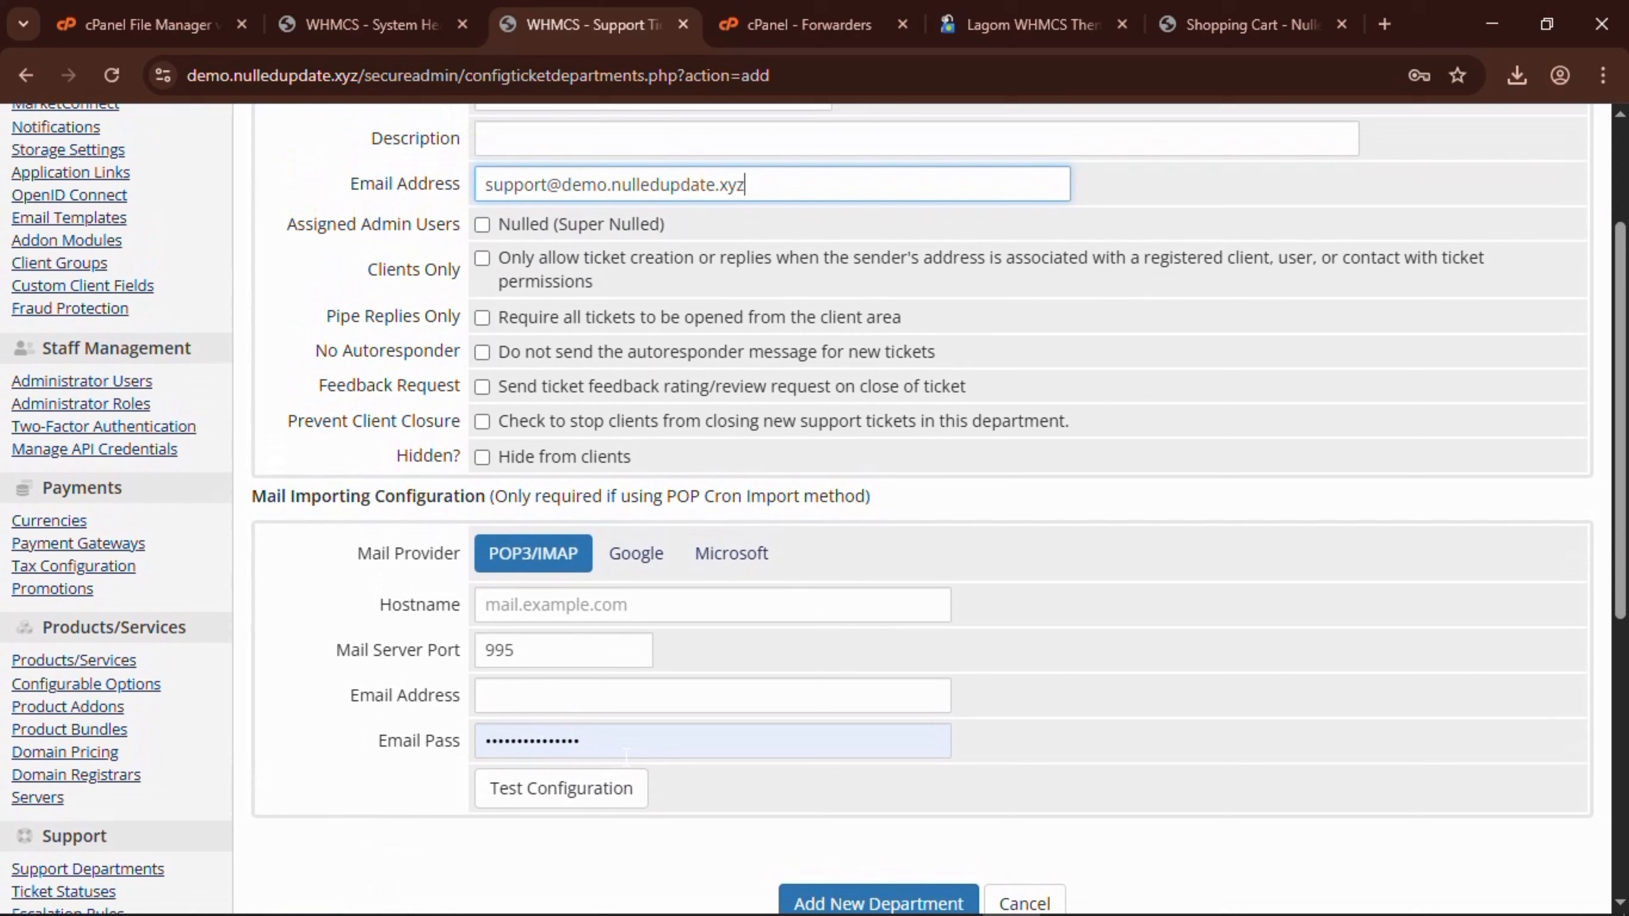
left_click(625, 755)
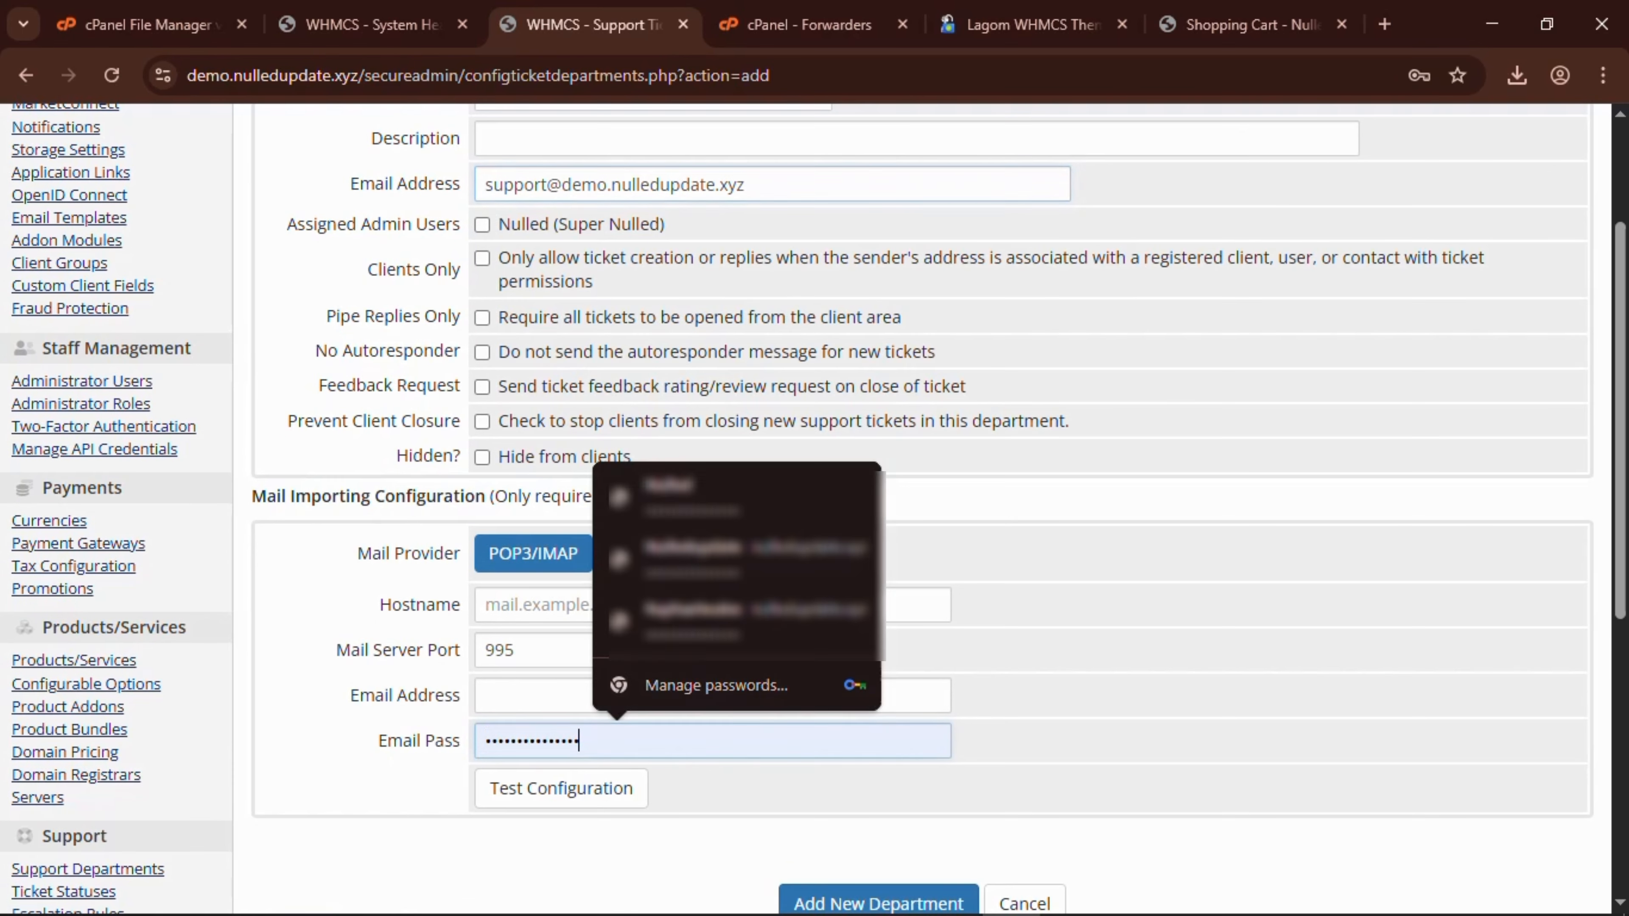
key("ctrl+a")
key("BackSpace")
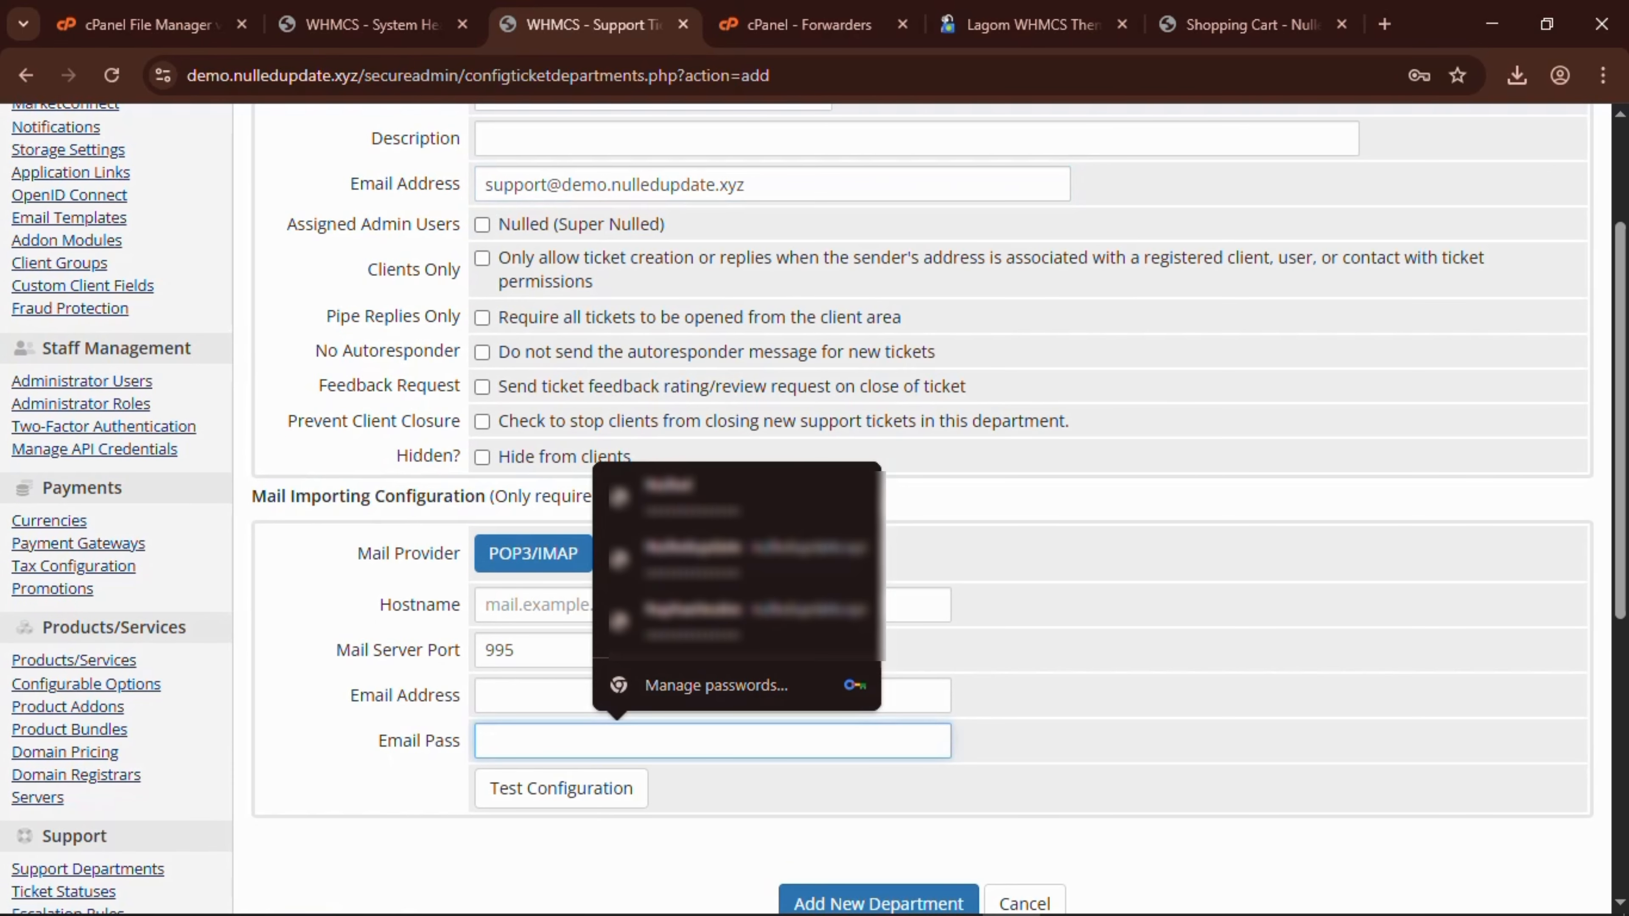
left_click(1494, 321)
scroll(1494, 321, "up", 3)
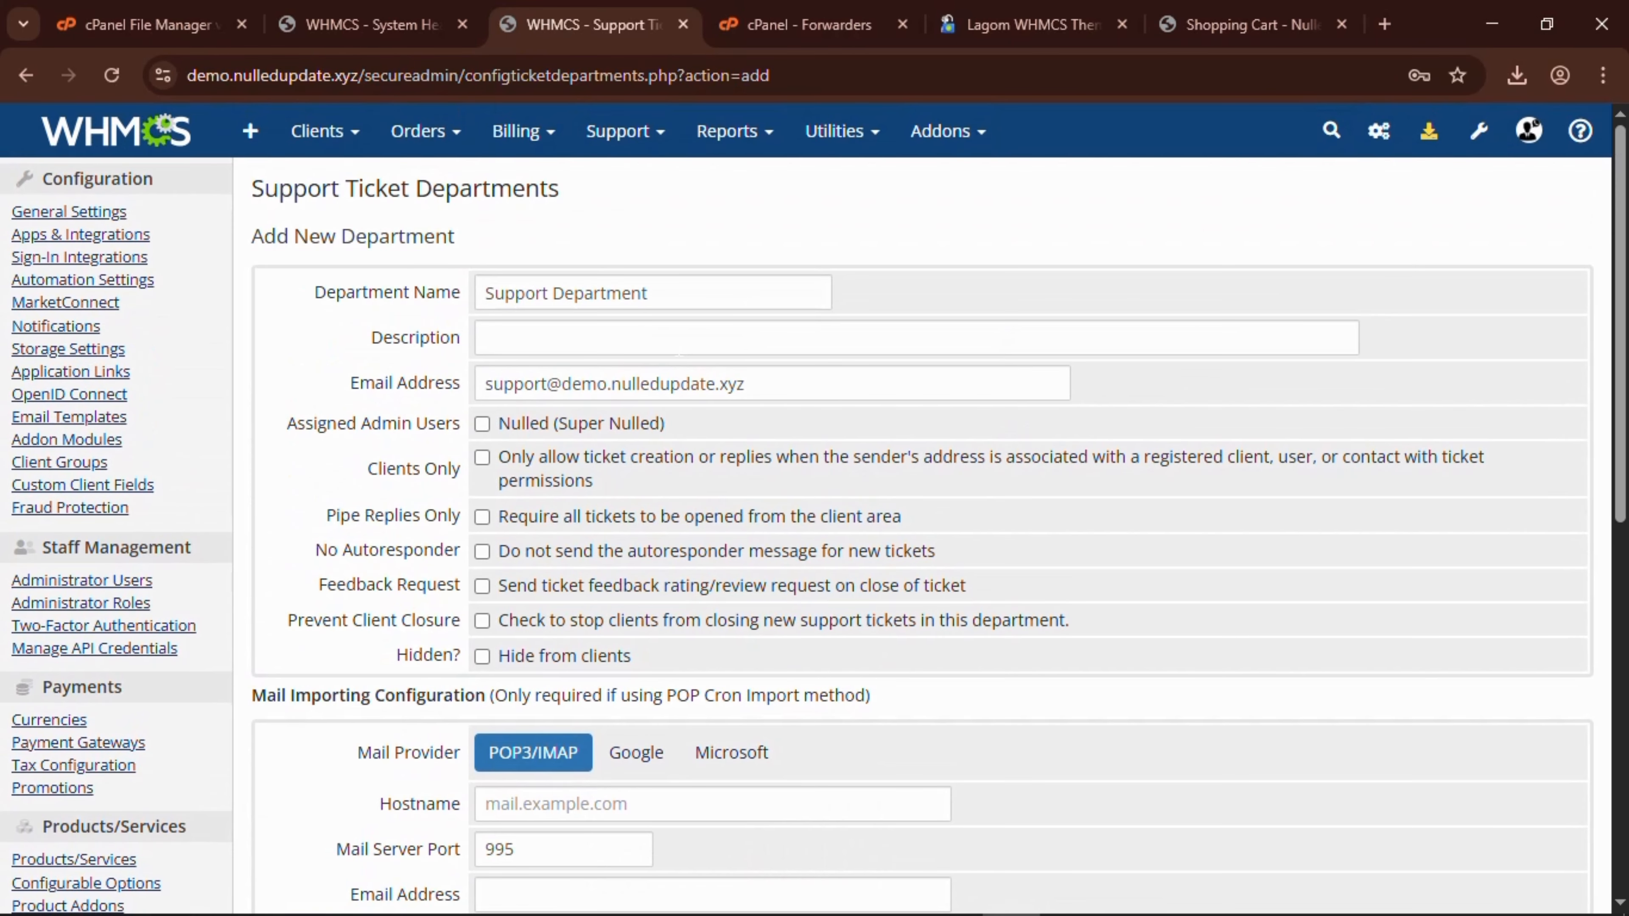
Enter the description 'Nulled Webhosting Support', starting to fix the Webhsoting typo.
left_click(678, 352)
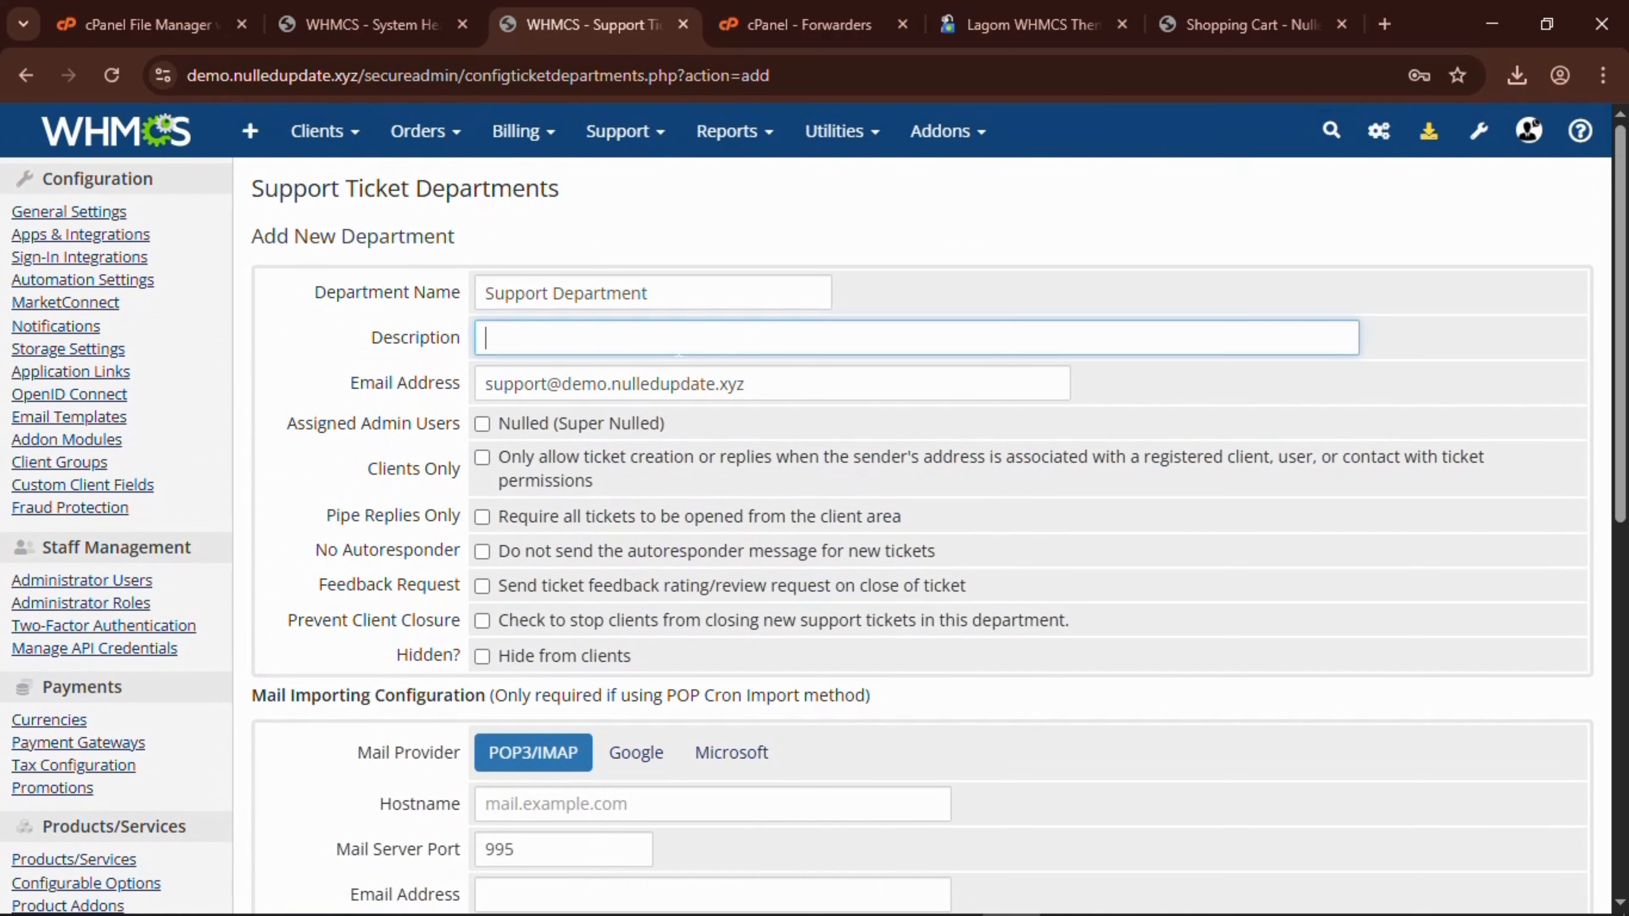
type("Nulled Webh")
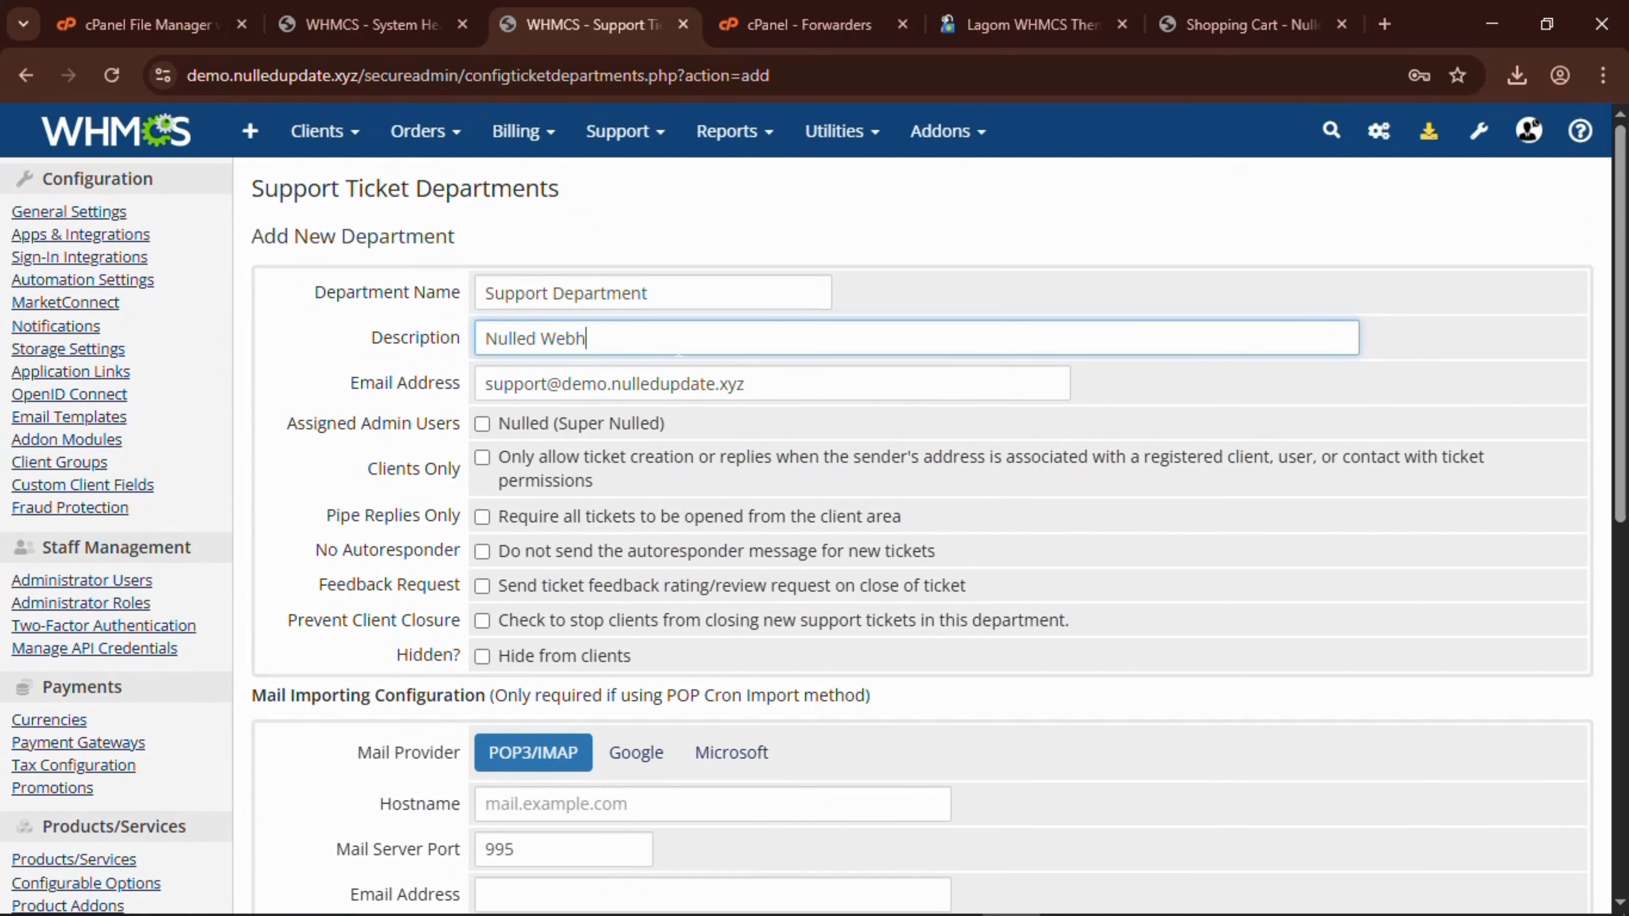
type("soting")
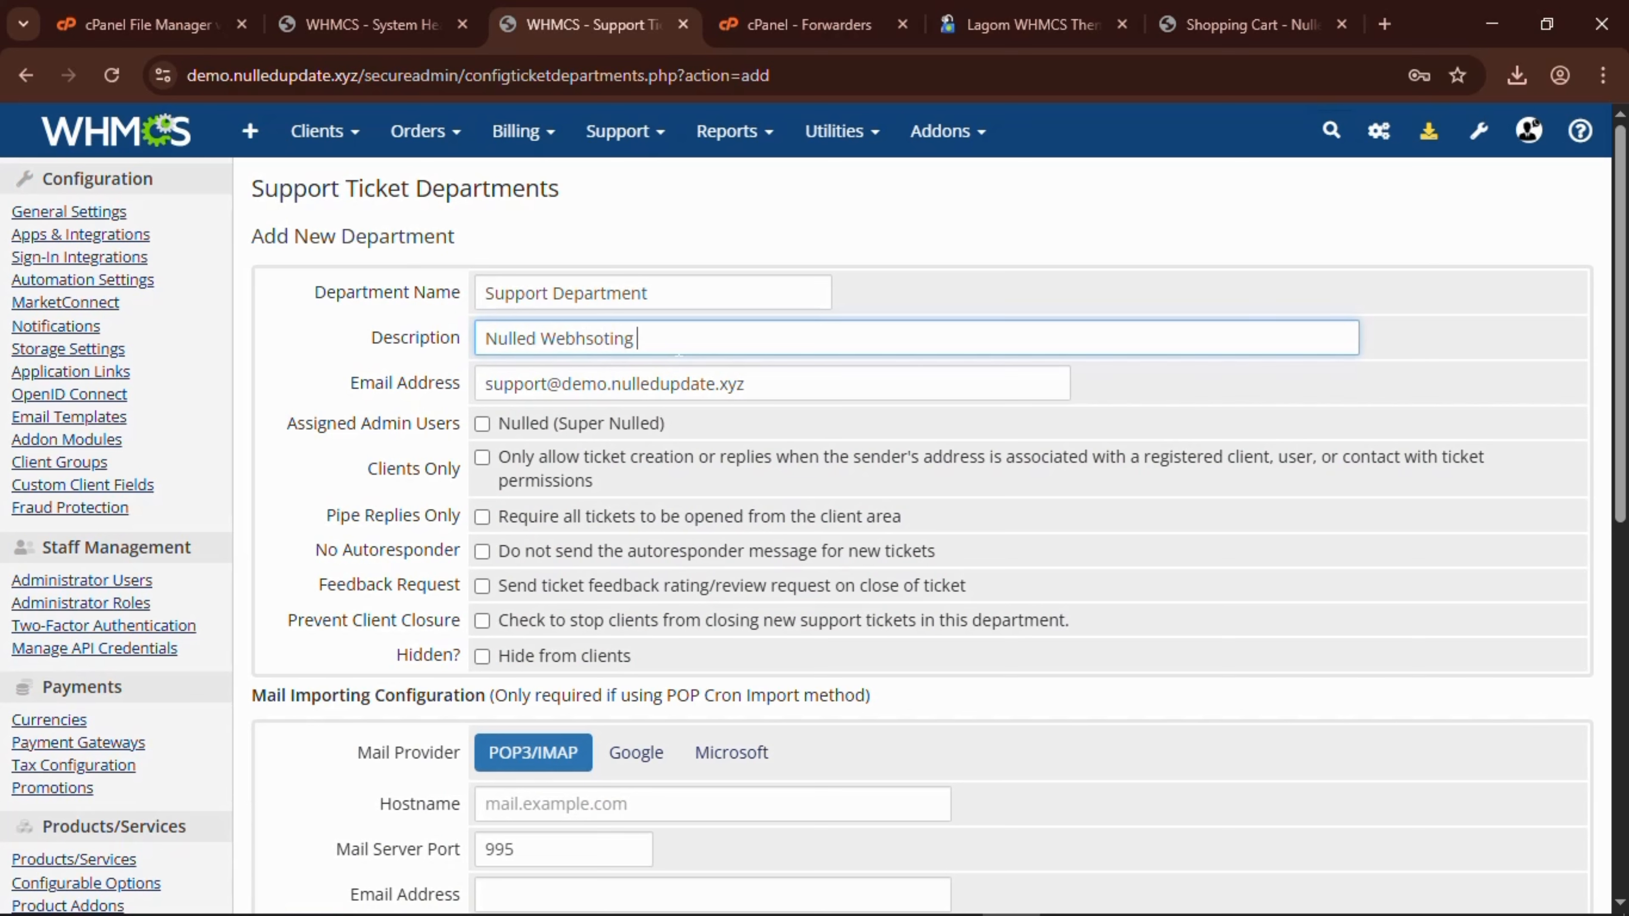
key("BackSpace")
type("Support")
left_click(593, 339)
key("BackSpace")
Finish the Webhosting fix, assign the admin user, and tick Clients Only and Feedback Request.
type("s")
scroll(649, 499, "down", 1)
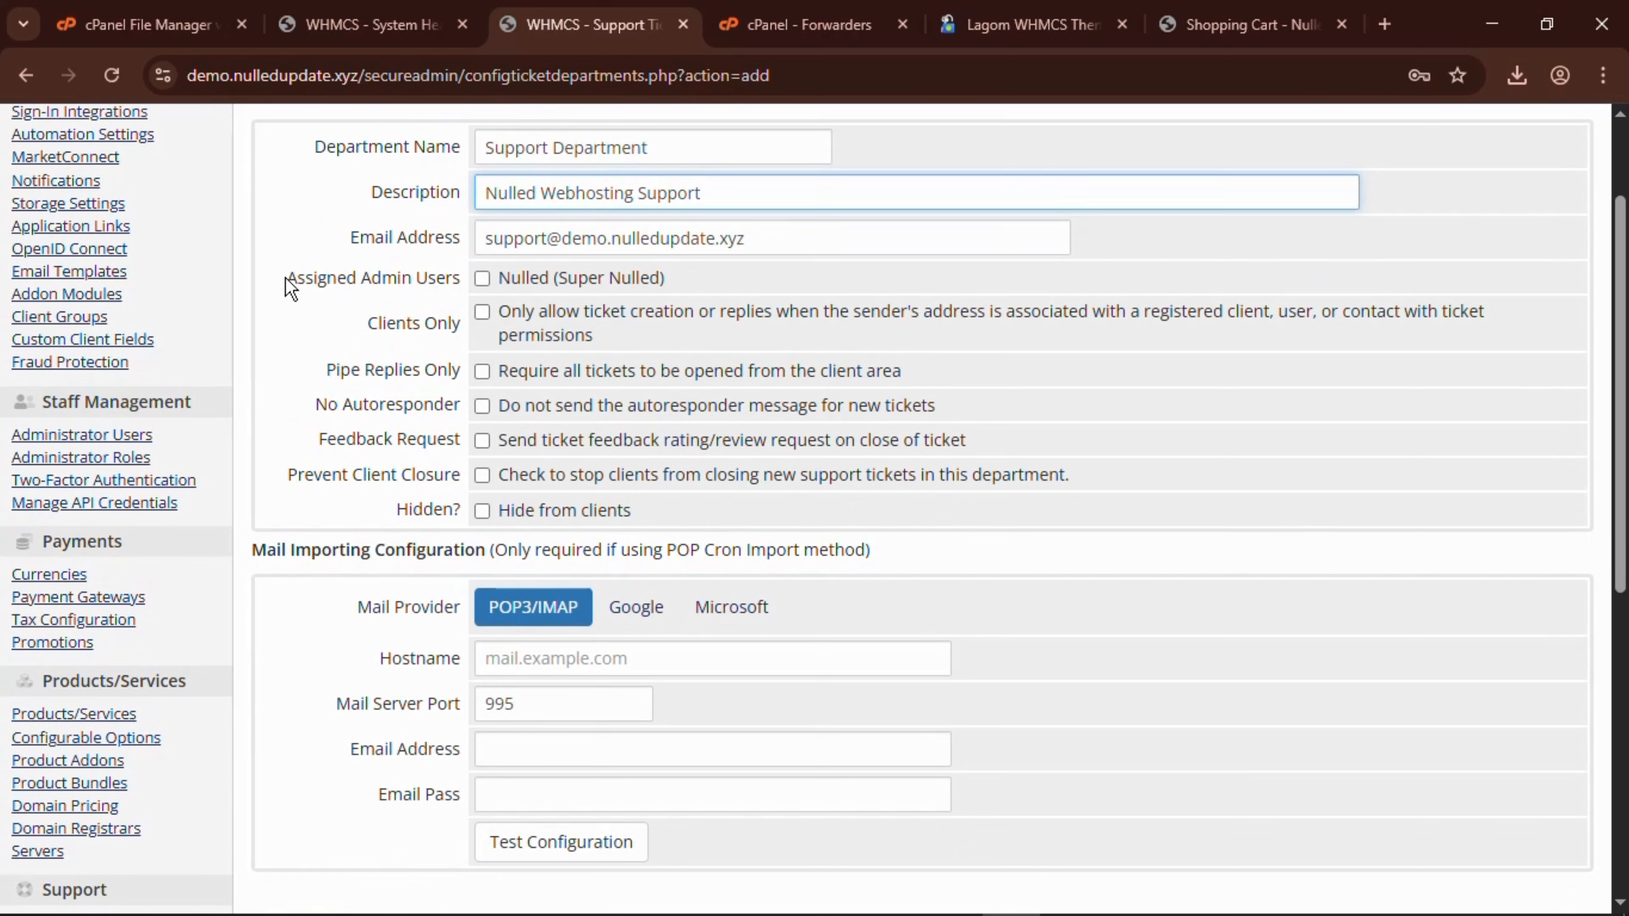
left_click_drag(286, 279, 389, 263)
left_click(482, 278)
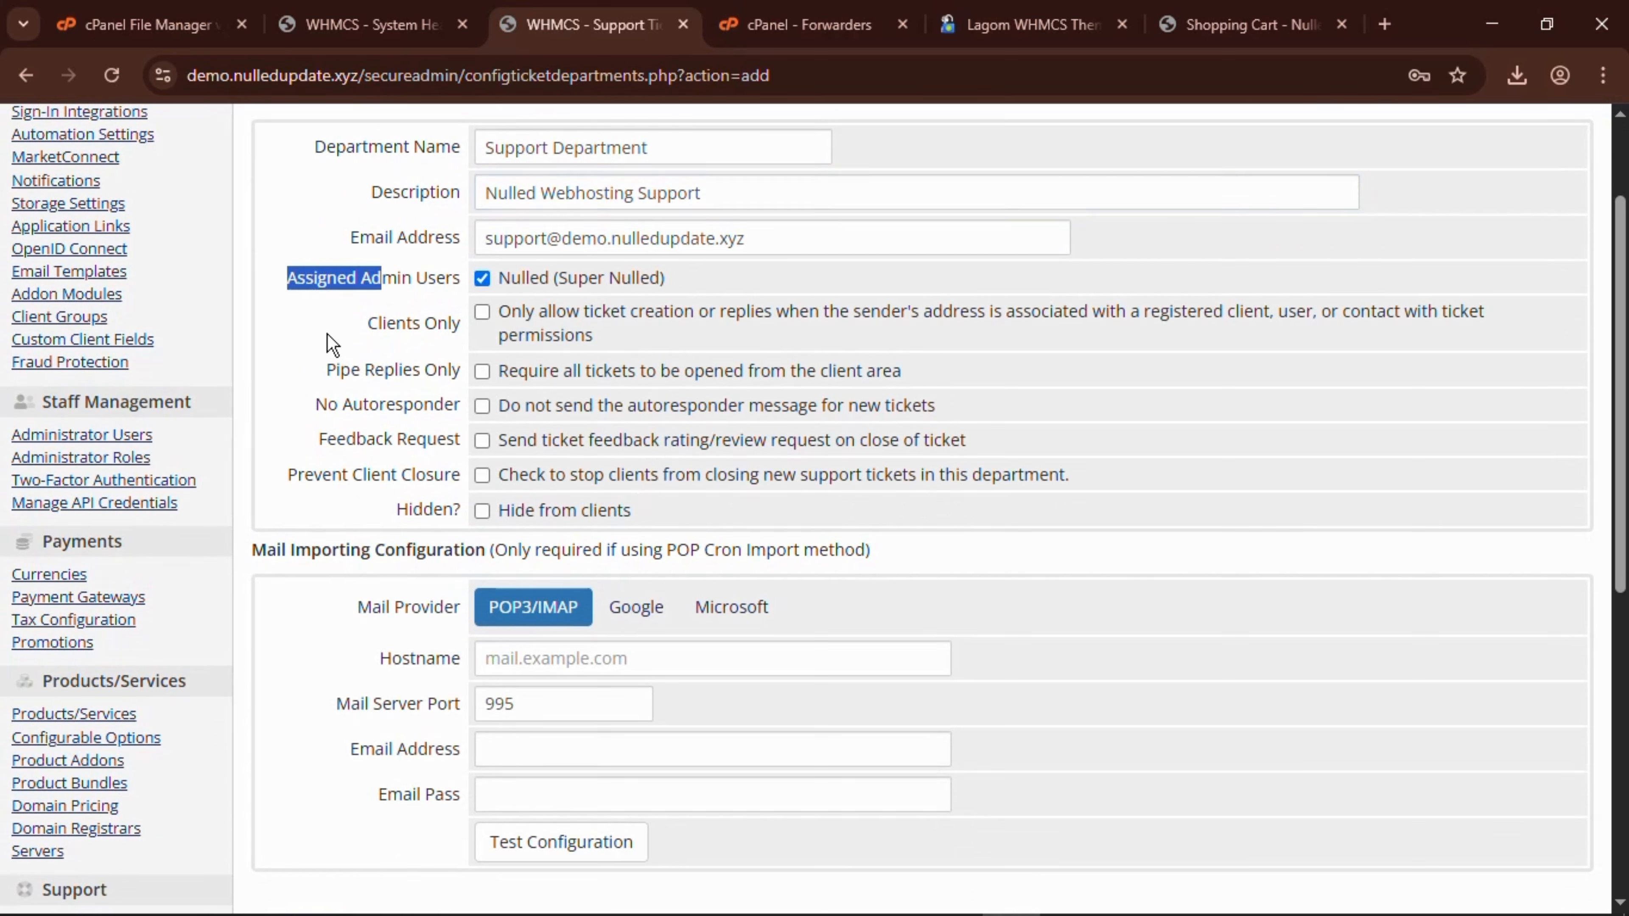
left_click_drag(367, 325, 487, 313)
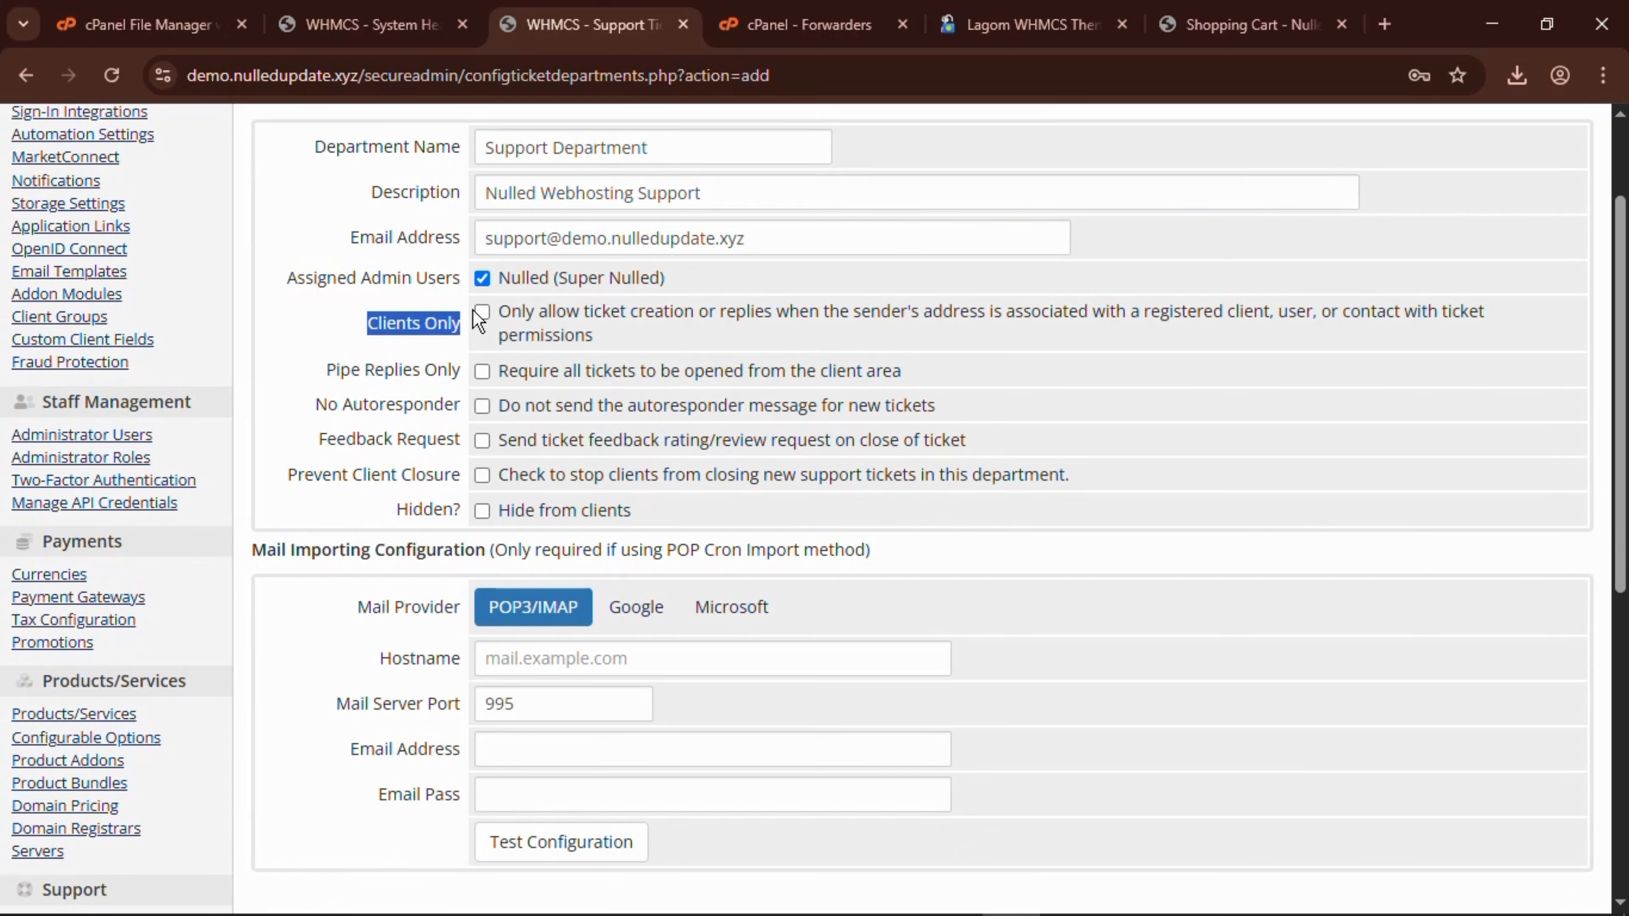
left_click(471, 310)
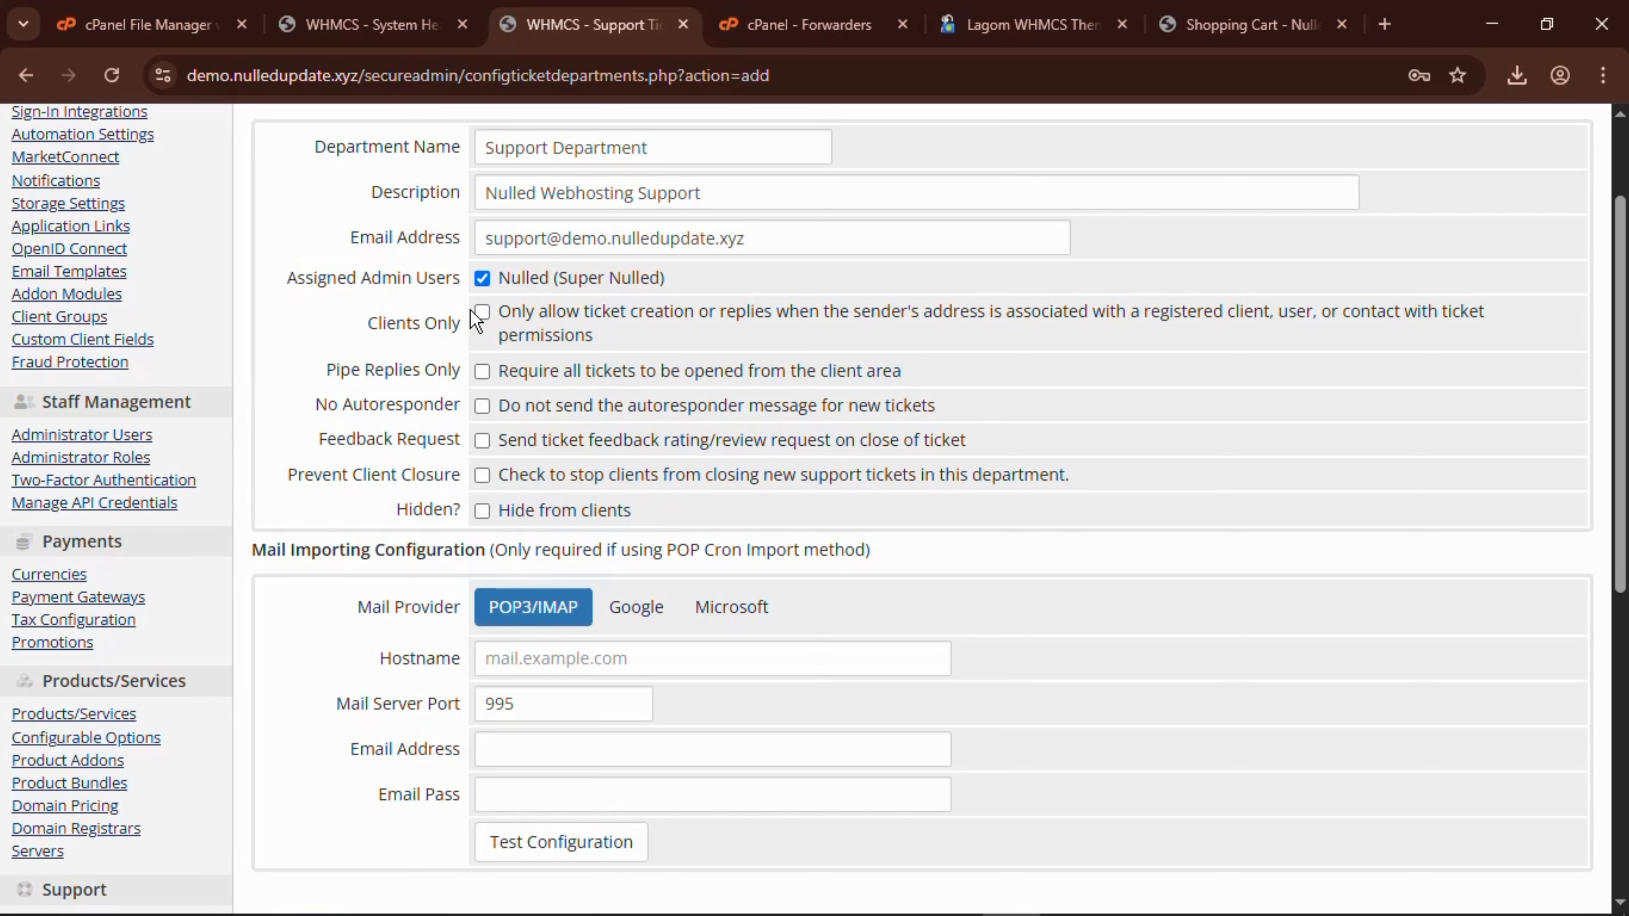
left_click(482, 313)
left_click_drag(318, 441, 459, 441)
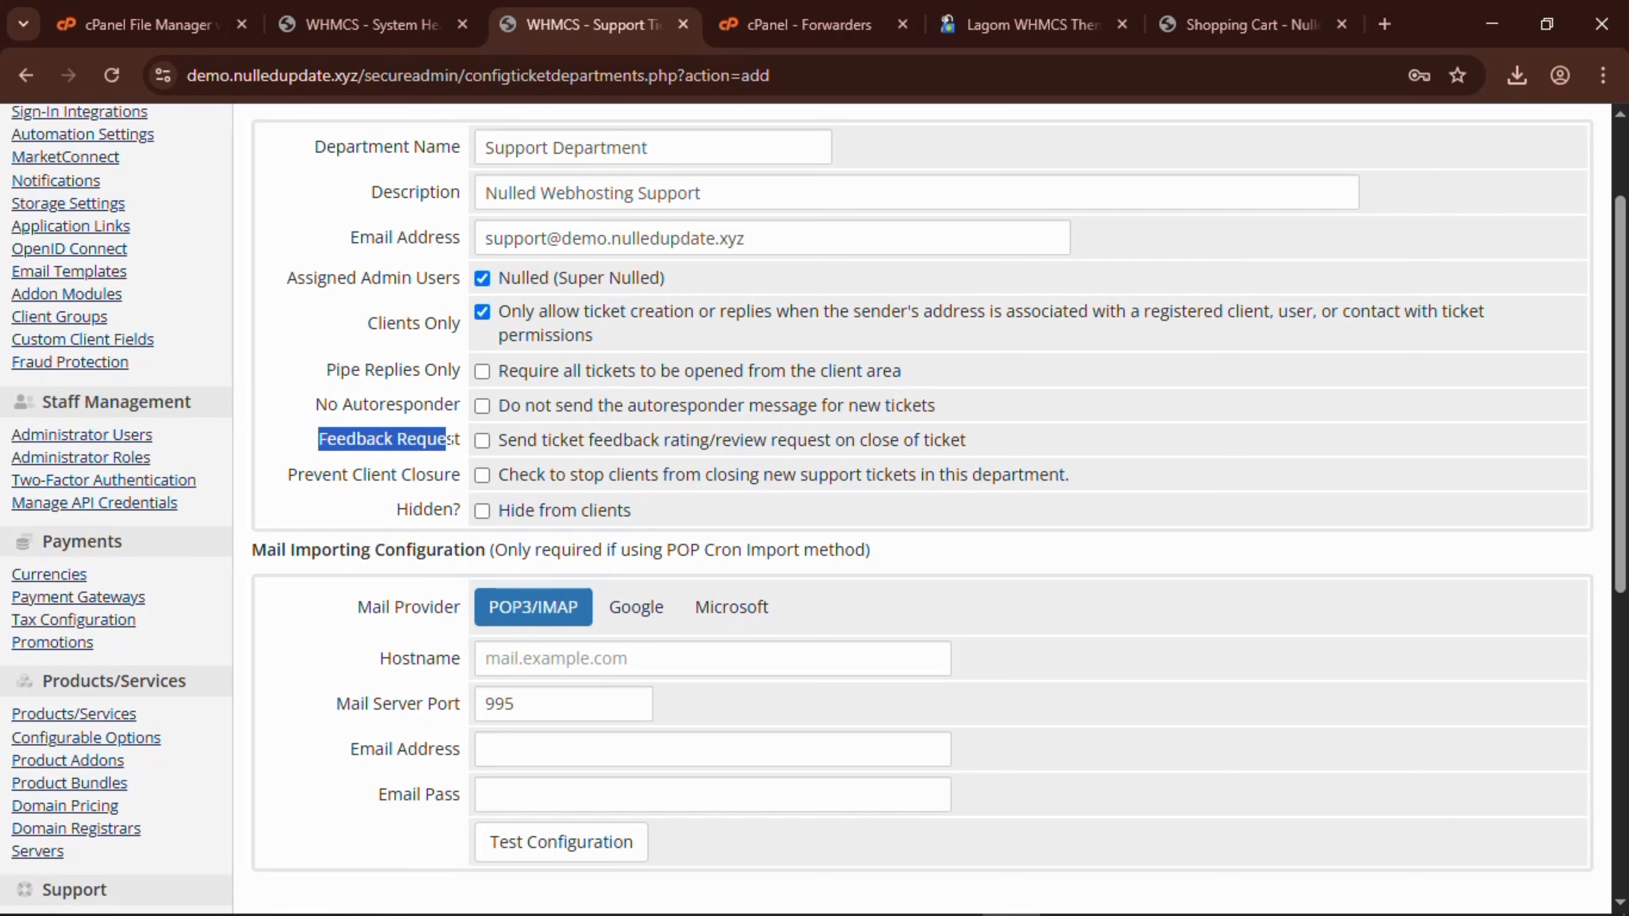
left_click(449, 440)
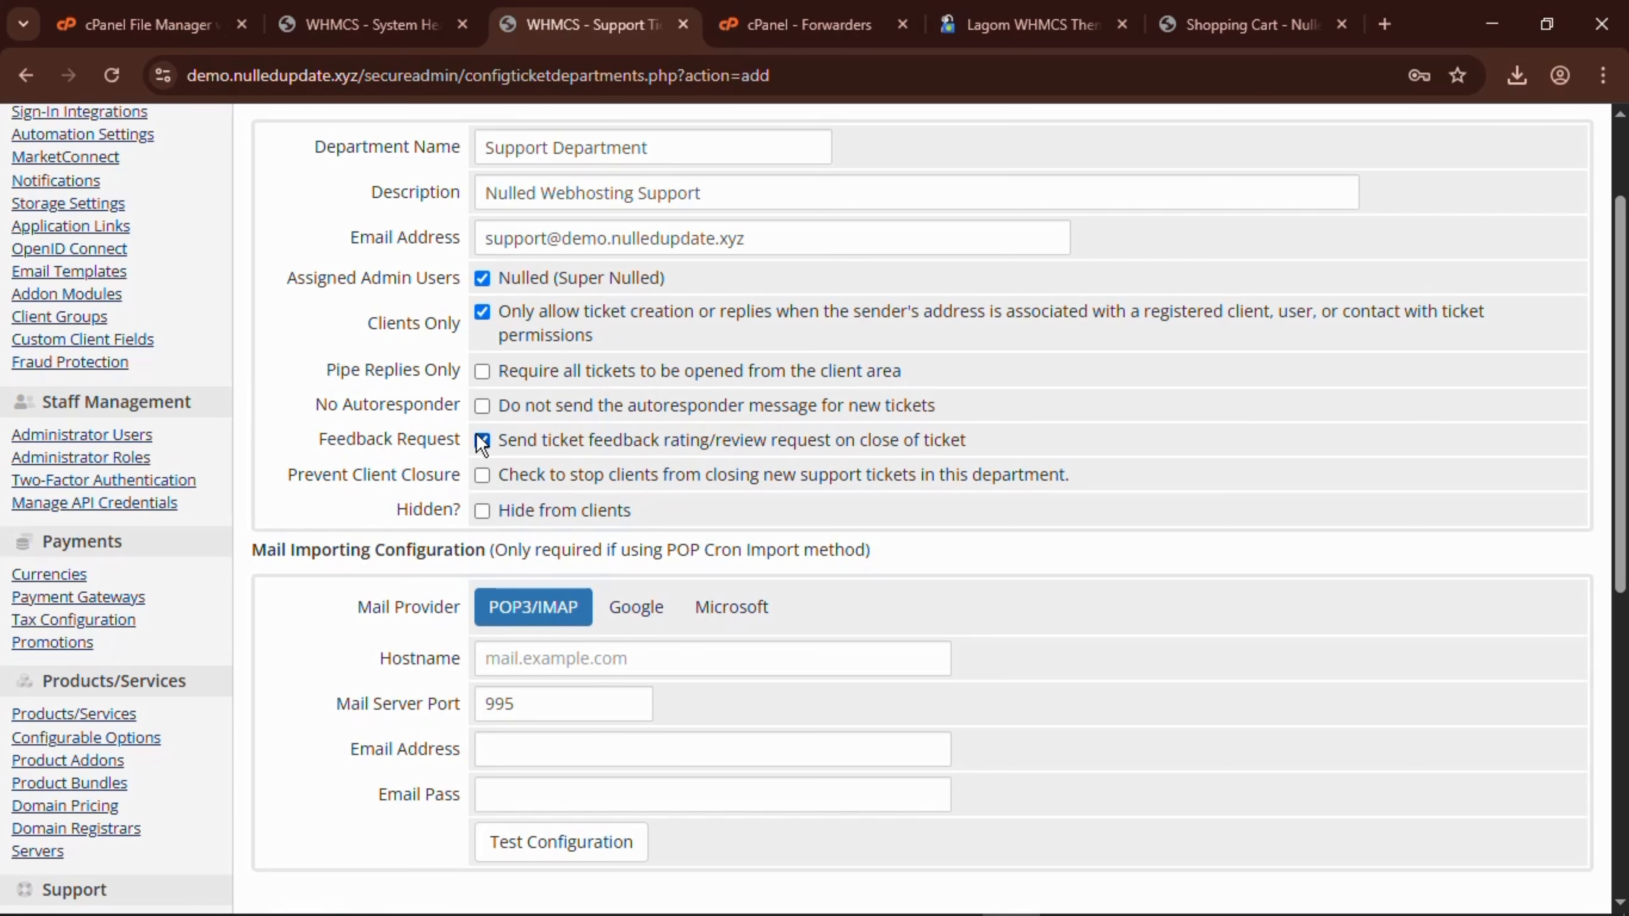
Leave mail importing on POP3/IMAP port 995 and create the Support Department.
scroll(763, 460, "down", 2)
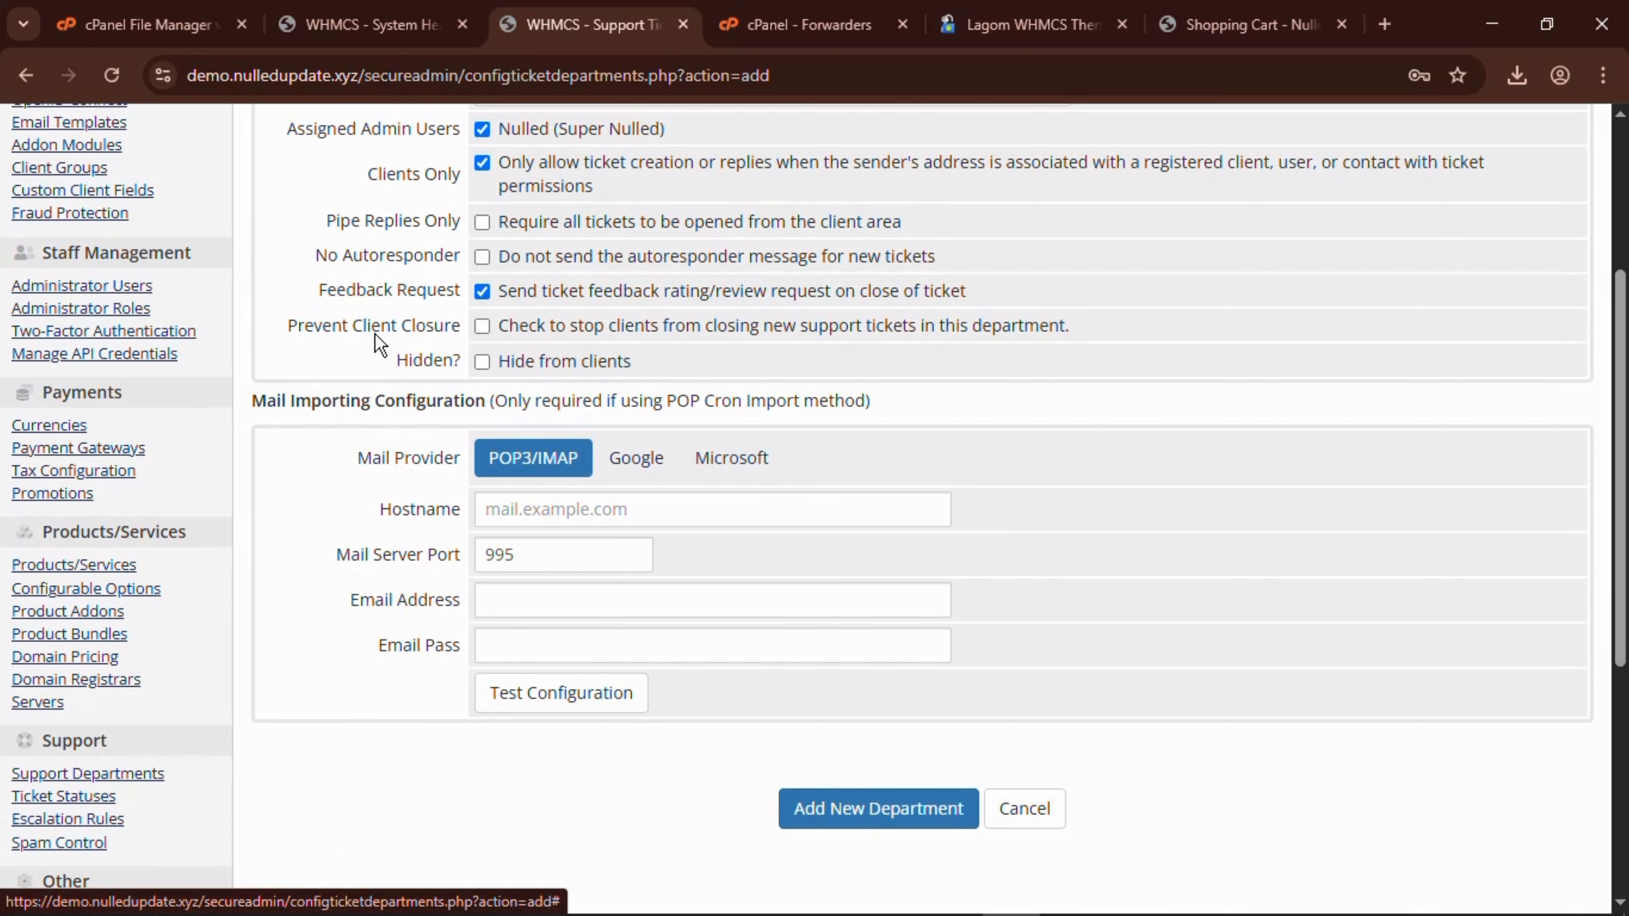
left_click_drag(325, 290, 446, 290)
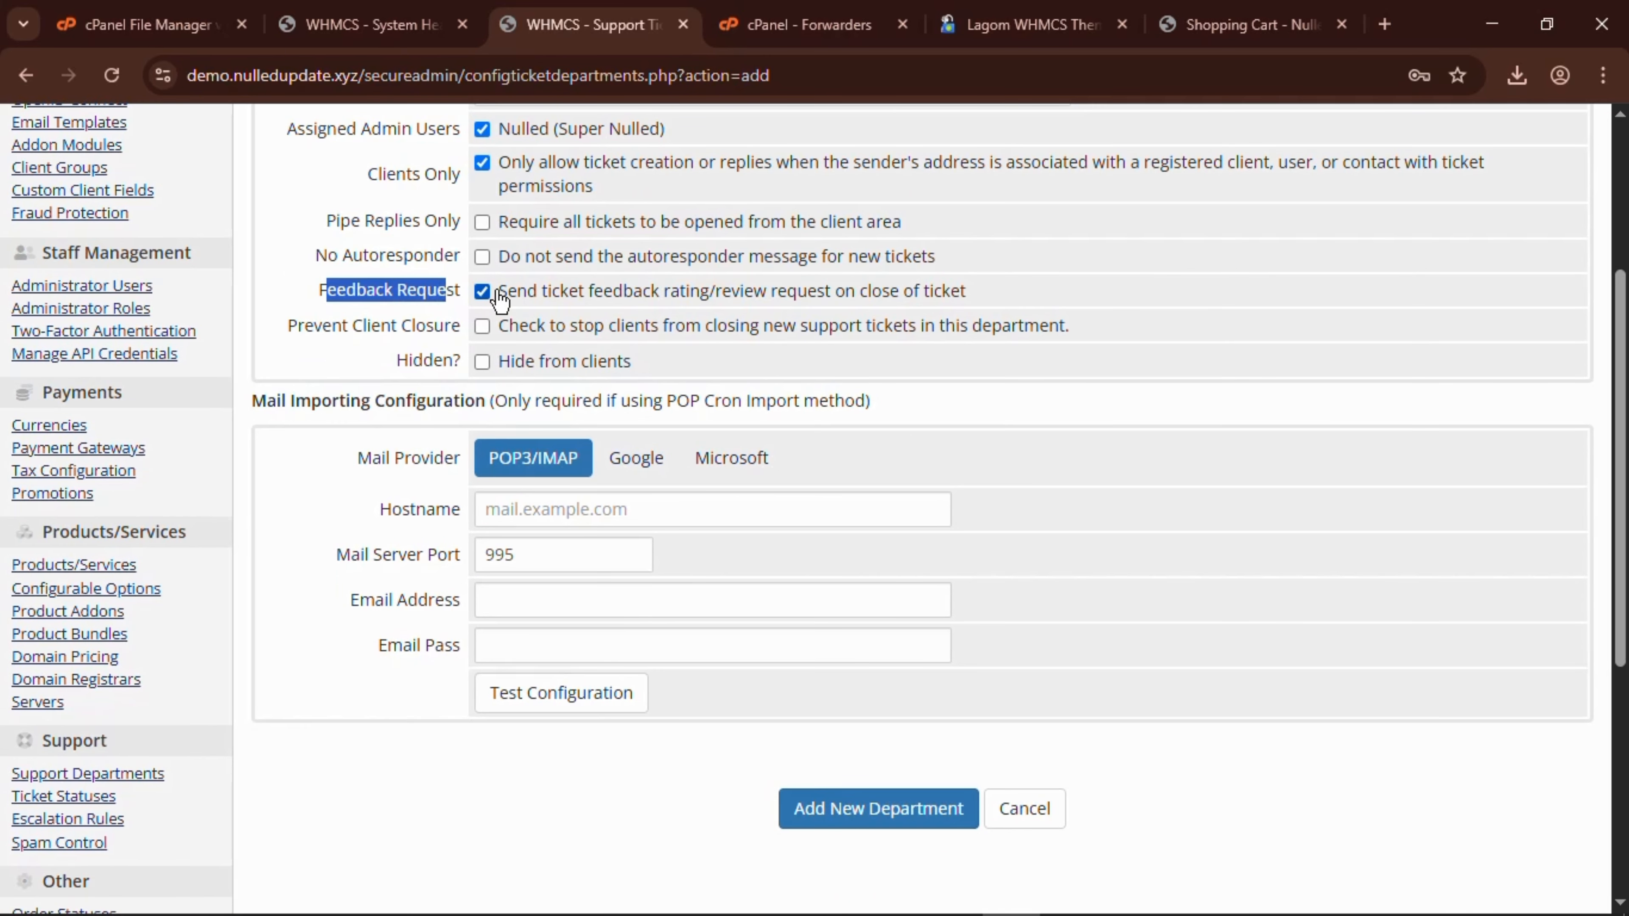
left_click_drag(498, 291, 843, 293)
left_click(925, 279)
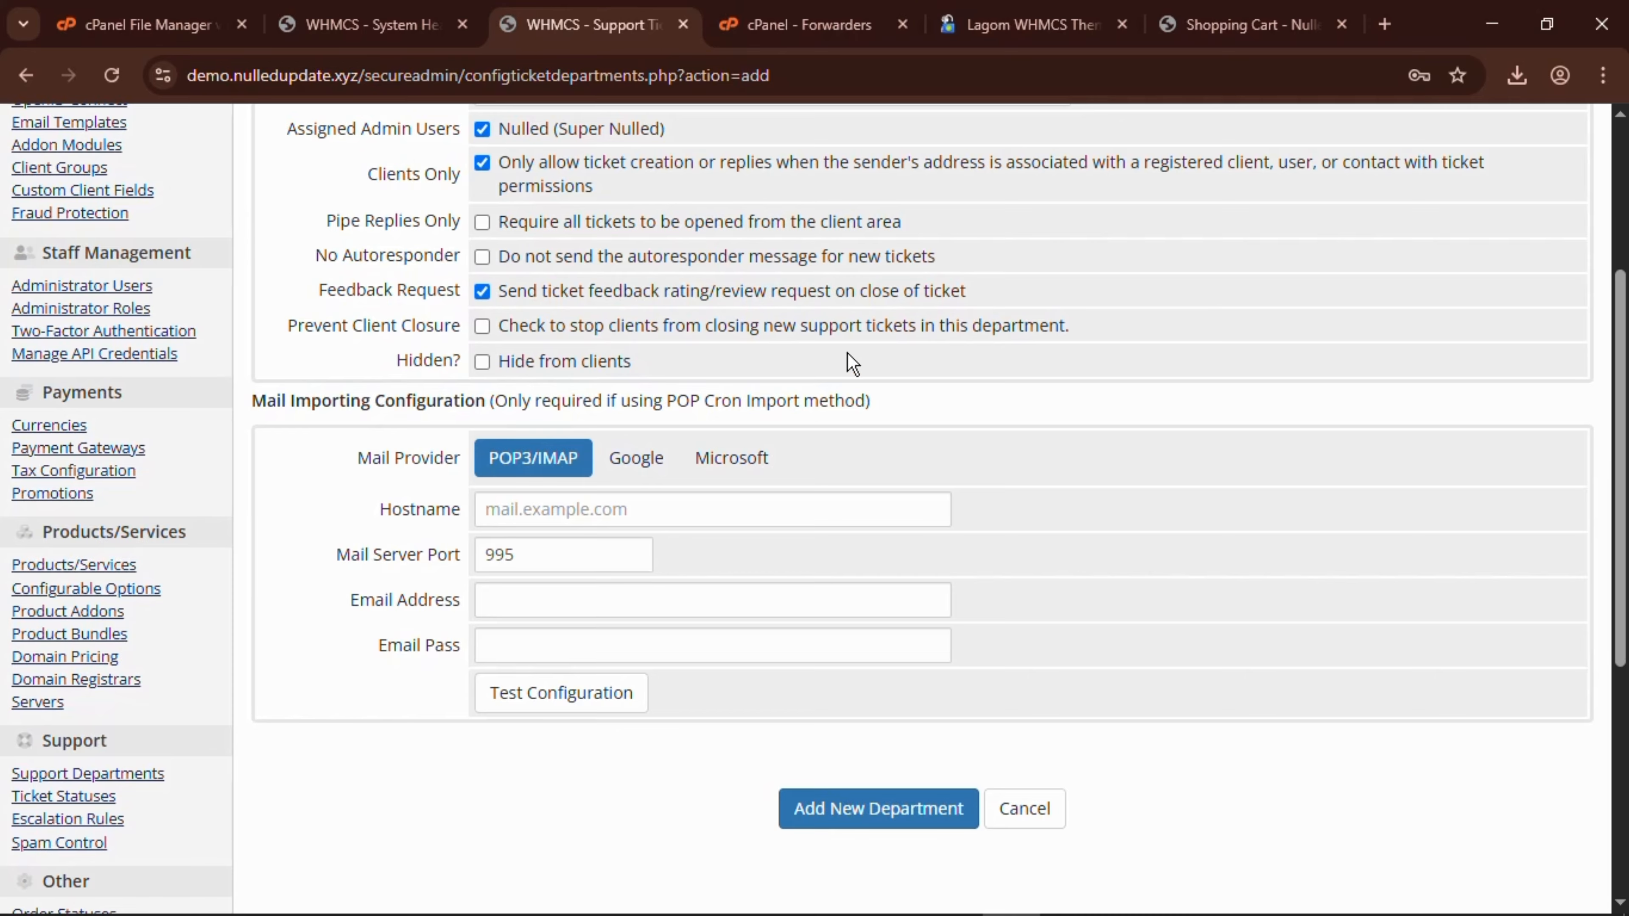
scroll(852, 462, "down", 2)
left_click(876, 648)
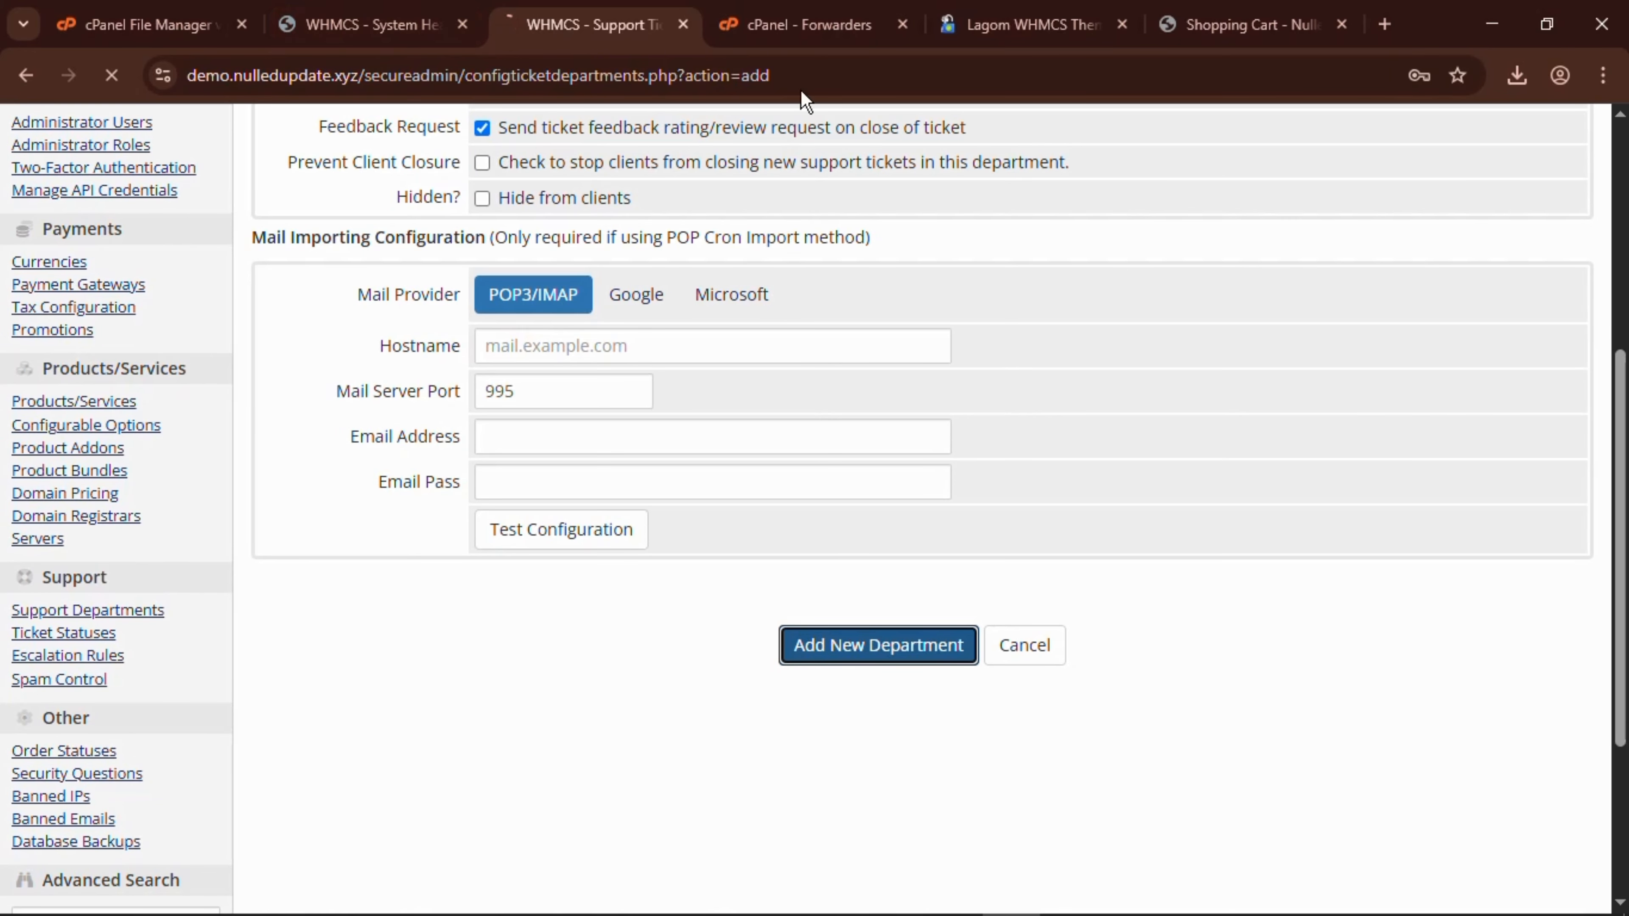
left_click(810, 25)
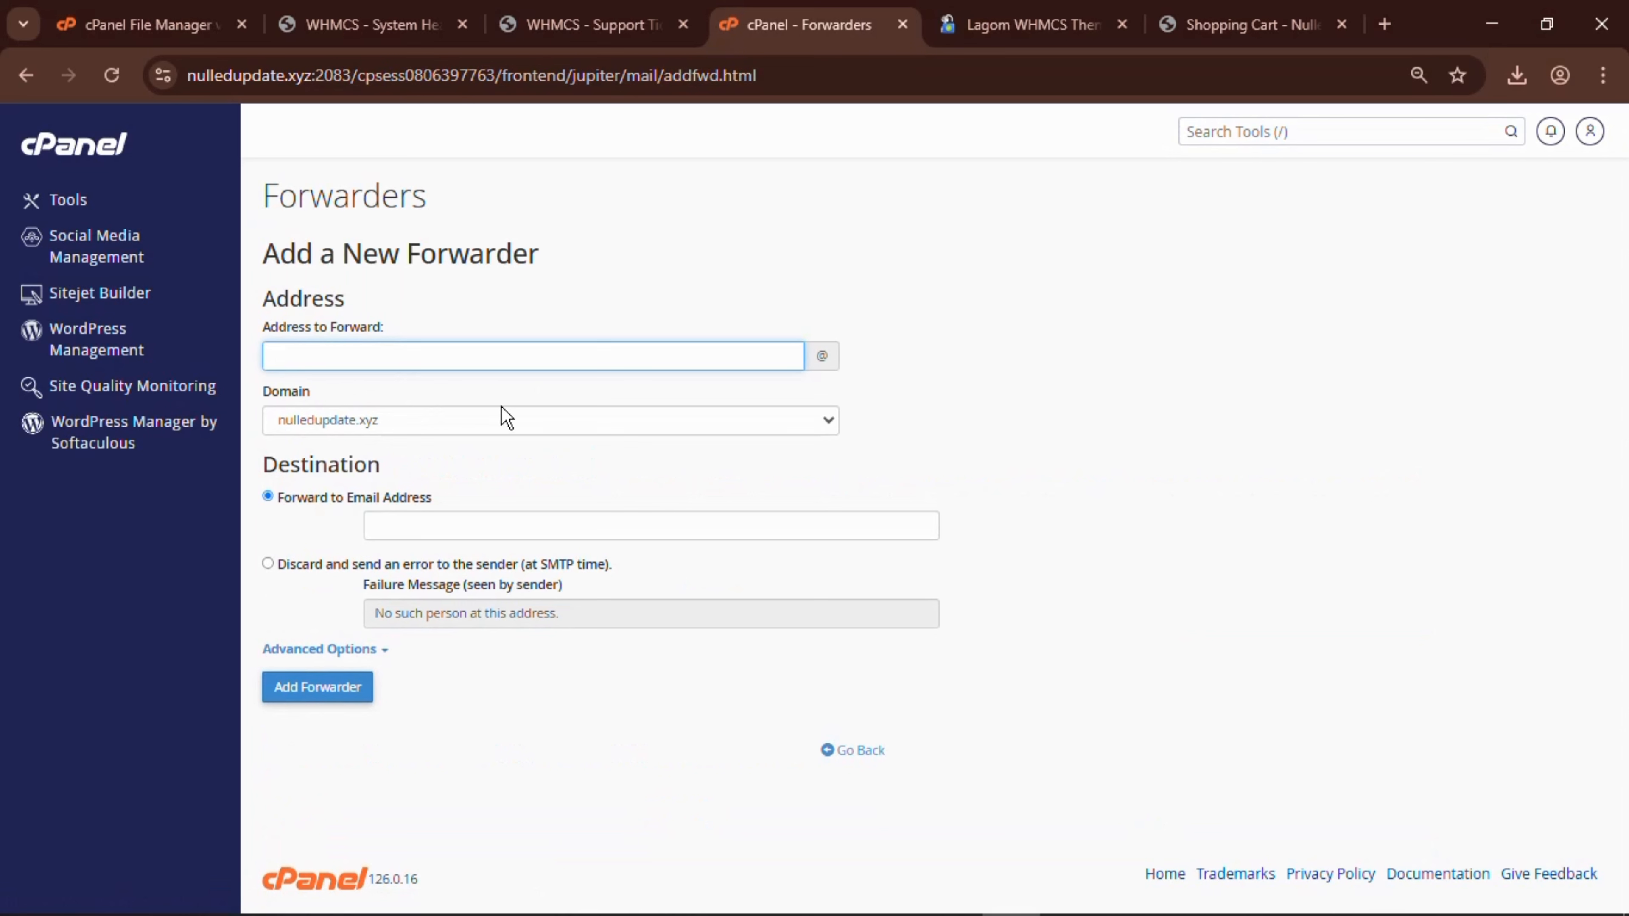
left_click(511, 424)
left_click(451, 473)
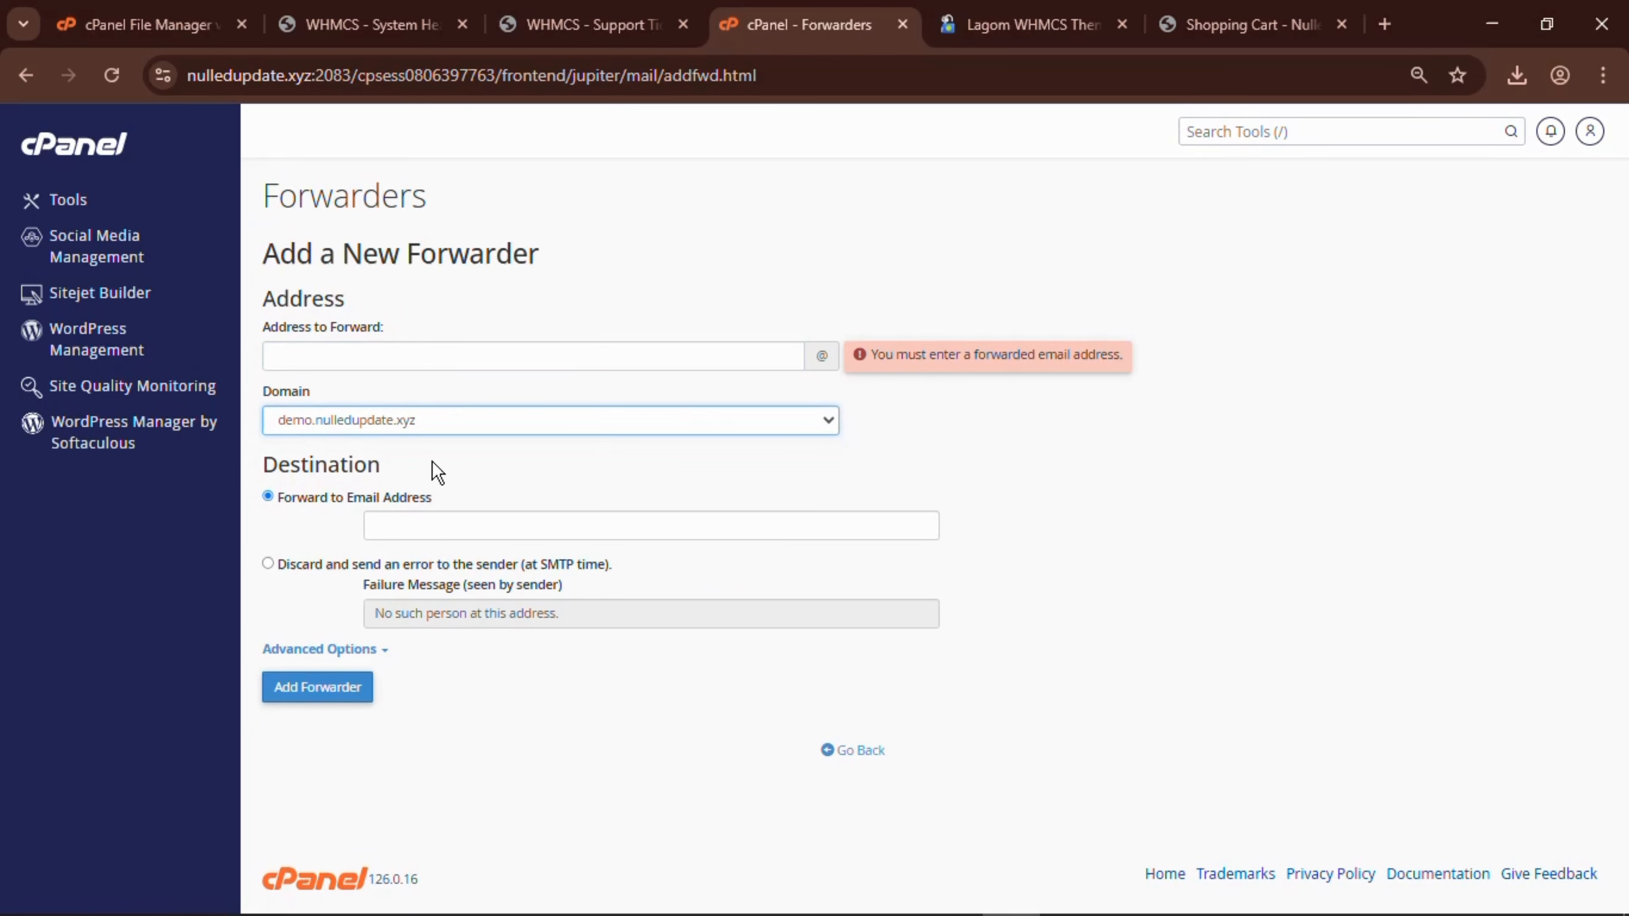
left_click(384, 354)
type("s")
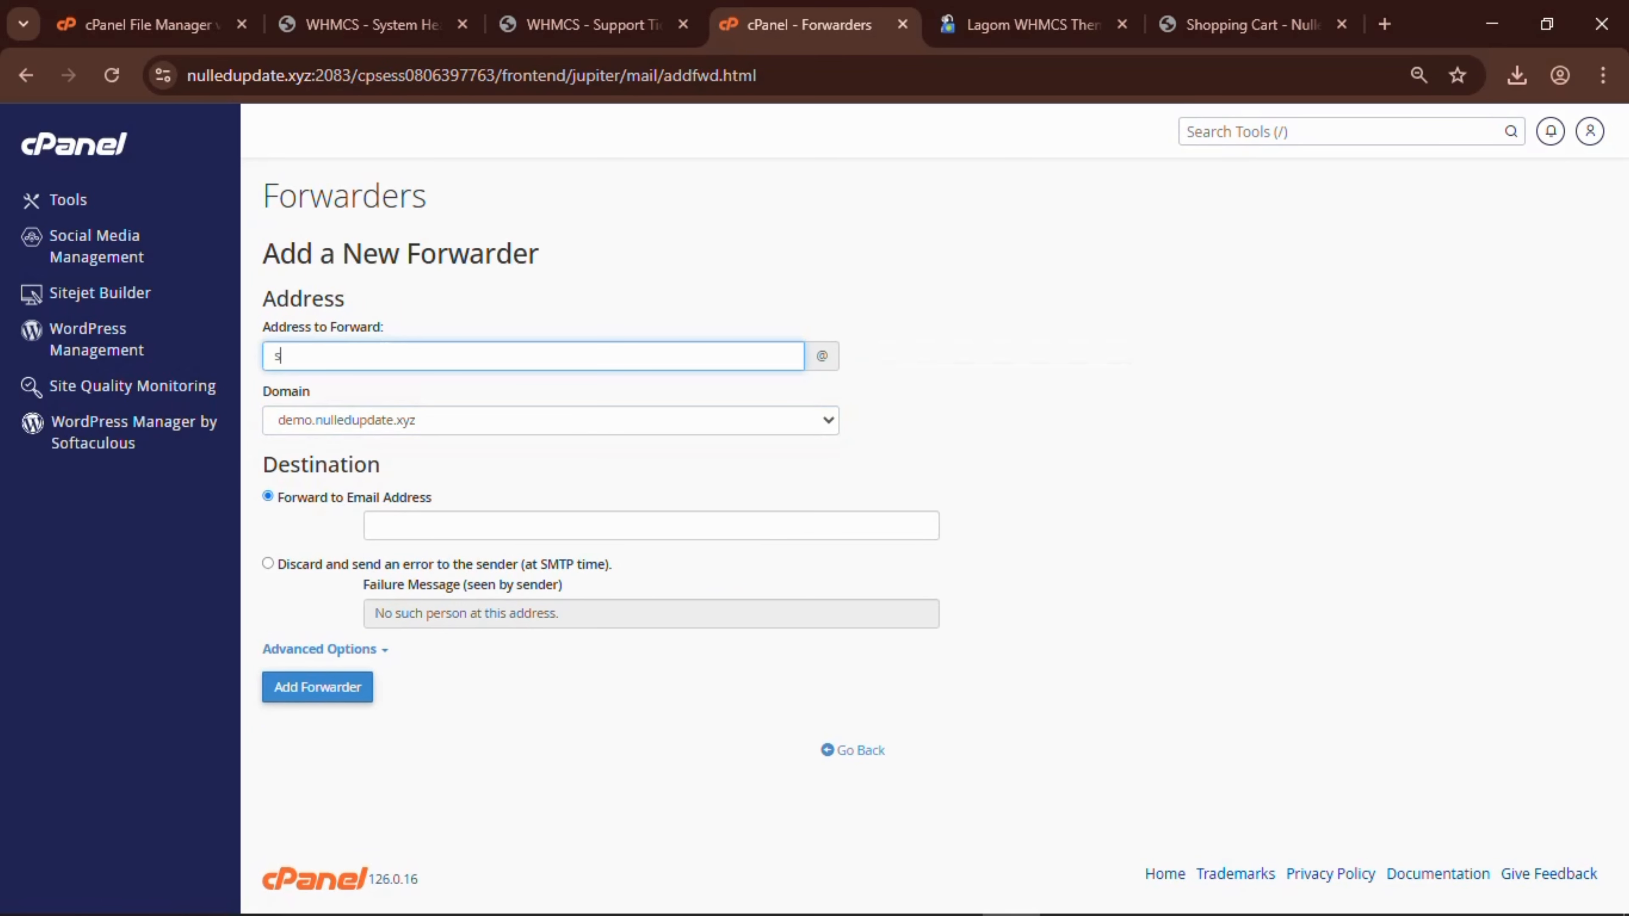
type("upport")
left_click(327, 646)
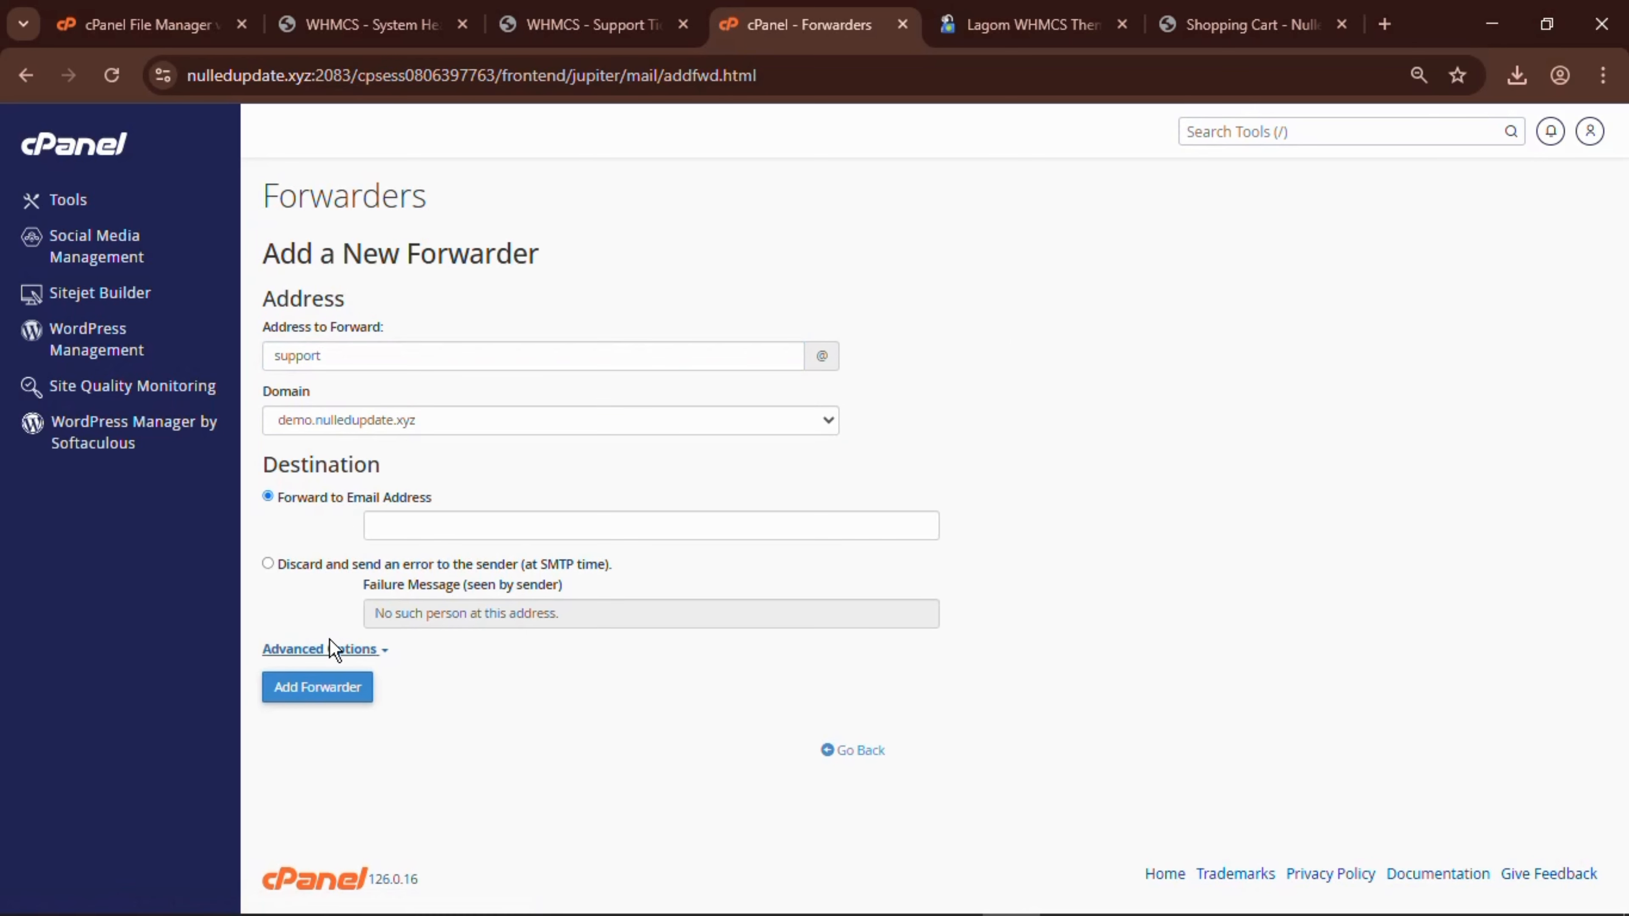
left_click(329, 646)
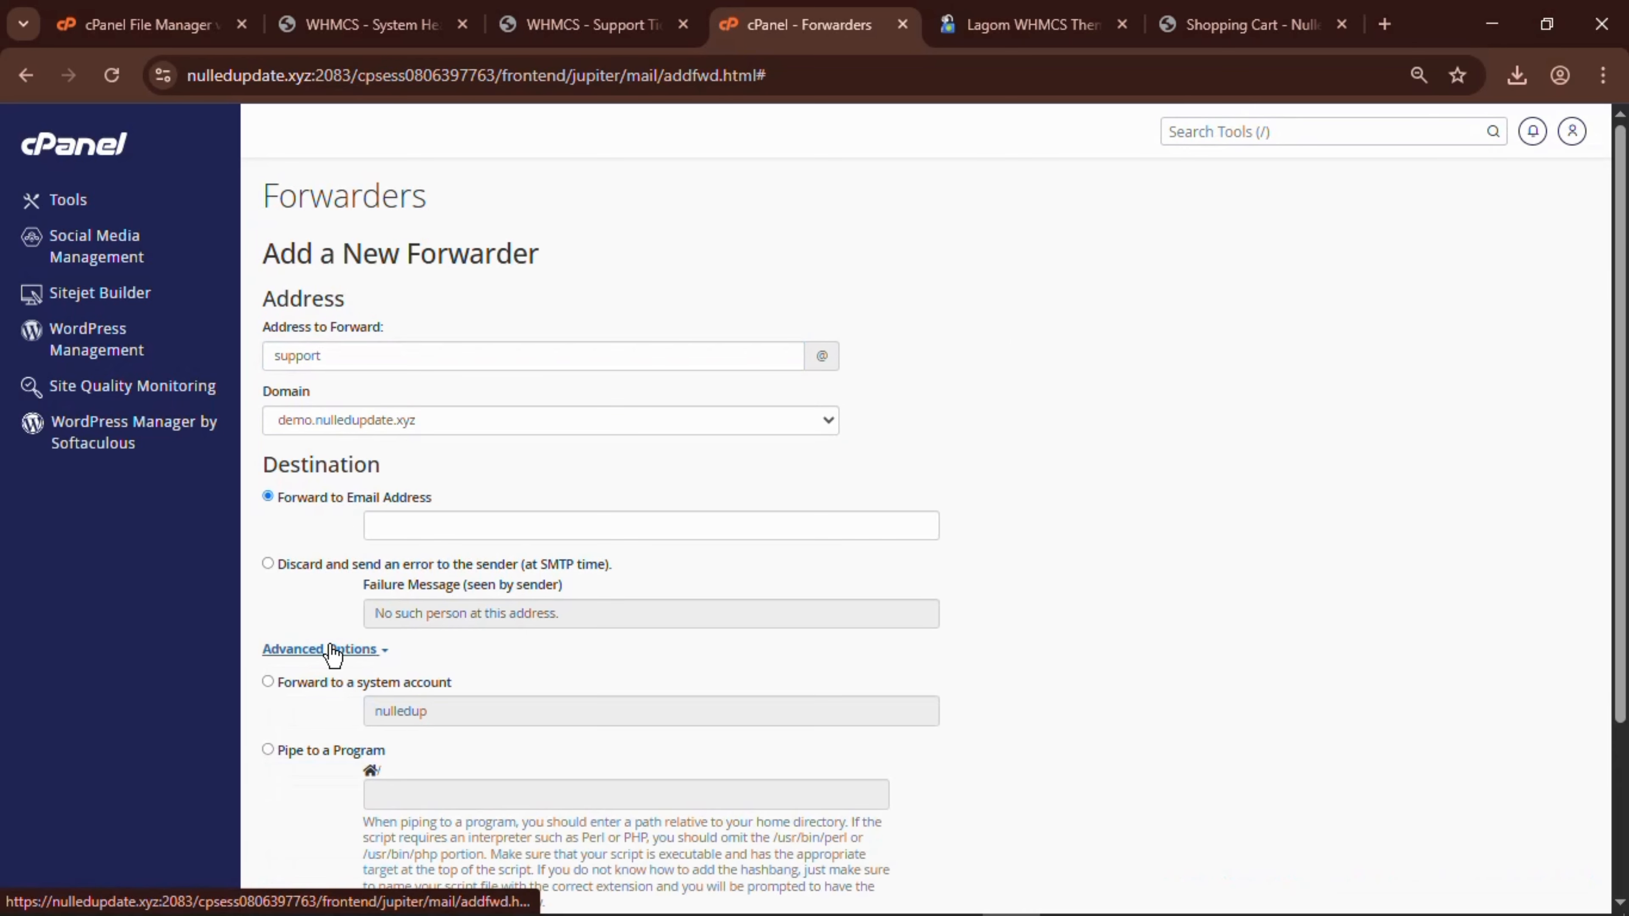
Set the destination to Pipe to a Program with the WHMCS pipe command, minus the leading pipe.
left_click(577, 21)
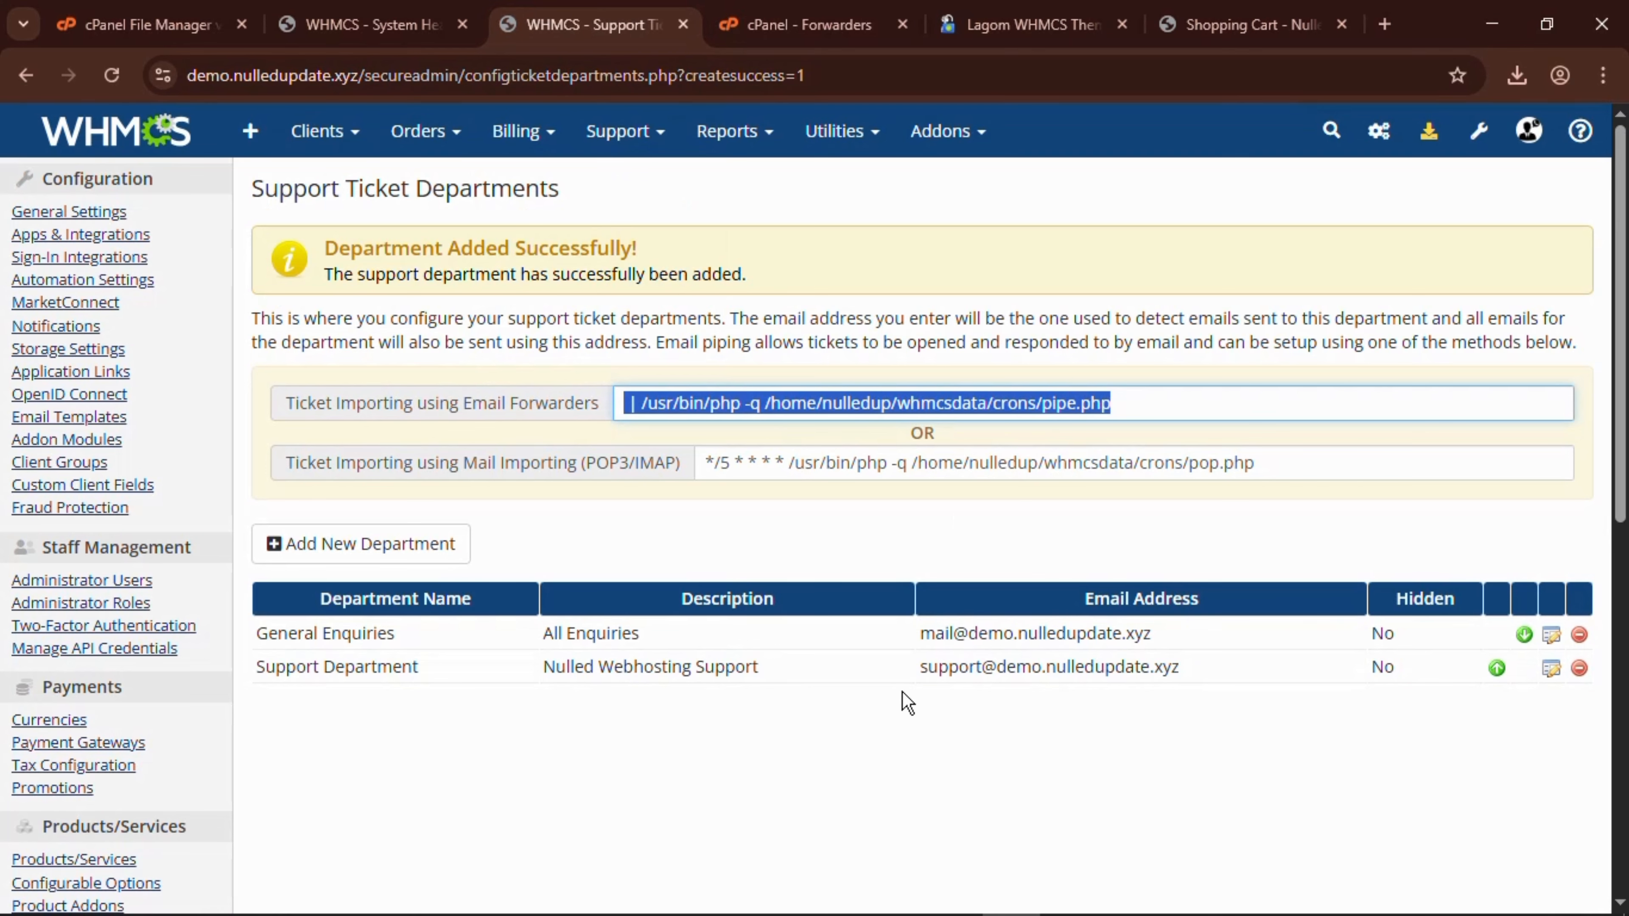
left_click_drag(920, 667, 1185, 669)
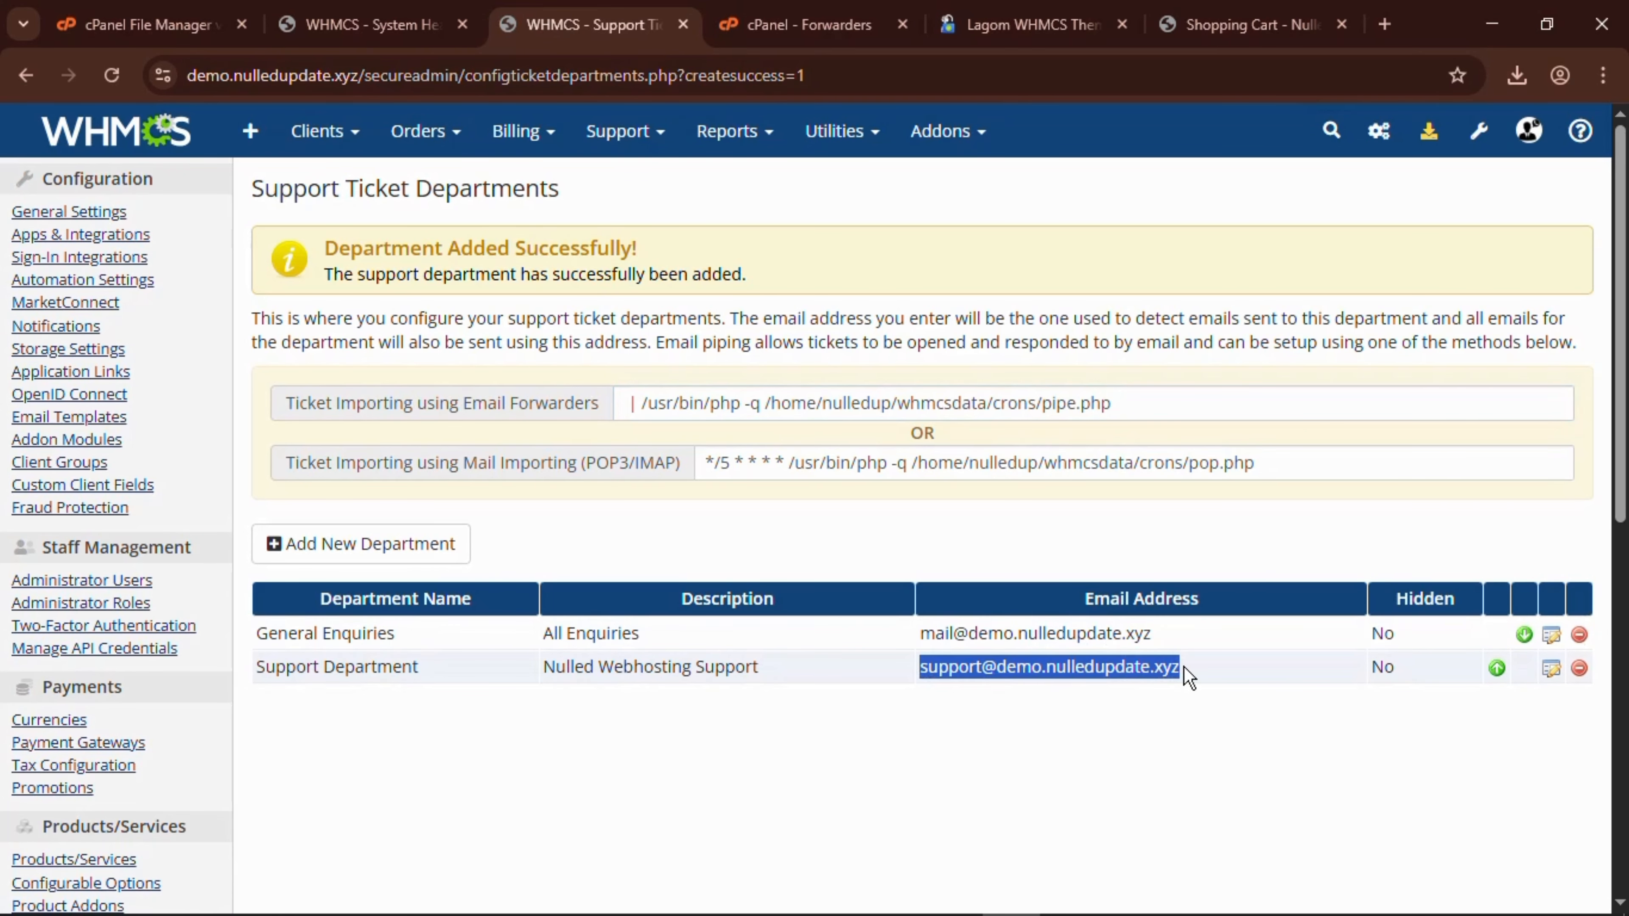
left_click(410, 24)
mouse_move(323, 131)
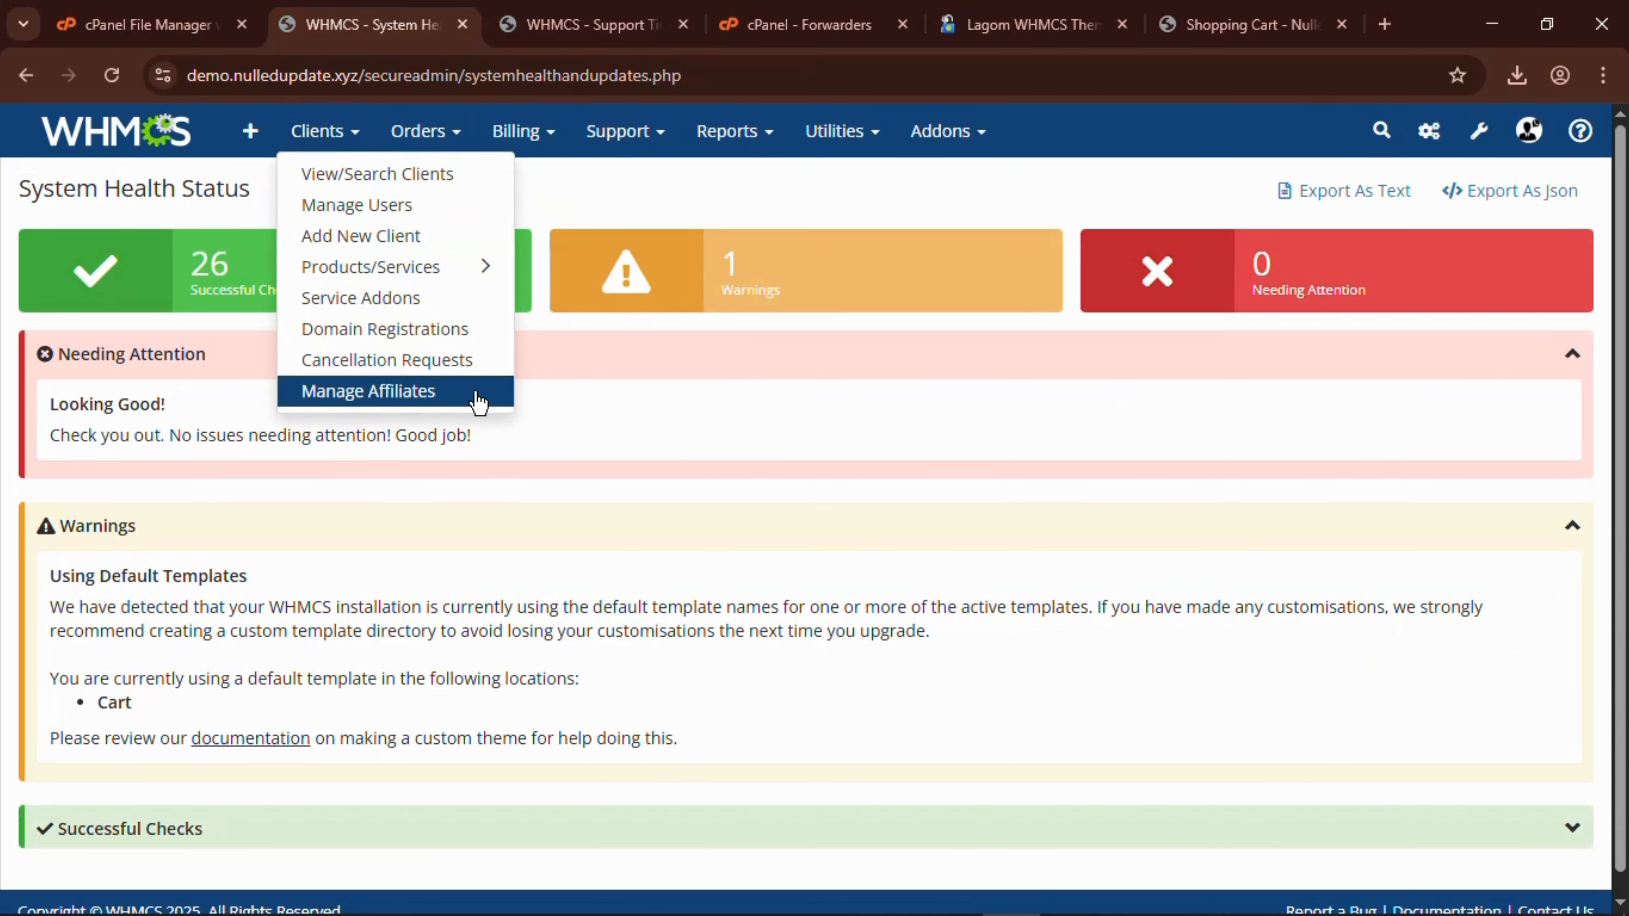
left_click(803, 10)
scroll(462, 622, "down", 3)
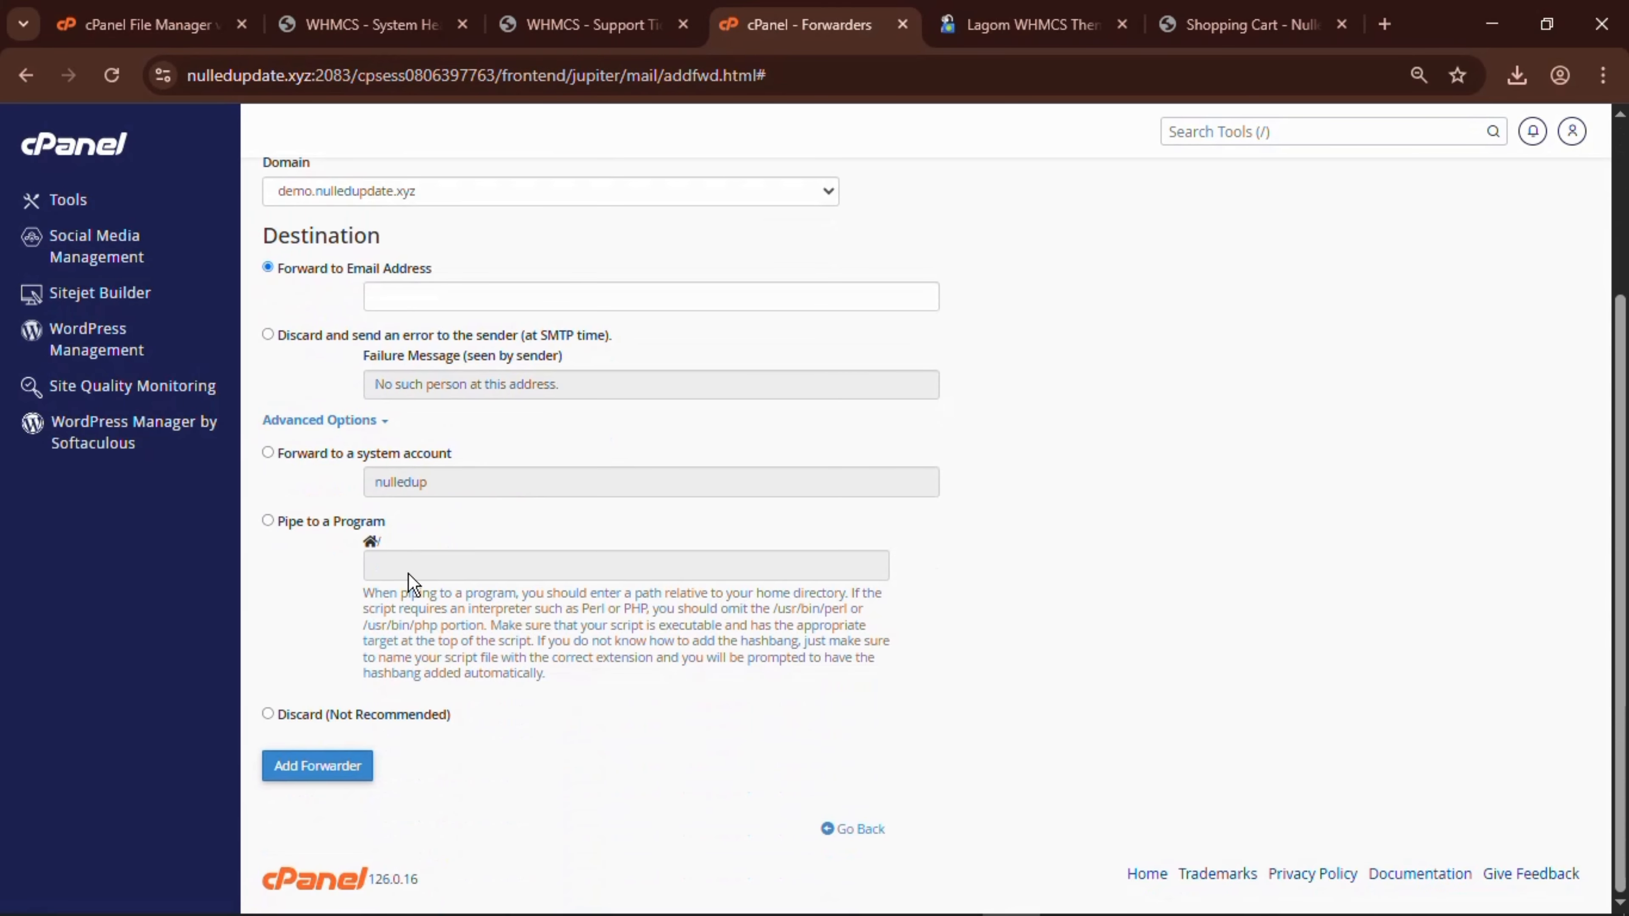
left_click(291, 520)
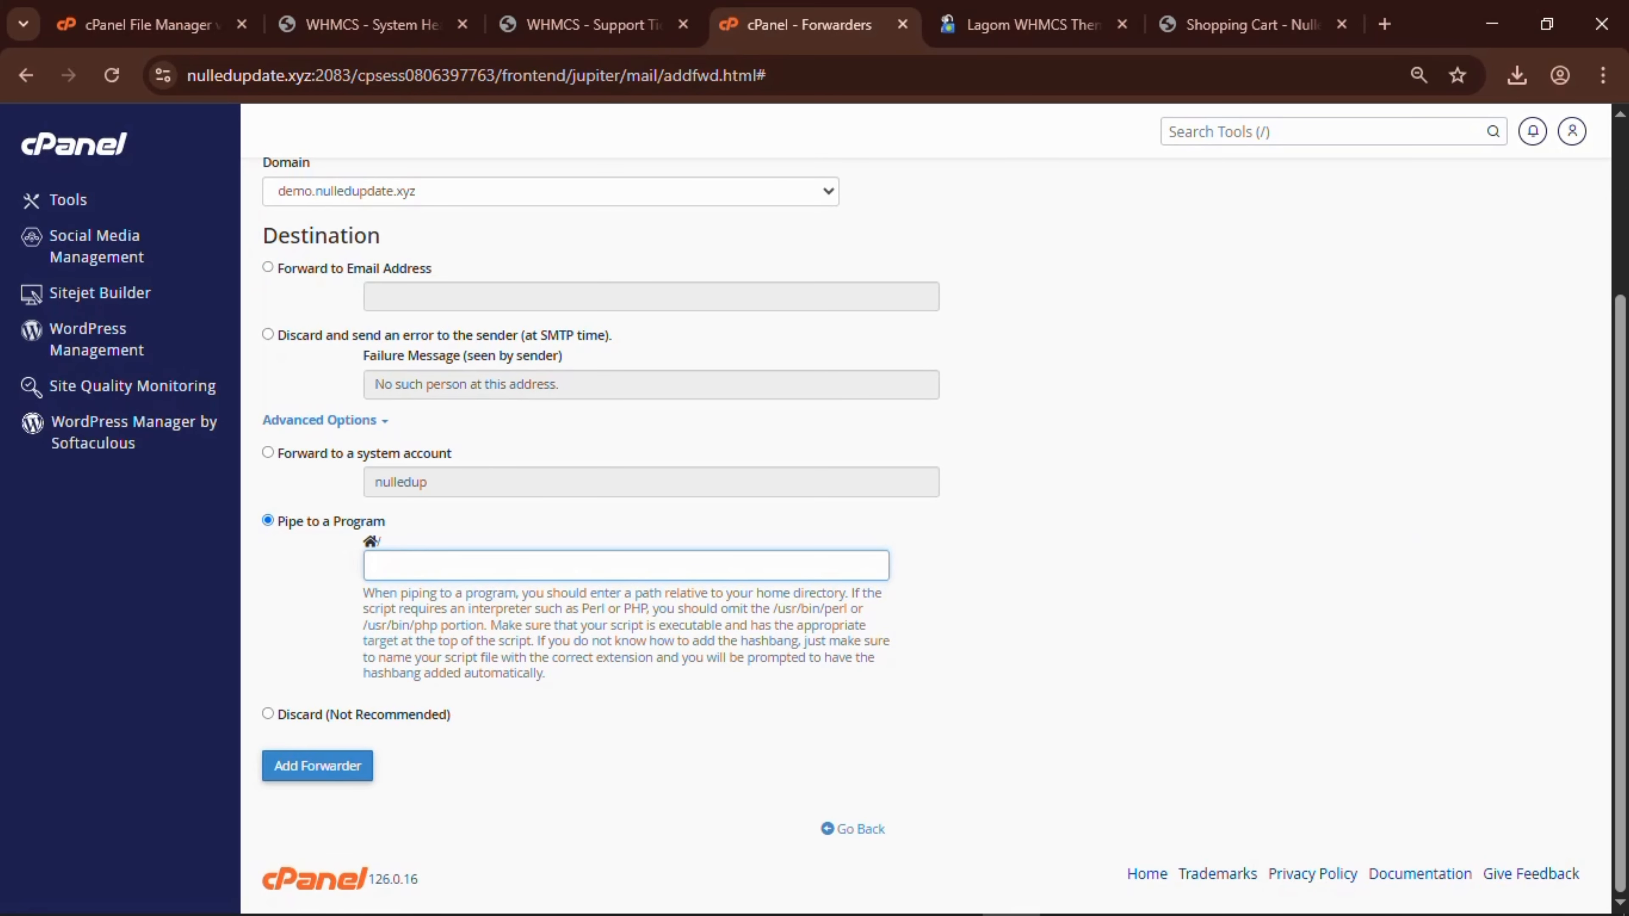
type("| /usr/bin/php -q /home/nulledup/whmcsdata/crons/pipe.php")
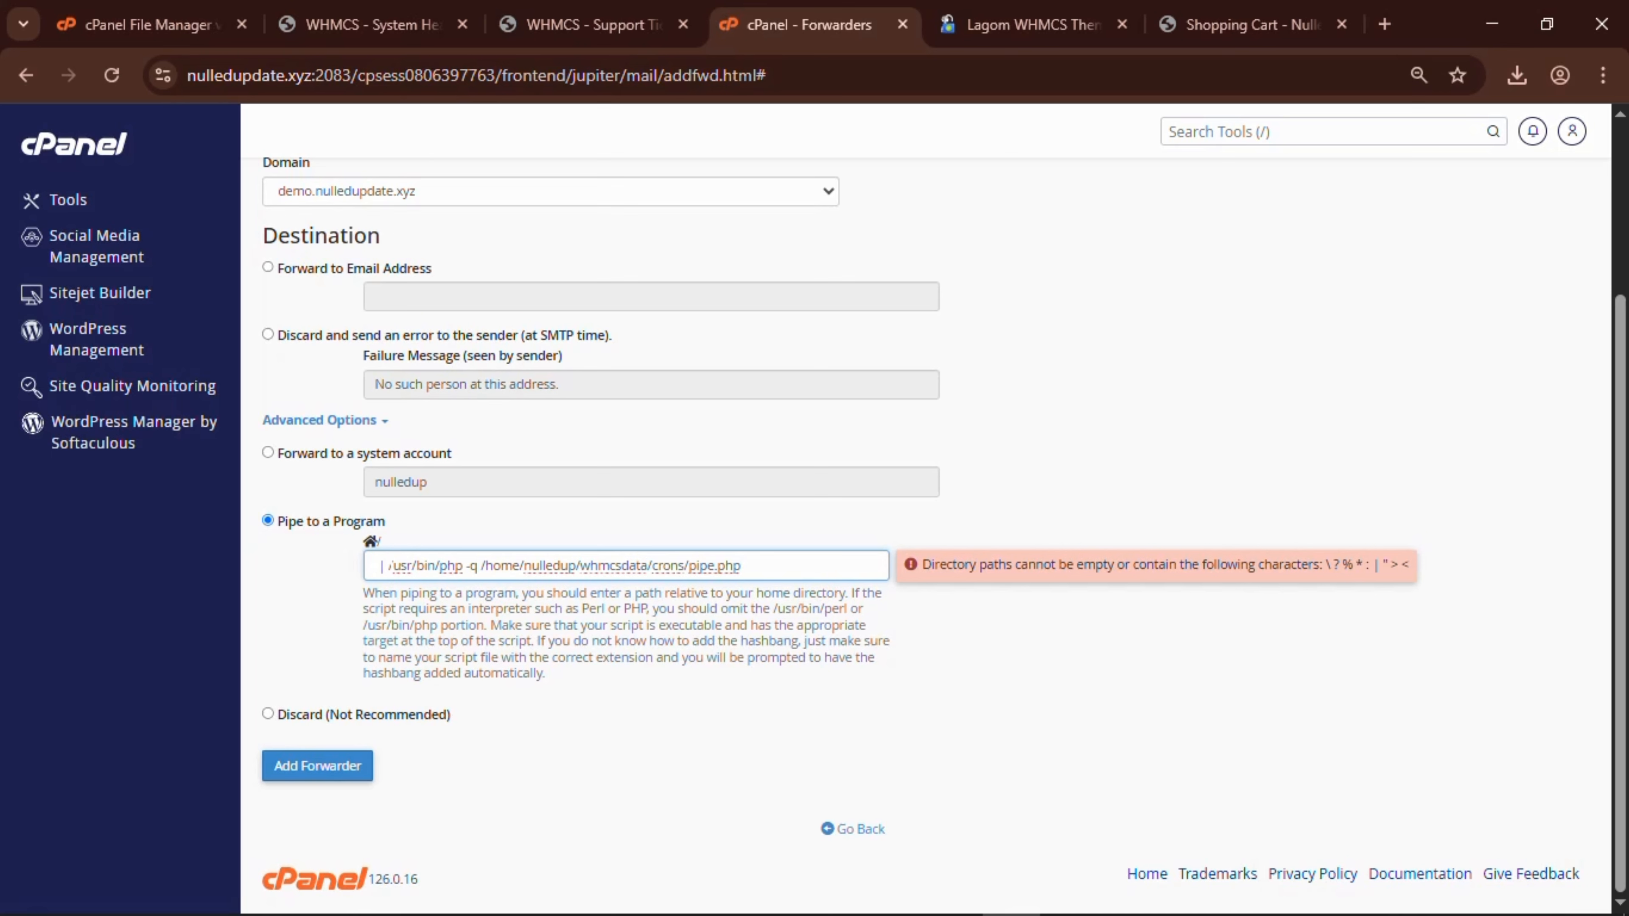
key("BackSpace")
key("BackSpace")
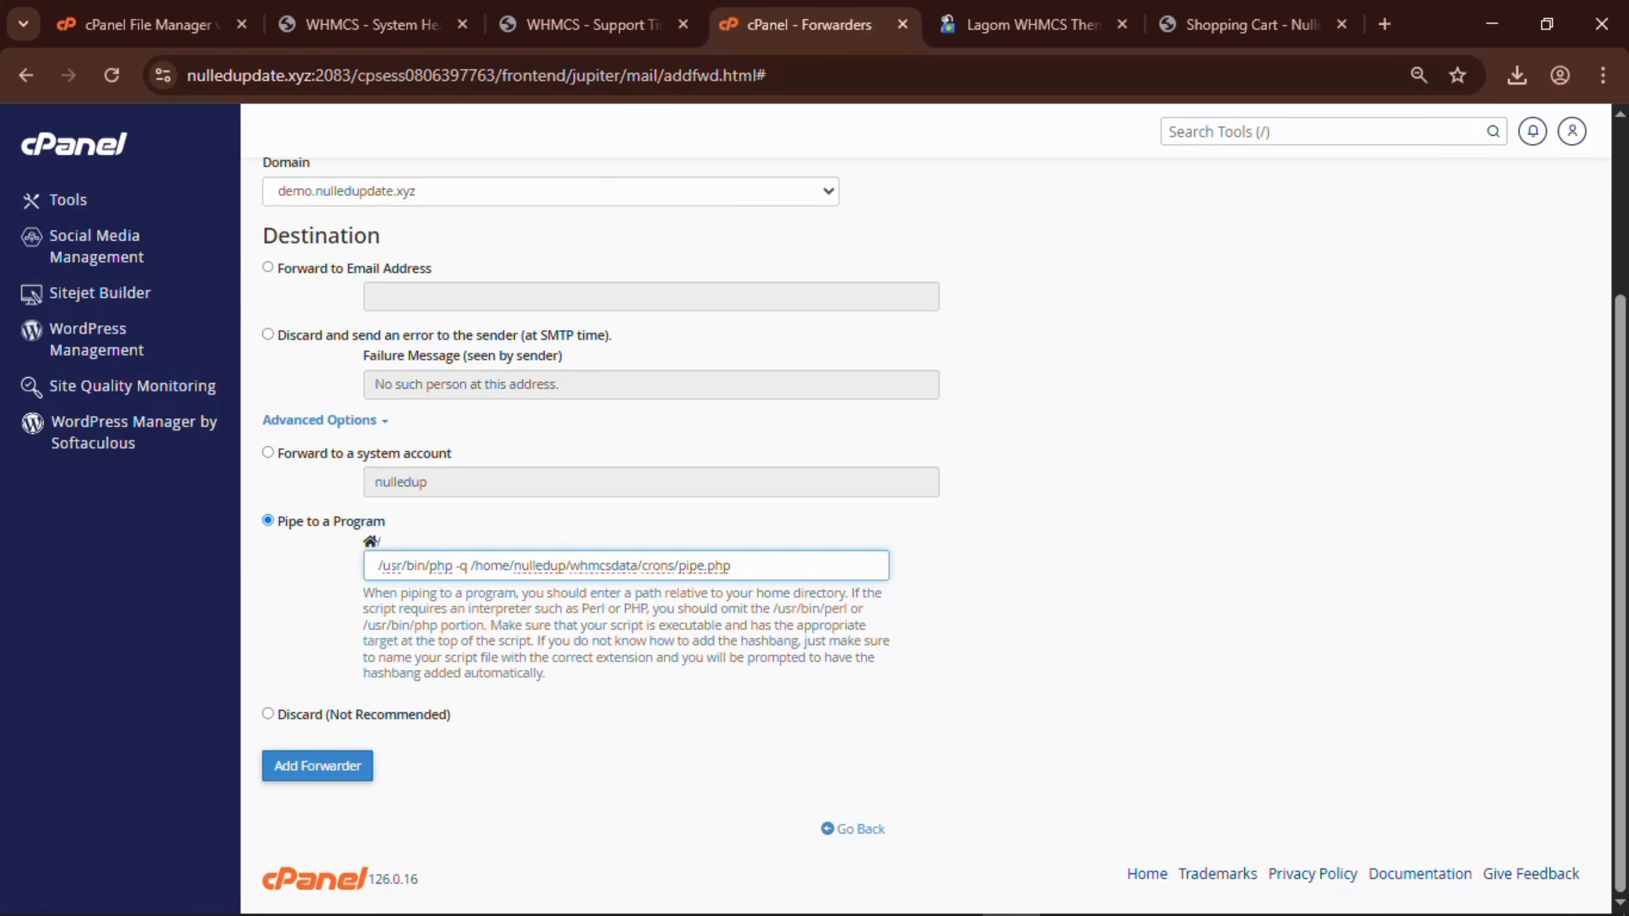
Check the pipe command against WHMCS and add the forwarder to /home/nulledup/whmcsdata/crons/pipe.php.
left_click(602, 30)
left_click_drag(625, 403, 1107, 408)
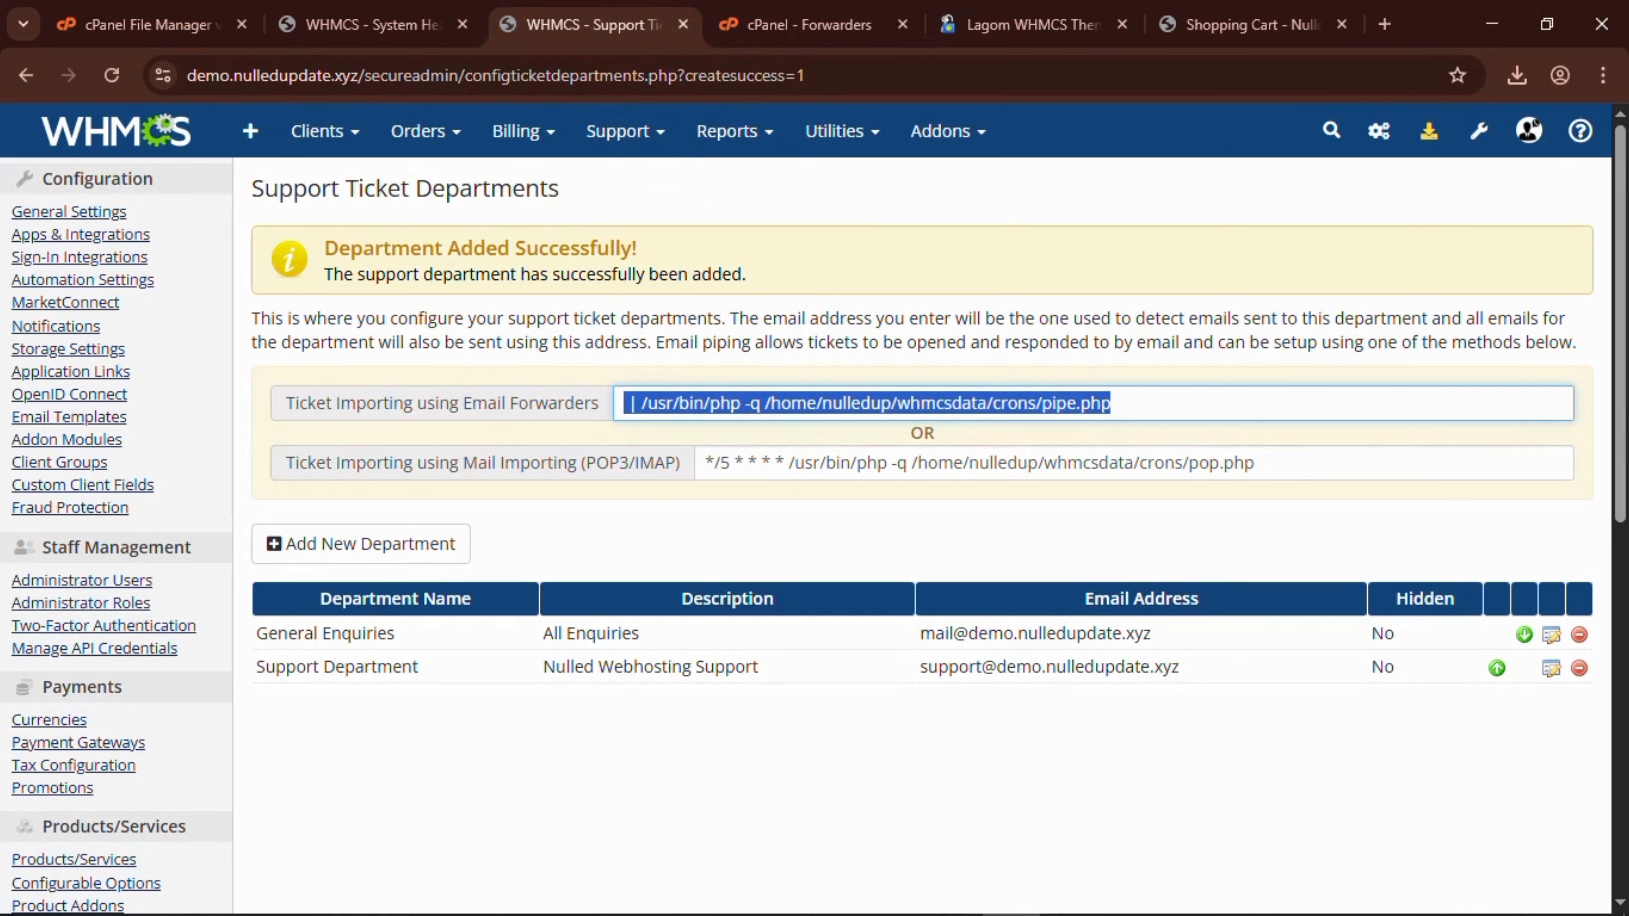
left_click(795, 27)
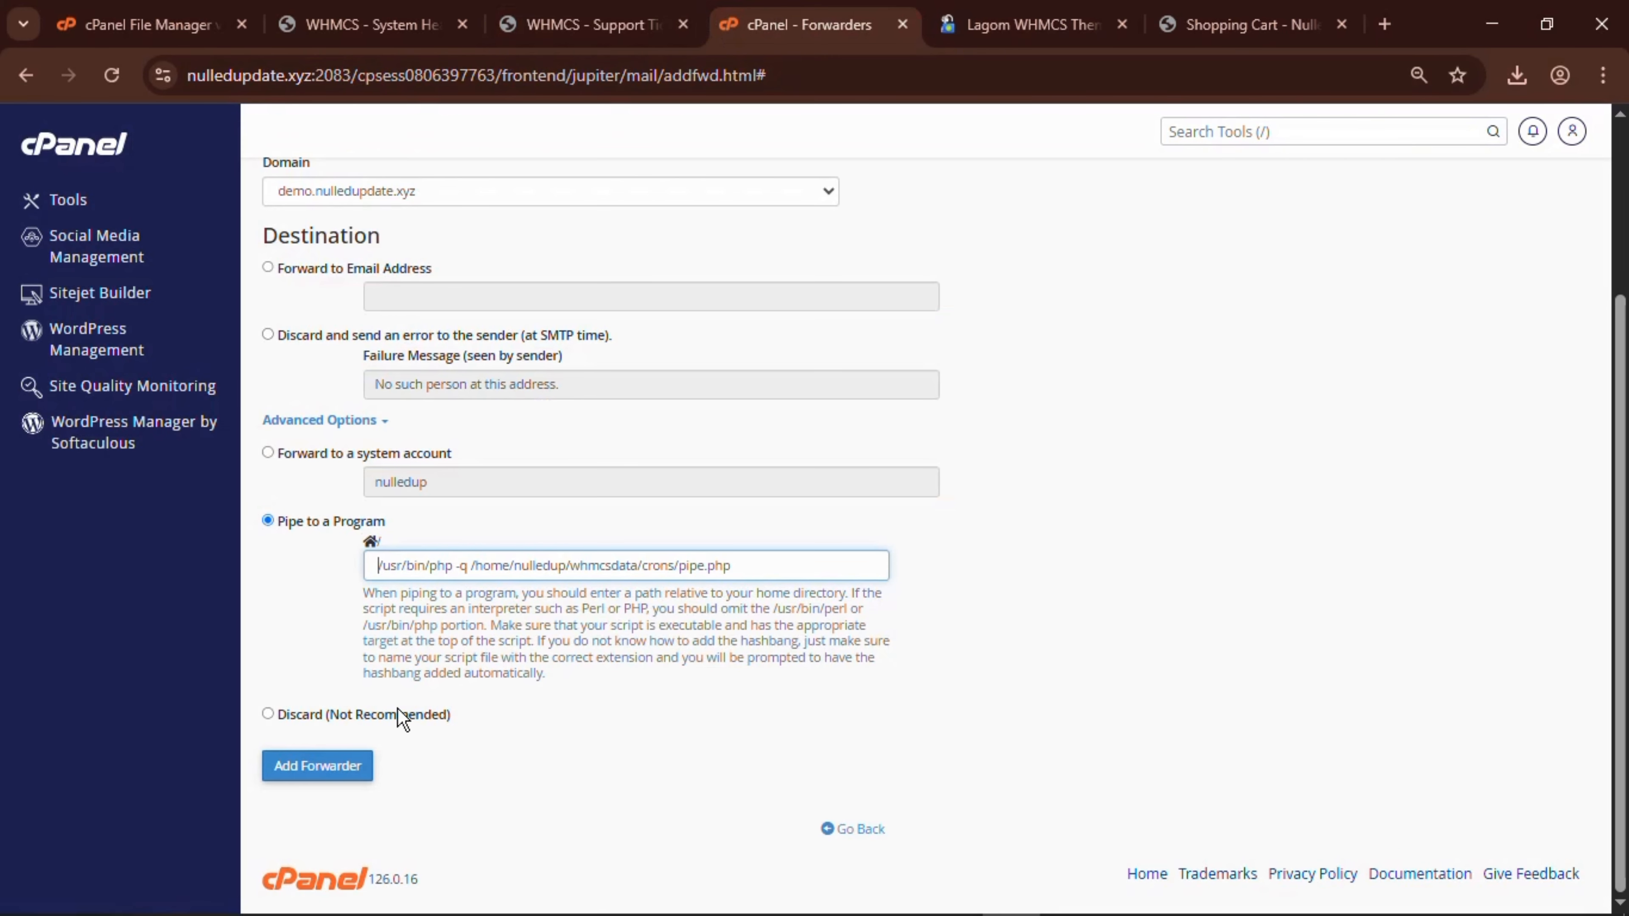
left_click(342, 775)
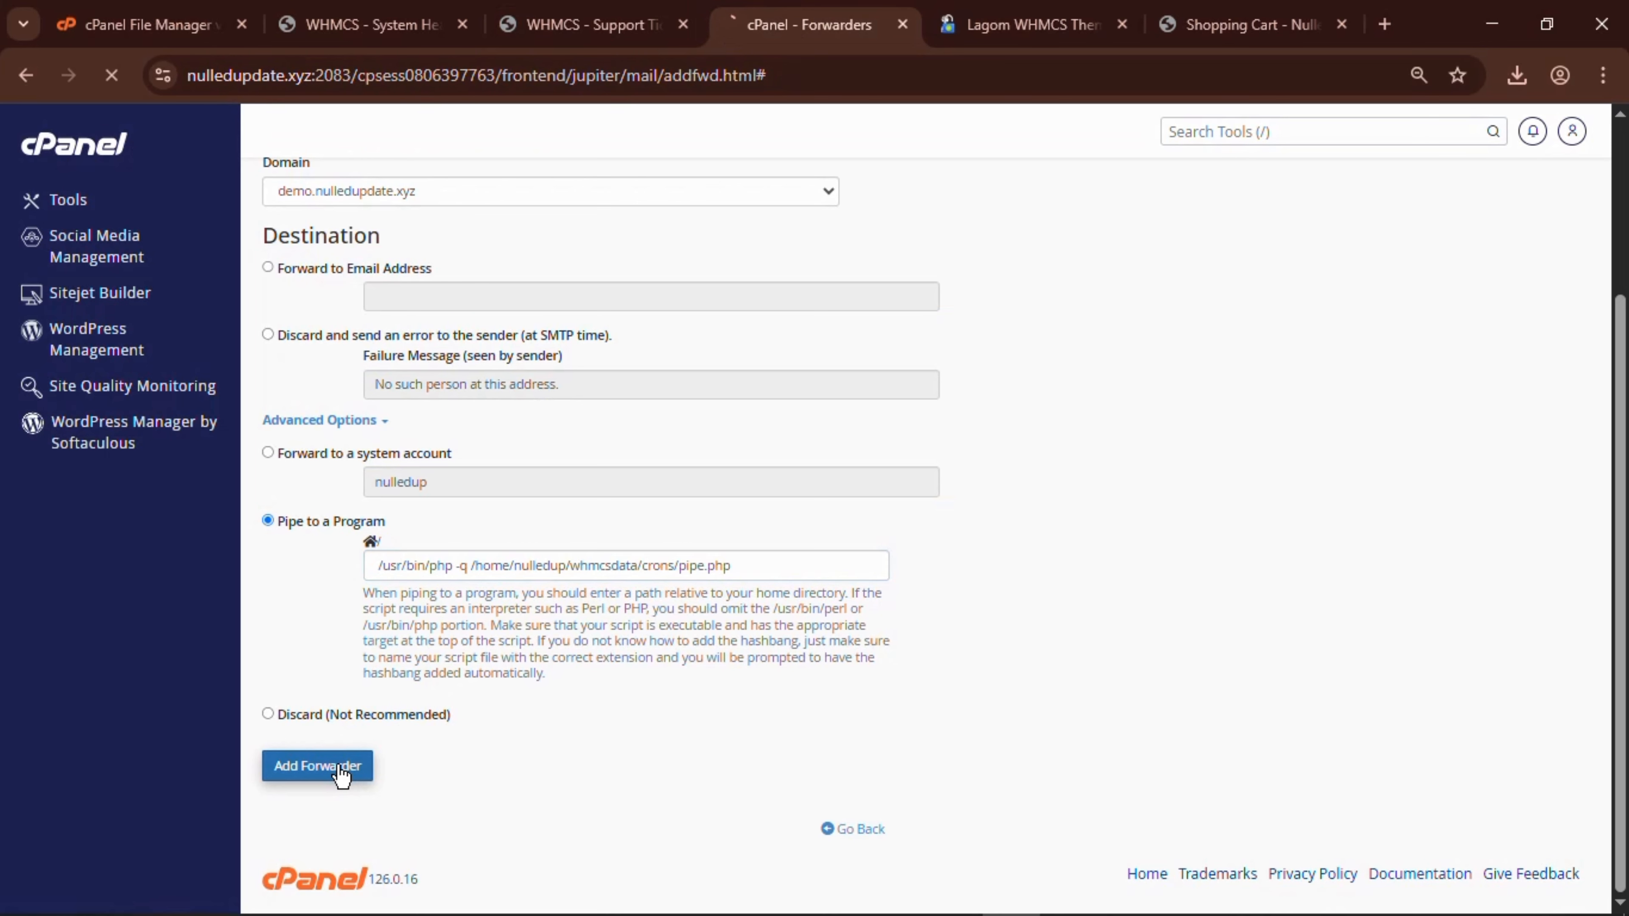
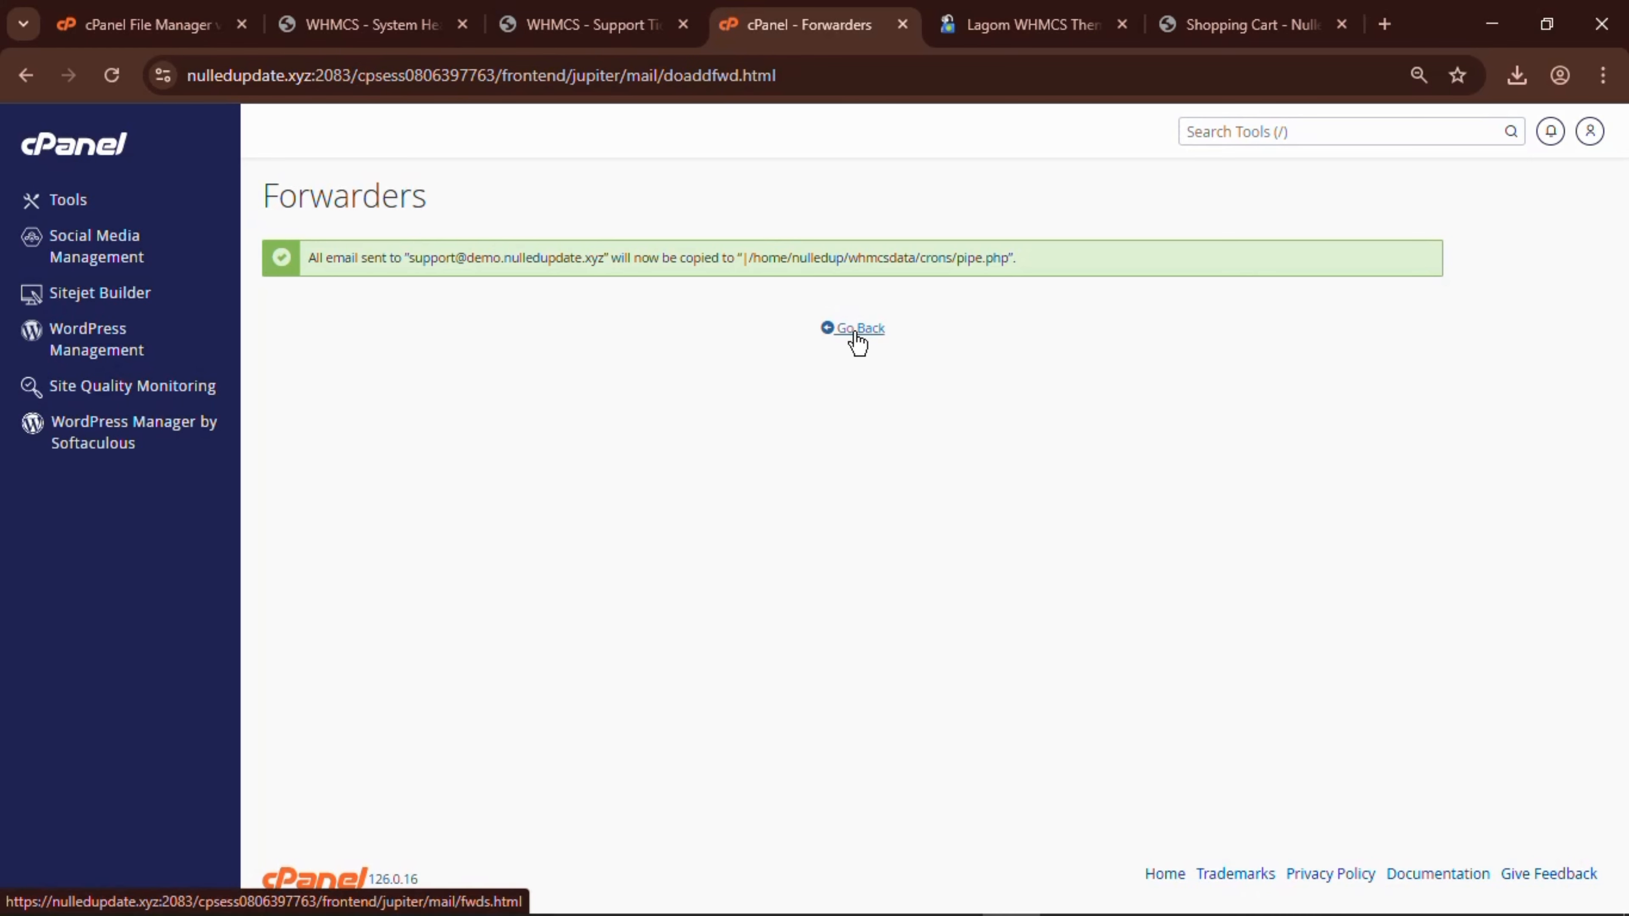
Leave the forwarder confirmation and return to the cPanel Forwarders list.
left_click(858, 337)
left_click(596, 29)
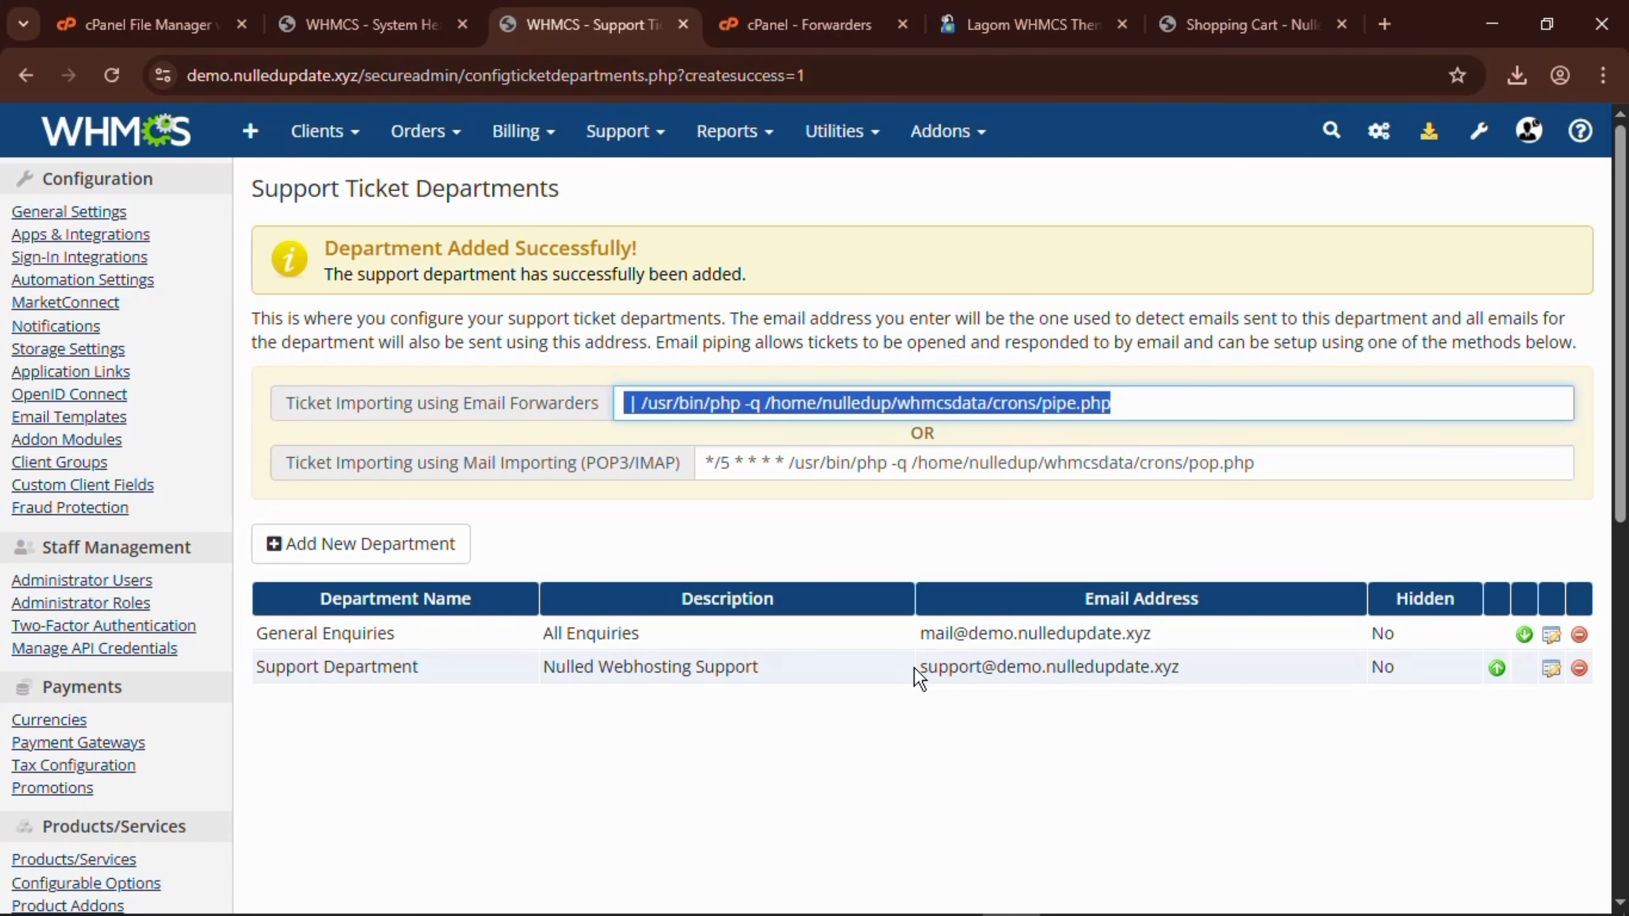
mouse_move(920, 668)
left_mouse_down()
mouse_move(1186, 664)
mouse_move(921, 667)
left_mouse_up()
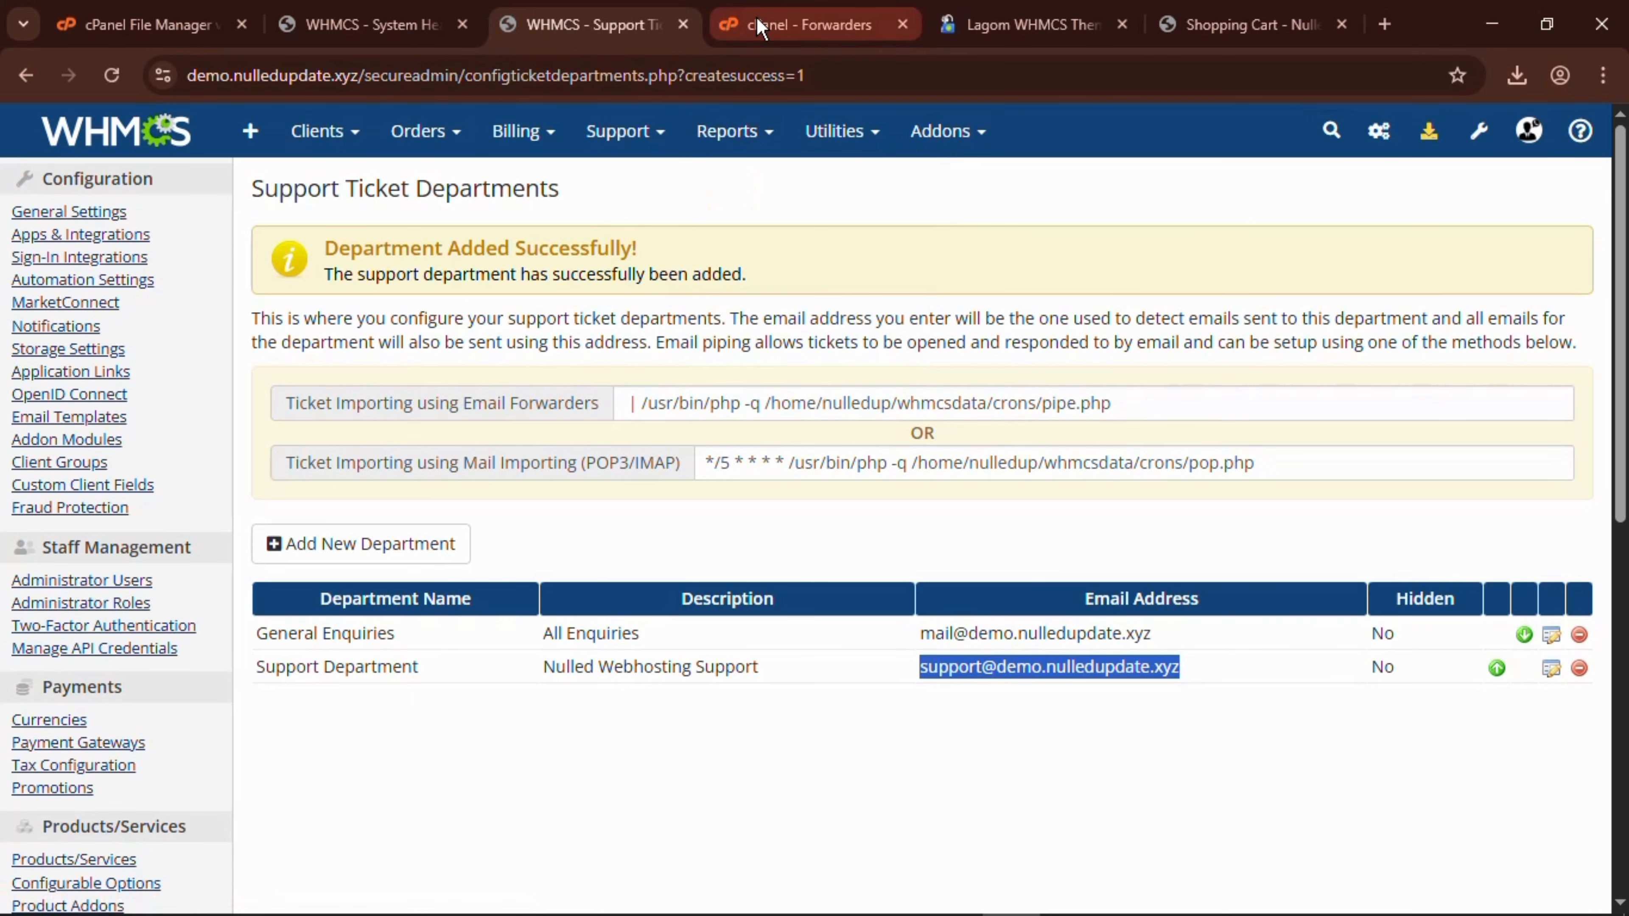
left_click(772, 26)
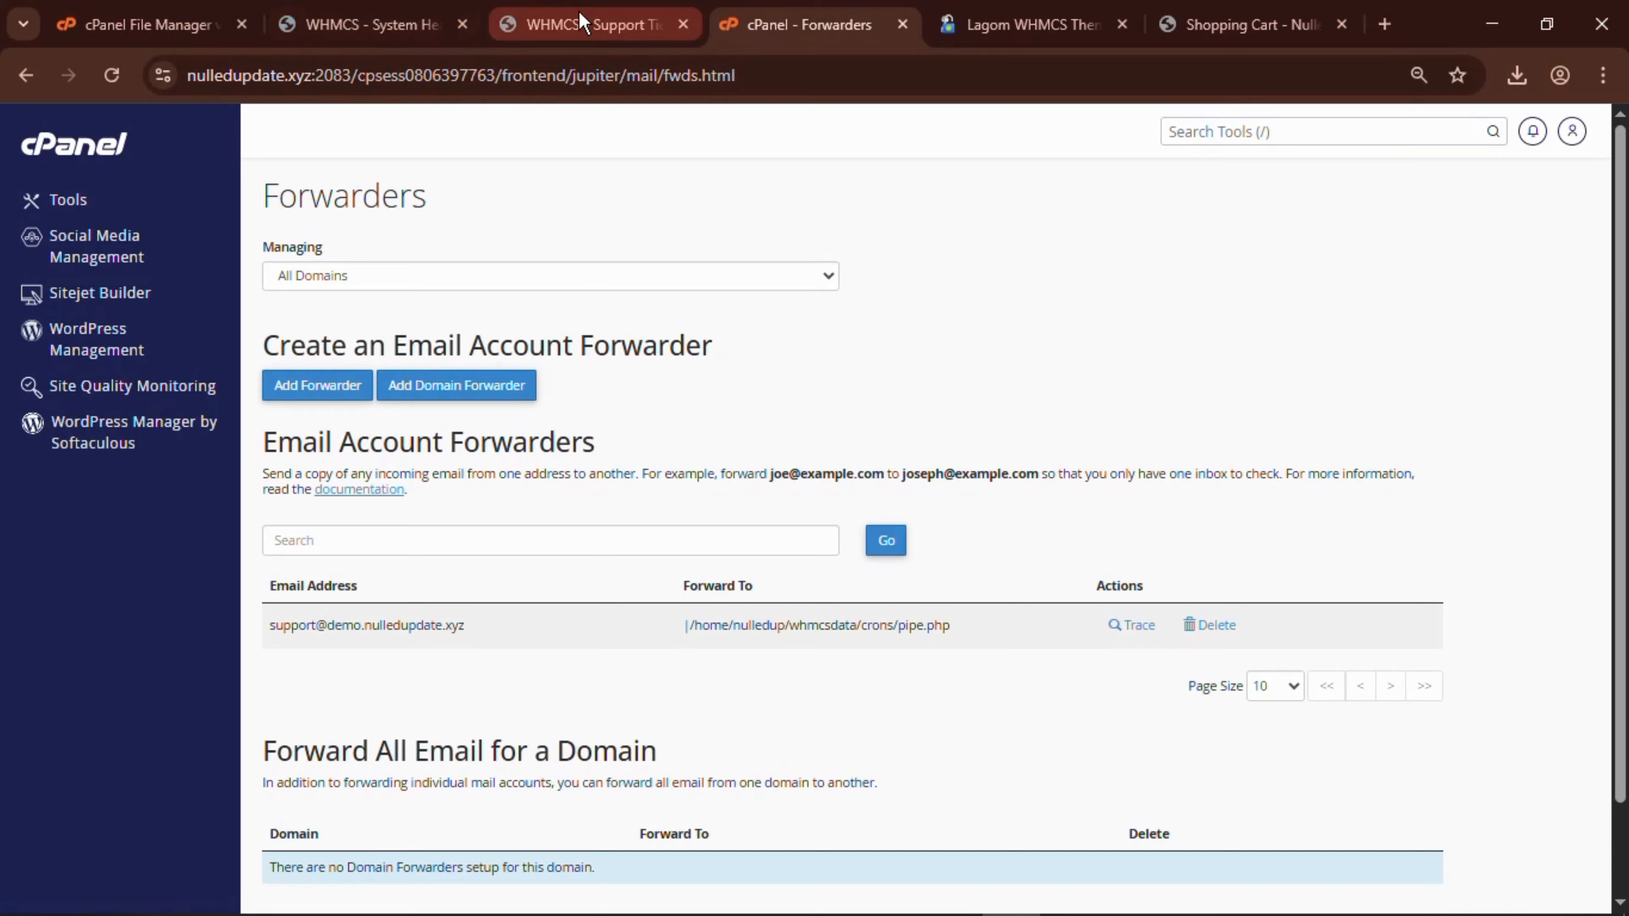
left_click(582, 24)
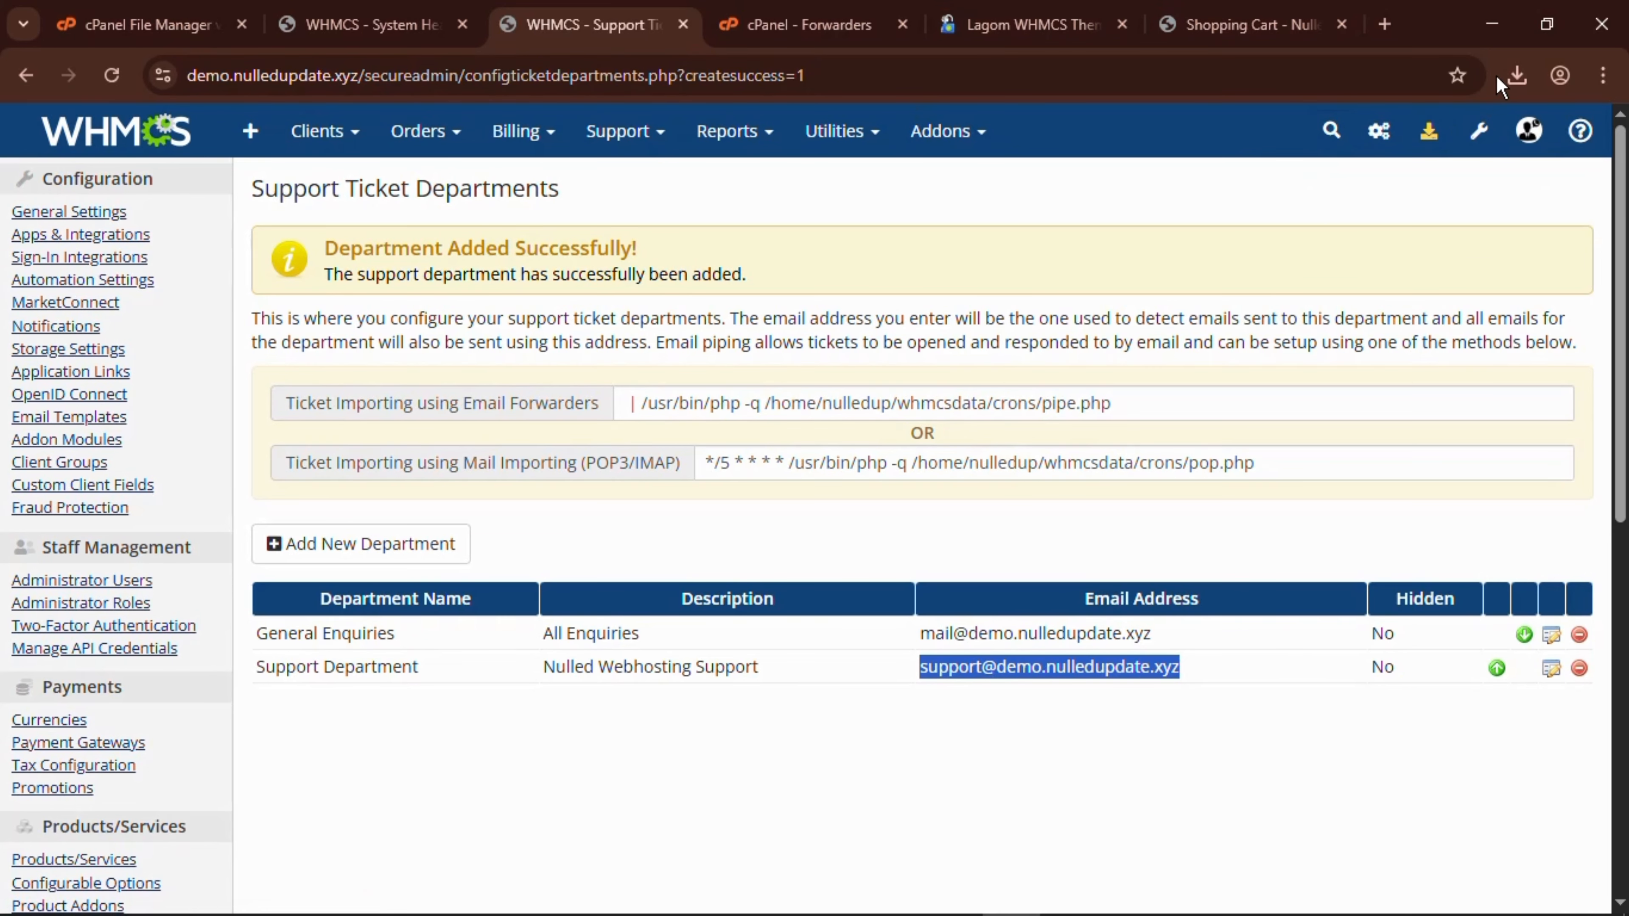
Glance at the browser's recent downloads, then bring up the WHMCS configuration menu.
left_click(1515, 76)
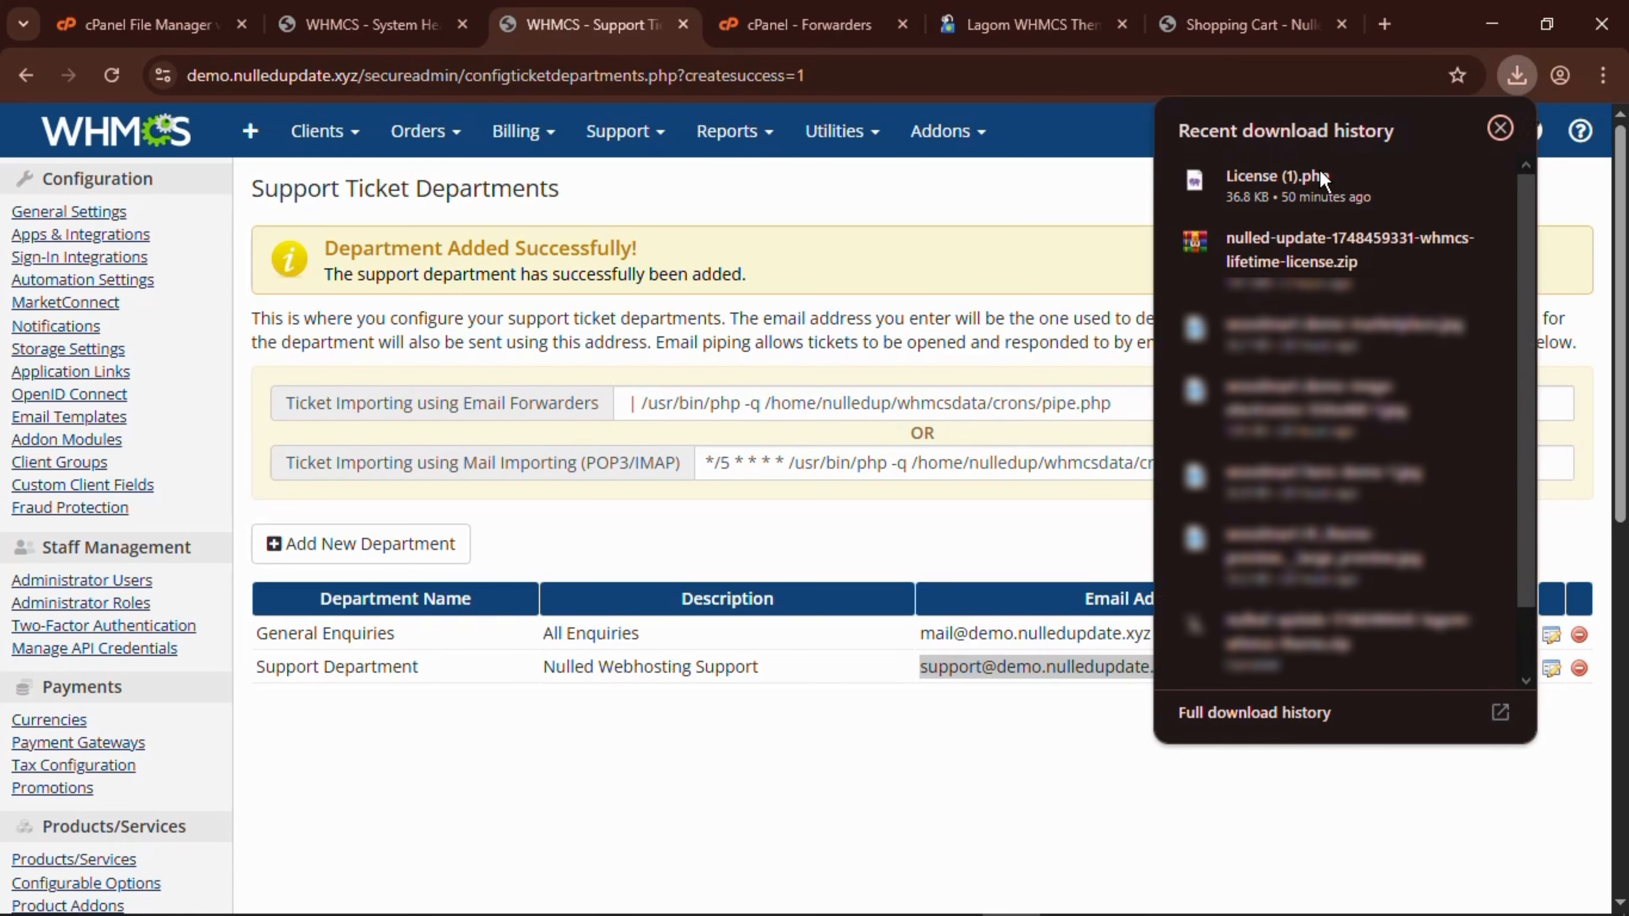
left_click(797, 238)
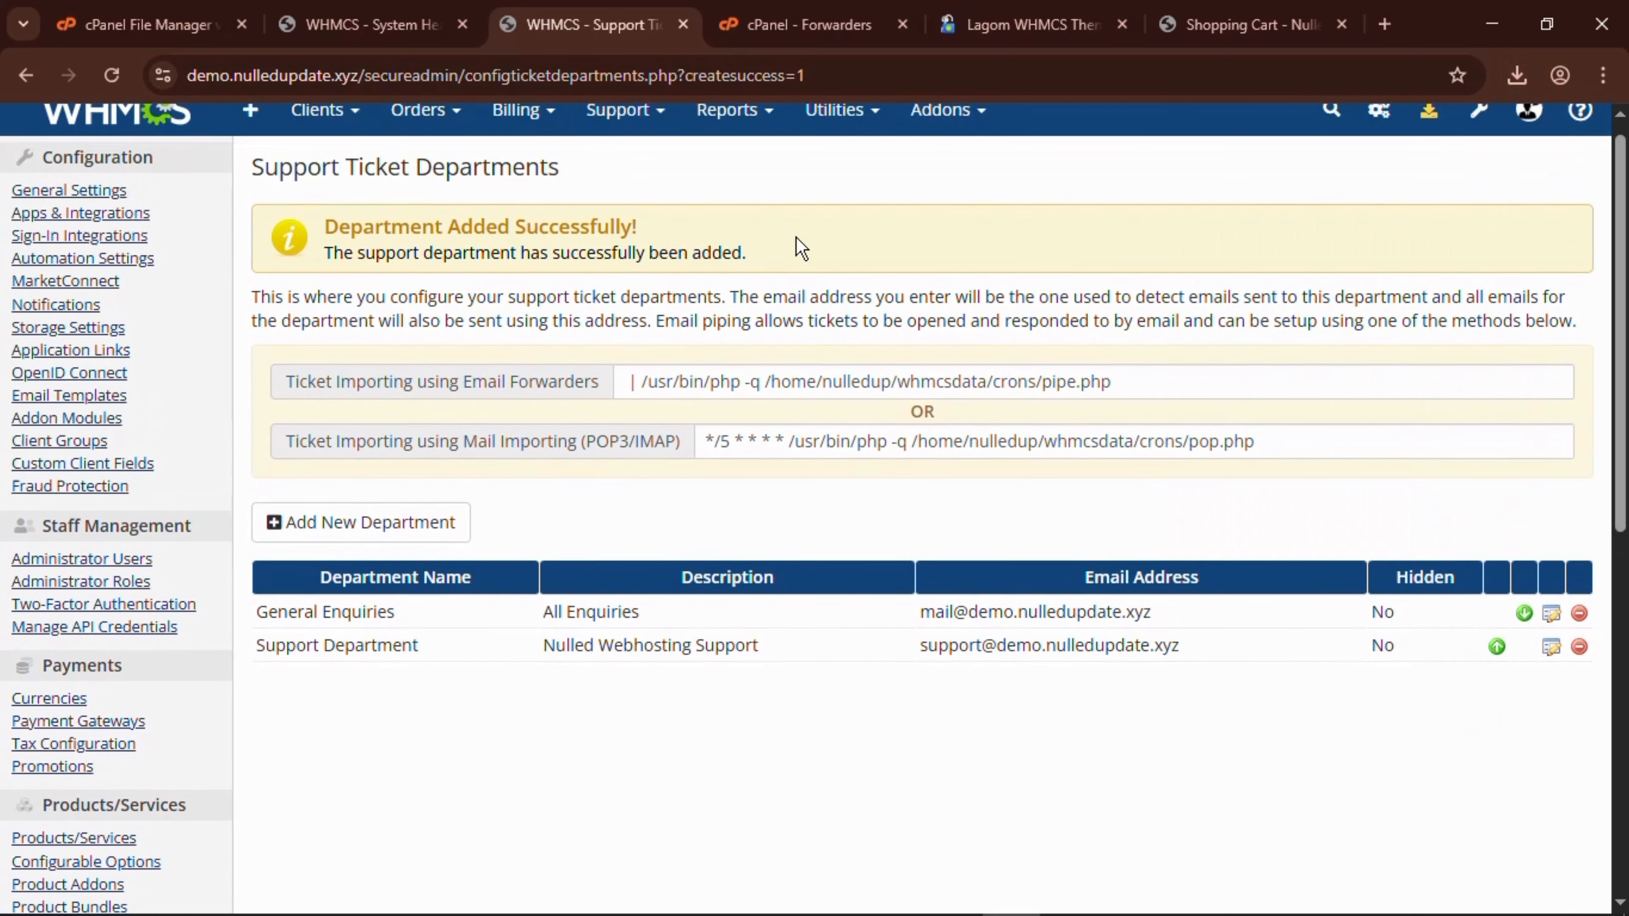
mouse_move(1476, 160)
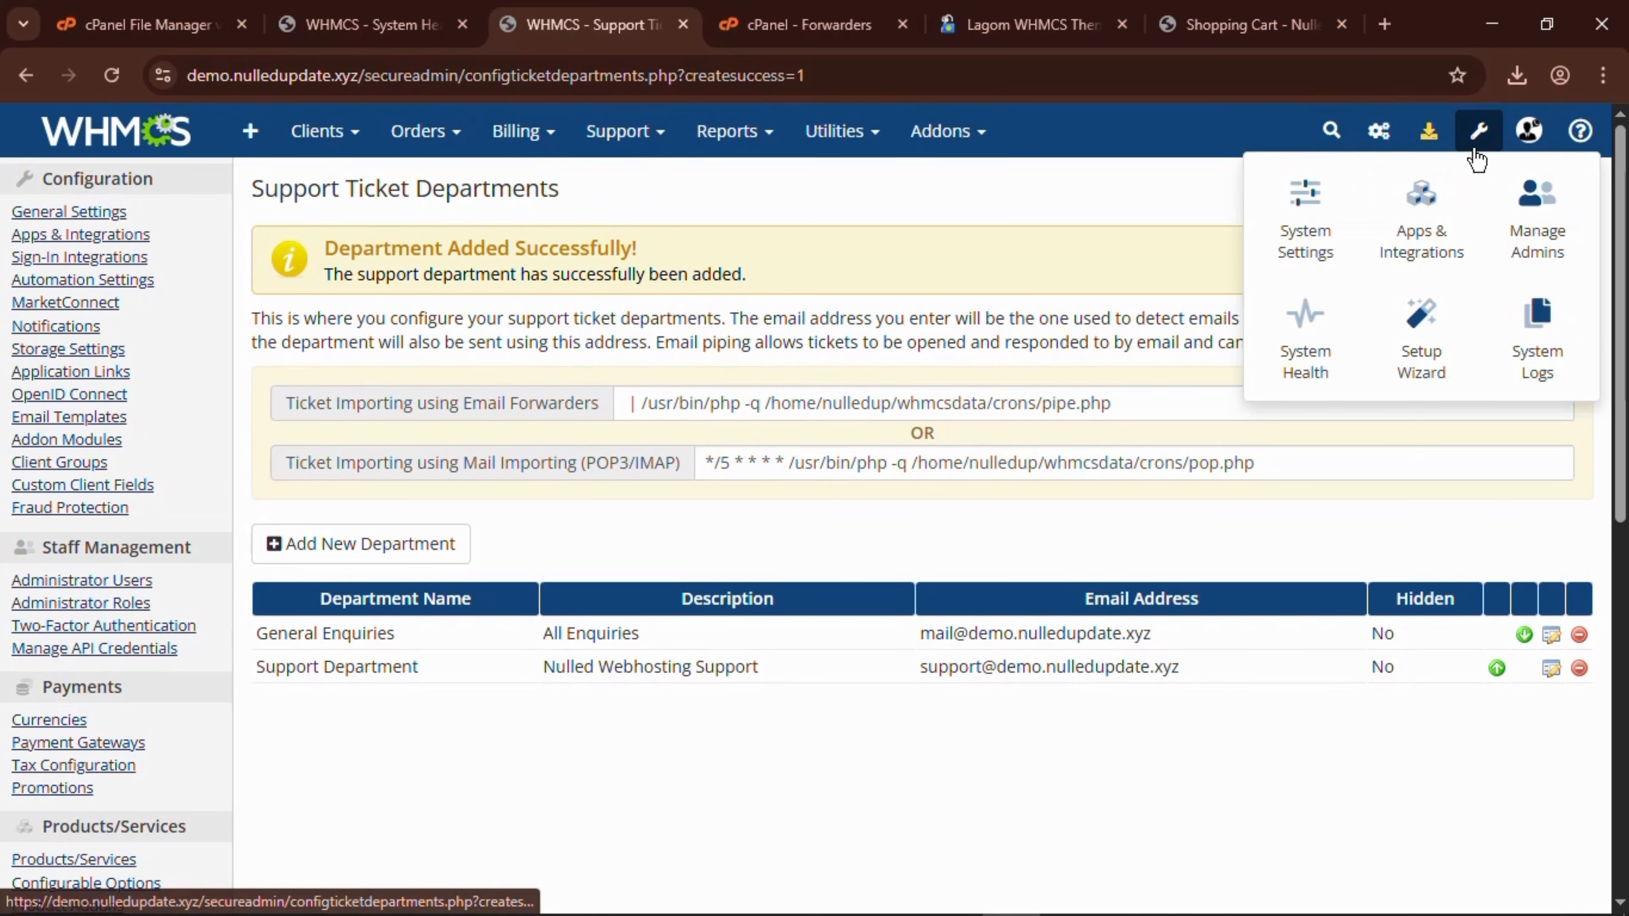